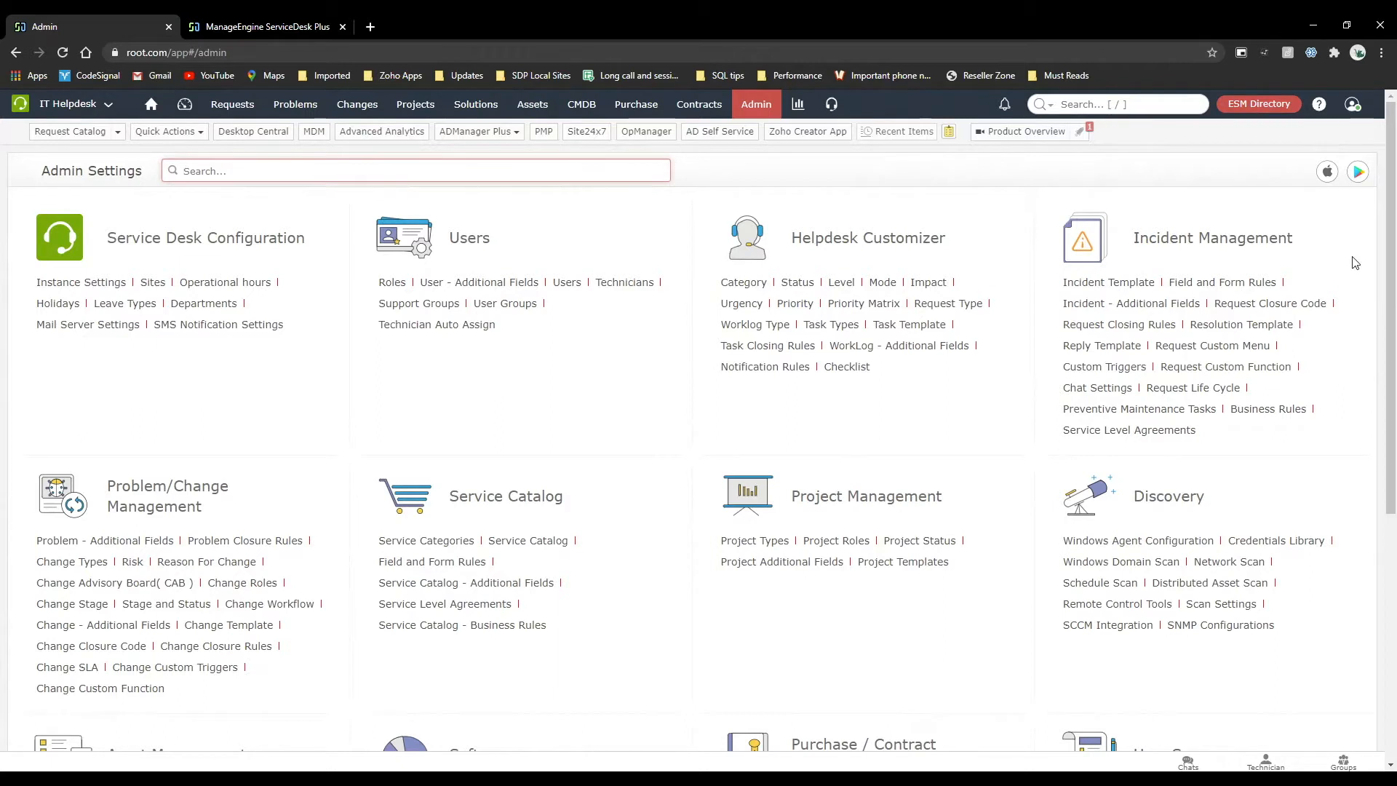
Switch to the ServiceDesk Plus self-service portal and open its IT Helpdesk instance.
{"action": "left_click", "coordinate": [309, 22]}
{"action": "left_click", "coordinate": [604, 536]}
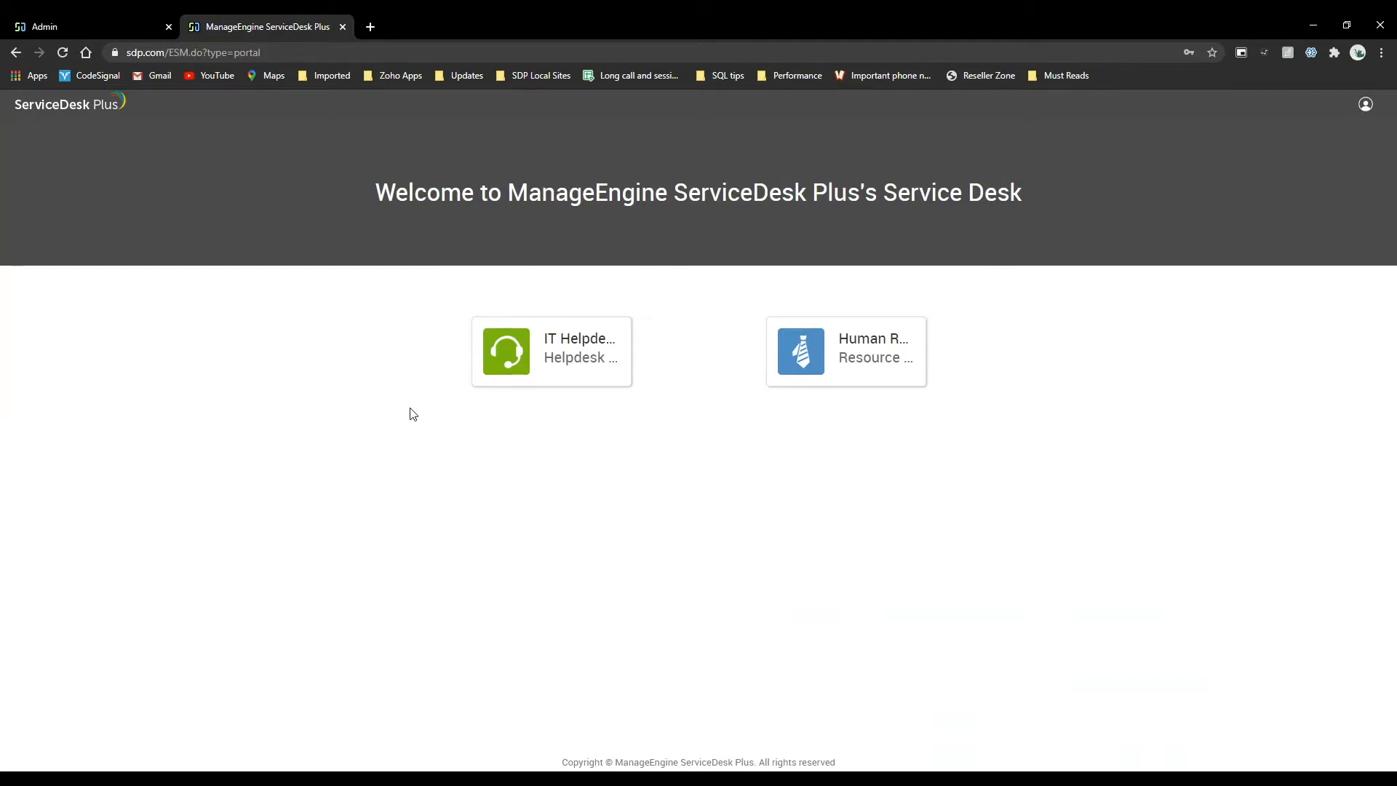
{"action": "left_click", "coordinate": [557, 384]}
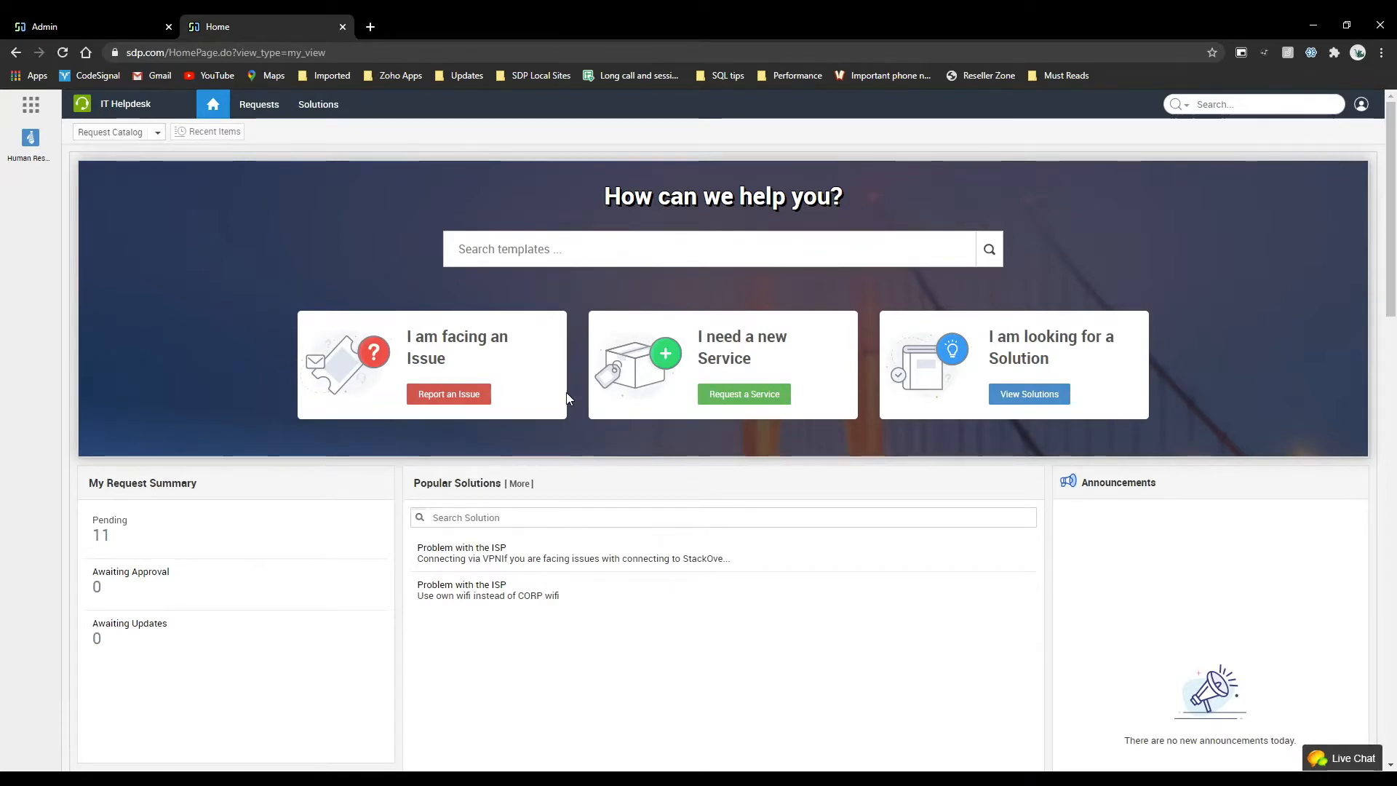
Review the portal home page, including the request summary, Popular Solutions, Announcements, Portal Usage and Service Categories sections.
{"action": "scroll", "coordinate": [568, 398], "scroll_direction": "down", "scroll_amount": 2}
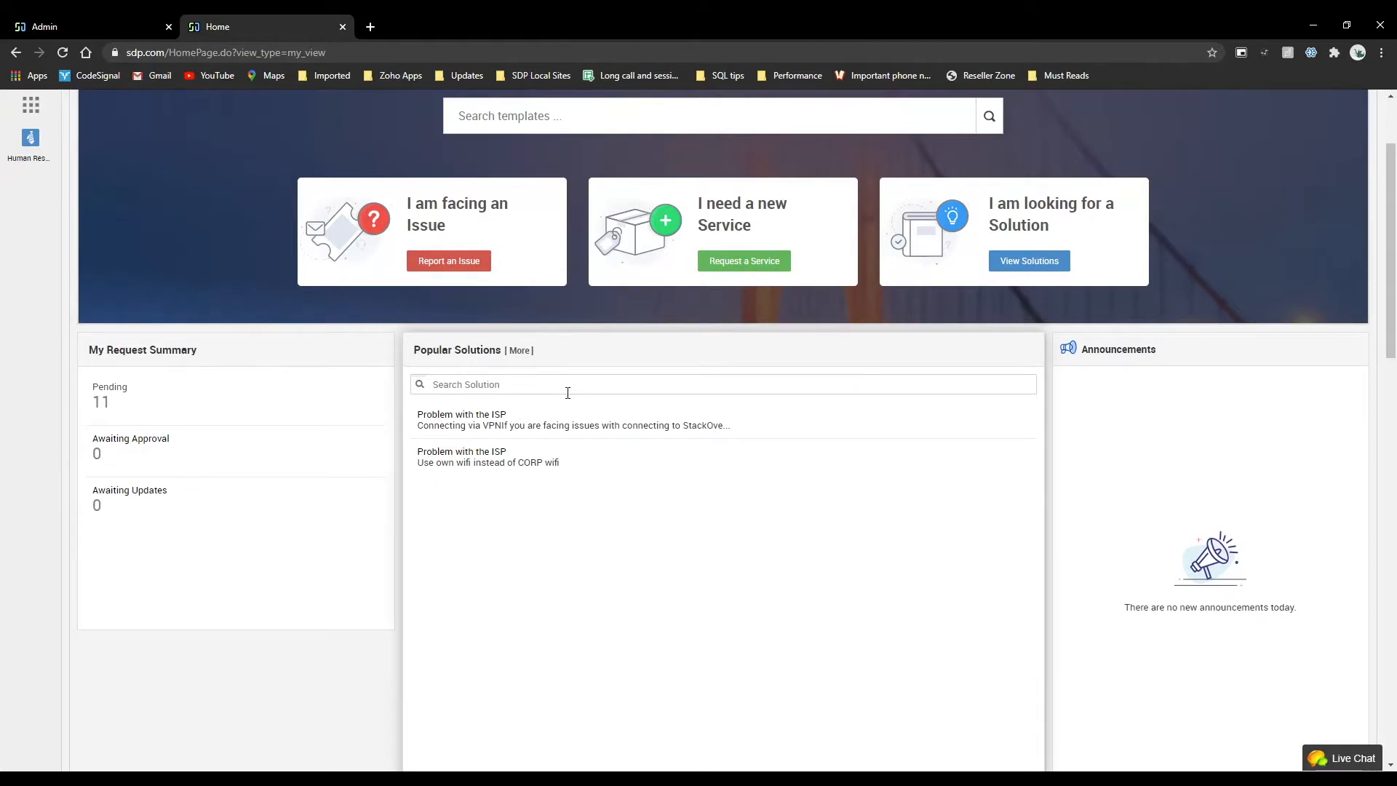
{"action": "scroll", "coordinate": [567, 393], "scroll_direction": "up", "scroll_amount": 2}
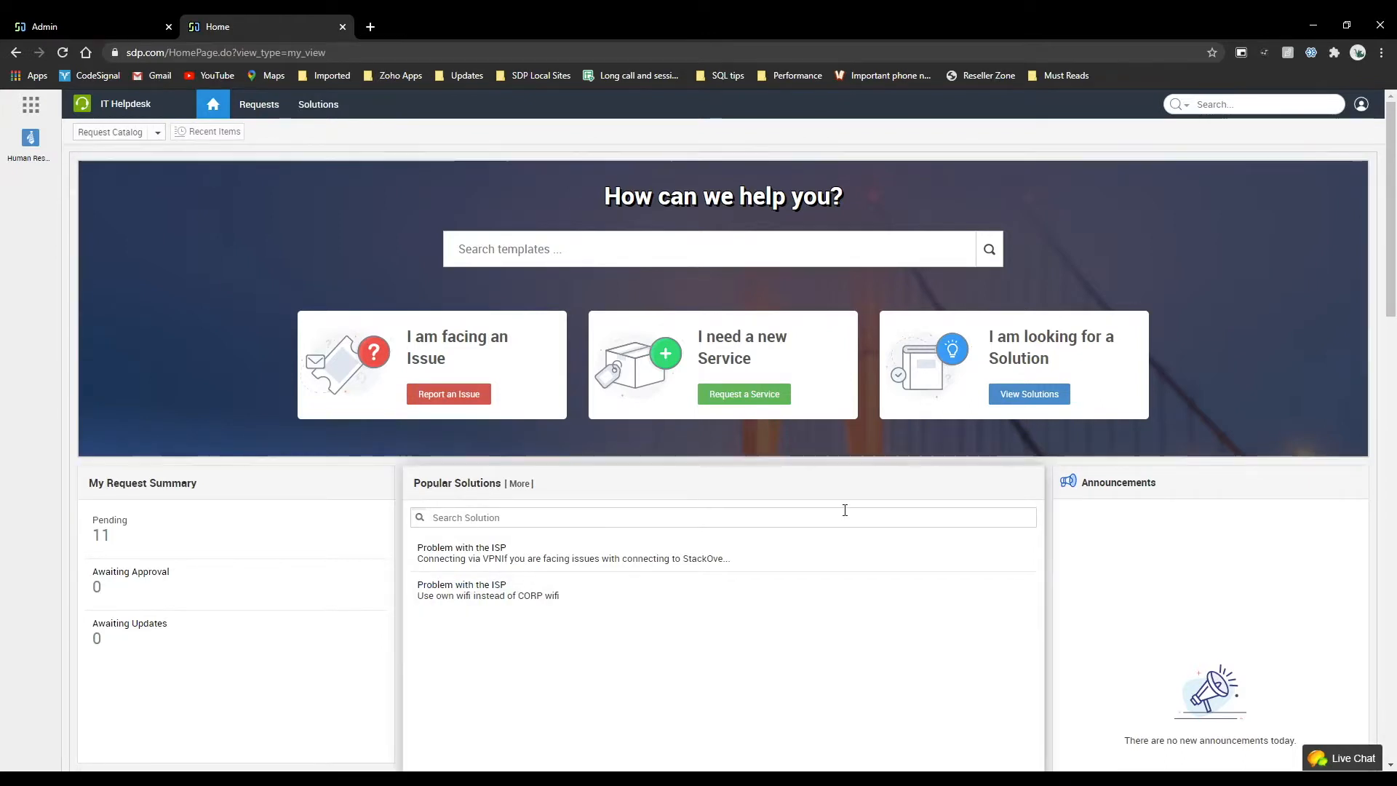
{"action": "scroll", "coordinate": [844, 513], "scroll_direction": "down", "scroll_amount": 4}
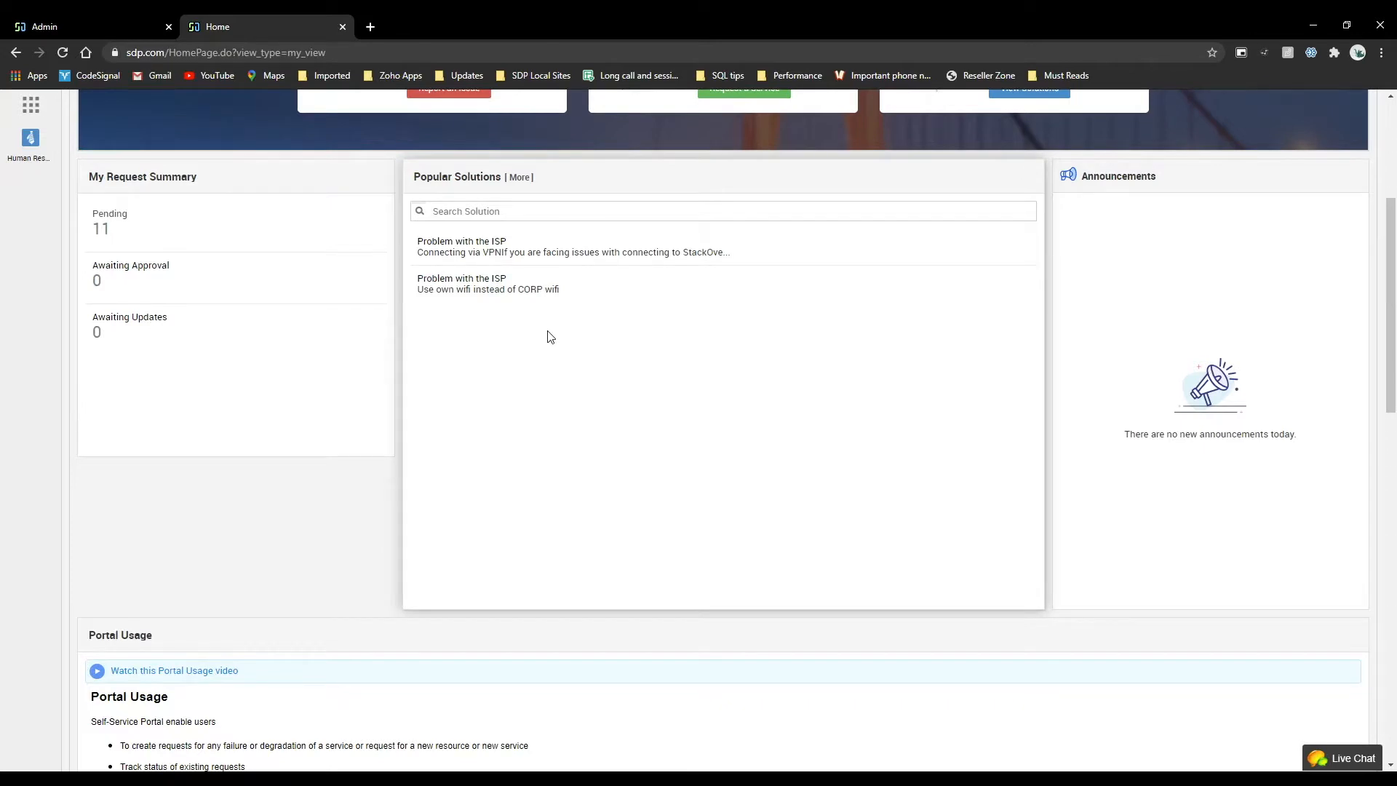
{"action": "scroll", "coordinate": [551, 337], "scroll_direction": "down", "scroll_amount": 5}
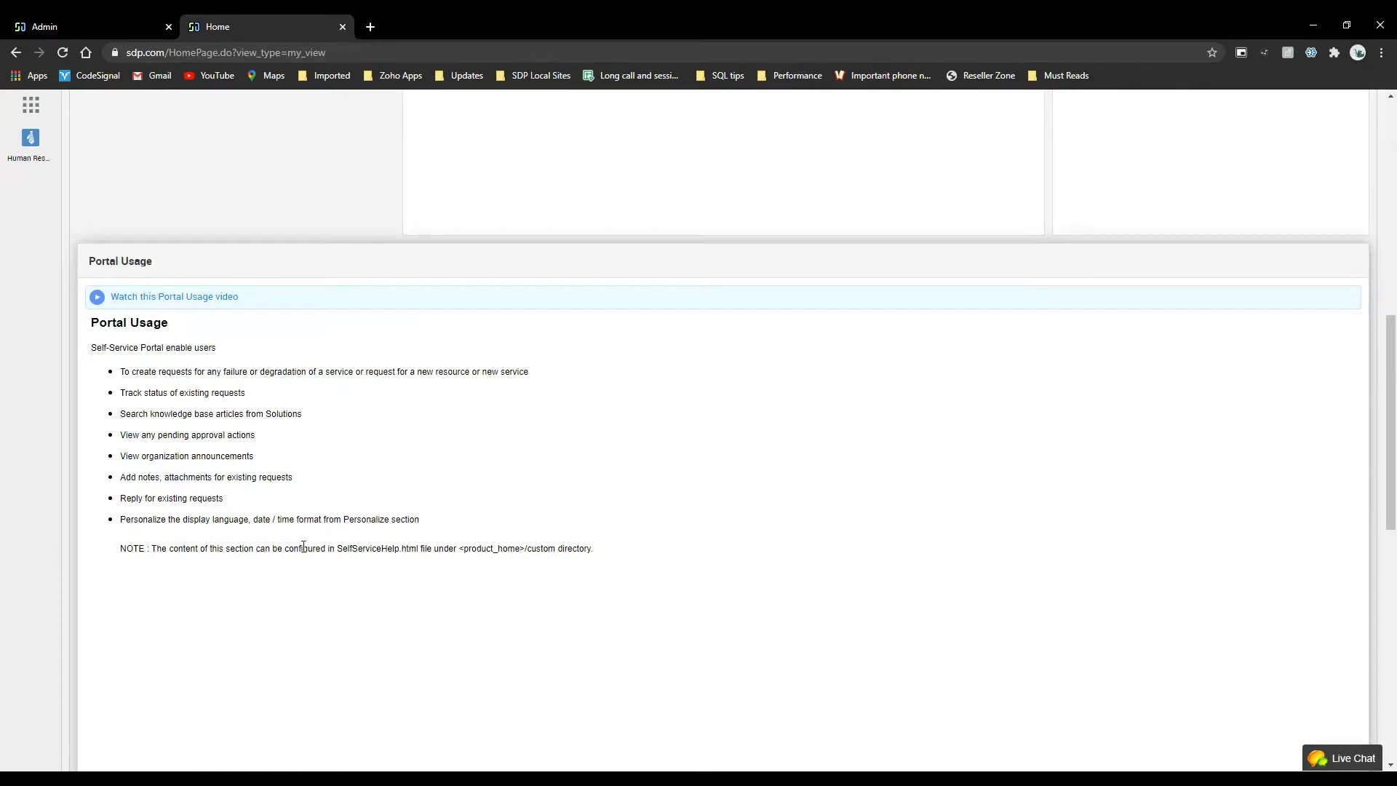
{"action": "scroll", "coordinate": [303, 546], "scroll_direction": "down", "scroll_amount": 5}
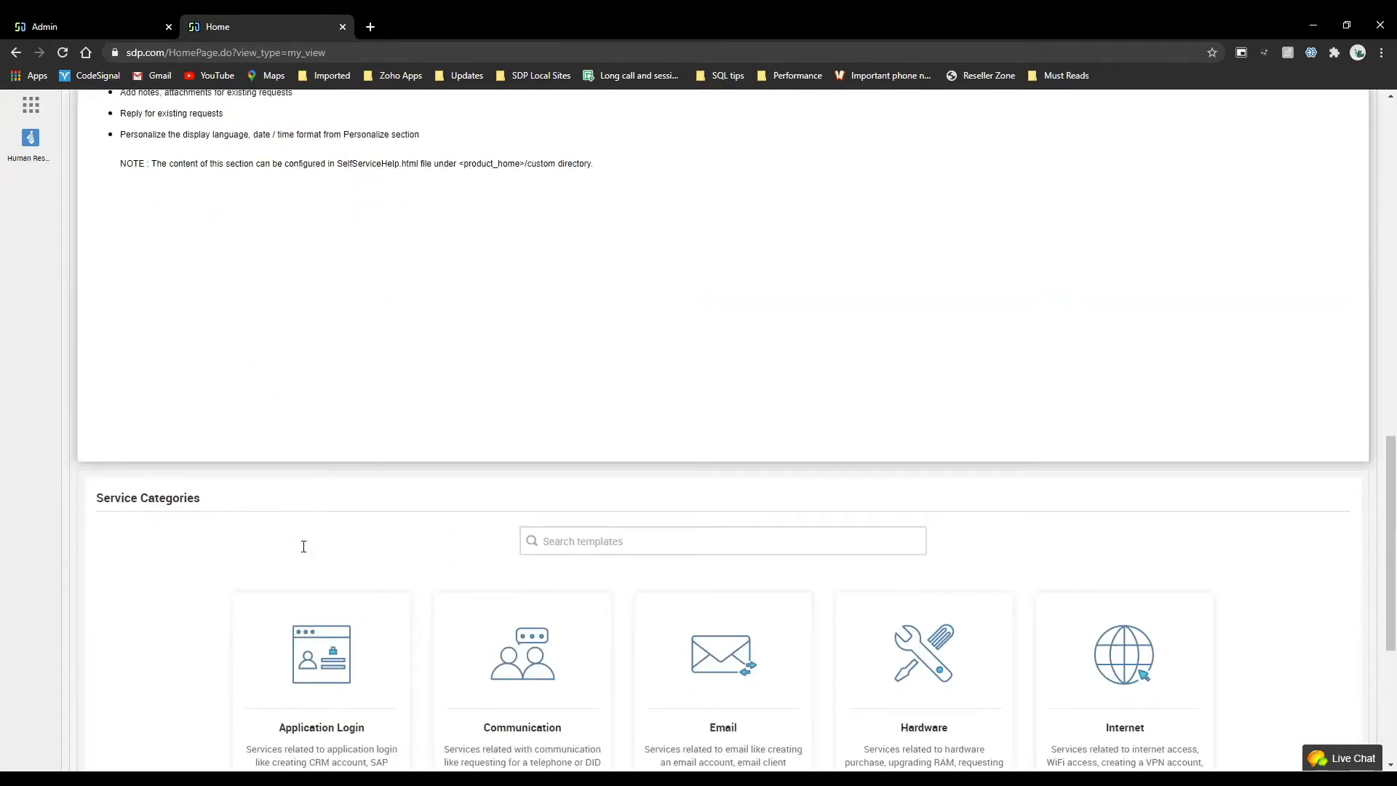
{"action": "scroll", "coordinate": [304, 546], "scroll_direction": "down", "scroll_amount": 1}
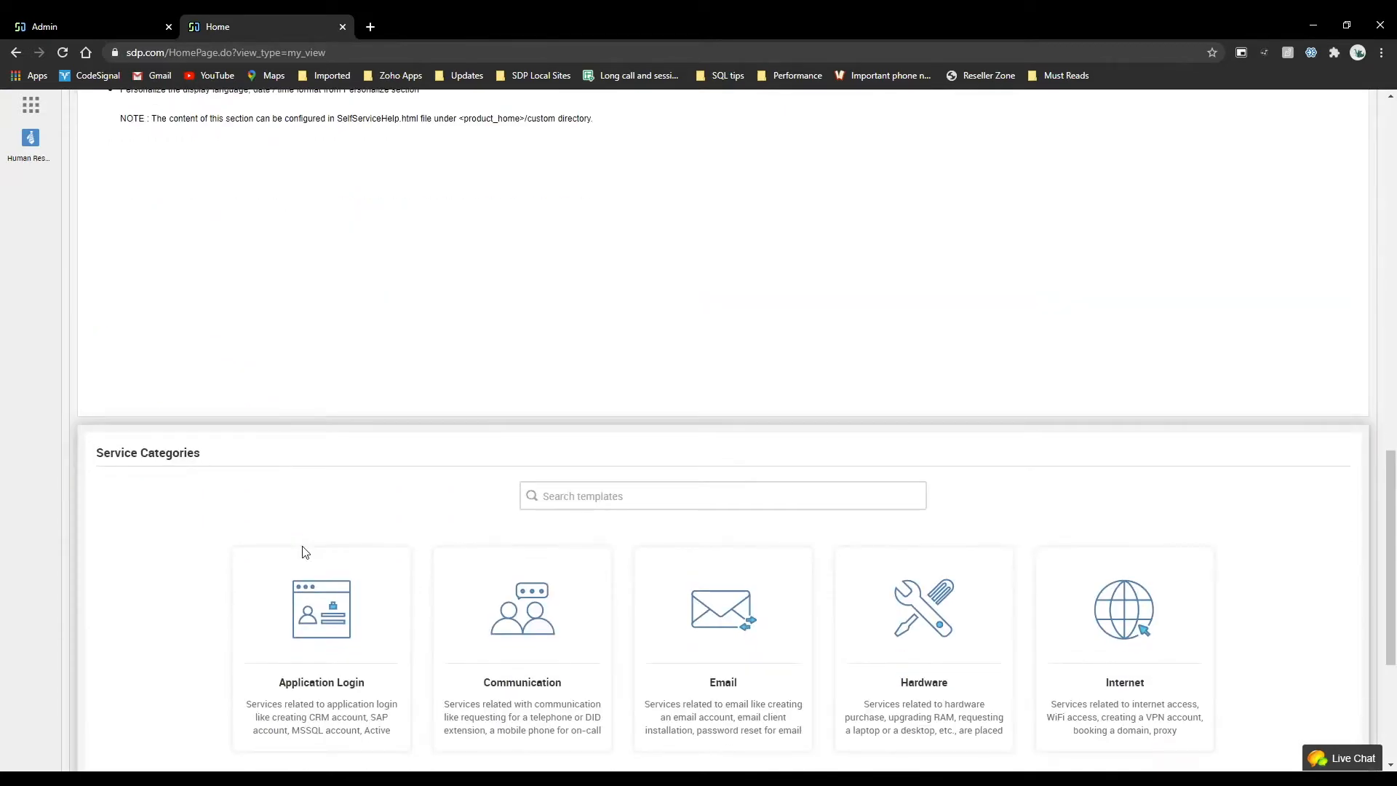
{"action": "scroll", "coordinate": [303, 553], "scroll_direction": "down", "scroll_amount": 4}
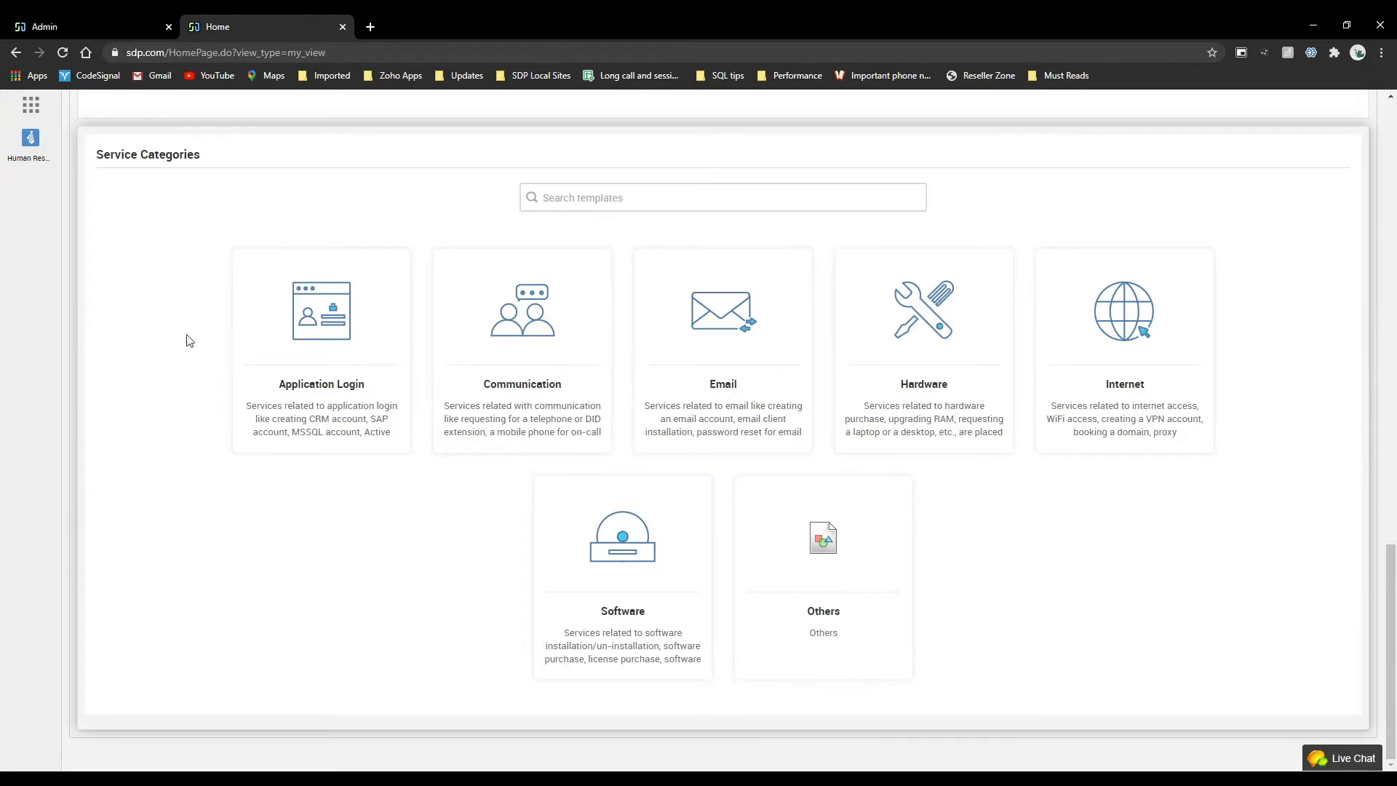
{"action": "scroll", "coordinate": [219, 415], "scroll_direction": "up", "scroll_amount": 10}
Compare the issue-reporting category page with the Service Categories section on the portal home page.
{"action": "left_click", "coordinate": [456, 399]}
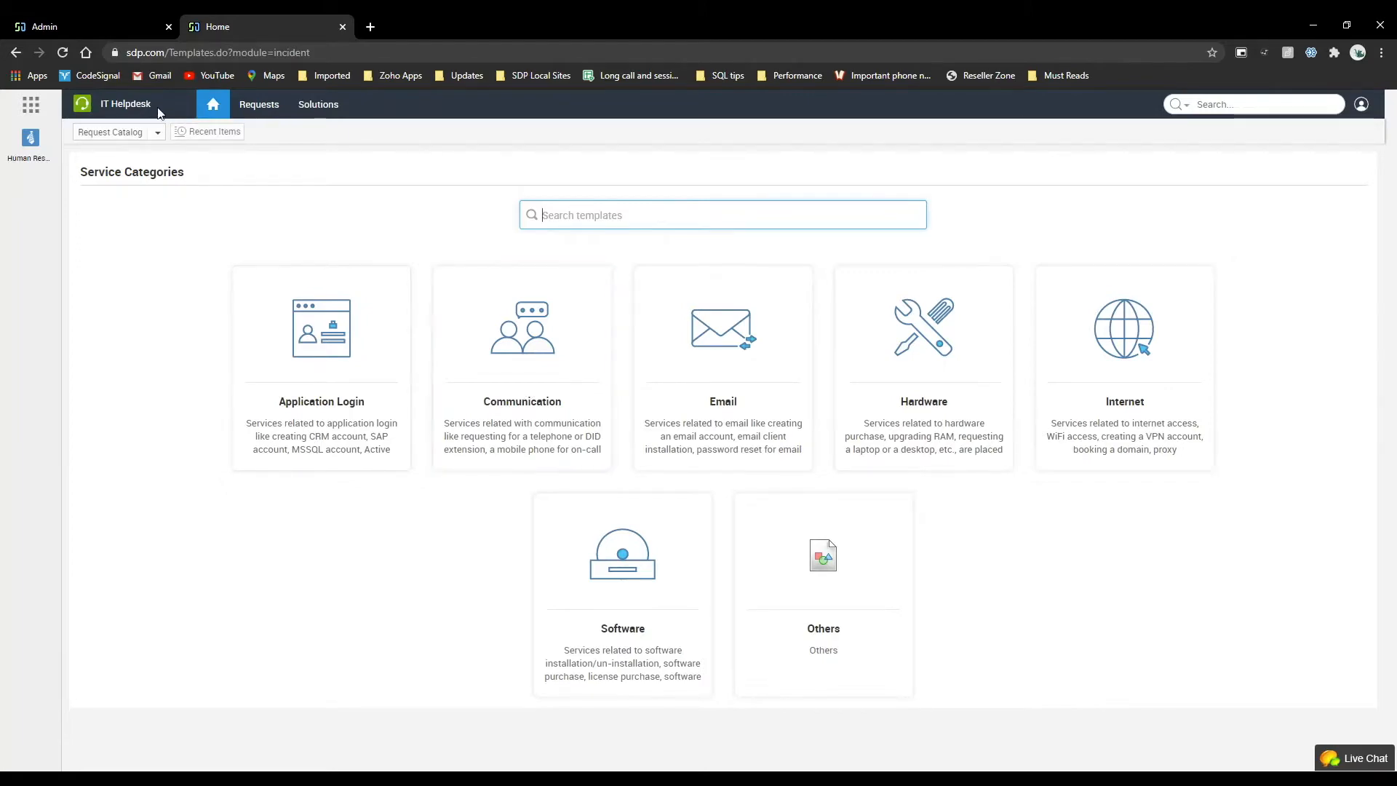
{"action": "left_click", "coordinate": [215, 115]}
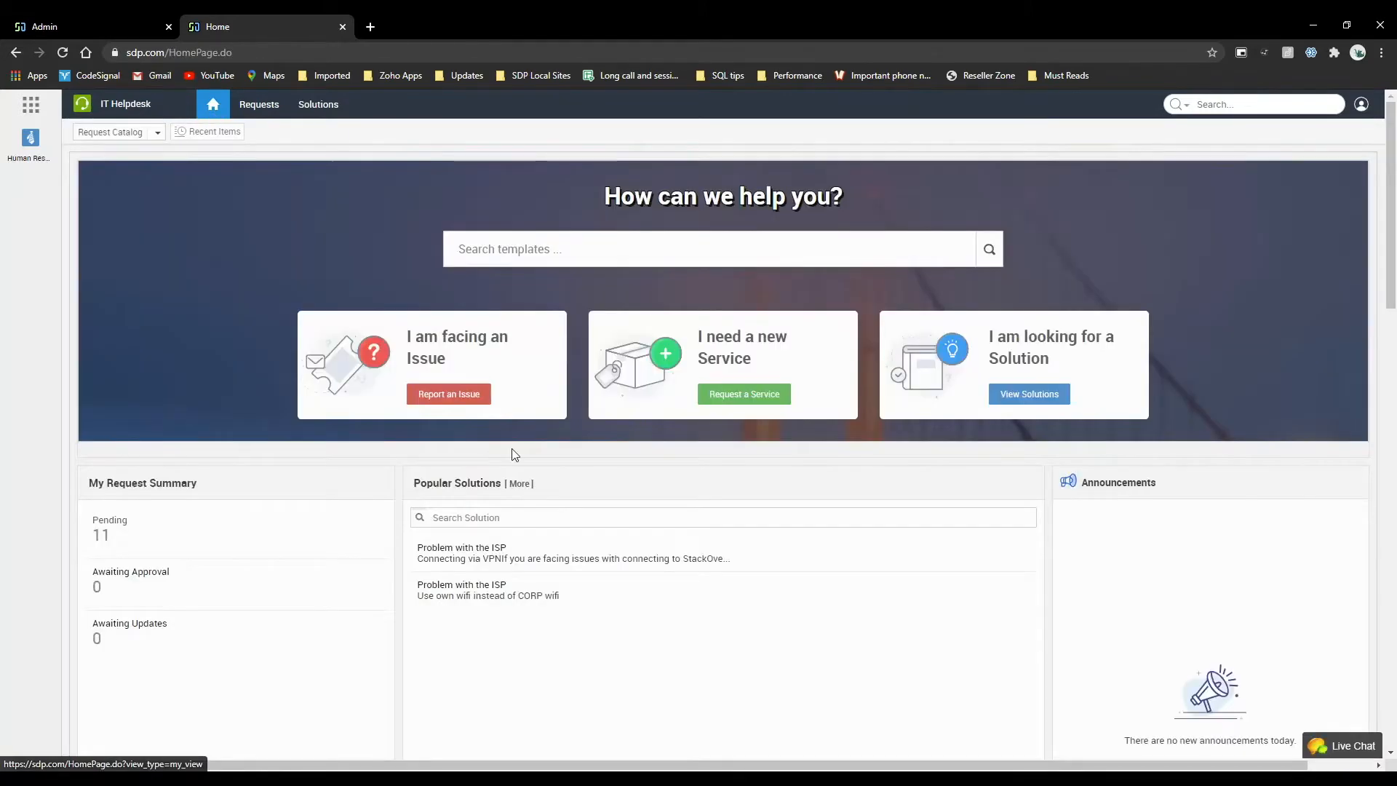
{"action": "scroll", "coordinate": [511, 454], "scroll_direction": "down", "scroll_amount": 10}
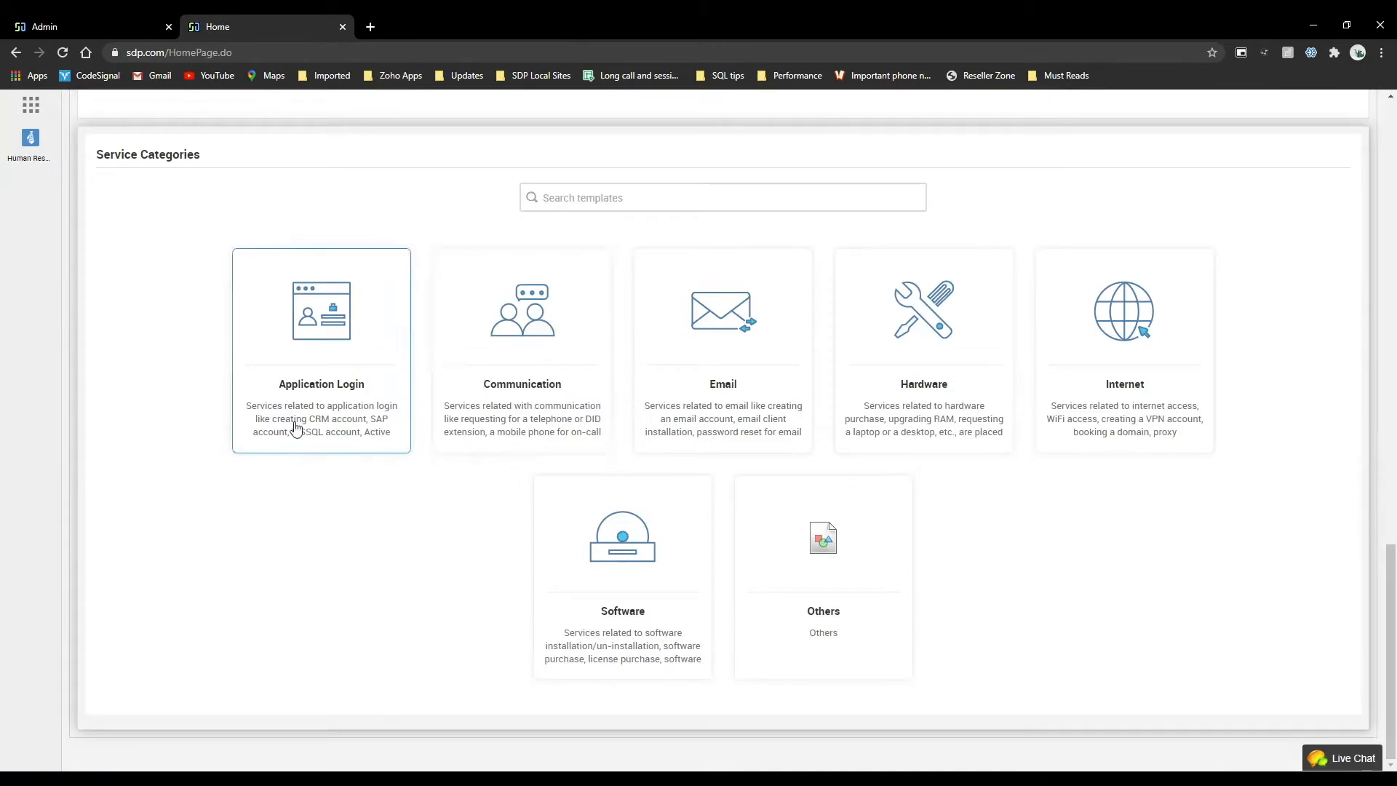
{"action": "scroll", "coordinate": [623, 575], "scroll_direction": "up", "scroll_amount": 6}
{"action": "scroll", "coordinate": [566, 502], "scroll_direction": "down", "scroll_amount": 6}
{"action": "scroll", "coordinate": [400, 400], "scroll_direction": "up", "scroll_amount": 15}
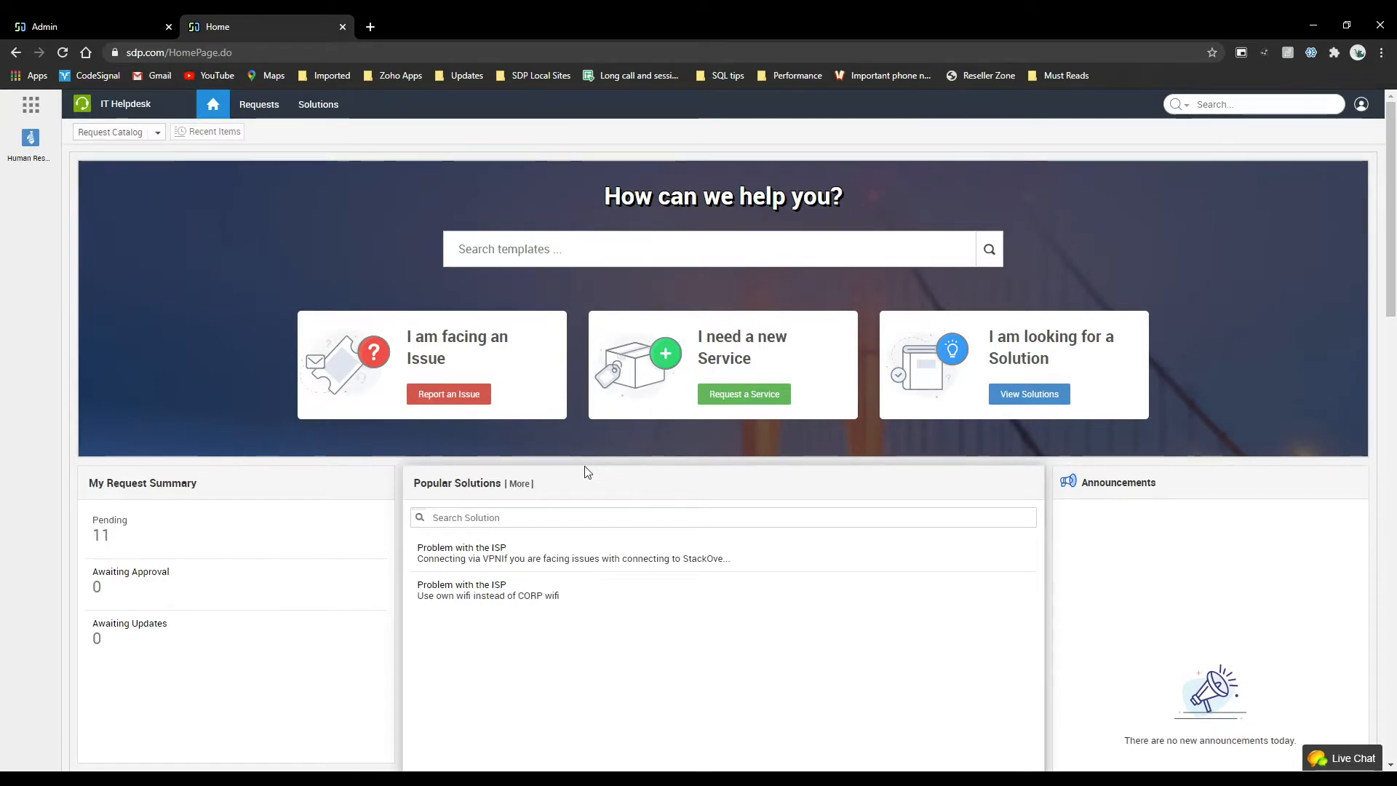
View the issue templates in the Application Login category, then return to the portal home page.
{"action": "left_click", "coordinate": [455, 404]}
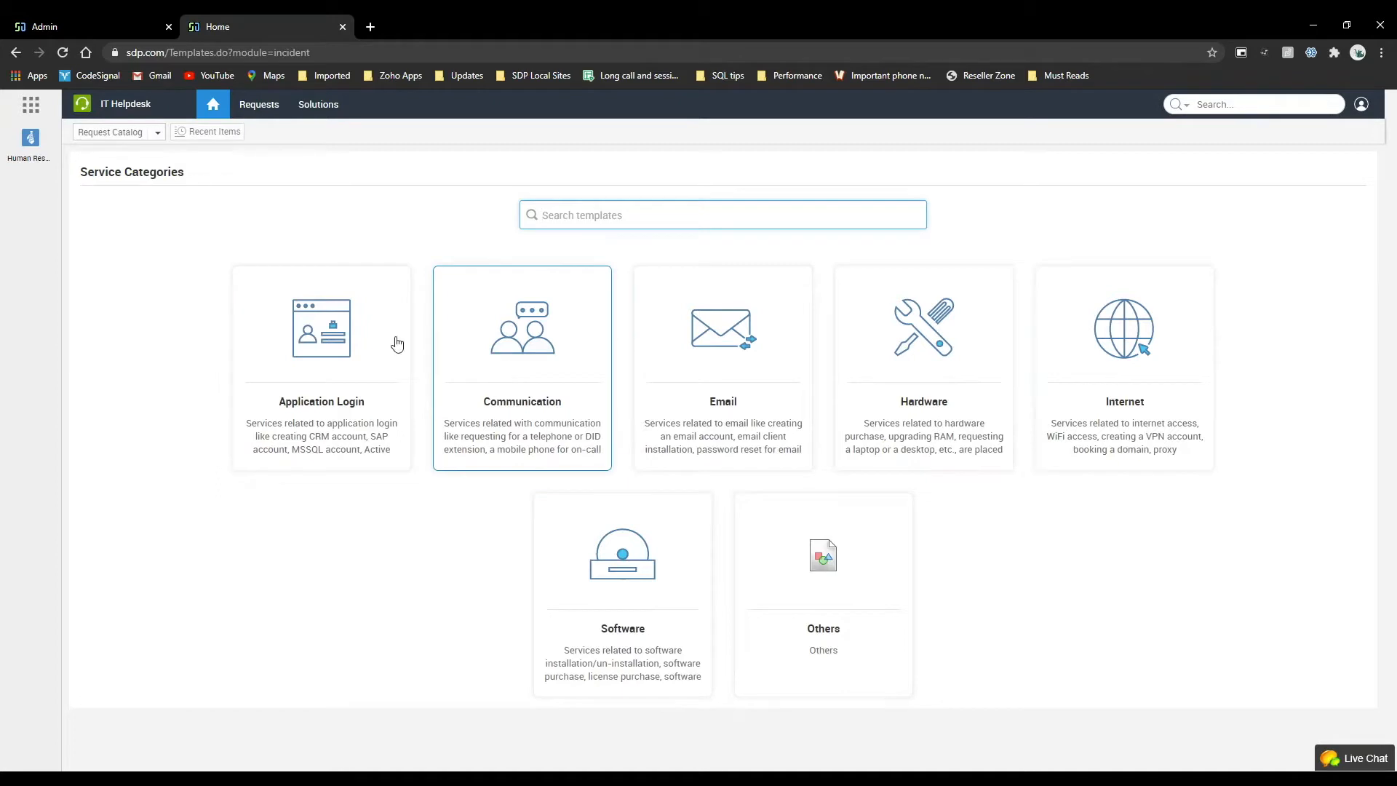
{"action": "left_click", "coordinate": [371, 341]}
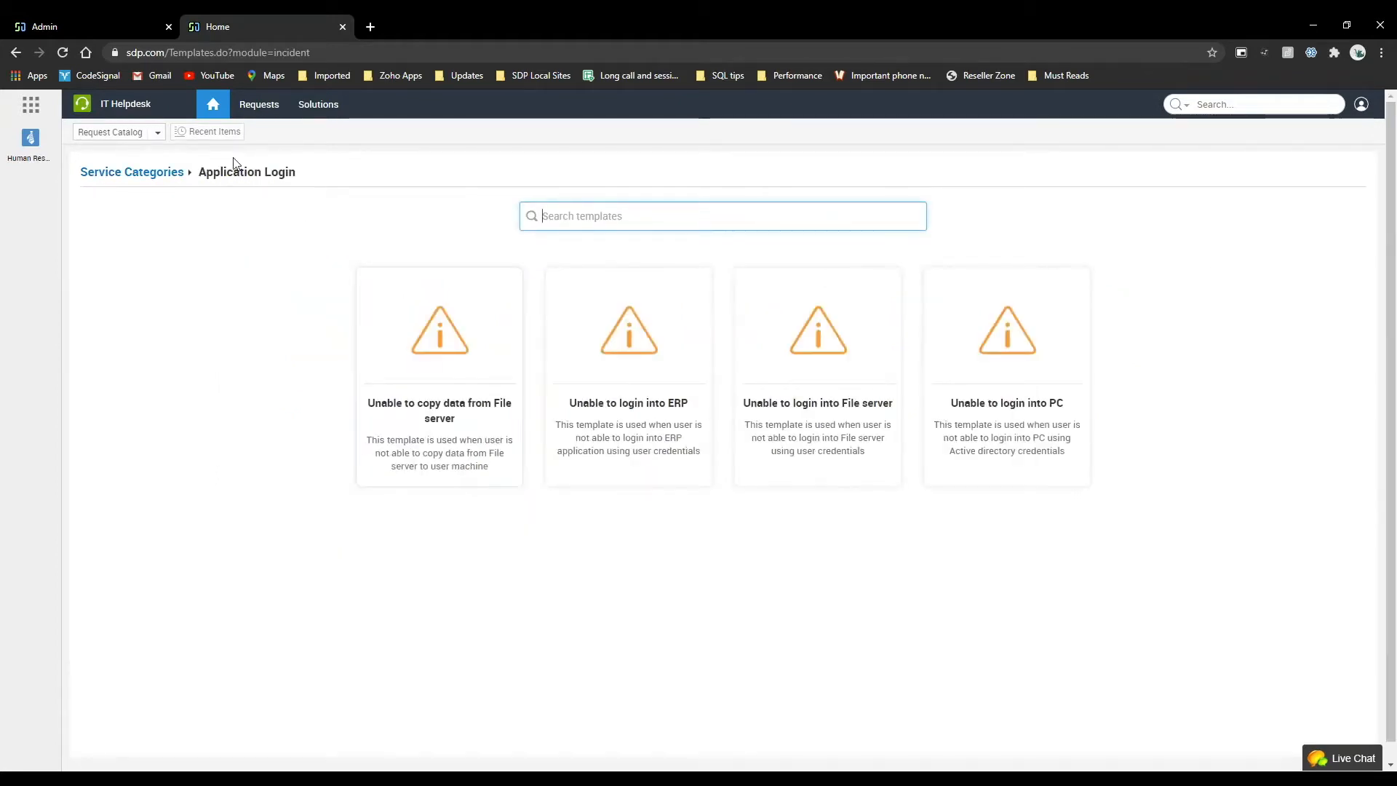
{"action": "left_click", "coordinate": [213, 108]}
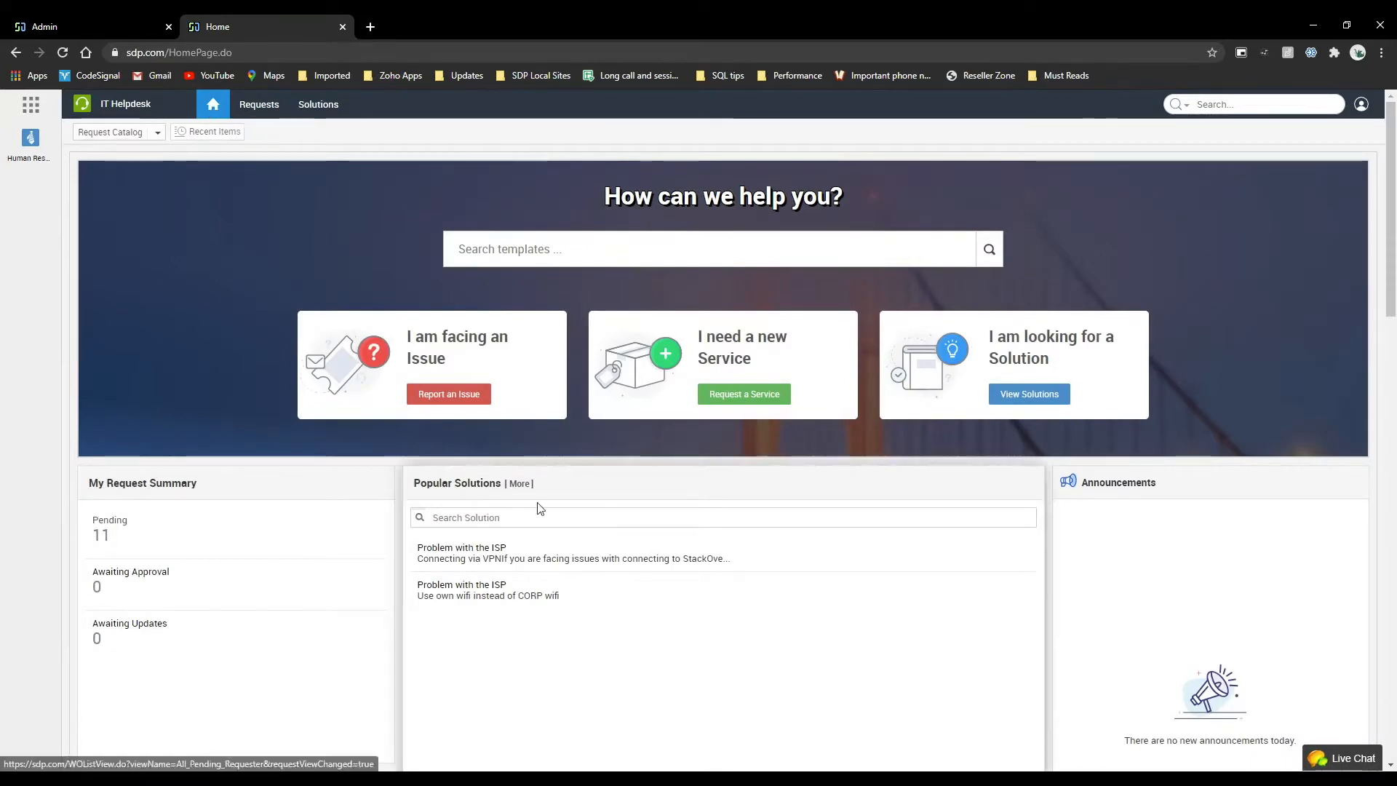
Open the Request an iPhone form from the Communication category of the service requests.
{"action": "left_click", "coordinate": [736, 397]}
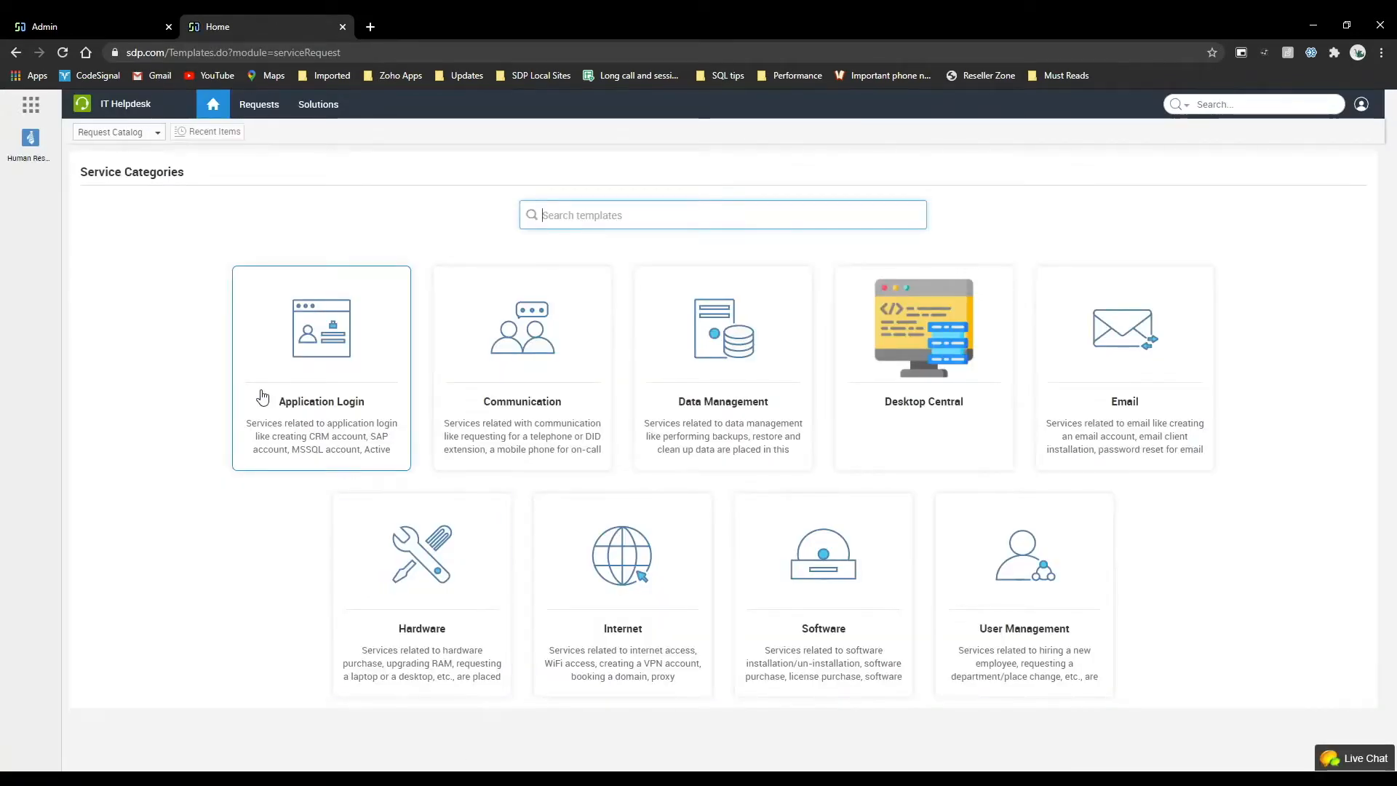
{"action": "left_click", "coordinate": [556, 364]}
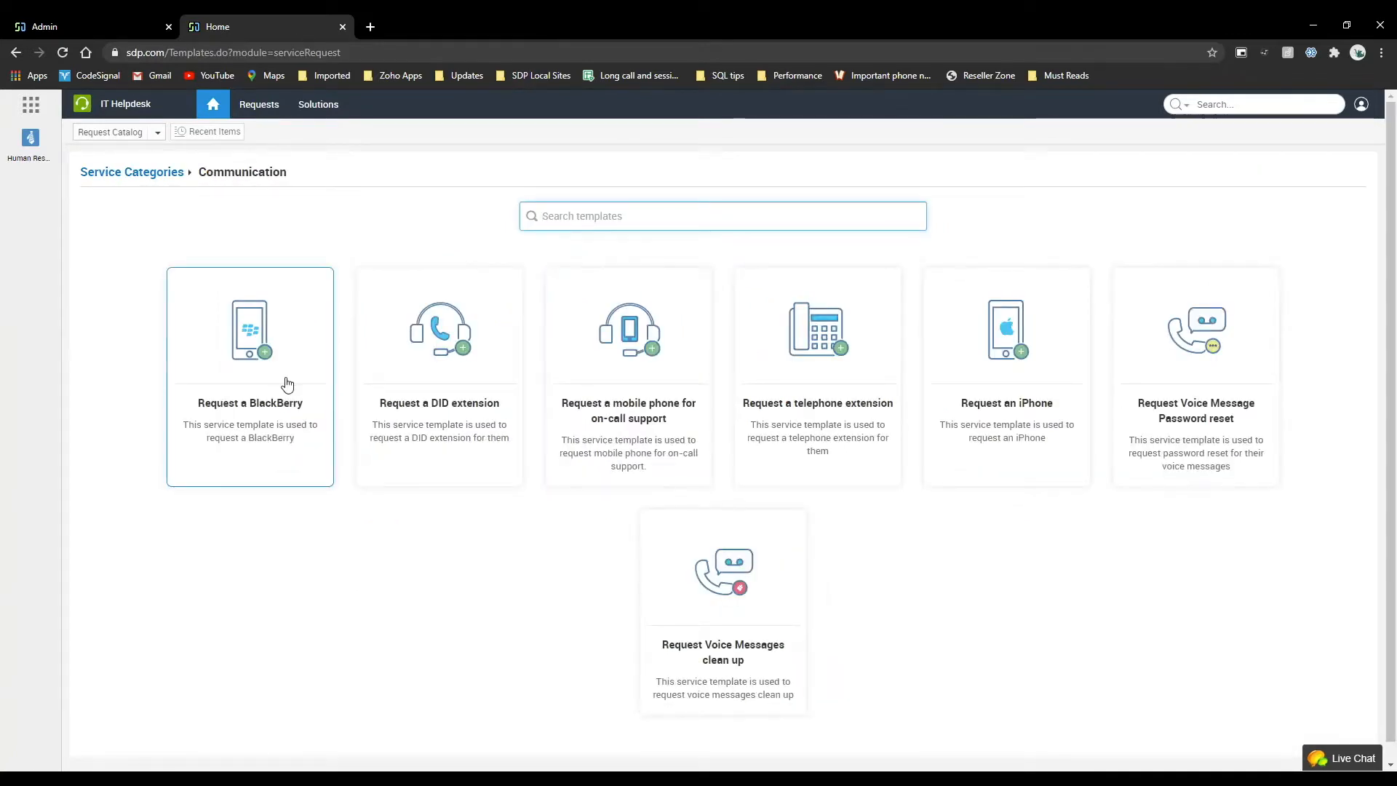
{"action": "left_click", "coordinate": [986, 327]}
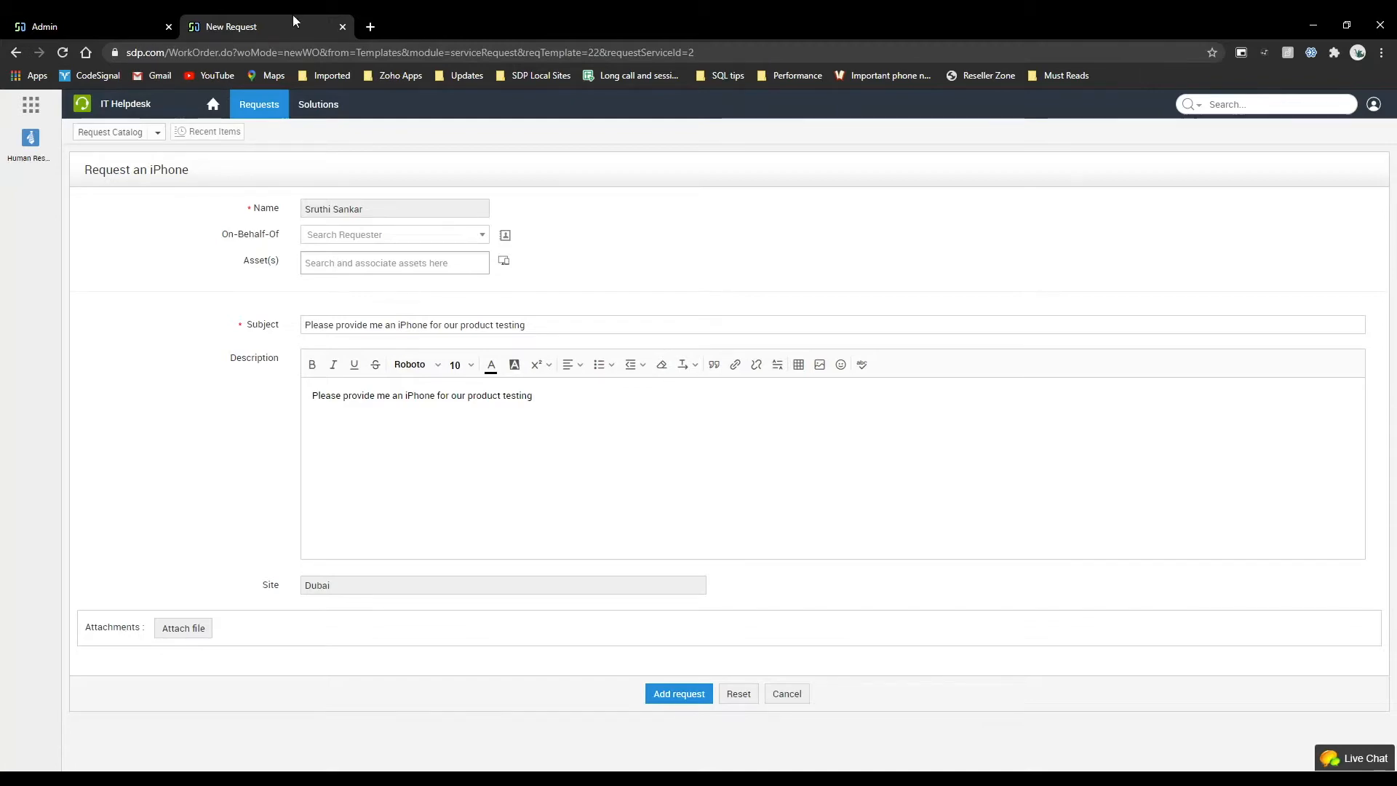
Switch to the admin console and review the Incident Template list under Incident Management.
{"action": "left_click", "coordinate": [148, 21]}
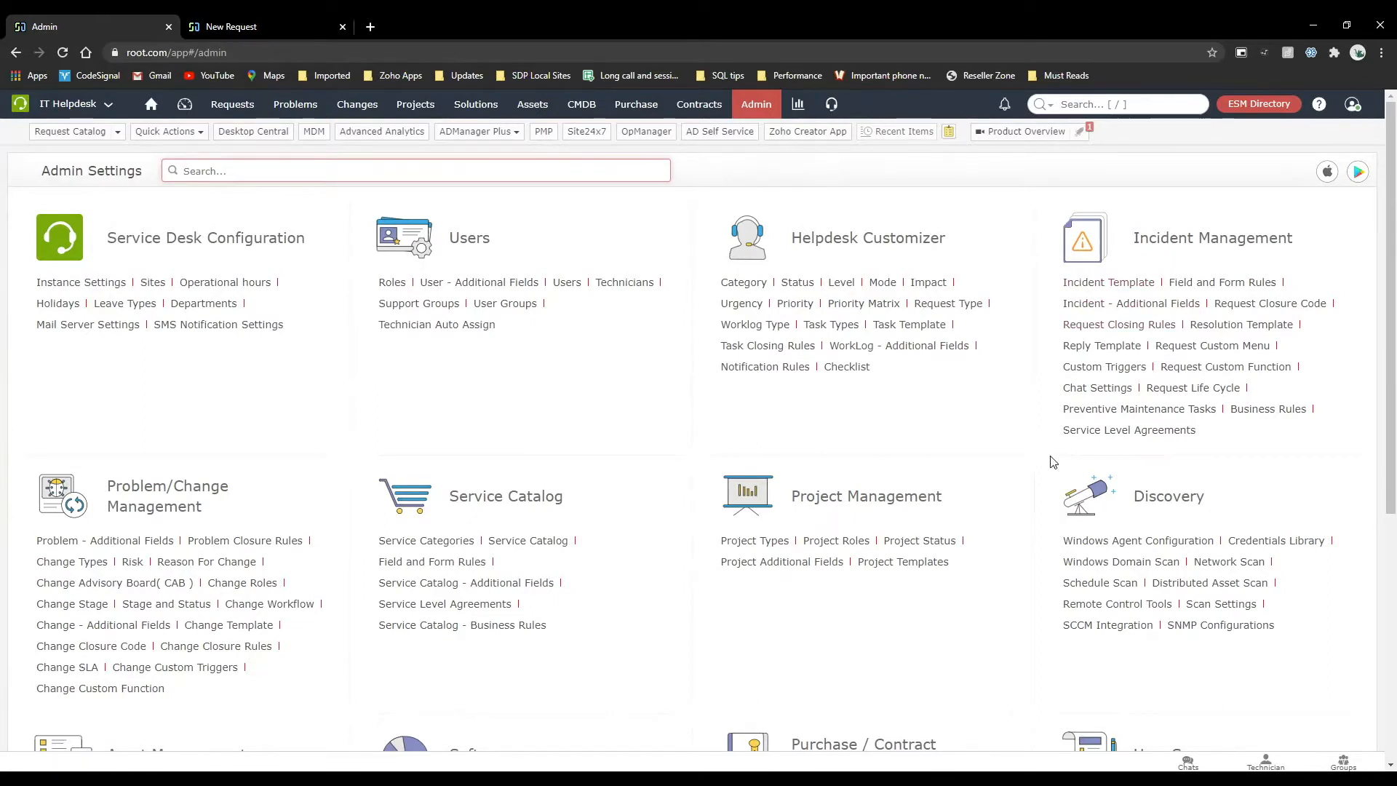
{"action": "left_click", "coordinate": [1110, 285]}
{"action": "scroll", "coordinate": [469, 346], "scroll_direction": "down", "scroll_amount": 3}
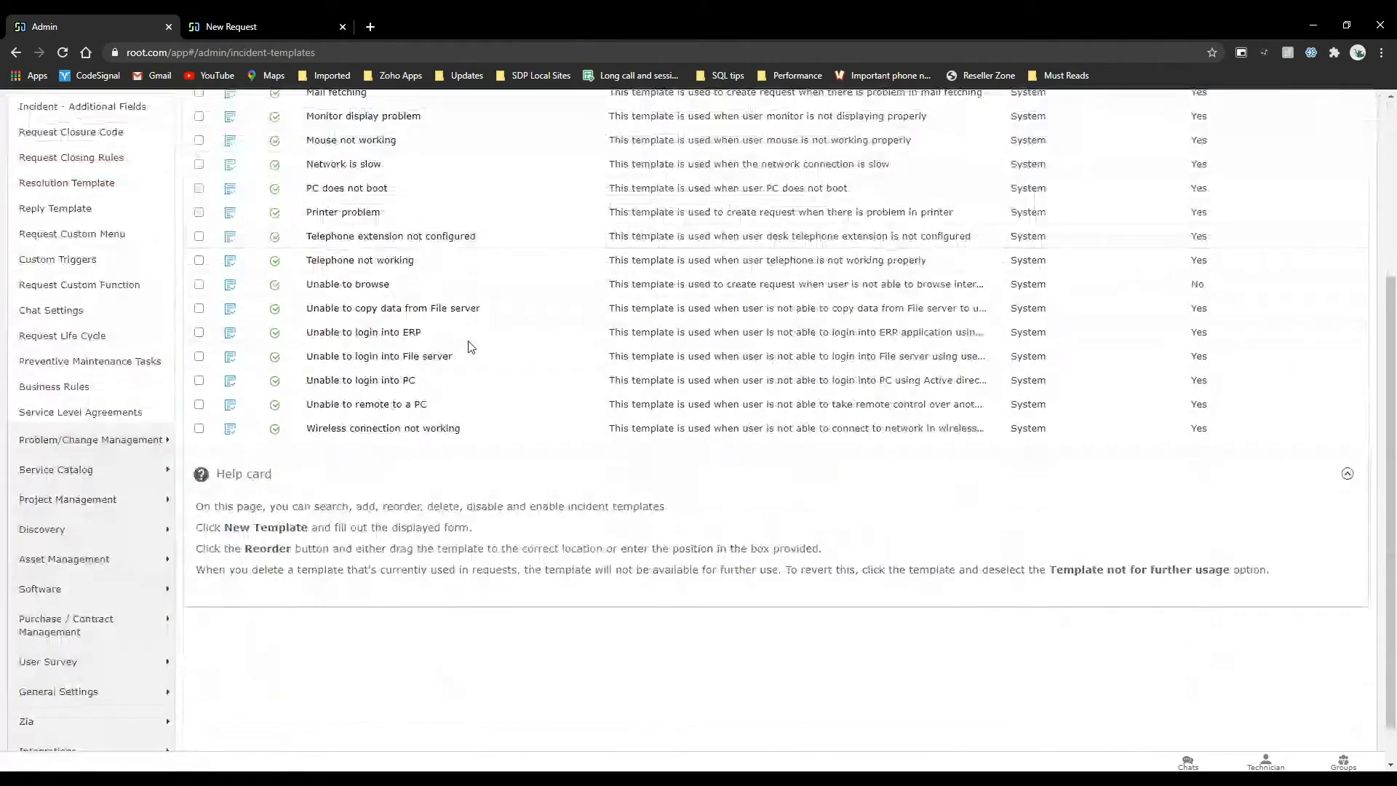
{"action": "scroll", "coordinate": [469, 346], "scroll_direction": "up", "scroll_amount": 3}
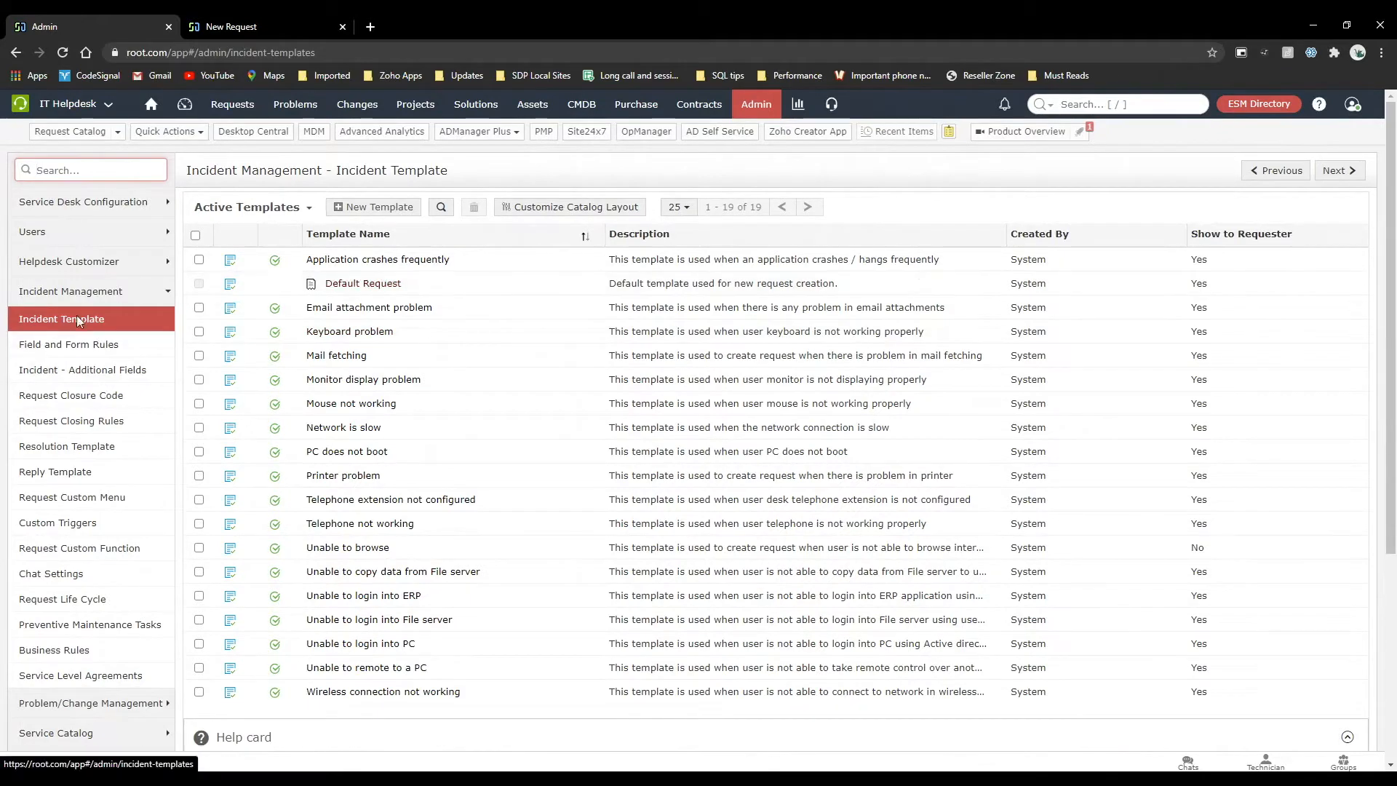
Open the Service Catalog page in the admin settings to view the service templates grouped by category.
{"action": "left_click", "coordinate": [755, 104]}
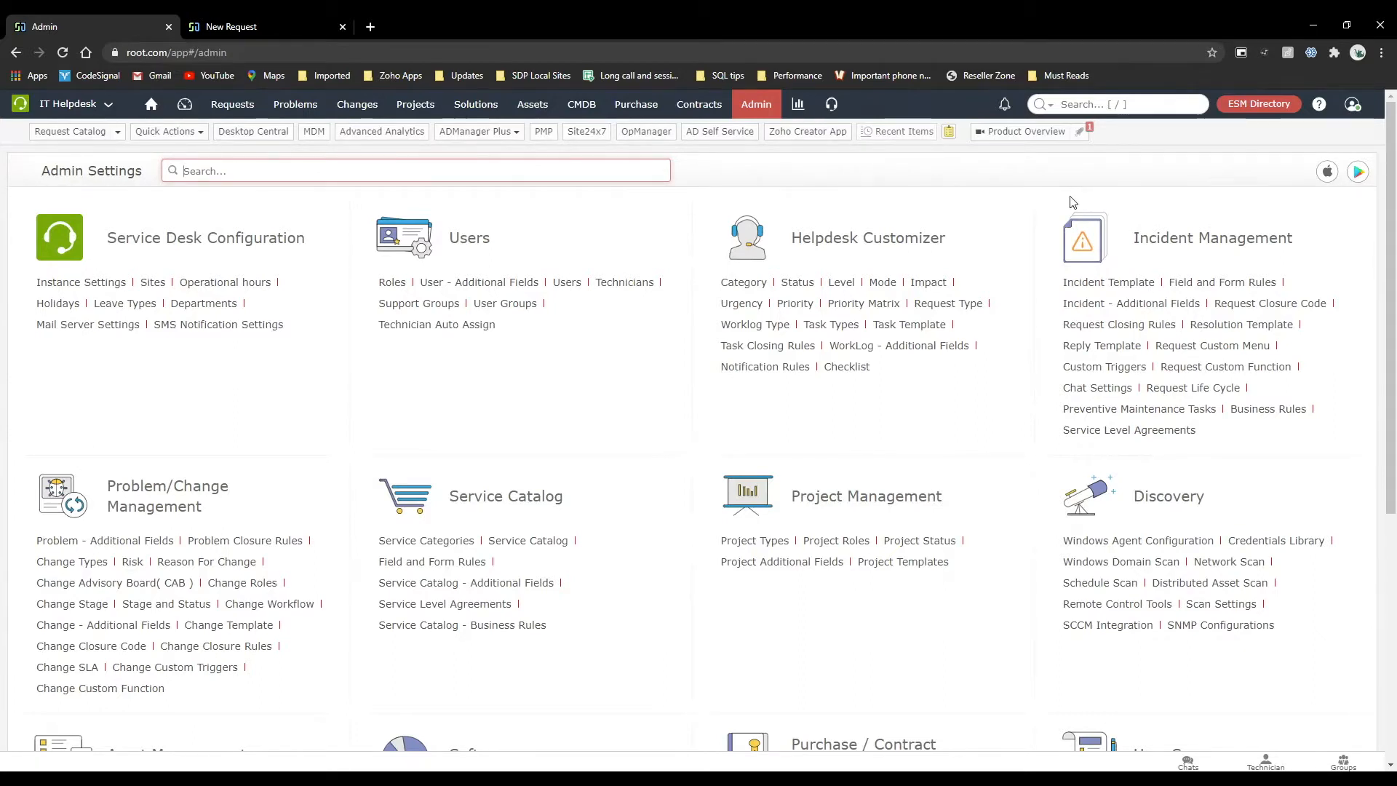
{"action": "left_click", "coordinate": [445, 541]}
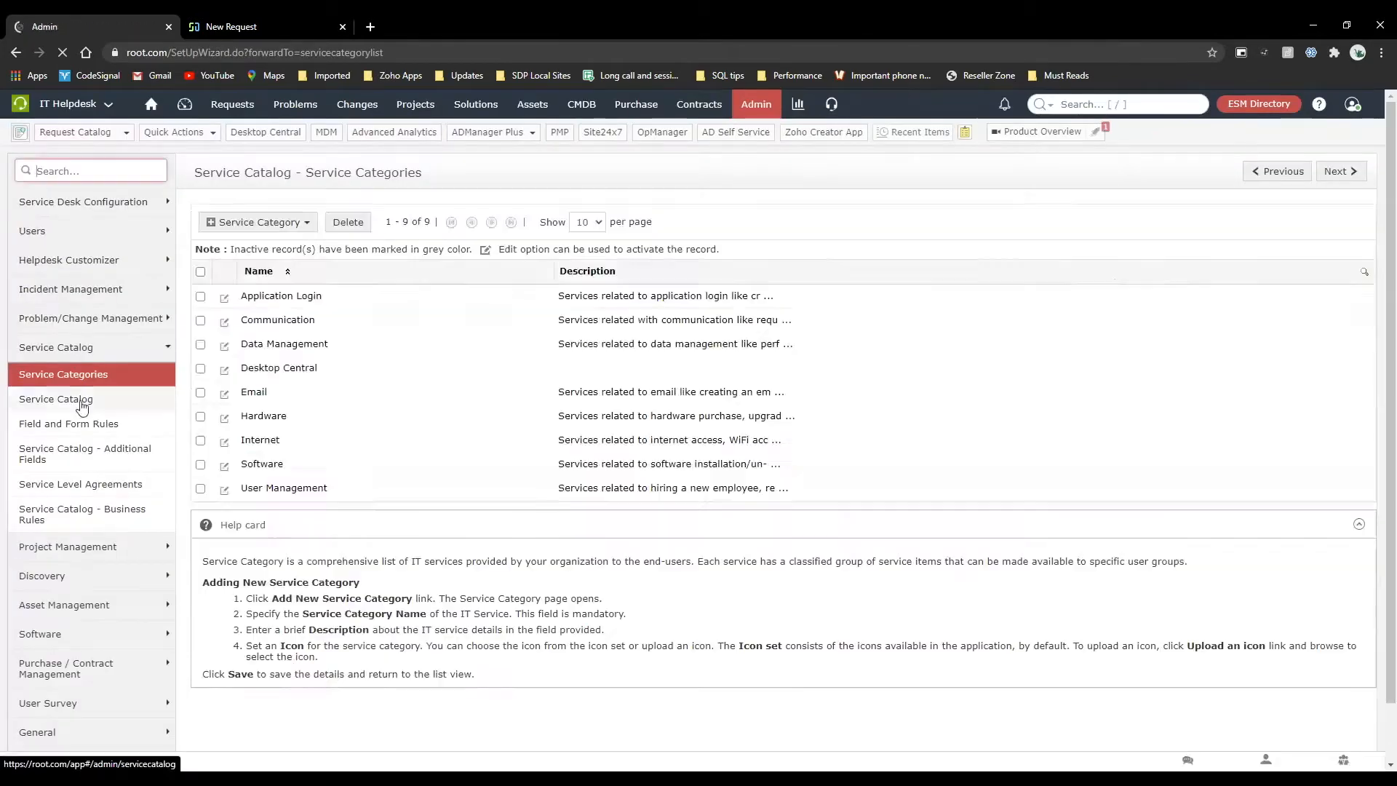
{"action": "left_click", "coordinate": [81, 404]}
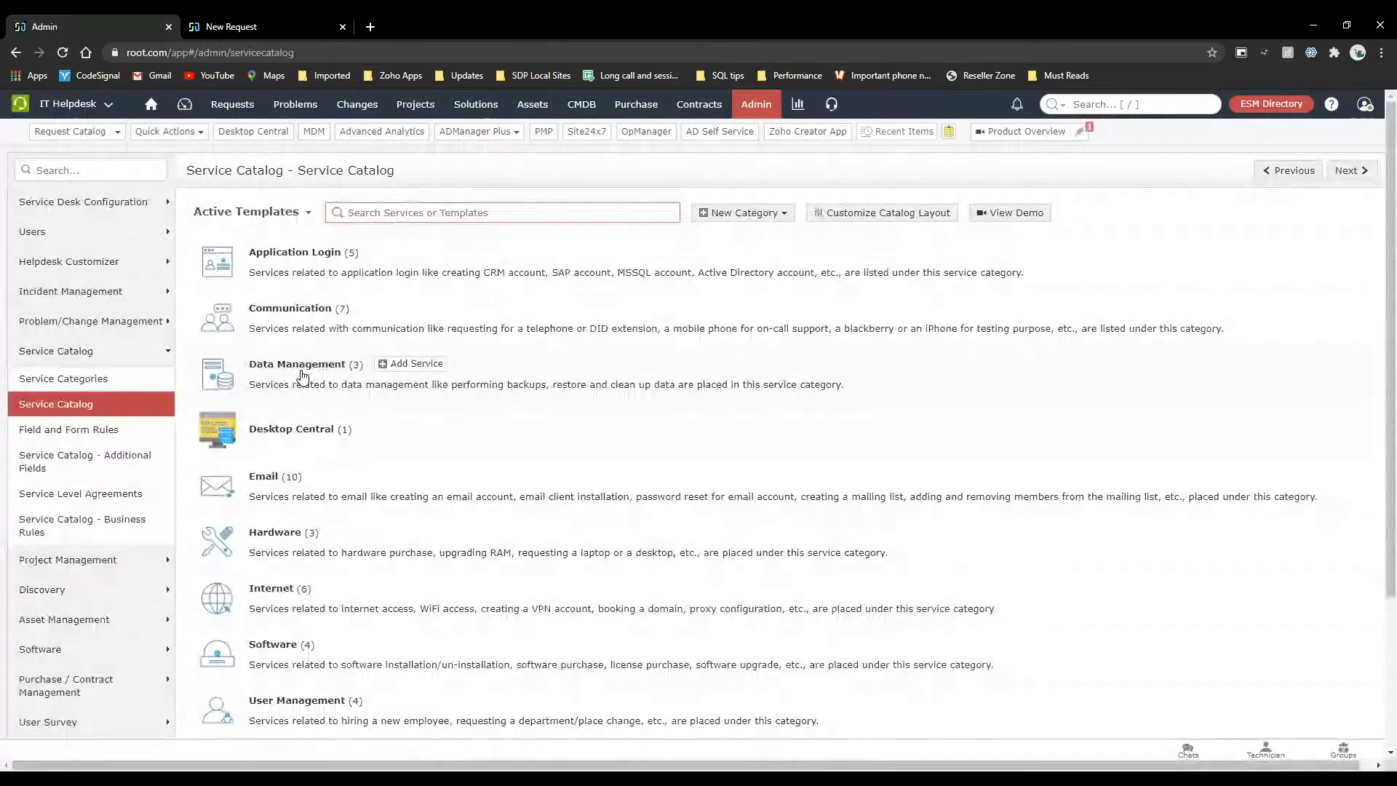
Check the Report an Issue categories in the self-service portal and return to the admin console.
{"action": "left_click", "coordinate": [291, 26]}
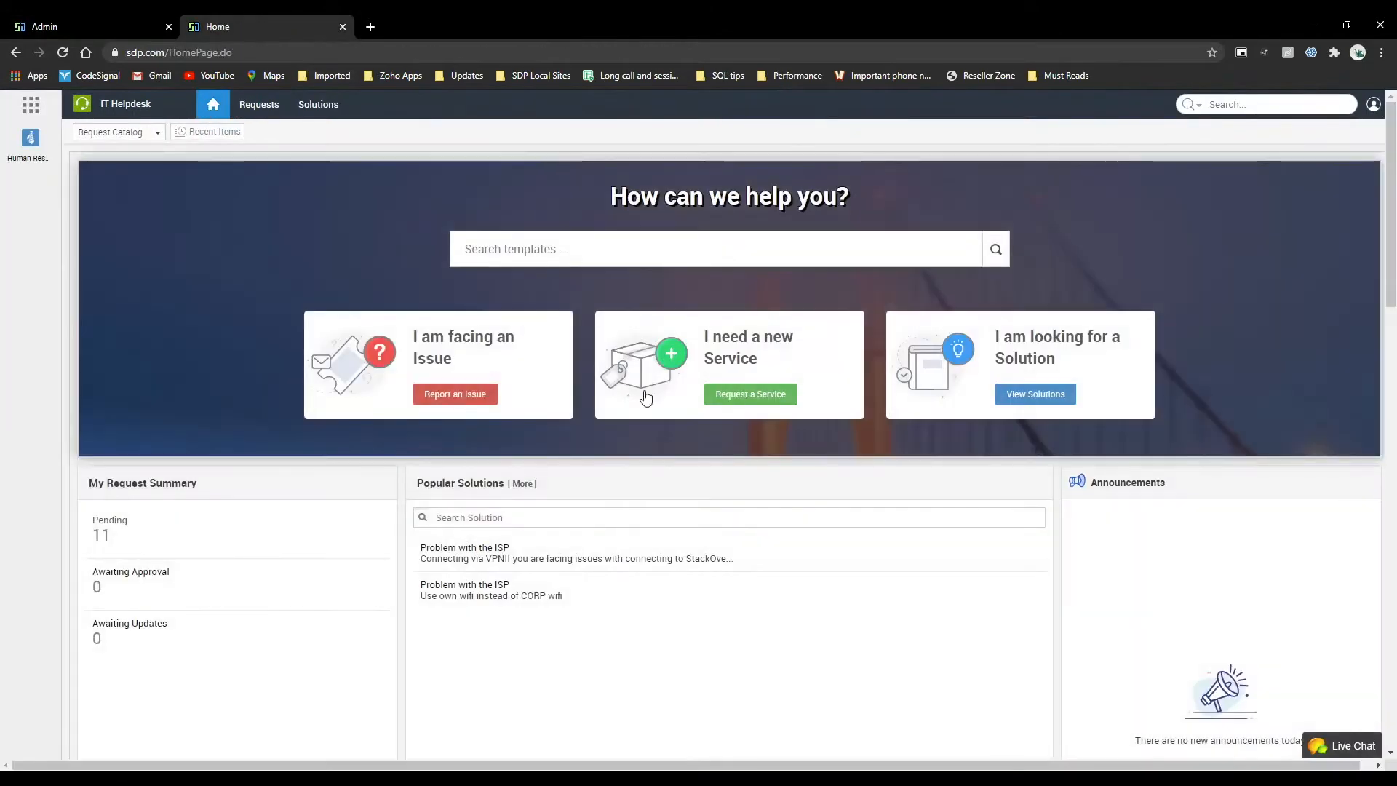
{"action": "left_click", "coordinate": [455, 395]}
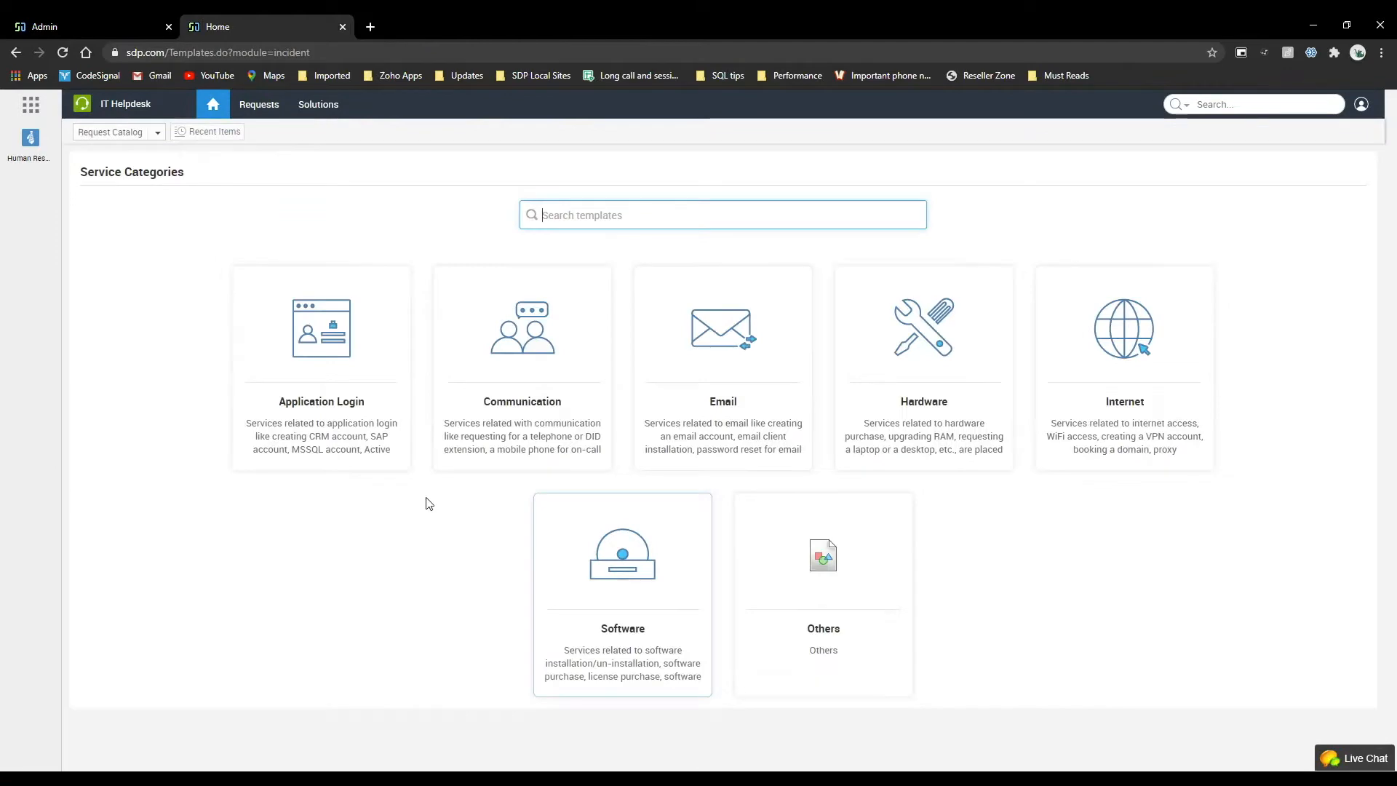
{"action": "left_click", "coordinate": [65, 26]}
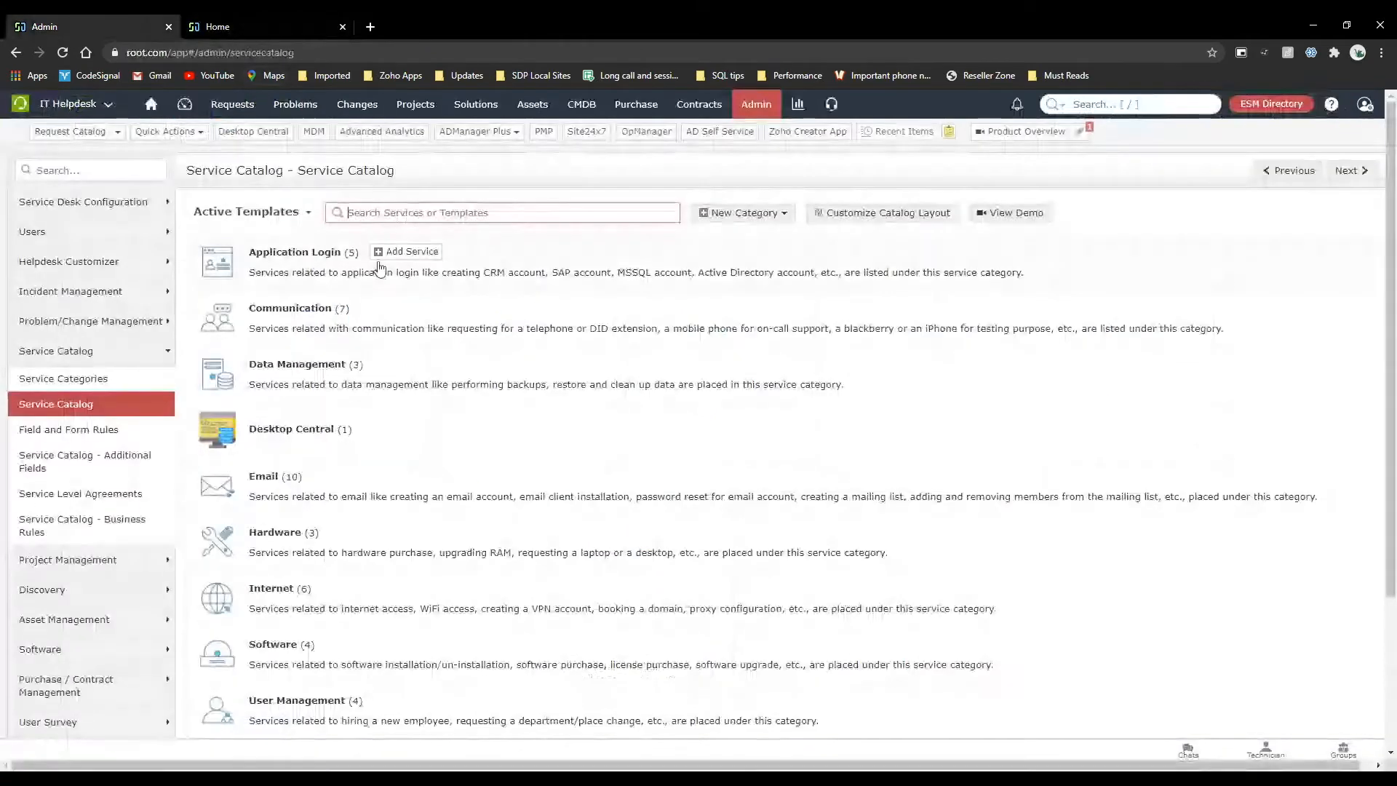
Open the Service Categories list under Service Catalog in the admin settings.
{"action": "left_click", "coordinate": [750, 116]}
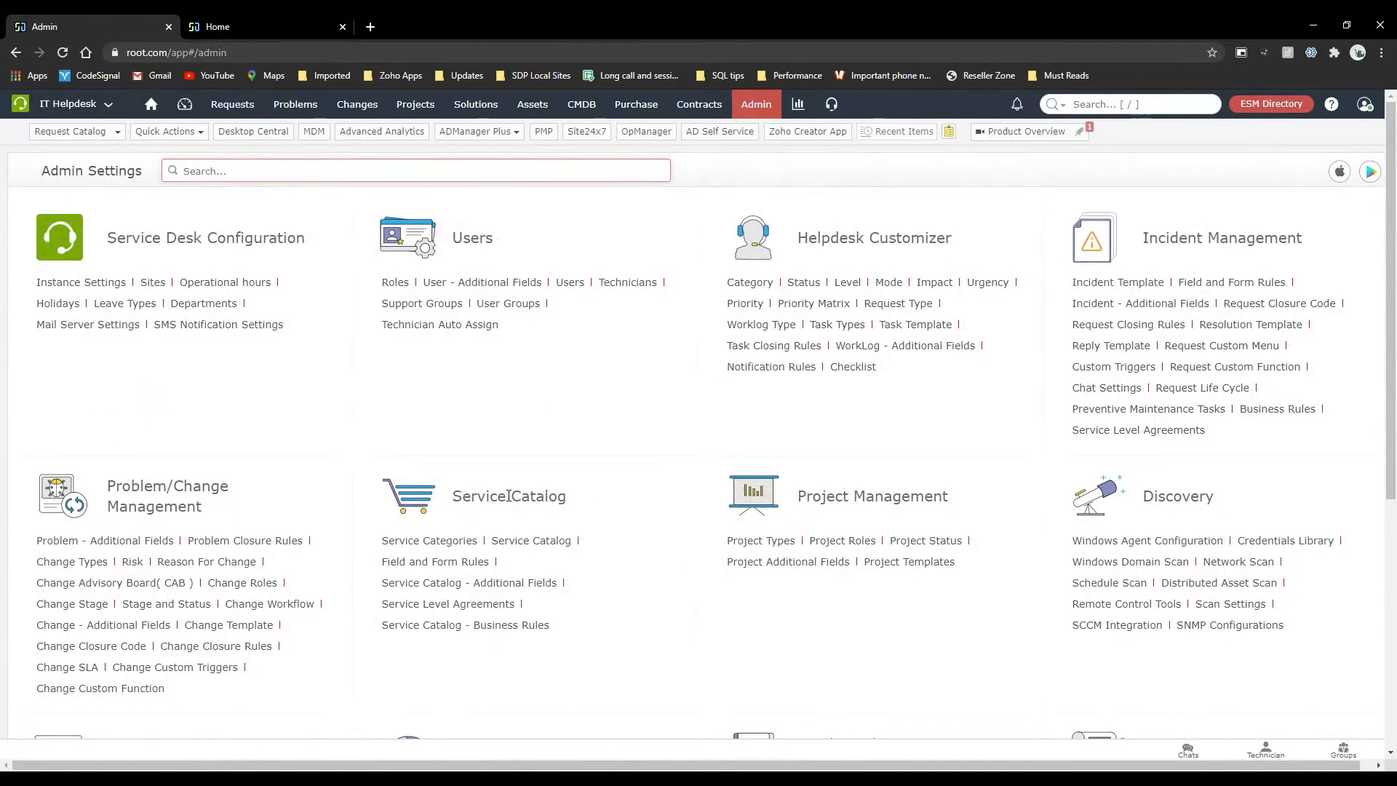
{"action": "scroll", "coordinate": [509, 497], "scroll_direction": "down", "scroll_amount": 2}
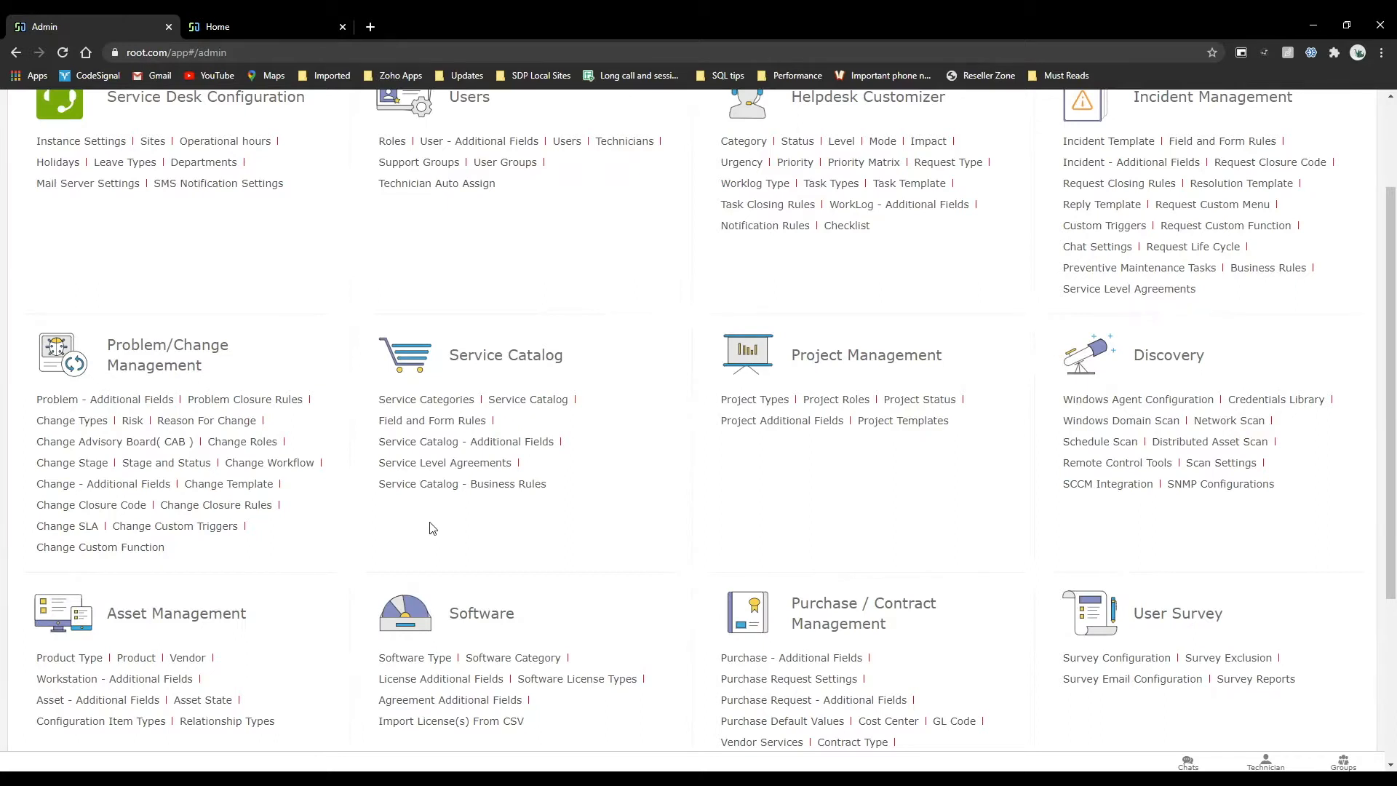
{"action": "left_click", "coordinate": [404, 400]}
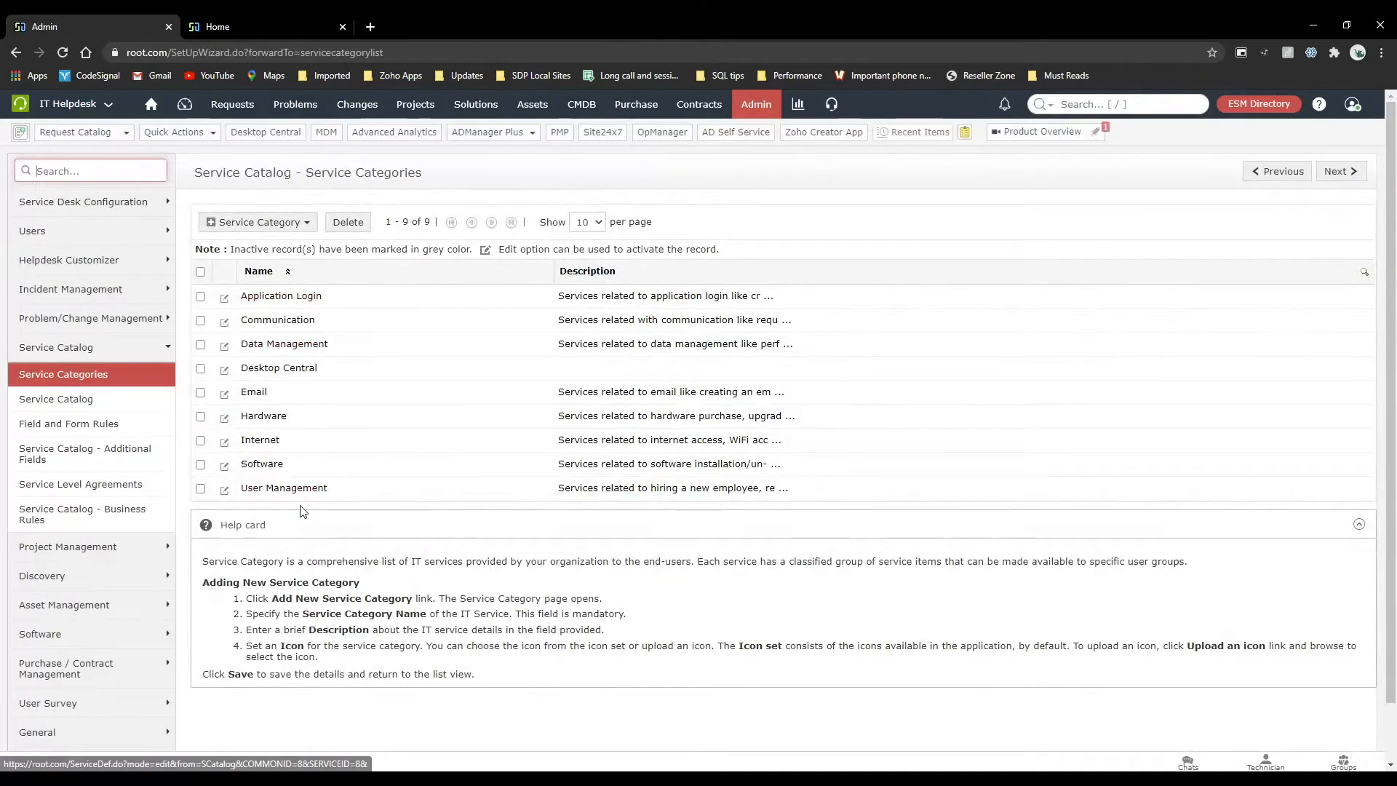
Compare the portal's issue and service request categories with the admin Service Categories list.
{"action": "left_click", "coordinate": [268, 16]}
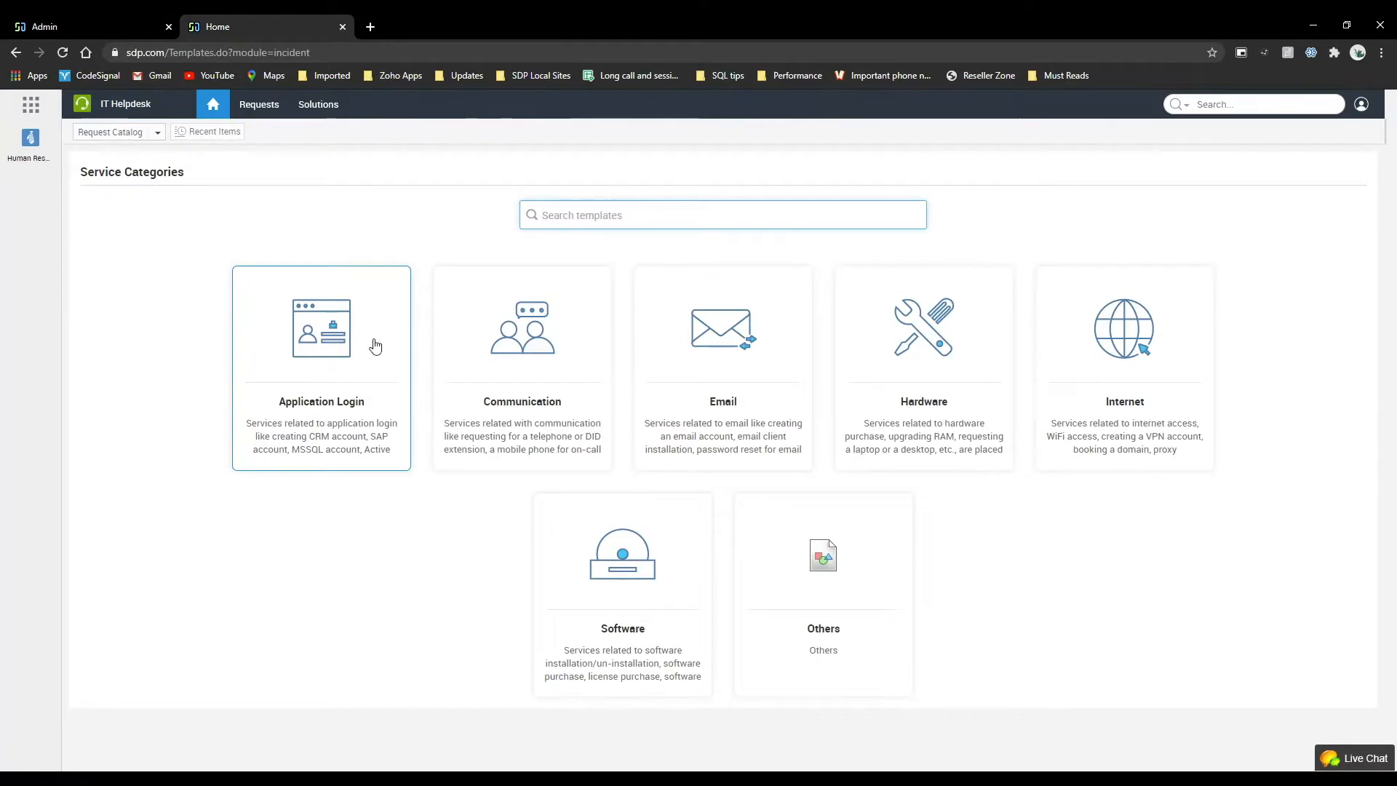
{"action": "left_click", "coordinate": [220, 115]}
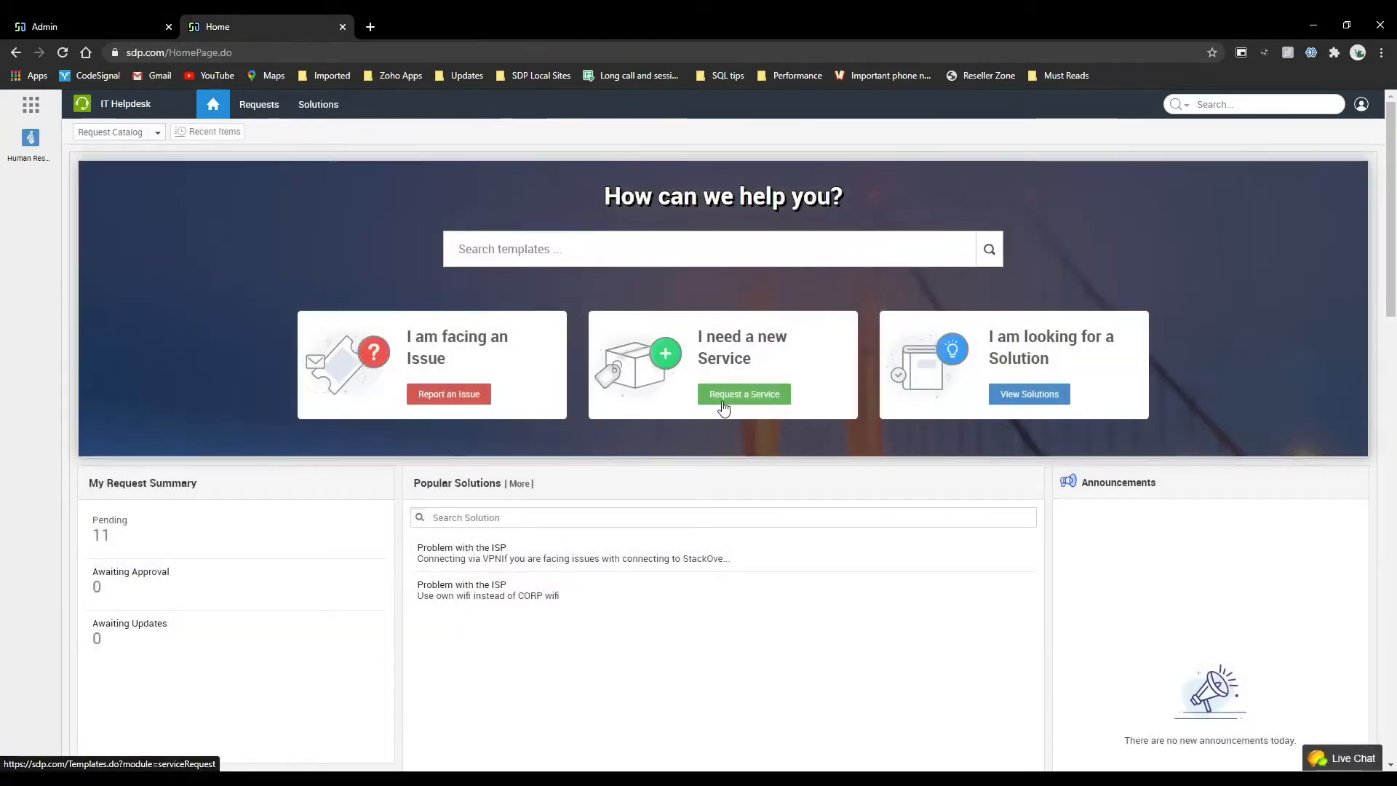
{"action": "left_click", "coordinate": [724, 407]}
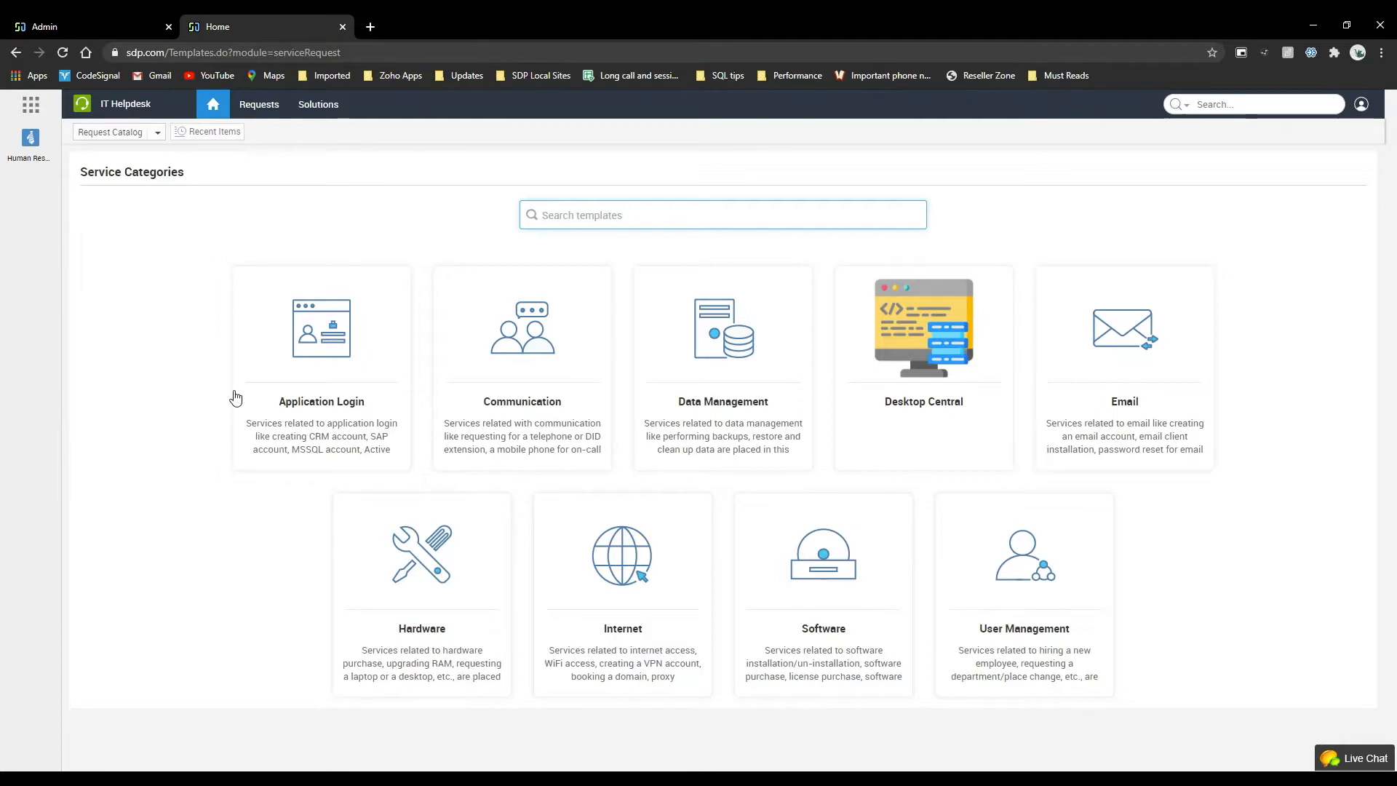
{"action": "left_click", "coordinate": [103, 30]}
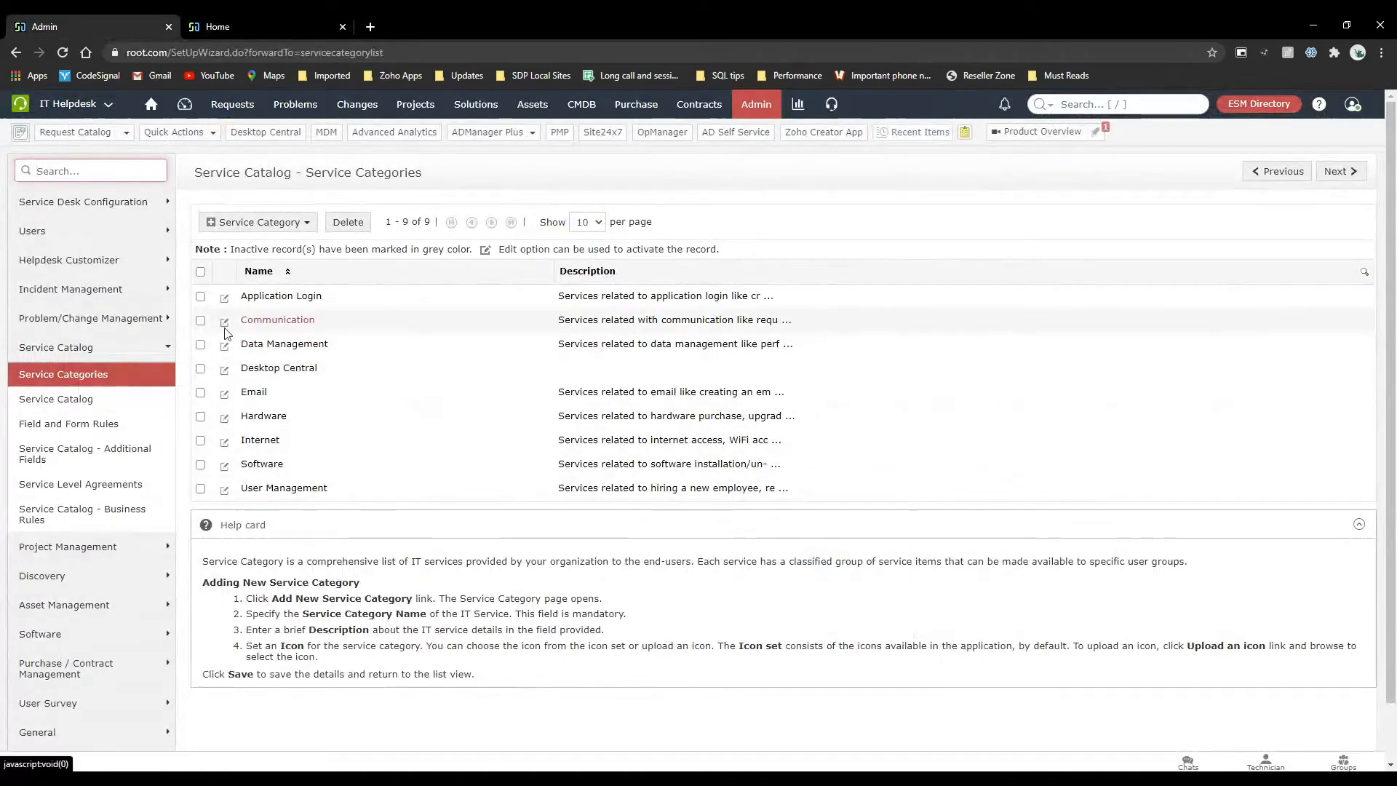
Start a new IT service category and name it Contracts.
{"action": "left_click", "coordinate": [261, 222]}
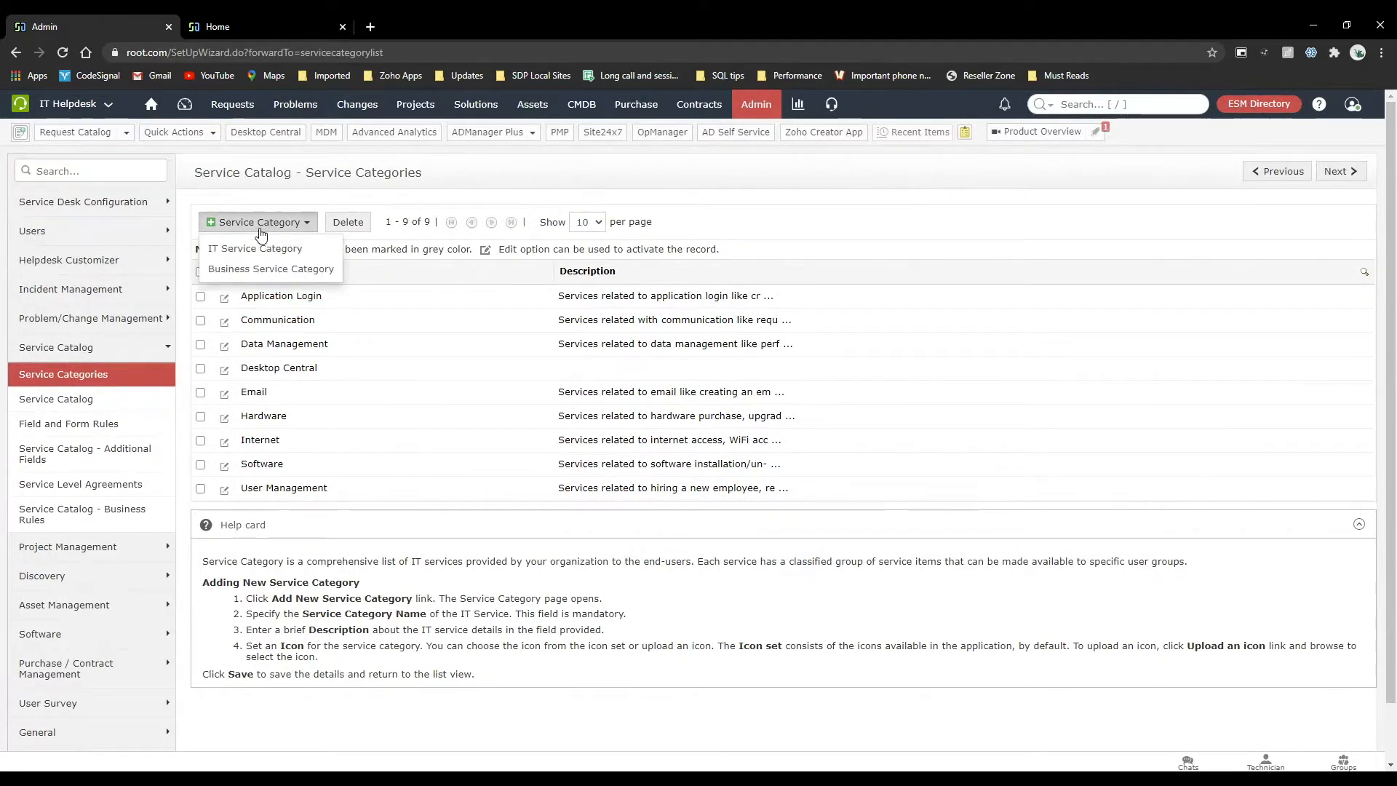
{"action": "left_click", "coordinate": [255, 248]}
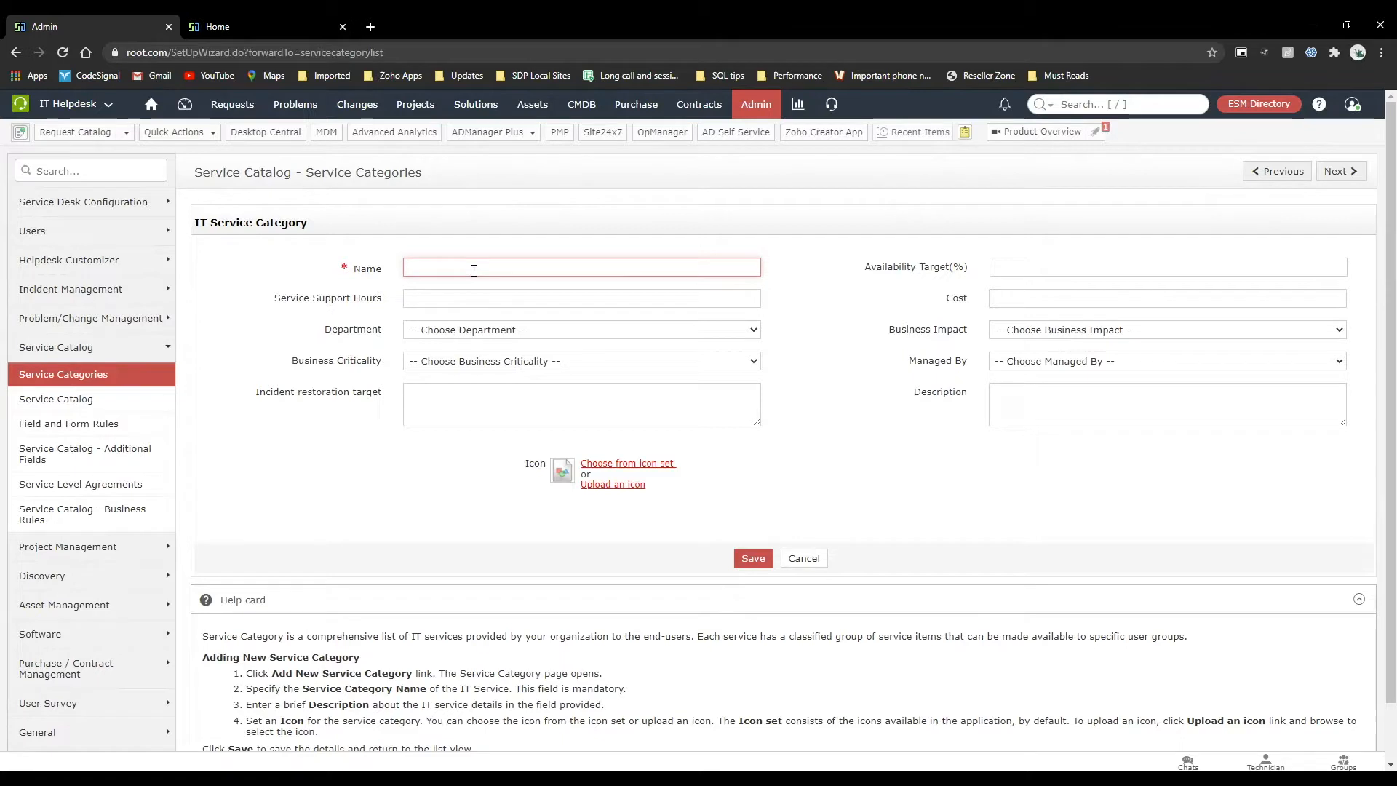
{"action": "type", "text": "Contracts"}
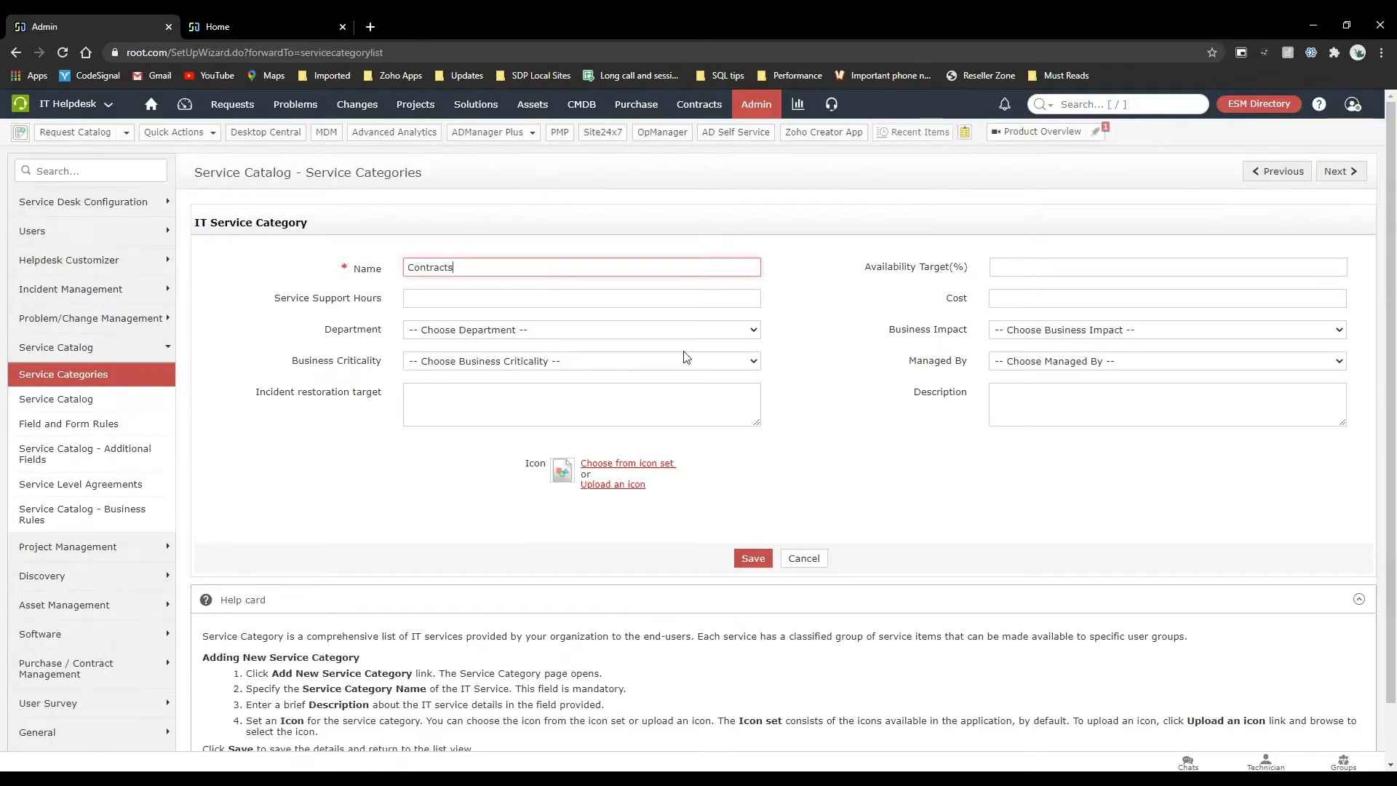
{"action": "scroll", "coordinate": [684, 356], "scroll_direction": "down", "scroll_amount": 1}
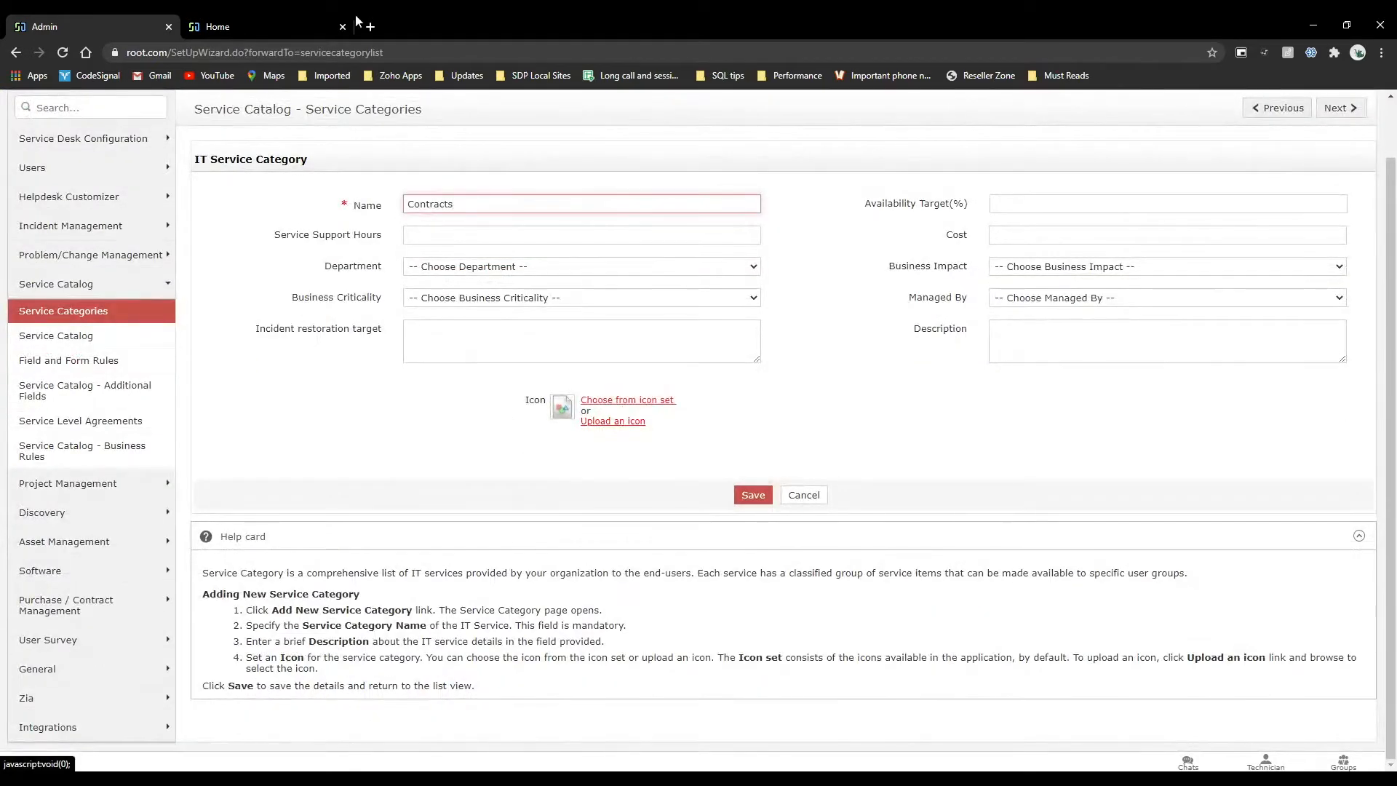
Check the category icons in the self-service portal, and review the icon set and icon upload requirements for the Contracts category.
{"action": "left_click", "coordinate": [321, 15]}
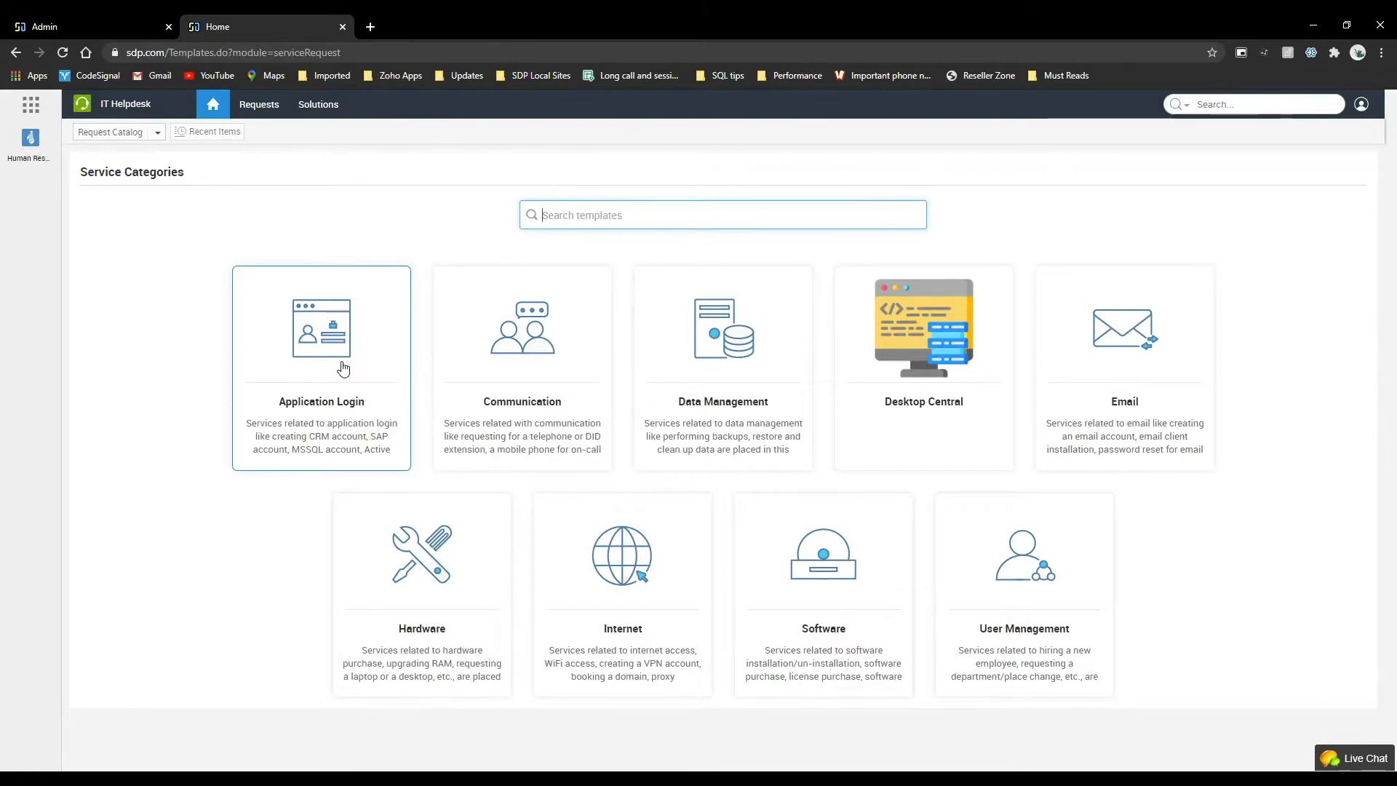
{"action": "left_click", "coordinate": [128, 22]}
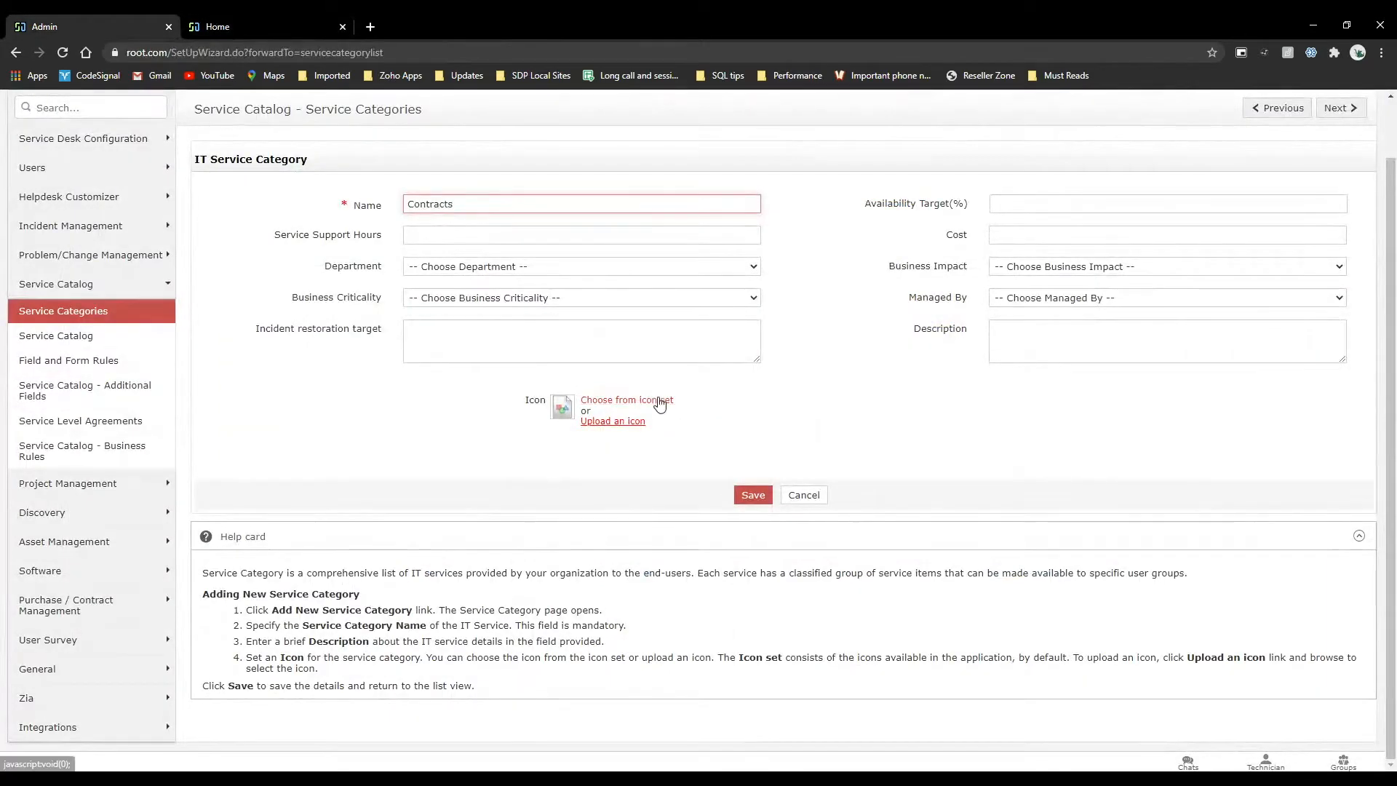
{"action": "left_click", "coordinate": [660, 403]}
{"action": "scroll", "coordinate": [981, 542], "scroll_direction": "down", "scroll_amount": 5}
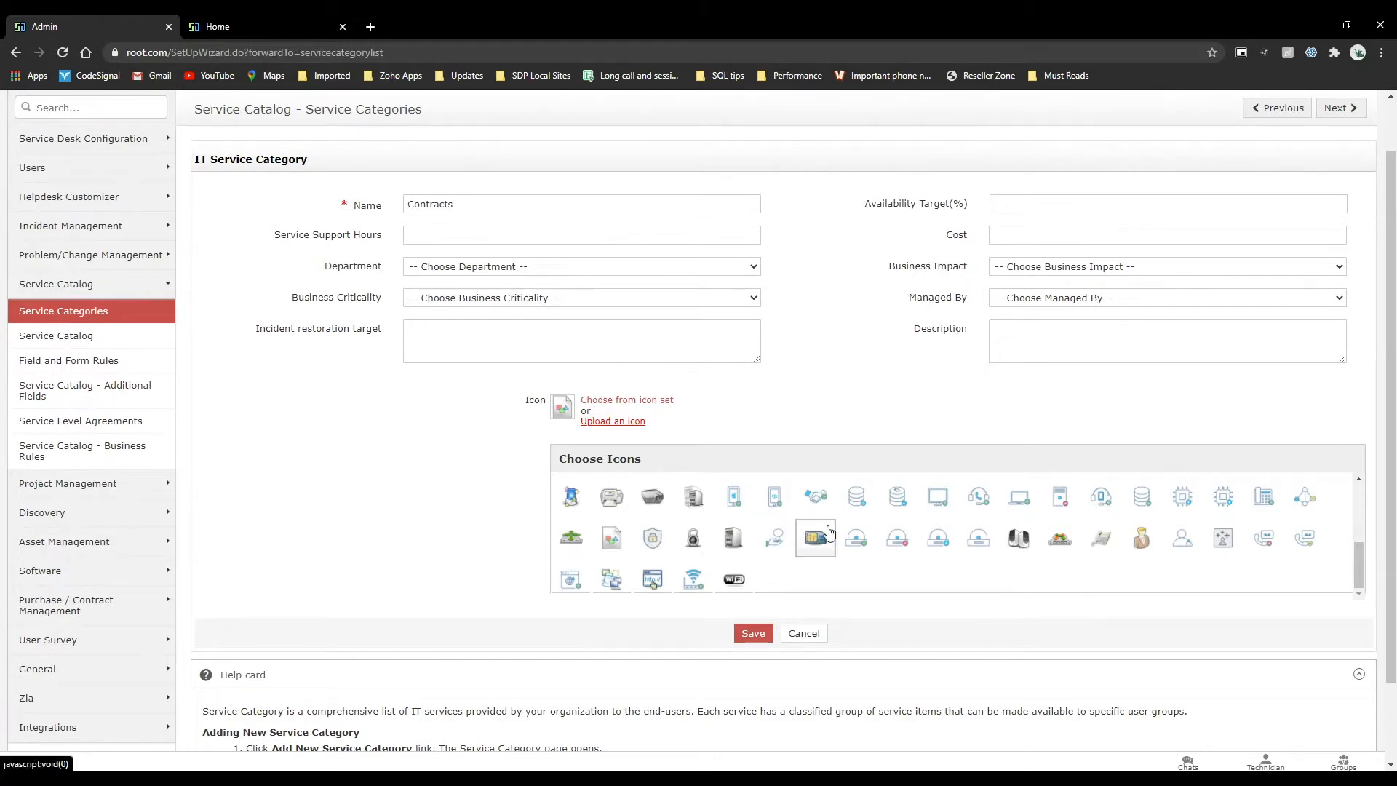
{"action": "scroll", "coordinate": [829, 531], "scroll_direction": "up", "scroll_amount": 5}
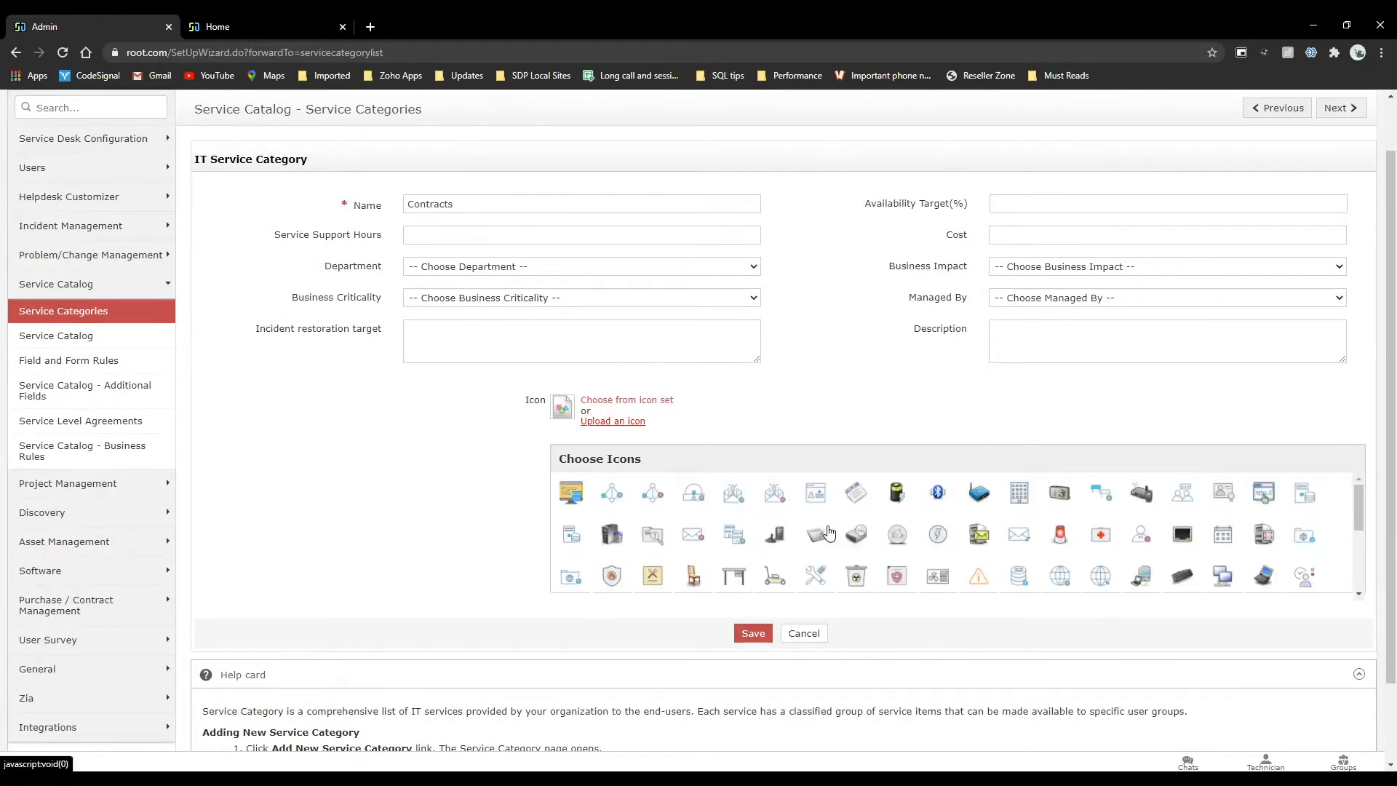
{"action": "left_click", "coordinate": [633, 423]}
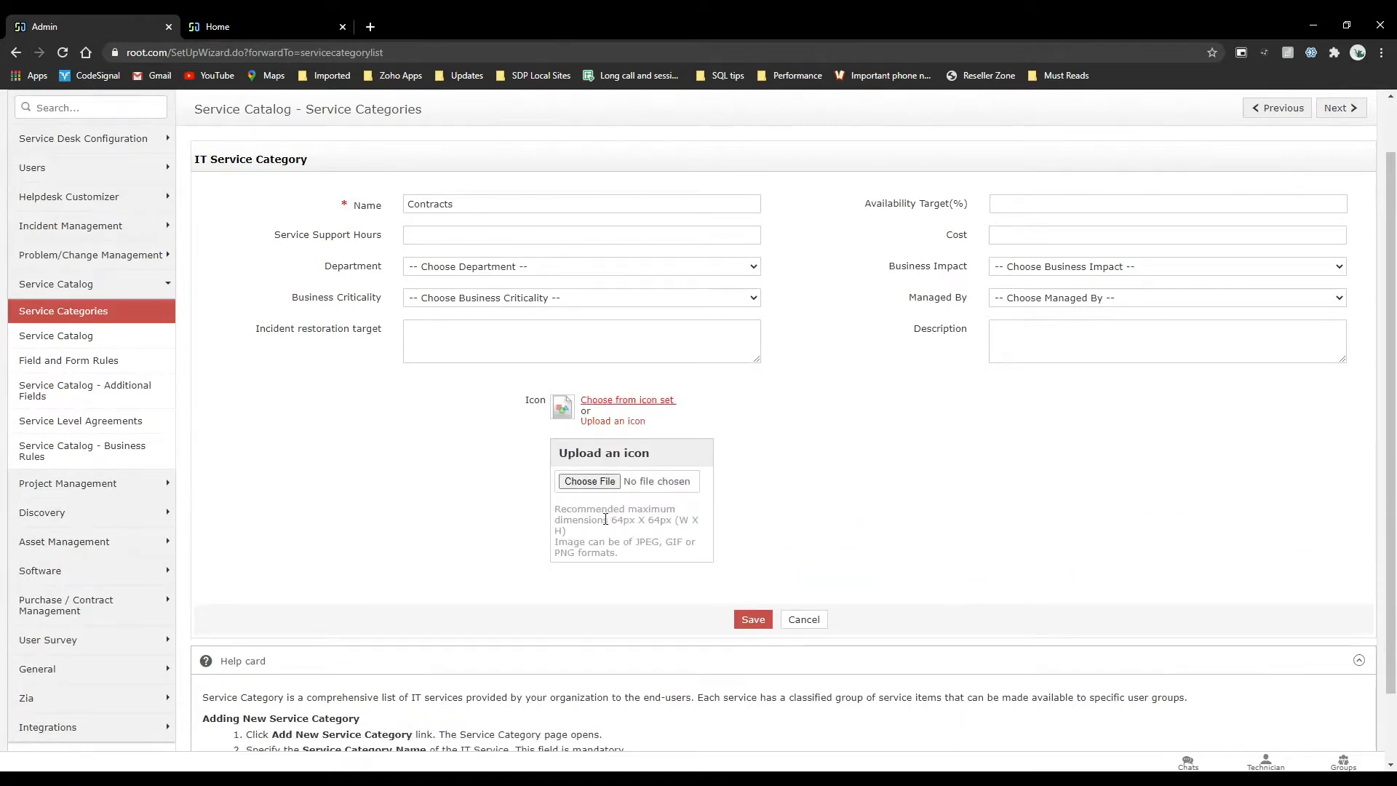
{"action": "left_click_drag", "start_coordinate": [605, 519], "coordinate": [671, 519]}
Assign the server-and-database icon from the icon set to the Contracts category and save the category.
{"action": "left_click", "coordinate": [650, 401]}
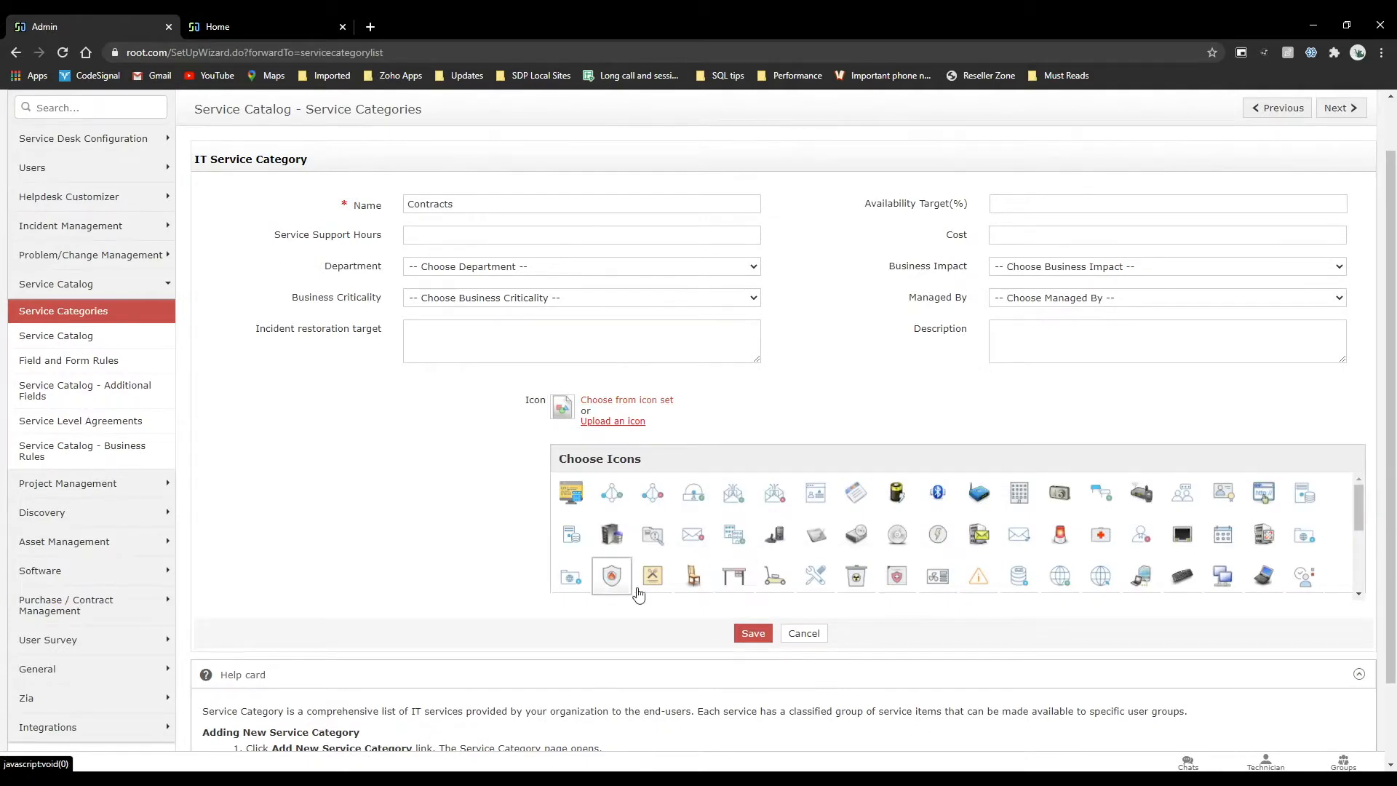
{"action": "left_click", "coordinate": [571, 542]}
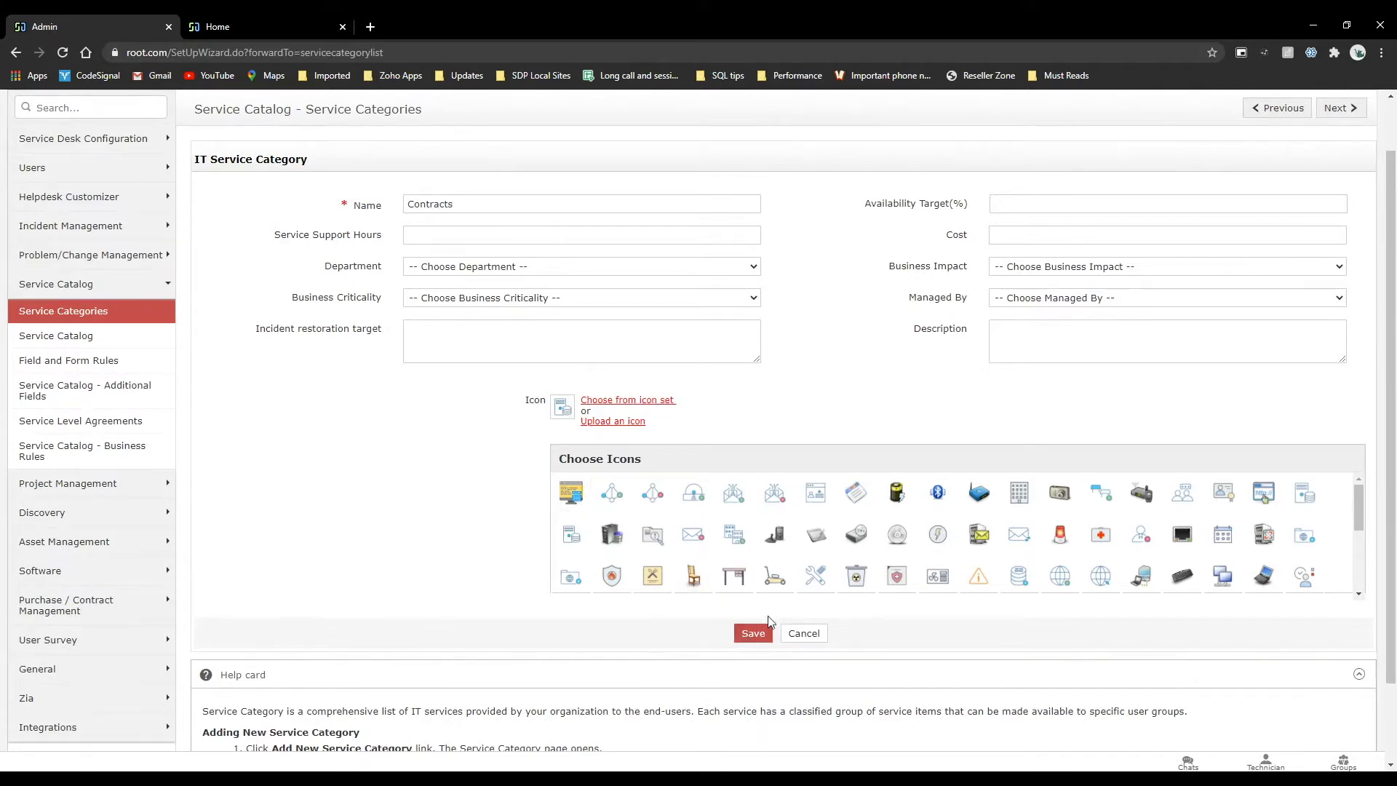
{"action": "left_click", "coordinate": [753, 633]}
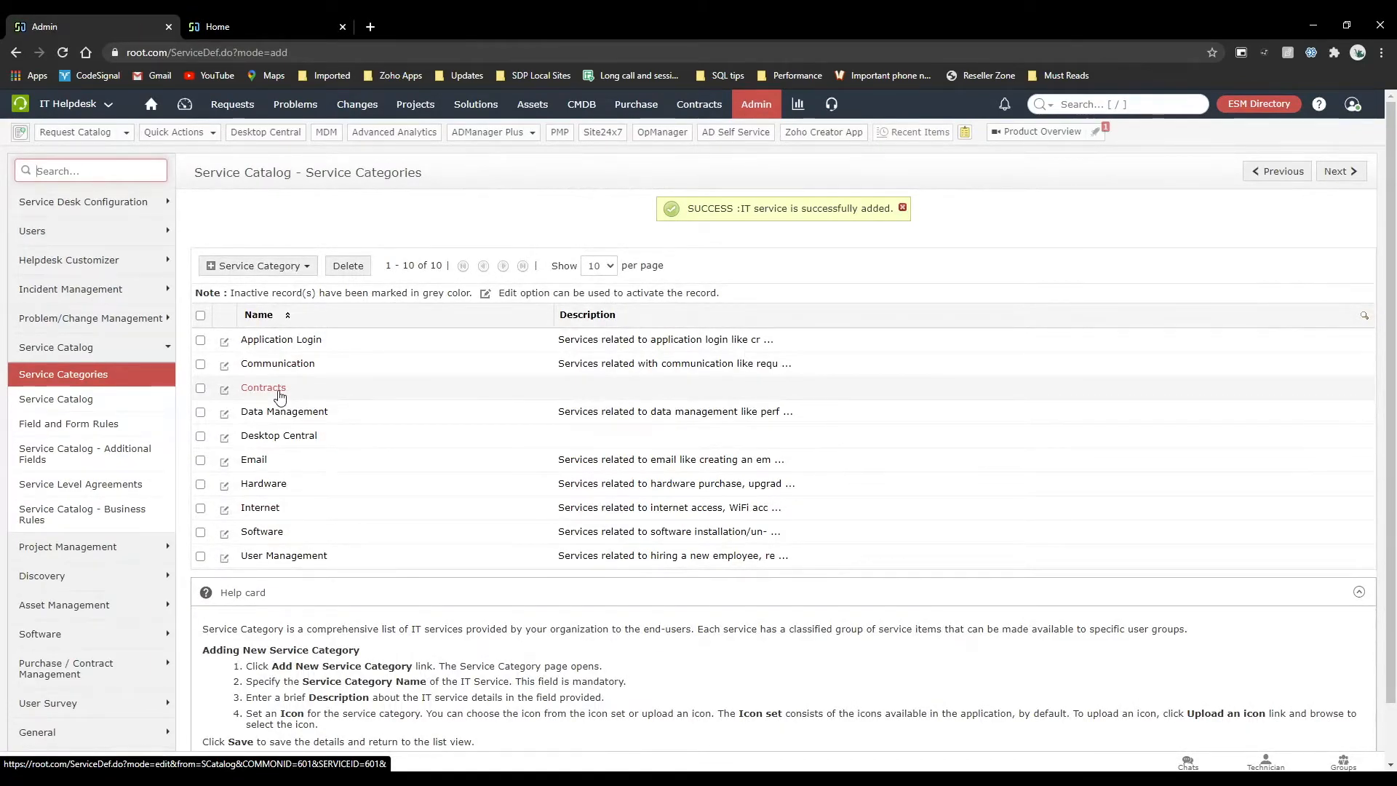
Look for the Contracts category in the admin Service Catalog and on the portal's Request a Service page.
{"action": "left_click", "coordinate": [83, 400]}
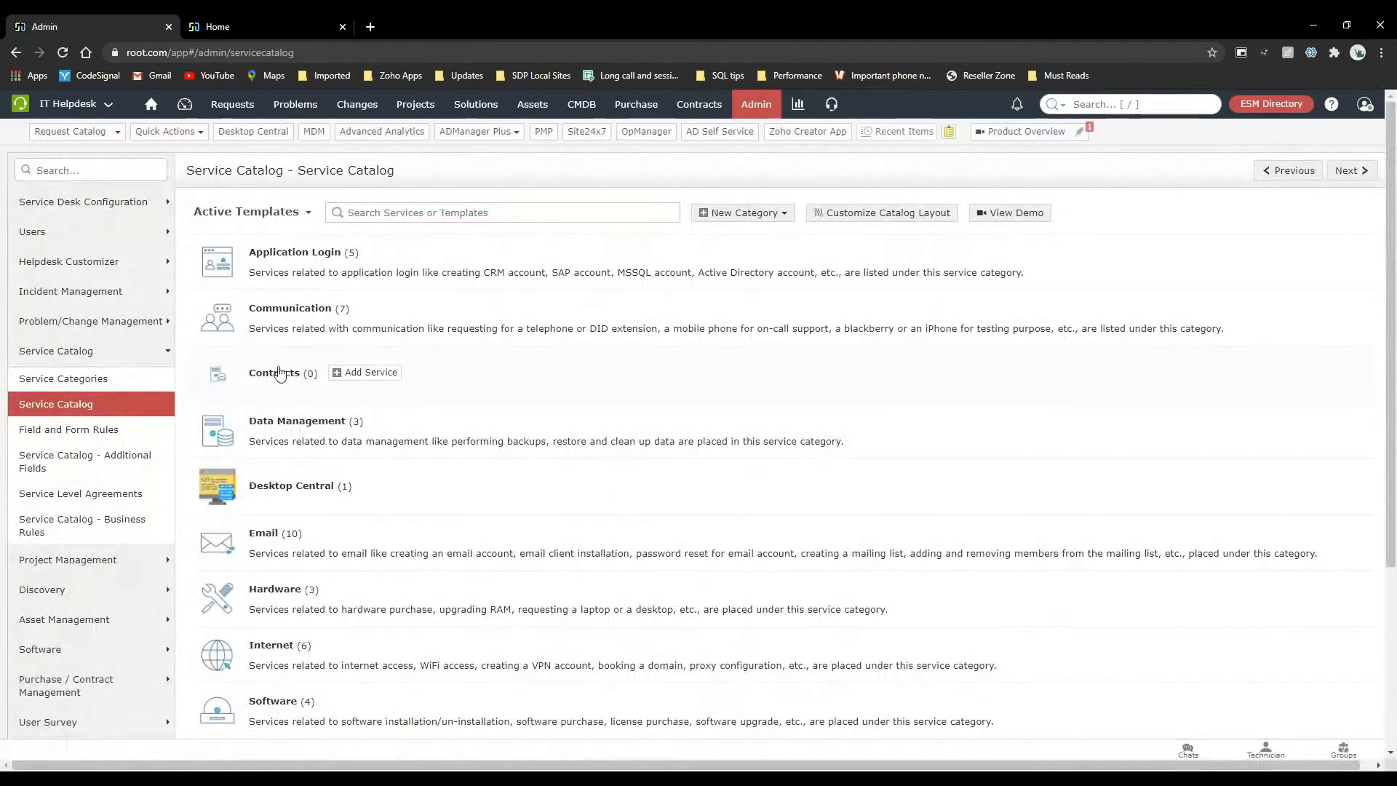
{"action": "left_click", "coordinate": [311, 15]}
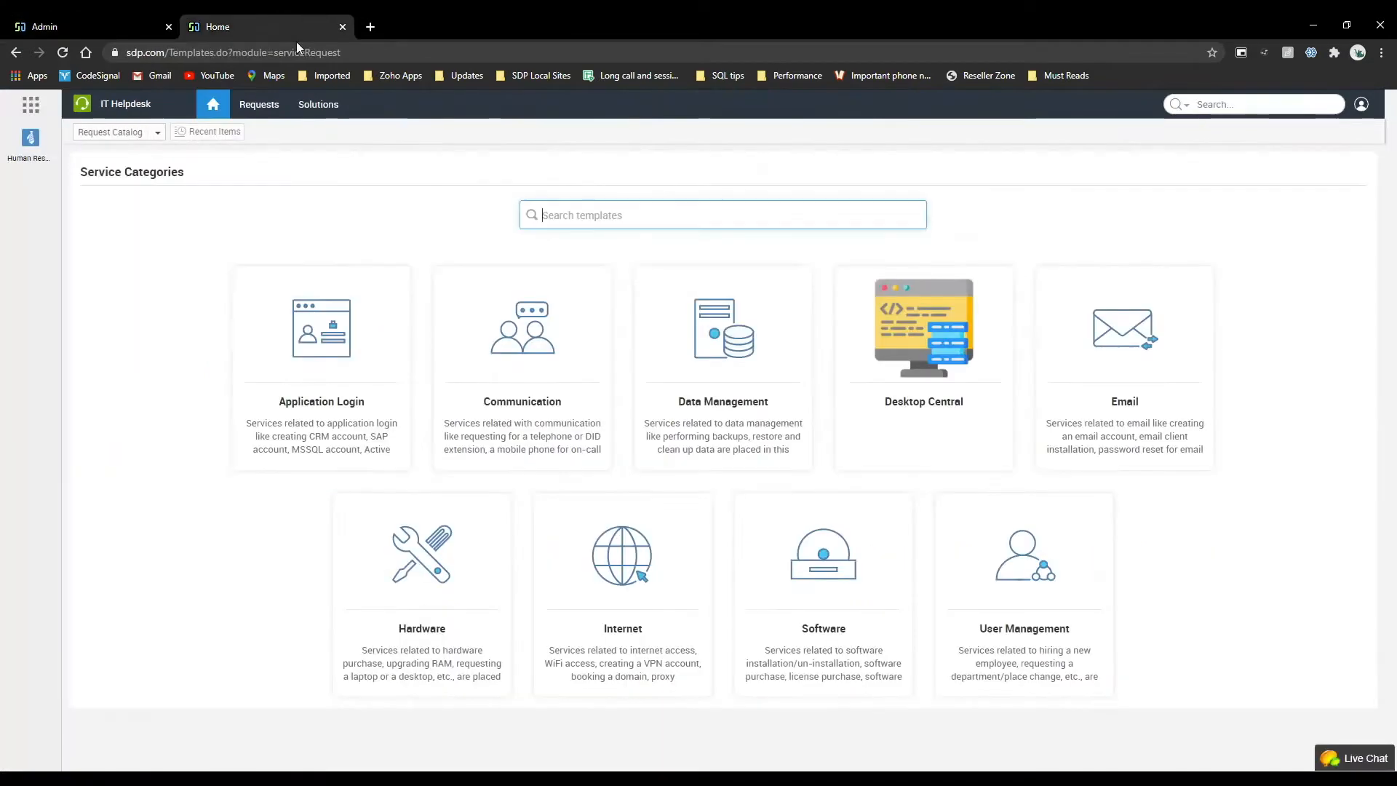
{"action": "left_click", "coordinate": [212, 104]}
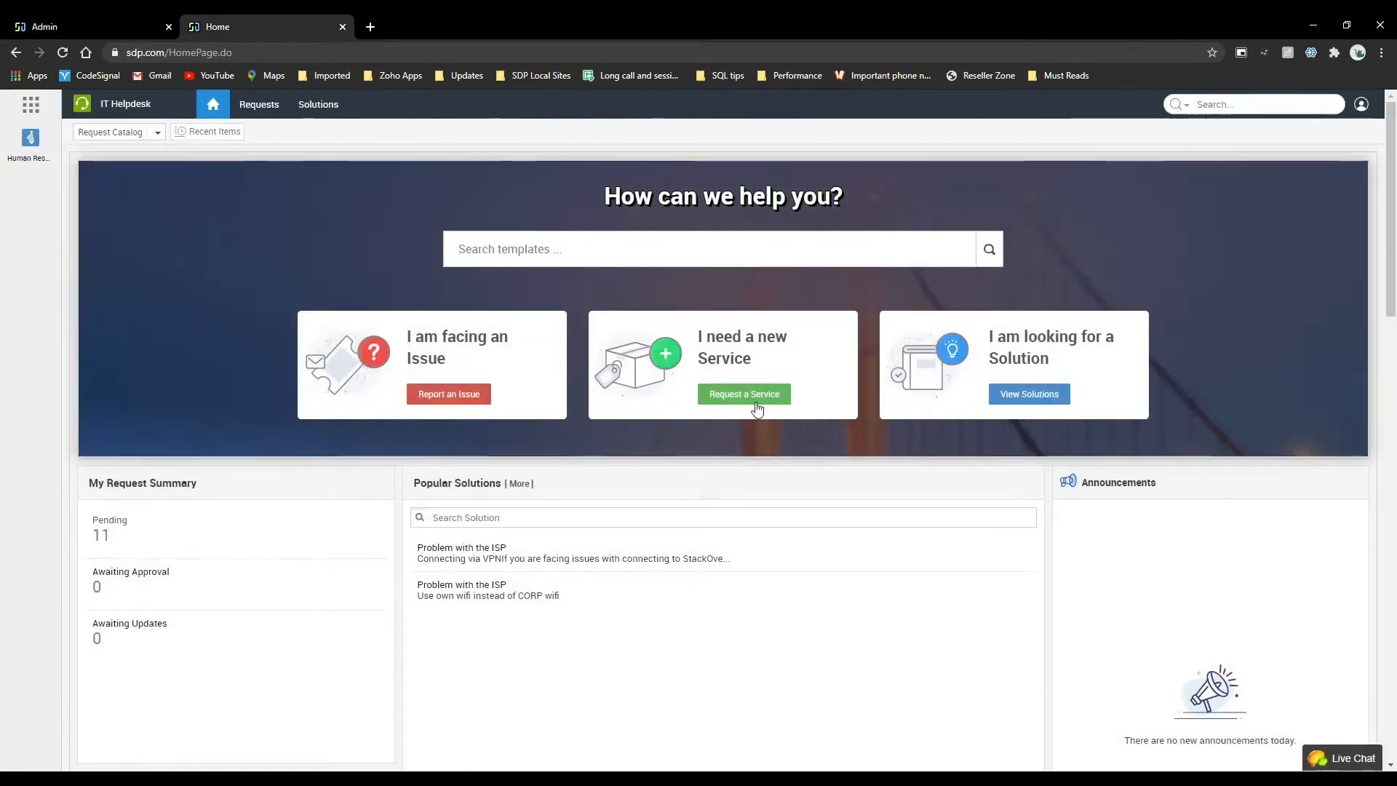
{"action": "left_click", "coordinate": [757, 407]}
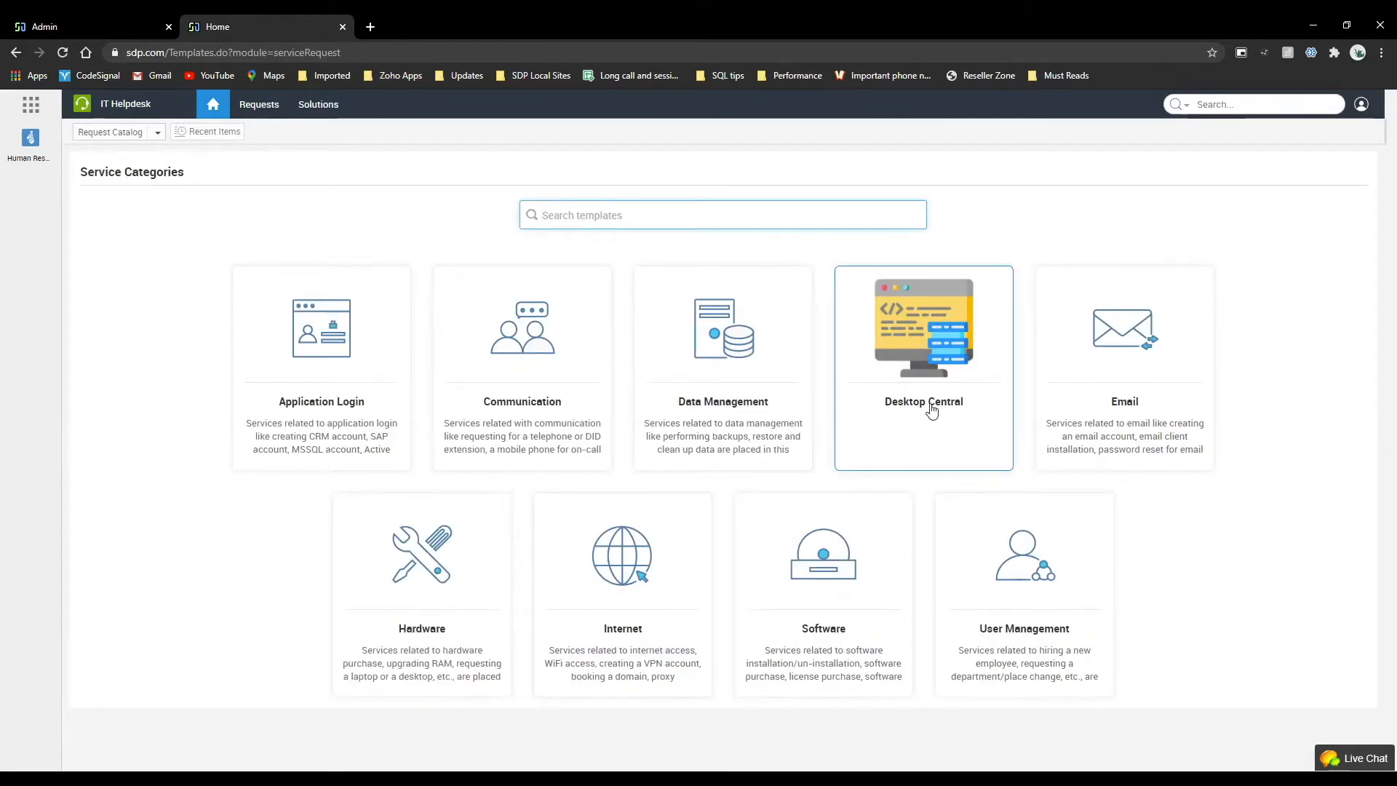
In the admin Service Catalog, add a service template named New Contract Required under the Contracts category.
{"action": "left_click", "coordinate": [113, 18]}
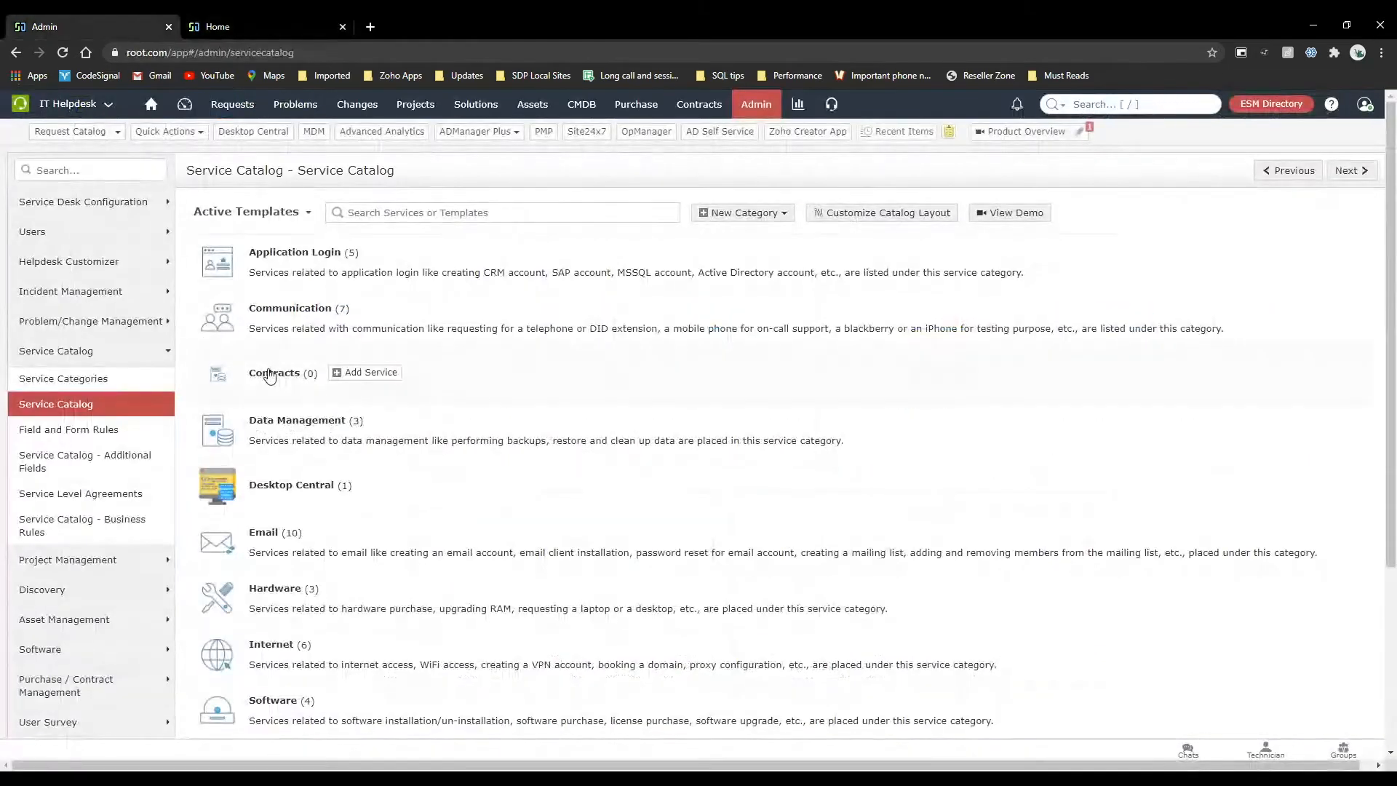
{"action": "left_click", "coordinate": [366, 373]}
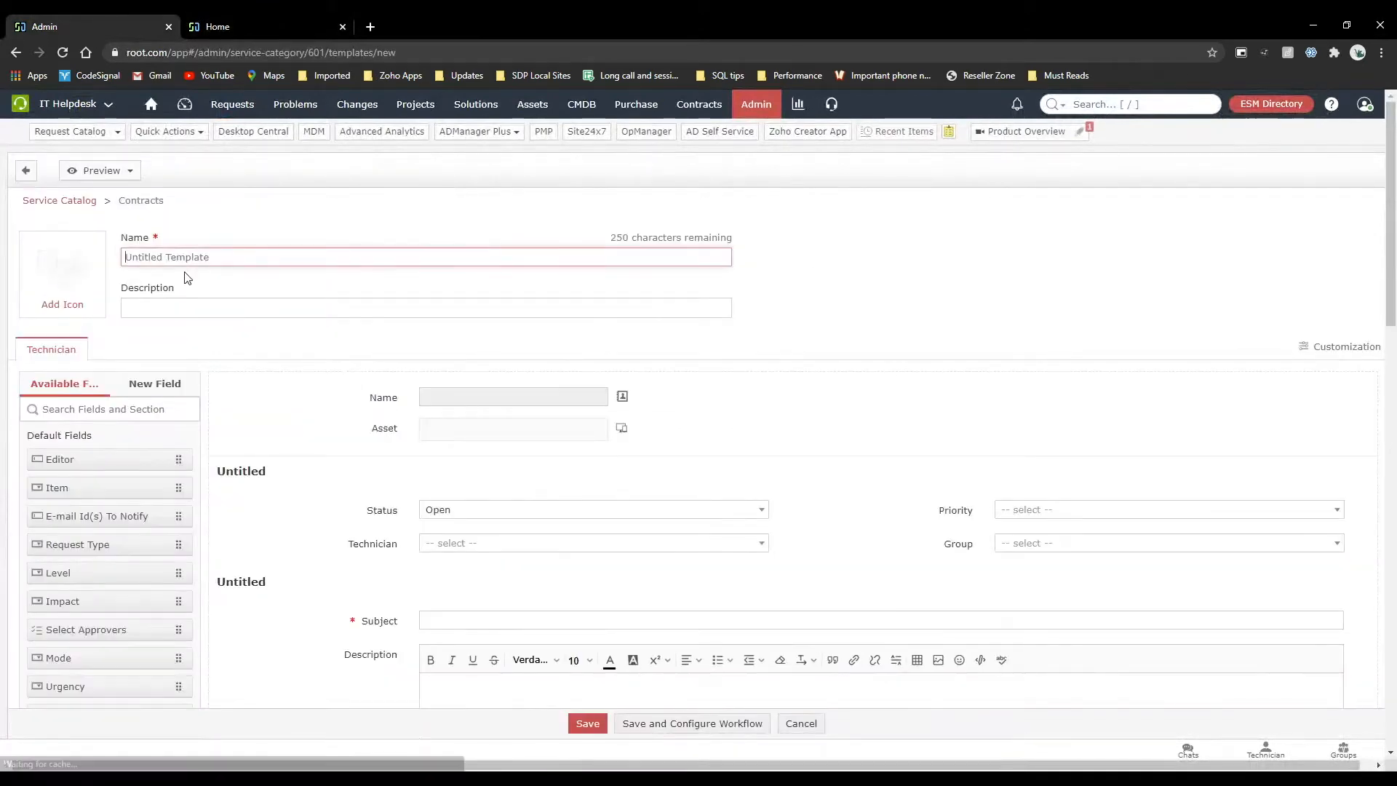
{"action": "type", "text": "N"}
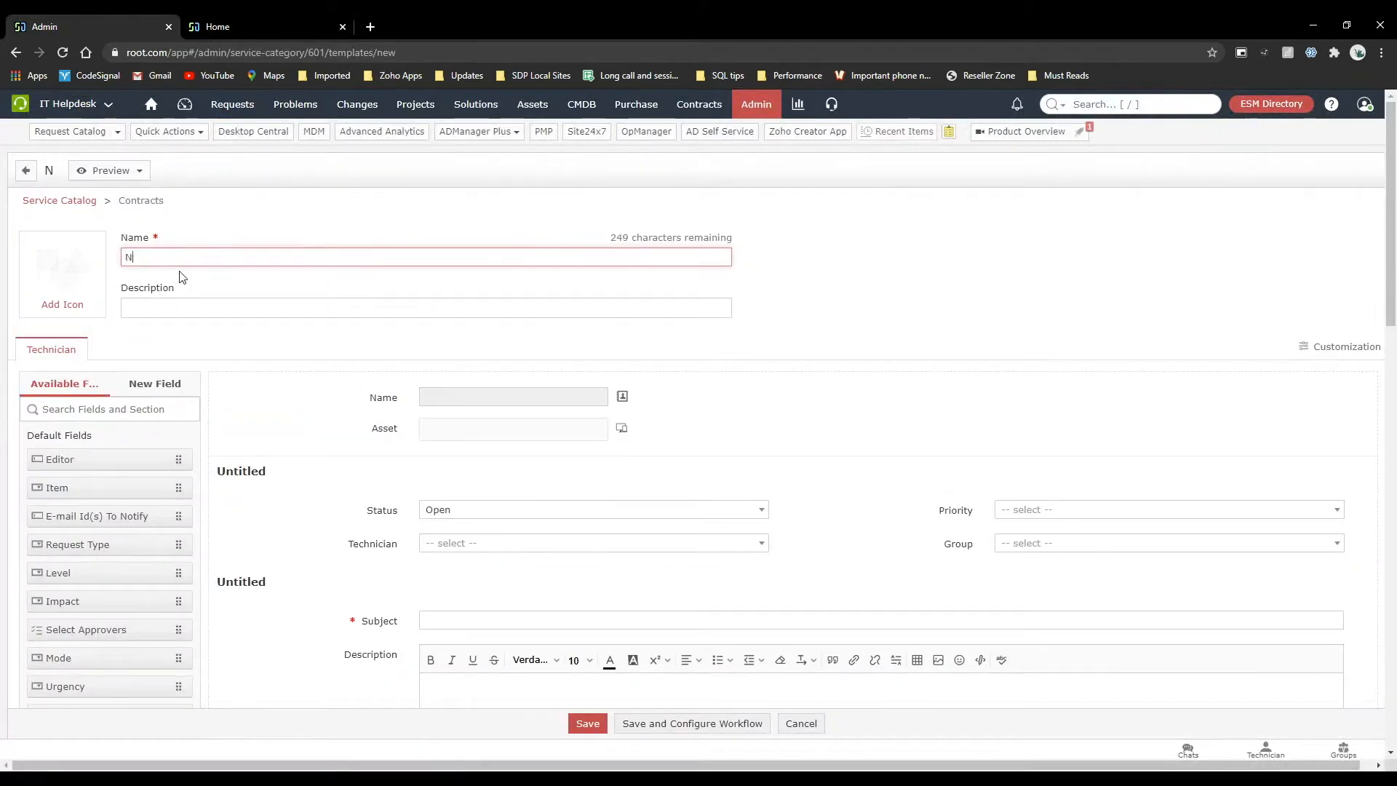
{"action": "type", "text": "ew Contra"}
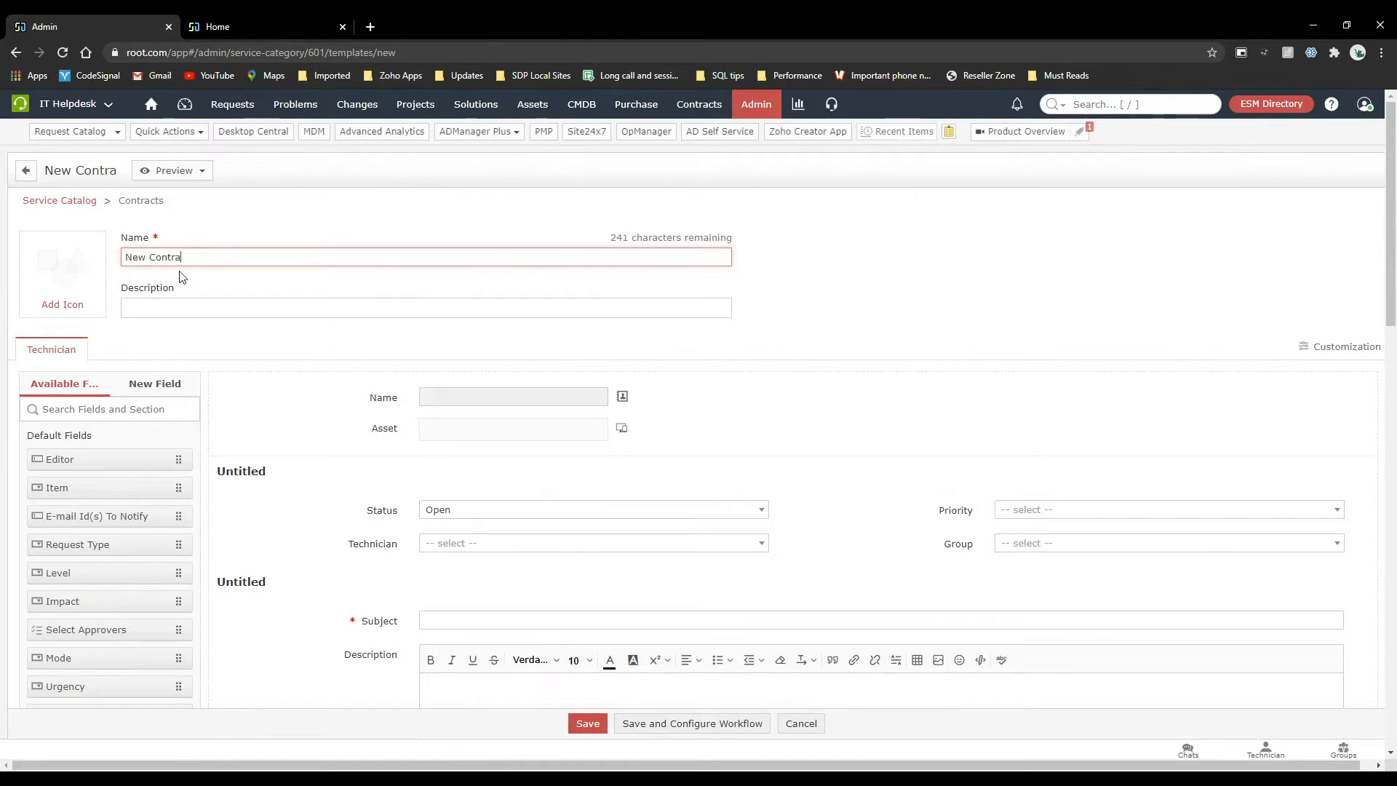
{"action": "type", "text": "ct Required"}
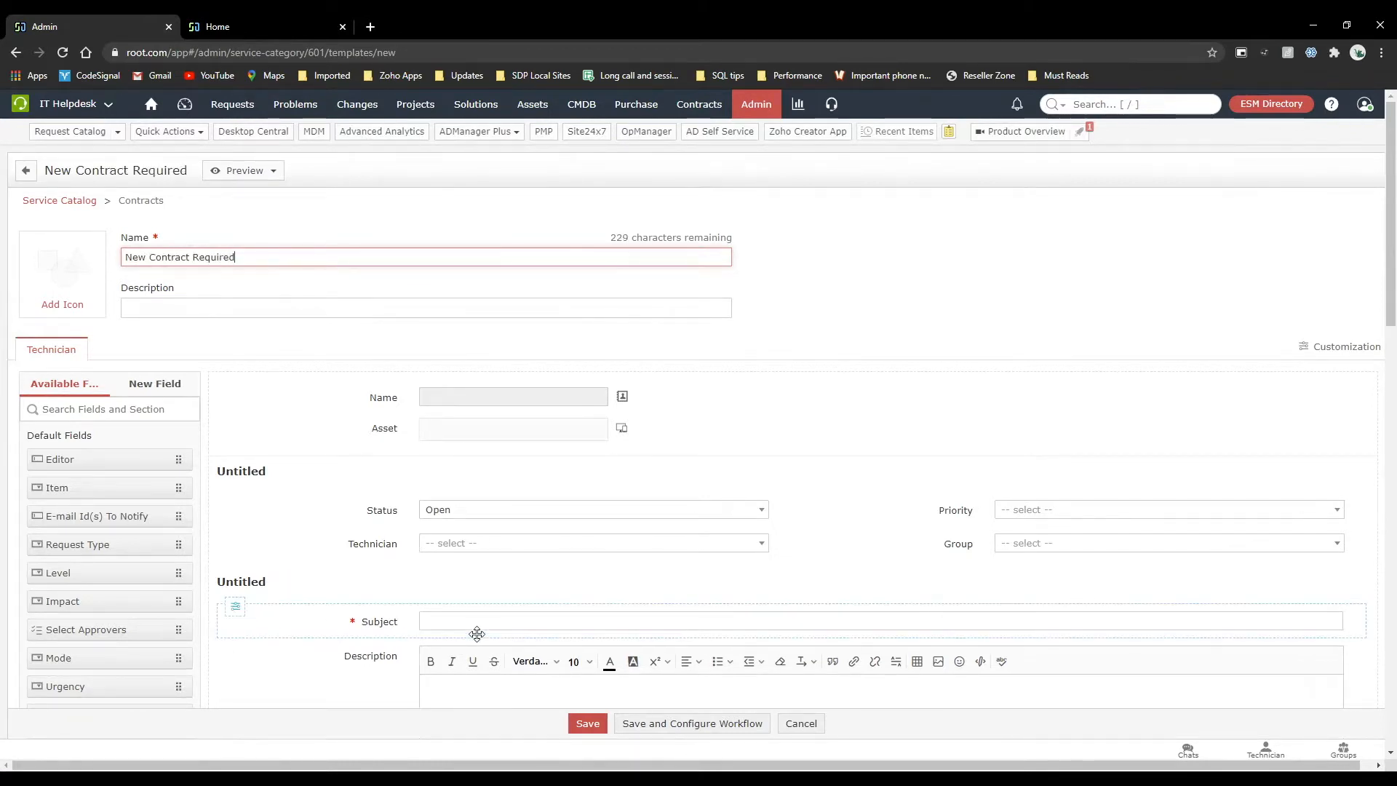
Set the template's subject to "Requesting for new Contract for an asset" and save the template.
{"action": "scroll", "coordinate": [476, 634], "scroll_direction": "down", "scroll_amount": 2}
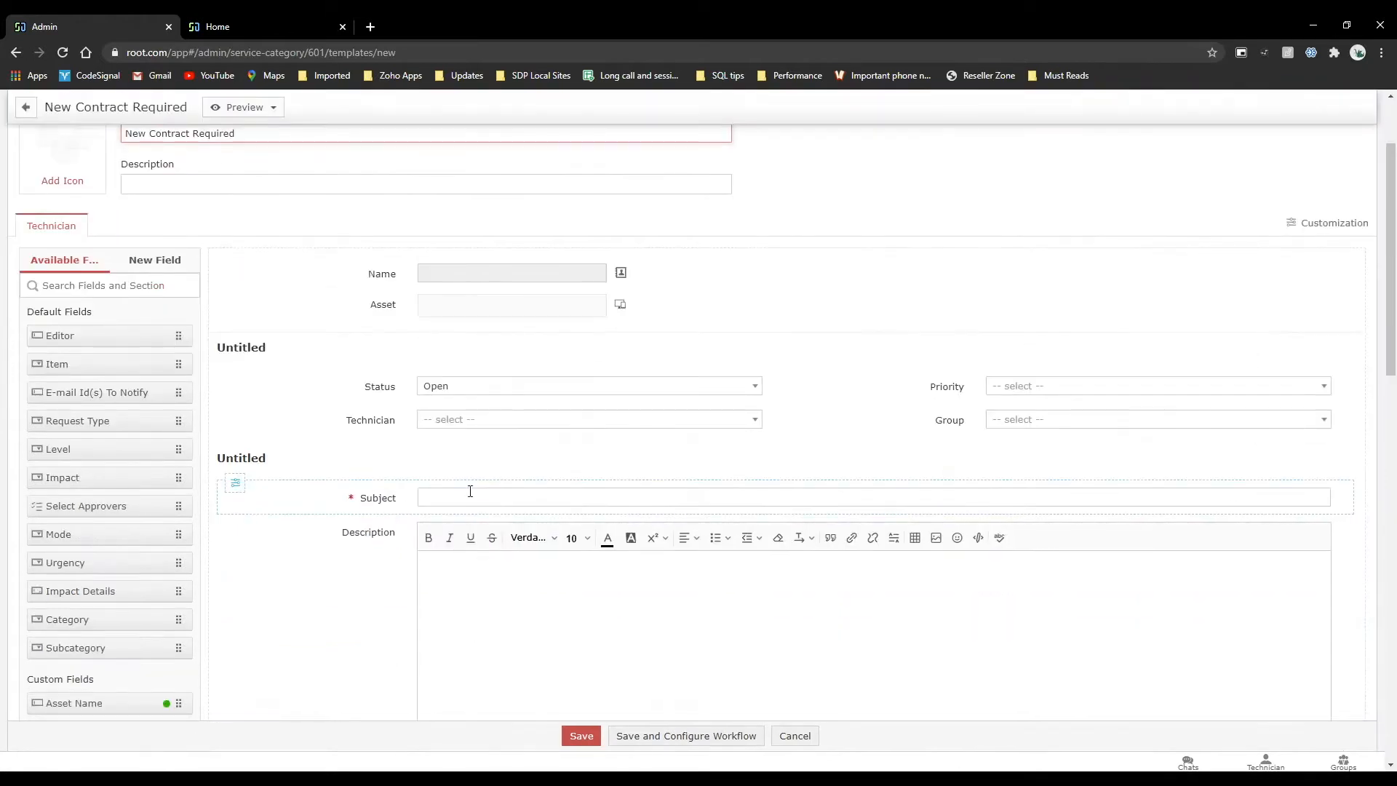
{"action": "left_click", "coordinate": [470, 494]}
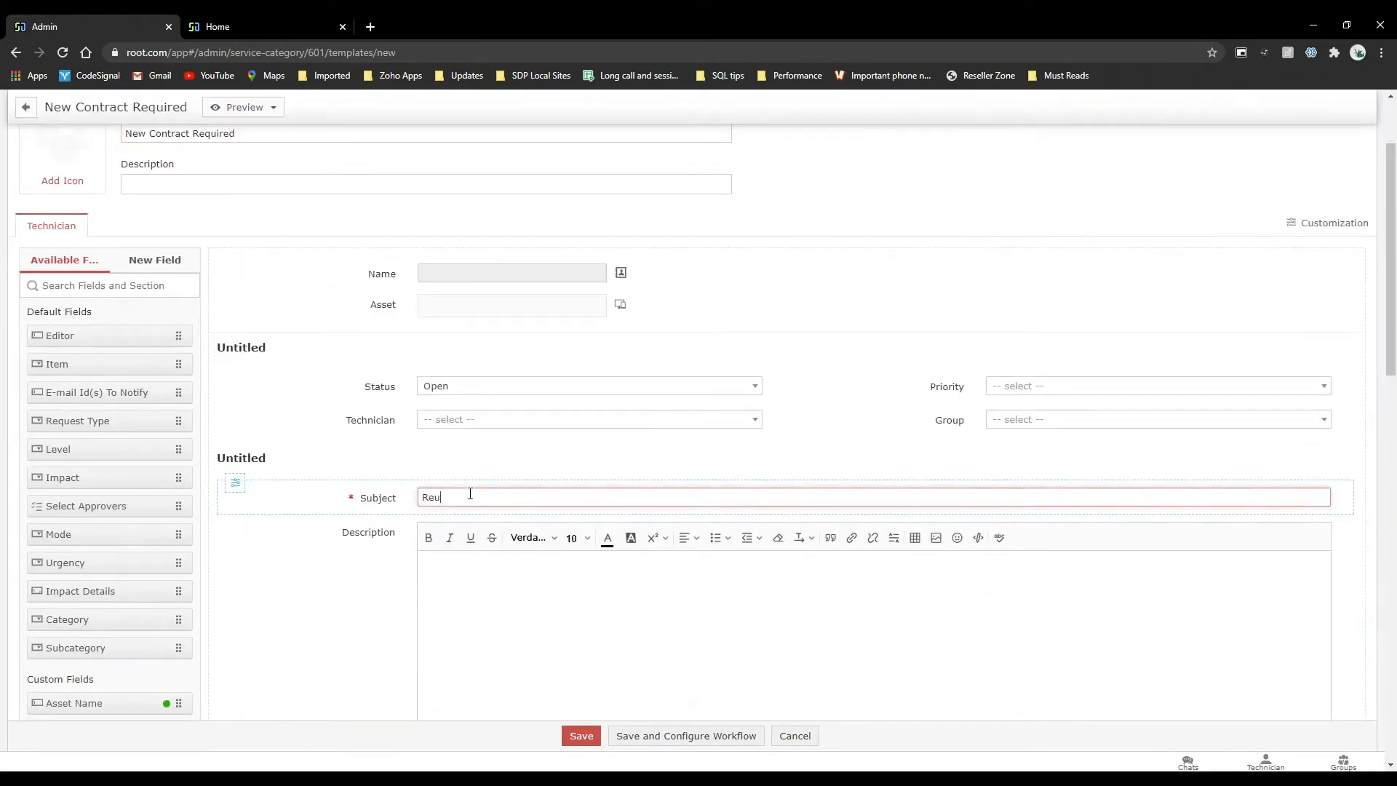
{"action": "type", "text": "Requesting for new Contract for an asset"}
{"action": "left_click", "coordinate": [579, 737]}
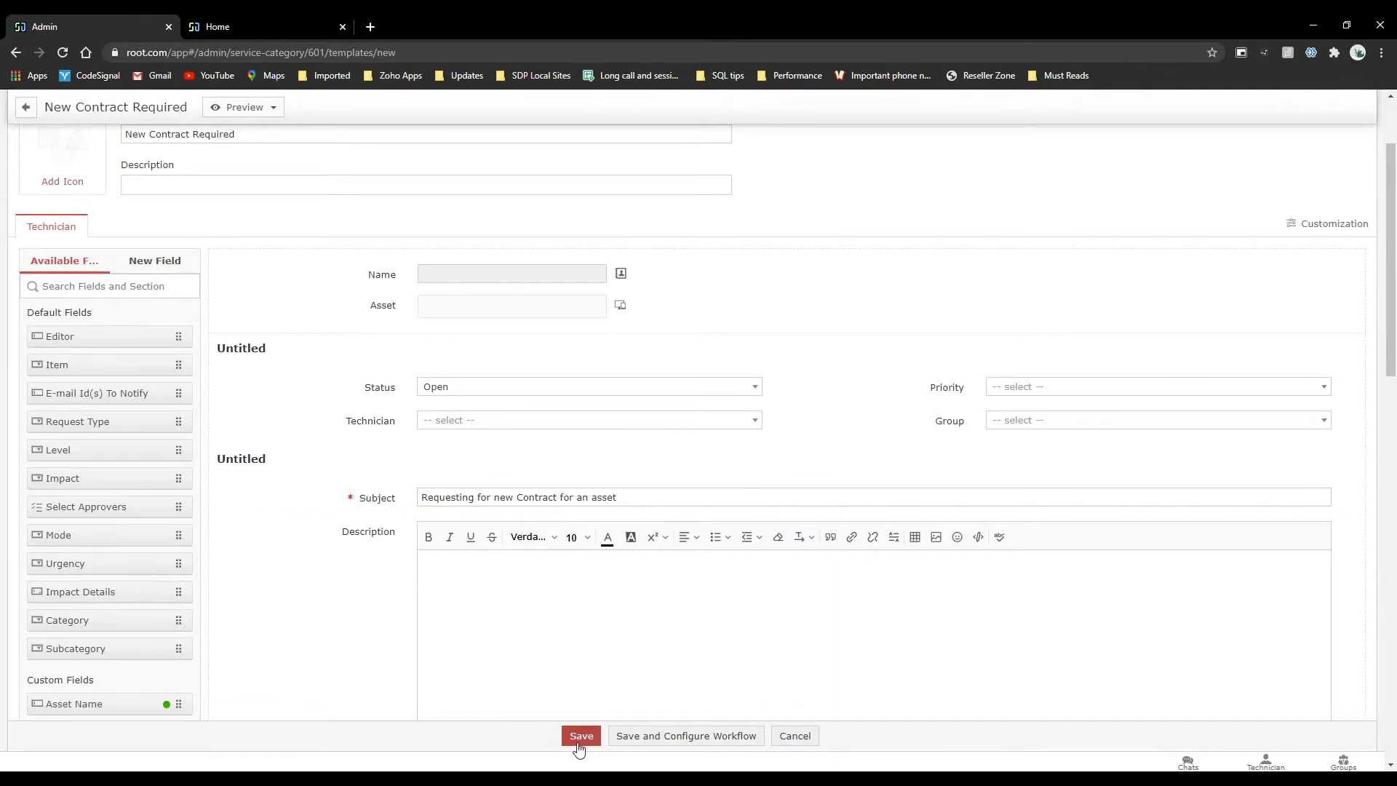
Enable Show to Requester for the New Contract Required template and save it.
{"action": "scroll", "coordinate": [507, 455], "scroll_direction": "down", "scroll_amount": 5}
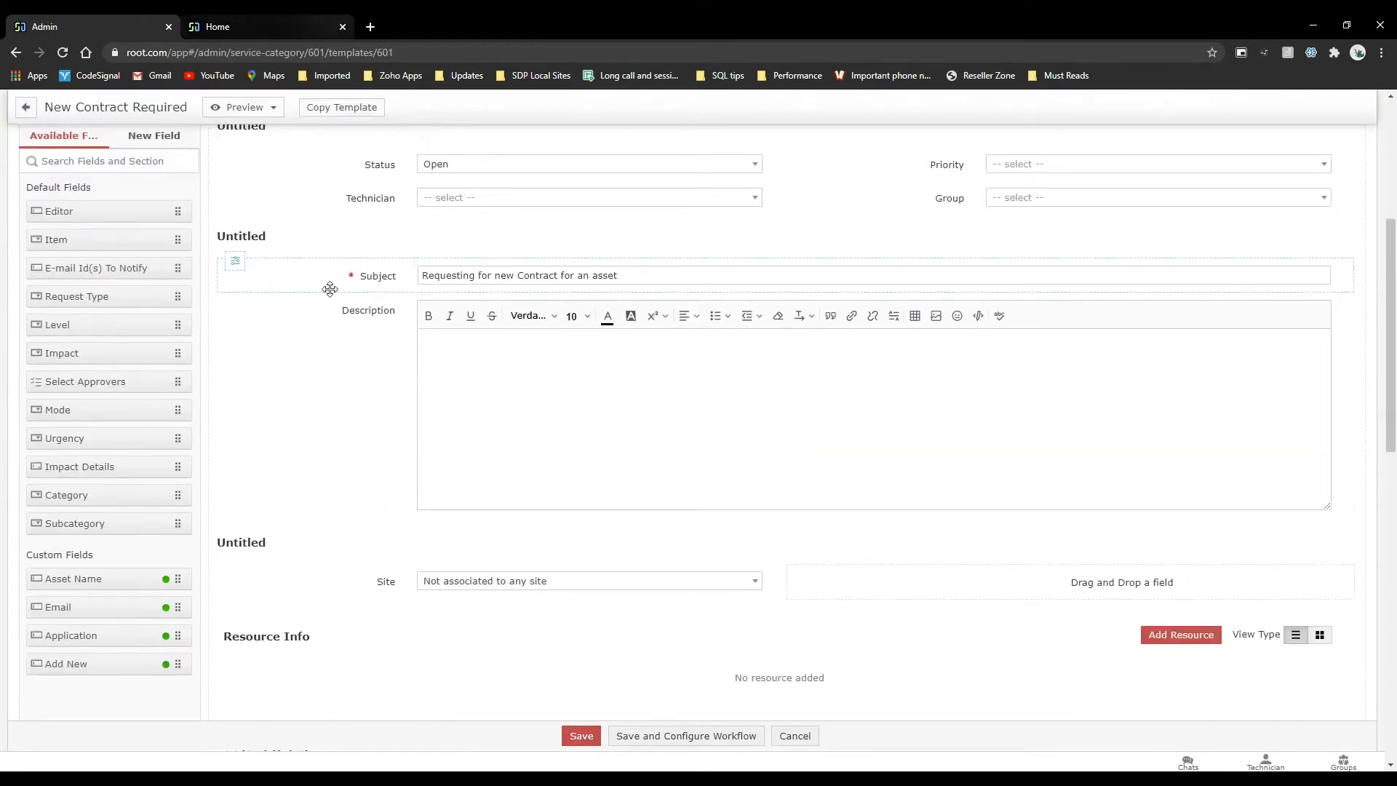
{"action": "scroll", "coordinate": [333, 294], "scroll_direction": "down", "scroll_amount": 7}
{"action": "scroll", "coordinate": [332, 295], "scroll_direction": "down", "scroll_amount": 2}
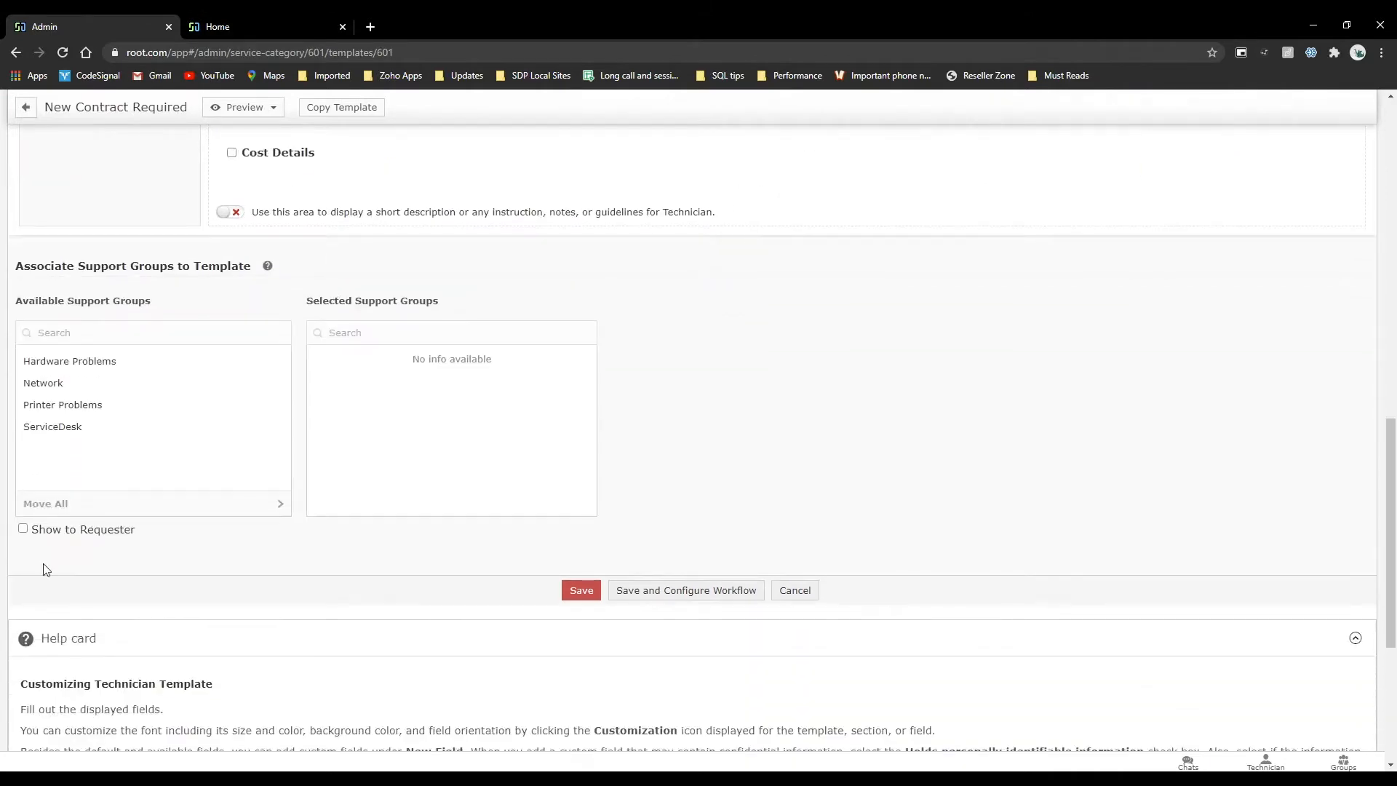
{"action": "left_click", "coordinate": [23, 528]}
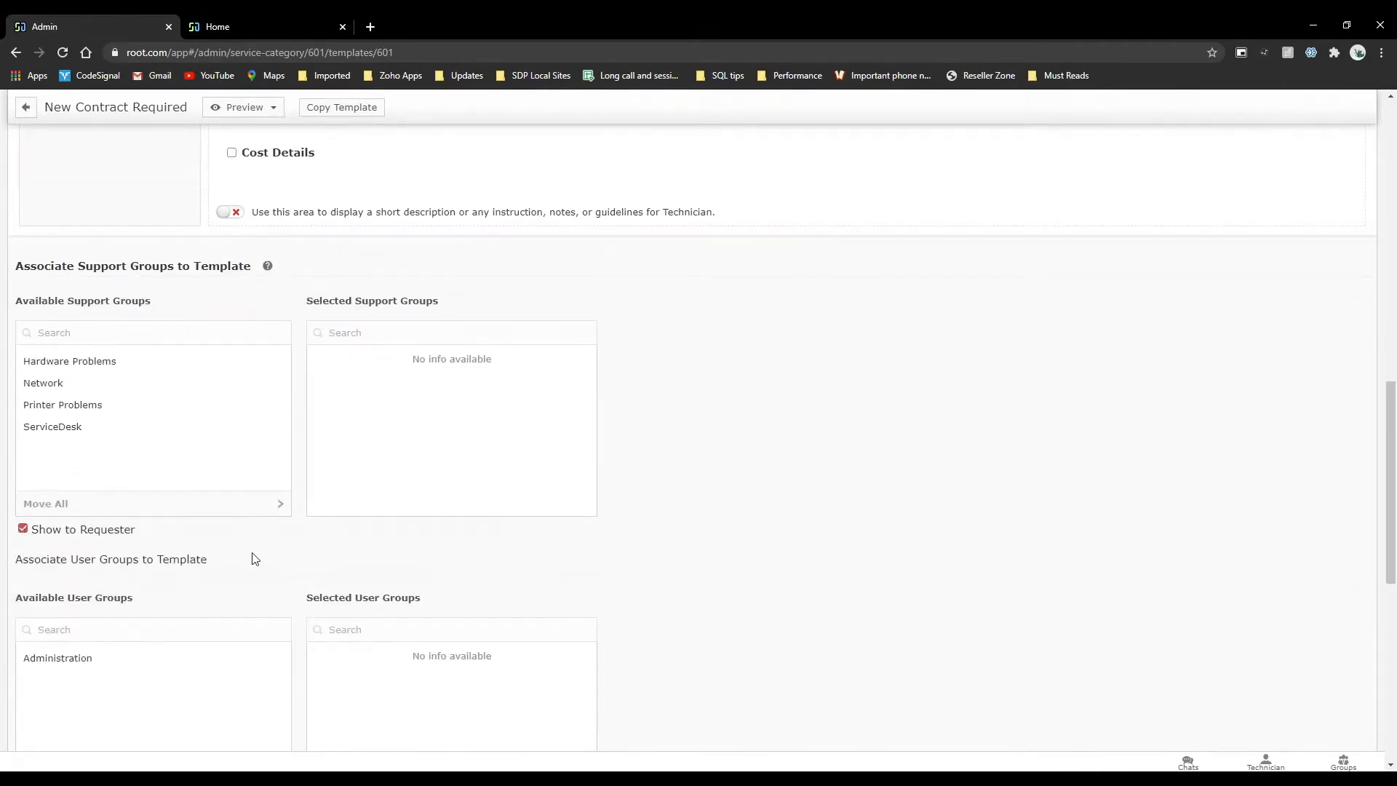
{"action": "scroll", "coordinate": [460, 560], "scroll_direction": "down", "scroll_amount": 5}
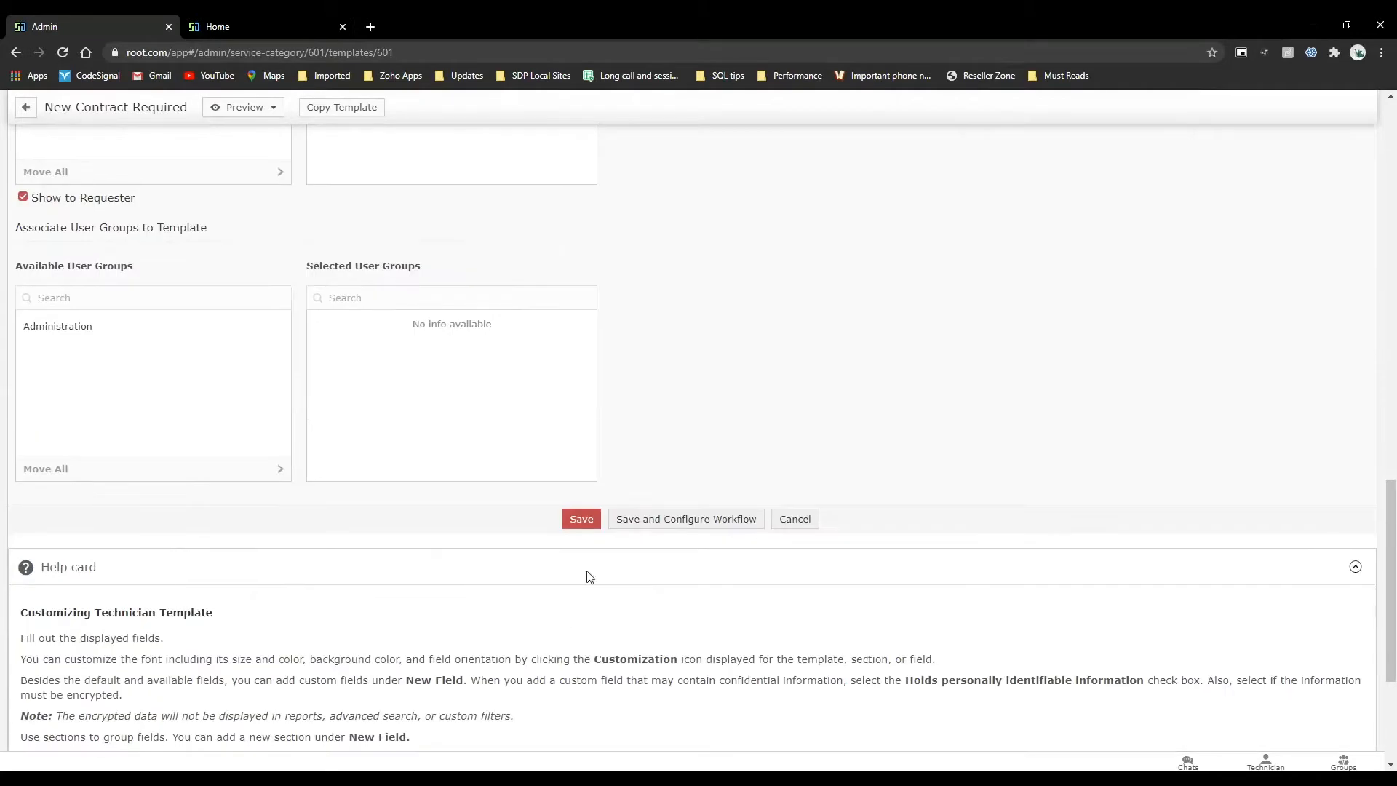
{"action": "left_click", "coordinate": [580, 518]}
Refresh the portal's Service Categories page to check for the Contracts category, and return to the admin console.
{"action": "left_click", "coordinate": [243, 18]}
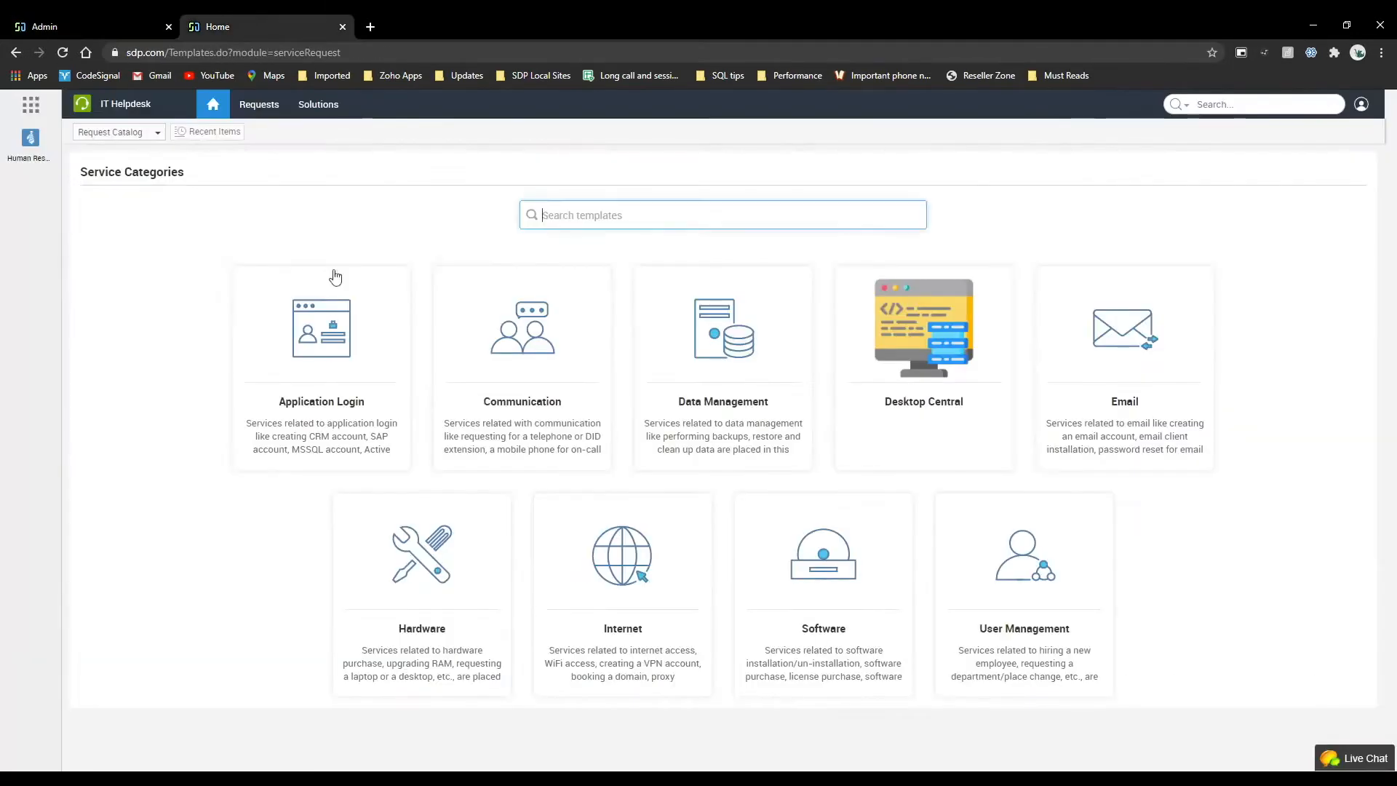
{"action": "key", "text": "ctrl+r"}
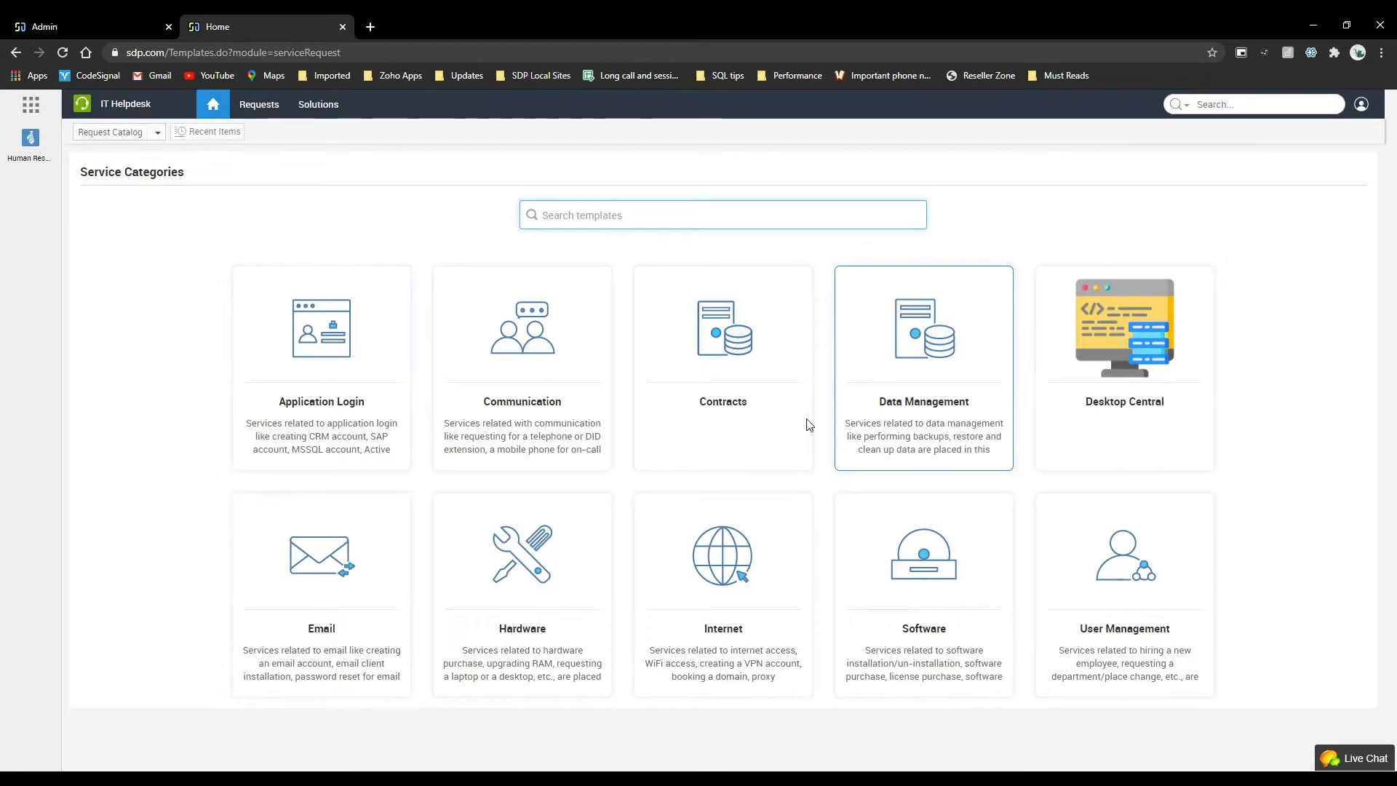
{"action": "left_click", "coordinate": [78, 20]}
Go back from the template to the Service Catalog and open the catalog layout customization.
{"action": "scroll", "coordinate": [461, 243], "scroll_direction": "up", "scroll_amount": 4}
{"action": "scroll", "coordinate": [399, 275], "scroll_direction": "up", "scroll_amount": 10}
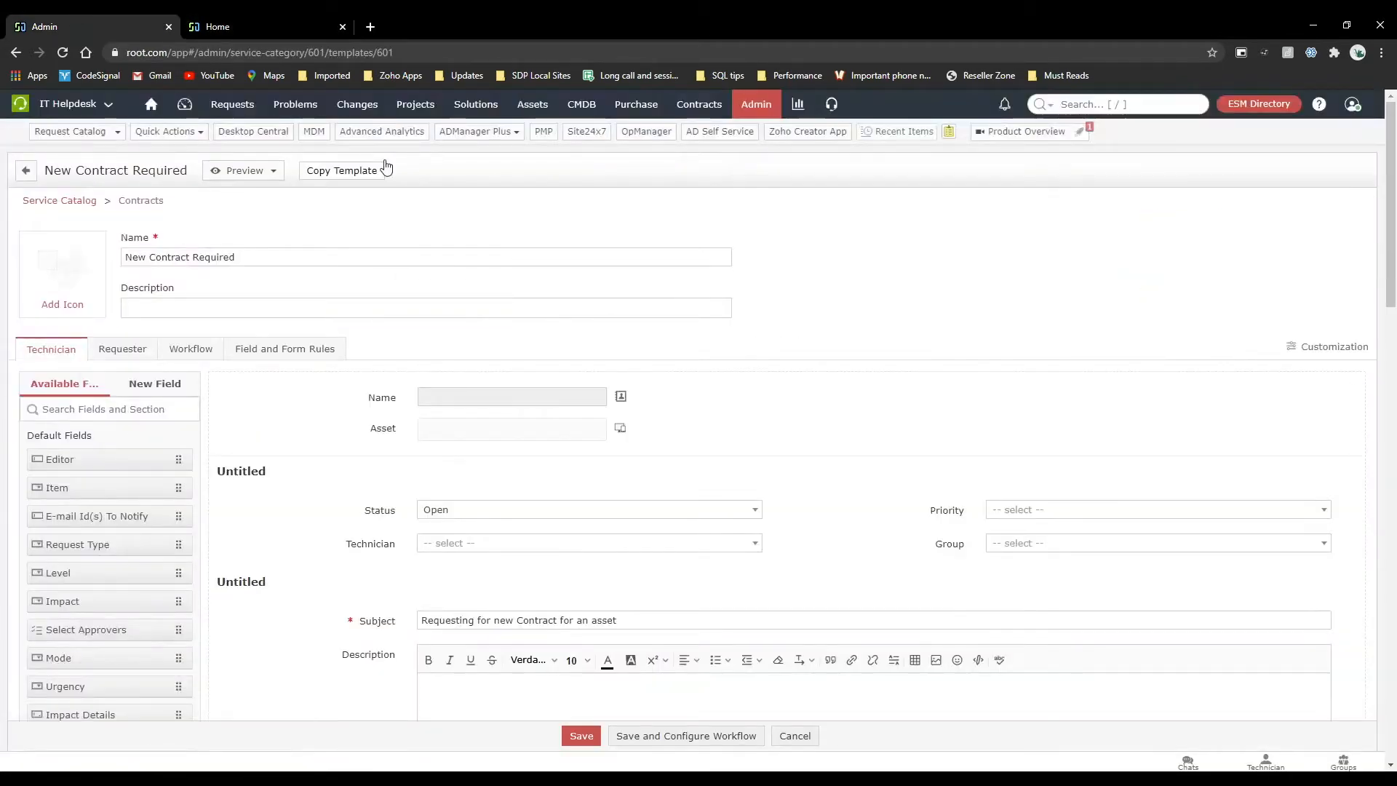
{"action": "left_click", "coordinate": [58, 200]}
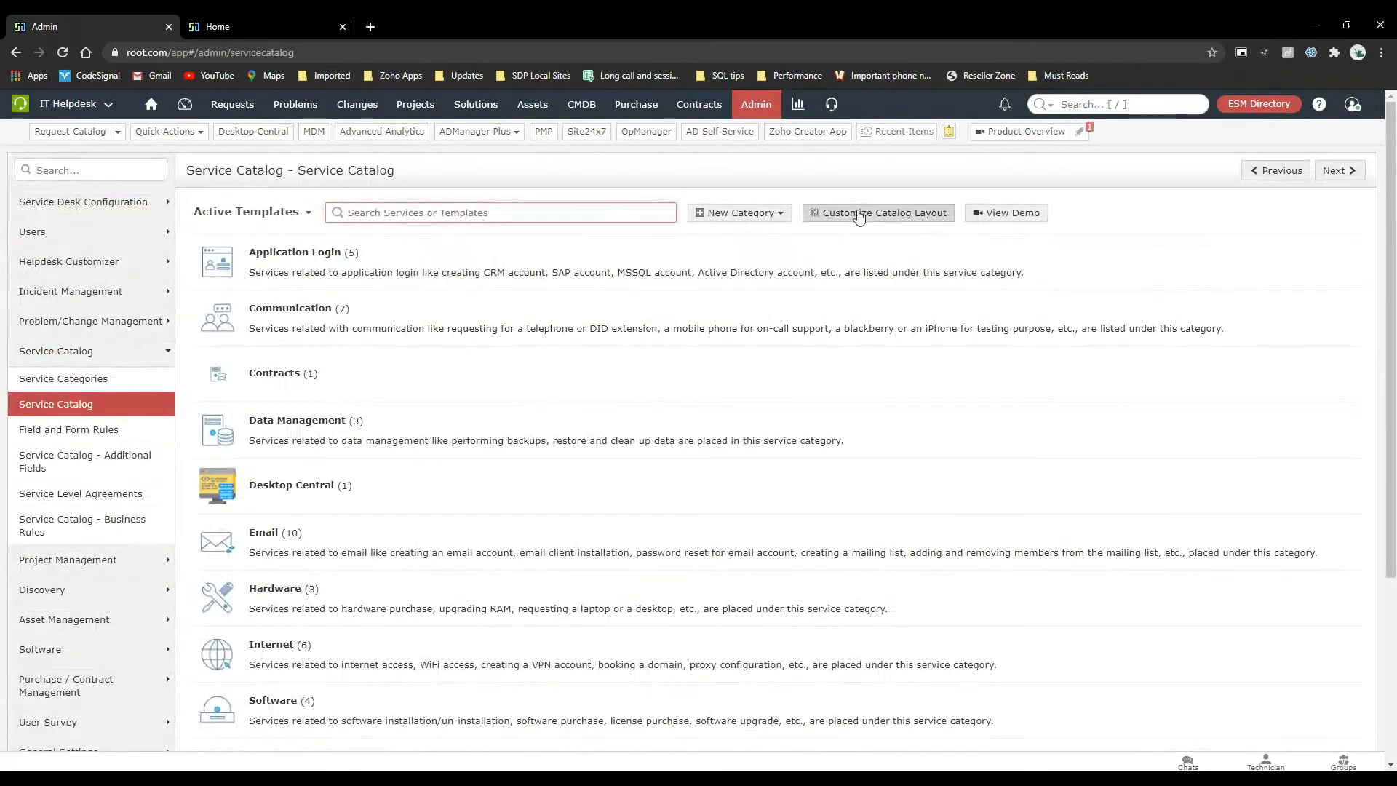
{"action": "left_click", "coordinate": [852, 216]}
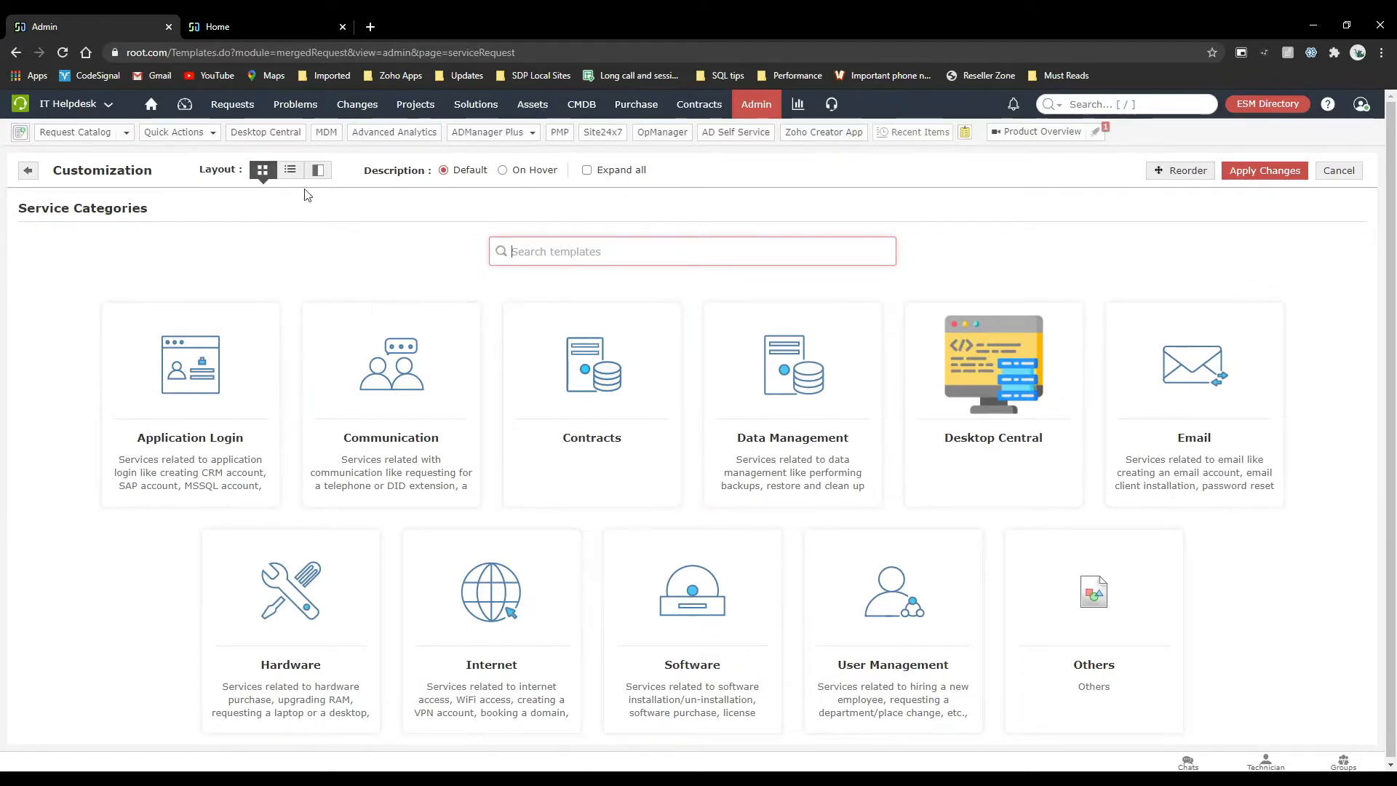
Preview the list and split-pane layouts for the service categories, and switch back to the grid layout.
{"action": "left_click", "coordinate": [290, 169]}
{"action": "scroll", "coordinate": [232, 510], "scroll_direction": "down", "scroll_amount": 2}
{"action": "scroll", "coordinate": [227, 530], "scroll_direction": "up", "scroll_amount": 2}
{"action": "left_click", "coordinate": [318, 170]}
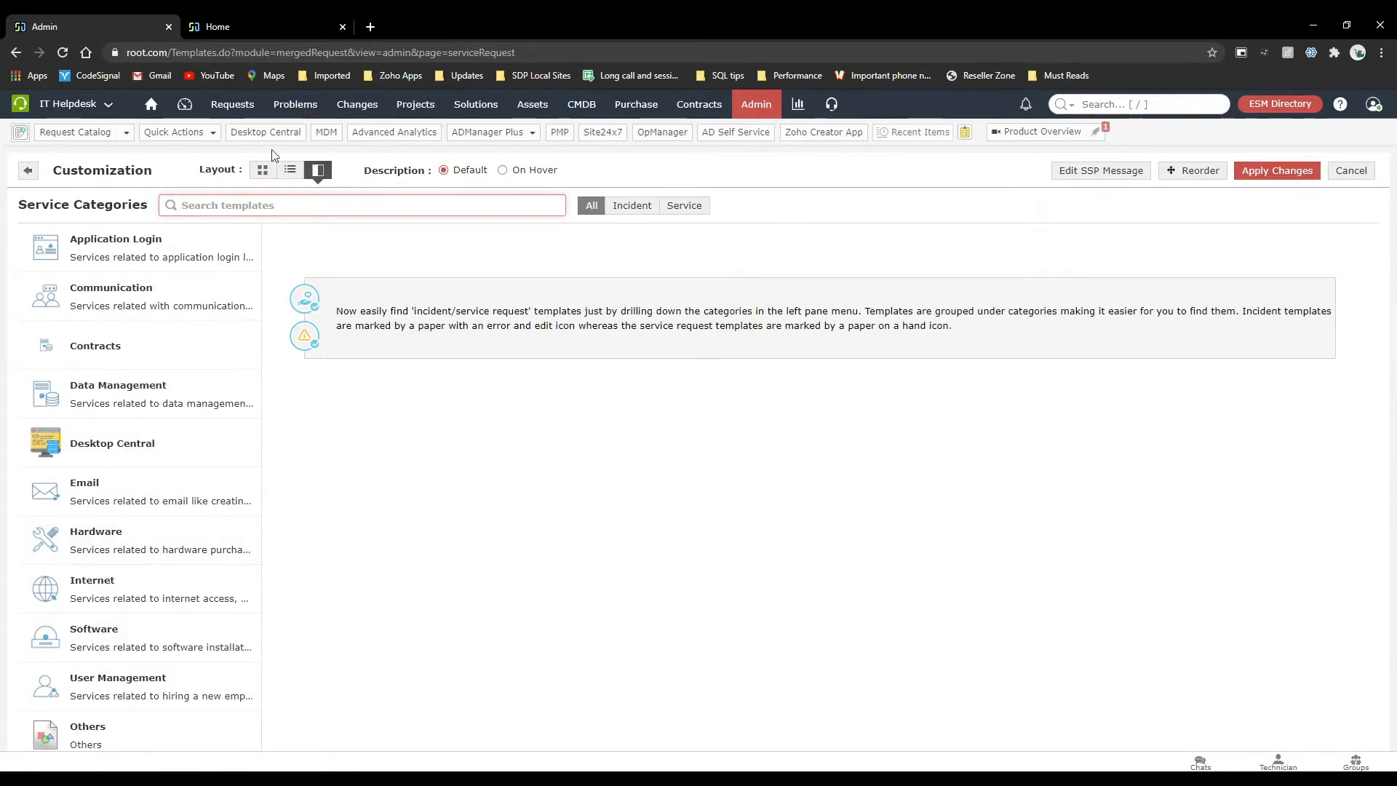
{"action": "left_click", "coordinate": [261, 175]}
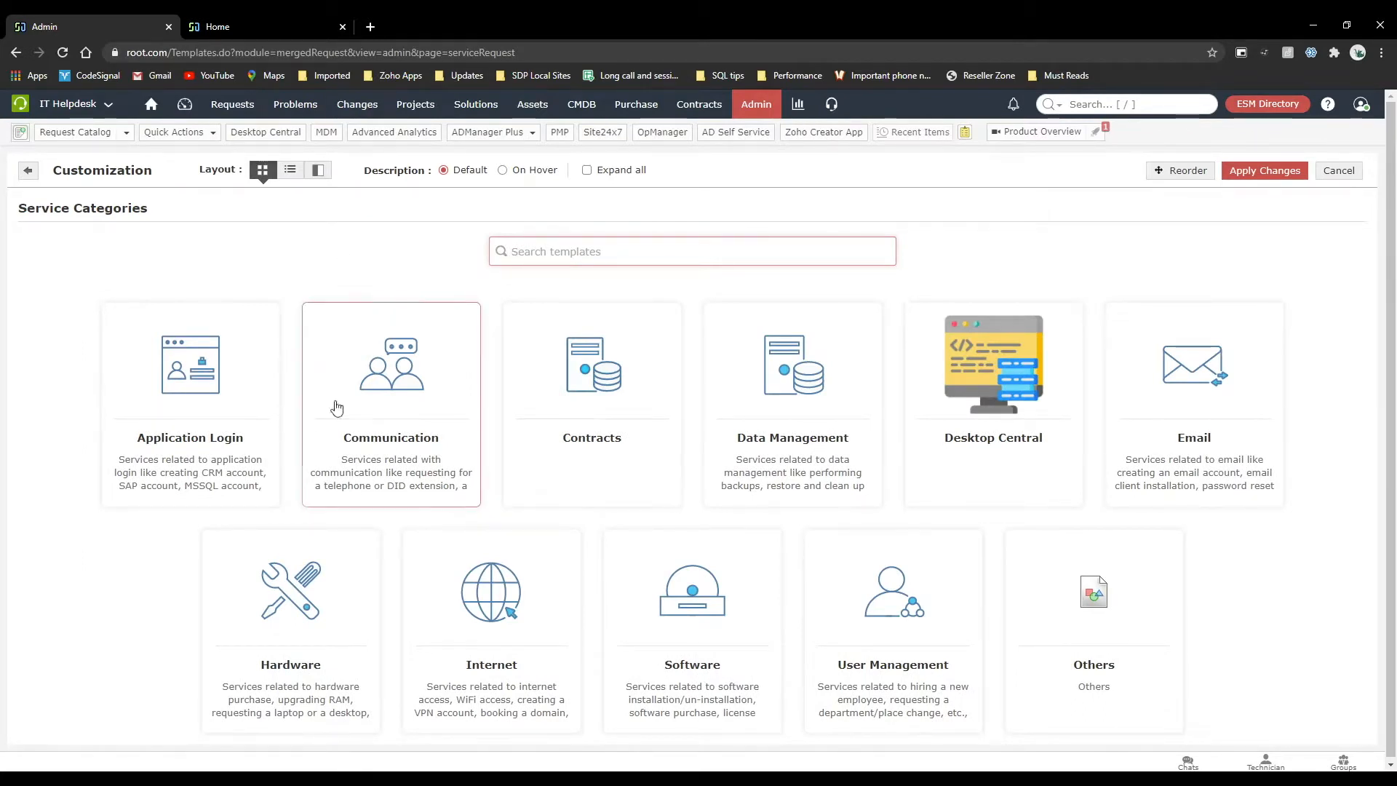
Leave the catalog layout customization and open the Application crashes frequently incident template from the admin settings.
{"action": "left_click", "coordinate": [749, 113]}
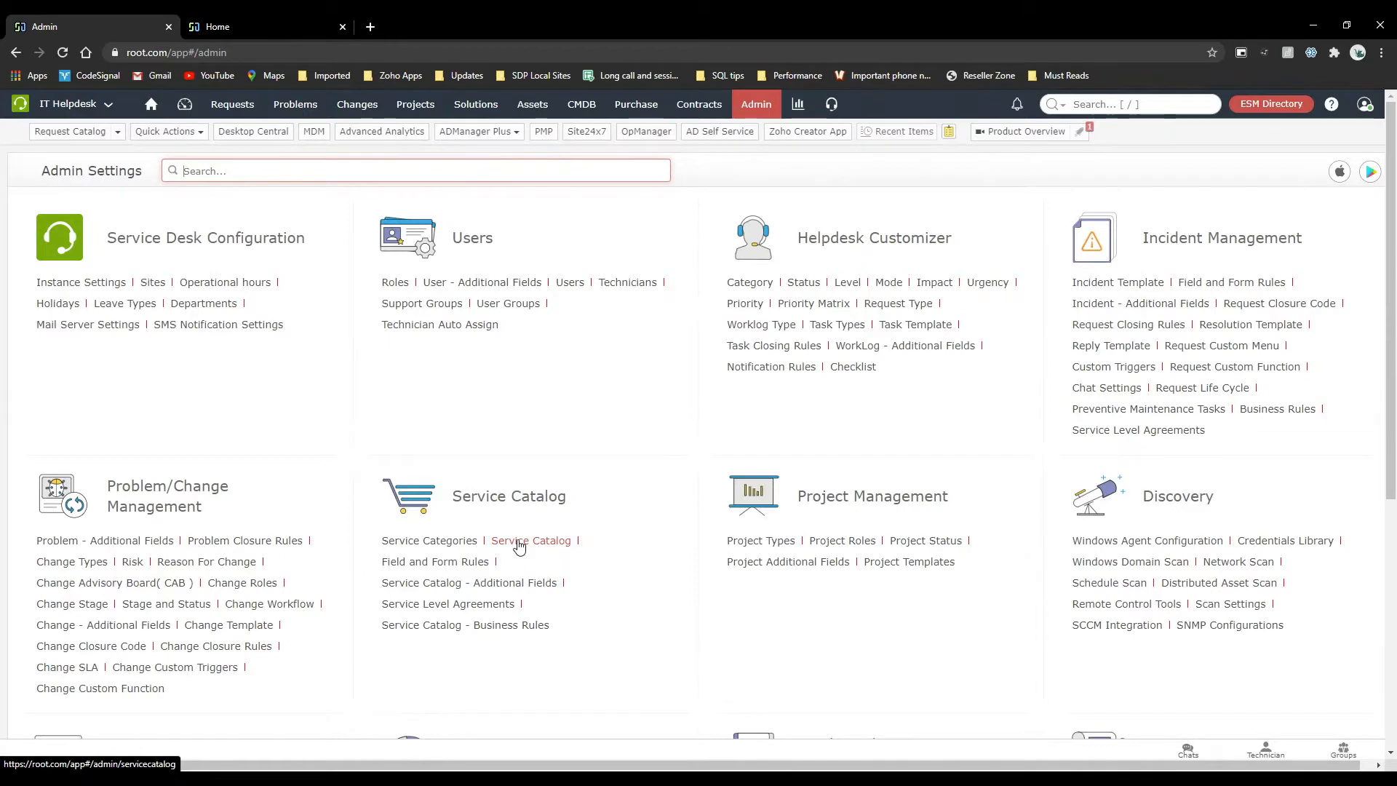
{"action": "left_click", "coordinate": [1097, 281]}
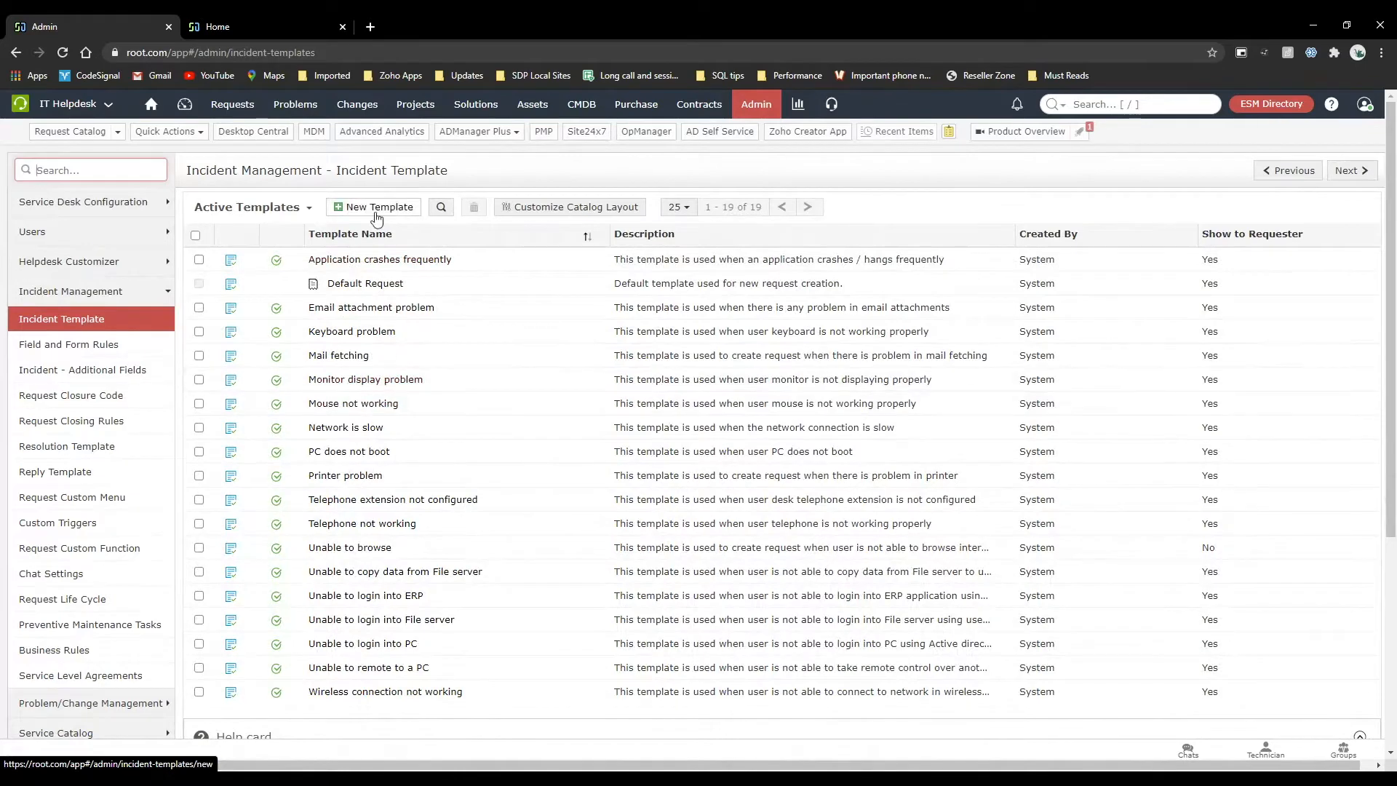
{"action": "left_click", "coordinate": [364, 262]}
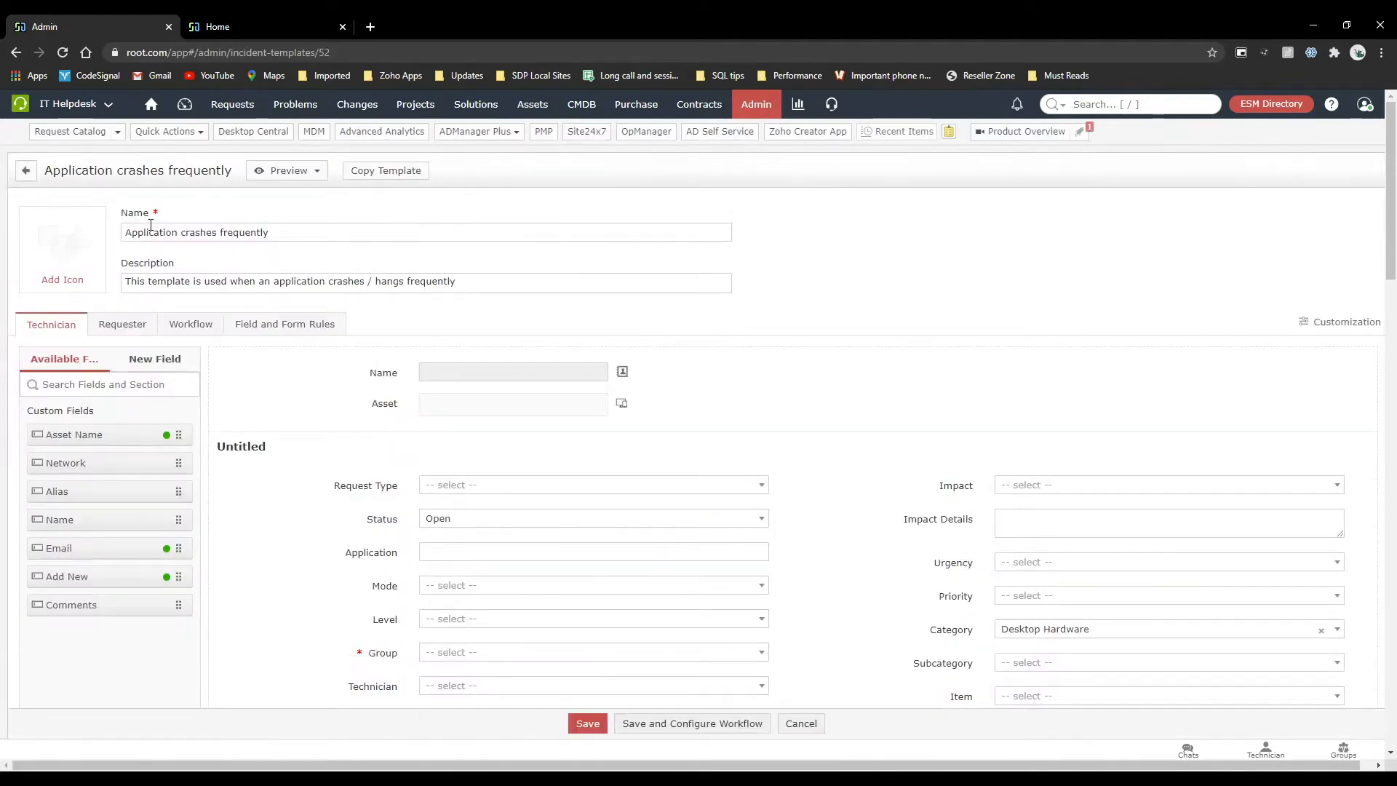
Set the Service Category of the Application crashes frequently template to Contracts.
{"action": "scroll", "coordinate": [364, 411], "scroll_direction": "down", "scroll_amount": 2}
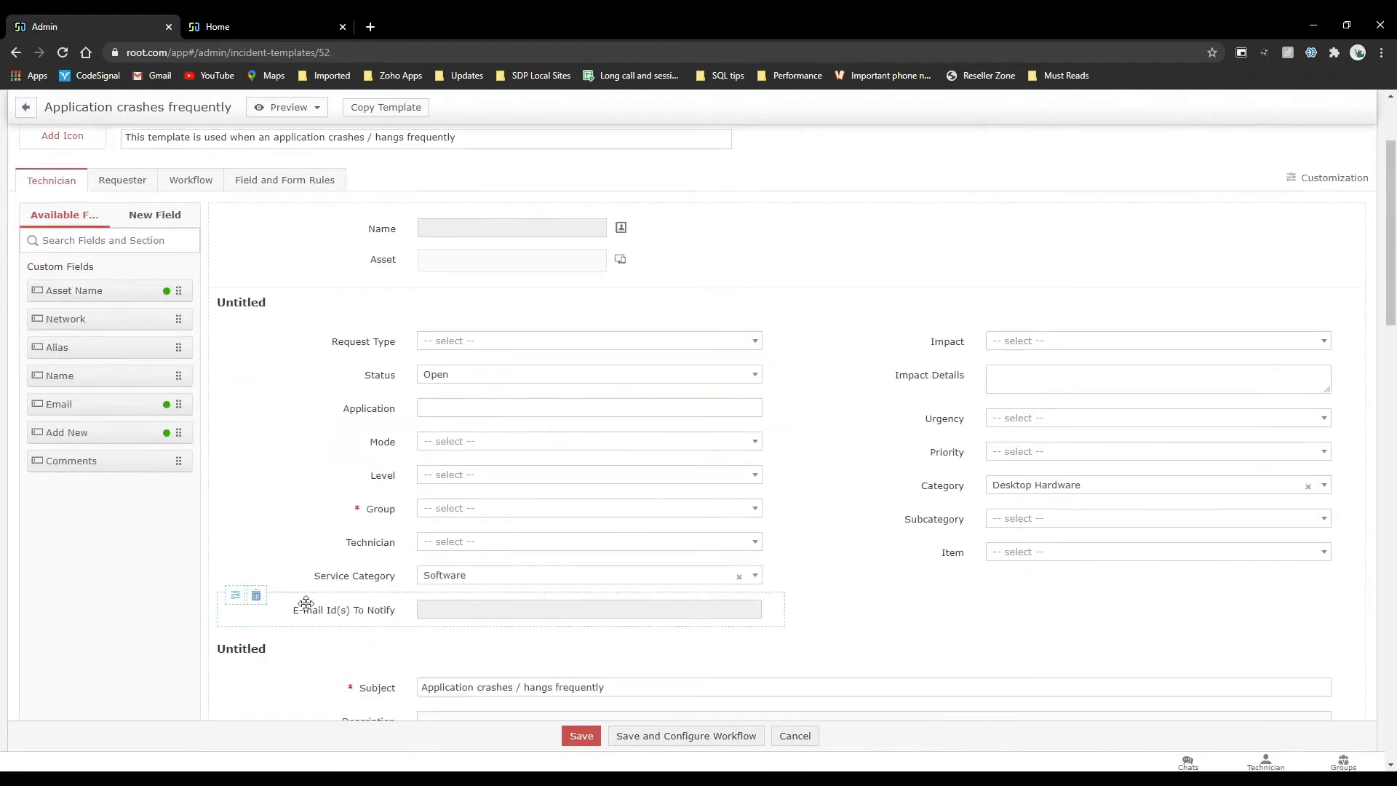
{"action": "left_click", "coordinate": [521, 581]}
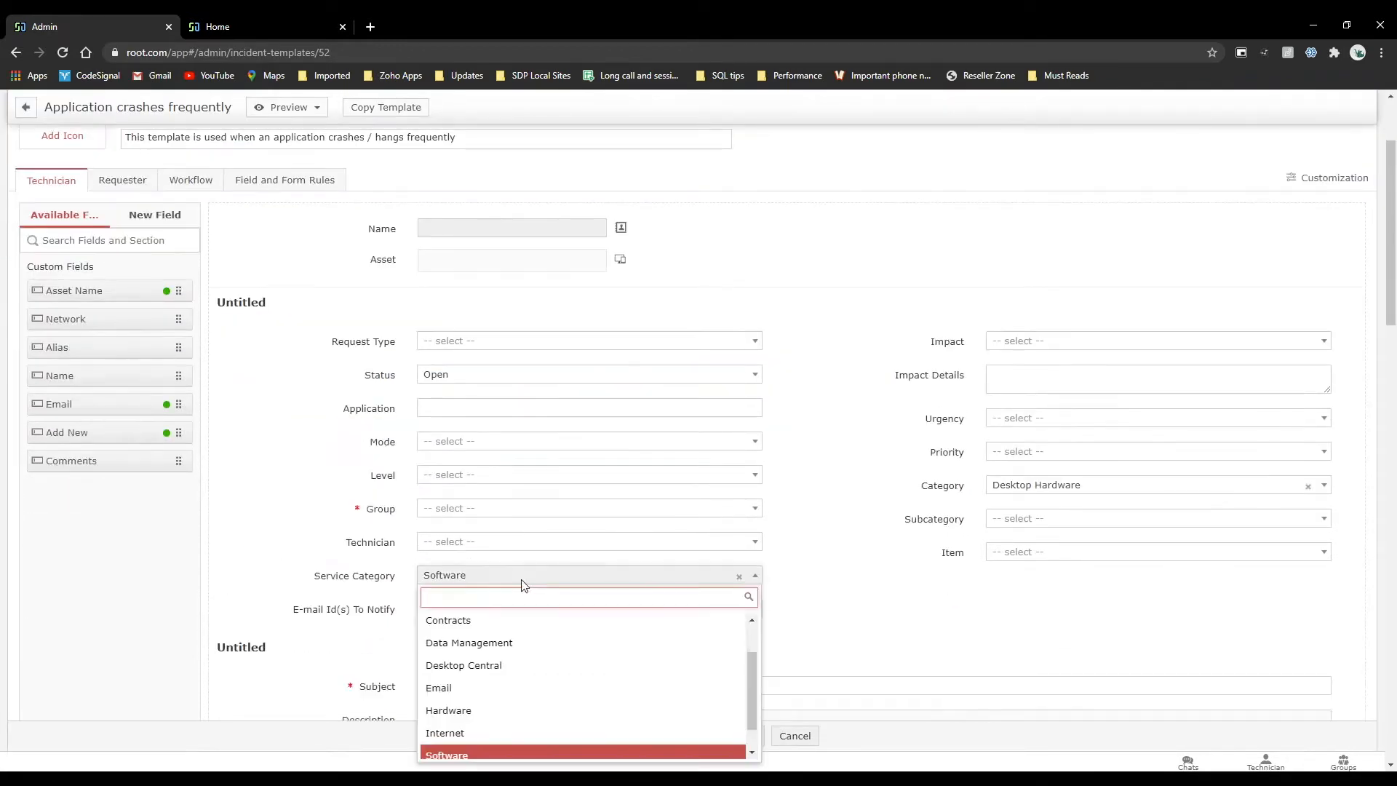
{"action": "left_click", "coordinate": [466, 630]}
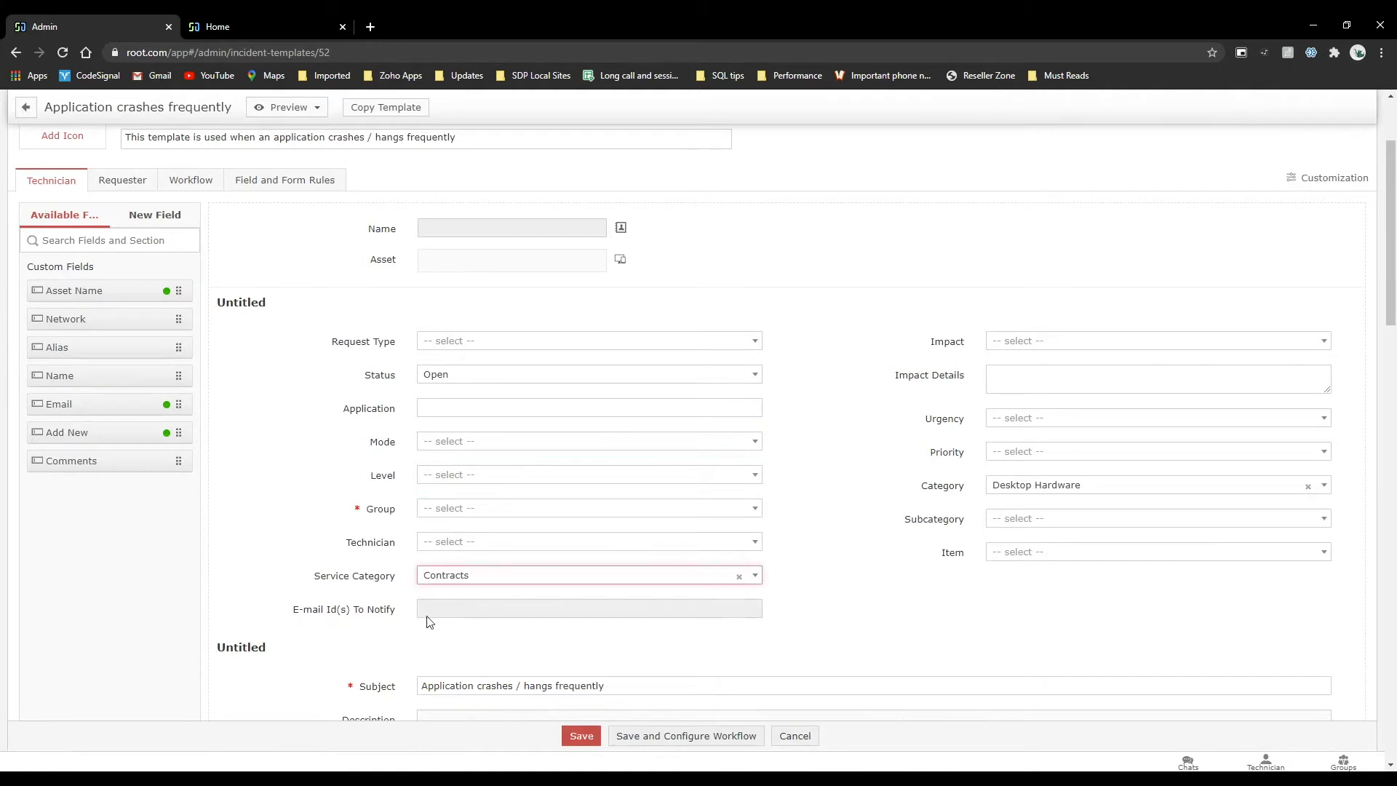
Change the incident template's Service Category to Application Login.
{"action": "scroll", "coordinate": [344, 176], "scroll_direction": "down", "scroll_amount": 2}
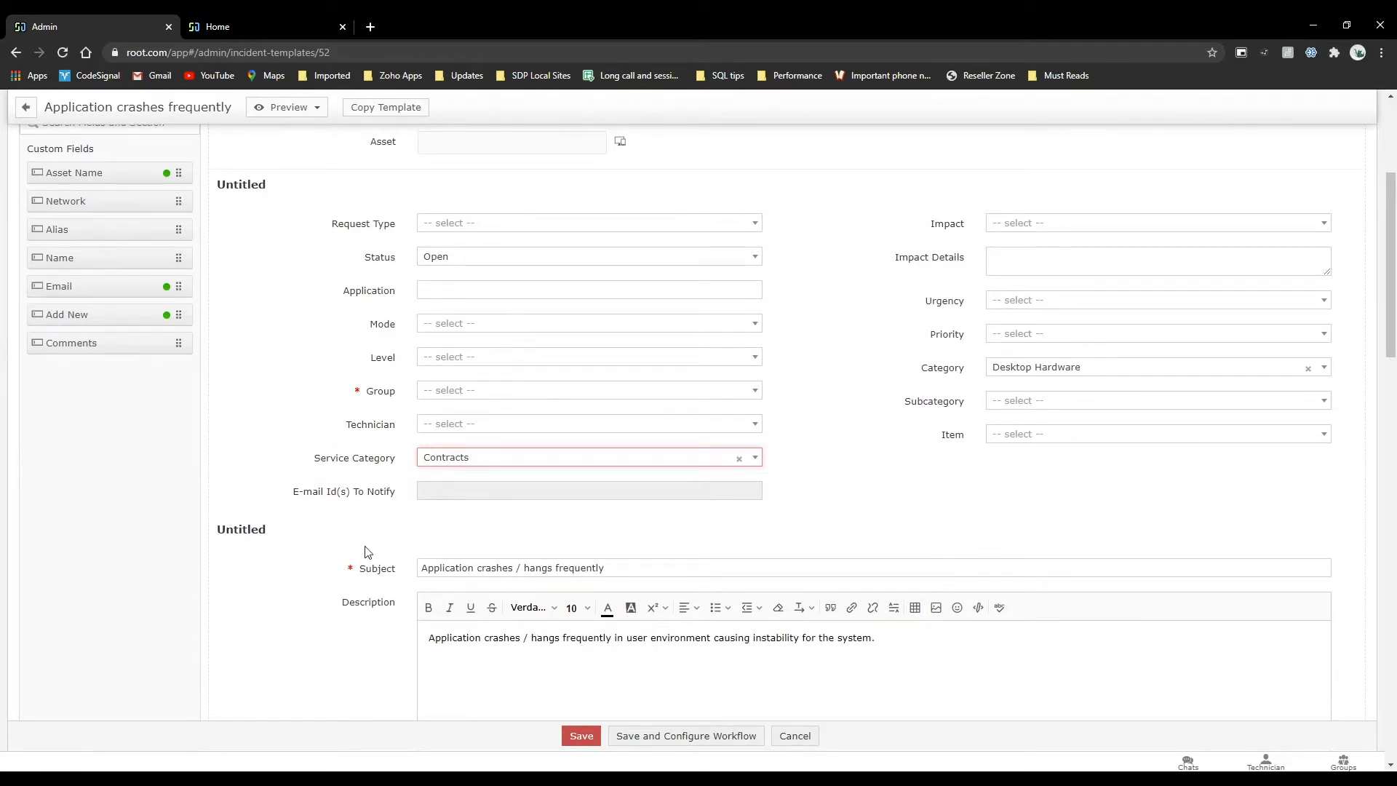
{"action": "left_click", "coordinate": [489, 459]}
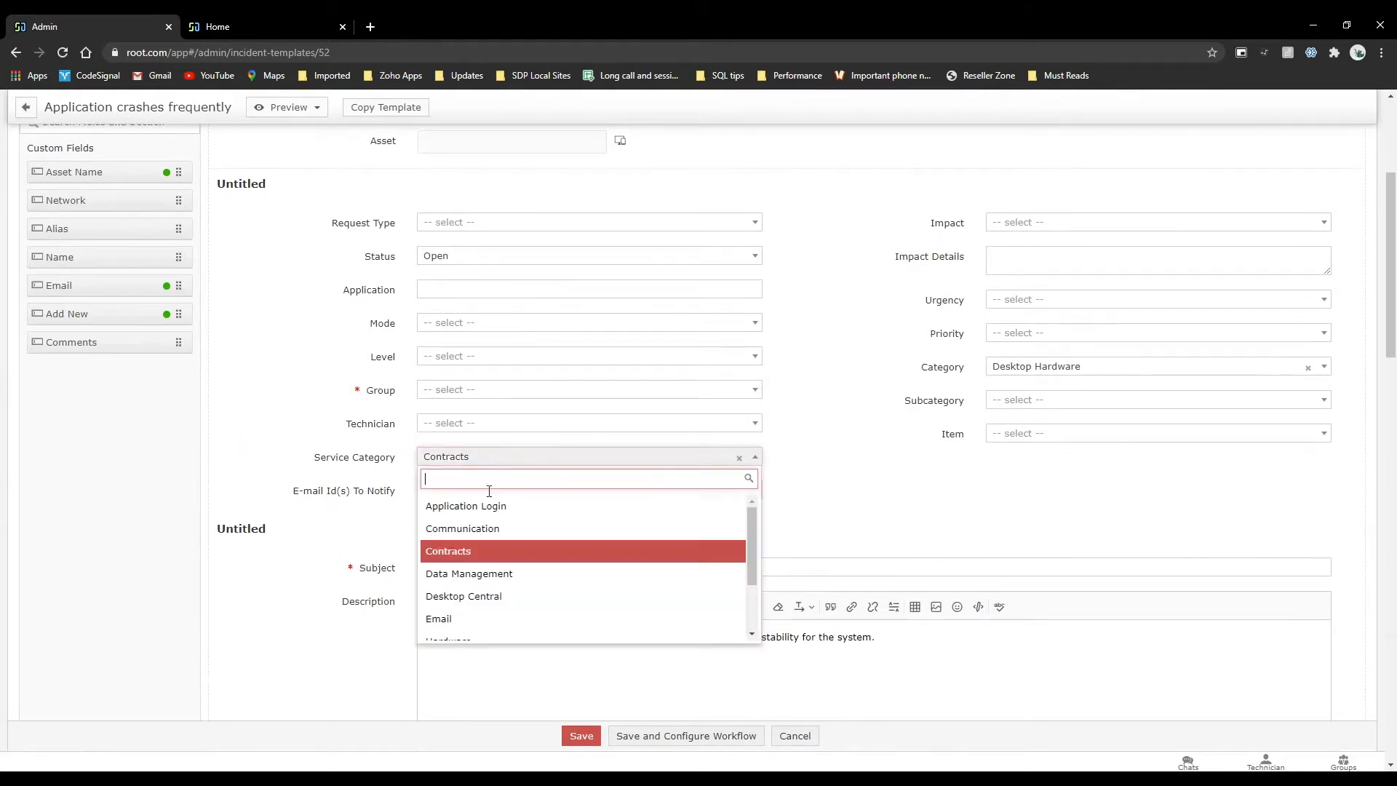
{"action": "left_click", "coordinate": [489, 516]}
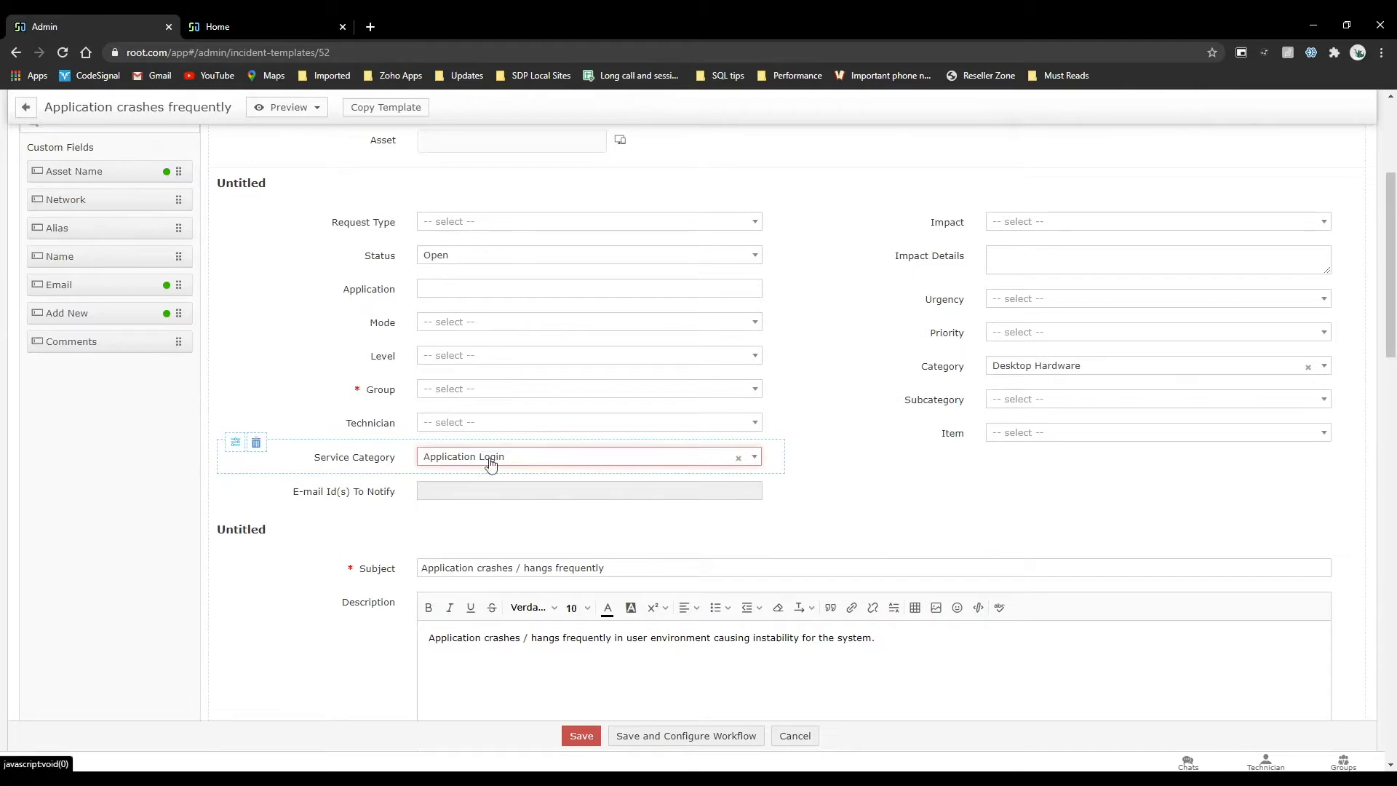
{"action": "scroll", "coordinate": [490, 463], "scroll_direction": "up", "scroll_amount": 4}
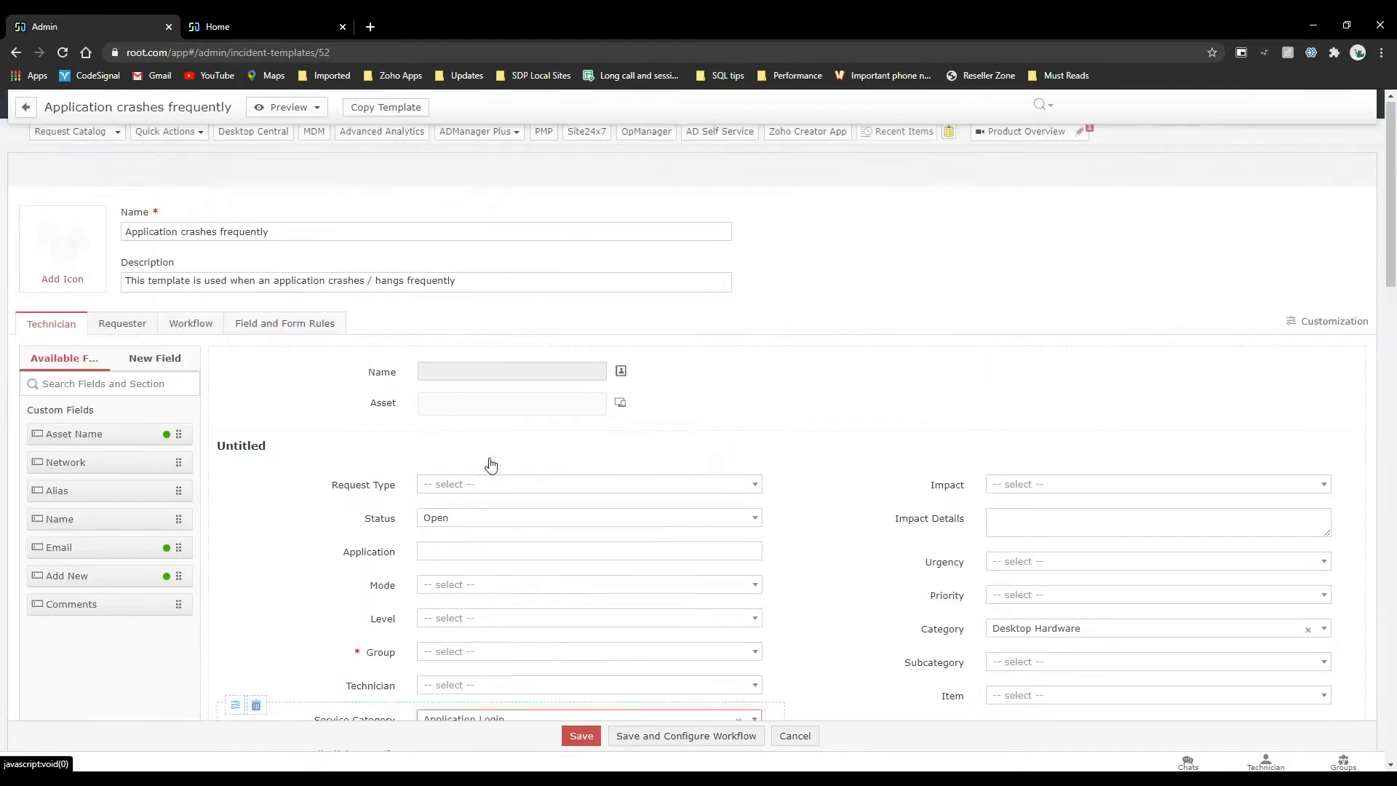
View the requester portal's service categories, return to the incident template in the admin console, and look at its request catalog and Service Category field.
{"action": "left_click", "coordinate": [290, 18]}
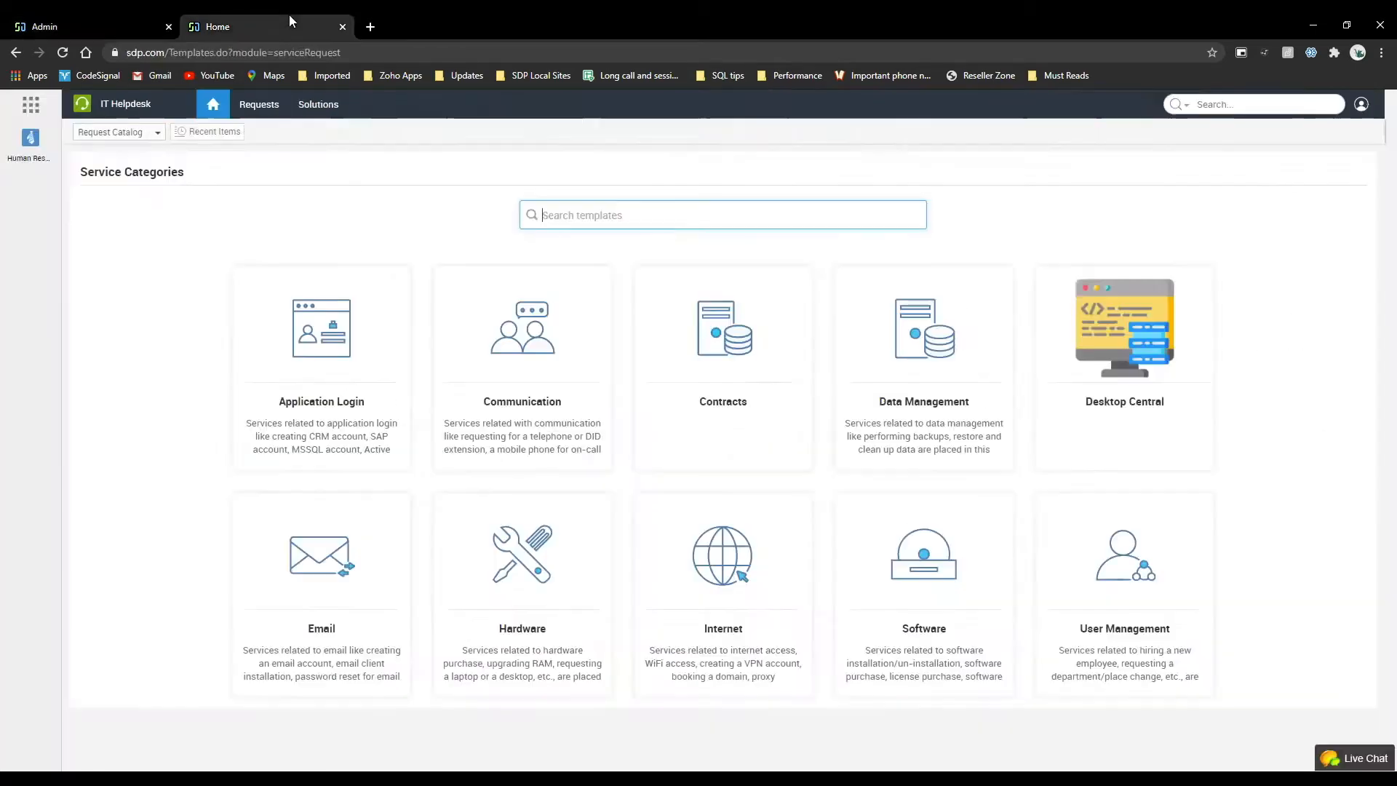
{"action": "left_click", "coordinate": [94, 27]}
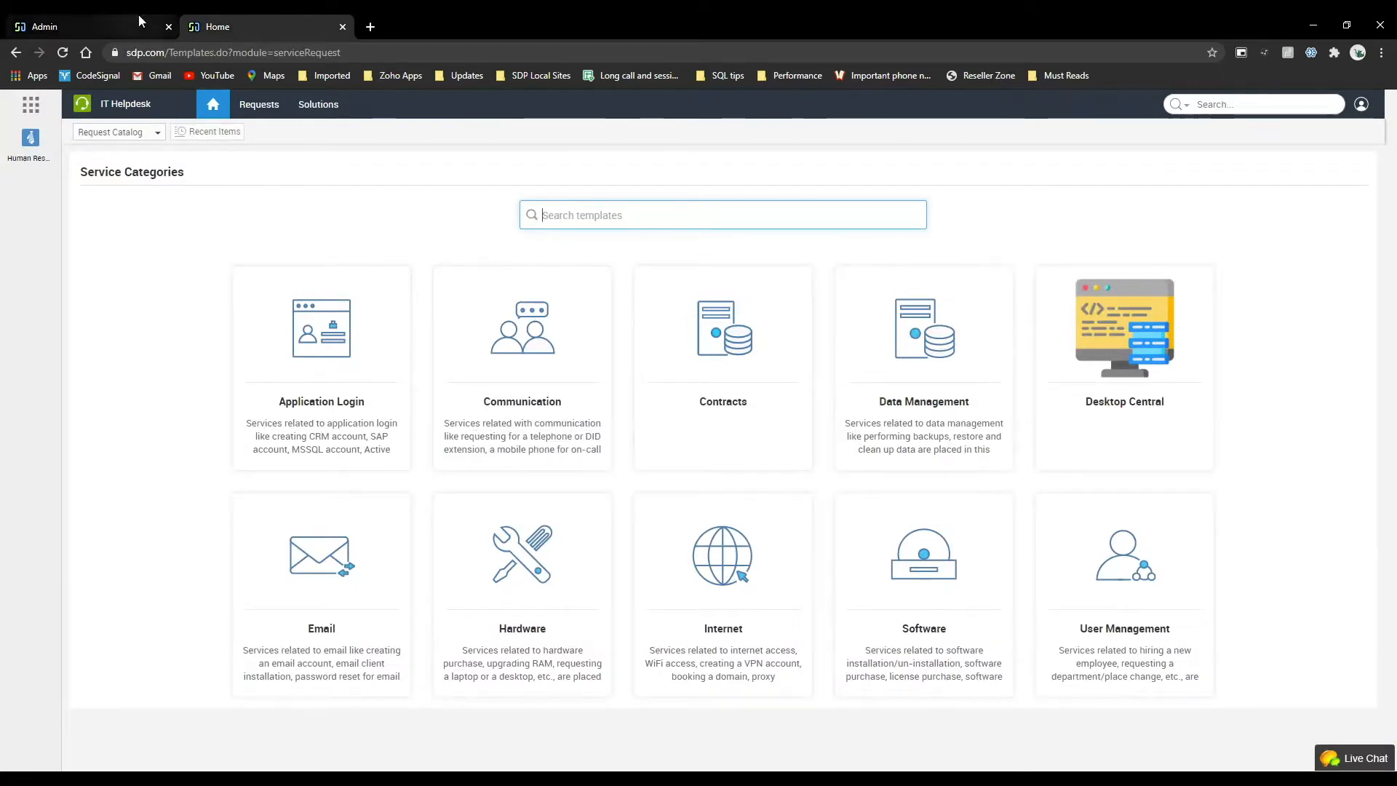
{"action": "left_click", "coordinate": [118, 132]}
{"action": "mouse_move", "coordinate": [87, 201]}
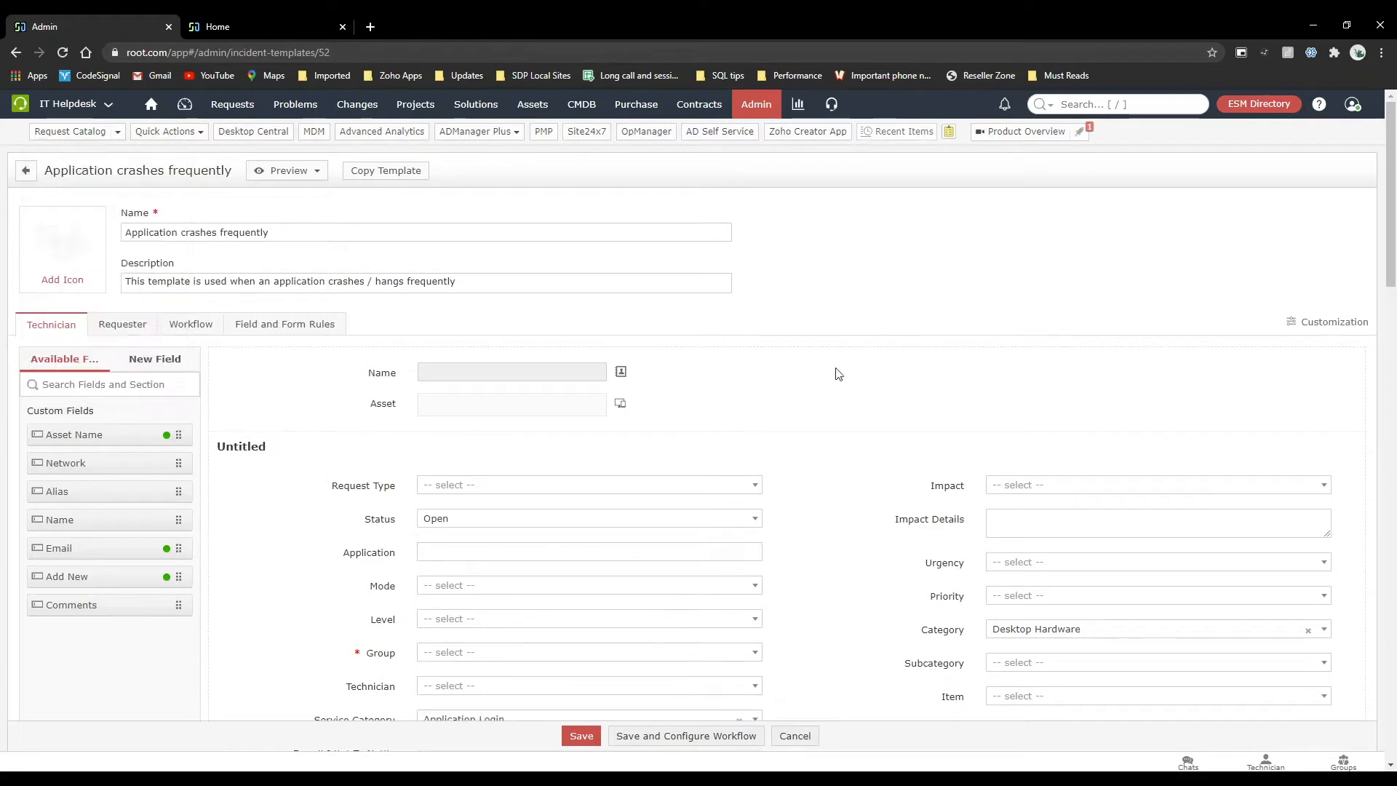
{"action": "scroll", "coordinate": [534, 493], "scroll_direction": "down", "scroll_amount": 4}
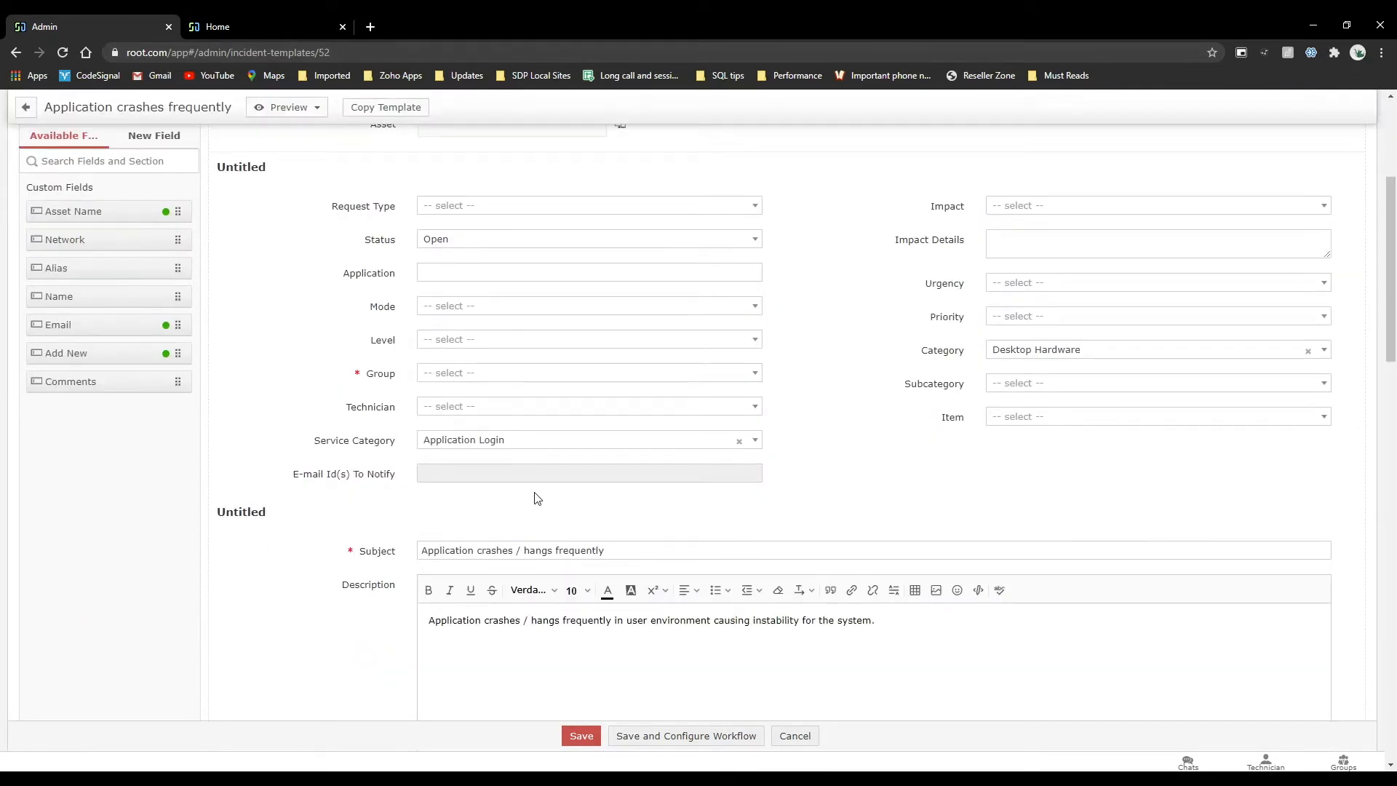
{"action": "scroll", "coordinate": [611, 324], "scroll_direction": "up", "scroll_amount": 5}
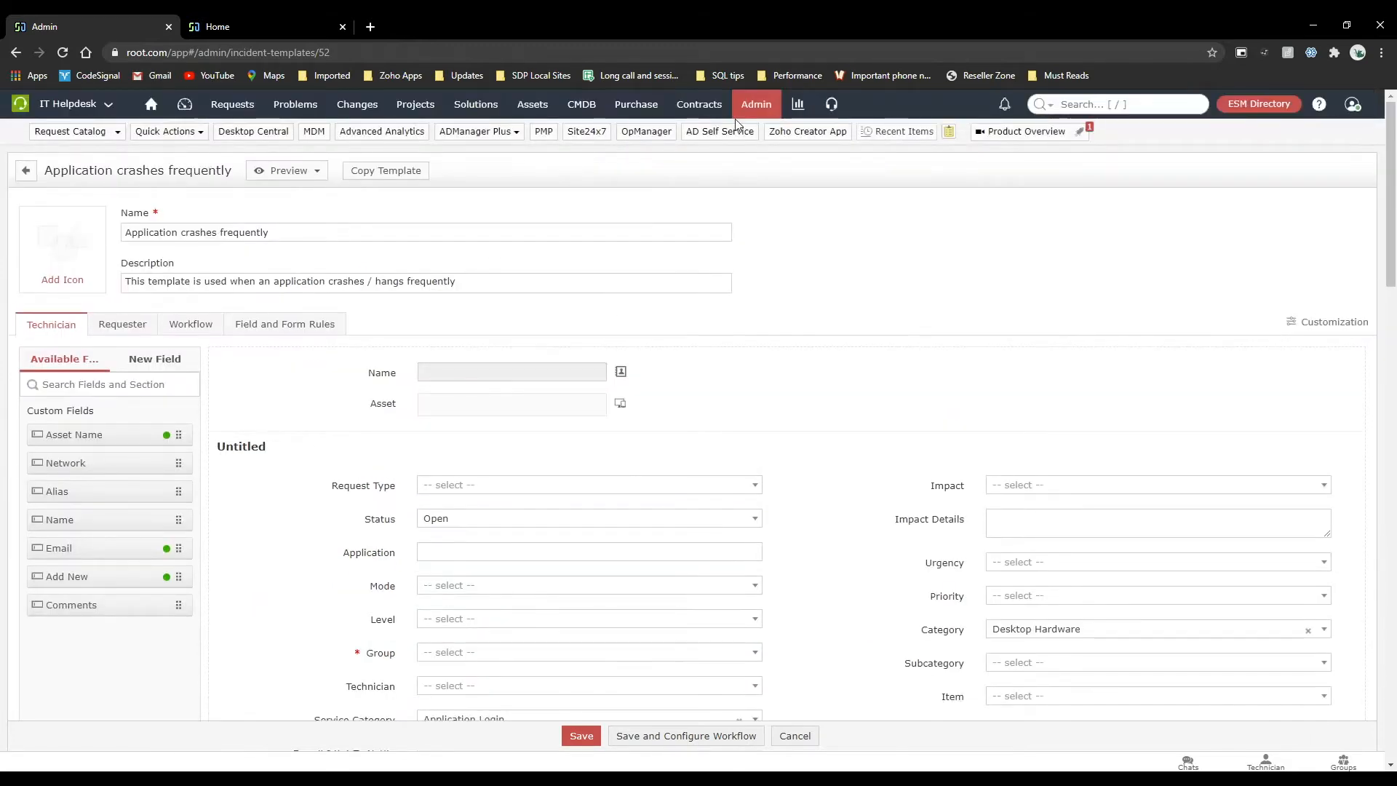
In the admin Service Catalog, expand the User Management category and open the template Request to start the process associated to a new hire.
{"action": "left_click", "coordinate": [755, 105]}
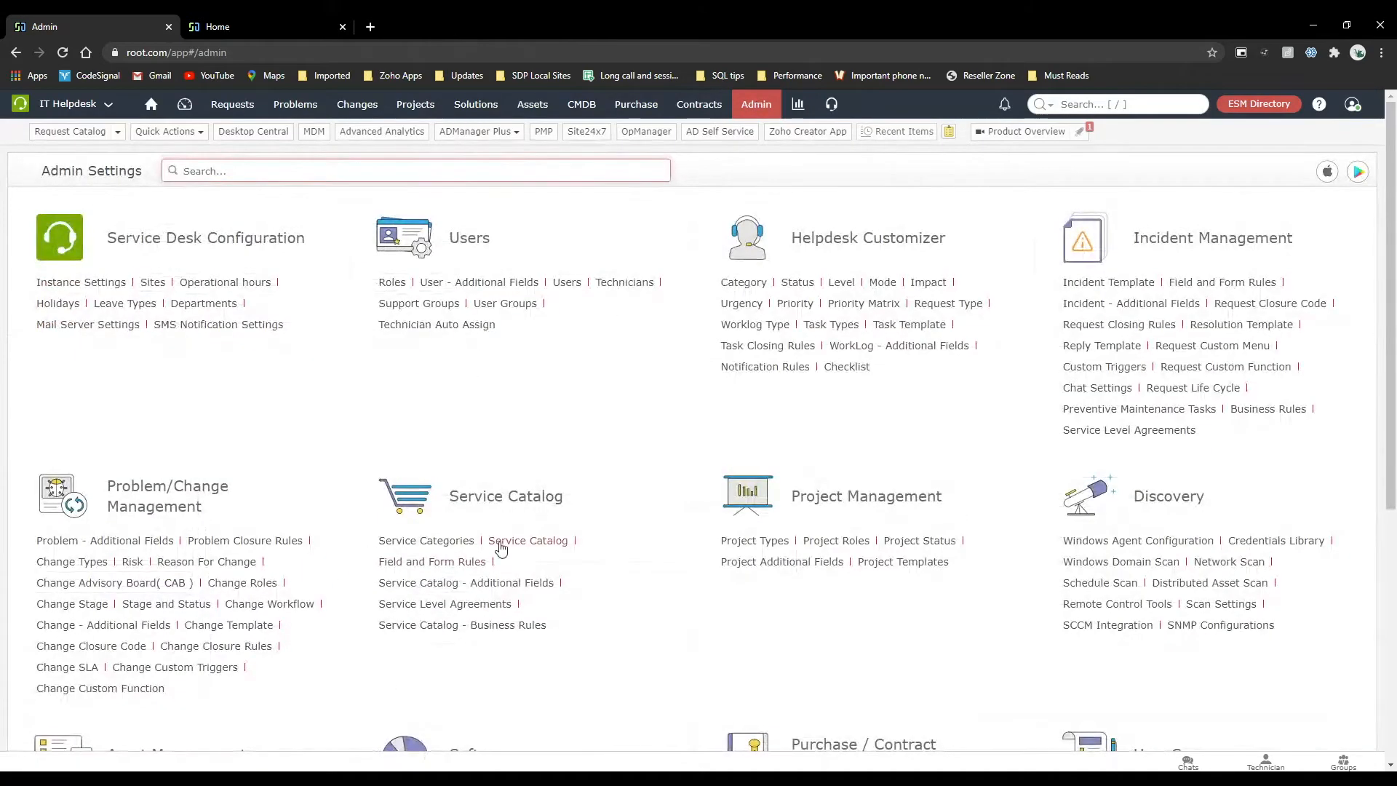
{"action": "left_click", "coordinate": [500, 542]}
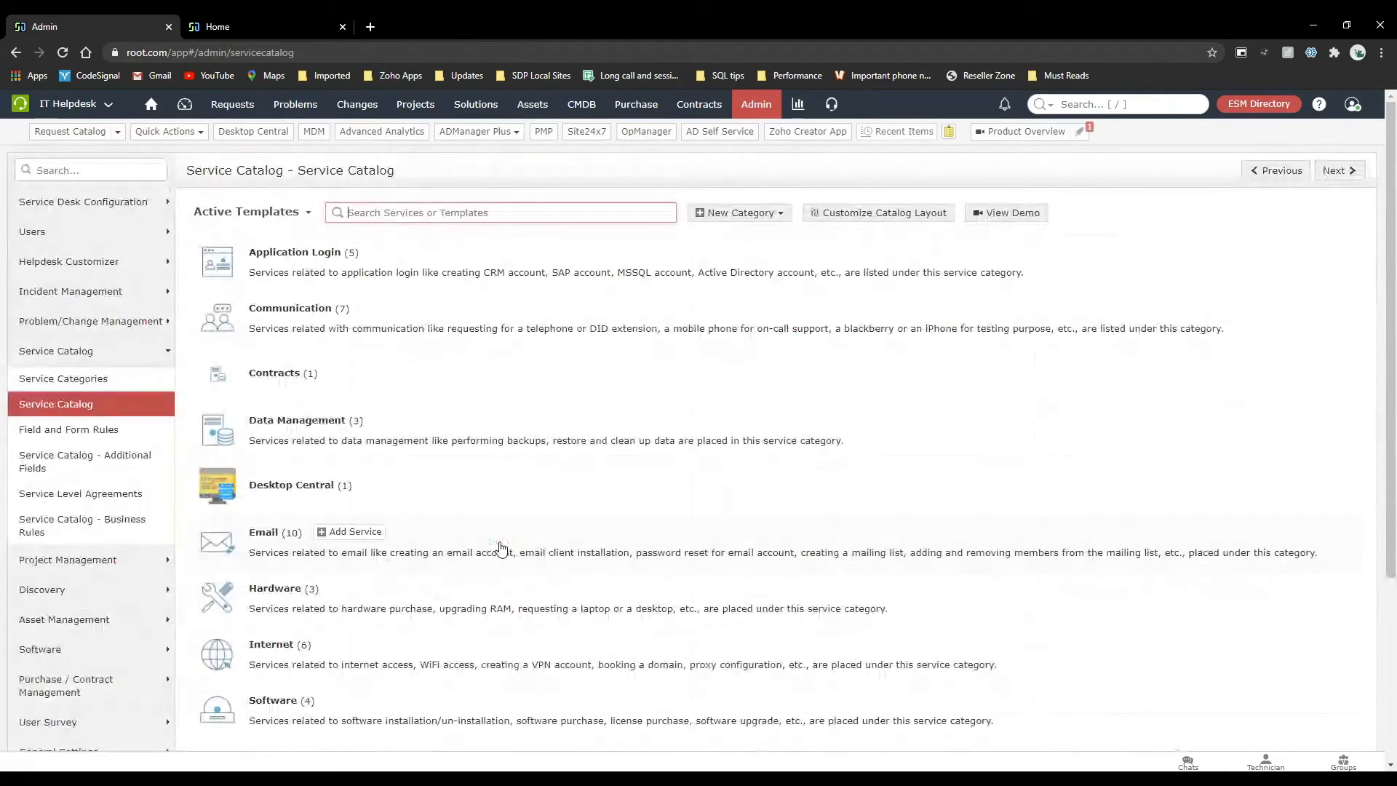
{"action": "mouse_move", "coordinate": [337, 596]}
{"action": "scroll", "coordinate": [337, 595], "scroll_direction": "down", "scroll_amount": 3}
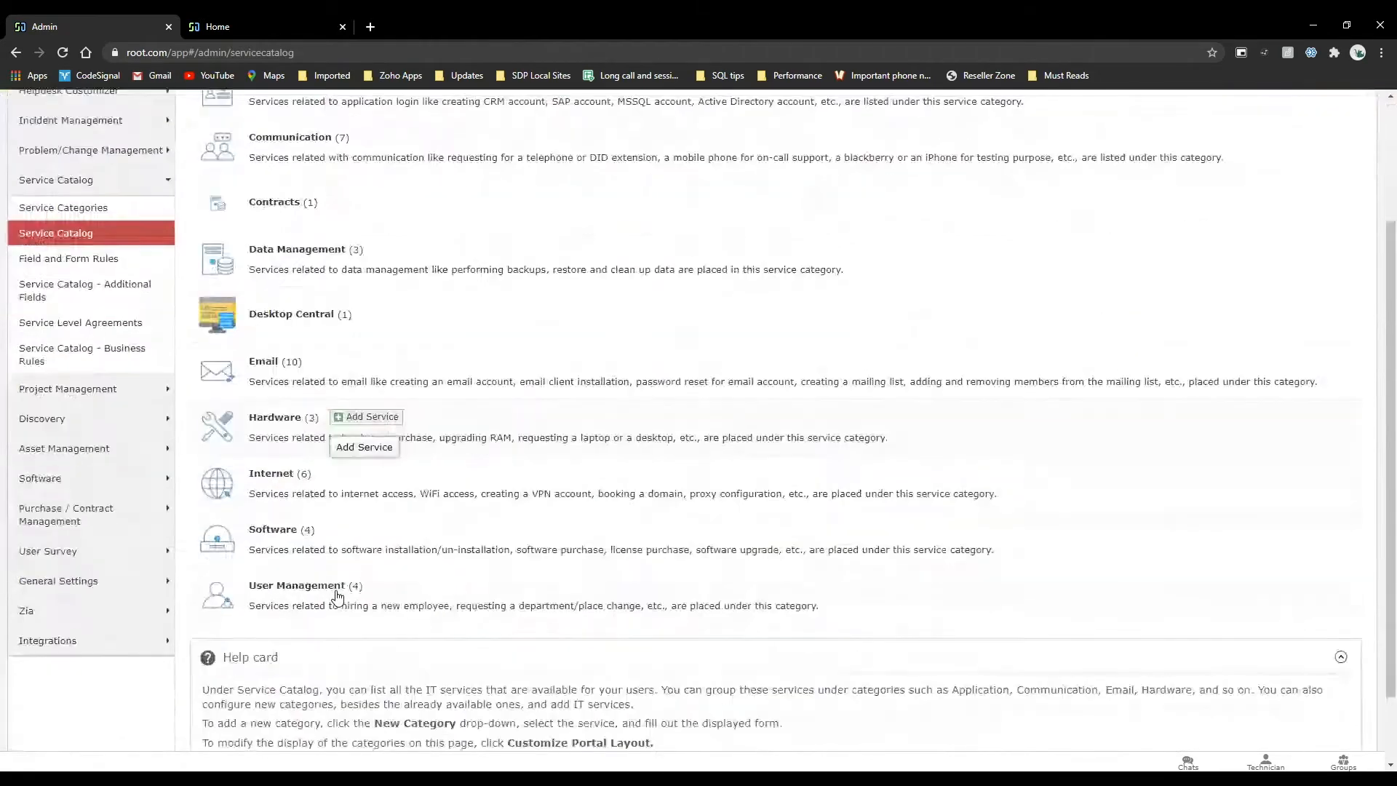
{"action": "left_click", "coordinate": [335, 596]}
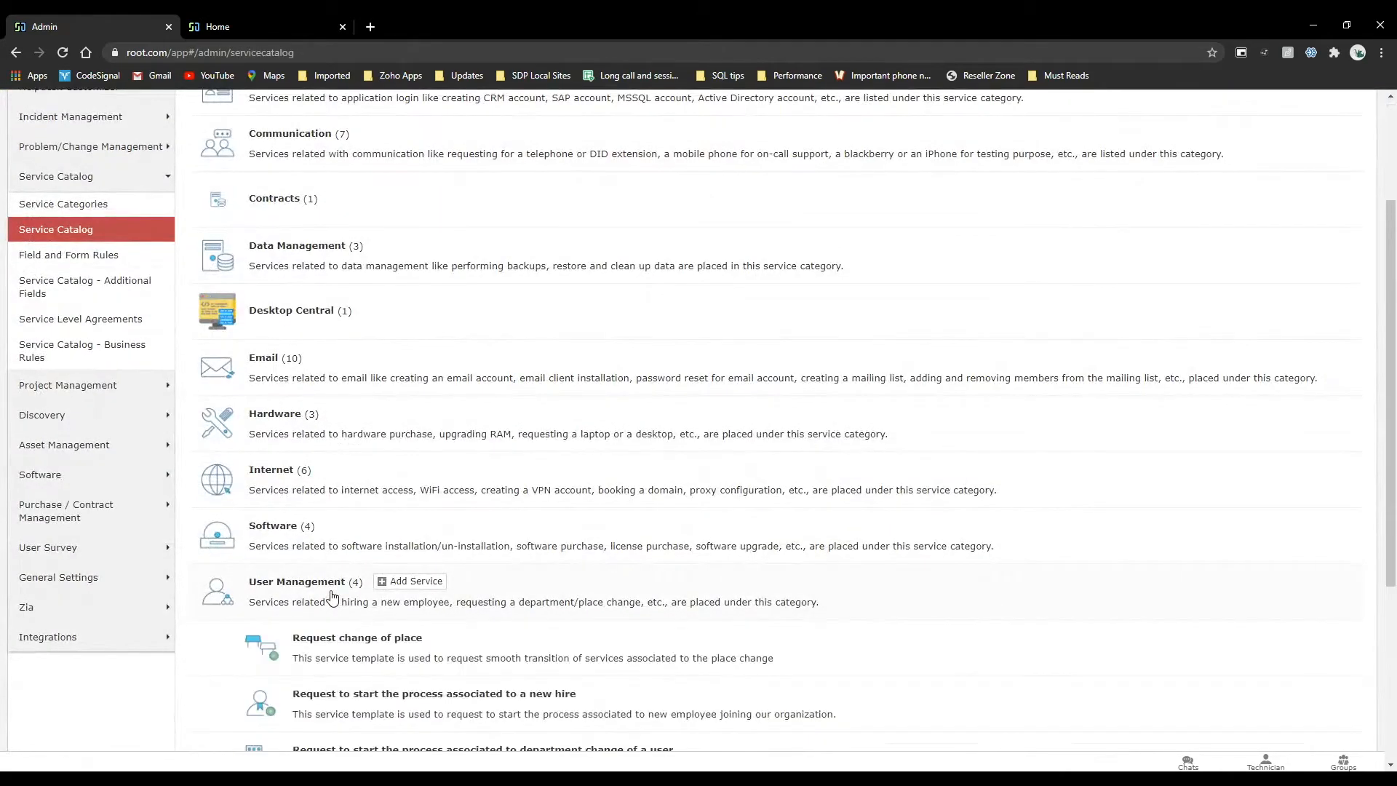
{"action": "scroll", "coordinate": [513, 646], "scroll_direction": "down", "scroll_amount": 3}
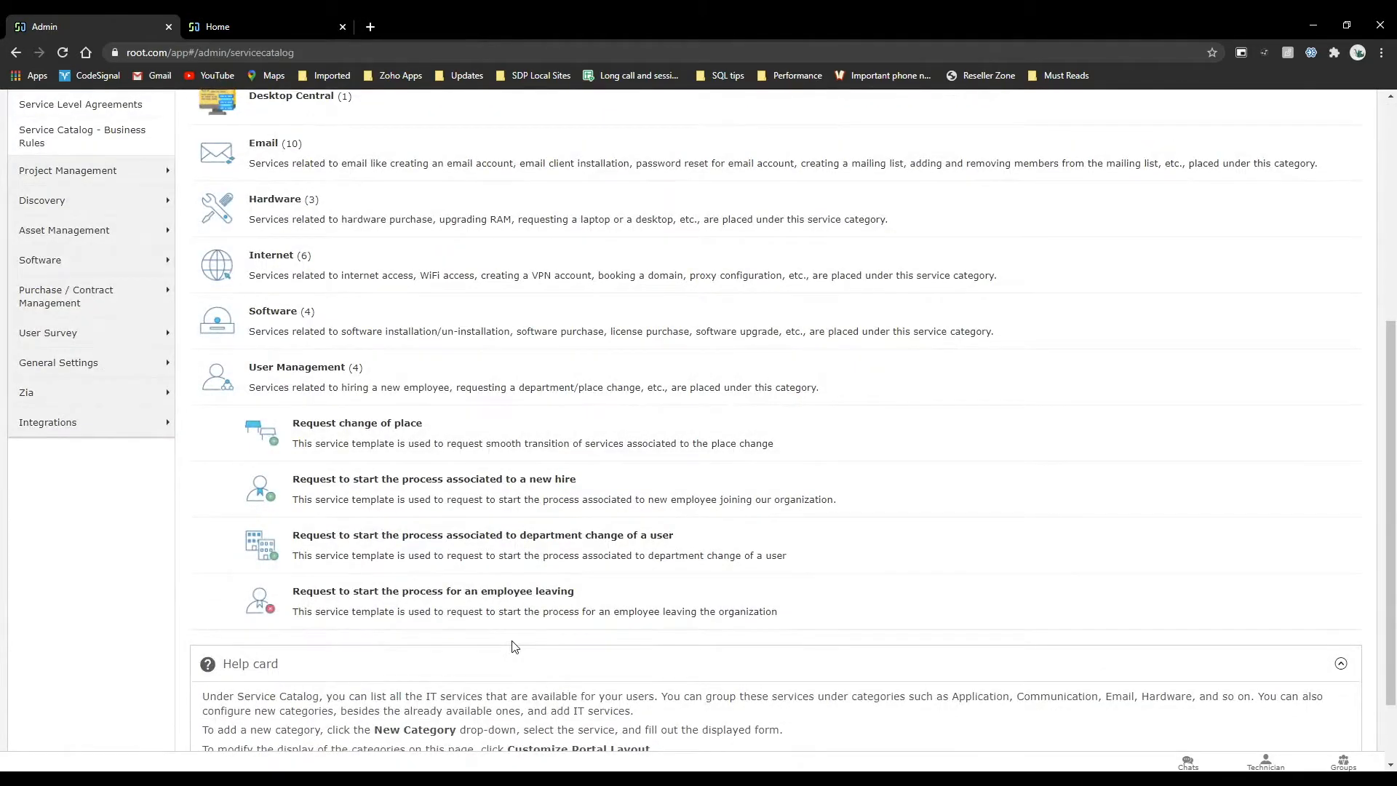
{"action": "mouse_move", "coordinate": [396, 392]}
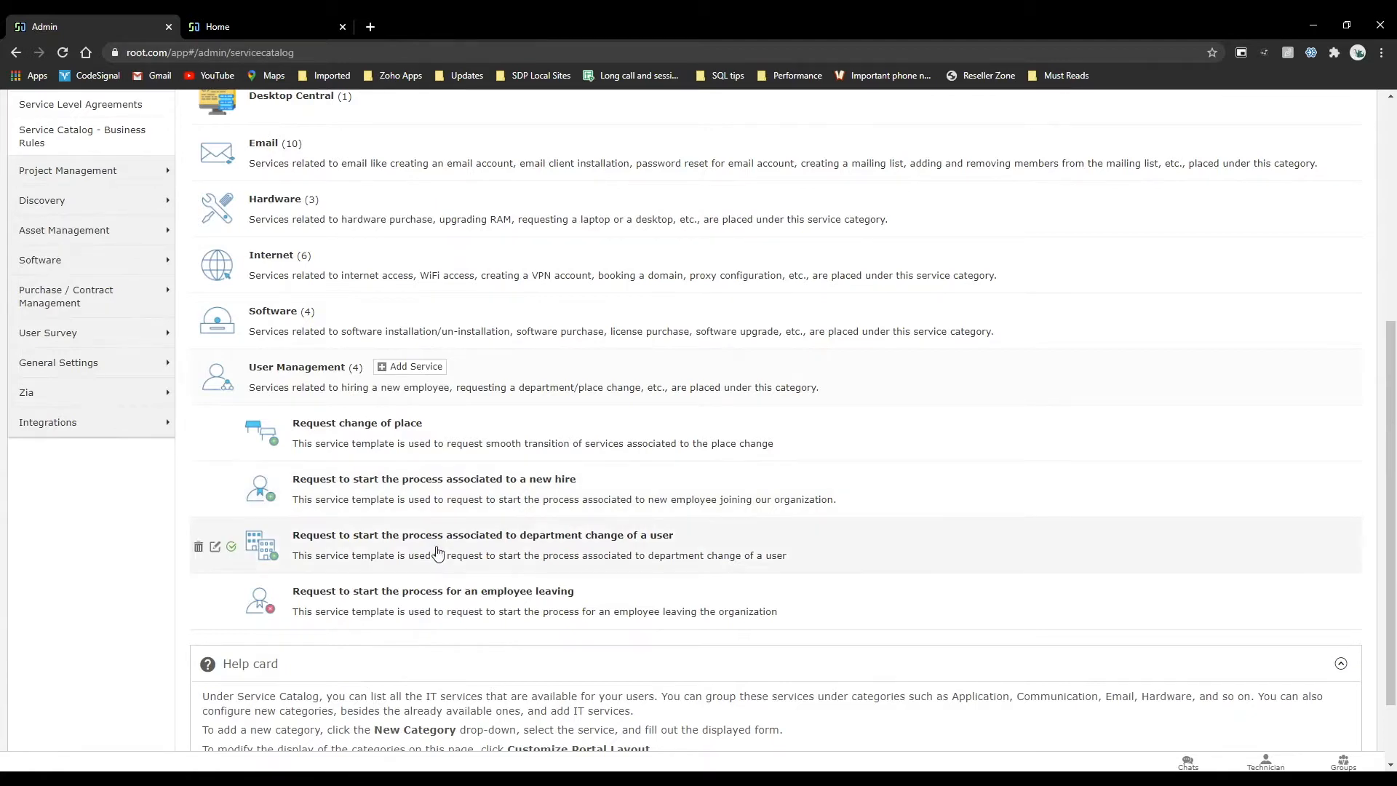
{"action": "left_click", "coordinate": [444, 481]}
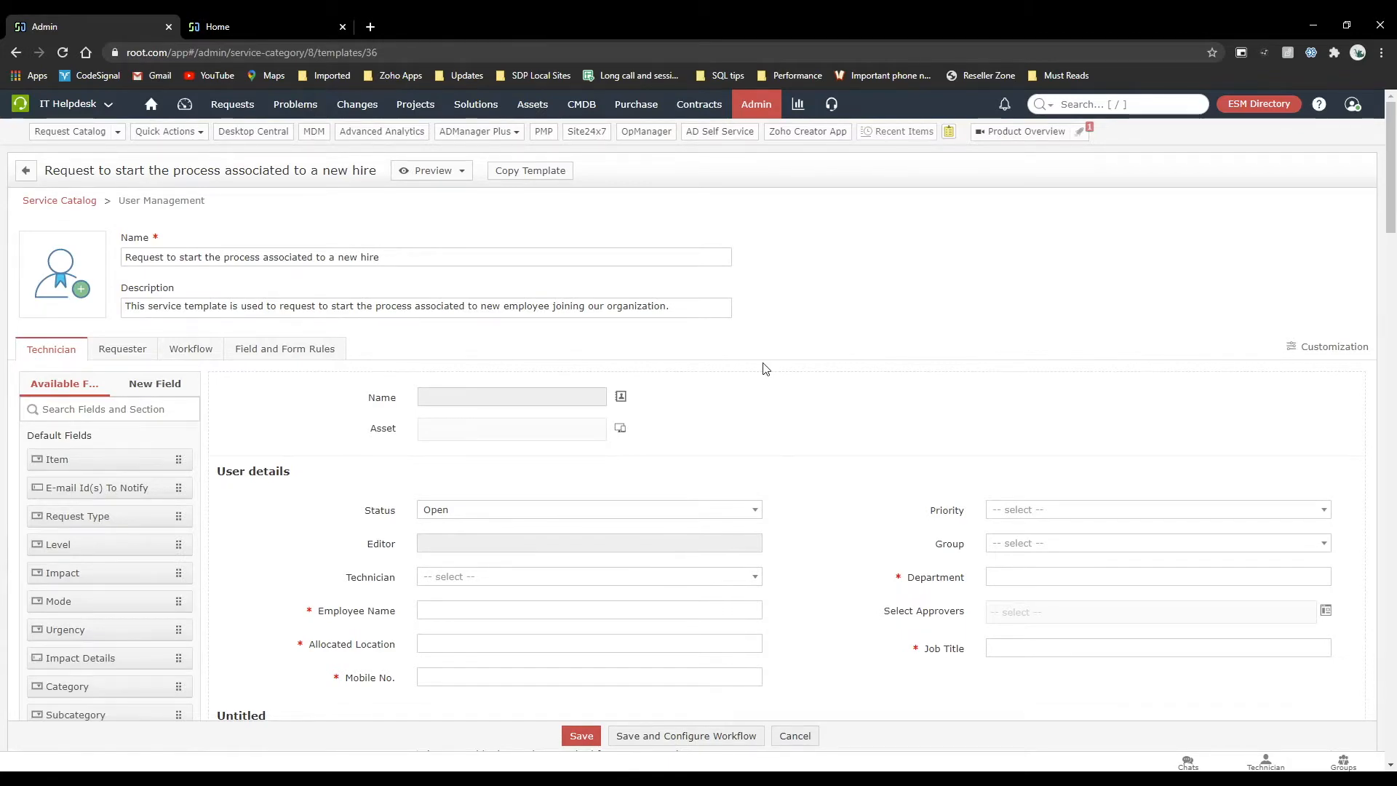
Examine the new hire template's user detail fields, subject and description, and its resource sections for hardware, software, application accounts and communication devices.
{"action": "scroll", "coordinate": [764, 367], "scroll_direction": "down", "scroll_amount": 2}
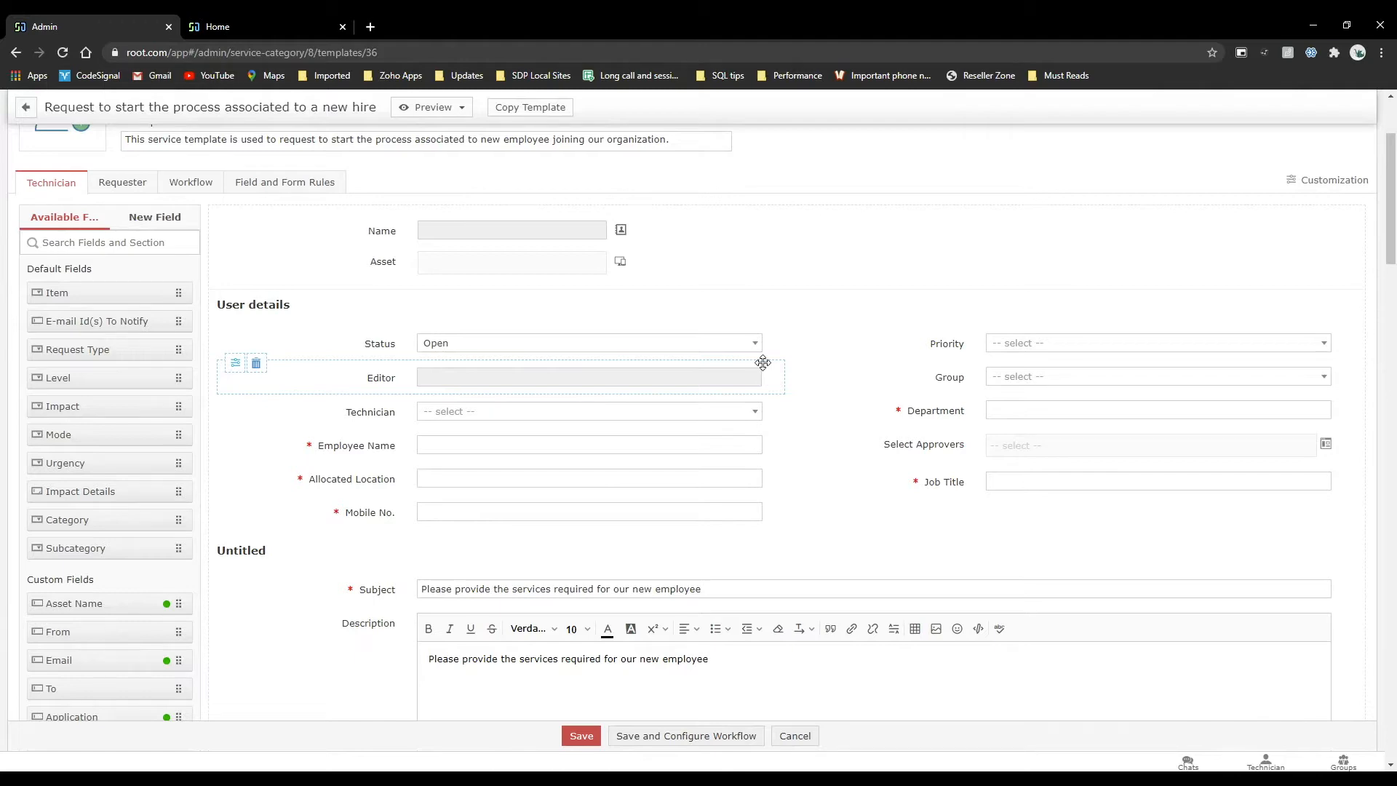
{"action": "scroll", "coordinate": [762, 362], "scroll_direction": "down", "scroll_amount": 9}
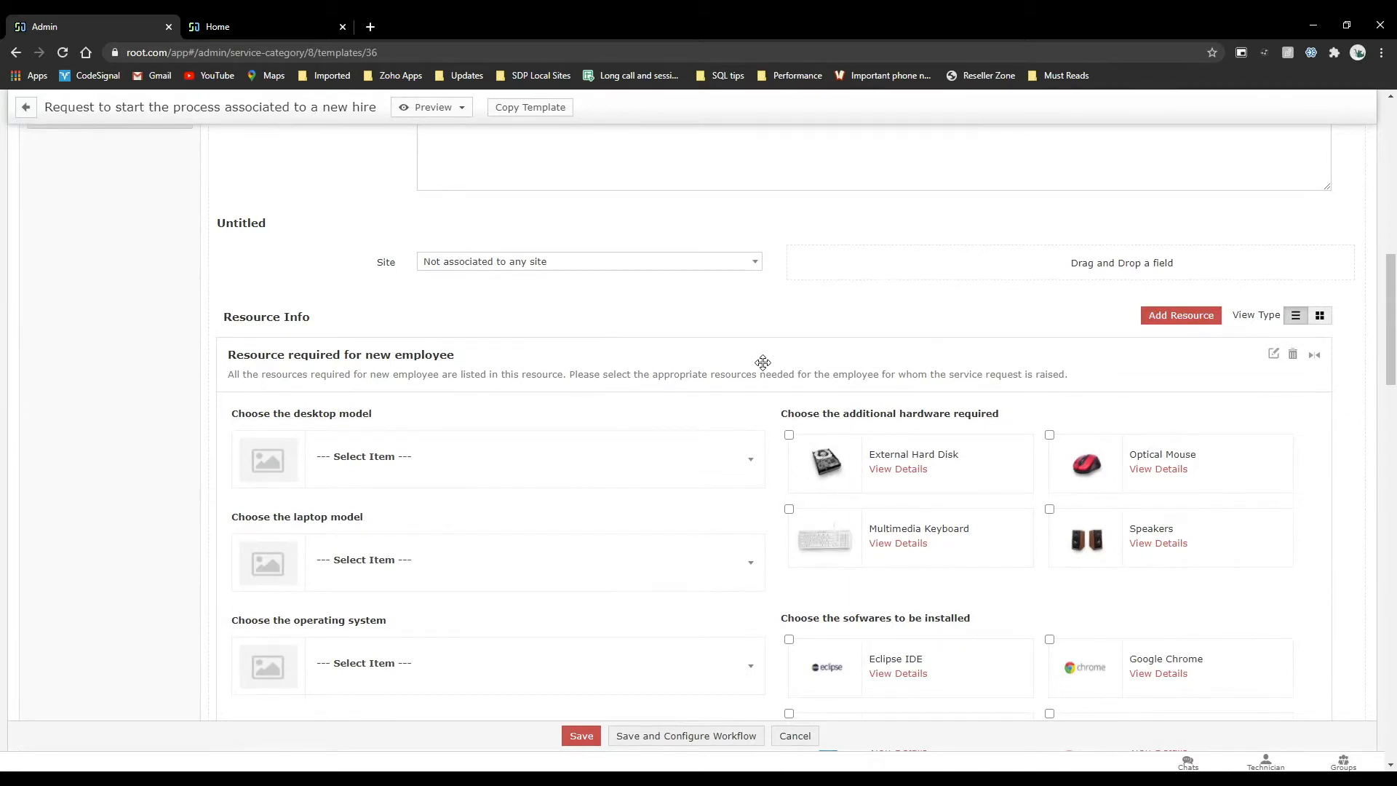
{"action": "scroll", "coordinate": [763, 362], "scroll_direction": "down", "scroll_amount": 13}
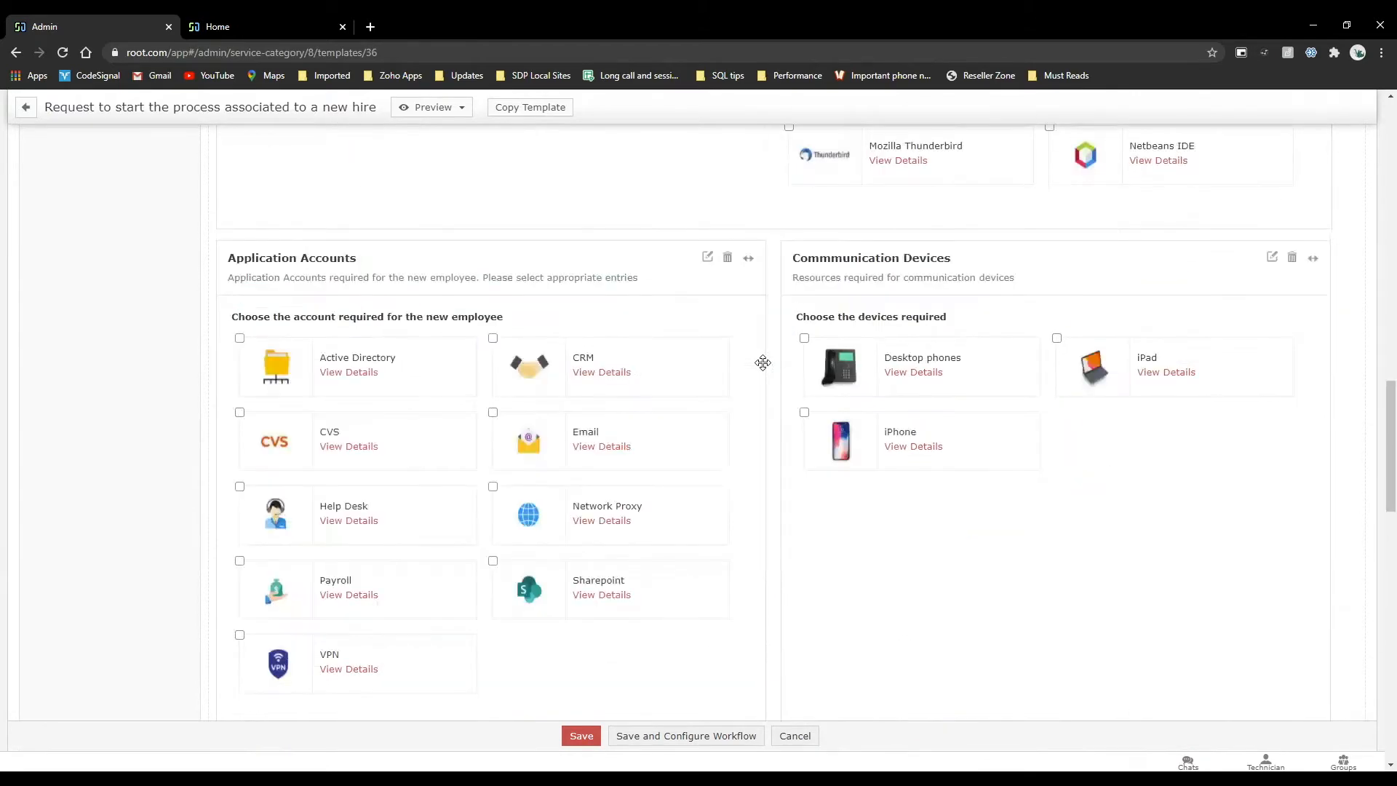
{"action": "scroll", "coordinate": [762, 363], "scroll_direction": "up", "scroll_amount": 12}
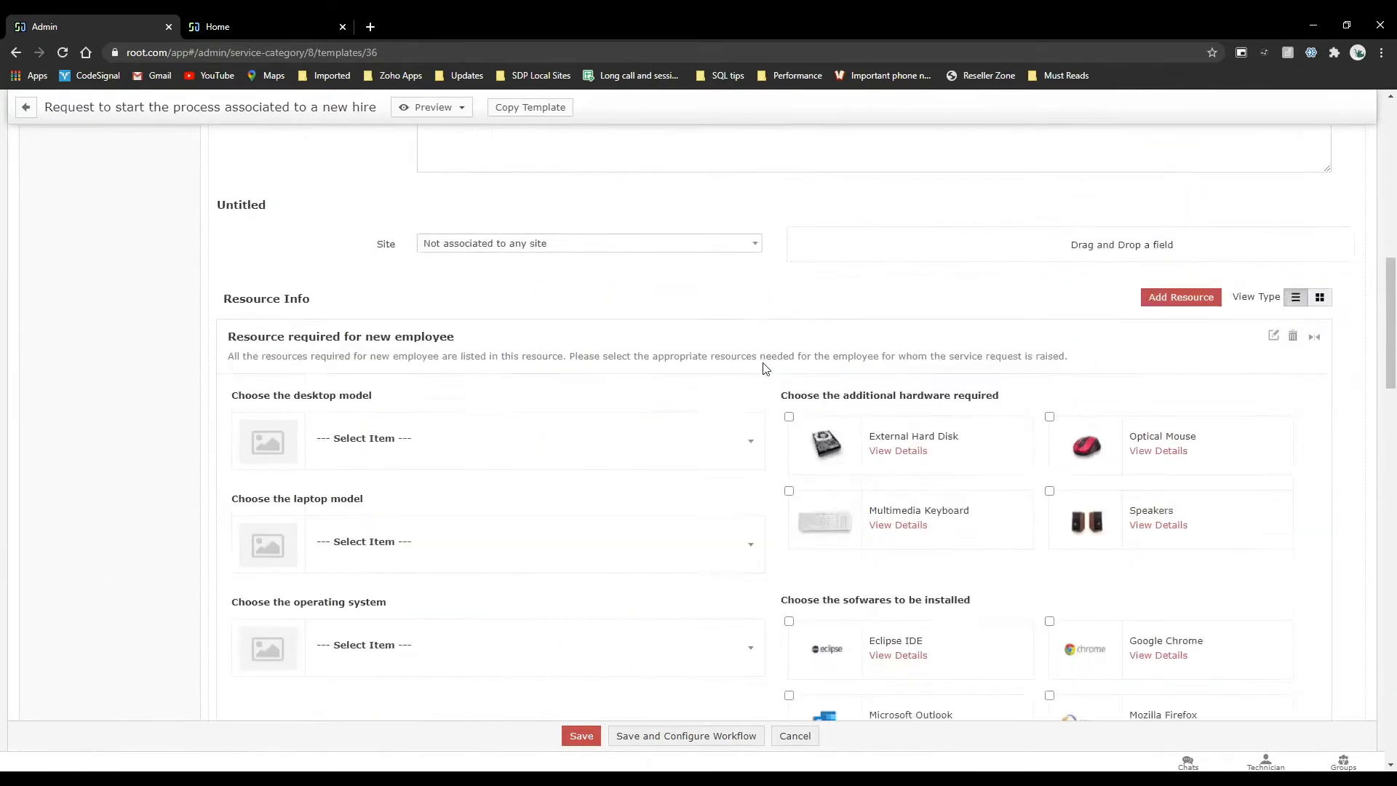
{"action": "scroll", "coordinate": [763, 367], "scroll_direction": "up", "scroll_amount": 10}
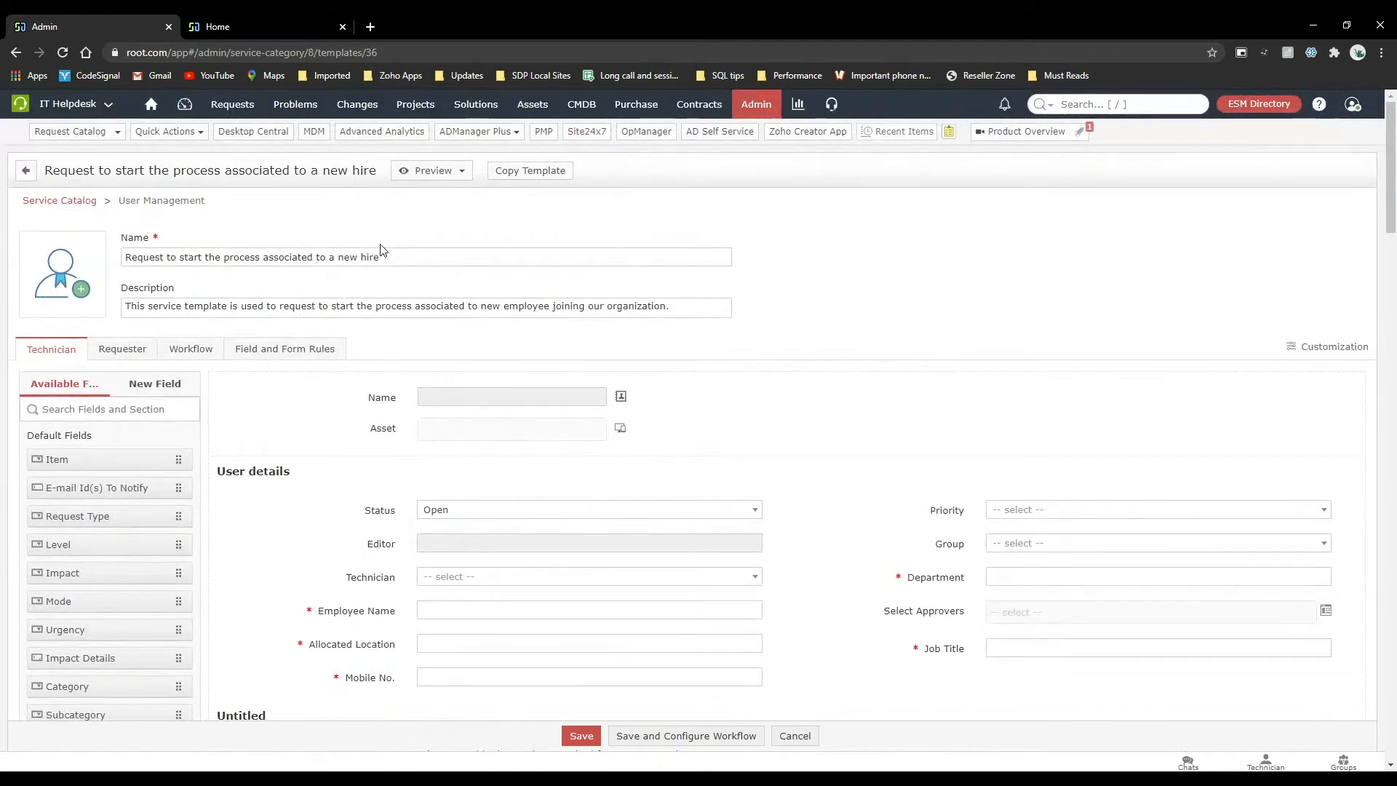
{"action": "scroll", "coordinate": [381, 250], "scroll_direction": "down", "scroll_amount": 3}
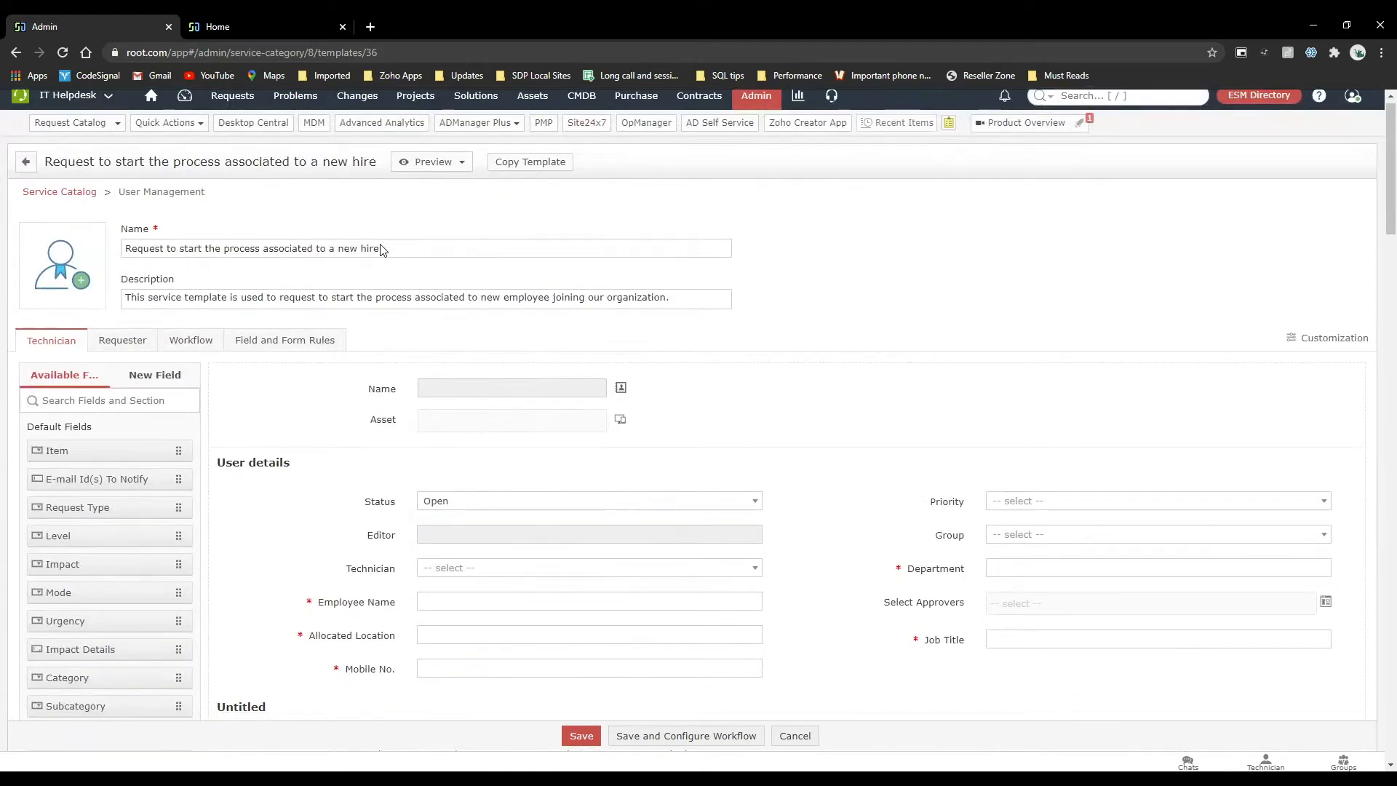
{"action": "scroll", "coordinate": [380, 250], "scroll_direction": "down", "scroll_amount": 1}
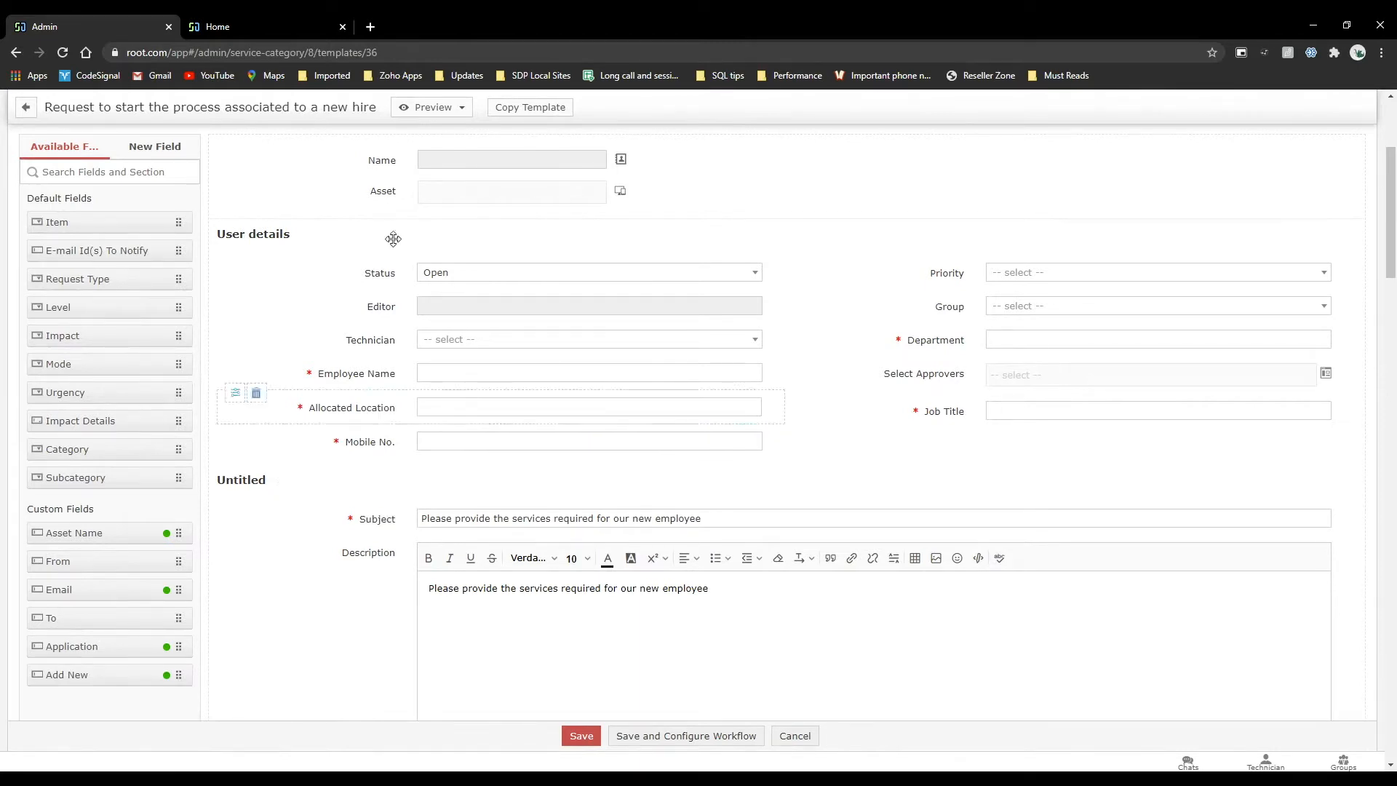
{"action": "scroll", "coordinate": [390, 239], "scroll_direction": "up", "scroll_amount": 2}
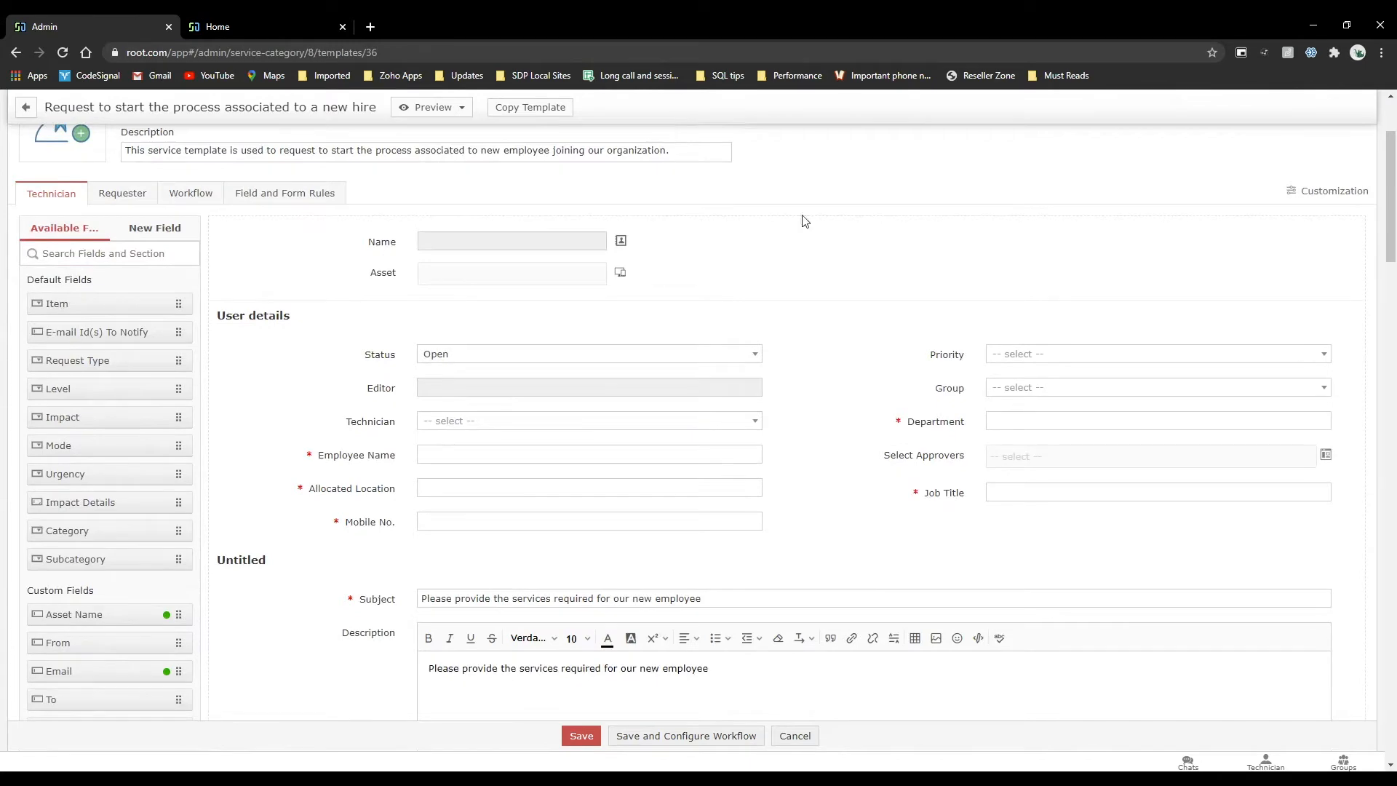
{"action": "scroll", "coordinate": [777, 253], "scroll_direction": "down", "scroll_amount": 1}
{"action": "scroll", "coordinate": [778, 253], "scroll_direction": "up", "scroll_amount": 2}
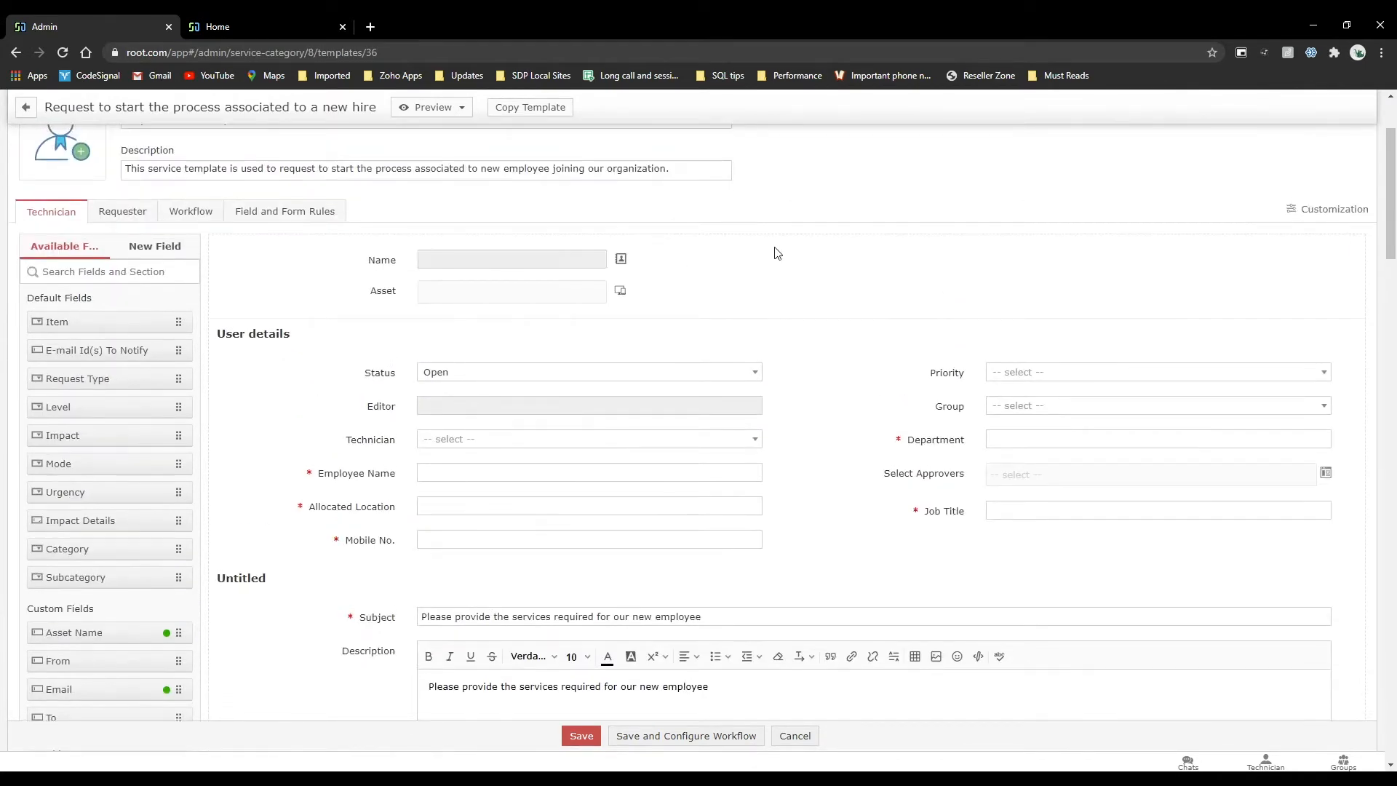
{"action": "scroll", "coordinate": [777, 253], "scroll_direction": "down", "scroll_amount": 2}
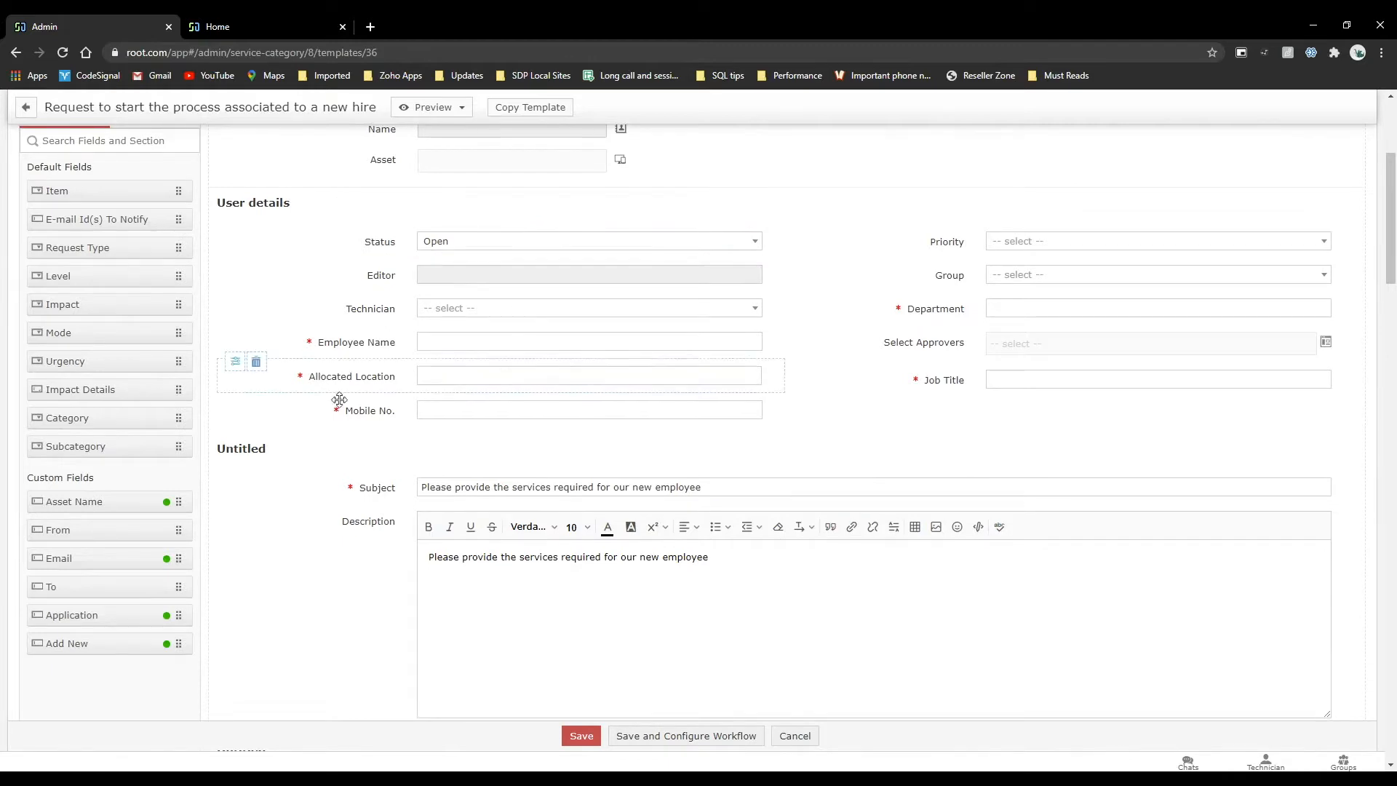
{"action": "scroll", "coordinate": [330, 456], "scroll_direction": "up", "scroll_amount": 2}
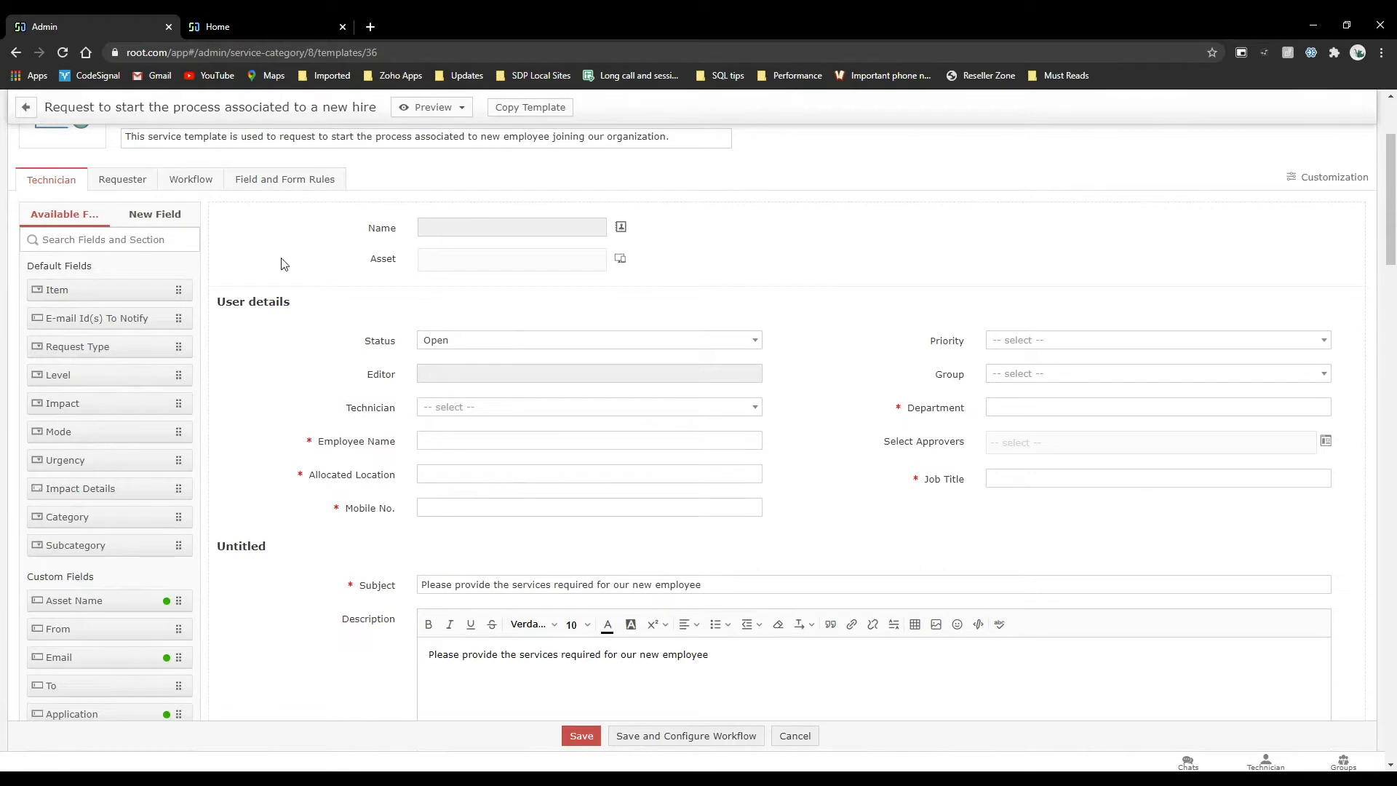
Show the new field types for the new hire template and try placing a Single Column section in the form.
{"action": "left_click", "coordinate": [168, 219]}
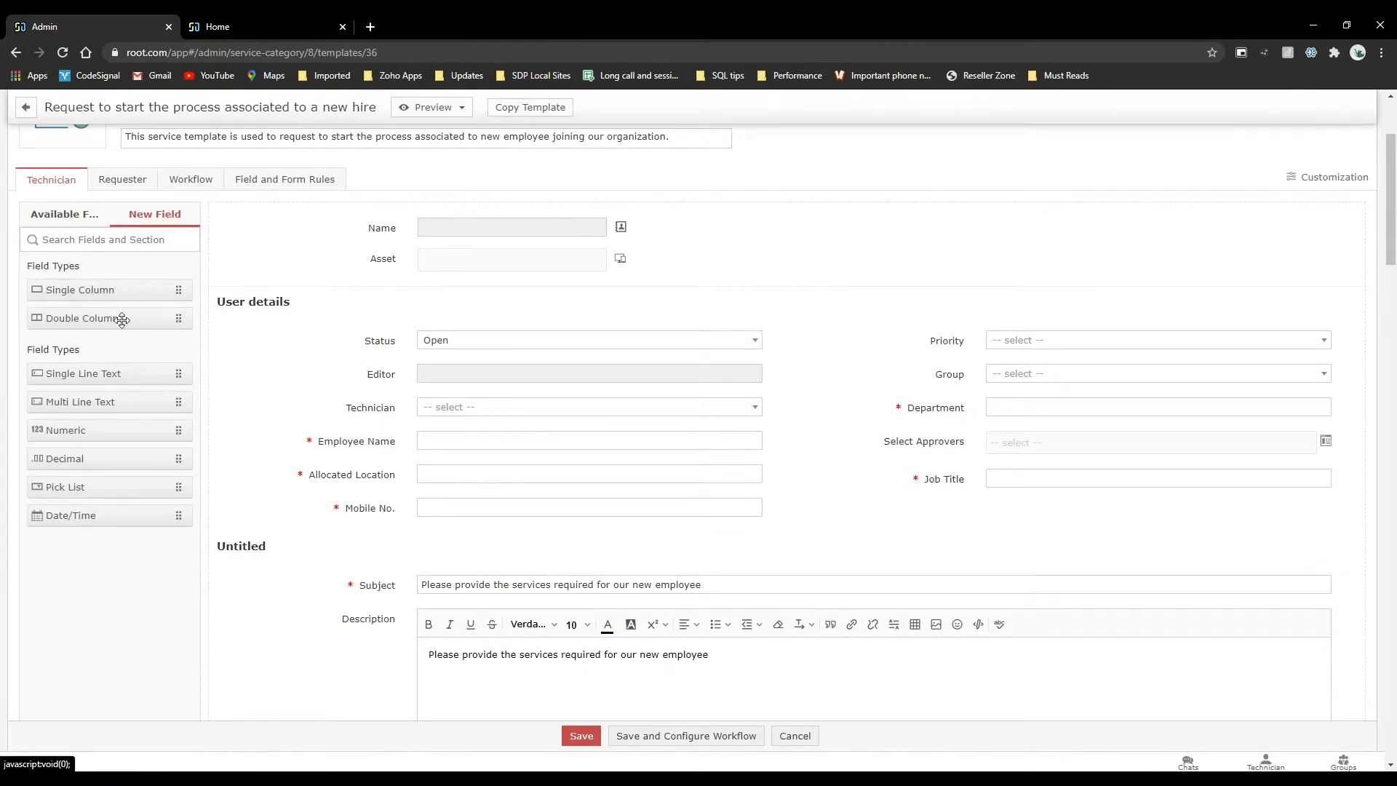
{"action": "left_click_drag", "start_coordinate": [101, 285], "coordinate": [325, 484]}
{"action": "scroll", "coordinate": [323, 484], "scroll_direction": "down", "scroll_amount": 1}
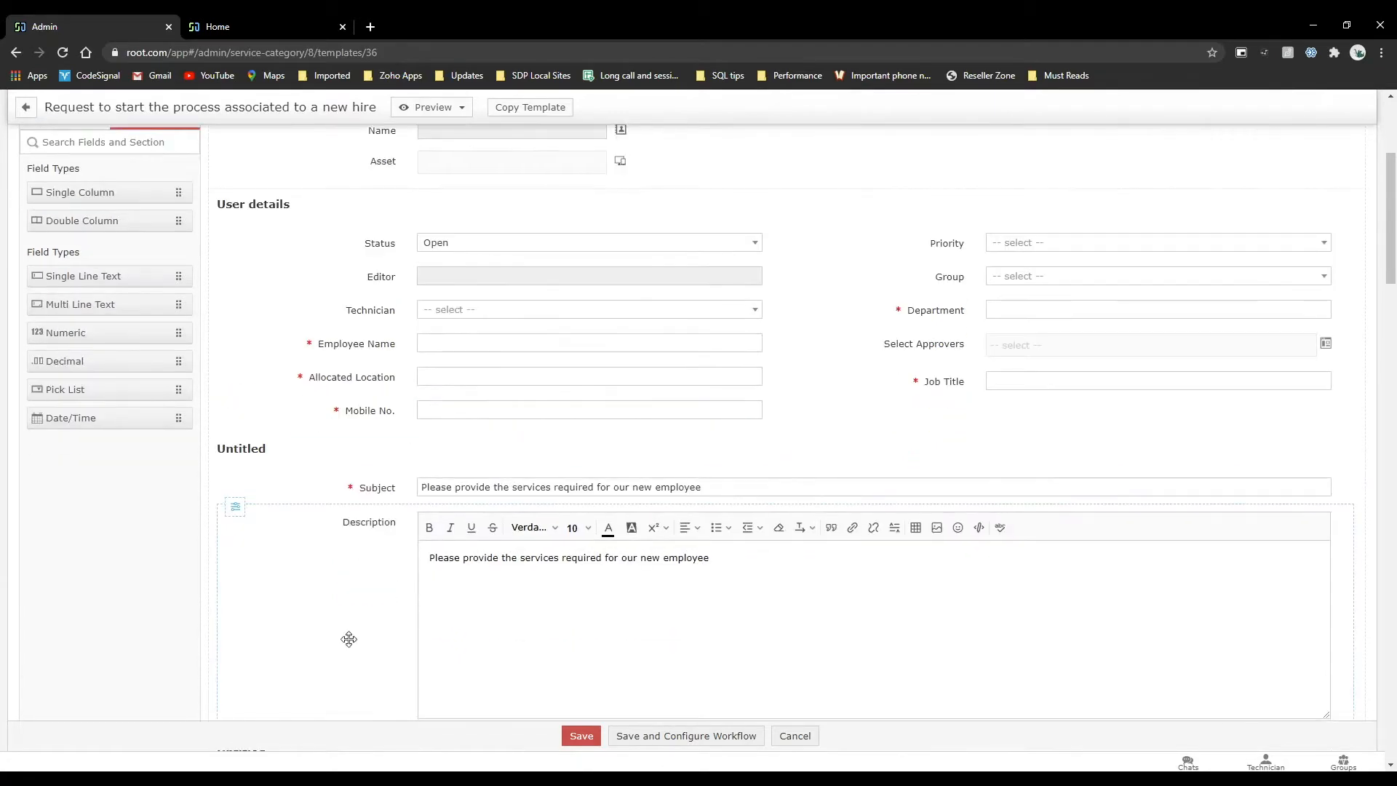
Examine the new hire template's User details fields together with its Subject and Description fields.
{"action": "scroll", "coordinate": [318, 477], "scroll_direction": "down", "scroll_amount": 3}
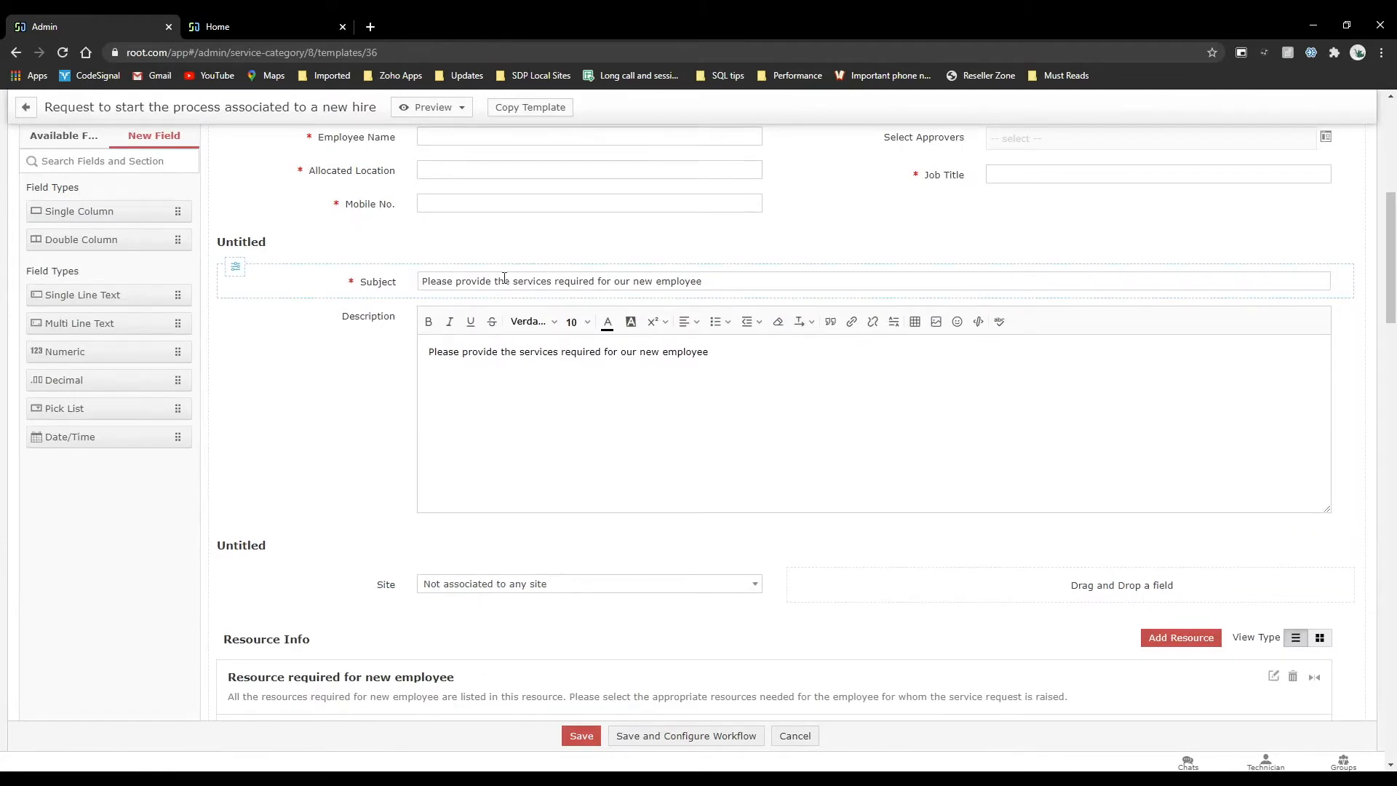
{"action": "scroll", "coordinate": [1026, 290], "scroll_direction": "up", "scroll_amount": 1}
{"action": "scroll", "coordinate": [1027, 290], "scroll_direction": "up", "scroll_amount": 1}
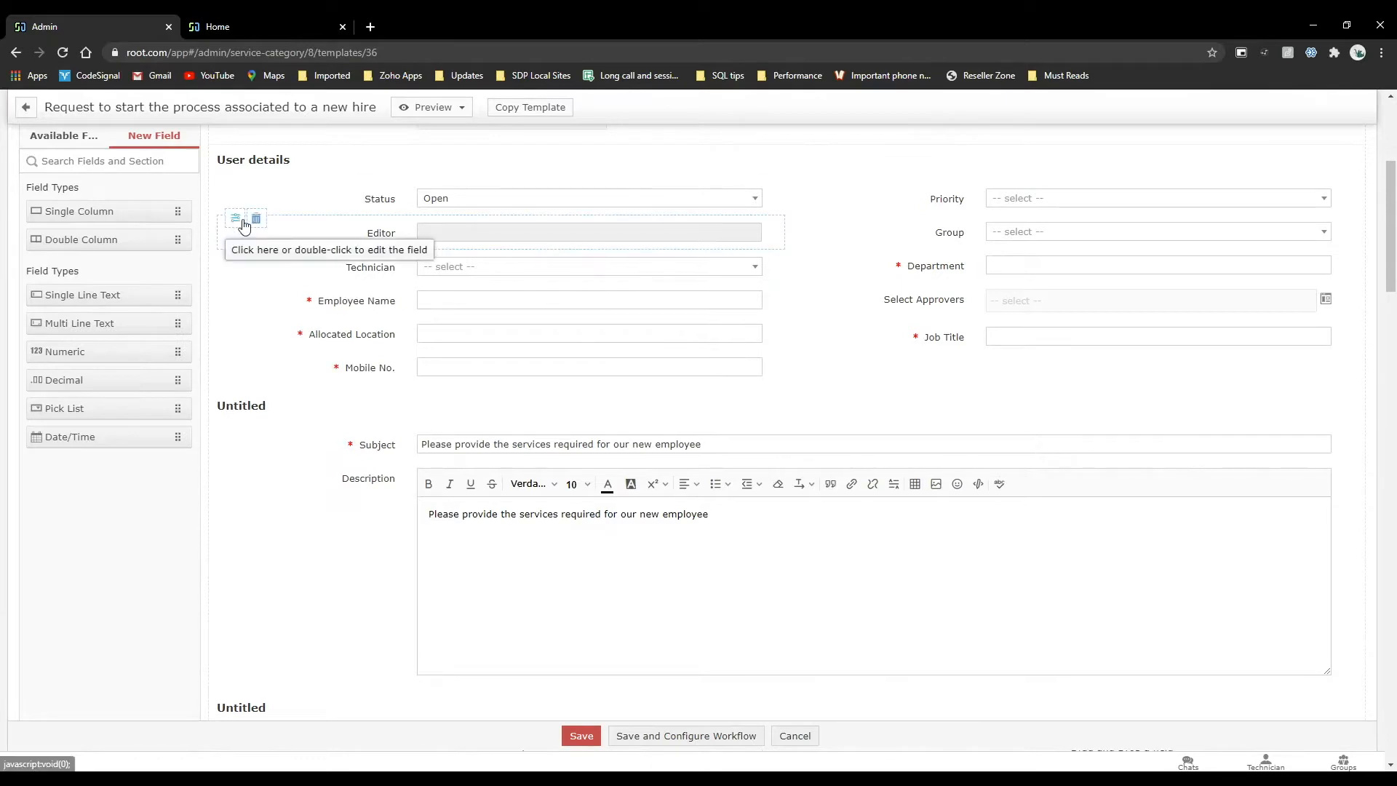
{"action": "scroll", "coordinate": [338, 205], "scroll_direction": "up", "scroll_amount": 1}
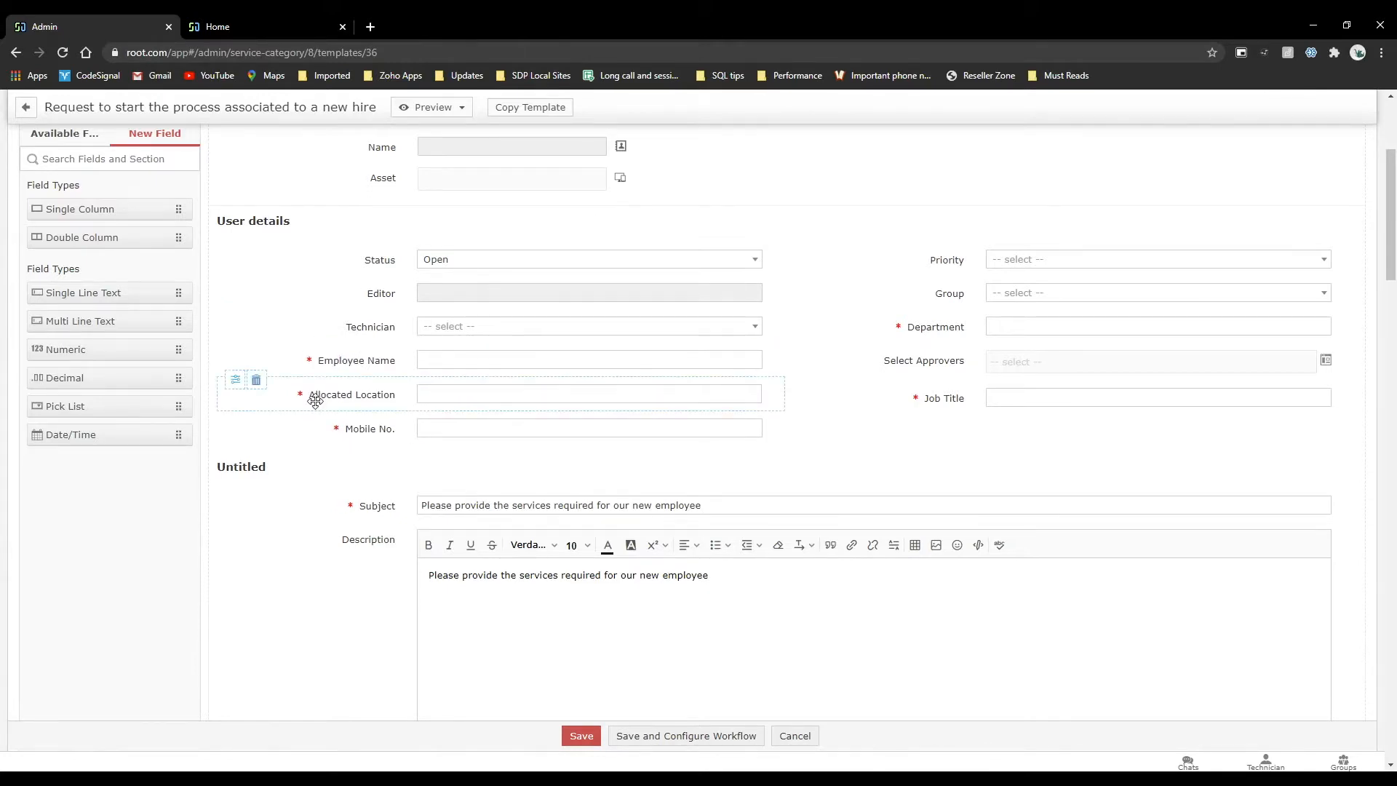
{"action": "scroll", "coordinate": [313, 393], "scroll_direction": "up", "scroll_amount": 1}
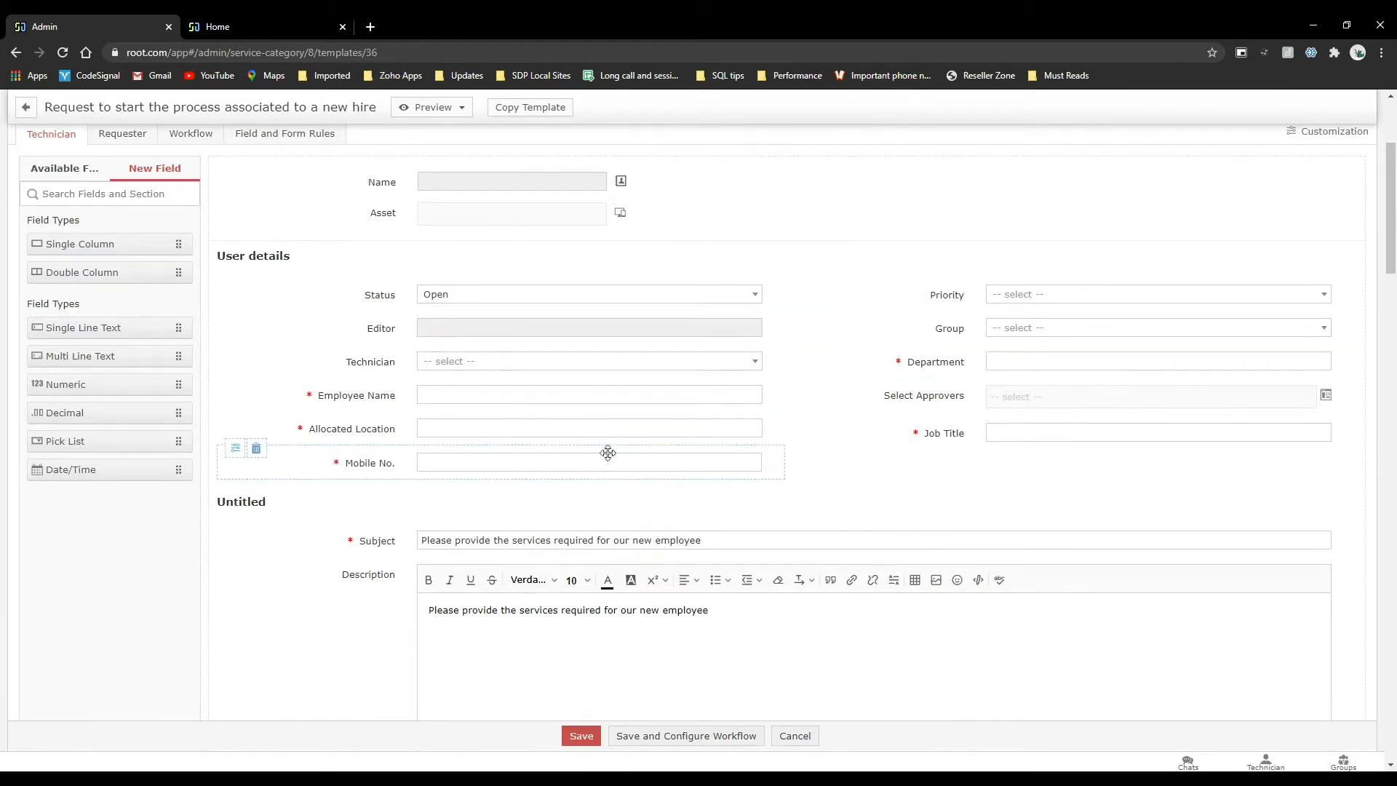
{"action": "scroll", "coordinate": [606, 453], "scroll_direction": "down", "scroll_amount": 6}
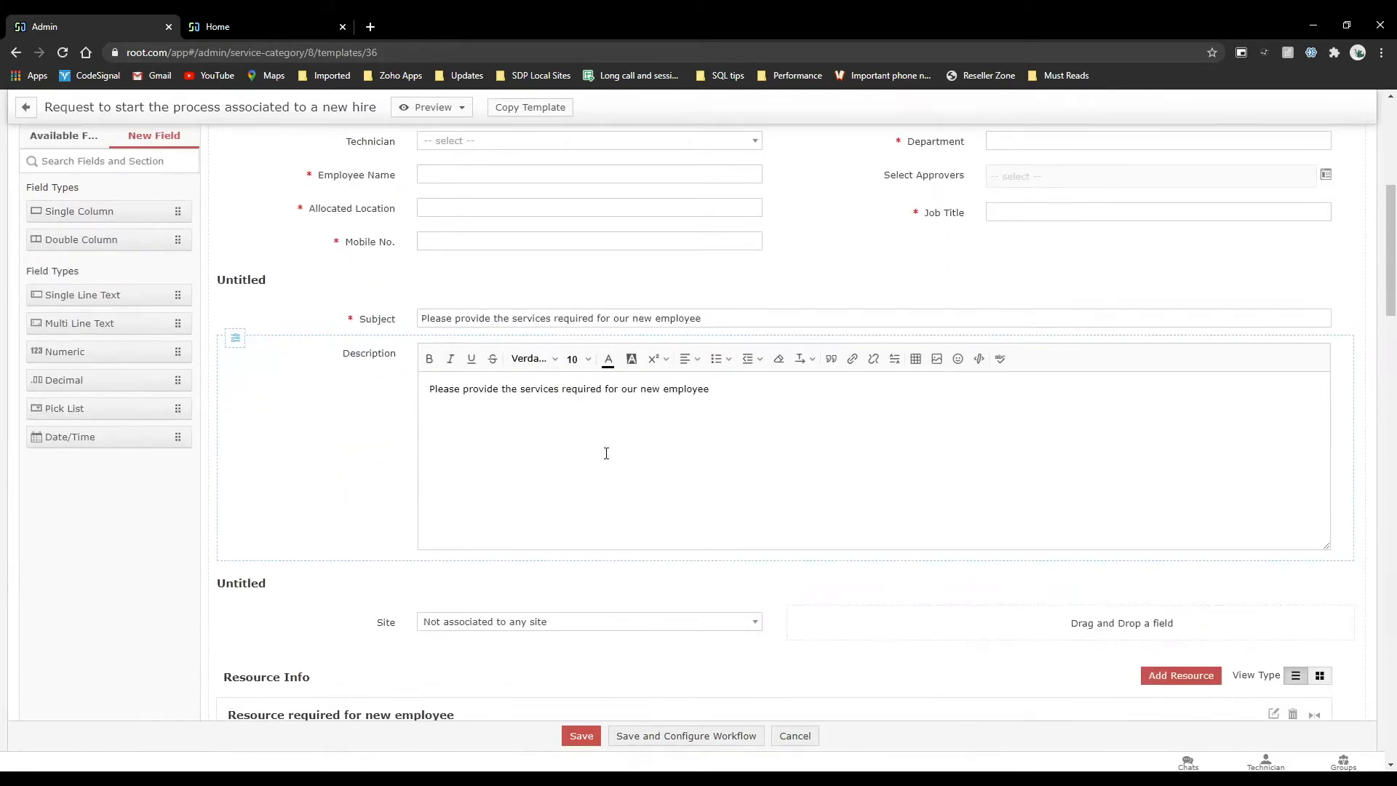
Examine the template's Resource Info section, including the Resource required for new employee block with its model, hardware and software choices.
{"action": "scroll", "coordinate": [608, 459], "scroll_direction": "down", "scroll_amount": 1}
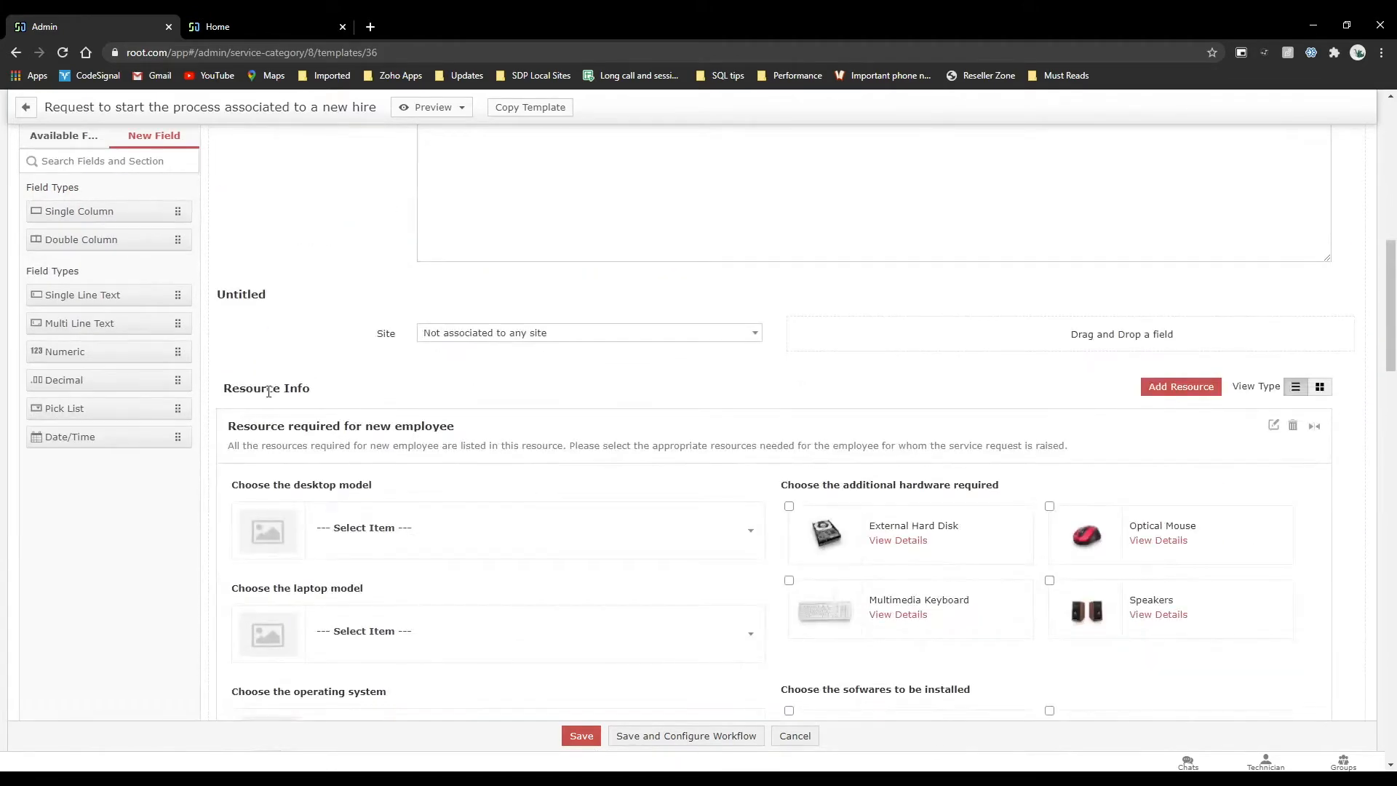
{"action": "left_click_drag", "start_coordinate": [318, 396], "coordinate": [225, 393]}
{"action": "left_click", "coordinate": [346, 402]}
{"action": "left_click_drag", "start_coordinate": [228, 392], "coordinate": [399, 447]}
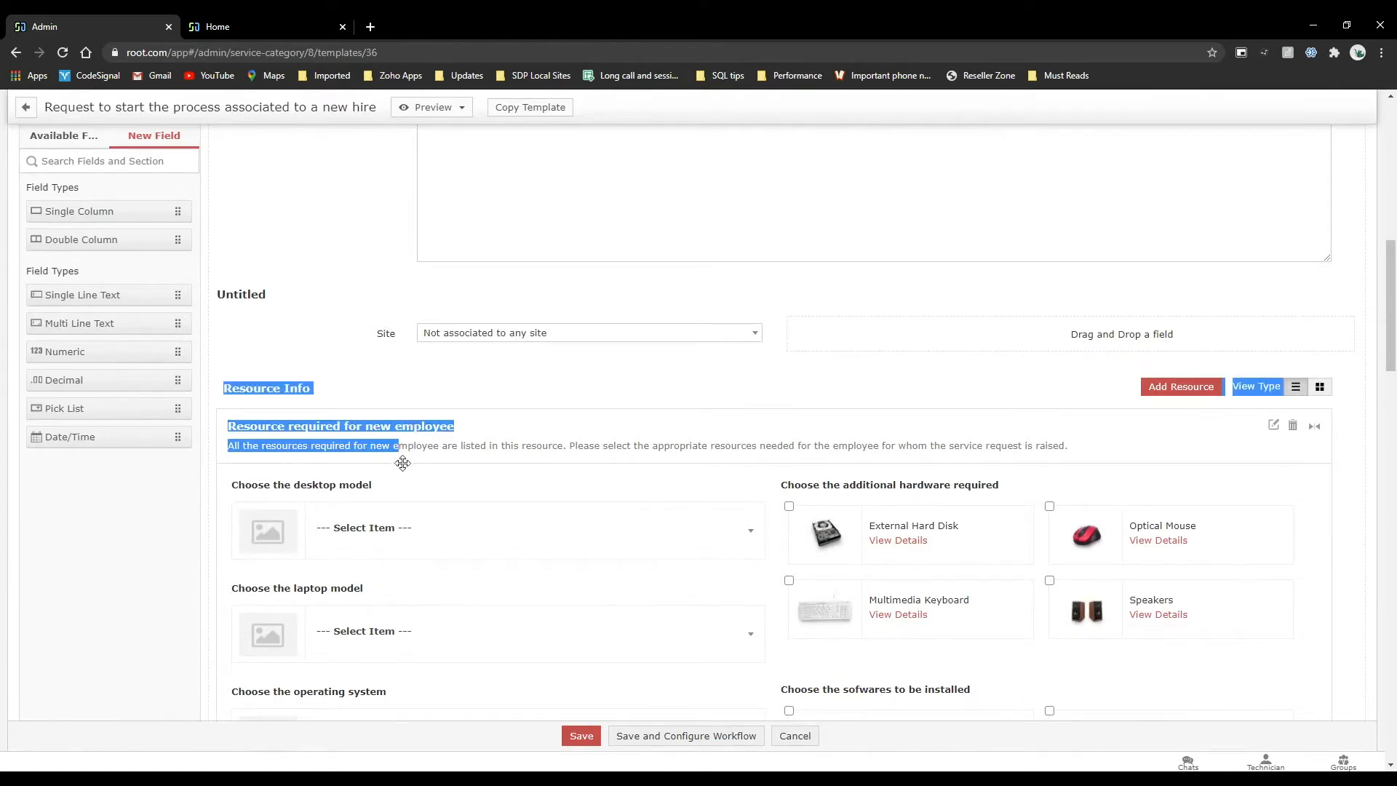
{"action": "left_click", "coordinate": [357, 397]}
{"action": "scroll", "coordinate": [356, 397], "scroll_direction": "up", "scroll_amount": 6}
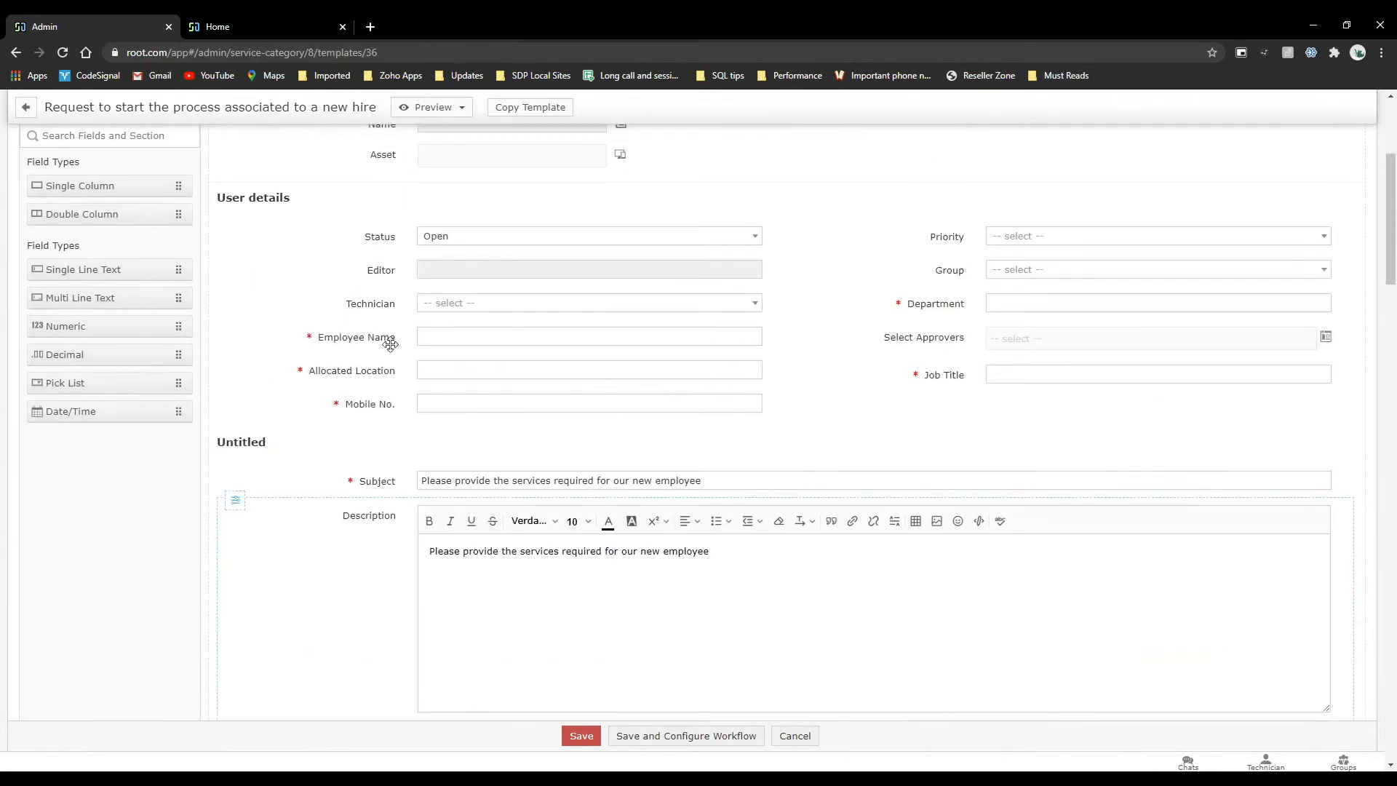
{"action": "scroll", "coordinate": [408, 514], "scroll_direction": "down", "scroll_amount": 6}
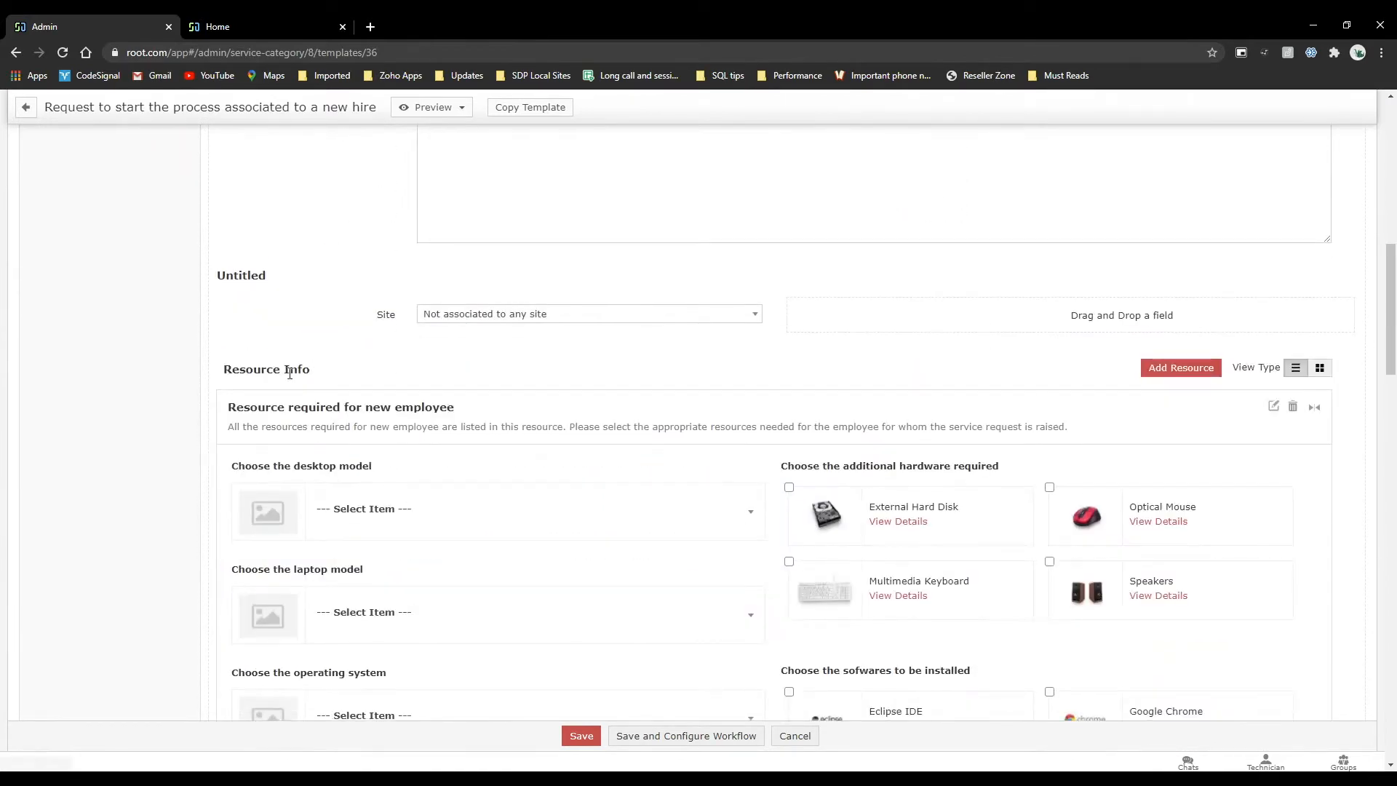
{"action": "scroll", "coordinate": [430, 448], "scroll_direction": "down", "scroll_amount": 3}
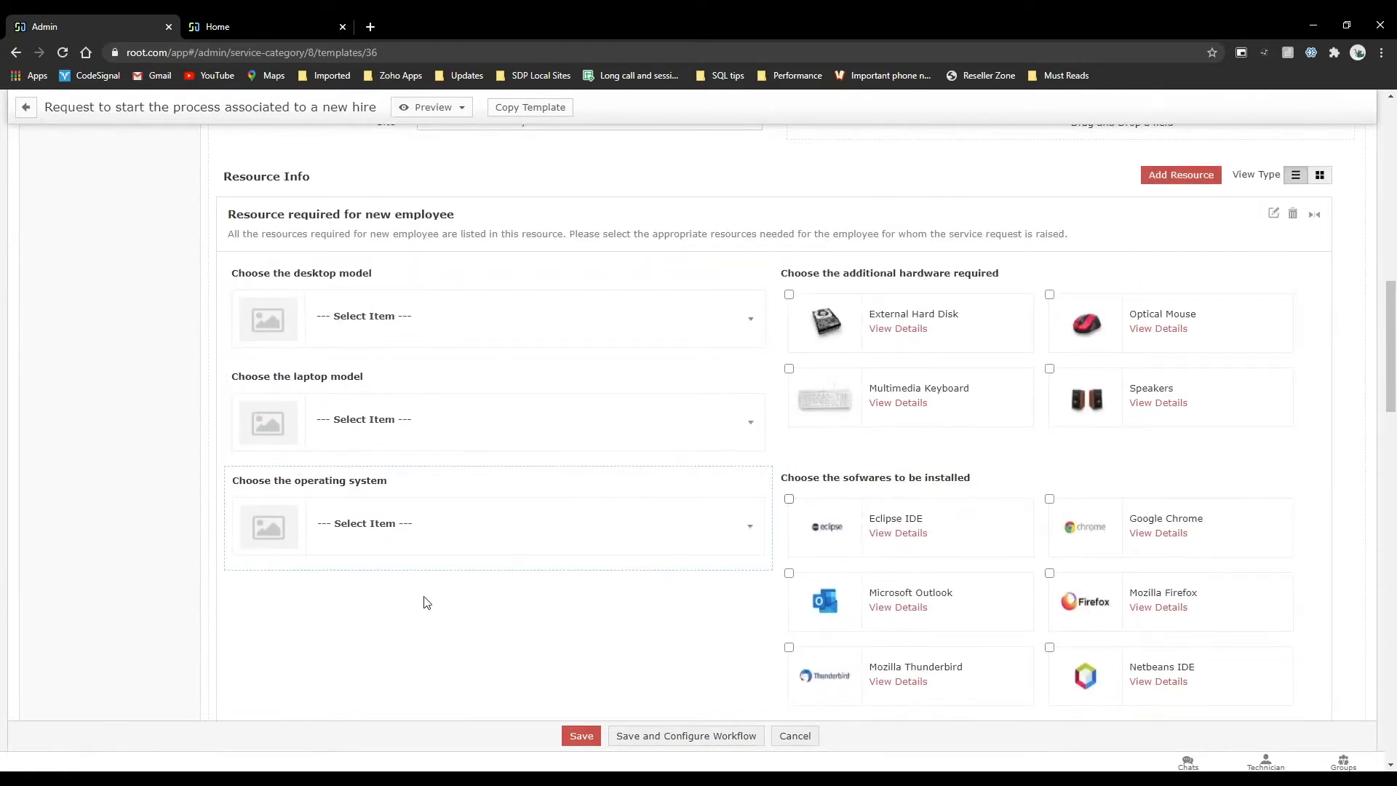
Review the preset Subject and Description text of the new hire template alongside its User details fields.
{"action": "scroll", "coordinate": [359, 180], "scroll_direction": "up", "scroll_amount": 10}
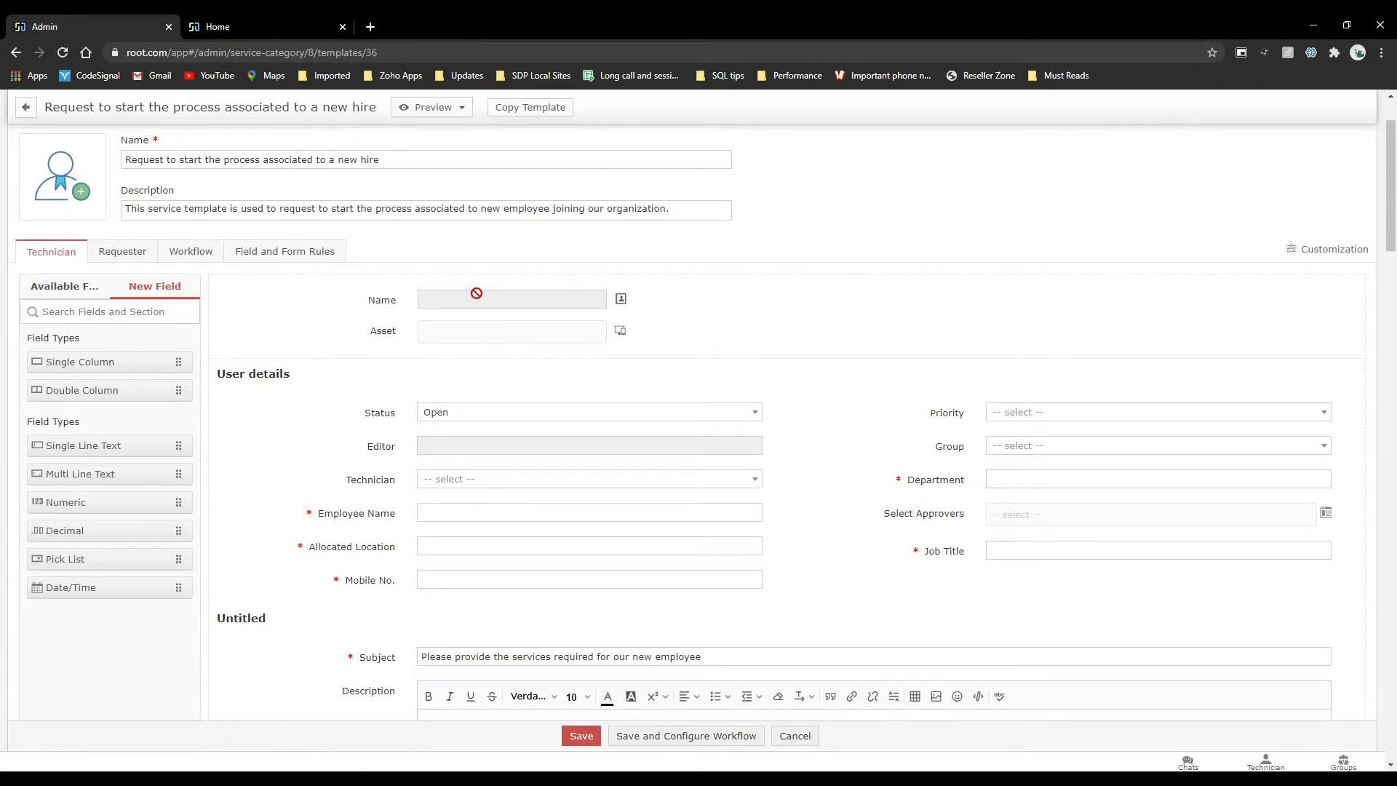
{"action": "scroll", "coordinate": [476, 293], "scroll_direction": "down", "scroll_amount": 2}
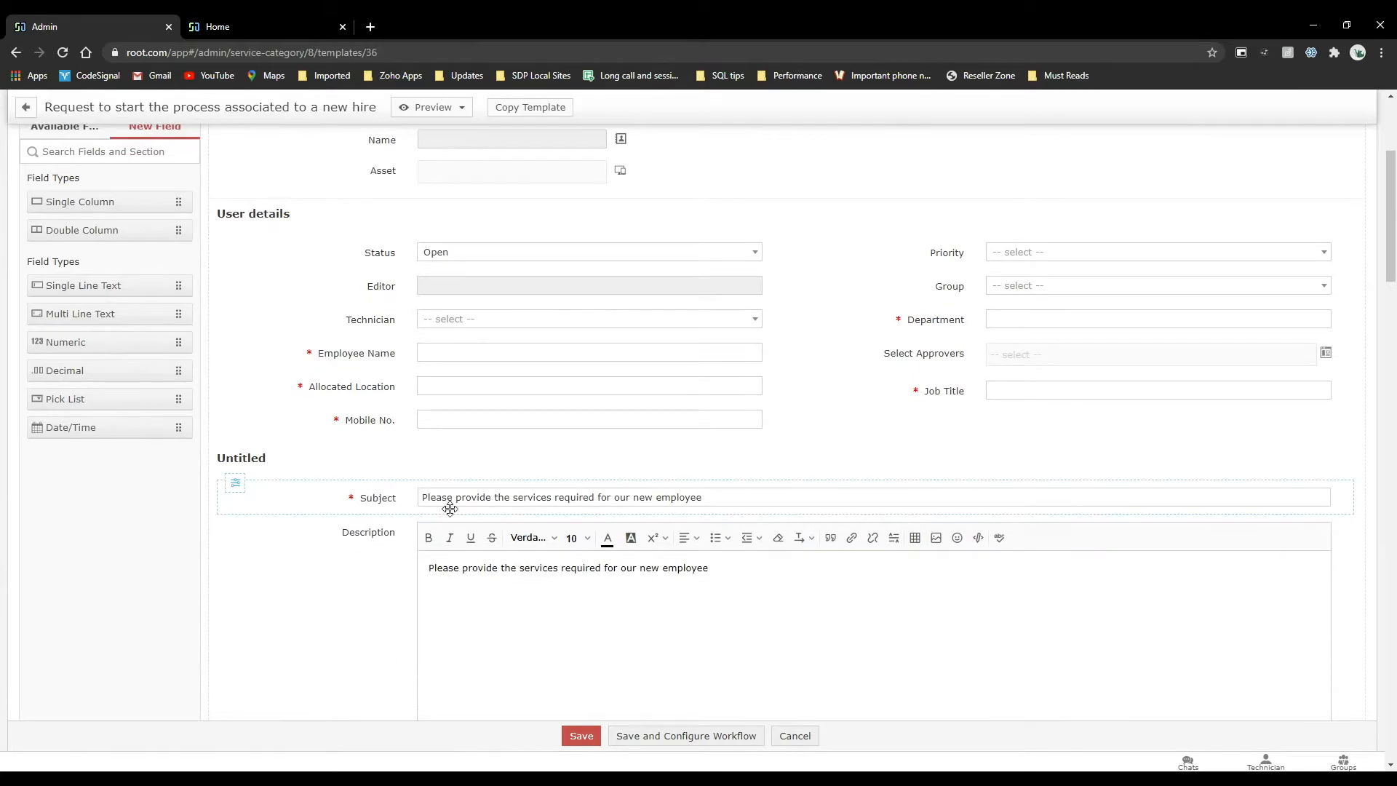
{"action": "left_click", "coordinate": [723, 495]}
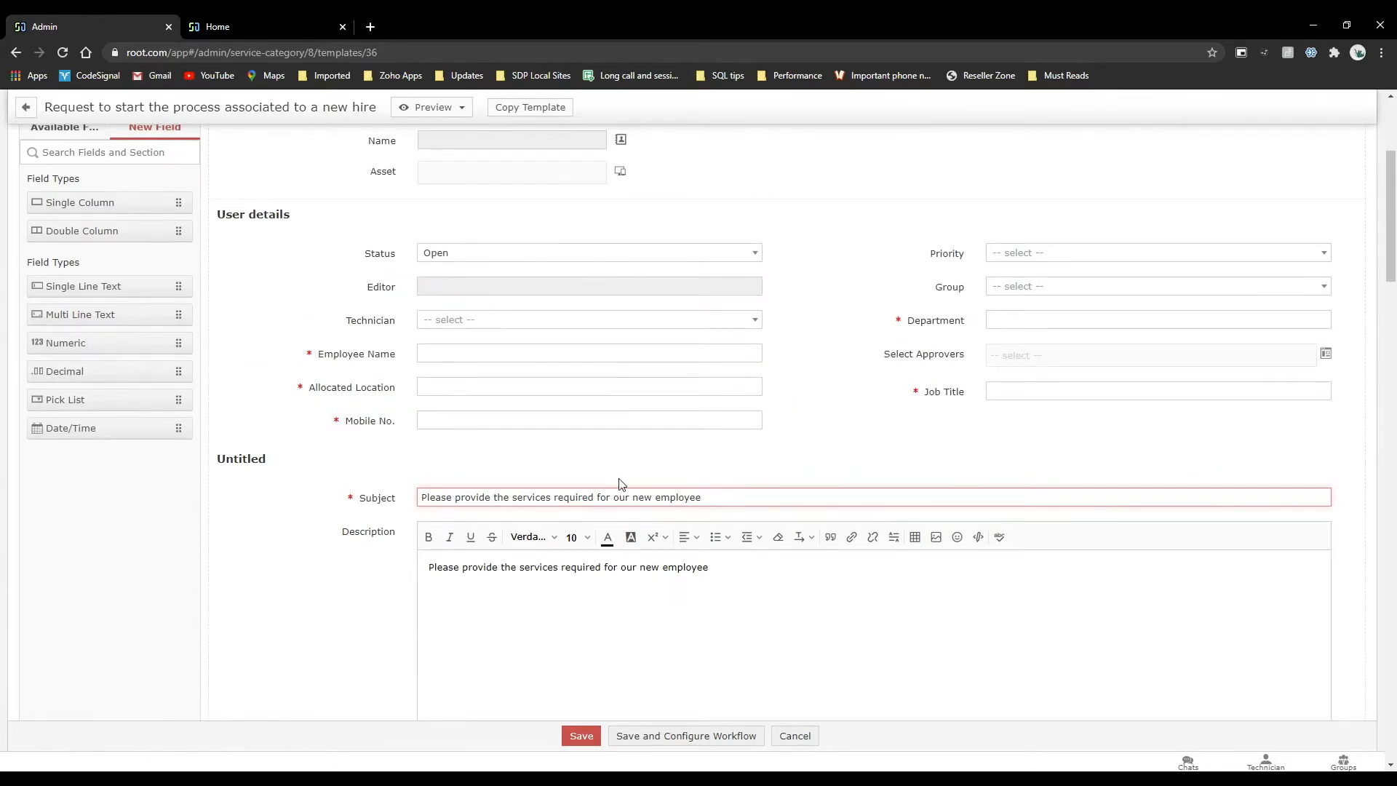
{"action": "scroll", "coordinate": [619, 484], "scroll_direction": "down", "scroll_amount": 2}
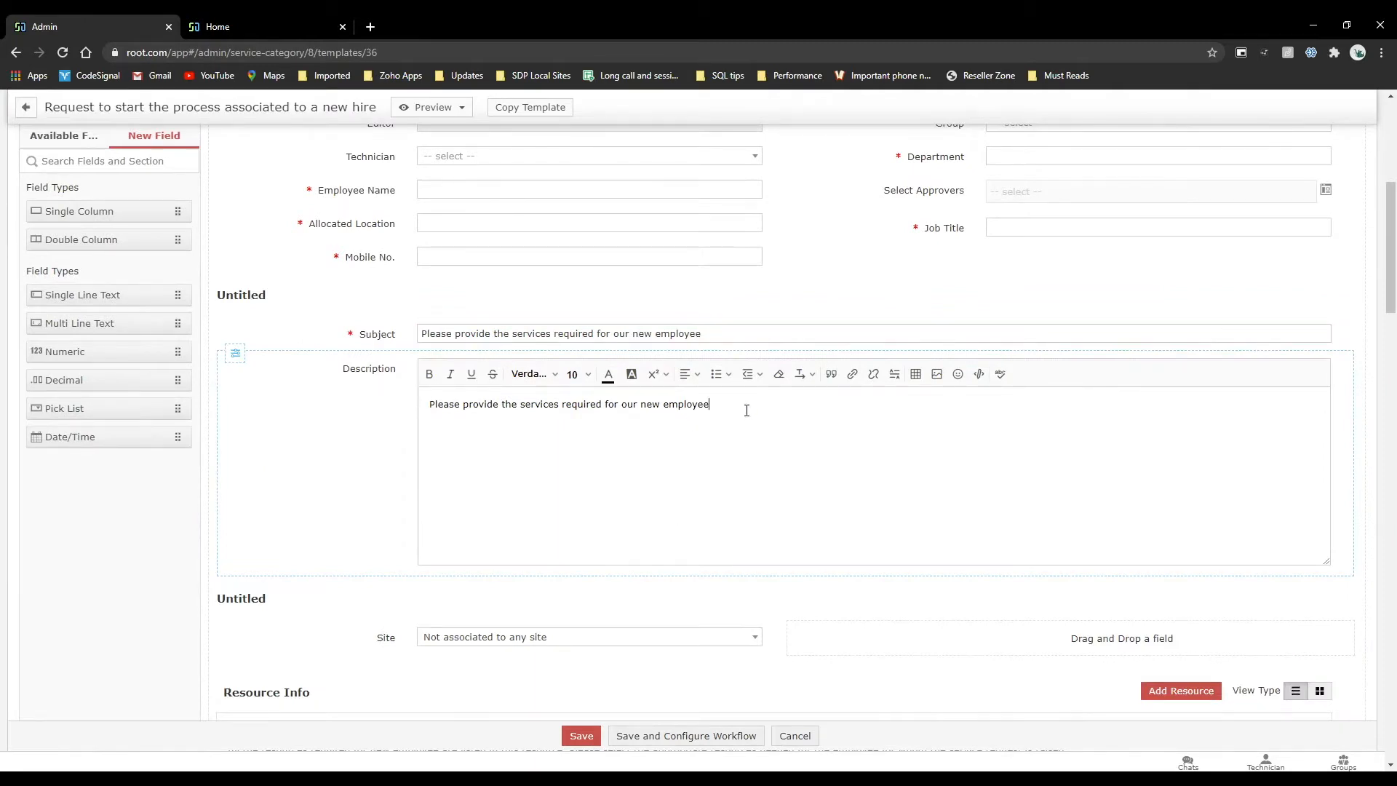
{"action": "scroll", "coordinate": [648, 371], "scroll_direction": "up", "scroll_amount": 2}
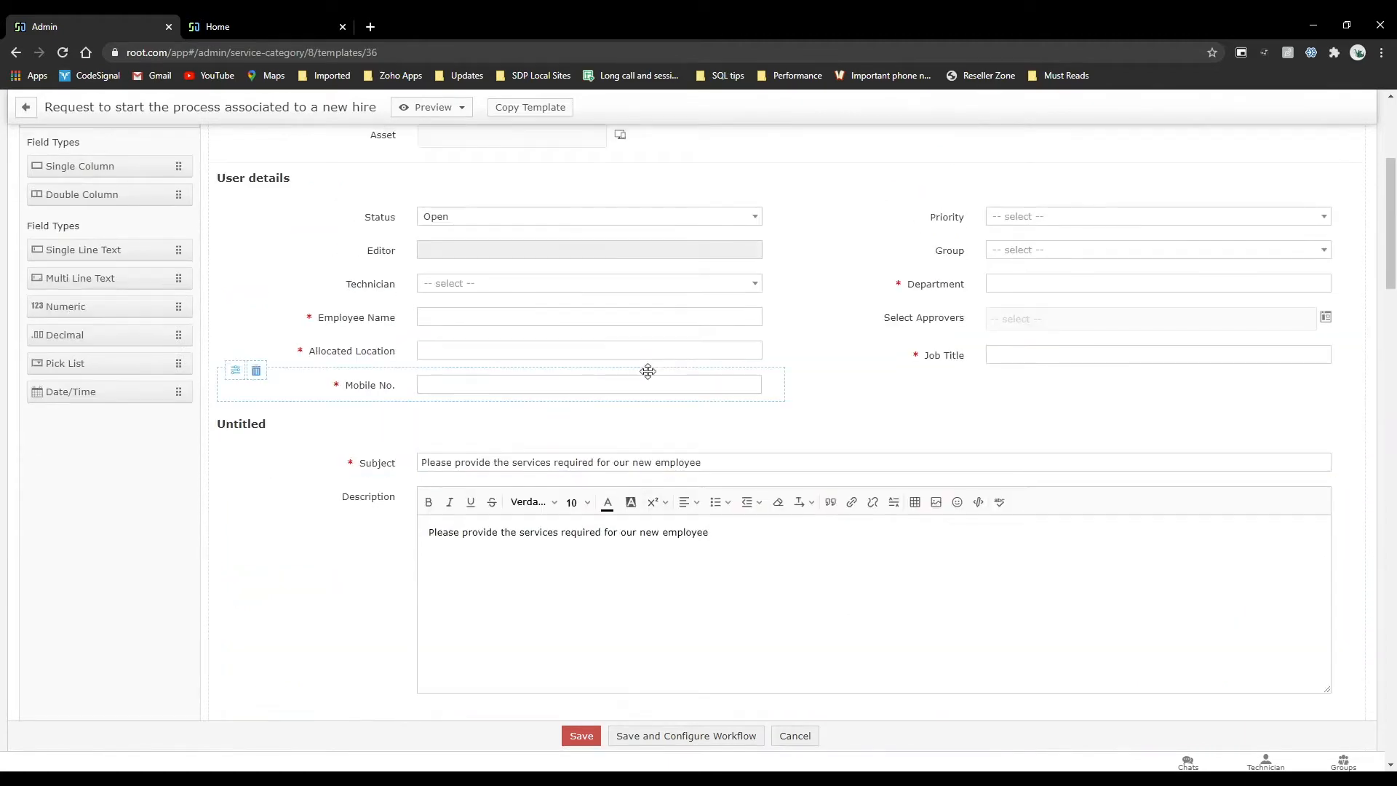
{"action": "scroll", "coordinate": [647, 371], "scroll_direction": "up", "scroll_amount": 3}
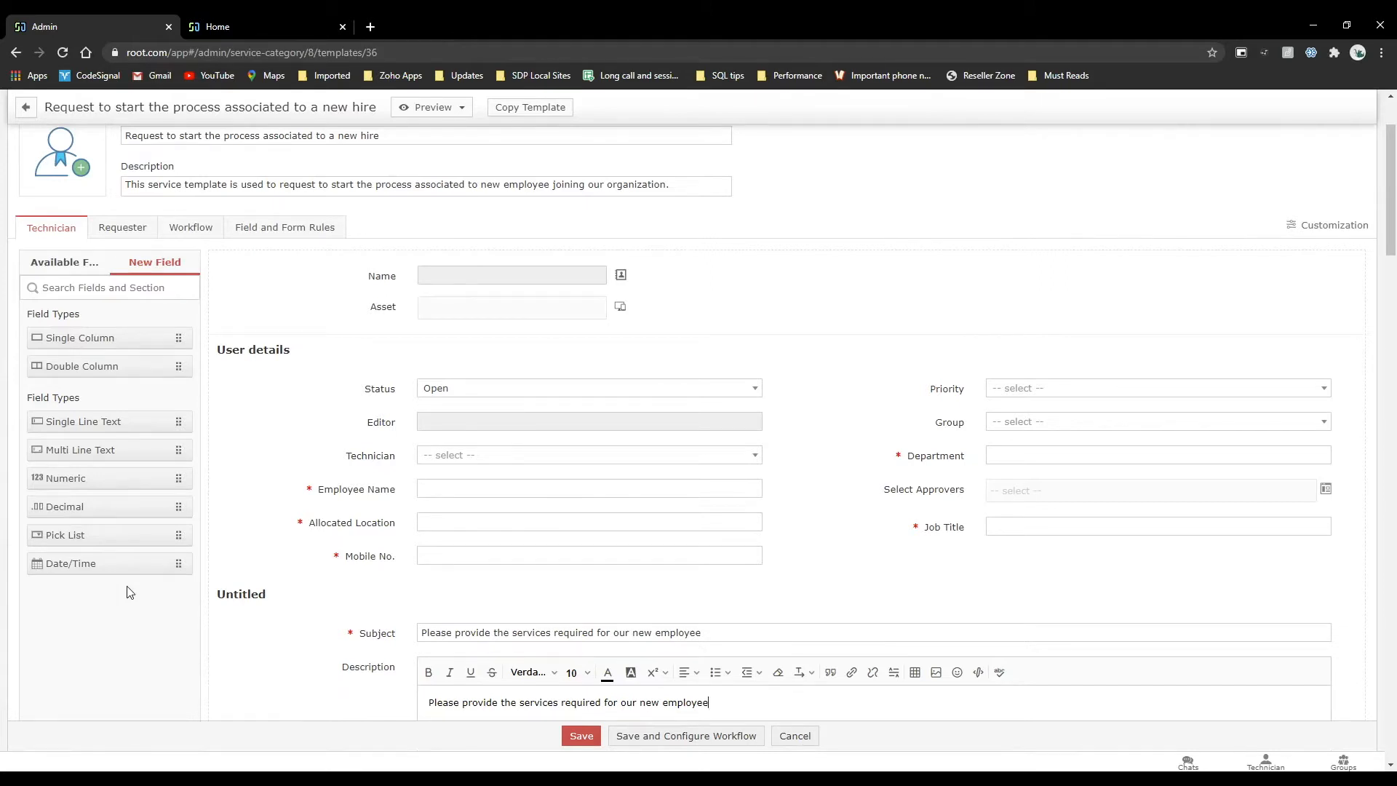
Try adding a new Single Line Text field below Job Title in User details, and discard it from the Add Field form.
{"action": "scroll", "coordinate": [291, 502], "scroll_direction": "down", "scroll_amount": 1}
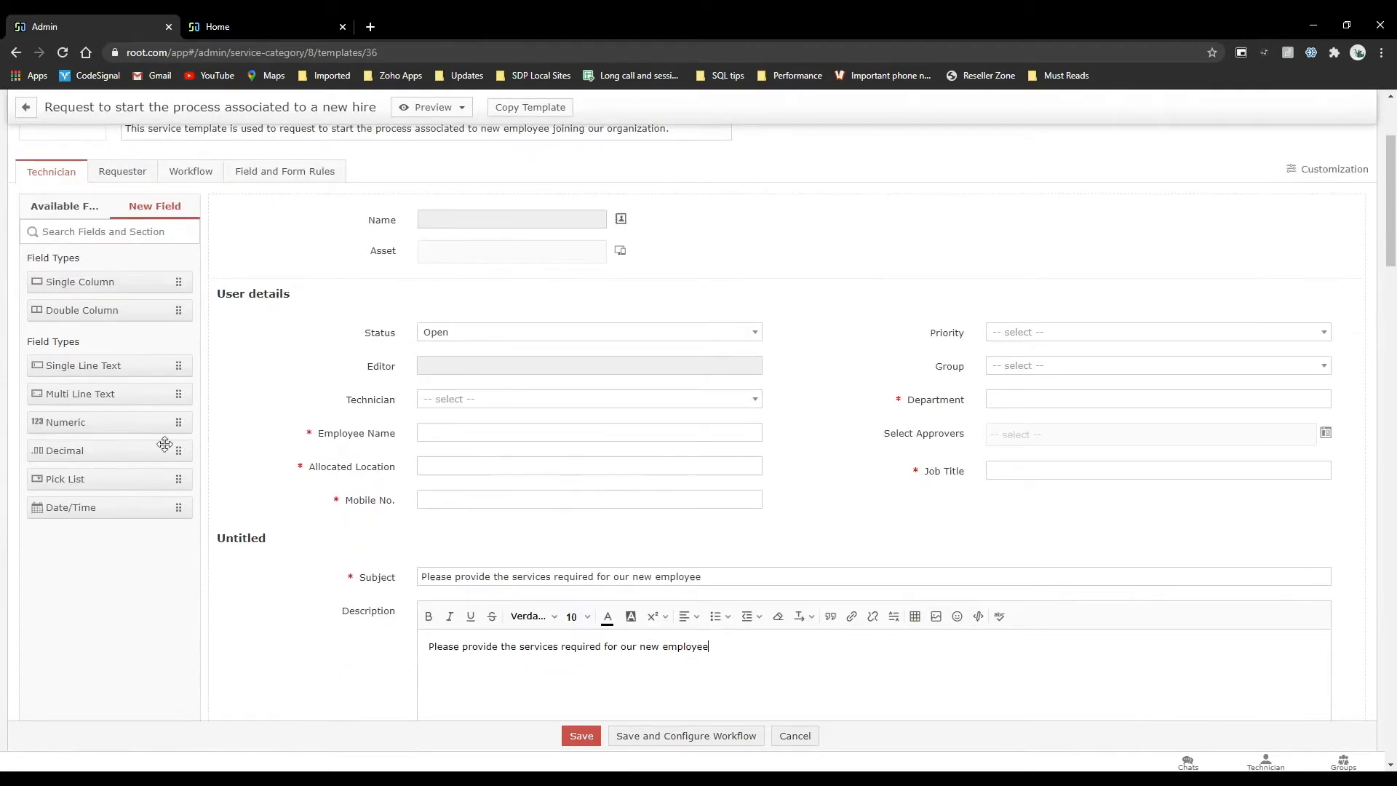
{"action": "left_click_drag", "start_coordinate": [91, 362], "coordinate": [1121, 507]}
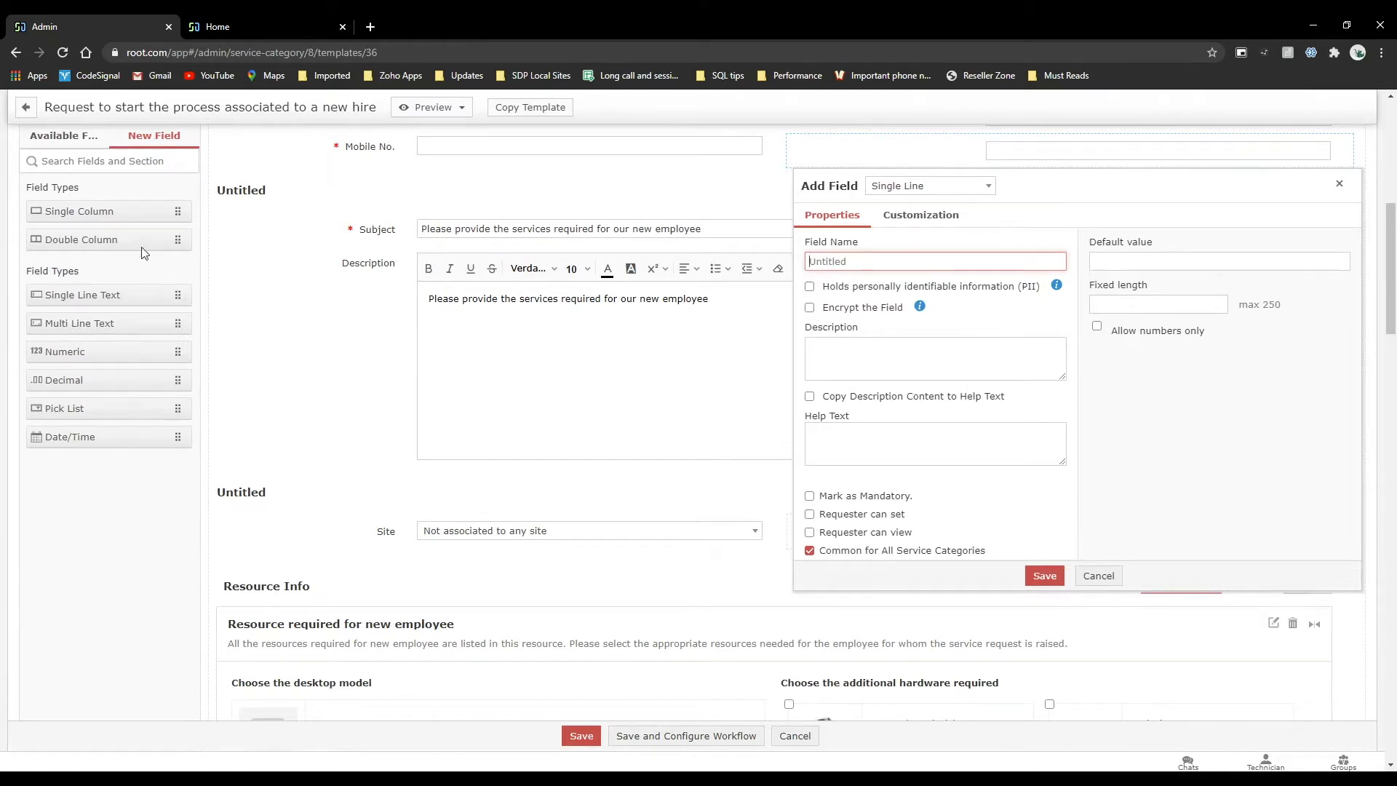
{"action": "left_click", "coordinate": [1099, 577]}
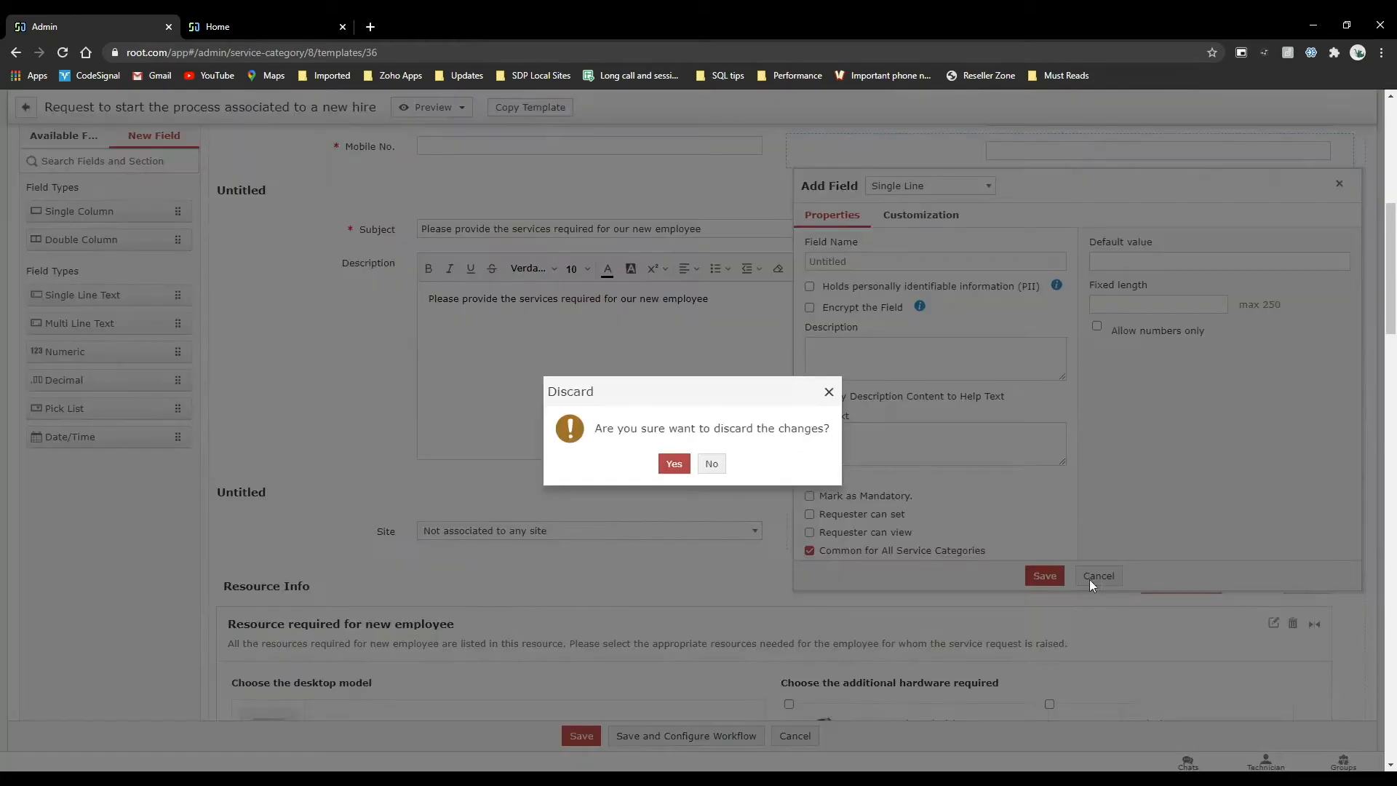
{"action": "left_click", "coordinate": [674, 463]}
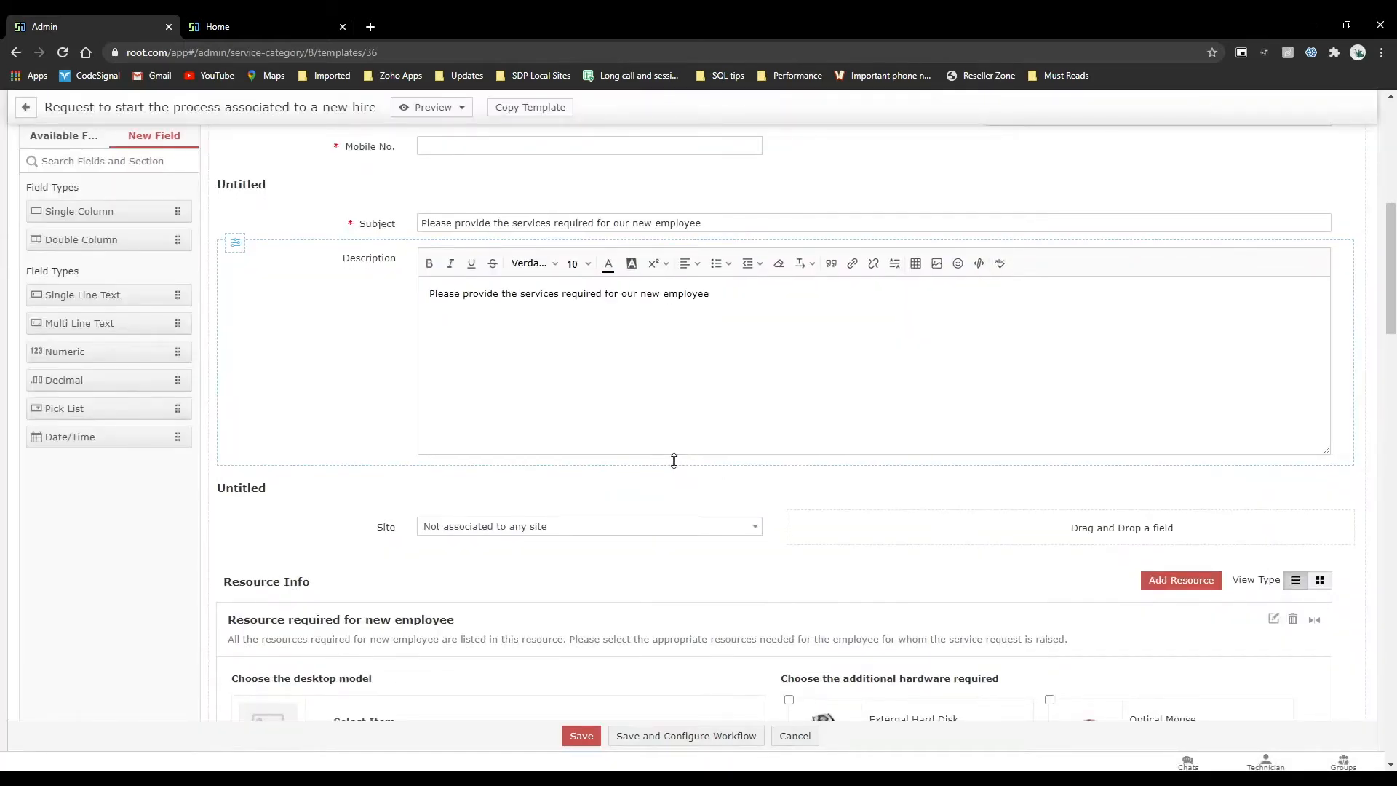
Show the default and custom fields available for the new hire template.
{"action": "scroll", "coordinate": [286, 352], "scroll_direction": "up", "scroll_amount": 6}
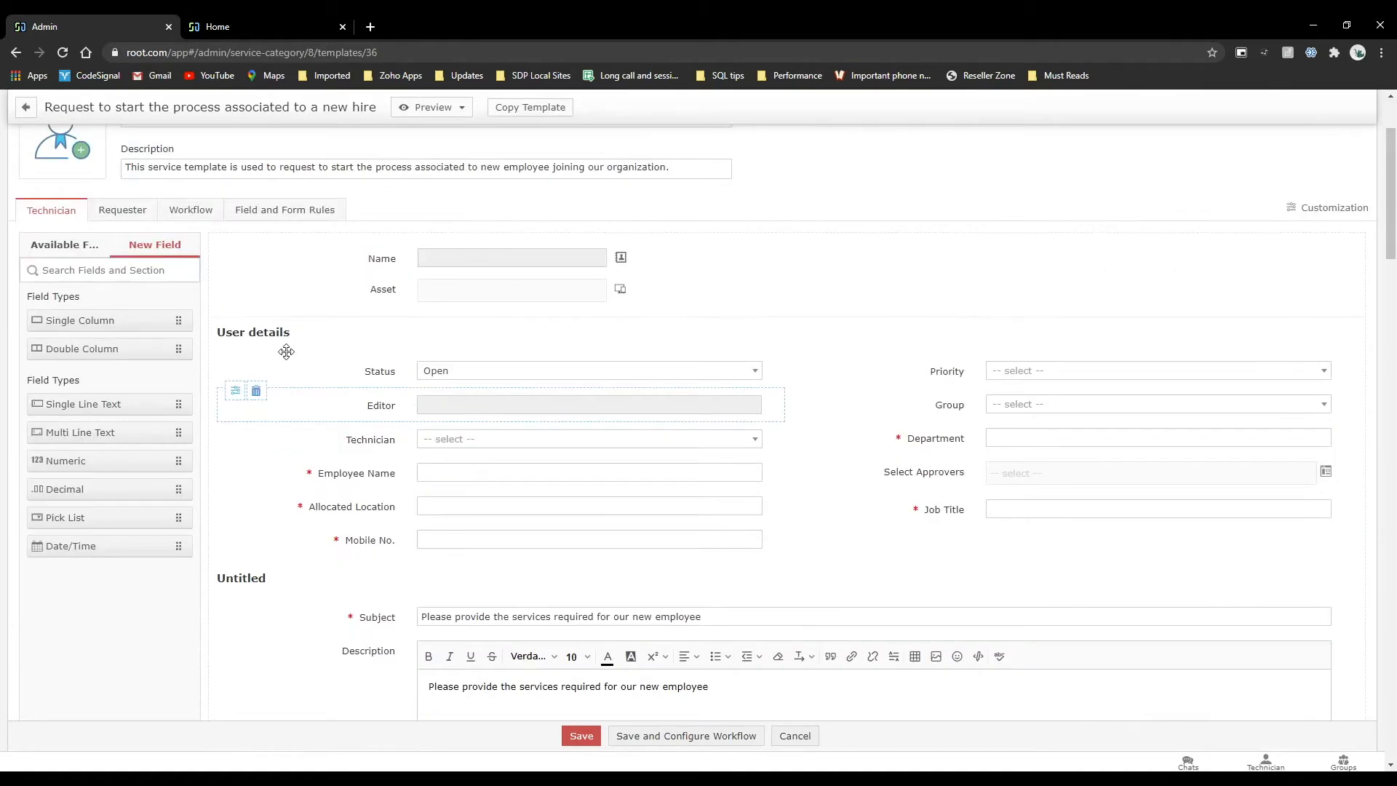
{"action": "left_click", "coordinate": [64, 299]}
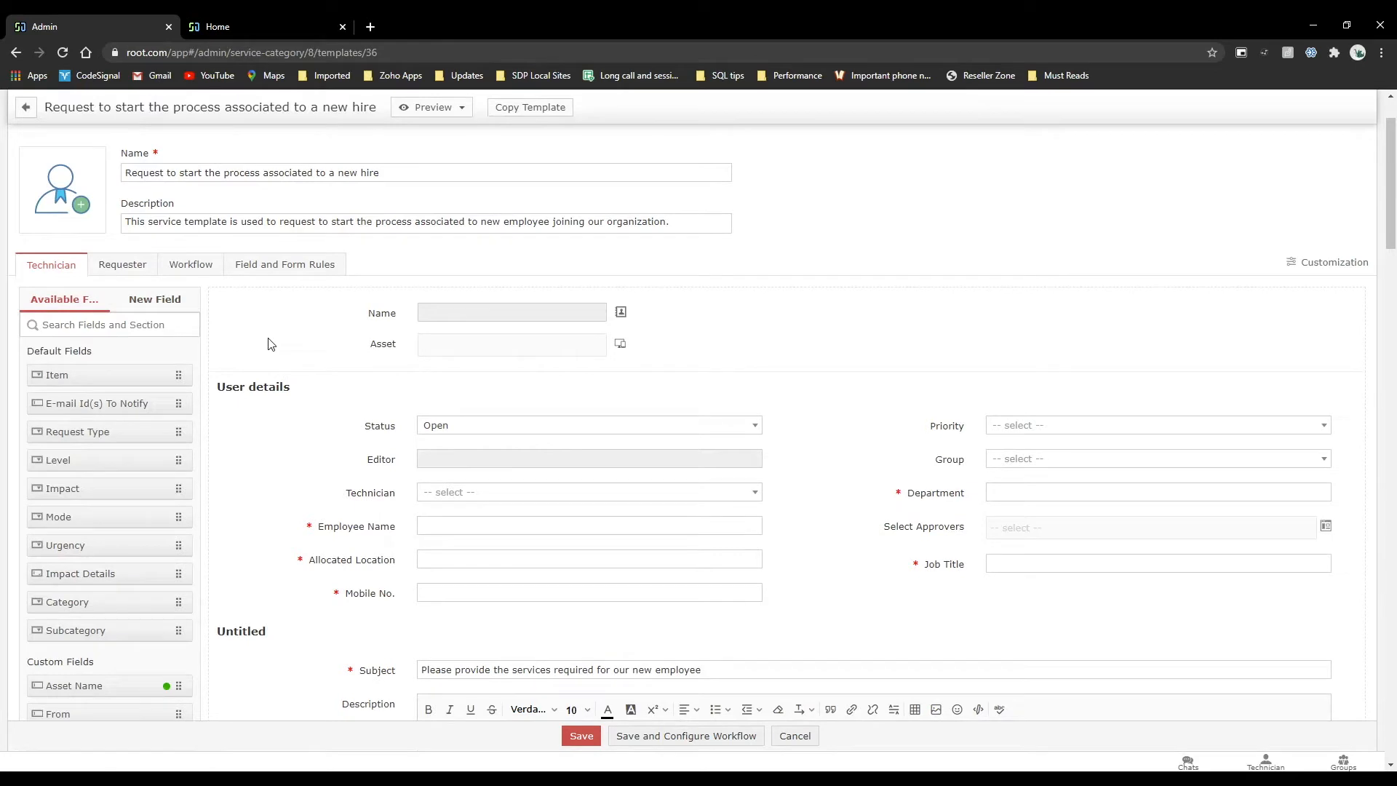
{"action": "mouse_move", "coordinate": [219, 503]}
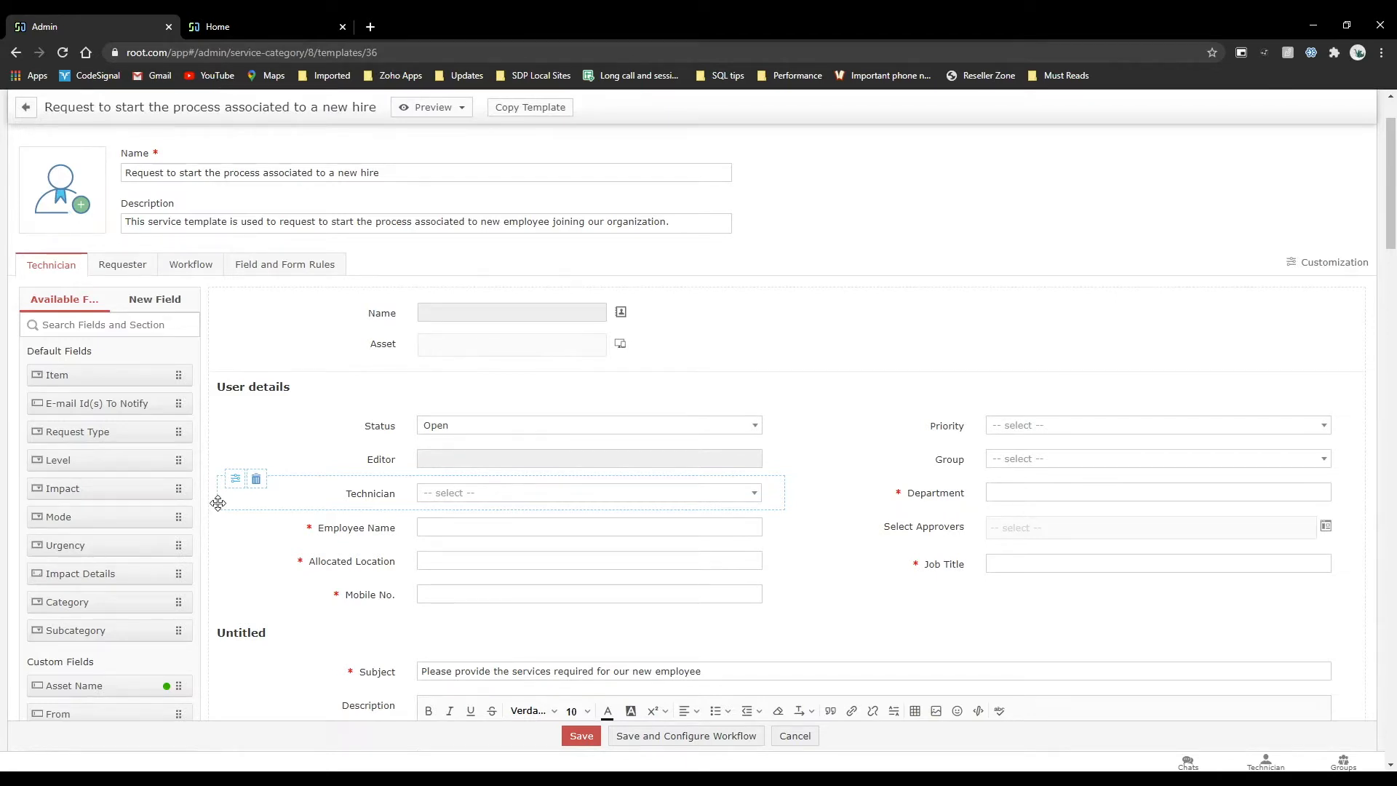
{"action": "scroll", "coordinate": [331, 396], "scroll_direction": "up", "scroll_amount": 2}
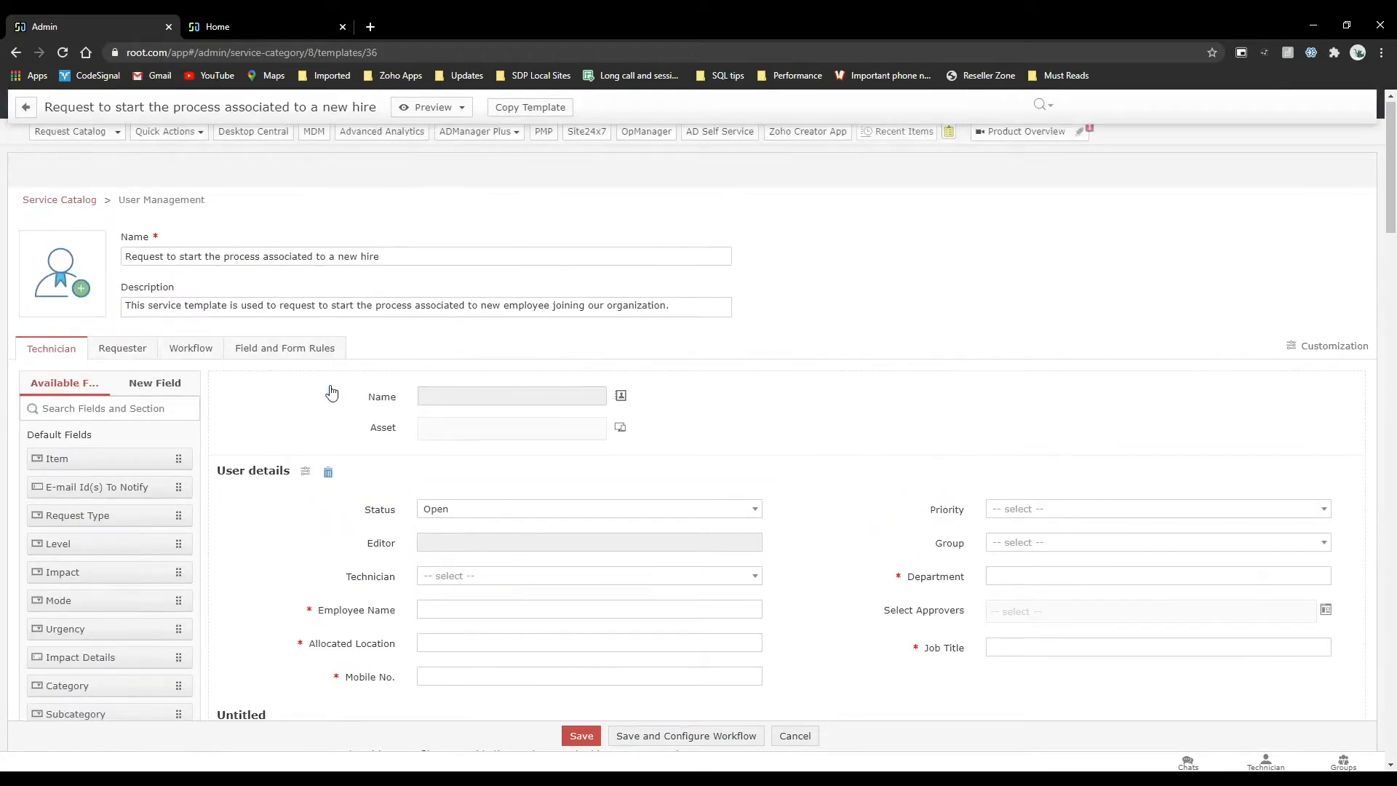
Open the admin settings in a separate browser tab and view the Service Catalog - Additional Fields page.
{"action": "right_click", "coordinate": [759, 116]}
{"action": "left_click", "coordinate": [793, 125]}
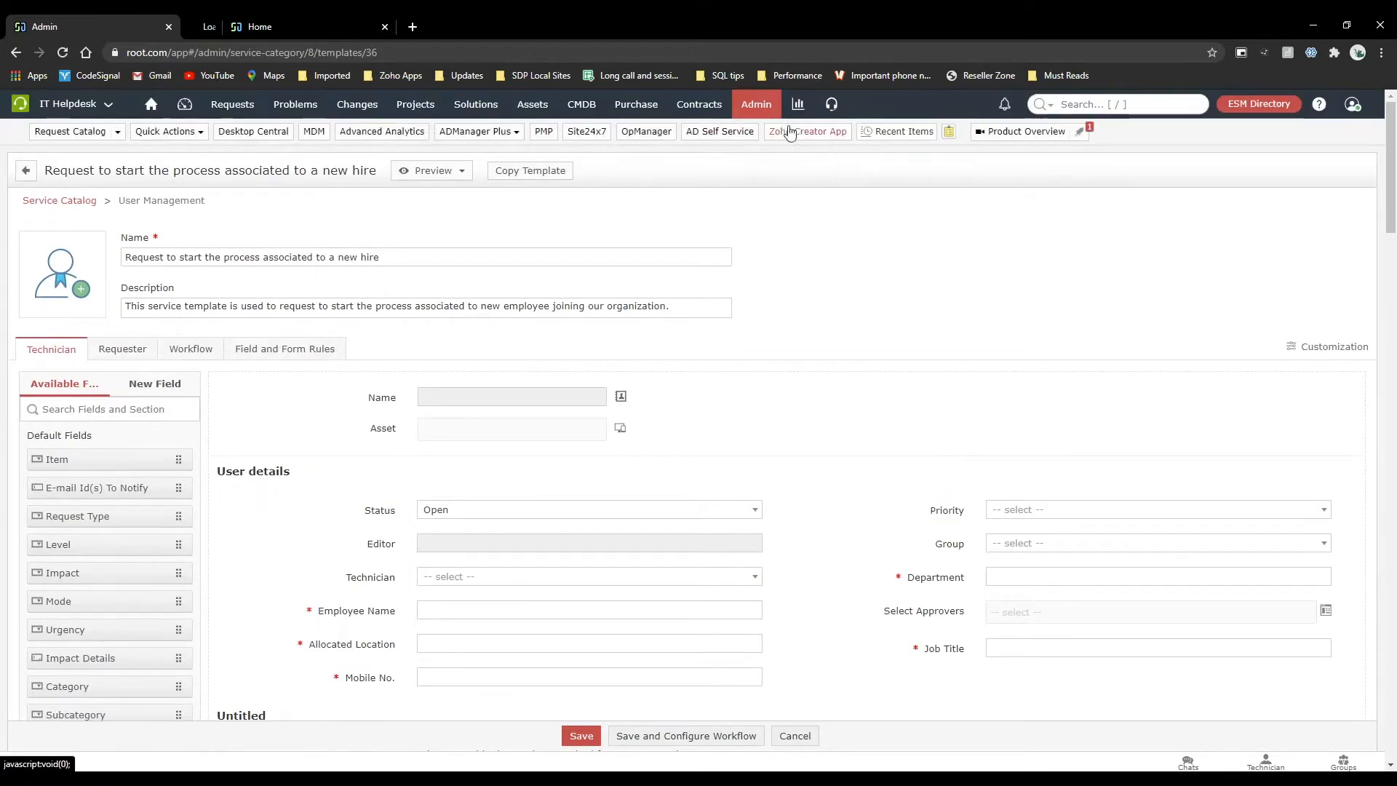
{"action": "left_click", "coordinate": [237, 14]}
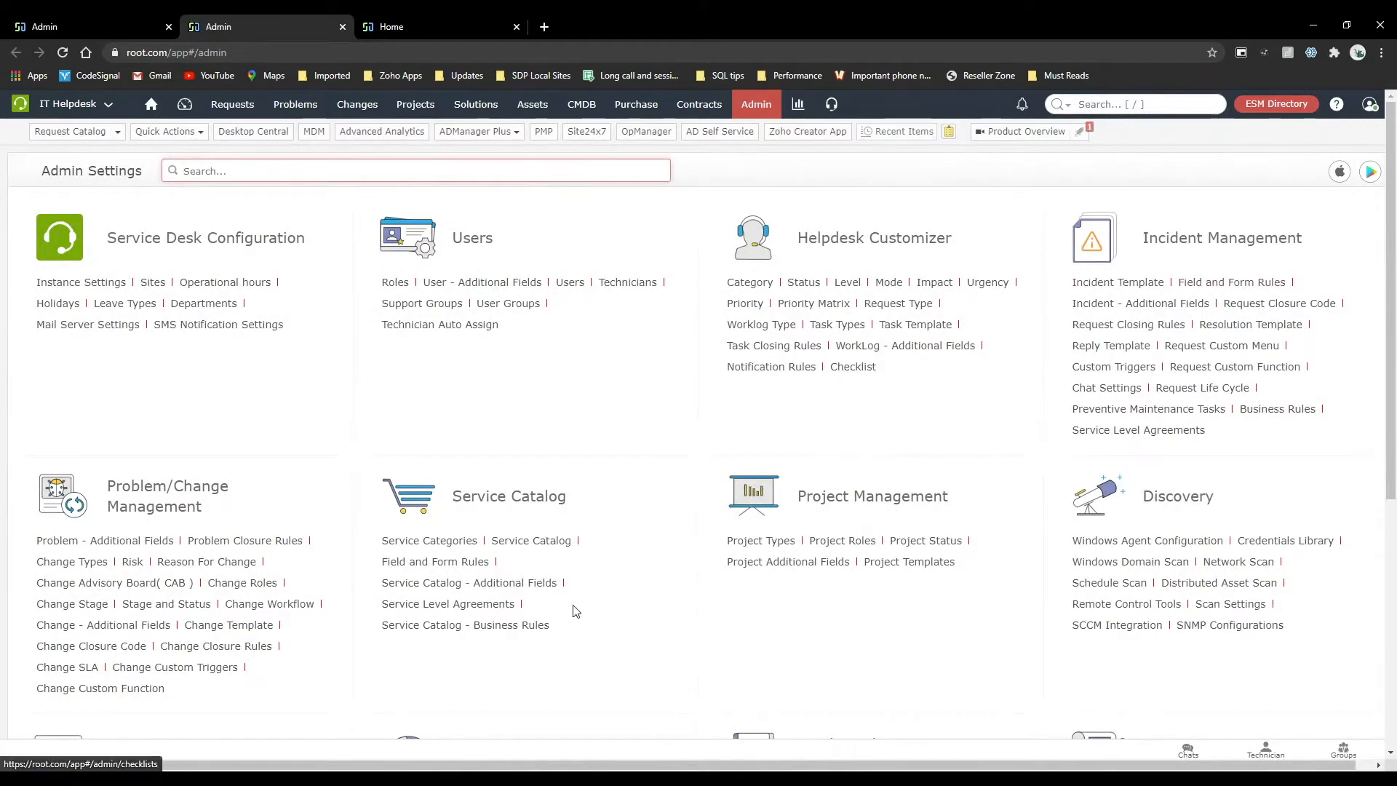
{"action": "left_click", "coordinate": [527, 585]}
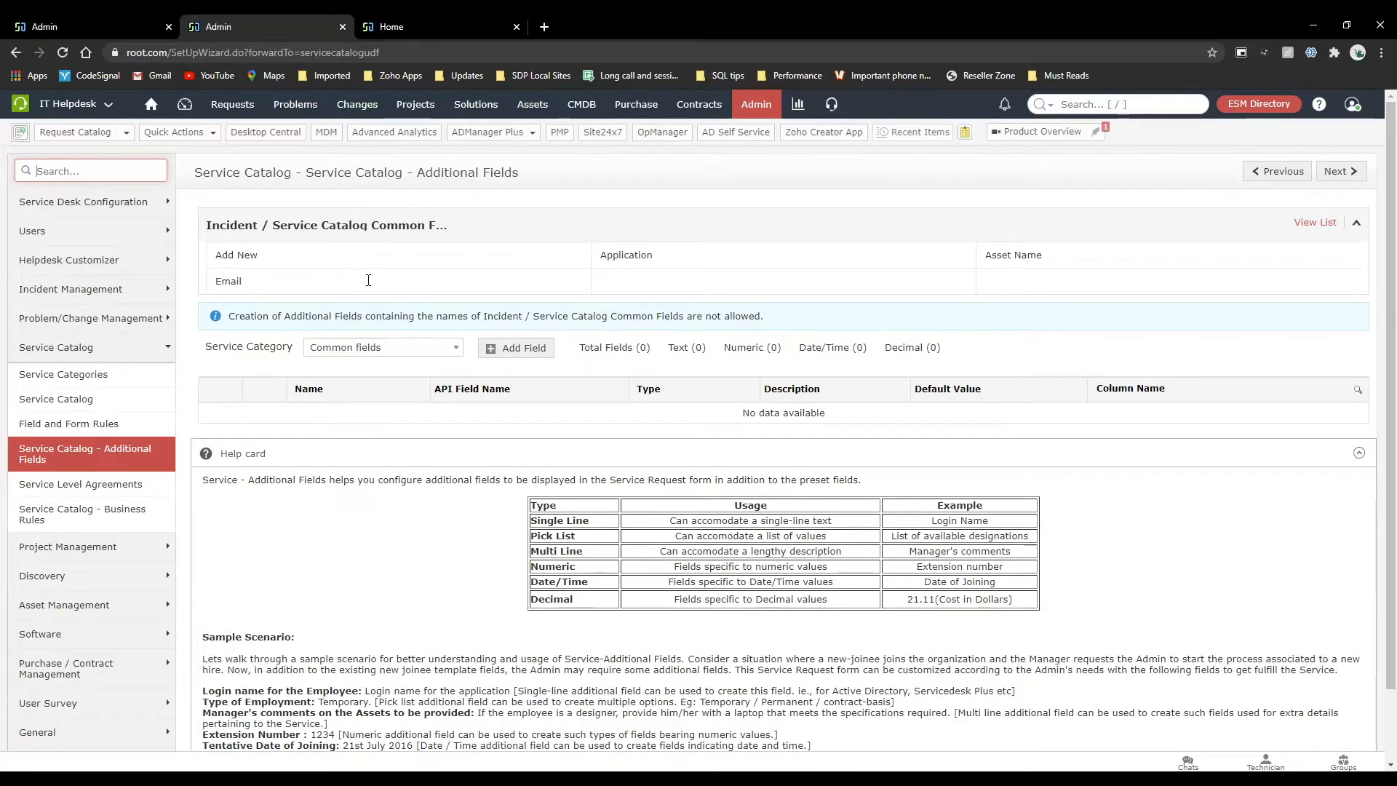
Return to the new hire template and add the Asset Name custom field below Job Title in User details.
{"action": "left_click", "coordinate": [146, 20]}
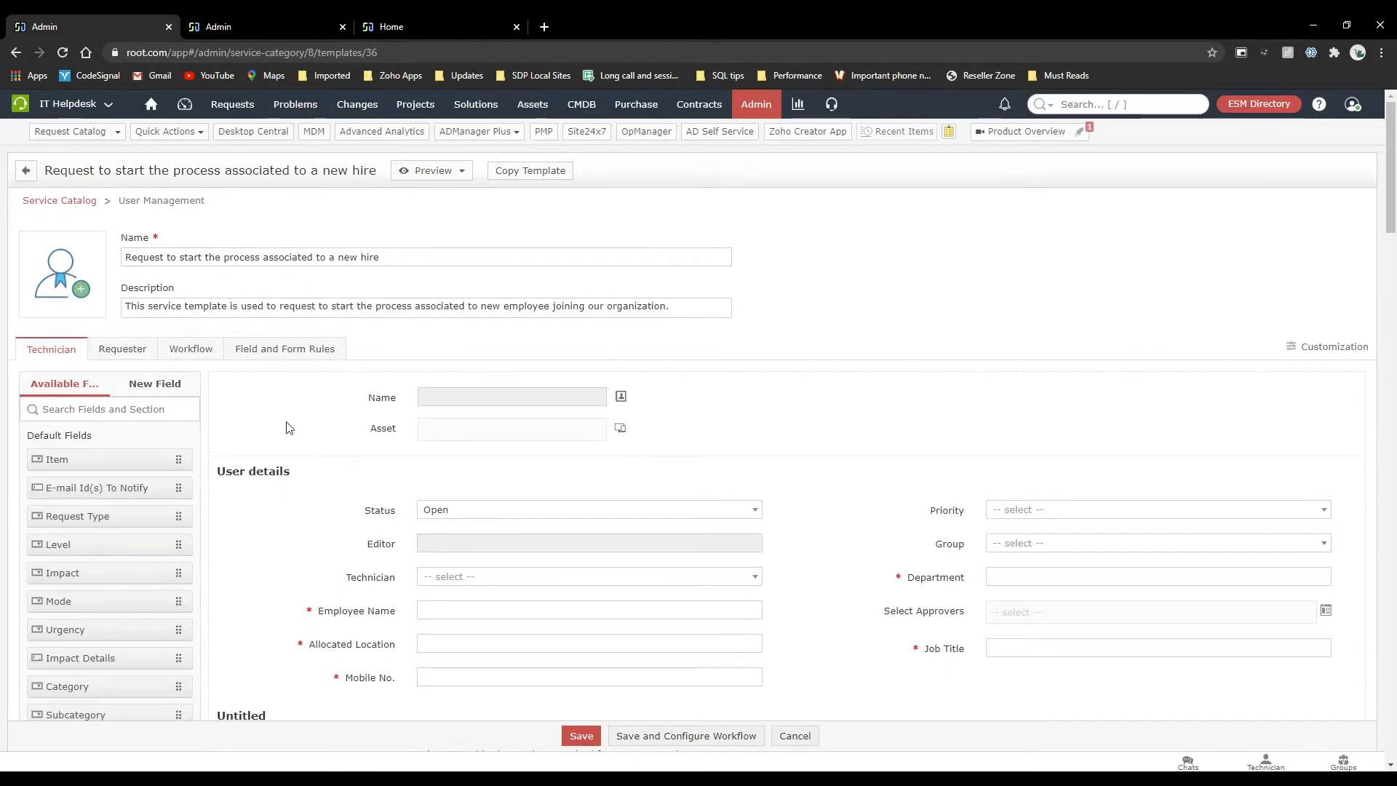
{"action": "scroll", "coordinate": [286, 428], "scroll_direction": "down", "scroll_amount": 4}
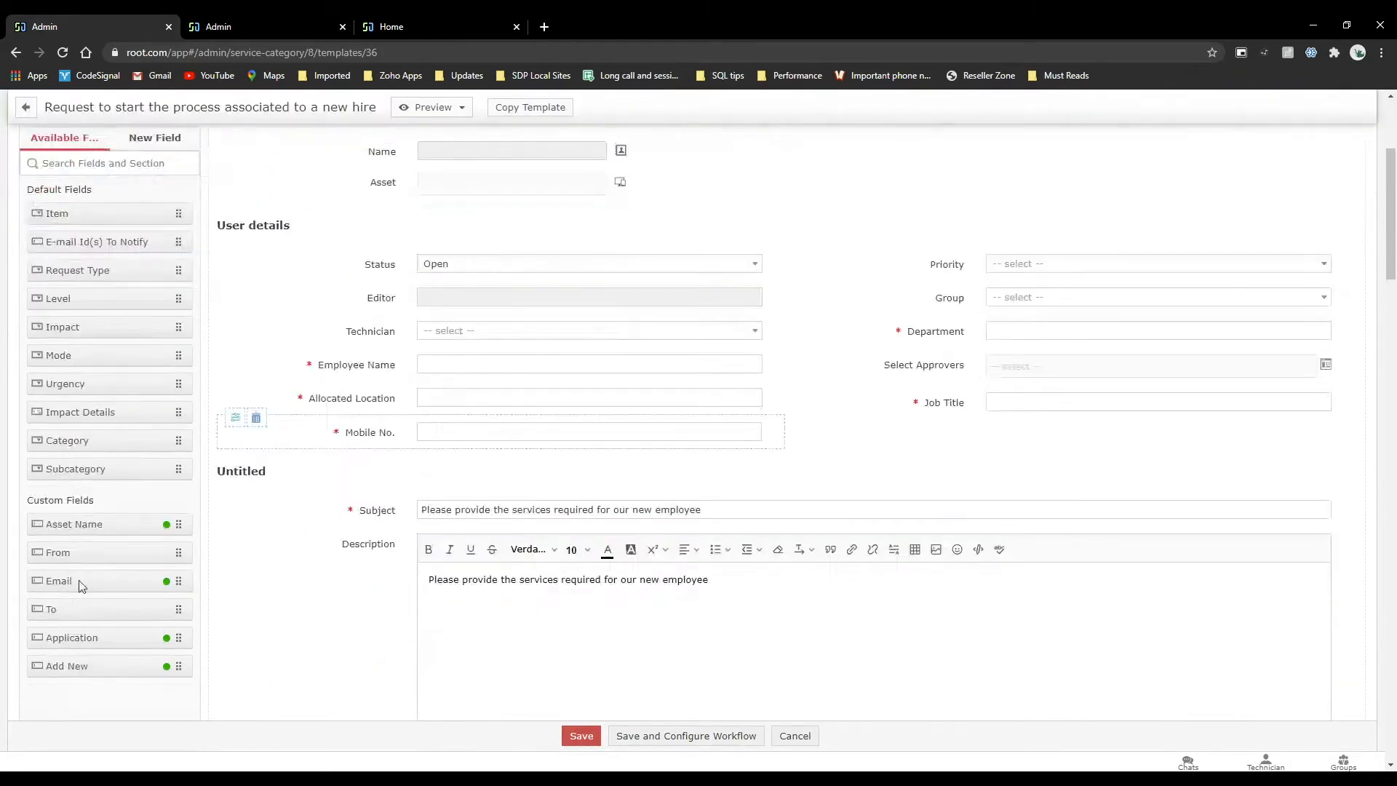
{"action": "scroll", "coordinate": [58, 626], "scroll_direction": "down", "scroll_amount": 2}
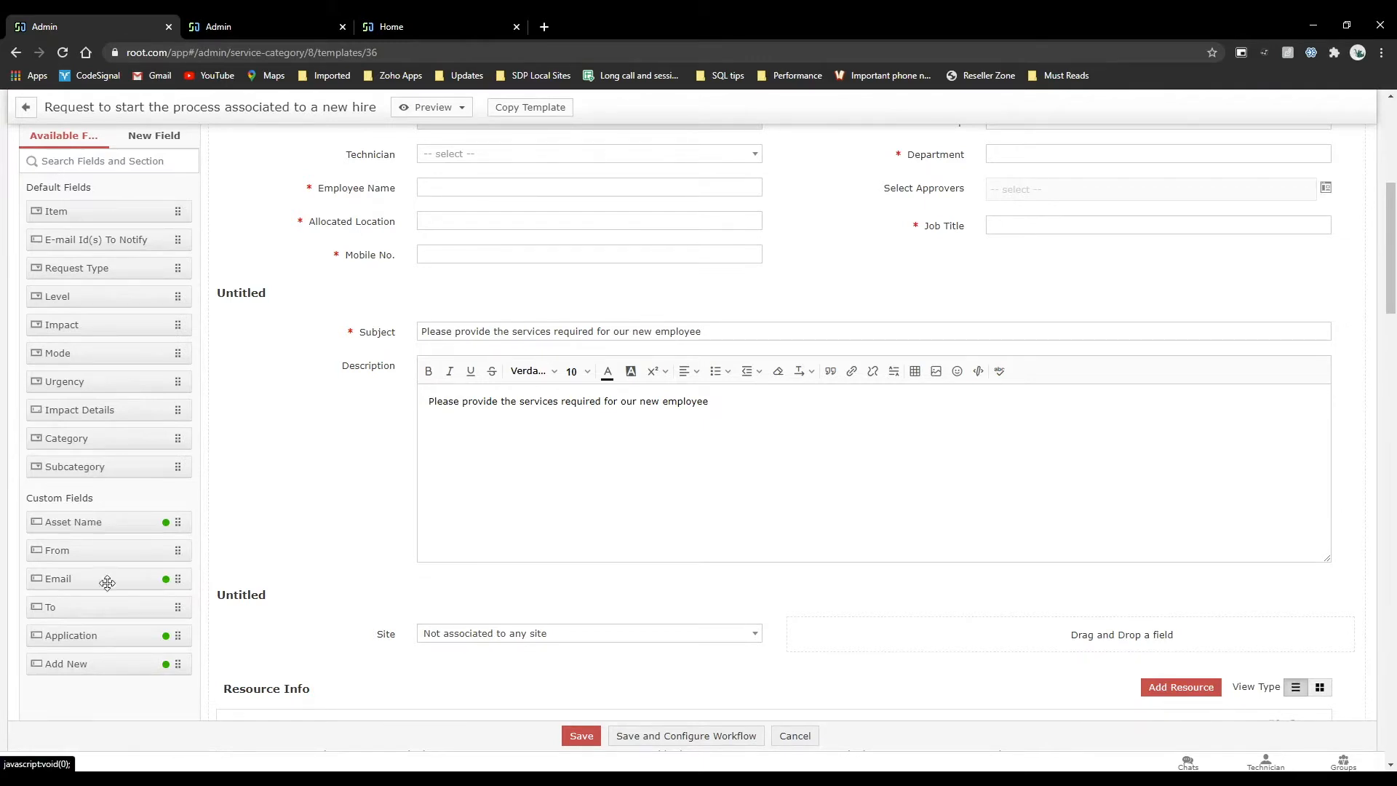
{"action": "left_click_drag", "start_coordinate": [84, 525], "coordinate": [1047, 260]}
{"action": "scroll", "coordinate": [960, 299], "scroll_direction": "up", "scroll_amount": 3}
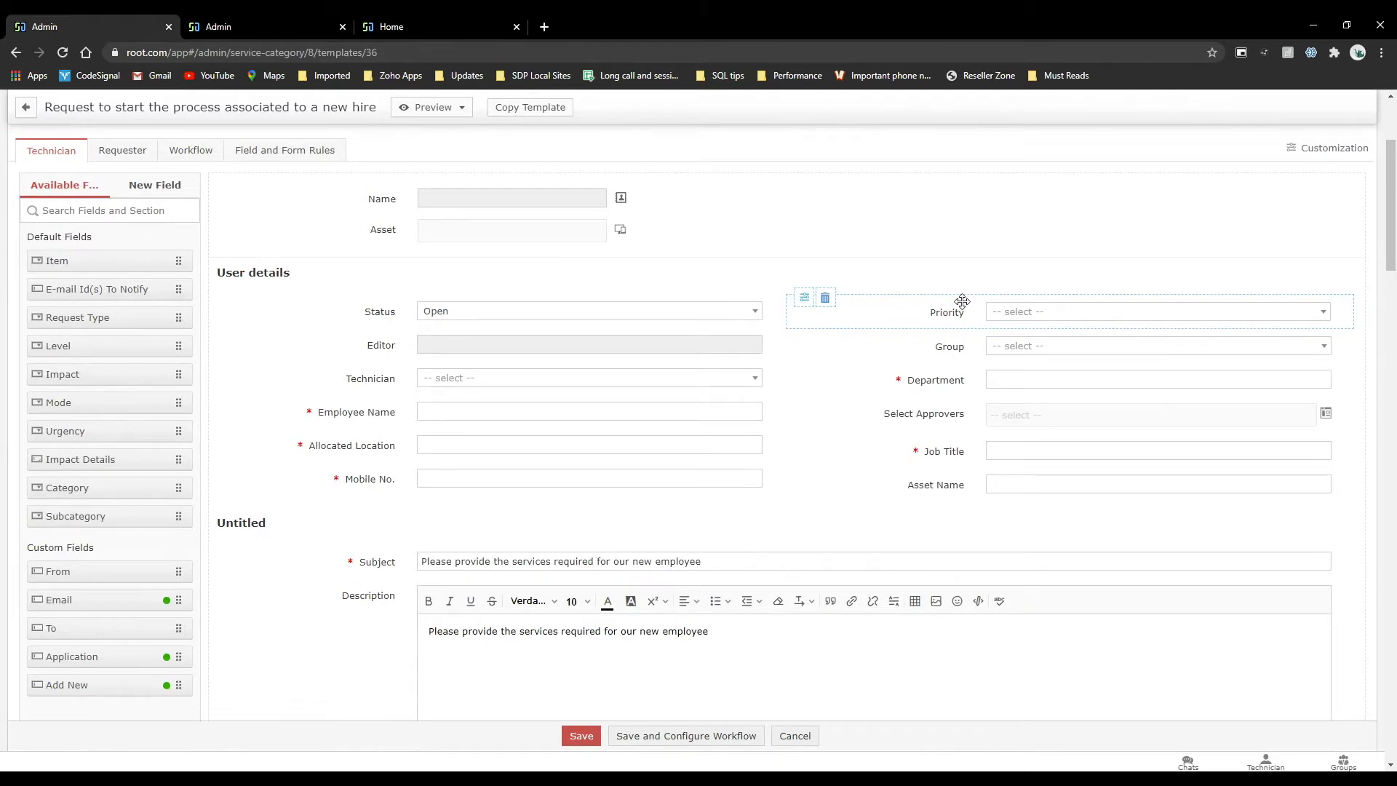
Review the template layout with its available fields, and show the new field types.
{"action": "scroll", "coordinate": [639, 299], "scroll_direction": "up", "scroll_amount": 3}
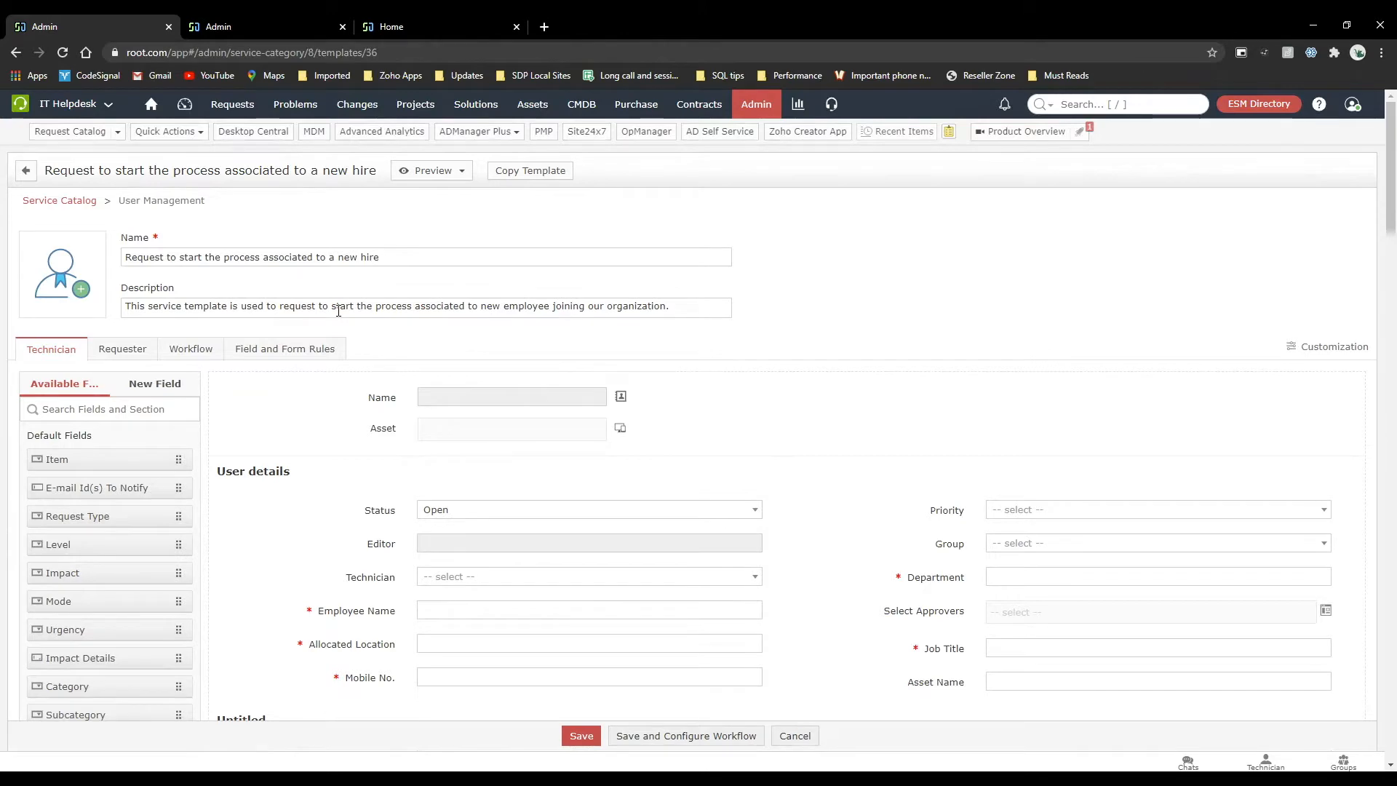
{"action": "scroll", "coordinate": [338, 311], "scroll_direction": "down", "scroll_amount": 3}
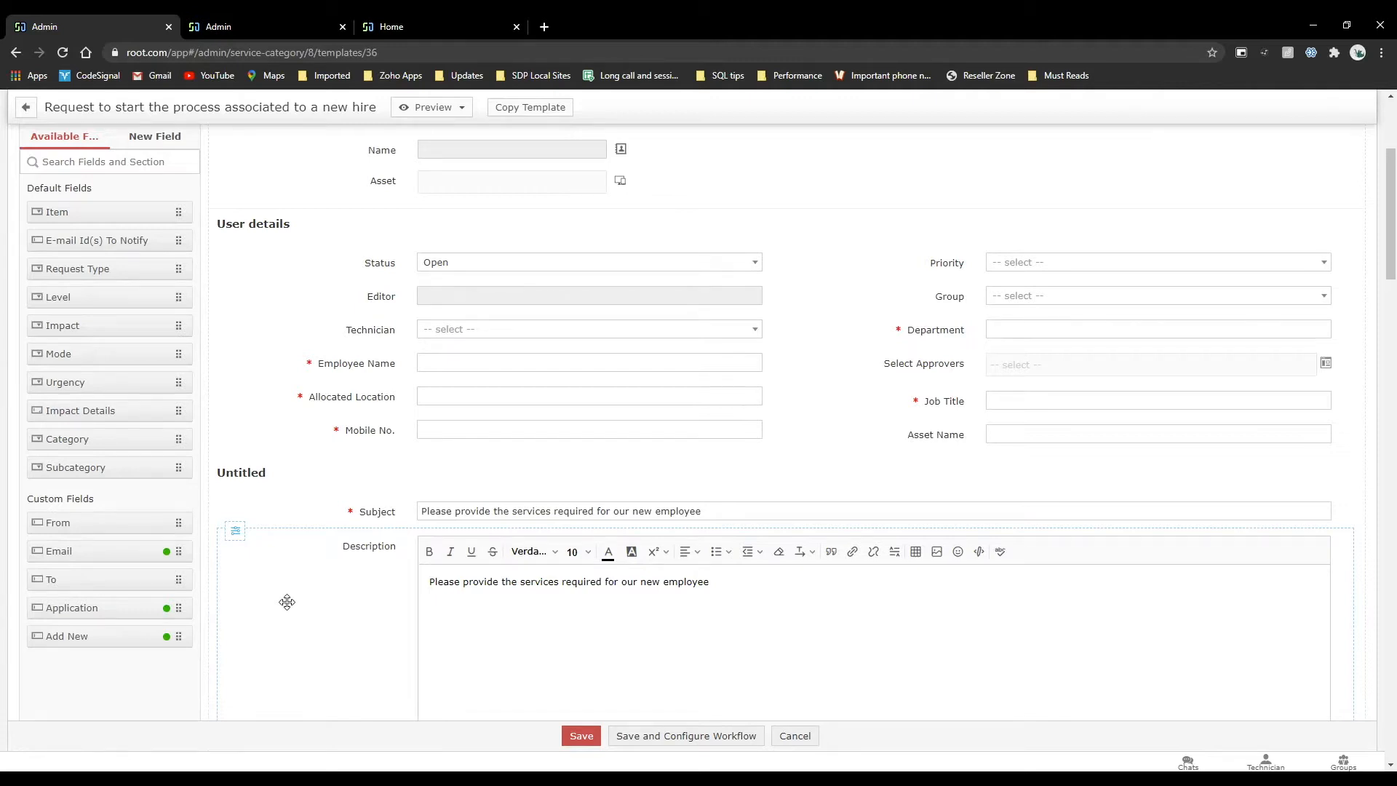
{"action": "scroll", "coordinate": [343, 546], "scroll_direction": "up", "scroll_amount": 5}
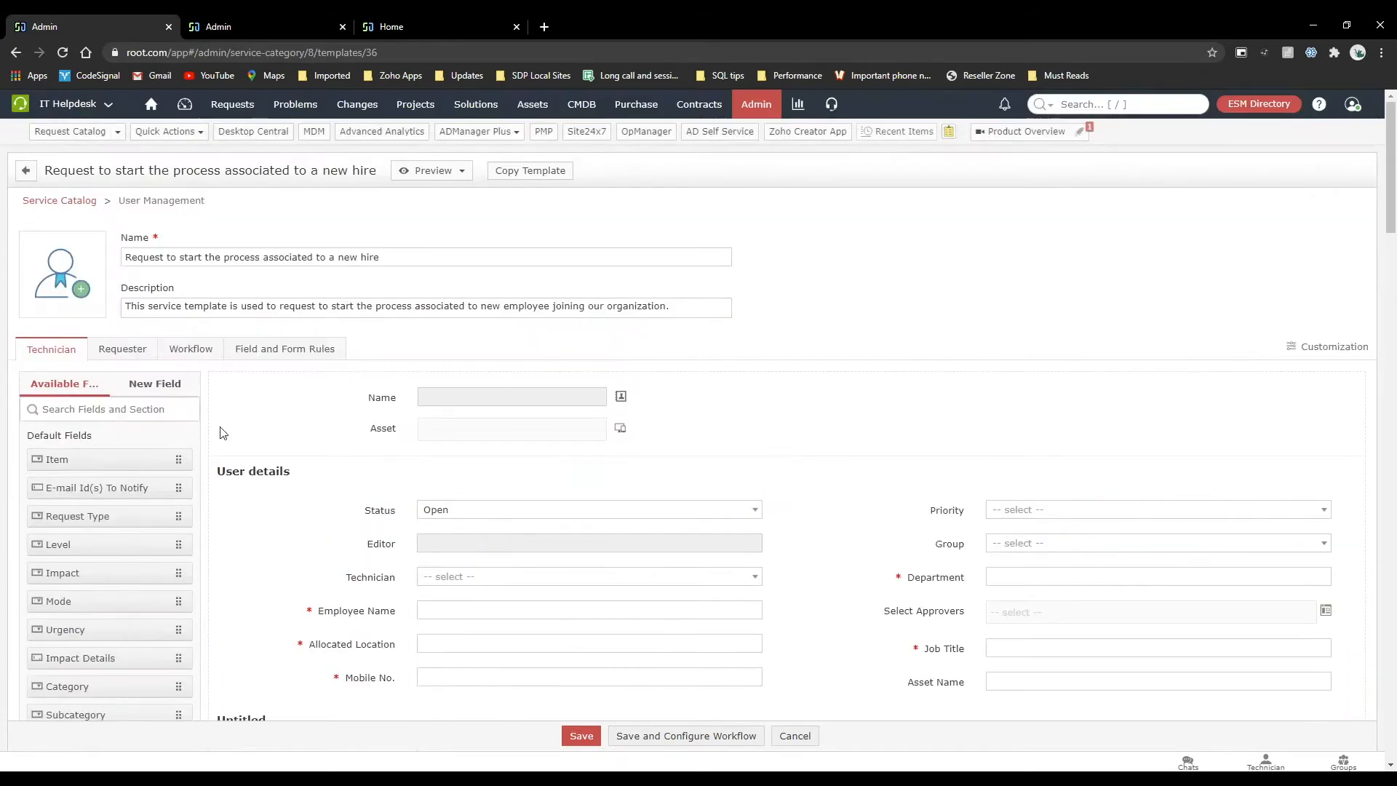
{"action": "left_click", "coordinate": [173, 396]}
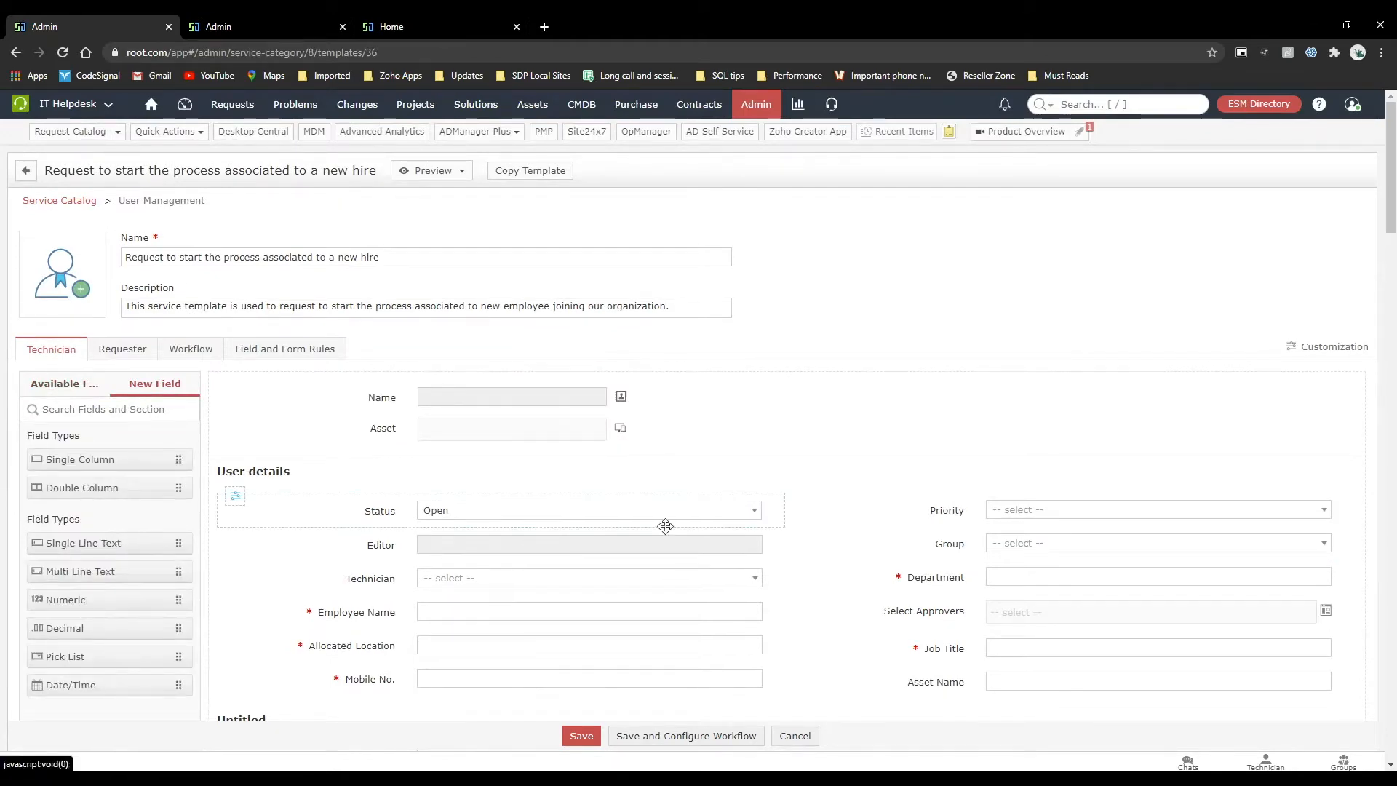
Review the properties of the Asset Name field in User details, and close them without changes.
{"action": "scroll", "coordinate": [234, 489], "scroll_direction": "down", "scroll_amount": 3}
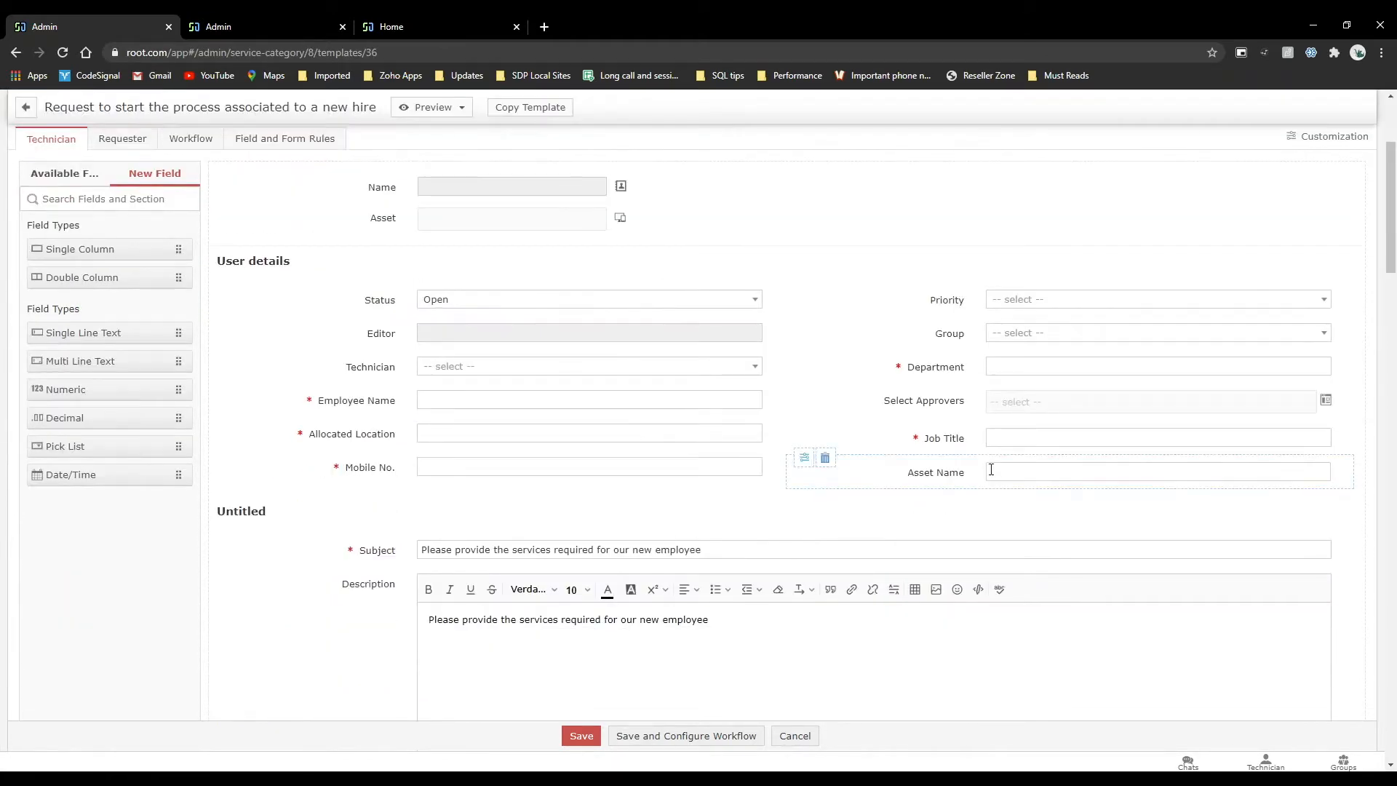
{"action": "left_click", "coordinate": [805, 458]}
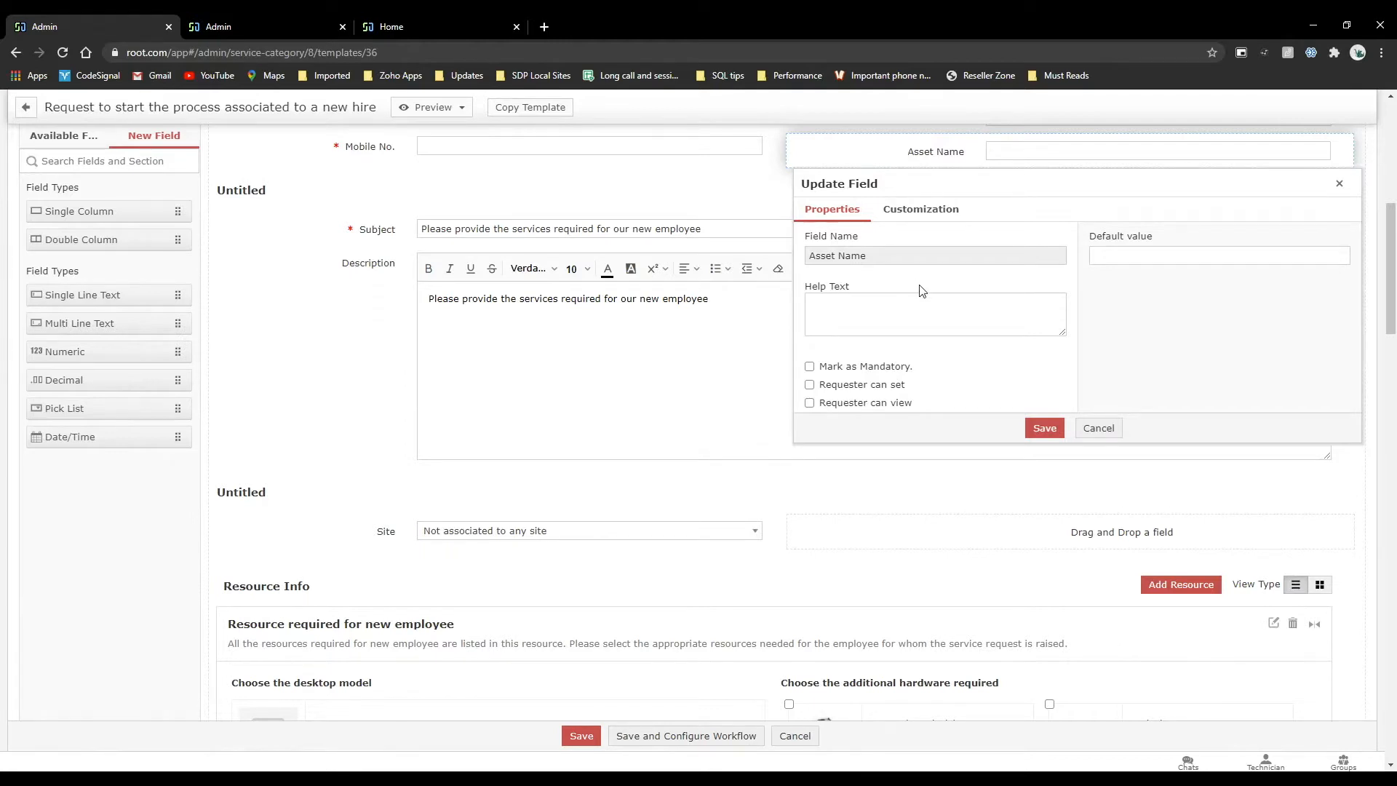
{"action": "left_click", "coordinate": [1099, 428]}
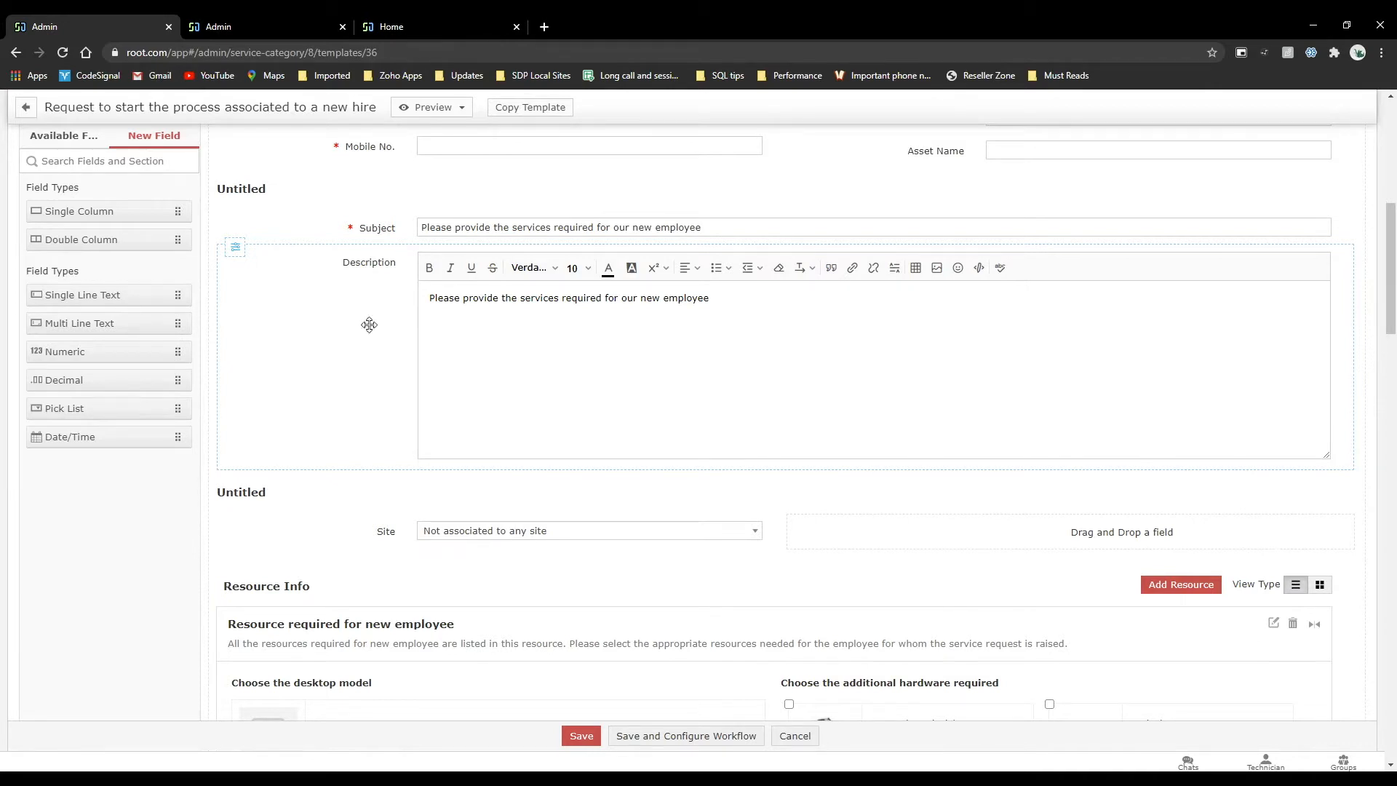
Remove the Asset Name field from the User details section of the new hire template.
{"action": "scroll", "coordinate": [103, 458], "scroll_direction": "up", "scroll_amount": 4}
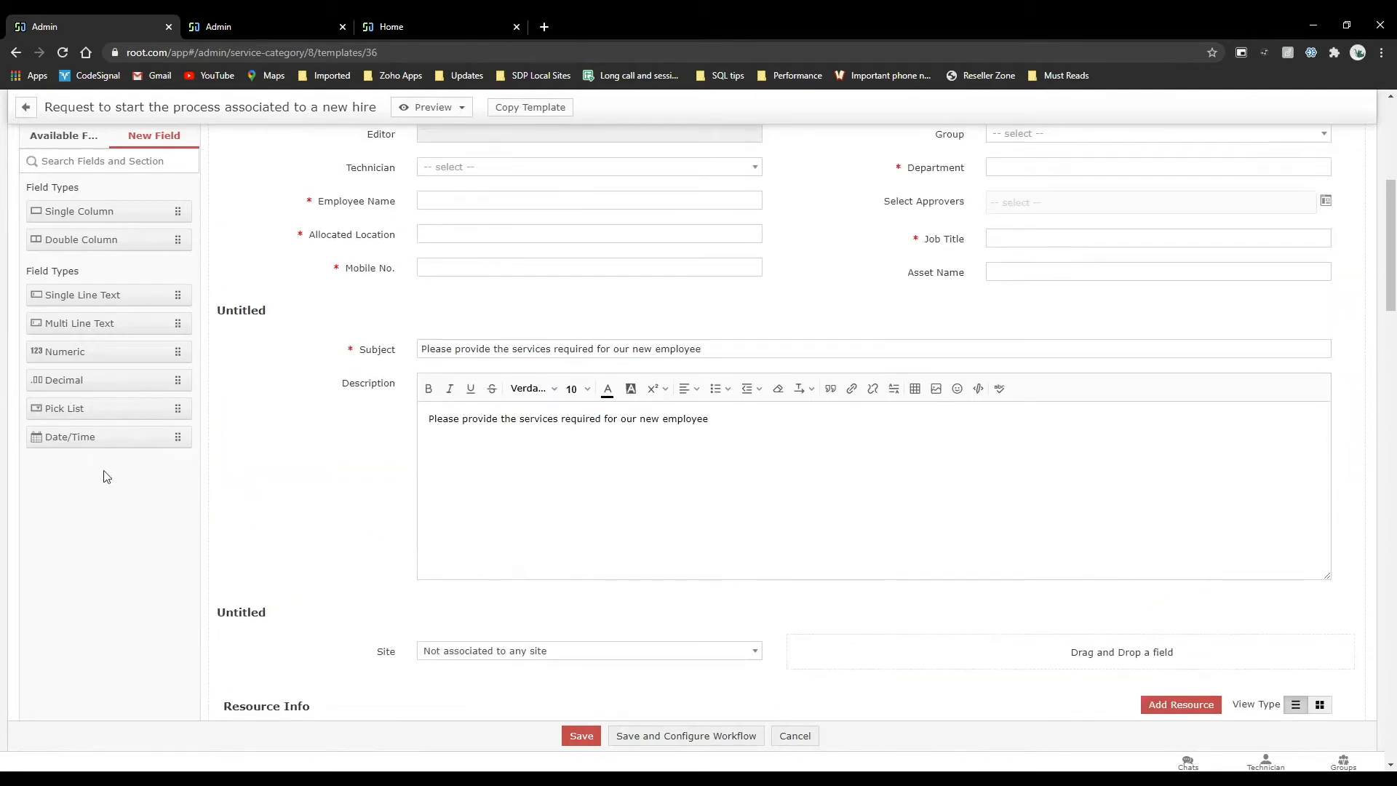
{"action": "scroll", "coordinate": [108, 518], "scroll_direction": "up", "scroll_amount": 1}
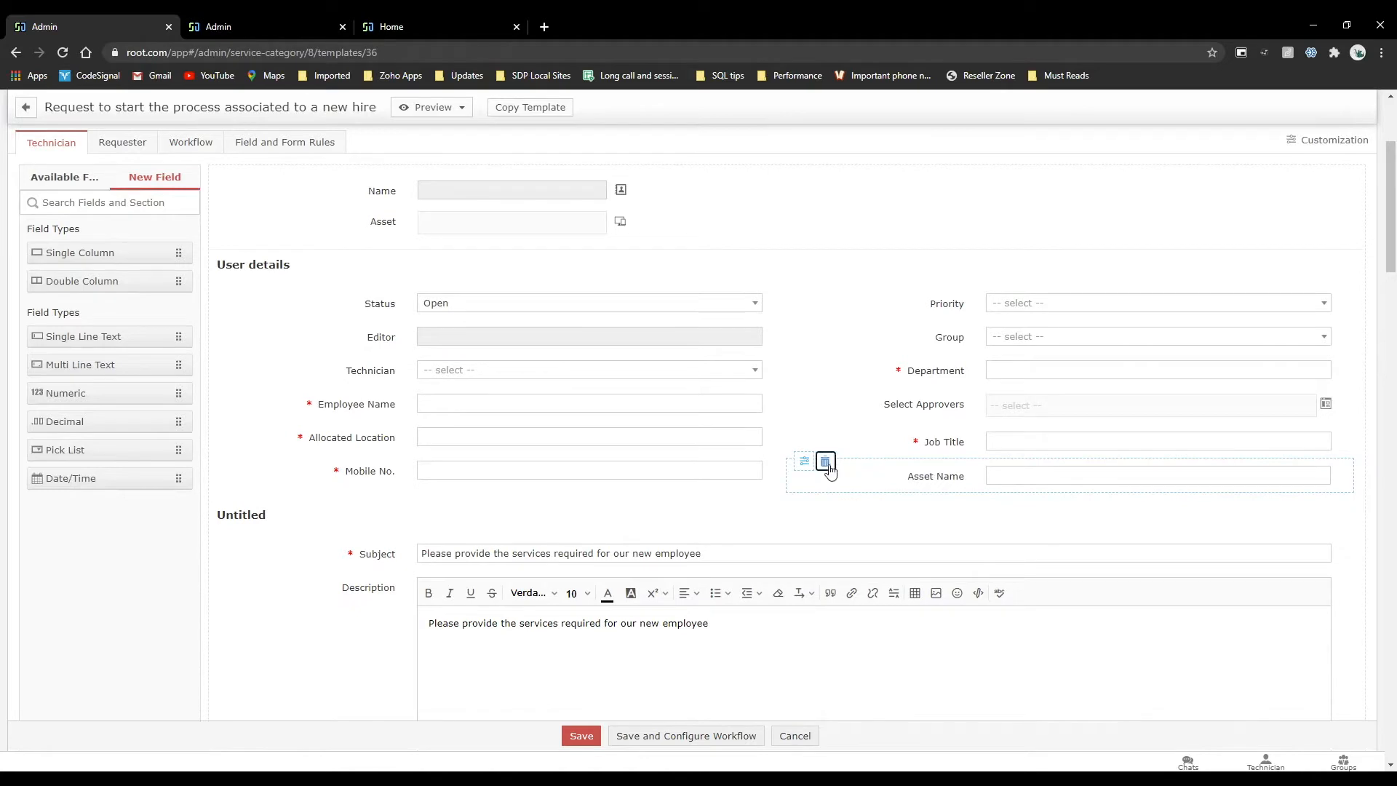
{"action": "left_click", "coordinate": [825, 463]}
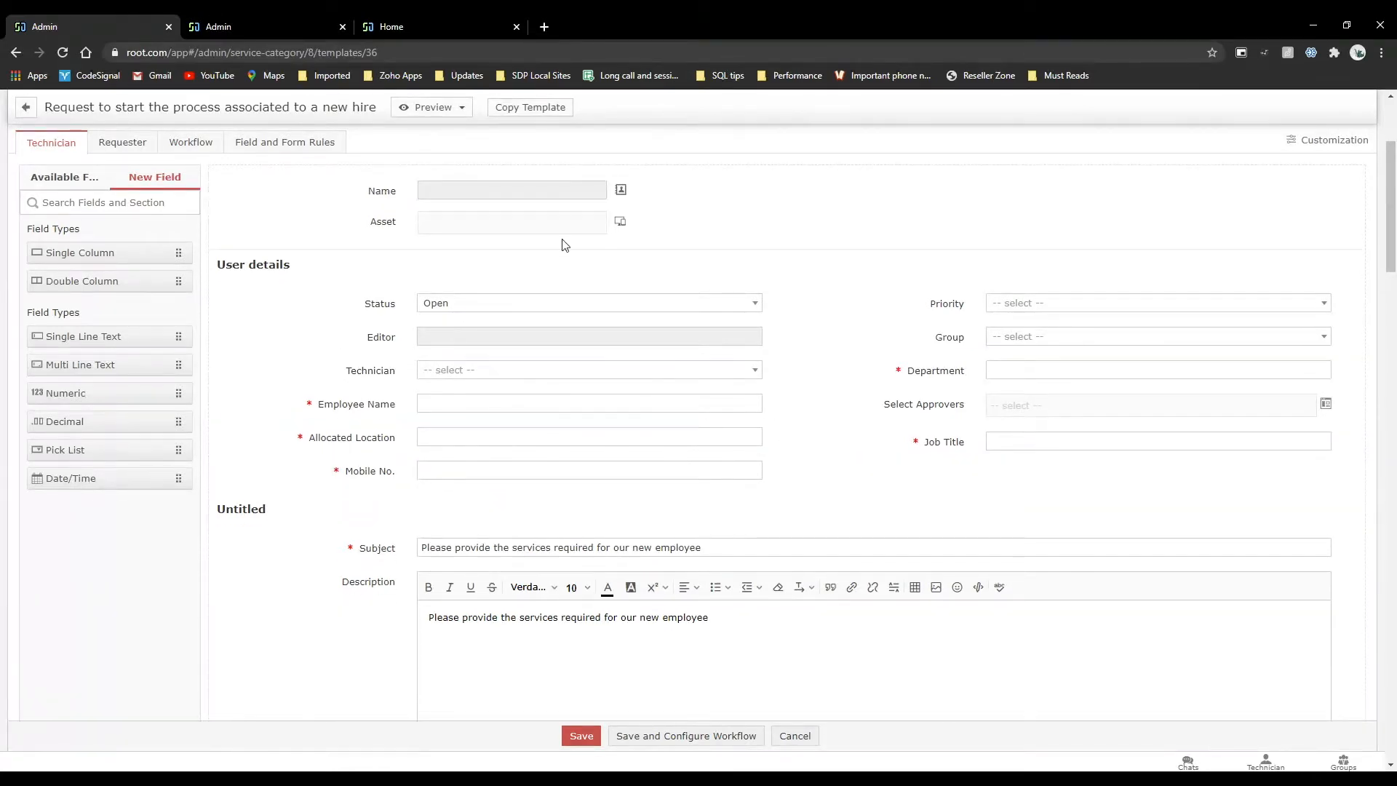
{"action": "scroll", "coordinate": [564, 243], "scroll_direction": "up", "scroll_amount": 1}
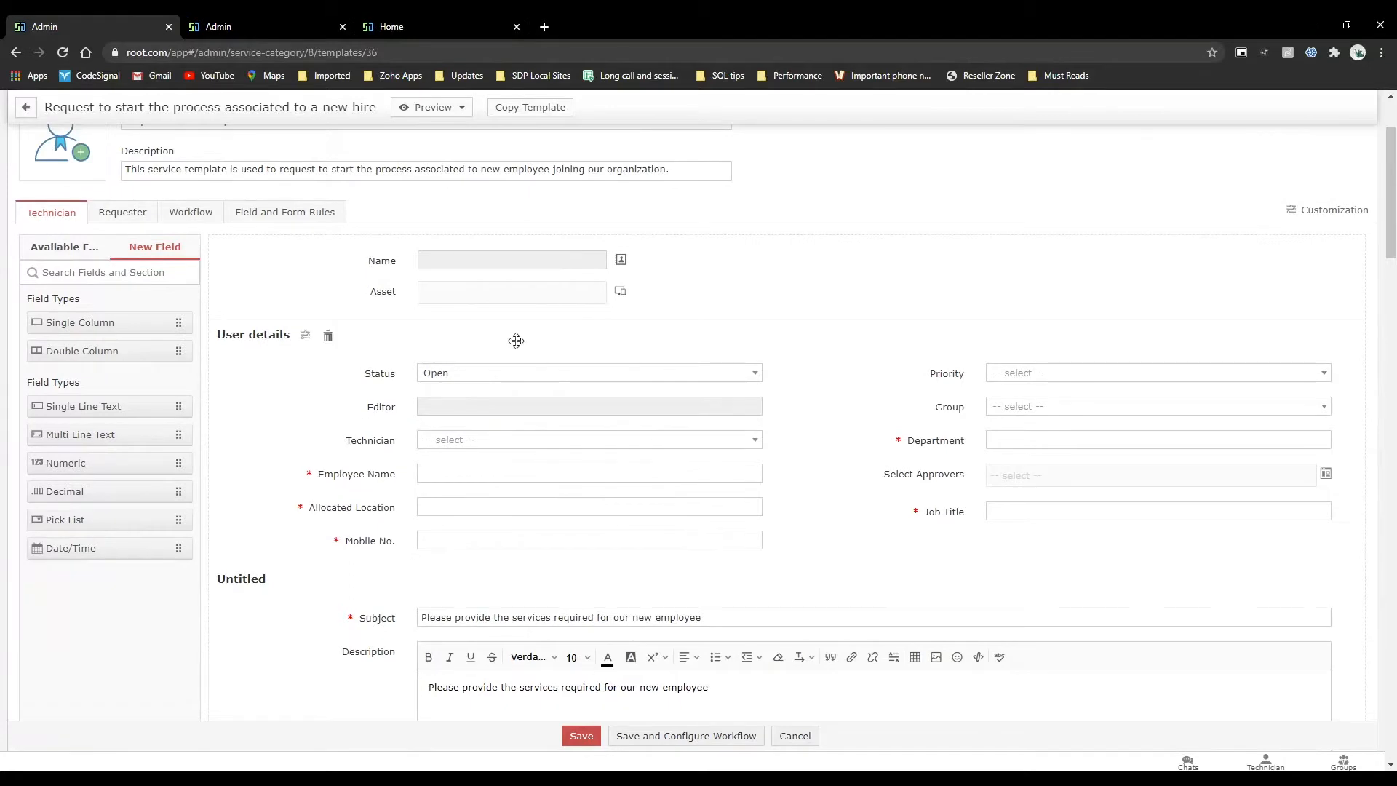
Show the Field and Form Rules of the new hire template.
{"action": "scroll", "coordinate": [516, 340], "scroll_direction": "down", "scroll_amount": 1}
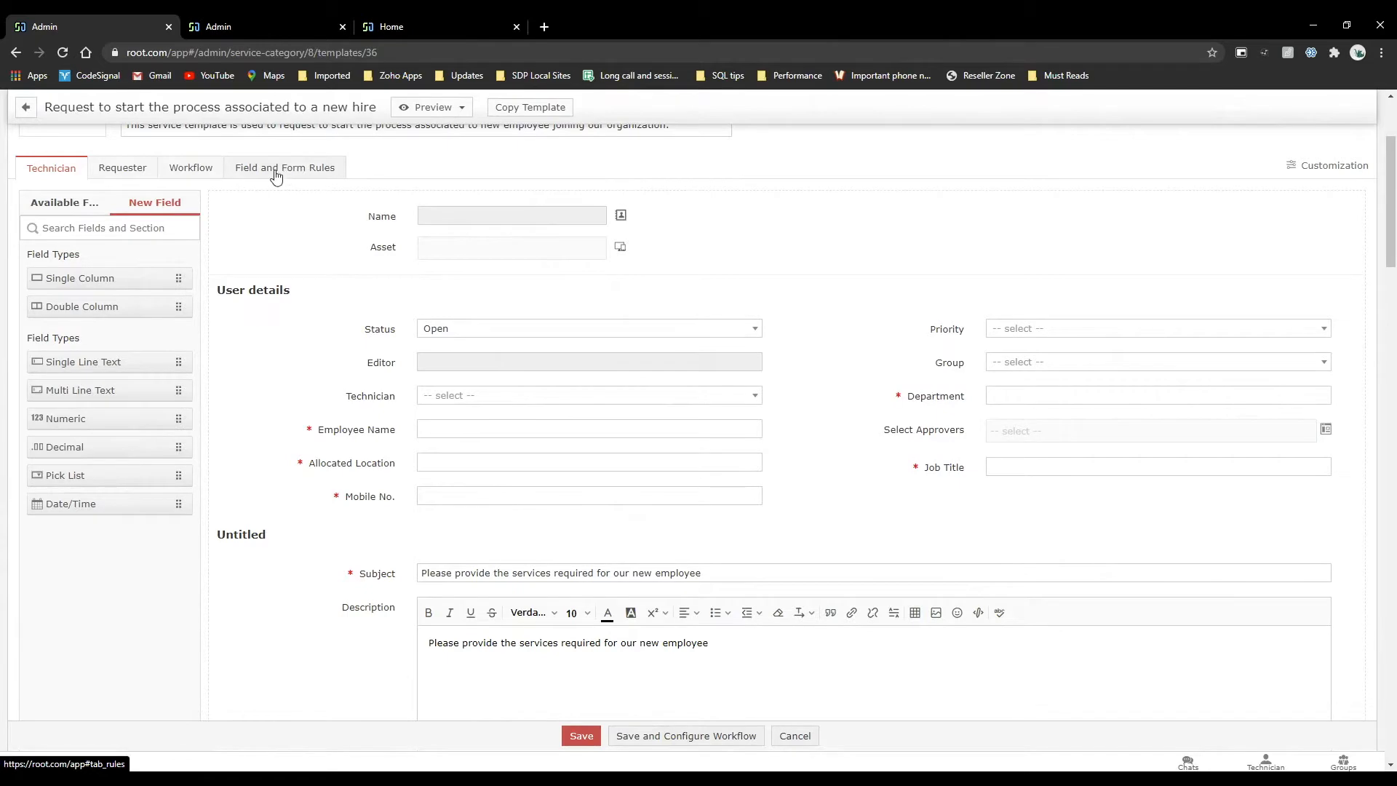
{"action": "scroll", "coordinate": [271, 172], "scroll_direction": "up", "scroll_amount": 2}
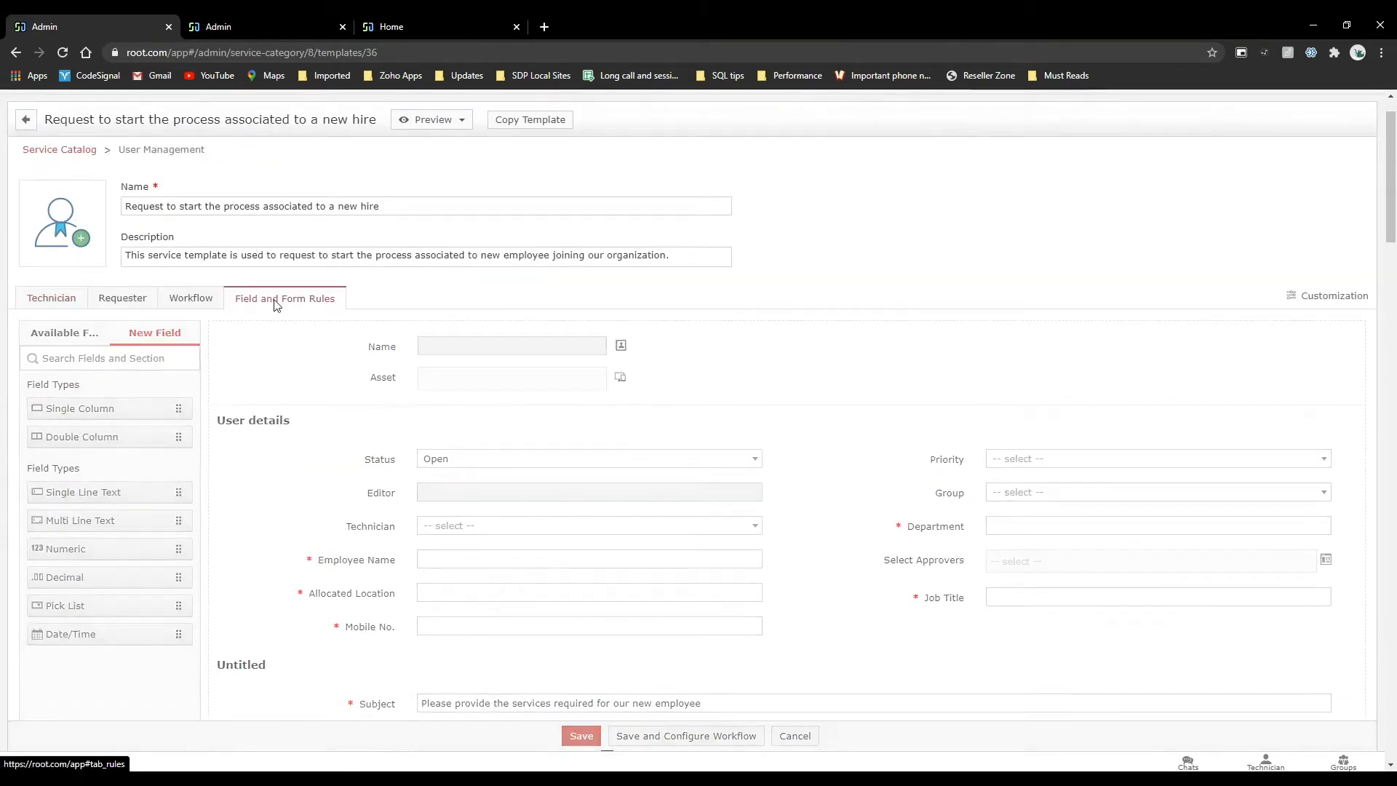
{"action": "left_click", "coordinate": [274, 299]}
{"action": "left_click", "coordinate": [700, 470]}
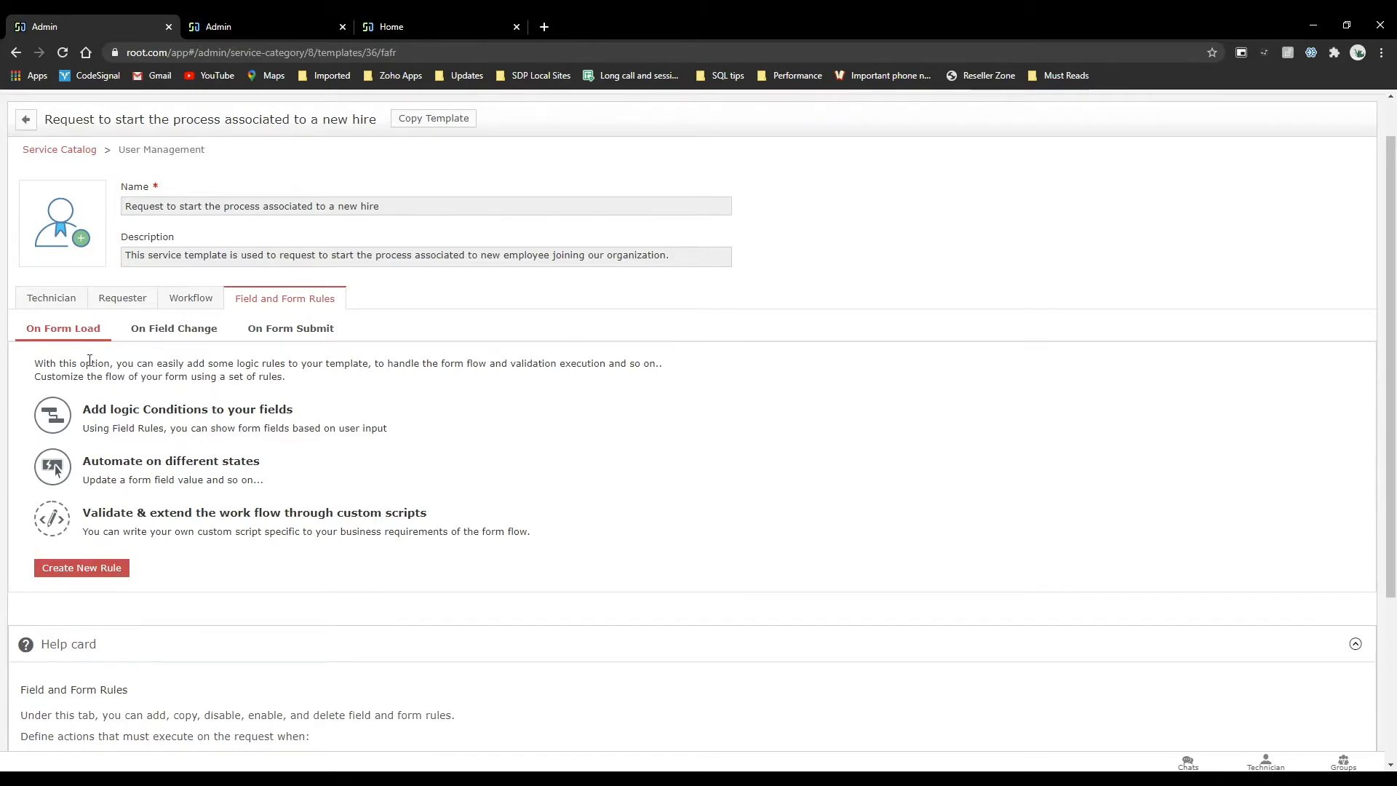
Open the Request a CRM account form from Application Login in the self-service portal and view its On-Behalf-Of requester list.
{"action": "left_click", "coordinate": [415, 16]}
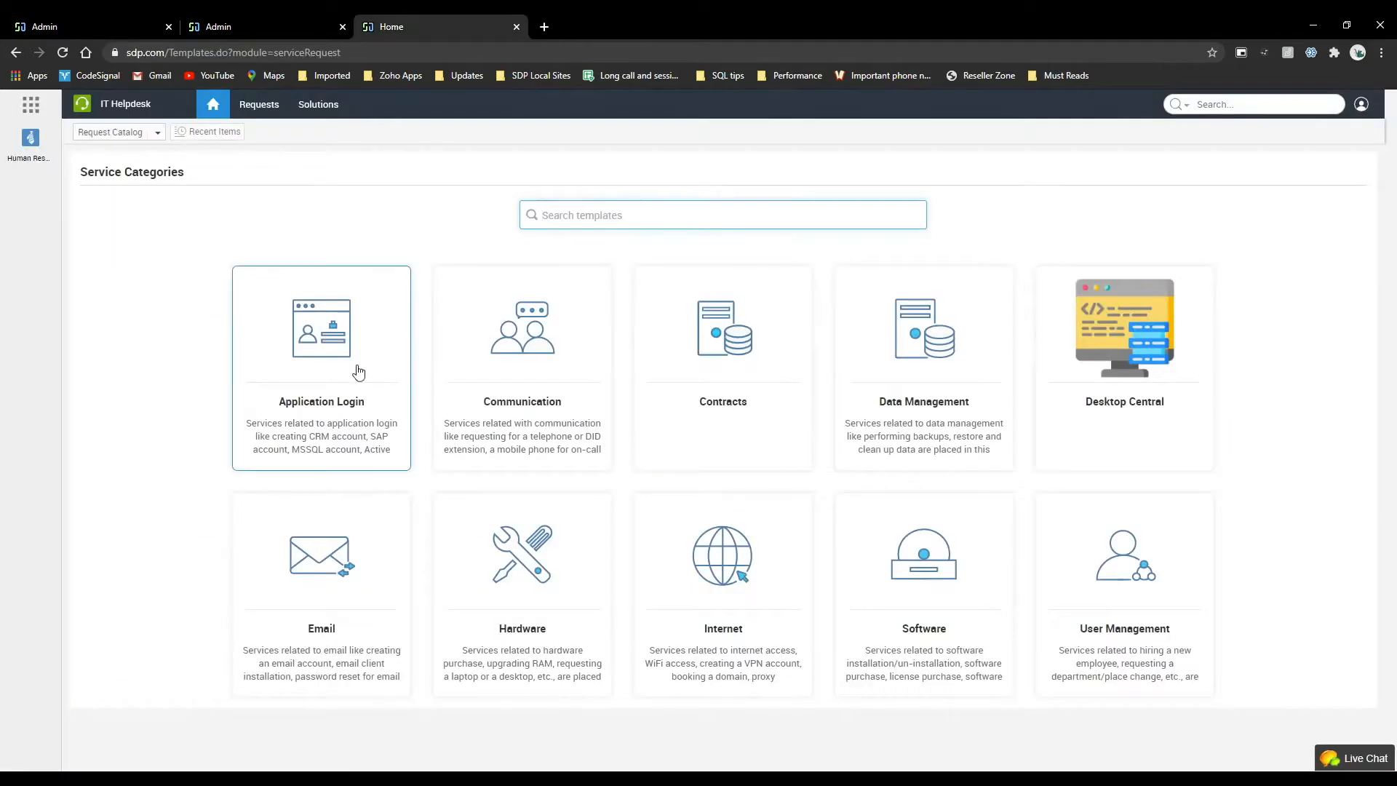
{"action": "left_click", "coordinate": [337, 328]}
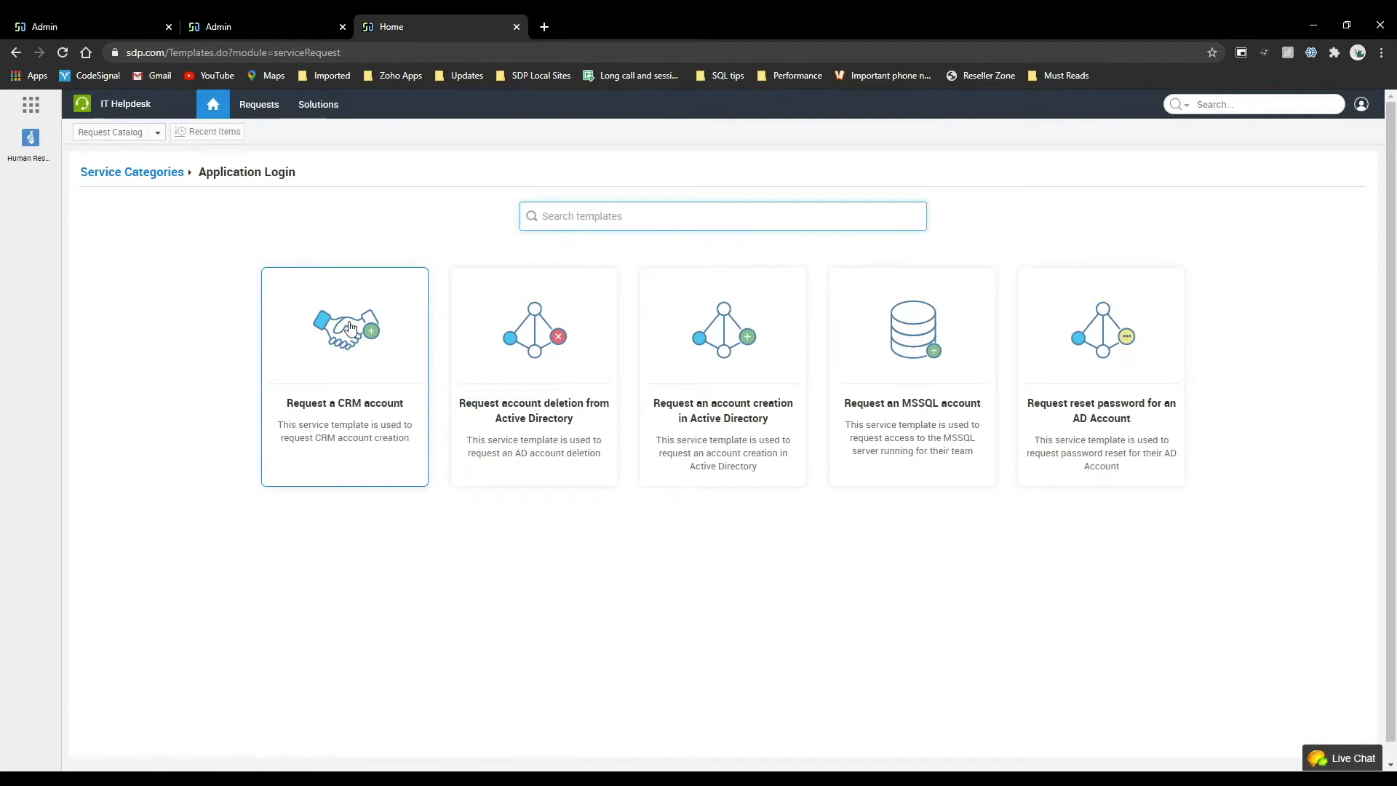
{"action": "left_click", "coordinate": [350, 327]}
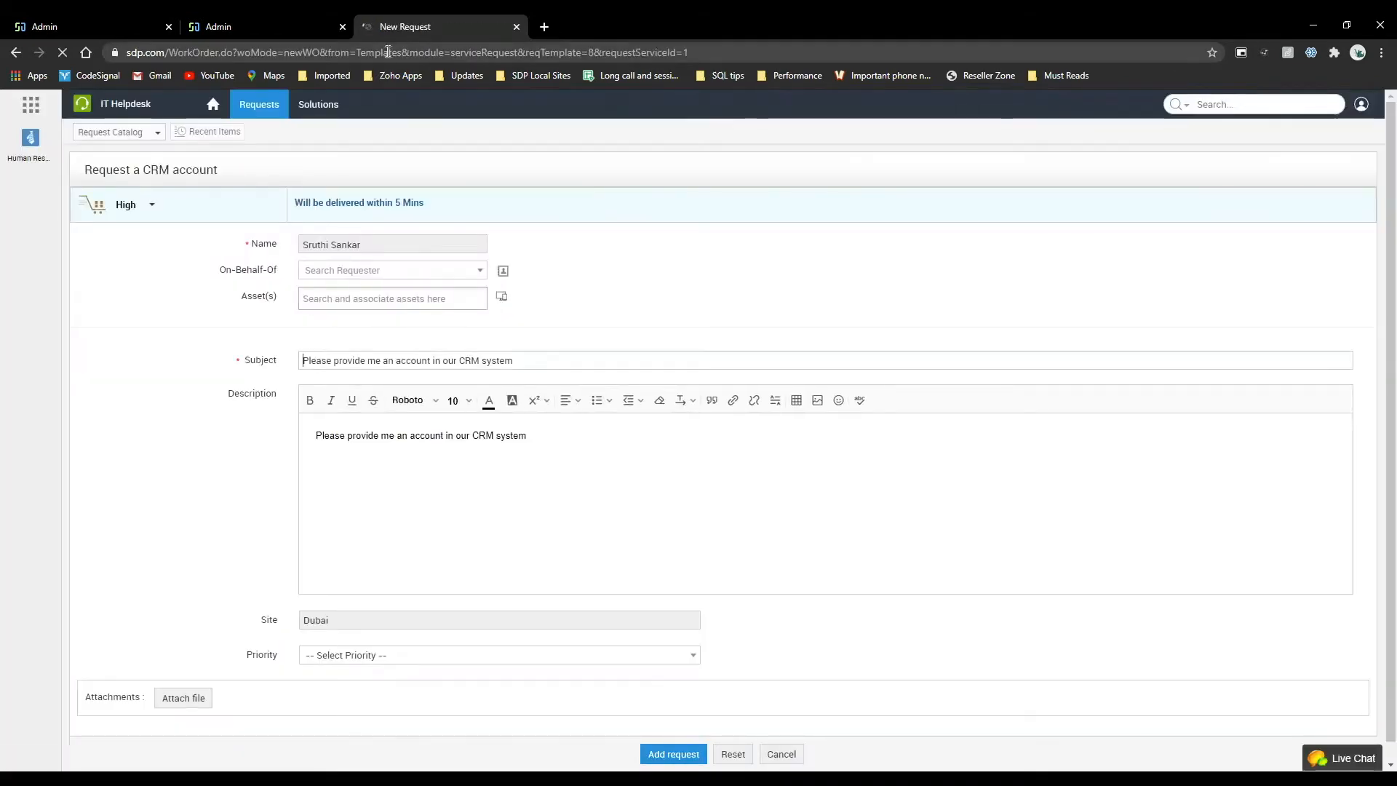
{"action": "left_click", "coordinate": [386, 274]}
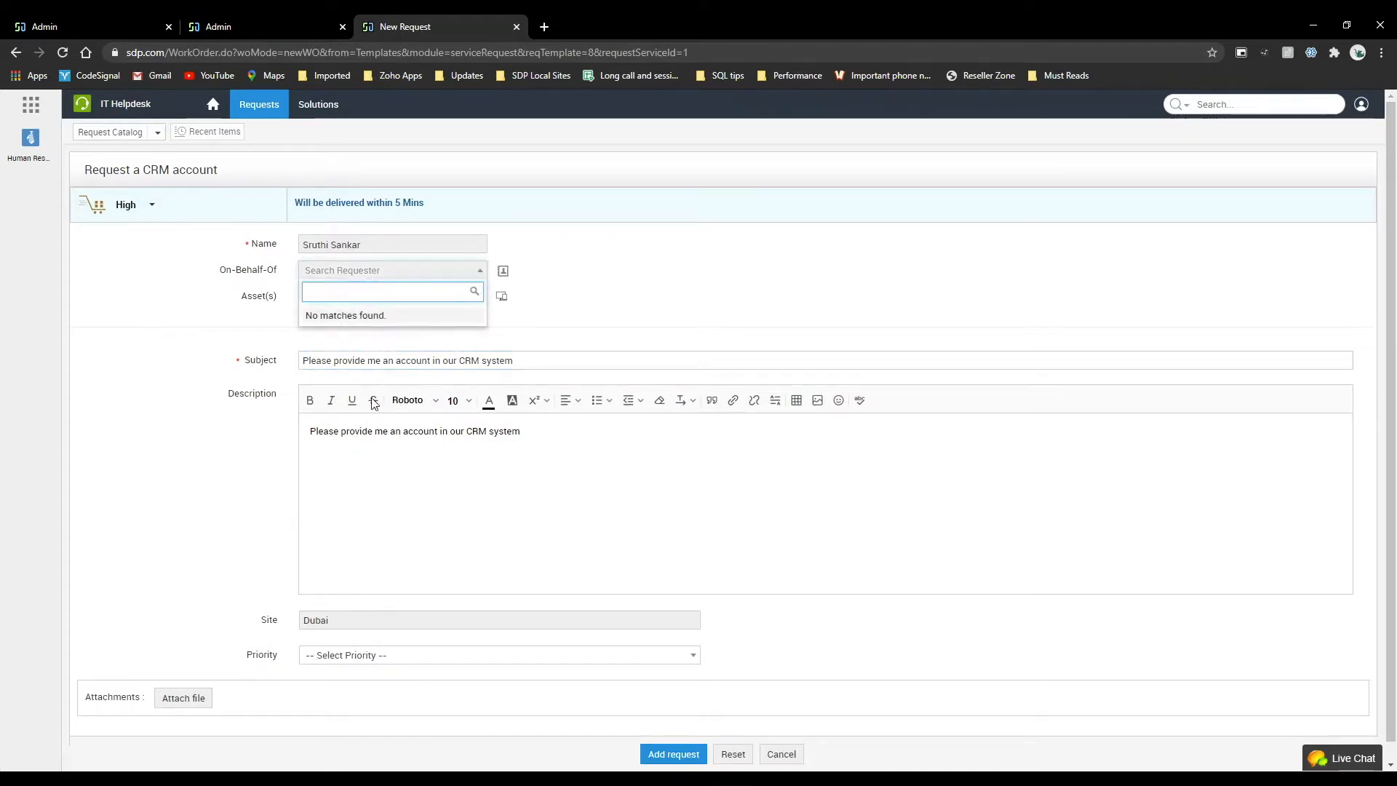
{"action": "left_click", "coordinate": [523, 357]}
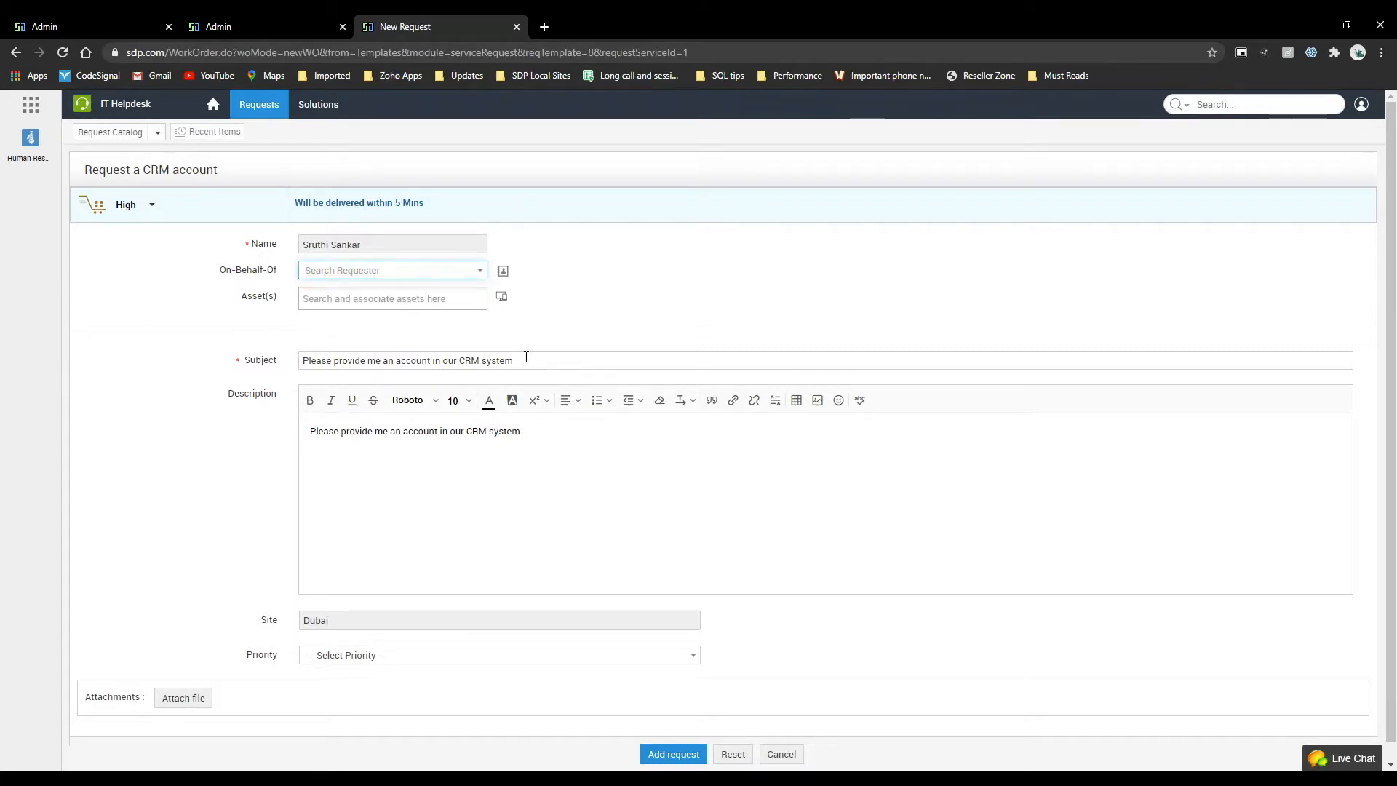
Return to the new hire template, start a new On Form Load rule, and look through the fields available for its condition.
{"action": "left_click", "coordinate": [99, 25]}
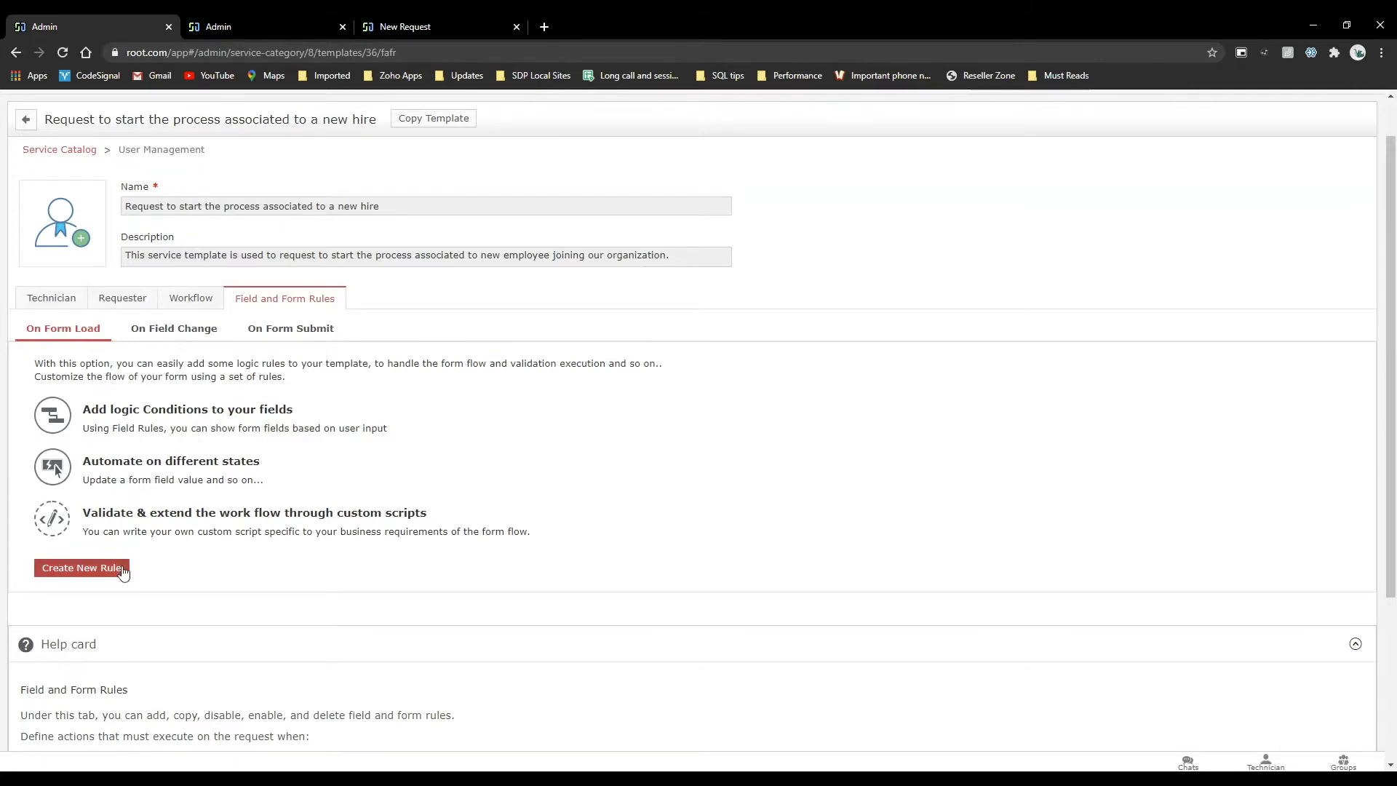
{"action": "left_click", "coordinate": [79, 569]}
{"action": "scroll", "coordinate": [272, 505], "scroll_direction": "down", "scroll_amount": 2}
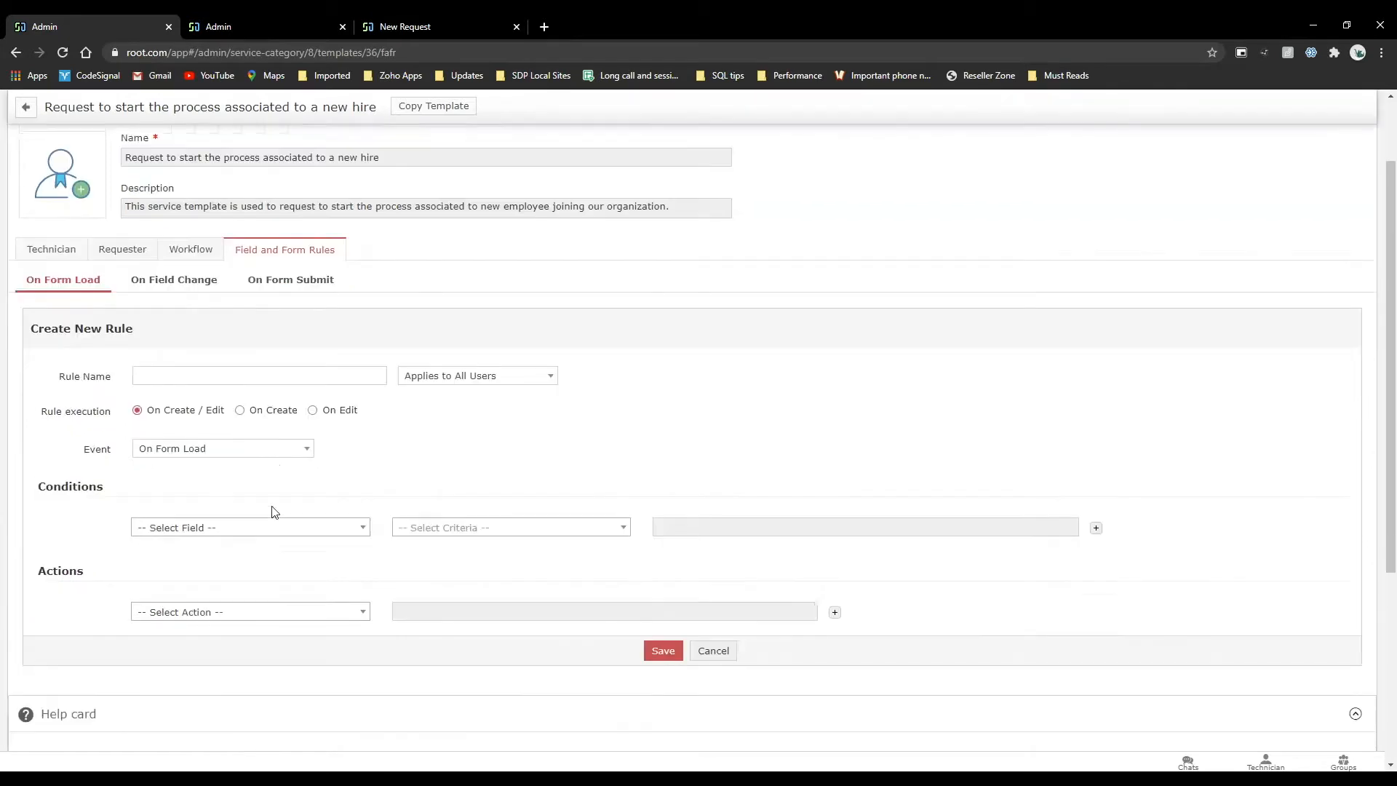
{"action": "left_click", "coordinate": [272, 447]}
{"action": "scroll", "coordinate": [252, 548], "scroll_direction": "down", "scroll_amount": 3}
{"action": "scroll", "coordinate": [253, 555], "scroll_direction": "down", "scroll_amount": 5}
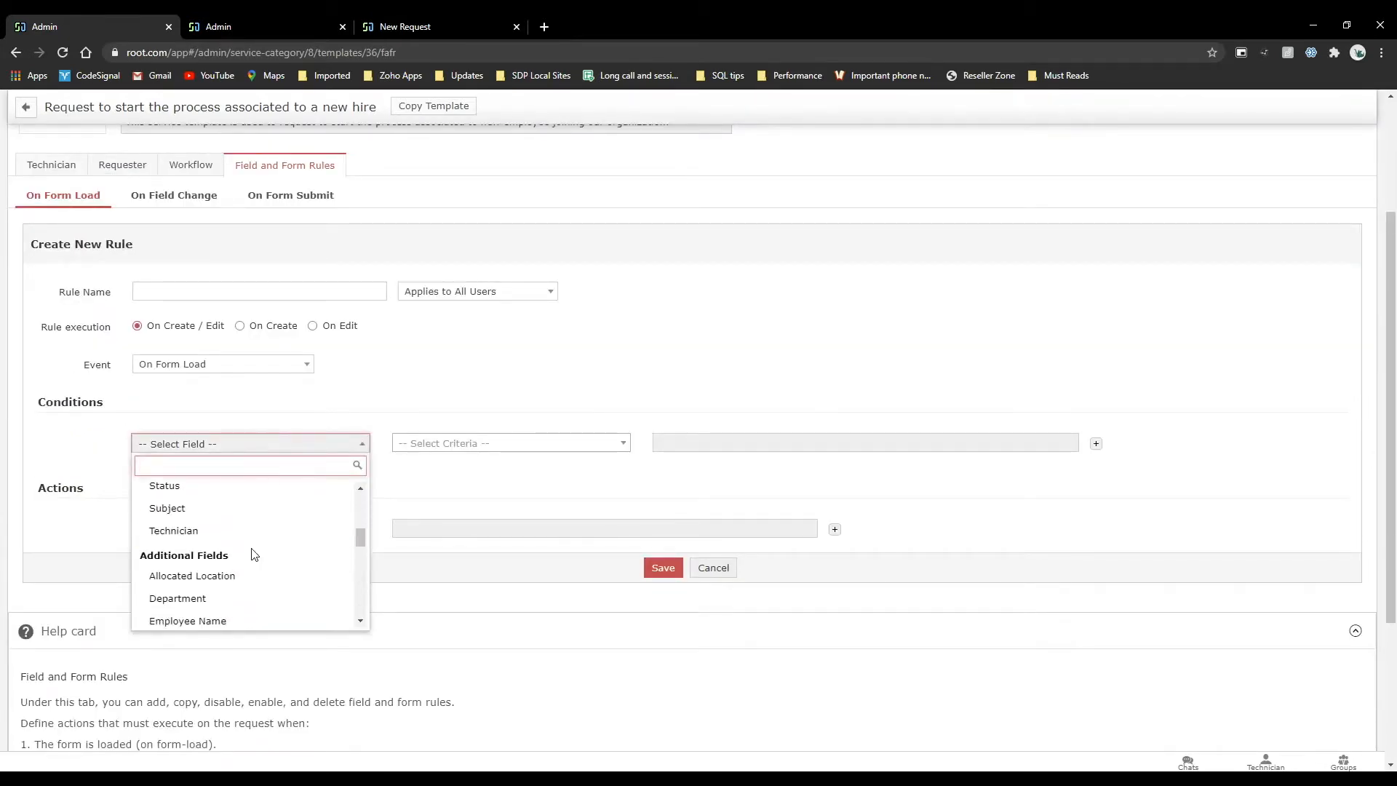
{"action": "scroll", "coordinate": [253, 554], "scroll_direction": "down", "scroll_amount": 5}
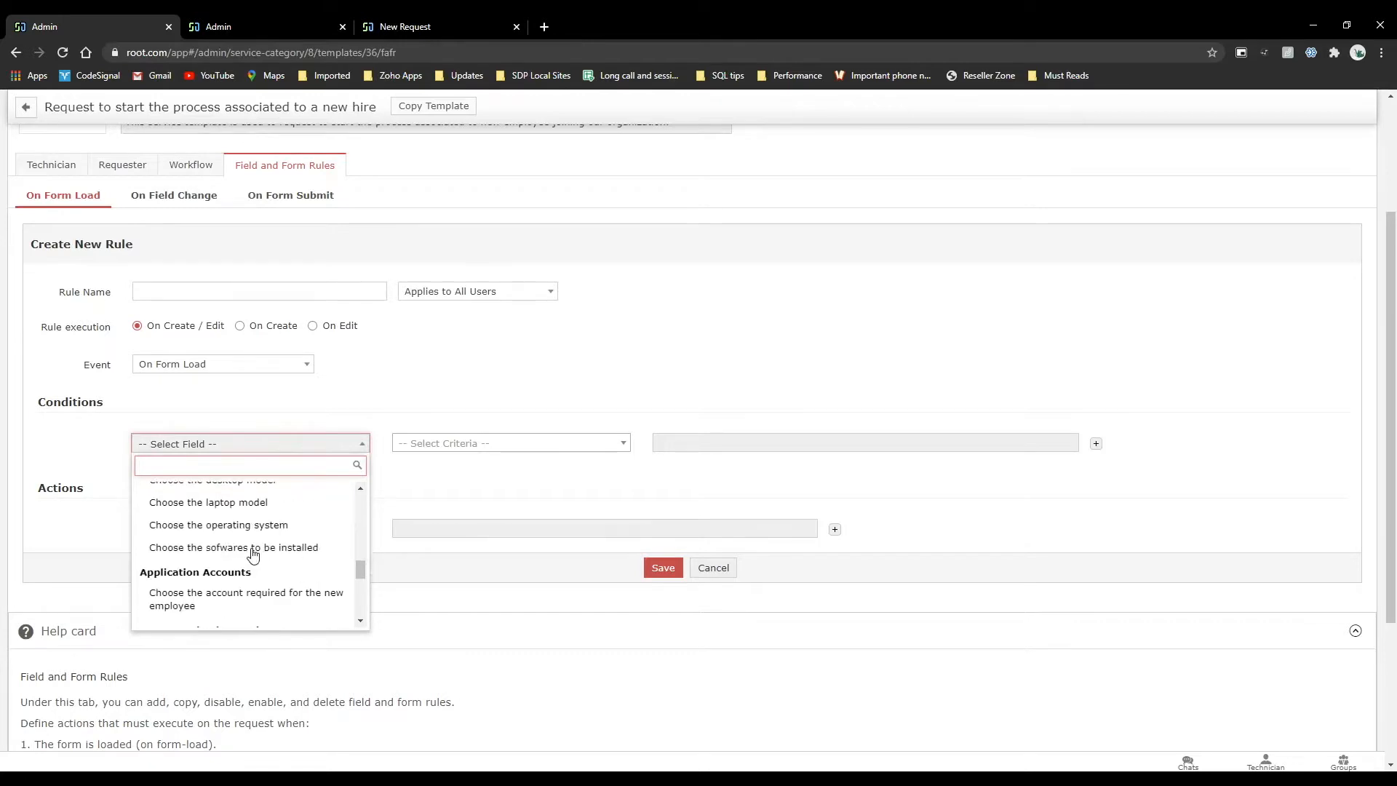
{"action": "scroll", "coordinate": [253, 555], "scroll_direction": "down", "scroll_amount": 5}
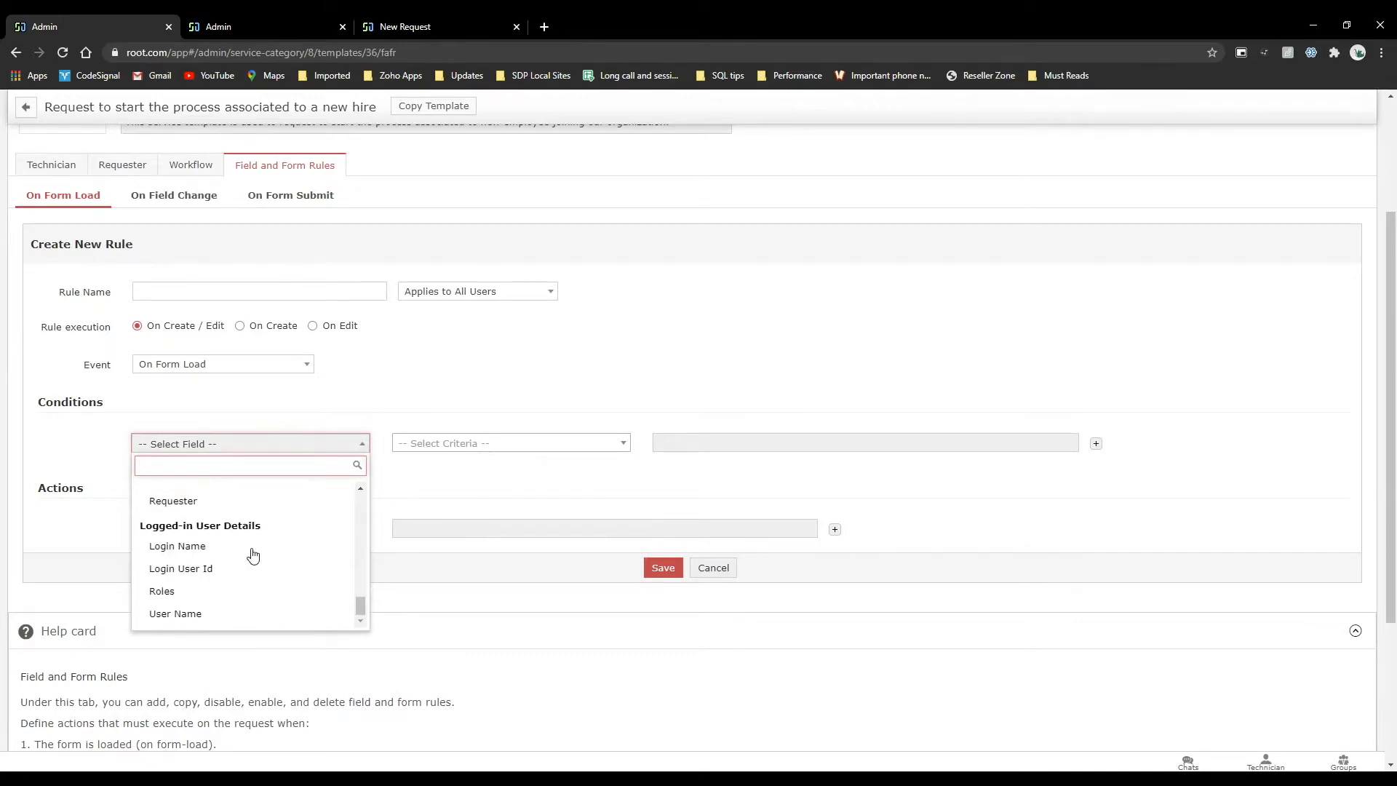
{"action": "left_click", "coordinate": [544, 586]}
Set the rule's action to Set Field, with Job Title filled in as Engineer.
{"action": "left_click", "coordinate": [312, 505]}
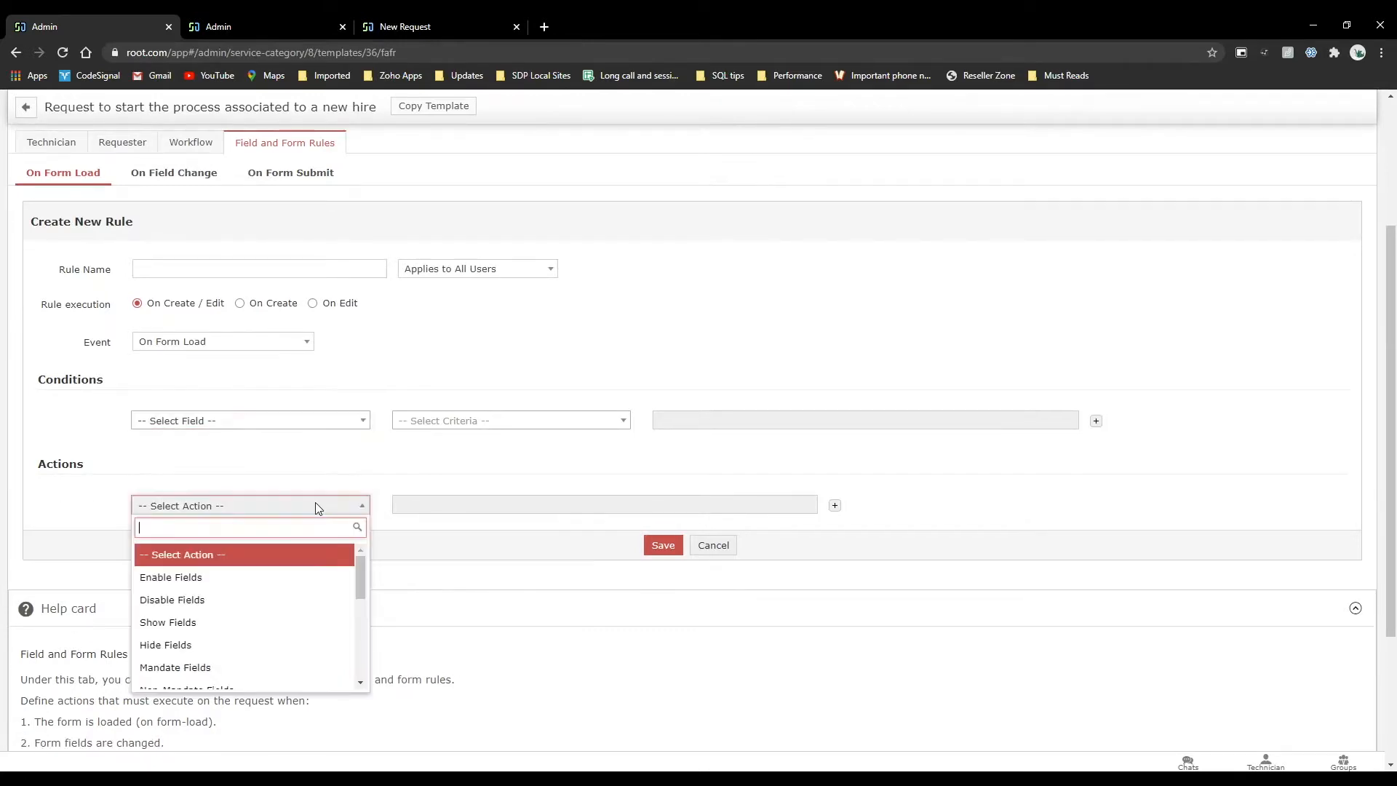
{"action": "scroll", "coordinate": [184, 608], "scroll_direction": "down", "scroll_amount": 3}
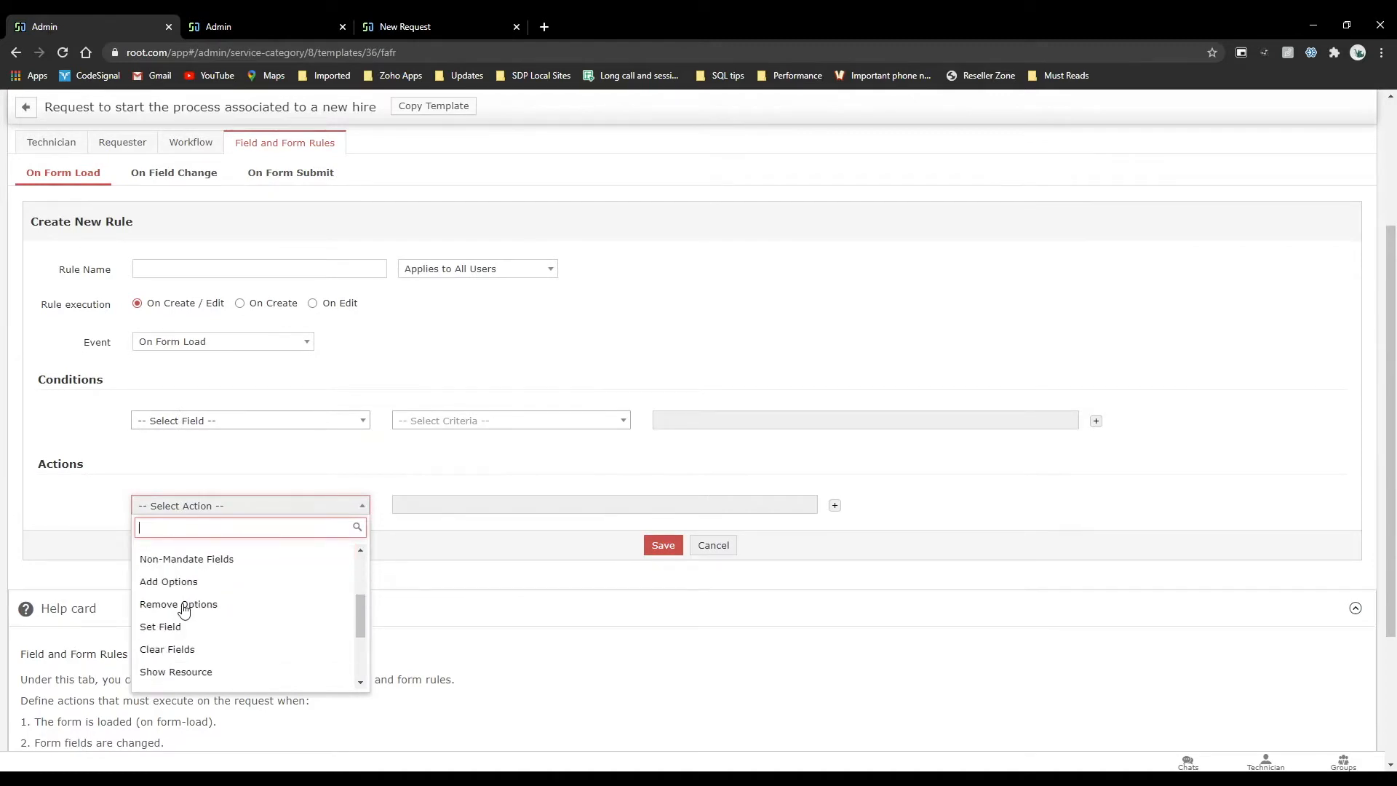
{"action": "left_click", "coordinate": [193, 627]}
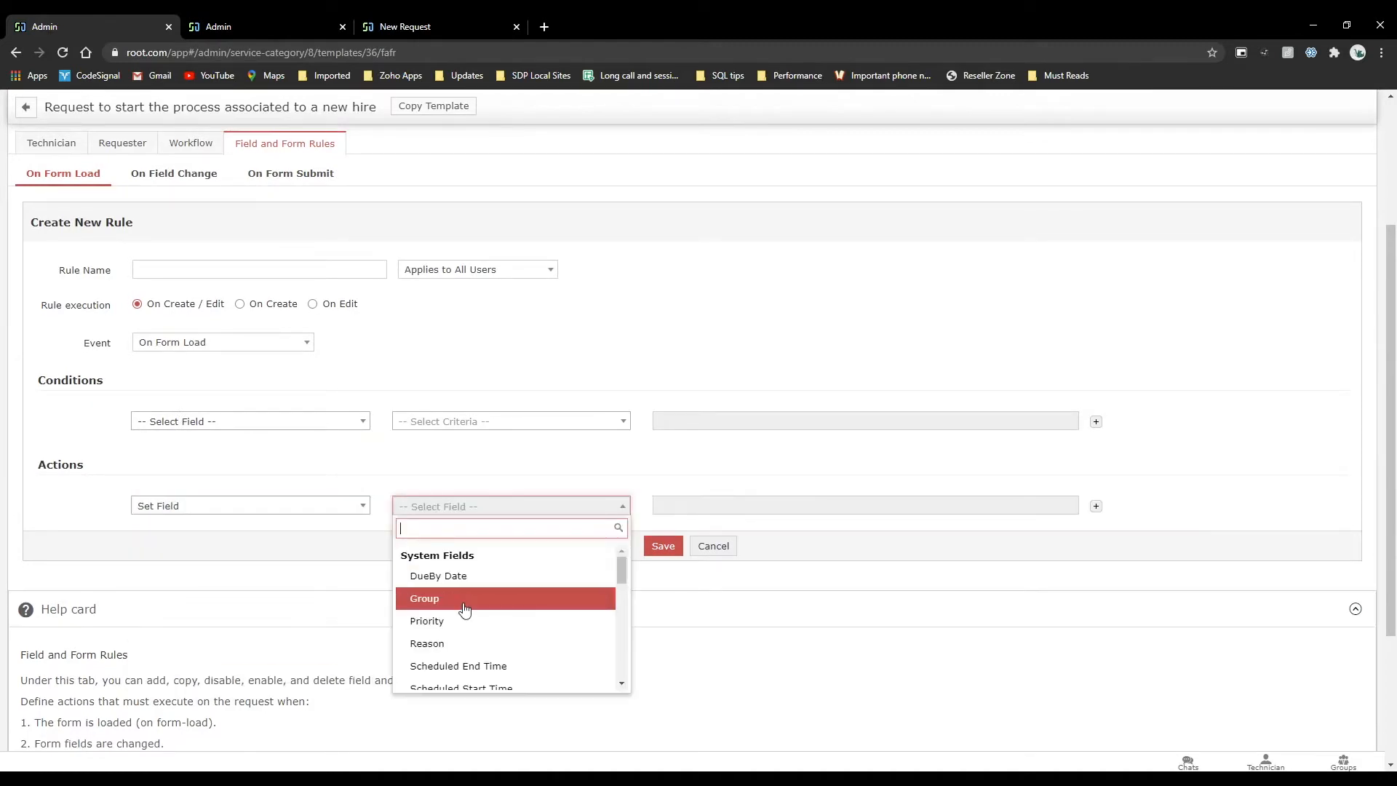
{"action": "scroll", "coordinate": [466, 609], "scroll_direction": "down", "scroll_amount": 3}
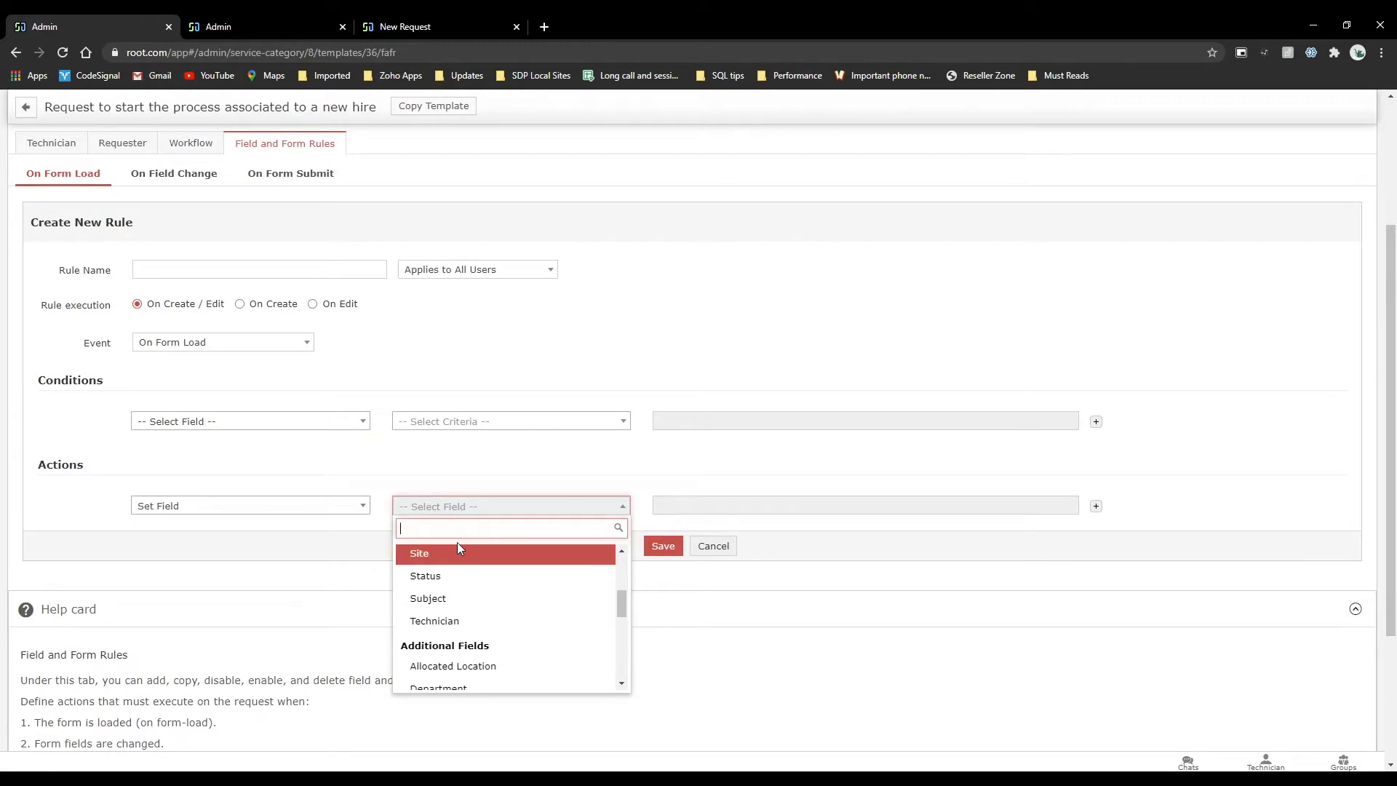
{"action": "type", "text": "job"}
{"action": "left_click", "coordinate": [458, 573]}
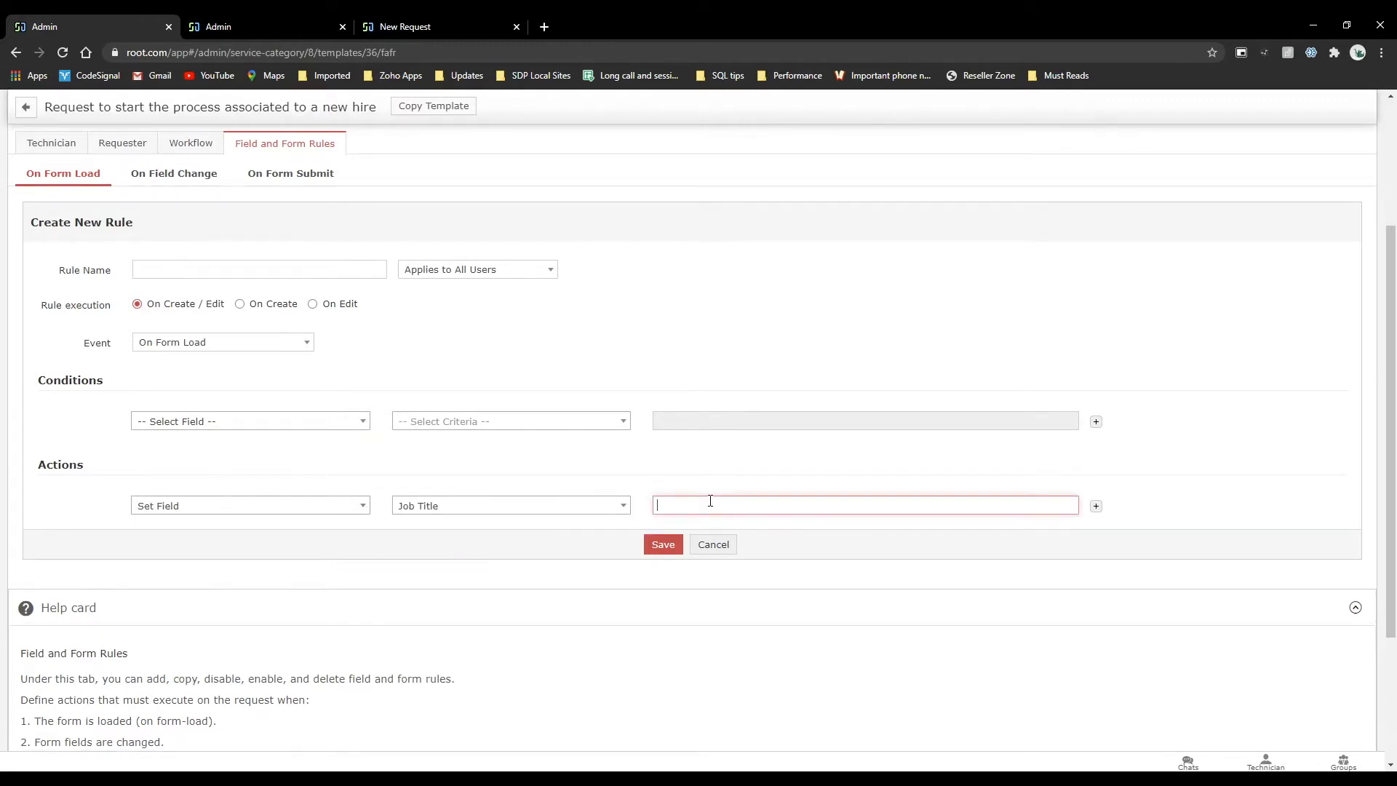
{"action": "type", "text": "Engineer"}
Name the new form rule "set as engineer".
{"action": "left_click", "coordinate": [214, 270]}
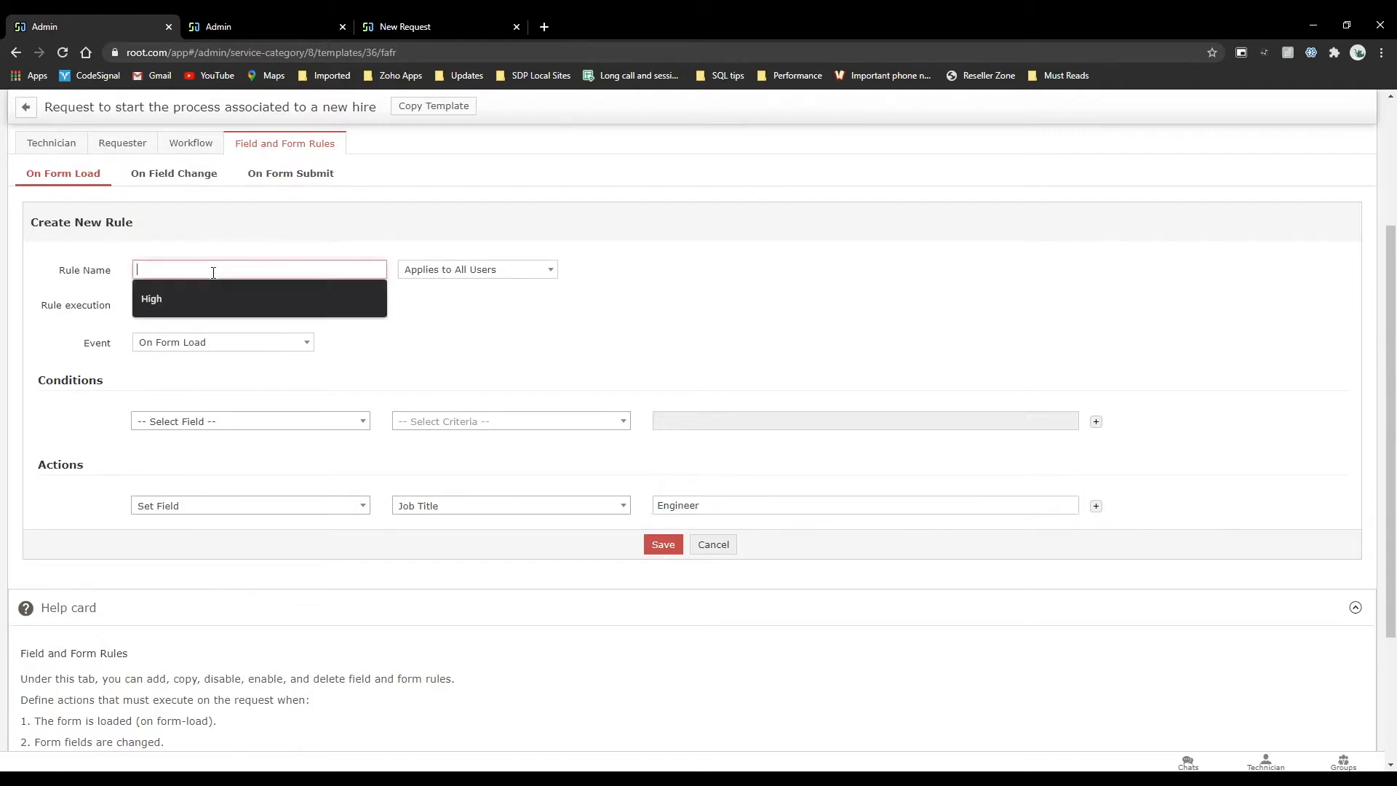
{"action": "type", "text": "s"}
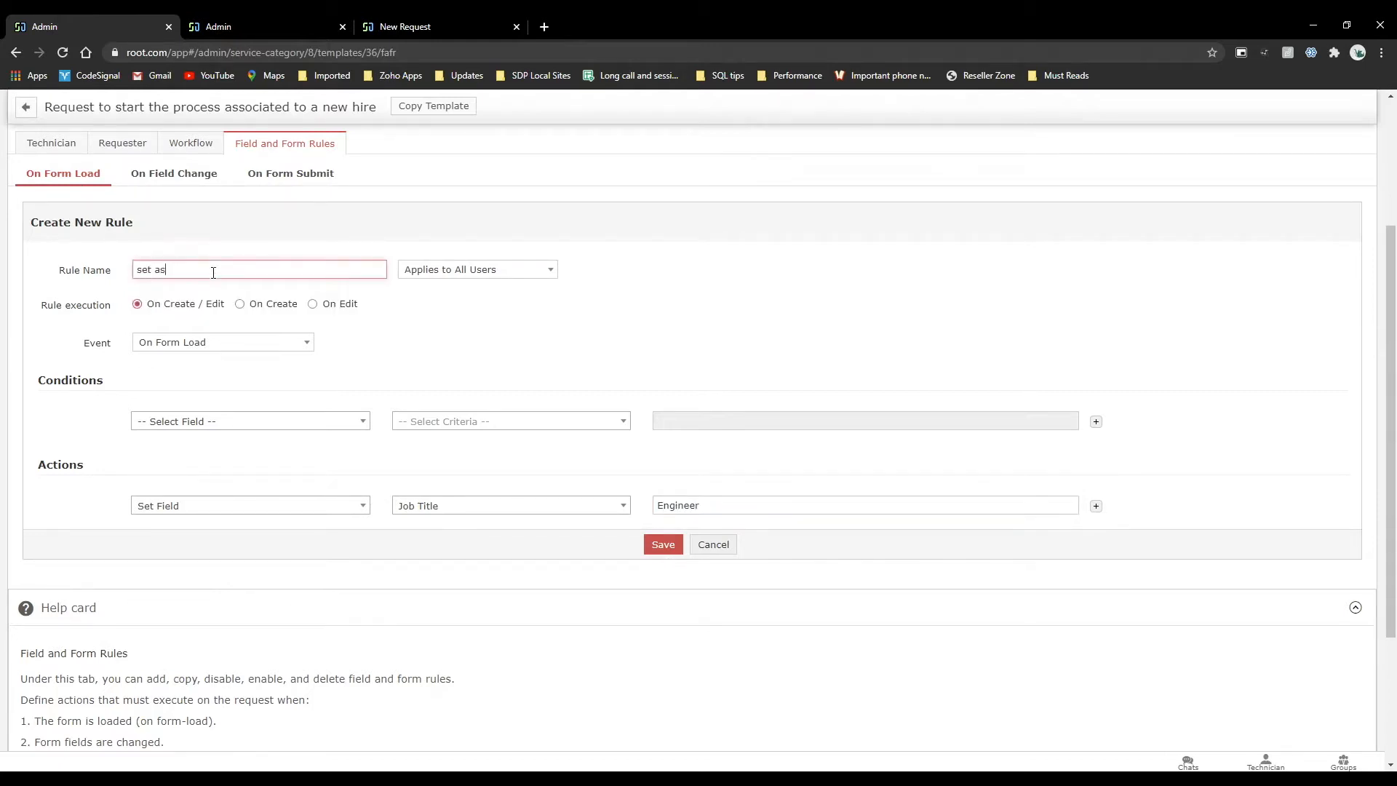
{"action": "type", "text": "er as engineer"}
Choose Department as the rule's condition field, with "is" as the criterion.
{"action": "left_click", "coordinate": [227, 421]}
{"action": "scroll", "coordinate": [220, 524], "scroll_direction": "down", "scroll_amount": 3}
{"action": "scroll", "coordinate": [219, 523], "scroll_direction": "down", "scroll_amount": 5}
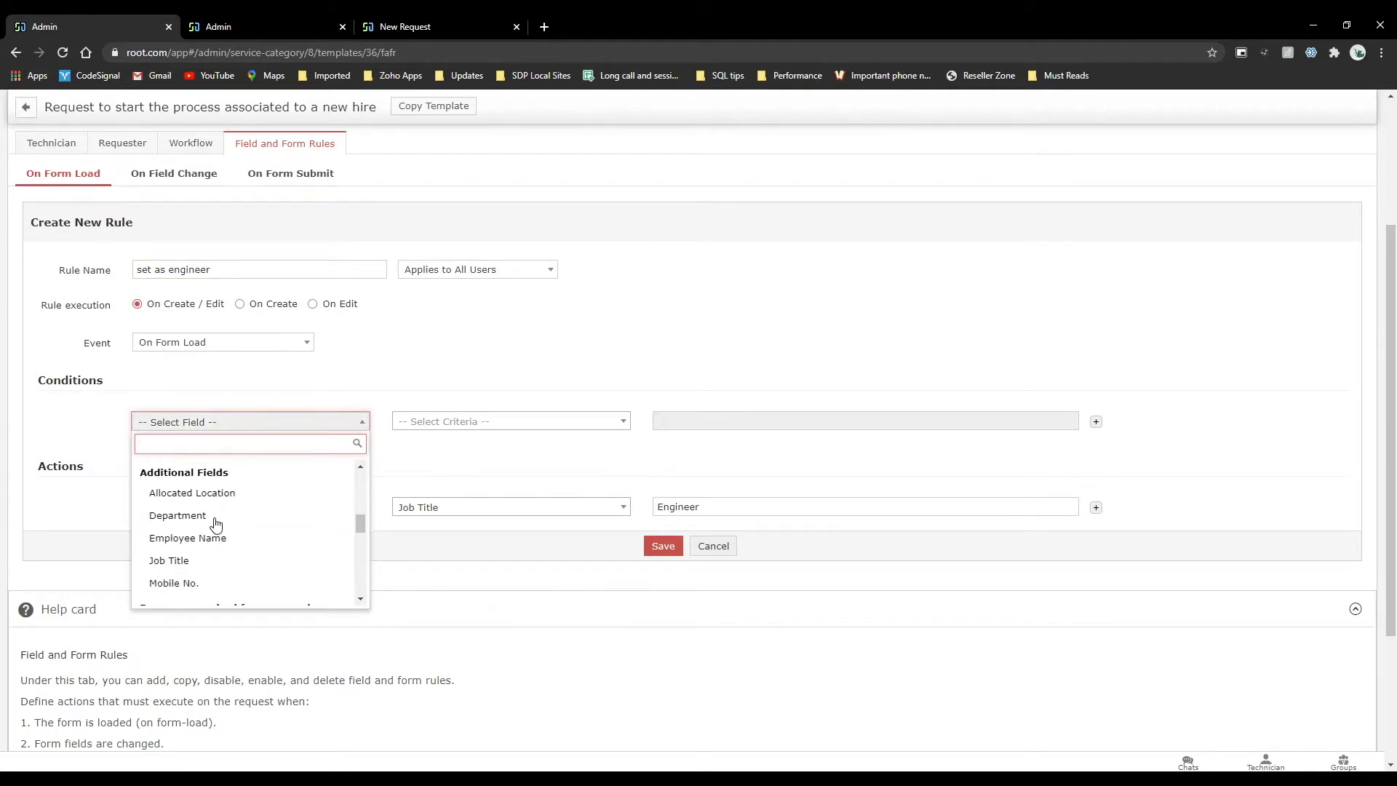
{"action": "left_click", "coordinate": [178, 536]}
{"action": "left_click", "coordinate": [460, 427]}
{"action": "left_click", "coordinate": [470, 473]}
{"action": "left_click", "coordinate": [672, 421]}
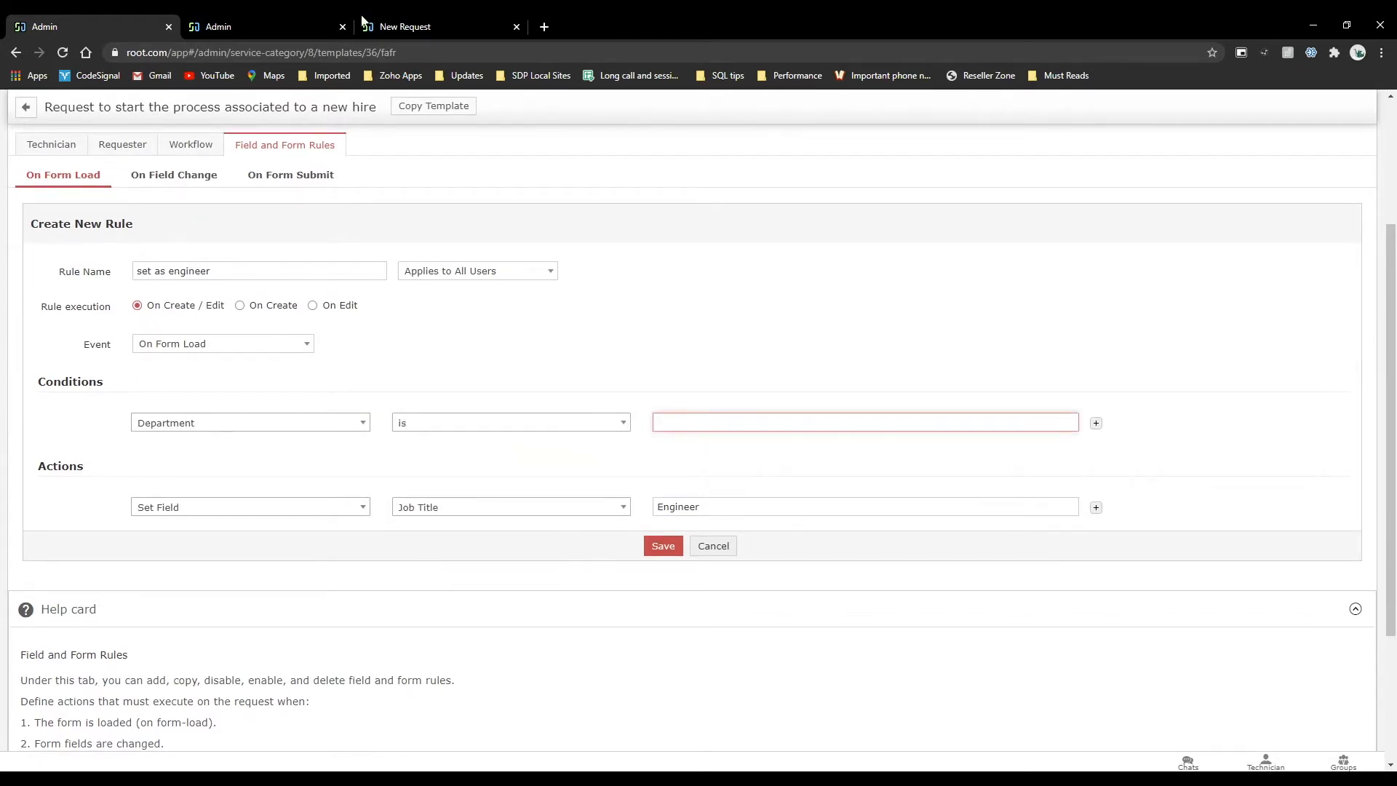
Open the Departments configuration in a separate browser tab and copy the Administration department name.
{"action": "left_click", "coordinate": [300, 16]}
{"action": "right_click", "coordinate": [777, 102]}
{"action": "left_click", "coordinate": [790, 121]}
{"action": "left_click", "coordinate": [439, 26]}
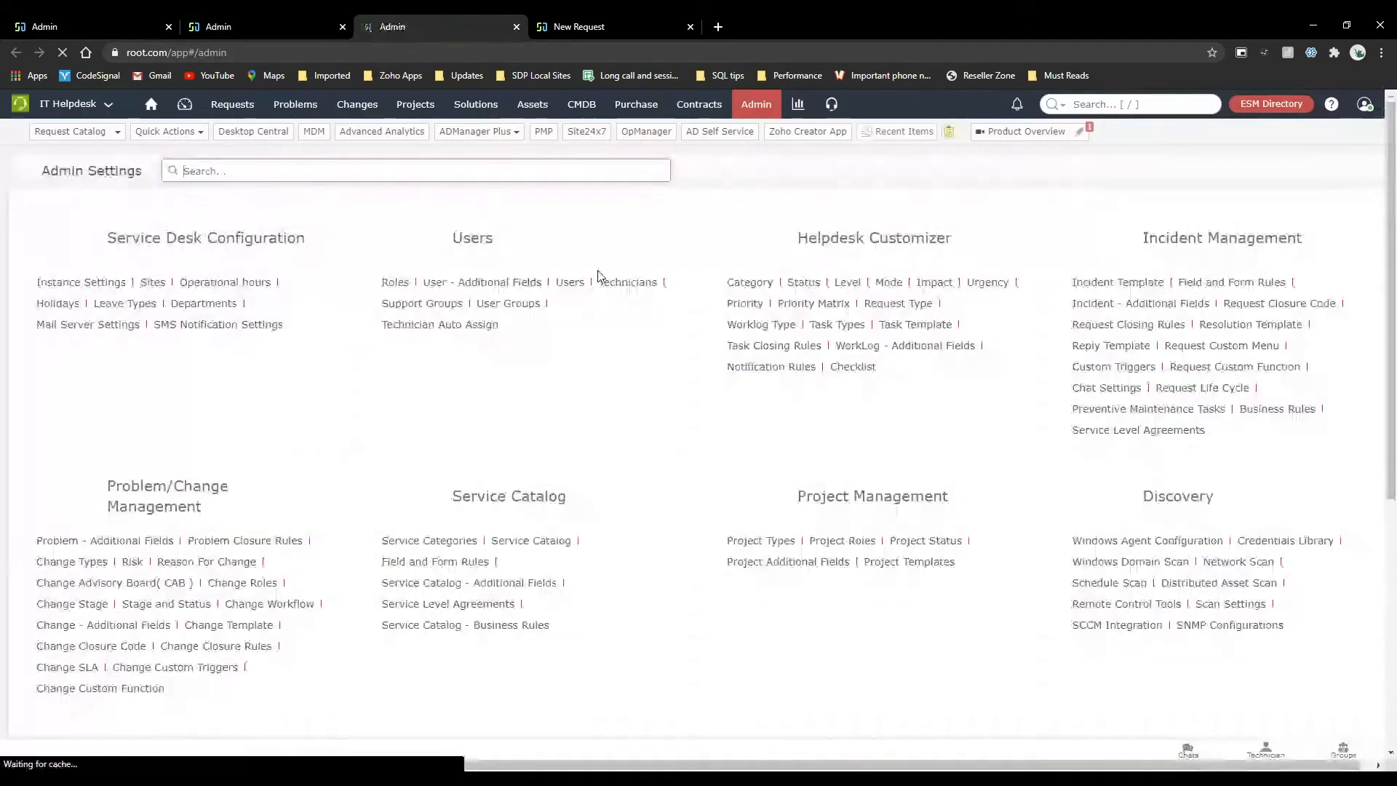
{"action": "left_click", "coordinate": [232, 302]}
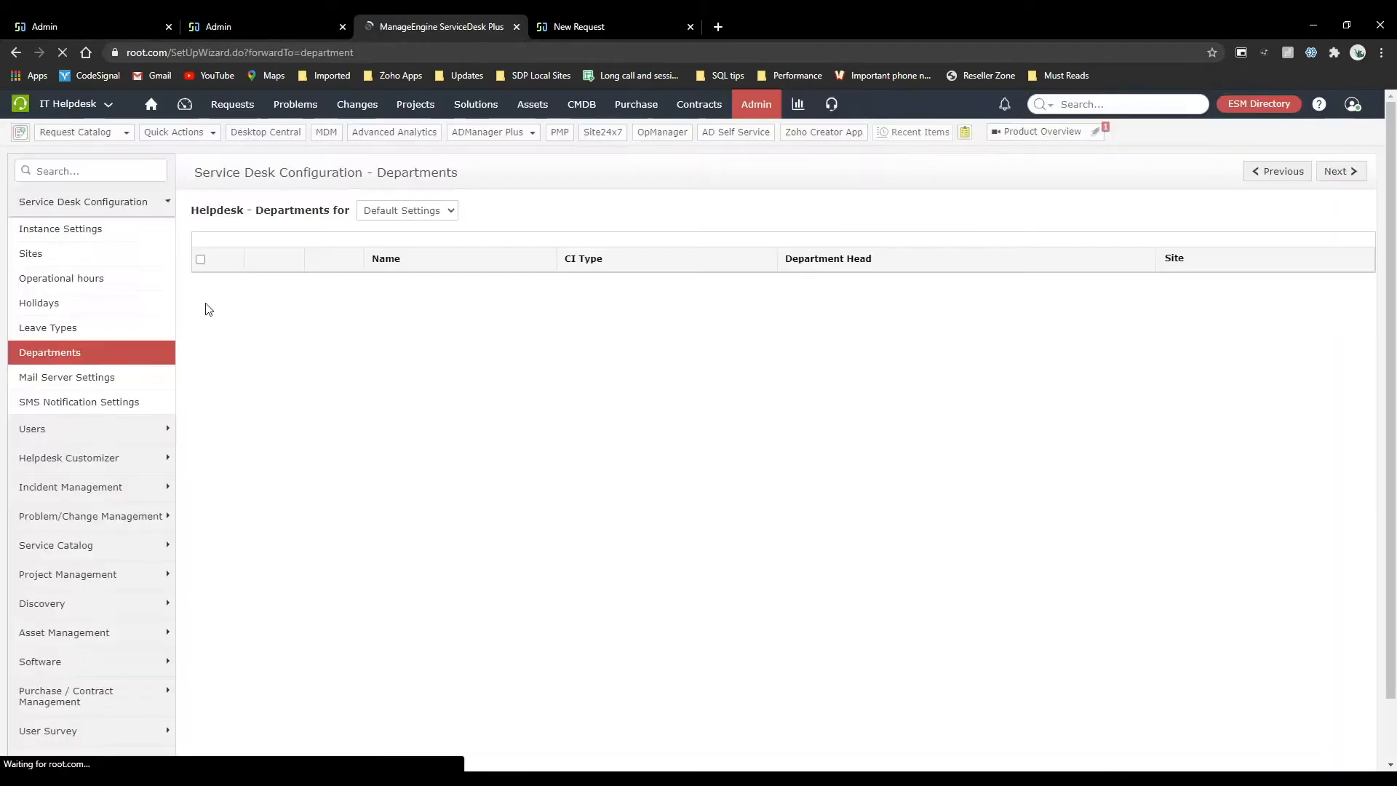
{"action": "left_click_drag", "start_coordinate": [365, 303], "coordinate": [297, 304]}
{"action": "key", "text": "ctrl+c"}
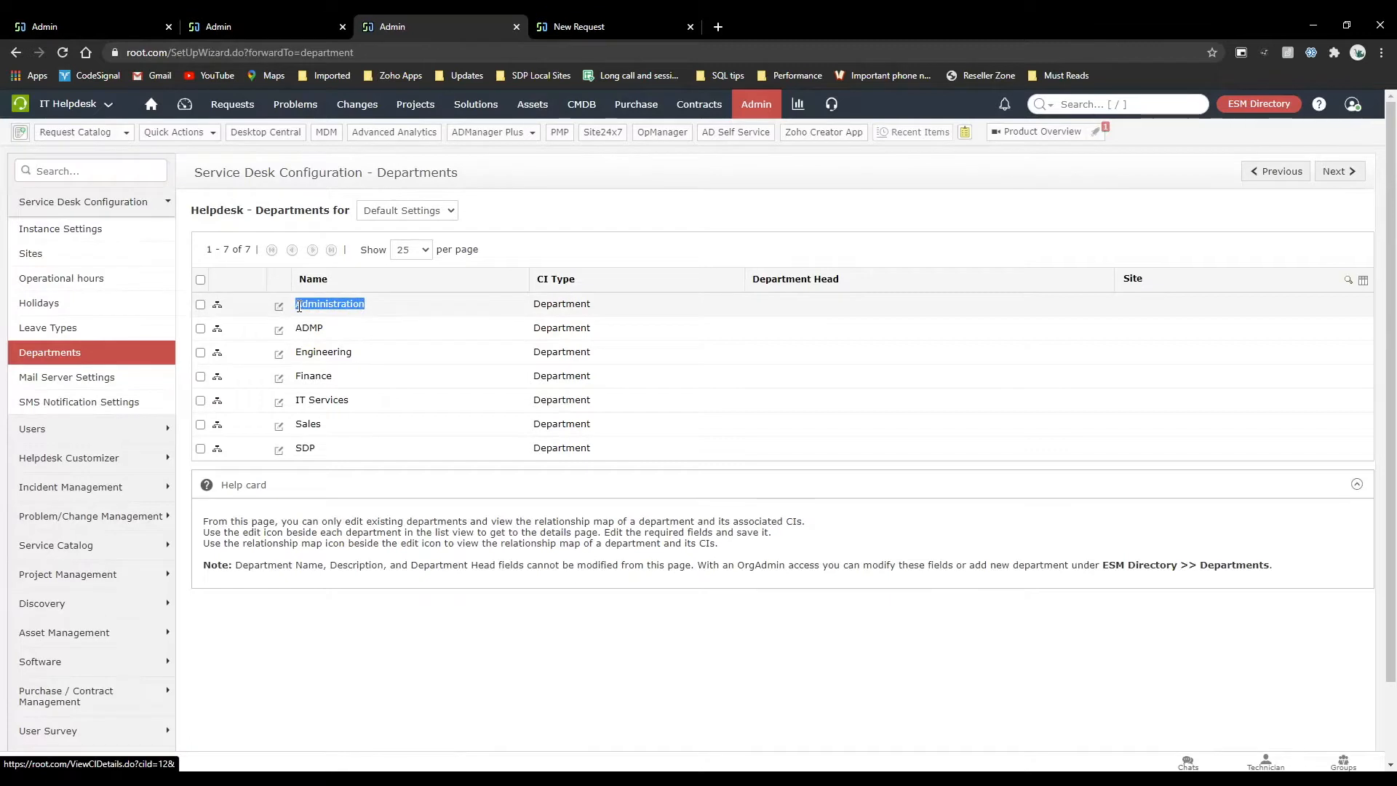
Save the rule with Administration as the Department value, and return to the template's Technician layout.
{"action": "key", "text": "ctrl+1"}
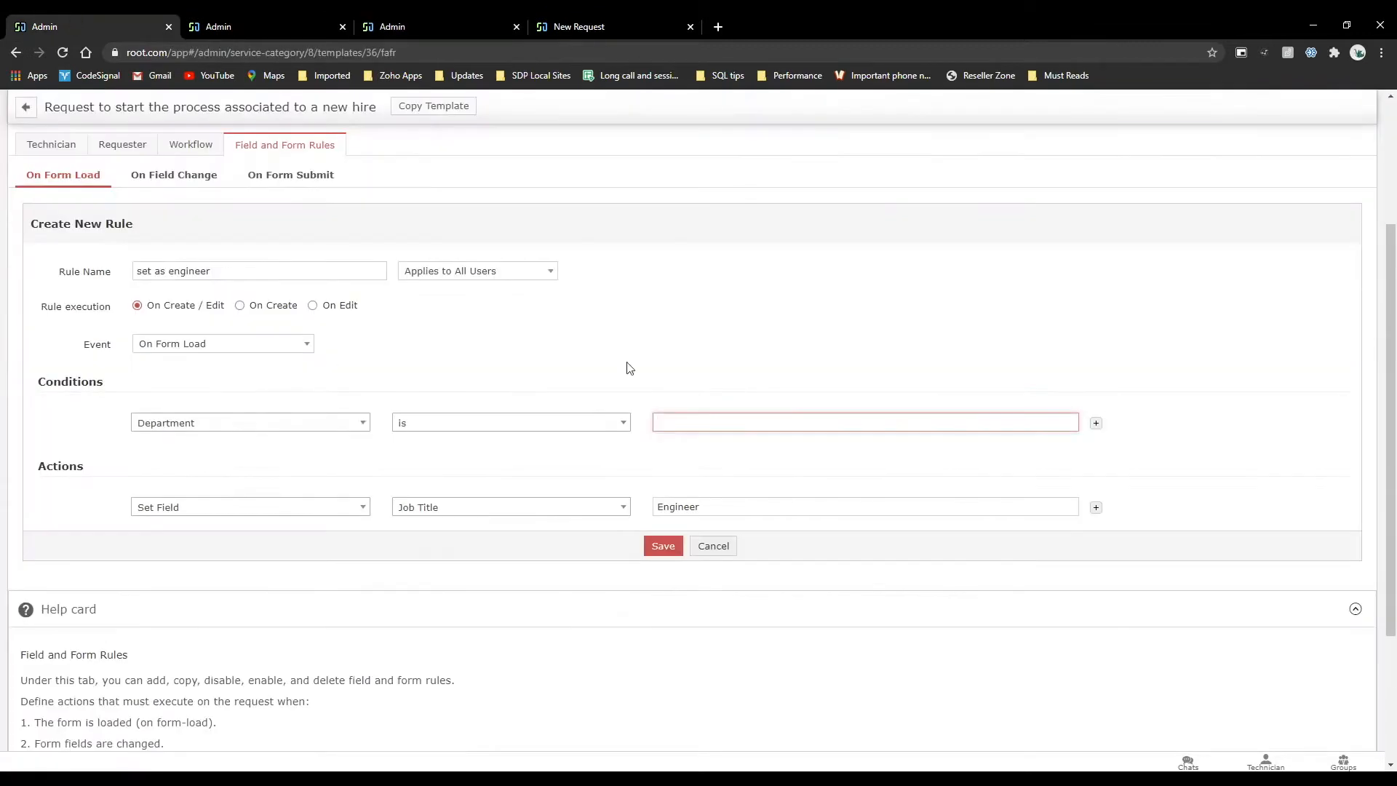
{"action": "key", "text": "ctrl+v"}
{"action": "left_click", "coordinate": [663, 546]}
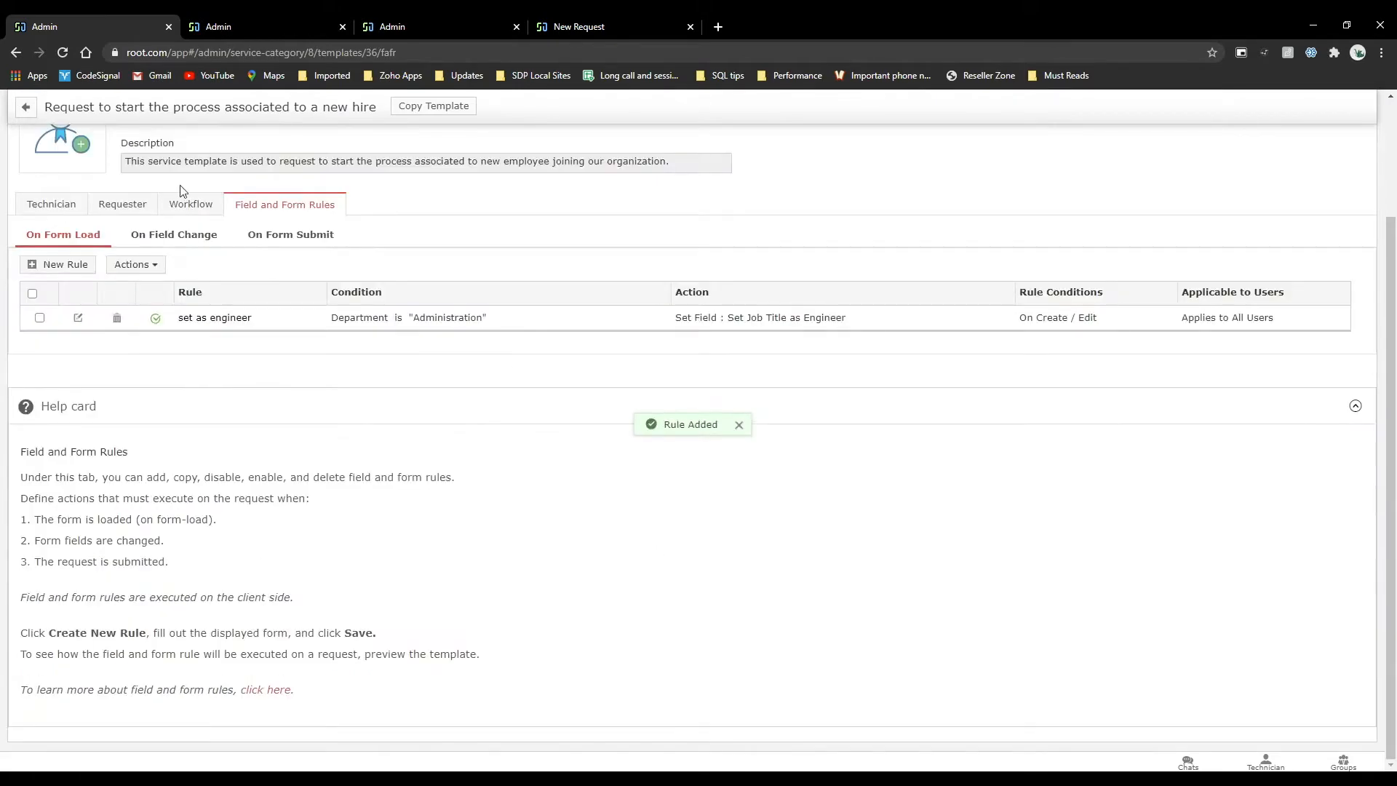
{"action": "left_click", "coordinate": [36, 212]}
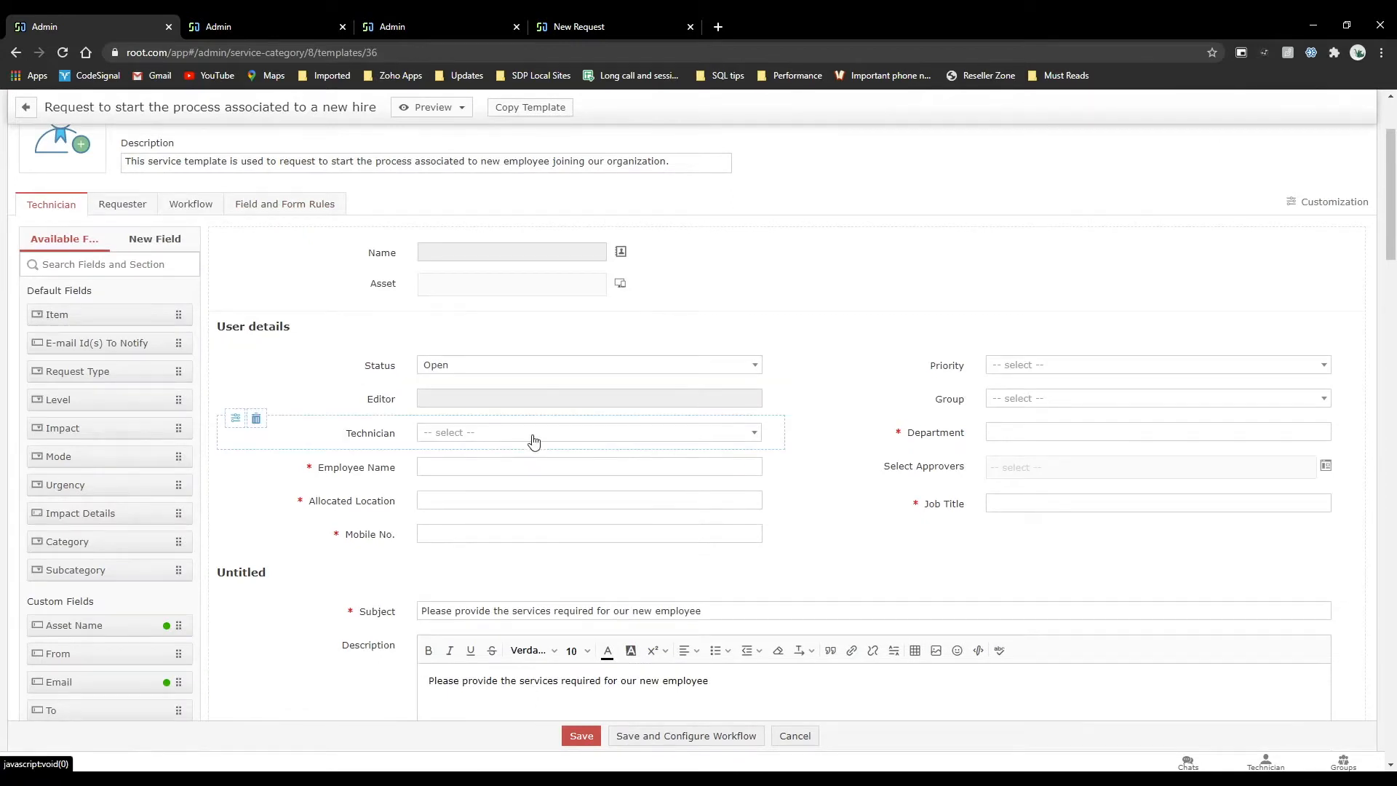
Set the template's Department field to Administration and save the template.
{"action": "left_click", "coordinate": [1025, 432]}
{"action": "type", "text": "Ad"}
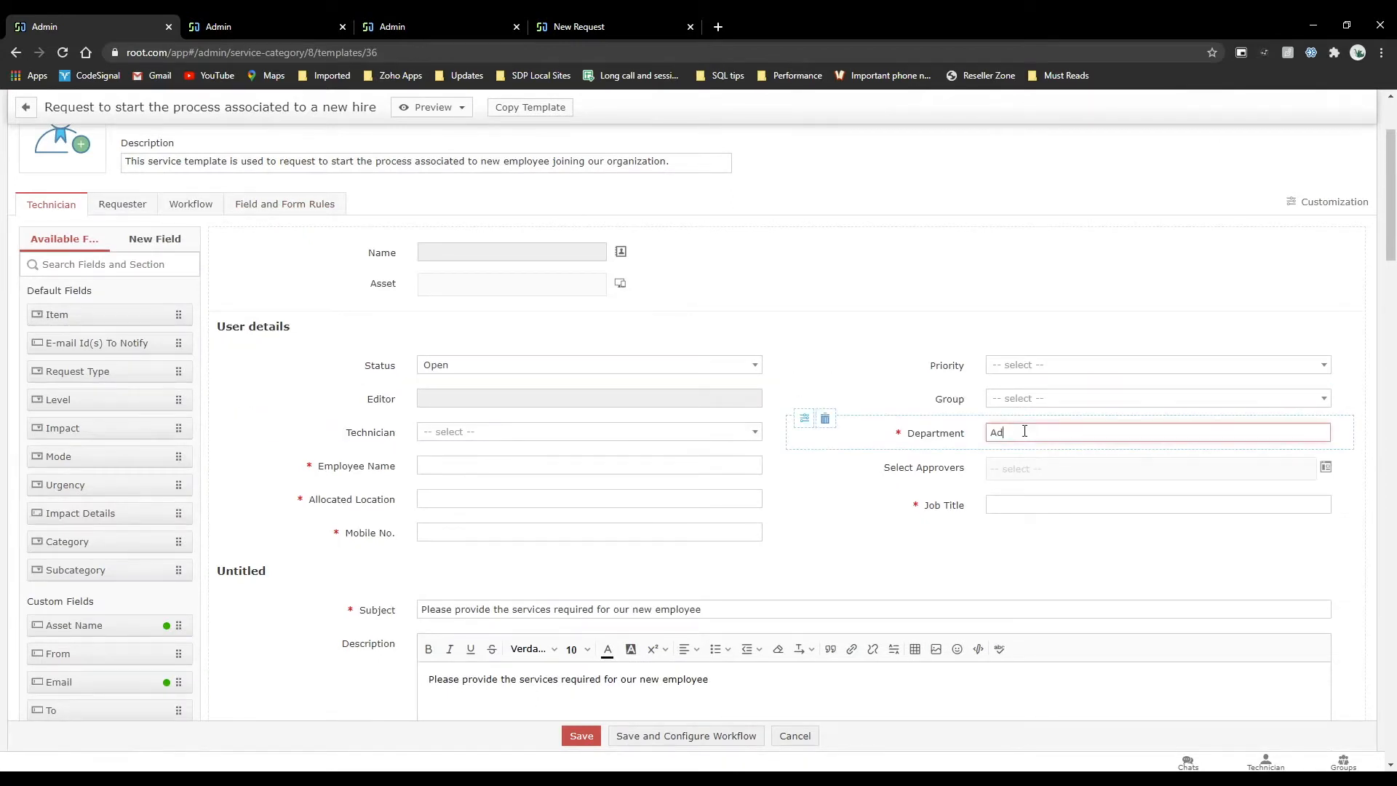
{"action": "key", "text": "BackSpace"}
{"action": "type", "text": "Administrati"}
{"action": "key", "text": "BackSpace"}
{"action": "key", "text": "BackSpace"}
{"action": "key", "text": "BackSpace"}
{"action": "key", "text": "BackSpace"}
{"action": "key", "text": "BackSpace"}
{"action": "key", "text": "BackSpace"}
{"action": "key", "text": "BackSpace"}
{"action": "key", "text": "BackSpace"}
{"action": "key", "text": "BackSpace"}
{"action": "key", "text": "BackSpace"}
{"action": "key", "text": "BackSpace"}
{"action": "type", "text": "Administration"}
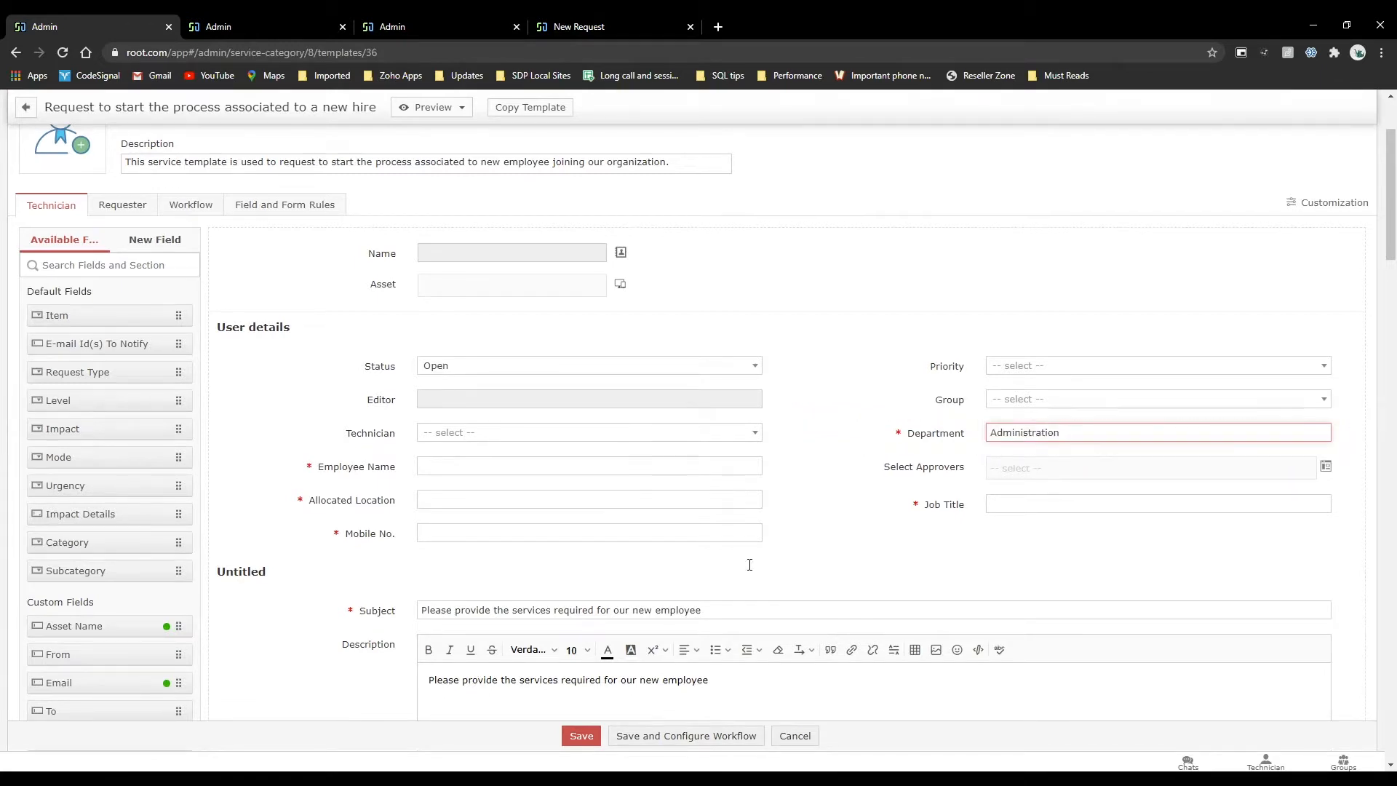
{"action": "left_click", "coordinate": [598, 733]}
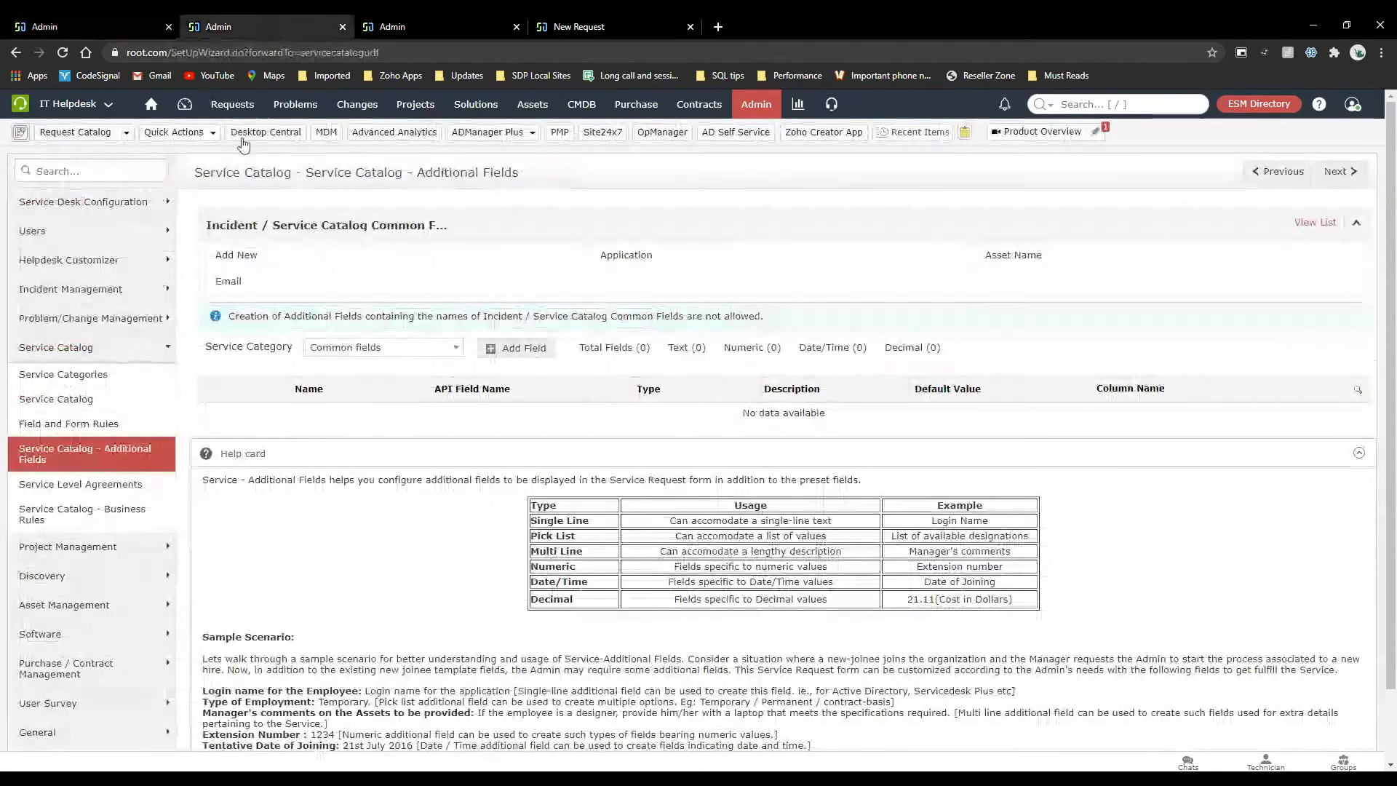
In the second browser tab, search the request catalog for "request to st" and open a new request from the new-hire process template.
{"action": "left_click", "coordinate": [243, 109]}
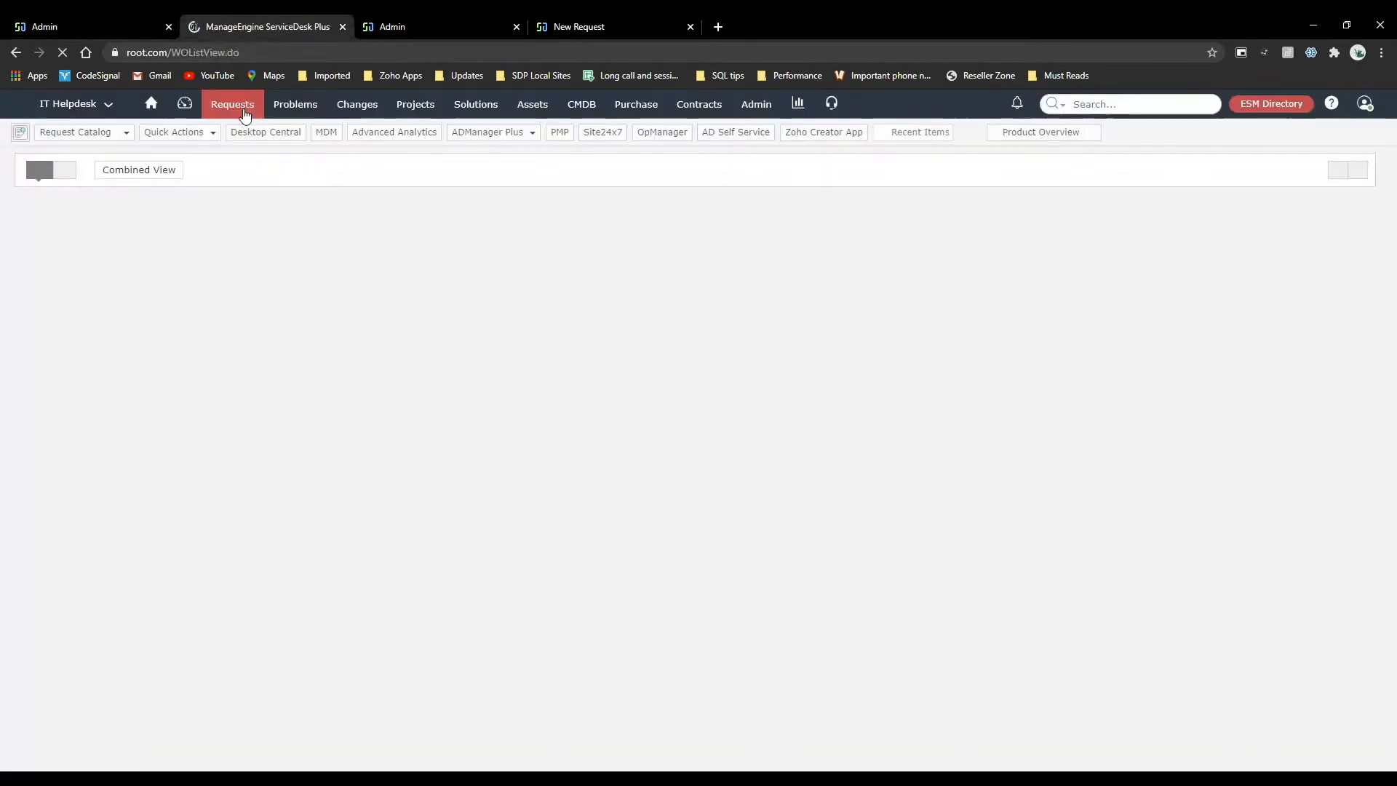
{"action": "left_click", "coordinate": [120, 16]}
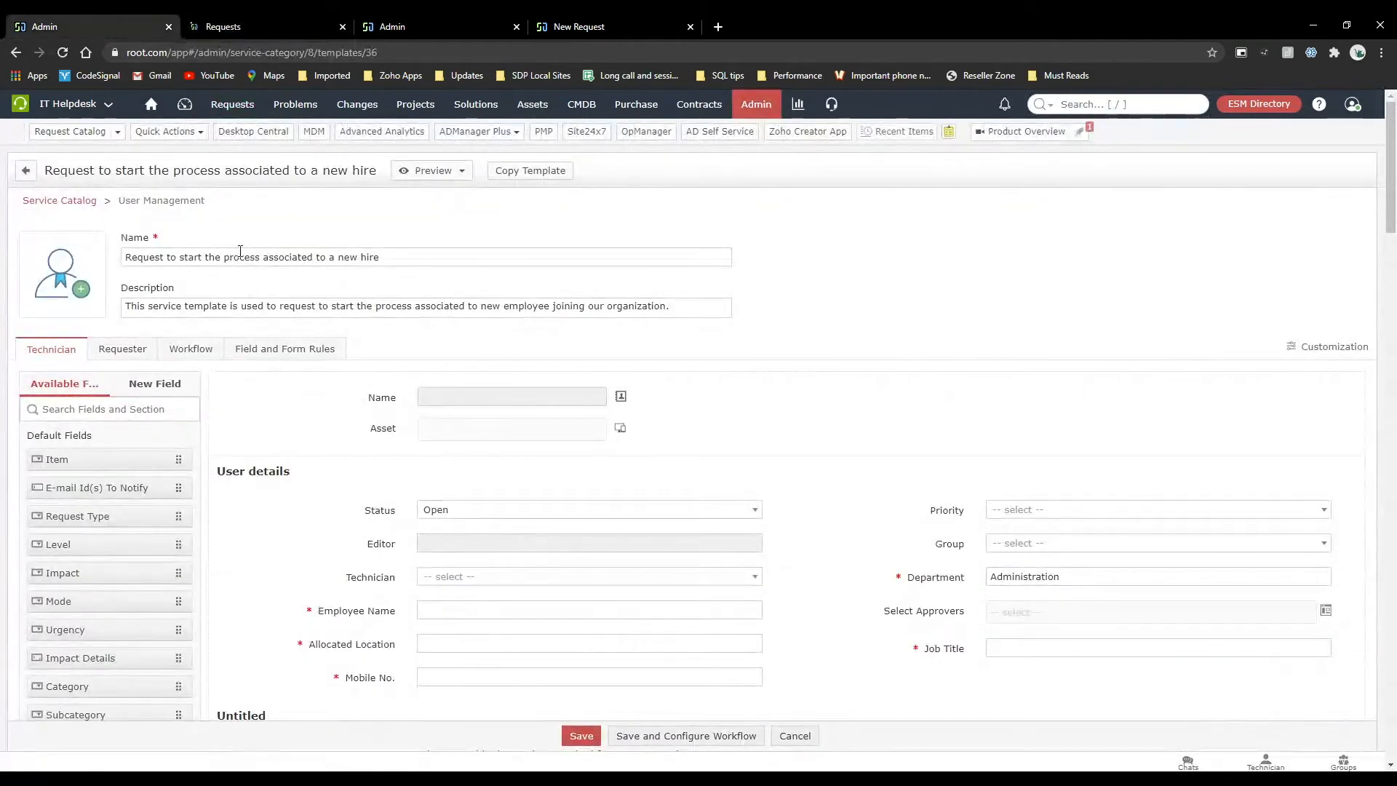
{"action": "left_click", "coordinate": [265, 26]}
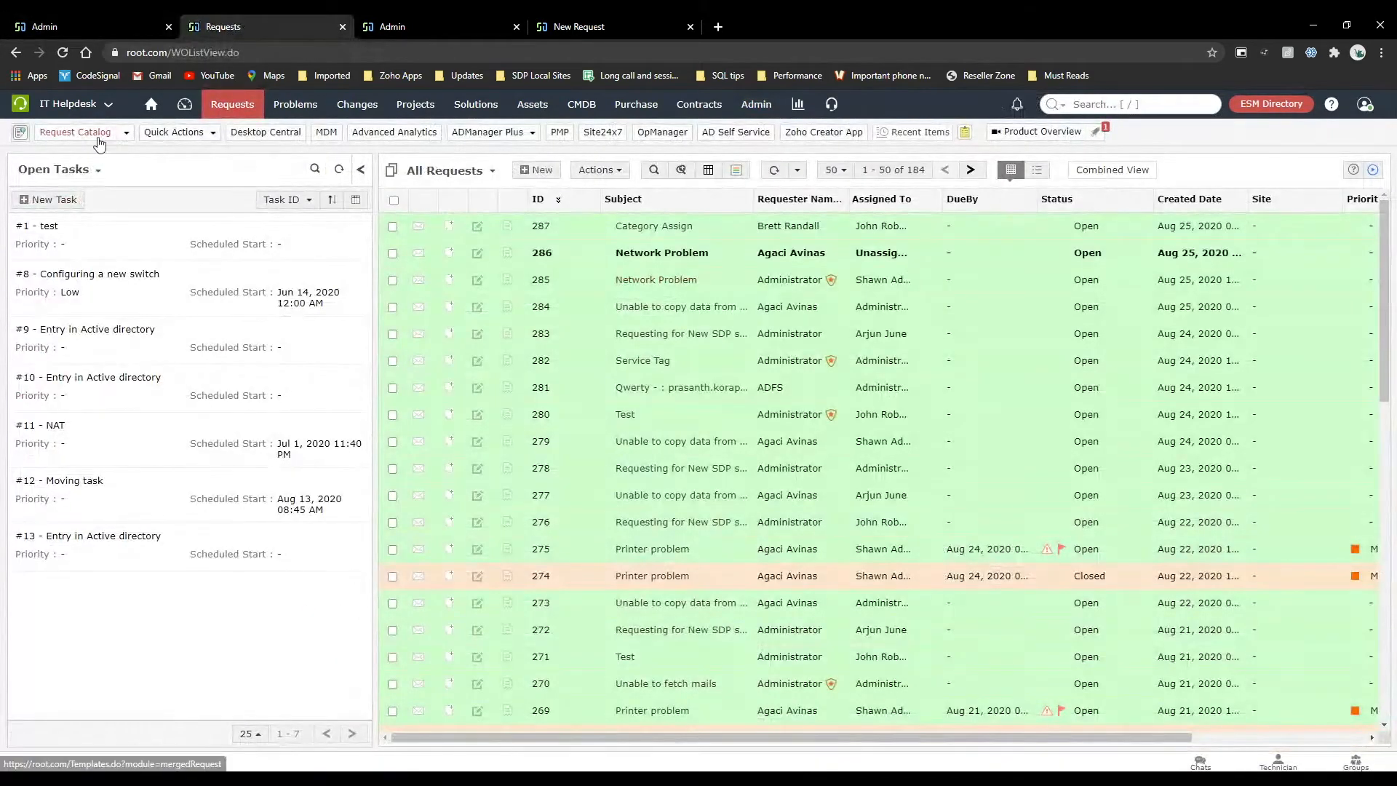
{"action": "left_click", "coordinate": [113, 134]}
{"action": "type", "text": "request"}
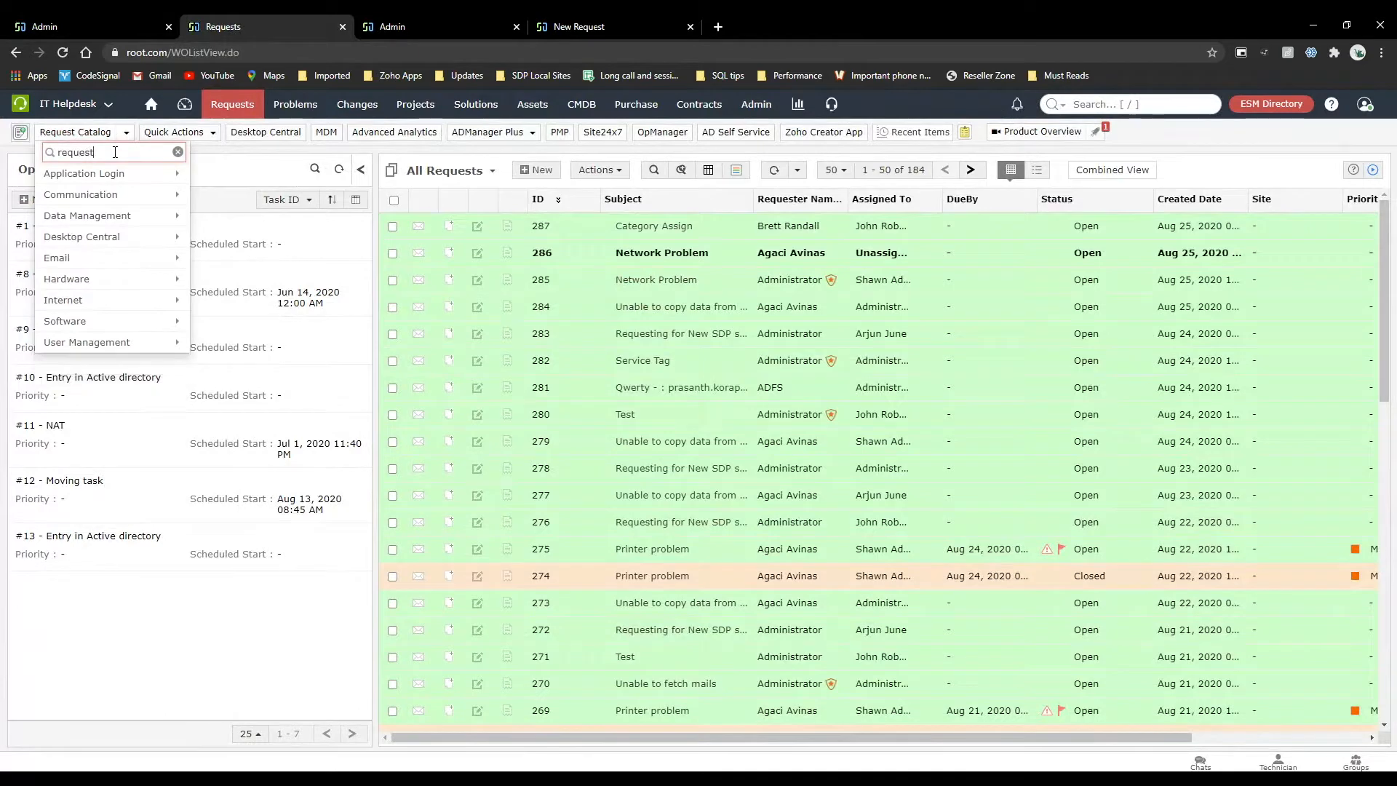
{"action": "type", "text": " to st"}
{"action": "mouse_move", "coordinate": [135, 175]}
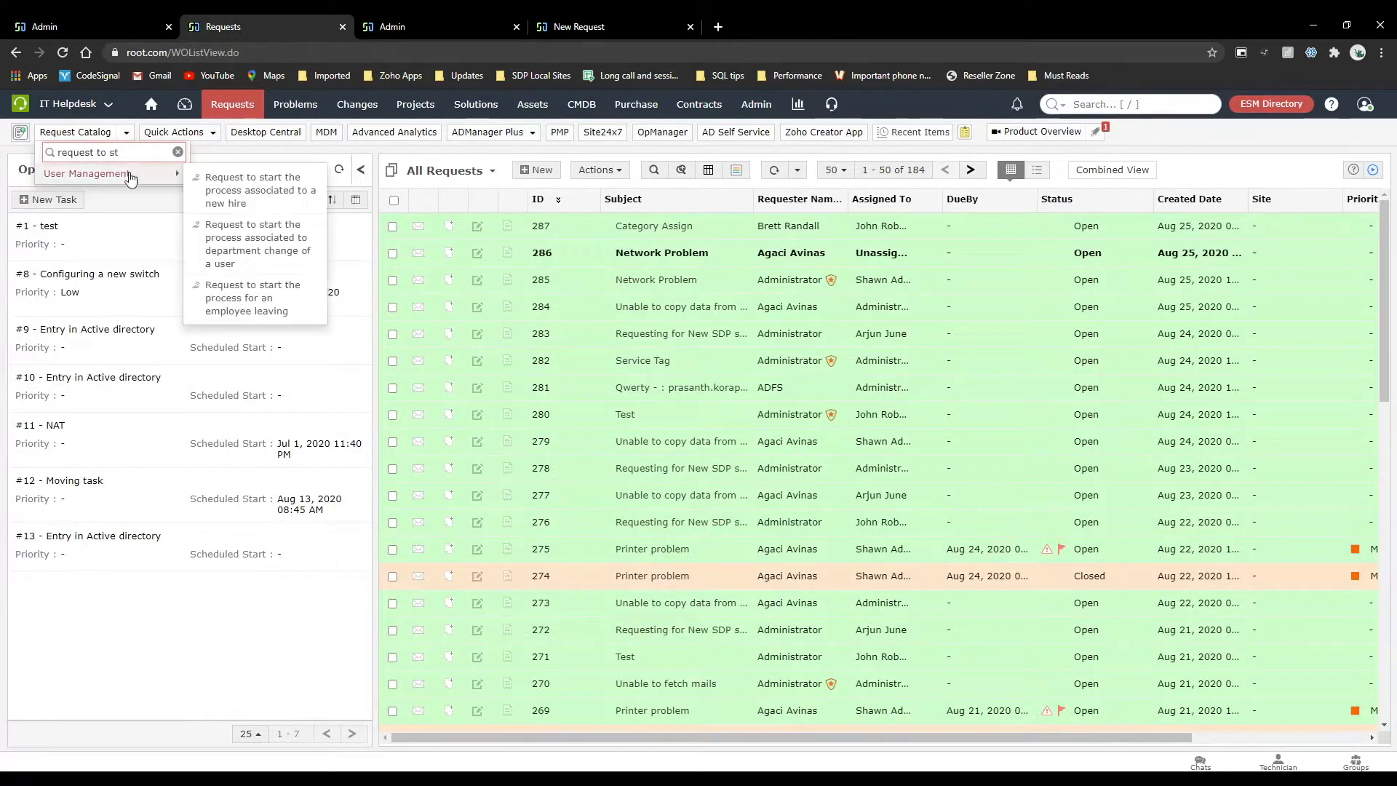
{"action": "left_click", "coordinate": [233, 179]}
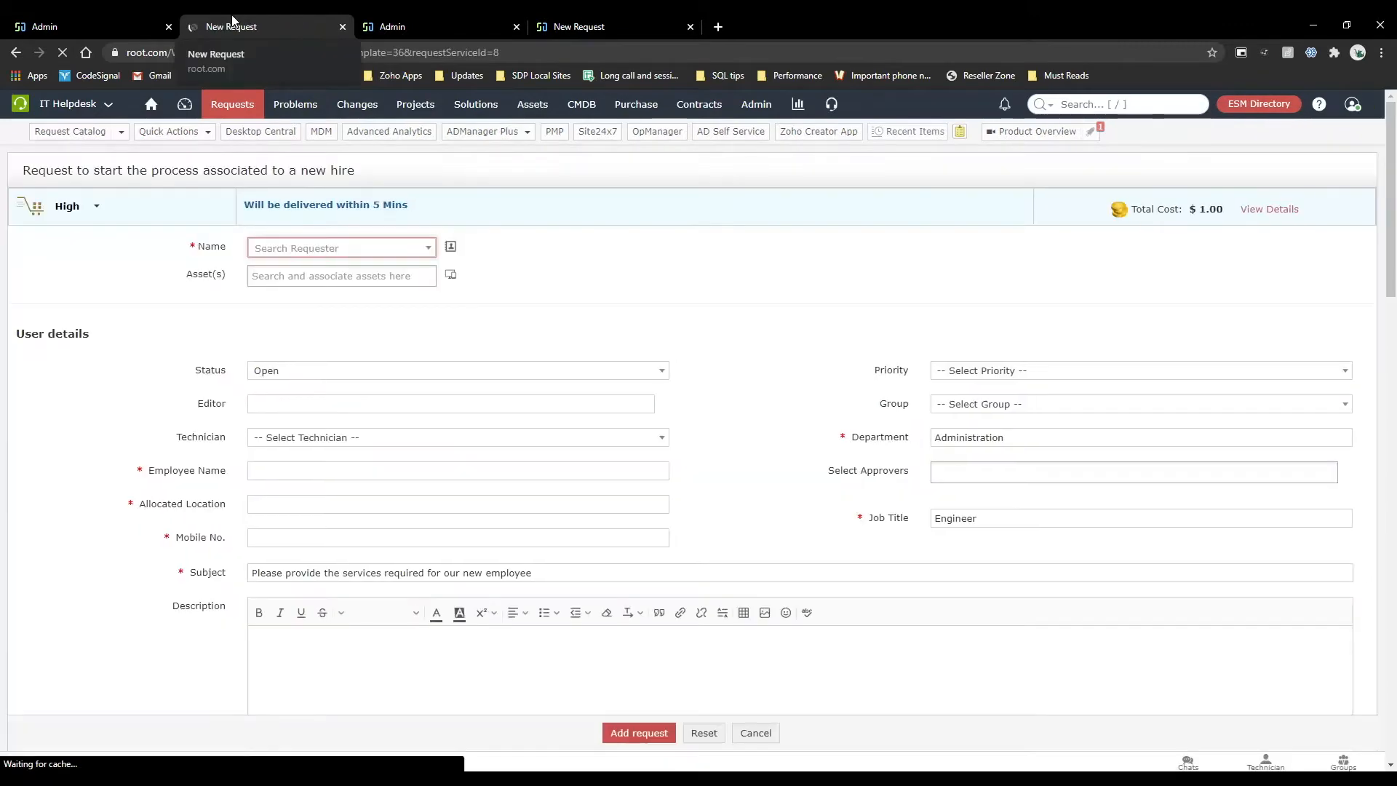
Compare the Job Title field in the template layout with the same field in the new request form.
{"action": "left_click", "coordinate": [113, 21]}
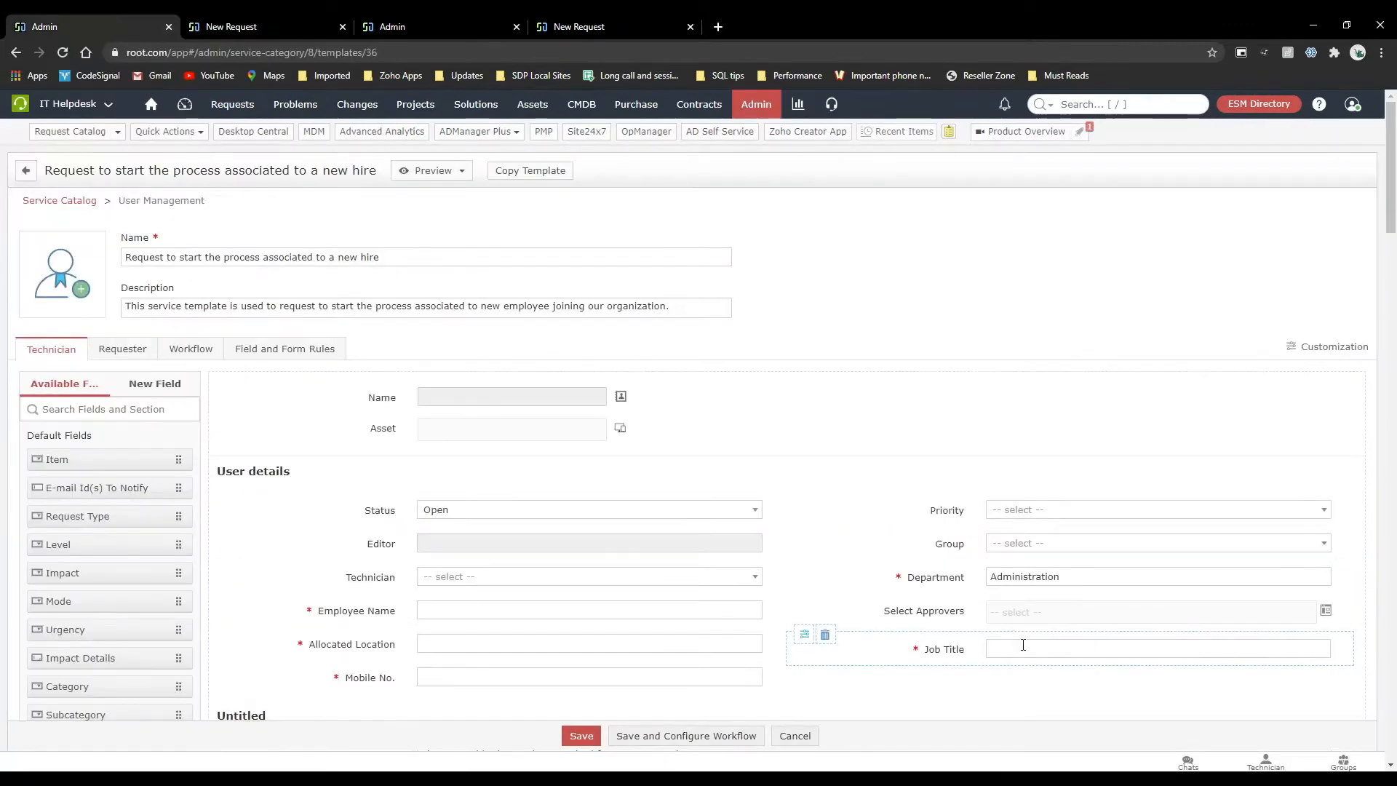
{"action": "left_click", "coordinate": [277, 16]}
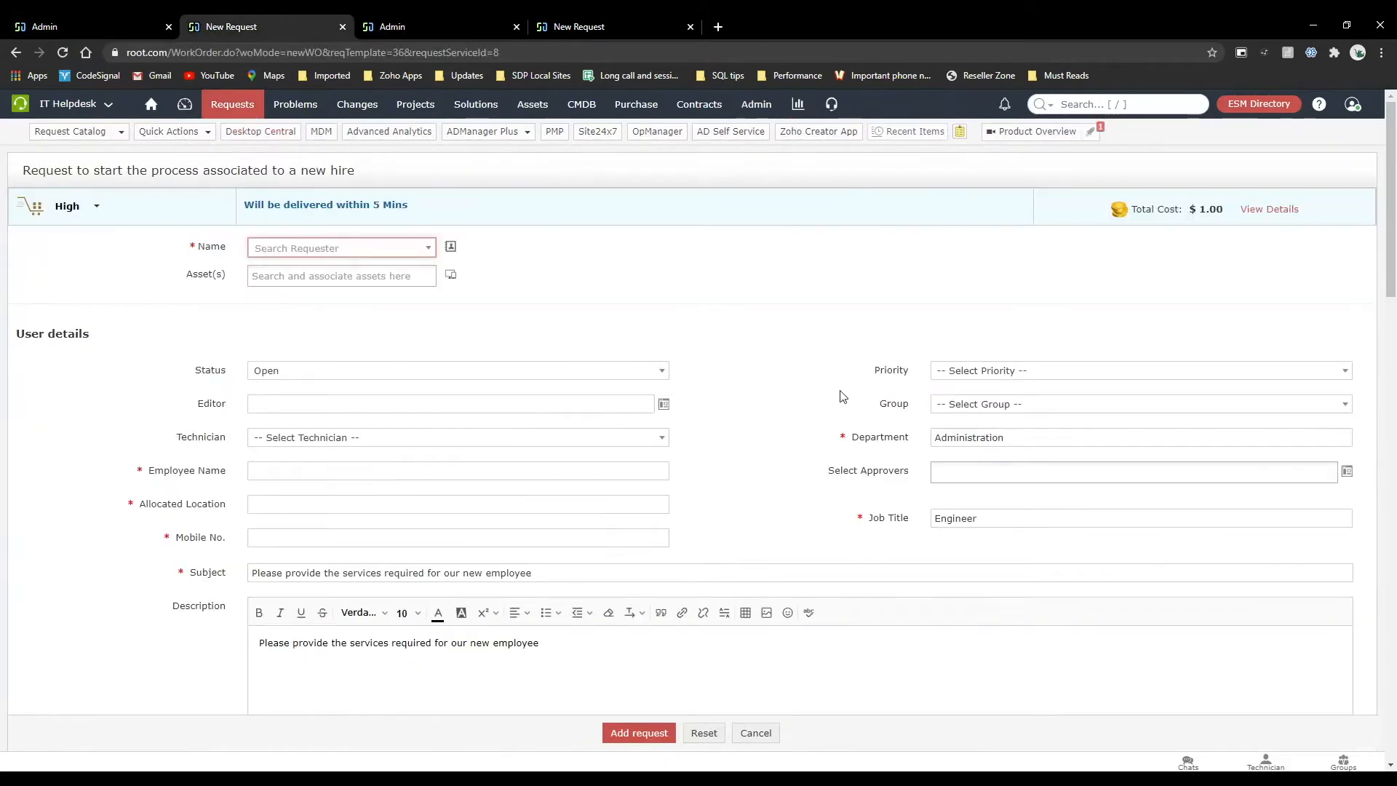
{"action": "scroll", "coordinate": [838, 424], "scroll_direction": "down", "scroll_amount": 1}
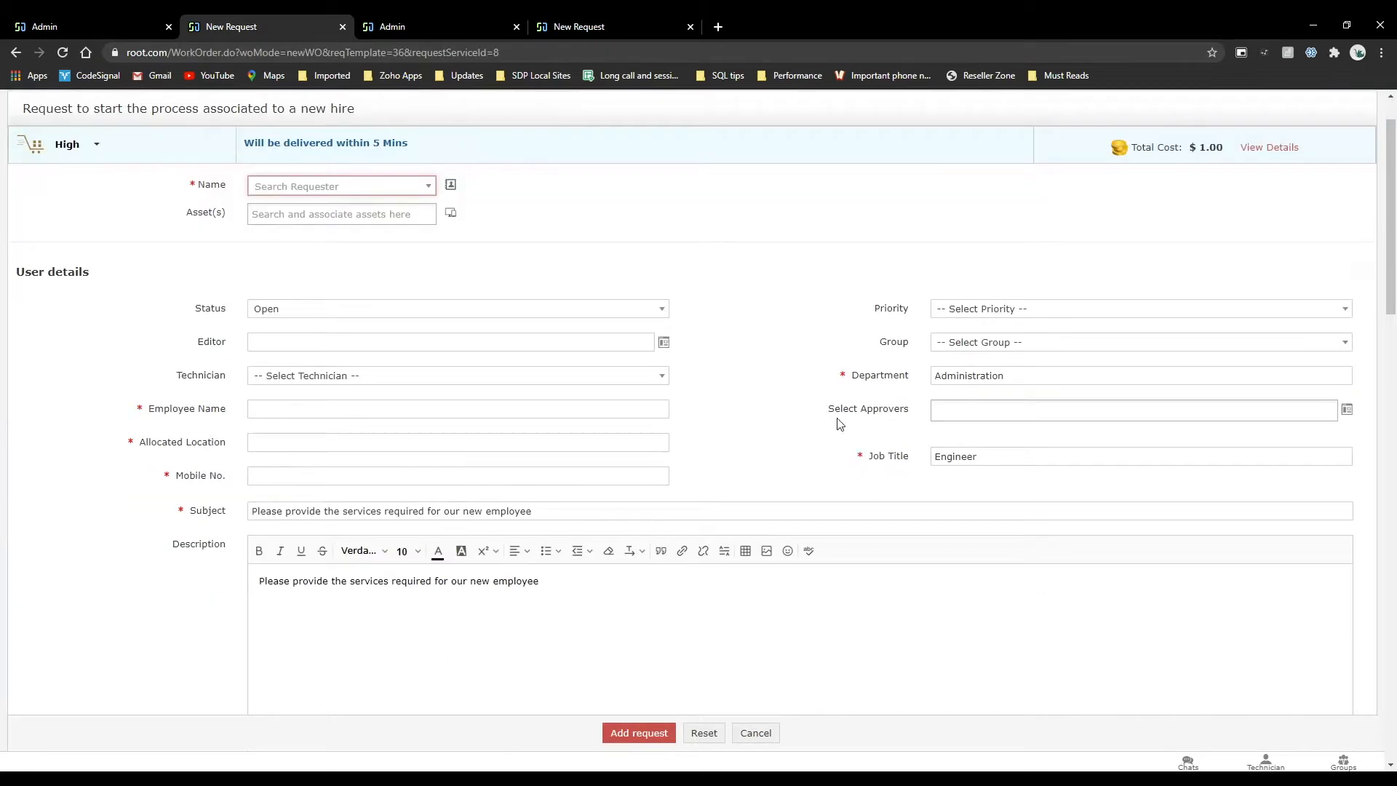
{"action": "scroll", "coordinate": [839, 425], "scroll_direction": "down", "scroll_amount": 1}
{"action": "left_click", "coordinate": [911, 434]}
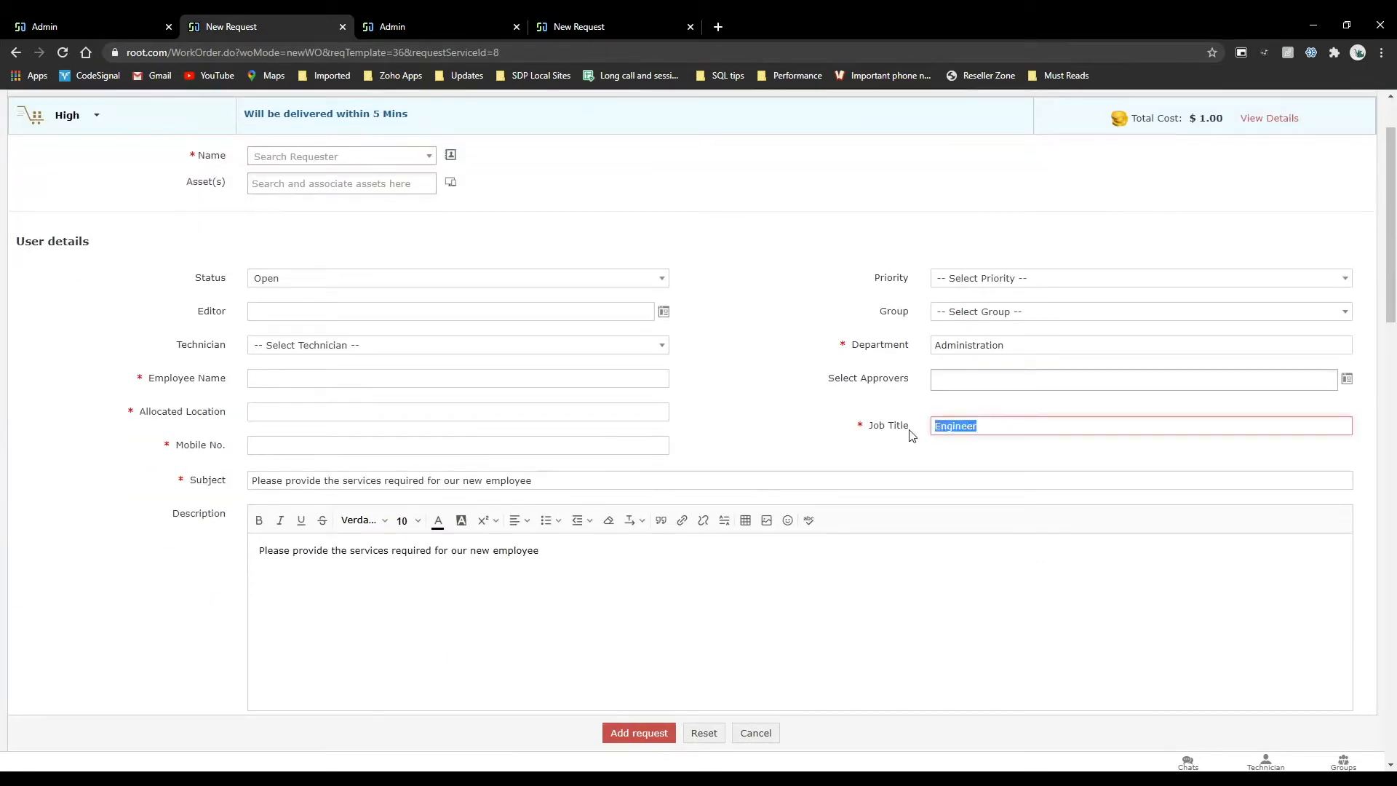
Review the template's On Form Load rule and check it against the Job Title in the new request form.
{"action": "left_click", "coordinate": [146, 26]}
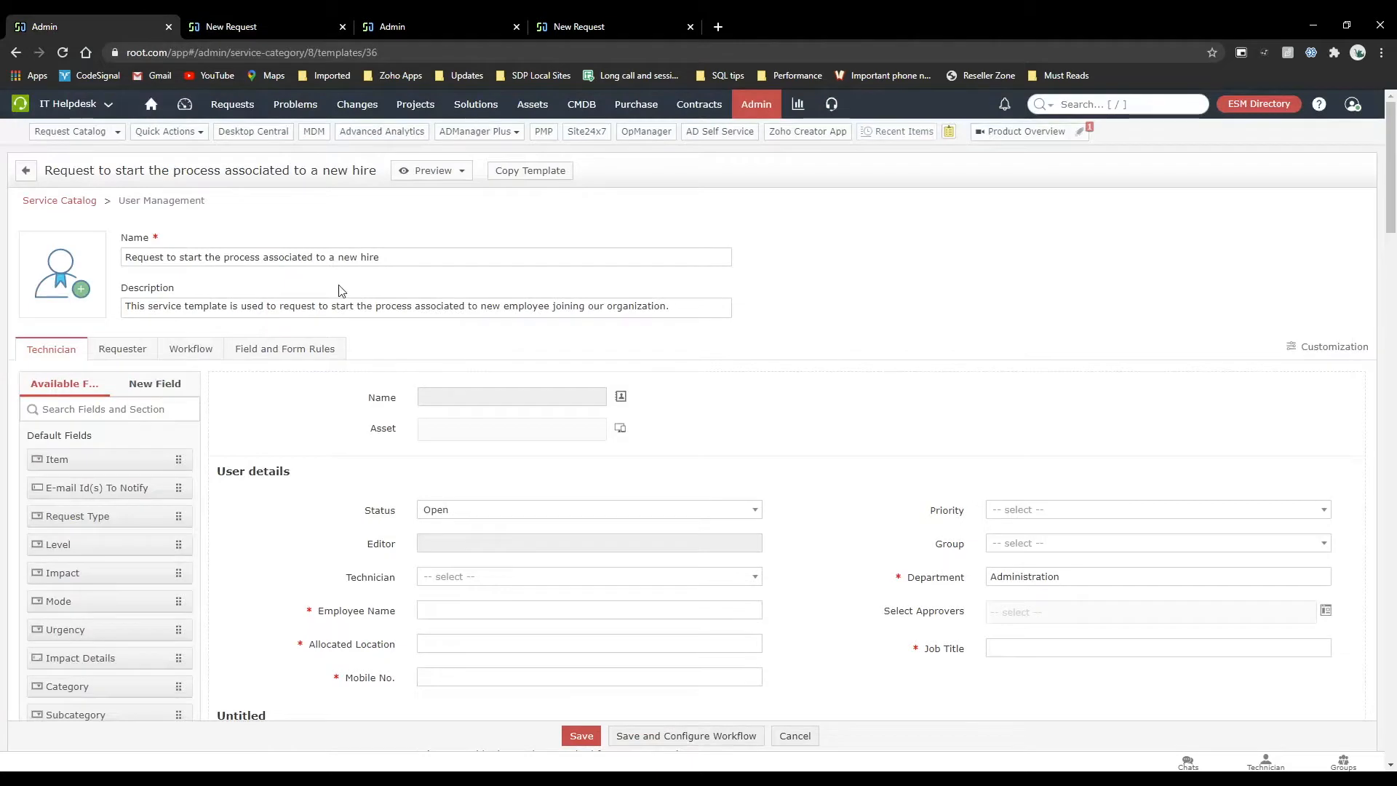
{"action": "left_click", "coordinate": [311, 355]}
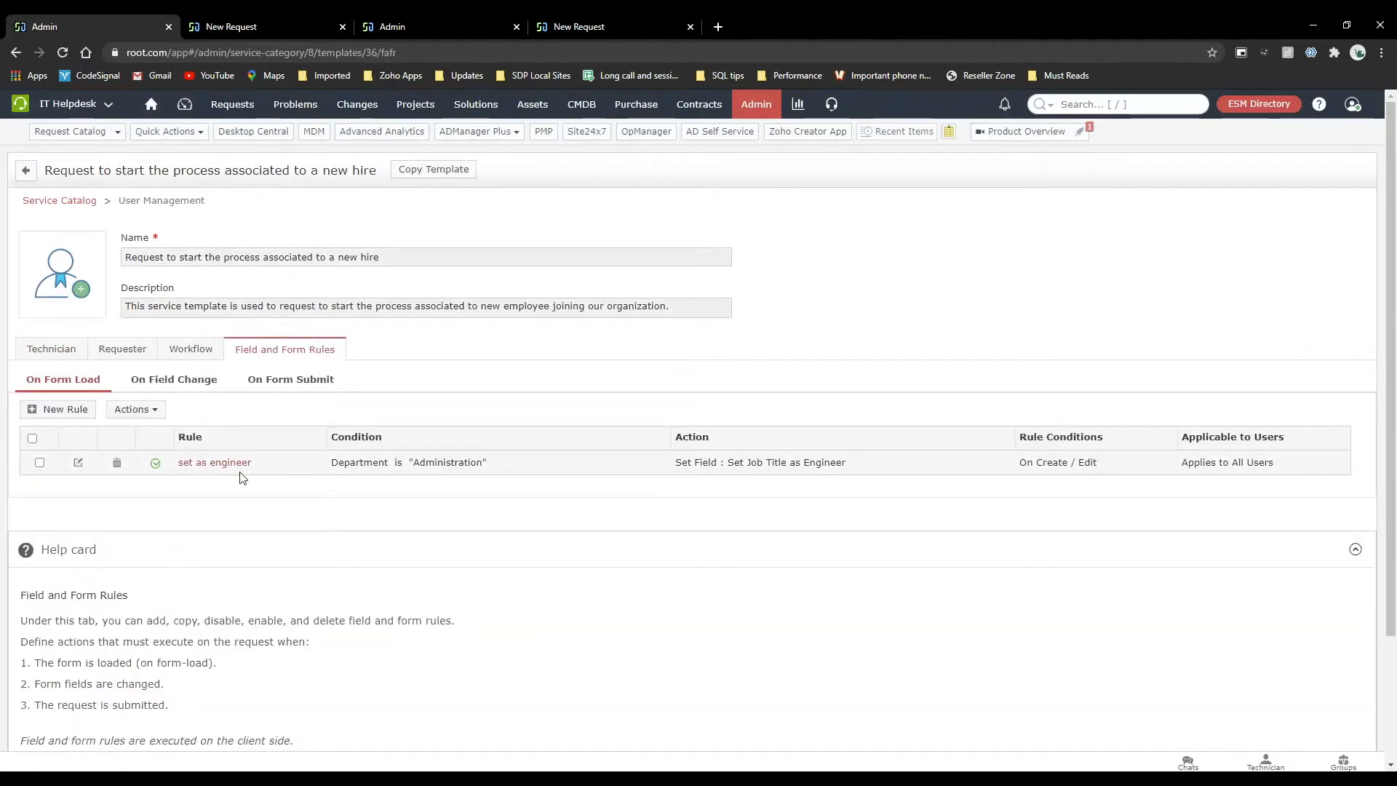
{"action": "left_click", "coordinate": [264, 22]}
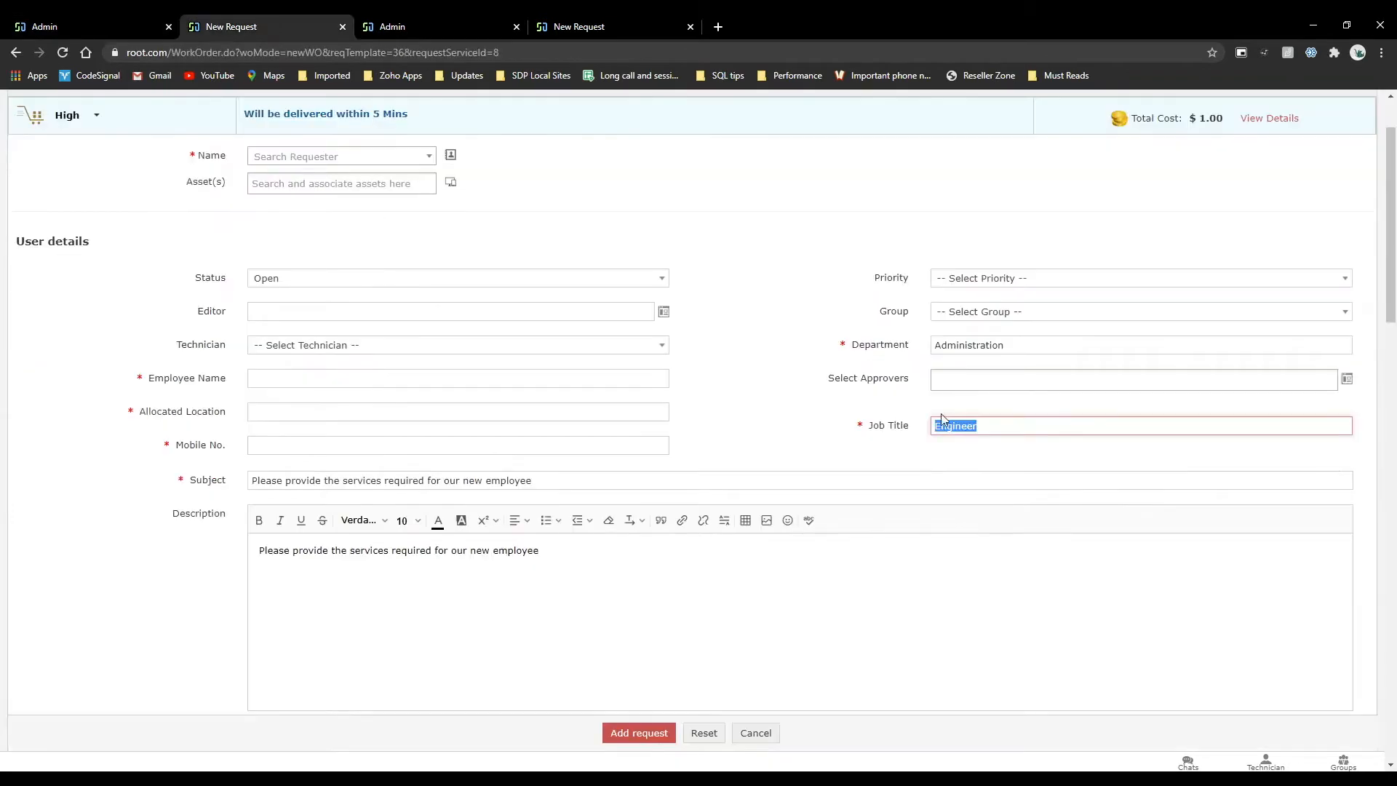
{"action": "left_click", "coordinate": [1017, 435]}
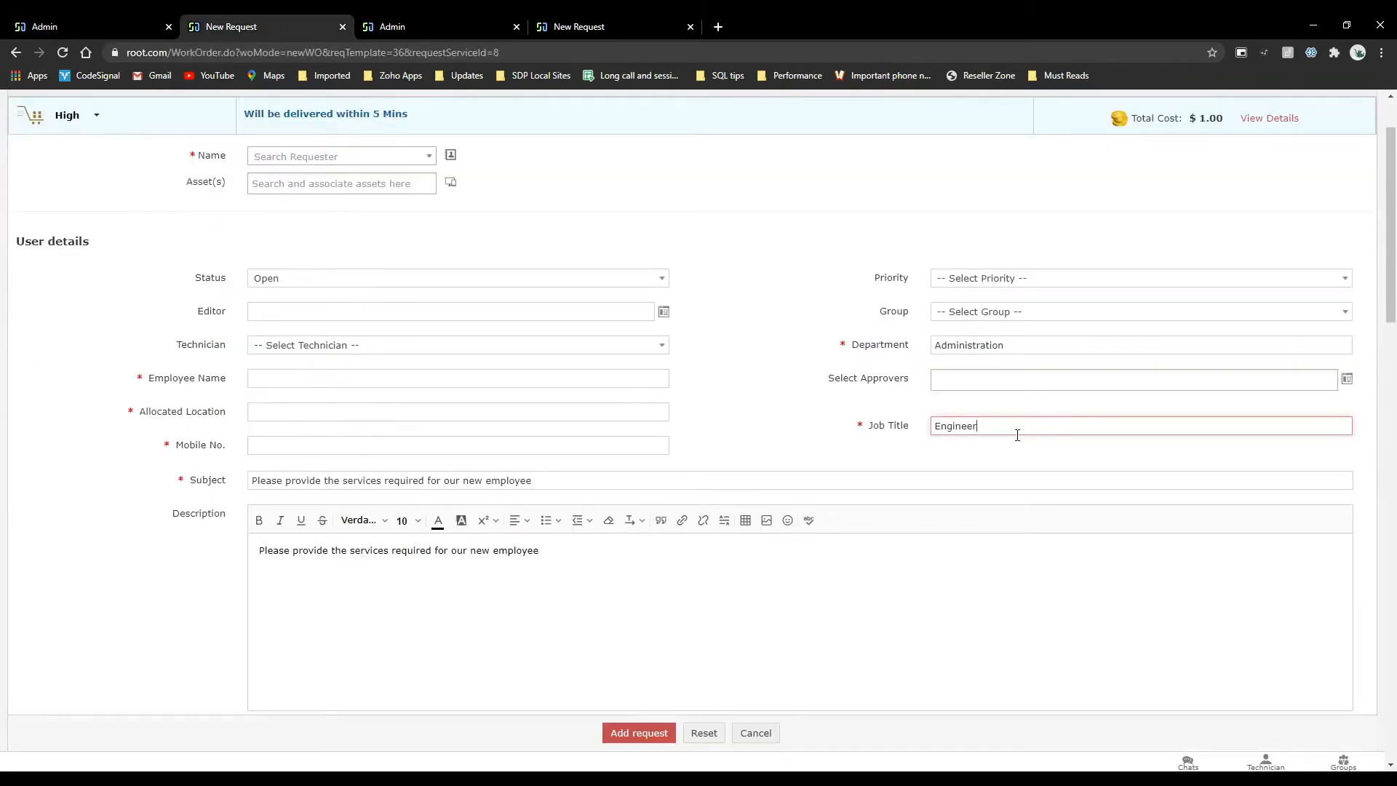
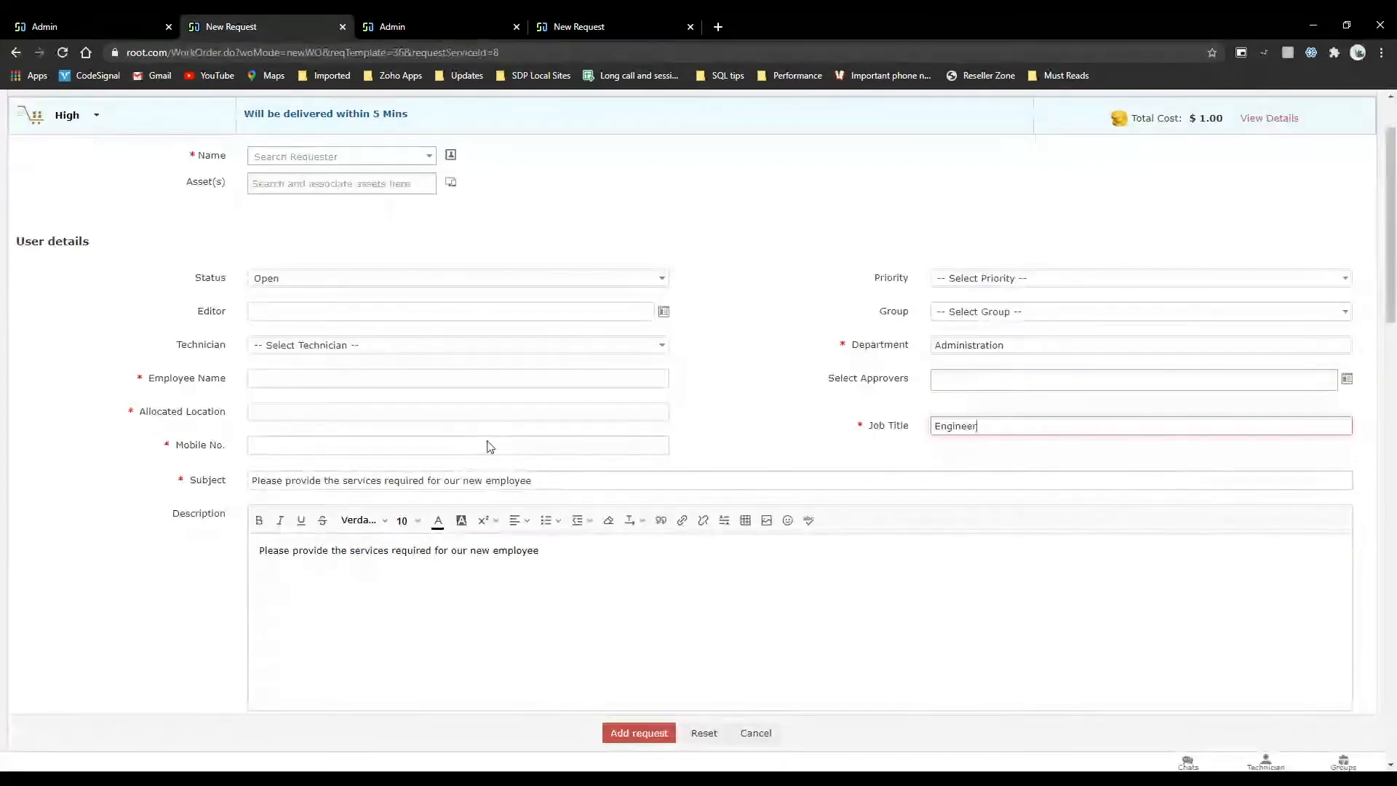
Return to the template in the first browser tab and compare the new field types offered for the technician and requester layouts.
{"action": "scroll", "coordinate": [788, 371], "scroll_direction": "up", "scroll_amount": 2}
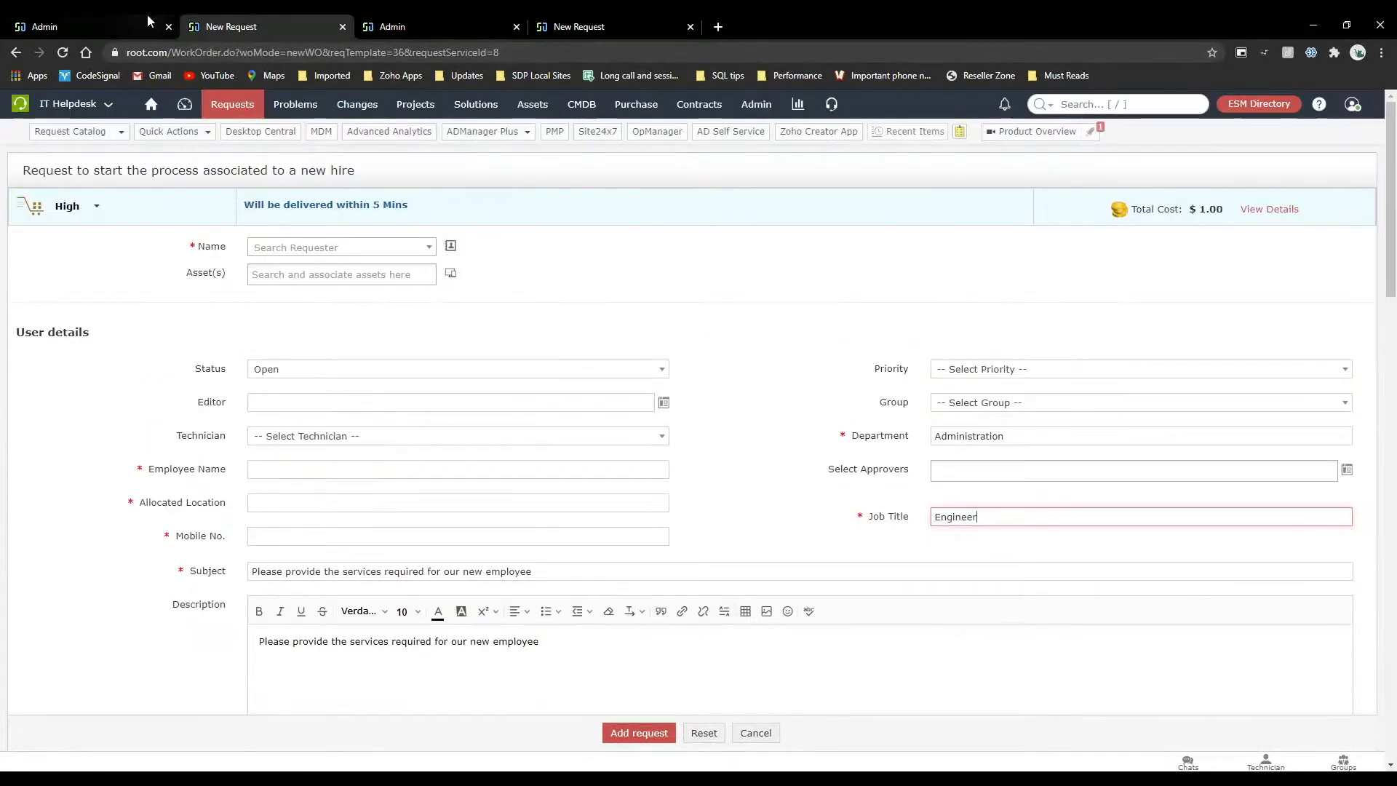
{"action": "left_click", "coordinate": [107, 15]}
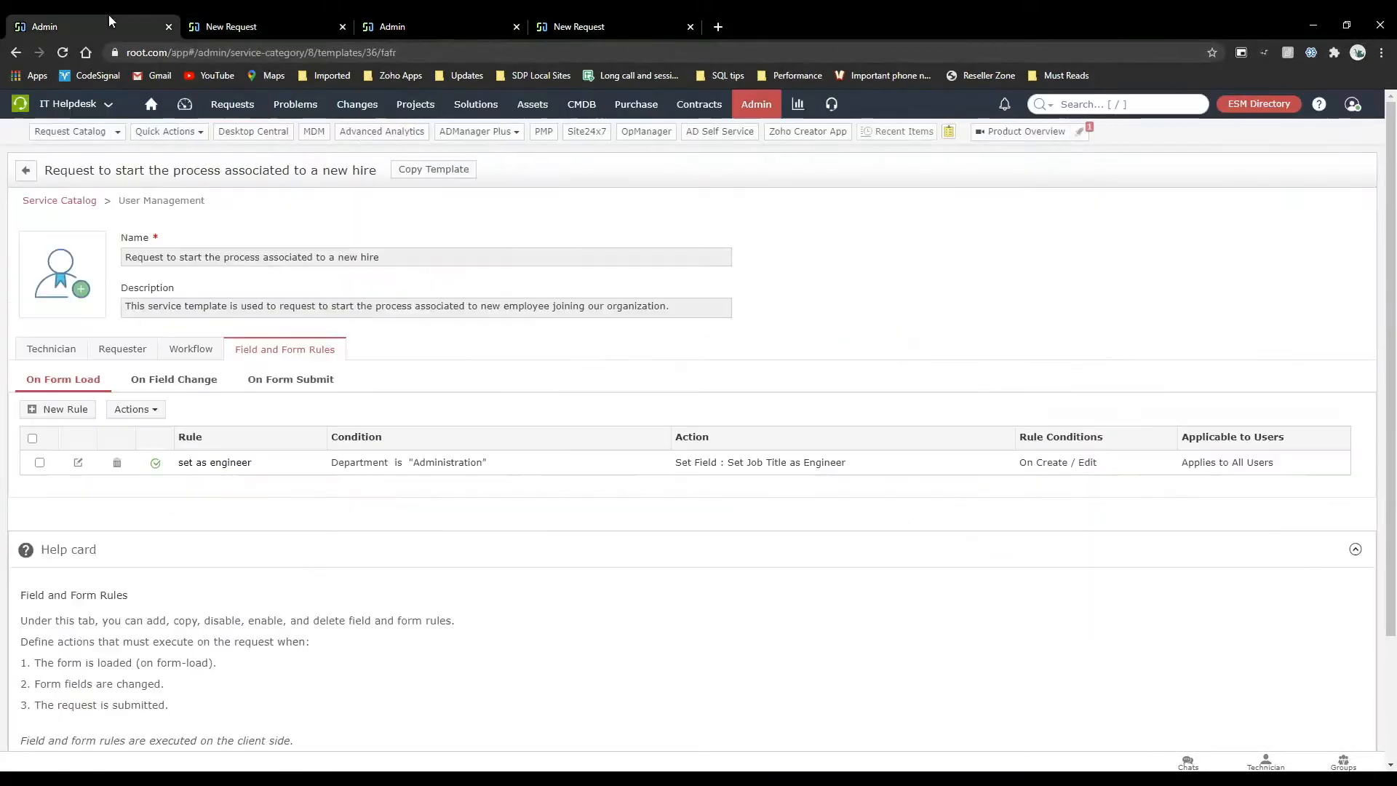
{"action": "left_click", "coordinate": [53, 350]}
{"action": "scroll", "coordinate": [440, 496], "scroll_direction": "down", "scroll_amount": 2}
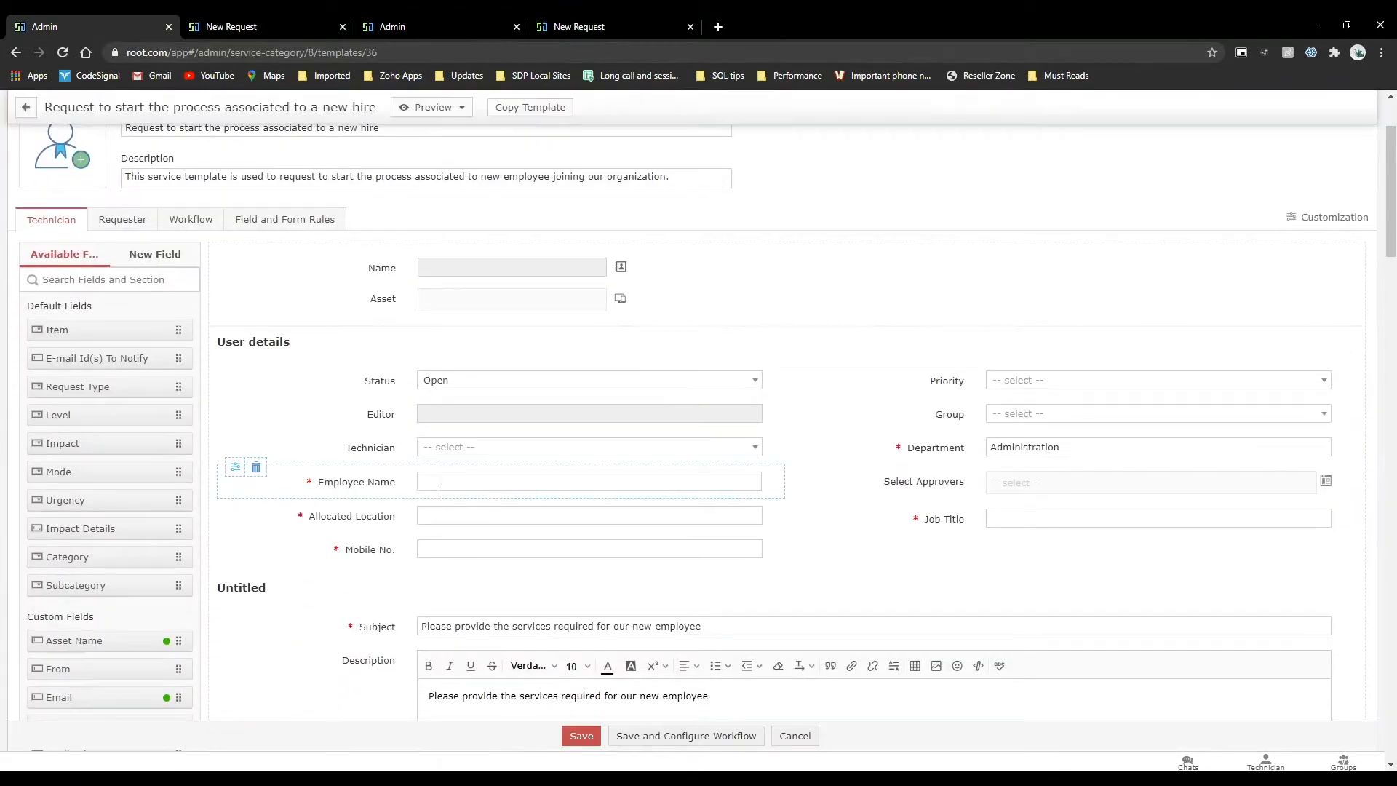
{"action": "scroll", "coordinate": [439, 490], "scroll_direction": "down", "scroll_amount": 1}
{"action": "left_click", "coordinate": [162, 188]}
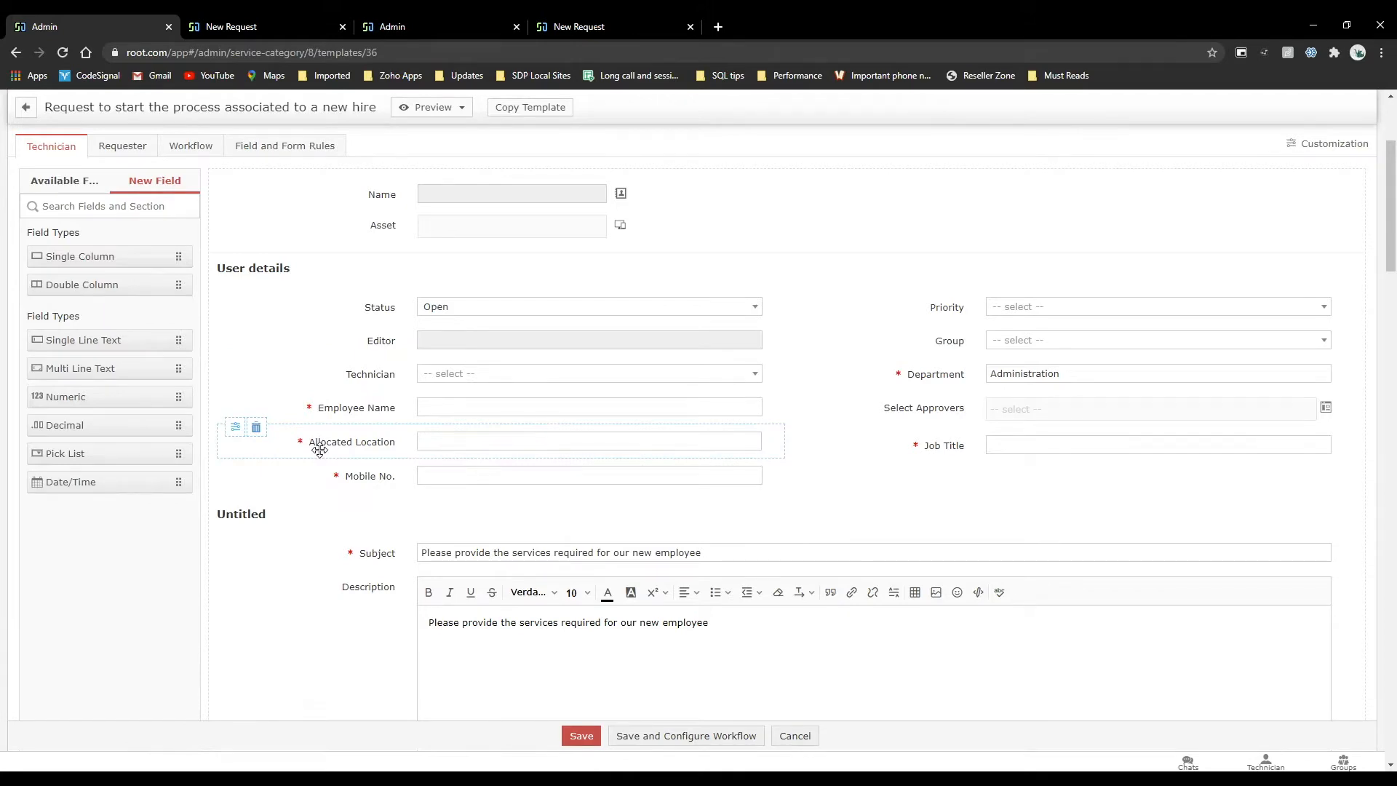
{"action": "scroll", "coordinate": [320, 450], "scroll_direction": "up", "scroll_amount": 3}
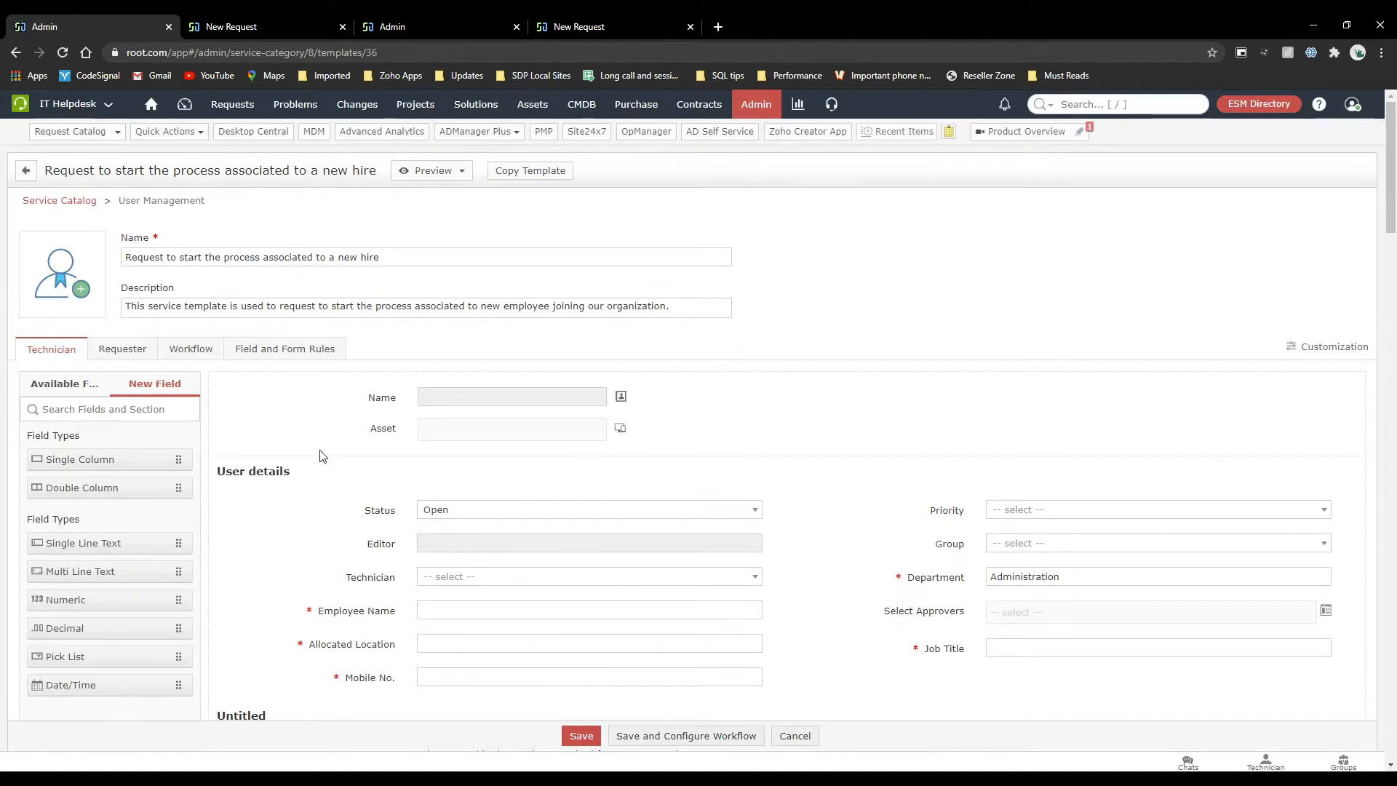
{"action": "scroll", "coordinate": [320, 456], "scroll_direction": "down", "scroll_amount": 2}
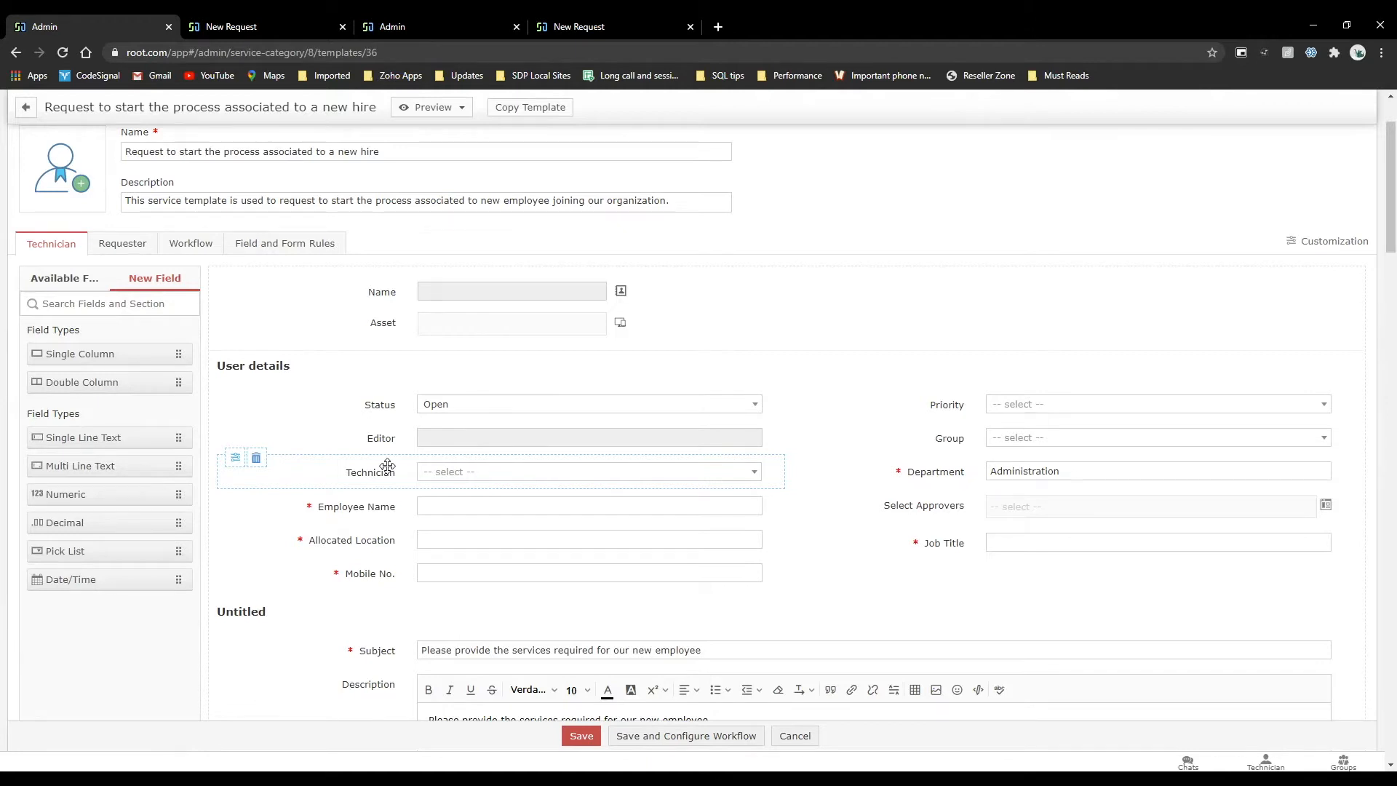
{"action": "left_click", "coordinate": [124, 247]}
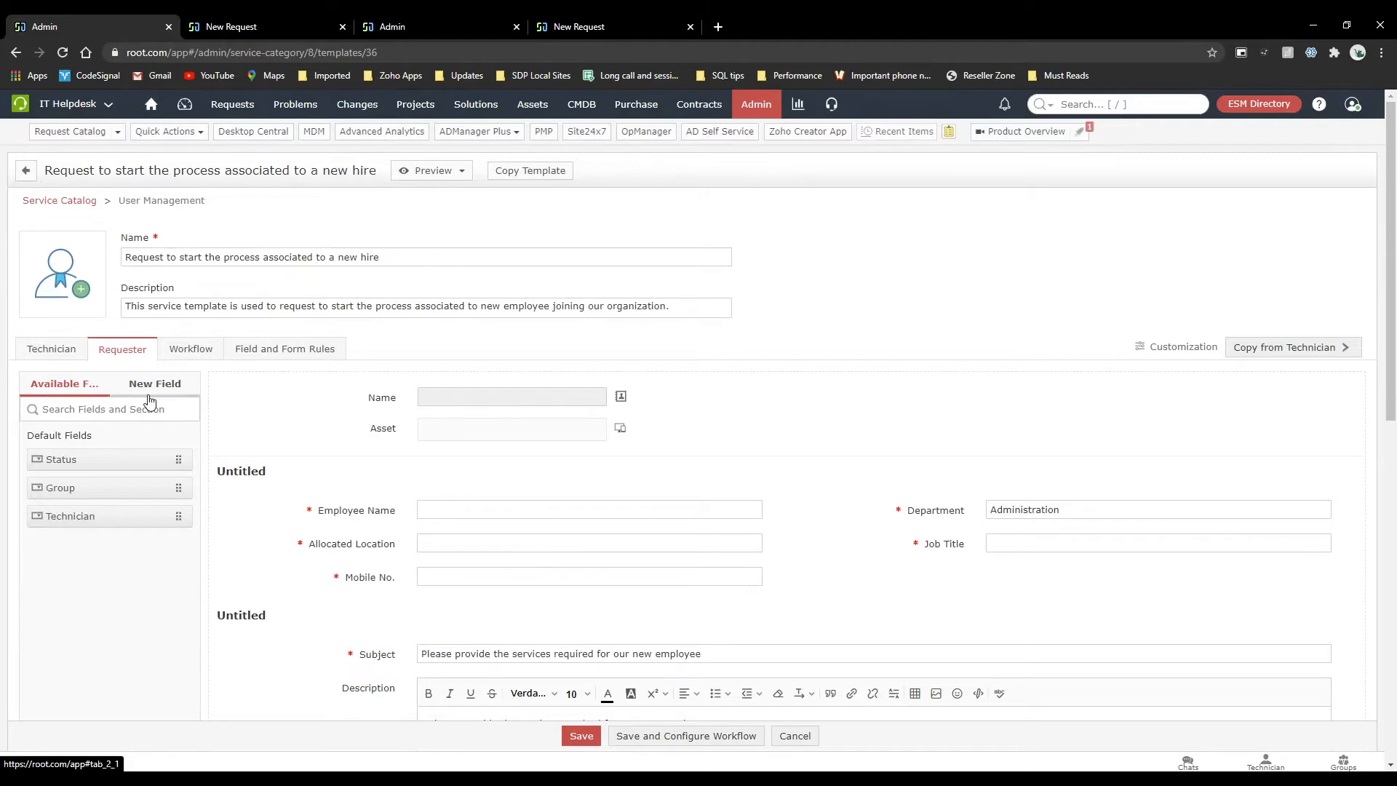
{"action": "left_click", "coordinate": [151, 386]}
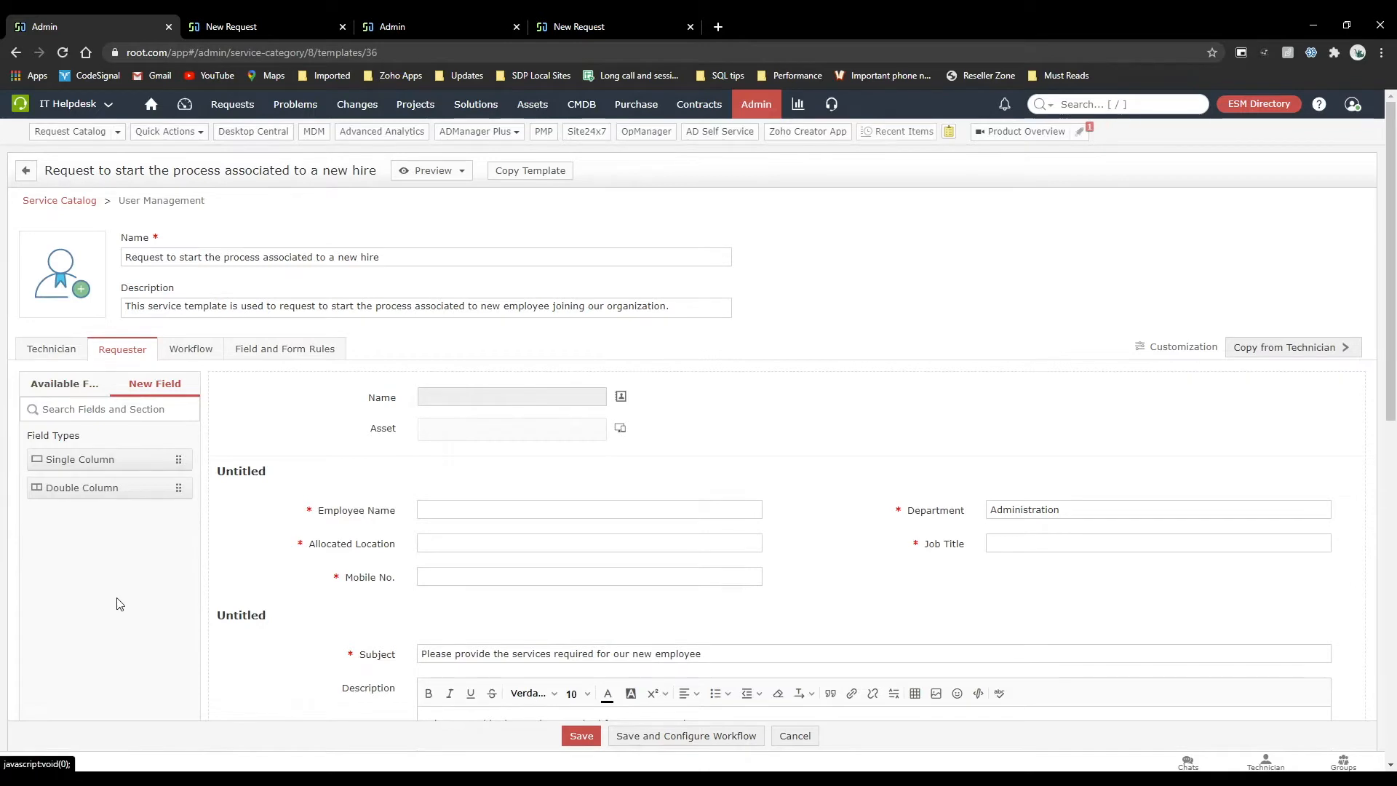
{"action": "scroll", "coordinate": [116, 602], "scroll_direction": "down", "scroll_amount": 2}
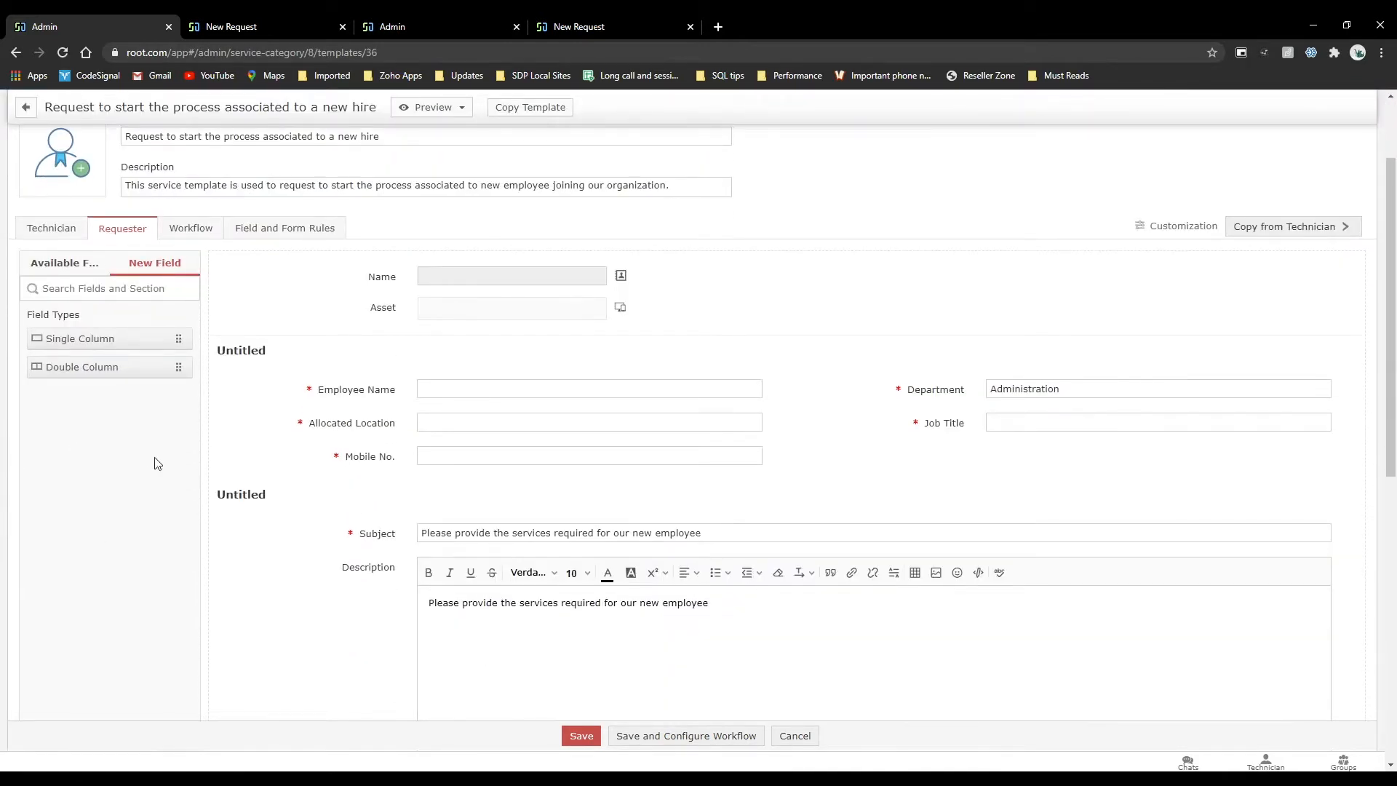
Review the technician layout's available fields, form sections and resource information.
{"action": "left_click", "coordinate": [55, 229]}
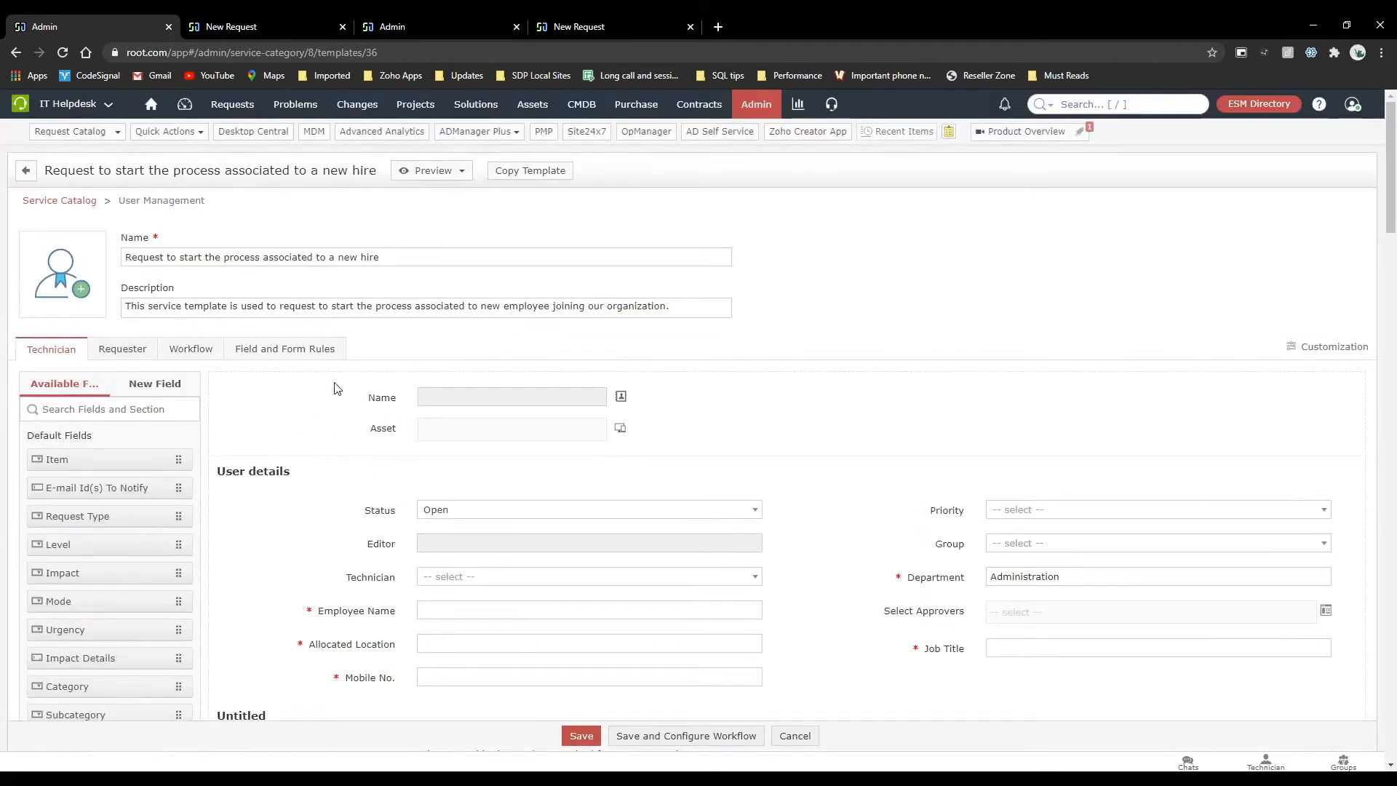
{"action": "scroll", "coordinate": [335, 386], "scroll_direction": "down", "scroll_amount": 2}
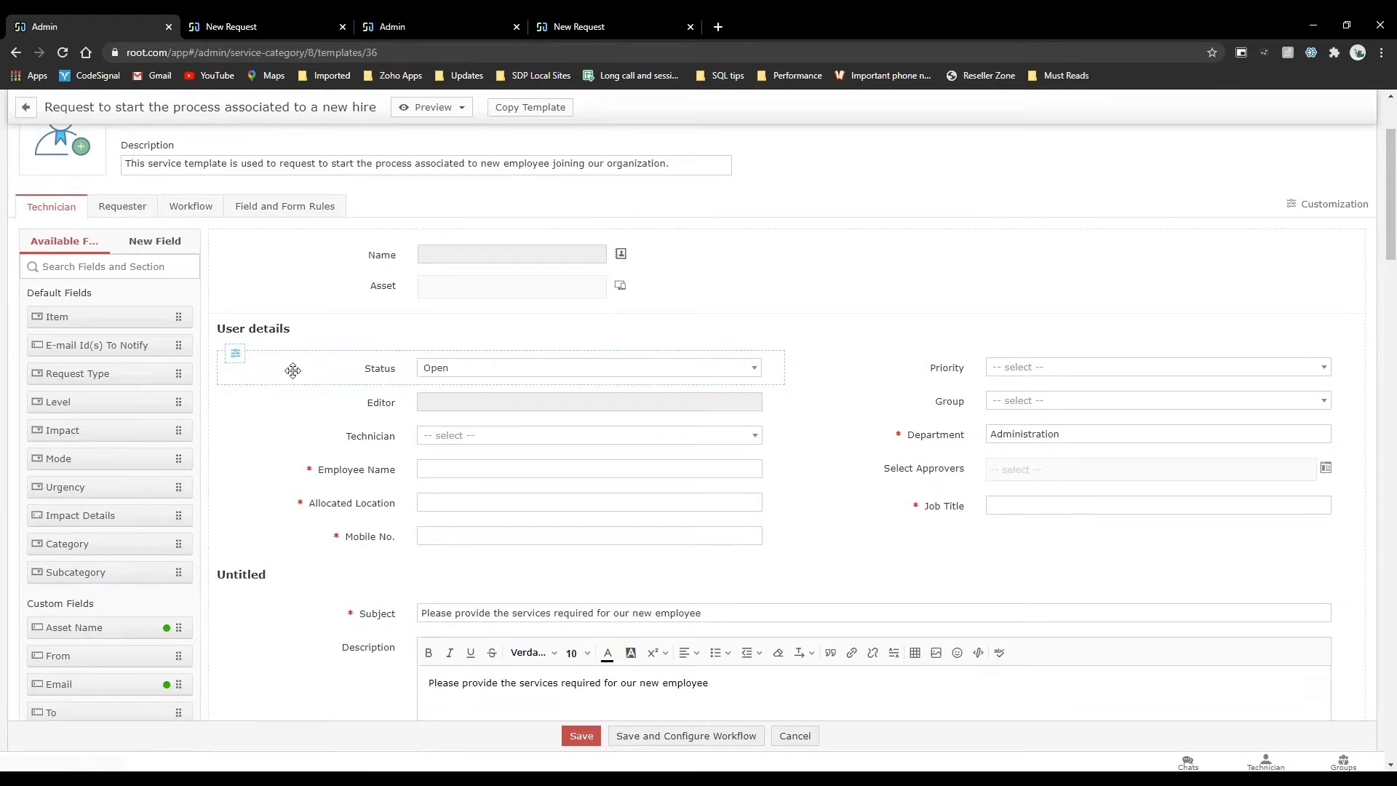
{"action": "scroll", "coordinate": [292, 370], "scroll_direction": "down", "scroll_amount": 2}
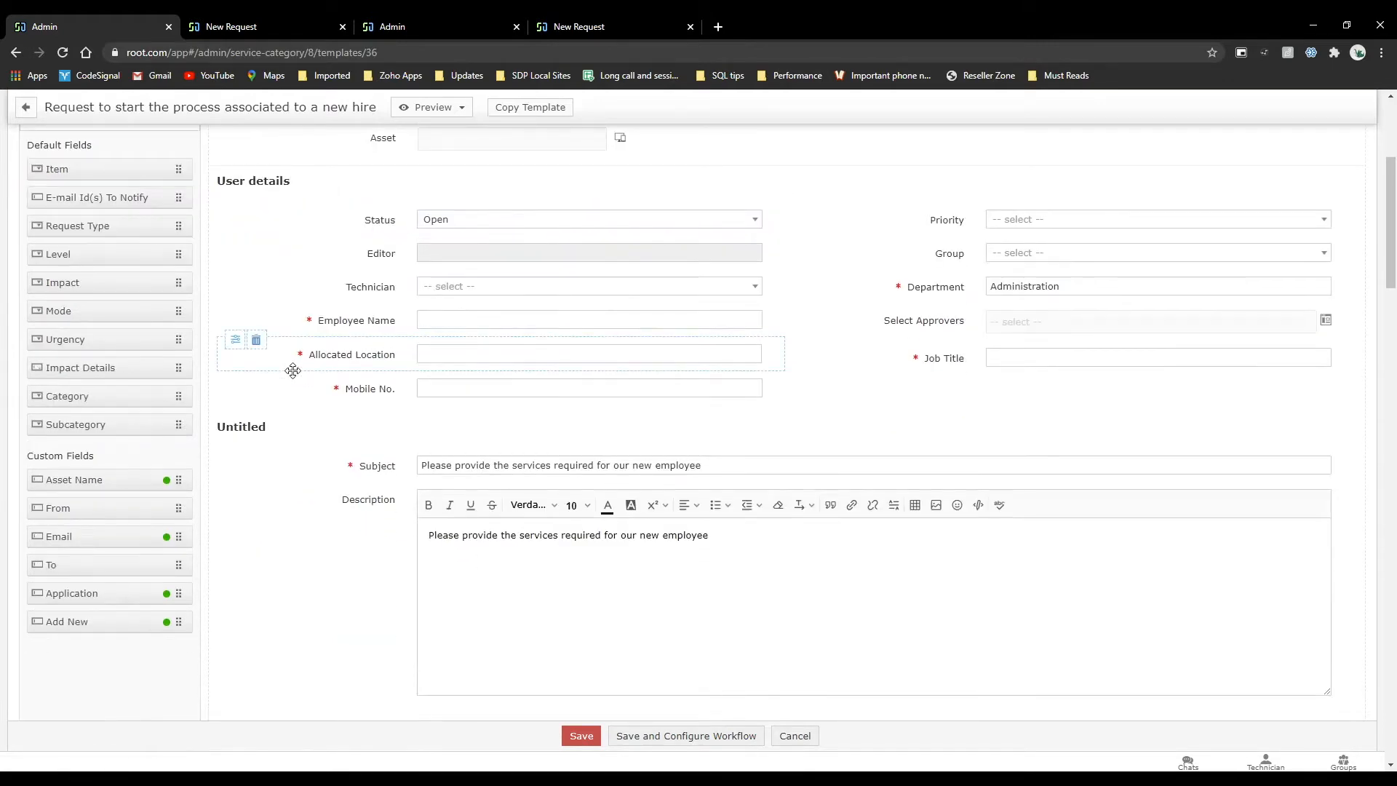
{"action": "scroll", "coordinate": [521, 477], "scroll_direction": "down", "scroll_amount": 7}
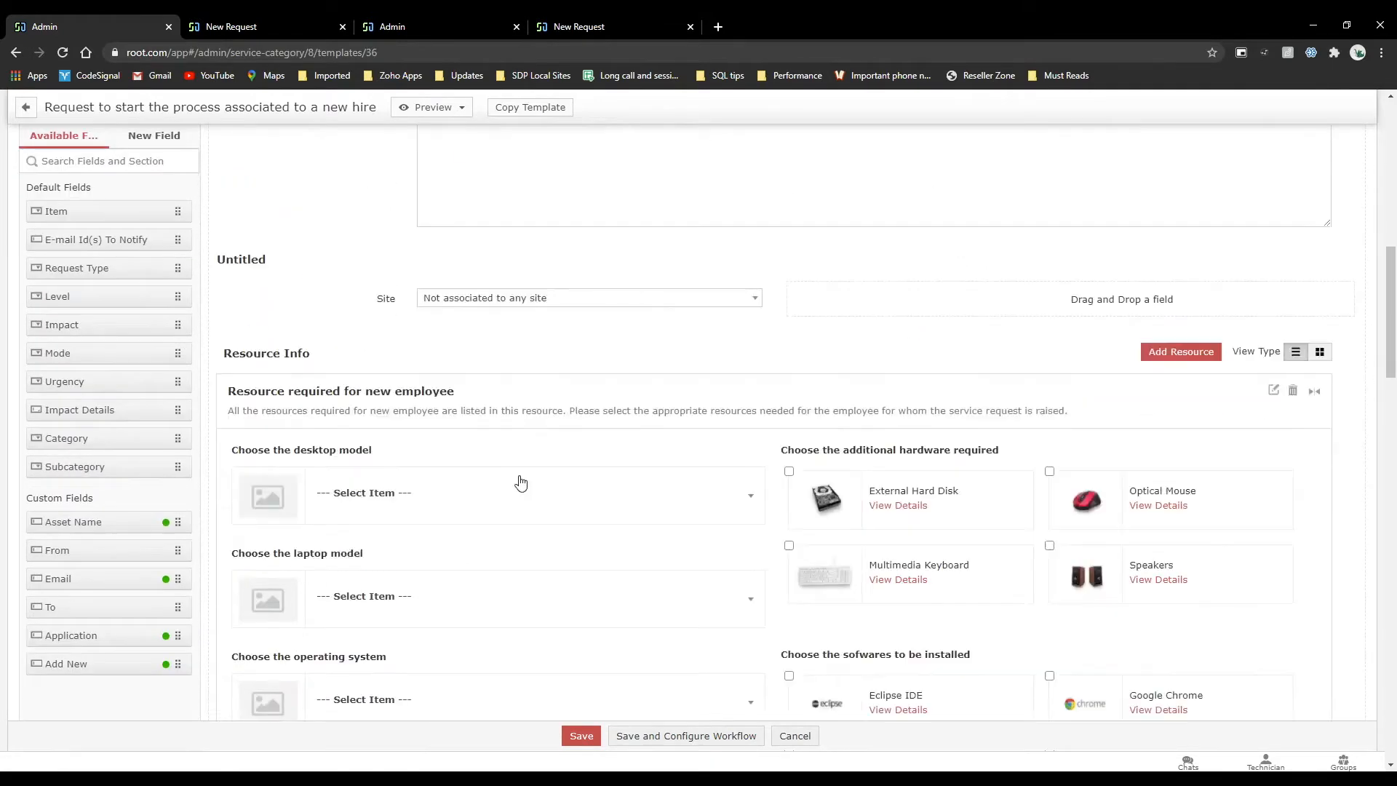
{"action": "scroll", "coordinate": [521, 480], "scroll_direction": "up", "scroll_amount": 7}
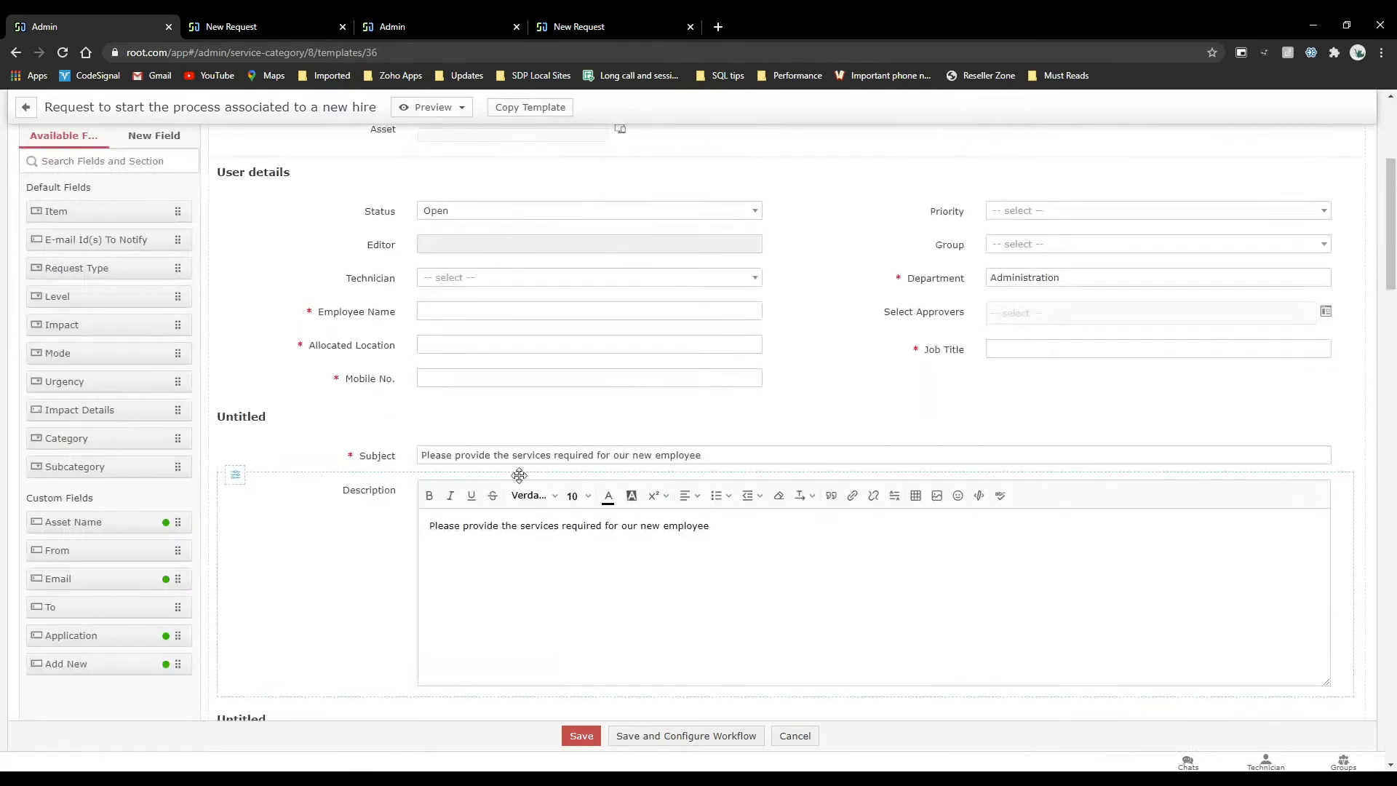
{"action": "scroll", "coordinate": [520, 476], "scroll_direction": "up", "scroll_amount": 2}
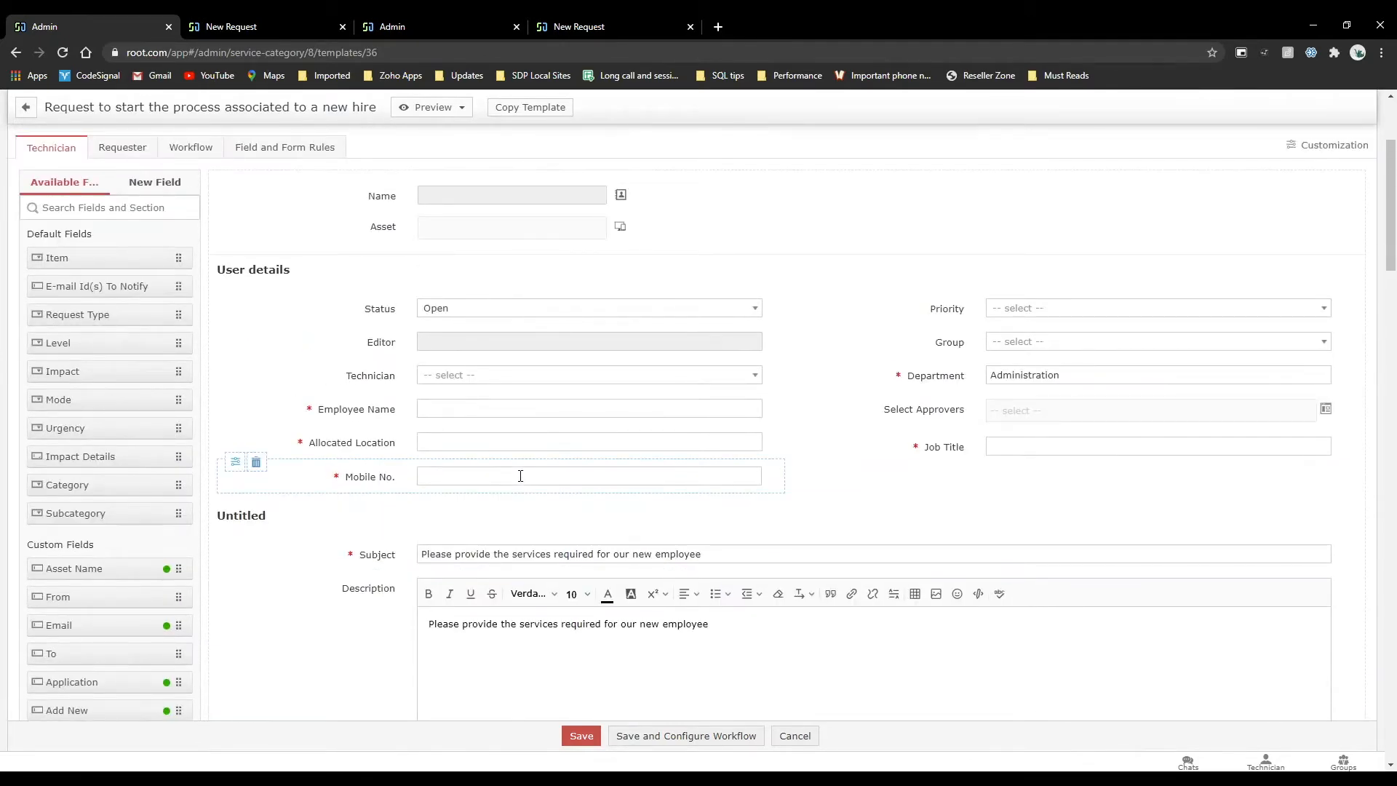
Disable "Requester can set" and "Requester can view" for the technician layout's Priority field and save the field properties.
{"action": "left_click", "coordinate": [1025, 312]}
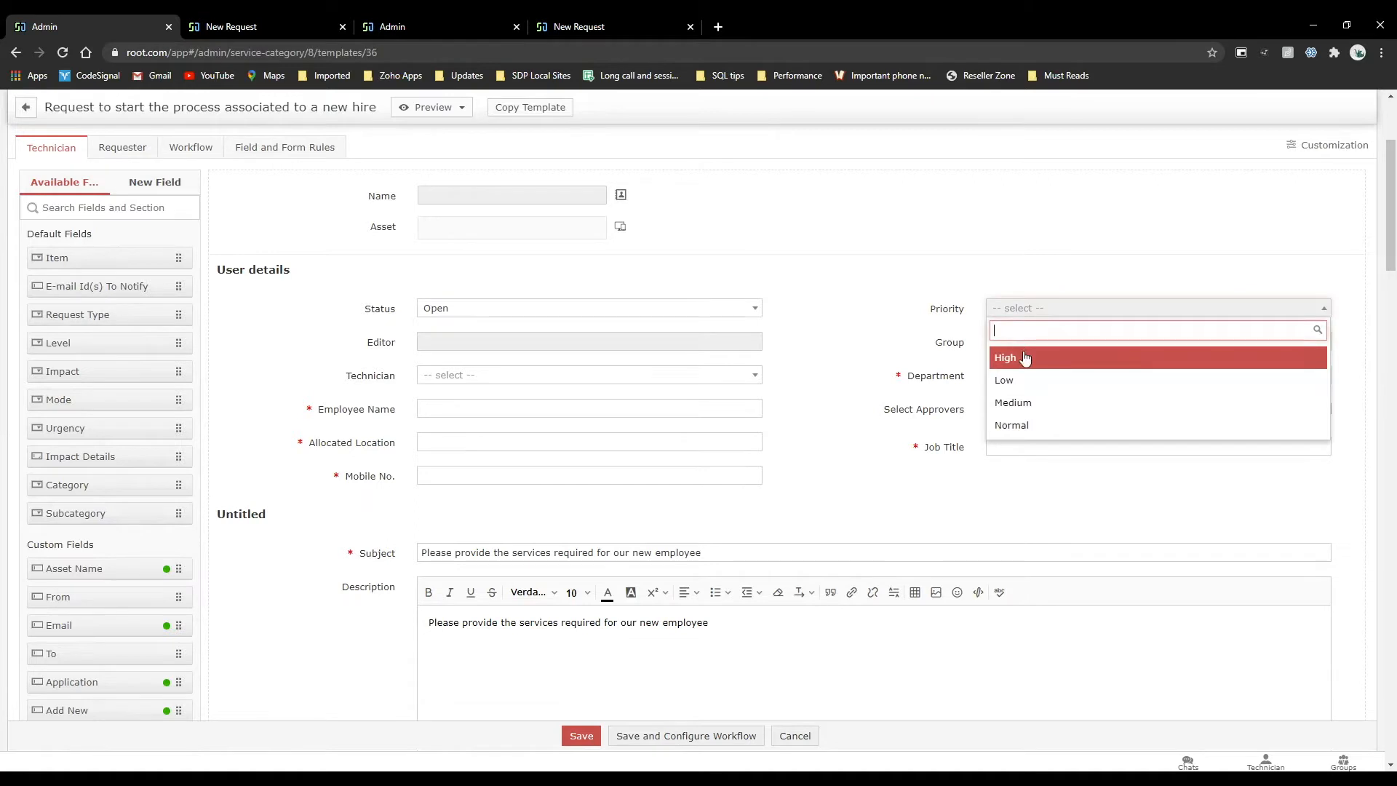
{"action": "left_click", "coordinate": [716, 197]}
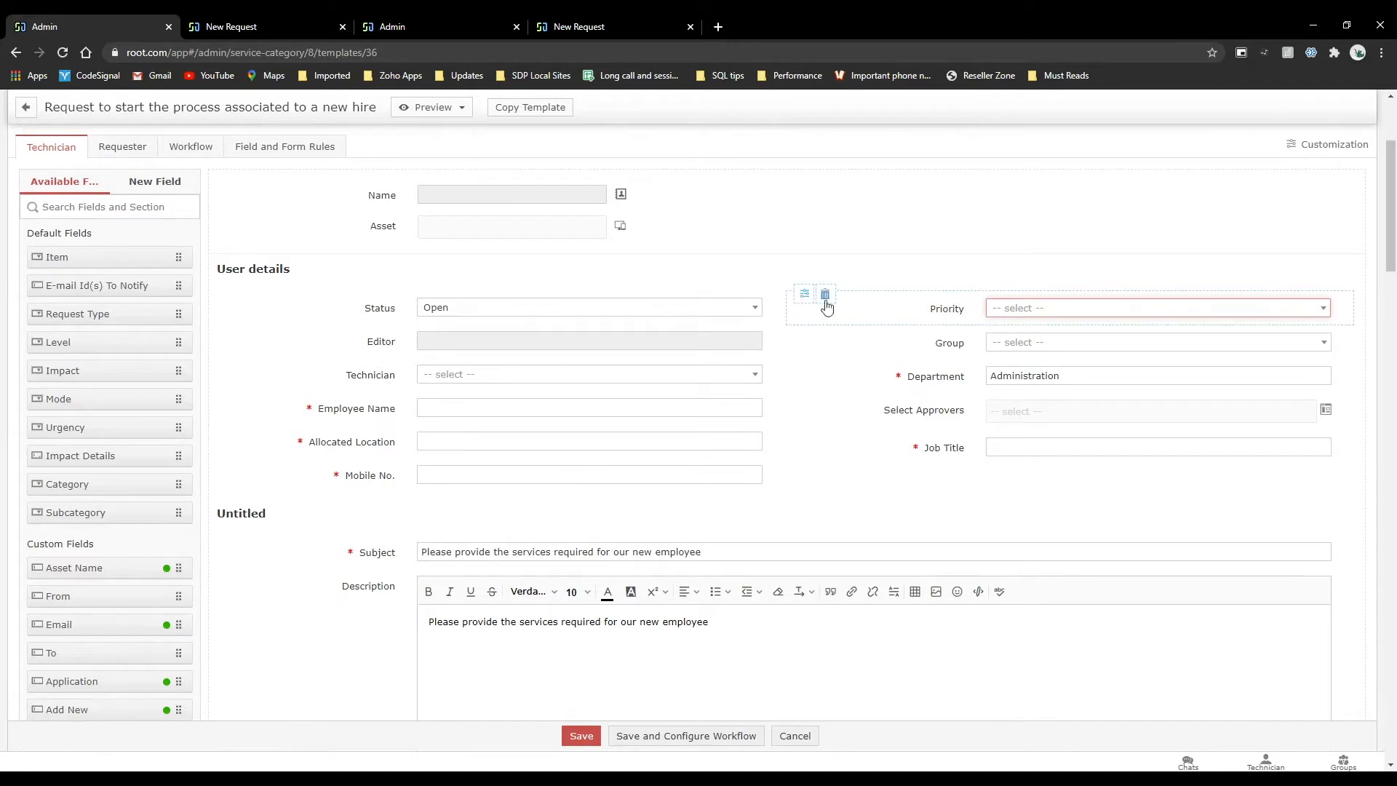
{"action": "left_click", "coordinate": [802, 296]}
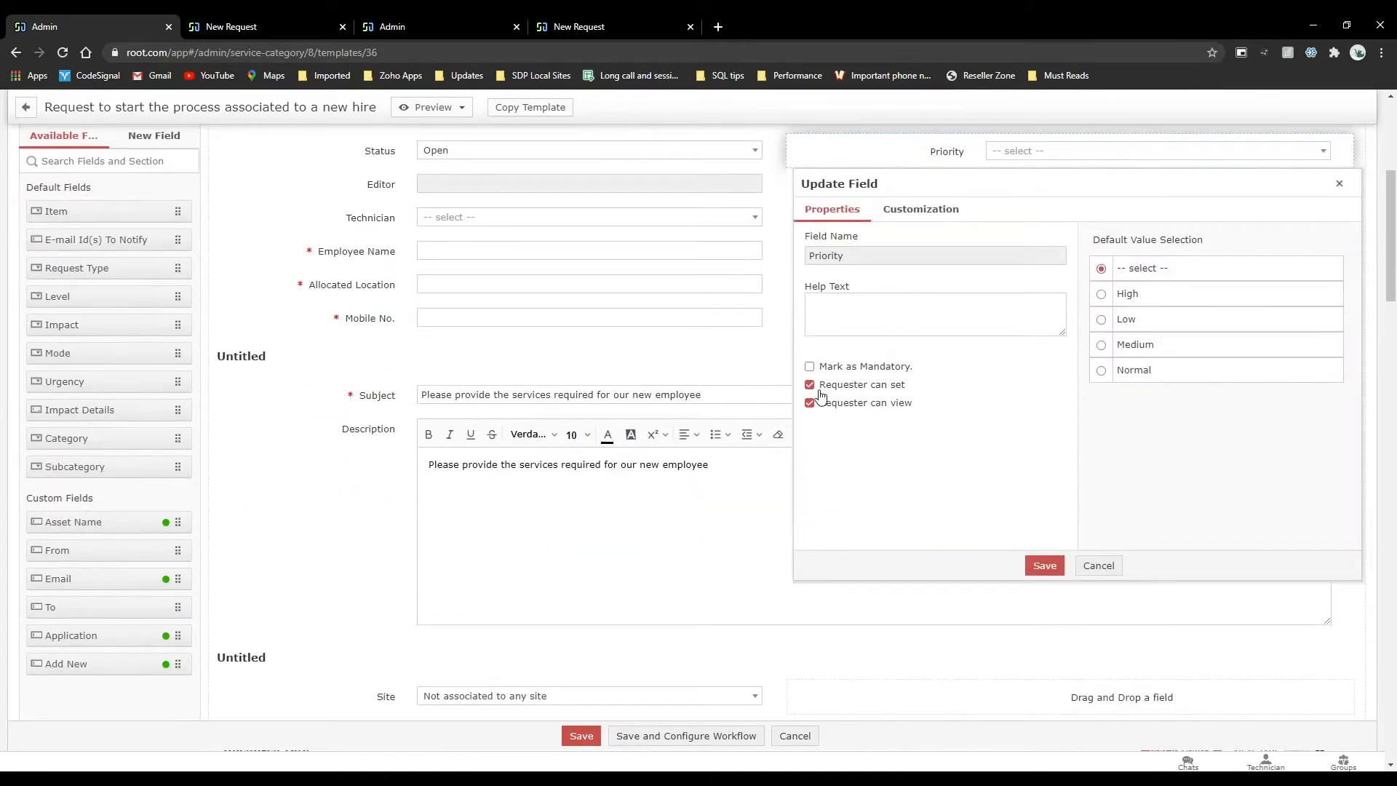
{"action": "left_click_drag", "start_coordinate": [821, 395], "coordinate": [811, 406]}
{"action": "left_click", "coordinate": [810, 404]}
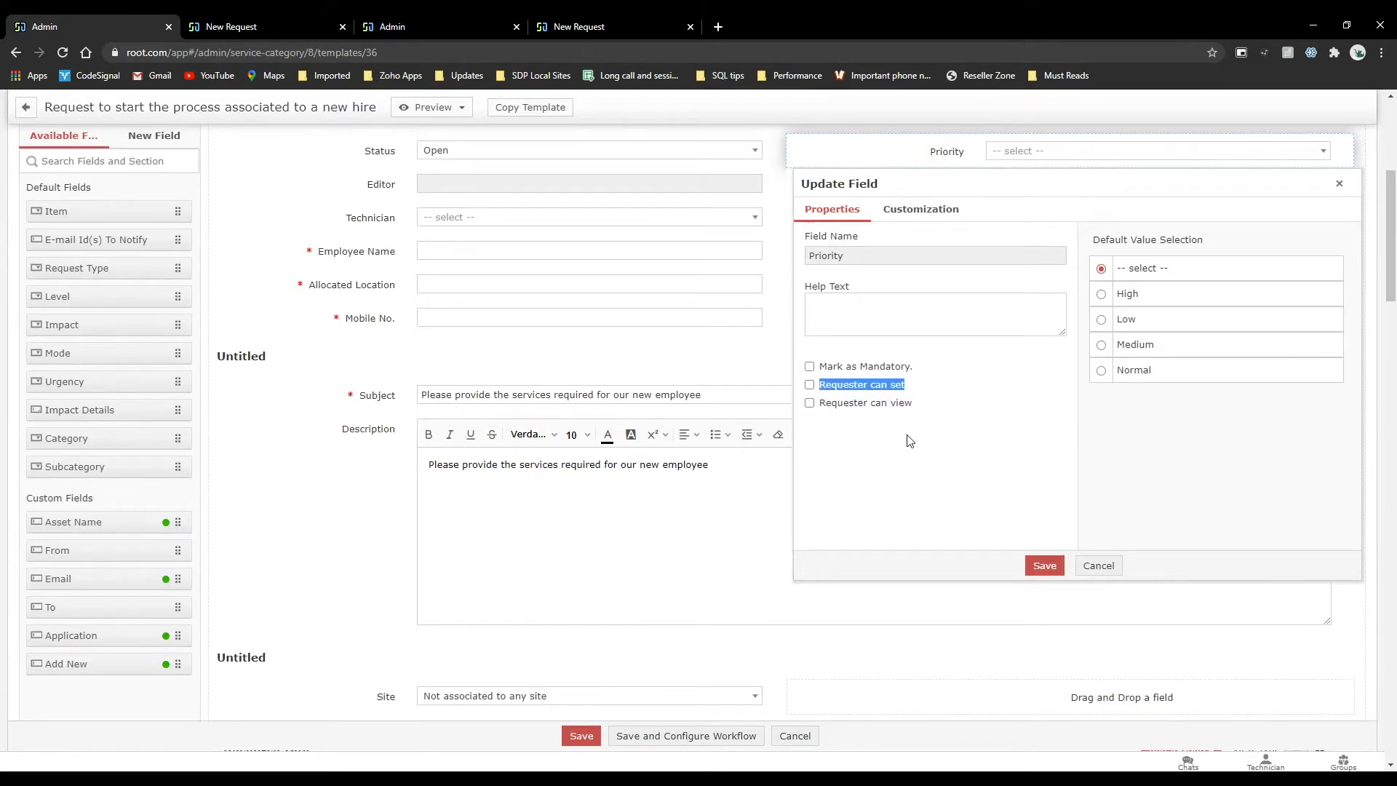
{"action": "left_click", "coordinate": [1048, 565]}
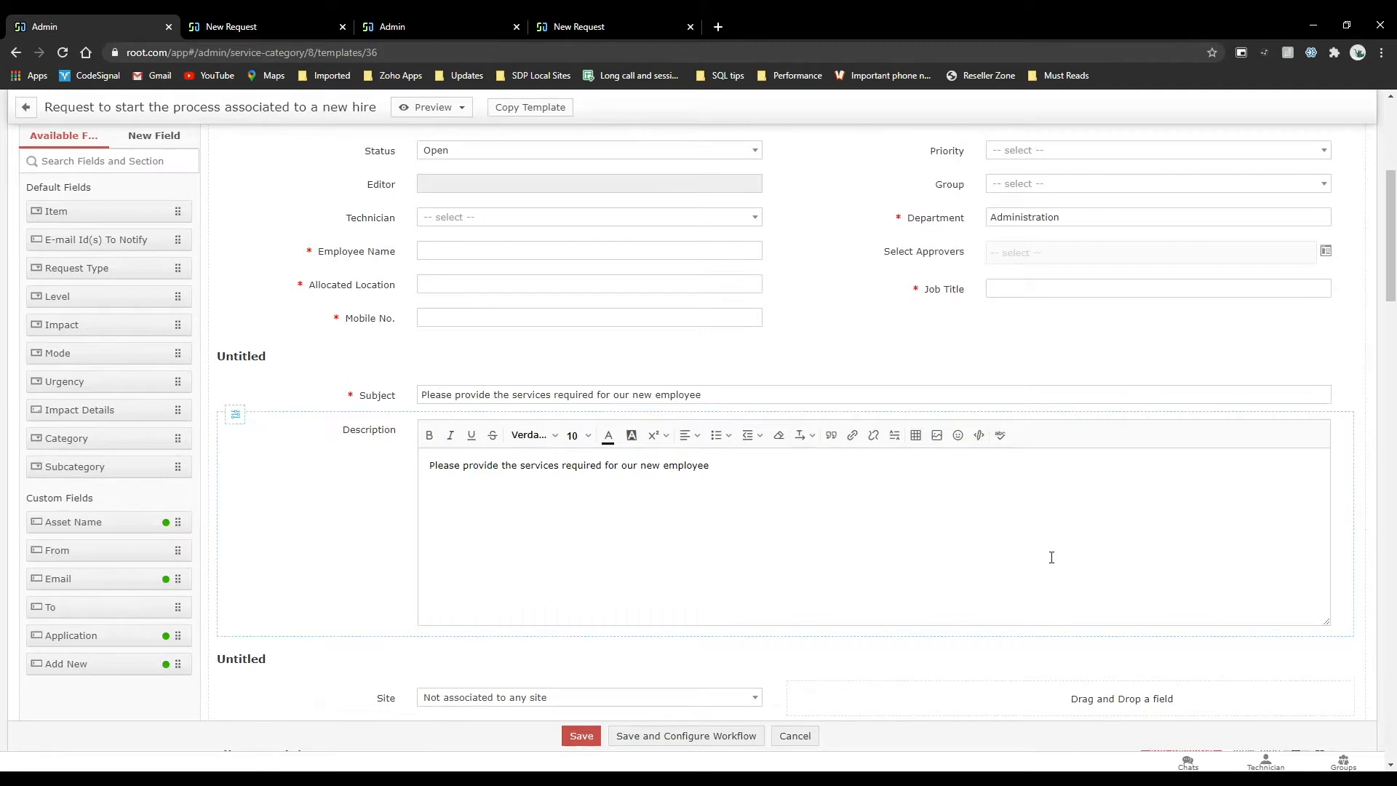
Copy the technician layout to the template's requester layout.
{"action": "scroll", "coordinate": [1012, 316], "scroll_direction": "up", "scroll_amount": 2}
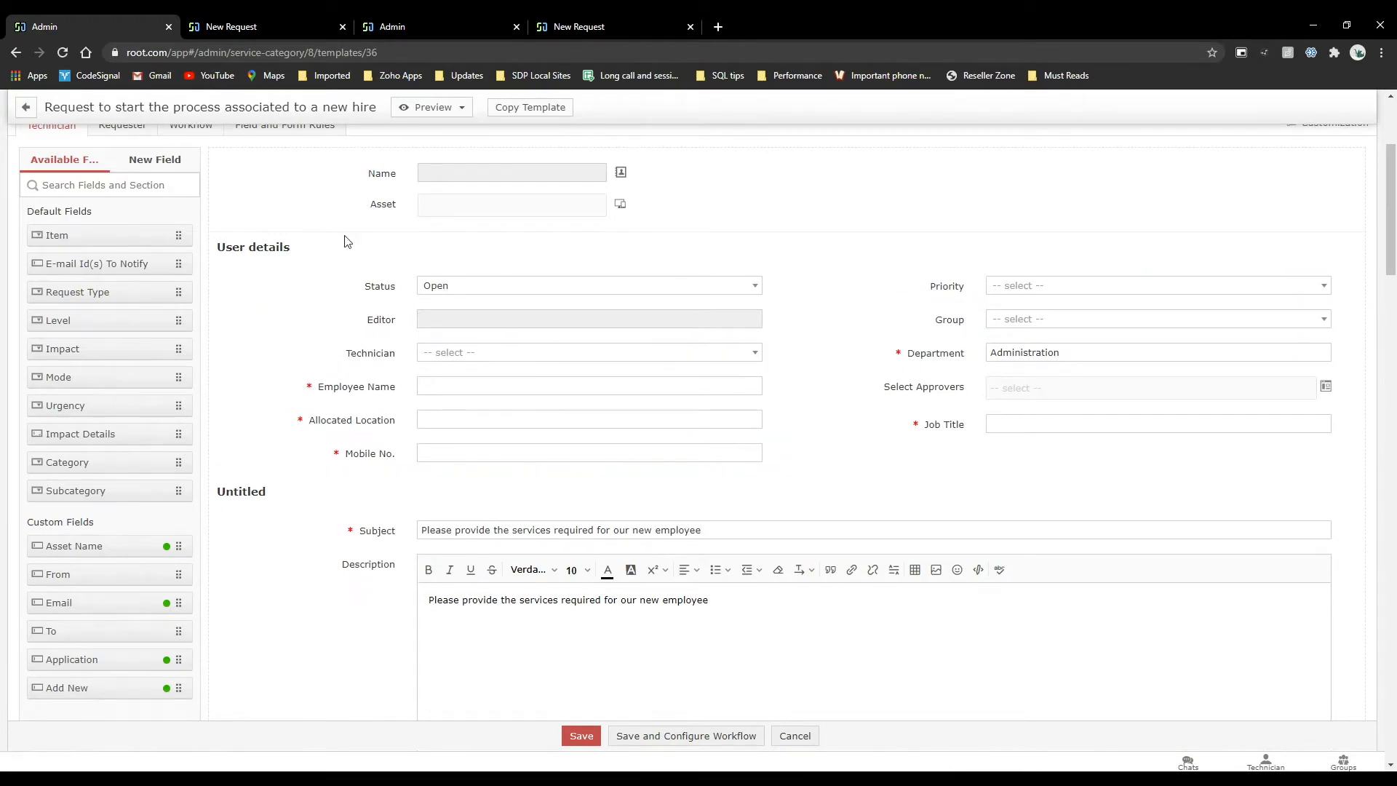
{"action": "scroll", "coordinate": [217, 402], "scroll_direction": "up", "scroll_amount": 3}
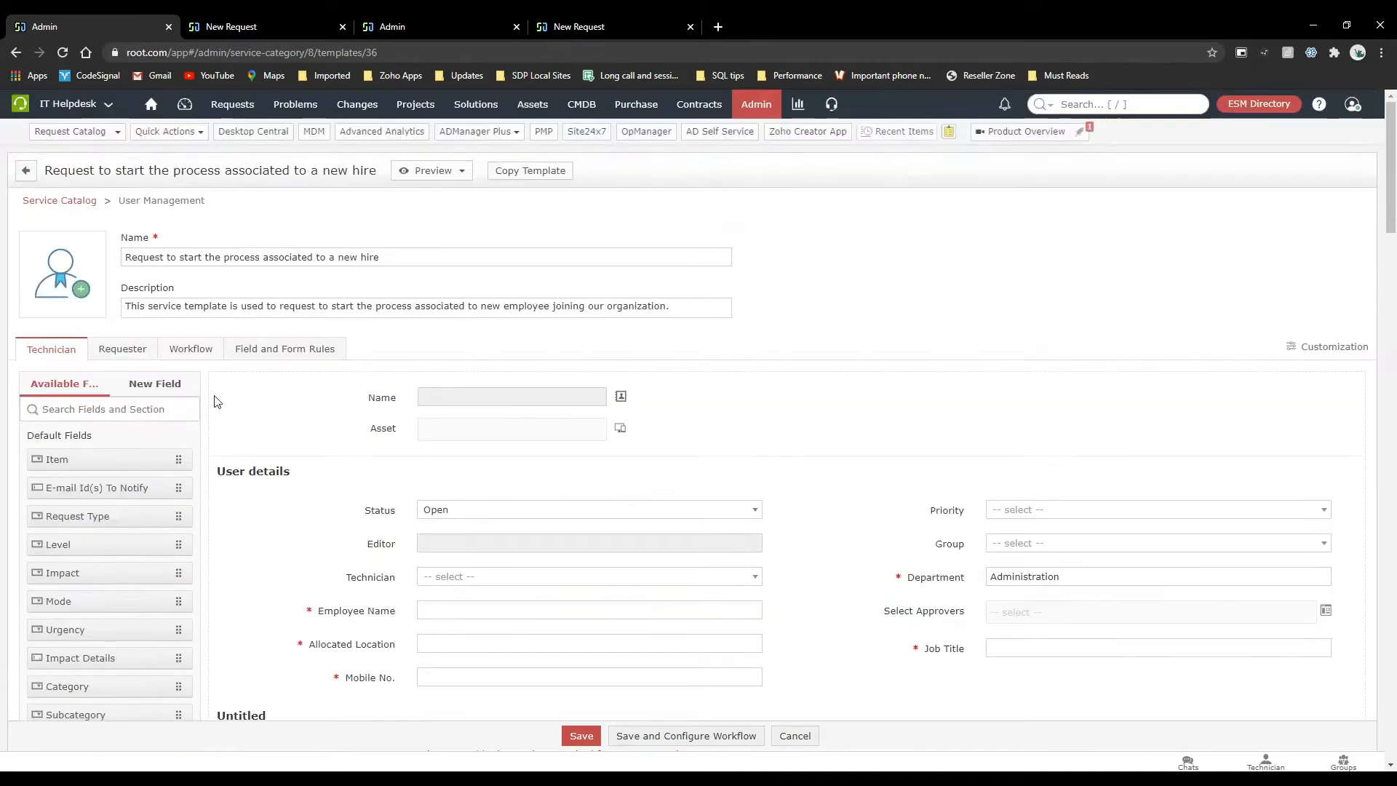
{"action": "left_click", "coordinate": [145, 358]}
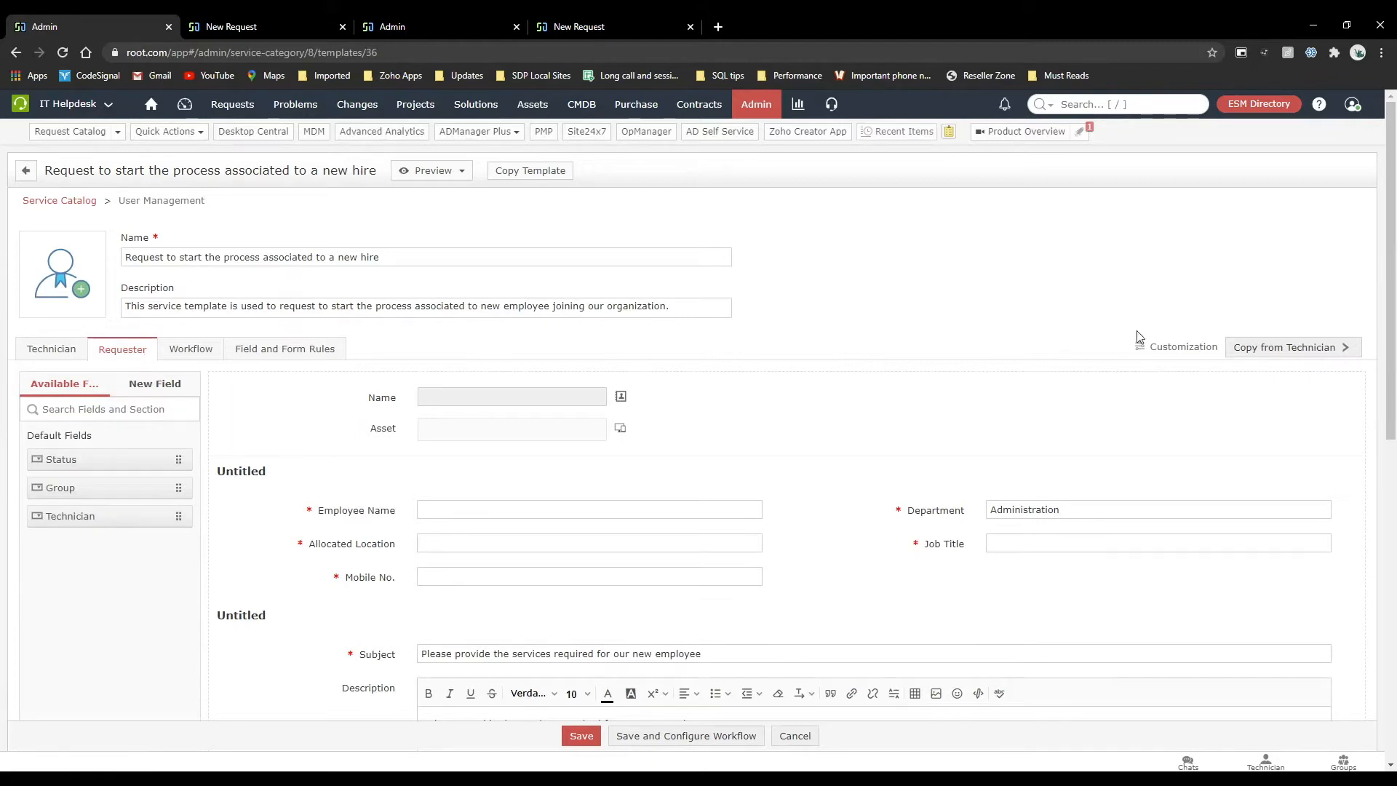
{"action": "left_click", "coordinate": [1242, 357]}
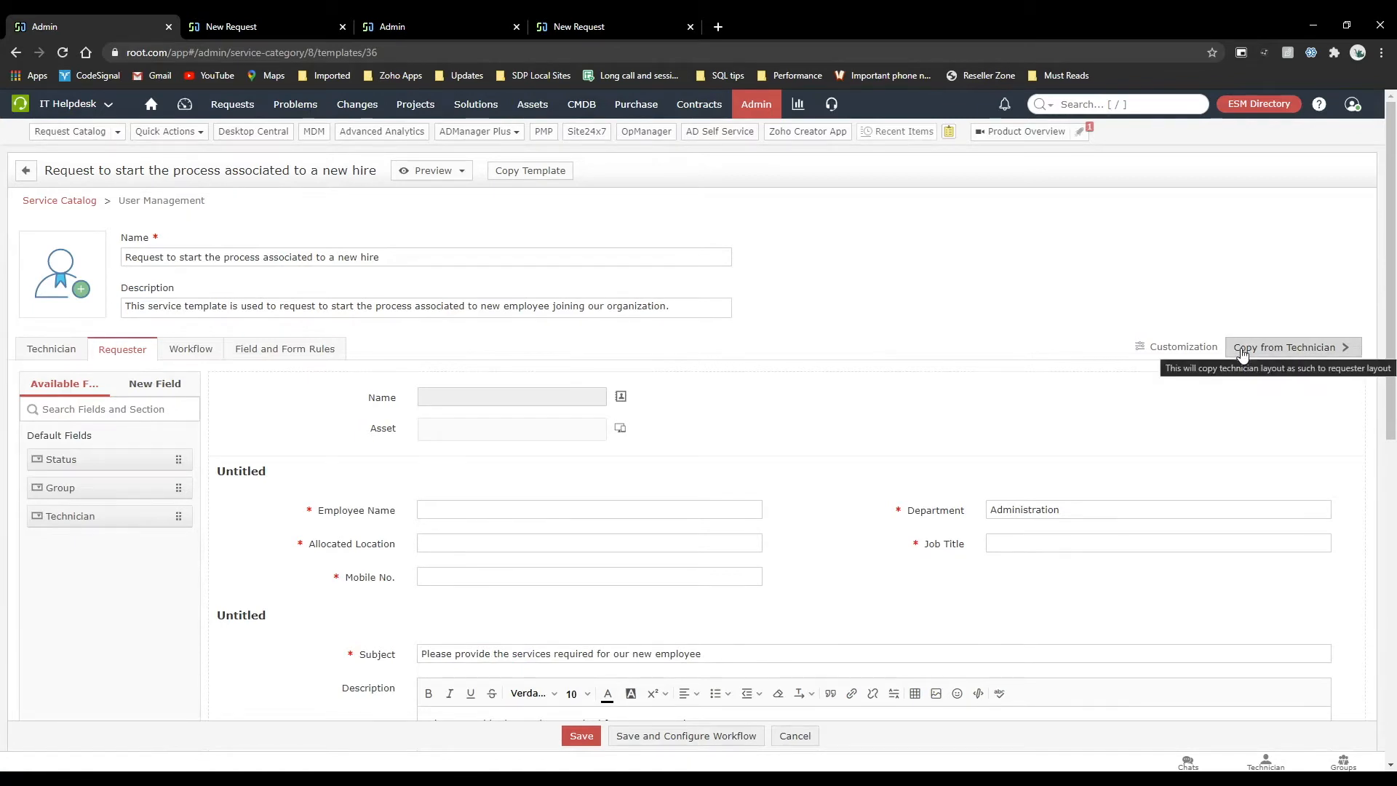
{"action": "scroll", "coordinate": [1253, 400], "scroll_direction": "down", "scroll_amount": 3}
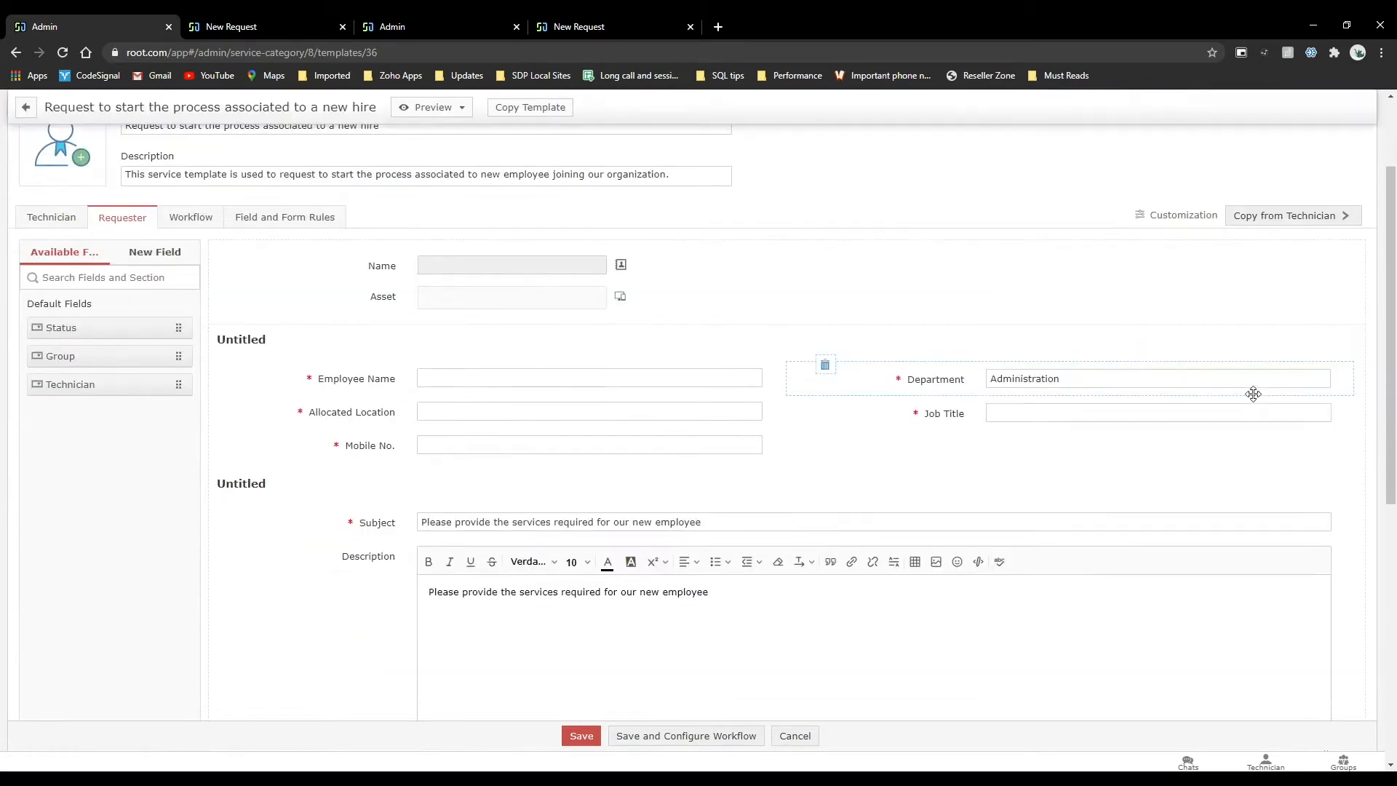
{"action": "left_click", "coordinate": [1270, 216]}
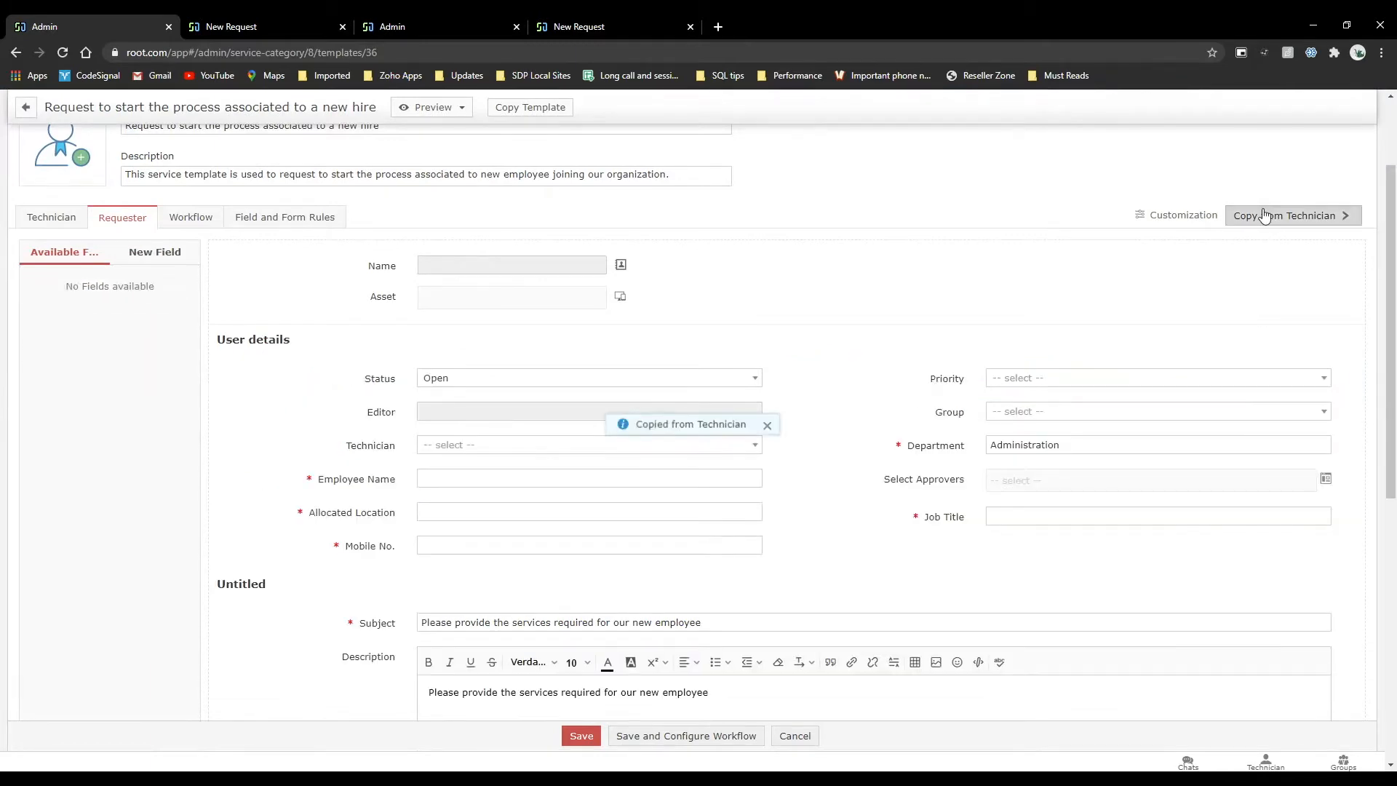
{"action": "scroll", "coordinate": [568, 473], "scroll_direction": "down", "scroll_amount": 7}
{"action": "scroll", "coordinate": [602, 493], "scroll_direction": "up", "scroll_amount": 5}
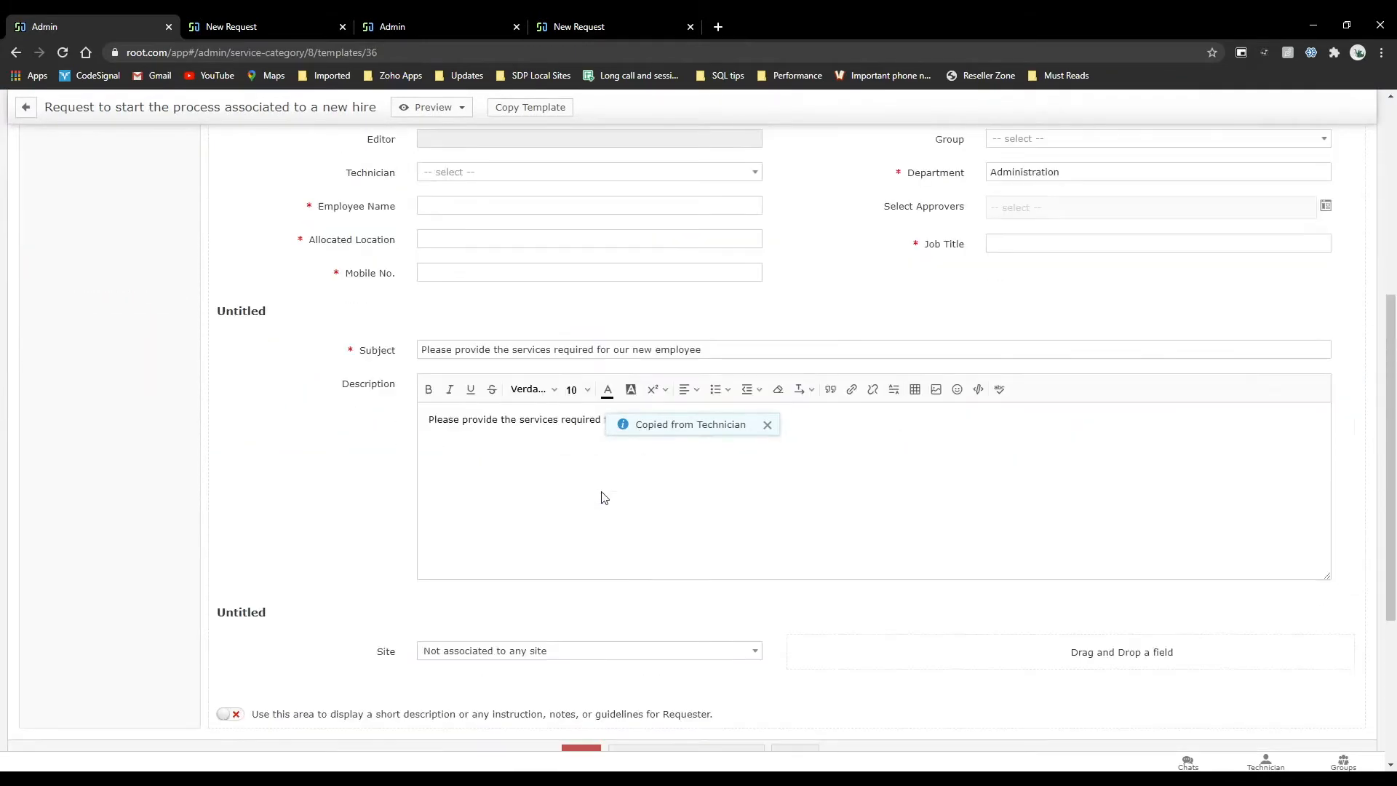
Remove the Technician, Priority and Group fields from the requester layout.
{"action": "left_click", "coordinate": [256, 312]}
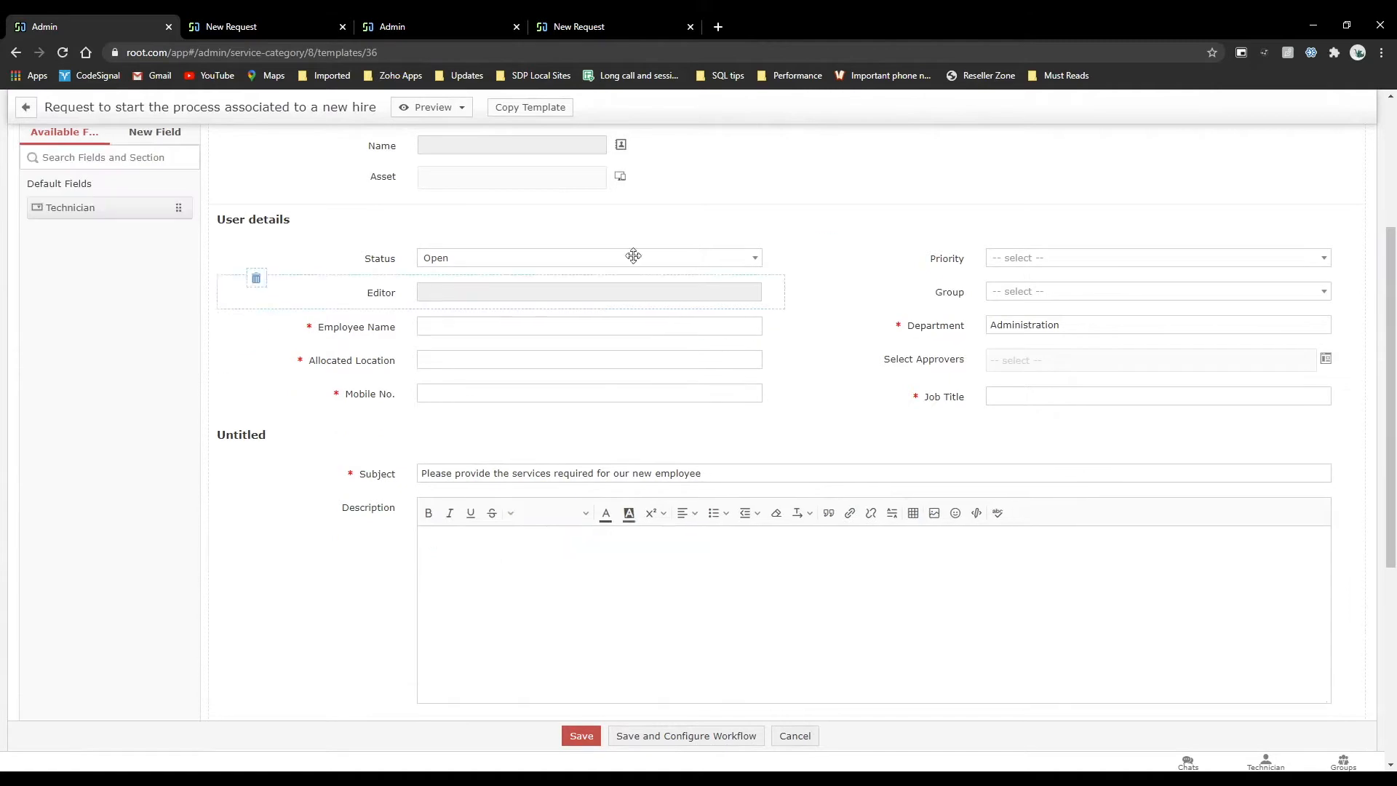
{"action": "left_click", "coordinate": [825, 245]}
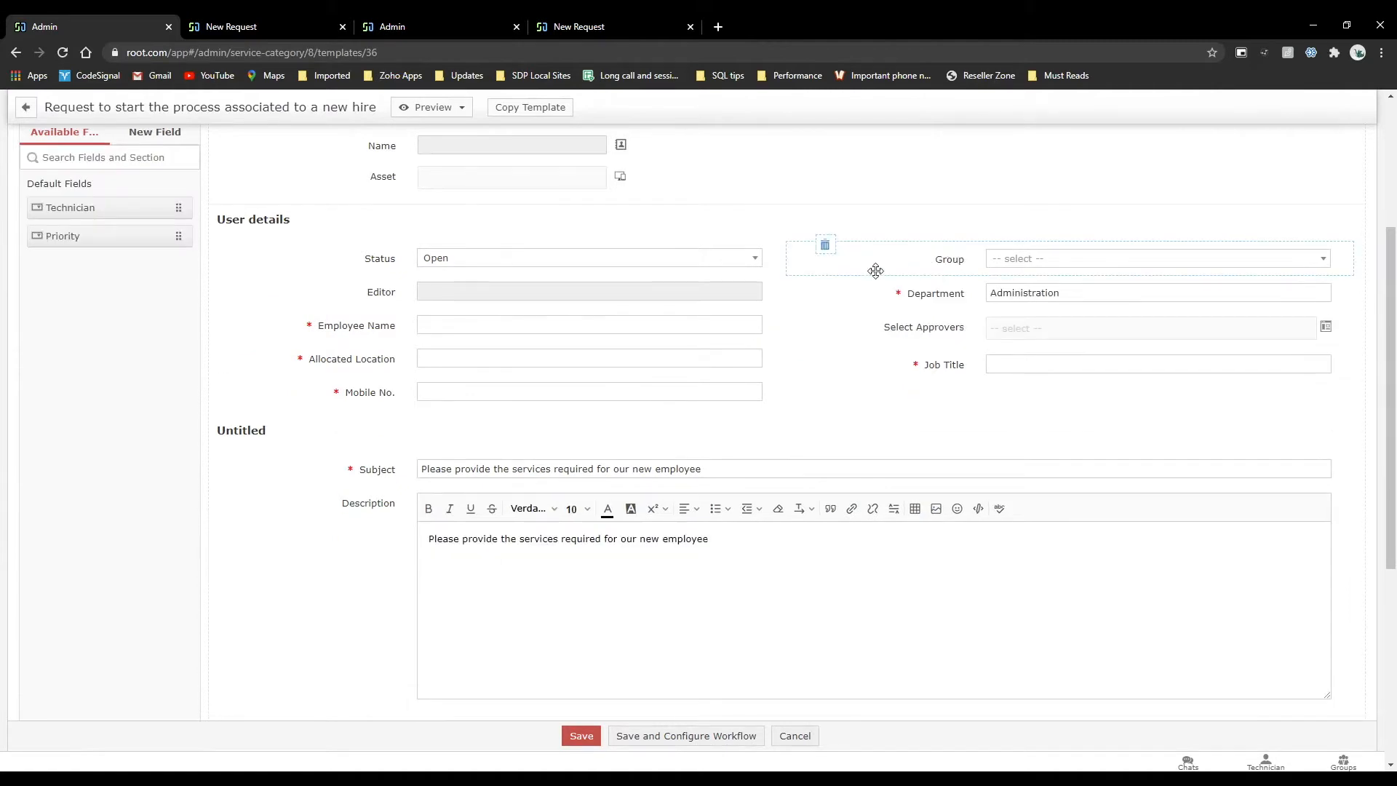
{"action": "left_click", "coordinate": [824, 245]}
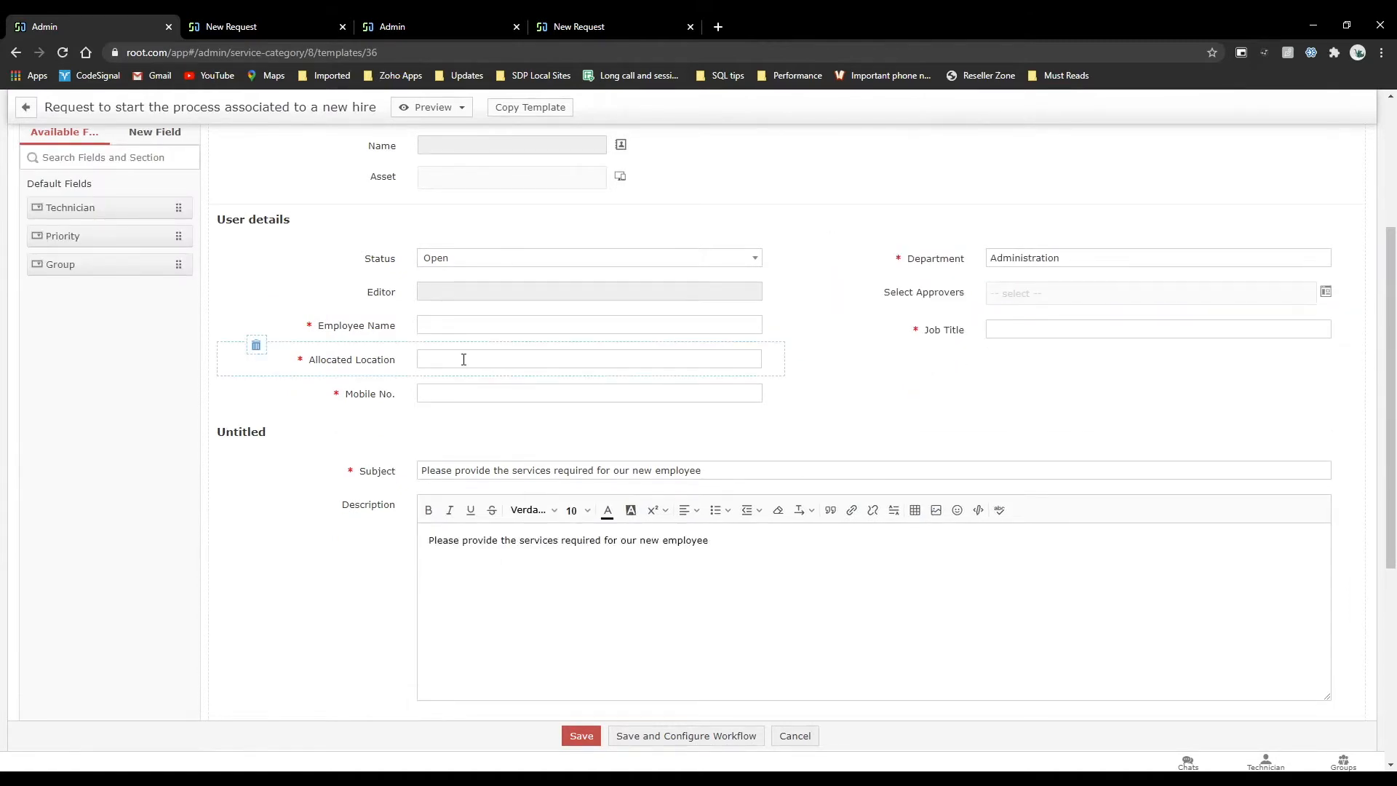
Review the remaining fields in the requester layout and the new field types offered for it.
{"action": "scroll", "coordinate": [464, 360], "scroll_direction": "up", "scroll_amount": 4}
{"action": "scroll", "coordinate": [268, 445], "scroll_direction": "down", "scroll_amount": 2}
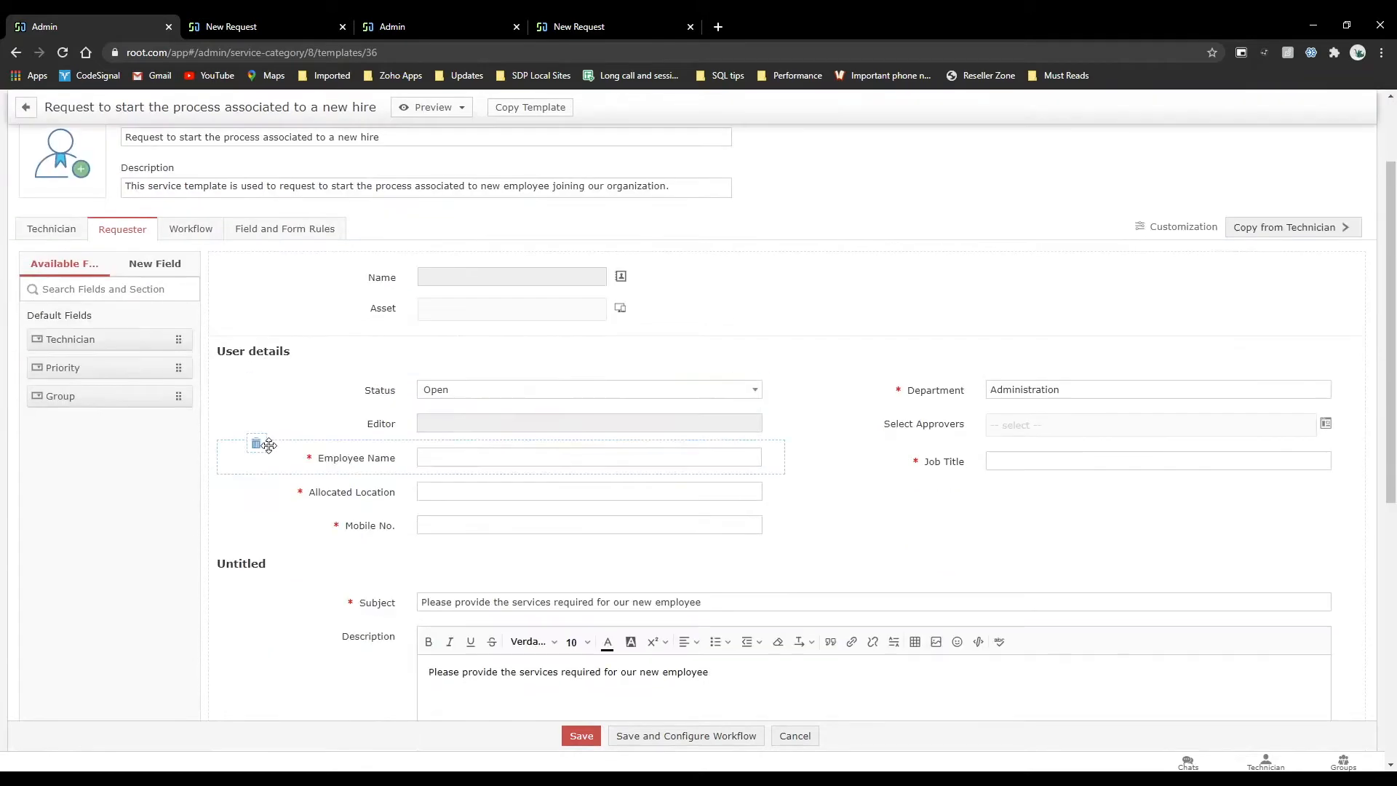
{"action": "scroll", "coordinate": [489, 510], "scroll_direction": "down", "scroll_amount": 1}
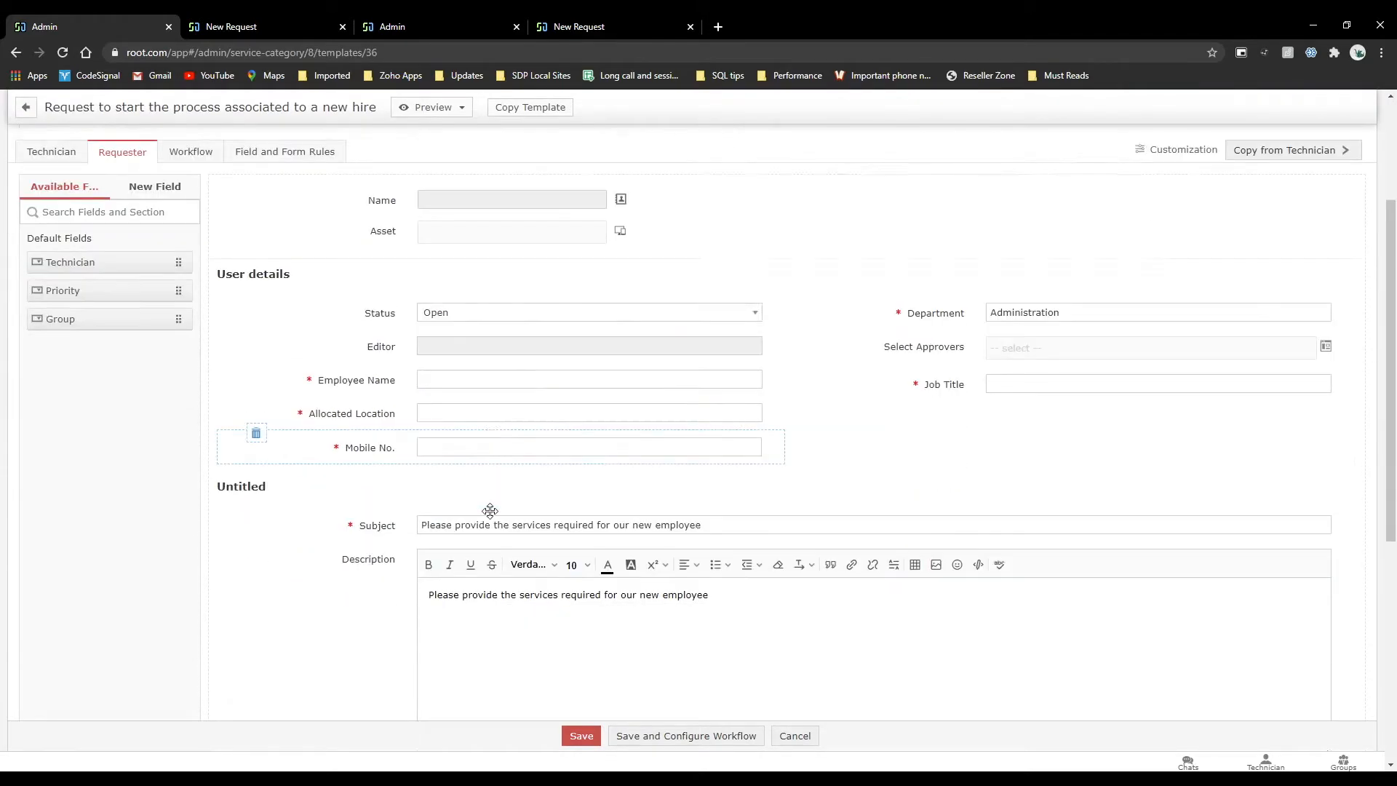
{"action": "scroll", "coordinate": [490, 510], "scroll_direction": "down", "scroll_amount": 4}
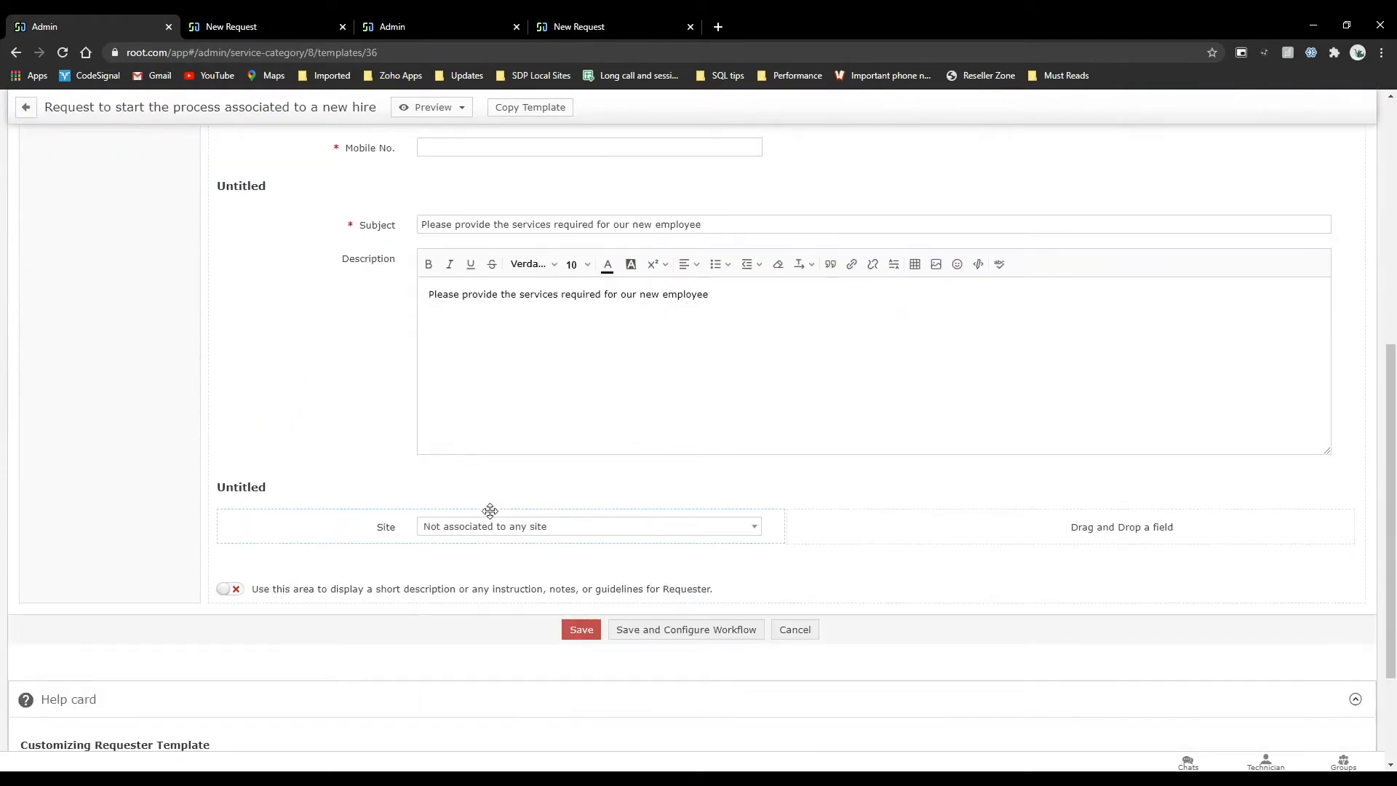
{"action": "scroll", "coordinate": [490, 510], "scroll_direction": "up", "scroll_amount": 7}
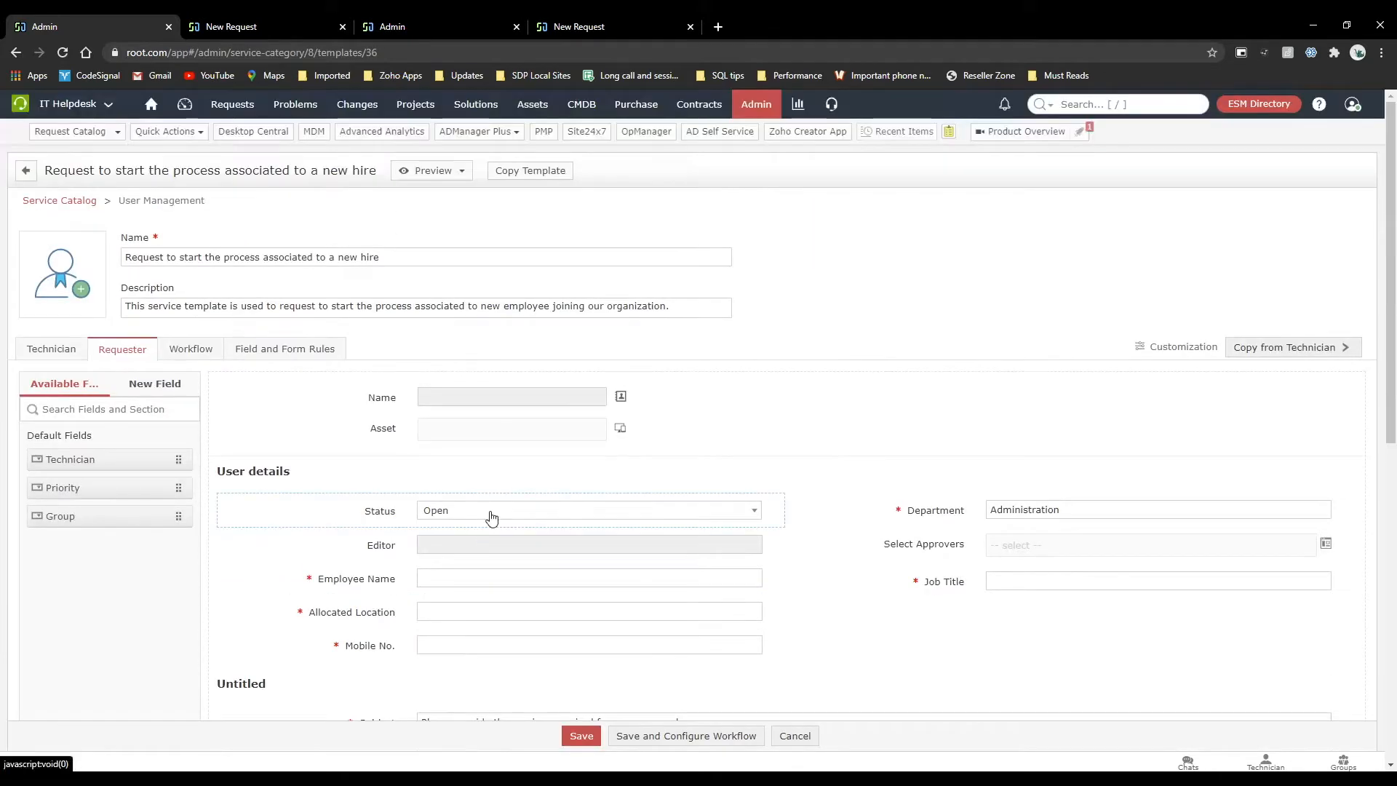
{"action": "left_click", "coordinate": [145, 386]}
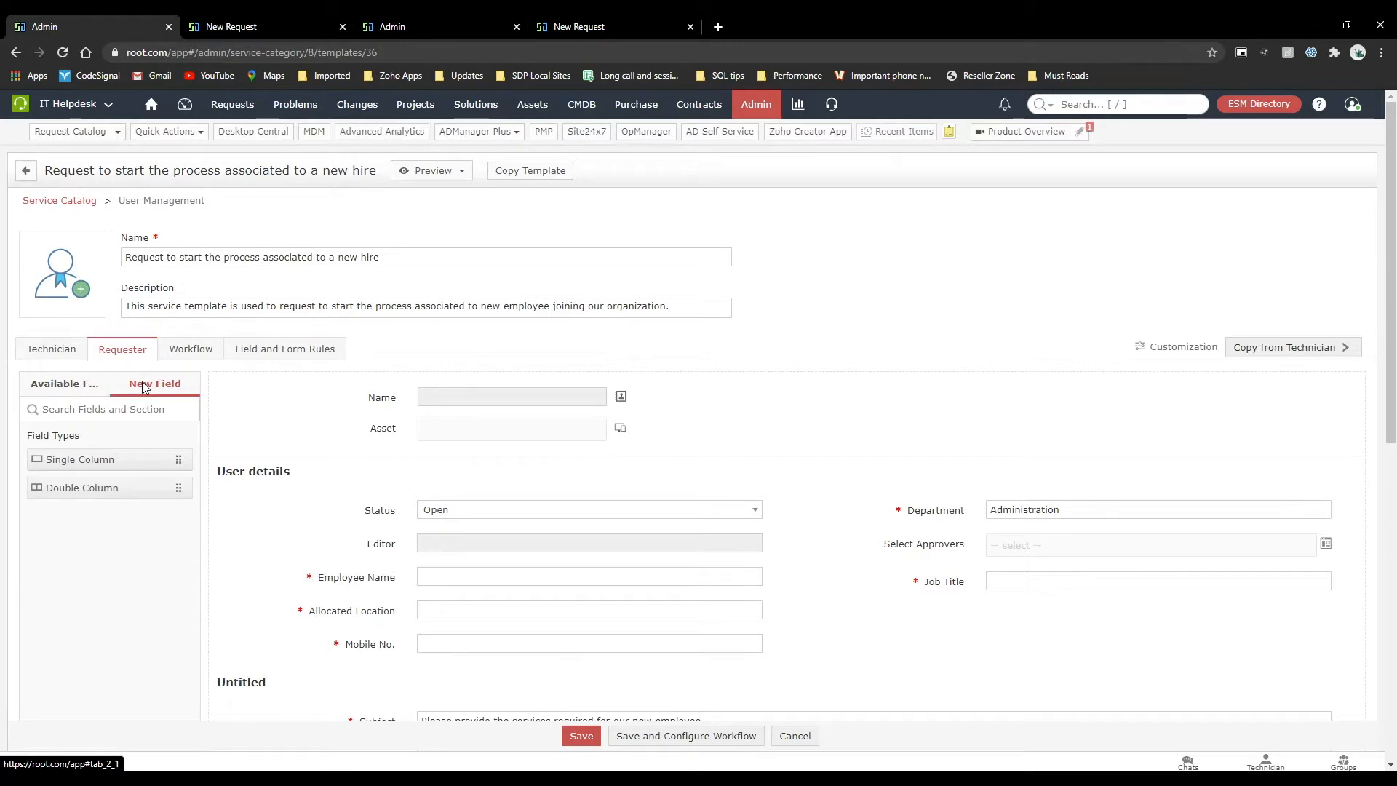
Select Compaq as the desktop model in the technician layout's resource section and view its details.
{"action": "left_click", "coordinate": [64, 350]}
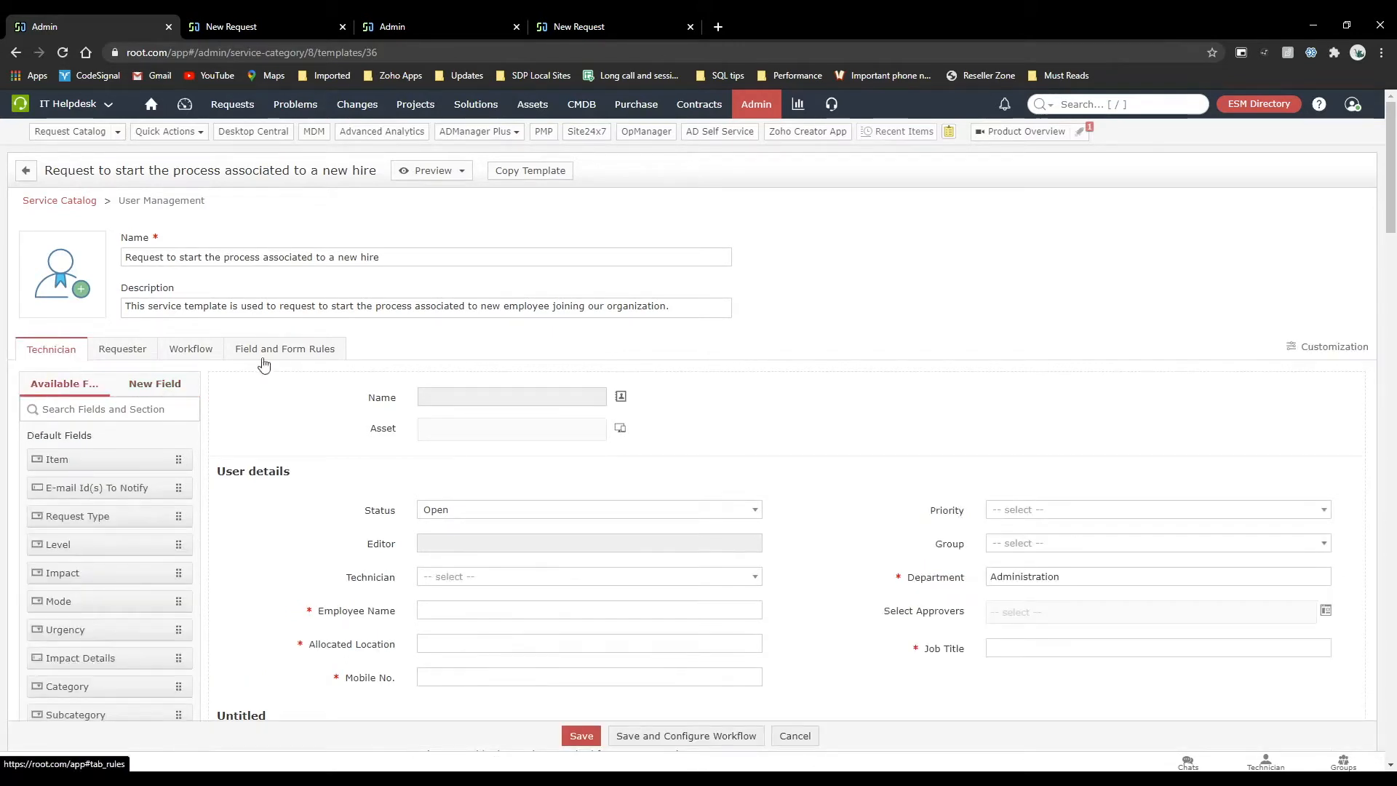
{"action": "scroll", "coordinate": [253, 448], "scroll_direction": "down", "scroll_amount": 3}
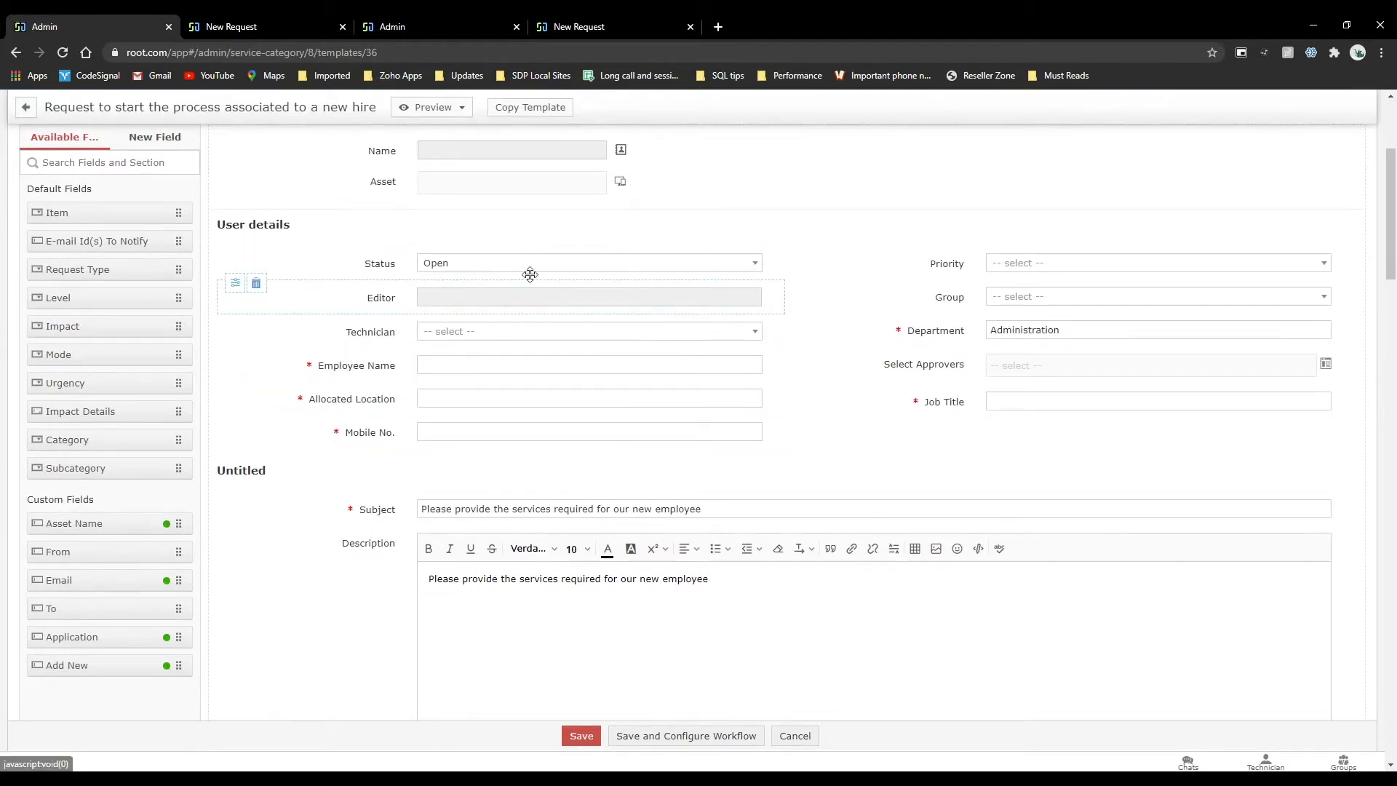
{"action": "scroll", "coordinate": [365, 539], "scroll_direction": "down", "scroll_amount": 3}
{"action": "scroll", "coordinate": [366, 540], "scroll_direction": "down", "scroll_amount": 2}
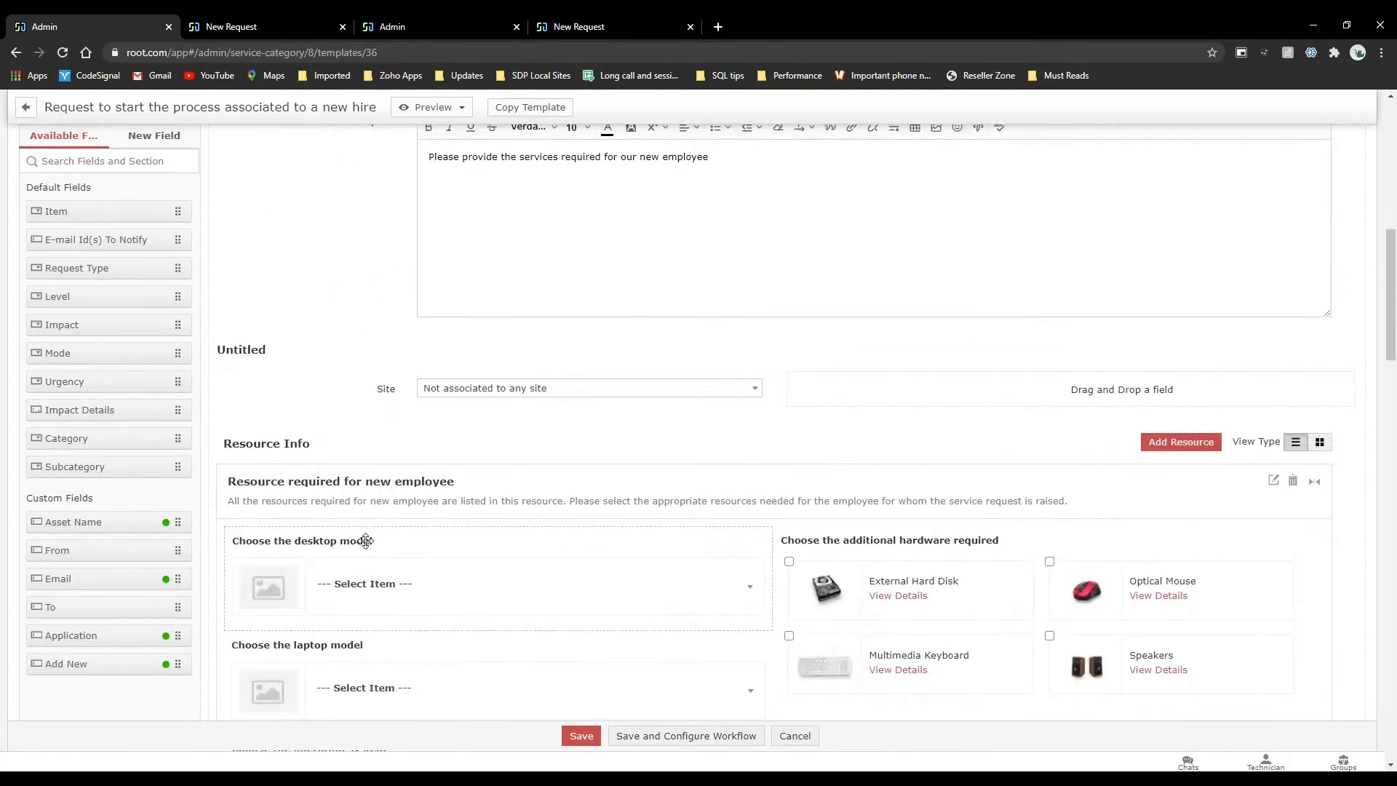
{"action": "scroll", "coordinate": [366, 540], "scroll_direction": "down", "scroll_amount": 3}
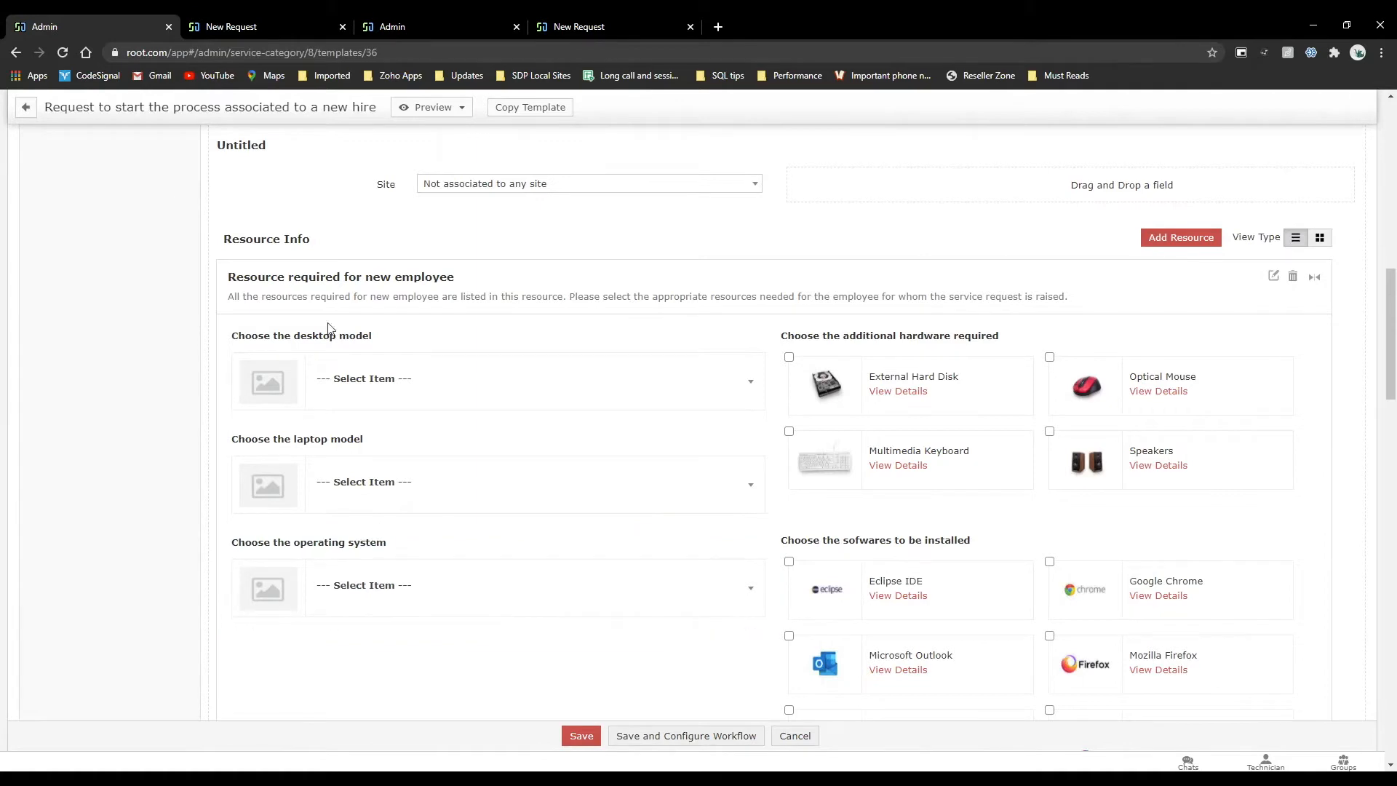
{"action": "left_click", "coordinate": [365, 372]}
{"action": "left_click", "coordinate": [412, 572]}
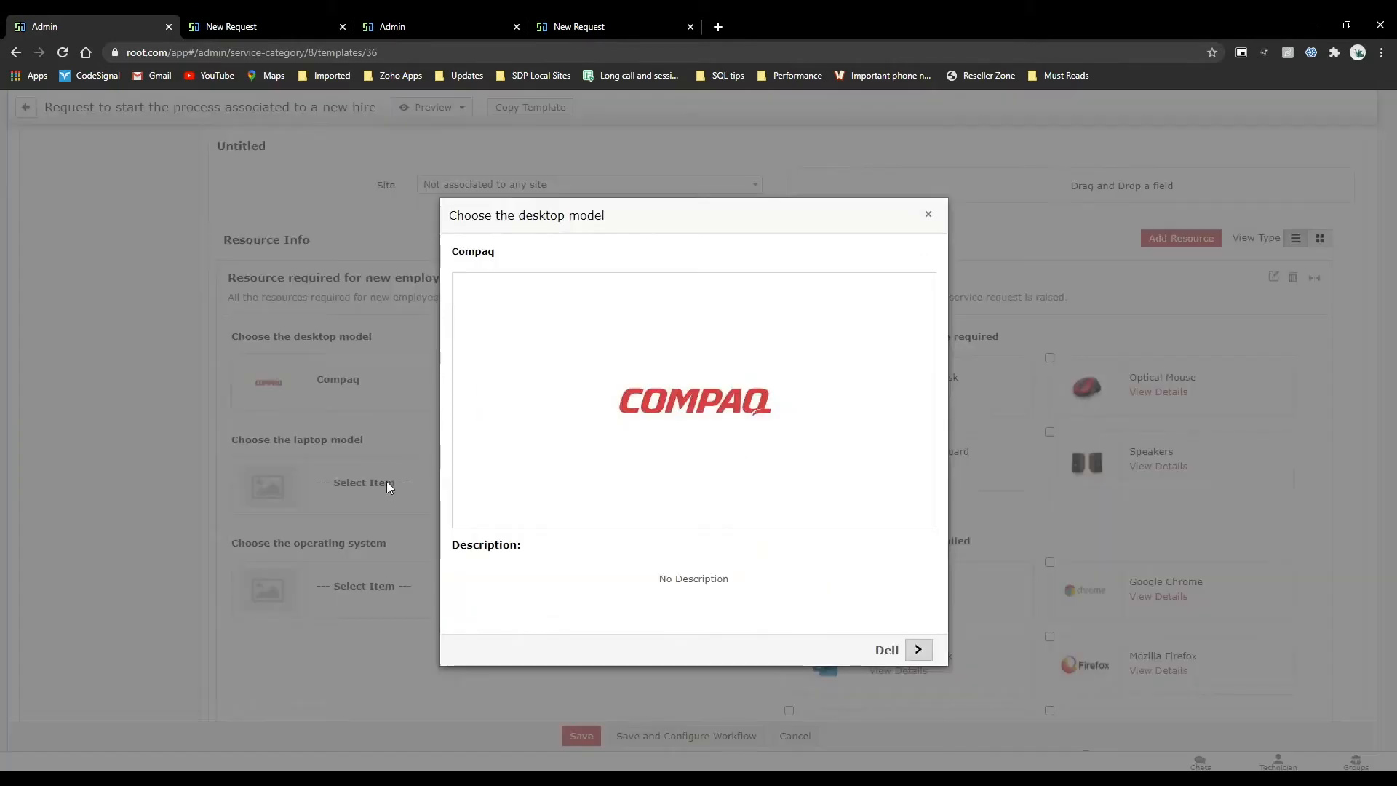
{"action": "left_click", "coordinate": [928, 214]}
Select Dell as the laptop model and read through its product details.
{"action": "left_click", "coordinate": [461, 485]}
{"action": "left_click", "coordinate": [436, 650]}
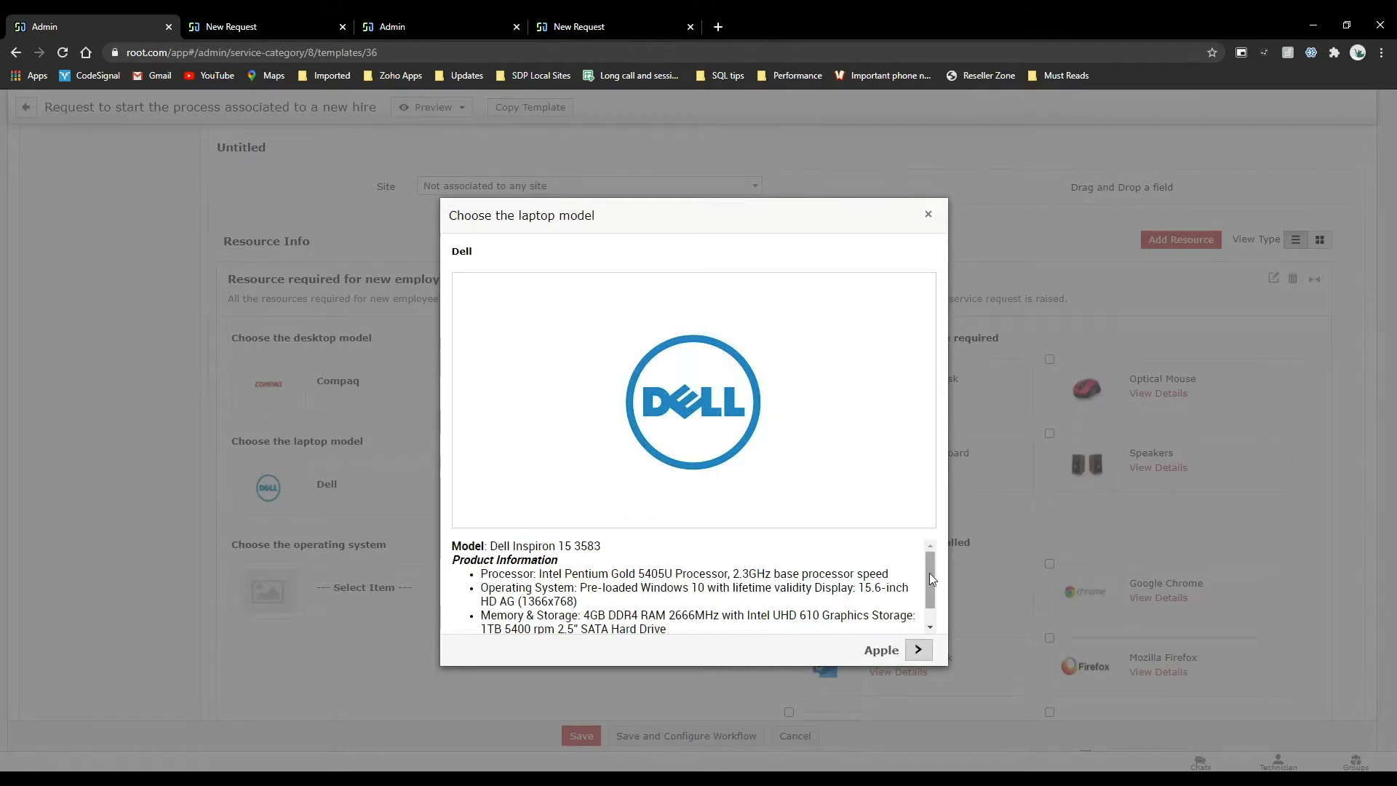
{"action": "left_click_drag", "start_coordinate": [929, 573], "coordinate": [933, 610]}
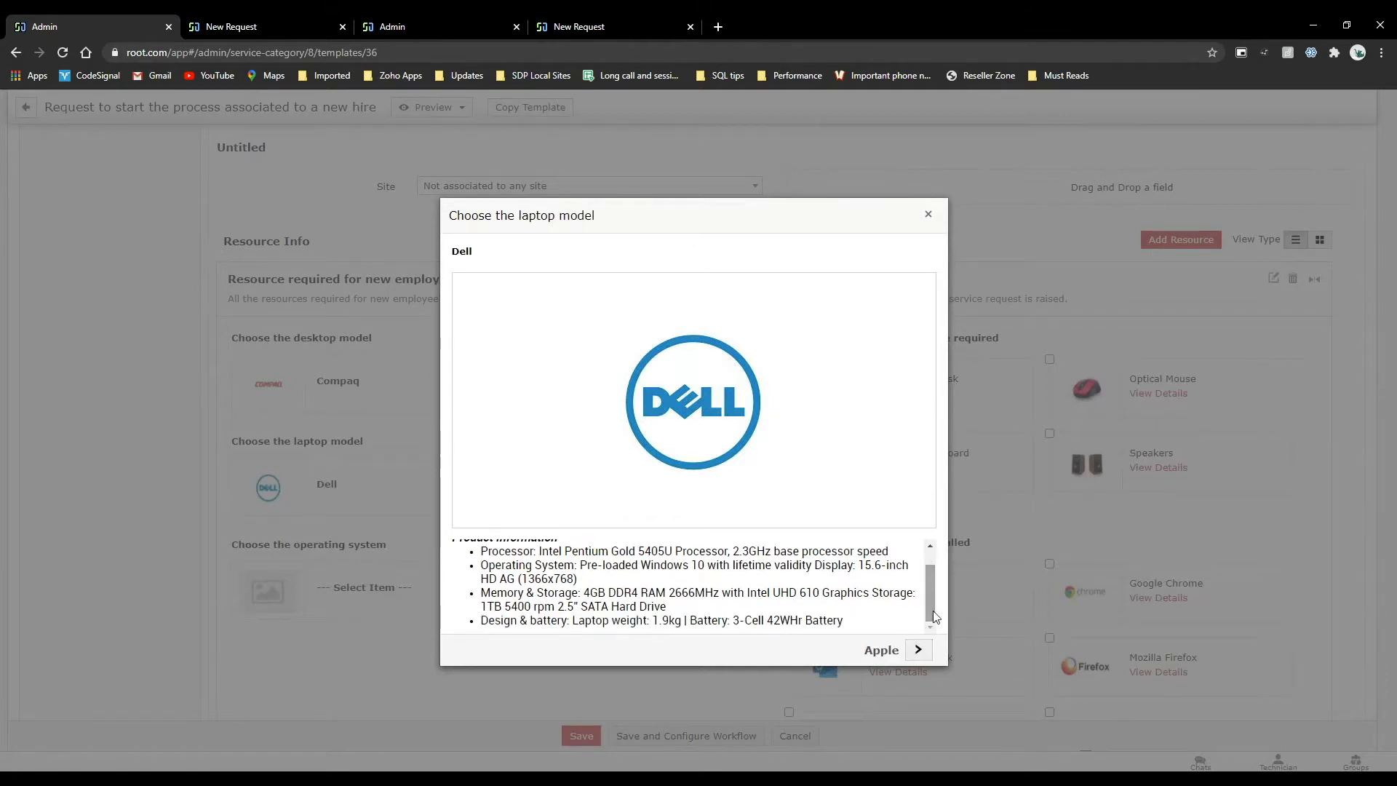
{"action": "left_click", "coordinate": [929, 216]}
Change the laptop model to Apple and view its product details.
{"action": "left_click", "coordinate": [466, 503]}
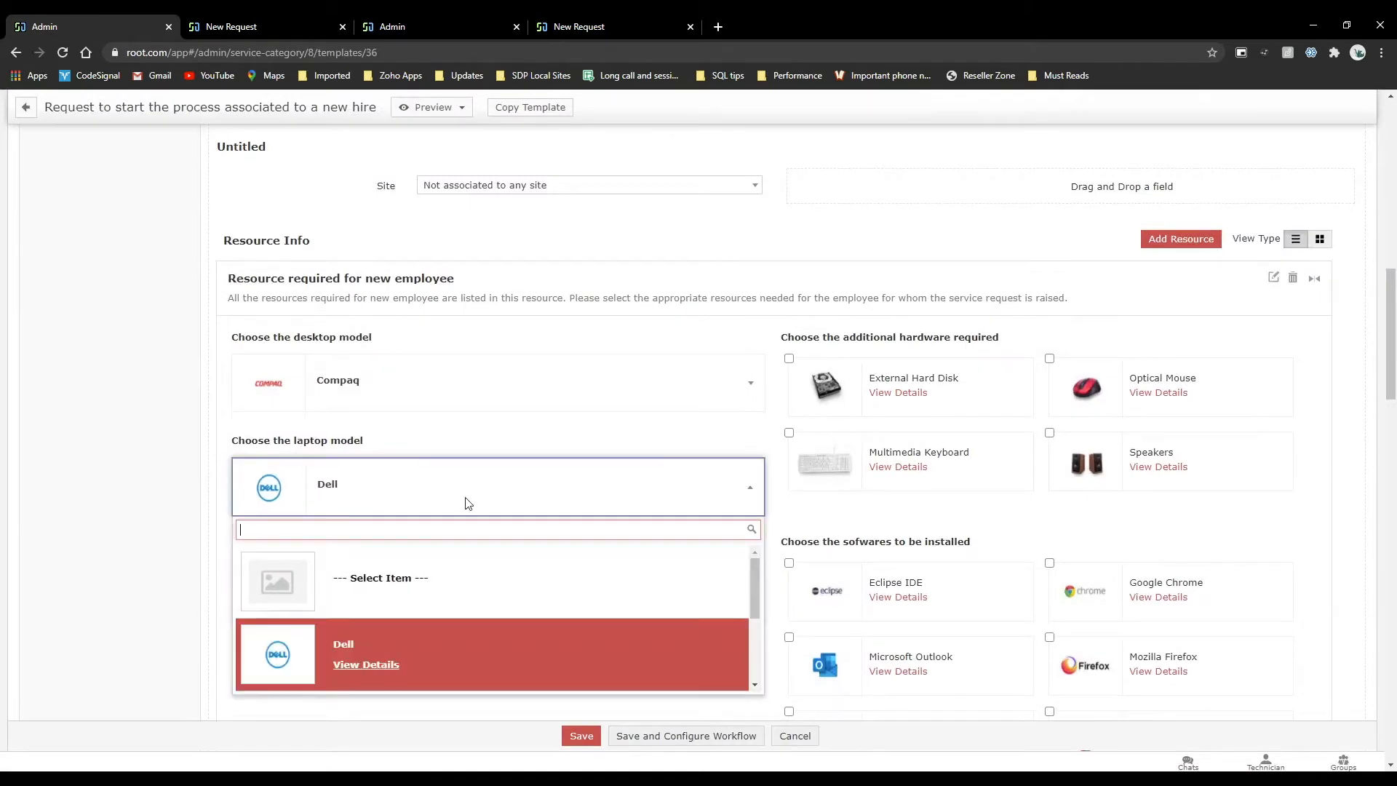
{"action": "scroll", "coordinate": [468, 621], "scroll_direction": "down", "scroll_amount": 3}
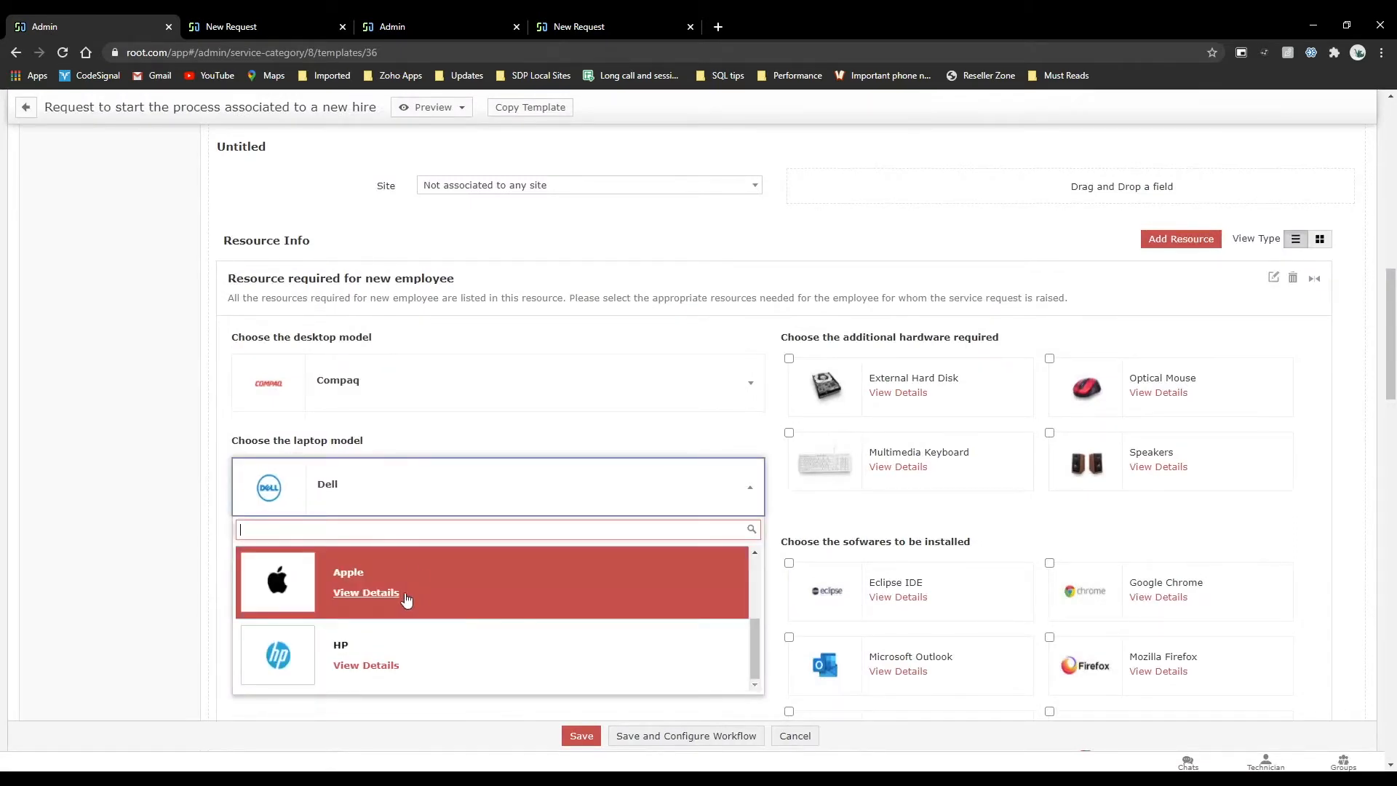
{"action": "left_click", "coordinate": [431, 593]}
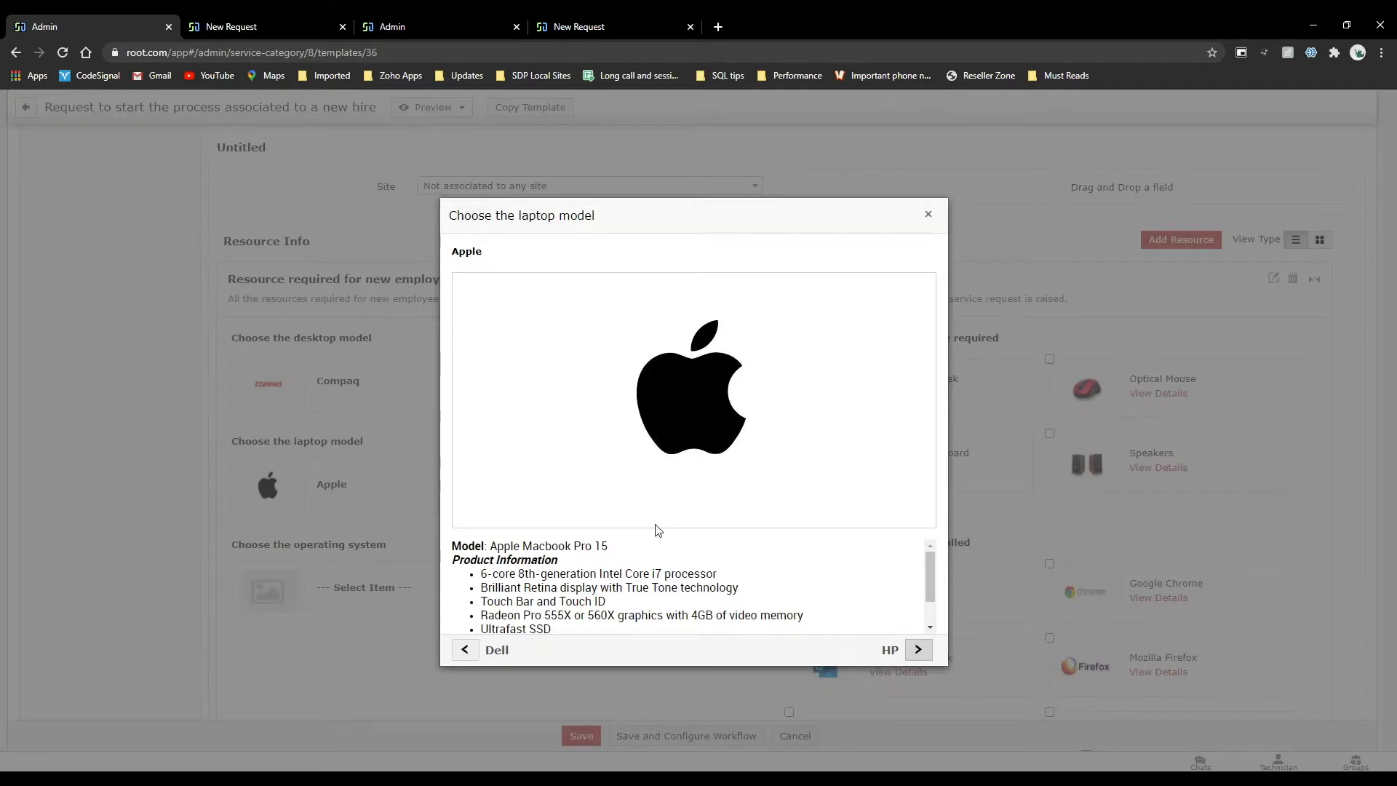
{"action": "left_click", "coordinate": [928, 214]}
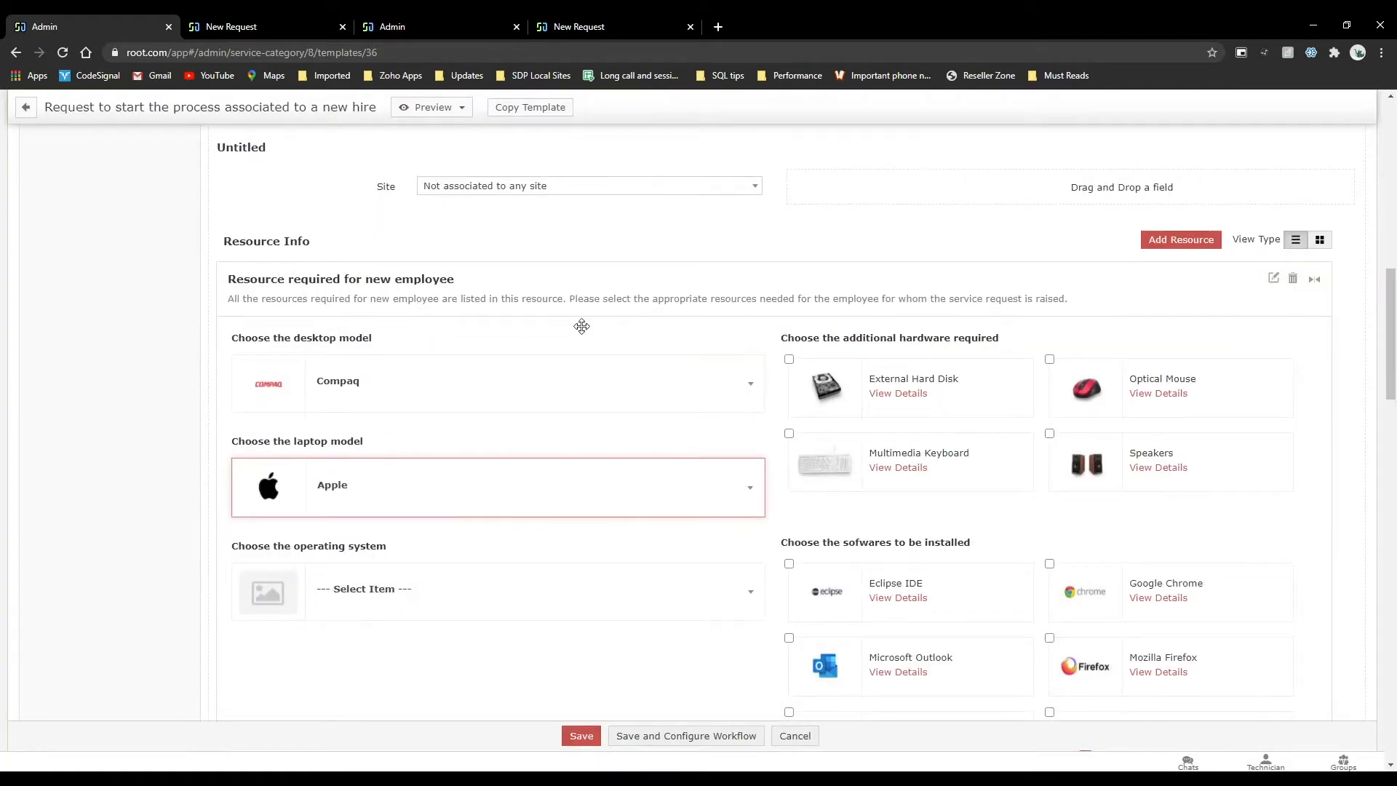
Start adding a resource to the template and review the existing questions and the question types offered for new ones.
{"action": "scroll", "coordinate": [581, 326], "scroll_direction": "down", "scroll_amount": 1}
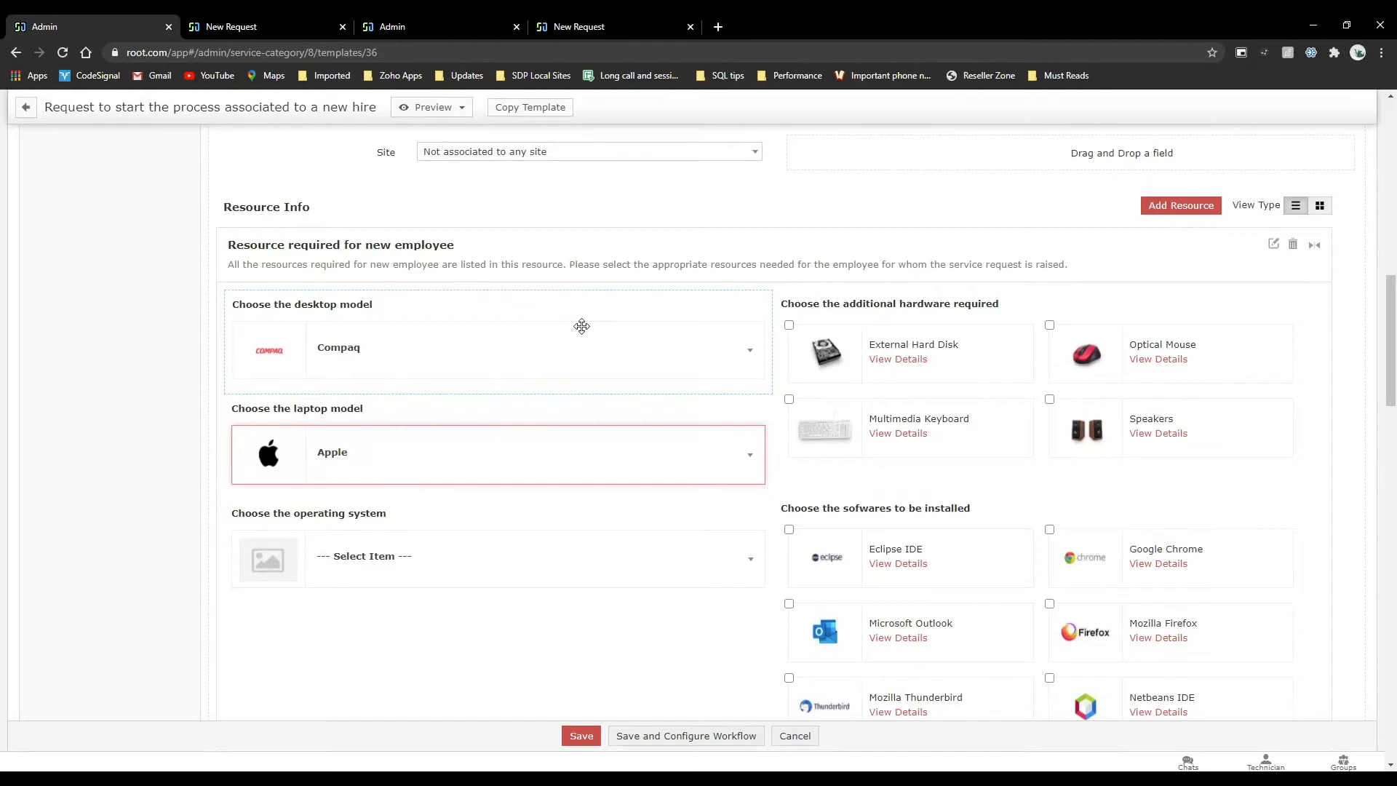
{"action": "scroll", "coordinate": [582, 326], "scroll_direction": "down", "scroll_amount": 4}
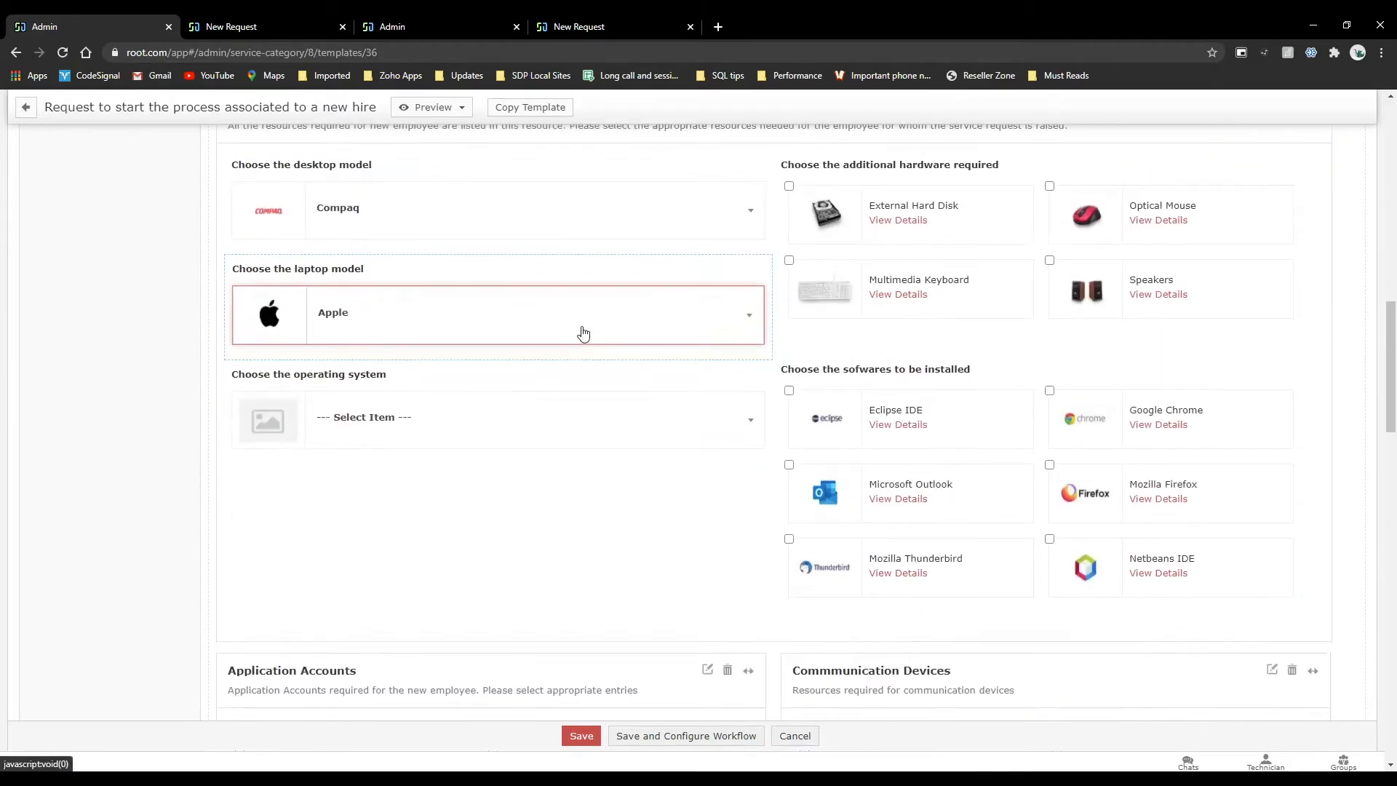
{"action": "scroll", "coordinate": [581, 332], "scroll_direction": "down", "scroll_amount": 7}
{"action": "scroll", "coordinate": [582, 329], "scroll_direction": "up", "scroll_amount": 12}
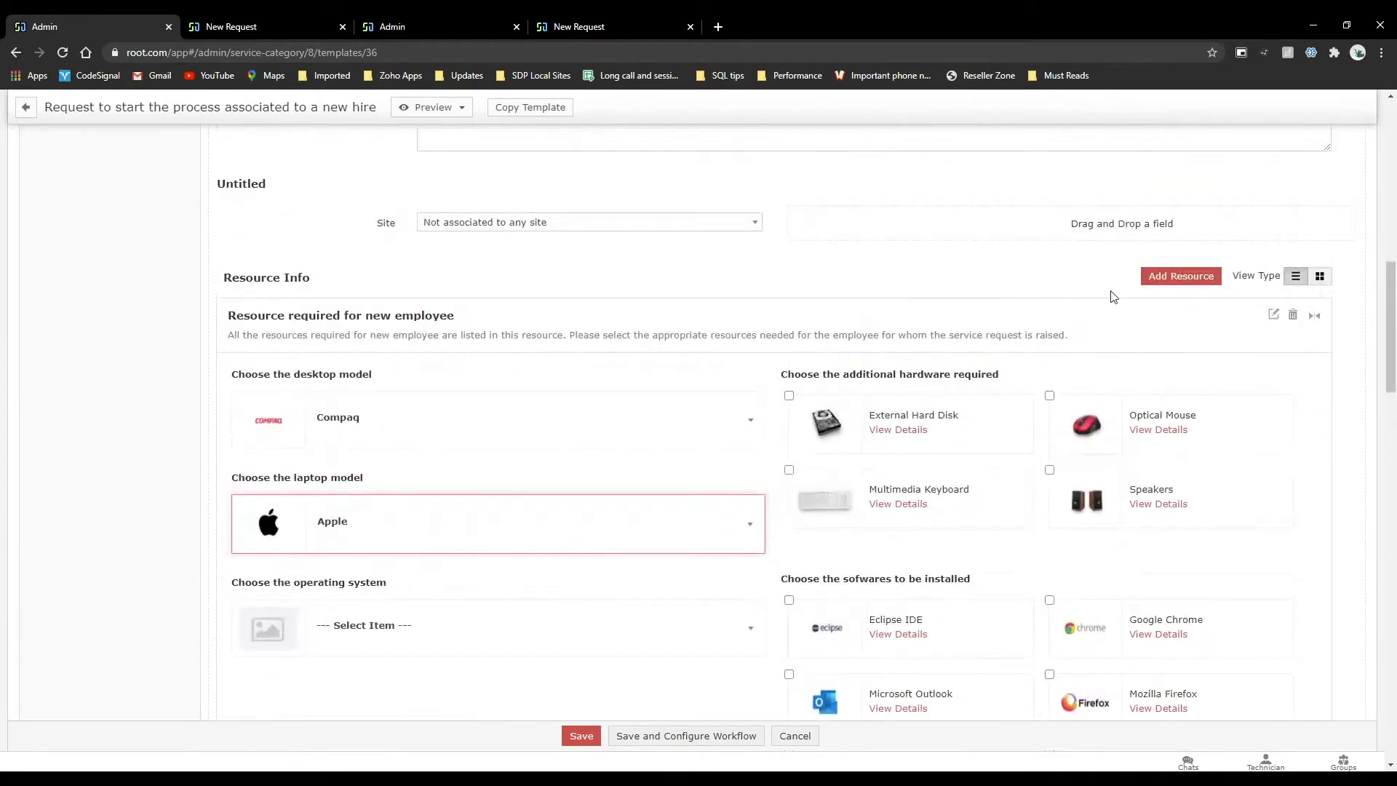
{"action": "left_click", "coordinate": [1173, 278]}
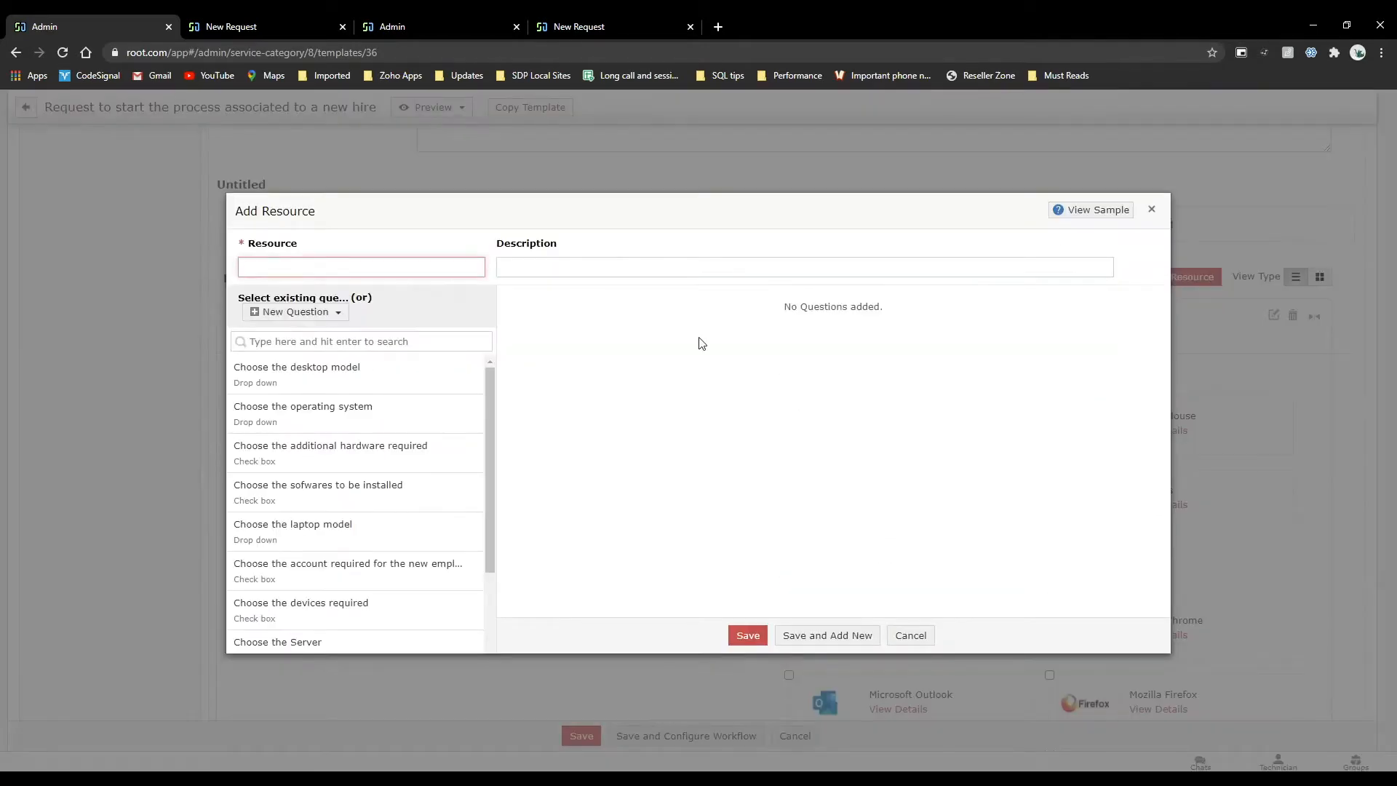
{"action": "scroll", "coordinate": [312, 536], "scroll_direction": "down", "scroll_amount": 1}
{"action": "scroll", "coordinate": [311, 538], "scroll_direction": "down", "scroll_amount": 1}
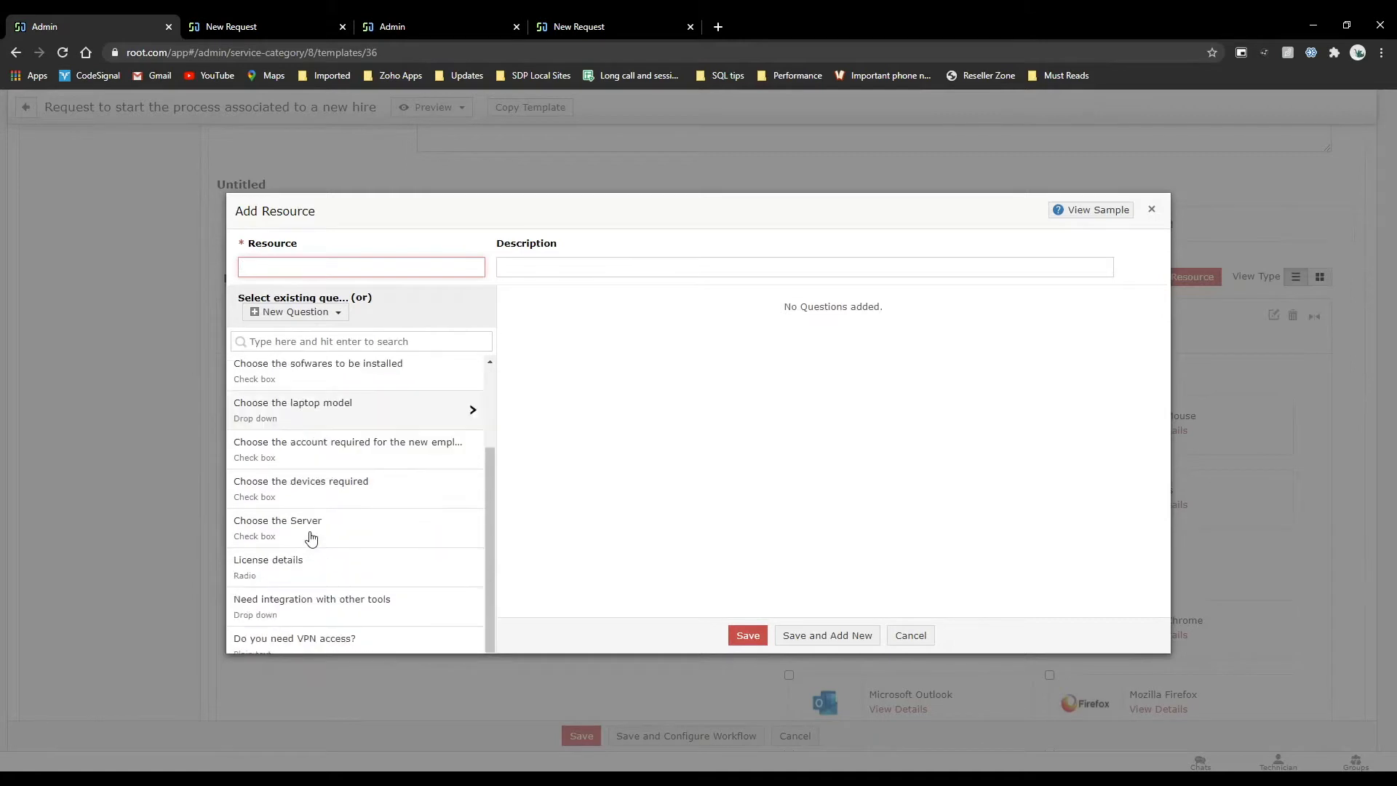
{"action": "scroll", "coordinate": [312, 537], "scroll_direction": "up", "scroll_amount": 3}
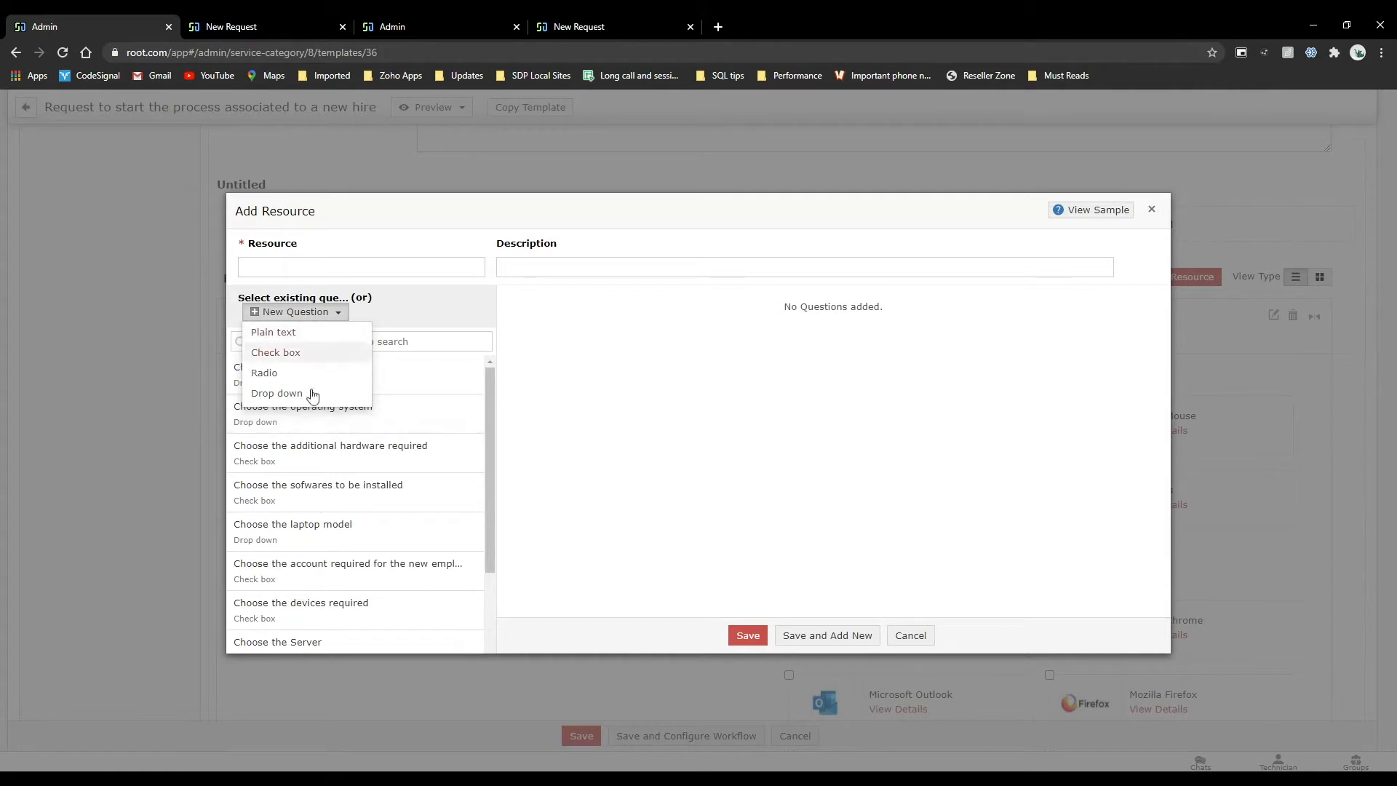
{"action": "left_click", "coordinate": [265, 309]}
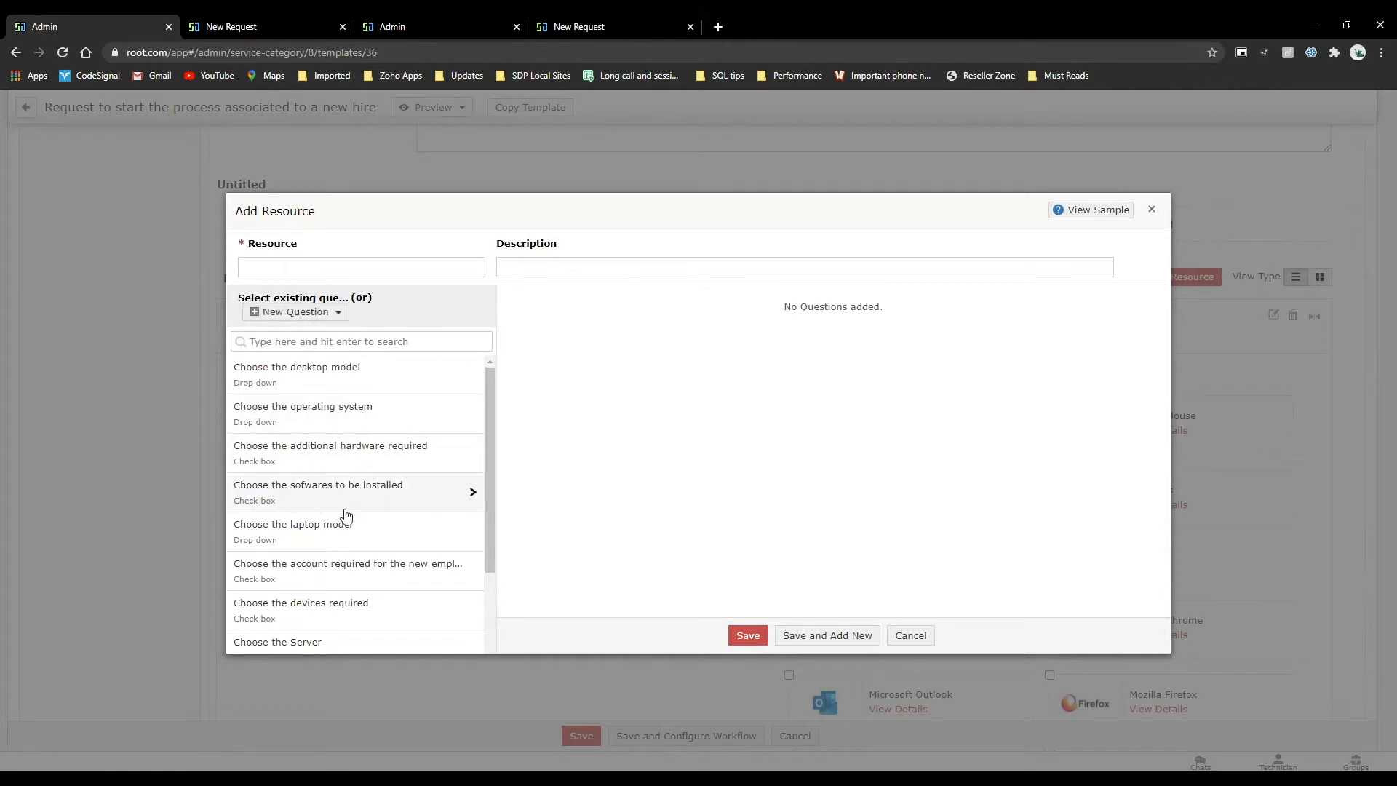
Add the existing question "Choose the desktop model" to the new resource.
{"action": "scroll", "coordinate": [346, 515], "scroll_direction": "down", "scroll_amount": 2}
{"action": "scroll", "coordinate": [346, 515], "scroll_direction": "up", "scroll_amount": 2}
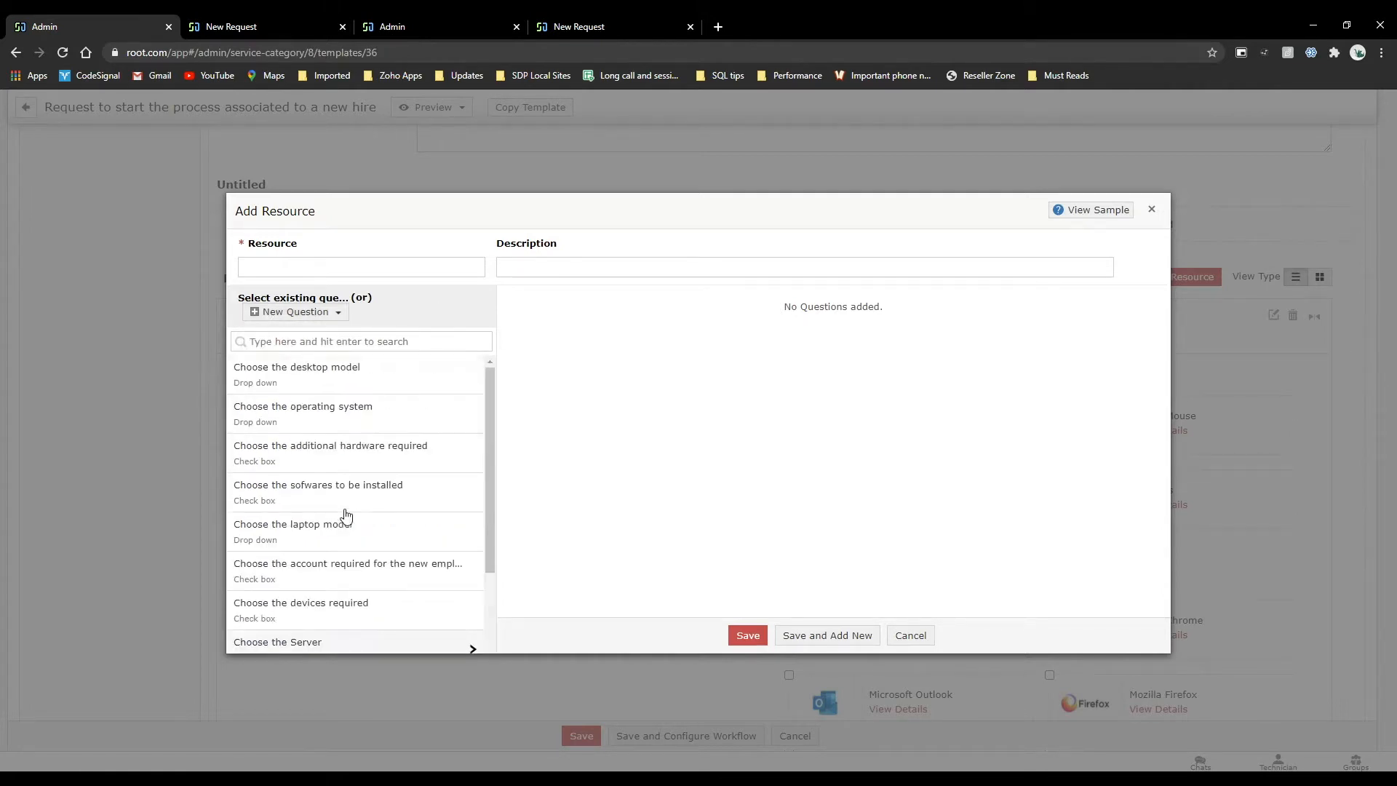
{"action": "left_click", "coordinate": [296, 375]}
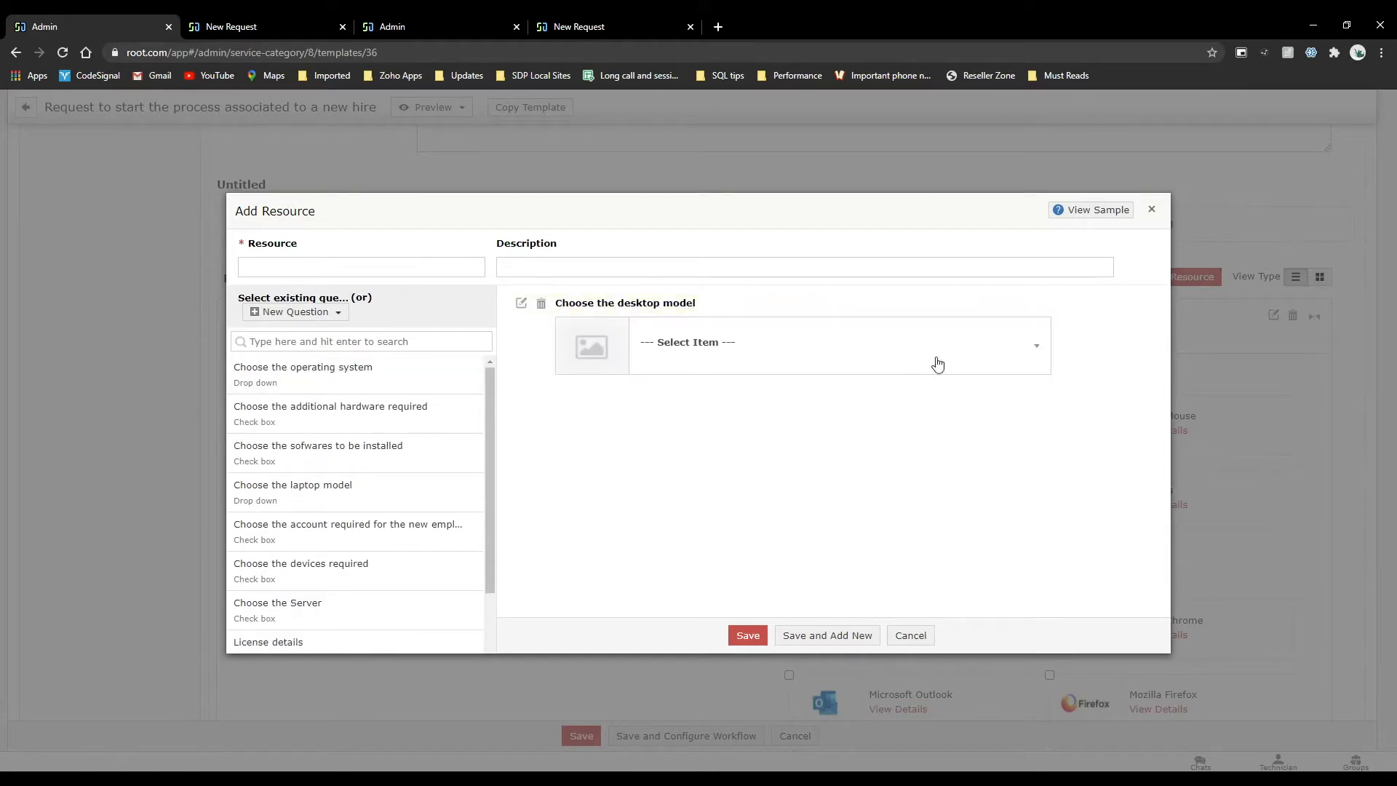
Open the desktop model question for editing and examine the Compaq option's image upload and description formatting, then cancel the option edit.
{"action": "left_click", "coordinate": [521, 303]}
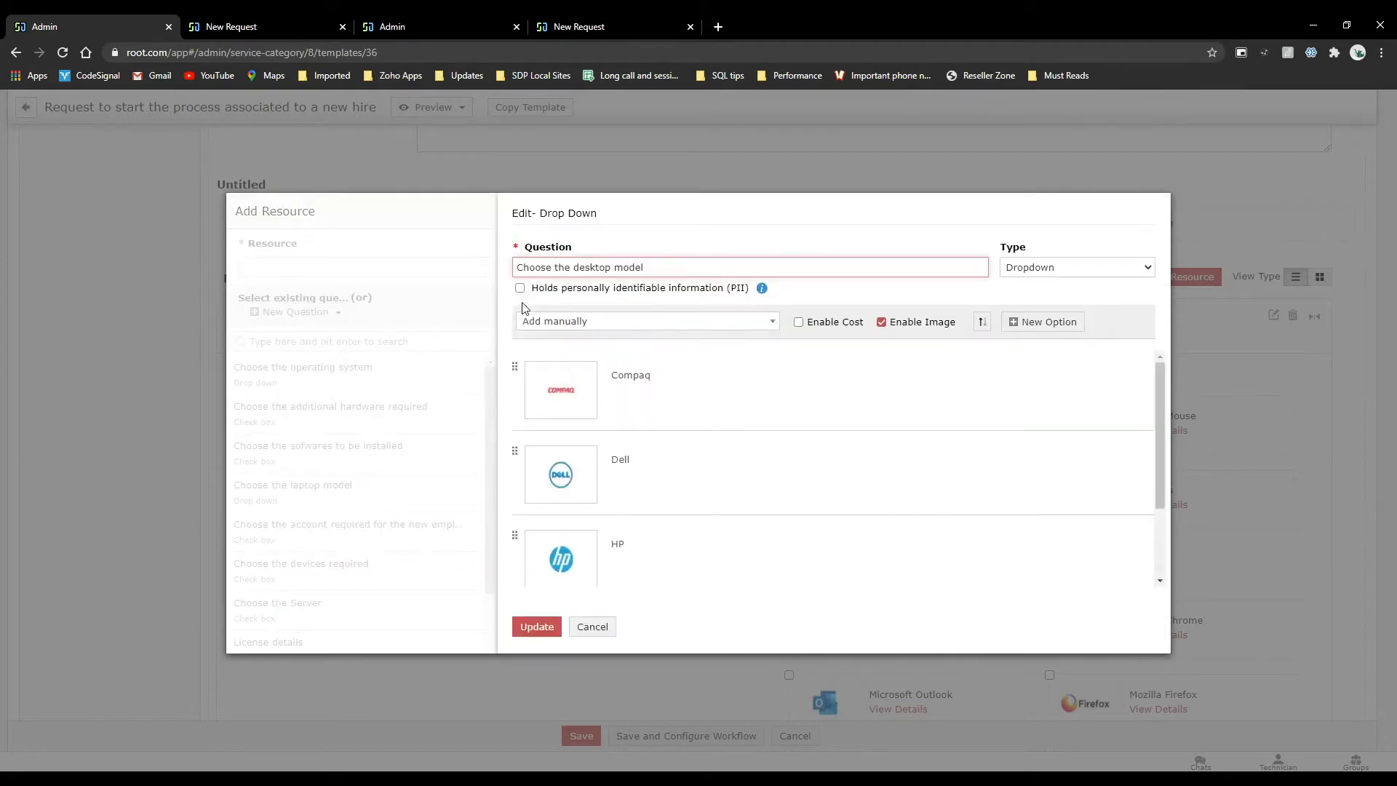
{"action": "left_click", "coordinate": [547, 364]}
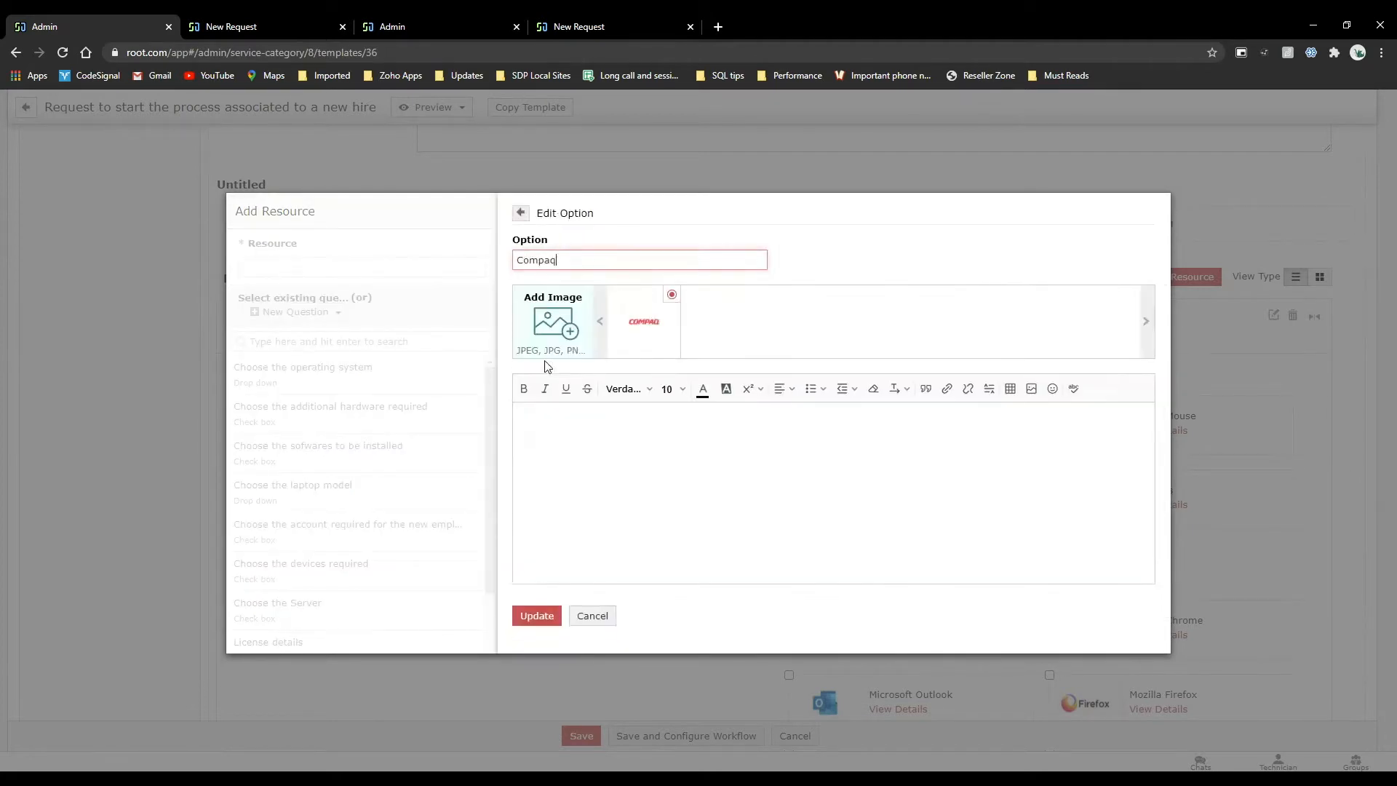
{"action": "mouse_move", "coordinate": [670, 329]}
{"action": "left_click", "coordinate": [540, 329]}
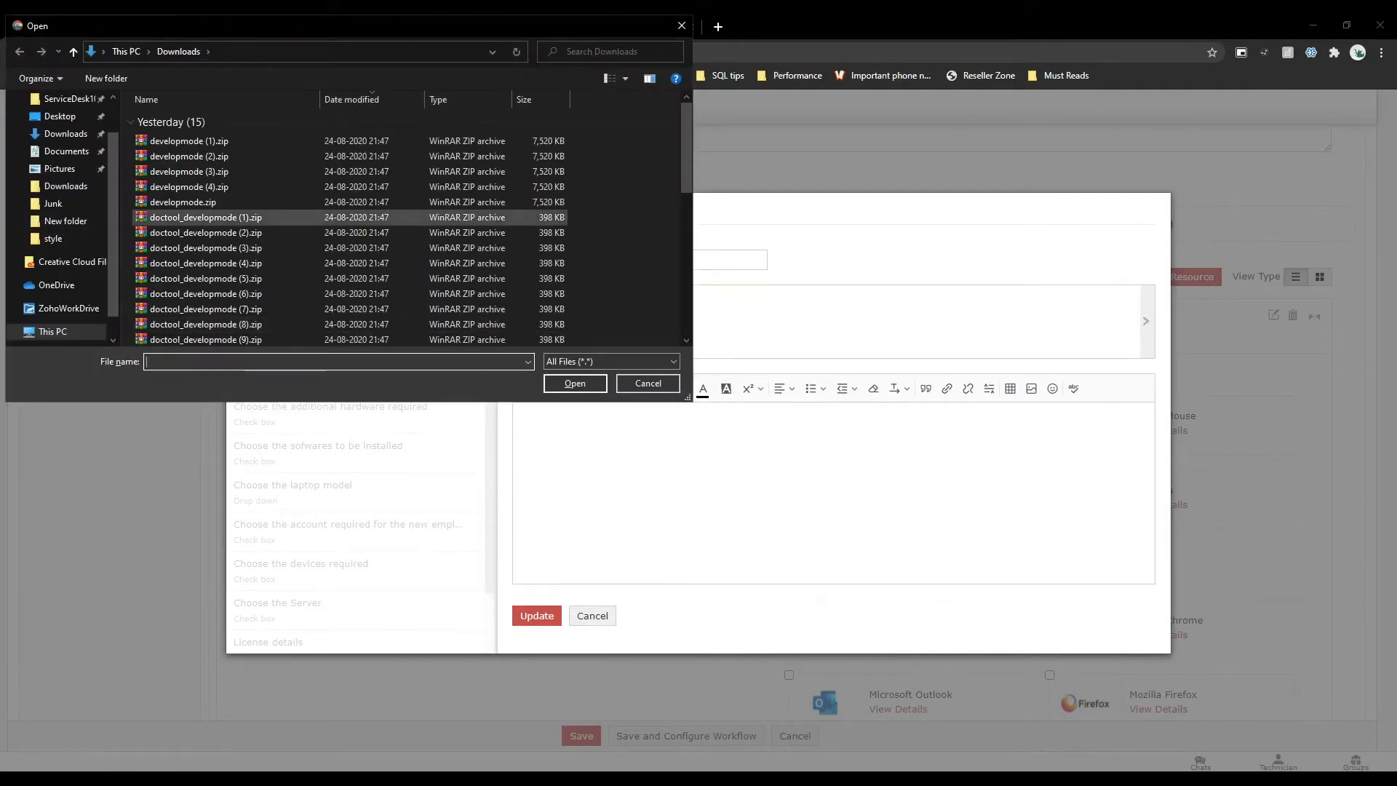
{"action": "left_click", "coordinate": [681, 27]}
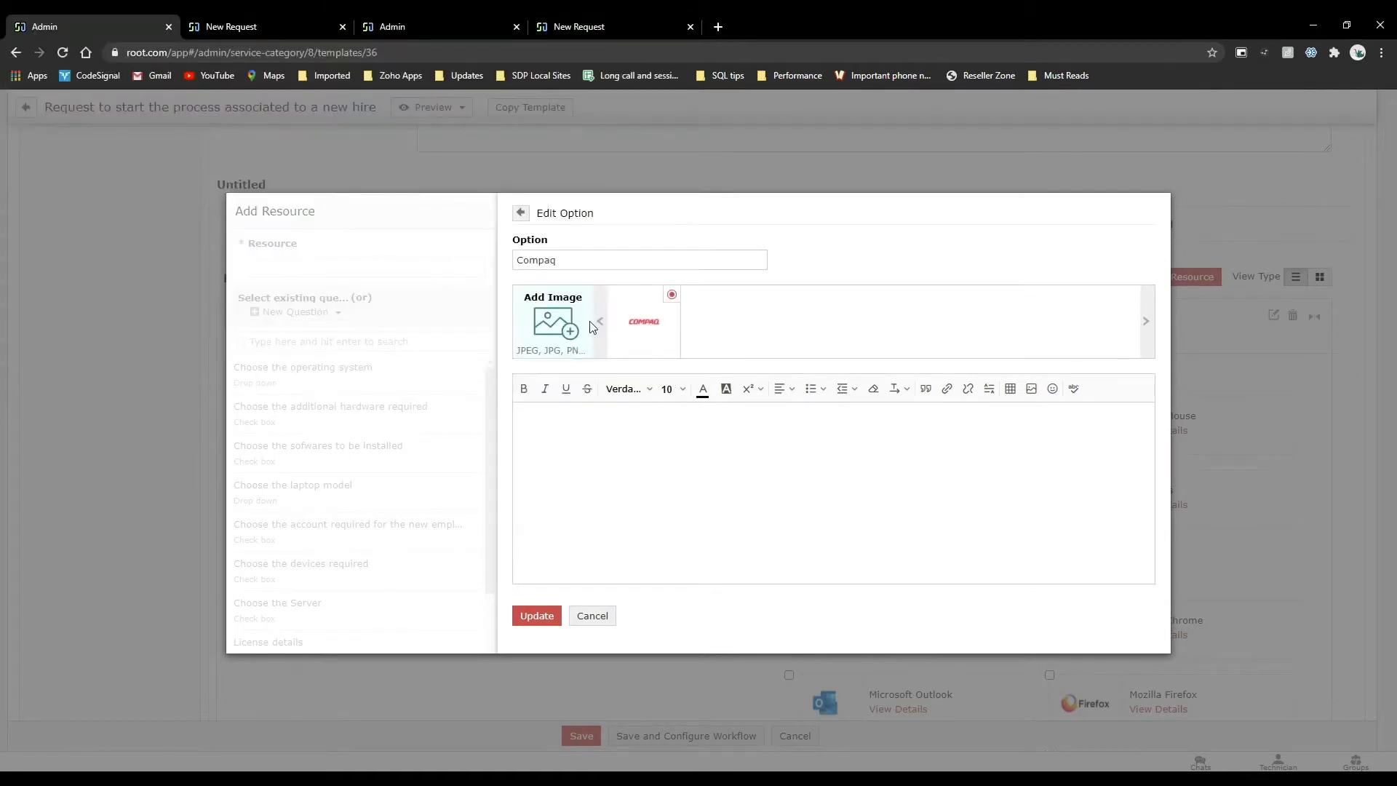
{"action": "left_click", "coordinate": [565, 544]}
{"action": "left_click", "coordinate": [617, 397]}
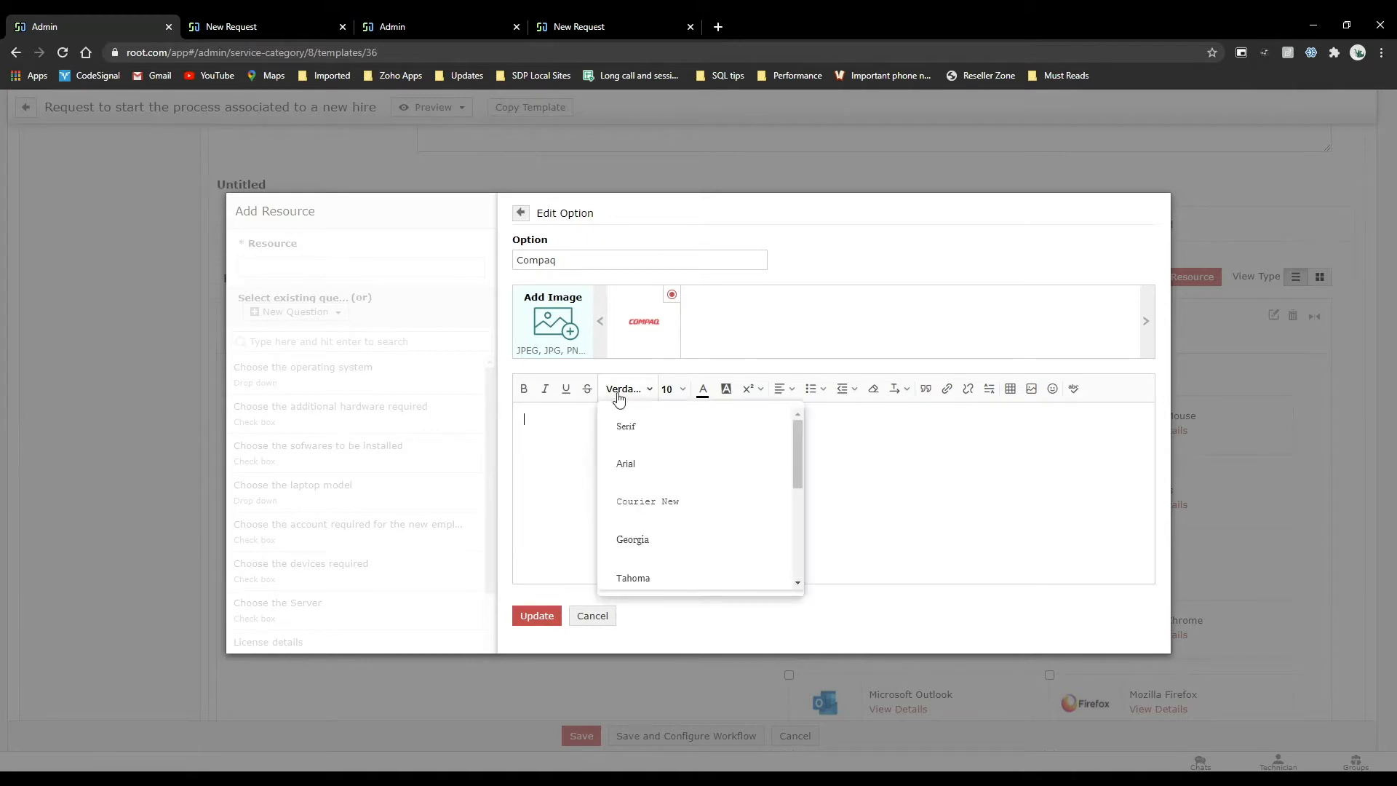
{"action": "left_click", "coordinate": [537, 500]}
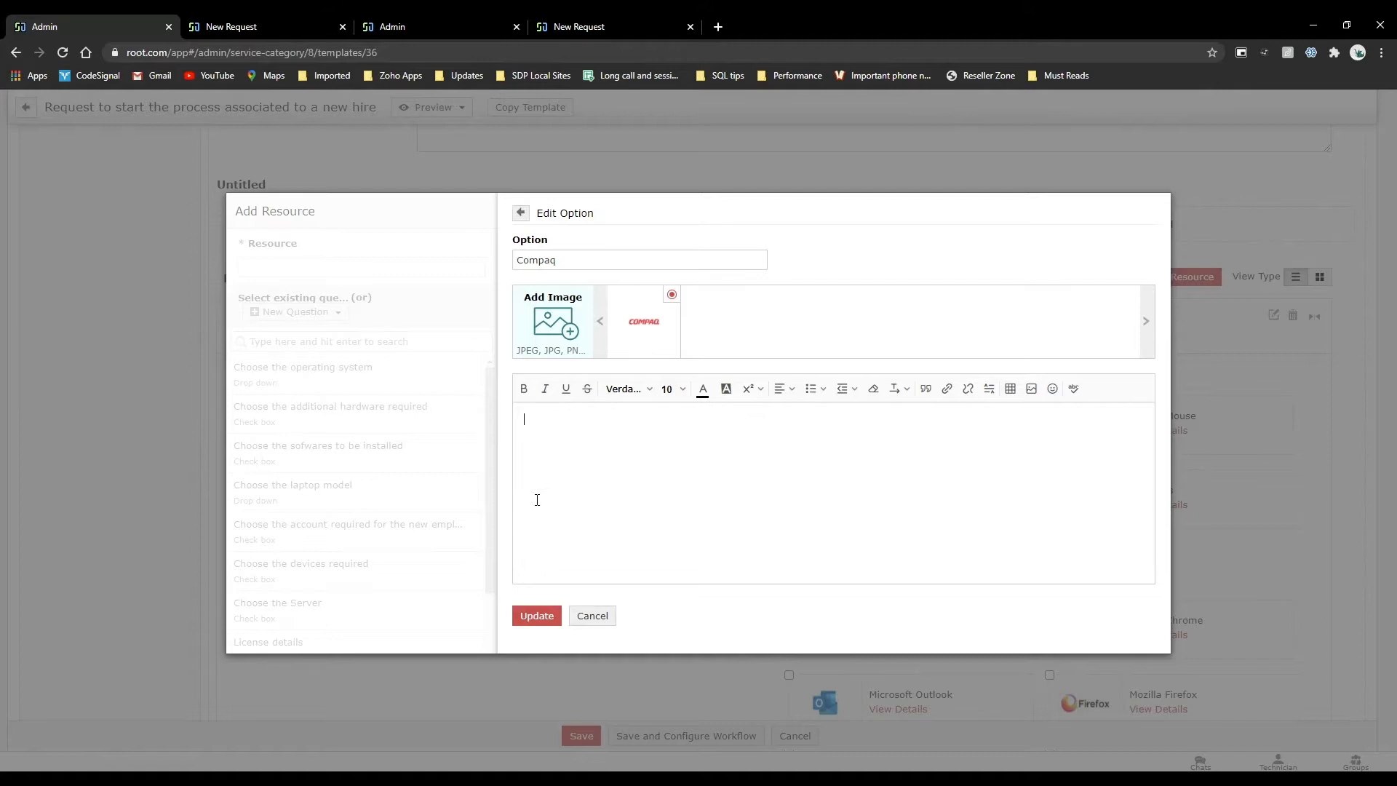
{"action": "left_click", "coordinate": [589, 618]}
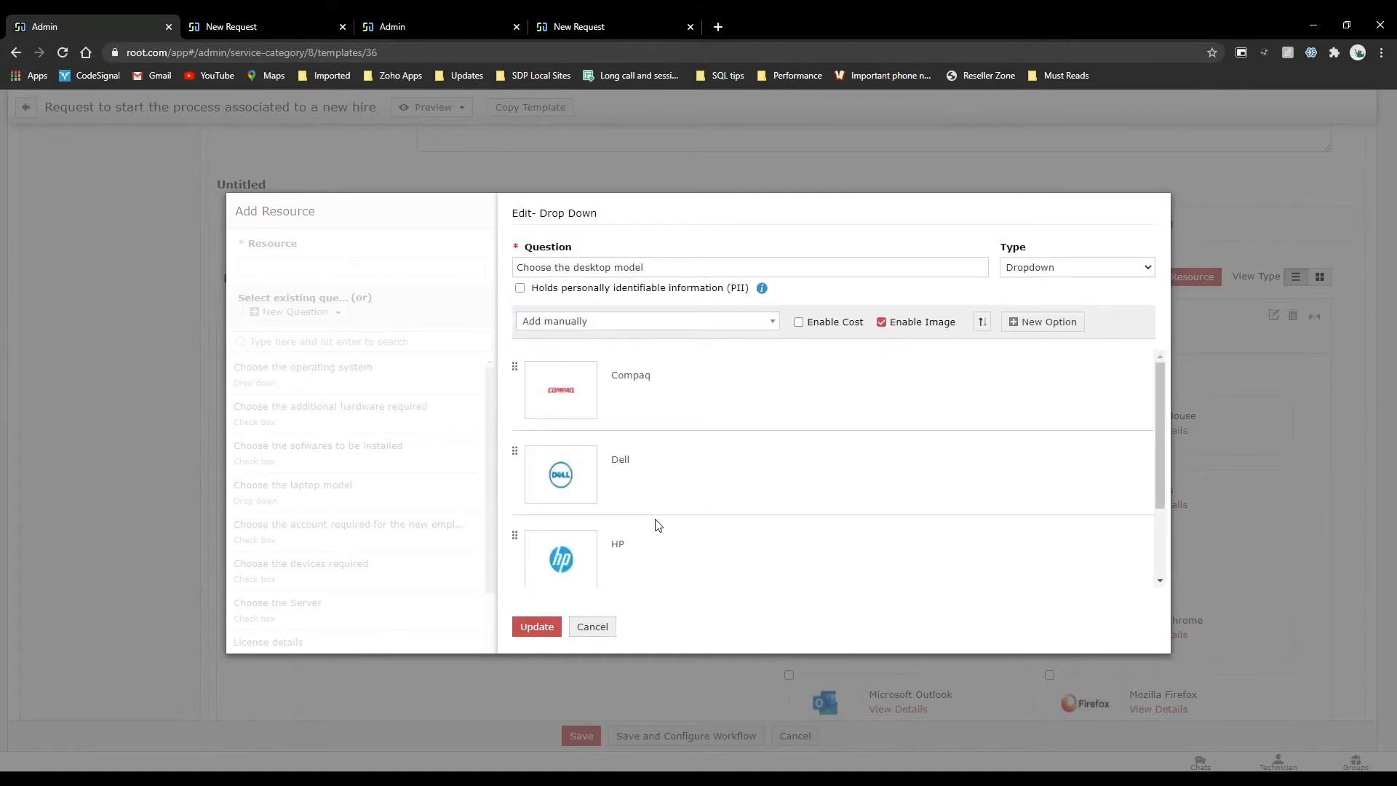
Review the desktop model question's existing options and the sources from which its options can be added.
{"action": "scroll", "coordinate": [656, 520], "scroll_direction": "down", "scroll_amount": 3}
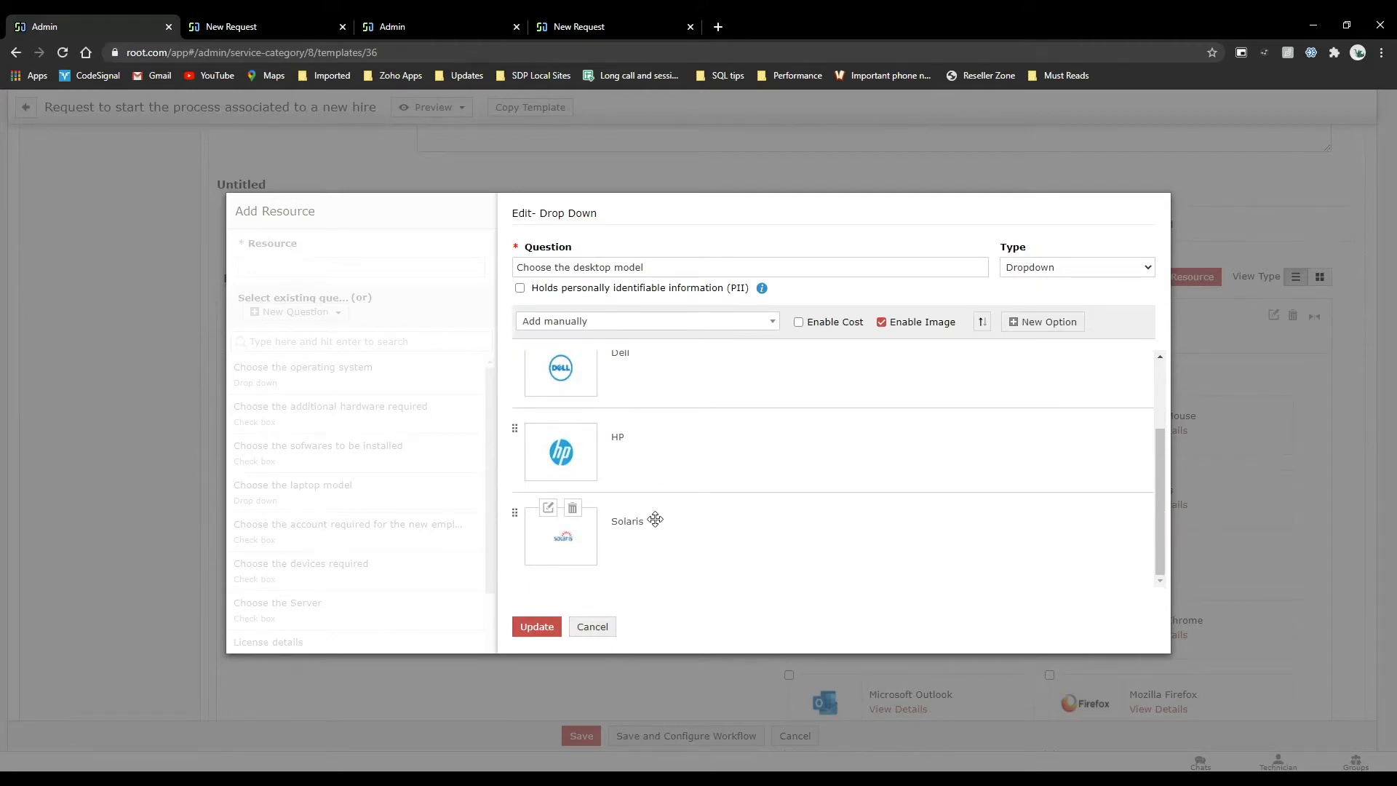
{"action": "scroll", "coordinate": [562, 498], "scroll_direction": "up", "scroll_amount": 1}
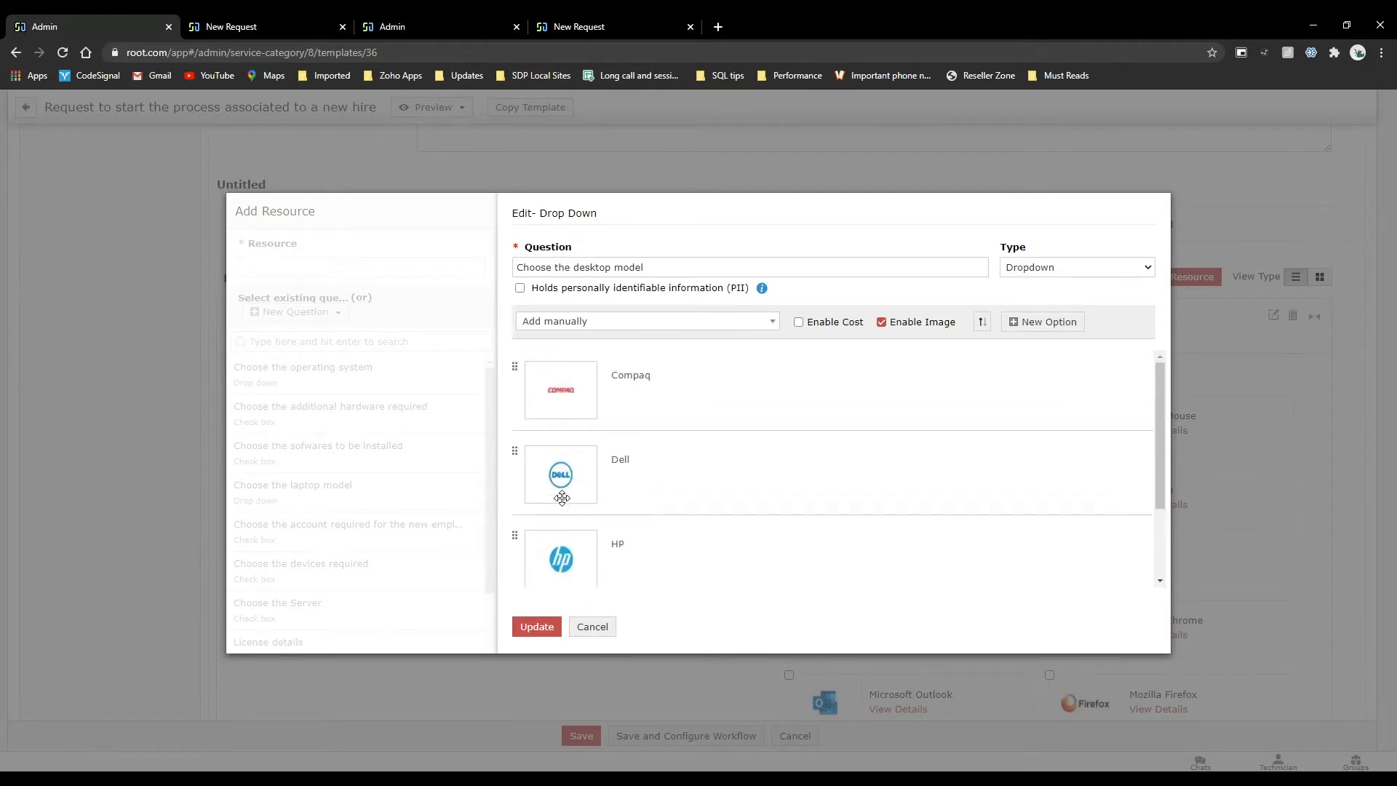
{"action": "scroll", "coordinate": [607, 495], "scroll_direction": "down", "scroll_amount": 1}
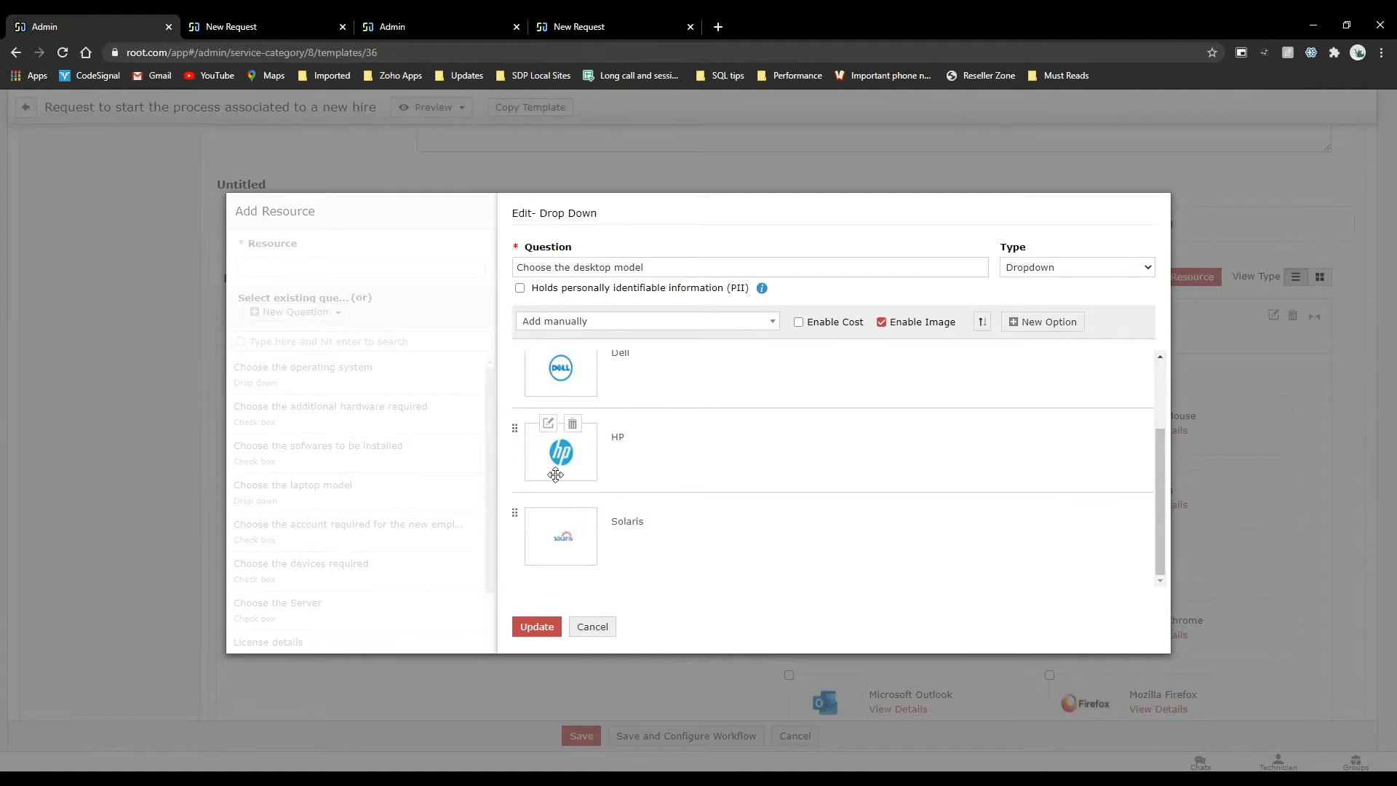
{"action": "scroll", "coordinate": [556, 444], "scroll_direction": "up", "scroll_amount": 1}
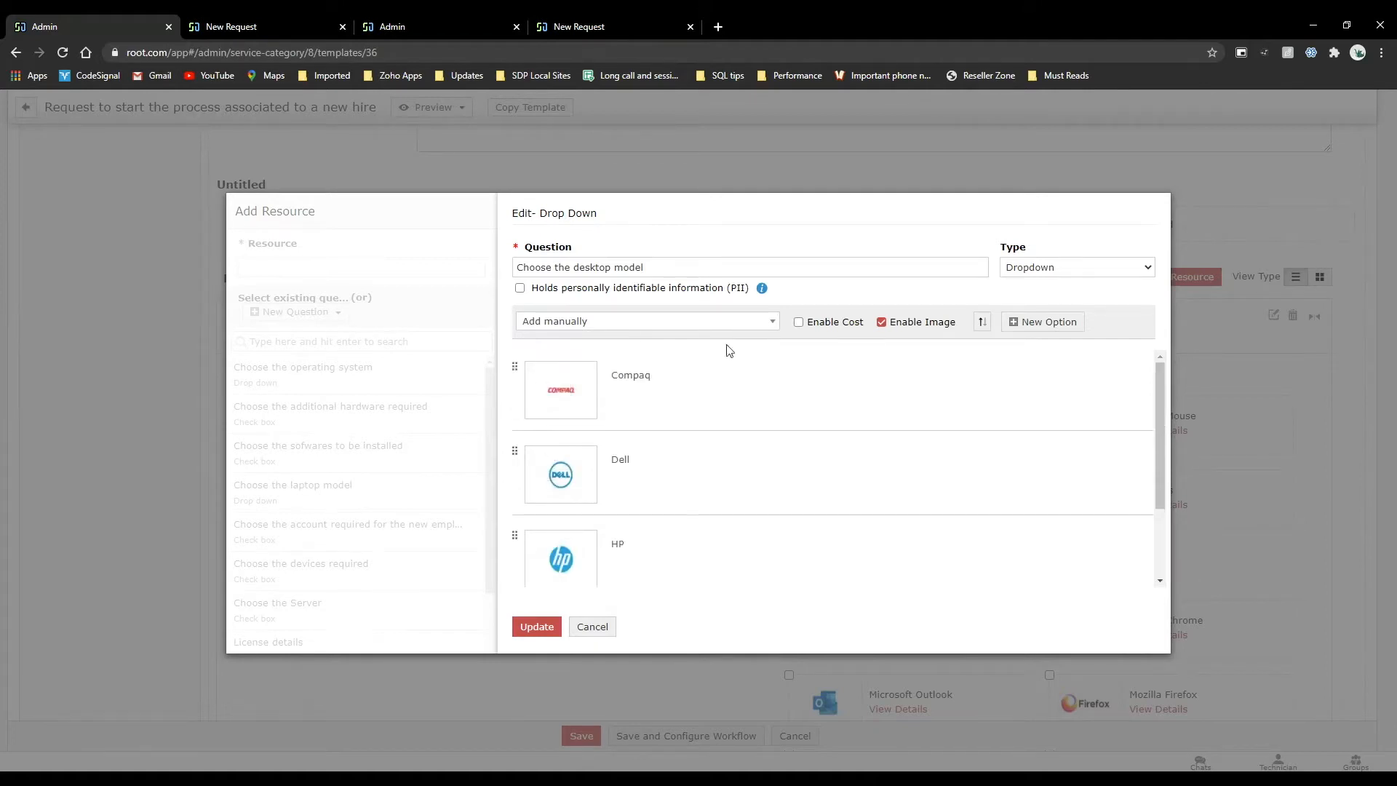
{"action": "left_click", "coordinate": [645, 325]}
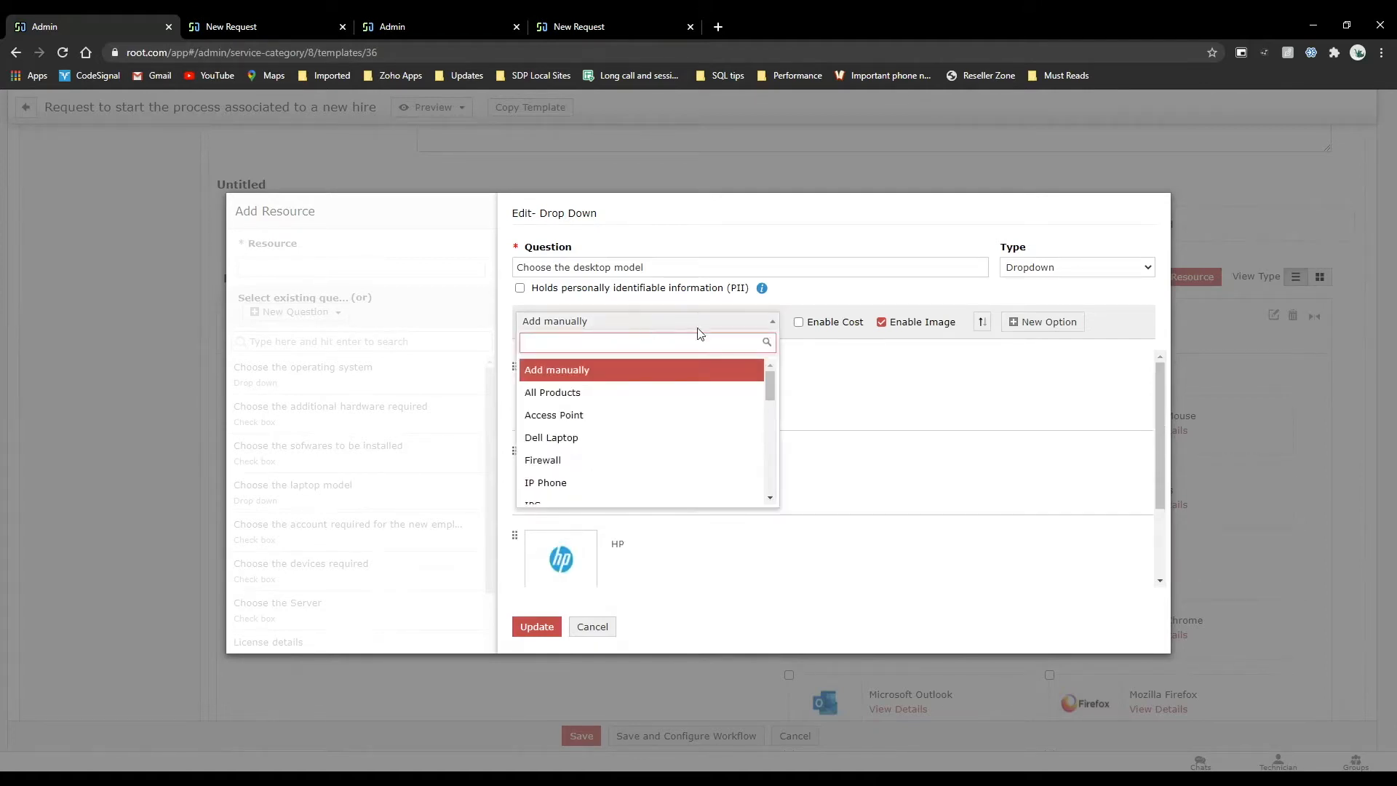
{"action": "left_click", "coordinate": [824, 356]}
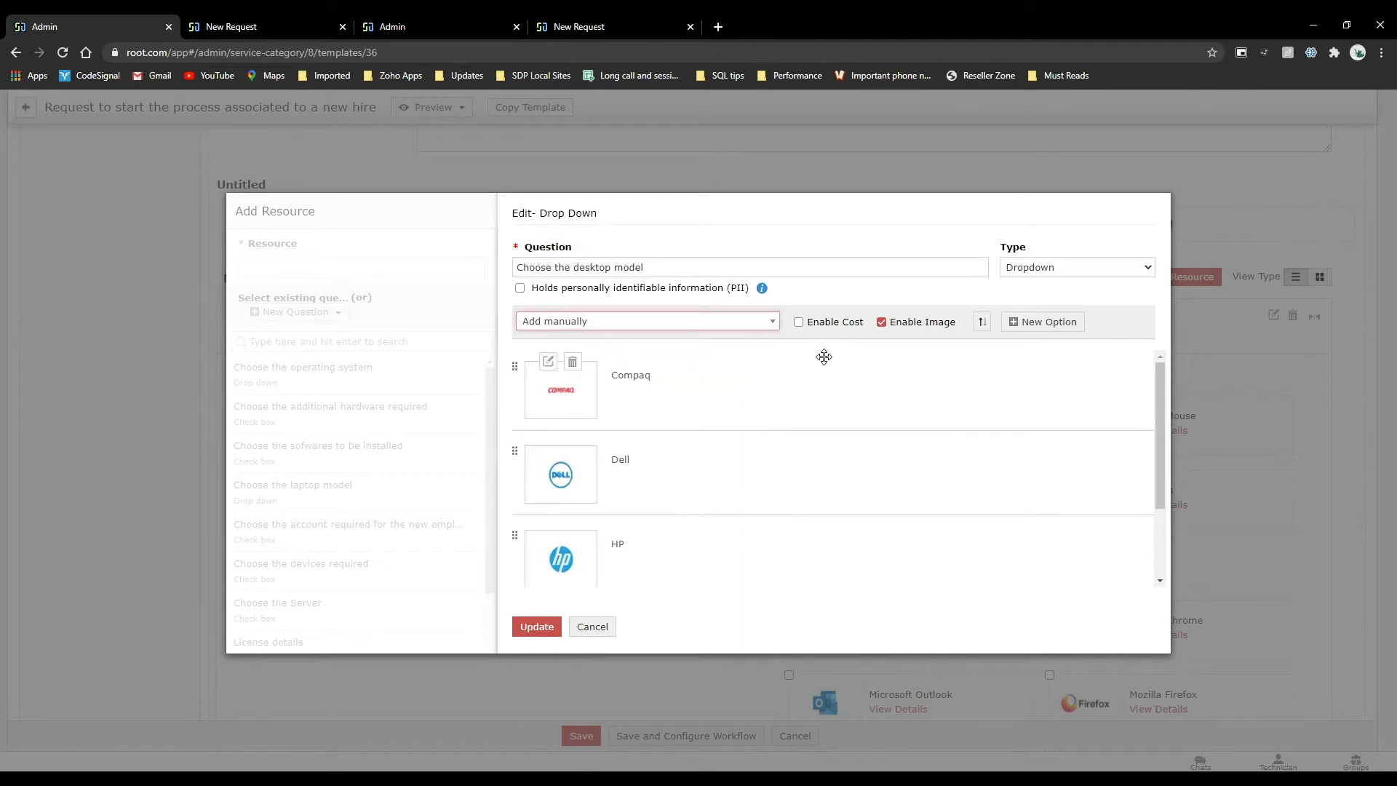
Set the desktop model question's option source to All Products, browse the product list, and cancel the question edit.
{"action": "left_click", "coordinate": [753, 321]}
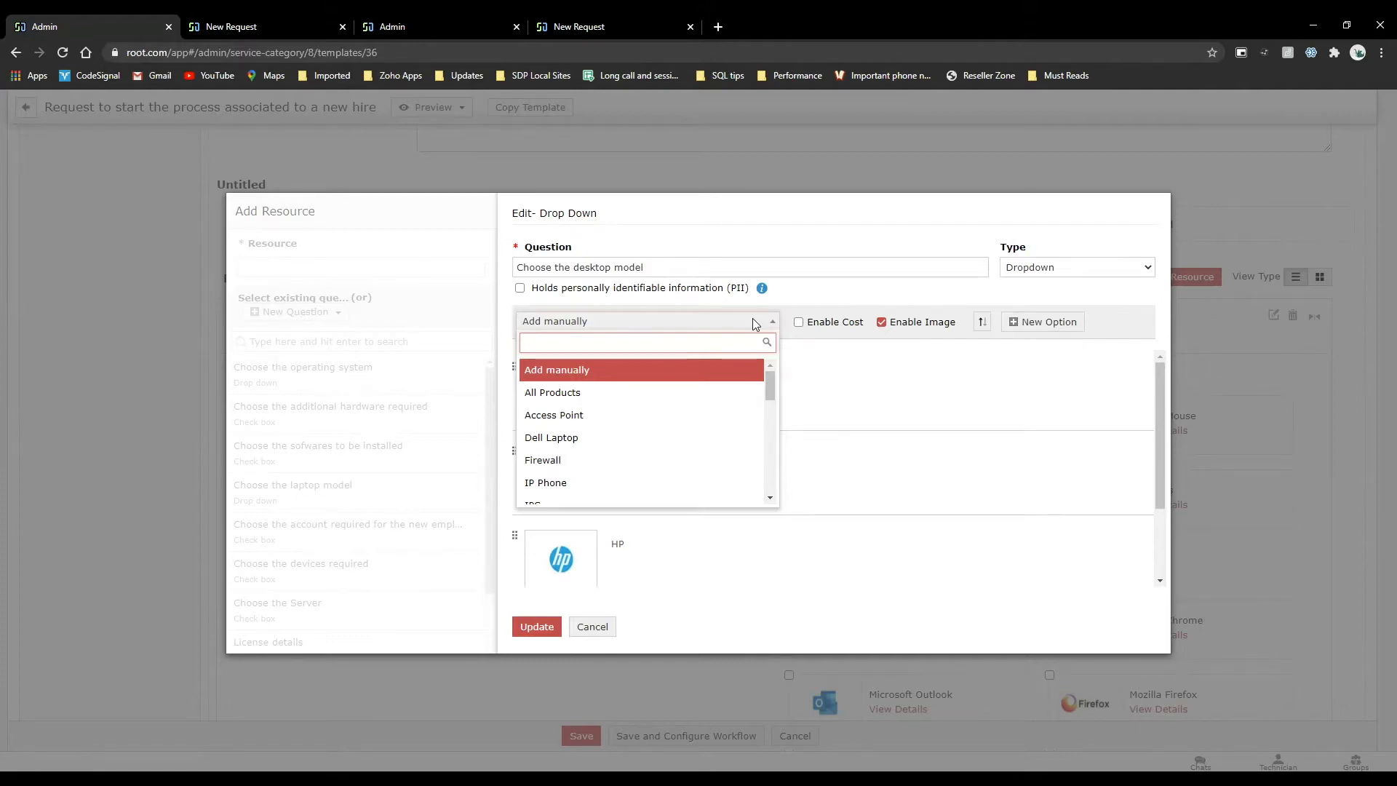
{"action": "scroll", "coordinate": [639, 447], "scroll_direction": "down", "scroll_amount": 3}
{"action": "scroll", "coordinate": [639, 447], "scroll_direction": "up", "scroll_amount": 3}
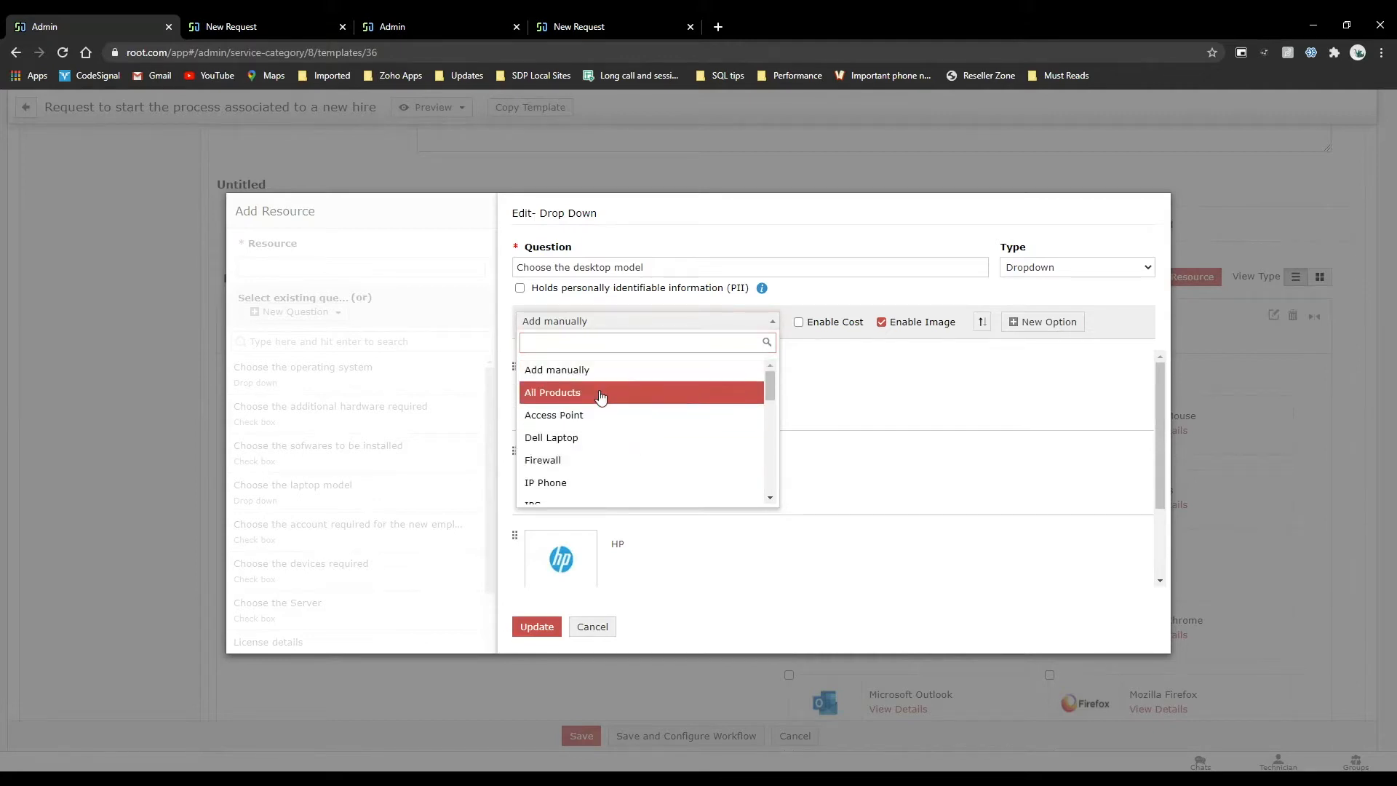
{"action": "left_click", "coordinate": [600, 396]}
{"action": "scroll", "coordinate": [582, 502], "scroll_direction": "down", "scroll_amount": 3}
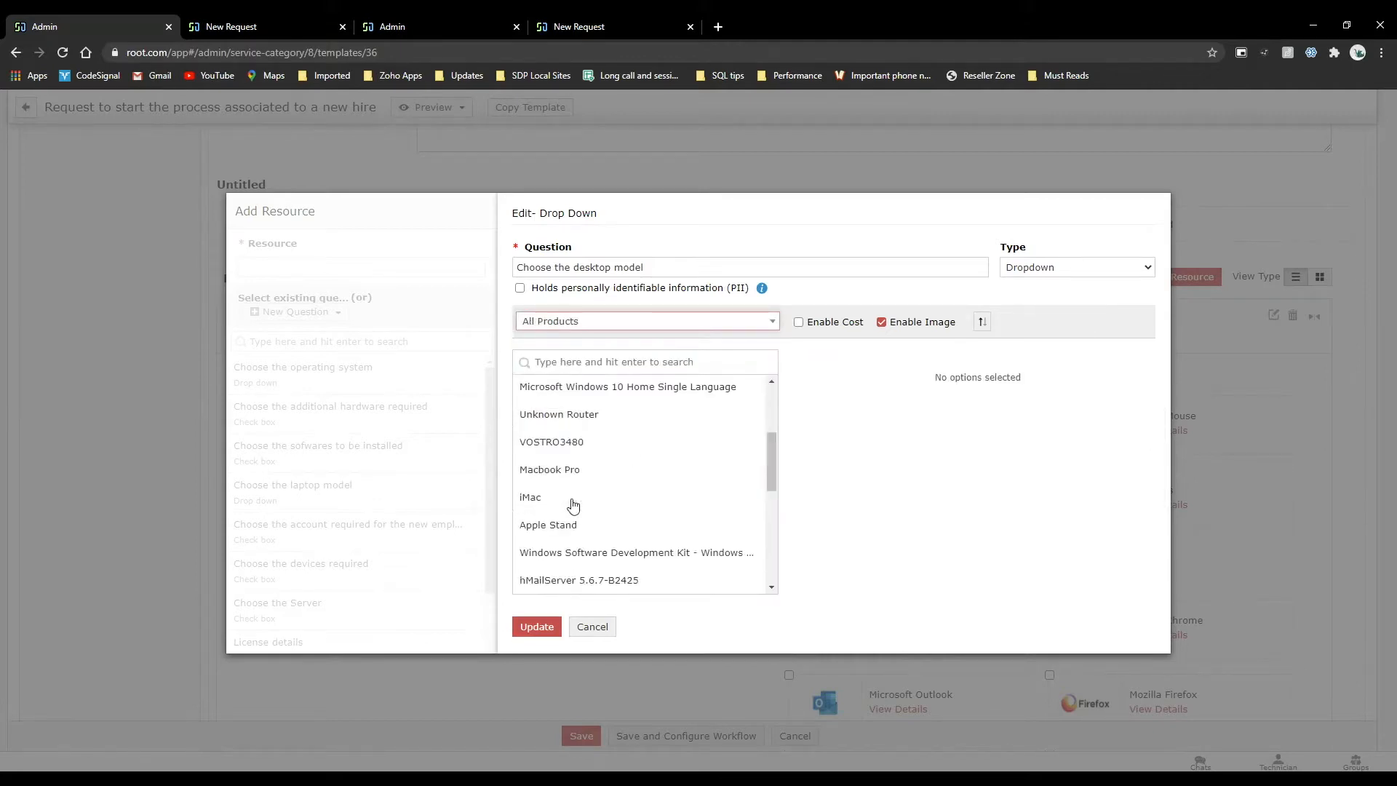
{"action": "scroll", "coordinate": [573, 506], "scroll_direction": "down", "scroll_amount": 1}
{"action": "scroll", "coordinate": [574, 506], "scroll_direction": "down", "scroll_amount": 2}
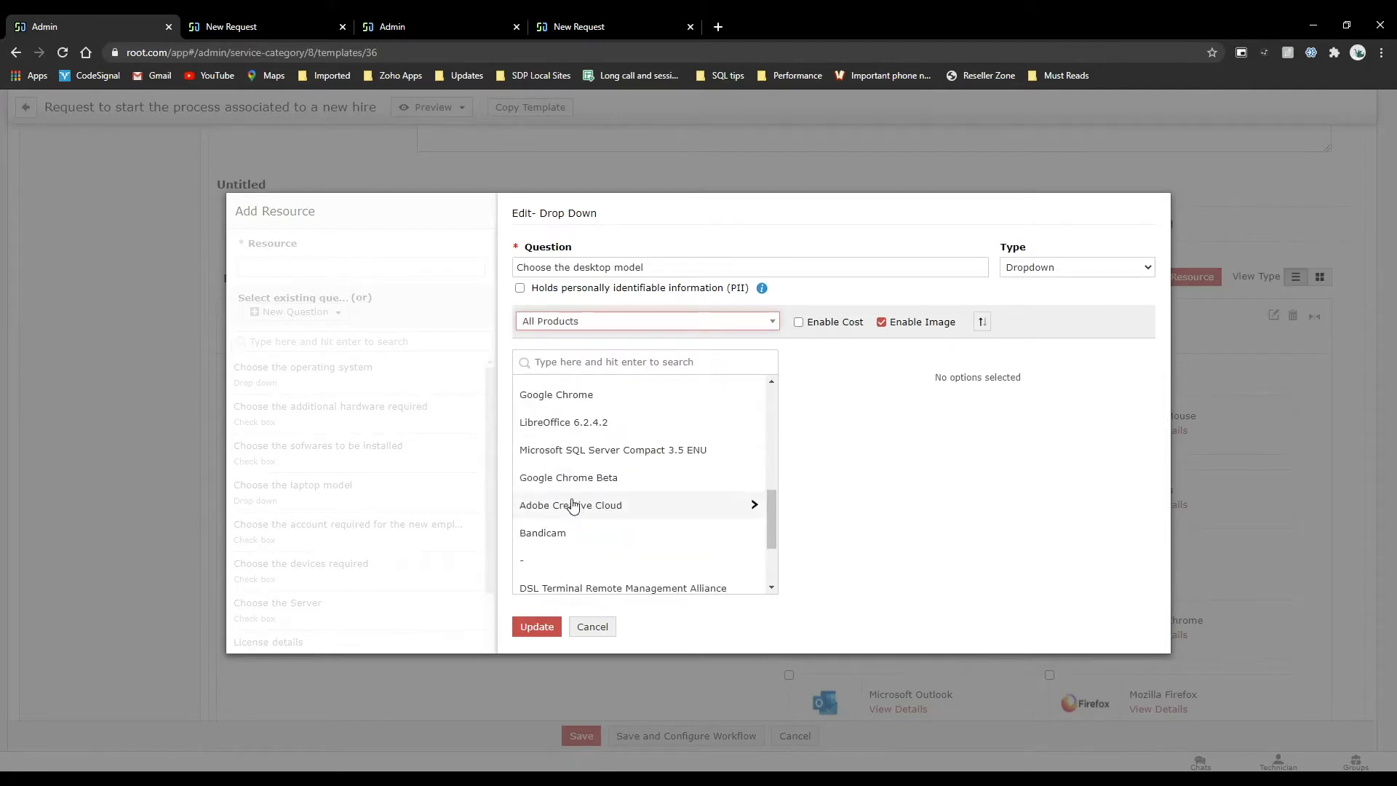
{"action": "scroll", "coordinate": [573, 506], "scroll_direction": "up", "scroll_amount": 5}
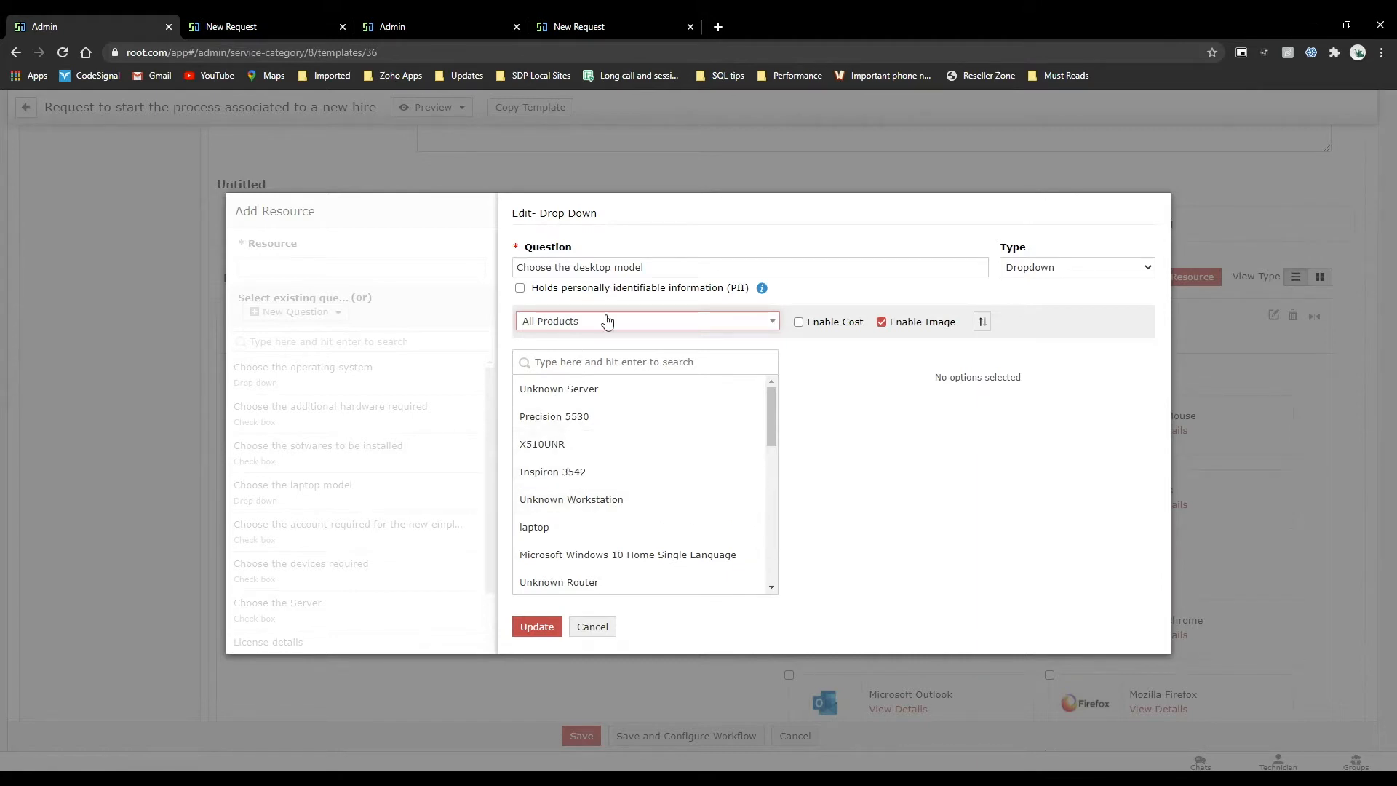
{"action": "scroll", "coordinate": [635, 486], "scroll_direction": "down", "scroll_amount": 1}
{"action": "scroll", "coordinate": [635, 486], "scroll_direction": "down", "scroll_amount": 5}
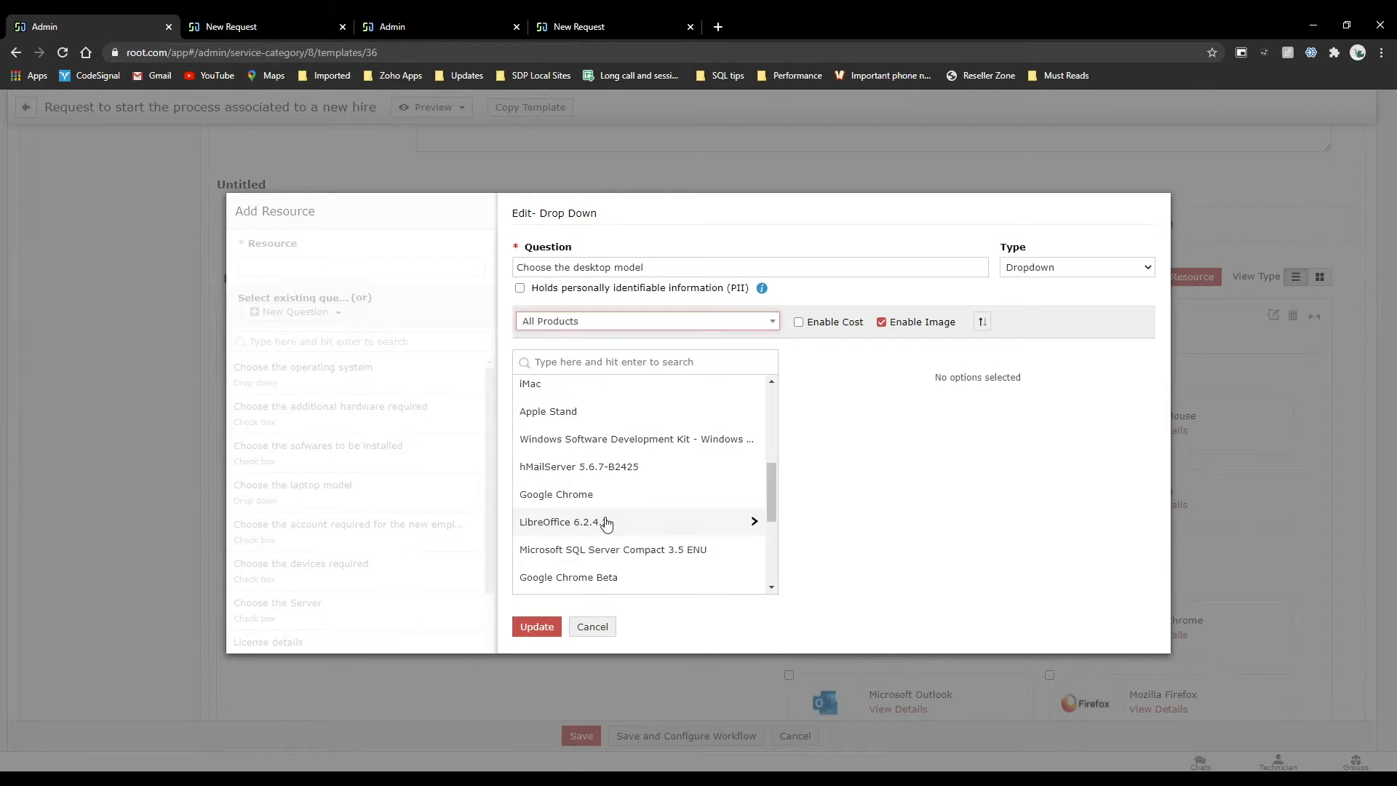
{"action": "scroll", "coordinate": [607, 523], "scroll_direction": "down", "scroll_amount": 3}
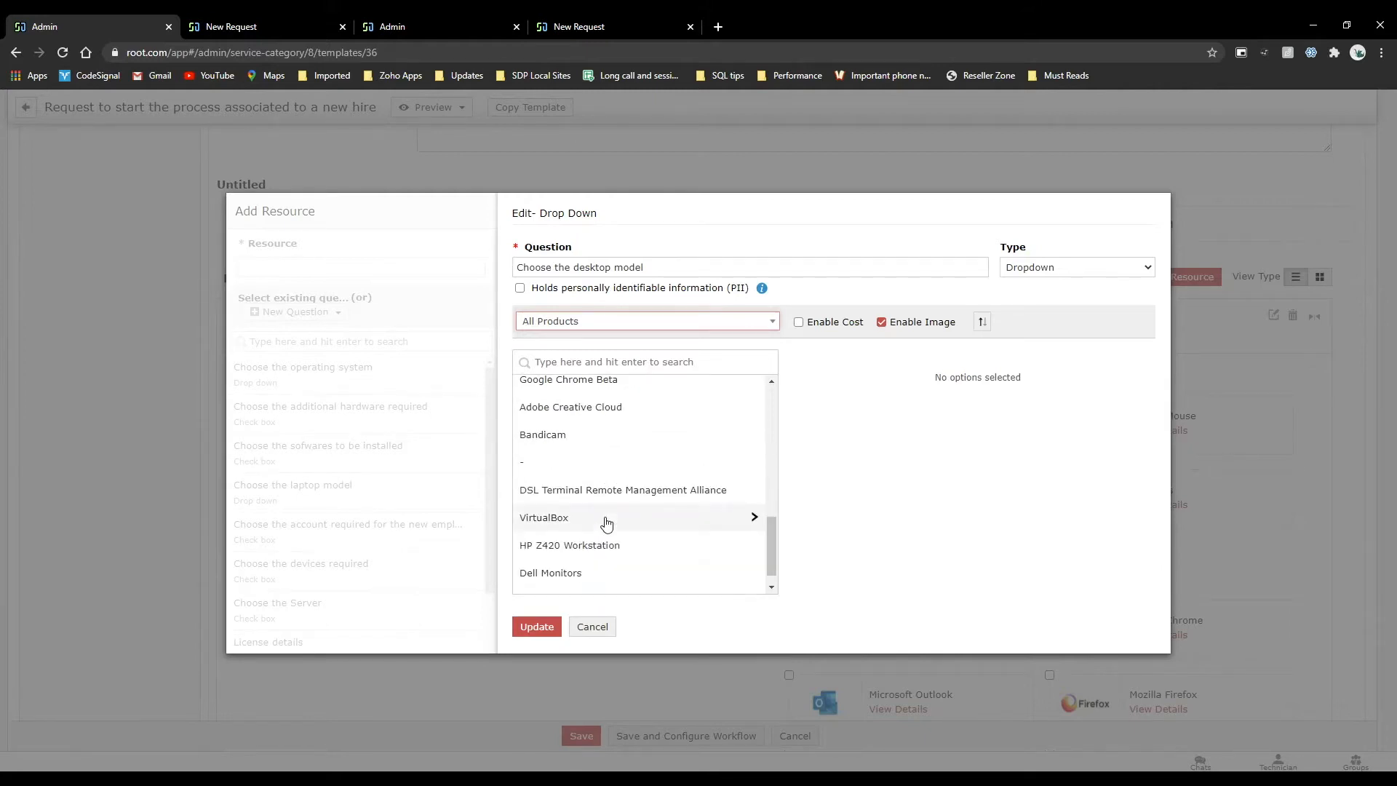
{"action": "scroll", "coordinate": [607, 524], "scroll_direction": "up", "scroll_amount": 10}
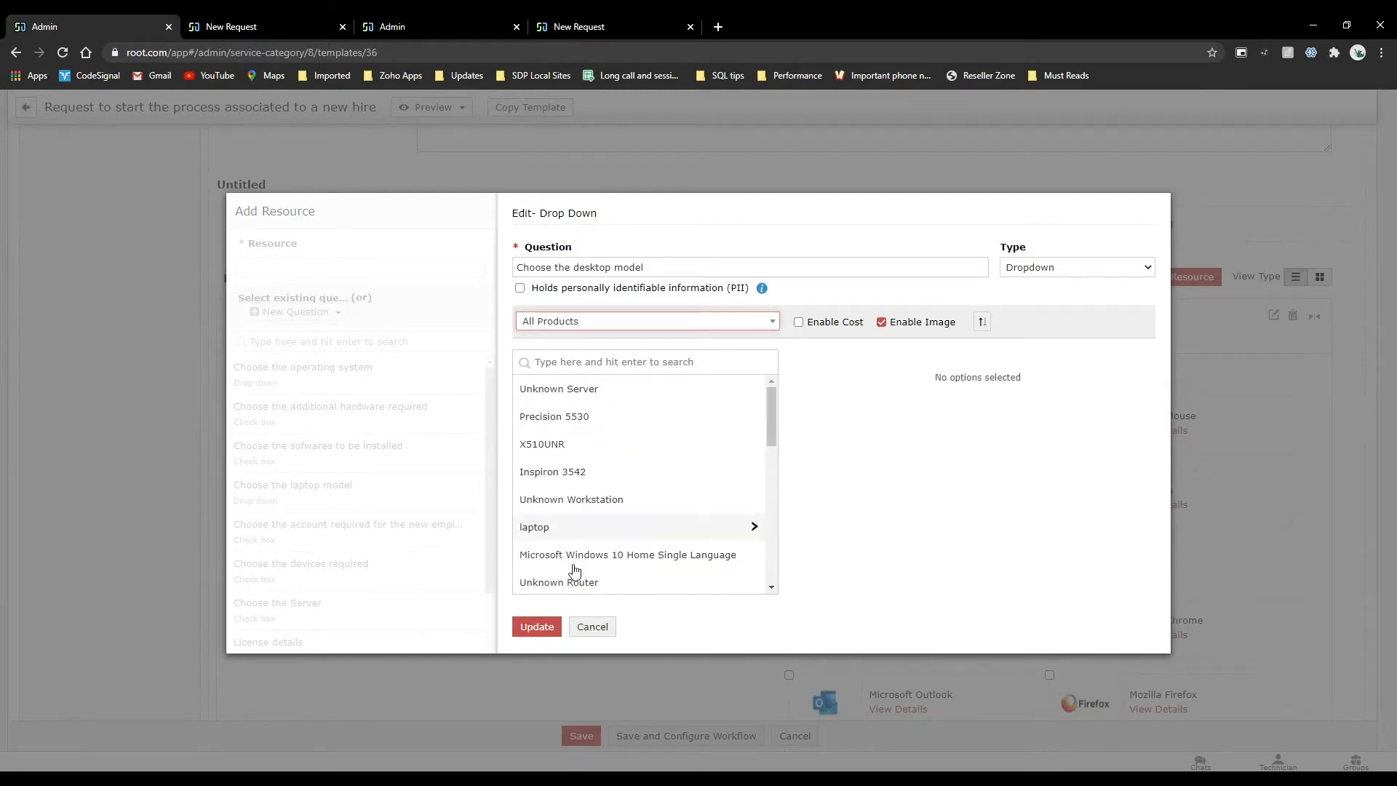
{"action": "left_click", "coordinate": [591, 627]}
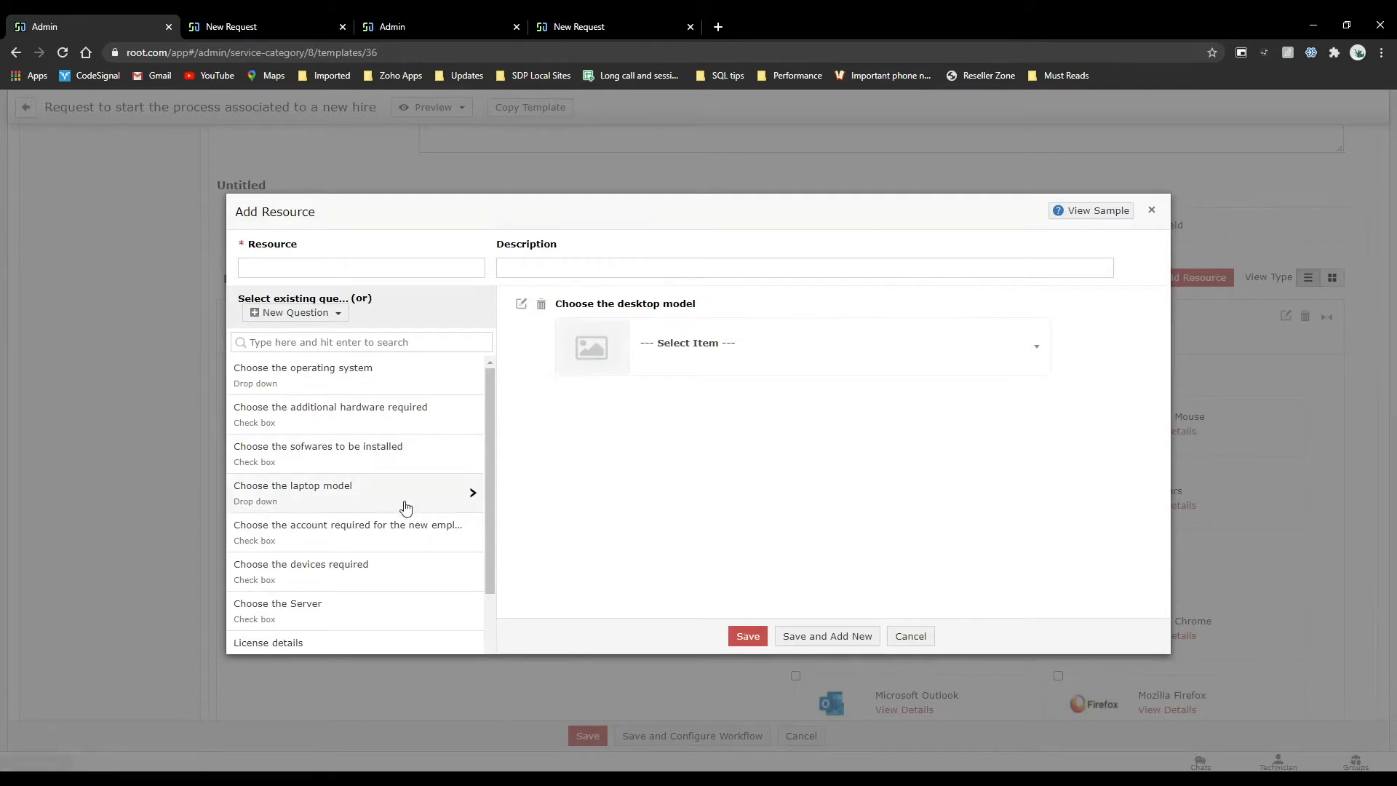
Try enabling cost for the desktop model question, examine the Compaq option's cost field, and discard the question edit and new resource.
{"action": "scroll", "coordinate": [405, 505], "scroll_direction": "down", "scroll_amount": 1}
{"action": "left_click", "coordinate": [341, 312]}
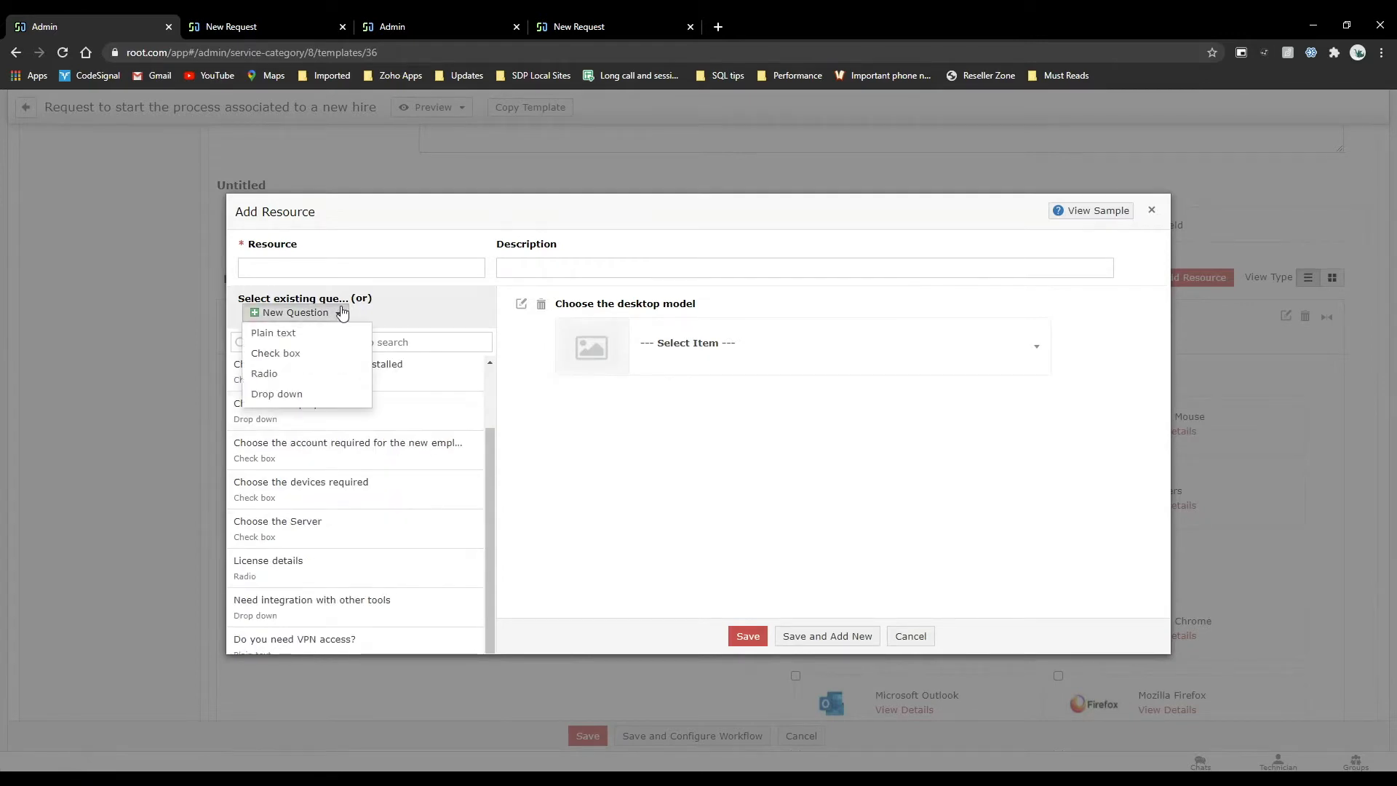
{"action": "left_click", "coordinate": [520, 308]}
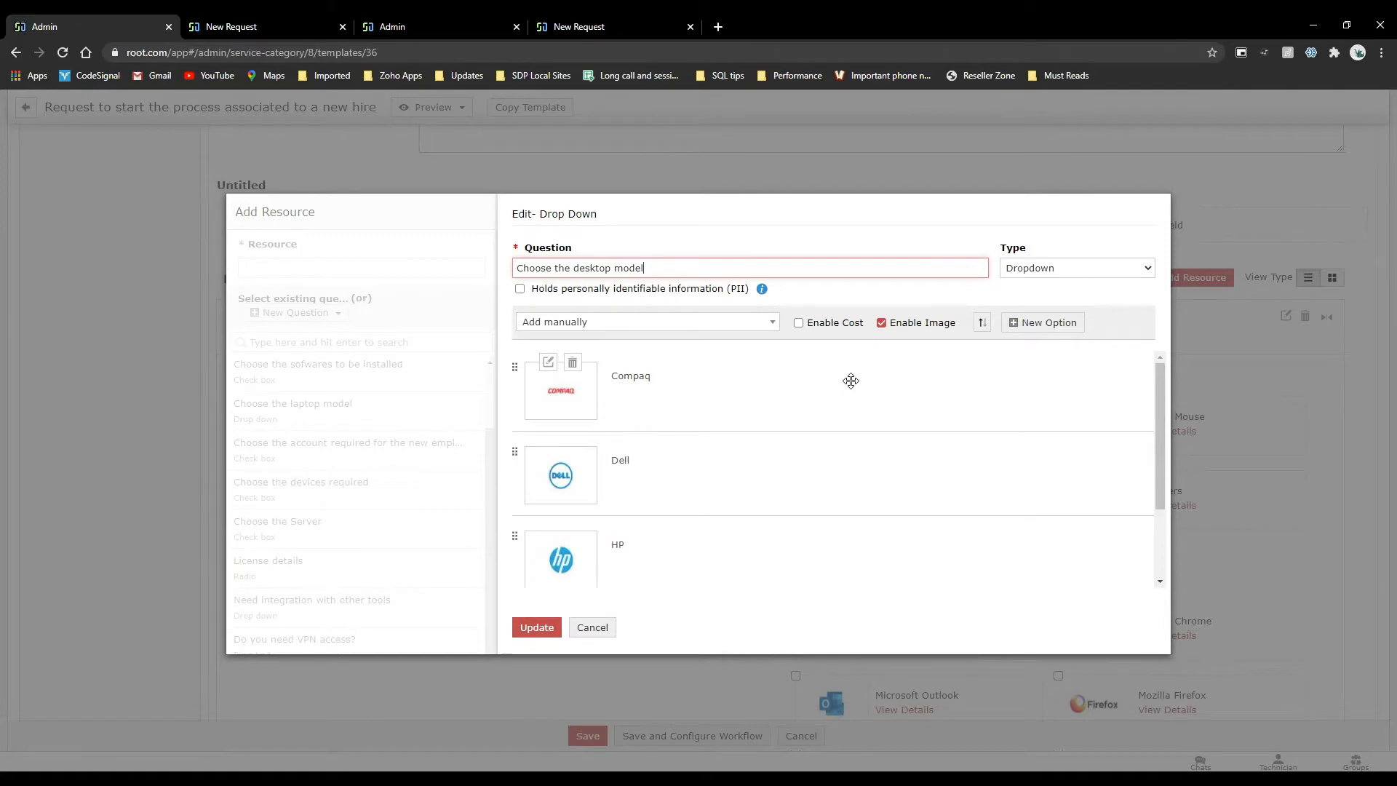
{"action": "left_click", "coordinate": [804, 324]}
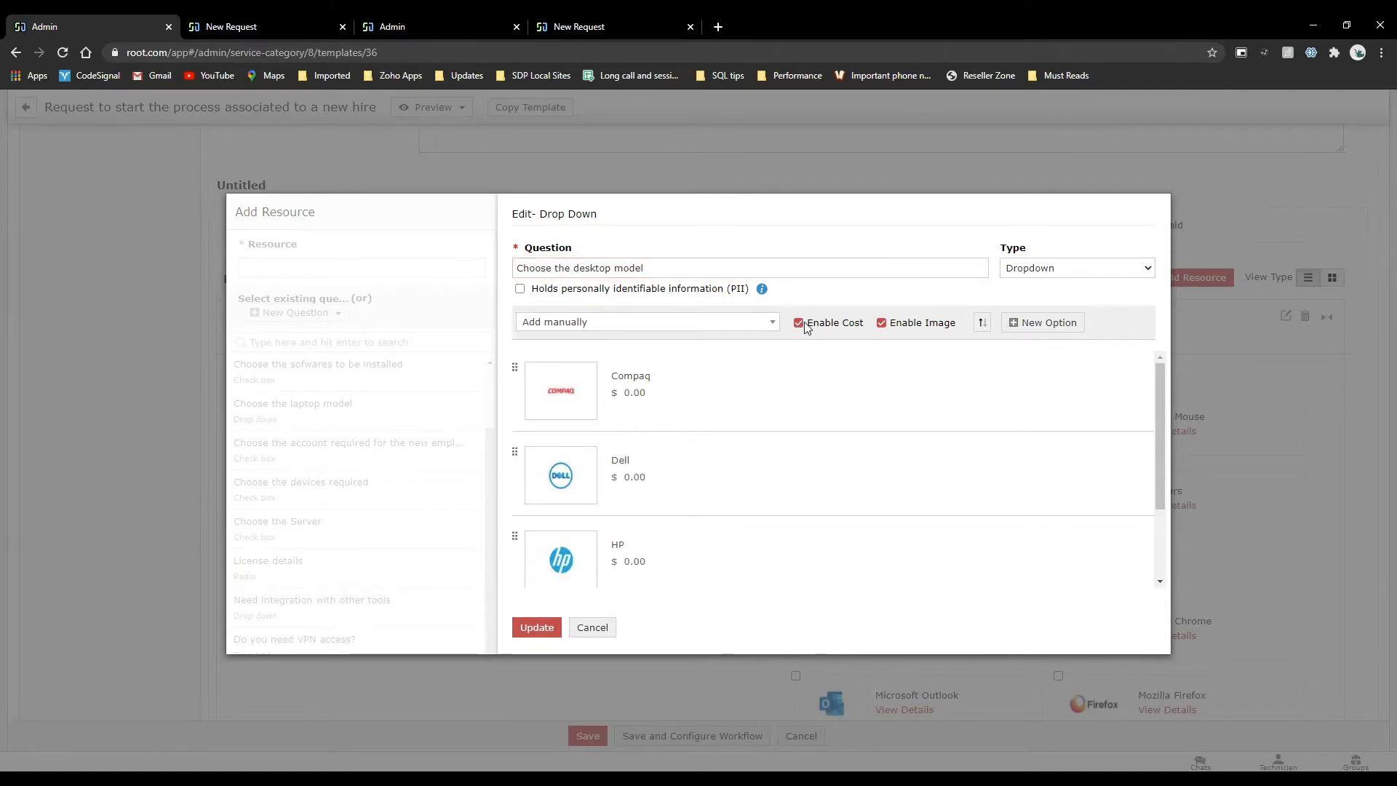
{"action": "left_click", "coordinate": [547, 362]}
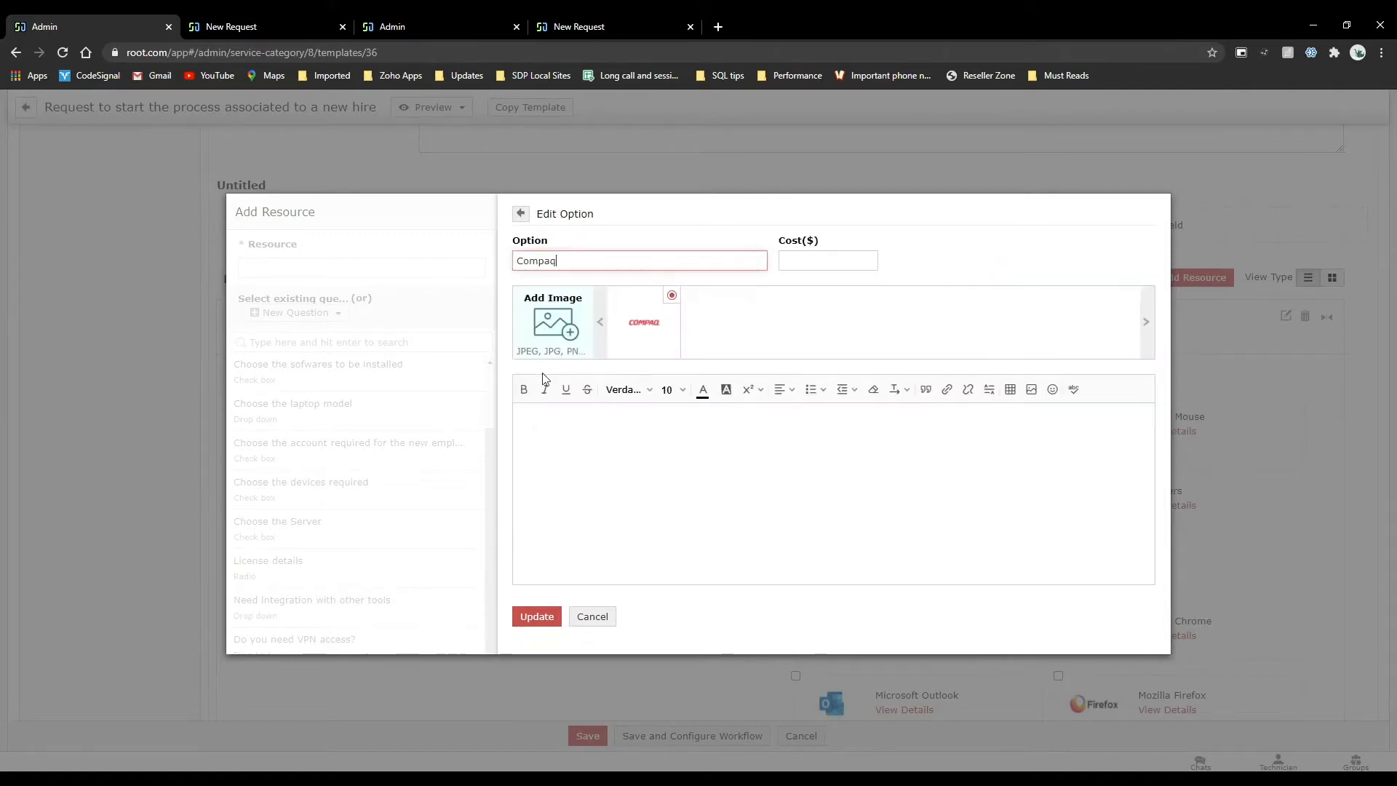
{"action": "left_click", "coordinate": [820, 252]}
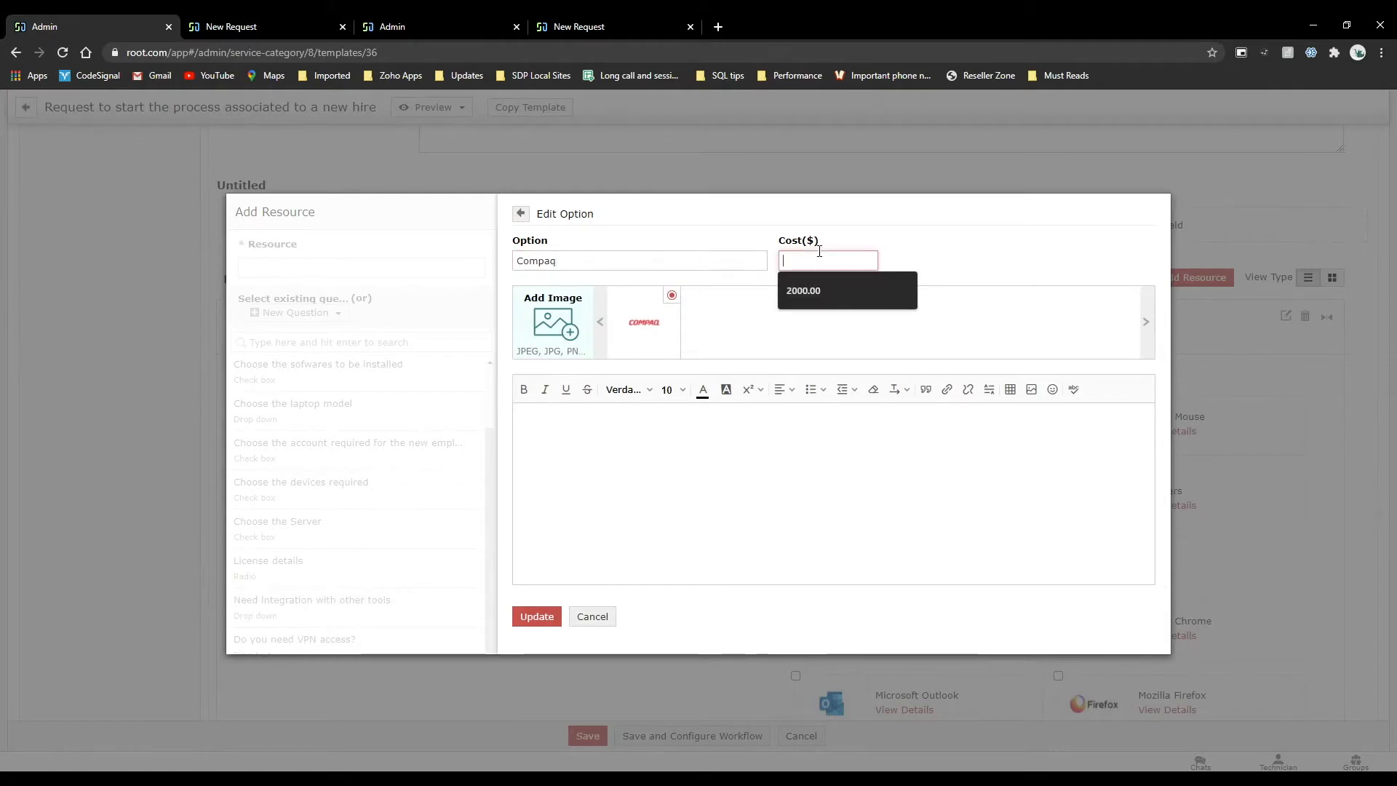
{"action": "left_click", "coordinate": [520, 213]}
{"action": "left_click", "coordinate": [799, 325]}
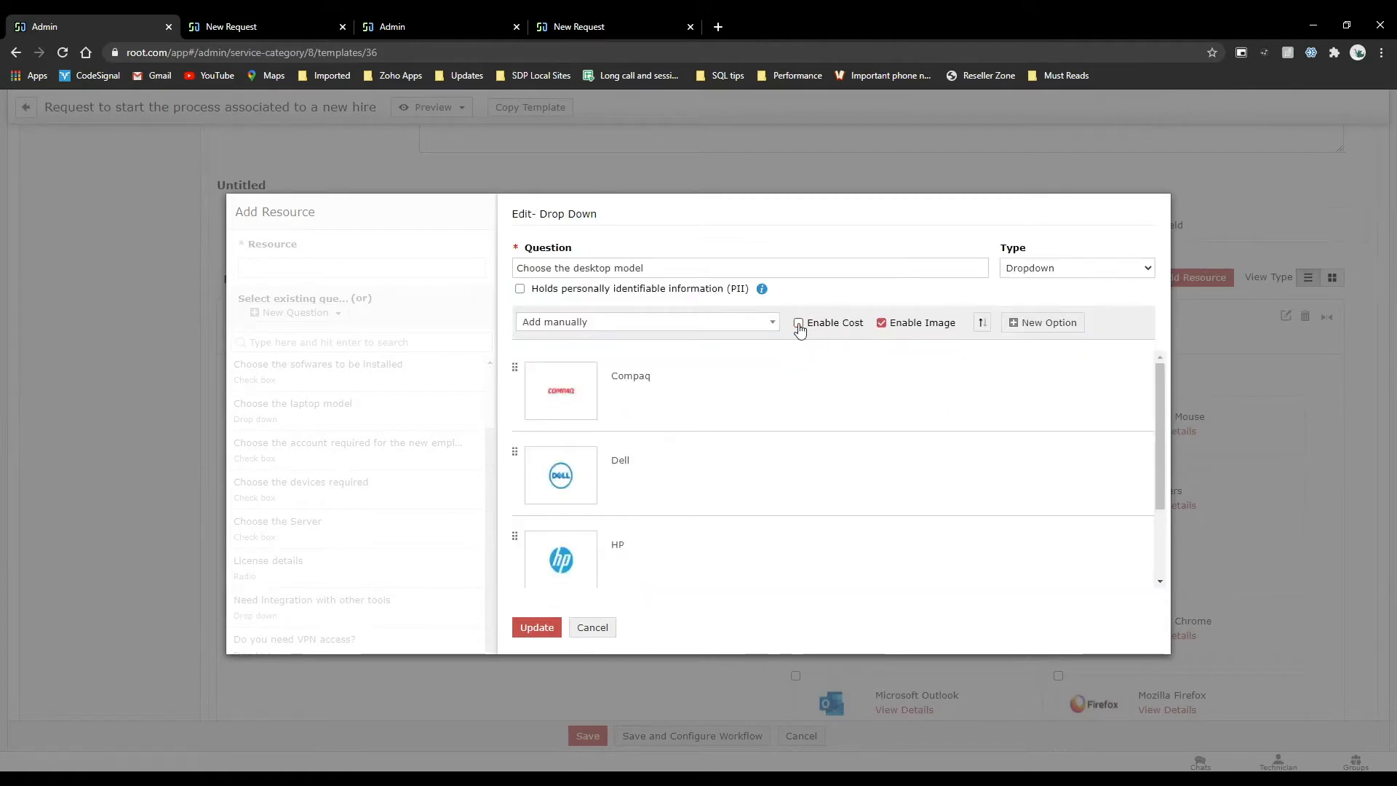
{"action": "left_click", "coordinate": [592, 628]}
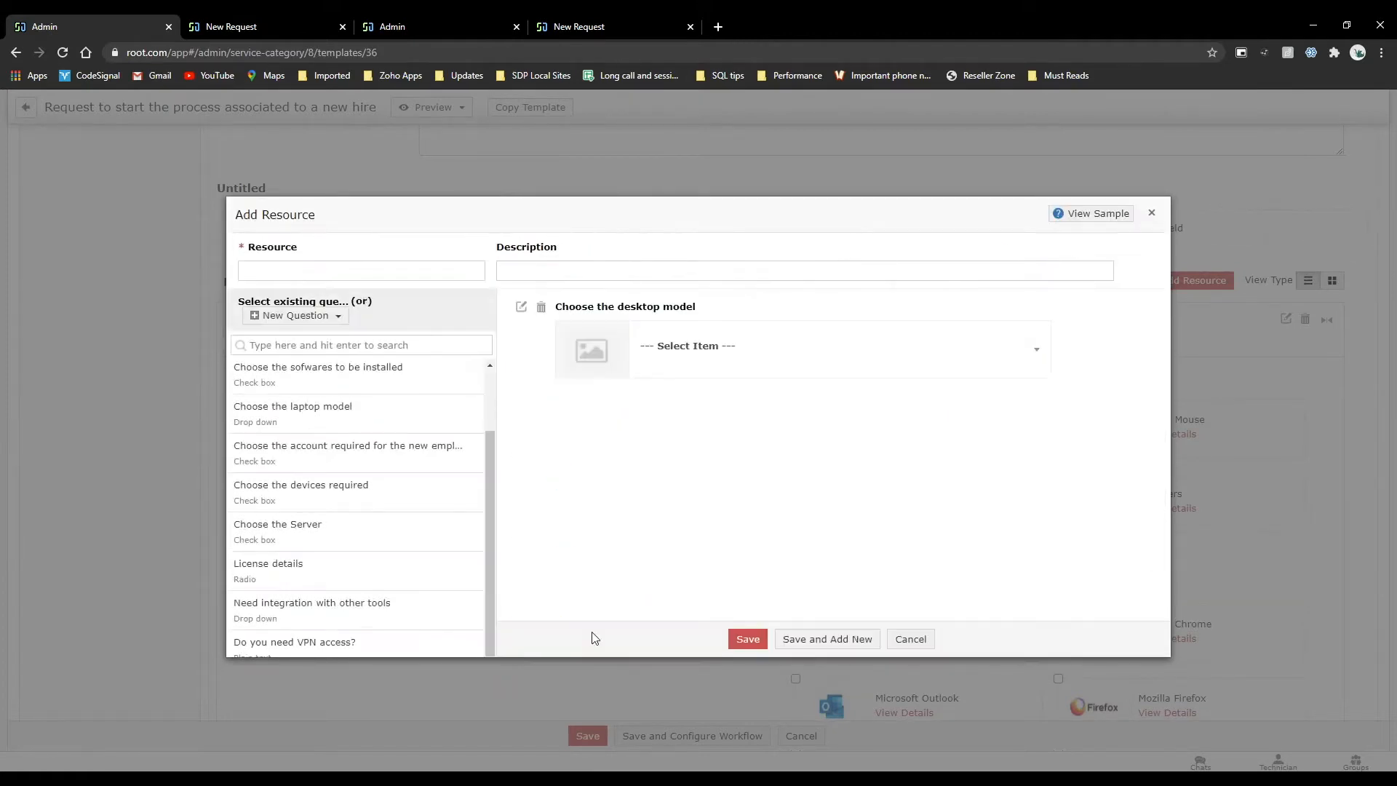
{"action": "left_click", "coordinate": [911, 640]}
Review the new-hire template's technician form, covering its resource sections, cost details and user detail fields.
{"action": "scroll", "coordinate": [773, 551], "scroll_direction": "down", "scroll_amount": 4}
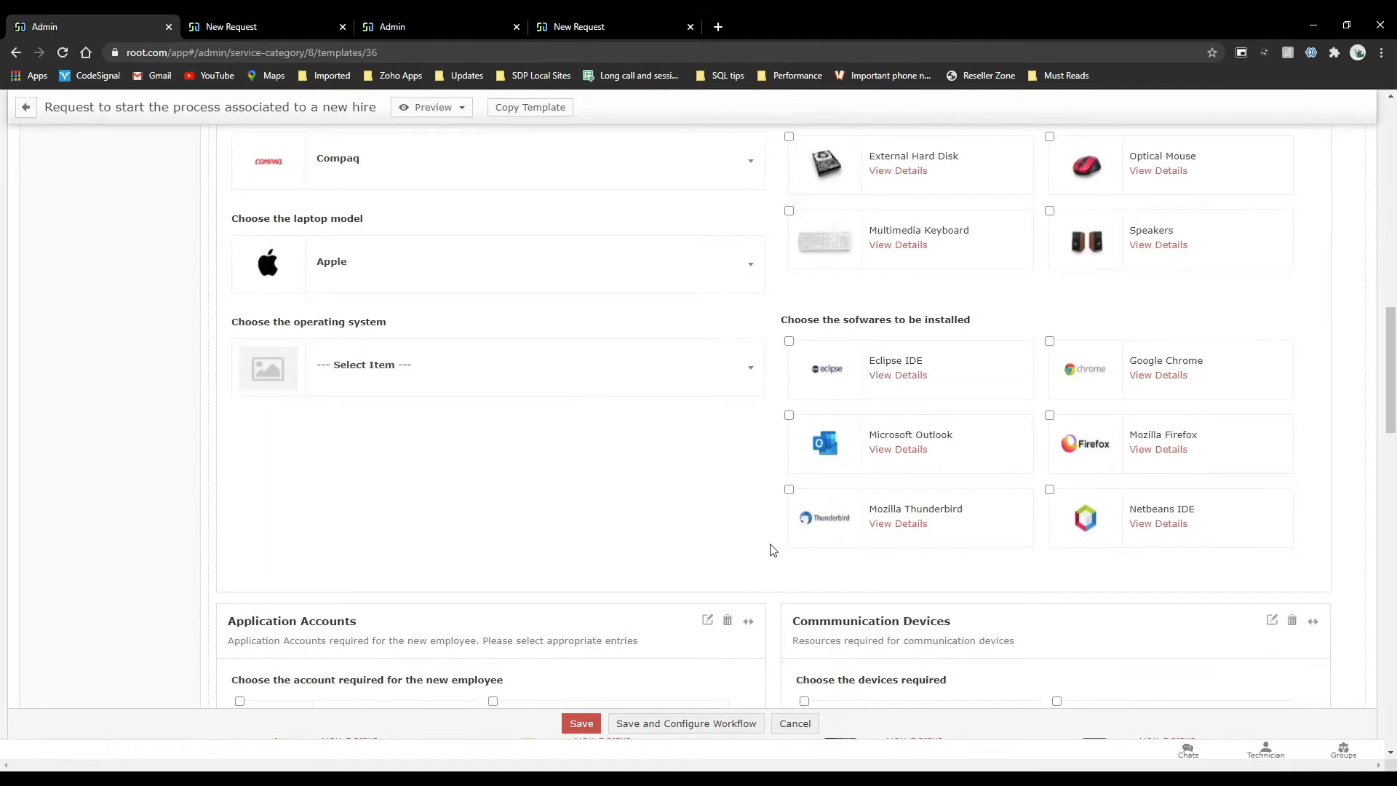
{"action": "scroll", "coordinate": [773, 551], "scroll_direction": "up", "scroll_amount": 5}
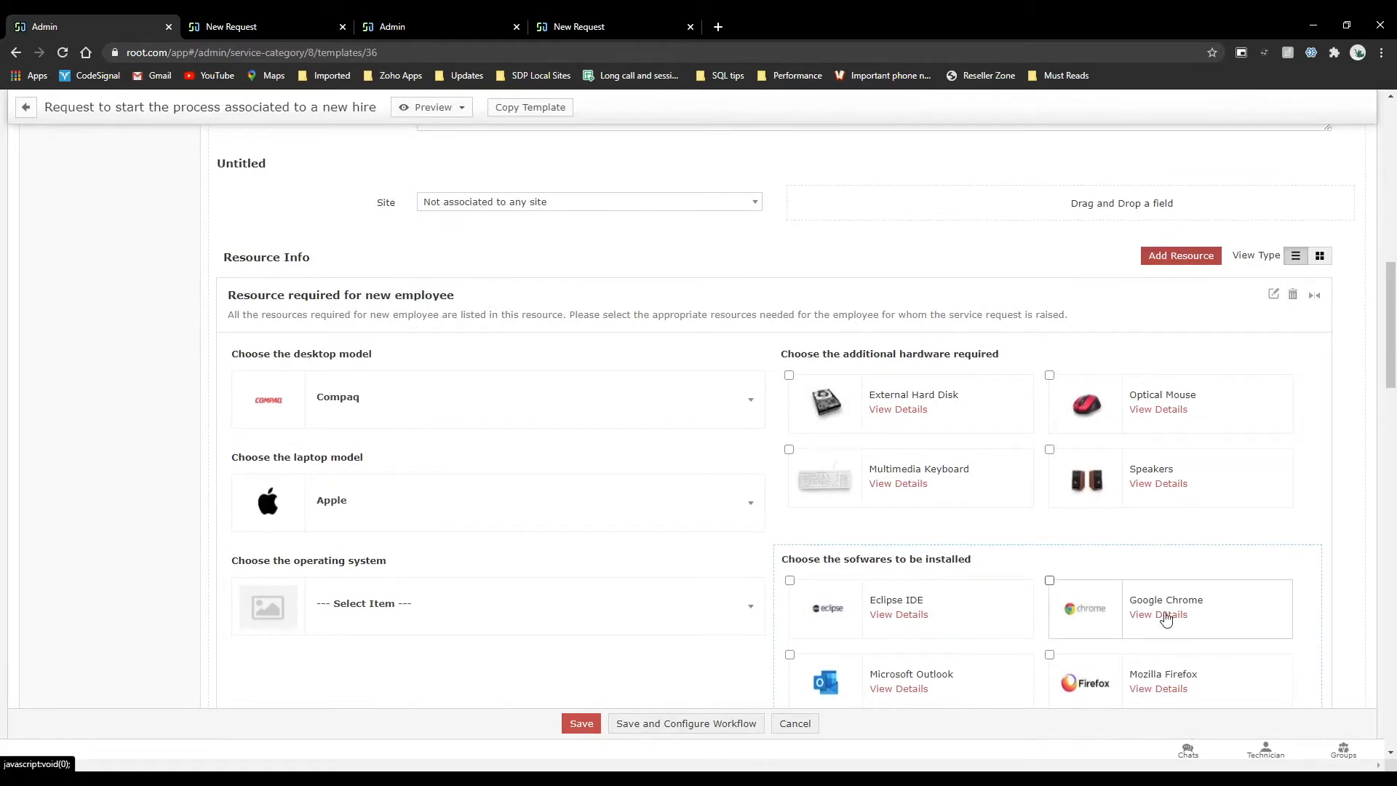
{"action": "scroll", "coordinate": [906, 312], "scroll_direction": "up", "scroll_amount": 10}
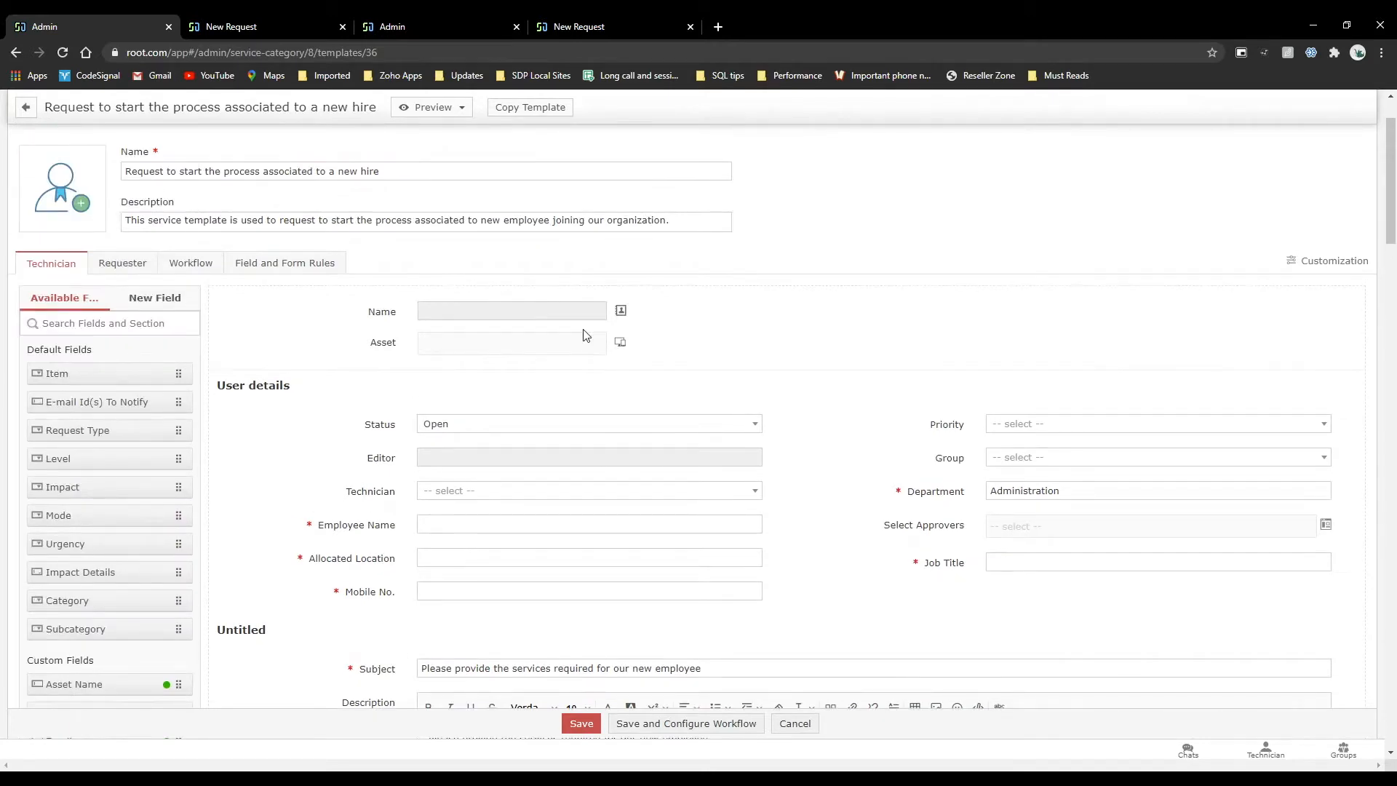
{"action": "scroll", "coordinate": [584, 336], "scroll_direction": "down", "scroll_amount": 10}
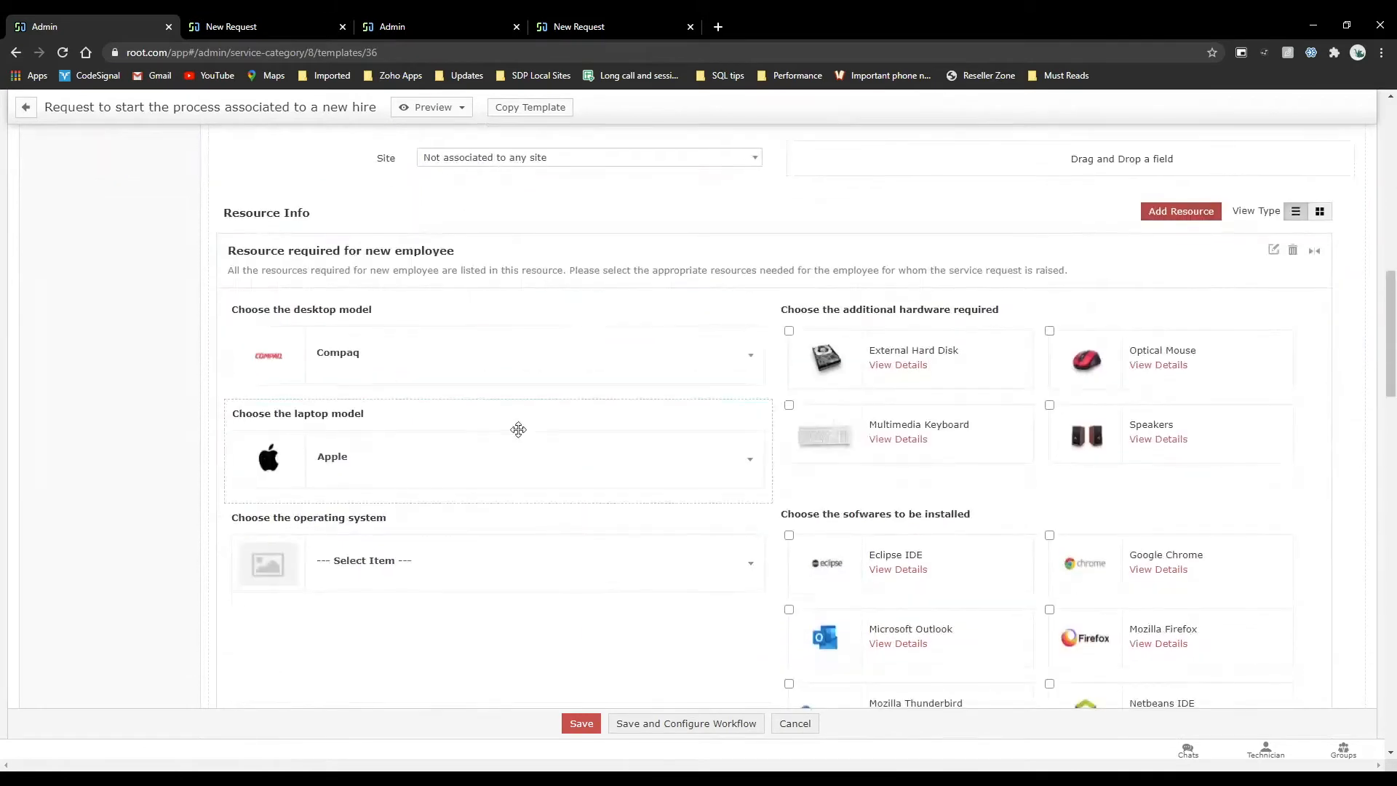
{"action": "scroll", "coordinate": [852, 320], "scroll_direction": "down", "scroll_amount": 2}
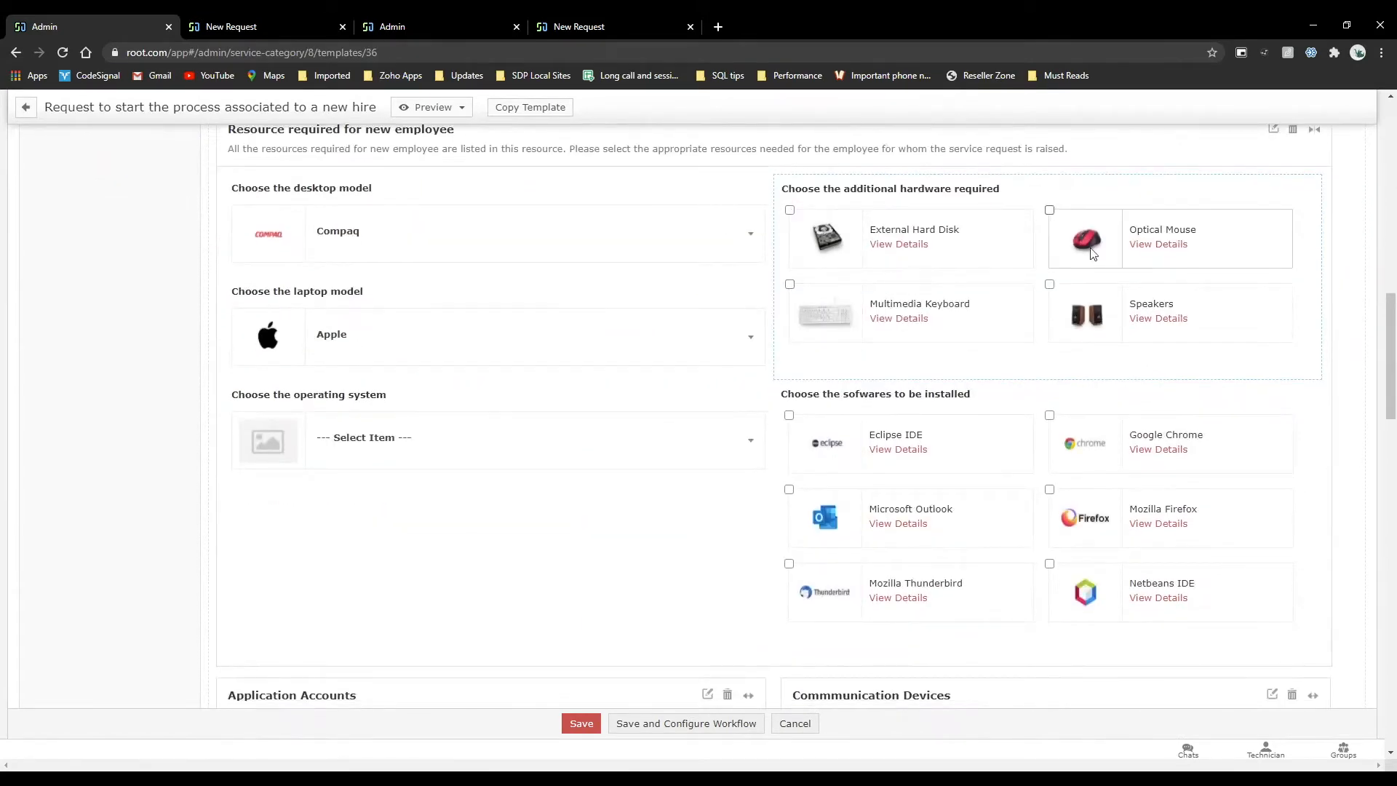
{"action": "scroll", "coordinate": [856, 360], "scroll_direction": "down", "scroll_amount": 2}
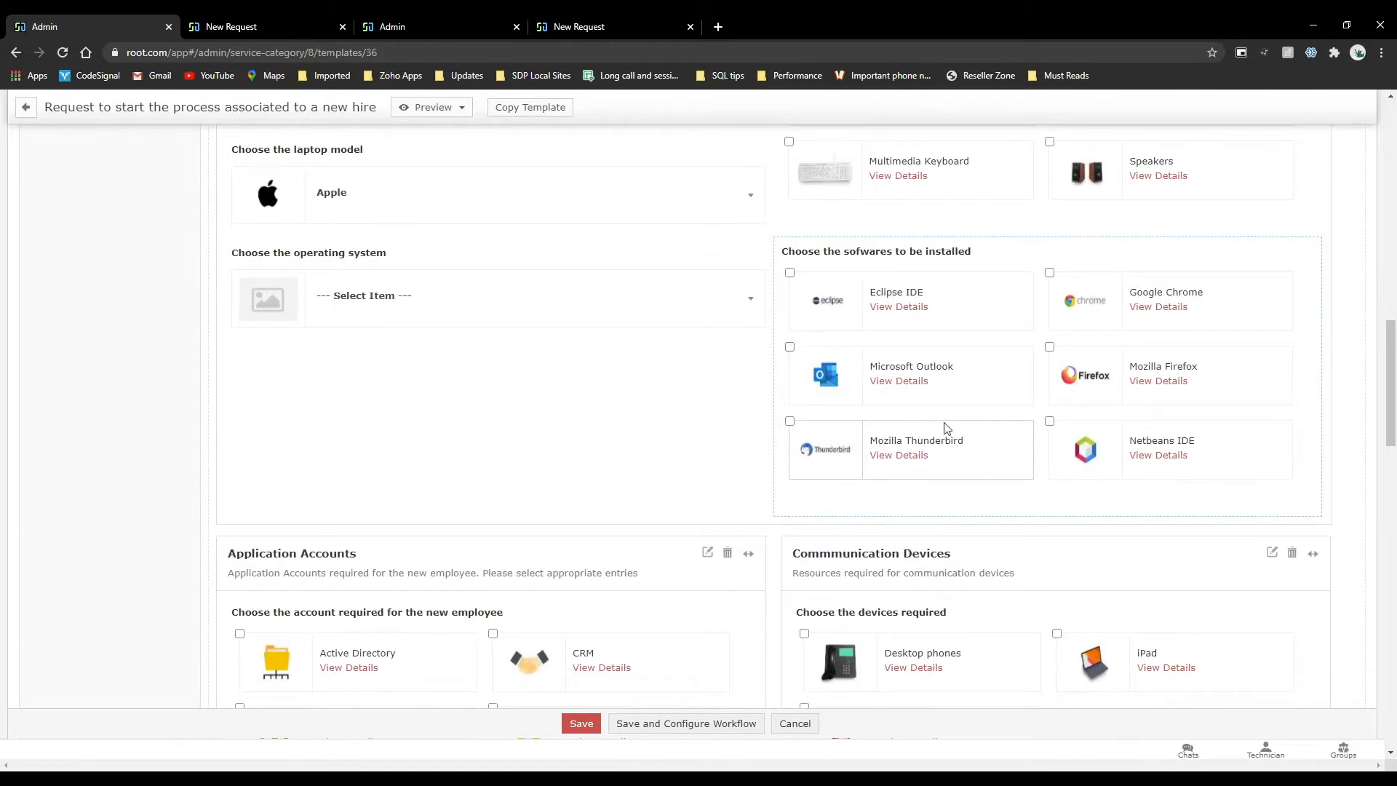
{"action": "scroll", "coordinate": [946, 428], "scroll_direction": "down", "scroll_amount": 2}
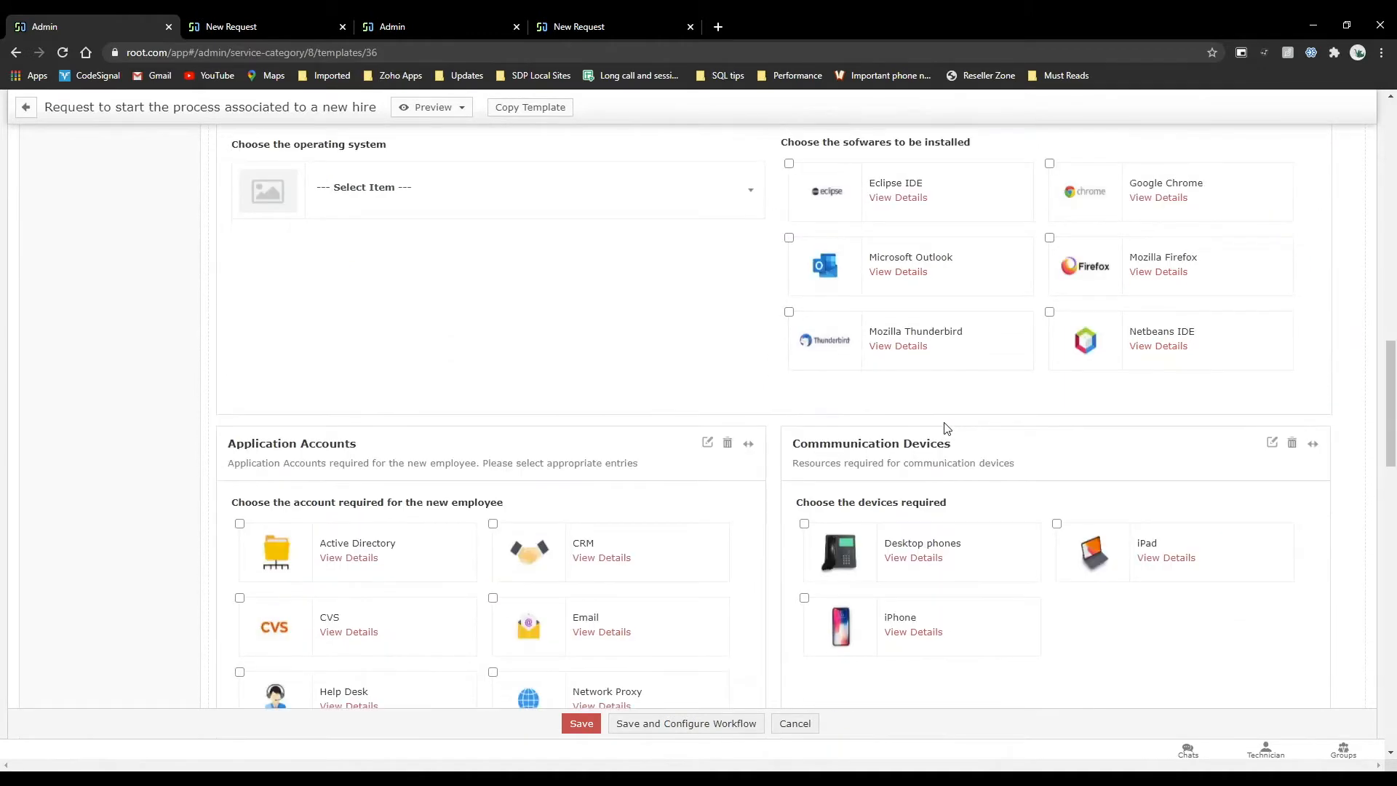
{"action": "scroll", "coordinate": [947, 428], "scroll_direction": "down", "scroll_amount": 2}
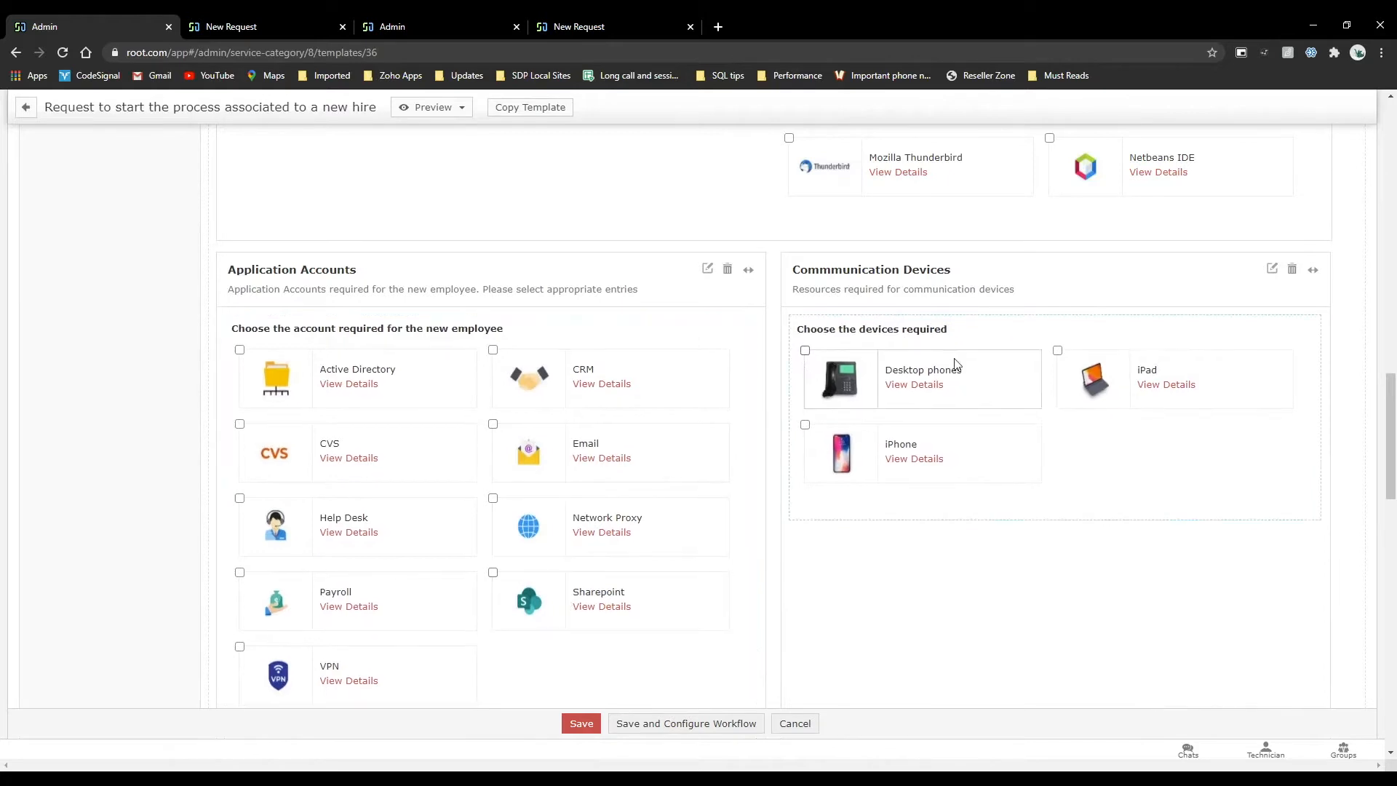
{"action": "scroll", "coordinate": [933, 442], "scroll_direction": "down", "scroll_amount": 5}
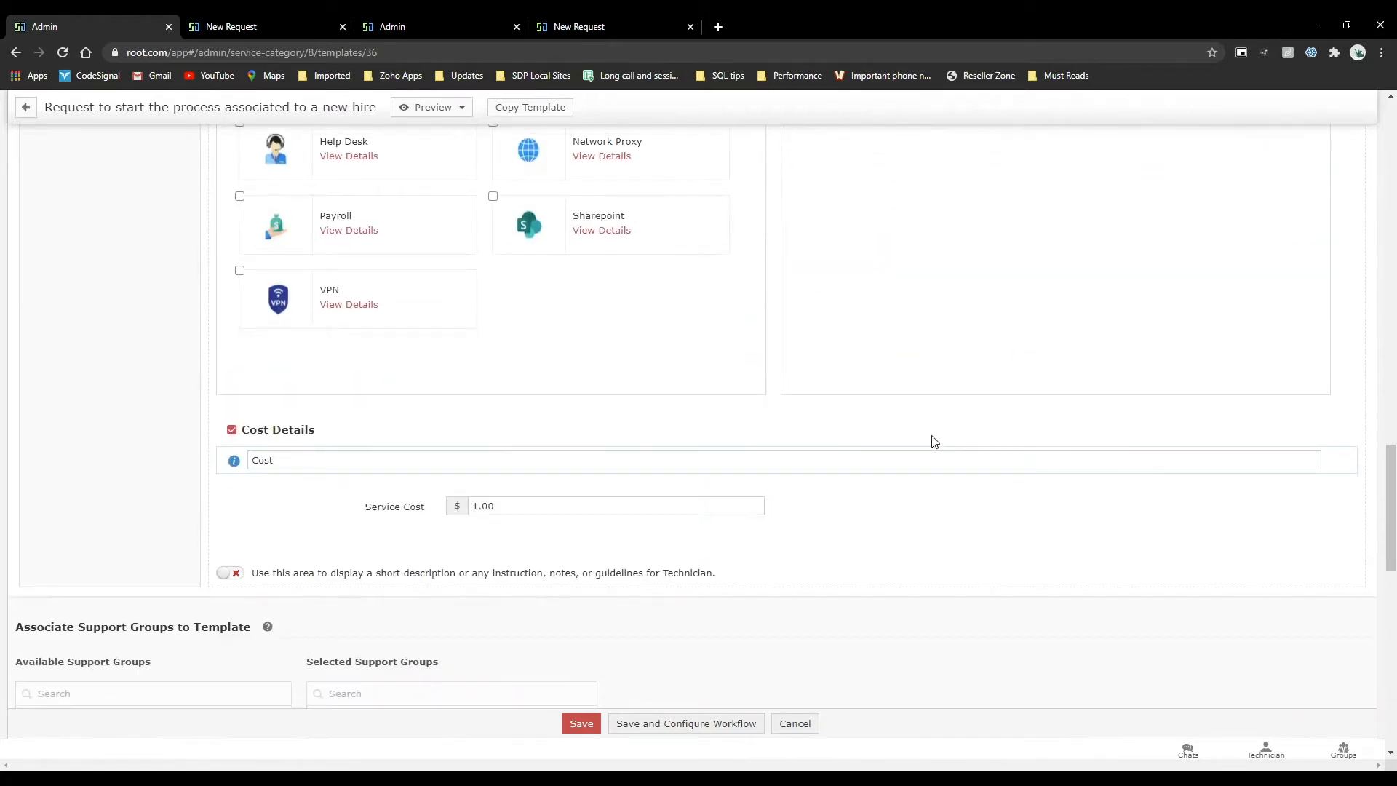
{"action": "scroll", "coordinate": [934, 442], "scroll_direction": "up", "scroll_amount": 15}
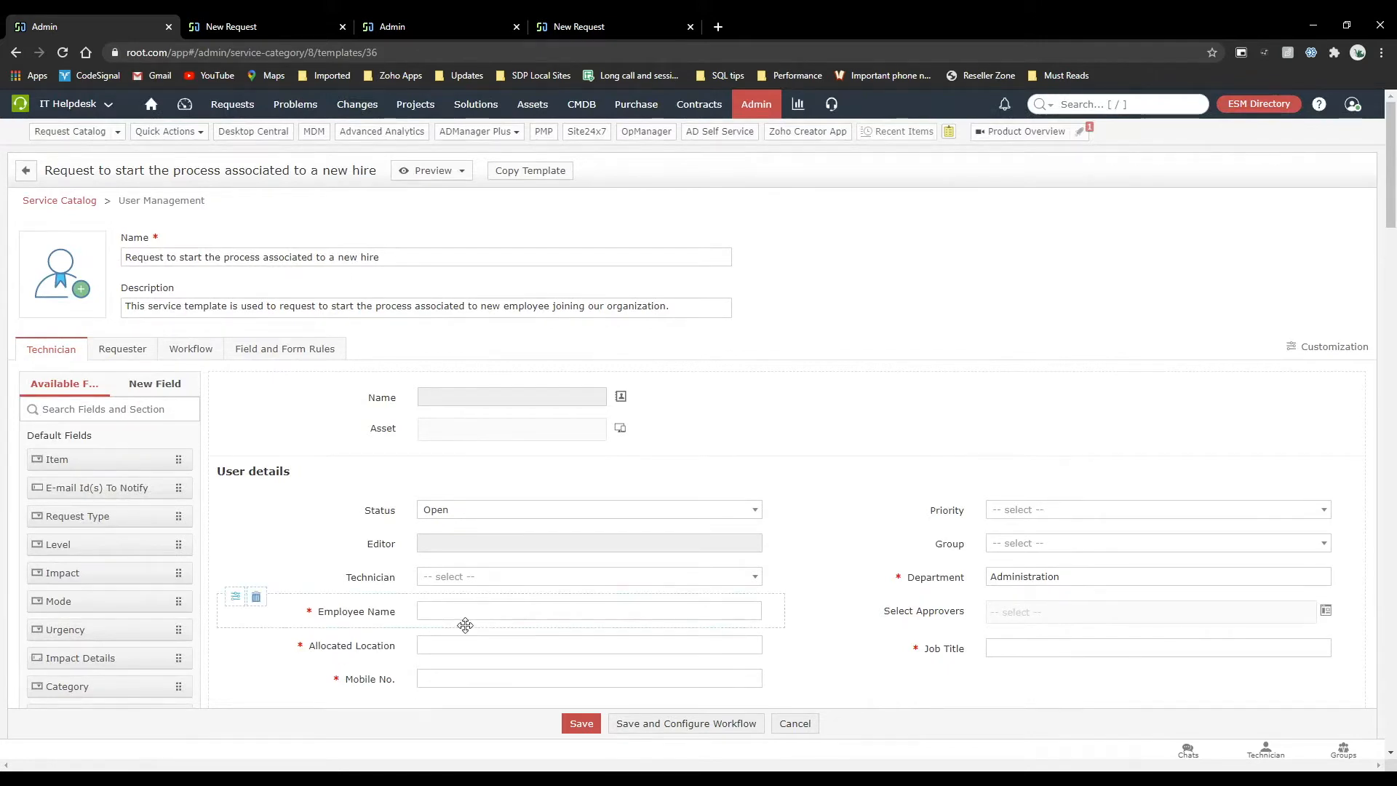
{"action": "mouse_move", "coordinate": [393, 539]}
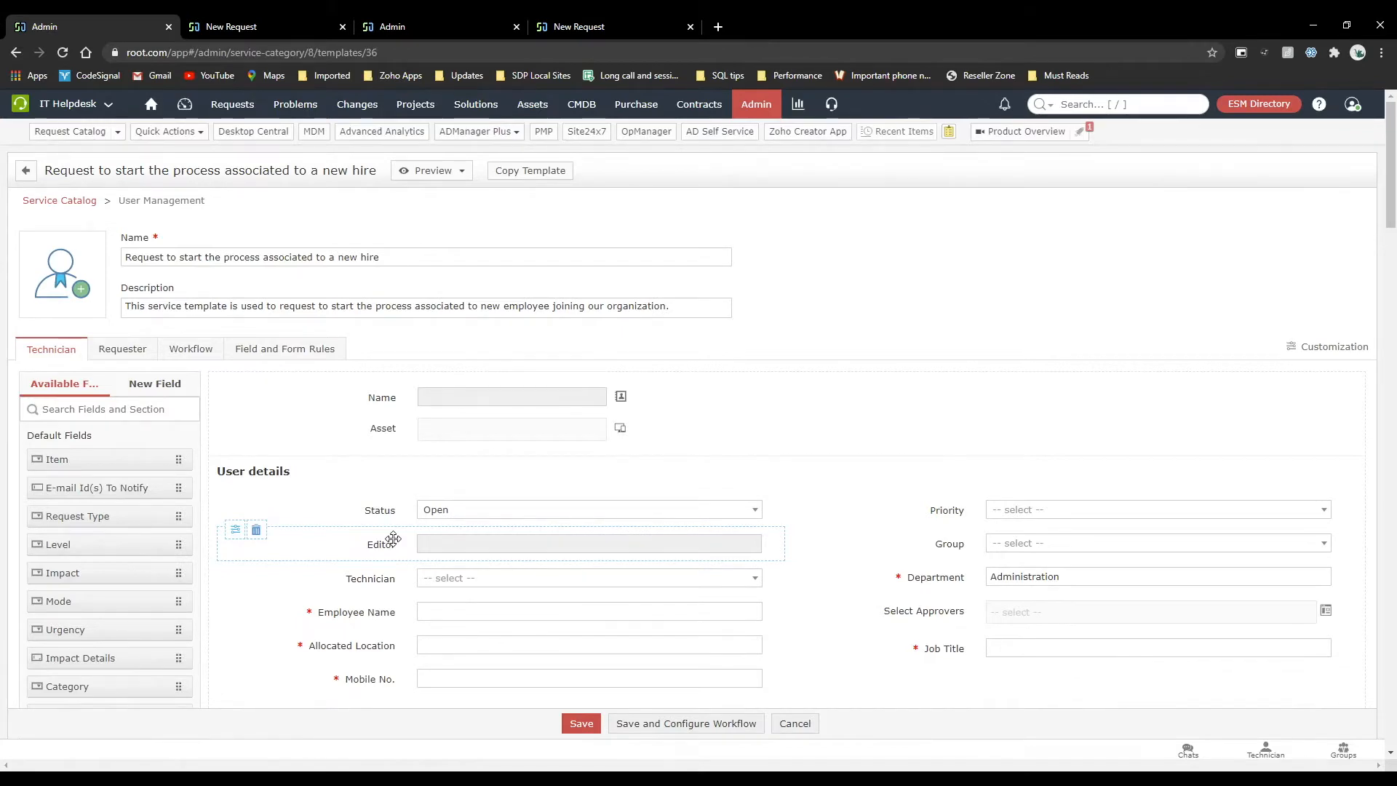
{"action": "scroll", "coordinate": [393, 538], "scroll_direction": "down", "scroll_amount": 5}
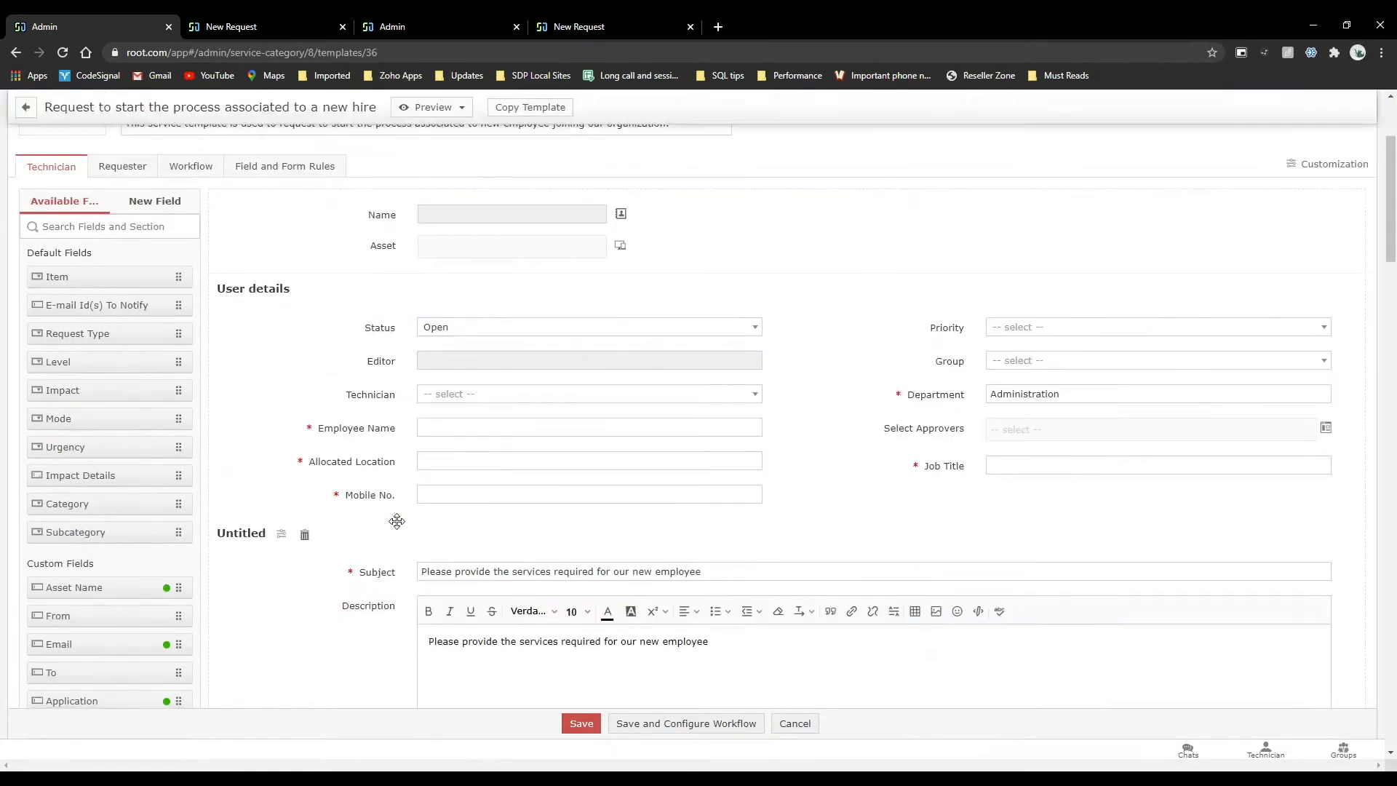
{"action": "scroll", "coordinate": [397, 521], "scroll_direction": "up", "scroll_amount": 5}
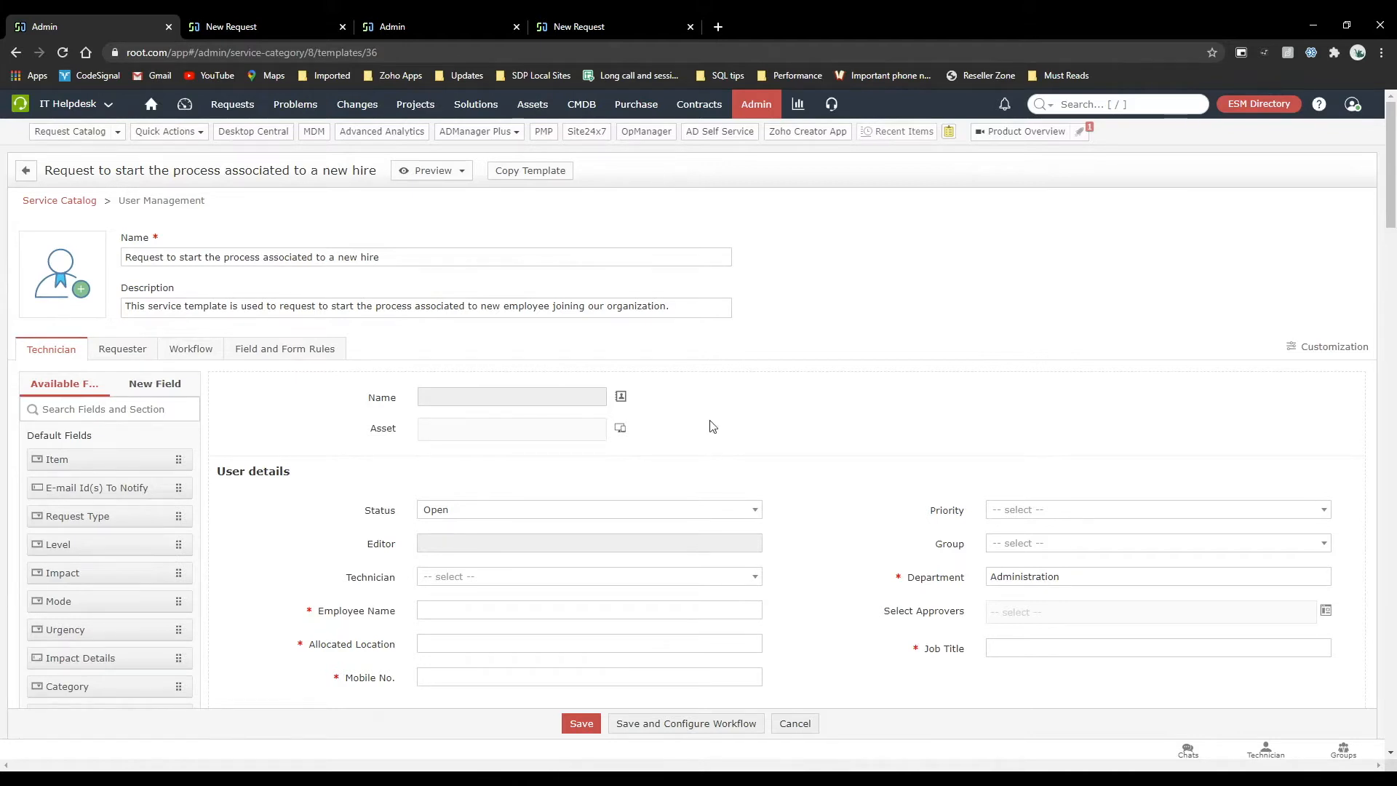
Examine the resource questions under Resource Info in the new-hire template, from desktop model to softwares to be installed.
{"action": "scroll", "coordinate": [711, 422], "scroll_direction": "down", "scroll_amount": 5}
{"action": "scroll", "coordinate": [711, 420], "scroll_direction": "down", "scroll_amount": 3}
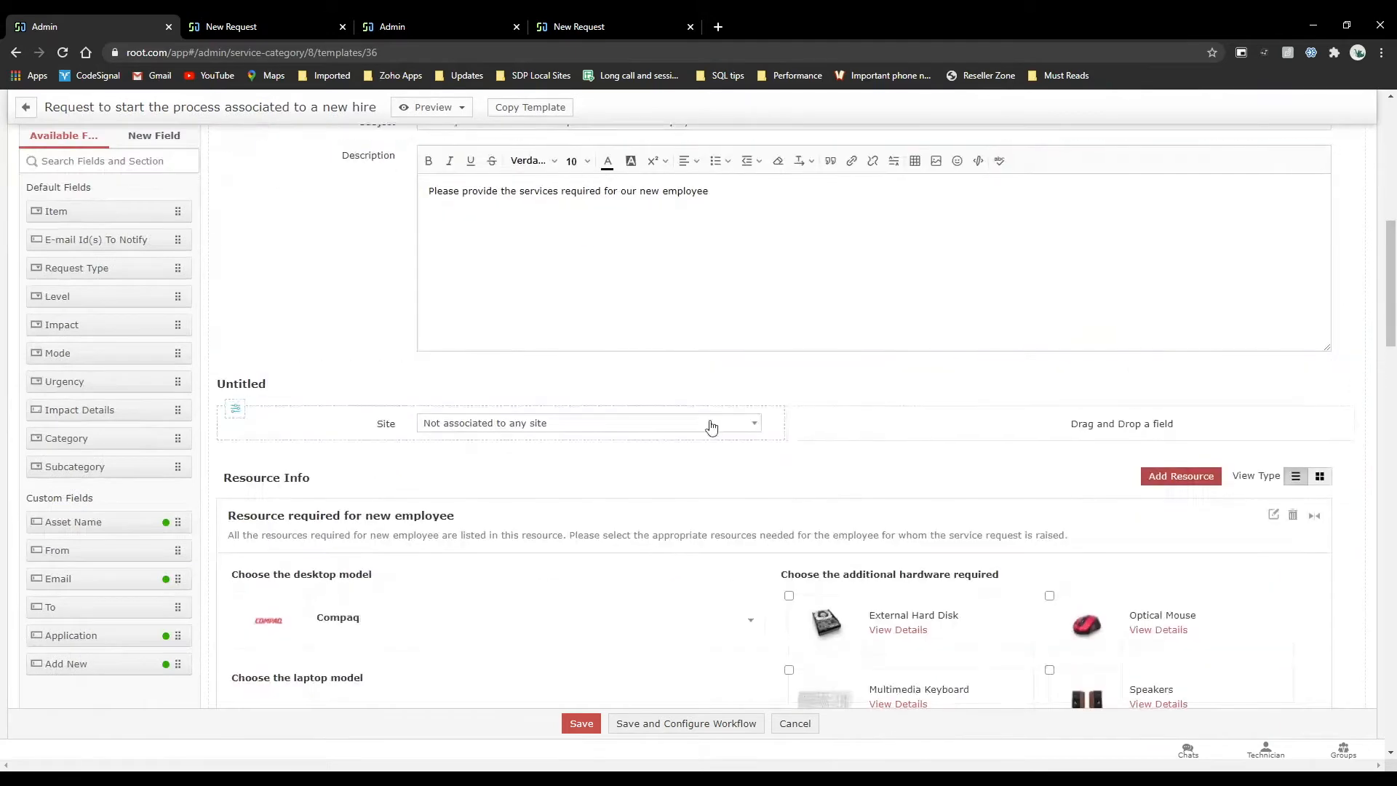
{"action": "scroll", "coordinate": [711, 422], "scroll_direction": "down", "scroll_amount": 3}
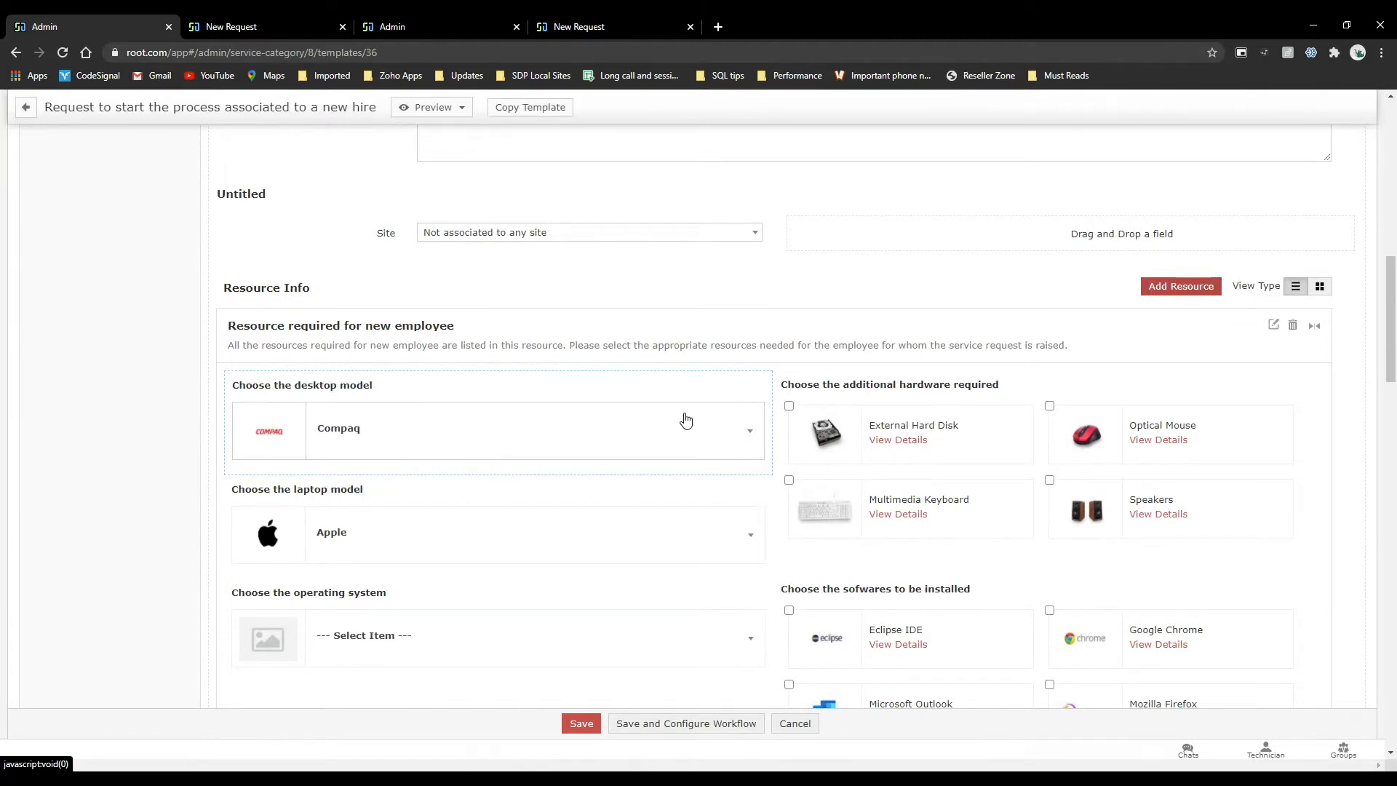
{"action": "scroll", "coordinate": [505, 328], "scroll_direction": "up", "scroll_amount": 10}
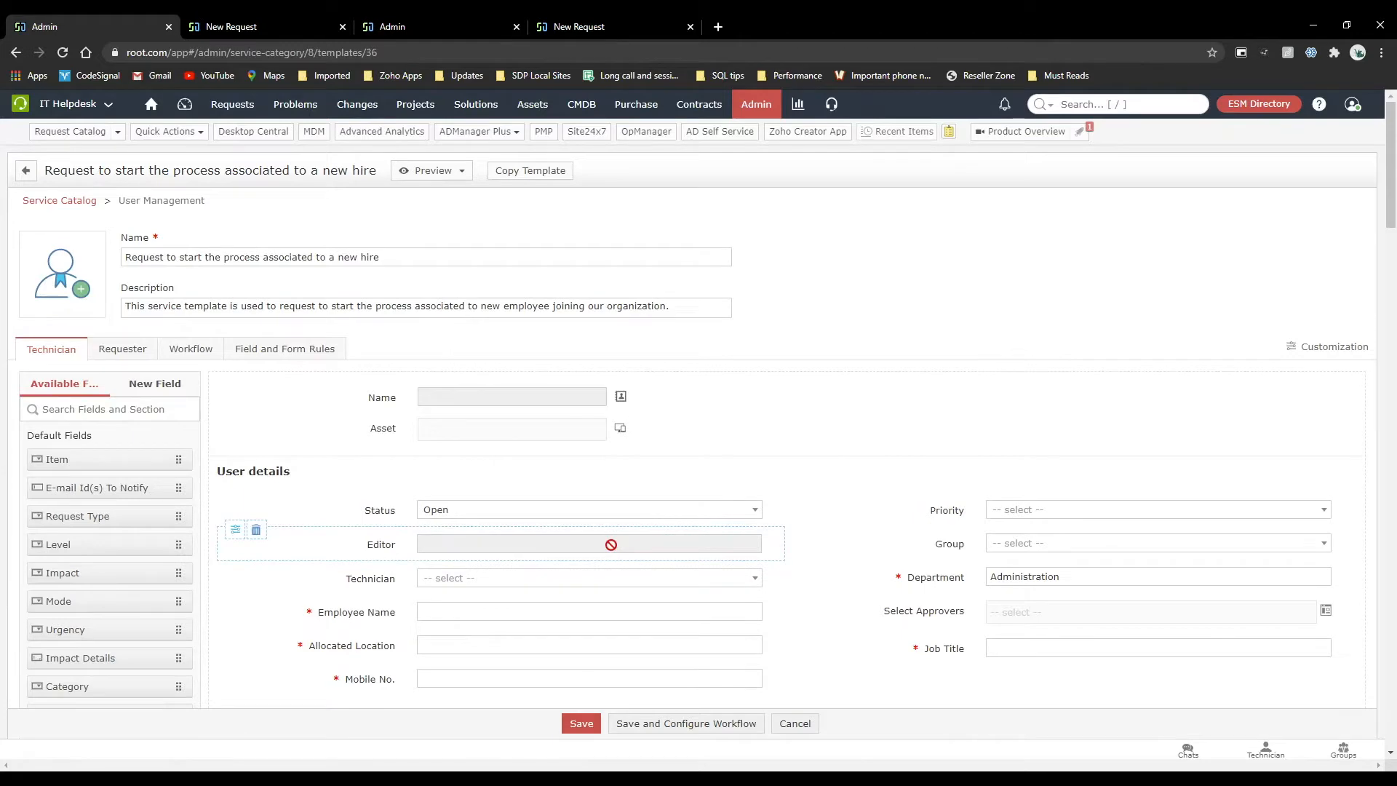
{"action": "scroll", "coordinate": [611, 544], "scroll_direction": "down", "scroll_amount": 10}
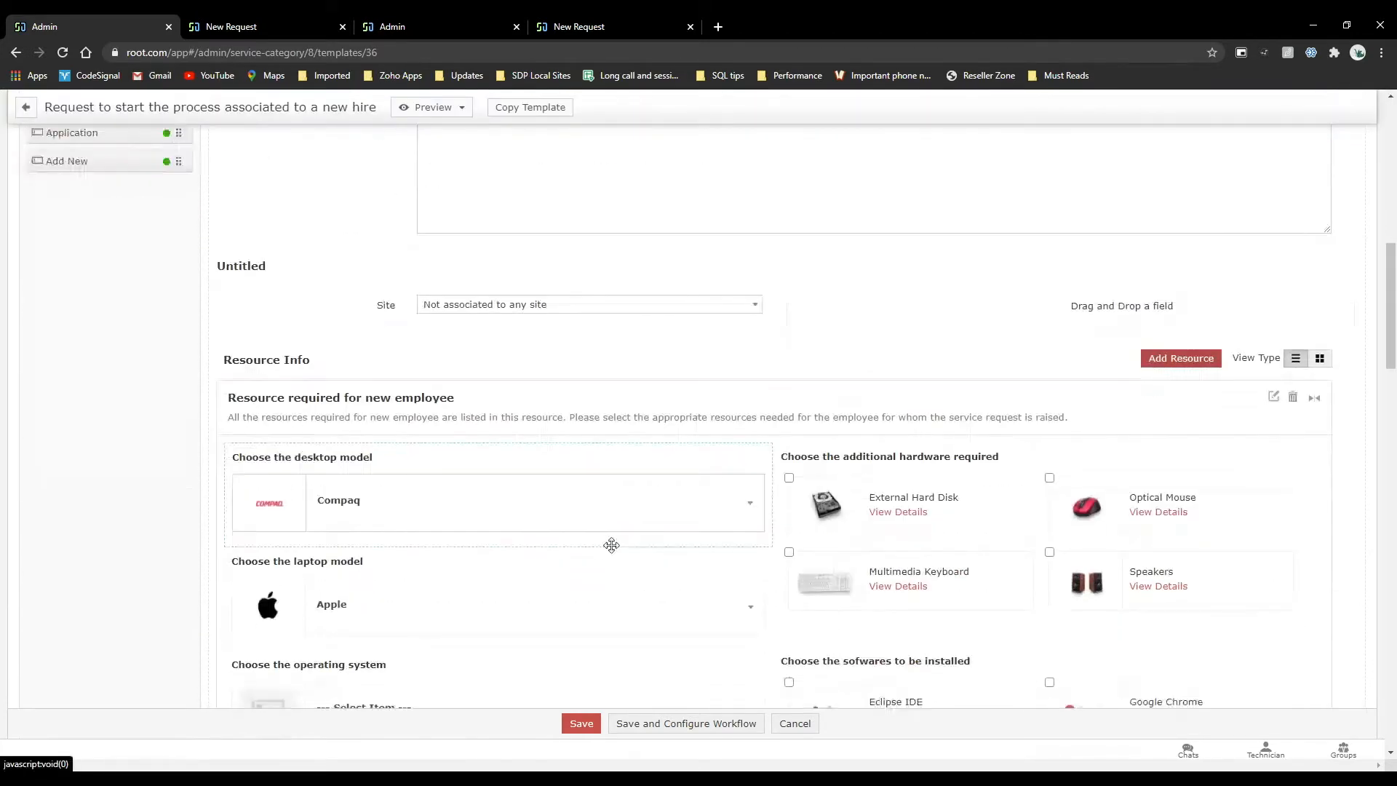
{"action": "scroll", "coordinate": [611, 544], "scroll_direction": "down", "scroll_amount": 3}
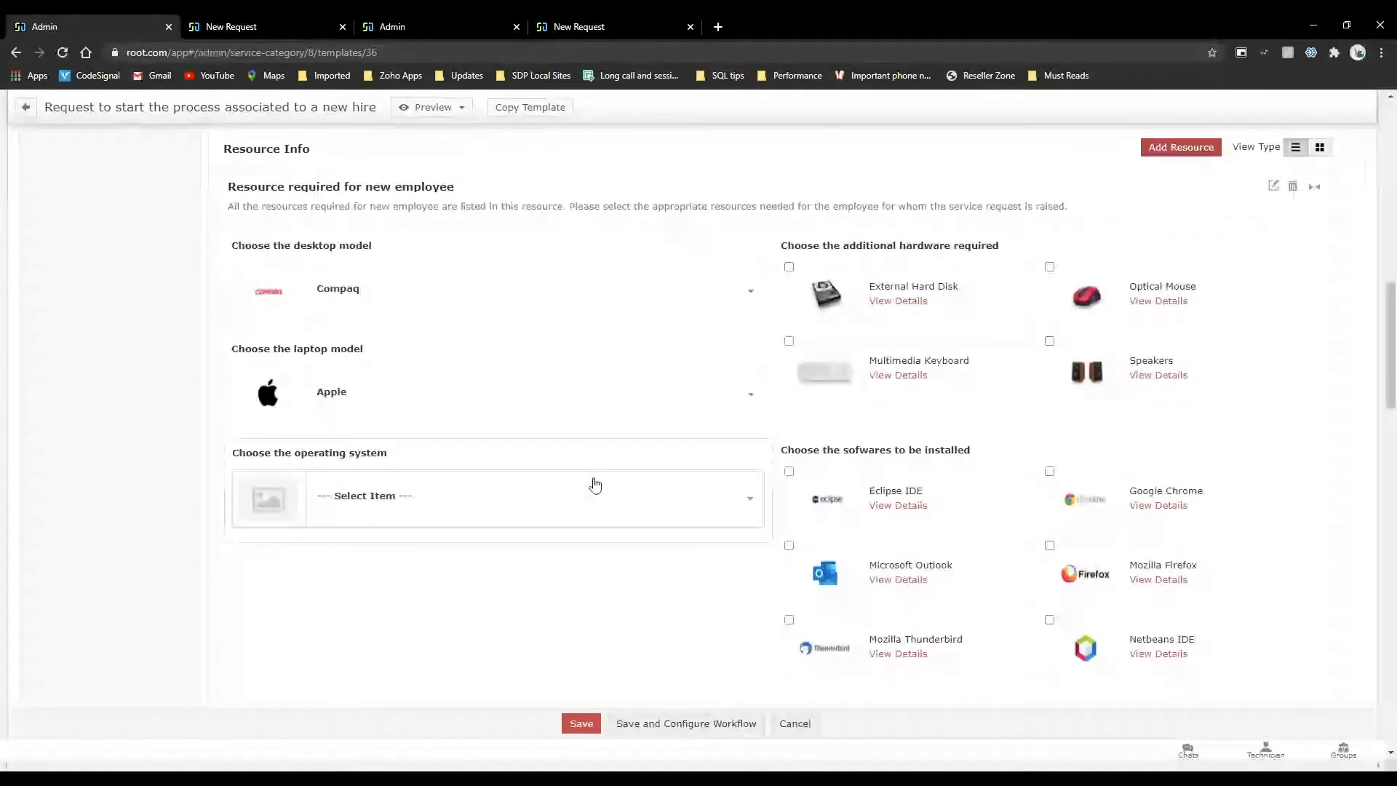
{"action": "scroll", "coordinate": [592, 480], "scroll_direction": "up", "scroll_amount": 10}
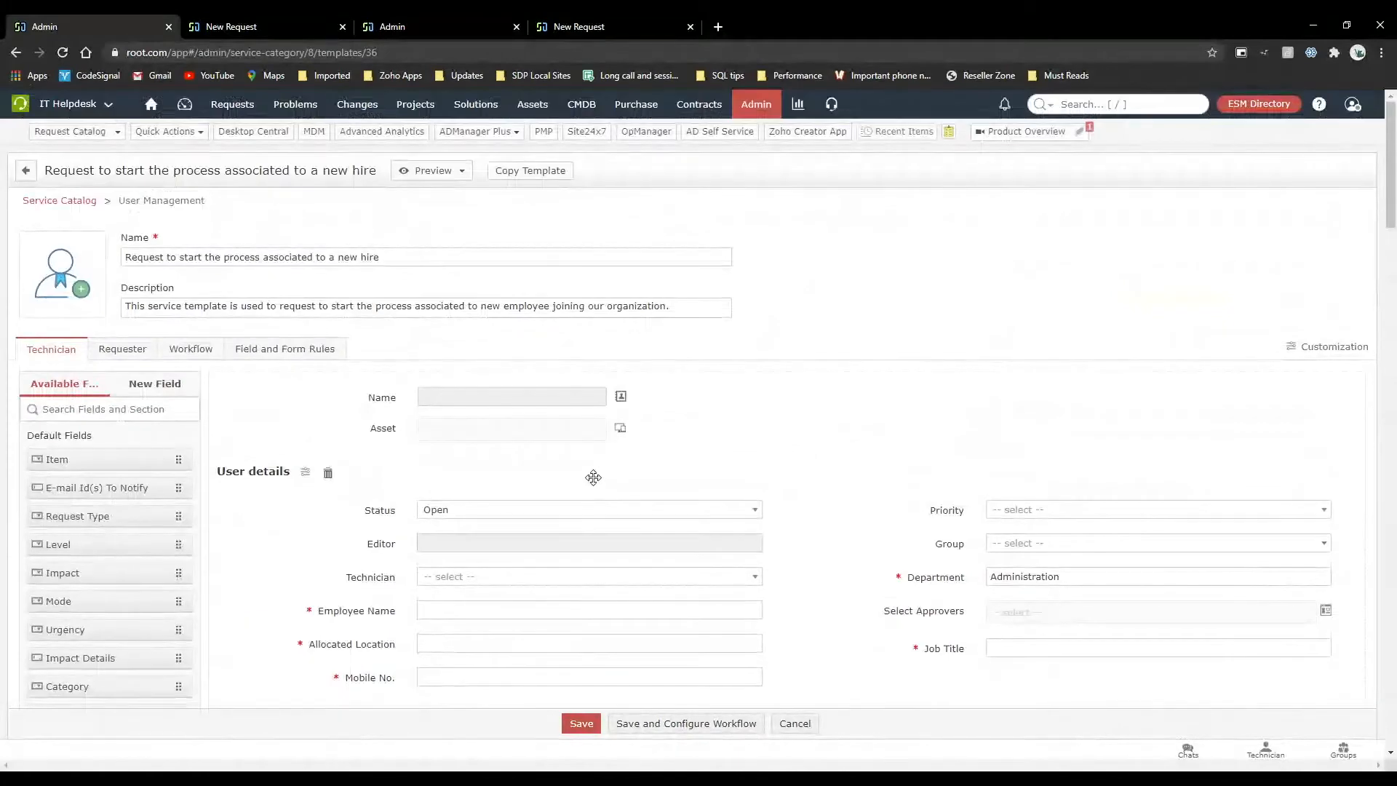
Open the Admin settings in a separate browser tab, review the SDSiteAdmin role's permissions, and return to the roles list.
{"action": "right_click", "coordinate": [754, 111]}
{"action": "left_click", "coordinate": [790, 122]}
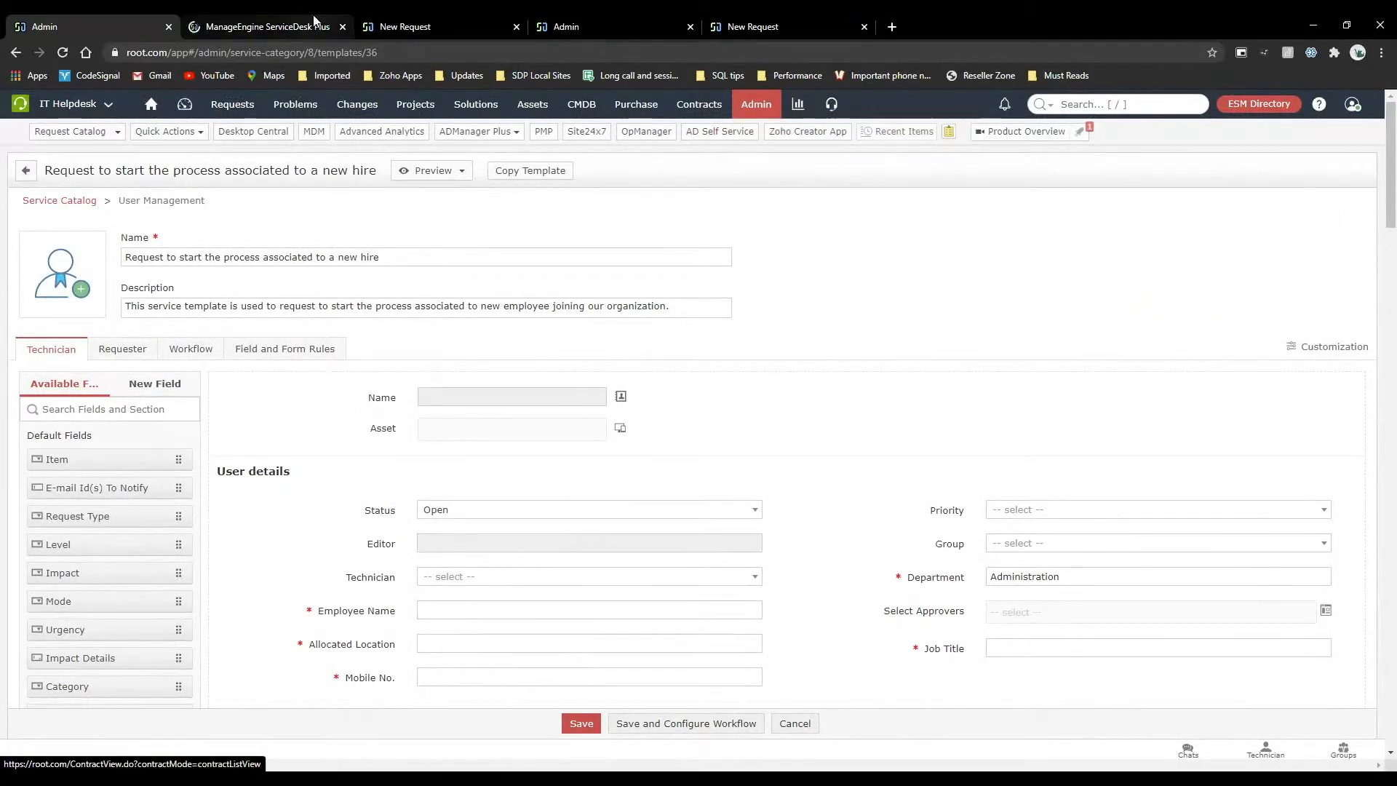
{"action": "left_click", "coordinate": [316, 23]}
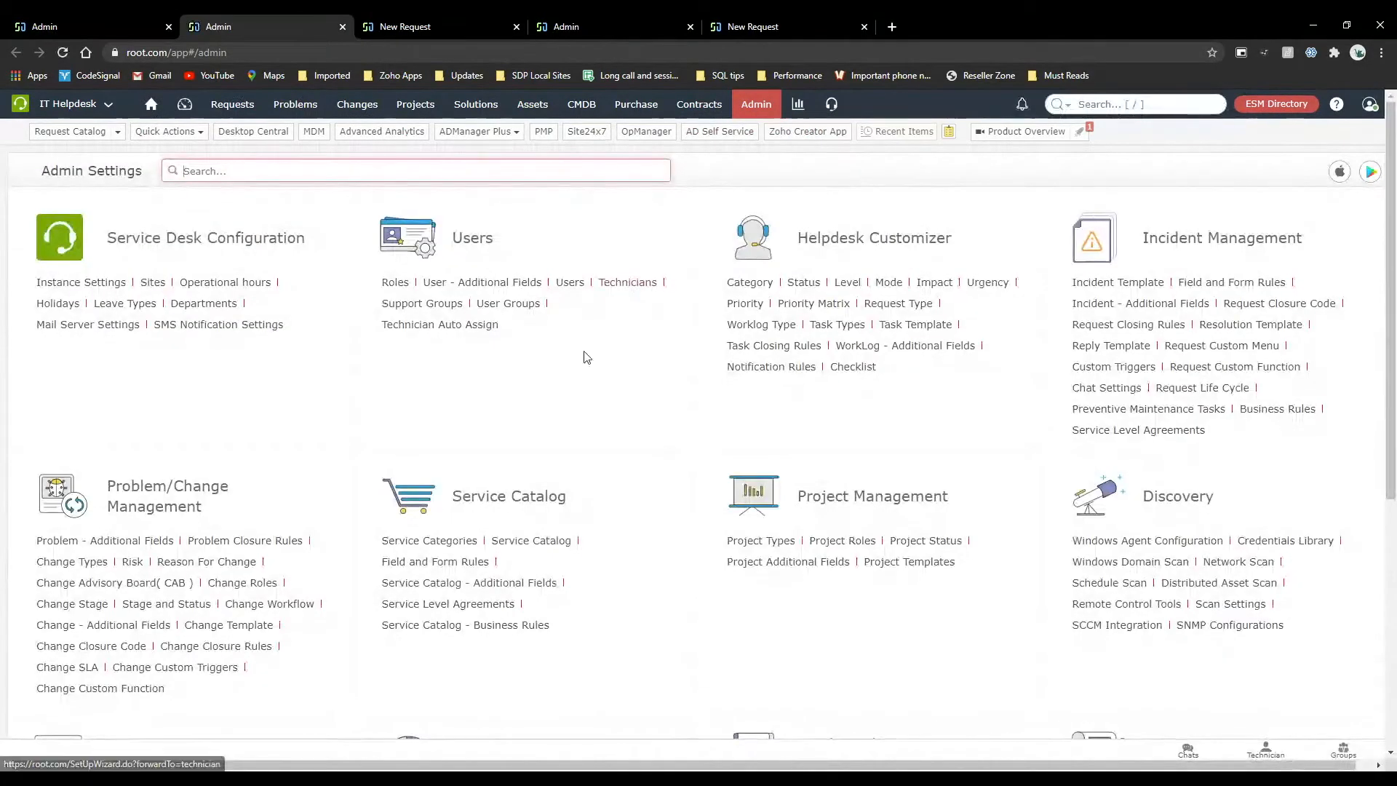
{"action": "left_click", "coordinate": [402, 285]}
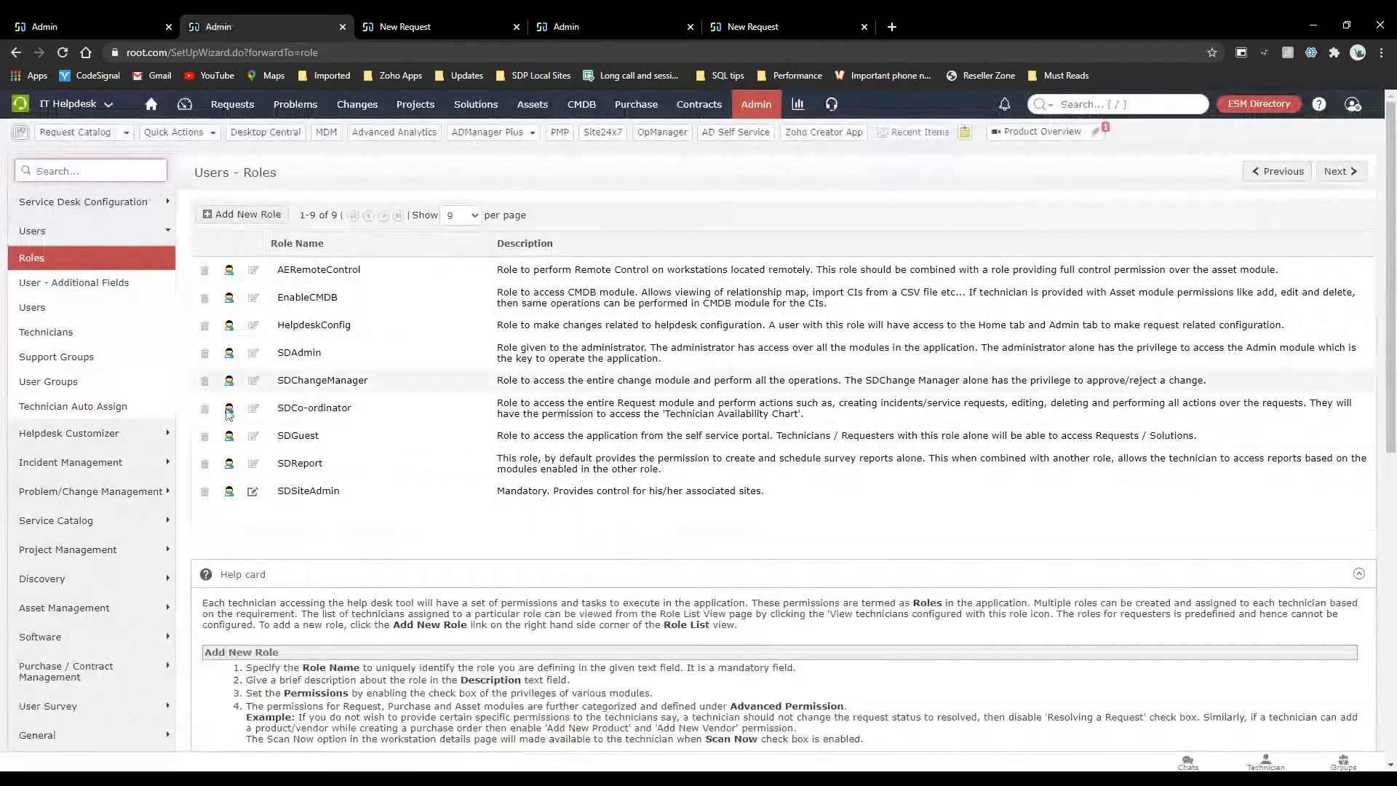
{"action": "left_click", "coordinate": [252, 495]}
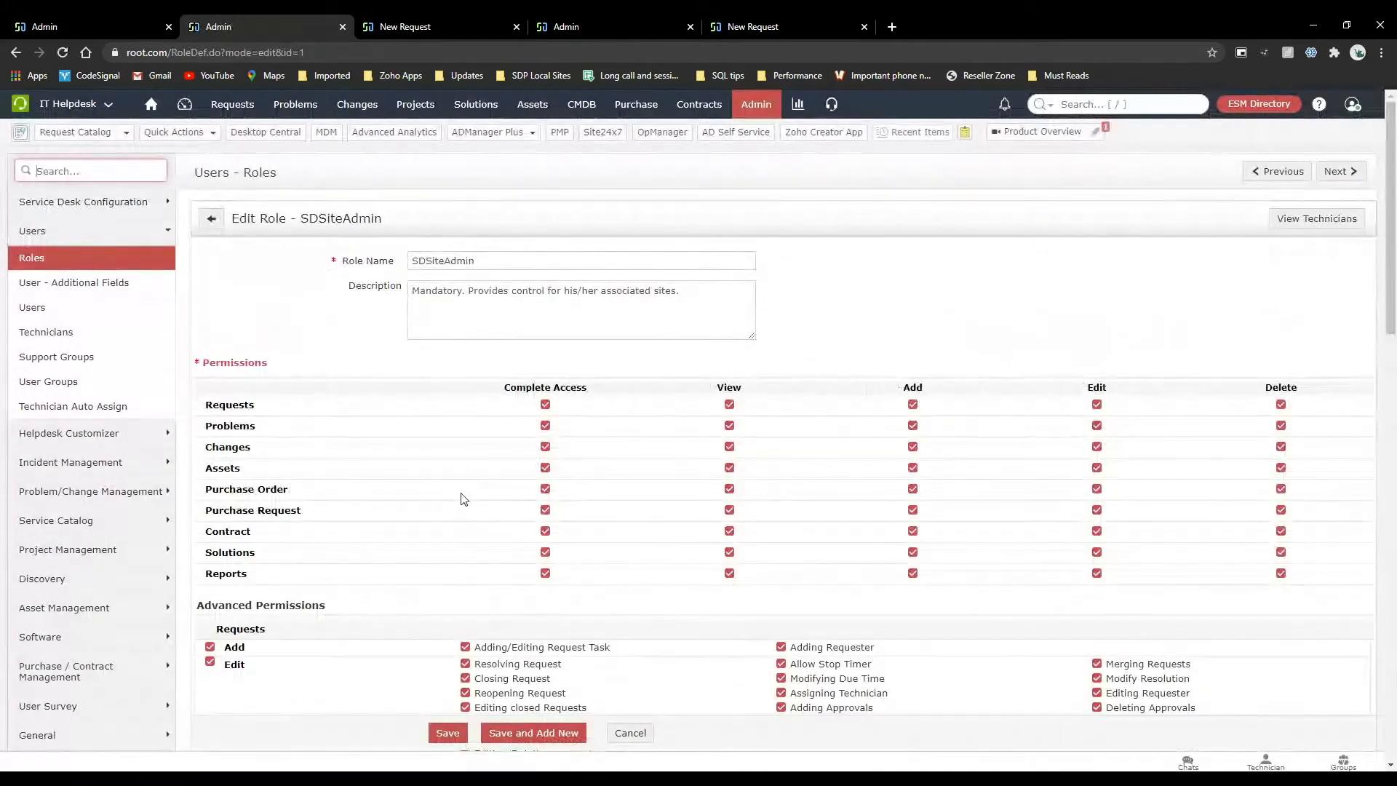
{"action": "scroll", "coordinate": [464, 500], "scroll_direction": "down", "scroll_amount": 3}
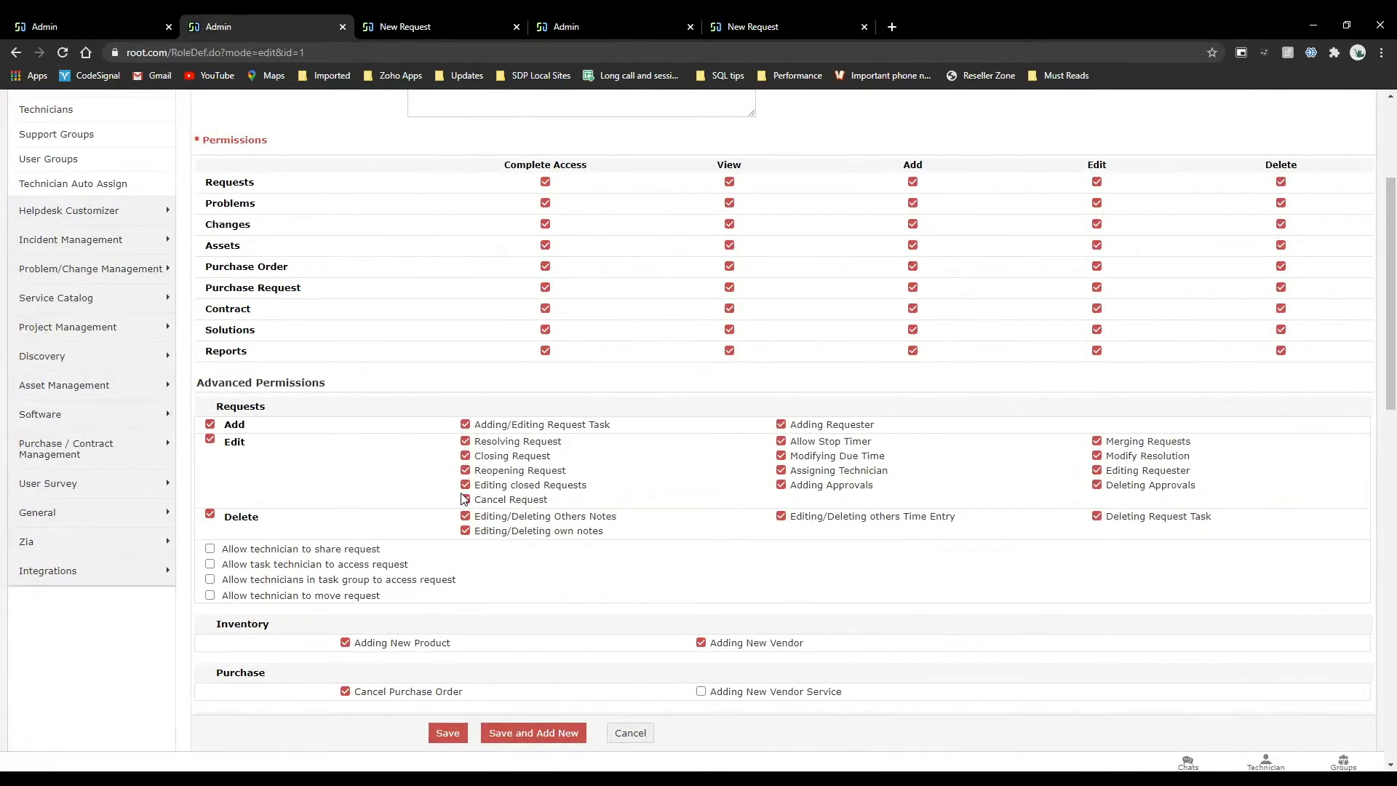
{"action": "scroll", "coordinate": [463, 499], "scroll_direction": "up", "scroll_amount": 3}
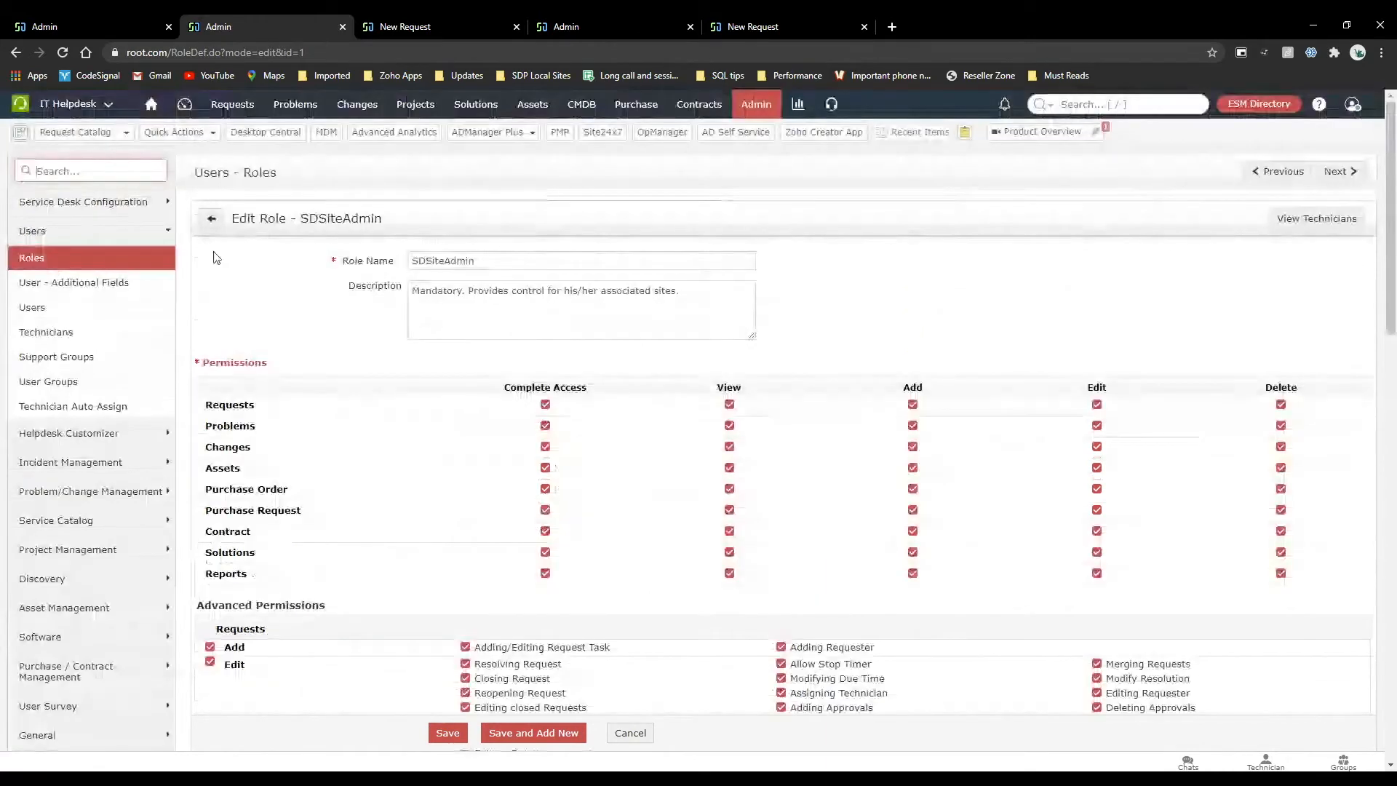
{"action": "left_click", "coordinate": [212, 222]}
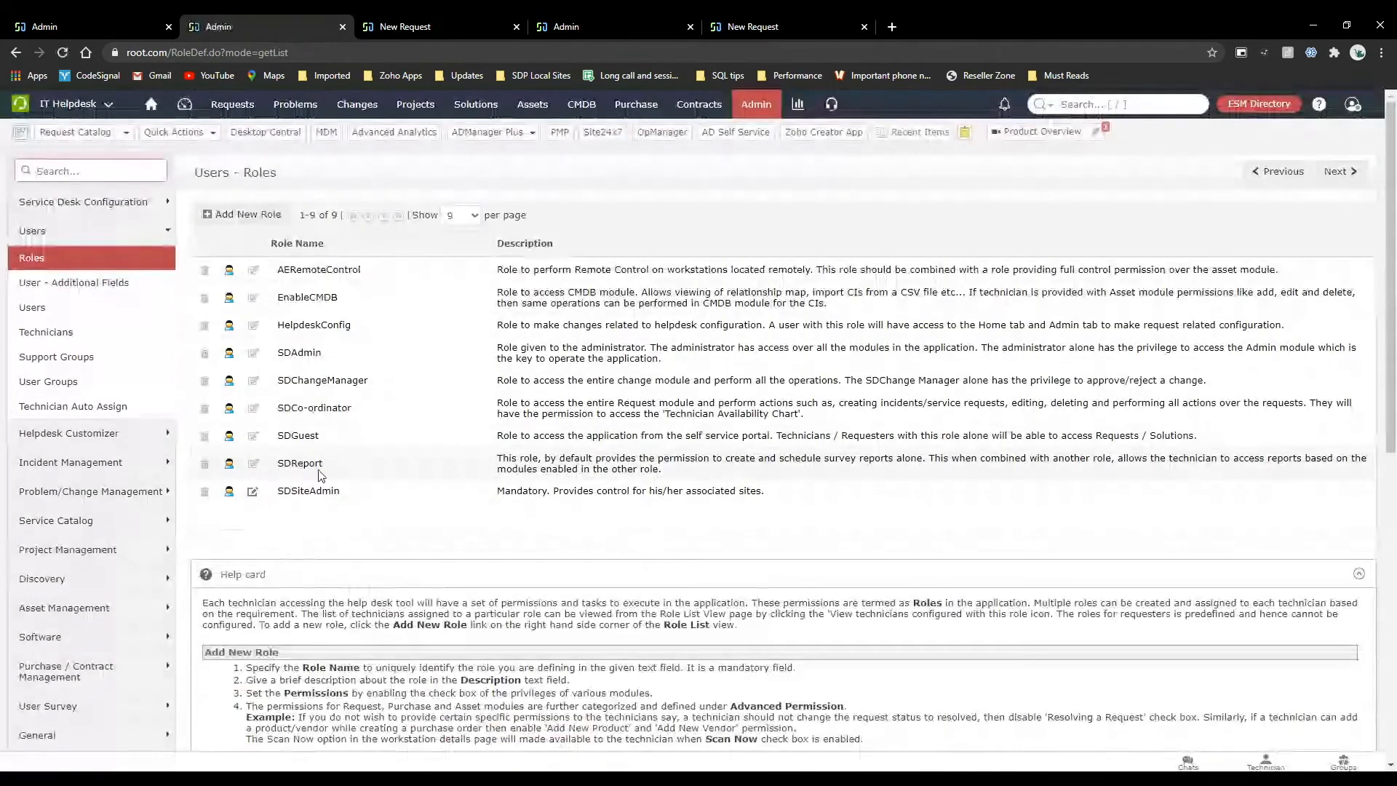
Highlight the HelpdeskConfig, SDAdmin and SDSiteAdmin roles one after another in the roles list.
{"action": "left_click_drag", "start_coordinate": [356, 329], "coordinate": [269, 331]}
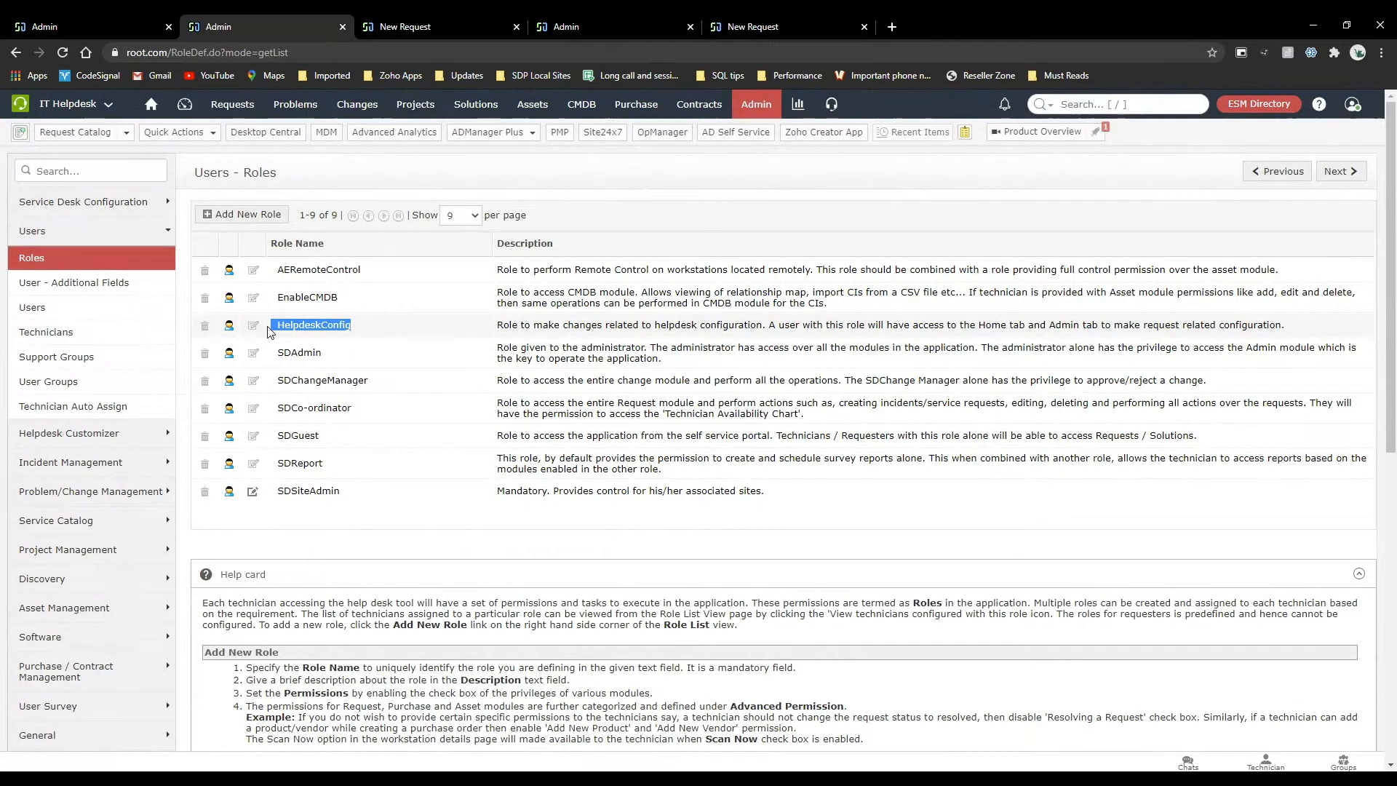
{"action": "left_click", "coordinate": [350, 360]}
{"action": "left_click_drag", "start_coordinate": [349, 360], "coordinate": [283, 355]}
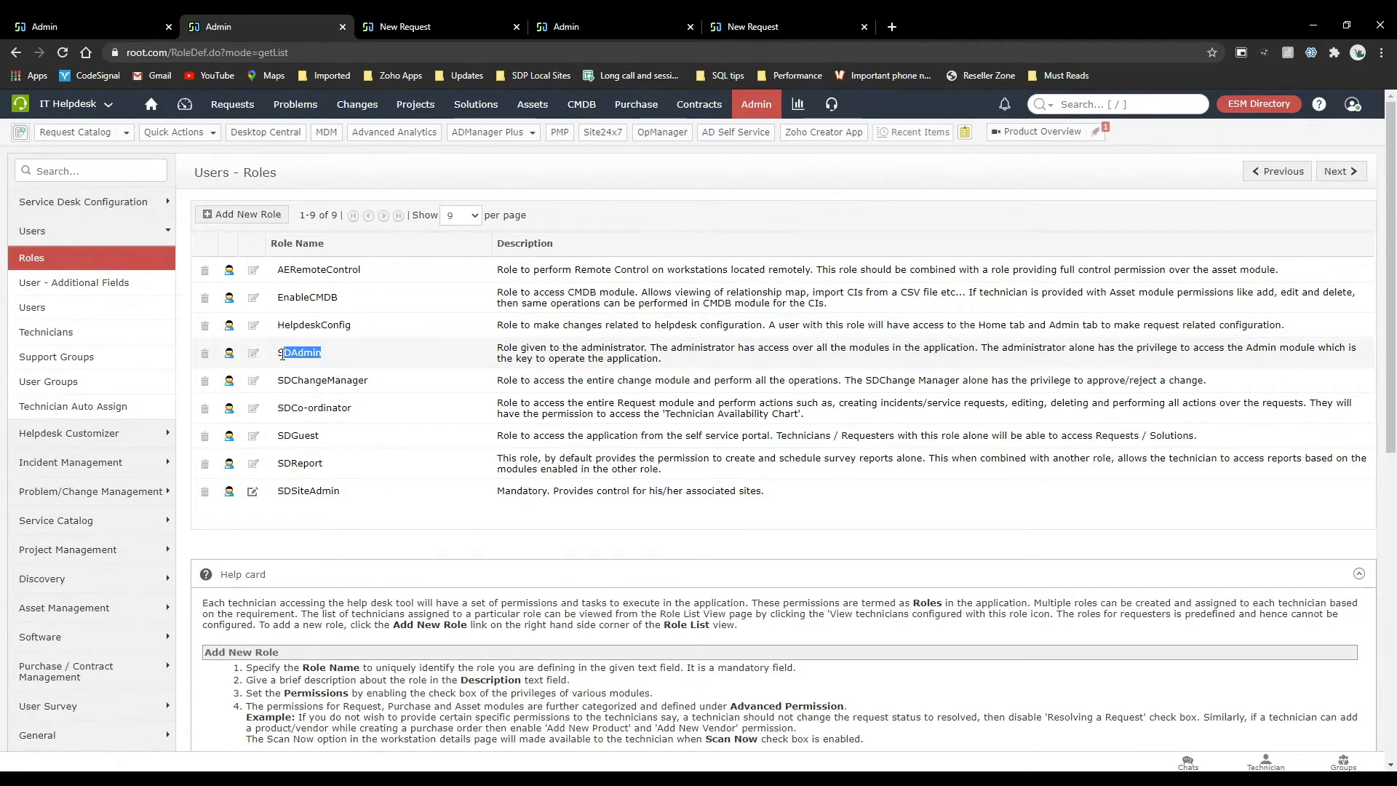
{"action": "left_click_drag", "start_coordinate": [374, 494], "coordinate": [269, 498]}
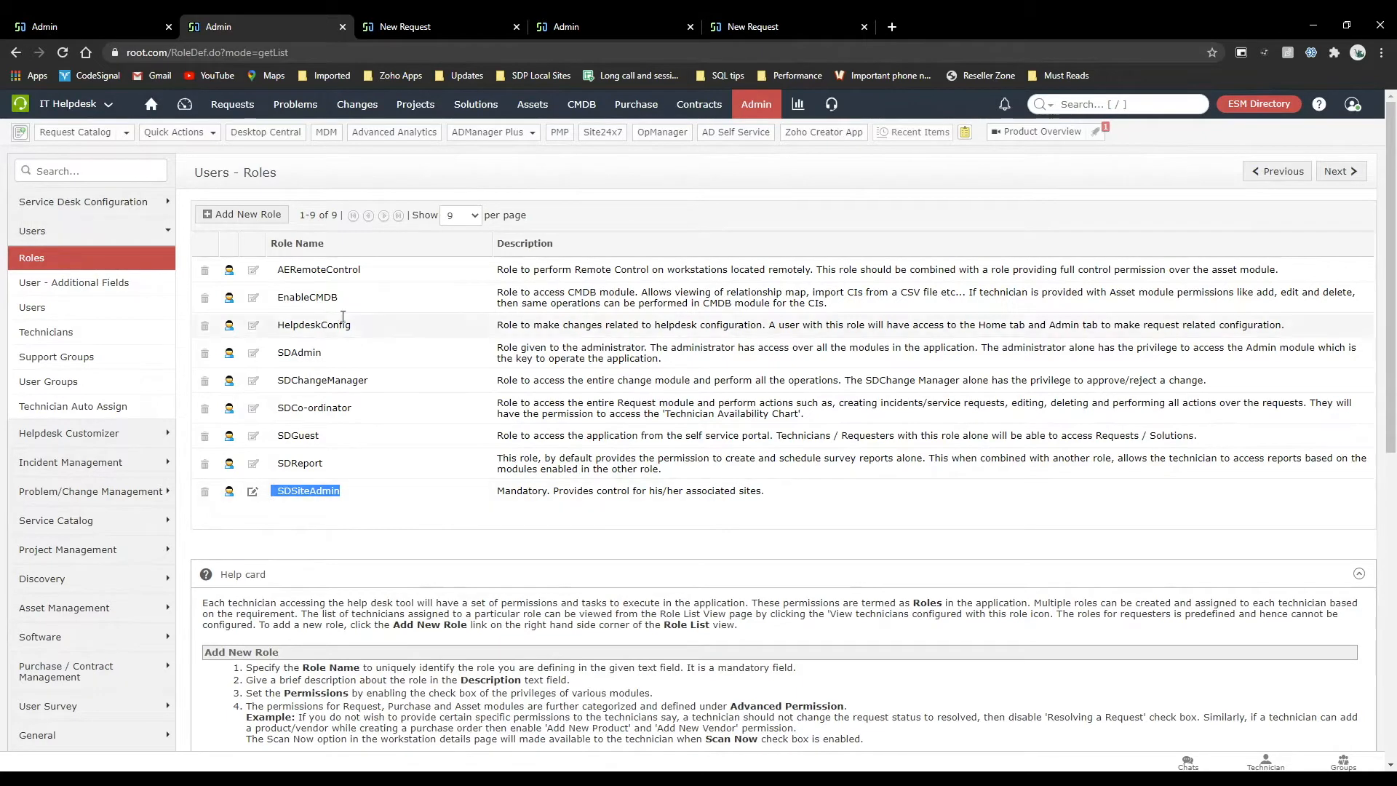
{"action": "left_click", "coordinate": [350, 546]}
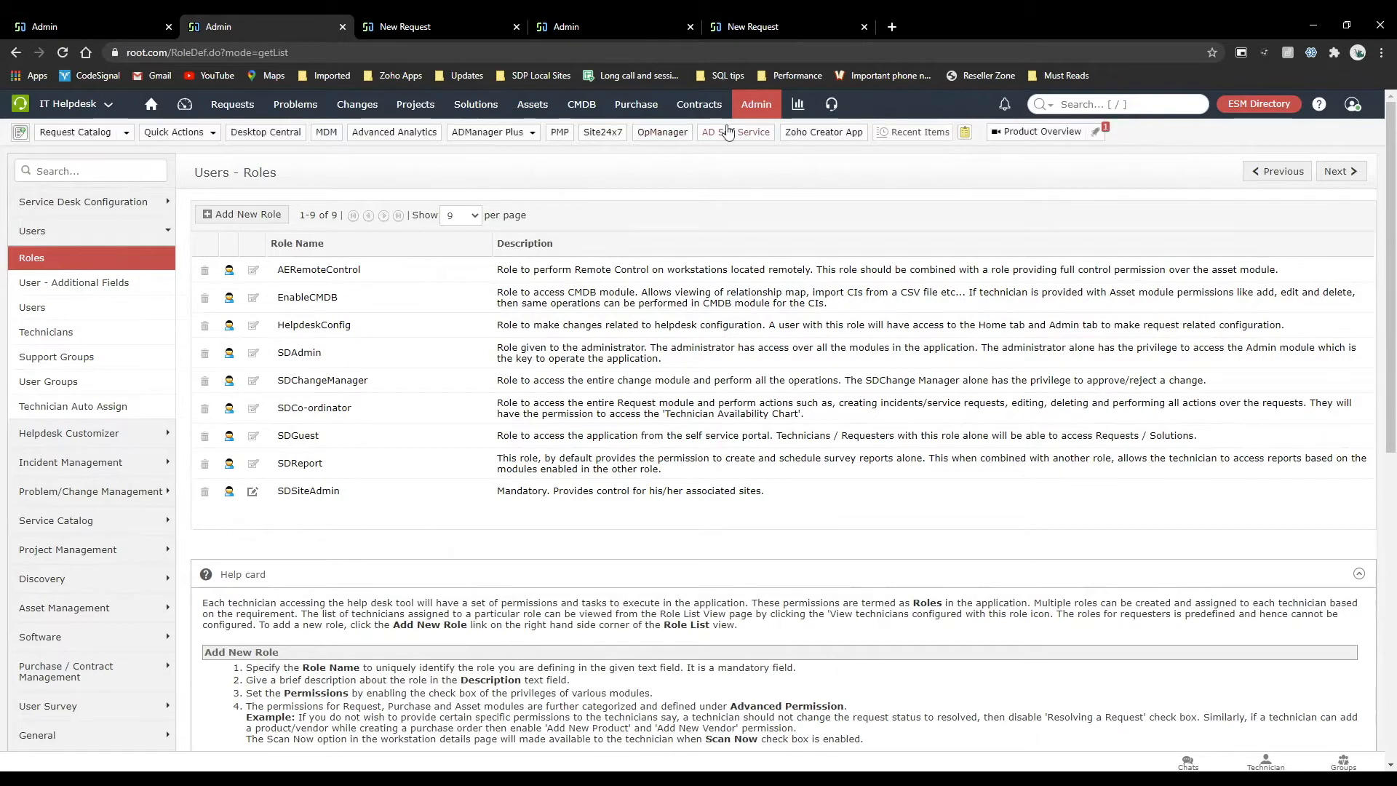
Open the technicians list, review the third technician's edit form including approver options and associated groups, and return to the list.
{"action": "left_click", "coordinate": [754, 111]}
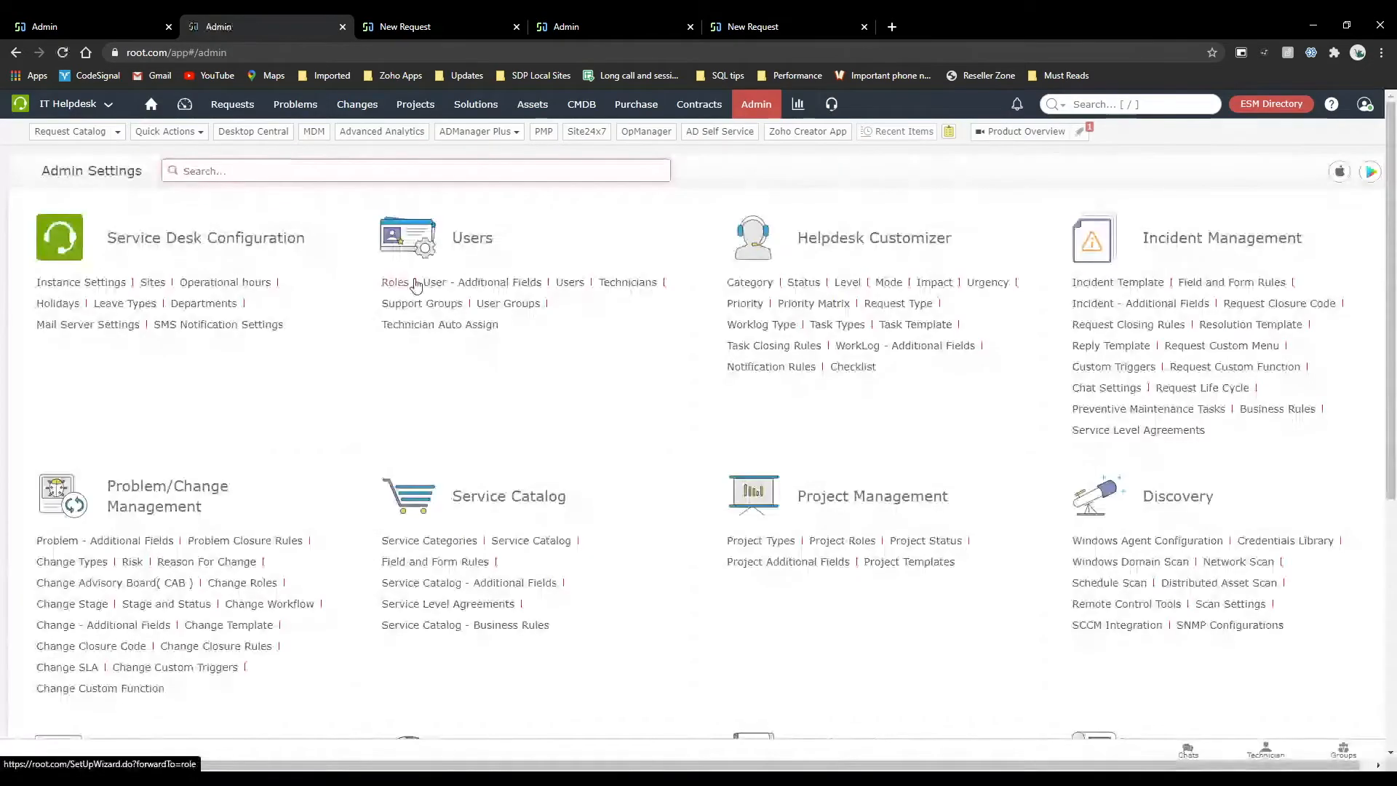
{"action": "left_click", "coordinate": [641, 276]}
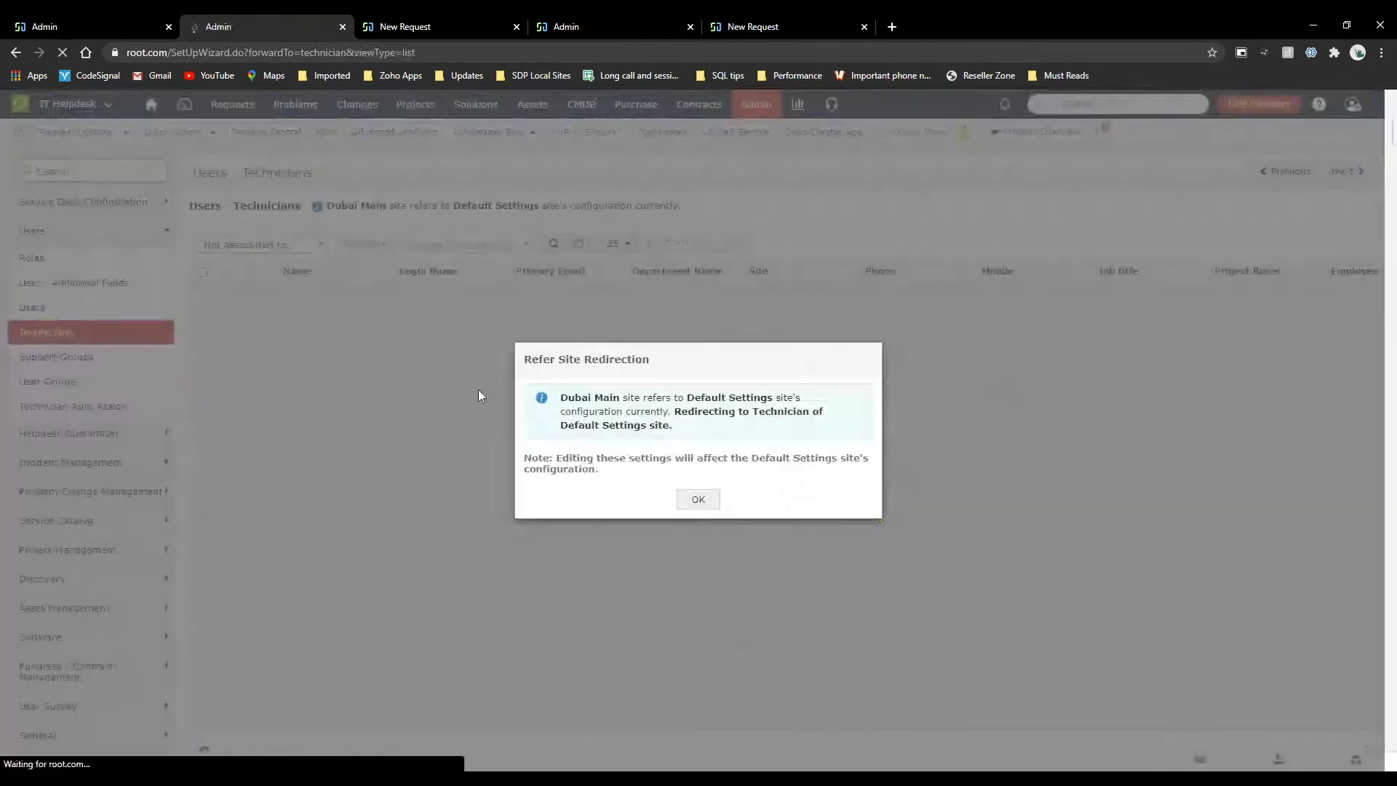
{"action": "left_click", "coordinate": [706, 499]}
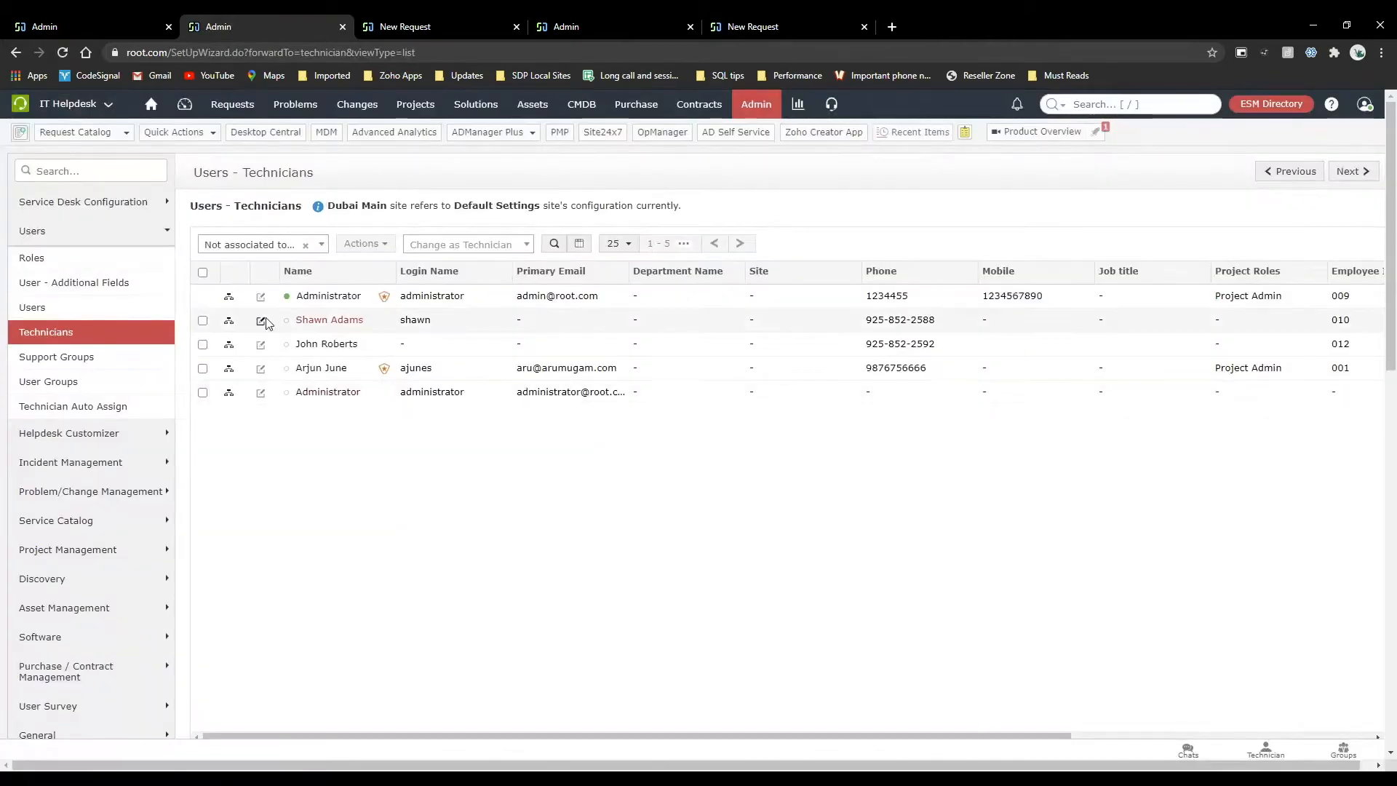
{"action": "left_click", "coordinate": [260, 344]}
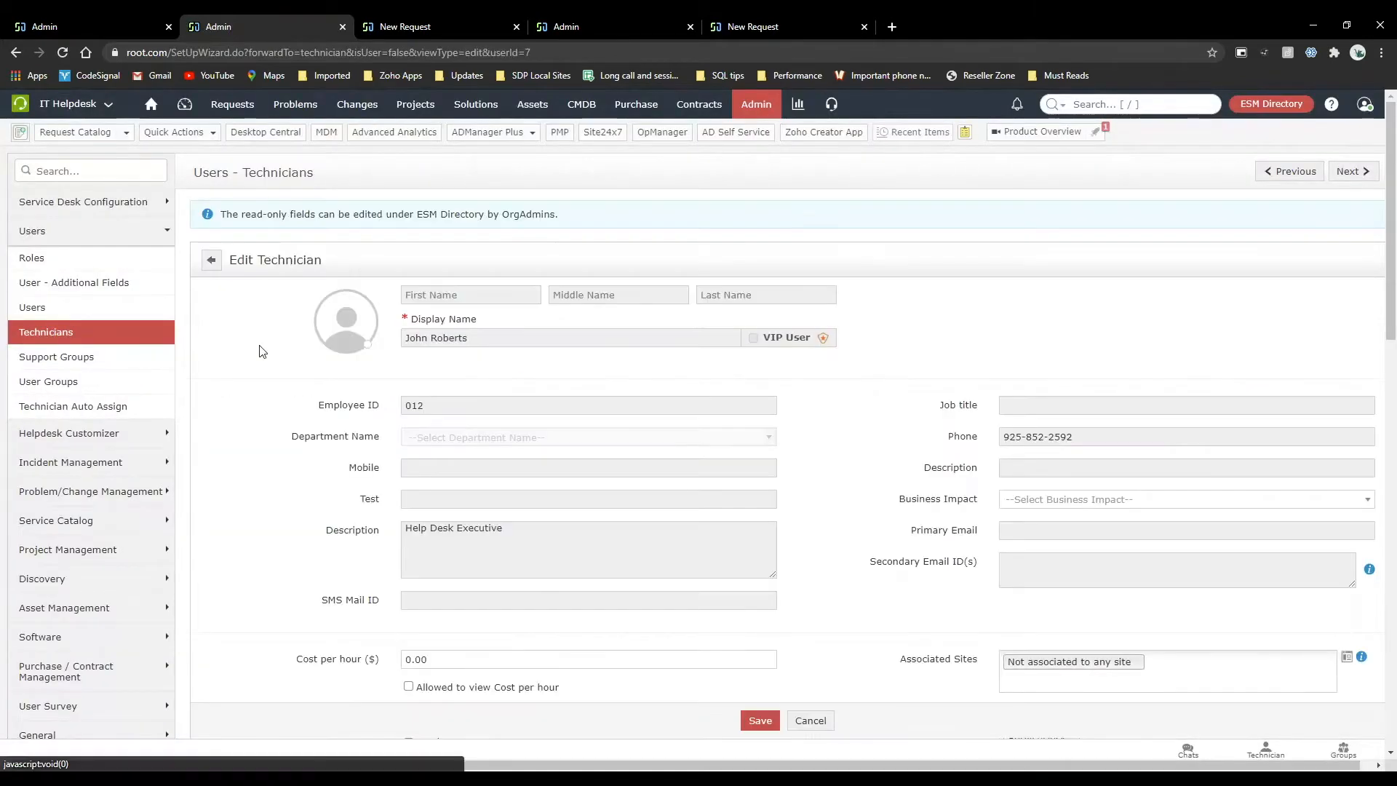
{"action": "scroll", "coordinate": [852, 502], "scroll_direction": "down", "scroll_amount": 4}
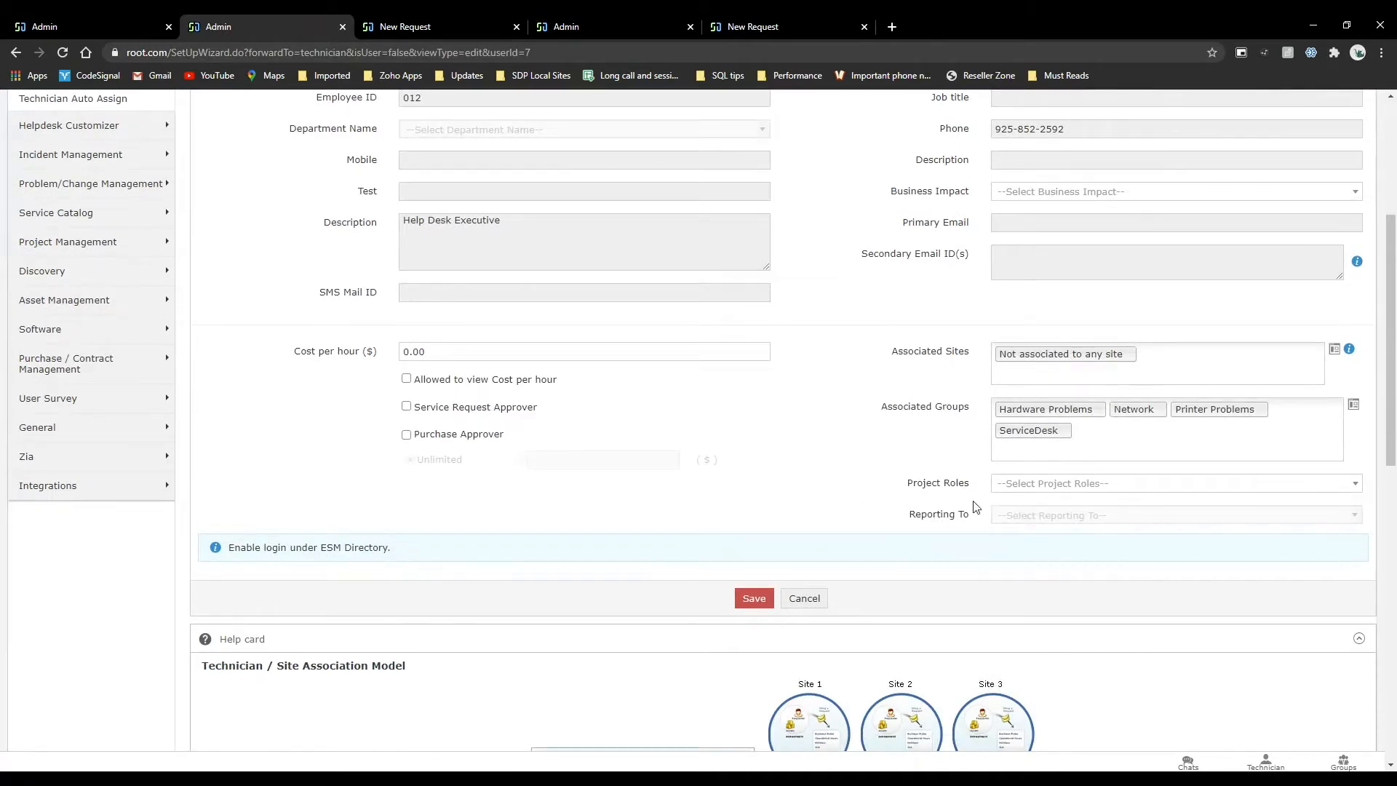
{"action": "scroll", "coordinate": [901, 493], "scroll_direction": "up", "scroll_amount": 1}
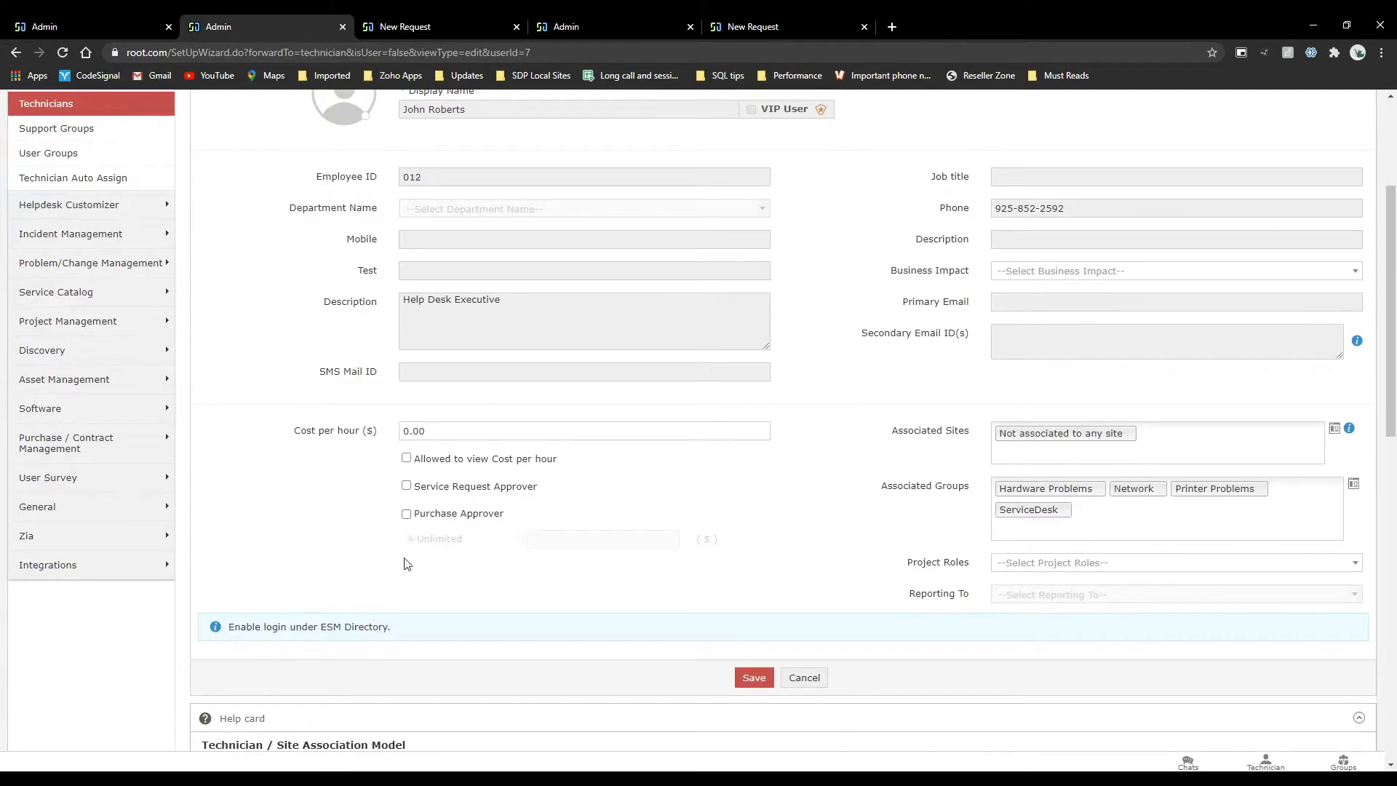
{"action": "scroll", "coordinate": [407, 618], "scroll_direction": "up", "scroll_amount": 3}
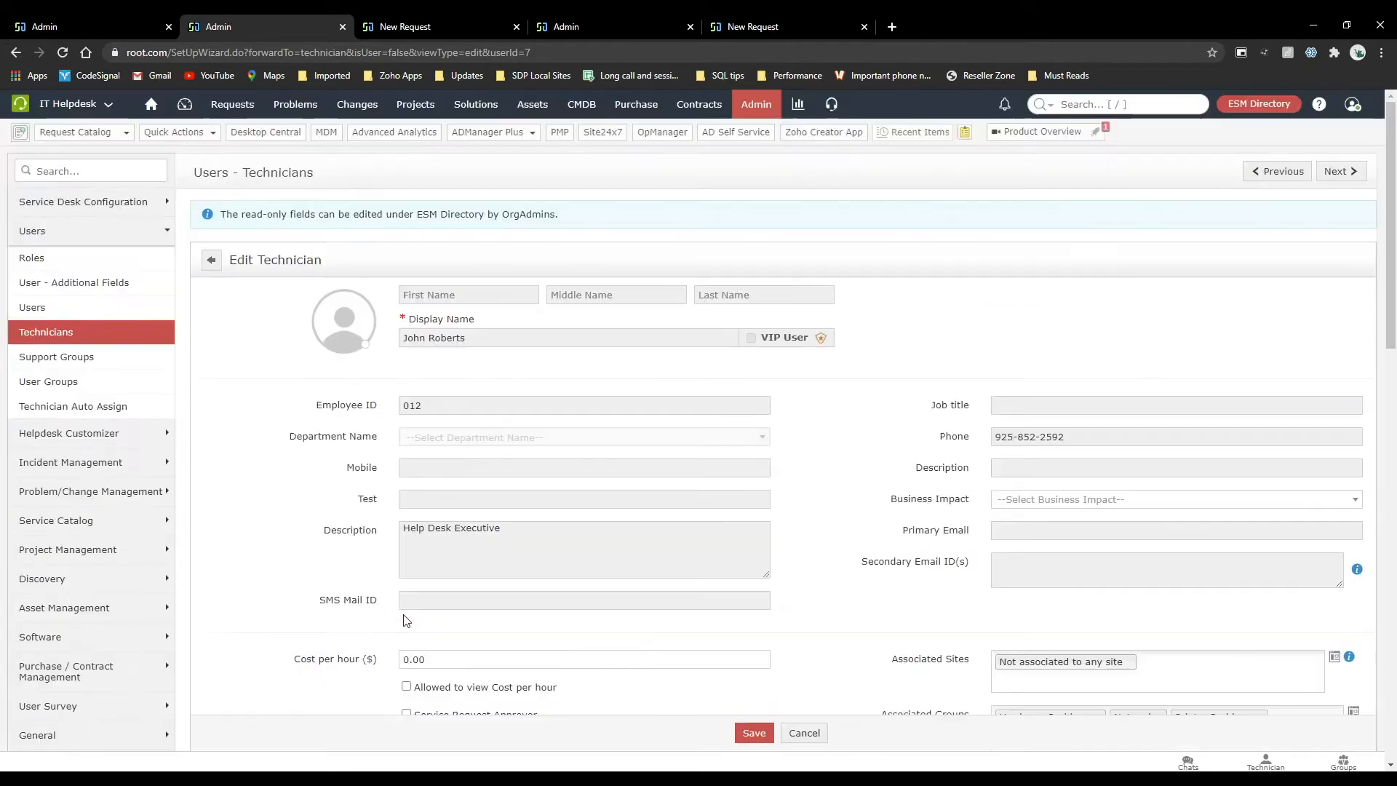
{"action": "left_click", "coordinate": [212, 260]}
{"action": "left_click", "coordinate": [699, 499]}
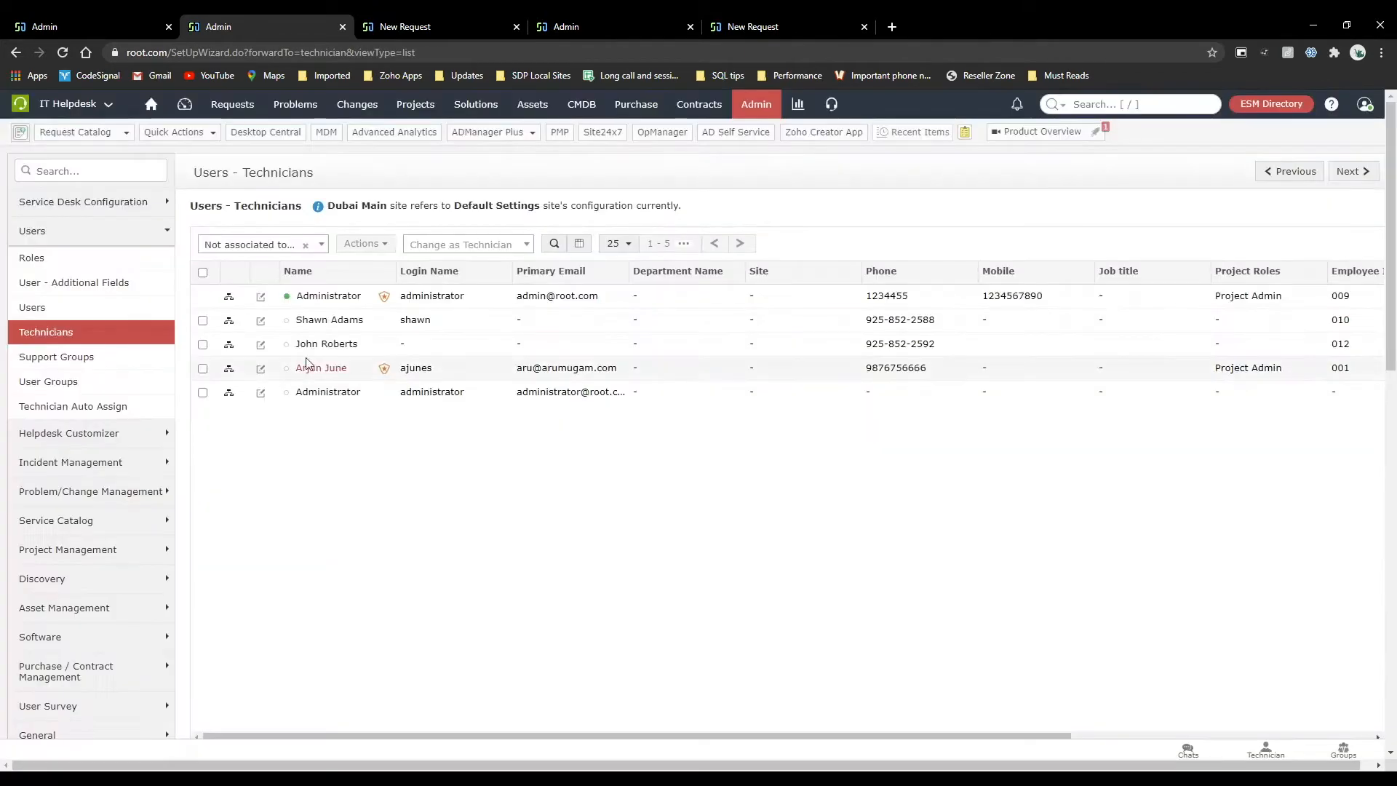
Recheck the third technician's record down to its login section, and go back to the technicians list.
{"action": "left_click", "coordinate": [261, 345]}
{"action": "scroll", "coordinate": [651, 499], "scroll_direction": "down", "scroll_amount": 5}
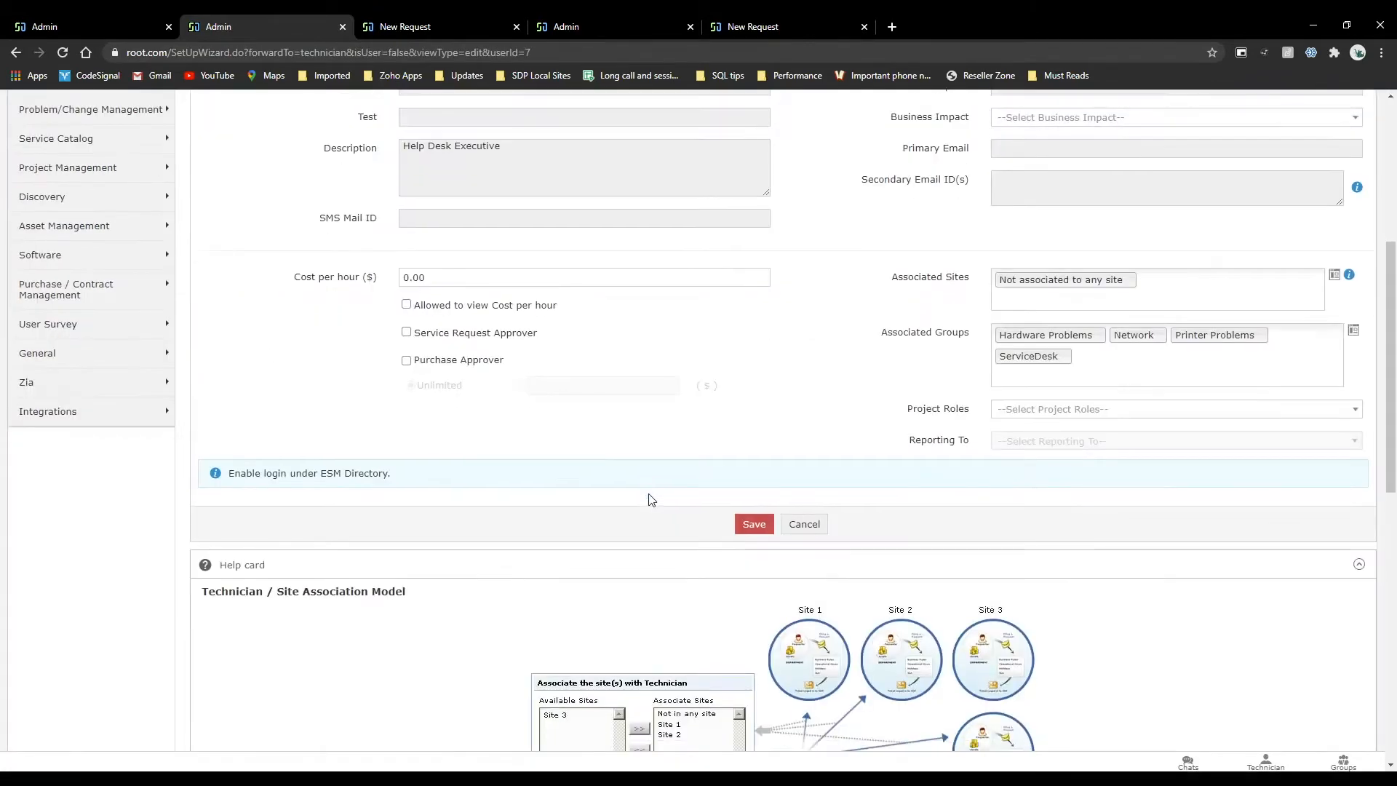
{"action": "scroll", "coordinate": [651, 499], "scroll_direction": "up", "scroll_amount": 10}
{"action": "left_click", "coordinate": [211, 260]}
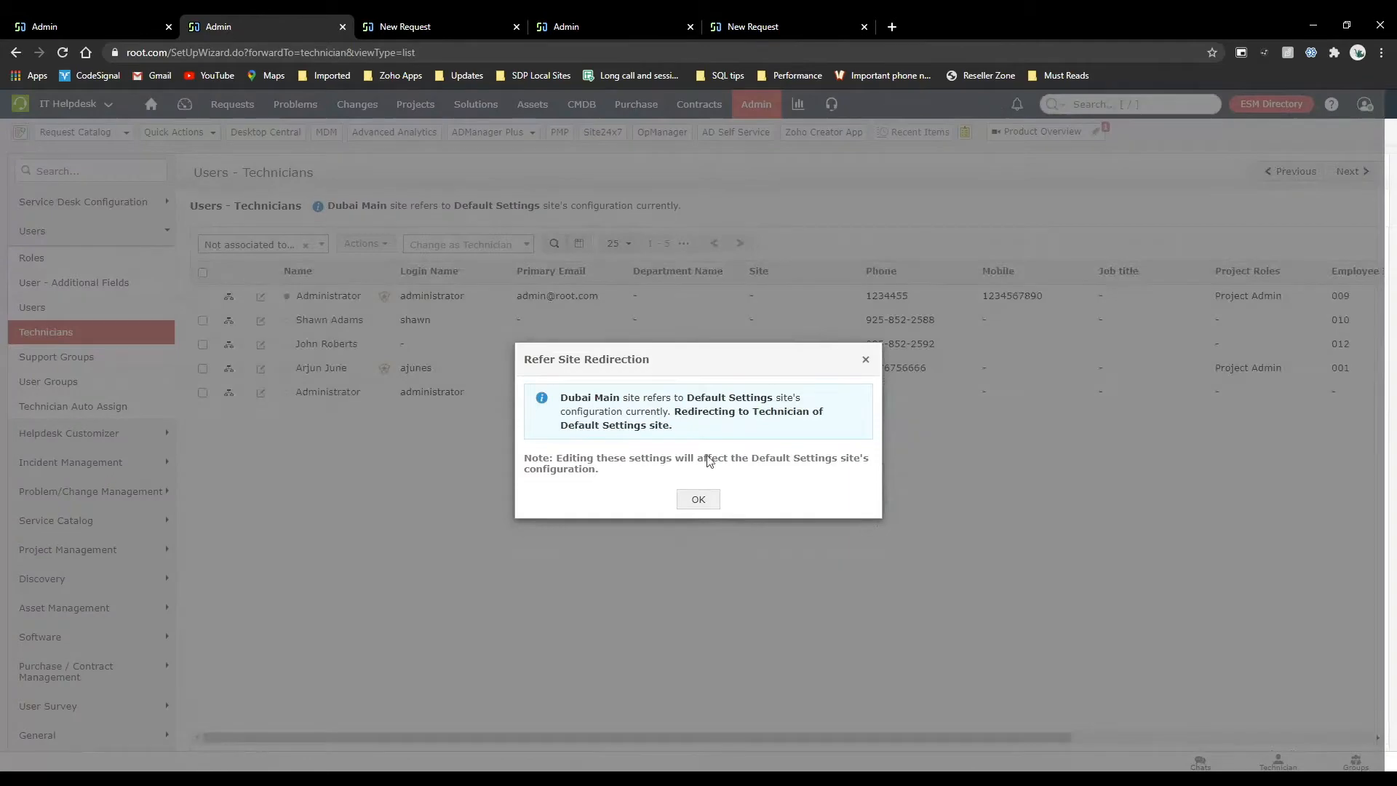
{"action": "left_click", "coordinate": [698, 500]}
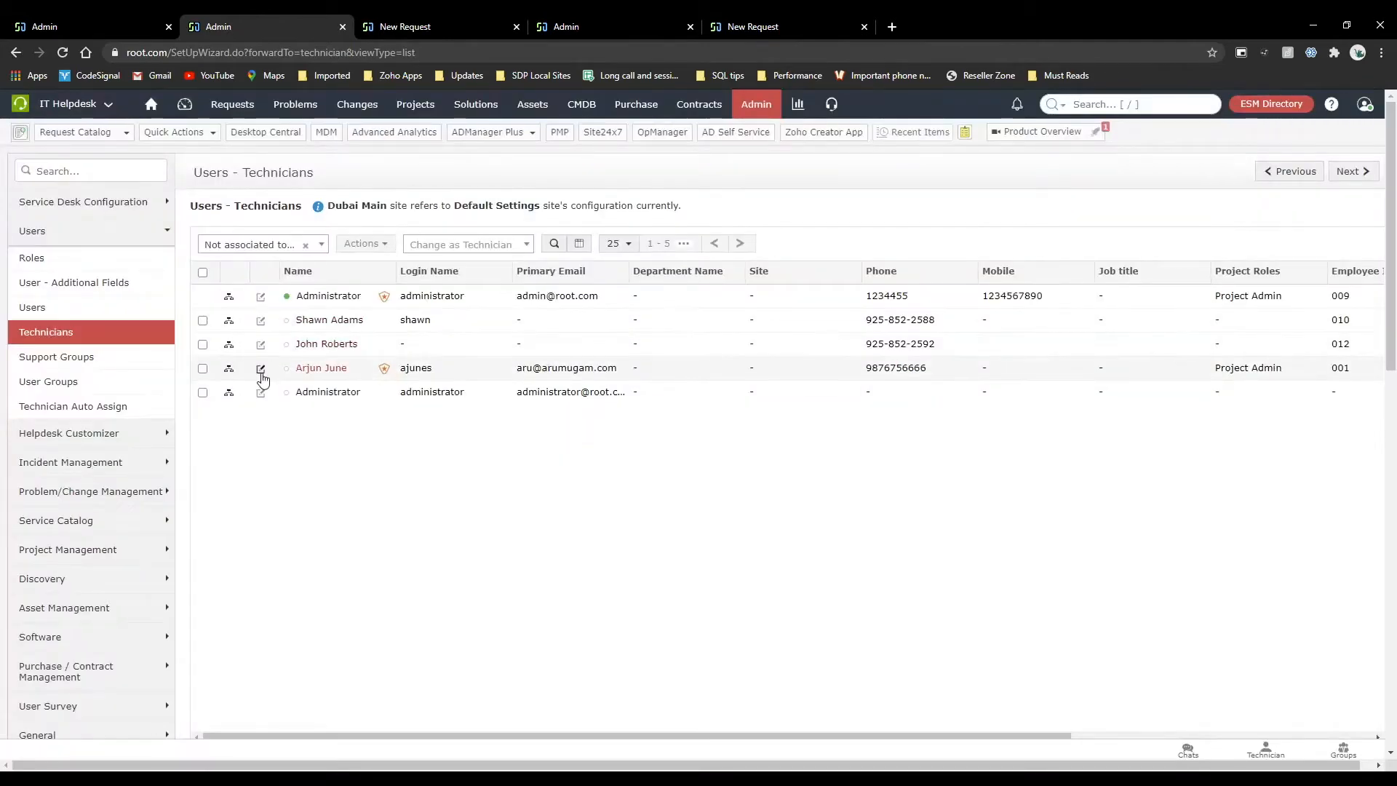
Examine the assigned roles and login details in the fourth technician's record.
{"action": "left_click", "coordinate": [261, 370]}
{"action": "scroll", "coordinate": [645, 489], "scroll_direction": "down", "scroll_amount": 10}
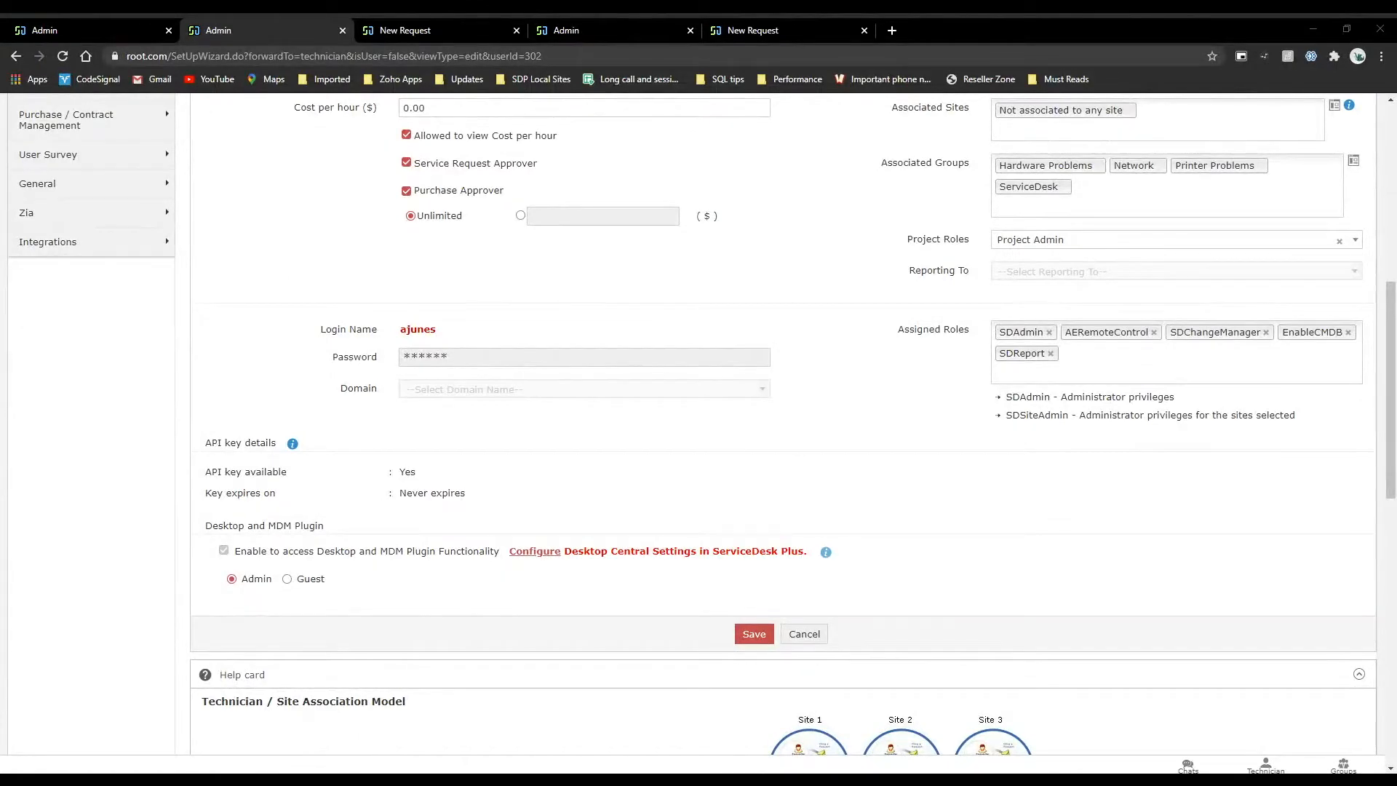
{"action": "scroll", "coordinate": [696, 369], "scroll_direction": "up", "scroll_amount": 8}
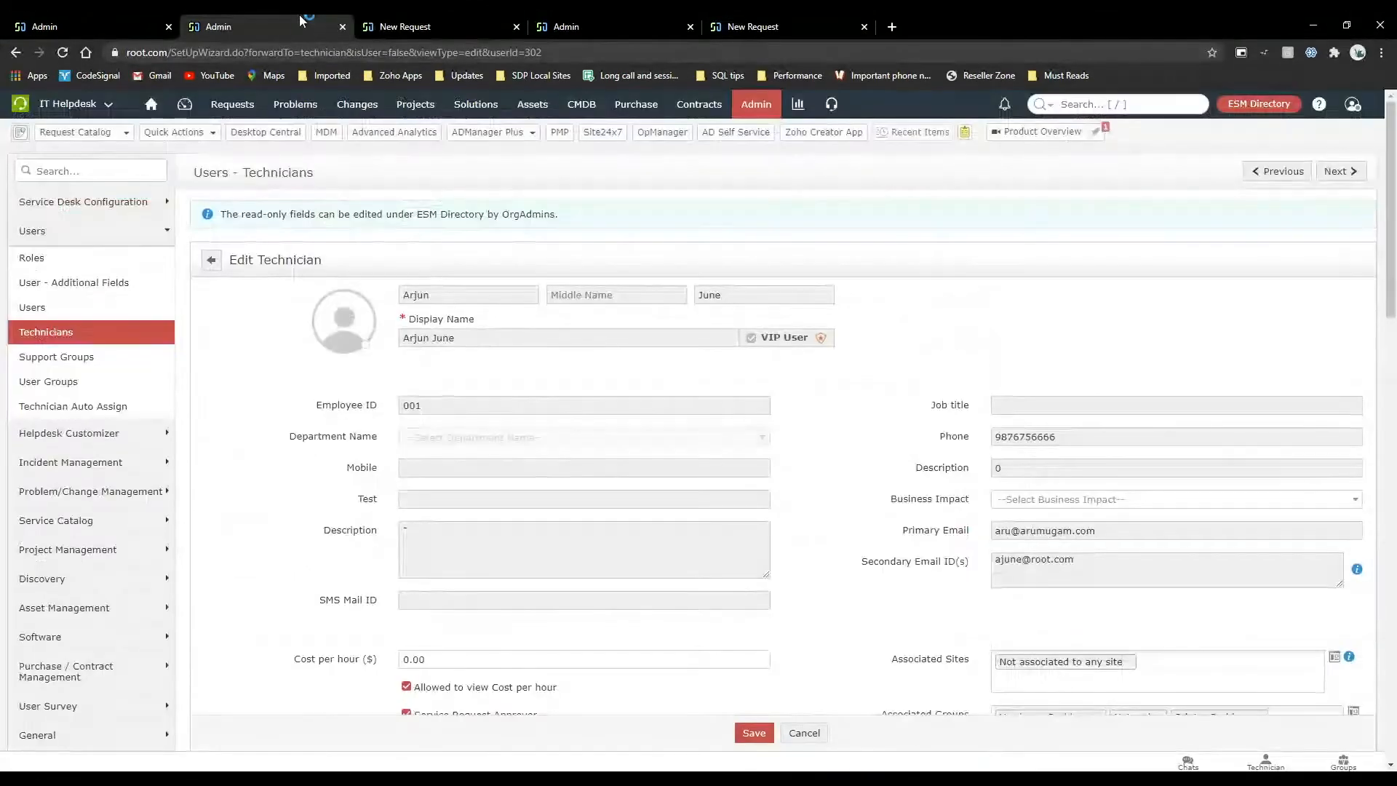
Return to the new-hire service template and look over its user details and resource sections again.
{"action": "left_click", "coordinate": [73, 22]}
{"action": "scroll", "coordinate": [619, 493], "scroll_direction": "down", "scroll_amount": 10}
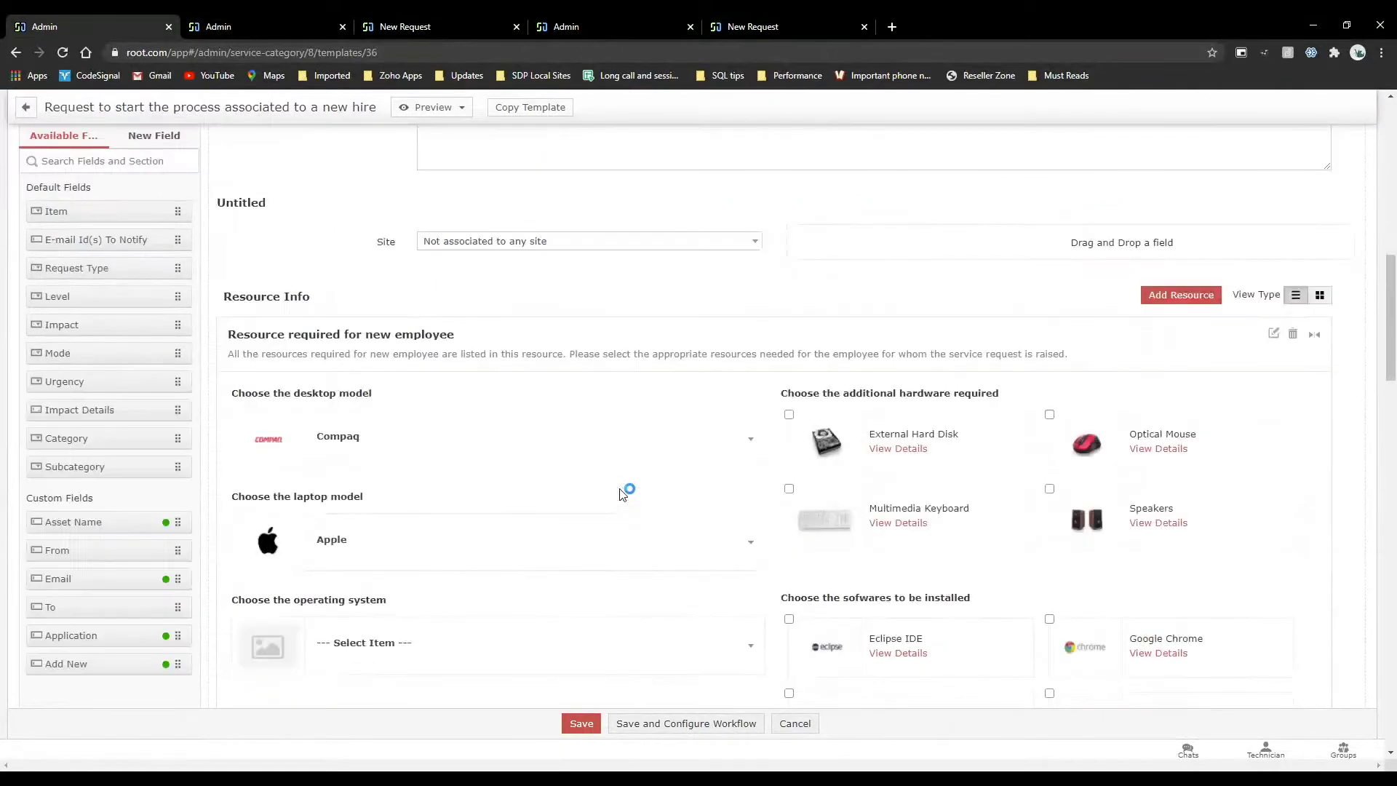
{"action": "scroll", "coordinate": [620, 491], "scroll_direction": "down", "scroll_amount": 11}
{"action": "scroll", "coordinate": [621, 489], "scroll_direction": "up", "scroll_amount": 20}
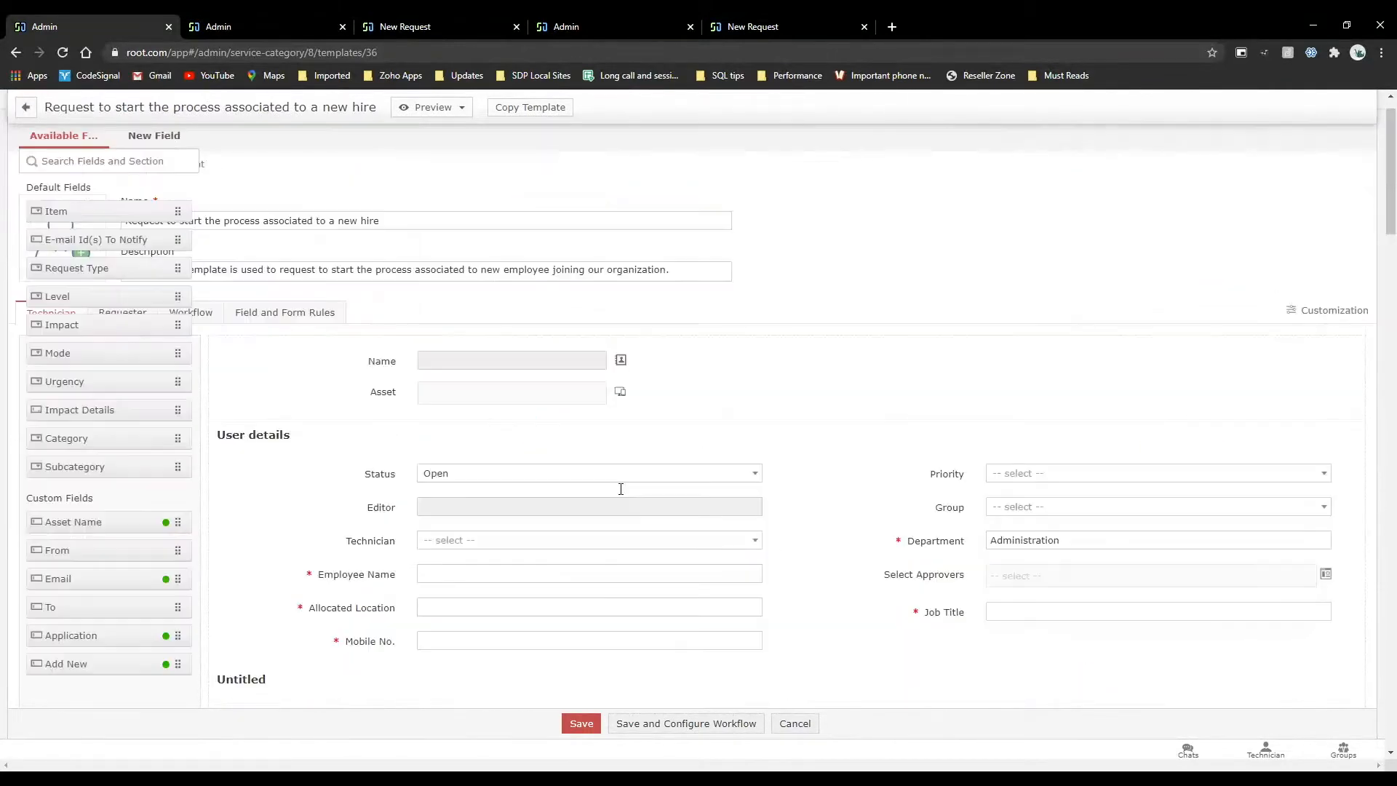
{"action": "scroll", "coordinate": [620, 492], "scroll_direction": "down", "scroll_amount": 2}
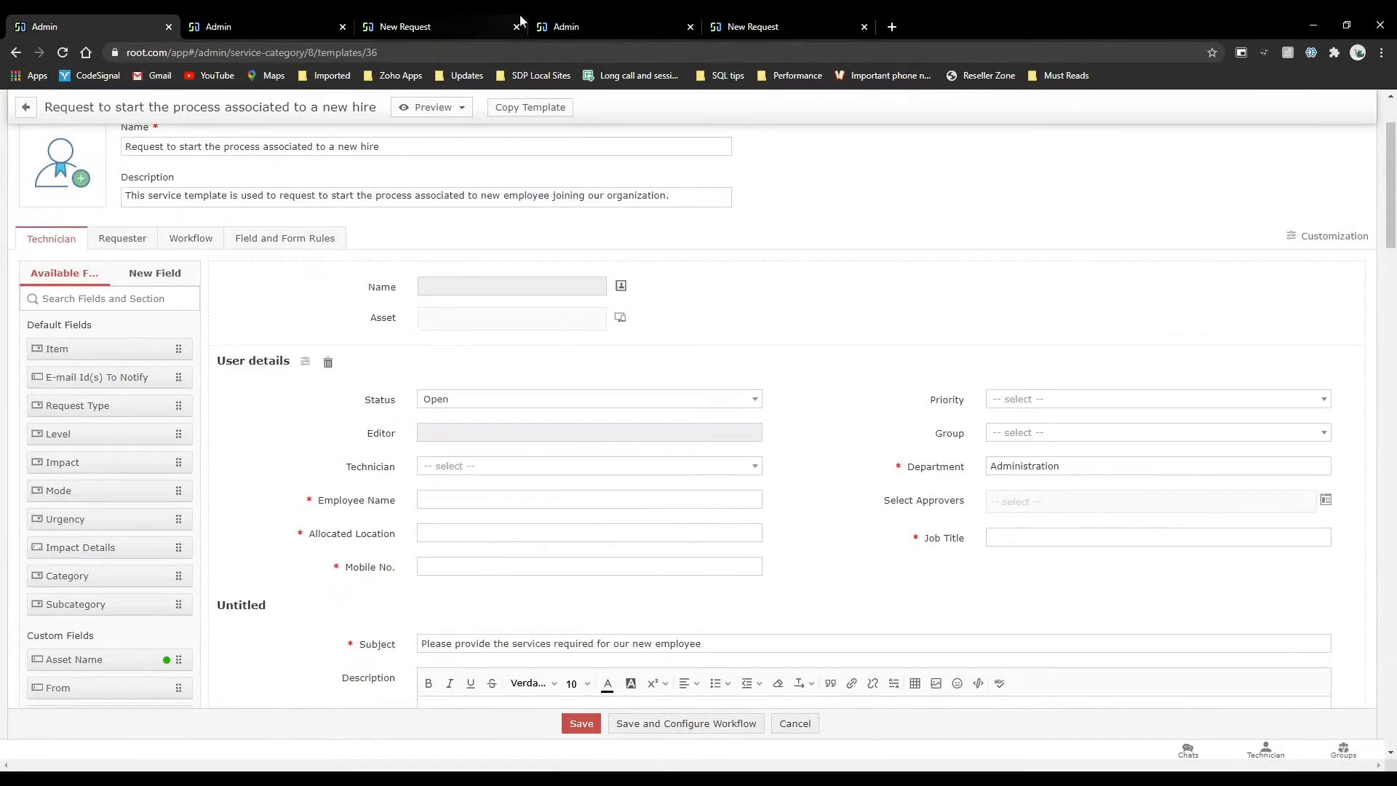
Switch to the requester portal and display the Request a CRM account form.
{"action": "left_click", "coordinate": [725, 21]}
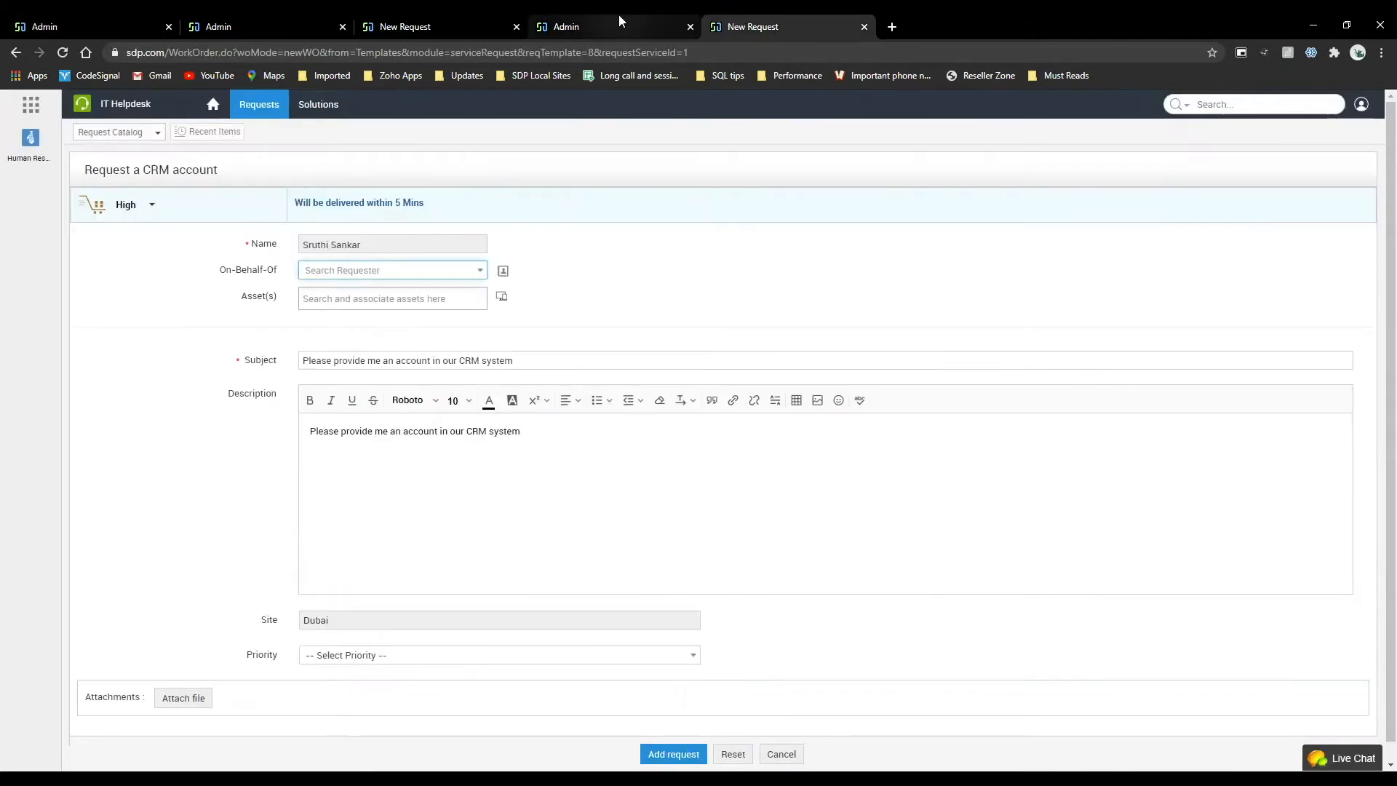
{"action": "left_click", "coordinate": [618, 24]}
{"action": "left_click", "coordinate": [831, 21]}
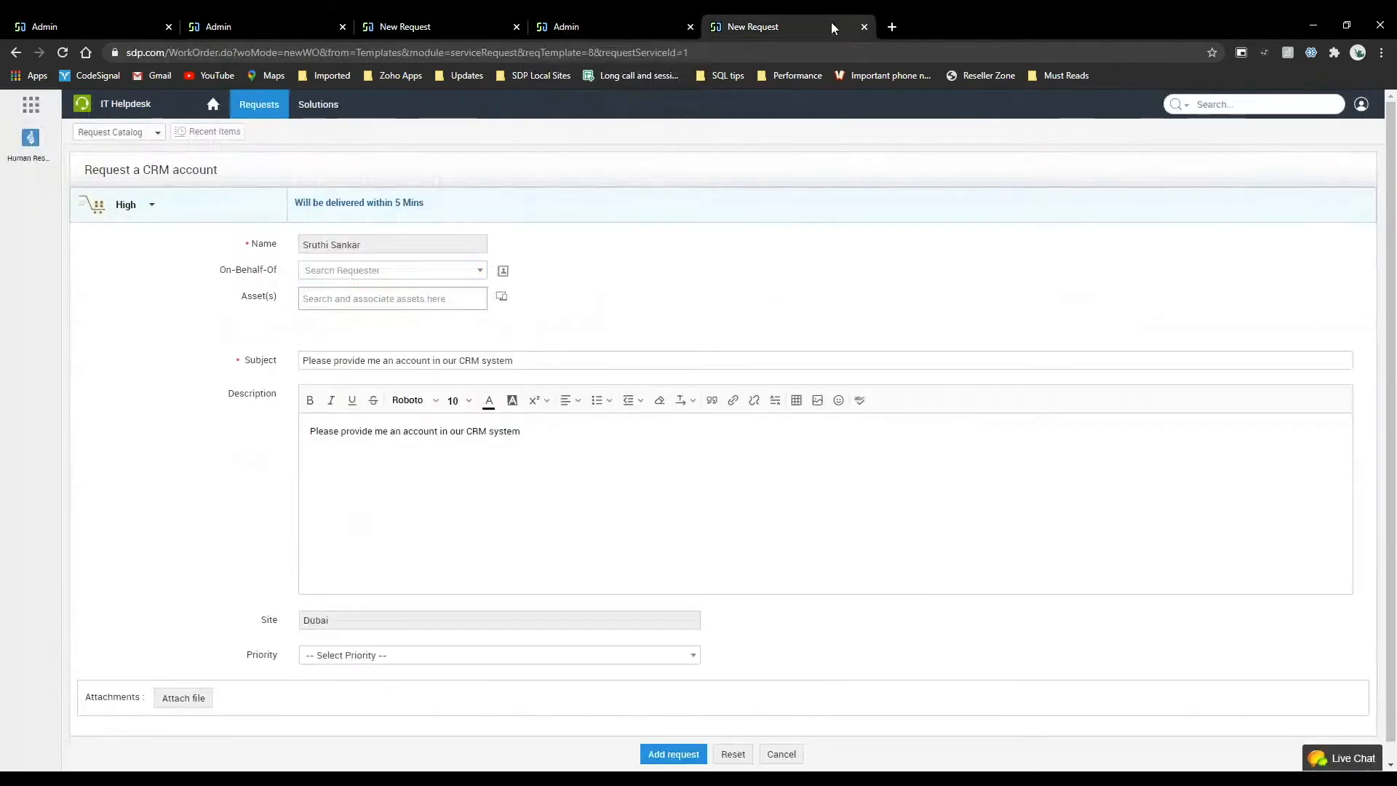
Open the new-hire process request form from the User Management service category in the requester portal.
{"action": "left_click", "coordinate": [213, 104]}
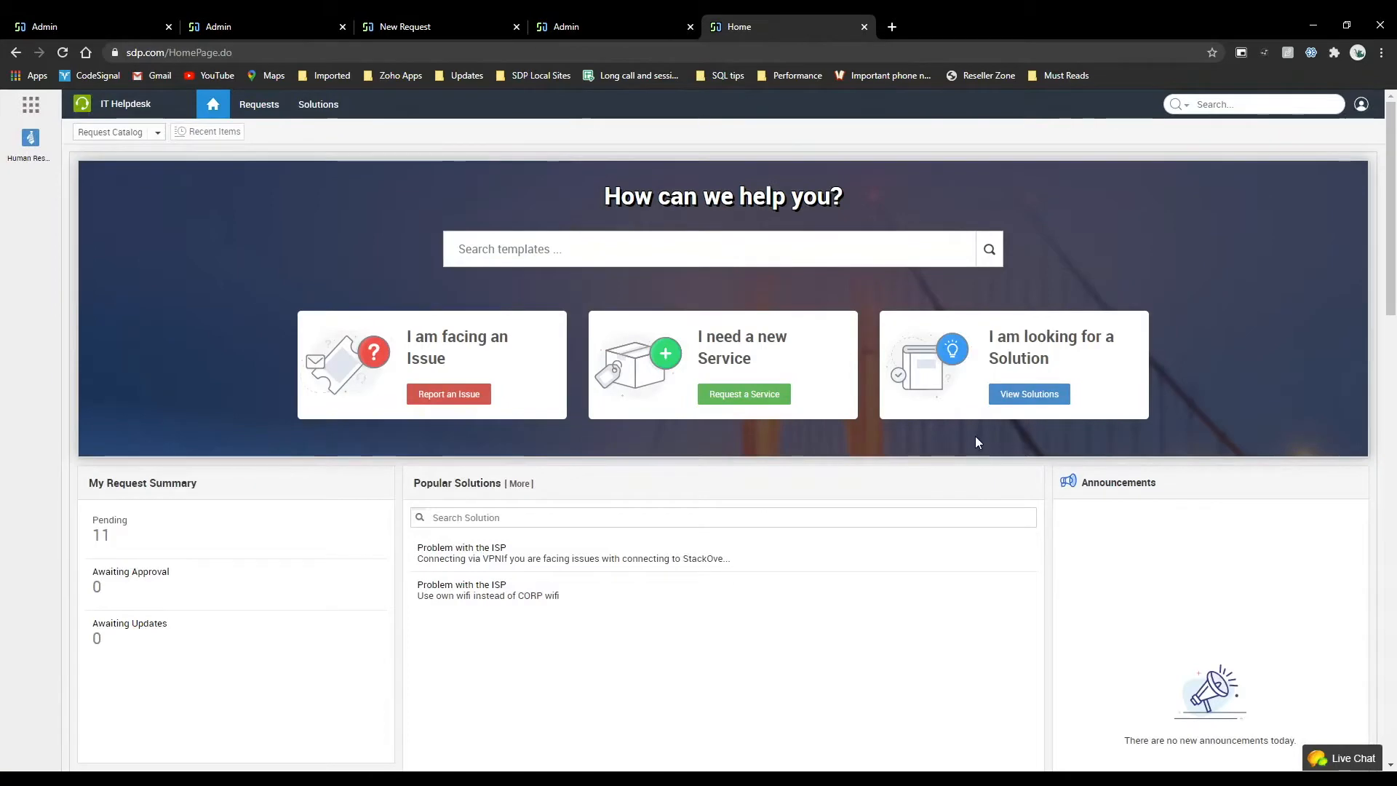
{"action": "left_click", "coordinate": [758, 398]}
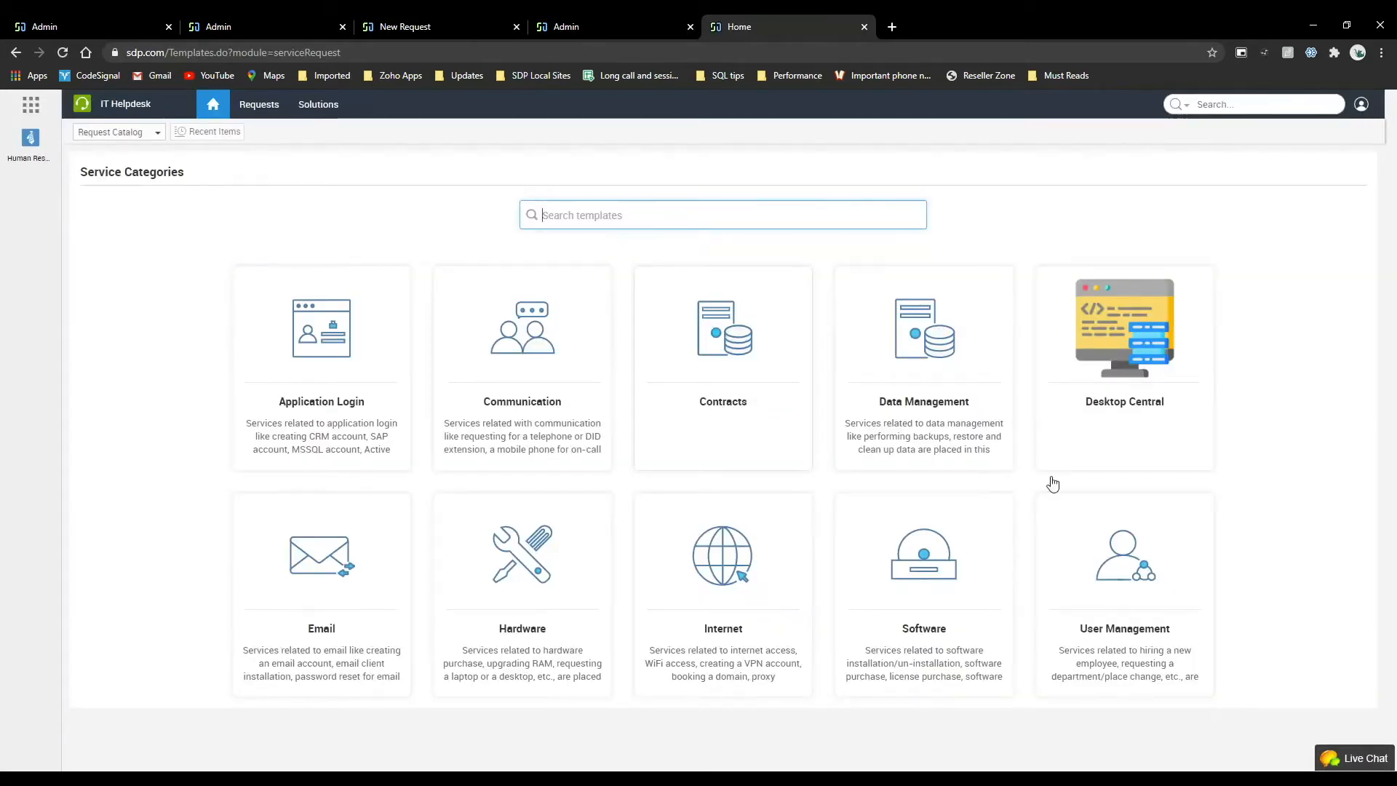
{"action": "left_click", "coordinate": [1139, 542]}
{"action": "left_click", "coordinate": [621, 381]}
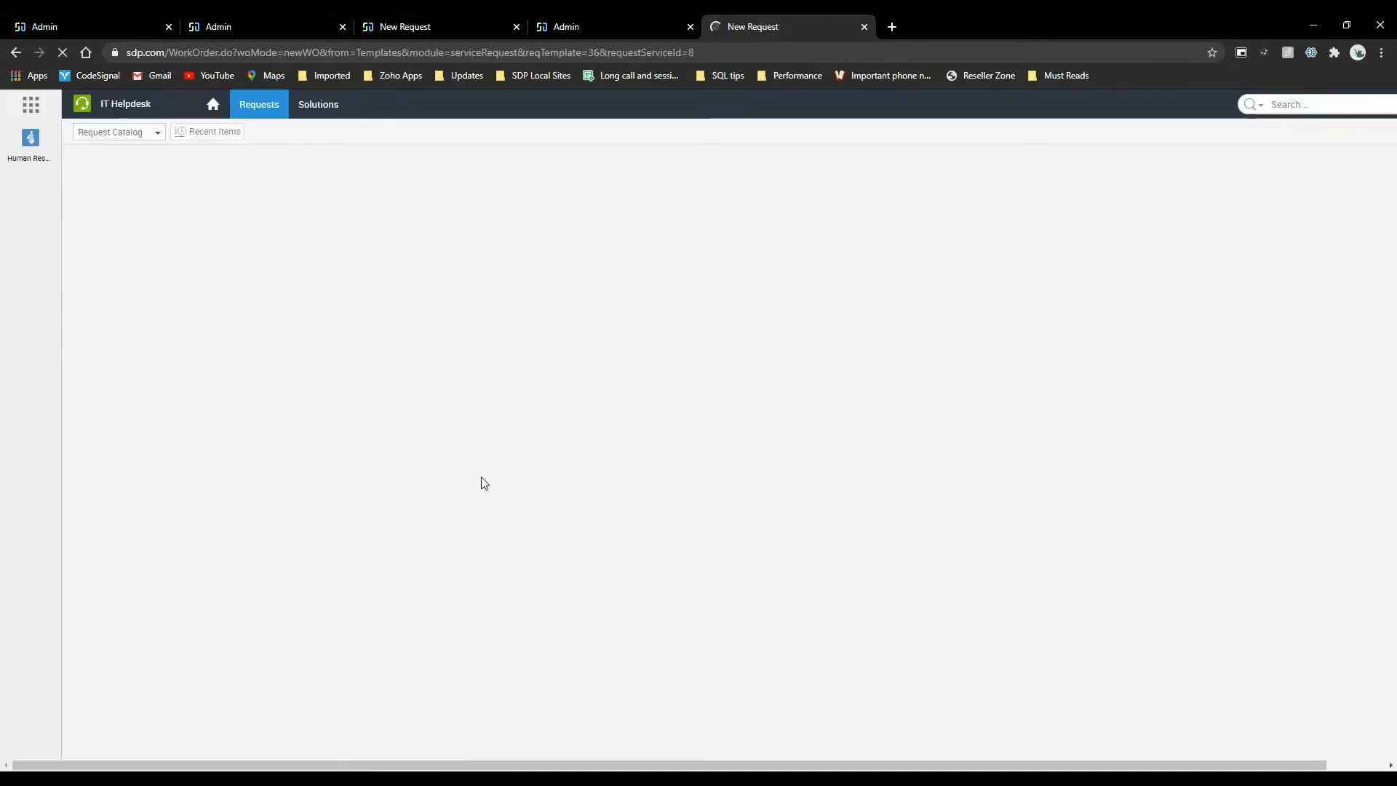
Look over the new-hire form's resource sections, employee fields and prefilled requester name in the requester portal.
{"action": "scroll", "coordinate": [480, 482], "scroll_direction": "down", "scroll_amount": 15}
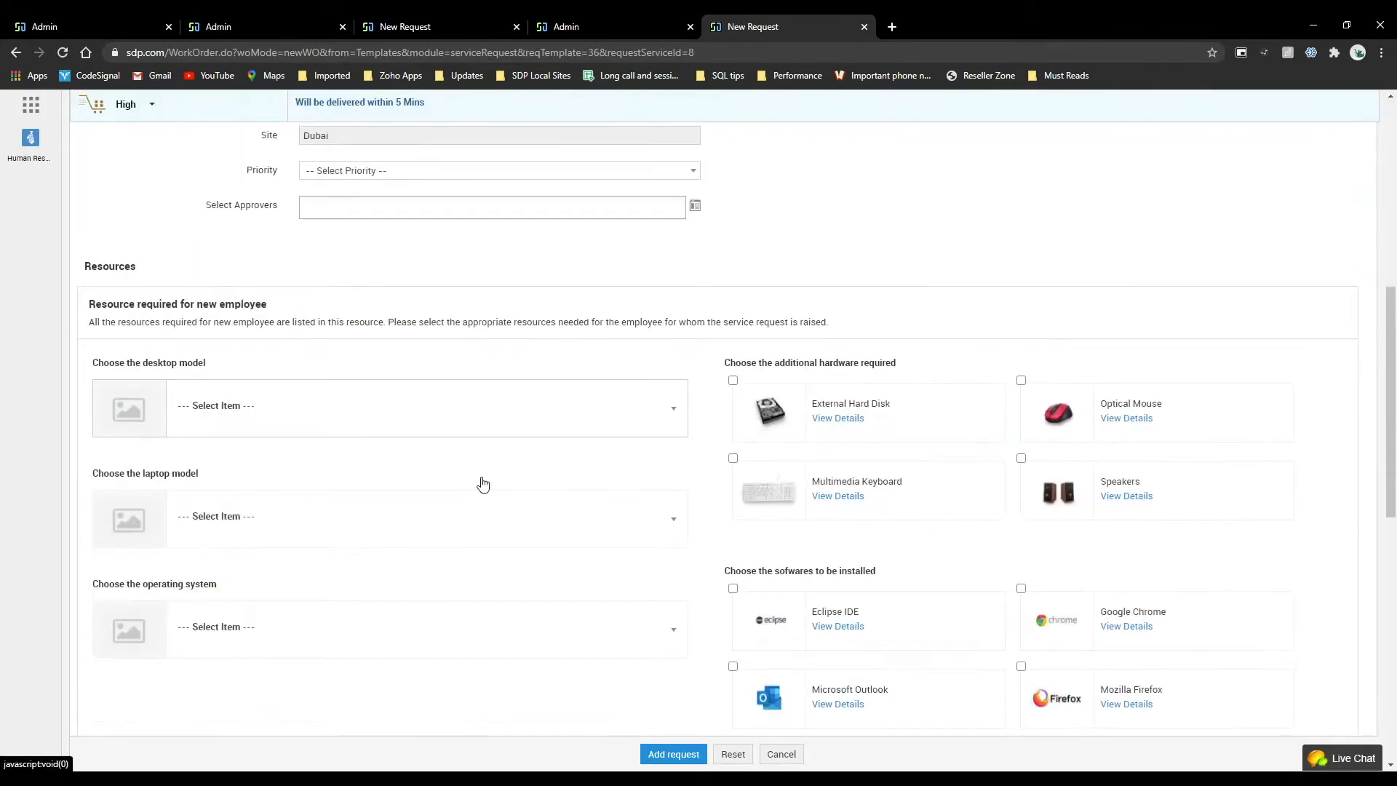
{"action": "scroll", "coordinate": [482, 484], "scroll_direction": "up", "scroll_amount": 4}
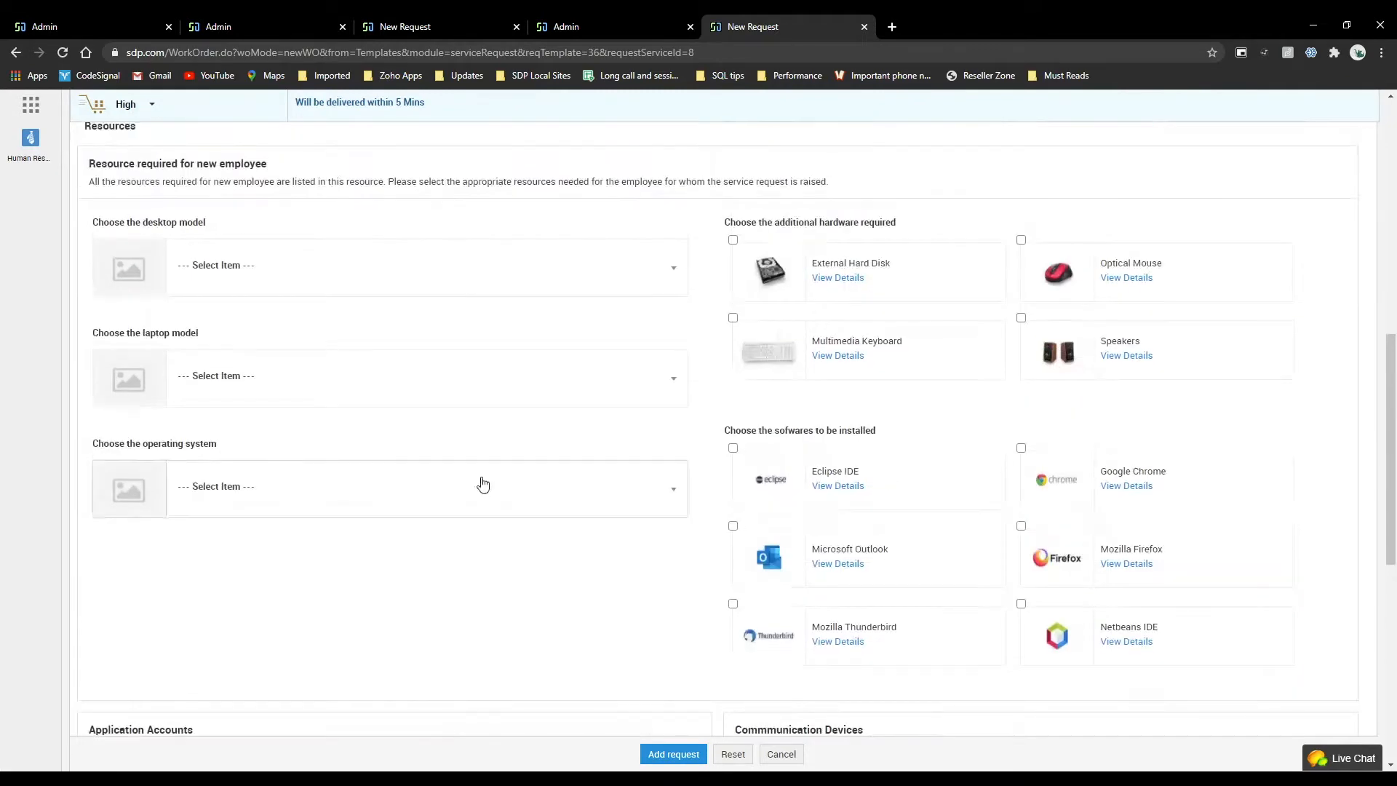
{"action": "scroll", "coordinate": [482, 484], "scroll_direction": "up", "scroll_amount": 11}
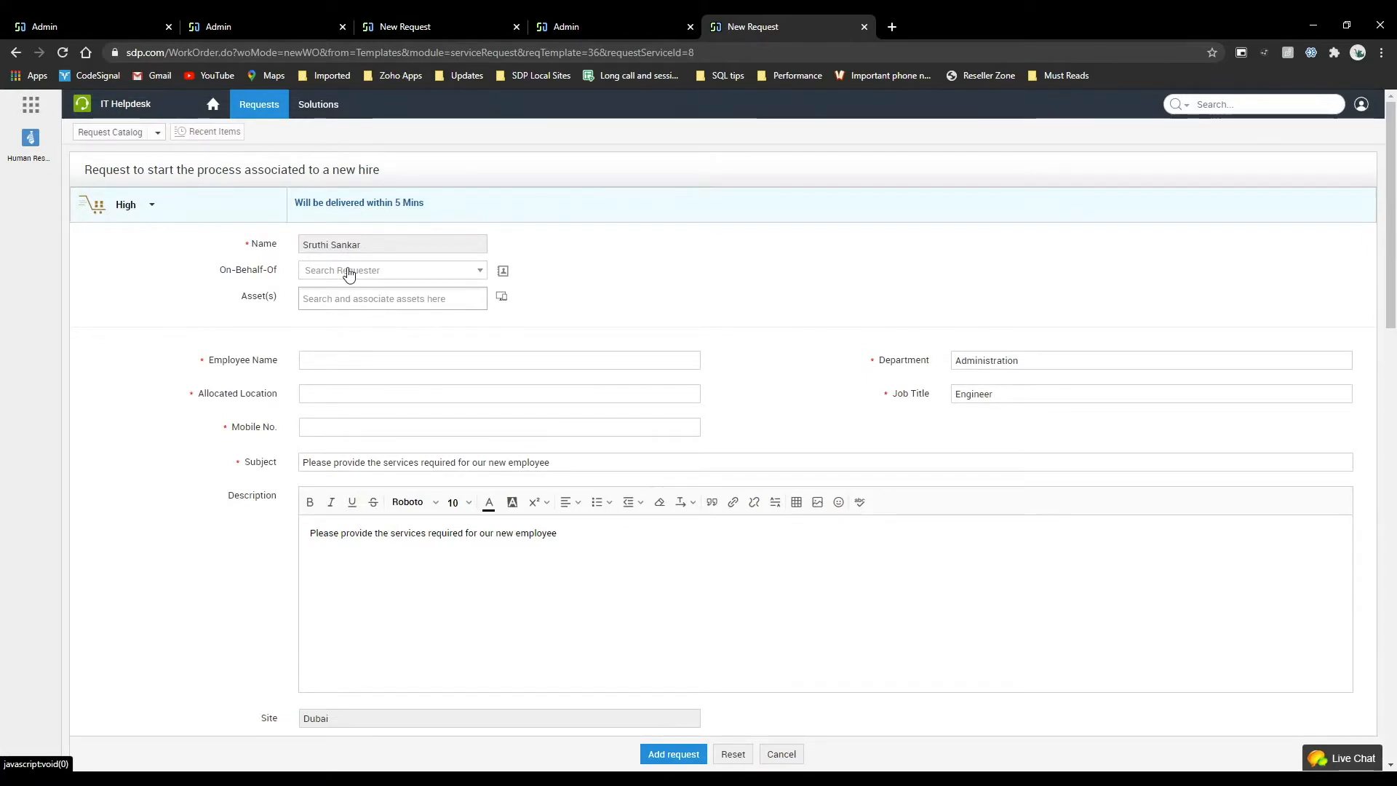
{"action": "scroll", "coordinate": [579, 425], "scroll_direction": "down", "scroll_amount": 3}
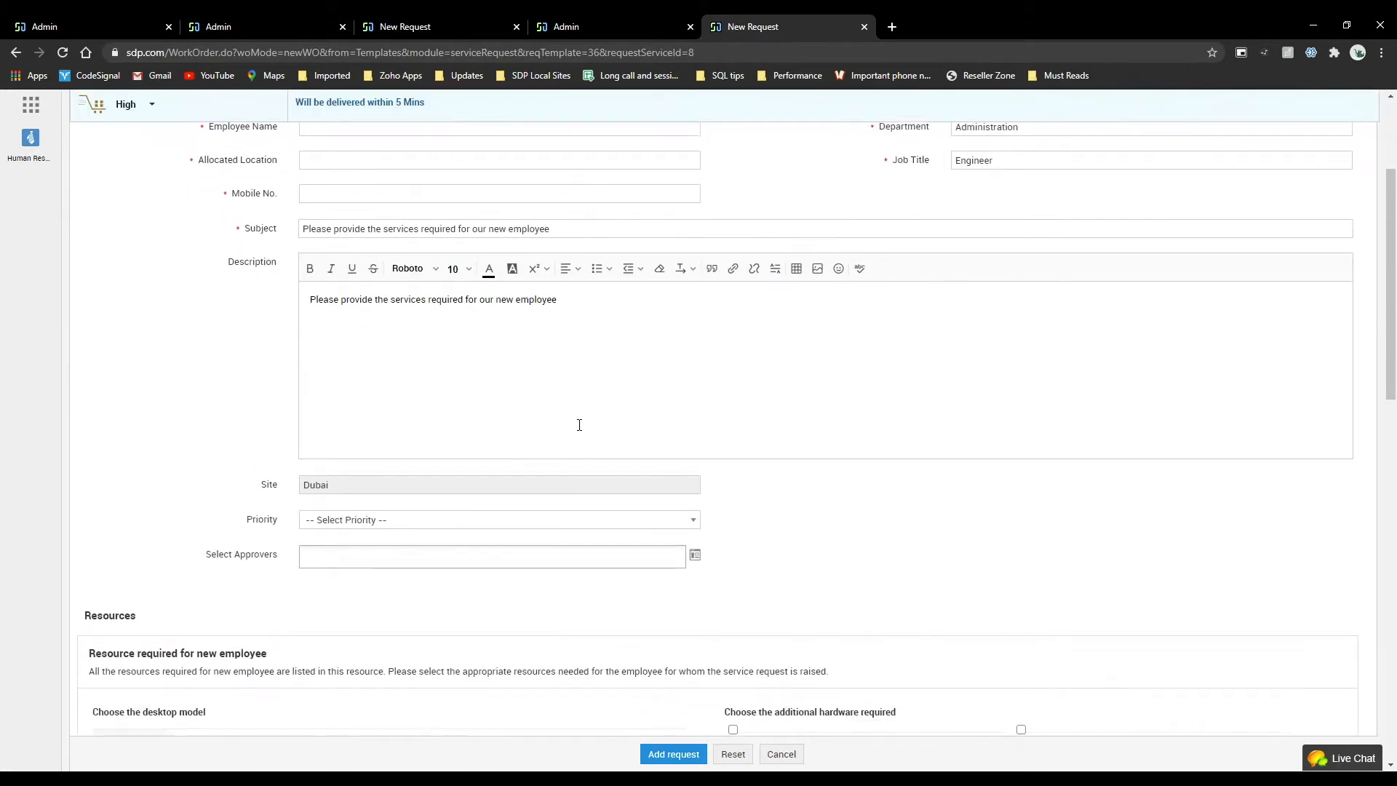
{"action": "scroll", "coordinate": [442, 268], "scroll_direction": "up", "scroll_amount": 3}
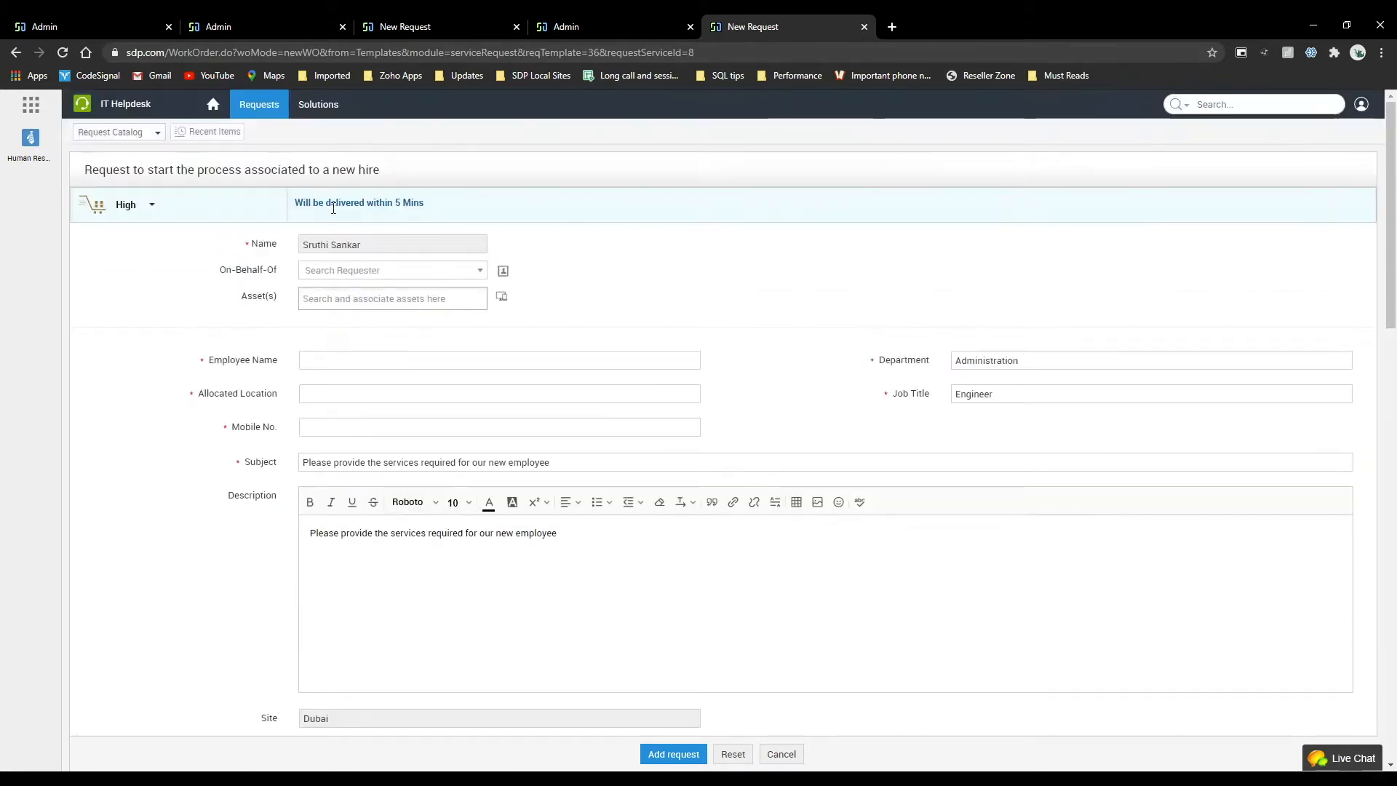
{"action": "left_click_drag", "start_coordinate": [369, 246], "coordinate": [301, 240]}
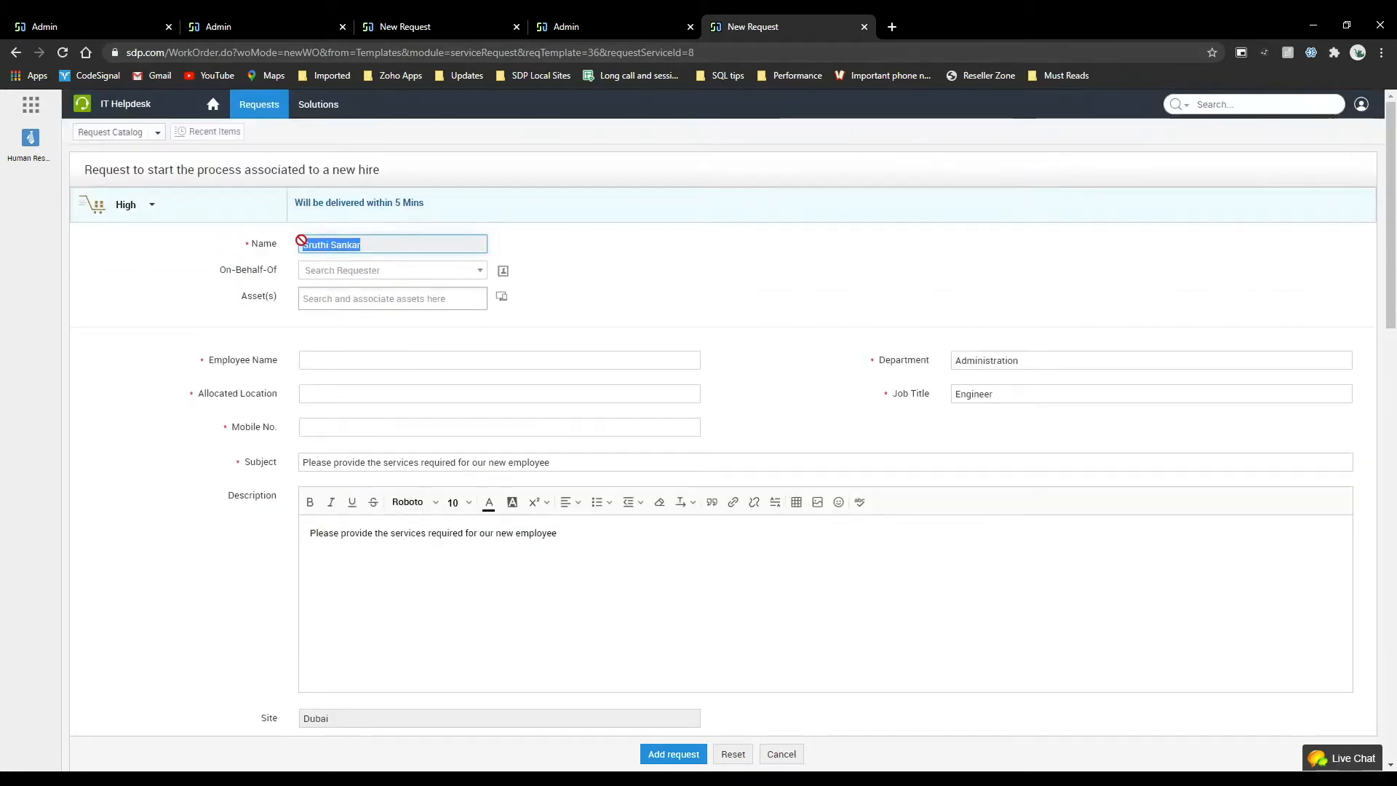
{"action": "left_click", "coordinate": [704, 335]}
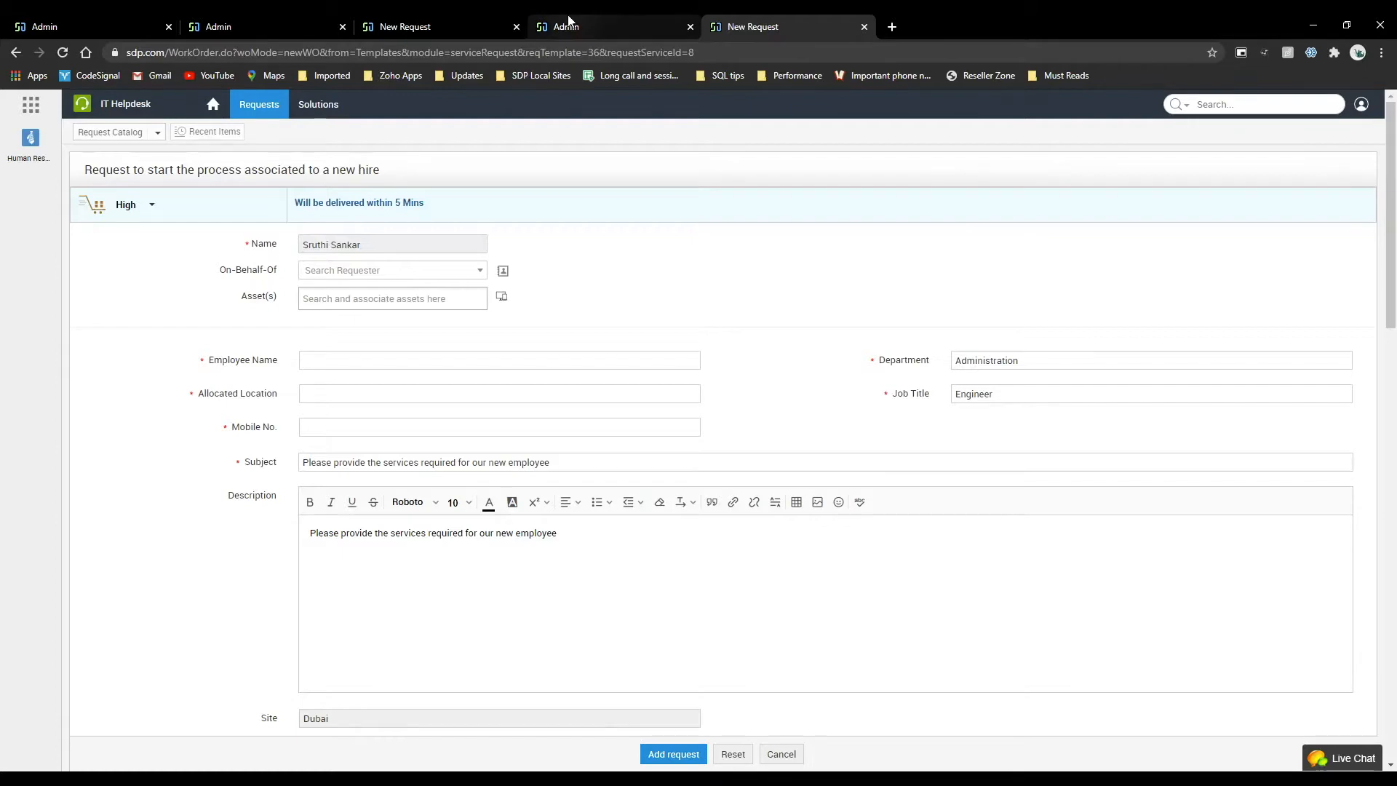
Switch to the technician portal and start a fresh new-hire process request from the User Management templates in the request catalog.
{"action": "left_click", "coordinate": [284, 19]}
{"action": "left_click", "coordinate": [418, 22]}
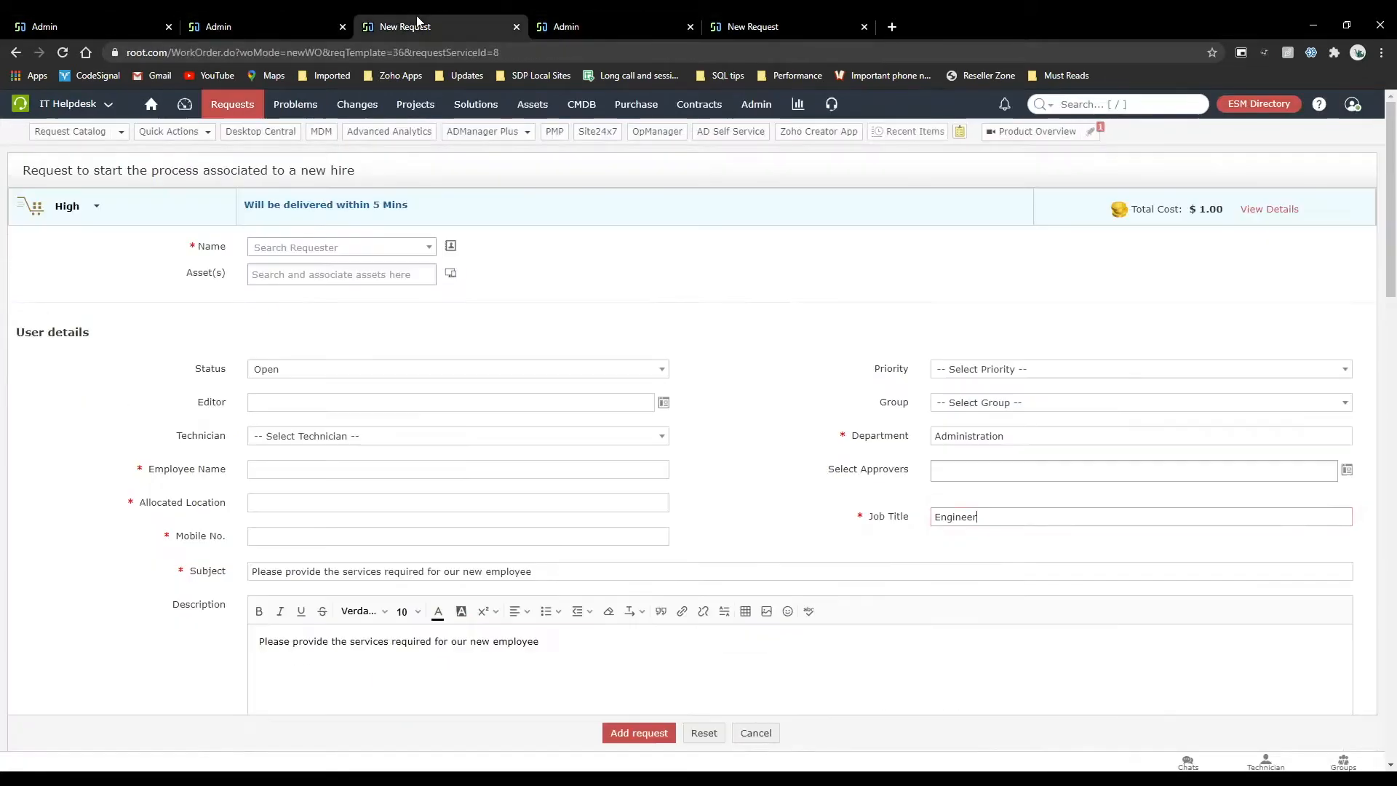
{"action": "left_click", "coordinate": [150, 106]}
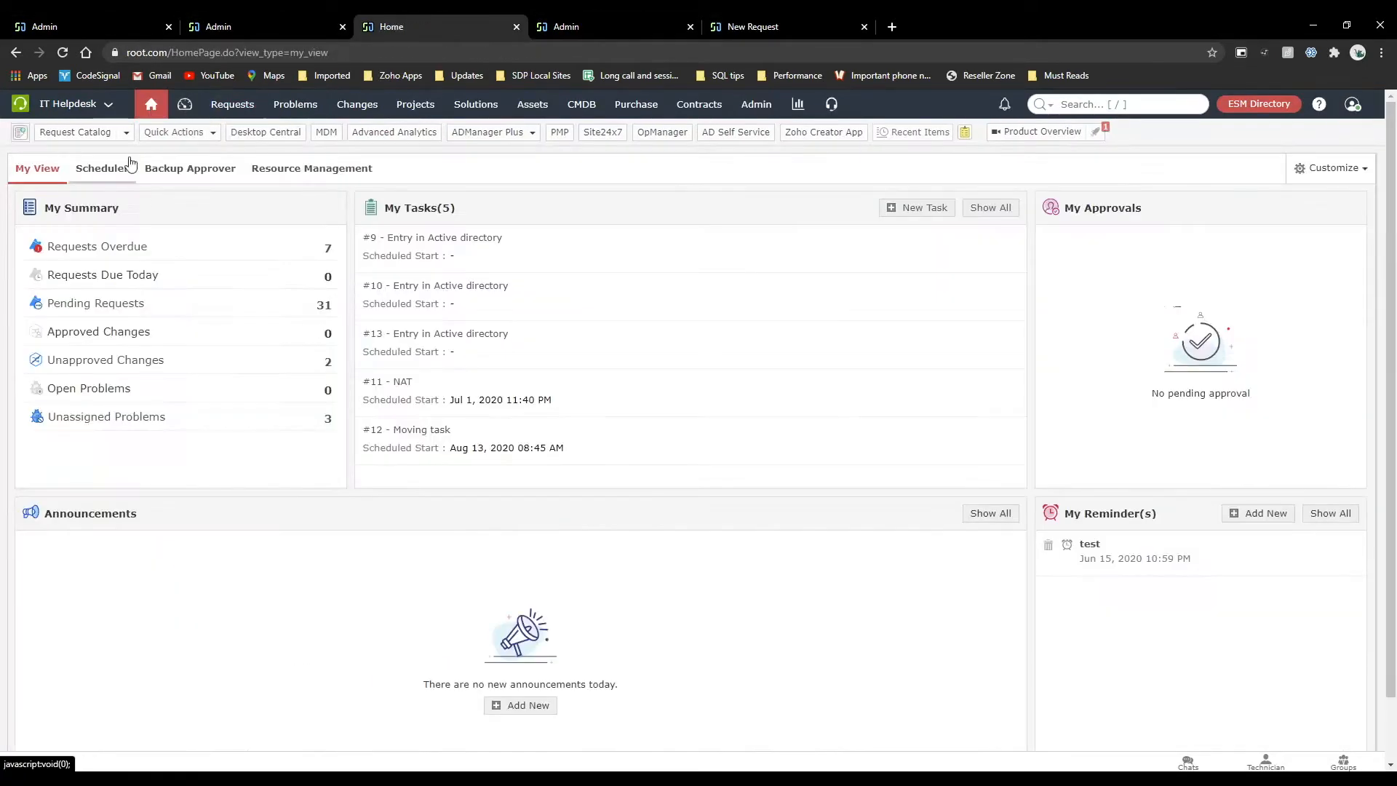
{"action": "left_click", "coordinate": [80, 132]}
{"action": "mouse_move", "coordinate": [150, 344]}
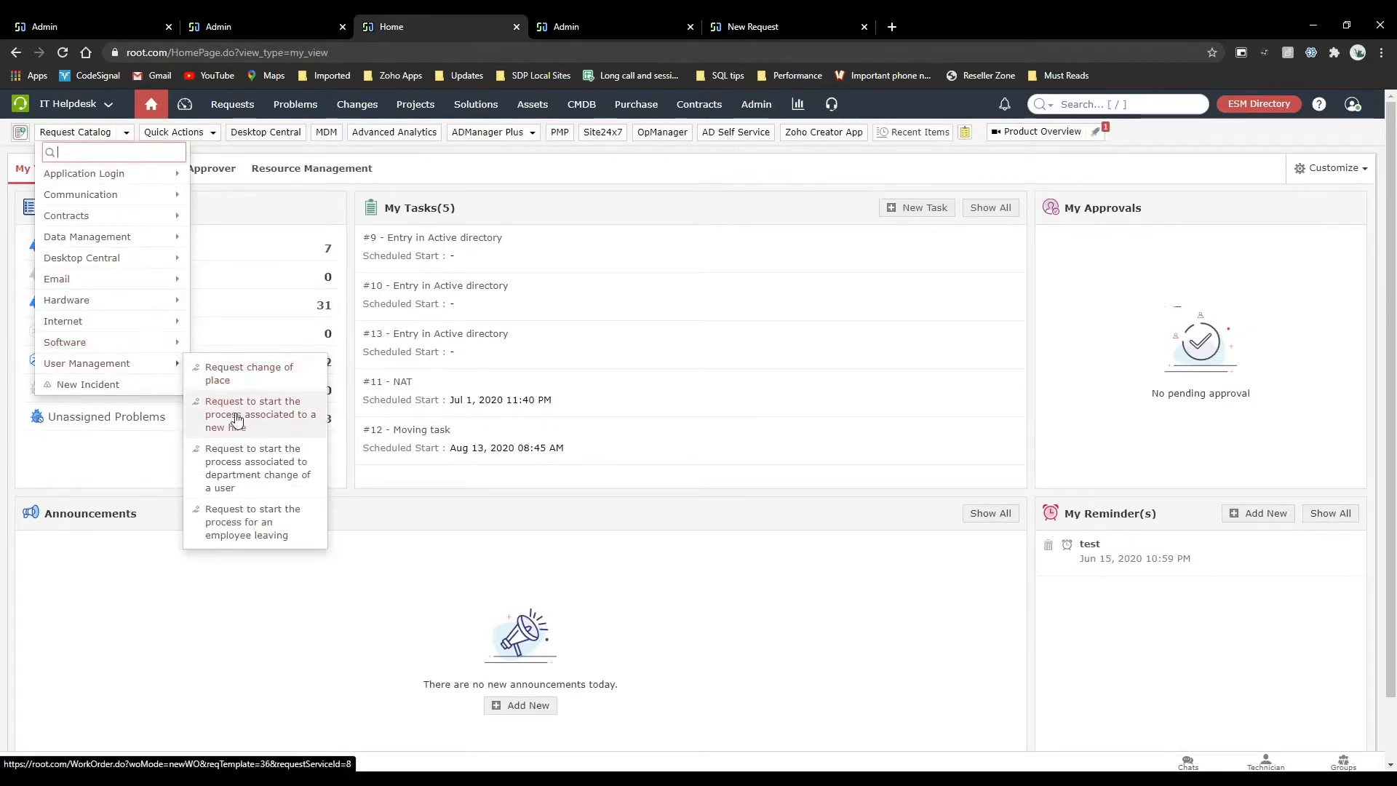
{"action": "left_click", "coordinate": [242, 424]}
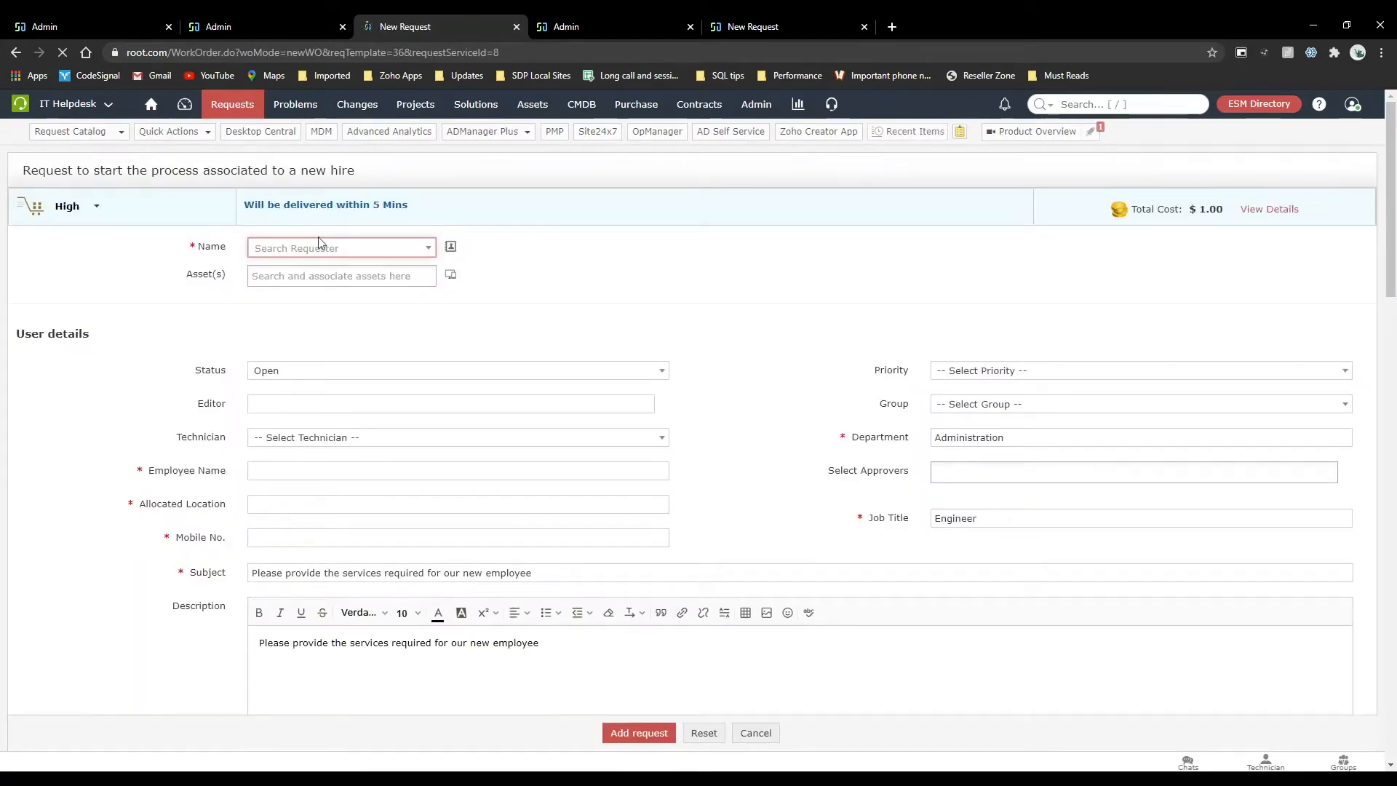
Find the requester by name and select the match from the SDP department for the new-hire request.
{"action": "left_click", "coordinate": [317, 247]}
{"action": "scroll", "coordinate": [316, 371], "scroll_direction": "down", "scroll_amount": 13}
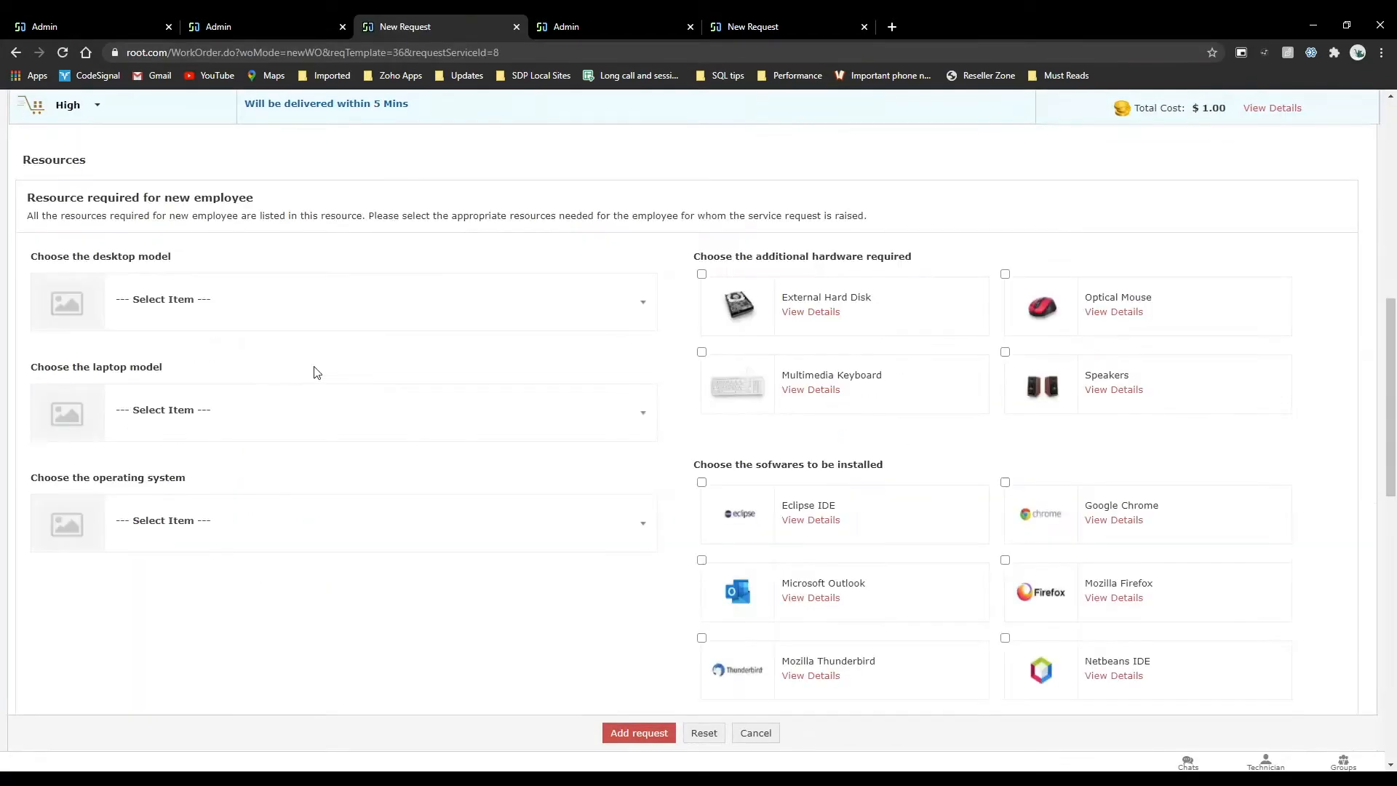
{"action": "scroll", "coordinate": [312, 291], "scroll_direction": "up", "scroll_amount": 10}
{"action": "type", "text": "aga"}
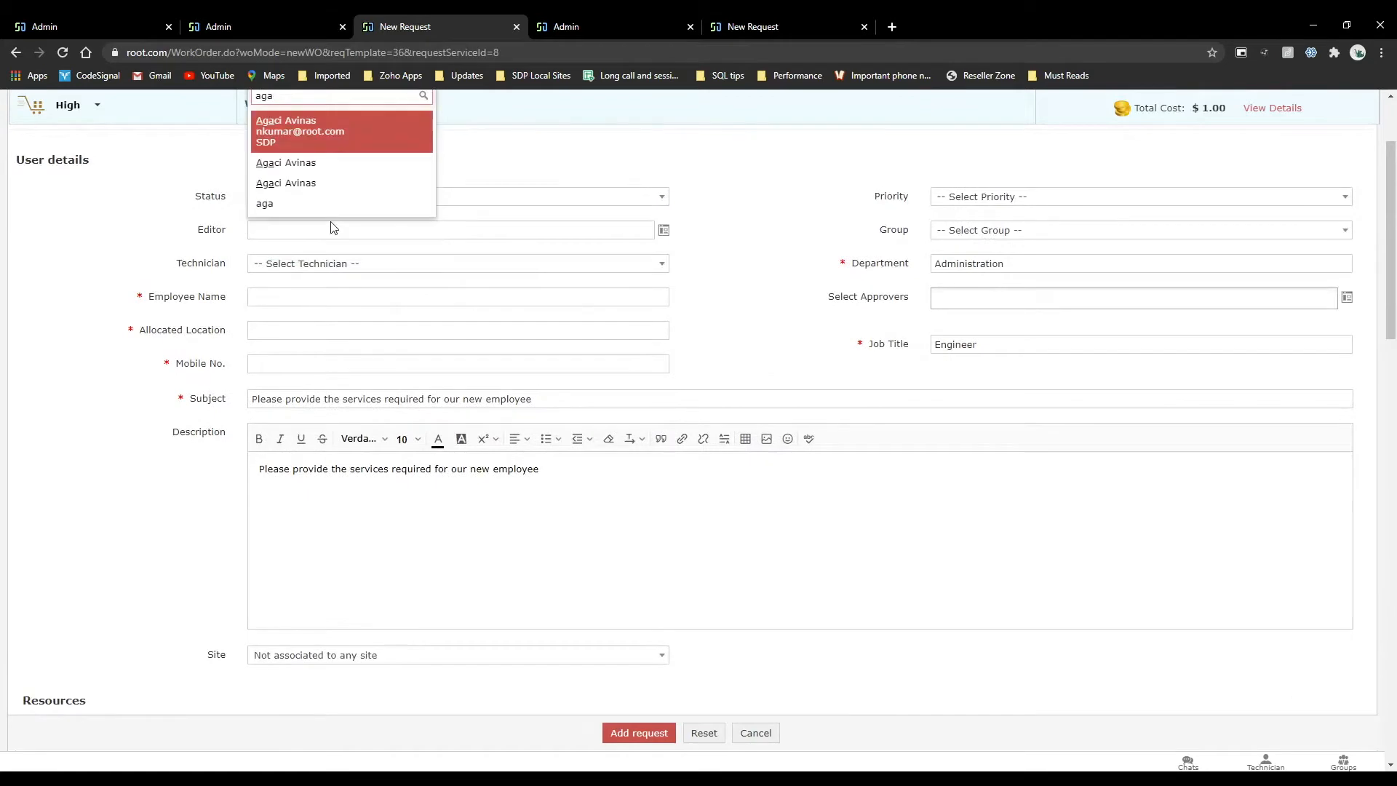
{"action": "left_click", "coordinate": [314, 148]}
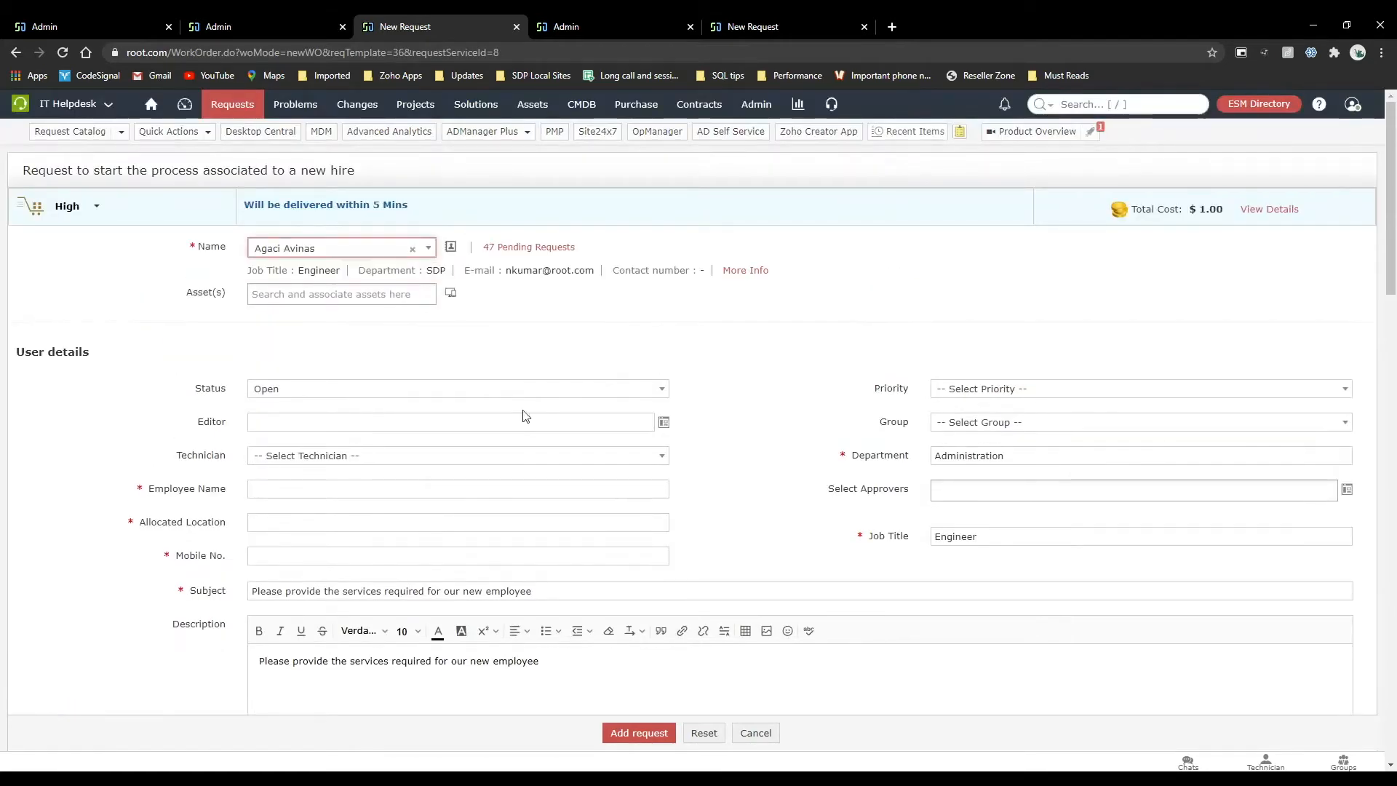
Search the user list by login name and assign the matching Helpdesk user from the Dubai site as the request's editor.
{"action": "left_click", "coordinate": [635, 422]}
{"action": "left_click", "coordinate": [663, 422]}
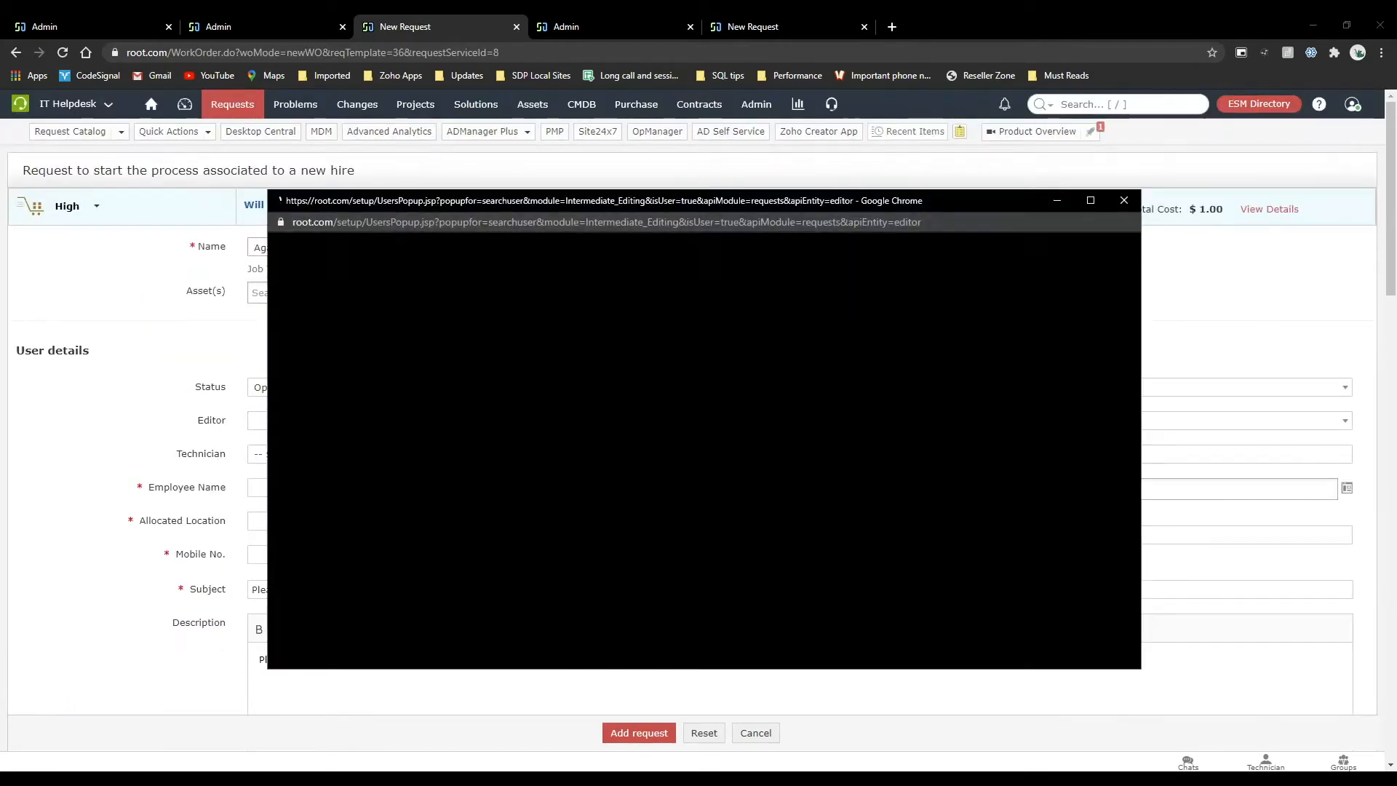
{"action": "key", "text": "Return"}
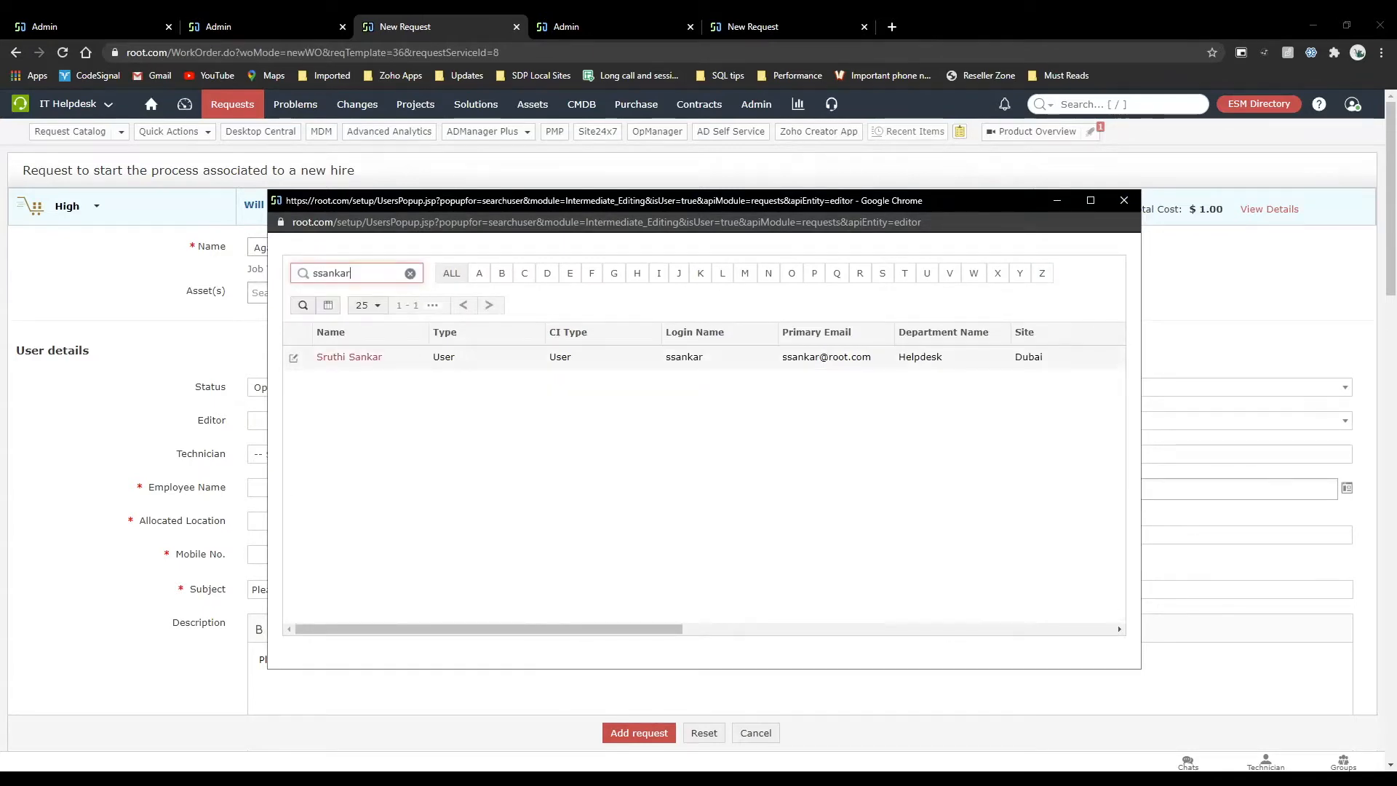
{"action": "left_click", "coordinate": [335, 357]}
Fill in the new employee's name and mobile number, and set the allocated location to HC54UT.
{"action": "scroll", "coordinate": [671, 452], "scroll_direction": "down", "scroll_amount": 1}
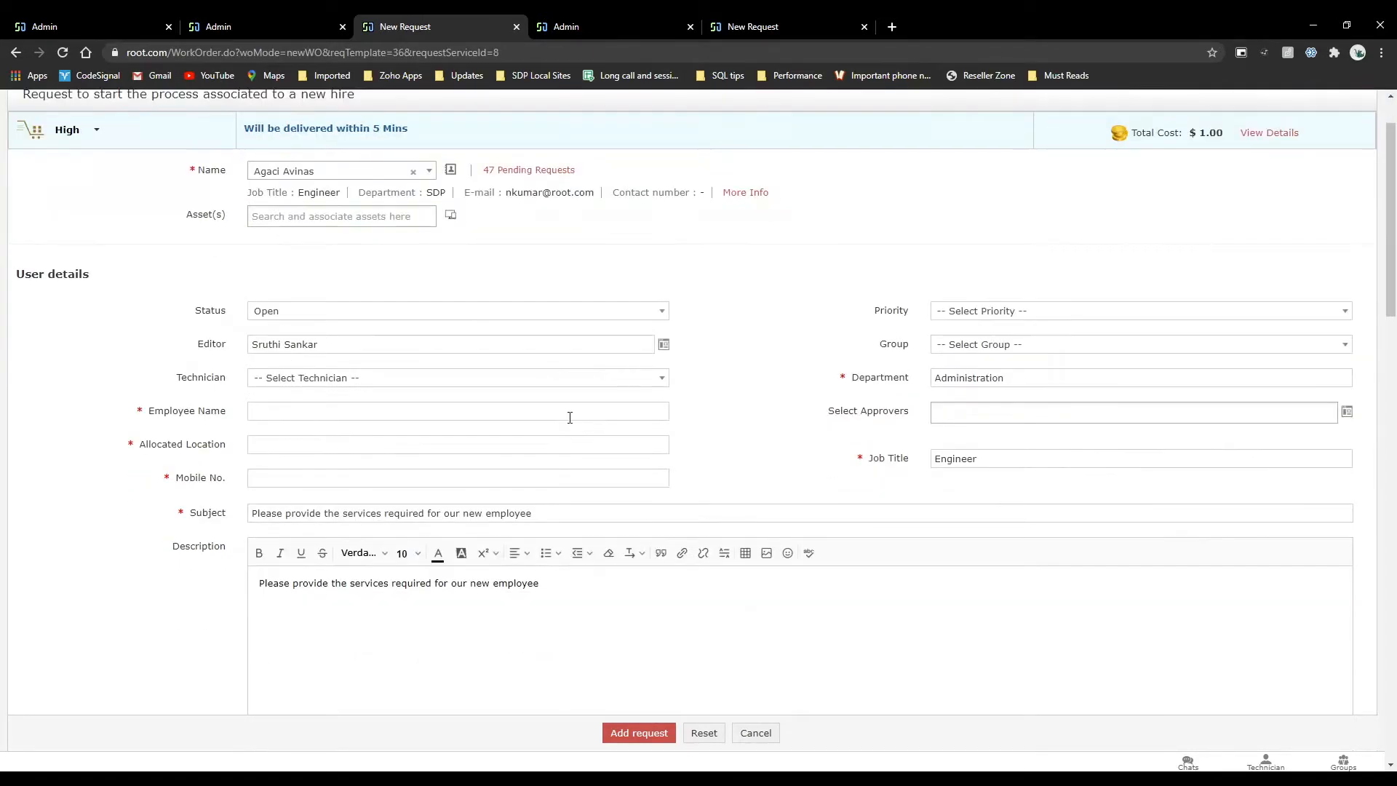
{"action": "left_click", "coordinate": [558, 417]}
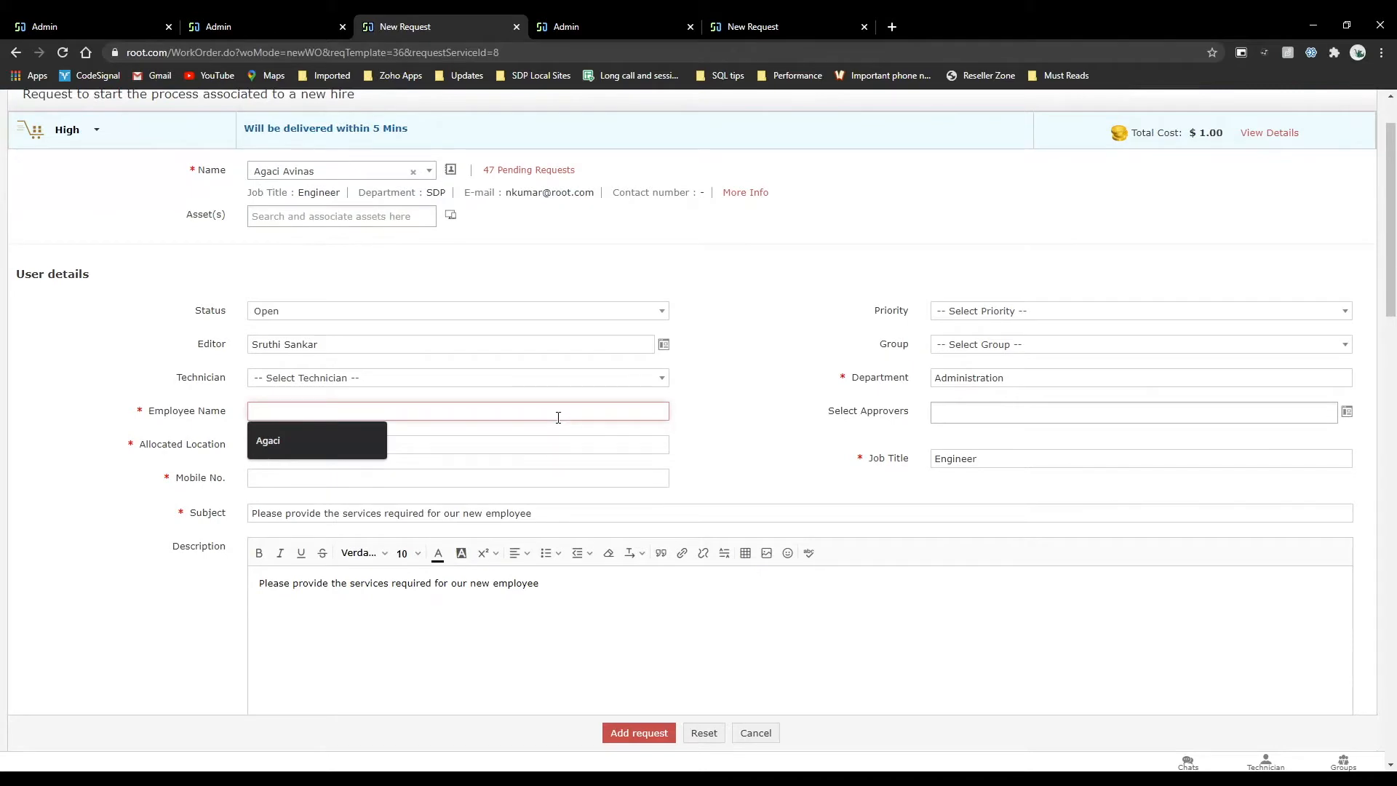
{"action": "type", "text": "nan"}
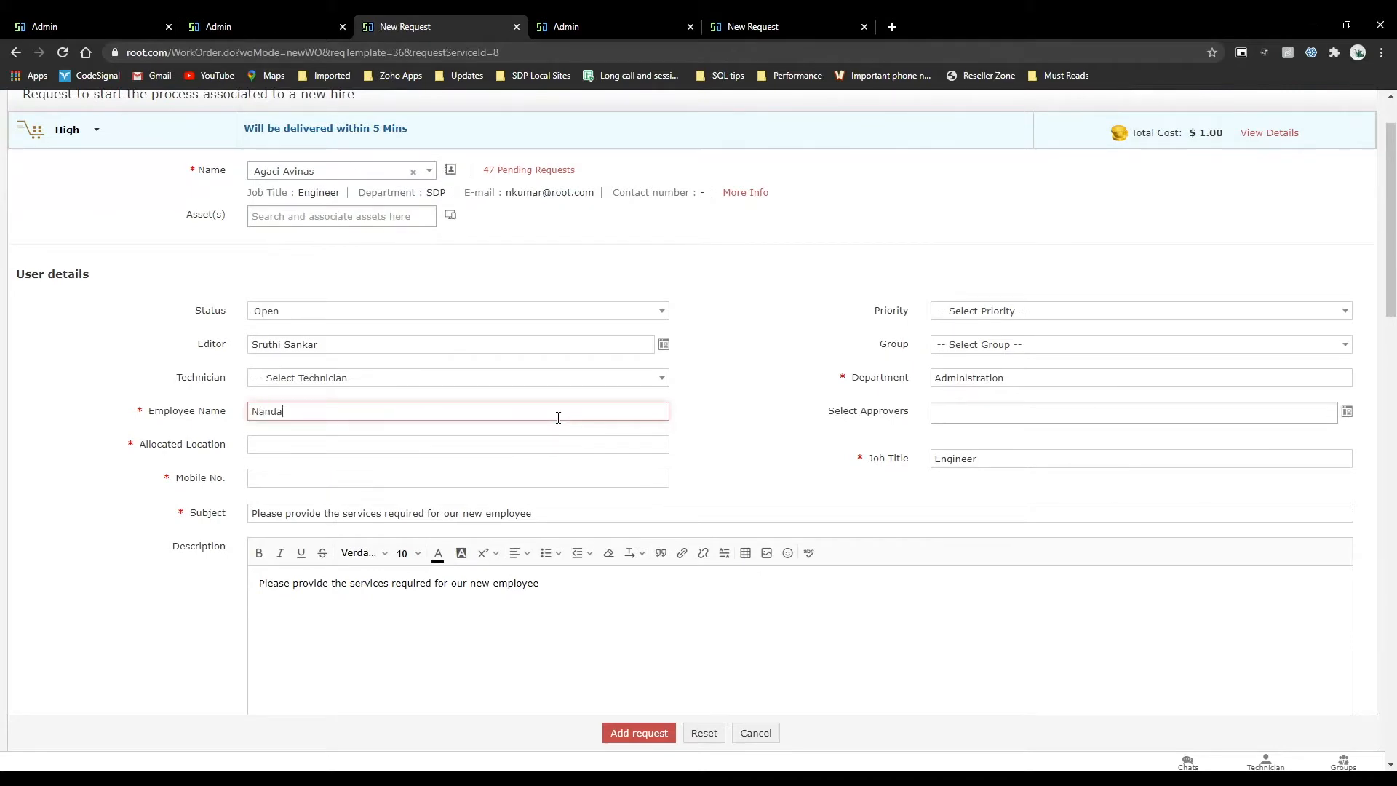
{"action": "type", "text": "da"}
{"action": "key", "text": "Tab"}
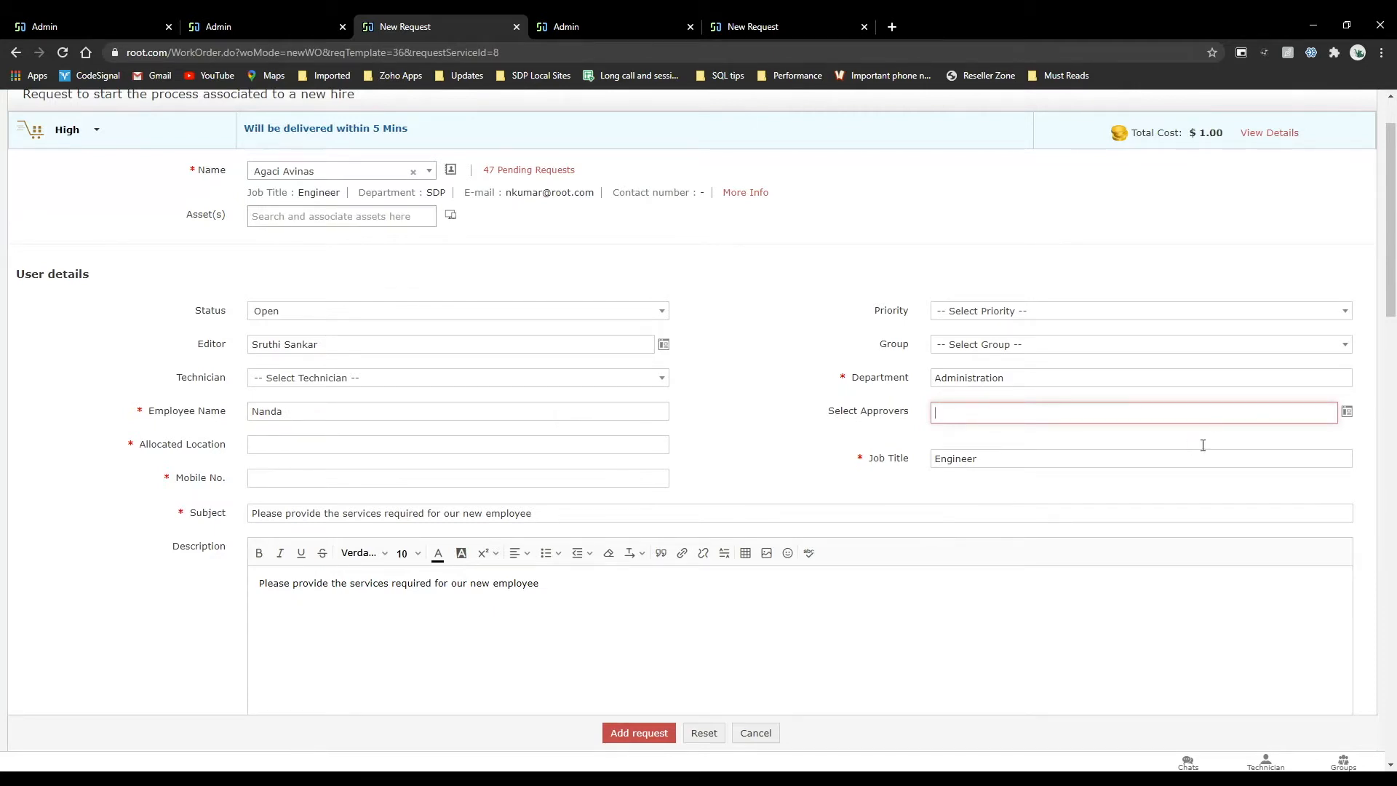
{"action": "left_click", "coordinate": [398, 446]}
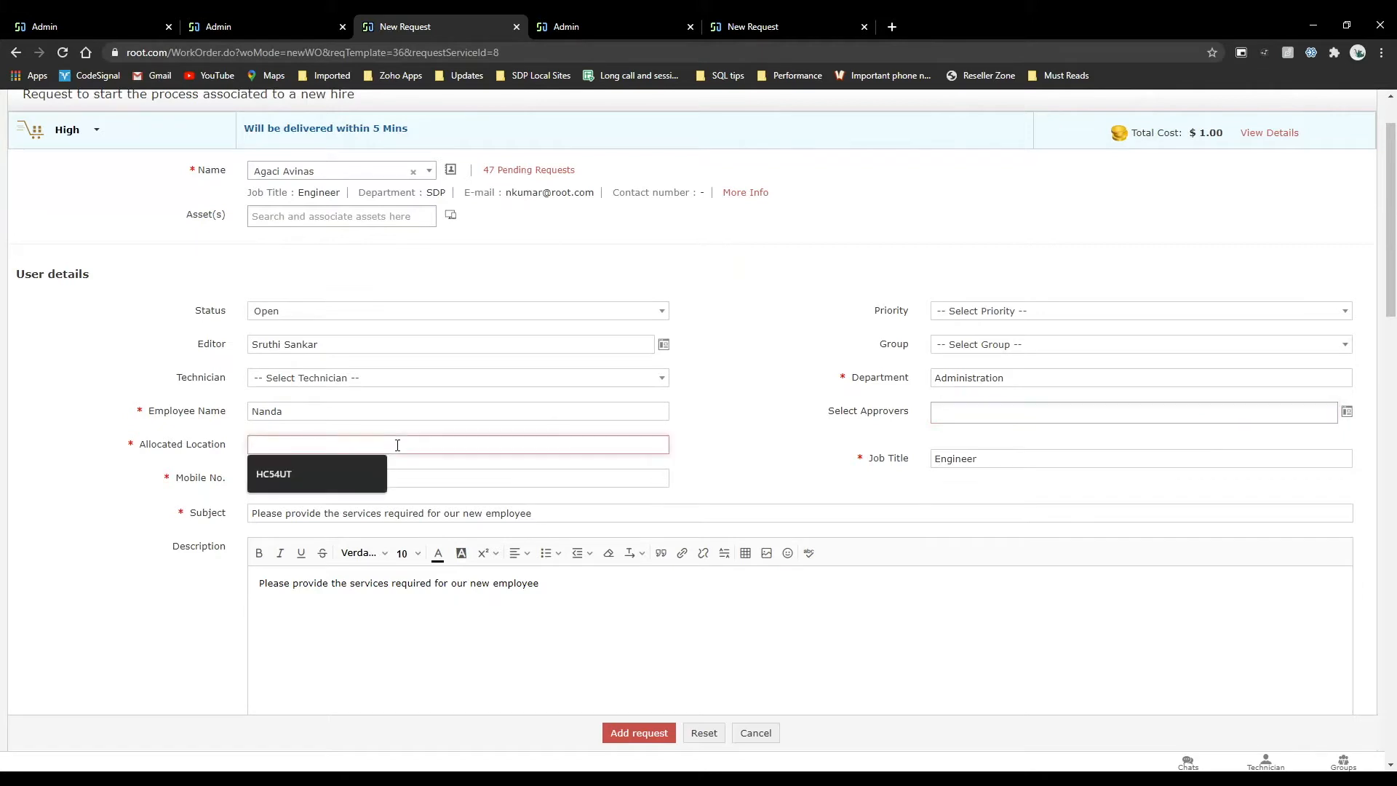
{"action": "left_click", "coordinate": [333, 474]}
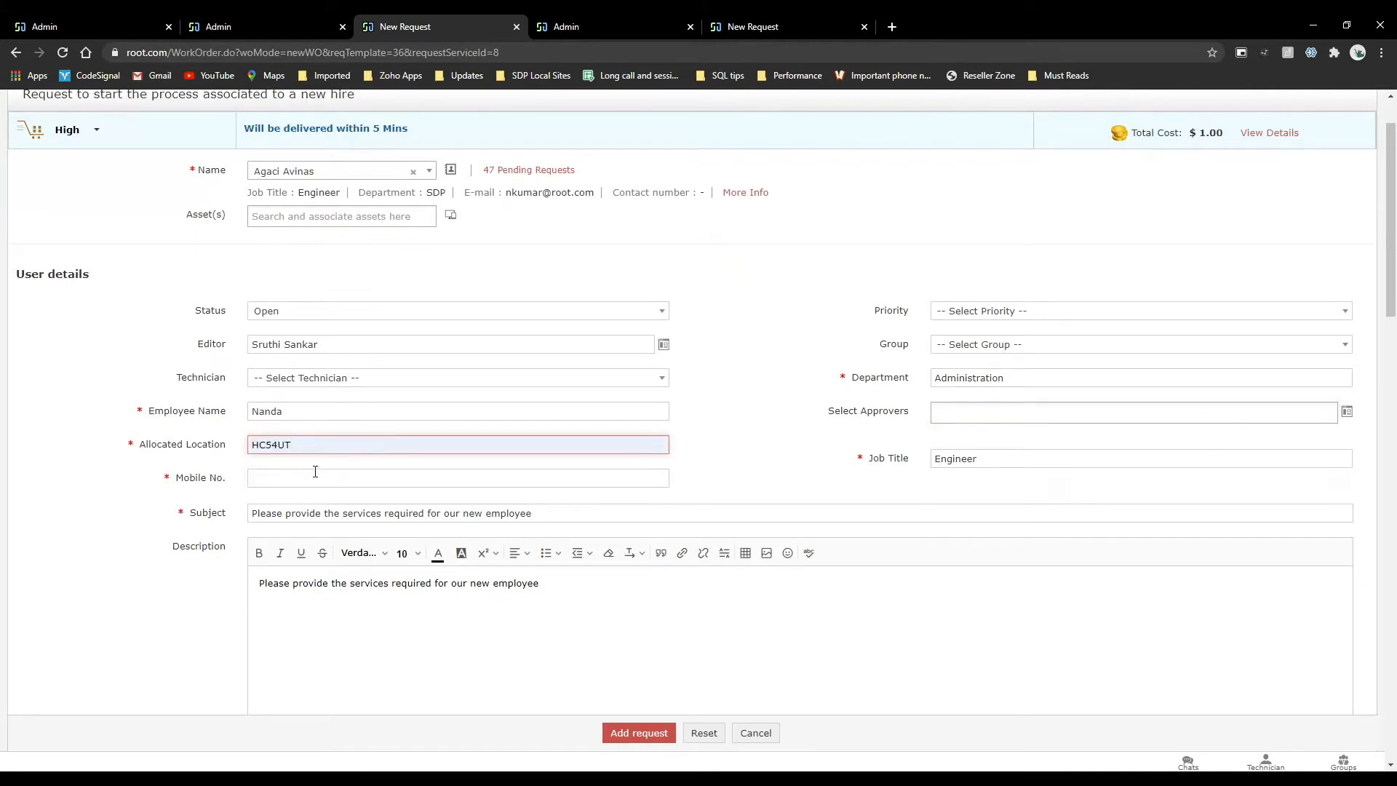
{"action": "left_click", "coordinate": [315, 475]}
{"action": "left_click", "coordinate": [289, 512]}
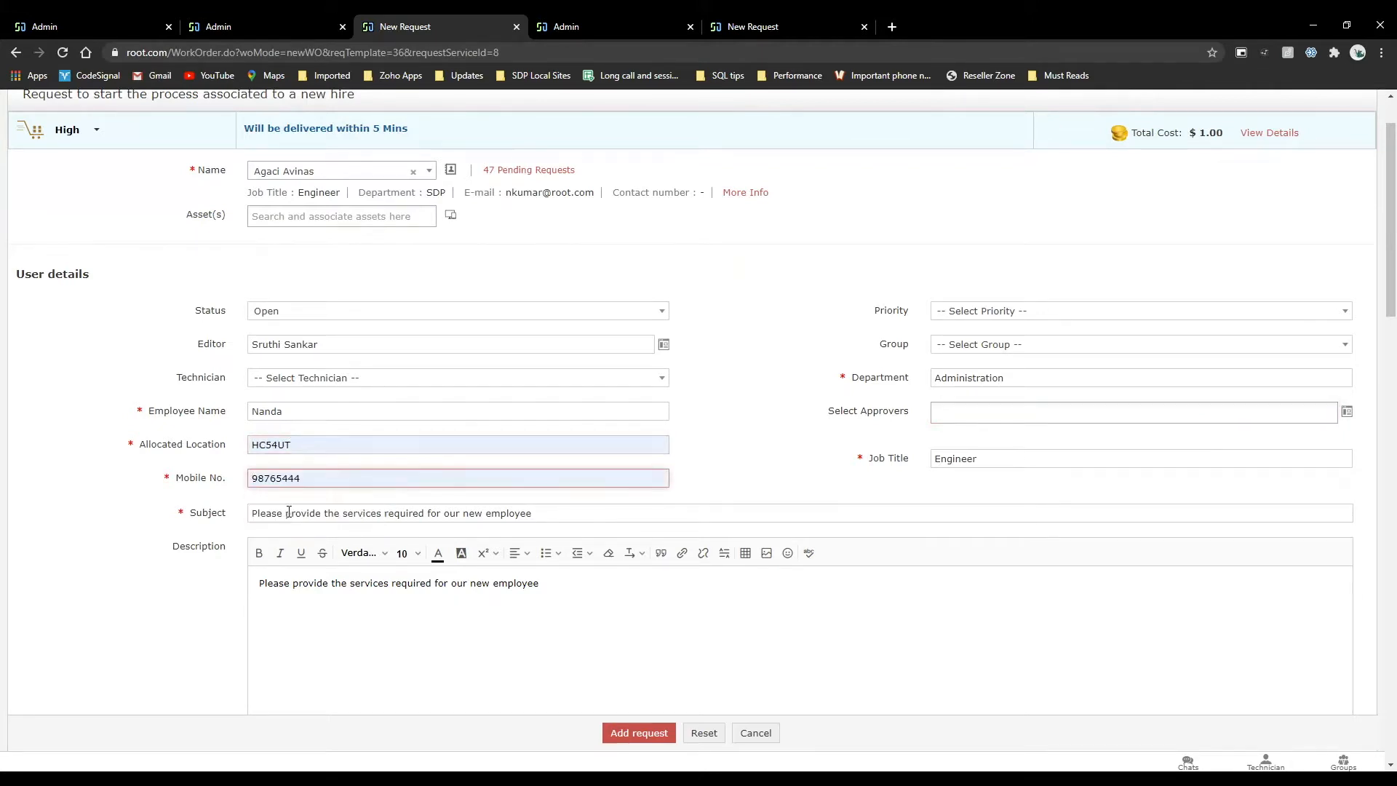
Review the completed user details and the resource sections, and submit the new-hire request.
{"action": "scroll", "coordinate": [289, 512], "scroll_direction": "down", "scroll_amount": 5}
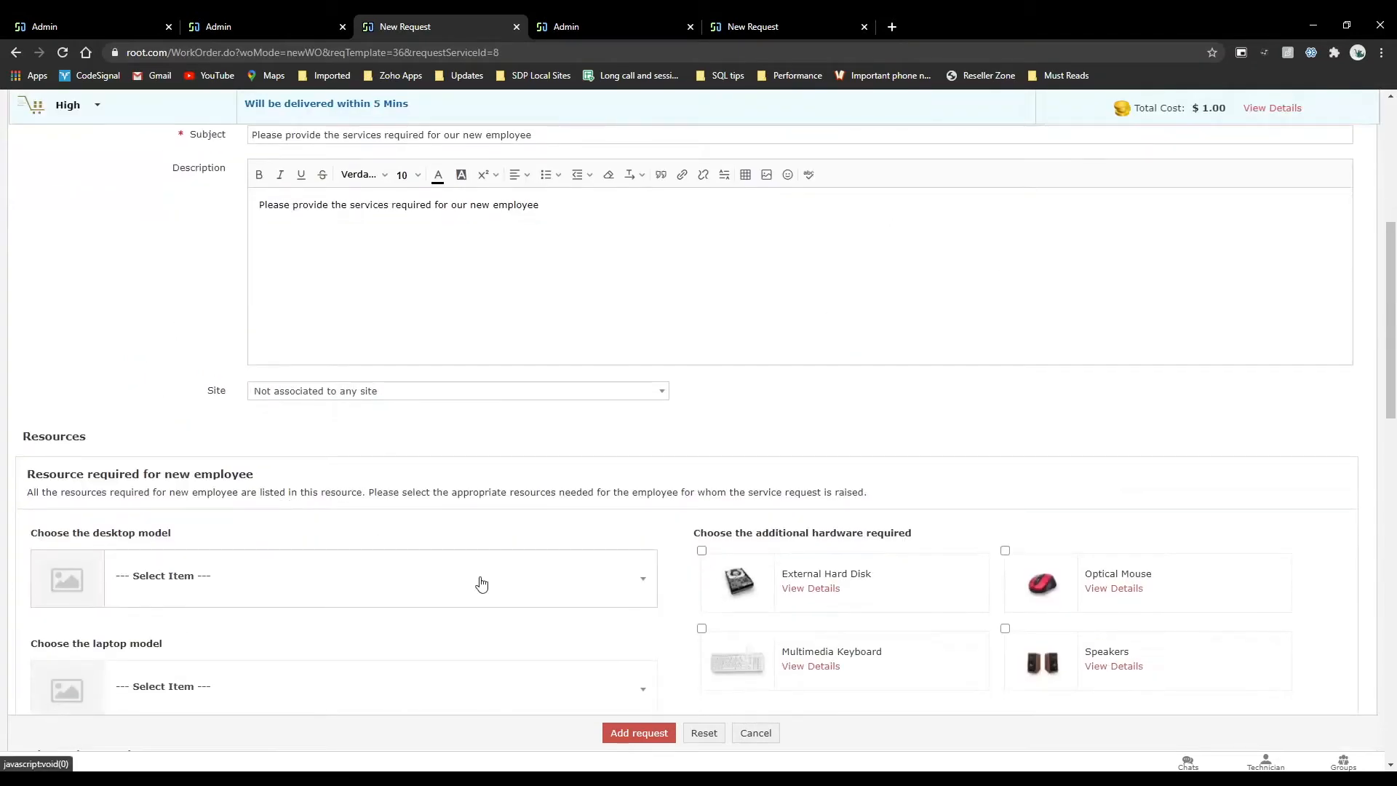
{"action": "scroll", "coordinate": [481, 582], "scroll_direction": "up", "scroll_amount": 6}
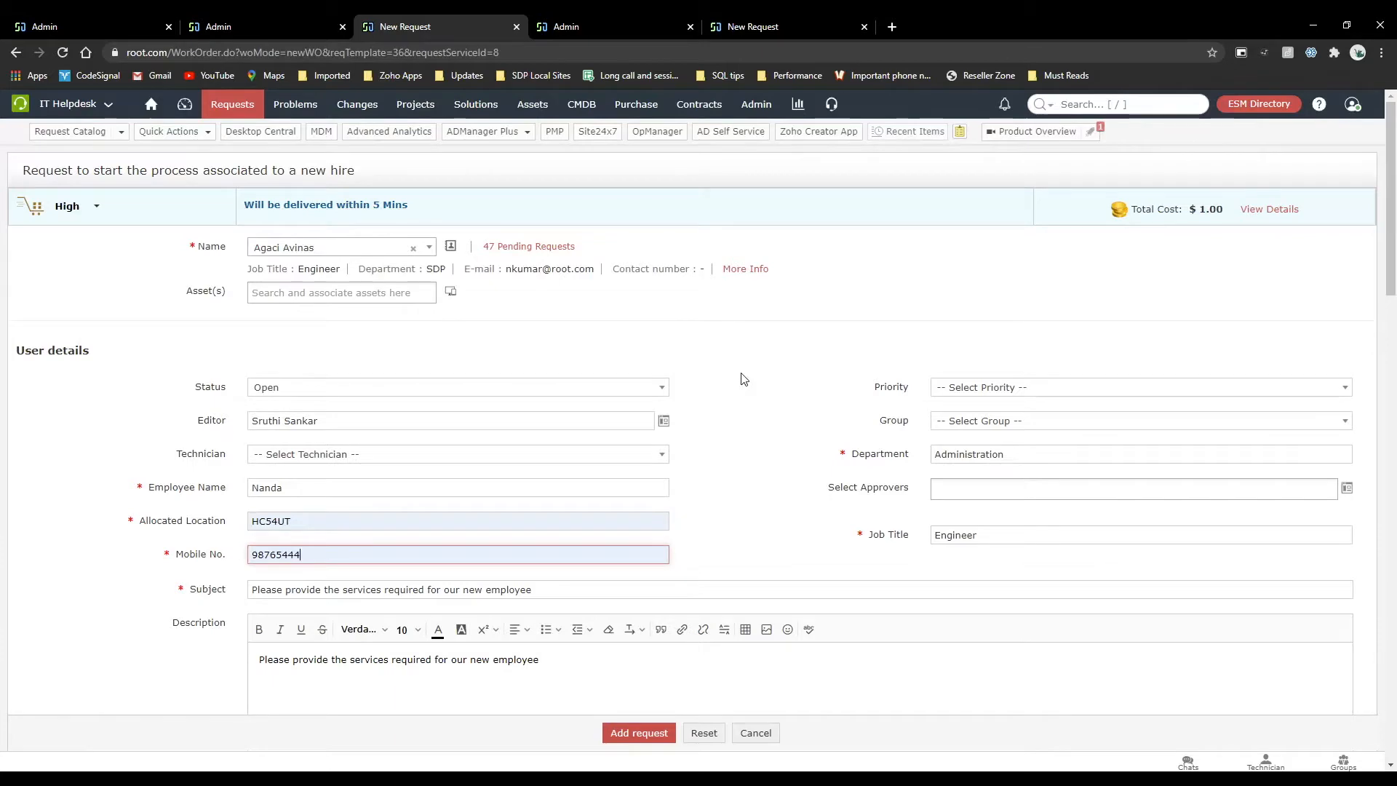
{"action": "scroll", "coordinate": [743, 379], "scroll_direction": "down", "scroll_amount": 10}
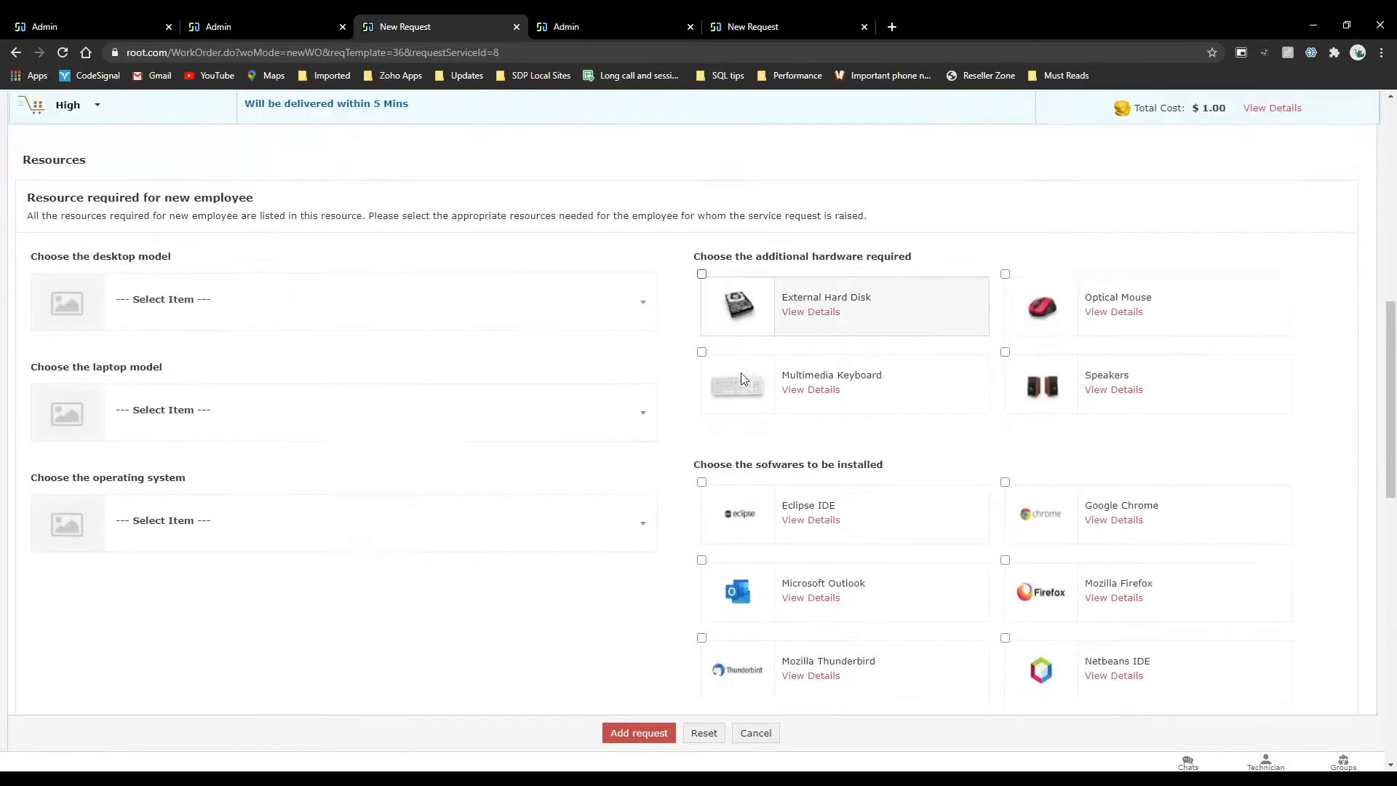
{"action": "scroll", "coordinate": [859, 366], "scroll_direction": "down", "scroll_amount": 4}
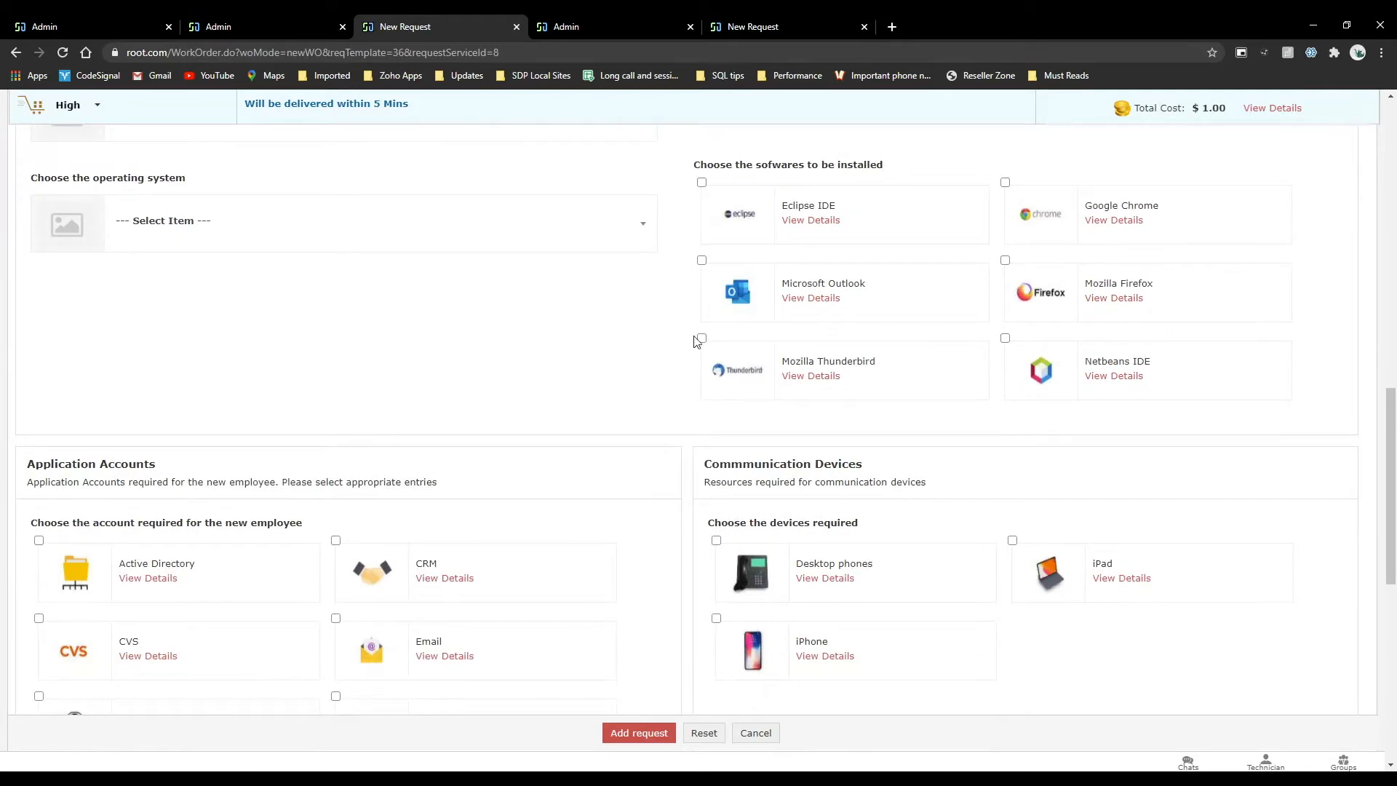
{"action": "scroll", "coordinate": [695, 339], "scroll_direction": "up", "scroll_amount": 14}
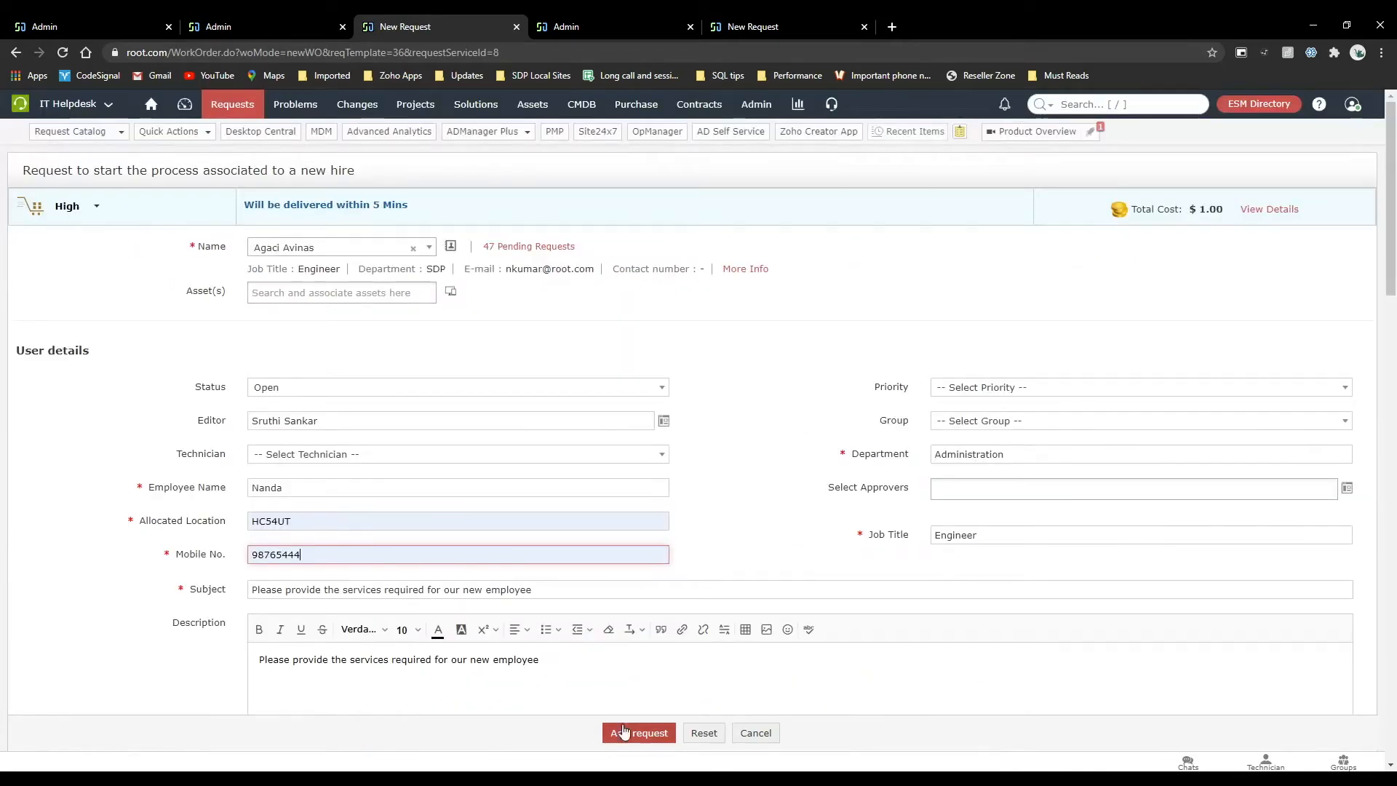
{"action": "left_click", "coordinate": [624, 732]}
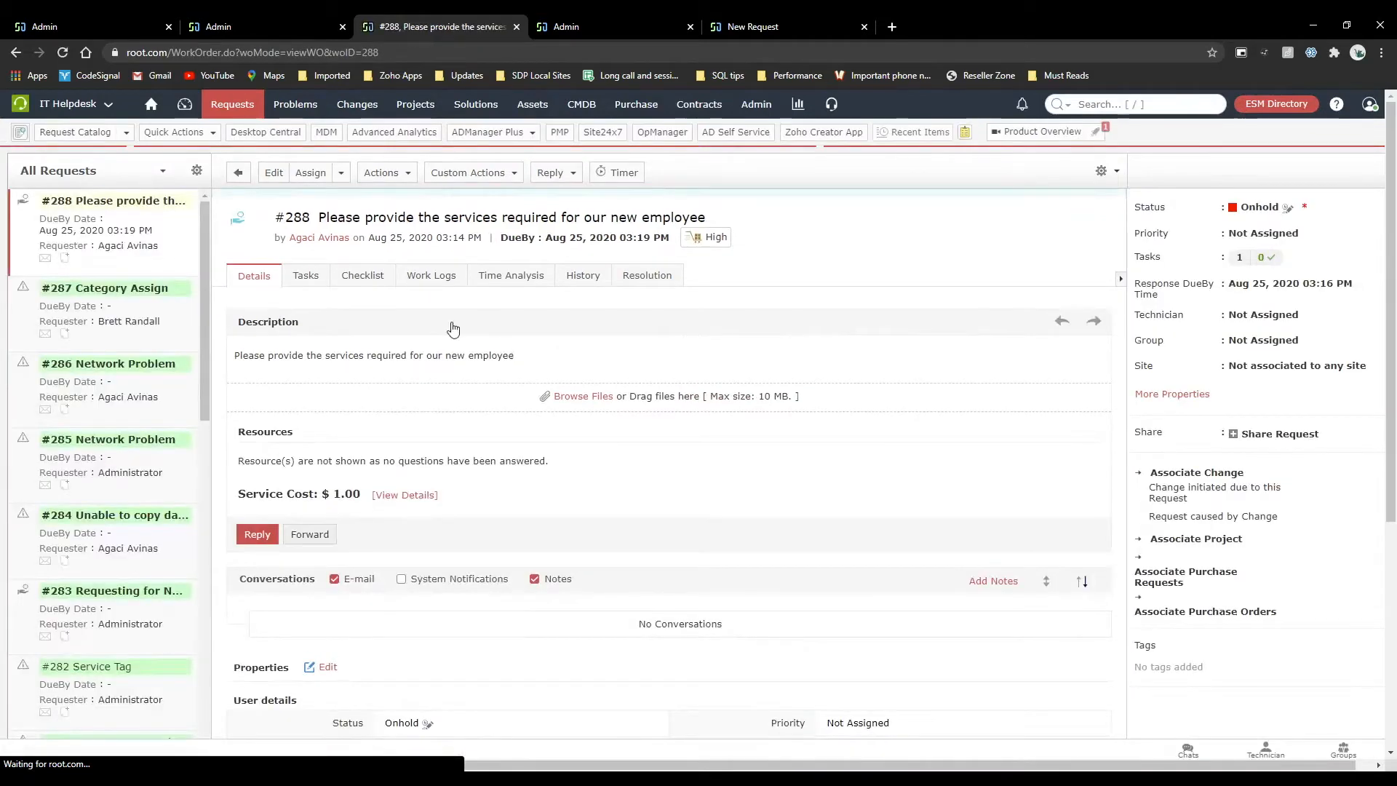
Examine the created request's status, resources and user details, and return to the requester portal.
{"action": "scroll", "coordinate": [426, 480], "scroll_direction": "down", "scroll_amount": 2}
{"action": "scroll", "coordinate": [437, 510], "scroll_direction": "up", "scroll_amount": 2}
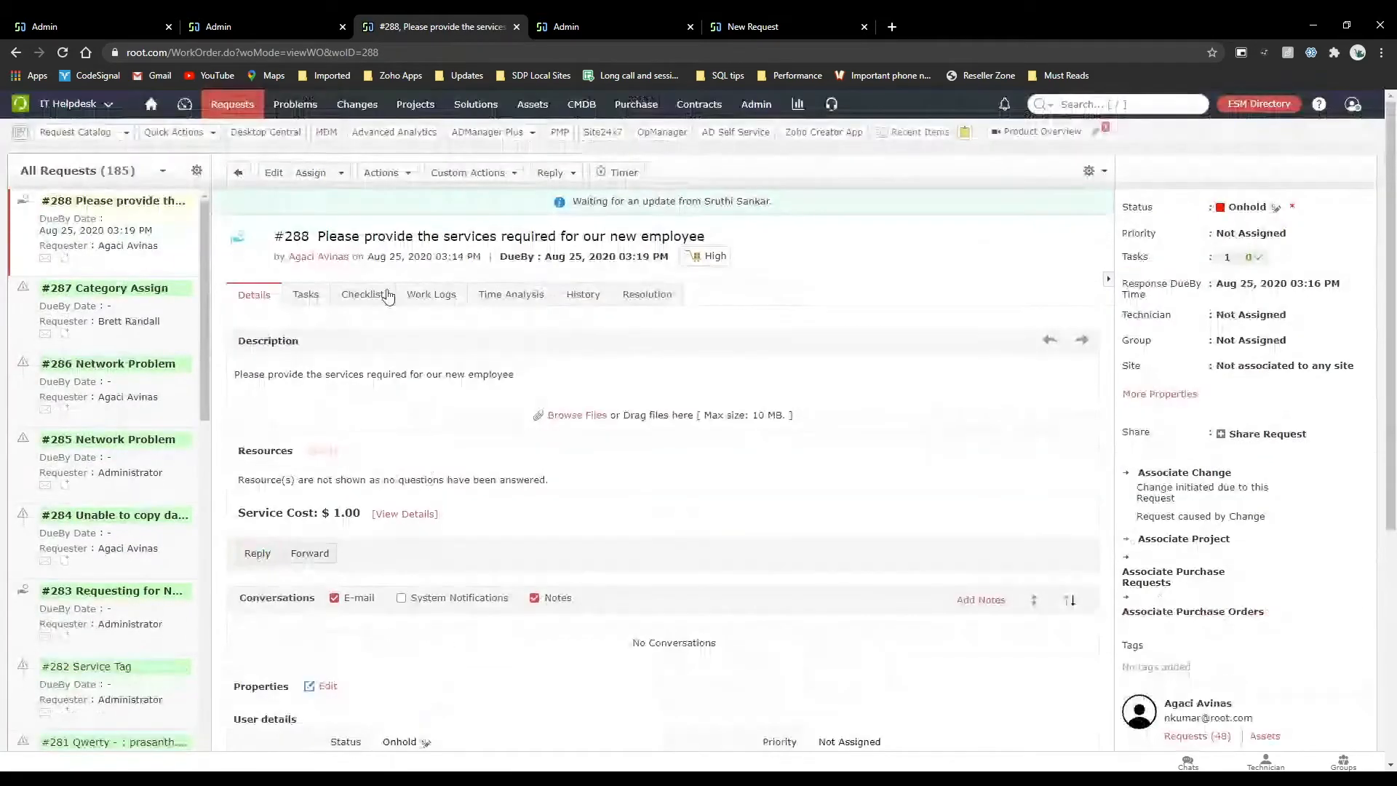
{"action": "scroll", "coordinate": [458, 546], "scroll_direction": "down", "scroll_amount": 2}
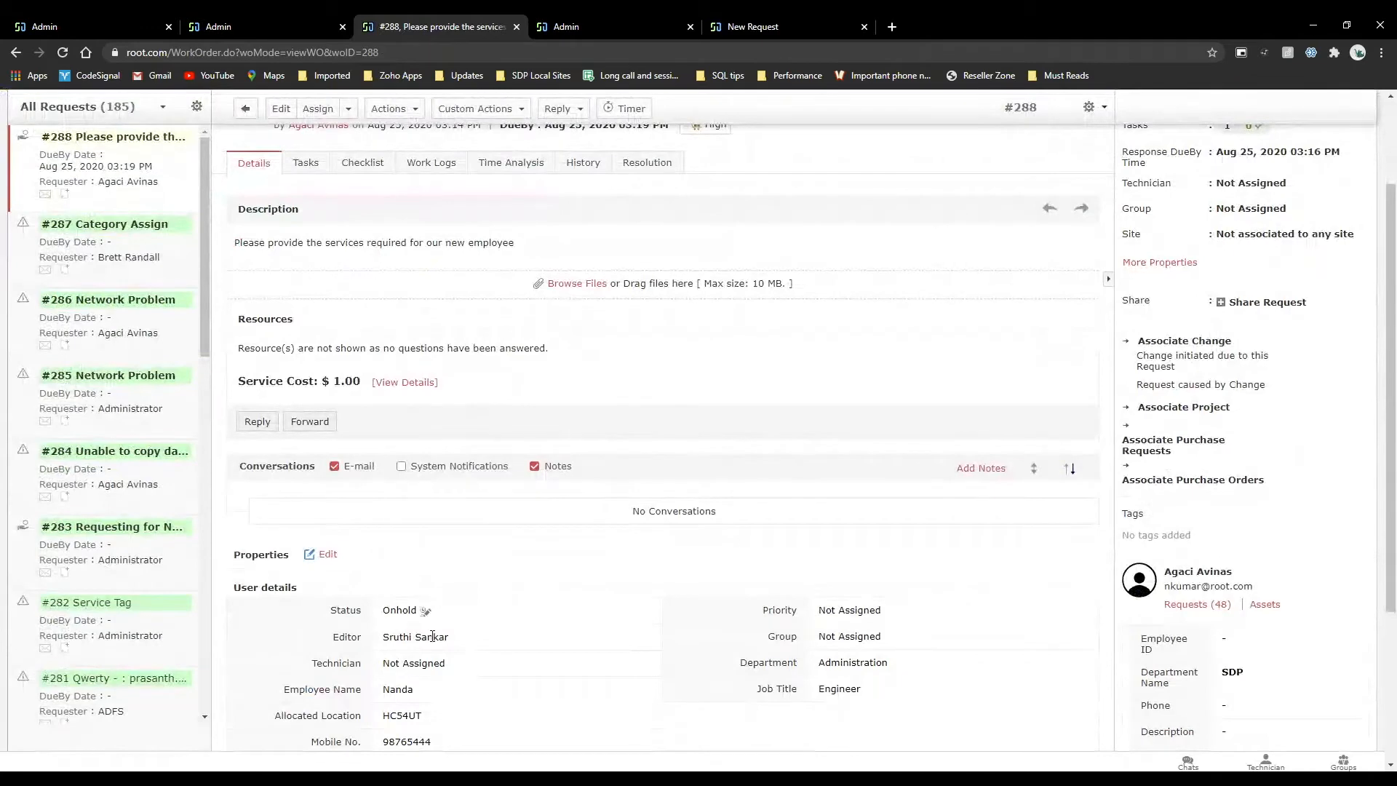
{"action": "left_click", "coordinate": [705, 19]}
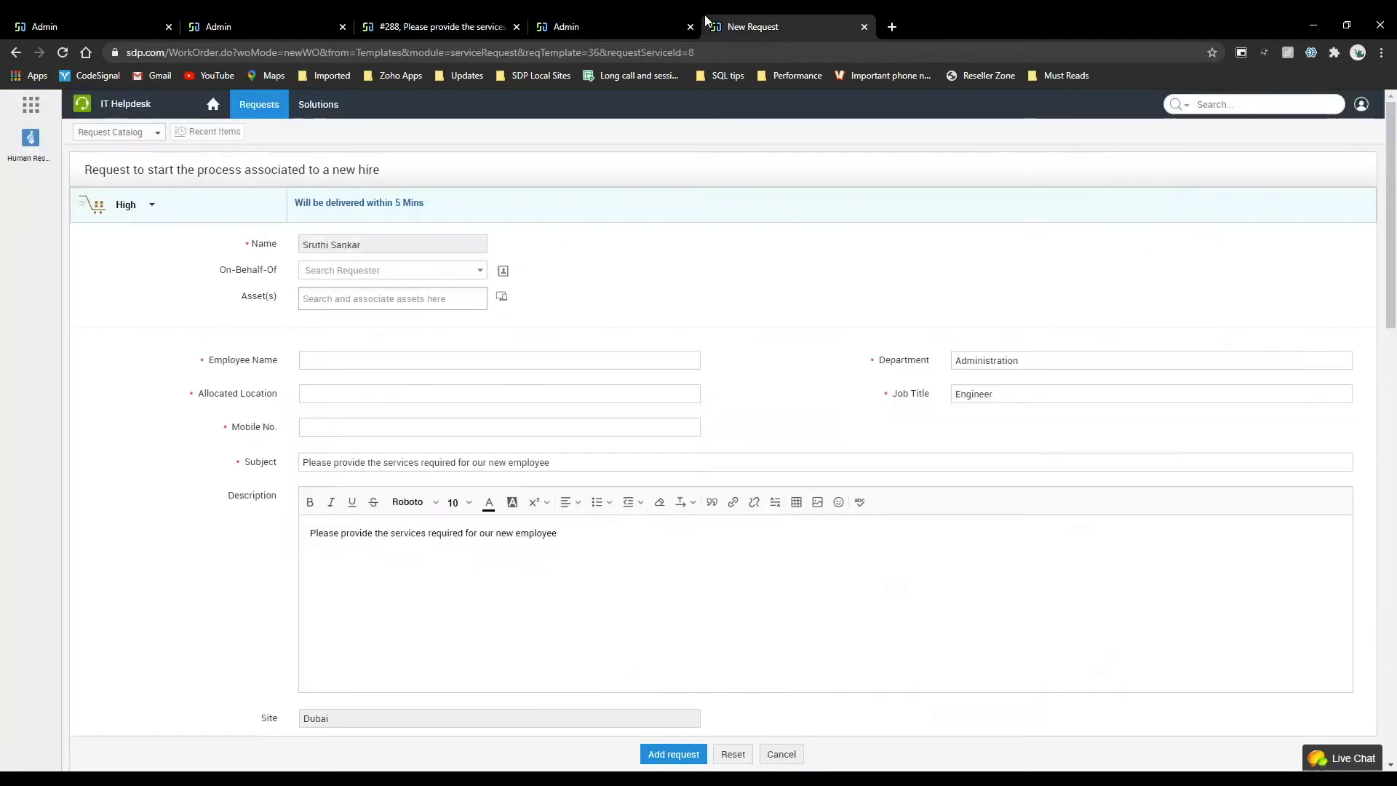
From the requester portal's home page, open the new-hire request awaiting updates and start editing it.
{"action": "left_click", "coordinate": [219, 113]}
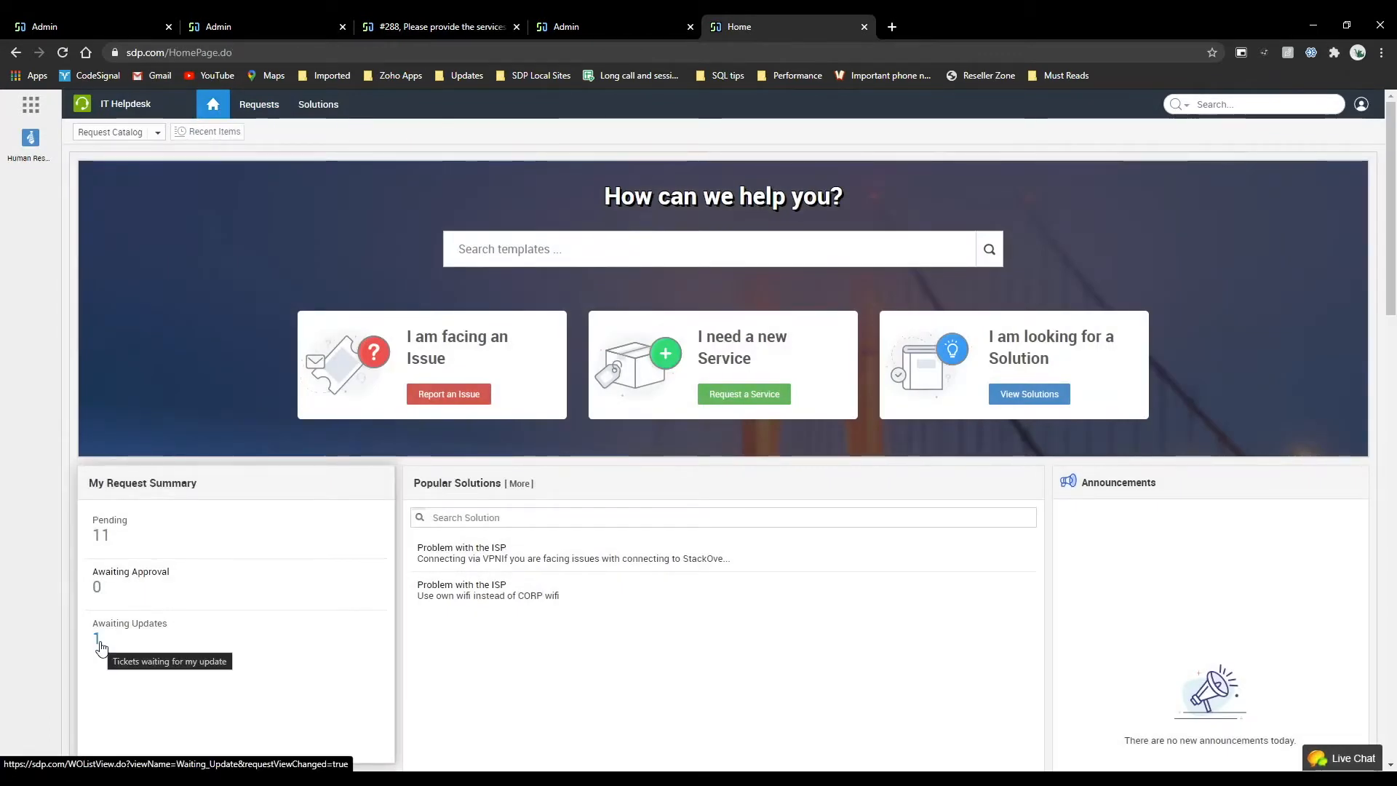
{"action": "left_click", "coordinate": [99, 643]}
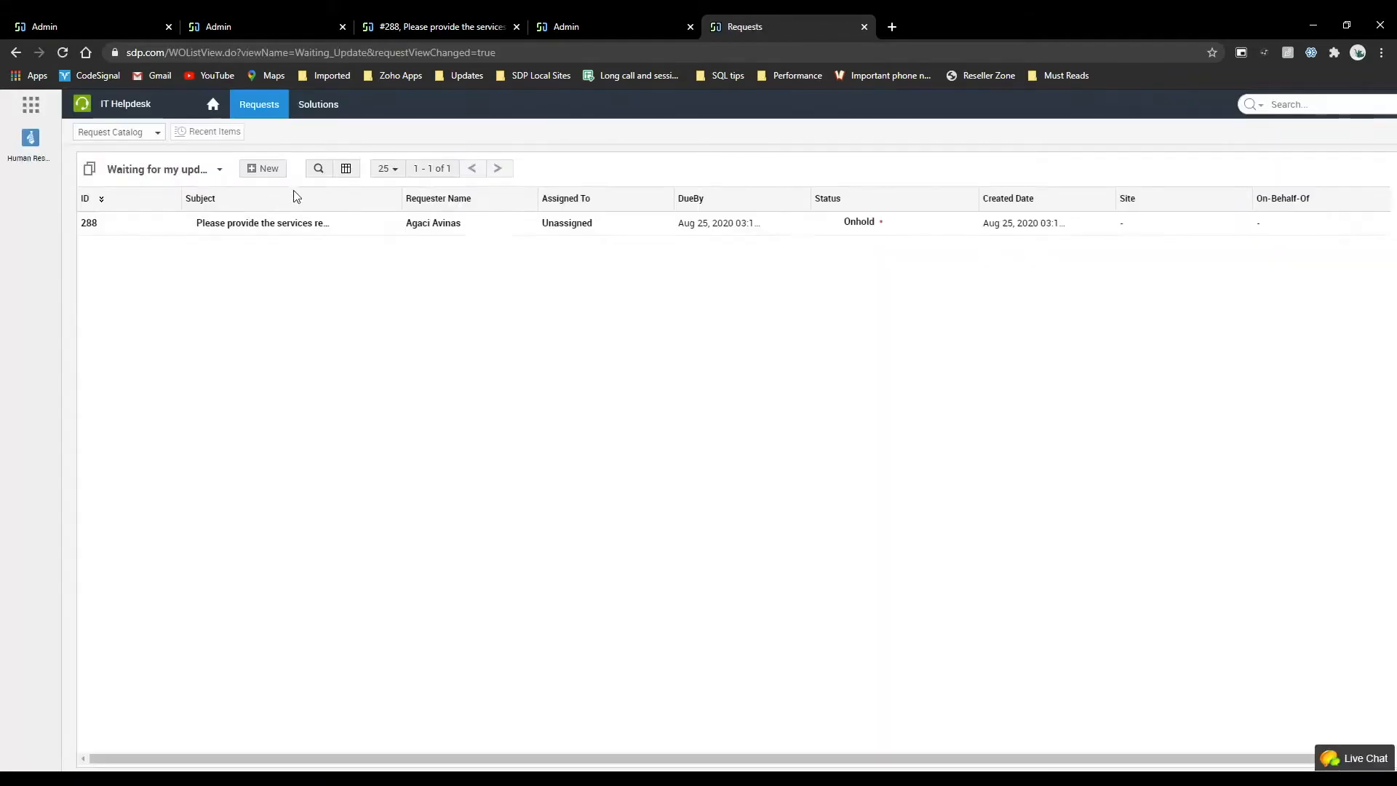
{"action": "left_click", "coordinate": [264, 223]}
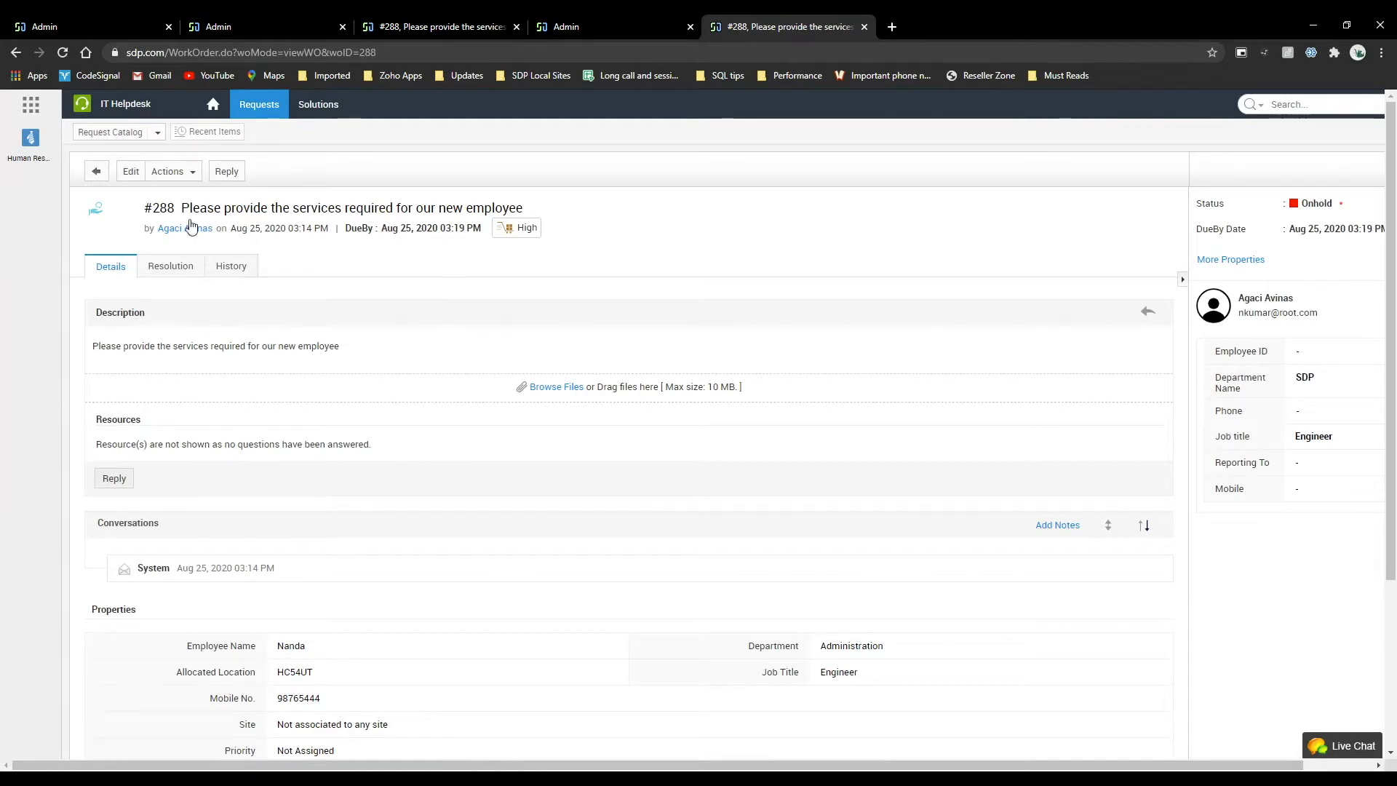
{"action": "left_click", "coordinate": [131, 171]}
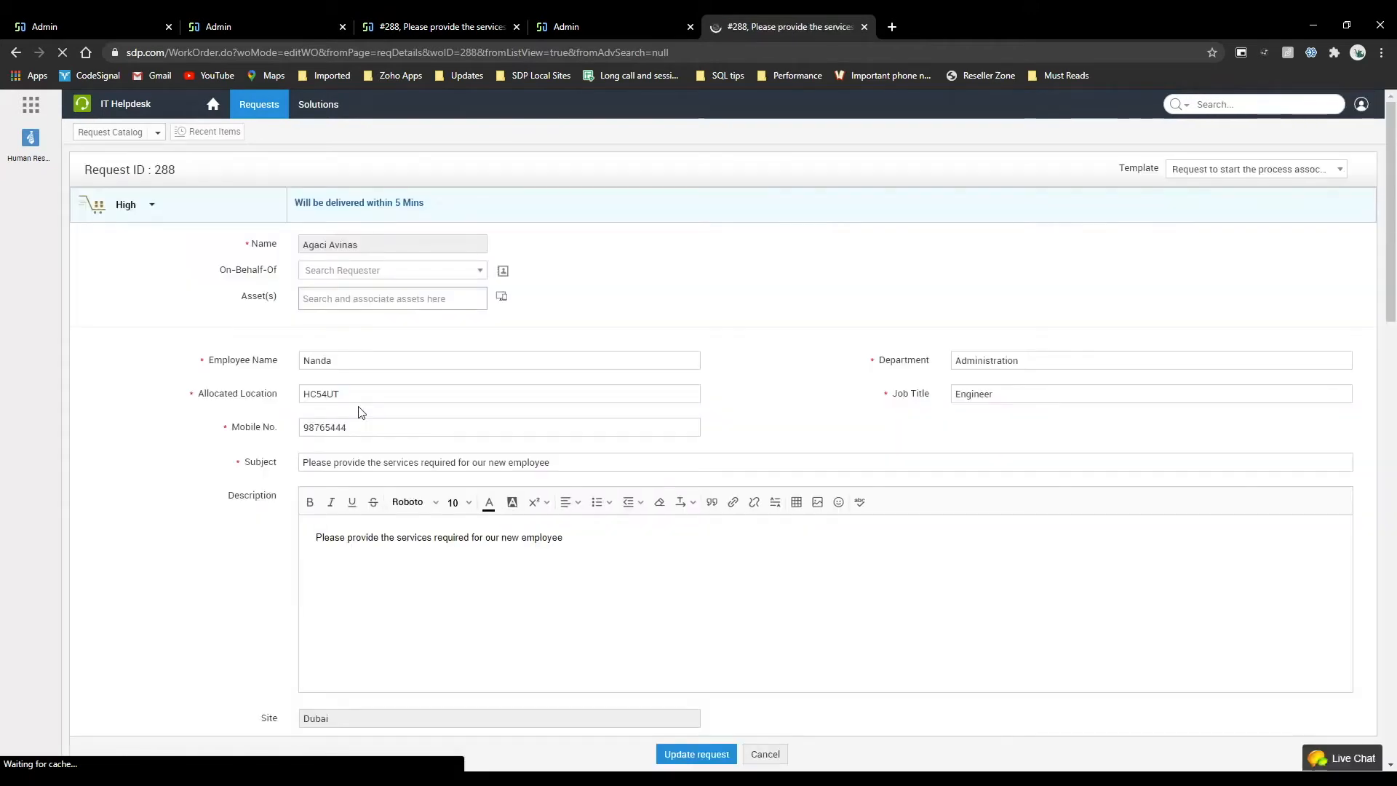
Choose Apple as the laptop model in the request's new-employee resources.
{"action": "scroll", "coordinate": [359, 408], "scroll_direction": "down", "scroll_amount": 1}
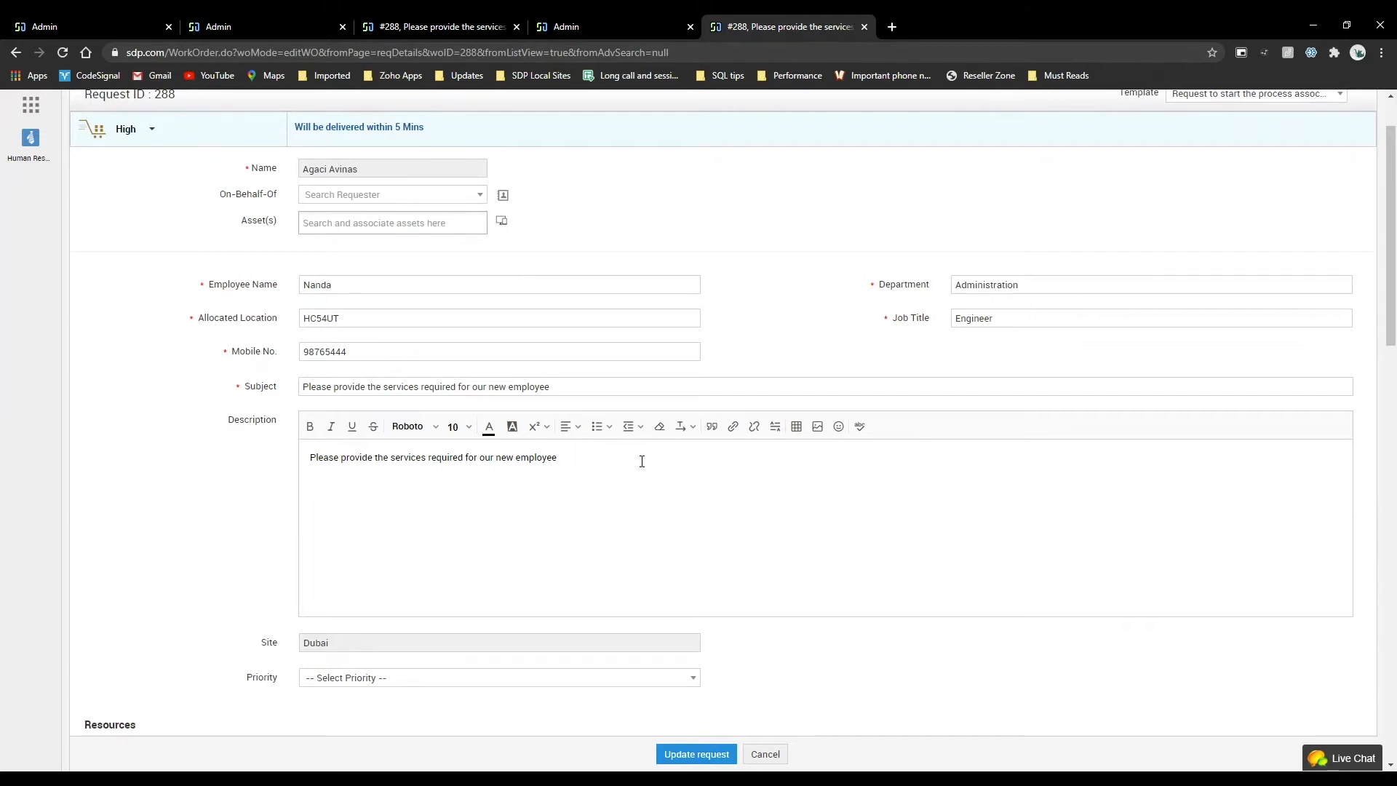
{"action": "scroll", "coordinate": [641, 462], "scroll_direction": "down", "scroll_amount": 7}
{"action": "left_click", "coordinate": [255, 492]}
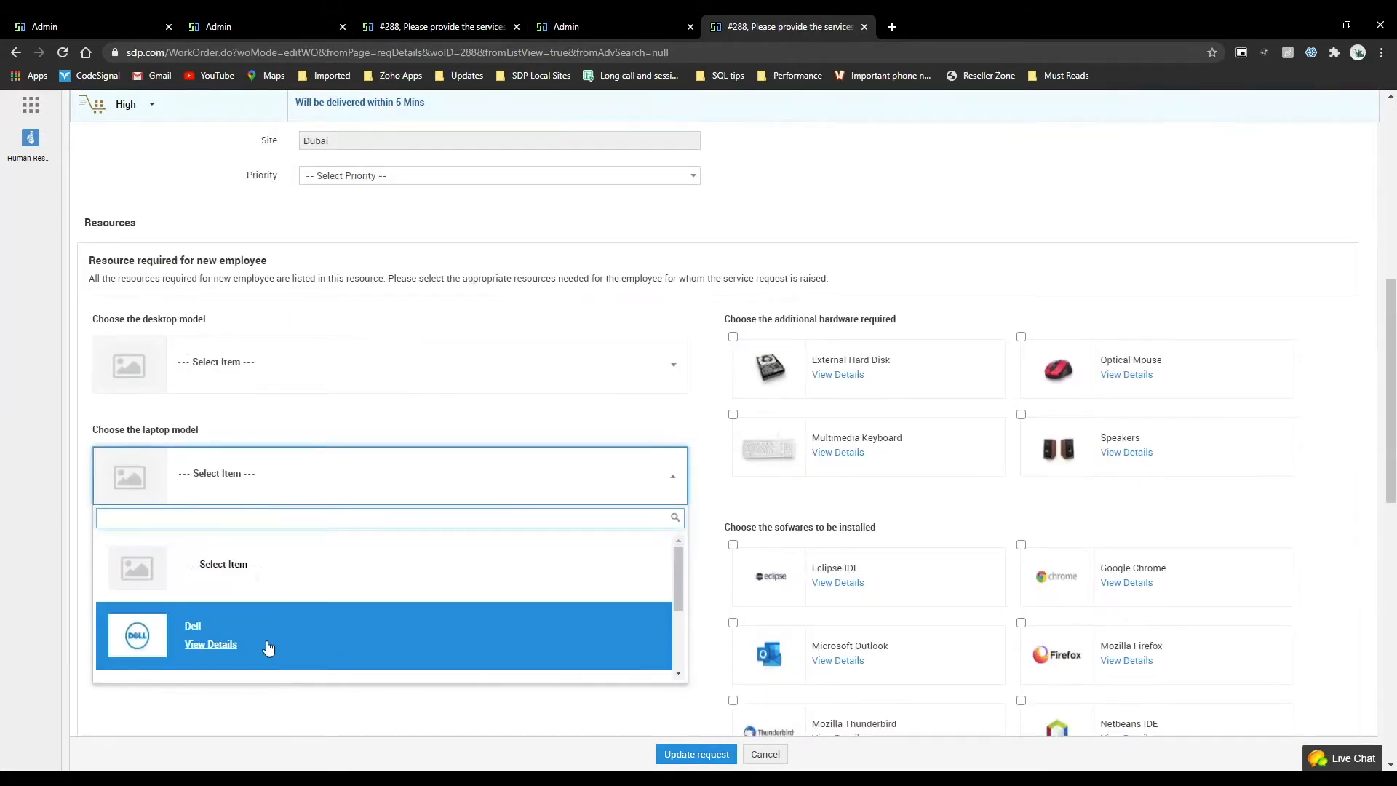
{"action": "scroll", "coordinate": [268, 646], "scroll_direction": "down", "scroll_amount": 3}
{"action": "left_click", "coordinate": [277, 600]}
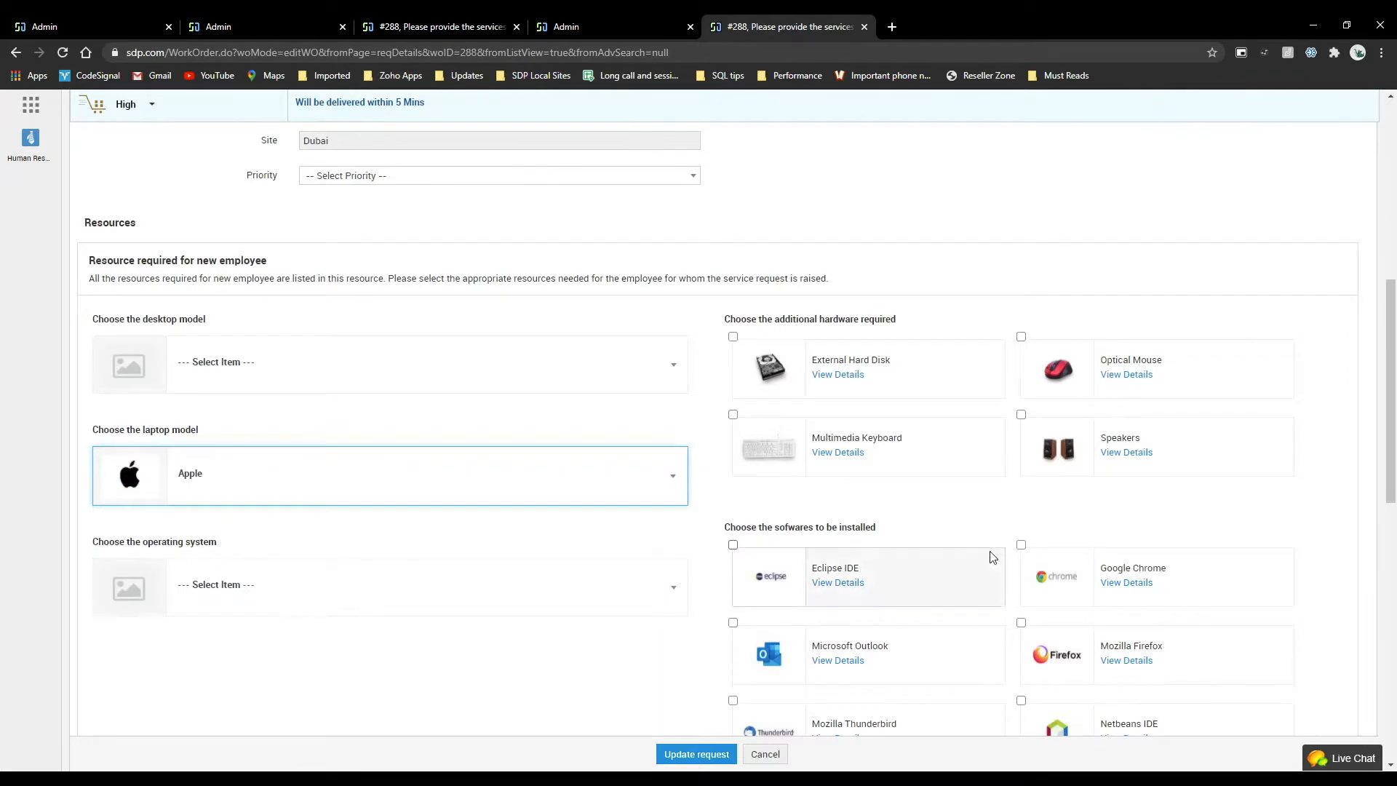
Select Google Chrome, Microsoft Outlook, Mozilla Firefox and Mozilla Thunderbird as the software to be installed.
{"action": "left_click", "coordinate": [1021, 545]}
{"action": "left_click", "coordinate": [733, 623]}
{"action": "left_click", "coordinate": [1021, 624]}
{"action": "scroll", "coordinate": [737, 533], "scroll_direction": "down", "scroll_amount": 2}
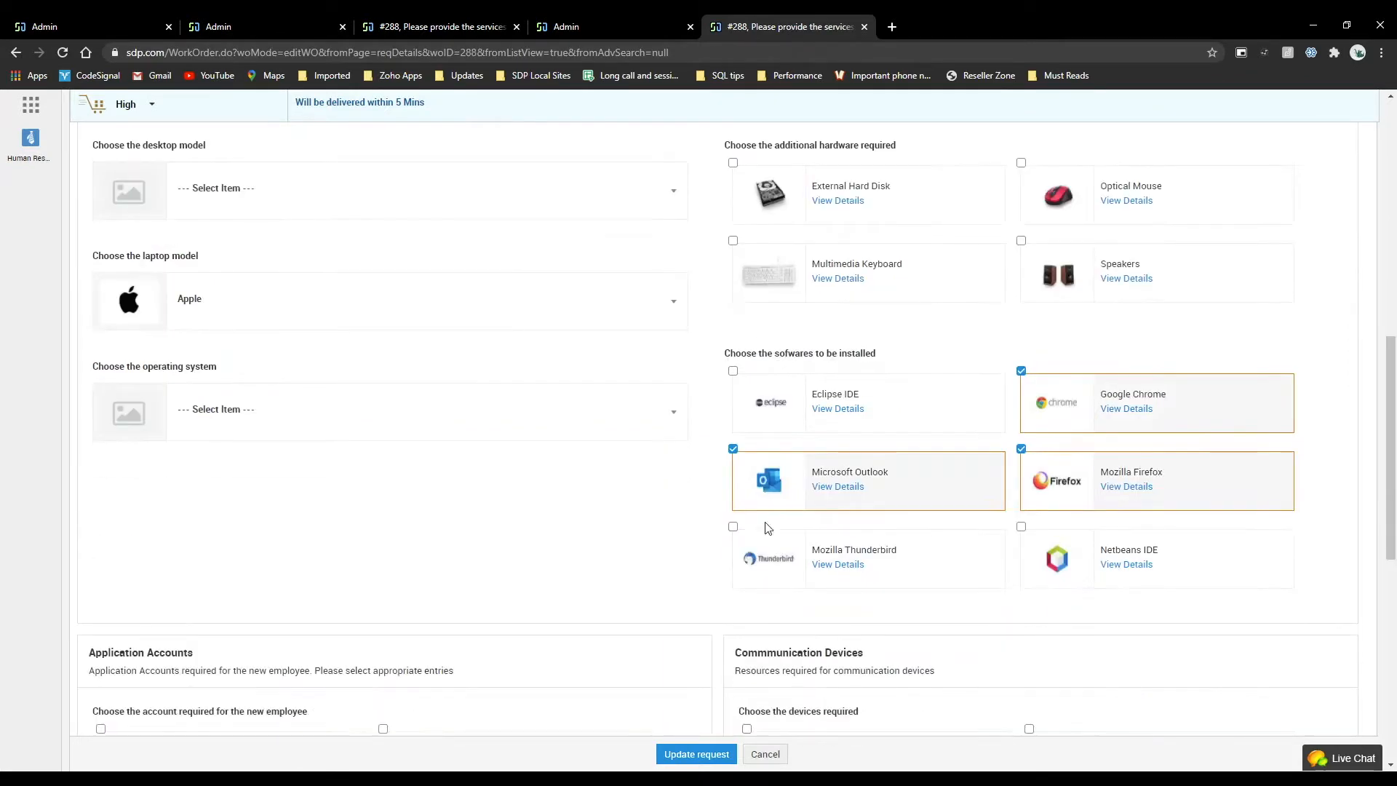
{"action": "left_click", "coordinate": [733, 527]}
Select iPhone and iPad as the communication devices required for the new employee.
{"action": "scroll", "coordinate": [738, 531], "scroll_direction": "down", "scroll_amount": 3}
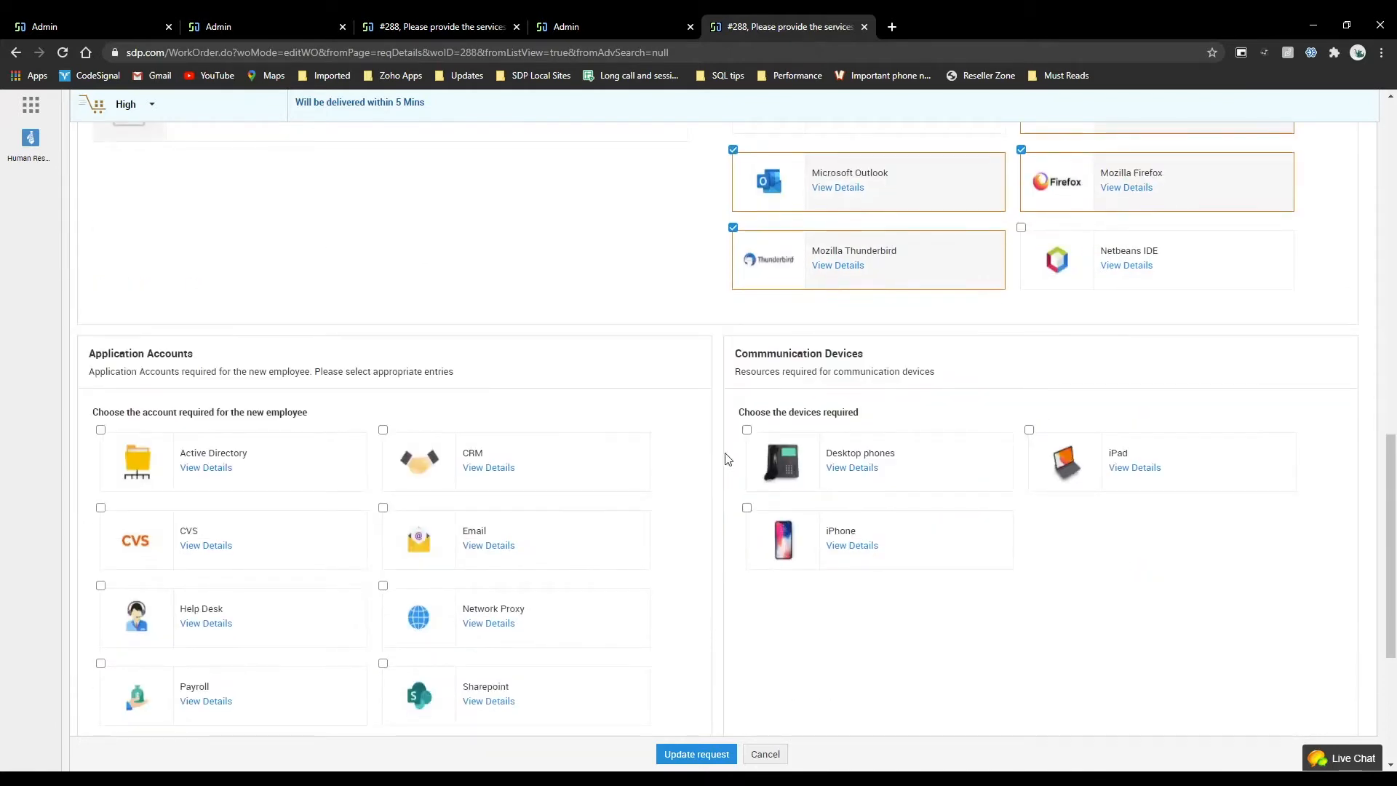
{"action": "left_click", "coordinate": [746, 508]}
{"action": "left_click", "coordinate": [1029, 430]}
Select the Help Desk, Active Directory and CRM application accounts, and submit the updated request.
{"action": "left_click", "coordinate": [101, 585]}
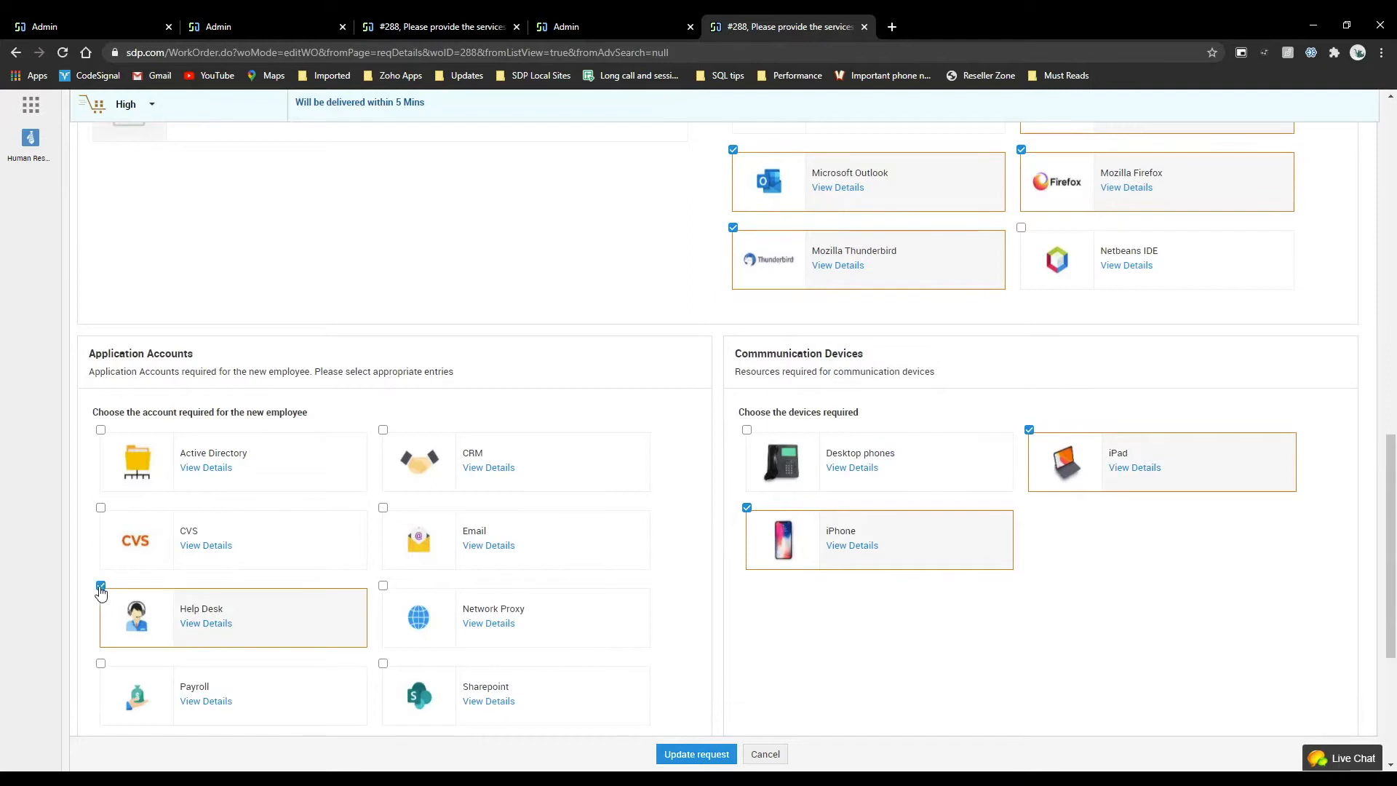
{"action": "left_click", "coordinate": [100, 430]}
{"action": "left_click", "coordinate": [384, 430]}
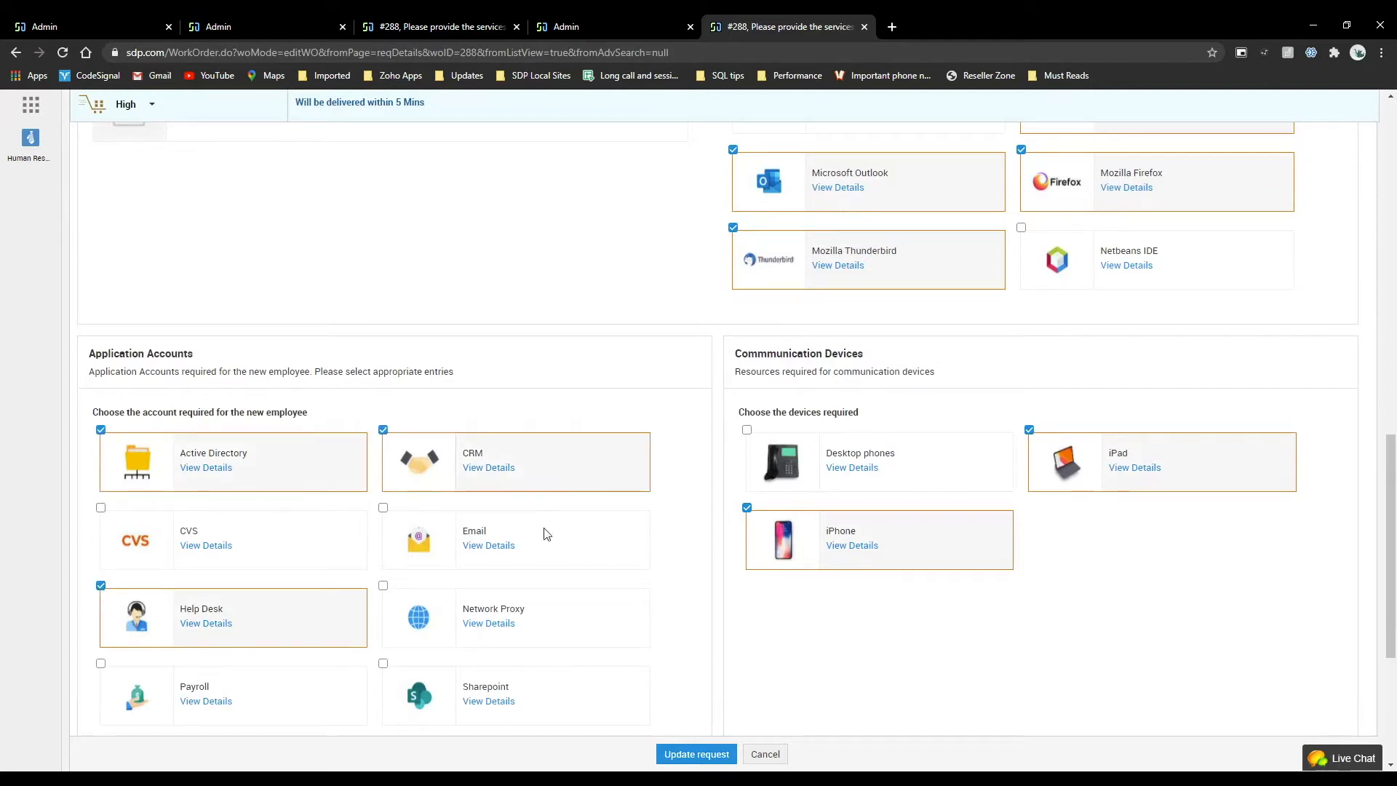
{"action": "left_click", "coordinate": [697, 756]}
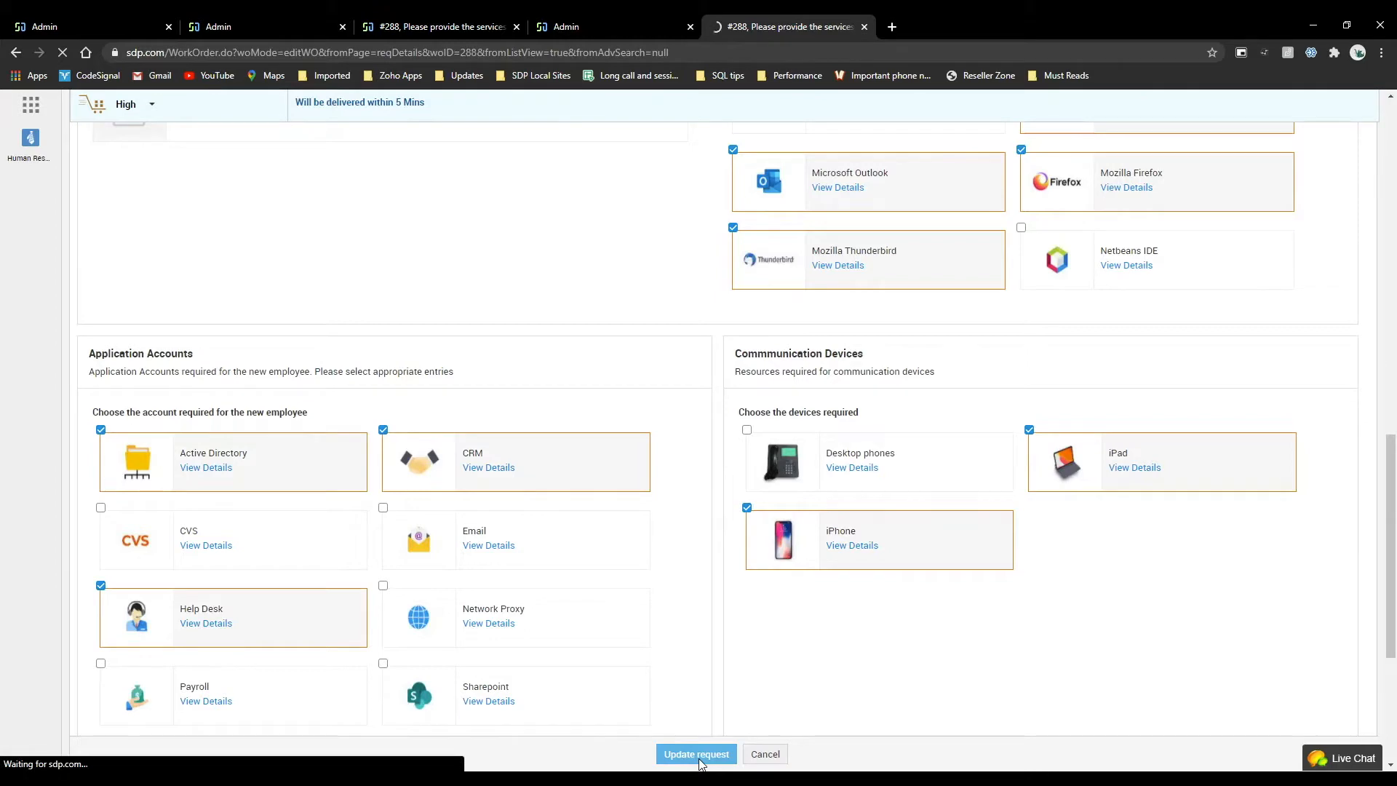
{"action": "scroll", "coordinate": [667, 438], "scroll_direction": "up", "scroll_amount": 15}
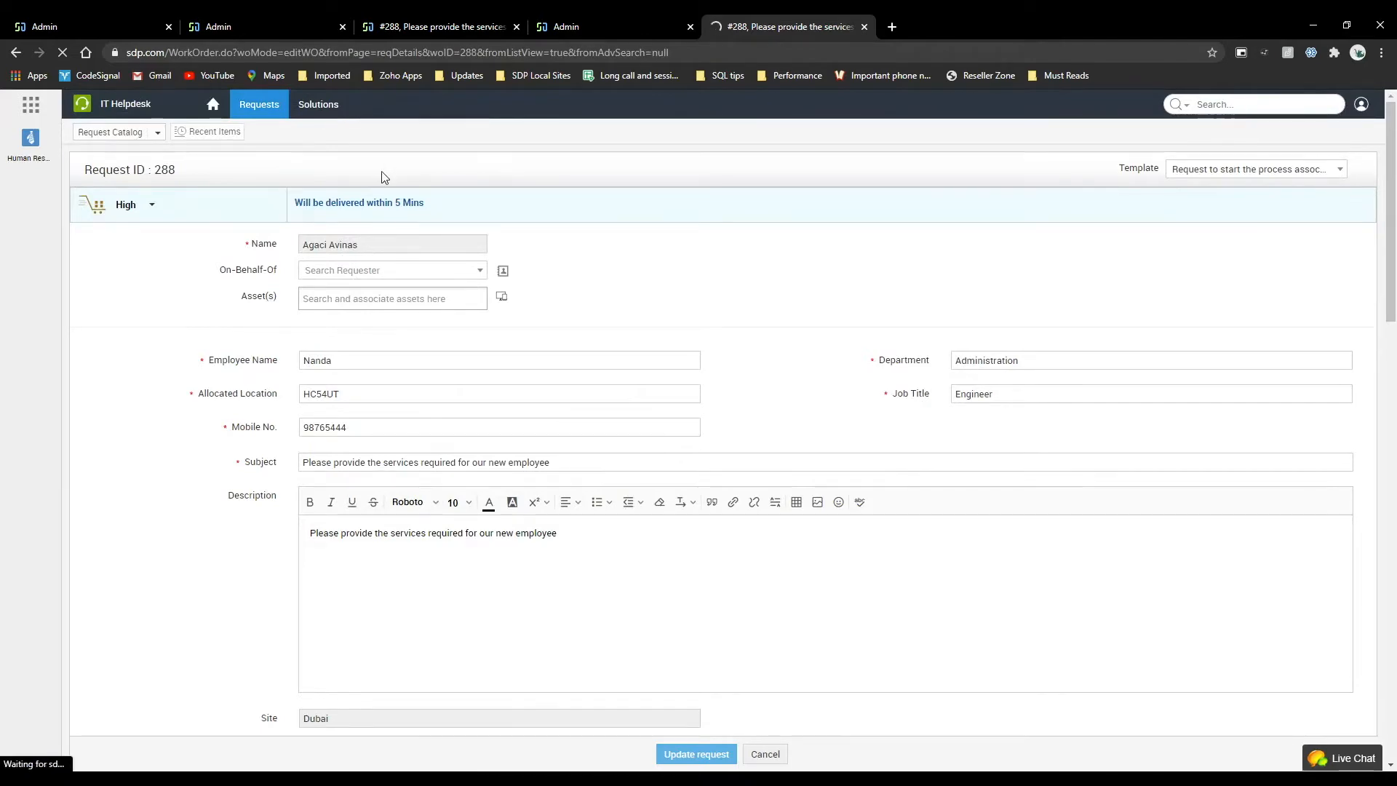
Examine the updated request's status, selected resources and user details in the technician view.
{"action": "left_click", "coordinate": [413, 21]}
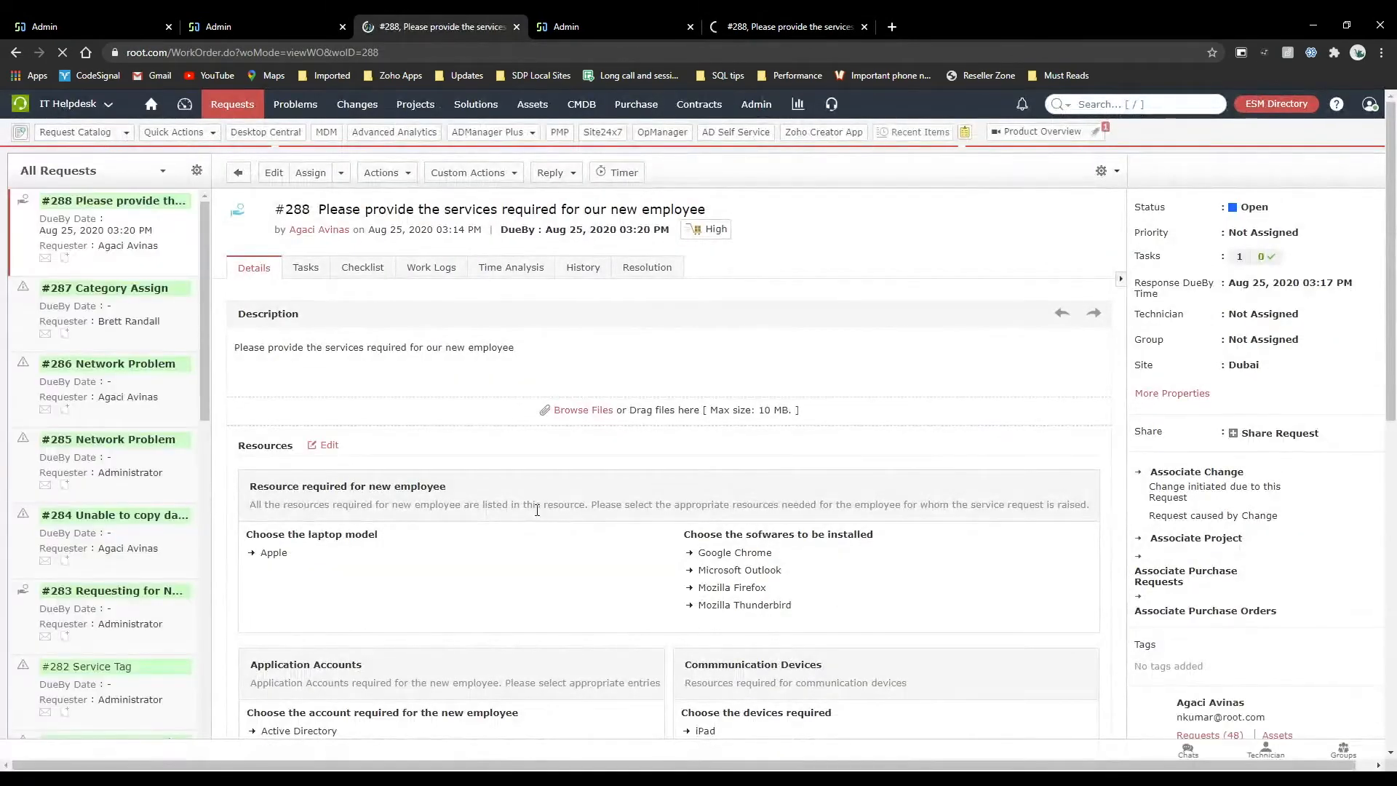
{"action": "scroll", "coordinate": [459, 414], "scroll_direction": "down", "scroll_amount": 3}
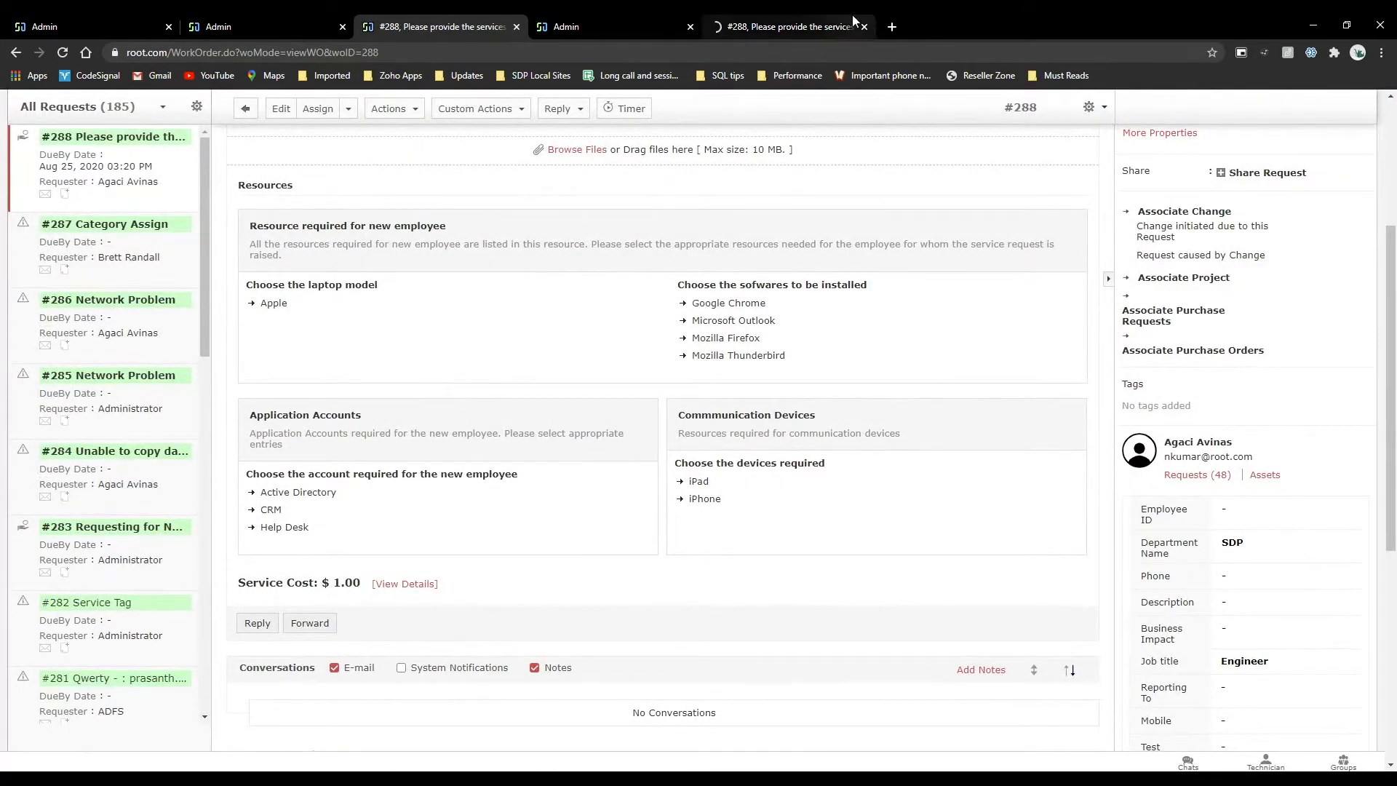
{"action": "mouse_move", "coordinate": [778, 19]}
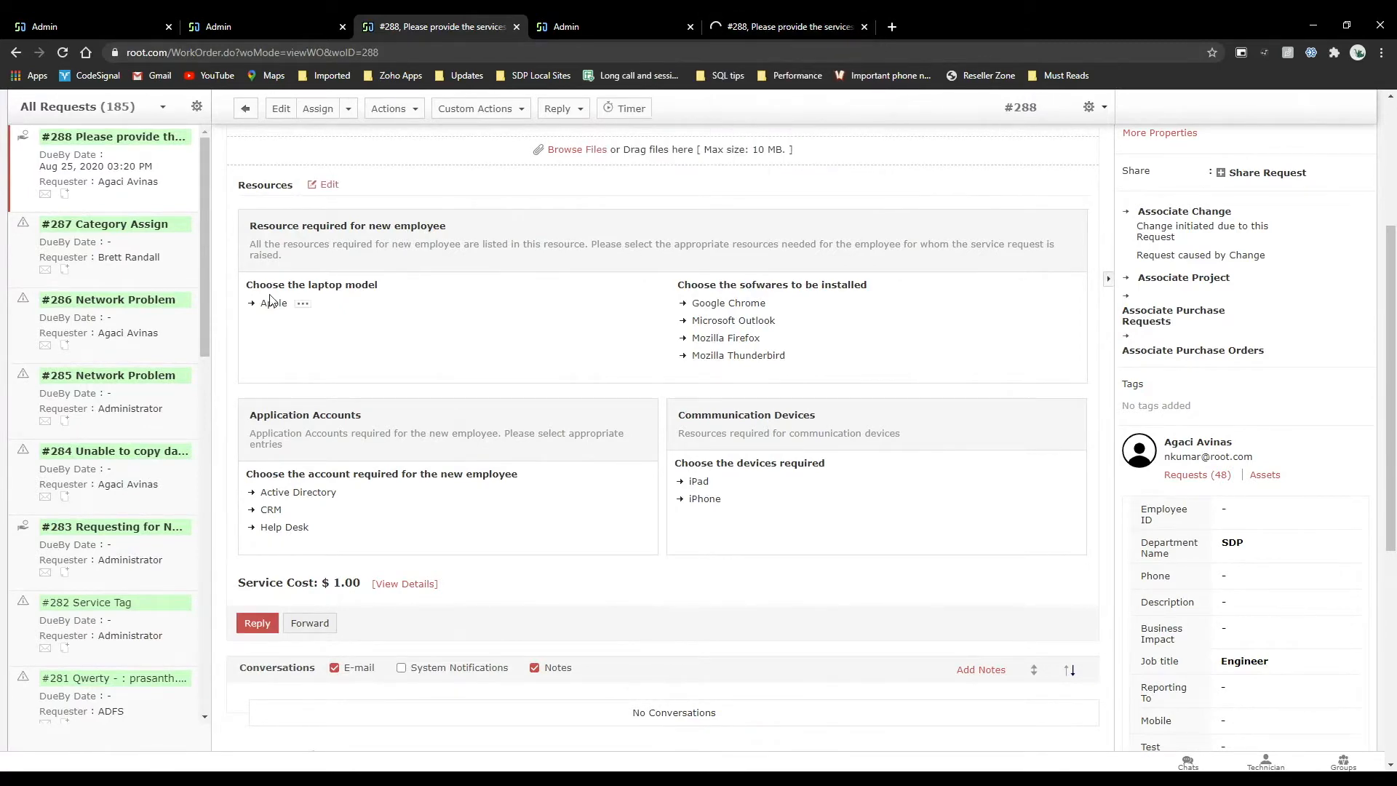
{"action": "scroll", "coordinate": [311, 542], "scroll_direction": "down", "scroll_amount": 4}
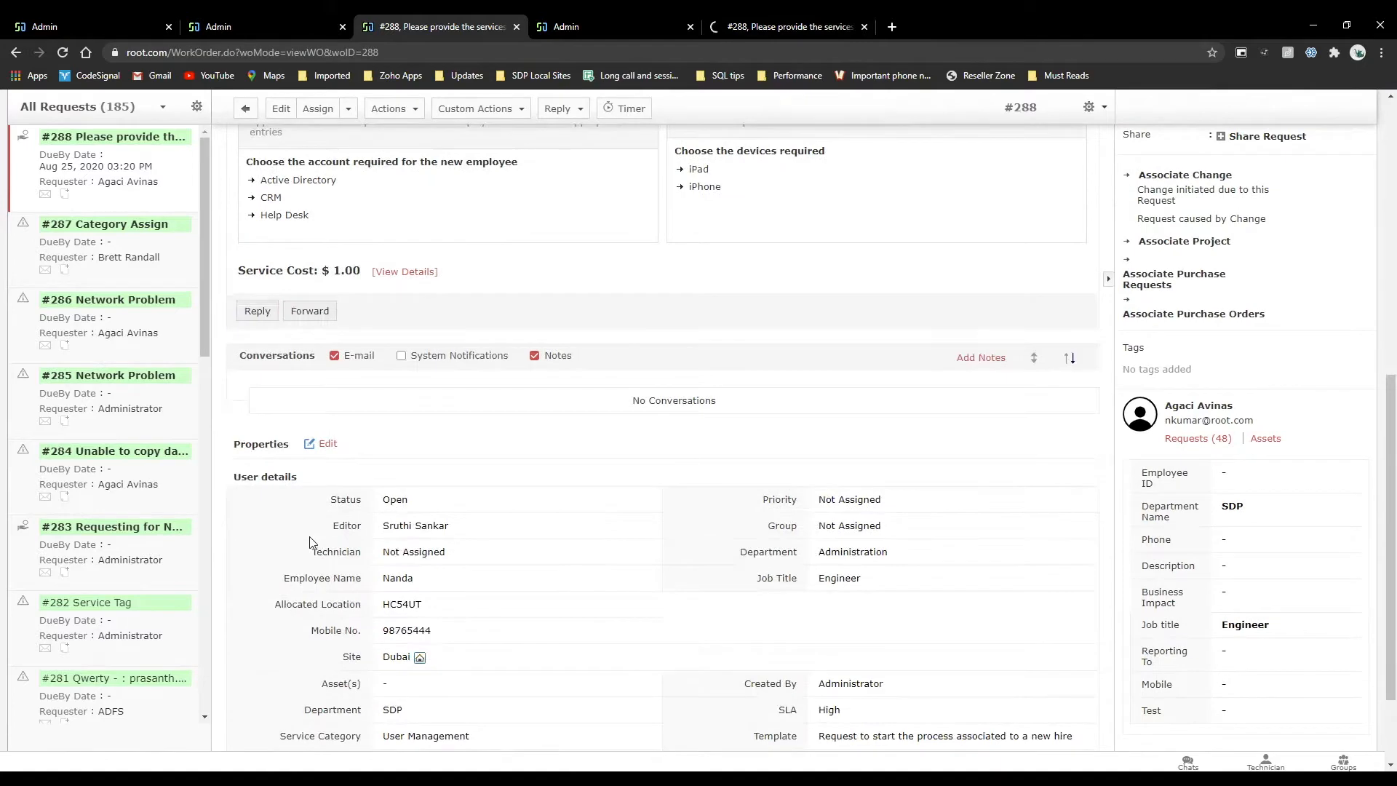
{"action": "scroll", "coordinate": [310, 542], "scroll_direction": "up", "scroll_amount": 8}
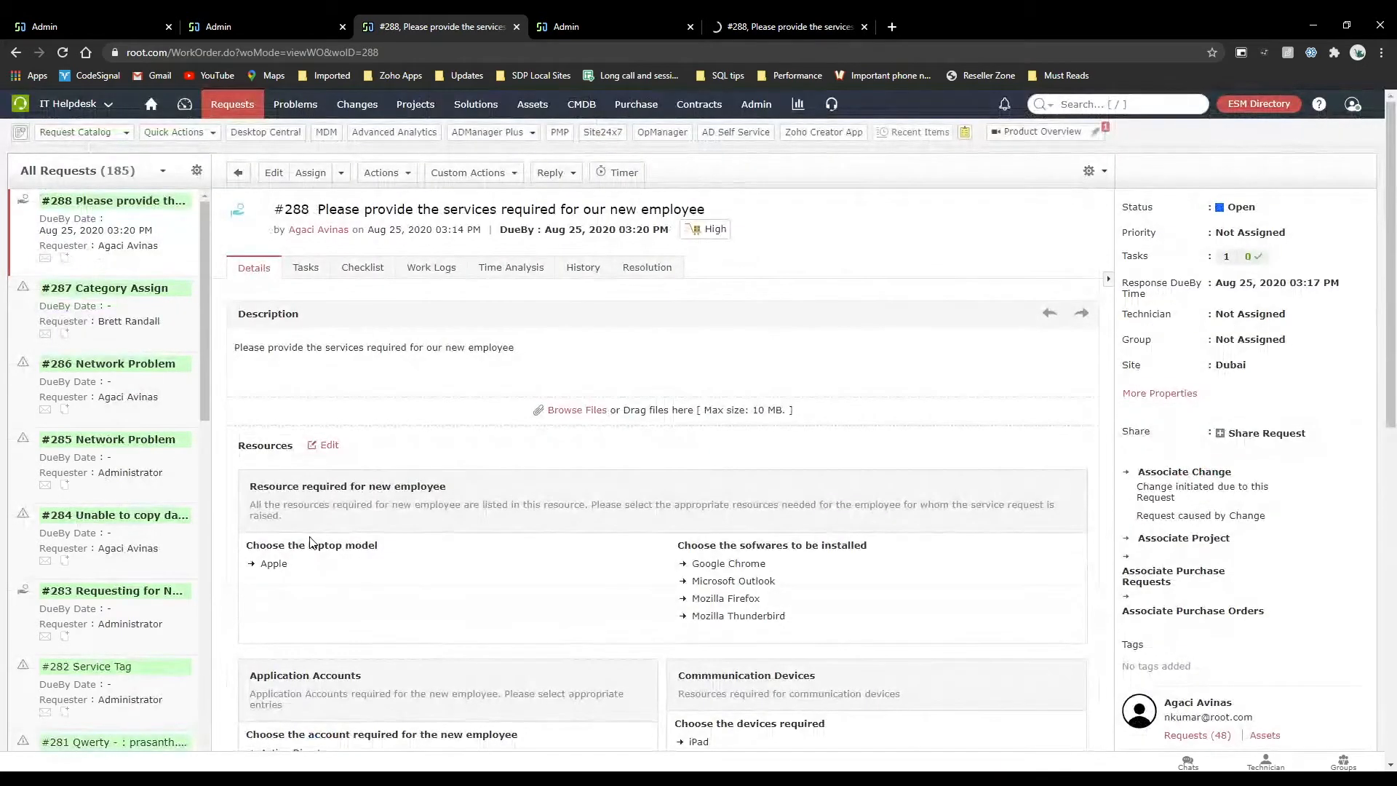
{"action": "scroll", "coordinate": [311, 542], "scroll_direction": "down", "scroll_amount": 1}
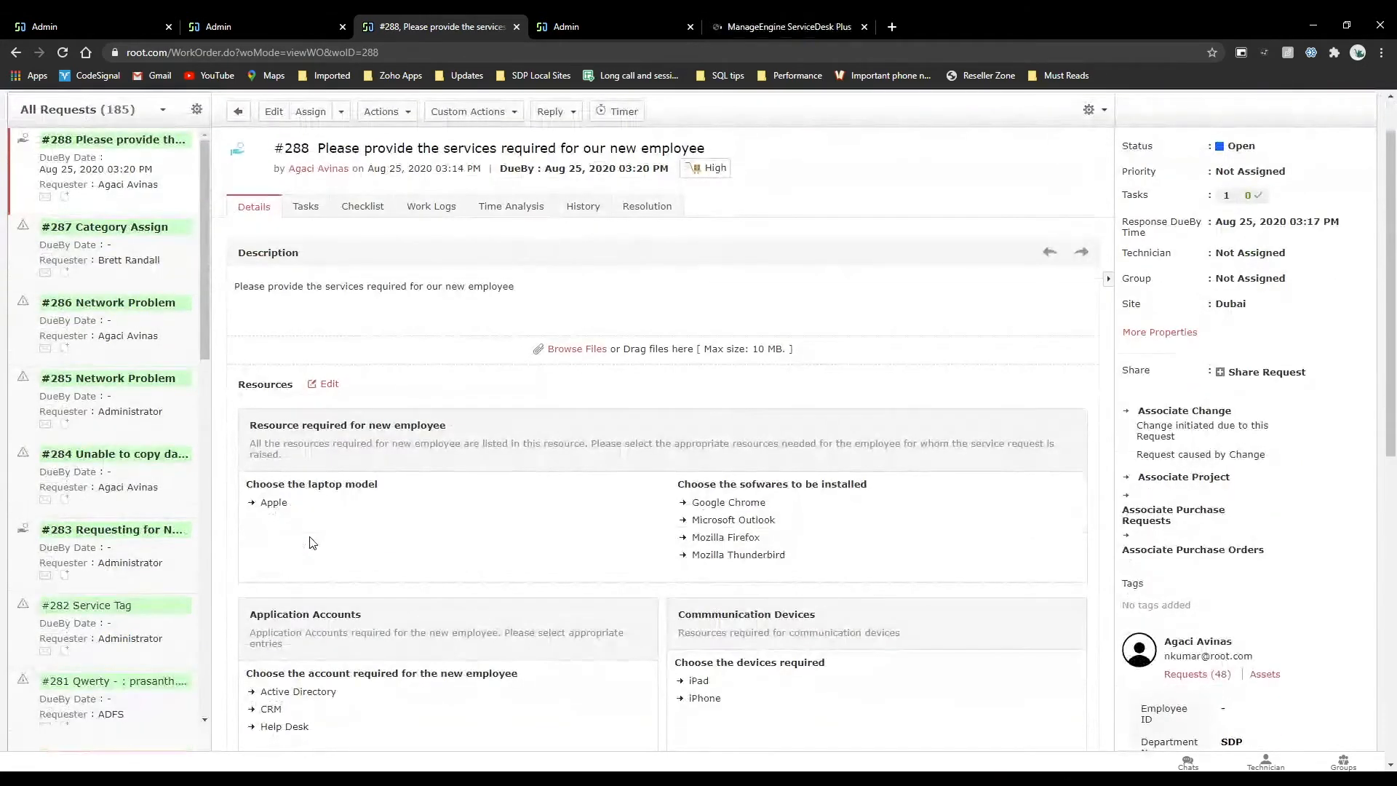
{"action": "scroll", "coordinate": [311, 542], "scroll_direction": "down", "scroll_amount": 3}
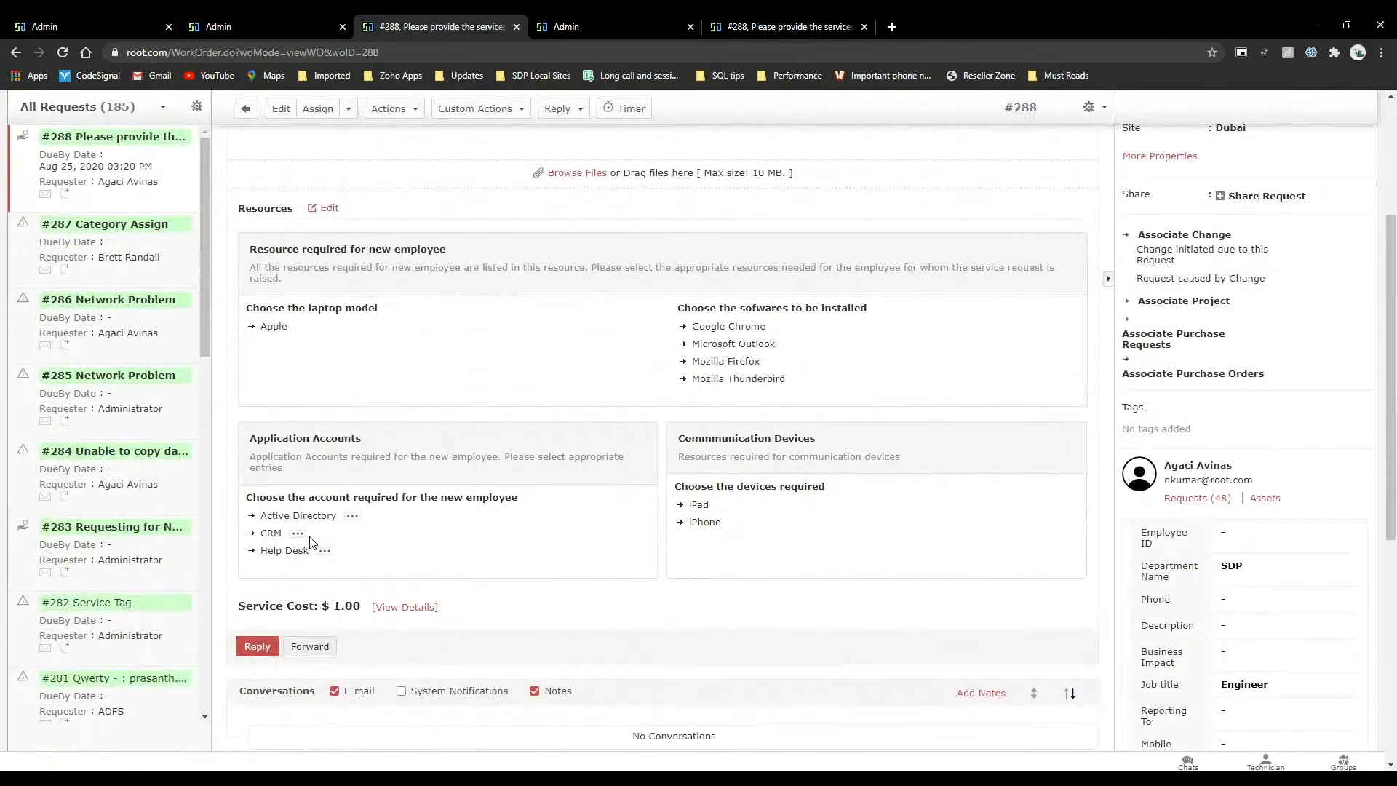
Review the updated request's resources and properties in the requester portal, and close the portal page.
{"action": "left_click", "coordinate": [103, 16]}
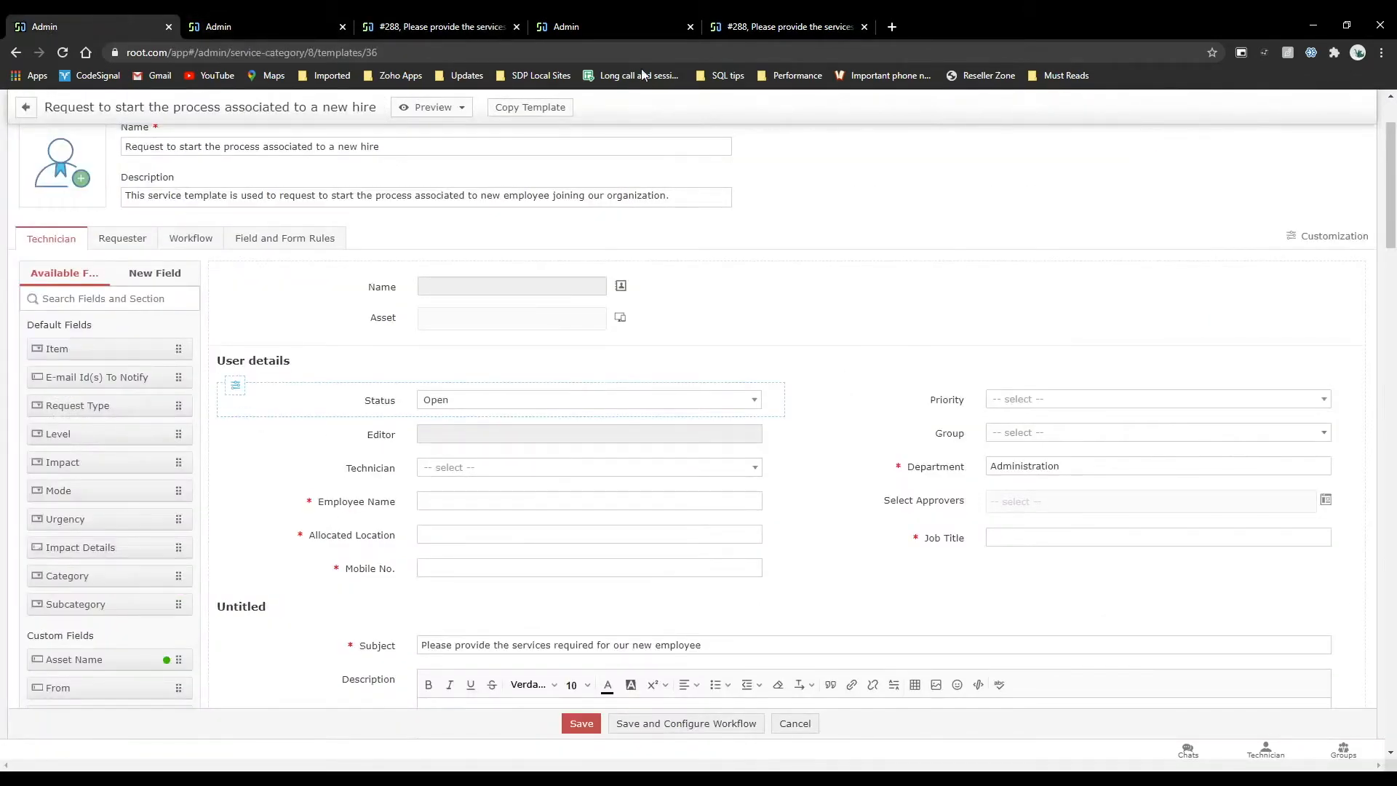
{"action": "left_click", "coordinate": [786, 27]}
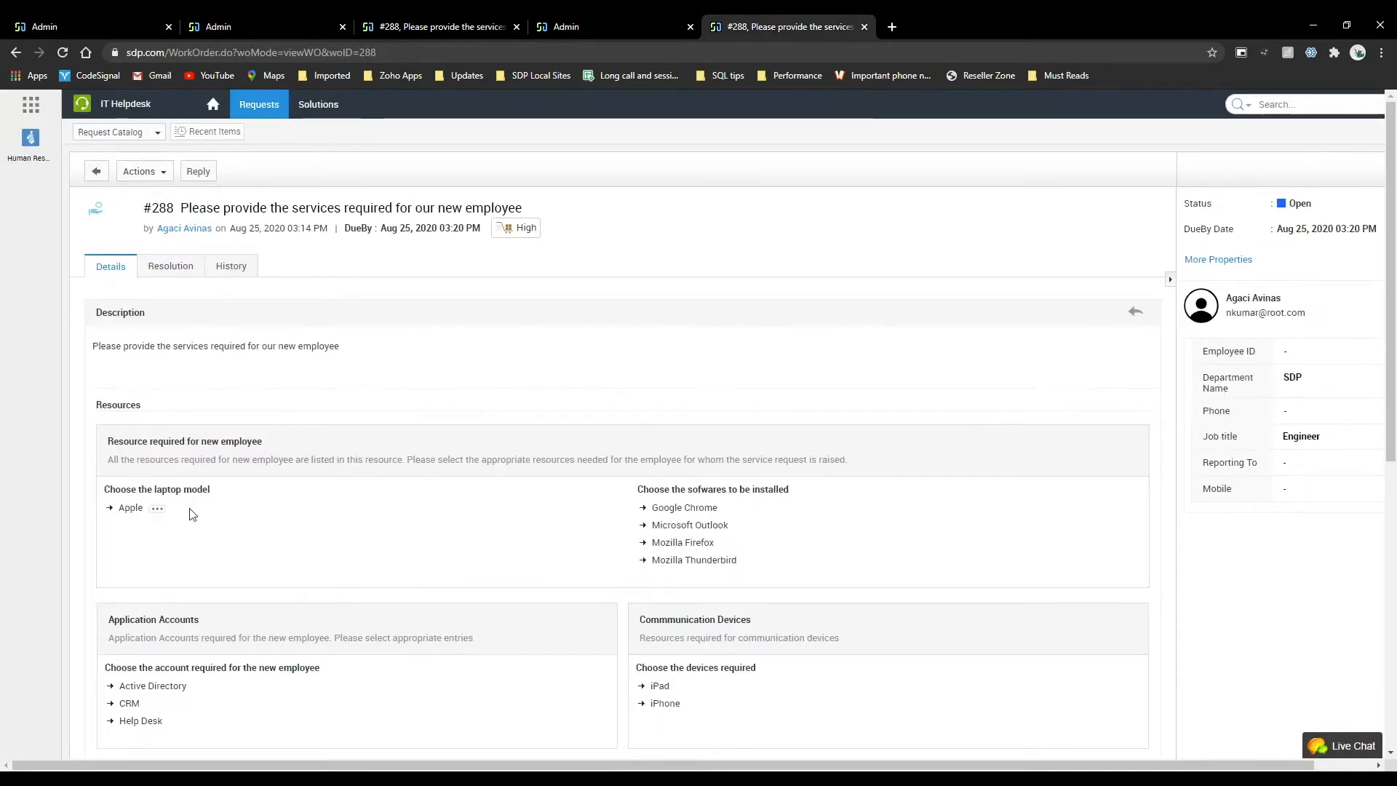
{"action": "scroll", "coordinate": [190, 515], "scroll_direction": "down", "scroll_amount": 7}
{"action": "scroll", "coordinate": [189, 515], "scroll_direction": "up", "scroll_amount": 7}
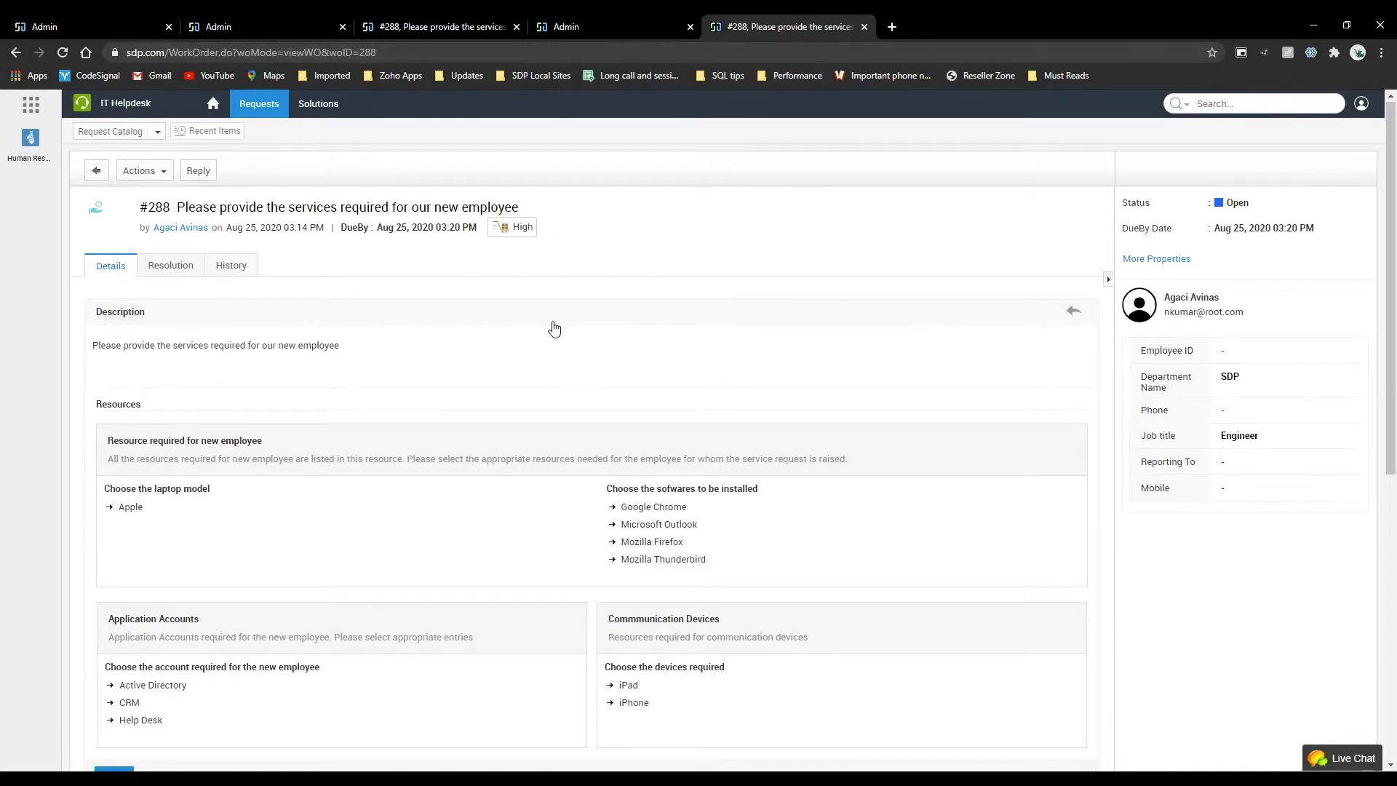
{"action": "scroll", "coordinate": [554, 328], "scroll_direction": "down", "scroll_amount": 7}
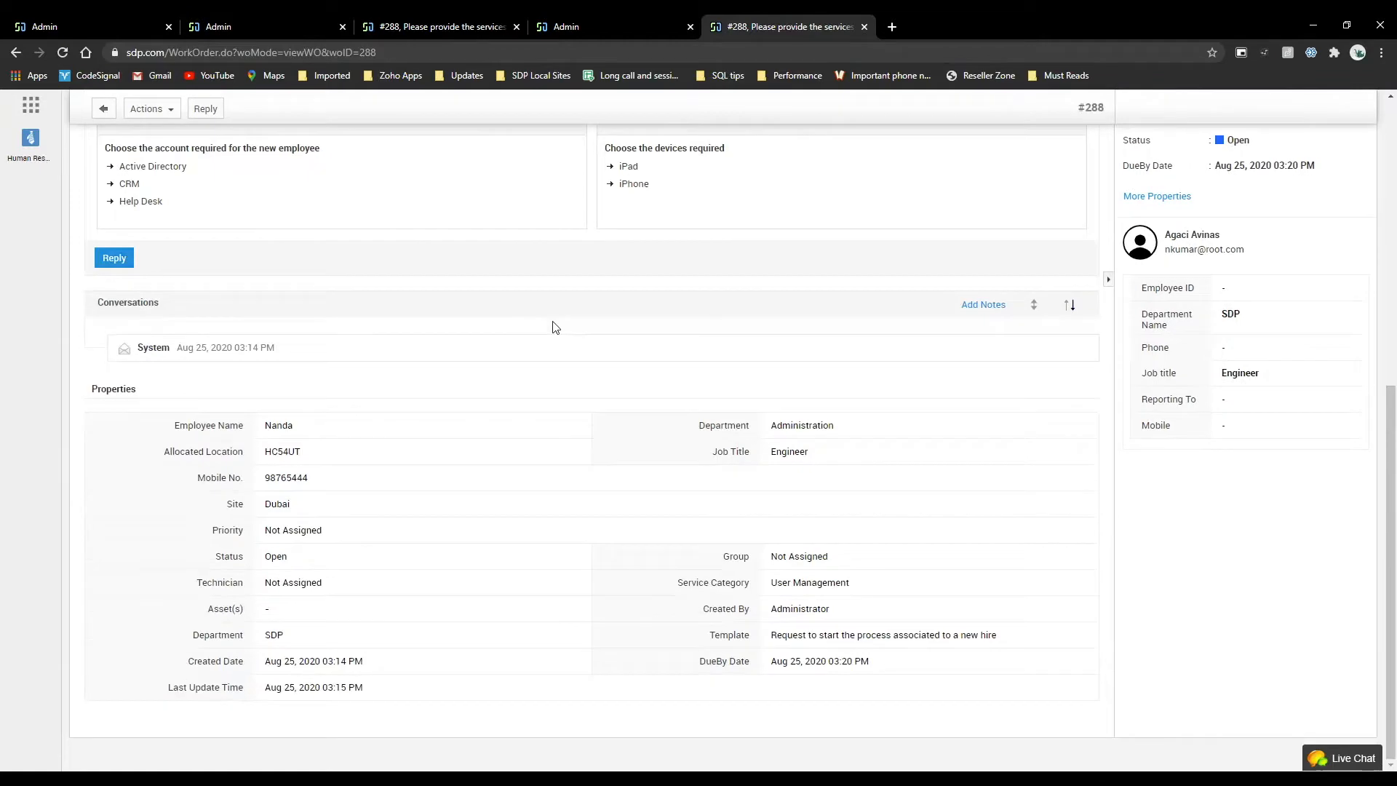
{"action": "left_click", "coordinate": [863, 27]}
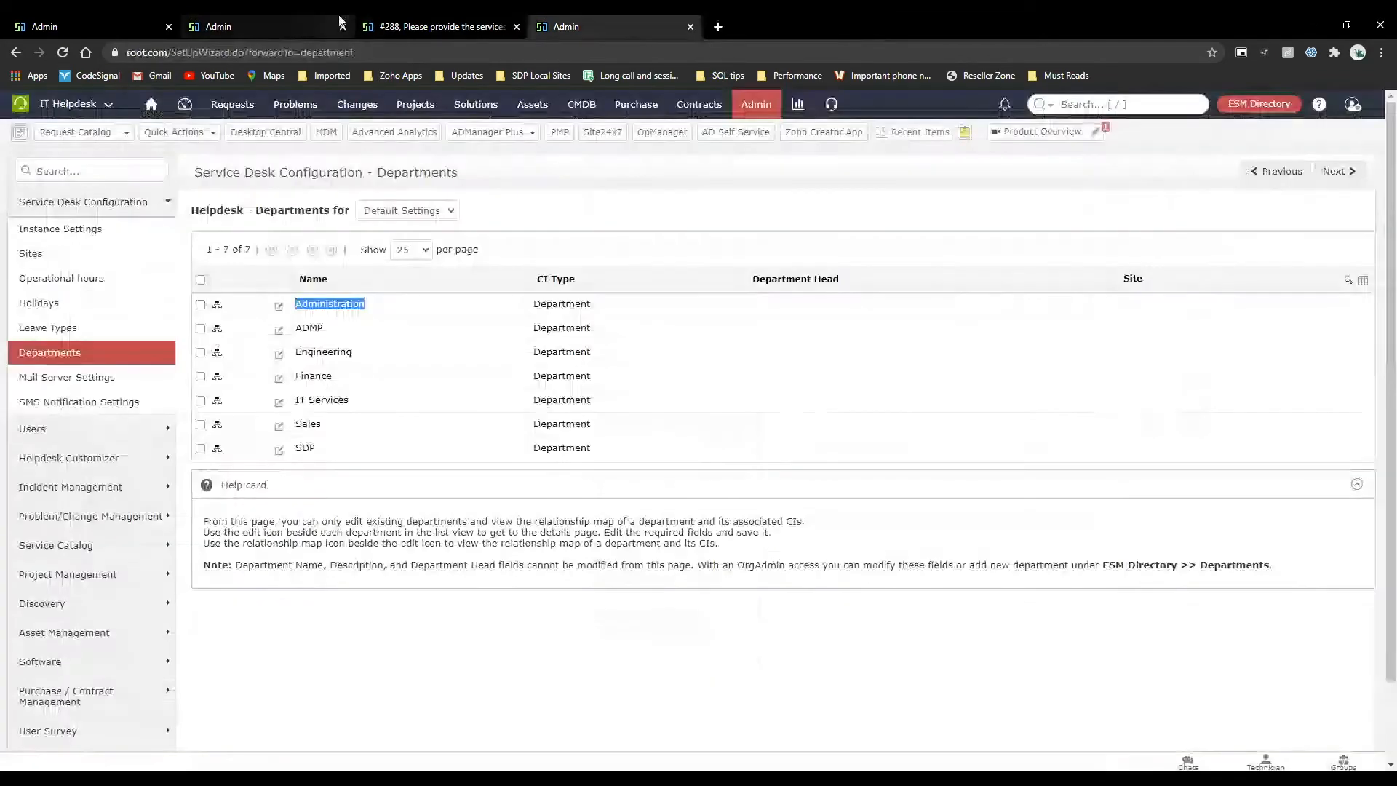
Examine the new-hire template's resource sections, service cost, and support and user group associations.
{"action": "left_click", "coordinate": [87, 26]}
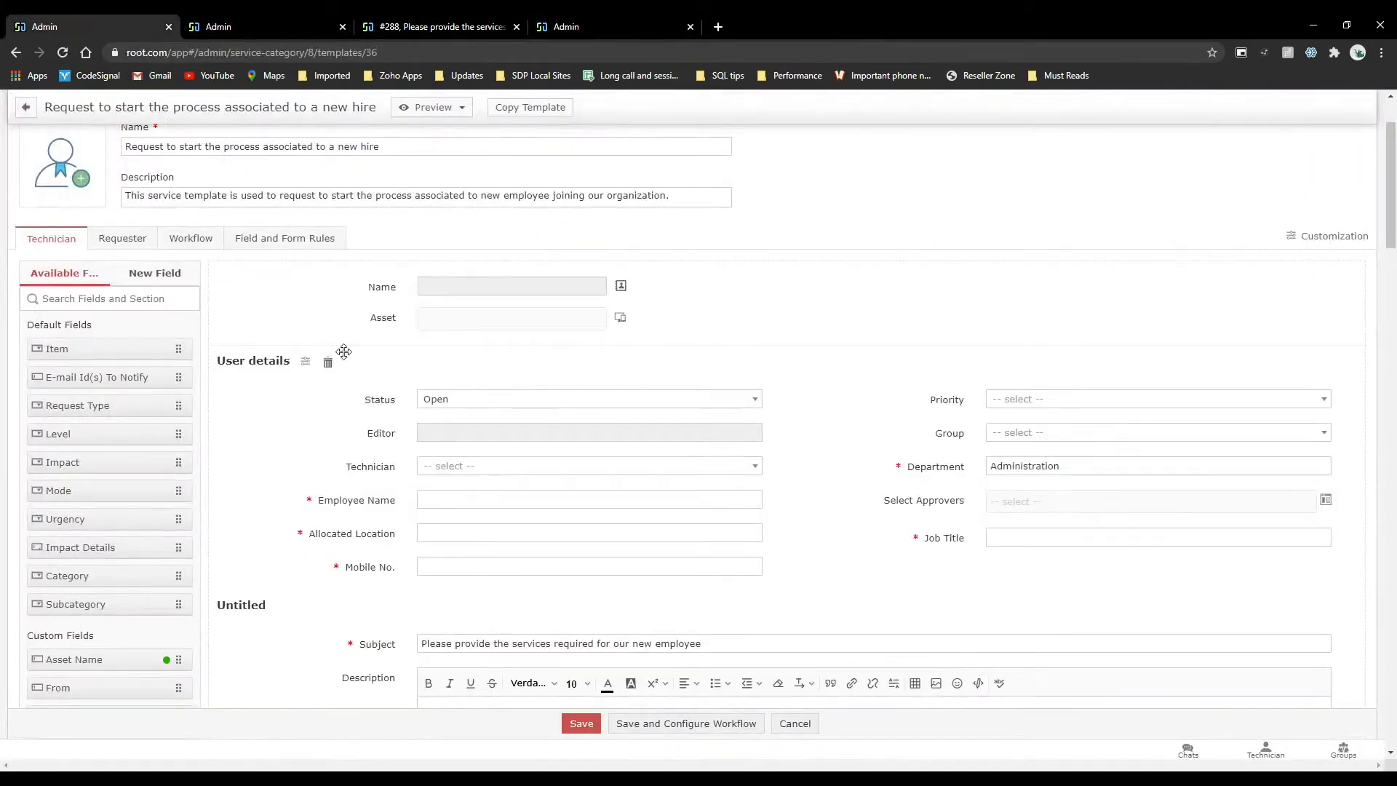
{"action": "scroll", "coordinate": [343, 352], "scroll_direction": "down", "scroll_amount": 12}
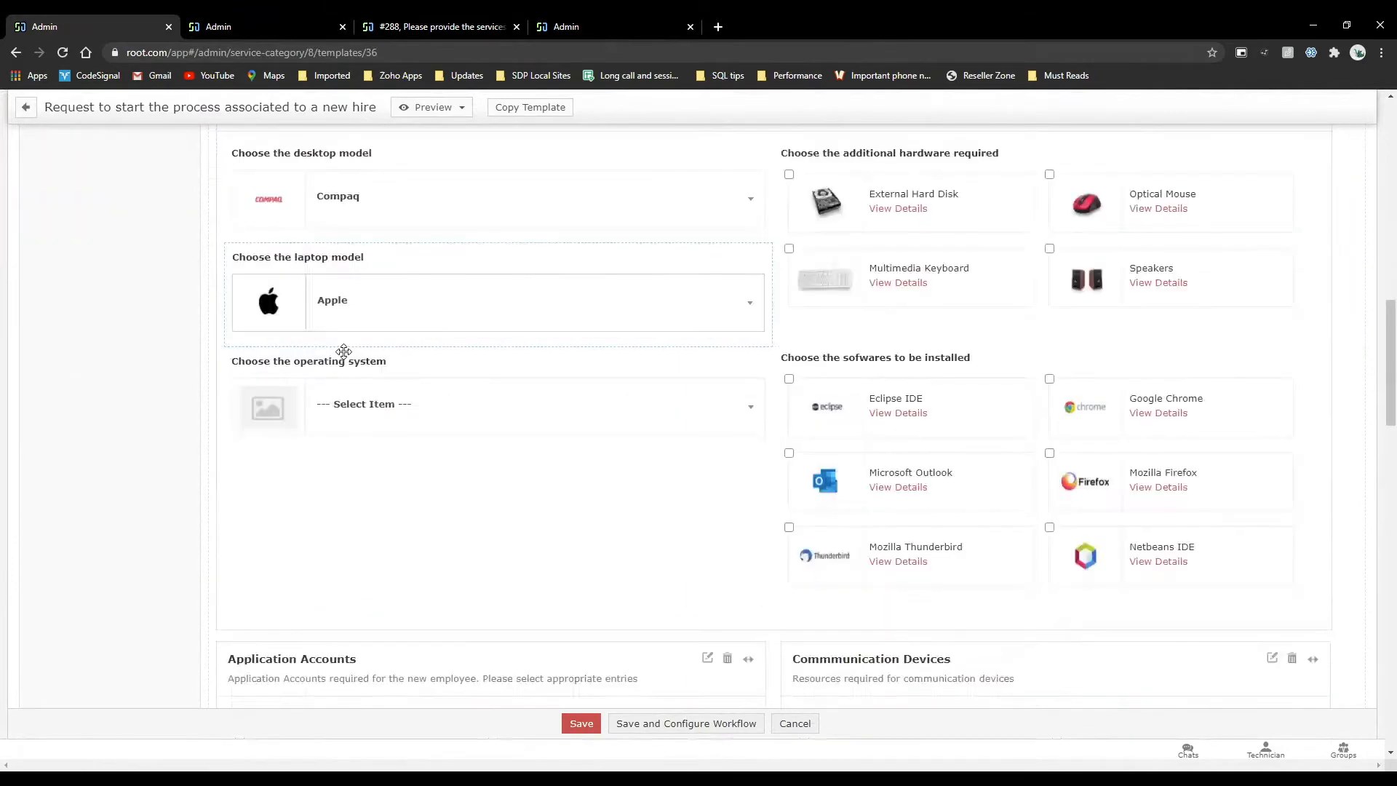
{"action": "scroll", "coordinate": [349, 492], "scroll_direction": "up", "scroll_amount": 3}
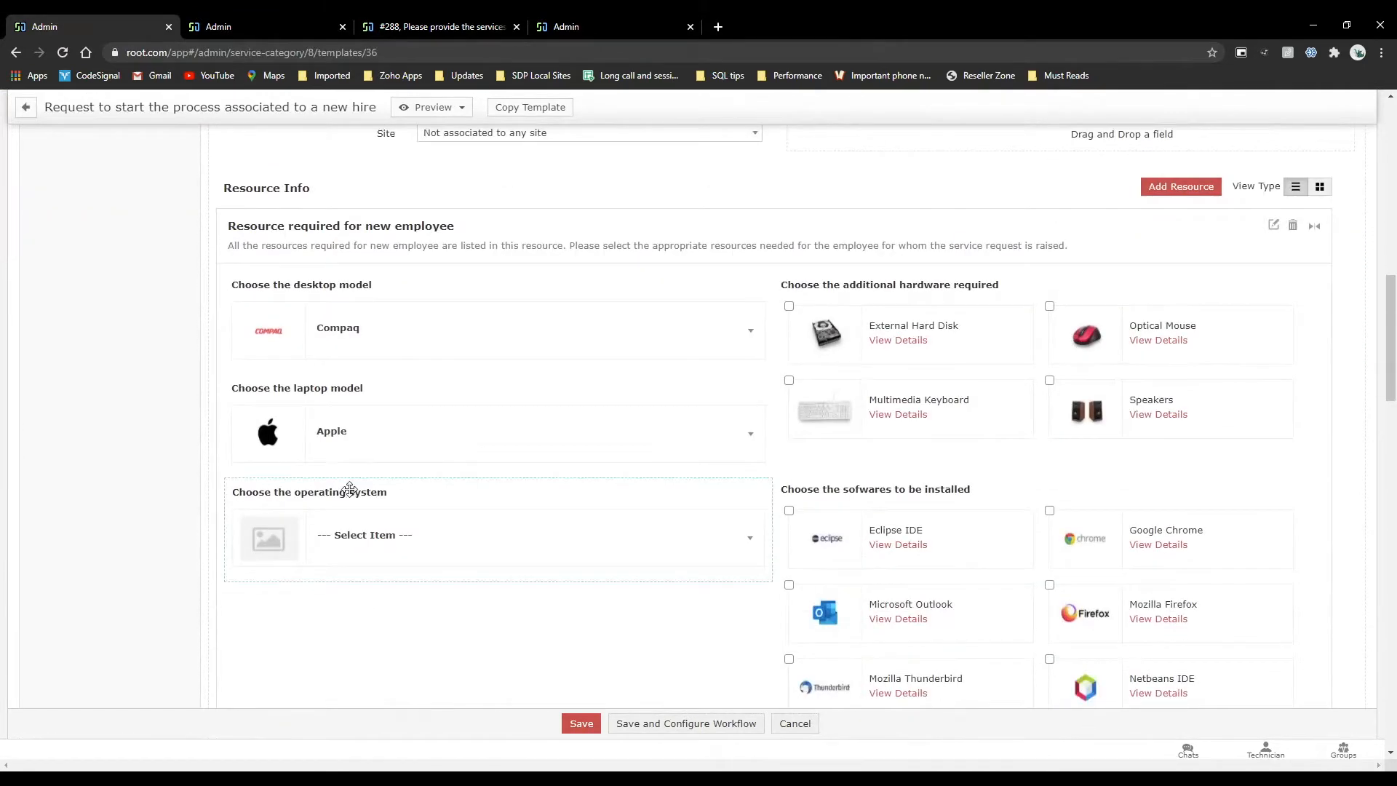
{"action": "scroll", "coordinate": [437, 544], "scroll_direction": "down", "scroll_amount": 8}
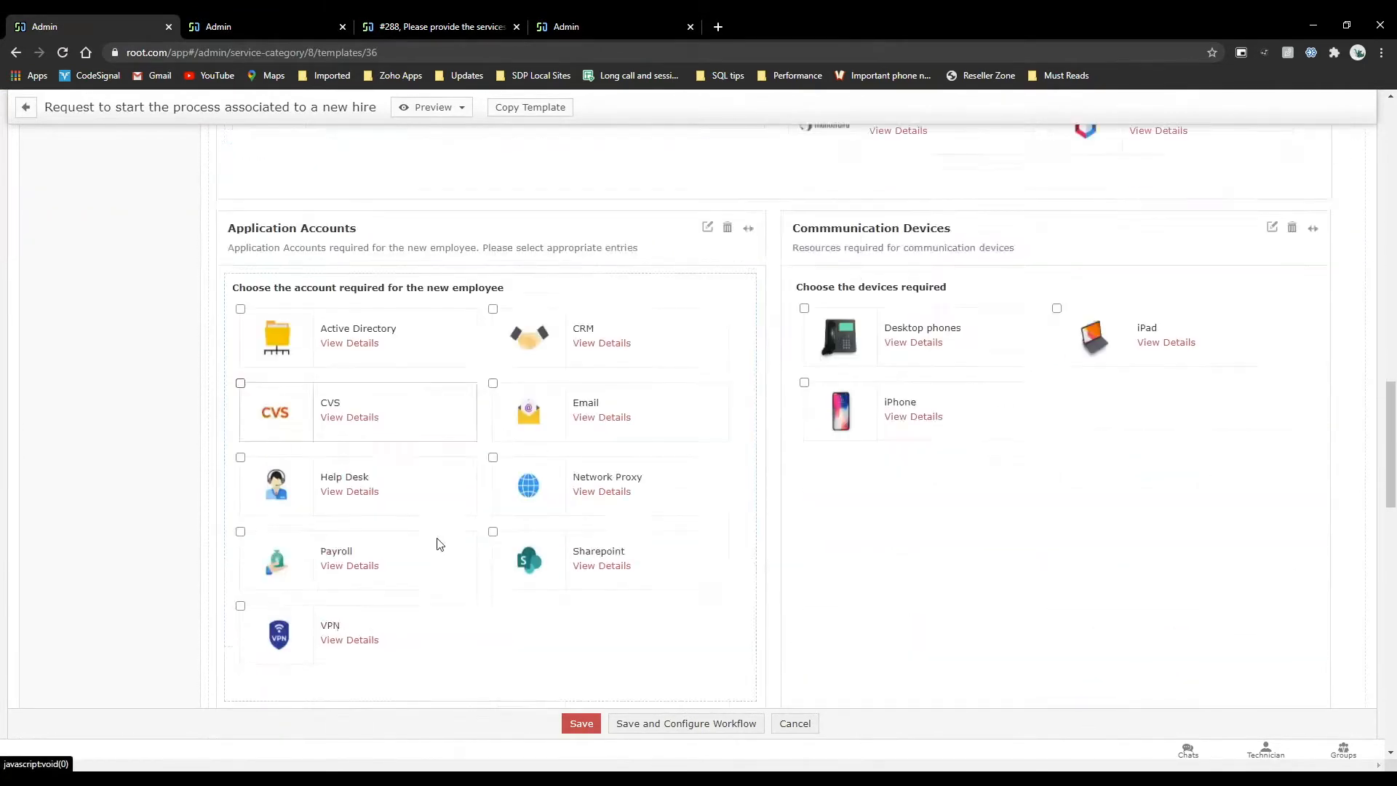
{"action": "scroll", "coordinate": [436, 544], "scroll_direction": "down", "scroll_amount": 8}
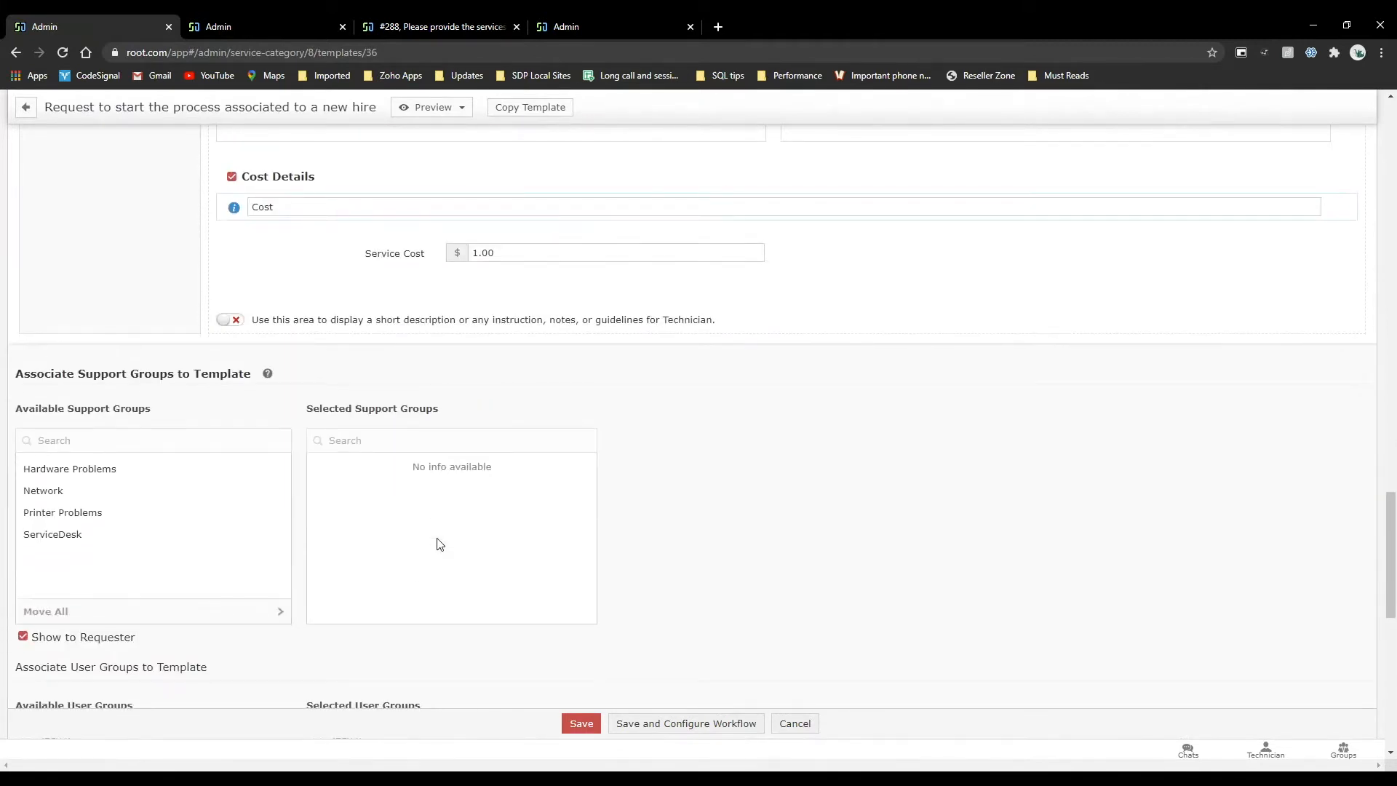
{"action": "scroll", "coordinate": [440, 544], "scroll_direction": "down", "scroll_amount": 1}
{"action": "scroll", "coordinate": [439, 544], "scroll_direction": "down", "scroll_amount": 3}
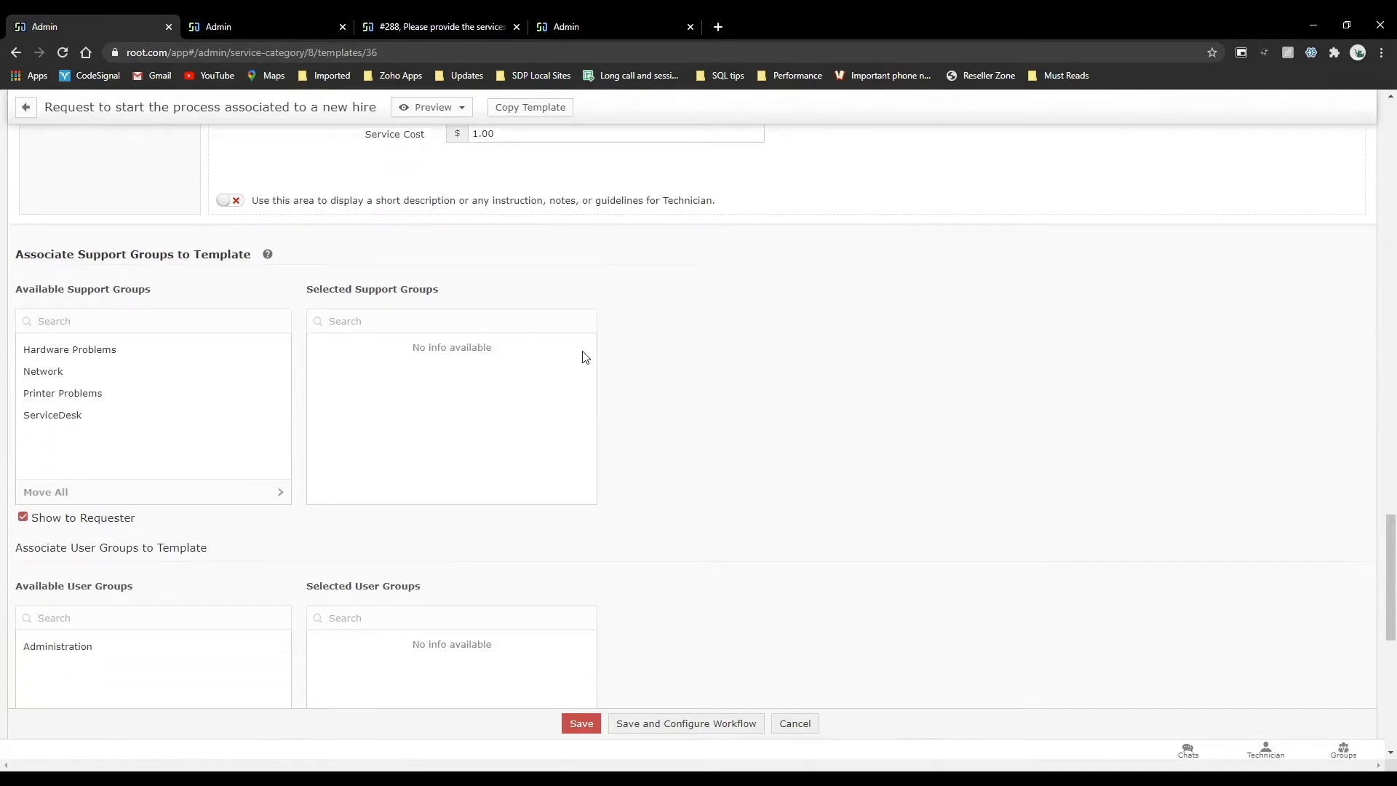
{"action": "scroll", "coordinate": [580, 356], "scroll_direction": "down", "scroll_amount": 1}
{"action": "left_click_drag", "start_coordinate": [13, 175], "coordinate": [147, 212]}
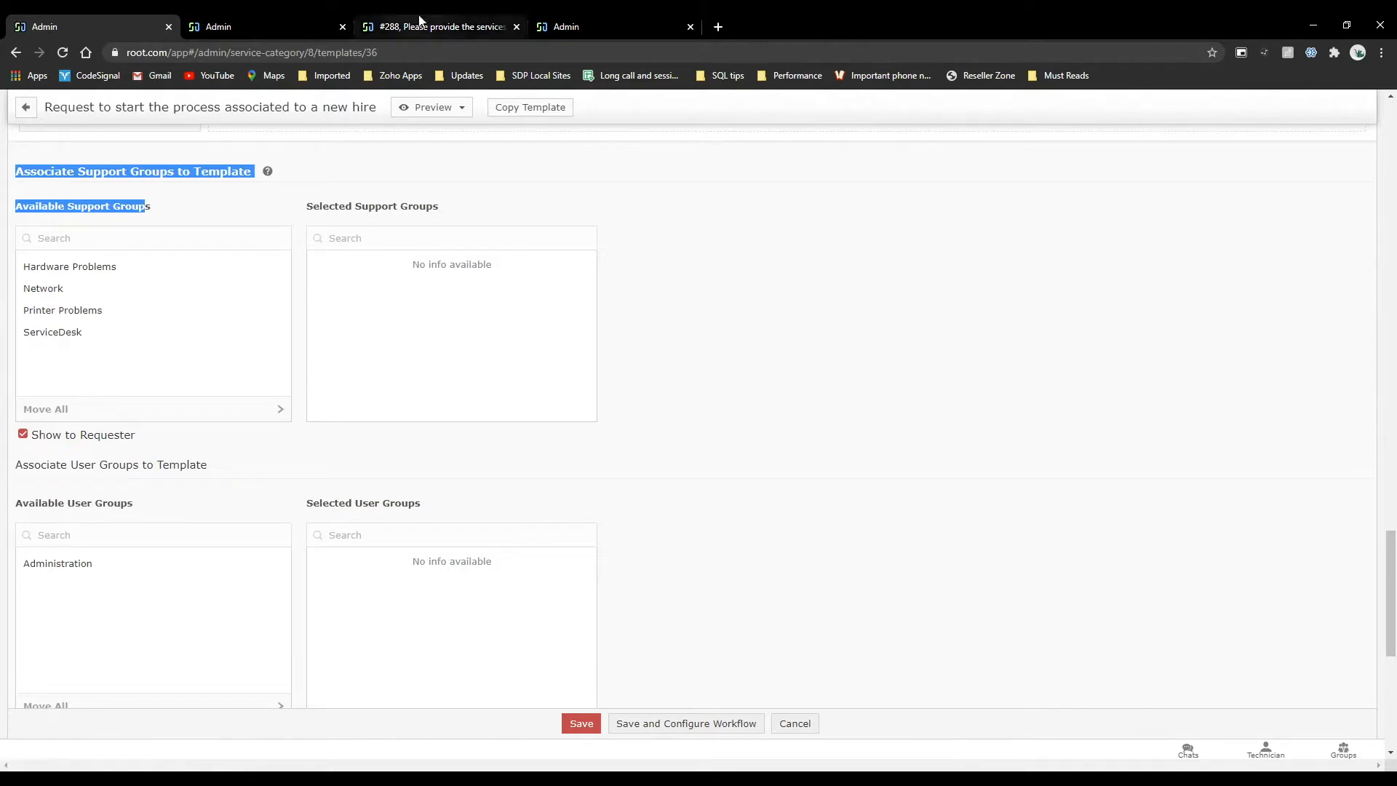
Open the Administration user group from the admin settings for editing.
{"action": "left_click", "coordinate": [317, 25]}
{"action": "left_click", "coordinate": [739, 106]}
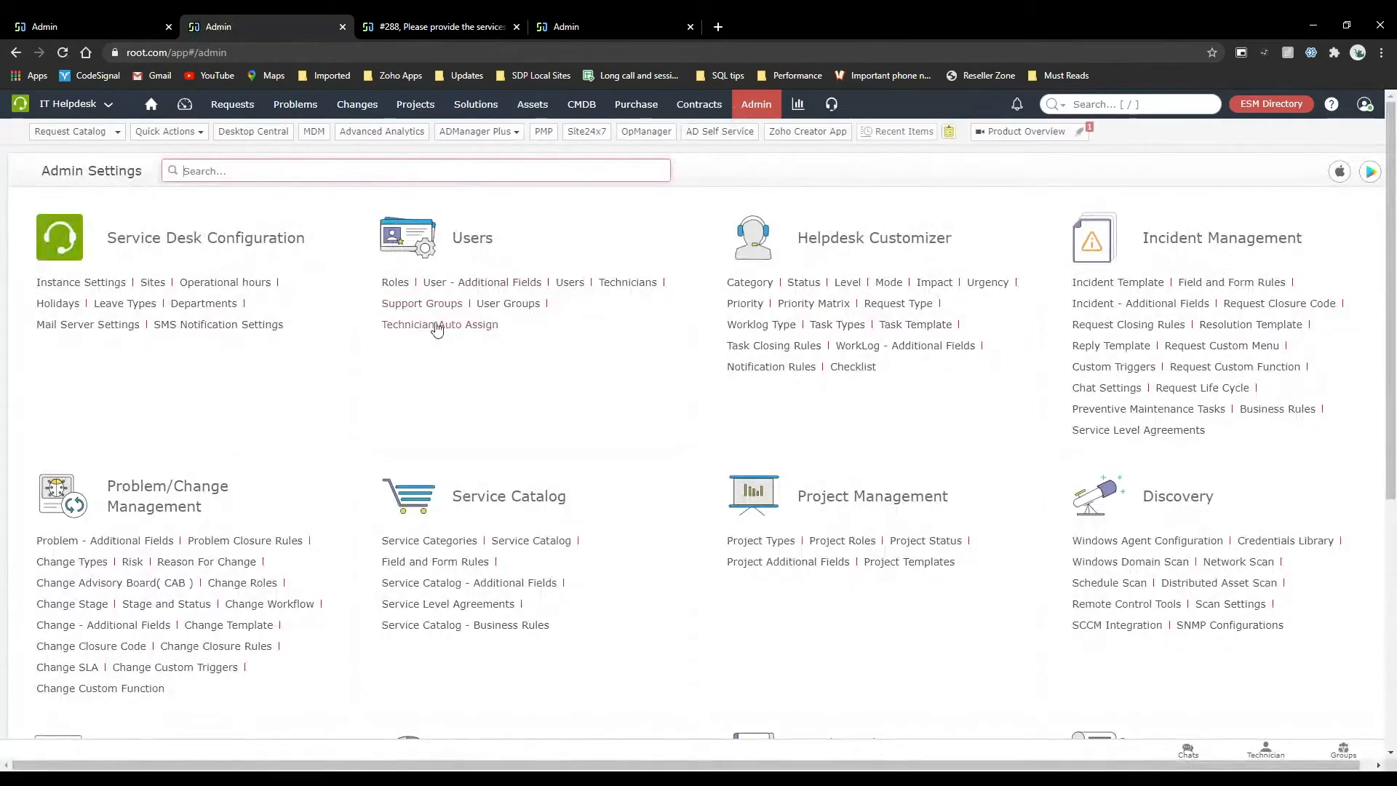
{"action": "left_click", "coordinate": [486, 304]}
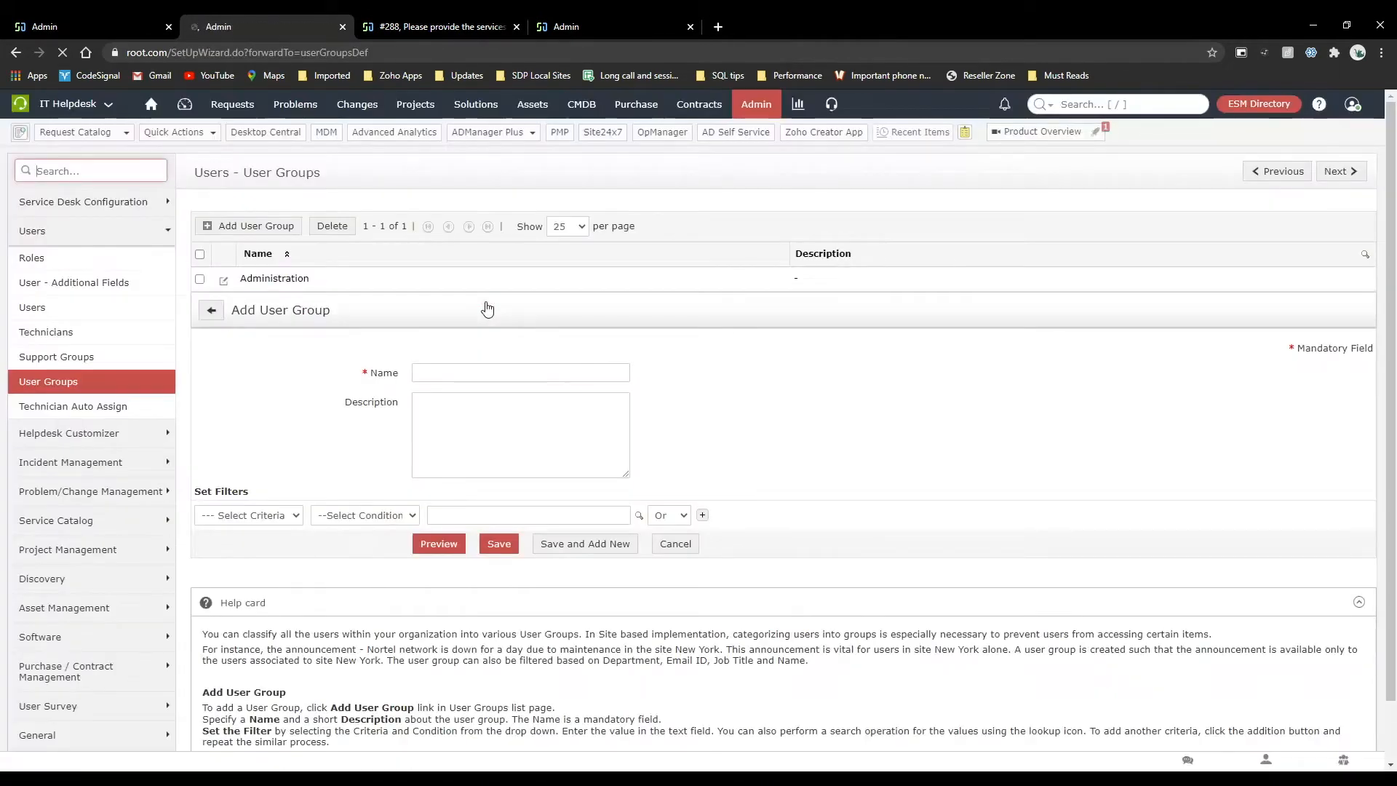
{"action": "left_click", "coordinate": [223, 281]}
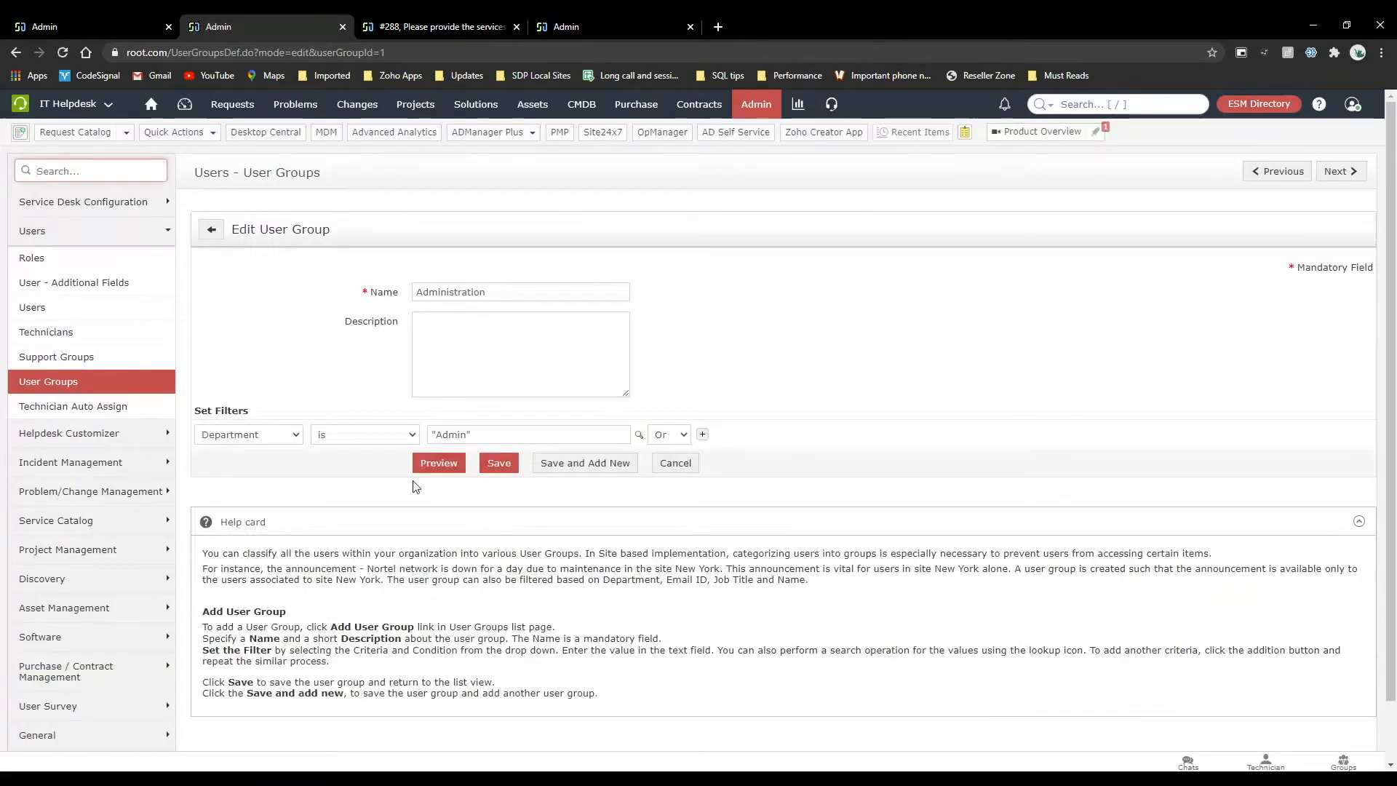
Check which filter criteria the Administration user group offers, and return to the user groups list unchanged.
{"action": "left_click", "coordinate": [292, 439]}
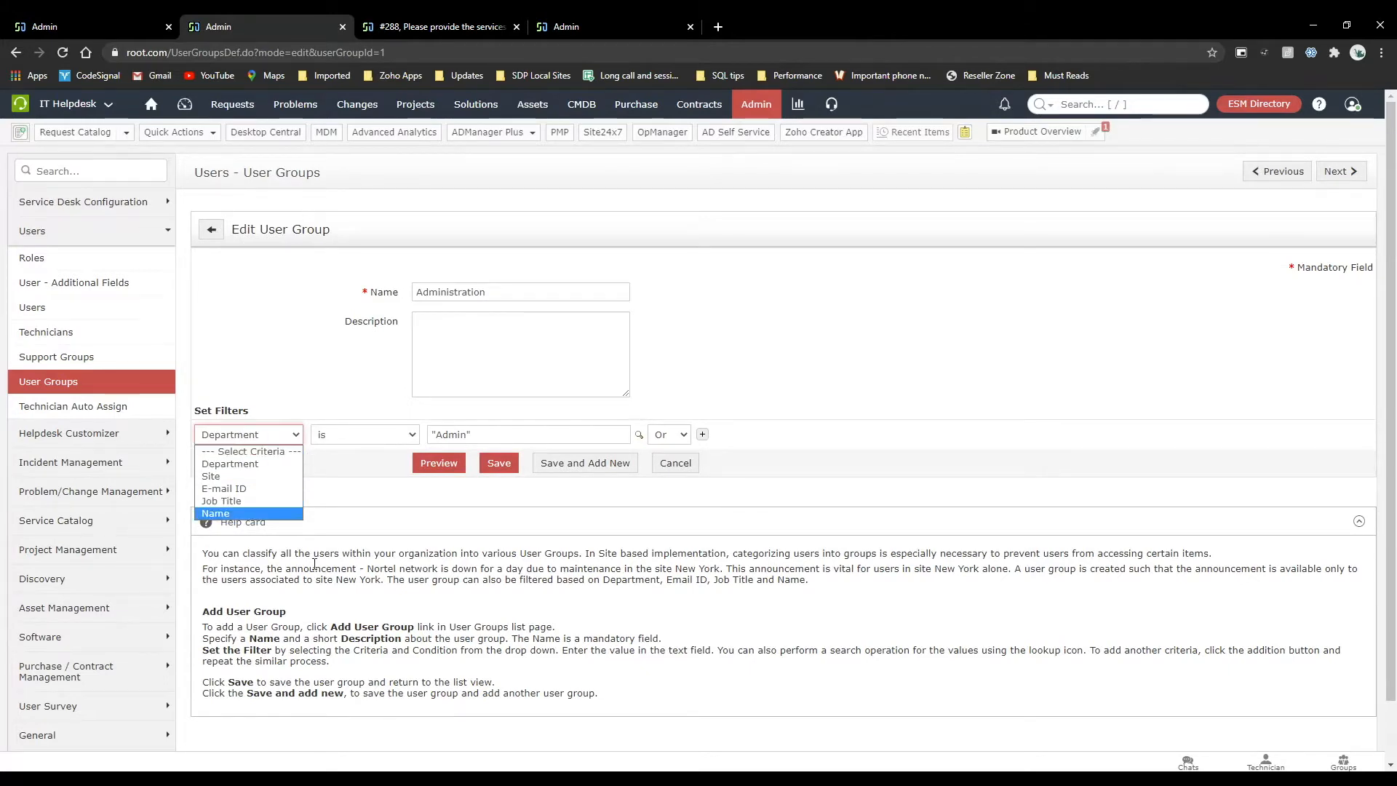
{"action": "left_click", "coordinate": [374, 549]}
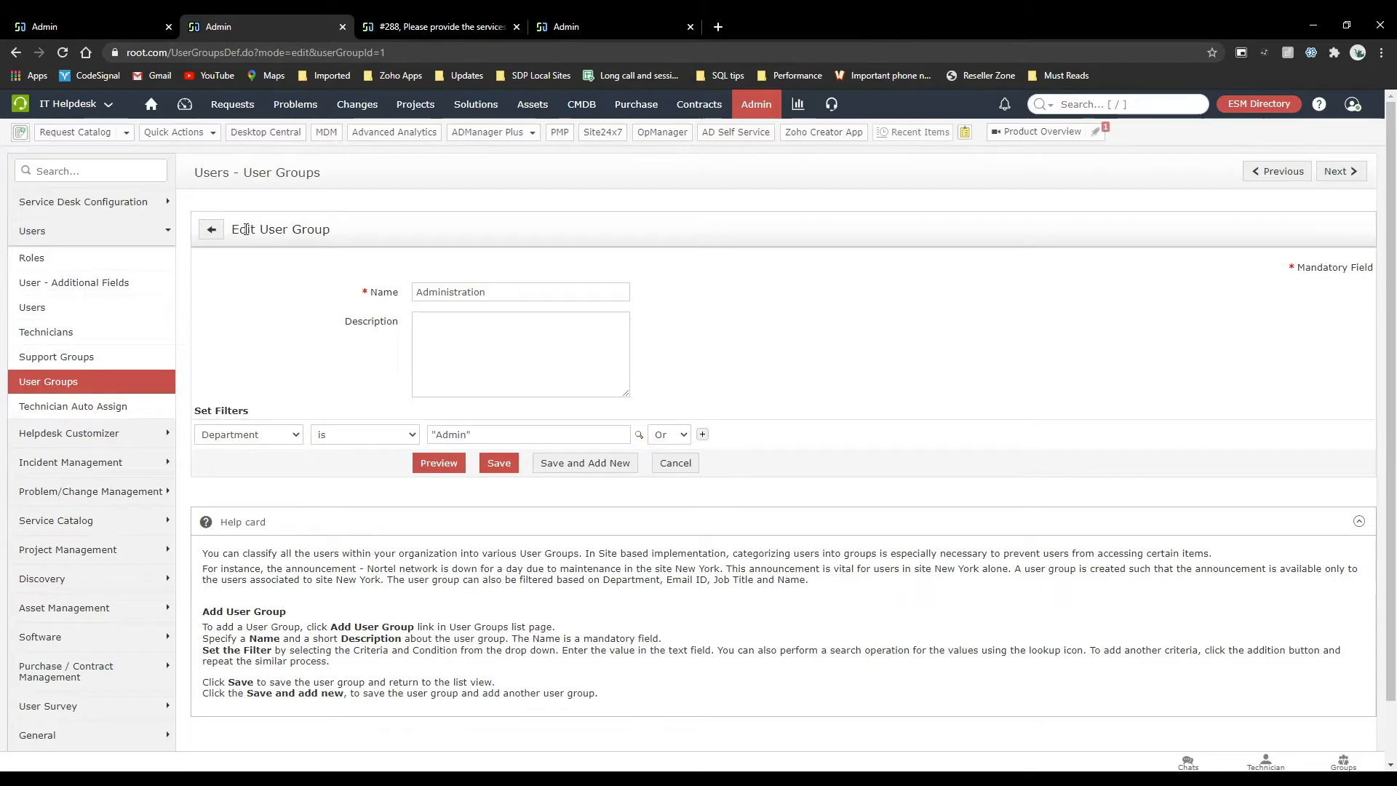
{"action": "left_click", "coordinate": [211, 229]}
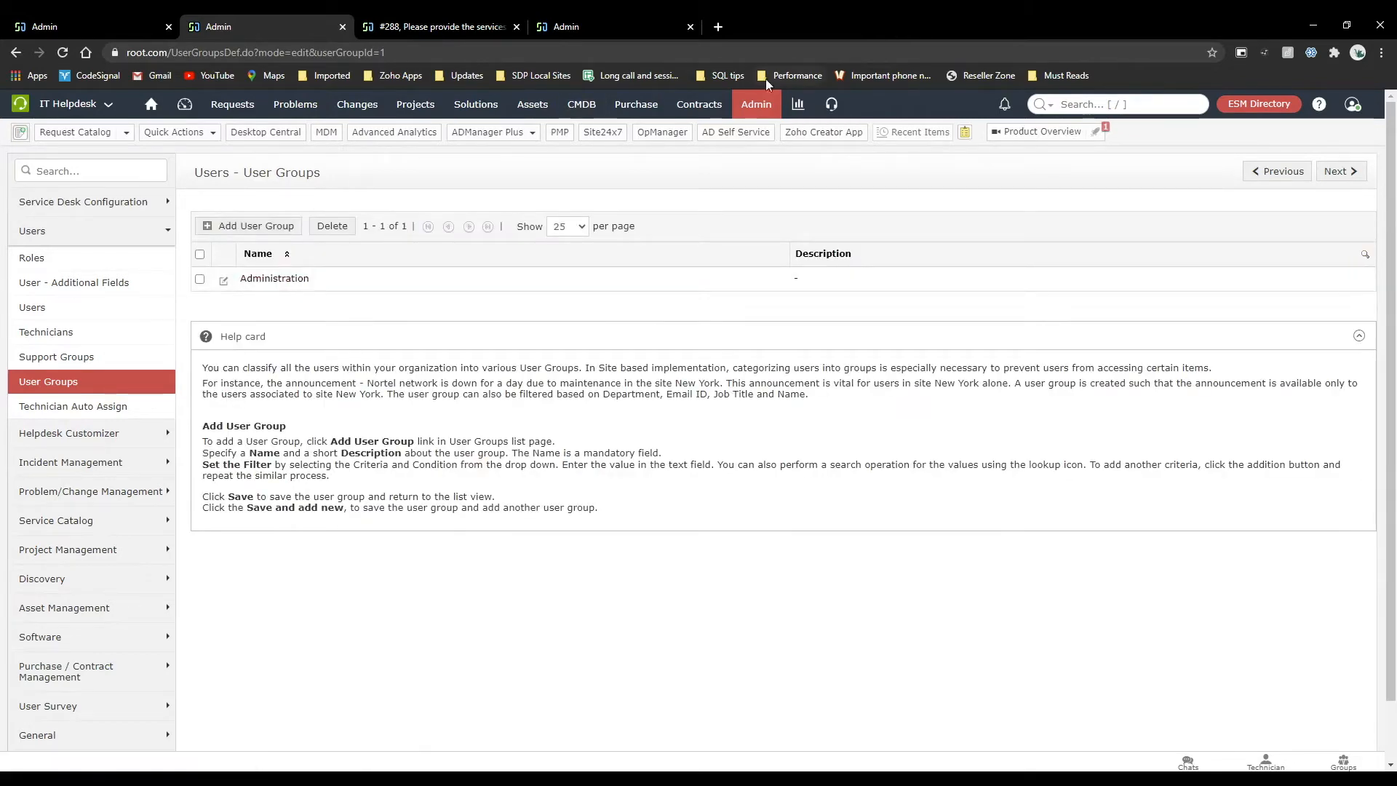
View the users list and user additional fields in the admin settings, and open the support groups list.
{"action": "left_click", "coordinate": [756, 104]}
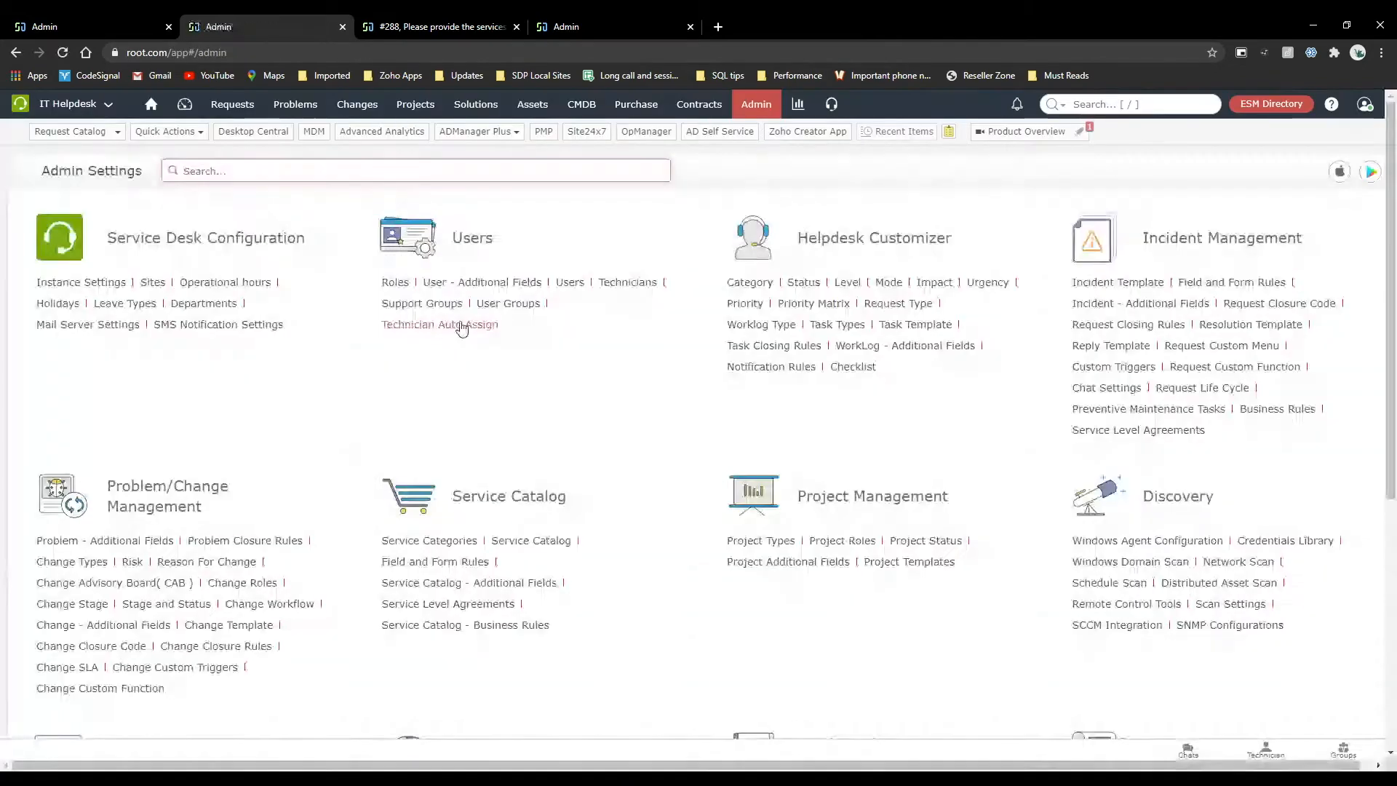
{"action": "left_click", "coordinate": [572, 282]}
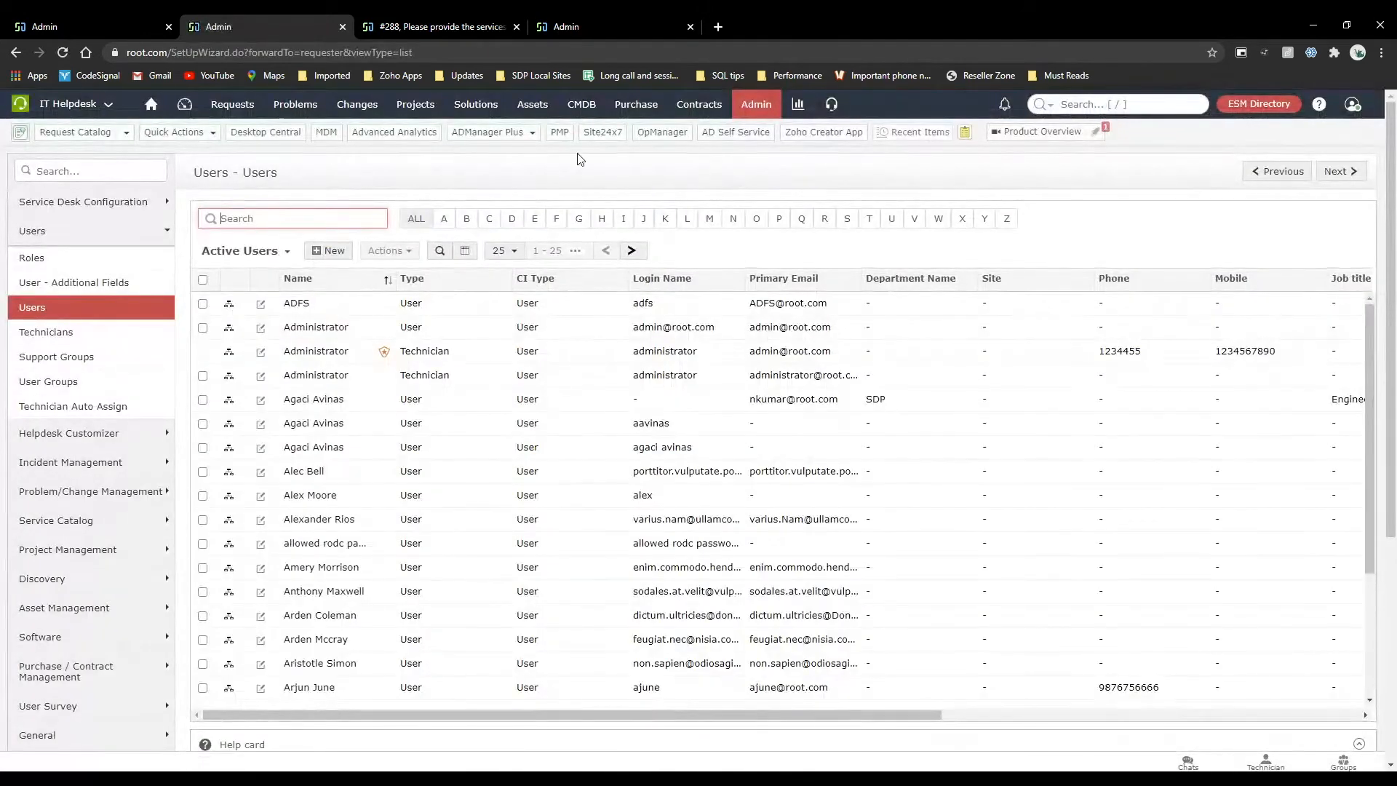
{"action": "left_click", "coordinate": [766, 113]}
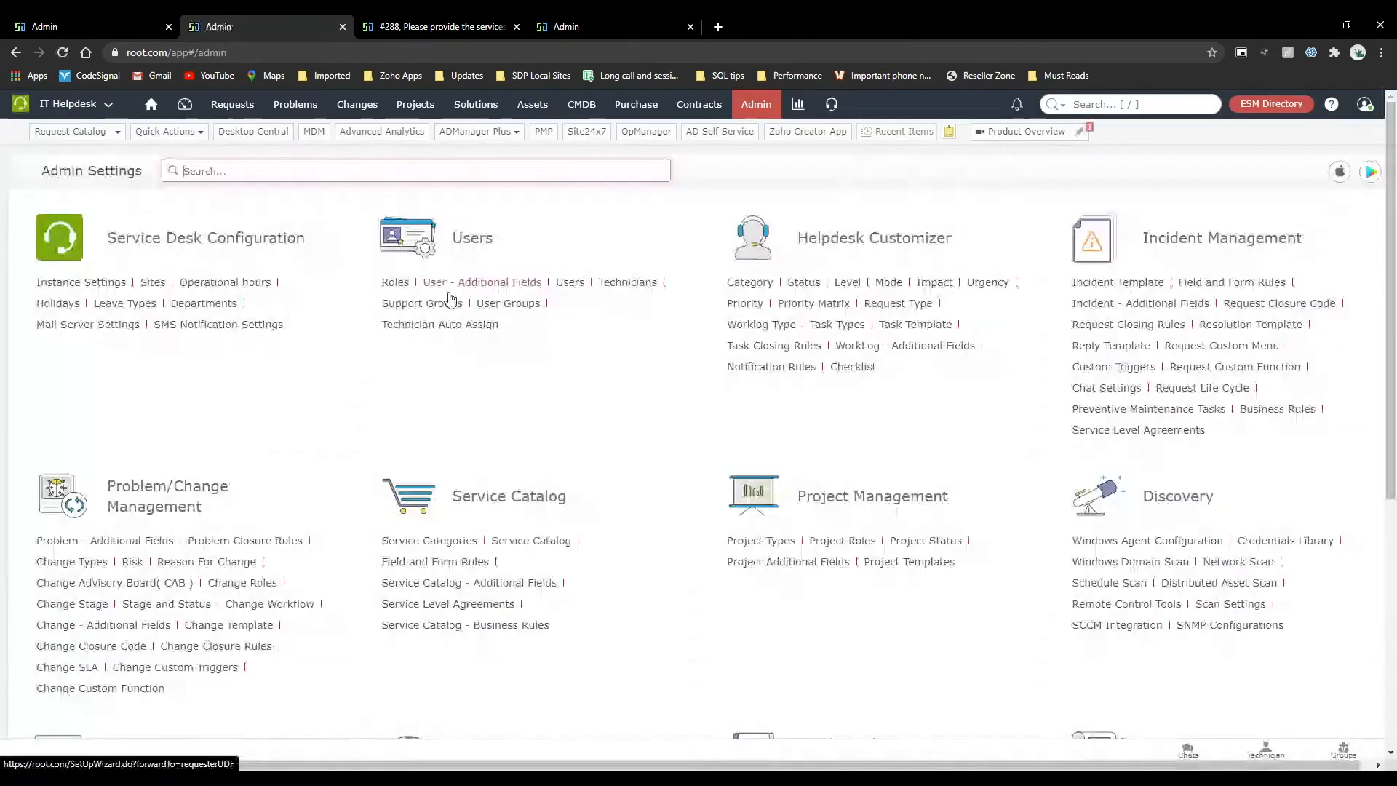
{"action": "left_click", "coordinate": [444, 300]}
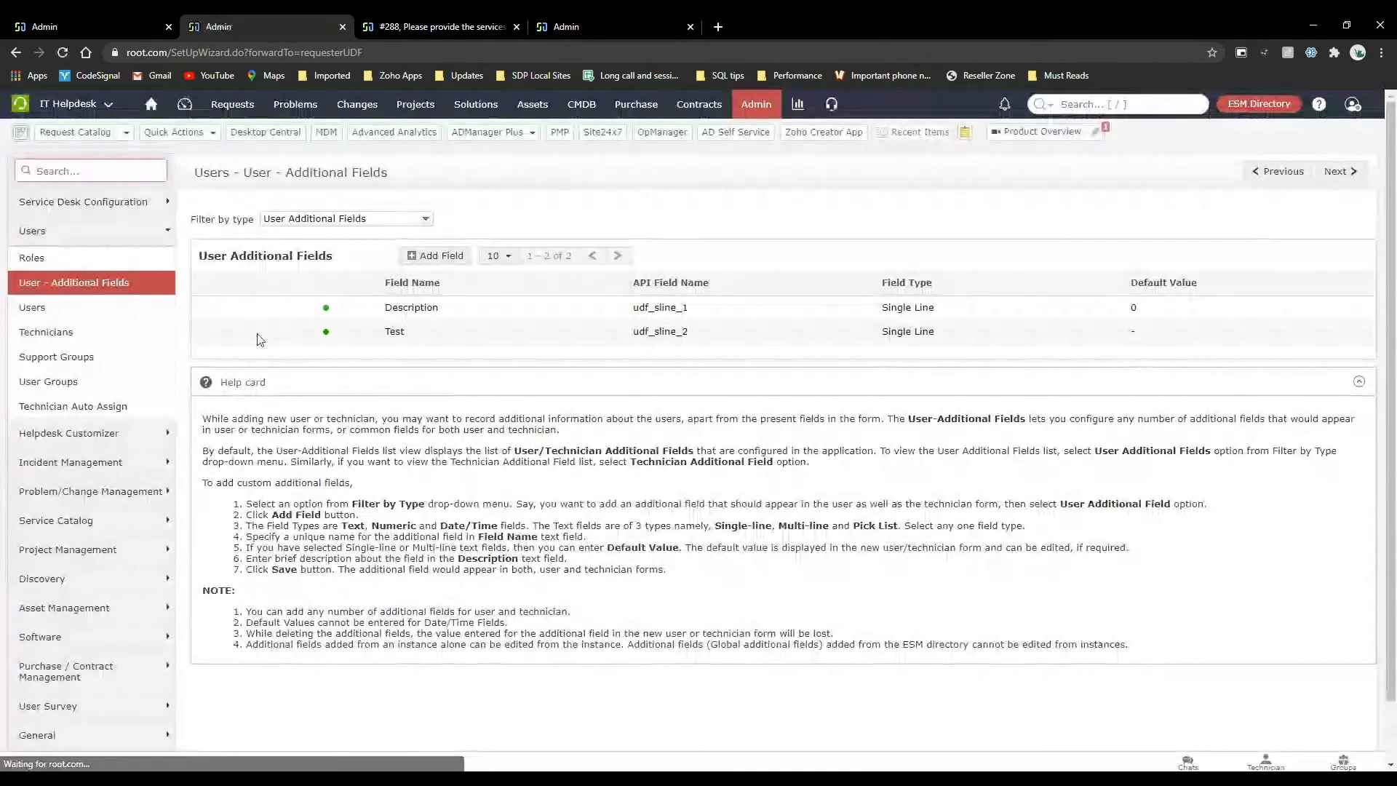
{"action": "left_click", "coordinate": [82, 358]}
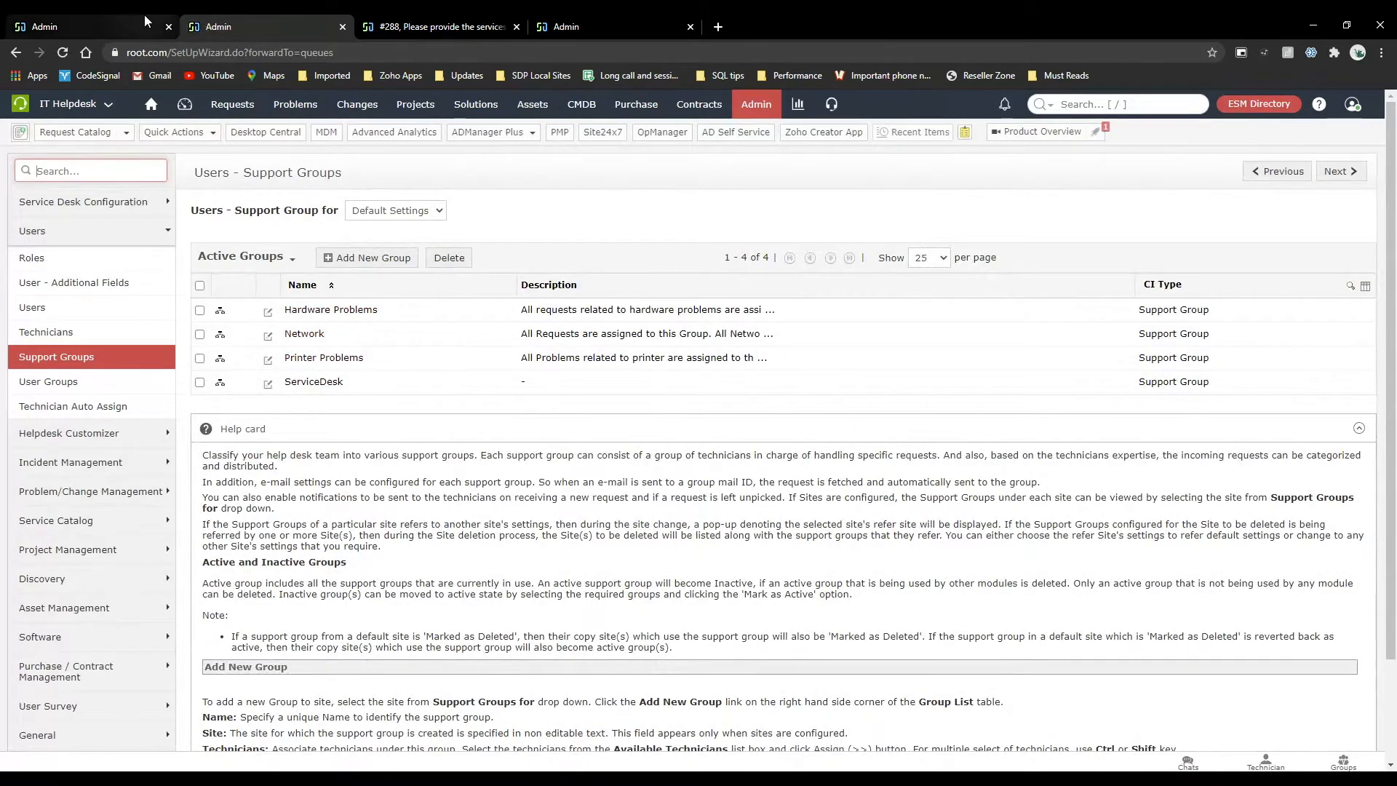
Examine the support group and user group associations and the Show to Requester option in the new-hire template.
{"action": "left_click", "coordinate": [80, 26]}
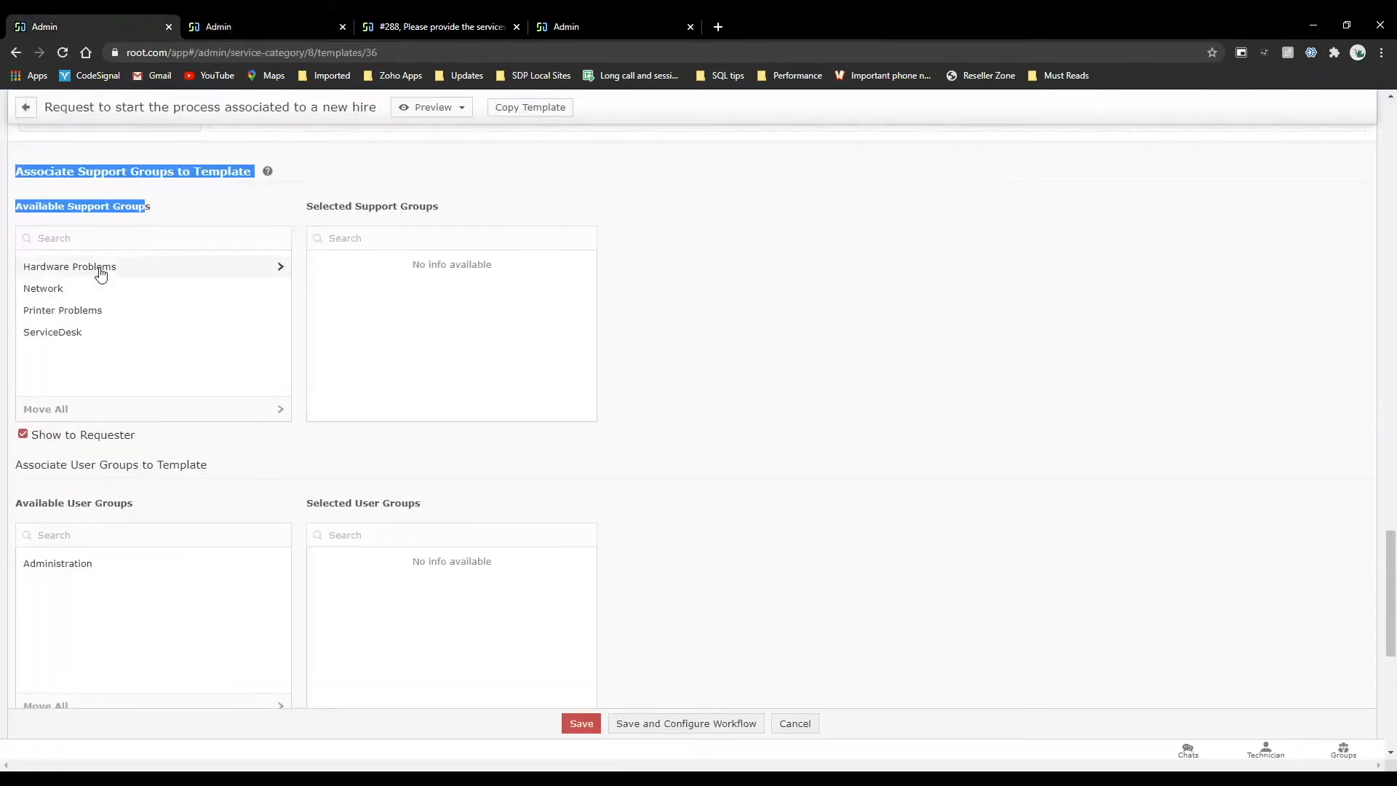
{"action": "left_click", "coordinate": [757, 325]}
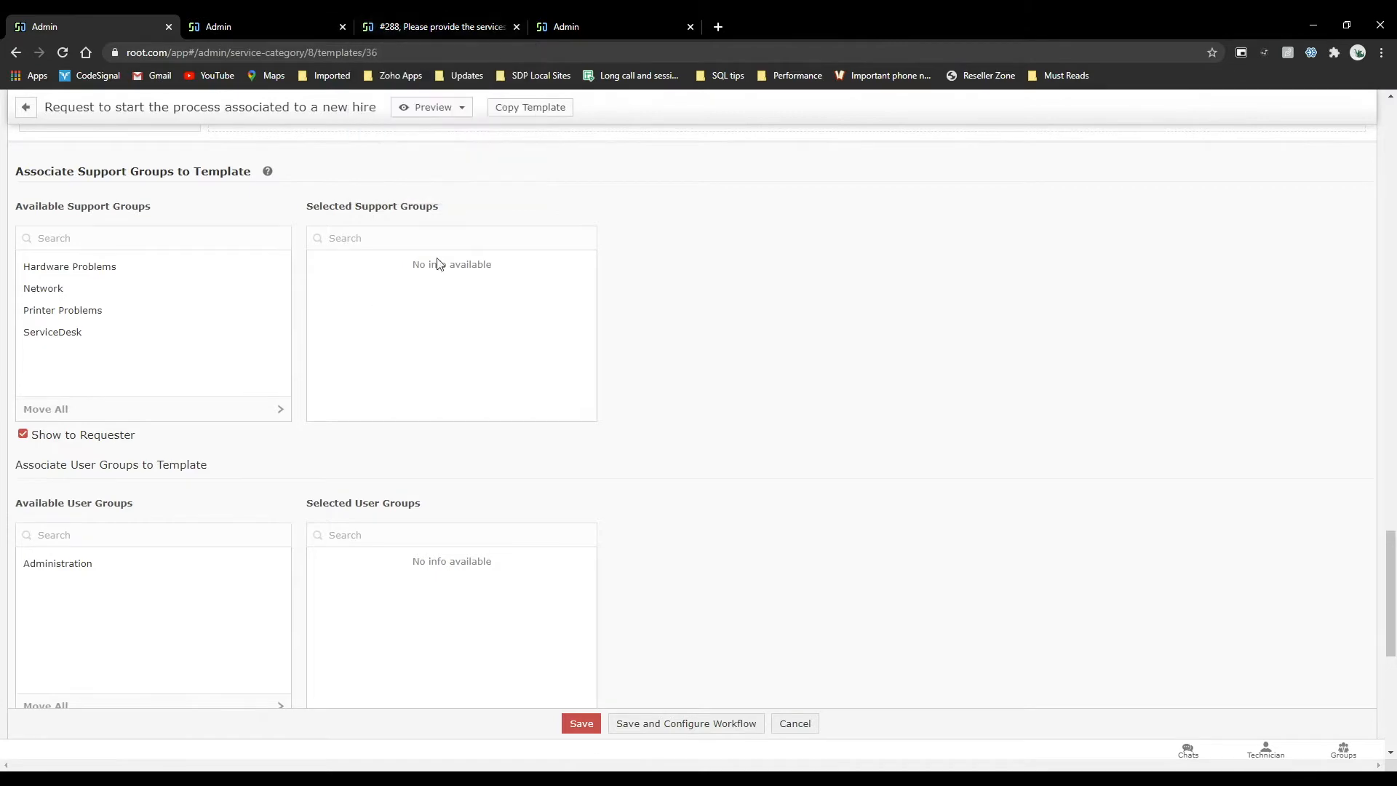
{"action": "scroll", "coordinate": [212, 235], "scroll_direction": "up", "scroll_amount": 1}
{"action": "scroll", "coordinate": [212, 239], "scroll_direction": "down", "scroll_amount": 5}
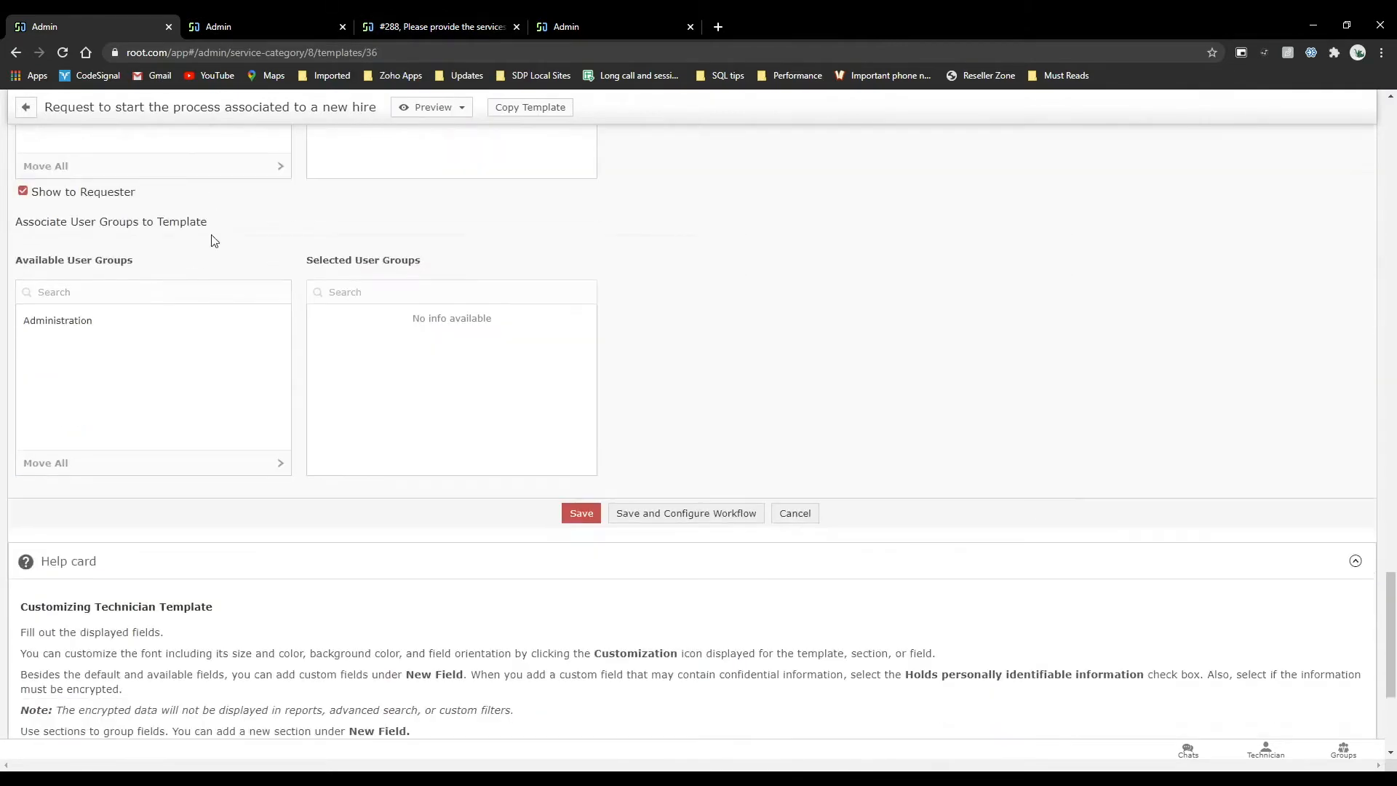
{"action": "scroll", "coordinate": [202, 262], "scroll_direction": "up", "scroll_amount": 3}
{"action": "scroll", "coordinate": [143, 383], "scroll_direction": "up", "scroll_amount": 2}
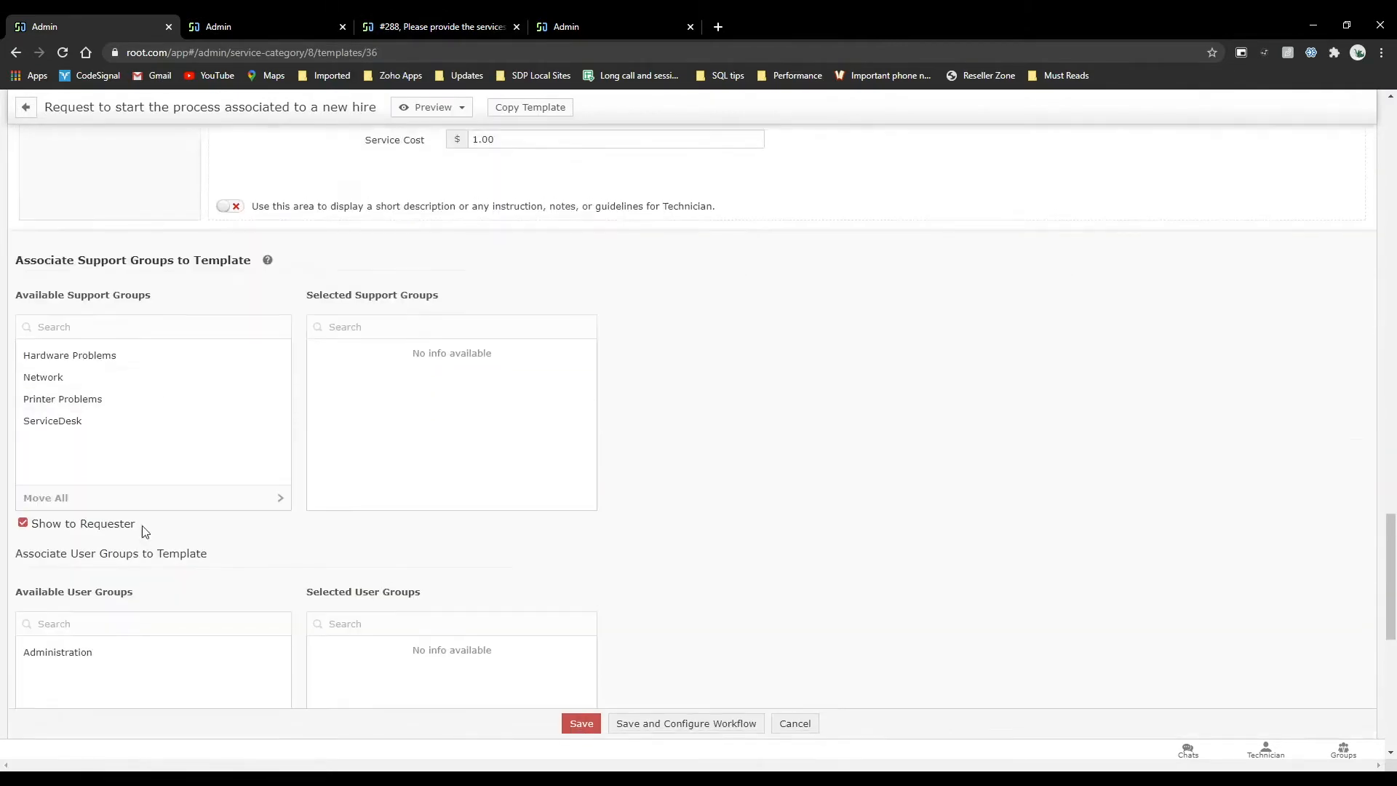
{"action": "scroll", "coordinate": [434, 371], "scroll_direction": "up", "scroll_amount": 10}
{"action": "scroll", "coordinate": [436, 373], "scroll_direction": "up", "scroll_amount": 15}
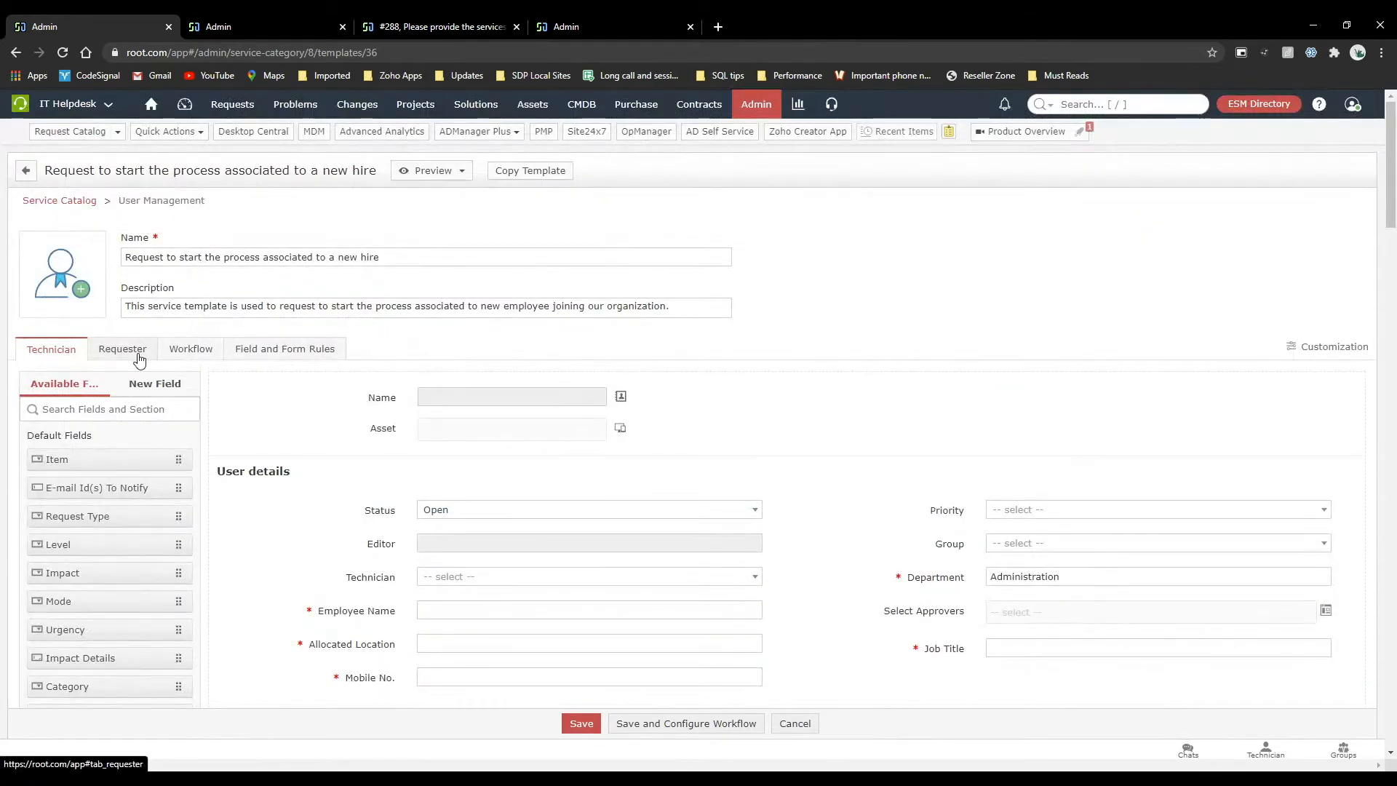
Open the new-hire template's workflow, discarding the unsaved layout changes, and review its approval details and SLA settings.
{"action": "left_click", "coordinate": [206, 354]}
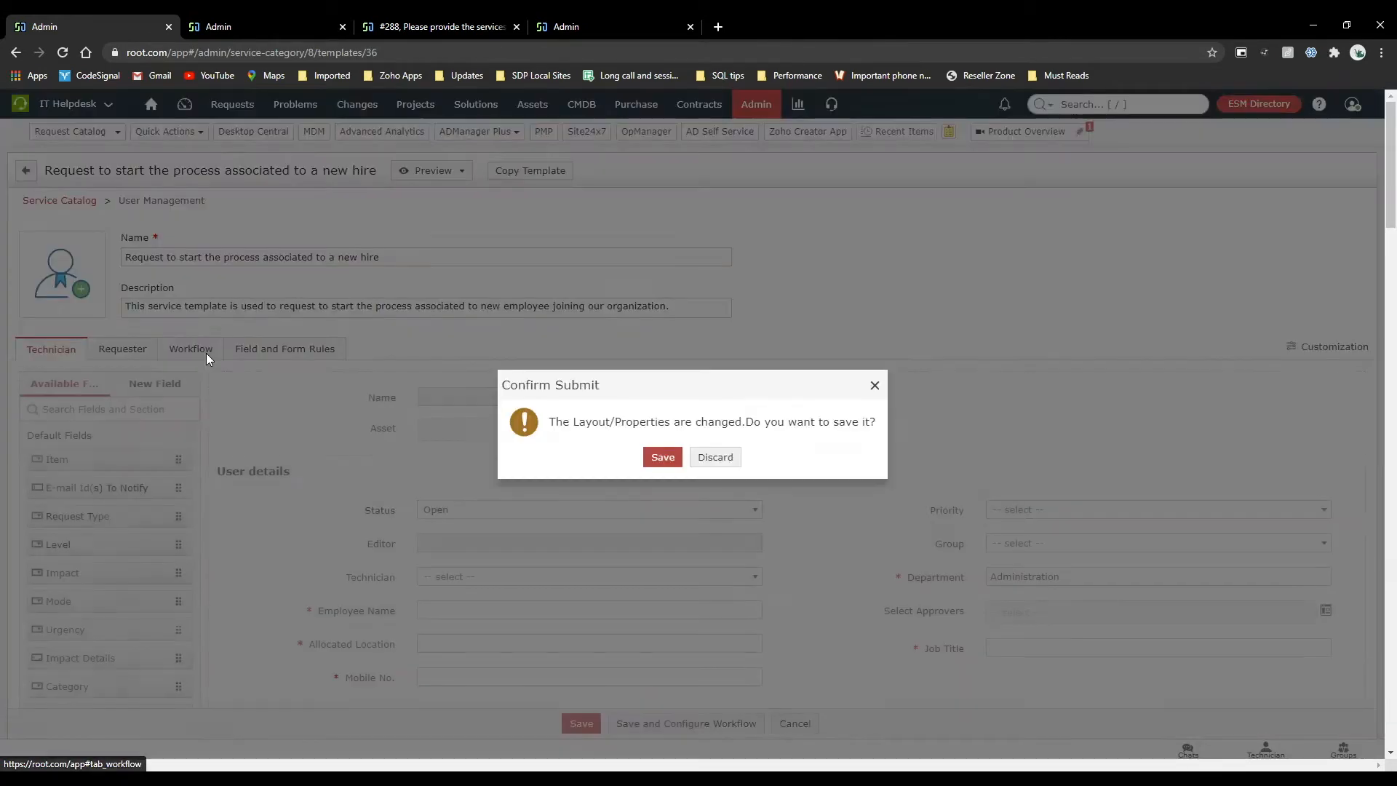
{"action": "left_click", "coordinate": [714, 457]}
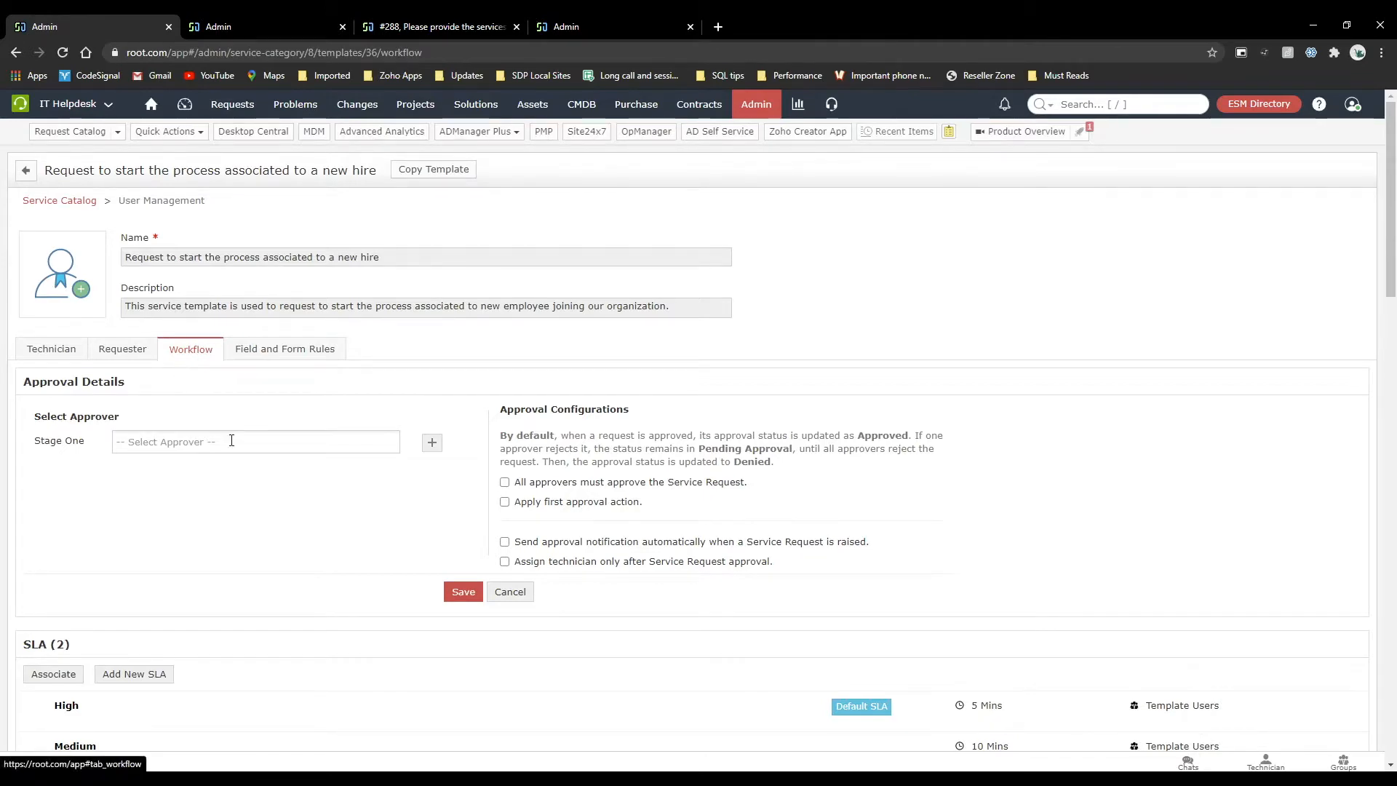
{"action": "scroll", "coordinate": [237, 439], "scroll_direction": "down", "scroll_amount": 5}
{"action": "scroll", "coordinate": [241, 446], "scroll_direction": "up", "scroll_amount": 6}
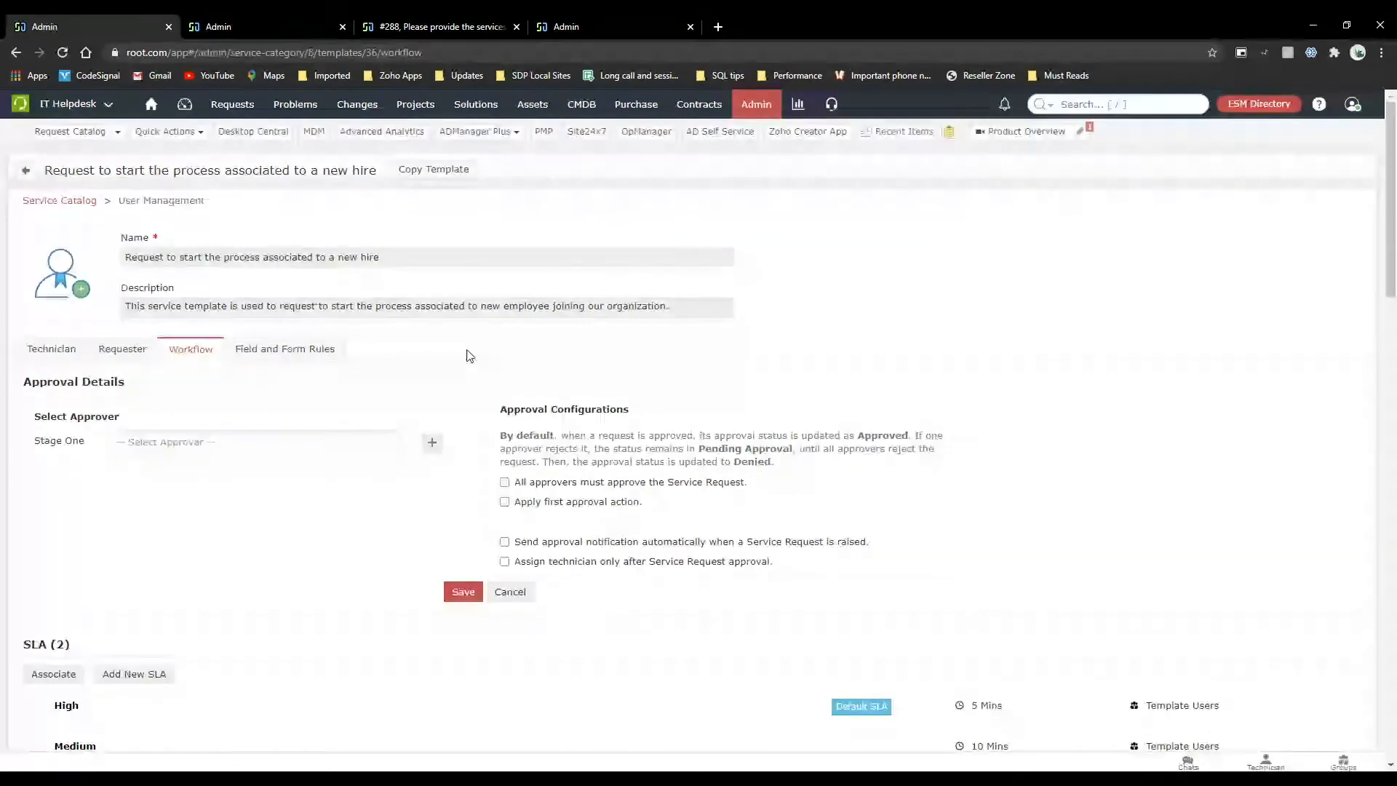
Open the request "Please provide the services required for our new employee" from the requests list for editing.
{"action": "left_click", "coordinate": [246, 27]}
{"action": "left_click", "coordinate": [218, 107]}
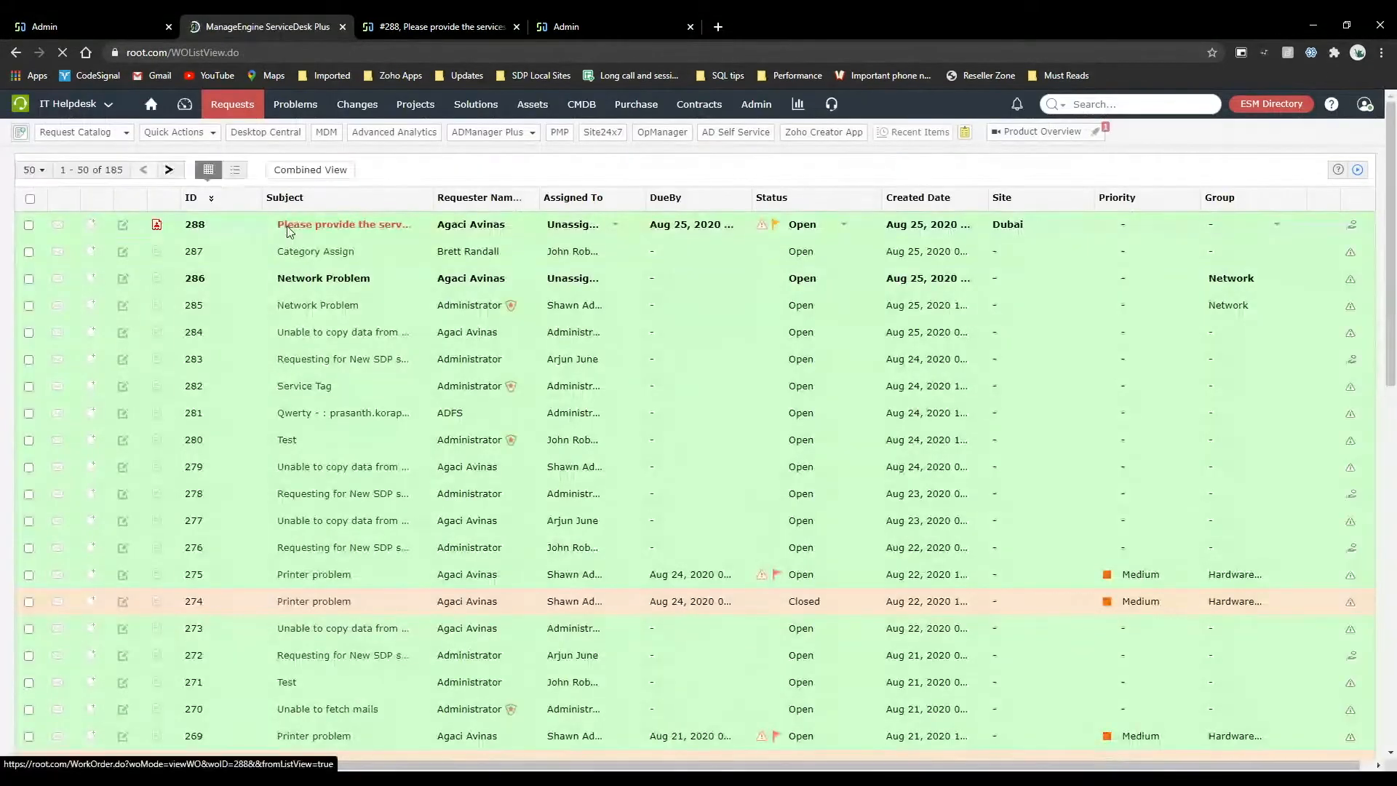
{"action": "left_click", "coordinate": [644, 234]}
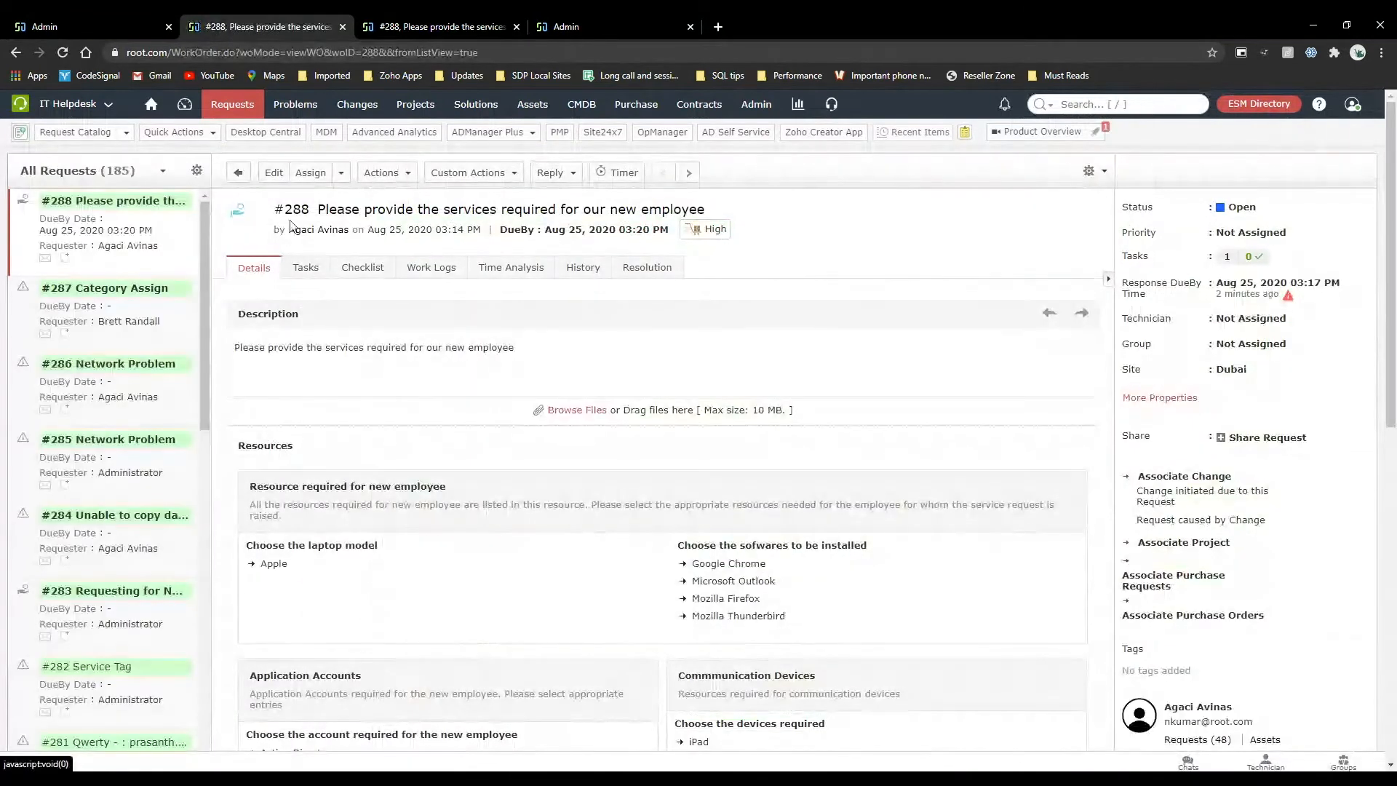
{"action": "left_click", "coordinate": [273, 172]}
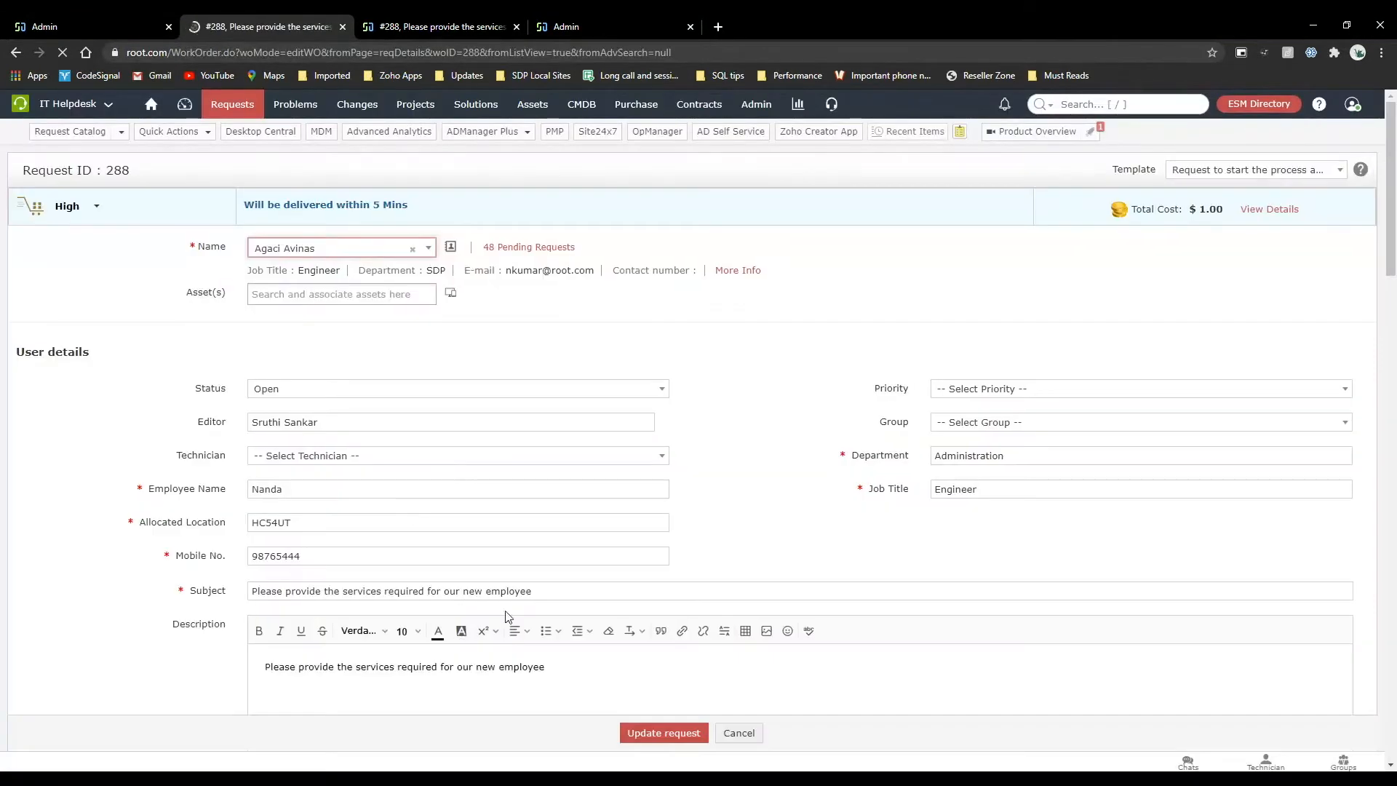
{"action": "scroll", "coordinate": [505, 615], "scroll_direction": "down", "scroll_amount": 4}
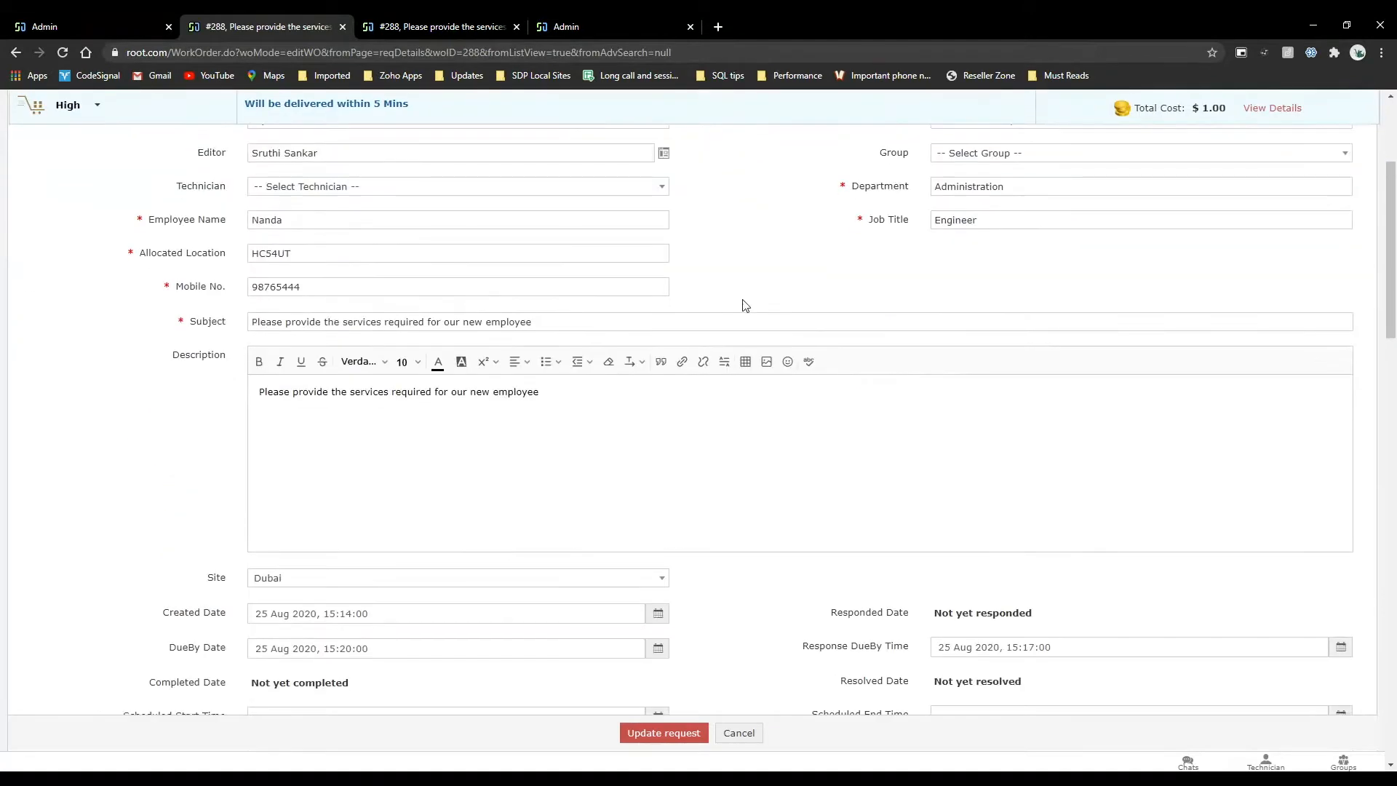
Insert the pinimg JPG from Downloads into the request's description at original size with bottom alignment, and update the request.
{"action": "left_click", "coordinate": [766, 361]}
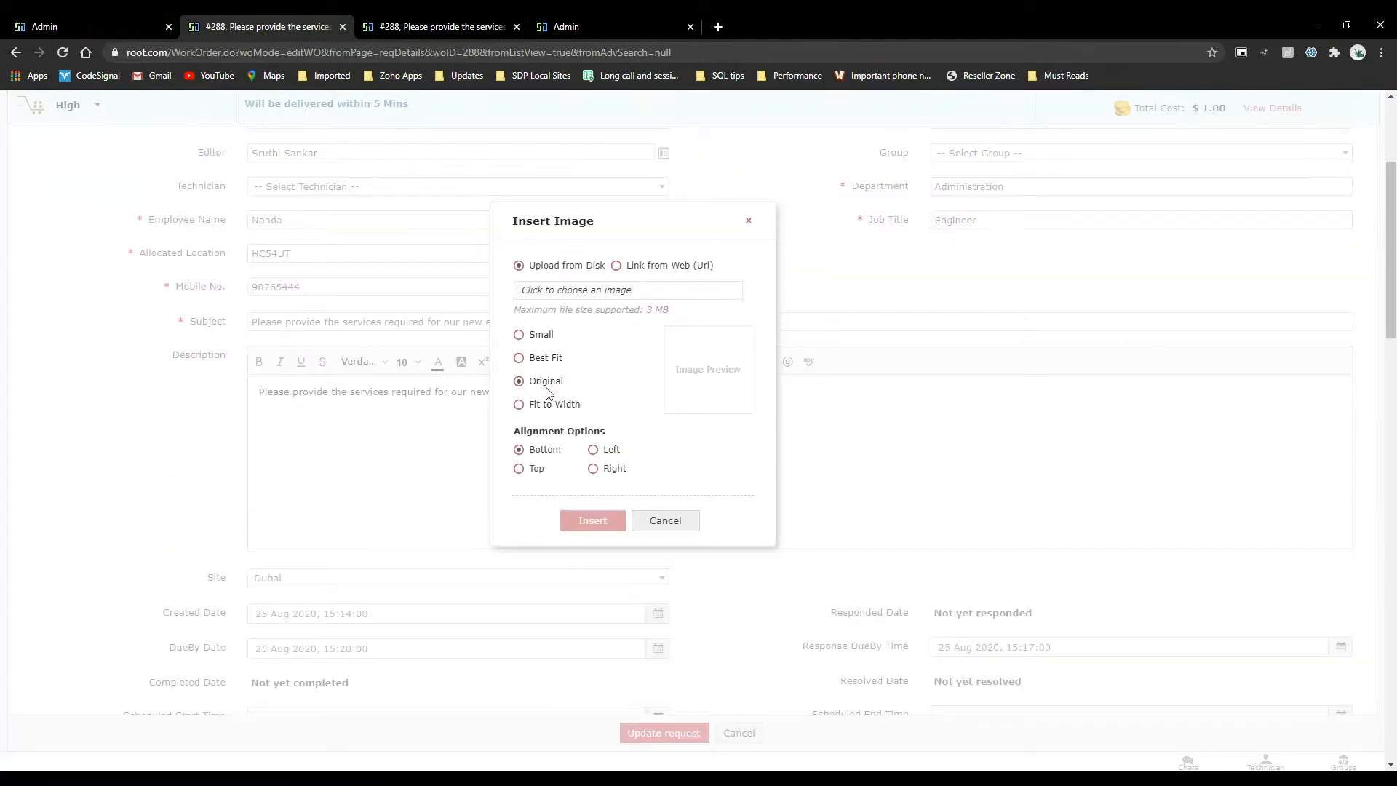
{"action": "left_click", "coordinate": [654, 299]}
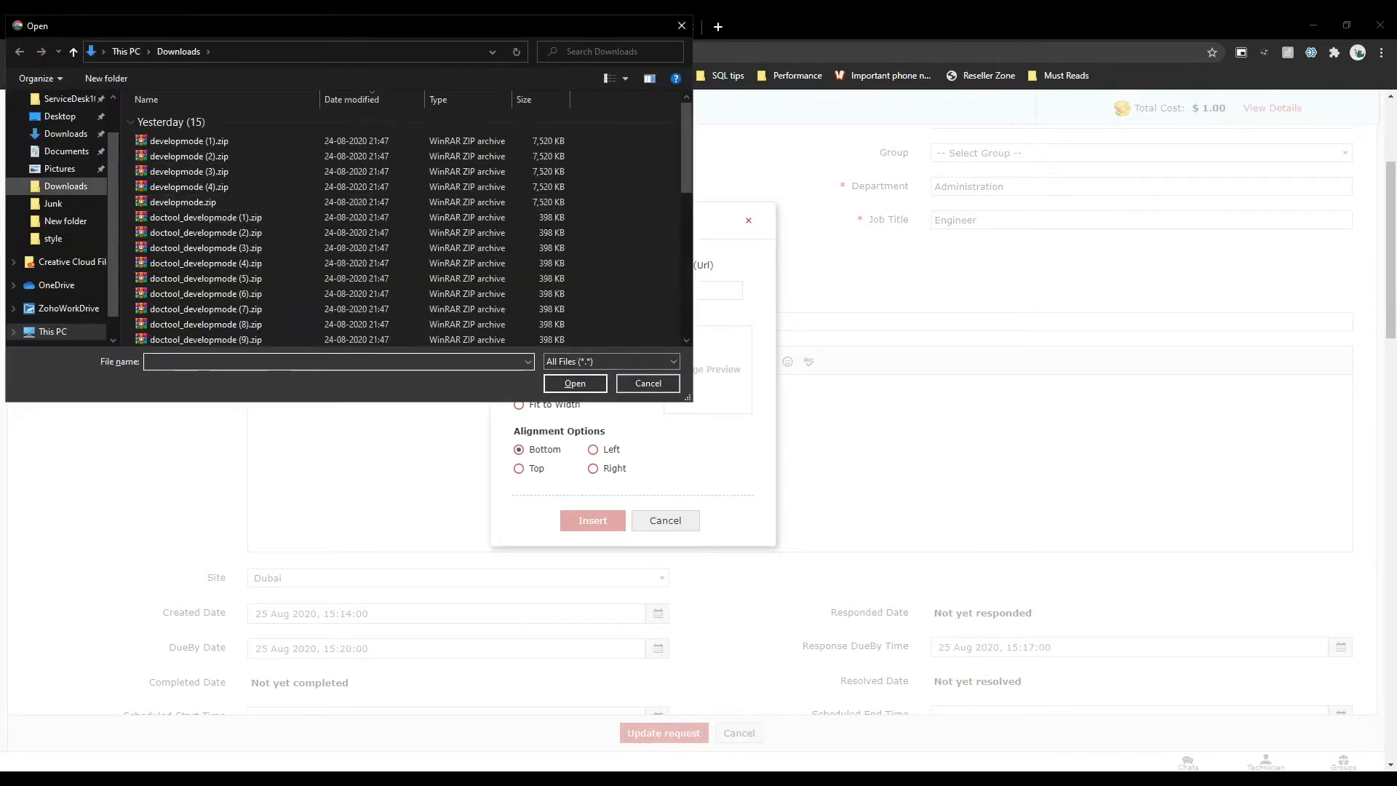
{"action": "left_click", "coordinate": [66, 186]}
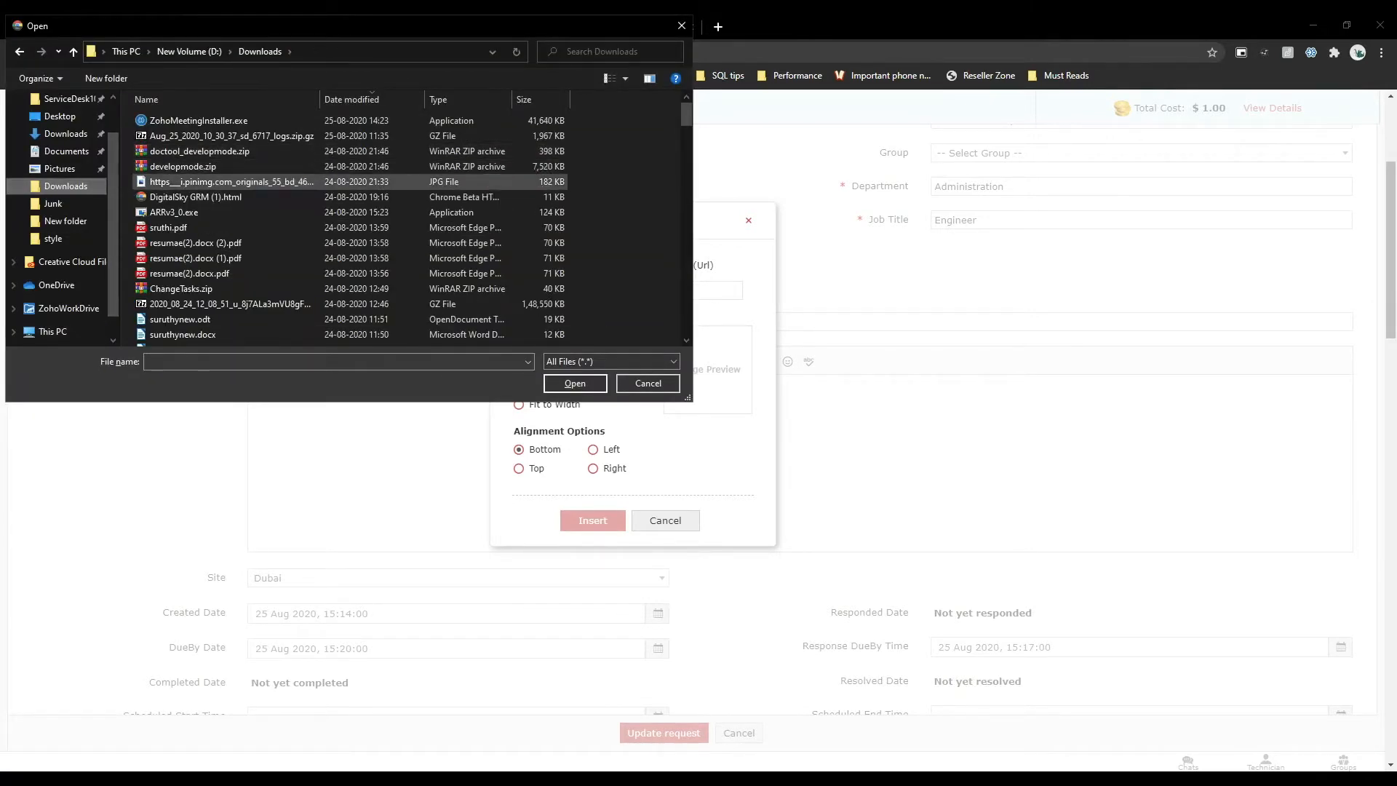
{"action": "left_click", "coordinate": [218, 182]}
{"action": "left_click", "coordinate": [575, 383]}
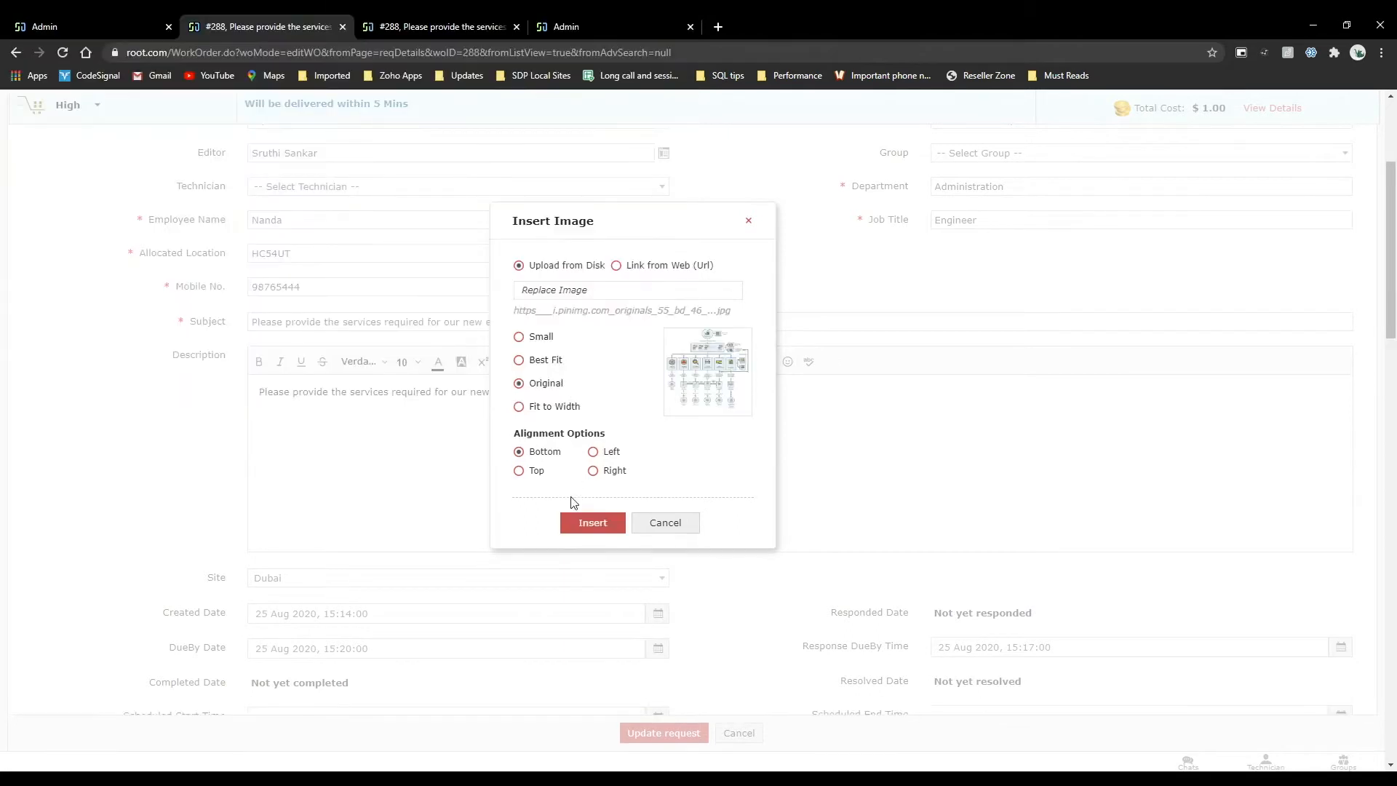
{"action": "left_click", "coordinate": [592, 524]}
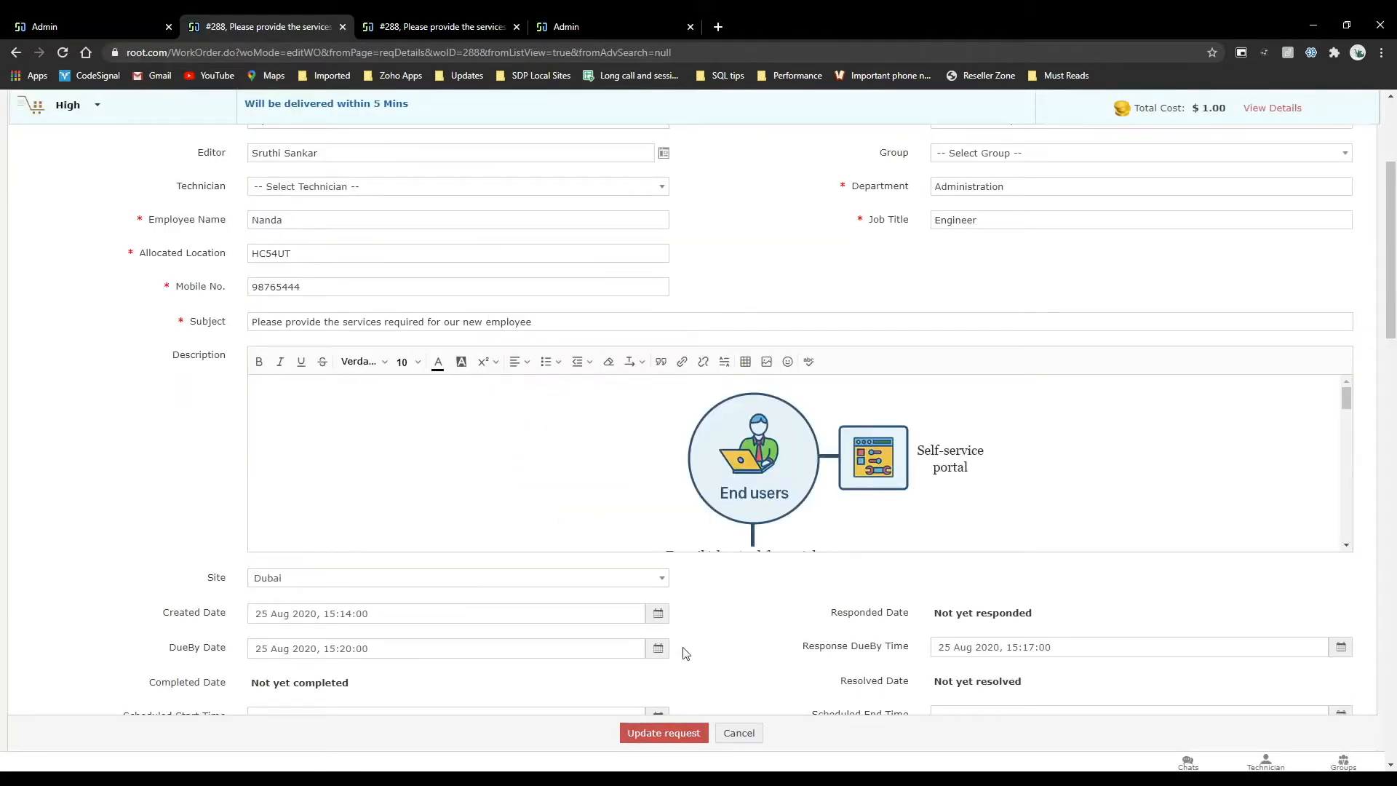
{"action": "left_click", "coordinate": [690, 733]}
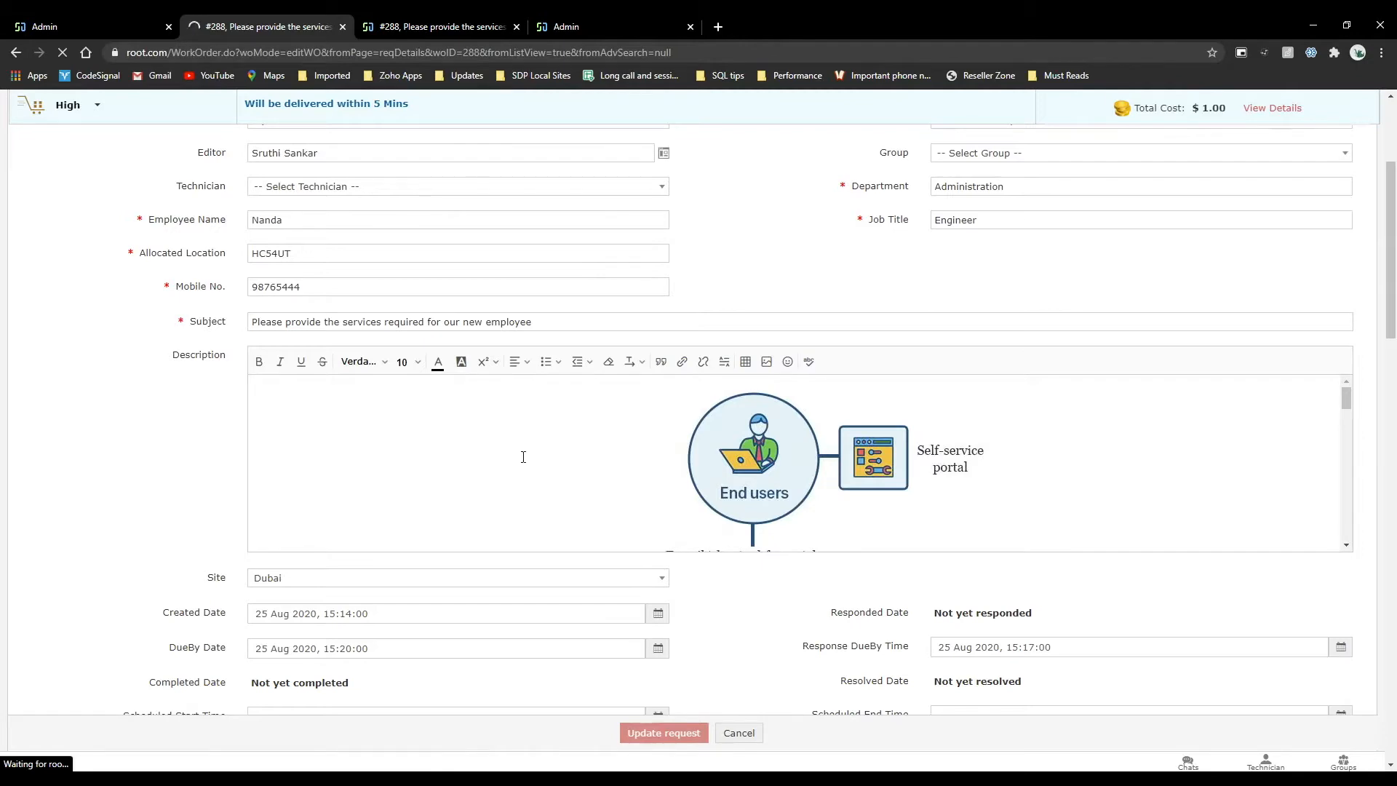
{"action": "left_click", "coordinate": [109, 26]}
{"action": "left_click", "coordinate": [274, 25]}
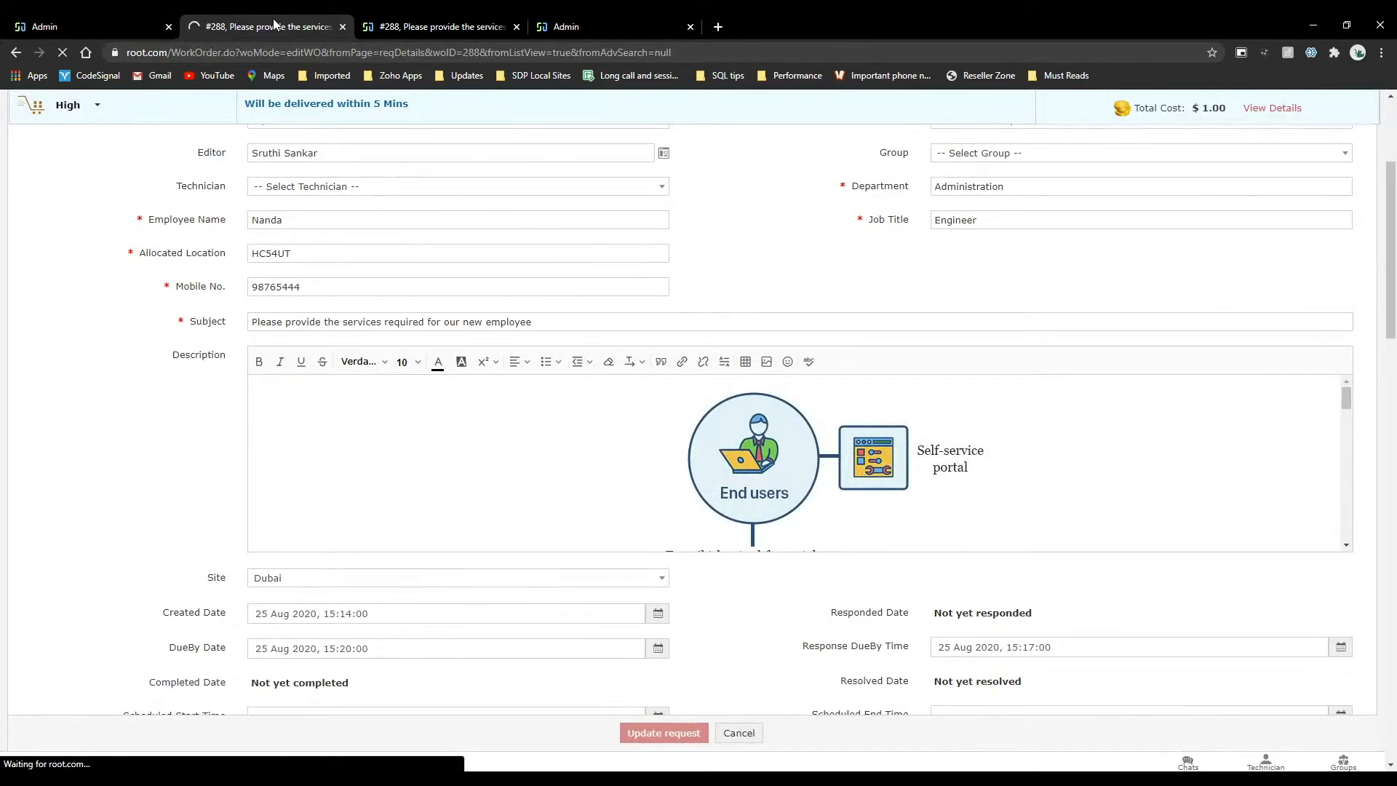
{"action": "left_click", "coordinate": [106, 23]}
{"action": "left_click", "coordinate": [283, 24]}
{"action": "scroll", "coordinate": [473, 480], "scroll_direction": "down", "scroll_amount": 5}
{"action": "scroll", "coordinate": [476, 481], "scroll_direction": "down", "scroll_amount": 5}
{"action": "scroll", "coordinate": [476, 481], "scroll_direction": "up", "scroll_amount": 12}
{"action": "left_click", "coordinate": [116, 22]}
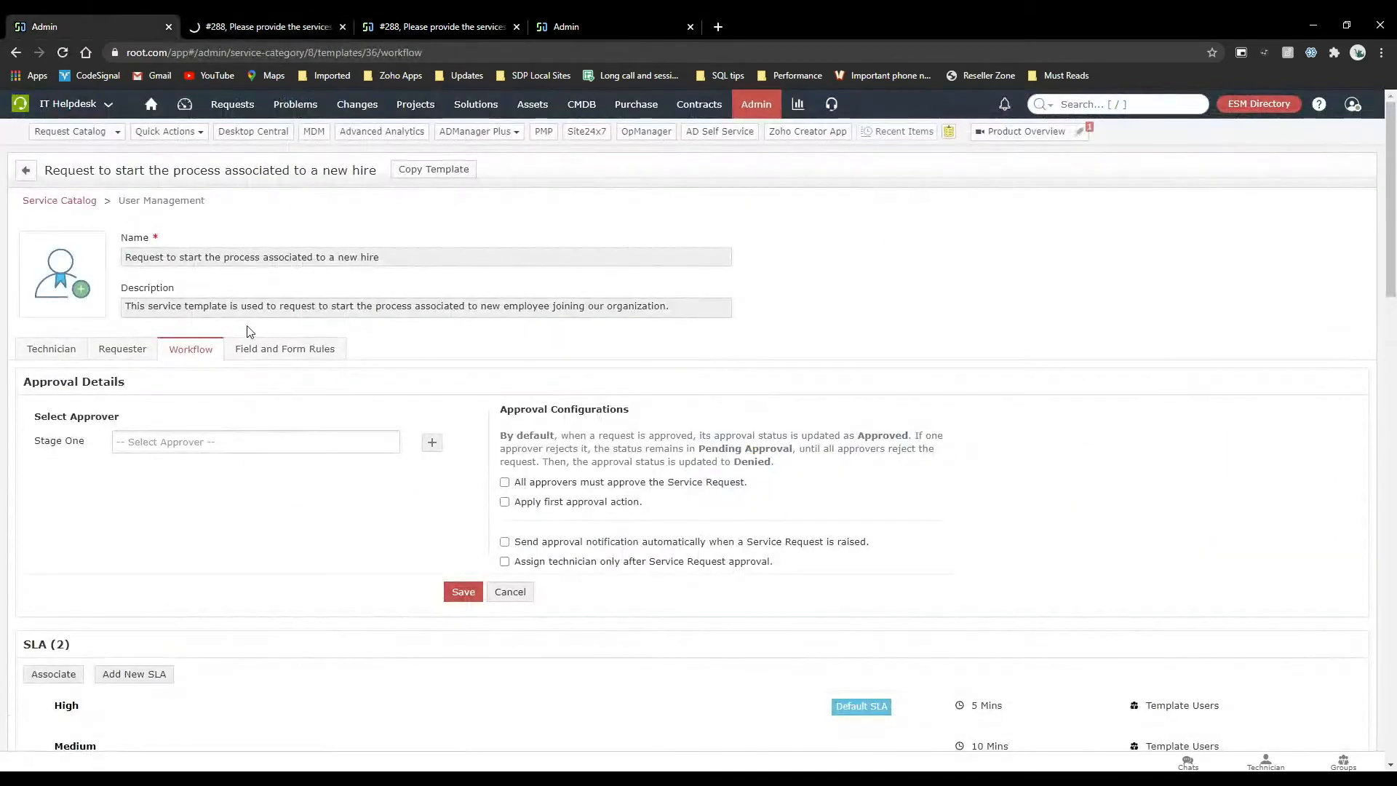
{"action": "left_click", "coordinate": [262, 27]}
Return to the new-hire template's technician layout and examine its user details fields, including Select Approvers.
{"action": "left_click", "coordinate": [139, 19]}
{"action": "scroll", "coordinate": [208, 487], "scroll_direction": "down", "scroll_amount": 1}
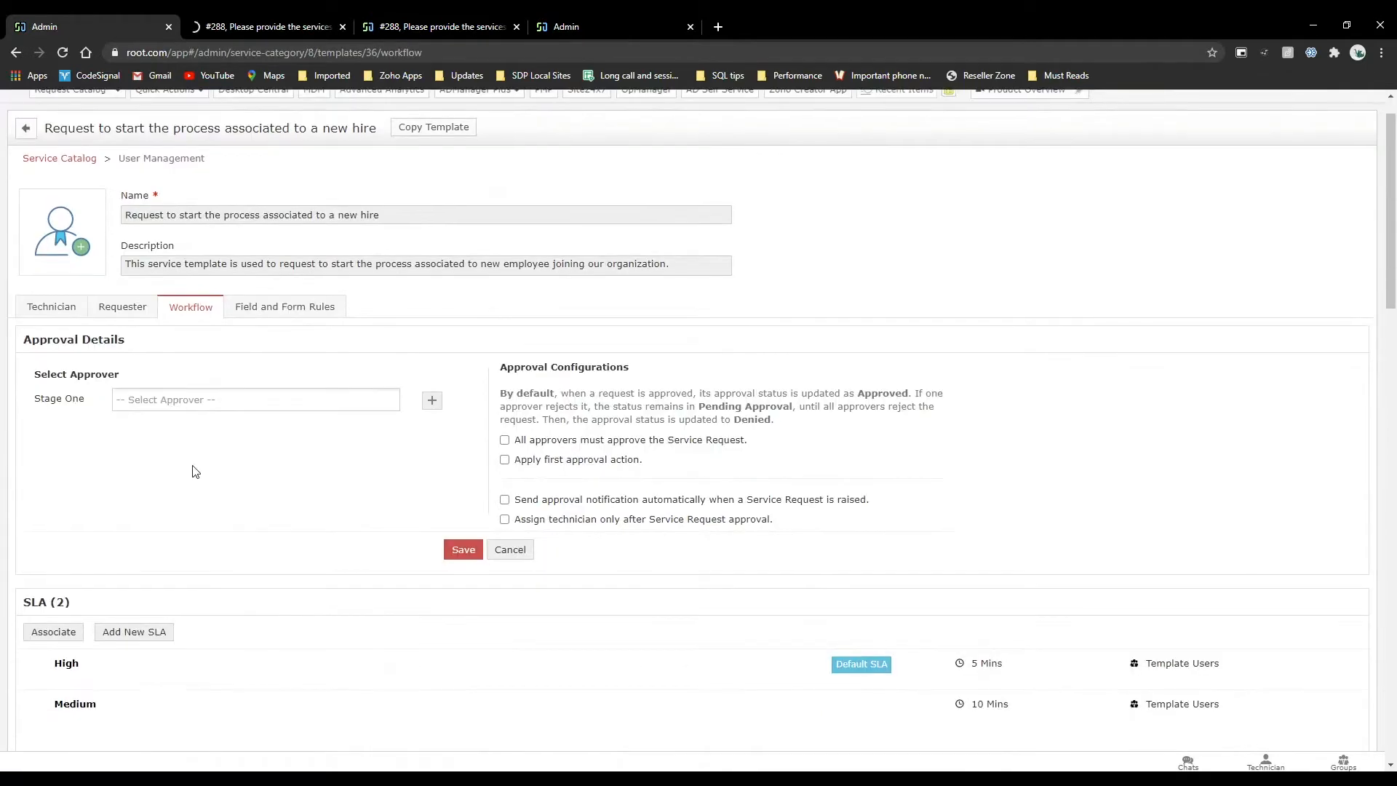
{"action": "left_click", "coordinate": [72, 308]}
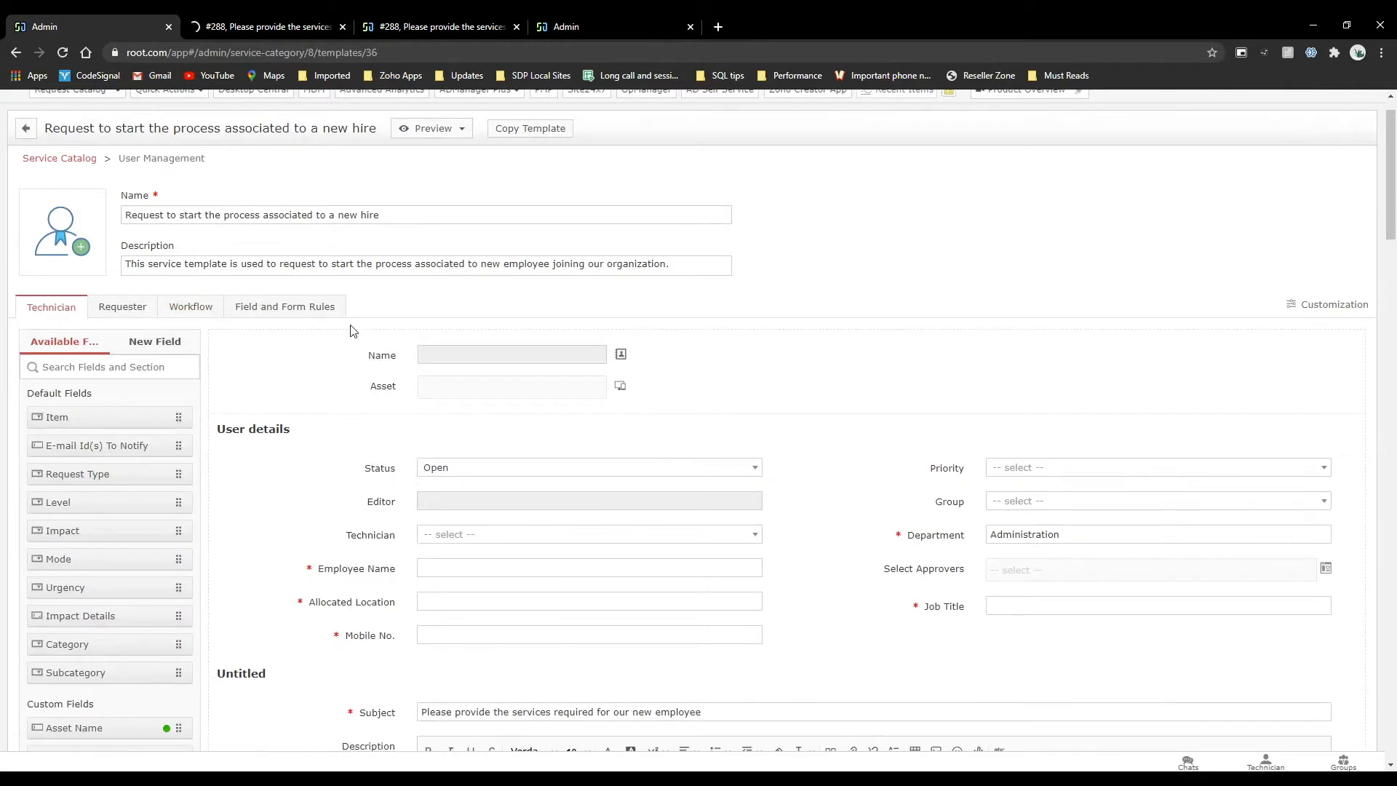
{"action": "scroll", "coordinate": [1150, 608], "scroll_direction": "down", "scroll_amount": 2}
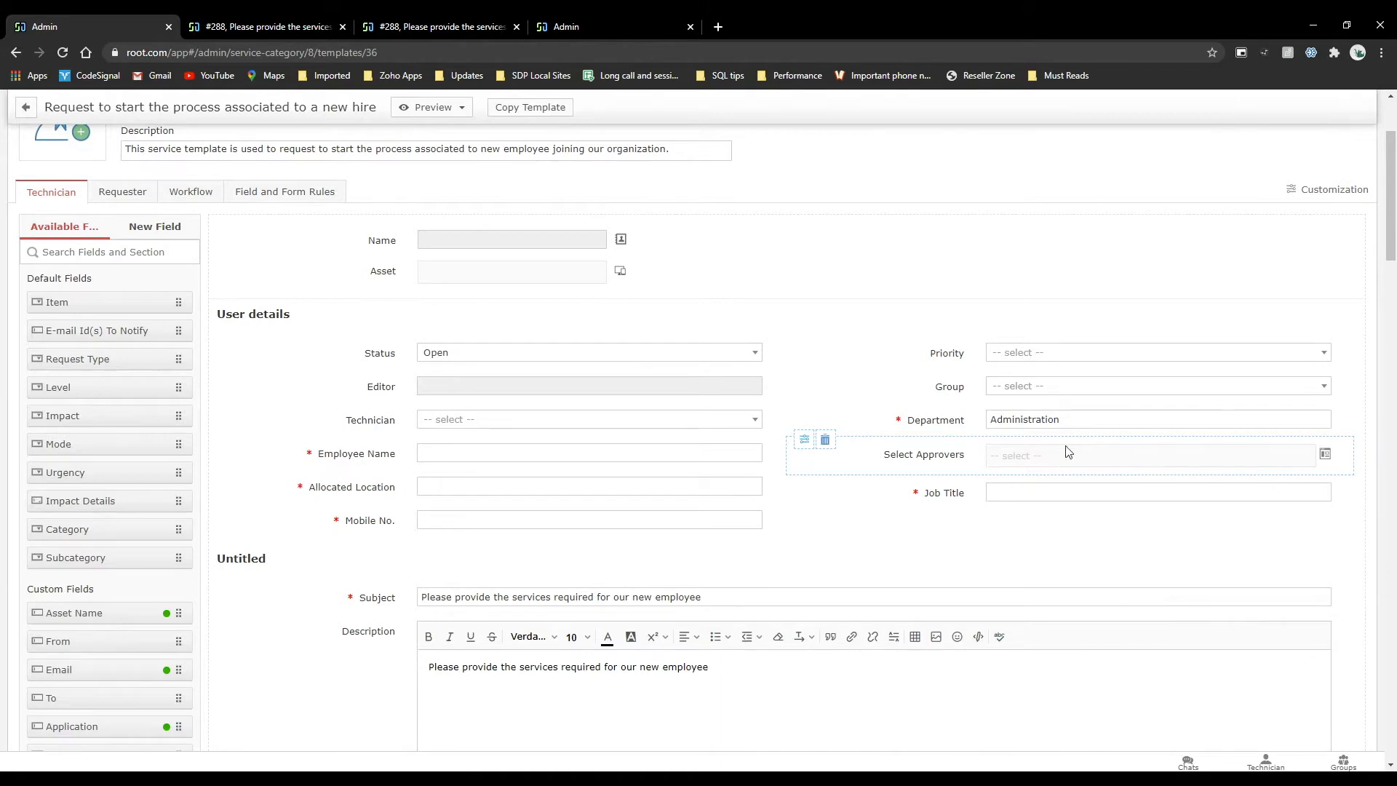
View the workflow diagram in the updated request's description at enlarged size.
{"action": "left_click", "coordinate": [265, 26]}
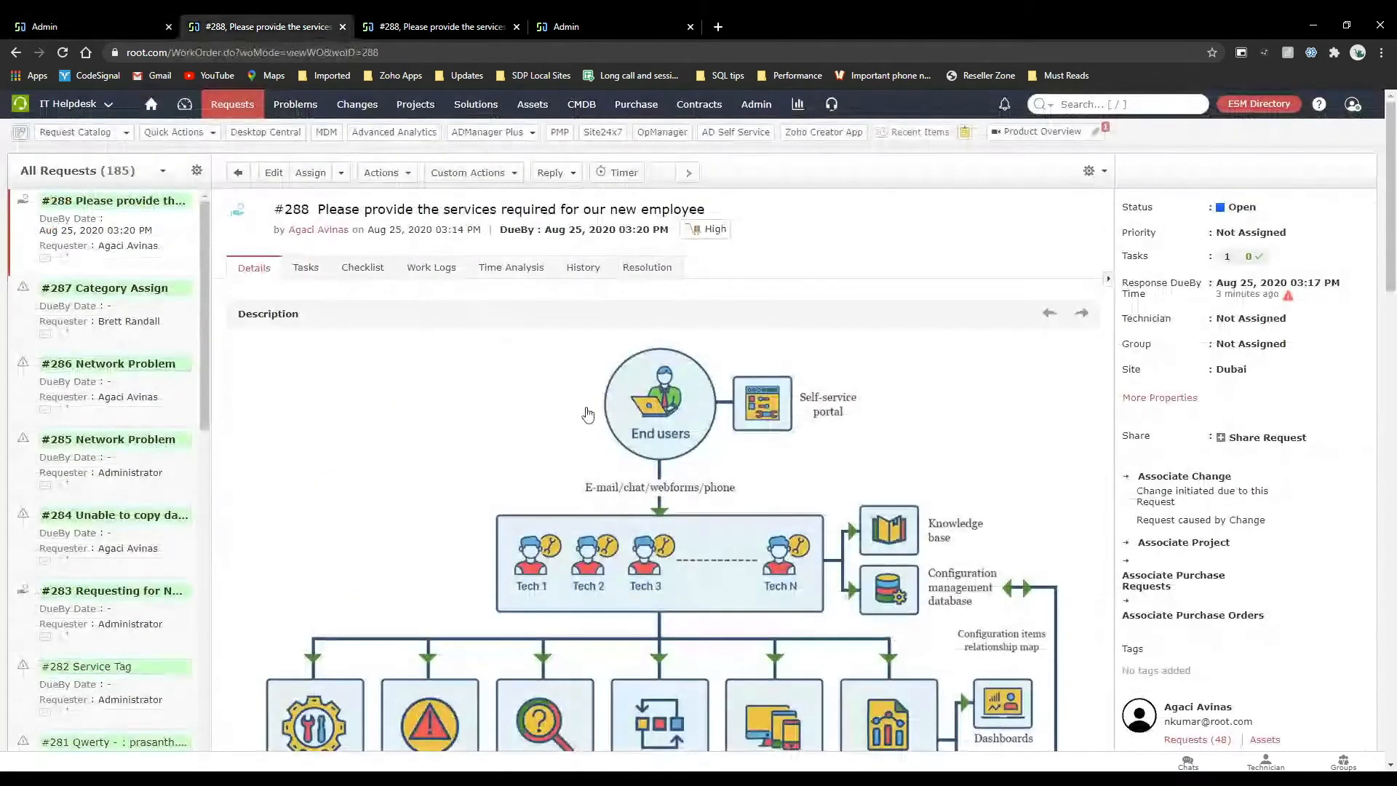
{"action": "left_click", "coordinate": [650, 480]}
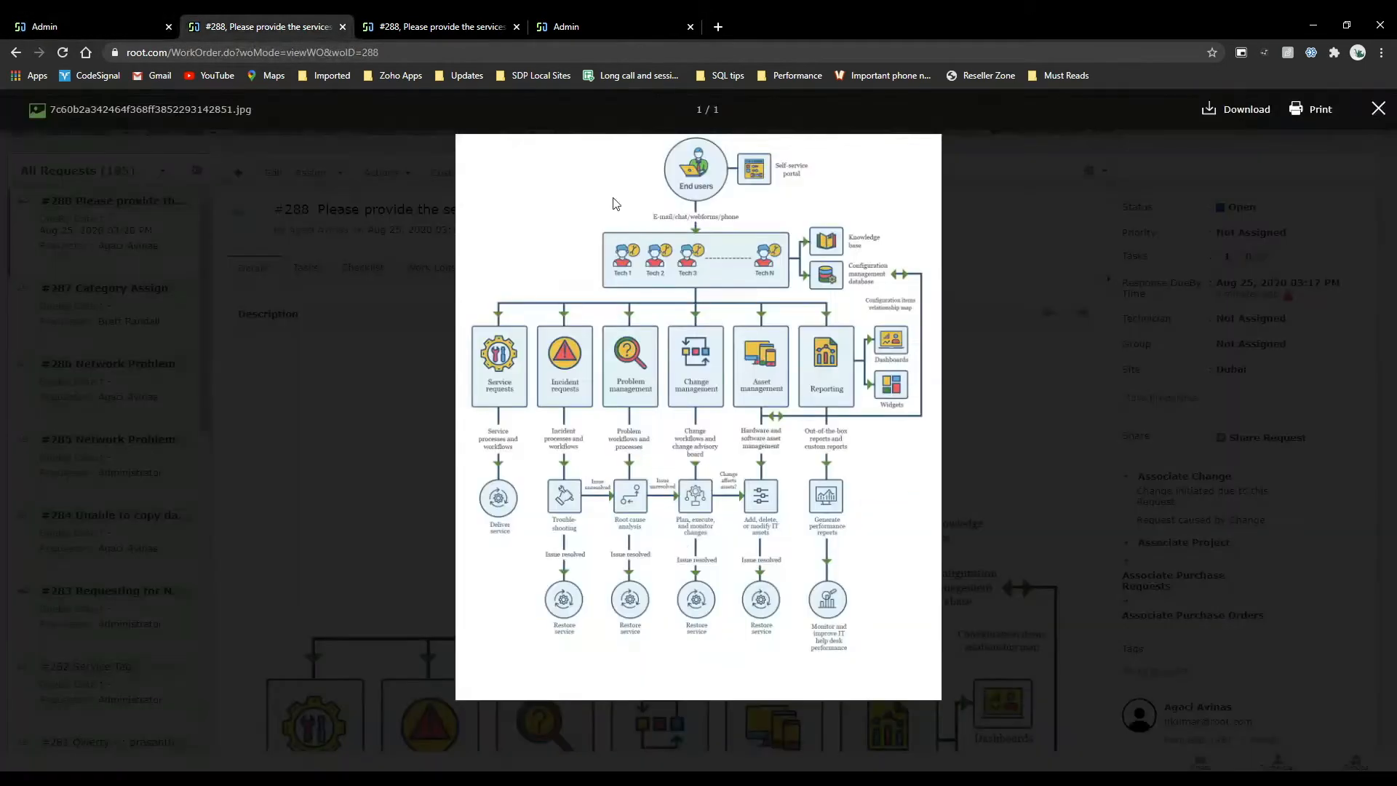
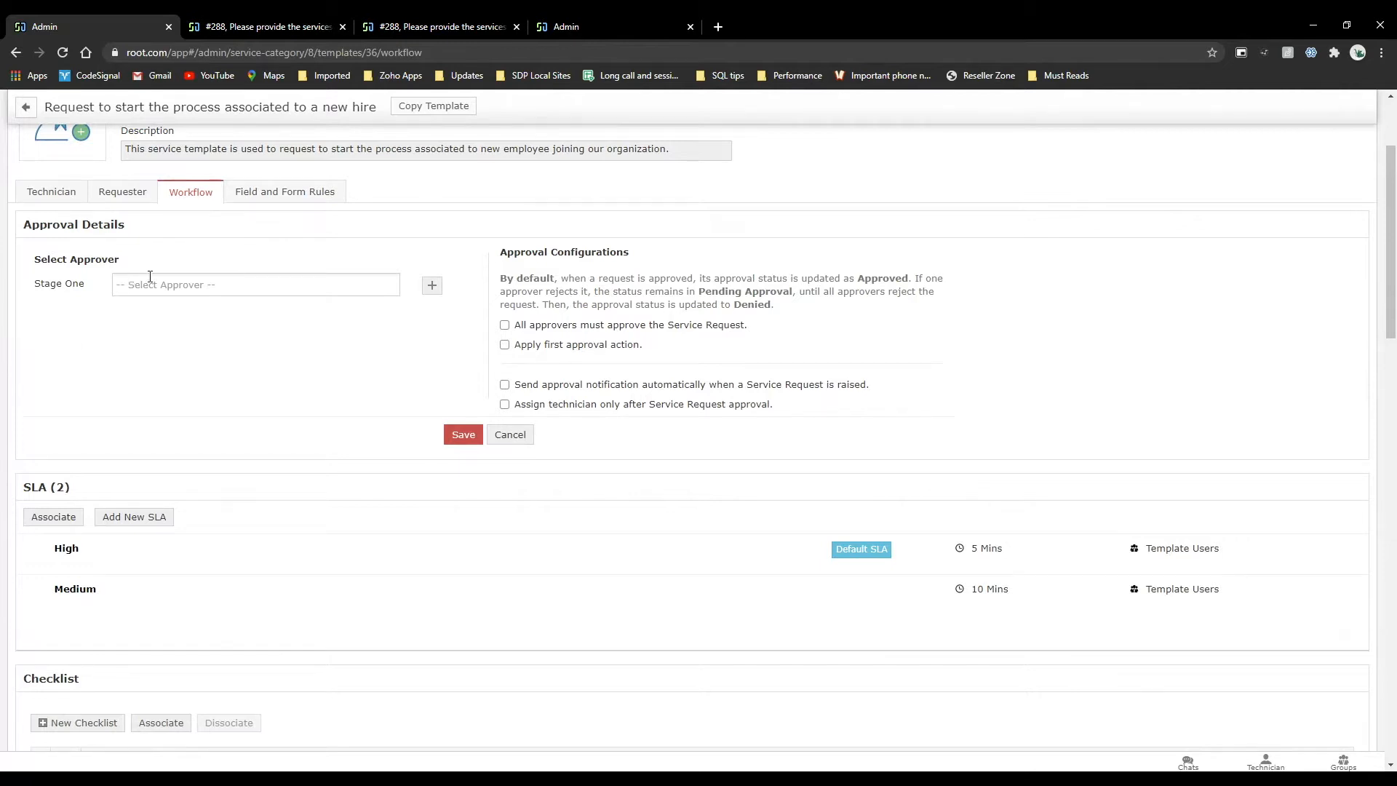
Set Administrator as the approver for approval stages one and two of the new-hire template's workflow.
{"action": "left_click", "coordinate": [347, 287]}
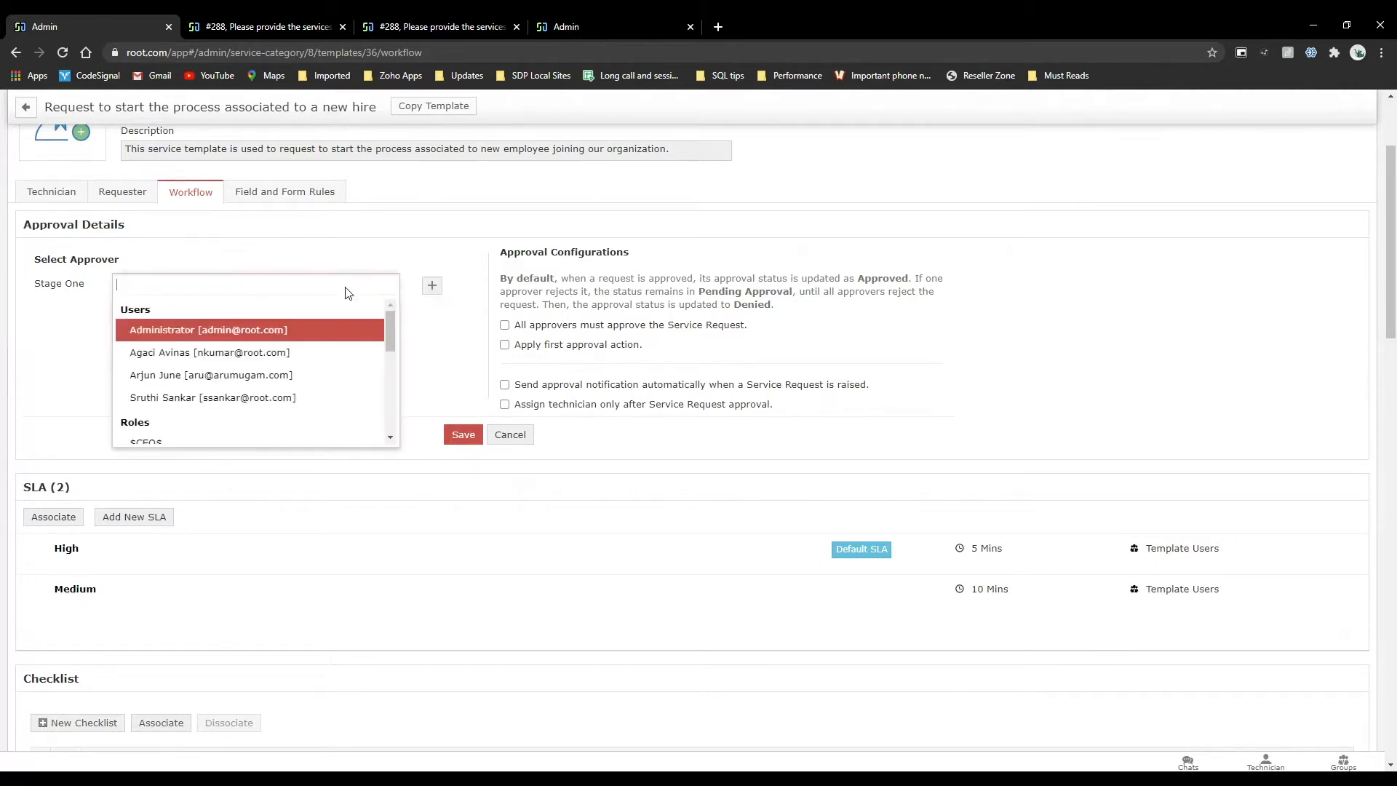
{"action": "left_click", "coordinate": [363, 329]}
{"action": "left_click", "coordinate": [446, 291]}
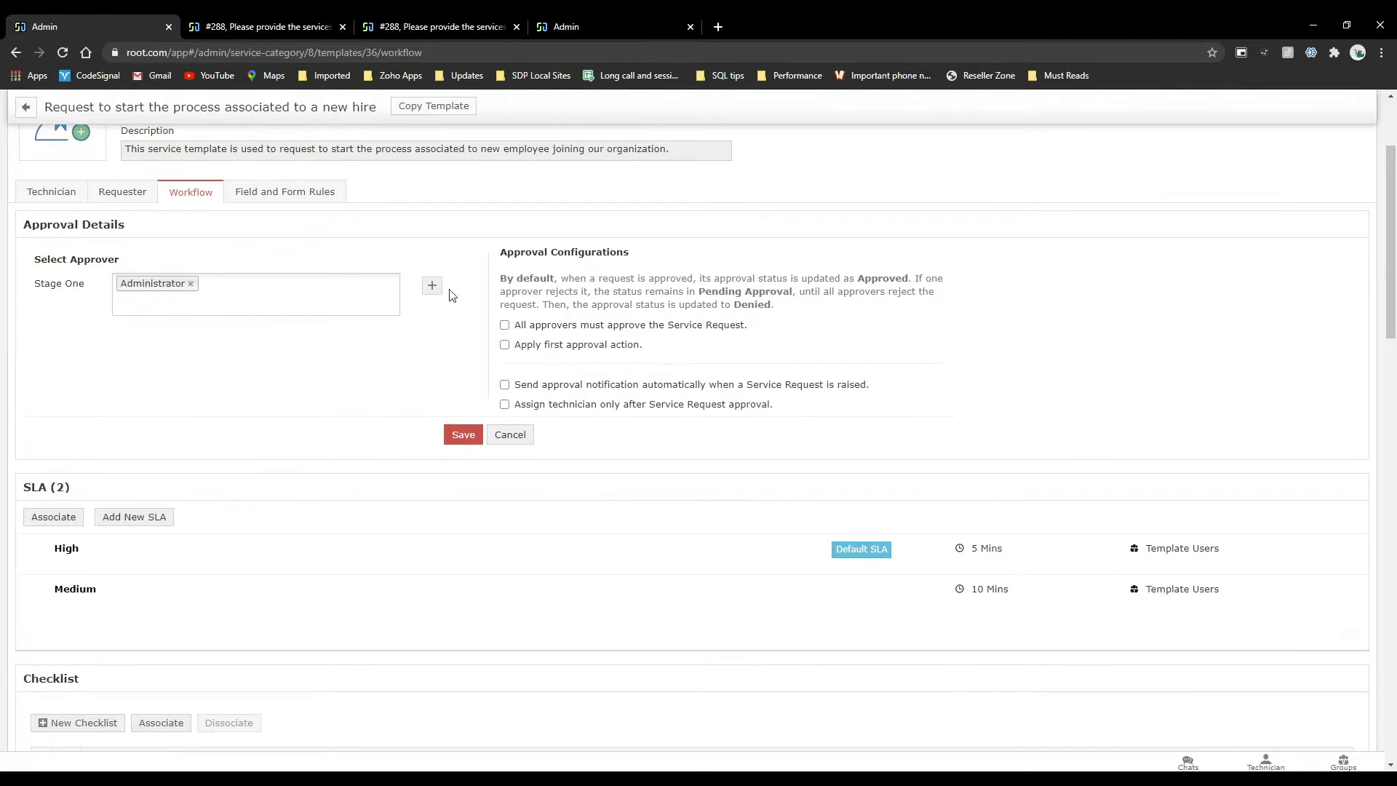
{"action": "left_click", "coordinate": [432, 286]}
{"action": "left_click", "coordinate": [243, 344]}
{"action": "left_click", "coordinate": [229, 393]}
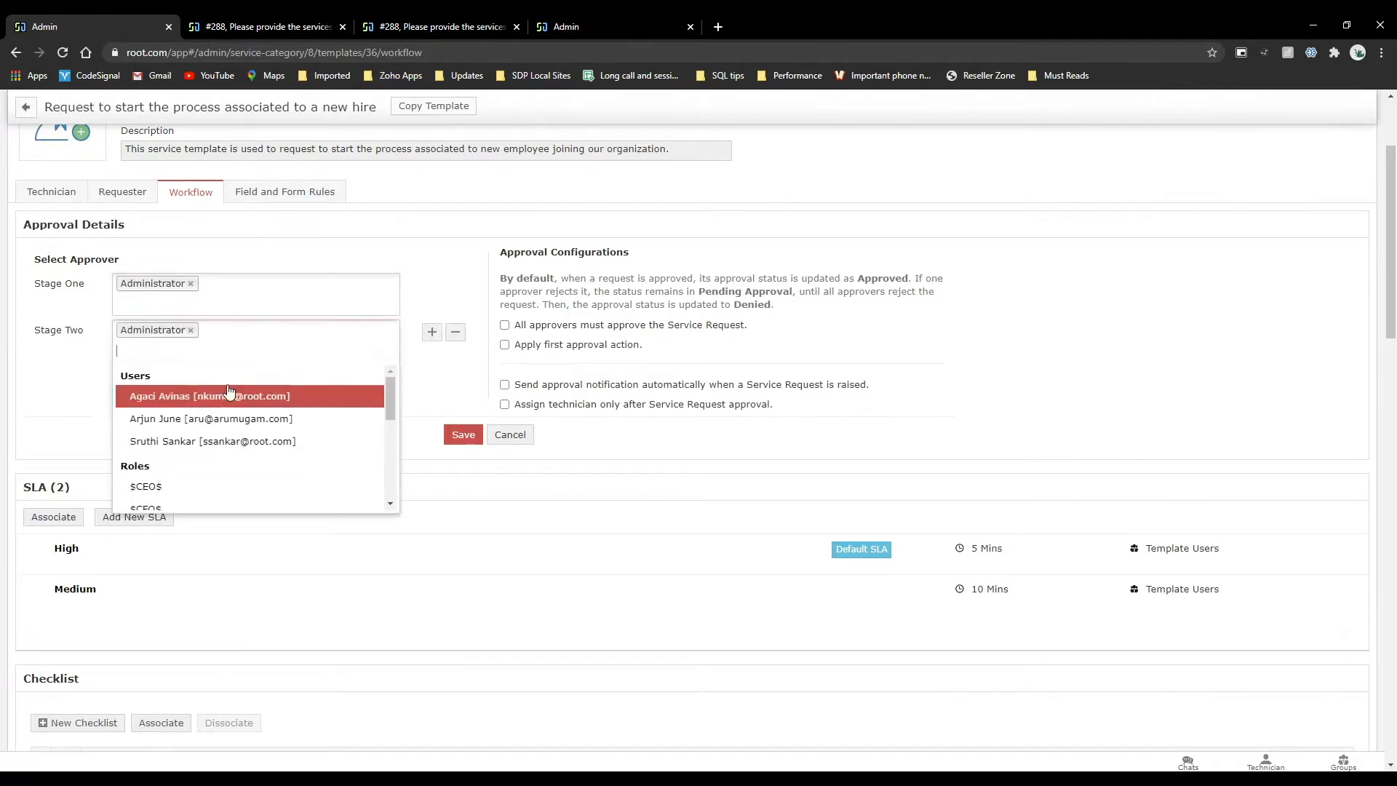
Add a third approval stage and assign the first listed non-administrator user as its approver.
{"action": "left_click", "coordinate": [431, 332]}
{"action": "left_click", "coordinate": [432, 332]}
{"action": "left_click", "coordinate": [240, 381]}
{"action": "left_click", "coordinate": [250, 445]}
Add approval stages four and five, assigning the same approver as in stage three to both.
{"action": "left_click", "coordinate": [424, 384]}
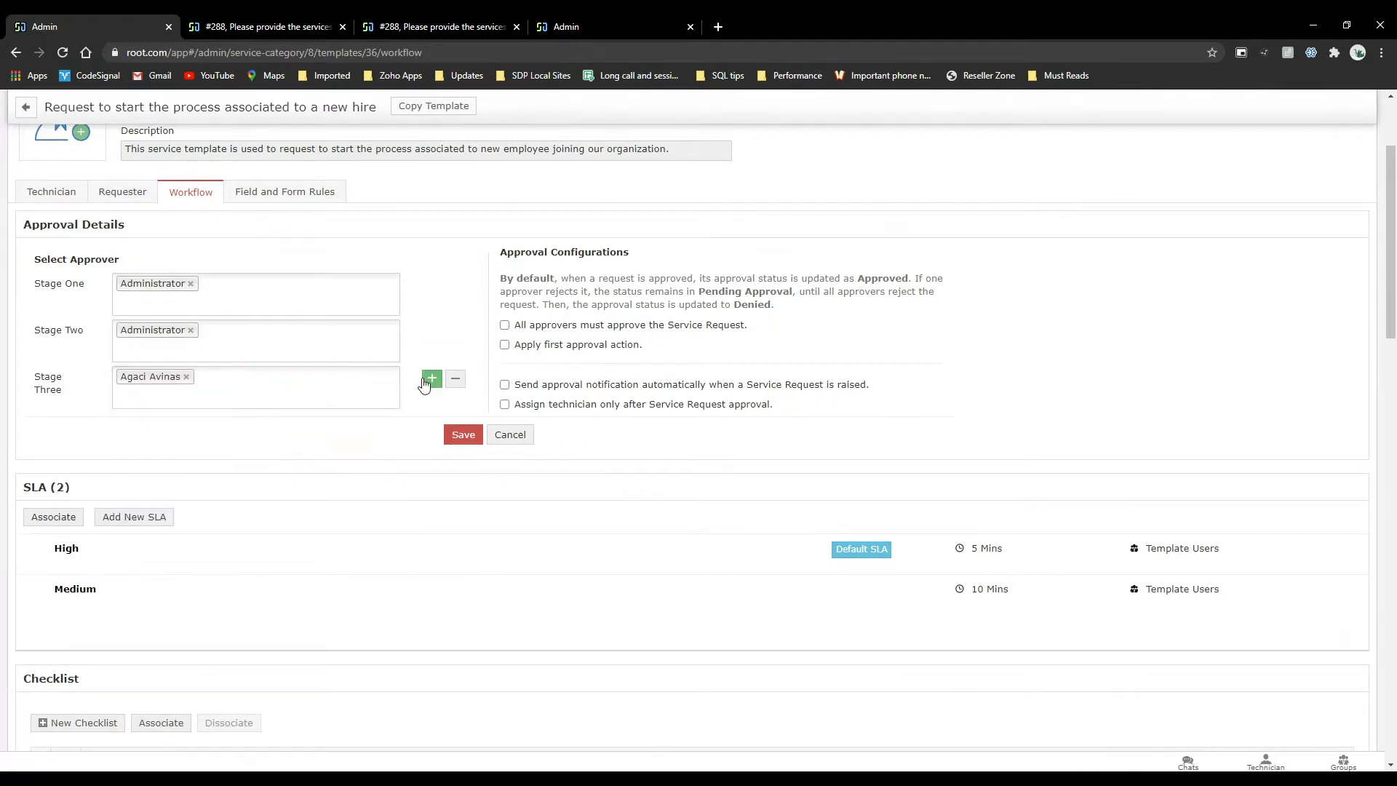
{"action": "left_click", "coordinate": [425, 384]}
{"action": "left_click", "coordinate": [255, 429]}
{"action": "left_click", "coordinate": [244, 489]}
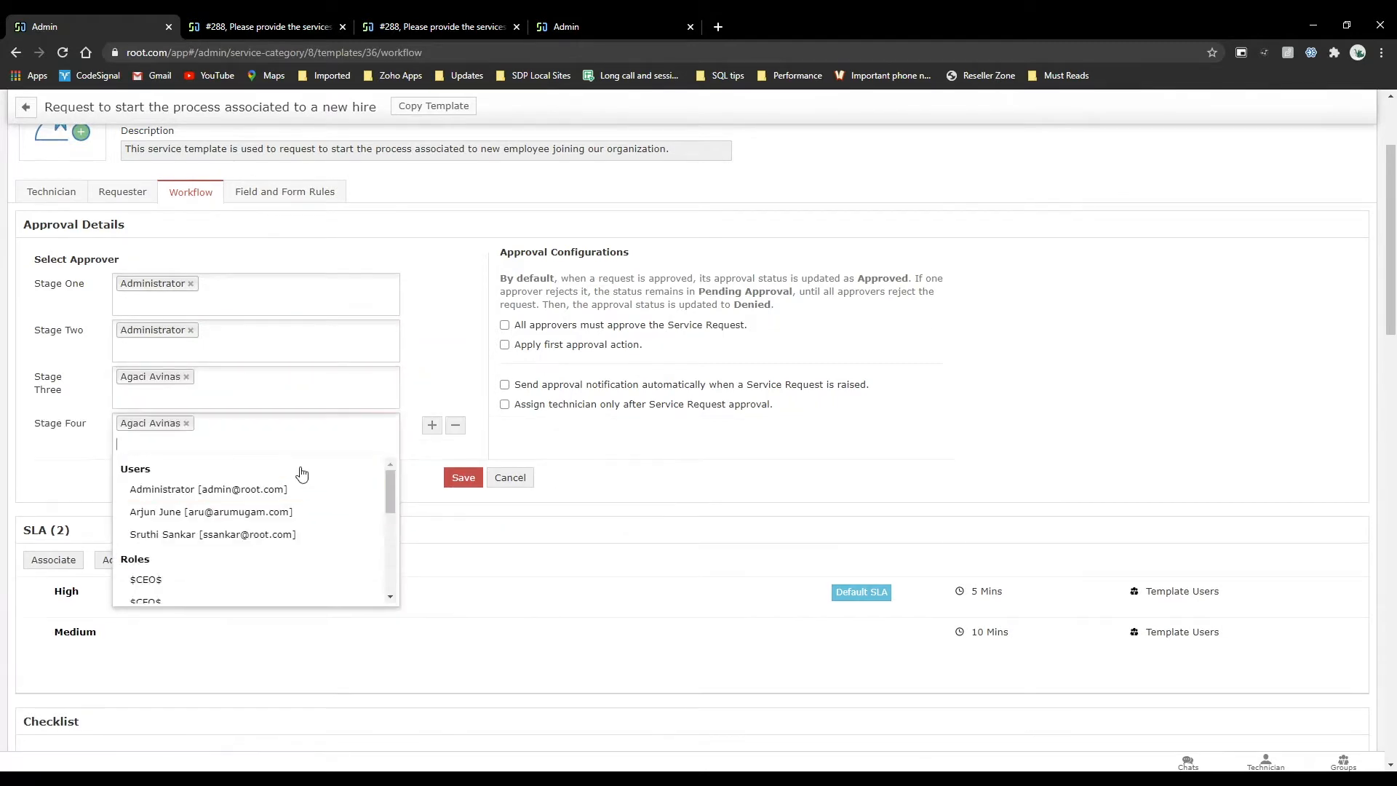
{"action": "left_click", "coordinate": [429, 424]}
{"action": "left_click", "coordinate": [432, 424]}
{"action": "left_click", "coordinate": [254, 477]}
{"action": "left_click", "coordinate": [244, 536]}
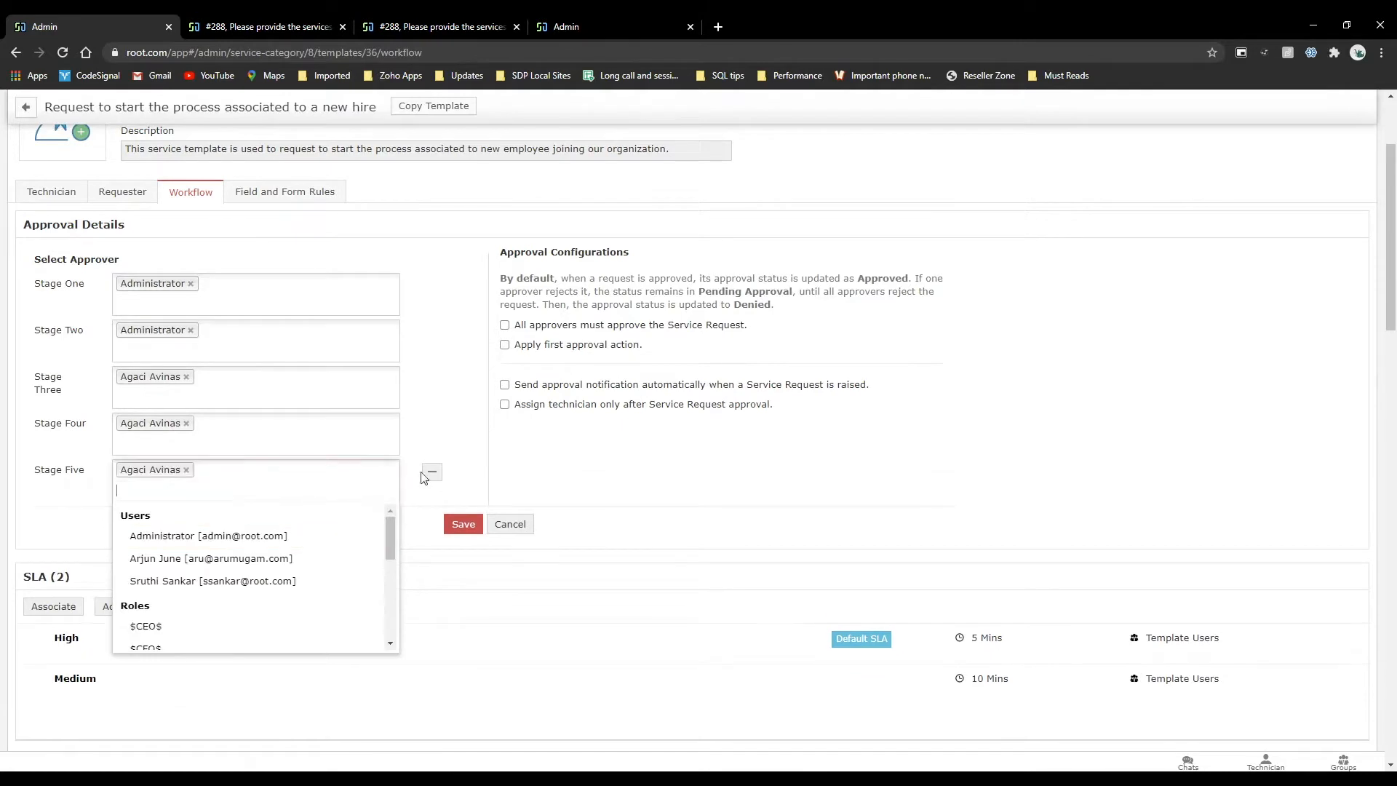
{"action": "left_click", "coordinate": [430, 472]}
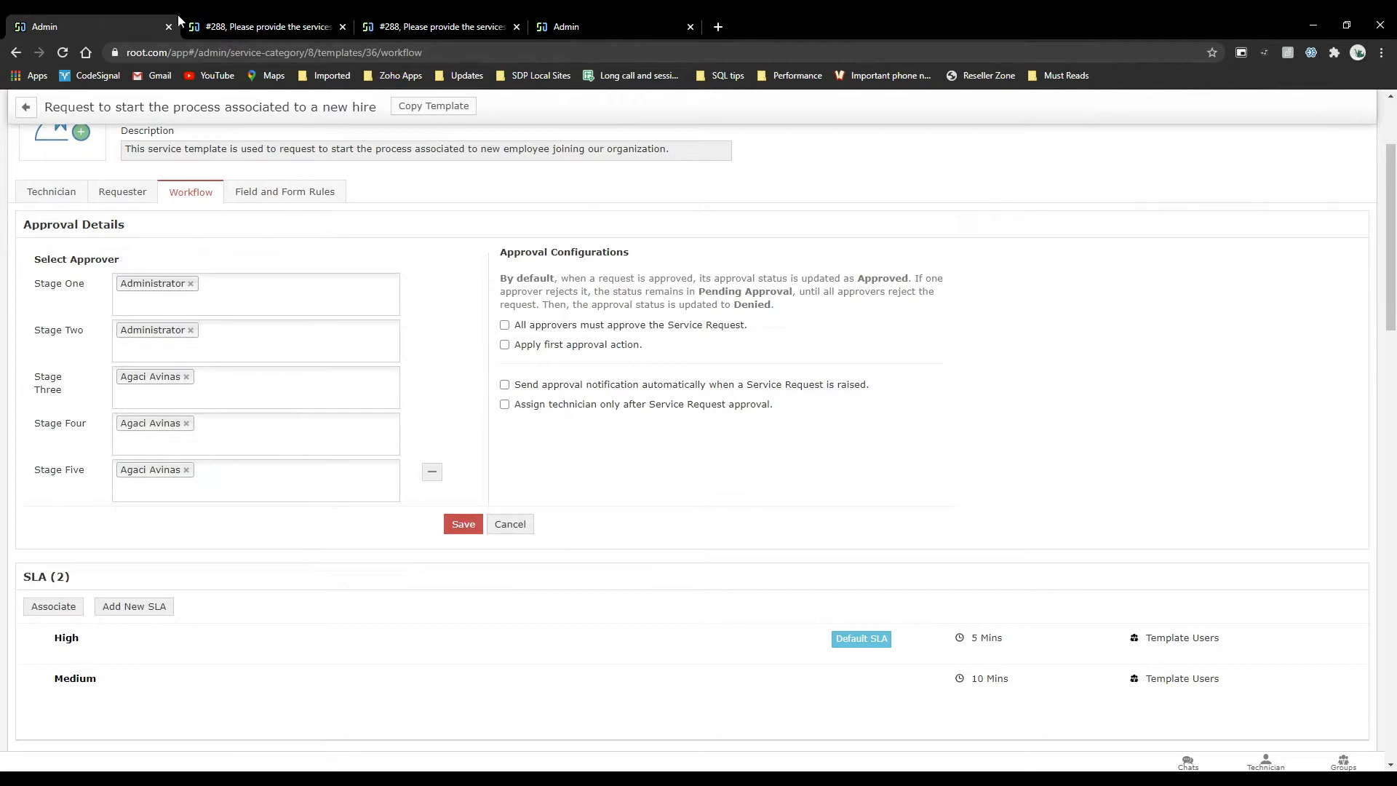
Review the new-employee request's description, selected resources and user details.
{"action": "scroll", "coordinate": [617, 557], "scroll_direction": "up", "scroll_amount": 2}
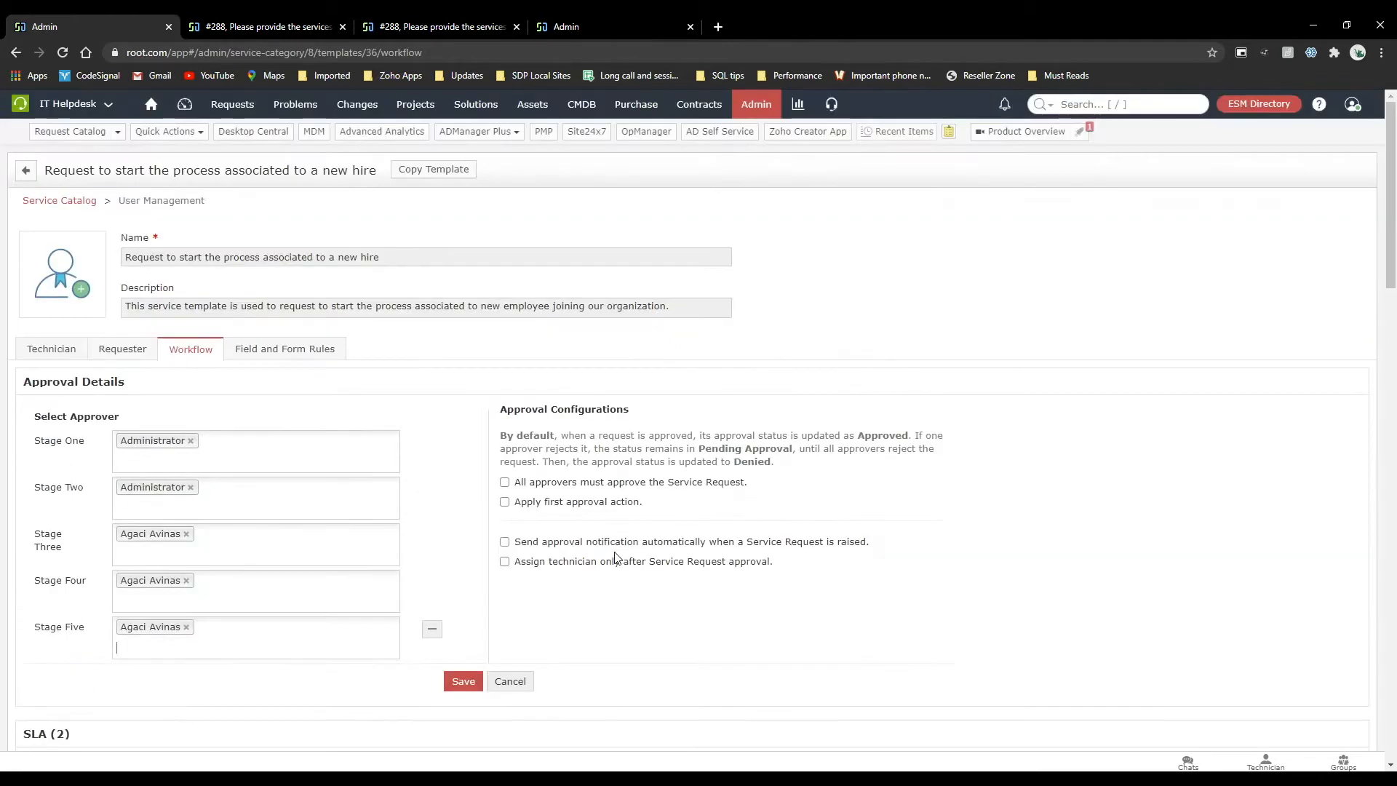
{"action": "left_click", "coordinate": [240, 27]}
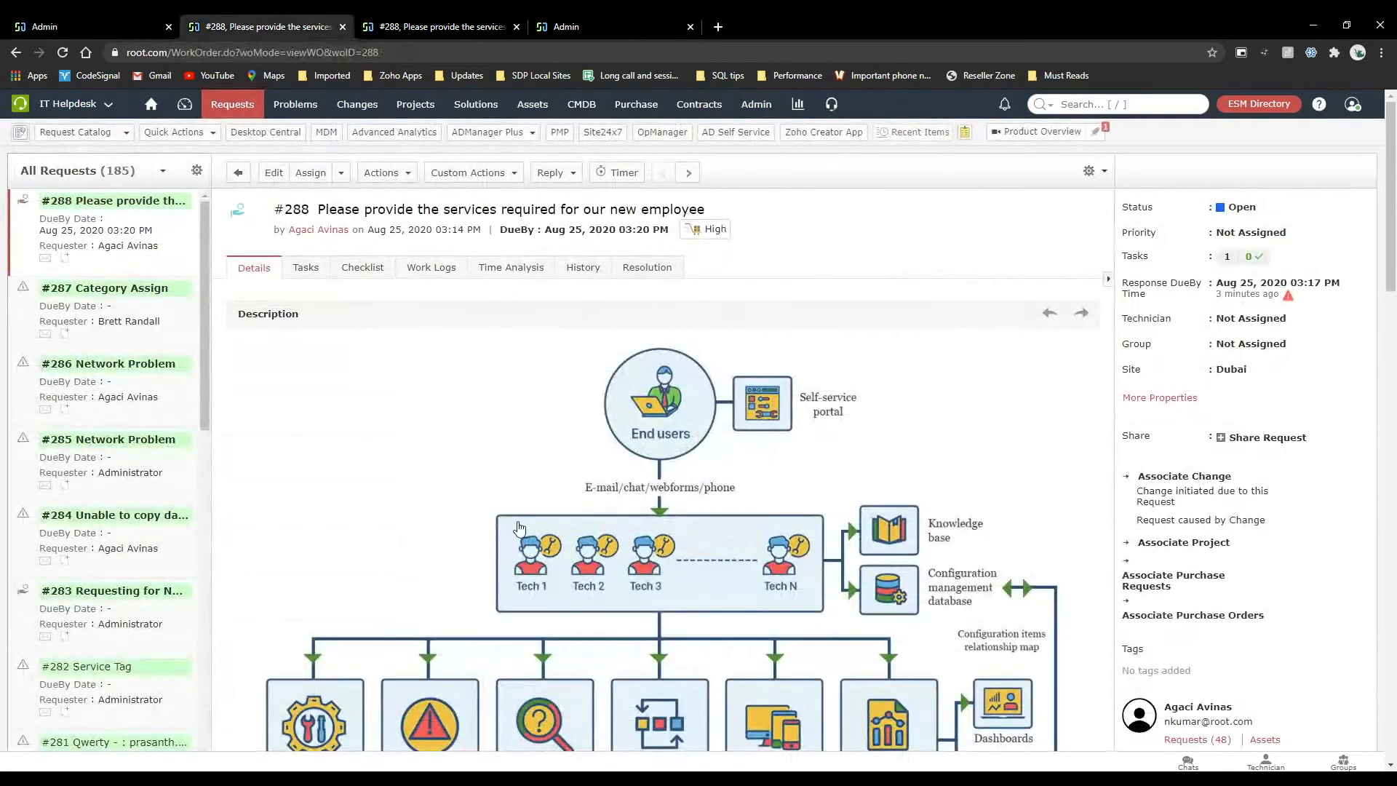
{"action": "scroll", "coordinate": [519, 527], "scroll_direction": "down", "scroll_amount": 10}
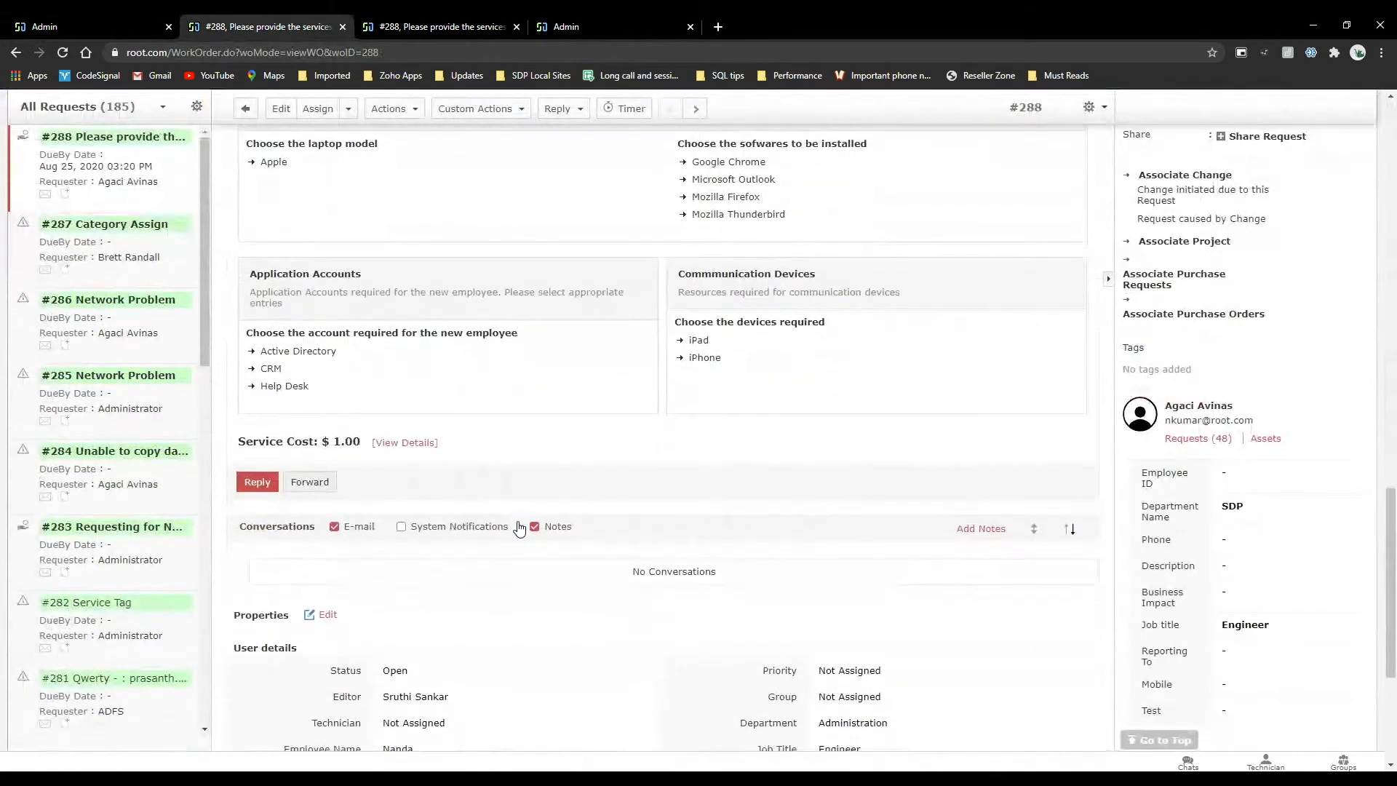
{"action": "scroll", "coordinate": [519, 527], "scroll_direction": "up", "scroll_amount": 10}
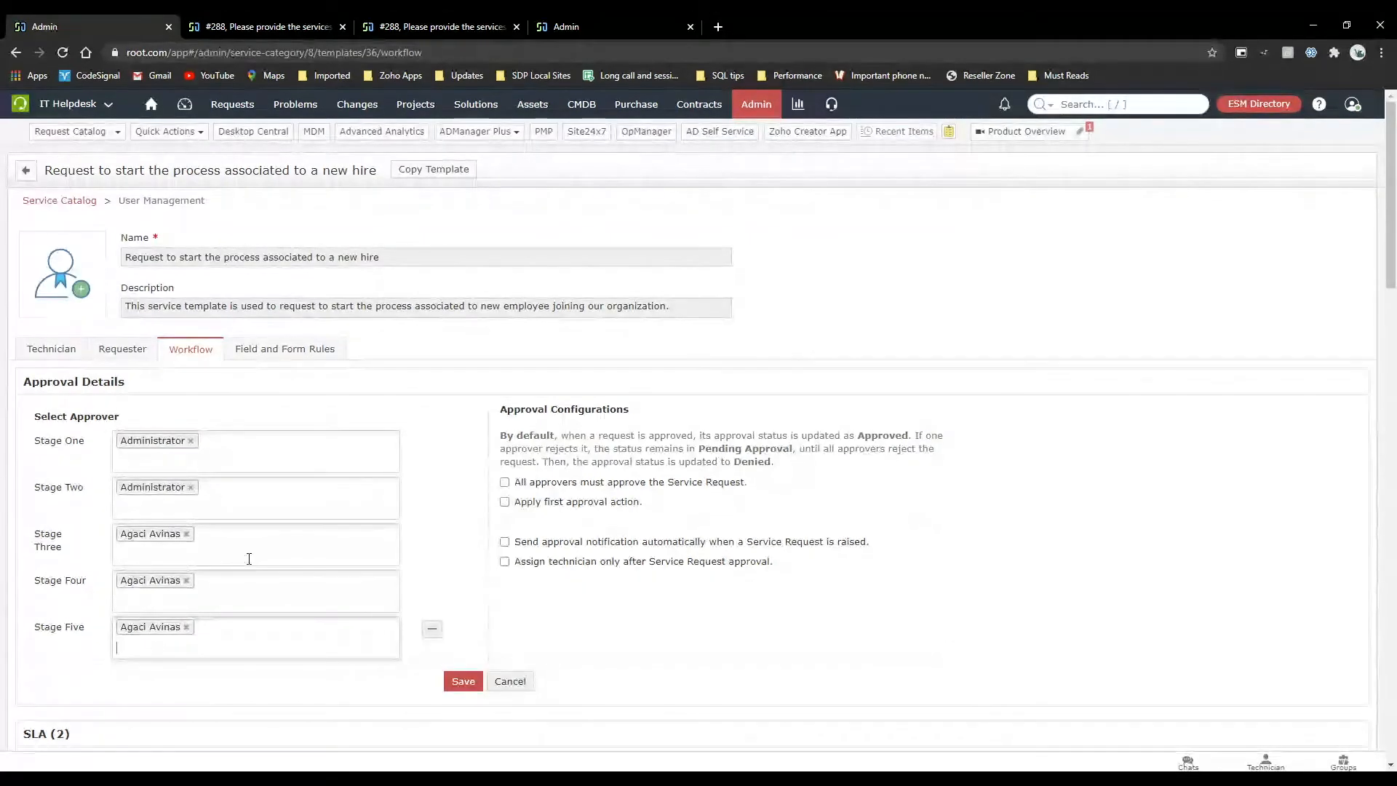
Return to the new-hire template's workflow and examine the five approval stages and the roles selectable for Stage One.
{"action": "scroll", "coordinate": [240, 578], "scroll_direction": "down", "scroll_amount": 2}
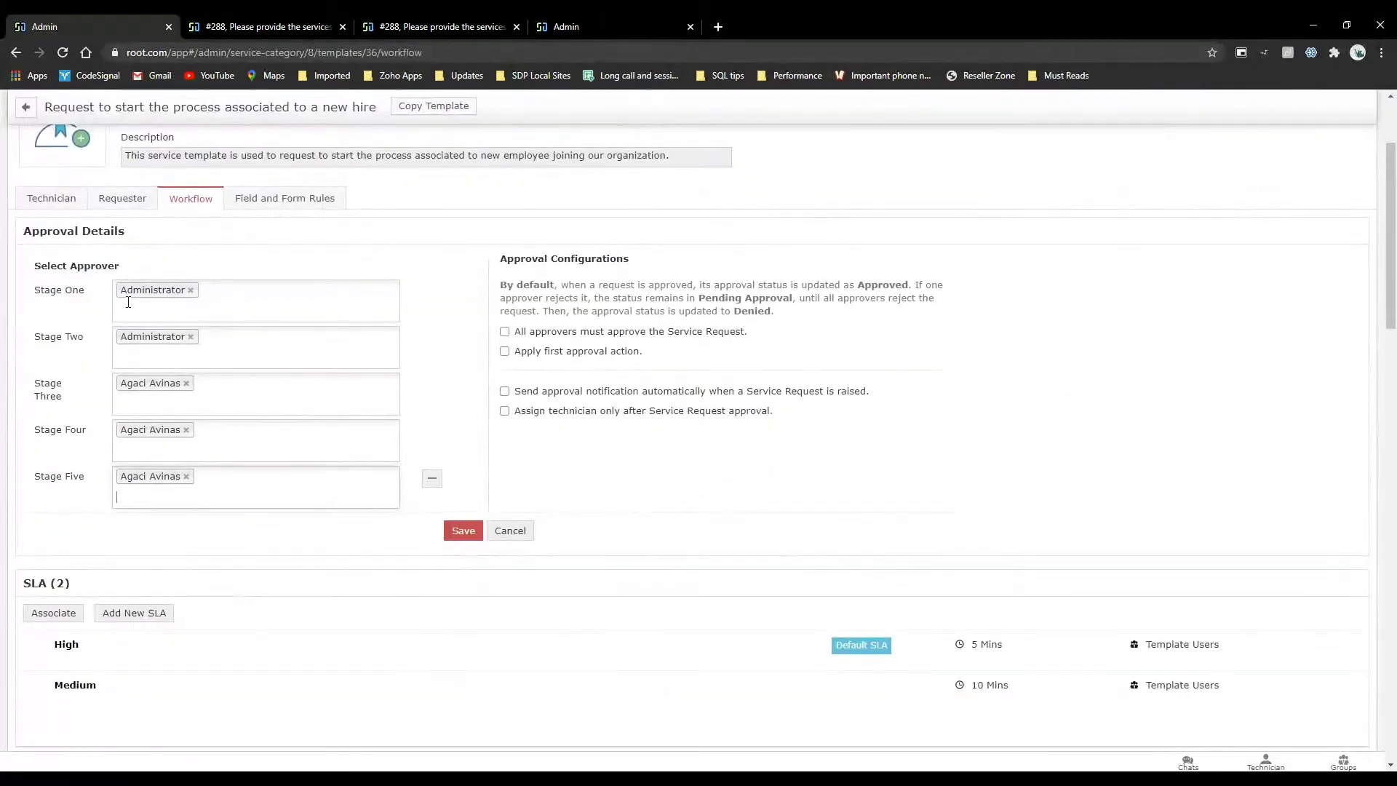
{"action": "left_click_drag", "start_coordinate": [41, 267], "coordinate": [401, 519]}
{"action": "left_click", "coordinate": [402, 519]}
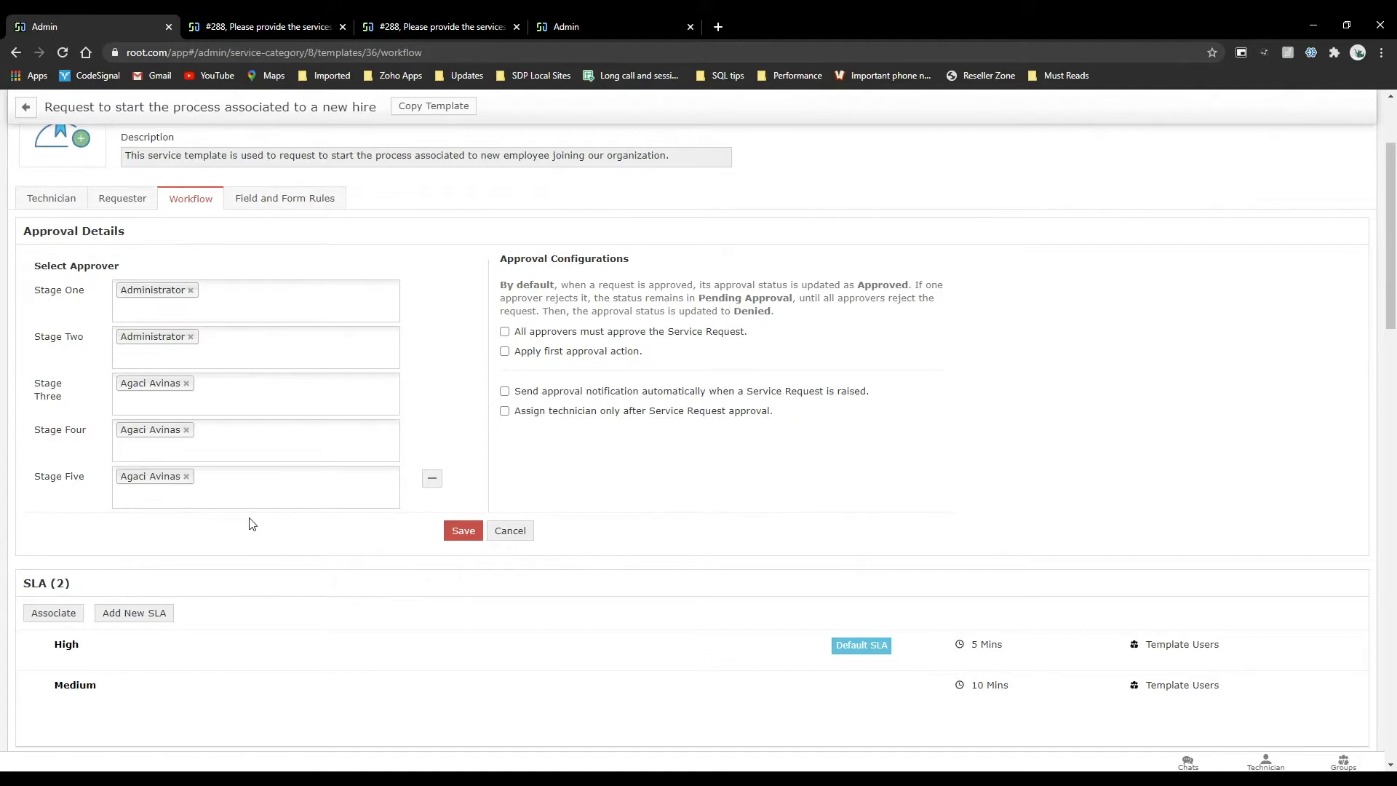
{"action": "left_click", "coordinate": [227, 315]}
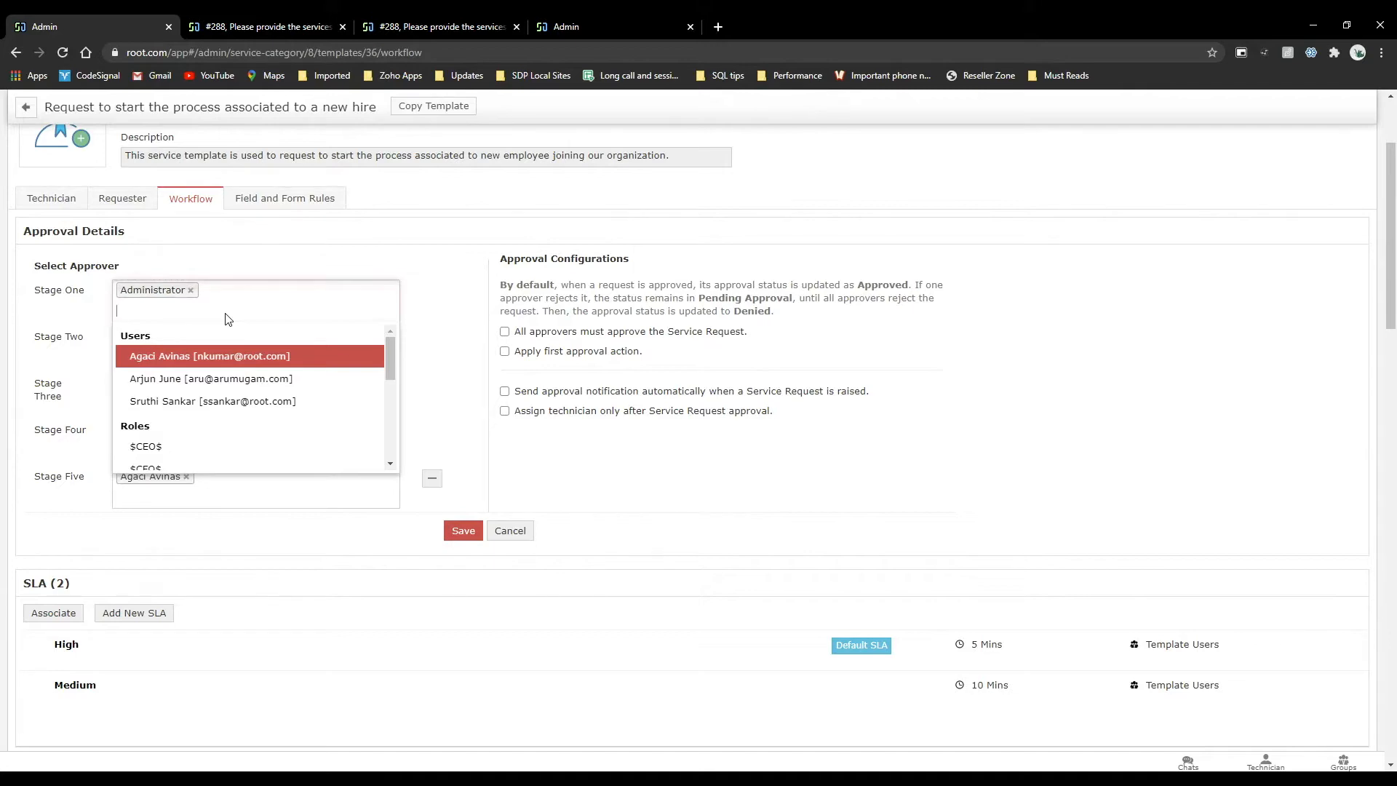
{"action": "scroll", "coordinate": [195, 451], "scroll_direction": "down", "scroll_amount": 5}
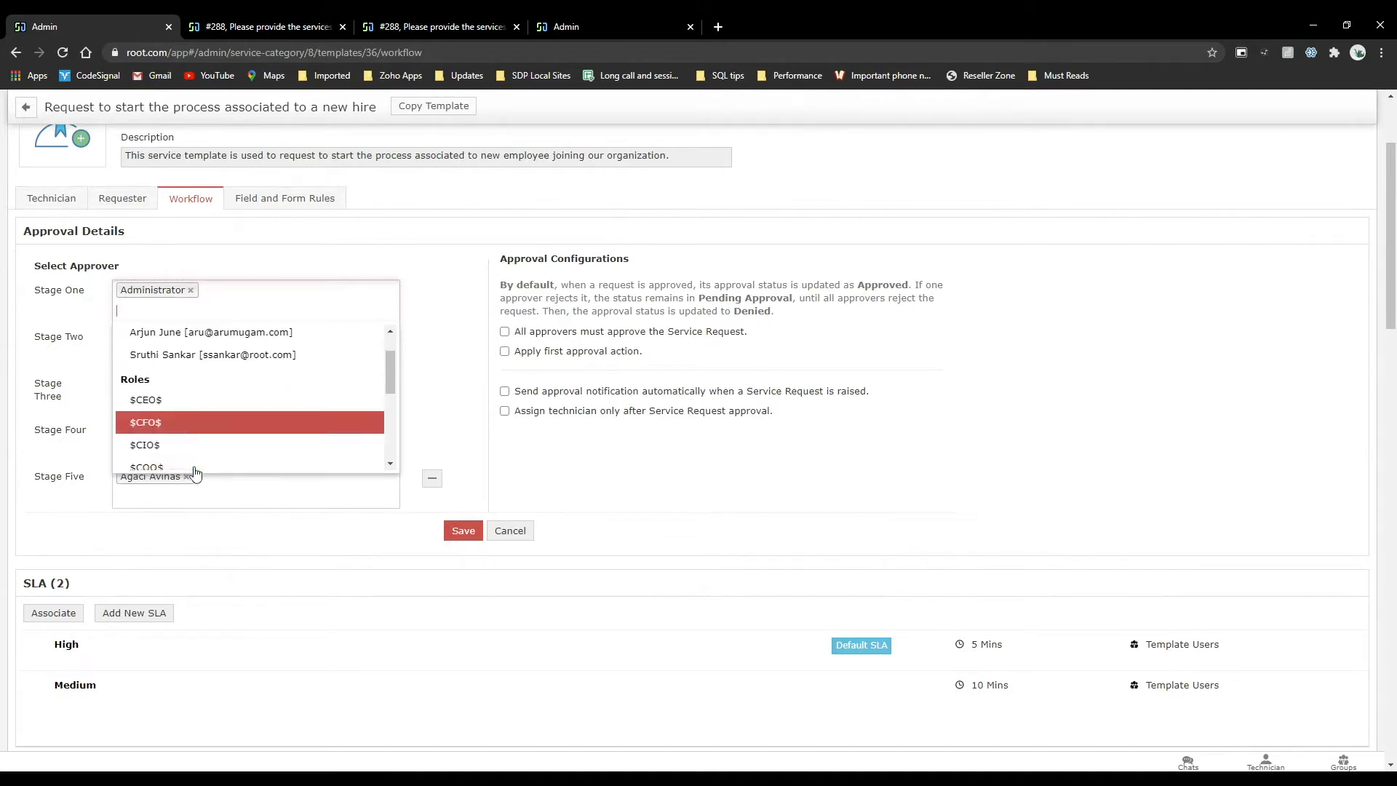
Open the Organization Roles page of the ESM Directory from the request's browser tab.
{"action": "left_click", "coordinate": [323, 22]}
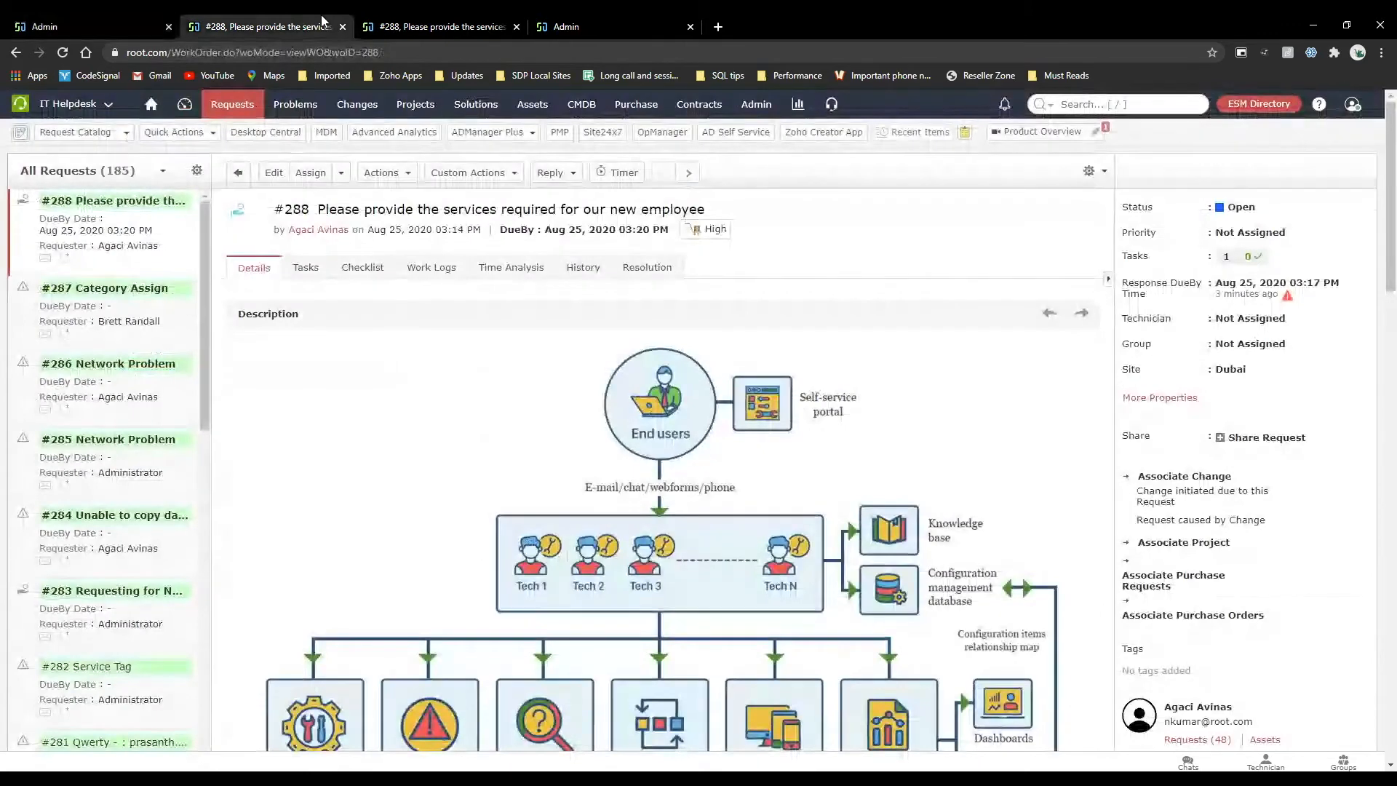
{"action": "left_click", "coordinate": [760, 109]}
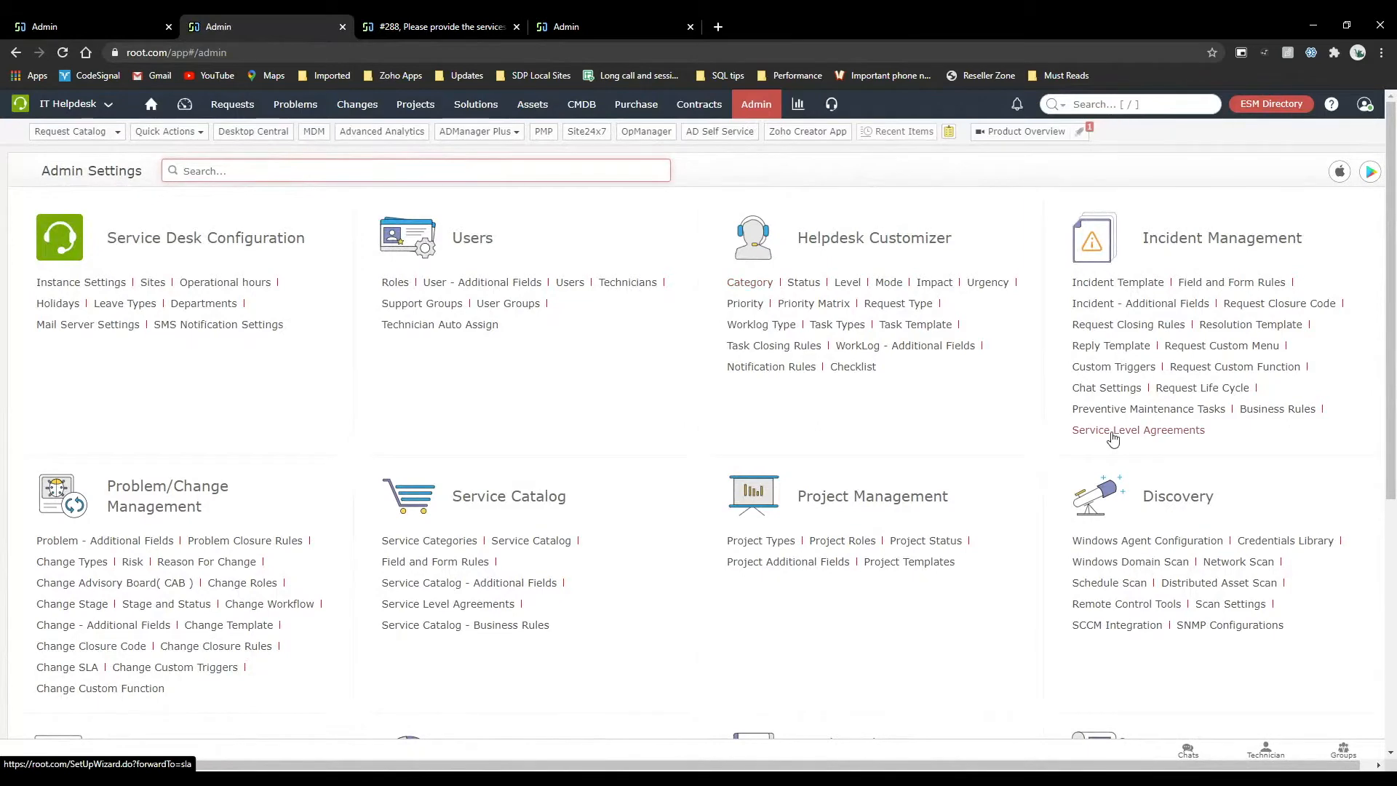
{"action": "left_click", "coordinate": [1252, 111]}
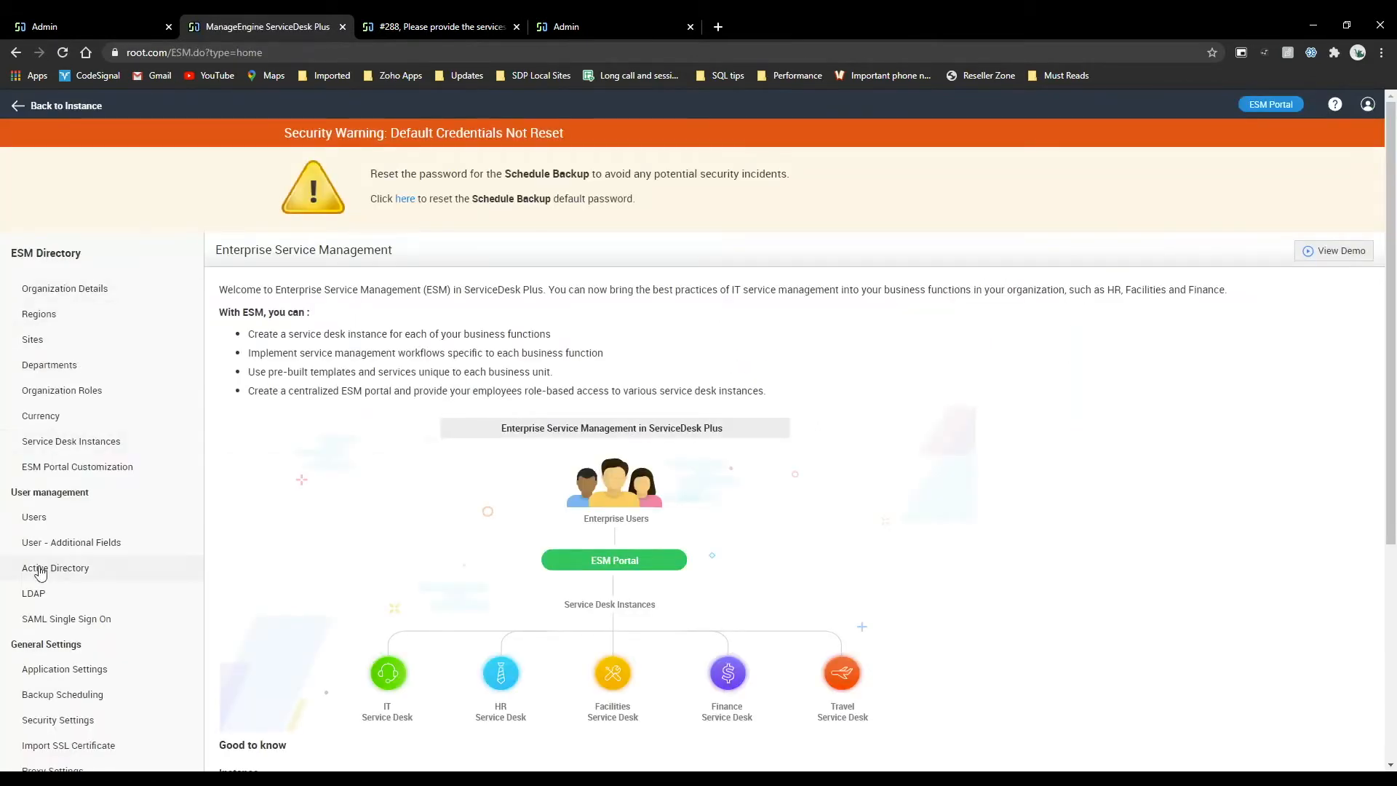
{"action": "scroll", "coordinate": [60, 475], "scroll_direction": "down", "scroll_amount": 5}
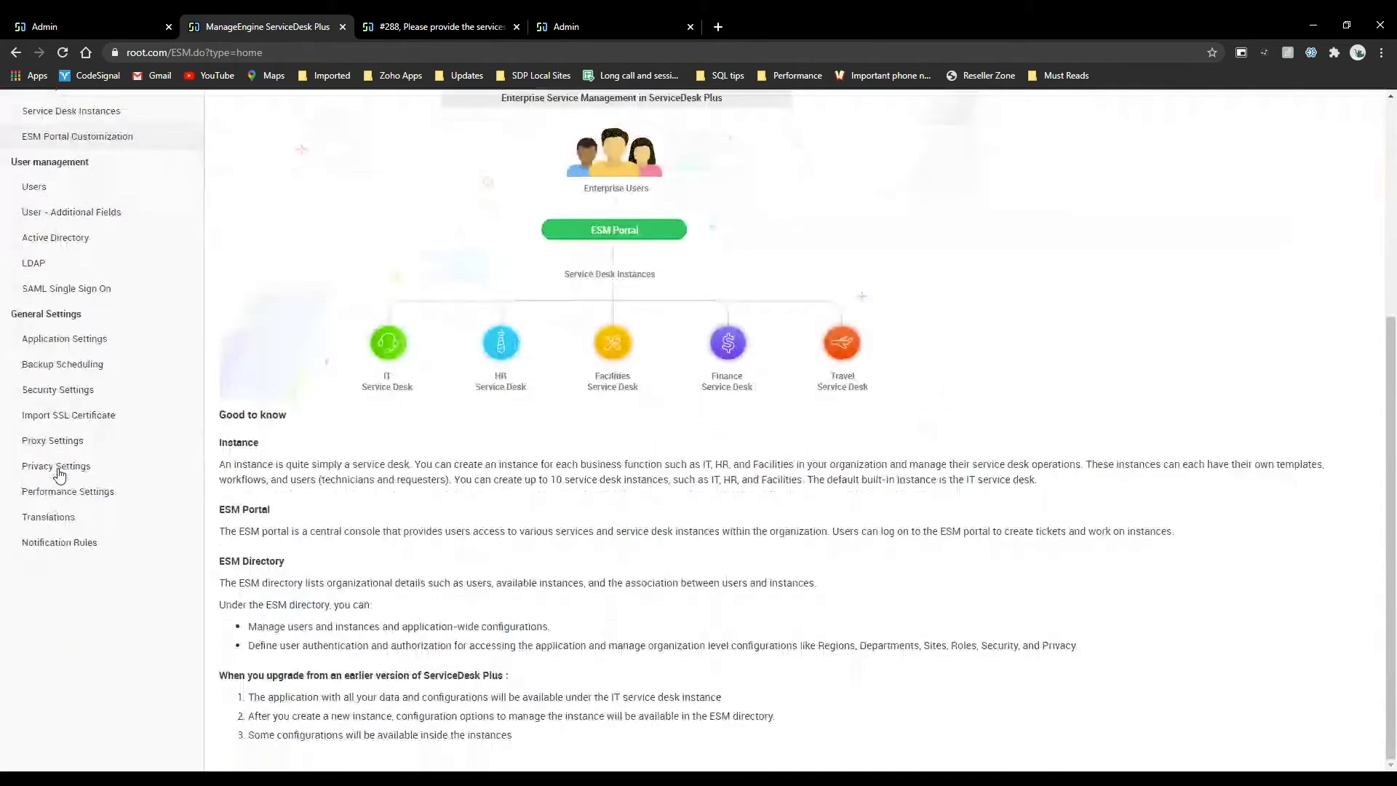
{"action": "scroll", "coordinate": [65, 458], "scroll_direction": "up", "scroll_amount": 5}
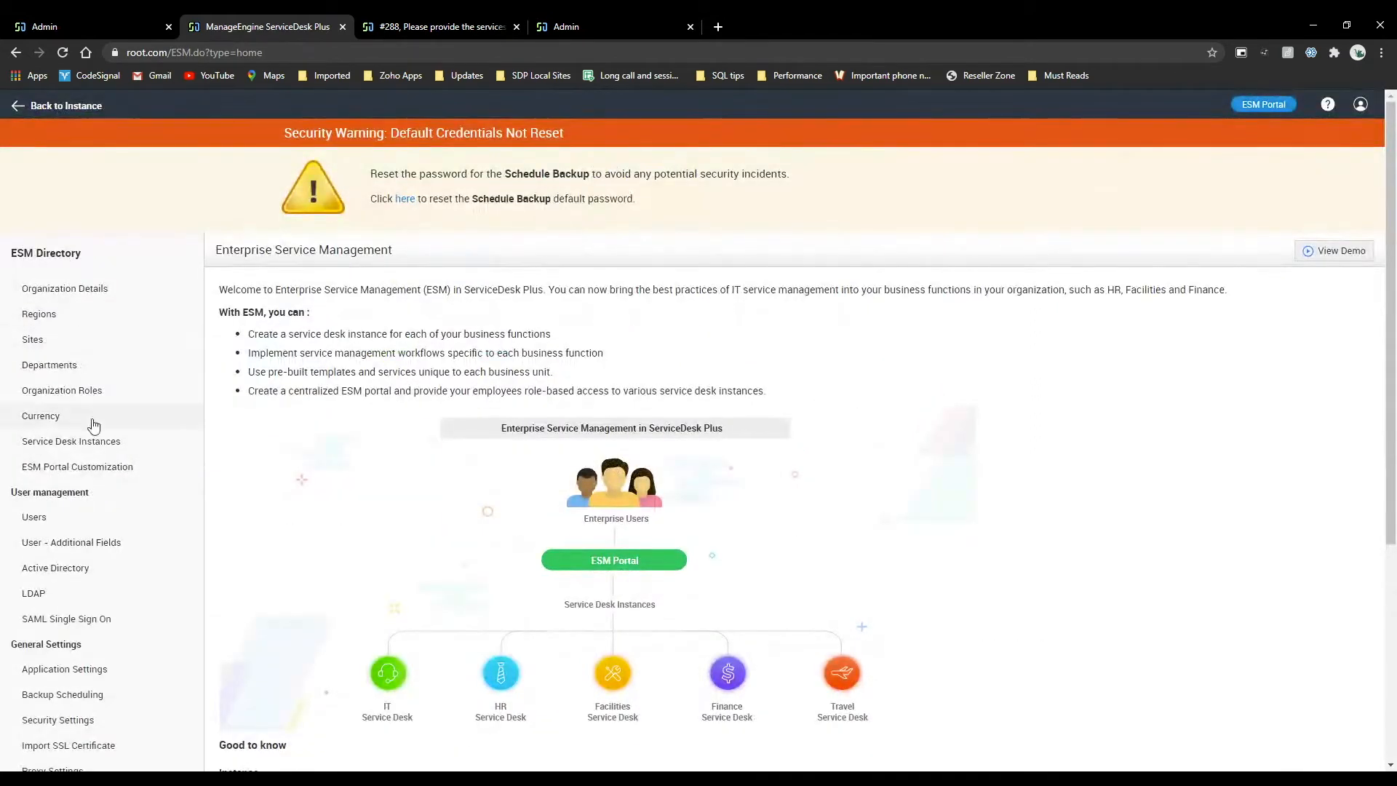
{"action": "left_click", "coordinate": [71, 385]}
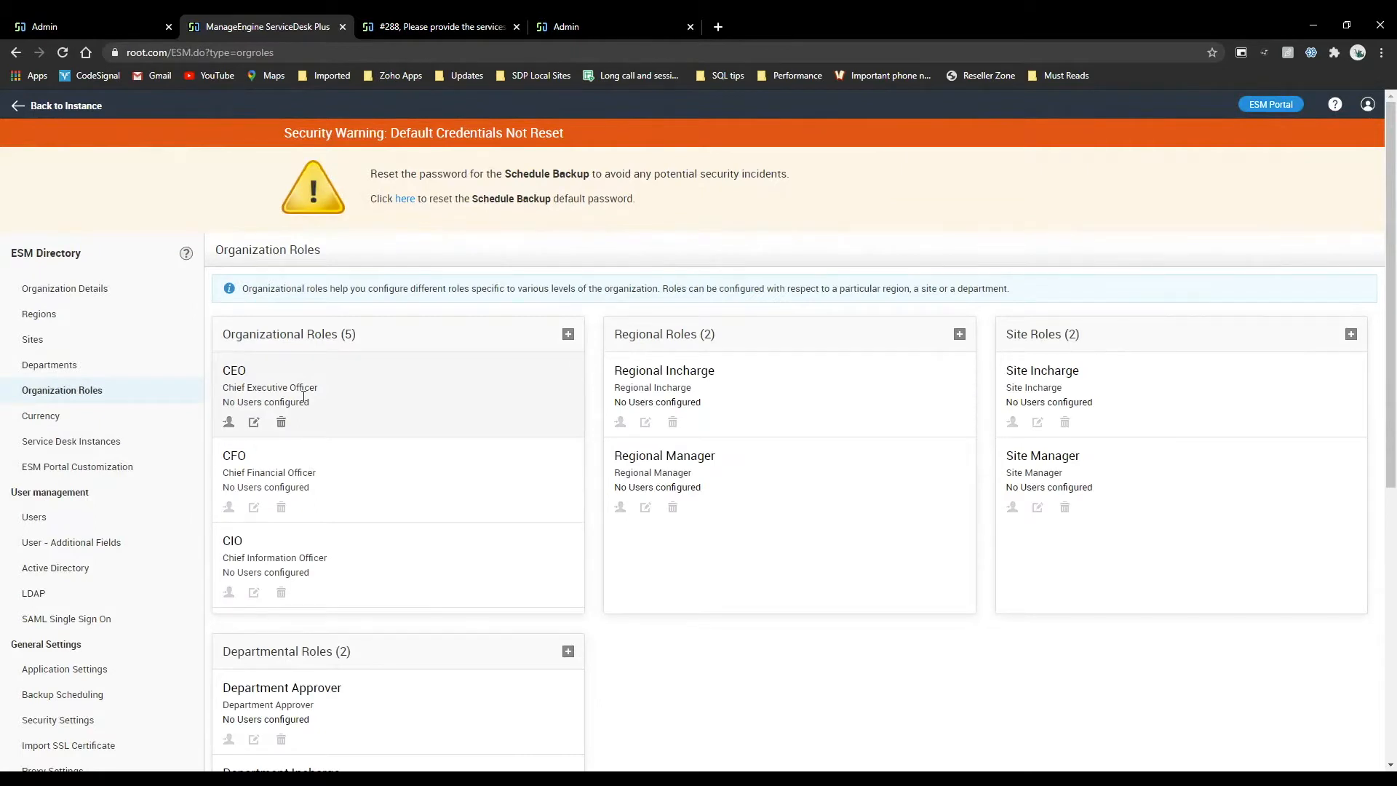
Examine the full list of users and role variables selectable as Stage One approver in the new-hire template.
{"action": "left_click", "coordinate": [117, 16]}
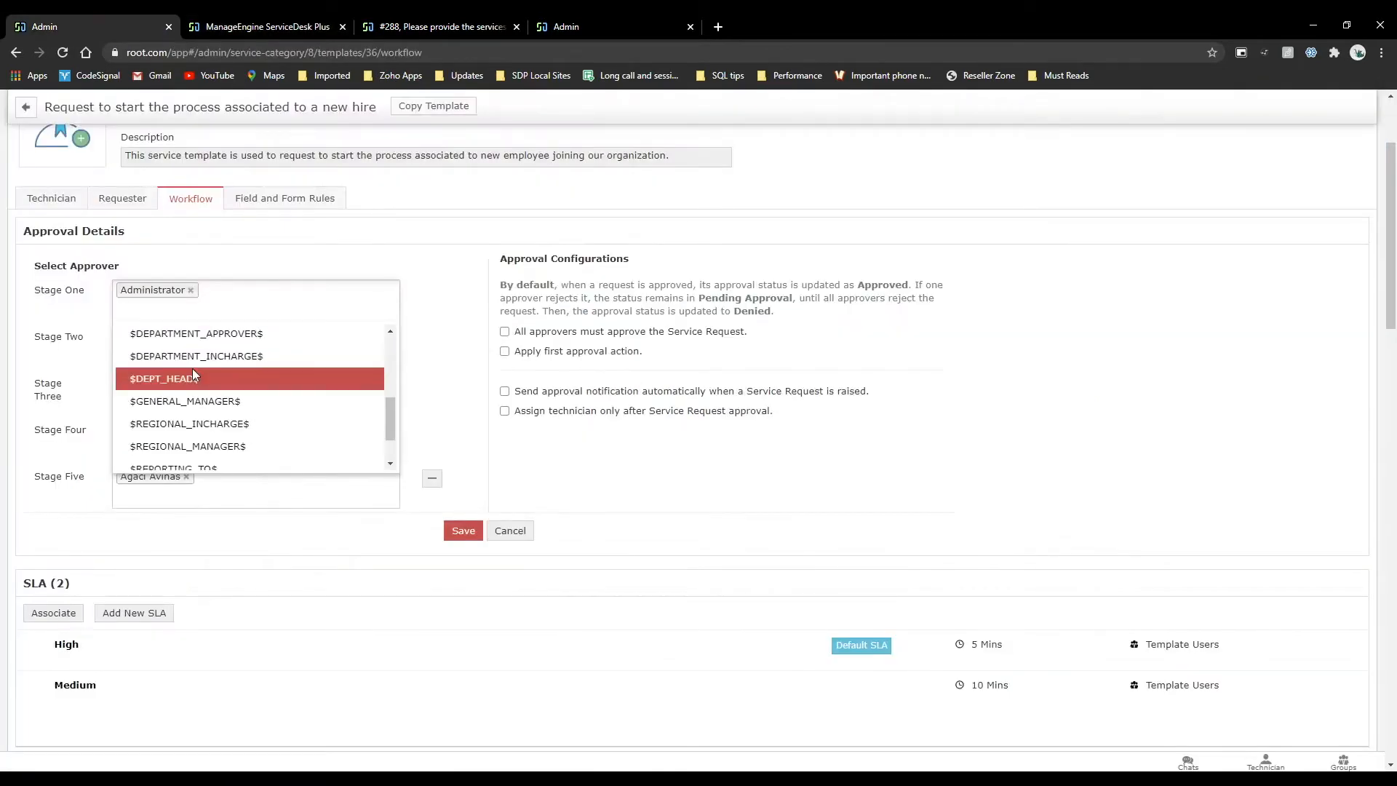
{"action": "scroll", "coordinate": [203, 406], "scroll_direction": "up", "scroll_amount": 5}
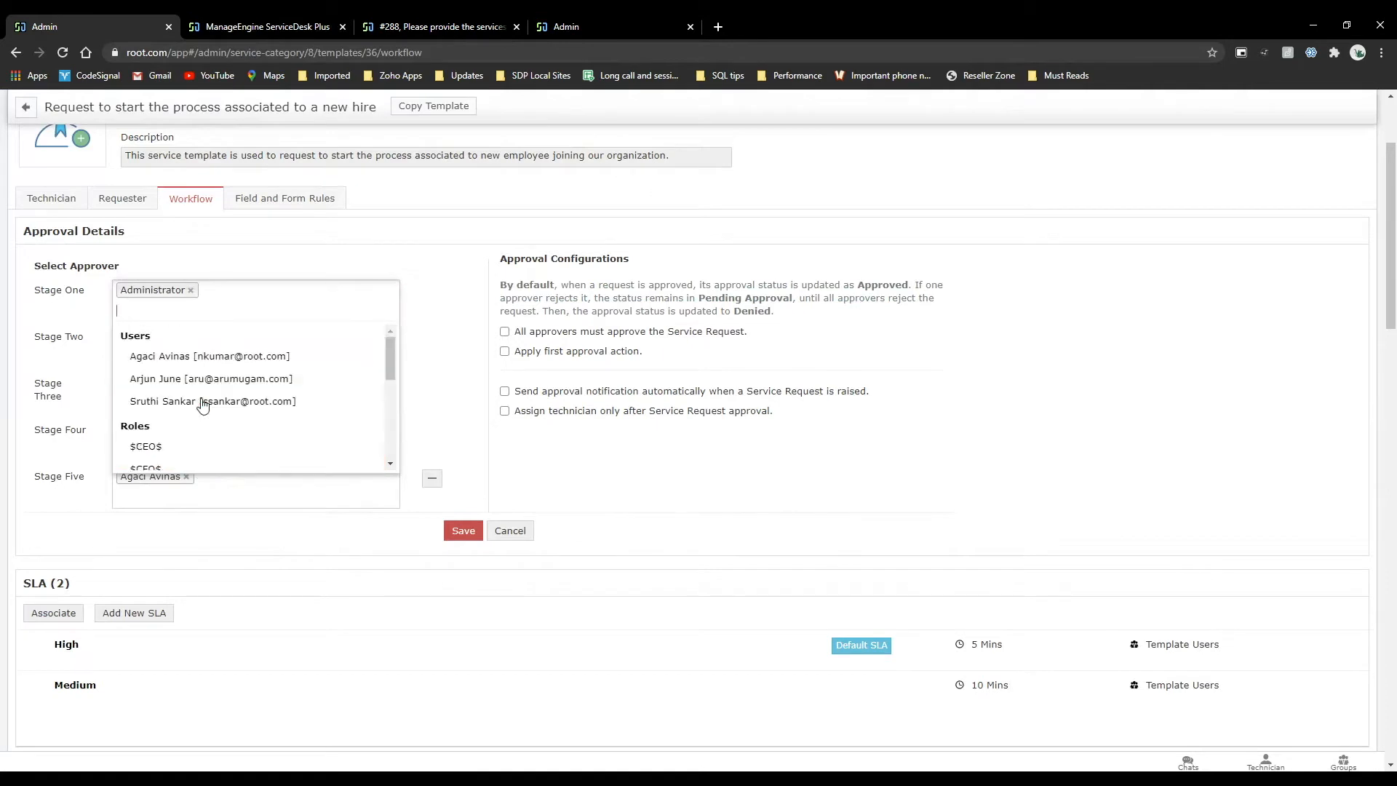
{"action": "scroll", "coordinate": [203, 406], "scroll_direction": "down", "scroll_amount": 1}
{"action": "scroll", "coordinate": [243, 404], "scroll_direction": "down", "scroll_amount": 2}
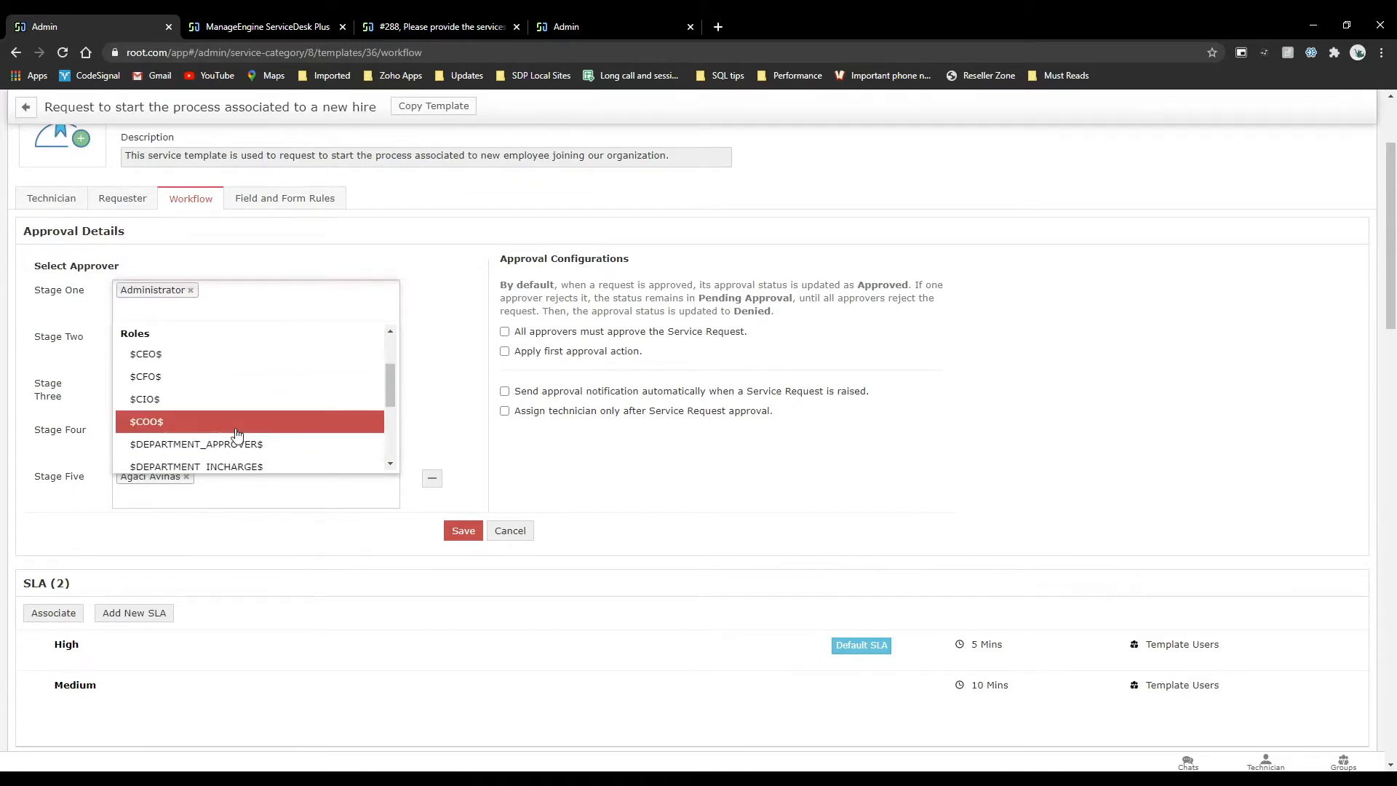
{"action": "scroll", "coordinate": [237, 435], "scroll_direction": "down", "scroll_amount": 1}
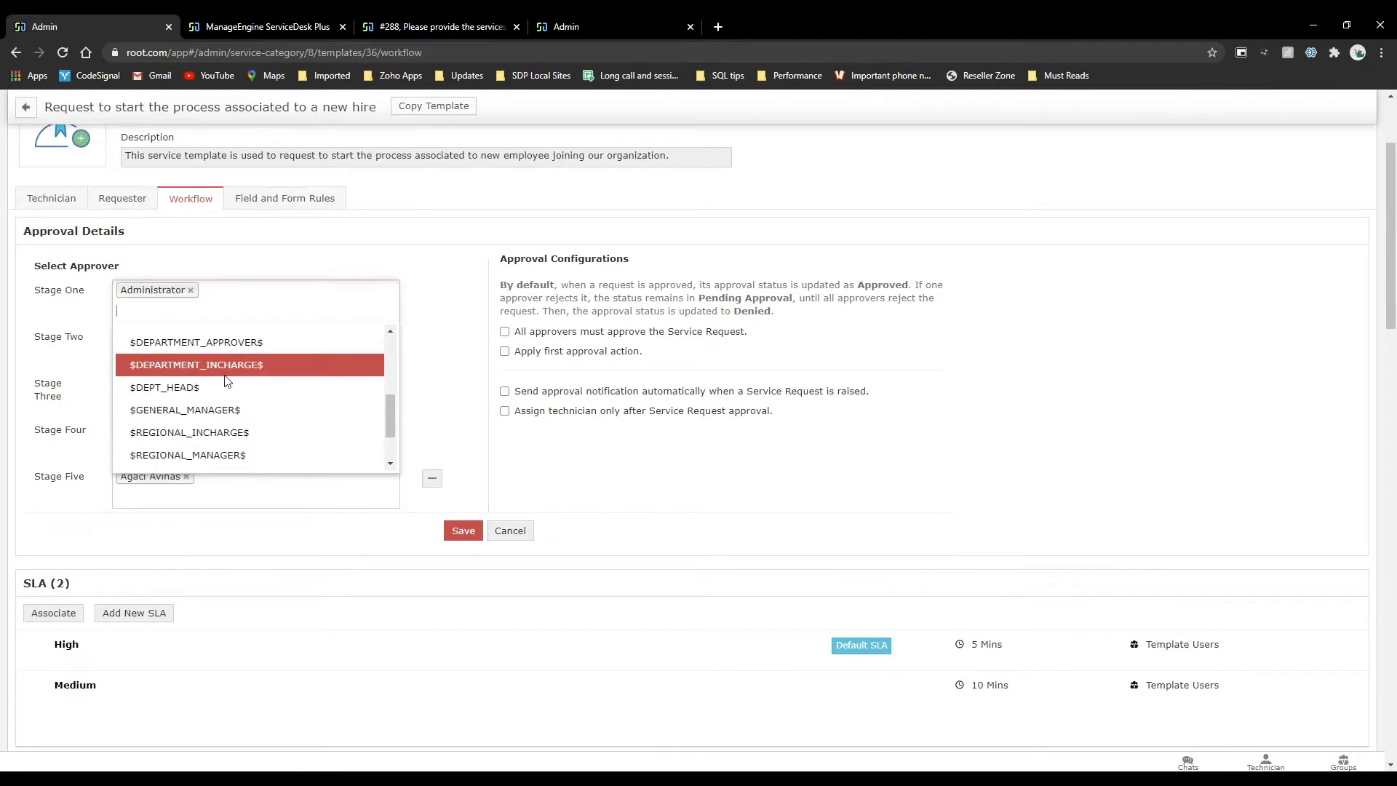
{"action": "scroll", "coordinate": [230, 404], "scroll_direction": "down", "scroll_amount": 1}
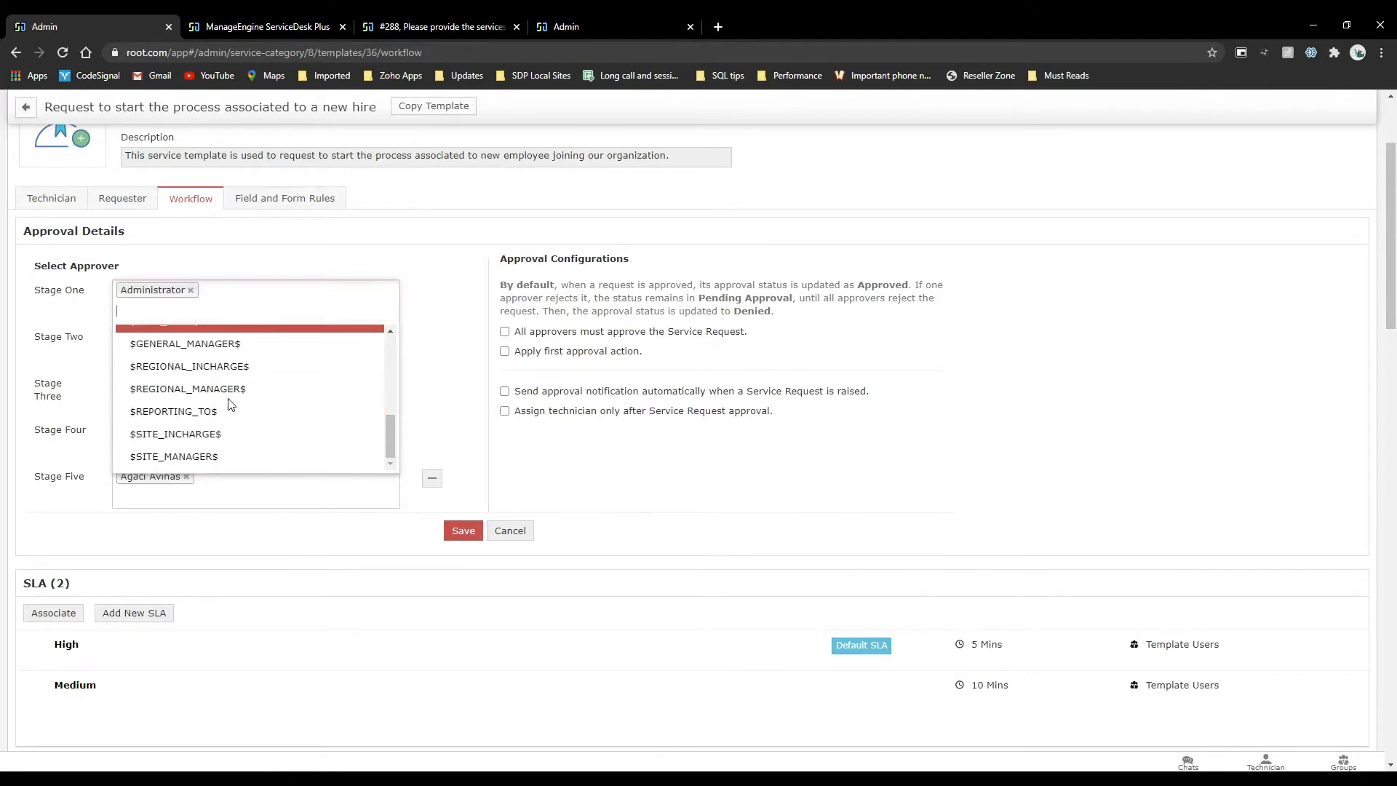
Associate the stage-three approver with the CEO role in Organization Roles and save the association.
{"action": "left_click", "coordinate": [539, 23]}
{"action": "left_click", "coordinate": [233, 22]}
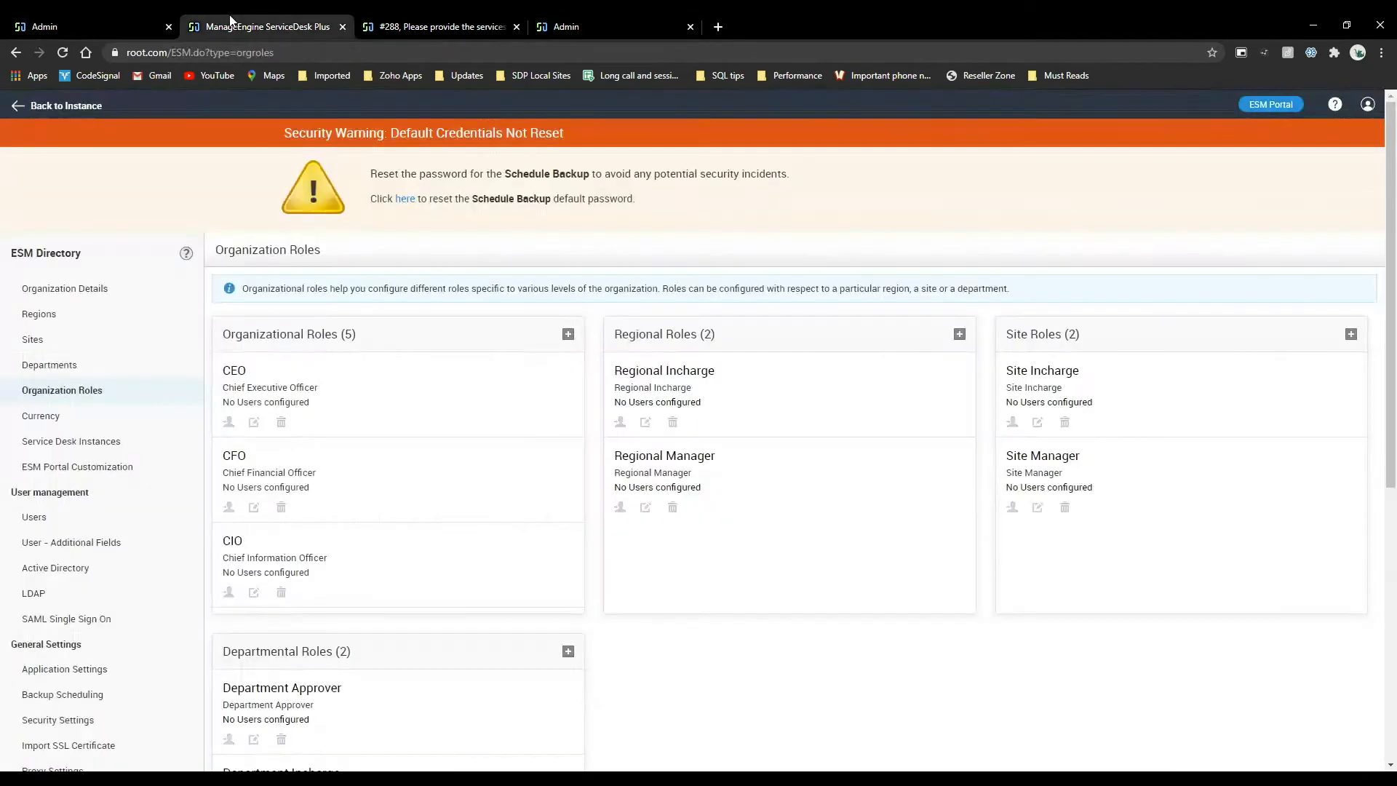
{"action": "left_click", "coordinate": [229, 424]}
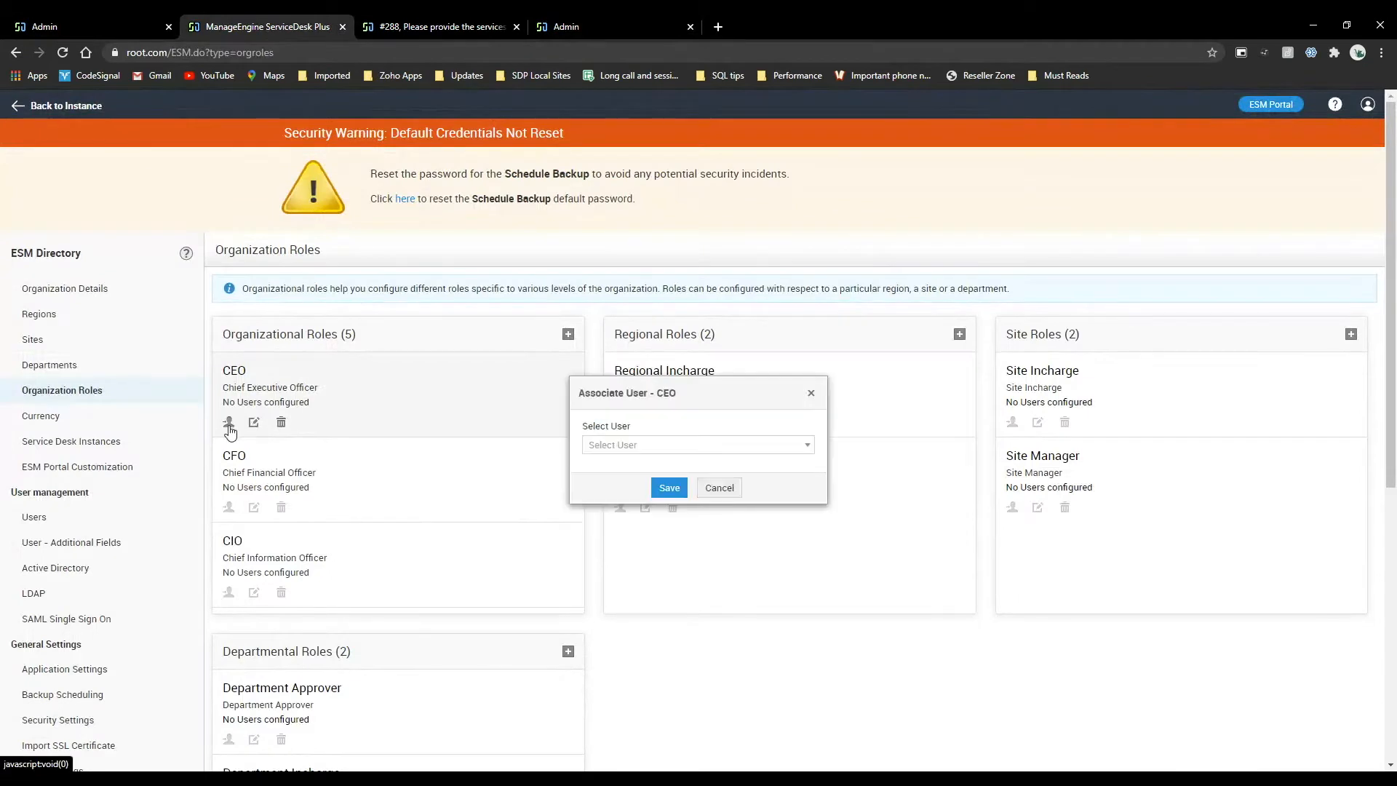
{"action": "left_click", "coordinate": [630, 446]}
{"action": "type", "text": "aga"}
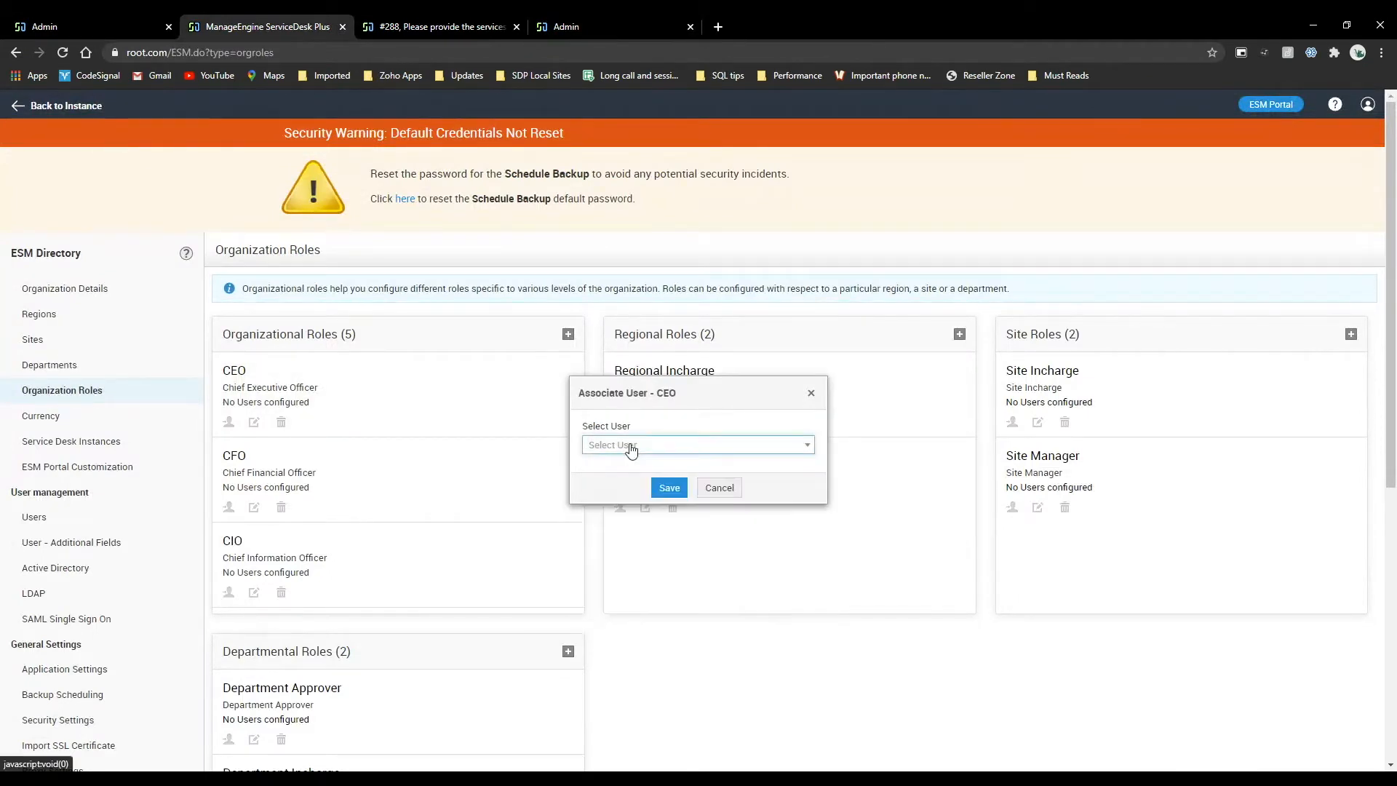
{"action": "left_click", "coordinate": [647, 493]}
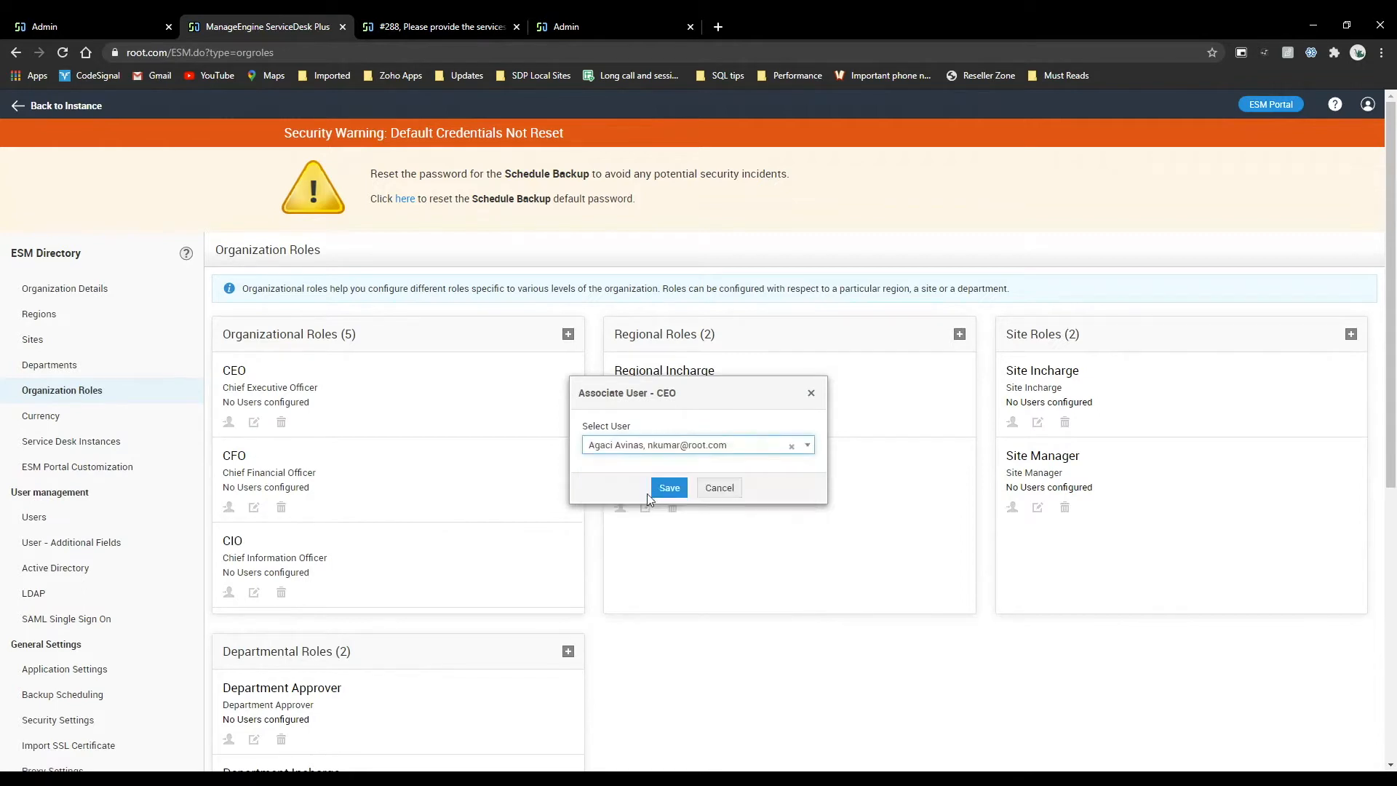
{"action": "left_click", "coordinate": [663, 489]}
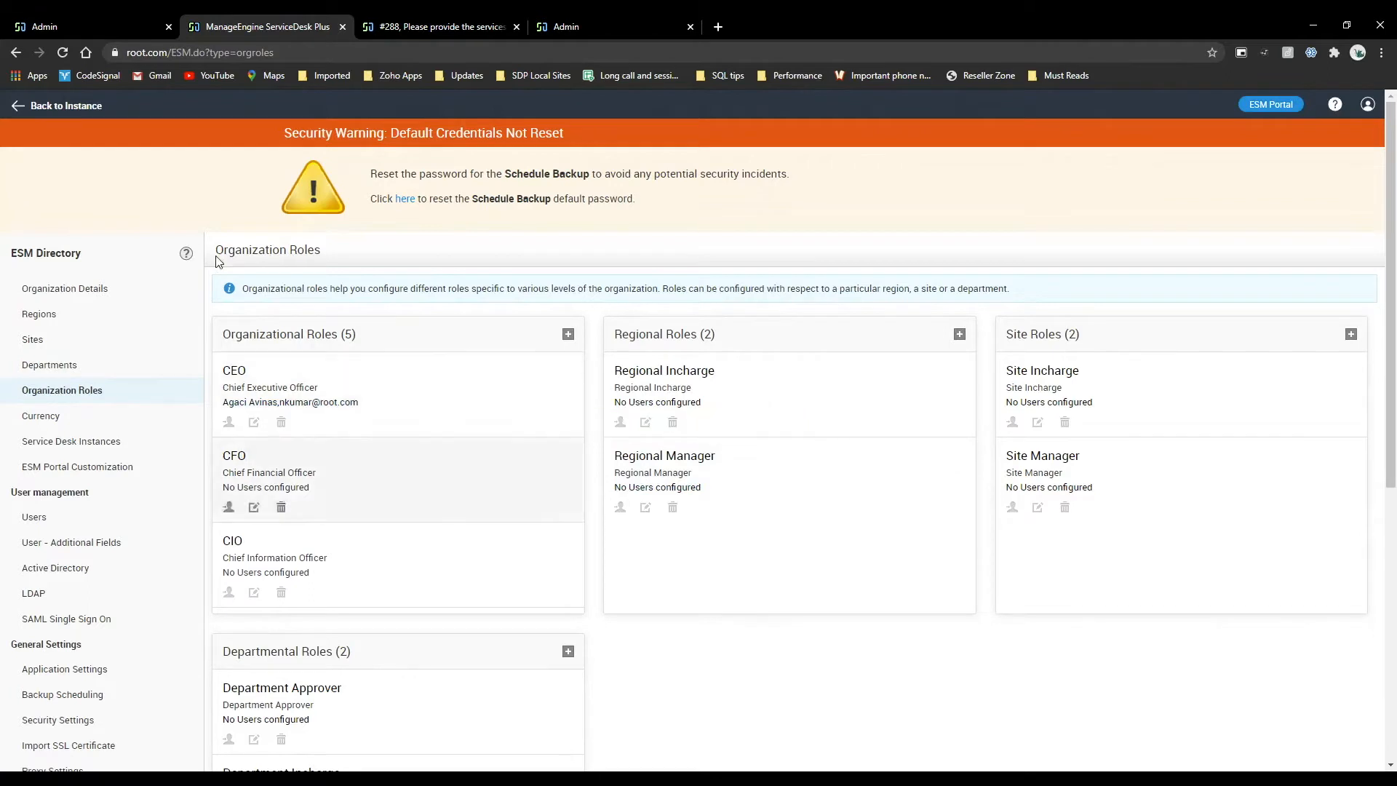
Compare the template's Stage One role variables with the organizational roles defined in the ESM Directory.
{"action": "left_click", "coordinate": [125, 26]}
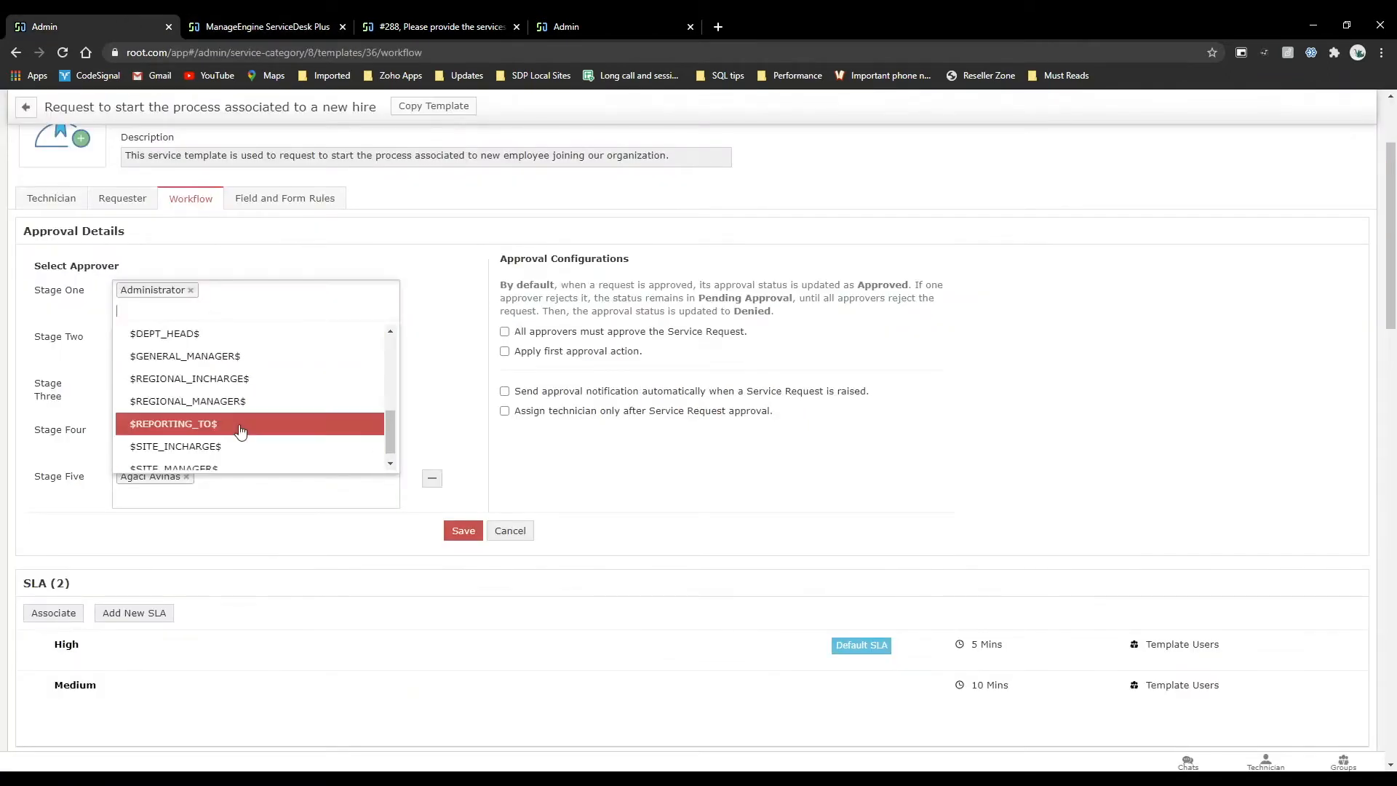
{"action": "left_click", "coordinate": [251, 21]}
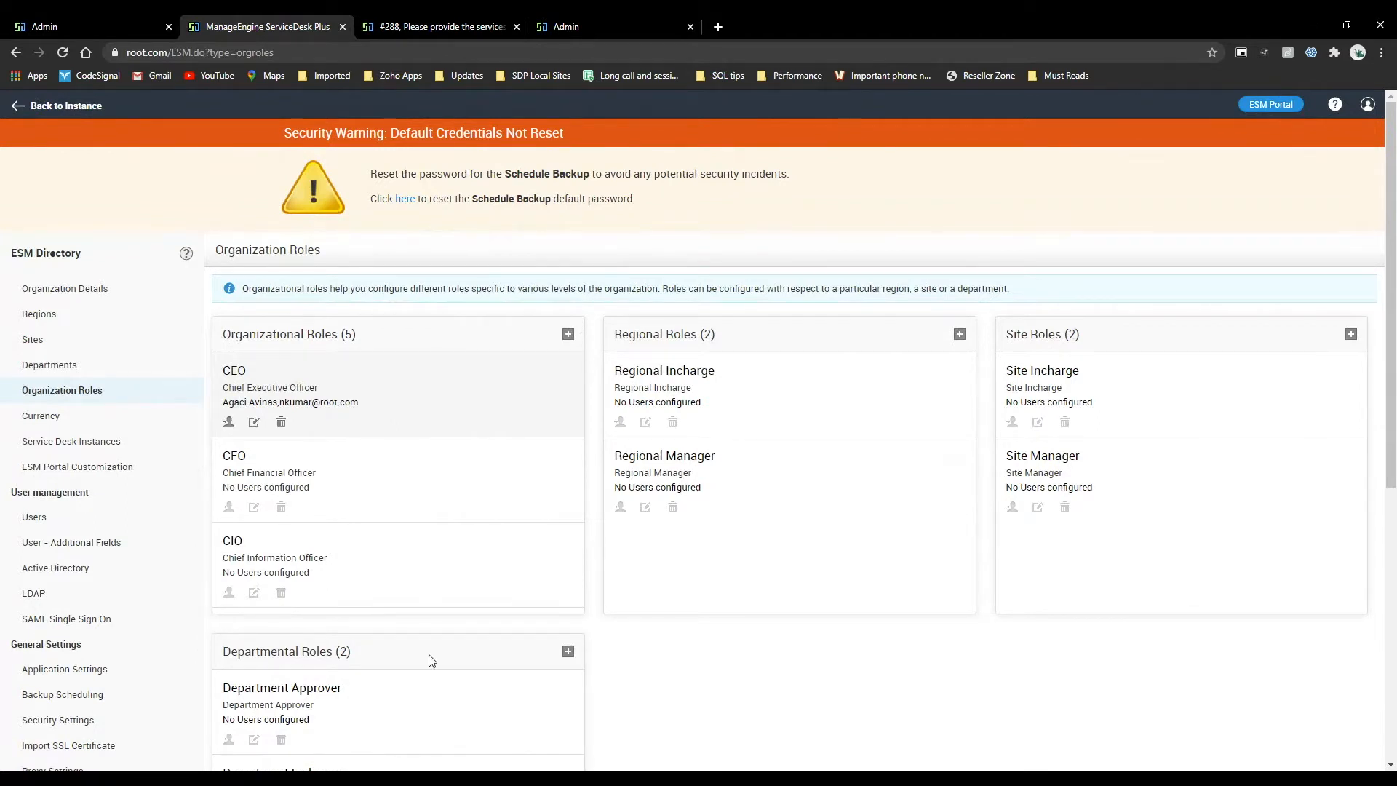
{"action": "scroll", "coordinate": [375, 582], "scroll_direction": "down", "scroll_amount": 3}
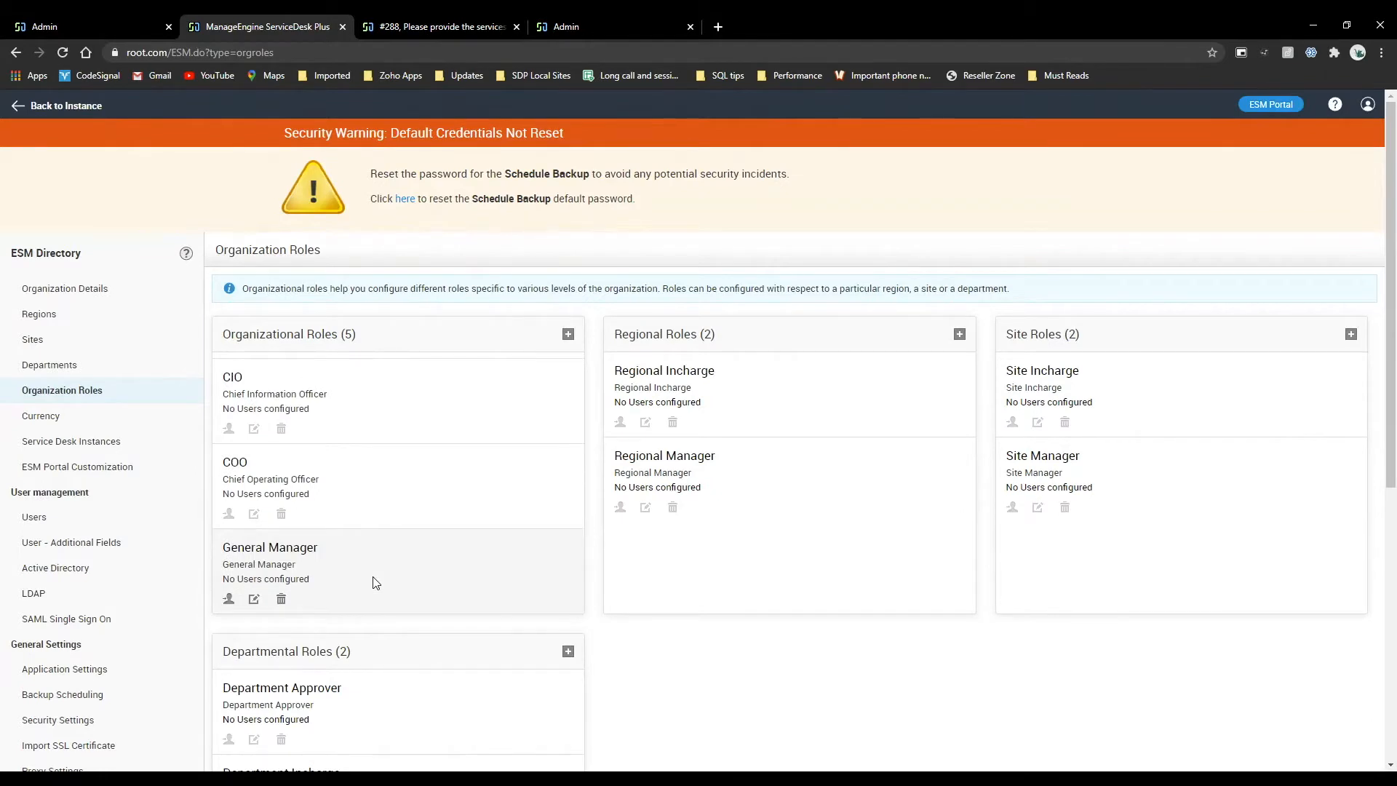
{"action": "left_click", "coordinate": [88, 26]}
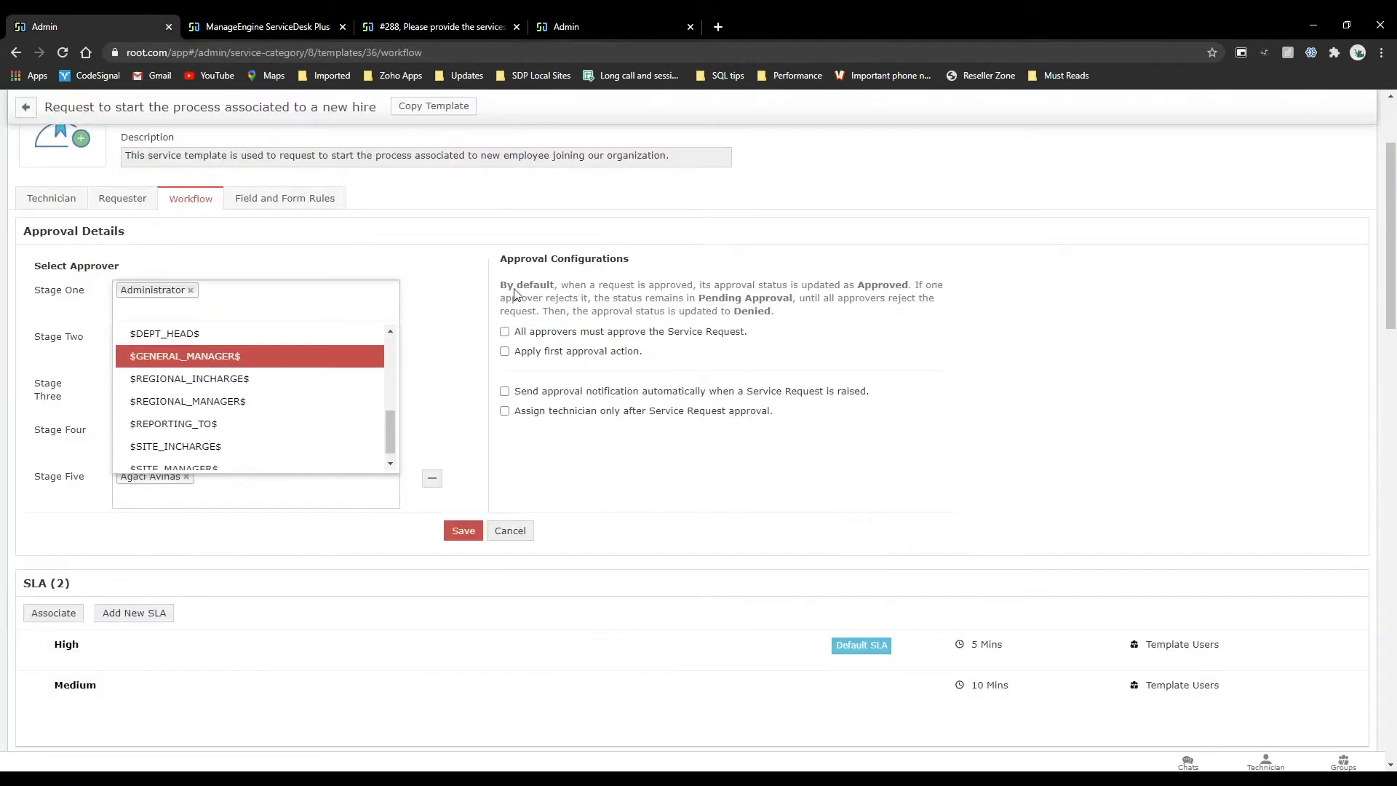
Open the edit form of the SDP department's Engineer from the Users list in the Admin settings.
{"action": "scroll", "coordinate": [219, 377], "scroll_direction": "up", "scroll_amount": 5}
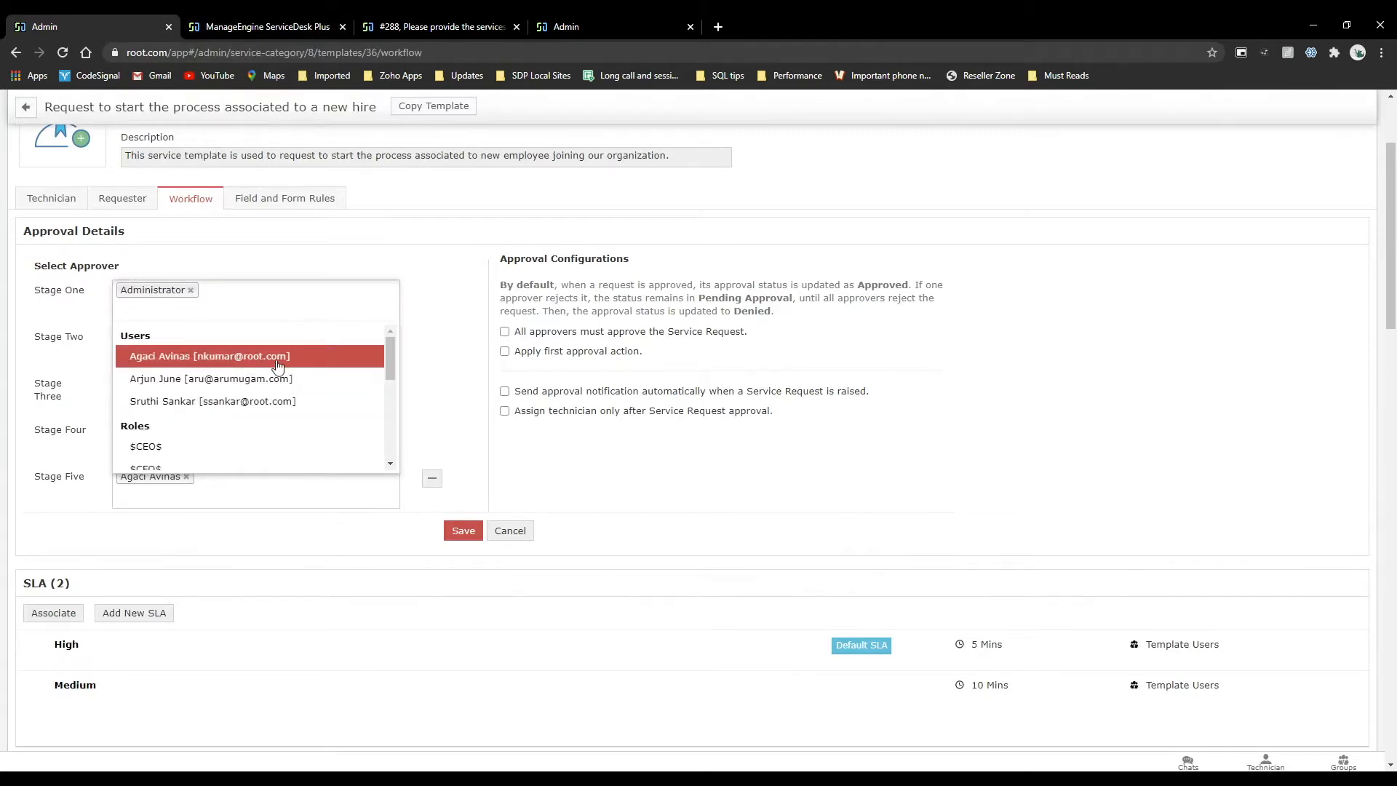
{"action": "left_click", "coordinate": [441, 26]}
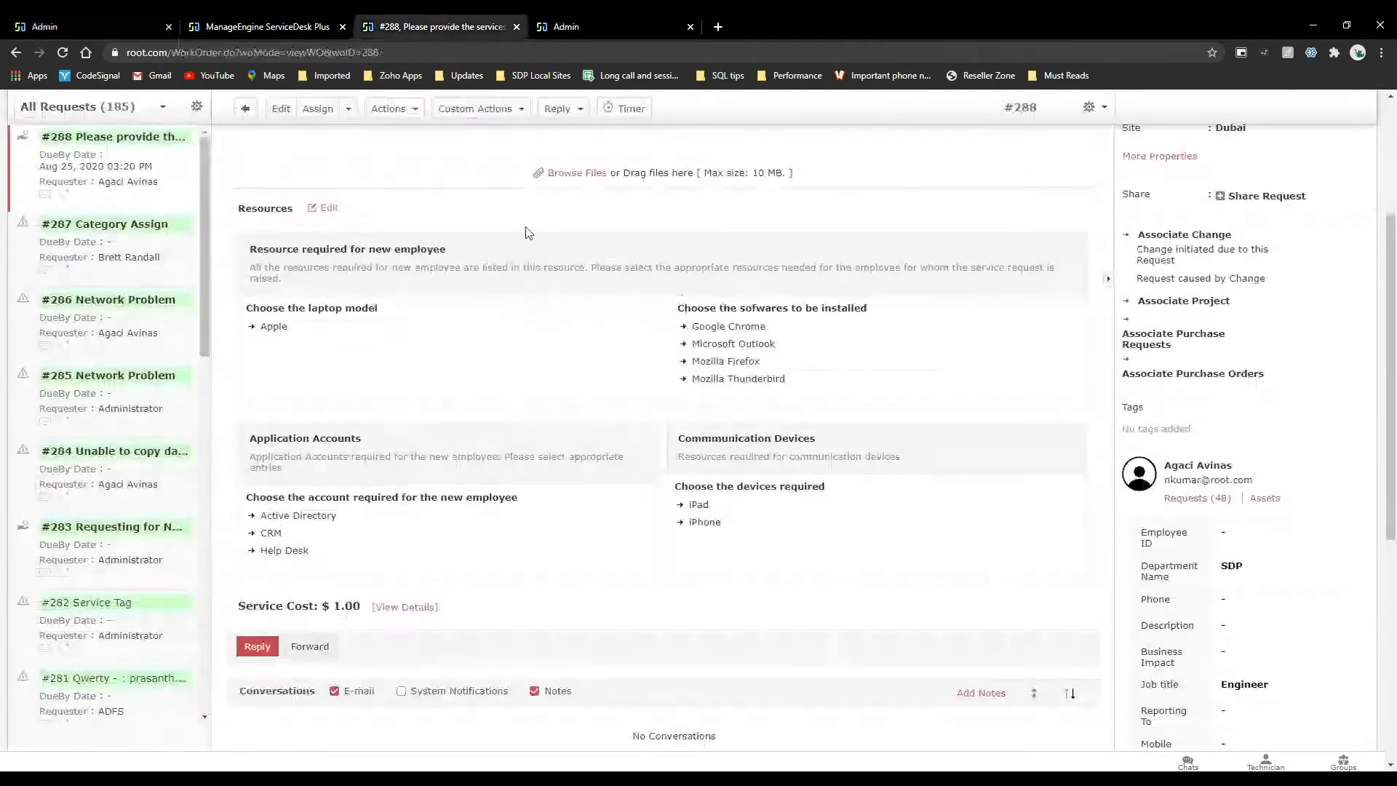
{"action": "left_click", "coordinate": [755, 115]}
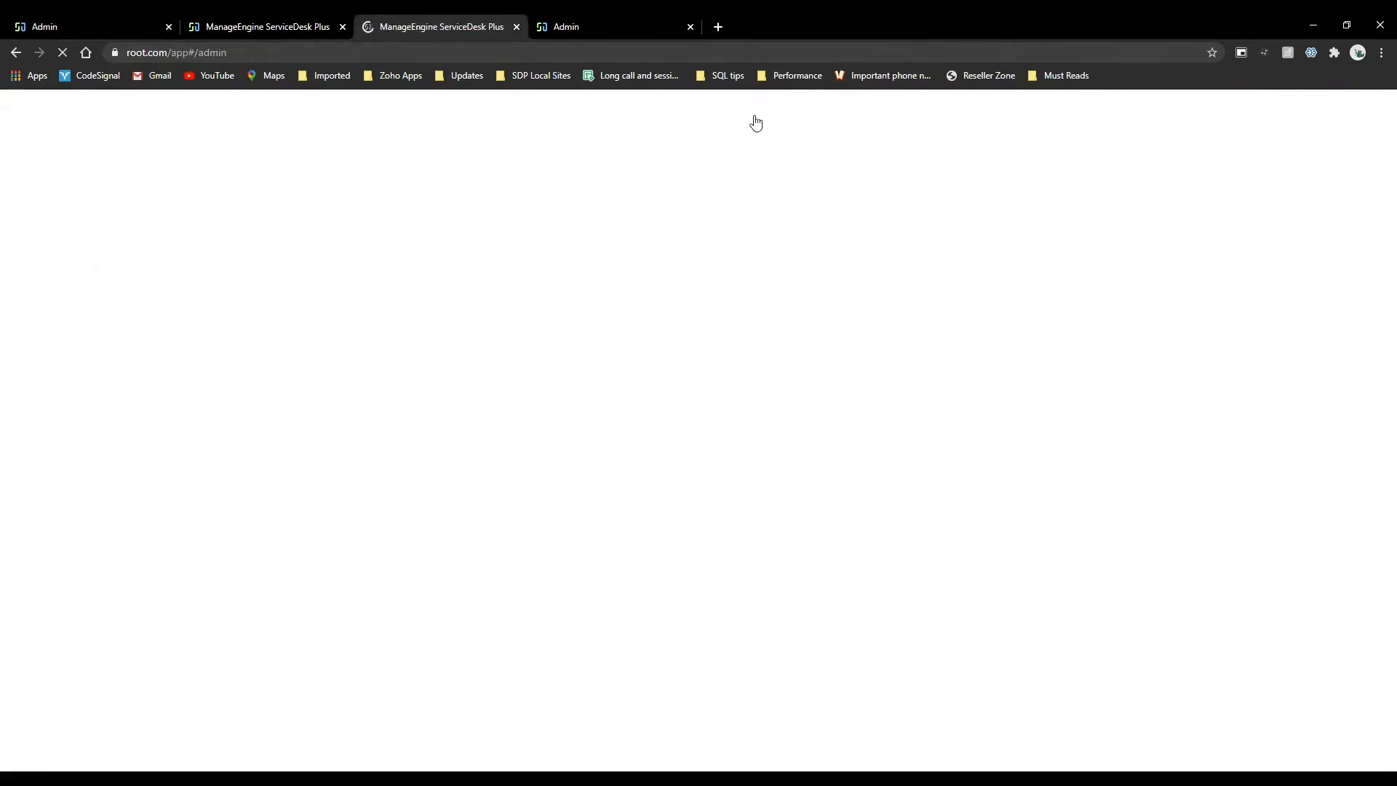
{"action": "left_click", "coordinate": [570, 282]}
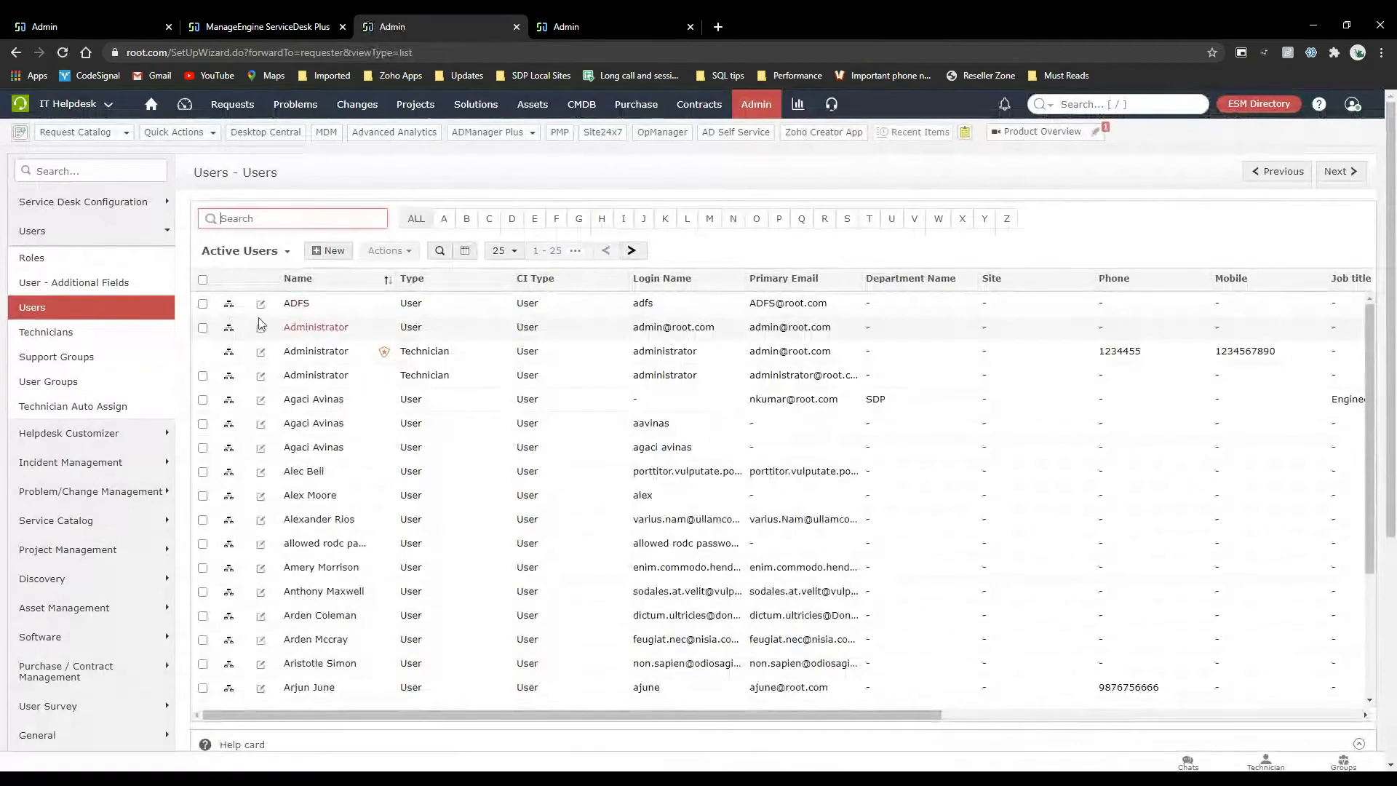
{"action": "left_click", "coordinate": [260, 401]}
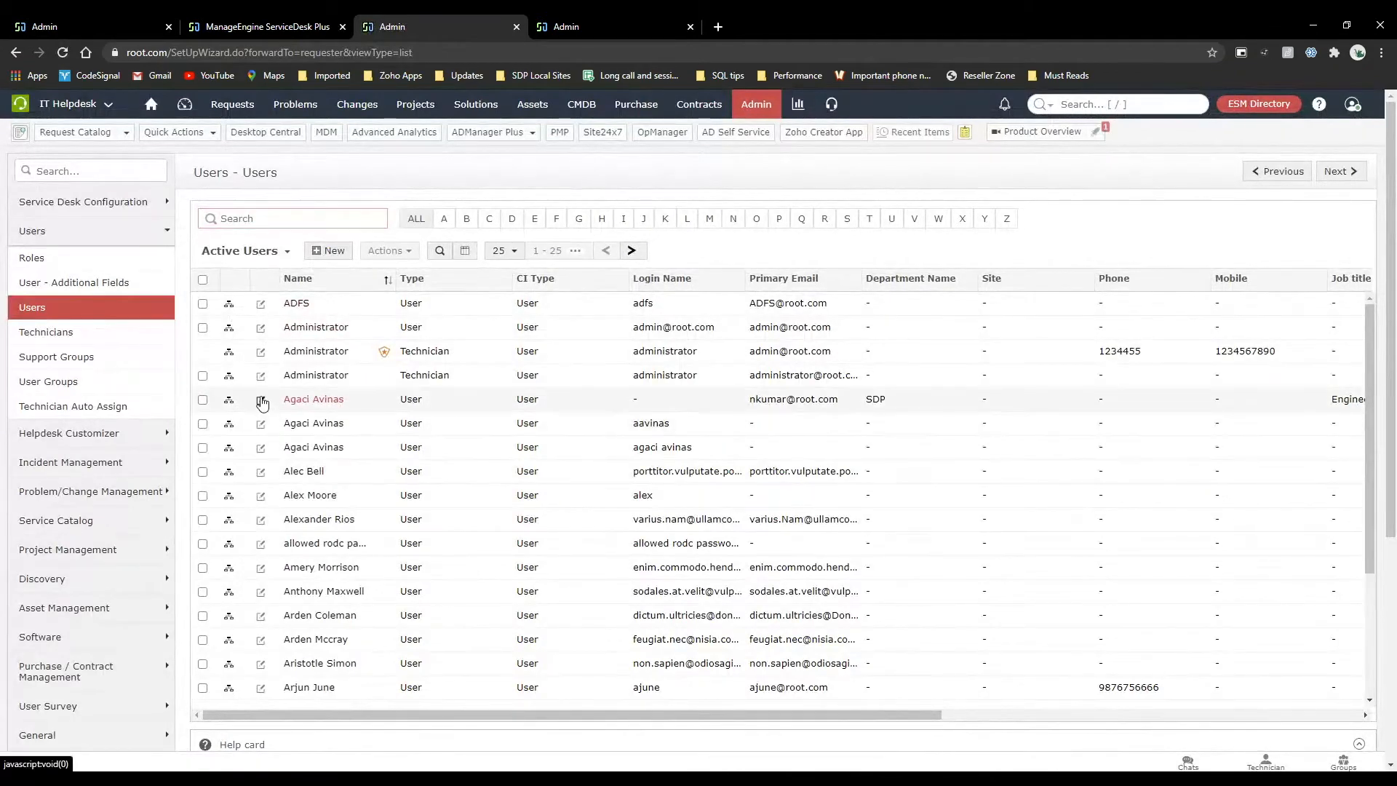
{"action": "scroll", "coordinate": [513, 487], "scroll_direction": "down", "scroll_amount": 3}
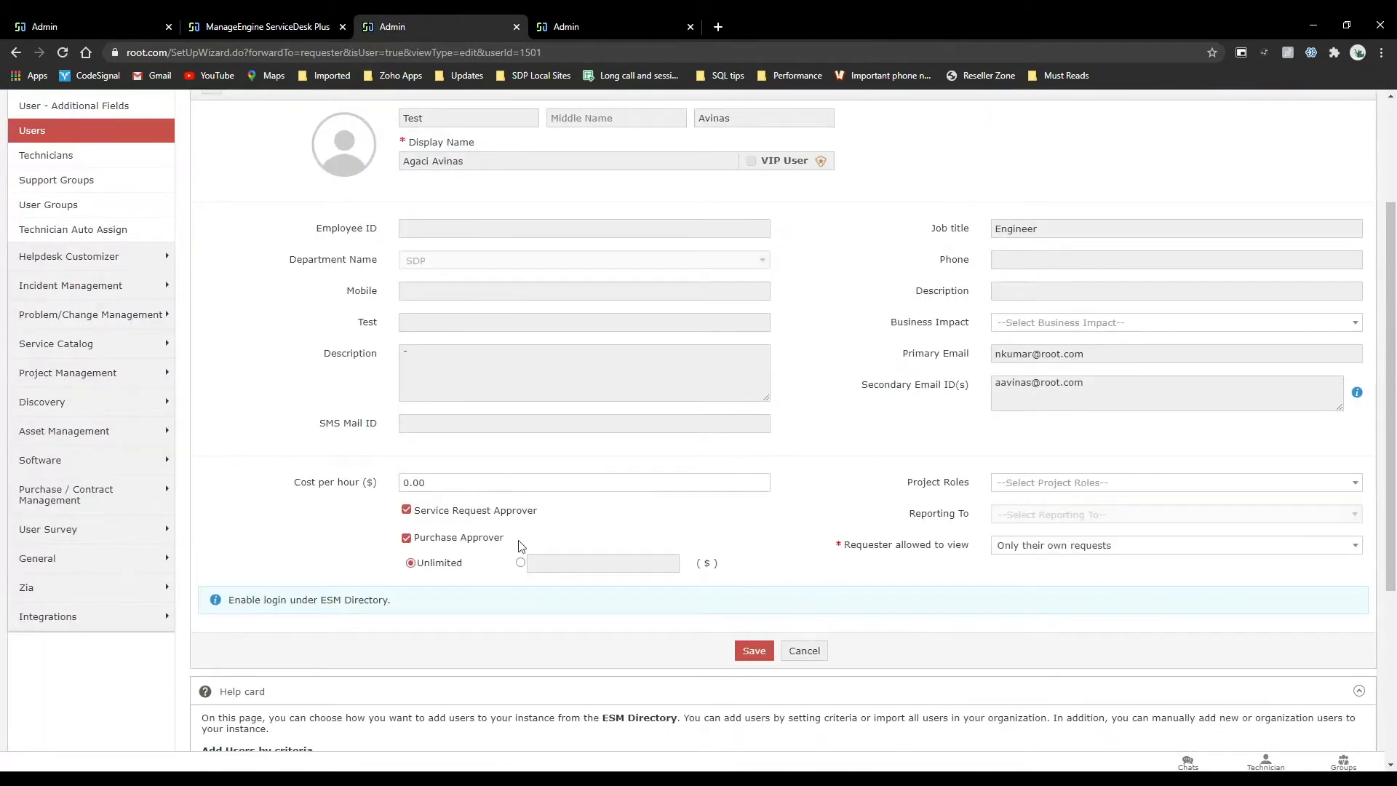
Examine the user's Service Request Approver and Purchase Approver settings, switching the purchase limit to a fixed amount and back to Unlimited.
{"action": "left_click_drag", "start_coordinate": [544, 542], "coordinate": [392, 516]}
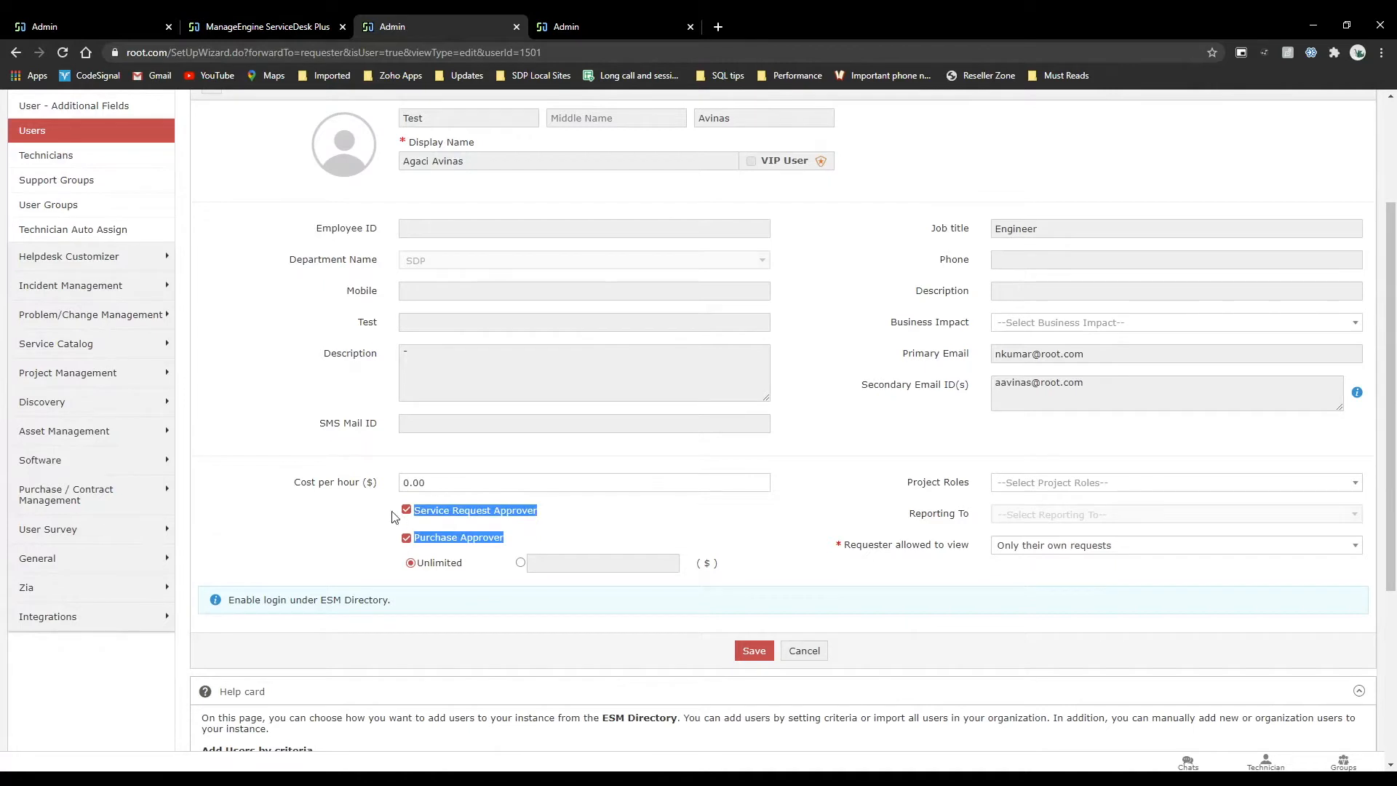
{"action": "left_click", "coordinate": [359, 542]}
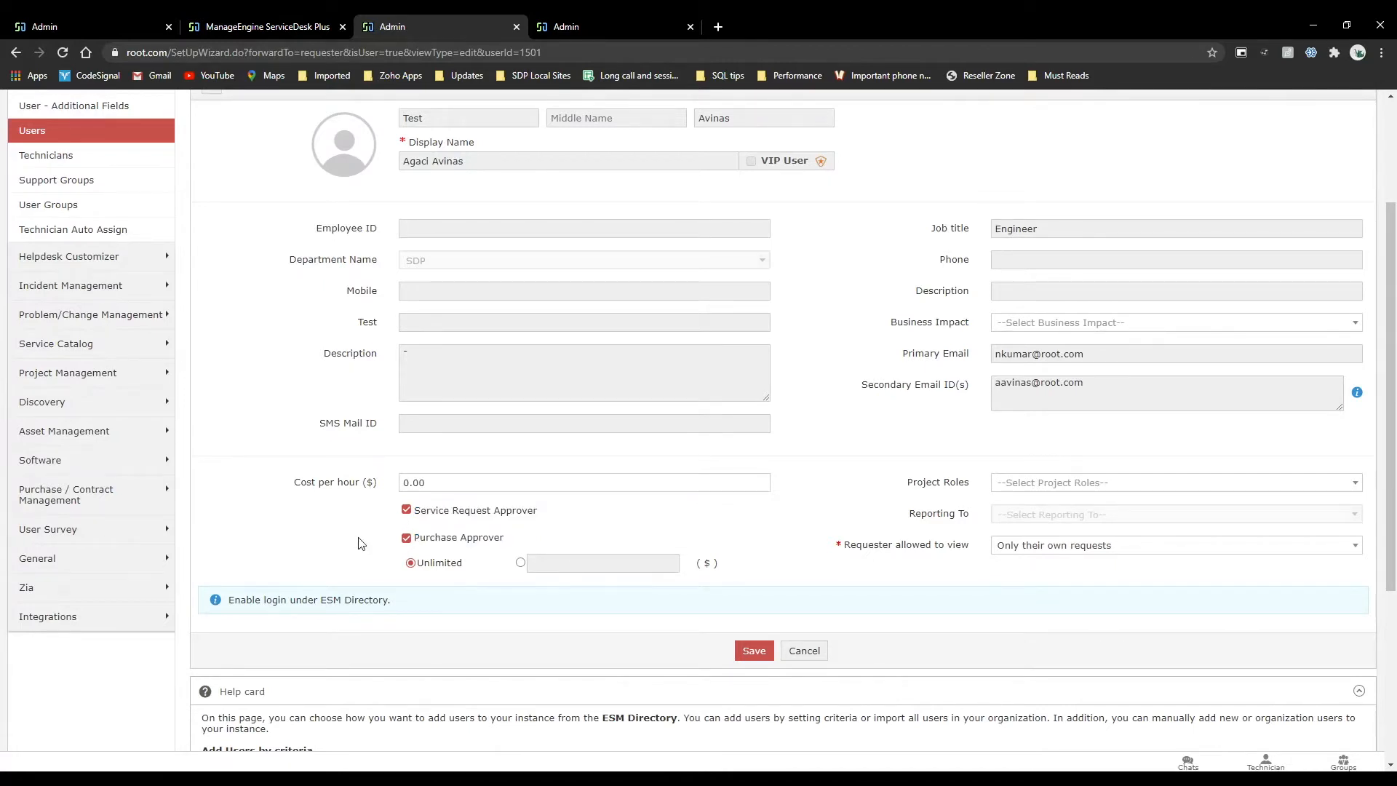
{"action": "left_click", "coordinate": [520, 565]}
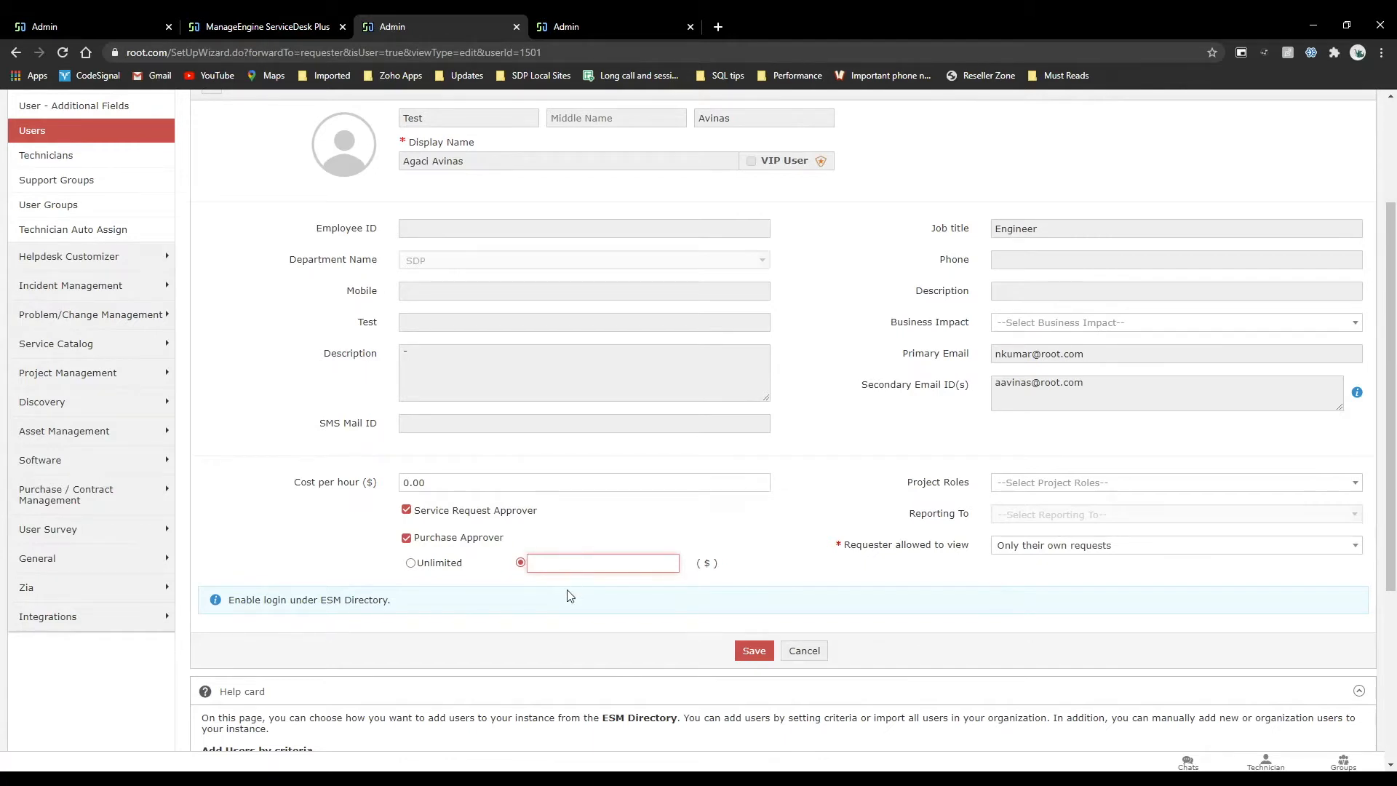
{"action": "left_click", "coordinate": [441, 565]}
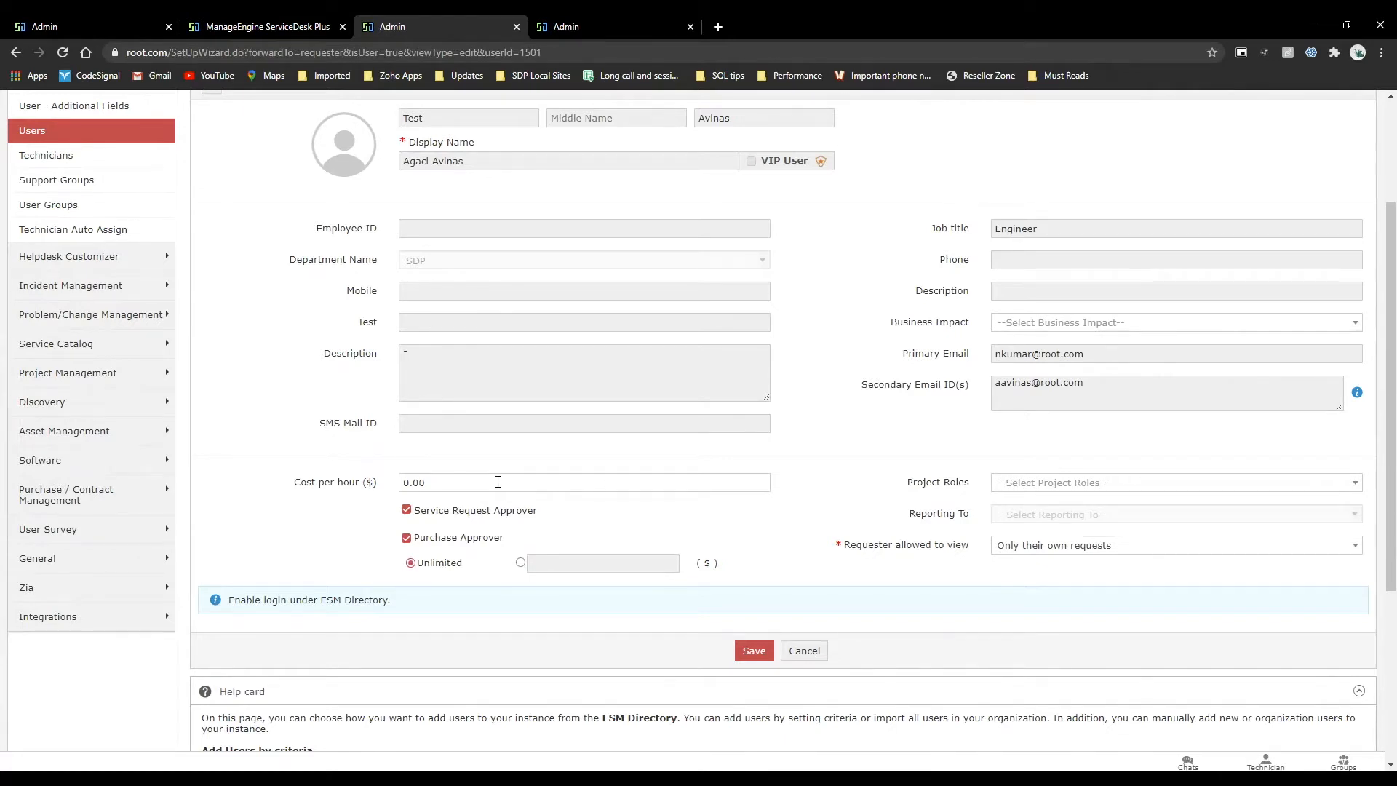
Check the template approvers and Organization Roles, and revisit the user's fixed-amount and Unlimited purchase approval options.
{"action": "scroll", "coordinate": [498, 482], "scroll_direction": "up", "scroll_amount": 3}
{"action": "left_click", "coordinate": [143, 15]}
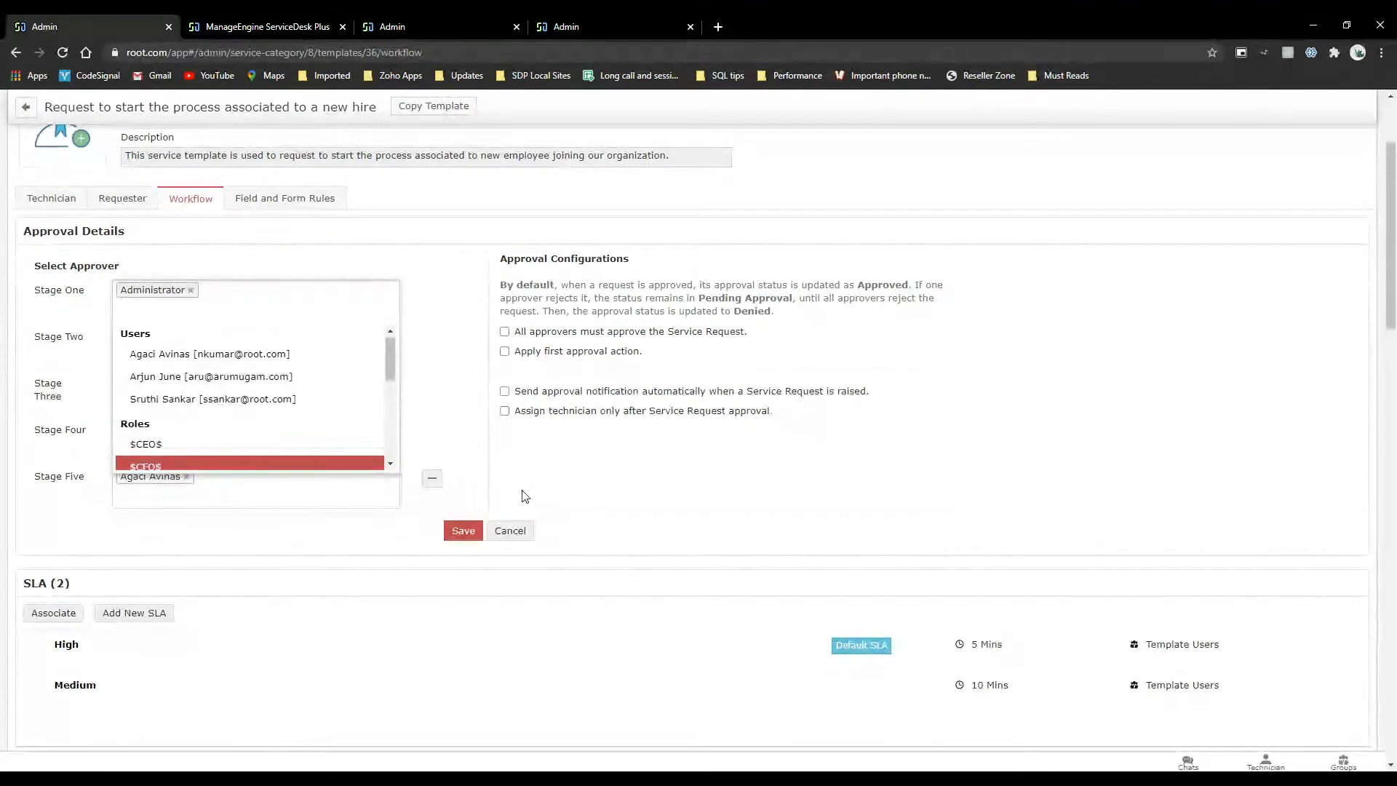
{"action": "left_click", "coordinate": [265, 20]}
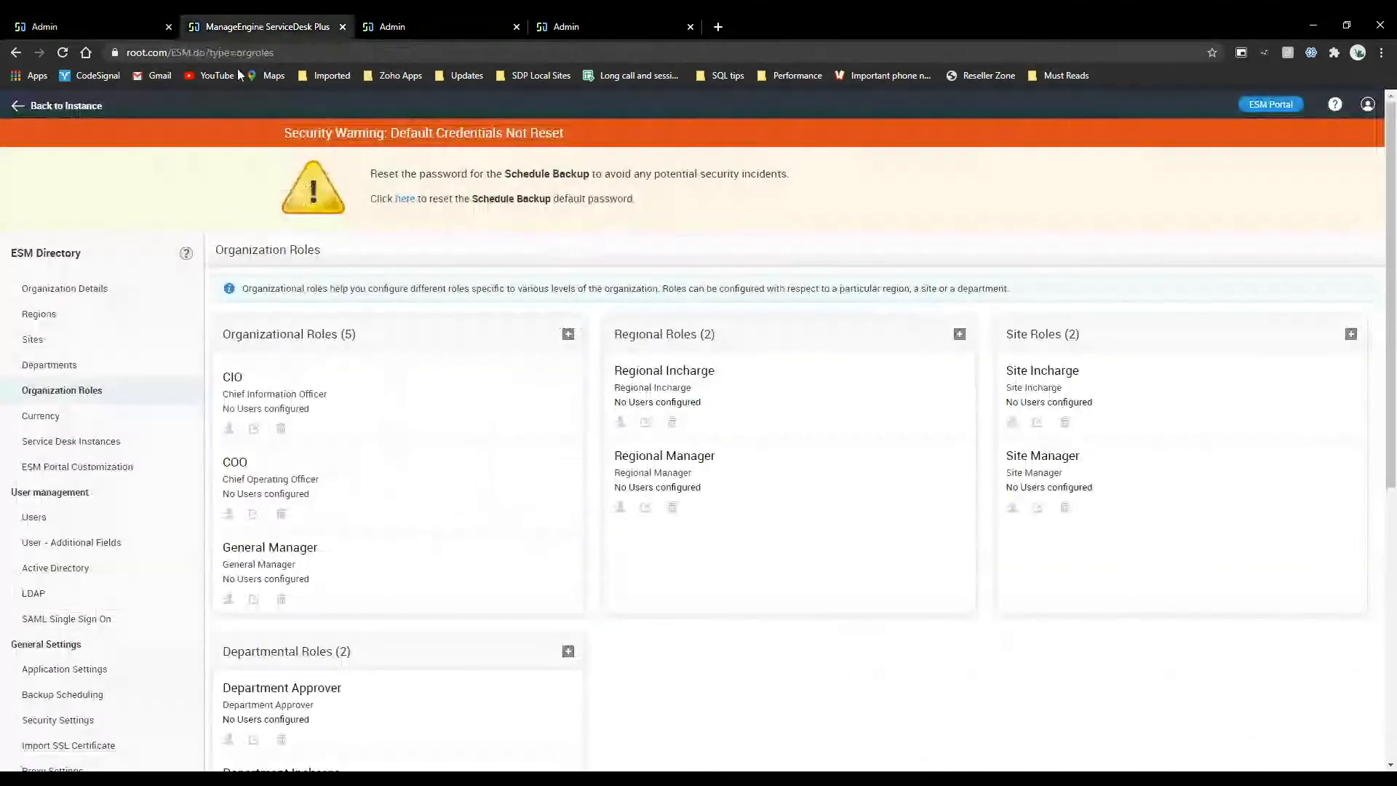
{"action": "left_click", "coordinate": [387, 22]}
{"action": "scroll", "coordinate": [533, 645], "scroll_direction": "down", "scroll_amount": 3}
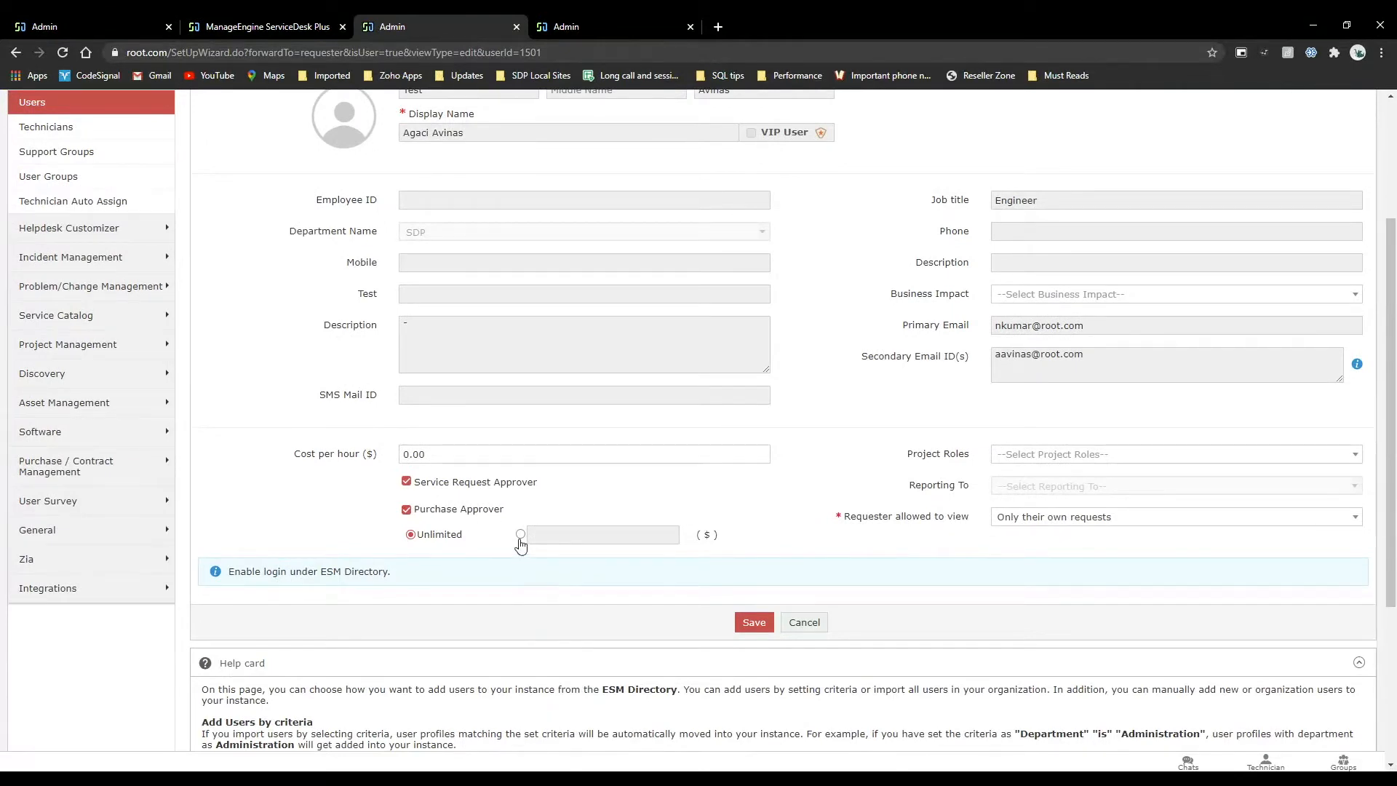
{"action": "left_click", "coordinate": [520, 537]}
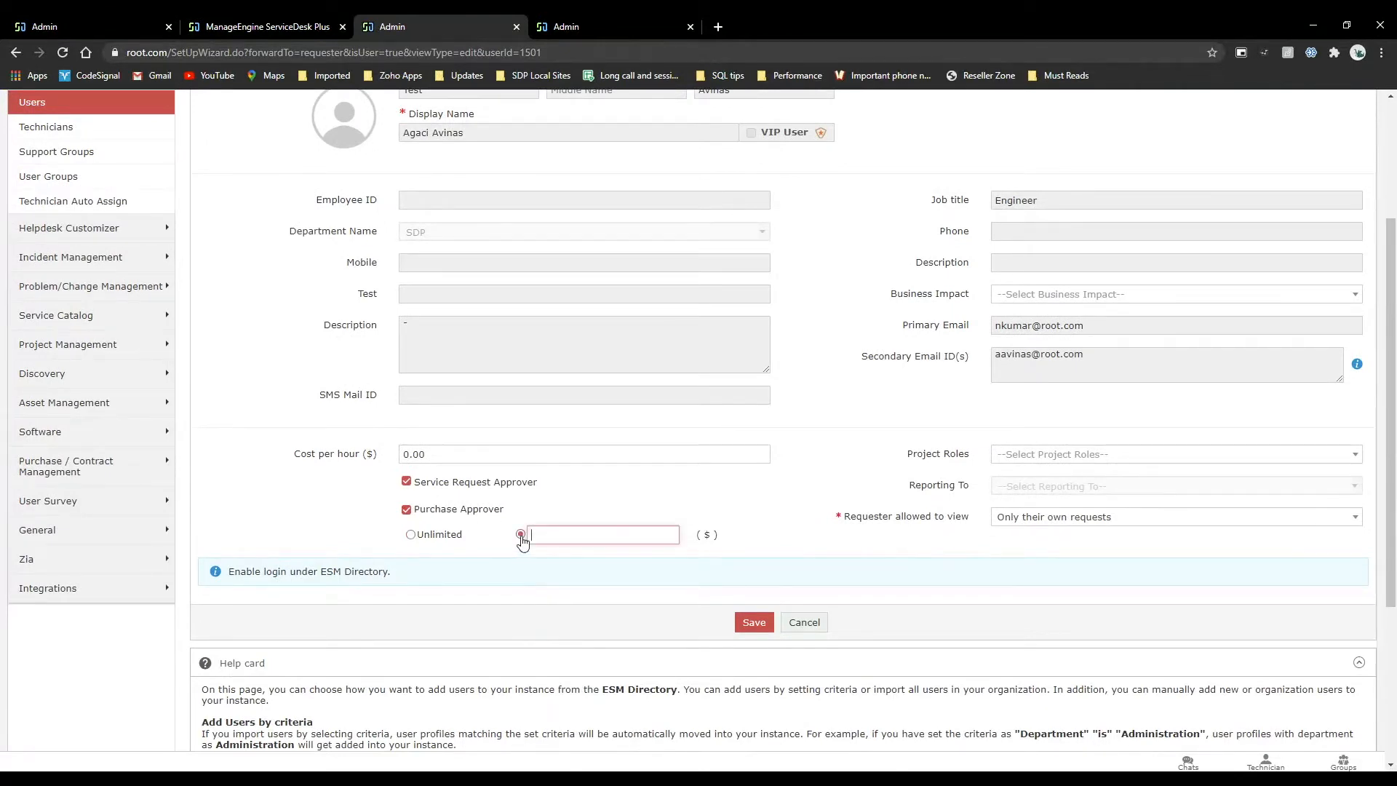
{"action": "left_click", "coordinate": [421, 537]}
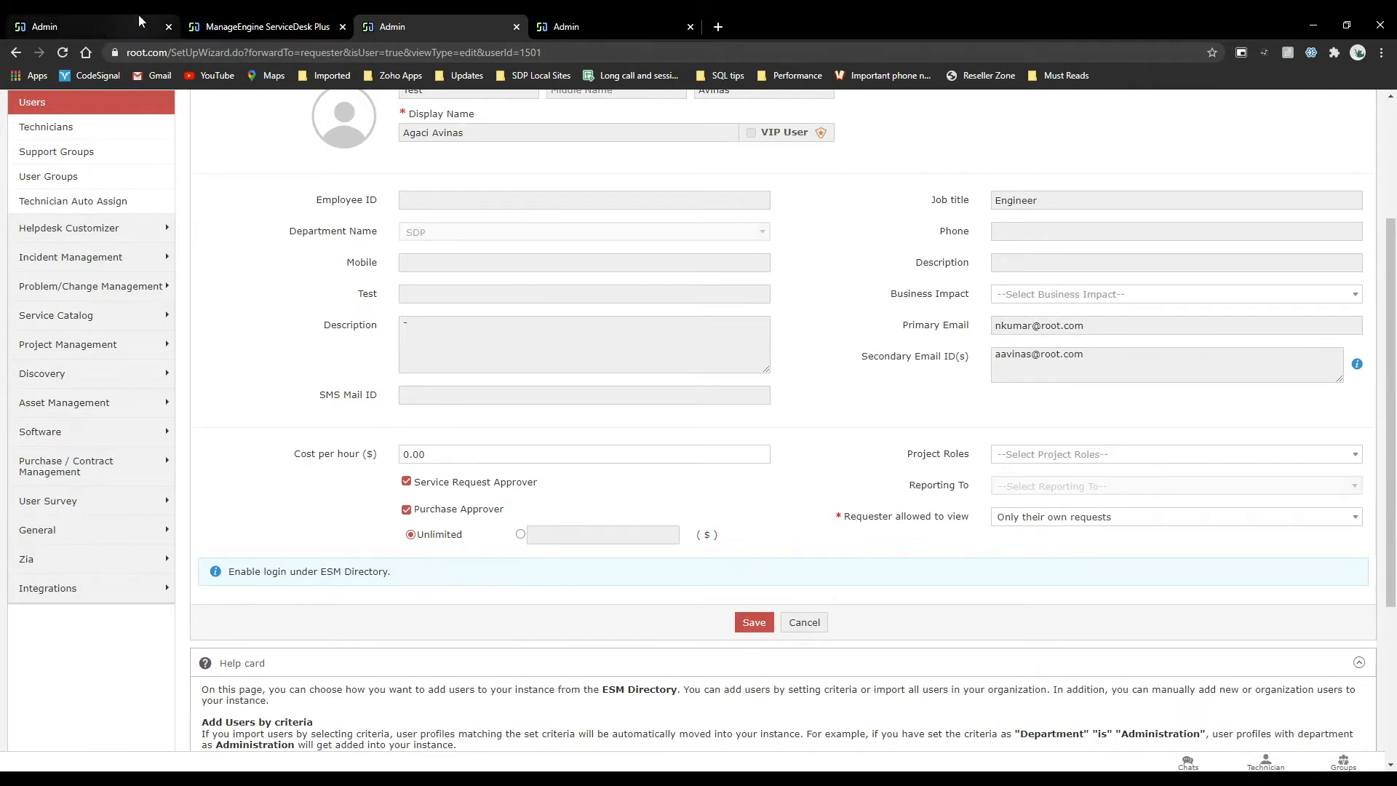
Review the Stage One role variables in the new-hire template's workflow and close the approver list without selecting any.
{"action": "left_click", "coordinate": [95, 26]}
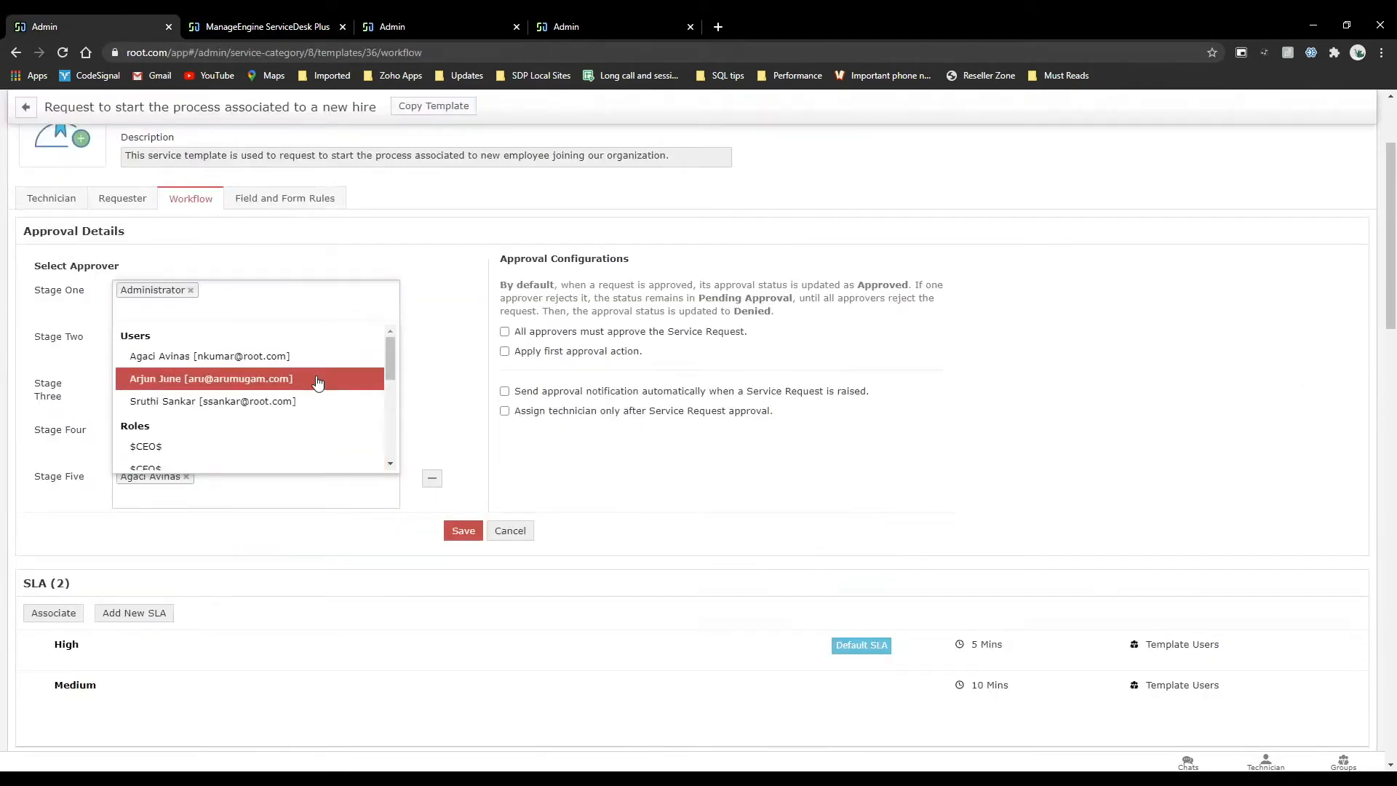
{"action": "scroll", "coordinate": [313, 386], "scroll_direction": "down", "scroll_amount": 5}
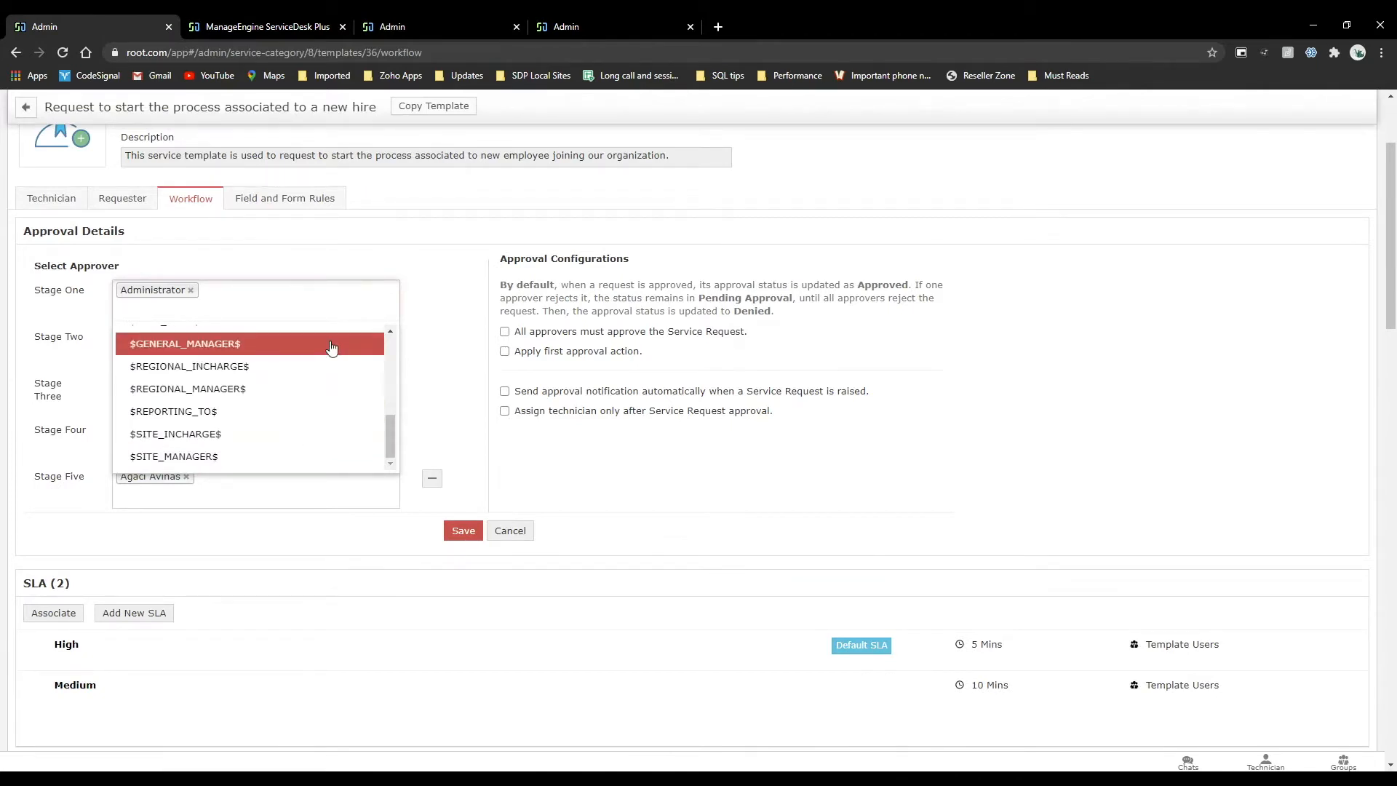
{"action": "left_click", "coordinate": [476, 307]}
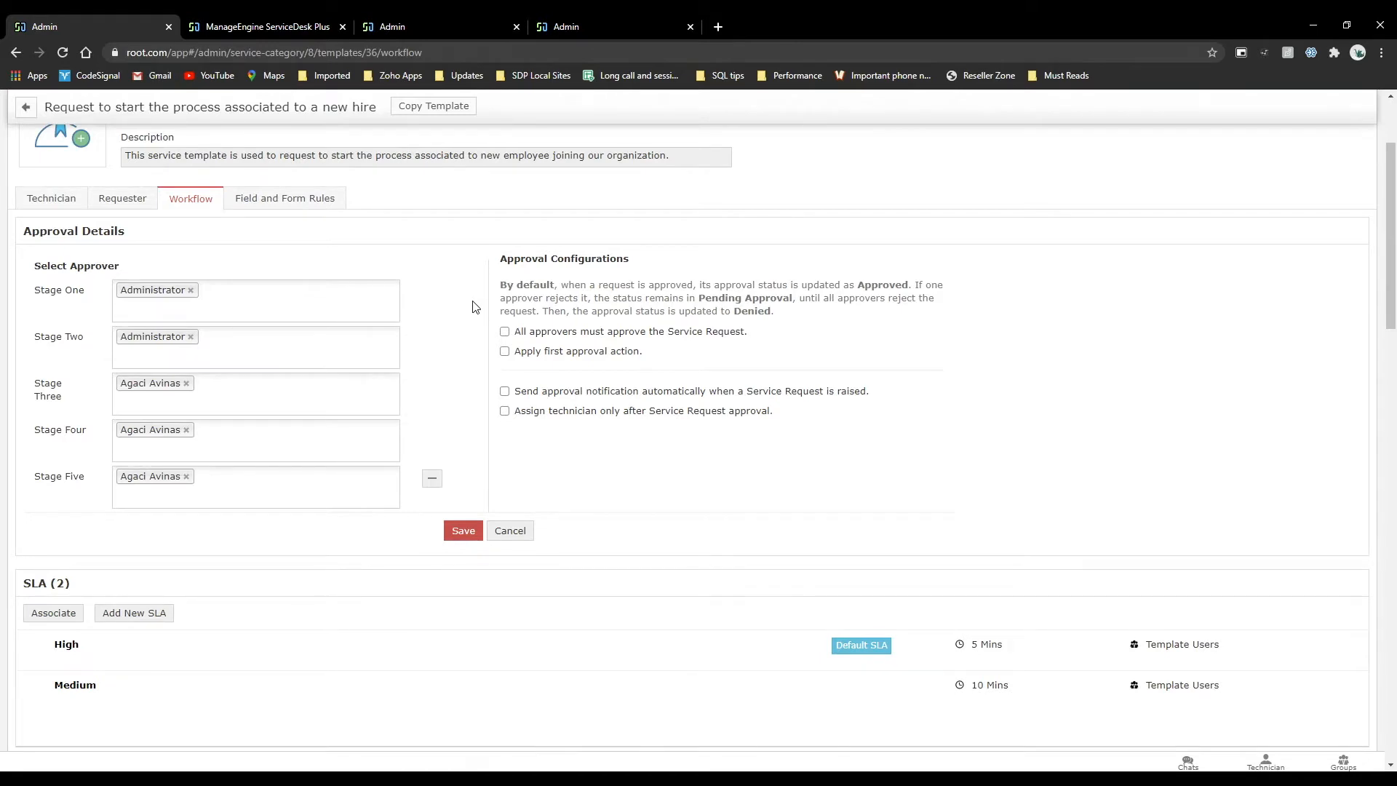
Examine the approval configurations, SLAs, checklist and task details in the new-hire template's workflow.
{"action": "mouse_move", "coordinate": [507, 359]}
{"action": "scroll", "coordinate": [522, 423], "scroll_direction": "down", "scroll_amount": 4}
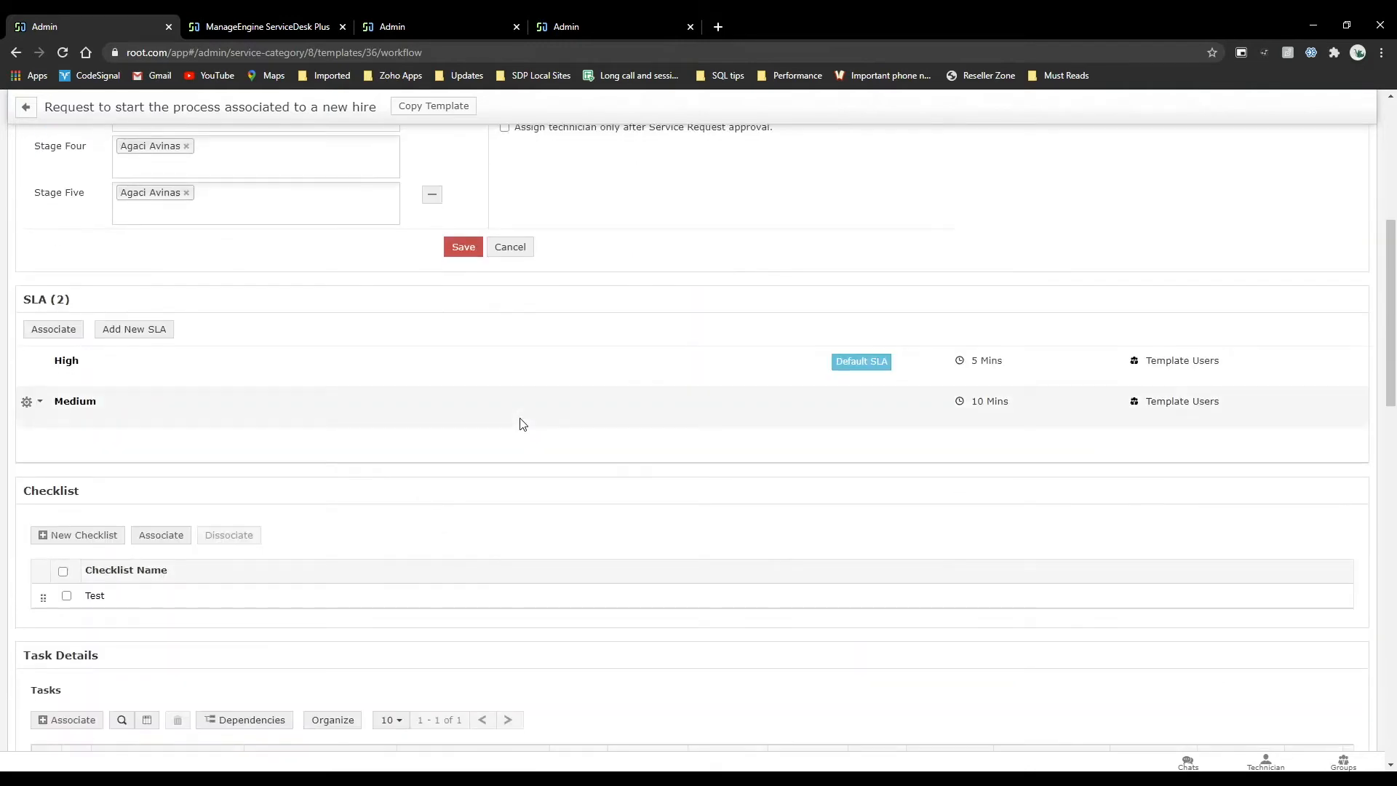
{"action": "scroll", "coordinate": [523, 424], "scroll_direction": "down", "scroll_amount": 2}
{"action": "scroll", "coordinate": [524, 424], "scroll_direction": "up", "scroll_amount": 8}
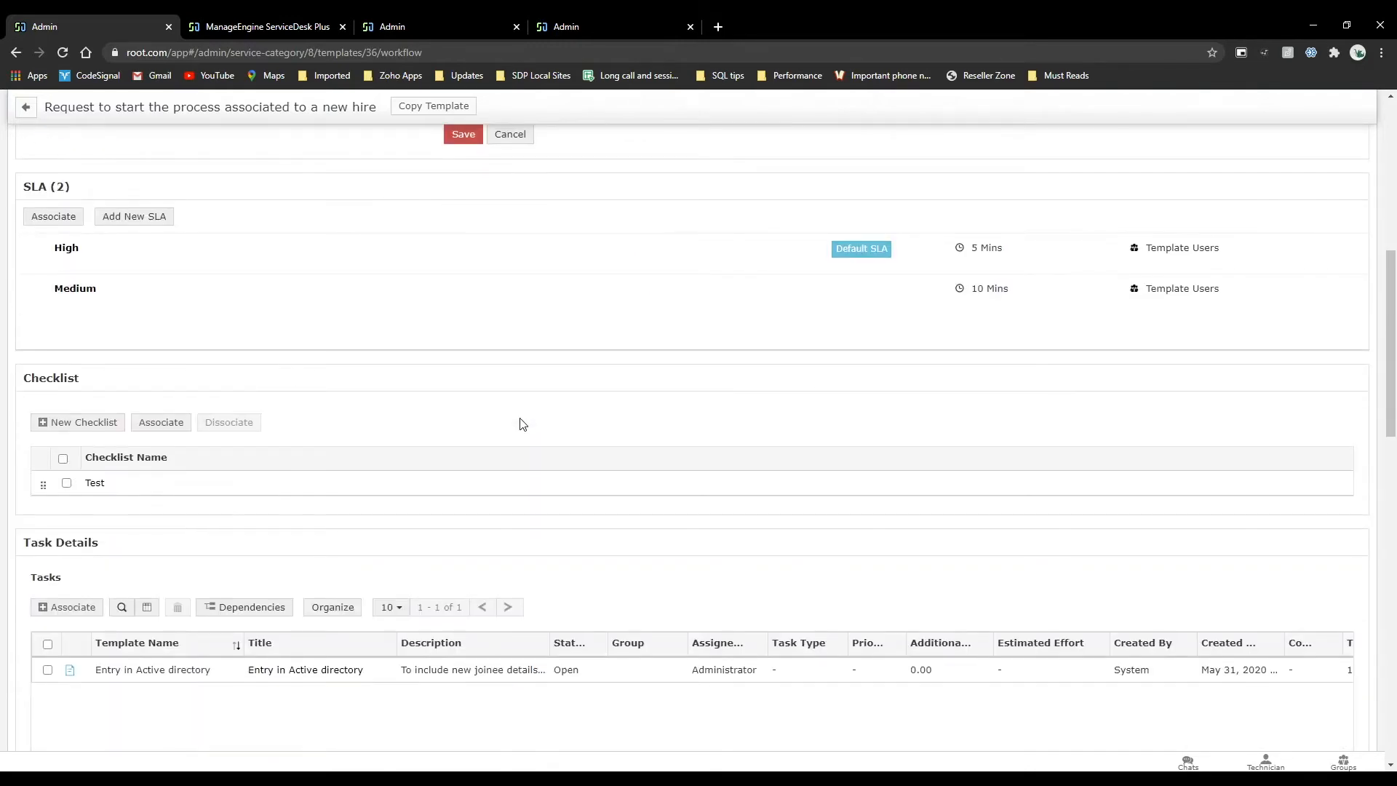
{"action": "scroll", "coordinate": [522, 424], "scroll_direction": "down", "scroll_amount": 8}
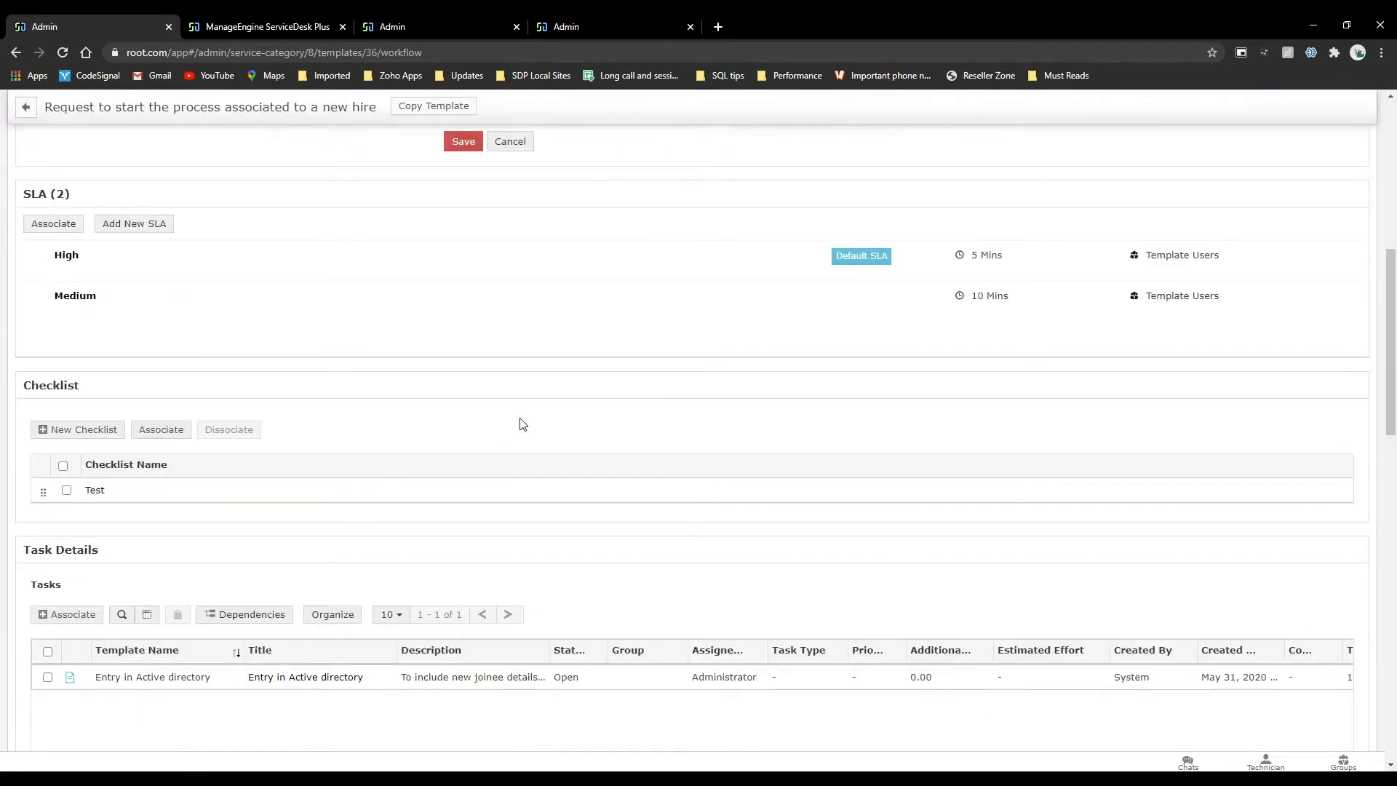
{"action": "scroll", "coordinate": [299, 243], "scroll_direction": "up", "scroll_amount": 5}
{"action": "scroll", "coordinate": [299, 243], "scroll_direction": "up", "scroll_amount": 1}
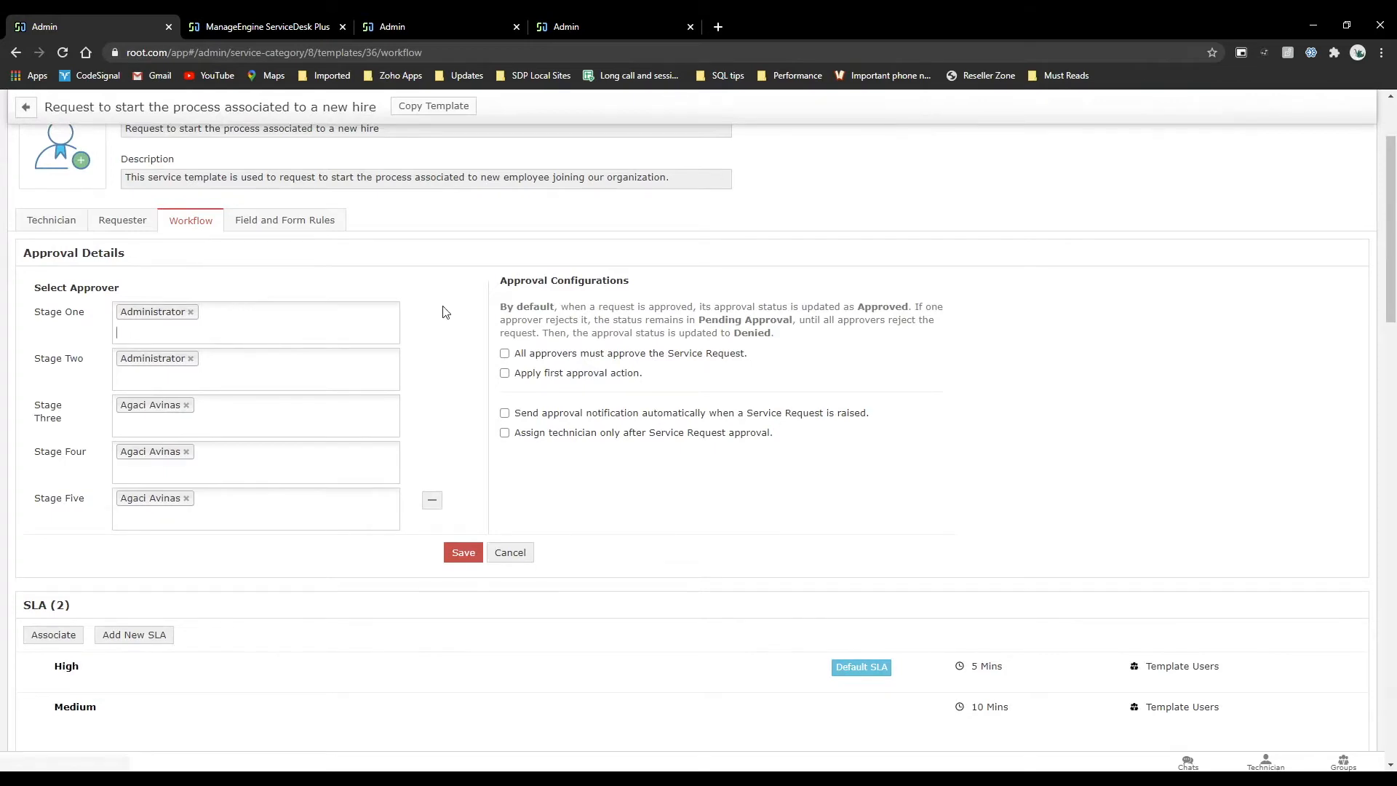
{"action": "scroll", "coordinate": [443, 312], "scroll_direction": "down", "scroll_amount": 3}
{"action": "scroll", "coordinate": [444, 309], "scroll_direction": "down", "scroll_amount": 4}
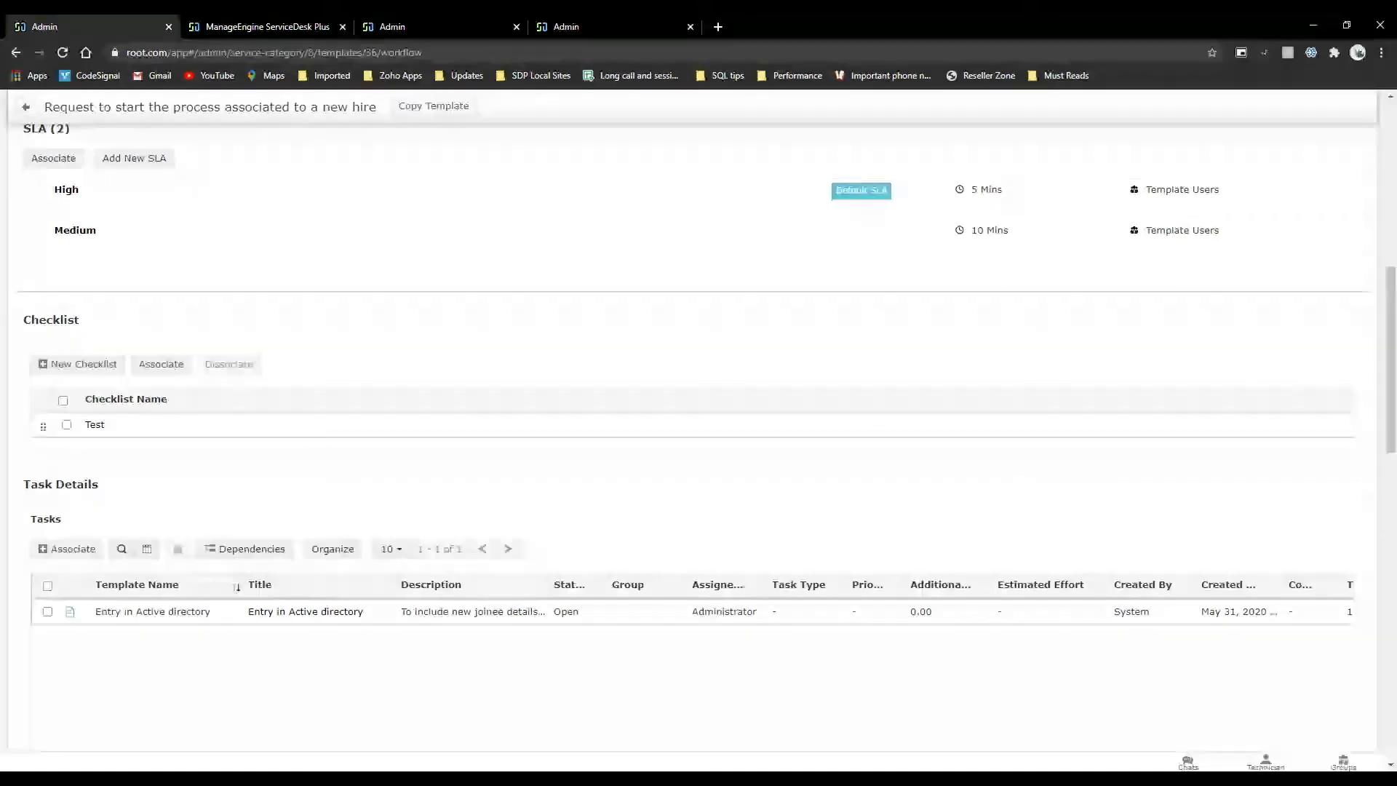
{"action": "scroll", "coordinate": [275, 421], "scroll_direction": "up", "scroll_amount": 10}
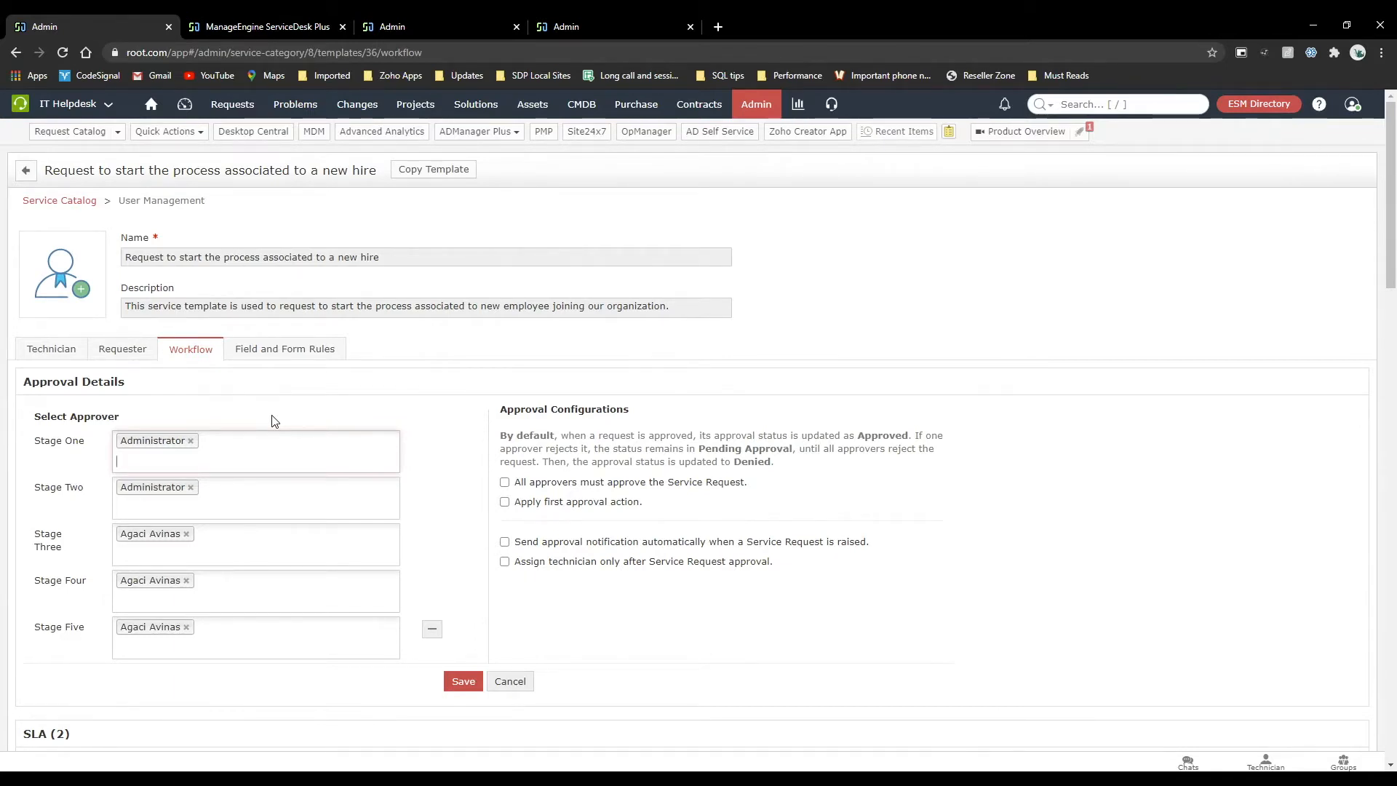
Review the template's Technician and Requester forms and return to its workflow settings.
{"action": "left_click", "coordinate": [68, 353]}
{"action": "scroll", "coordinate": [527, 480], "scroll_direction": "down", "scroll_amount": 2}
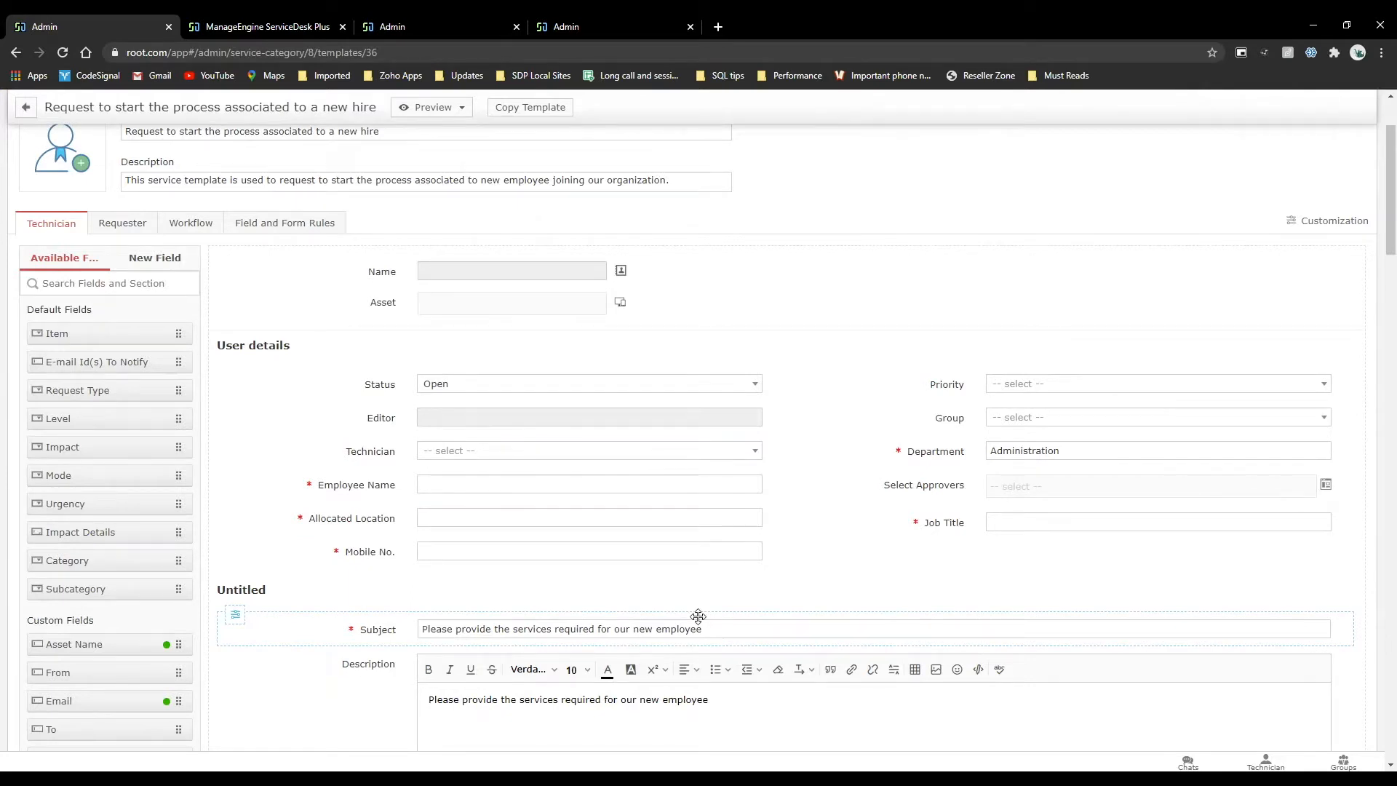
{"action": "left_click", "coordinate": [133, 221]}
{"action": "left_click", "coordinate": [208, 349]}
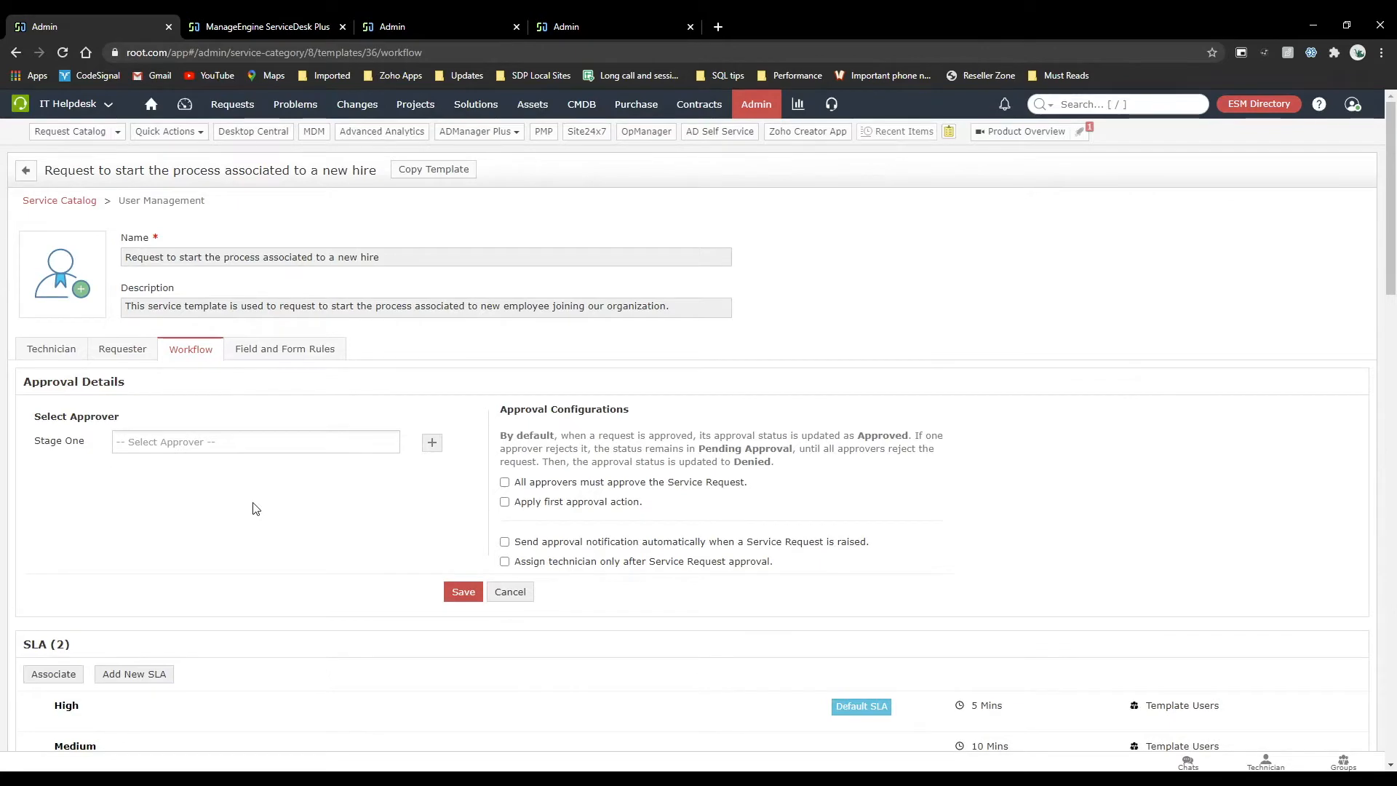
Start a new Service Catalog business rule for the Default Settings site from the Admin settings.
{"action": "left_click", "coordinate": [753, 106]}
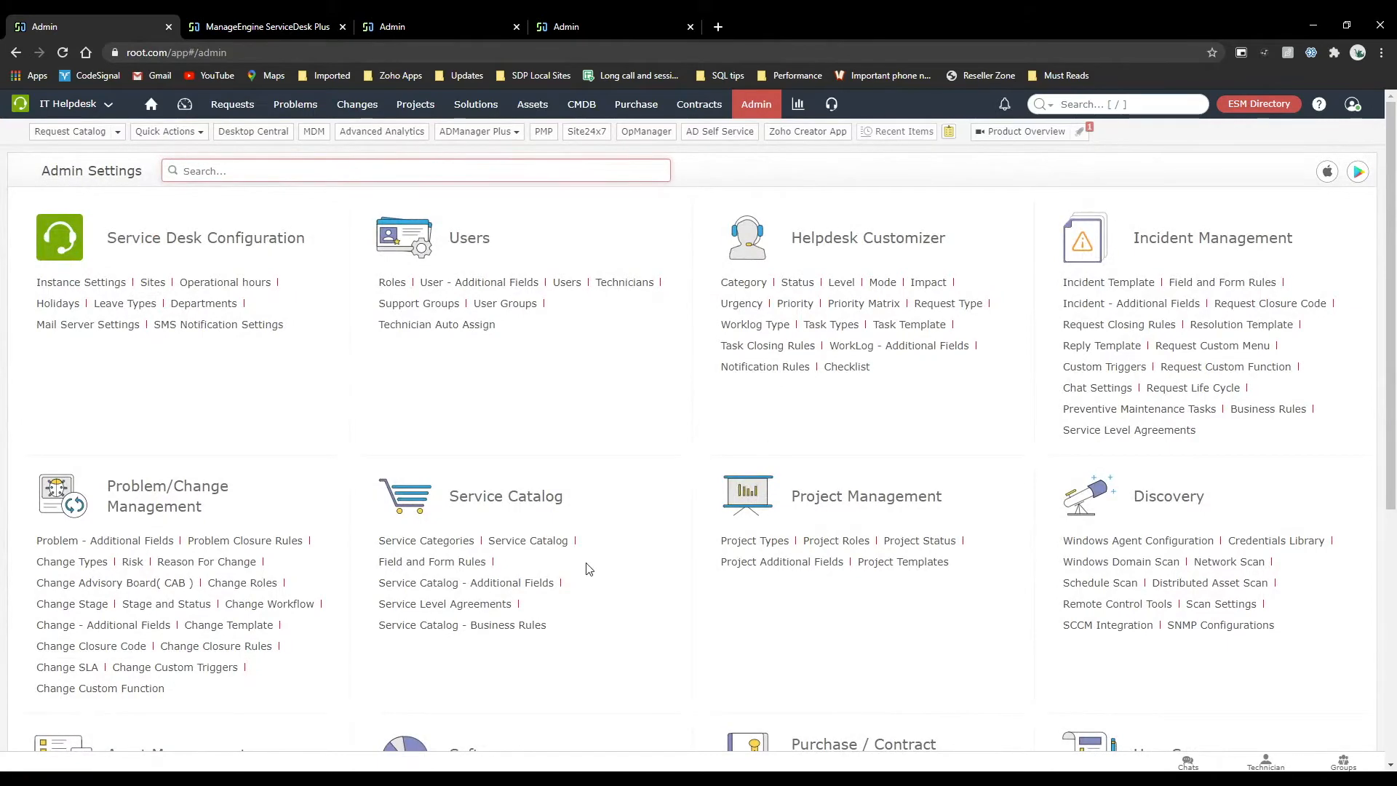
{"action": "scroll", "coordinate": [590, 568], "scroll_direction": "down", "scroll_amount": 2}
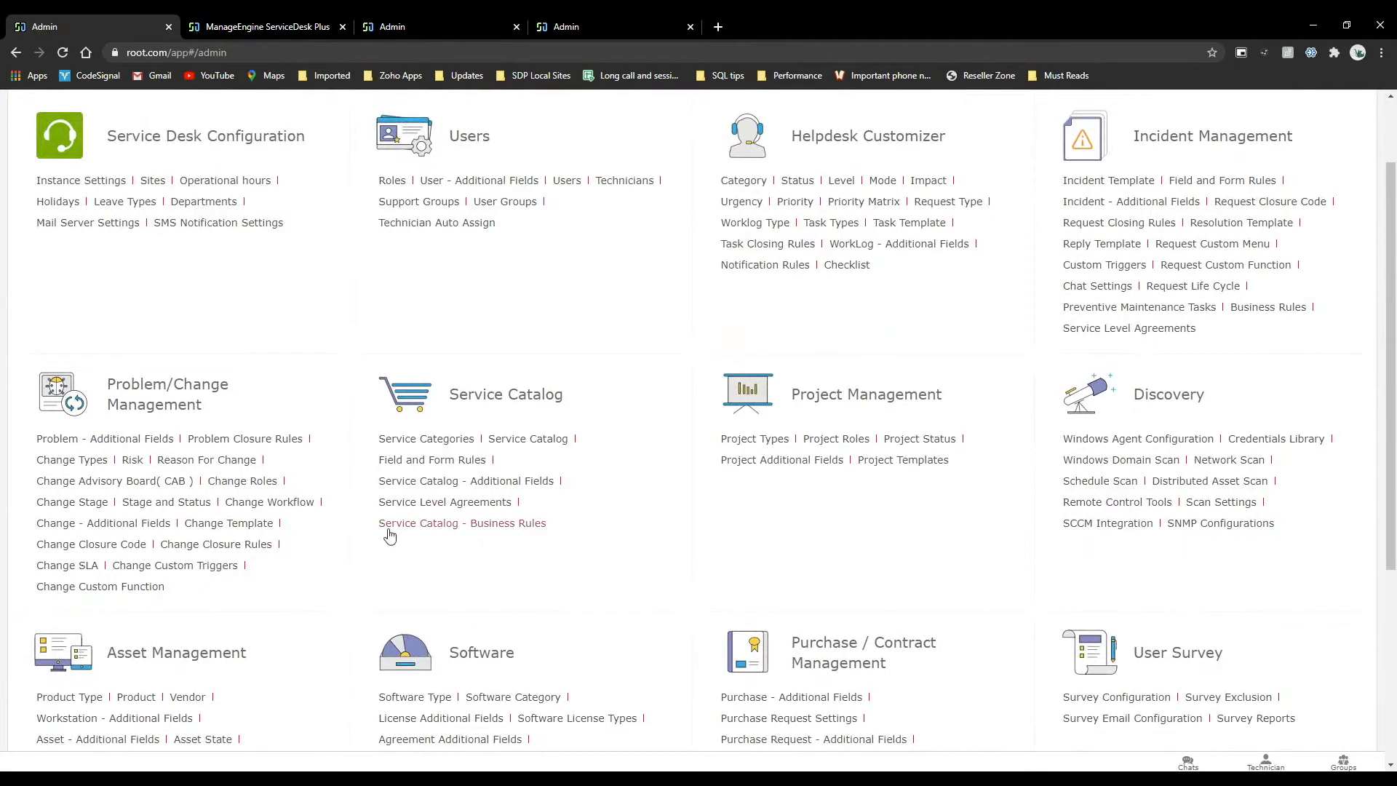
{"action": "left_click", "coordinate": [494, 524]}
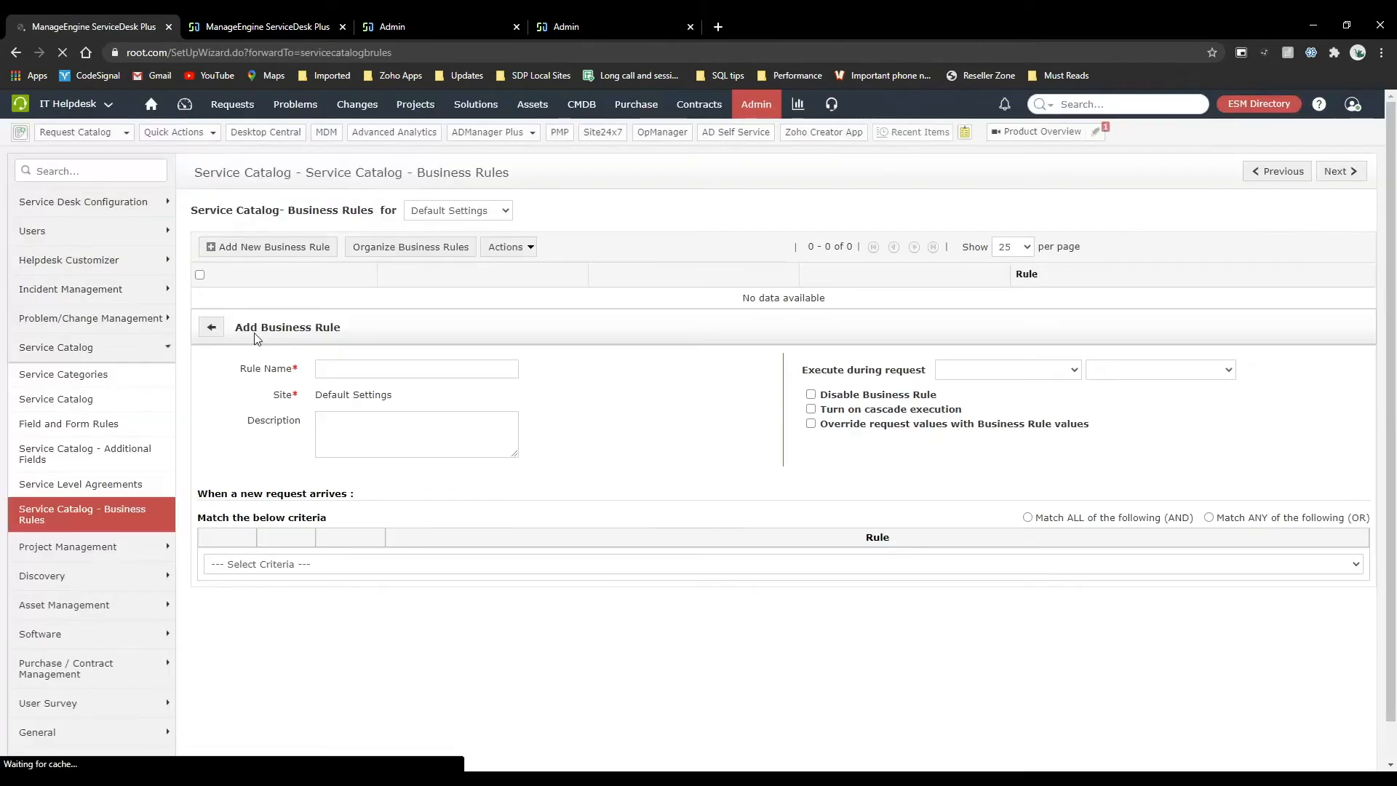
{"action": "left_click", "coordinate": [293, 247]}
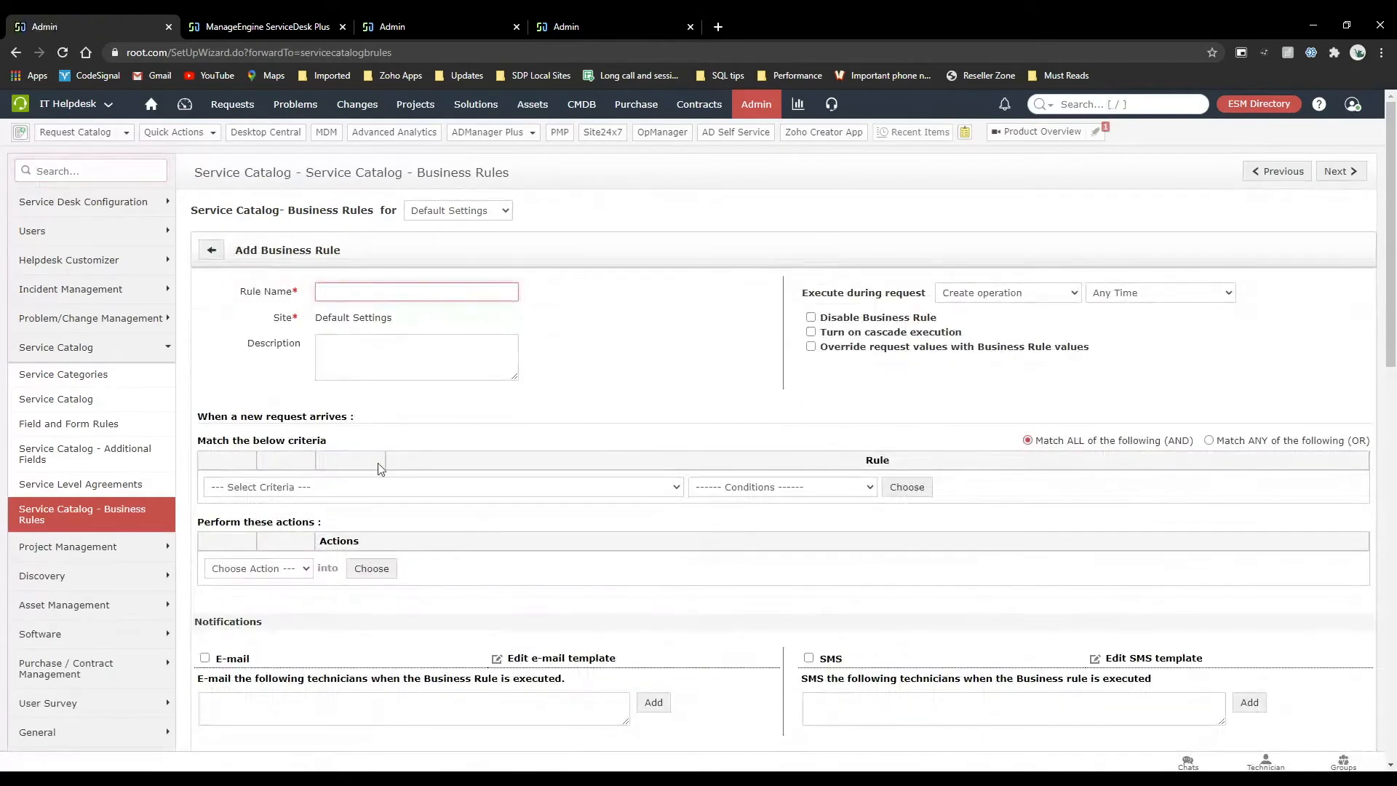
Set the business rule's criterion to Request Type with the condition "is".
{"action": "left_click", "coordinate": [355, 488]}
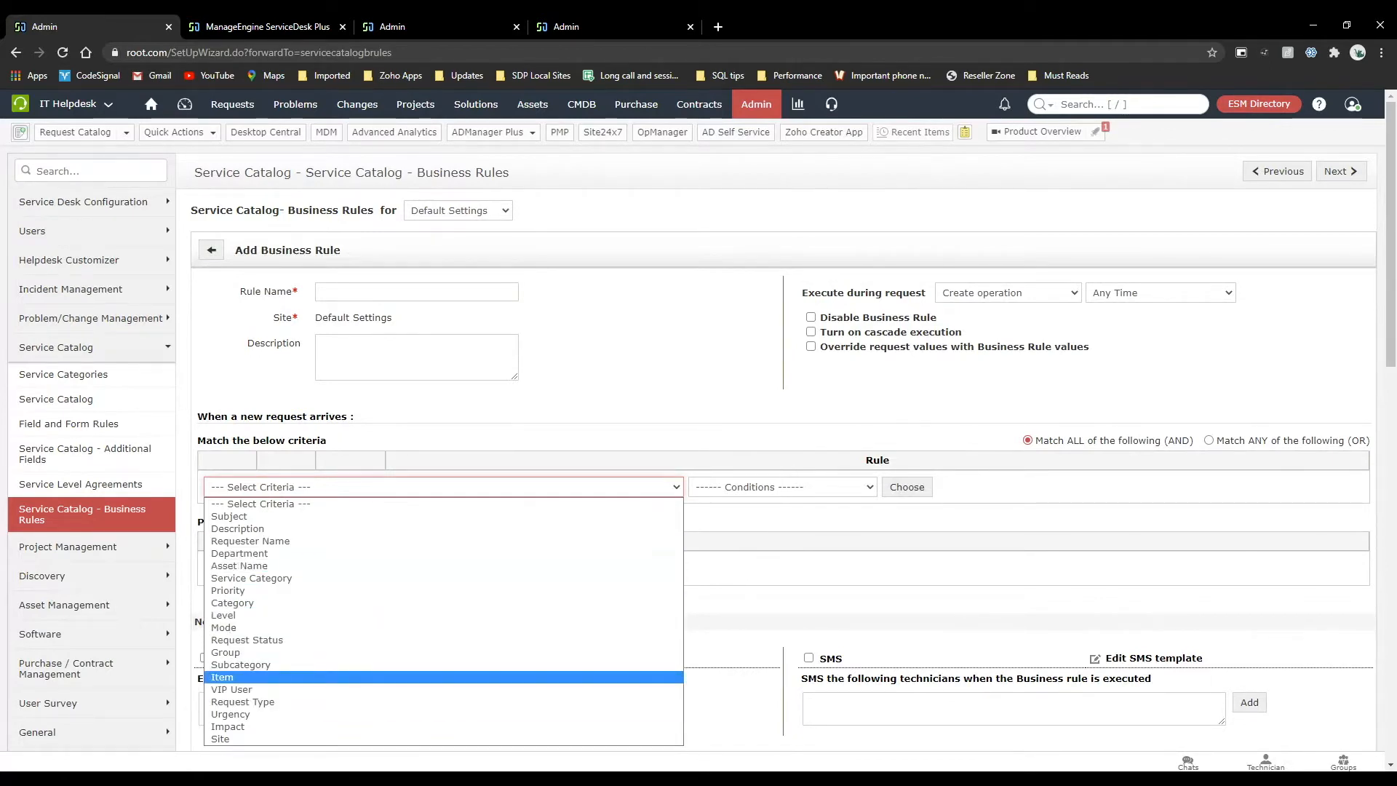
{"action": "left_click", "coordinate": [243, 702]}
{"action": "left_click", "coordinate": [836, 489]}
{"action": "left_click", "coordinate": [728, 521]}
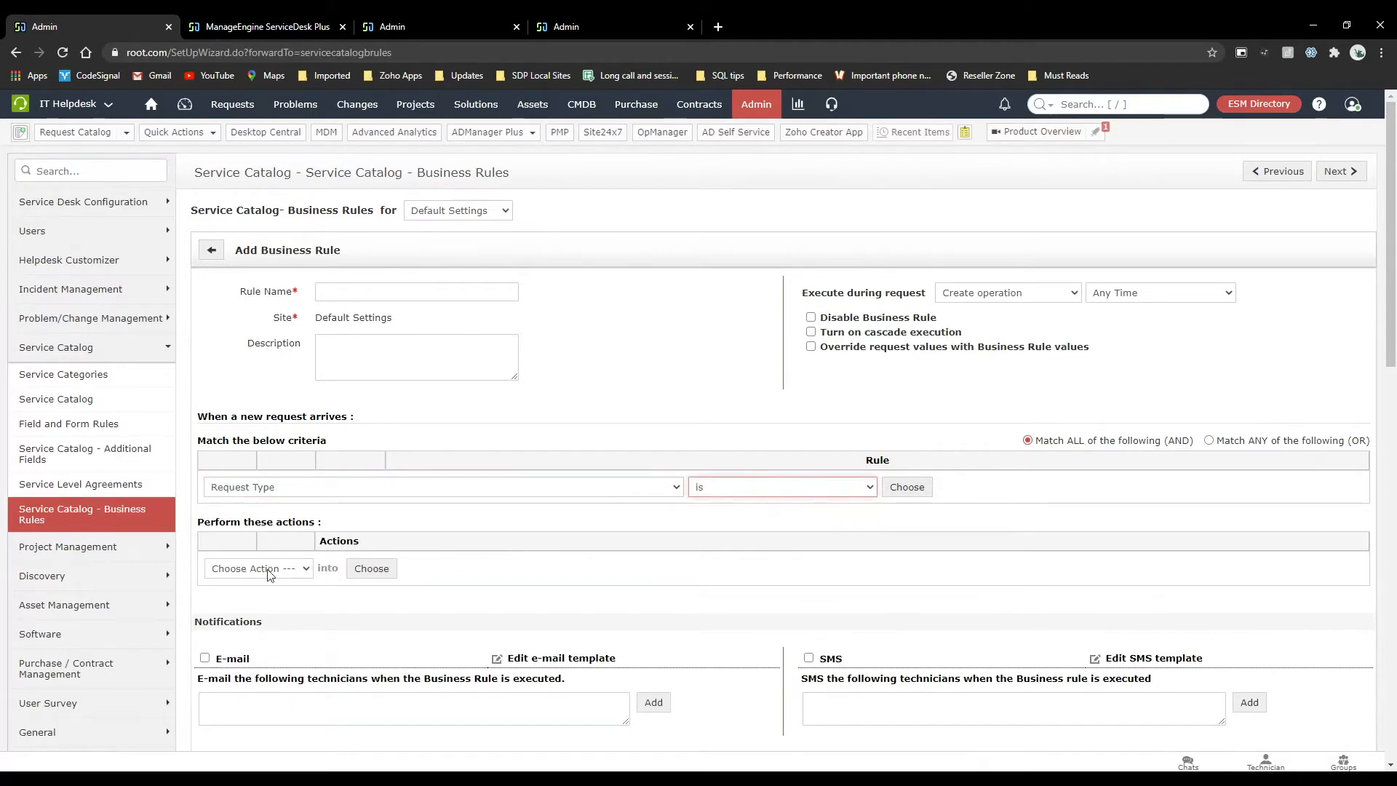
View the actions available for the business rule and return to the Organization Roles page of the ESM Directory.
{"action": "left_click", "coordinate": [269, 575]}
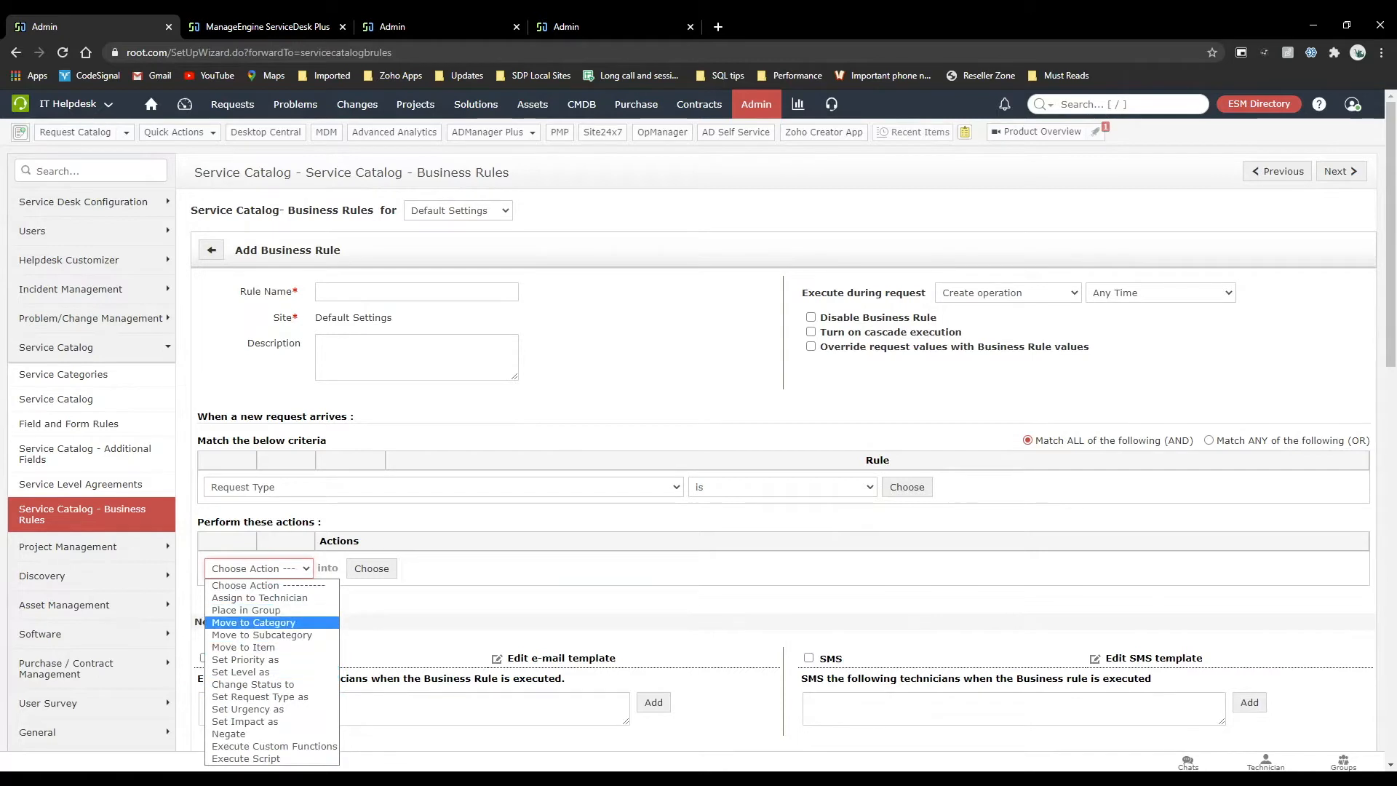
{"action": "left_click", "coordinate": [616, 534]}
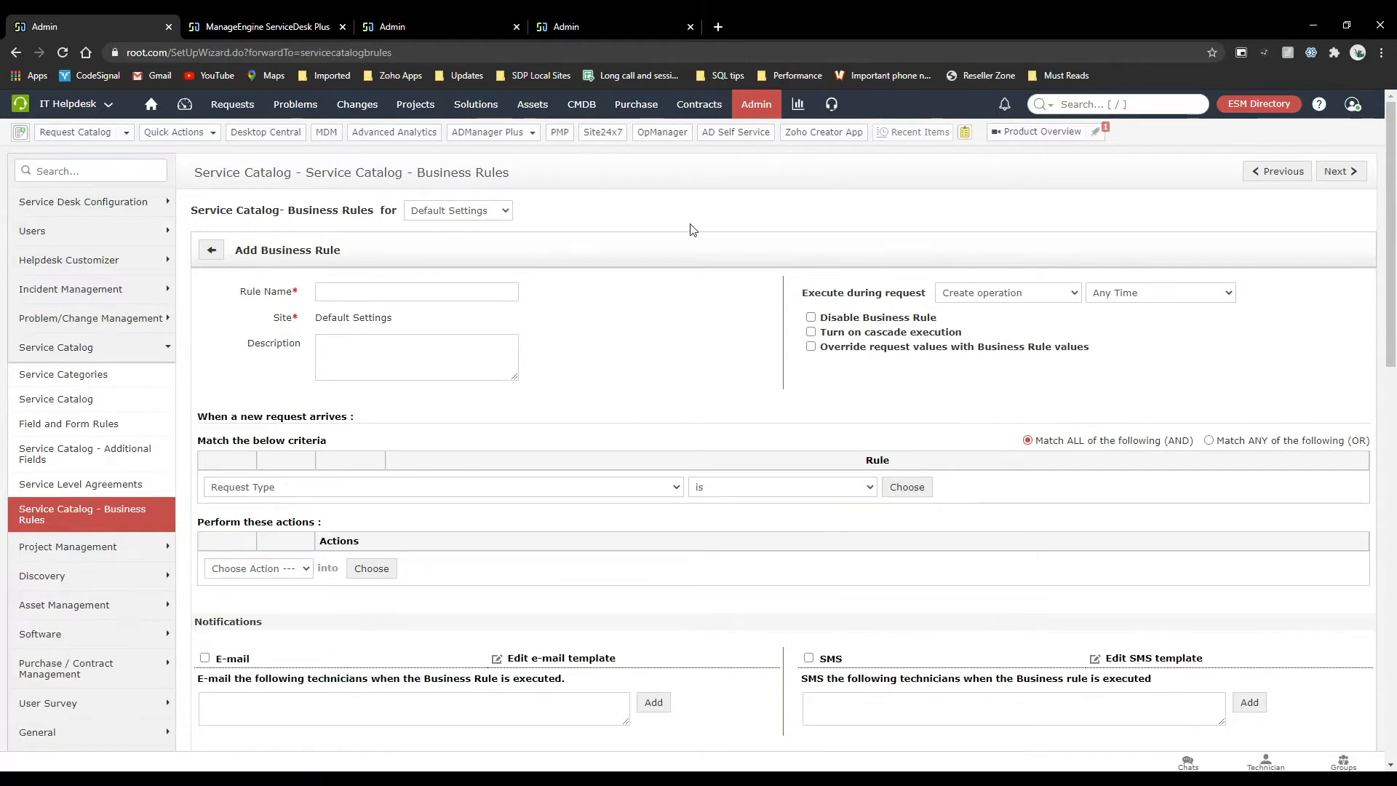
{"action": "left_click", "coordinate": [266, 26]}
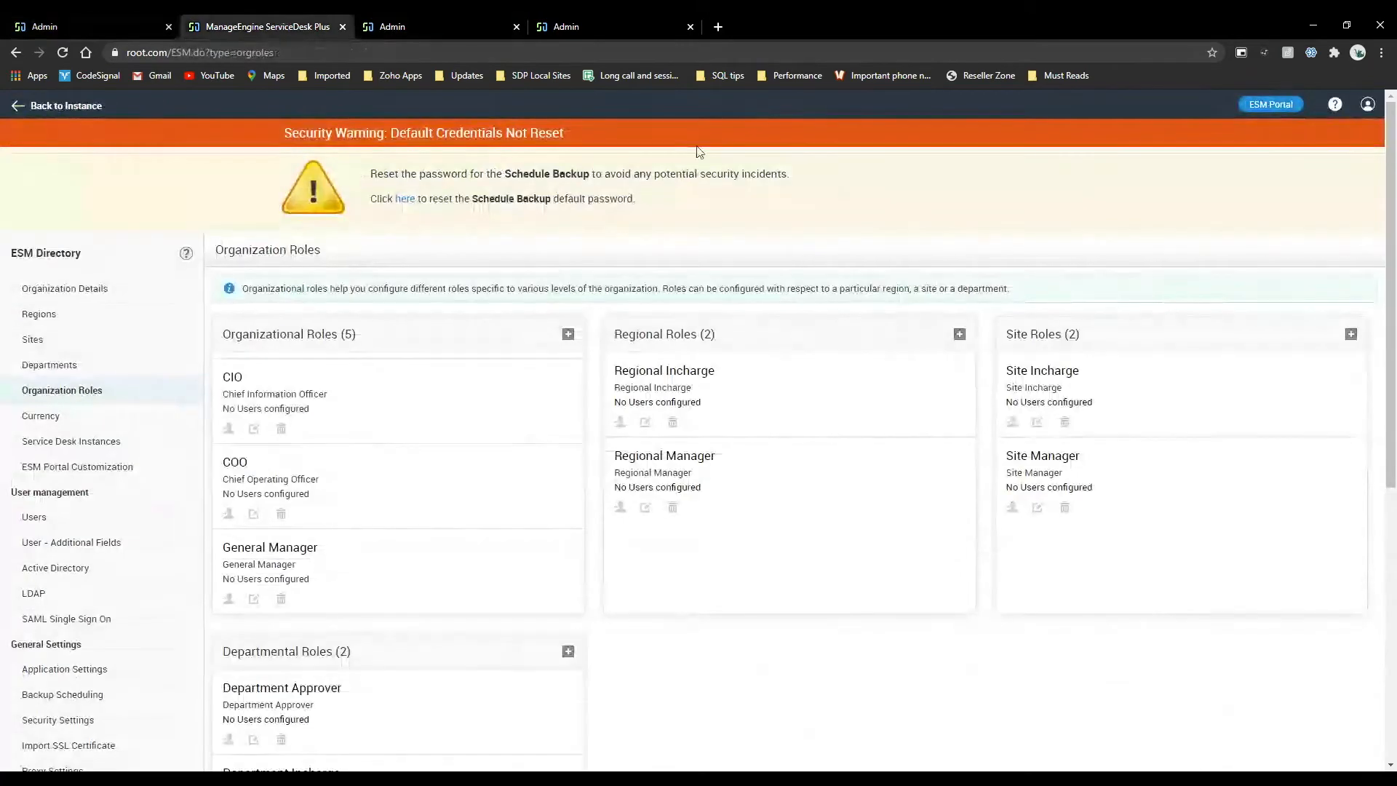
Return to the IT Helpdesk instance and start a new Incident Management business rule for Default Settings.
{"action": "left_click", "coordinate": [62, 106]}
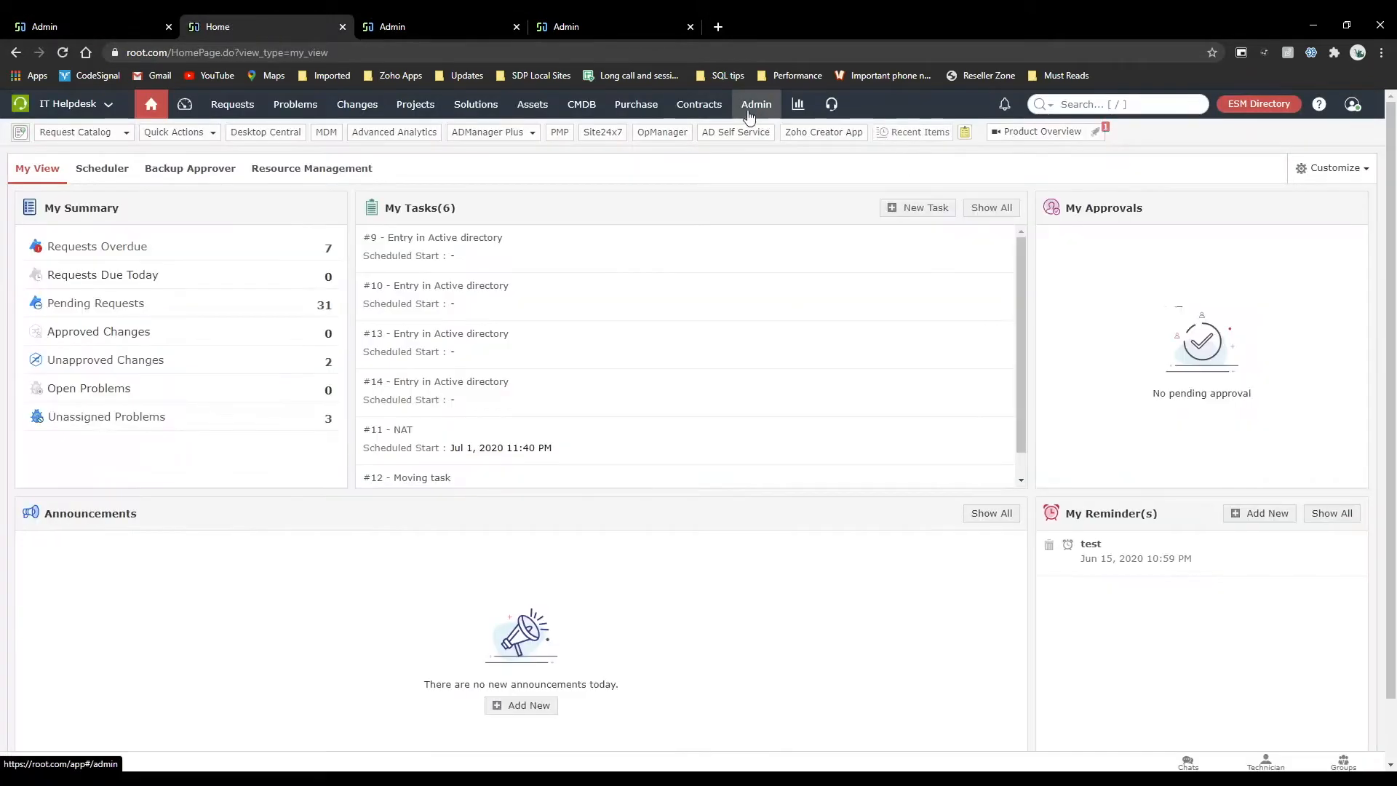
{"action": "left_click", "coordinate": [750, 104]}
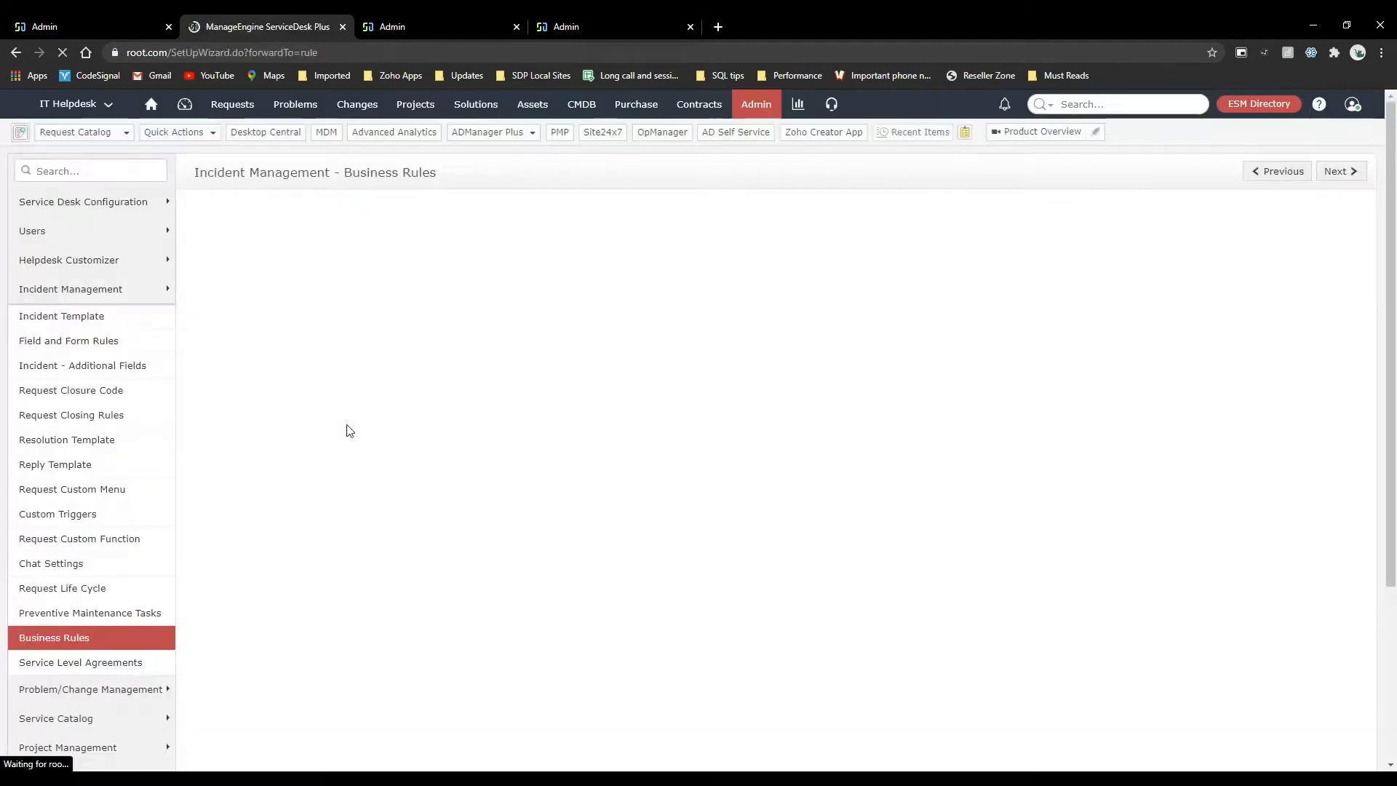
{"action": "left_click", "coordinate": [280, 240]}
{"action": "scroll", "coordinate": [294, 314], "scroll_direction": "down", "scroll_amount": 1}
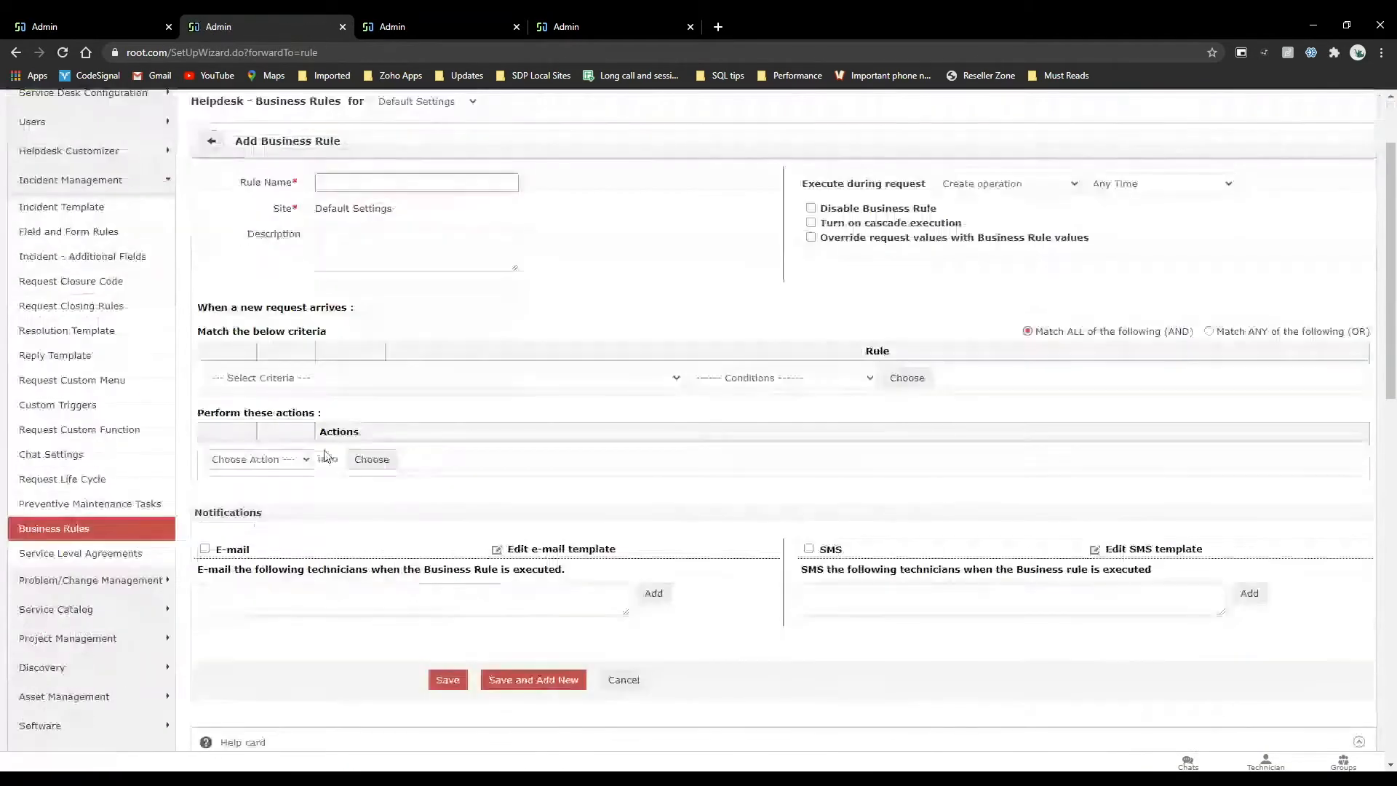
Review the actions available for the incident business rule and choose "Change Request Template to".
{"action": "left_click", "coordinate": [258, 459]}
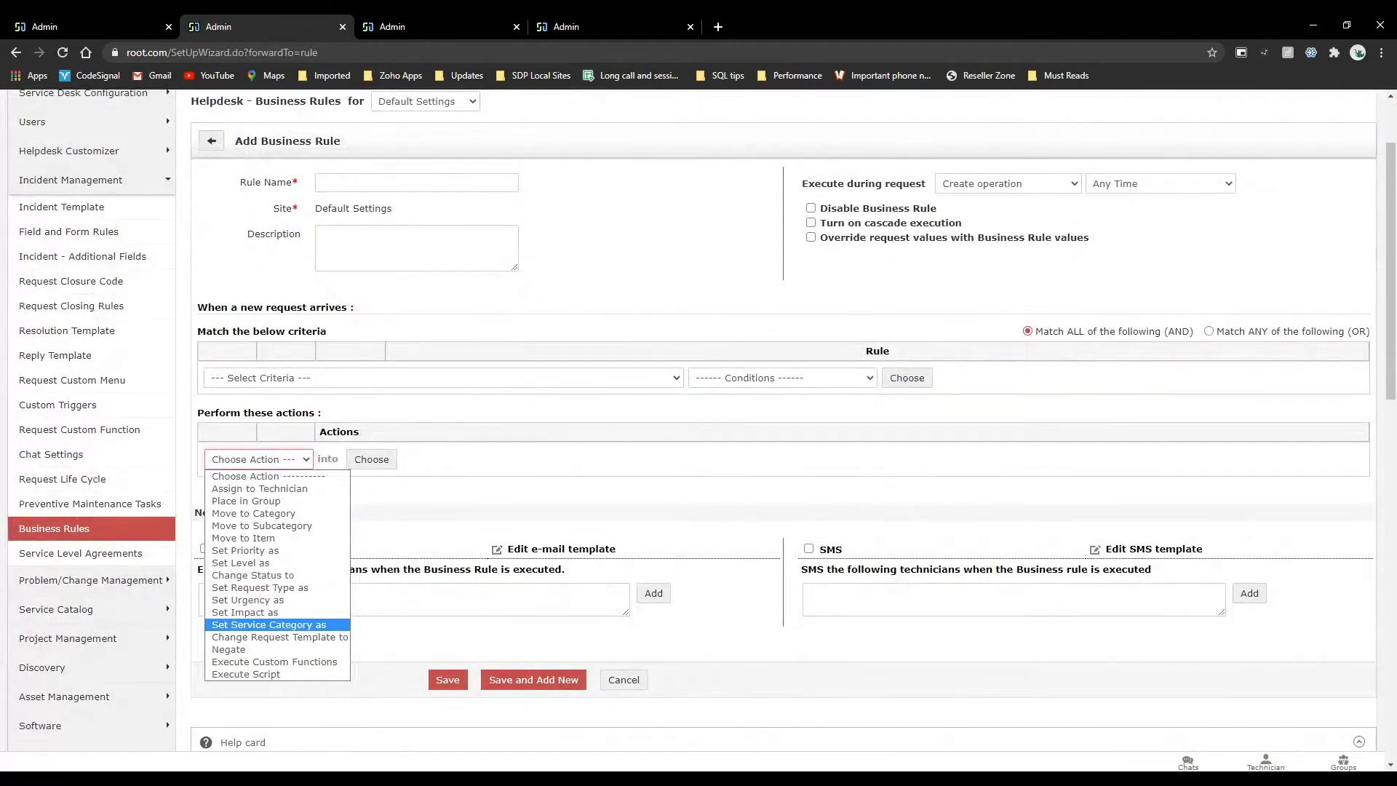
{"action": "key", "text": "Up"}
{"action": "key", "text": "Up"}
{"action": "key", "text": "Up"}
{"action": "key", "text": "Up"}
{"action": "key", "text": "Up"}
{"action": "key", "text": "Up"}
{"action": "key", "text": "Up"}
{"action": "key", "text": "Up"}
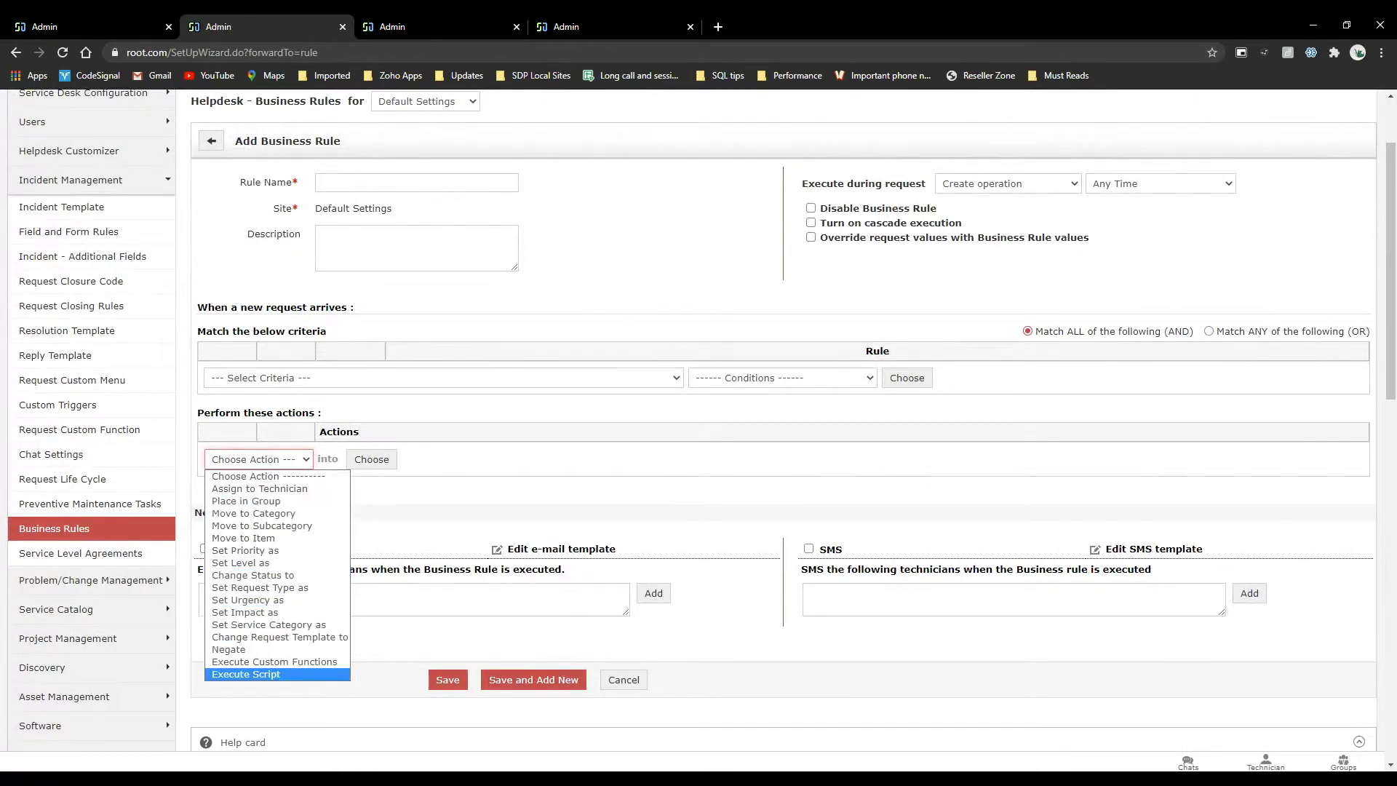
{"action": "left_click", "coordinate": [278, 638]}
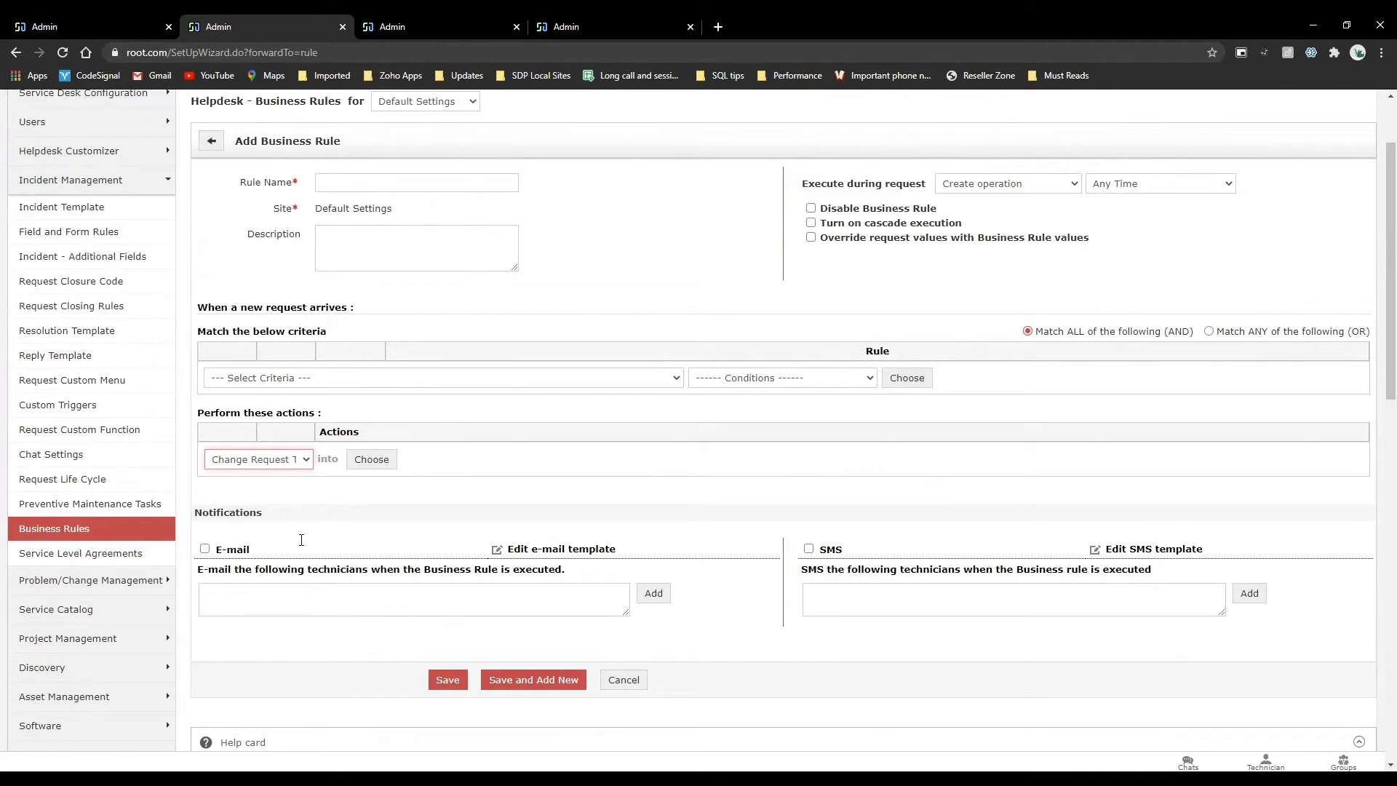
Browse the incident templates selectable for the action in every category from Application Login to Software, and close the template picker.
{"action": "left_click", "coordinate": [372, 457]}
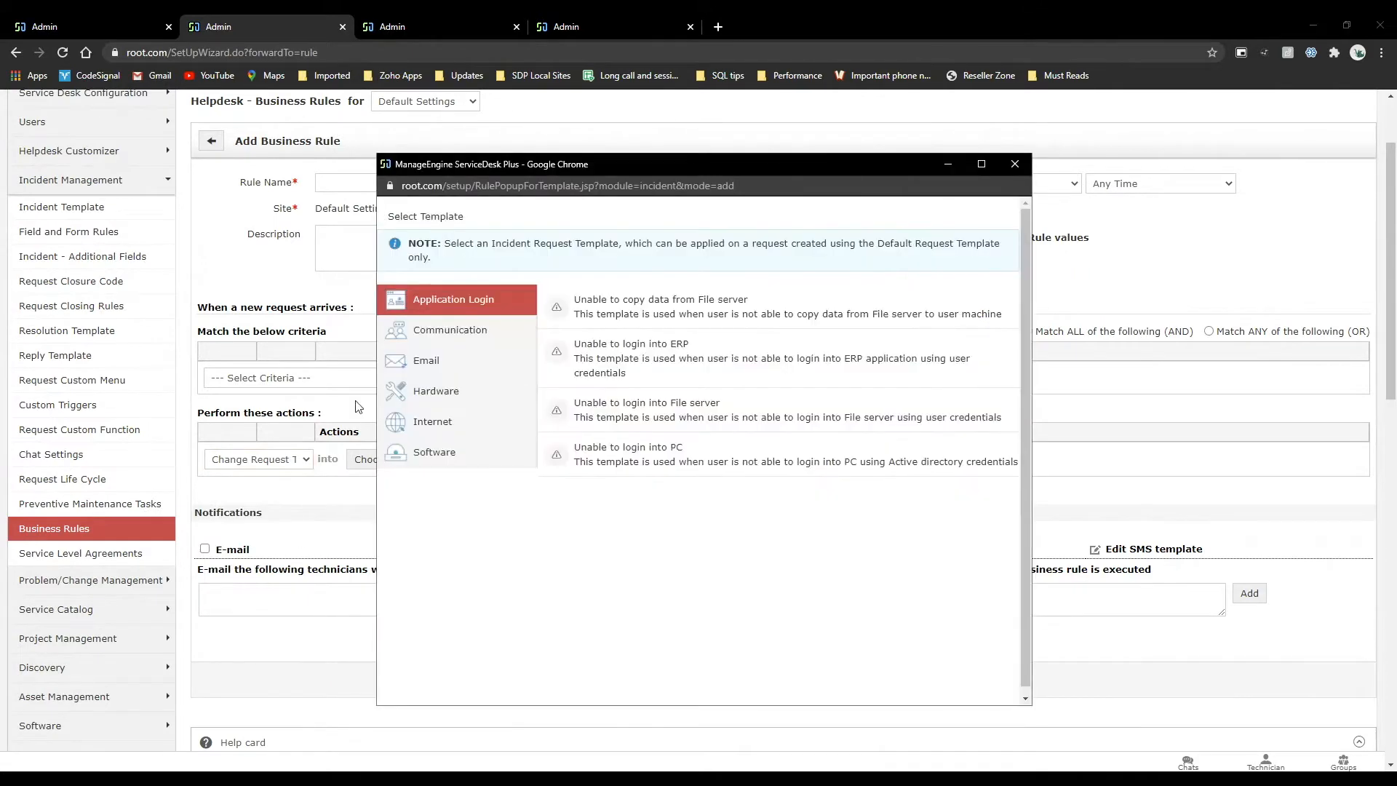
{"action": "left_click", "coordinate": [451, 331]}
{"action": "left_click", "coordinate": [437, 361]}
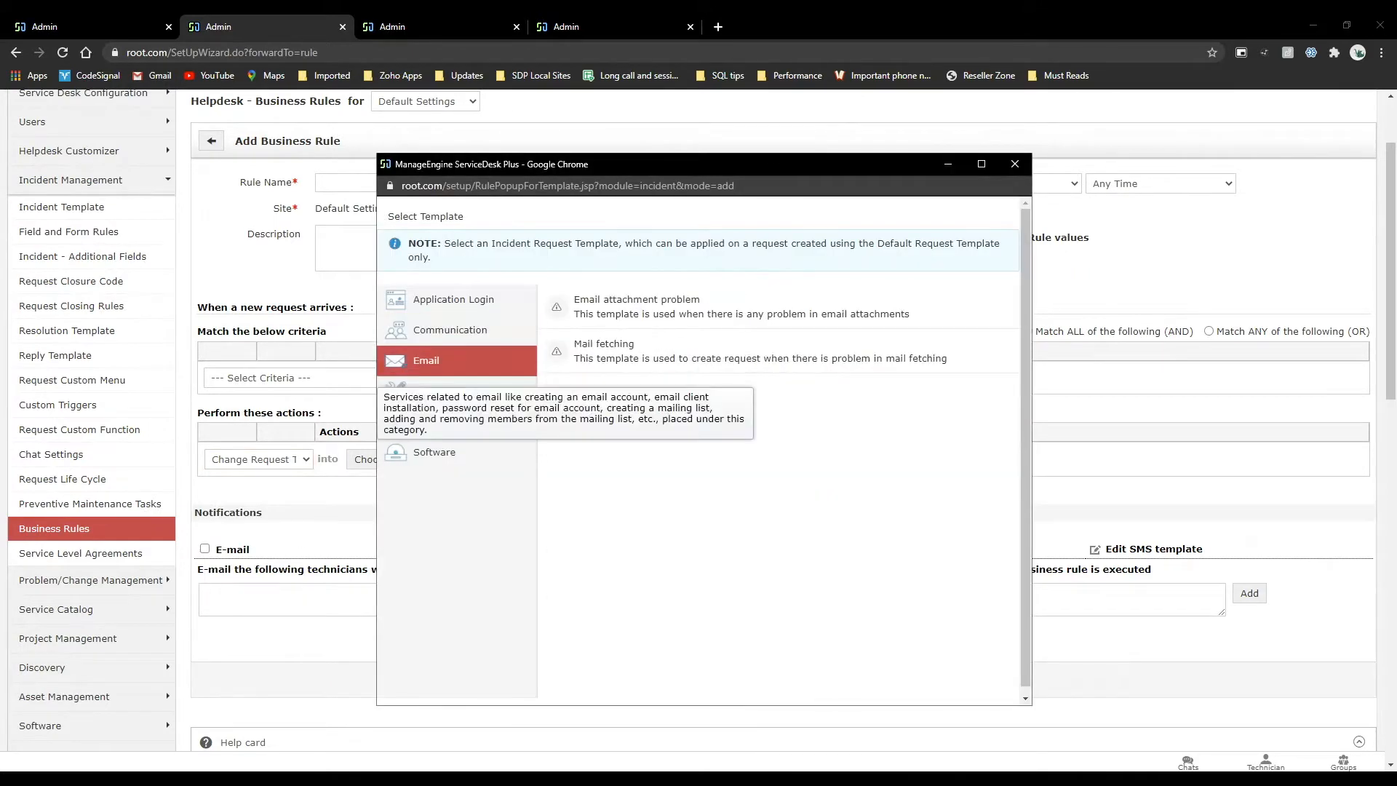
{"action": "left_click", "coordinate": [436, 391]}
{"action": "left_click", "coordinate": [434, 422]}
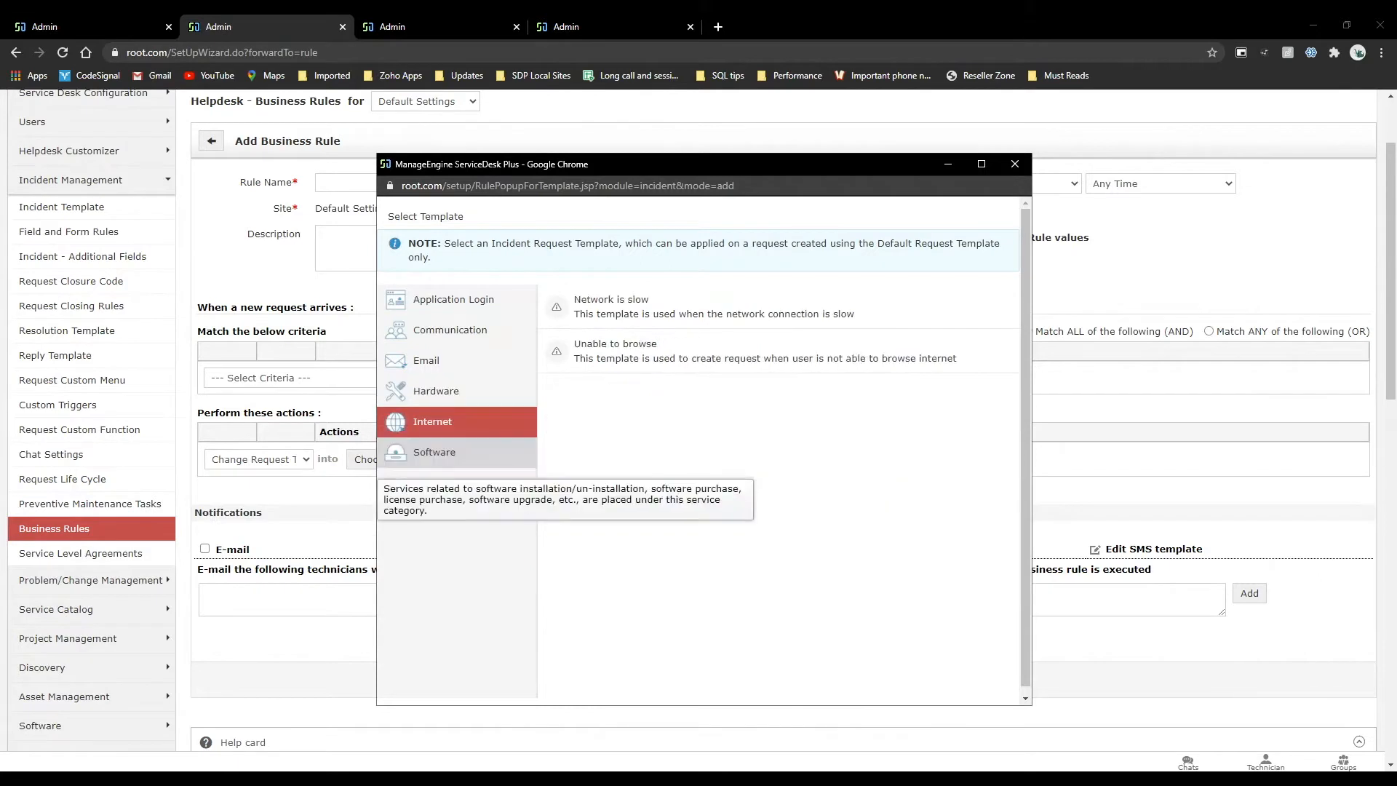
{"action": "left_click", "coordinate": [434, 452]}
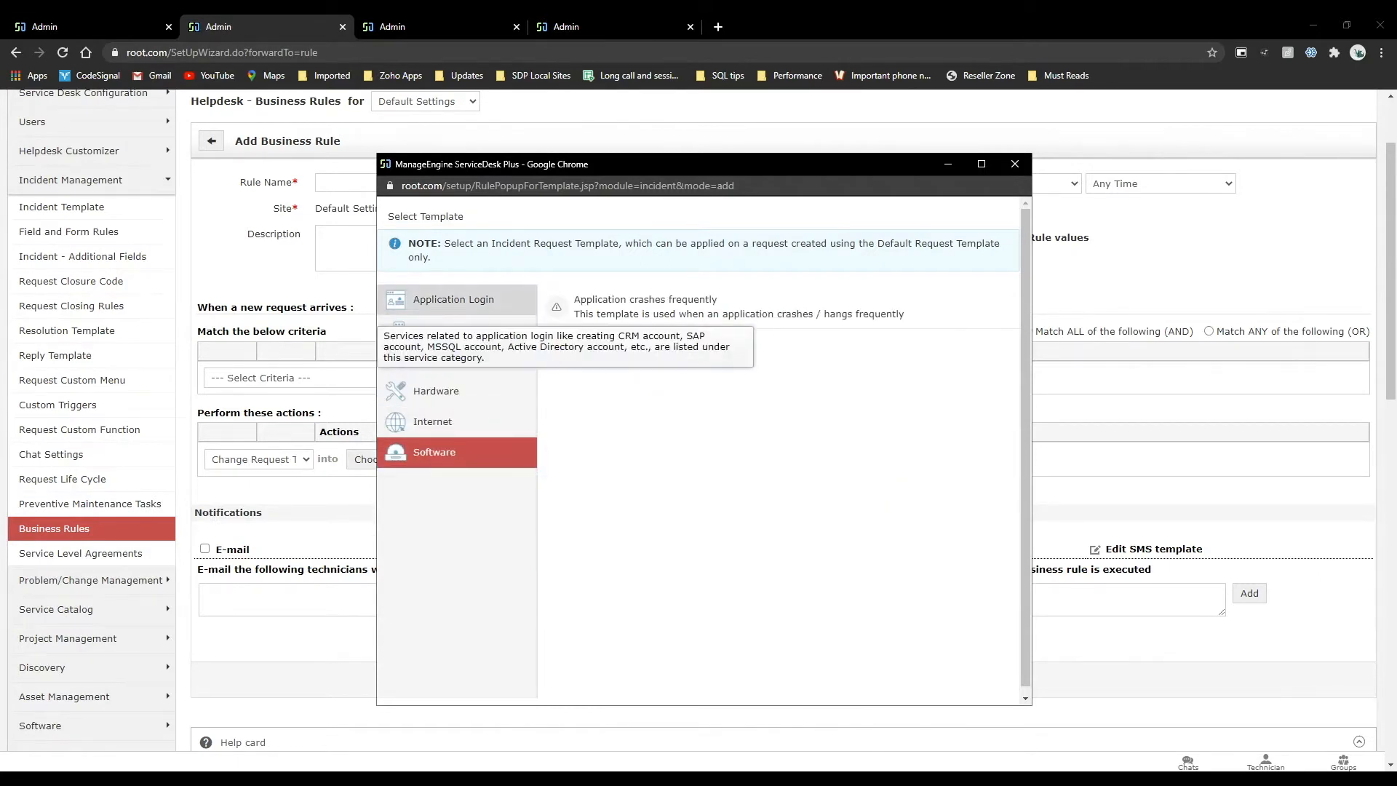
{"action": "left_click", "coordinate": [454, 299]}
{"action": "left_click", "coordinate": [1015, 164]}
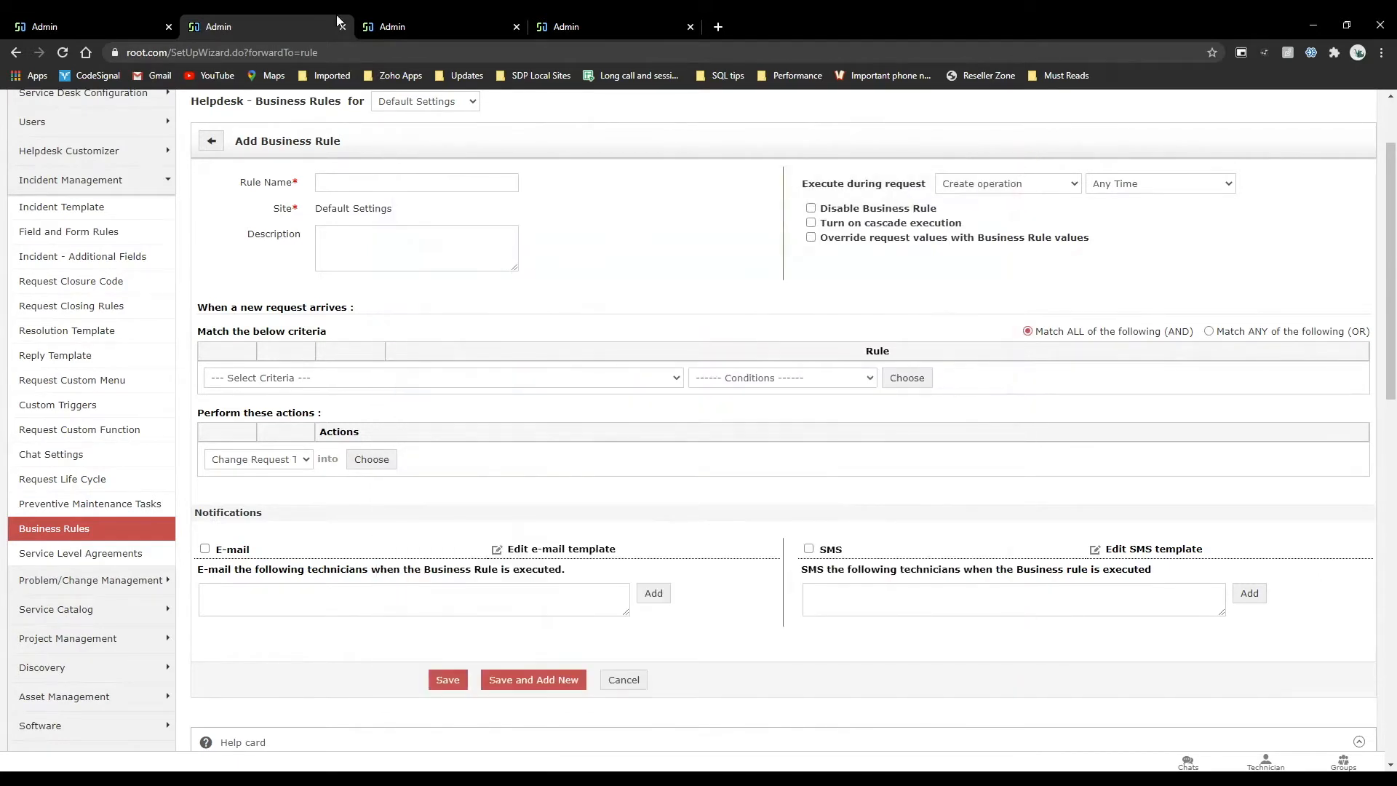
Leave the Service Catalog business rule form and open the new-hire process request template in the User Management category of the Service Catalog.
{"action": "left_click", "coordinate": [89, 26]}
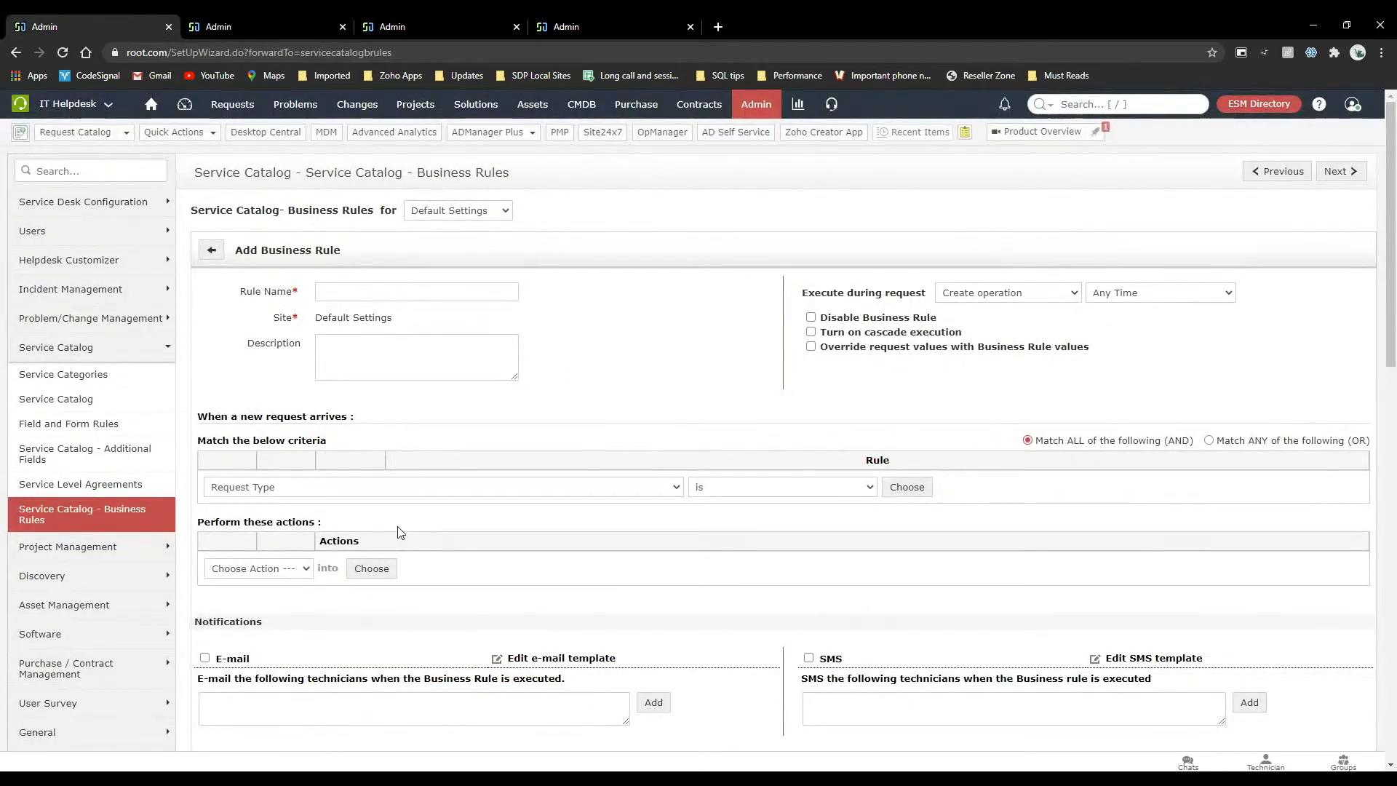
{"action": "left_click", "coordinate": [211, 249]}
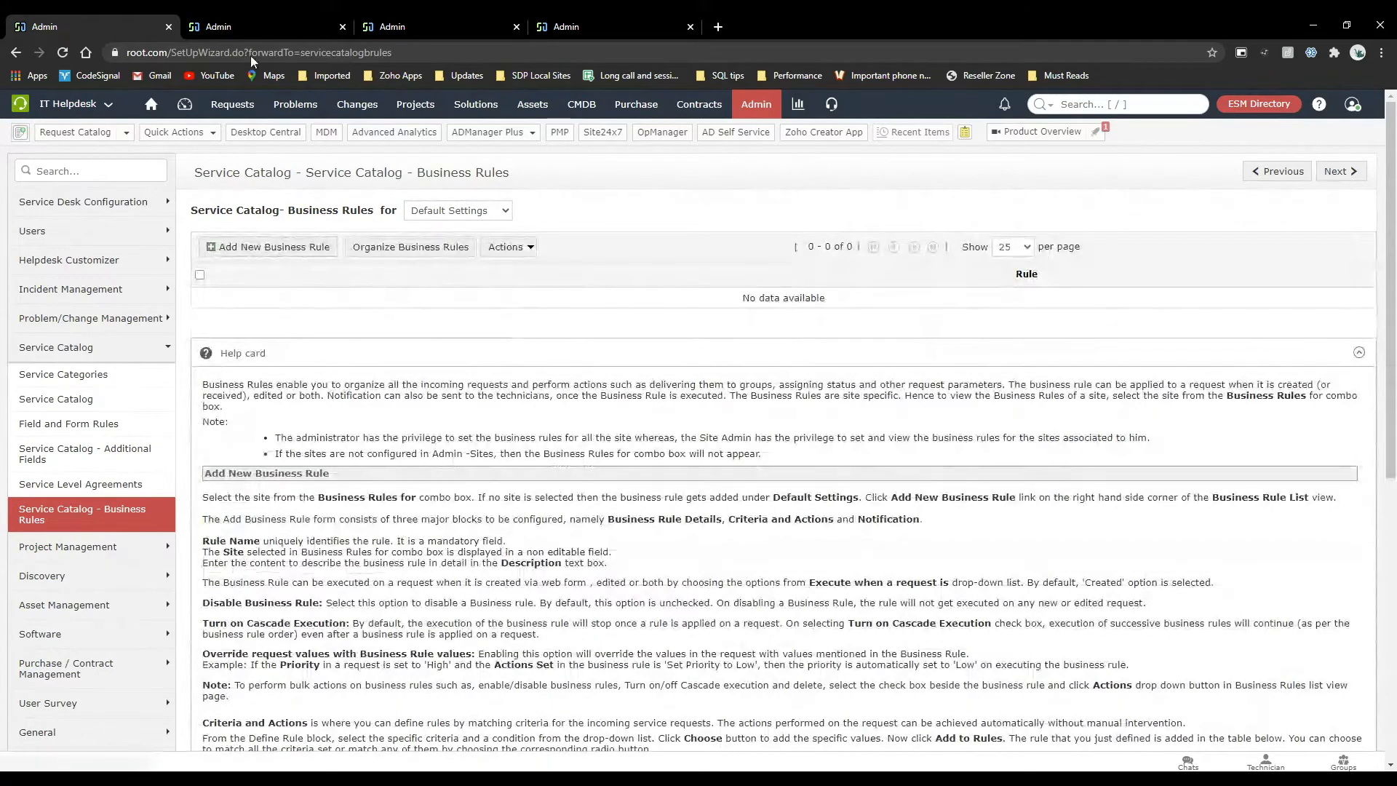
{"action": "left_click", "coordinate": [85, 401]}
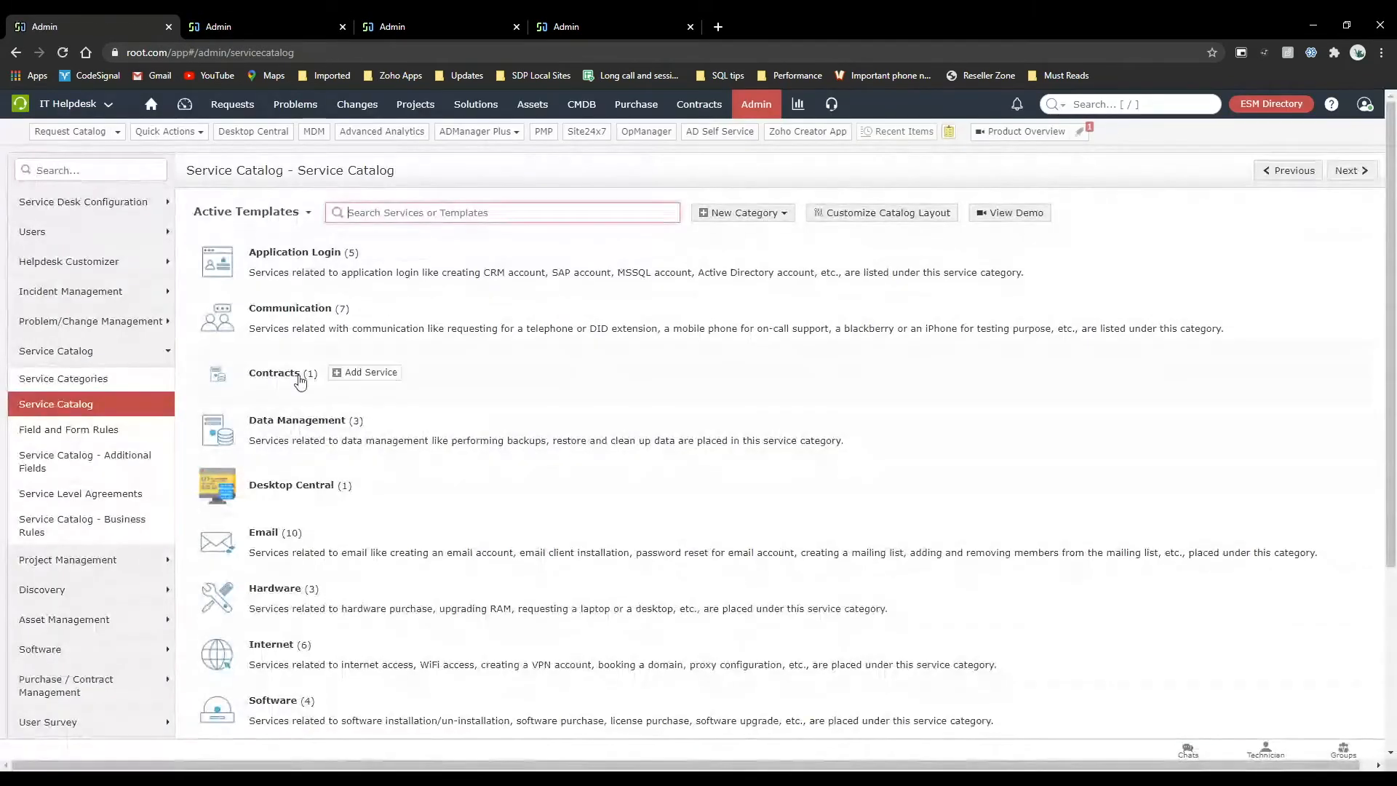
{"action": "scroll", "coordinate": [352, 620], "scroll_direction": "down", "scroll_amount": 3}
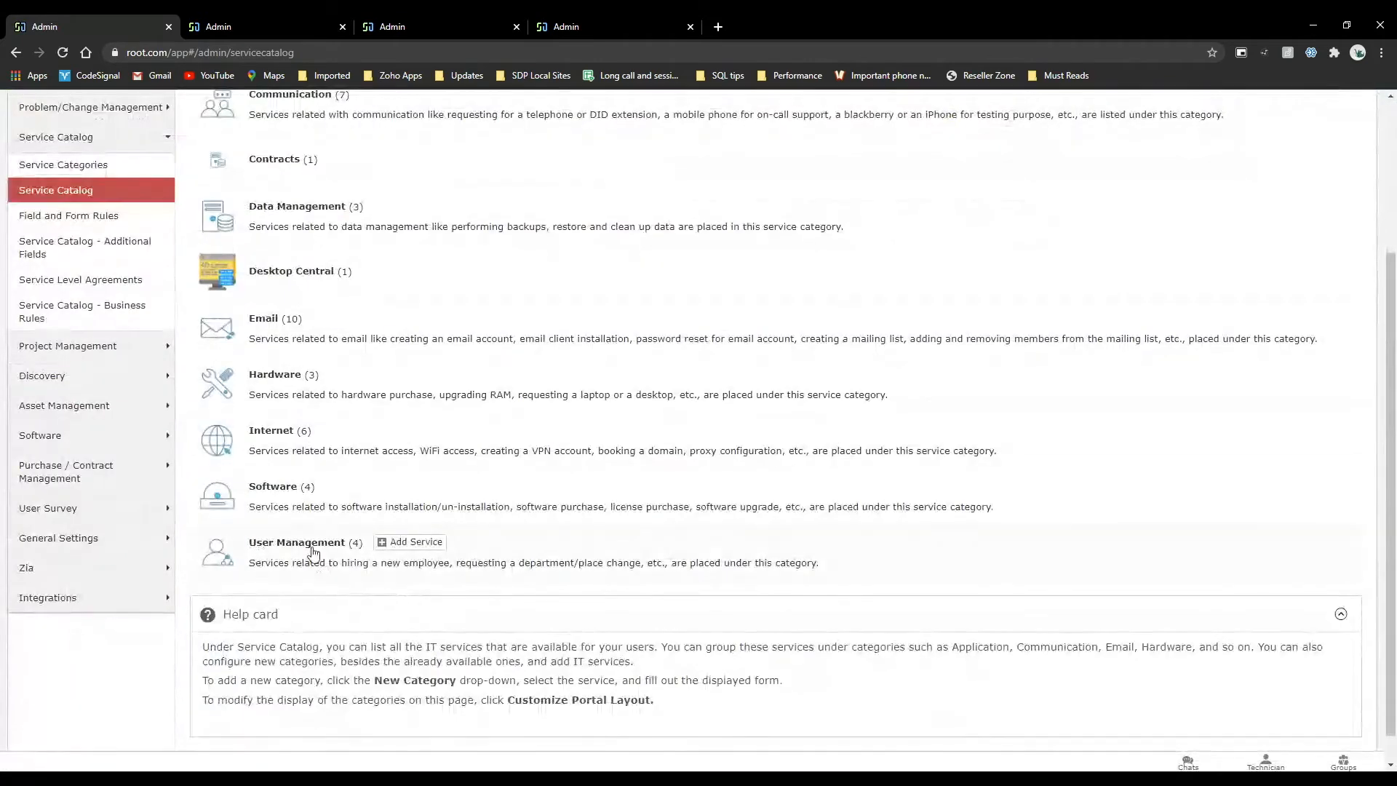
{"action": "left_click", "coordinate": [335, 545]}
{"action": "scroll", "coordinate": [441, 623], "scroll_direction": "down", "scroll_amount": 1}
{"action": "left_click", "coordinate": [439, 622]}
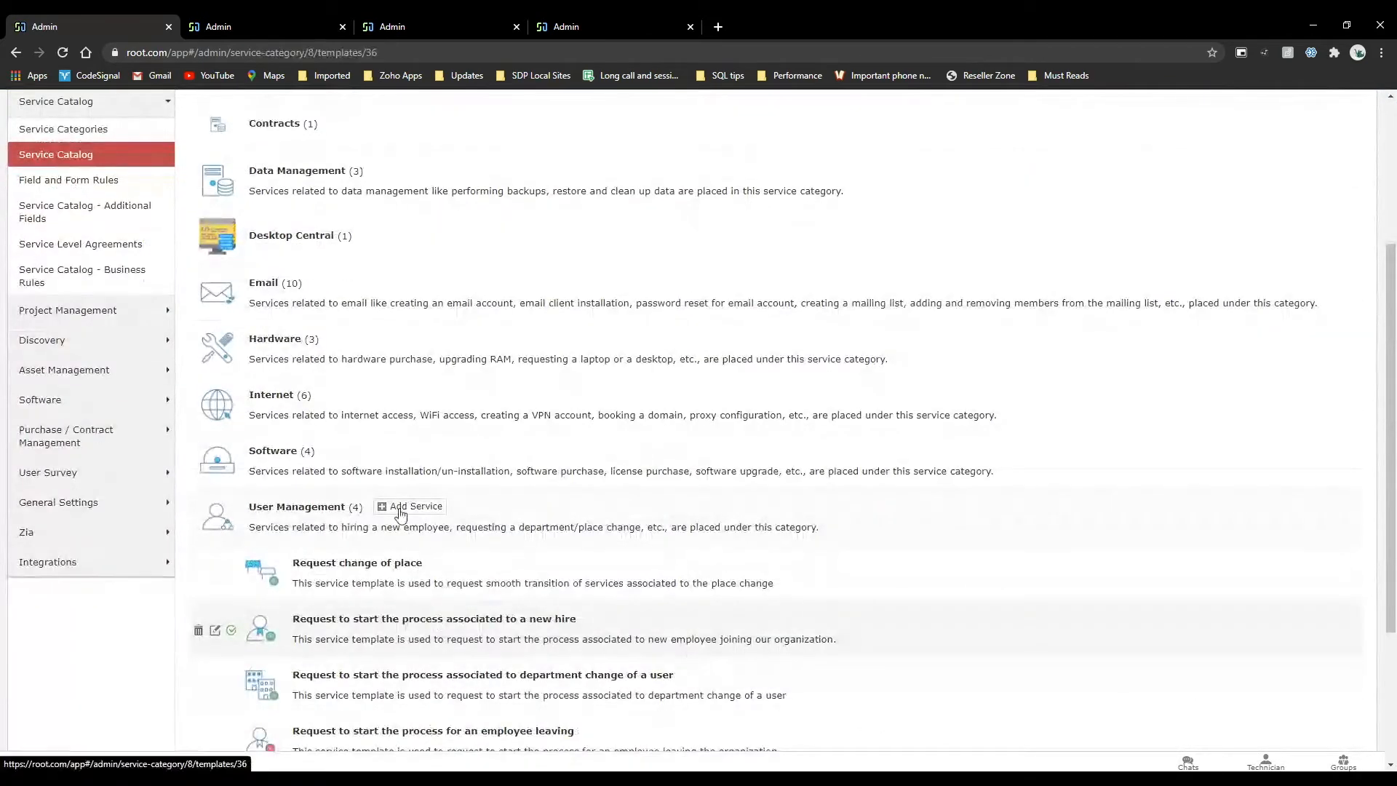
Look through the template's Field and Form Rules and start a new rule for the On Form Submit event.
{"action": "left_click", "coordinate": [284, 349]}
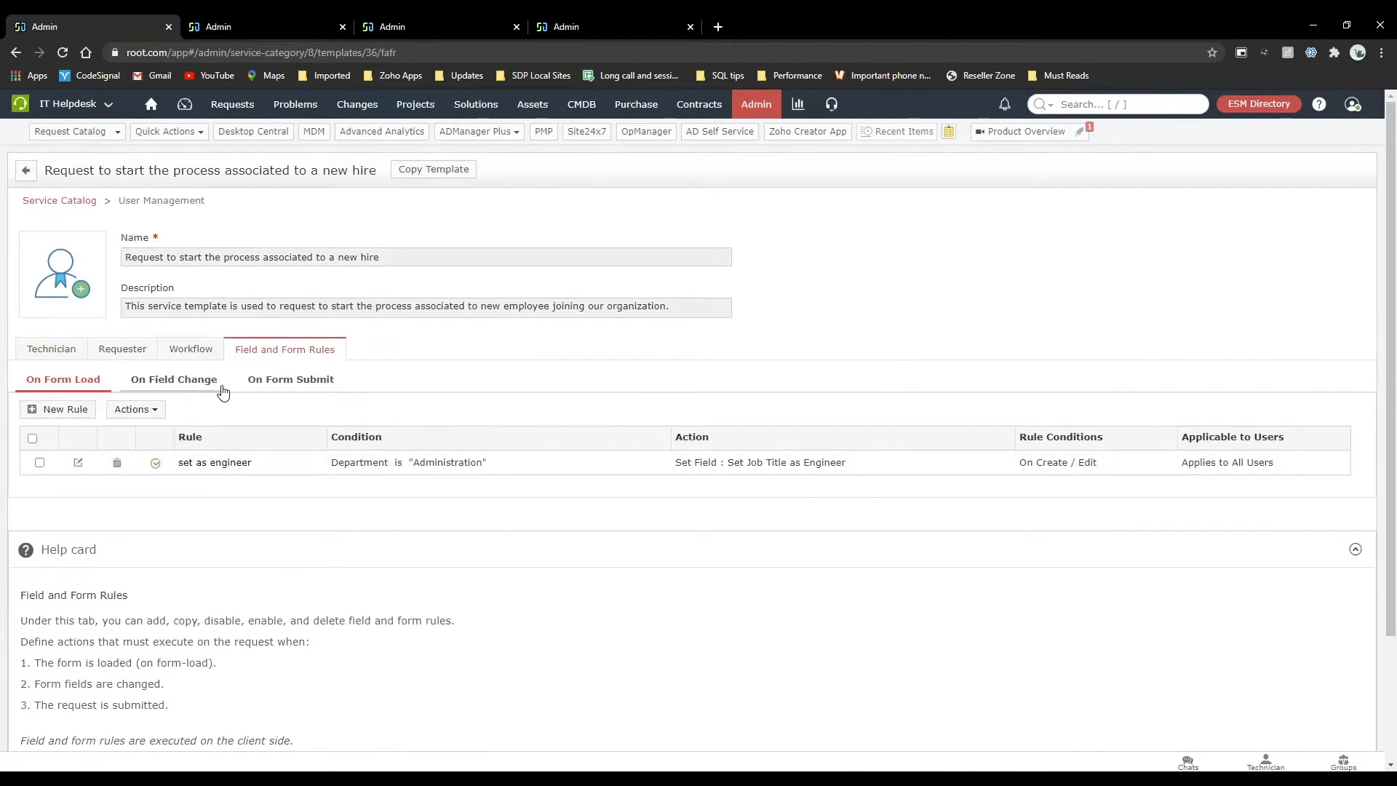
{"action": "left_click", "coordinate": [178, 380]}
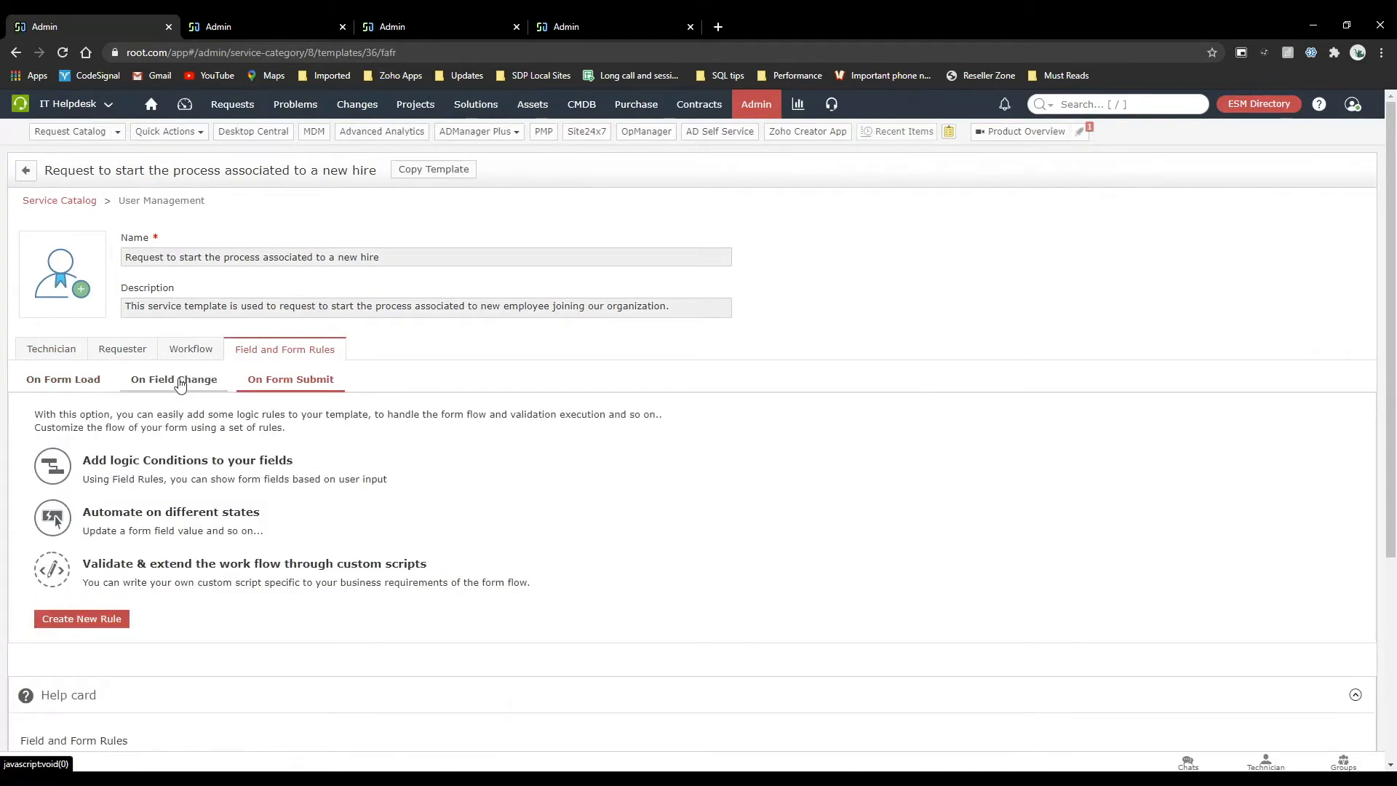
{"action": "left_click", "coordinate": [276, 379]}
{"action": "left_click", "coordinate": [98, 617]}
{"action": "scroll", "coordinate": [283, 595], "scroll_direction": "down", "scroll_amount": 2}
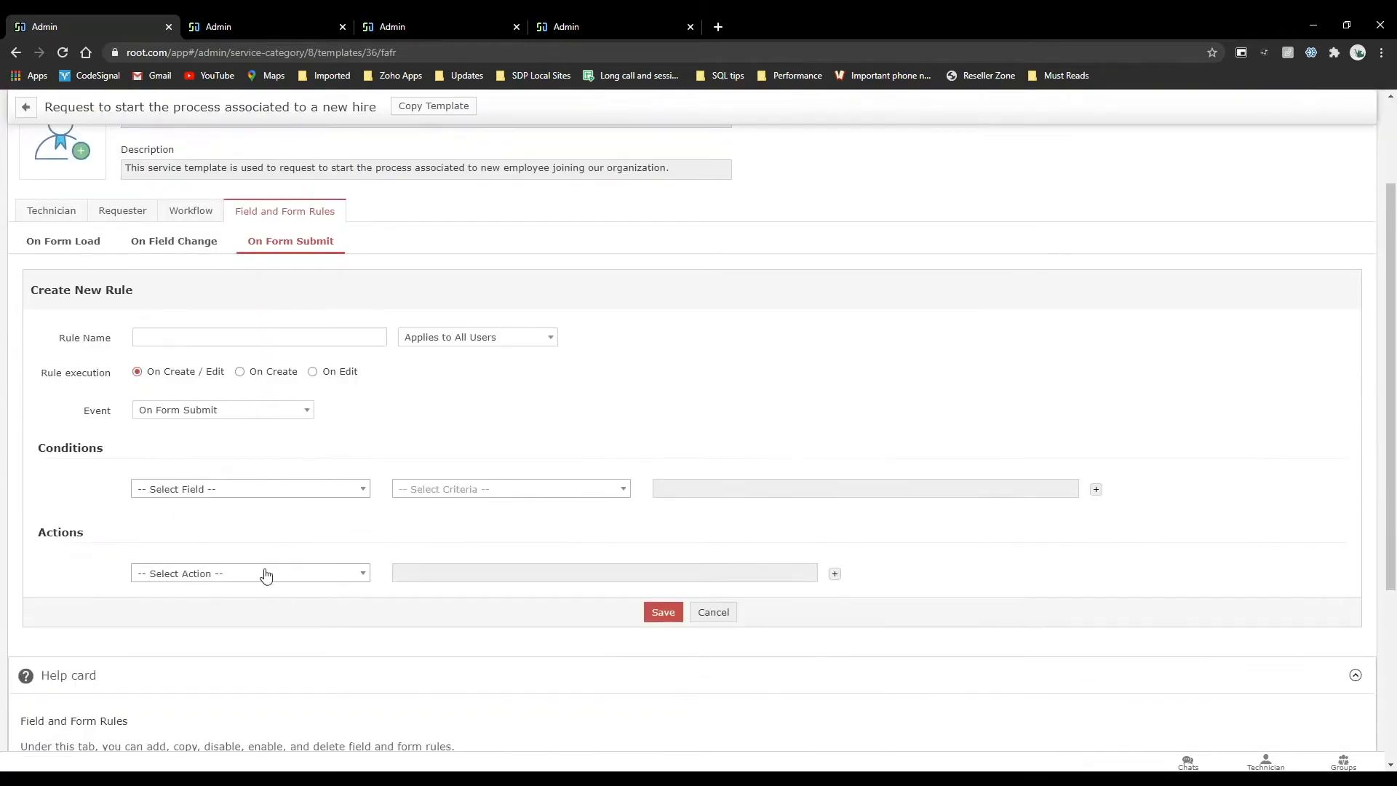
Try a Set Field action on Select Approvers in the new rule and review the approvers and roles offered.
{"action": "left_click", "coordinate": [265, 572]}
{"action": "scroll", "coordinate": [265, 692], "scroll_direction": "down", "scroll_amount": 1}
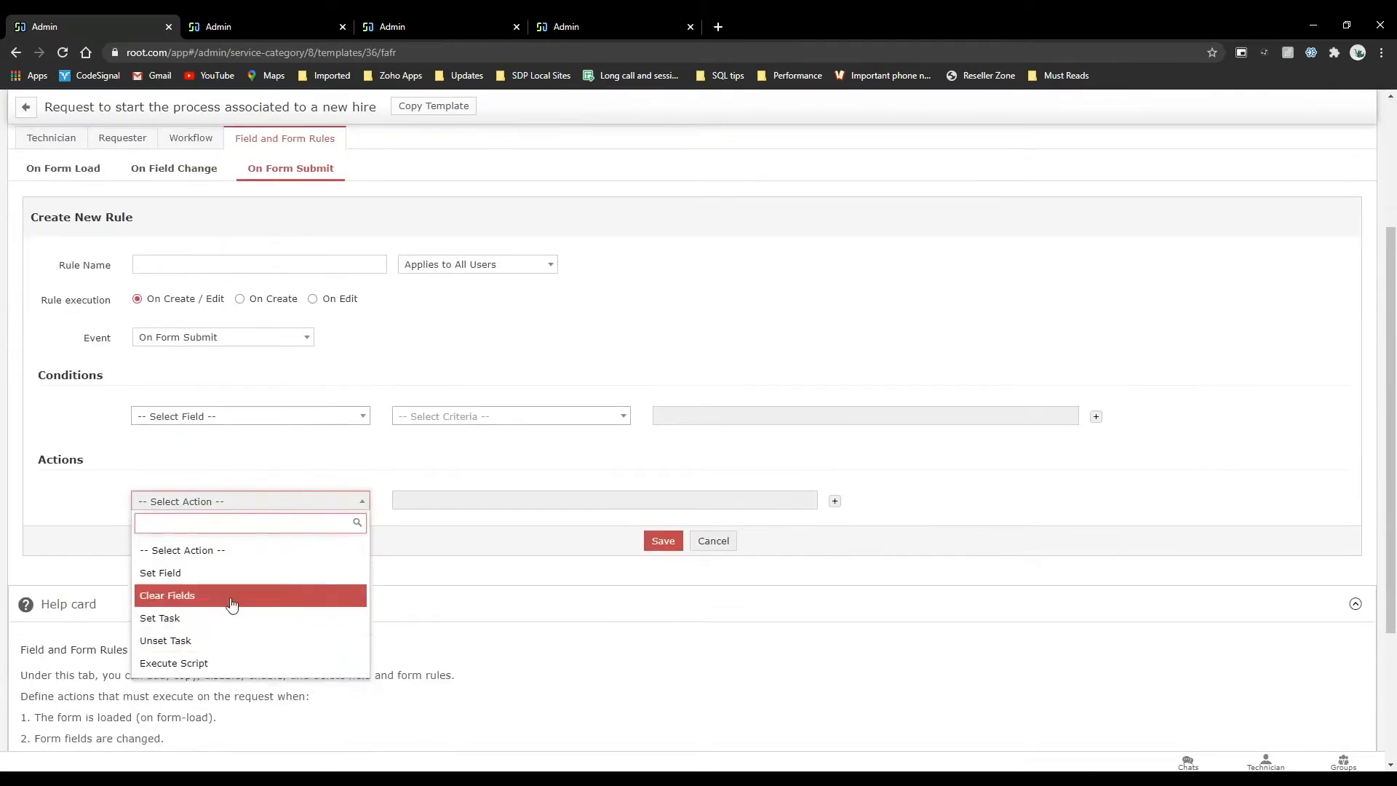
{"action": "left_click", "coordinate": [218, 572]}
{"action": "type", "text": "se"}
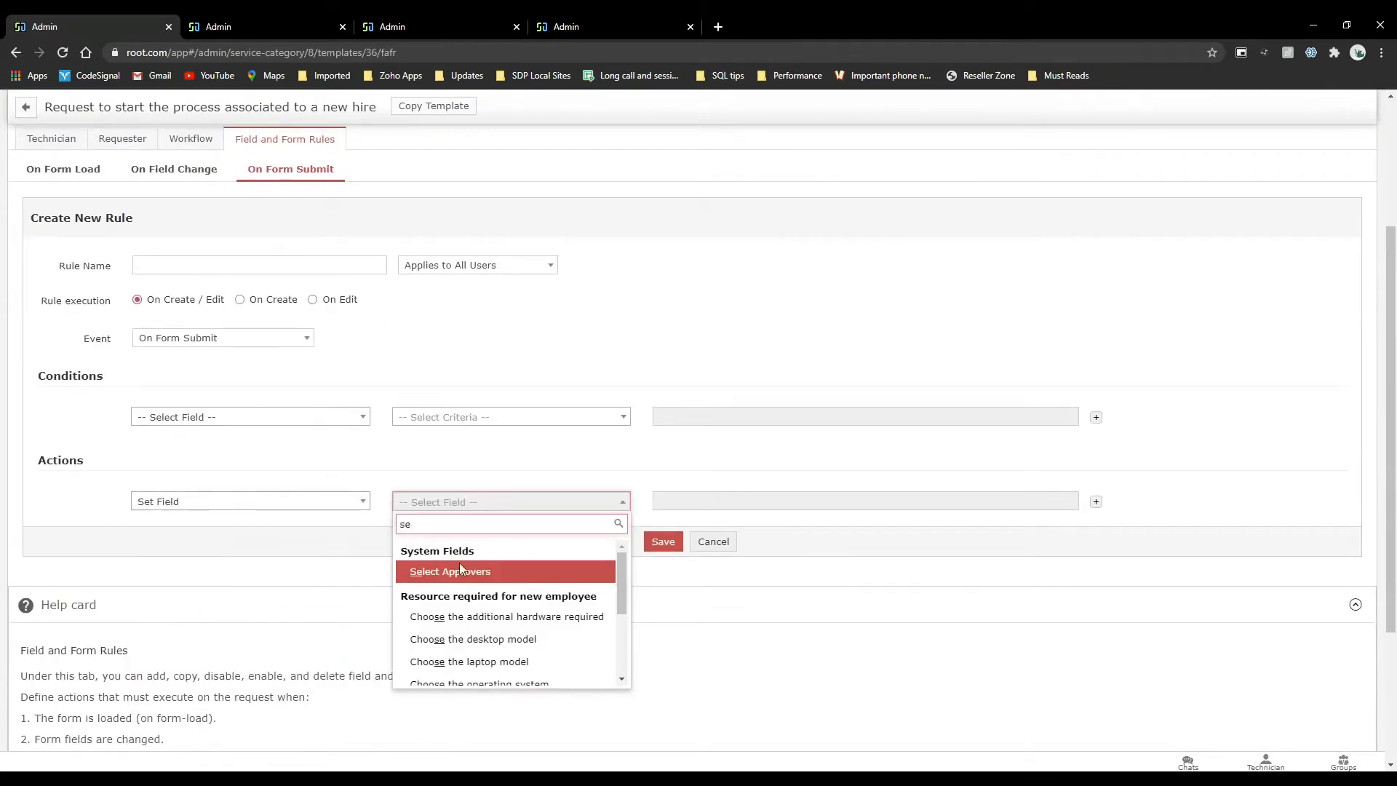
{"action": "left_click", "coordinate": [459, 569]}
{"action": "scroll", "coordinate": [735, 567], "scroll_direction": "down", "scroll_amount": 5}
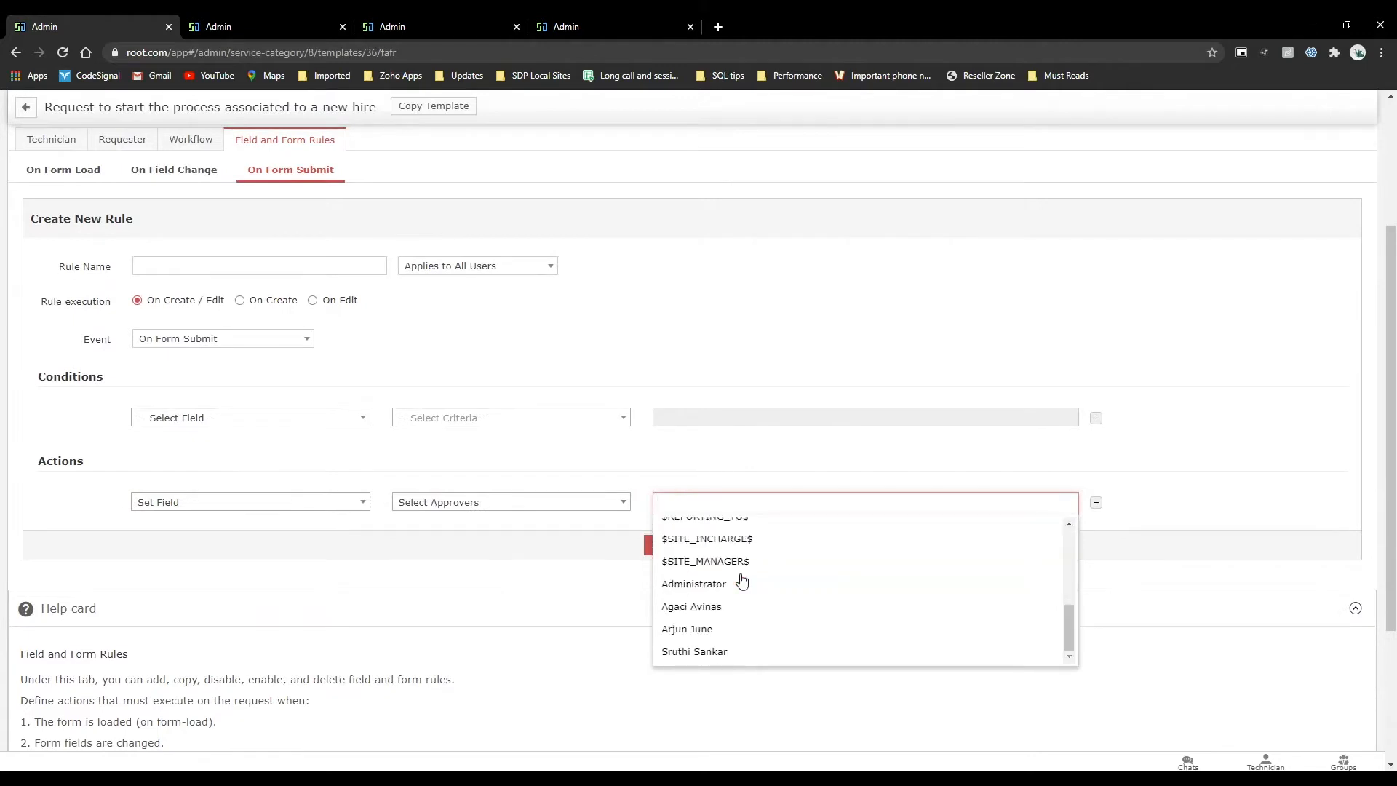
{"action": "scroll", "coordinate": [742, 580], "scroll_direction": "up", "scroll_amount": 5}
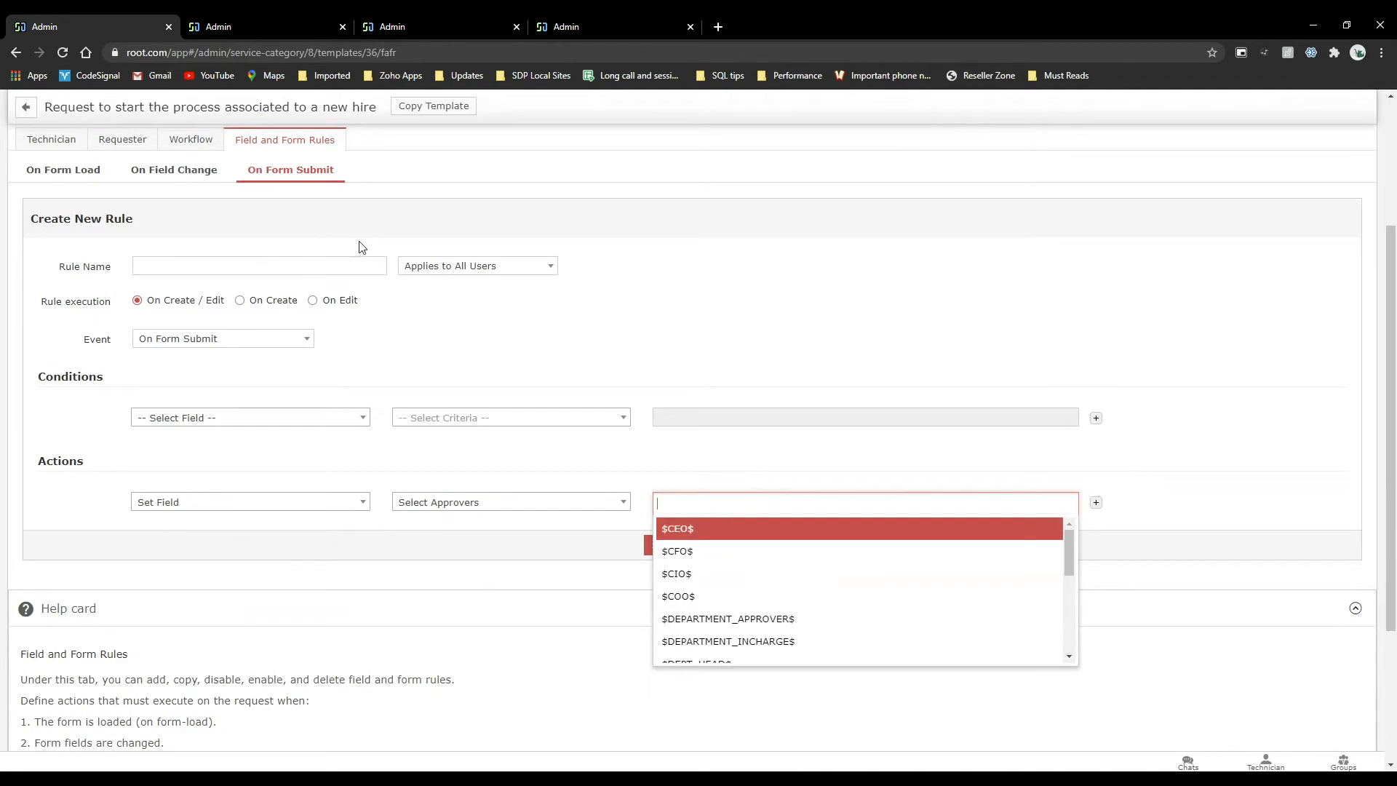
Check the approval details in the template's workflow and start another blank On Form Submit rule.
{"action": "left_click", "coordinate": [189, 140]}
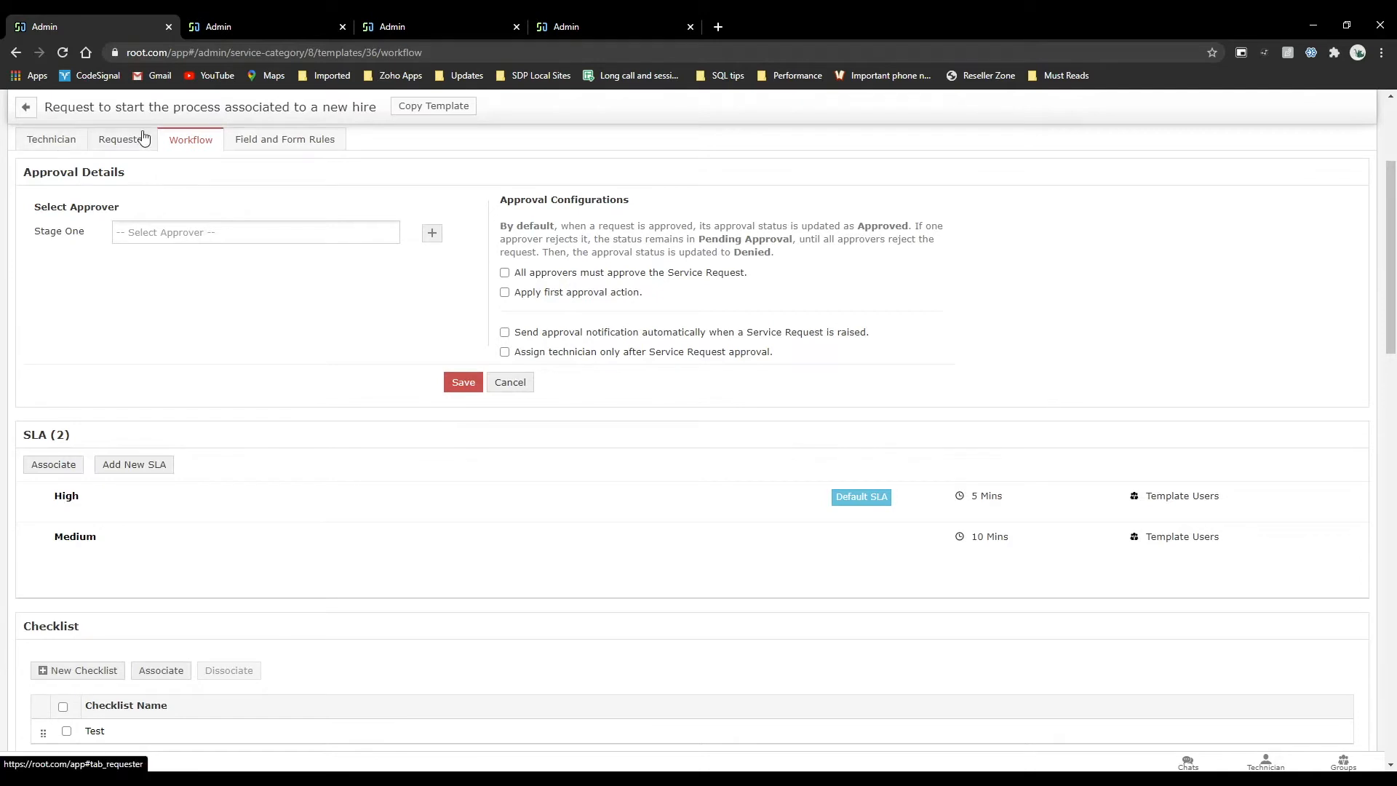
{"action": "left_click", "coordinate": [291, 139]}
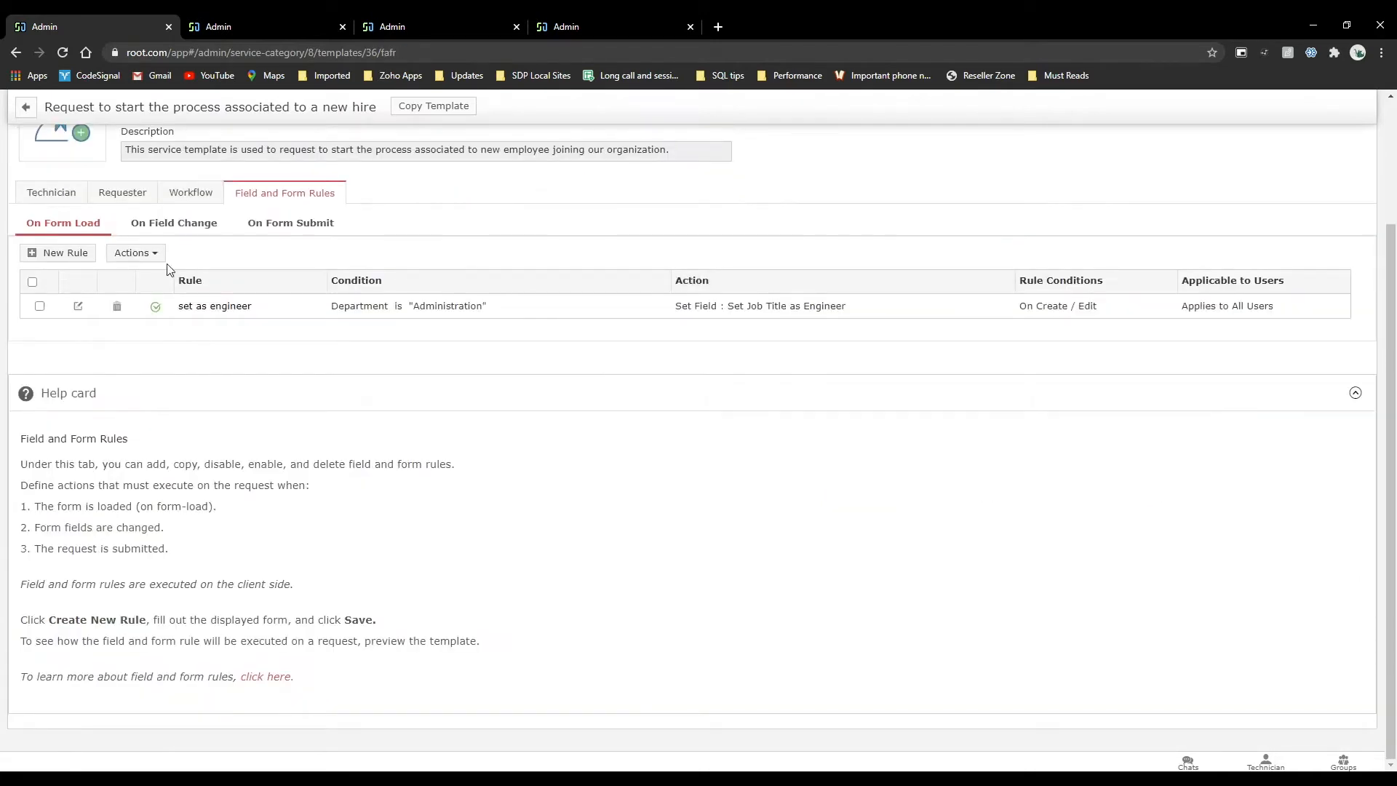
{"action": "left_click", "coordinate": [277, 230]}
{"action": "left_click", "coordinate": [99, 459]}
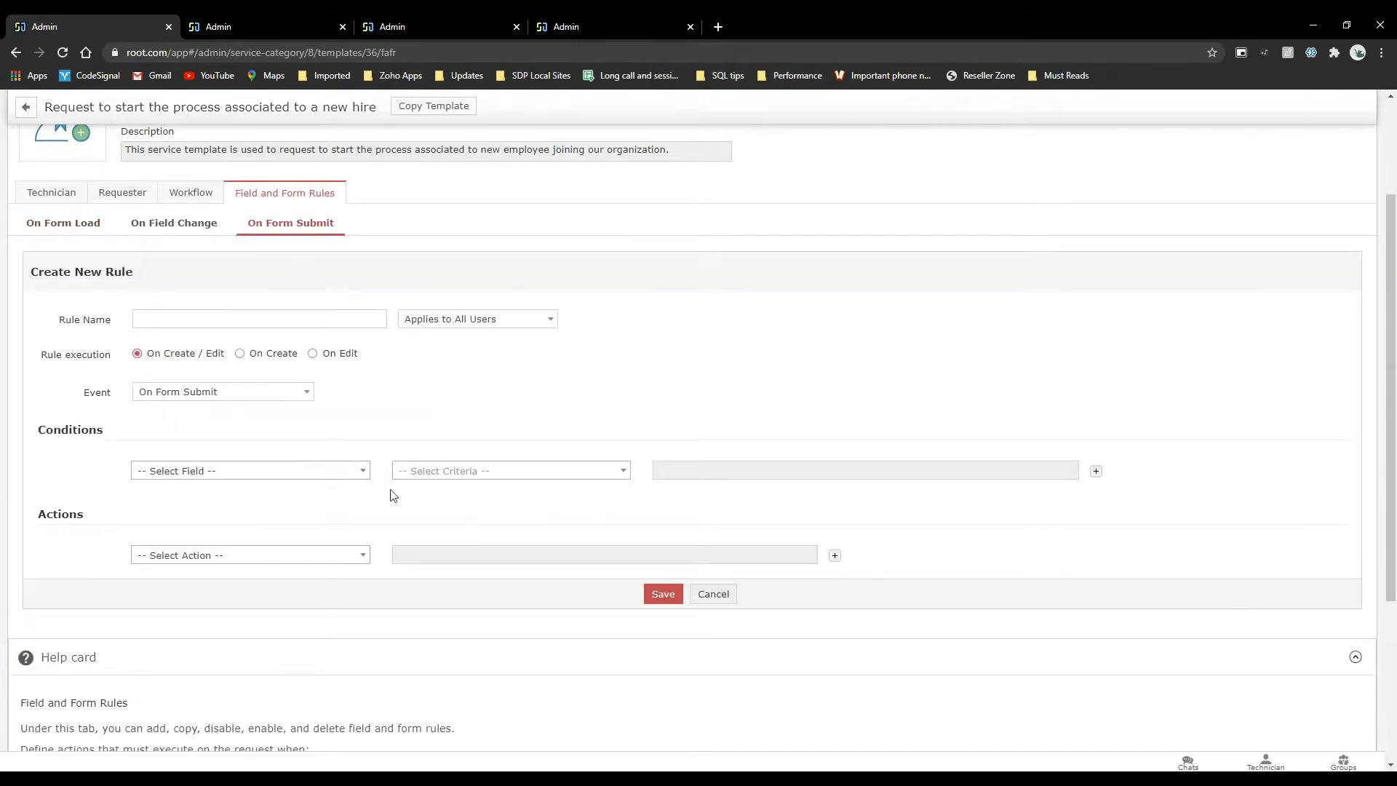
Review the fields available for the rule's condition, including the logged-in user details.
{"action": "left_click", "coordinate": [325, 478]}
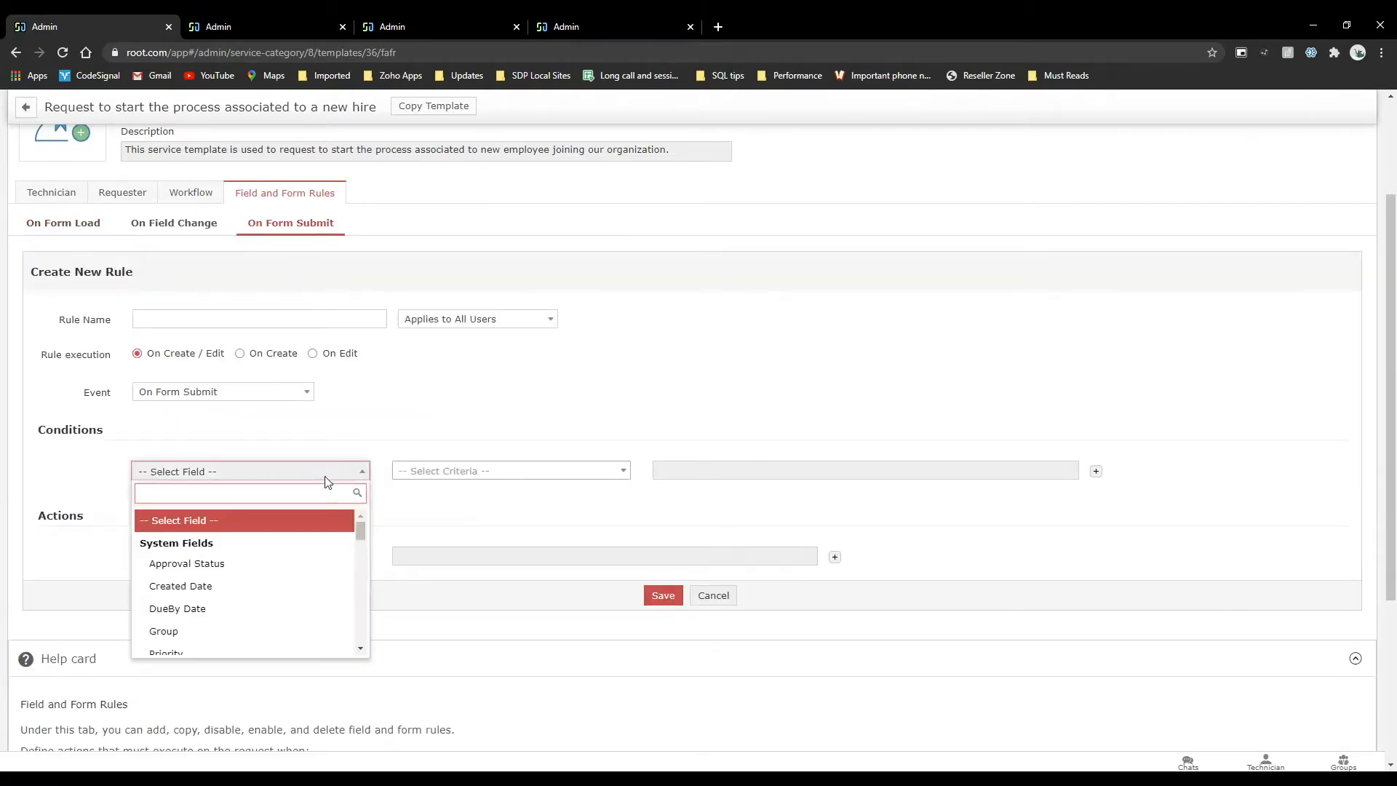
{"action": "scroll", "coordinate": [279, 572], "scroll_direction": "down", "scroll_amount": 10}
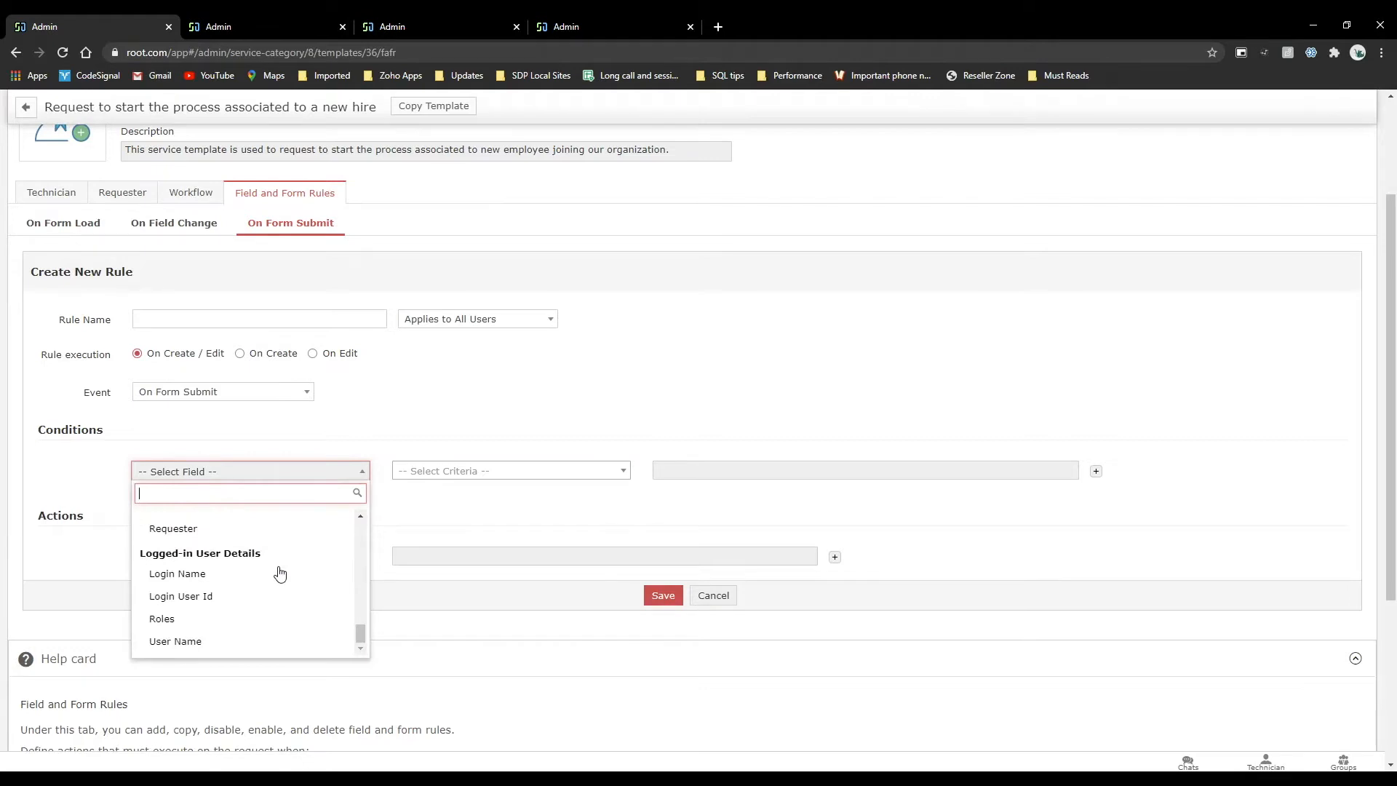
{"action": "left_click", "coordinate": [433, 414]}
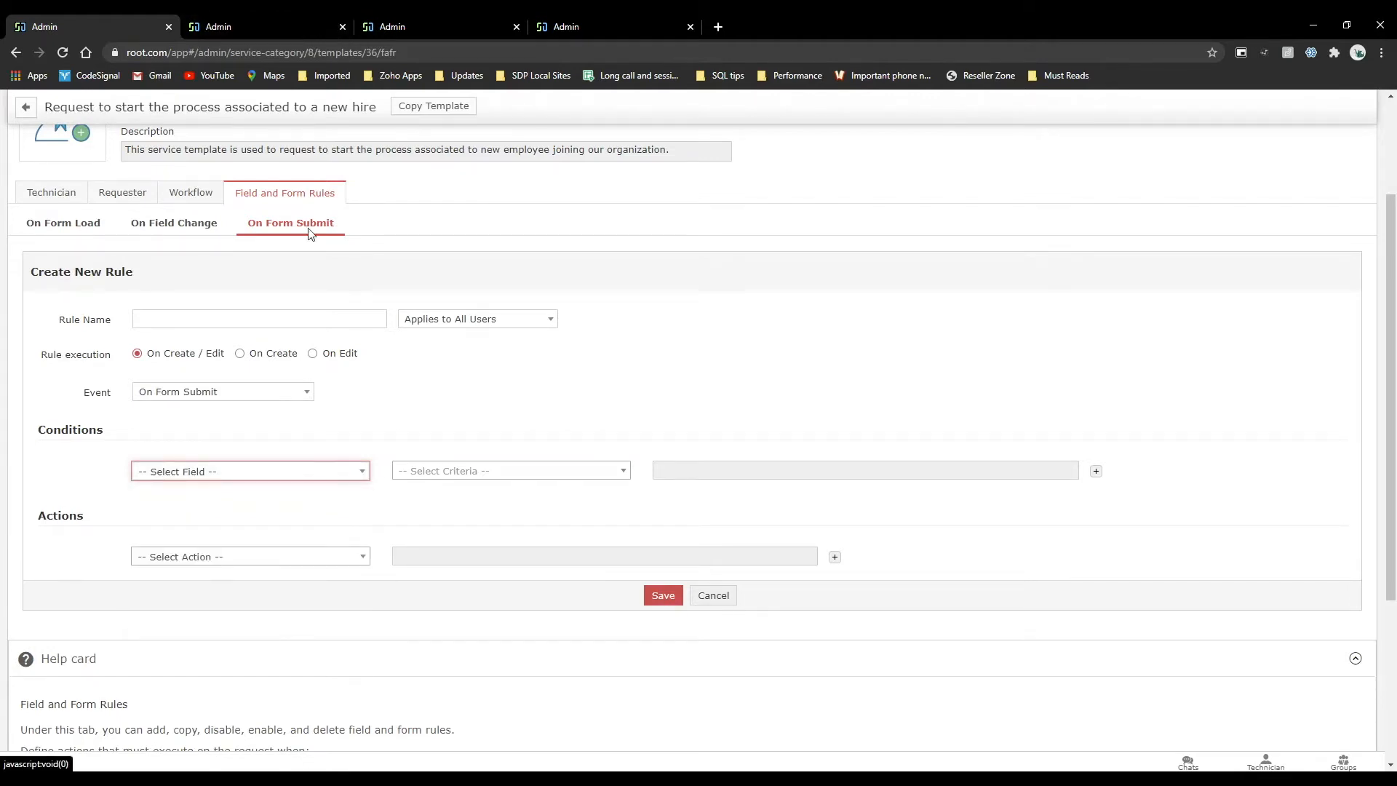
Go to the Admin settings and view the Request Custom Function page under Incident Management.
{"action": "scroll", "coordinate": [311, 229], "scroll_direction": "up", "scroll_amount": 3}
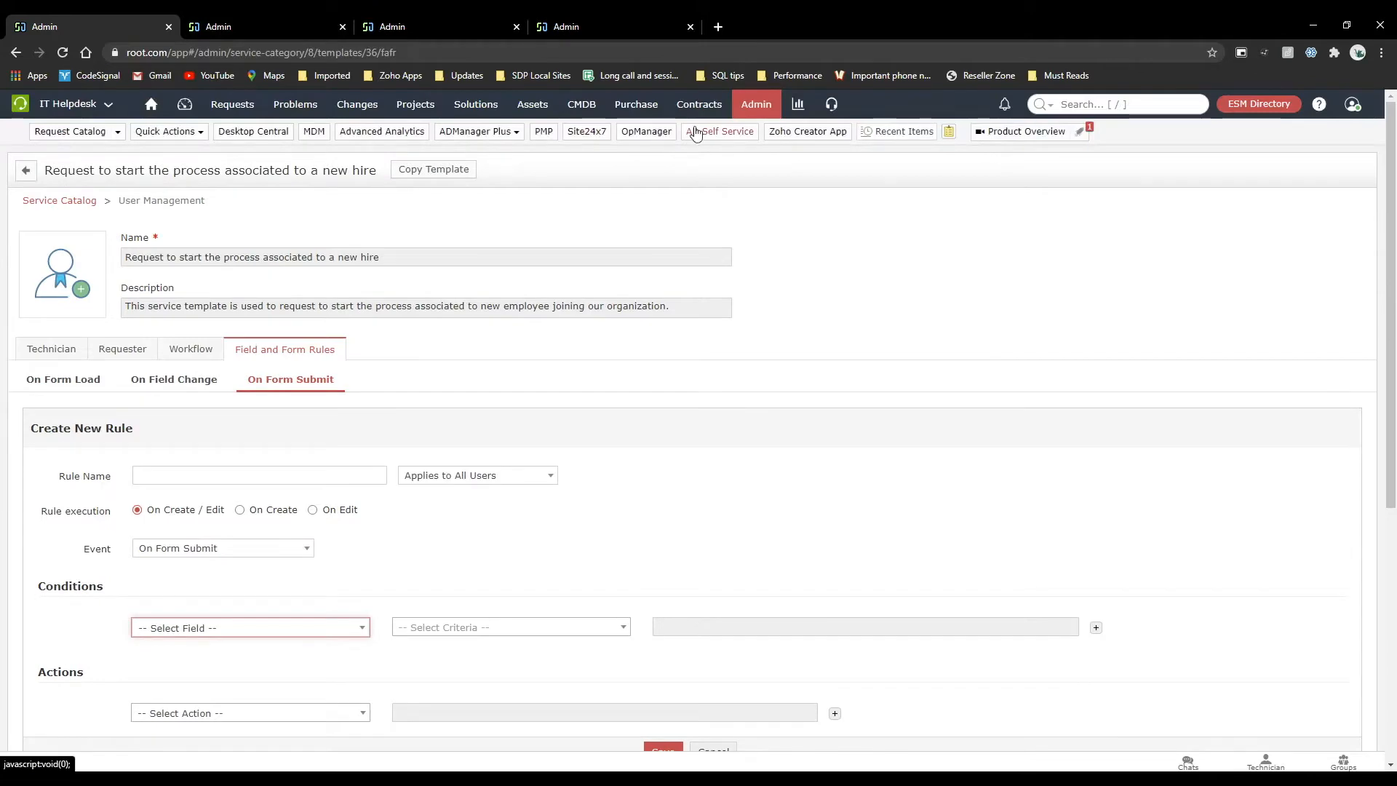
{"action": "left_click", "coordinate": [756, 106]}
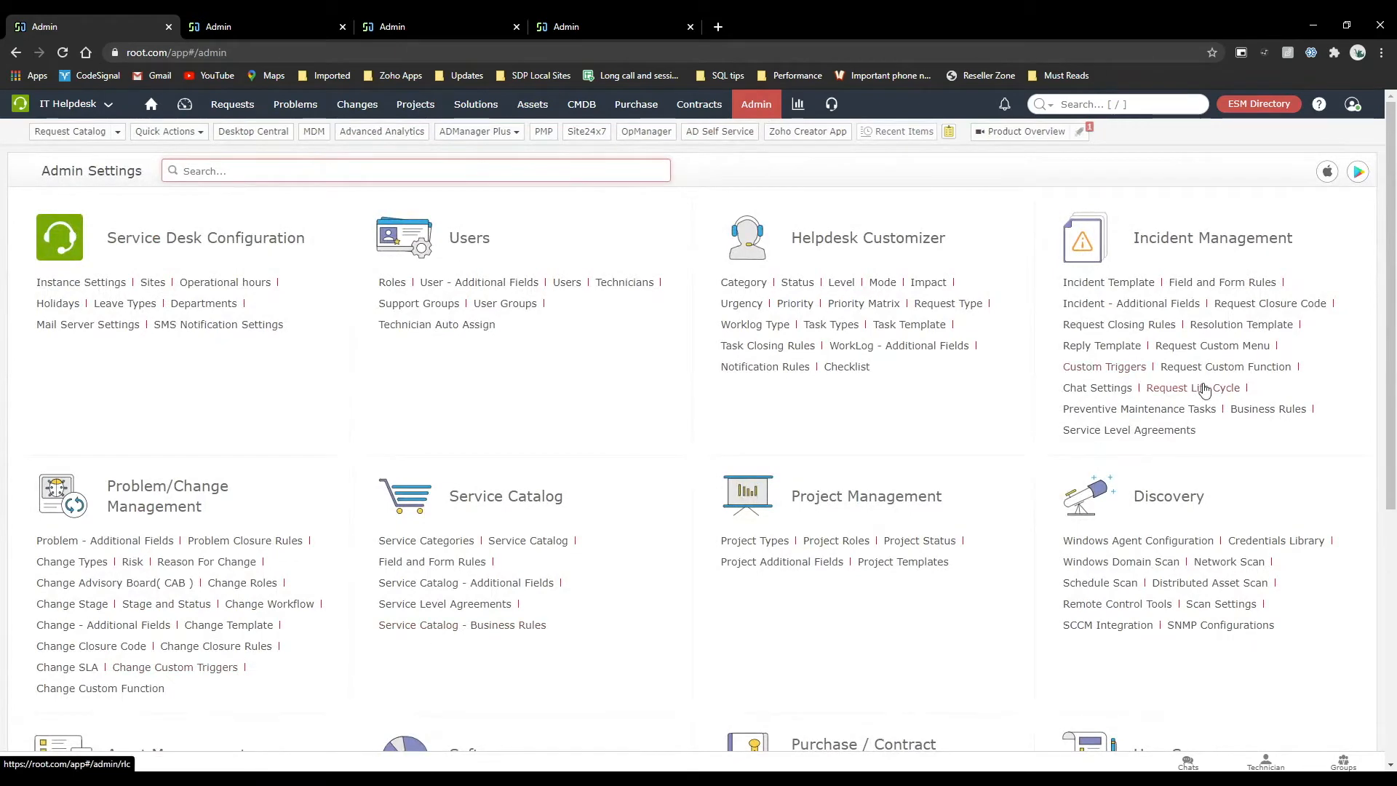
{"action": "left_click", "coordinate": [1283, 379]}
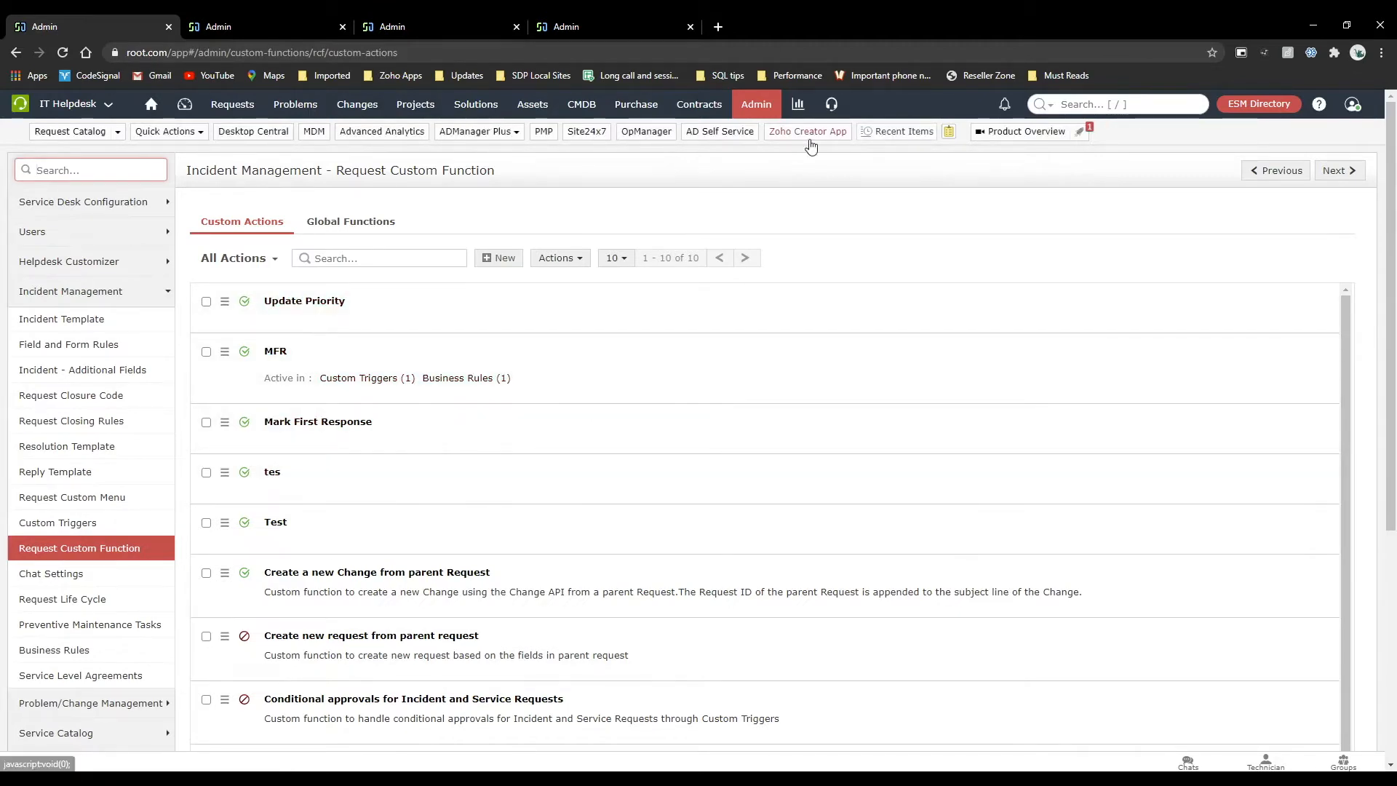
Return to the Service Catalog from the Admin settings and expand the Application Login category.
{"action": "left_click", "coordinate": [757, 104]}
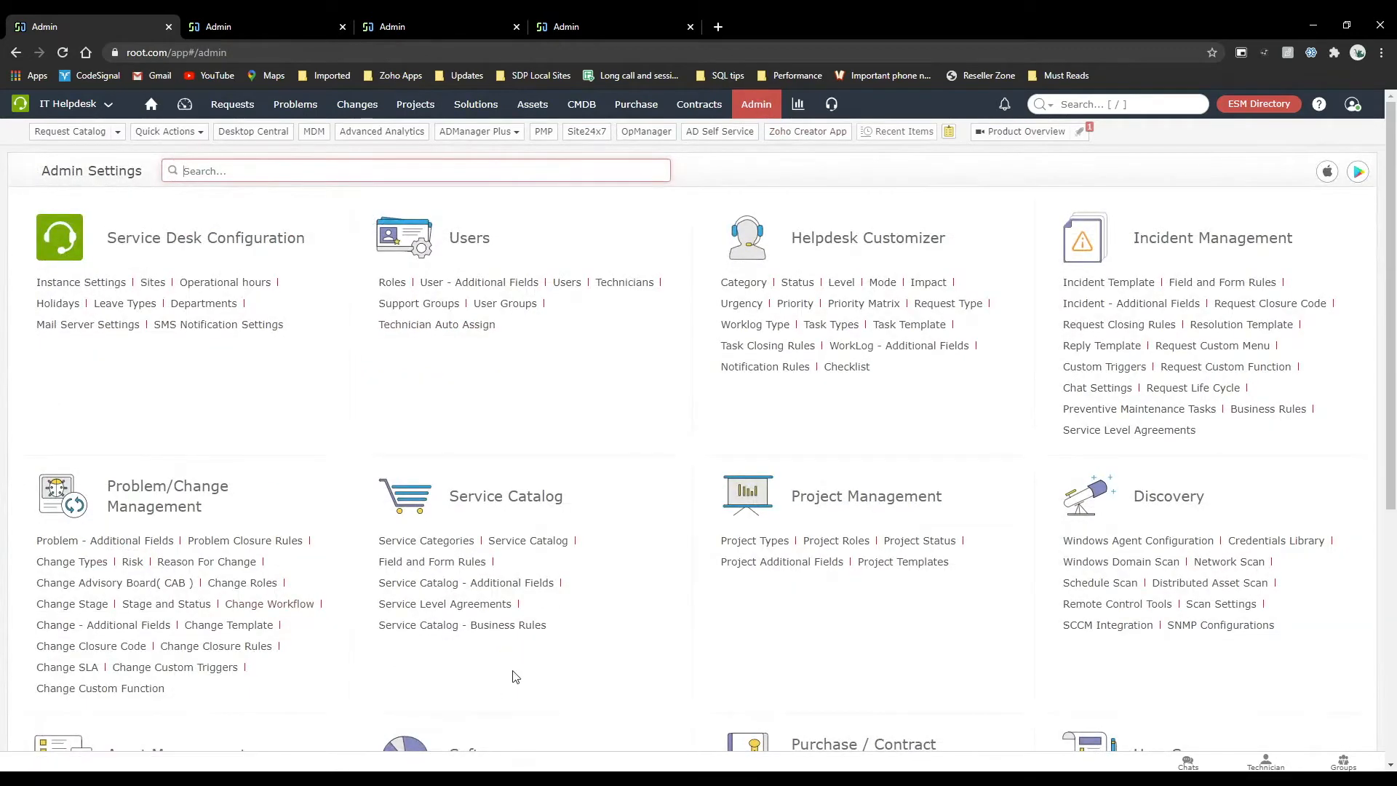
{"action": "left_click", "coordinate": [535, 542]}
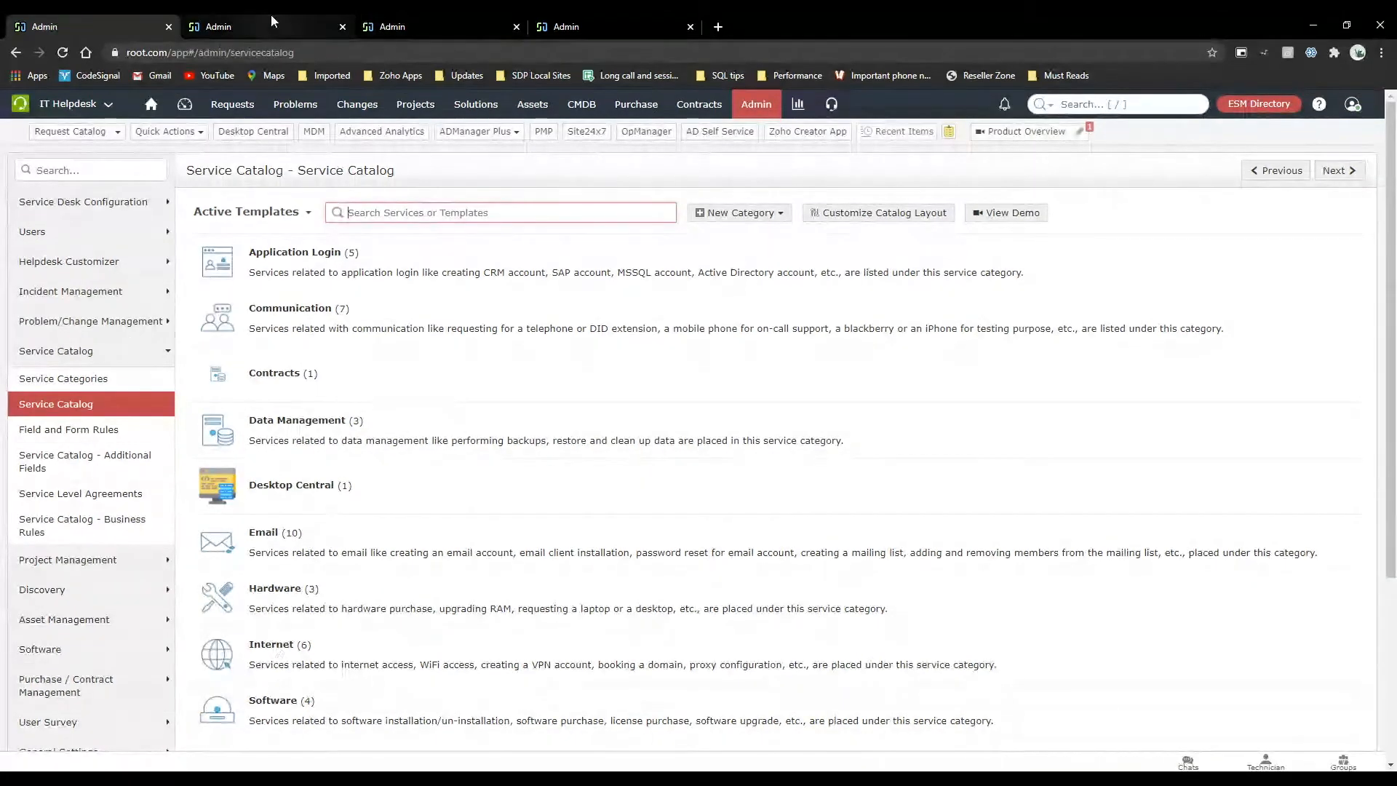
{"action": "left_click", "coordinate": [313, 253]}
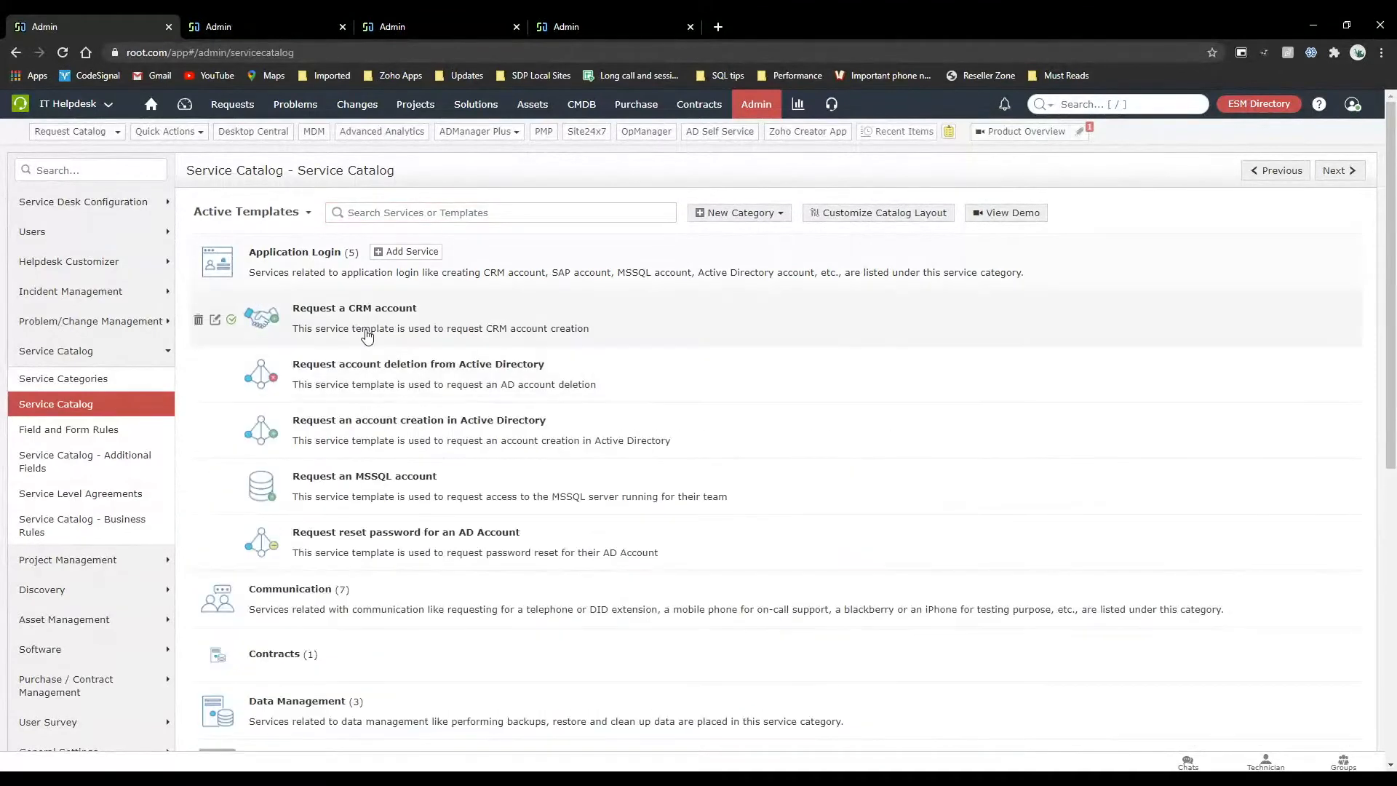
Open the workflow of the new hire template under User Management and enable automatic approval notification when a service request is raised.
{"action": "scroll", "coordinate": [364, 476], "scroll_direction": "down", "scroll_amount": 8}
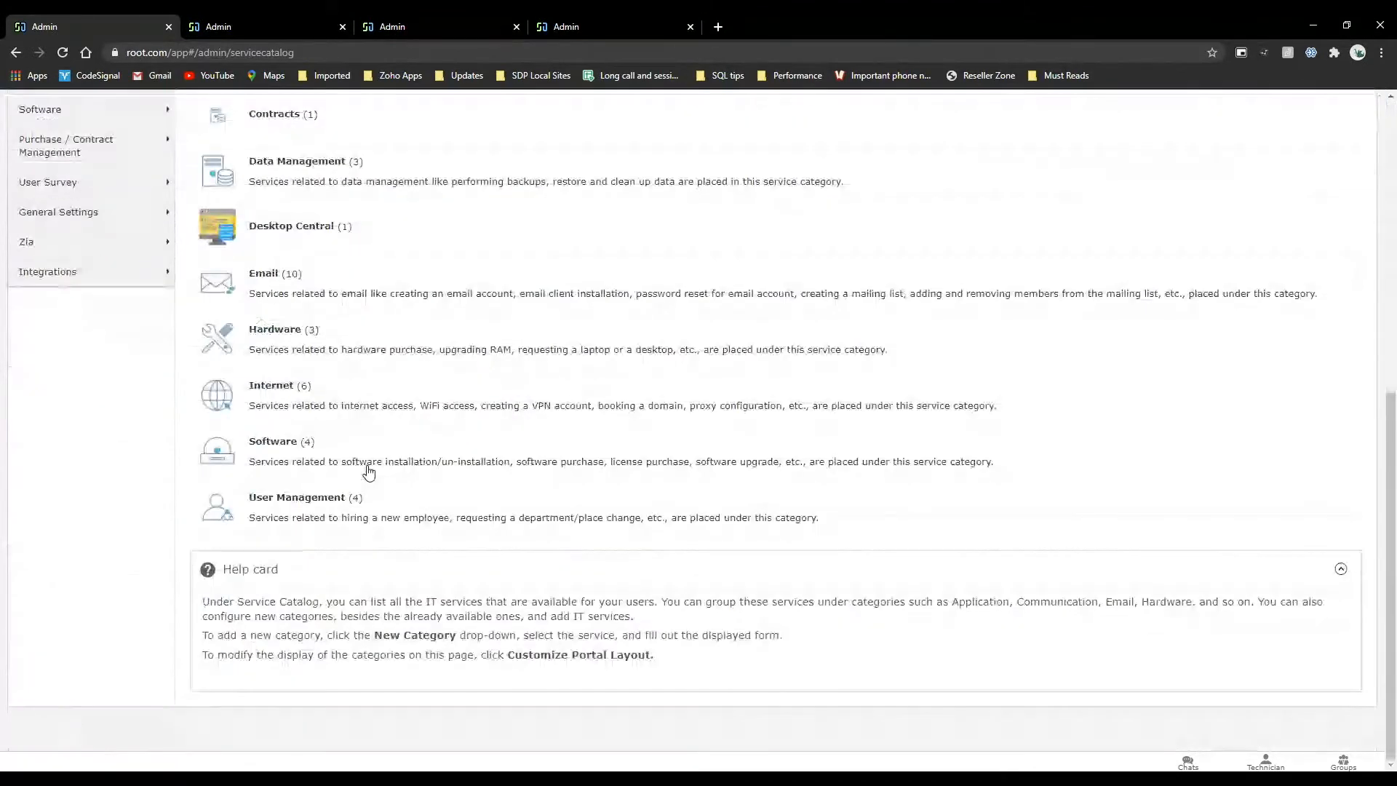
{"action": "left_click", "coordinate": [309, 499]}
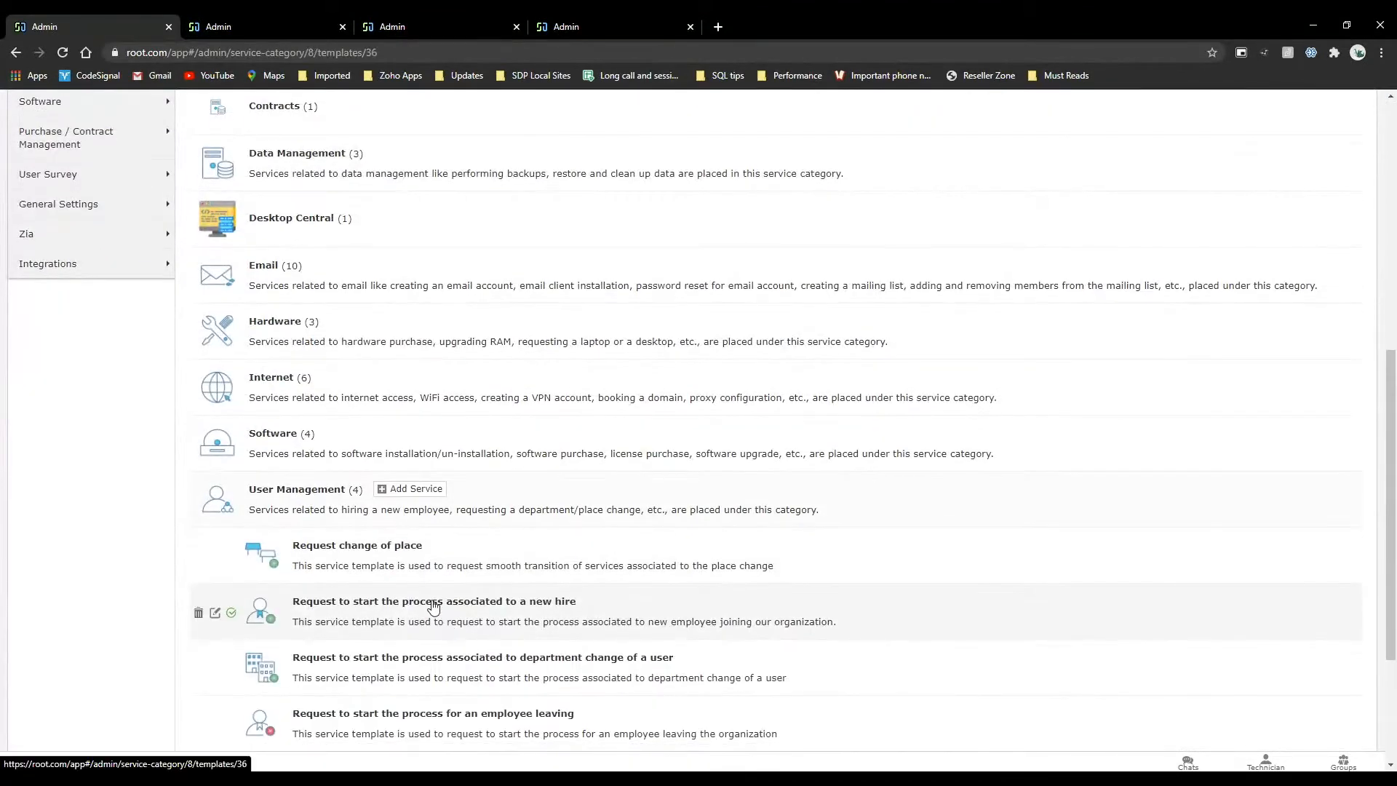
{"action": "left_click", "coordinate": [433, 602]}
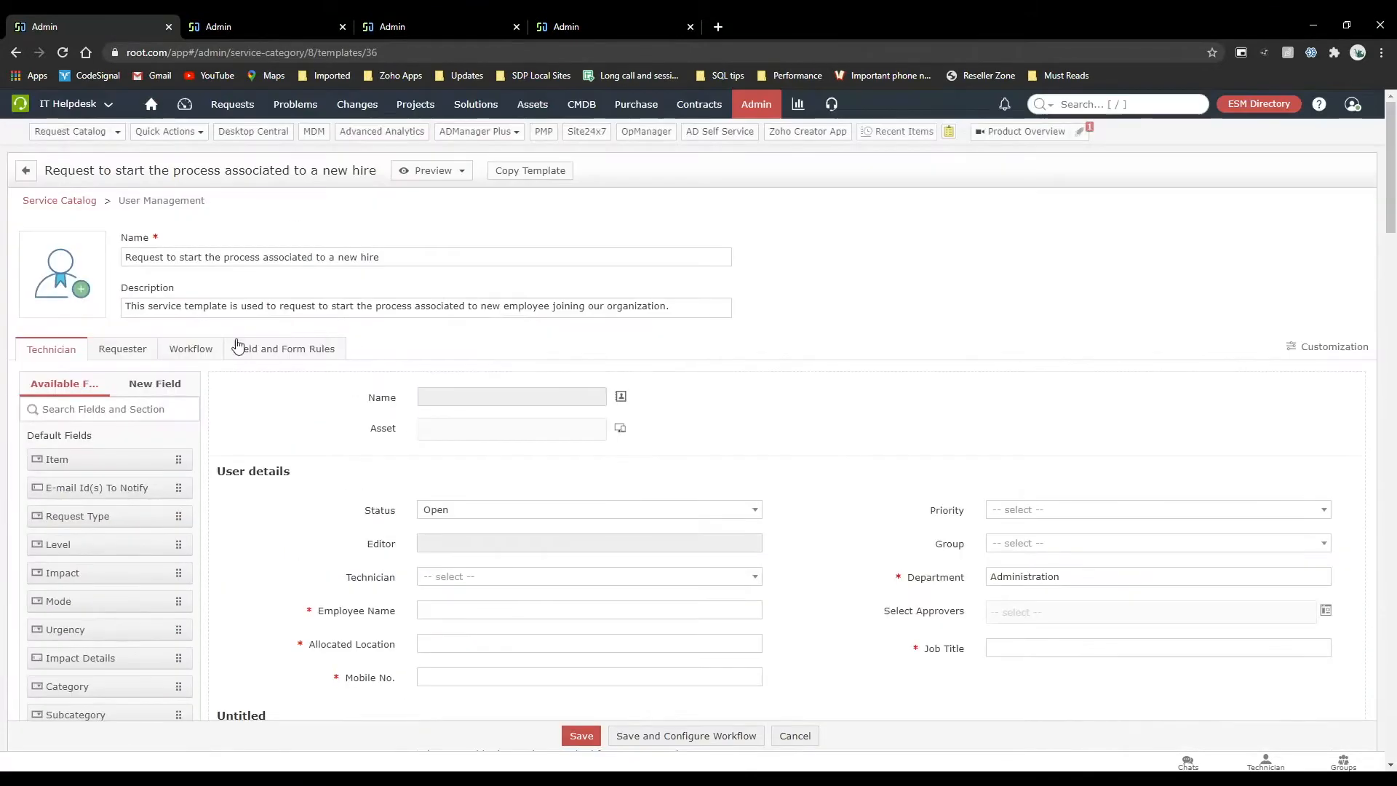
{"action": "left_click", "coordinate": [206, 349]}
{"action": "mouse_move", "coordinate": [553, 513]}
{"action": "scroll", "coordinate": [553, 513], "scroll_direction": "down", "scroll_amount": 1}
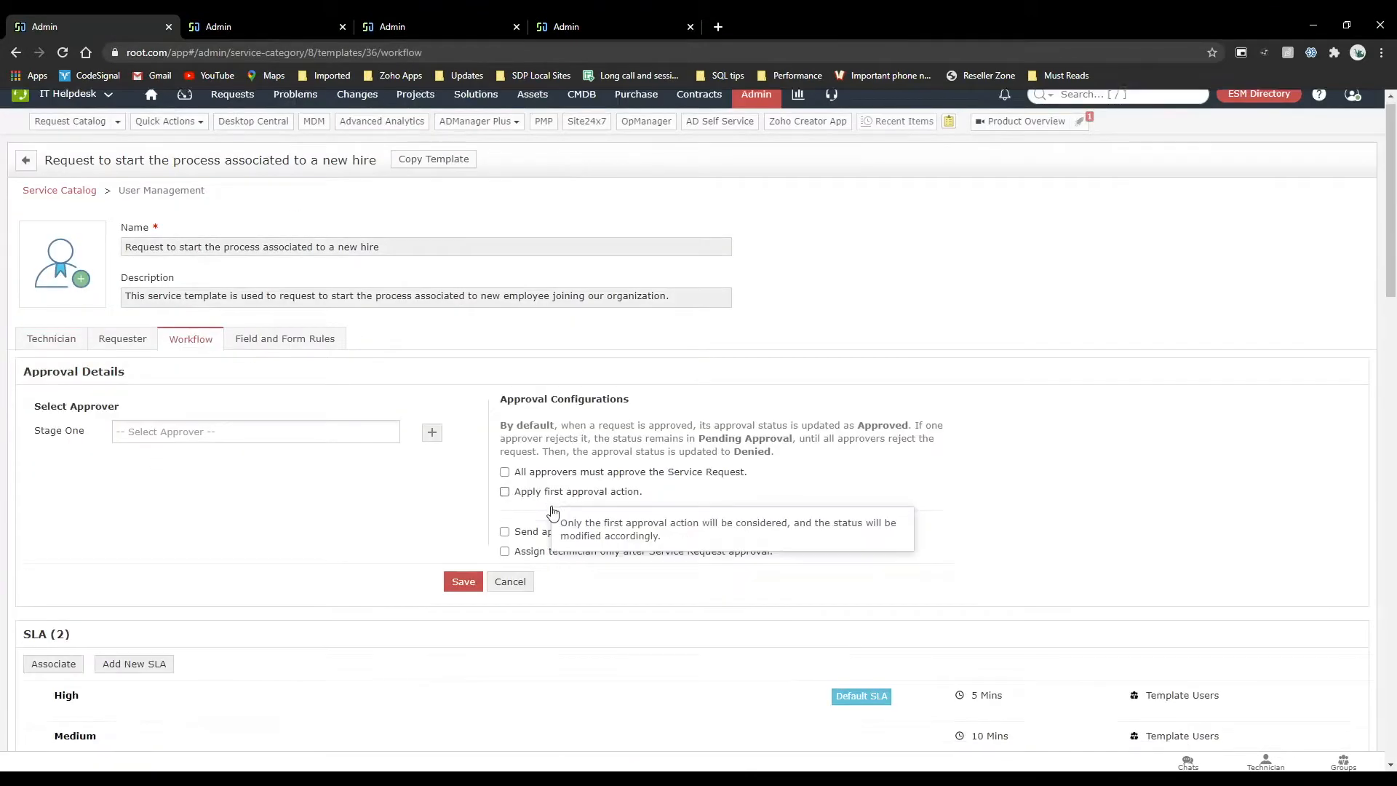
{"action": "scroll", "coordinate": [553, 513], "scroll_direction": "down", "scroll_amount": 1}
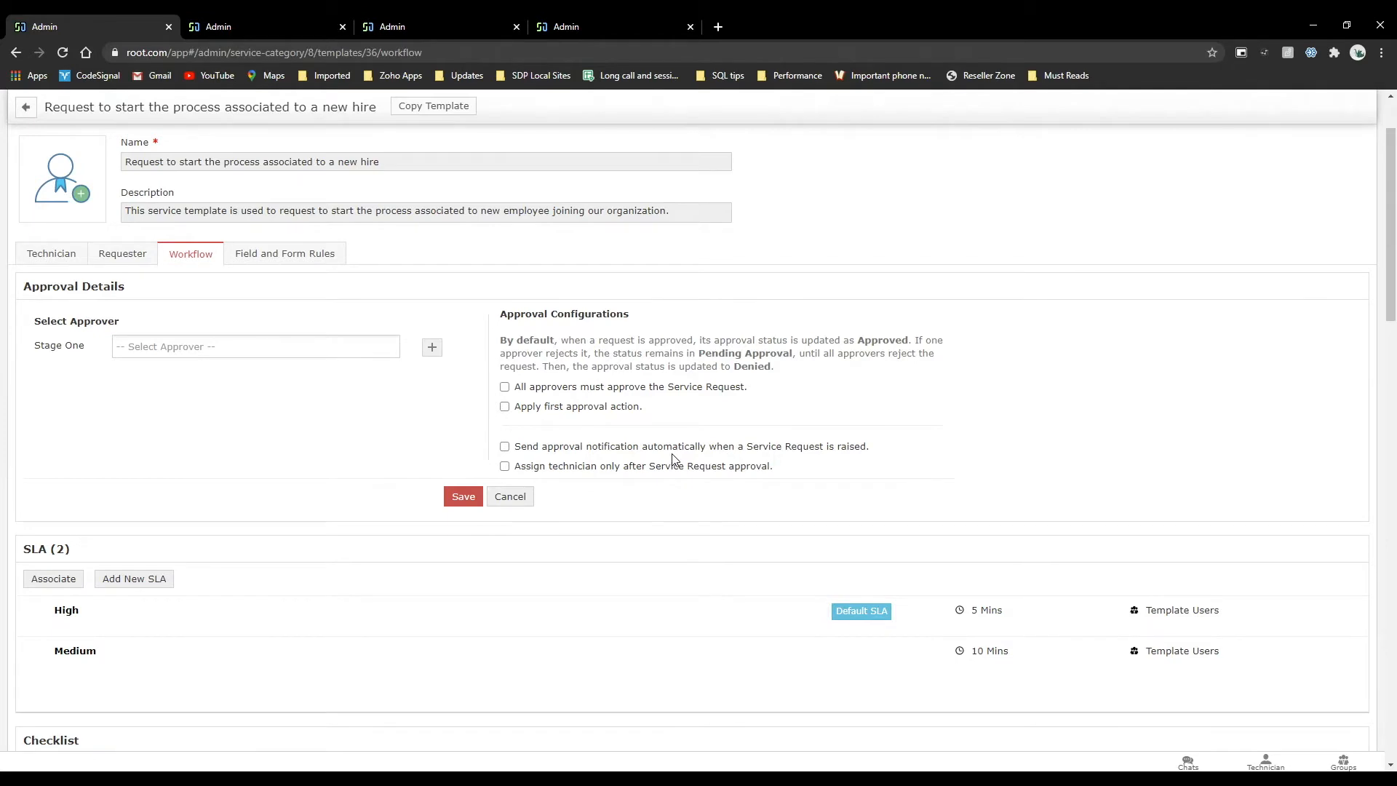
{"action": "left_click", "coordinate": [508, 452]}
Open the request "Please provide the services required for our new employee" and start submitting it for approval.
{"action": "left_click", "coordinate": [299, 15]}
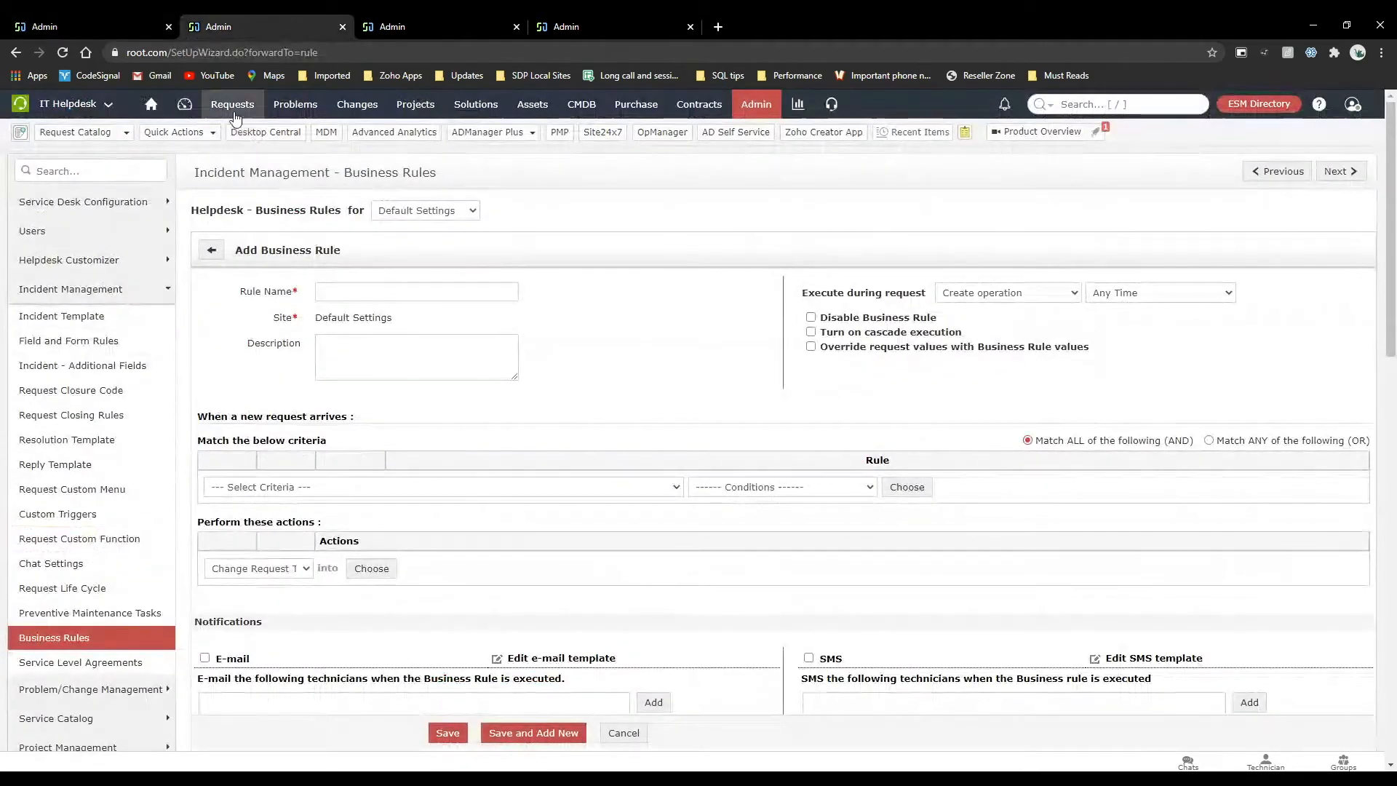
{"action": "left_click", "coordinate": [232, 104]}
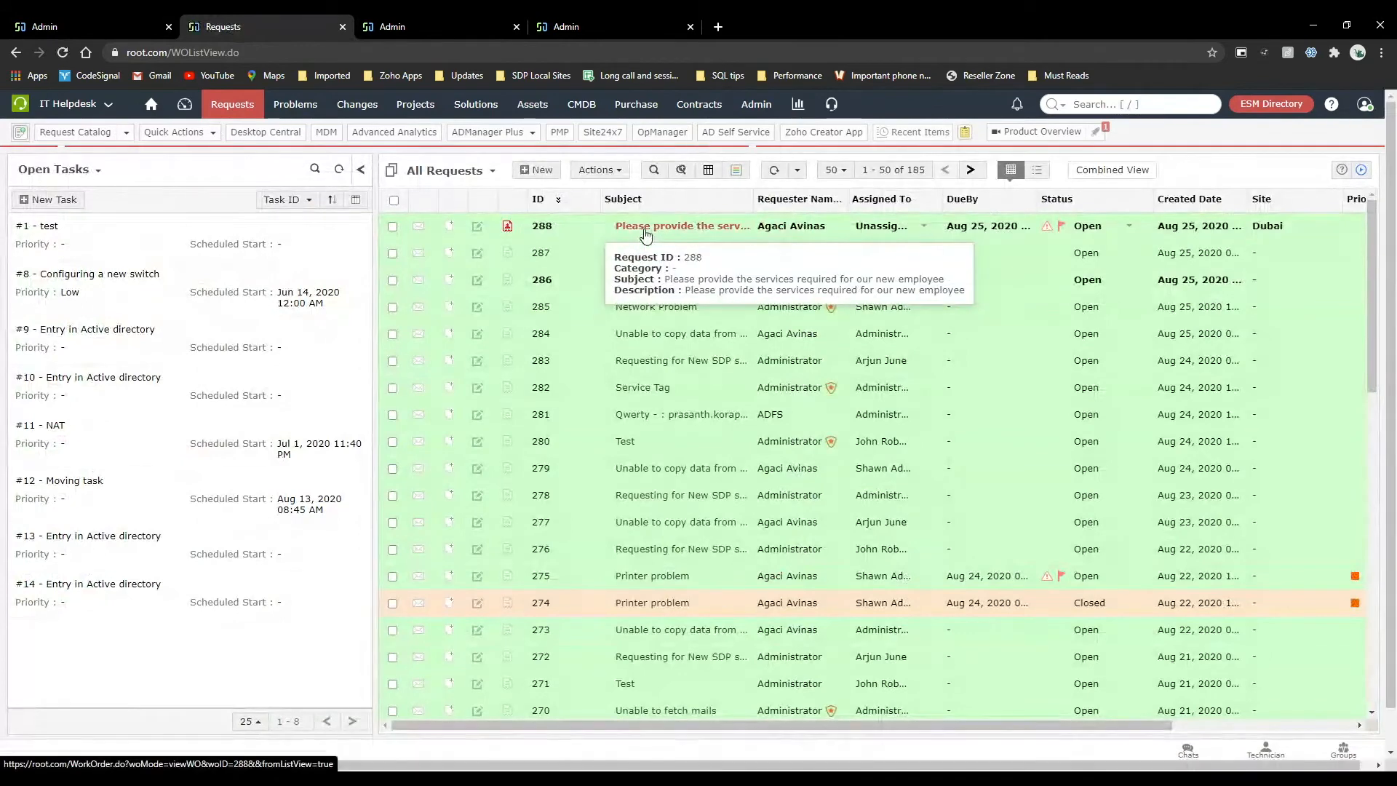
{"action": "left_click", "coordinate": [644, 227]}
{"action": "left_click", "coordinate": [442, 271]}
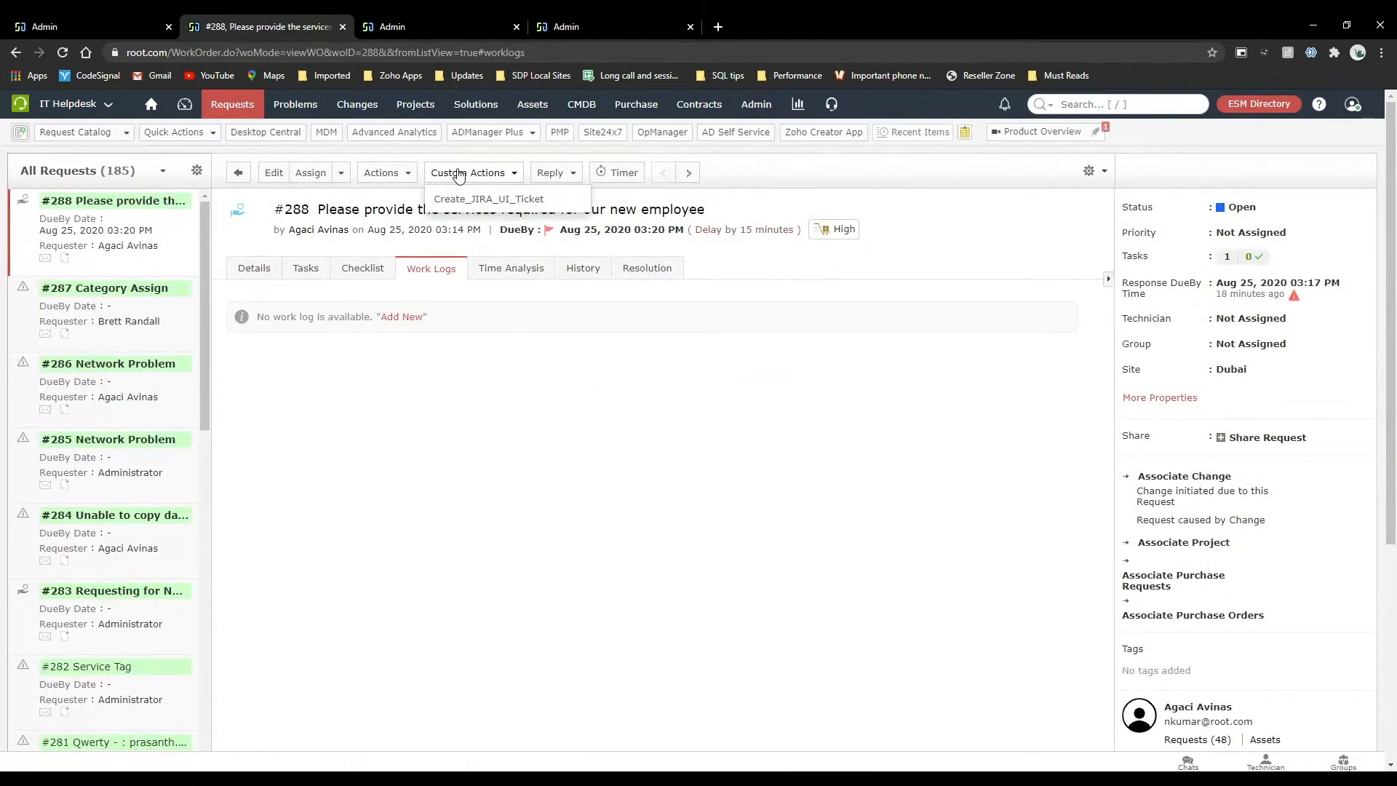
{"action": "left_click", "coordinate": [399, 176]}
{"action": "left_click", "coordinate": [574, 200]}
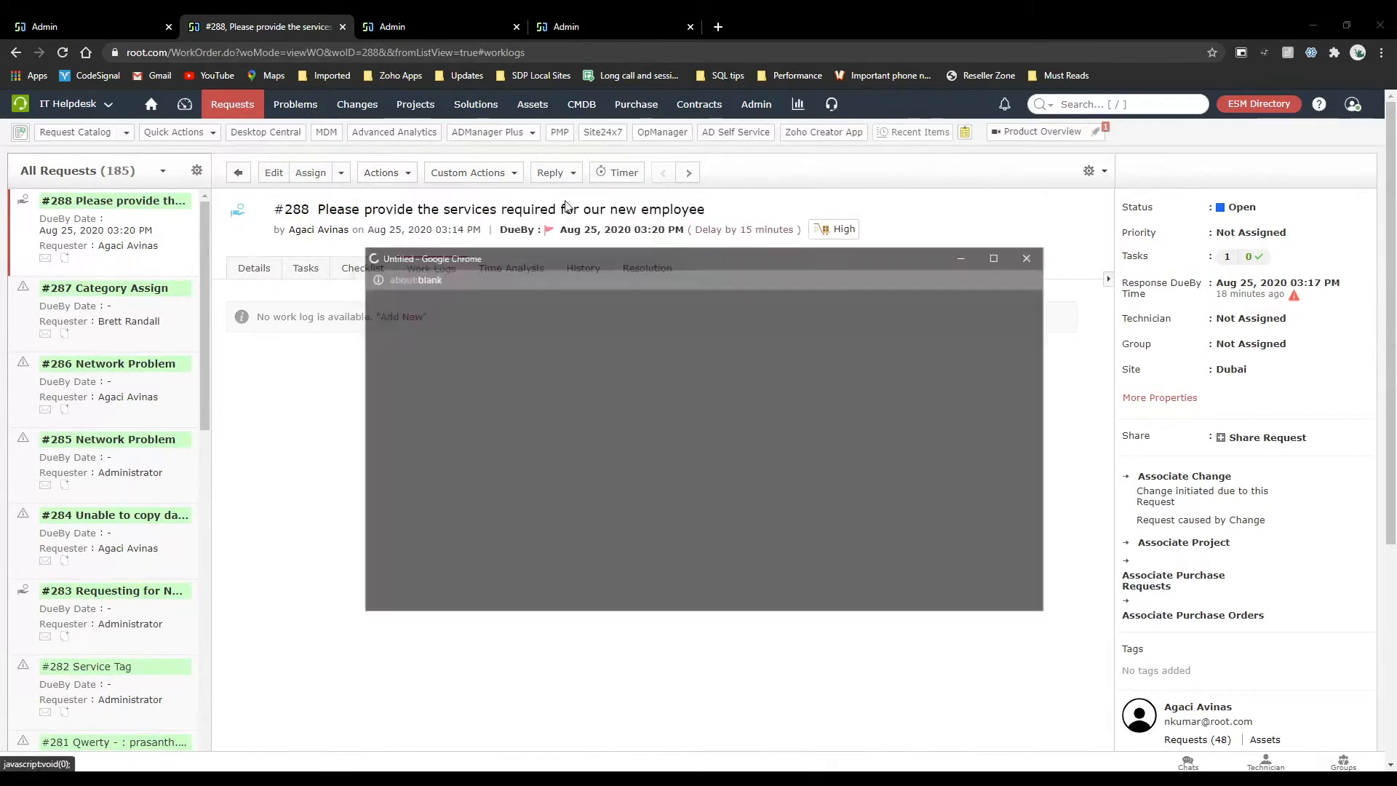
Select several approvers as recipients of the request's approval submission and leave it unsent.
{"action": "left_click", "coordinate": [480, 318]}
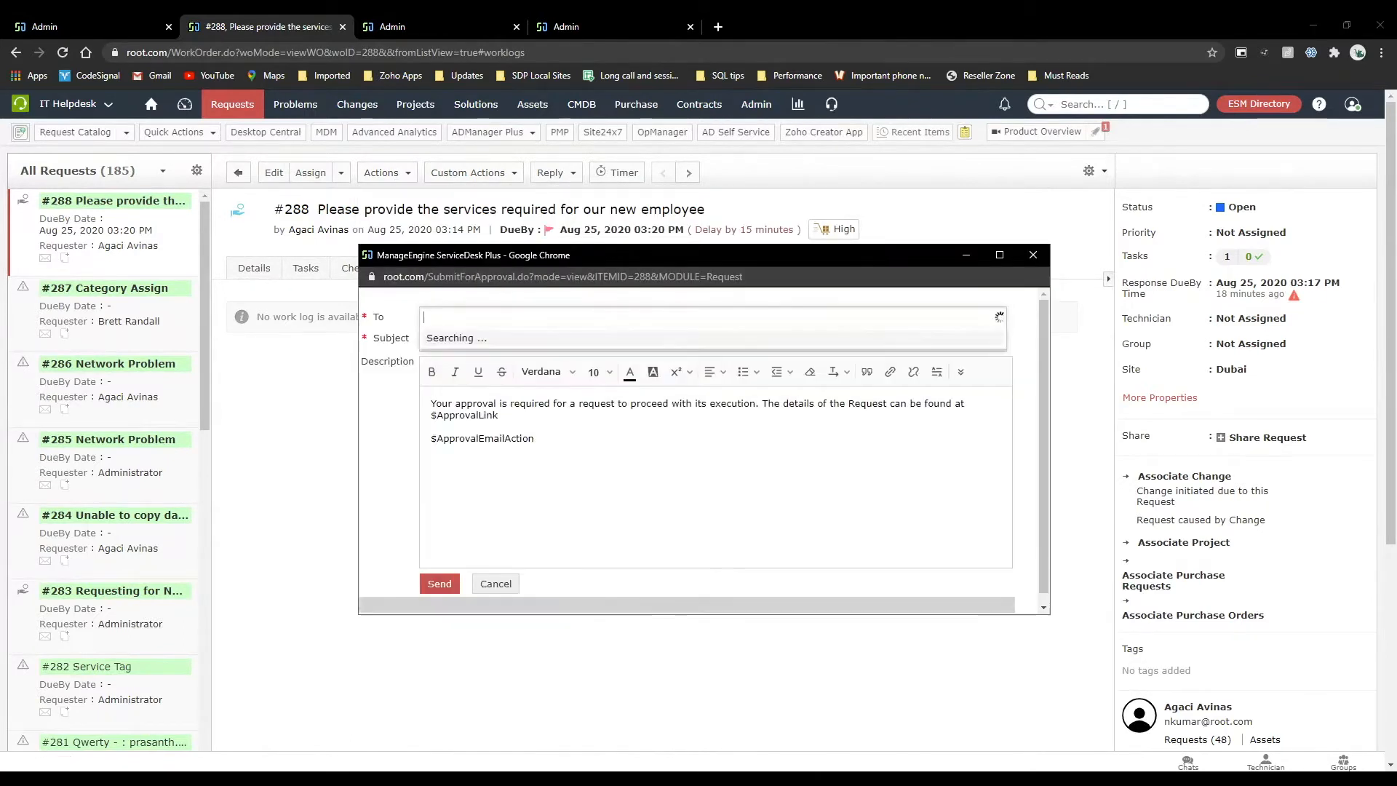
{"action": "left_click", "coordinate": [481, 359]}
{"action": "left_click", "coordinate": [481, 360]}
{"action": "left_click", "coordinate": [480, 361]}
{"action": "left_click", "coordinate": [480, 361]}
{"action": "left_click", "coordinate": [480, 361]}
{"action": "left_click", "coordinate": [480, 361]}
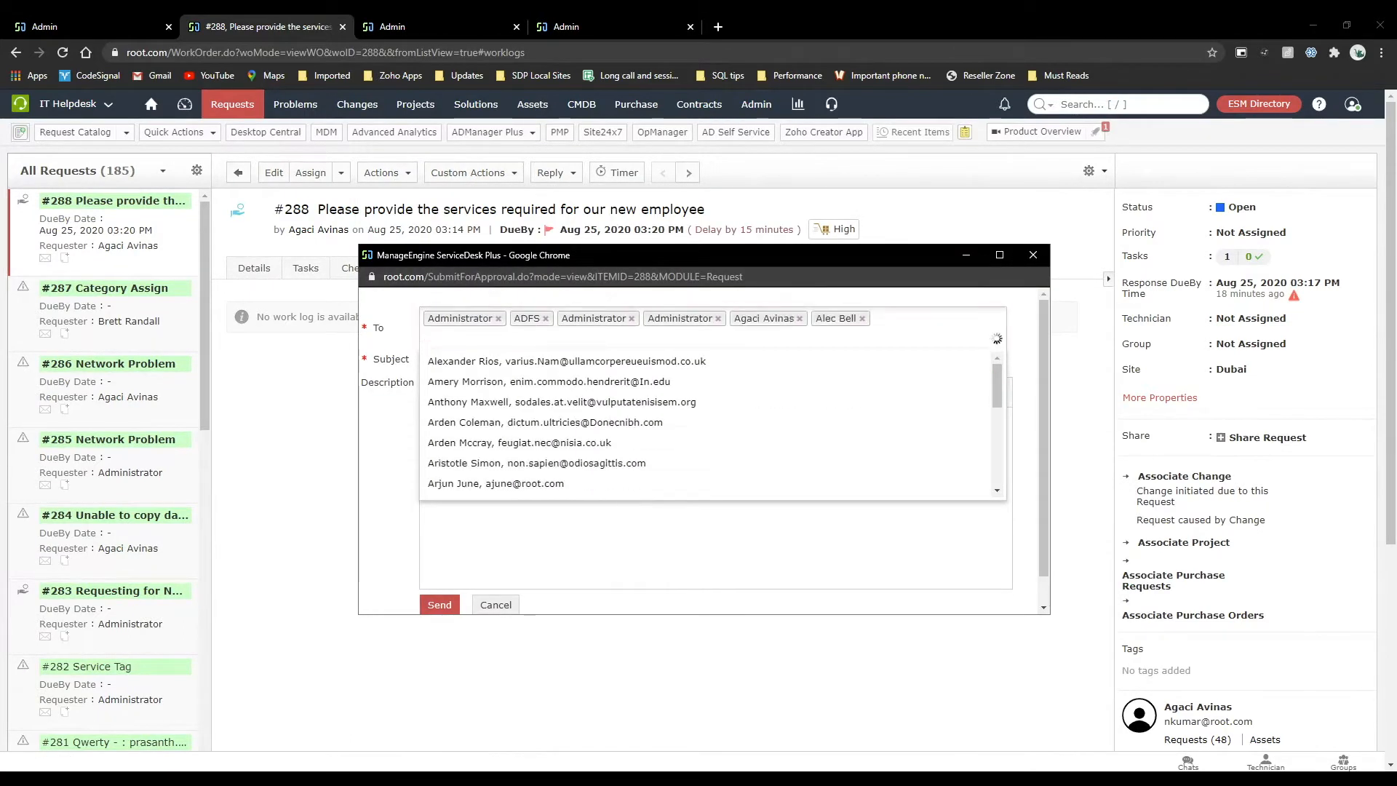
{"action": "left_click", "coordinate": [480, 361]}
{"action": "left_click", "coordinate": [975, 538]}
Return to the new hire template's workflow and assign the Administrator and three more users as Stage One approvers.
{"action": "left_click", "coordinate": [130, 22]}
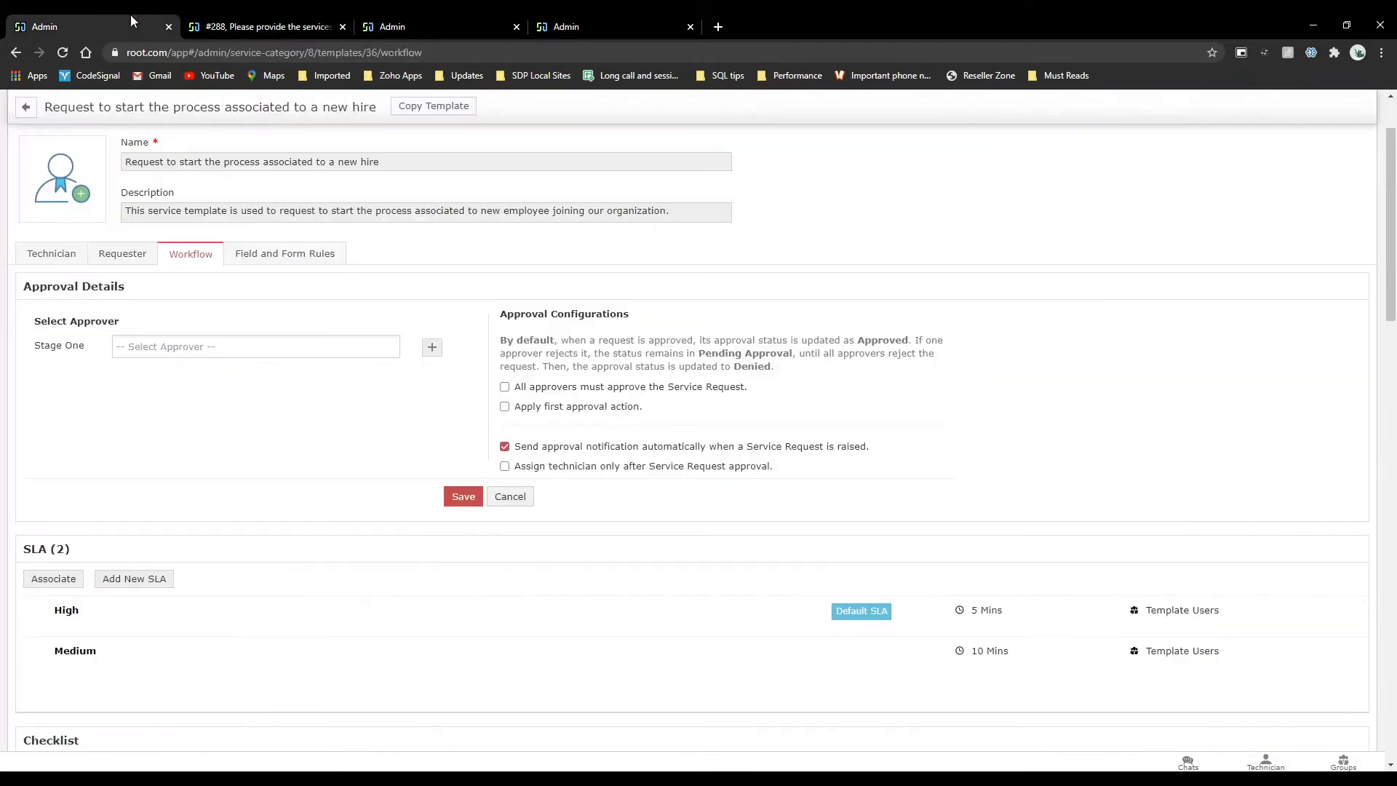
{"action": "left_click", "coordinate": [202, 346]}
{"action": "left_click", "coordinate": [203, 393]}
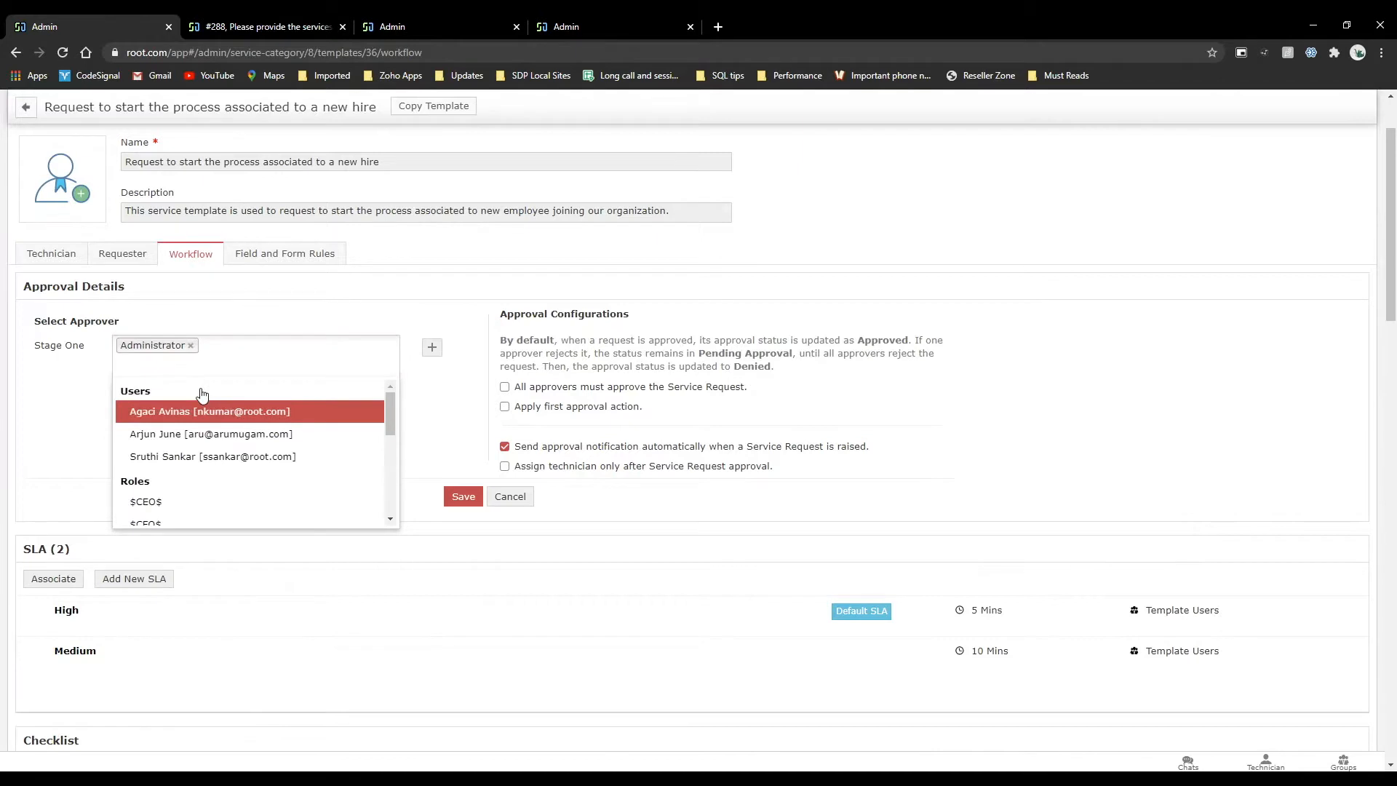
{"action": "left_click", "coordinate": [203, 412]}
{"action": "left_click", "coordinate": [203, 412]}
{"action": "left_click", "coordinate": [203, 413]}
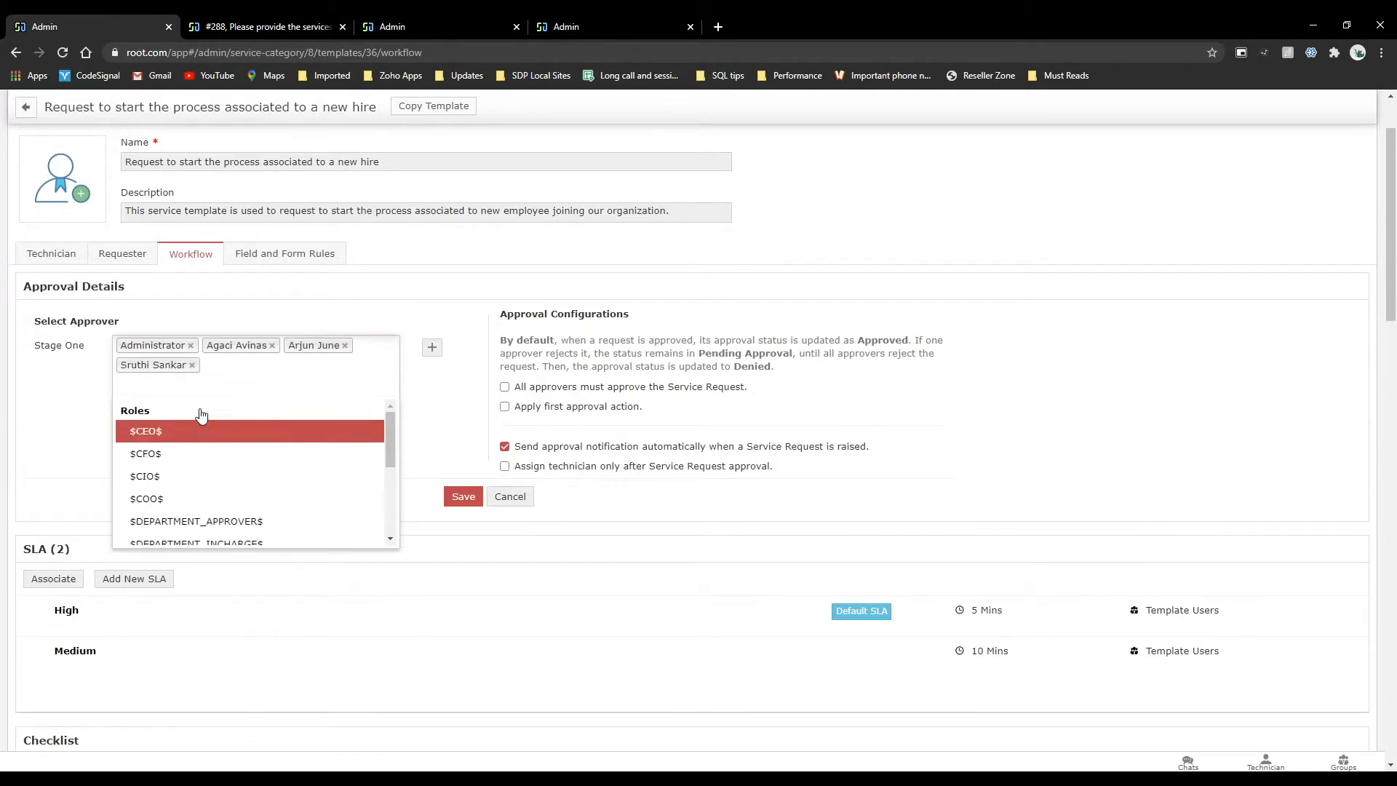
{"action": "left_click", "coordinate": [70, 397]}
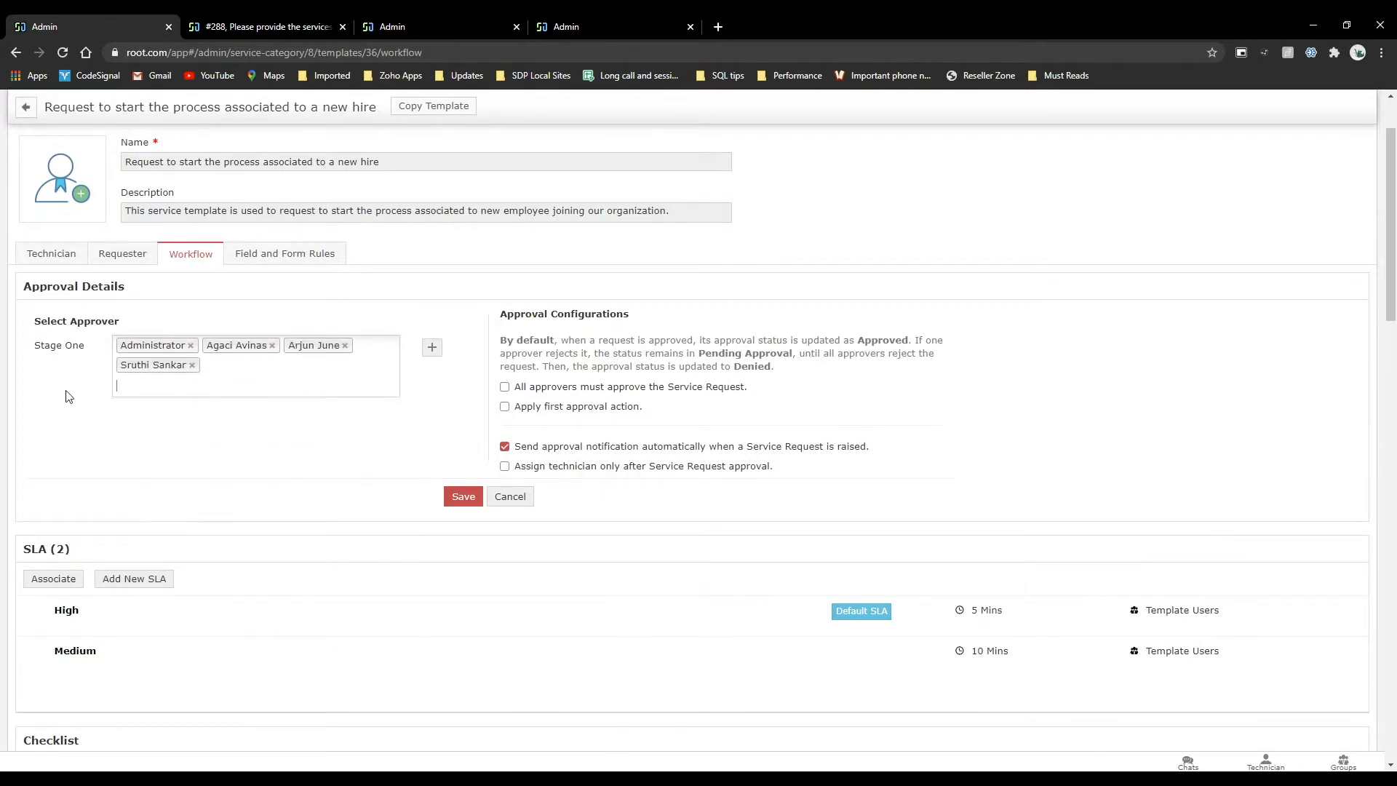
{"action": "left_click", "coordinate": [173, 393]}
Require all approvers to approve the service request and turn off the automatic approval notification.
{"action": "mouse_move", "coordinate": [508, 390]}
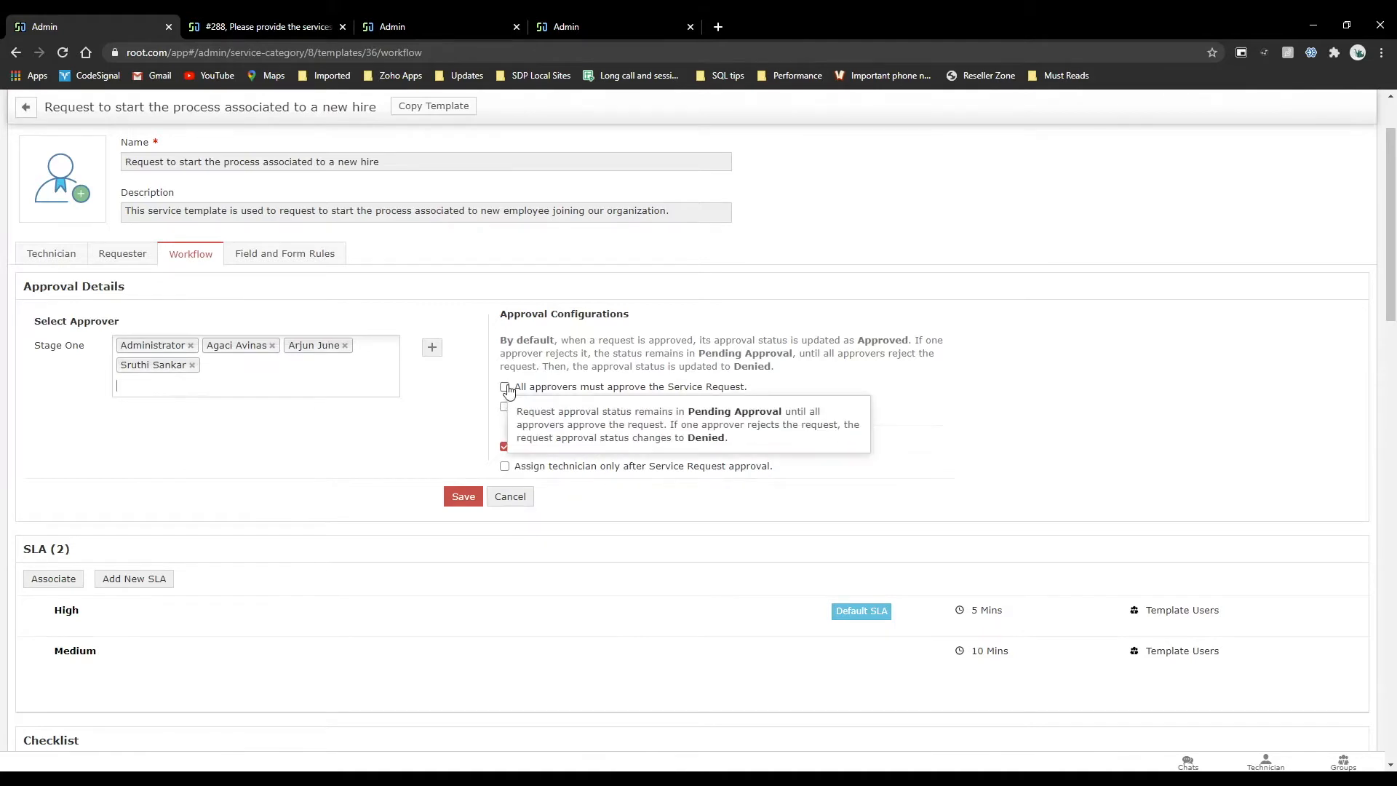
{"action": "left_click", "coordinate": [505, 387]}
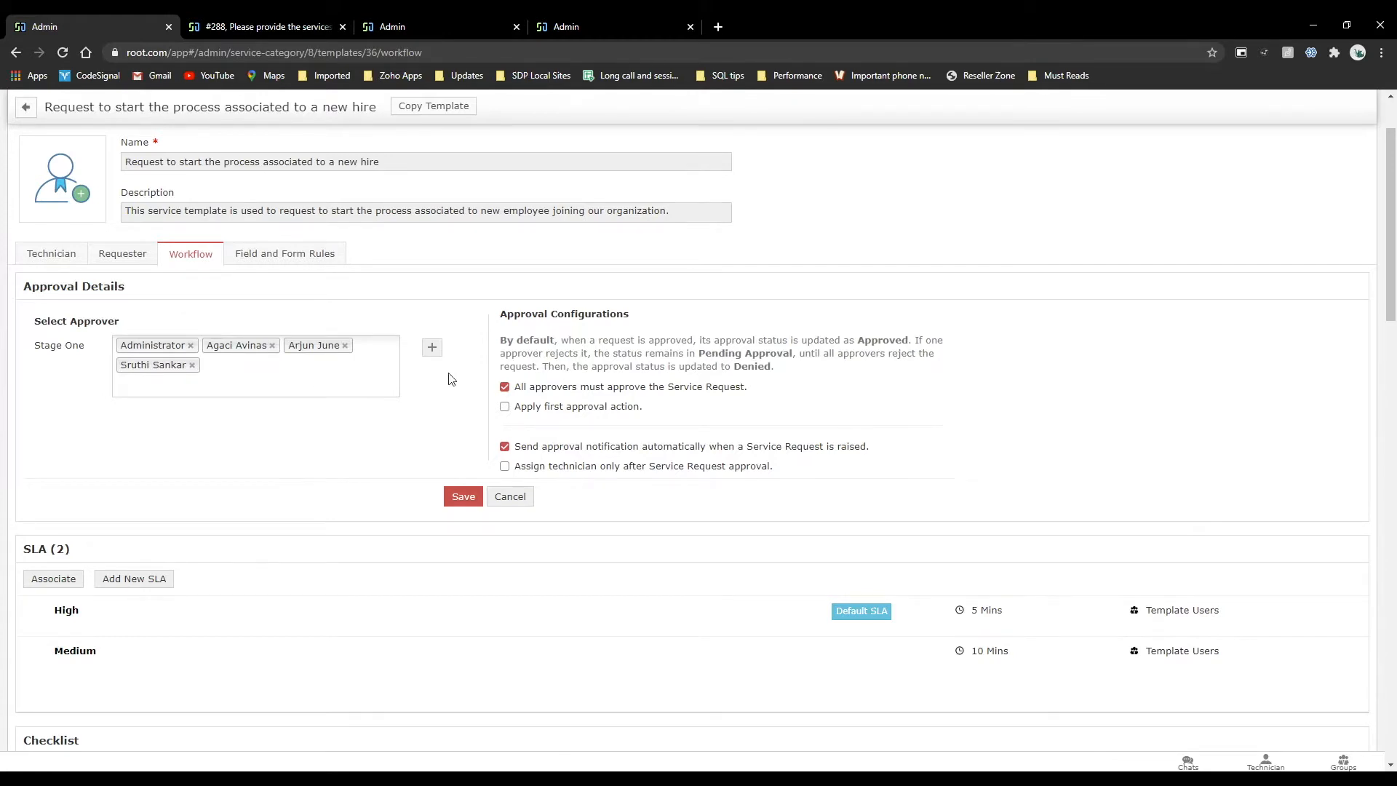
{"action": "left_click", "coordinate": [506, 448]}
{"action": "scroll", "coordinate": [302, 499], "scroll_direction": "down", "scroll_amount": 3}
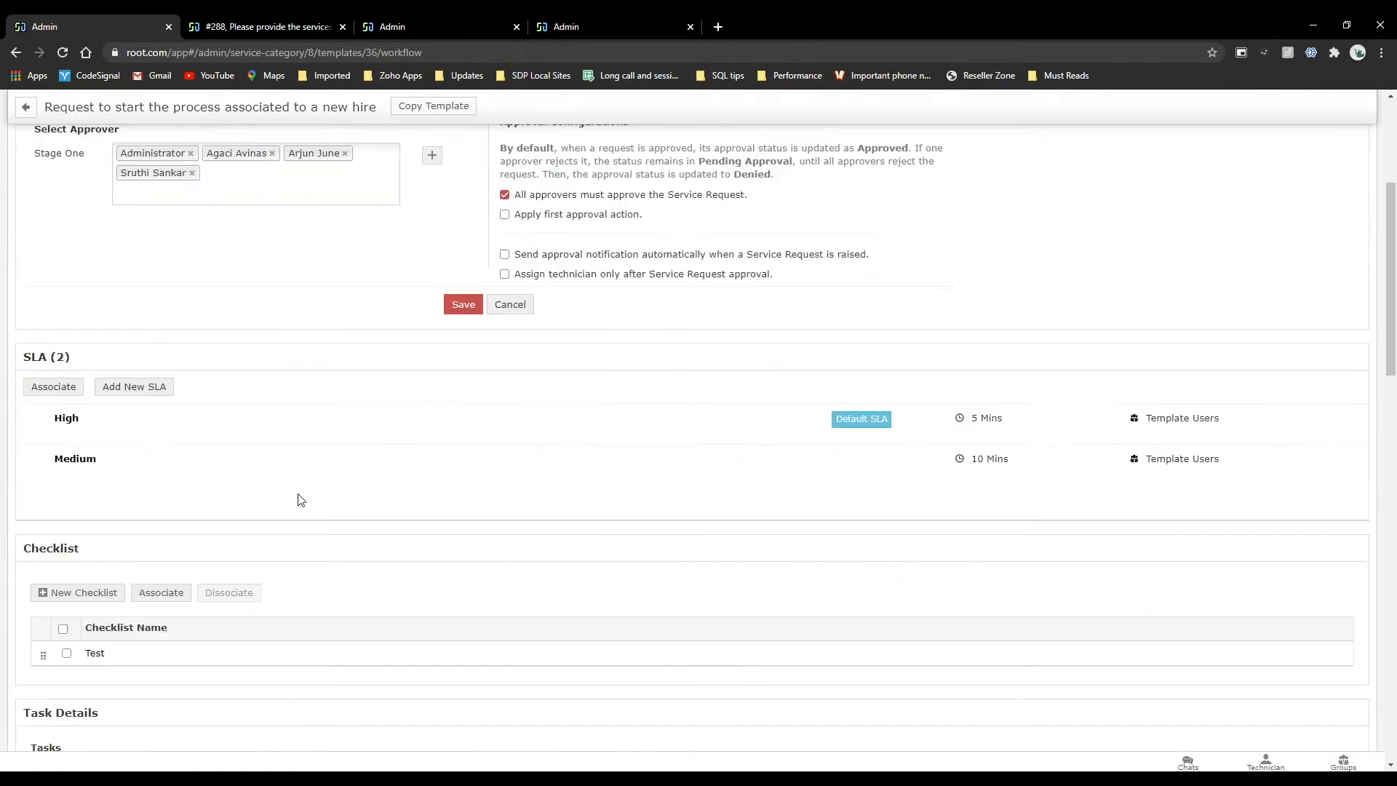
{"action": "scroll", "coordinate": [302, 499], "scroll_direction": "down", "scroll_amount": 3}
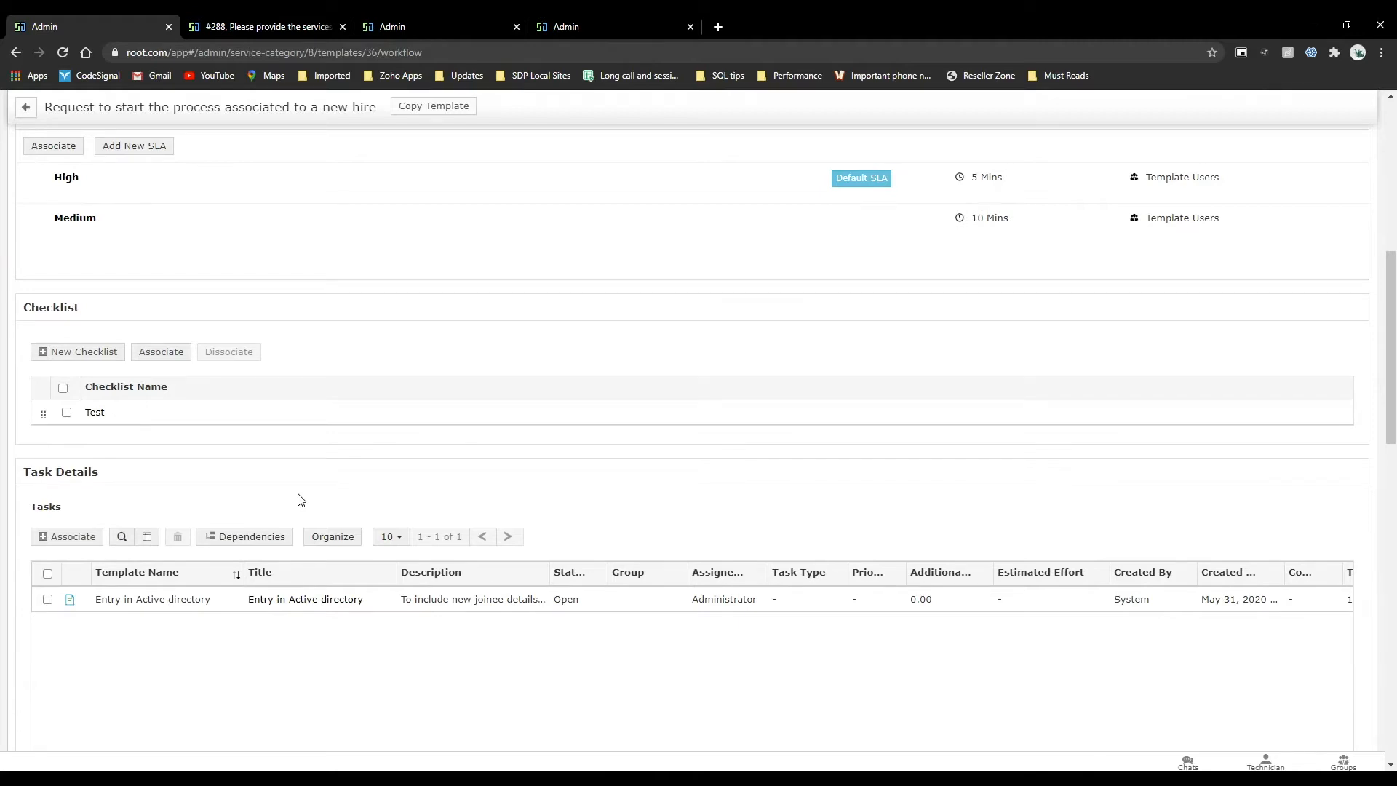
Start a new request custom function under Incident Management in the Admin settings and review the available script blocks.
{"action": "left_click", "coordinate": [270, 26]}
{"action": "left_click", "coordinate": [452, 29]}
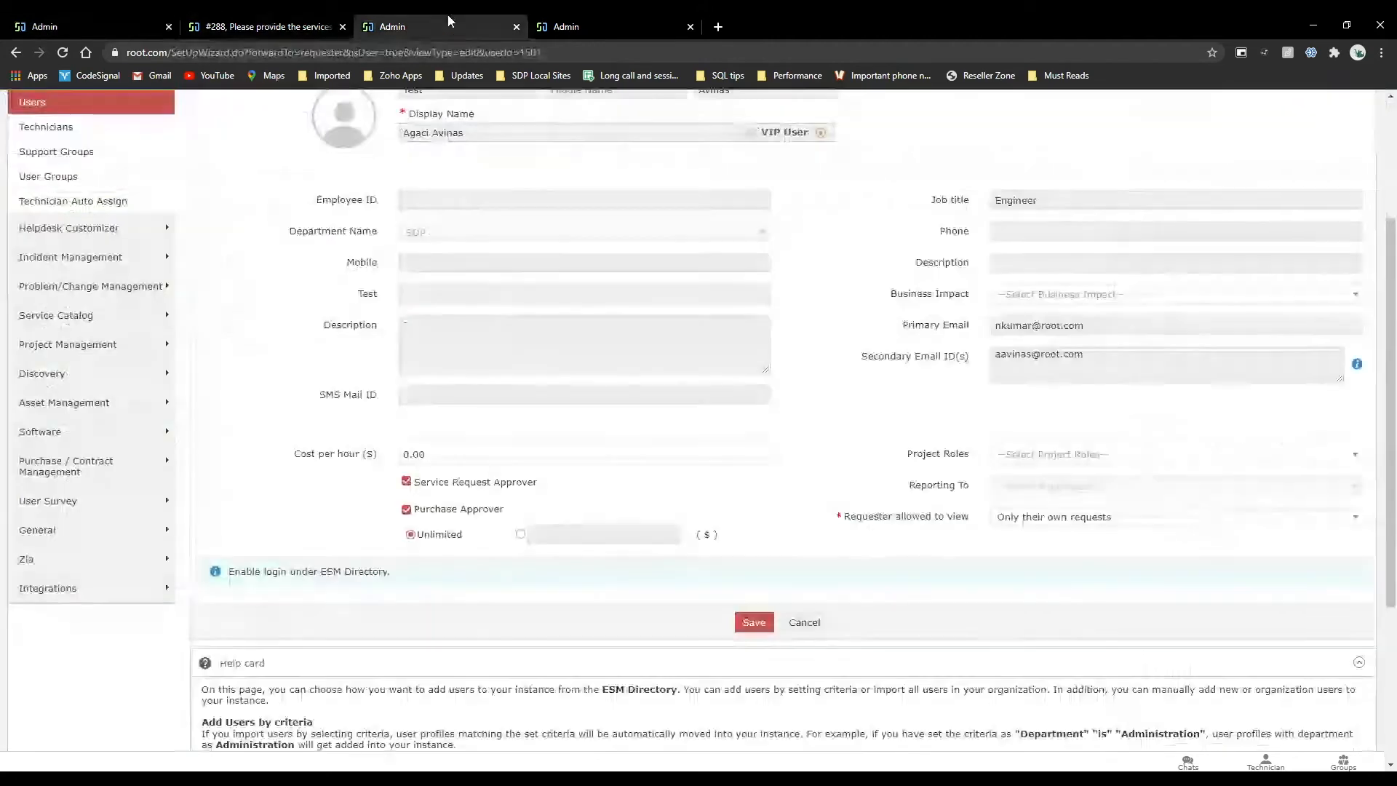
{"action": "left_click", "coordinate": [640, 26]}
{"action": "key", "text": "ctrl+shift+Tab"}
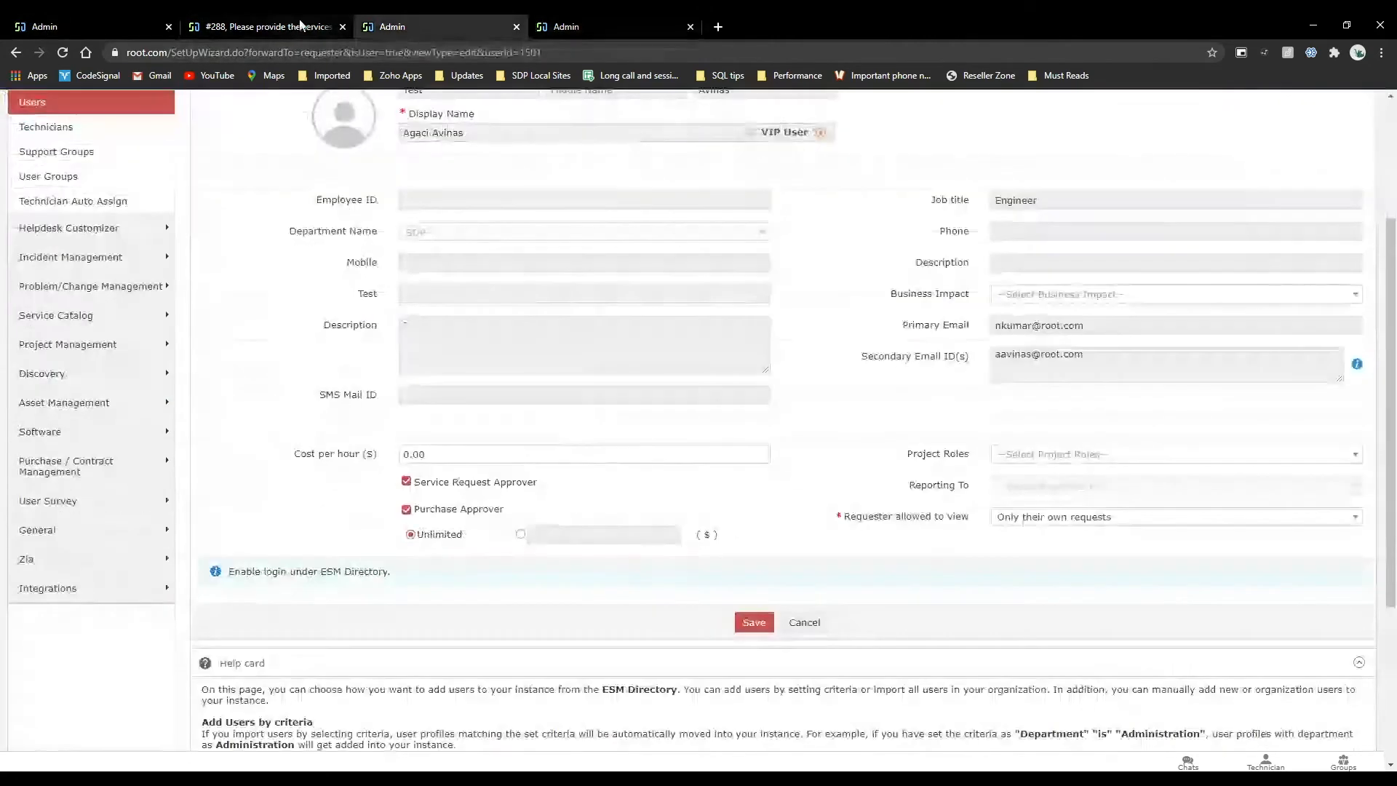
{"action": "key", "text": "ctrl+shift+Tab"}
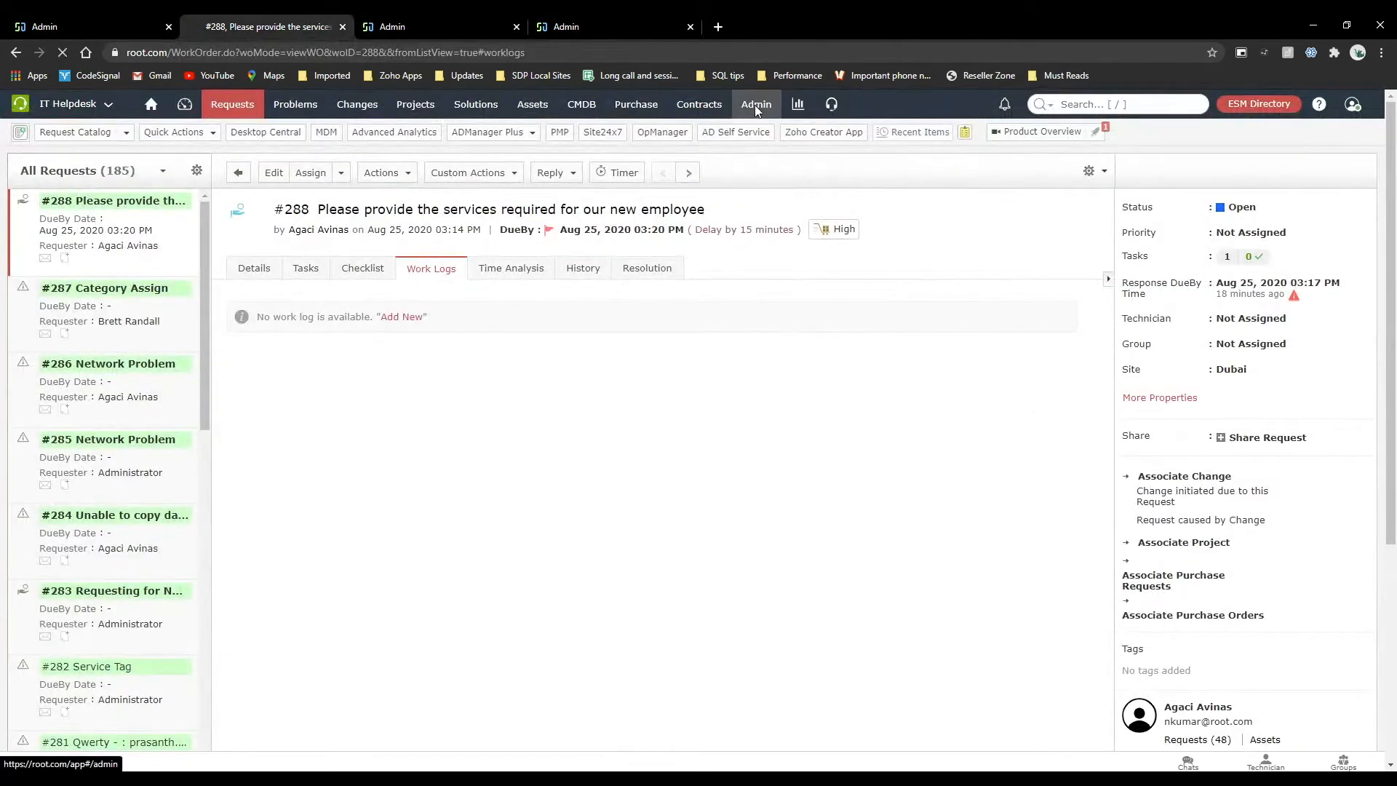
{"action": "left_click", "coordinate": [755, 105]}
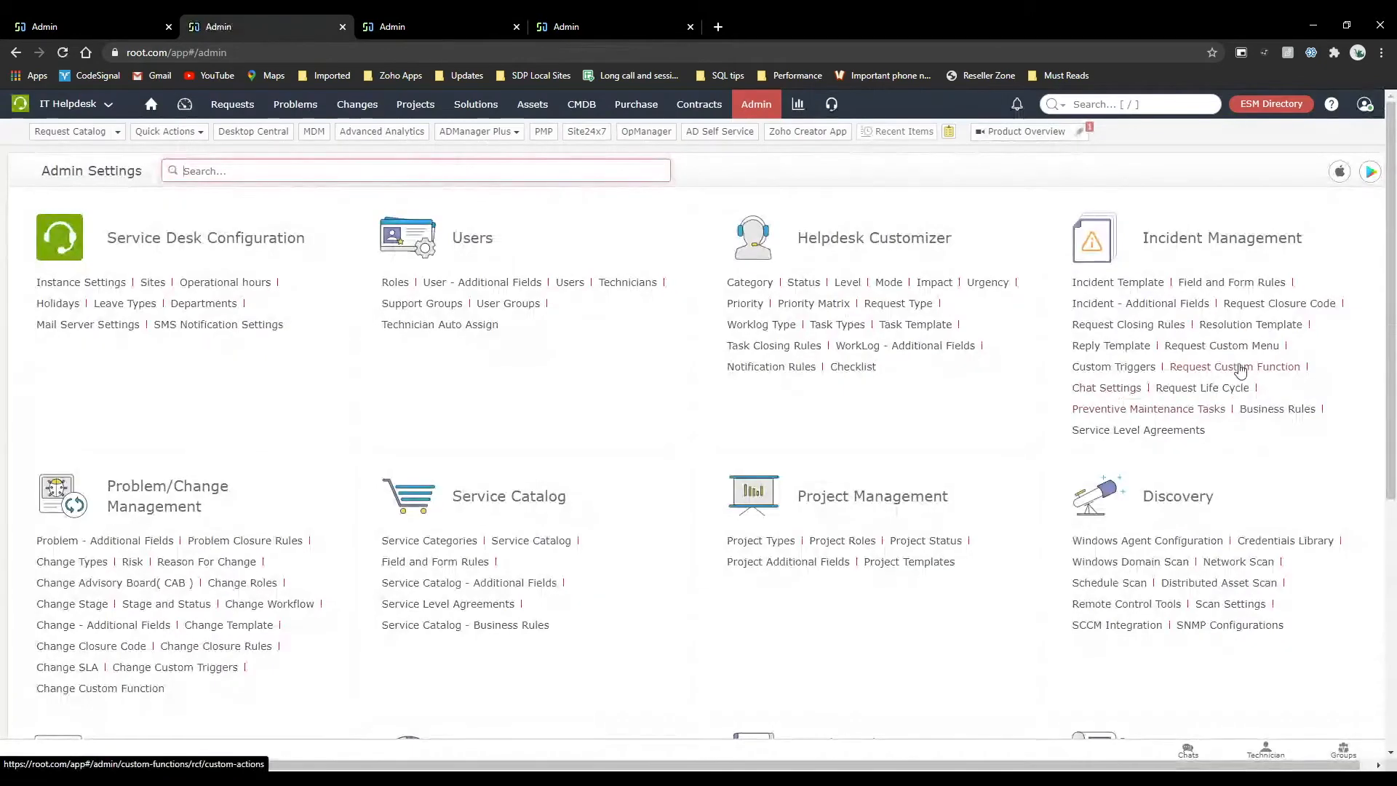
{"action": "left_click", "coordinate": [1241, 371]}
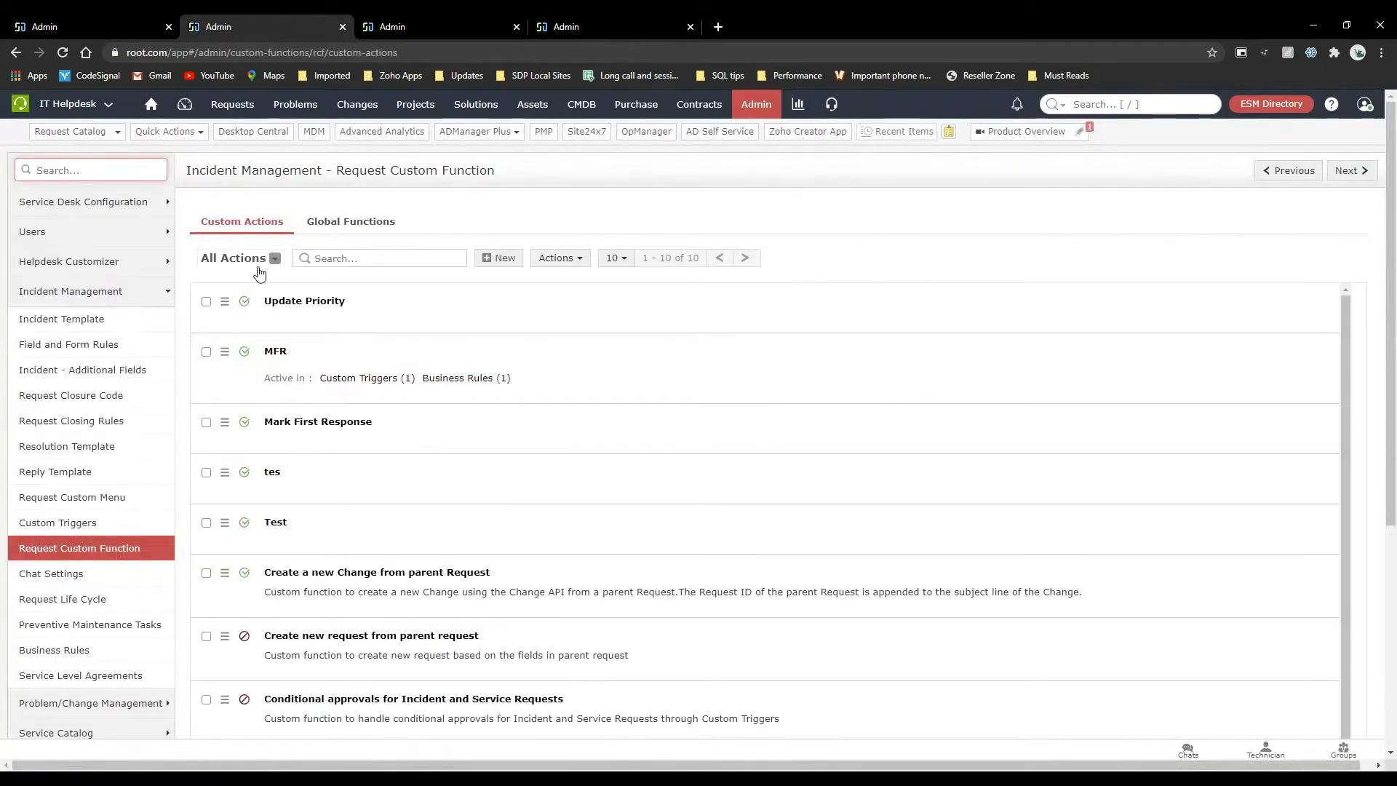
{"action": "left_click", "coordinate": [486, 261]}
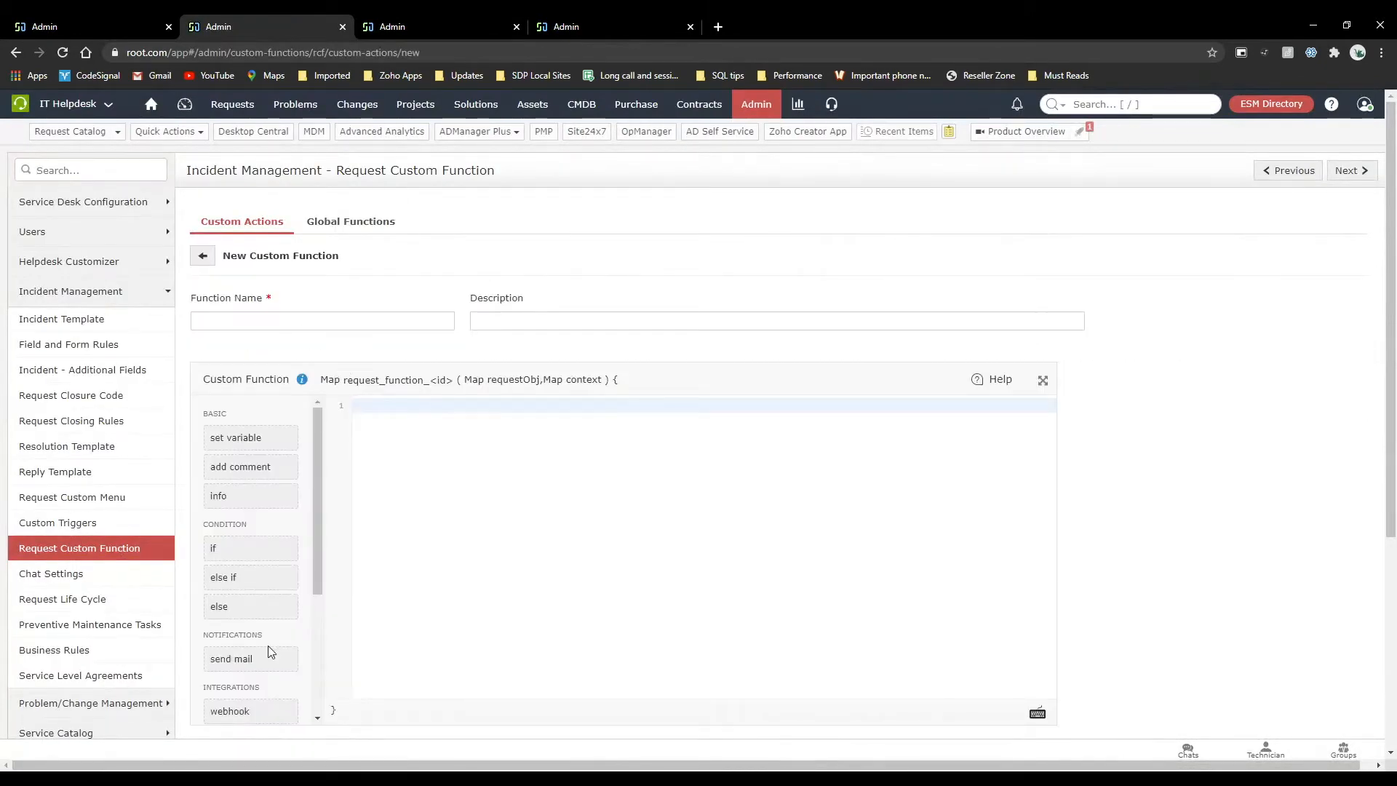
{"action": "scroll", "coordinate": [267, 644], "scroll_direction": "down", "scroll_amount": 3}
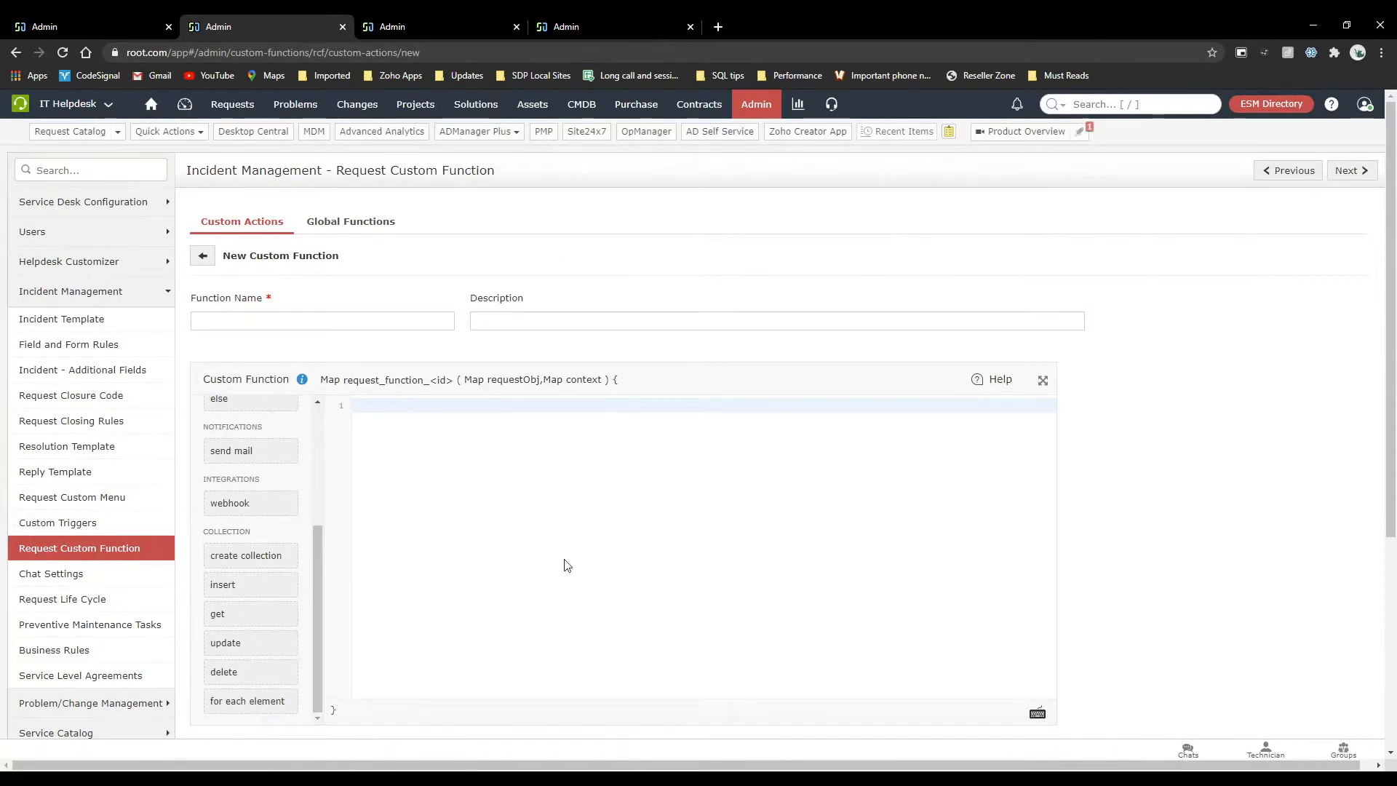
Open the MFR rule in the Incident Management business rules and review its criteria and actions.
{"action": "left_click", "coordinate": [107, 16]}
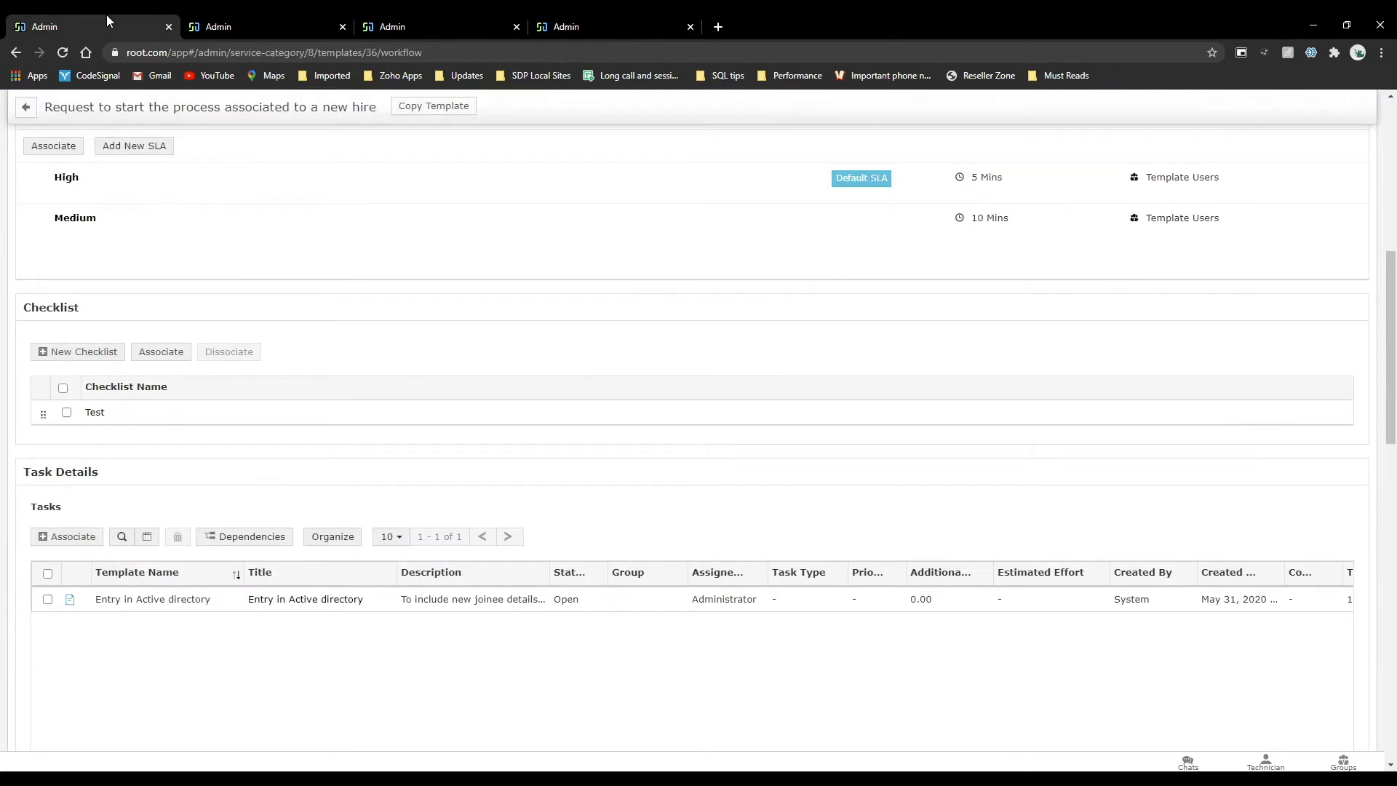
{"action": "left_click", "coordinate": [402, 21]}
{"action": "left_click", "coordinate": [291, 25]}
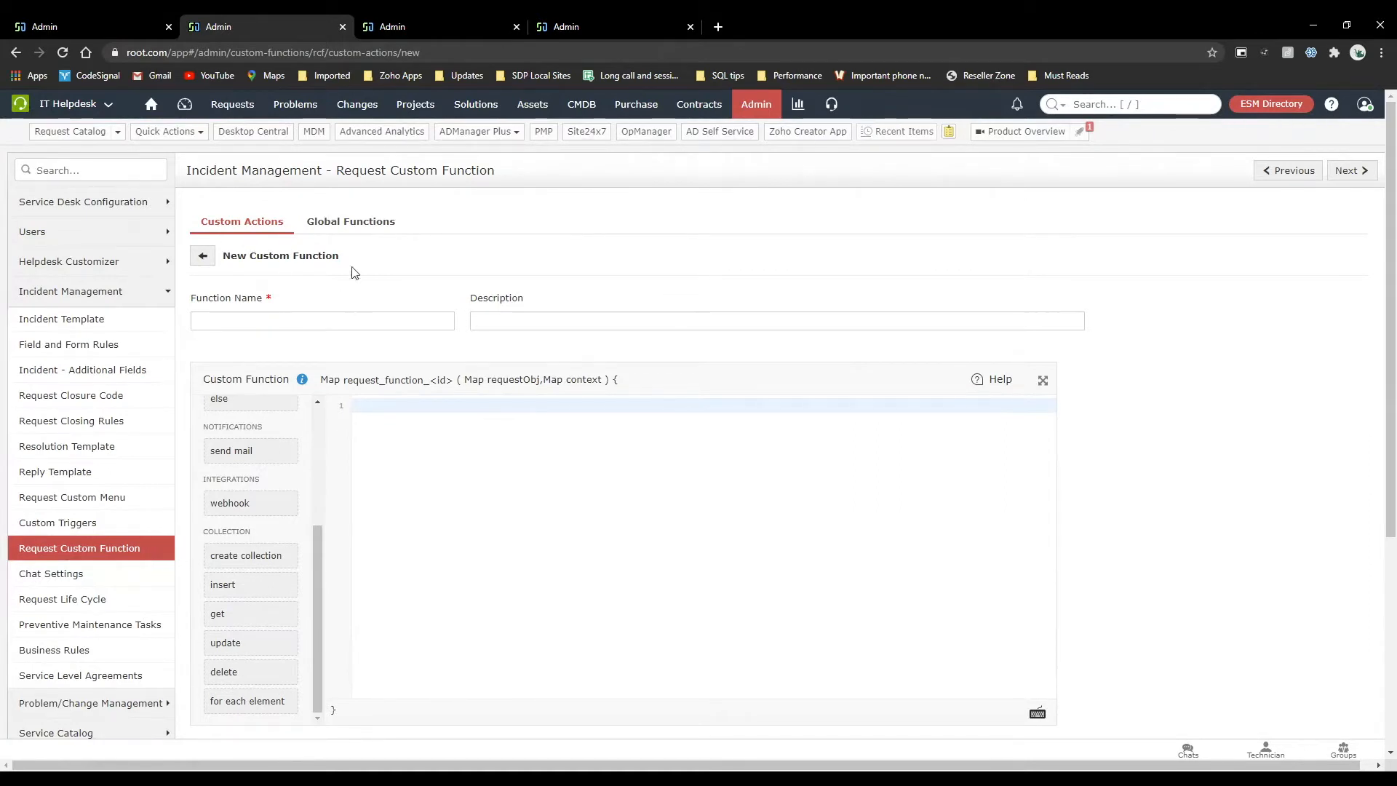
{"action": "left_click", "coordinate": [107, 654]}
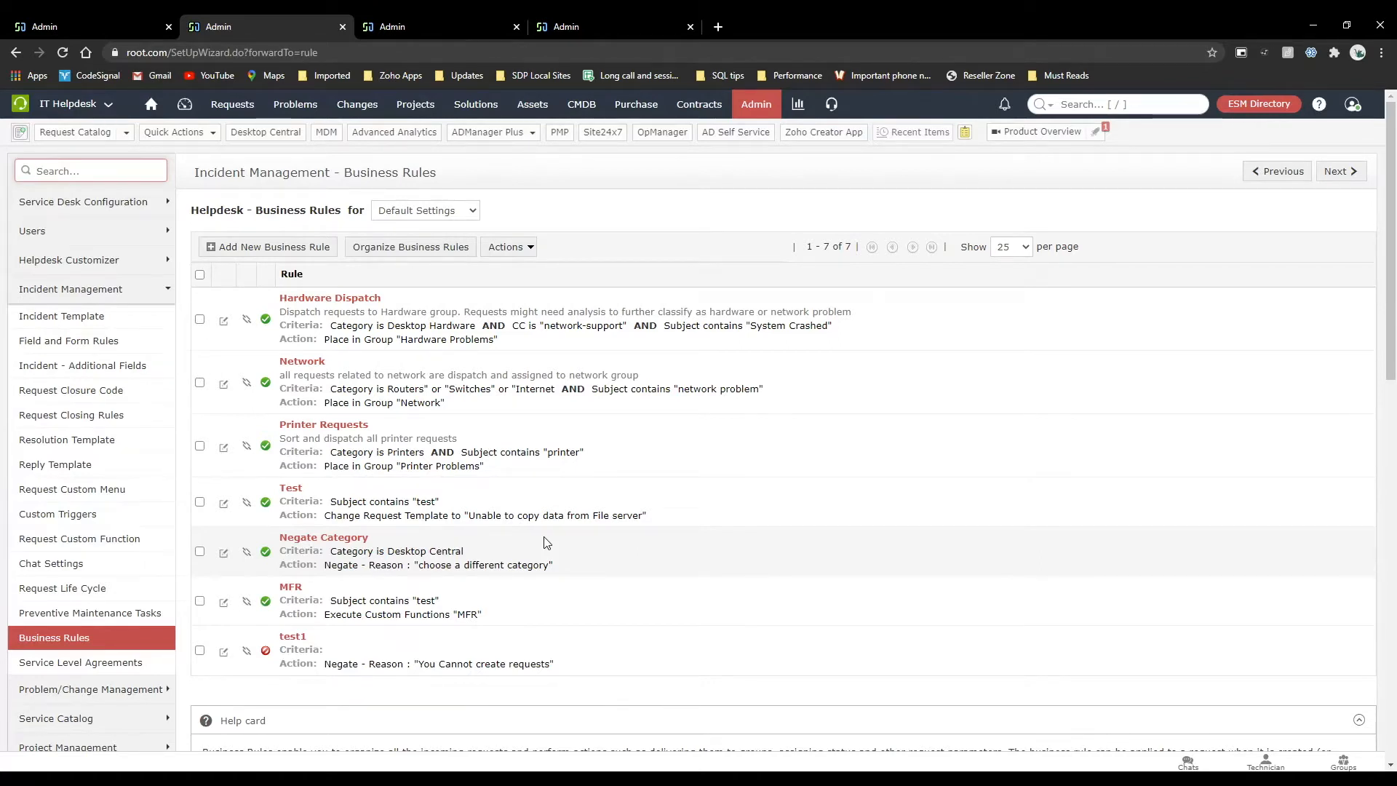
{"action": "left_click", "coordinate": [288, 587]}
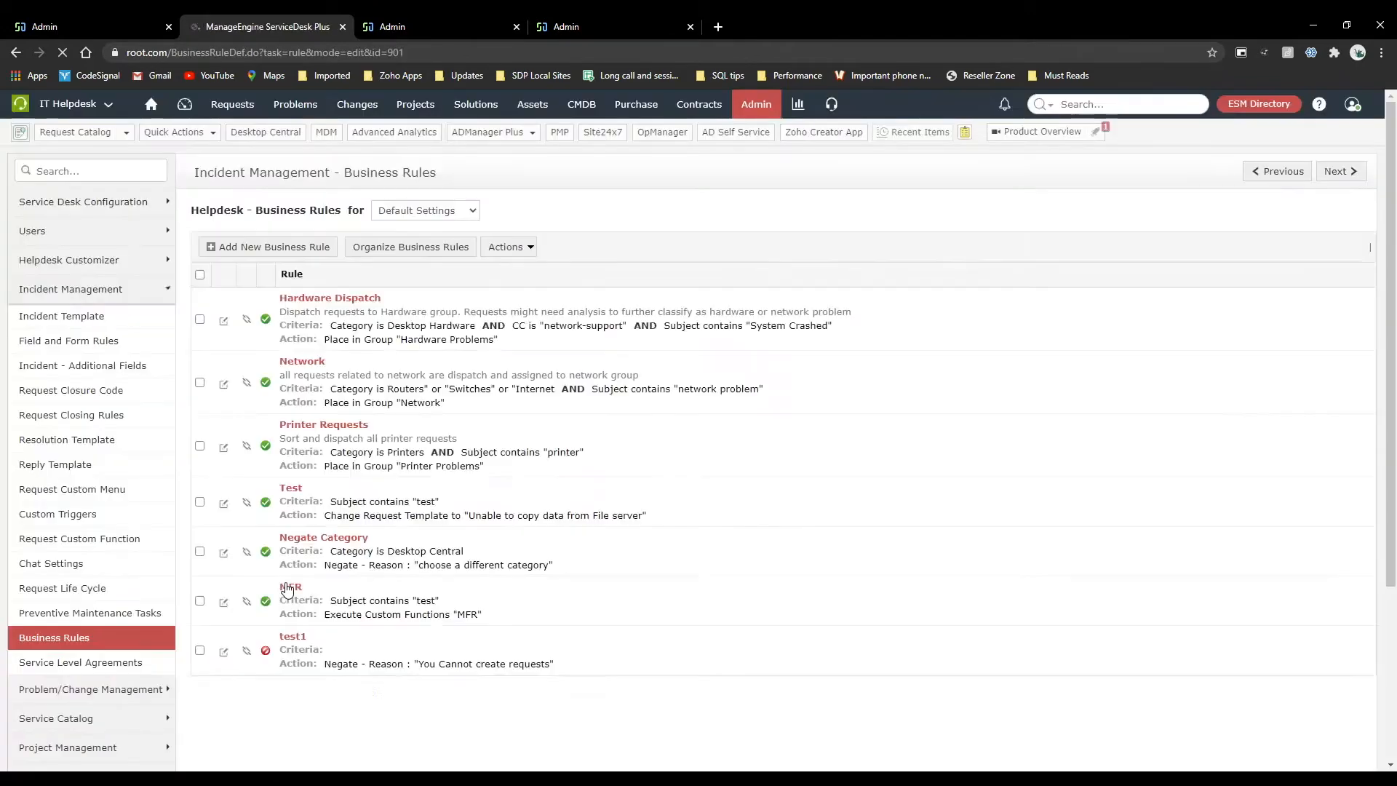
{"action": "scroll", "coordinate": [287, 588], "scroll_direction": "down", "scroll_amount": 1}
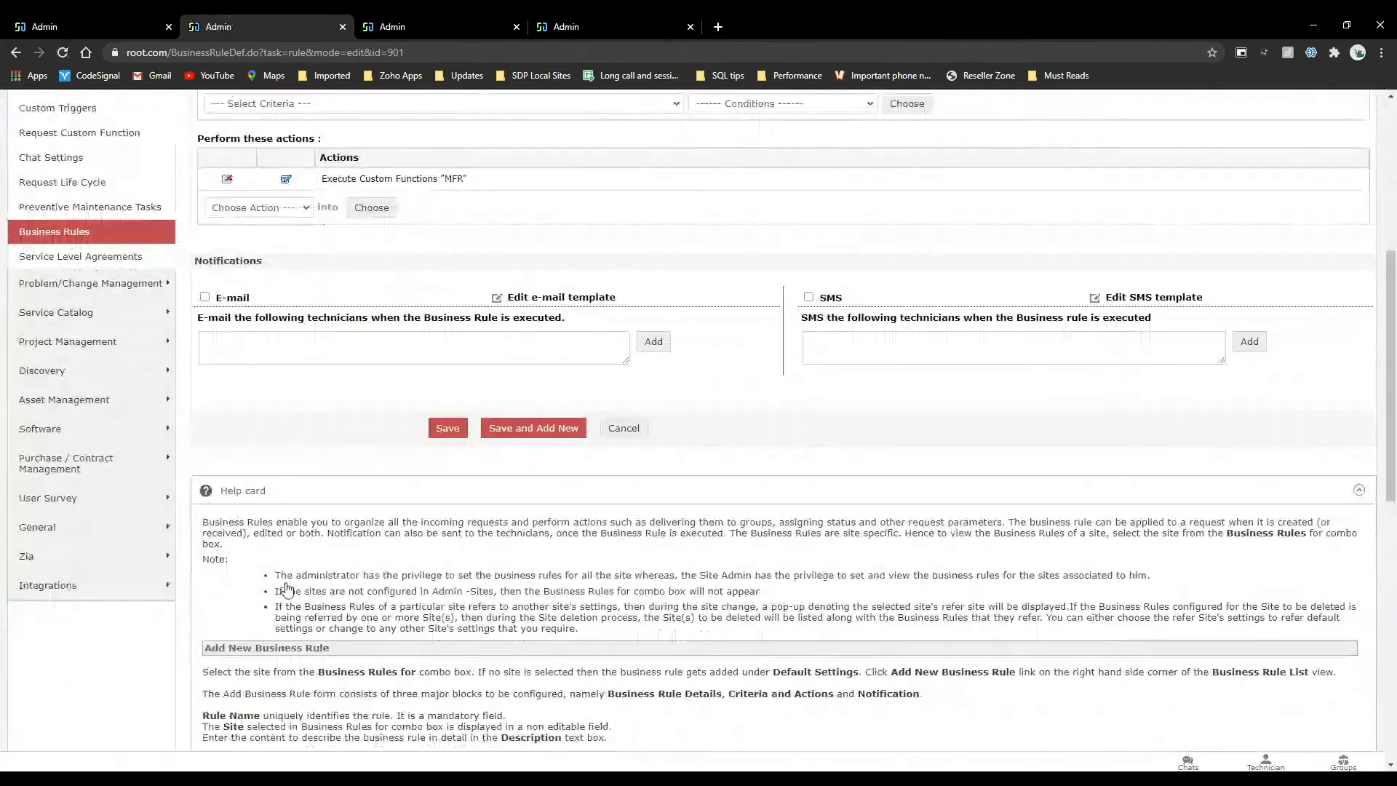
{"action": "scroll", "coordinate": [287, 582], "scroll_direction": "up", "scroll_amount": 2}
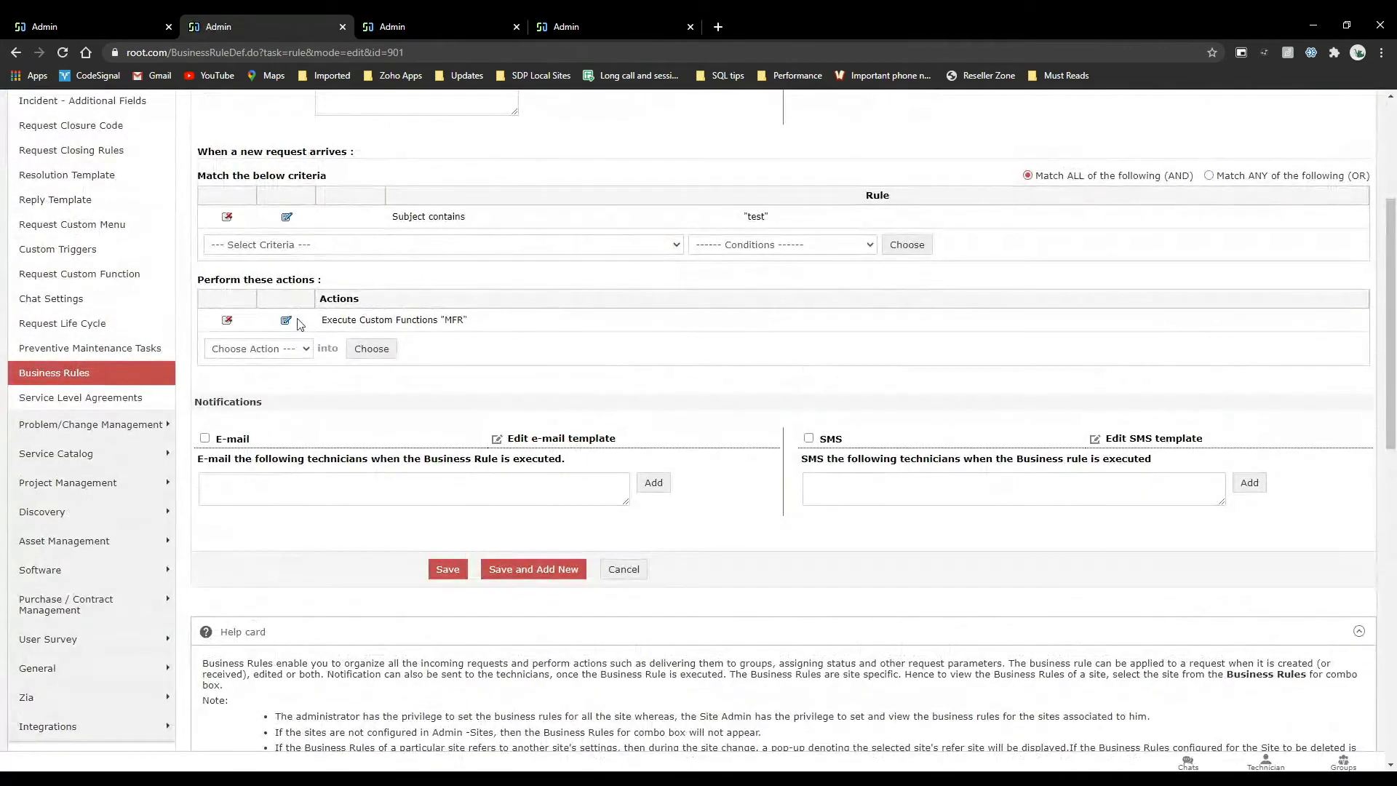
Inspect the custom functions available for the rule's Execute Custom Functions action and close the list without changing the selection.
{"action": "left_click", "coordinate": [276, 349]}
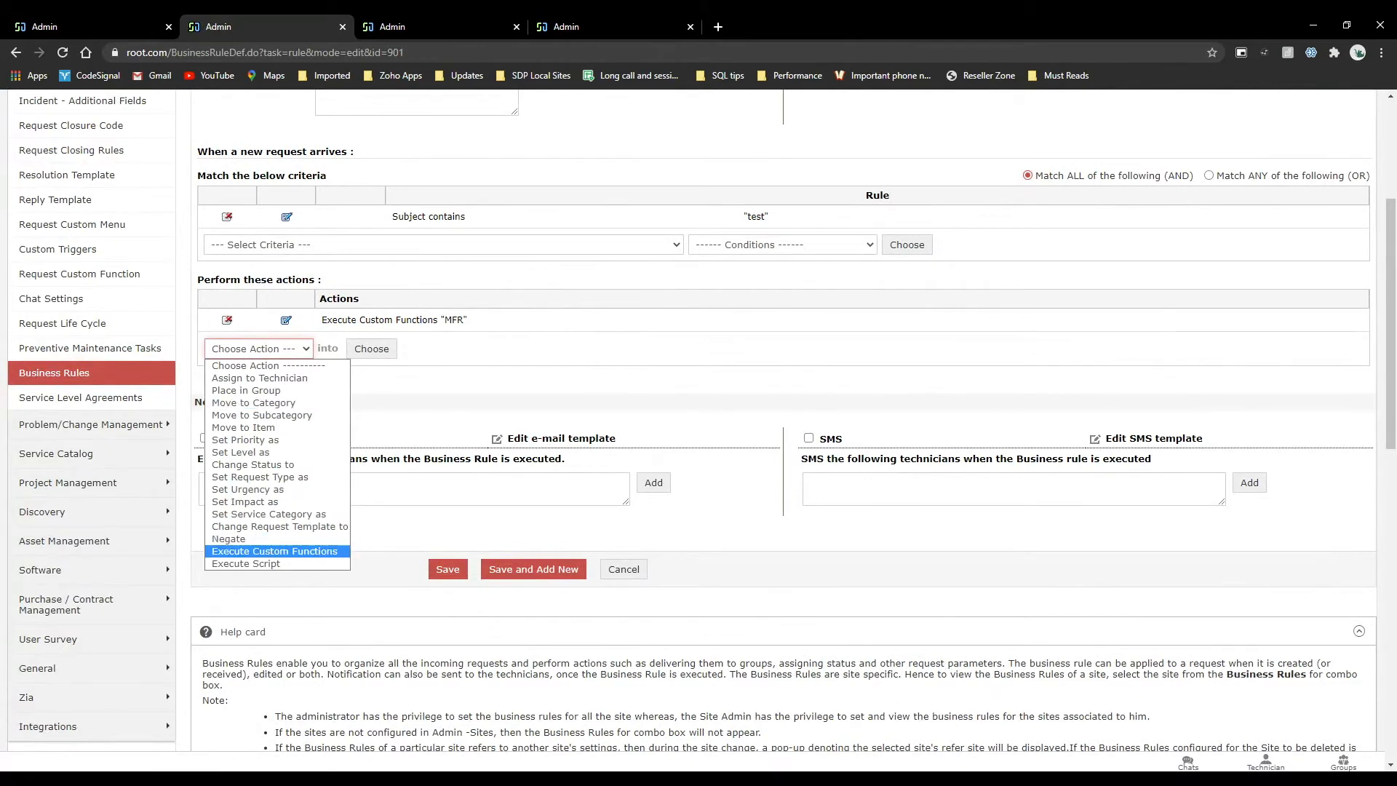
{"action": "left_click", "coordinate": [291, 551]}
{"action": "left_click", "coordinate": [816, 136]}
{"action": "left_click", "coordinate": [289, 322]}
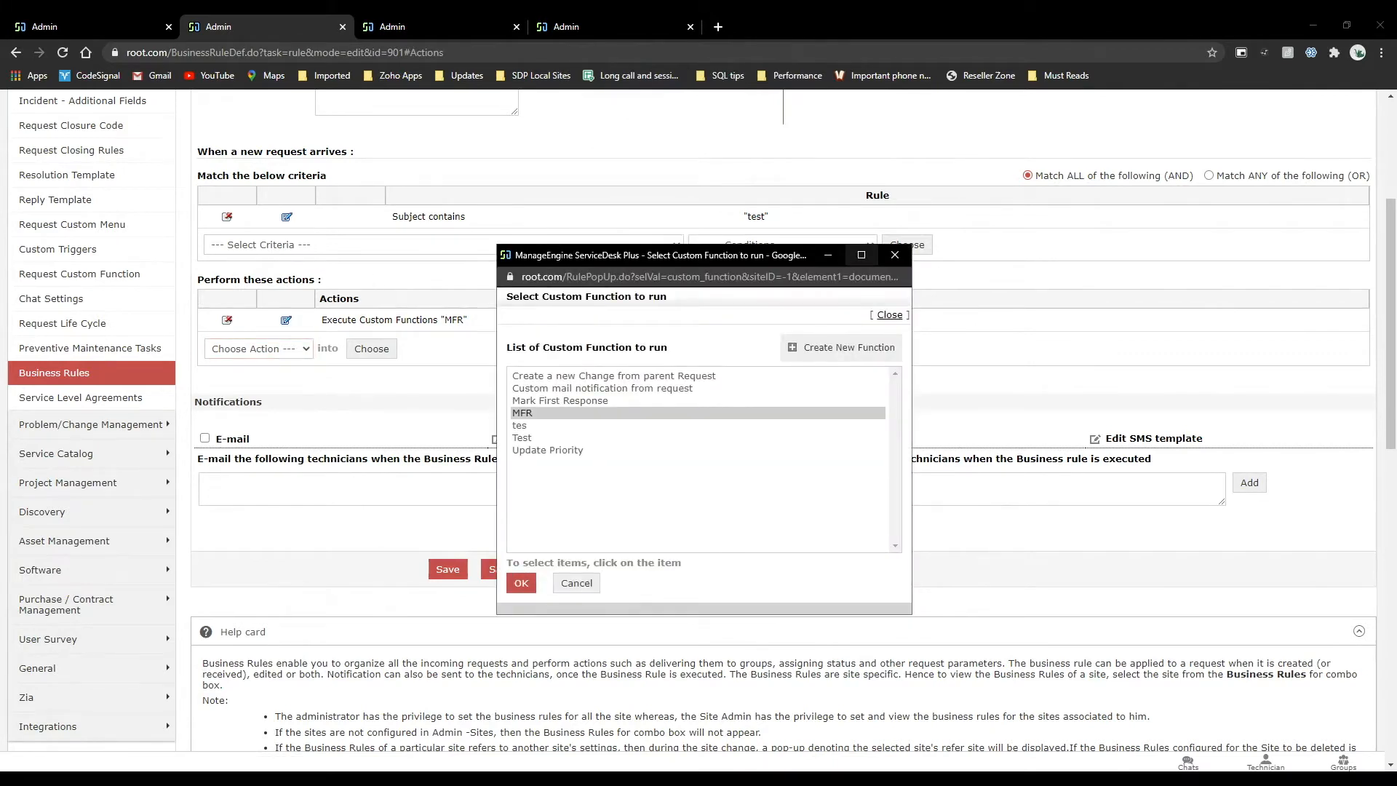
{"action": "left_click", "coordinate": [895, 255]}
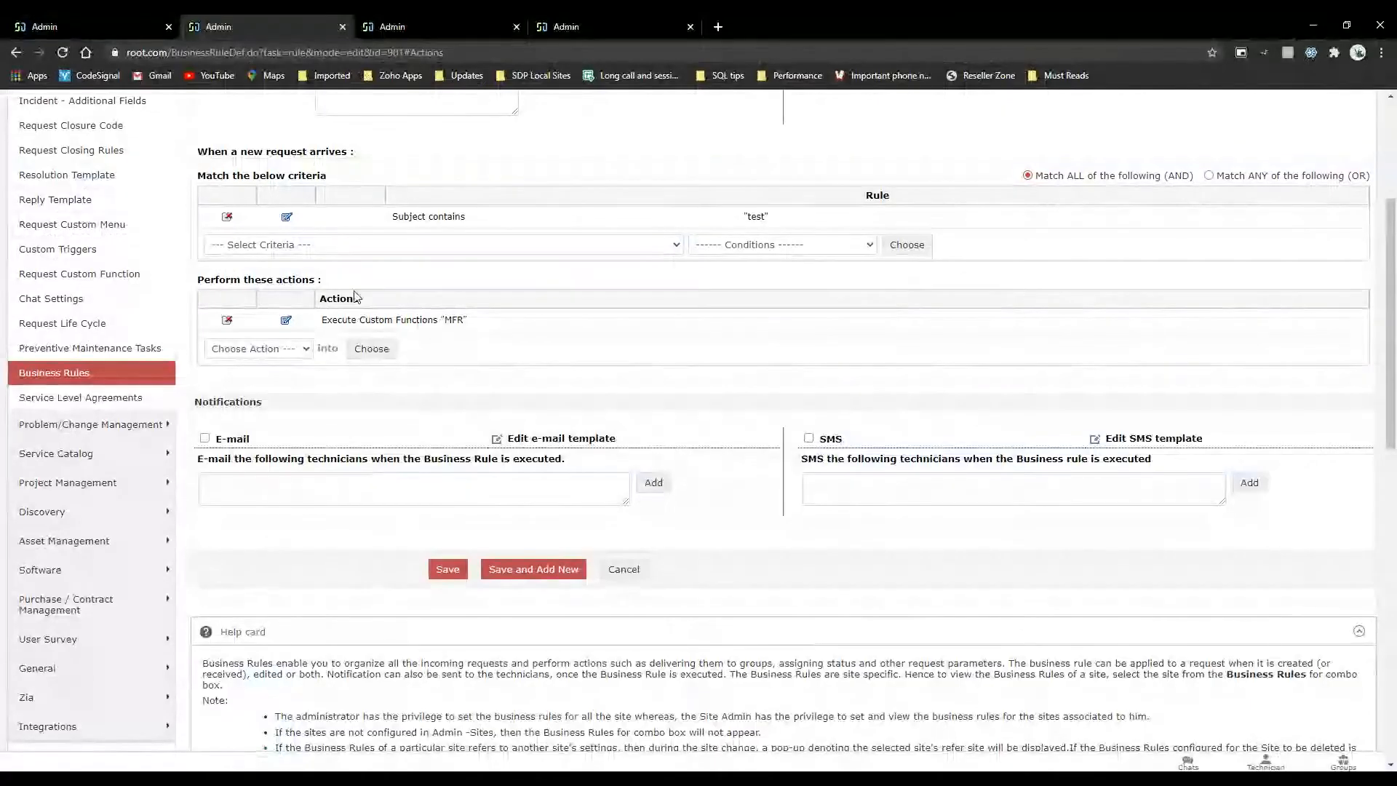
Return to the new hire template's workflow, review its approval and SLA sections, and preview the Test checklist.
{"action": "scroll", "coordinate": [358, 296], "scroll_direction": "up", "scroll_amount": 4}
{"action": "left_click", "coordinate": [73, 24]}
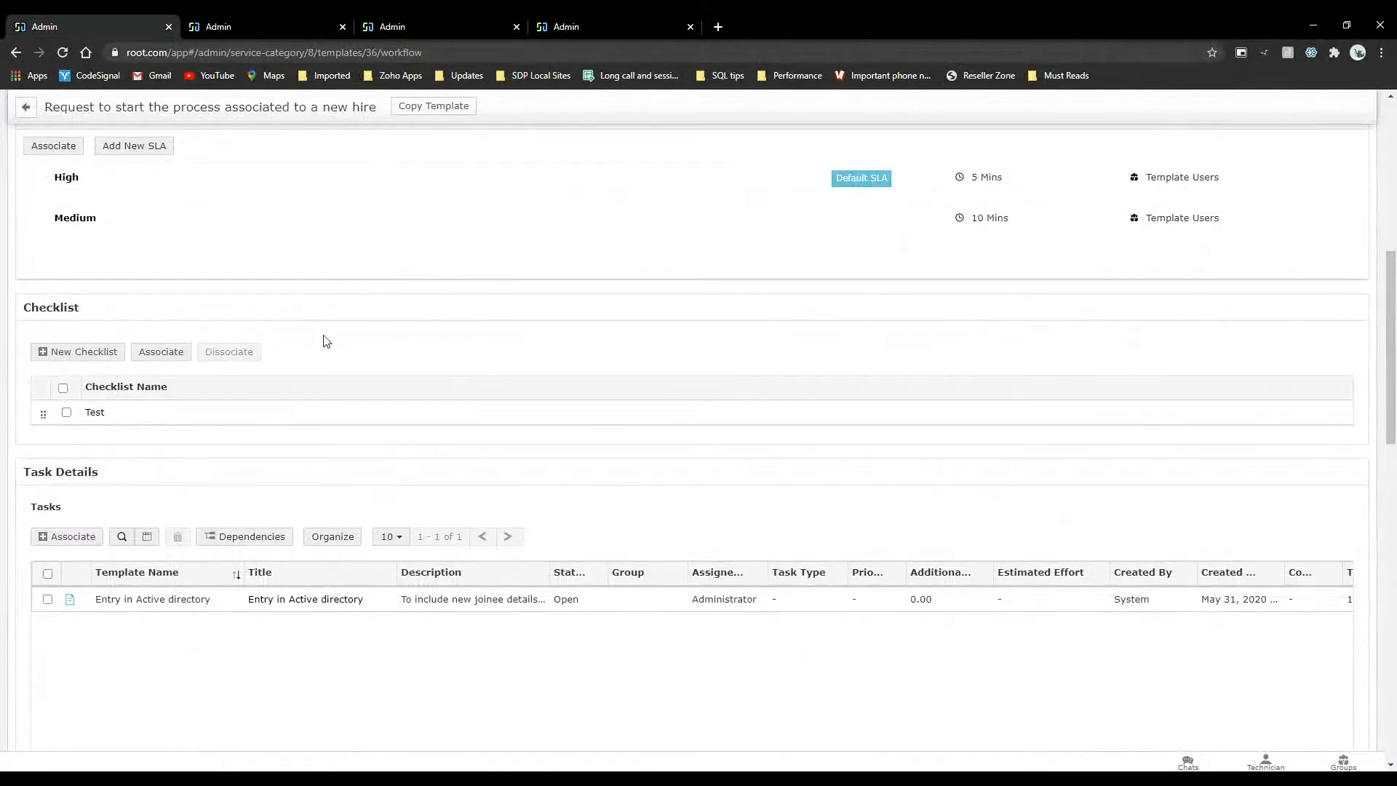
{"action": "scroll", "coordinate": [229, 566], "scroll_direction": "up", "scroll_amount": 2}
{"action": "scroll", "coordinate": [229, 566], "scroll_direction": "up", "scroll_amount": 3}
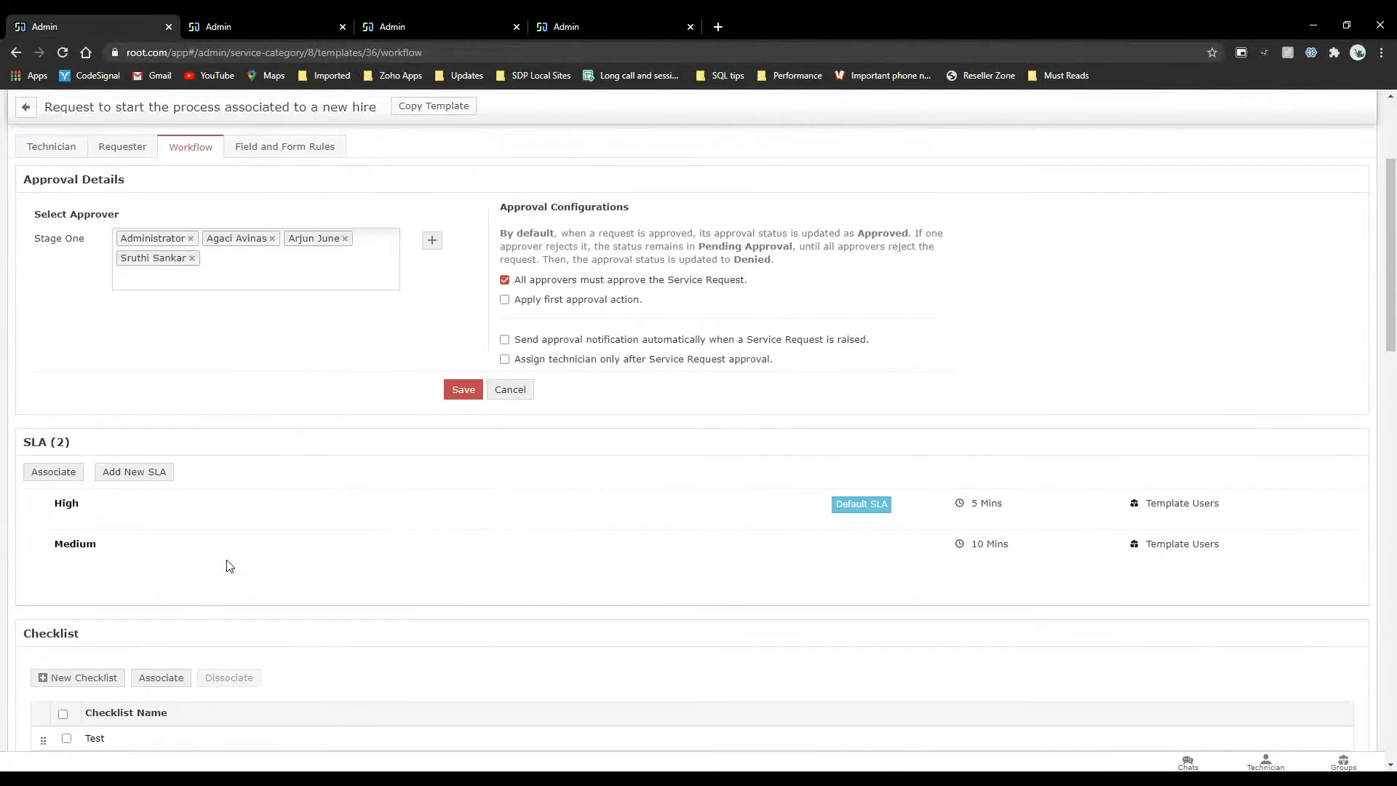
{"action": "scroll", "coordinate": [229, 566], "scroll_direction": "down", "scroll_amount": 3}
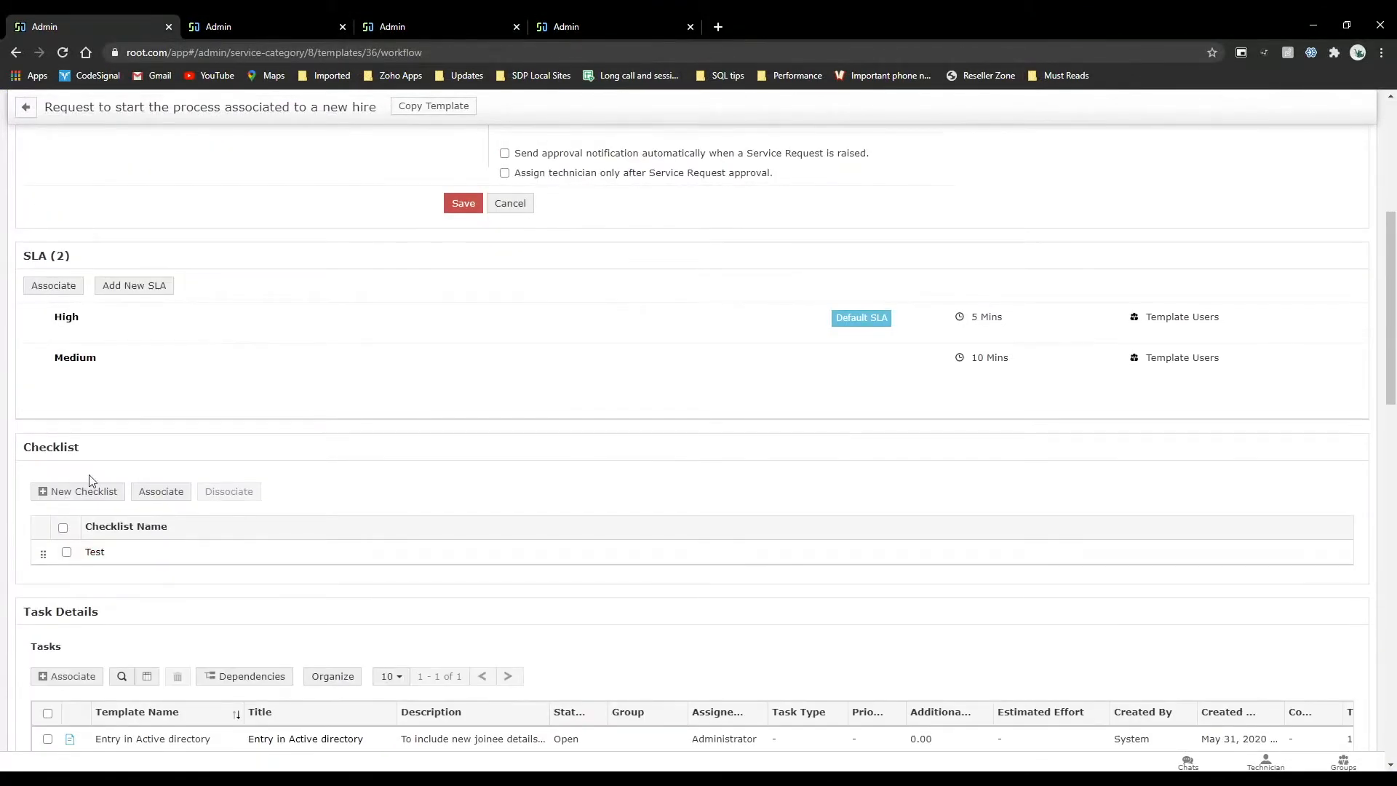
{"action": "left_click", "coordinate": [97, 552]}
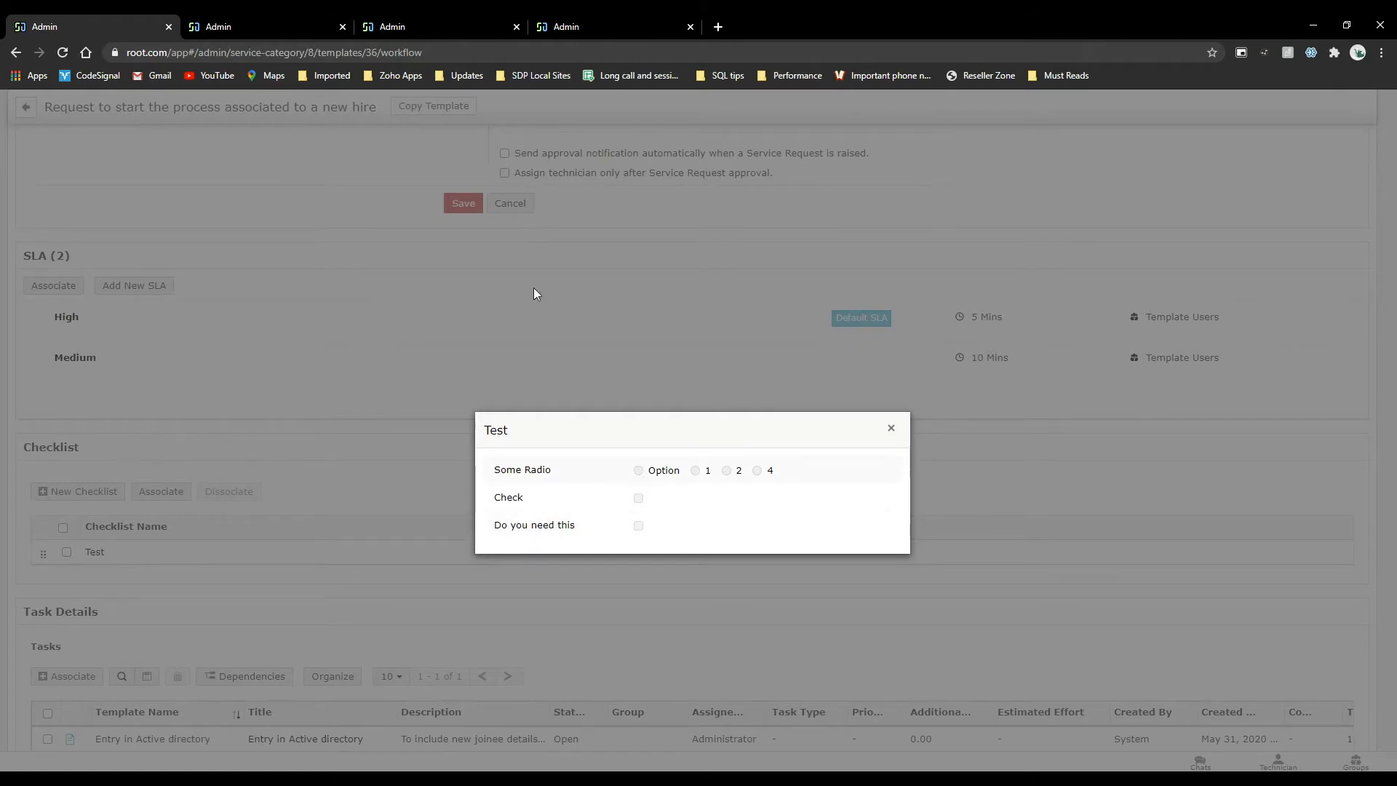
Open the new employee services request from the request list and expand the Test checklist in its checklists.
{"action": "left_click", "coordinate": [419, 22]}
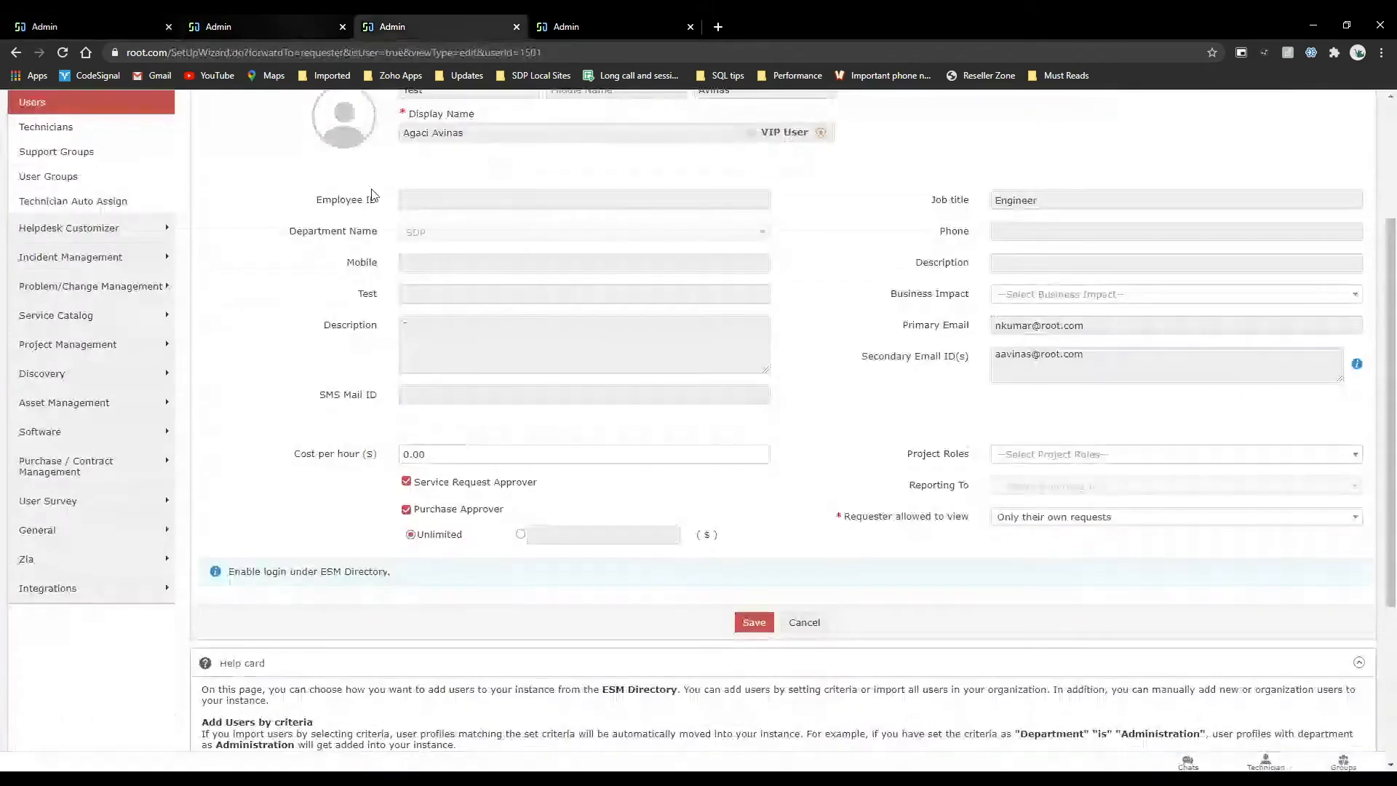
{"action": "scroll", "coordinate": [374, 196], "scroll_direction": "up", "scroll_amount": 3}
{"action": "left_click", "coordinate": [220, 113]}
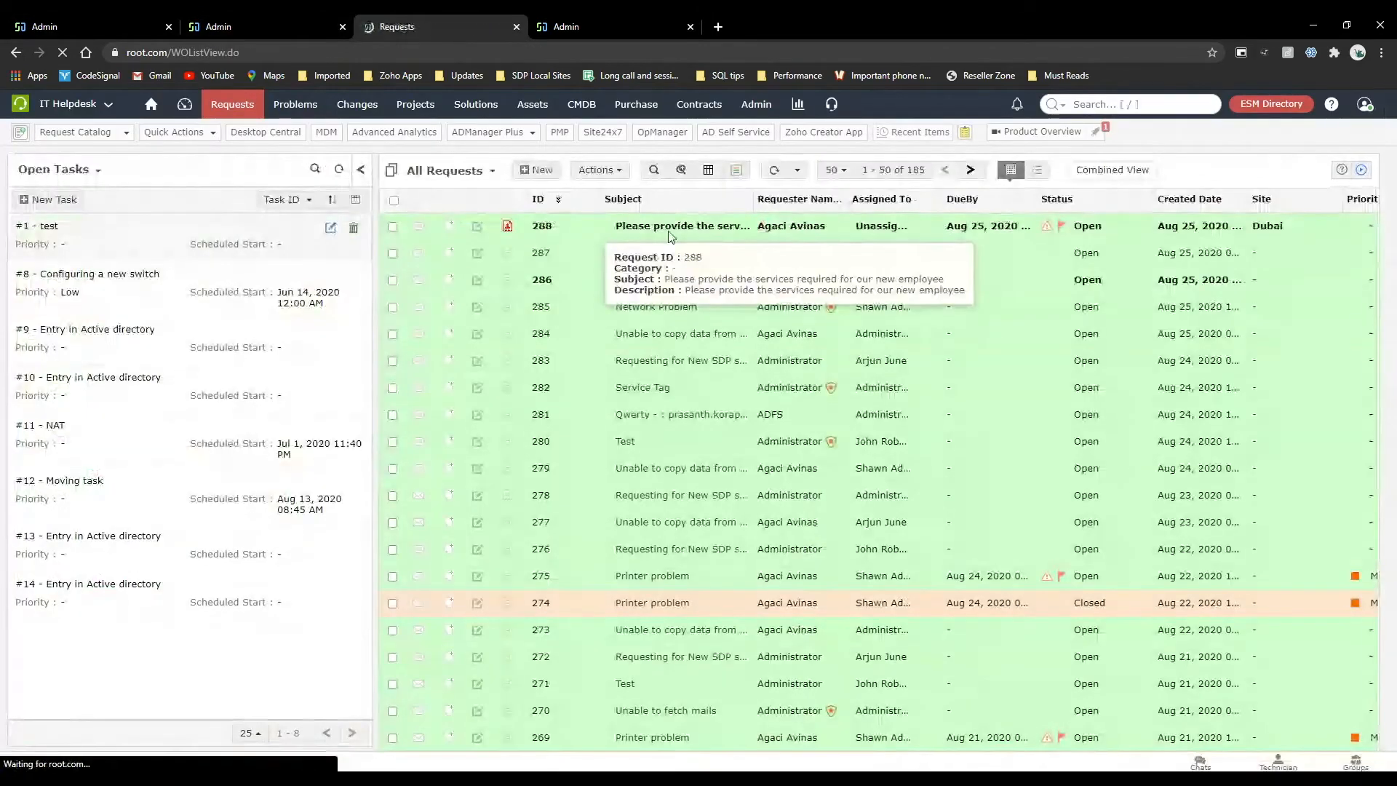
{"action": "left_click", "coordinate": [677, 226]}
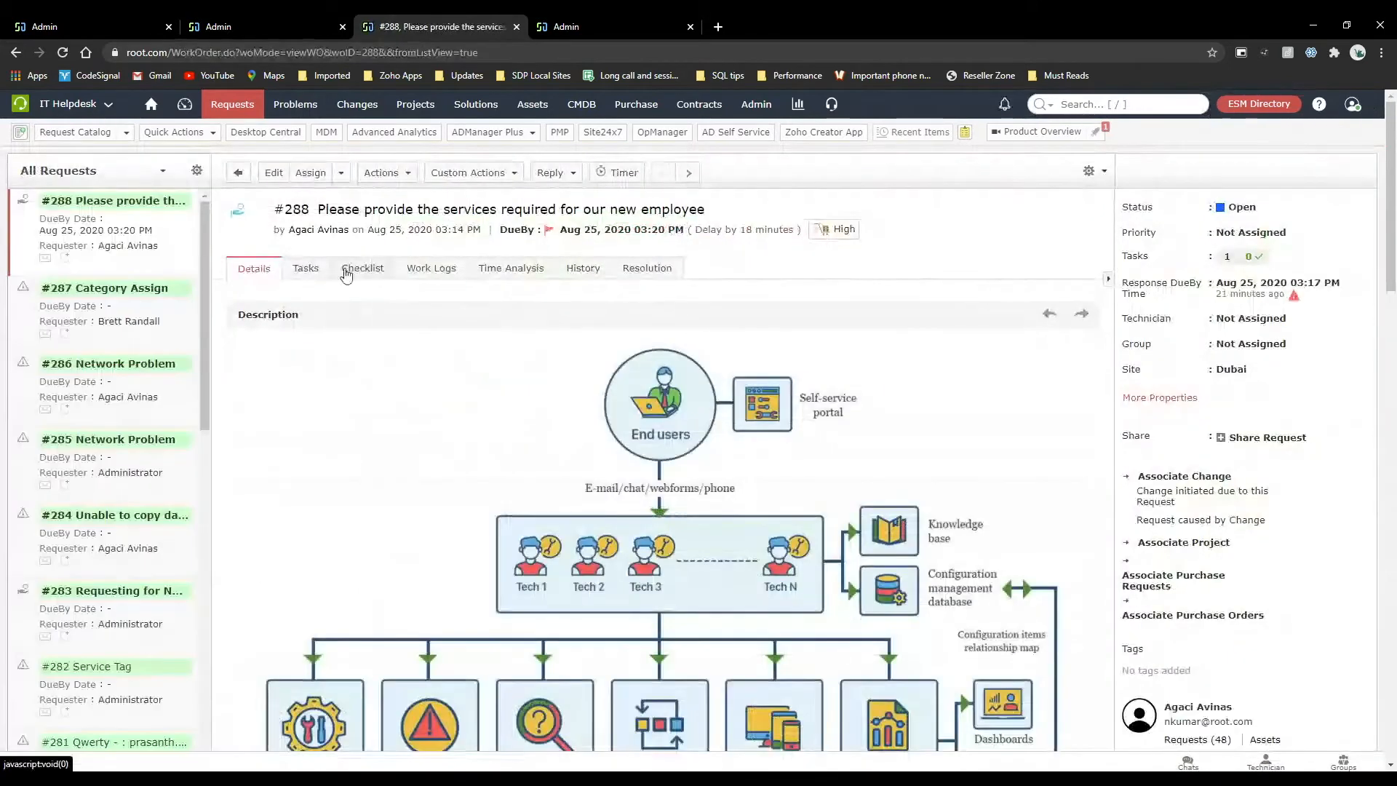
{"action": "left_click", "coordinate": [362, 269]}
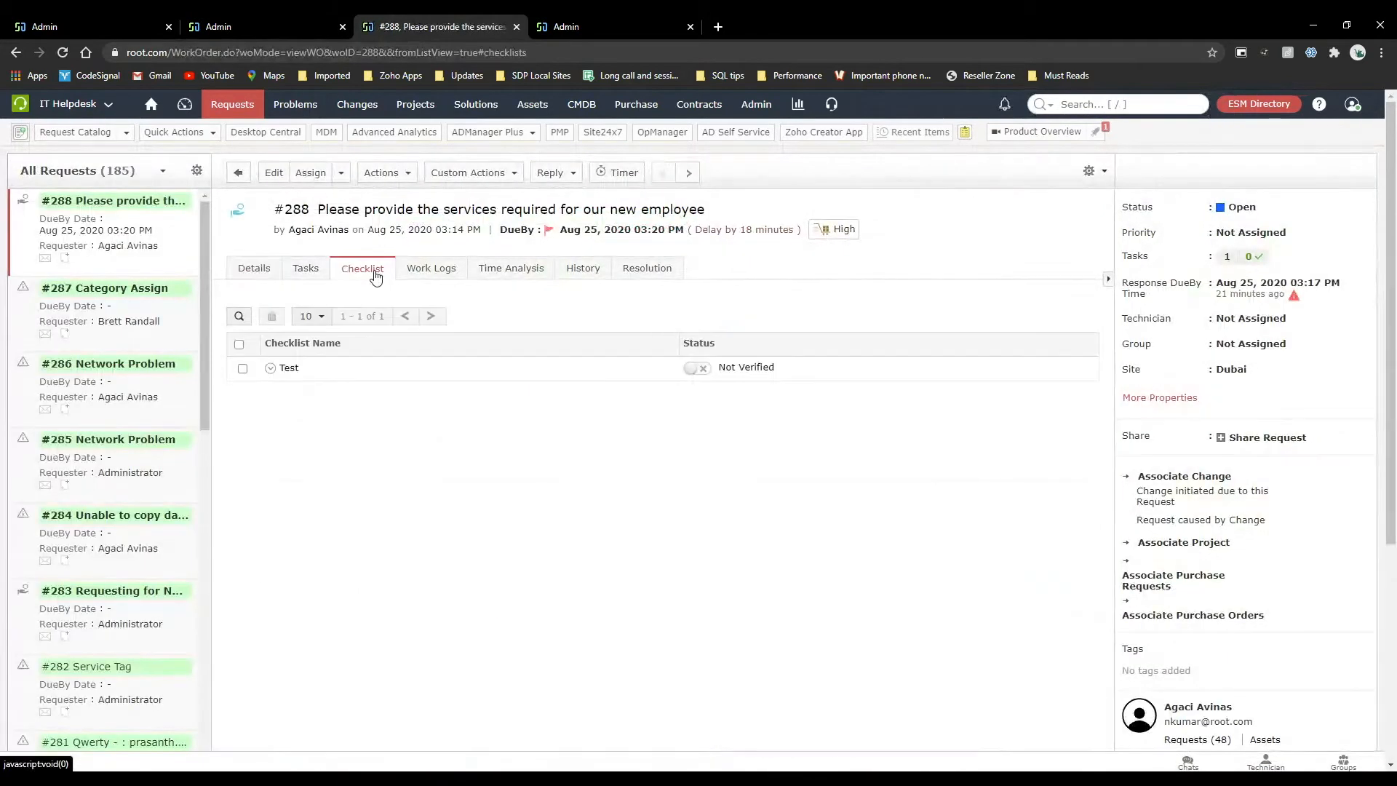
{"action": "left_click", "coordinate": [271, 369]}
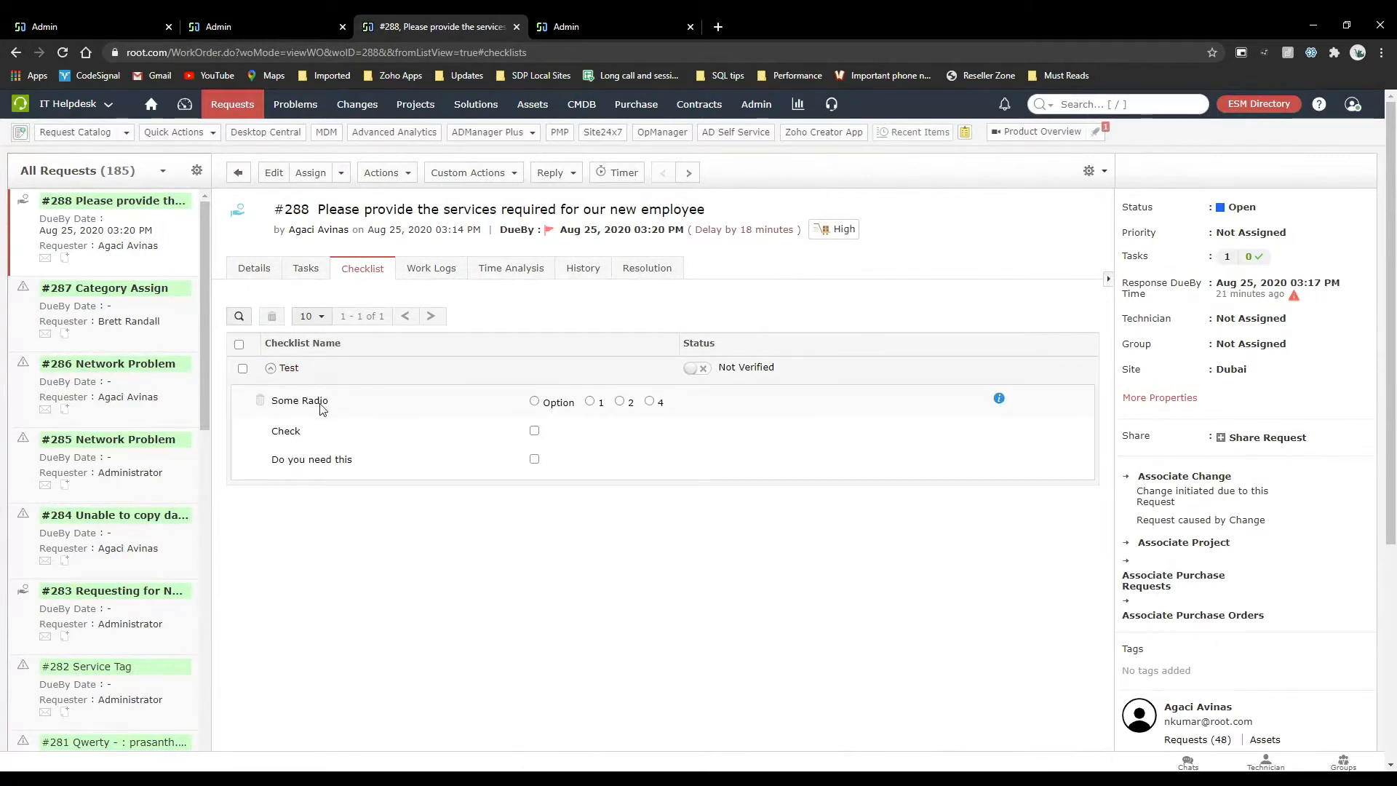
Complete the request's Test checklist with Some Radio set to 1, Check and Do you need this ticked, and mark it verified.
{"action": "left_click", "coordinate": [590, 402]}
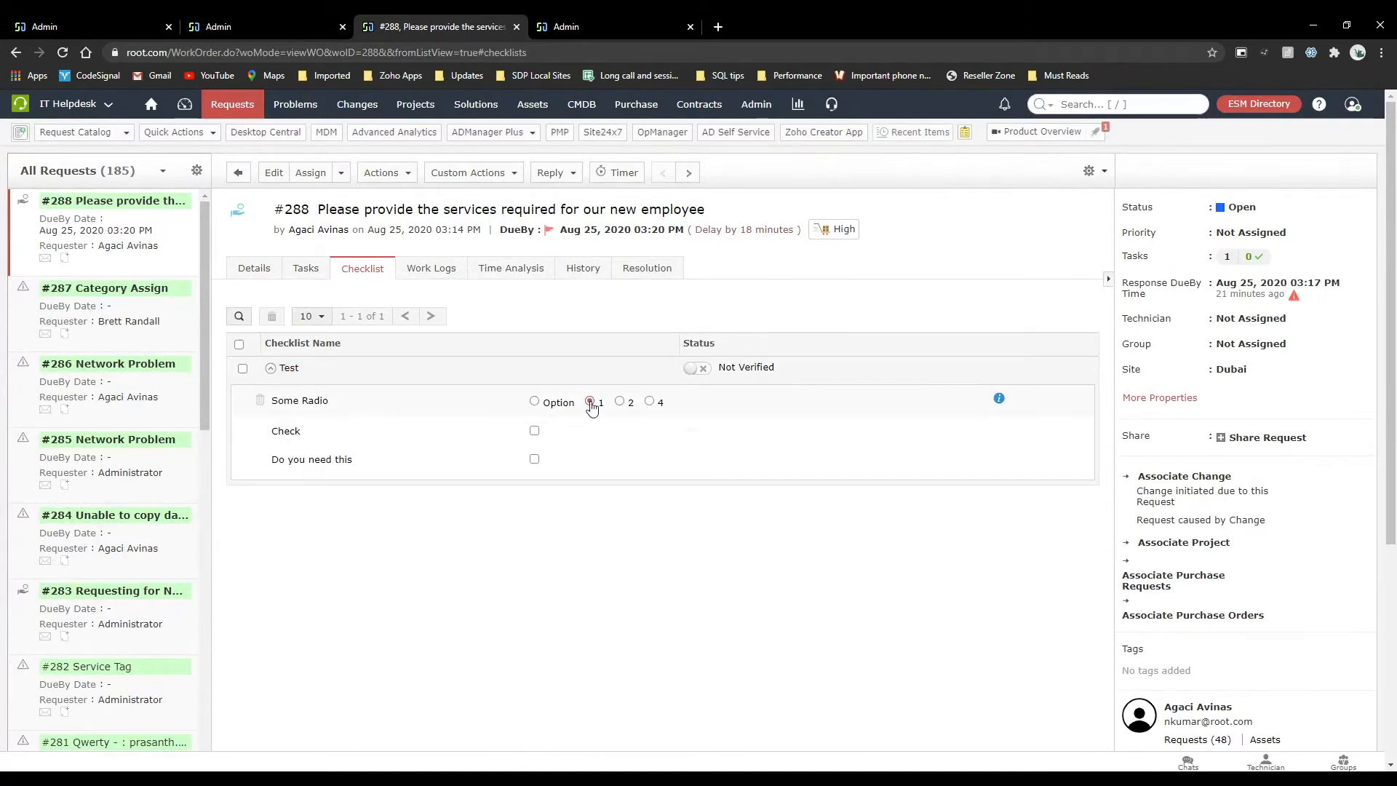
{"action": "left_click", "coordinate": [534, 430]}
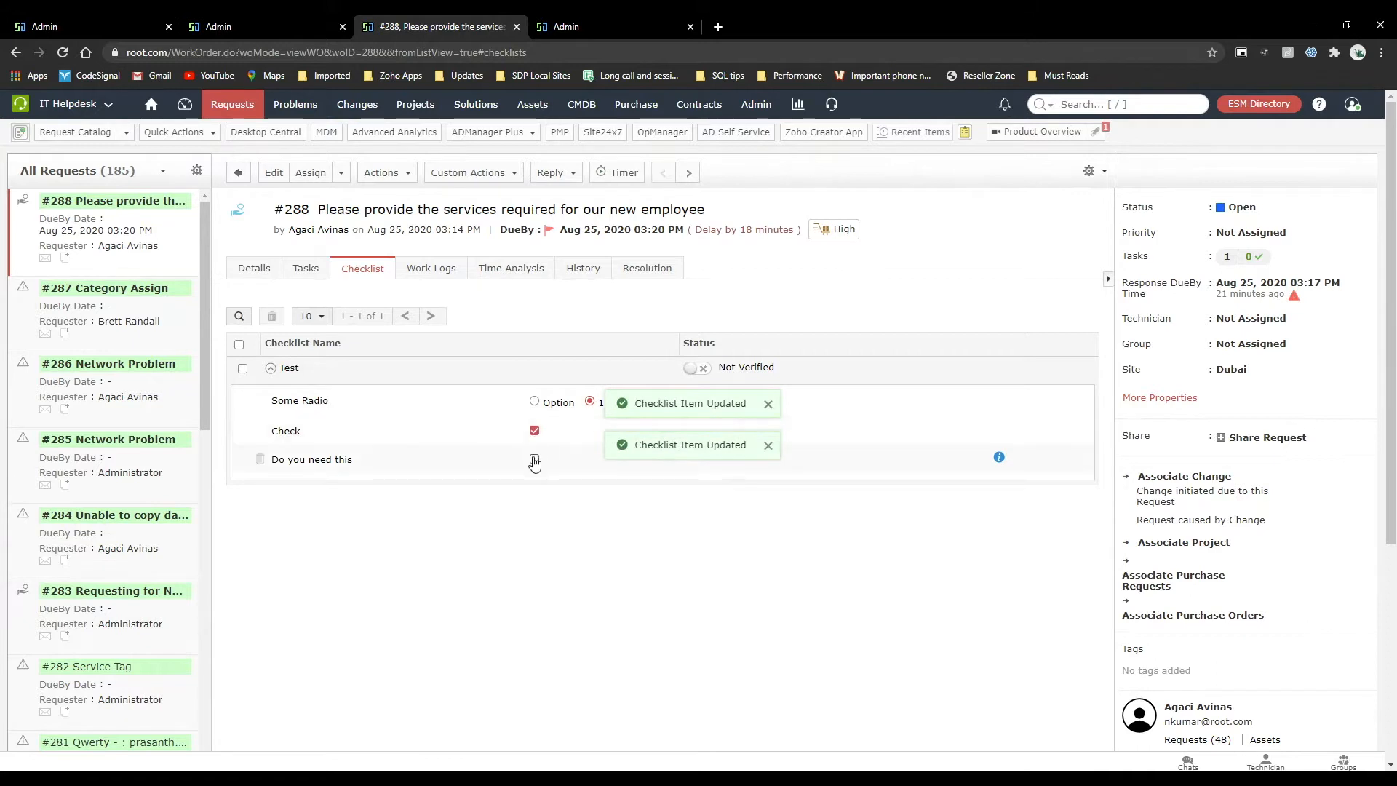
{"action": "left_click", "coordinate": [534, 460]}
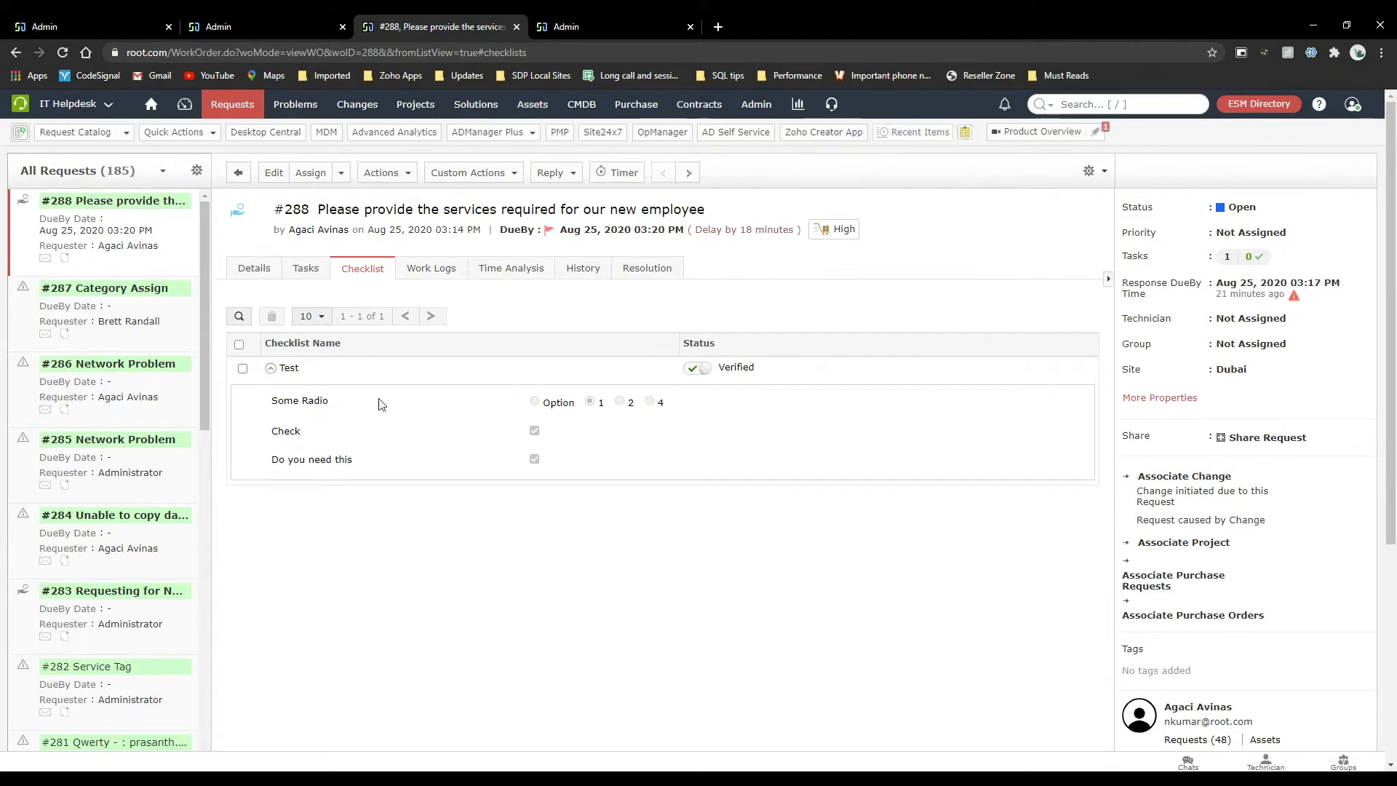
Close the template's checklist preview and inspect the options for associating and dissociating checklists without changing anything.
{"action": "left_click", "coordinate": [233, 26]}
{"action": "left_click", "coordinate": [133, 22]}
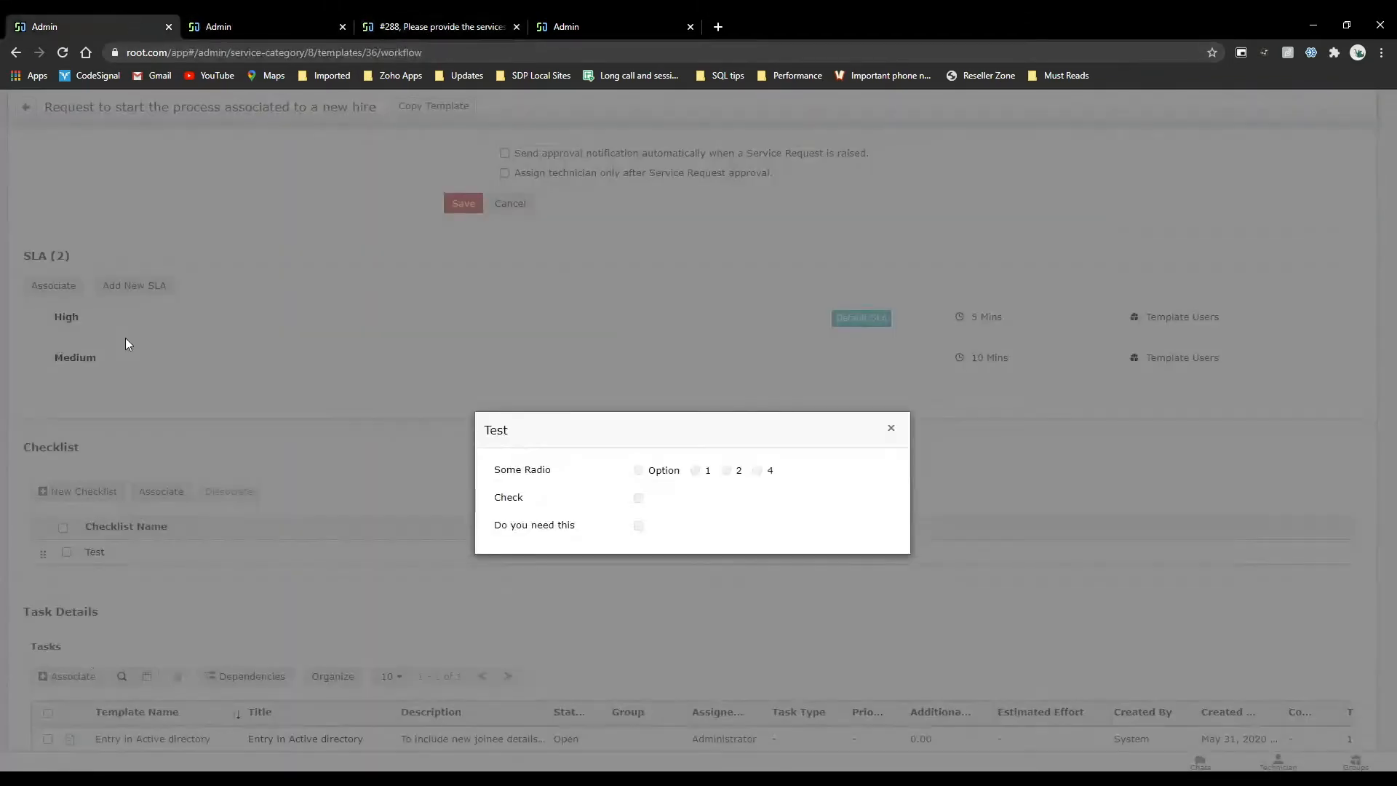
{"action": "left_click", "coordinate": [891, 428]}
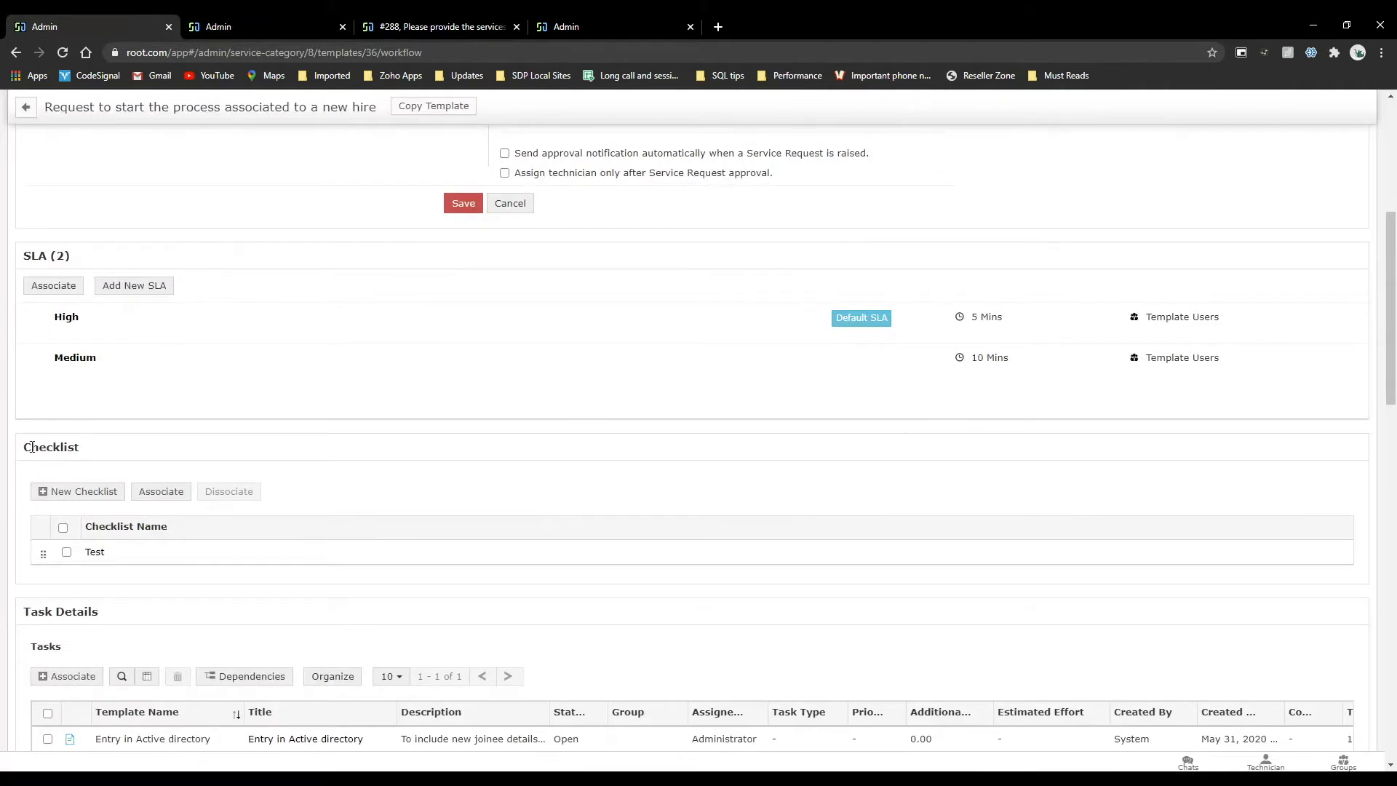
{"action": "left_click", "coordinate": [150, 494]}
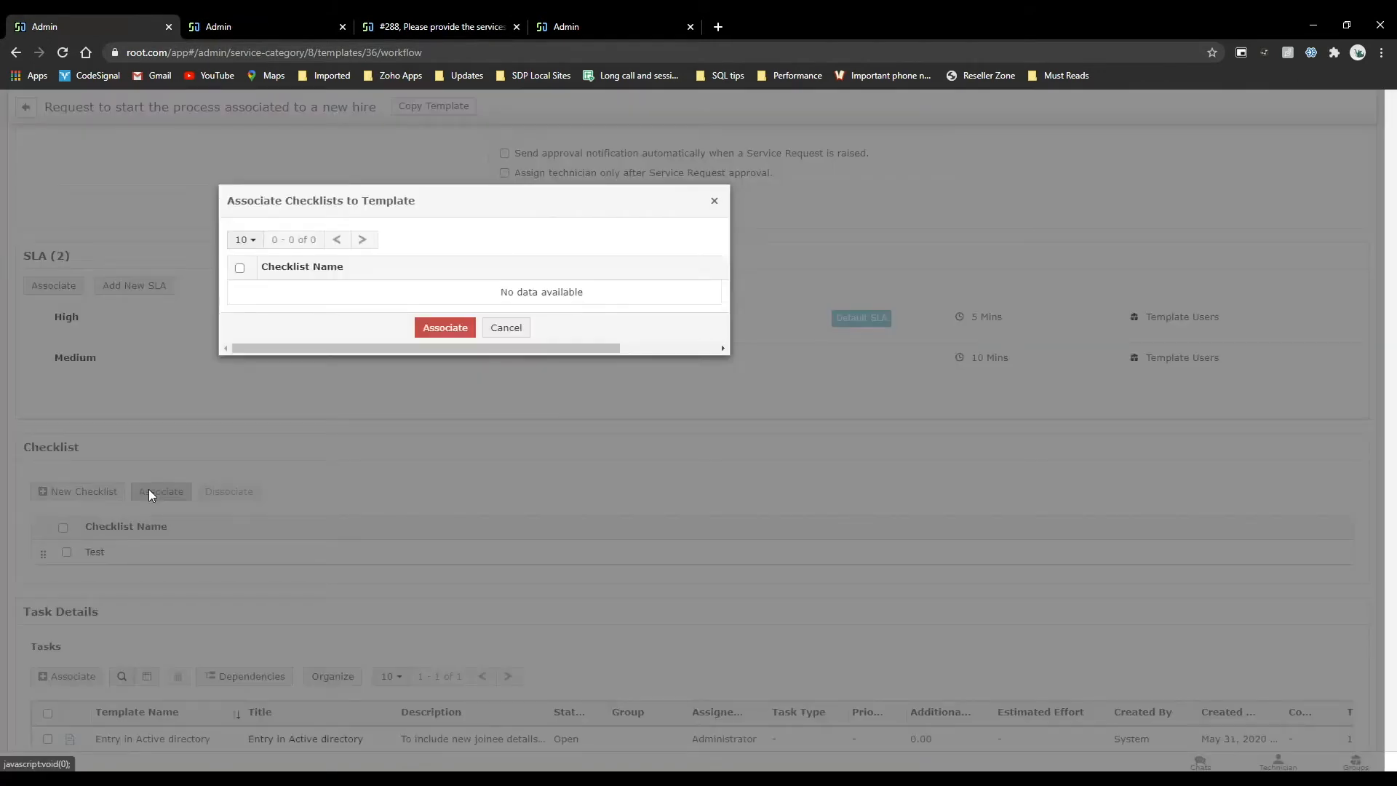
{"action": "left_click", "coordinate": [518, 334]}
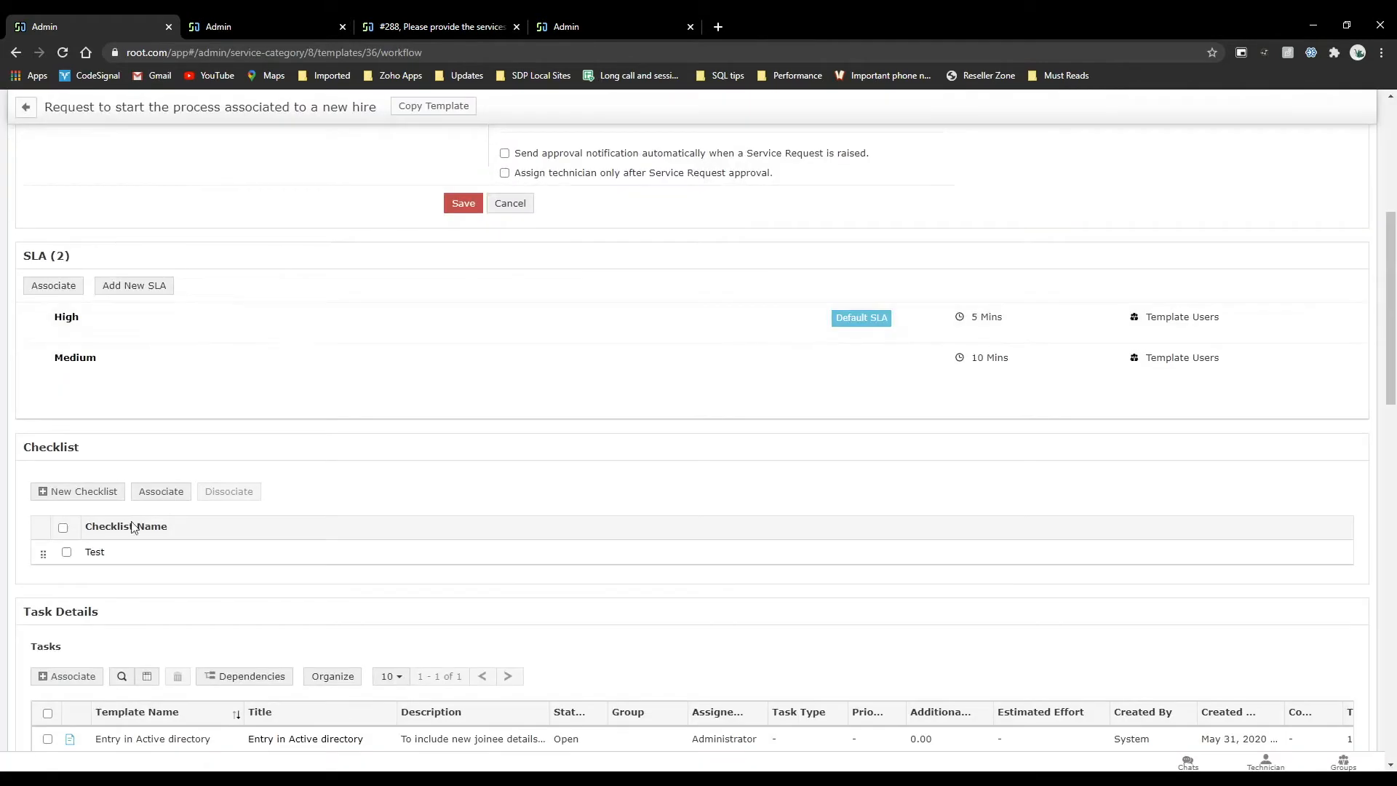
{"action": "left_click", "coordinate": [66, 554]}
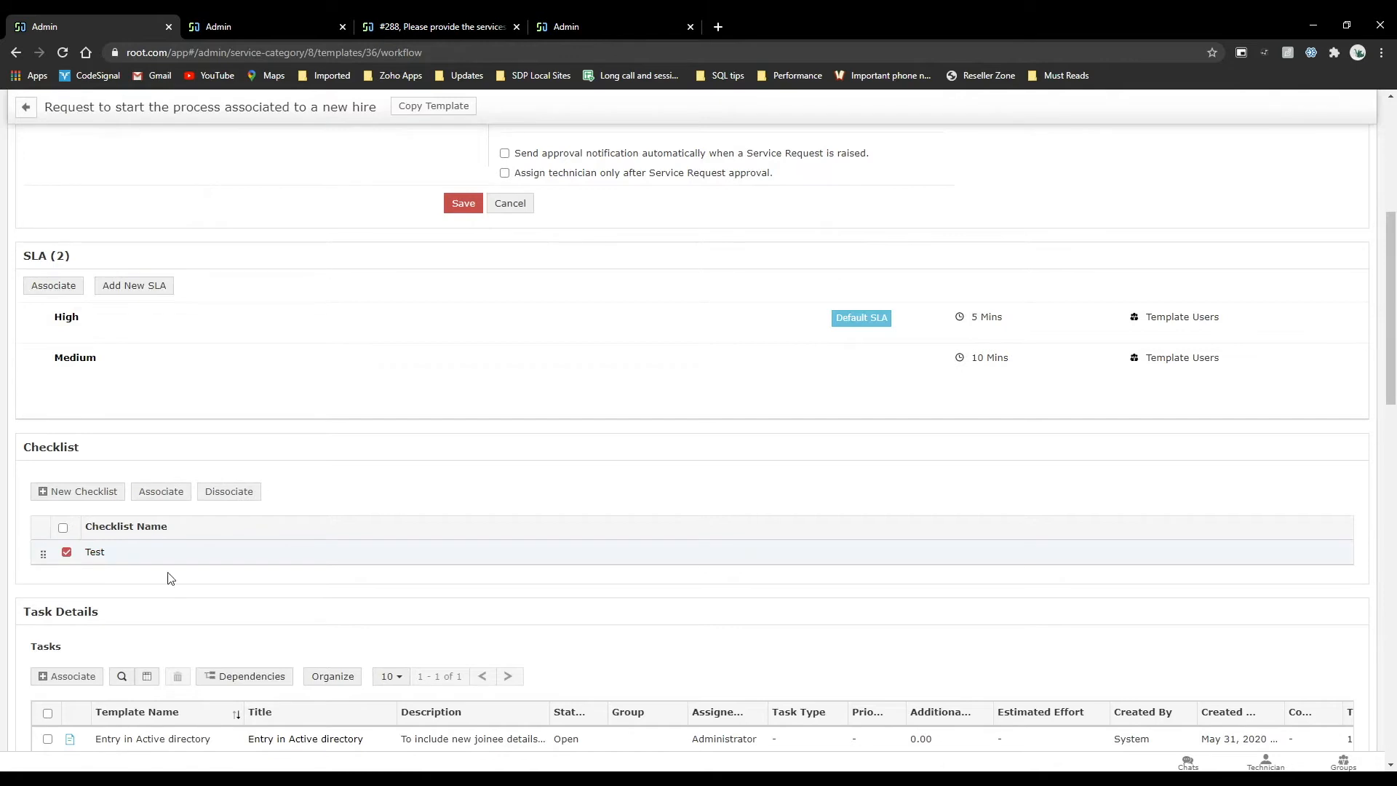
{"action": "left_click", "coordinate": [68, 554]}
Review the template's task details, then search the Admin settings for "tas" and open the Task Template list.
{"action": "scroll", "coordinate": [358, 558], "scroll_direction": "down", "scroll_amount": 3}
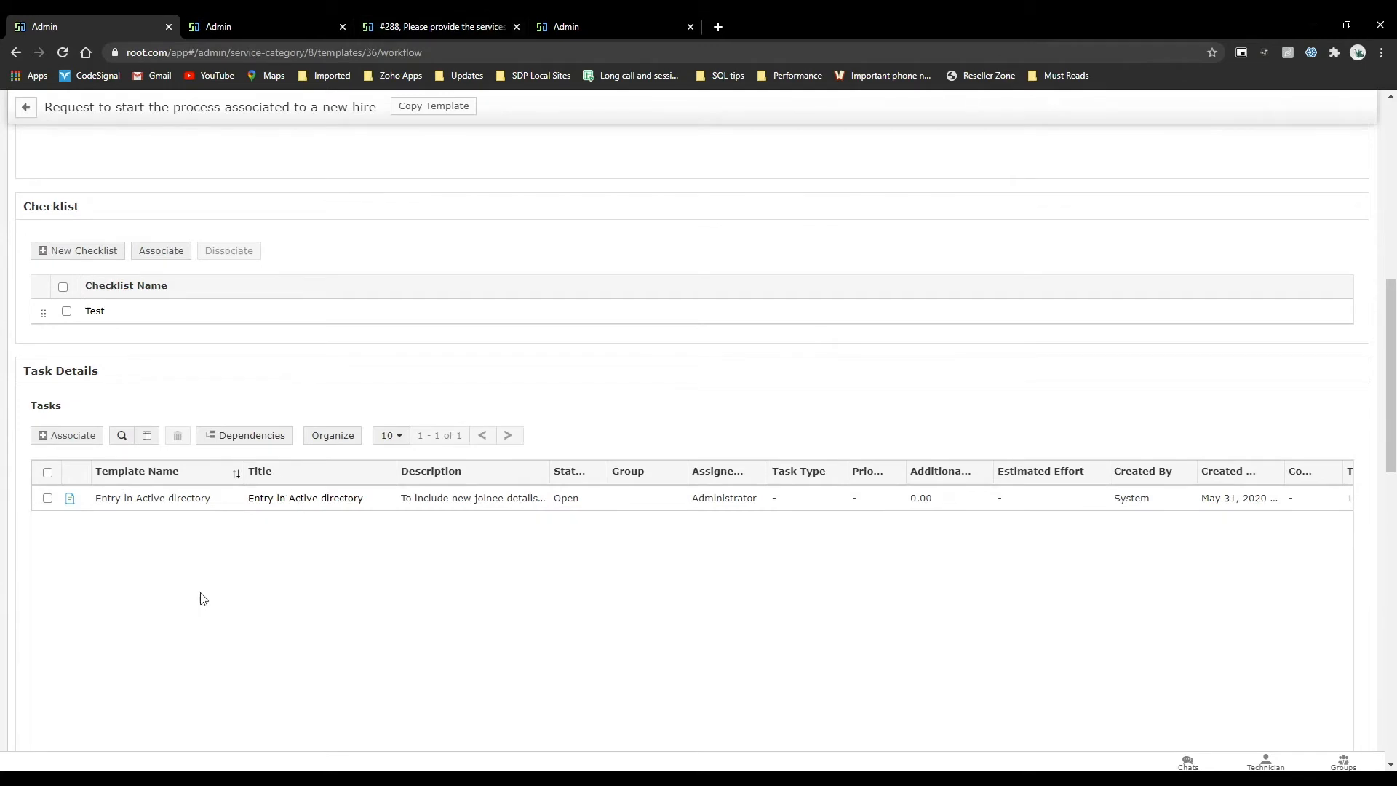
{"action": "left_click", "coordinate": [313, 26]}
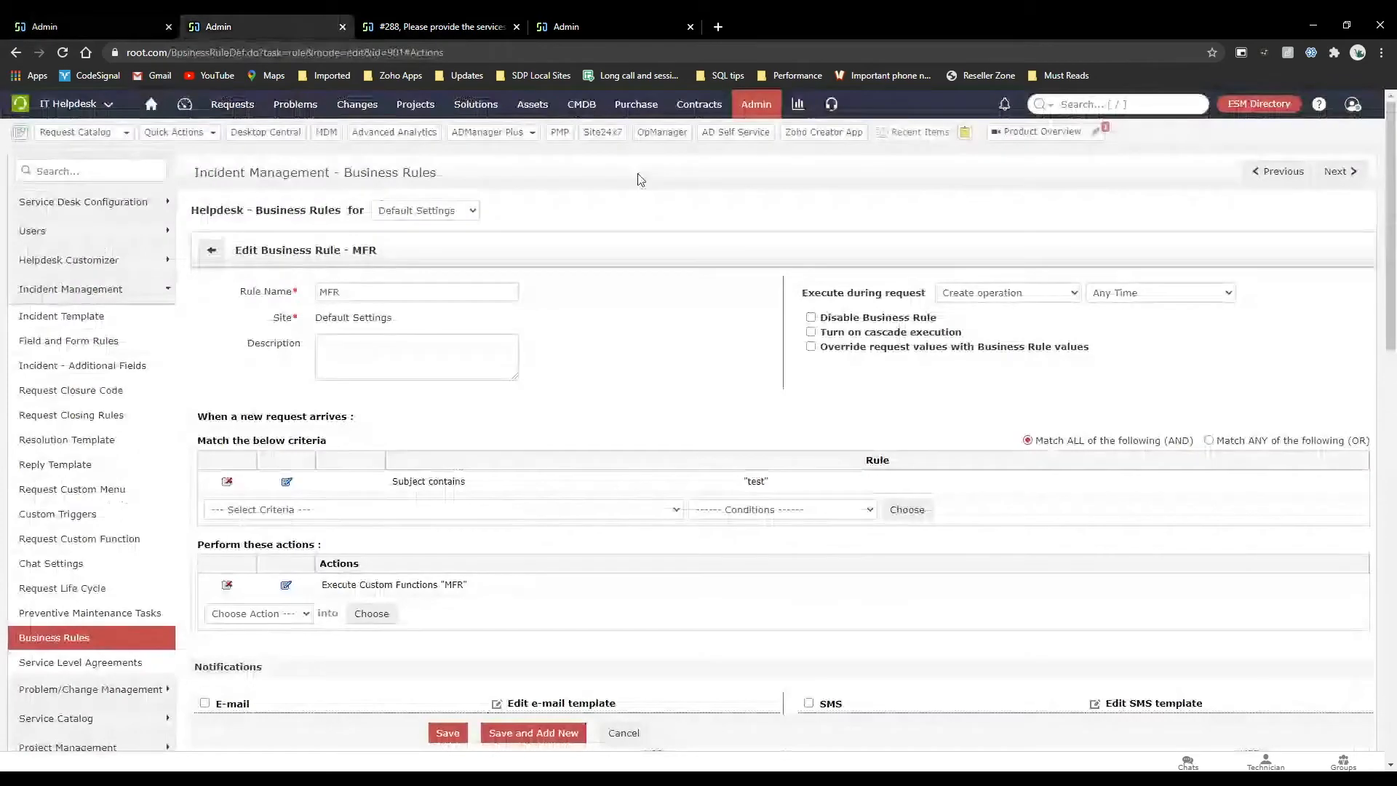
{"action": "left_click", "coordinate": [747, 109]}
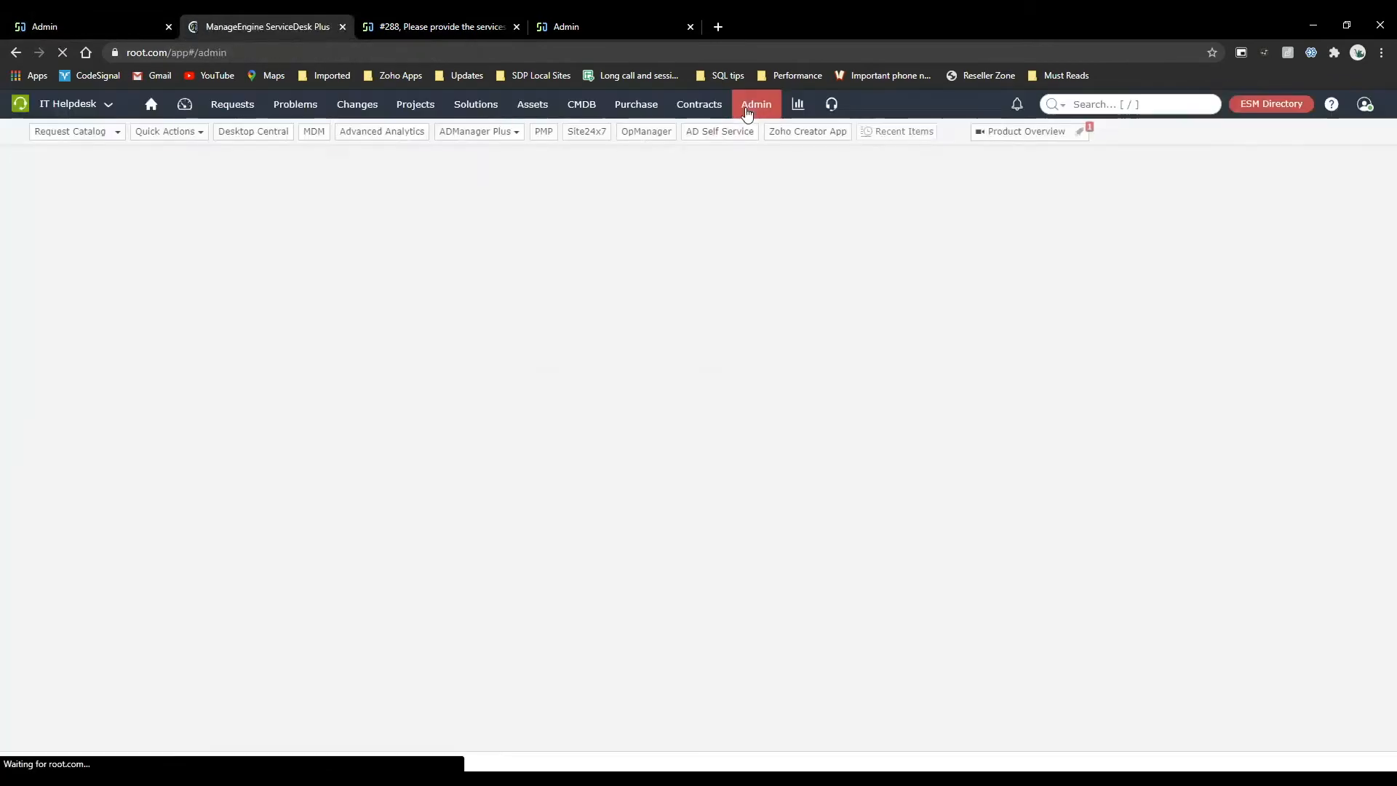
{"action": "type", "text": "tas"}
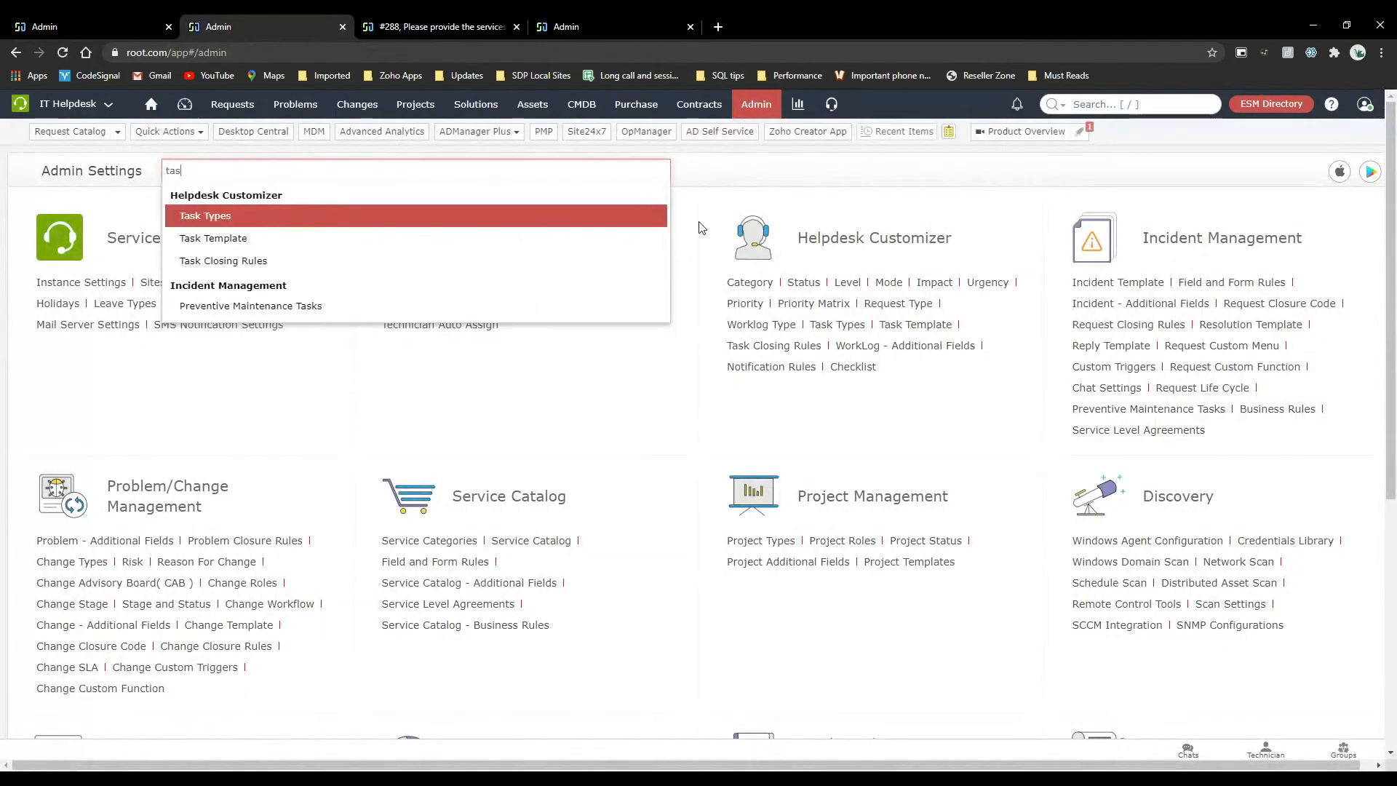
{"action": "left_click", "coordinate": [218, 239]}
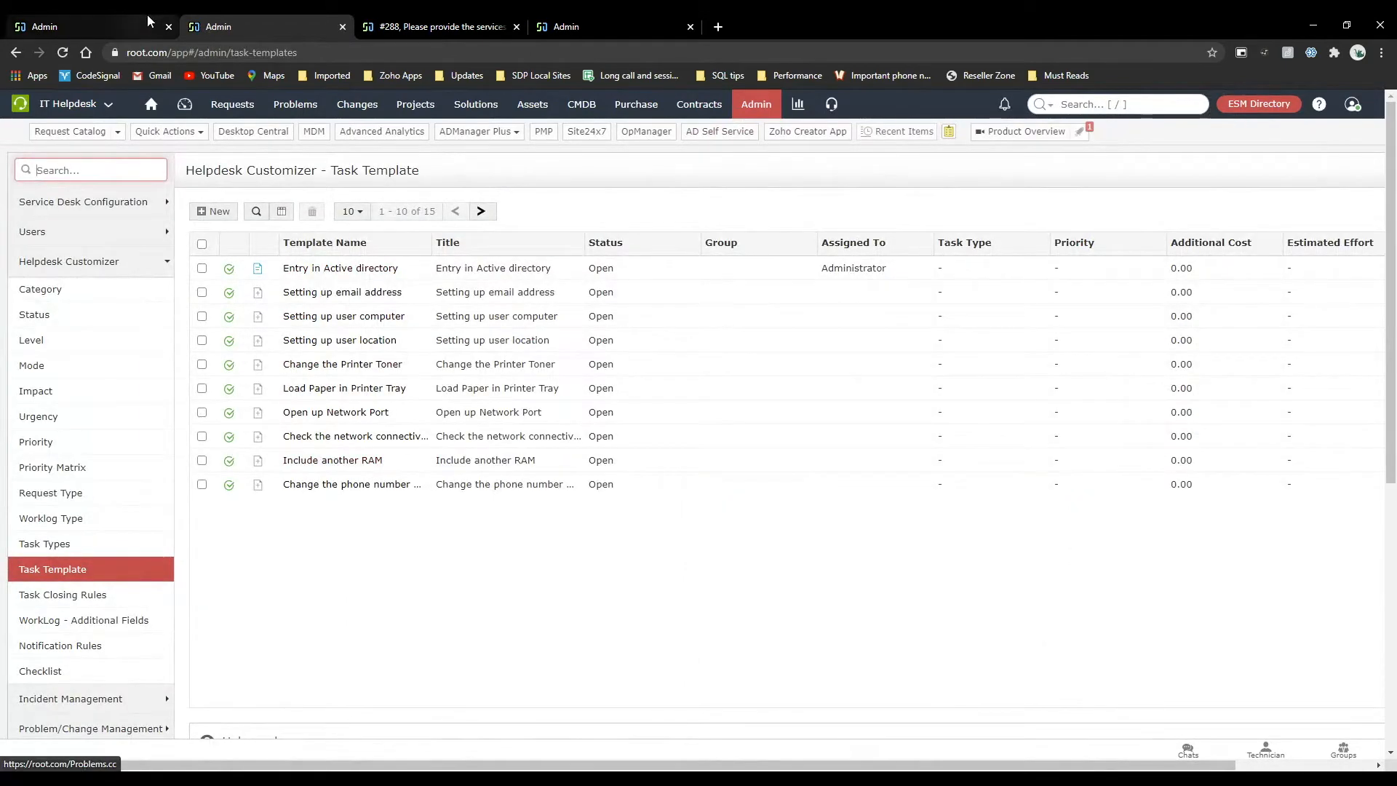
View the dependencies map for the new hire template's tasks and close it.
{"action": "left_click", "coordinate": [90, 22]}
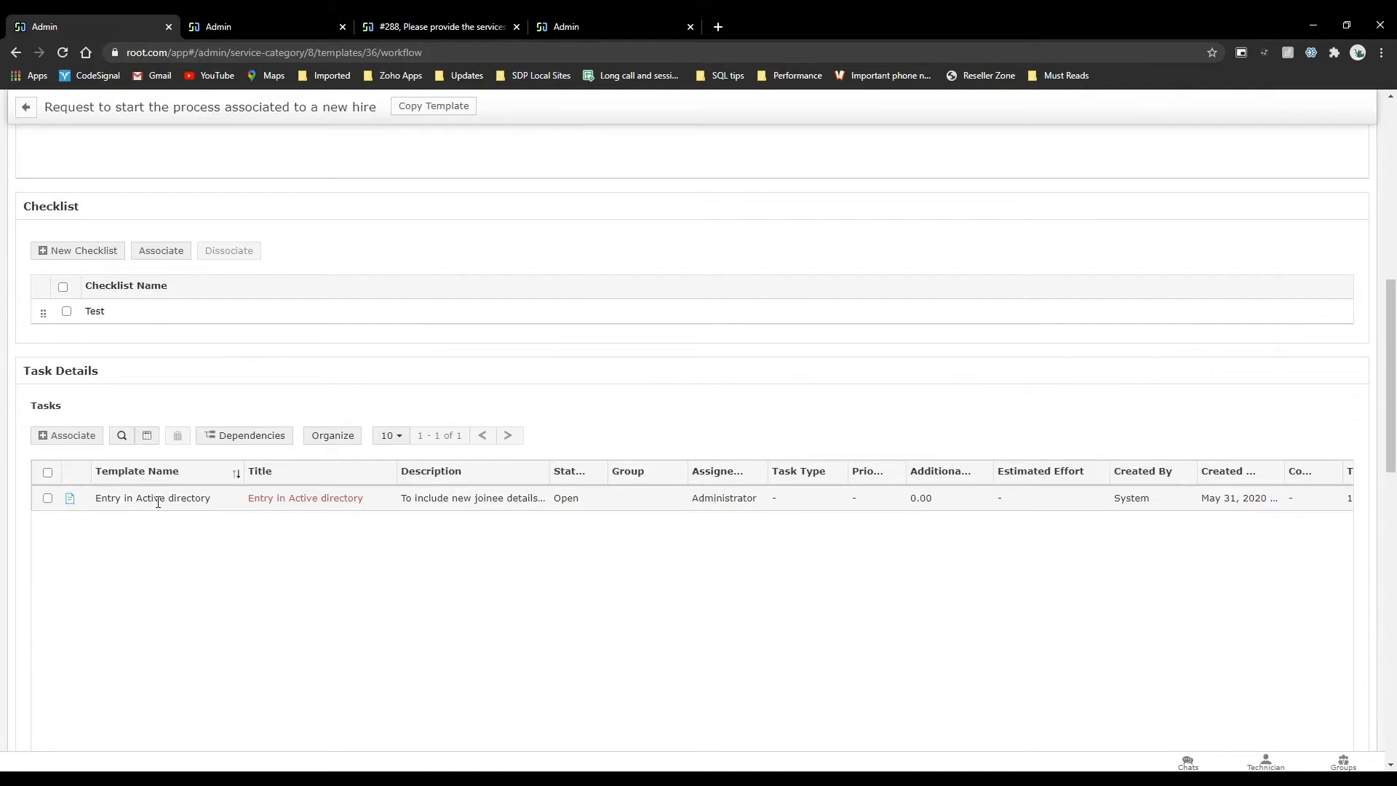
{"action": "left_click", "coordinate": [244, 435]}
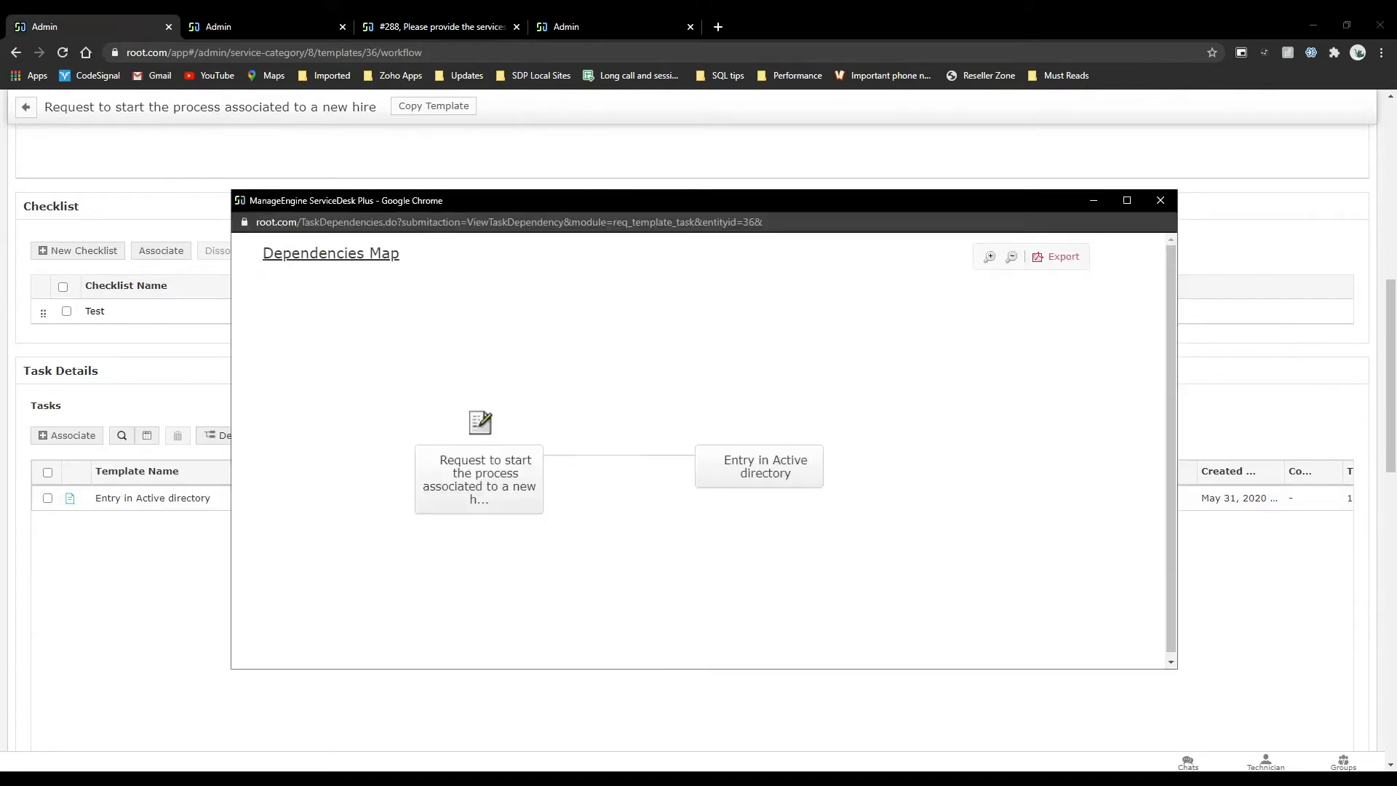
{"action": "mouse_move", "coordinate": [759, 466]}
{"action": "left_click", "coordinate": [1160, 200]}
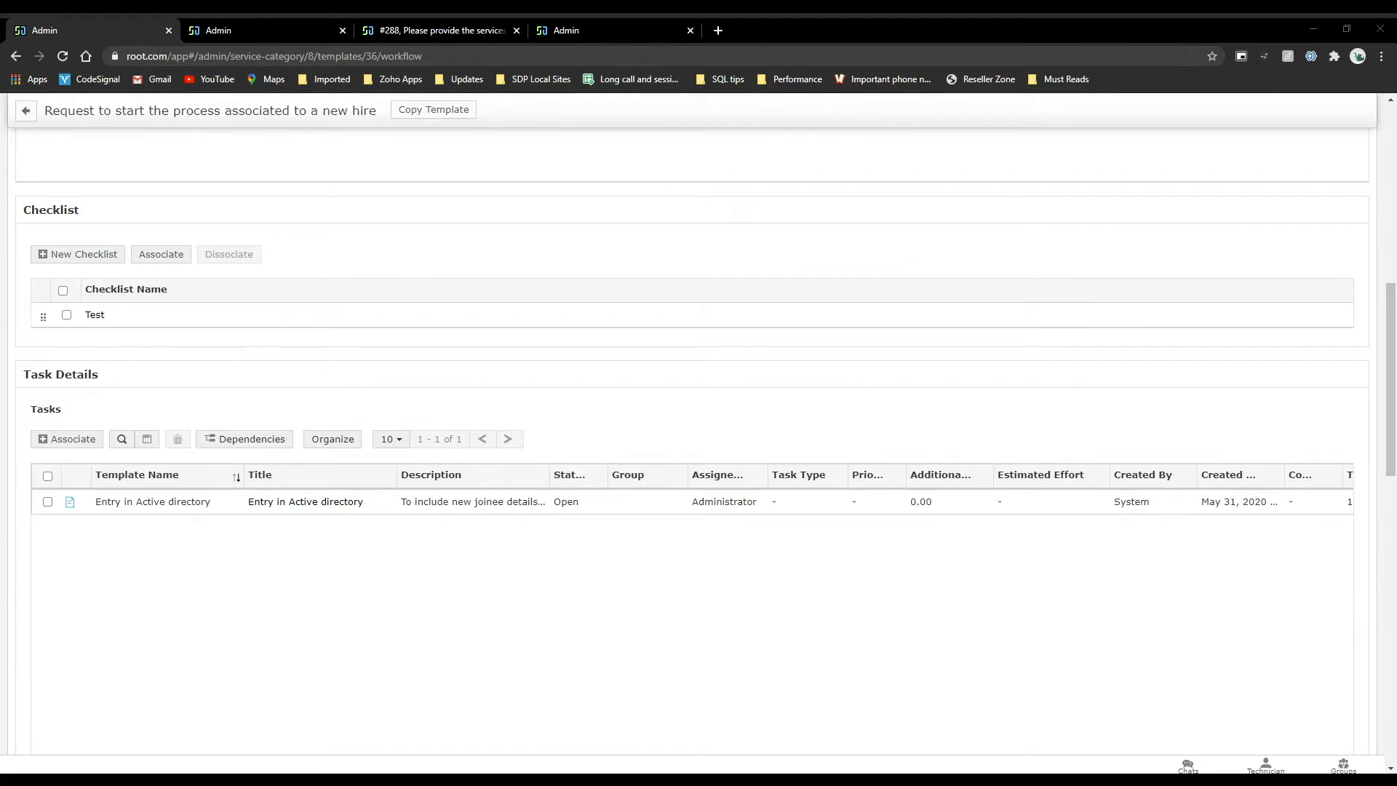
Add a second approval stage to the new hire template with Administrator as its approver.
{"action": "scroll", "coordinate": [283, 270], "scroll_direction": "up", "scroll_amount": 9}
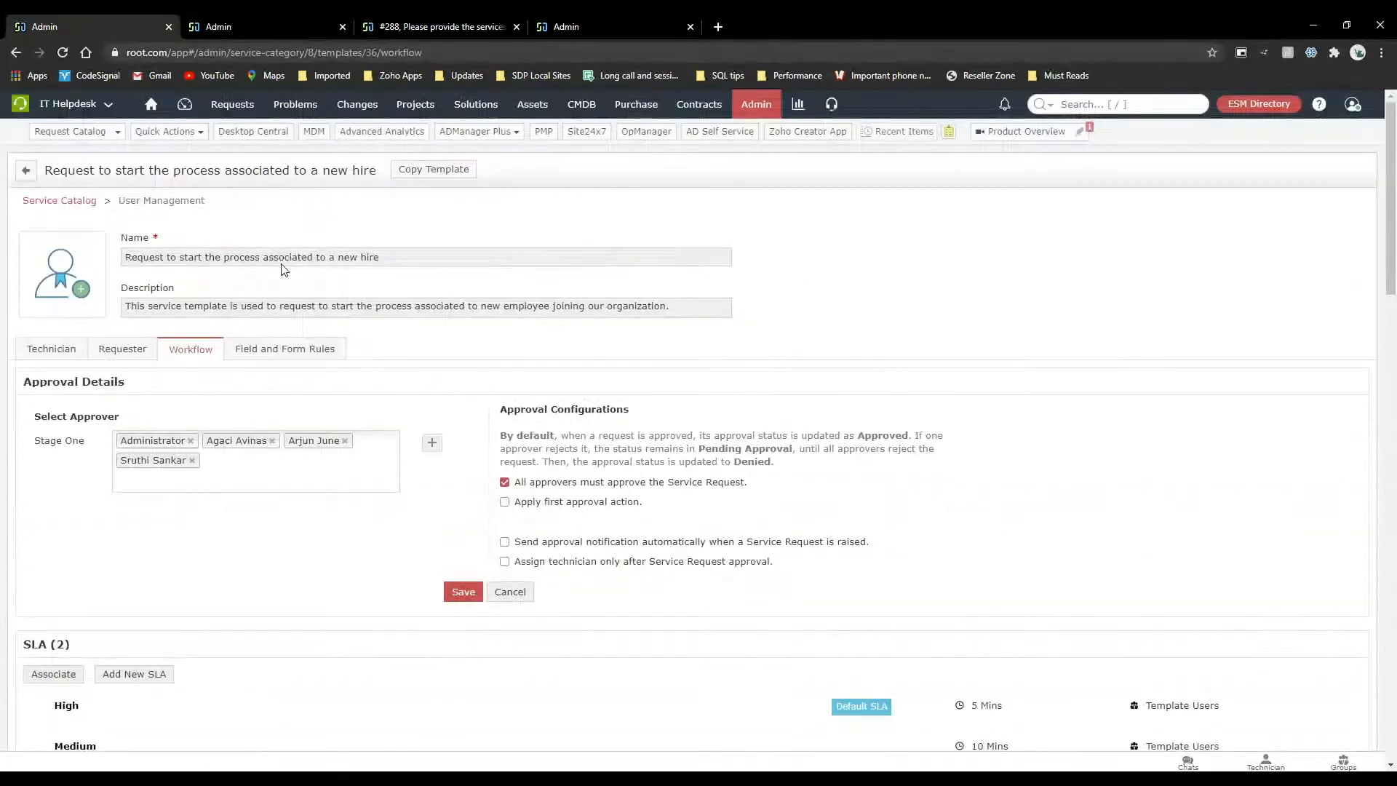
{"action": "scroll", "coordinate": [284, 269], "scroll_direction": "down", "scroll_amount": 9}
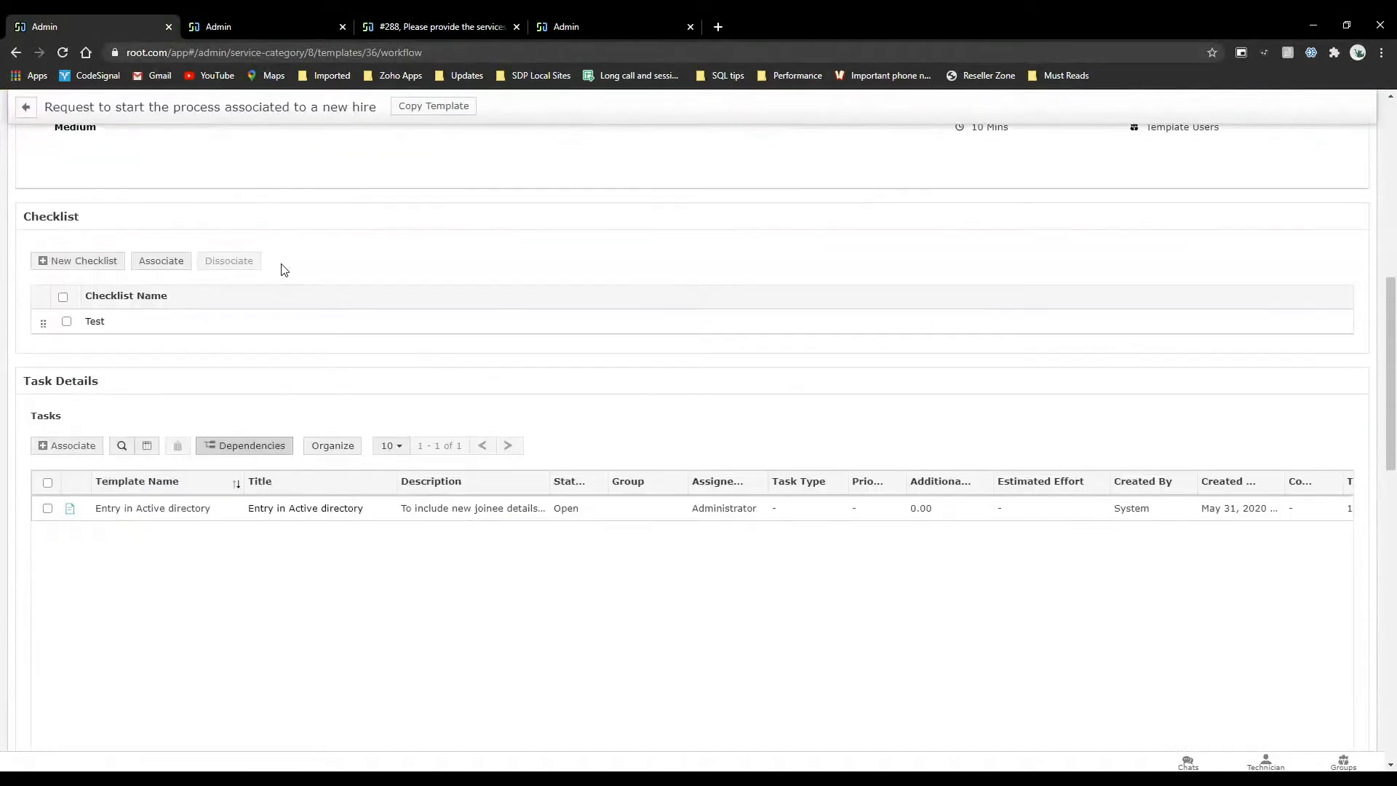
{"action": "scroll", "coordinate": [284, 270], "scroll_direction": "up", "scroll_amount": 9}
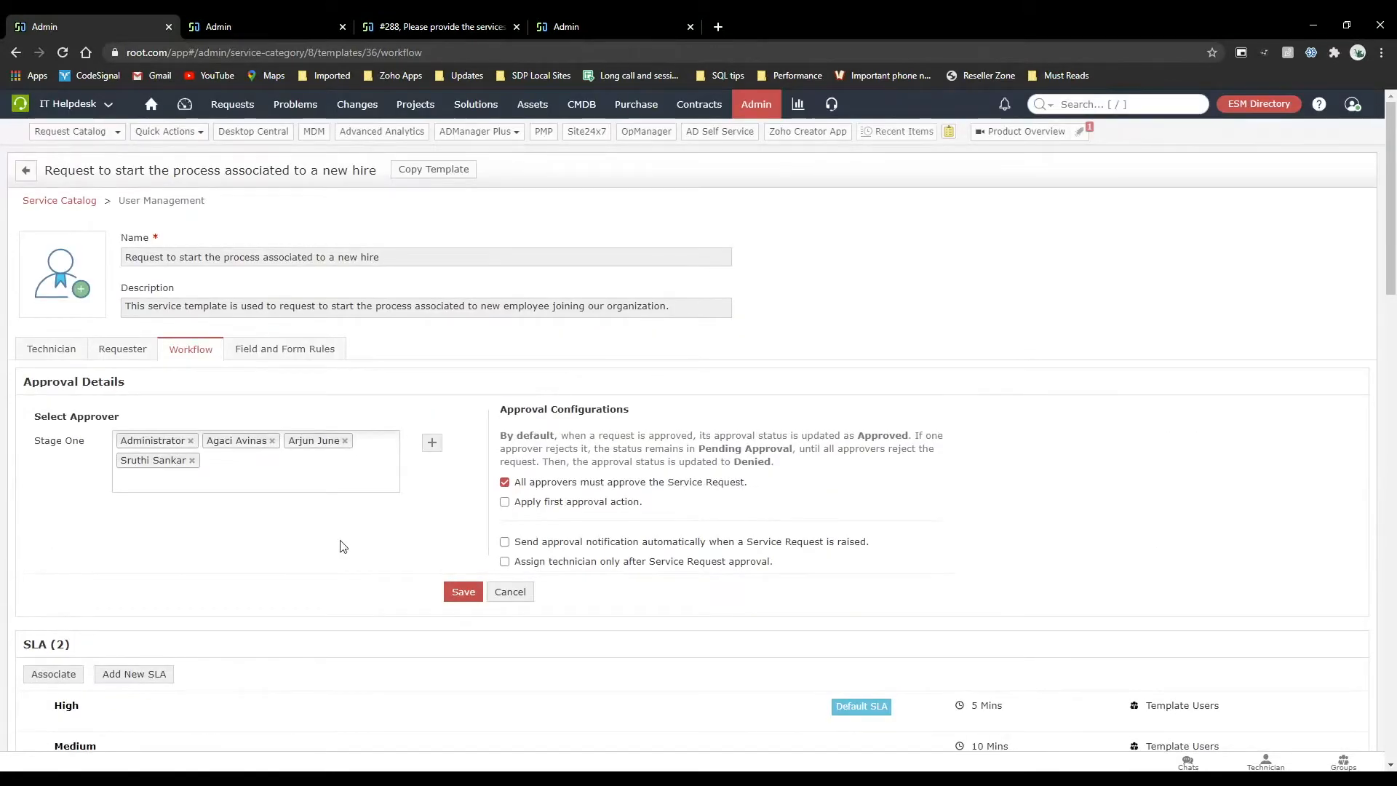
{"action": "left_click", "coordinate": [461, 593]}
{"action": "left_click", "coordinate": [432, 442]}
{"action": "left_click", "coordinate": [248, 509]}
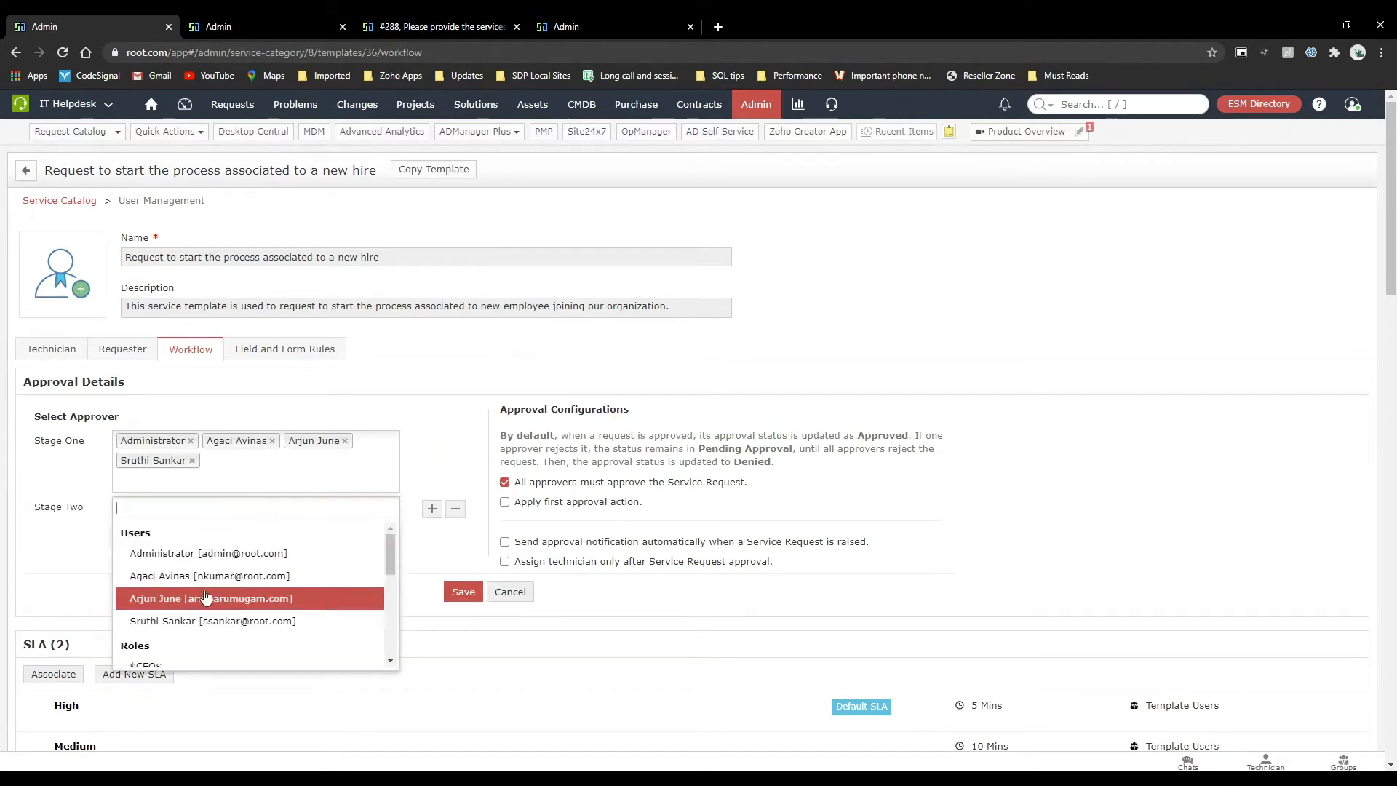
{"action": "left_click", "coordinate": [203, 553]}
{"action": "left_click", "coordinate": [52, 516]}
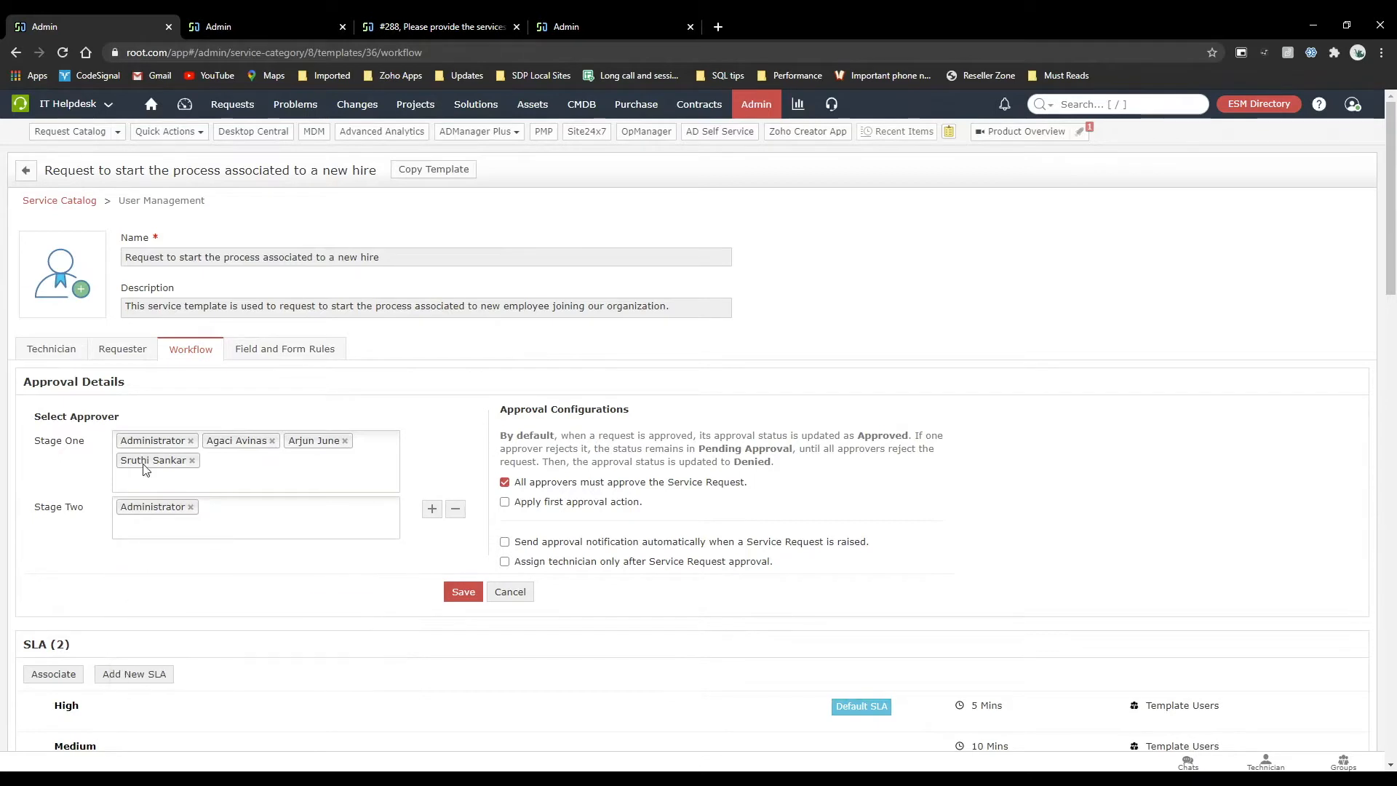
Reduce Stage One to a single approver, the requester of the new employee services request, and save the approval configuration.
{"action": "left_click", "coordinate": [190, 443]}
{"action": "left_click", "coordinate": [192, 441]}
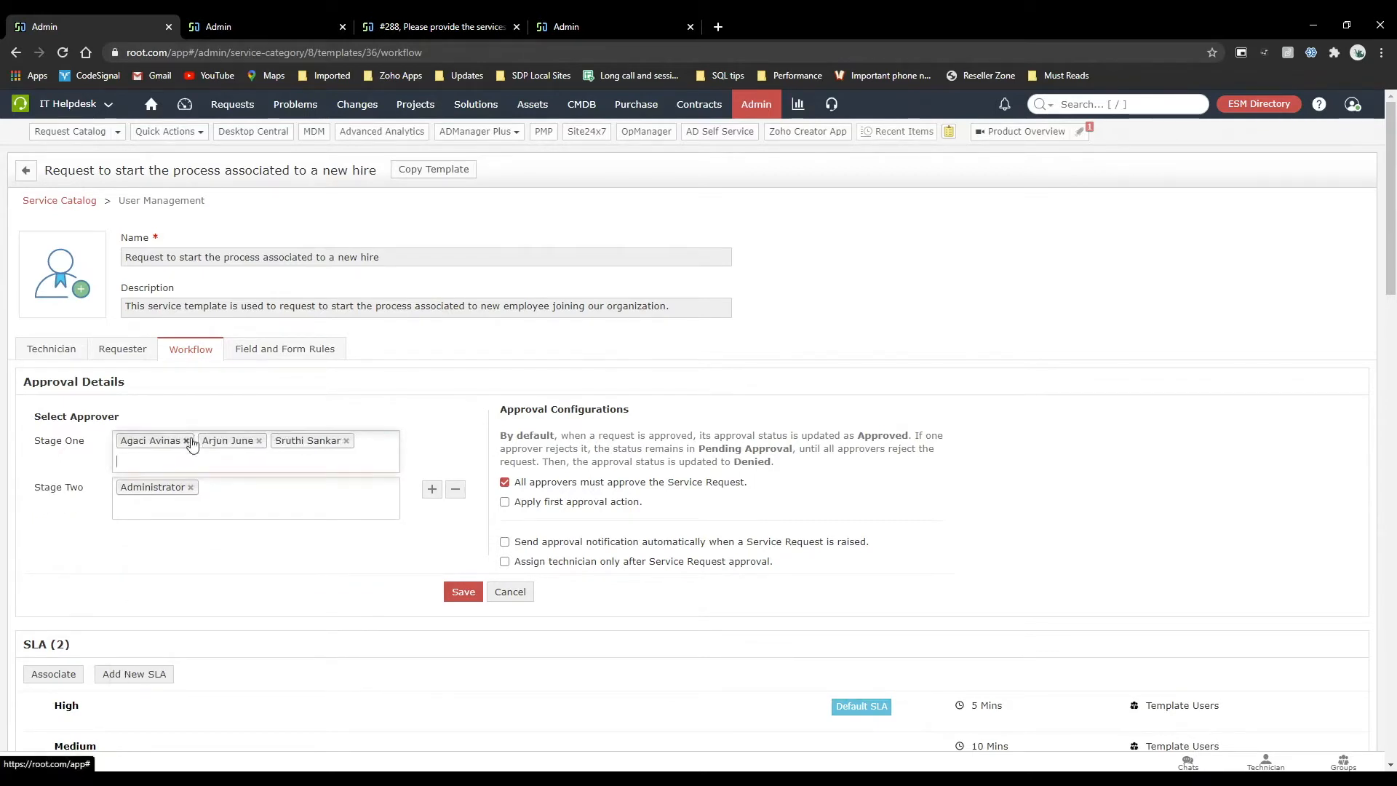
{"action": "left_click", "coordinate": [259, 441]}
{"action": "left_click", "coordinate": [186, 441]}
{"action": "left_click", "coordinate": [245, 440]}
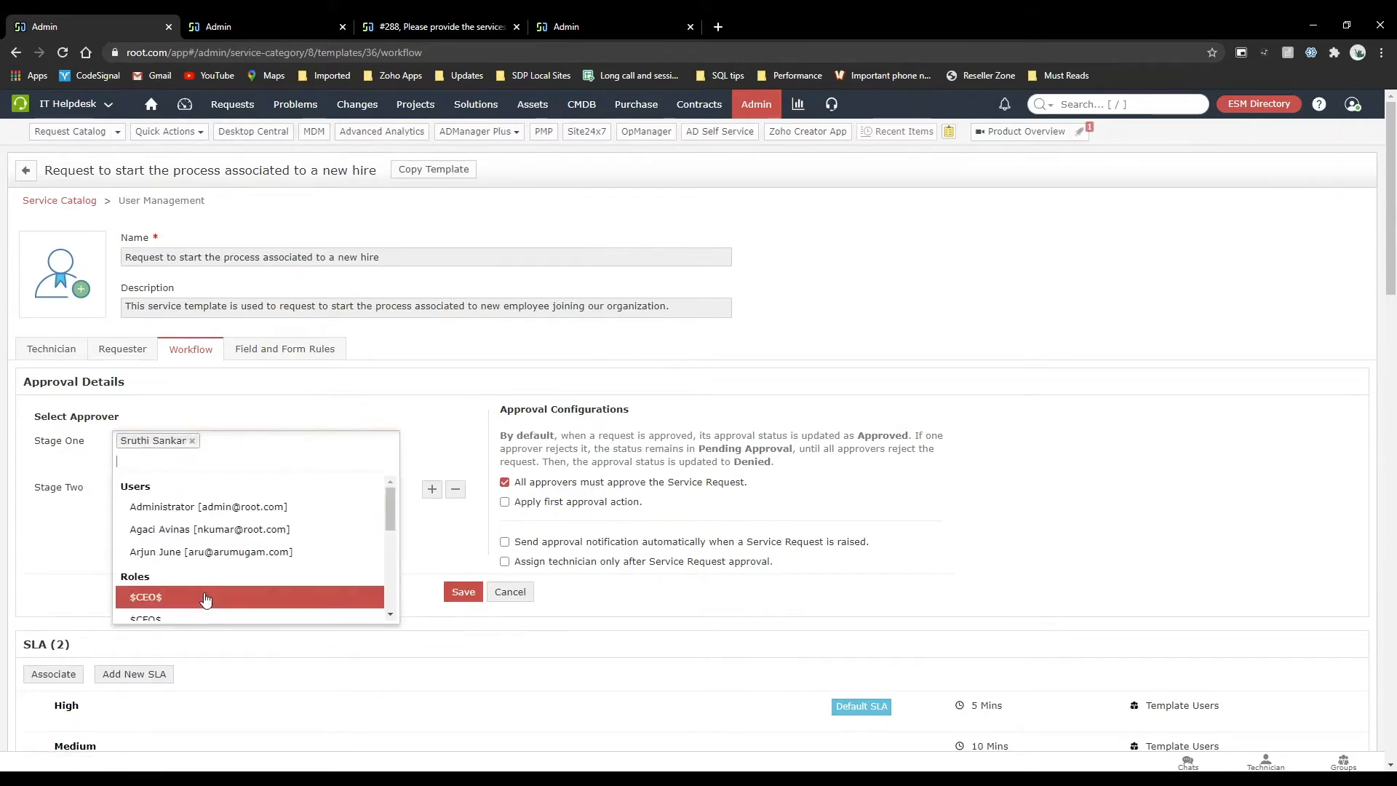
{"action": "left_click", "coordinate": [218, 529]}
{"action": "left_click", "coordinate": [192, 441]}
{"action": "left_click", "coordinate": [192, 441]}
{"action": "left_click", "coordinate": [462, 591]}
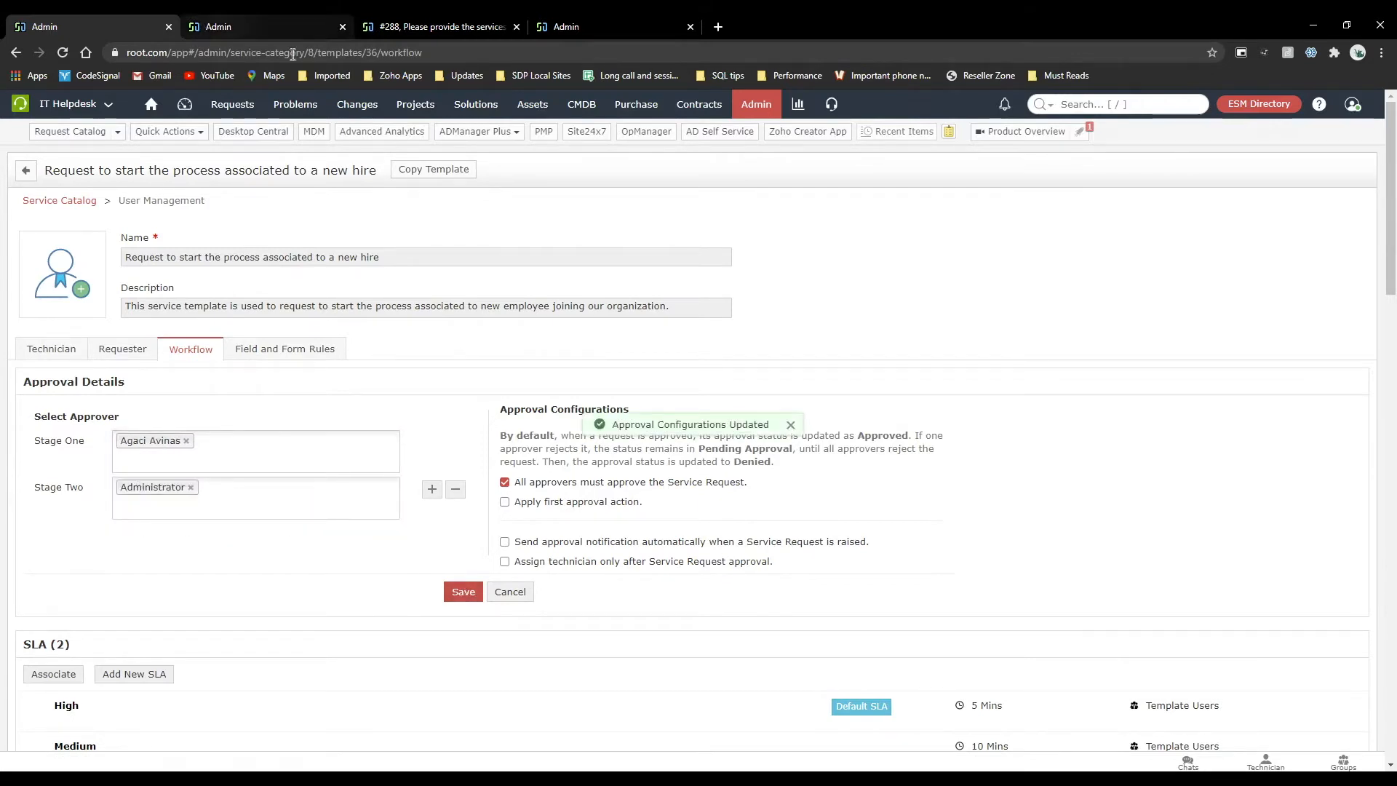
Open the Users list from the Admin settings.
{"action": "left_click", "coordinate": [262, 15]}
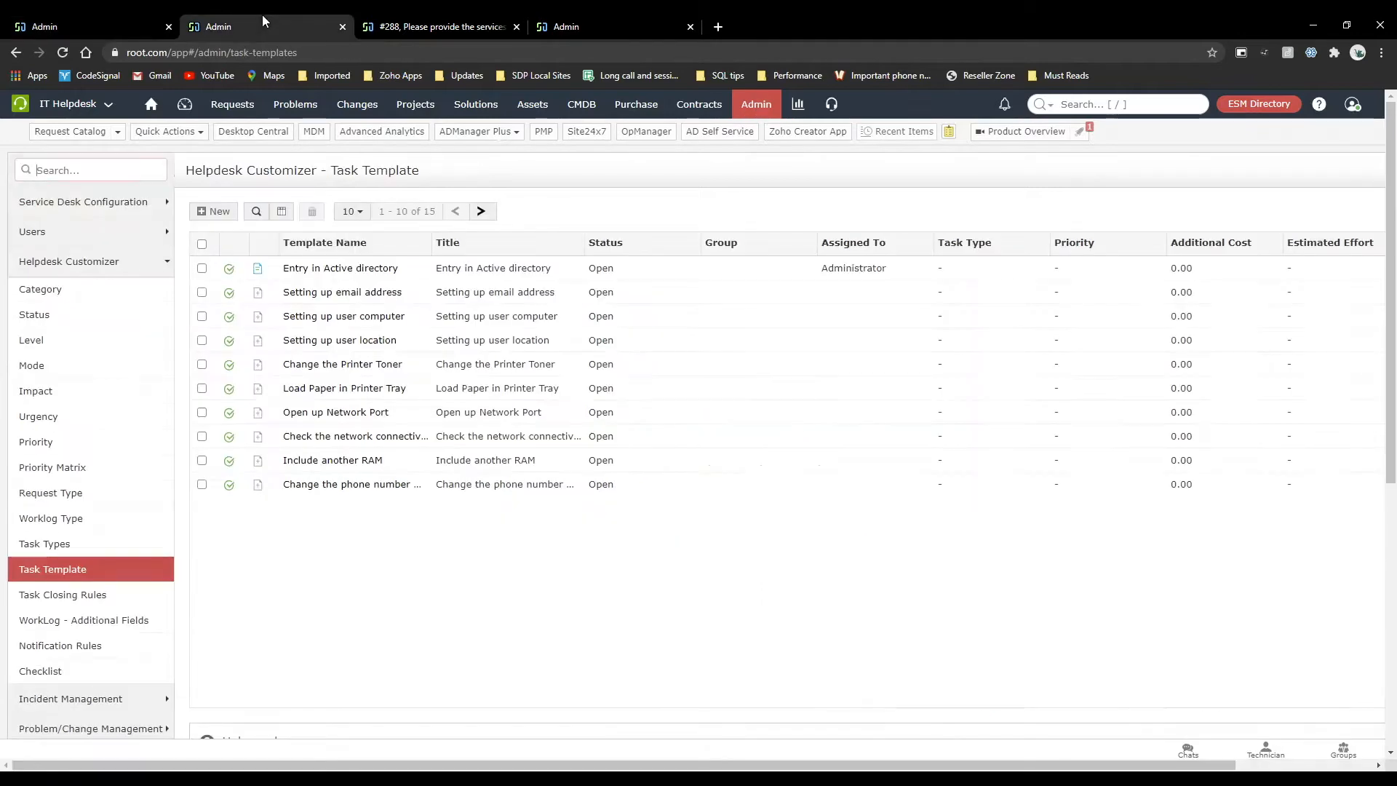
{"action": "left_click", "coordinate": [757, 104]}
{"action": "left_click", "coordinate": [564, 283]}
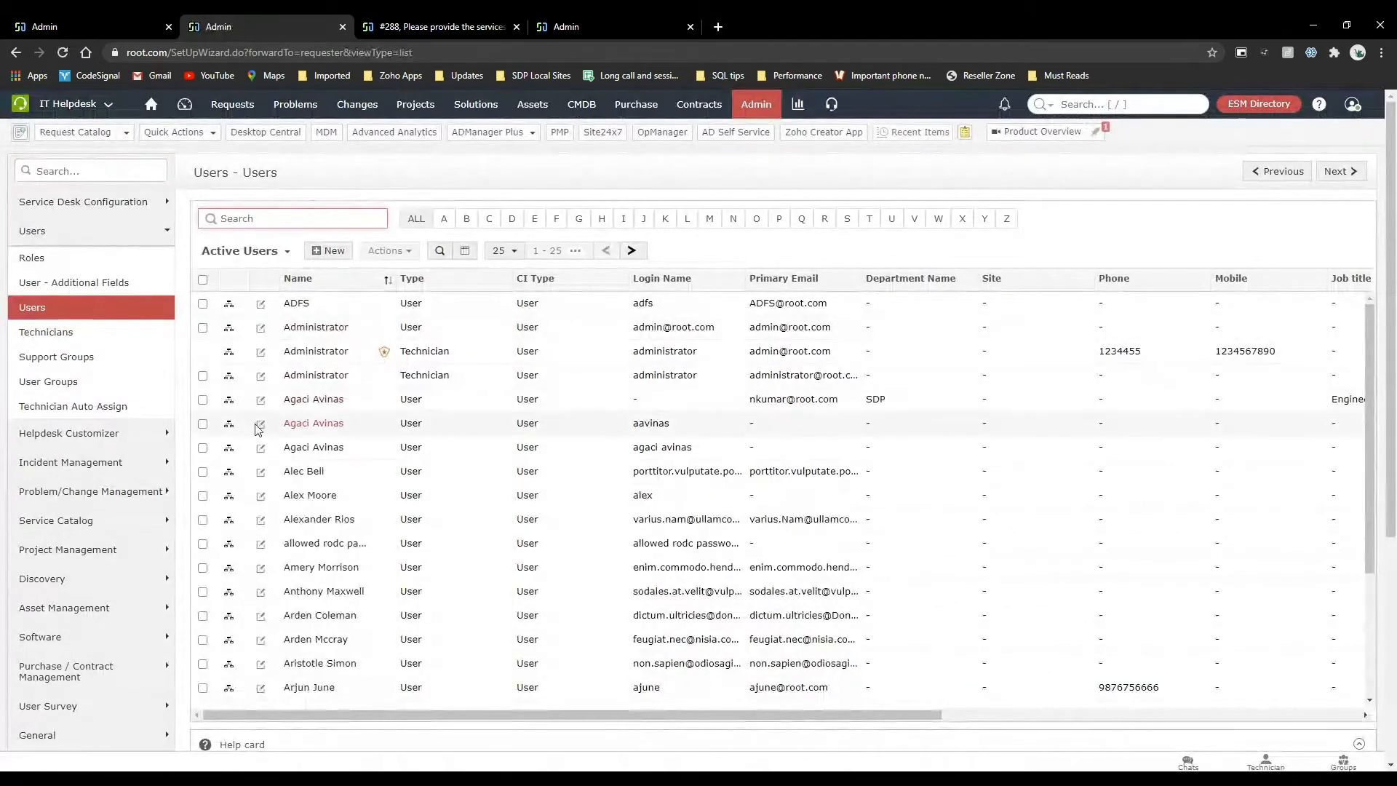
Inspect the edit forms of two user records that share the Stage One approver's name.
{"action": "left_click", "coordinate": [260, 426]}
{"action": "scroll", "coordinate": [264, 432], "scroll_direction": "down", "scroll_amount": 3}
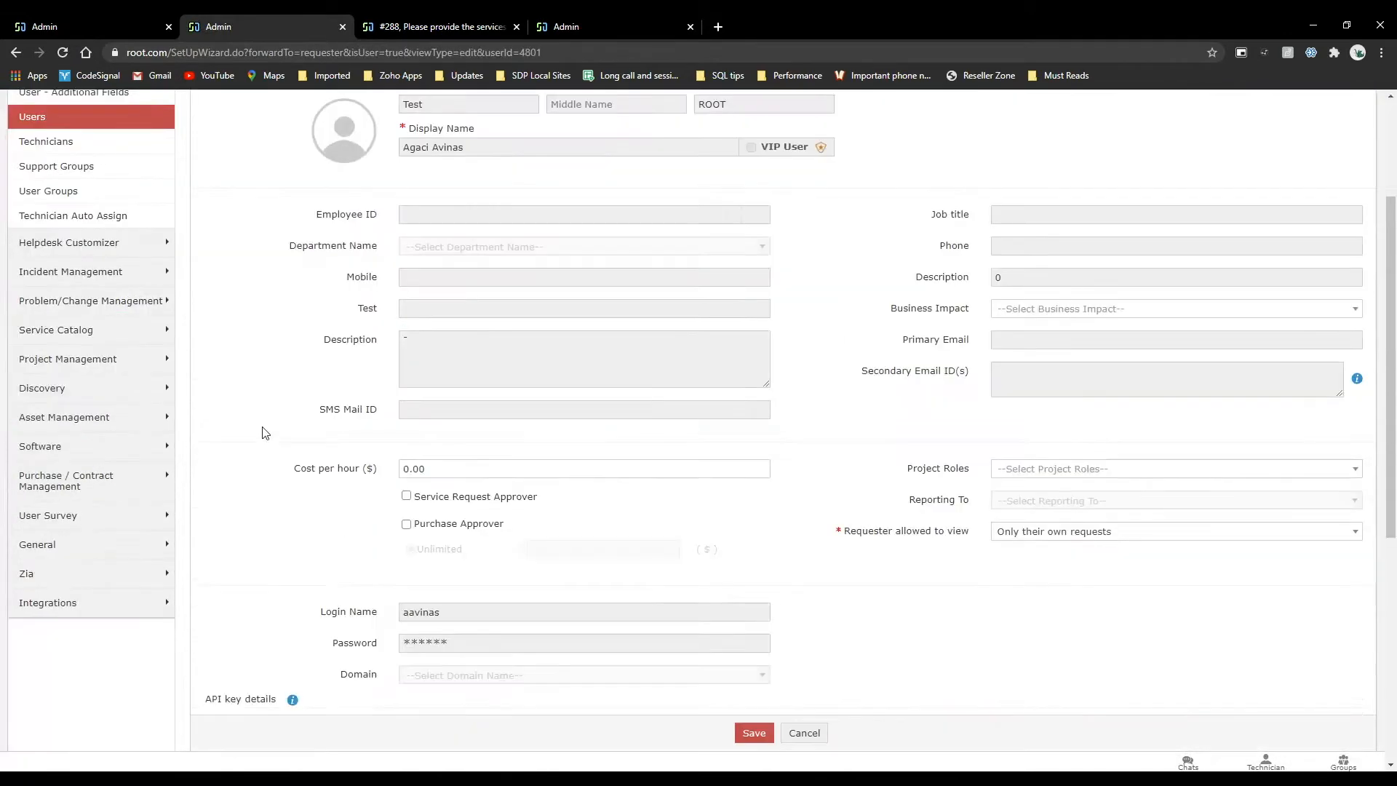
{"action": "scroll", "coordinate": [262, 430], "scroll_direction": "up", "scroll_amount": 3}
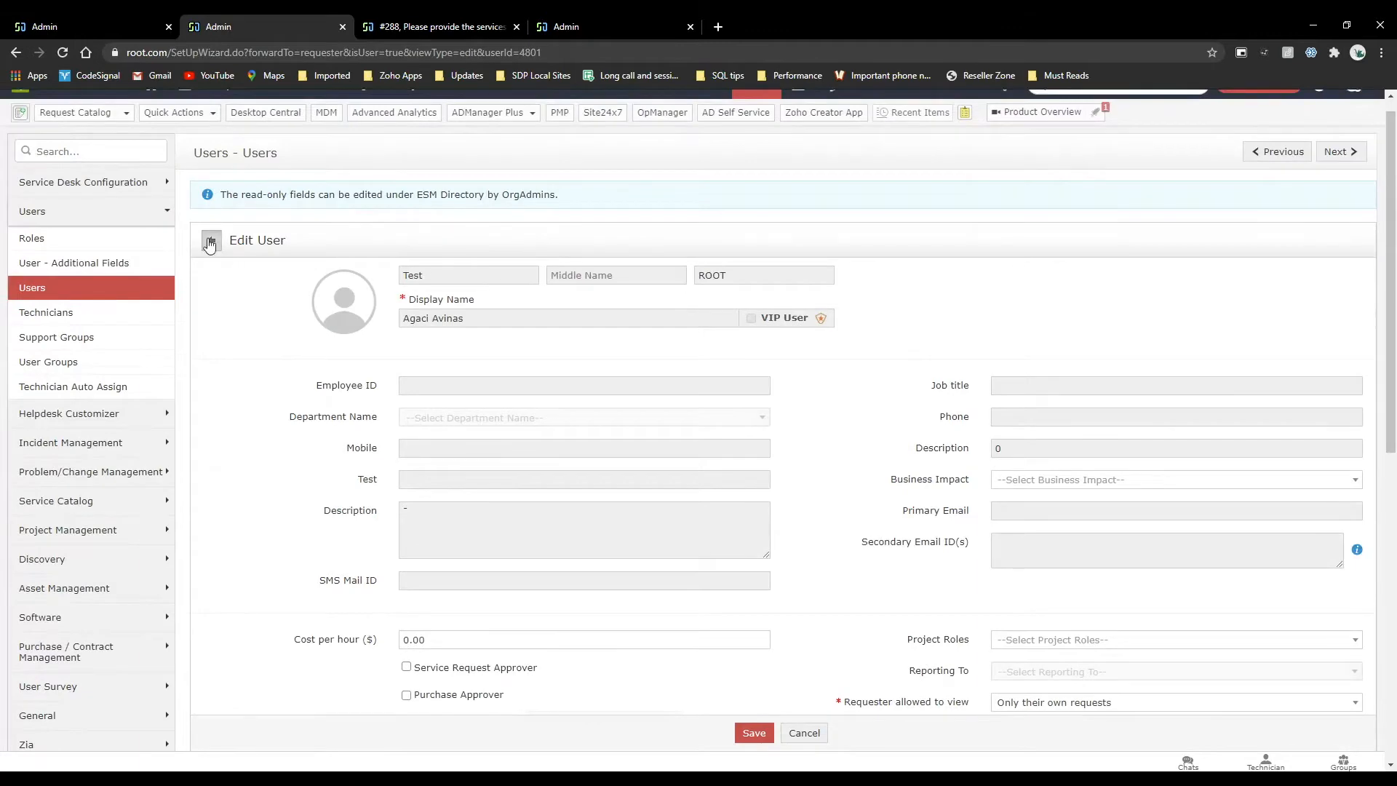
{"action": "left_click", "coordinate": [211, 240]}
{"action": "left_click", "coordinate": [260, 430]}
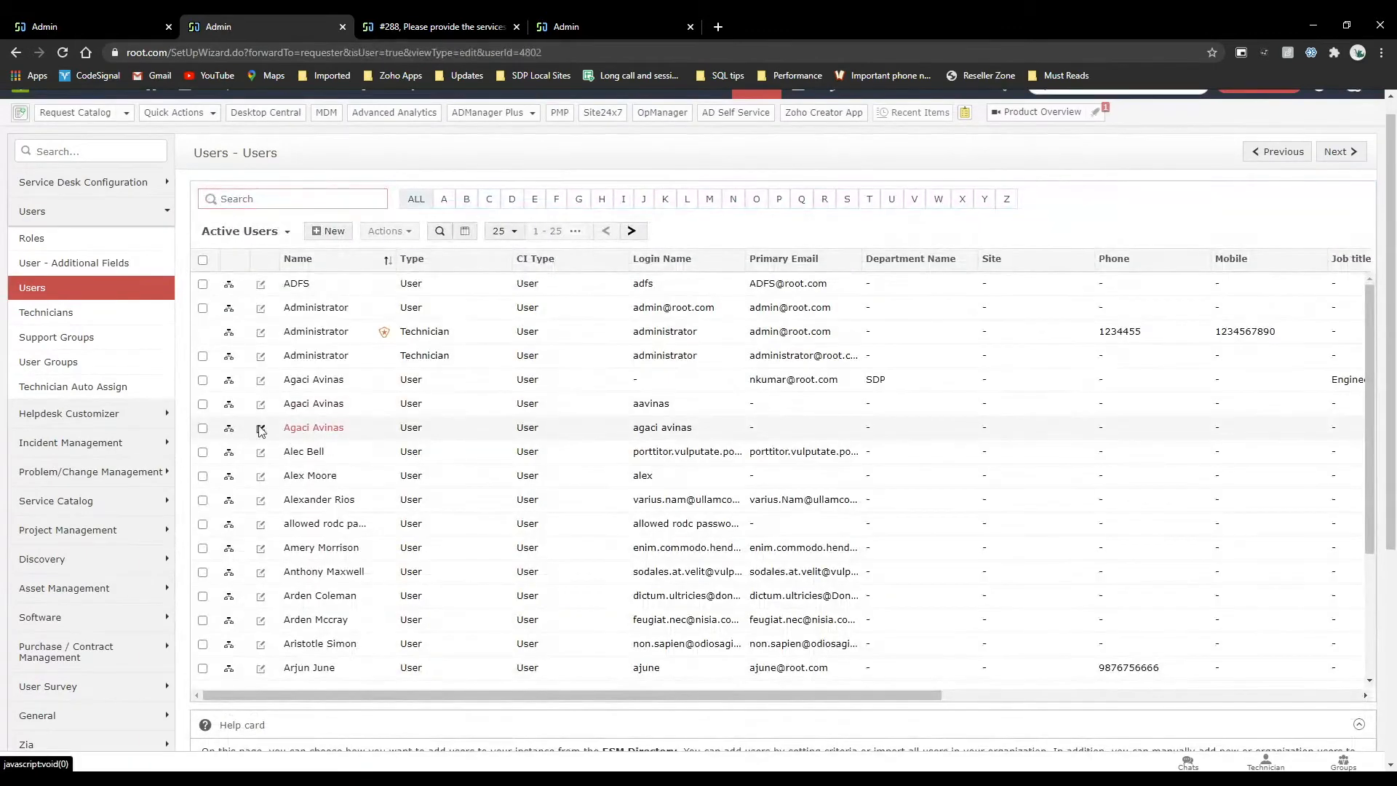
{"action": "scroll", "coordinate": [259, 430], "scroll_direction": "down", "scroll_amount": 3}
{"action": "scroll", "coordinate": [259, 430], "scroll_direction": "up", "scroll_amount": 4}
Recheck the new hire template's Stage One approver and view the Technicians list, acknowledging the site redirection.
{"action": "left_click", "coordinate": [77, 14]}
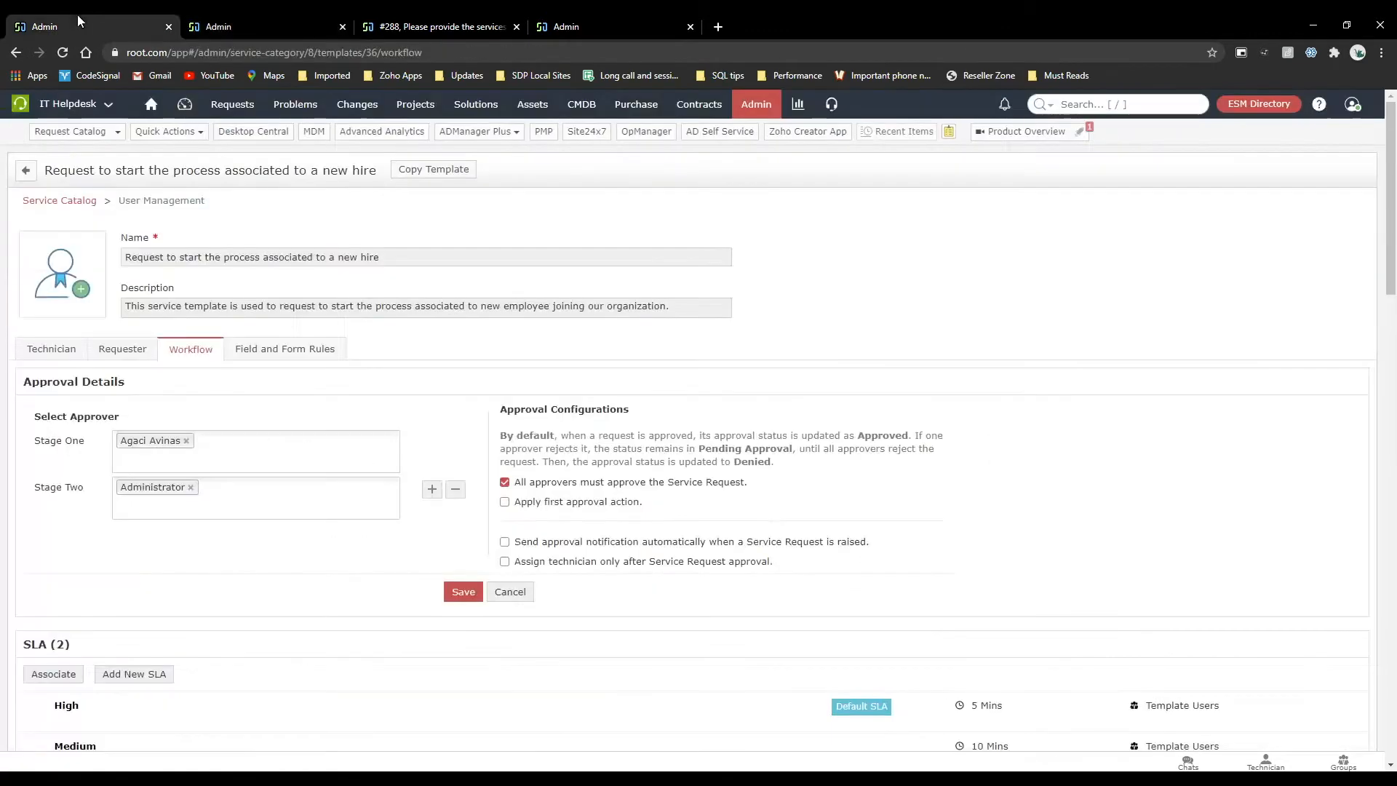
{"action": "left_click", "coordinate": [241, 26]}
{"action": "left_click", "coordinate": [131, 333]}
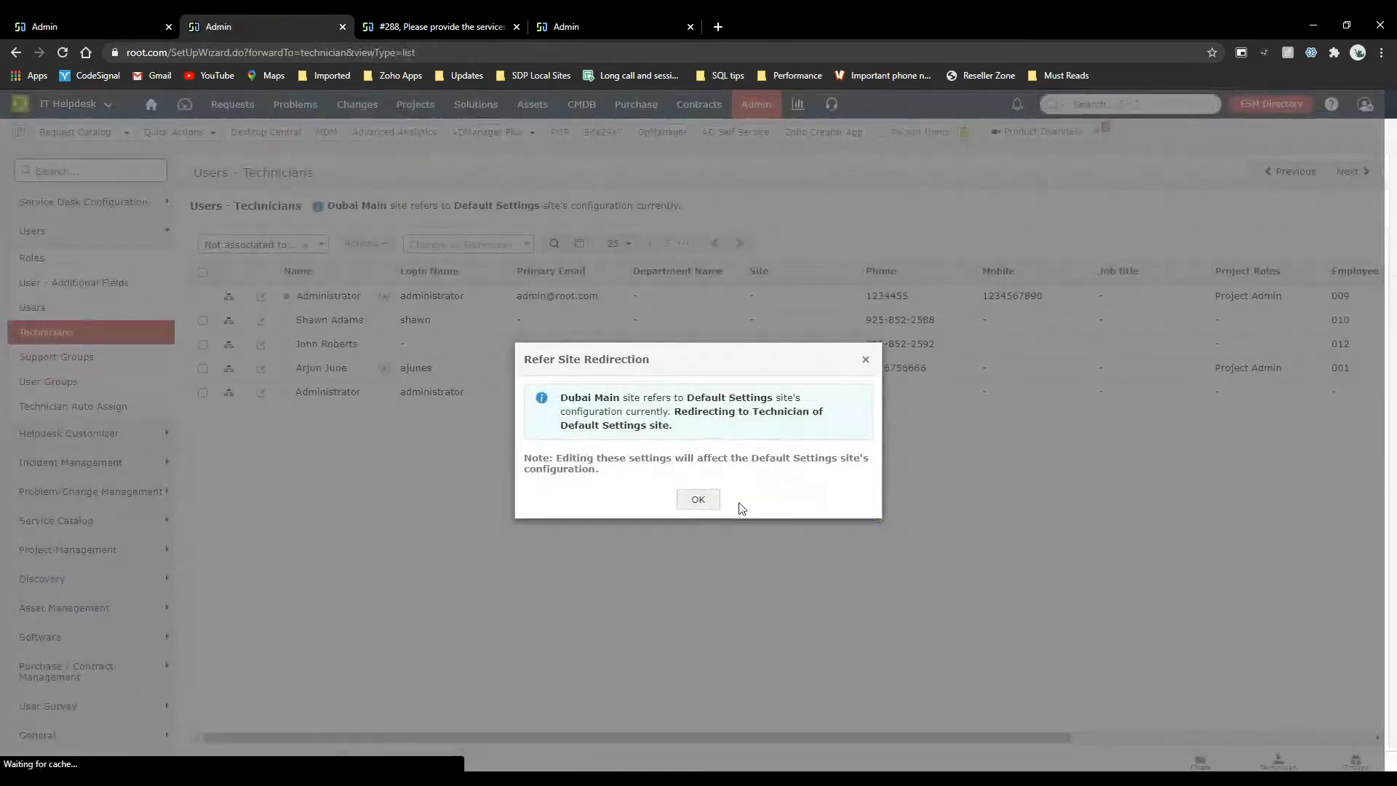
{"action": "left_click", "coordinate": [698, 500]}
Search the Users list for the Stage One approver and open the matching SDP department record for editing.
{"action": "left_click", "coordinate": [155, 306]}
{"action": "type", "text": "agaci"}
{"action": "key", "text": "Return"}
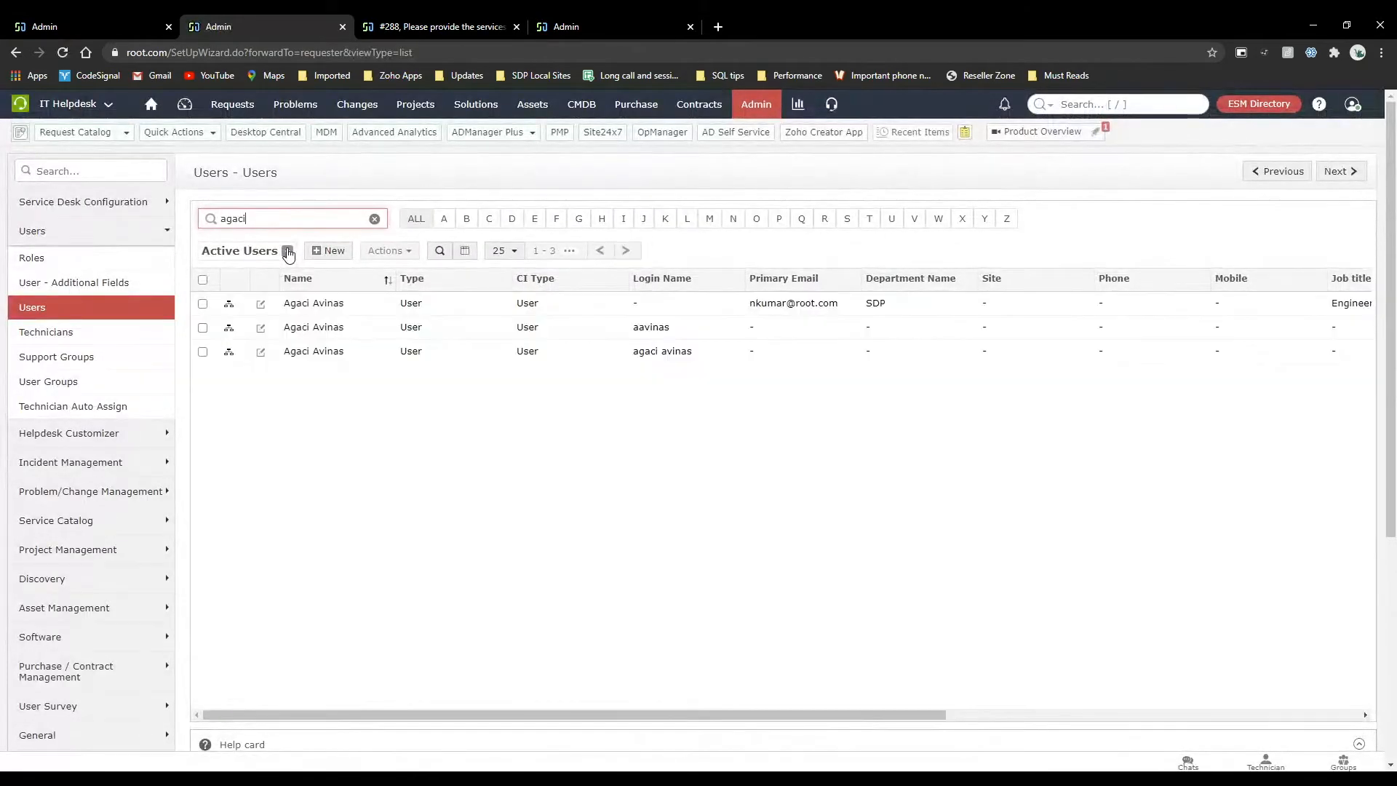
{"action": "left_click", "coordinate": [261, 304]}
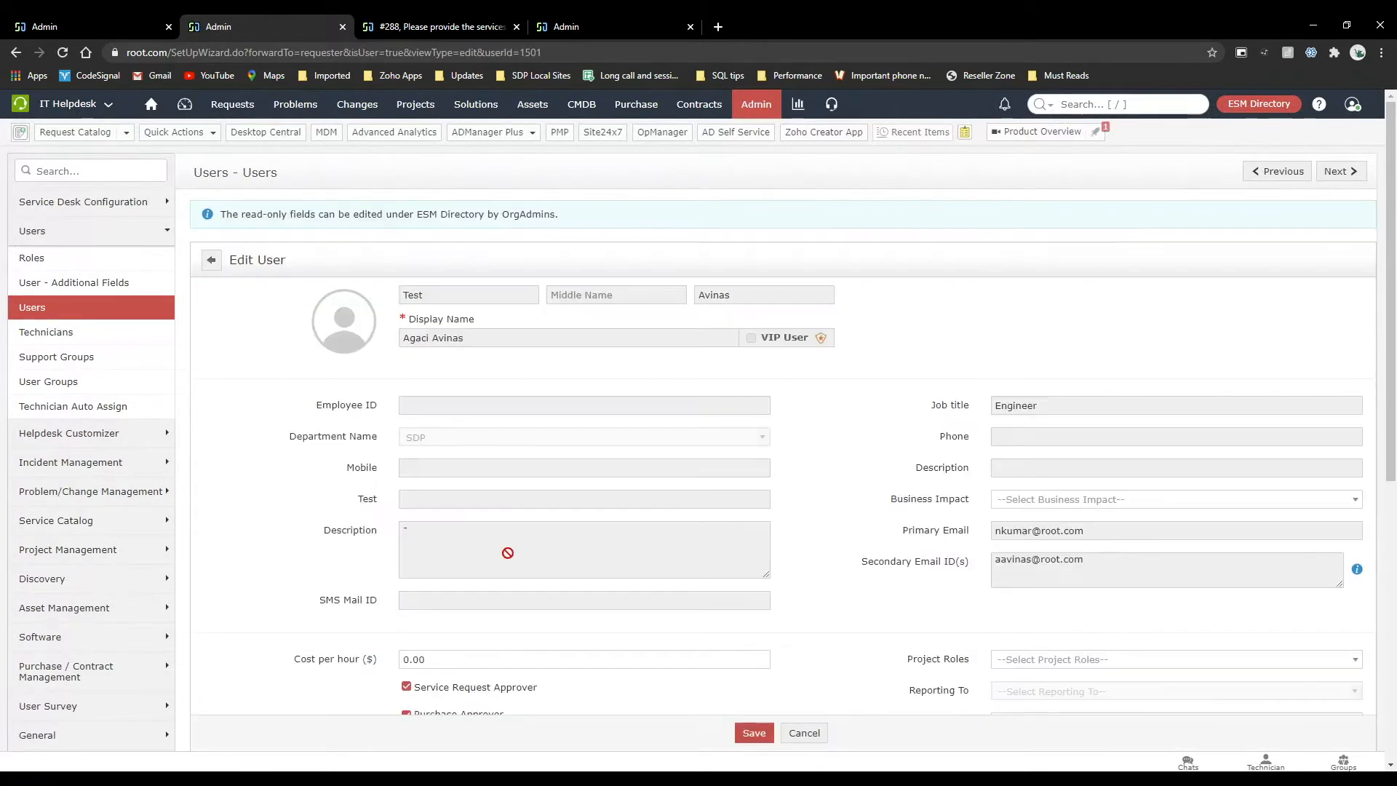
Remove the Service Request Approver and Purchase Approver permissions from the user and save the record.
{"action": "scroll", "coordinate": [509, 559], "scroll_direction": "down", "scroll_amount": 3}
{"action": "scroll", "coordinate": [510, 559], "scroll_direction": "up", "scroll_amount": 3}
{"action": "left_click", "coordinate": [406, 584]}
{"action": "left_click", "coordinate": [406, 612]}
{"action": "left_click", "coordinate": [754, 732]}
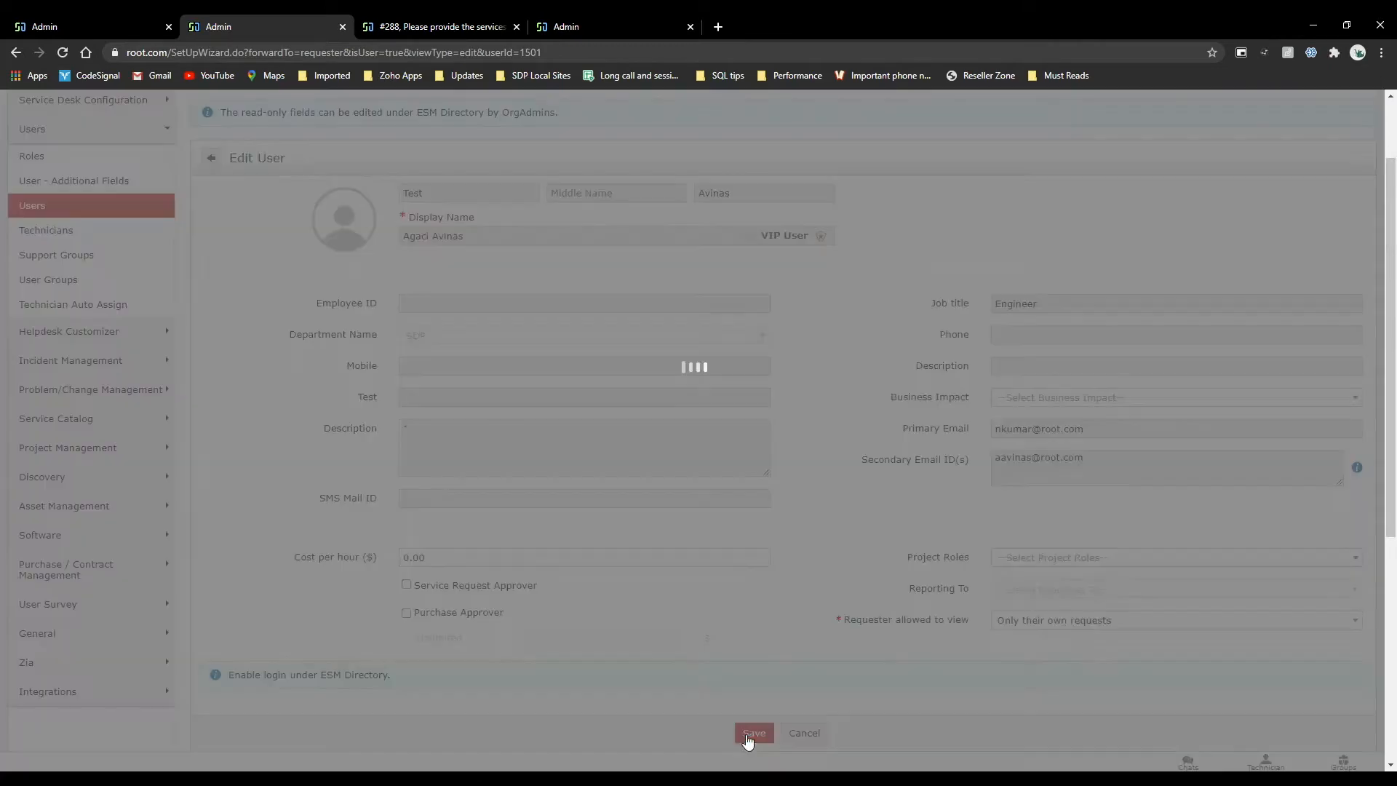
Reload the new hire template's workflow to check its approval stages.
{"action": "left_click", "coordinate": [128, 21]}
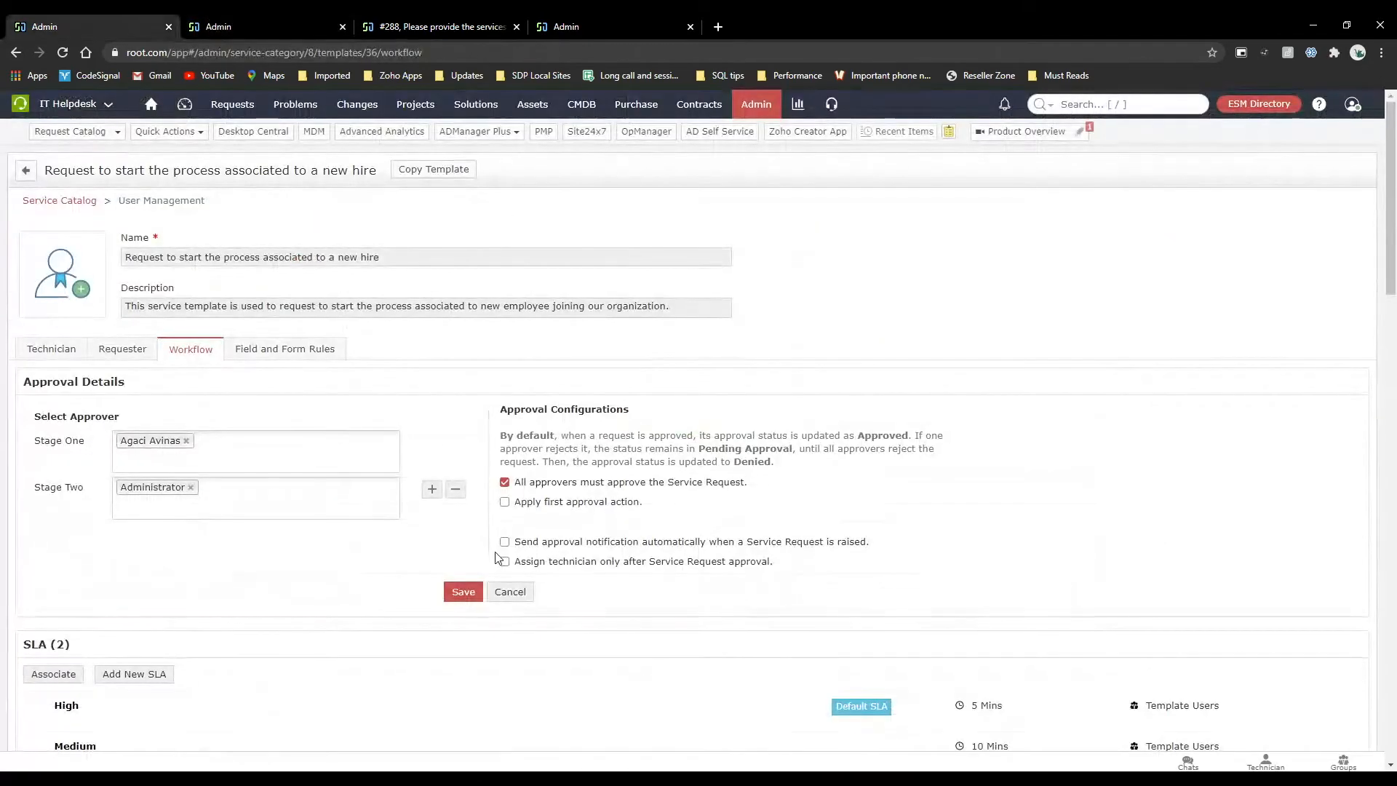
{"action": "key", "text": "F5"}
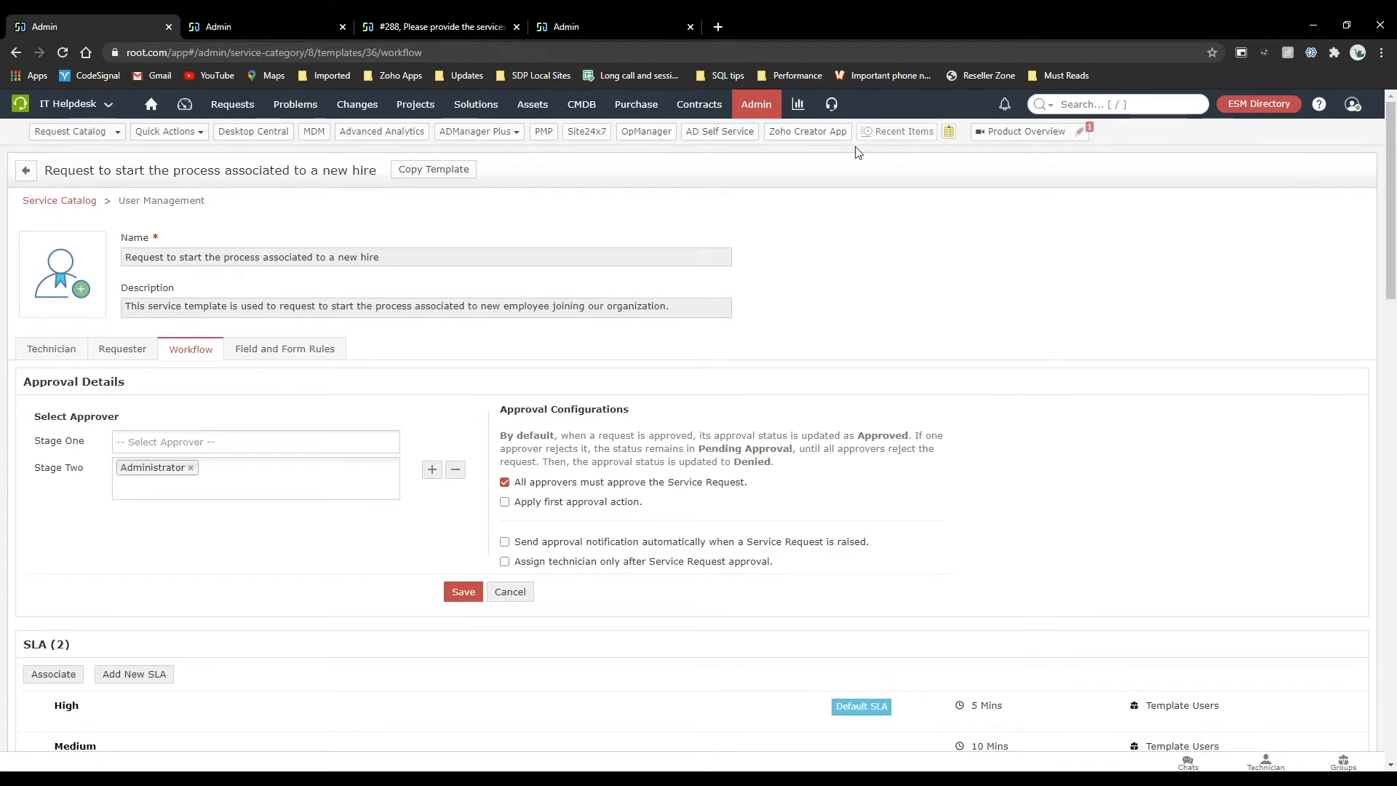
{"action": "left_click", "coordinate": [832, 104]}
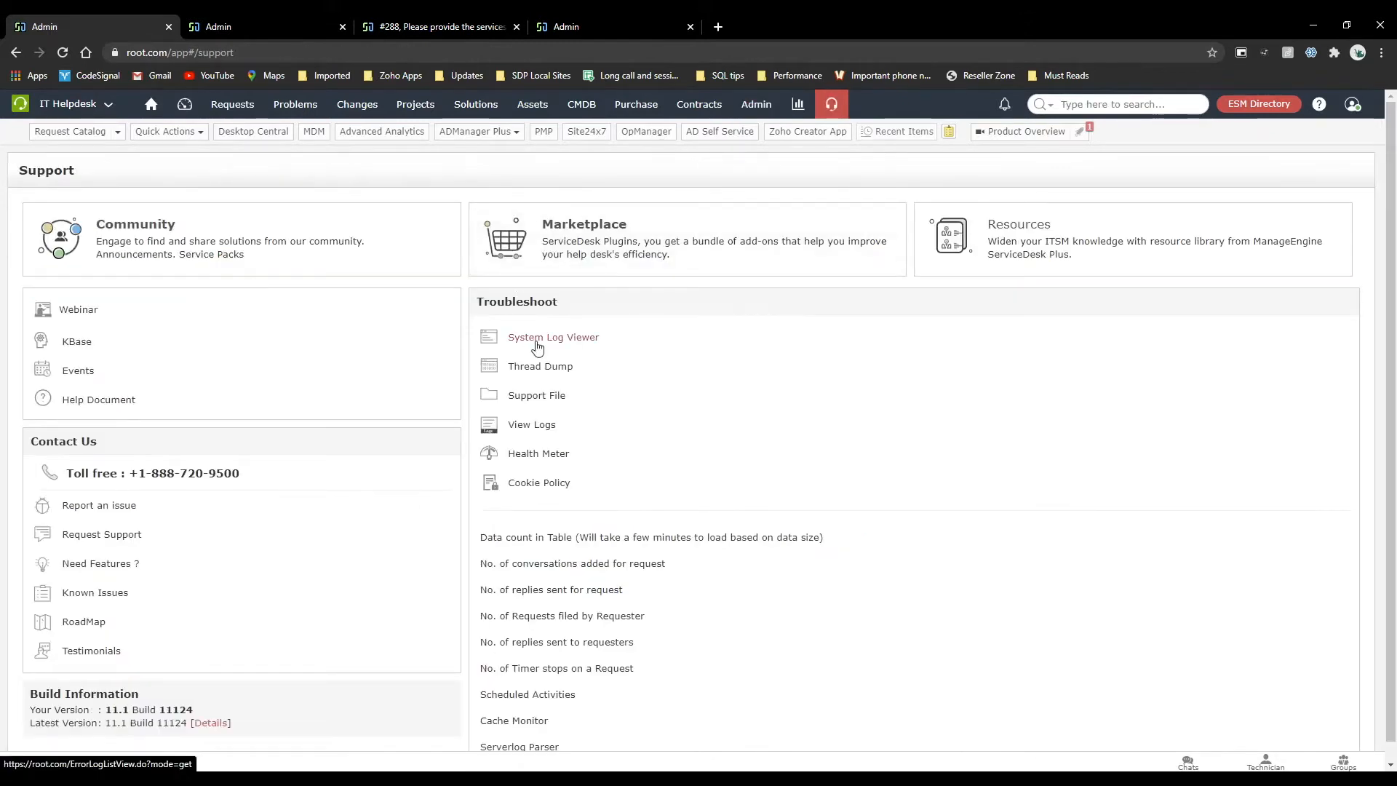
{"action": "left_click", "coordinate": [232, 104]}
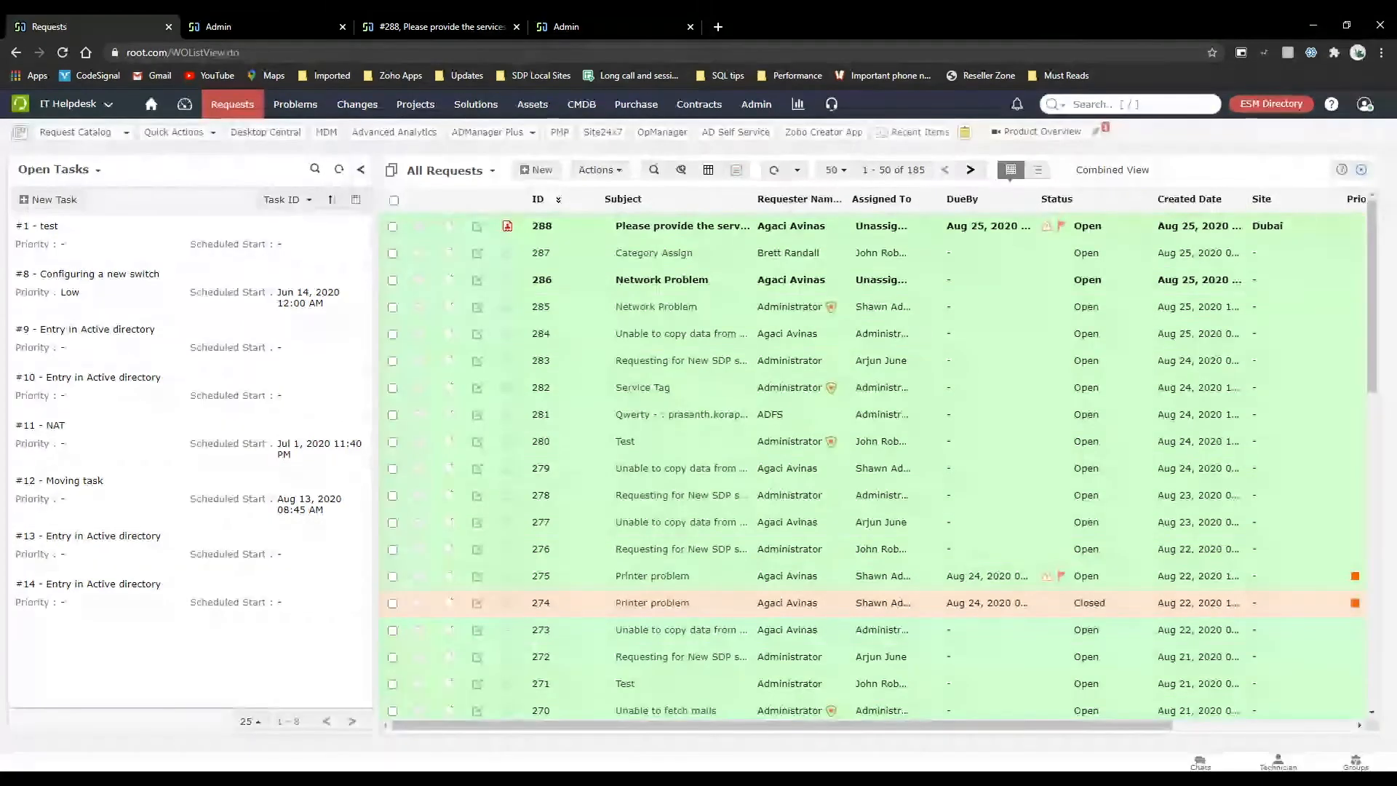
{"action": "left_click", "coordinate": [243, 18]}
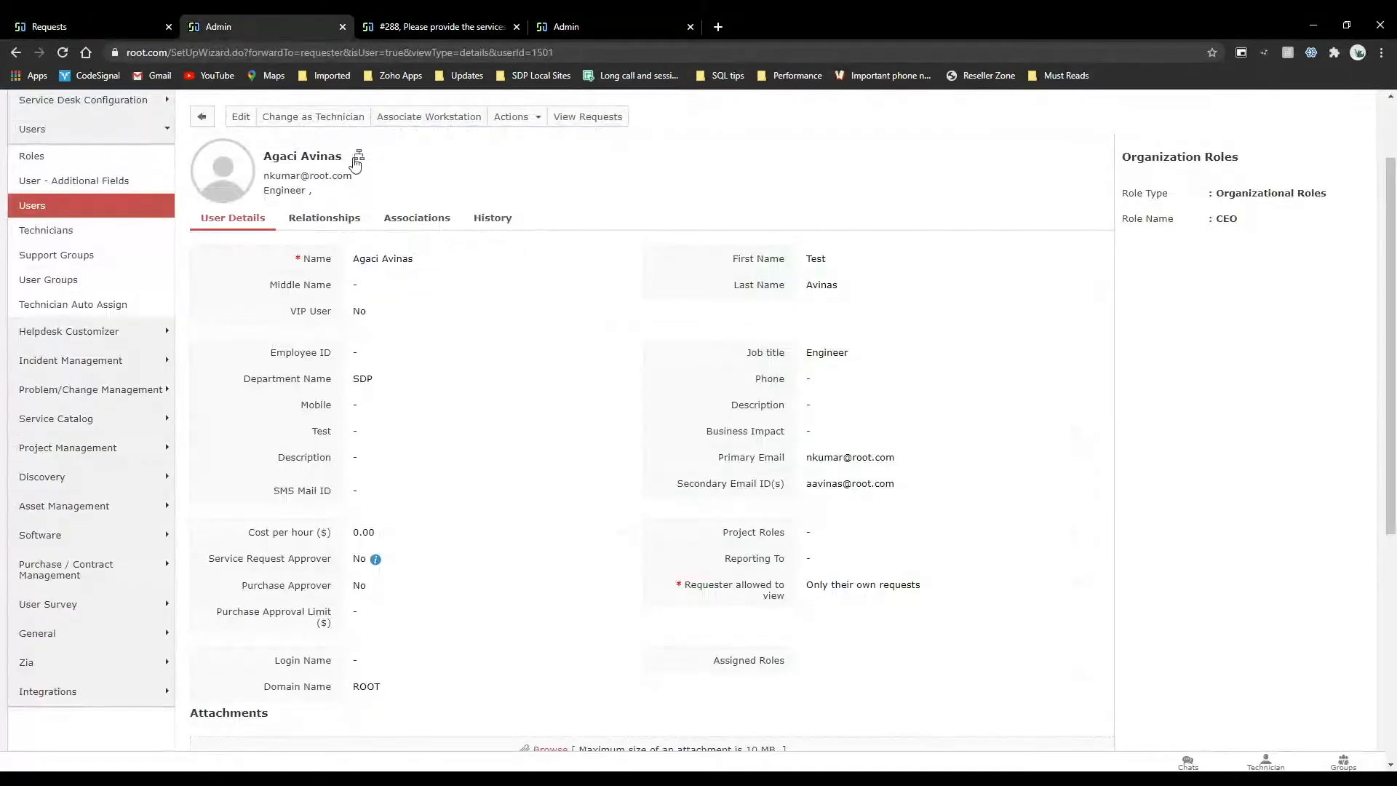
{"action": "scroll", "coordinate": [247, 145], "scroll_direction": "up", "scroll_amount": 2}
{"action": "left_click", "coordinate": [247, 115]}
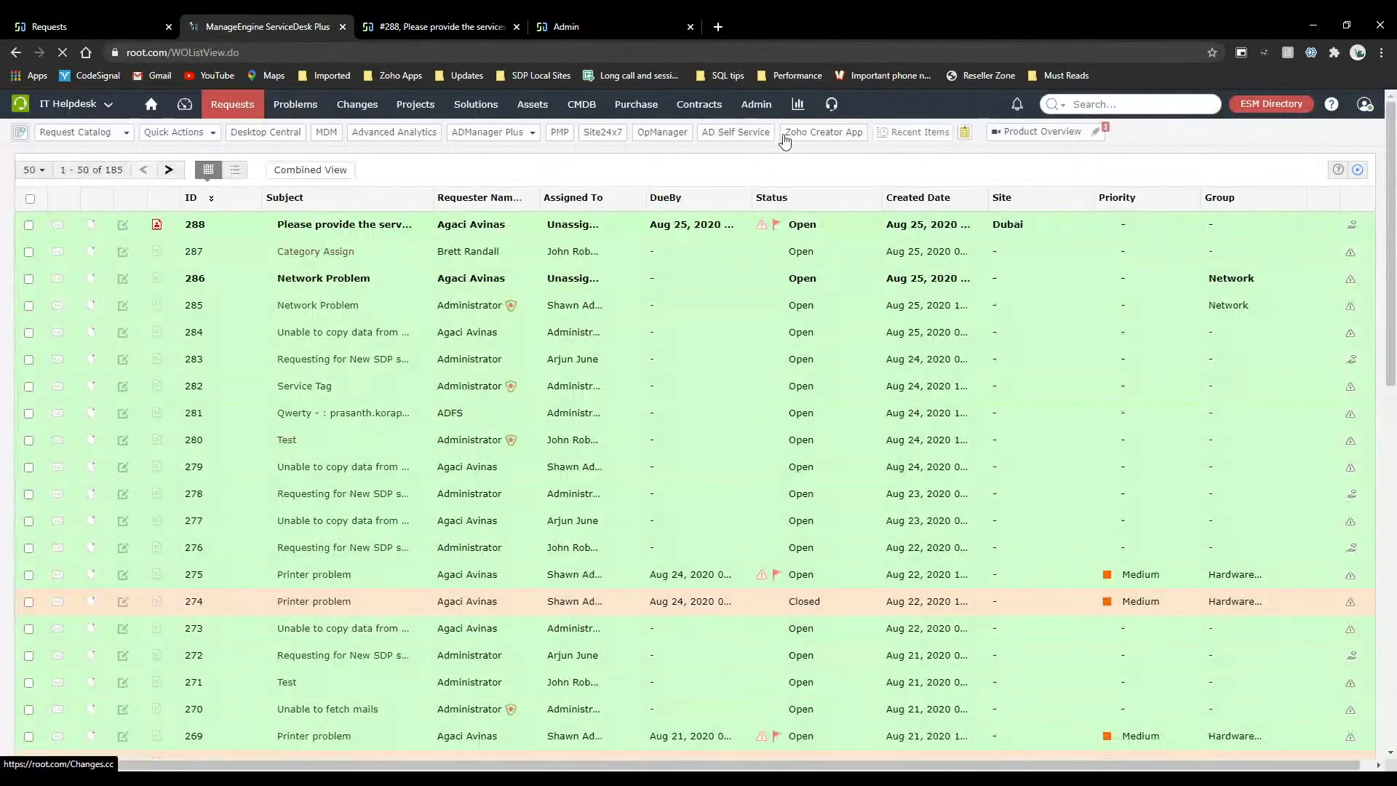
Open the workflow of the new hire template under the User Management category of the Service Catalog.
{"action": "left_click", "coordinate": [758, 106]}
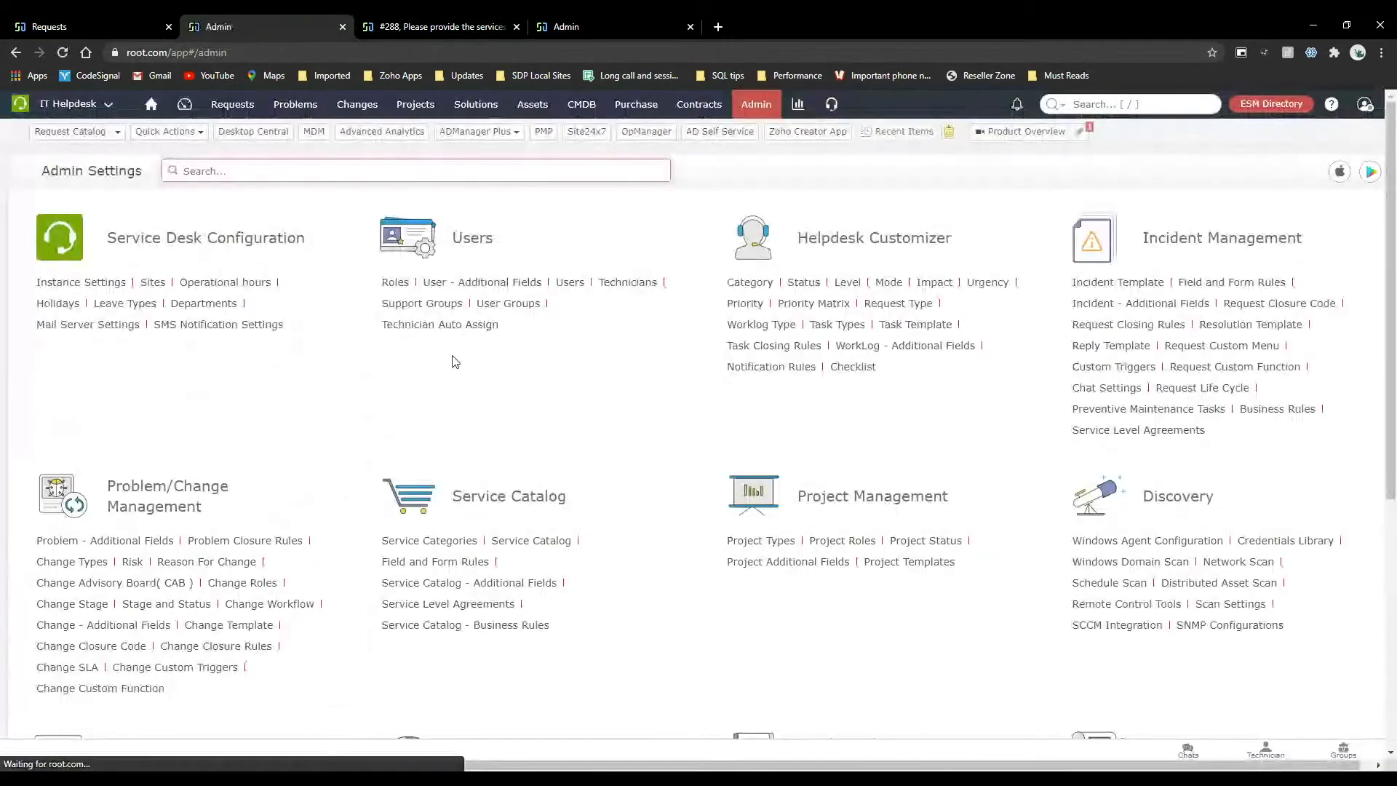
{"action": "left_click", "coordinate": [529, 546]}
{"action": "scroll", "coordinate": [321, 523], "scroll_direction": "down", "scroll_amount": 4}
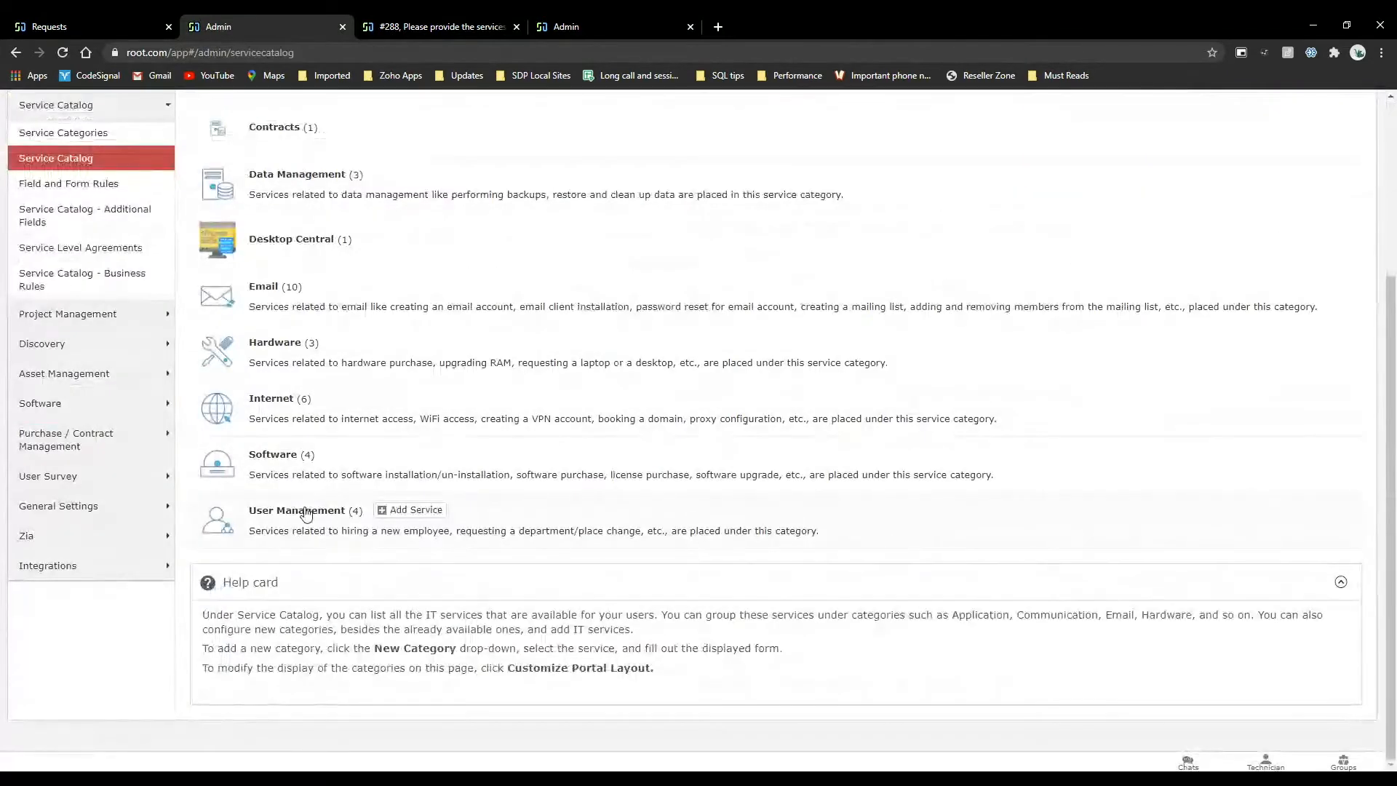
{"action": "left_click", "coordinate": [321, 522]}
{"action": "scroll", "coordinate": [376, 630], "scroll_direction": "down", "scroll_amount": 1}
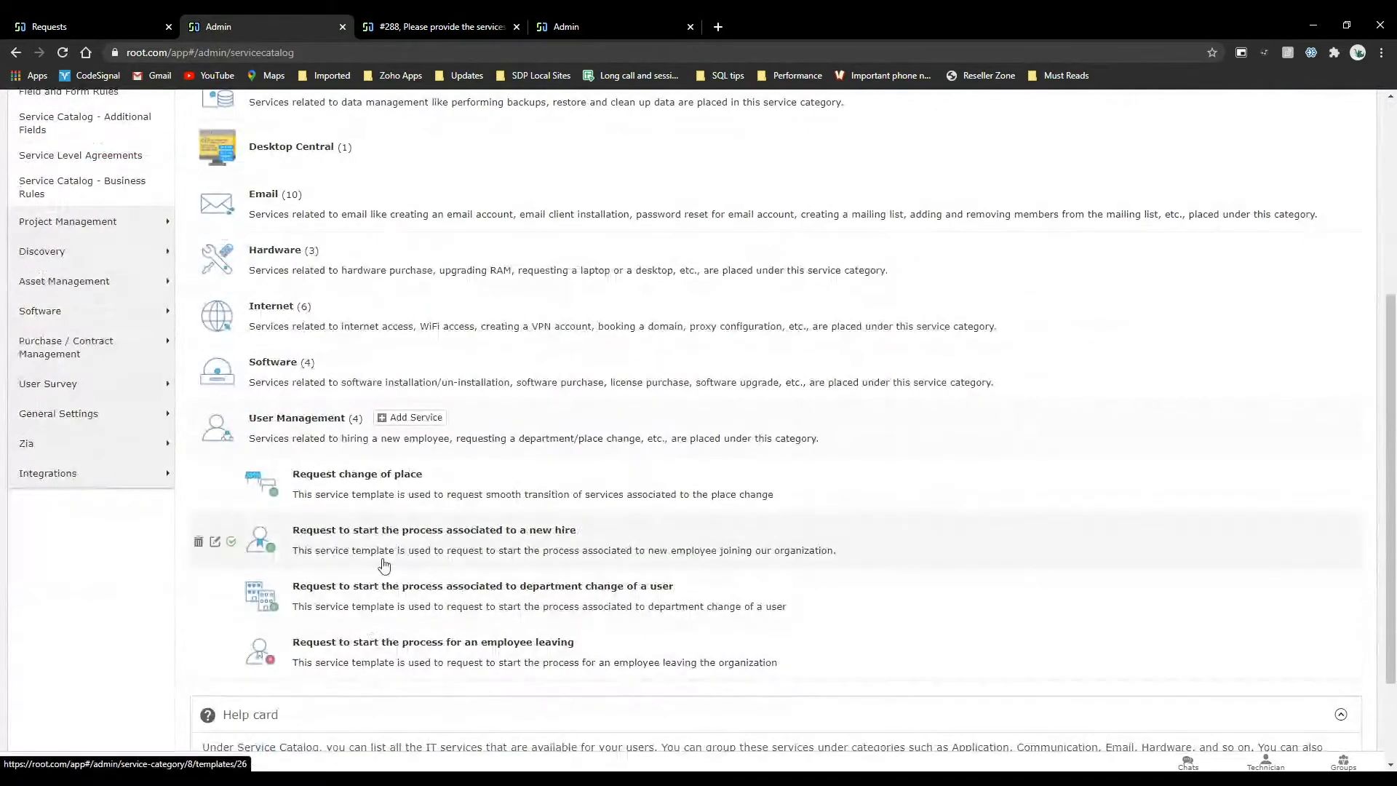
{"action": "left_click", "coordinate": [379, 536]}
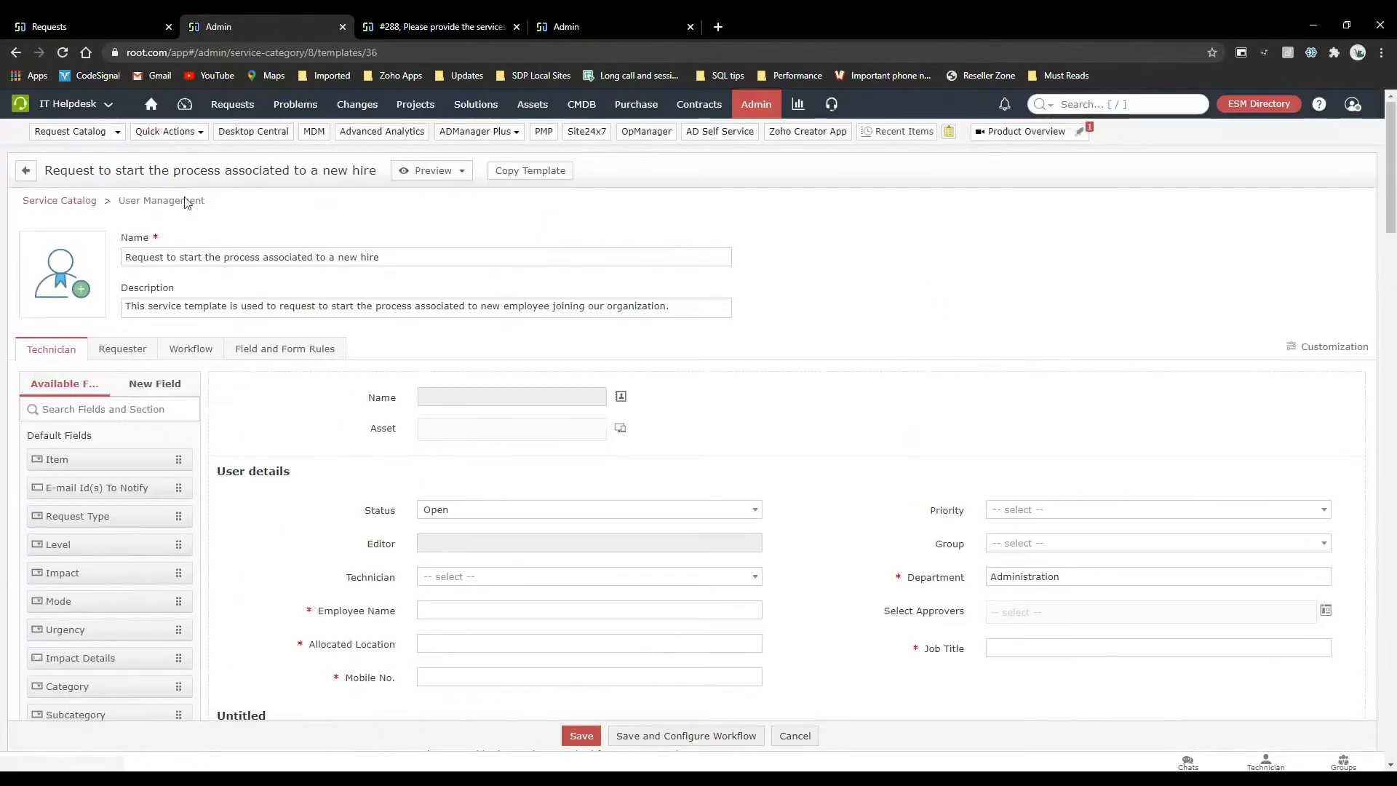
{"action": "left_click", "coordinate": [188, 349]}
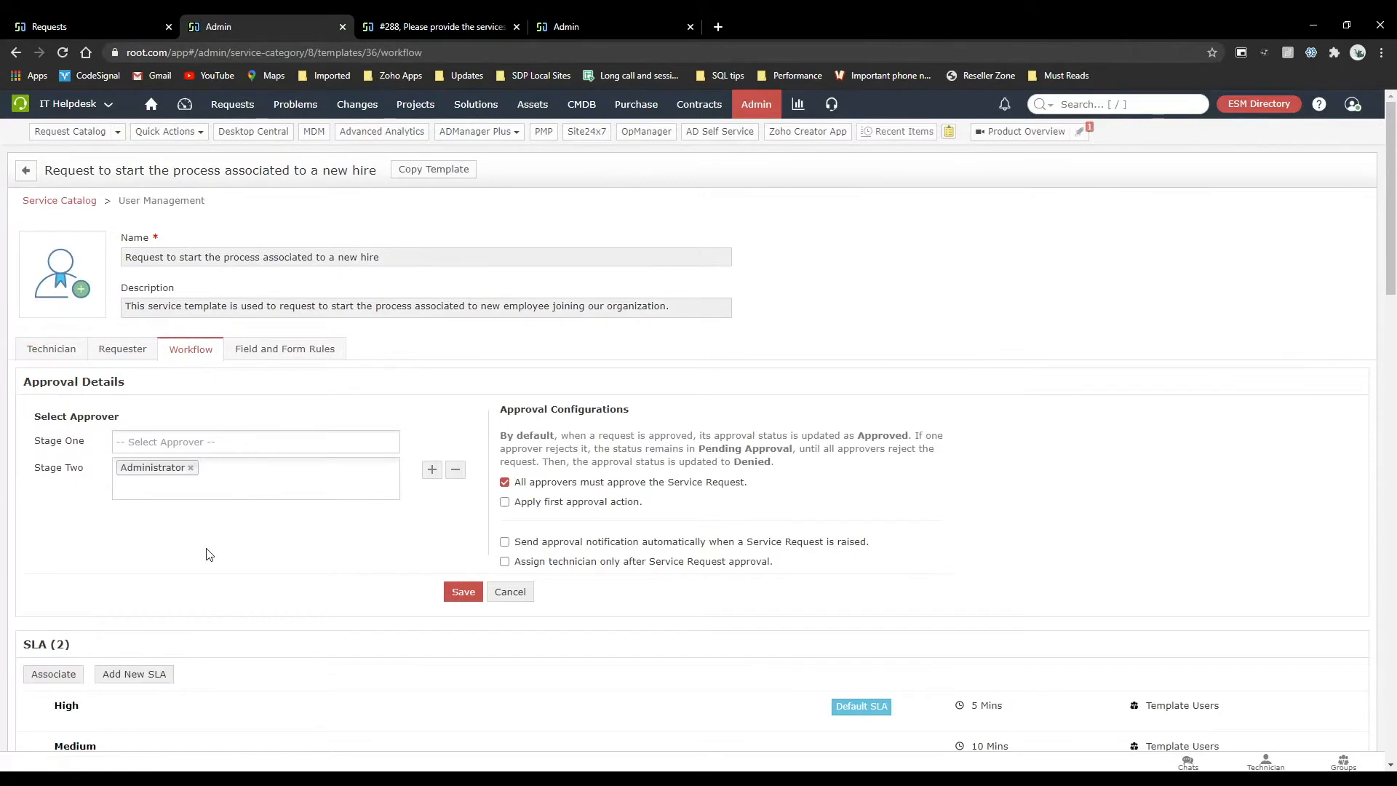
Disable the option requiring all approvers to approve the service request.
{"action": "left_click", "coordinate": [504, 481]}
{"action": "mouse_move", "coordinate": [595, 493]}
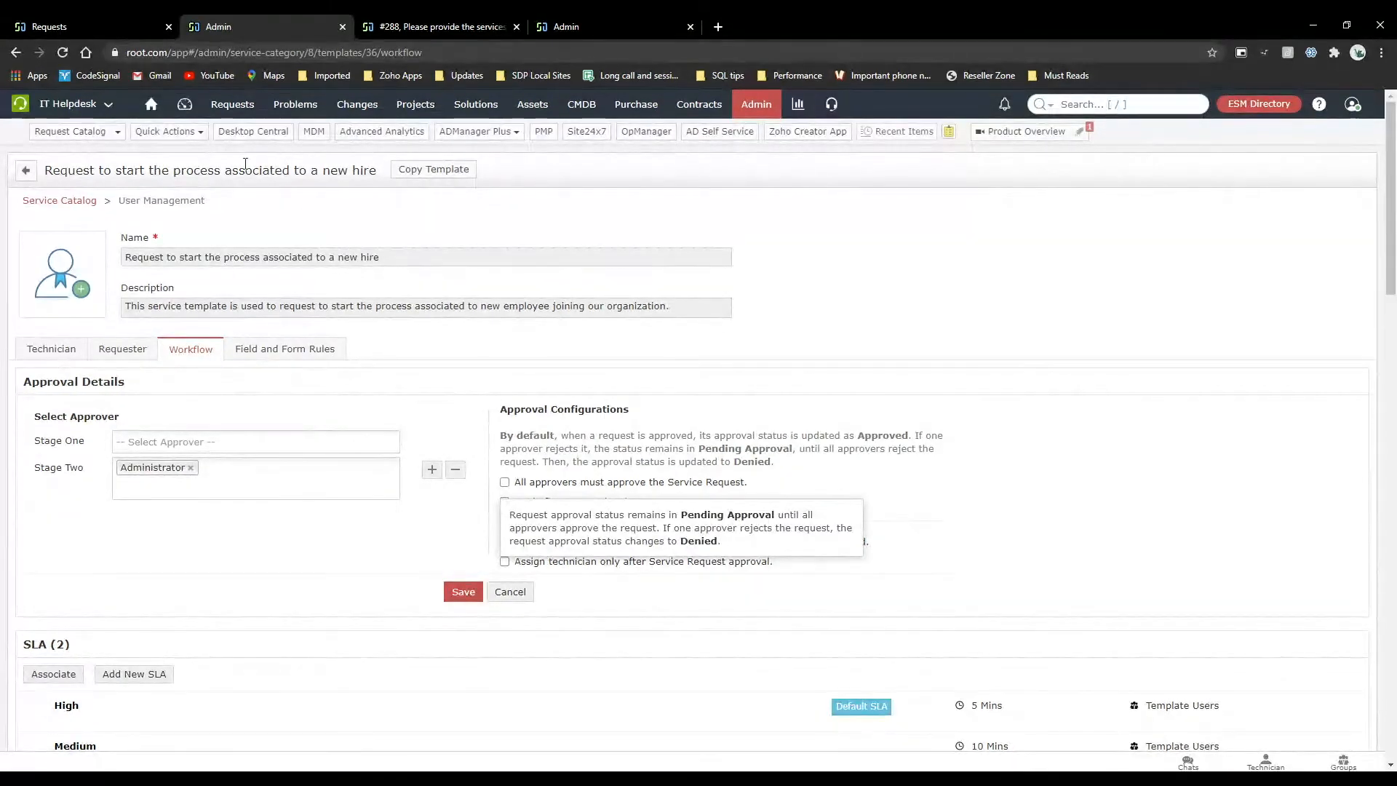
Open the new employee services request from the request list, view its available actions and close the description image preview.
{"action": "left_click", "coordinate": [233, 104]}
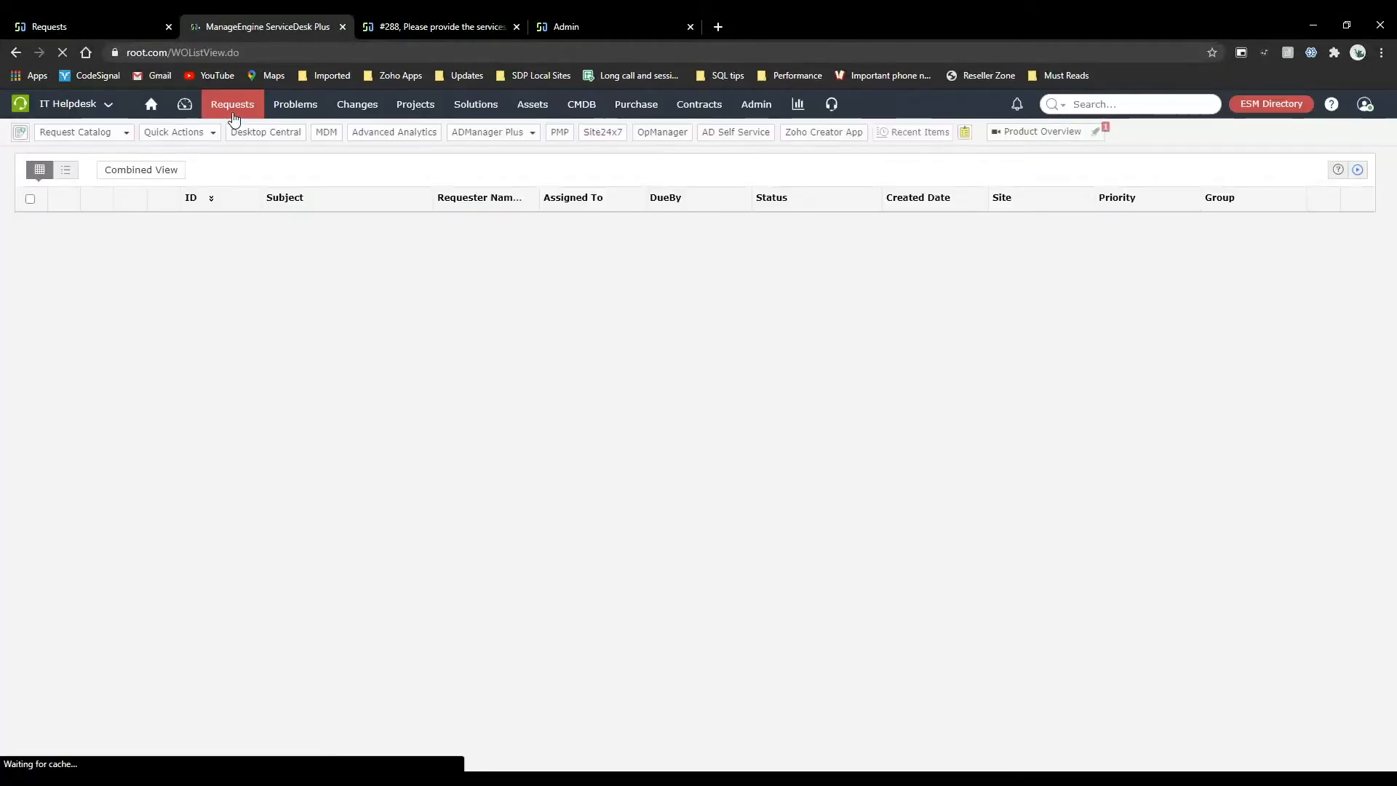
{"action": "left_click", "coordinate": [331, 230]}
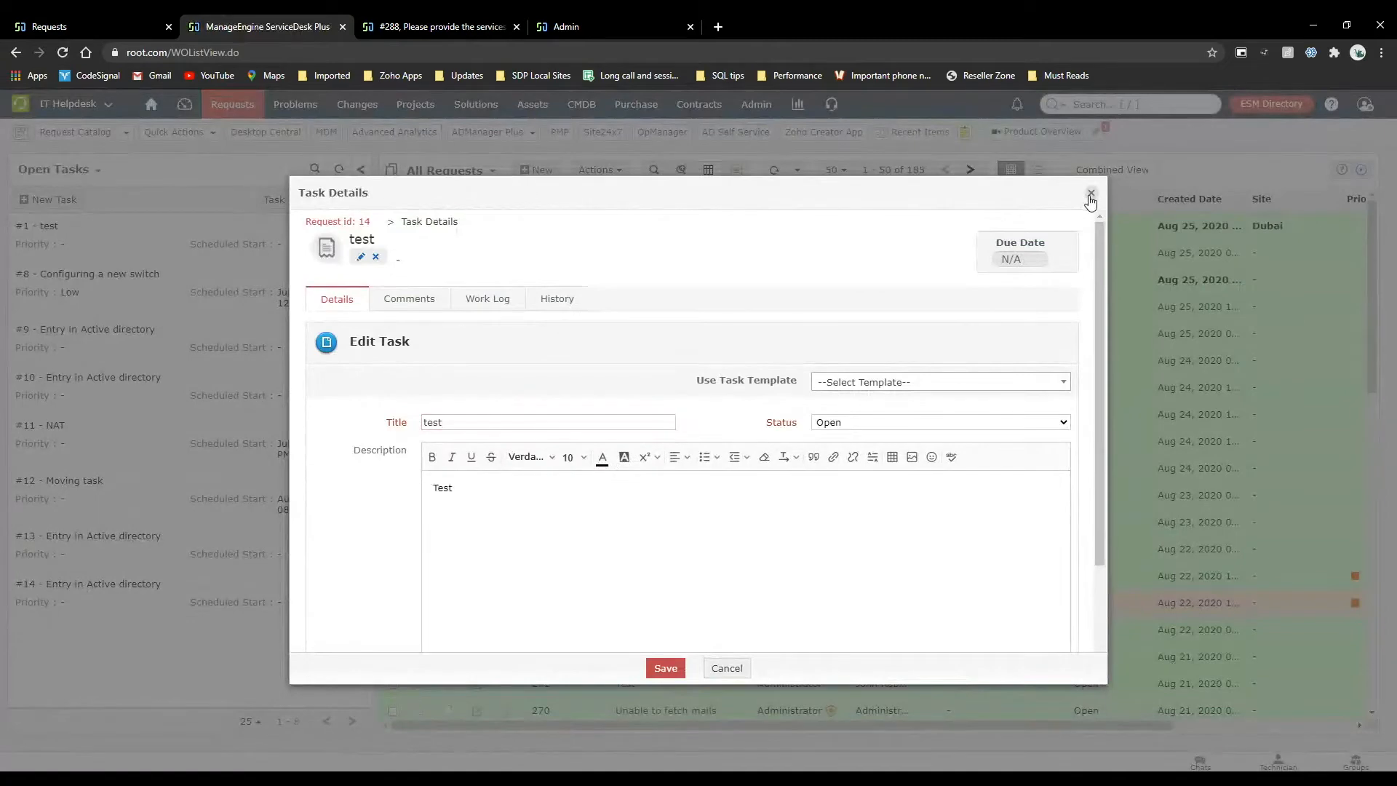
{"action": "left_click", "coordinate": [1089, 195]}
{"action": "left_click", "coordinate": [370, 219]}
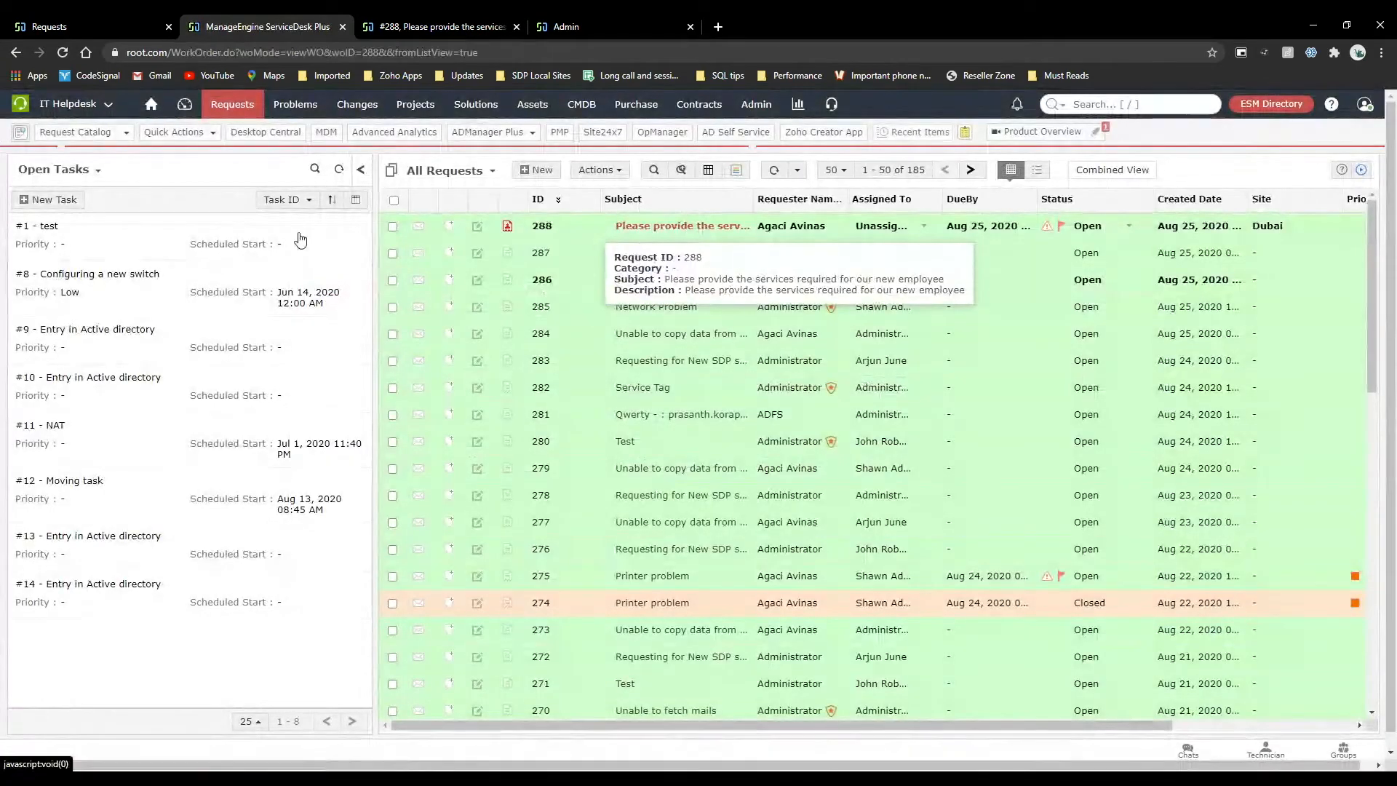
{"action": "left_click", "coordinate": [384, 173]}
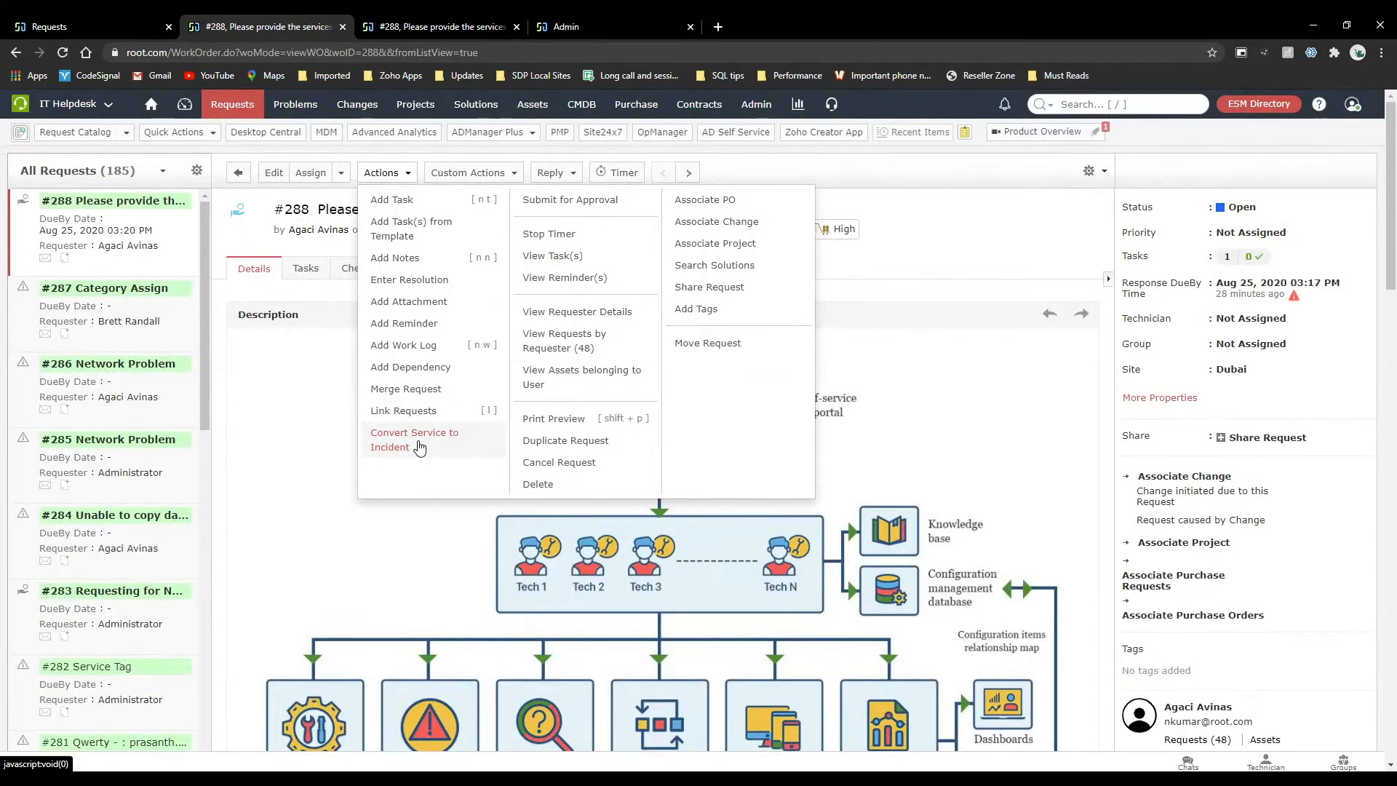
{"action": "left_click", "coordinate": [282, 453]}
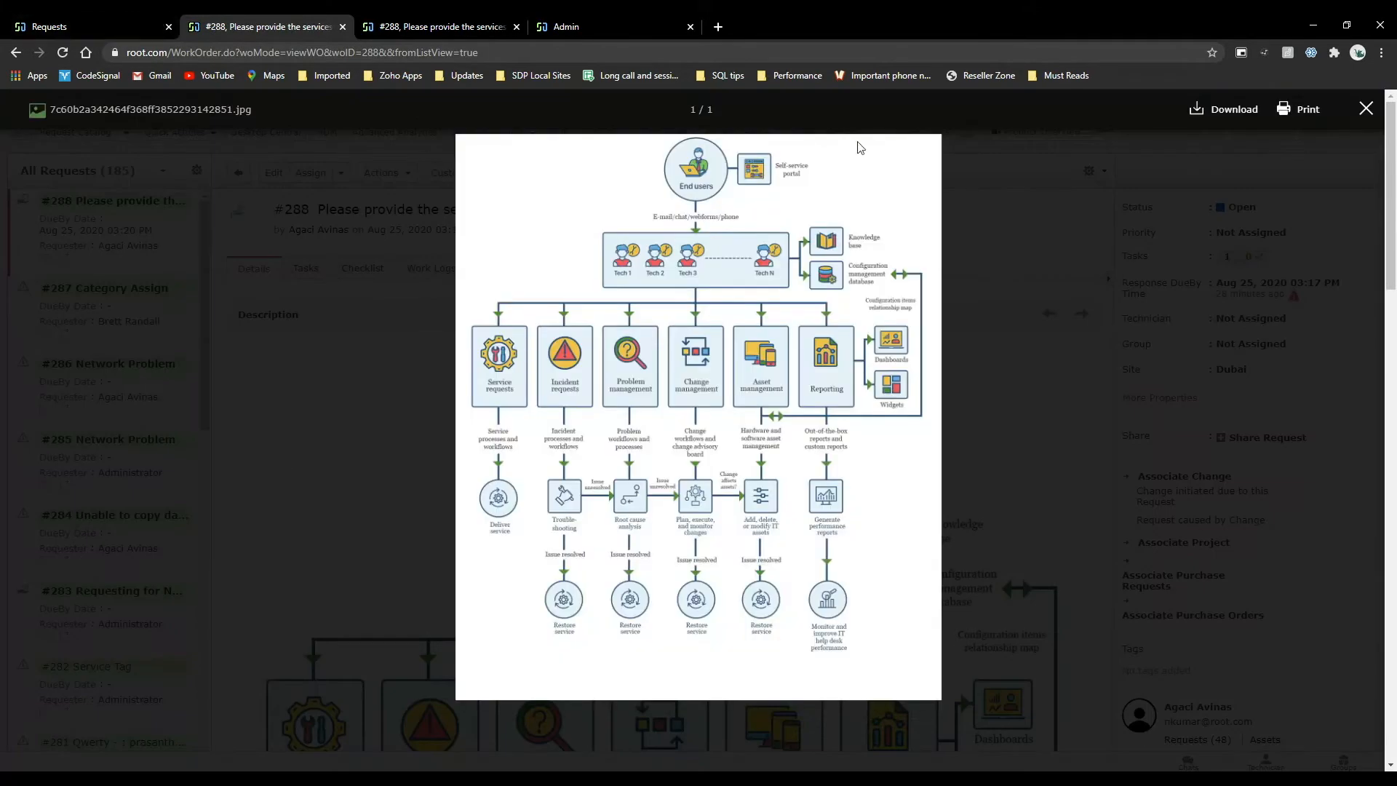
{"action": "left_click", "coordinate": [1366, 109]}
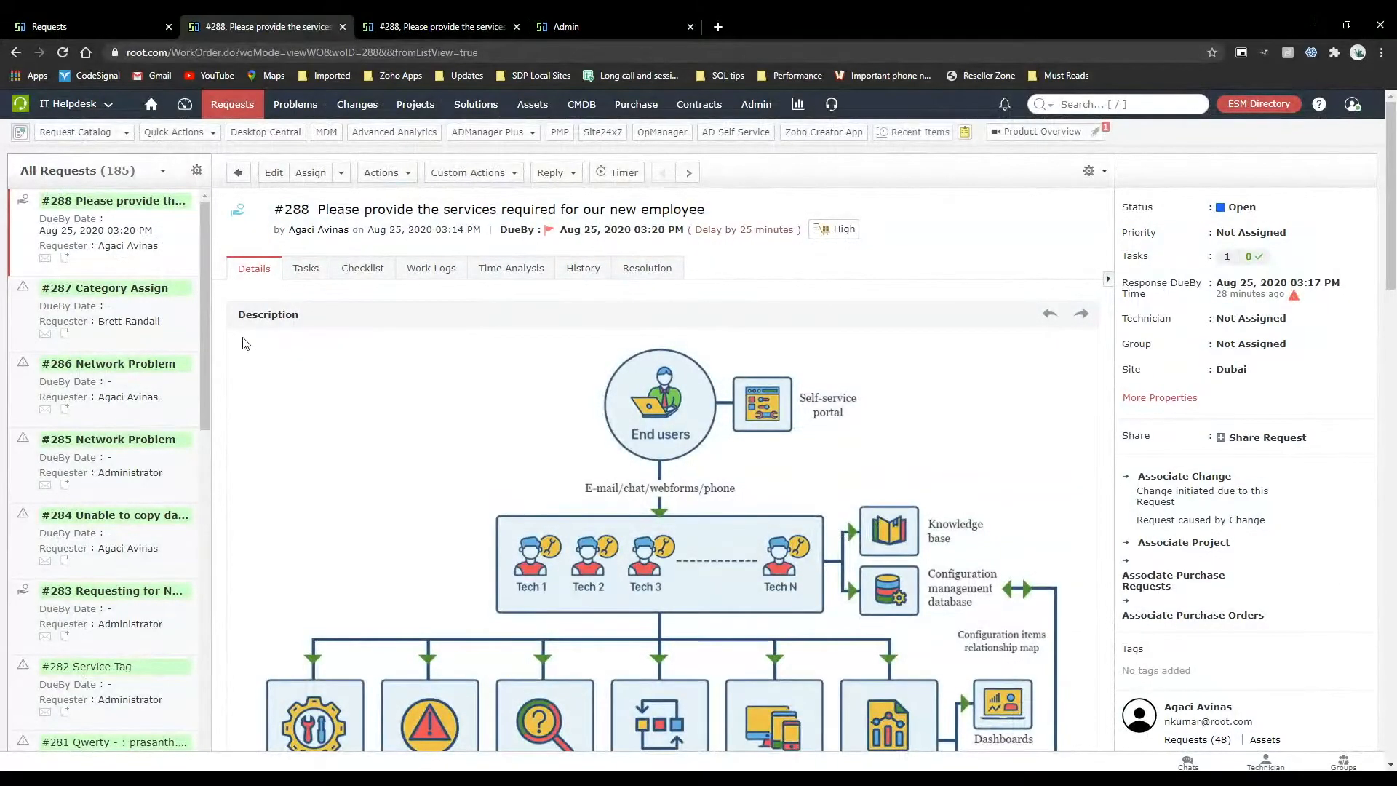
Look over the configuration modules on the Admin settings page.
{"action": "left_click", "coordinate": [141, 18]}
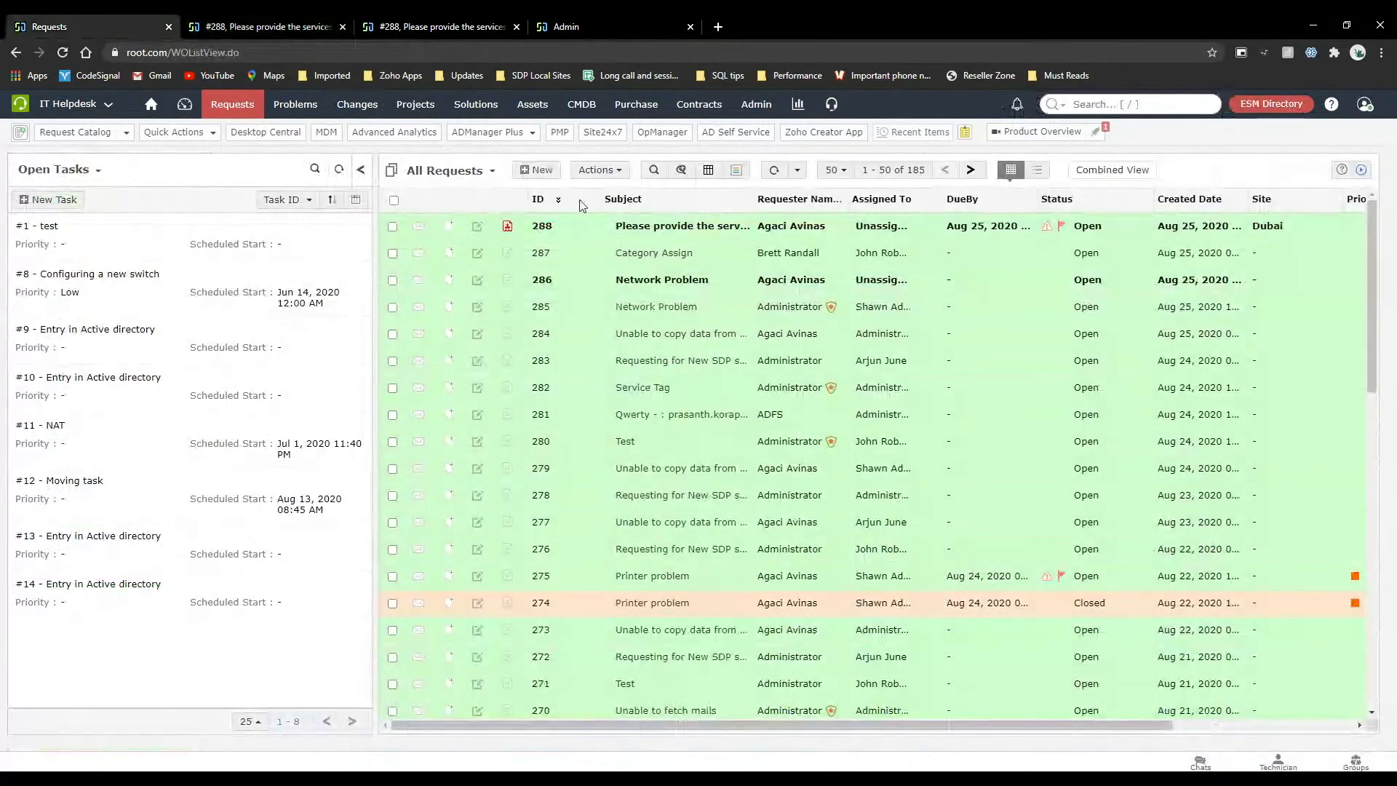
{"action": "left_click", "coordinate": [758, 108]}
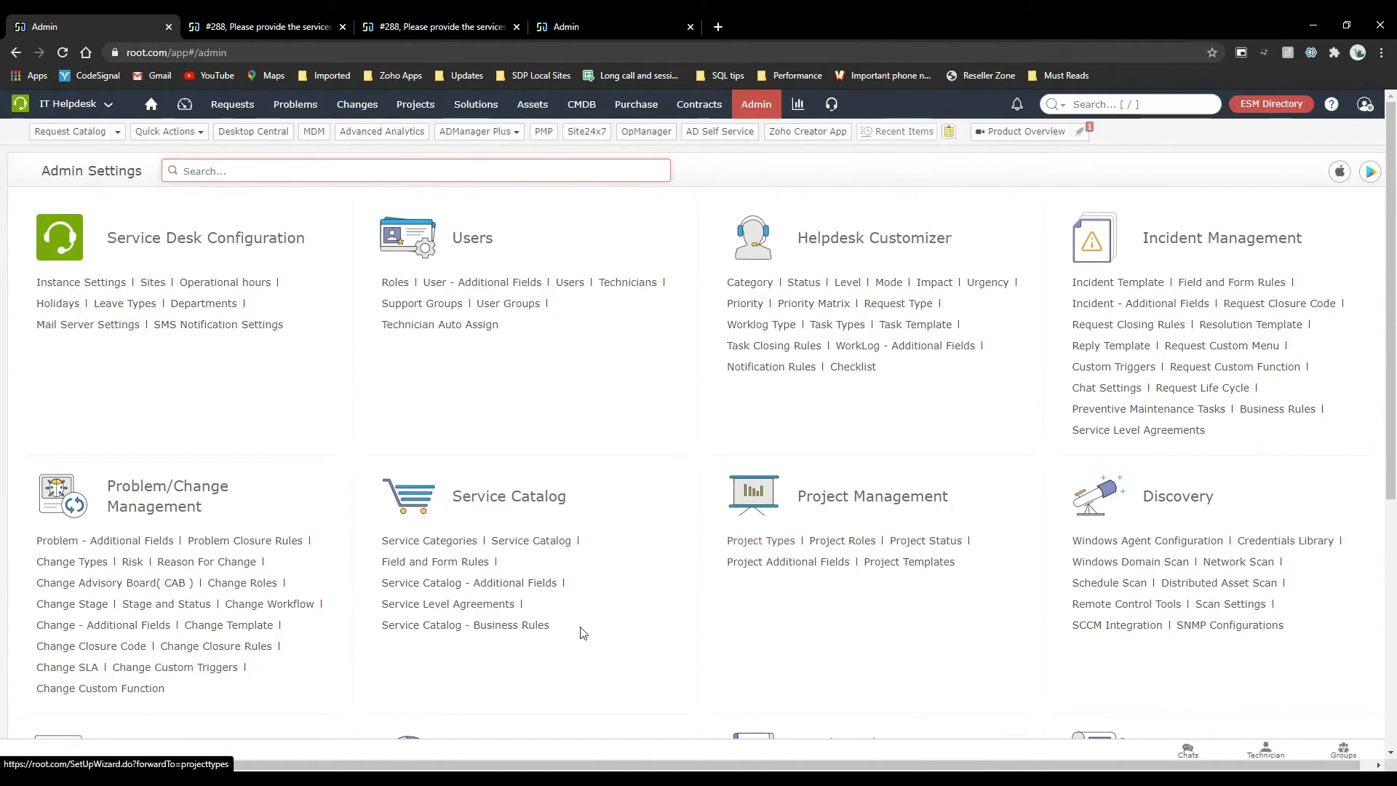
{"action": "scroll", "coordinate": [582, 633], "scroll_direction": "down", "scroll_amount": 5}
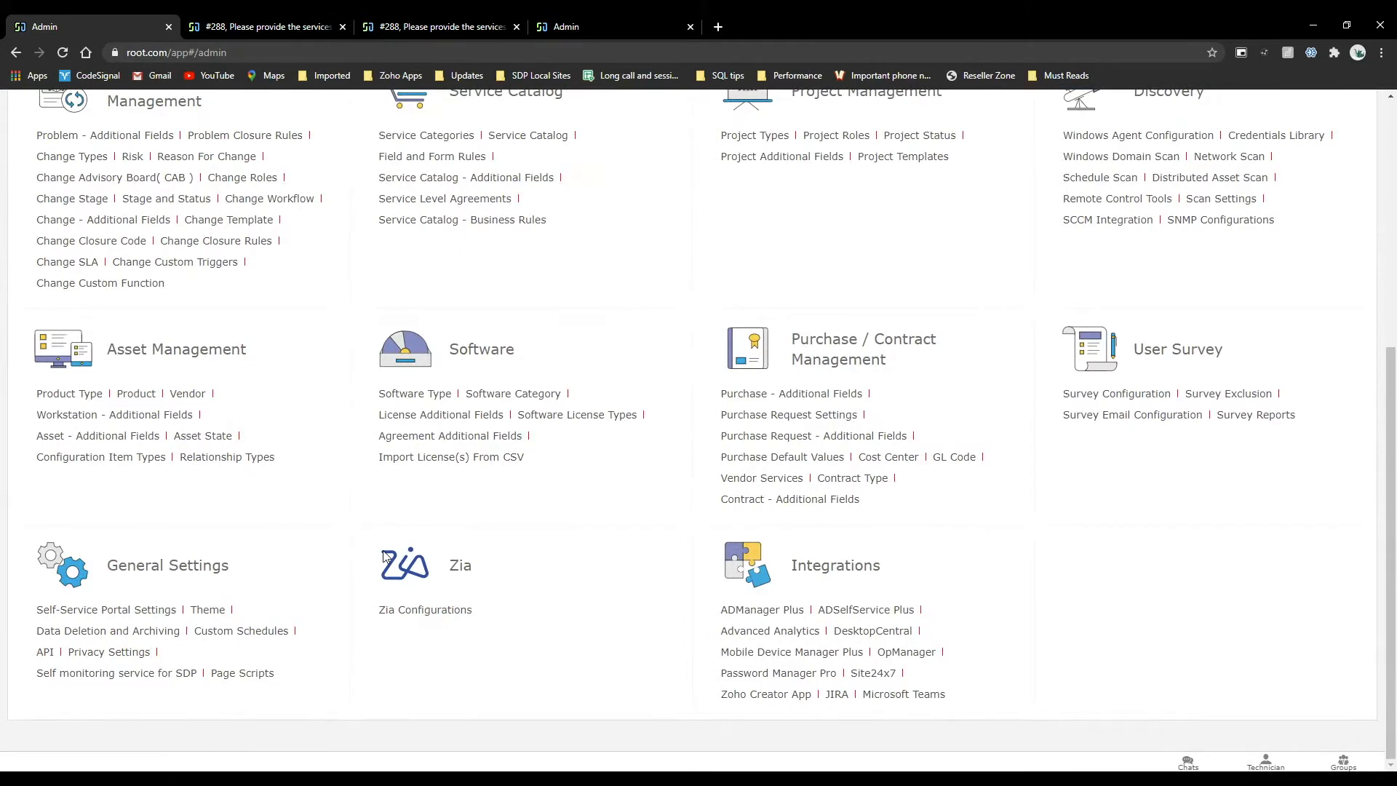
{"action": "scroll", "coordinate": [386, 557], "scroll_direction": "up", "scroll_amount": 5}
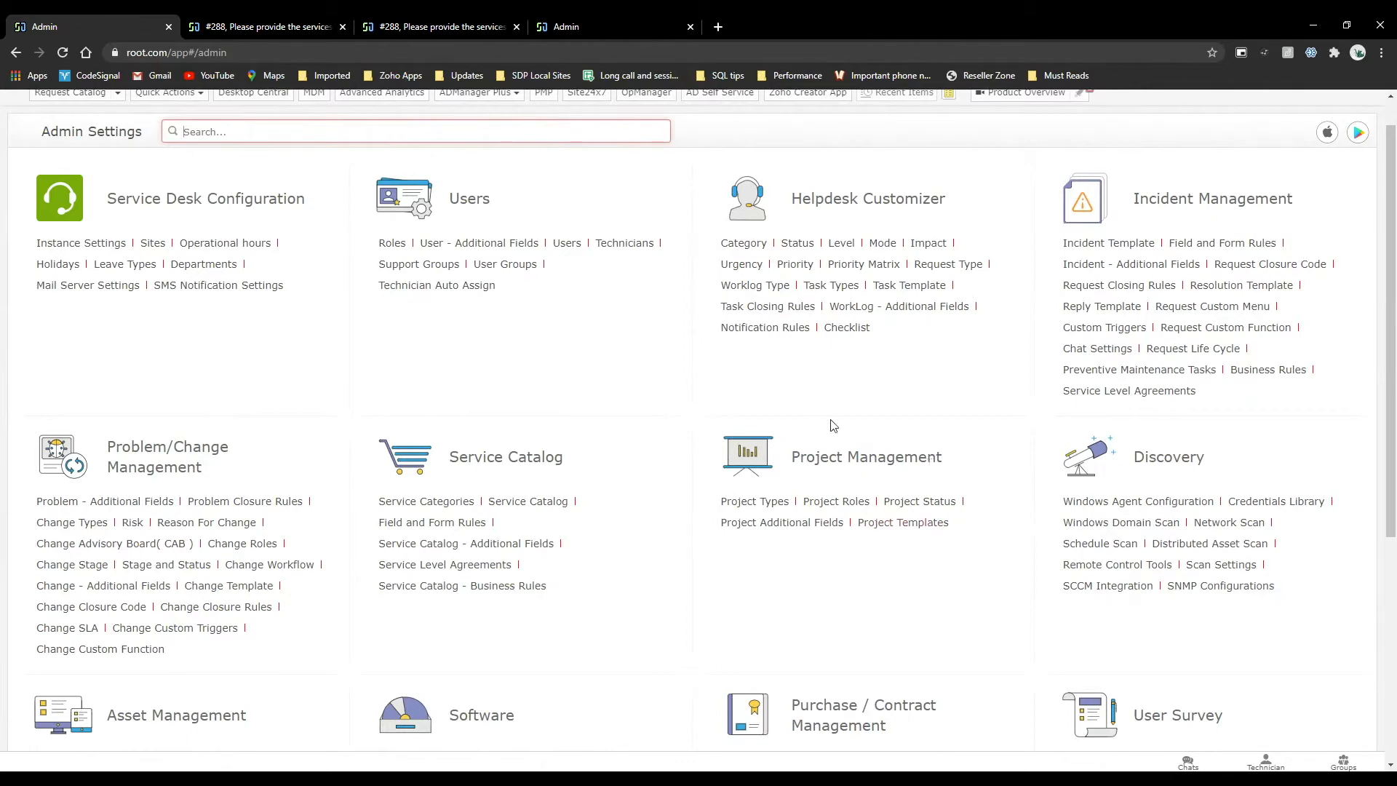
Reopen the new hire template's workflow from the Service Catalog and review its approval, SLA, checklist and task sections.
{"action": "left_click", "coordinate": [496, 508]}
{"action": "scroll", "coordinate": [496, 515], "scroll_direction": "down", "scroll_amount": 3}
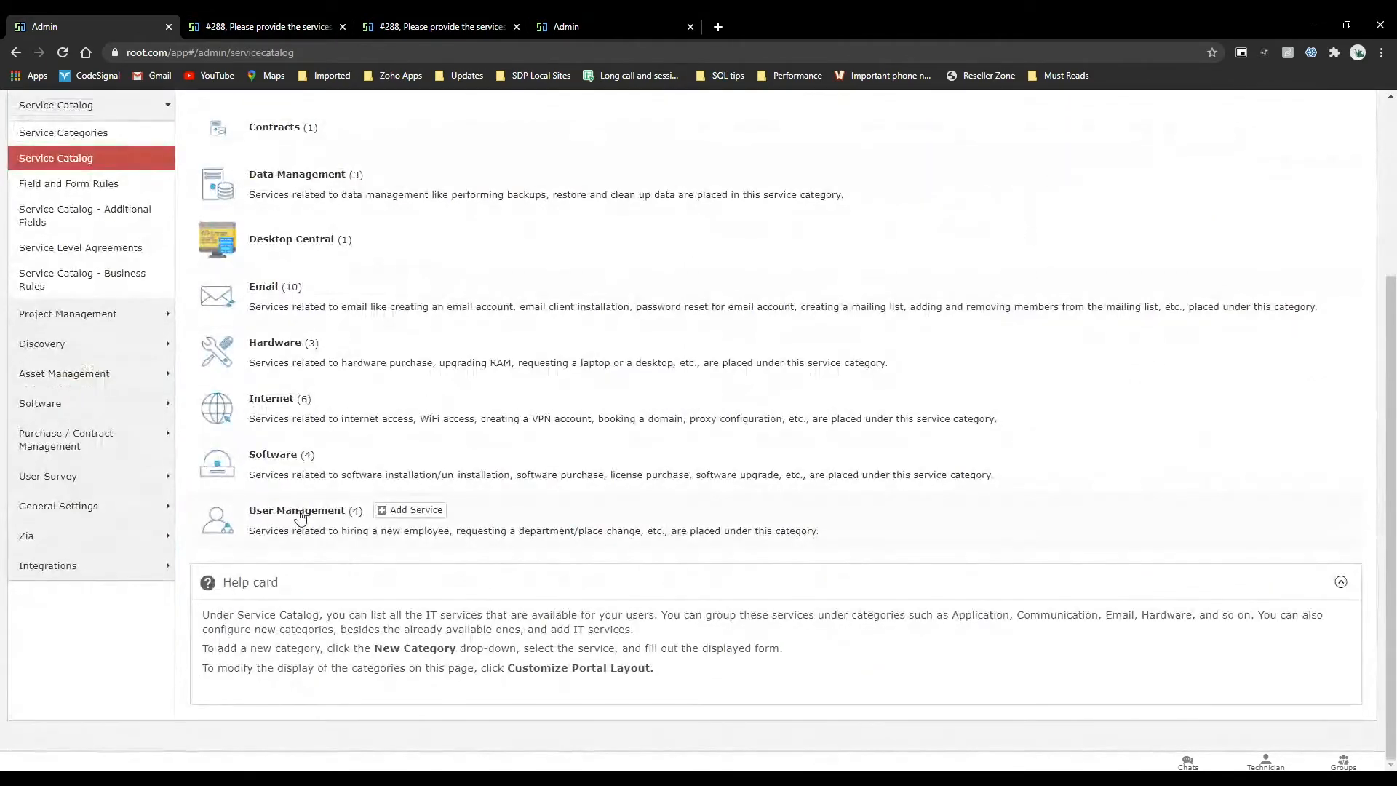
{"action": "left_click", "coordinate": [298, 510]}
{"action": "left_click", "coordinate": [475, 601]}
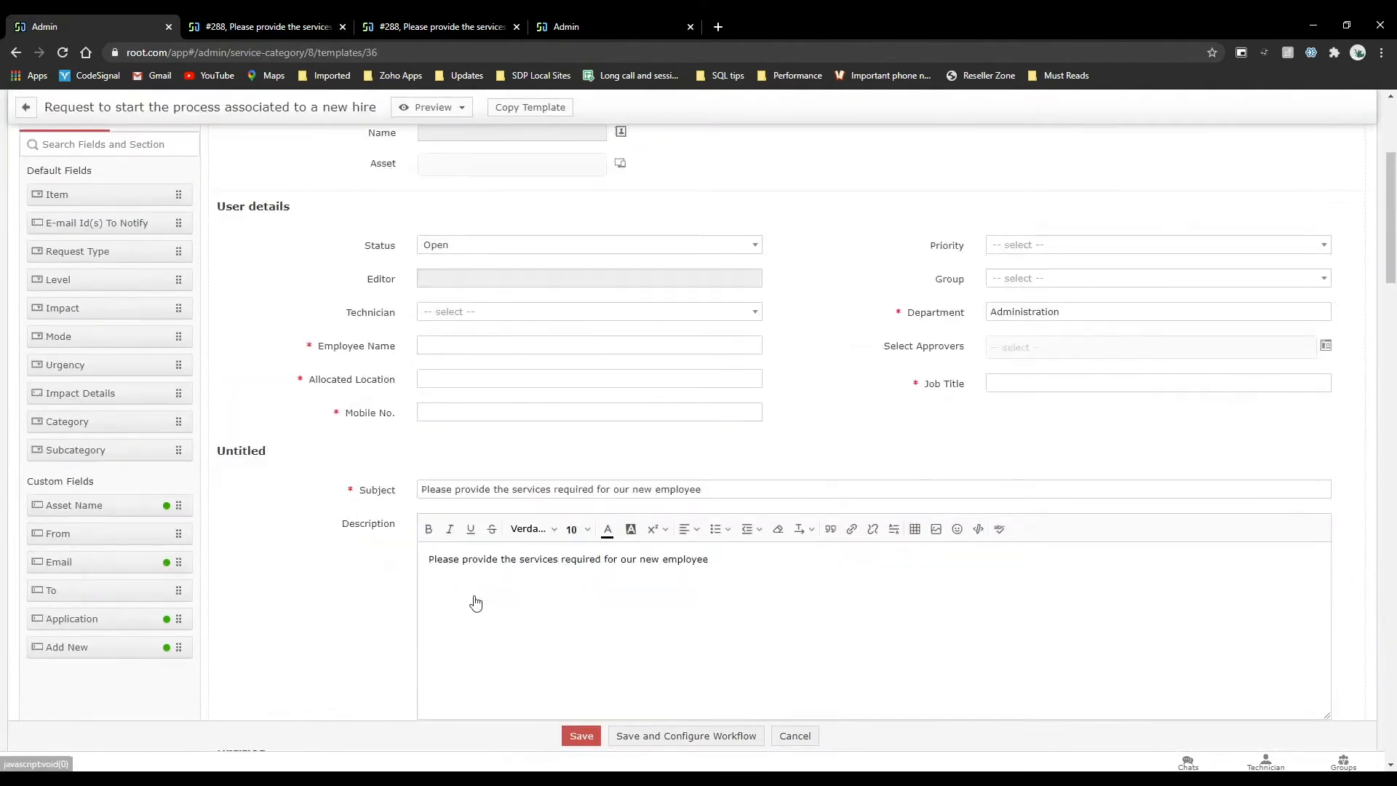
{"action": "left_click", "coordinate": [188, 349]}
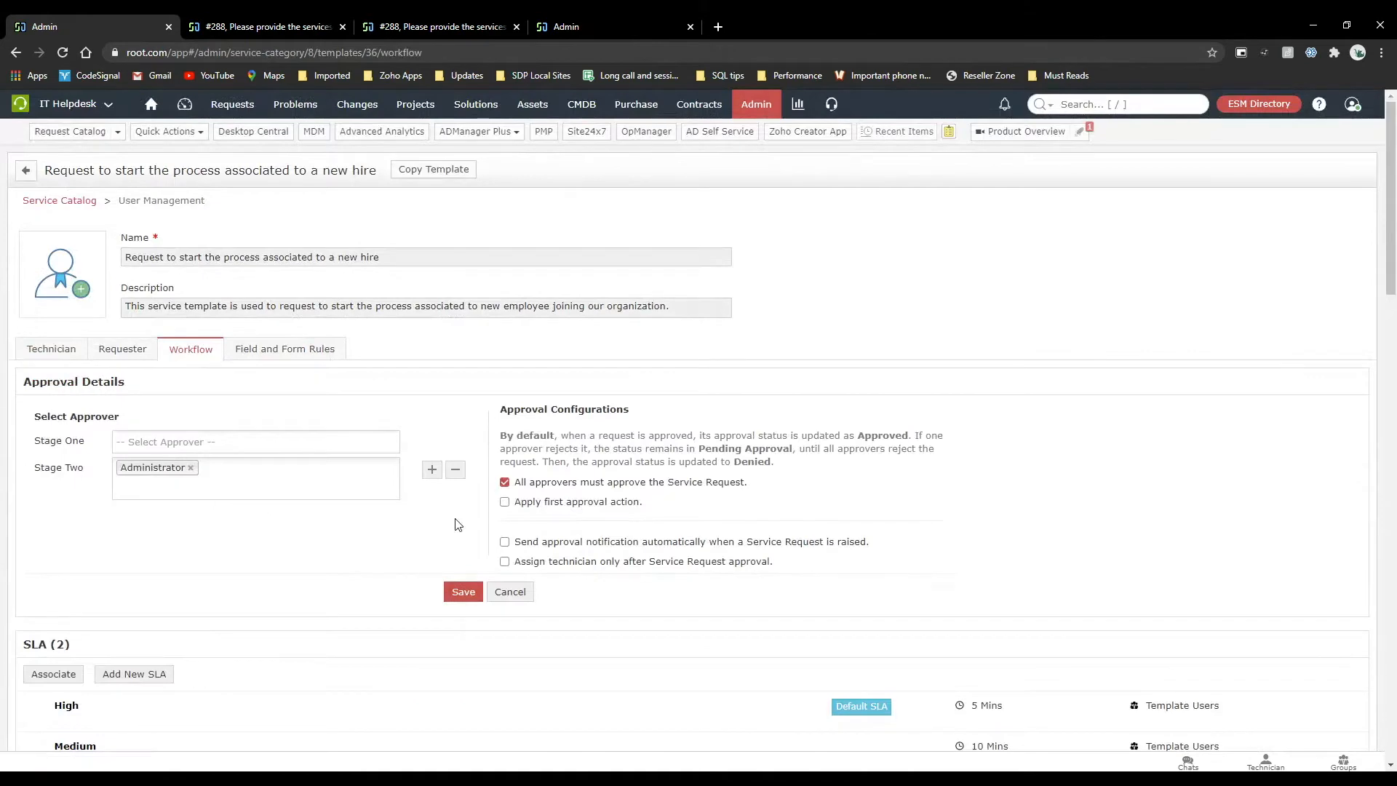
{"action": "scroll", "coordinate": [458, 524], "scroll_direction": "down", "scroll_amount": 7}
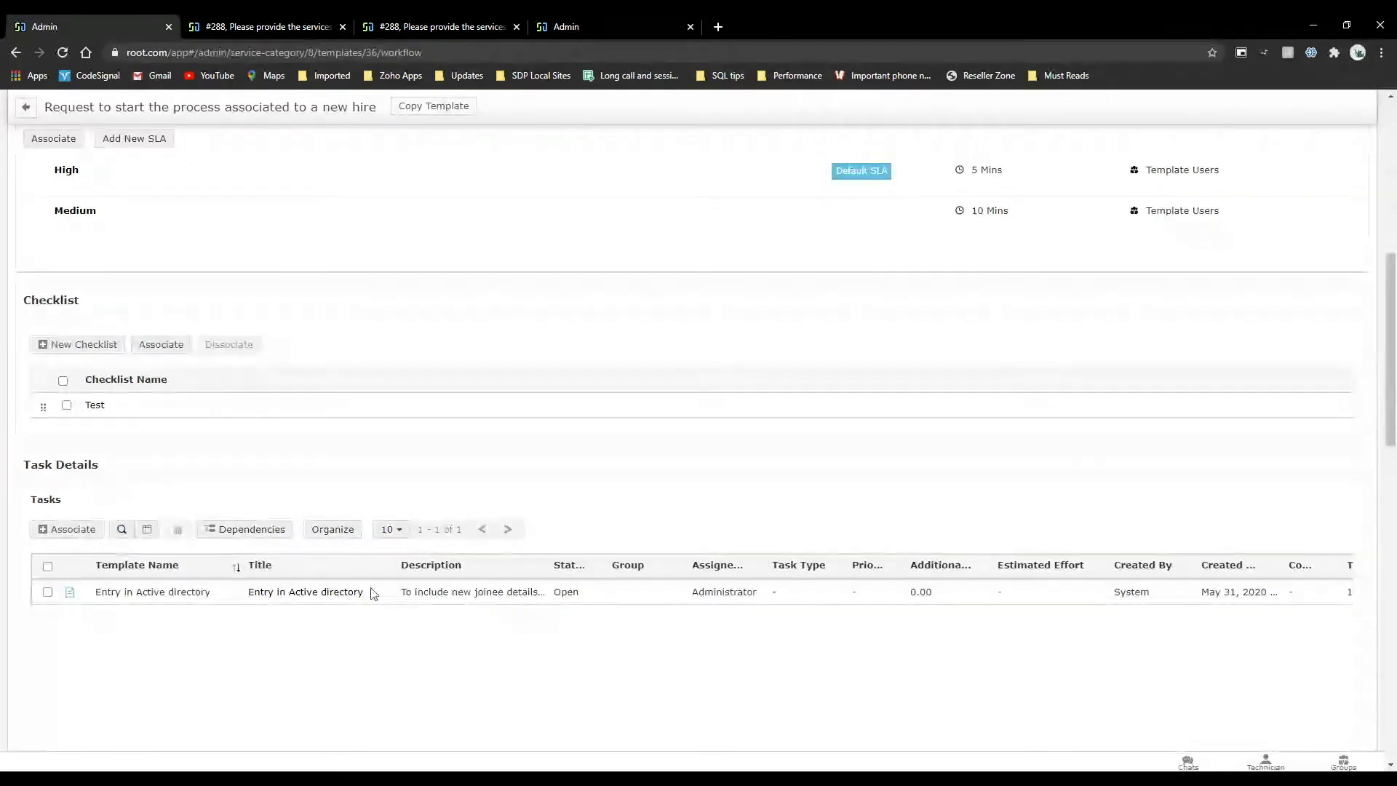
{"action": "scroll", "coordinate": [468, 505], "scroll_direction": "up", "scroll_amount": 8}
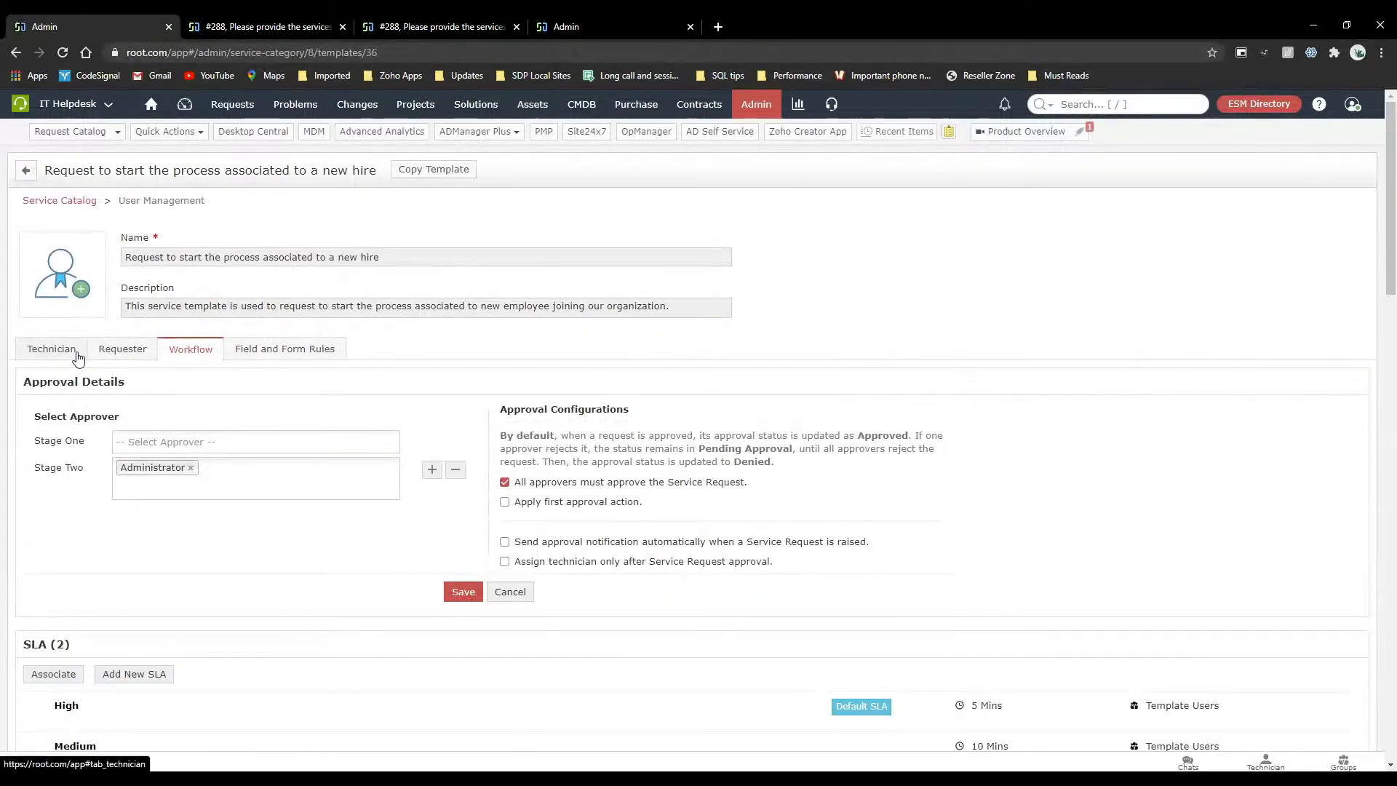
Review the technician form layout of the new hire template, including its user details, subject and description fields.
{"action": "left_click", "coordinate": [51, 350]}
{"action": "scroll", "coordinate": [326, 466], "scroll_direction": "down", "scroll_amount": 4}
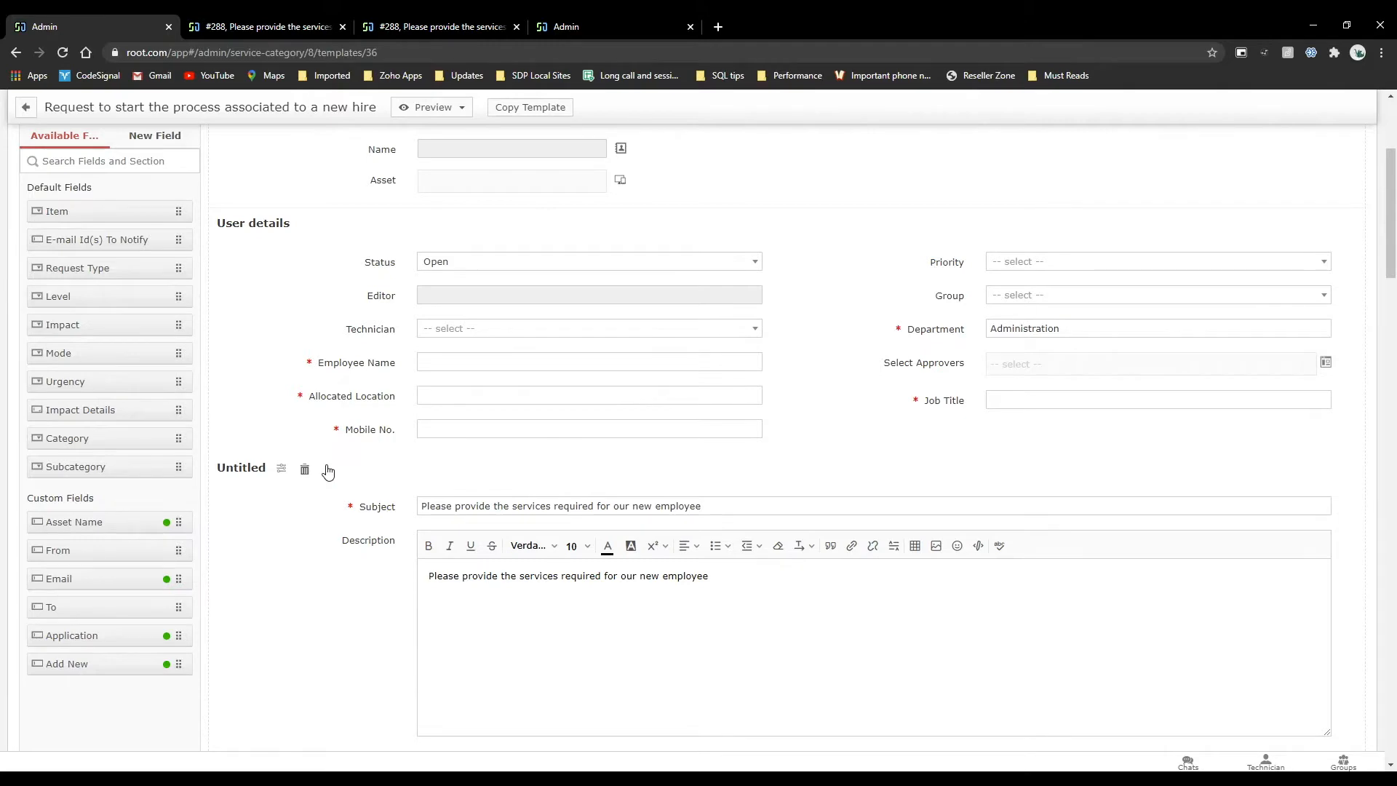
{"action": "scroll", "coordinate": [328, 471], "scroll_direction": "up", "scroll_amount": 5}
Start a new On Form Load rule in the template's field and form rules and look over the fields available for conditions.
{"action": "left_click", "coordinate": [273, 353]}
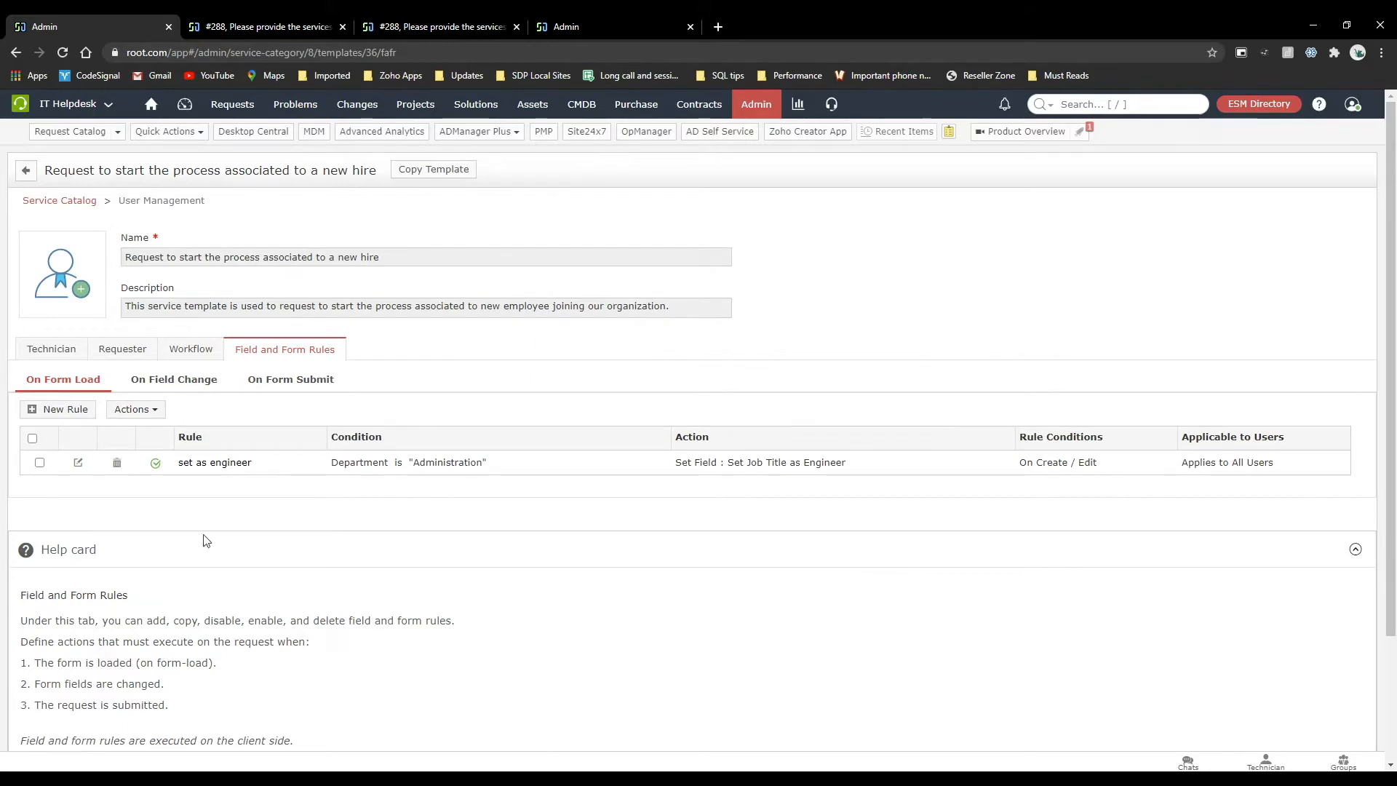
{"action": "left_click", "coordinate": [82, 412]}
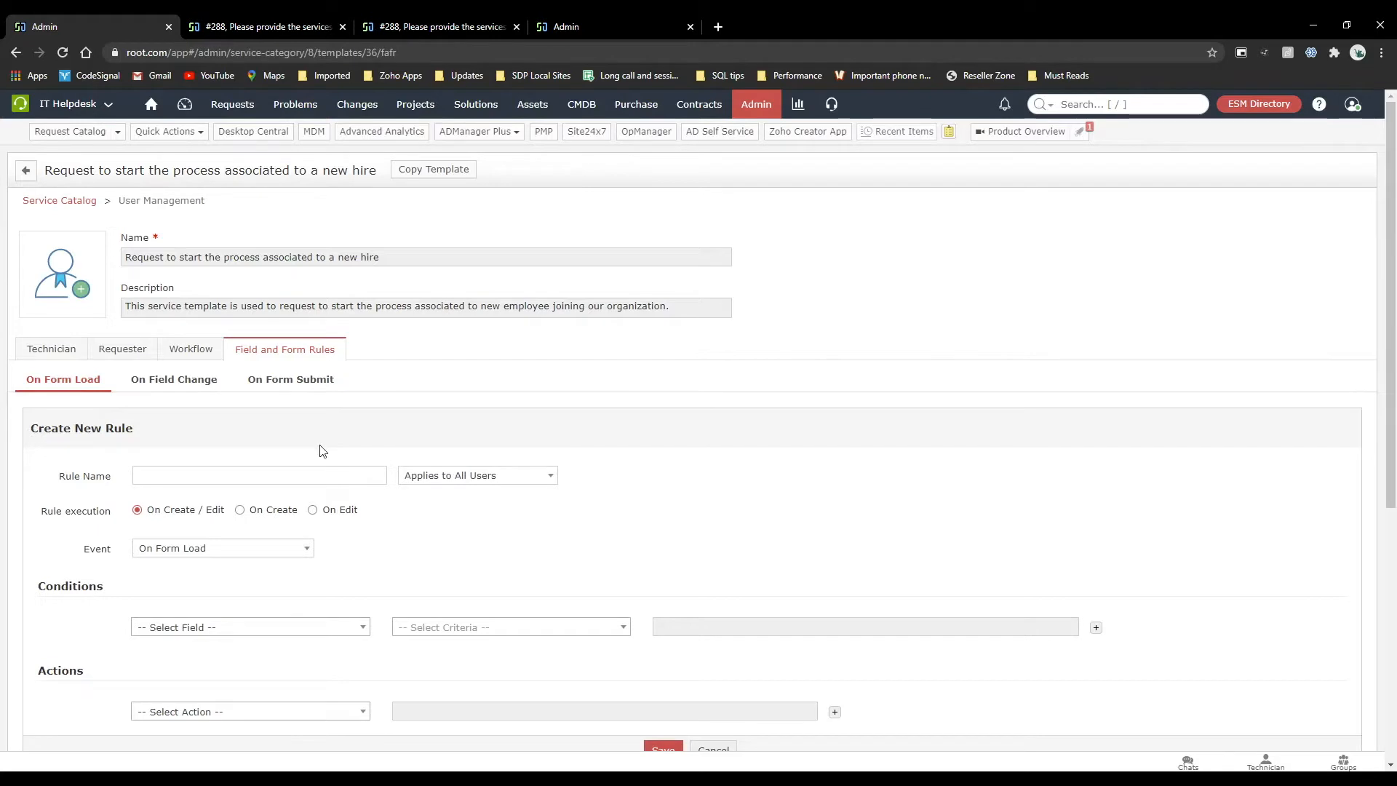
{"action": "scroll", "coordinate": [321, 452], "scroll_direction": "down", "scroll_amount": 2}
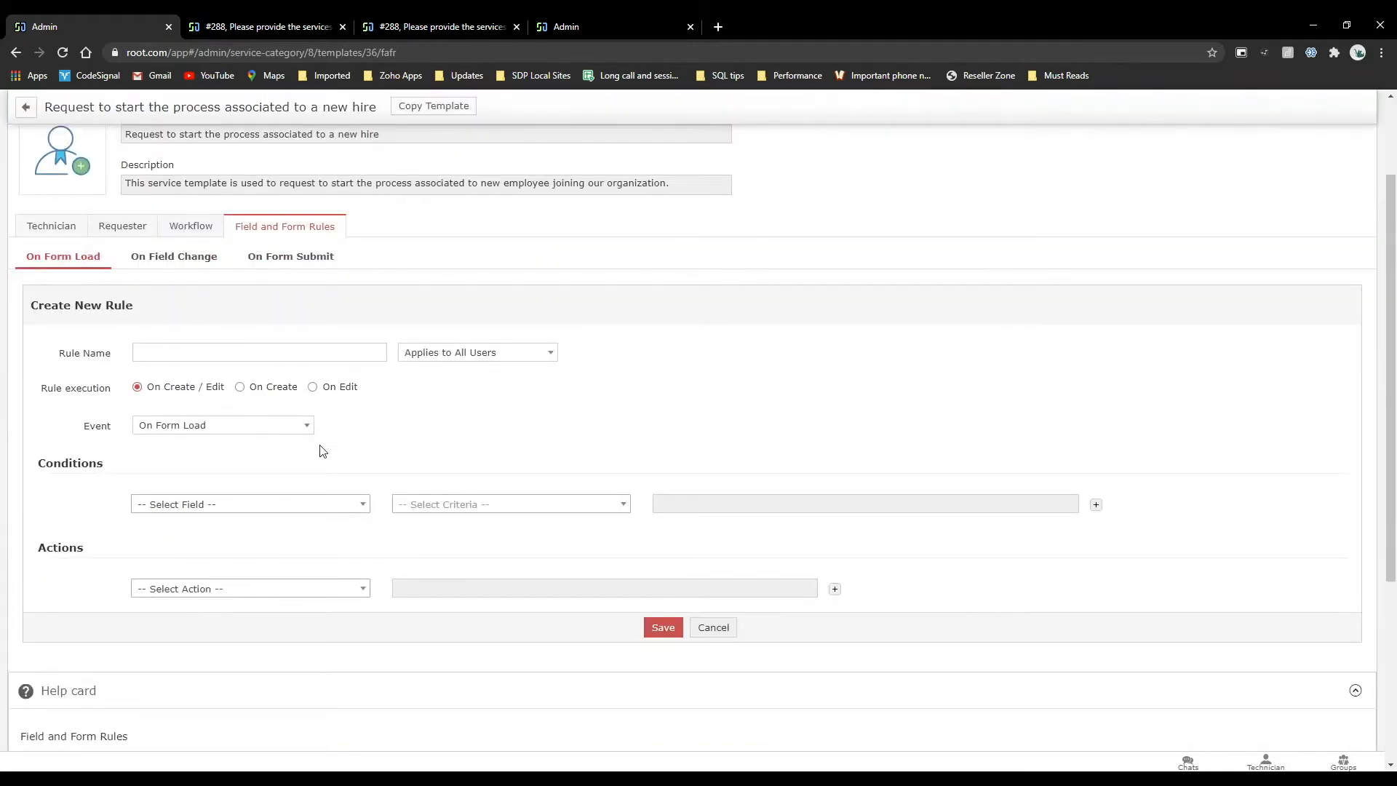
{"action": "left_click", "coordinate": [258, 505]}
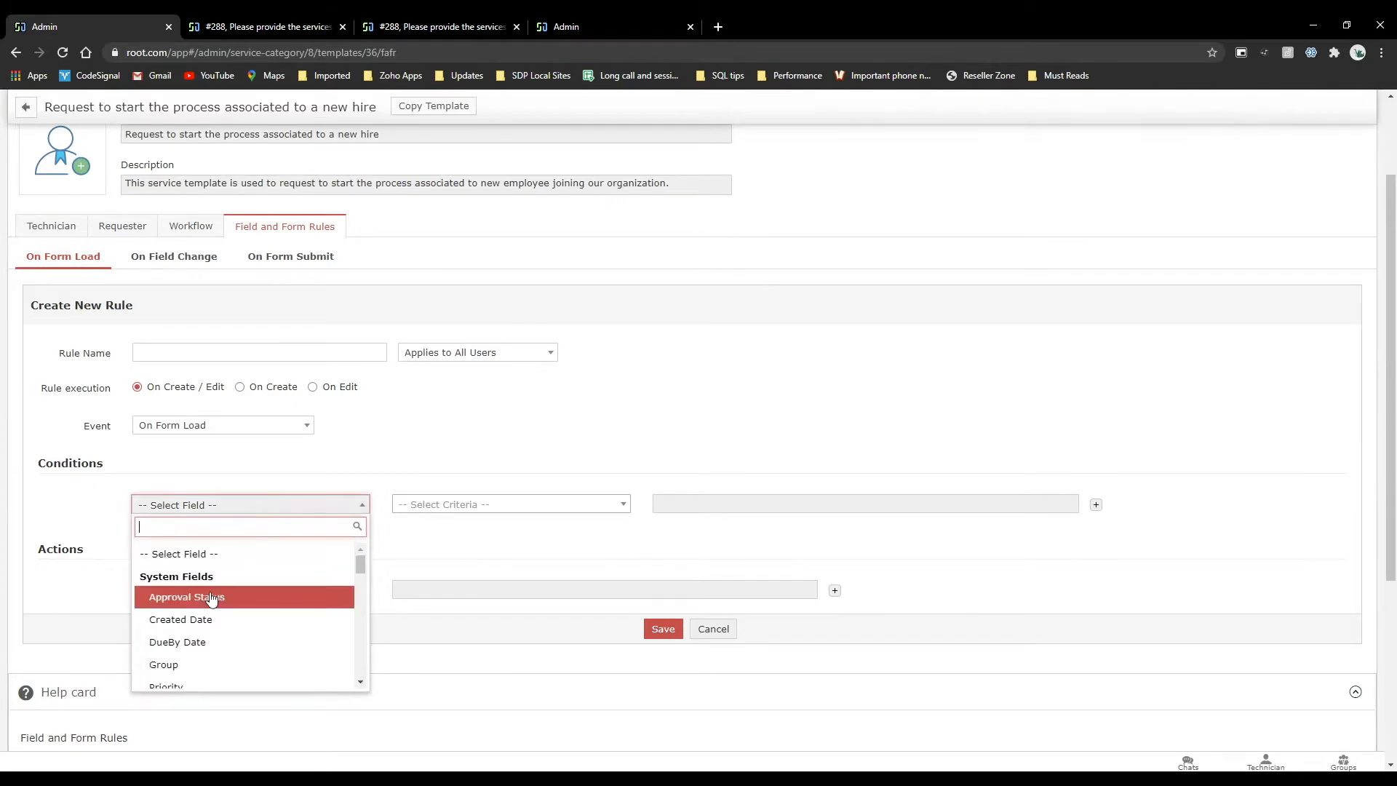
{"action": "scroll", "coordinate": [211, 598], "scroll_direction": "down", "scroll_amount": 10}
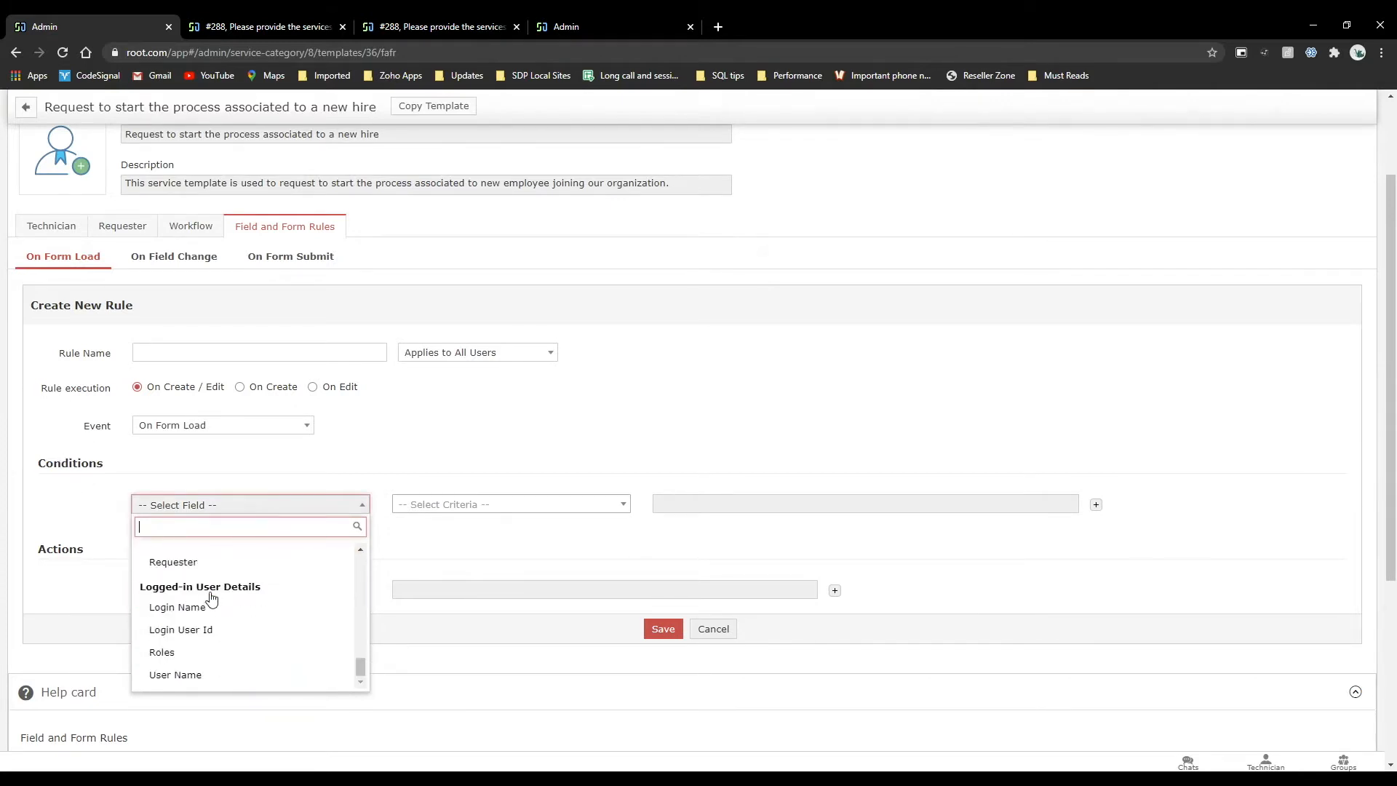
{"action": "left_click", "coordinate": [95, 538]}
{"action": "scroll", "coordinate": [93, 537], "scroll_direction": "down", "scroll_amount": 1}
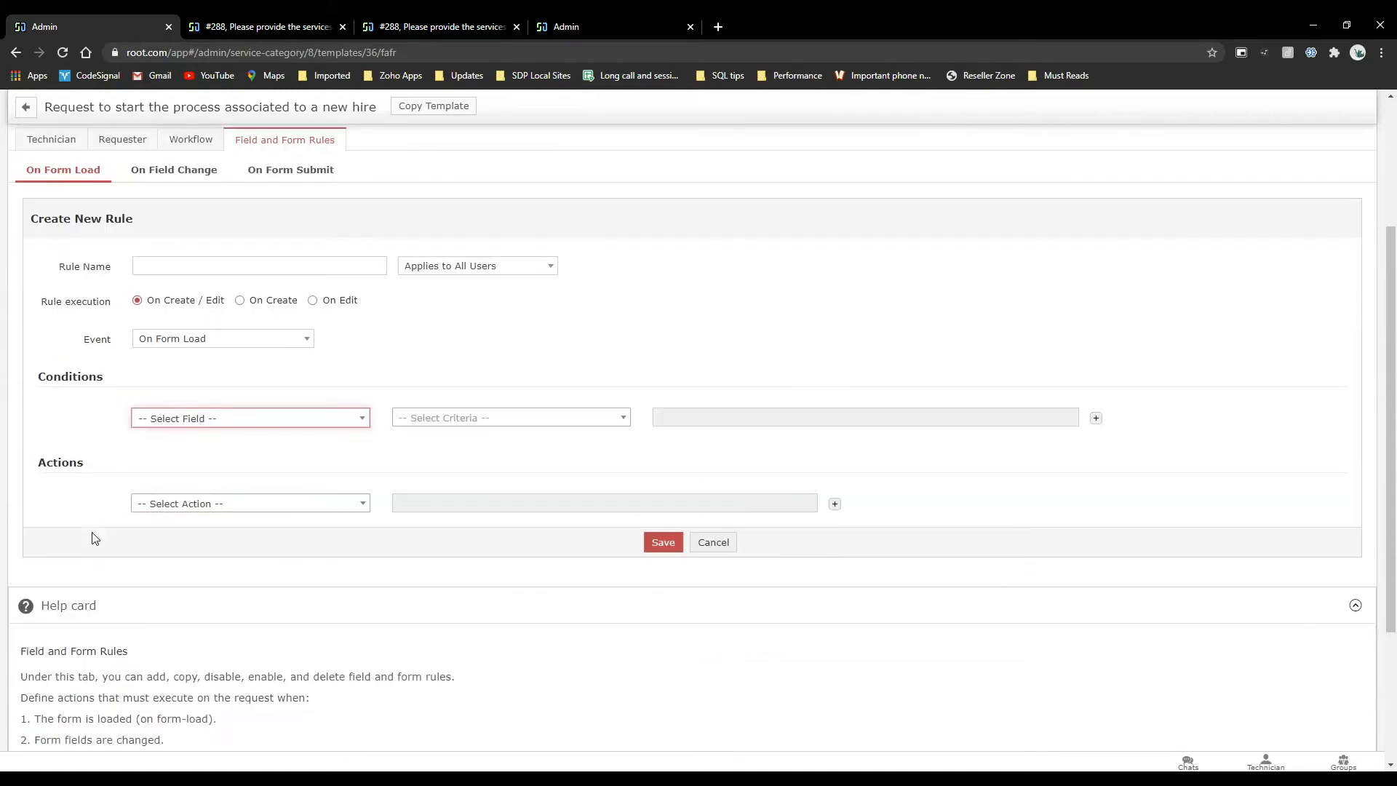
Look over the available rule actions and set the new rule's action to Remove Options.
{"action": "left_click", "coordinate": [166, 504]}
{"action": "scroll", "coordinate": [195, 586], "scroll_direction": "down", "scroll_amount": 2}
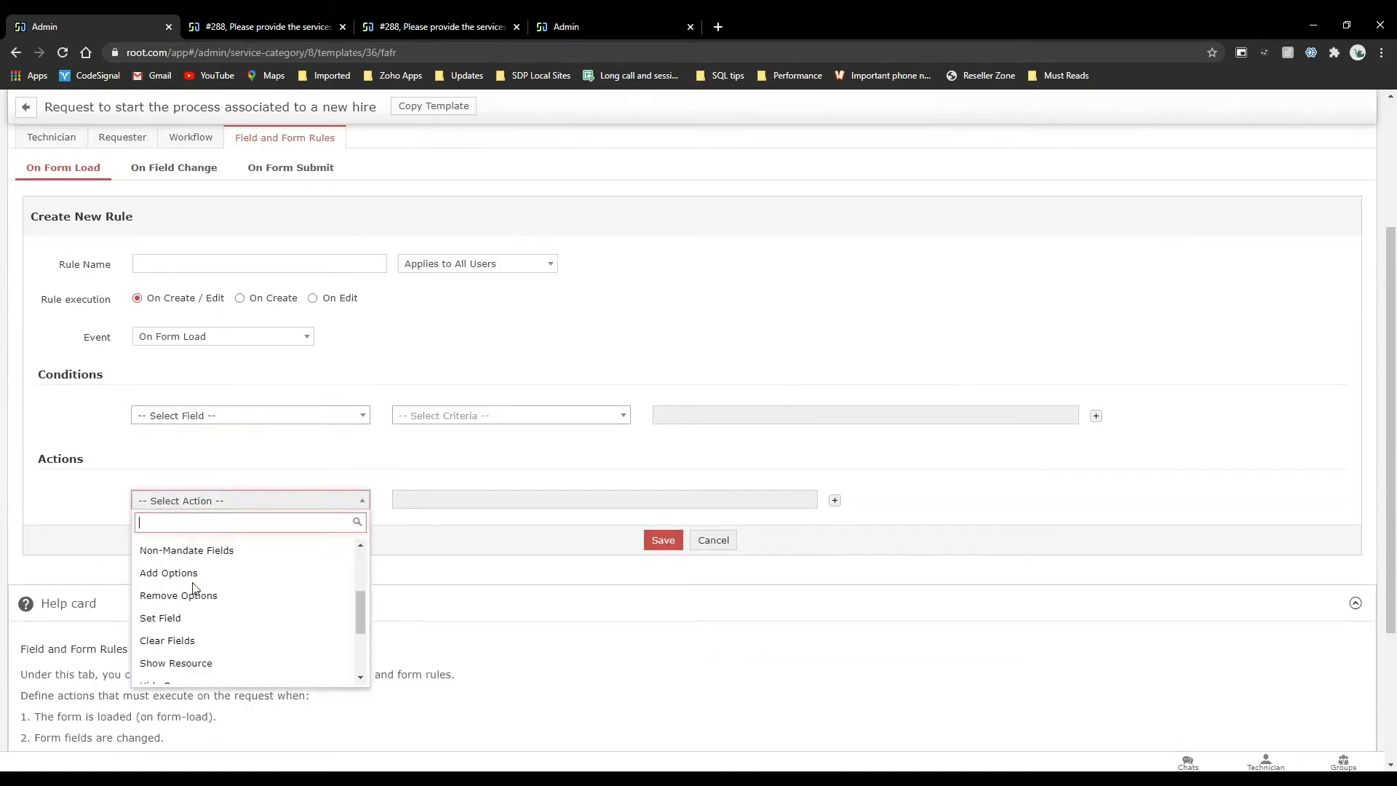
{"action": "scroll", "coordinate": [196, 589], "scroll_direction": "up", "scroll_amount": 1}
{"action": "scroll", "coordinate": [196, 594], "scroll_direction": "up", "scroll_amount": 2}
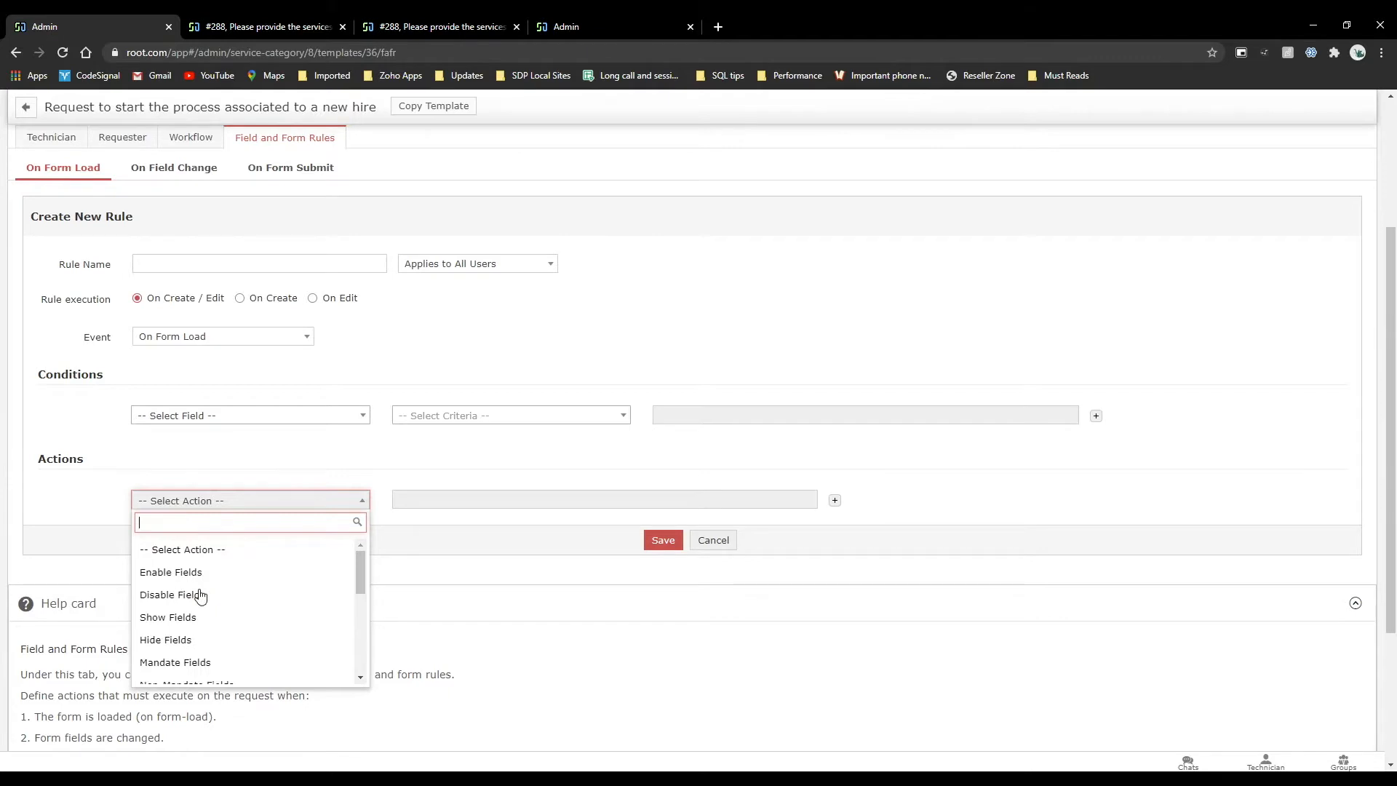
{"action": "scroll", "coordinate": [203, 664], "scroll_direction": "down", "scroll_amount": 5}
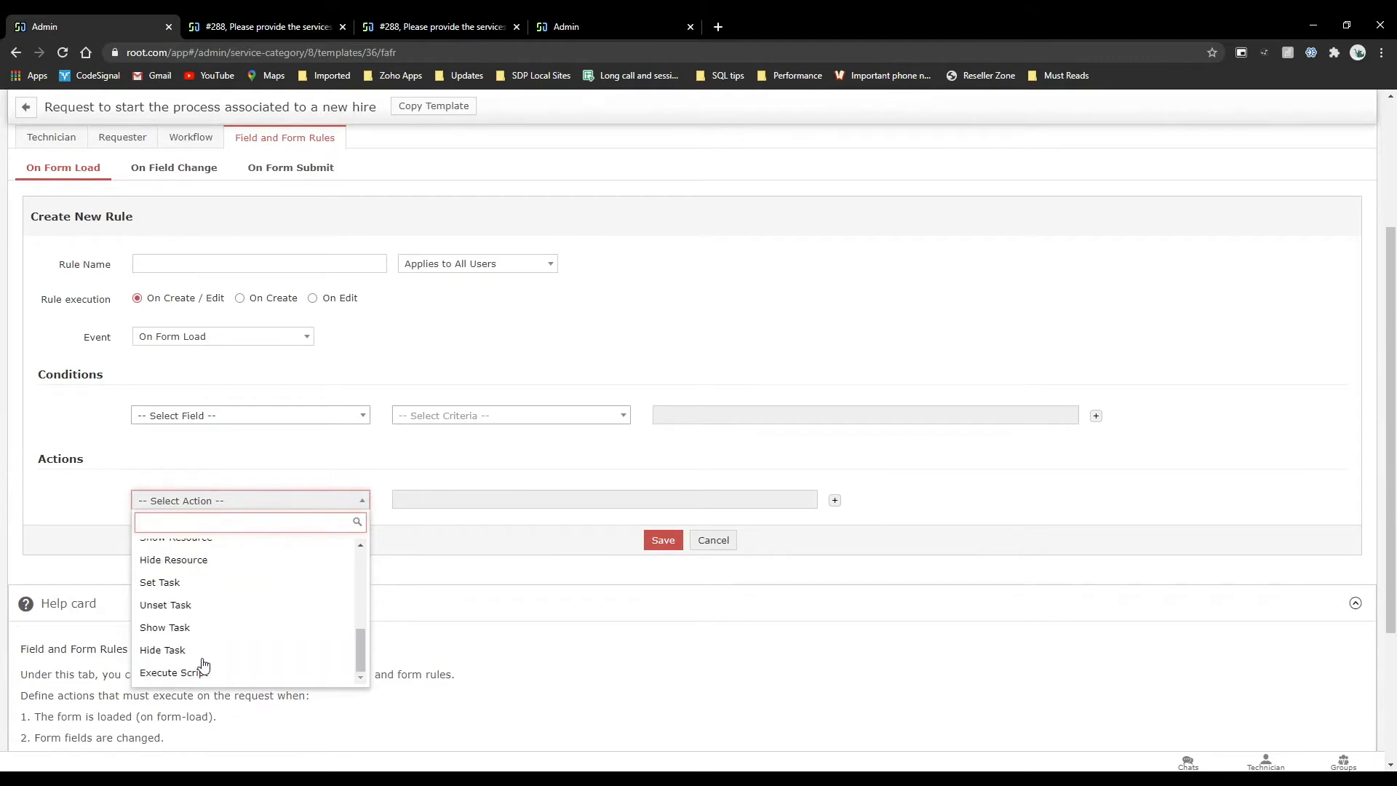
{"action": "scroll", "coordinate": [186, 608], "scroll_direction": "up", "scroll_amount": 2}
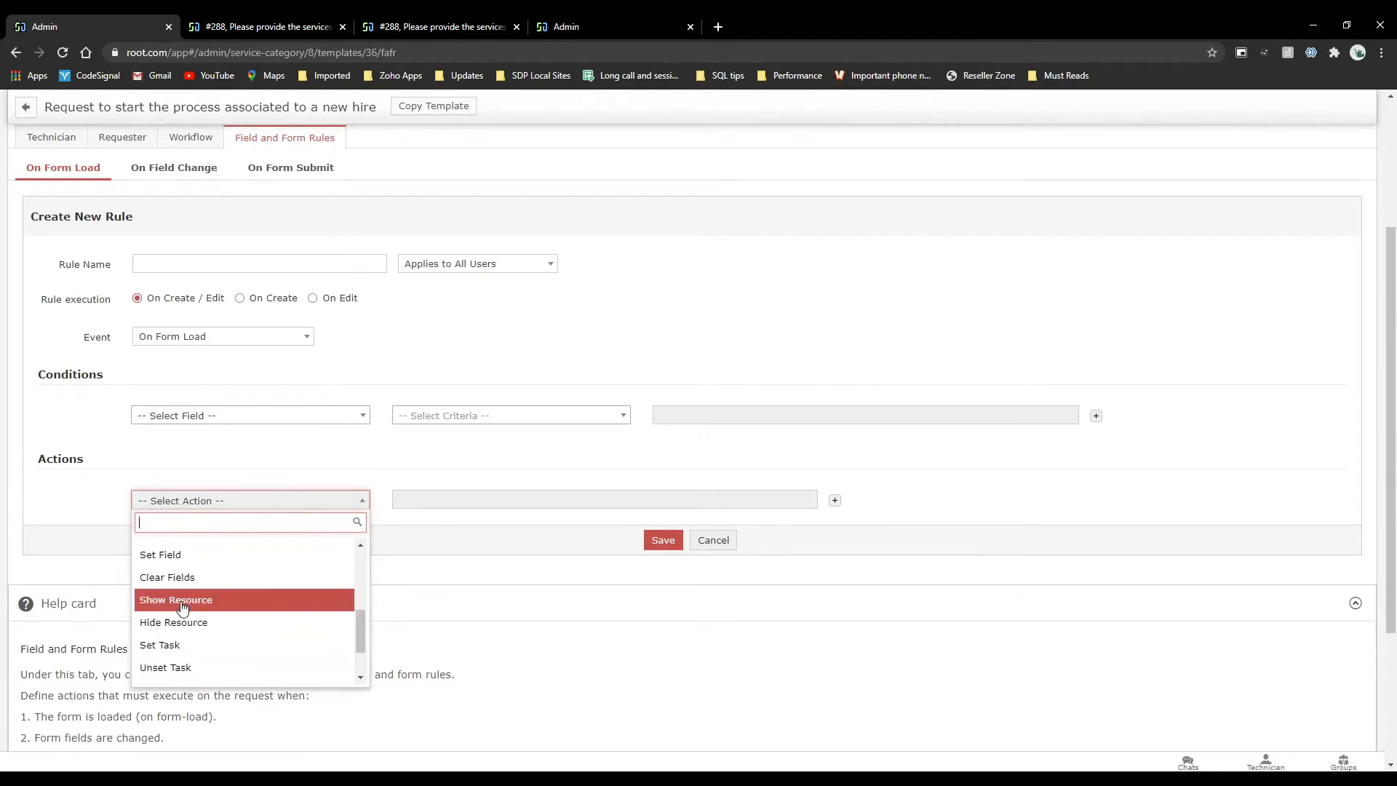
{"action": "scroll", "coordinate": [182, 608], "scroll_direction": "up", "scroll_amount": 2}
{"action": "left_click", "coordinate": [151, 625]}
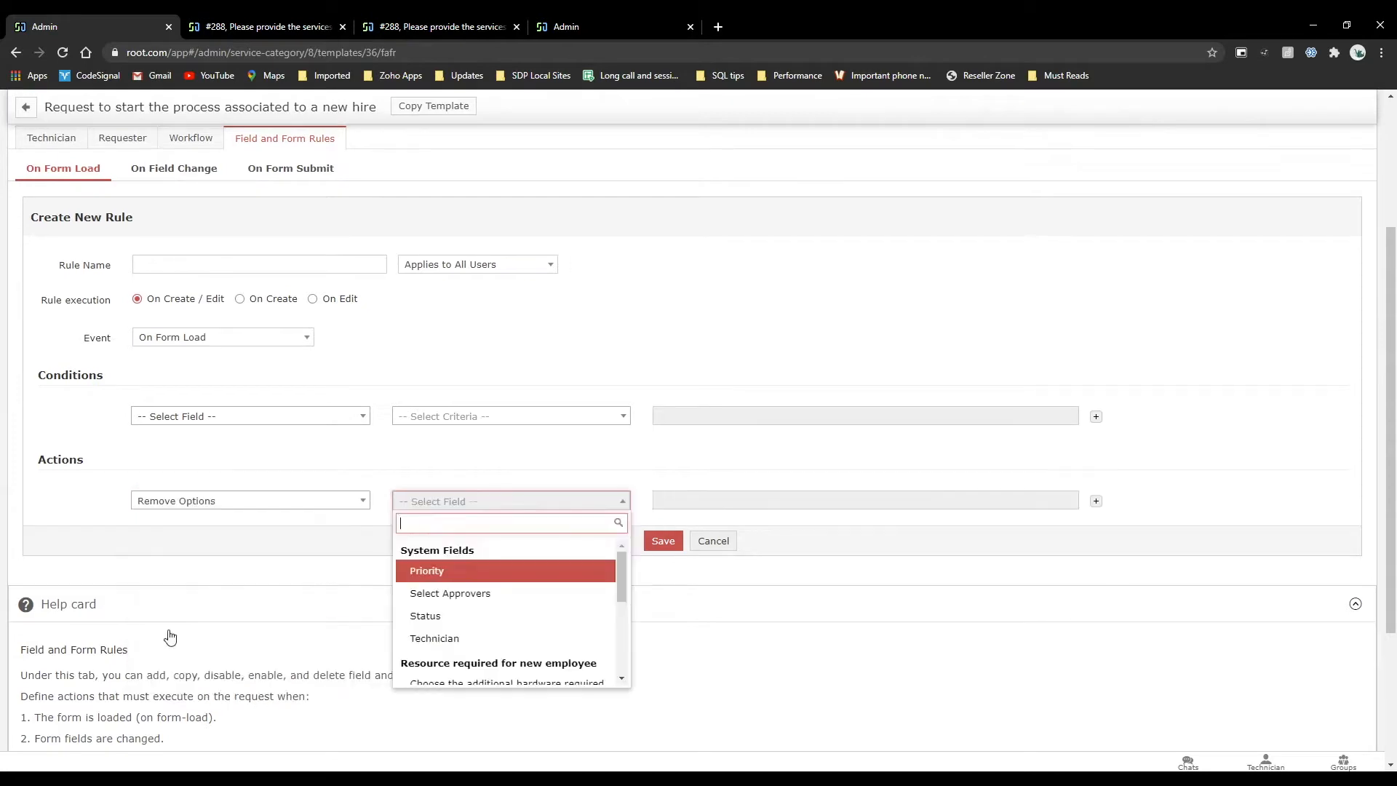
Apply the Remove Options action to the "Choose the laptop model" field, with Apple and HP as the options to remove.
{"action": "scroll", "coordinate": [437, 604], "scroll_direction": "down", "scroll_amount": 2}
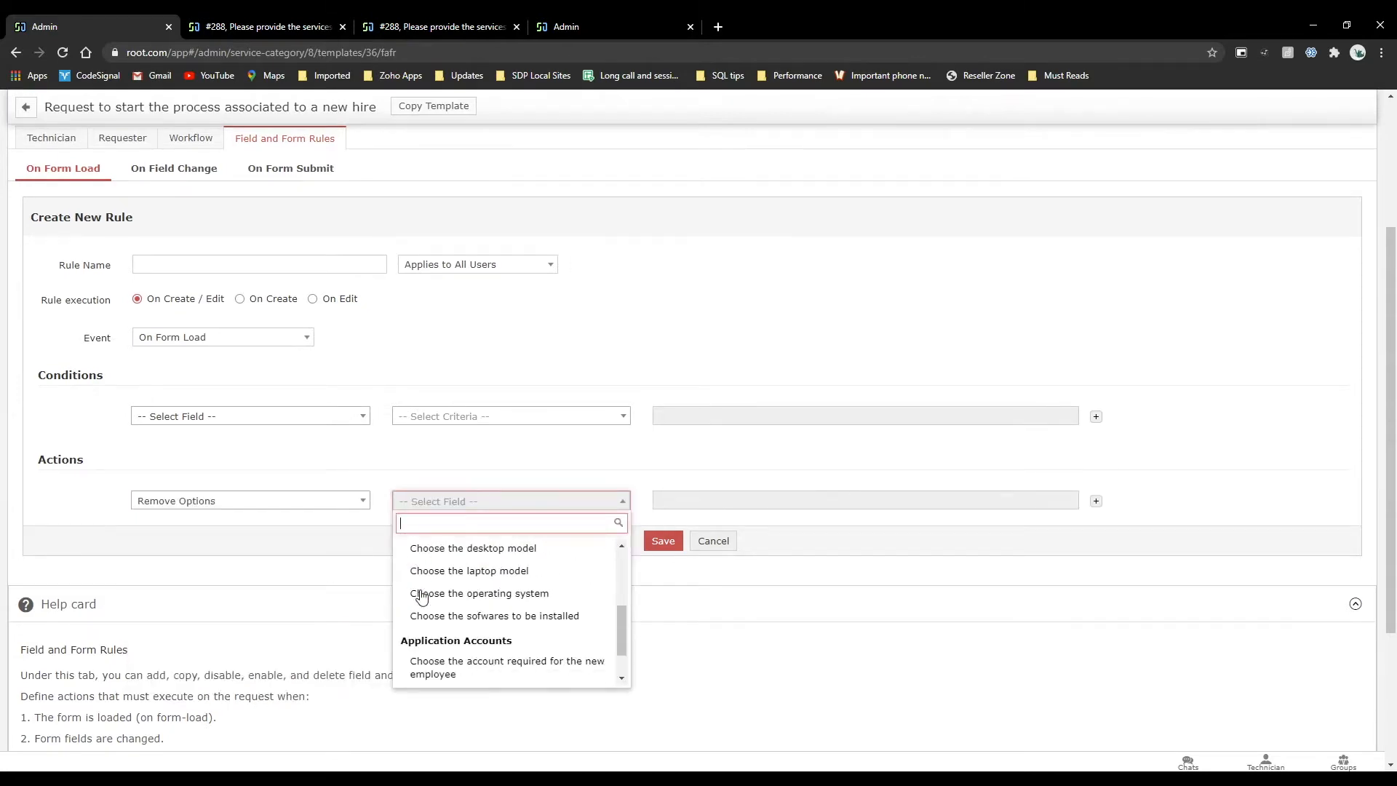
{"action": "scroll", "coordinate": [479, 641], "scroll_direction": "up", "scroll_amount": 1}
{"action": "left_click", "coordinate": [502, 623]}
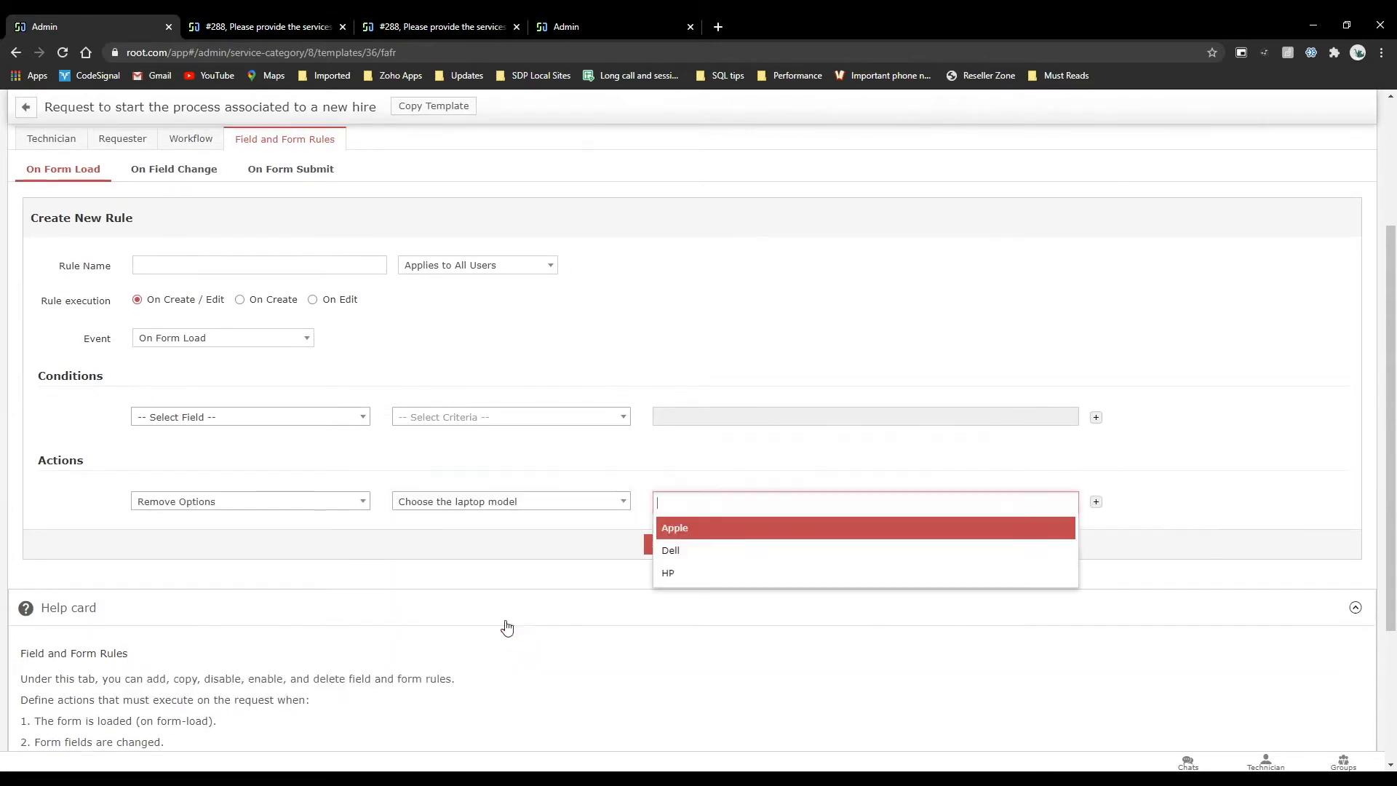
{"action": "left_click", "coordinate": [699, 539]}
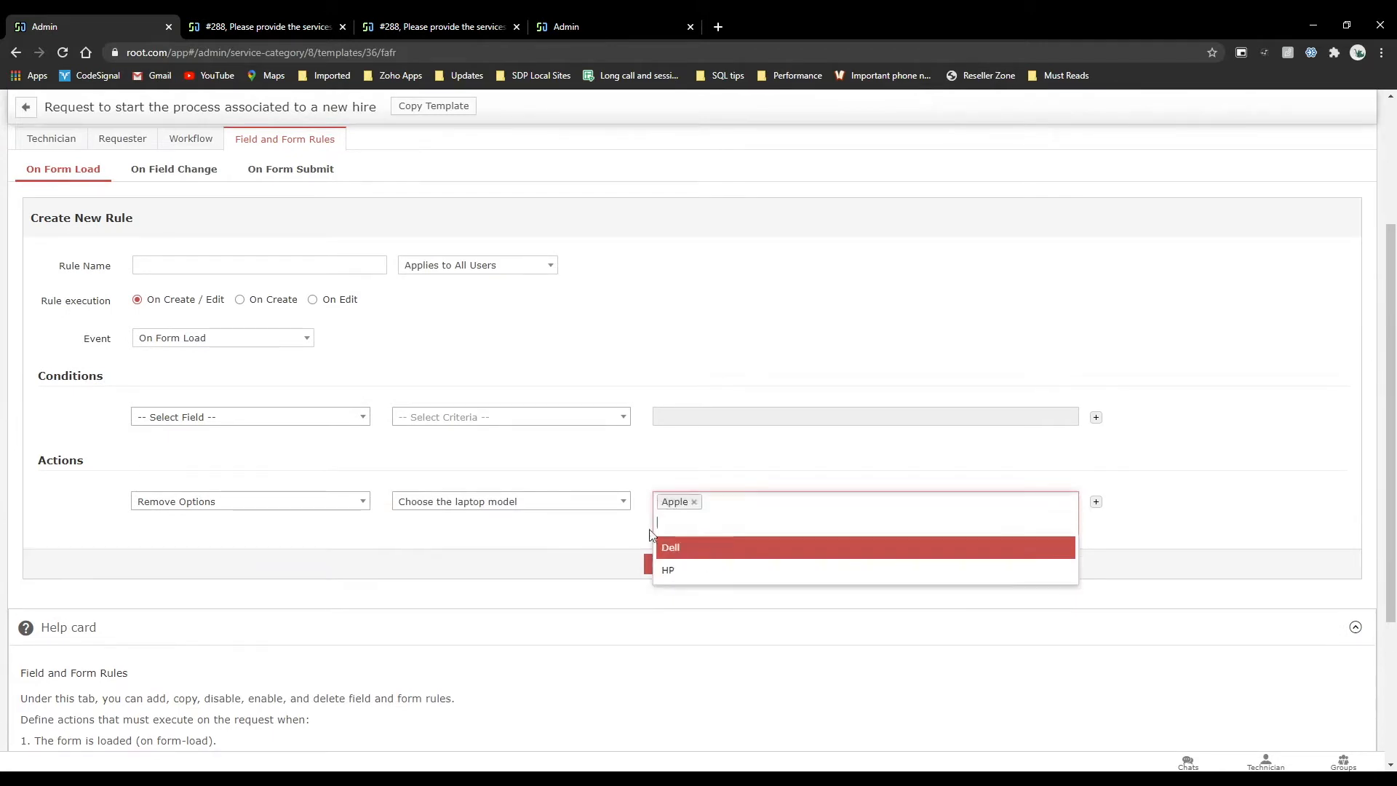
{"action": "left_click", "coordinate": [704, 572]}
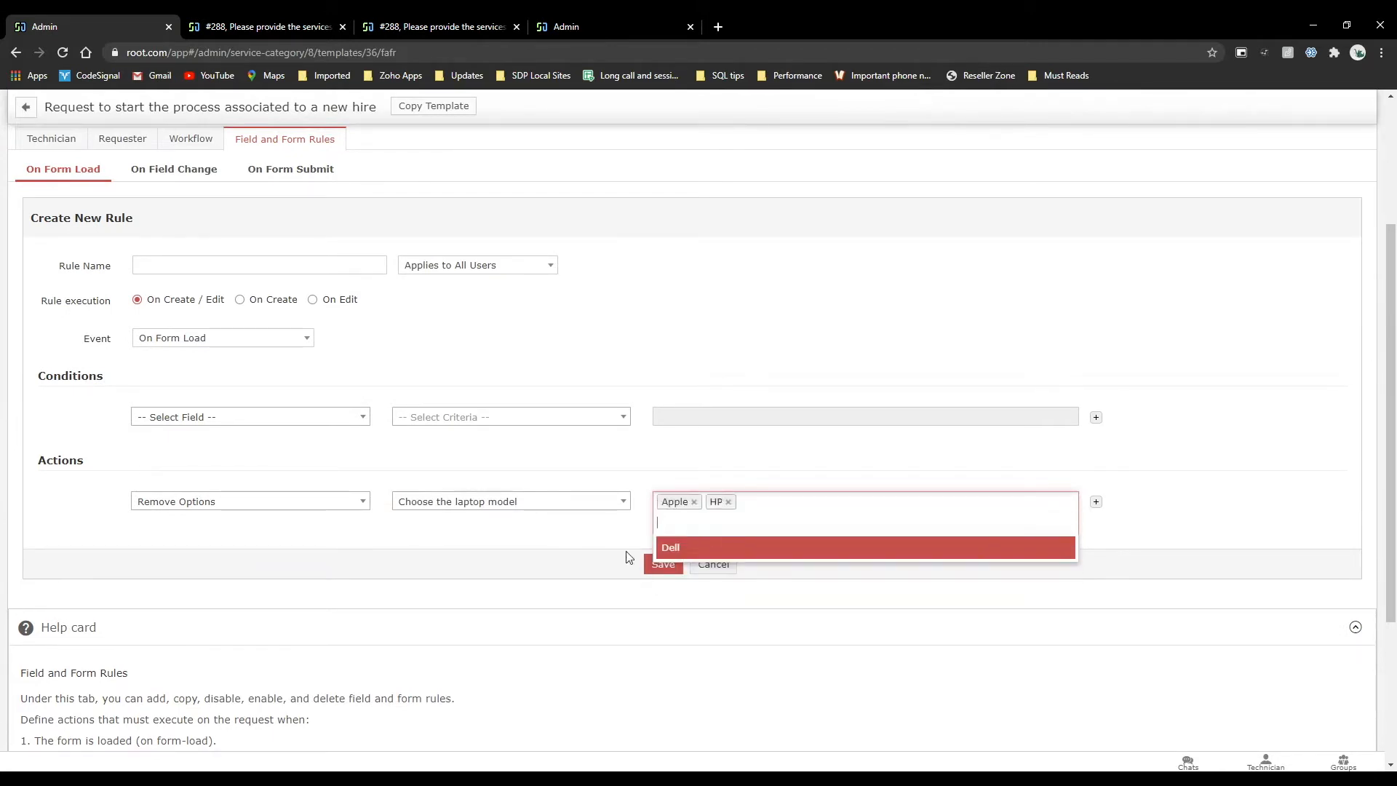
{"action": "left_click", "coordinate": [599, 622]}
Name the new form rule "Hide" and save it.
{"action": "left_click", "coordinate": [321, 271]}
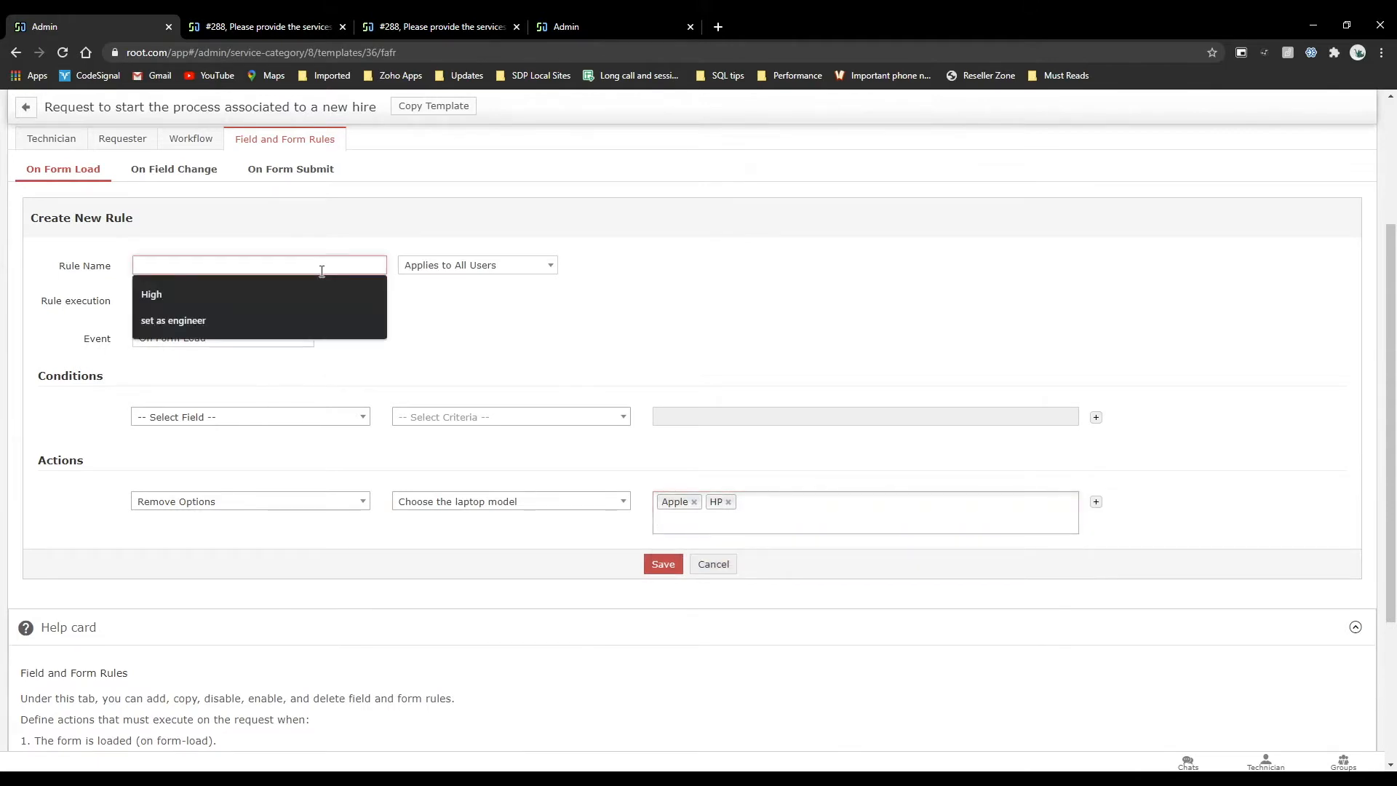
{"action": "type", "text": "Hide"}
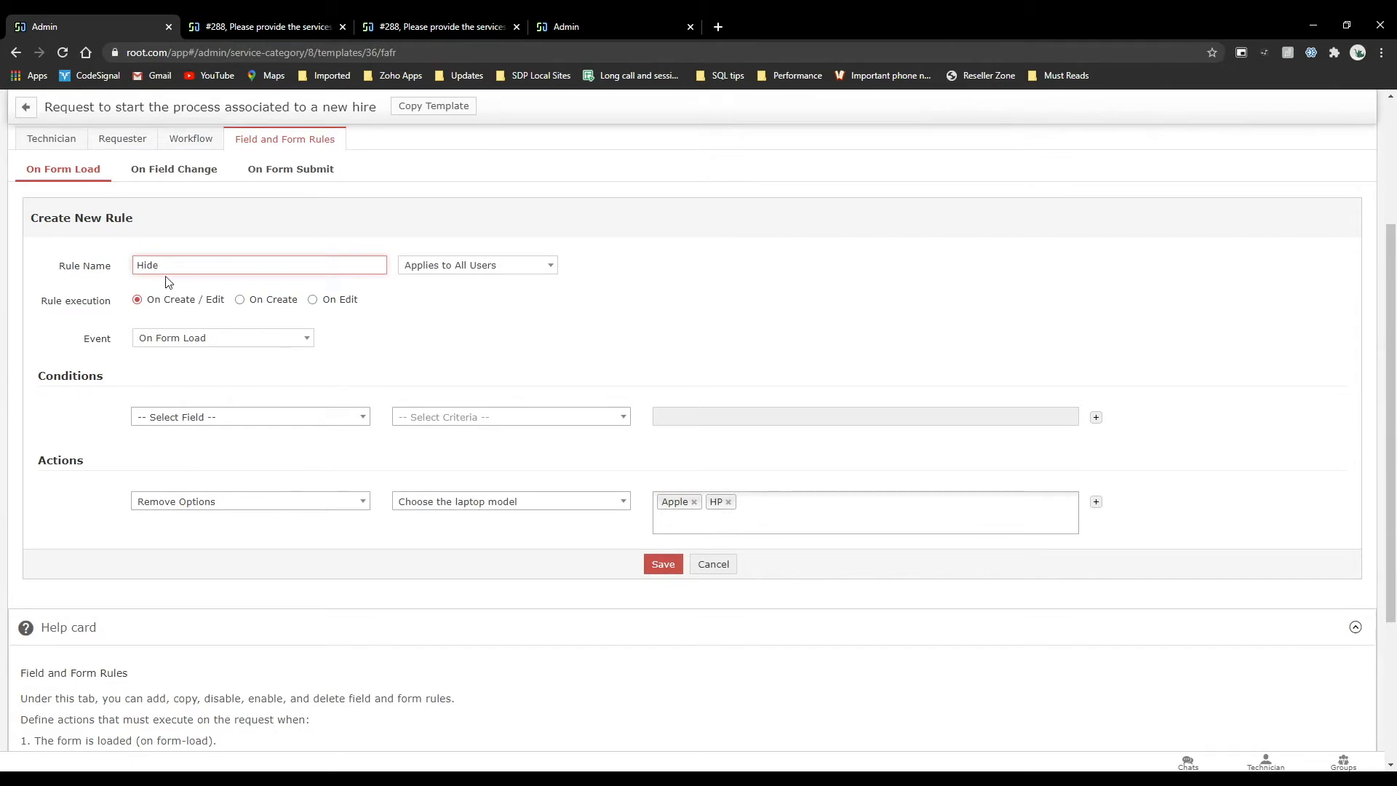
{"action": "left_click", "coordinate": [659, 568]}
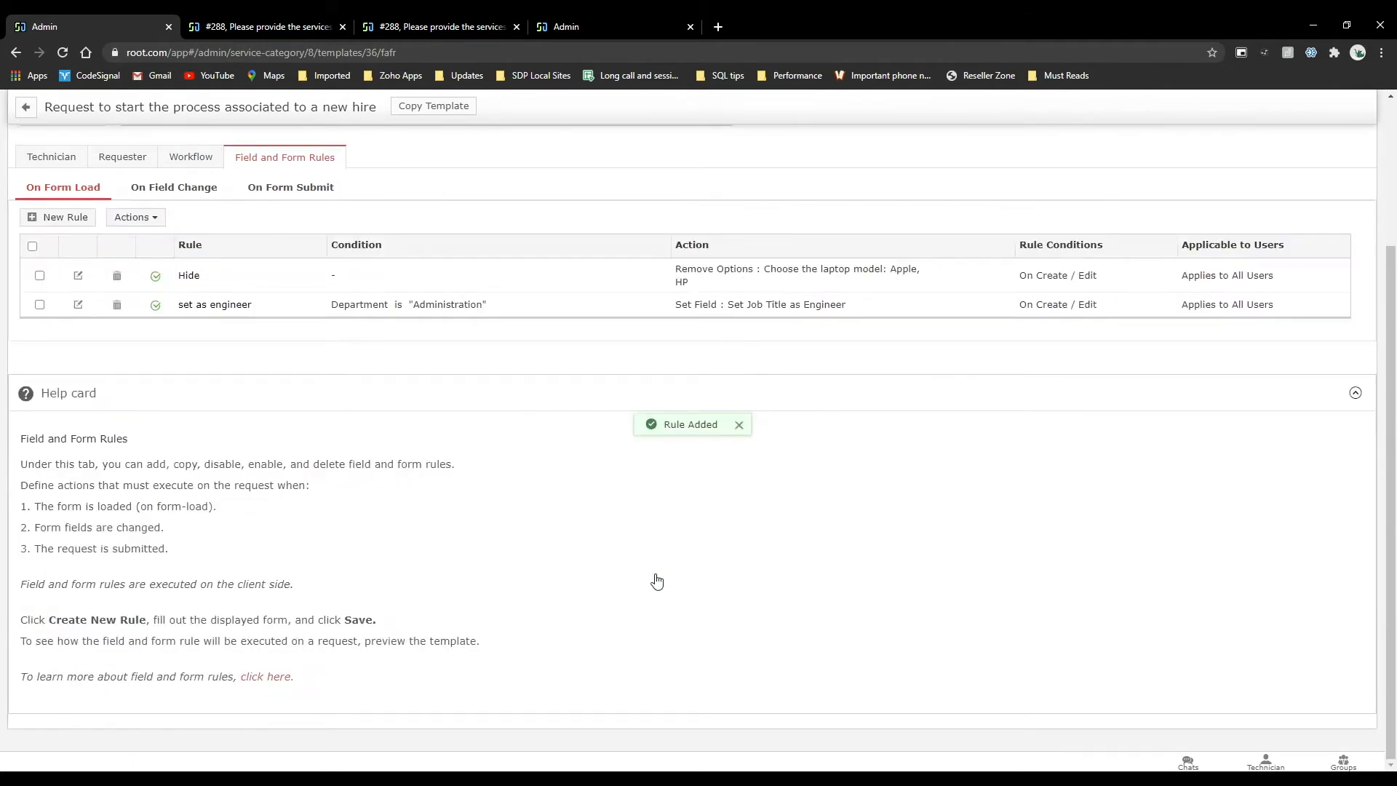
Switch to the open request #288 and create a new request from the User Management template for a new hire.
{"action": "left_click", "coordinate": [553, 26]}
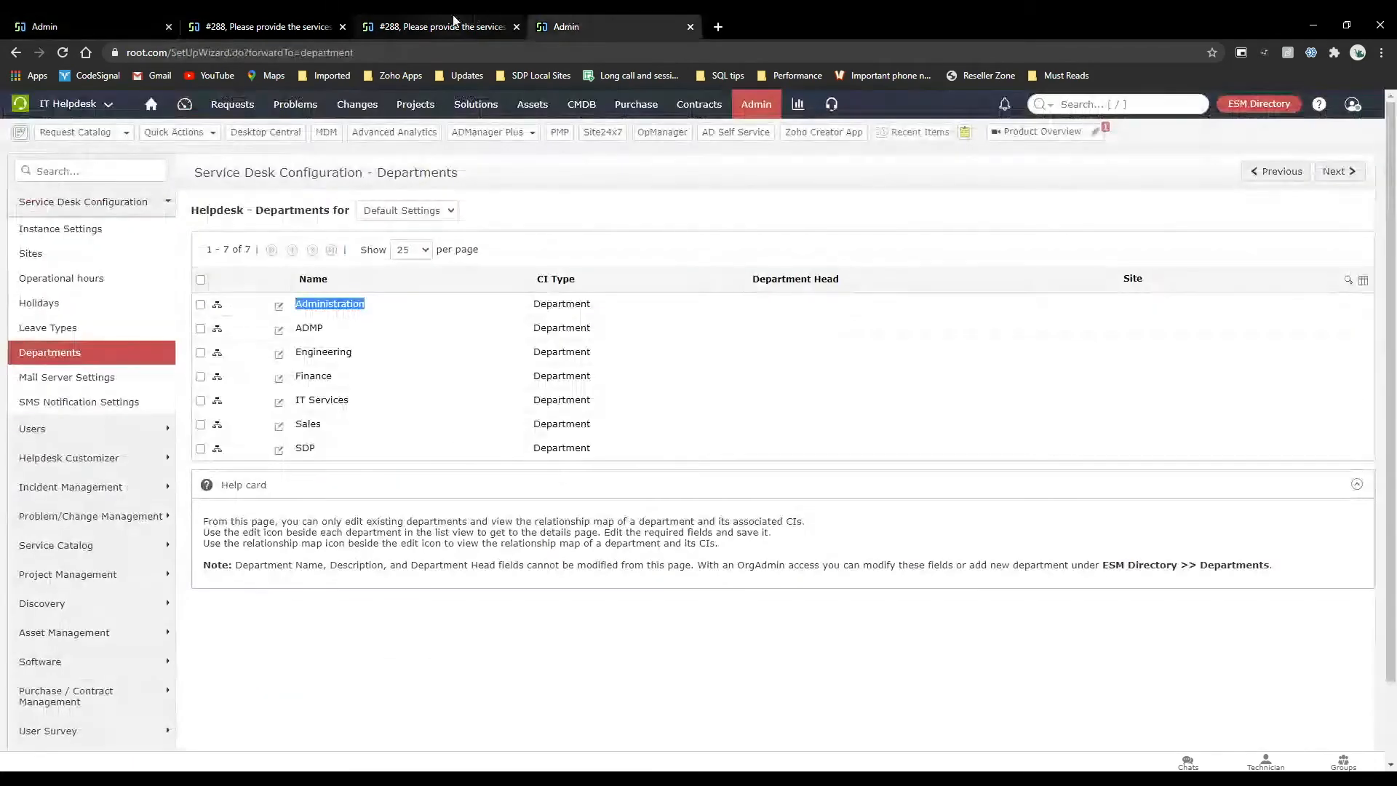
{"action": "left_click", "coordinate": [263, 23]}
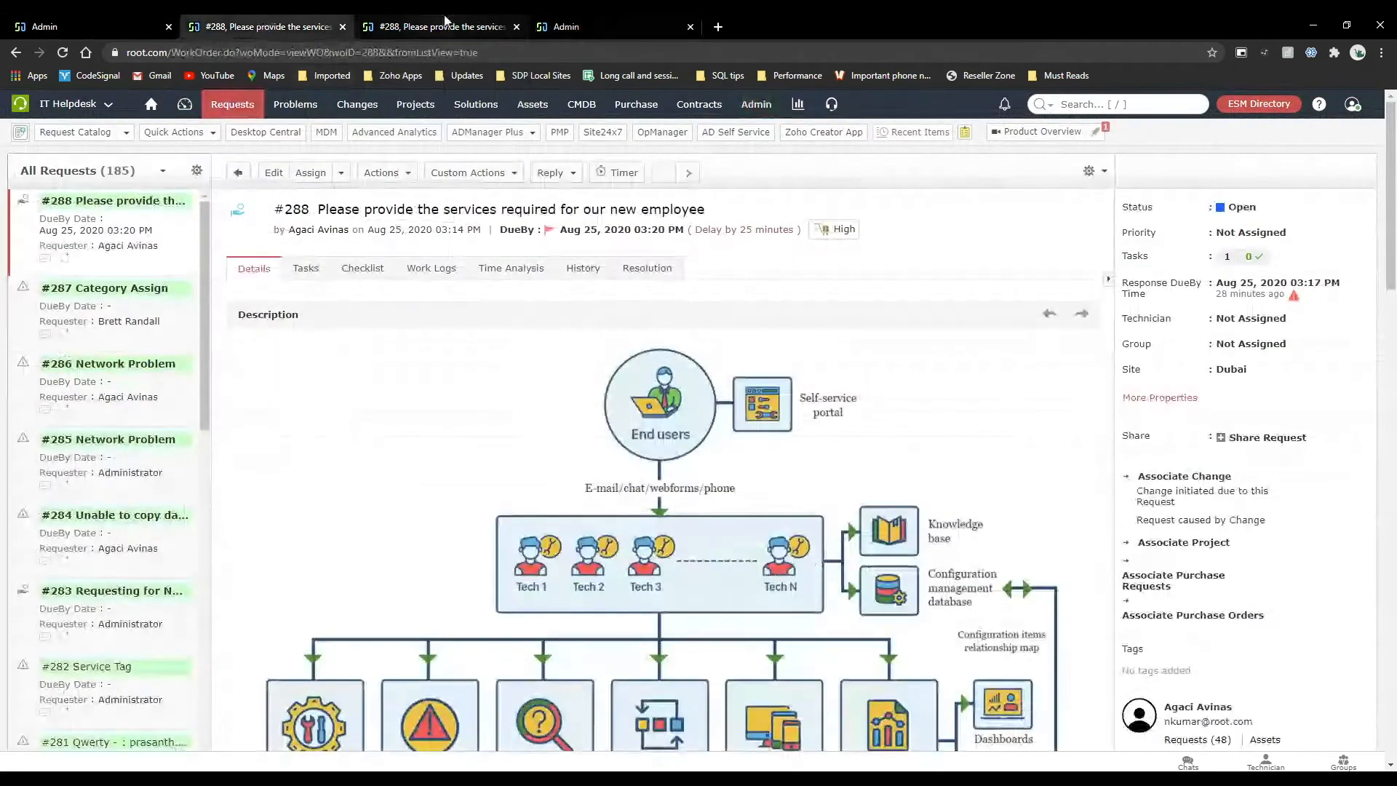
{"action": "left_click", "coordinate": [116, 22]}
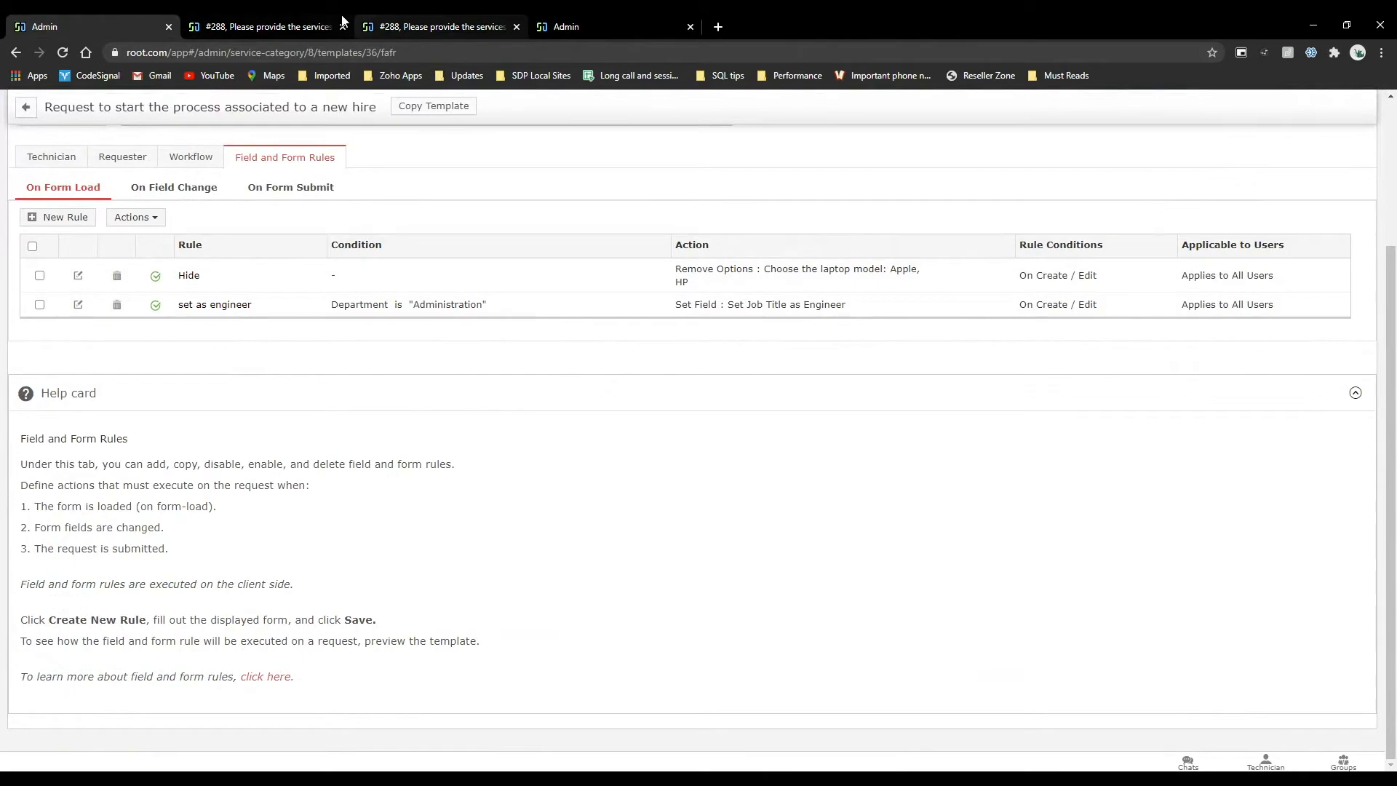
{"action": "left_click", "coordinate": [313, 32]}
{"action": "left_click", "coordinate": [125, 132]}
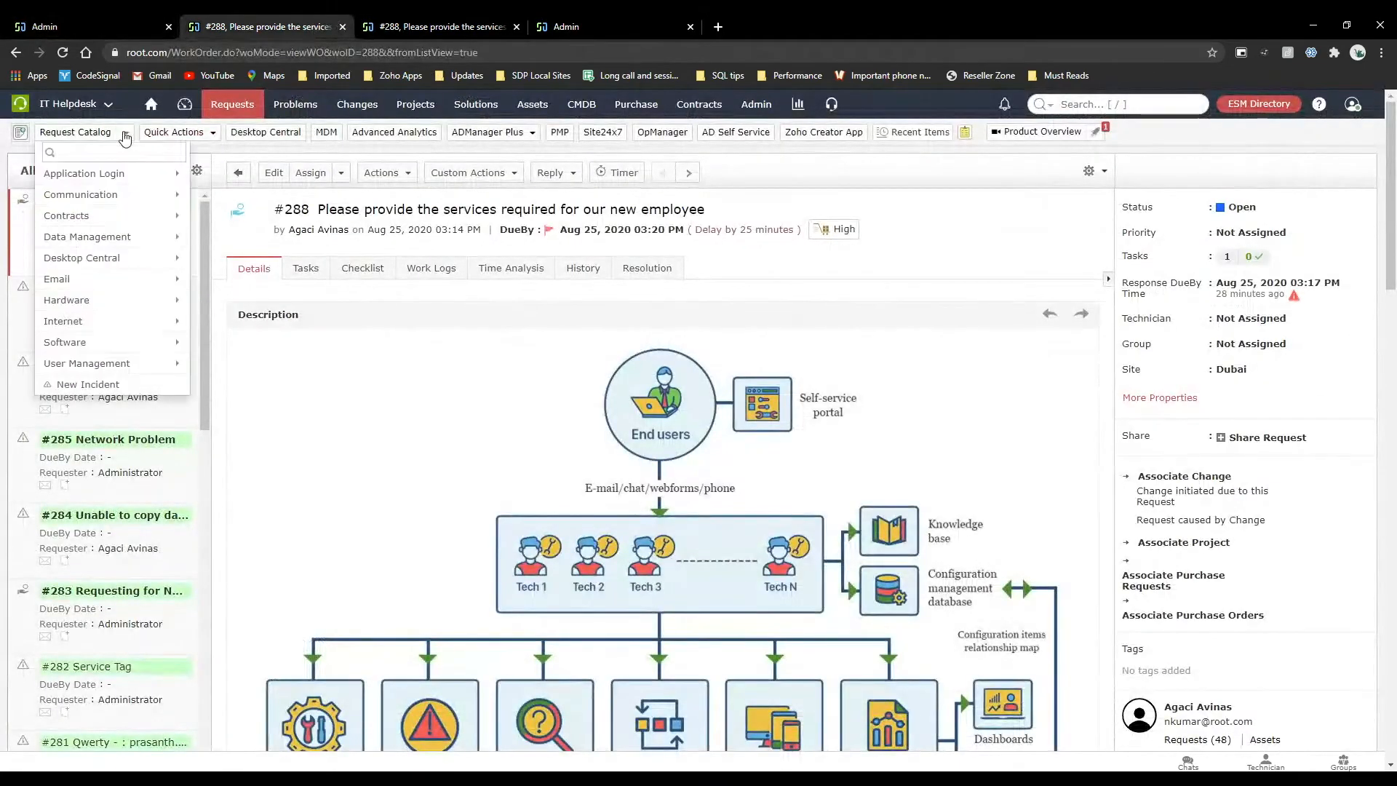
{"action": "mouse_move", "coordinate": [95, 364]}
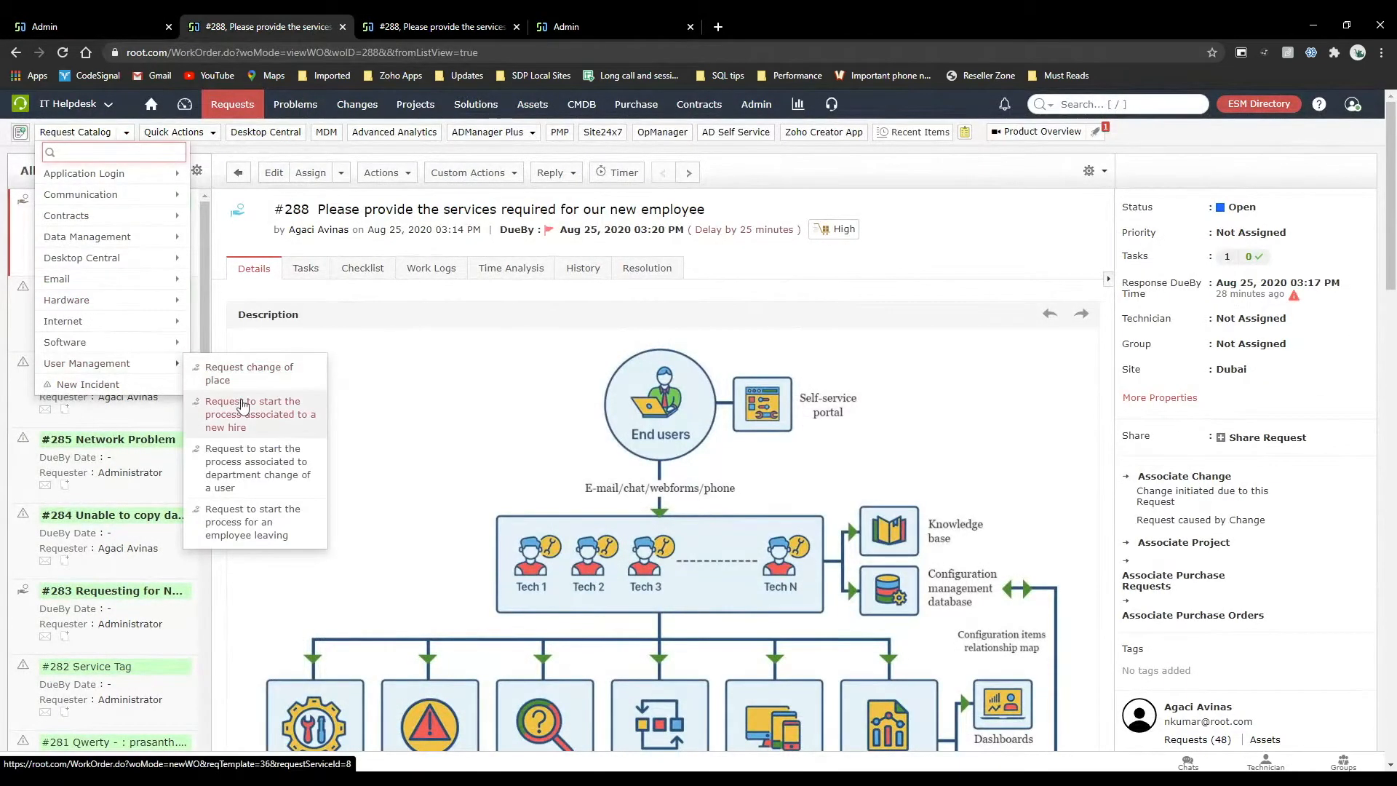
{"action": "left_click", "coordinate": [218, 372]}
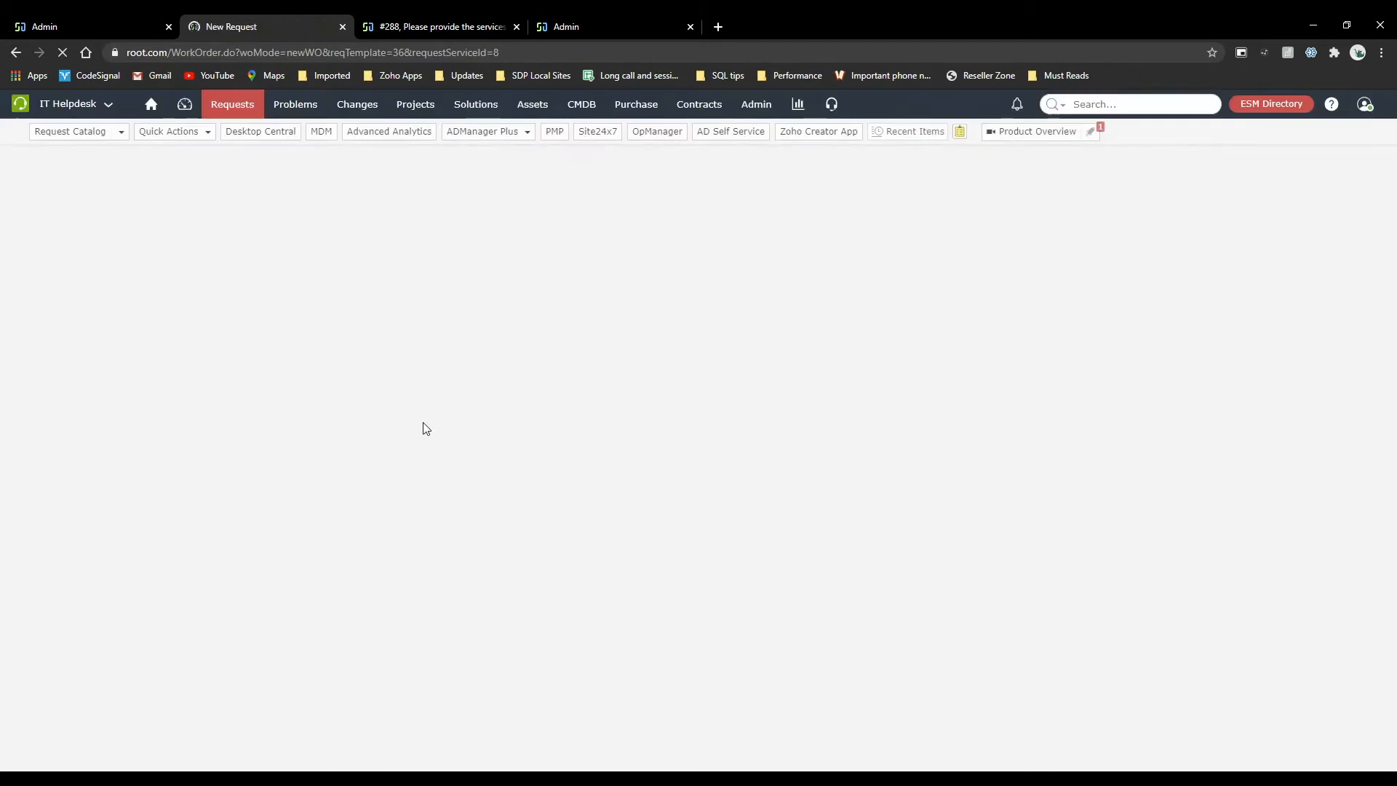
Check which laptop models are offered in the resources section of the new hire request form.
{"action": "scroll", "coordinate": [426, 429], "scroll_direction": "down", "scroll_amount": 4}
{"action": "scroll", "coordinate": [426, 429], "scroll_direction": "down", "scroll_amount": 6}
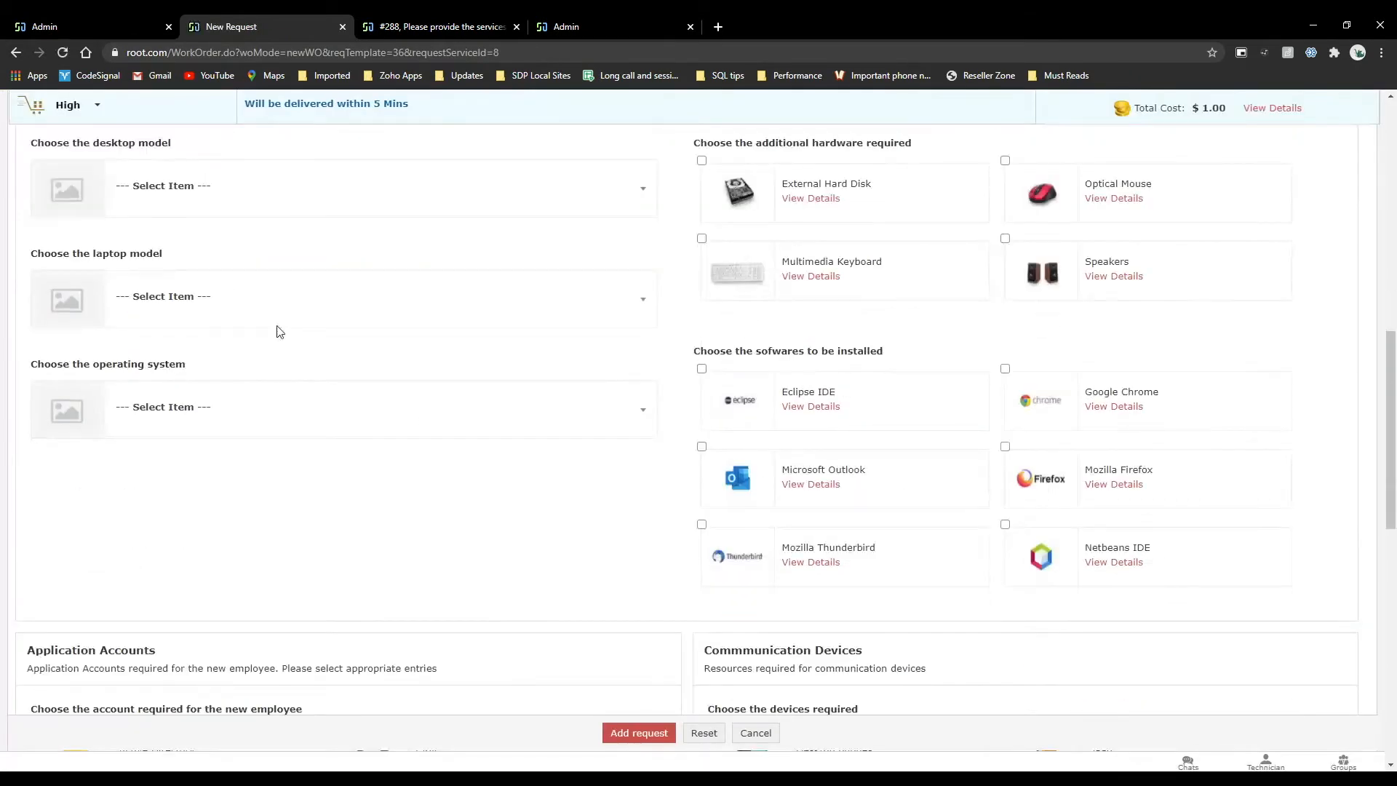
{"action": "left_click", "coordinate": [237, 299]}
{"action": "scroll", "coordinate": [234, 468], "scroll_direction": "down", "scroll_amount": 2}
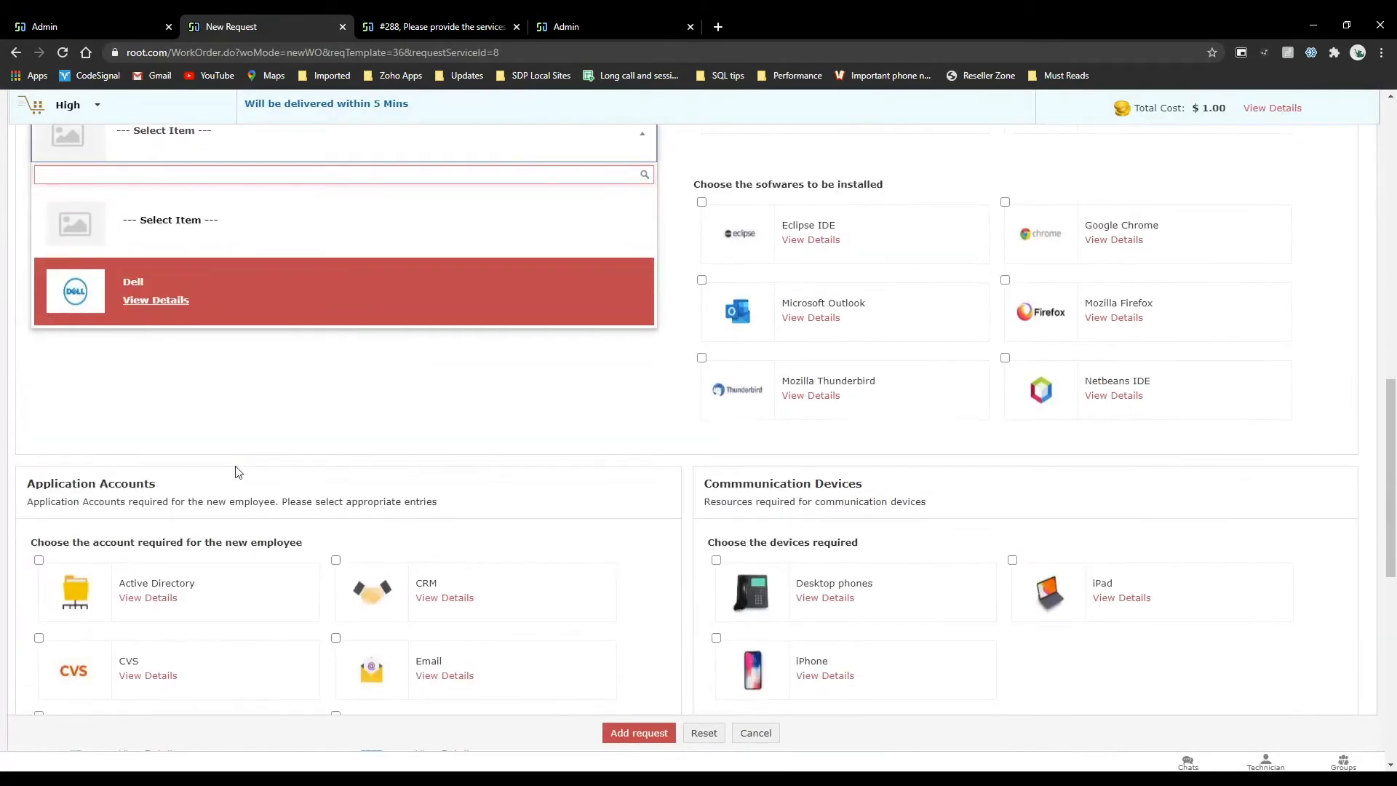
{"action": "scroll", "coordinate": [234, 468], "scroll_direction": "up", "scroll_amount": 3}
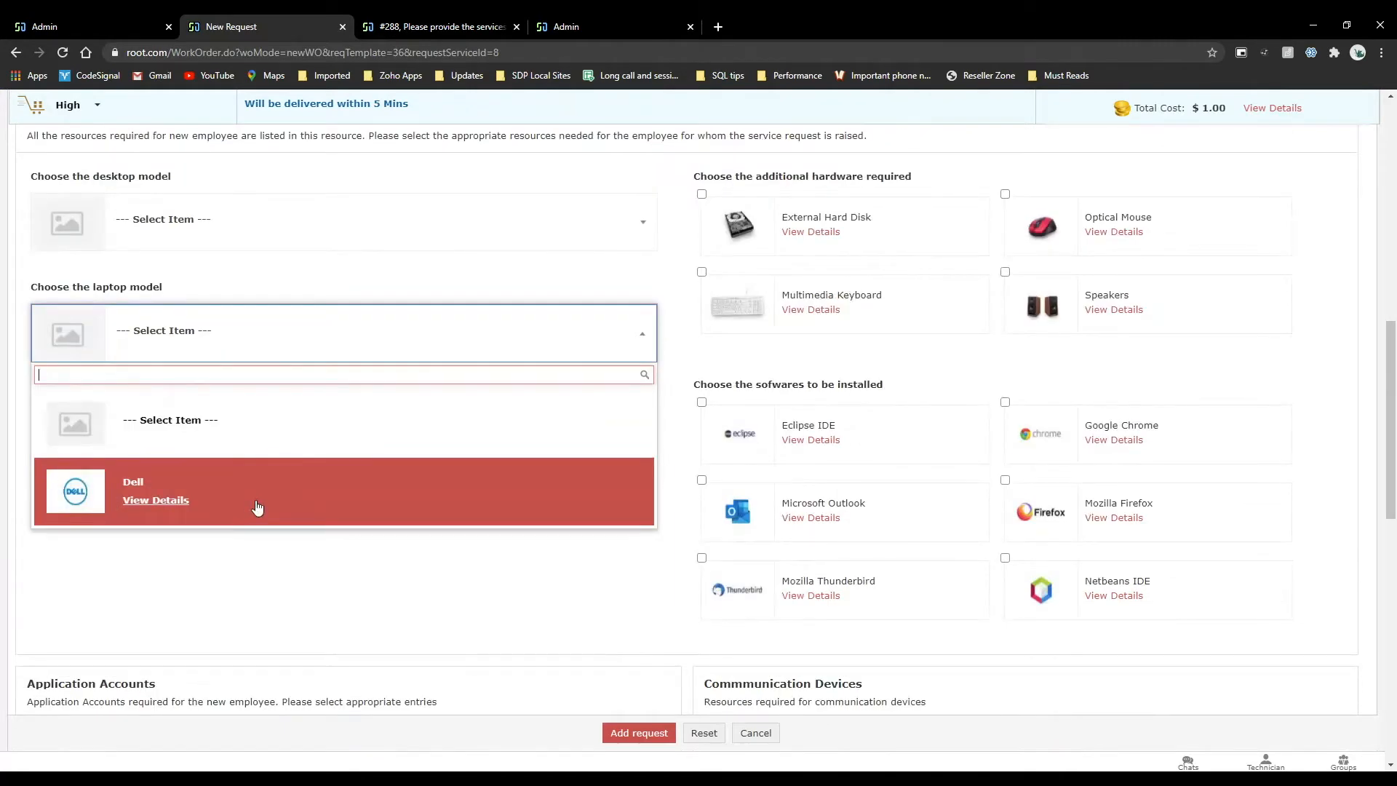
Return to the template's form rules, open the Hide rule for editing and look over the available actions.
{"action": "left_click", "coordinate": [105, 20]}
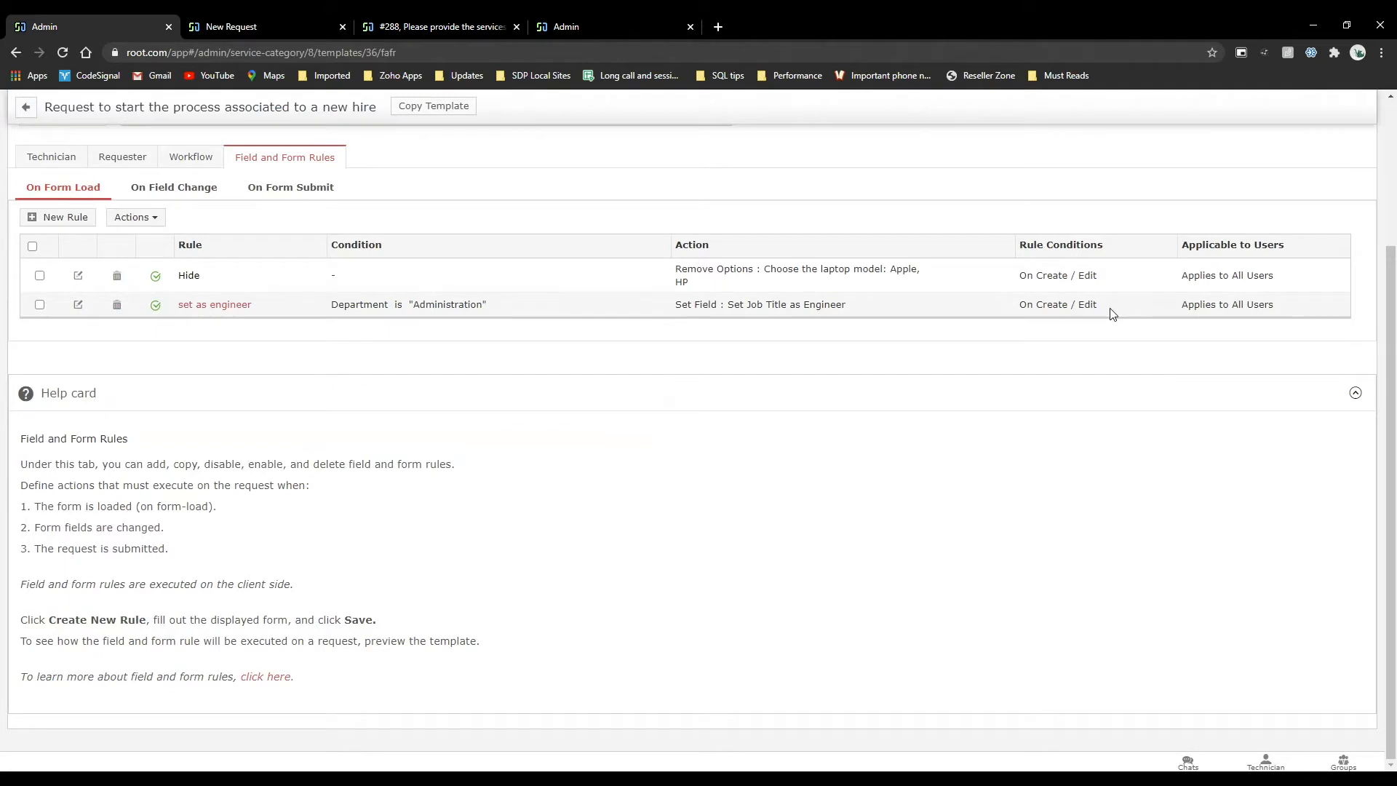
{"action": "left_click", "coordinate": [190, 275]}
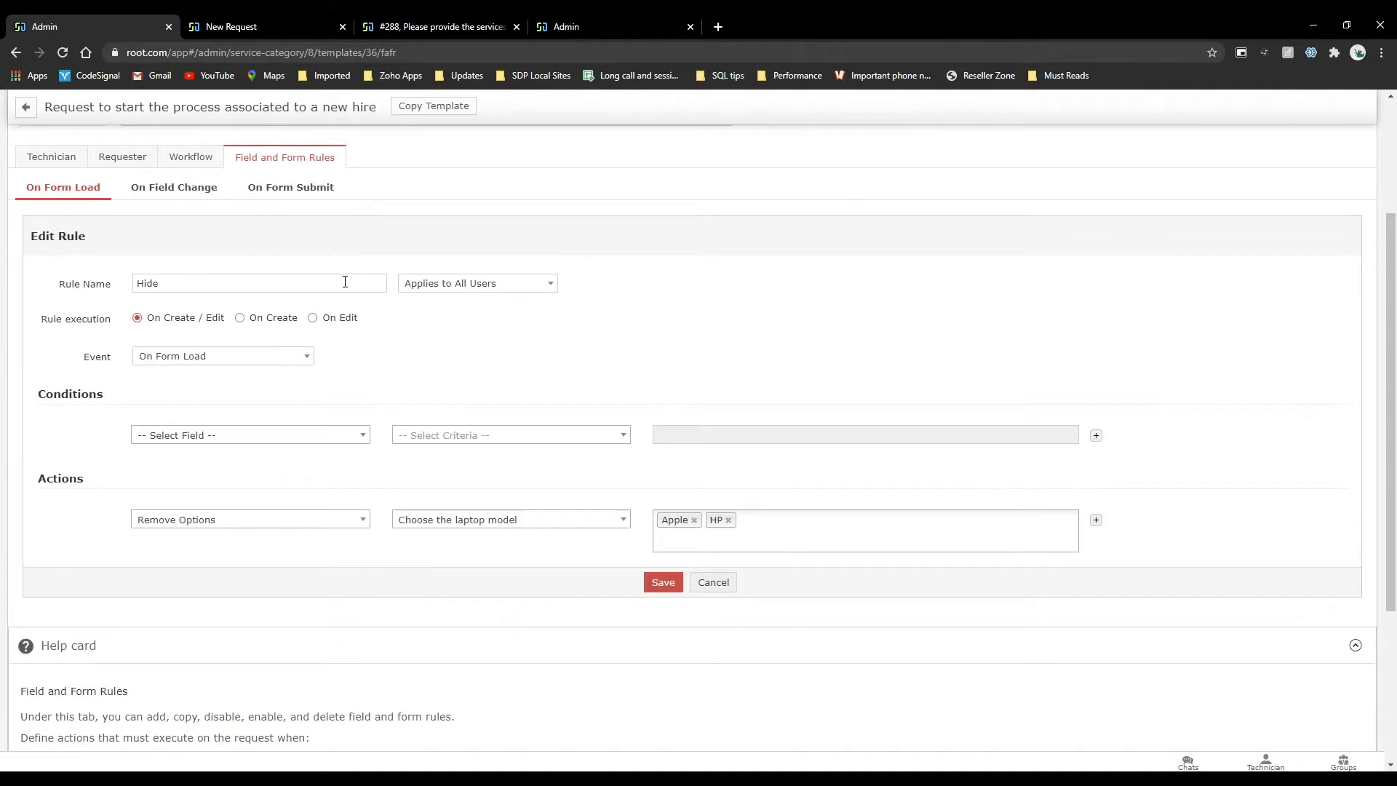
{"action": "left_click", "coordinate": [263, 519]}
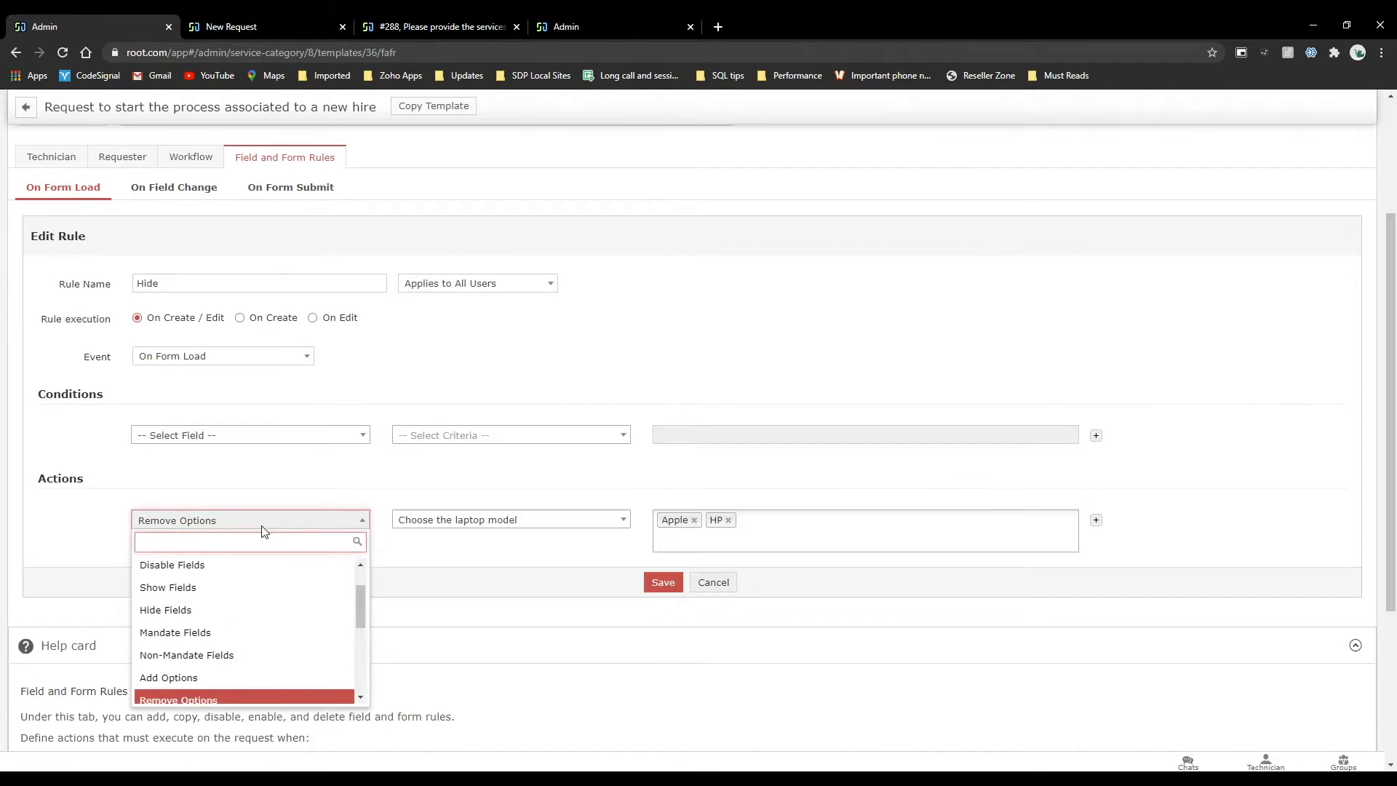
{"action": "scroll", "coordinate": [266, 636], "scroll_direction": "up", "scroll_amount": 1}
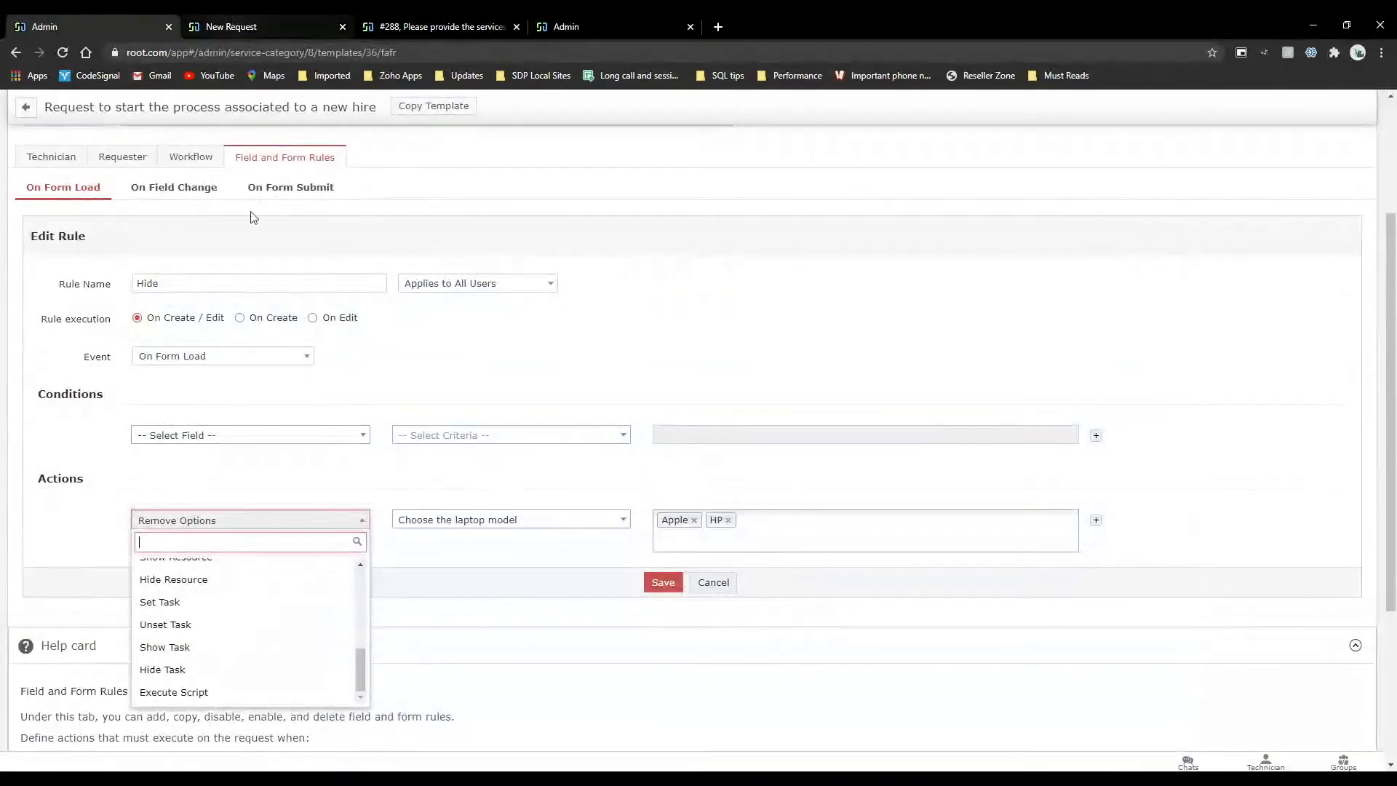
Go back to the template's workflow and view its checklist and task details.
{"action": "left_click", "coordinate": [181, 157]}
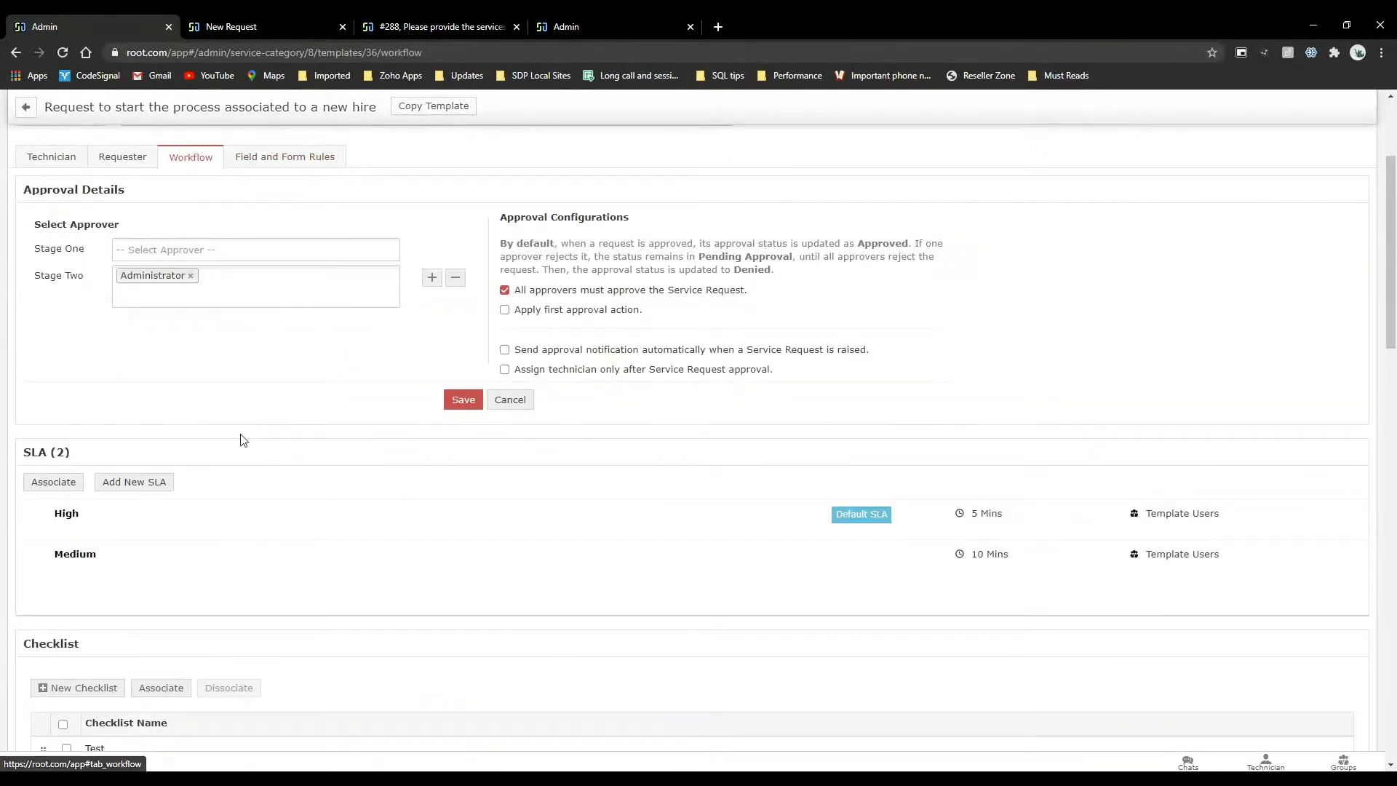
{"action": "scroll", "coordinate": [242, 439], "scroll_direction": "down", "scroll_amount": 7}
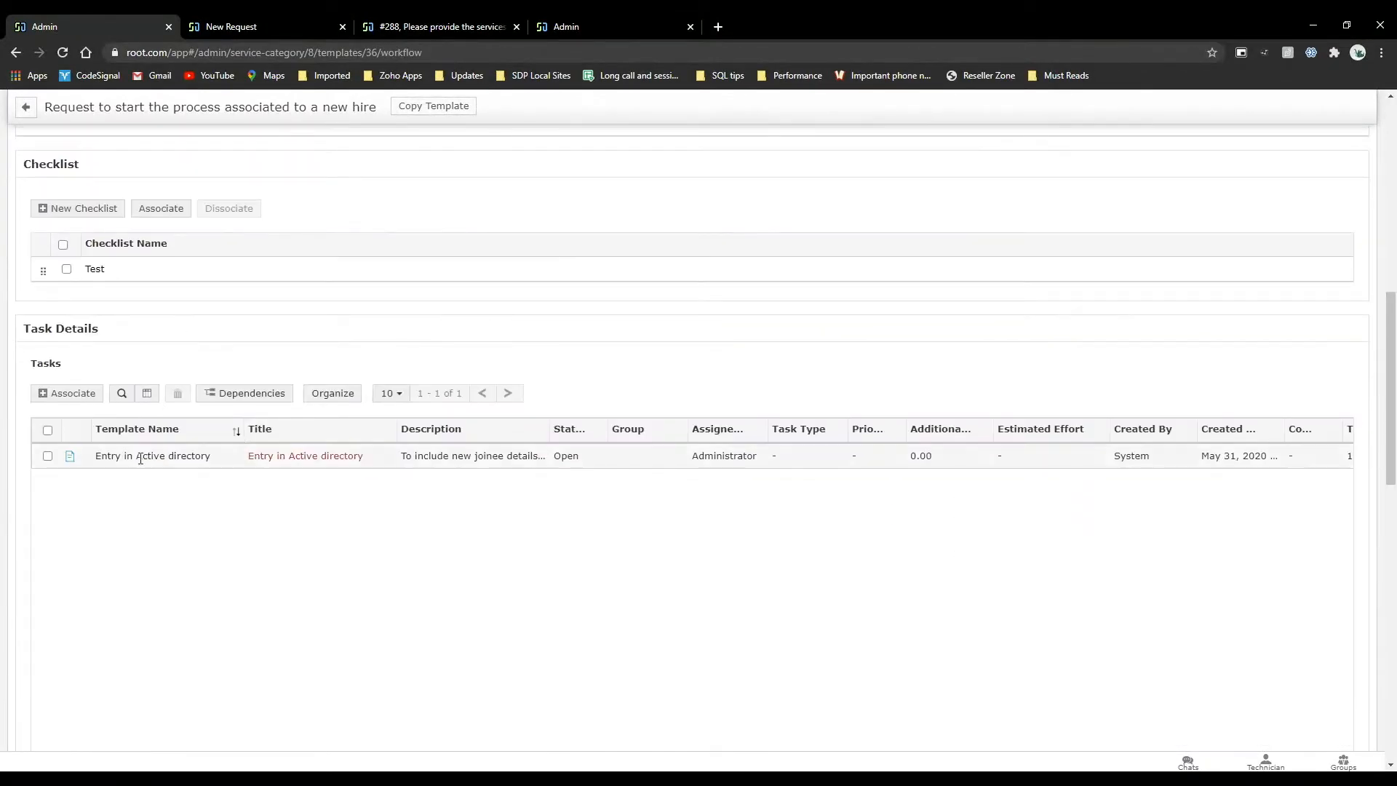
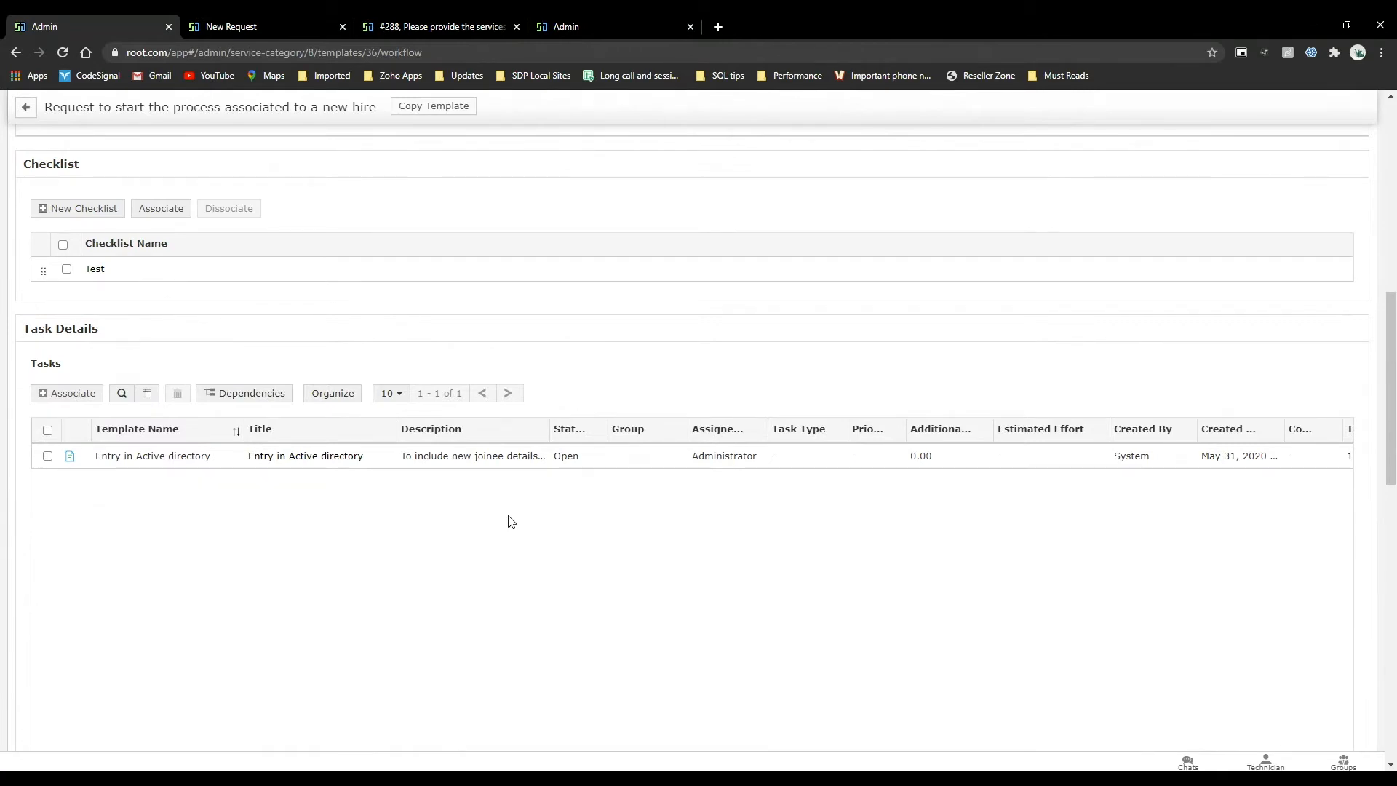
Open the user list in the admin settings and show the Service Request Approver option in a user's edit form.
{"action": "scroll", "coordinate": [510, 522], "scroll_direction": "up", "scroll_amount": 10}
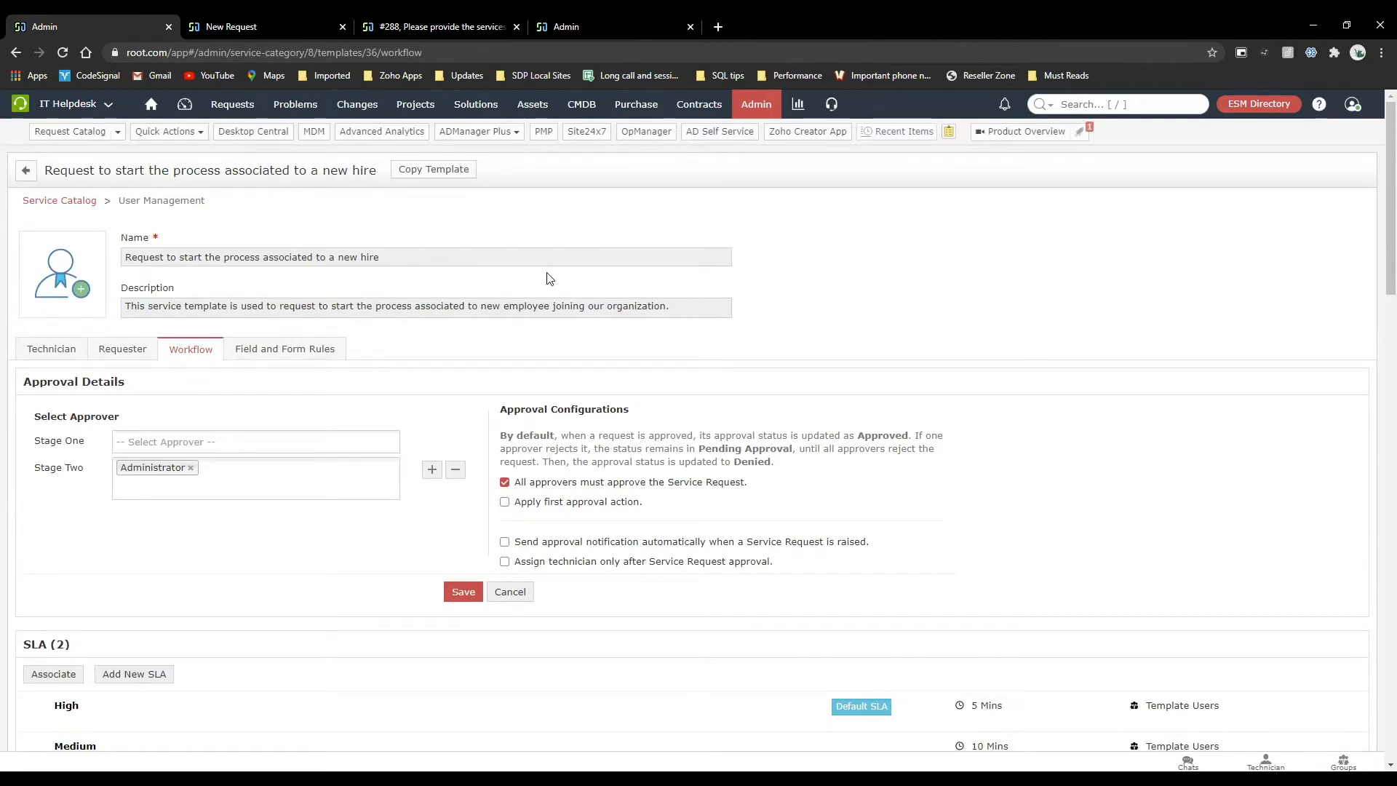
{"action": "left_click", "coordinate": [757, 110]}
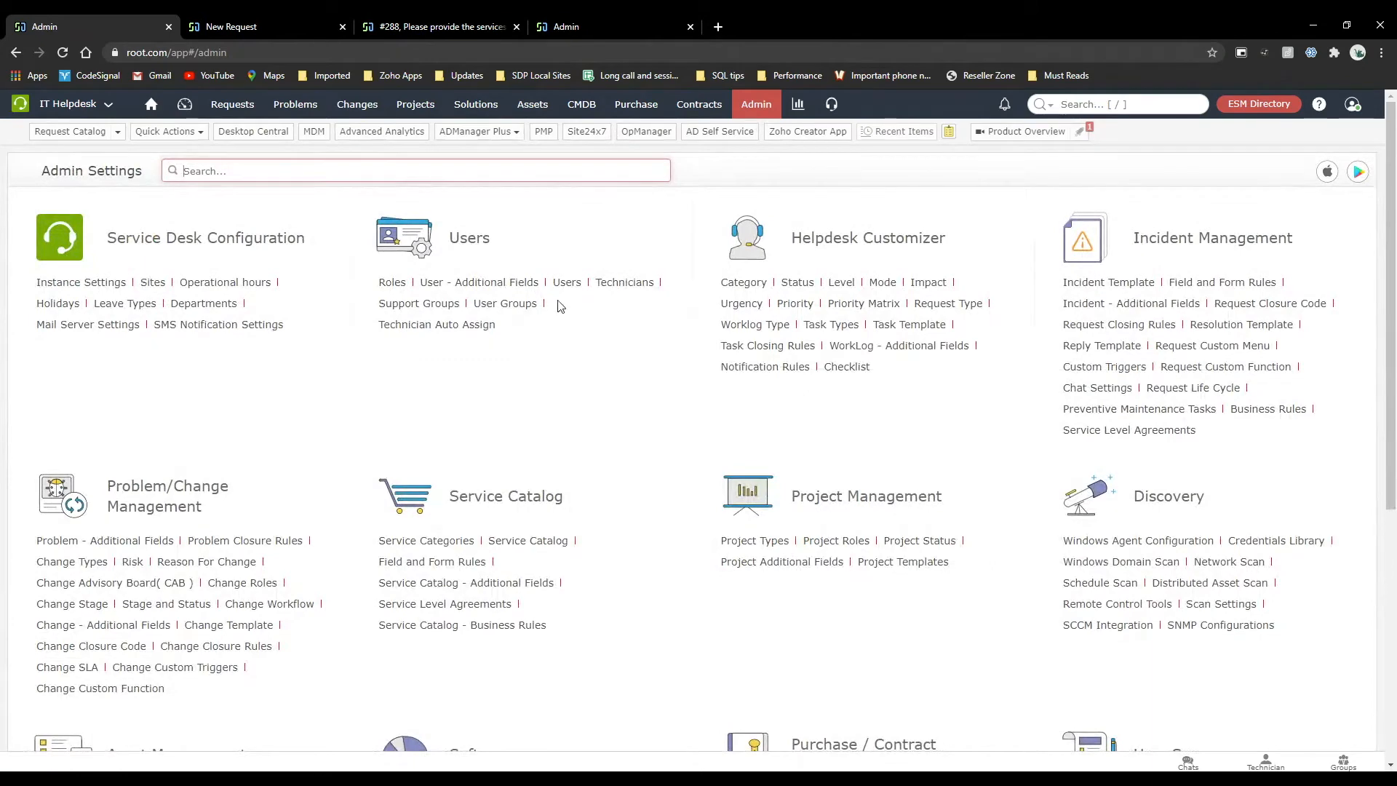
{"action": "left_click", "coordinate": [569, 284]}
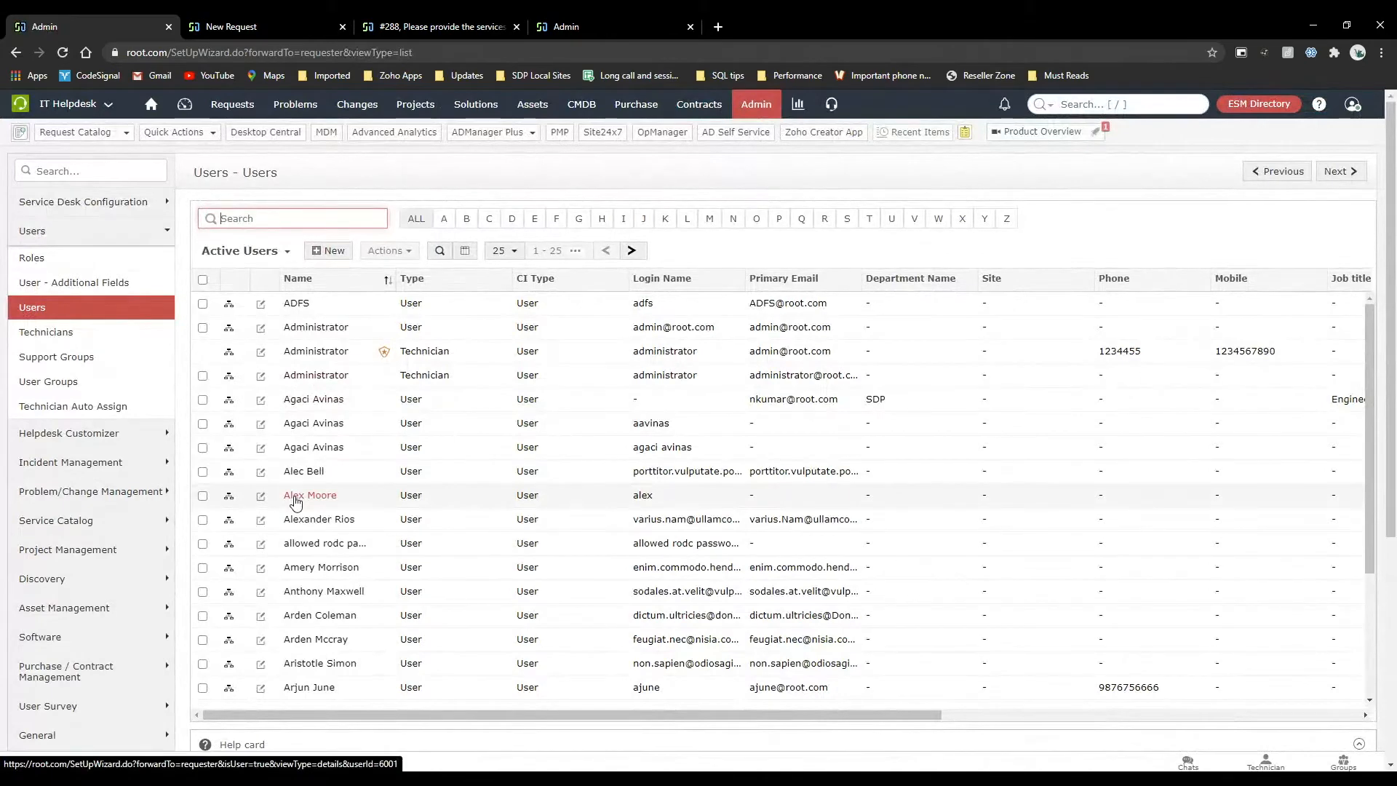
{"action": "left_click", "coordinate": [261, 447]}
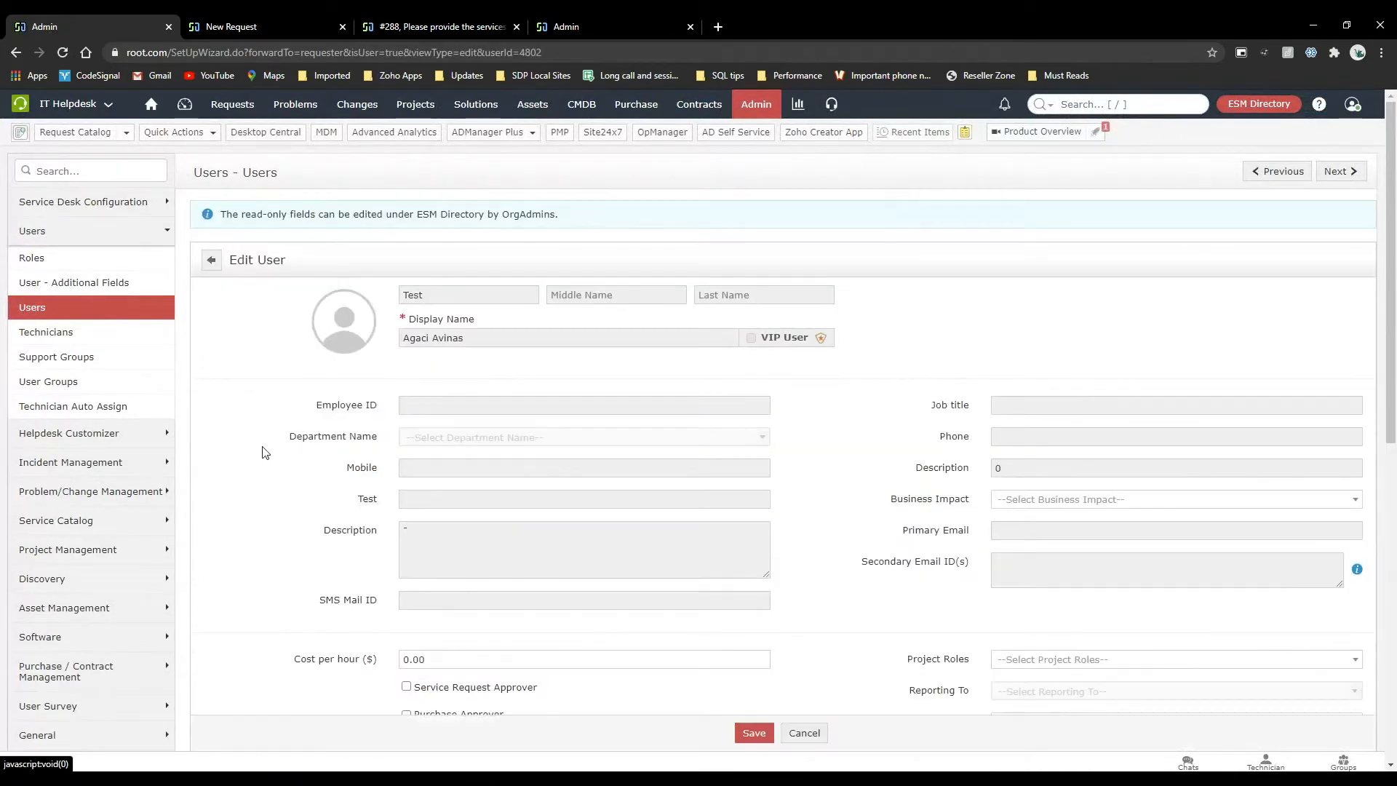
{"action": "scroll", "coordinate": [513, 431], "scroll_direction": "down", "scroll_amount": 4}
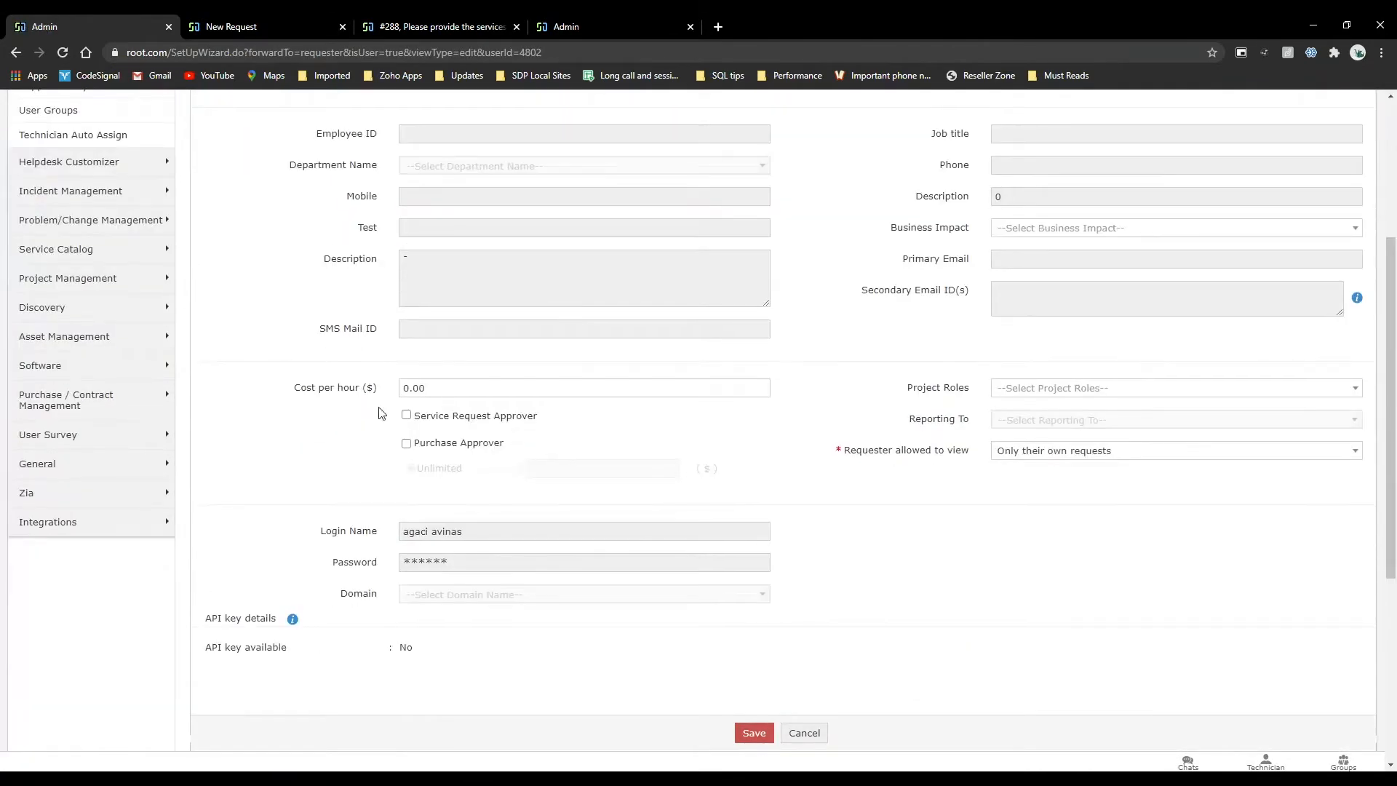
{"action": "left_click", "coordinate": [406, 420]}
{"action": "left_click", "coordinate": [409, 419]}
{"action": "scroll", "coordinate": [407, 261], "scroll_direction": "up", "scroll_amount": 6}
In the new request browser tab, open the new hire service template's workflow and list the available Stage One approvers.
{"action": "left_click", "coordinate": [271, 16]}
{"action": "scroll", "coordinate": [361, 300], "scroll_direction": "up", "scroll_amount": 10}
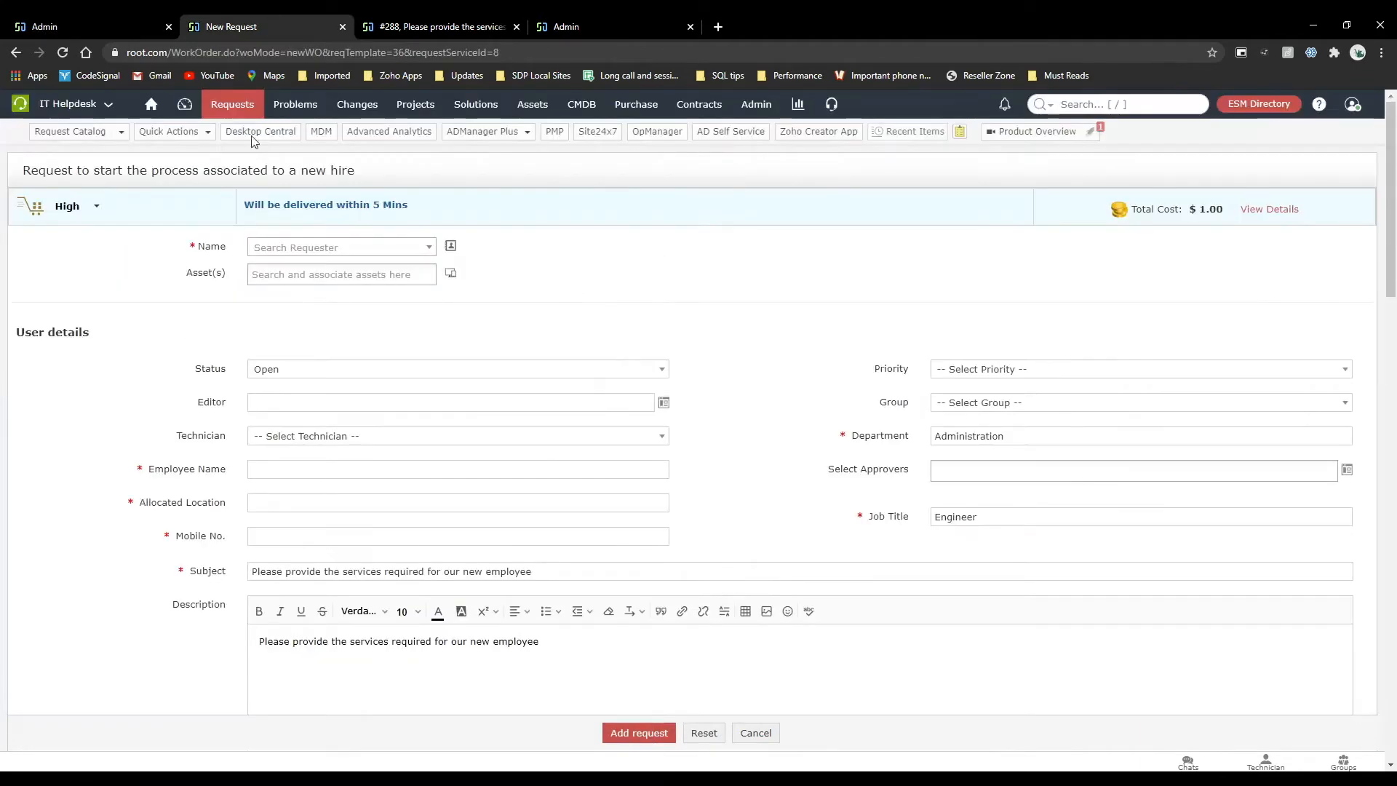
{"action": "left_click", "coordinate": [120, 18]}
{"action": "left_click", "coordinate": [237, 23]}
{"action": "scroll", "coordinate": [743, 124], "scroll_direction": "down", "scroll_amount": 10}
{"action": "scroll", "coordinate": [742, 123], "scroll_direction": "up", "scroll_amount": 10}
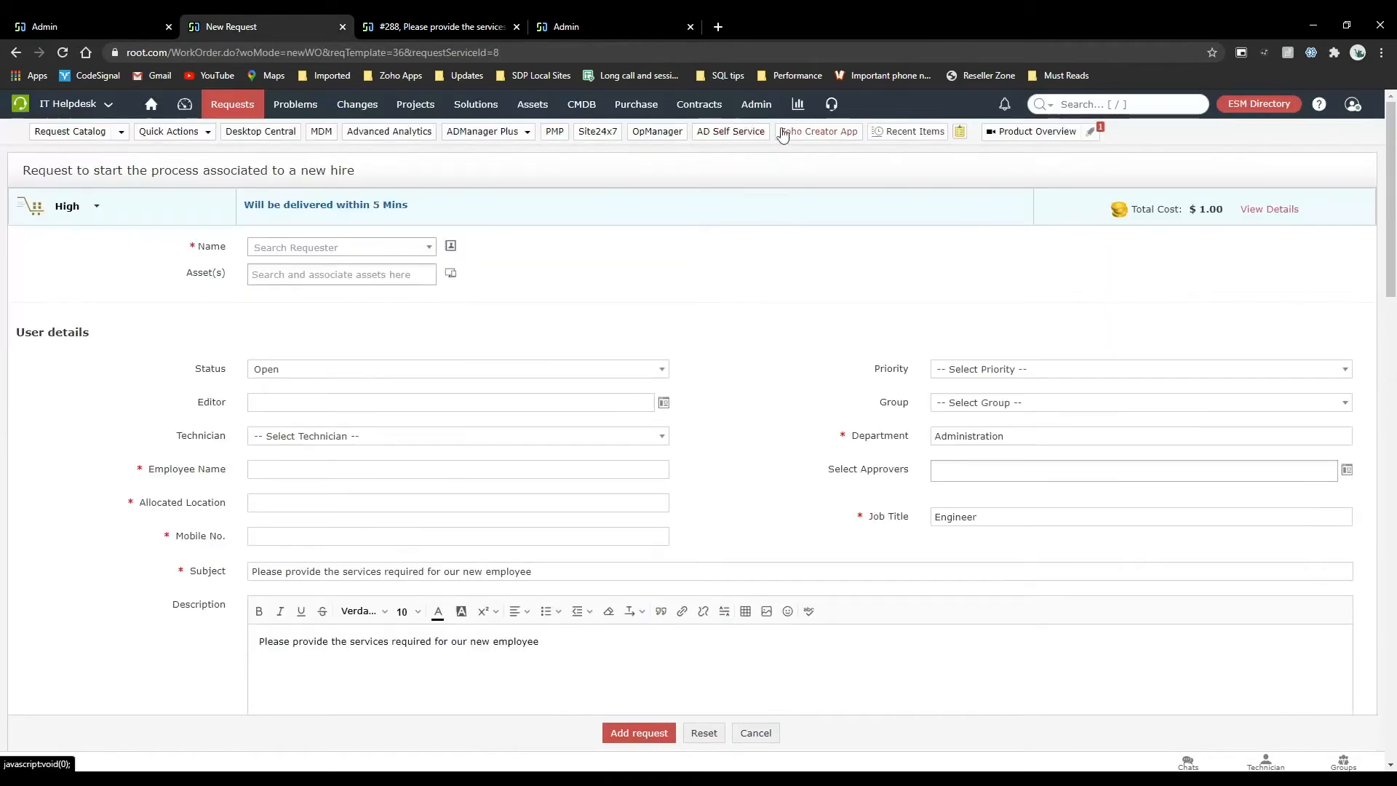
{"action": "left_click", "coordinate": [756, 104]}
{"action": "left_click", "coordinate": [528, 543]}
{"action": "scroll", "coordinate": [528, 551], "scroll_direction": "down", "scroll_amount": 5}
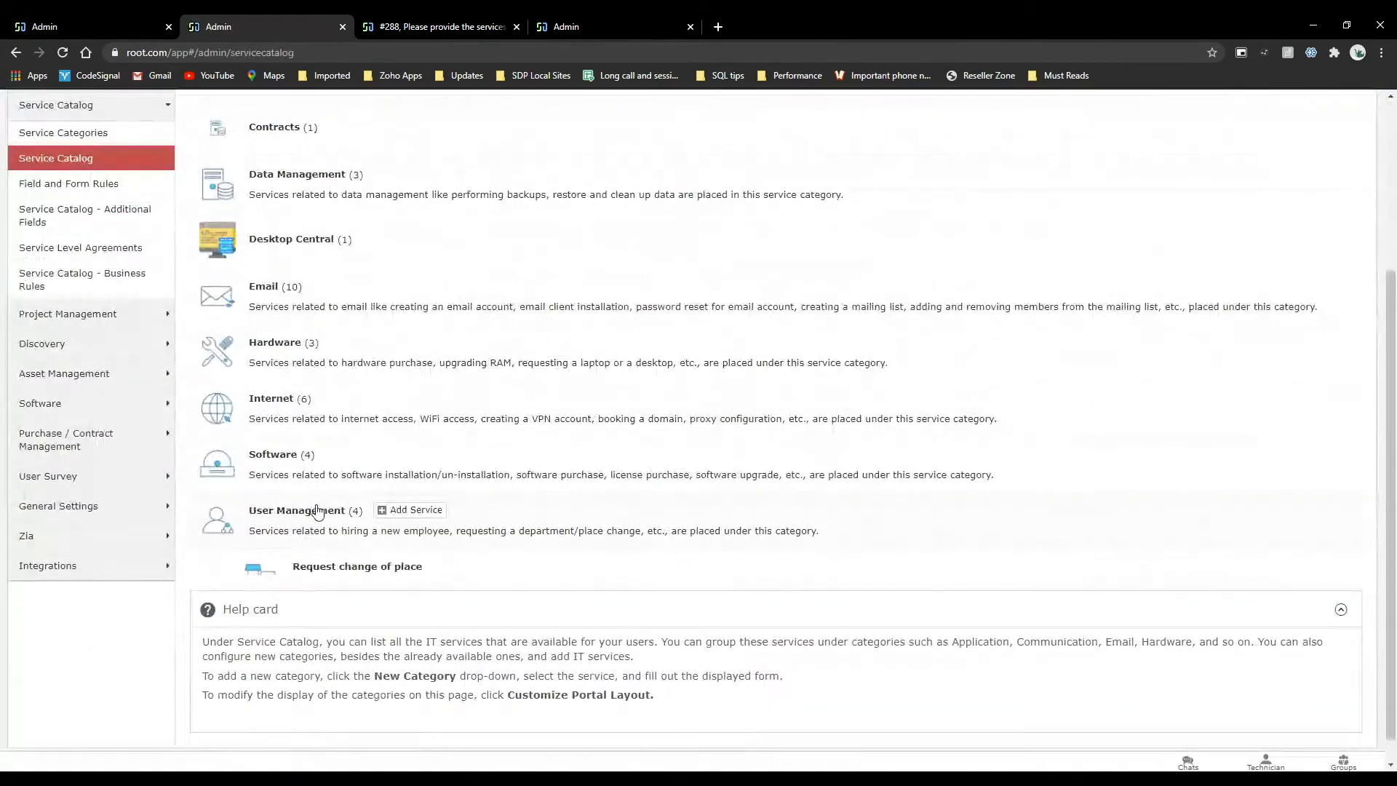
{"action": "left_click", "coordinate": [417, 627]}
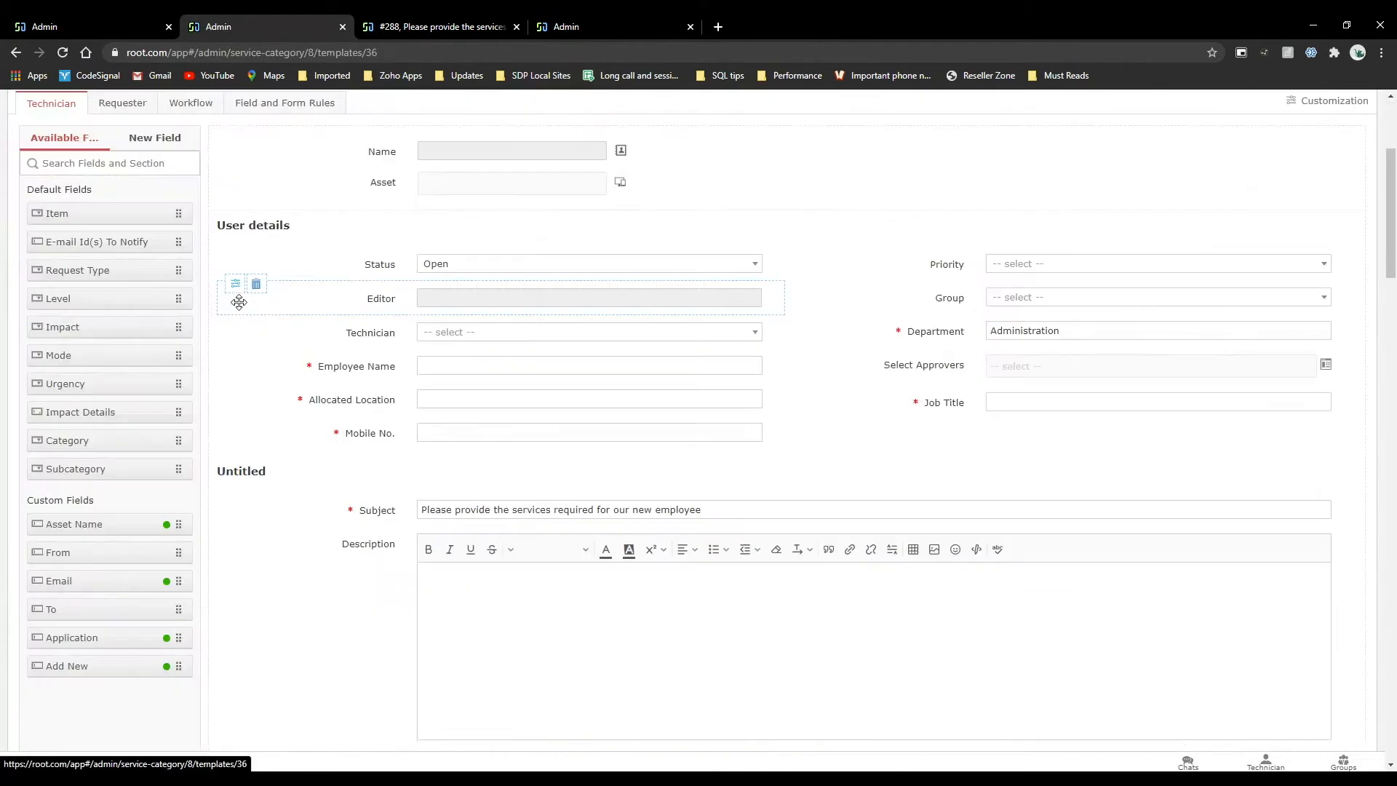
{"action": "left_click", "coordinate": [195, 352]}
{"action": "left_click", "coordinate": [211, 441]}
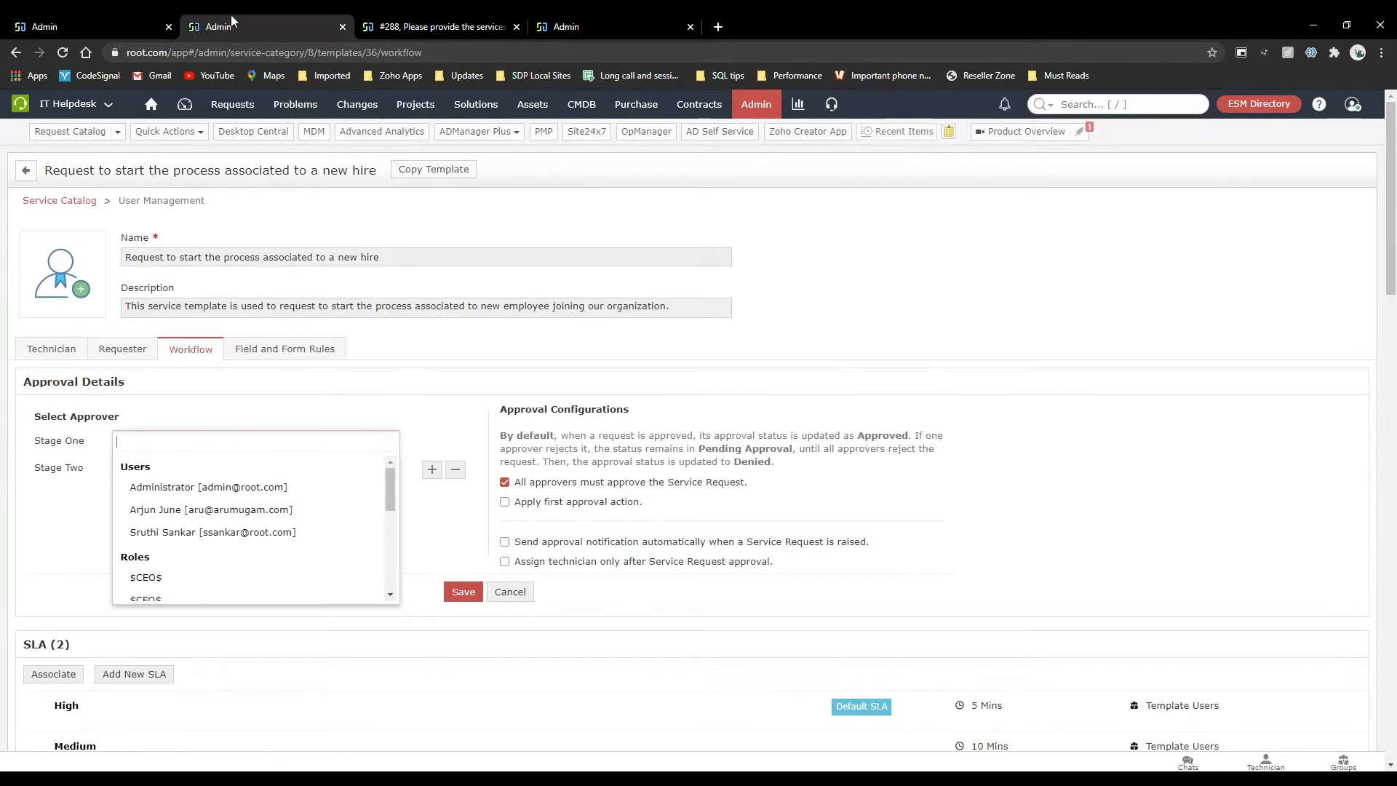
Return to the user list and open a different user's record for editing at the approver options.
{"action": "left_click", "coordinate": [94, 16]}
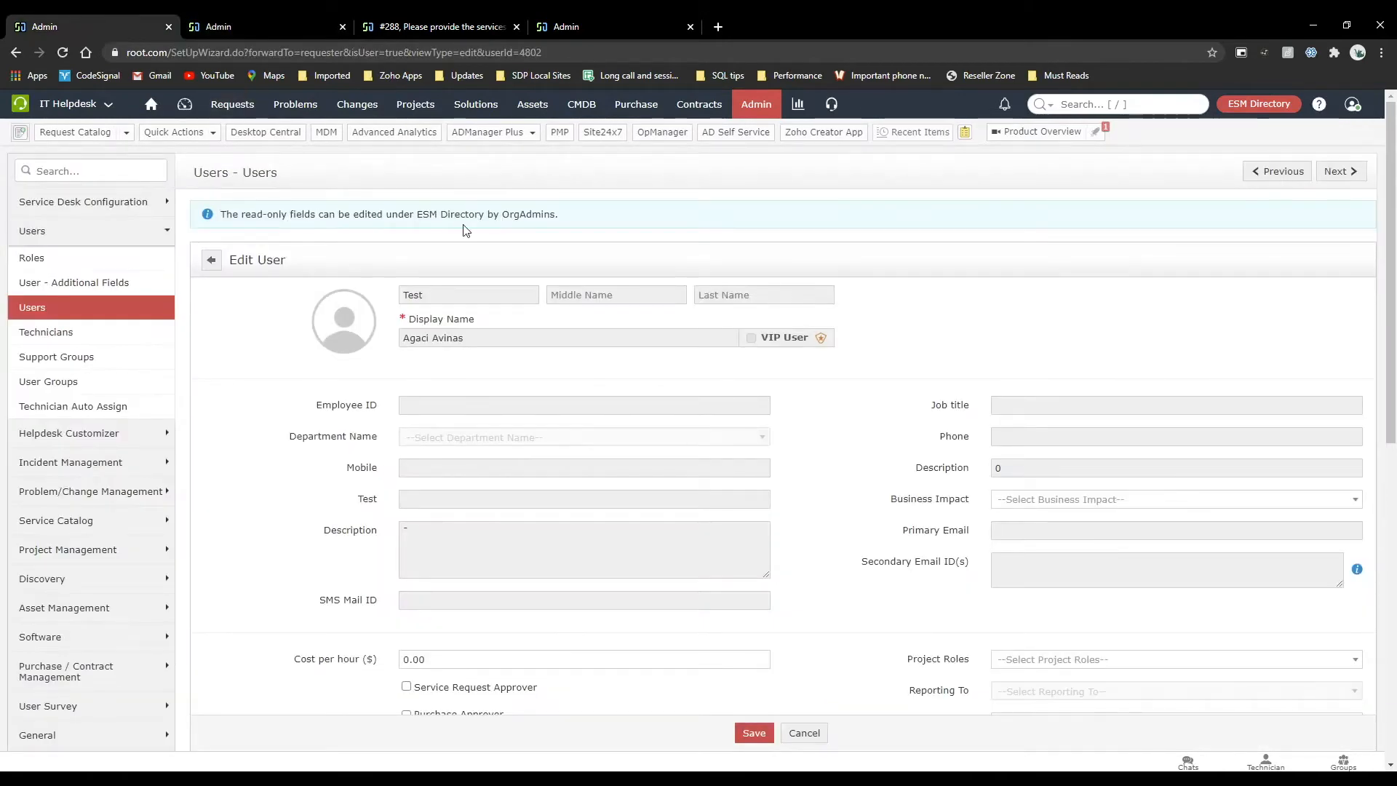
{"action": "left_click", "coordinate": [437, 26]}
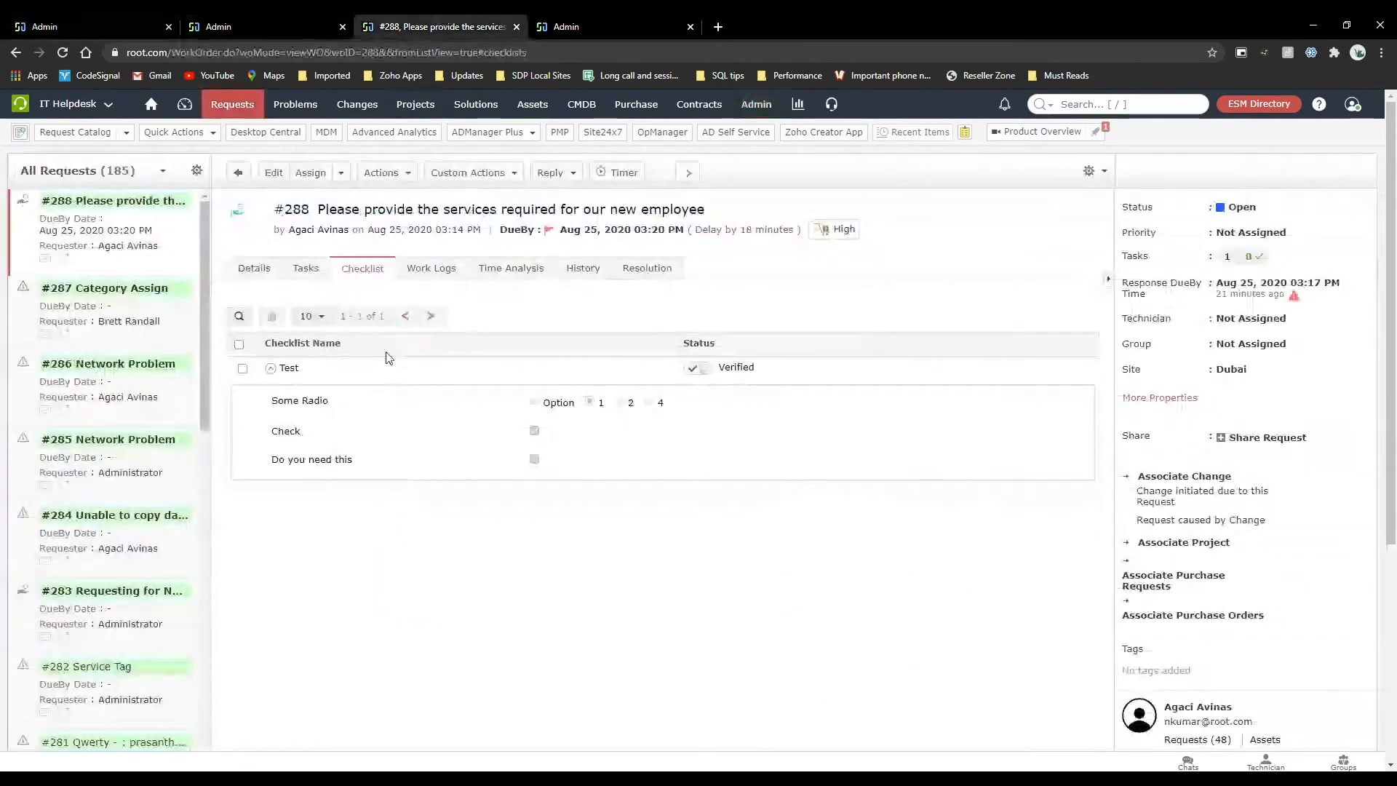
{"action": "left_click", "coordinate": [567, 27]}
{"action": "left_click", "coordinate": [131, 22]}
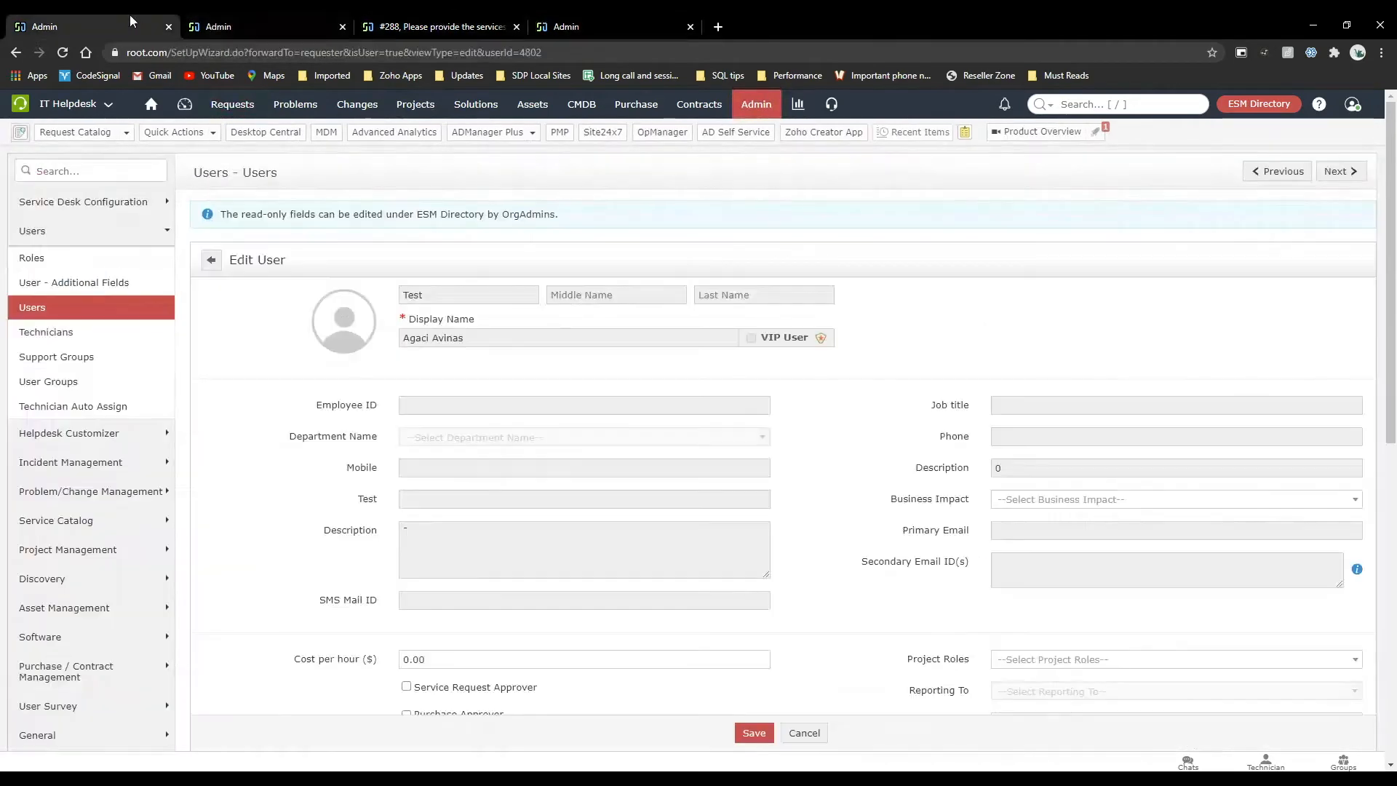
{"action": "left_click", "coordinate": [207, 259]}
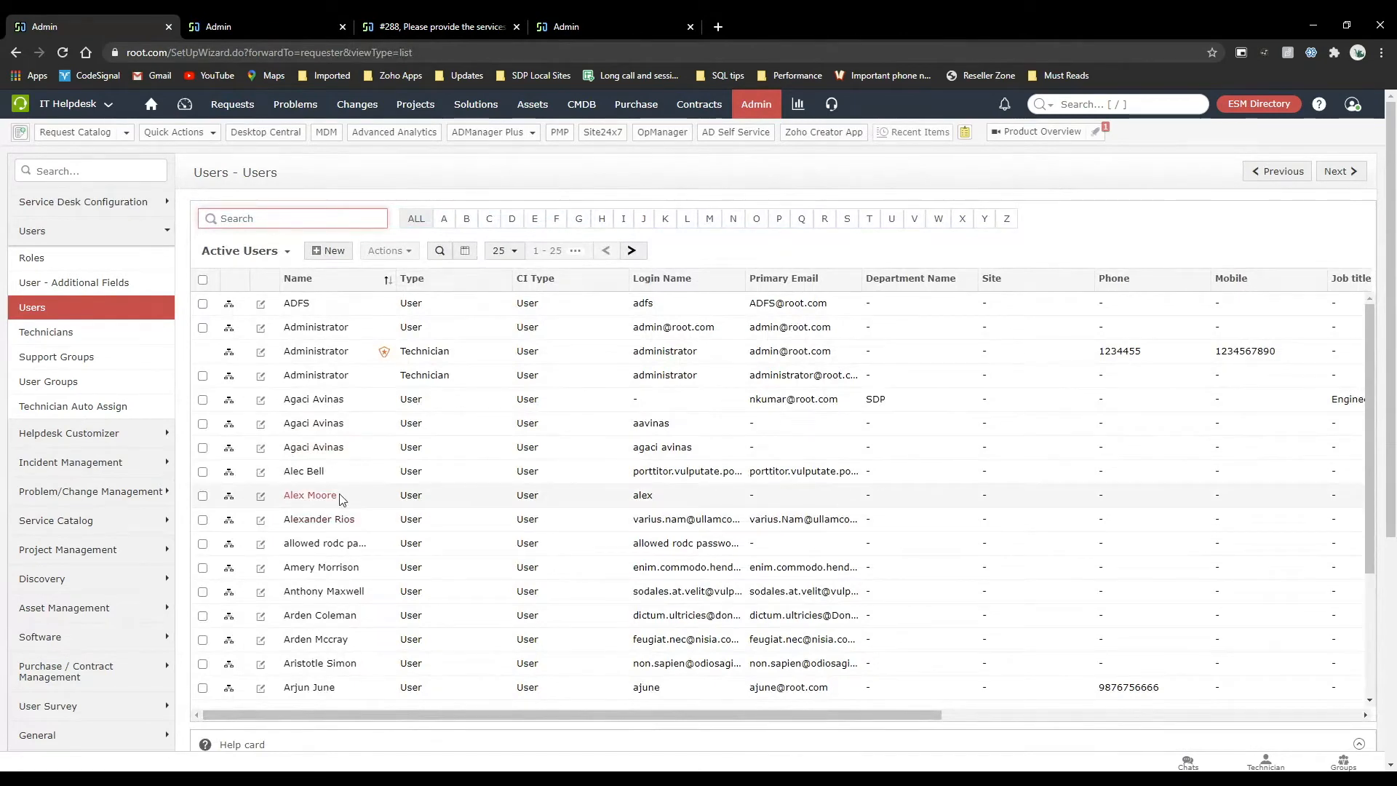
{"action": "left_click", "coordinate": [261, 497]}
{"action": "scroll", "coordinate": [378, 291], "scroll_direction": "down", "scroll_amount": 2}
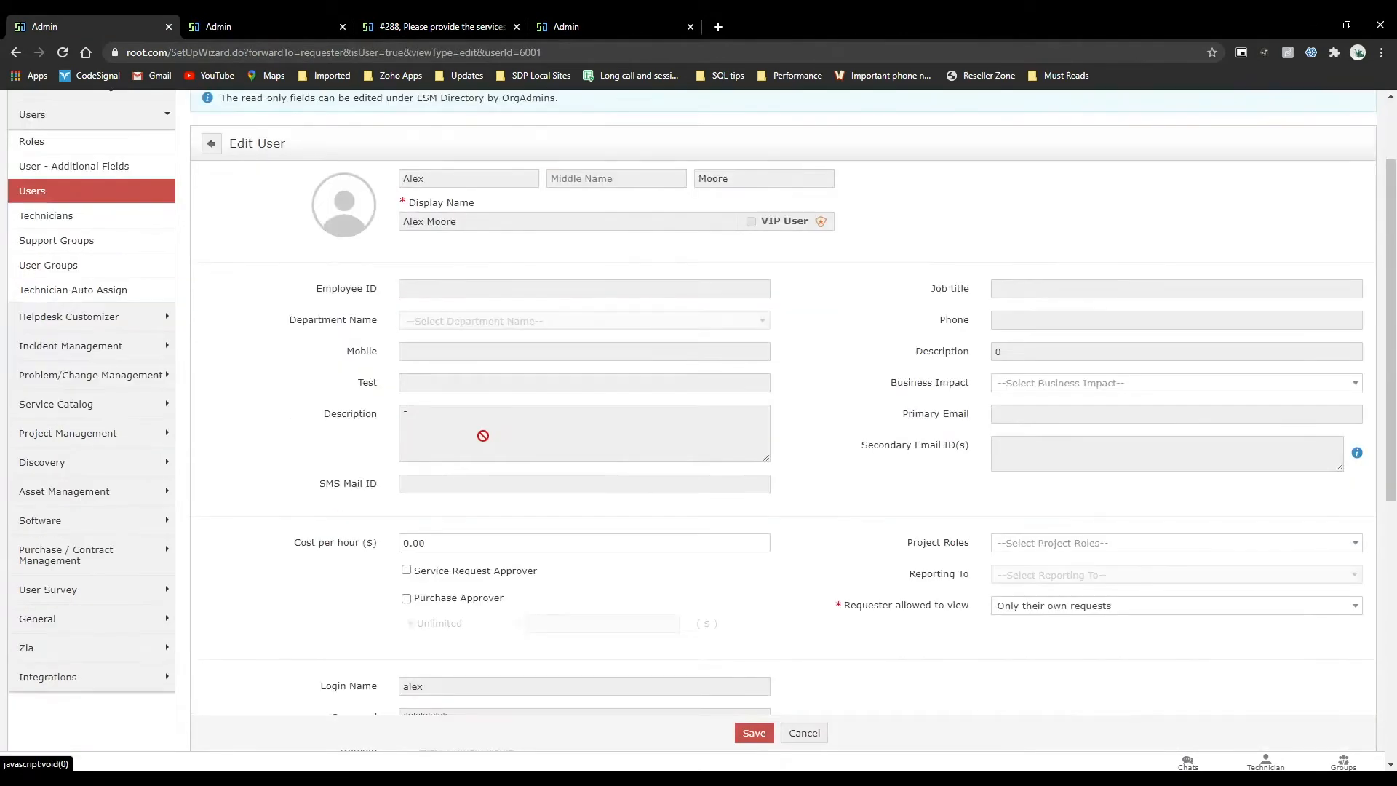
Review the Stage One approver choices in the new hire template's workflow and close the list.
{"action": "left_click", "coordinate": [476, 20]}
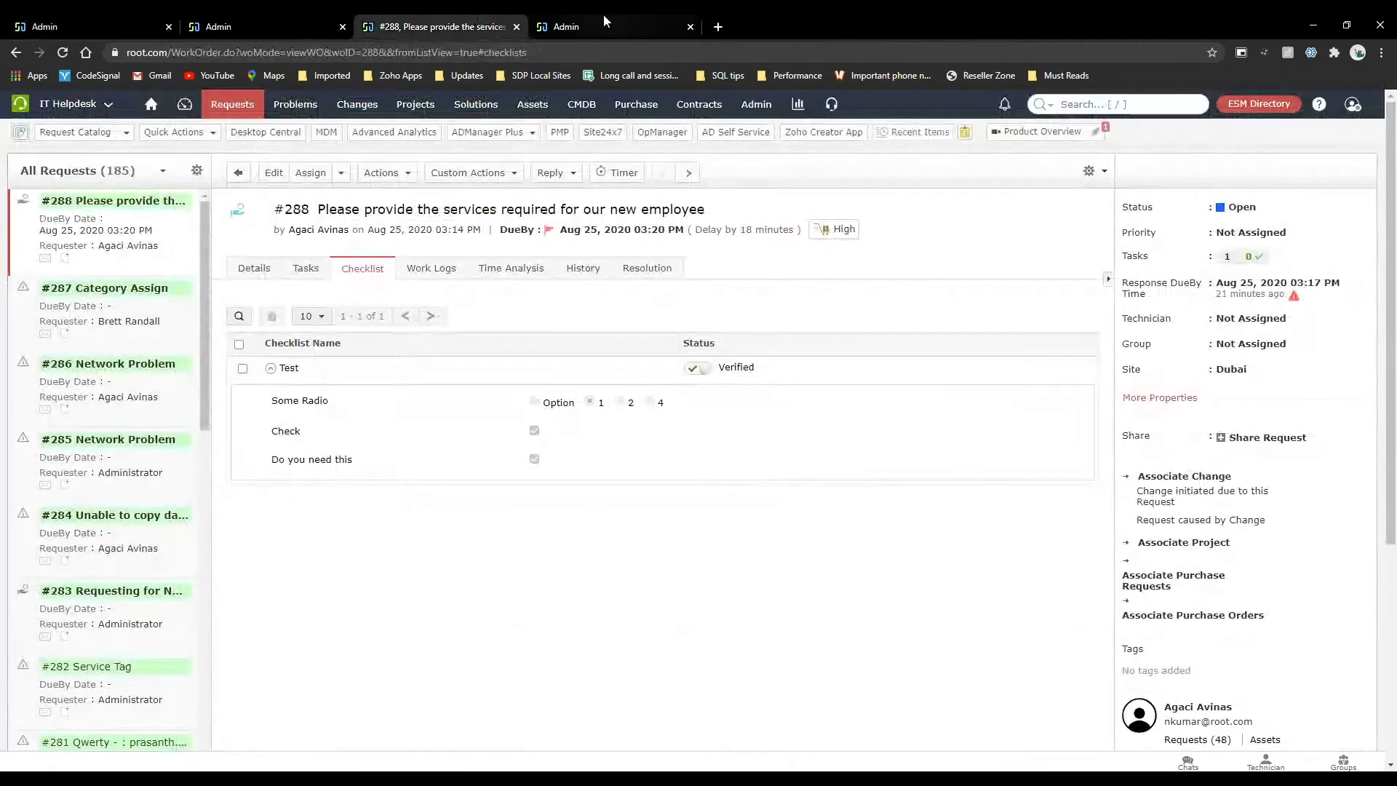
{"action": "left_click", "coordinate": [240, 26]}
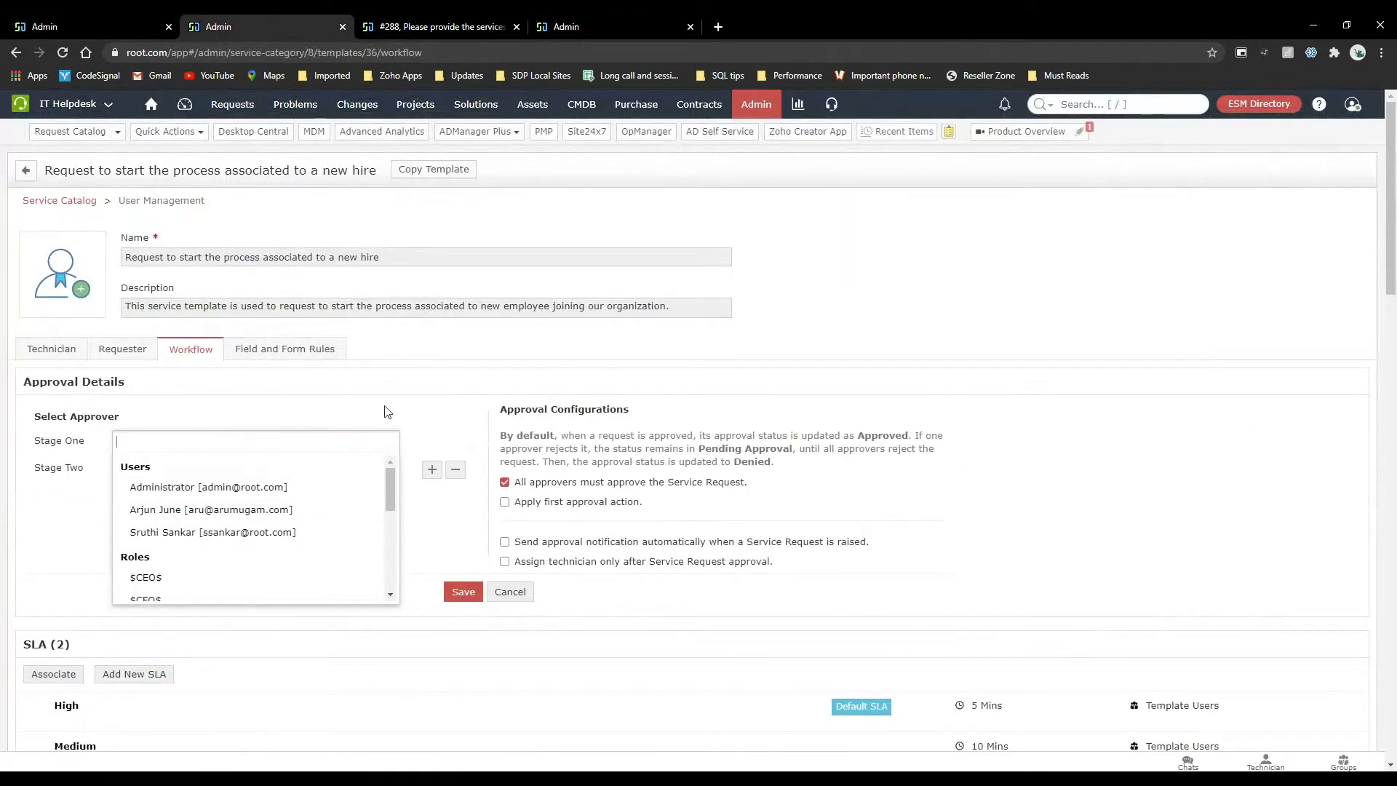
{"action": "left_click", "coordinate": [437, 418]}
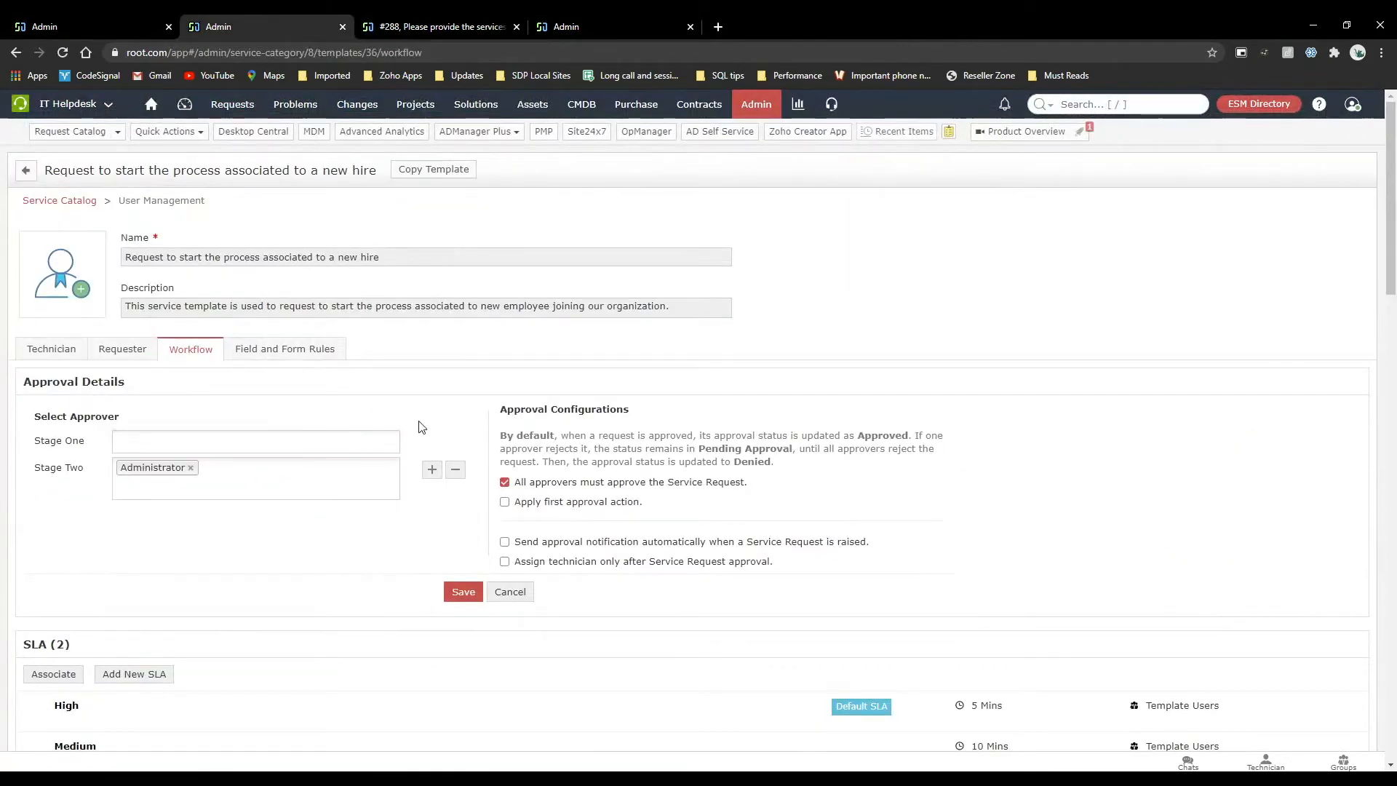
{"action": "mouse_move", "coordinate": [84, 16]}
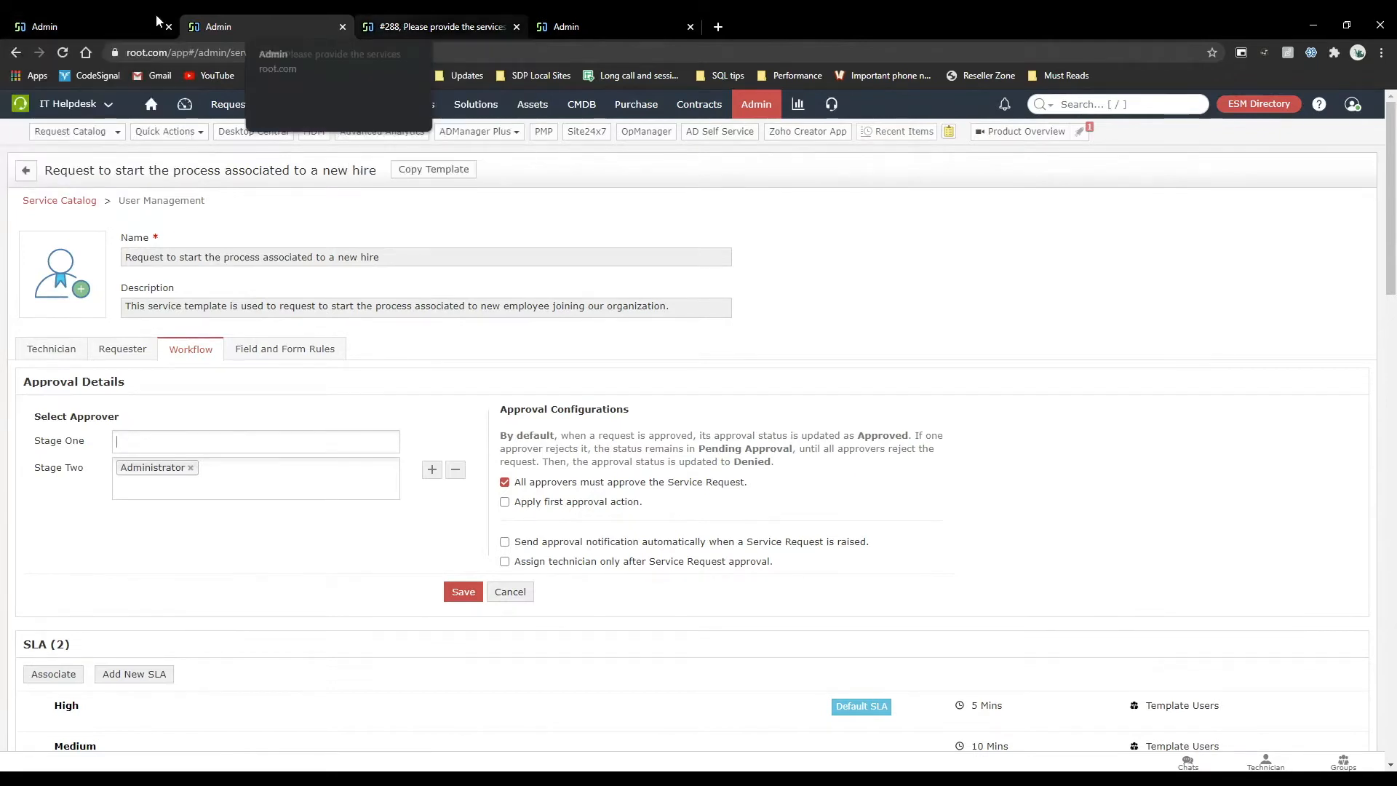
Make the user being edited a Service Request Approver and save the record.
{"action": "left_click", "coordinate": [85, 27]}
{"action": "left_click", "coordinate": [406, 569]}
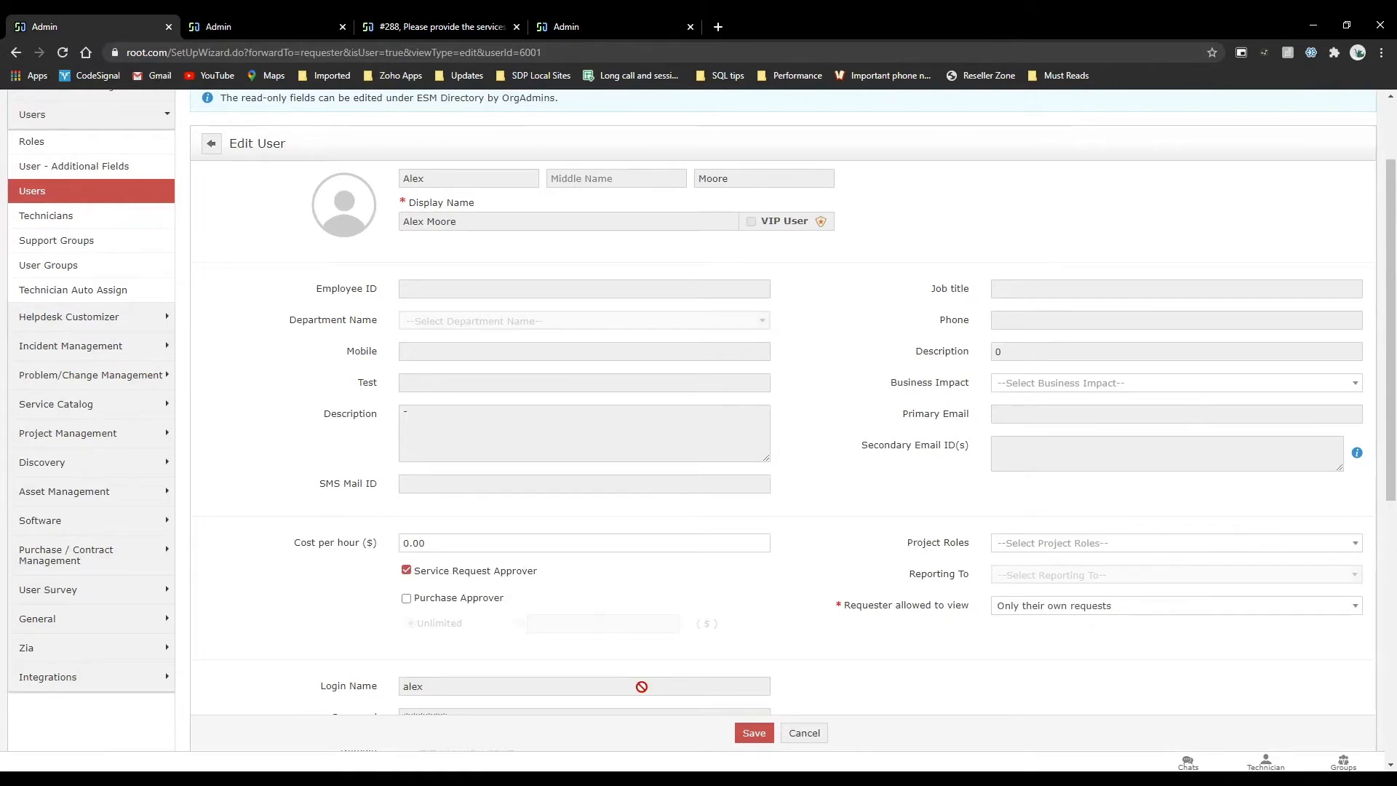
{"action": "left_click", "coordinate": [754, 732]}
Reload the new hire template's workflow and select the newly authorised user as the Stage One approver.
{"action": "left_click", "coordinate": [294, 22]}
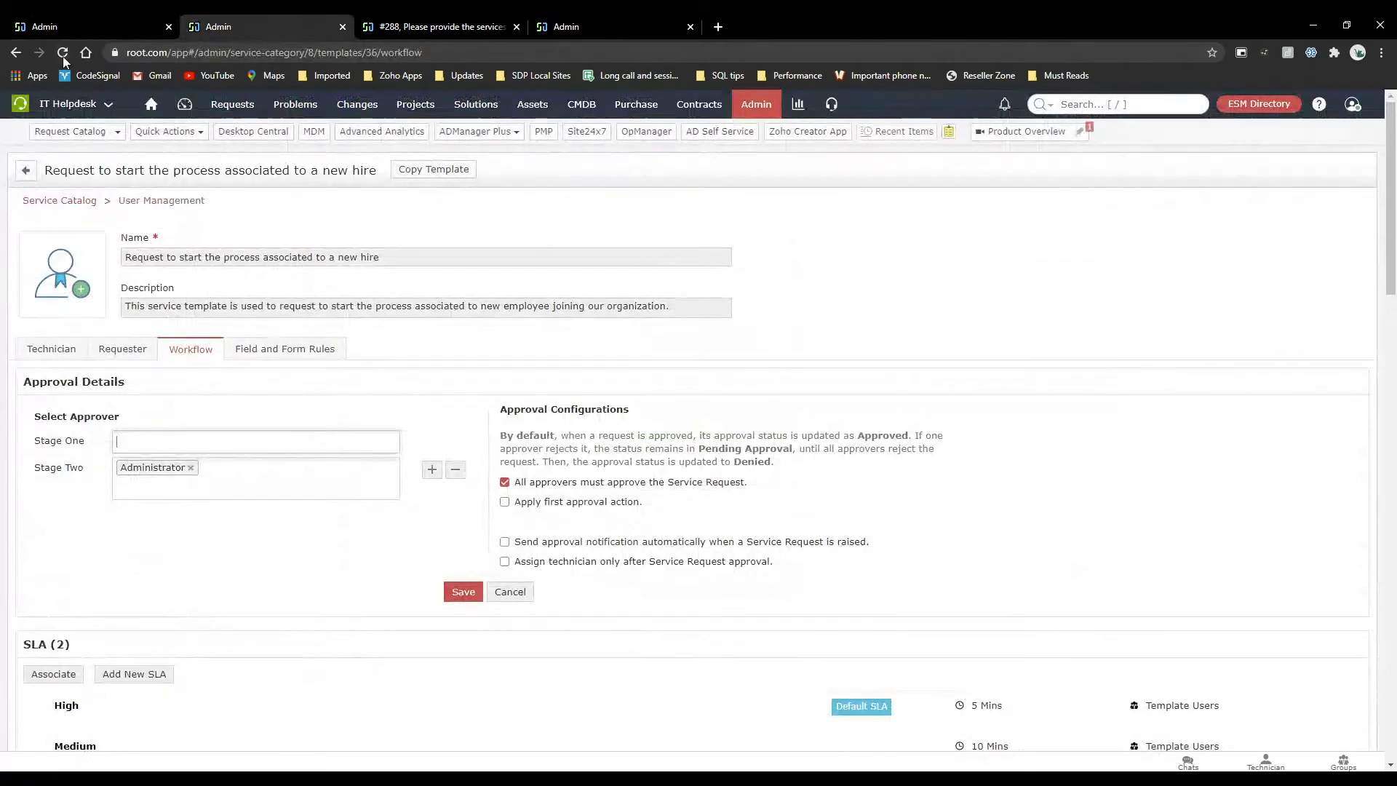
{"action": "left_click", "coordinate": [64, 53]}
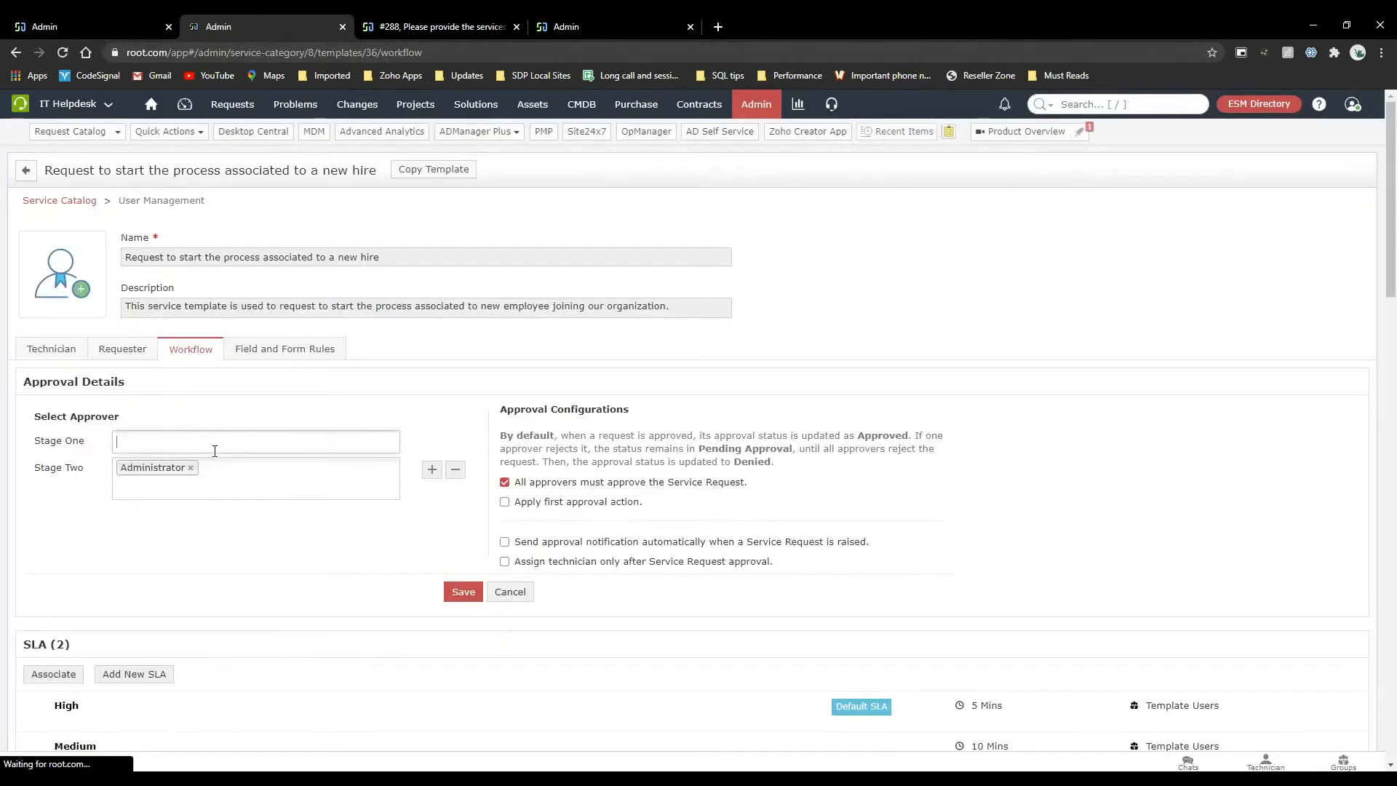
{"action": "left_click", "coordinate": [275, 439]}
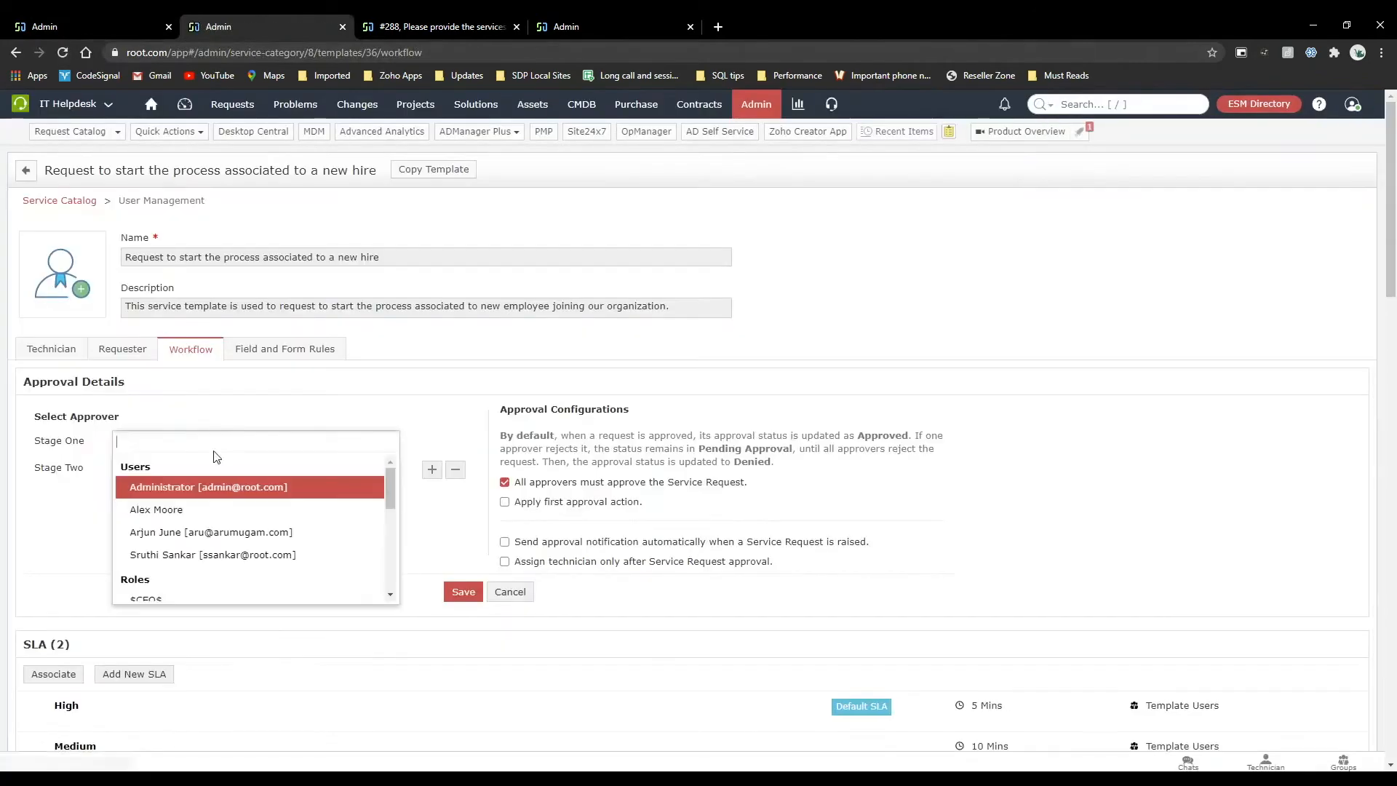
{"action": "left_click", "coordinate": [265, 518]}
{"action": "left_click", "coordinate": [419, 422]}
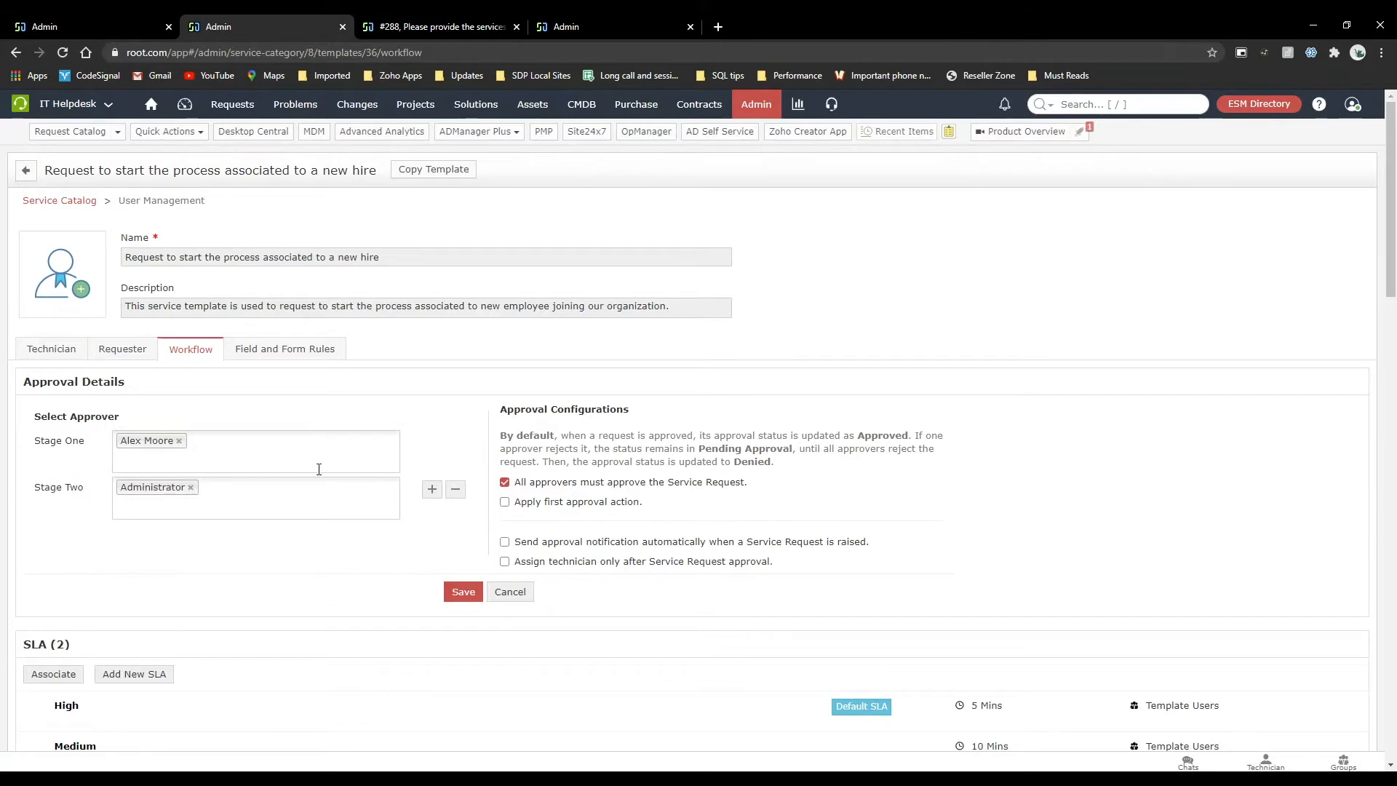
{"action": "left_click", "coordinate": [225, 443]}
Draft a backup approver entry with Administrator as approver and another user as backup, and cancel it.
{"action": "left_click", "coordinate": [151, 104]}
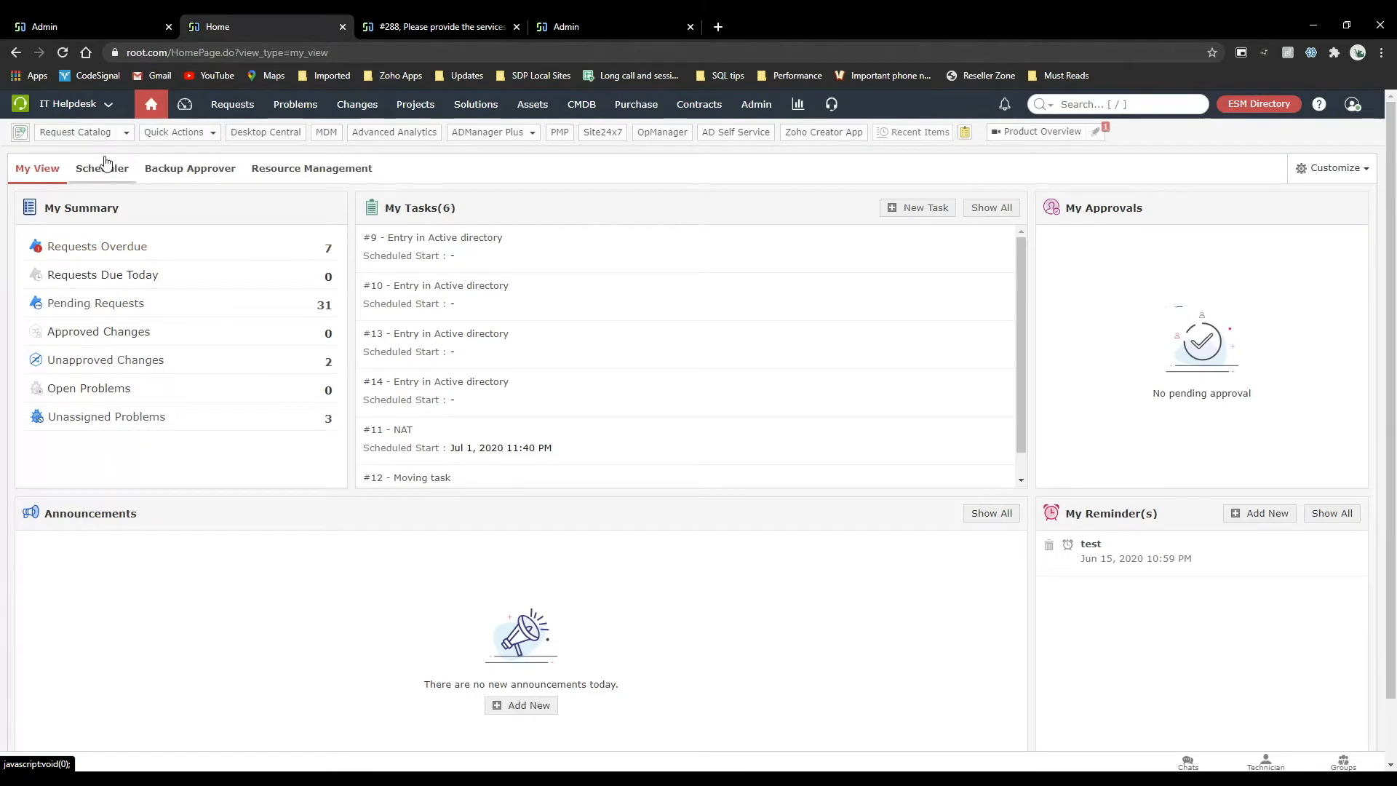
{"action": "left_click", "coordinate": [188, 175]}
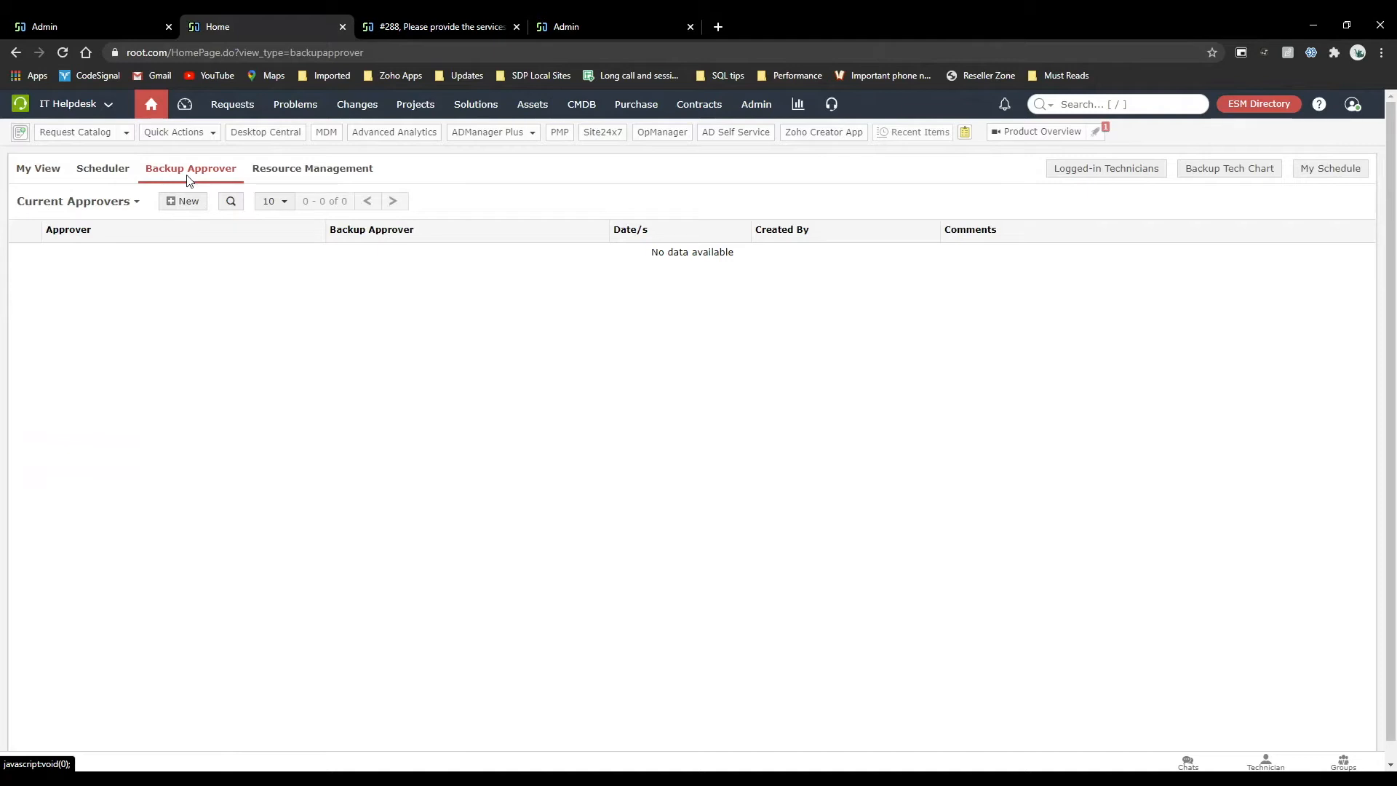
{"action": "left_click", "coordinate": [183, 204]}
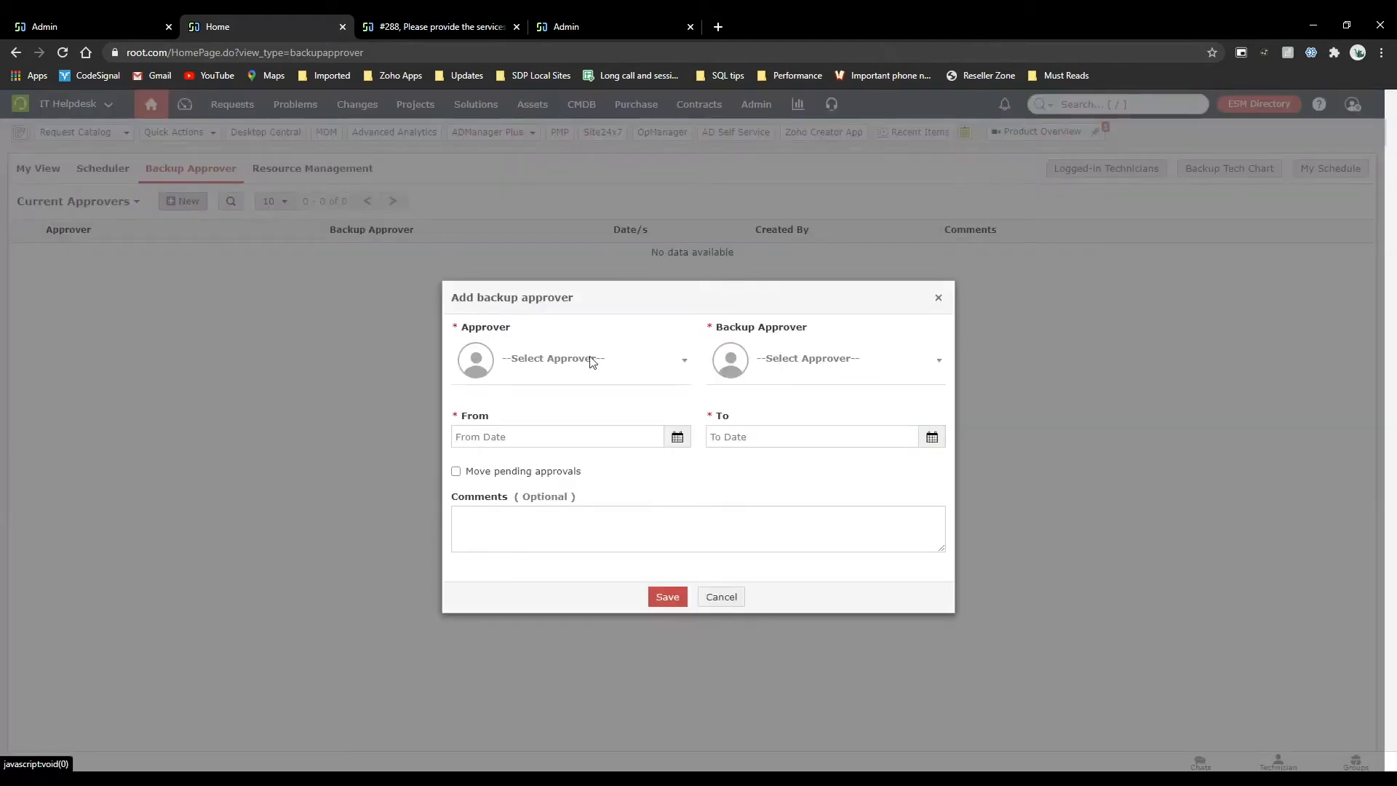
{"action": "left_click", "coordinate": [590, 359]}
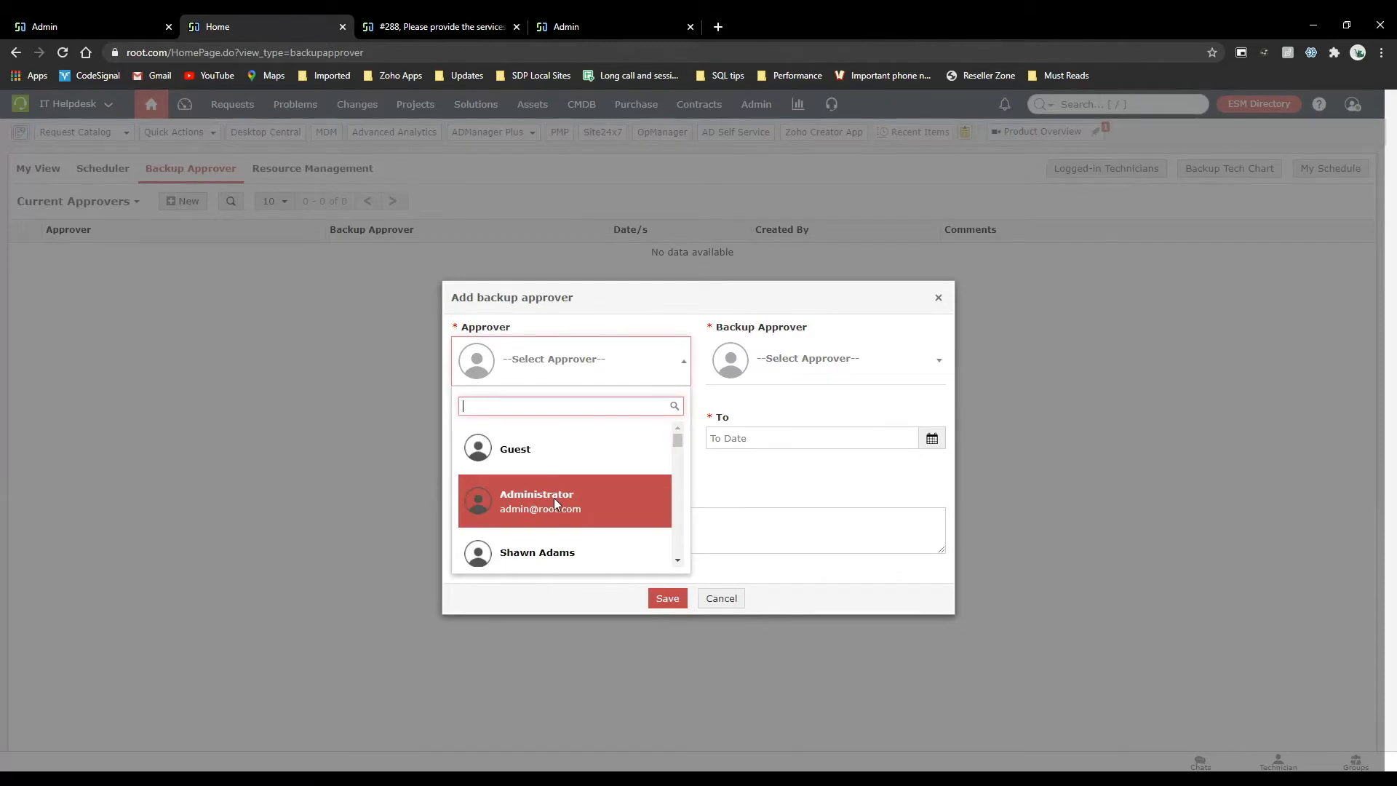
{"action": "left_click", "coordinate": [555, 500]}
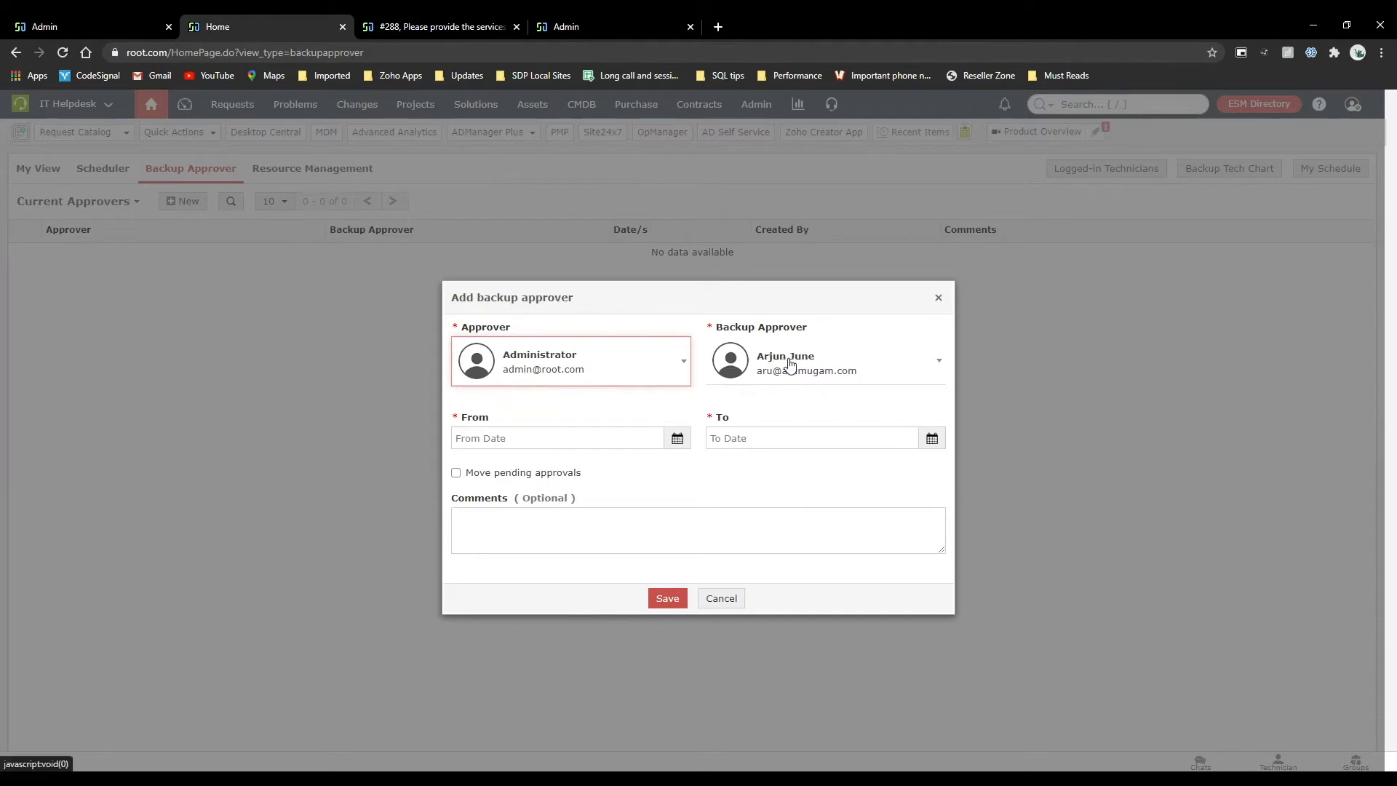
{"action": "right_click", "coordinate": [706, 594]}
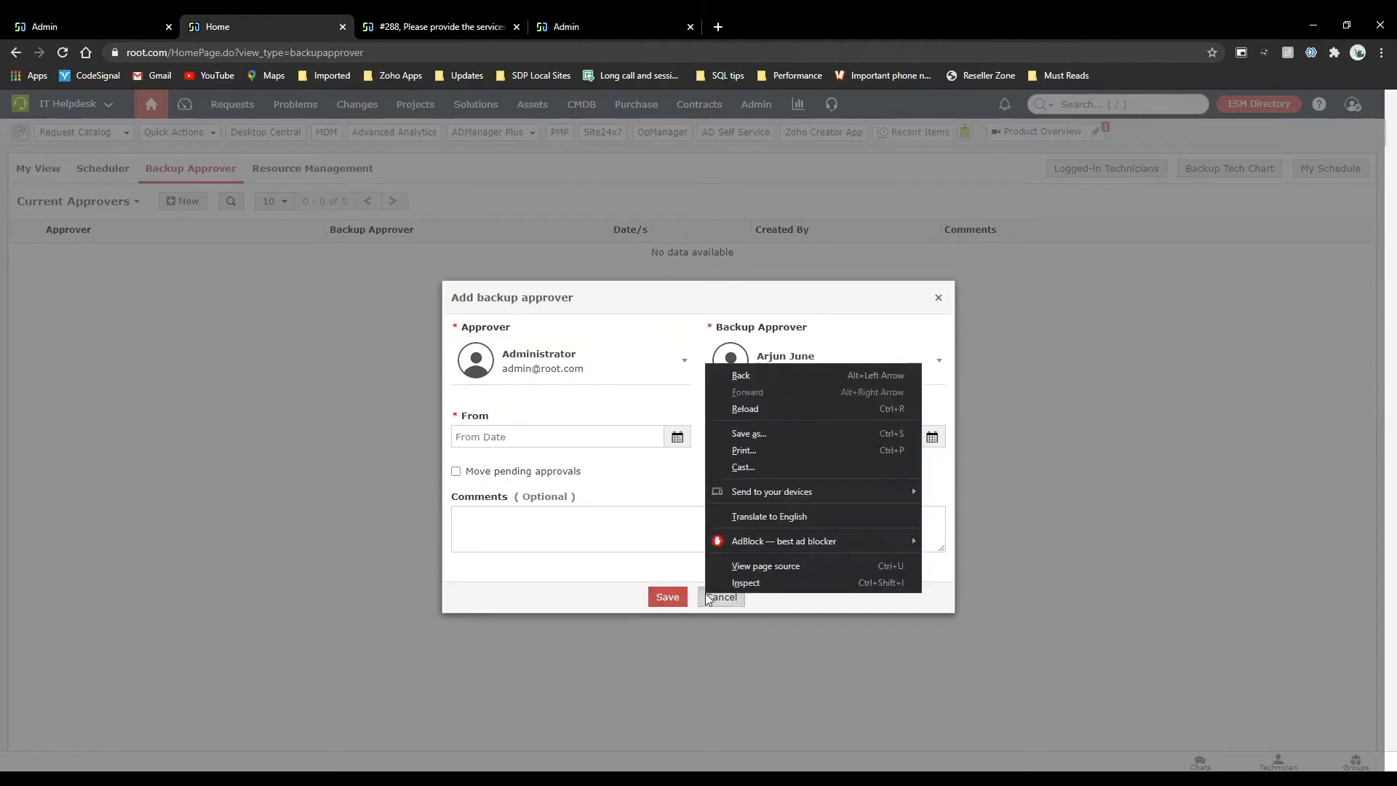
{"action": "left_click", "coordinate": [640, 581]}
{"action": "left_click", "coordinate": [731, 601]}
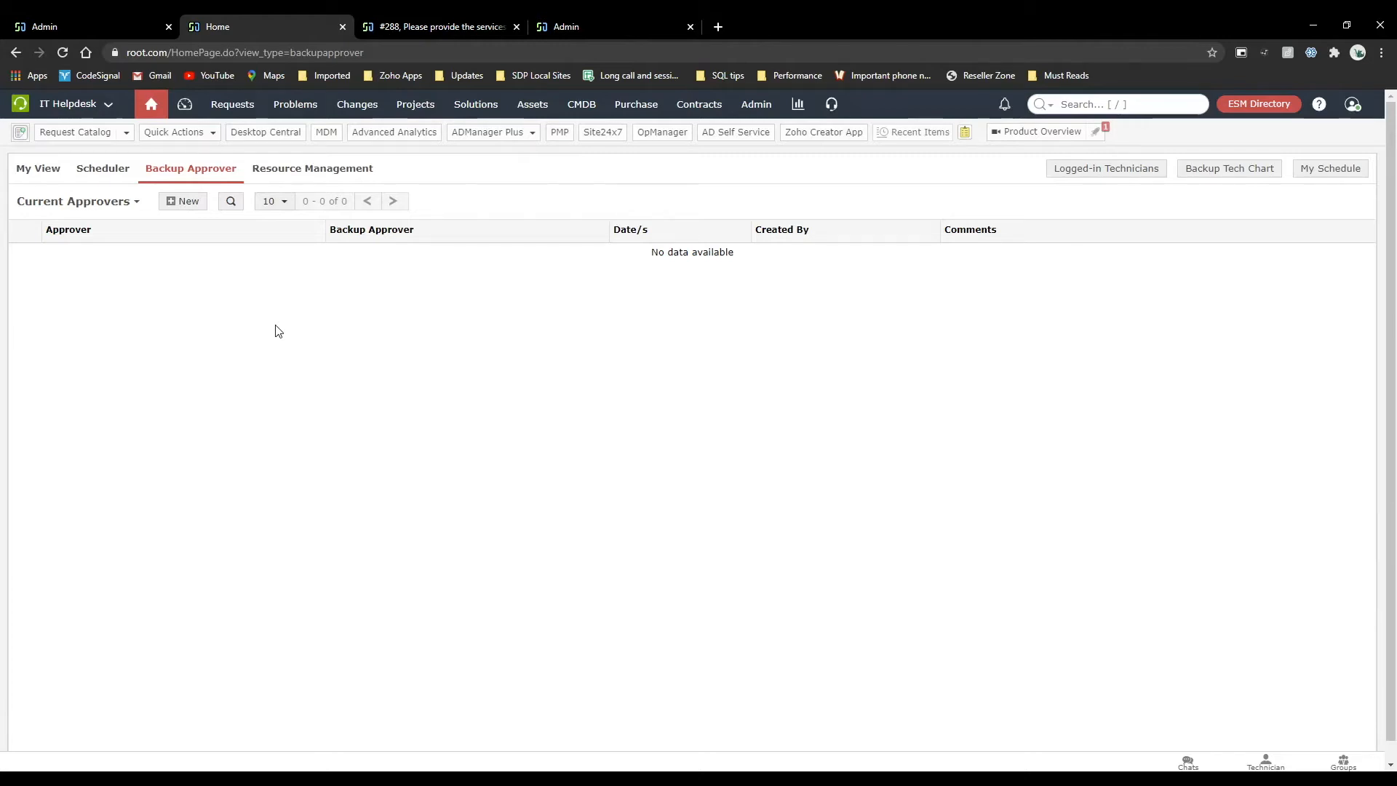
Look through the users available as backup approver in a new entry and close it without saving.
{"action": "left_click", "coordinate": [187, 201]}
{"action": "left_click", "coordinate": [772, 374]}
{"action": "scroll", "coordinate": [788, 498], "scroll_direction": "down", "scroll_amount": 5}
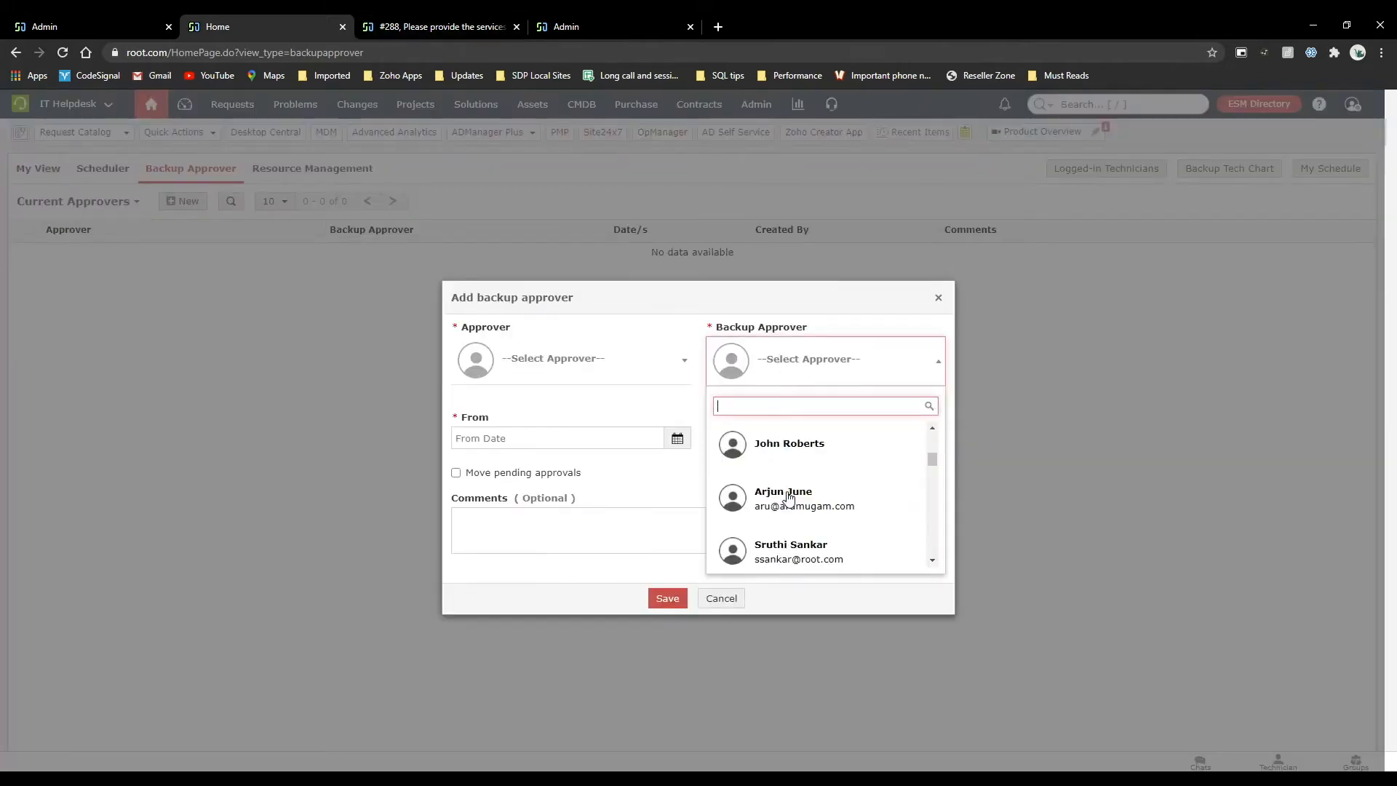
{"action": "left_click", "coordinate": [938, 301]}
{"action": "left_click", "coordinate": [939, 301]}
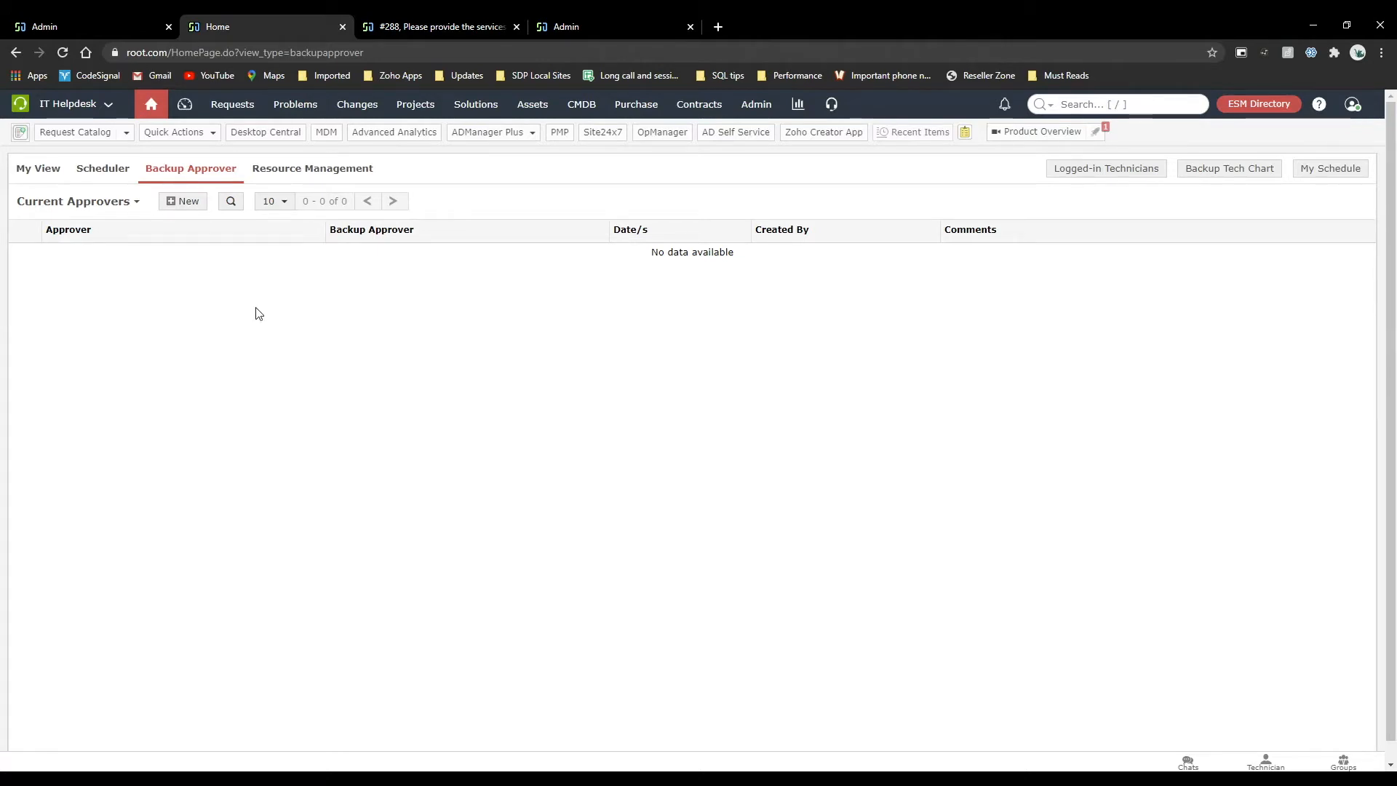
Leave the edited user's record and return to the admin settings overview.
{"action": "left_click", "coordinate": [91, 16]}
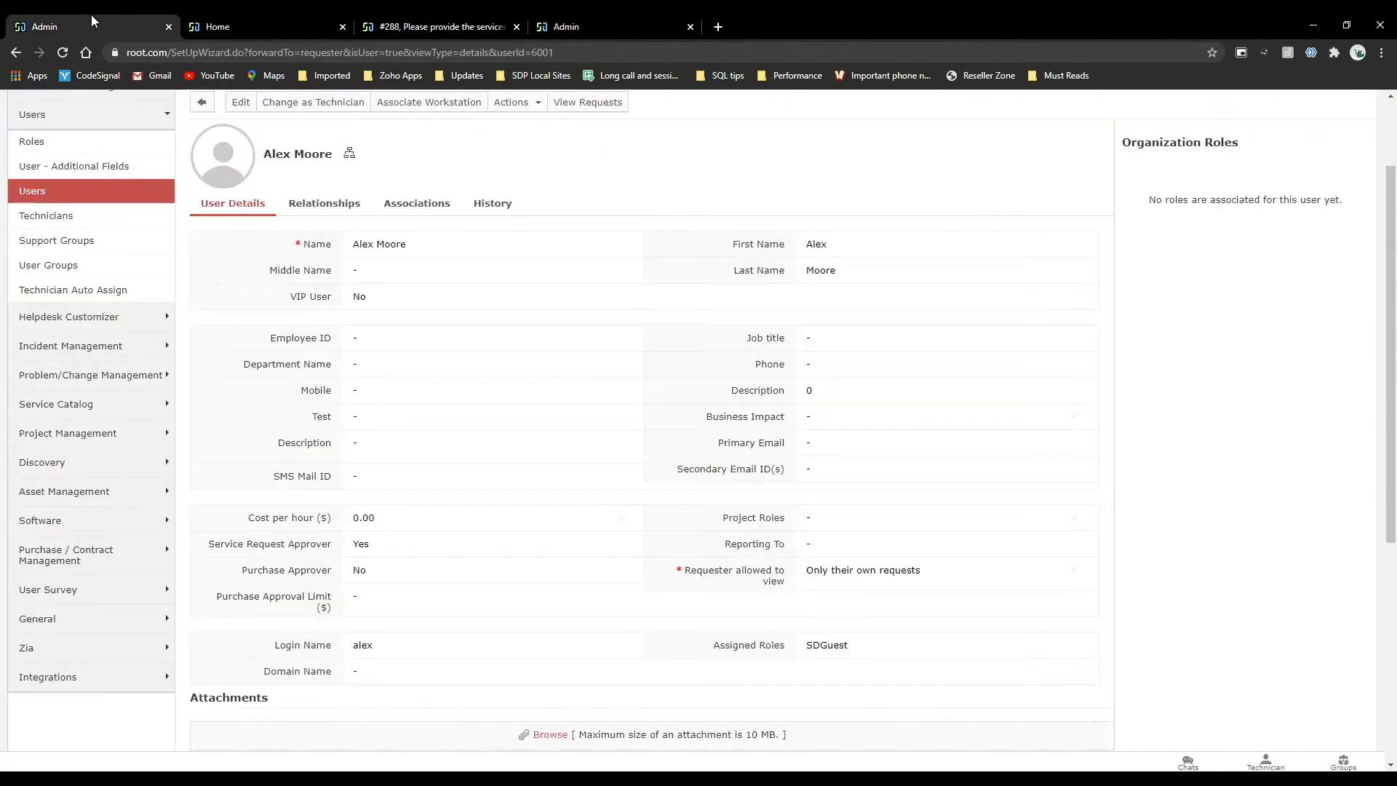
{"action": "scroll", "coordinate": [182, 375], "scroll_direction": "up", "scroll_amount": 2}
{"action": "left_click", "coordinate": [753, 120]}
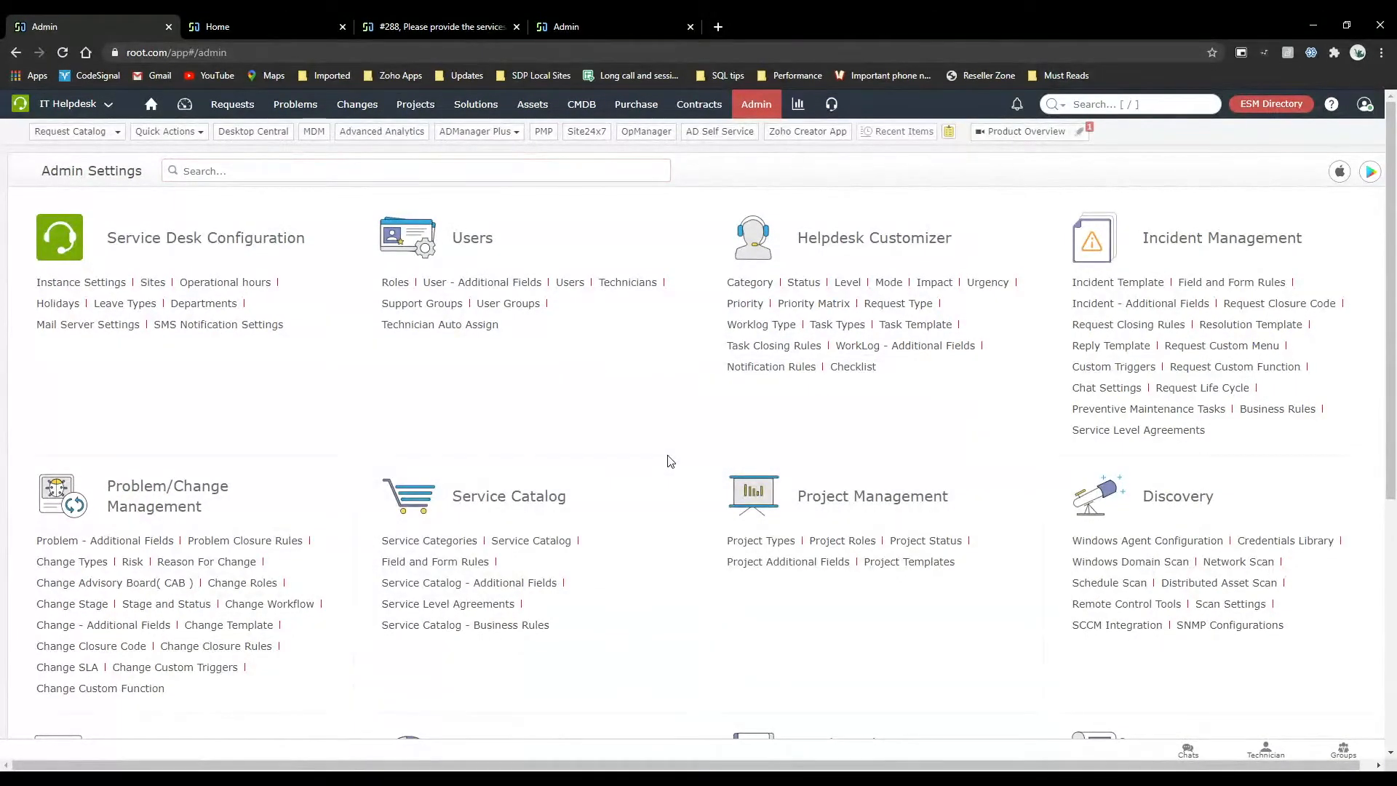
Look through the request notification rules in the helpdesk customizer and return to the admin settings overview.
{"action": "left_click", "coordinate": [799, 368]}
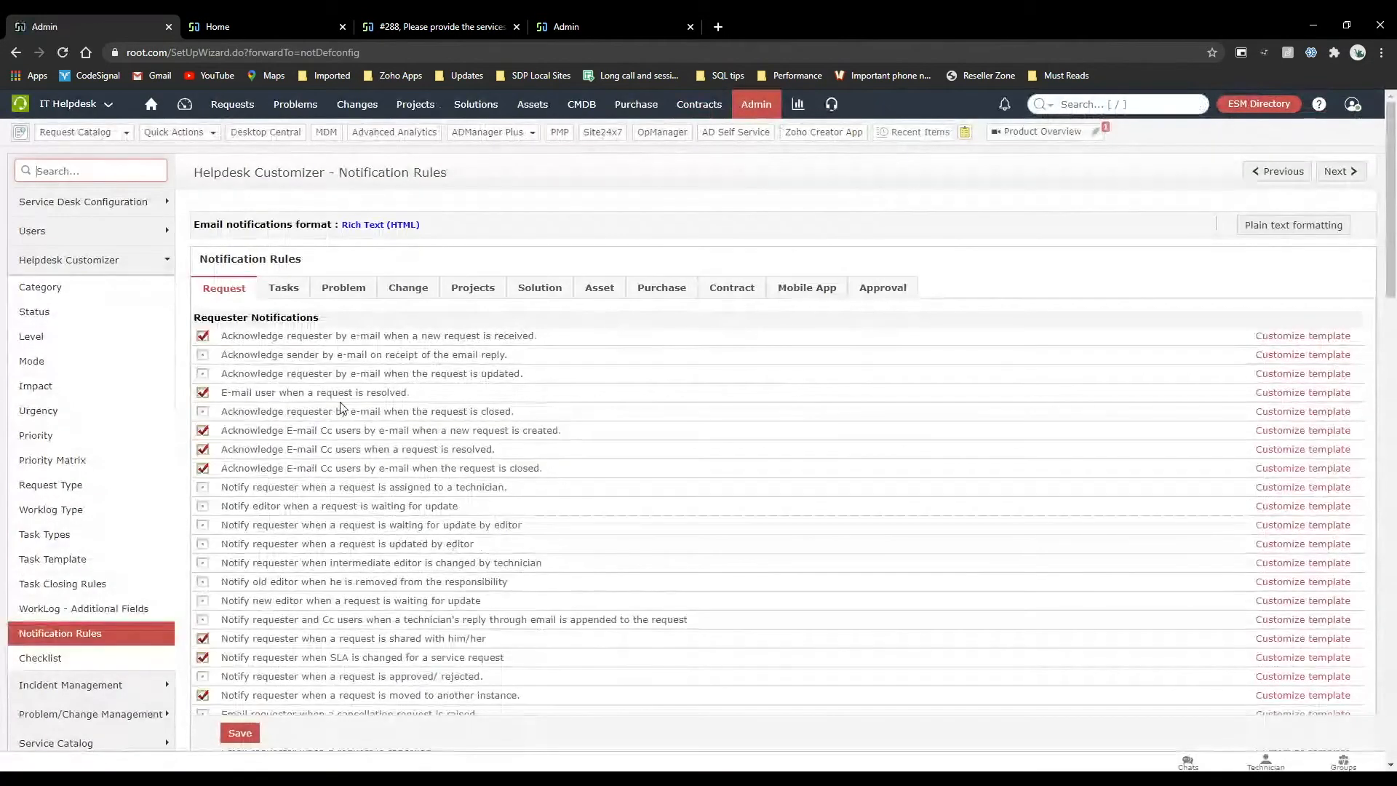
{"action": "scroll", "coordinate": [342, 407], "scroll_direction": "down", "scroll_amount": 20}
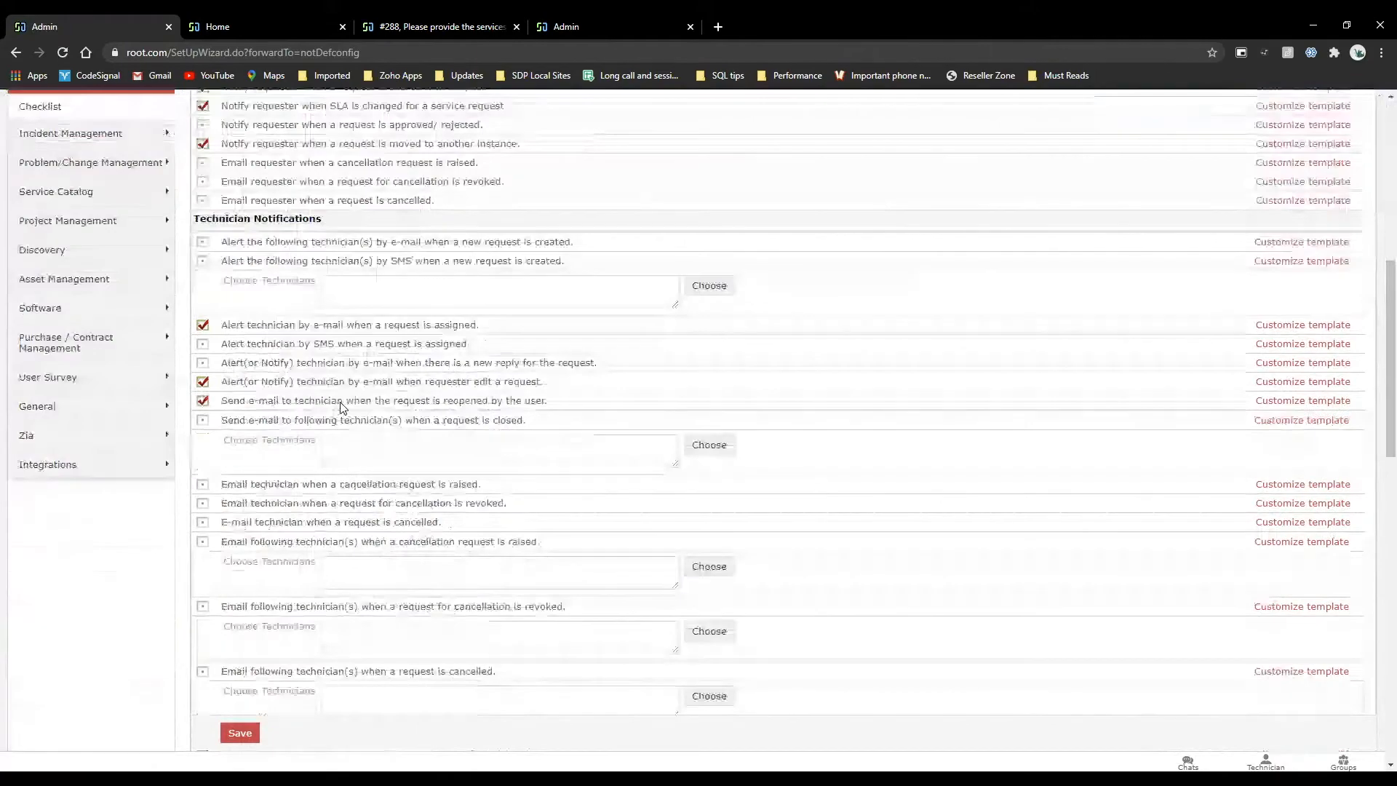
{"action": "scroll", "coordinate": [342, 402], "scroll_direction": "down", "scroll_amount": 1}
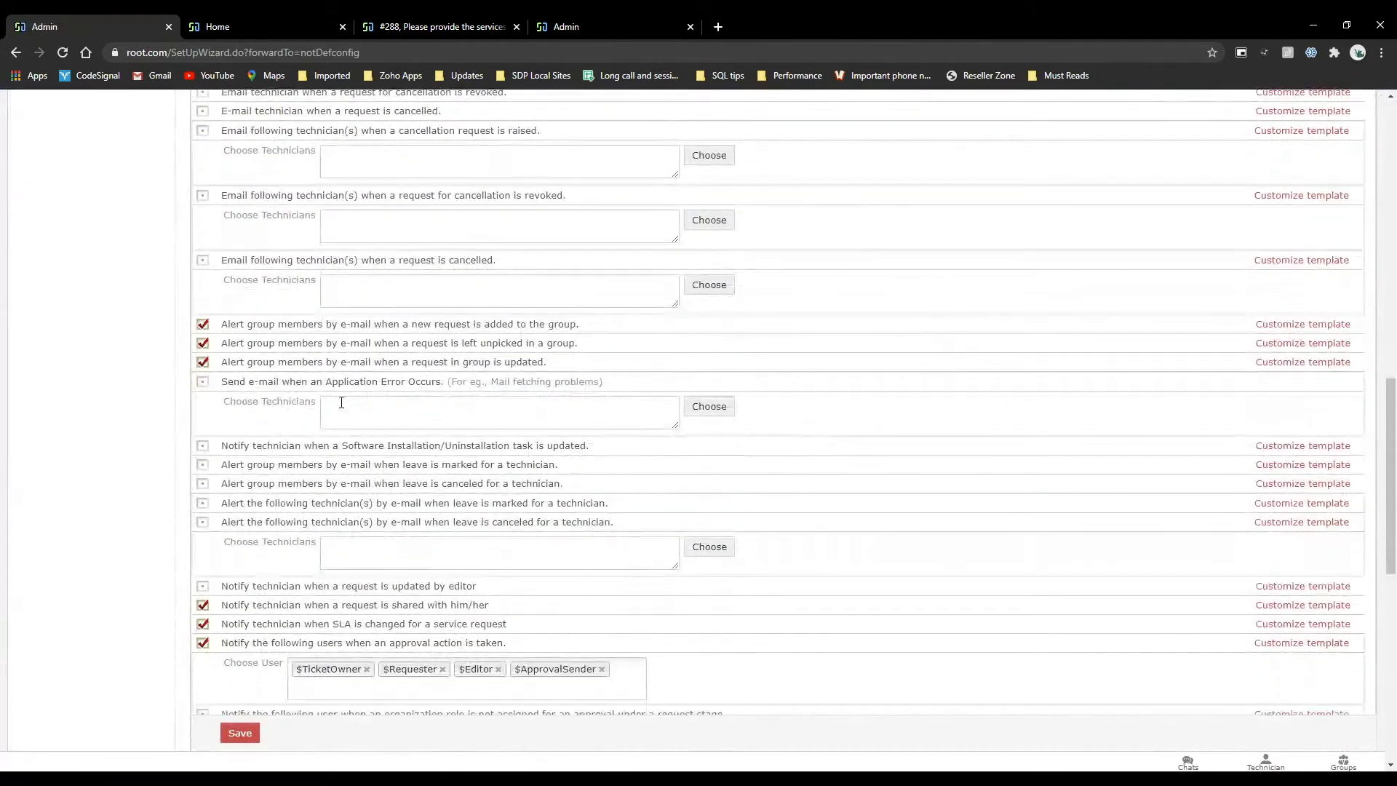
{"action": "scroll", "coordinate": [341, 402], "scroll_direction": "up", "scroll_amount": 11}
{"action": "left_click", "coordinate": [757, 110]}
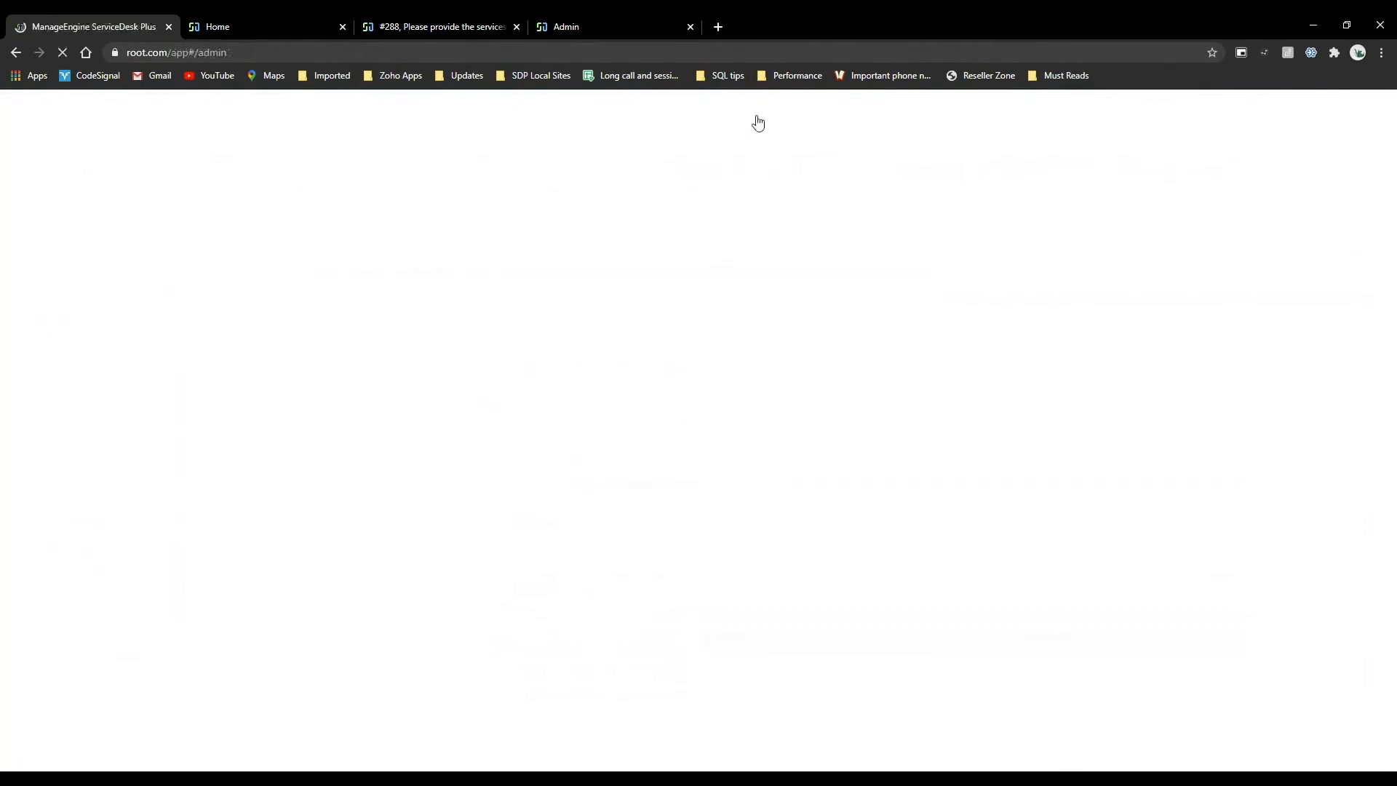
Examine the e-mail and SMS notification options in a new incident business rule, leaving it unsaved, and return to the admin overview.
{"action": "left_click", "coordinate": [1245, 408]}
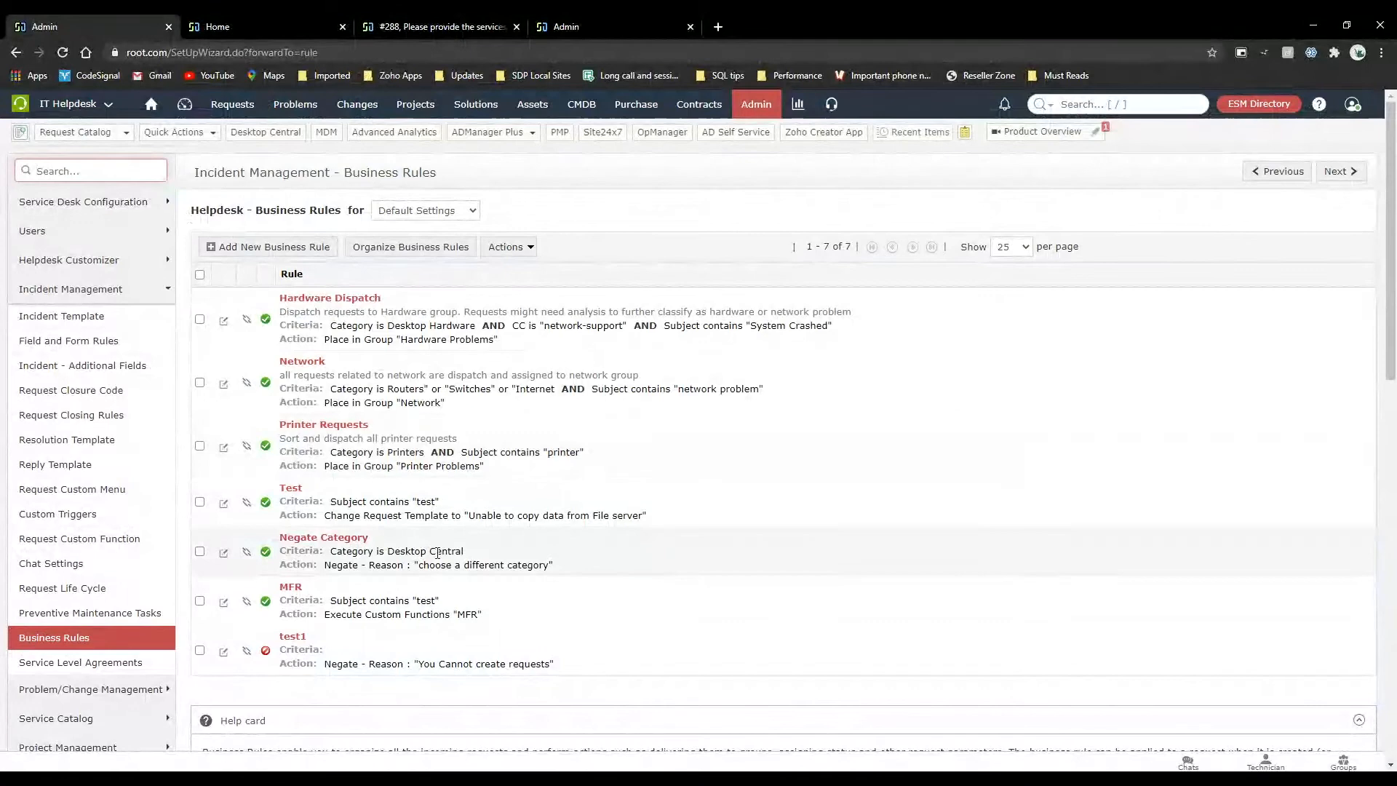
{"action": "left_click", "coordinate": [275, 248]}
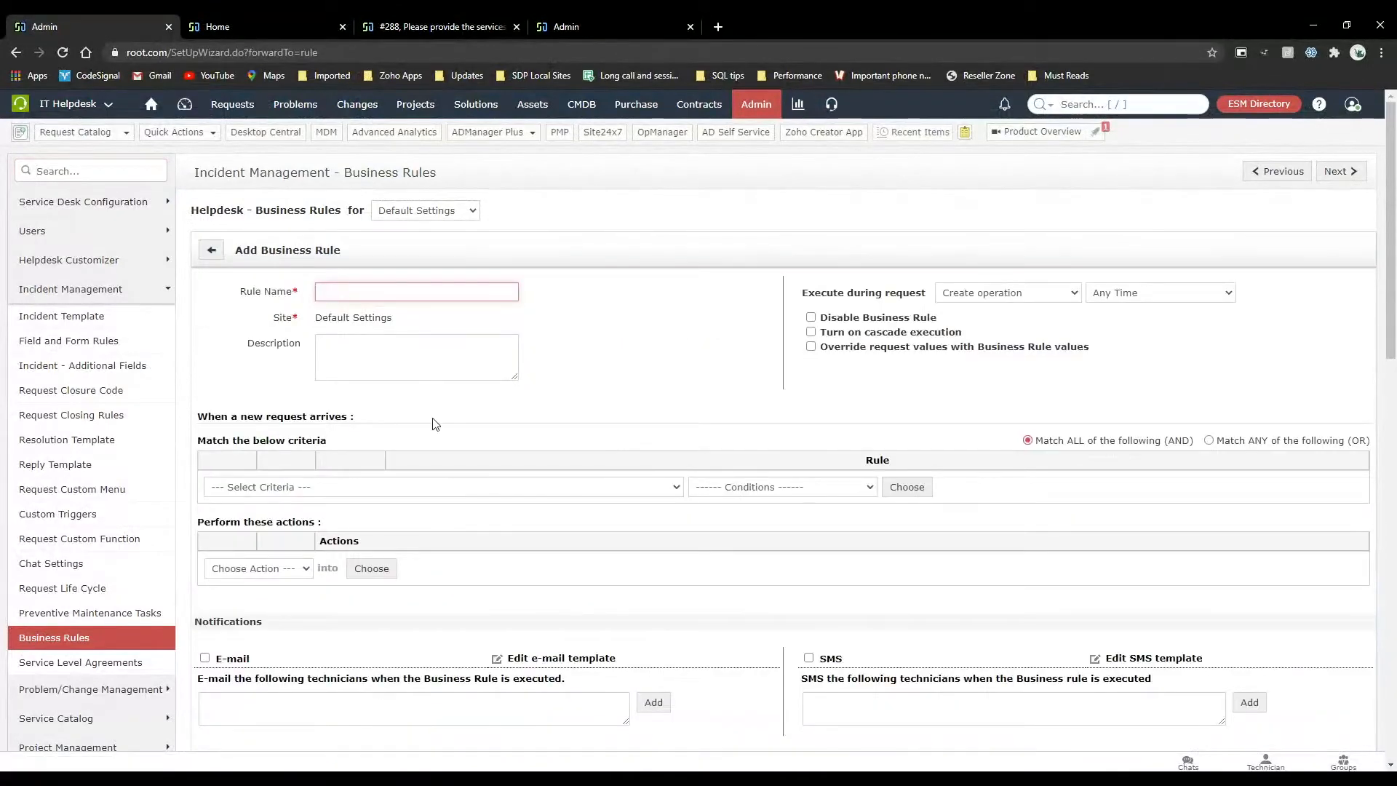
{"action": "scroll", "coordinate": [430, 343], "scroll_direction": "down", "scroll_amount": 2}
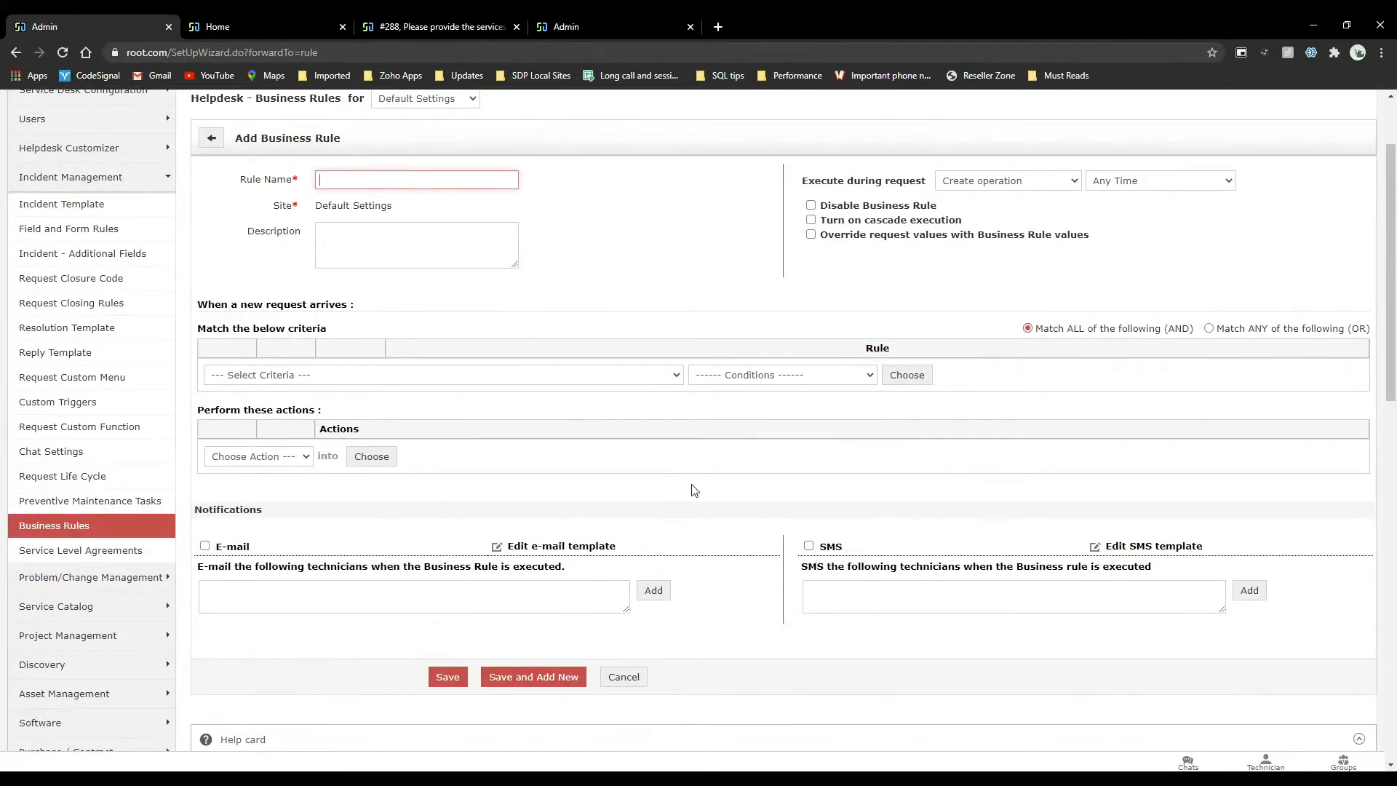
{"action": "scroll", "coordinate": [695, 491], "scroll_direction": "up", "scroll_amount": 2}
{"action": "left_click", "coordinate": [757, 104]}
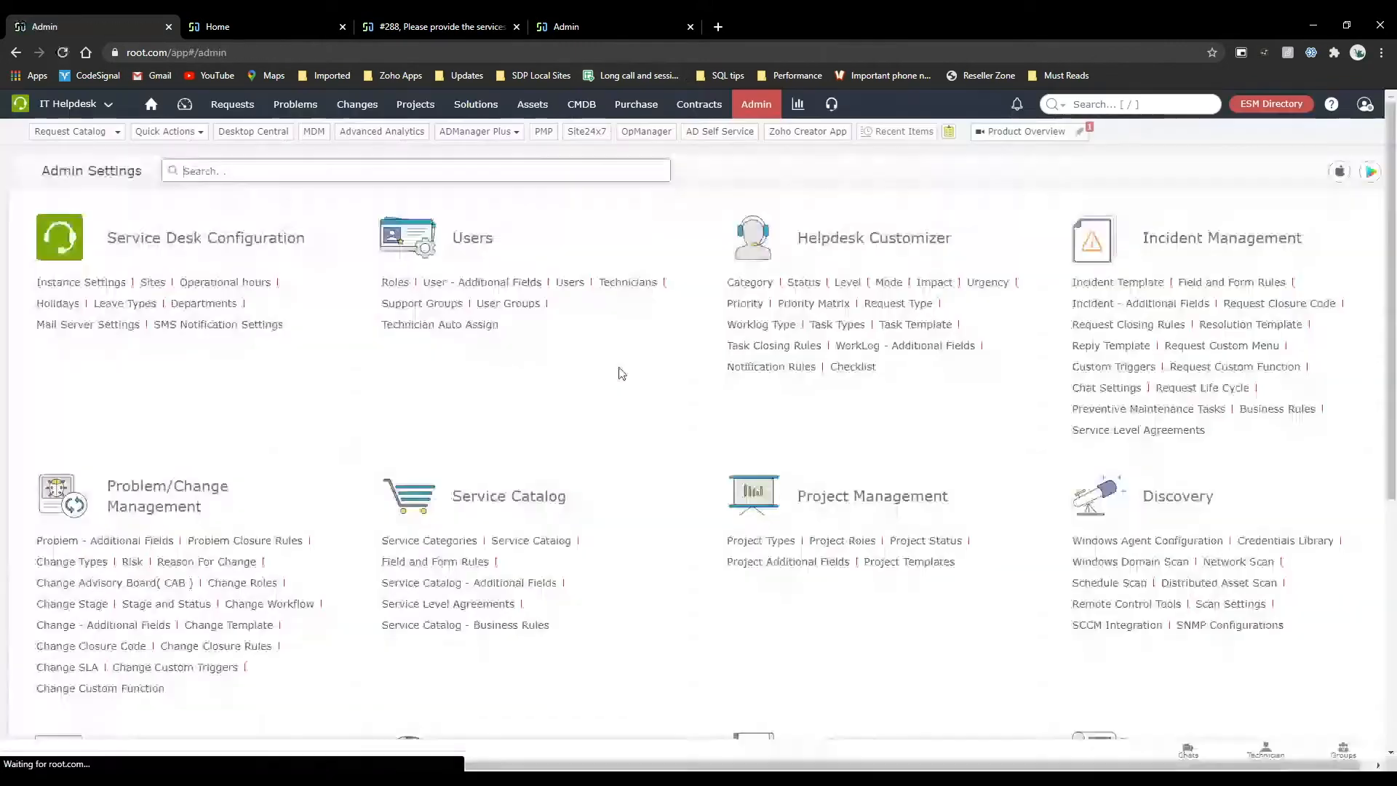
Review the requester and technician notifications in the request notification rules, including the approval action notice, and return to the admin overview.
{"action": "left_click", "coordinate": [770, 367]}
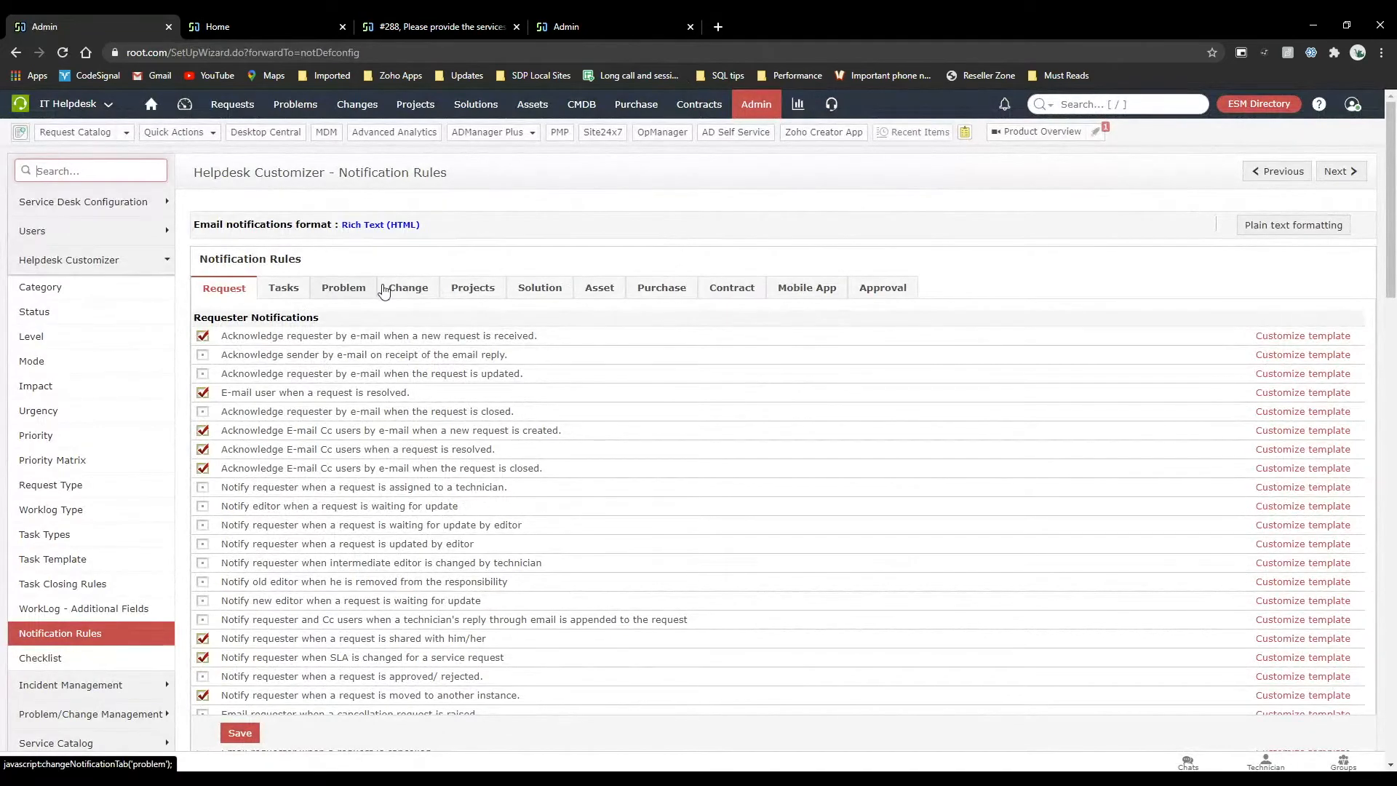
{"action": "scroll", "coordinate": [405, 511], "scroll_direction": "down", "scroll_amount": 2}
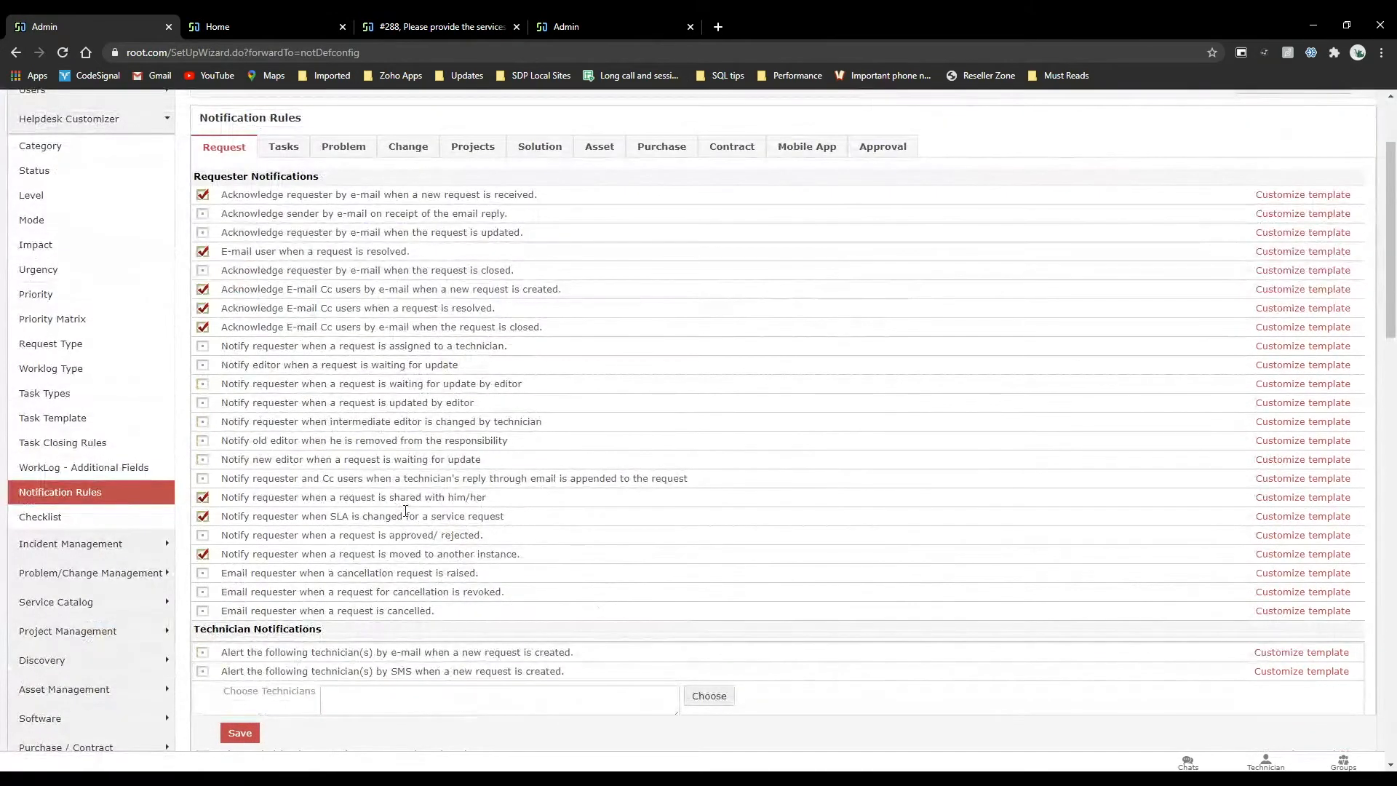
{"action": "scroll", "coordinate": [405, 511], "scroll_direction": "down", "scroll_amount": 3}
{"action": "scroll", "coordinate": [405, 511], "scroll_direction": "down", "scroll_amount": 1}
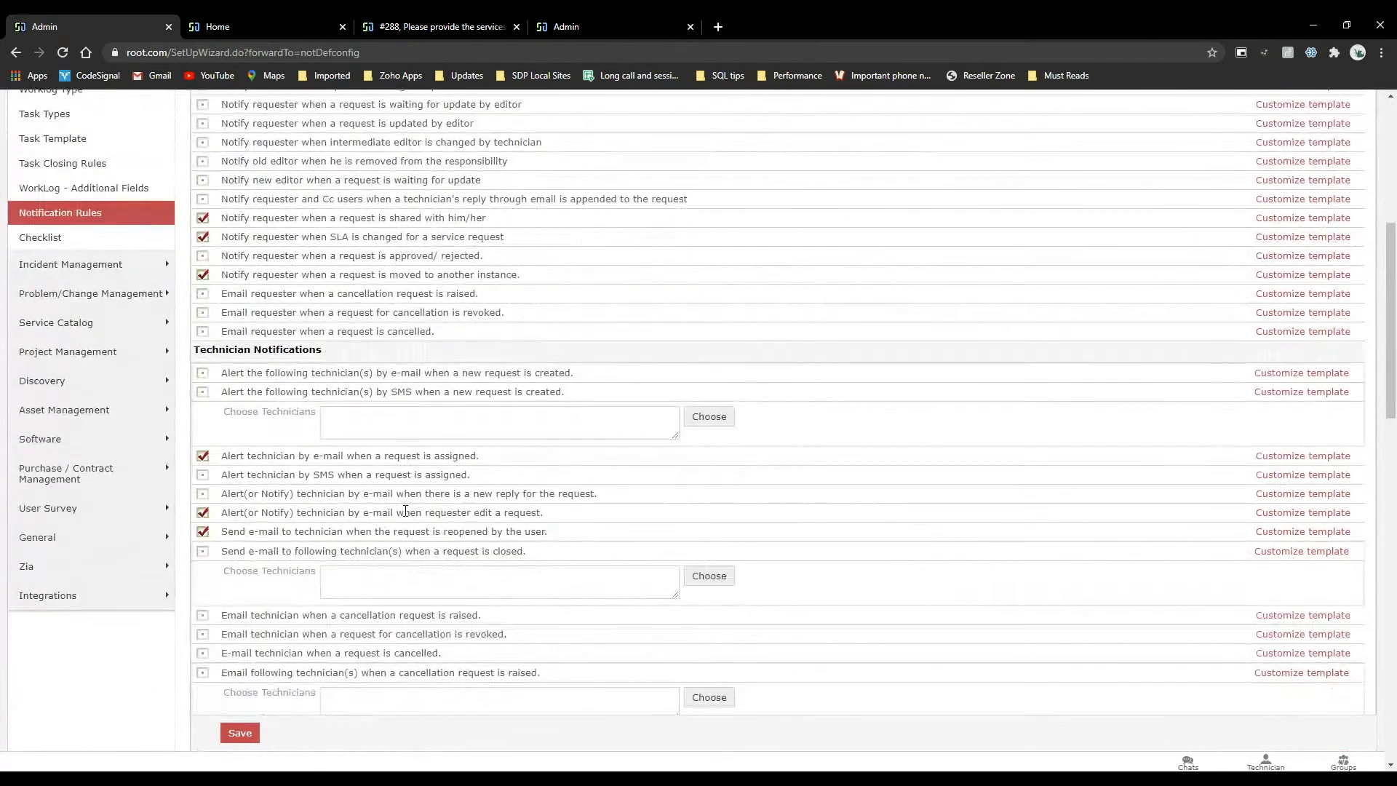
{"action": "scroll", "coordinate": [405, 511], "scroll_direction": "down", "scroll_amount": 2}
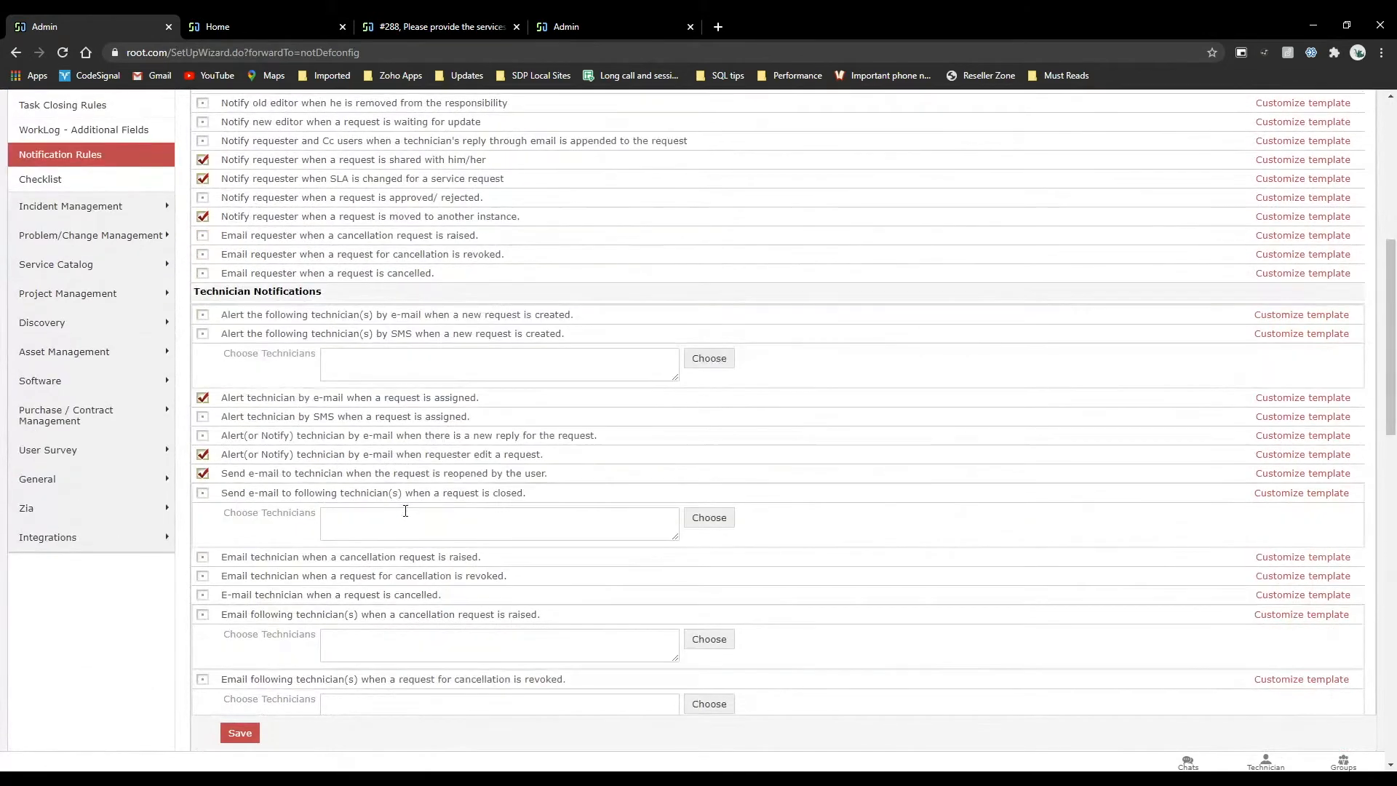
{"action": "scroll", "coordinate": [406, 512], "scroll_direction": "down", "scroll_amount": 2}
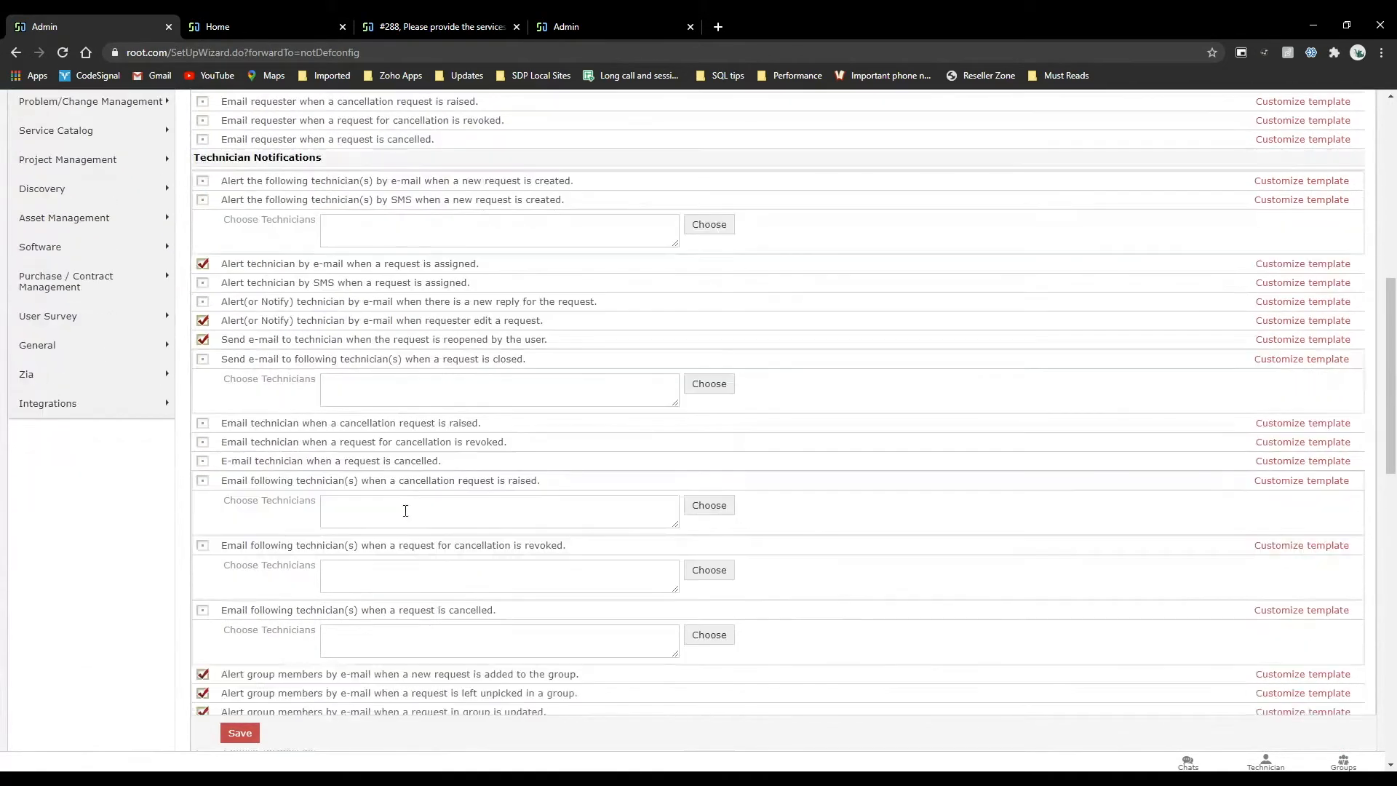
{"action": "scroll", "coordinate": [405, 511], "scroll_direction": "down", "scroll_amount": 4}
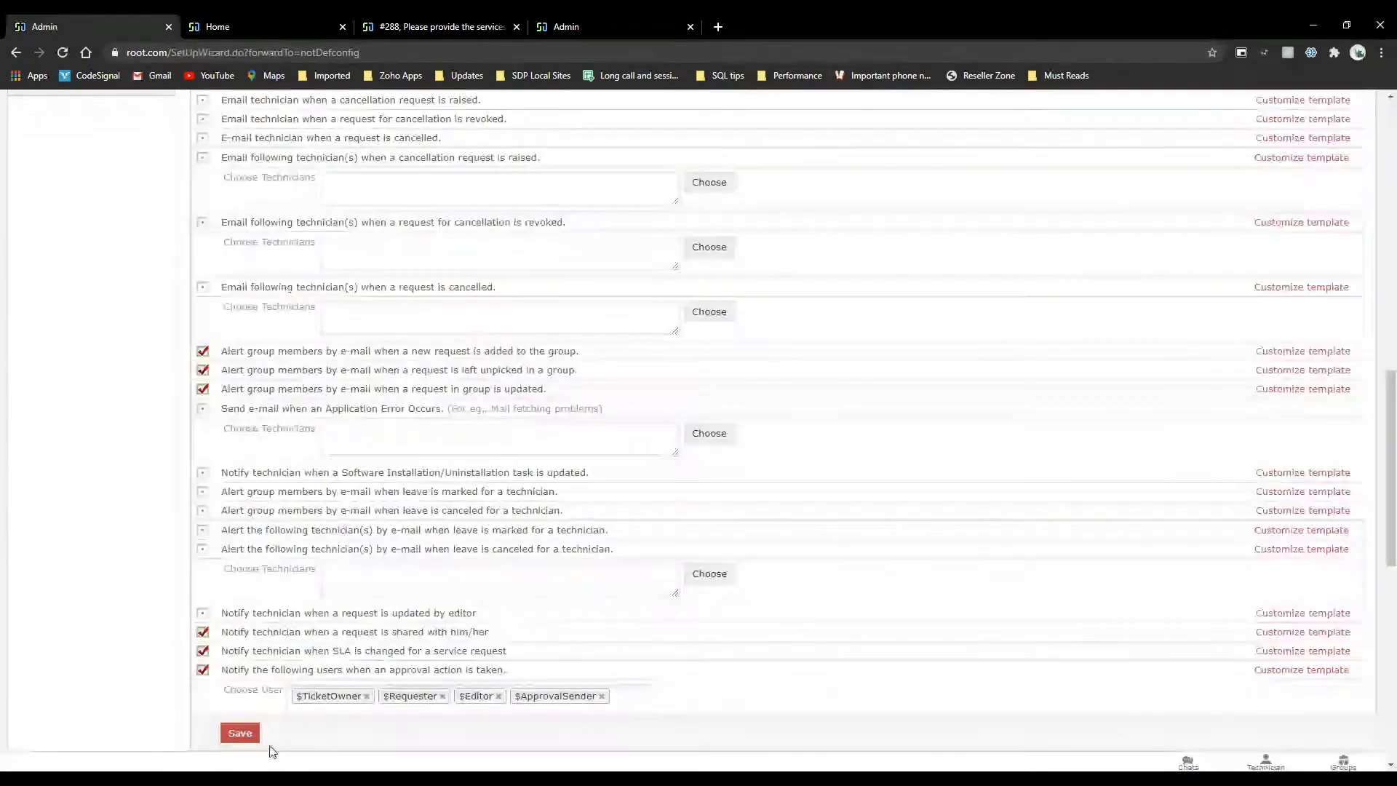
{"action": "scroll", "coordinate": [509, 537], "scroll_direction": "up", "scroll_amount": 4}
{"action": "scroll", "coordinate": [508, 537], "scroll_direction": "up", "scroll_amount": 2}
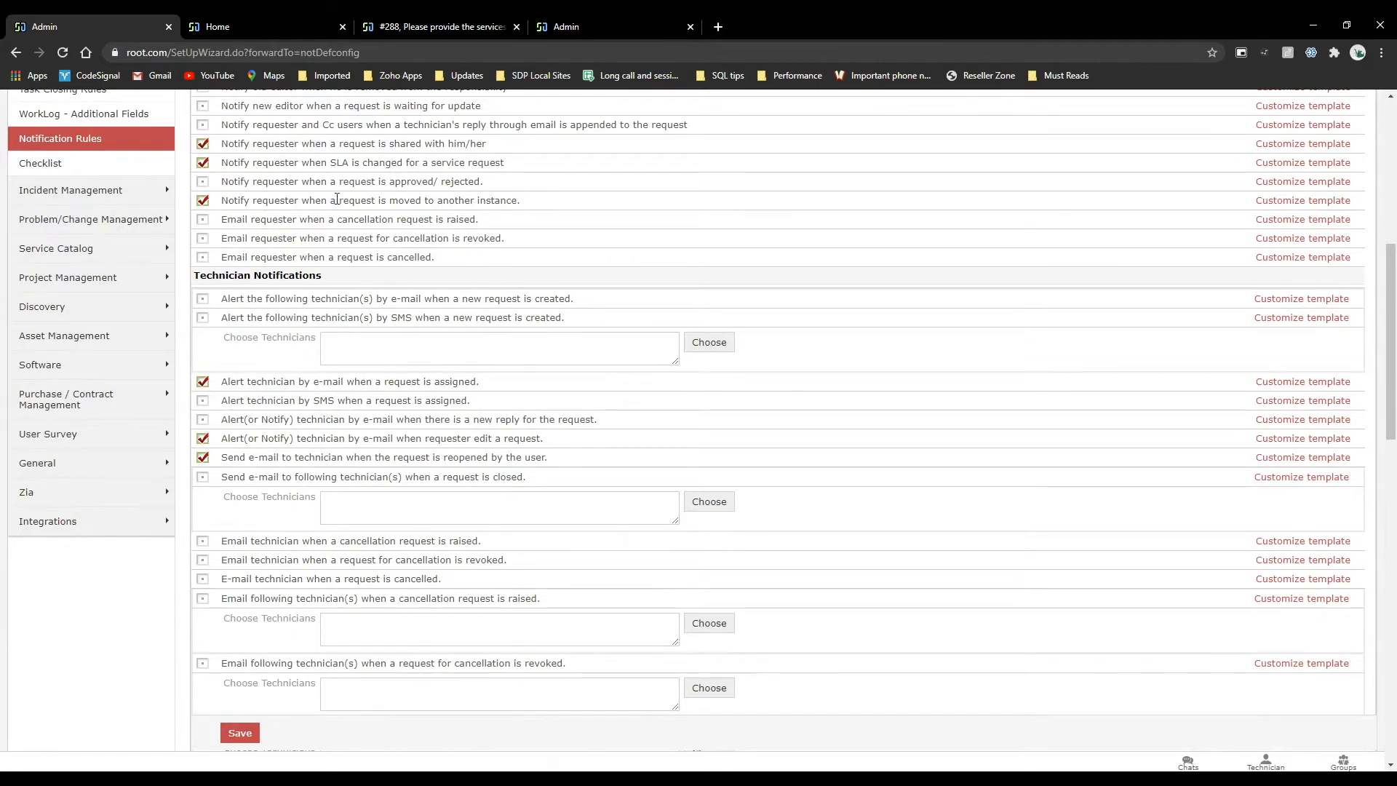
{"action": "scroll", "coordinate": [591, 94], "scroll_direction": "up", "scroll_amount": 10}
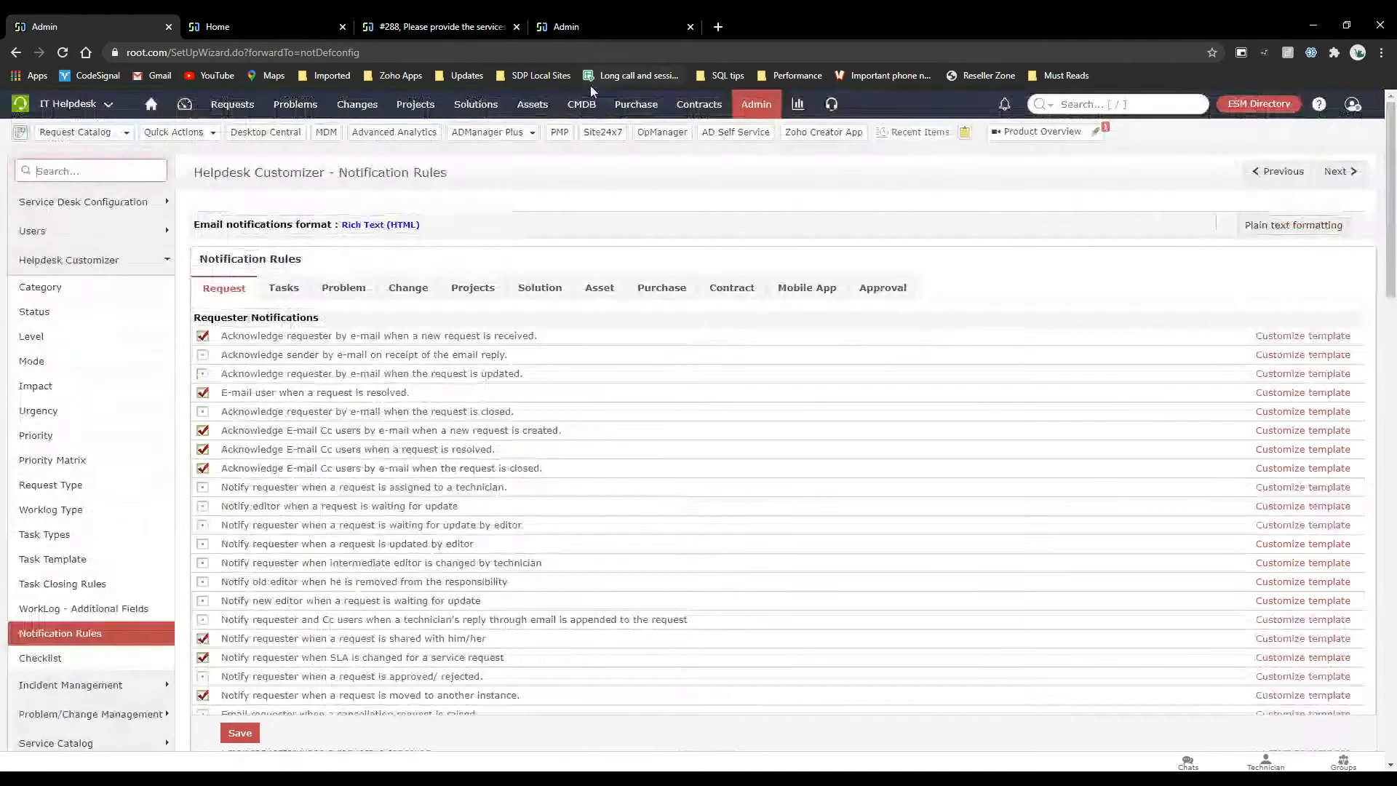
{"action": "left_click", "coordinate": [733, 117]}
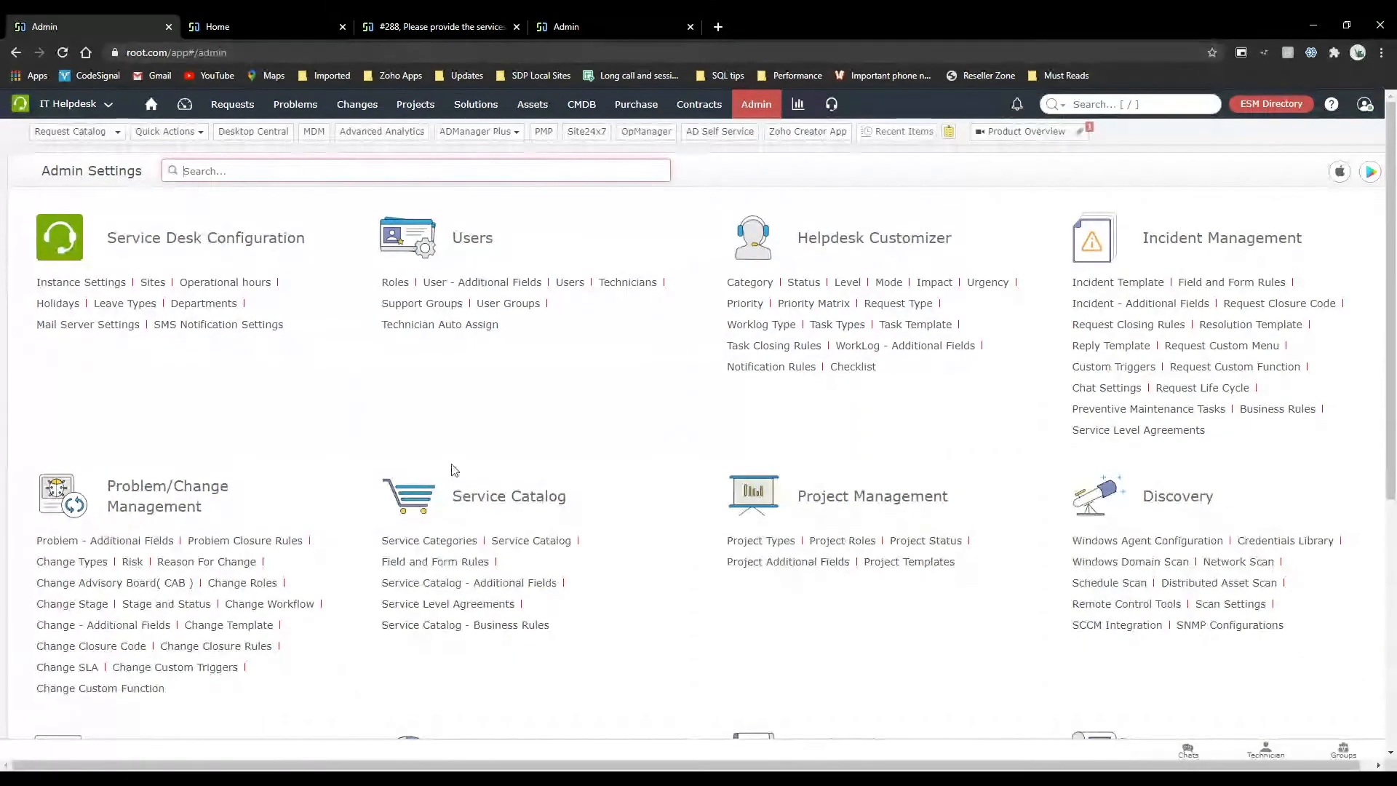
Review the organization roles in the ESM Directory, opening a new departmental role entry and dismissing it.
{"action": "scroll", "coordinate": [549, 491], "scroll_direction": "down", "scroll_amount": 1}
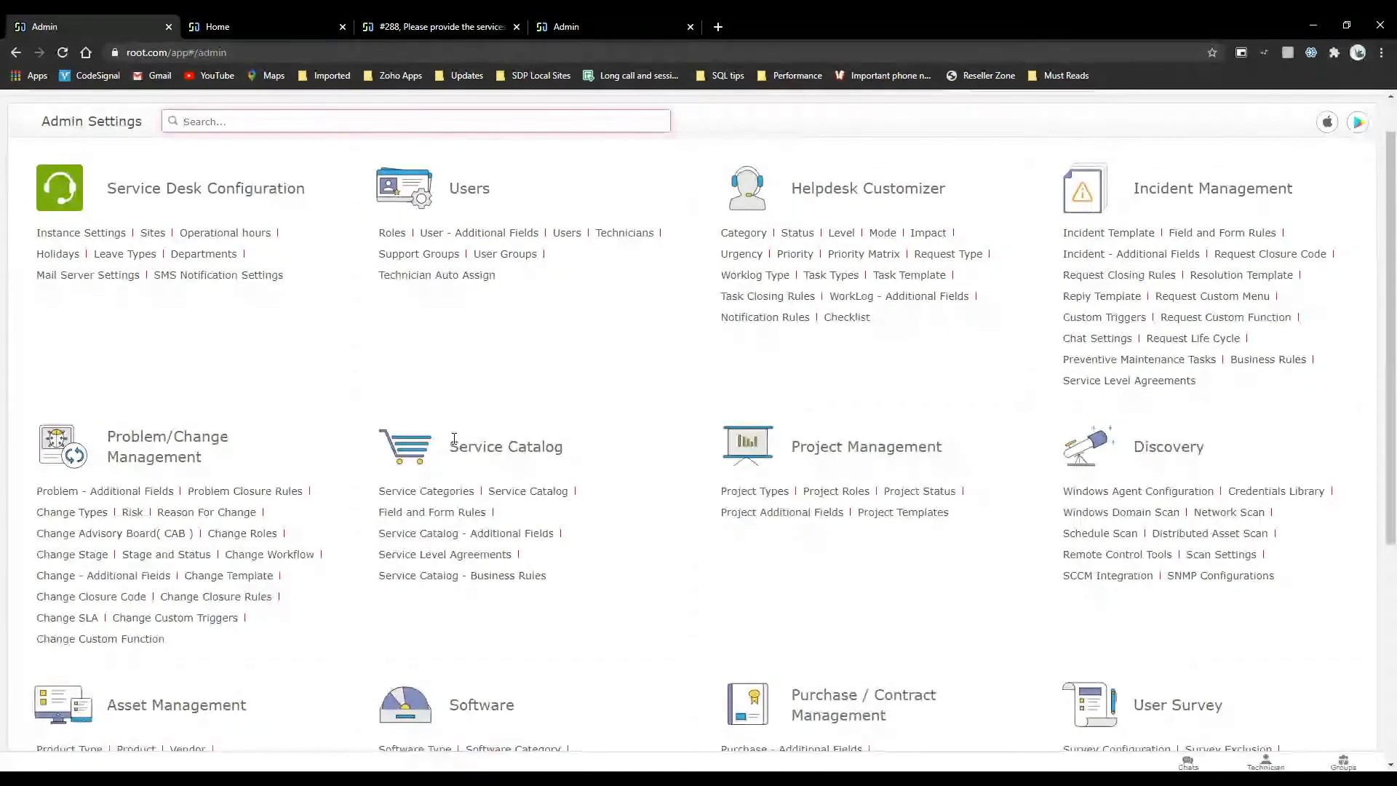
{"action": "scroll", "coordinate": [392, 550], "scroll_direction": "up", "scroll_amount": 1}
{"action": "left_click", "coordinate": [1241, 109]}
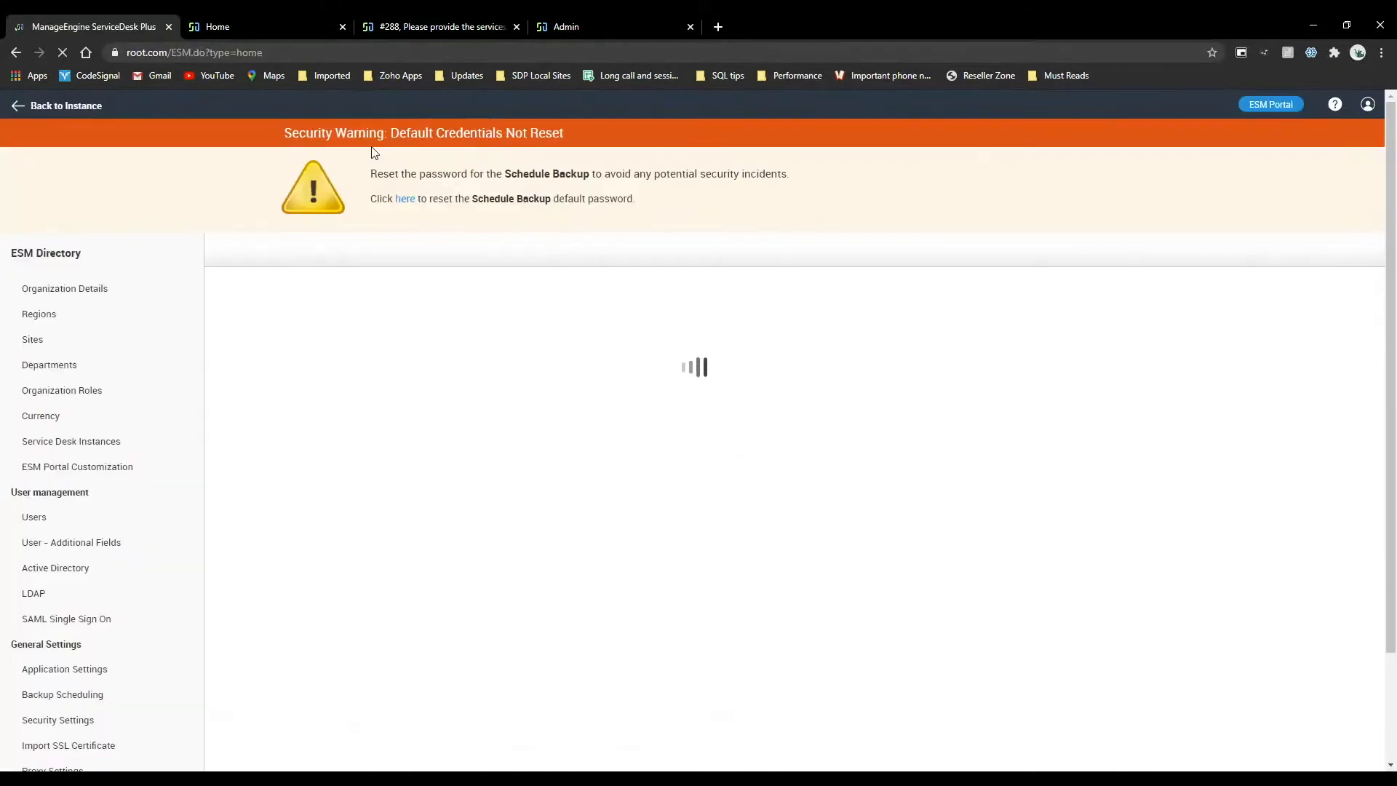
{"action": "left_click", "coordinate": [75, 387]}
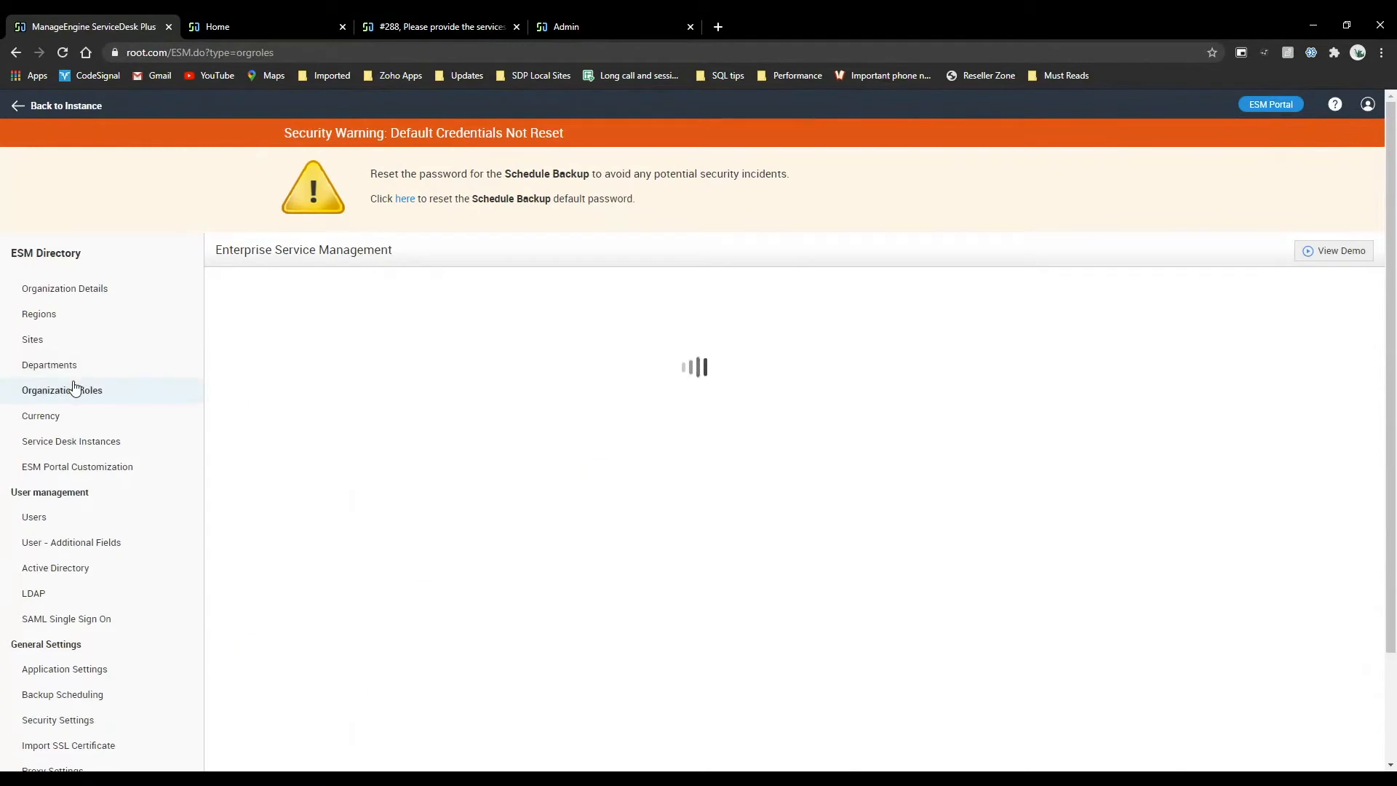
{"action": "scroll", "coordinate": [561, 381], "scroll_direction": "down", "scroll_amount": 3}
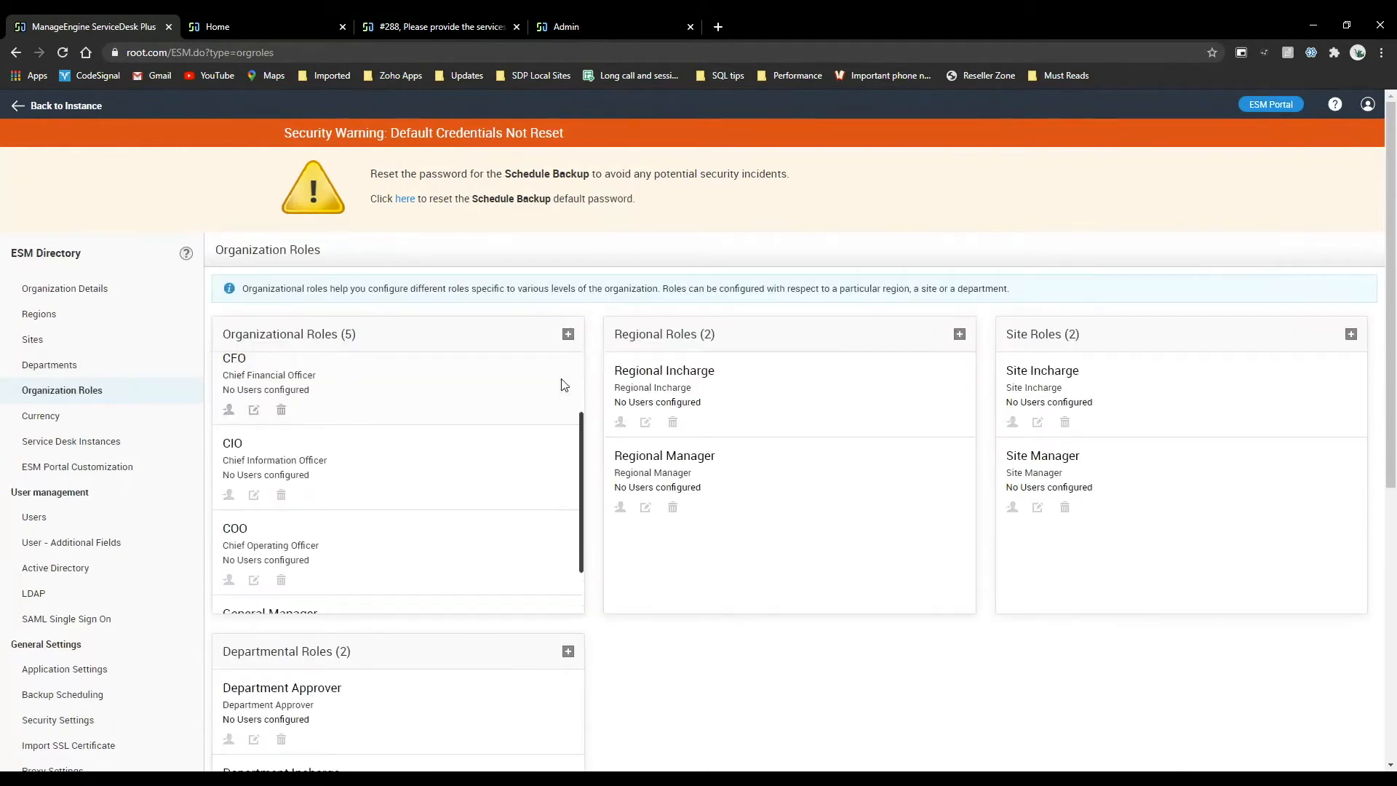
{"action": "scroll", "coordinate": [597, 422], "scroll_direction": "down", "scroll_amount": 3}
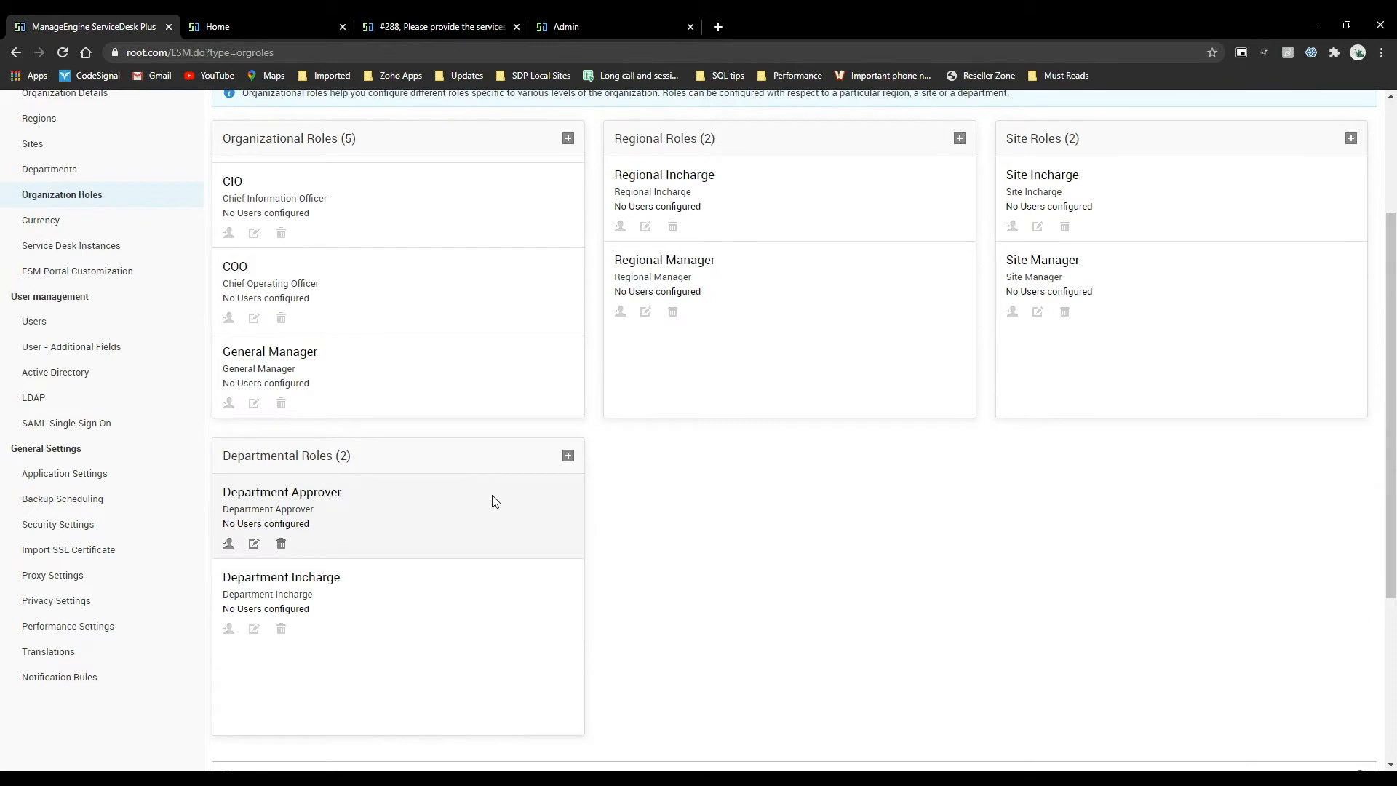
{"action": "left_click", "coordinate": [569, 456]}
{"action": "left_click", "coordinate": [771, 536]}
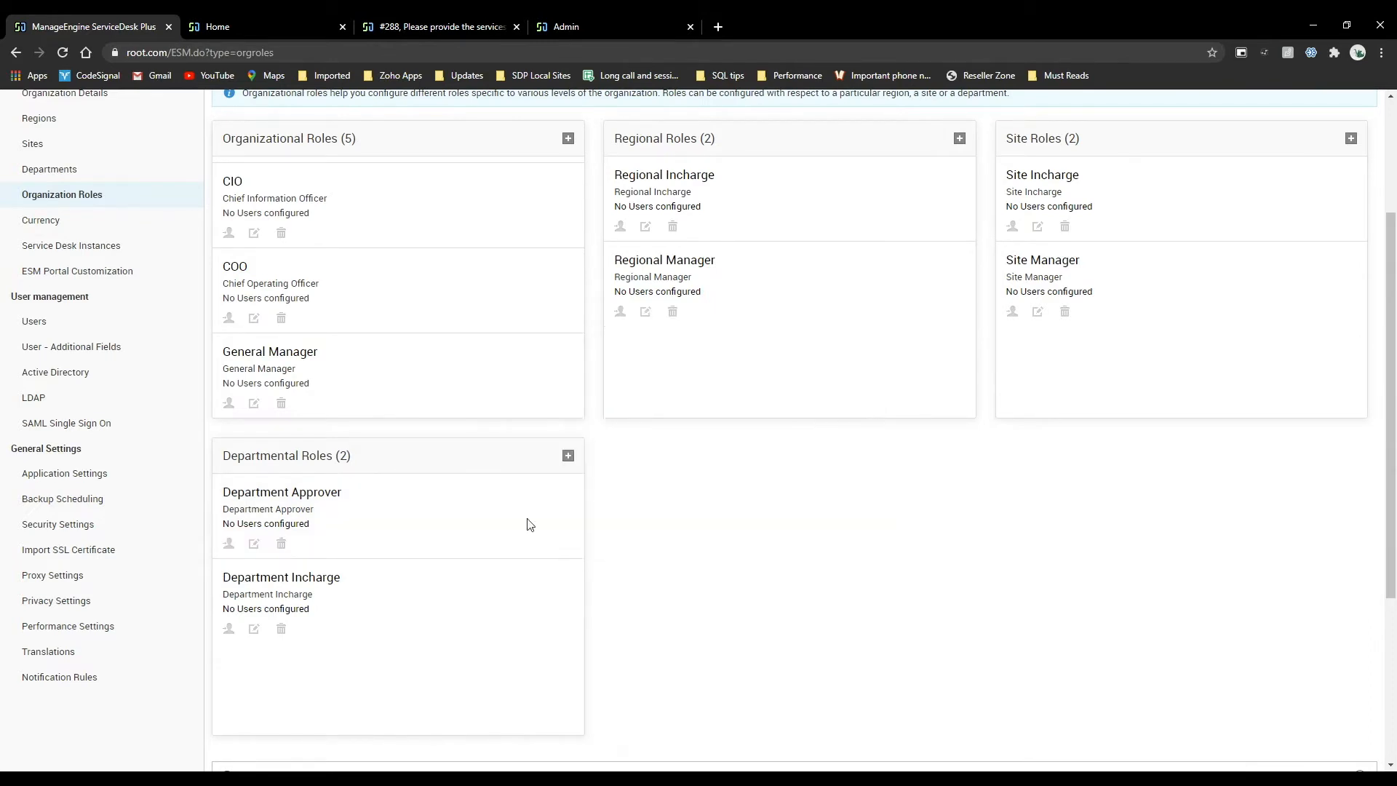
Open user association for the Department Approver departmental role and compare the single and multiple department options.
{"action": "left_click", "coordinate": [229, 543]}
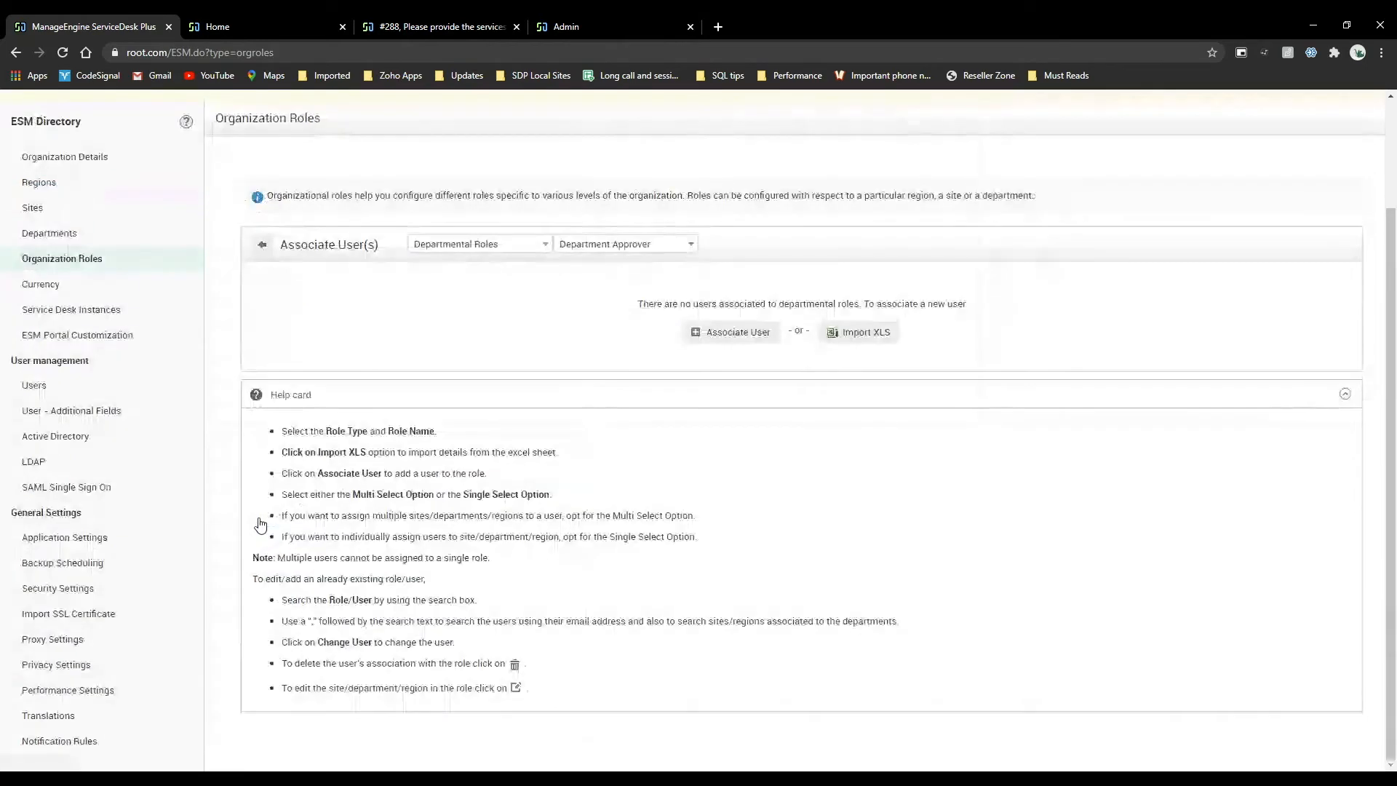
{"action": "left_click", "coordinate": [523, 243]}
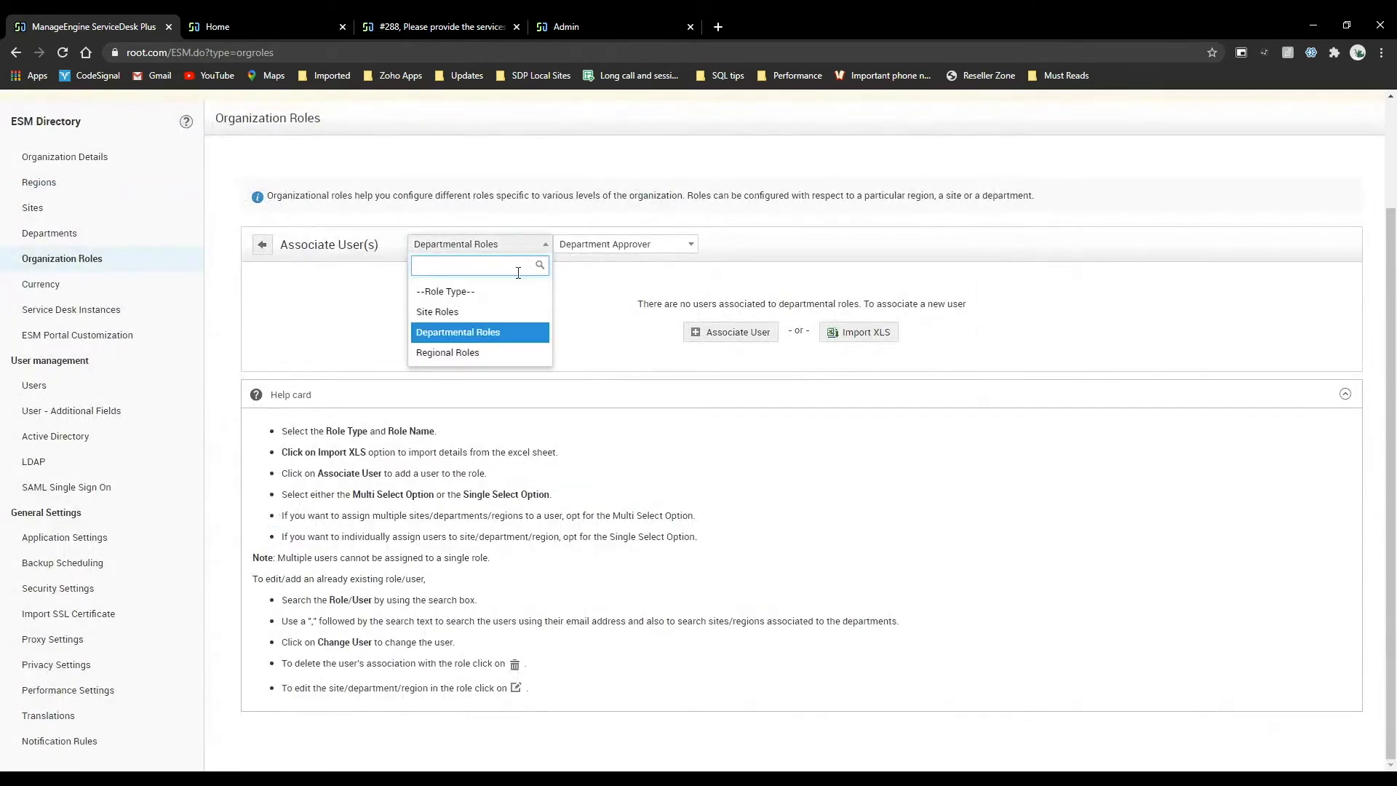
{"action": "left_click", "coordinate": [513, 332]}
{"action": "left_click", "coordinate": [617, 246]}
{"action": "left_click", "coordinate": [611, 312]}
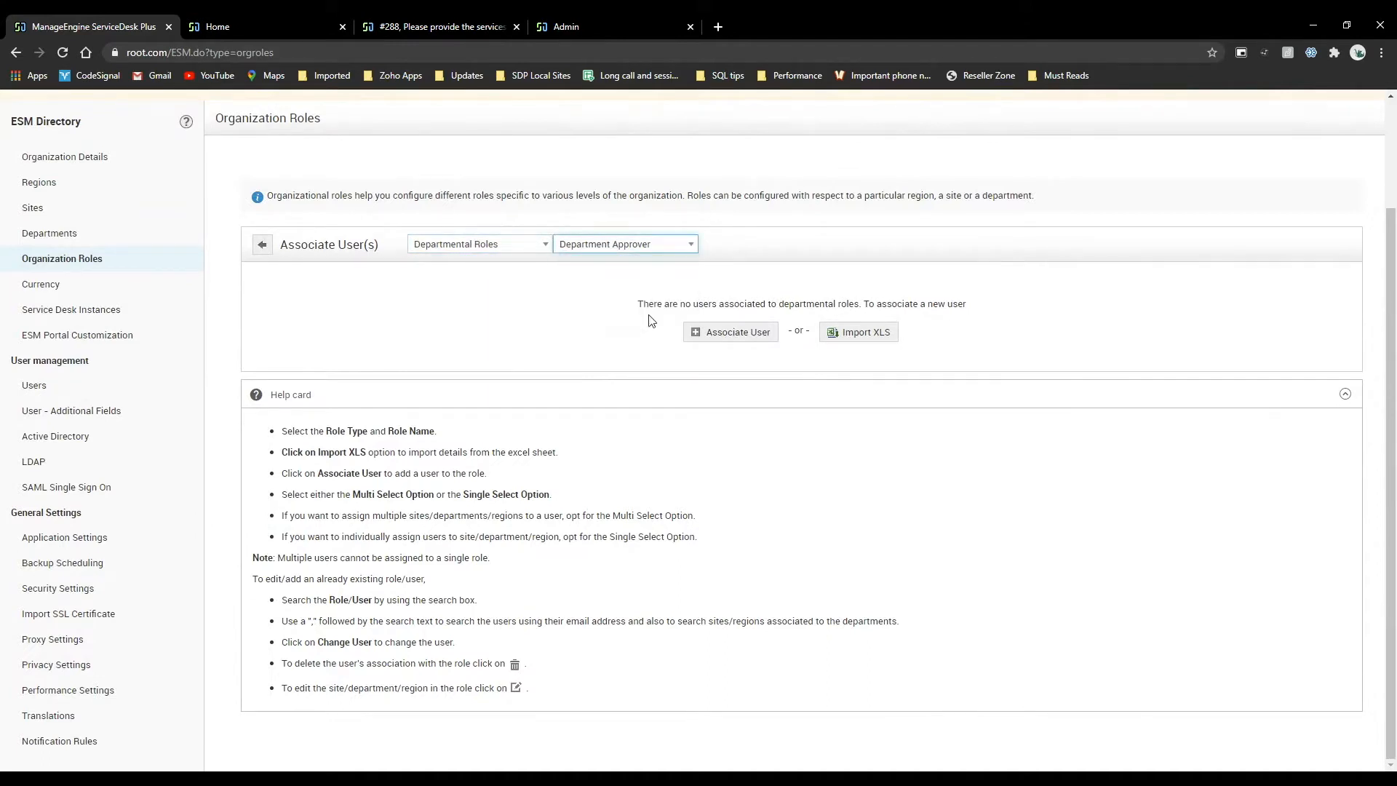
{"action": "left_click", "coordinate": [739, 333]}
{"action": "left_click", "coordinate": [430, 288]}
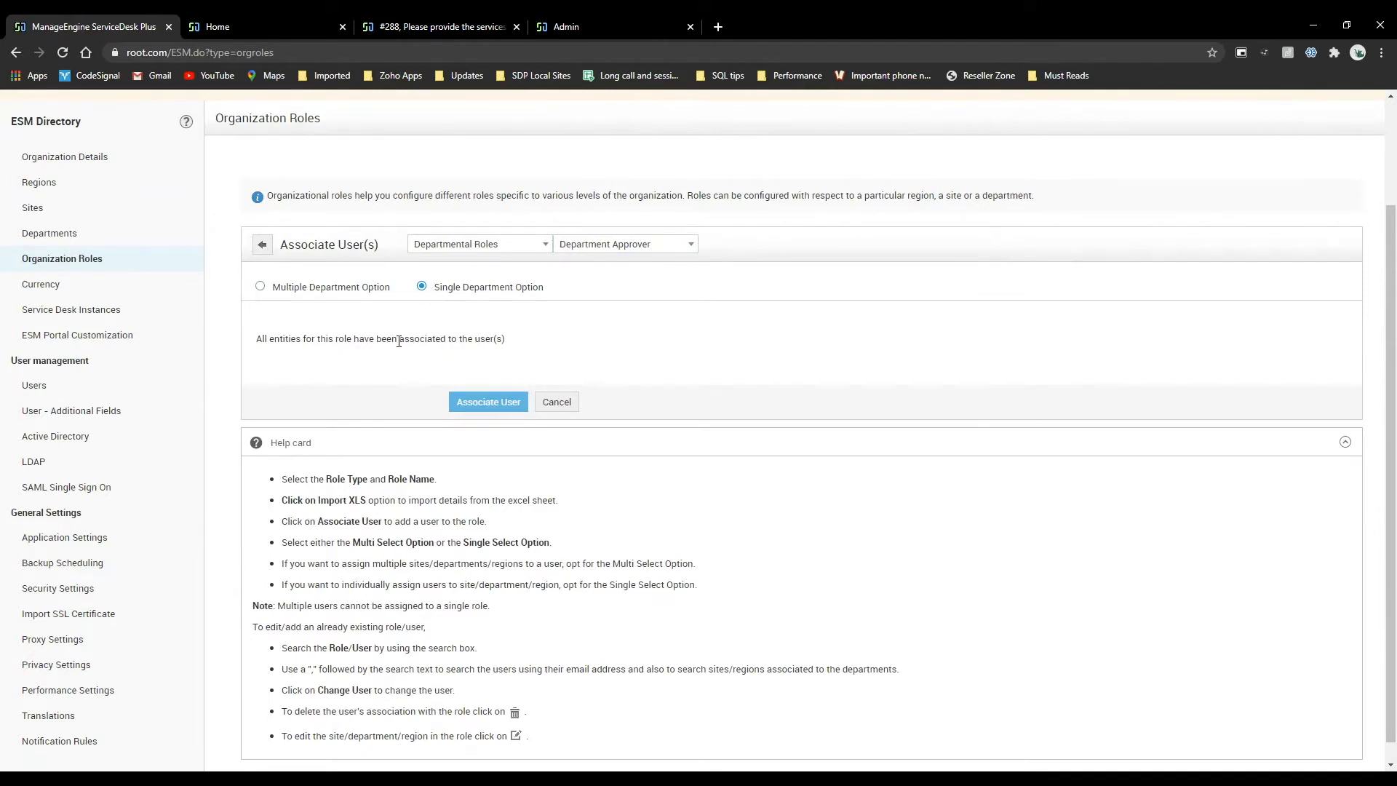
{"action": "left_click", "coordinate": [260, 287]}
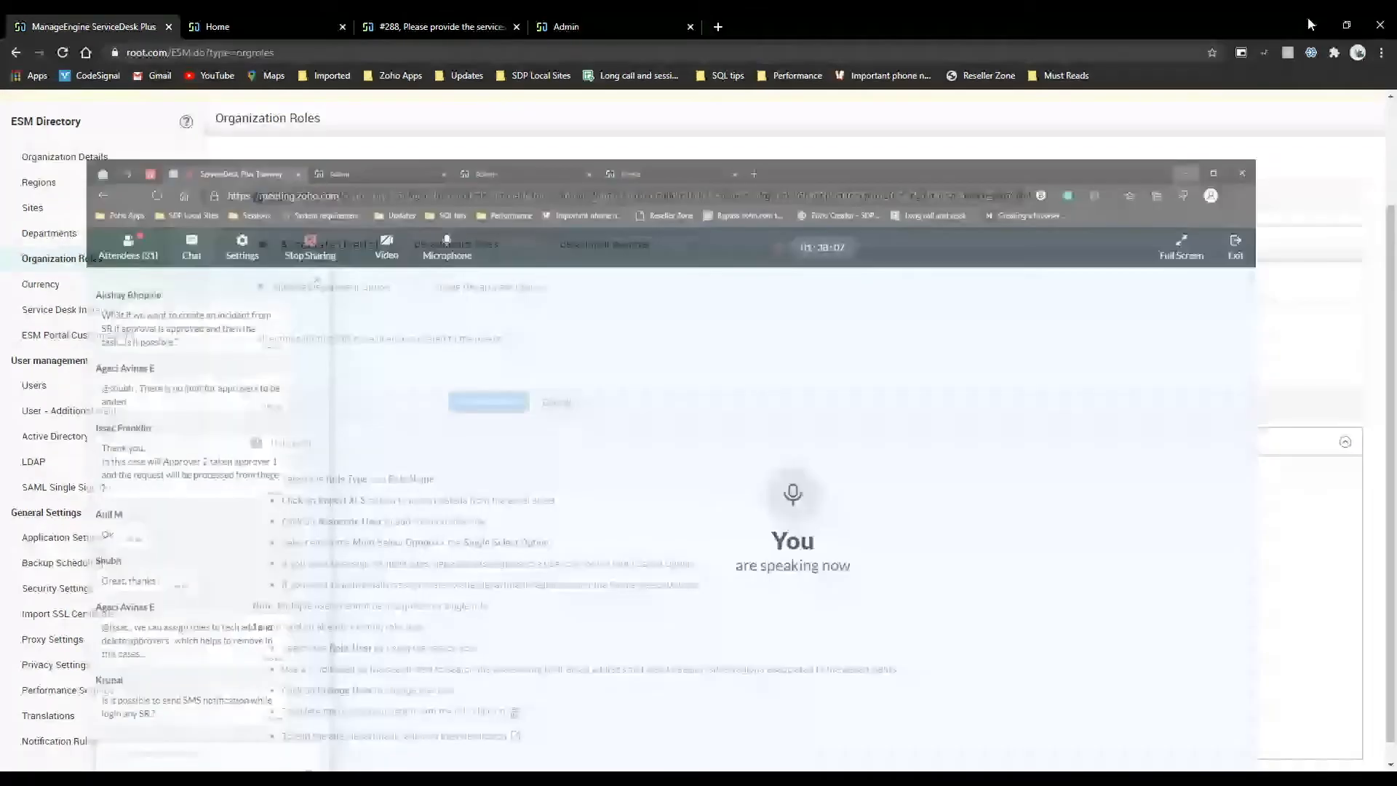
Return to the instance's admin settings and open the new hire service template from the service catalog's User Management category.
{"action": "scroll", "coordinate": [303, 171], "scroll_direction": "up", "scroll_amount": 3}
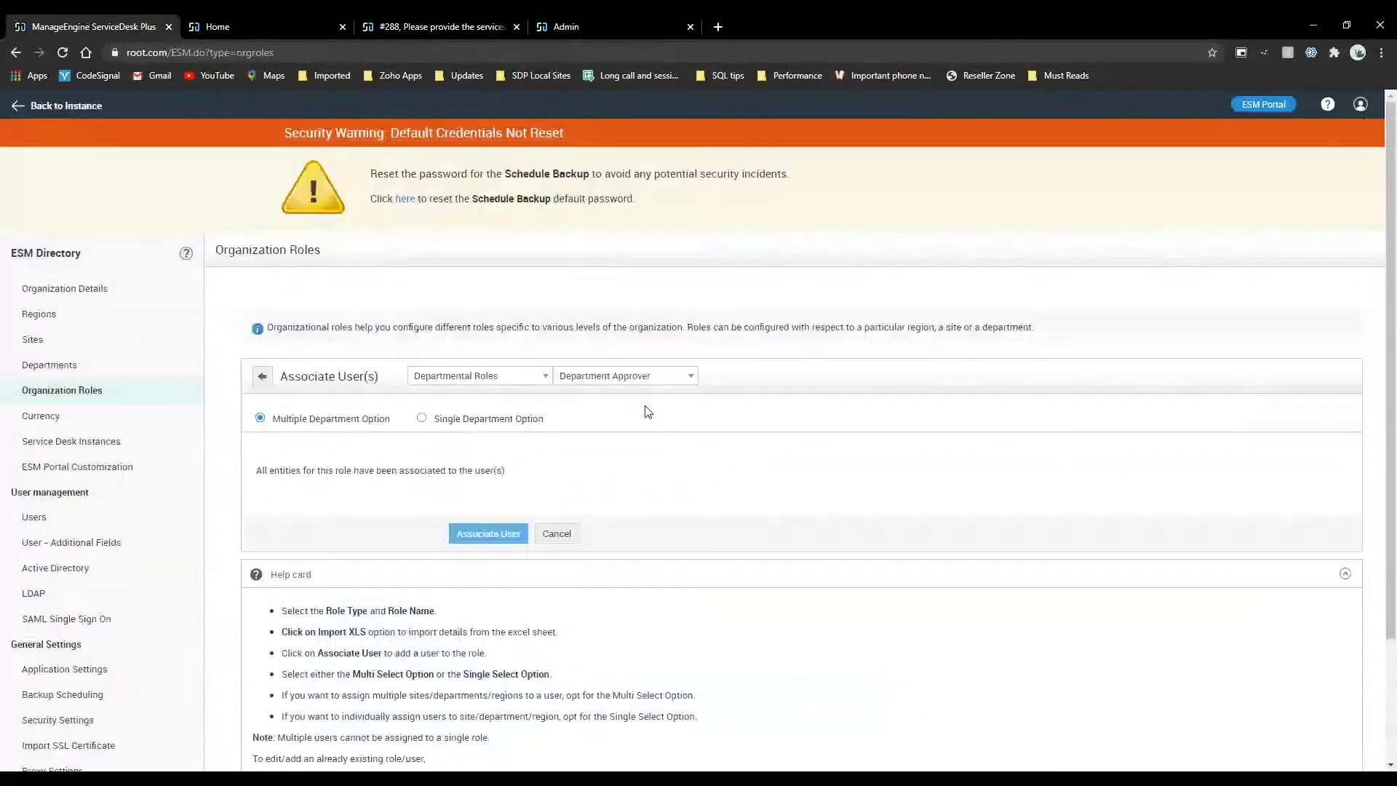
{"action": "left_click", "coordinate": [22, 106]}
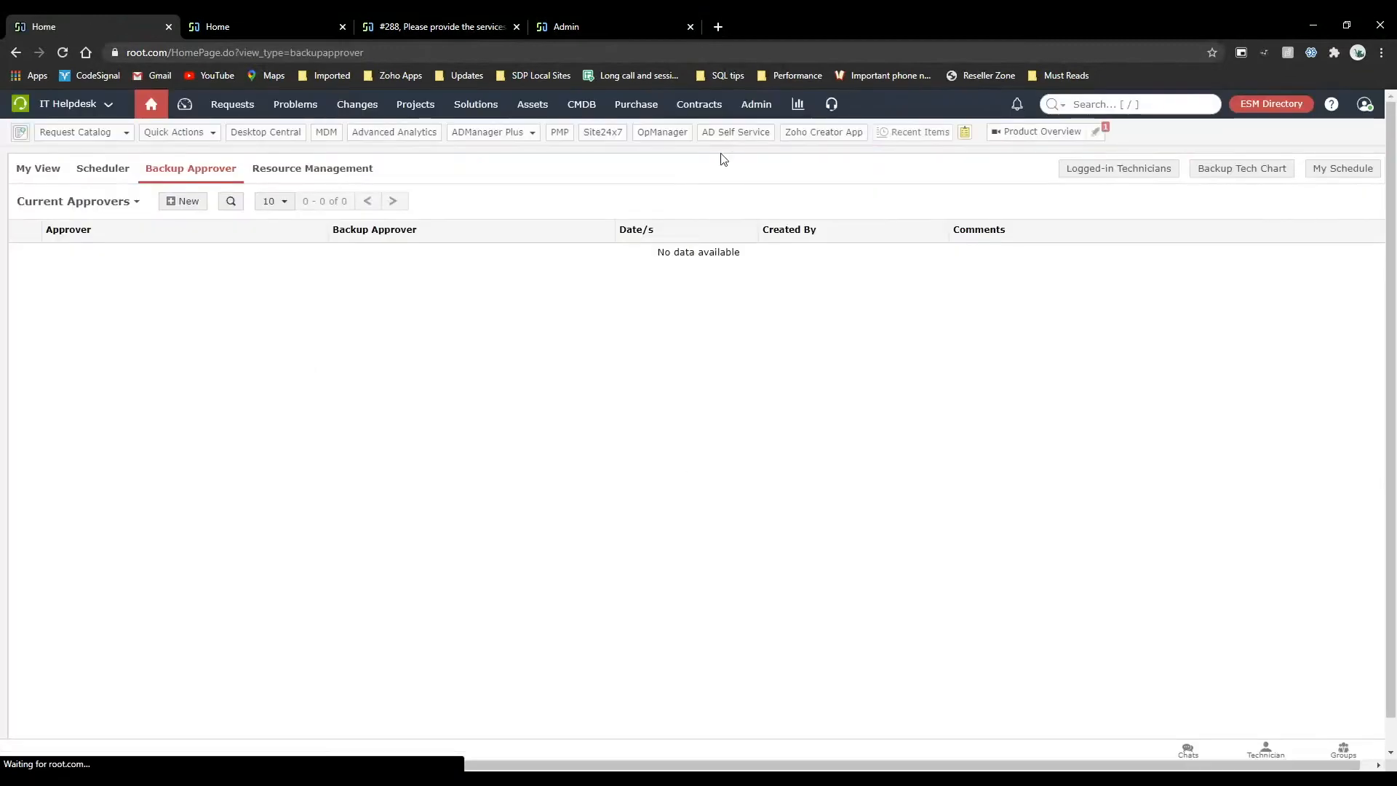
{"action": "left_click", "coordinate": [757, 104]}
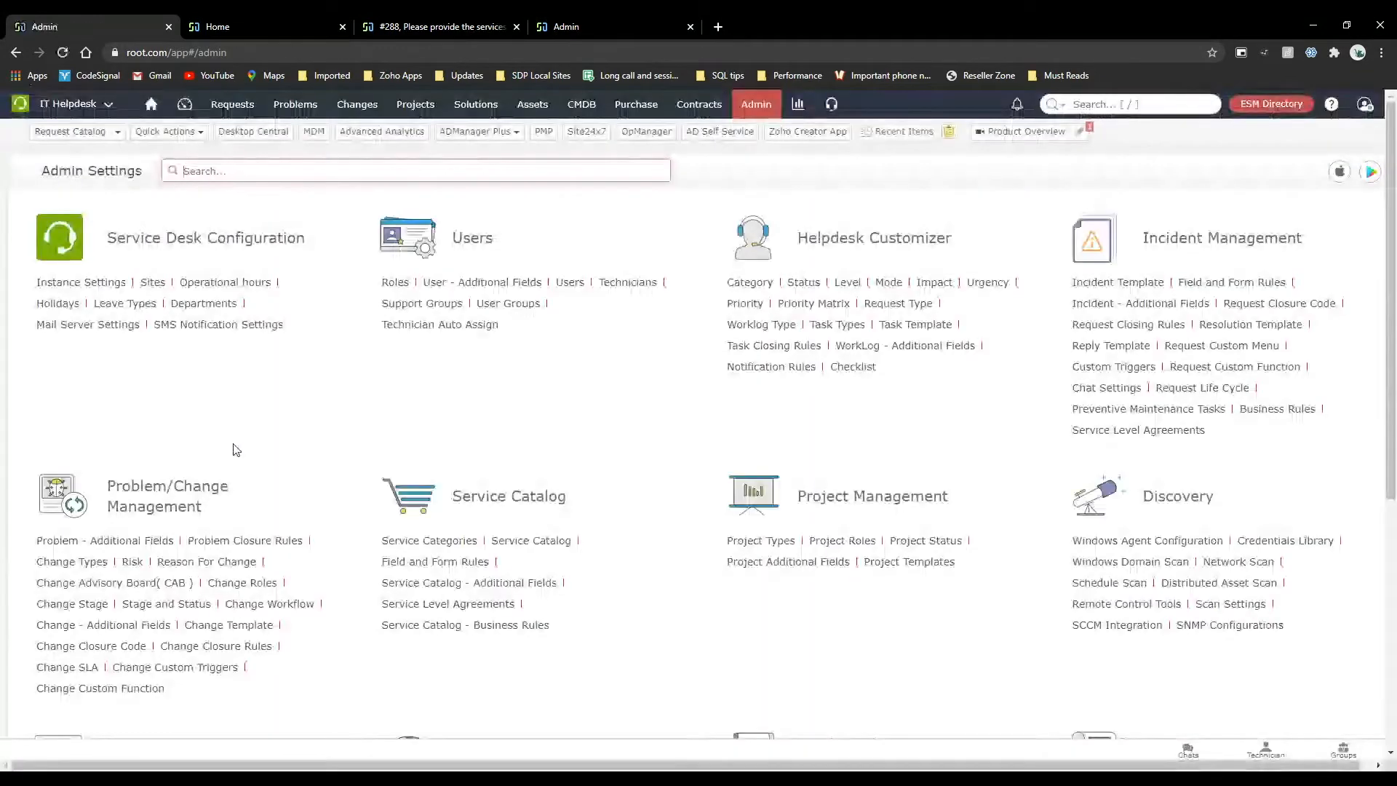
{"action": "scroll", "coordinate": [233, 447], "scroll_direction": "down", "scroll_amount": 5}
{"action": "scroll", "coordinate": [234, 448], "scroll_direction": "up", "scroll_amount": 4}
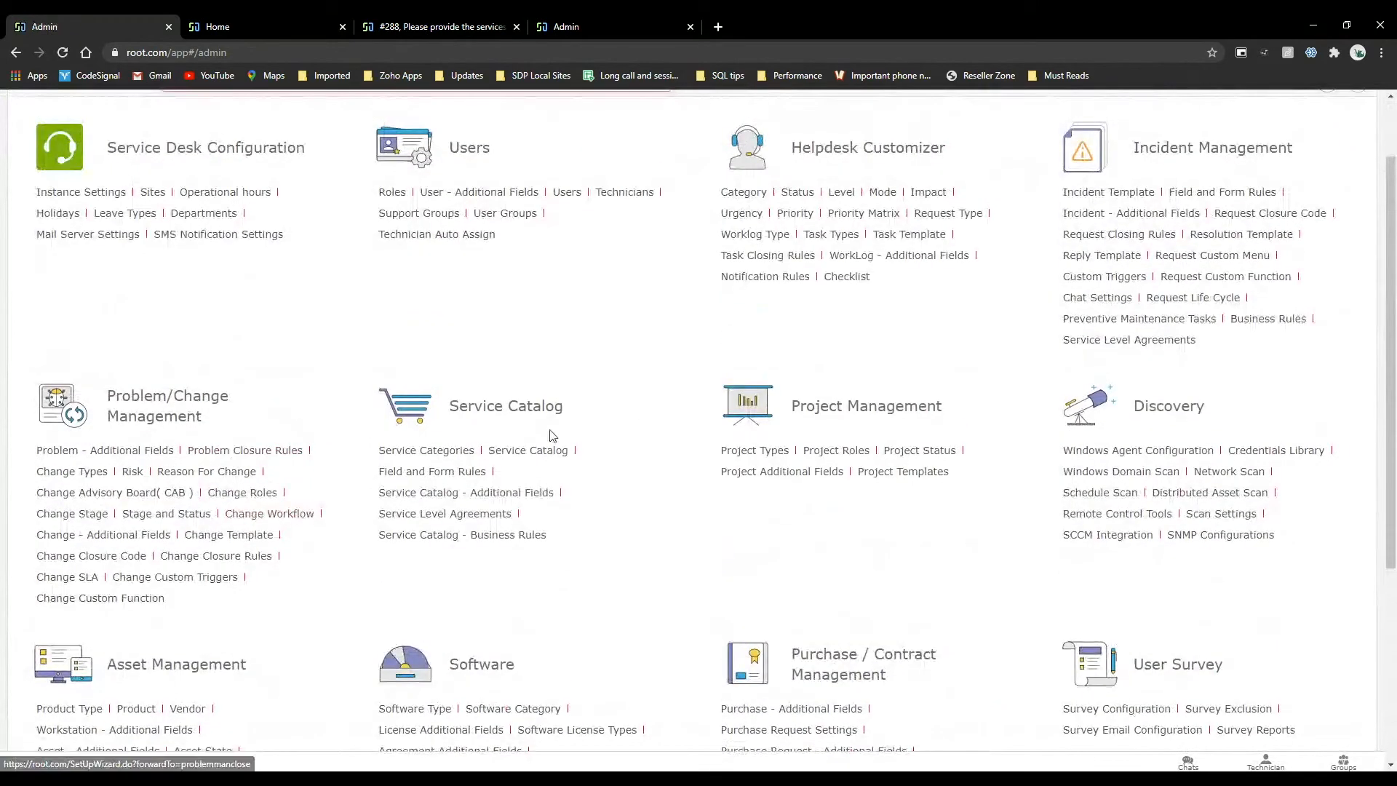
{"action": "left_click", "coordinate": [514, 451]}
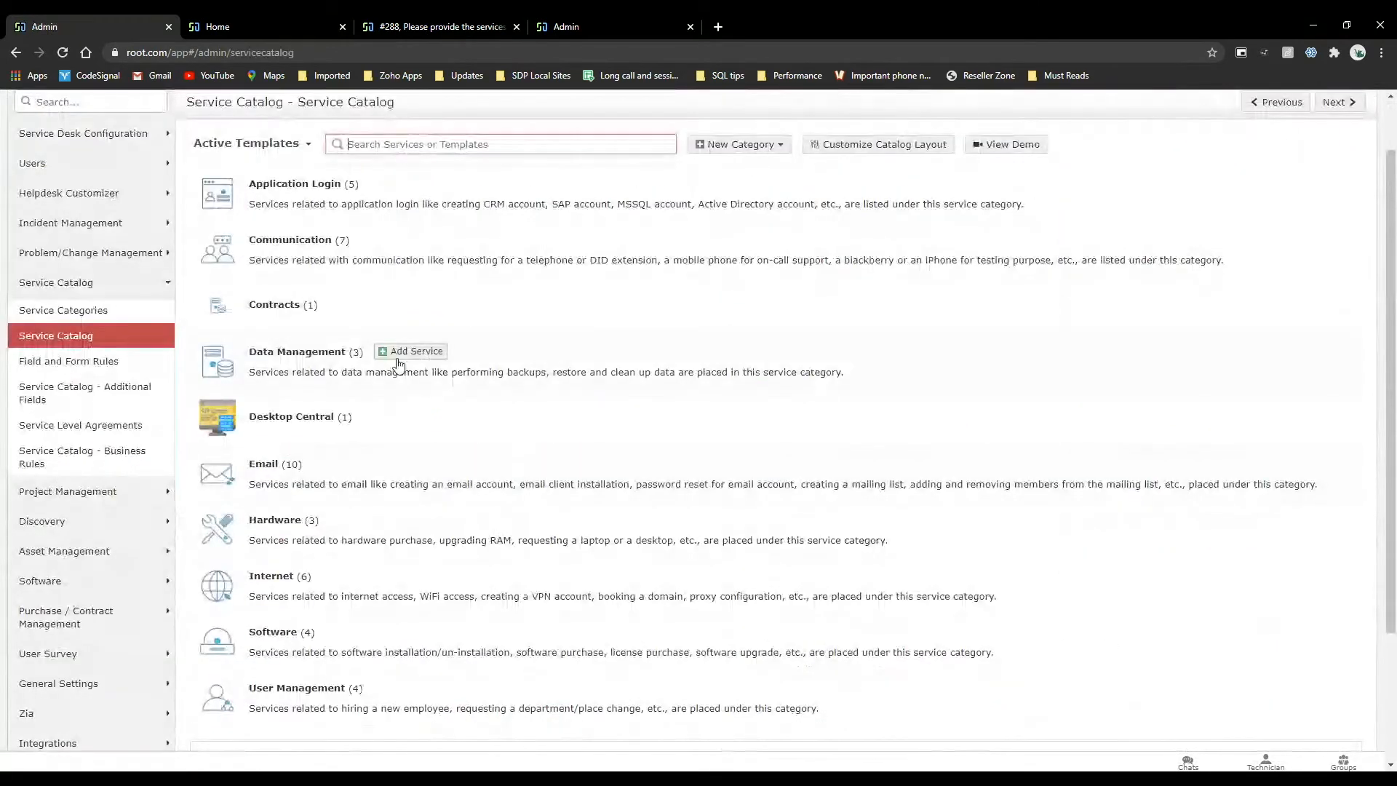
{"action": "scroll", "coordinate": [400, 364], "scroll_direction": "down", "scroll_amount": 3}
{"action": "left_click", "coordinate": [307, 518]}
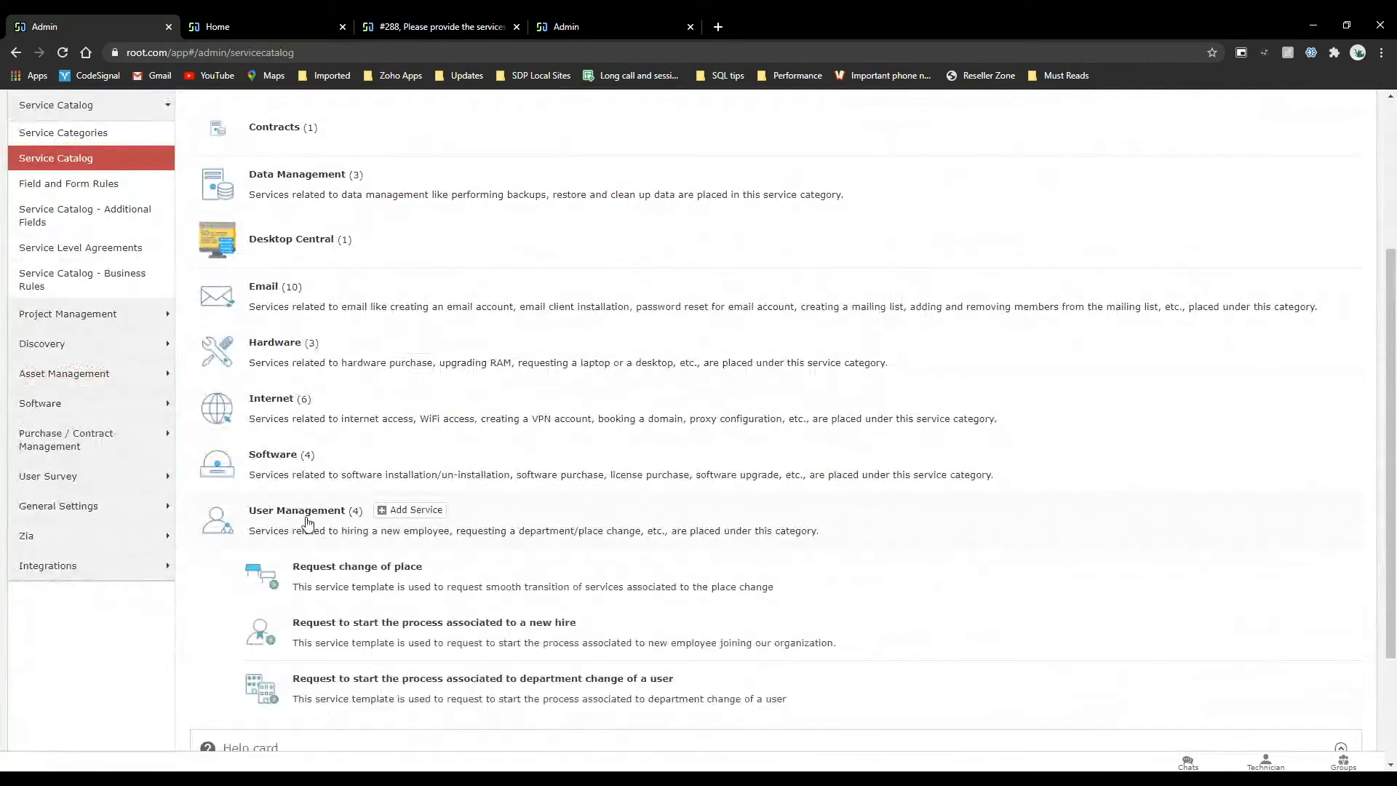
{"action": "scroll", "coordinate": [351, 524], "scroll_direction": "down", "scroll_amount": 3}
{"action": "left_click", "coordinate": [547, 421]}
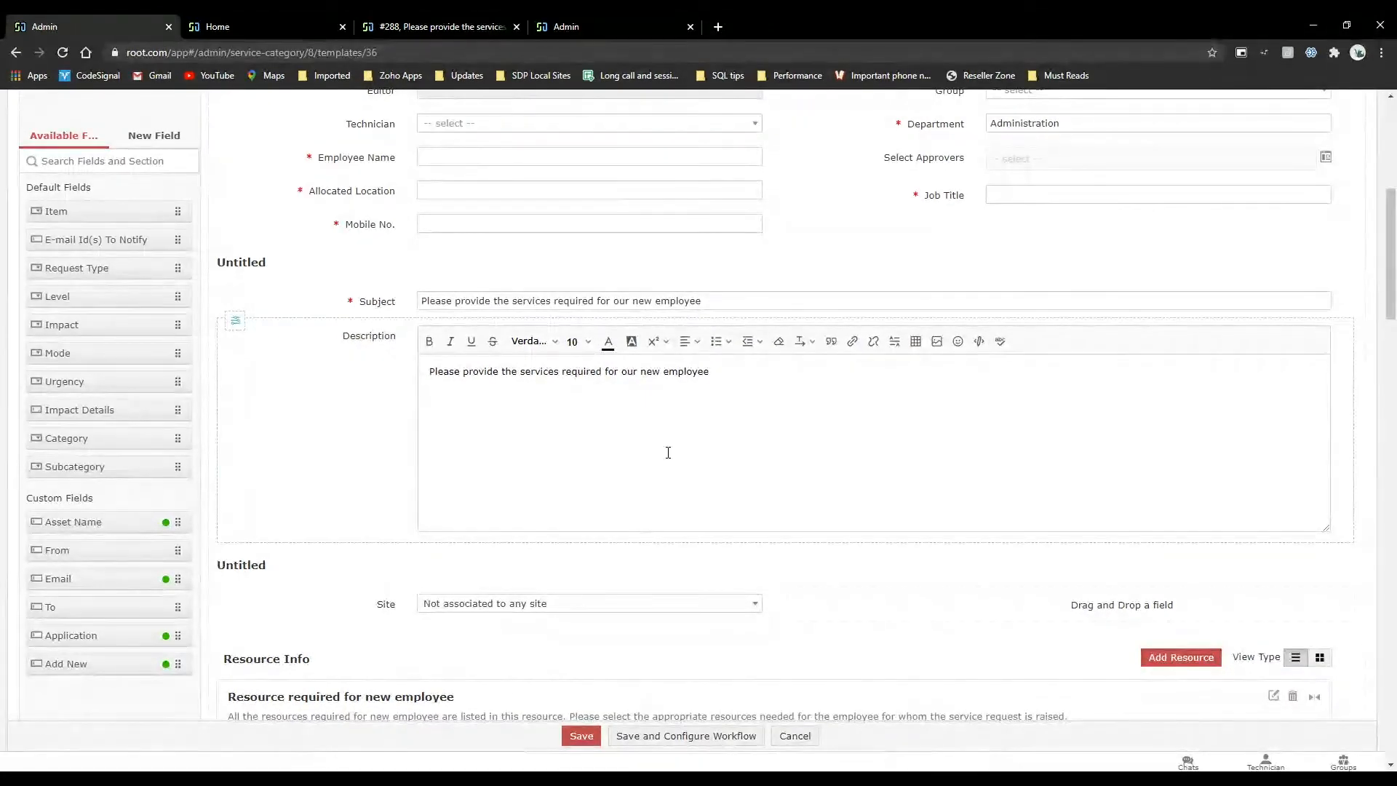
Open the new hire service template's workflow settings and review its approval details.
{"action": "scroll", "coordinate": [668, 452], "scroll_direction": "up", "scroll_amount": 2}
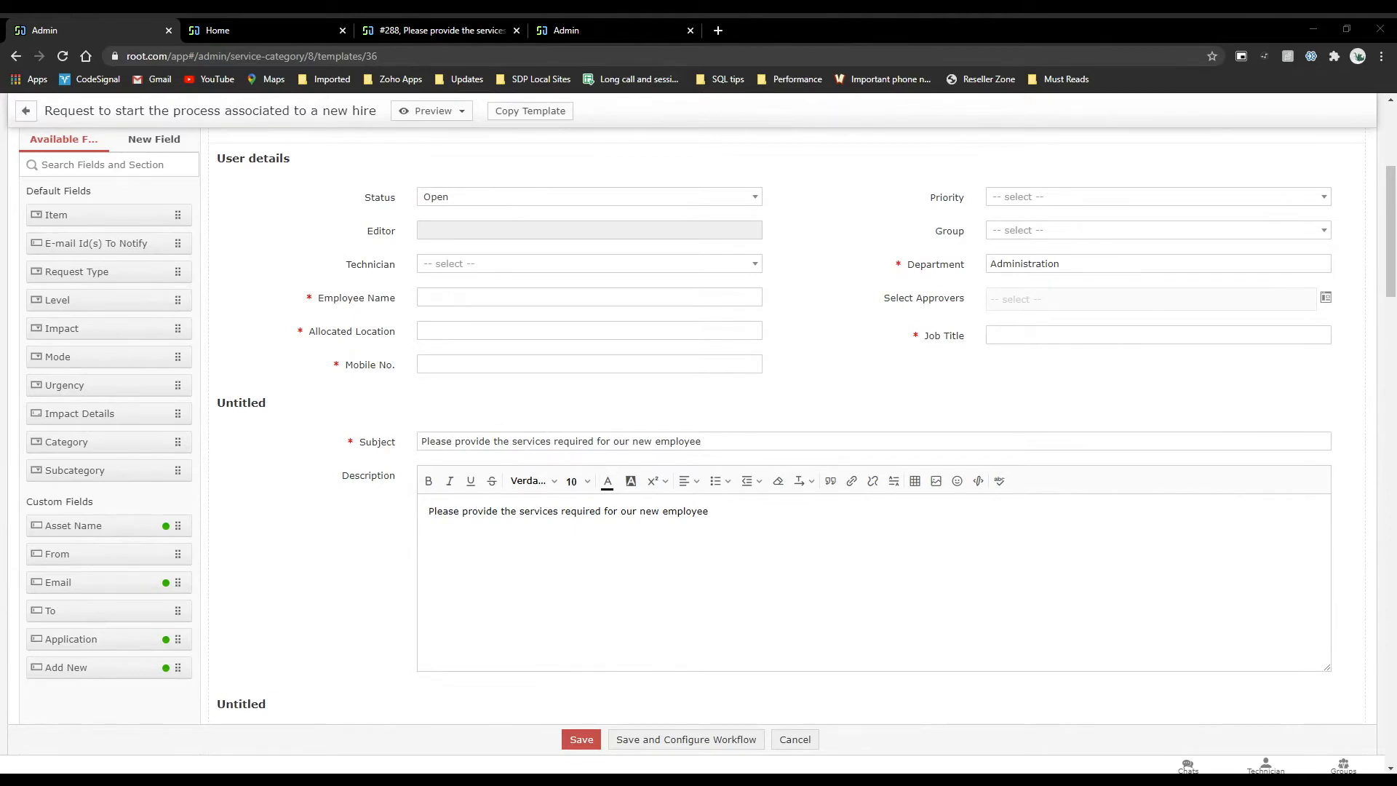
{"action": "scroll", "coordinate": [311, 306], "scroll_direction": "up", "scroll_amount": 5}
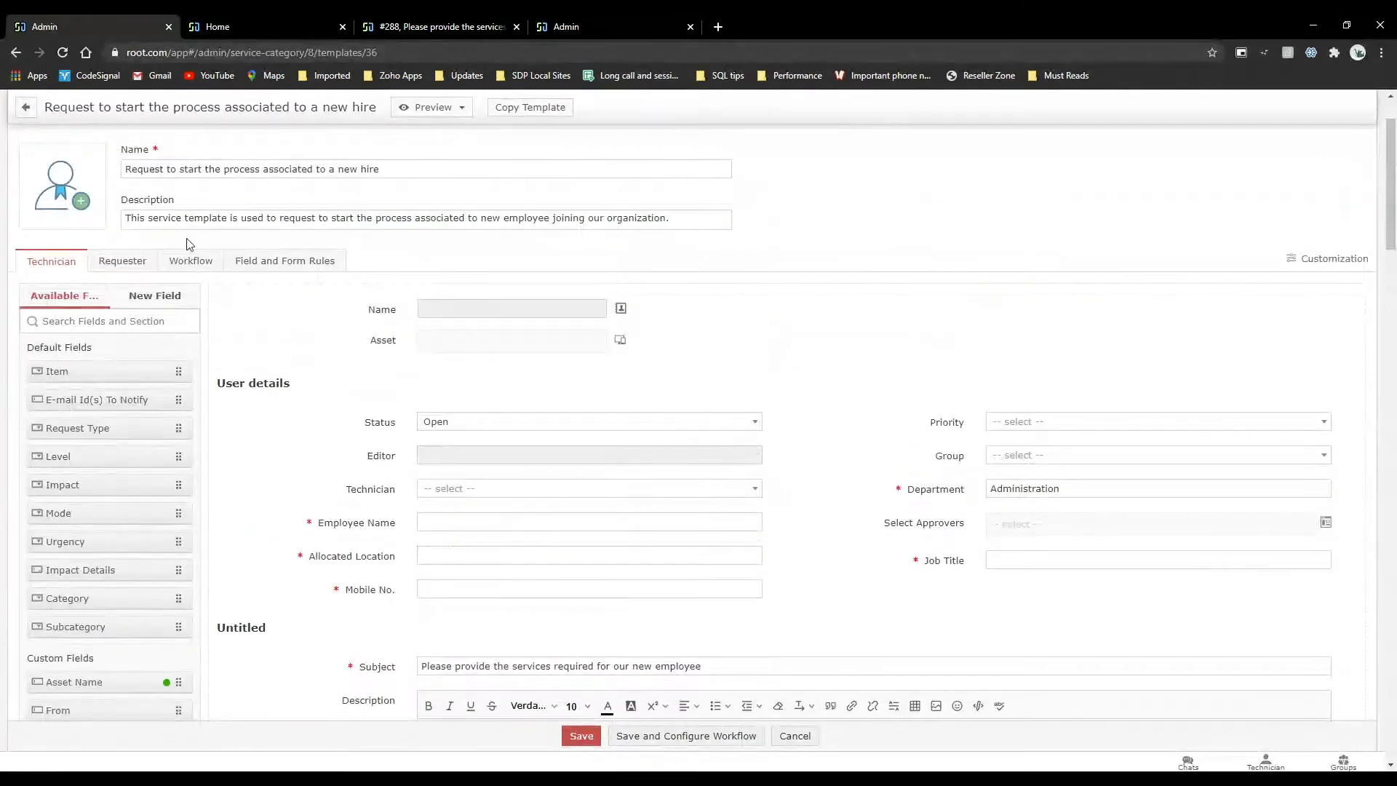
{"action": "left_click", "coordinate": [190, 261]}
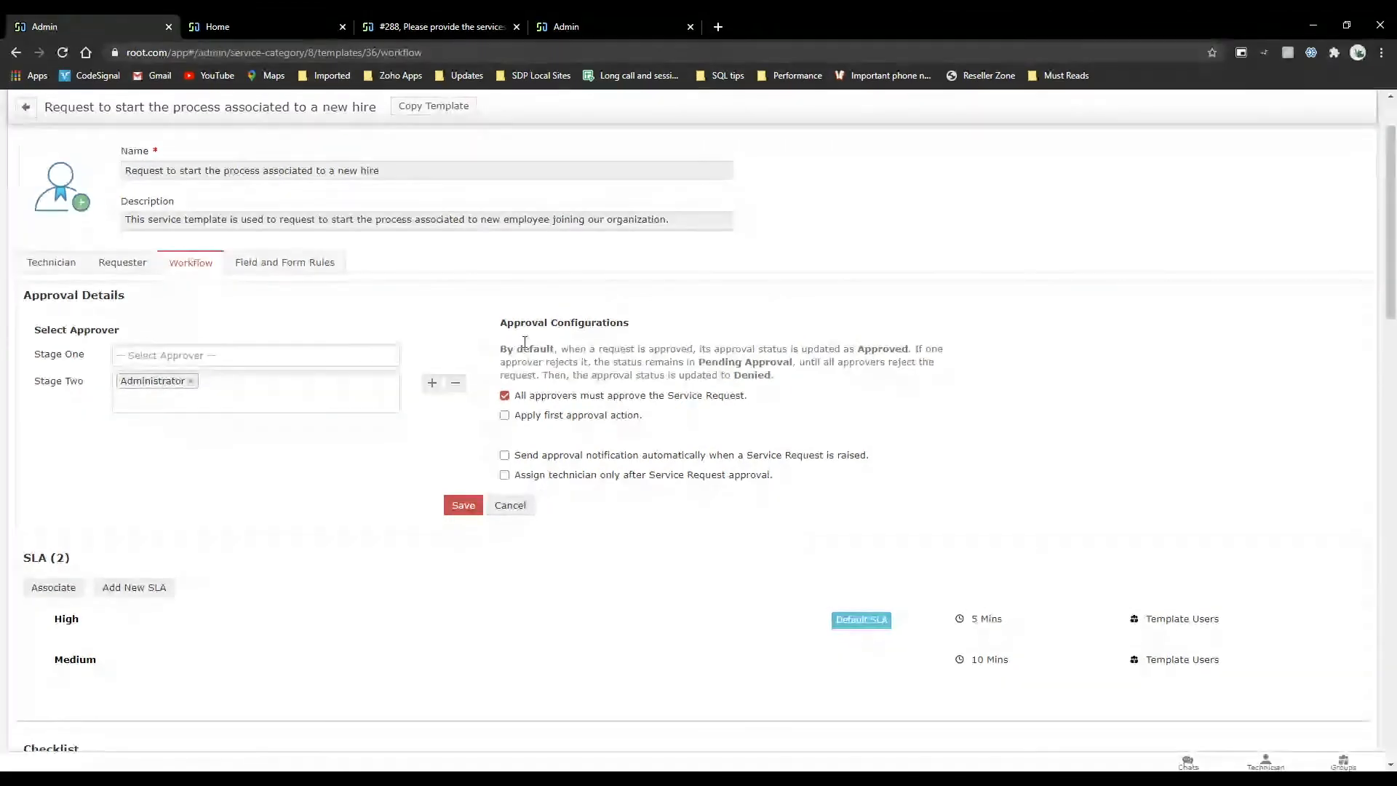
Open the ADFS user's record from the admin user list and examine the Service Request Approver option.
{"action": "scroll", "coordinate": [525, 343], "scroll_direction": "up", "scroll_amount": 2}
{"action": "left_click", "coordinate": [755, 106]}
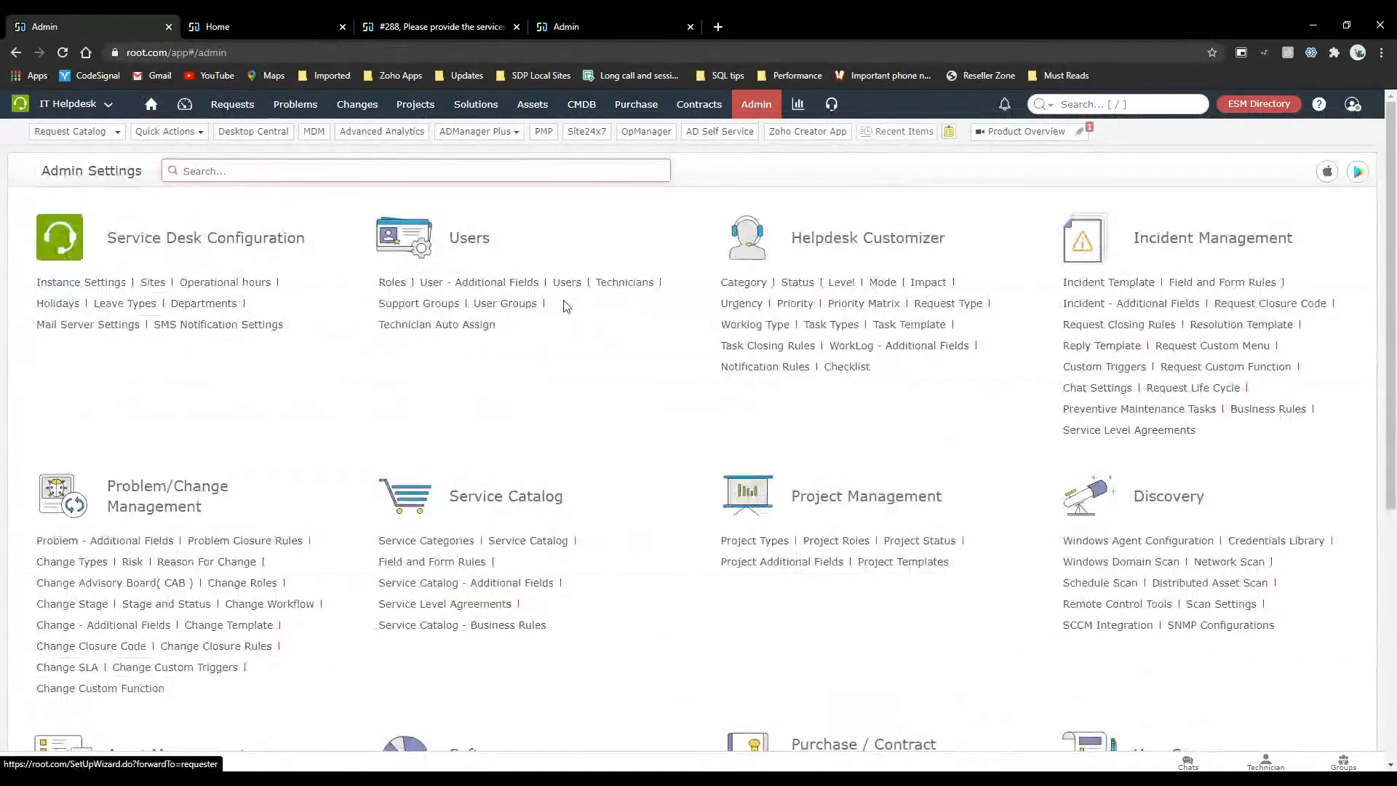
{"action": "left_click", "coordinate": [568, 286]}
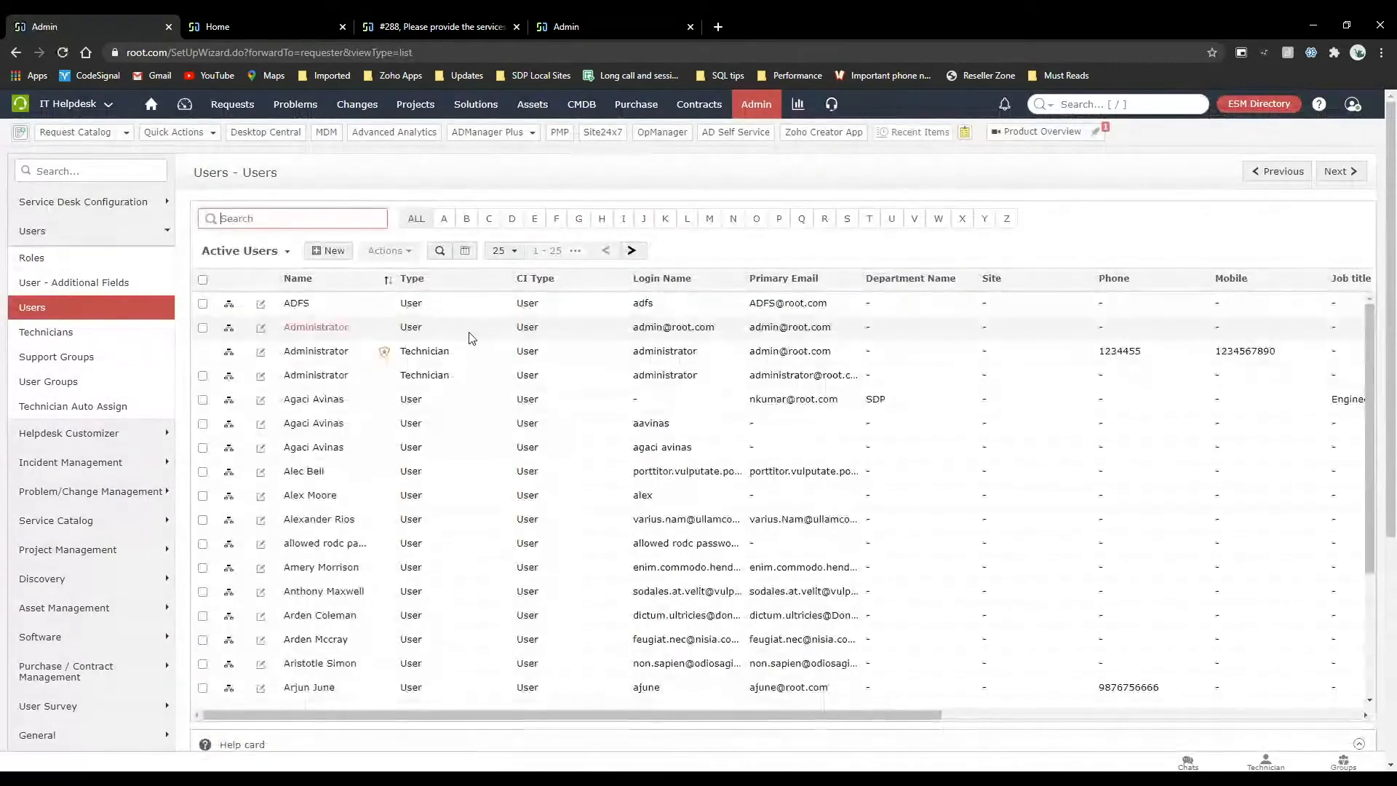
{"action": "left_click", "coordinate": [261, 308]}
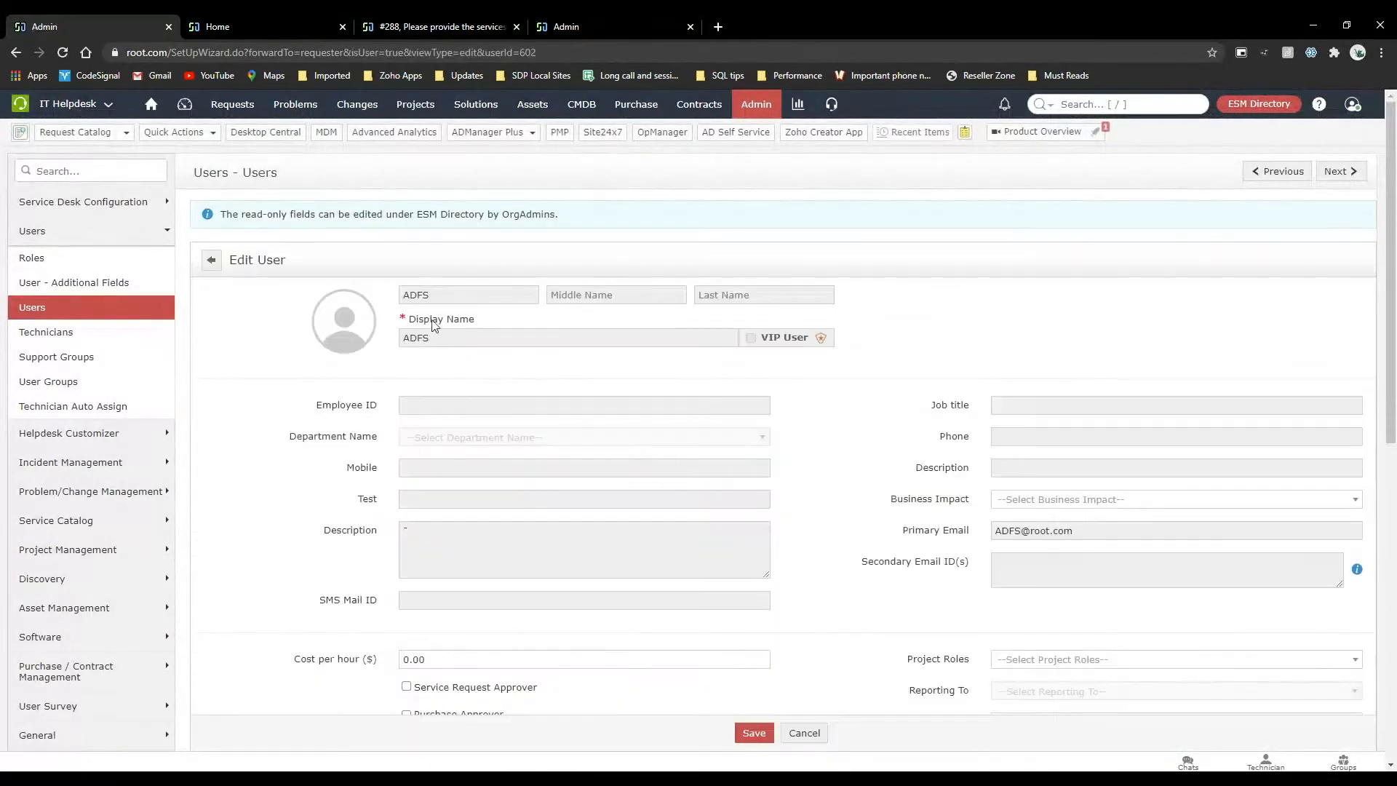
{"action": "scroll", "coordinate": [429, 404], "scroll_direction": "down", "scroll_amount": 2}
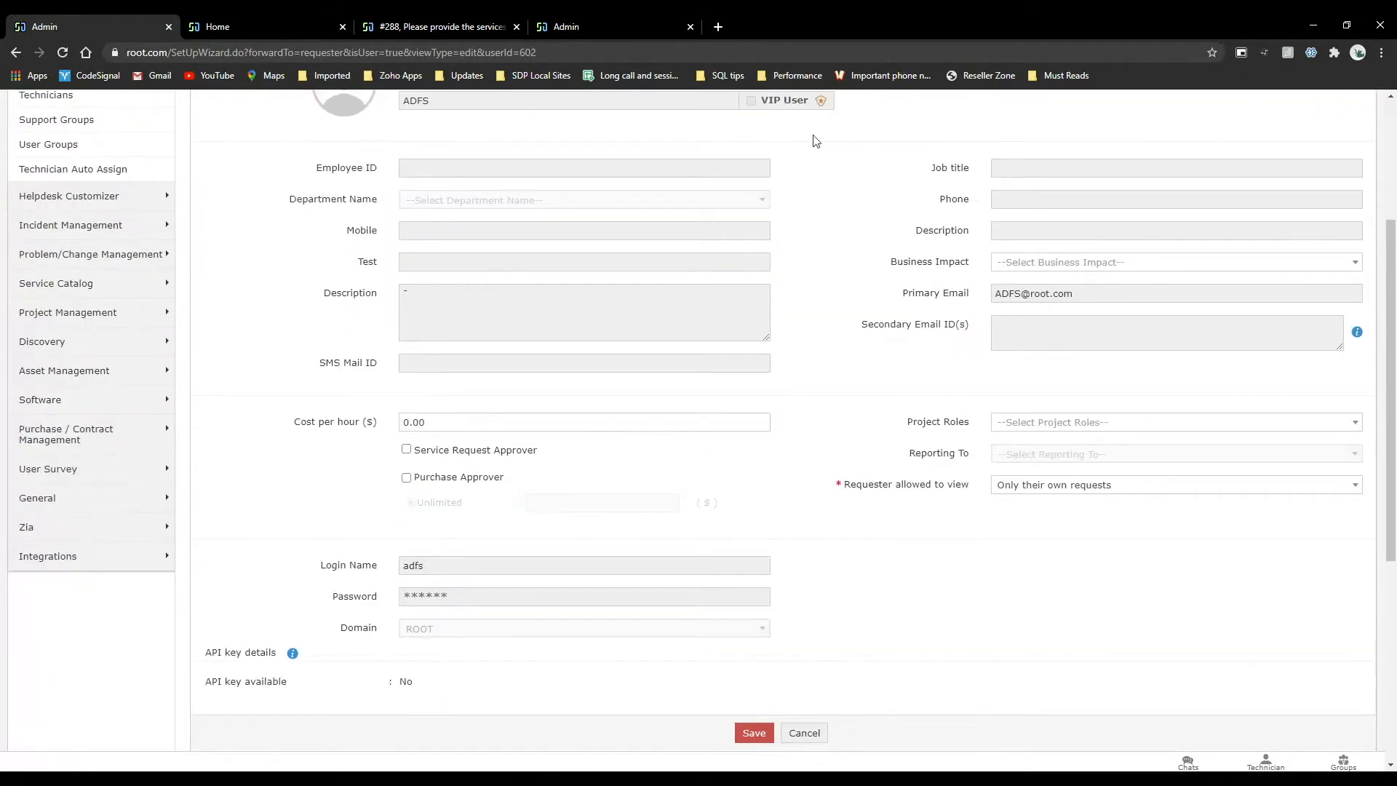
{"action": "scroll", "coordinate": [487, 315], "scroll_direction": "up", "scroll_amount": 3}
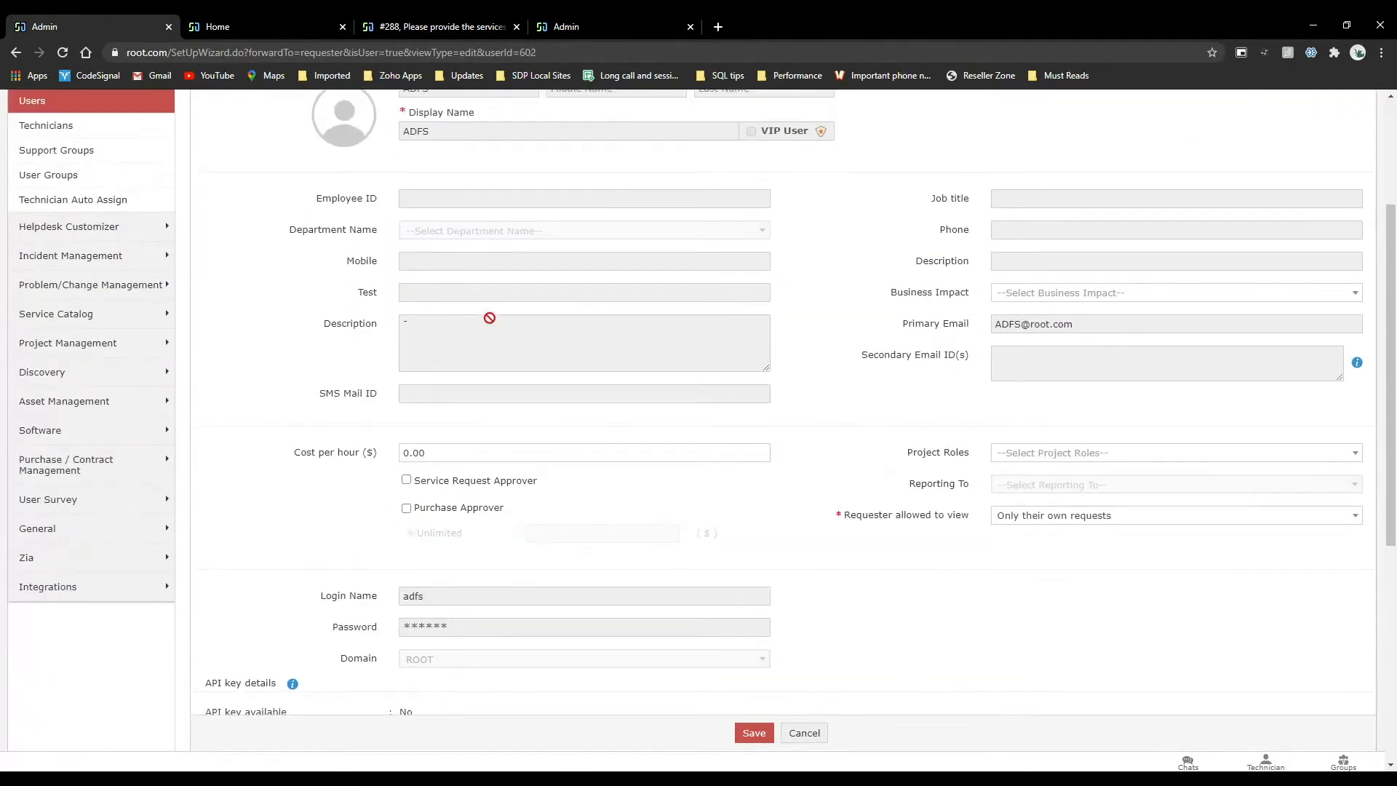
{"action": "scroll", "coordinate": [608, 418], "scroll_direction": "down", "scroll_amount": 3}
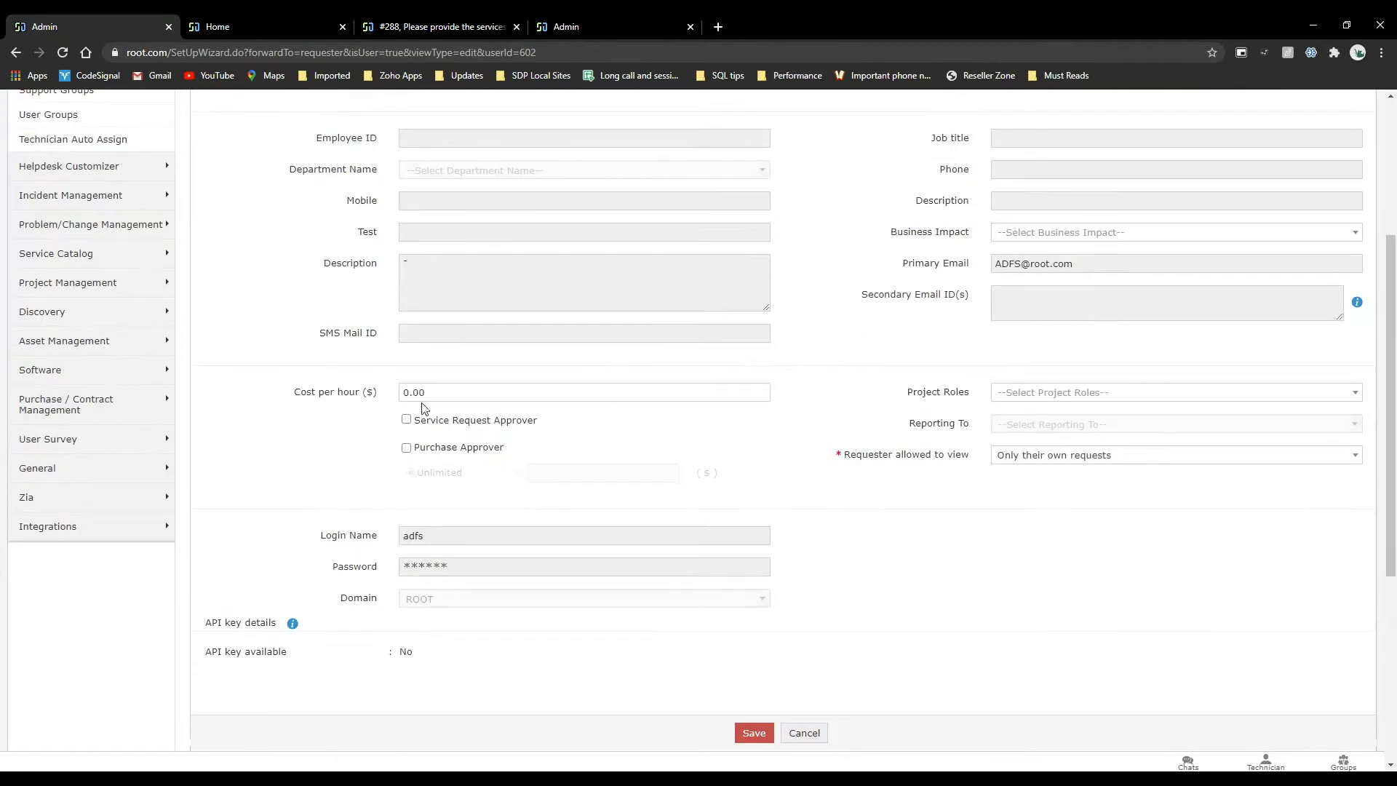
{"action": "left_click_drag", "start_coordinate": [554, 425], "coordinate": [409, 426]}
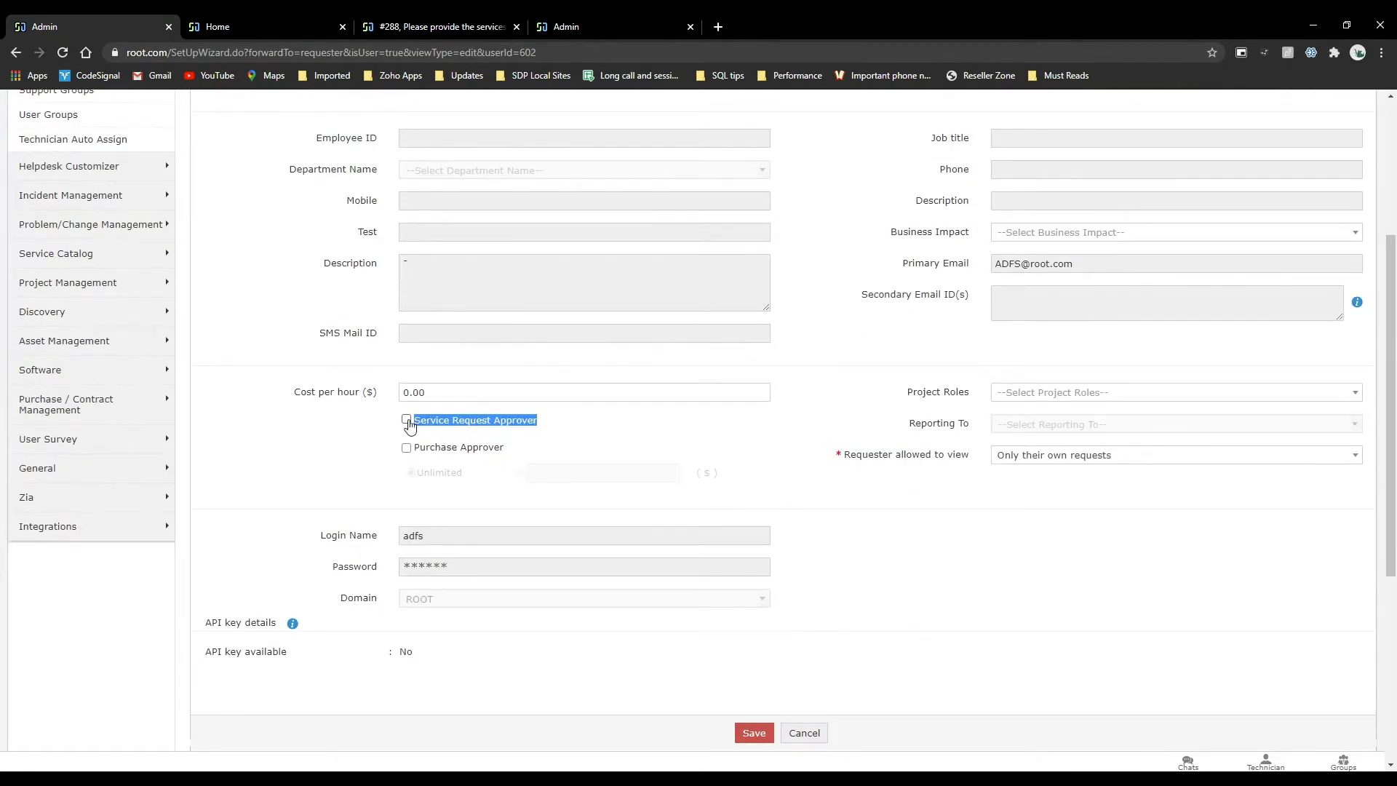
In the second browser tab, open the new hire service template from the service catalog's User Management category.
{"action": "left_click", "coordinate": [262, 16]}
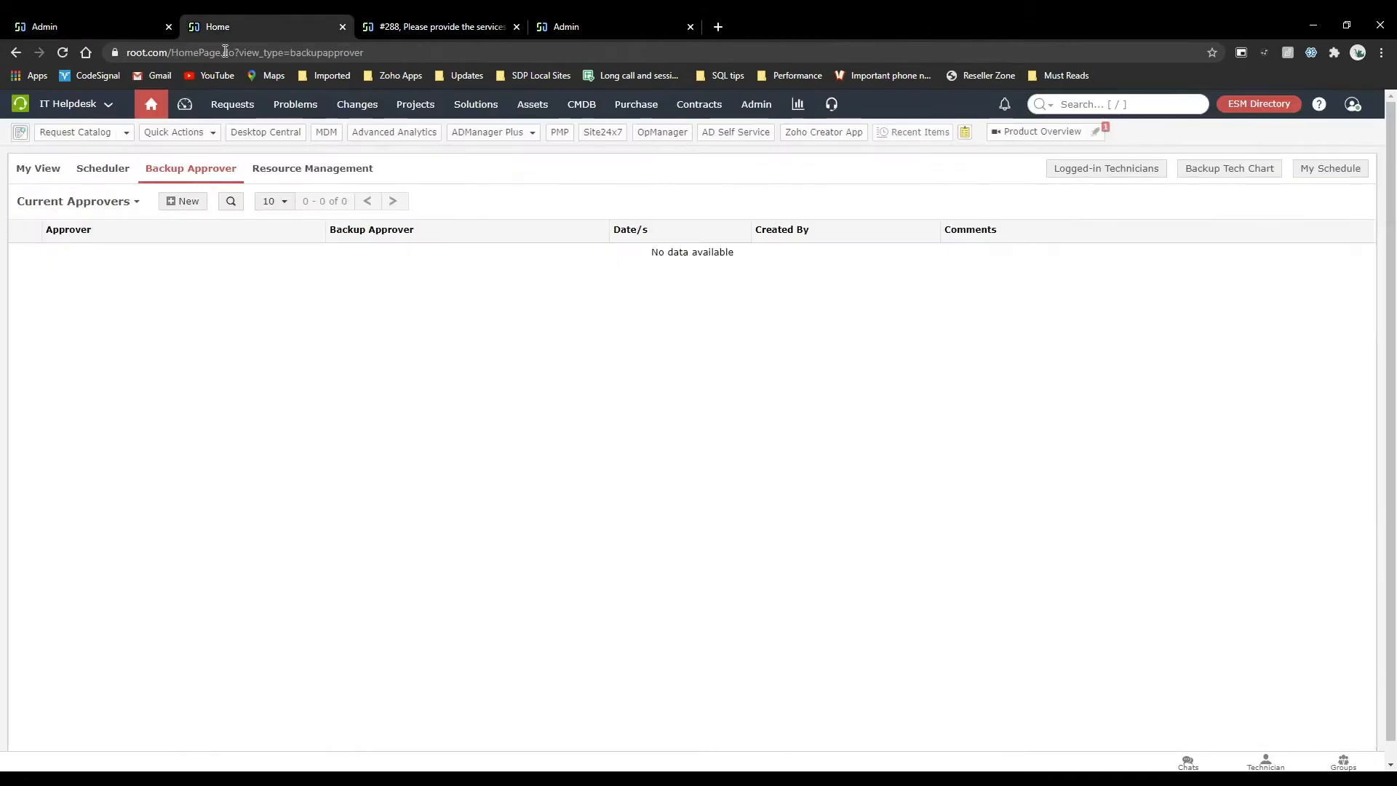
{"action": "left_click", "coordinate": [757, 104]}
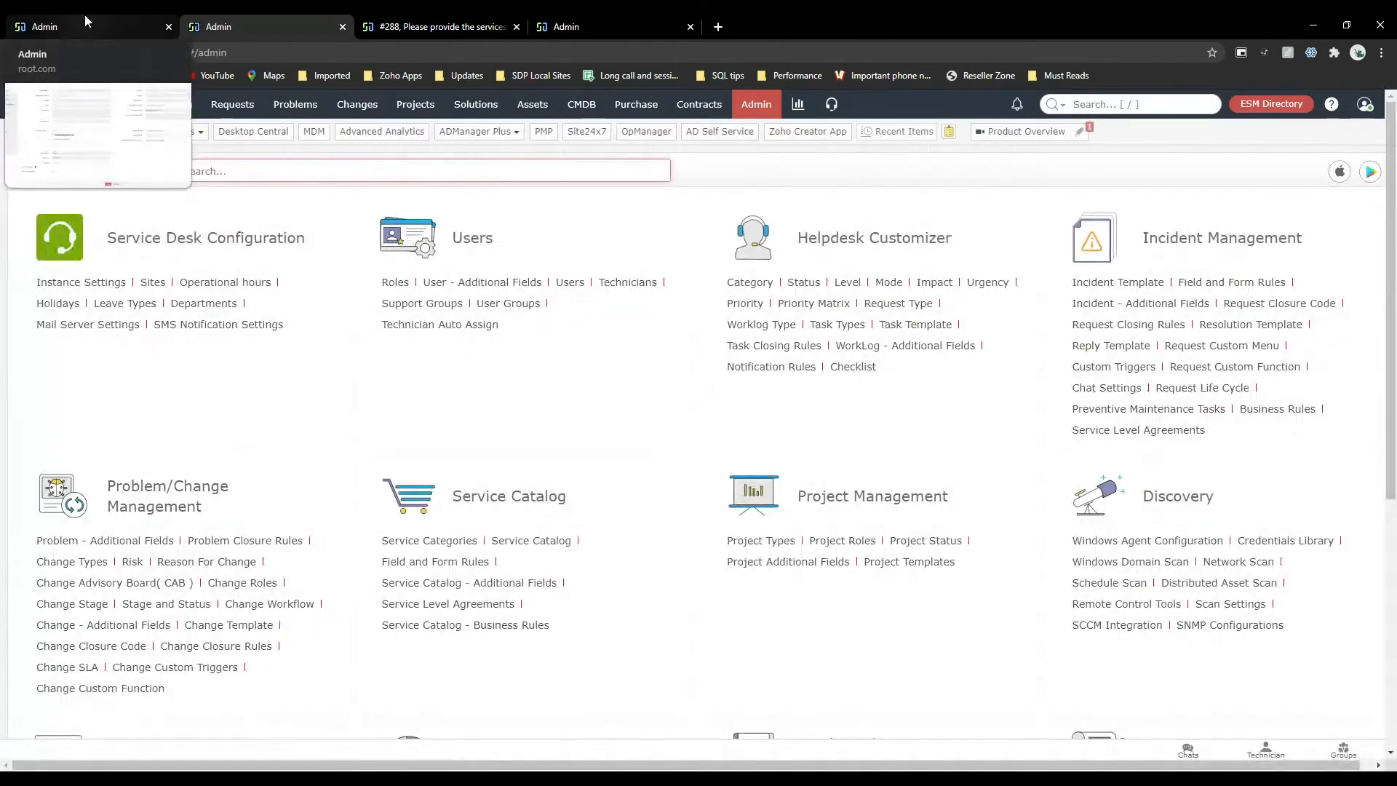
{"action": "left_click", "coordinate": [27, 20]}
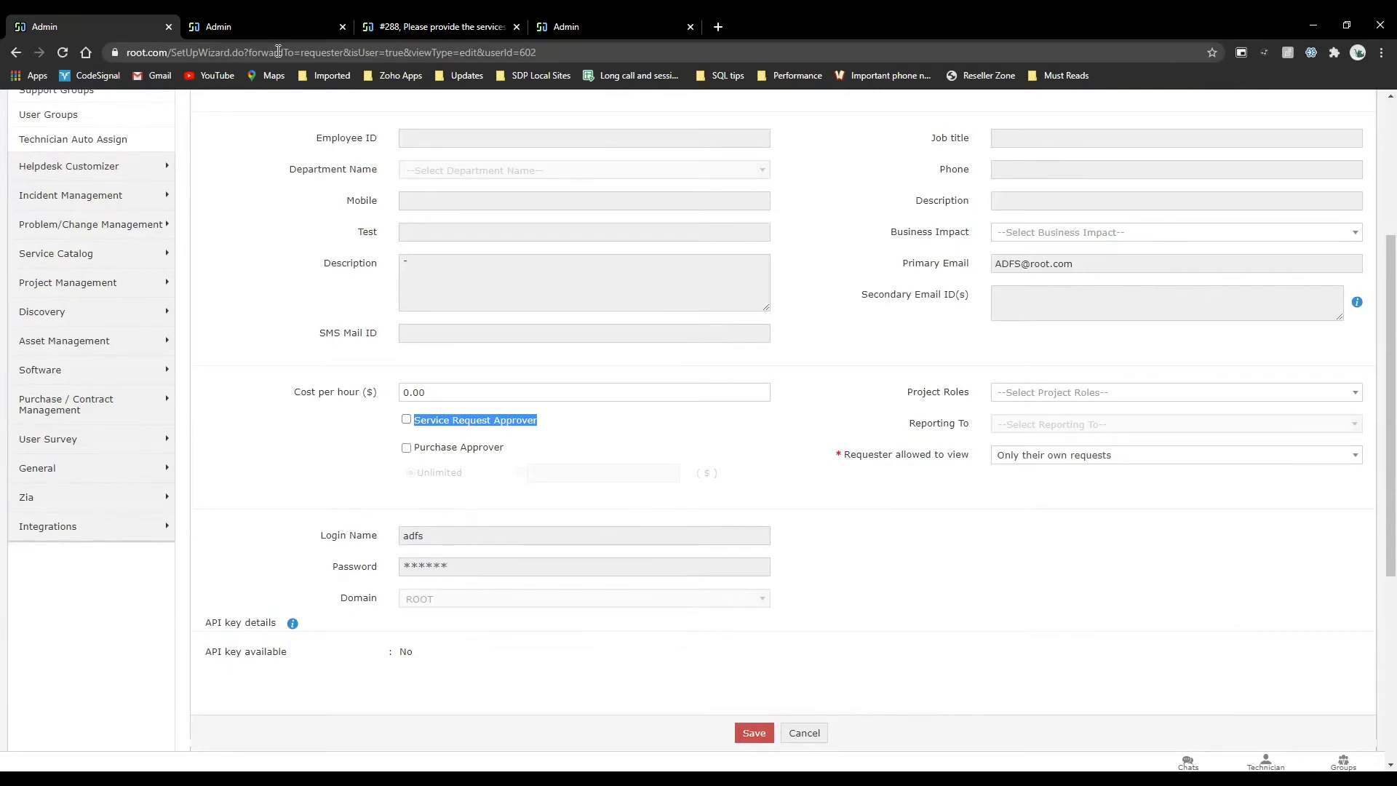
{"action": "left_click", "coordinate": [253, 22]}
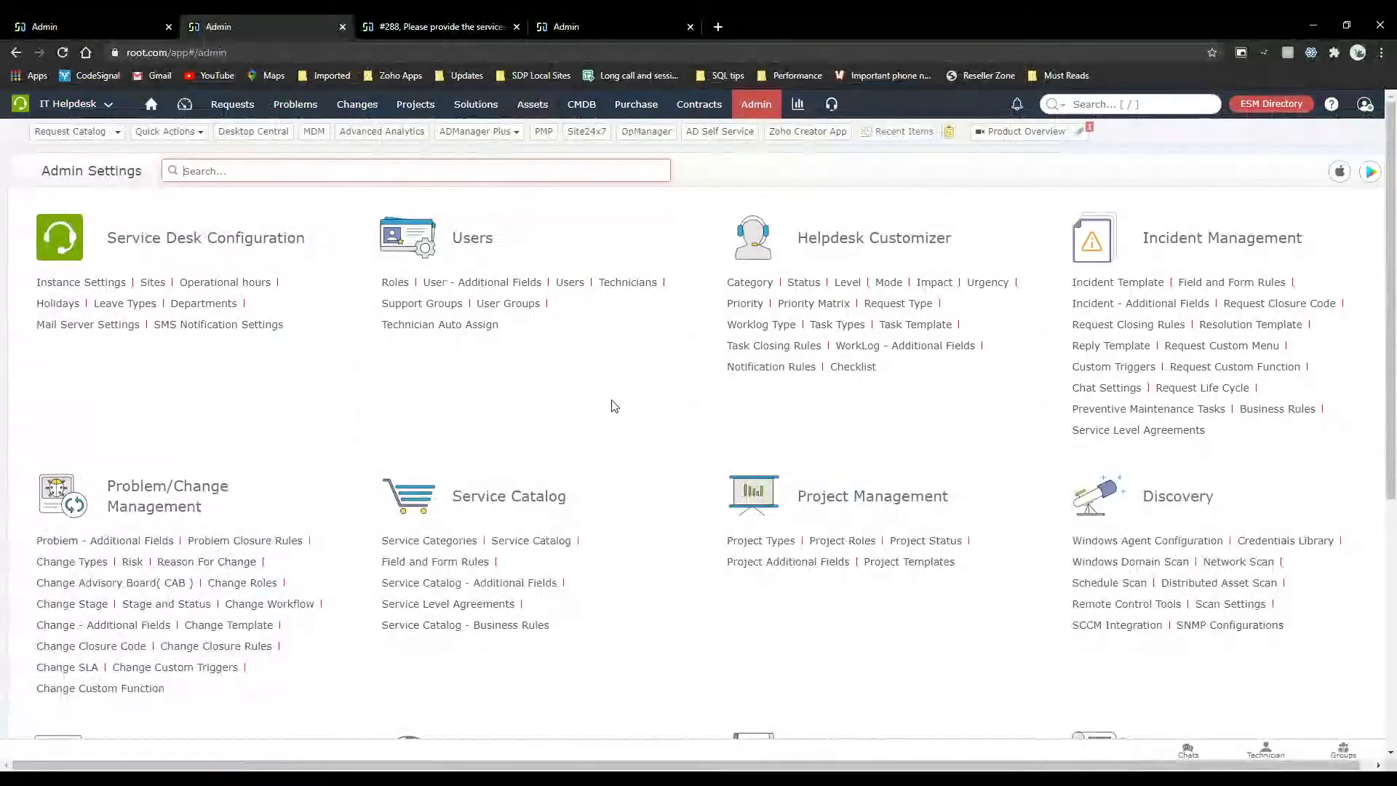
{"action": "left_click", "coordinate": [549, 541]}
{"action": "scroll", "coordinate": [295, 528], "scroll_direction": "down", "scroll_amount": 3}
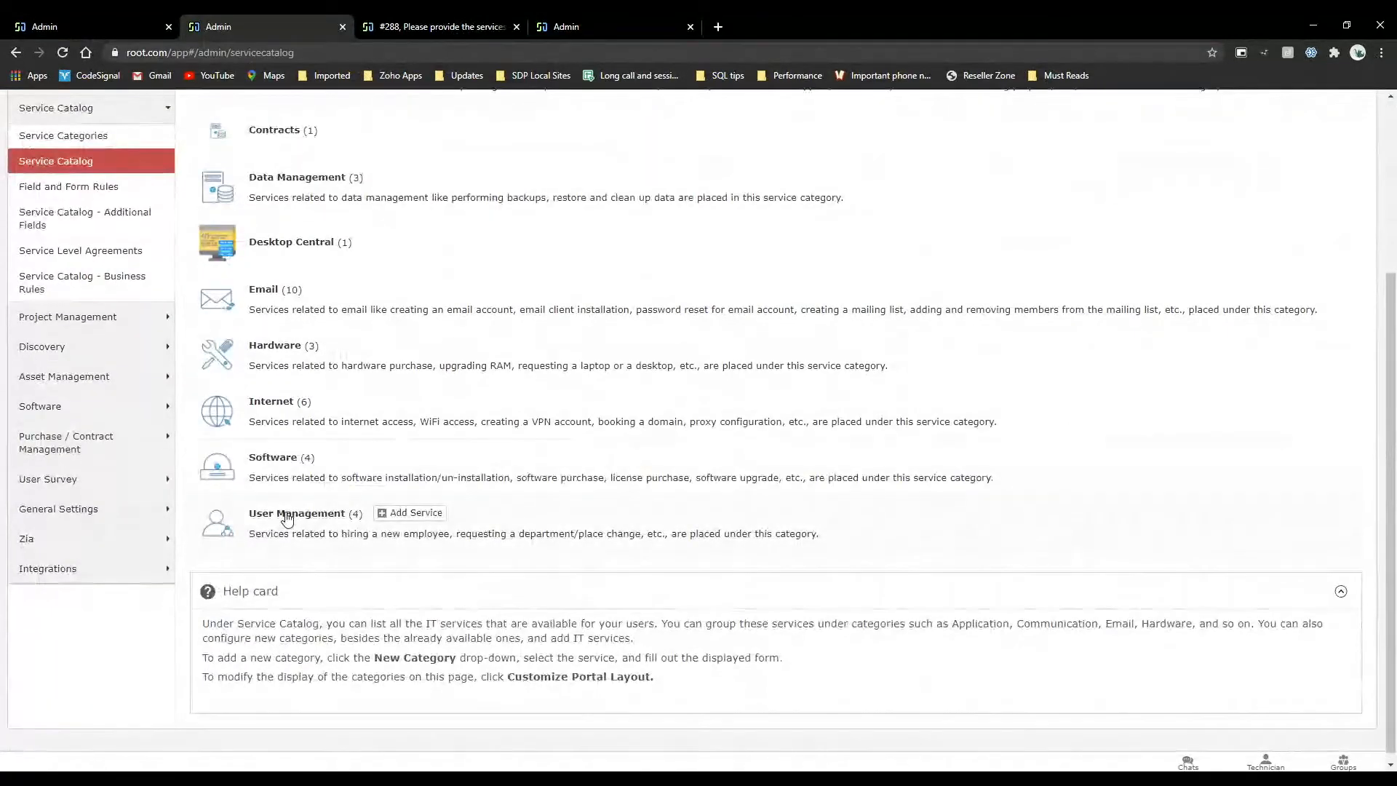
{"action": "left_click", "coordinate": [287, 515]}
{"action": "scroll", "coordinate": [436, 545], "scroll_direction": "down", "scroll_amount": 1}
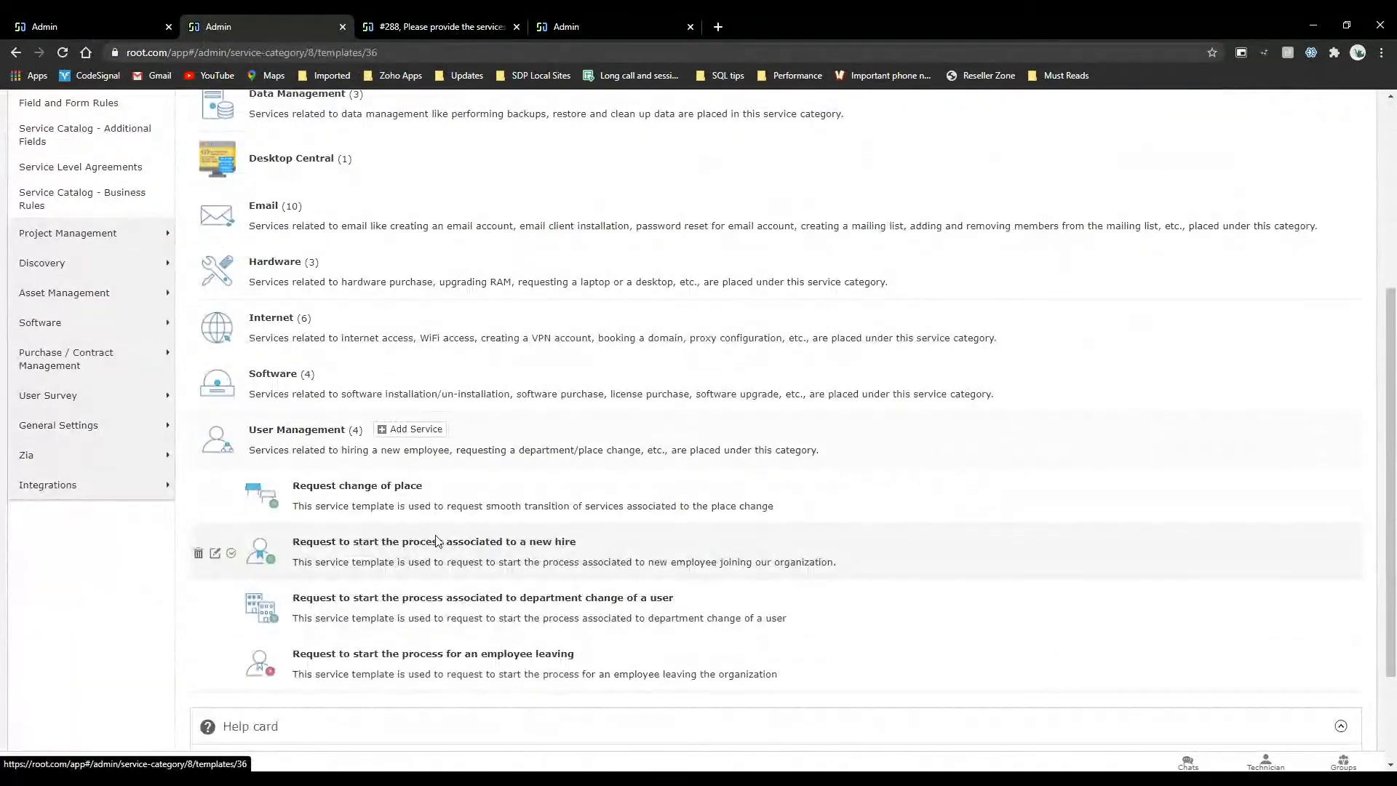
{"action": "left_click", "coordinate": [436, 541]}
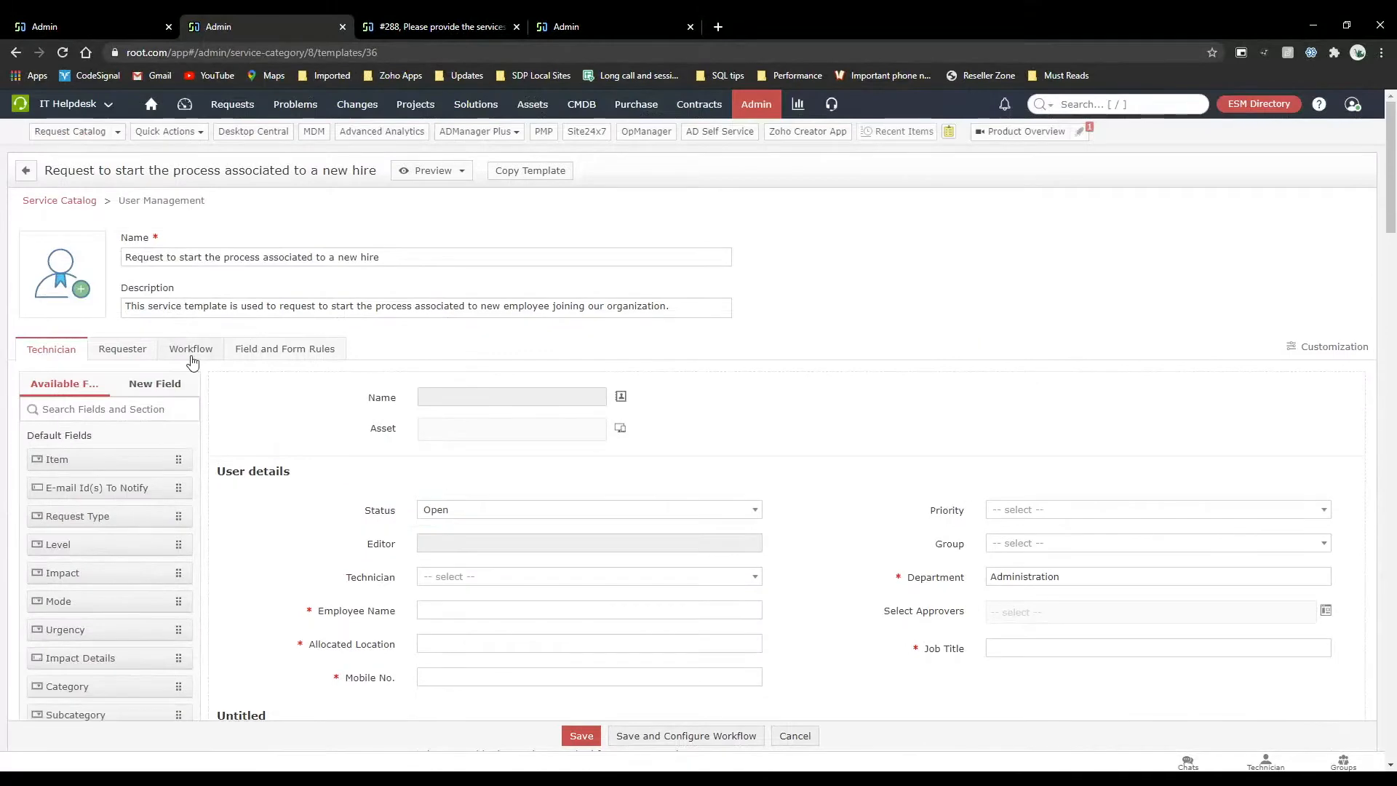
In the template's workflow, open the request properties association for the Entry in Active directory task and review the available and selected properties.
{"action": "left_click", "coordinate": [240, 260]}
{"action": "scroll", "coordinate": [254, 557], "scroll_direction": "down", "scroll_amount": 4}
{"action": "scroll", "coordinate": [256, 557], "scroll_direction": "down", "scroll_amount": 3}
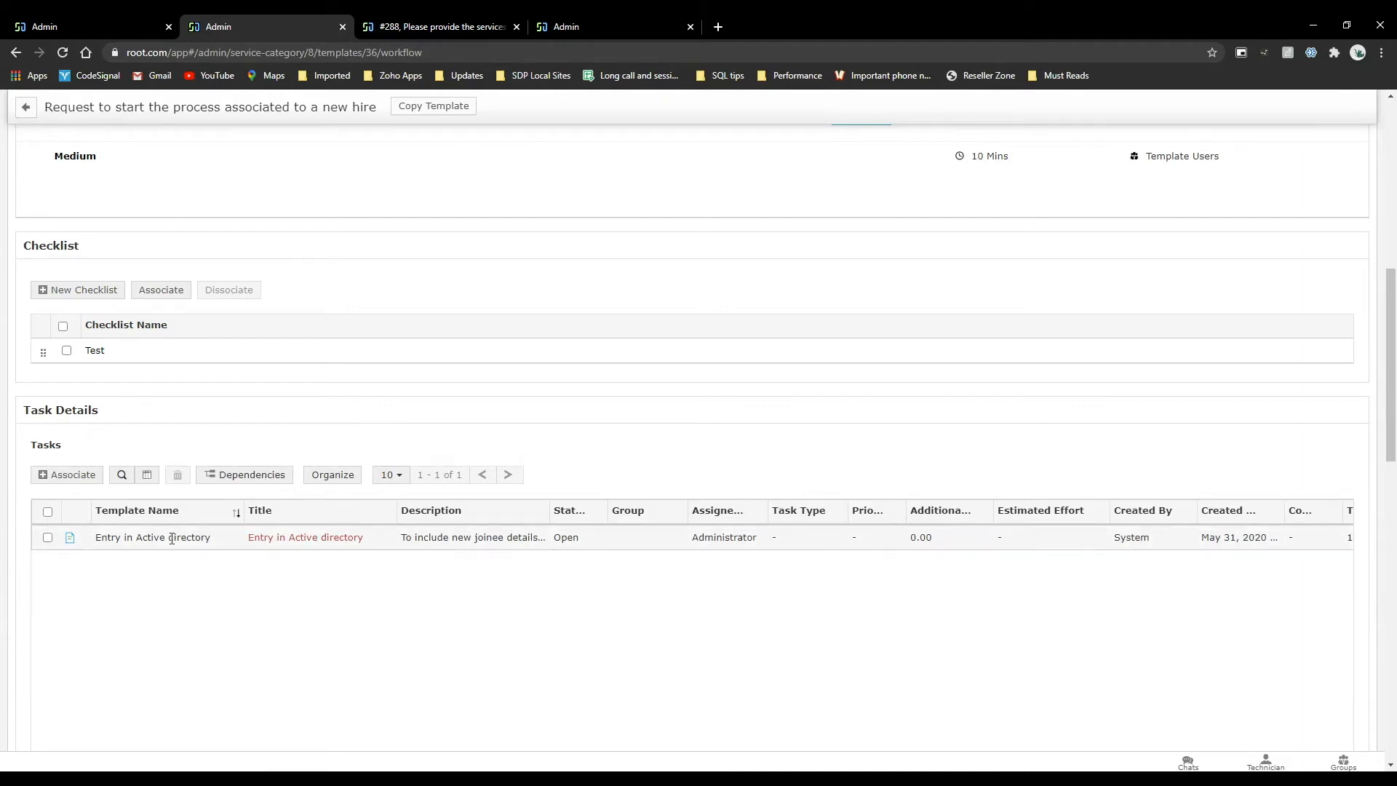
{"action": "left_click", "coordinate": [69, 538]}
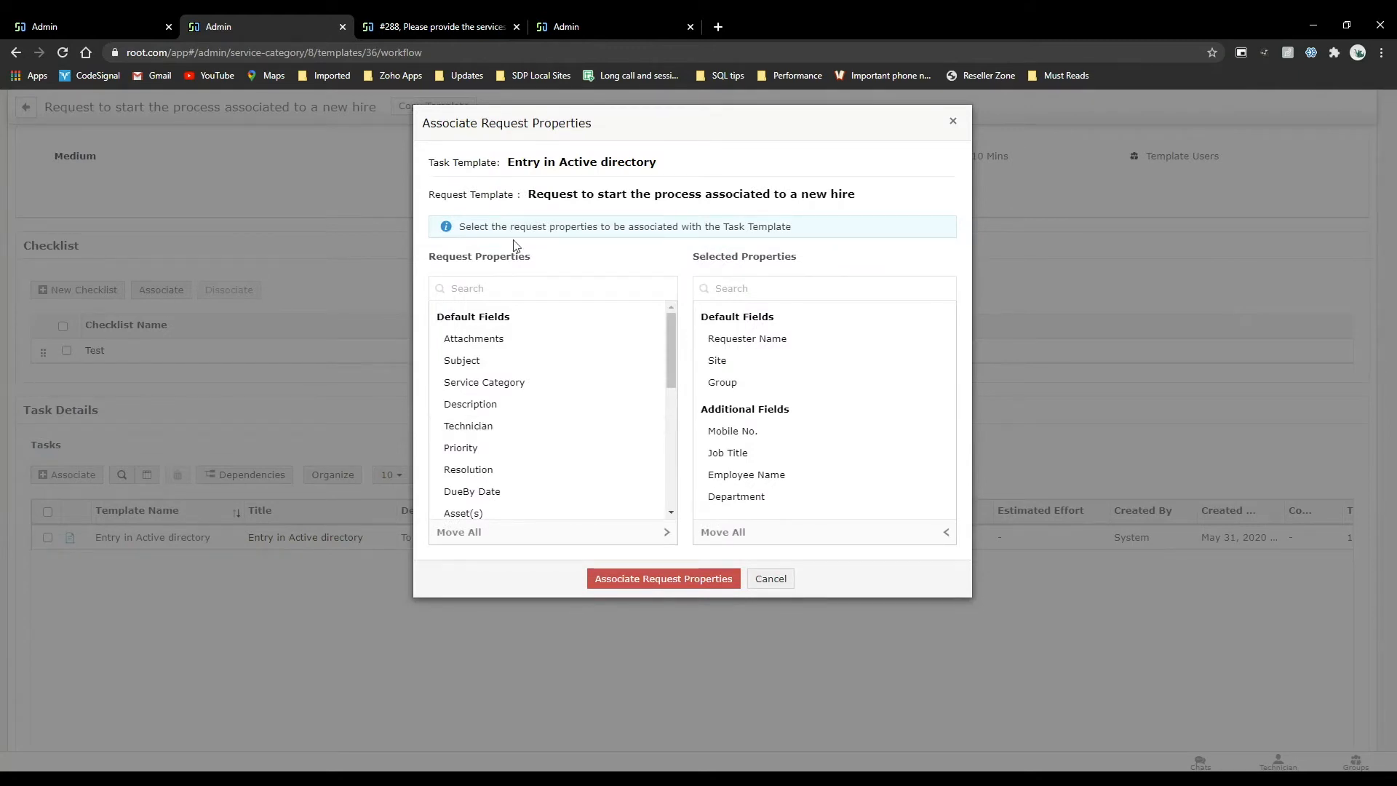
{"action": "scroll", "coordinate": [549, 401], "scroll_direction": "down", "scroll_amount": 10}
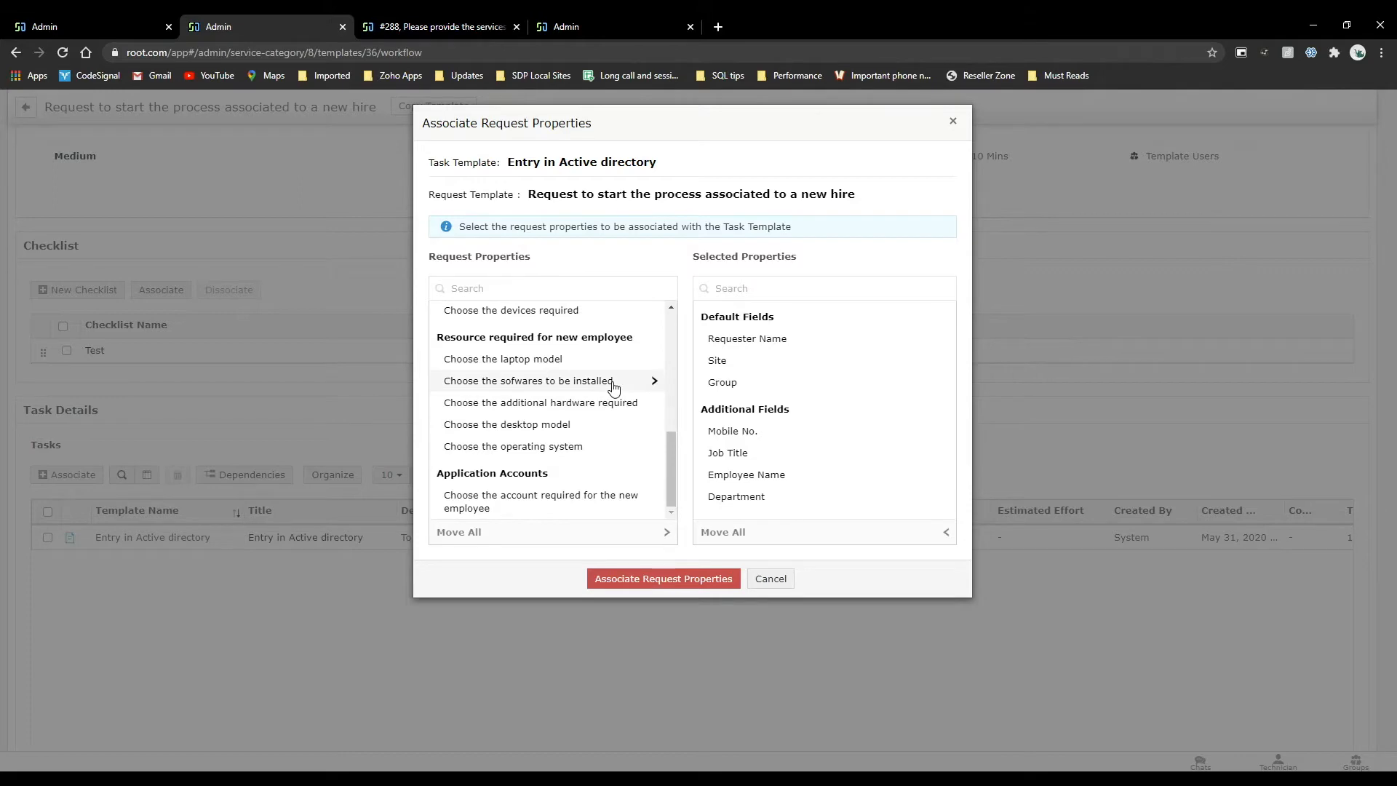
{"action": "scroll", "coordinate": [614, 385], "scroll_direction": "up", "scroll_amount": 5}
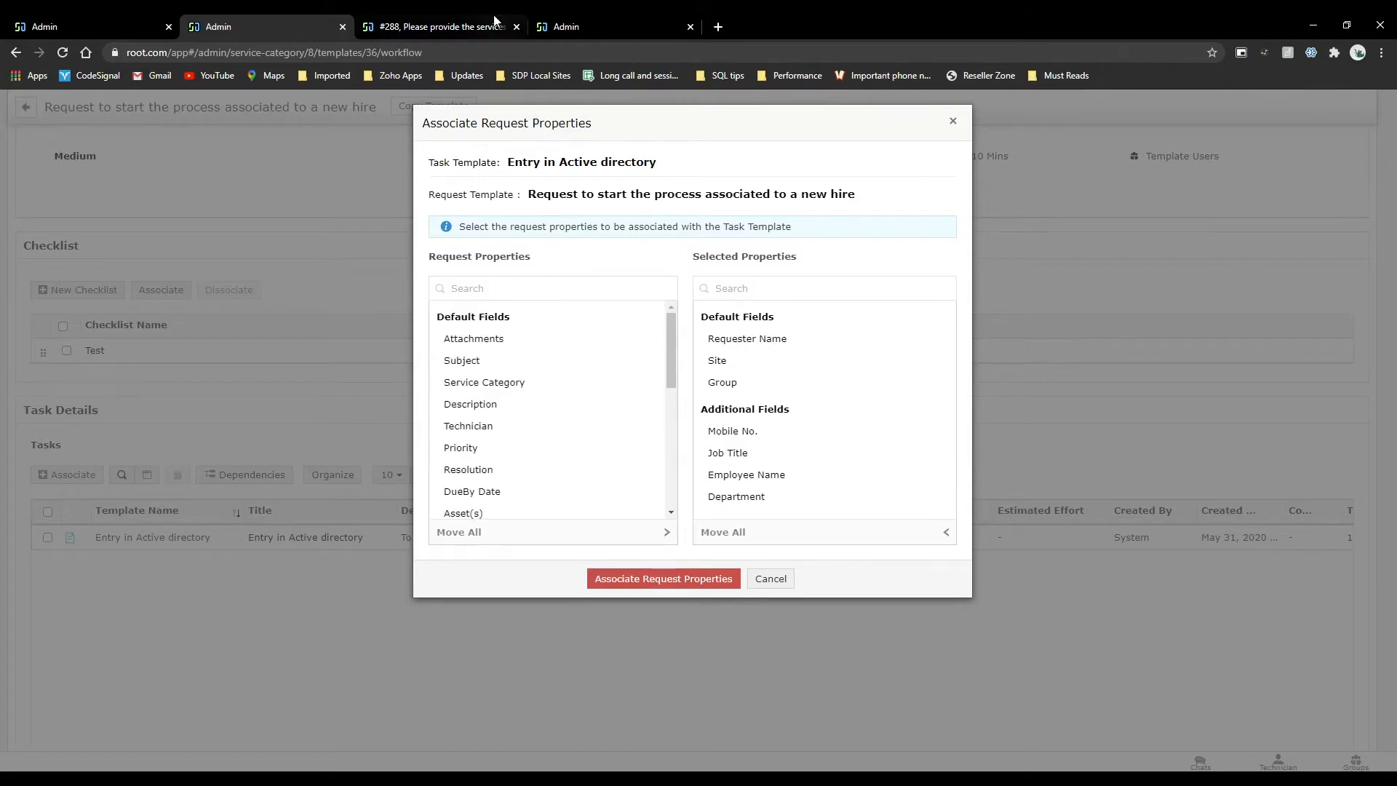
Open task #14, Entry in Active directory, from the open tasks beside the request list and examine its request properties.
{"action": "left_click", "coordinate": [440, 25]}
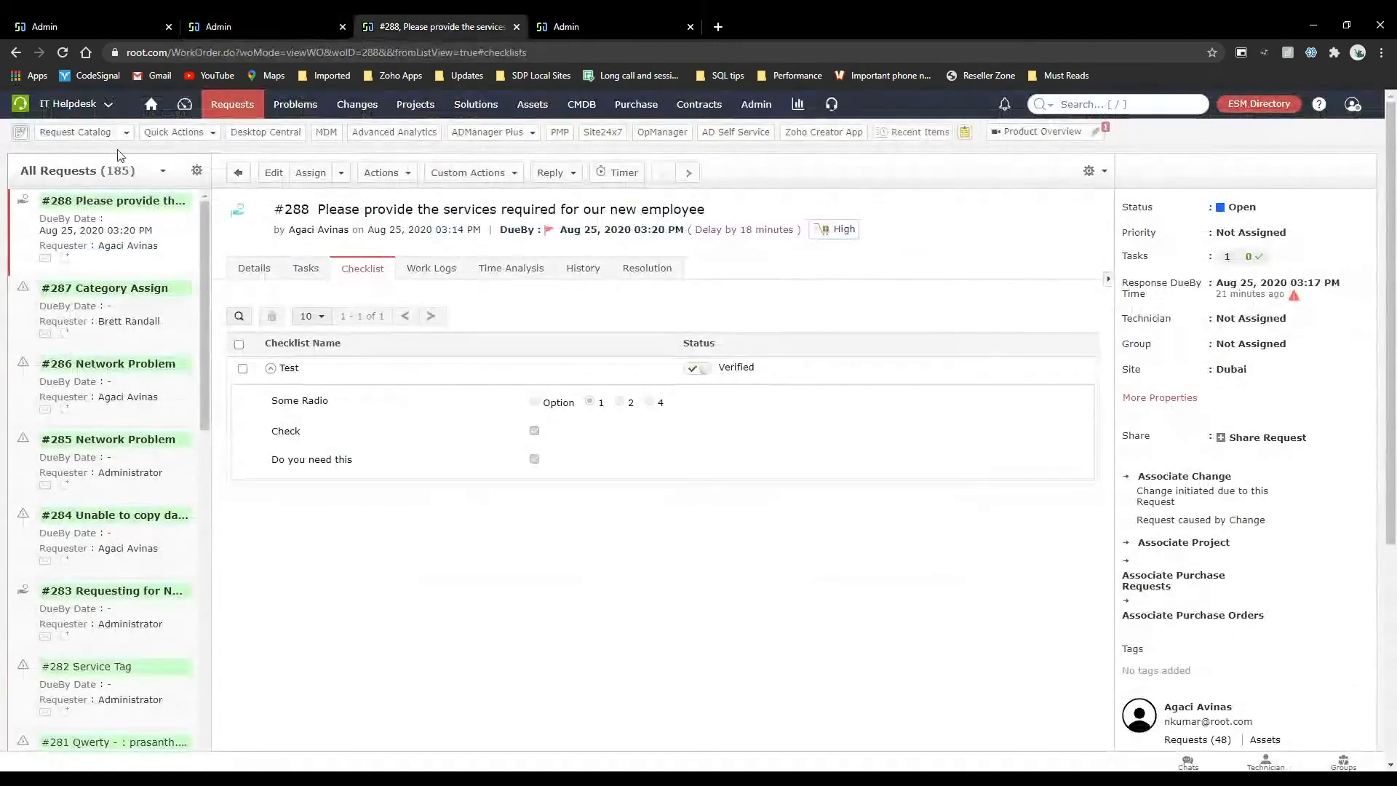
{"action": "left_click", "coordinate": [222, 109]}
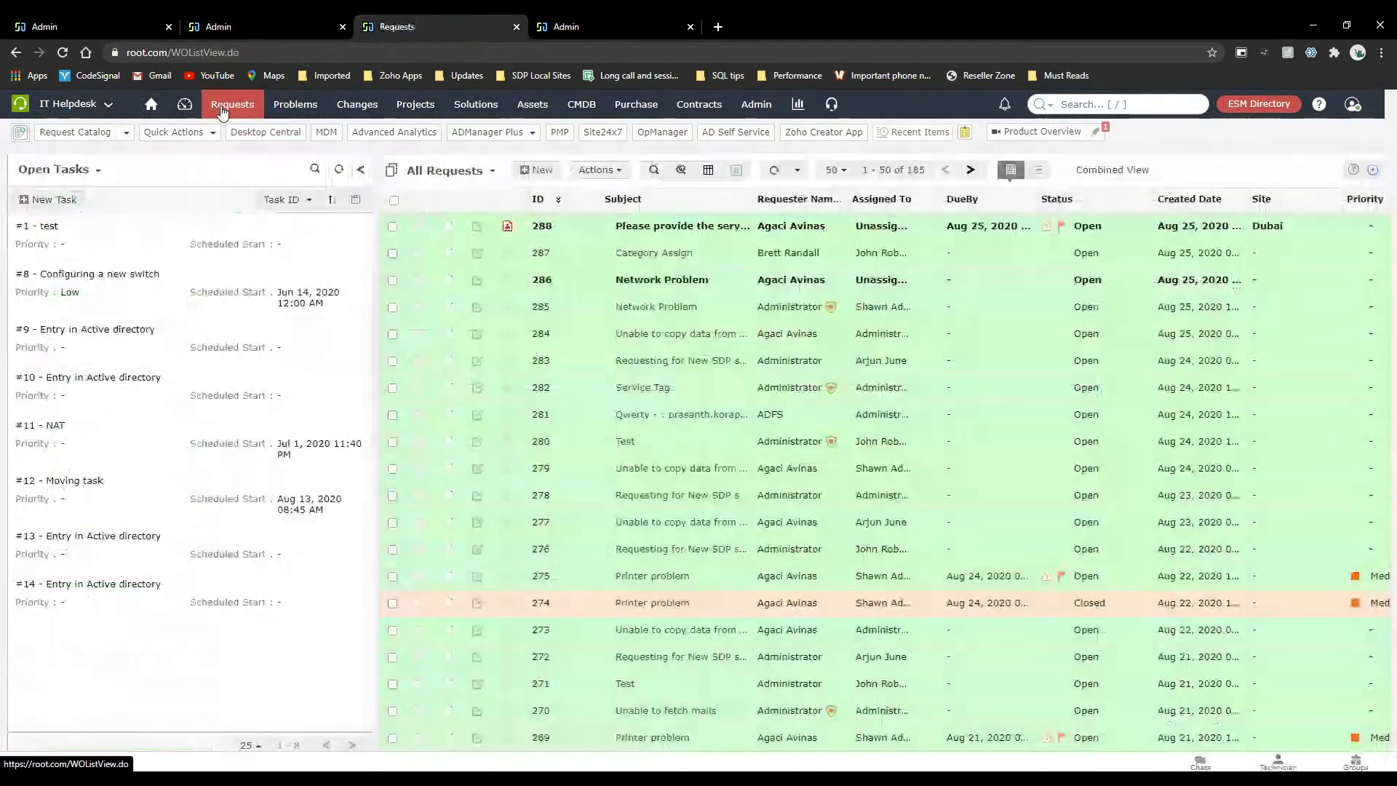
{"action": "mouse_move", "coordinate": [127, 597]}
{"action": "left_click", "coordinate": [120, 586]}
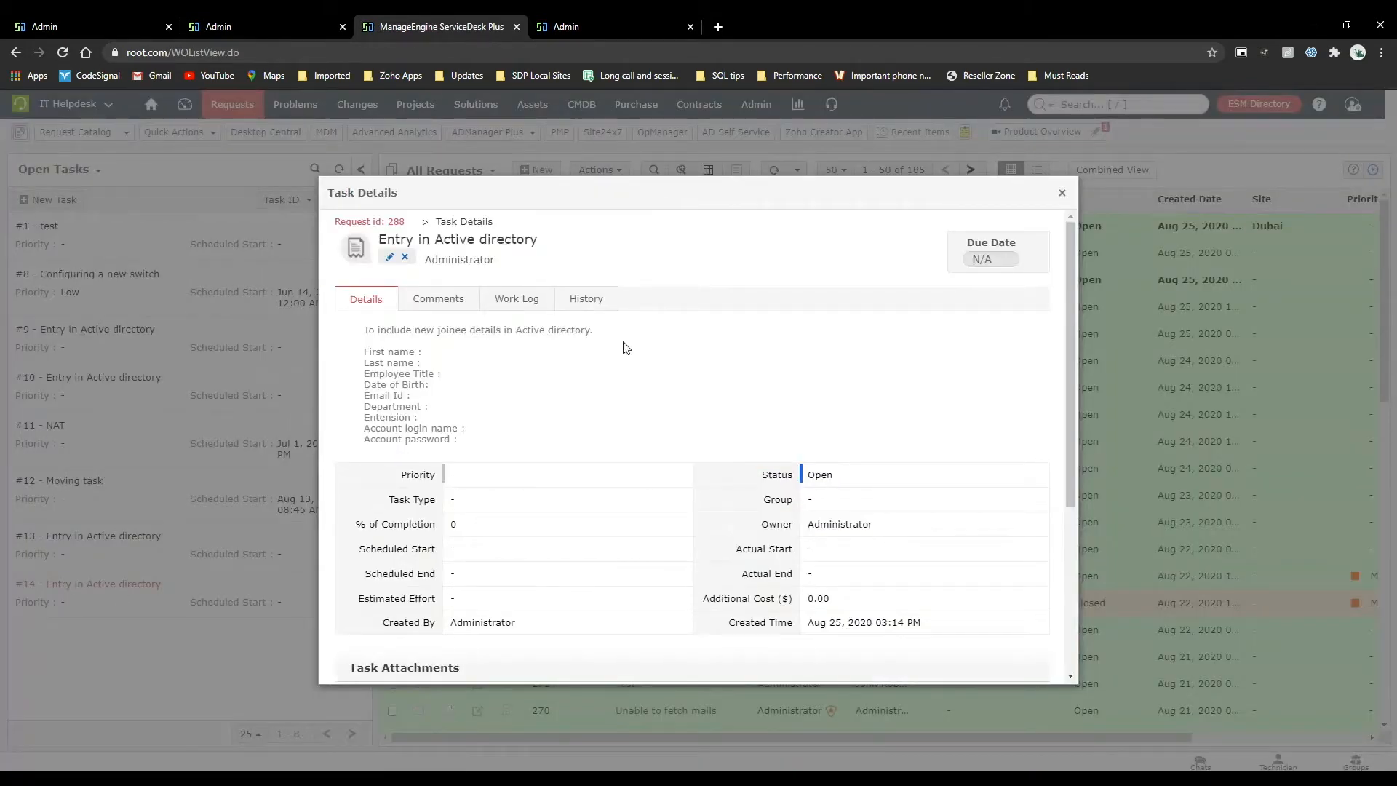
{"action": "scroll", "coordinate": [622, 347], "scroll_direction": "down", "scroll_amount": 4}
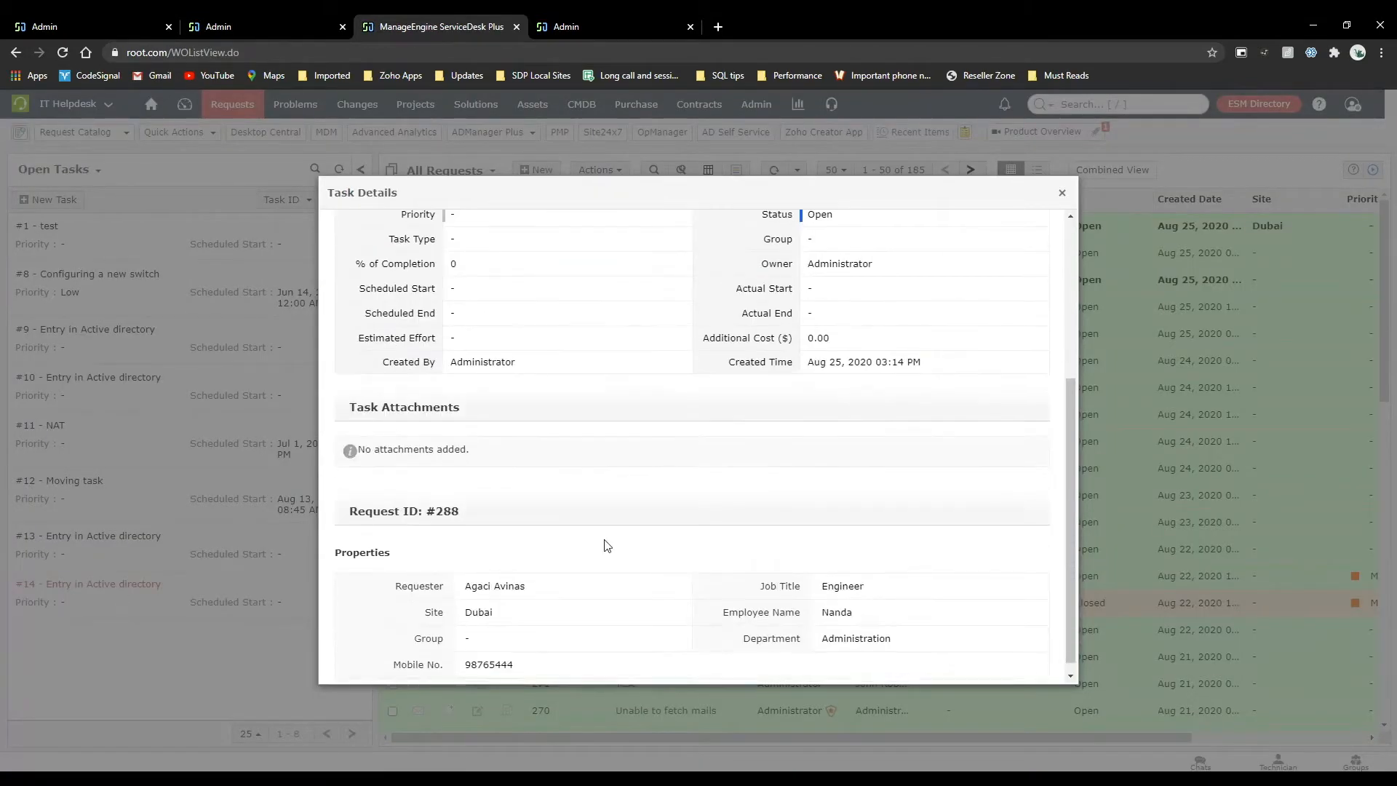
{"action": "left_click_drag", "start_coordinate": [465, 575], "coordinate": [588, 580]}
{"action": "left_click", "coordinate": [590, 581]}
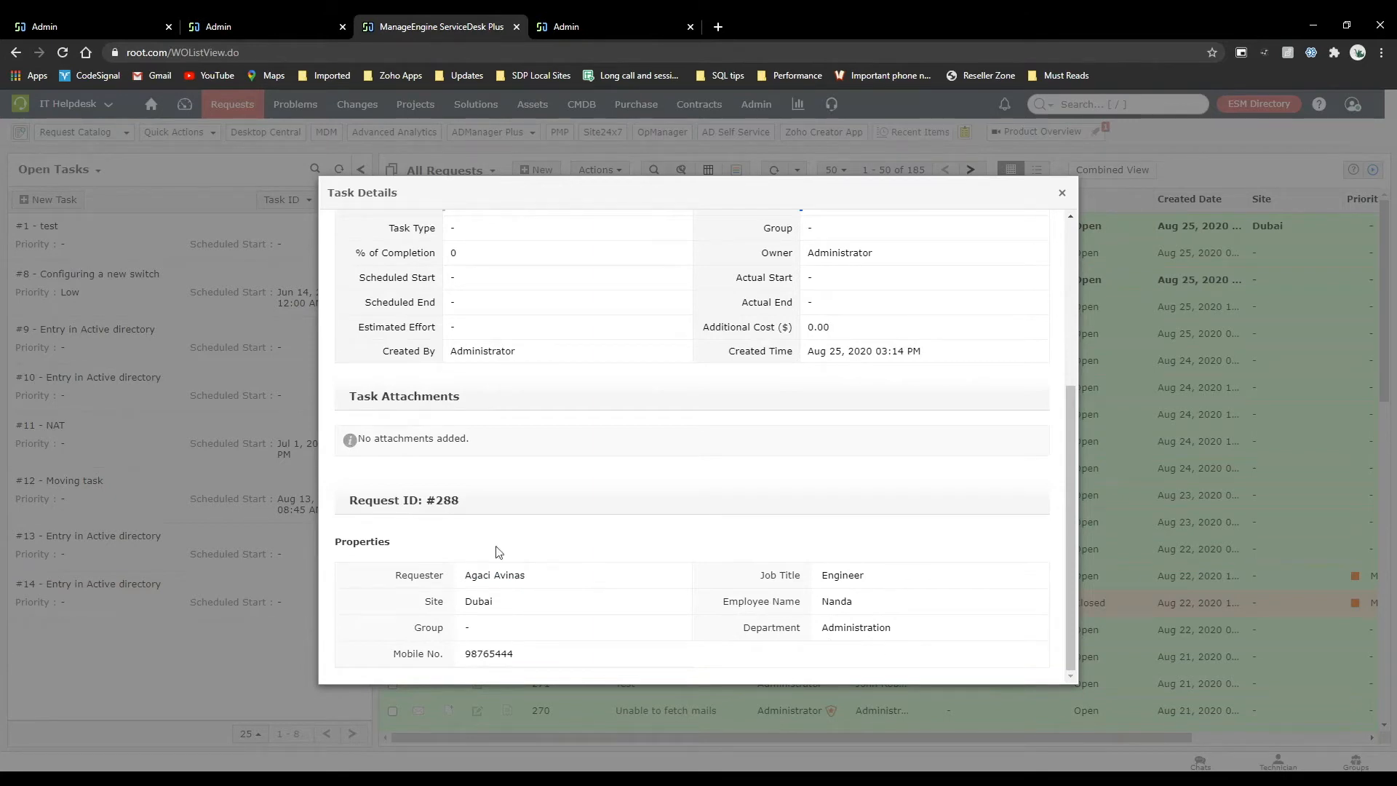
Compare the template's selected request properties with the details of task #14, and close the task details.
{"action": "left_click", "coordinate": [298, 27]}
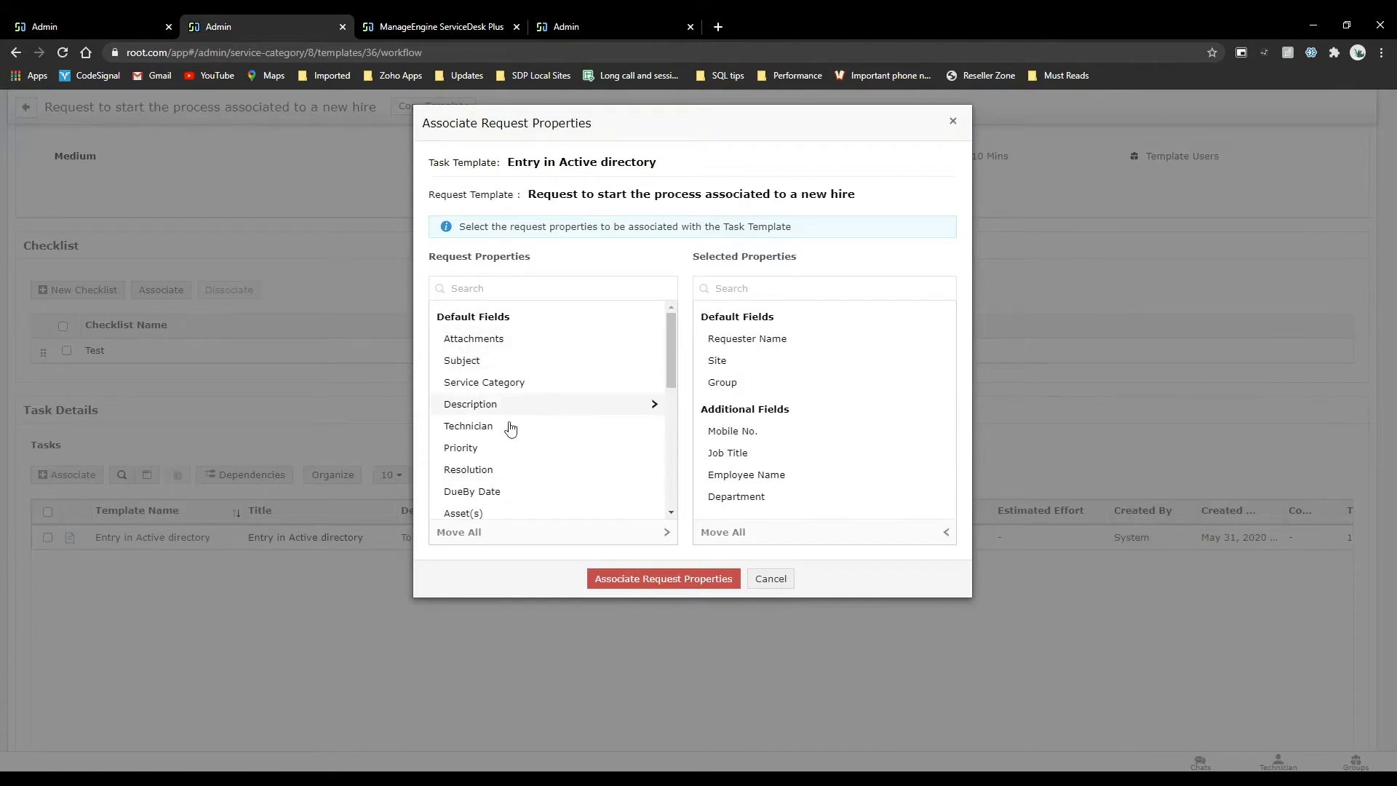
{"action": "left_click", "coordinate": [477, 24]}
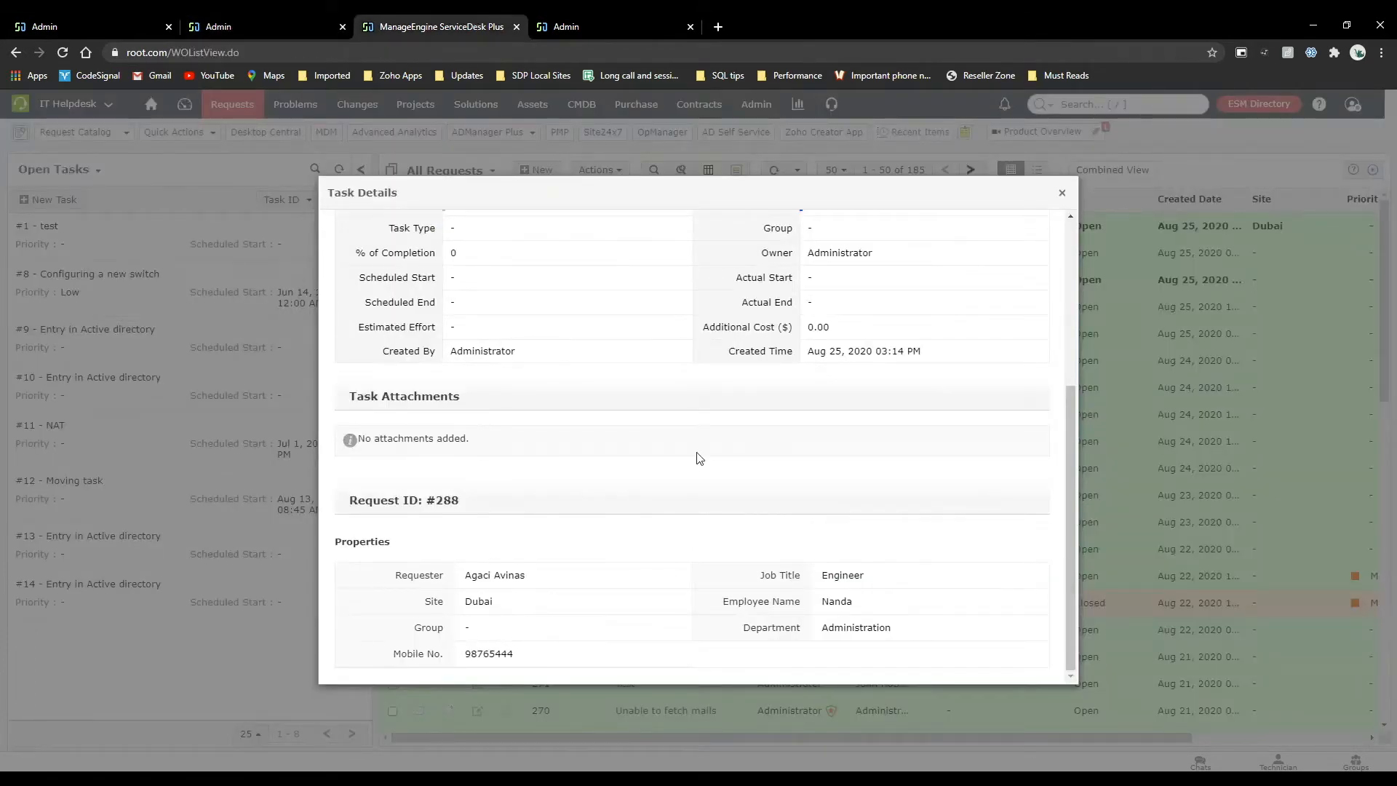
{"action": "scroll", "coordinate": [698, 457], "scroll_direction": "up", "scroll_amount": 4}
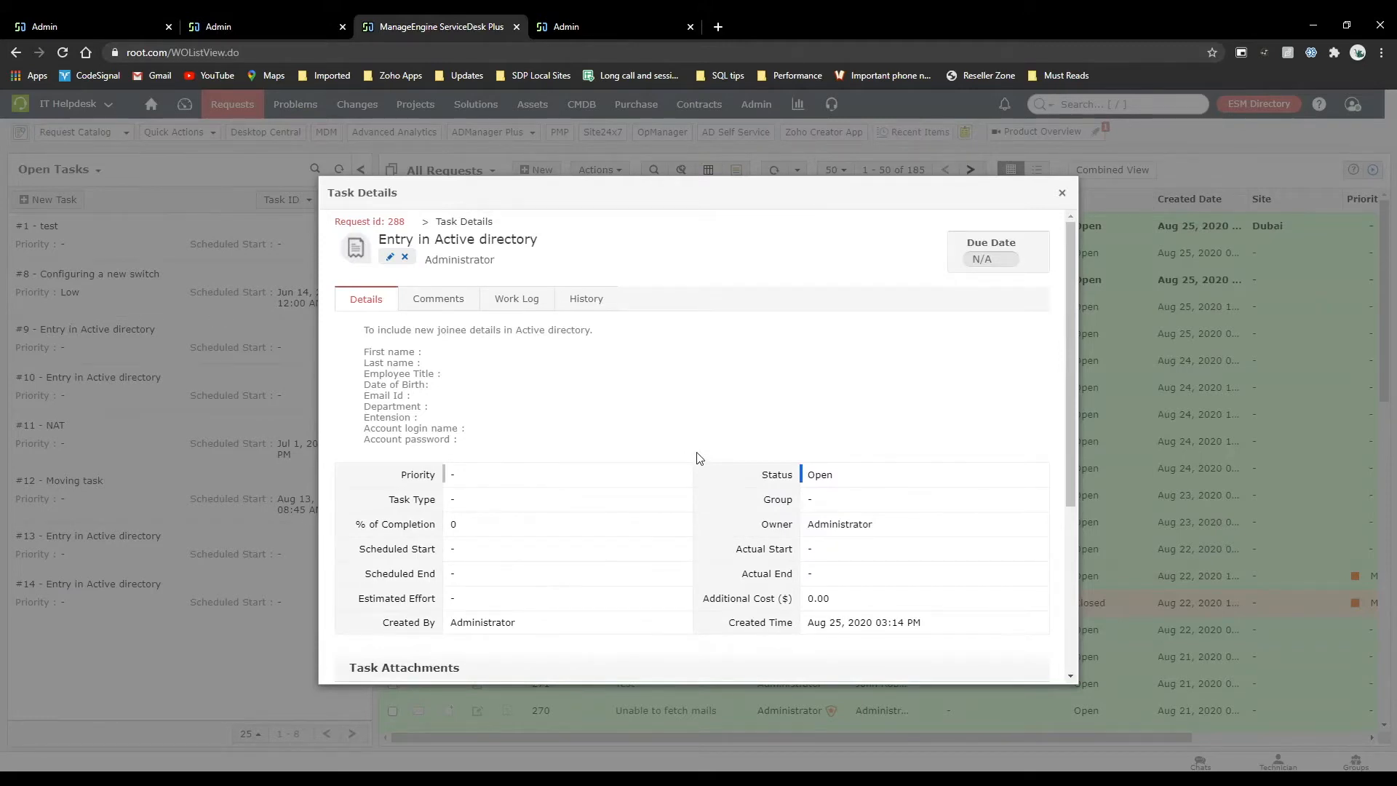
{"action": "left_click", "coordinate": [1062, 193]}
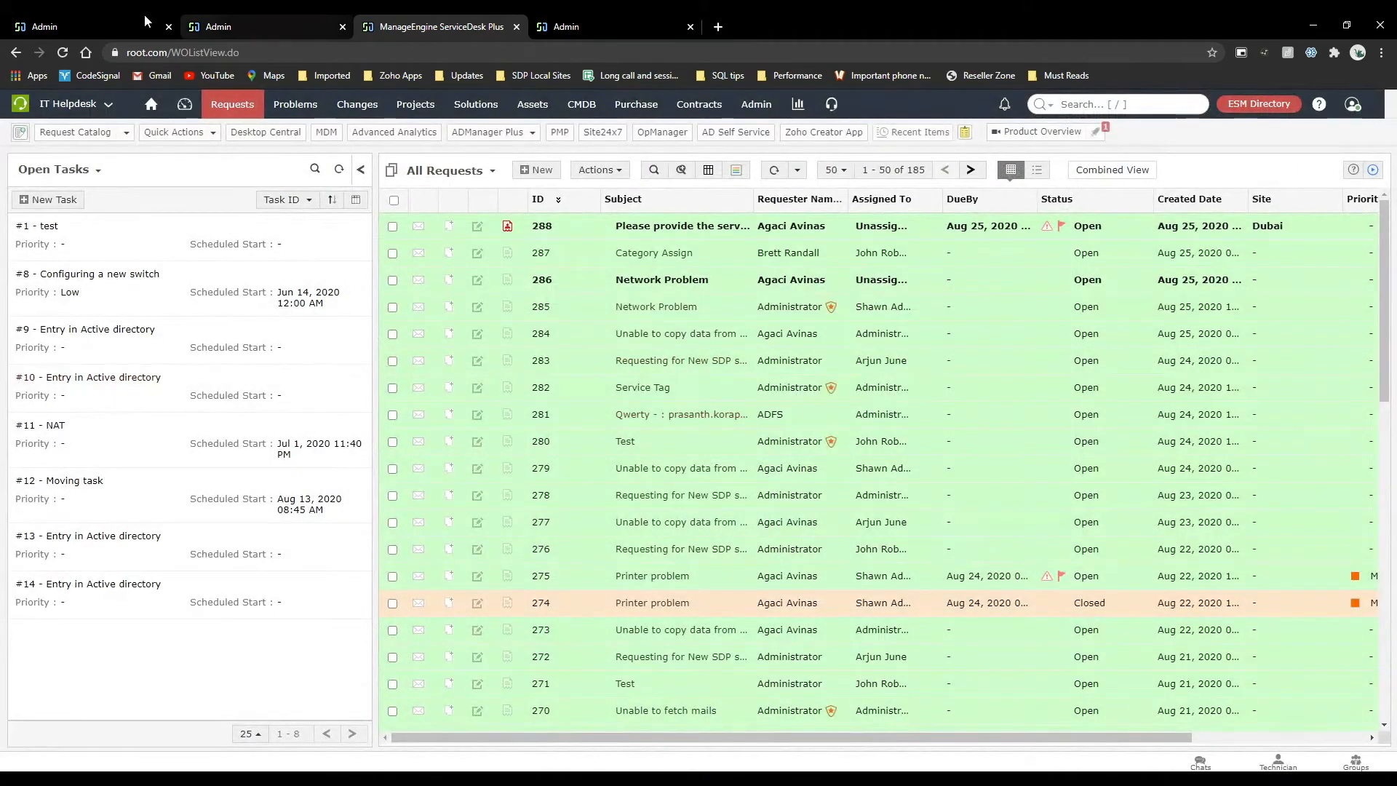
Dismiss the template's request properties association and review the workflow's task visibility, approval and trigger options.
{"action": "left_click", "coordinate": [107, 26]}
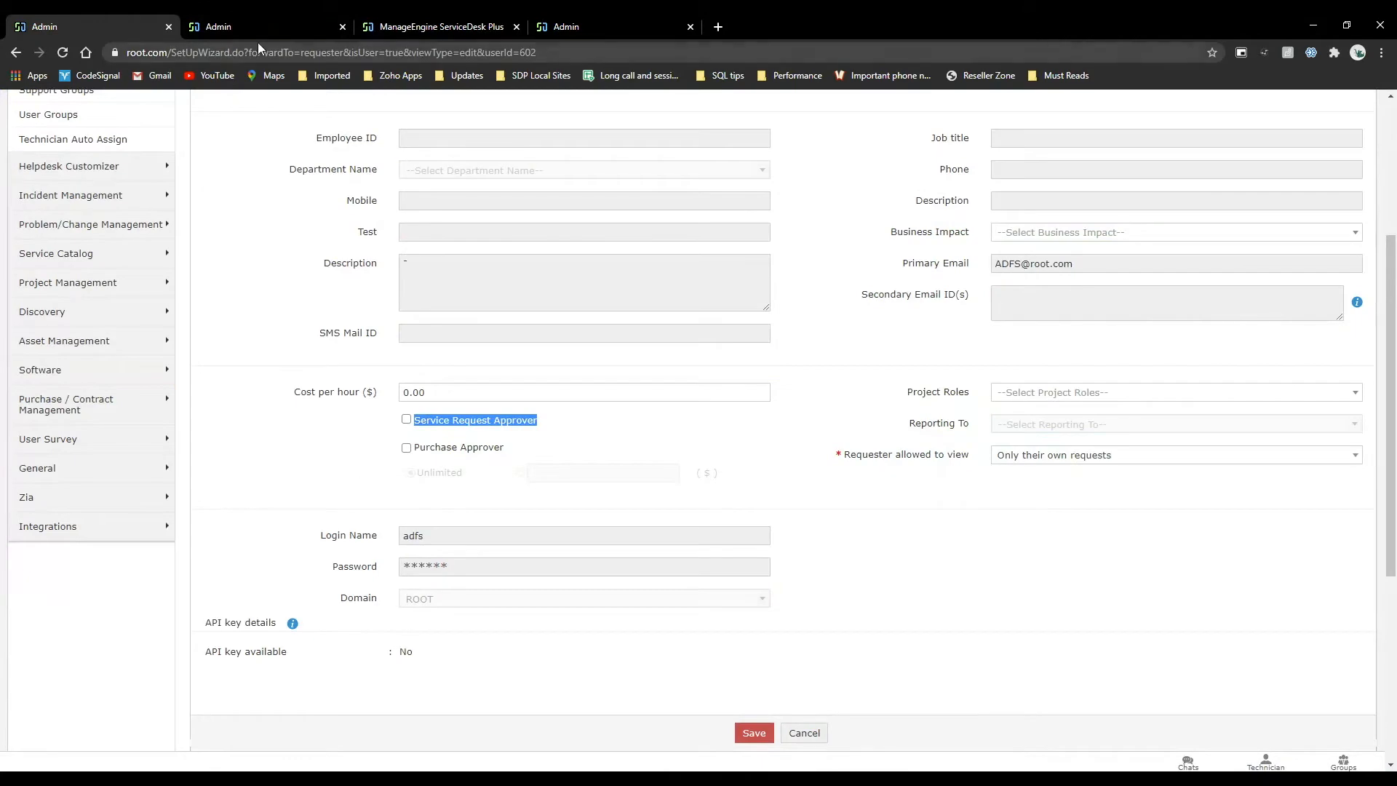
{"action": "left_click", "coordinate": [238, 18]}
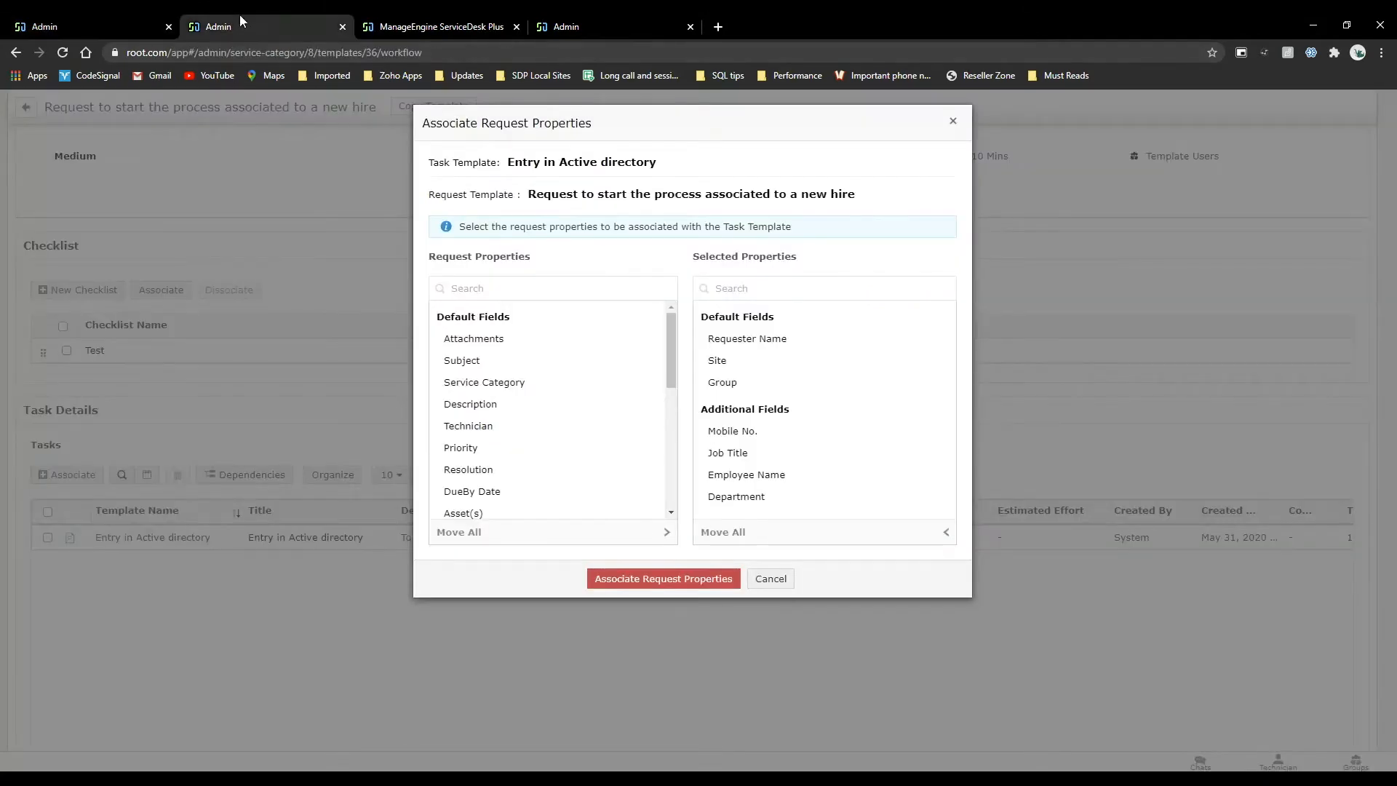
{"action": "left_click", "coordinate": [953, 120]}
{"action": "scroll", "coordinate": [390, 568], "scroll_direction": "down", "scroll_amount": 6}
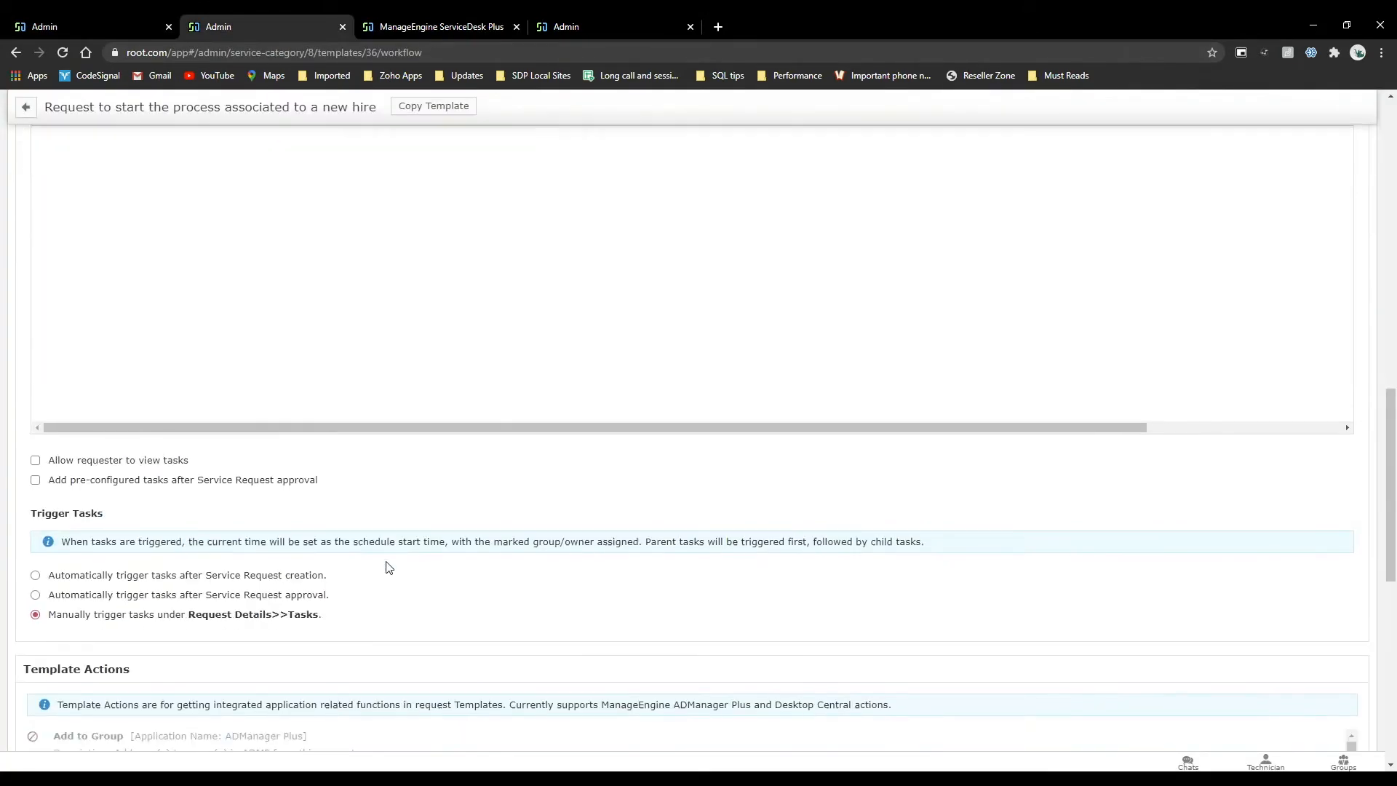
{"action": "scroll", "coordinate": [389, 567], "scroll_direction": "up", "scroll_amount": 6}
{"action": "scroll", "coordinate": [318, 599], "scroll_direction": "down", "scroll_amount": 6}
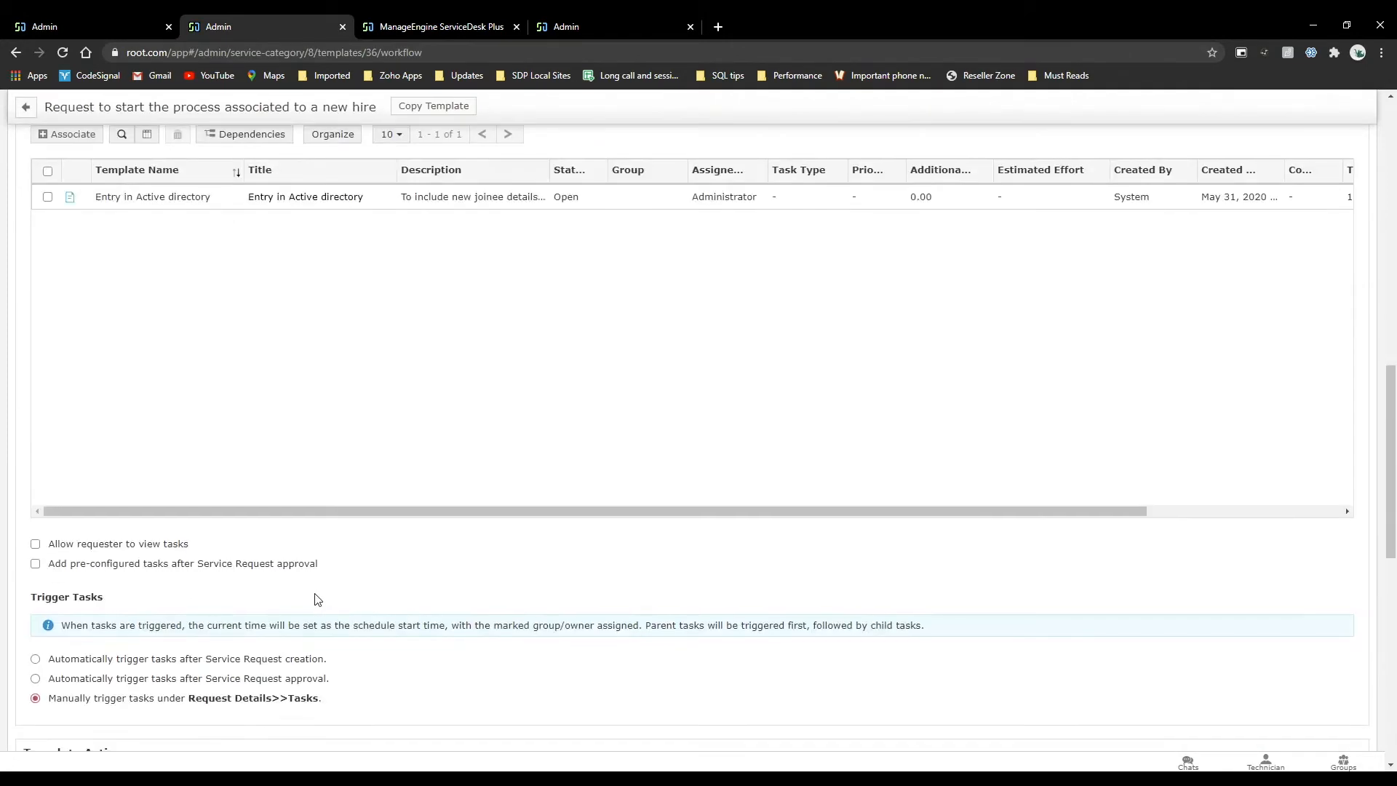
{"action": "scroll", "coordinate": [318, 599], "scroll_direction": "down", "scroll_amount": 2}
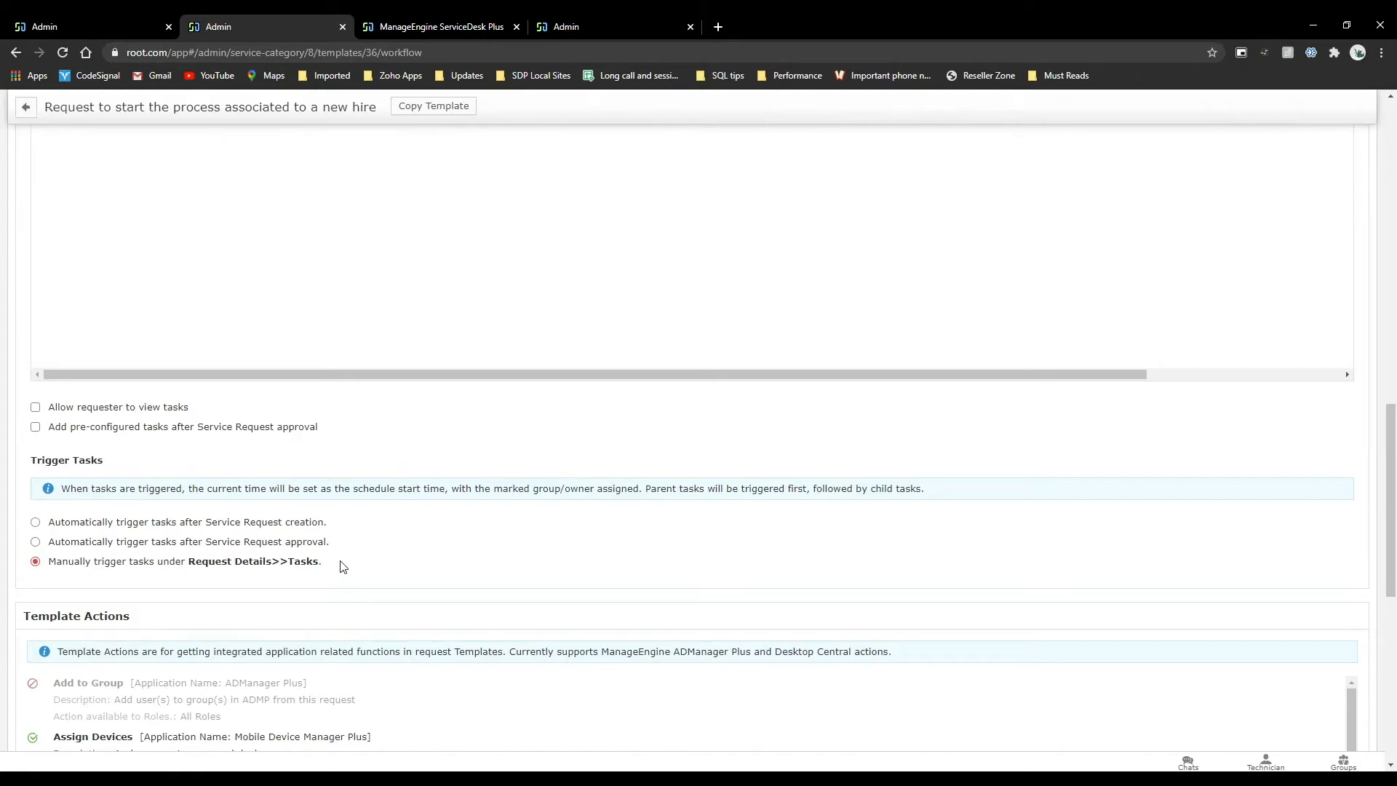
Review the template actions for integrated applications and the help card in the new hire template's workflow.
{"action": "scroll", "coordinate": [343, 566], "scroll_direction": "down", "scroll_amount": 6}
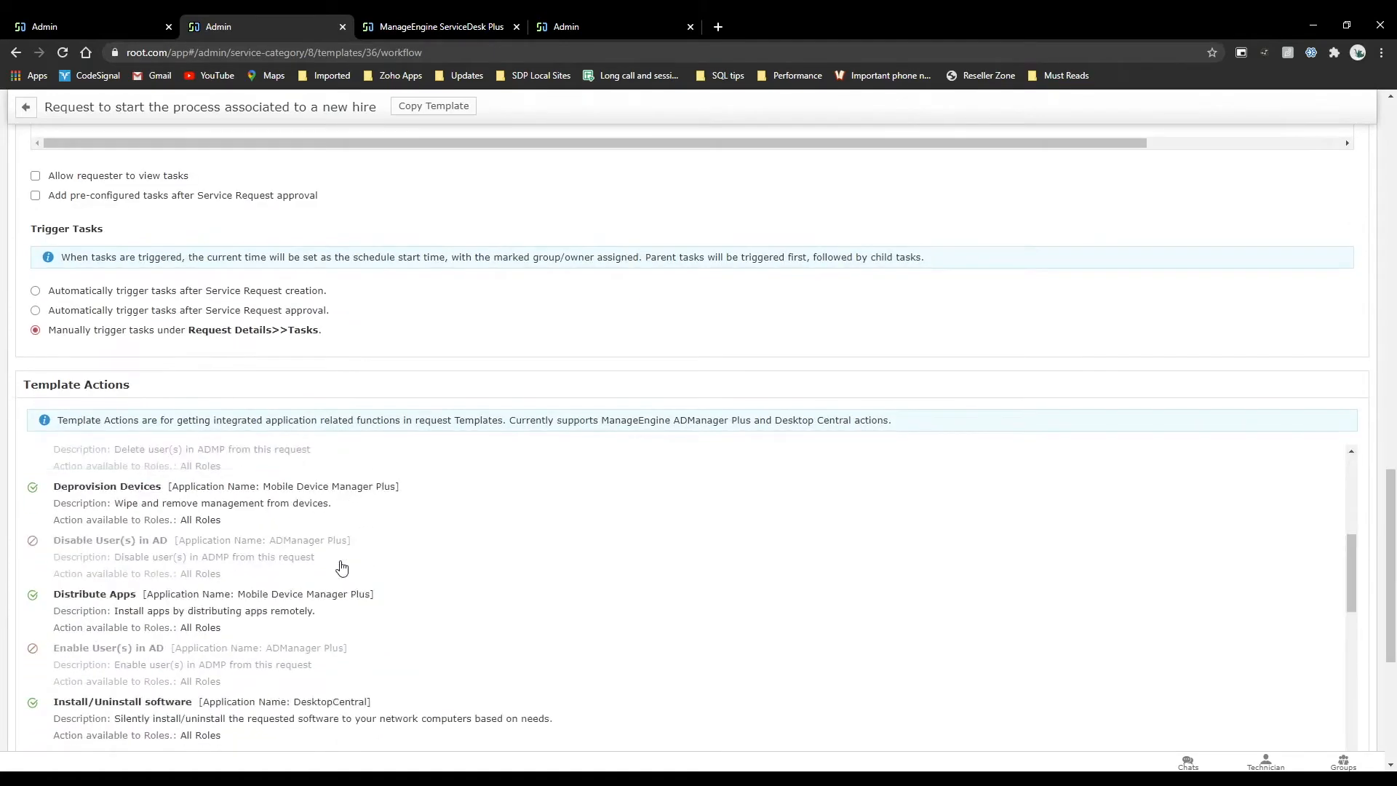
{"action": "scroll", "coordinate": [342, 567], "scroll_direction": "down", "scroll_amount": 6}
{"action": "scroll", "coordinate": [436, 291], "scroll_direction": "down", "scroll_amount": 4}
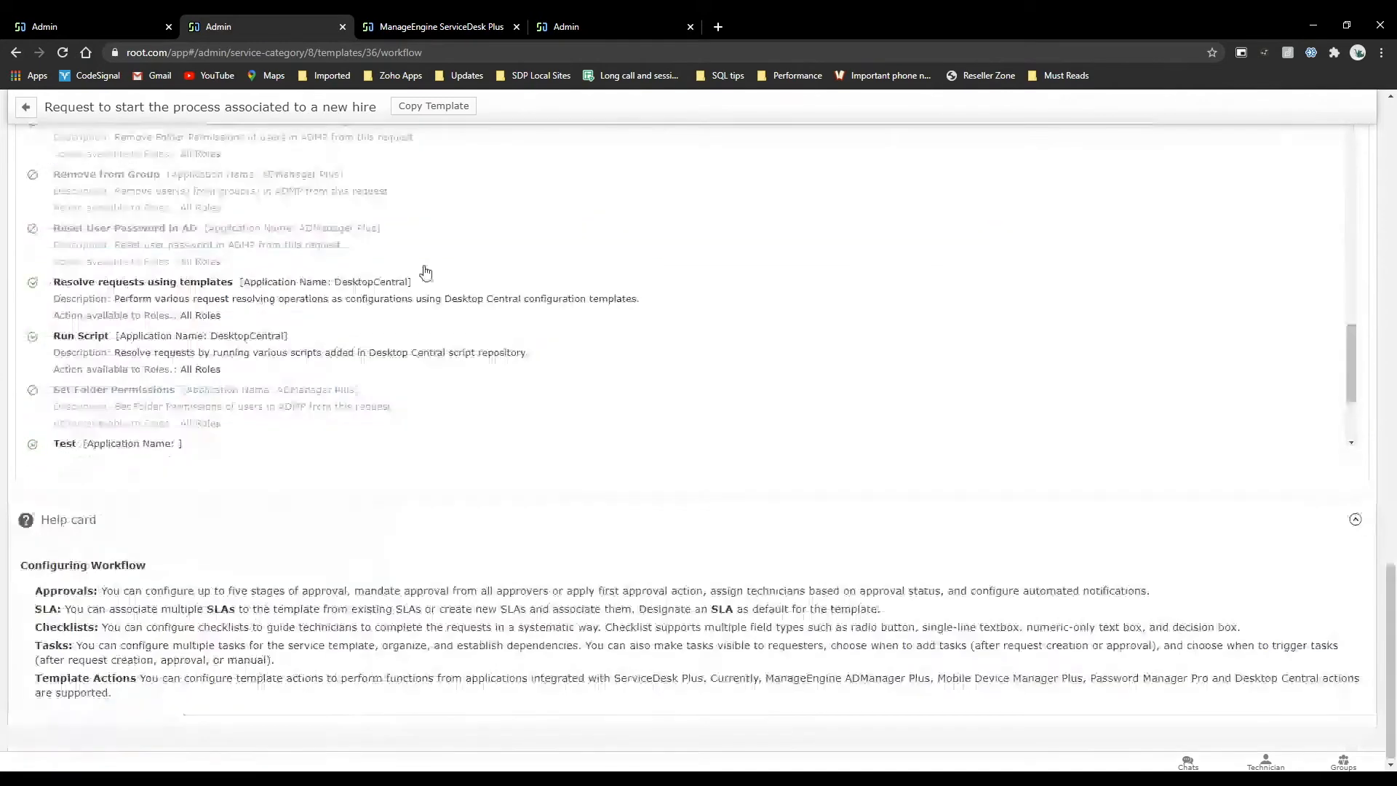
{"action": "scroll", "coordinate": [268, 356], "scroll_direction": "up", "scroll_amount": 10}
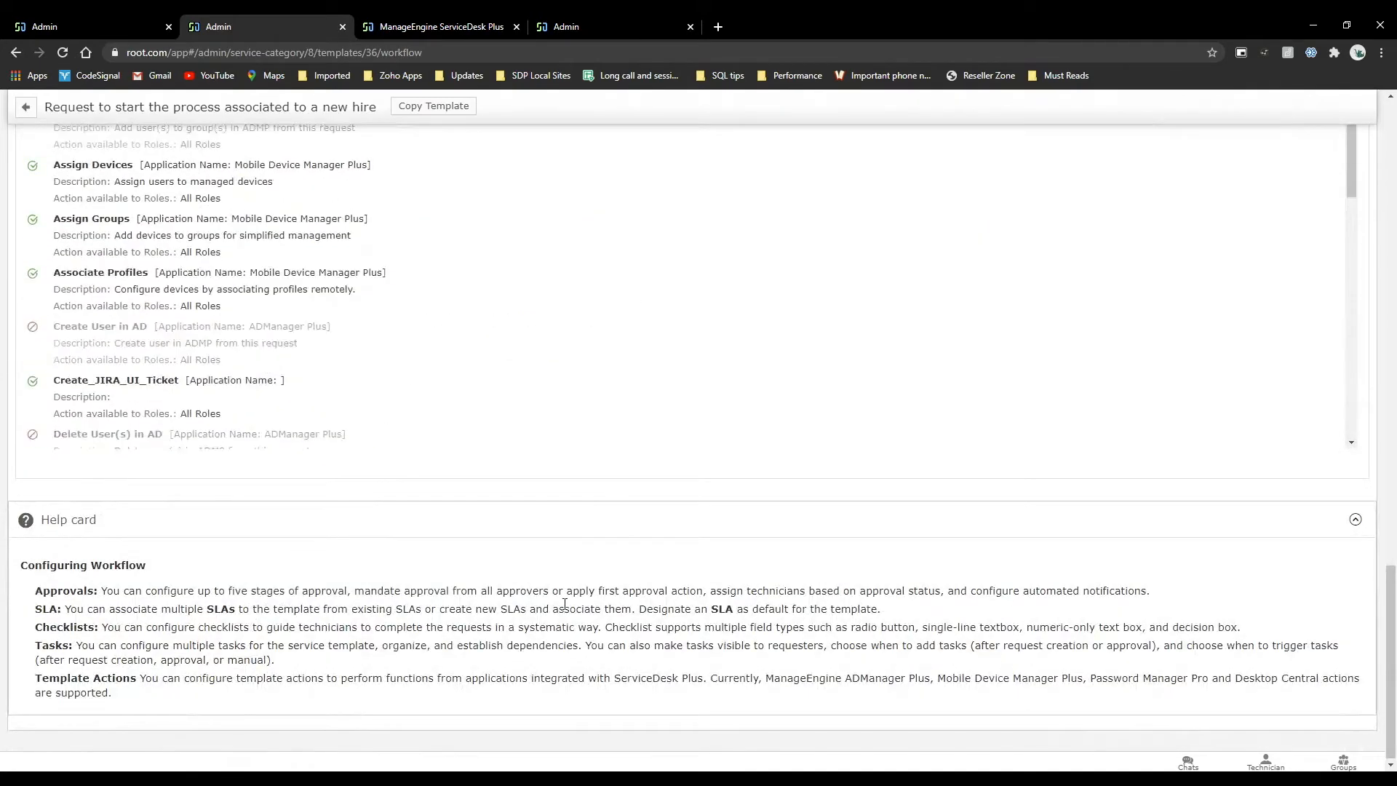
{"action": "scroll", "coordinate": [565, 604], "scroll_direction": "up", "scroll_amount": 7}
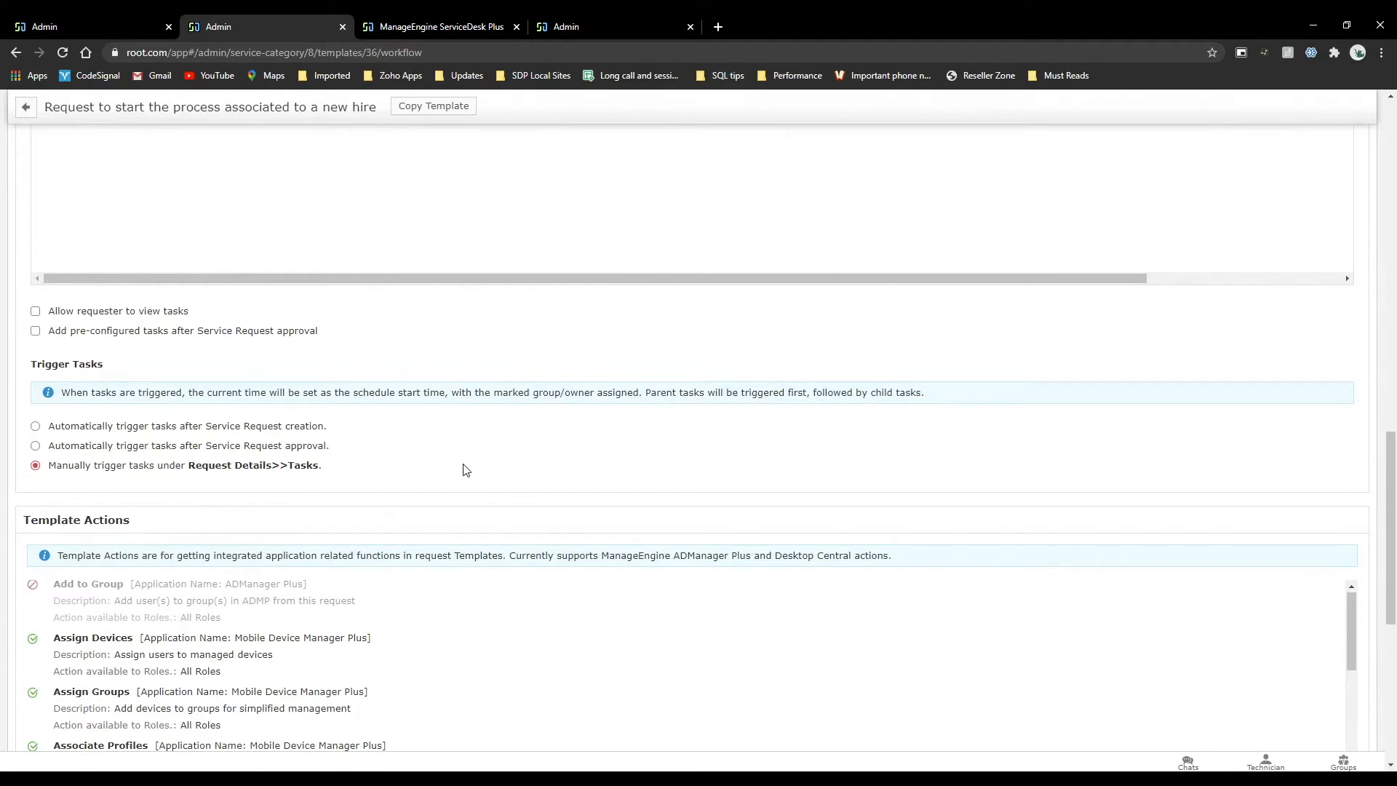
Open request #288 and examine the ADManager Plus user management actions and the request's details.
{"action": "left_click", "coordinate": [469, 26]}
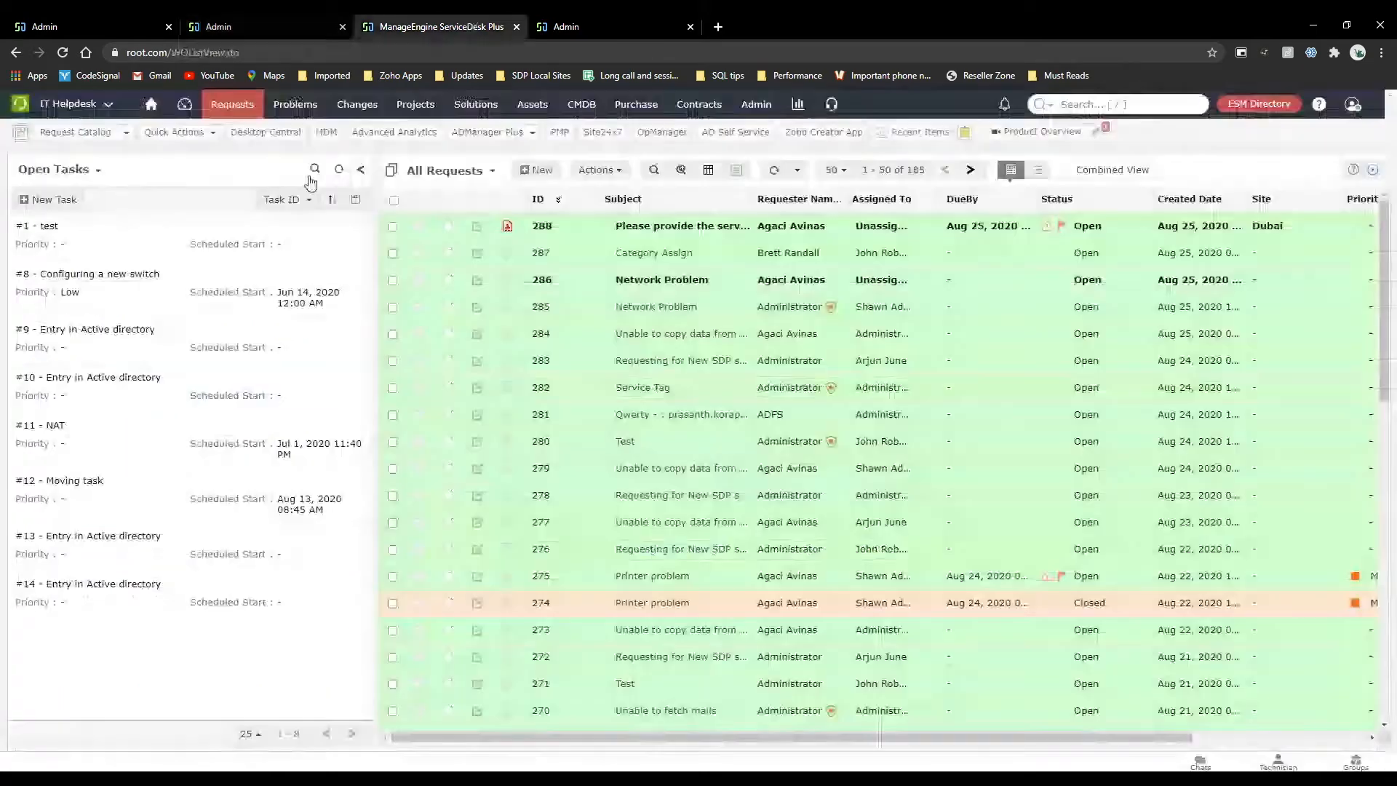
{"action": "left_click", "coordinate": [690, 230]}
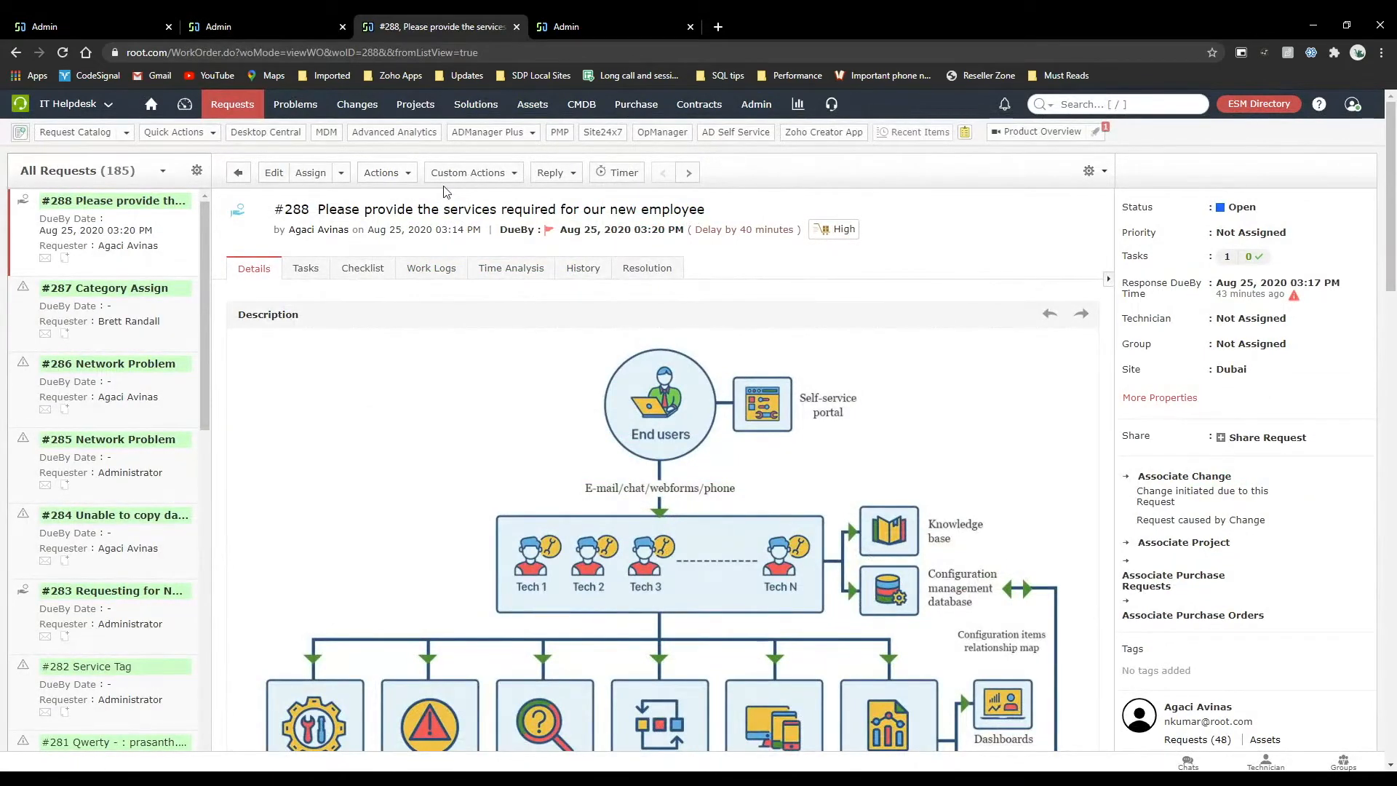
{"action": "left_click", "coordinate": [509, 137]}
{"action": "mouse_move", "coordinate": [542, 164]}
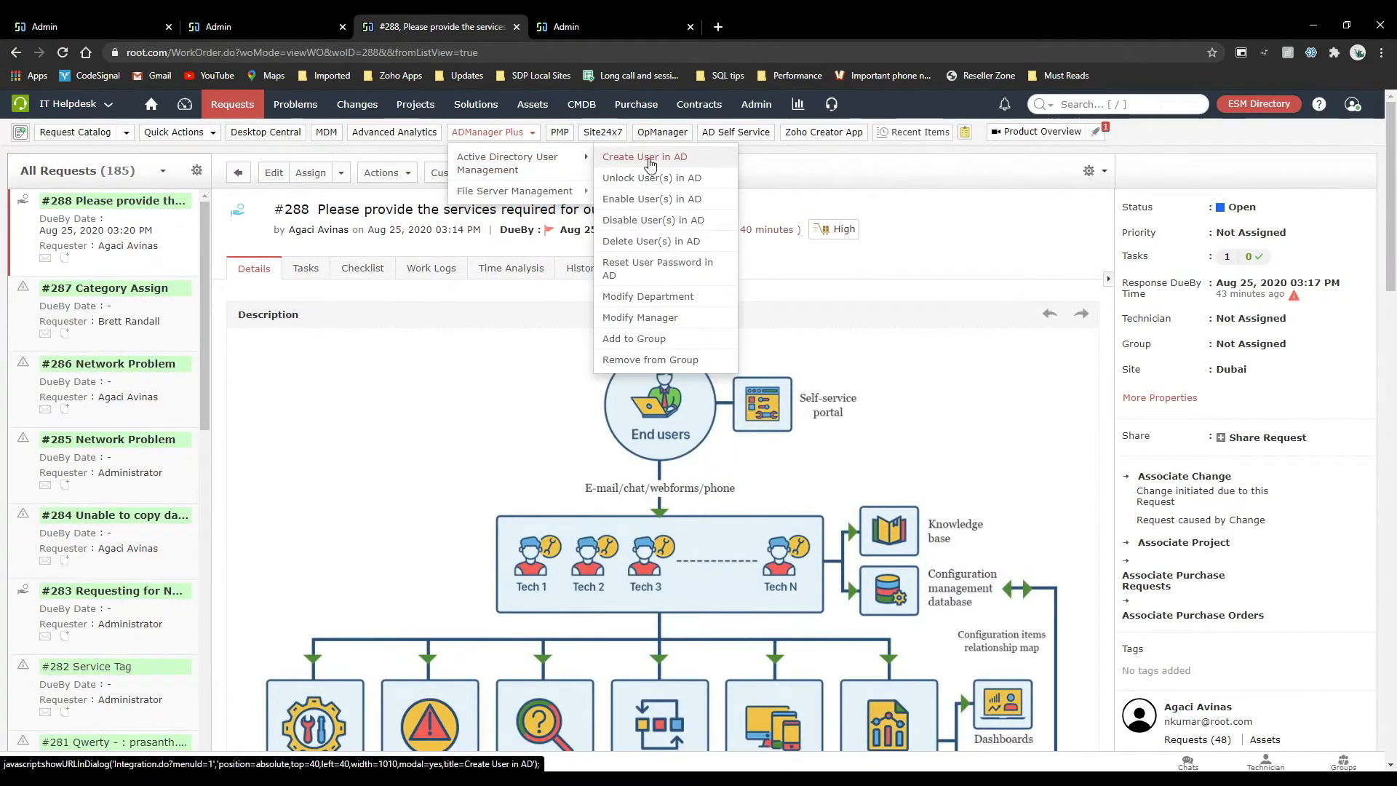
{"action": "scroll", "coordinate": [994, 396], "scroll_direction": "down", "scroll_amount": 12}
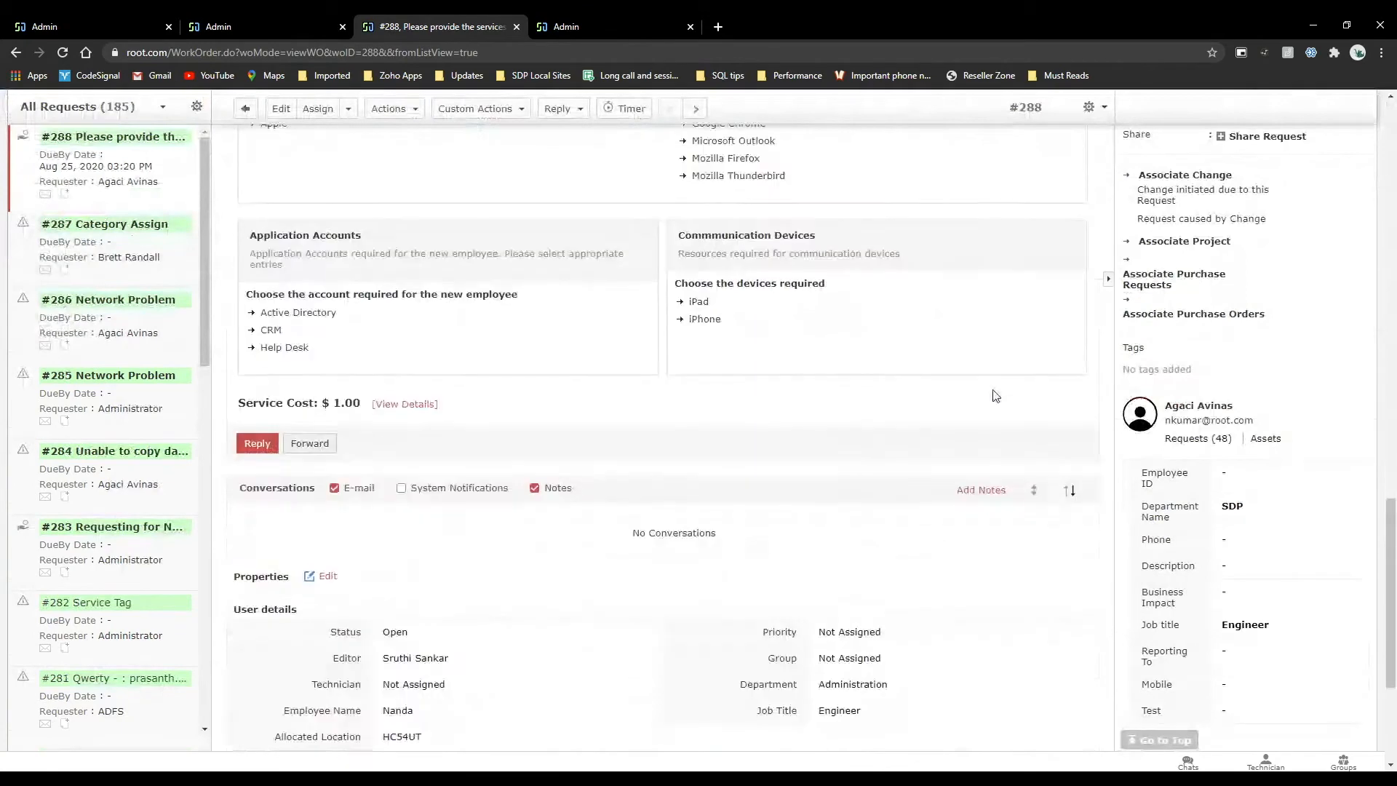
{"action": "scroll", "coordinate": [691, 297], "scroll_direction": "up", "scroll_amount": 12}
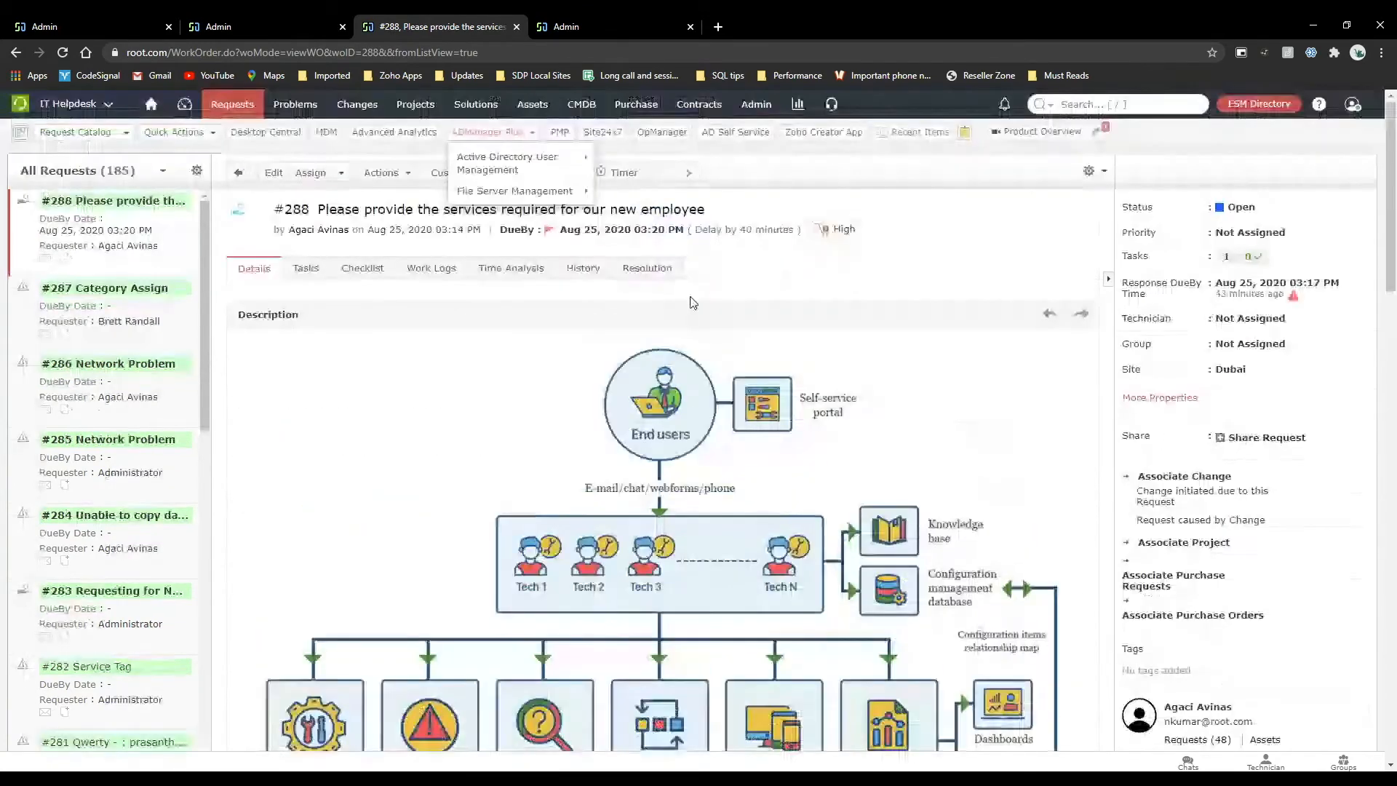
Return to the new hire template's workflow and review its template actions, trigger options, approvals, checklist and task details.
{"action": "left_click", "coordinate": [264, 20]}
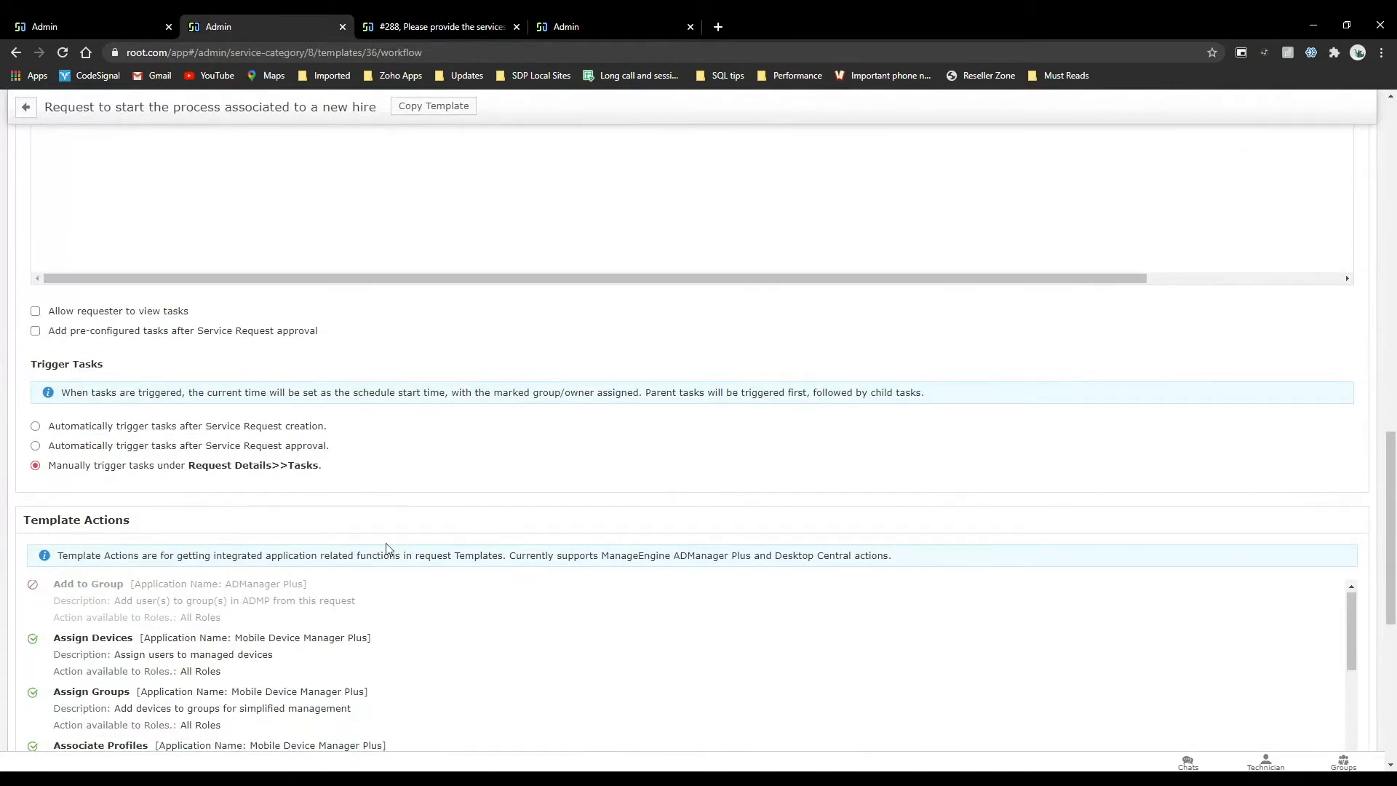
{"action": "scroll", "coordinate": [385, 646], "scroll_direction": "down", "scroll_amount": 3}
{"action": "scroll", "coordinate": [385, 645], "scroll_direction": "up", "scroll_amount": 3}
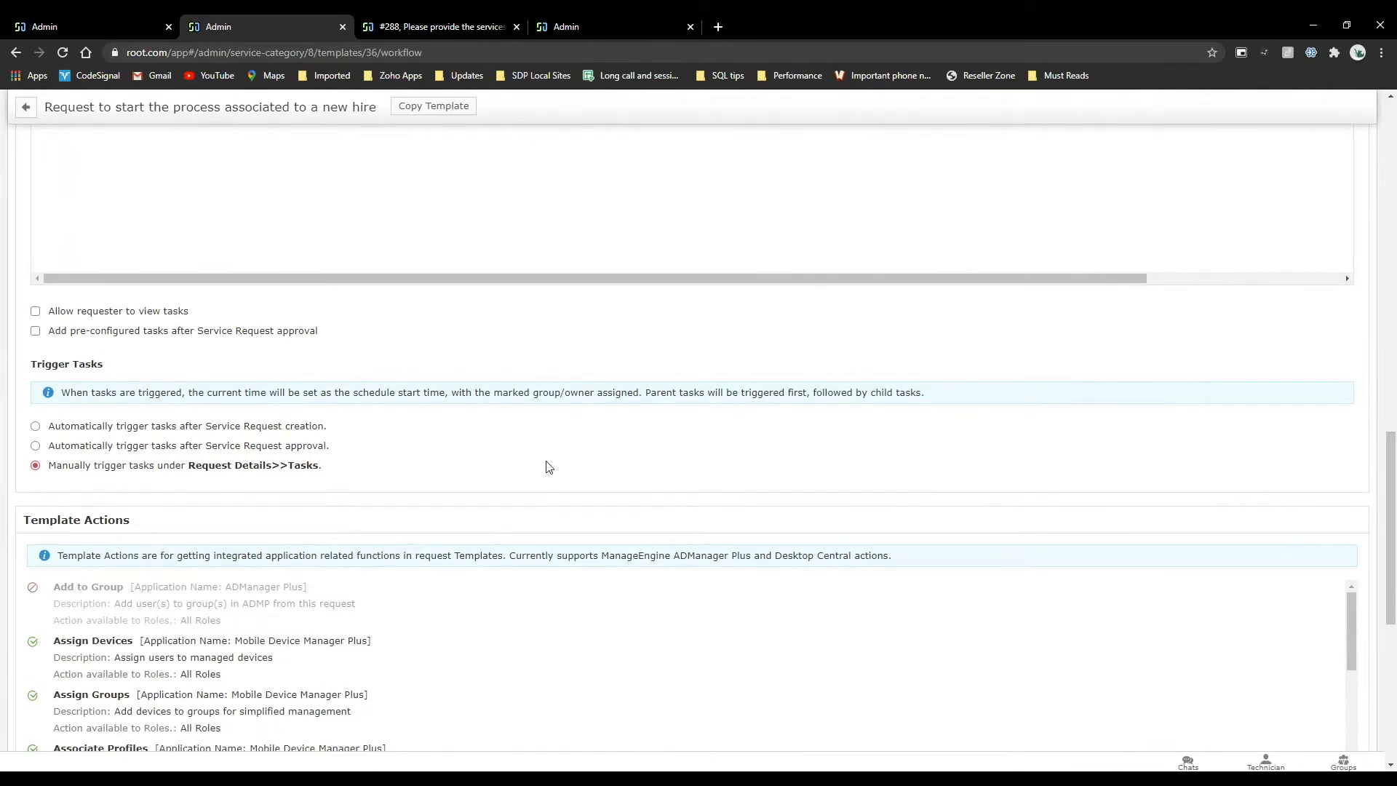
{"action": "scroll", "coordinate": [549, 467], "scroll_direction": "up", "scroll_amount": 15}
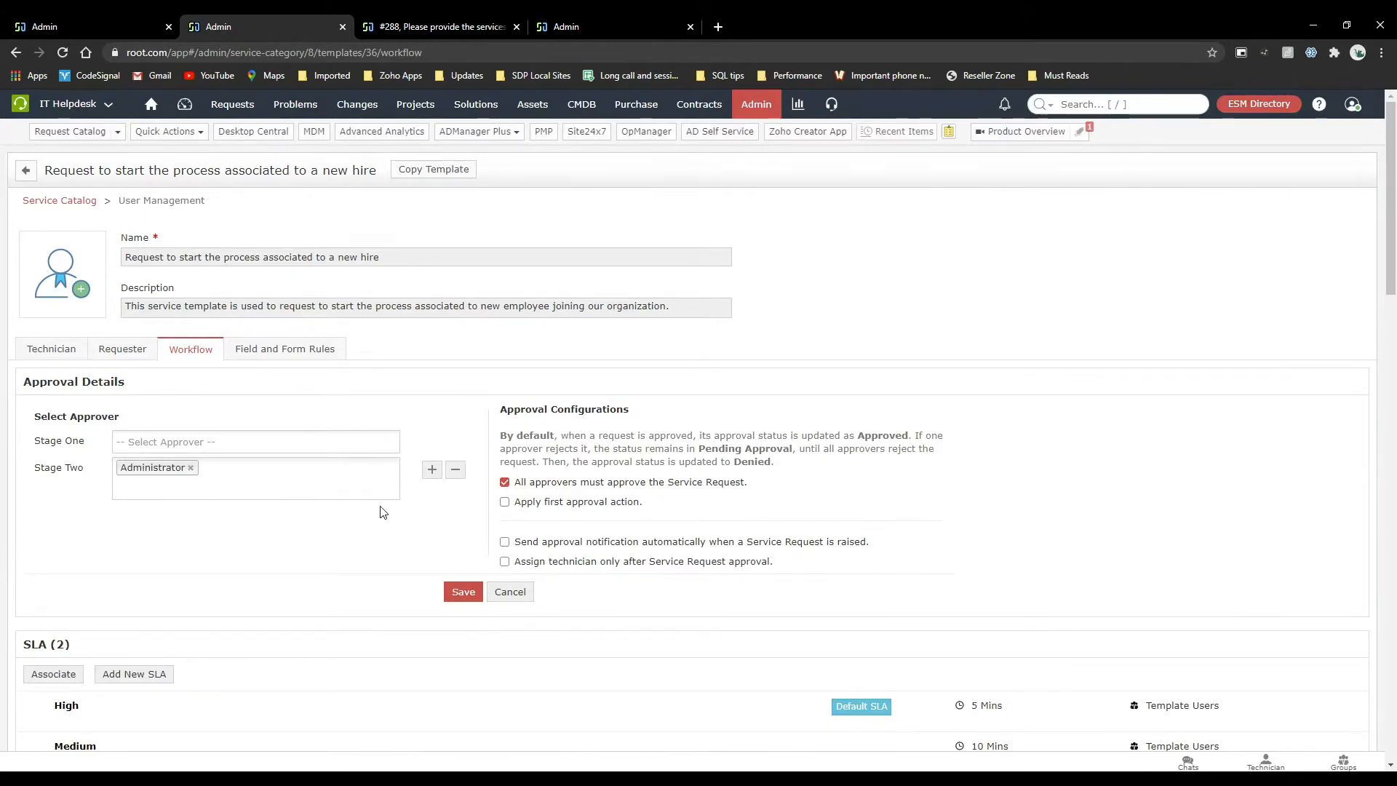
{"action": "scroll", "coordinate": [383, 513], "scroll_direction": "down", "scroll_amount": 8}
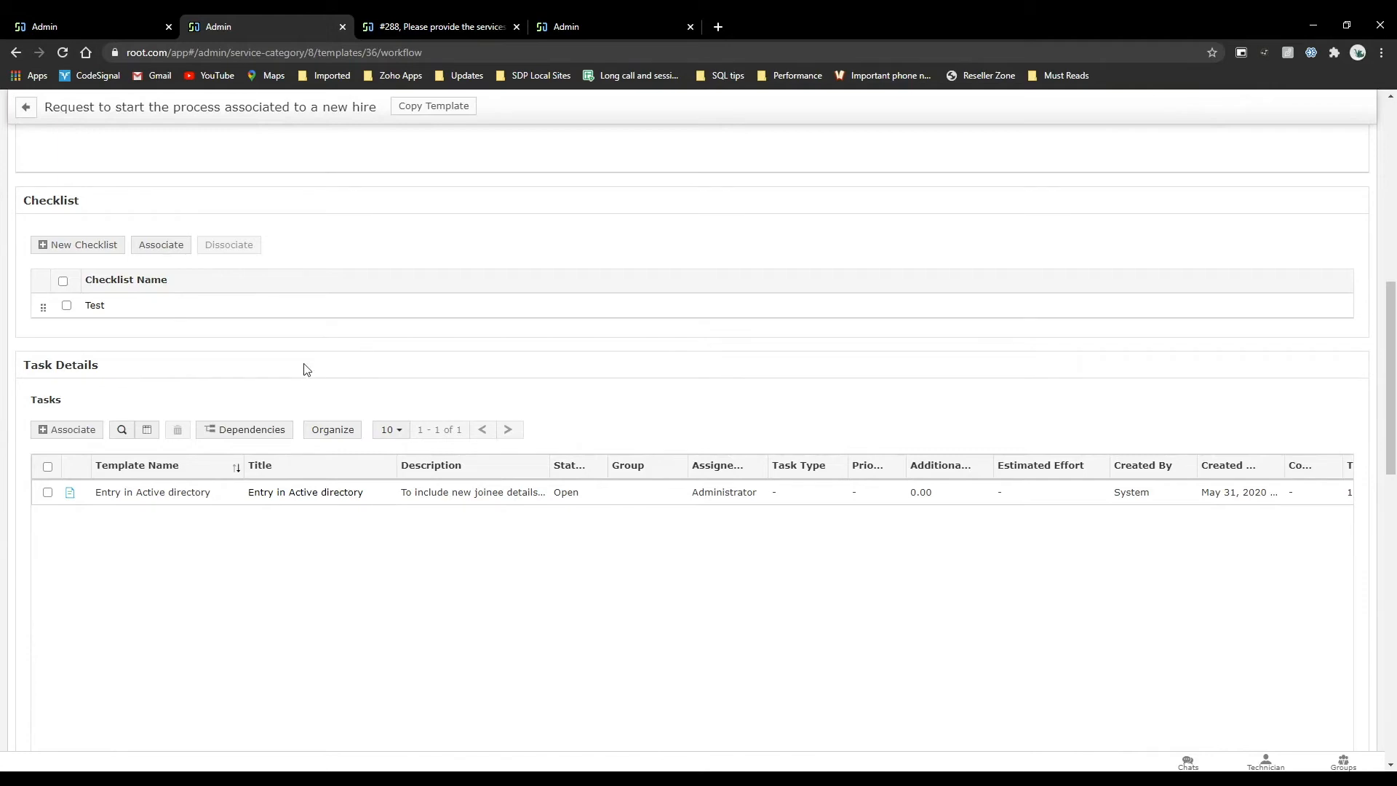
{"action": "scroll", "coordinate": [303, 368], "scroll_direction": "up", "scroll_amount": 10}
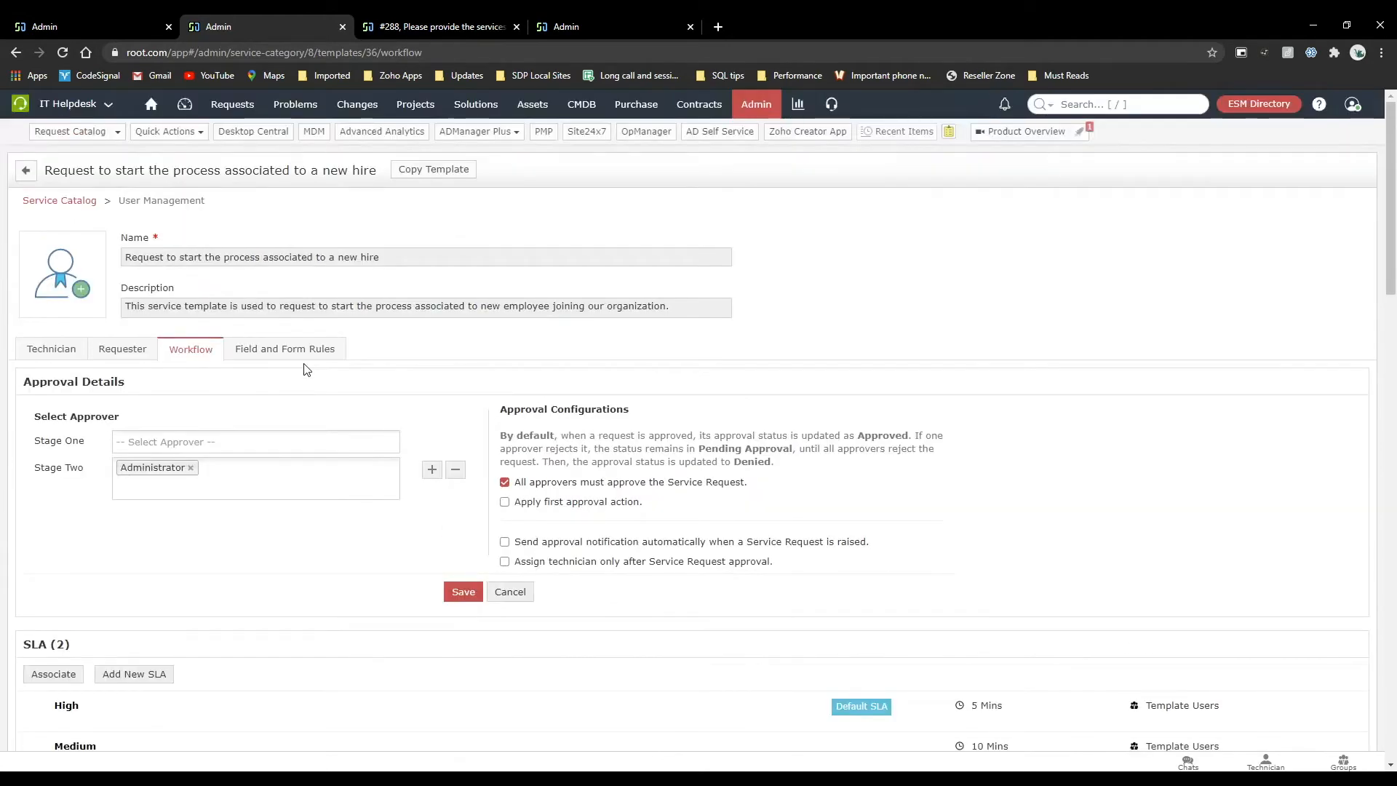
Open the template's field and form rules, and review the description and properties of request #288.
{"action": "left_click", "coordinate": [289, 358]}
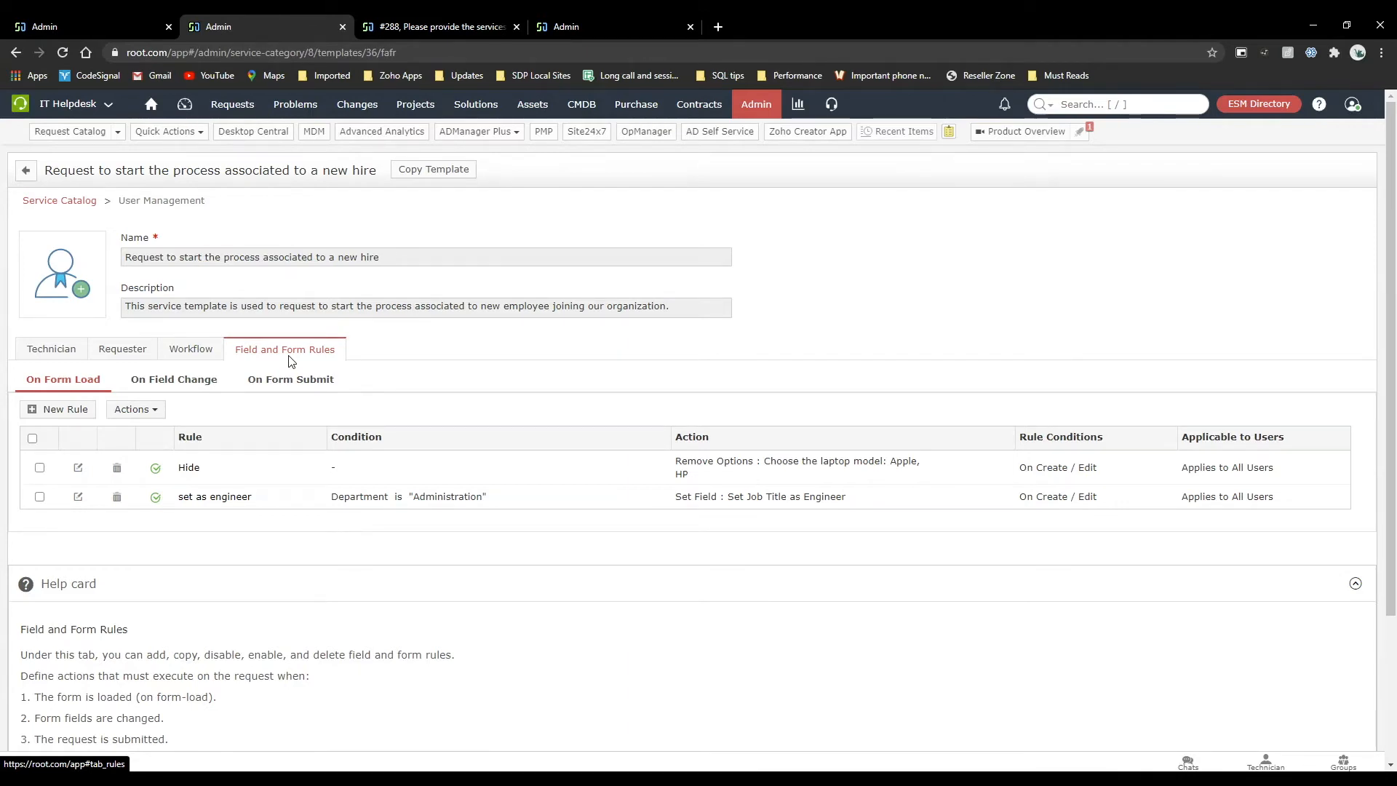
{"action": "left_click", "coordinate": [399, 22]}
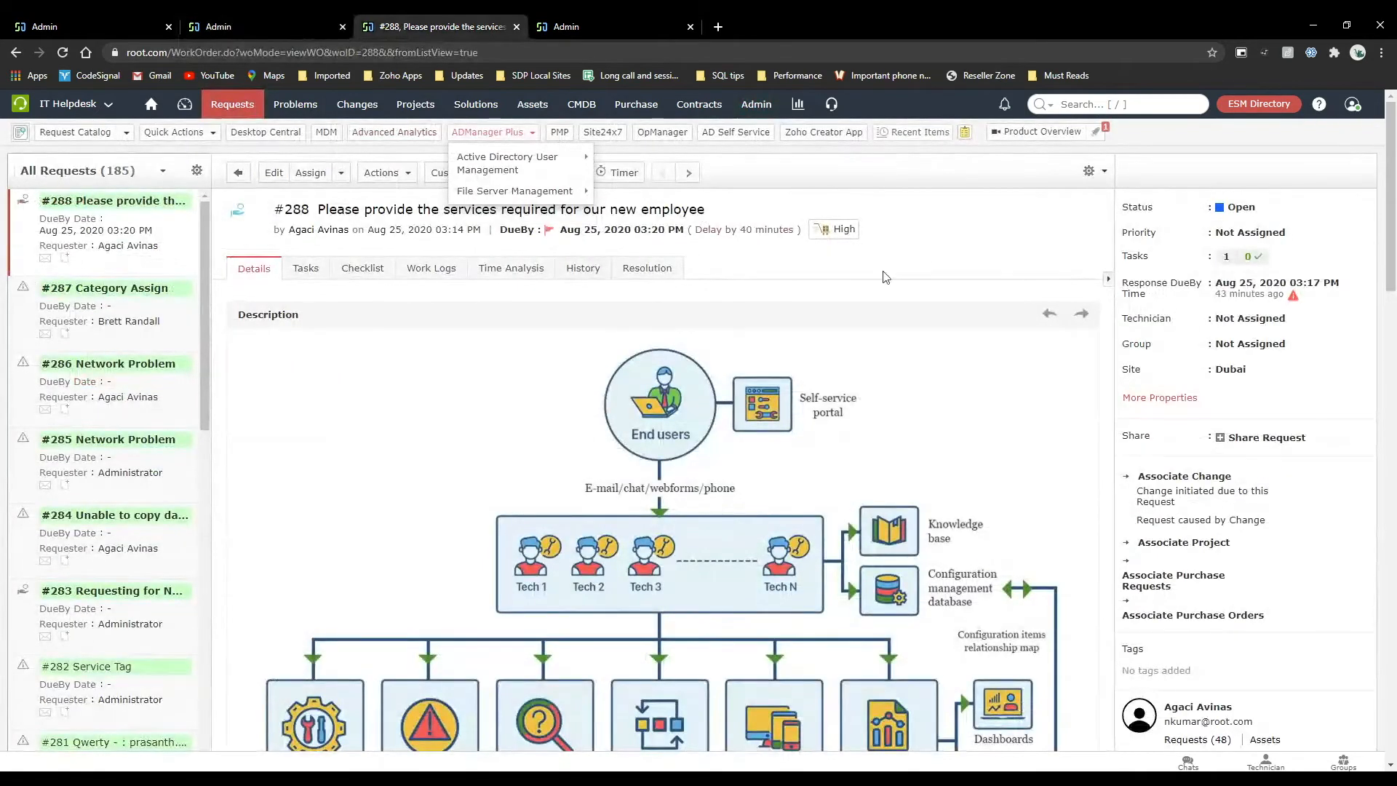
{"action": "scroll", "coordinate": [494, 536], "scroll_direction": "down", "scroll_amount": 20}
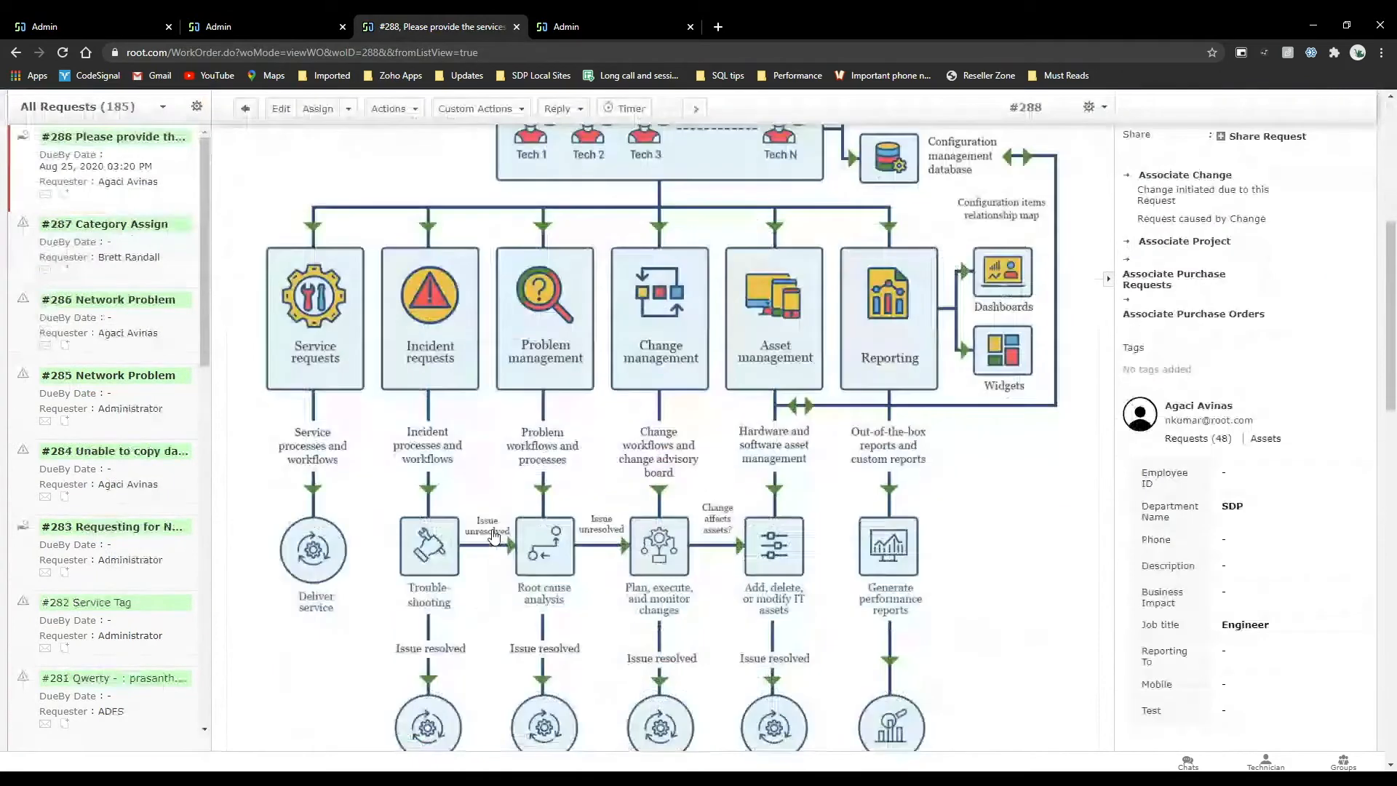
{"action": "scroll", "coordinate": [494, 537], "scroll_direction": "down", "scroll_amount": 3}
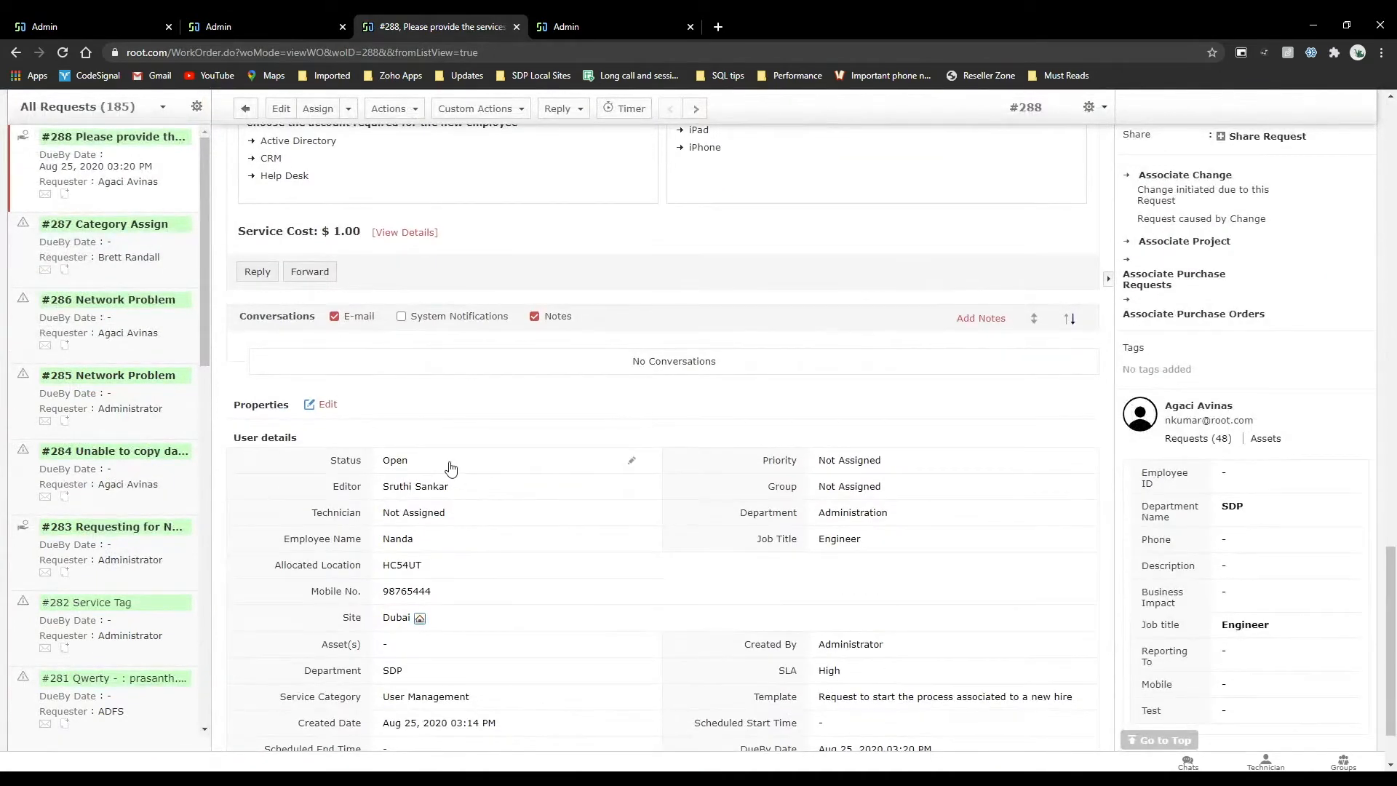
{"action": "scroll", "coordinate": [451, 468], "scroll_direction": "up", "scroll_amount": 10}
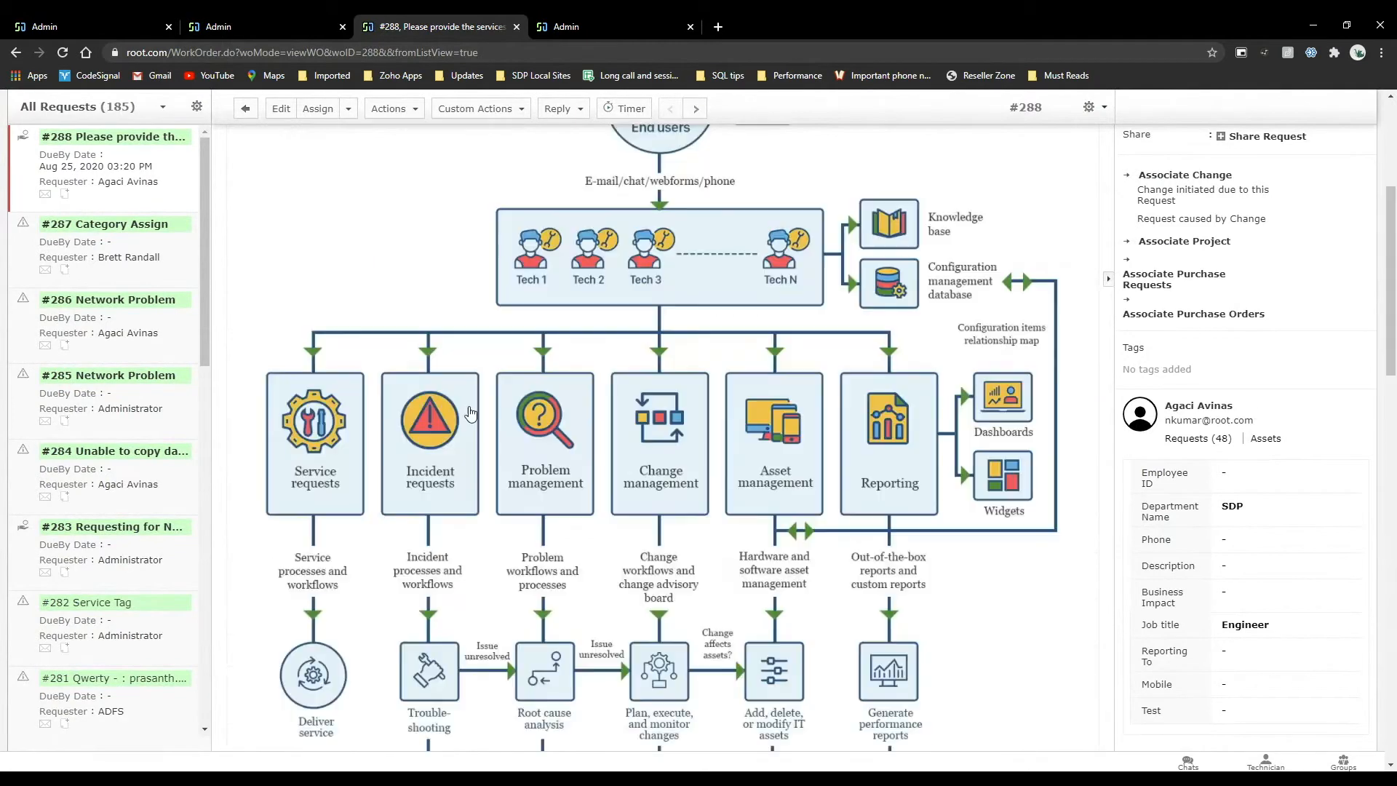
Open request #288 for editing and examine the Department, Job Title and other fields on its form.
{"action": "left_click", "coordinate": [281, 108]}
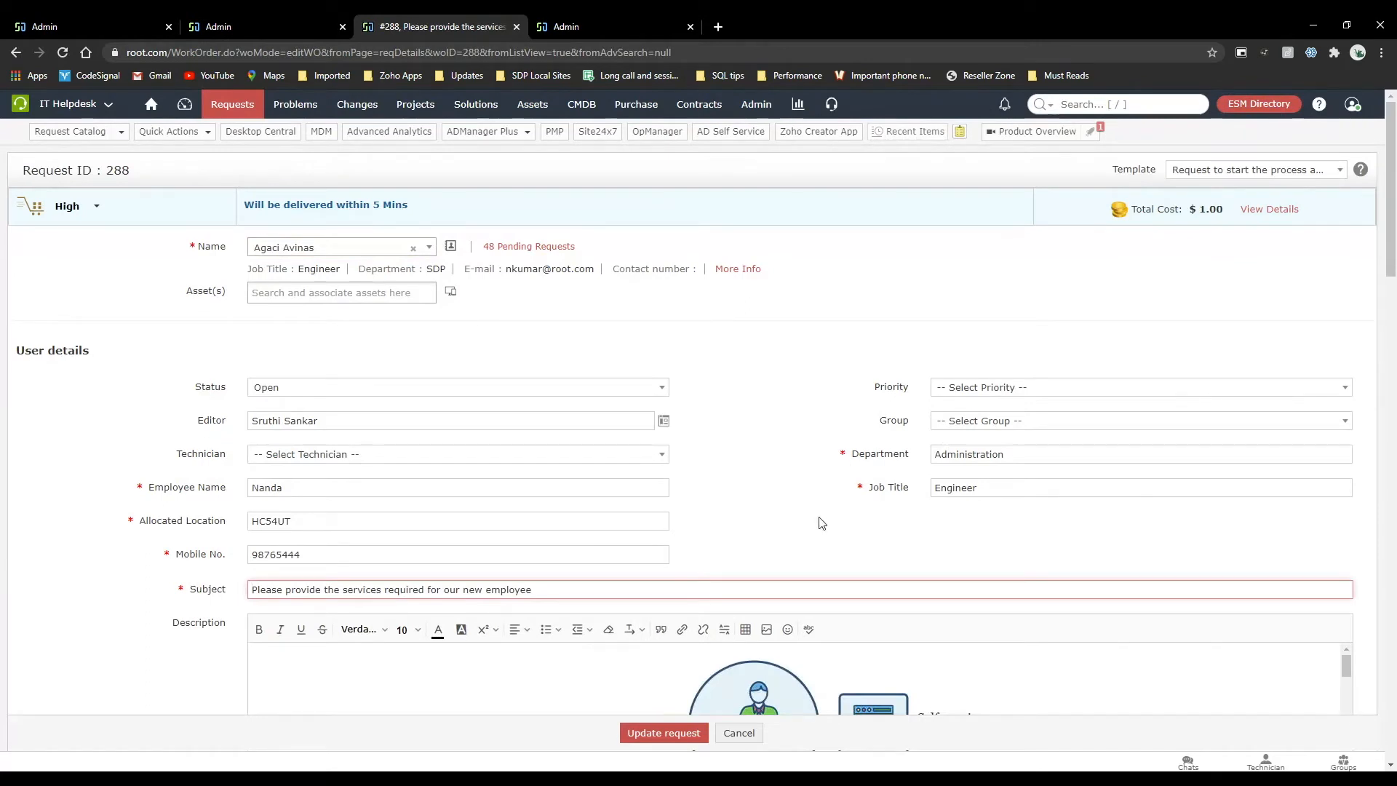
{"action": "scroll", "coordinate": [820, 520], "scroll_direction": "down", "scroll_amount": 2}
{"action": "scroll", "coordinate": [820, 517], "scroll_direction": "down", "scroll_amount": 3}
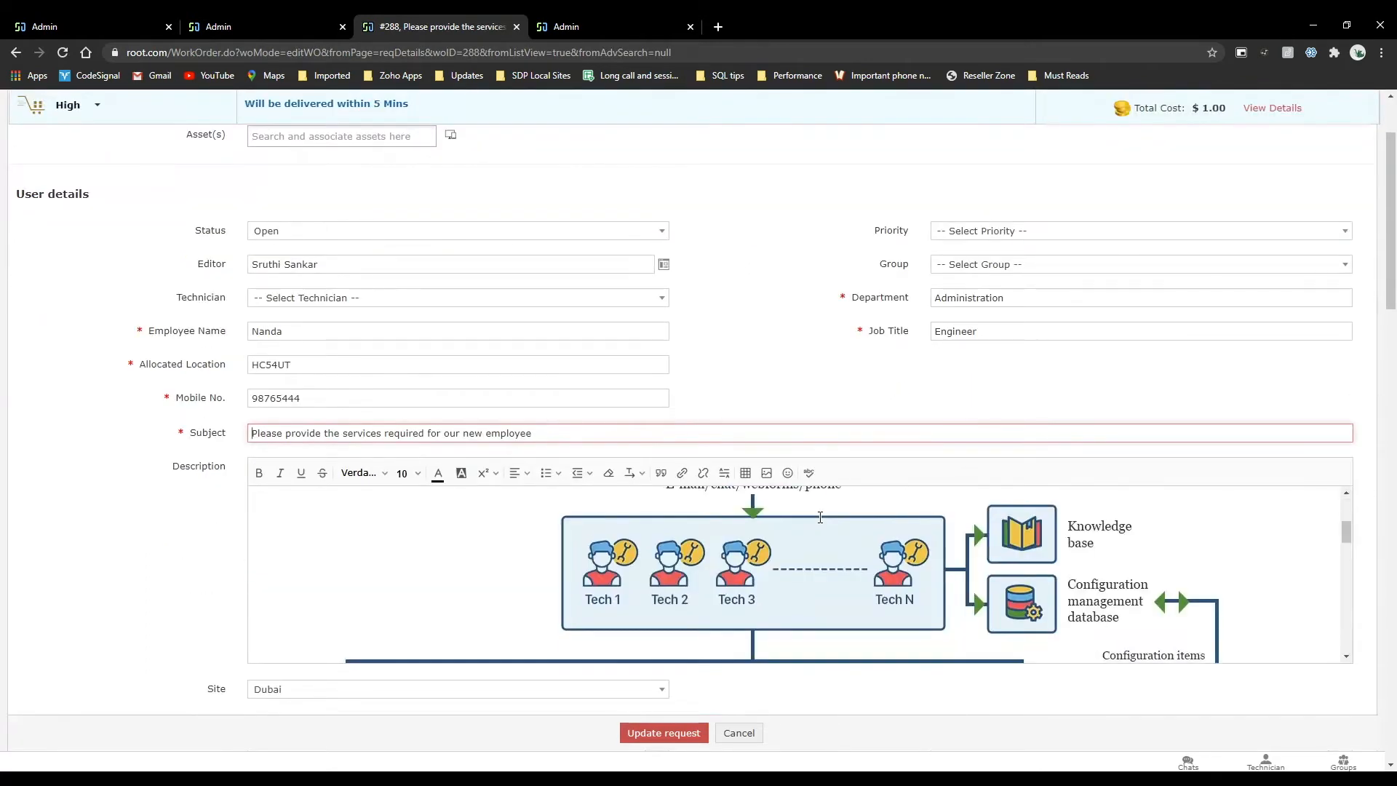
{"action": "scroll", "coordinate": [820, 517], "scroll_direction": "up", "scroll_amount": 1}
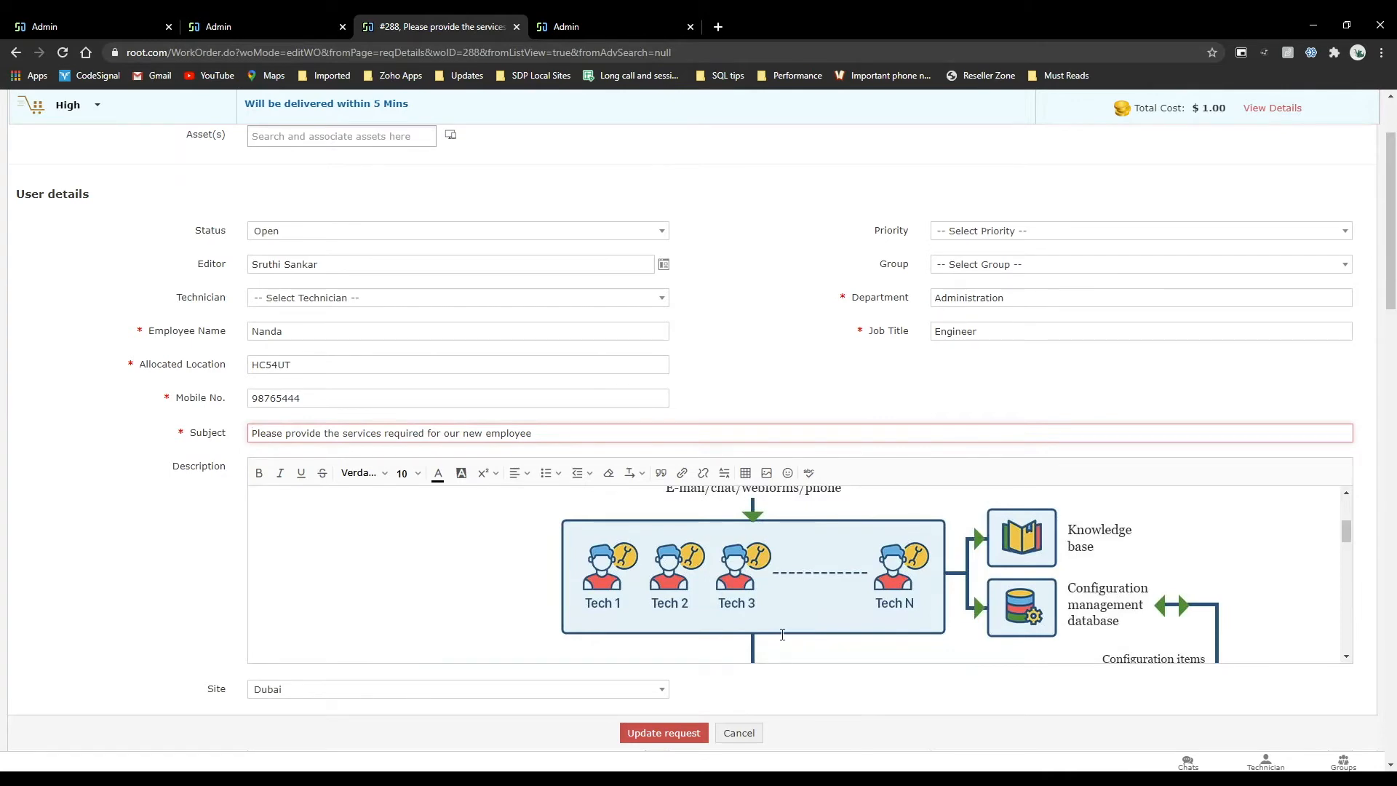
Compare the template's On Form Load rules with the edit form of request #288.
{"action": "left_click", "coordinate": [116, 16]}
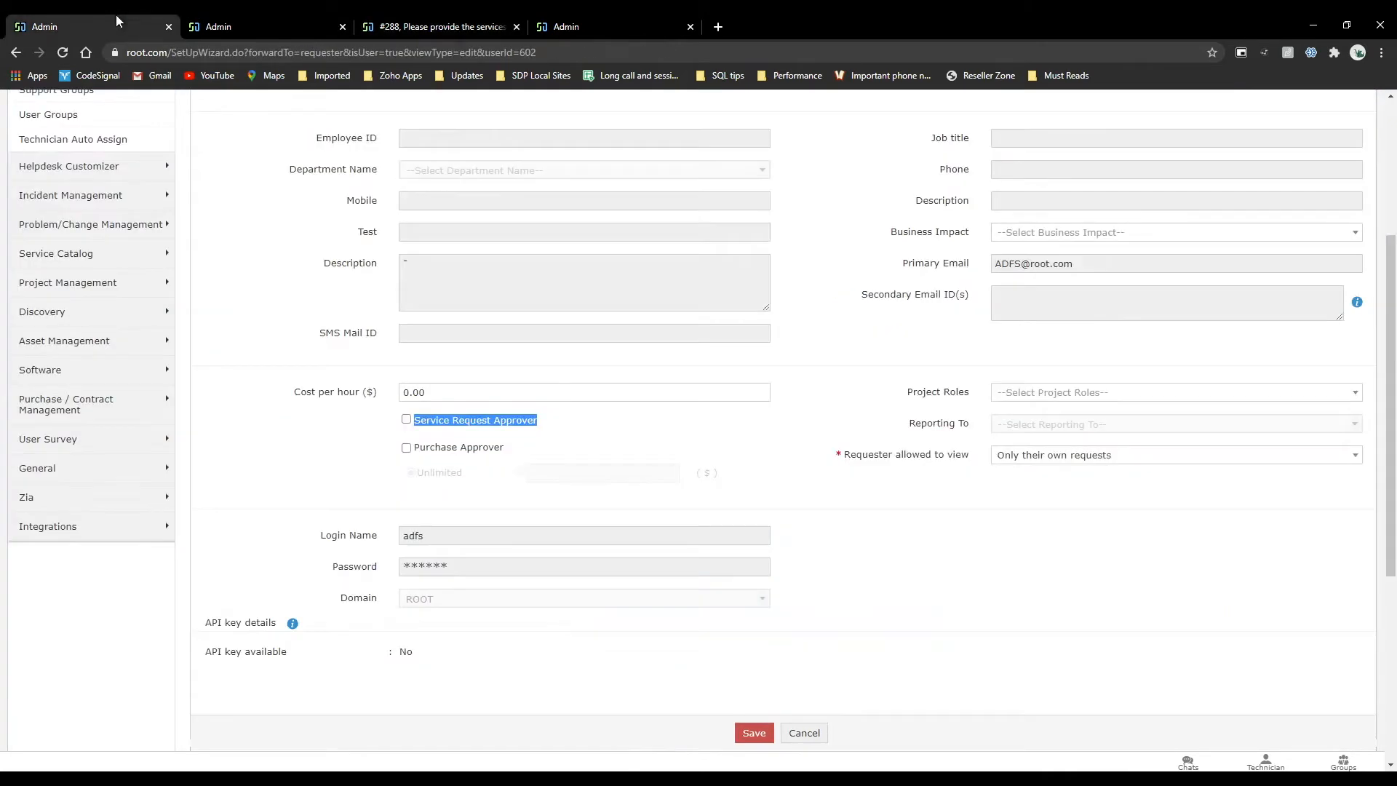
{"action": "left_click", "coordinate": [282, 16]}
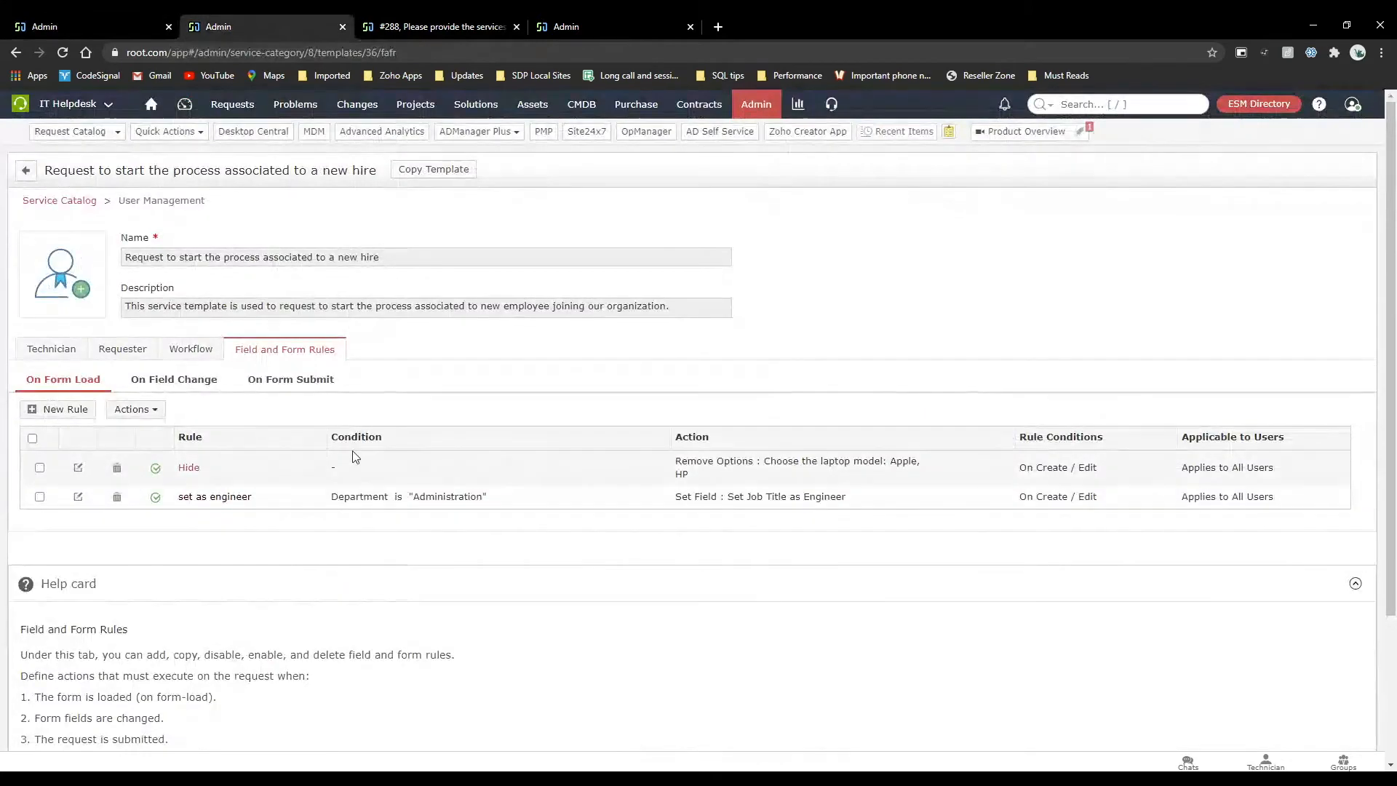
{"action": "left_click", "coordinate": [513, 20]}
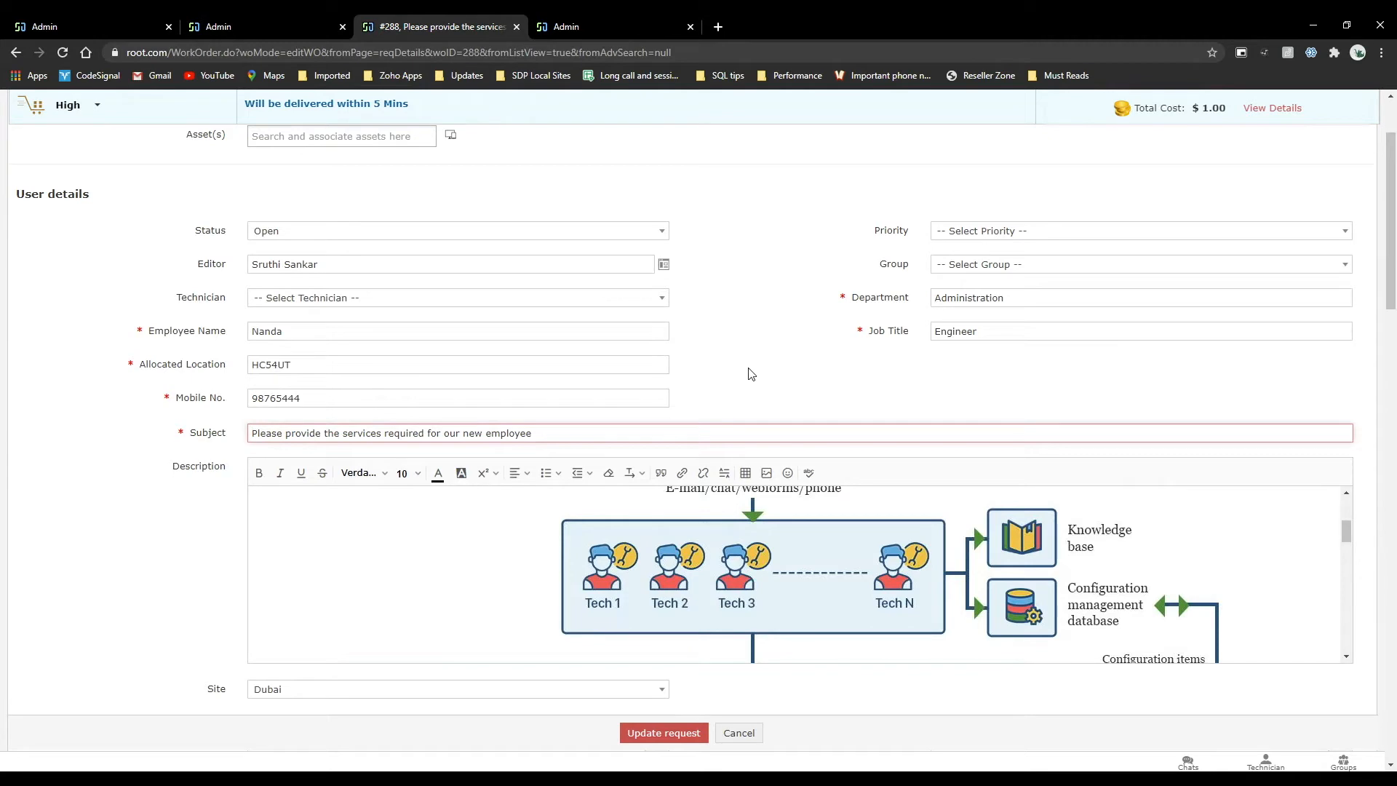
{"action": "left_click", "coordinate": [275, 24]}
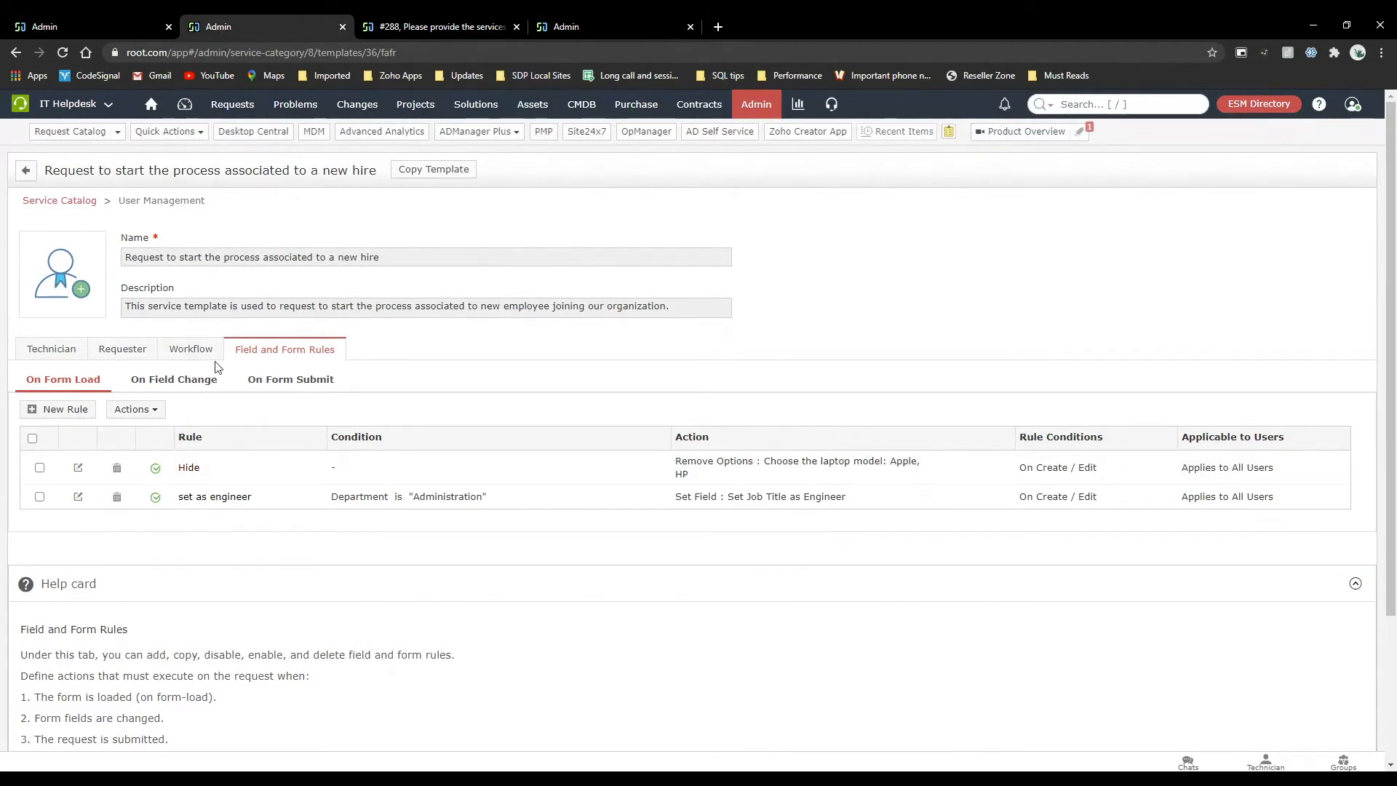
Start a new On Form Load rule with Execute Script as its action and open the script editor.
{"action": "left_click", "coordinate": [58, 409]}
{"action": "scroll", "coordinate": [297, 536], "scroll_direction": "down", "scroll_amount": 2}
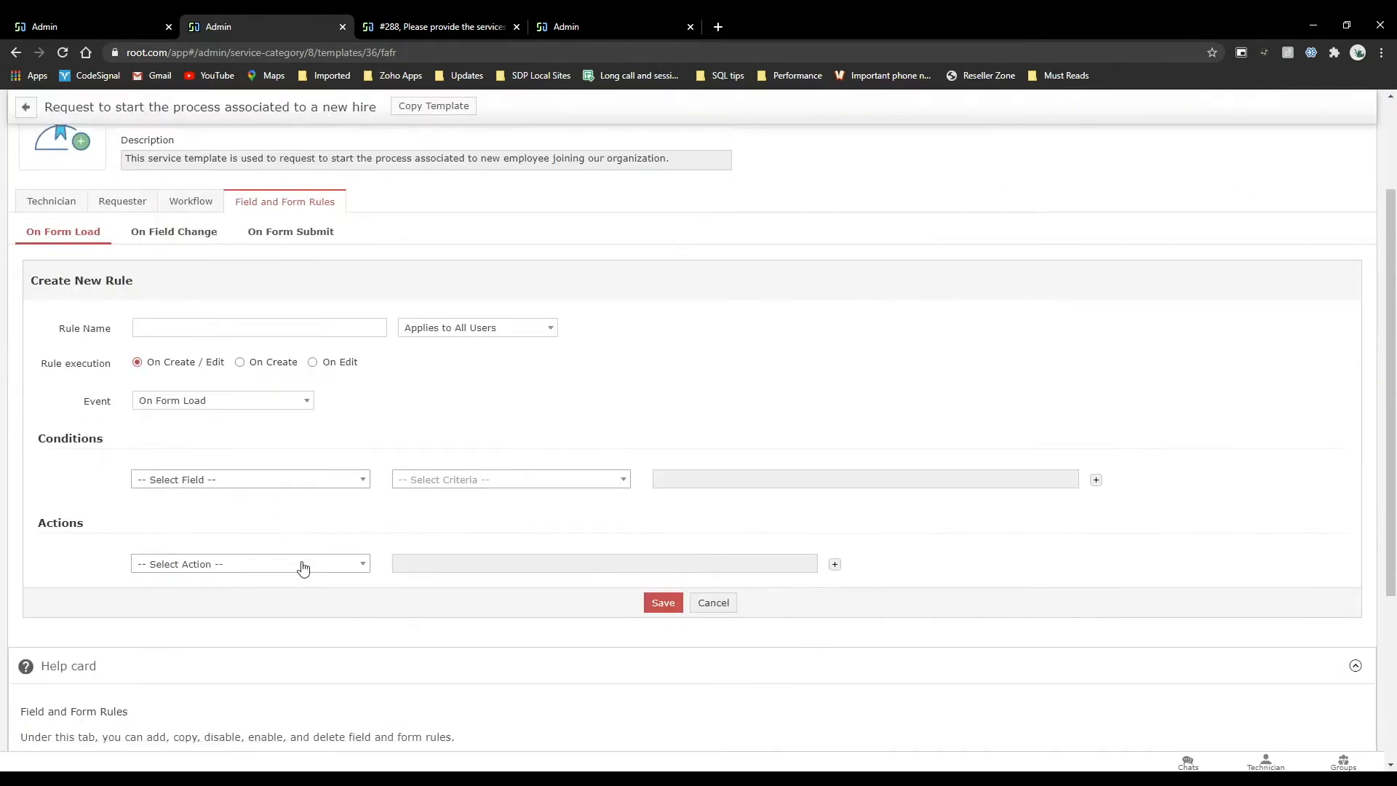
{"action": "left_click", "coordinate": [301, 565]}
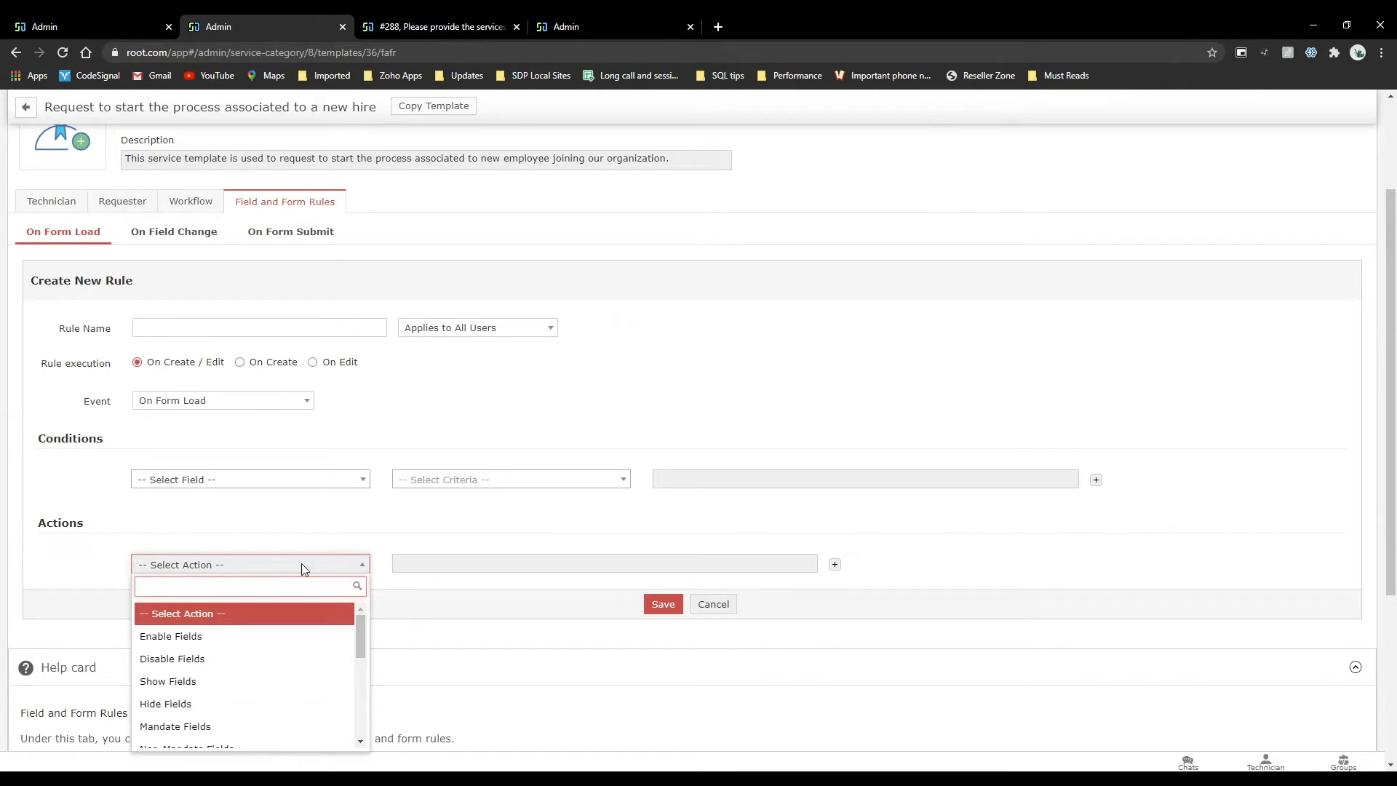
{"action": "scroll", "coordinate": [271, 658], "scroll_direction": "down", "scroll_amount": 1}
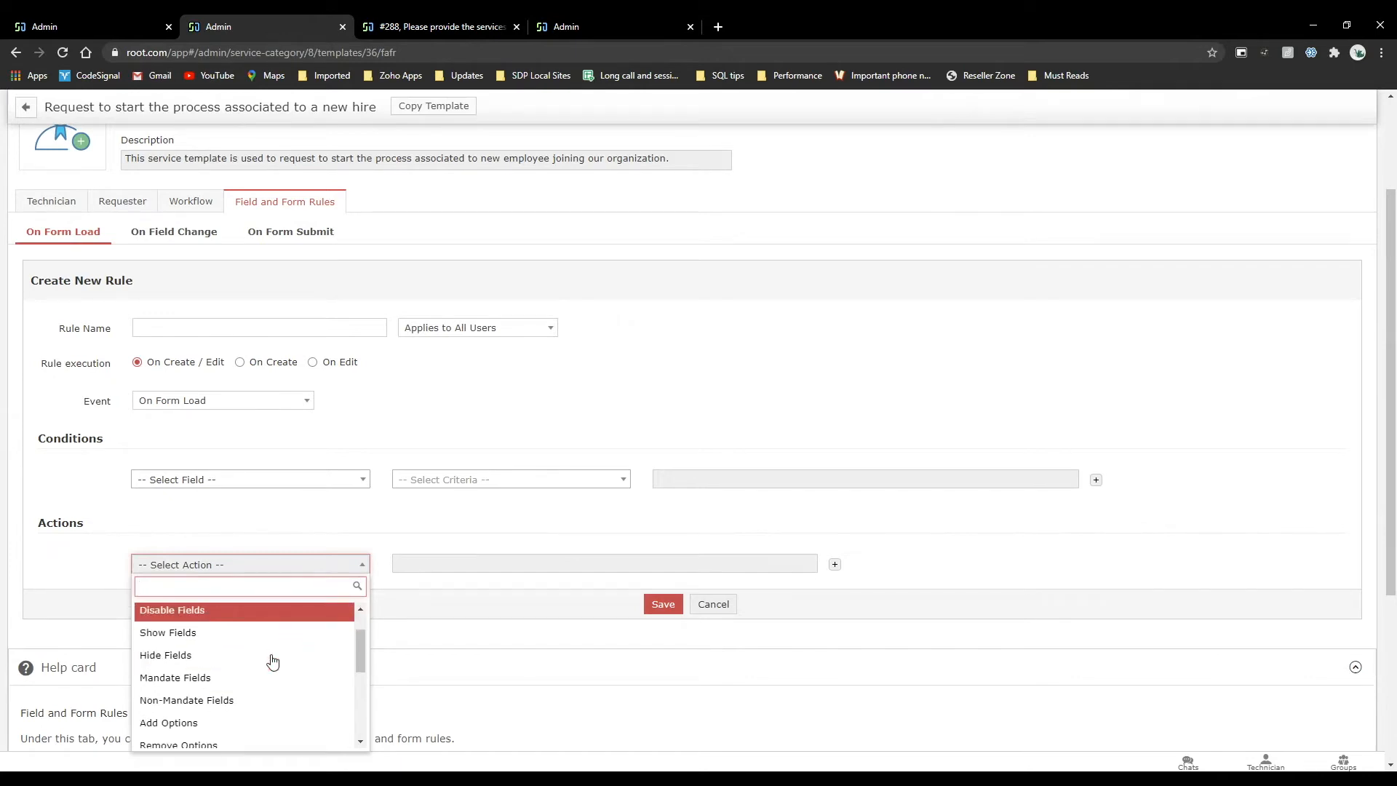
{"action": "scroll", "coordinate": [272, 660], "scroll_direction": "down", "scroll_amount": 5}
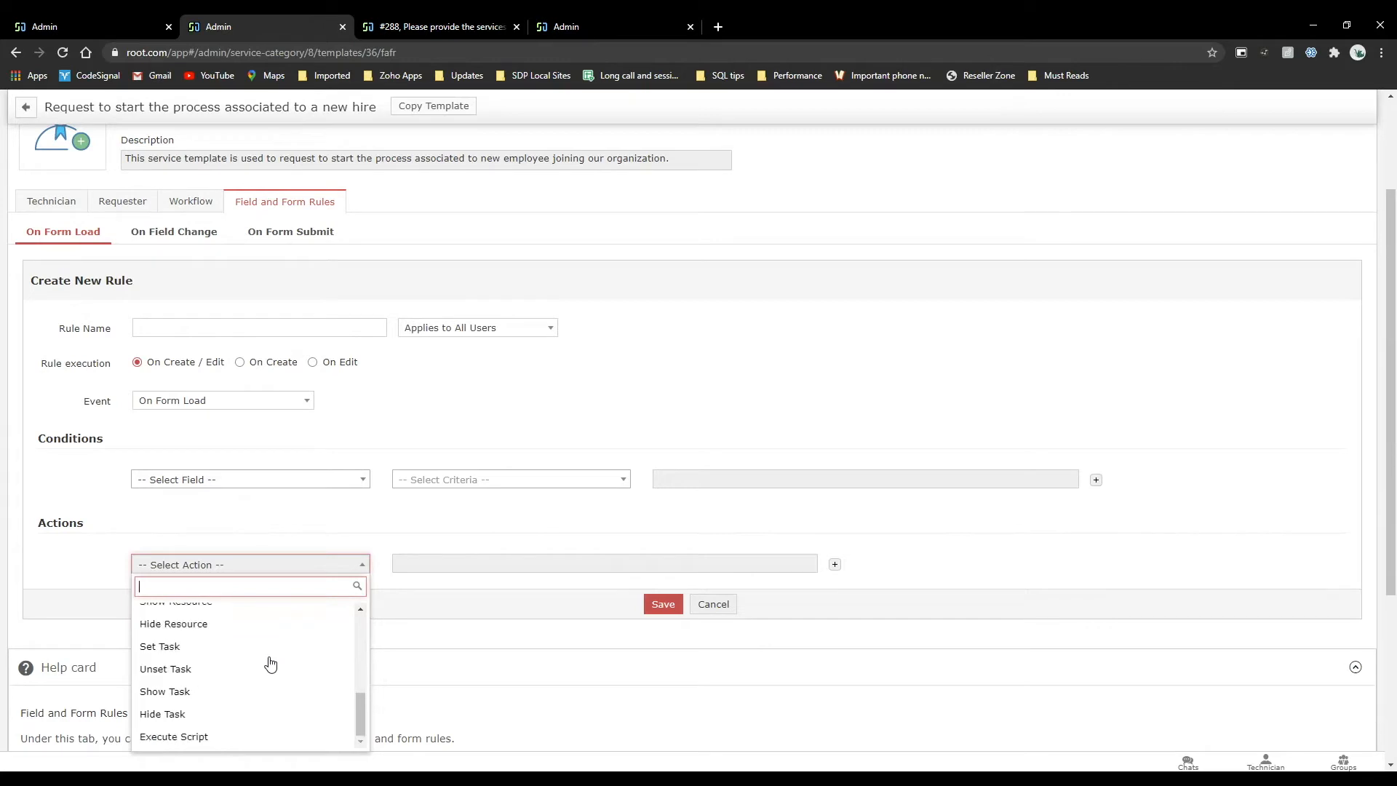
{"action": "left_click", "coordinate": [226, 737]}
{"action": "left_click", "coordinate": [460, 566]}
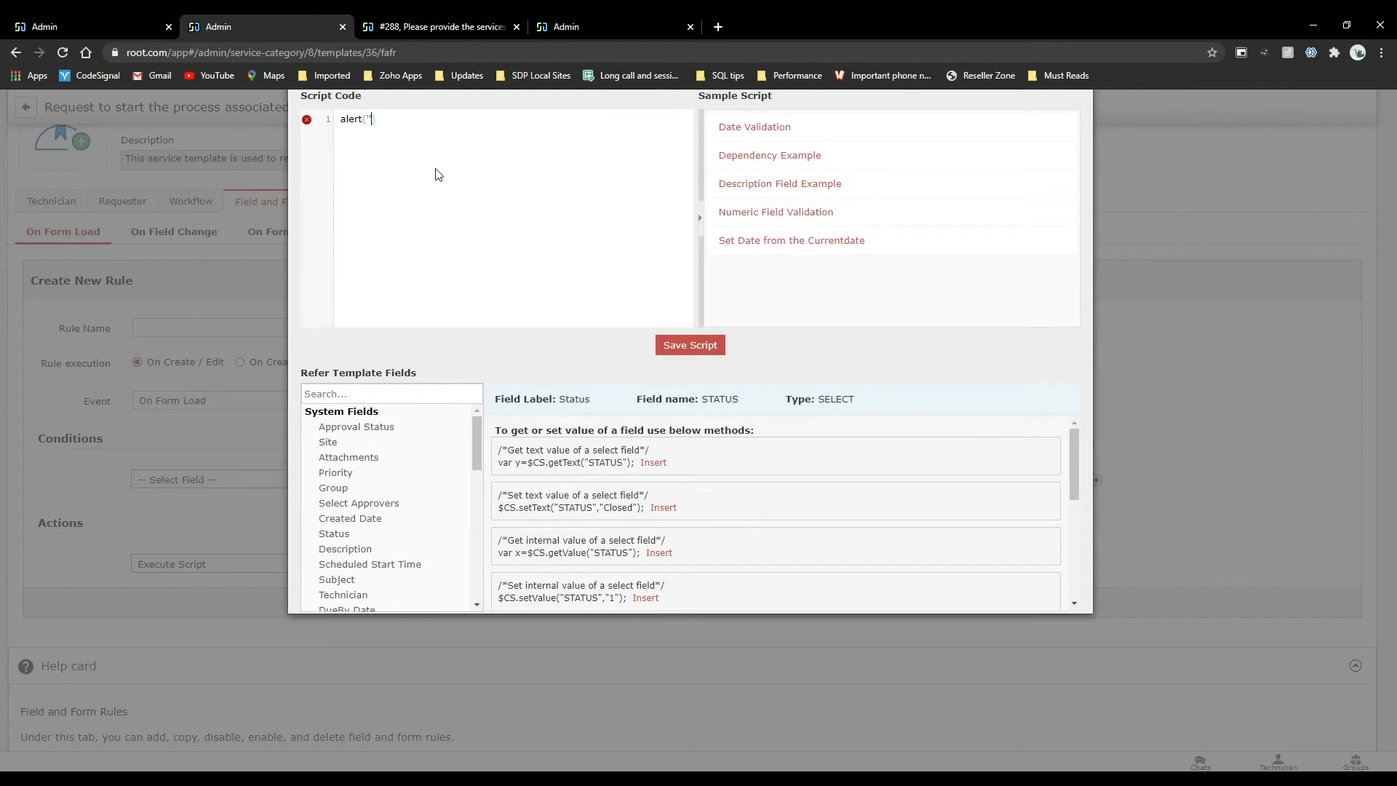
Write the script alert('Hey you missed a field'); and save it as the rule's action.
{"action": "key", "text": "Left"}
{"action": "key", "text": "Left"}
{"action": "key", "text": "Left"}
{"action": "type", "text": "Hey Iyou missed a field"}
{"action": "left_click", "coordinate": [690, 345]}
Name the new form rule Alert.
{"action": "left_click", "coordinate": [216, 324]}
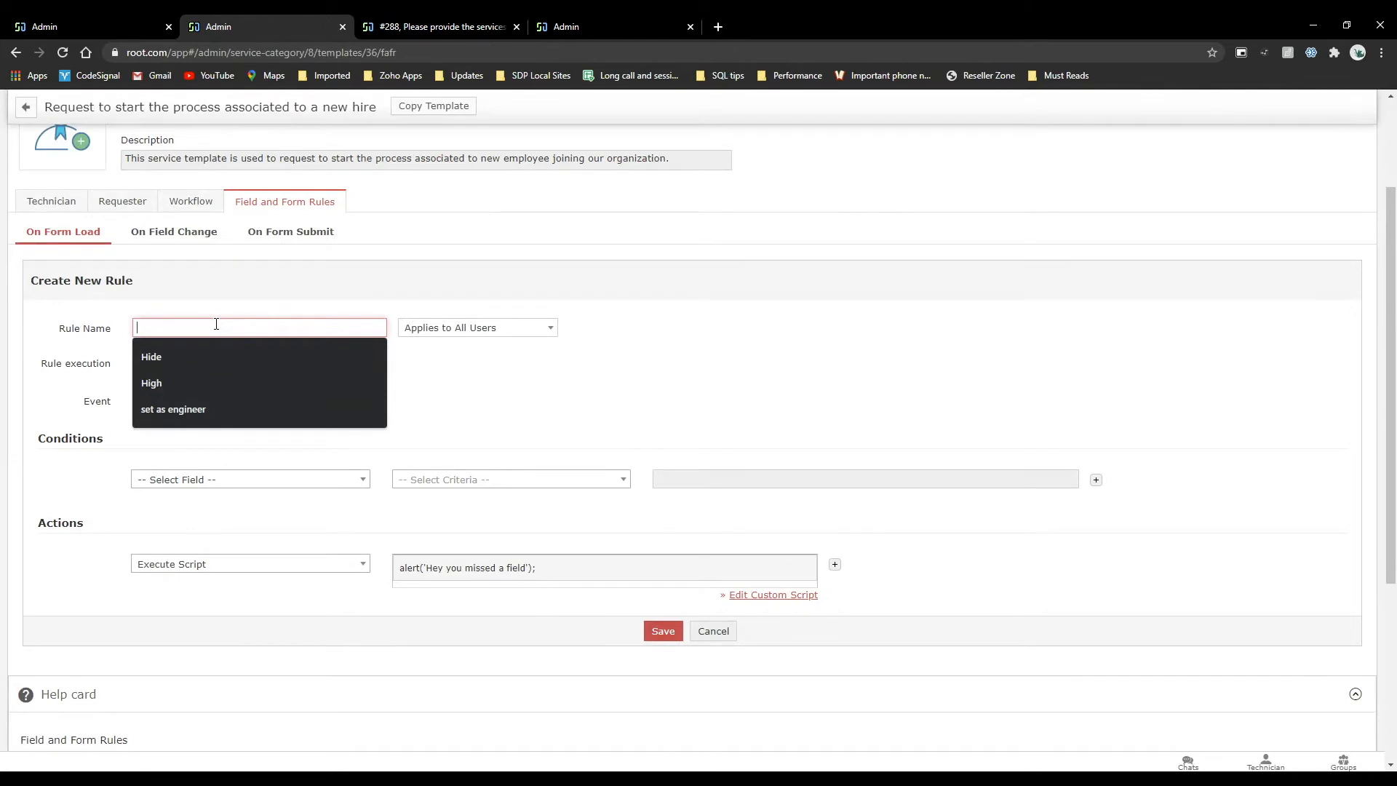
{"action": "type", "text": "ALer"}
{"action": "key", "text": "BackSpace"}
{"action": "key", "text": "BackSpace"}
{"action": "key", "text": "BackSpace"}
{"action": "type", "text": "leer"}
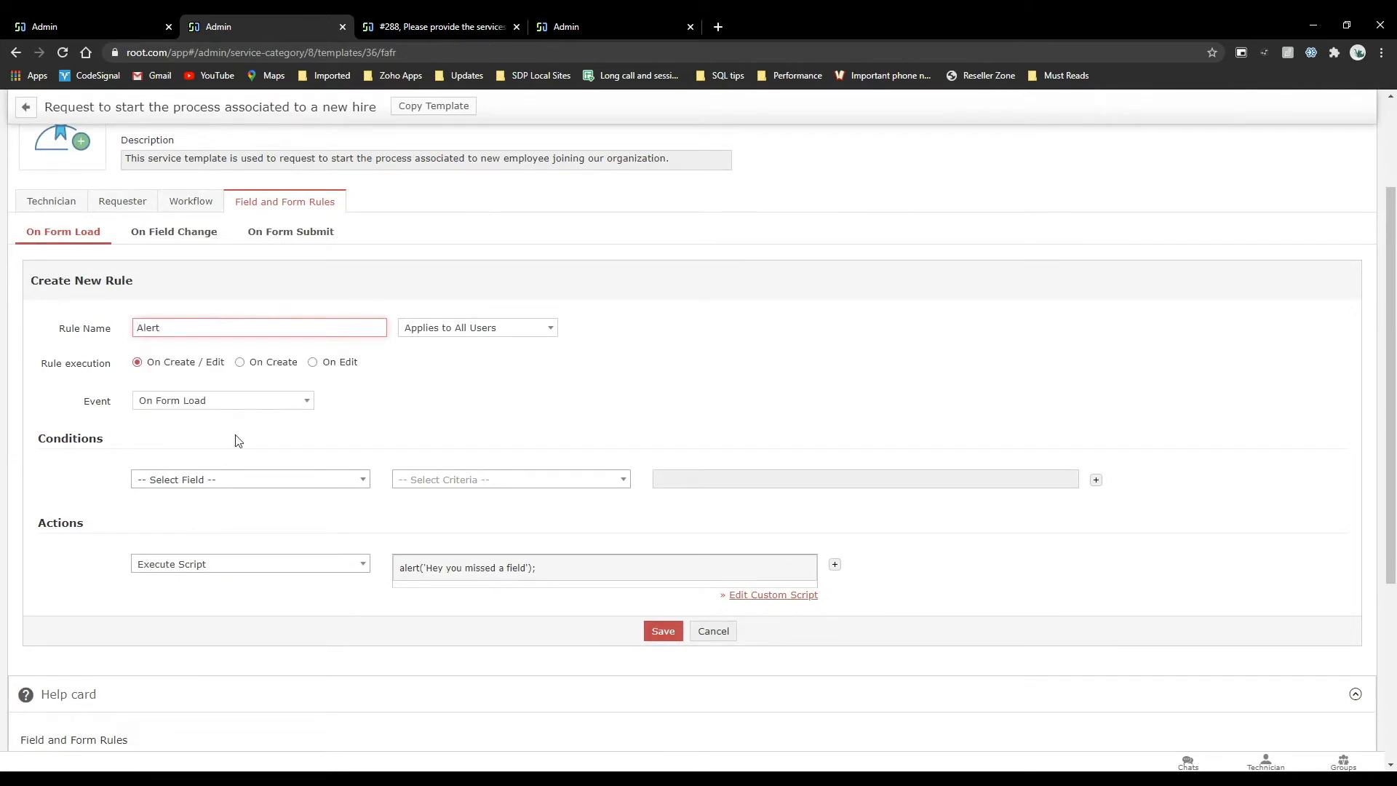
Add the condition Priority is empty to the Alert rule and save the rule.
{"action": "left_click", "coordinate": [239, 482]}
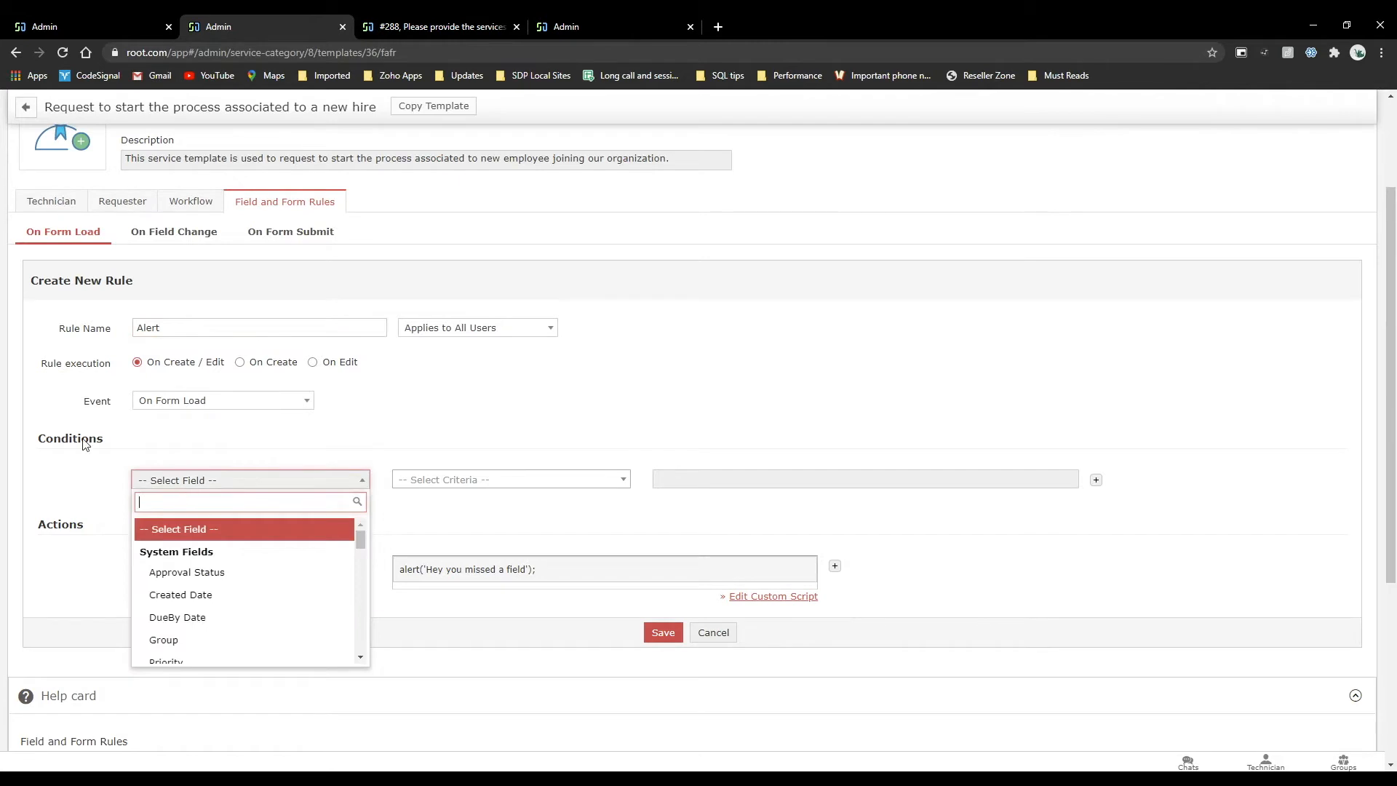
{"action": "scroll", "coordinate": [207, 595], "scroll_direction": "down", "scroll_amount": 2}
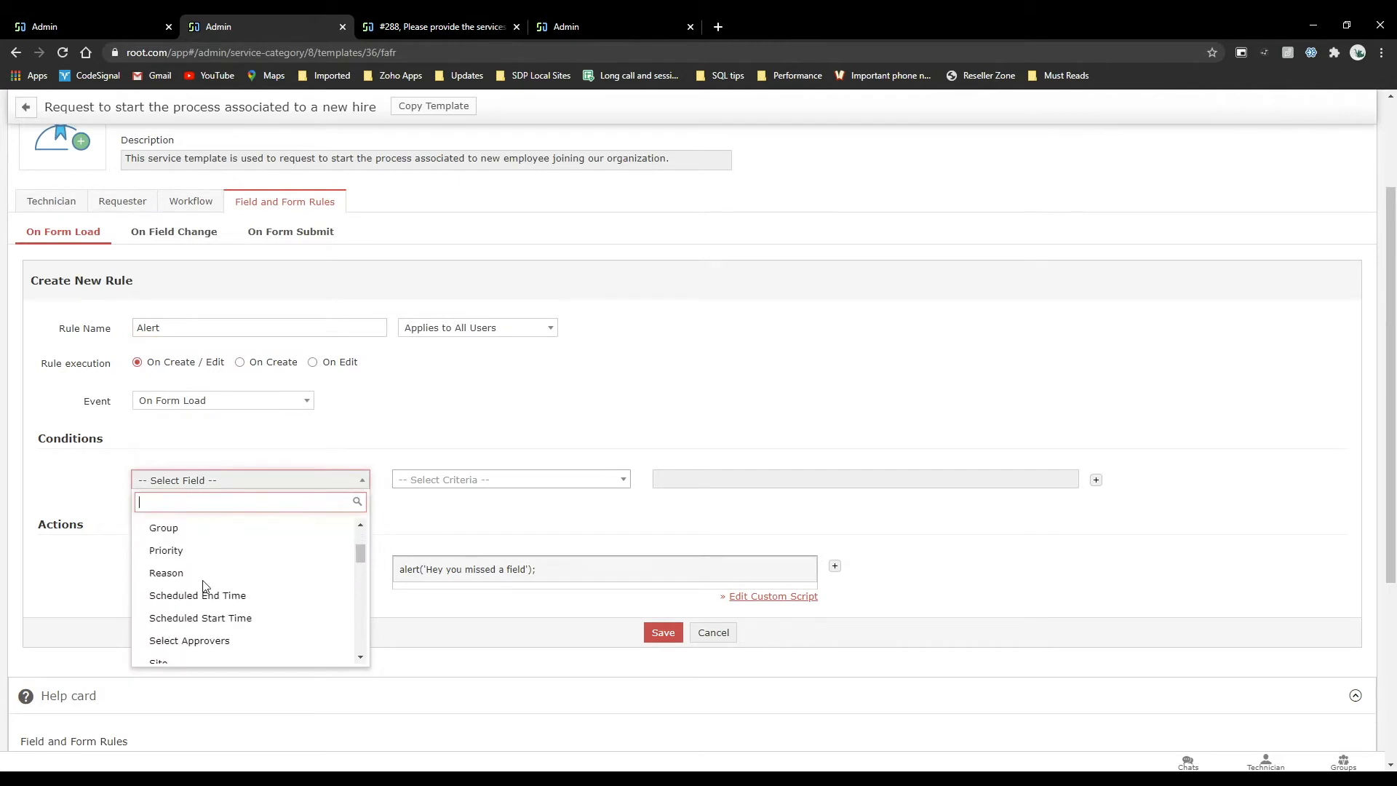
{"action": "left_click", "coordinate": [203, 551]}
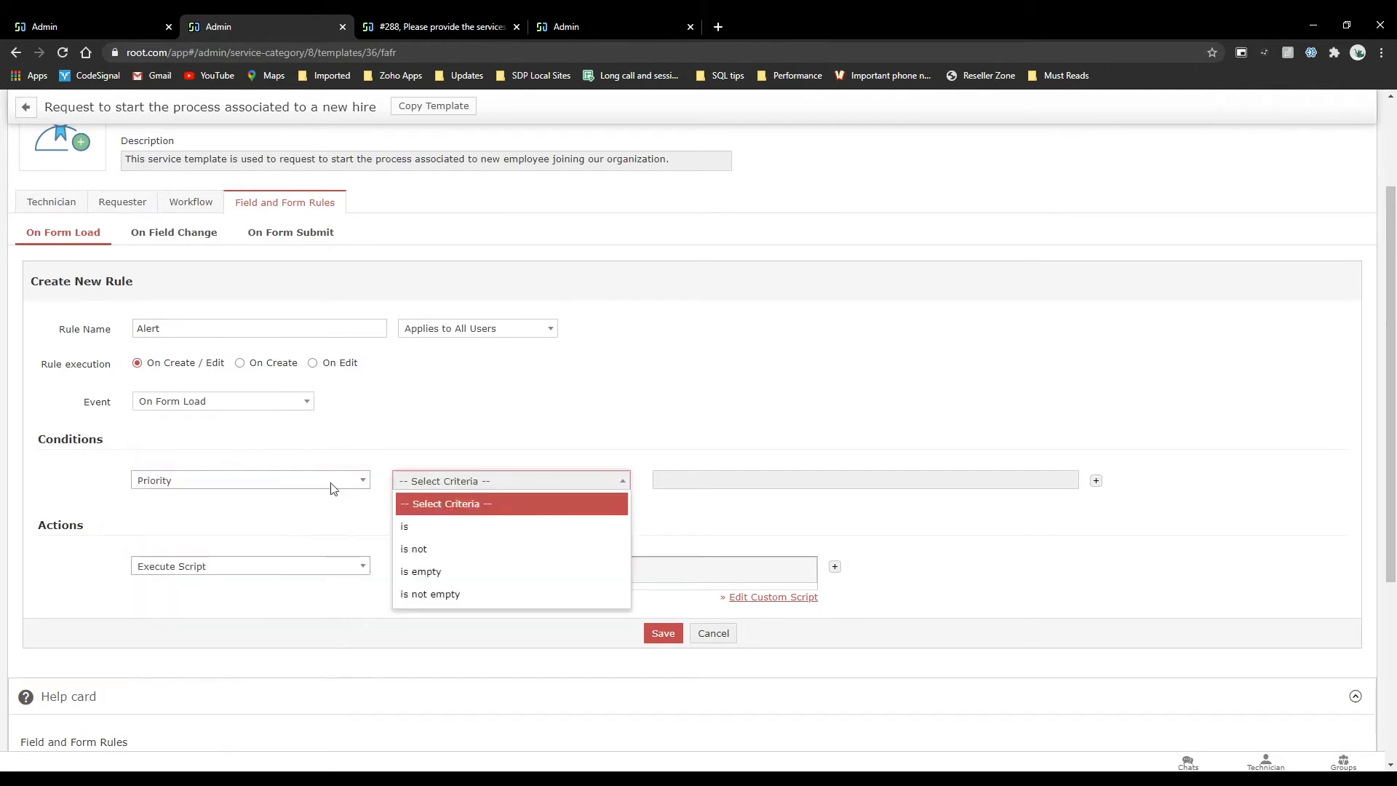
{"action": "left_click", "coordinate": [437, 572]}
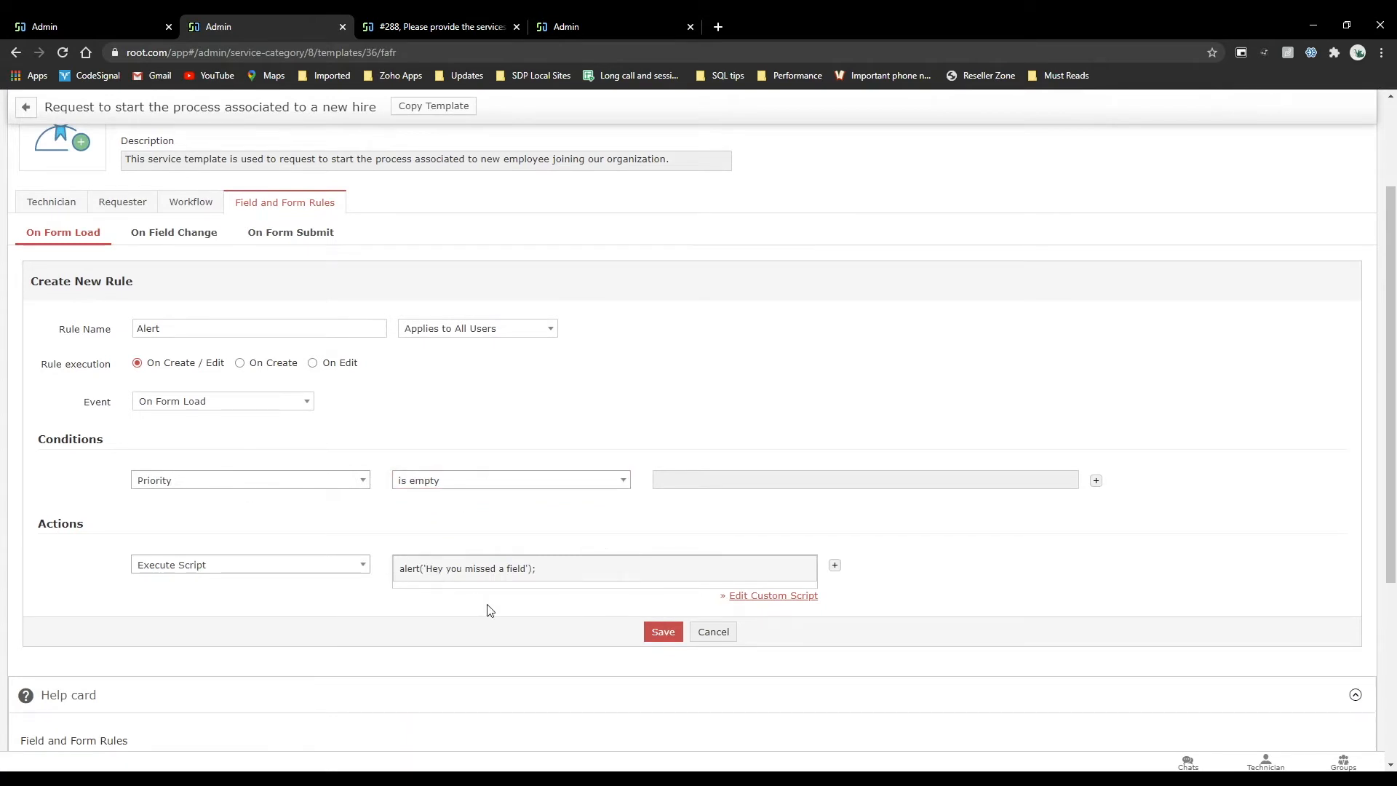
{"action": "left_click", "coordinate": [663, 632]}
Open a new request from the User Management new hire template to test the rule, and dismiss the alert.
{"action": "left_click", "coordinate": [437, 26]}
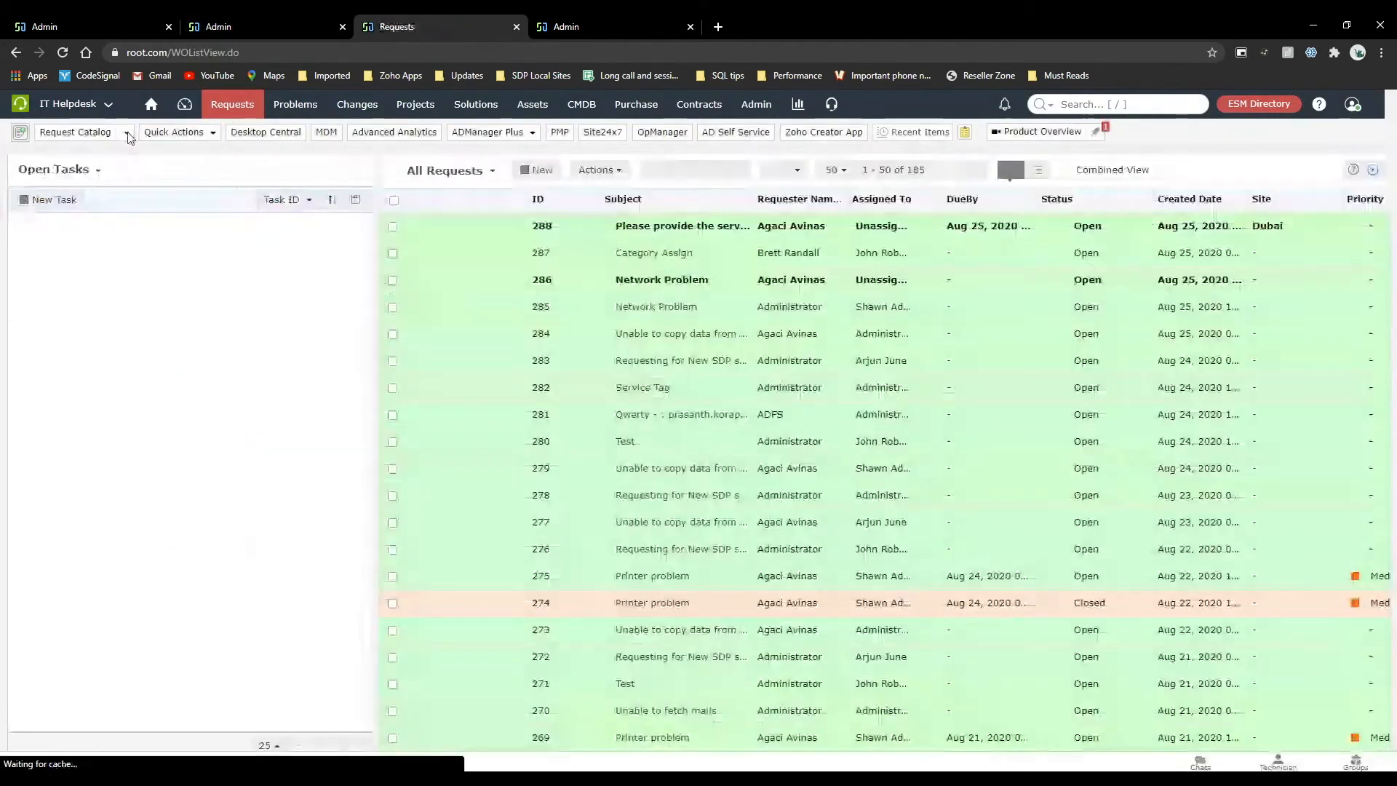
{"action": "left_click", "coordinate": [125, 133]}
{"action": "mouse_move", "coordinate": [169, 363]}
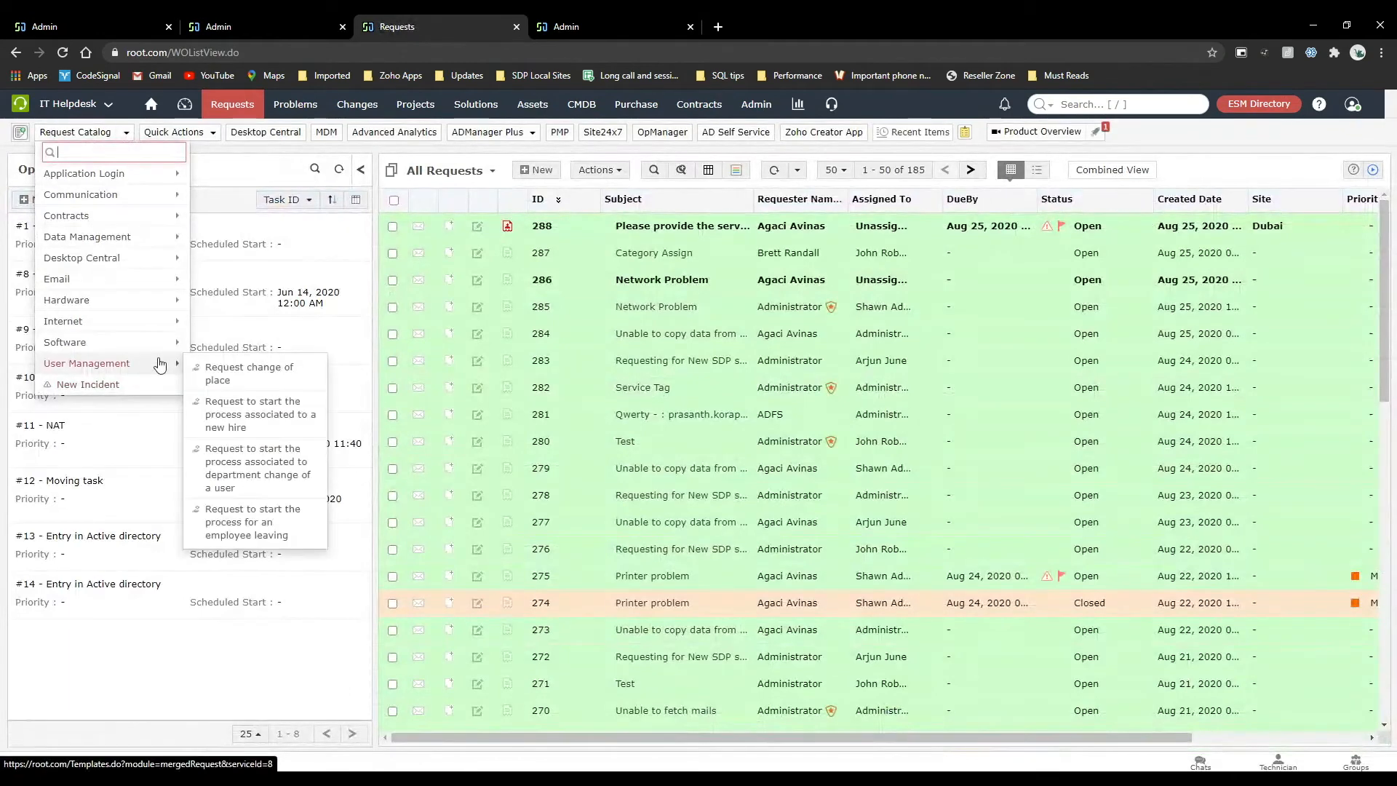
{"action": "left_click", "coordinate": [261, 419]}
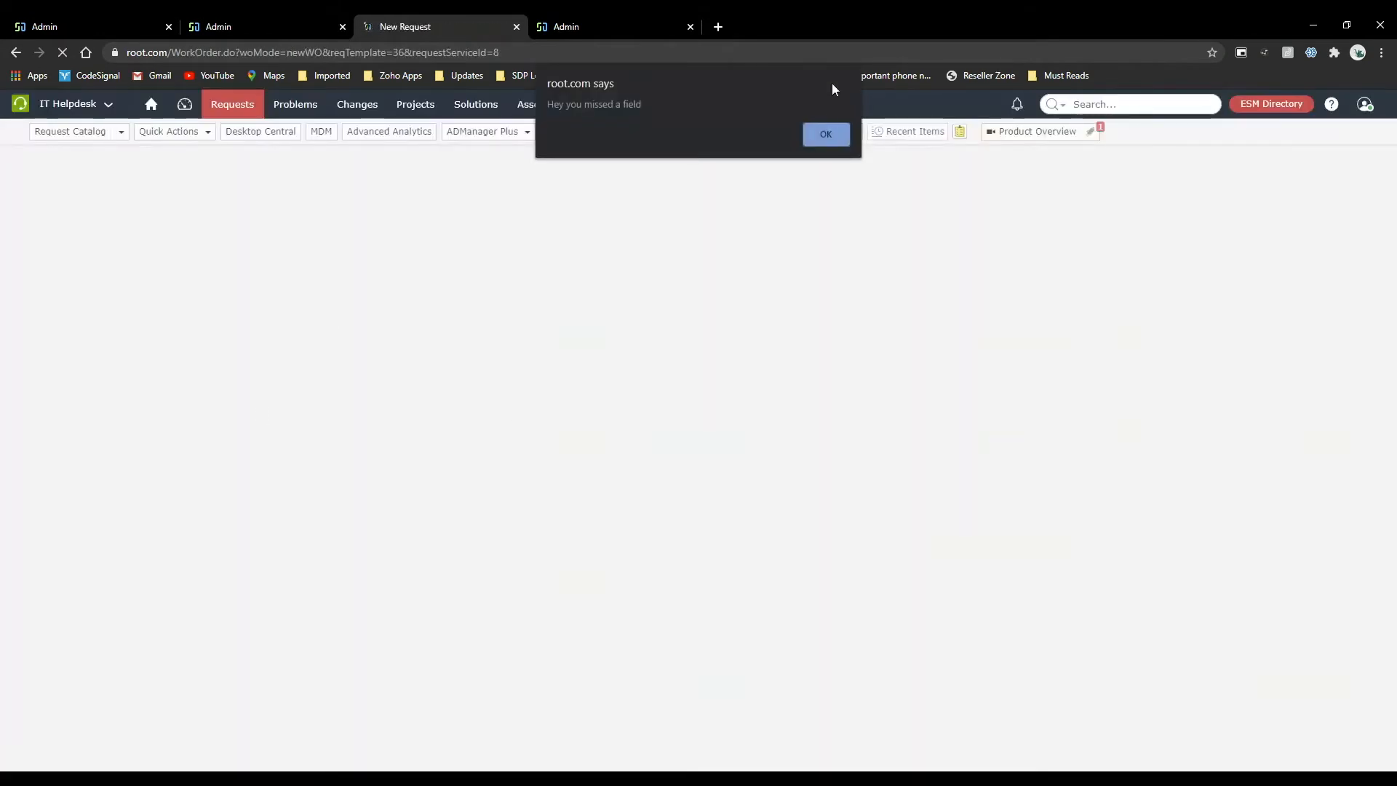
{"action": "left_click", "coordinate": [819, 141]}
Change the Alert rule's event to On Form Submit, accept removal of unsupported actions, and save it.
{"action": "left_click", "coordinate": [294, 22]}
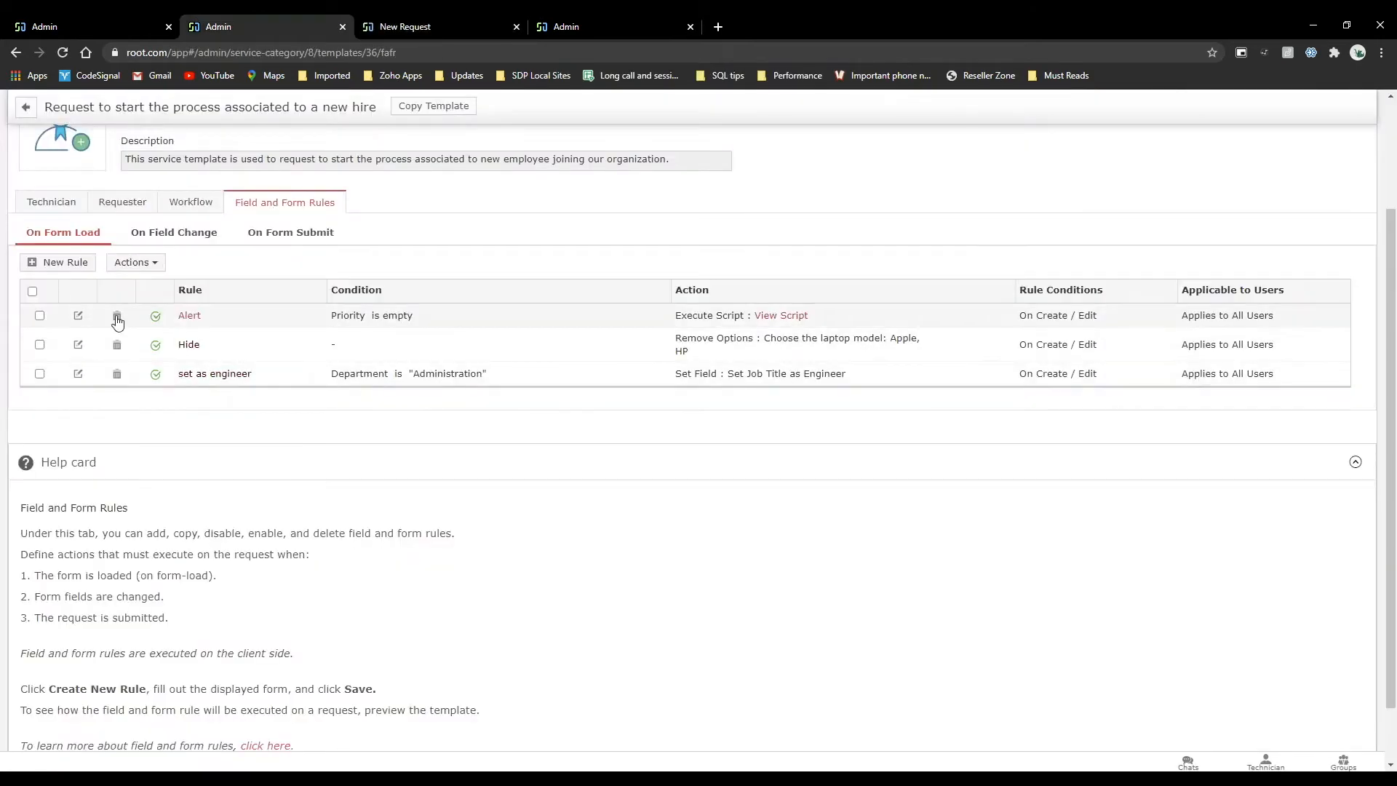
{"action": "left_click", "coordinate": [77, 316]}
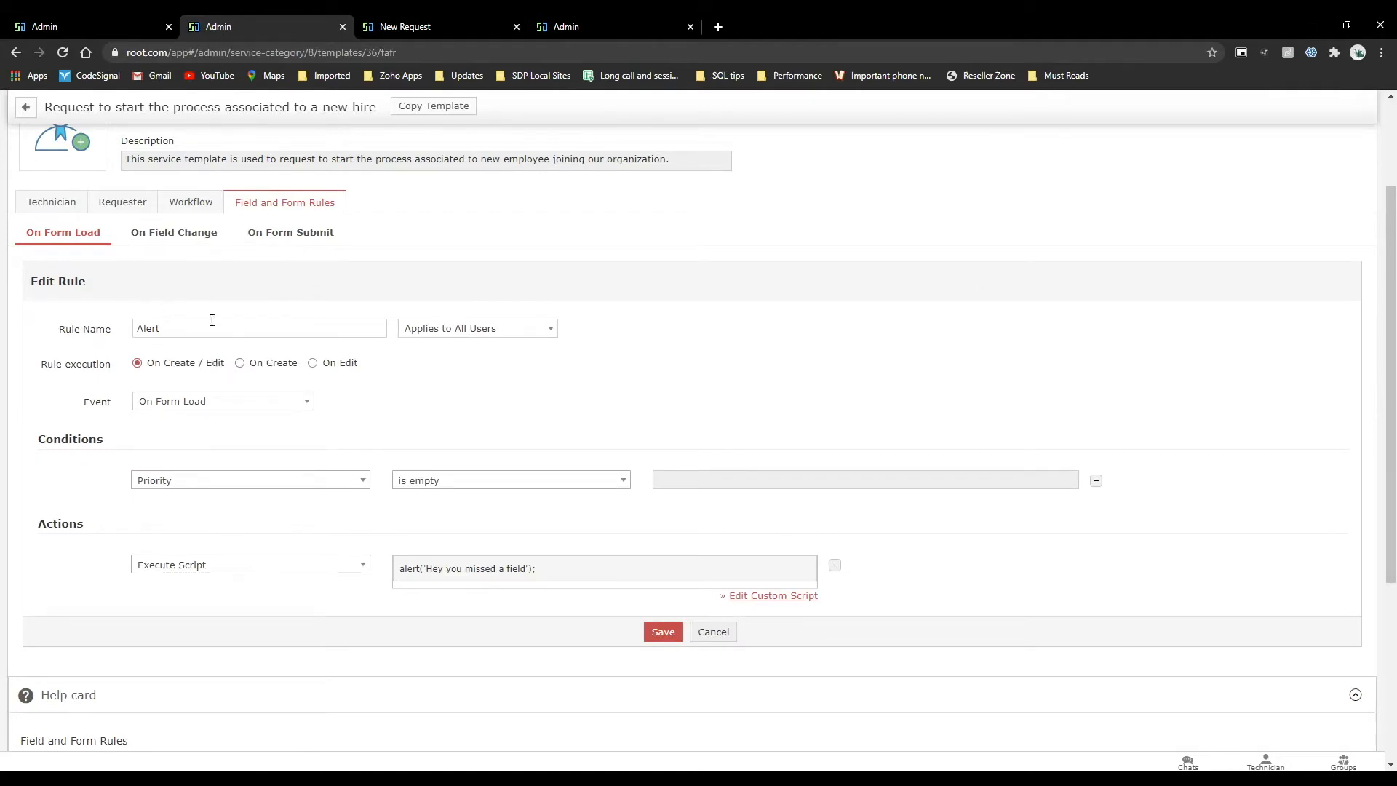
{"action": "left_click", "coordinate": [195, 402]}
{"action": "left_click", "coordinate": [198, 495]}
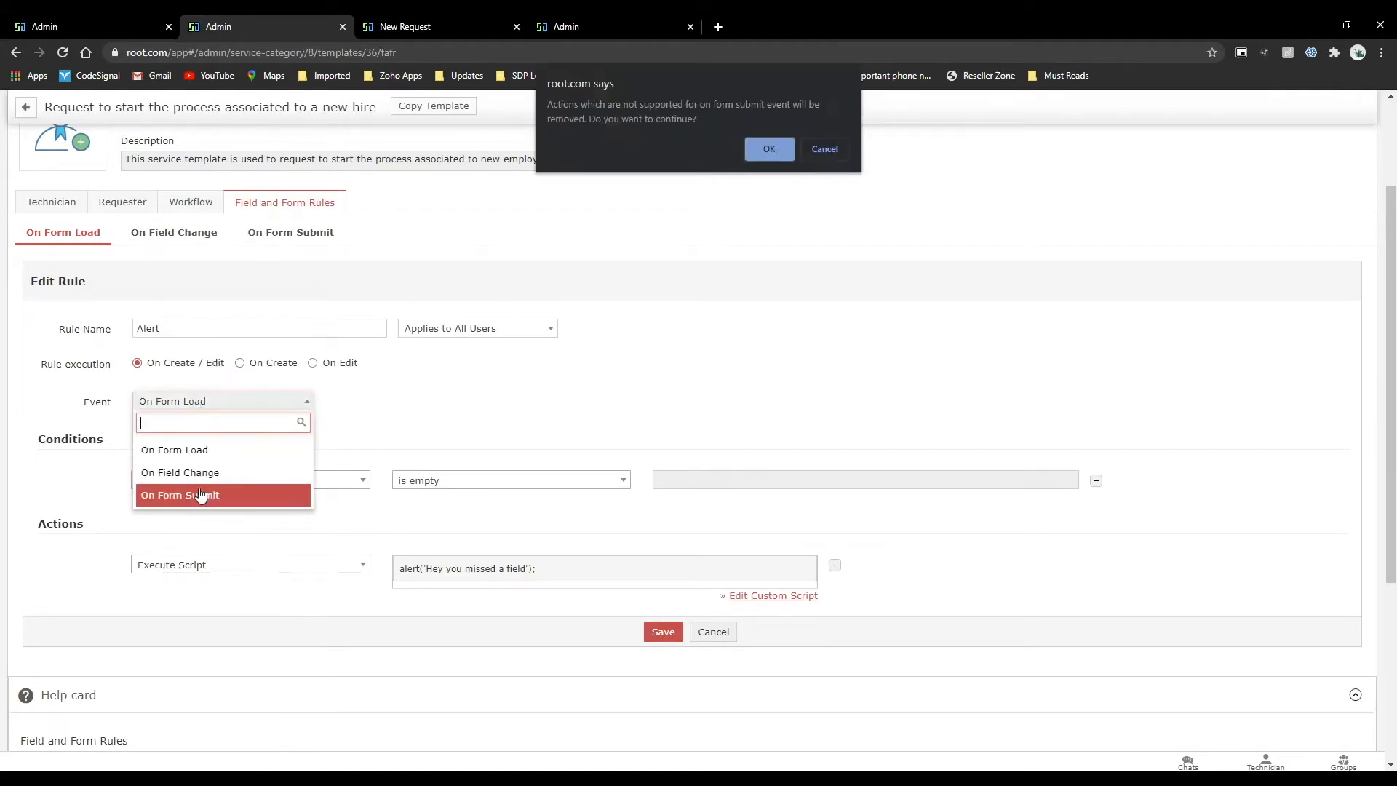
{"action": "key", "text": "Return"}
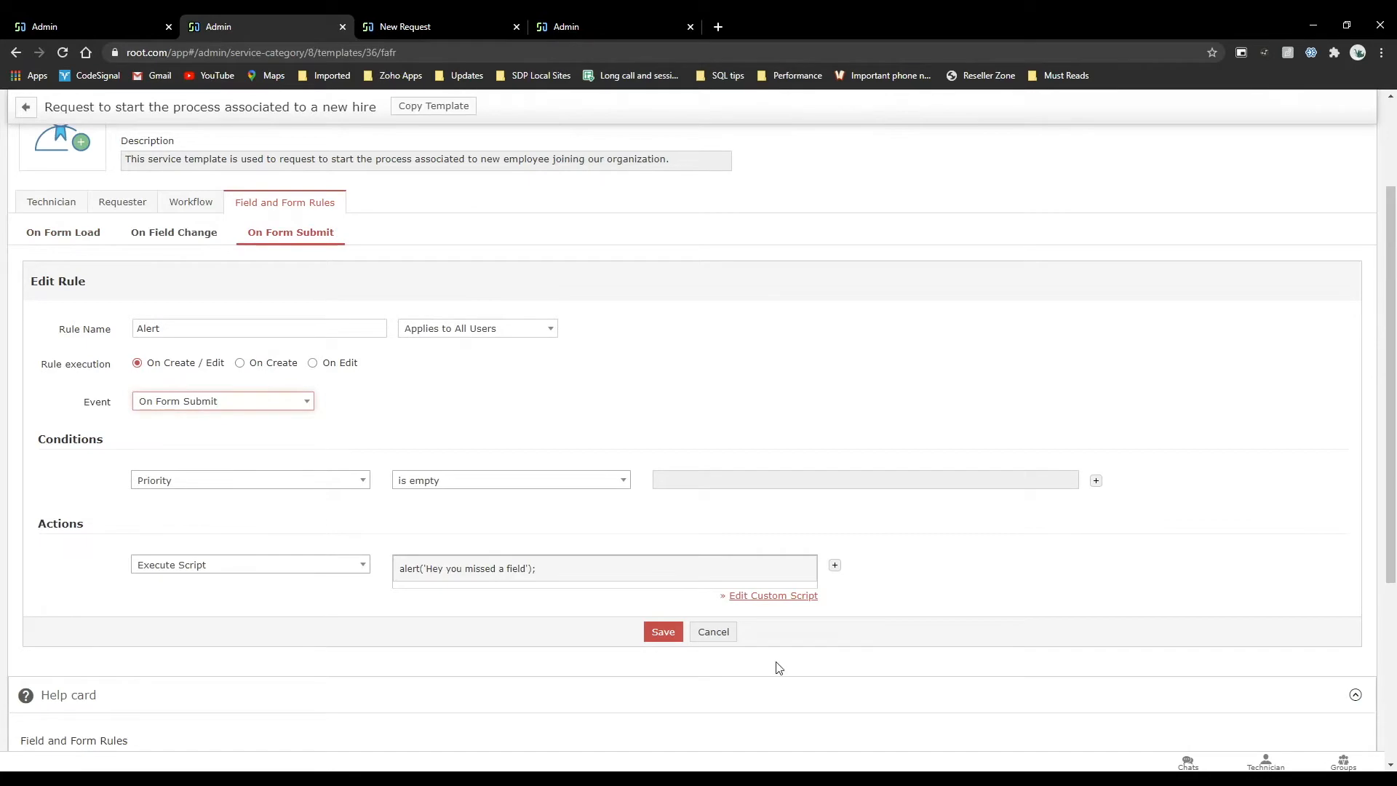
{"action": "left_click", "coordinate": [663, 632]}
Reload the new hire request form and fill in Administrator as requester, the employee name, allocated location HC54UT and the mobile number.
{"action": "left_click", "coordinate": [437, 26]}
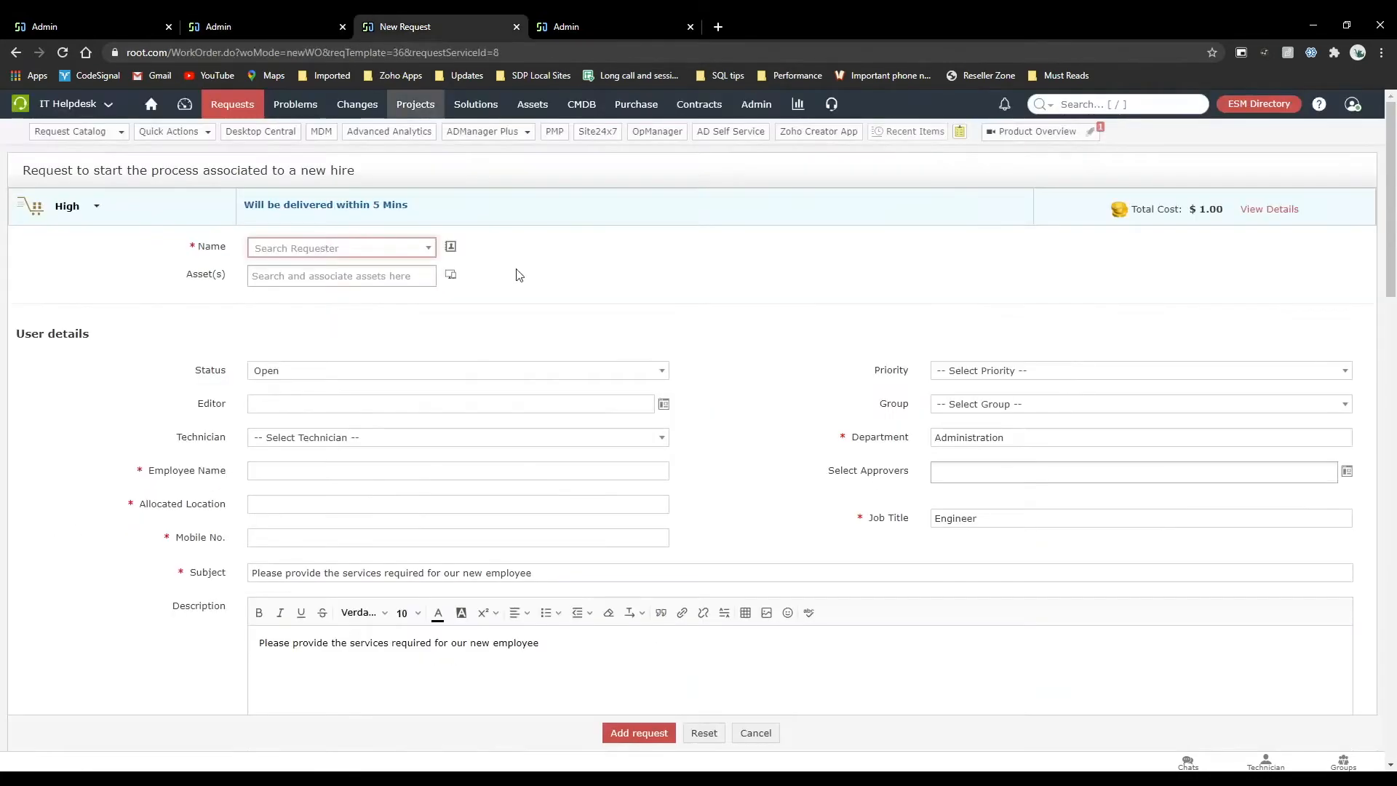
{"action": "key", "text": "F5"}
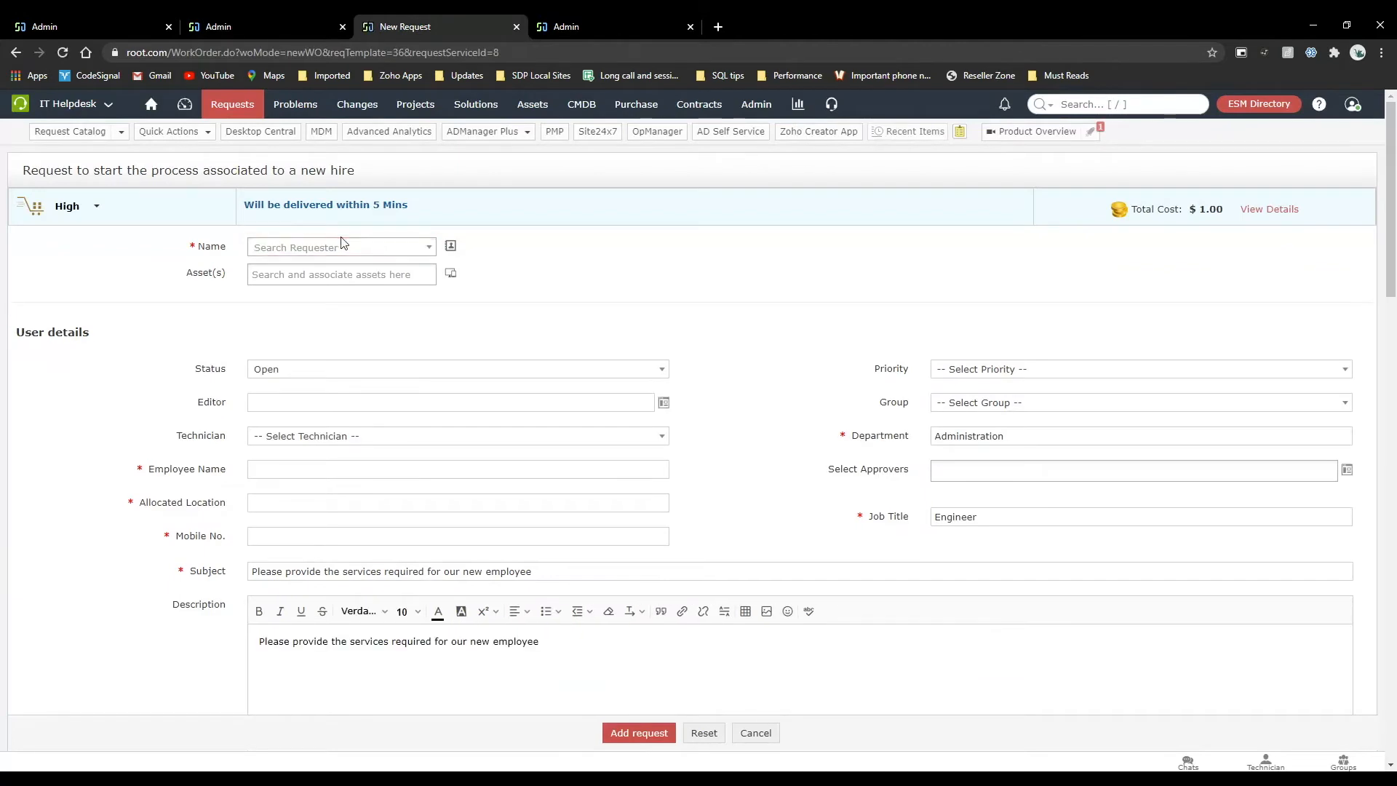
{"action": "left_click", "coordinate": [339, 248]}
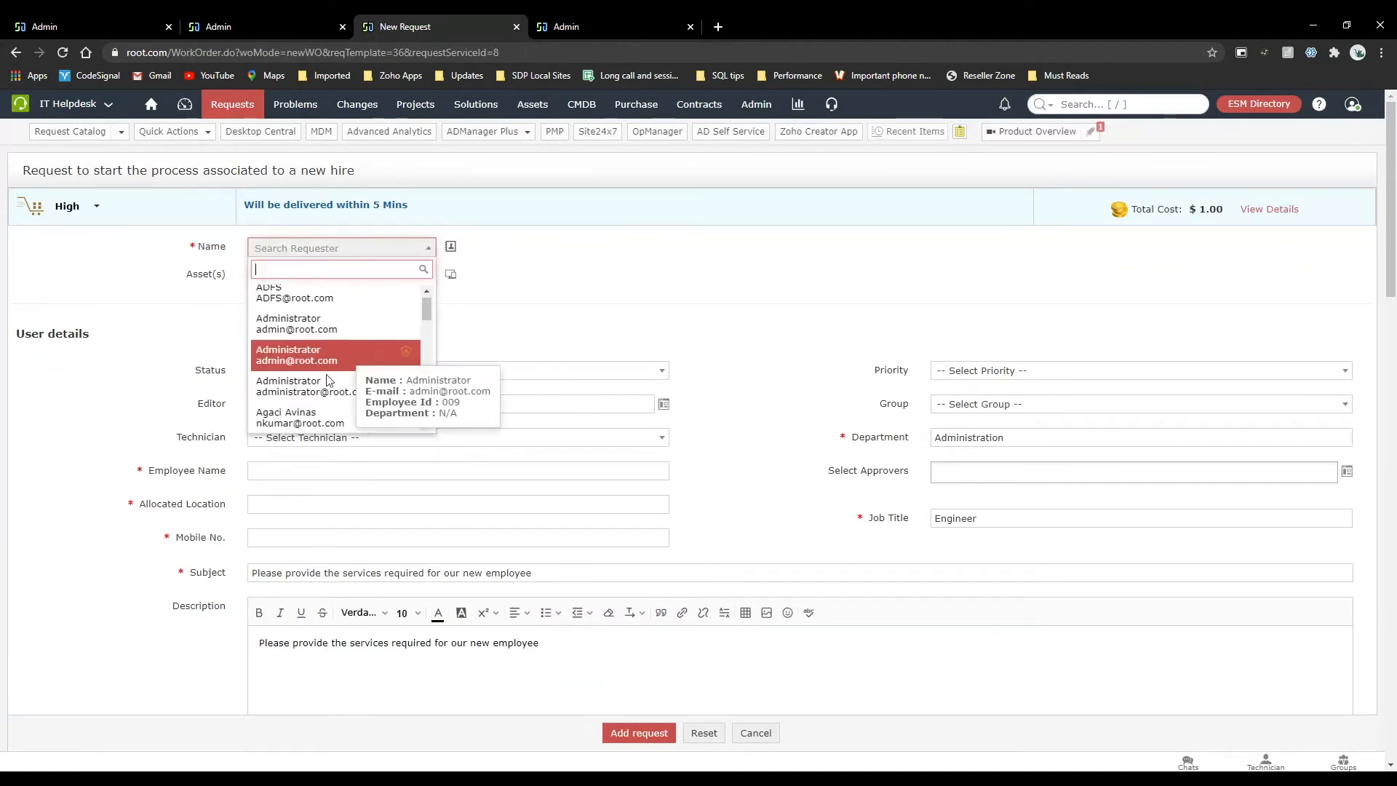
{"action": "left_click", "coordinate": [326, 381]}
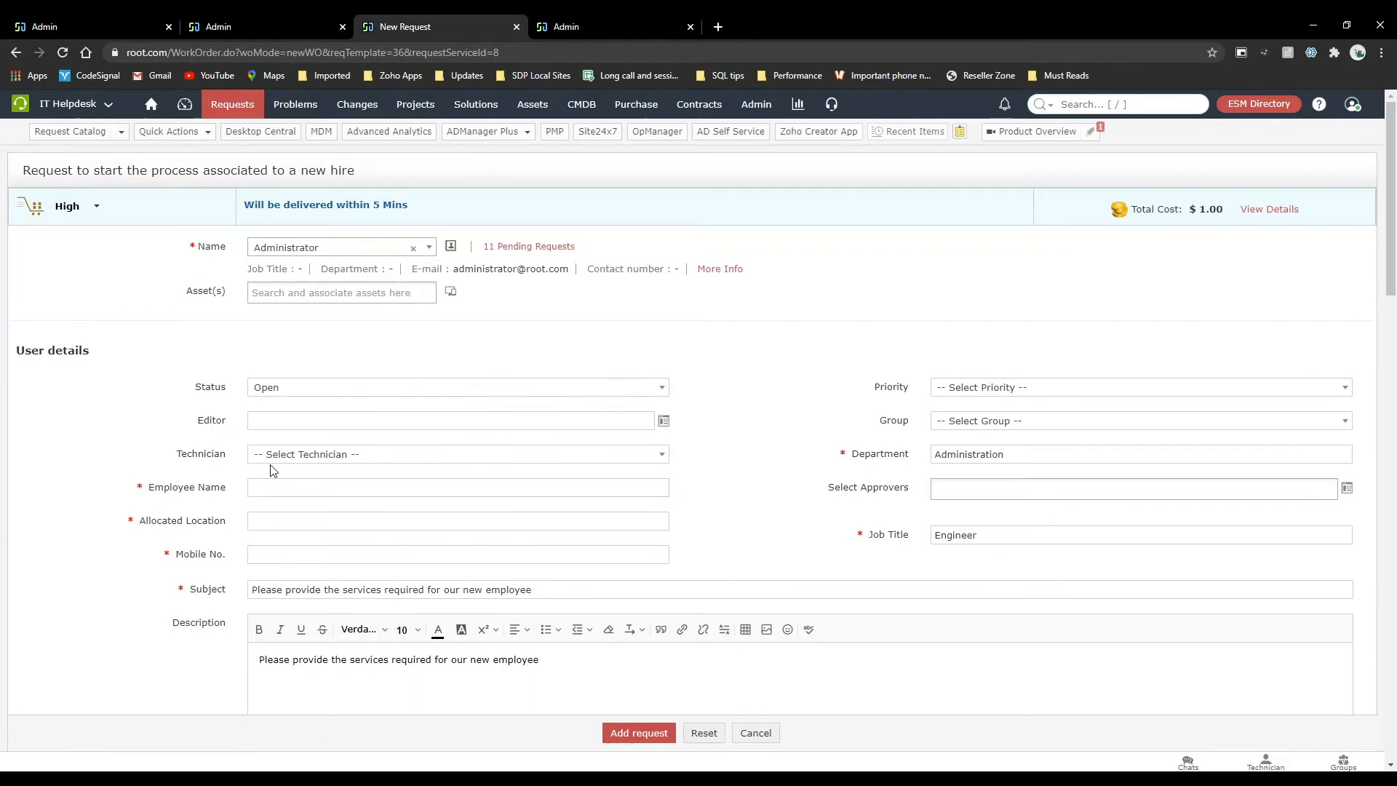
{"action": "left_click", "coordinate": [272, 485]}
{"action": "key", "text": "Down"}
{"action": "key", "text": "Tab"}
{"action": "key", "text": "Down"}
{"action": "key", "text": "Down"}
{"action": "left_click", "coordinate": [274, 550]}
{"action": "left_click", "coordinate": [274, 553]}
{"action": "left_click", "coordinate": [274, 582]}
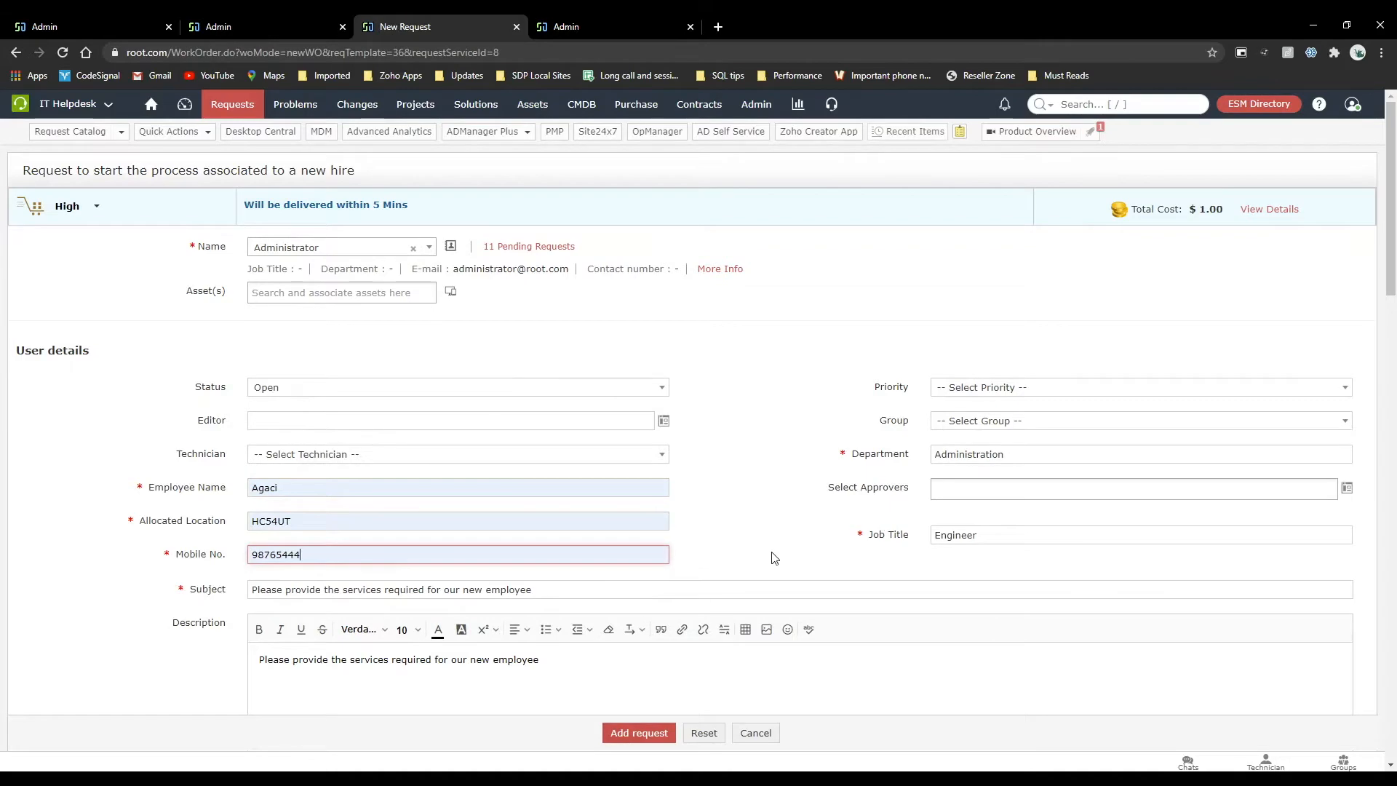
{"action": "scroll", "coordinate": [772, 552], "scroll_direction": "down", "scroll_amount": 3}
{"action": "scroll", "coordinate": [773, 553], "scroll_direction": "up", "scroll_amount": 3}
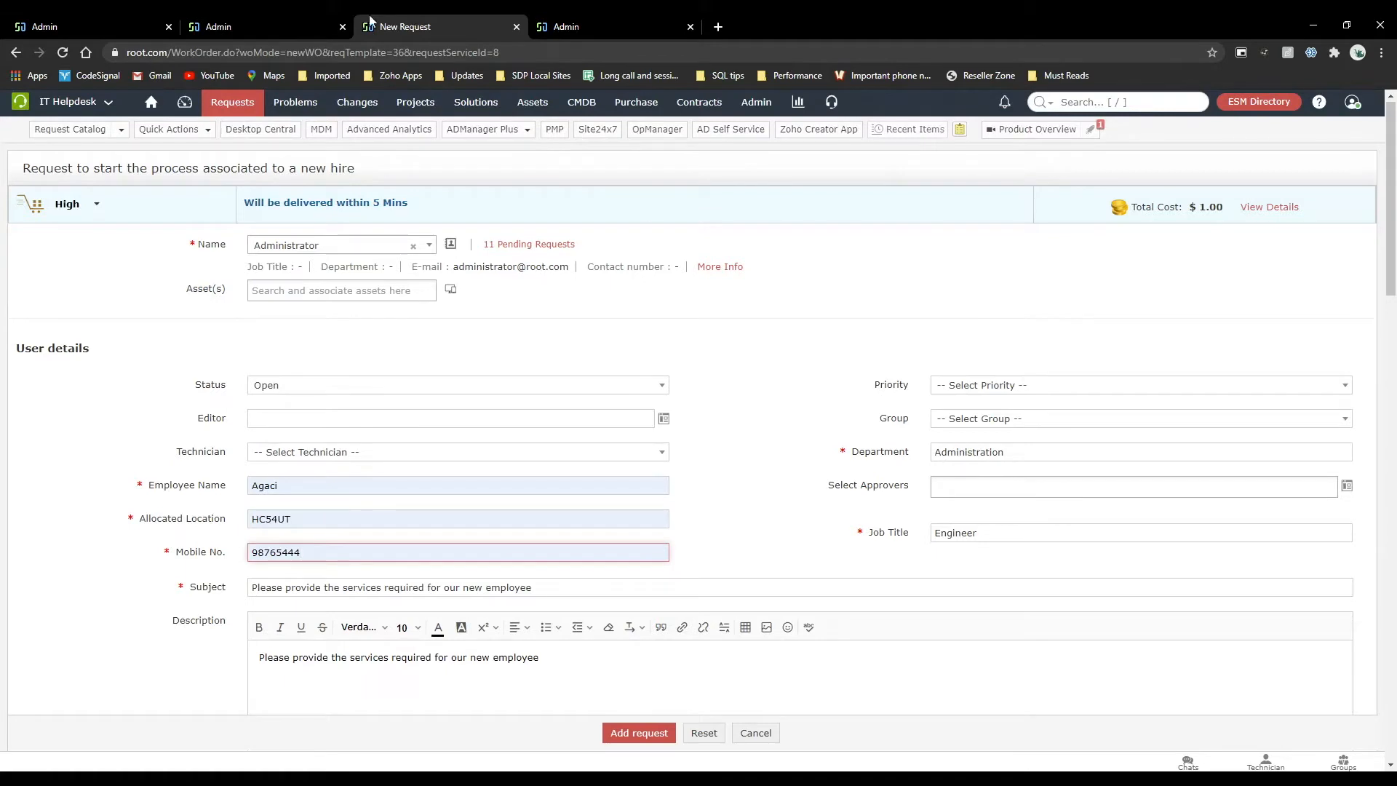
Add the line $CS.stopFormSubmission(); below the alert in the Alert rule's custom script, then save the script and the rule.
{"action": "left_click", "coordinate": [307, 16]}
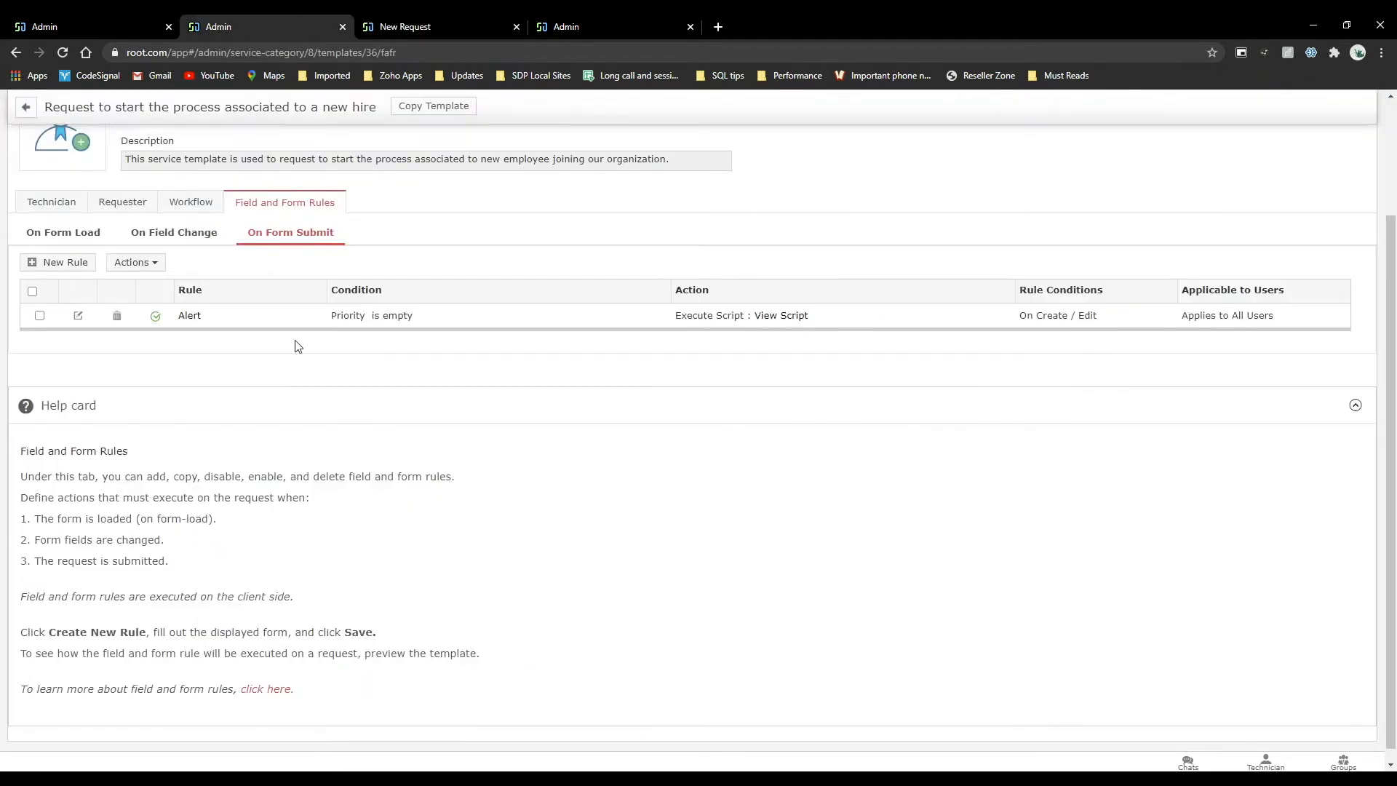
{"action": "left_click", "coordinate": [79, 317]}
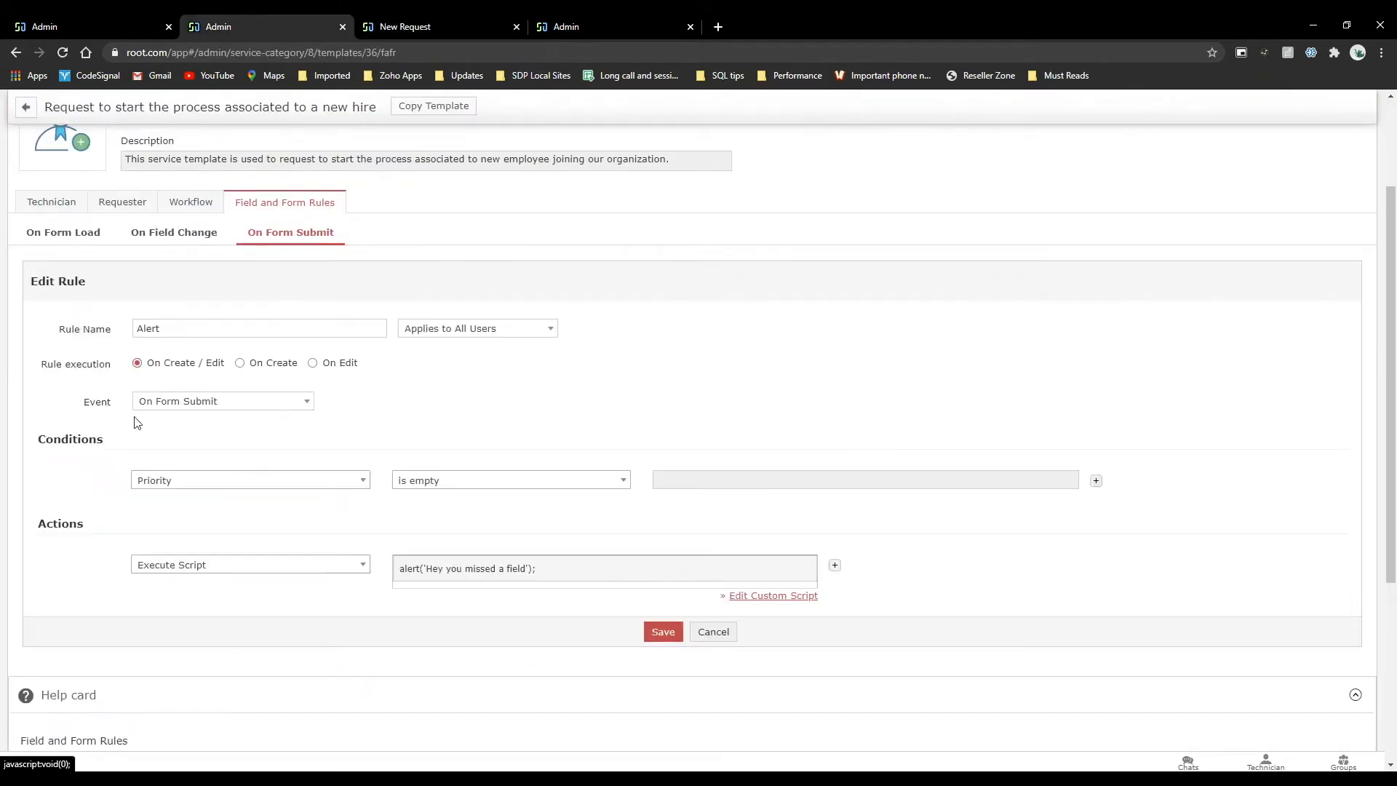
{"action": "left_click", "coordinate": [733, 597]}
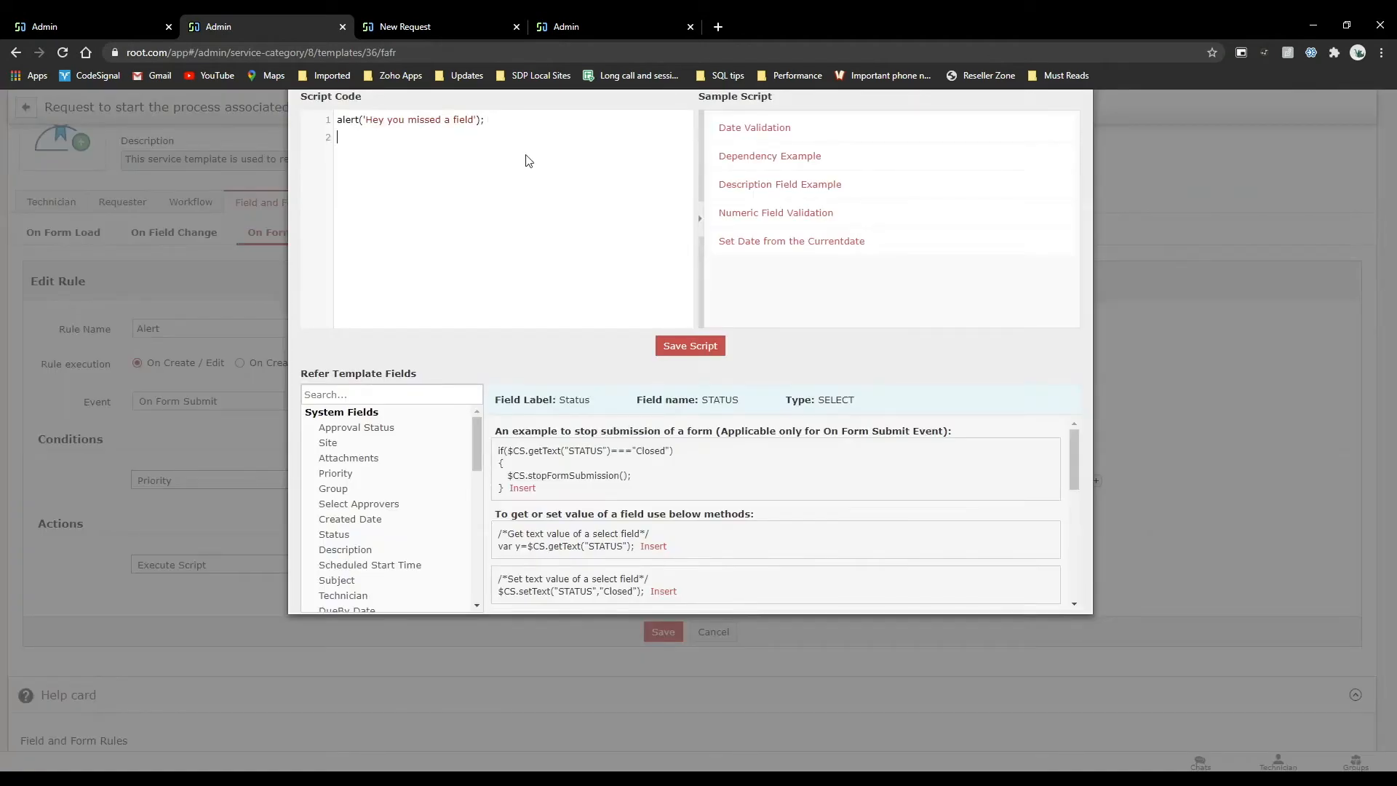
{"action": "triple_click", "coordinate": [644, 474]}
{"action": "key", "text": "ctrl+c"}
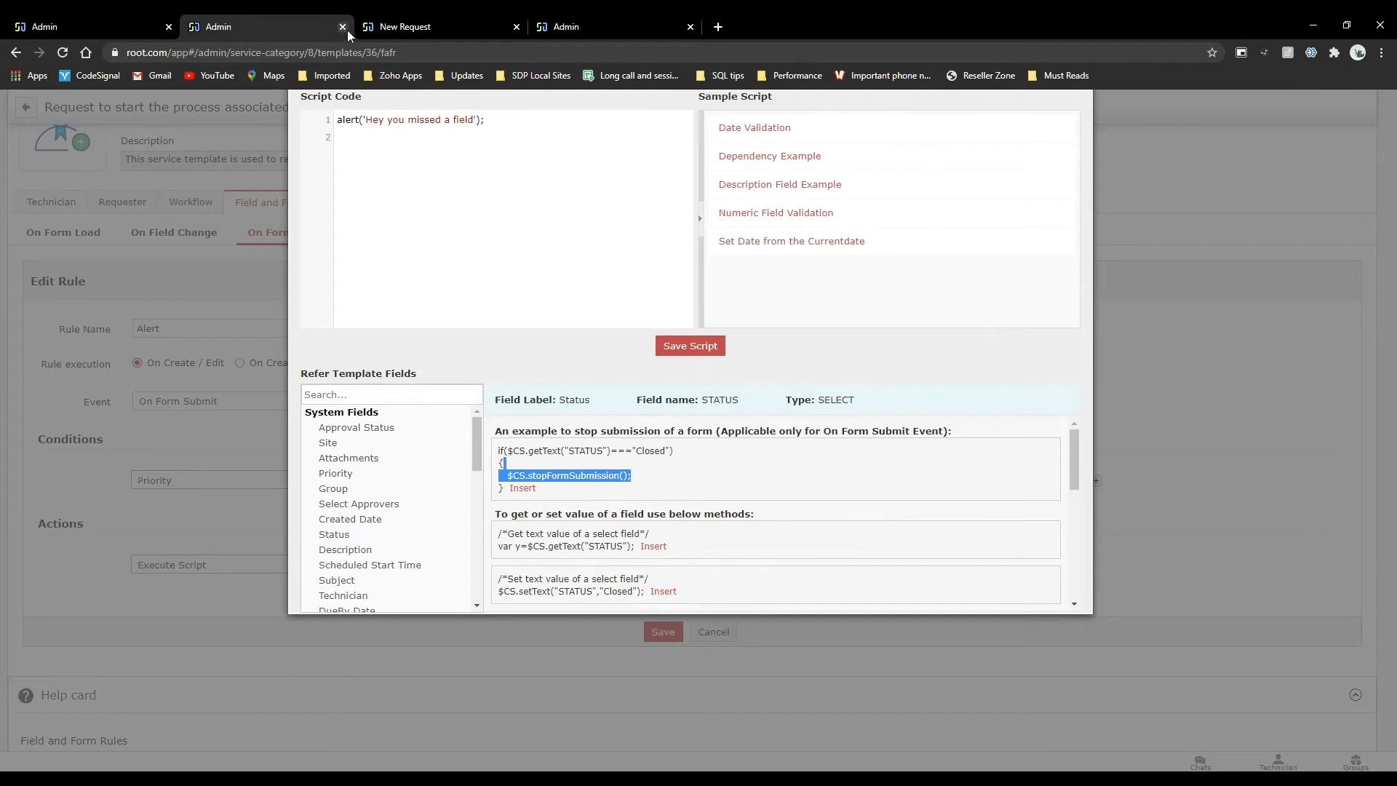
{"action": "left_click", "coordinate": [358, 139]}
{"action": "key", "text": "ctrl+v"}
{"action": "key", "text": "BackSpace"}
{"action": "key", "text": "BackSpace"}
{"action": "key", "text": "BackSpace"}
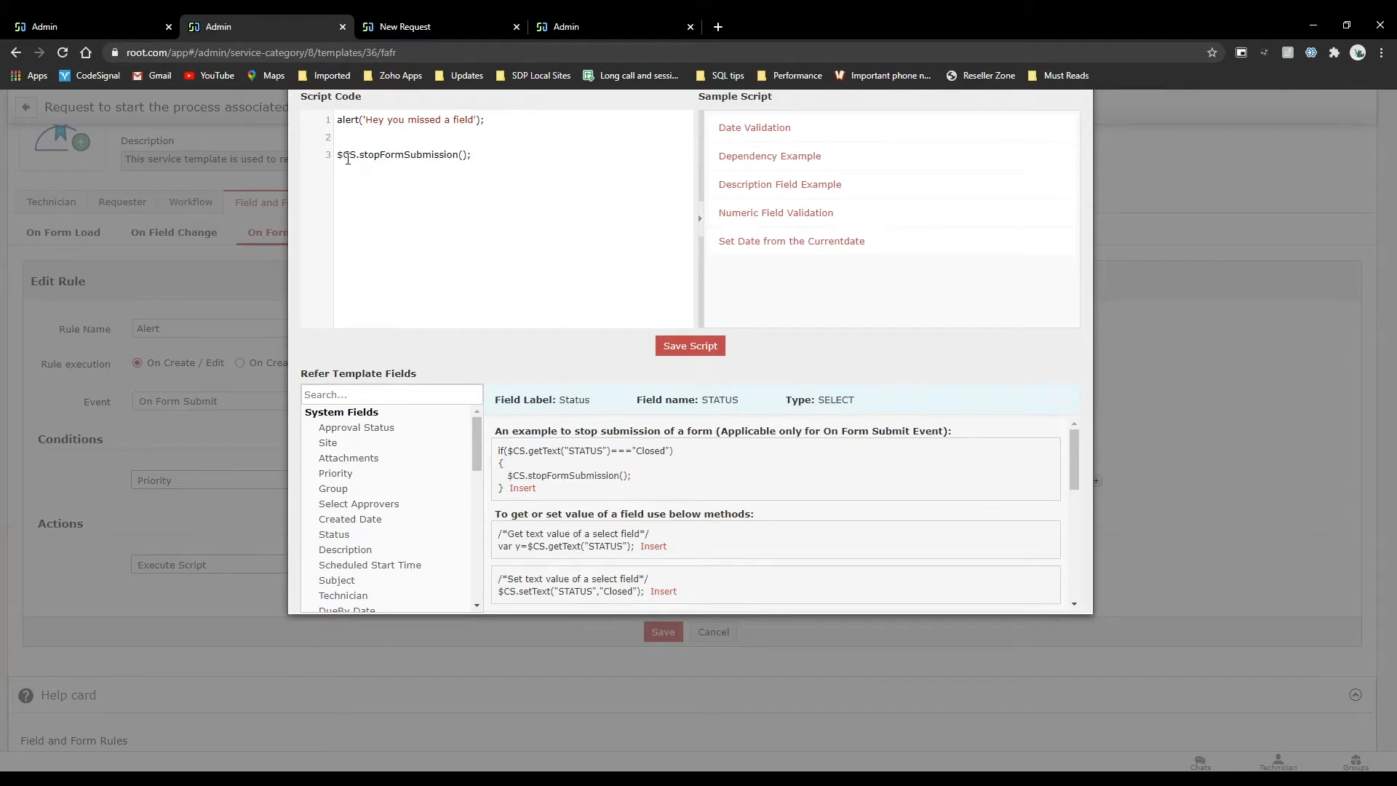
{"action": "left_click", "coordinate": [713, 357]}
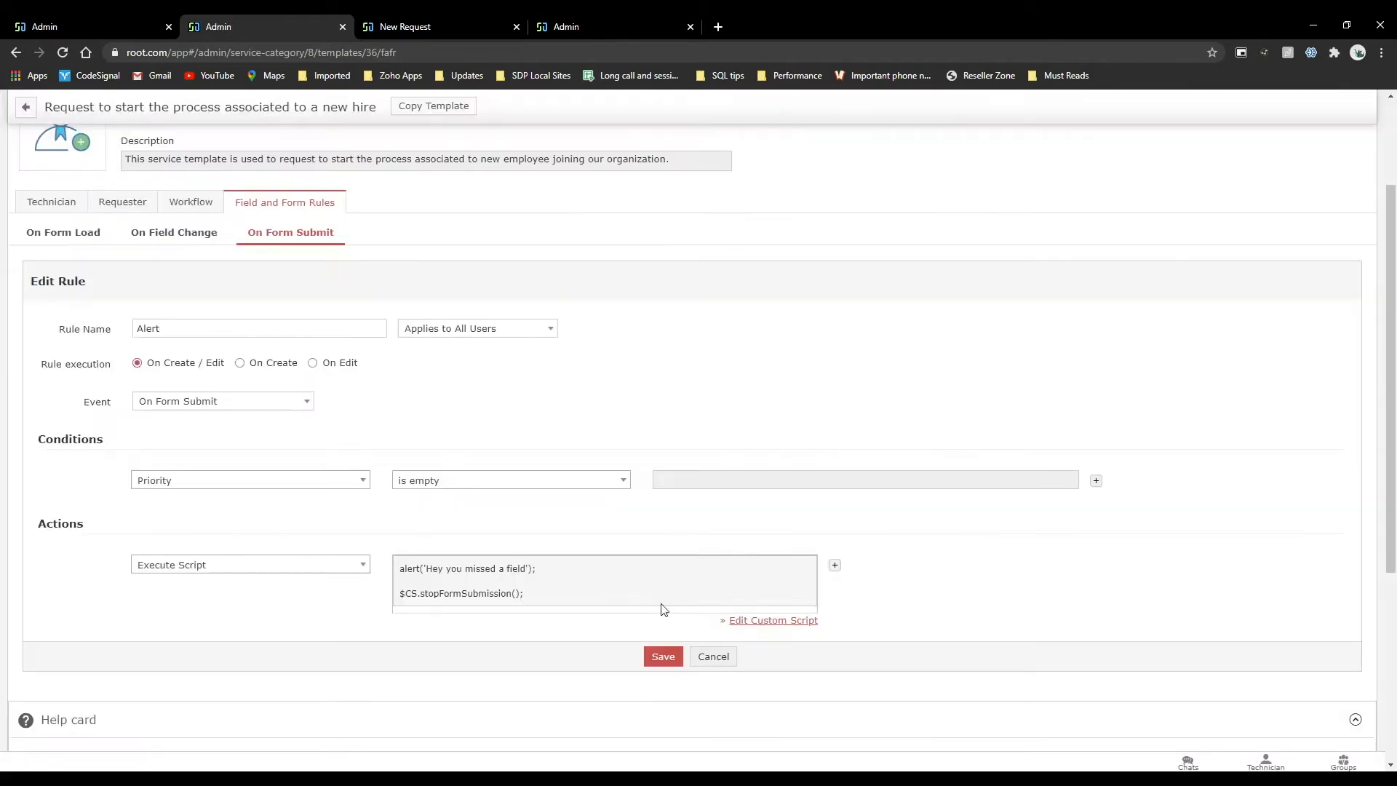
{"action": "left_click", "coordinate": [663, 657]}
Reload the new hire request form and enter Administrator as requester, the employee's name, allocated location HC54UT and the mobile number.
{"action": "left_click", "coordinate": [382, 19]}
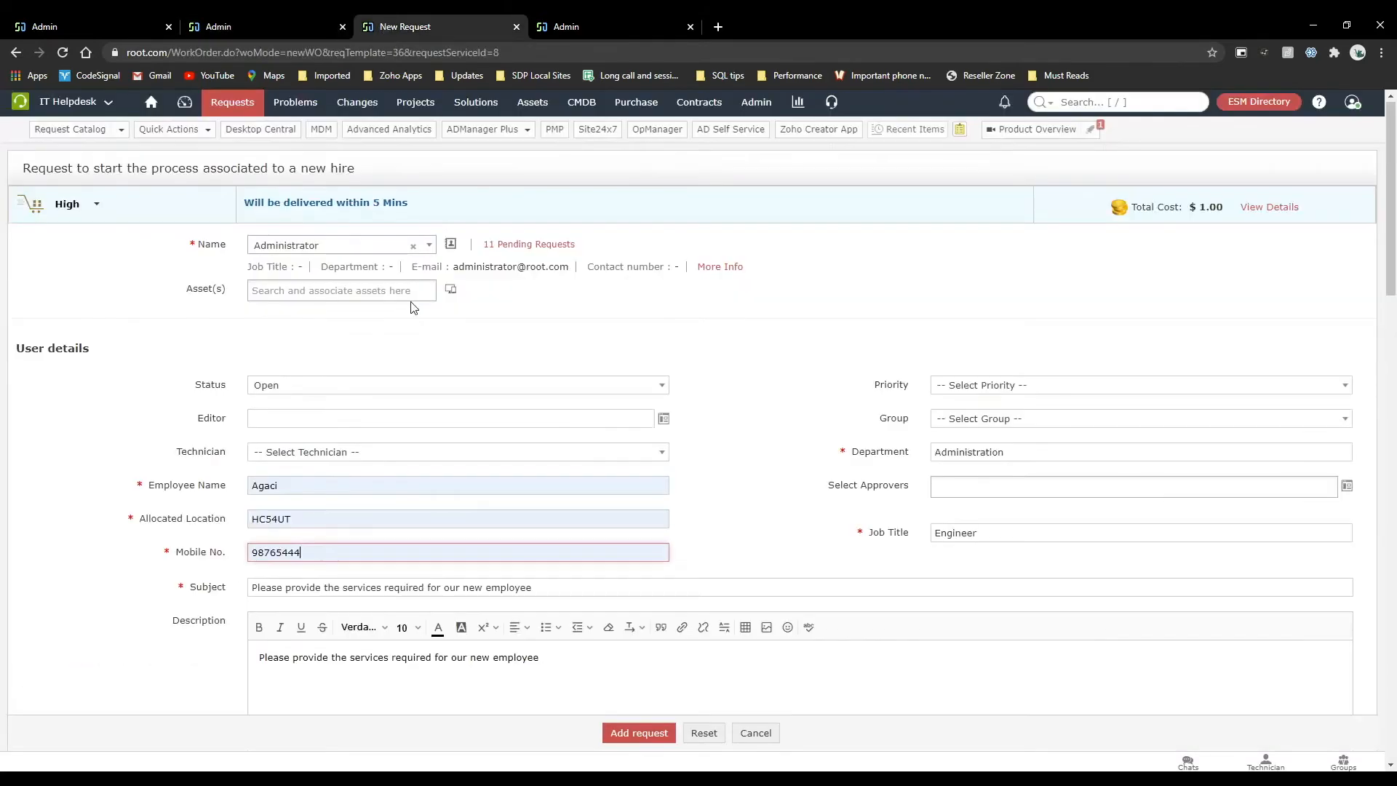
{"action": "key", "text": "F5"}
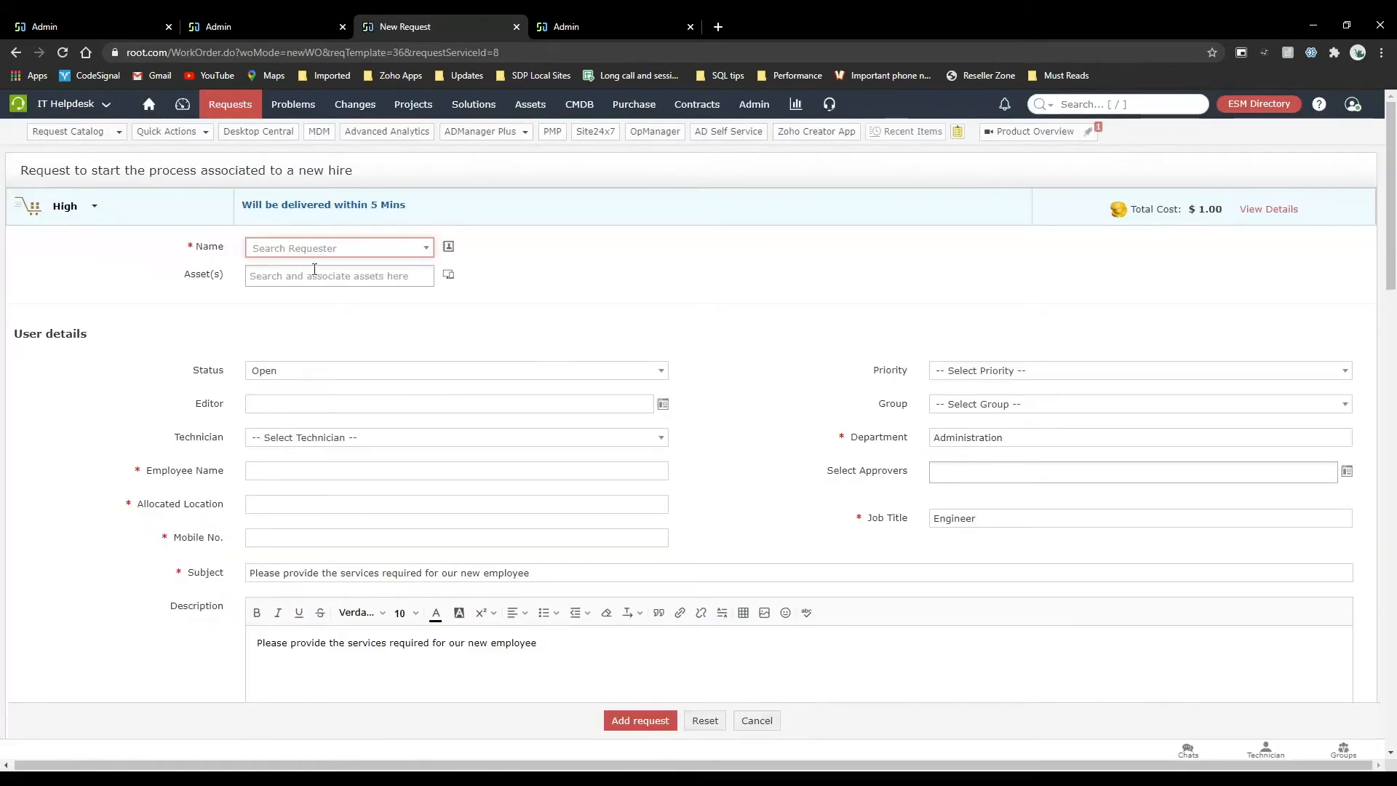
{"action": "left_click", "coordinate": [298, 248]}
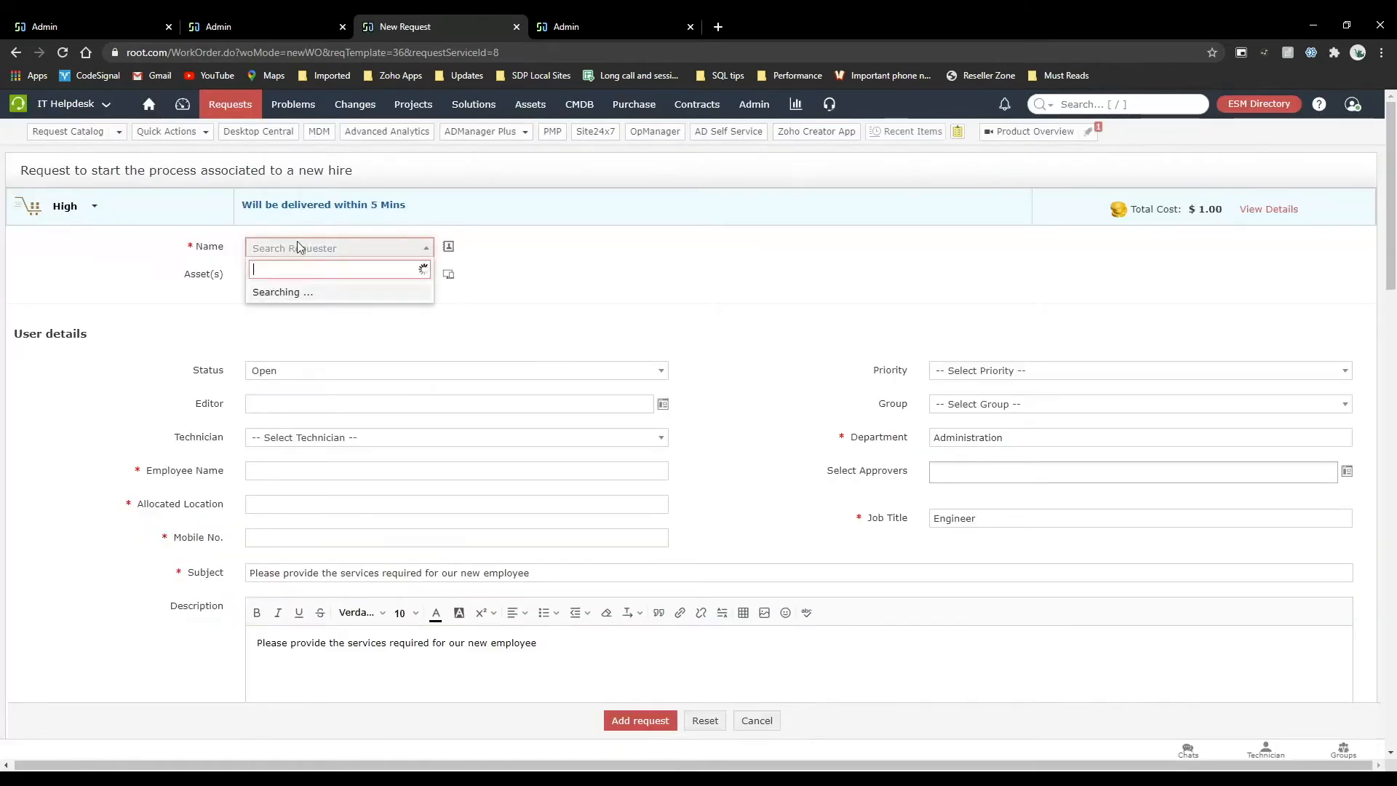
{"action": "left_click", "coordinate": [310, 395]}
{"action": "left_click", "coordinate": [293, 486]}
{"action": "left_click", "coordinate": [293, 554]}
{"action": "left_click", "coordinate": [280, 522]}
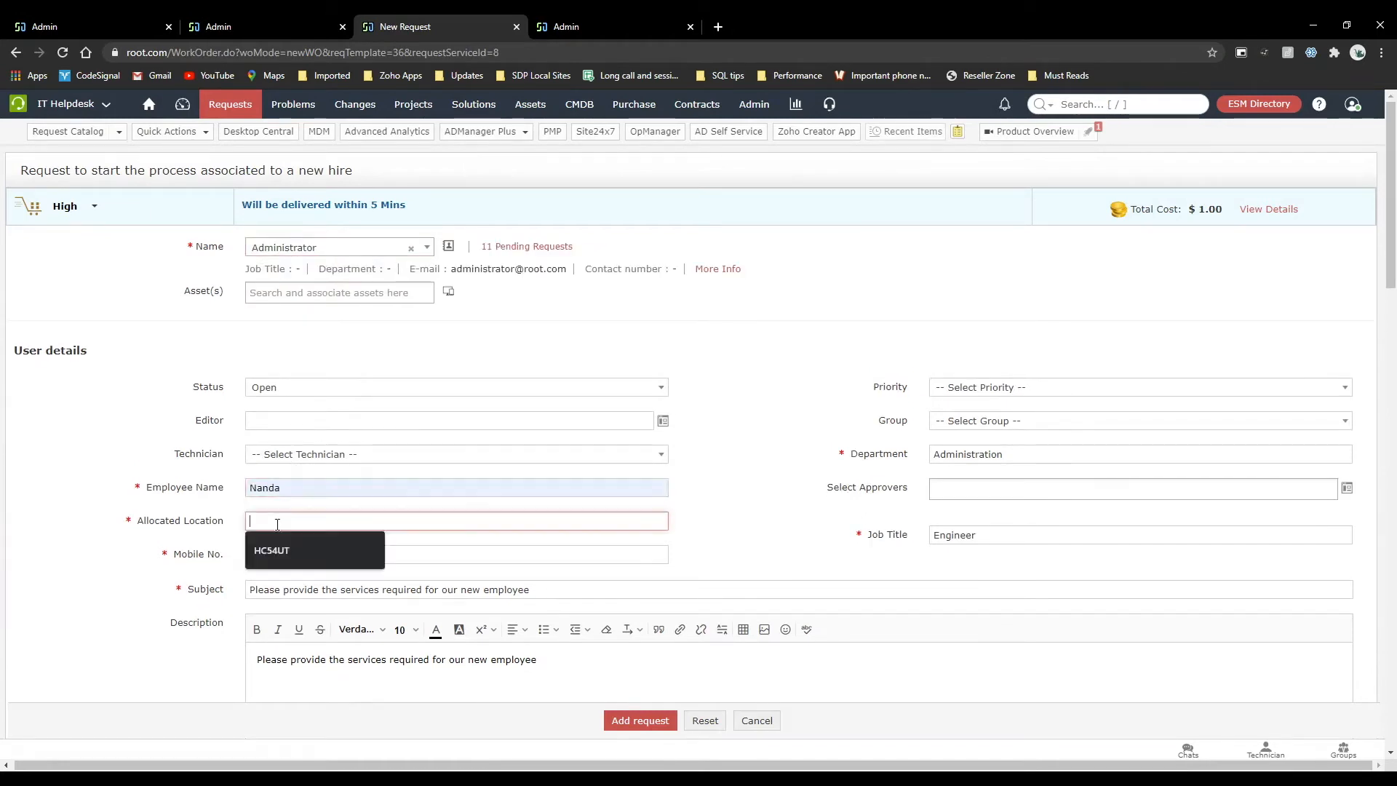
{"action": "left_click", "coordinate": [280, 560]}
{"action": "left_click", "coordinate": [281, 554]}
{"action": "left_click", "coordinate": [281, 582]}
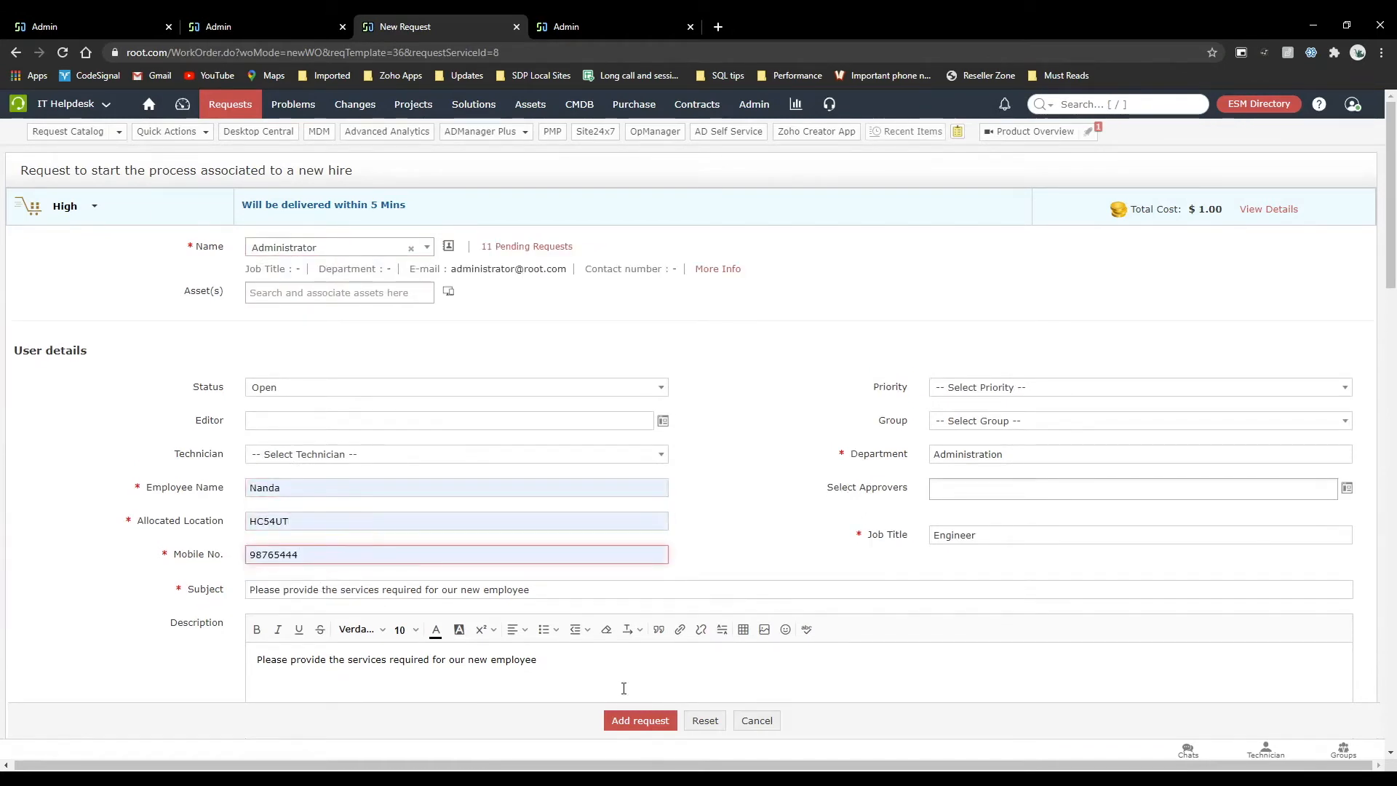
Try submitting the request without a priority, dismiss the alert, then set Priority to High and add the request.
{"action": "left_click", "coordinate": [634, 712]}
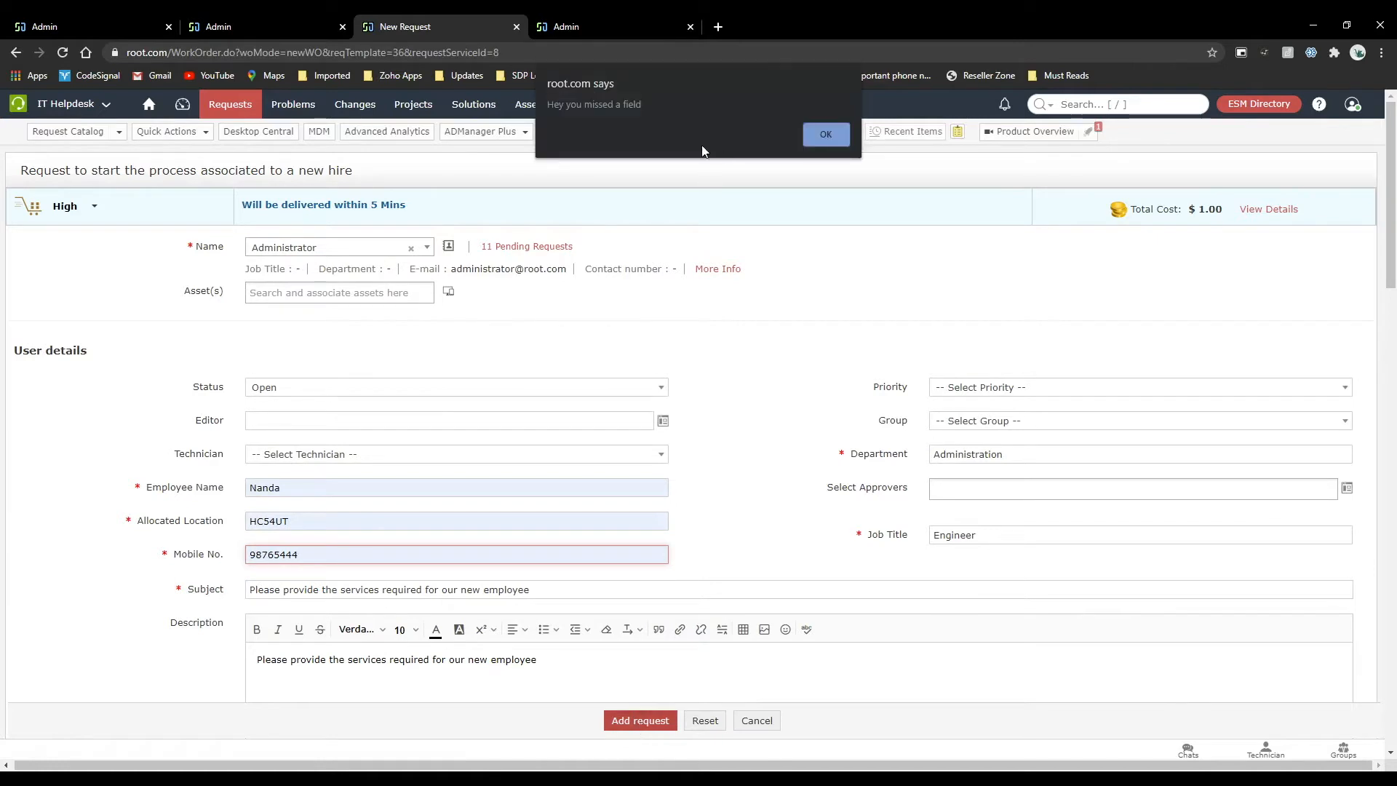
{"action": "left_click", "coordinate": [836, 134]}
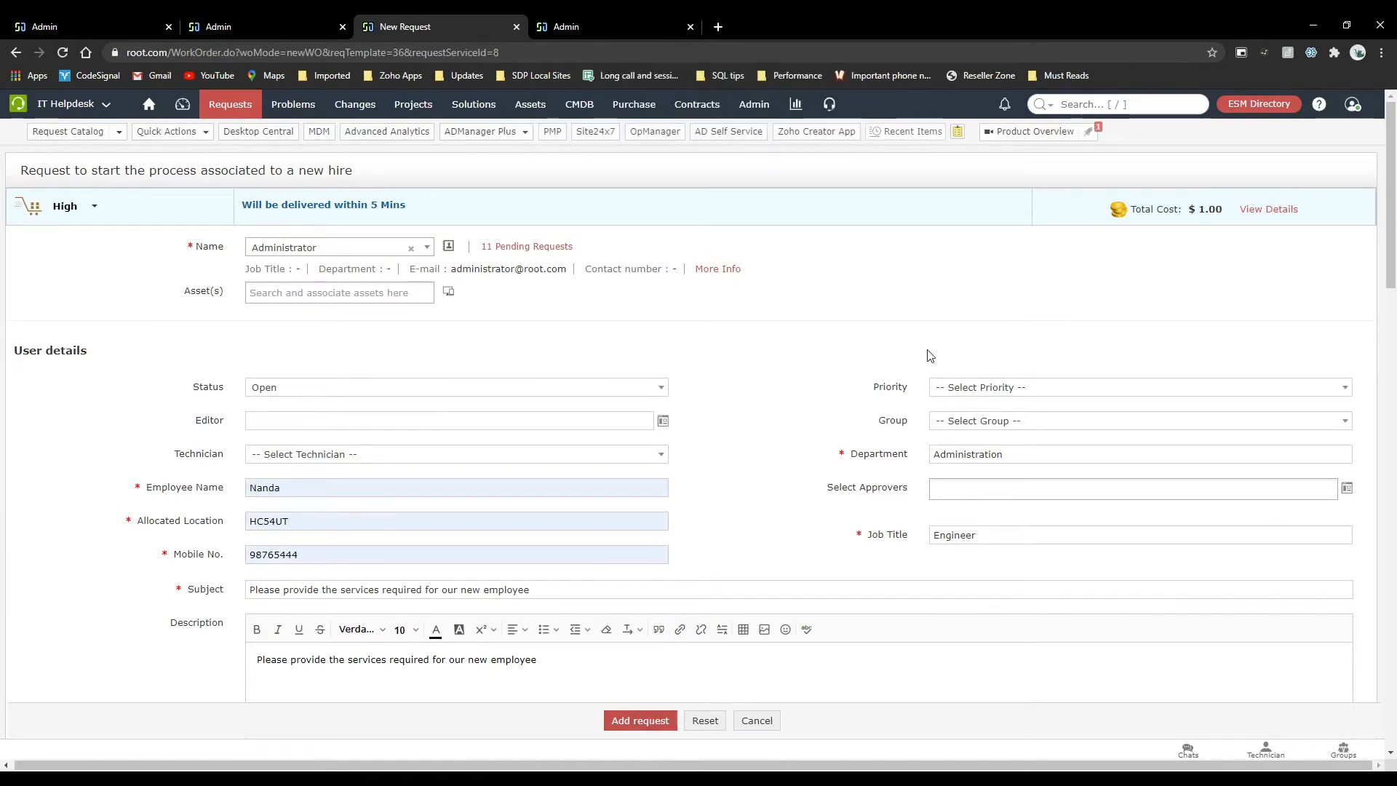
{"action": "left_click", "coordinate": [980, 386]}
{"action": "mouse_move", "coordinate": [222, 20]}
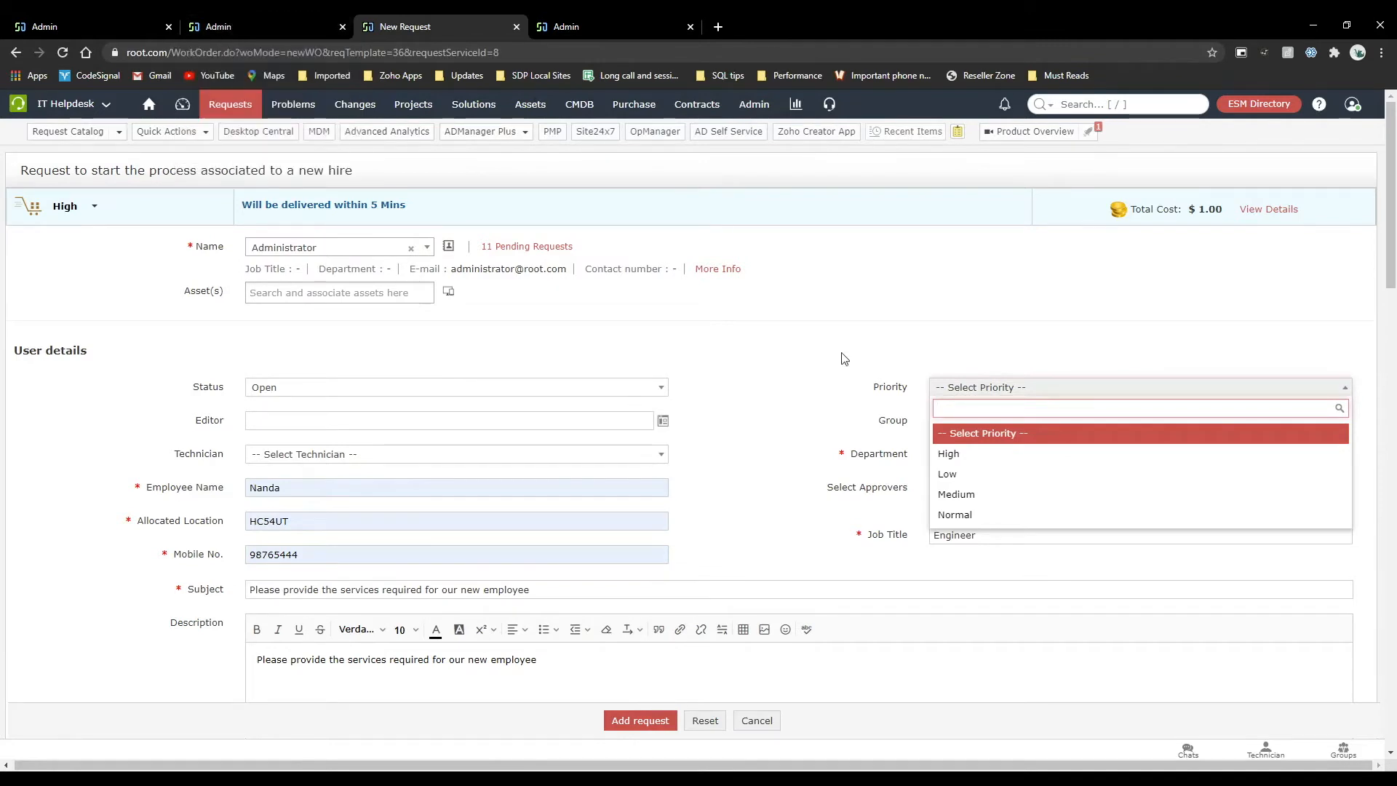
{"action": "left_click", "coordinate": [957, 457]}
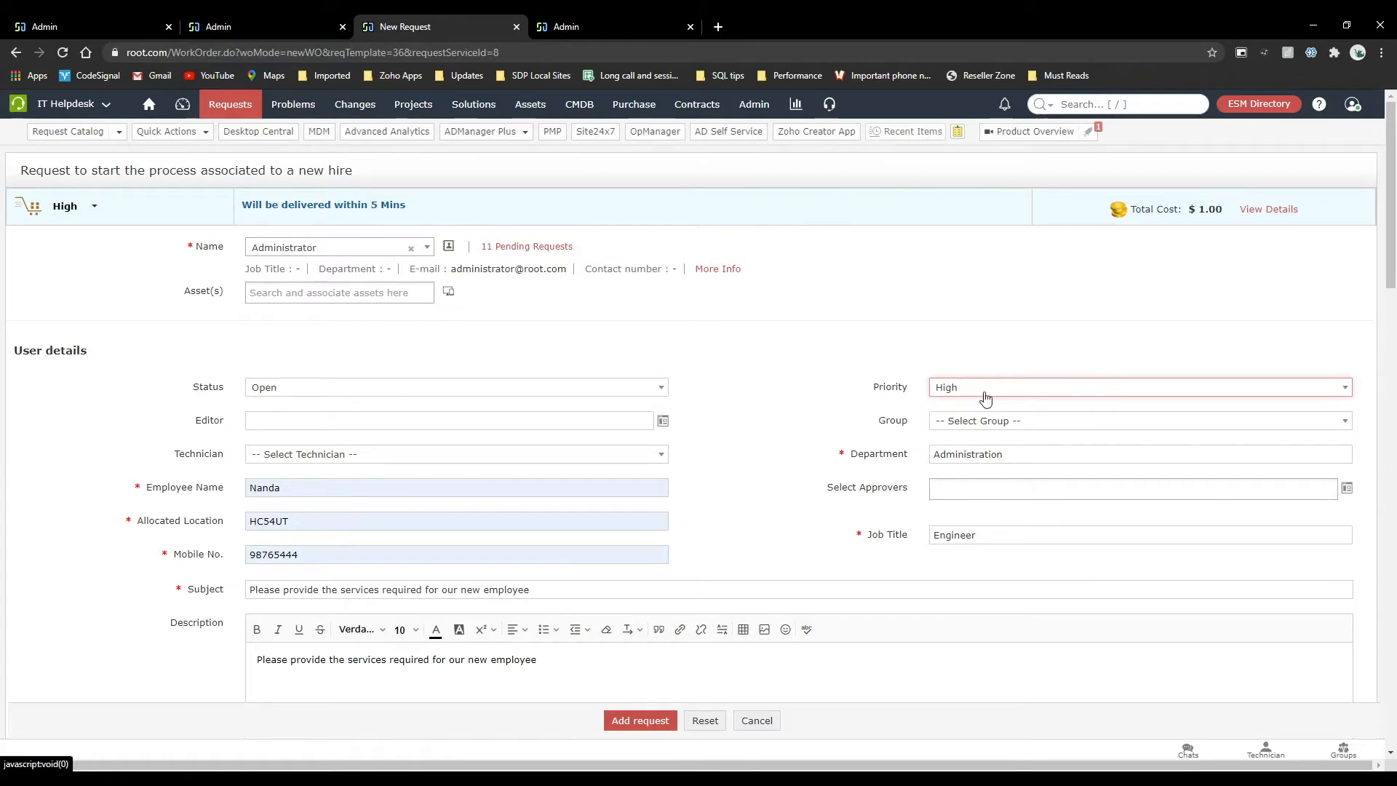
{"action": "left_click", "coordinate": [658, 717]}
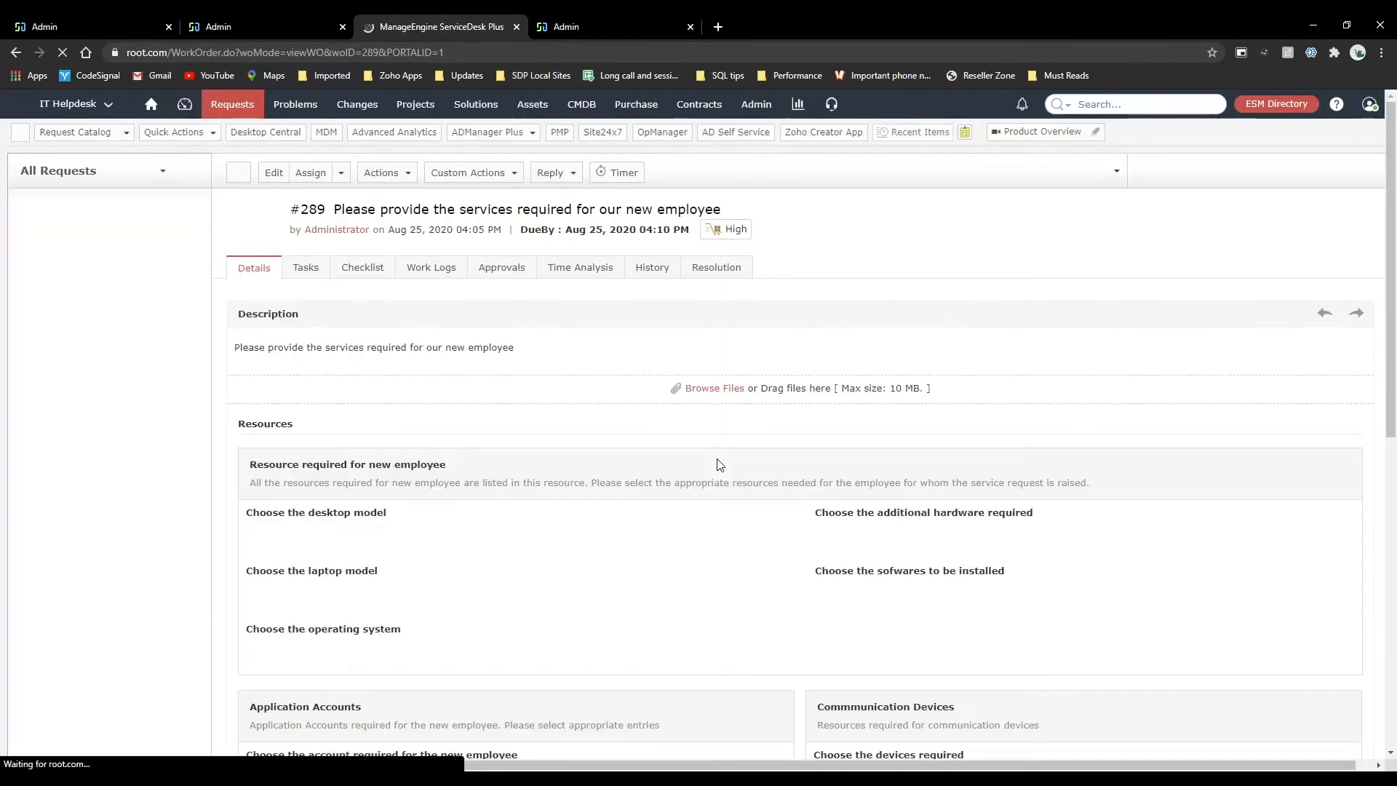
Open the incident template "Application crashes frequently" from the Incident Management settings.
{"action": "left_click", "coordinate": [273, 16]}
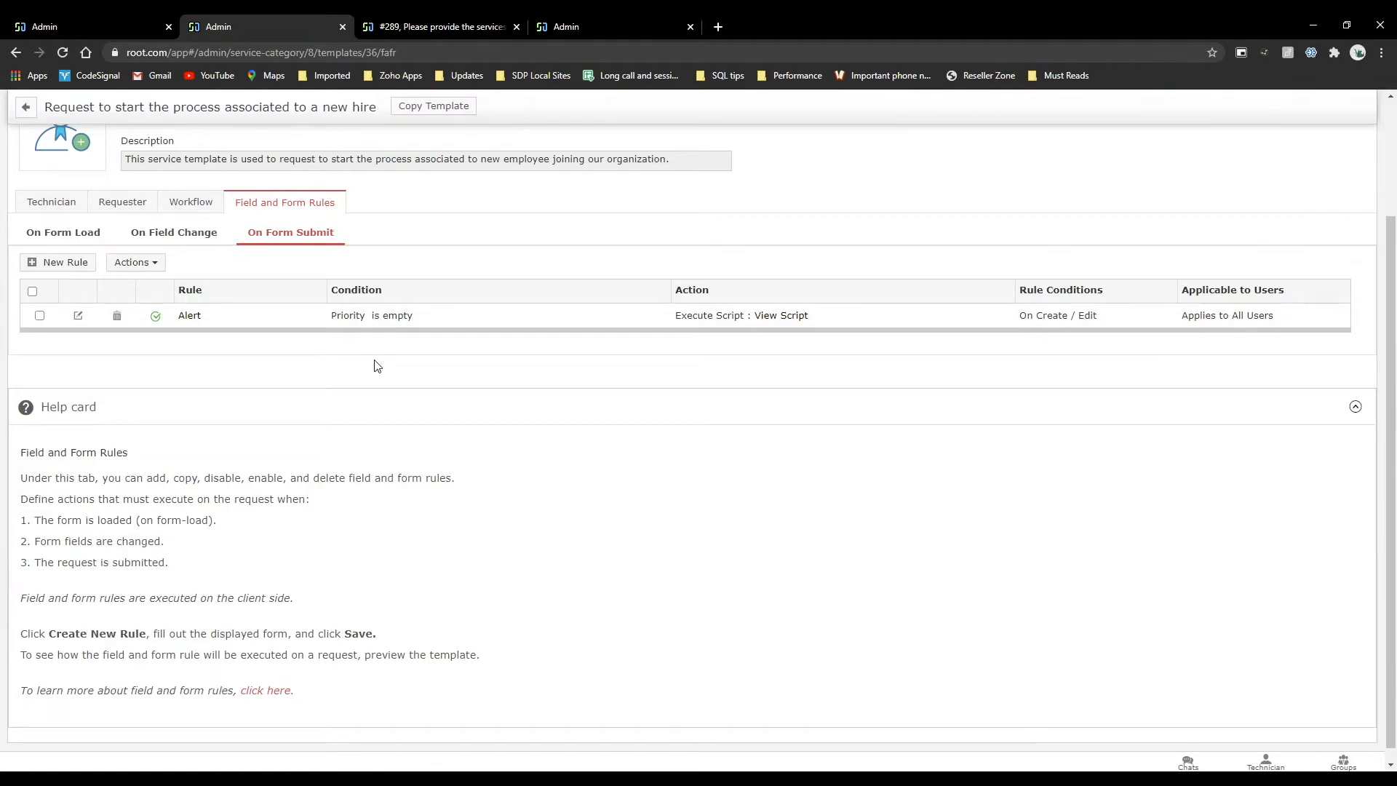
{"action": "scroll", "coordinate": [376, 365], "scroll_direction": "up", "scroll_amount": 2}
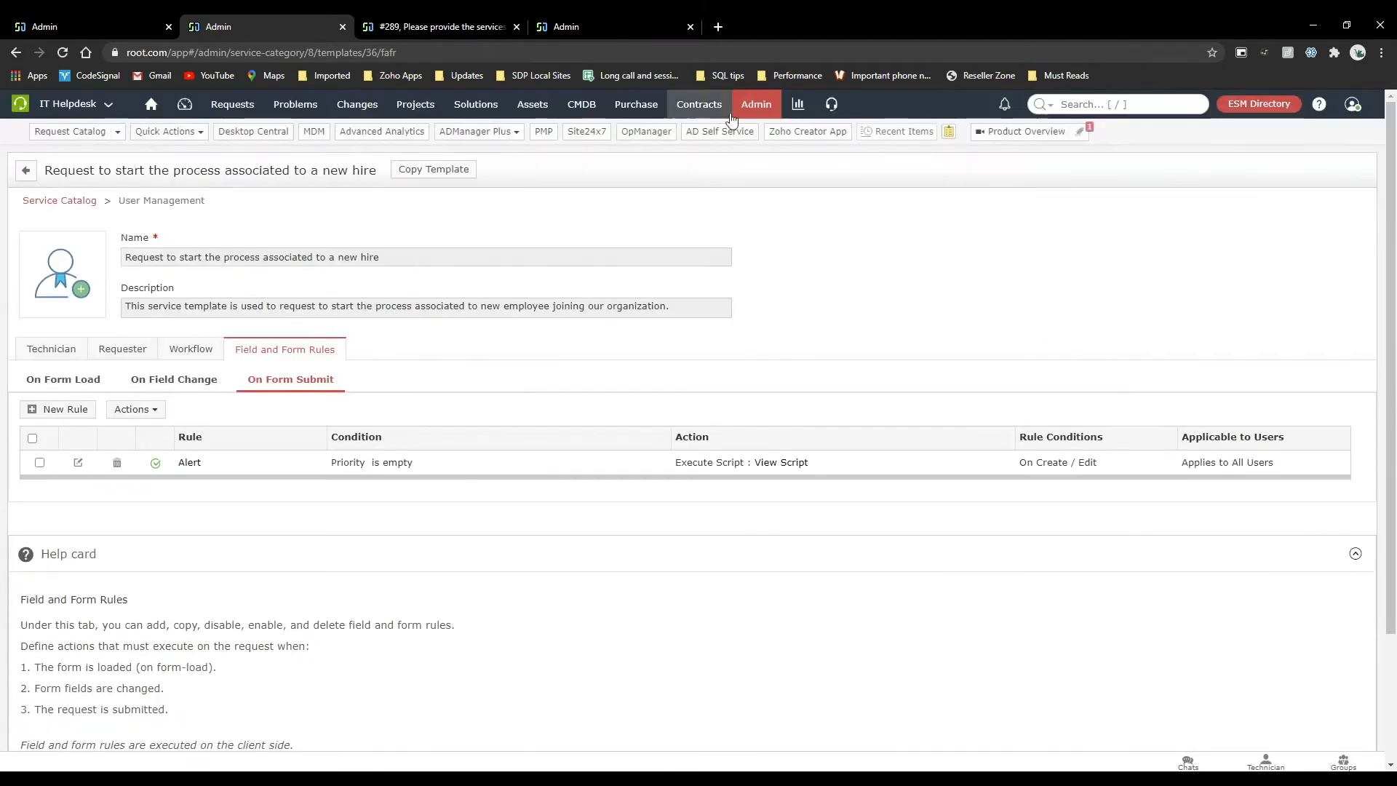
{"action": "left_click", "coordinate": [756, 109]}
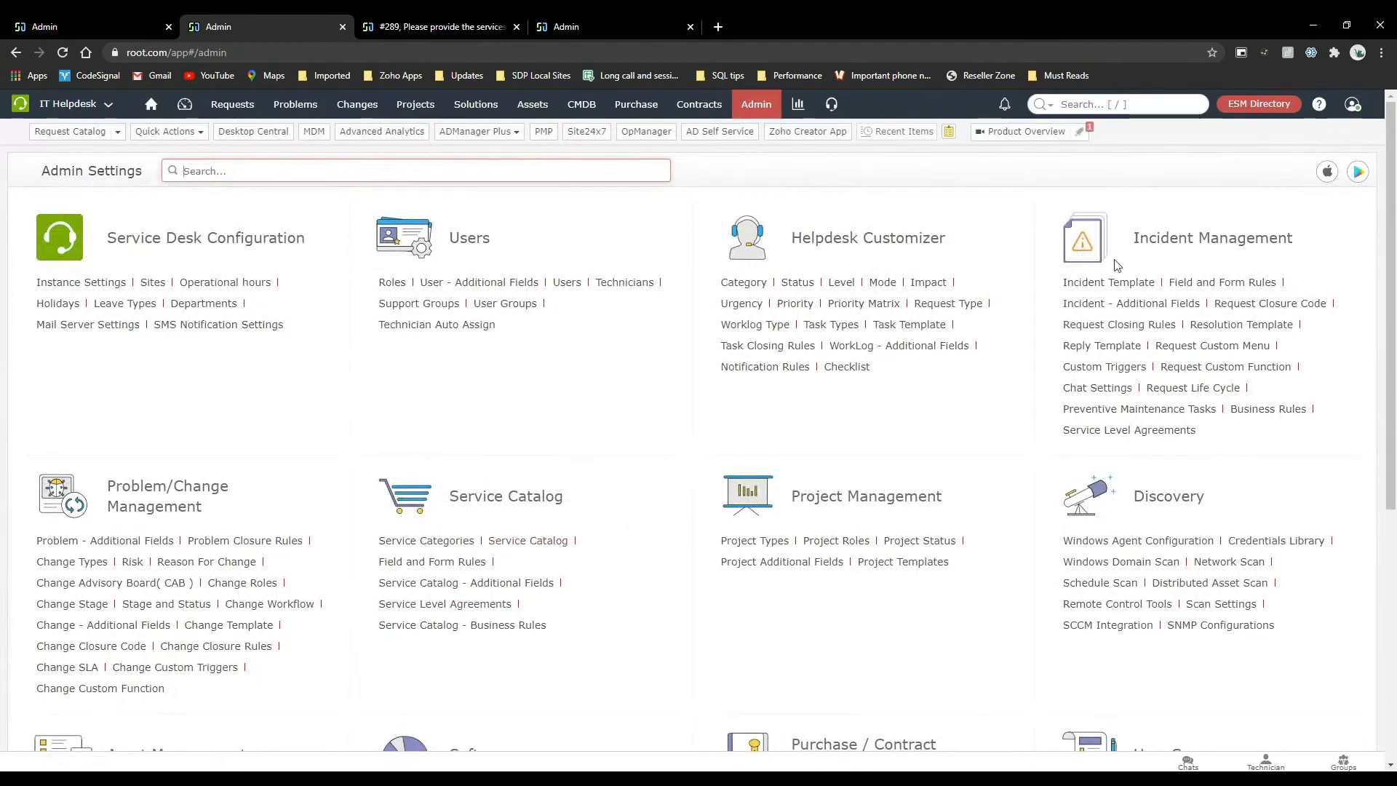
{"action": "left_click", "coordinate": [1108, 282]}
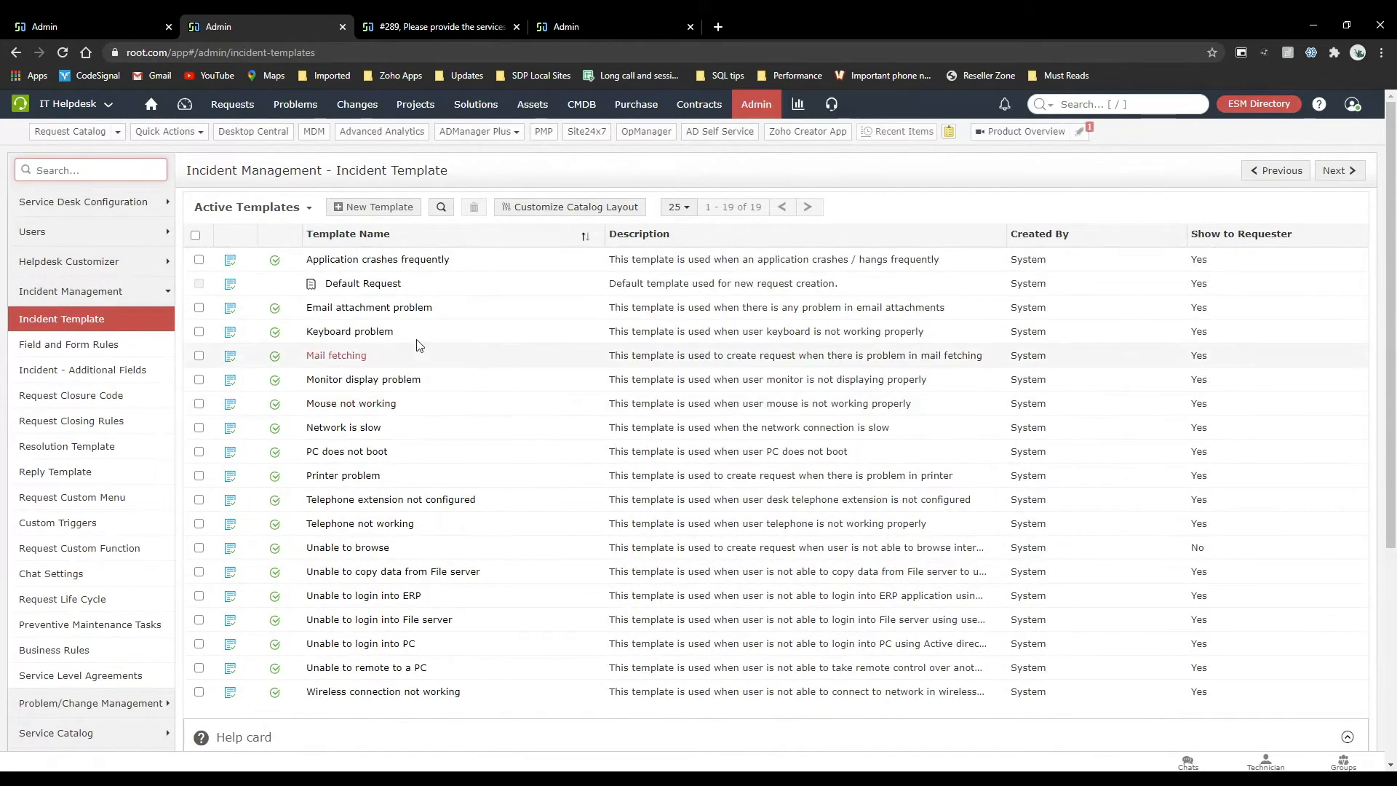
{"action": "left_click", "coordinate": [382, 262]}
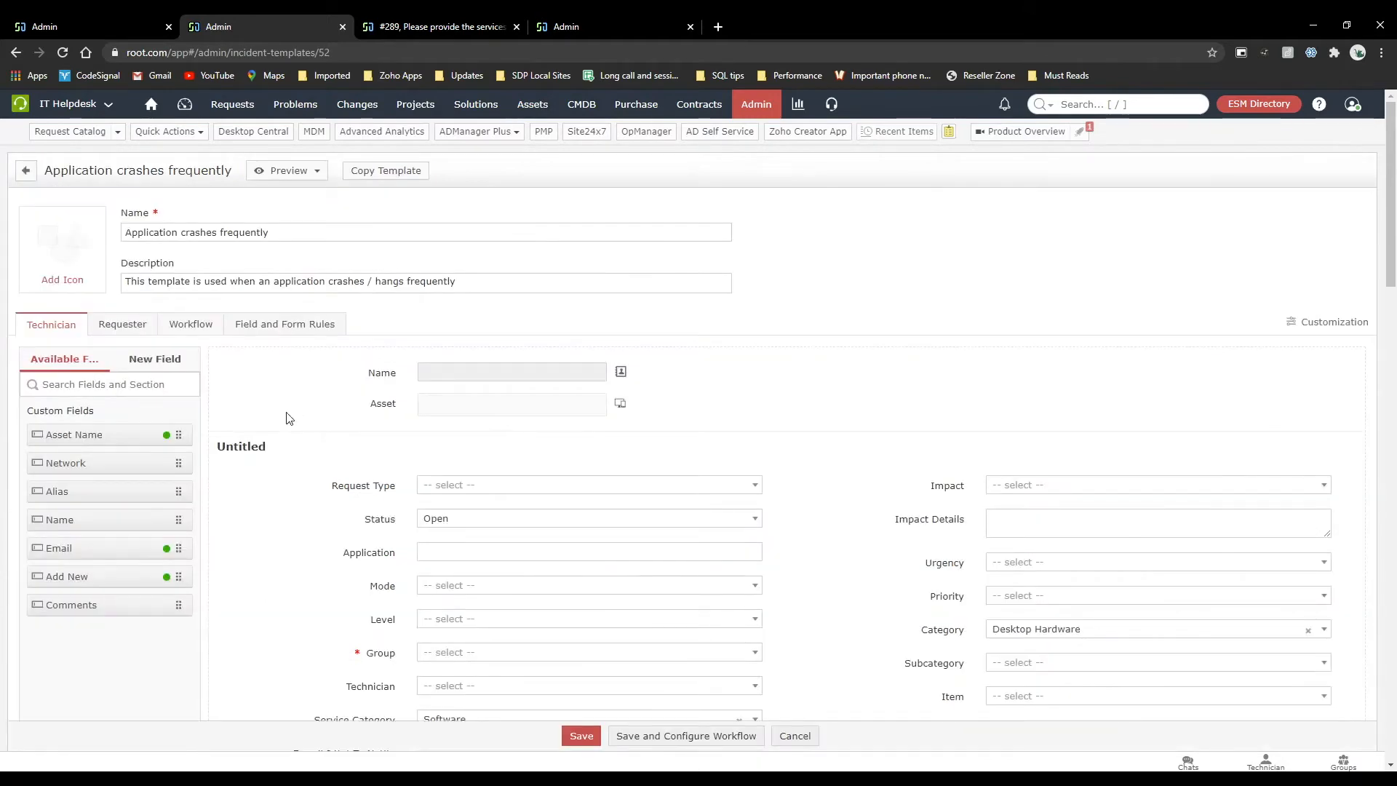
Review the incident template's workflow configuration, including its life cycle, approval, checklist and task sections.
{"action": "left_click", "coordinate": [200, 328]}
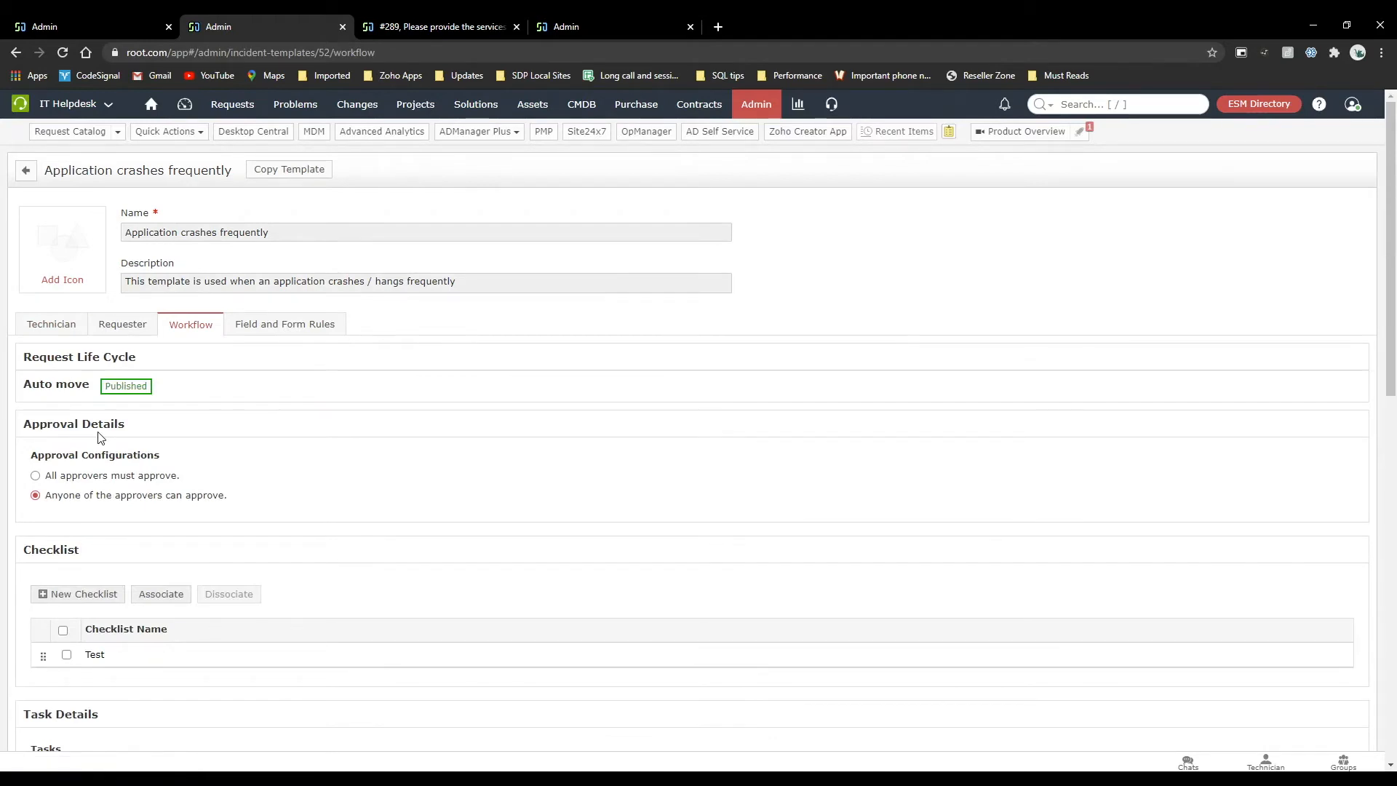
{"action": "scroll", "coordinate": [156, 521], "scroll_direction": "down", "scroll_amount": 5}
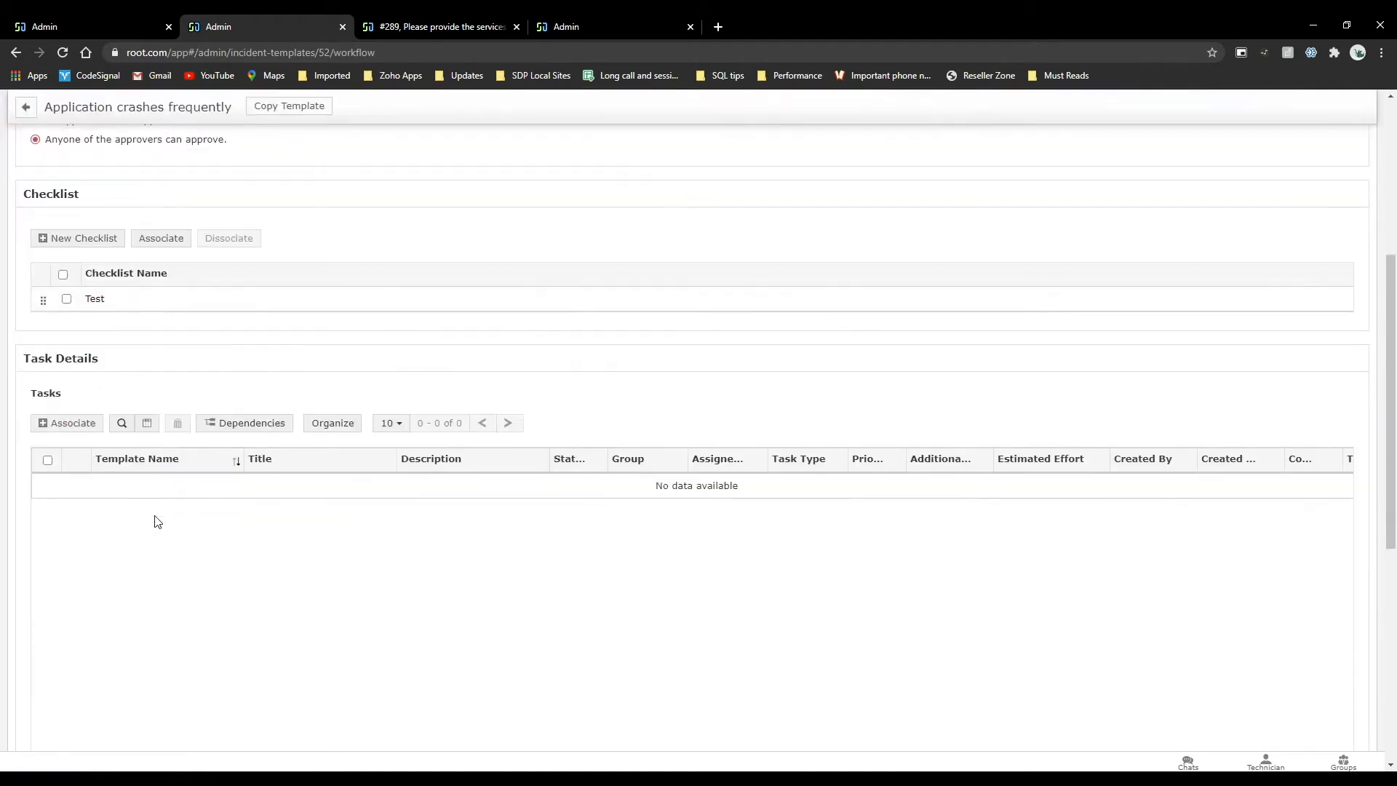
{"action": "scroll", "coordinate": [156, 521], "scroll_direction": "up", "scroll_amount": 5}
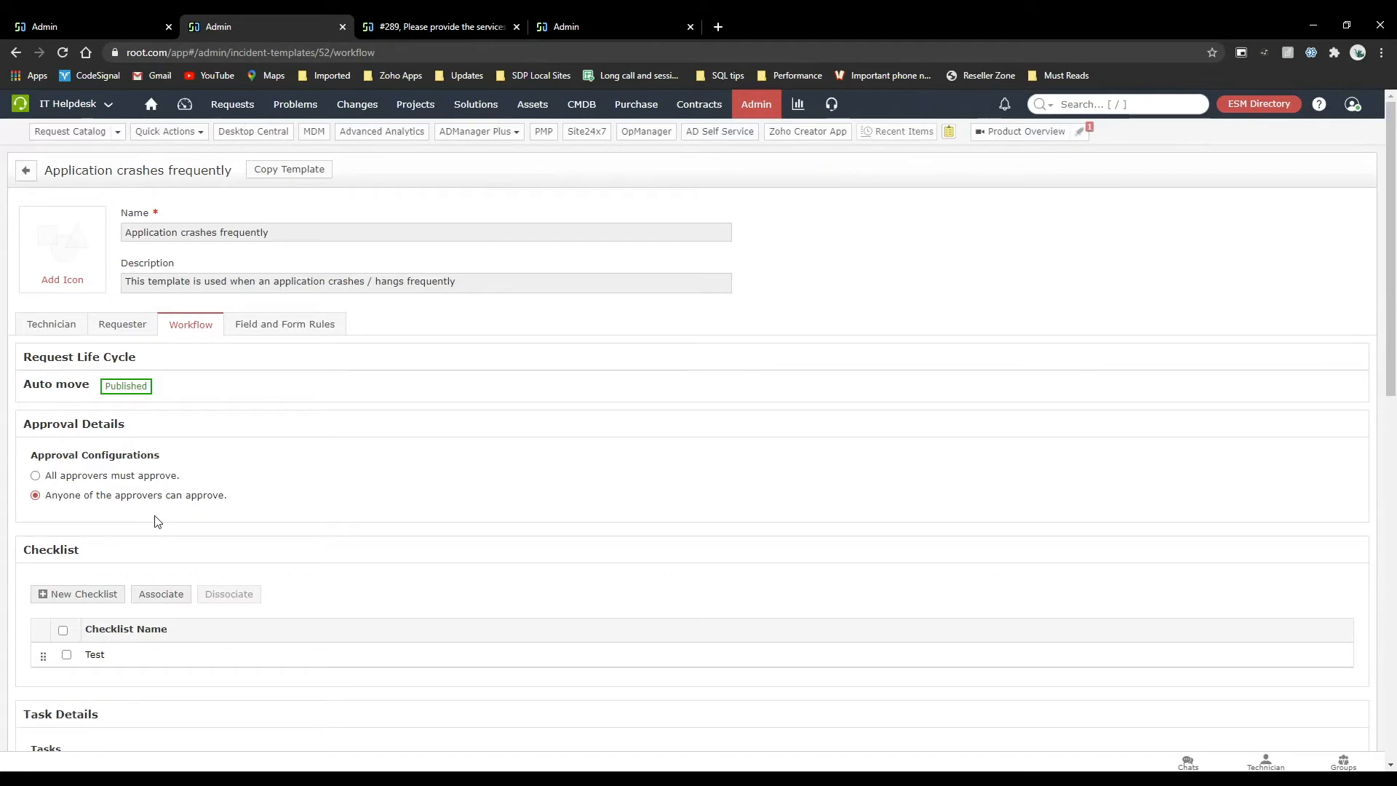
Open the Category Assign request, bring up its submit-for-approval form and cancel it without sending.
{"action": "left_click", "coordinate": [111, 16]}
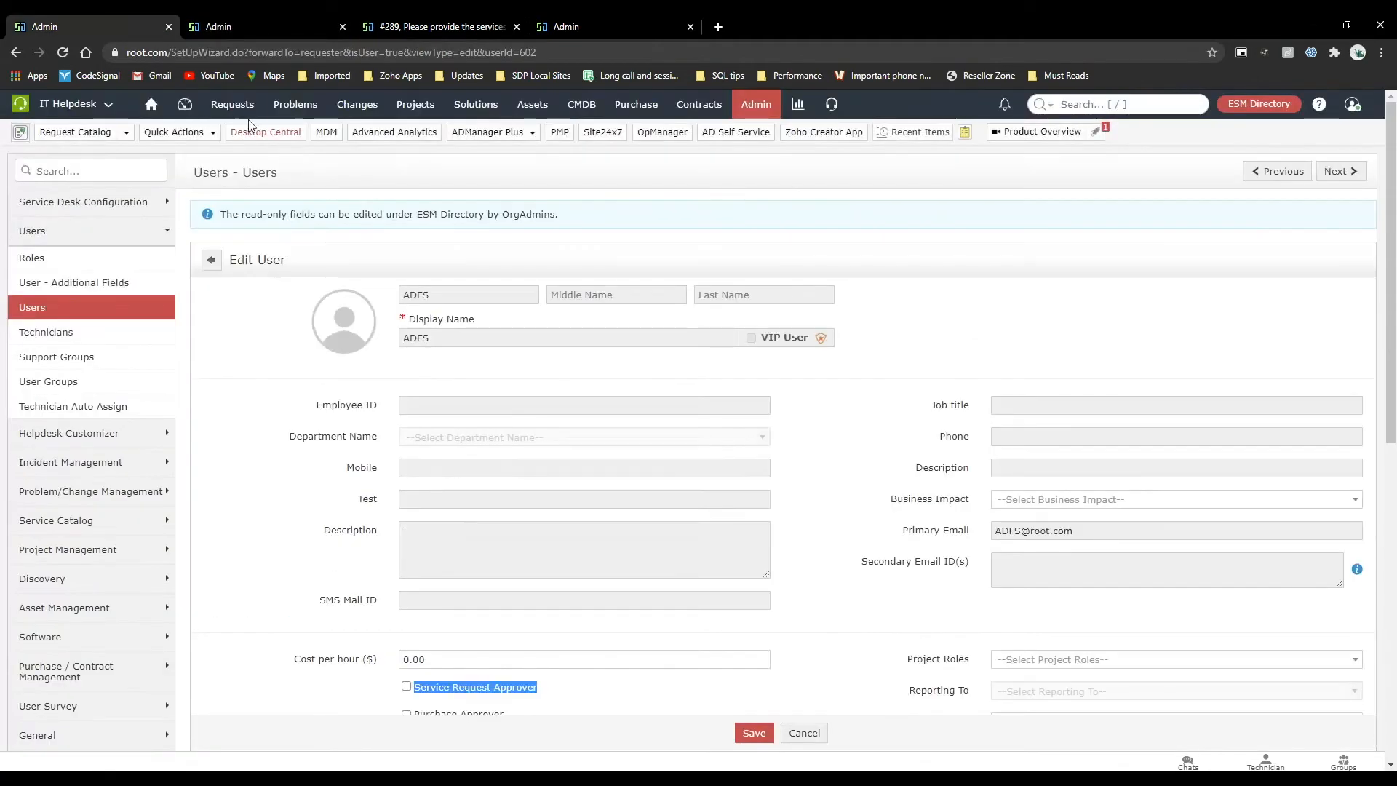
{"action": "left_click", "coordinate": [243, 112]}
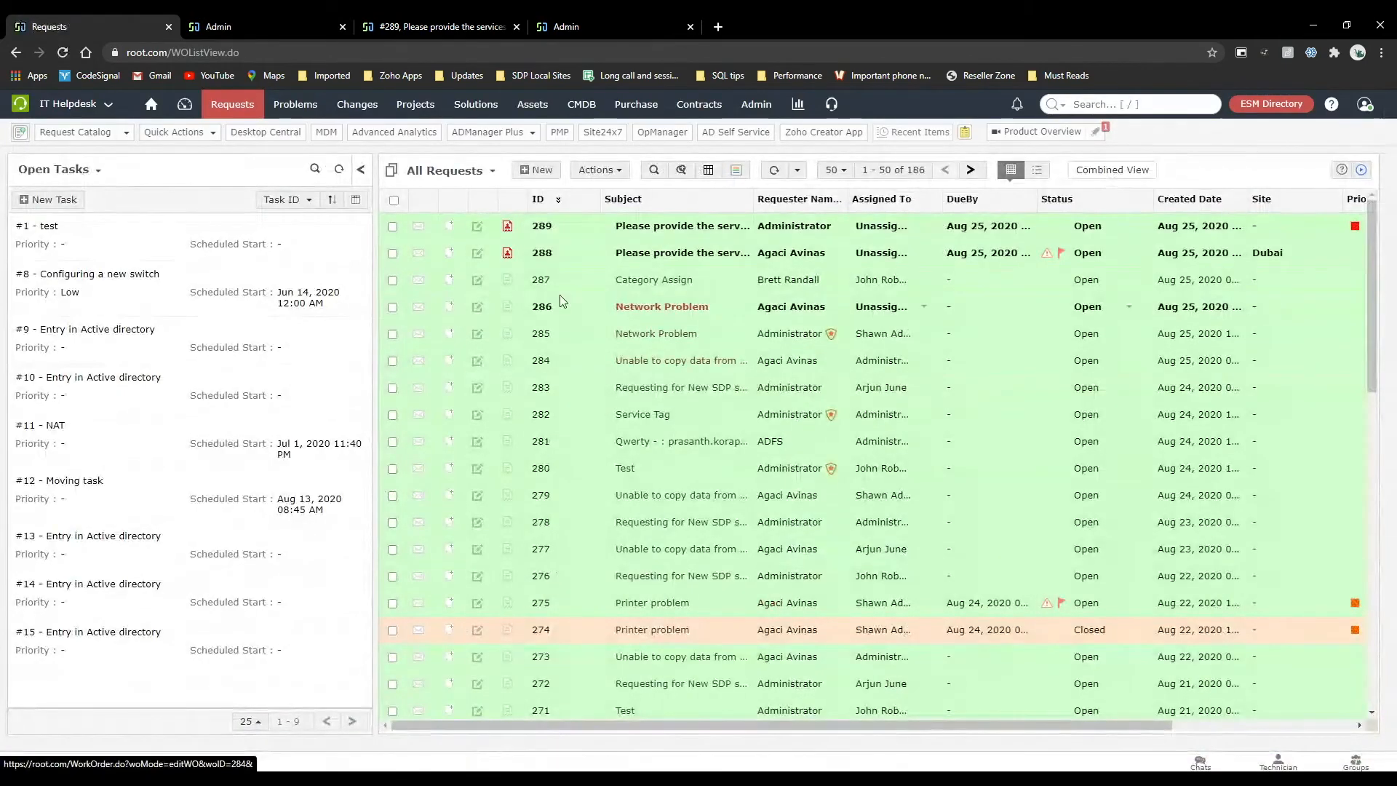
{"action": "scroll", "coordinate": [828, 339], "scroll_direction": "right", "scroll_amount": 3}
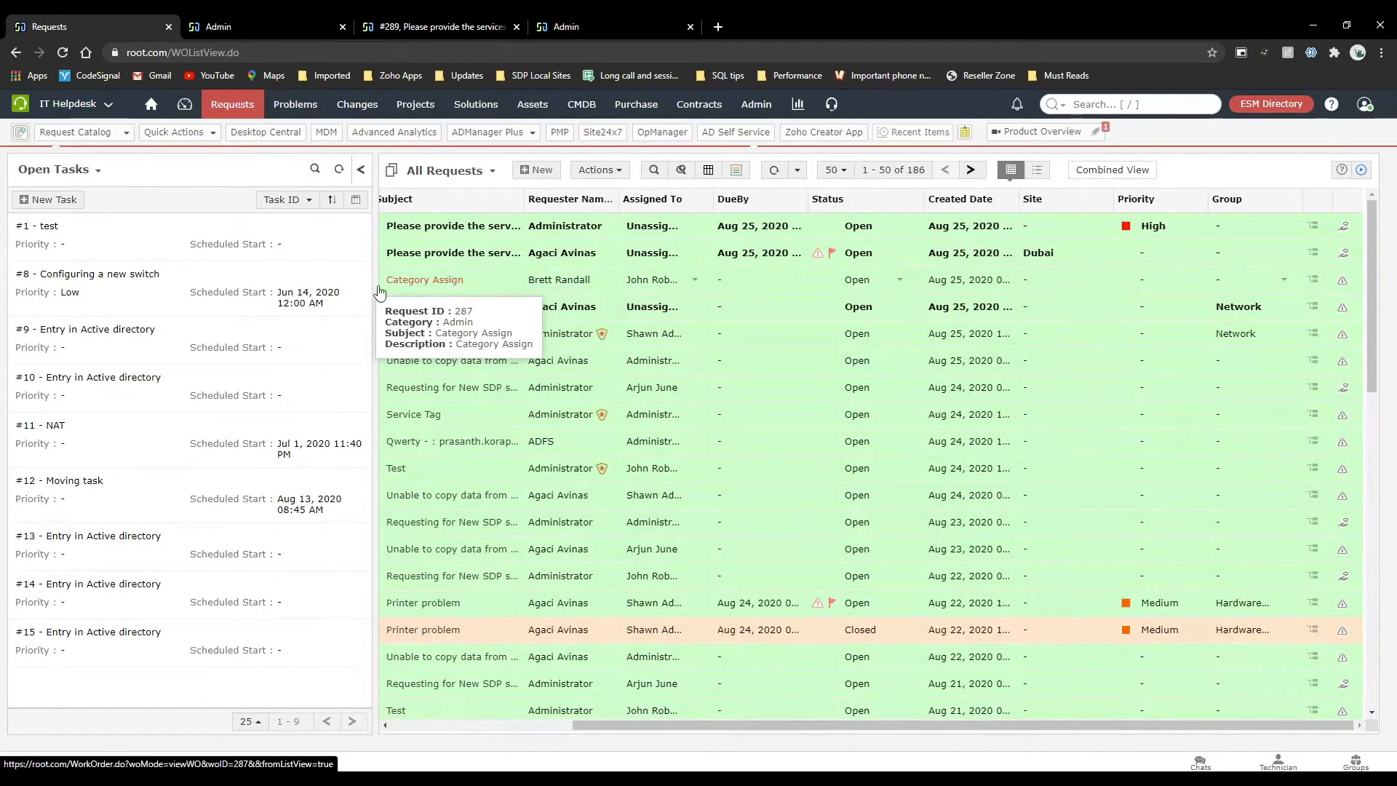
{"action": "left_click", "coordinate": [429, 282]}
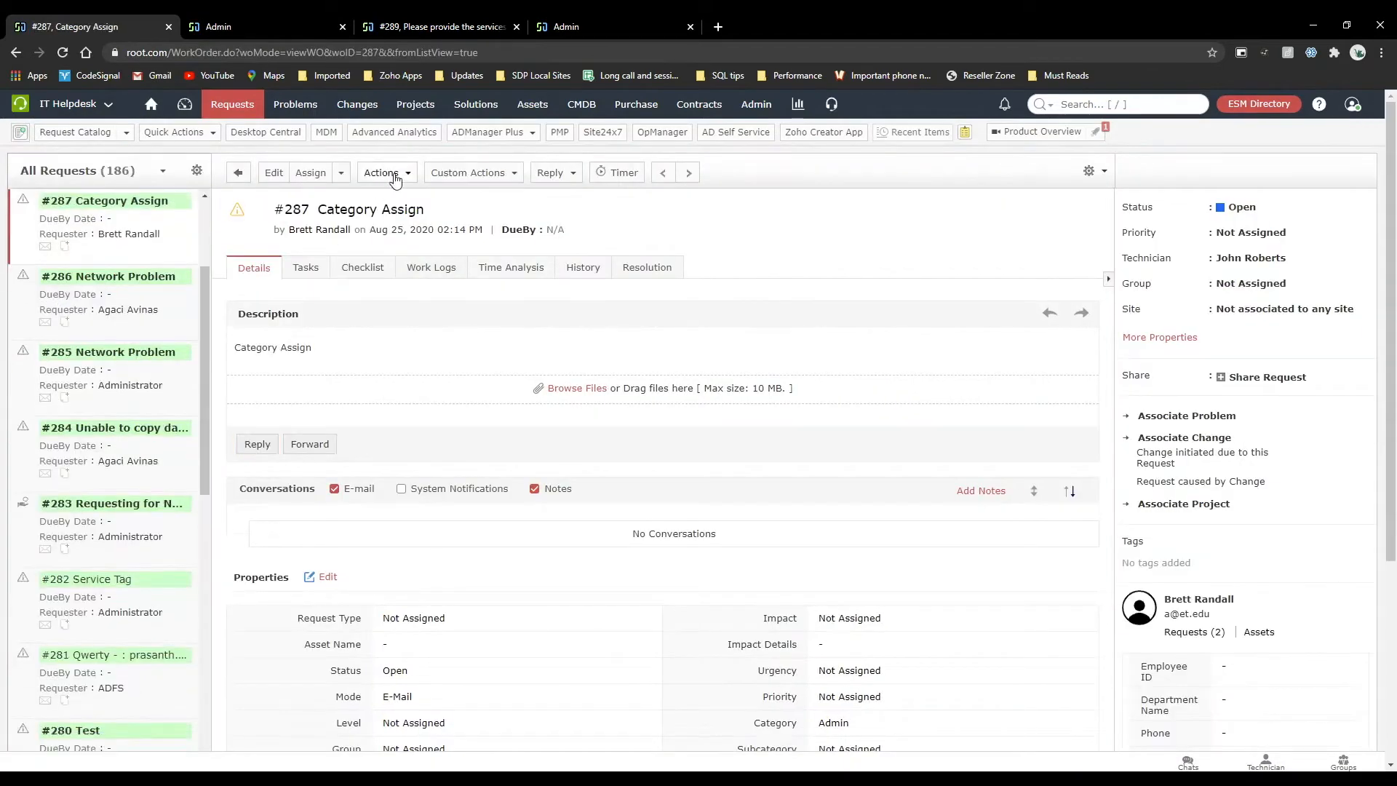
{"action": "left_click", "coordinate": [408, 176]}
{"action": "left_click", "coordinate": [575, 202]}
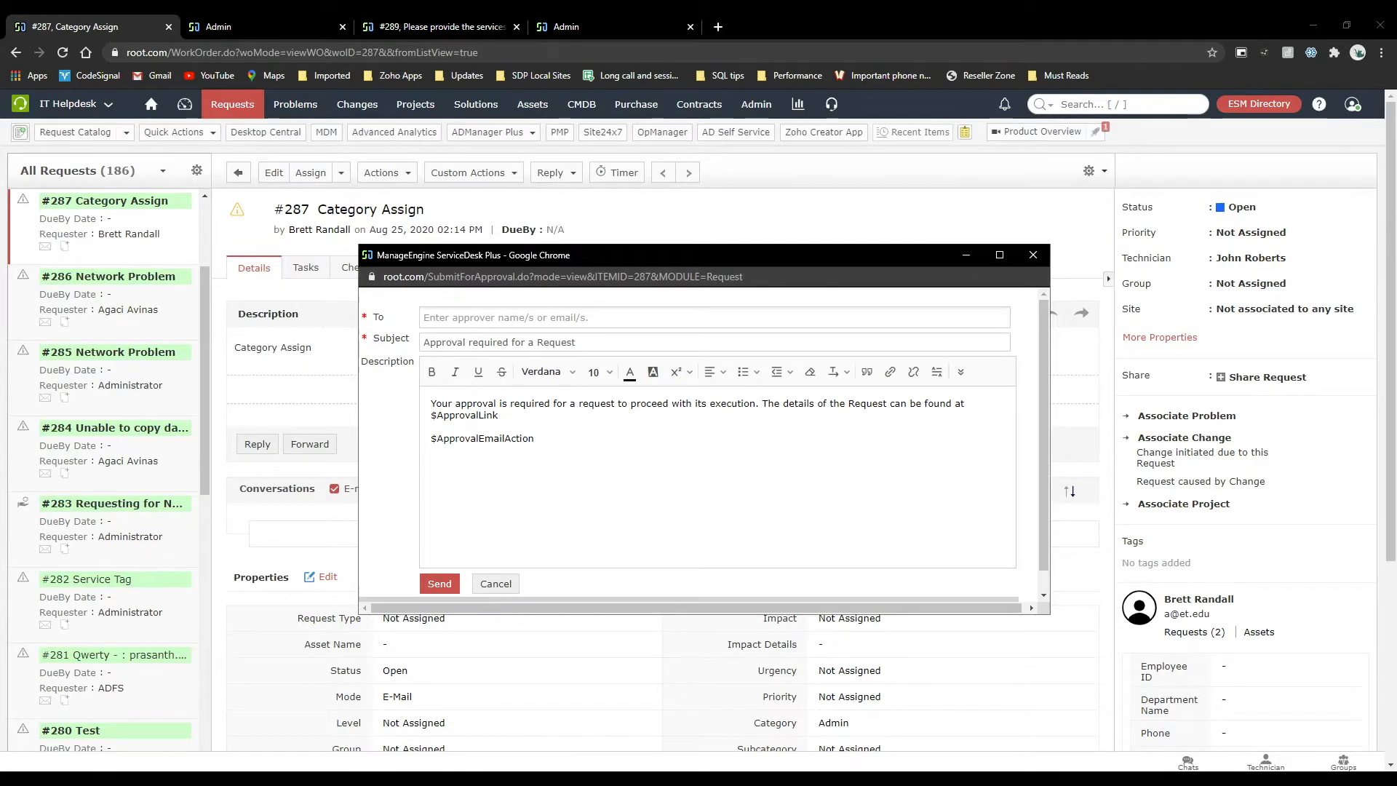
{"action": "left_click", "coordinate": [505, 584]}
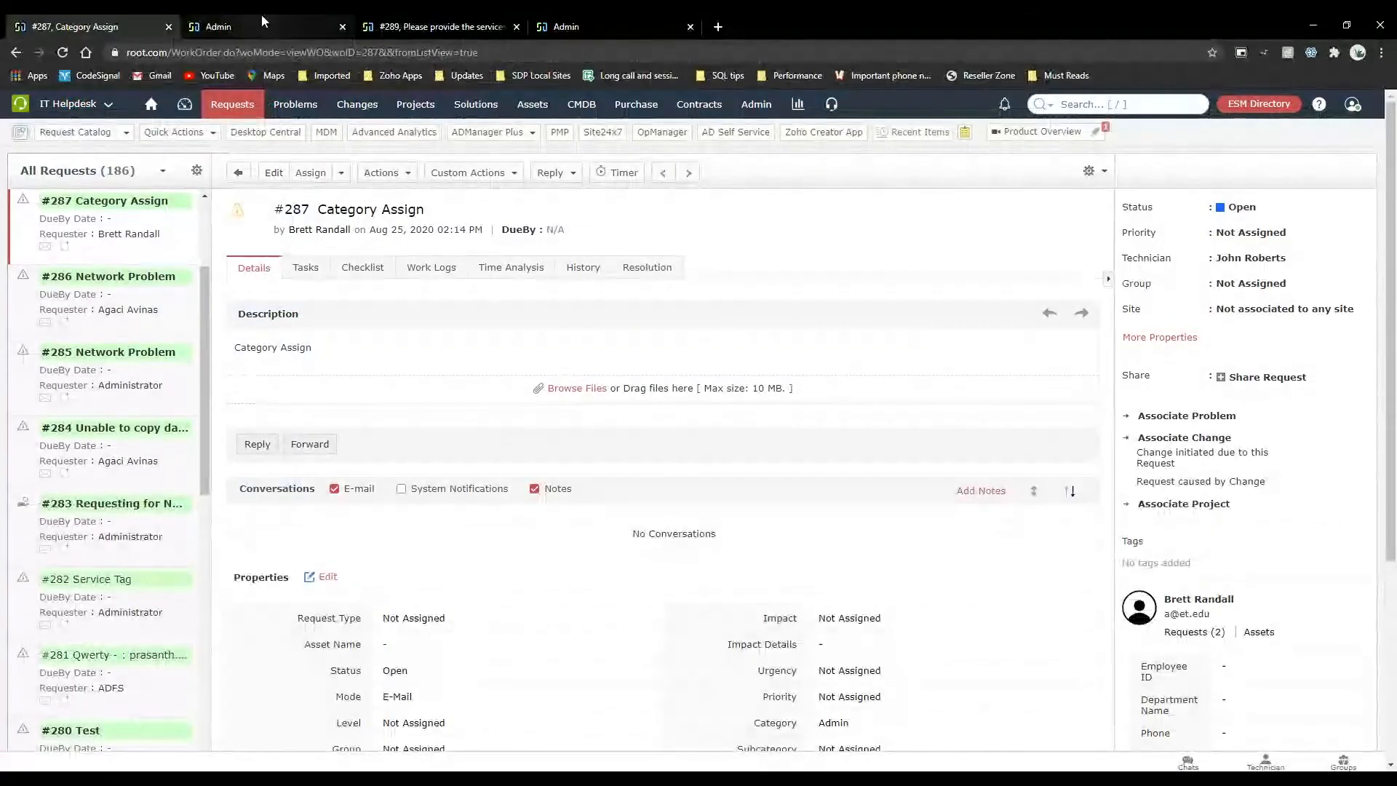
Open the Incident Management business rules in the browser tab that shows the Departments settings.
{"action": "left_click", "coordinate": [393, 24]}
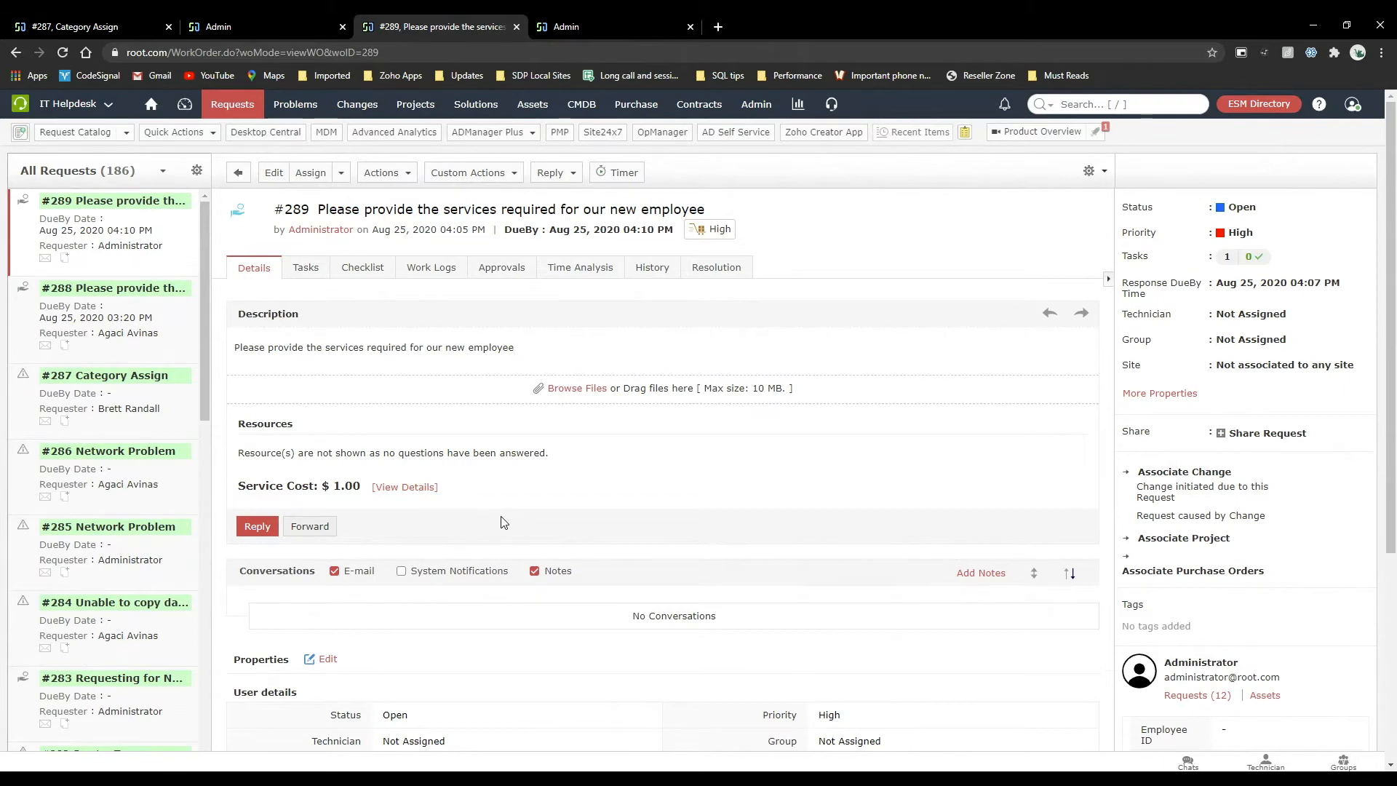
{"action": "left_click", "coordinate": [584, 16]}
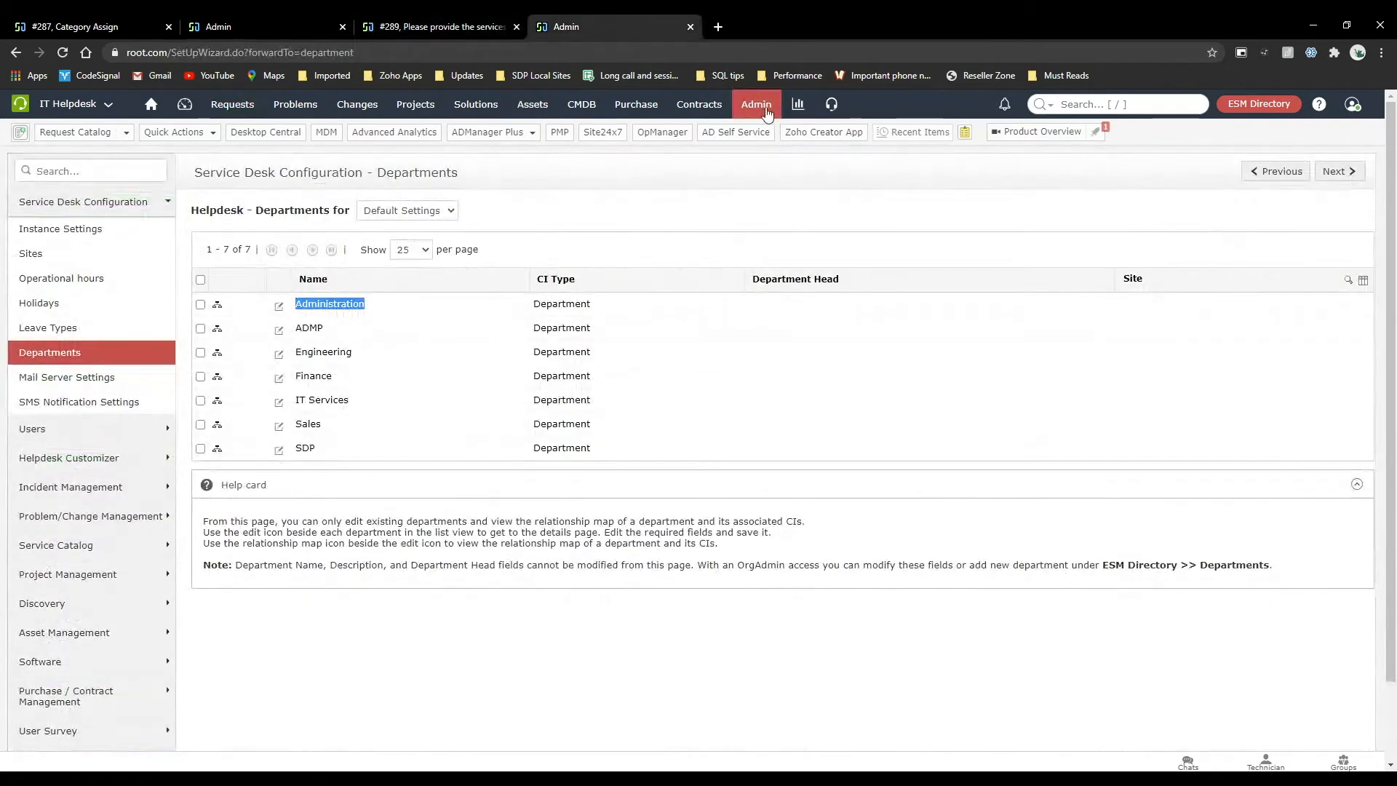
{"action": "left_click", "coordinate": [765, 110]}
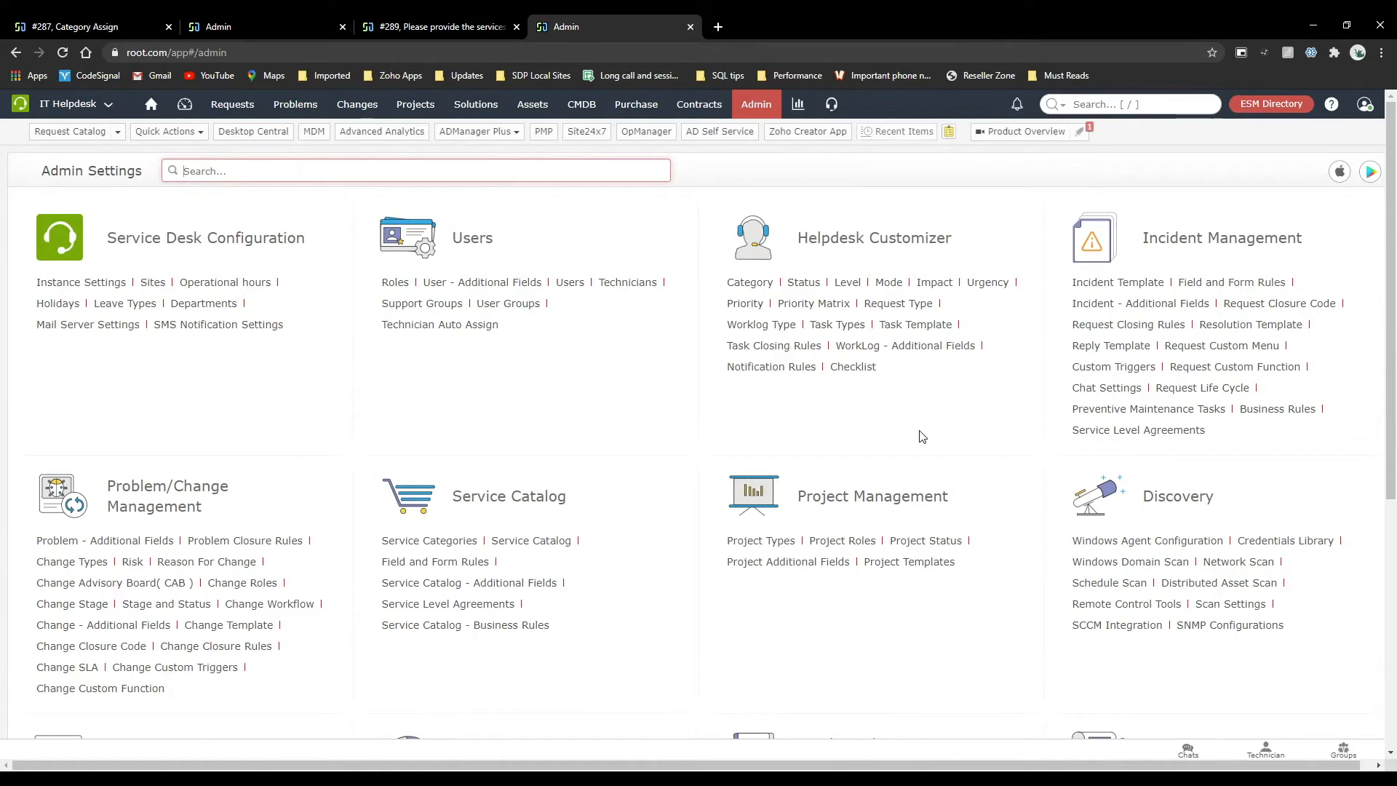
{"action": "left_click", "coordinate": [1299, 409]}
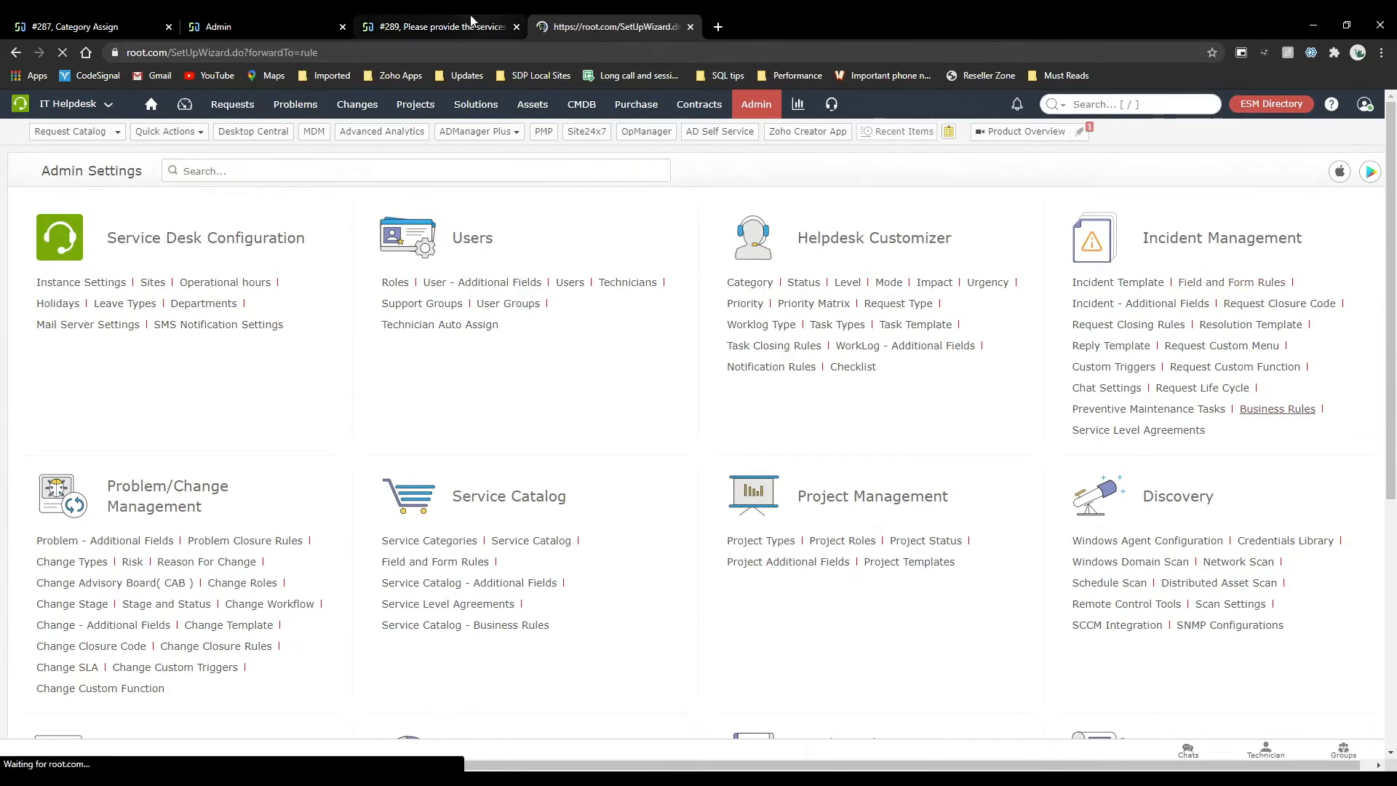
Start a new On Form Load rule for the Application crashes frequently template and examine the available rule actions.
{"action": "left_click", "coordinate": [471, 22]}
{"action": "left_click", "coordinate": [252, 17]}
{"action": "left_click", "coordinate": [139, 22]}
{"action": "left_click", "coordinate": [218, 26]}
{"action": "left_click", "coordinate": [304, 327]}
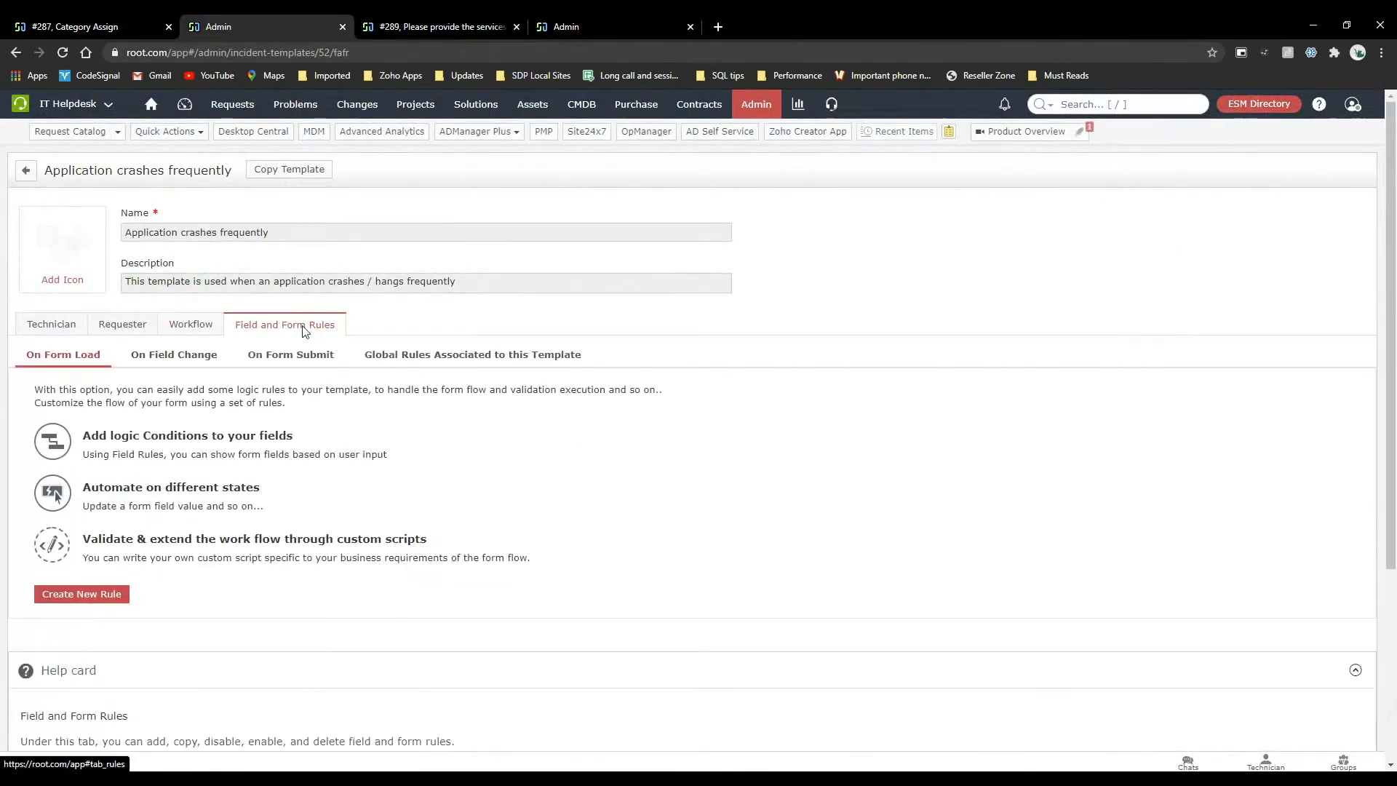
{"action": "left_click", "coordinate": [82, 595]}
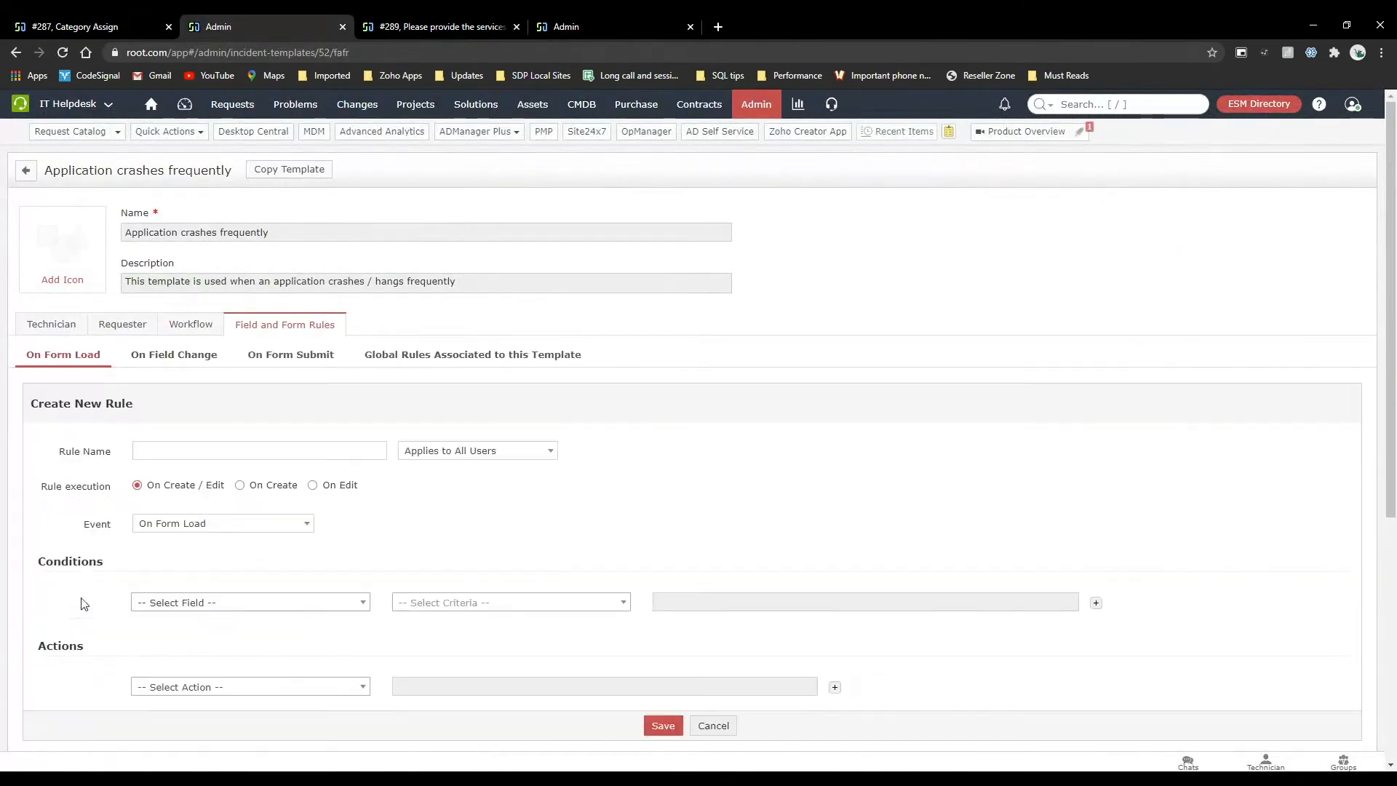
{"action": "scroll", "coordinate": [378, 605], "scroll_direction": "down", "scroll_amount": 1}
{"action": "left_click", "coordinate": [336, 594]}
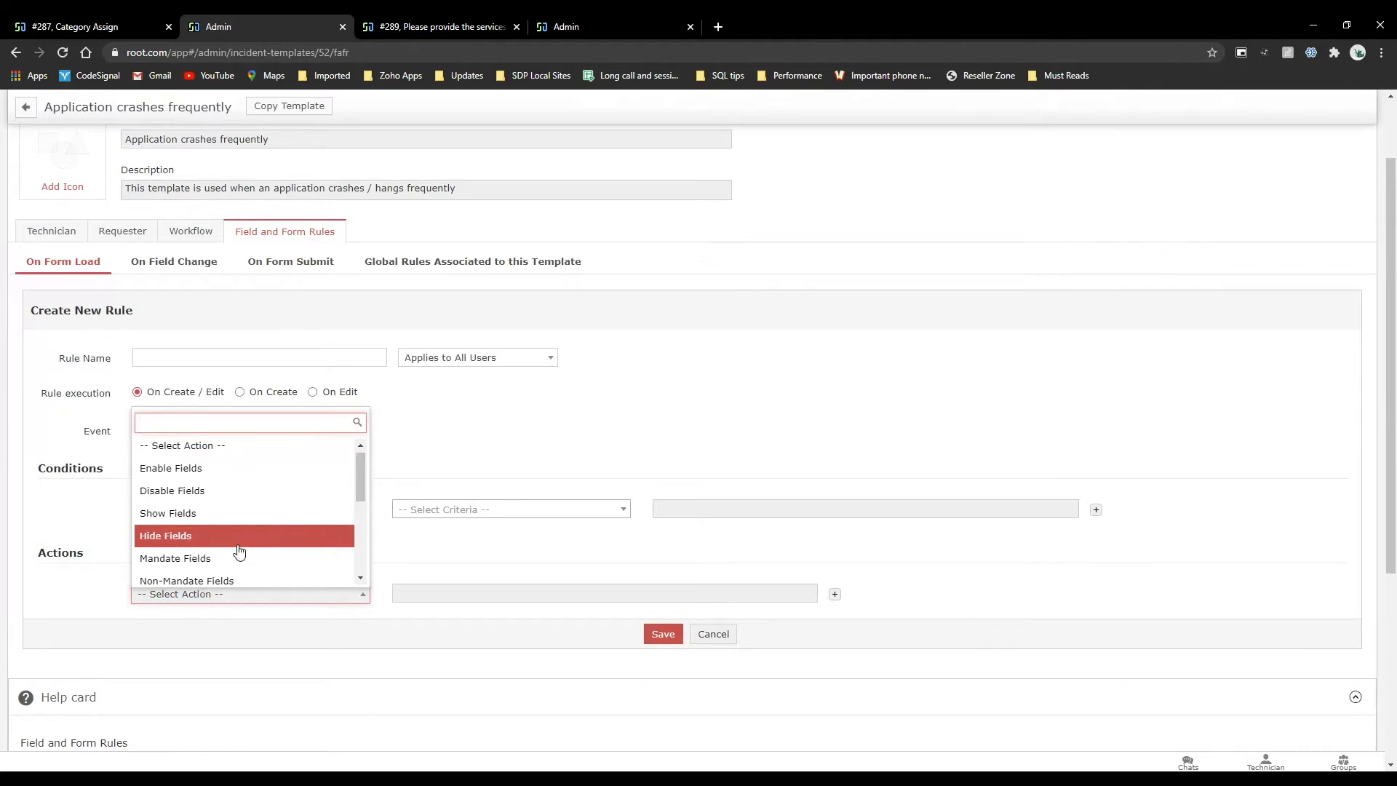
Start a new incident business rule with Sender as the criteria field and Move to Category as the action, then leave it unsaved.
{"action": "left_click", "coordinate": [609, 22]}
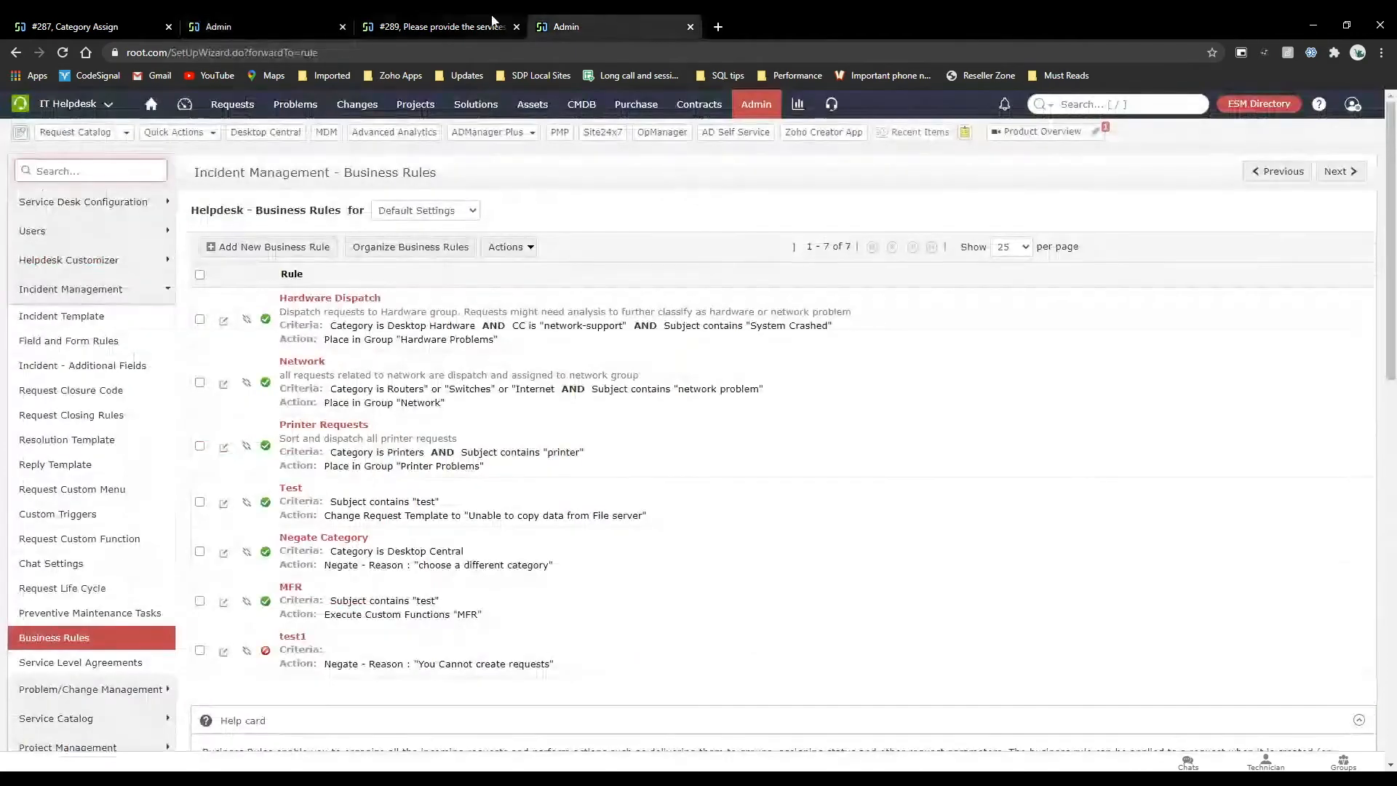
{"action": "left_click", "coordinate": [263, 247]}
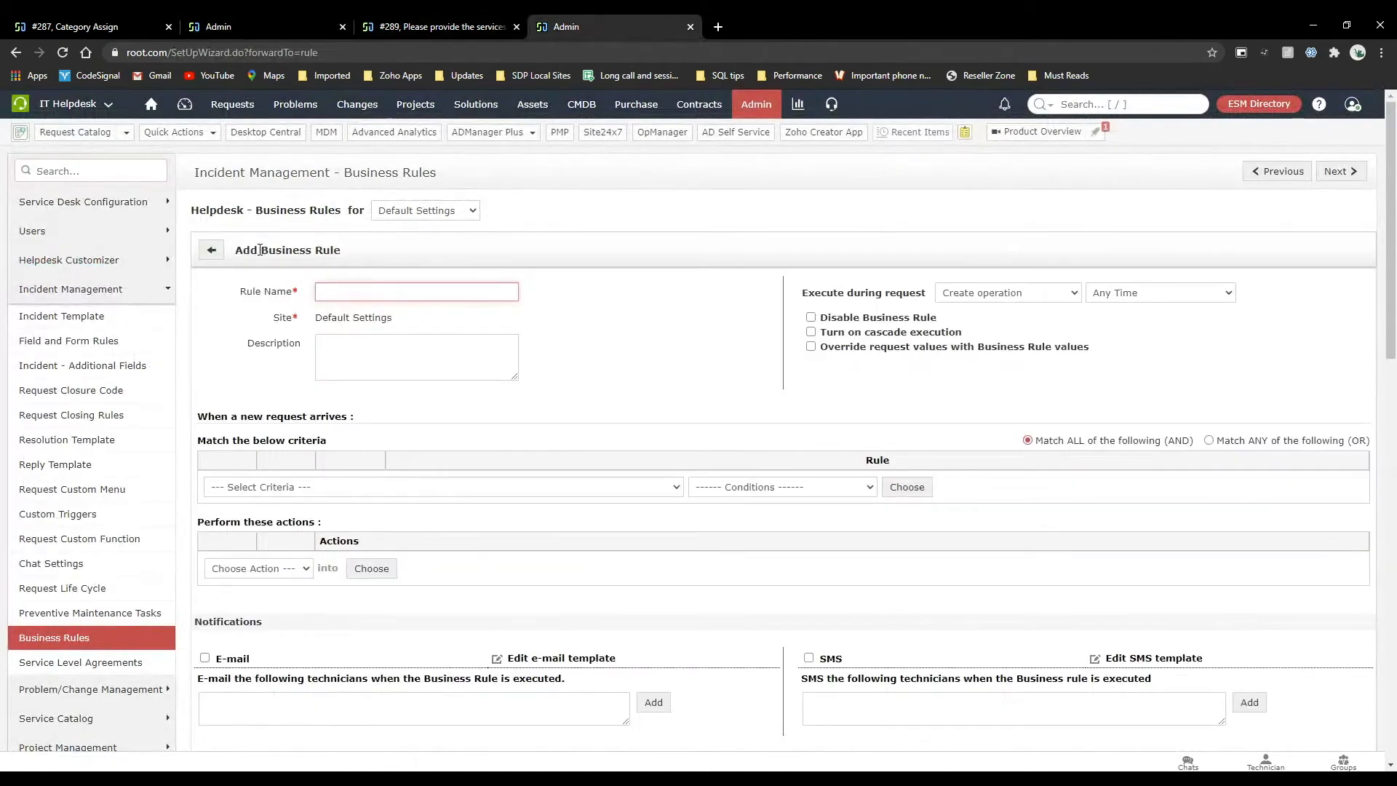
{"action": "left_click", "coordinate": [320, 487]}
{"action": "key", "text": "Down"}
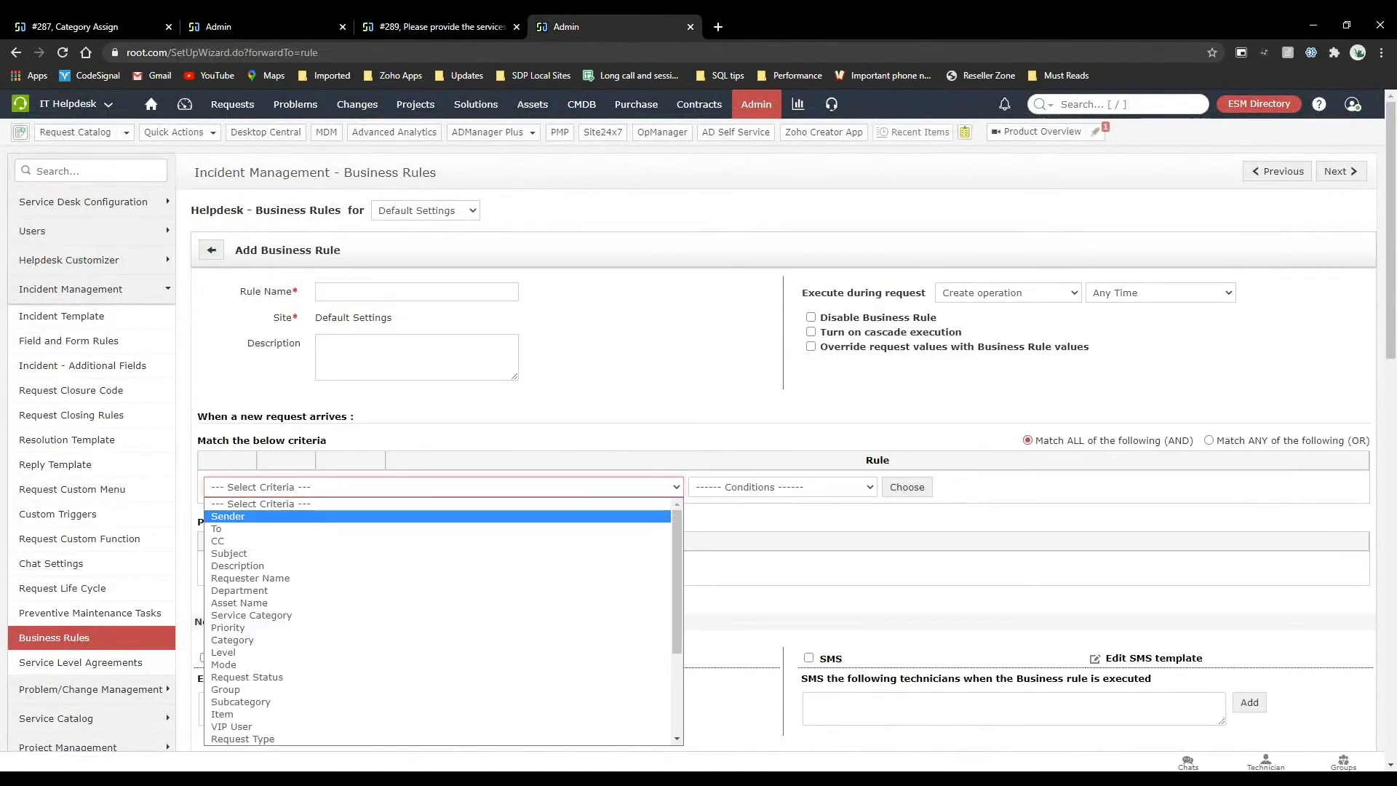
{"action": "left_click", "coordinate": [308, 517]}
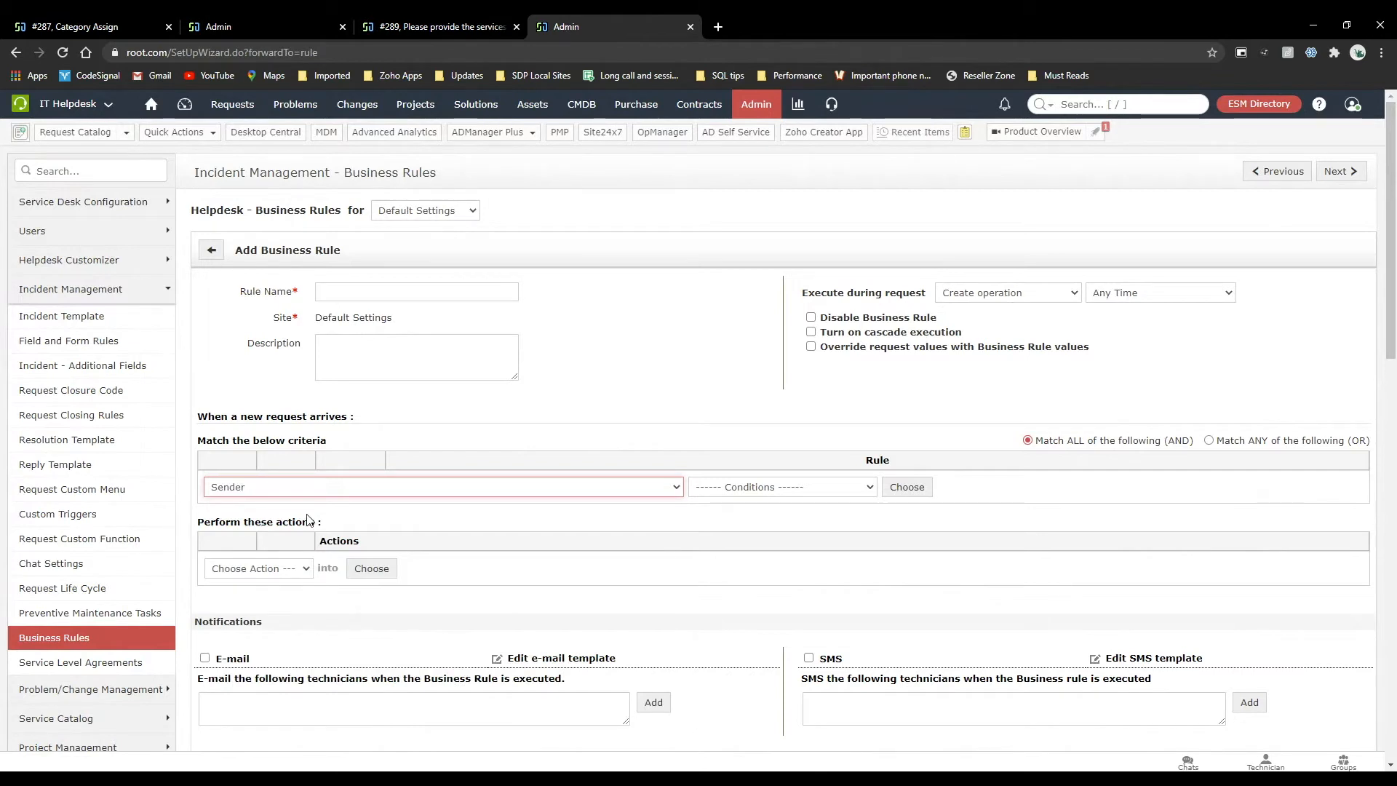
{"action": "left_click", "coordinate": [300, 568]}
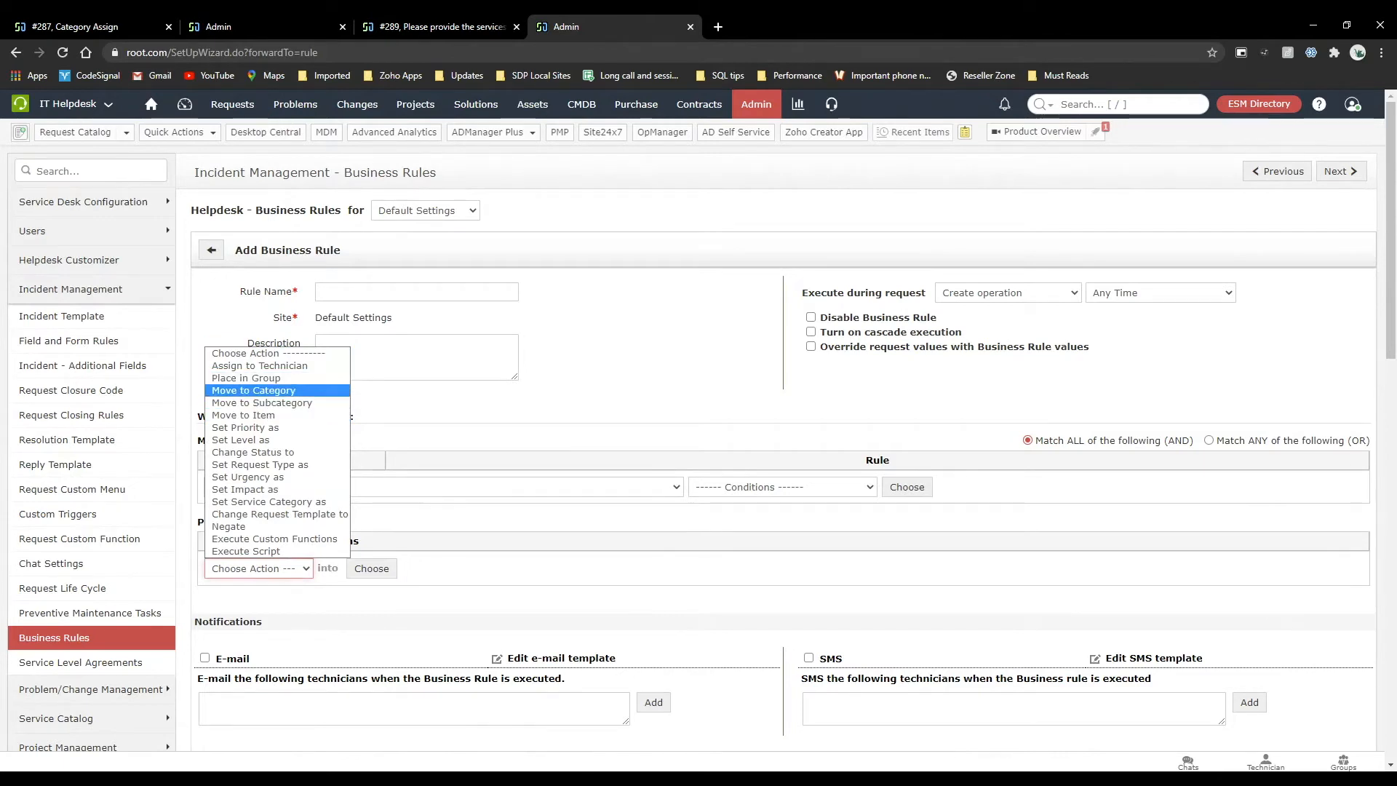
{"action": "left_click", "coordinate": [287, 390]}
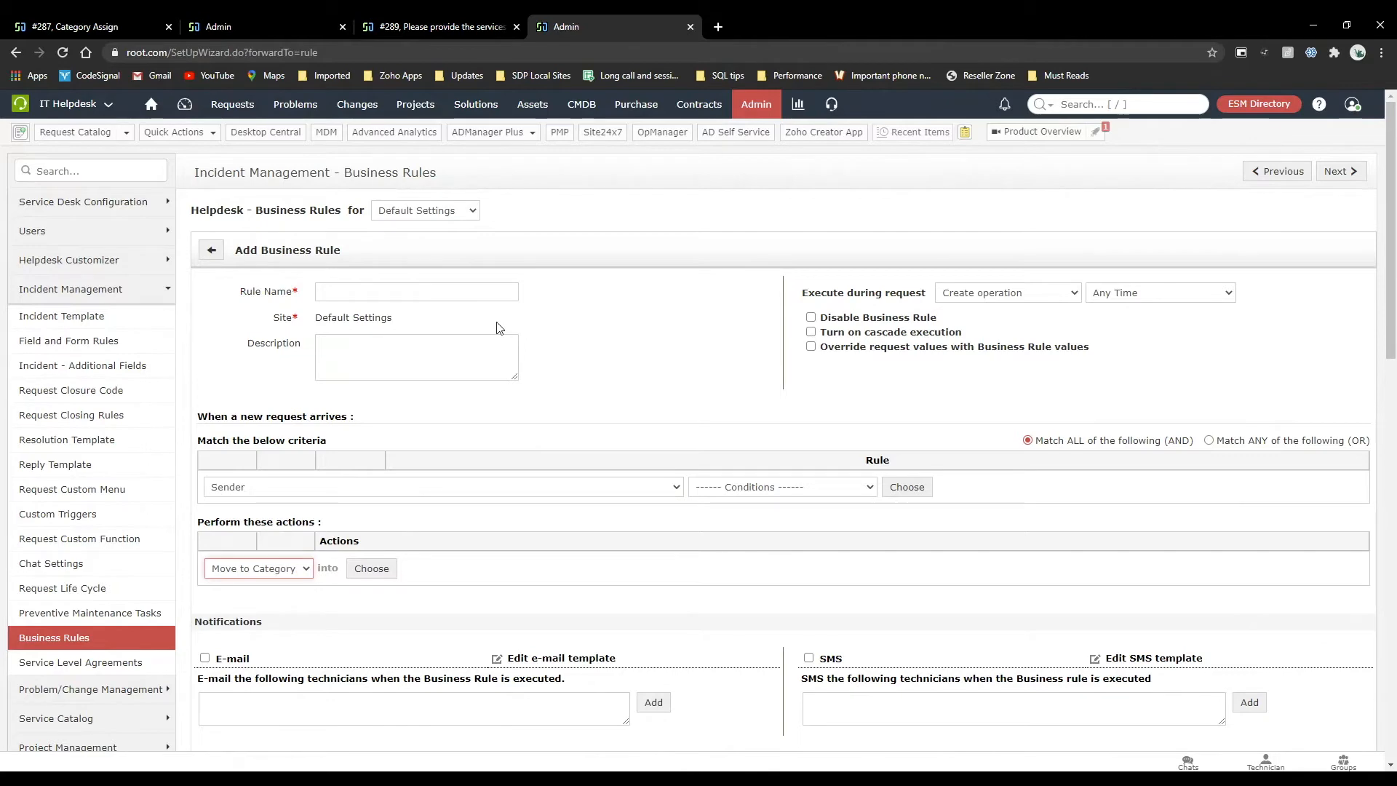
{"action": "left_click", "coordinate": [756, 104]}
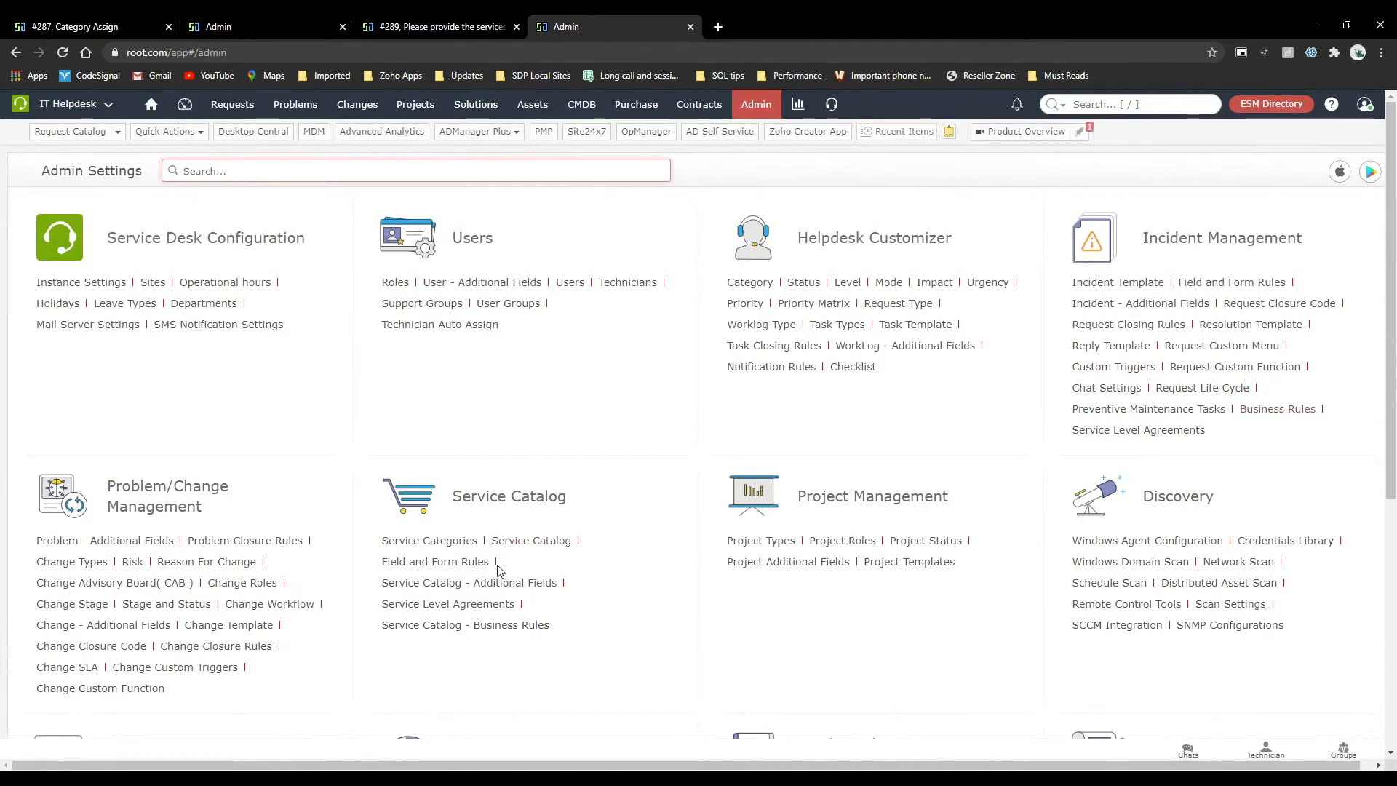
Review the details and properties of the Category Assign request.
{"action": "left_click", "coordinate": [155, 21]}
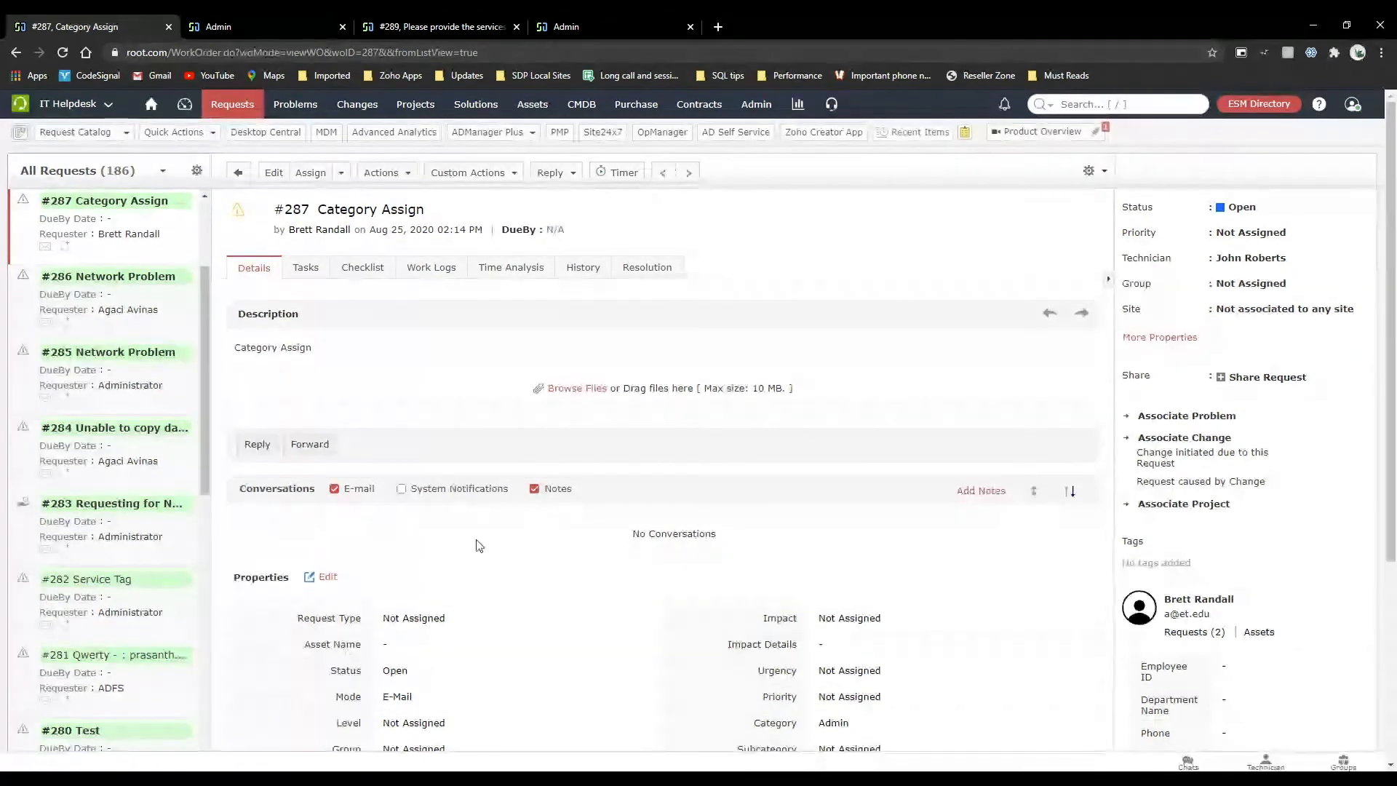
{"action": "scroll", "coordinate": [349, 397], "scroll_direction": "down", "scroll_amount": 4}
{"action": "scroll", "coordinate": [350, 397], "scroll_direction": "up", "scroll_amount": 4}
Review the technician form of the Application crashes frequently template, including its fields, resolution section and support and user group associations.
{"action": "left_click", "coordinate": [343, 17]}
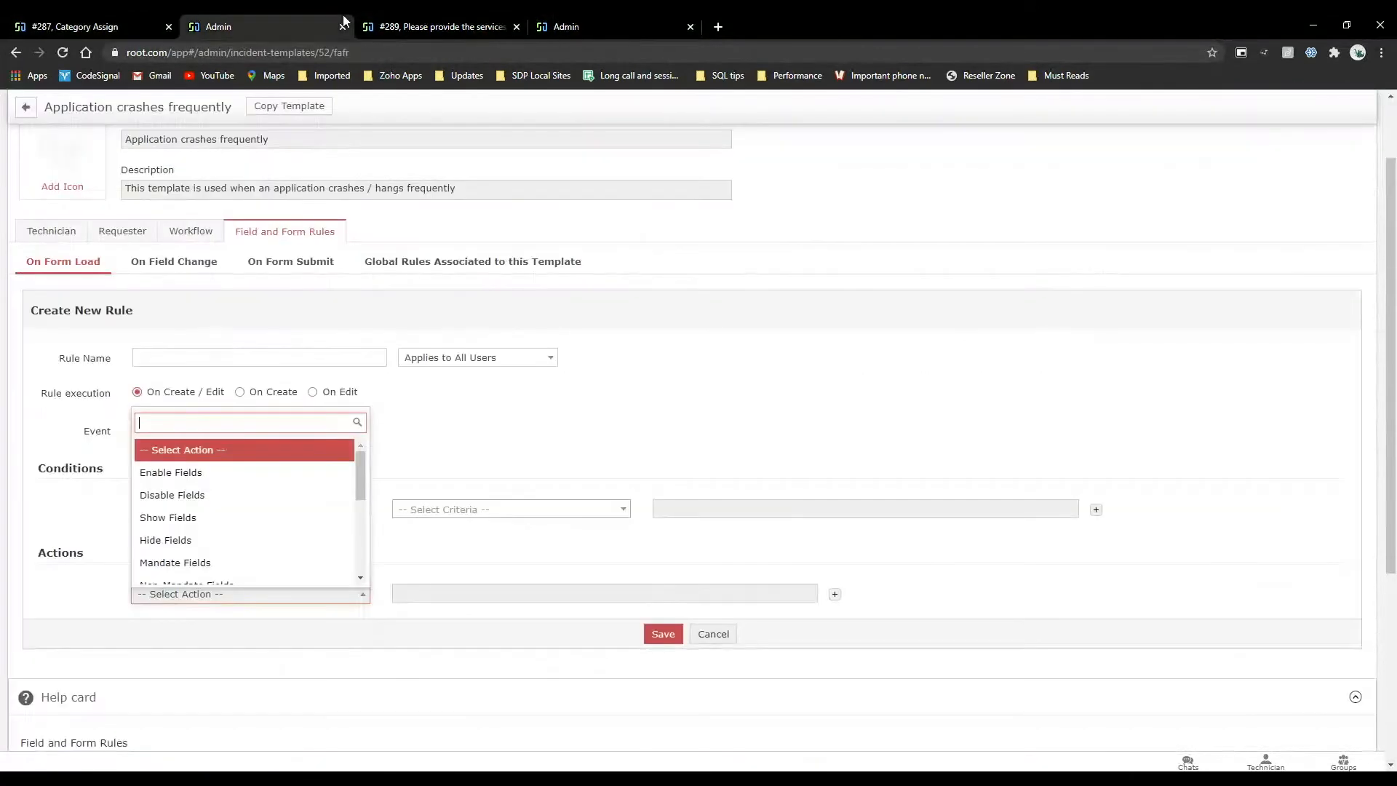
{"action": "left_click", "coordinate": [56, 230]}
{"action": "left_click", "coordinate": [56, 229]}
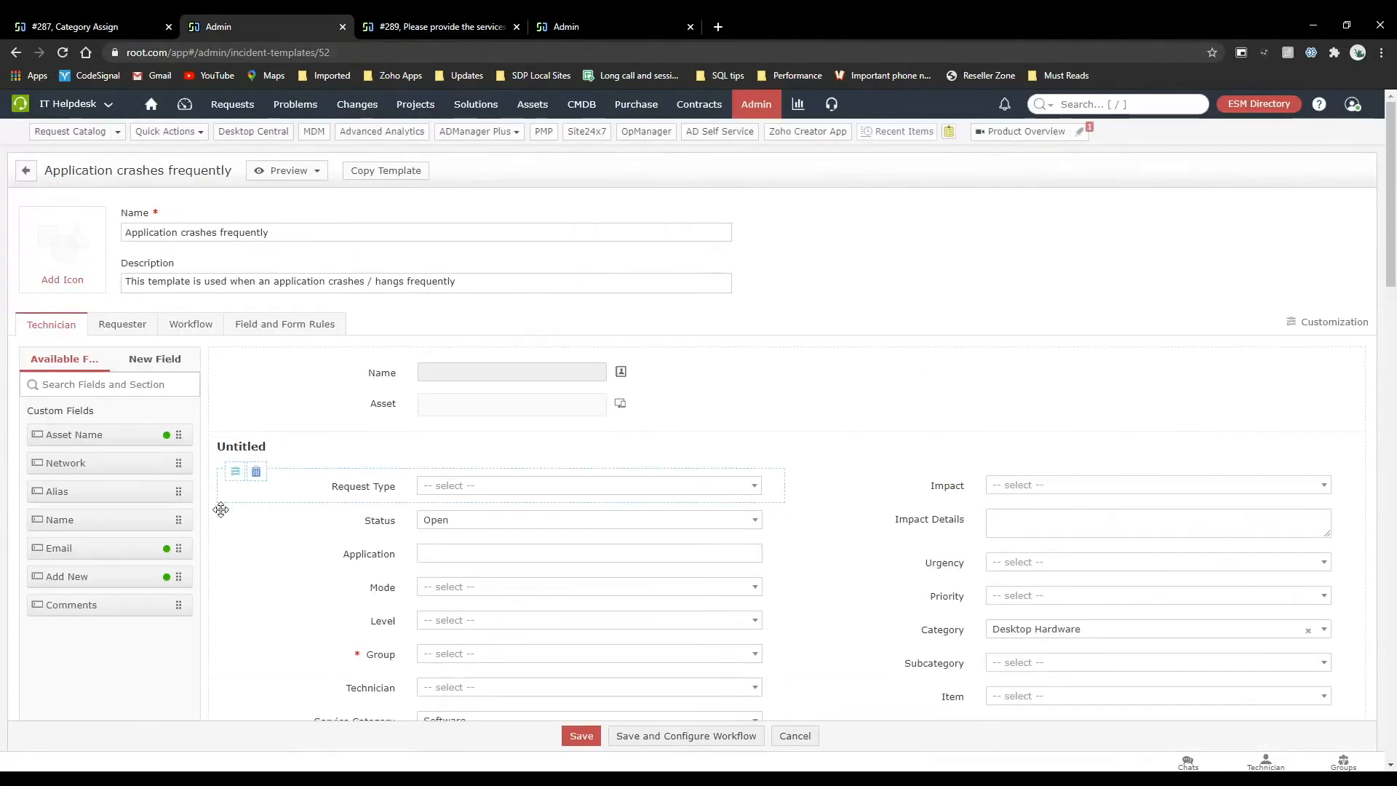
{"action": "scroll", "coordinate": [221, 510], "scroll_direction": "down", "scroll_amount": 6}
{"action": "scroll", "coordinate": [220, 510], "scroll_direction": "down", "scroll_amount": 15}
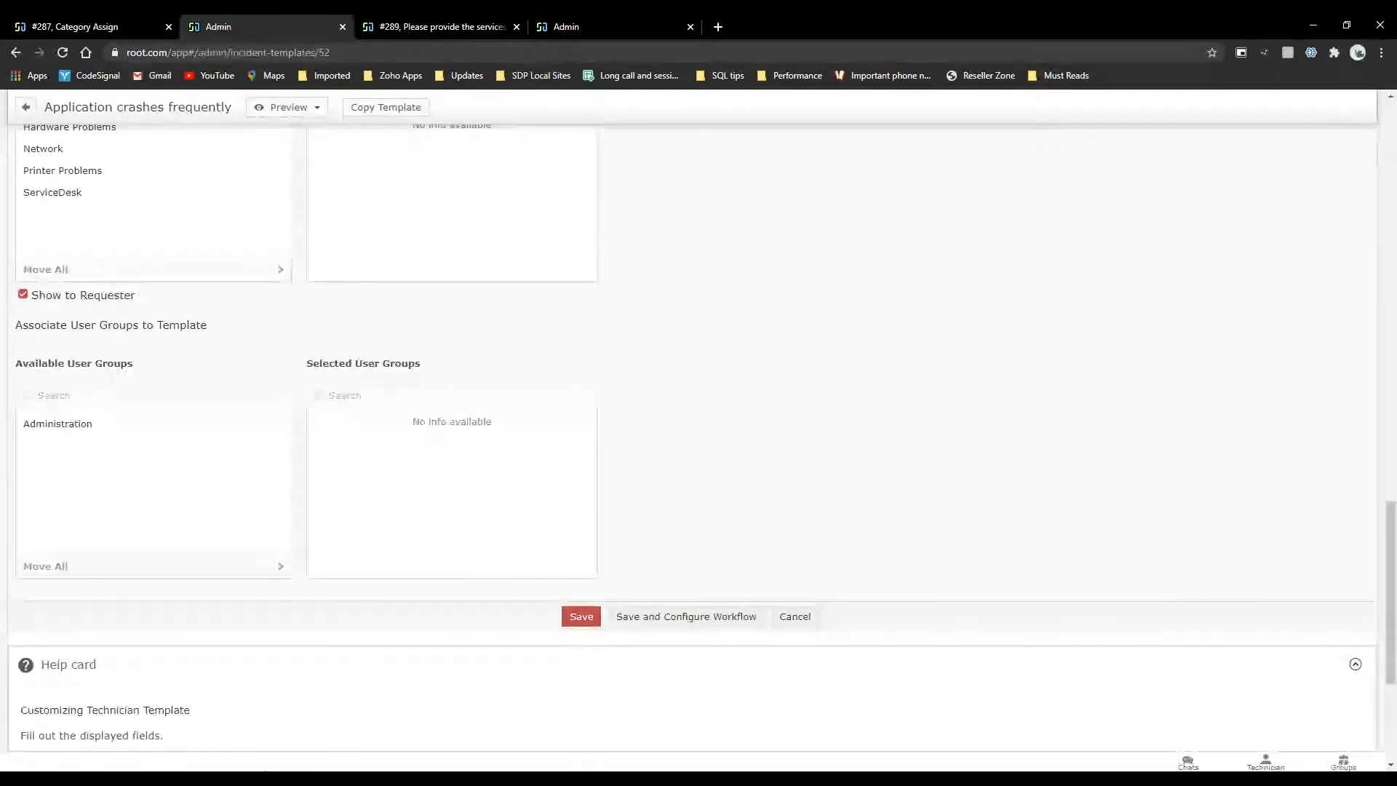
{"action": "scroll", "coordinate": [487, 406], "scroll_direction": "up", "scroll_amount": 6}
{"action": "scroll", "coordinate": [487, 412], "scroll_direction": "up", "scroll_amount": 10}
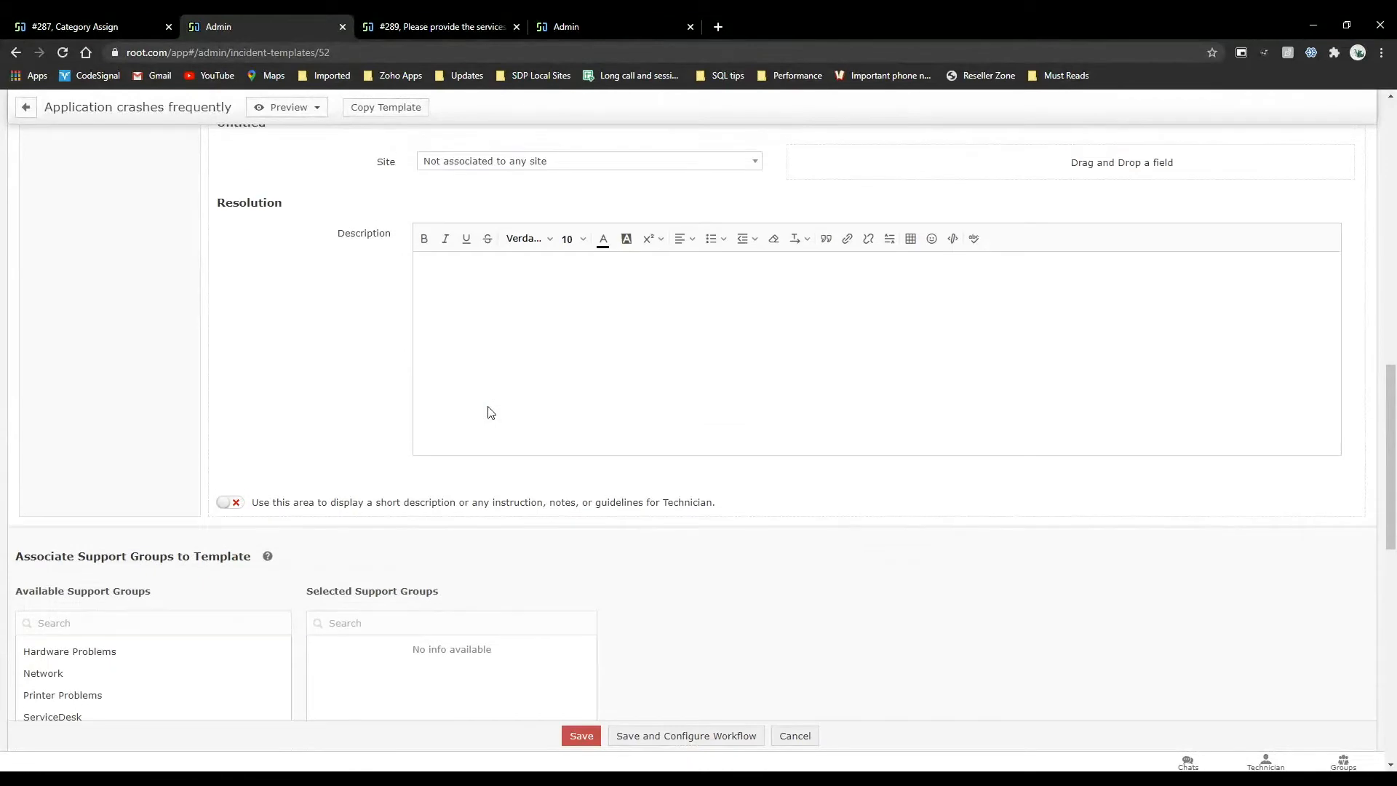
{"action": "scroll", "coordinate": [489, 413], "scroll_direction": "up", "scroll_amount": 2}
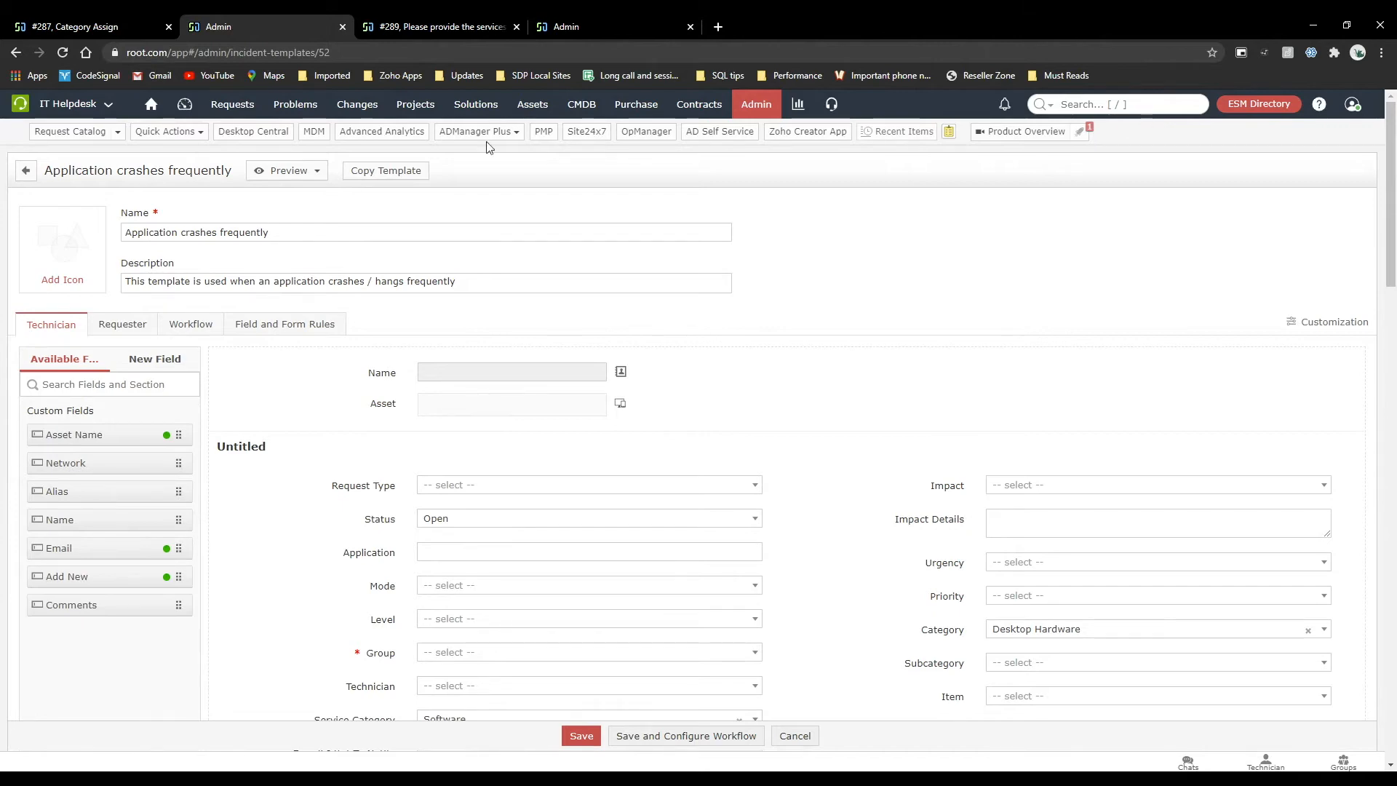
Examine the domain of the inventoried Precision 5530 workstation, and return to the list of all requests.
{"action": "left_click", "coordinate": [534, 111]}
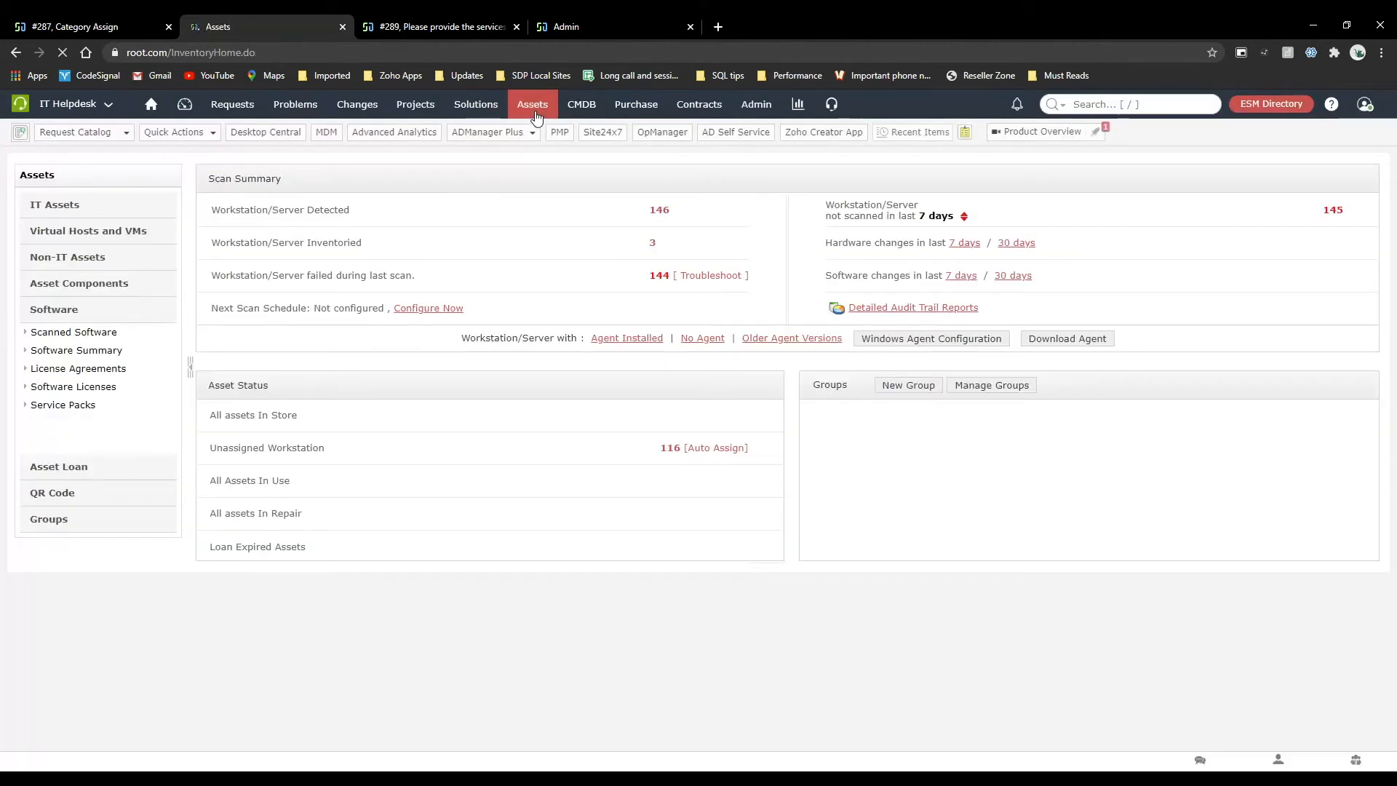
{"action": "left_click", "coordinate": [654, 248]}
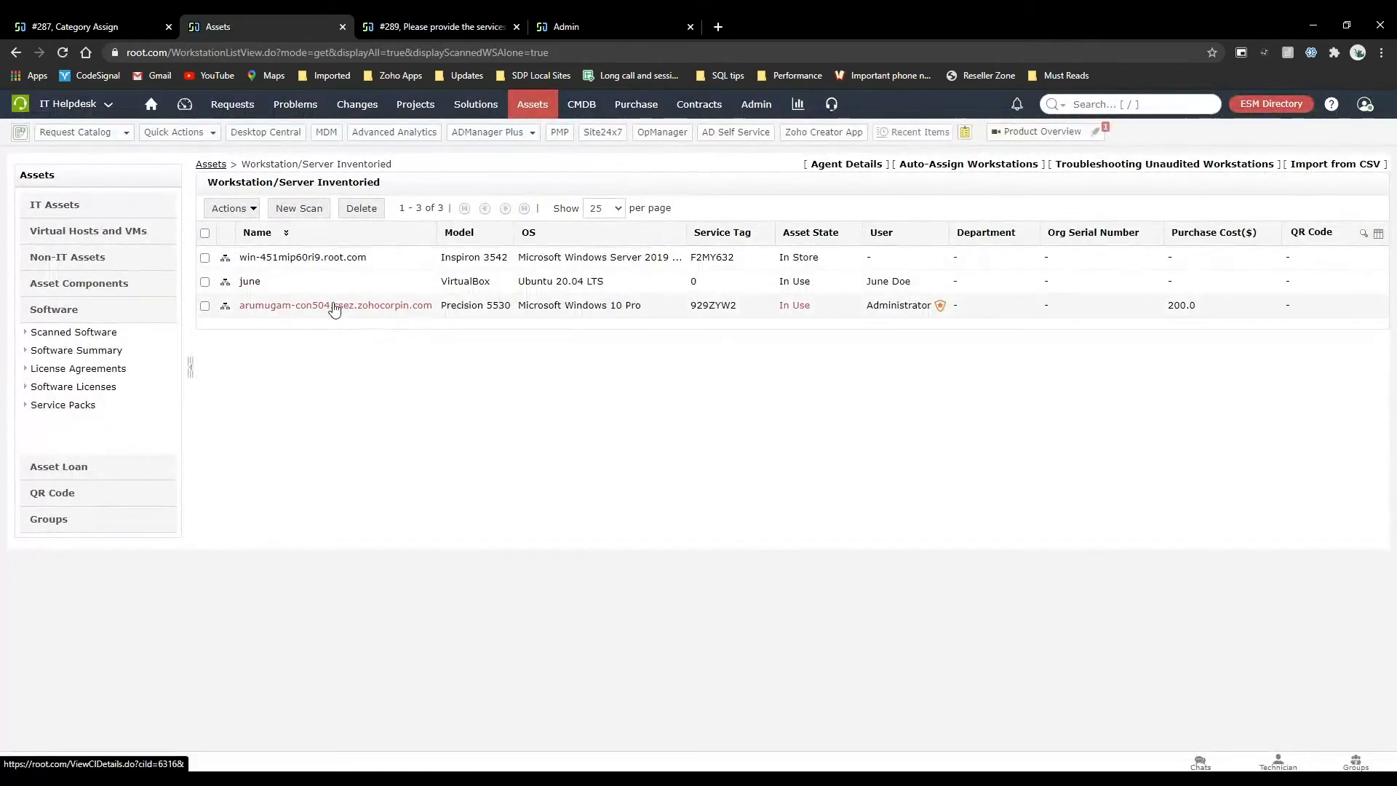
{"action": "left_click", "coordinate": [334, 305]}
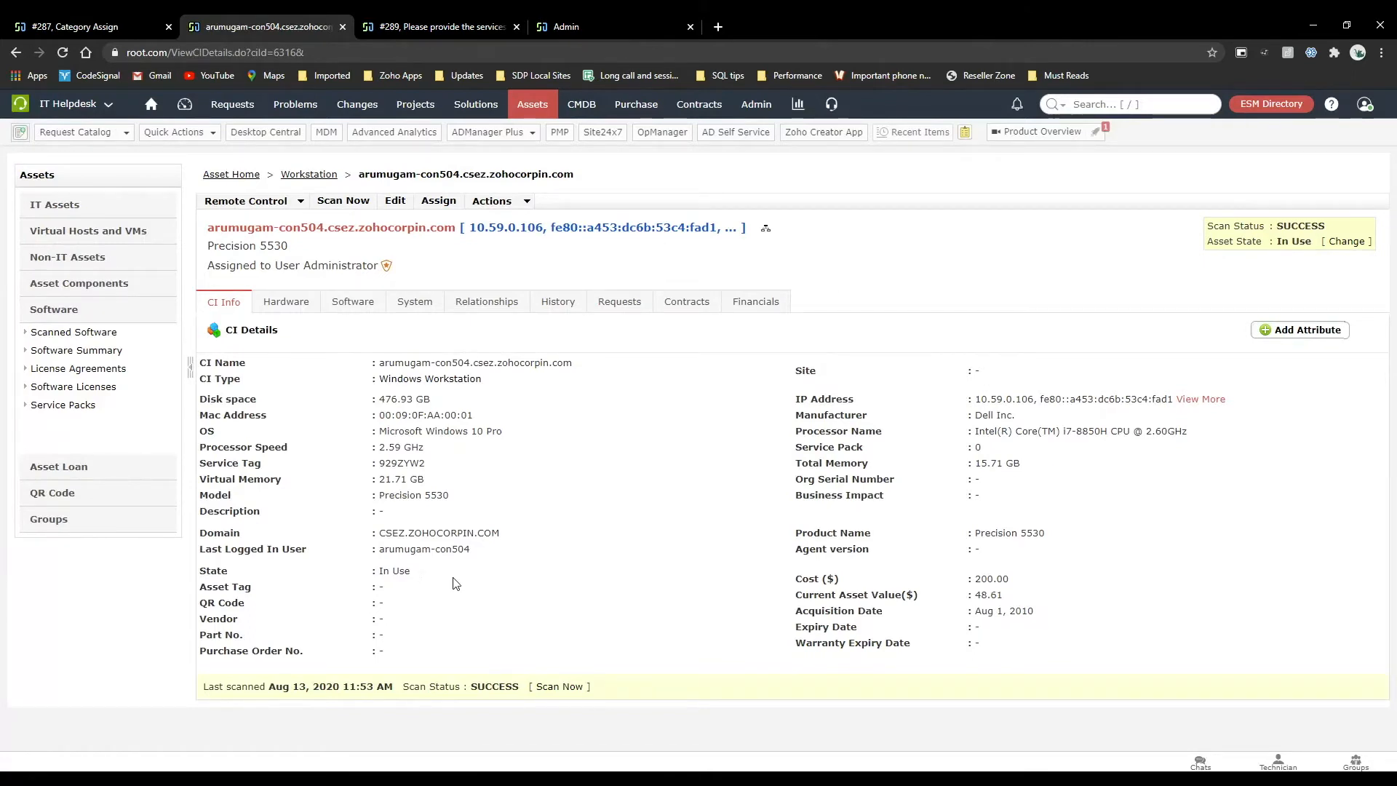
{"action": "left_click_drag", "start_coordinate": [521, 536], "coordinate": [381, 533]}
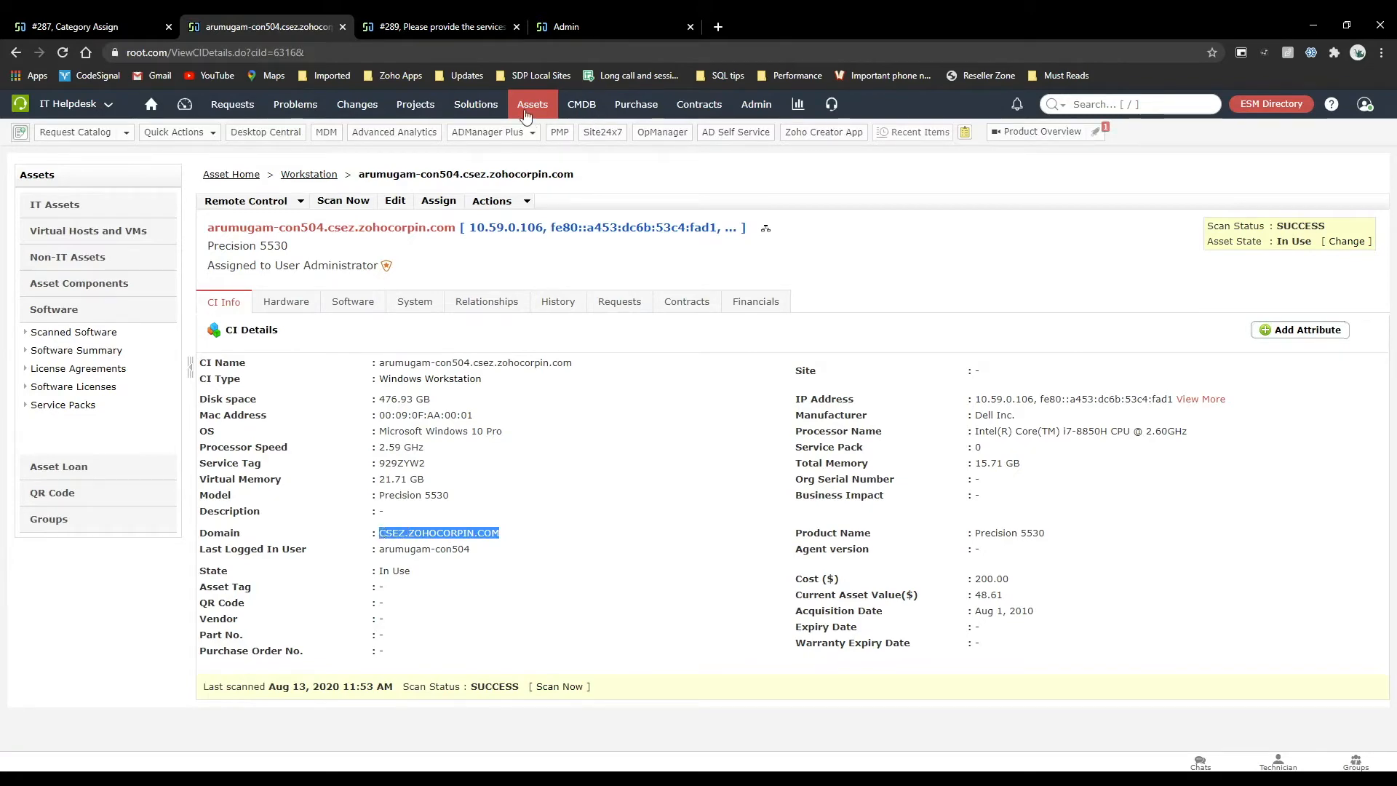
{"action": "left_click", "coordinate": [252, 114]}
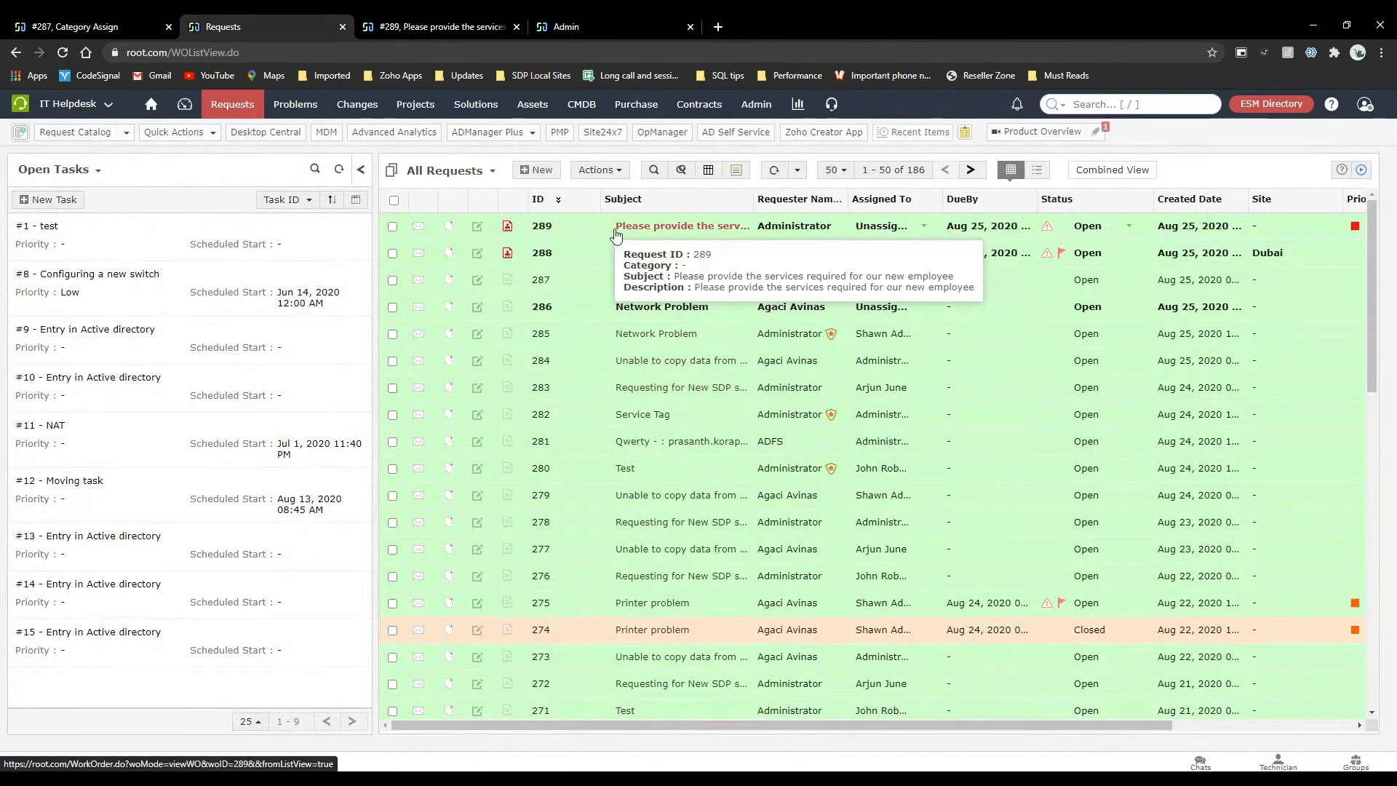
Start a new On Form Load rule for incidents with Execute Script as the action, examine the script editor, and discard the rule.
{"action": "left_click", "coordinate": [110, 22]}
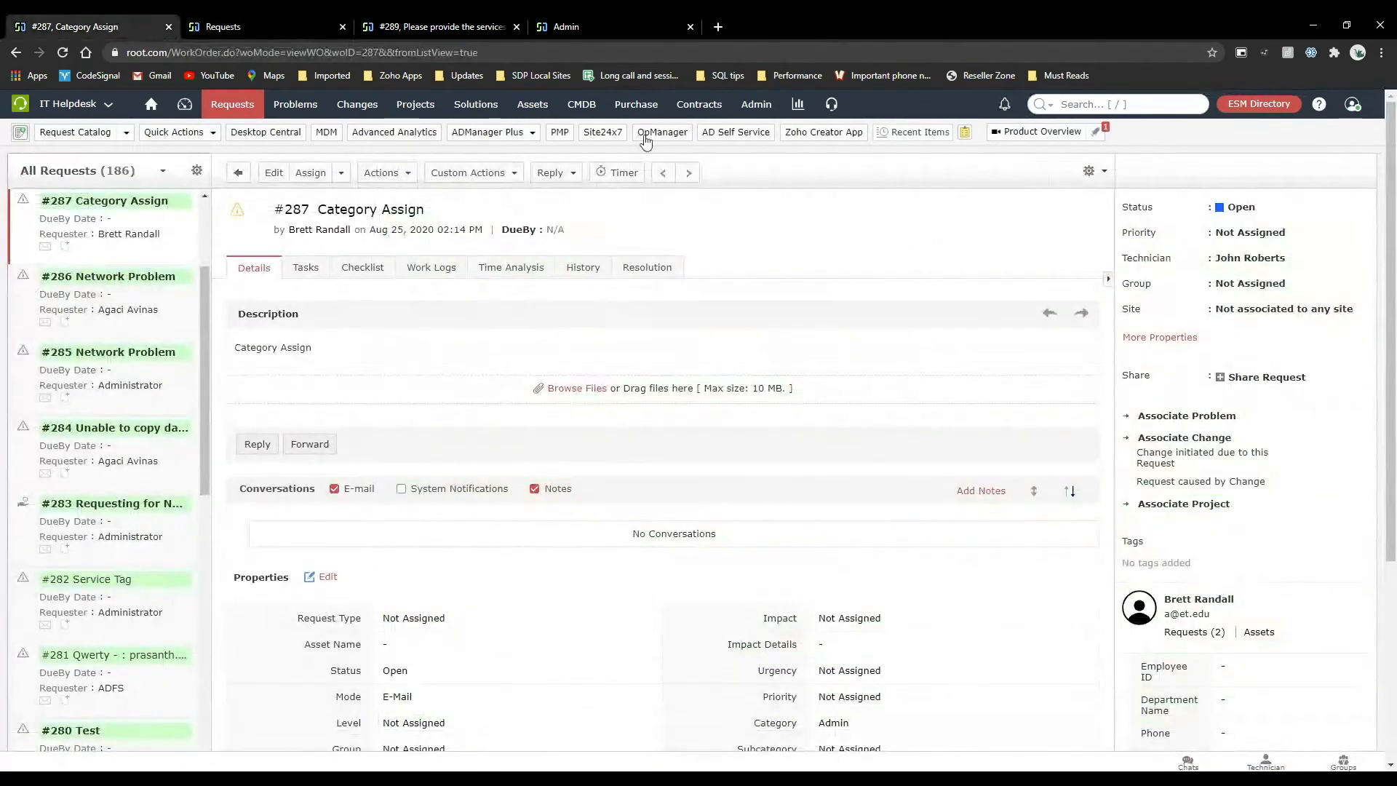
{"action": "left_click", "coordinate": [756, 104]}
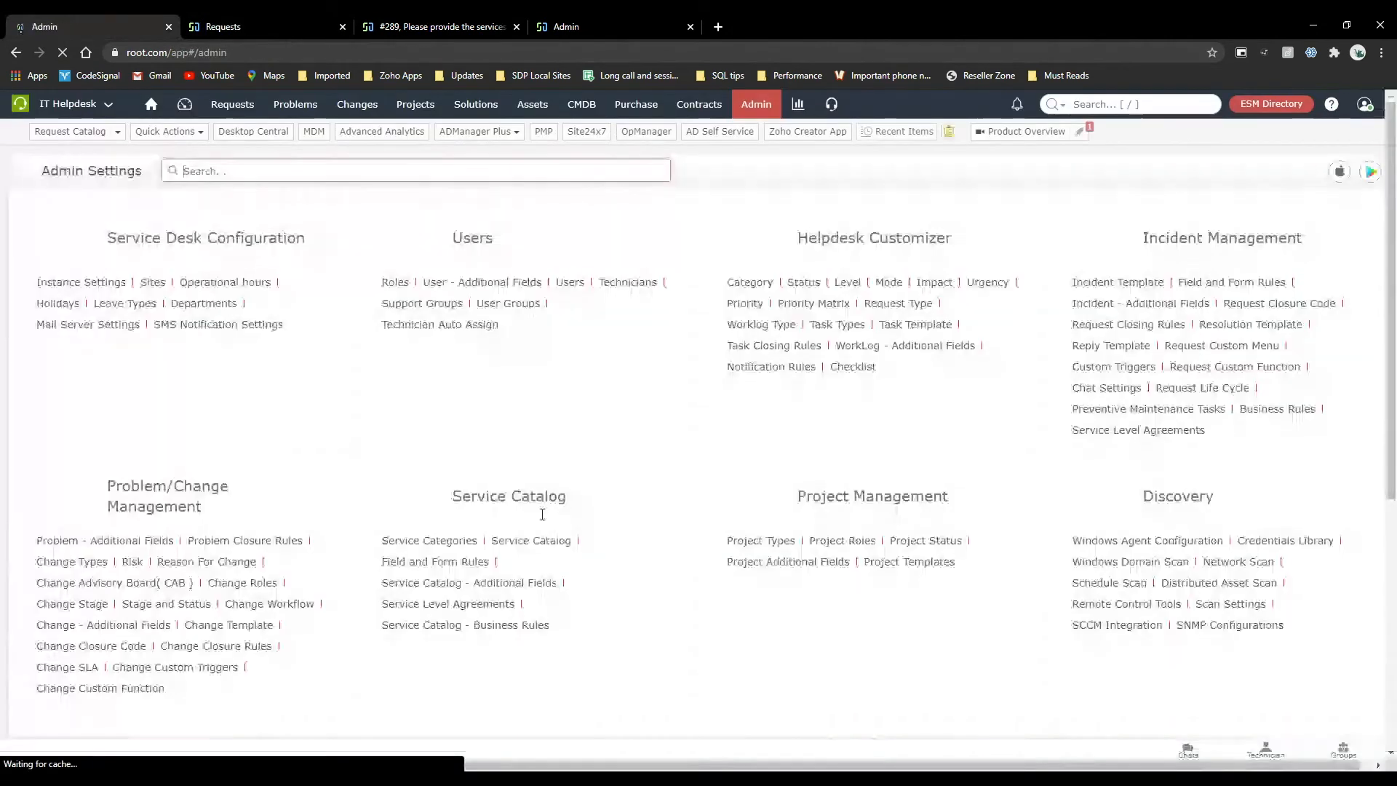
{"action": "left_click", "coordinate": [1241, 284]}
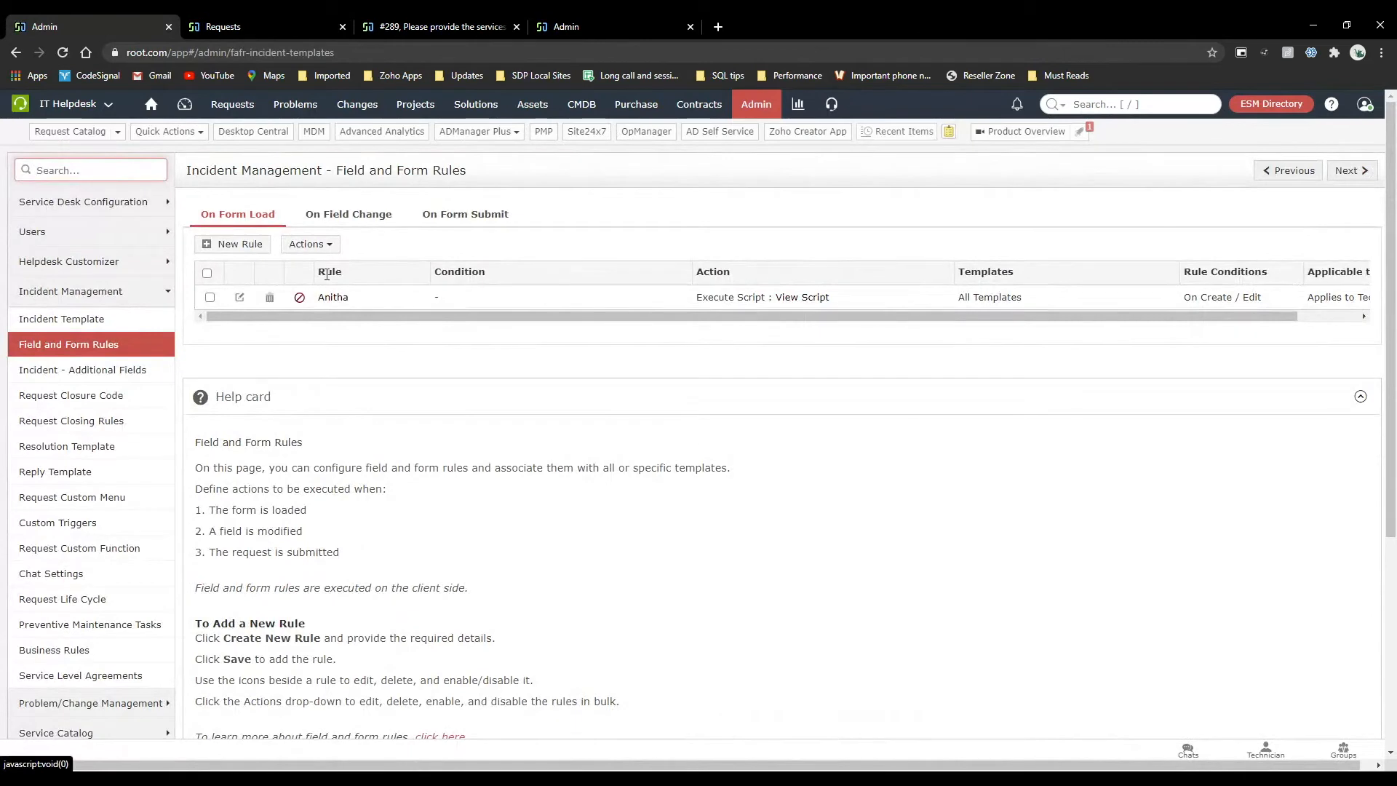
{"action": "left_click", "coordinate": [237, 243]}
{"action": "scroll", "coordinate": [337, 438], "scroll_direction": "down", "scroll_amount": 2}
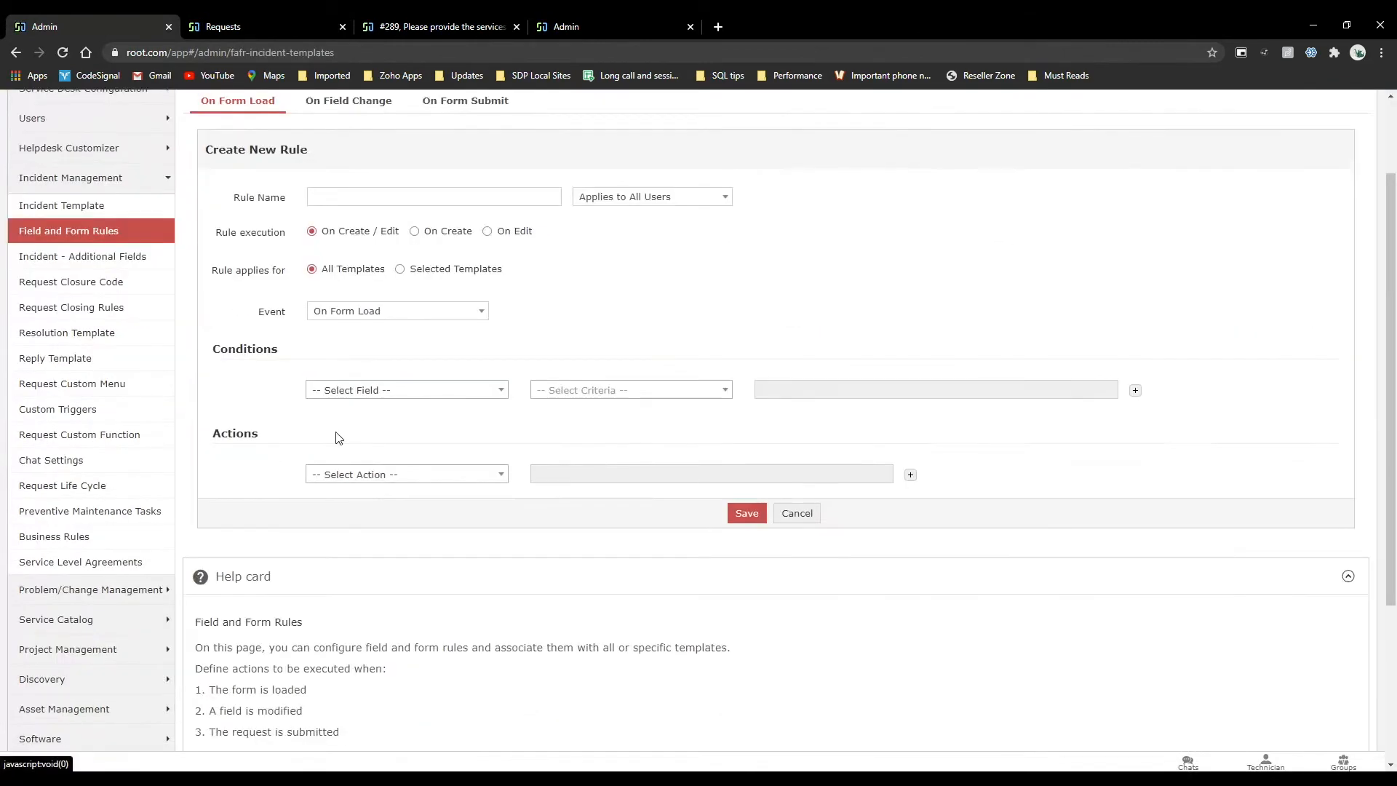
{"action": "left_click", "coordinate": [372, 470]}
{"action": "scroll", "coordinate": [386, 578], "scroll_direction": "down", "scroll_amount": 1}
{"action": "scroll", "coordinate": [386, 578], "scroll_direction": "down", "scroll_amount": 1}
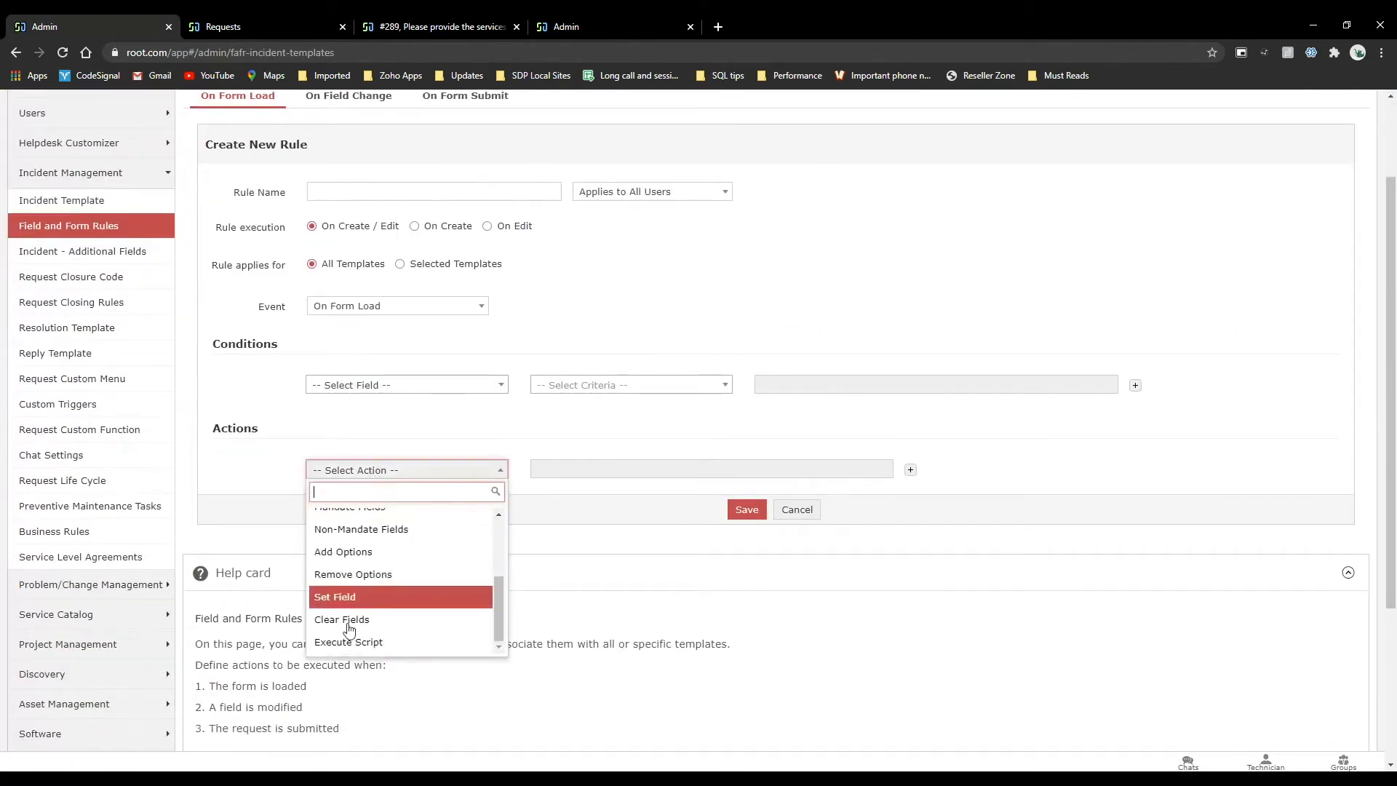
{"action": "left_click", "coordinate": [388, 642]}
{"action": "left_click", "coordinate": [604, 468]}
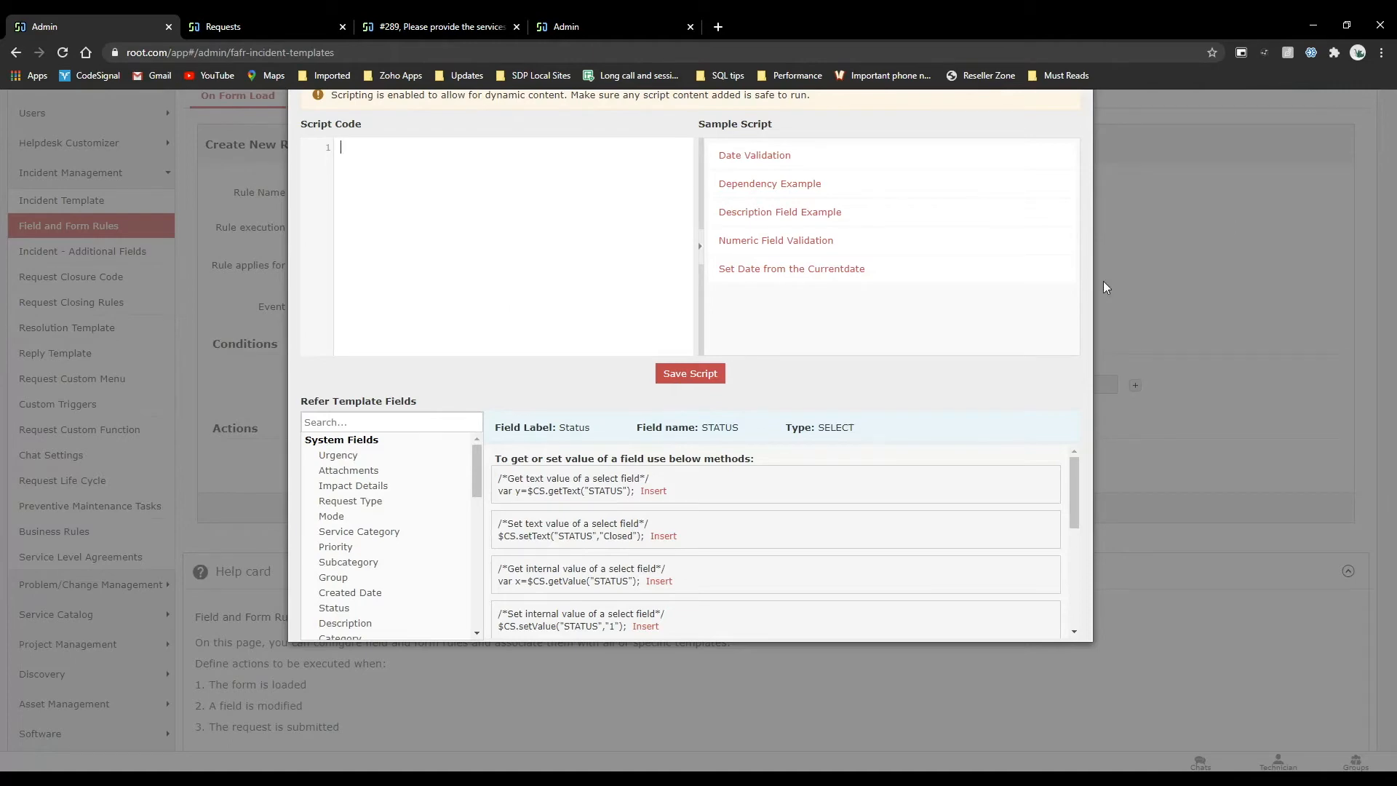
{"action": "left_click", "coordinate": [61, 54]}
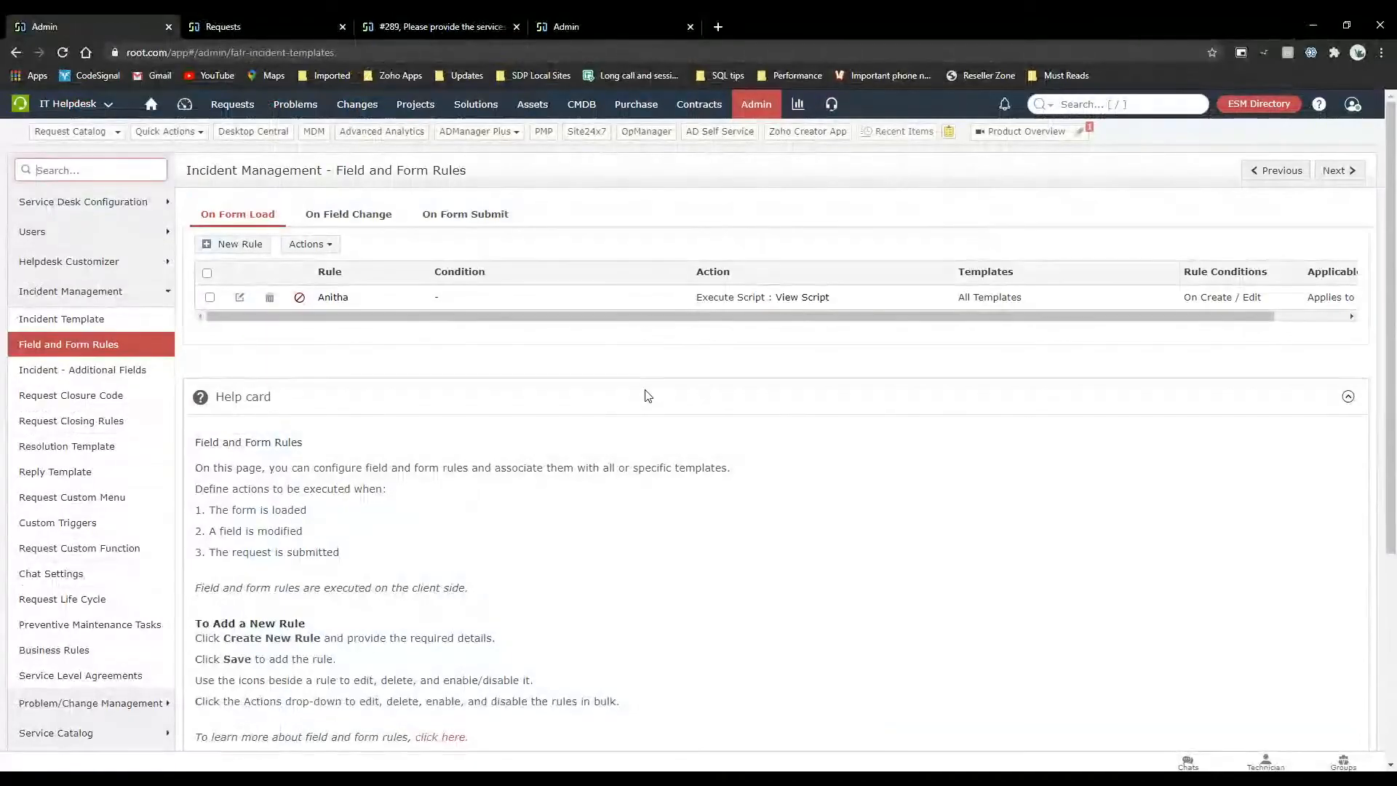
Review the workflow of the Application crashes frequently incident template, including its approval, checklist and task details.
{"action": "left_click", "coordinate": [770, 106]}
{"action": "left_click", "coordinate": [1117, 288]}
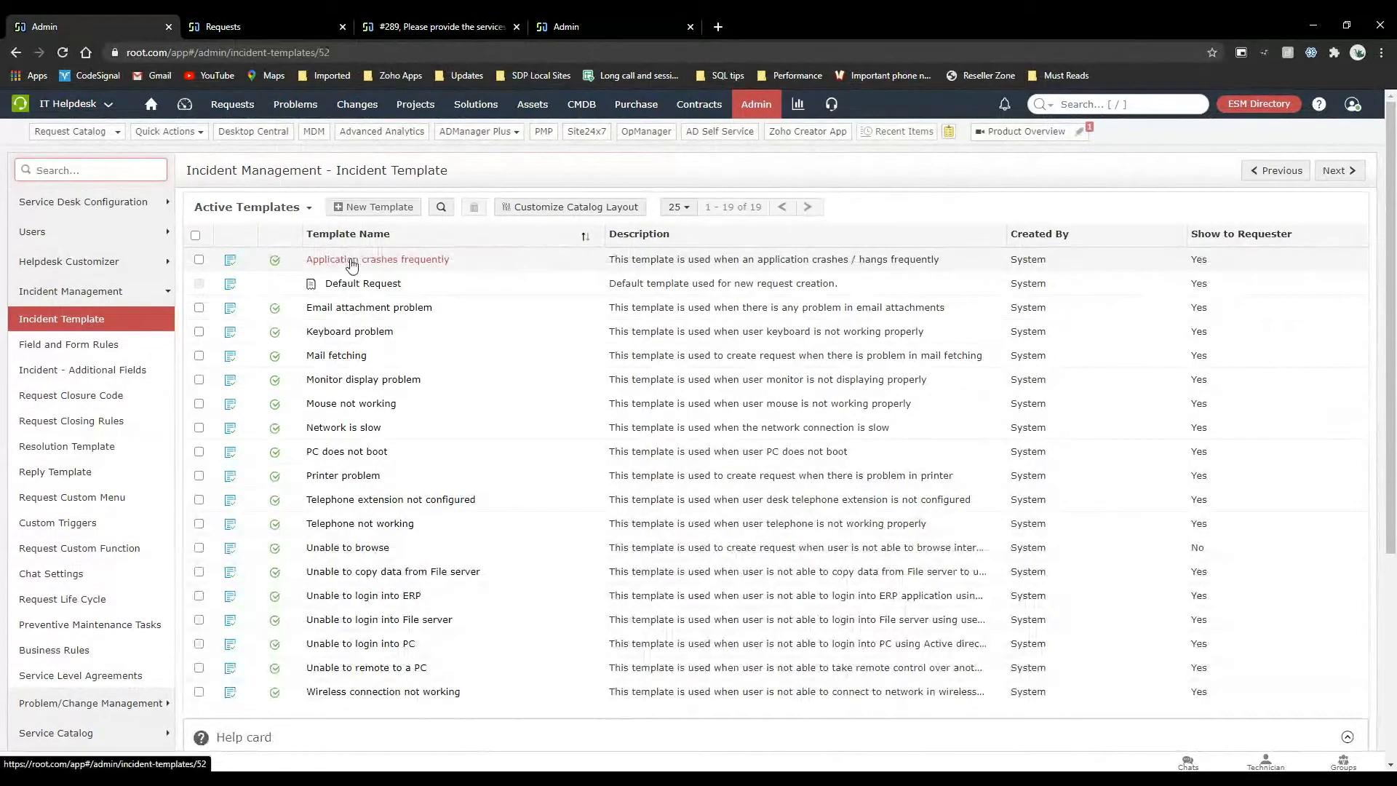
{"action": "left_click", "coordinate": [351, 260]}
{"action": "left_click", "coordinate": [151, 328]}
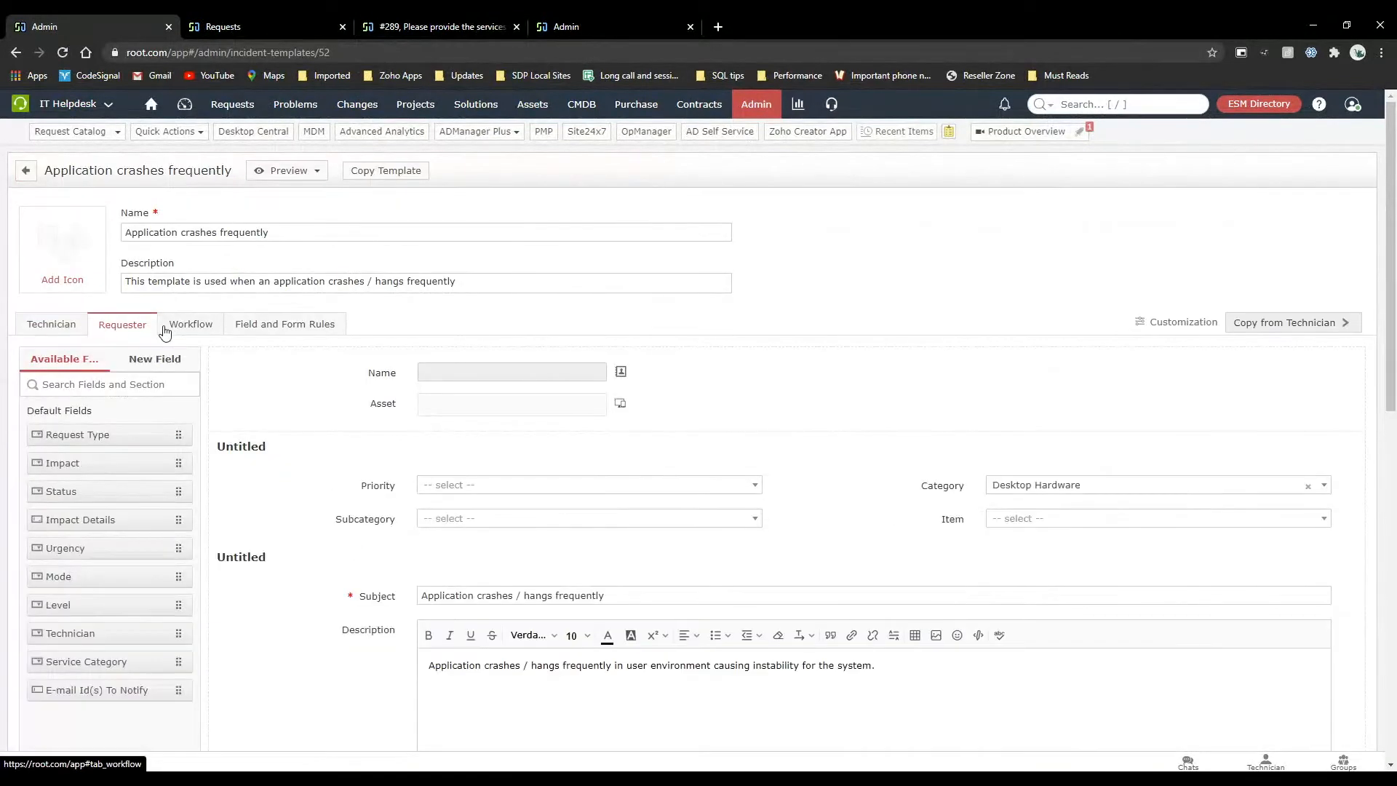
{"action": "left_click", "coordinate": [182, 331]}
{"action": "scroll", "coordinate": [227, 468], "scroll_direction": "down", "scroll_amount": 3}
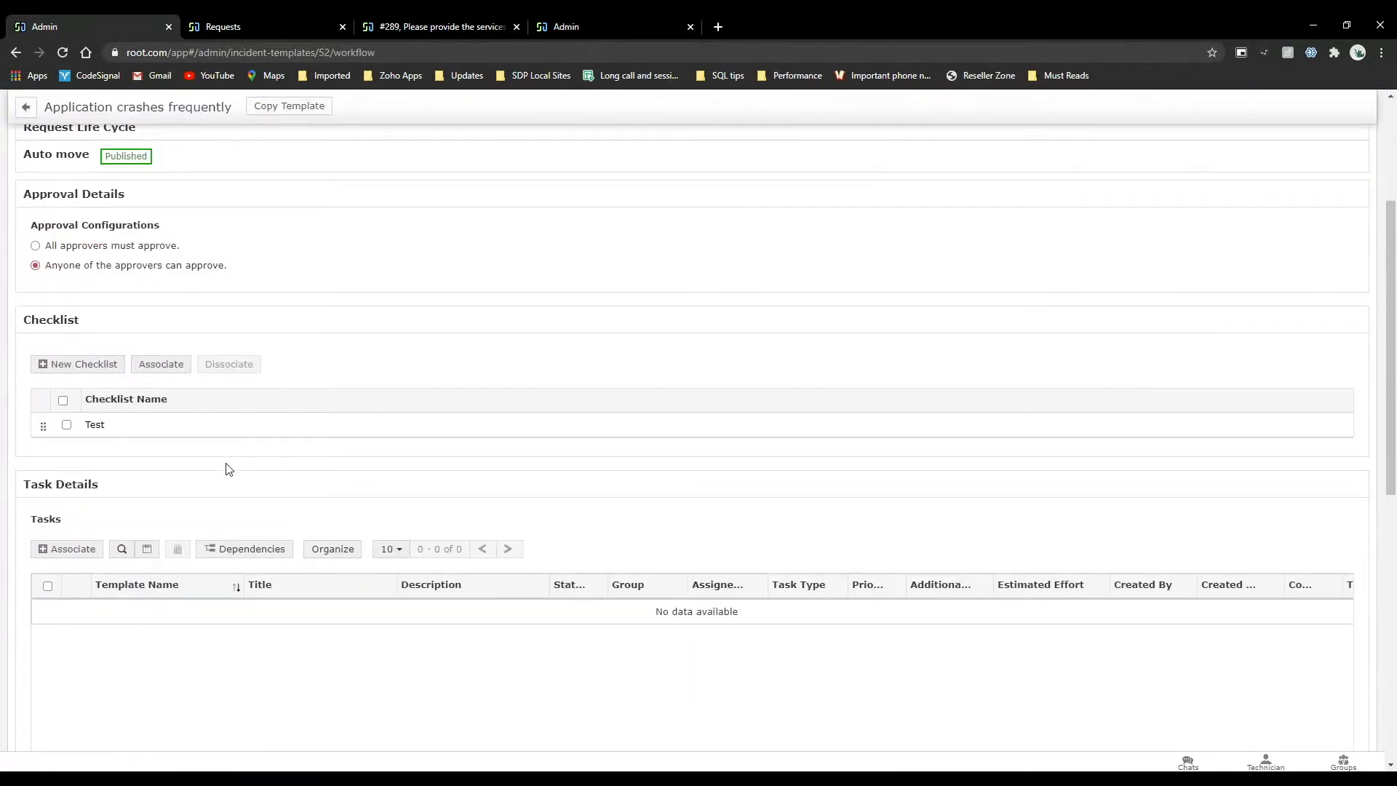
{"action": "scroll", "coordinate": [226, 468], "scroll_direction": "down", "scroll_amount": 3}
{"action": "scroll", "coordinate": [226, 469], "scroll_direction": "down", "scroll_amount": 2}
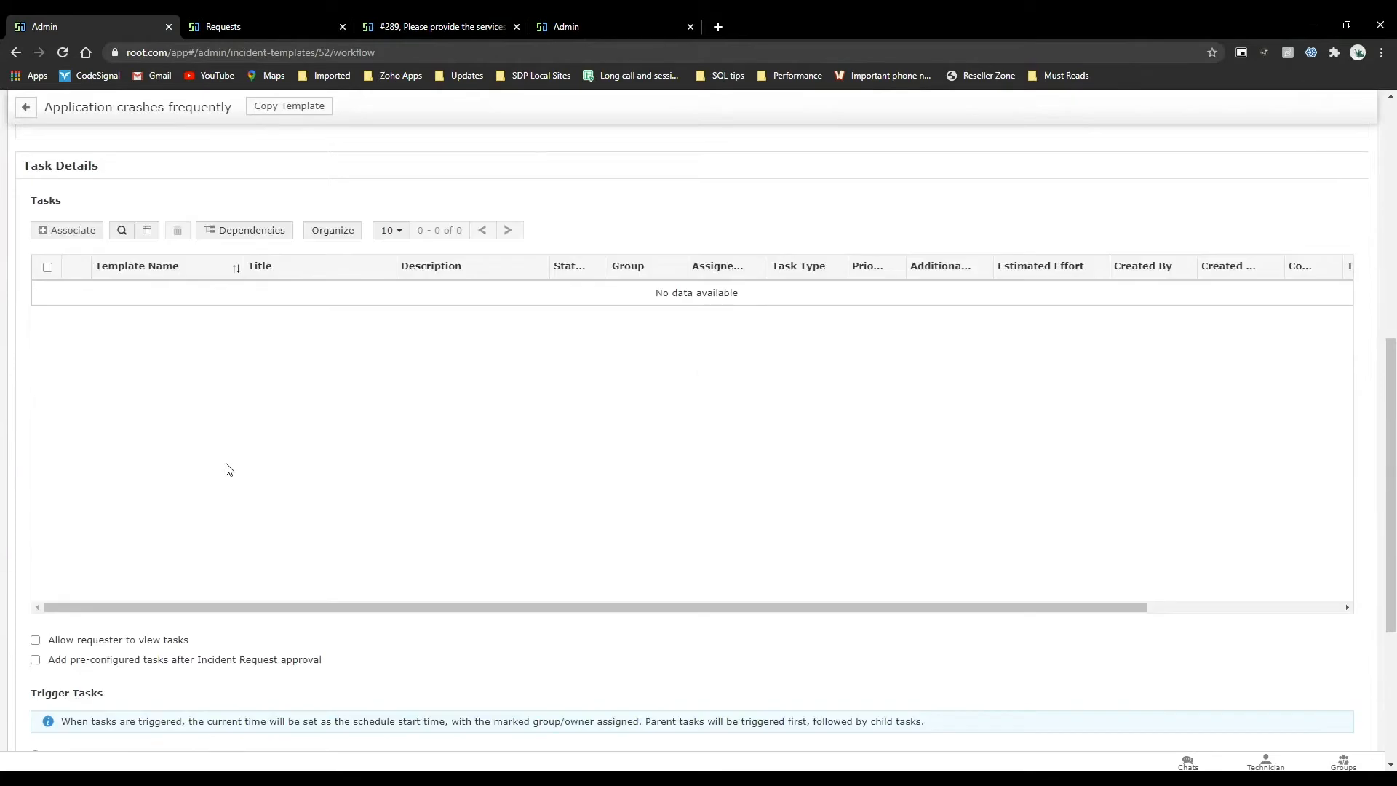
{"action": "scroll", "coordinate": [225, 468], "scroll_direction": "up", "scroll_amount": 4}
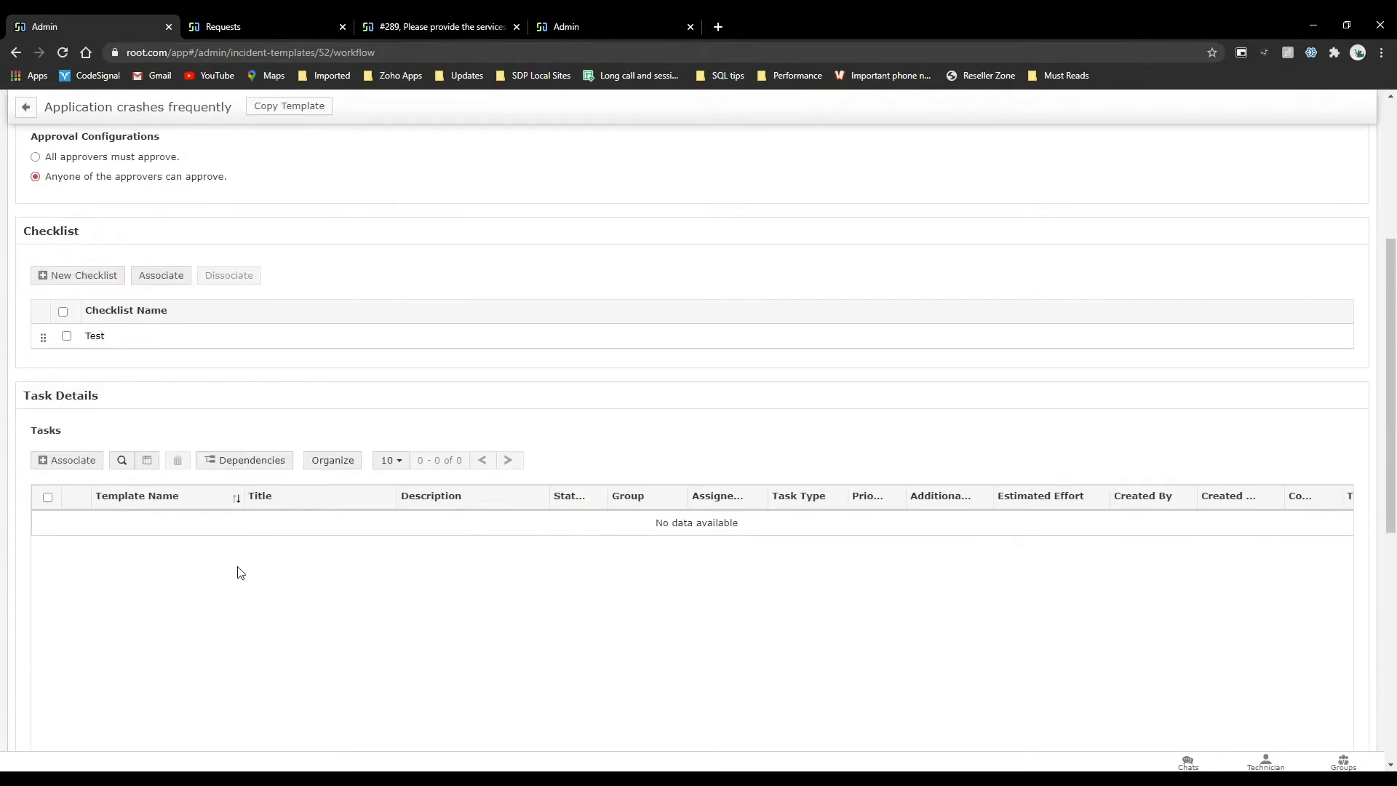
{"action": "scroll", "coordinate": [240, 572], "scroll_direction": "down", "scroll_amount": 5}
{"action": "scroll", "coordinate": [240, 572], "scroll_direction": "up", "scroll_amount": 10}
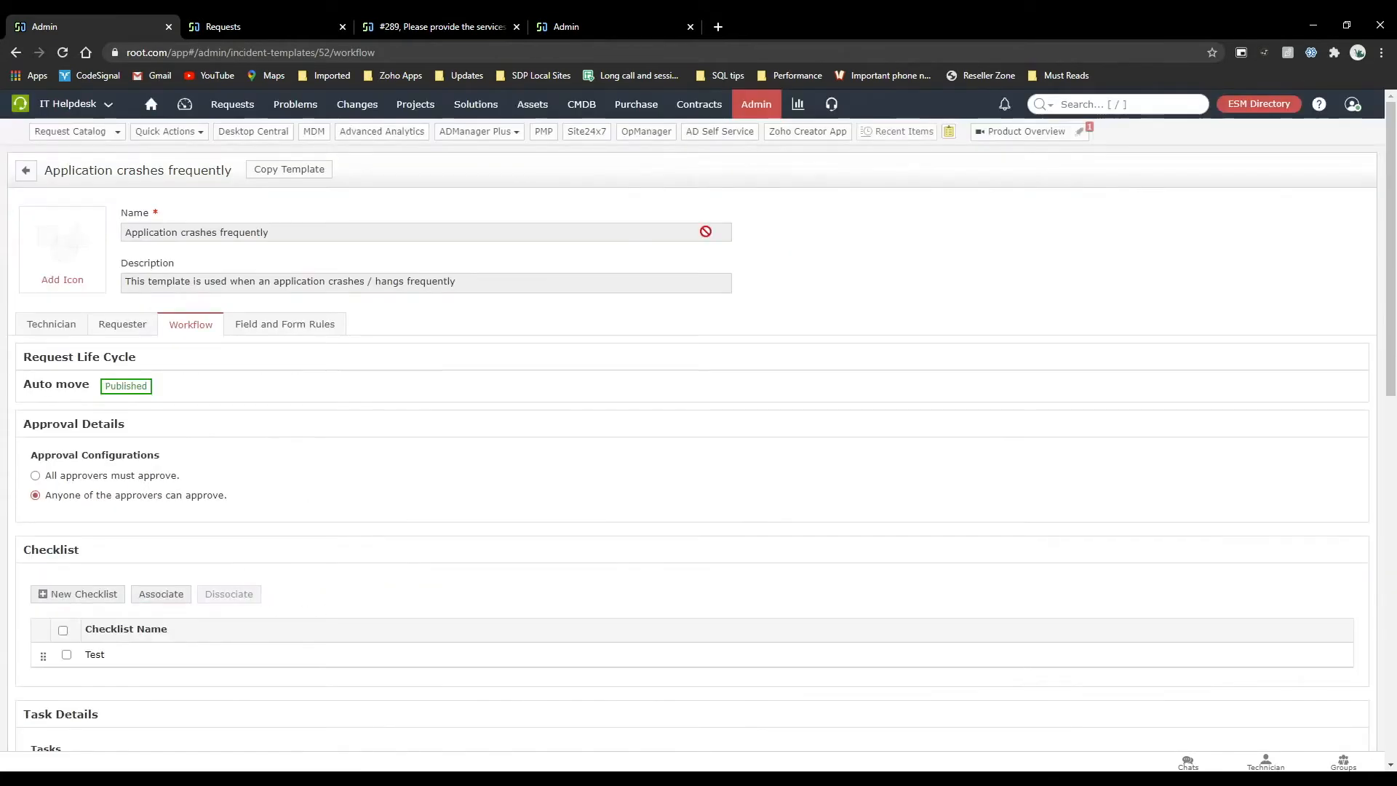
Set the service category of the Application crashes frequently template to Data Management and save the template.
{"action": "left_click", "coordinate": [749, 108]}
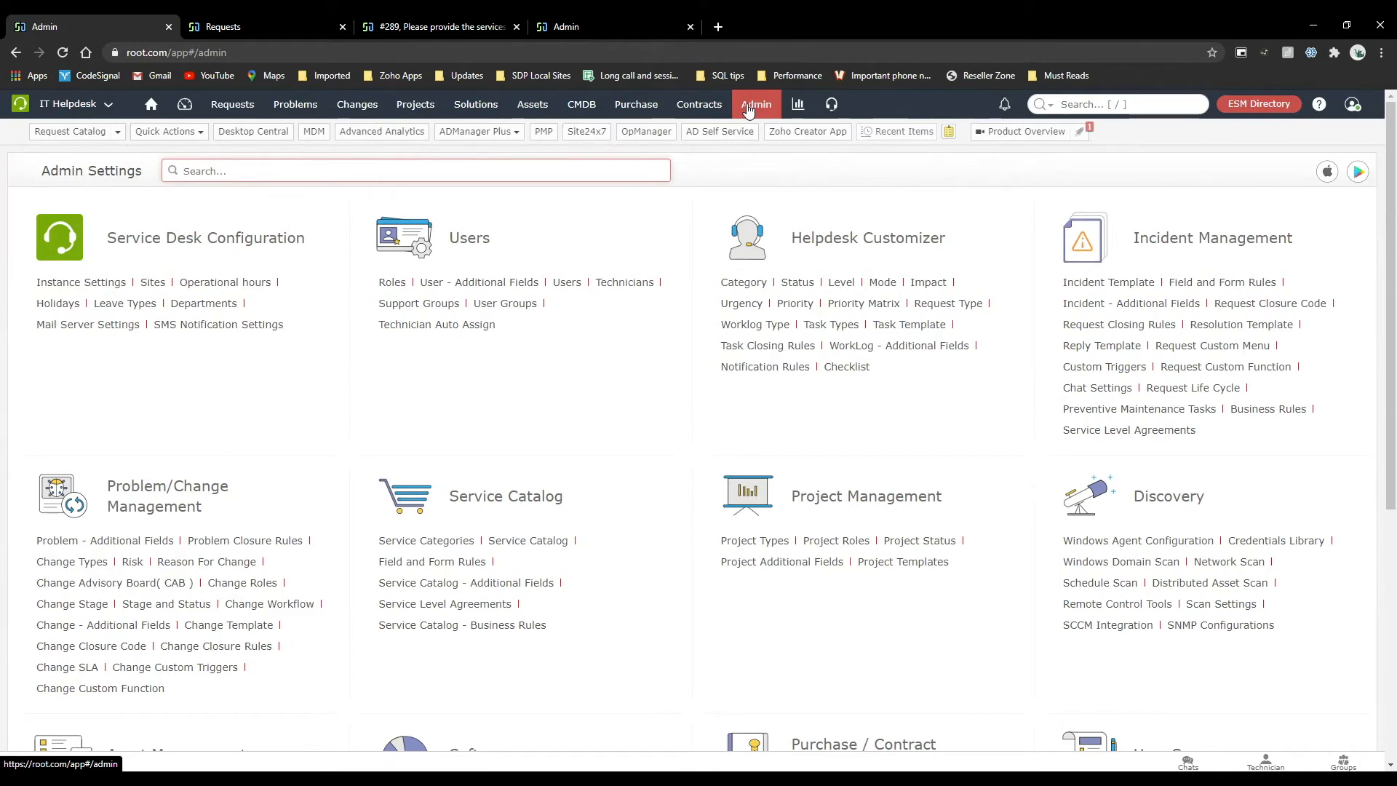
{"action": "left_click", "coordinate": [1143, 289]}
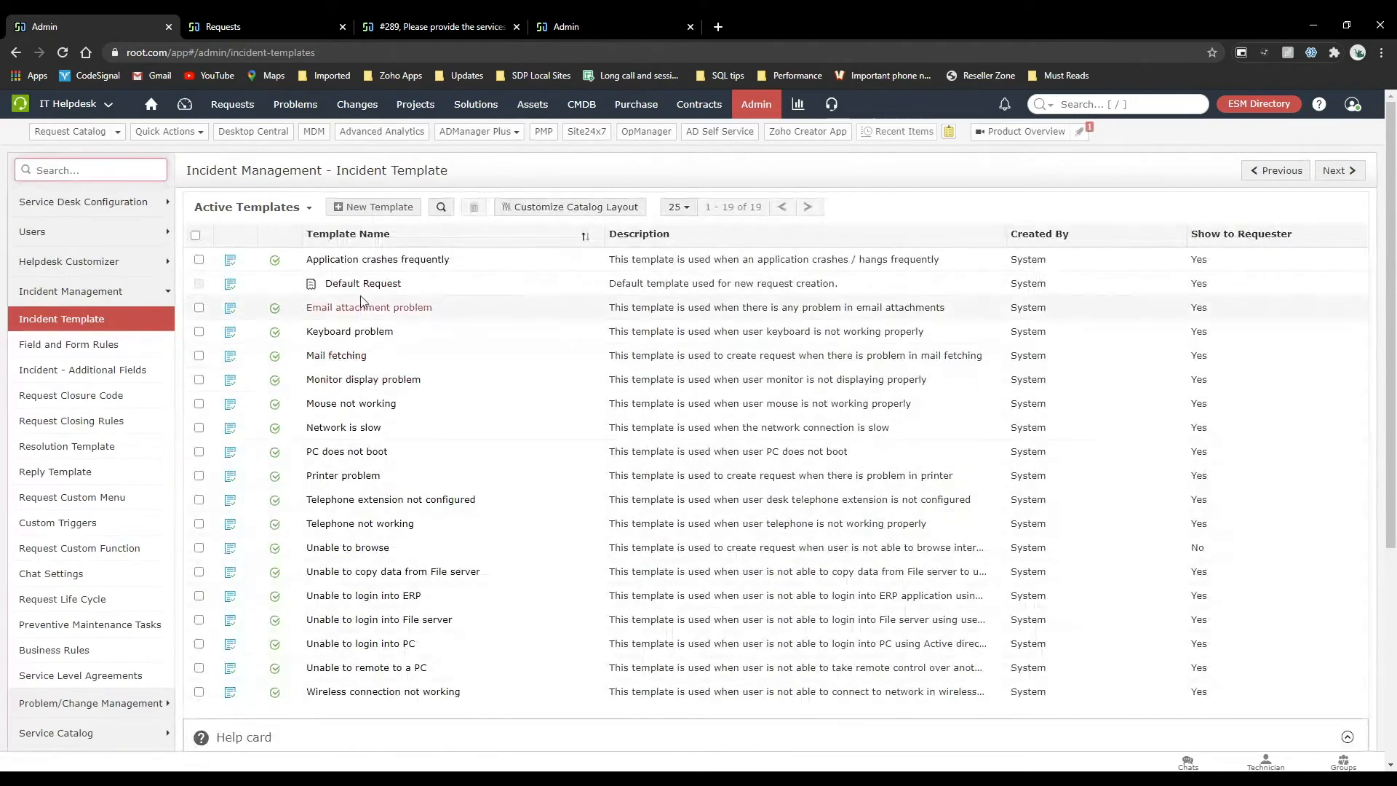
{"action": "left_click", "coordinate": [359, 261]}
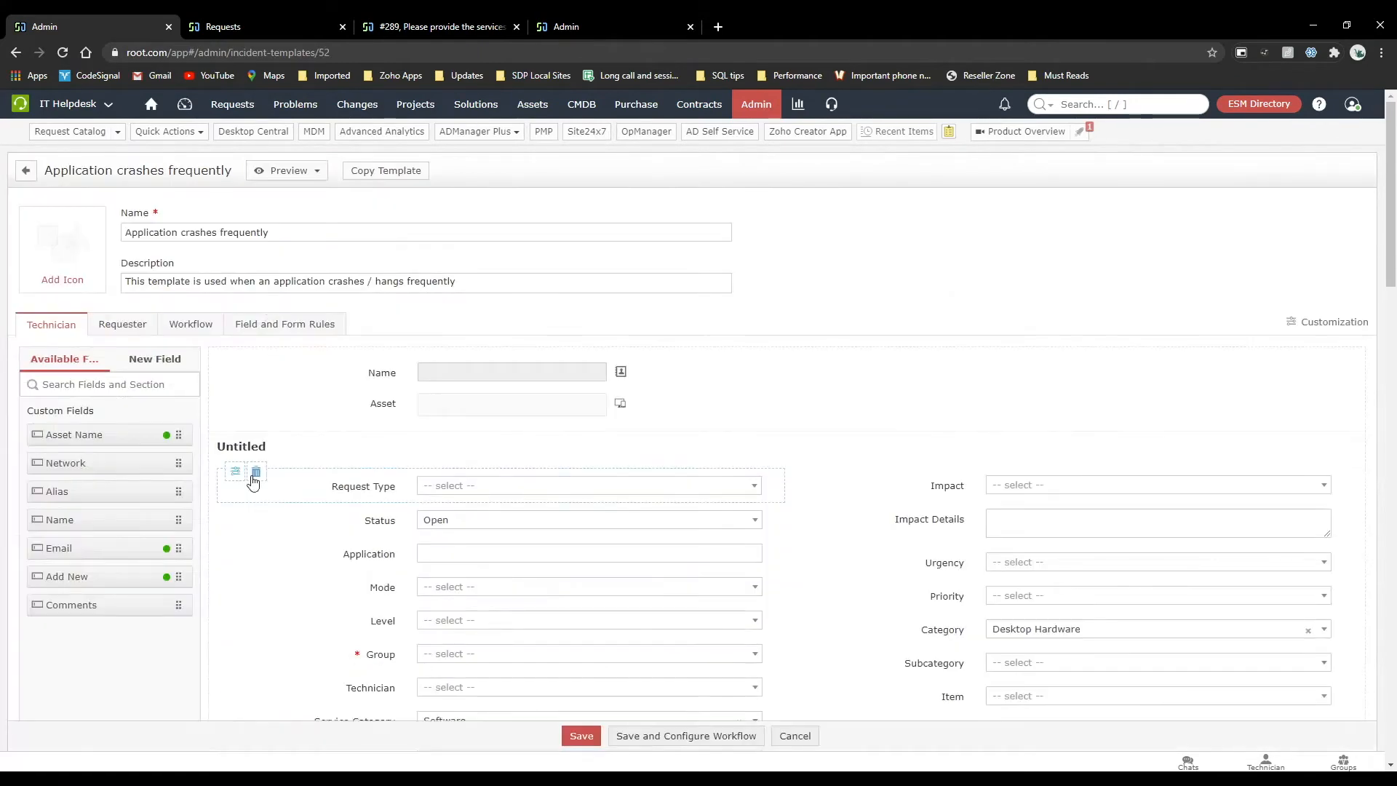
{"action": "scroll", "coordinate": [253, 482], "scroll_direction": "down", "scroll_amount": 3}
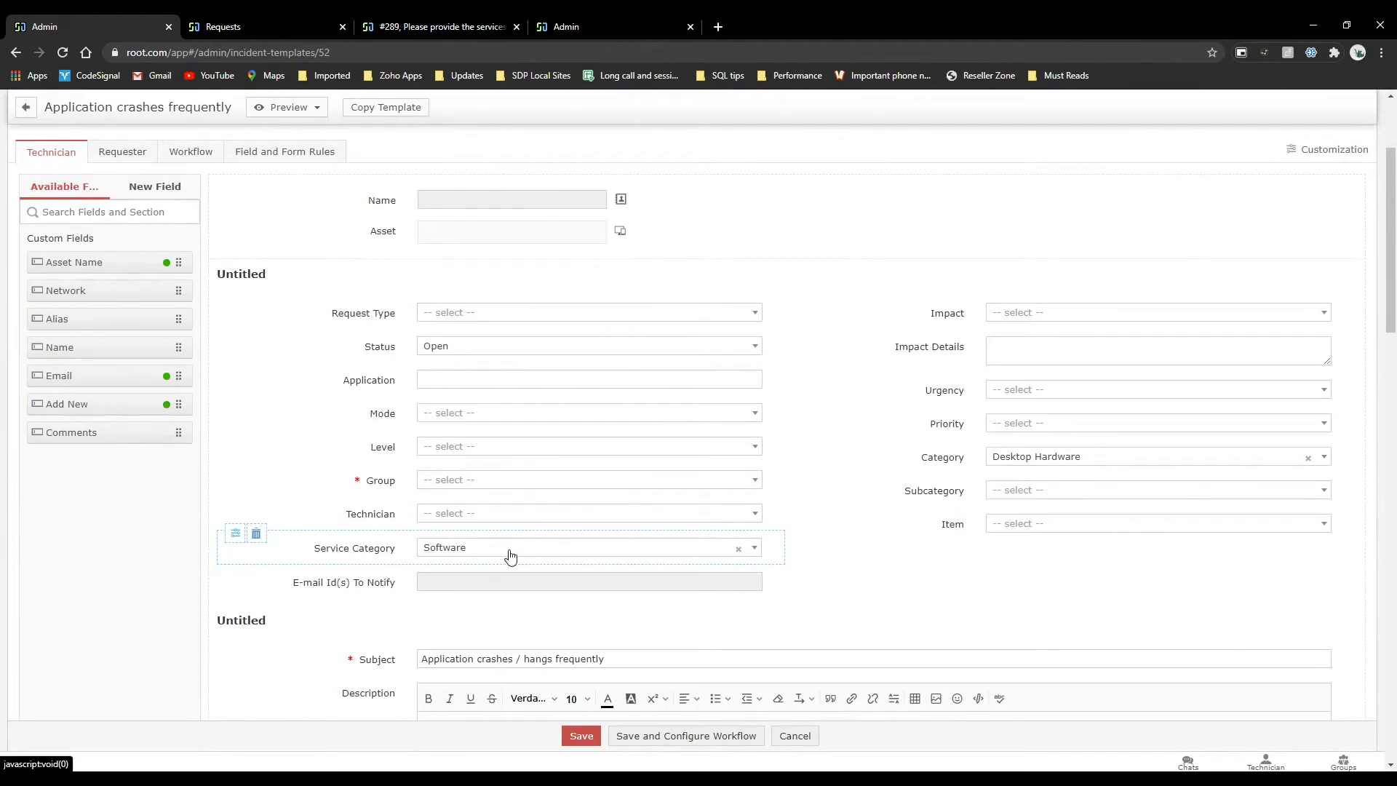
{"action": "left_click", "coordinate": [509, 553]}
{"action": "left_click", "coordinate": [493, 617]}
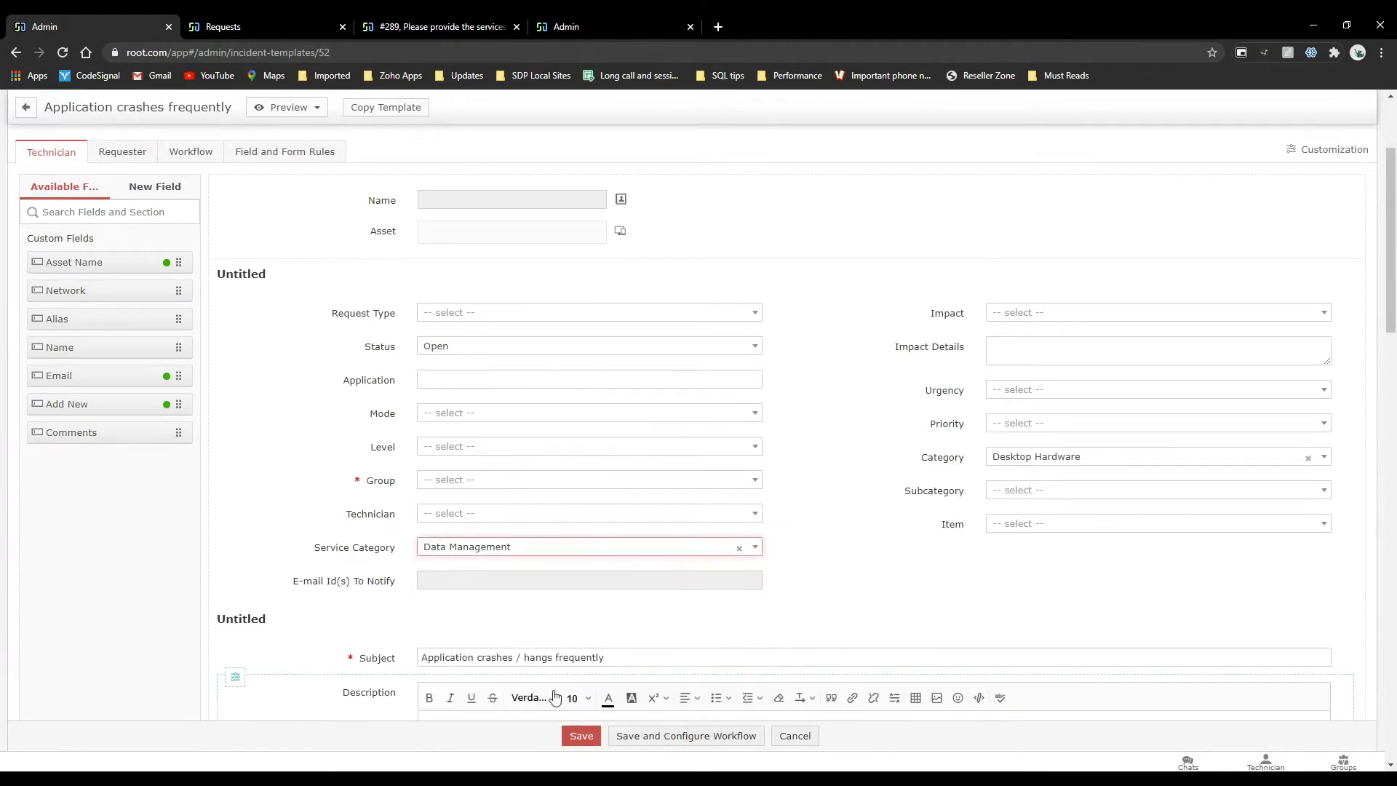
{"action": "left_click", "coordinate": [585, 737]}
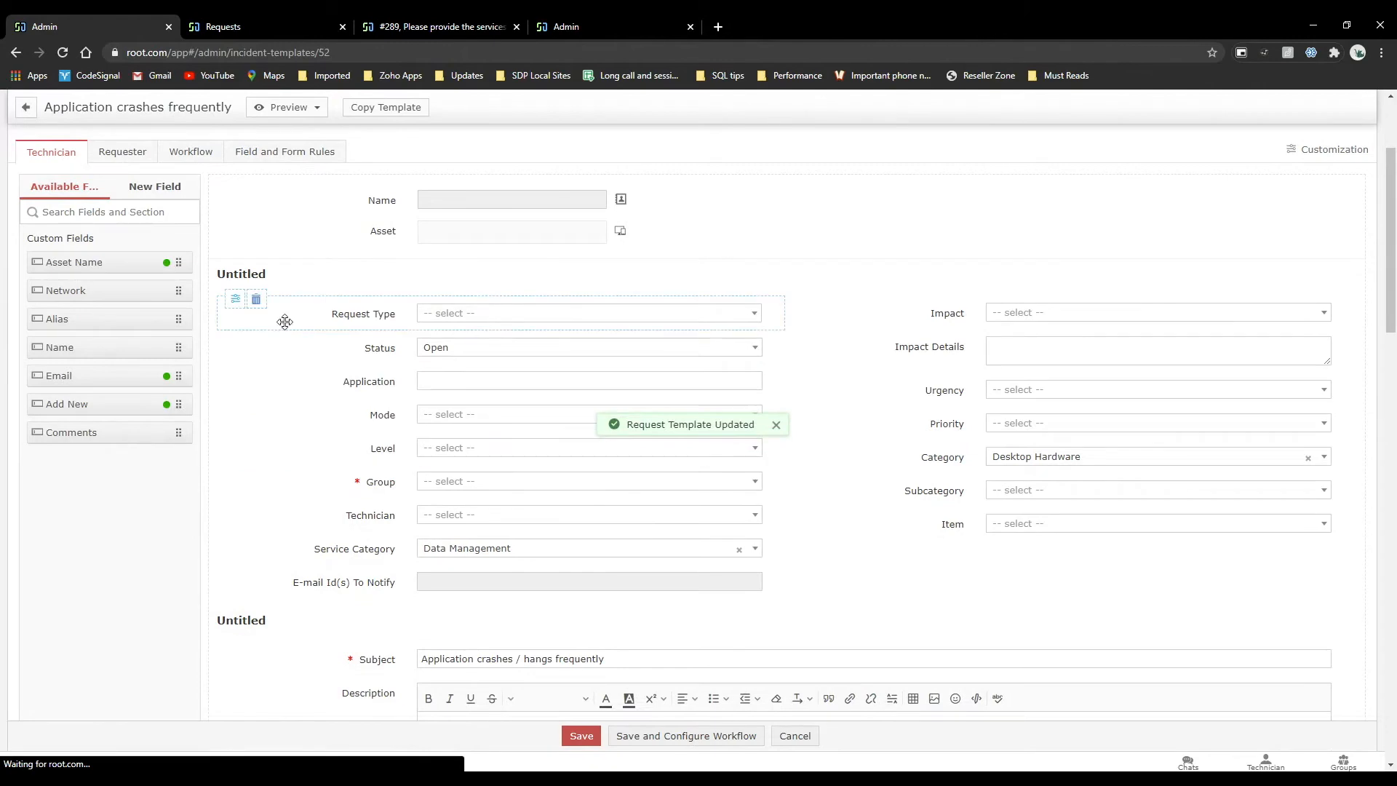
Open the requester portal at sdp.com in the other browser tab and enter the IT Helpdesk.
{"action": "left_click", "coordinate": [576, 26]}
{"action": "left_click", "coordinate": [477, 54]}
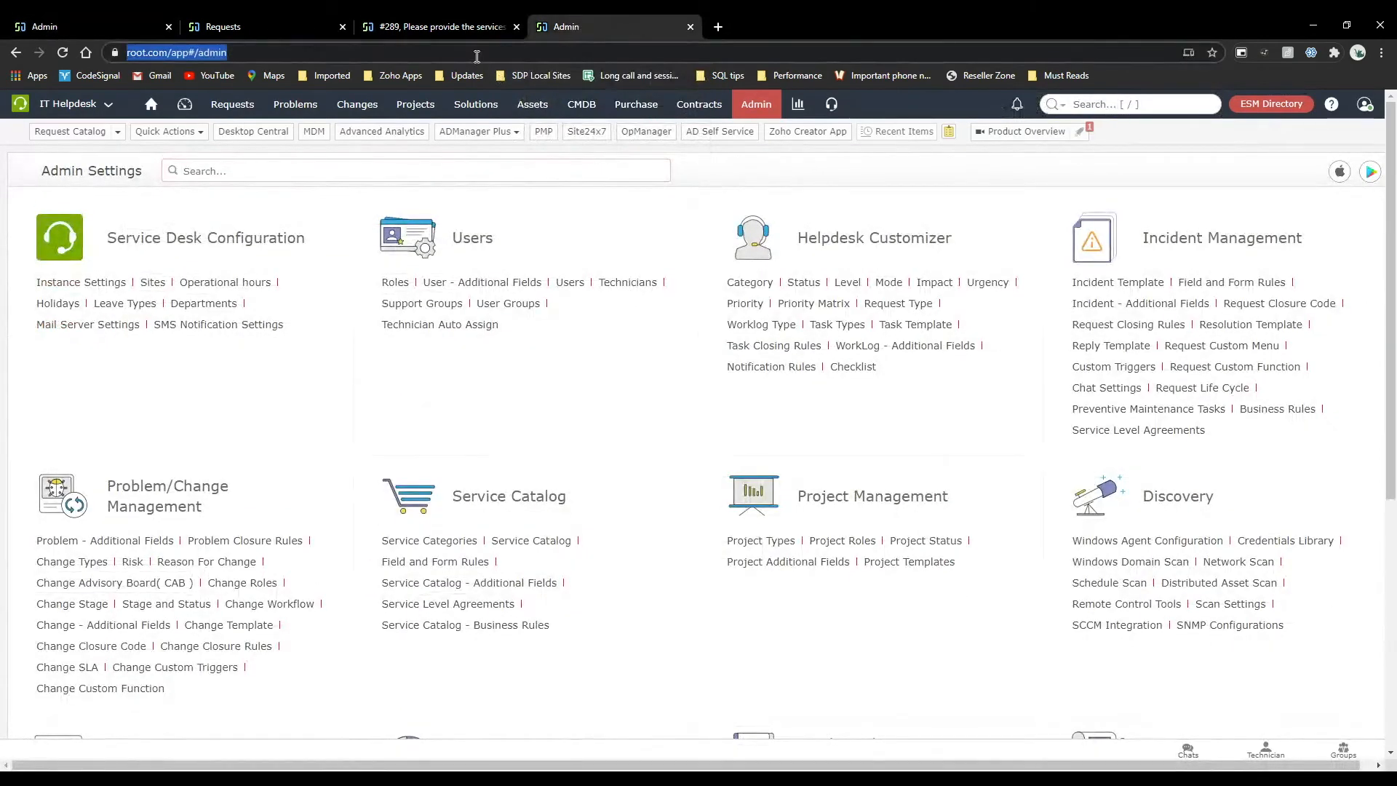
{"action": "type", "text": "sdp.com"}
{"action": "key", "text": "Return"}
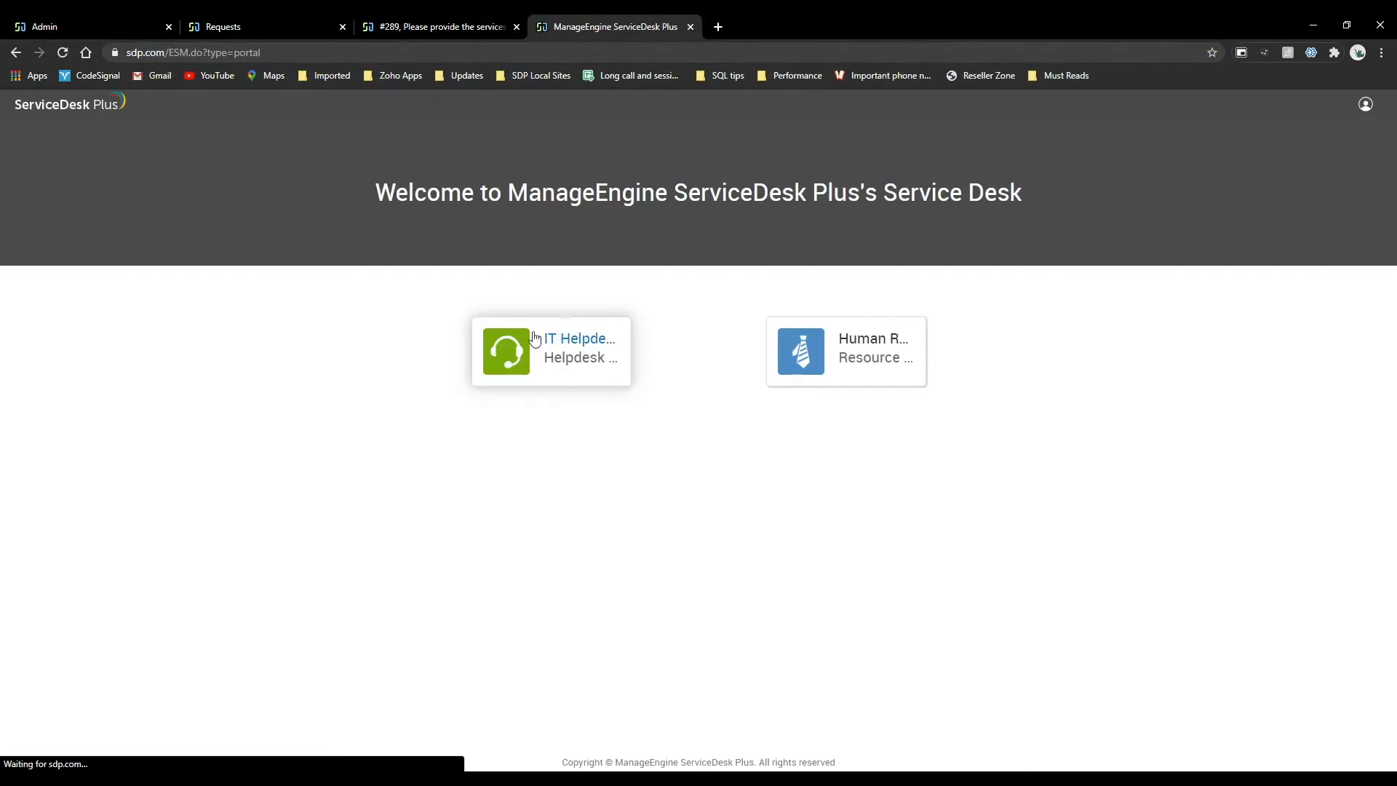
{"action": "left_click", "coordinate": [535, 338]}
{"action": "left_click", "coordinate": [94, 15]}
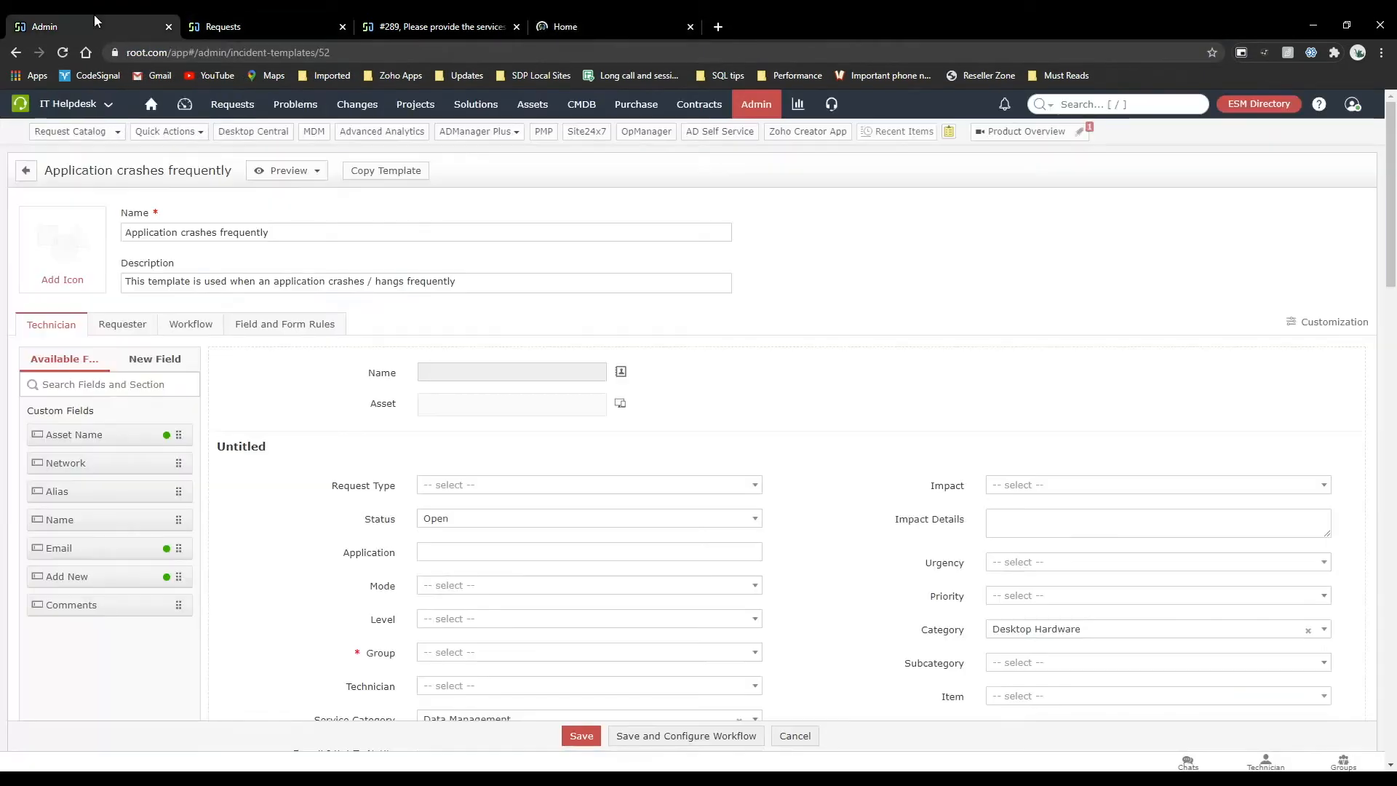
{"action": "left_click", "coordinate": [574, 26]}
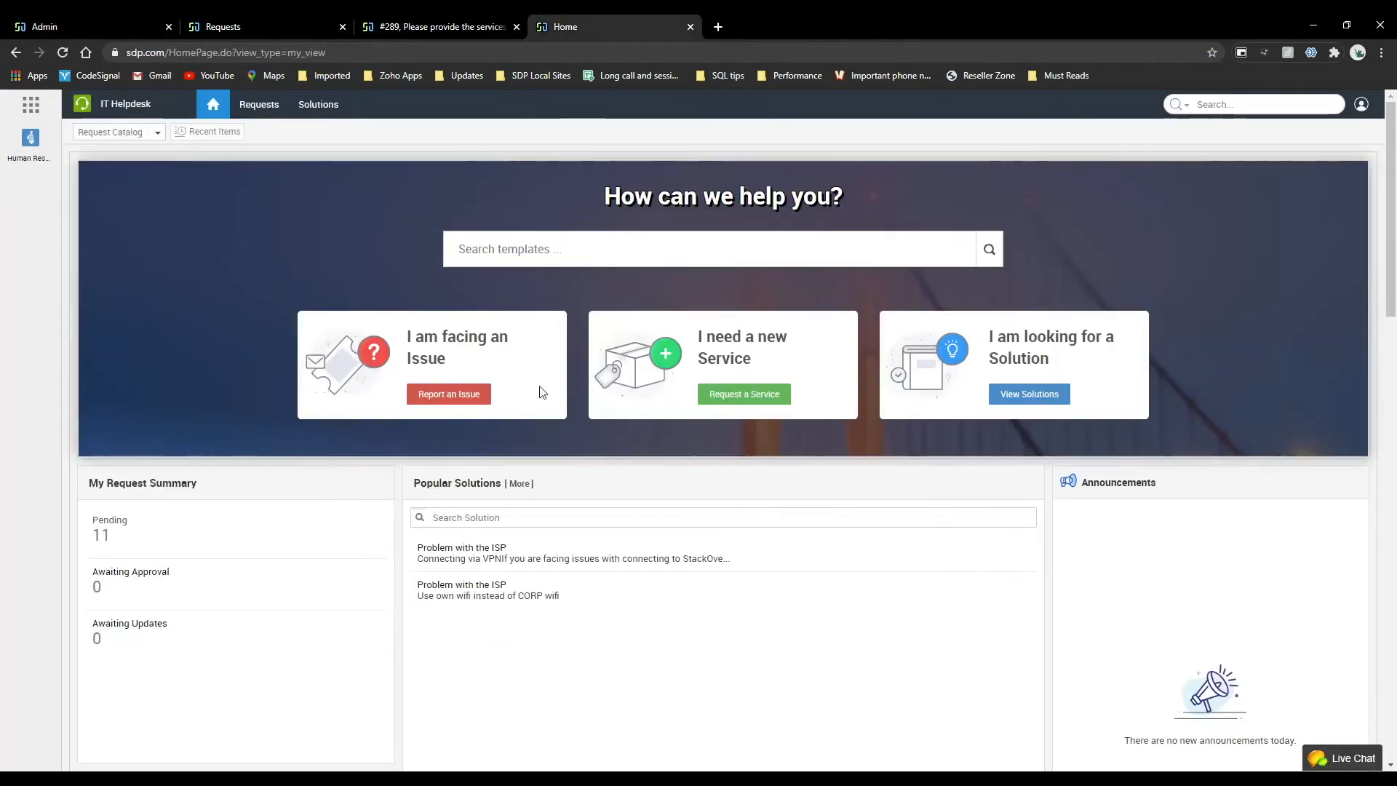
Start reporting an issue with the Application crashes frequently template from the Data Management category and review the request form.
{"action": "left_click", "coordinate": [466, 393]}
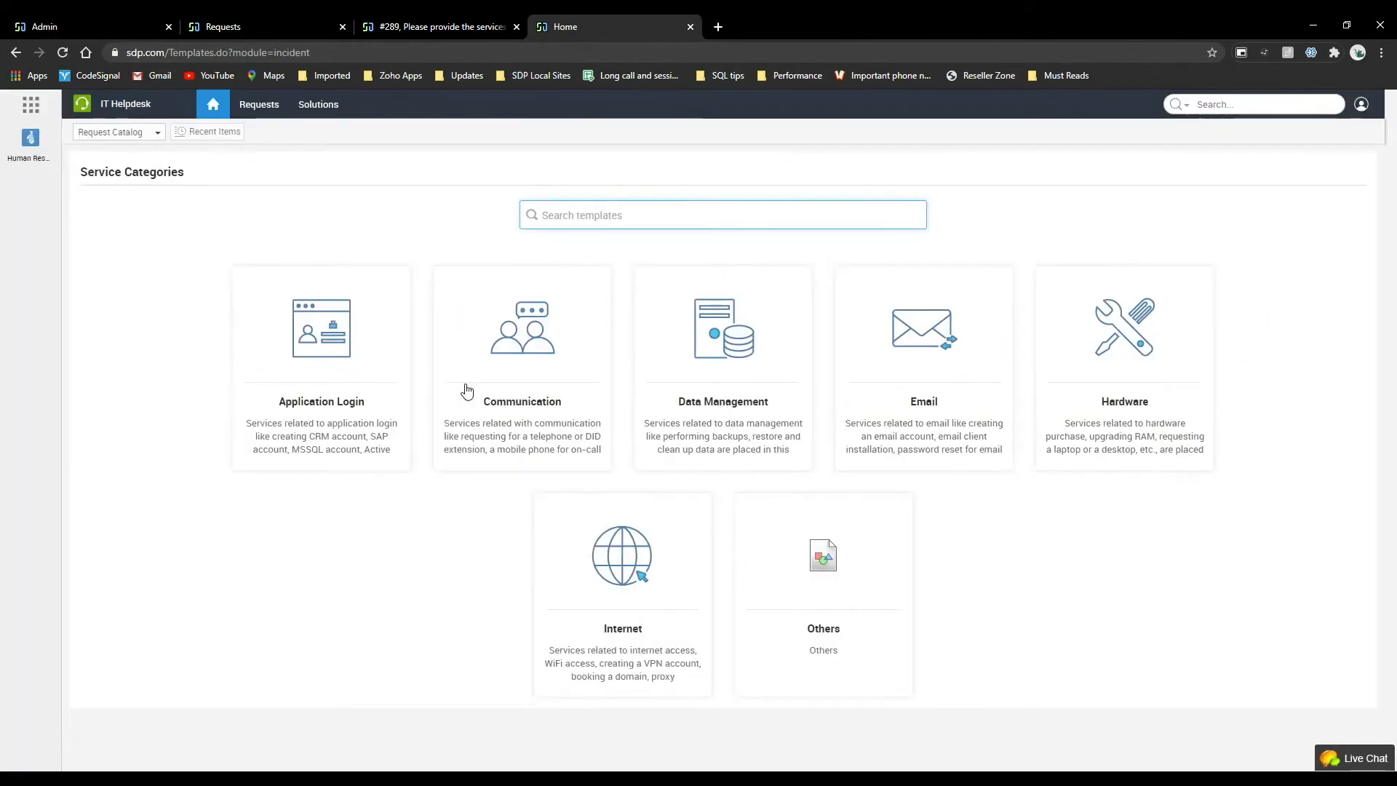
{"action": "left_click", "coordinate": [723, 338]}
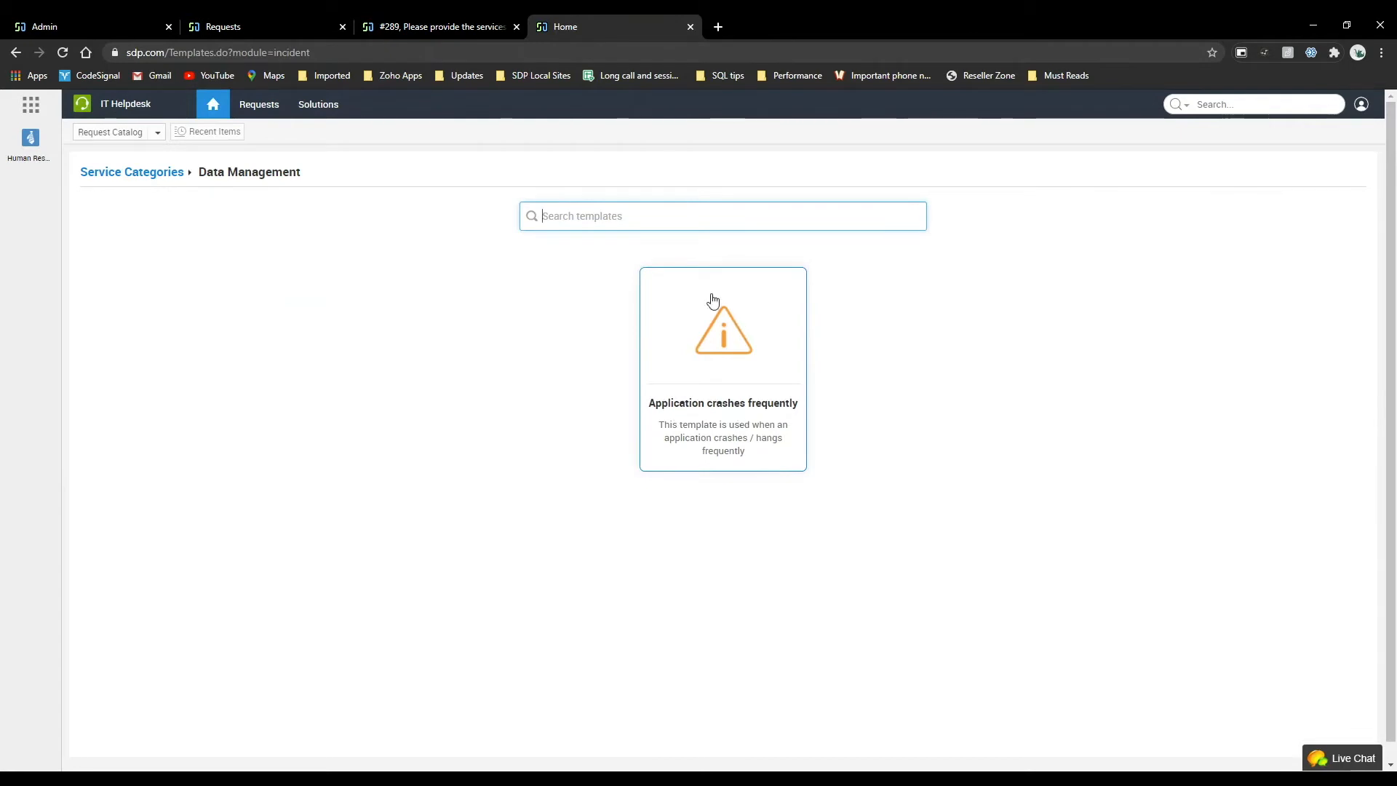
{"action": "left_click", "coordinate": [720, 327]}
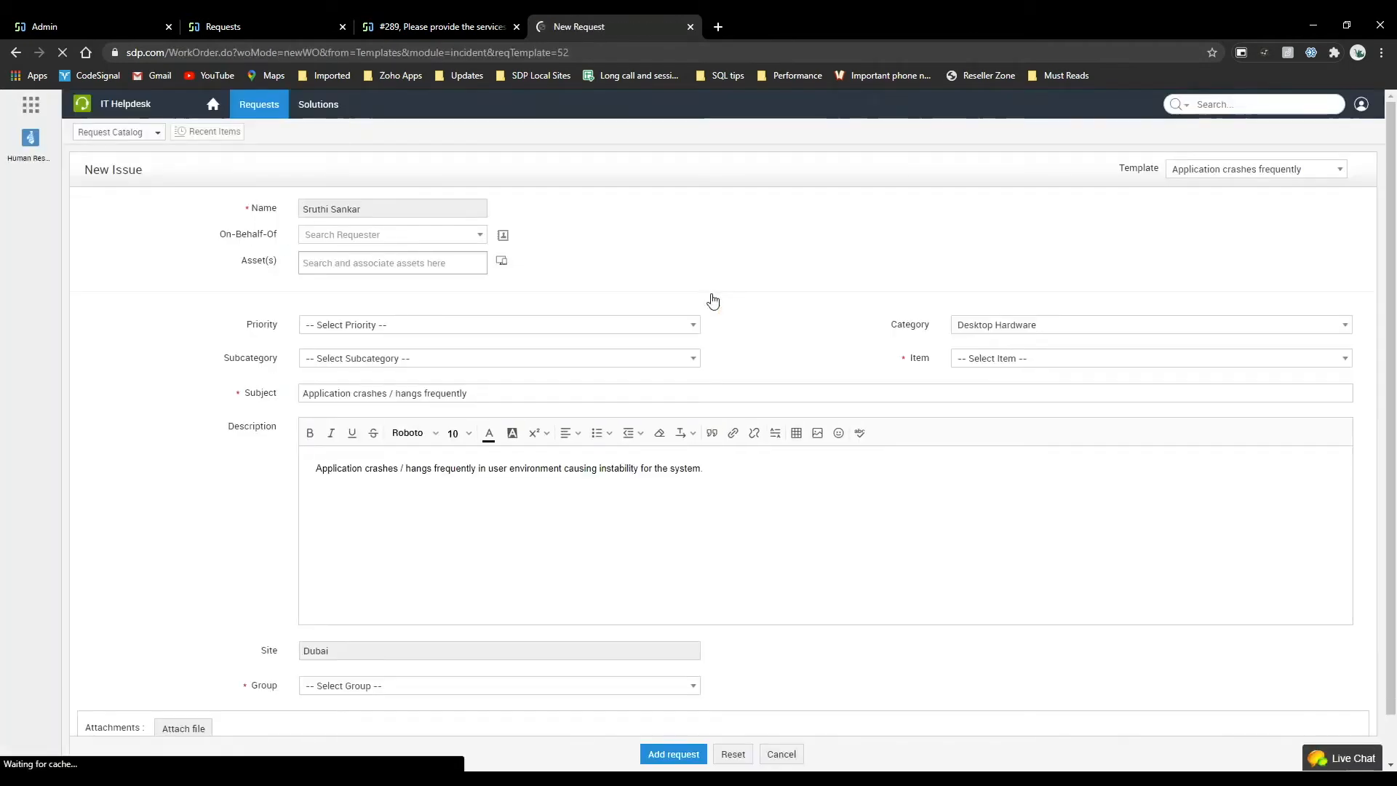
{"action": "scroll", "coordinate": [521, 436], "scroll_direction": "down", "scroll_amount": 1}
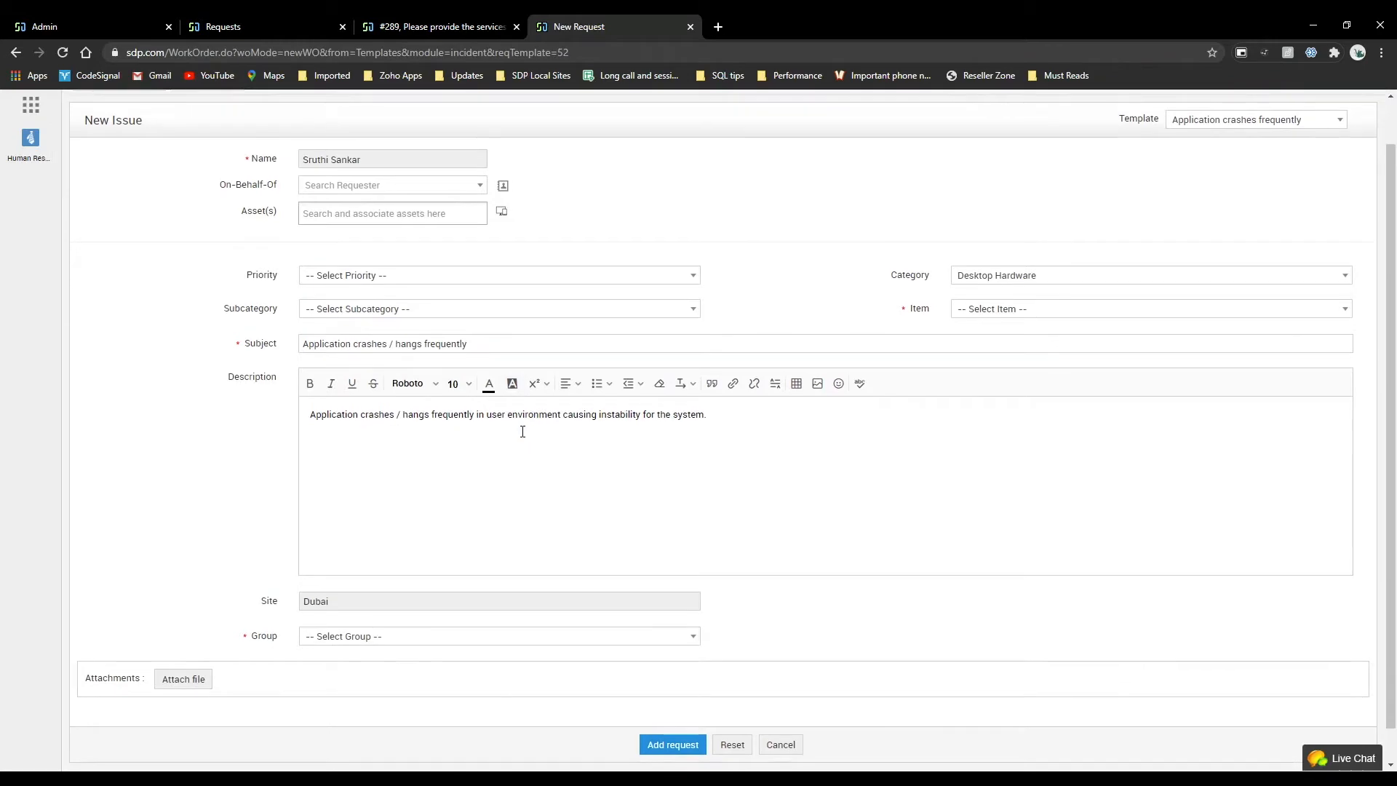
Return to the admin settings, open the Service Catalog and list the services in the User Management category.
{"action": "left_click", "coordinate": [104, 24]}
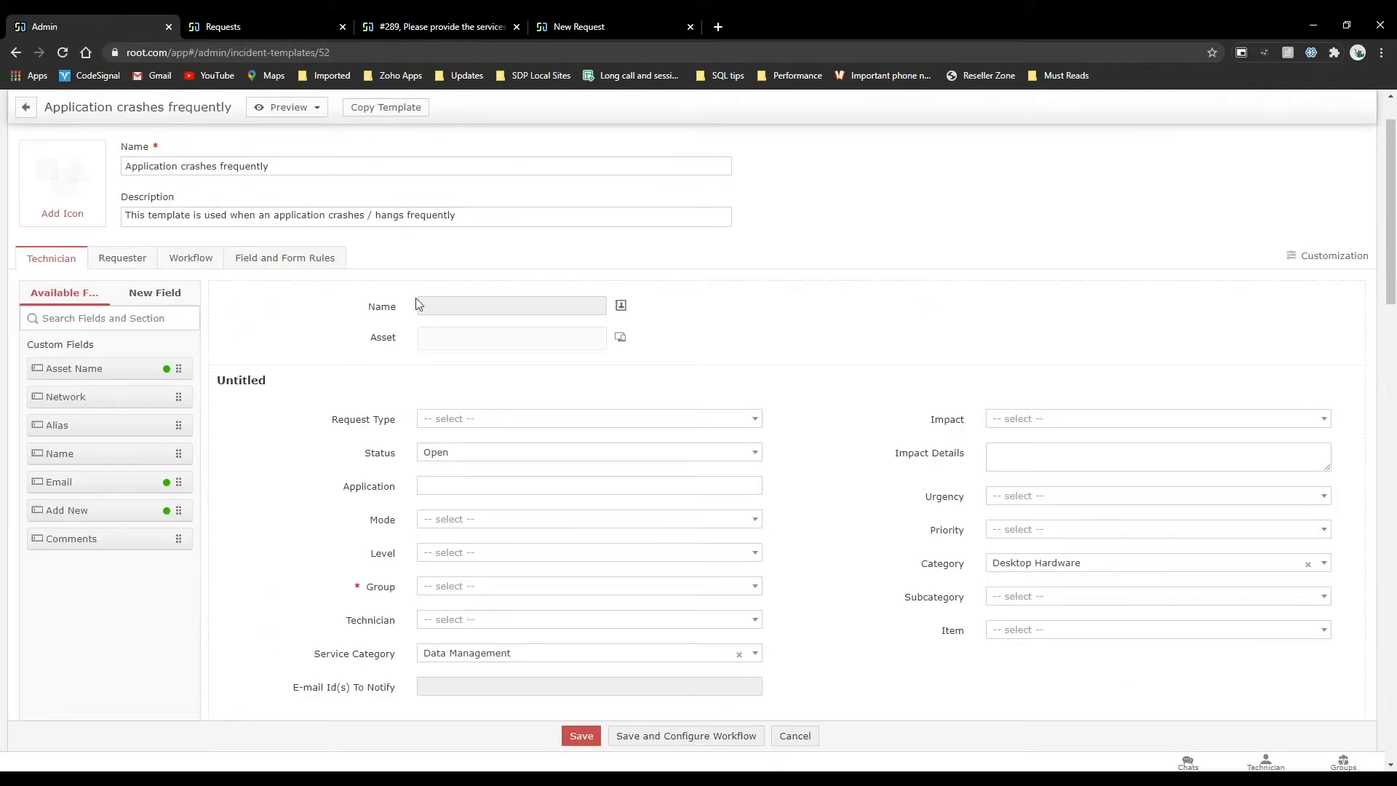
{"action": "scroll", "coordinate": [420, 304], "scroll_direction": "up", "scroll_amount": 1}
{"action": "left_click", "coordinate": [755, 104]}
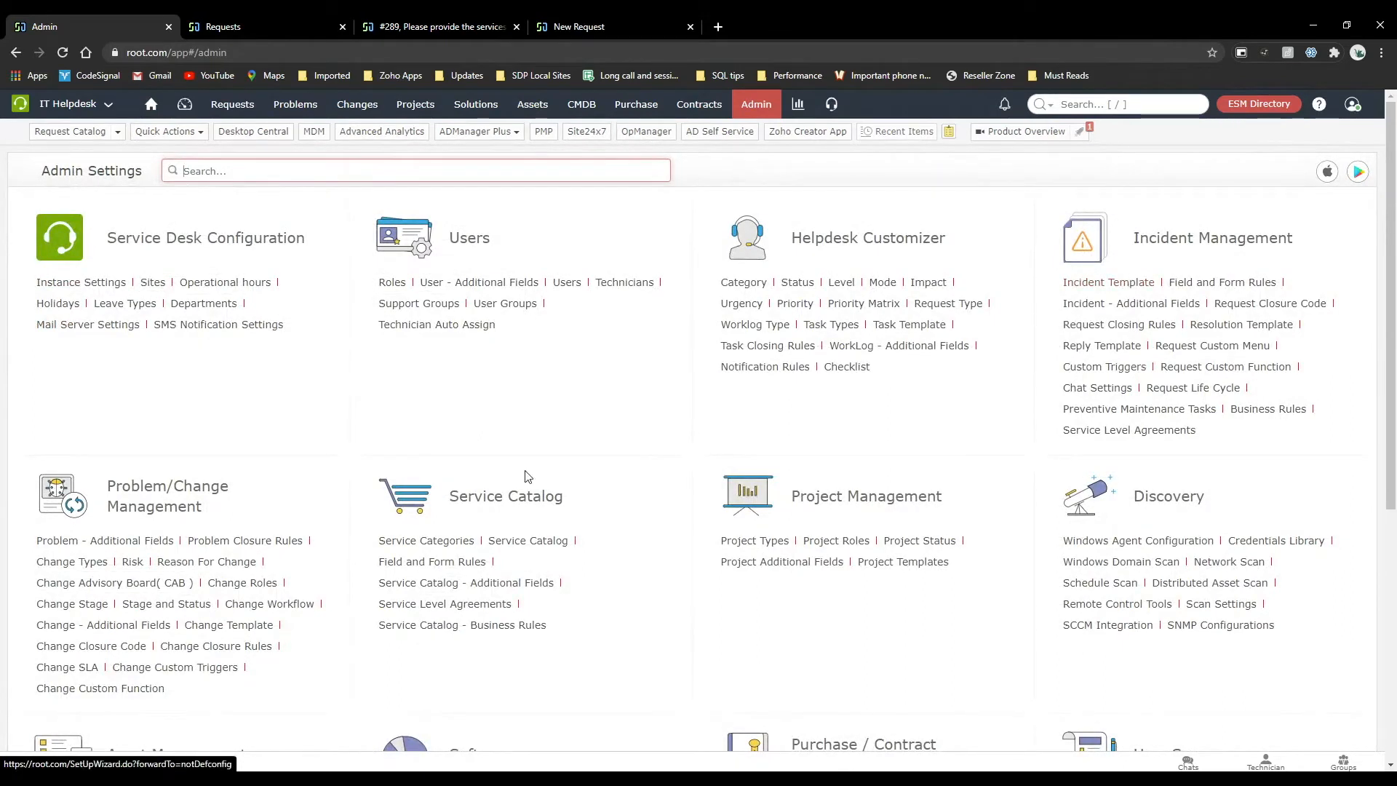
{"action": "left_click", "coordinate": [528, 540]}
{"action": "scroll", "coordinate": [339, 599], "scroll_direction": "down", "scroll_amount": 3}
{"action": "left_click", "coordinate": [315, 577]}
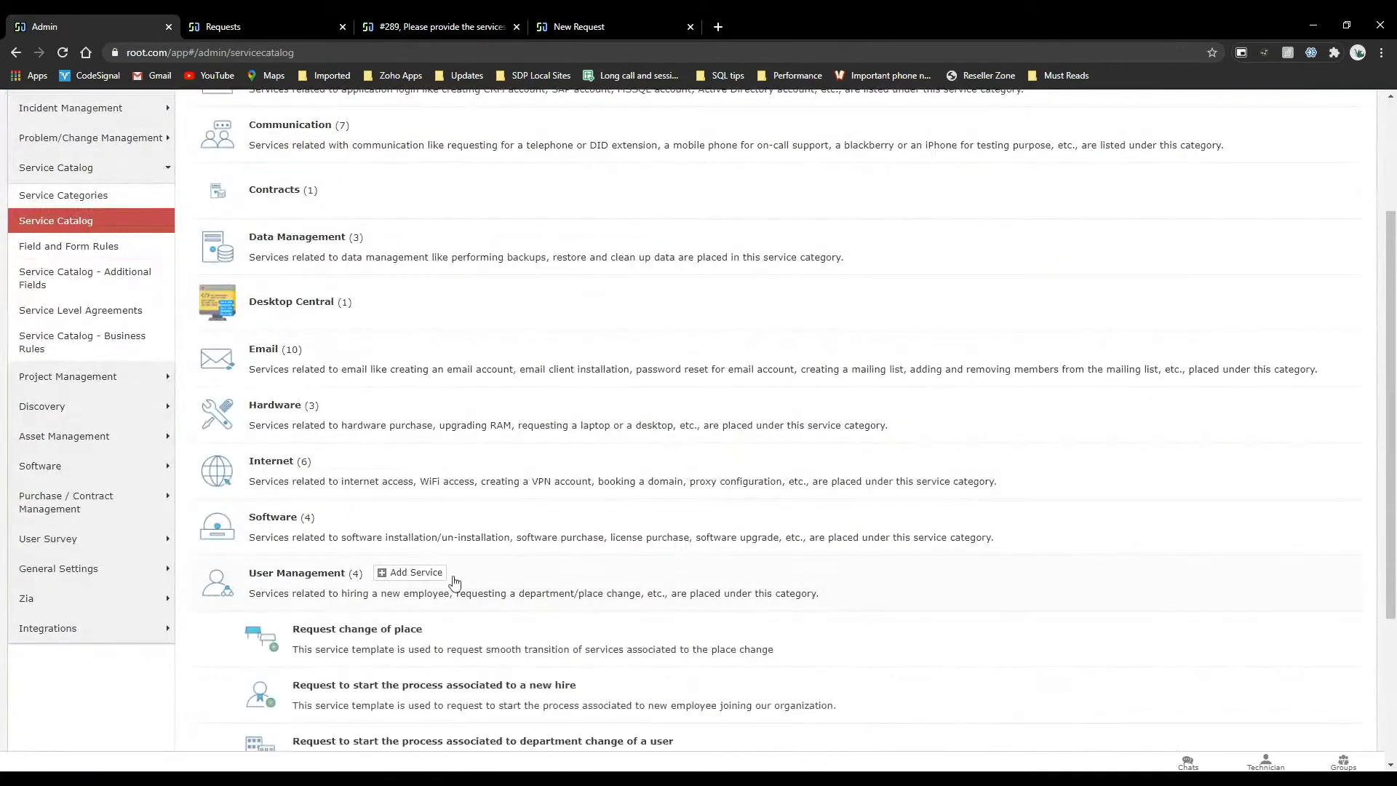
Open the "Request to start the process associated to a new hire" service template from the User Management category.
{"action": "scroll", "coordinate": [444, 625], "scroll_direction": "down", "scroll_amount": 2}
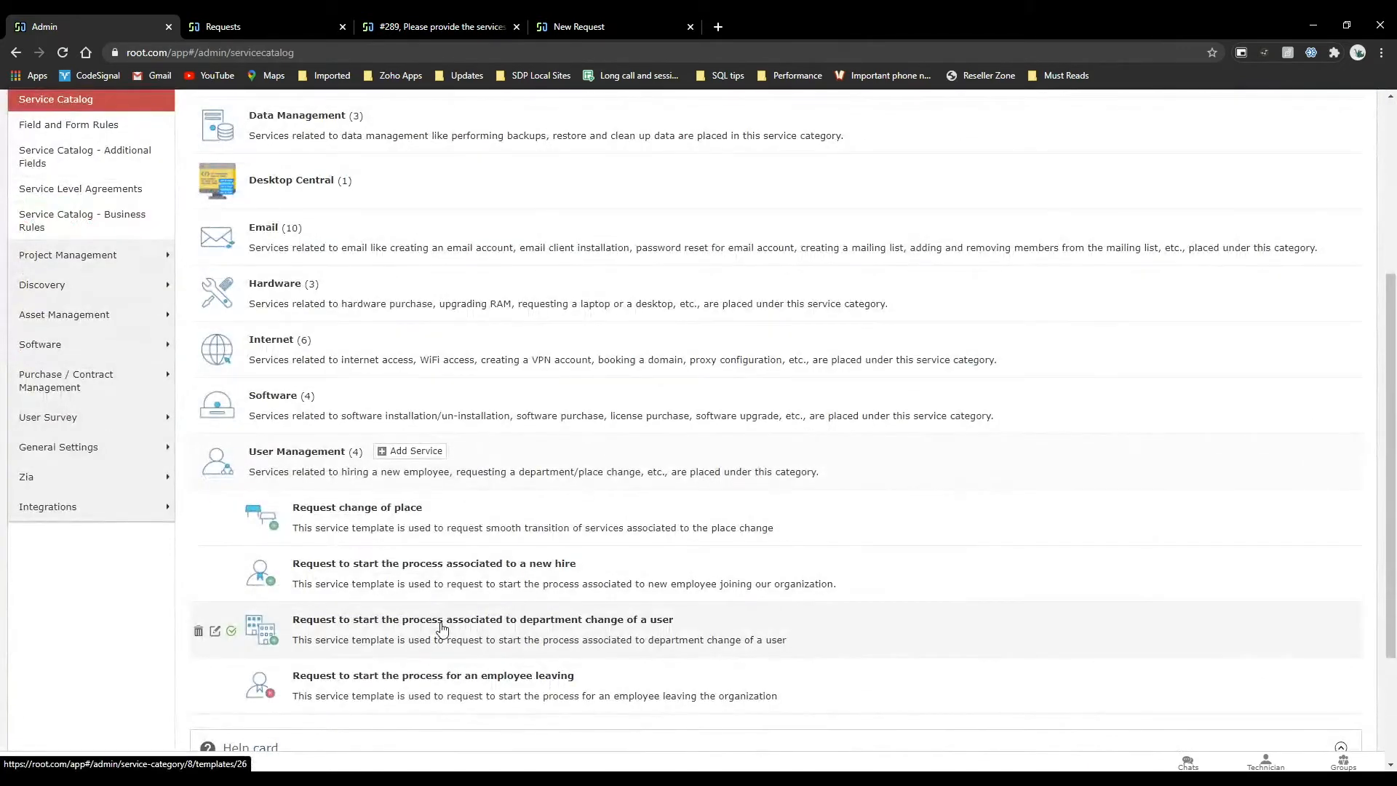
{"action": "left_click", "coordinate": [415, 571]}
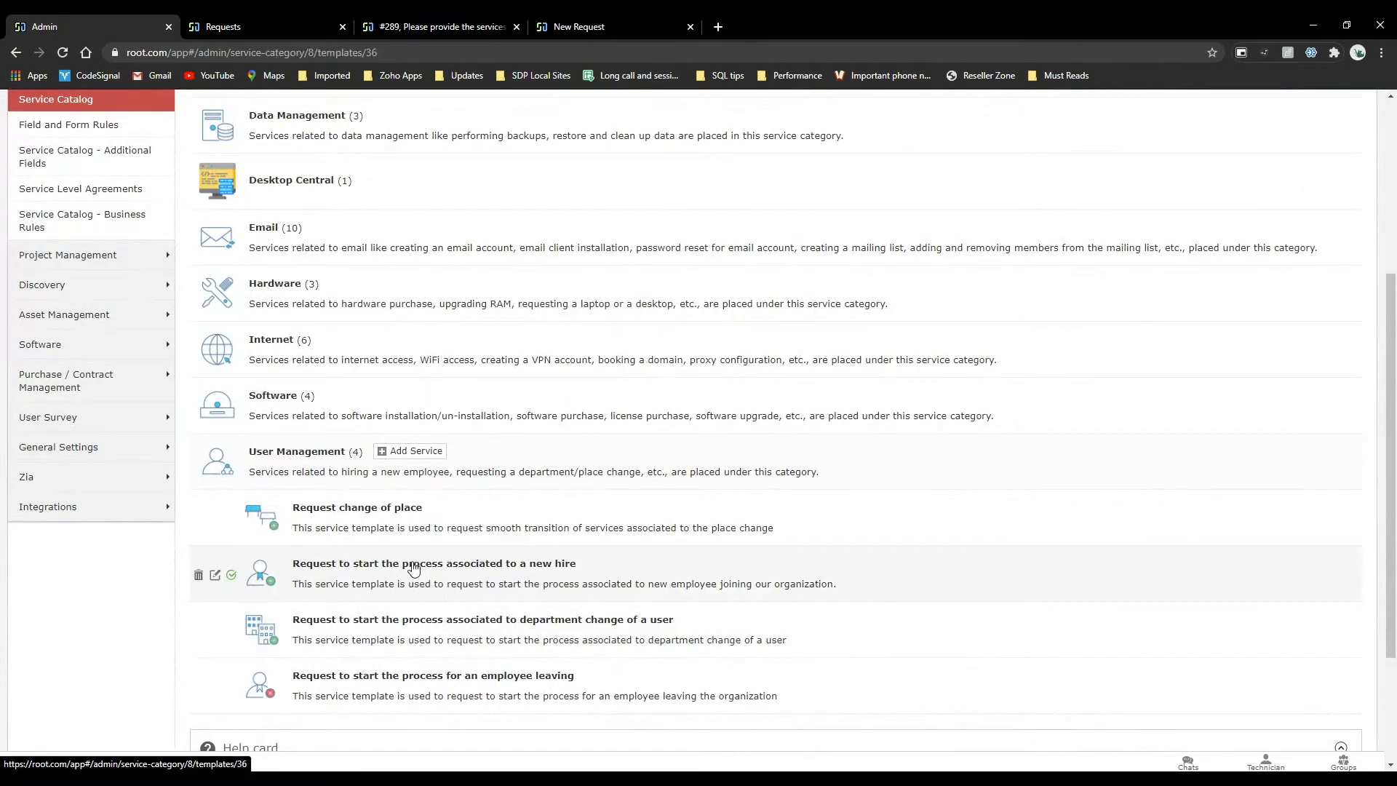
{"action": "scroll", "coordinate": [898, 175], "scroll_direction": "up", "scroll_amount": 4}
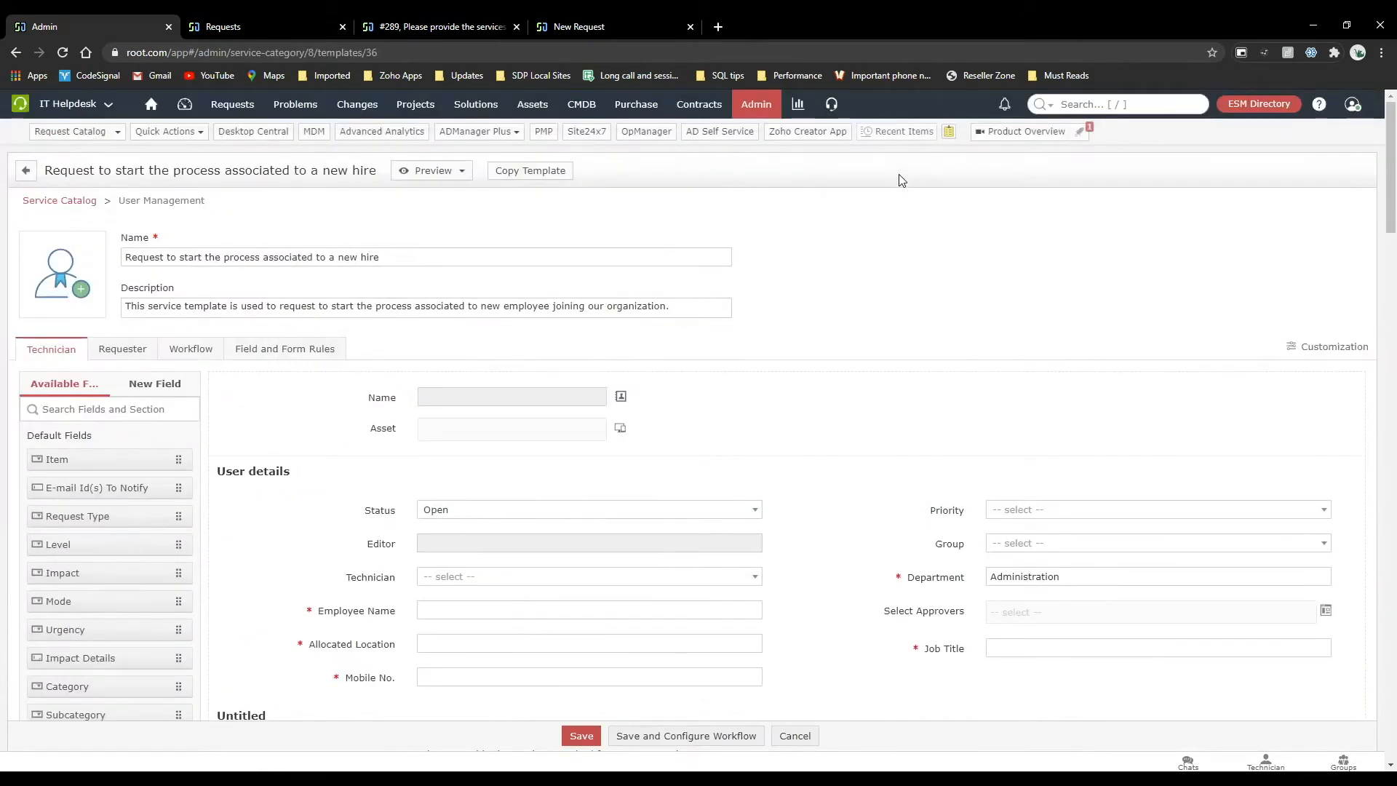
In the form customization, try a light blue section background and a light pink label background.
{"action": "left_click", "coordinate": [1334, 348]}
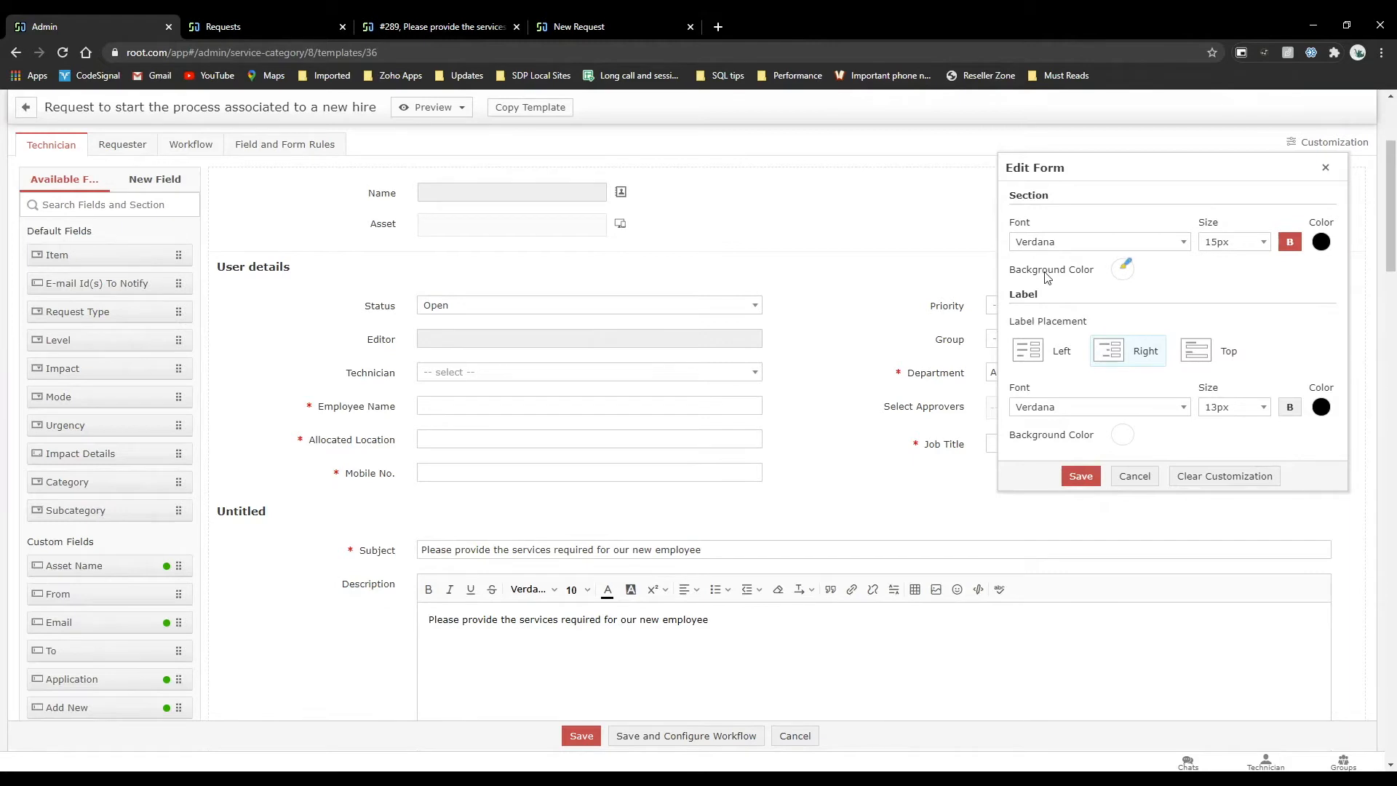
{"action": "left_click", "coordinate": [1123, 269]}
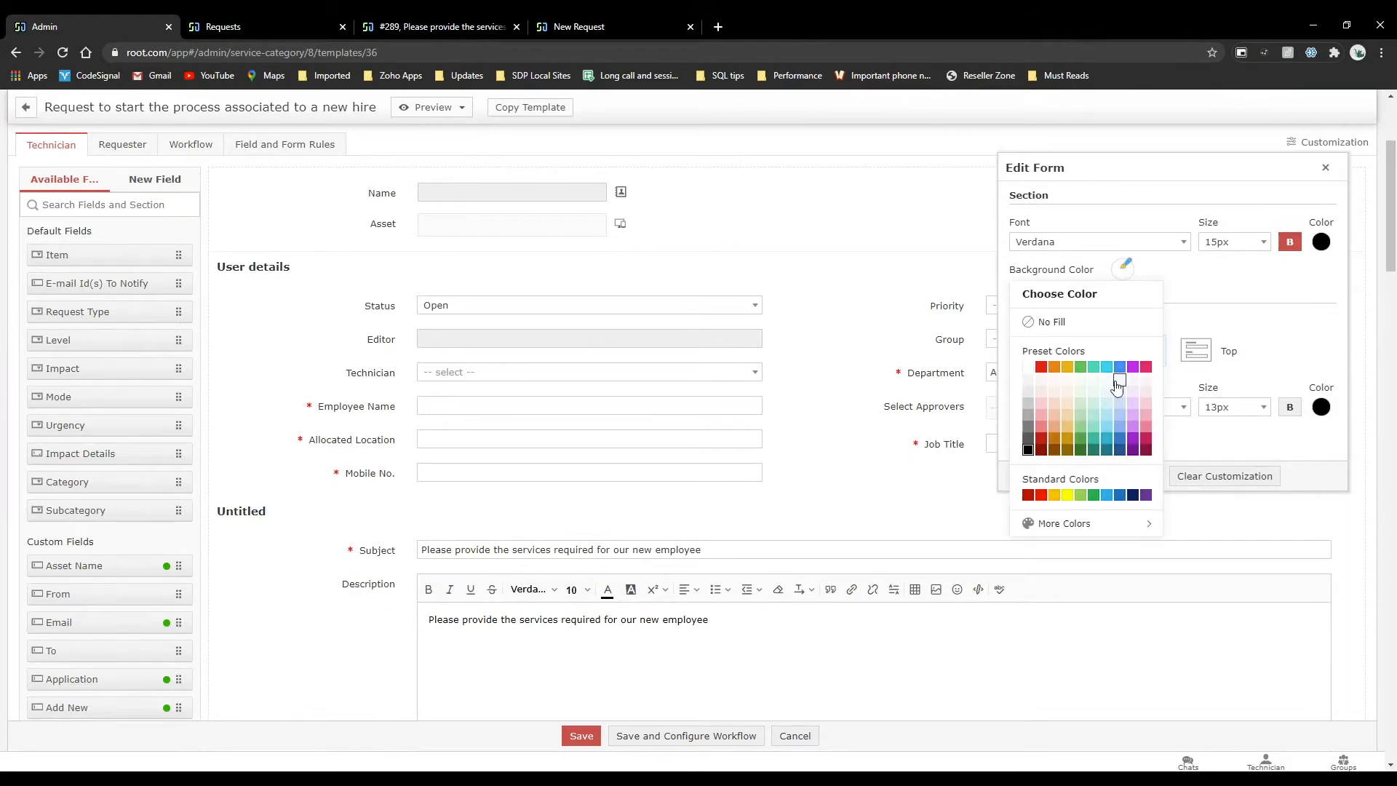
{"action": "left_click", "coordinate": [1107, 413]}
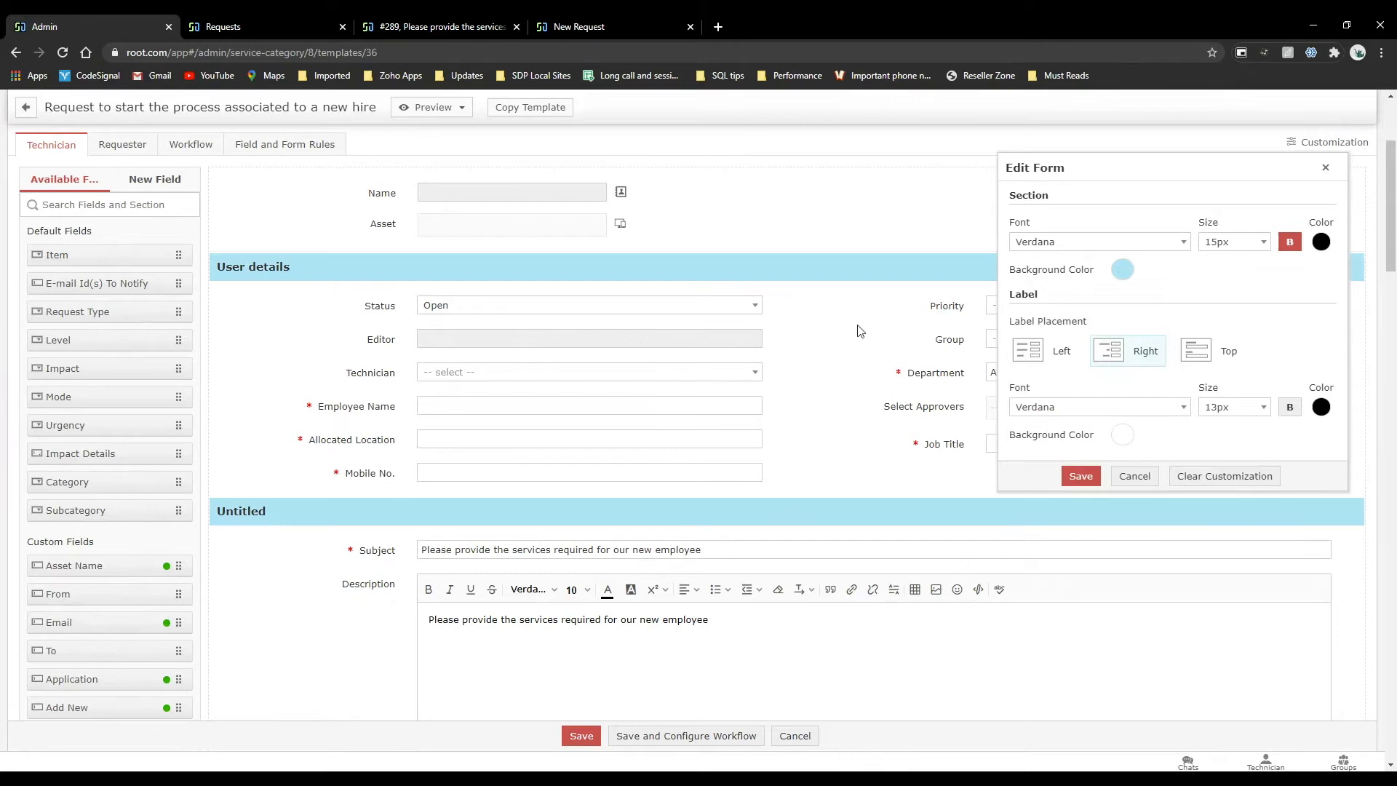
{"action": "left_click", "coordinate": [1124, 435]}
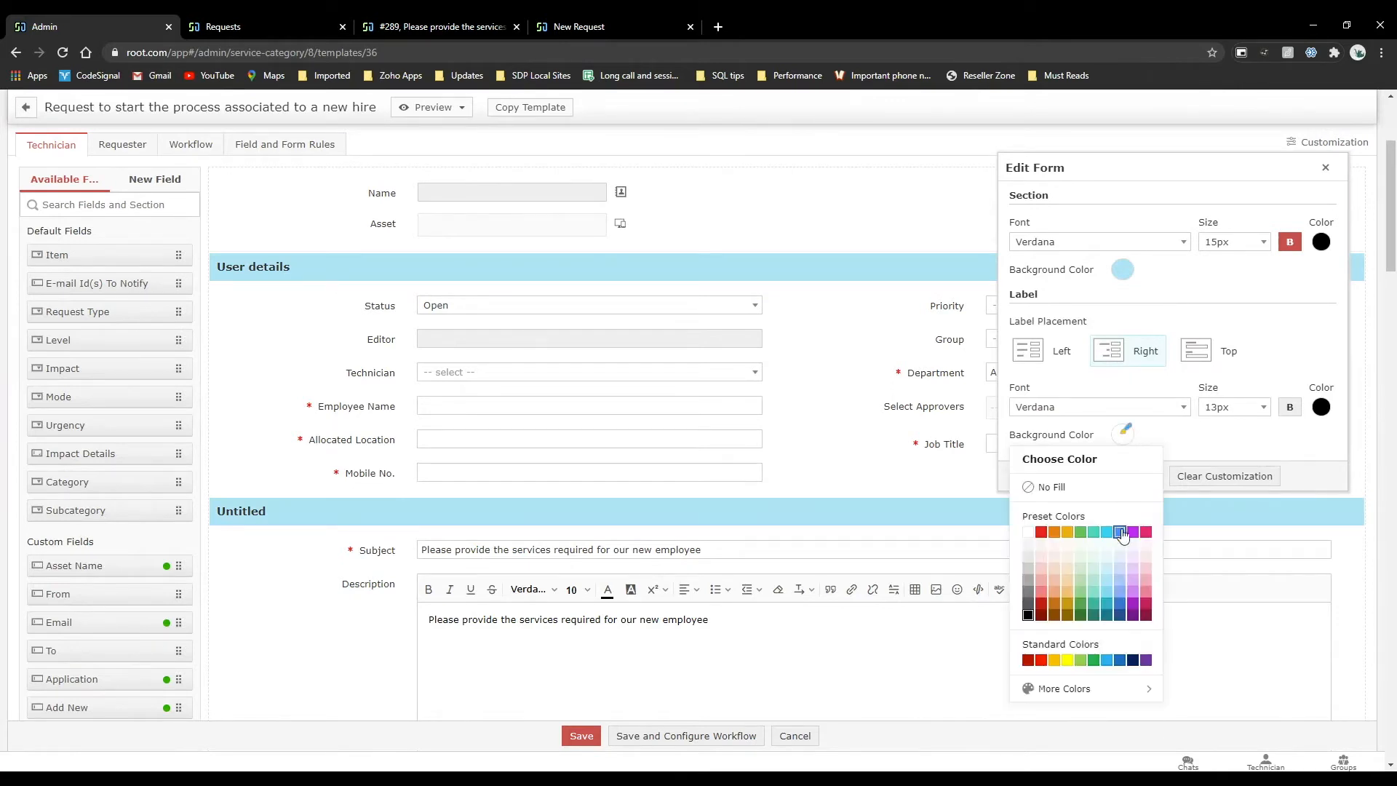
{"action": "left_click", "coordinate": [1041, 569]}
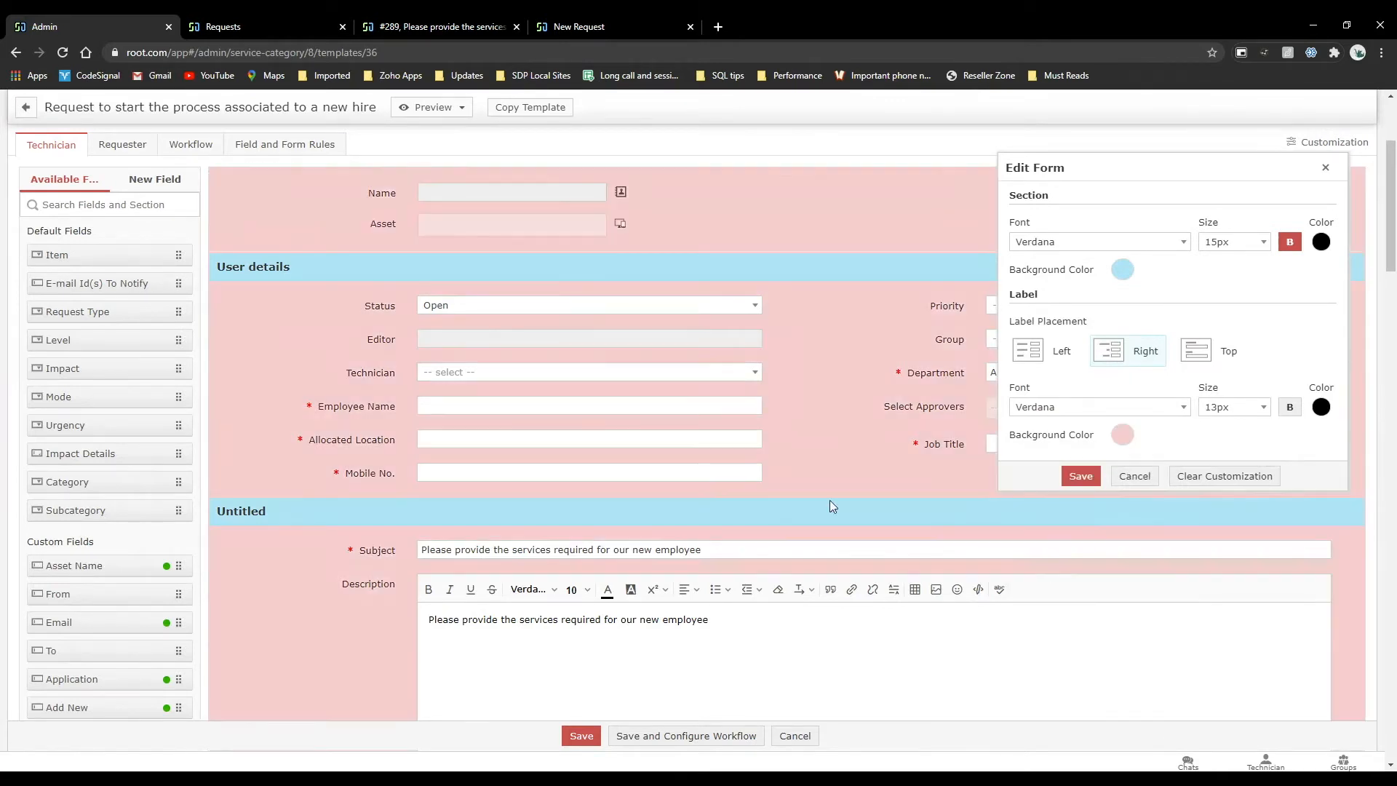
Try a light grey background for the form's section headings instead.
{"action": "left_click", "coordinate": [1123, 270]}
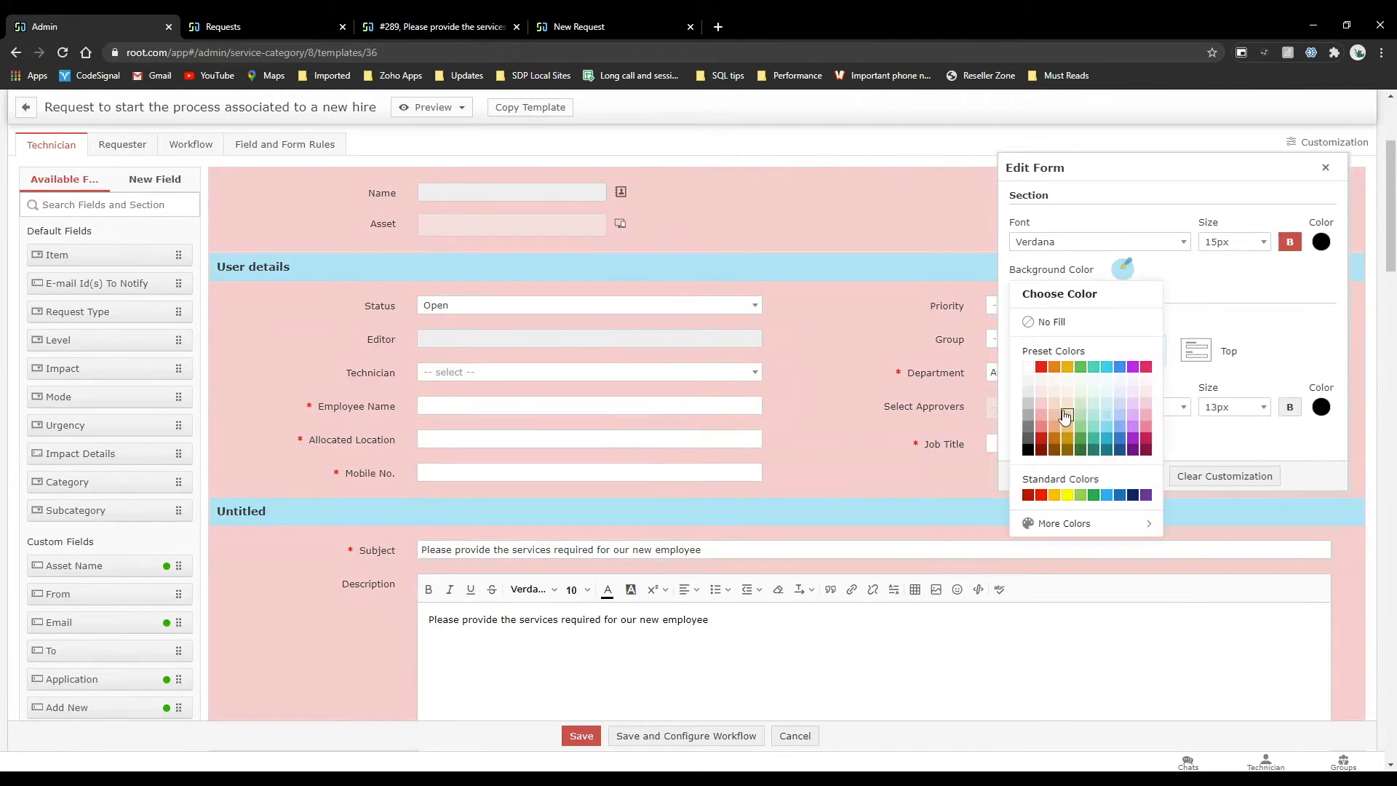
{"action": "left_click", "coordinate": [1028, 387]}
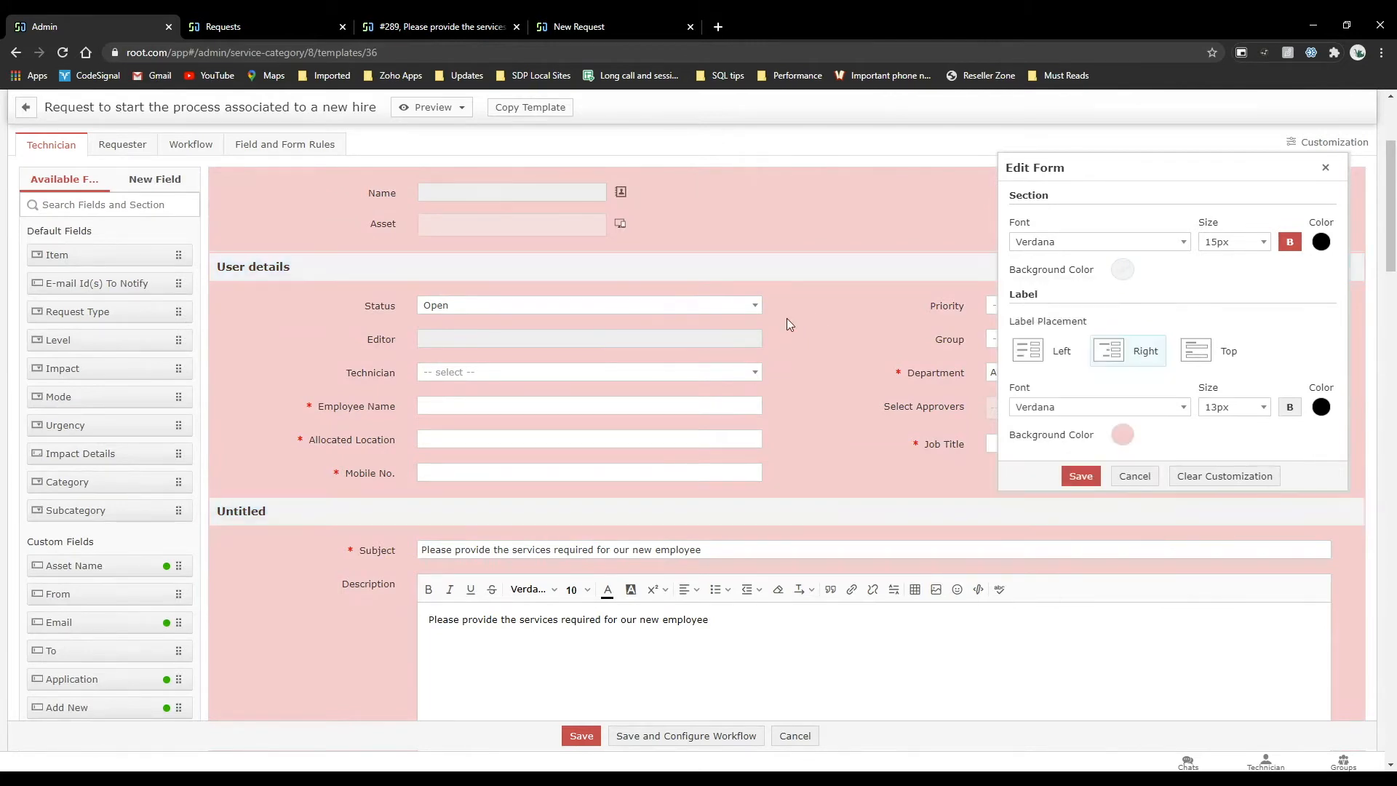
{"action": "scroll", "coordinate": [787, 325], "scroll_direction": "up", "scroll_amount": 4}
{"action": "scroll", "coordinate": [787, 325], "scroll_direction": "down", "scroll_amount": 5}
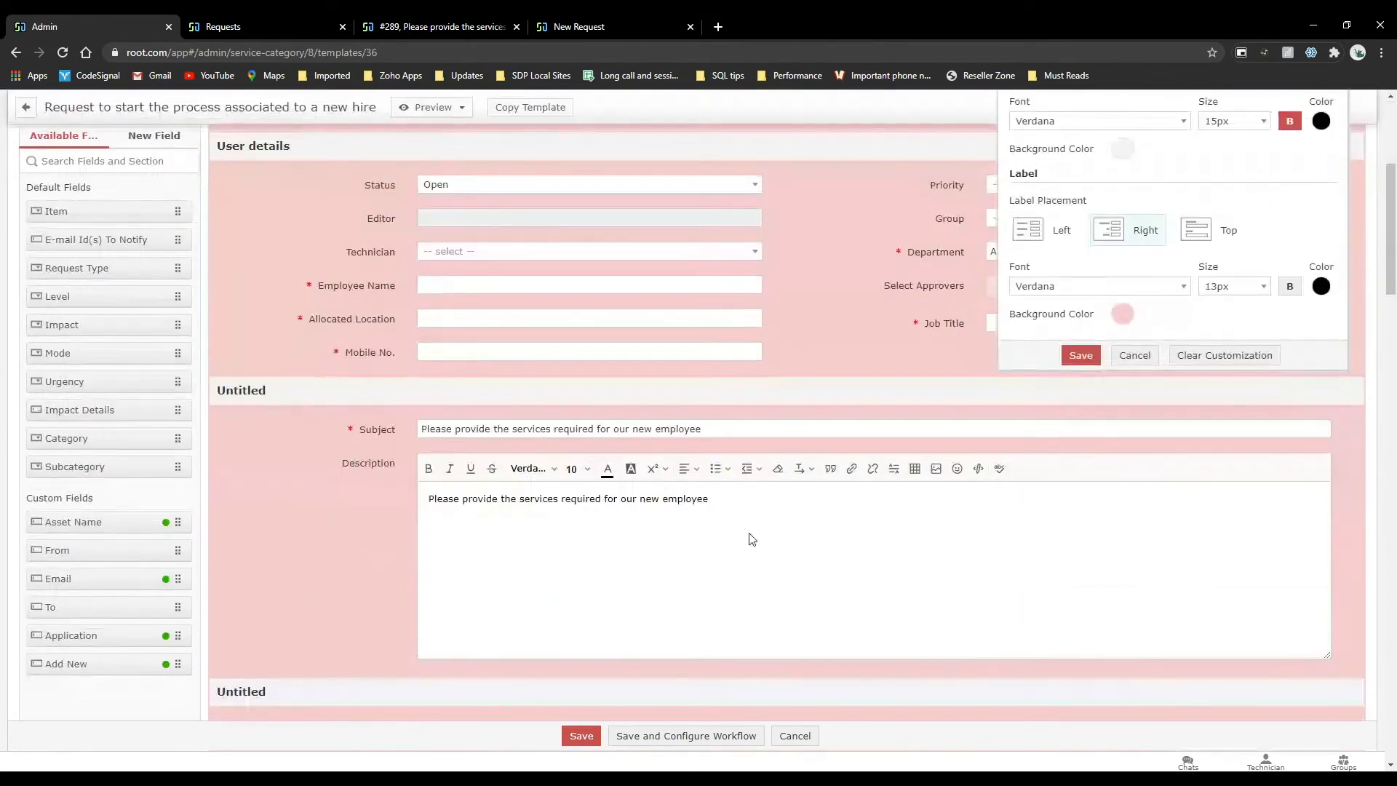
Try the left and top label placements and the Tahoma font for the section headings.
{"action": "left_click", "coordinate": [1048, 236]}
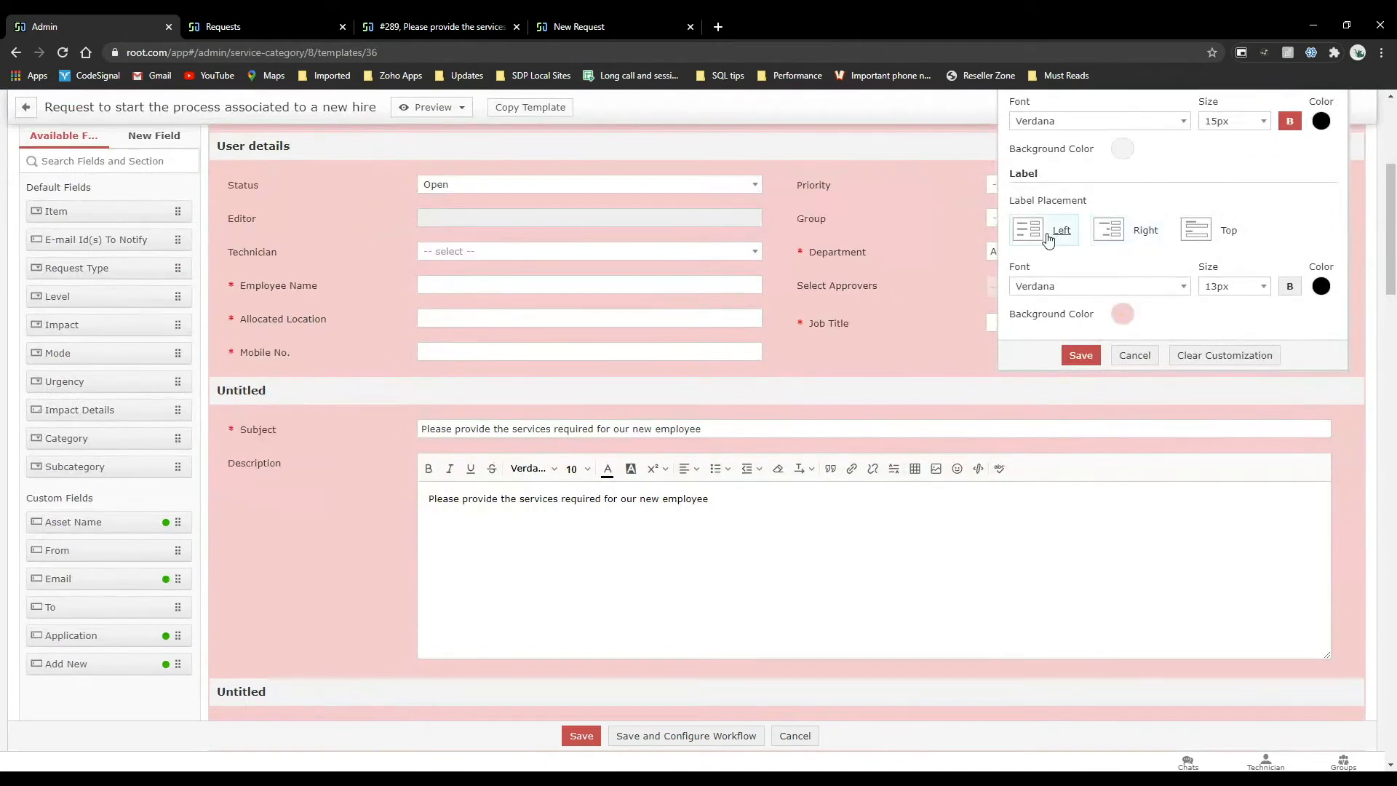
{"action": "left_click", "coordinate": [1219, 229]}
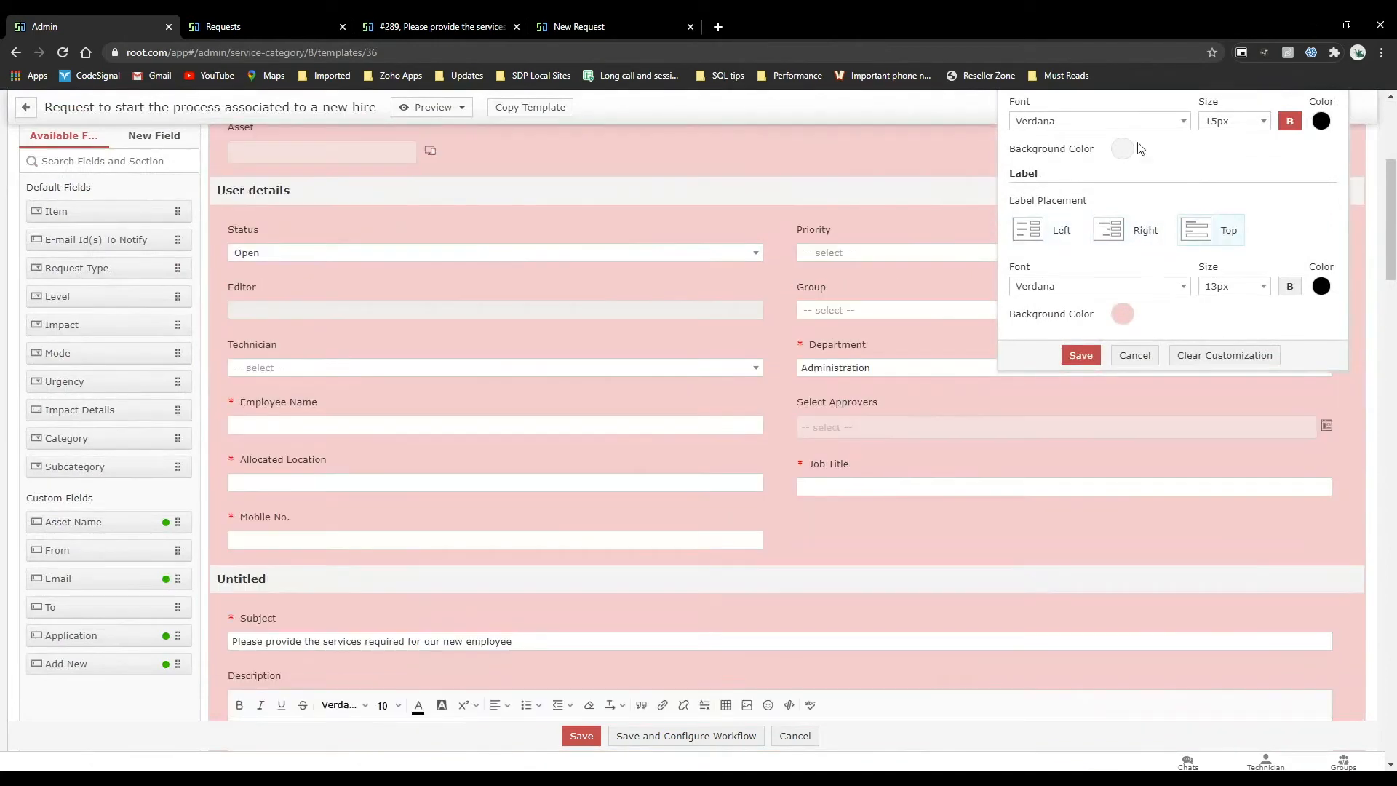
{"action": "left_click", "coordinate": [1106, 121]}
{"action": "left_click", "coordinate": [1080, 234]}
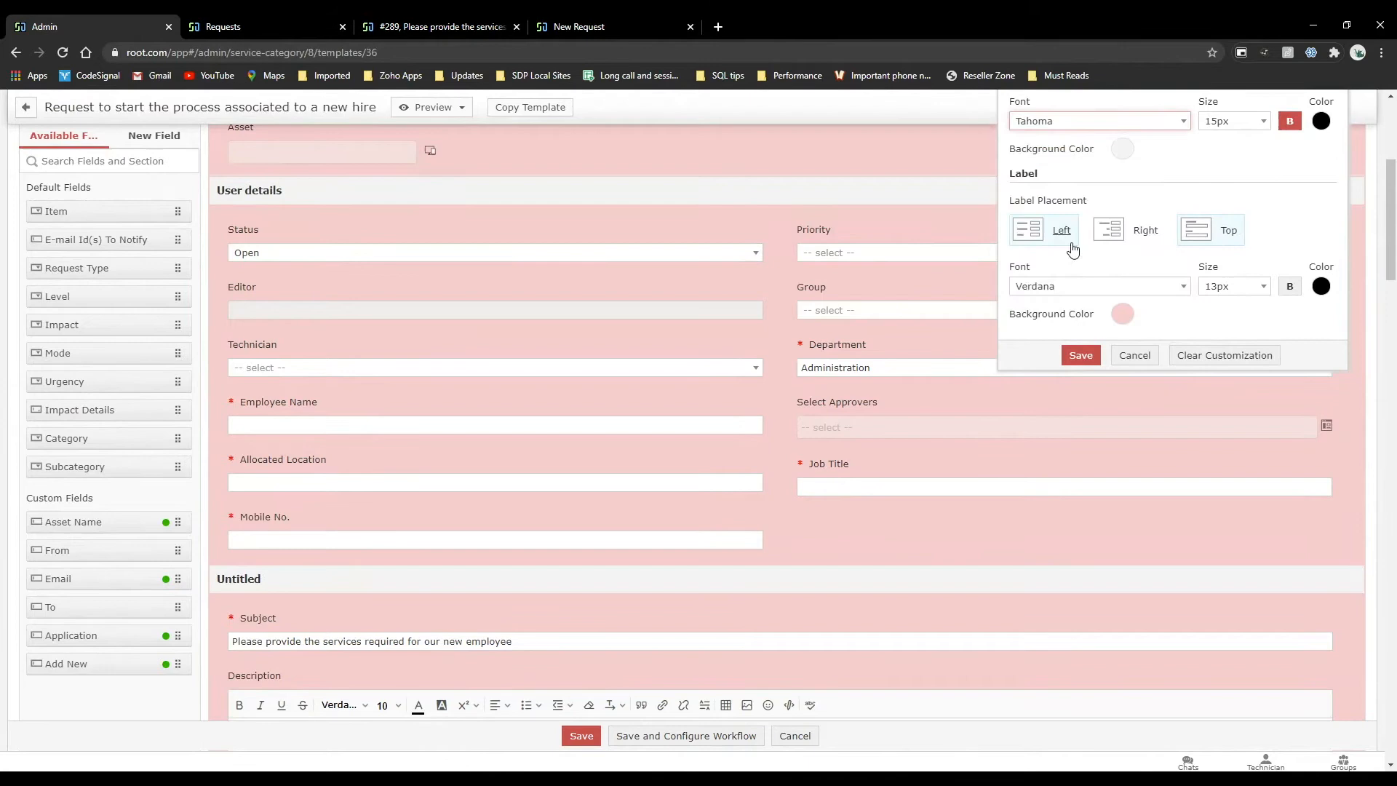
Review the restyled template form across its sections and close the form customization without saving.
{"action": "scroll", "coordinate": [560, 389], "scroll_direction": "down", "scroll_amount": 3}
{"action": "scroll", "coordinate": [562, 393], "scroll_direction": "down", "scroll_amount": 1}
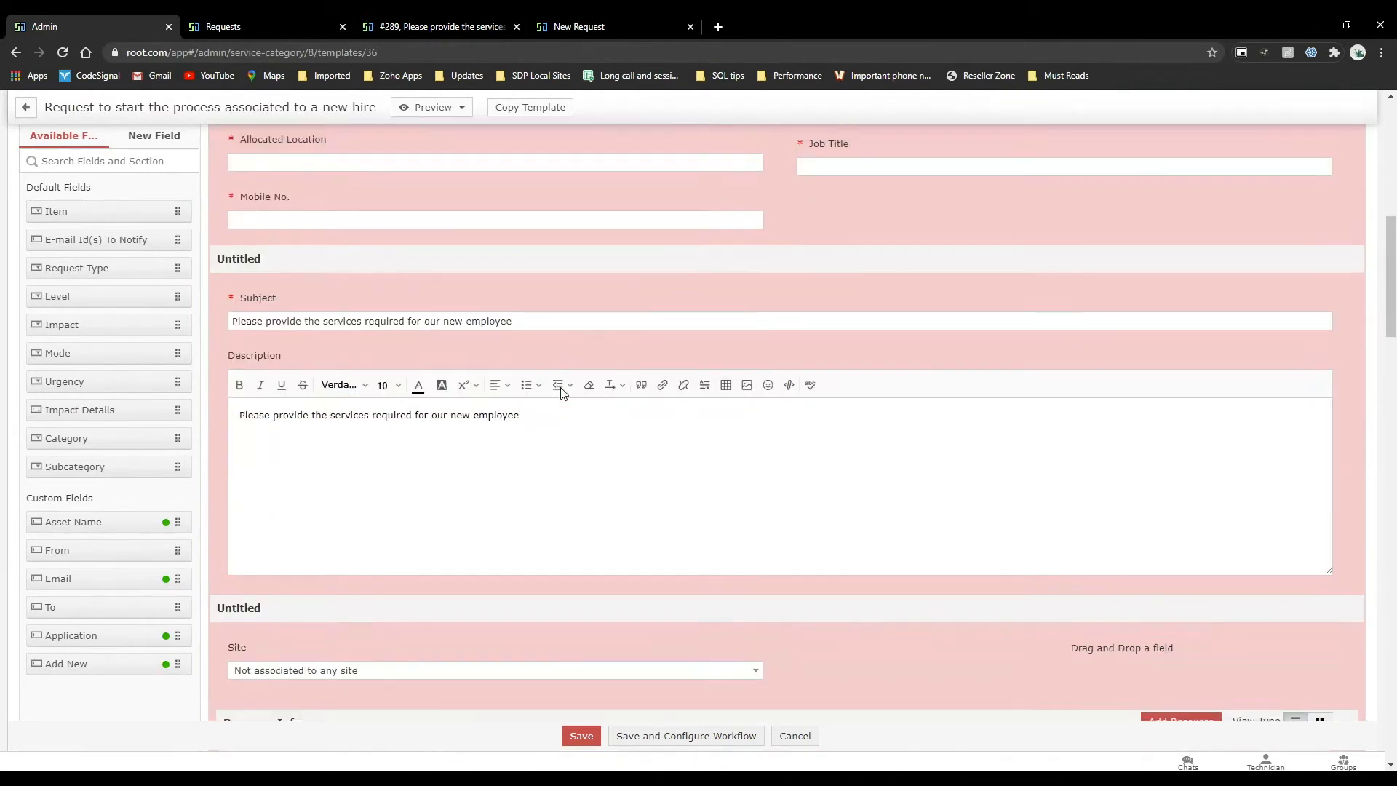
{"action": "scroll", "coordinate": [562, 393], "scroll_direction": "up", "scroll_amount": 6}
{"action": "scroll", "coordinate": [562, 393], "scroll_direction": "down", "scroll_amount": 1}
{"action": "scroll", "coordinate": [561, 393], "scroll_direction": "up", "scroll_amount": 2}
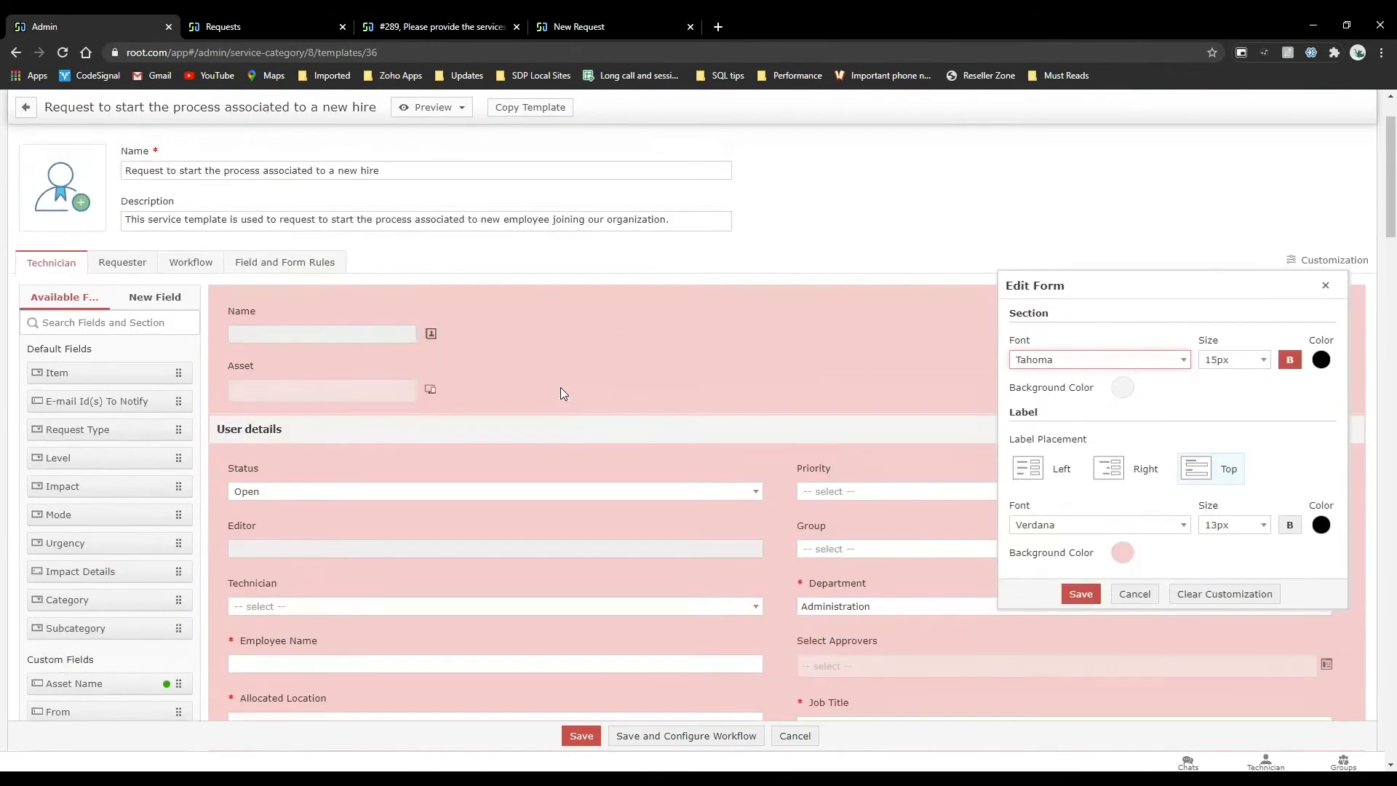
{"action": "scroll", "coordinate": [560, 393], "scroll_direction": "down", "scroll_amount": 4}
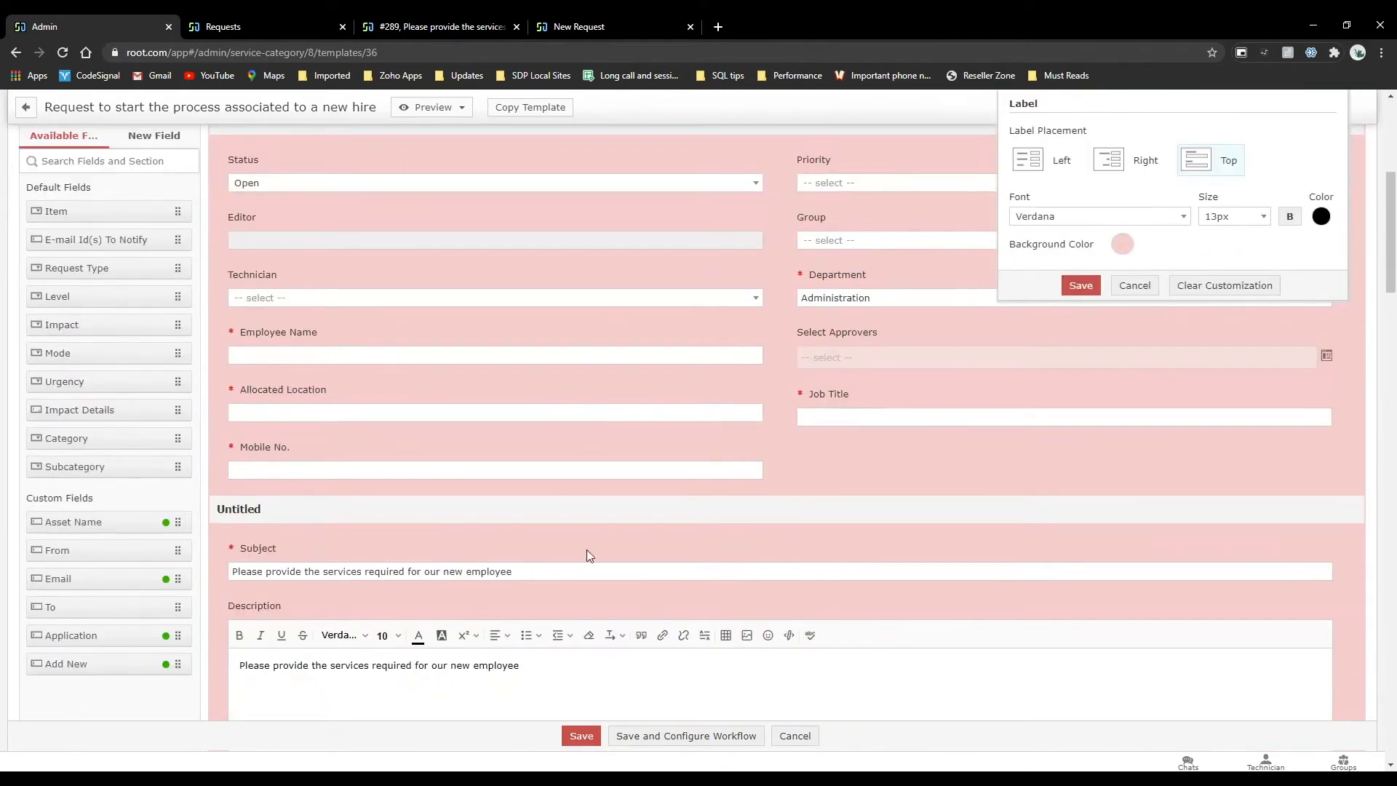
{"action": "scroll", "coordinate": [587, 549], "scroll_direction": "down", "scroll_amount": 5}
{"action": "scroll", "coordinate": [586, 554], "scroll_direction": "up", "scroll_amount": 10}
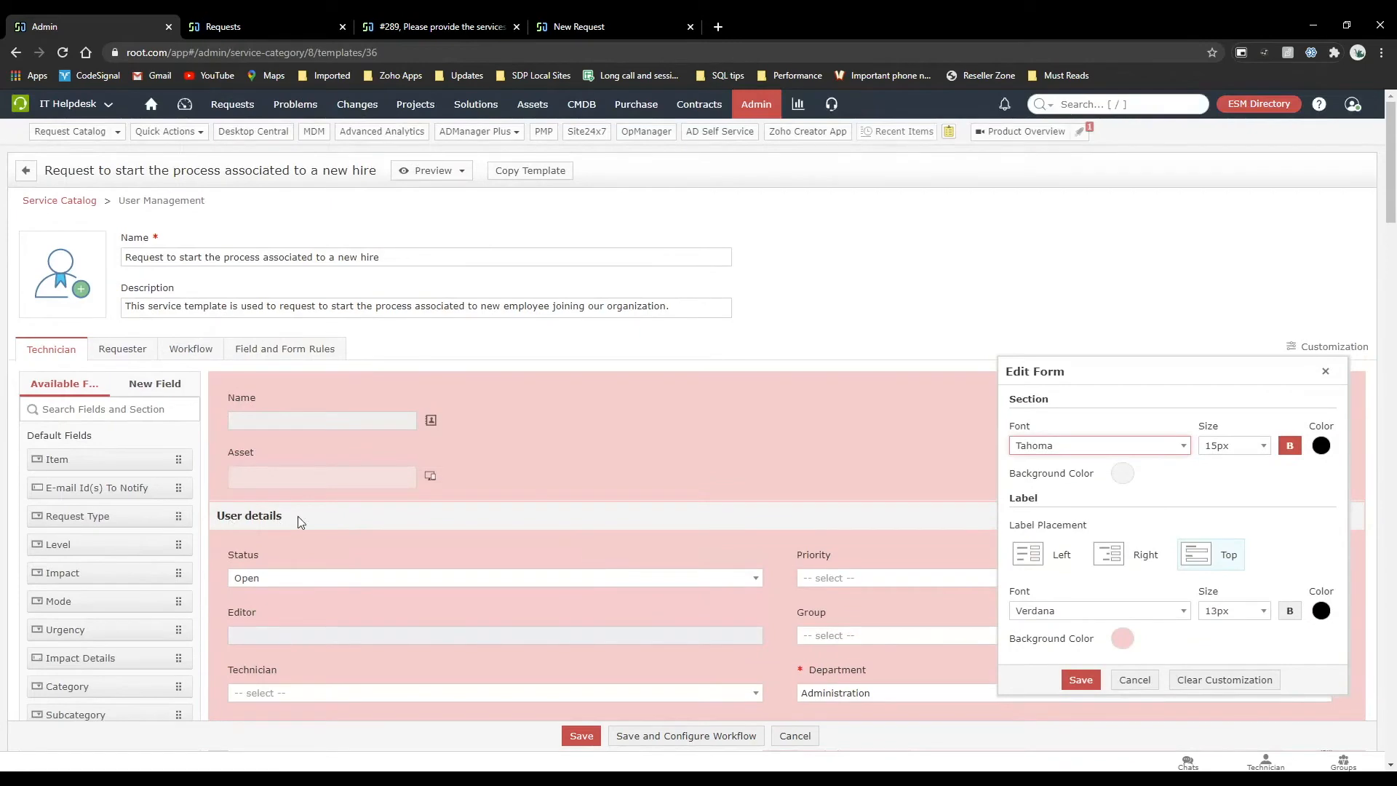
{"action": "left_click", "coordinate": [1325, 370]}
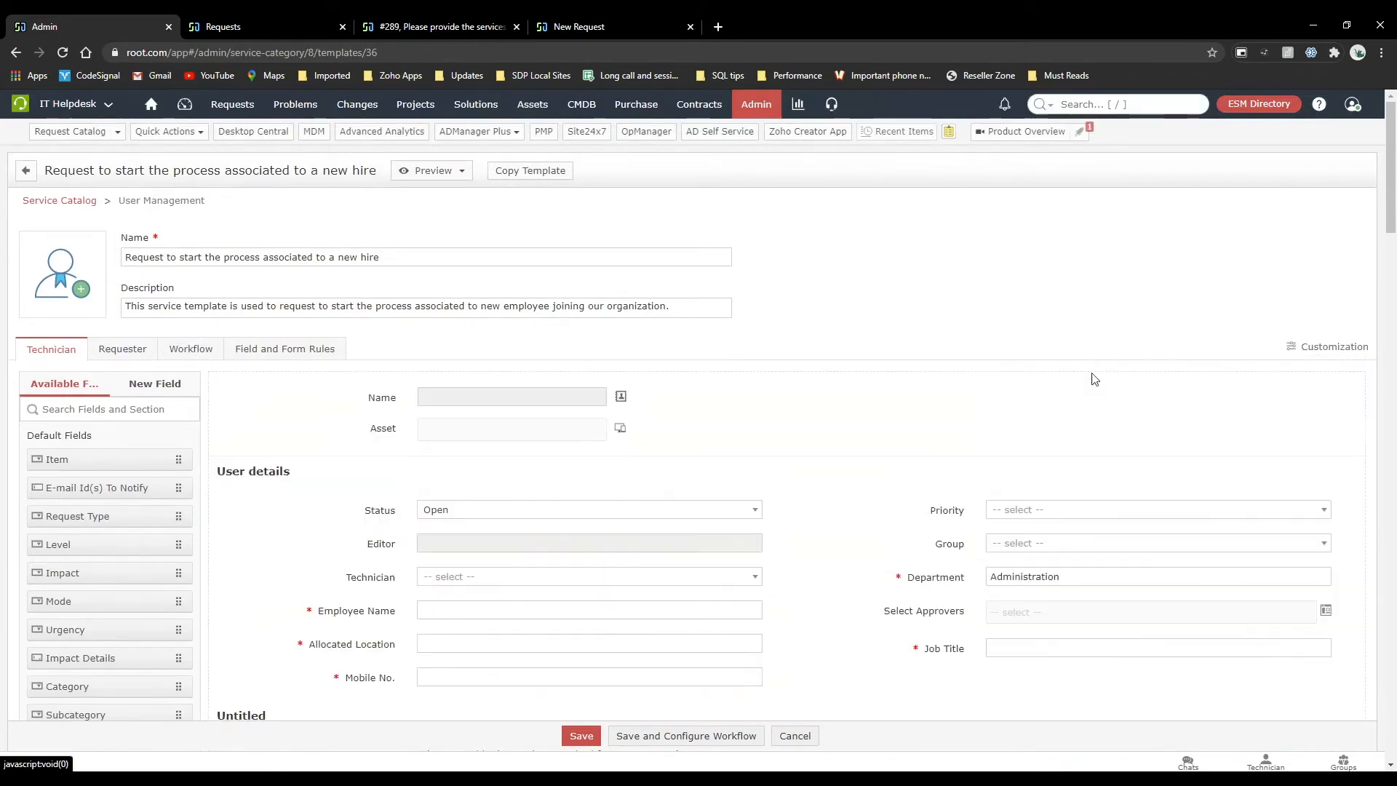
Inspect the properties and customization options of the untitled section holding Subject and Description, and close its editor without changes.
{"action": "scroll", "coordinate": [611, 495], "scroll_direction": "down", "scroll_amount": 4}
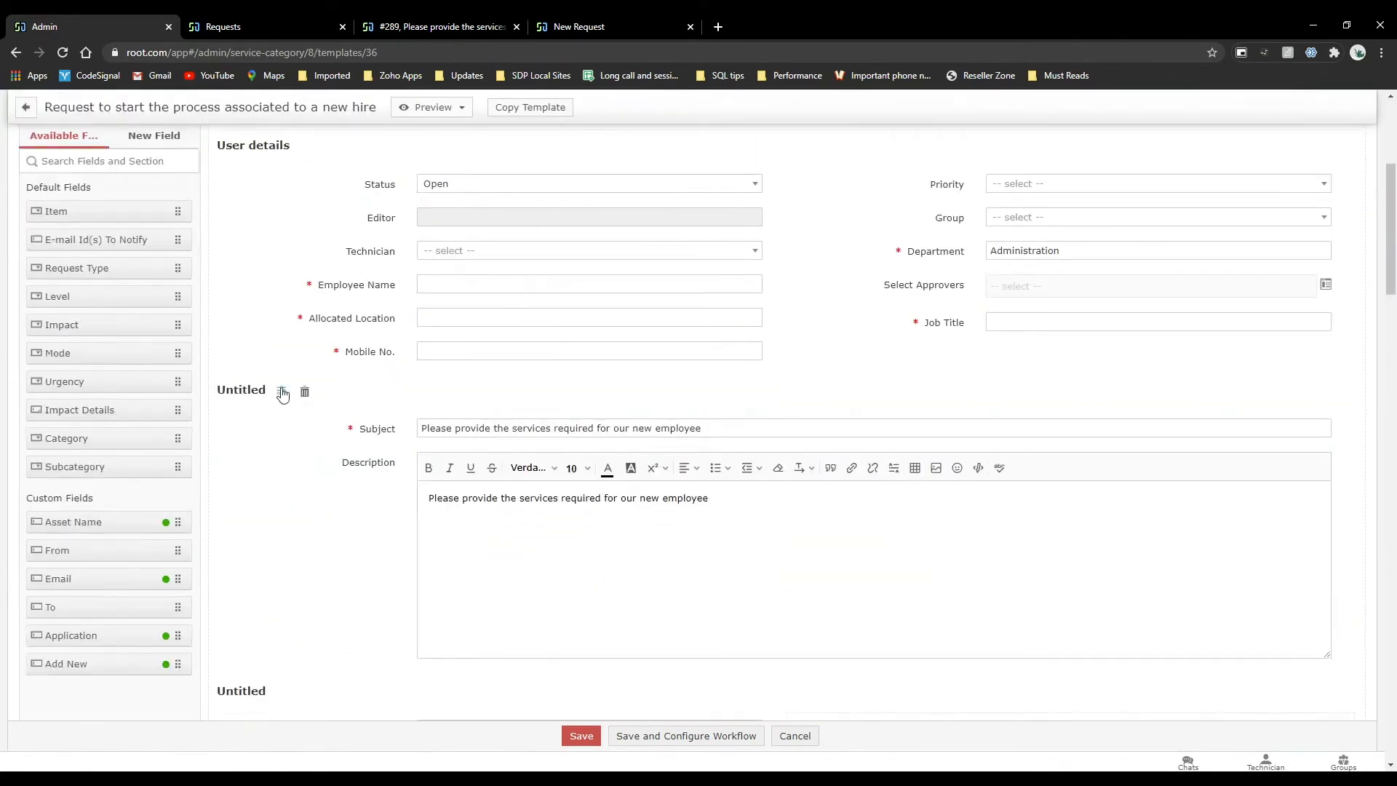
{"action": "left_click", "coordinate": [283, 390]}
{"action": "key", "text": "ctrl+a"}
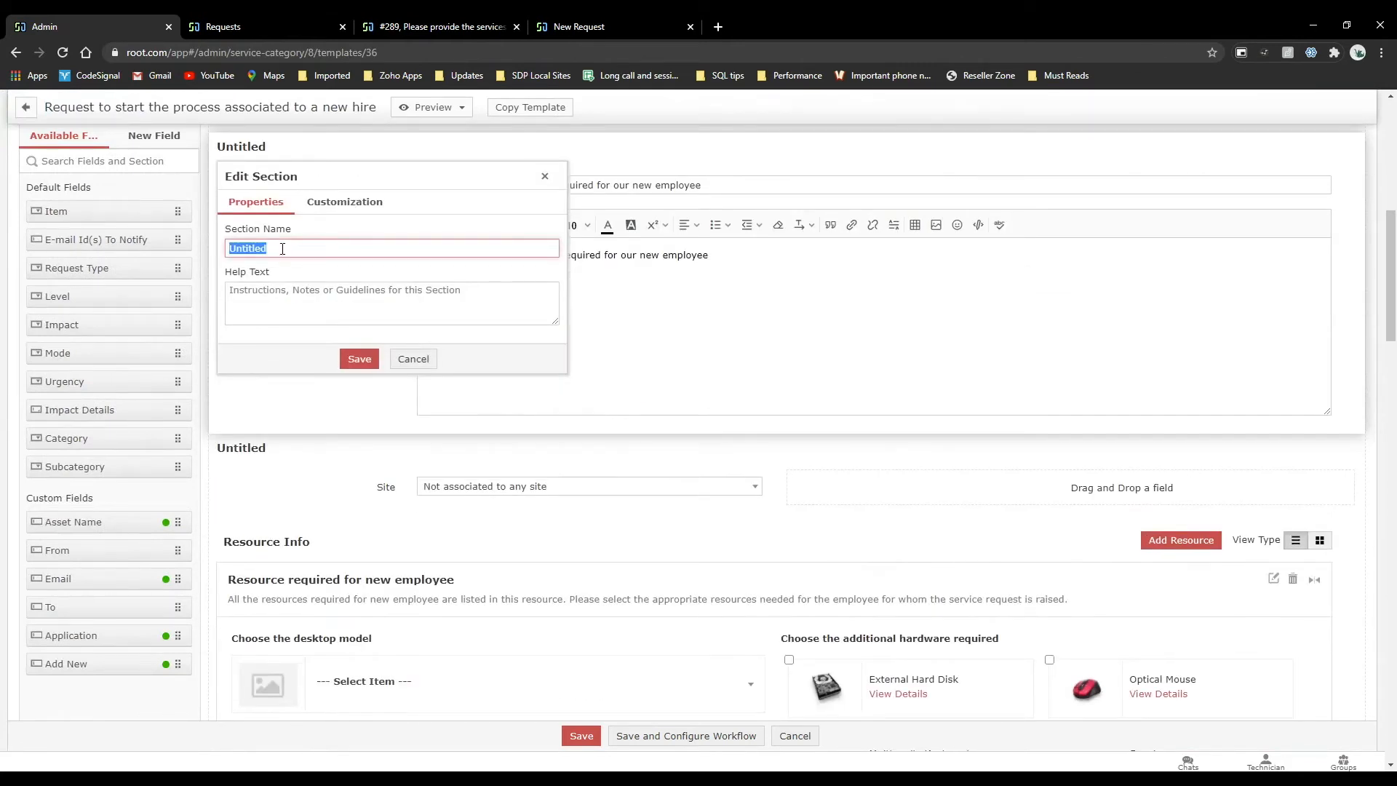
{"action": "left_click", "coordinate": [410, 362]}
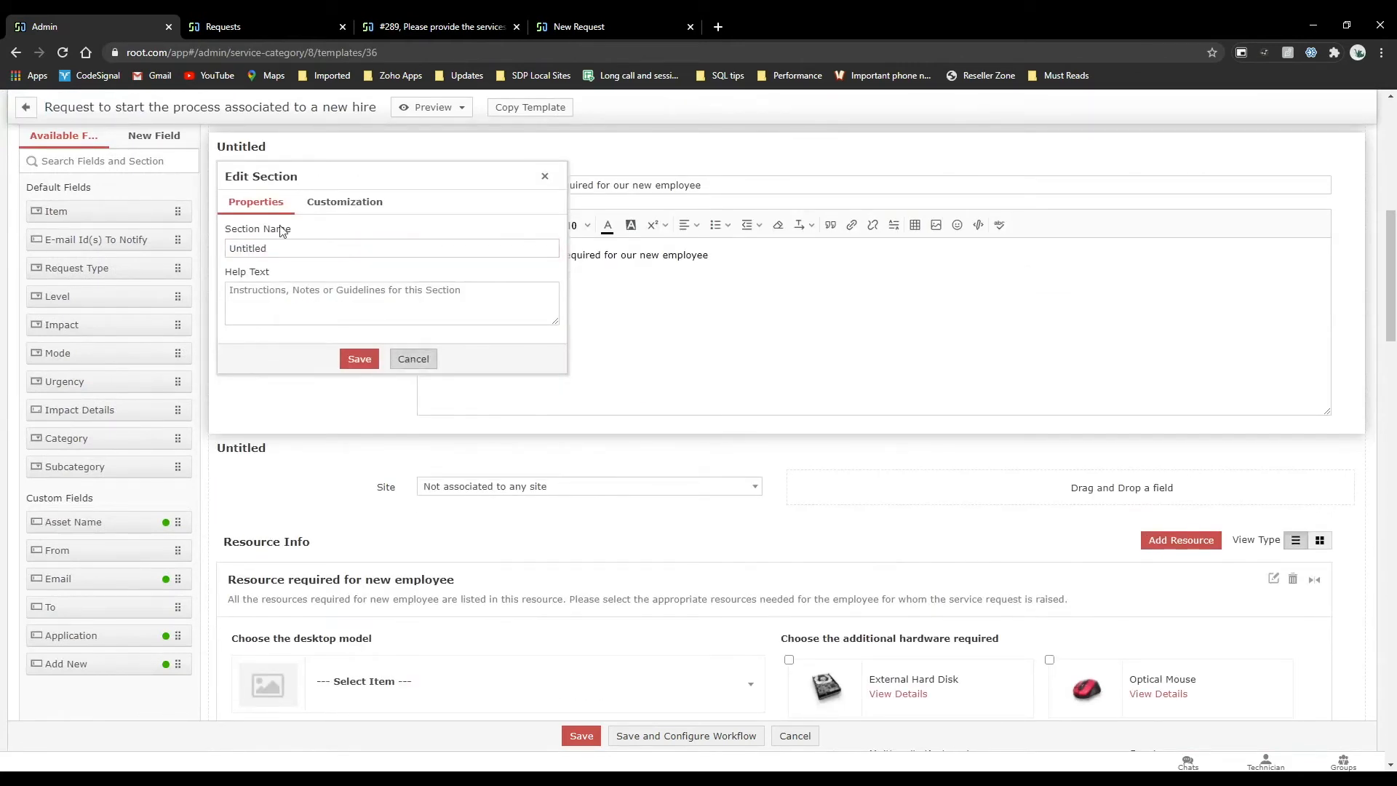
{"action": "left_click", "coordinate": [361, 203]}
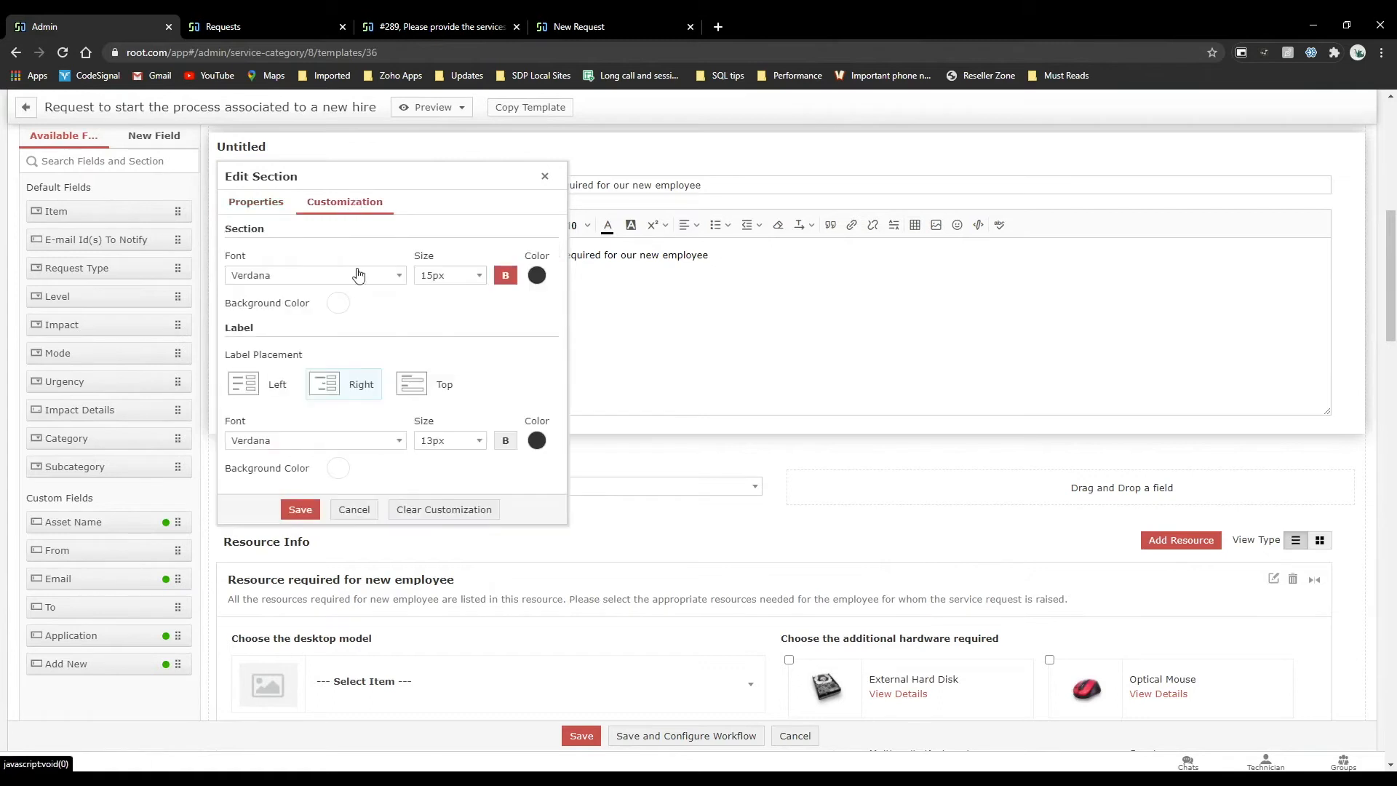
{"action": "left_click", "coordinate": [346, 400]}
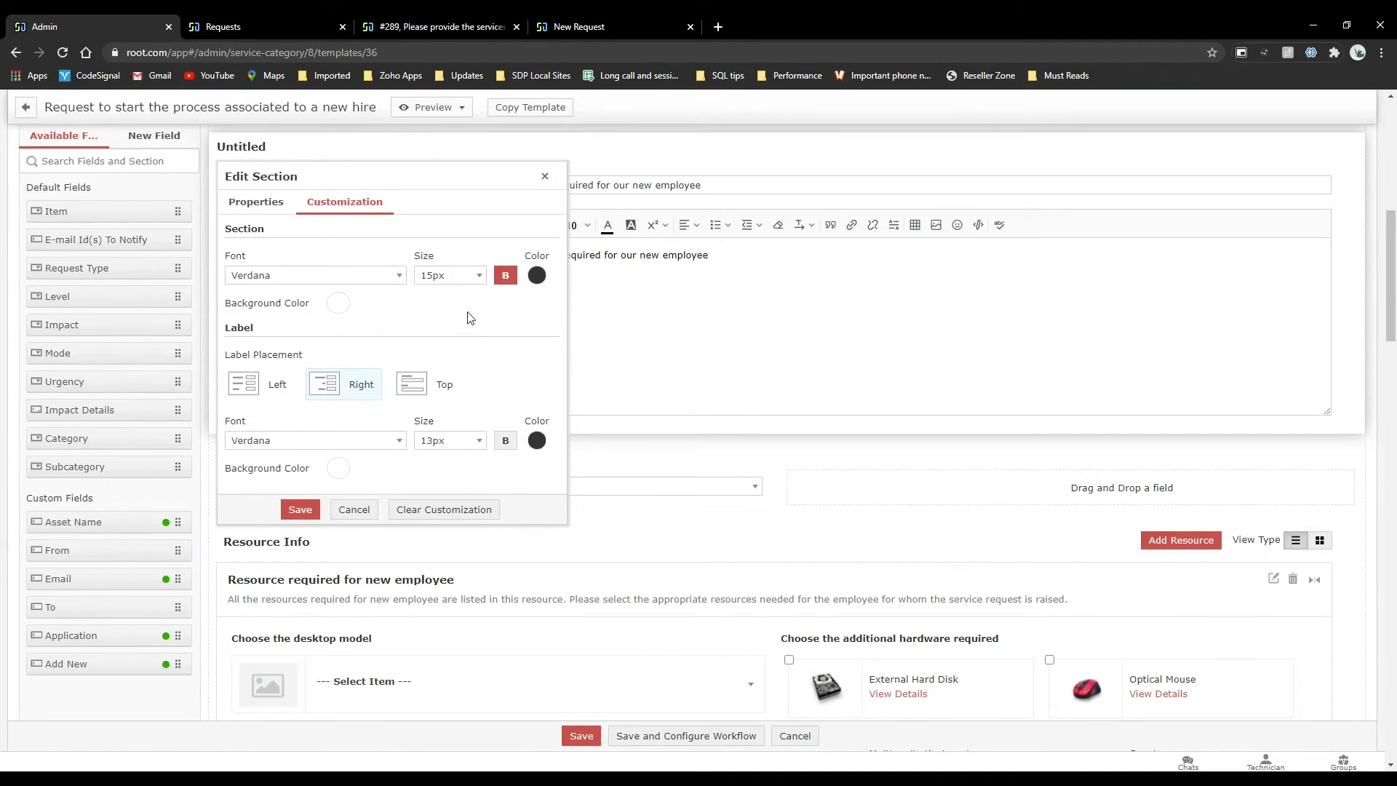
{"action": "left_click", "coordinate": [546, 174]}
Leave the new hire template without saving and return to the main Admin Settings page.
{"action": "left_click", "coordinate": [292, 16]}
{"action": "left_click", "coordinate": [153, 21]}
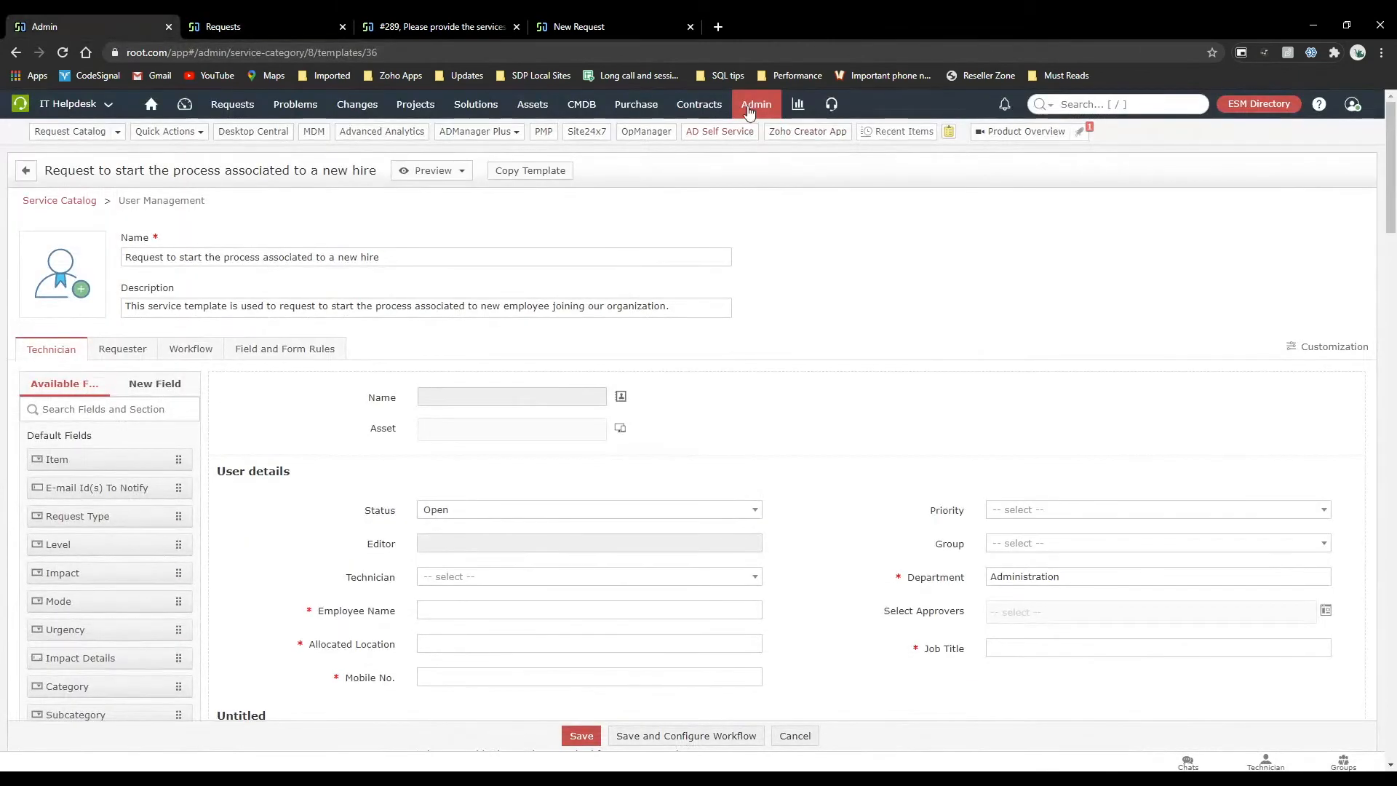
{"action": "left_click", "coordinate": [756, 104]}
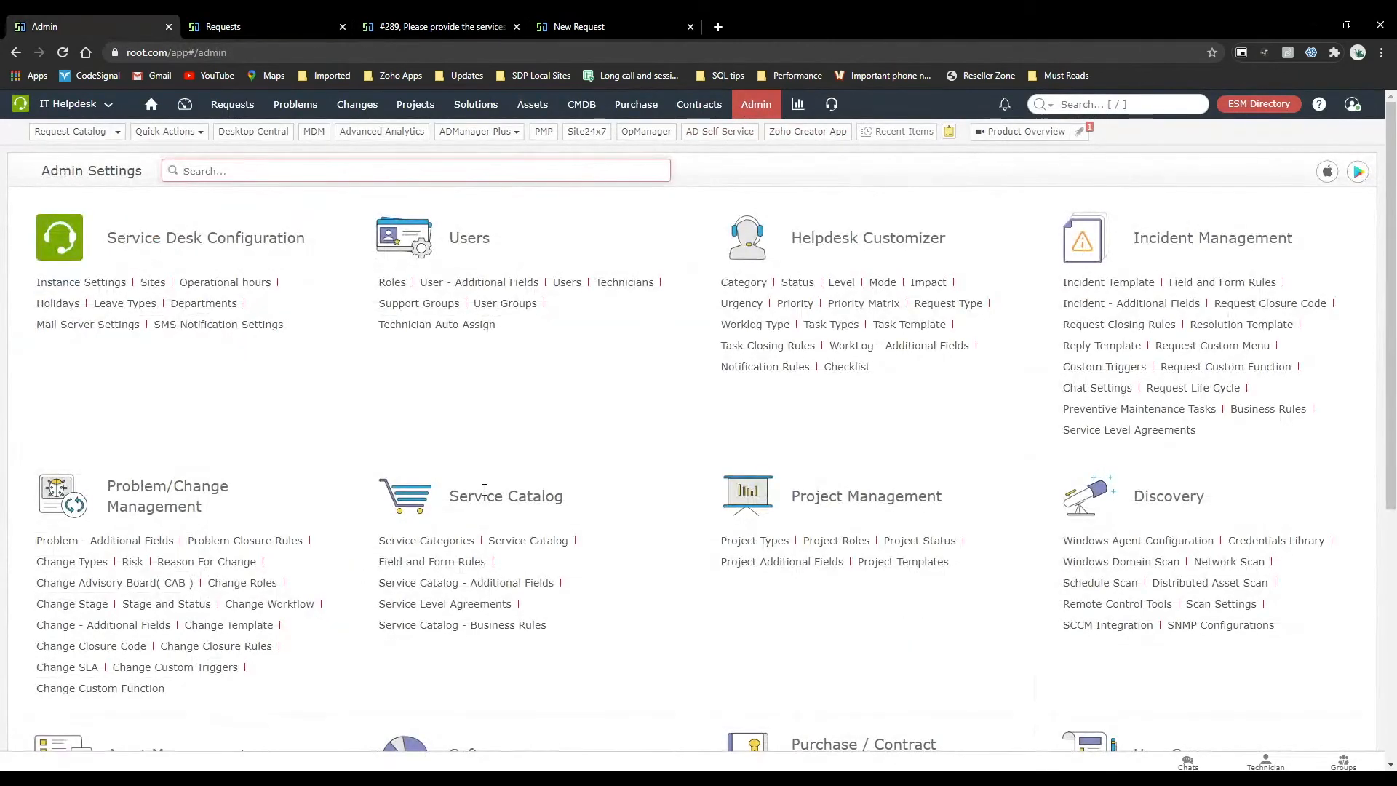
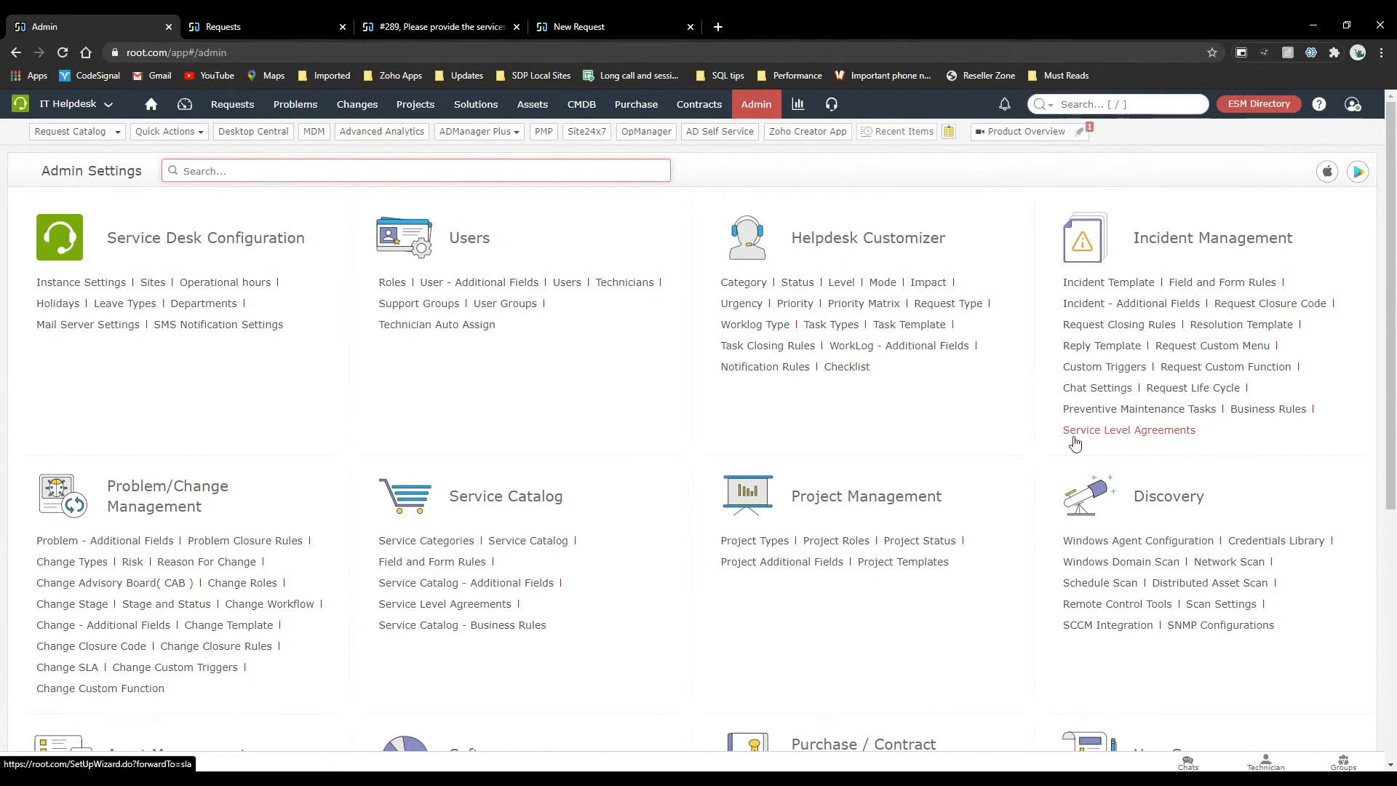
Open the service catalog template "Request to start the process associated to a new hire" under User Management.
{"action": "left_click", "coordinate": [548, 542]}
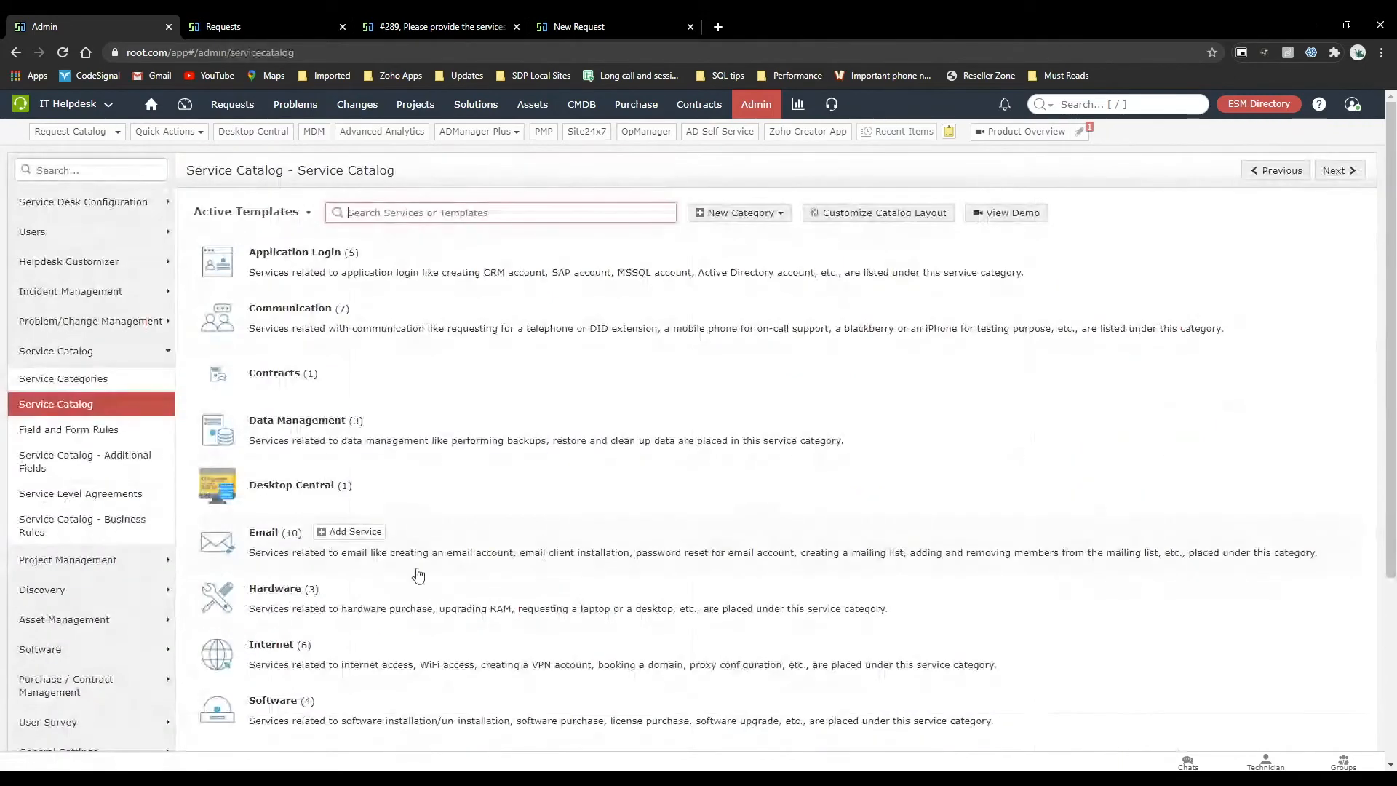
{"action": "scroll", "coordinate": [317, 655], "scroll_direction": "down", "scroll_amount": 2}
{"action": "left_click", "coordinate": [315, 647]}
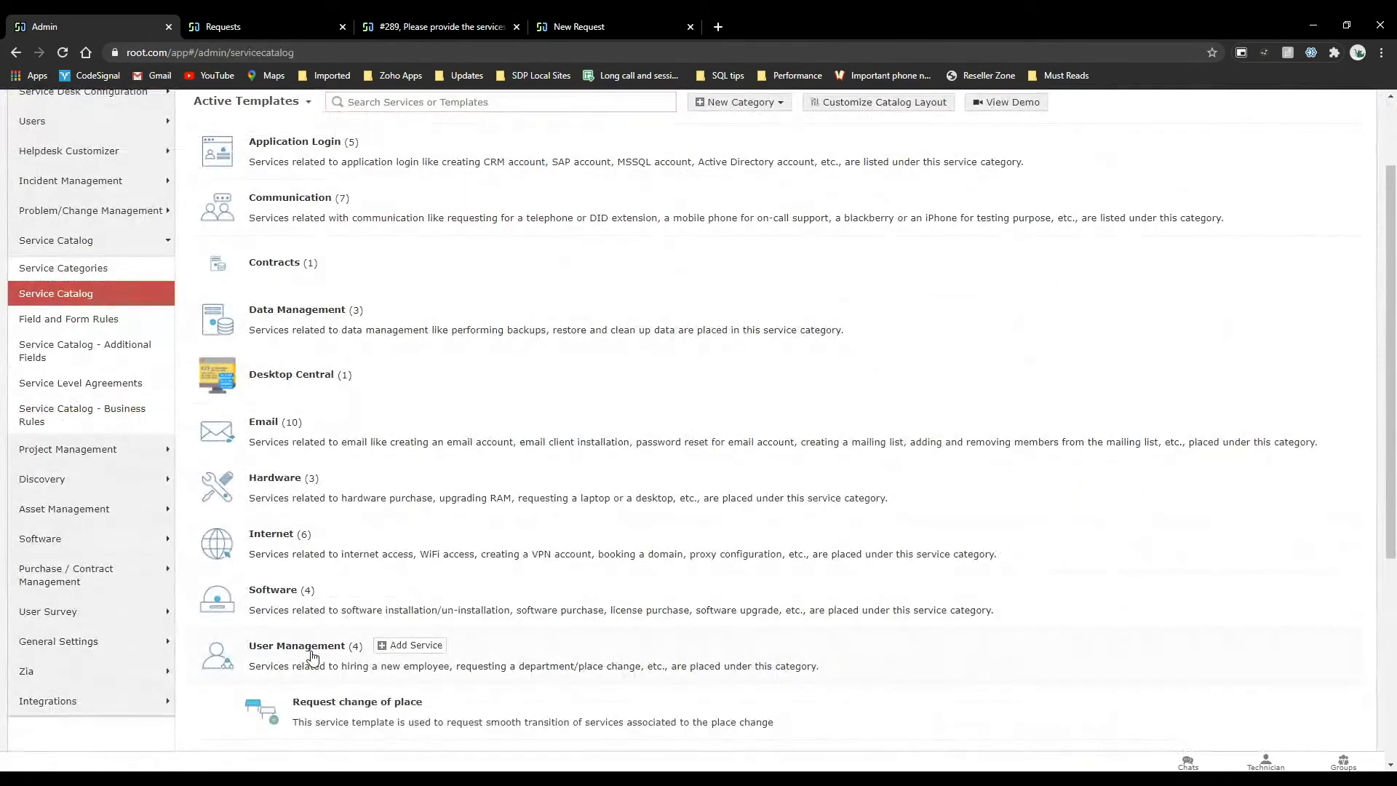
{"action": "scroll", "coordinate": [350, 640], "scroll_direction": "down", "scroll_amount": 3}
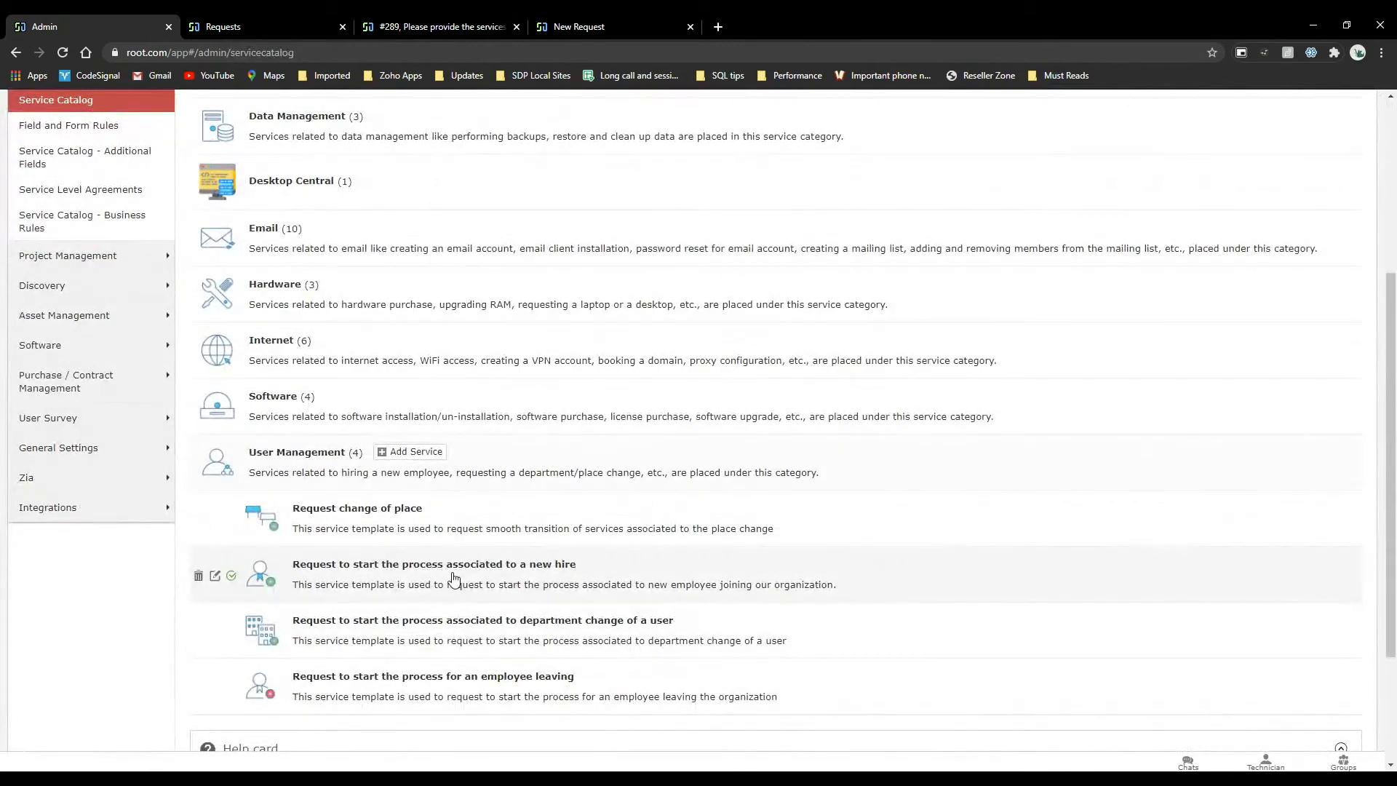
{"action": "left_click", "coordinate": [406, 566]}
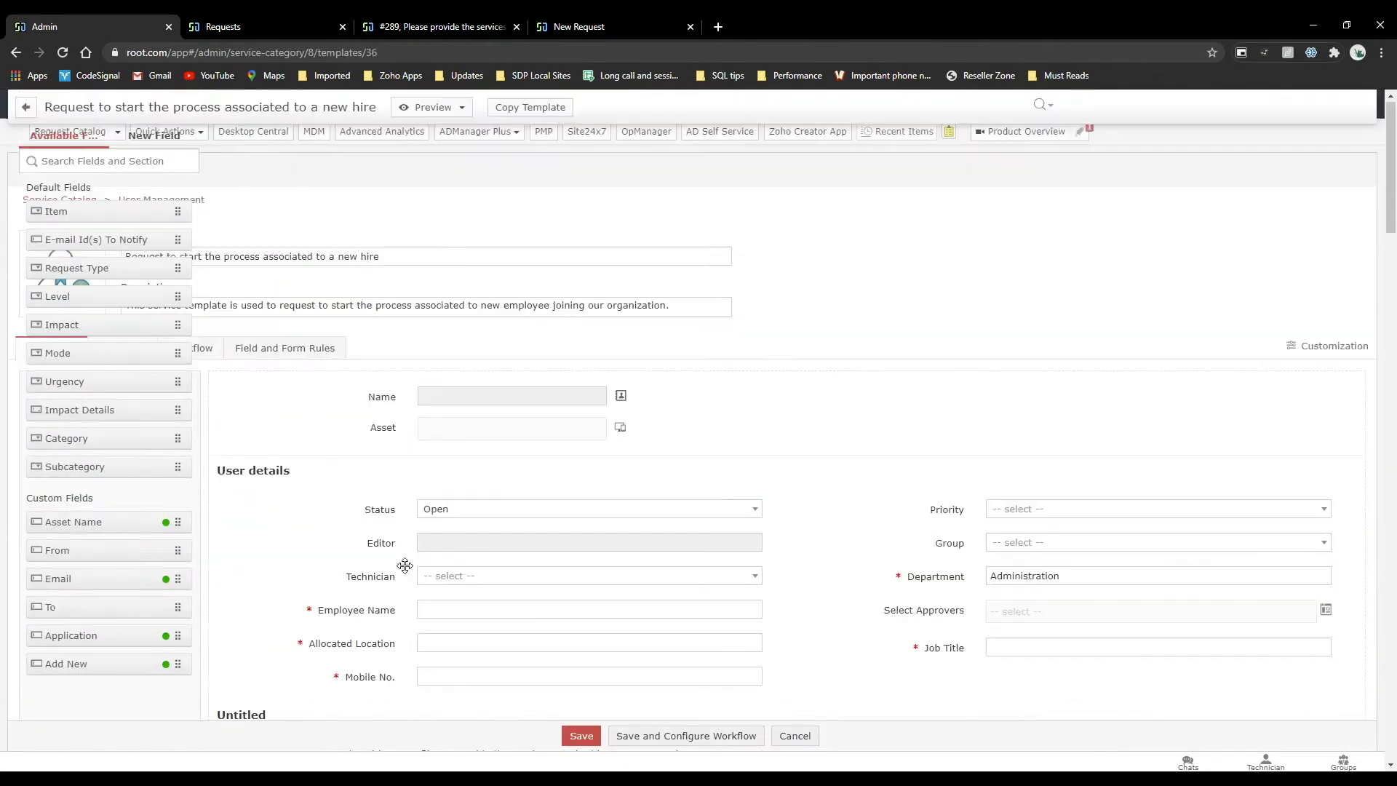
Review the SLA section in the new hire template's workflow settings.
{"action": "left_click", "coordinate": [195, 350]}
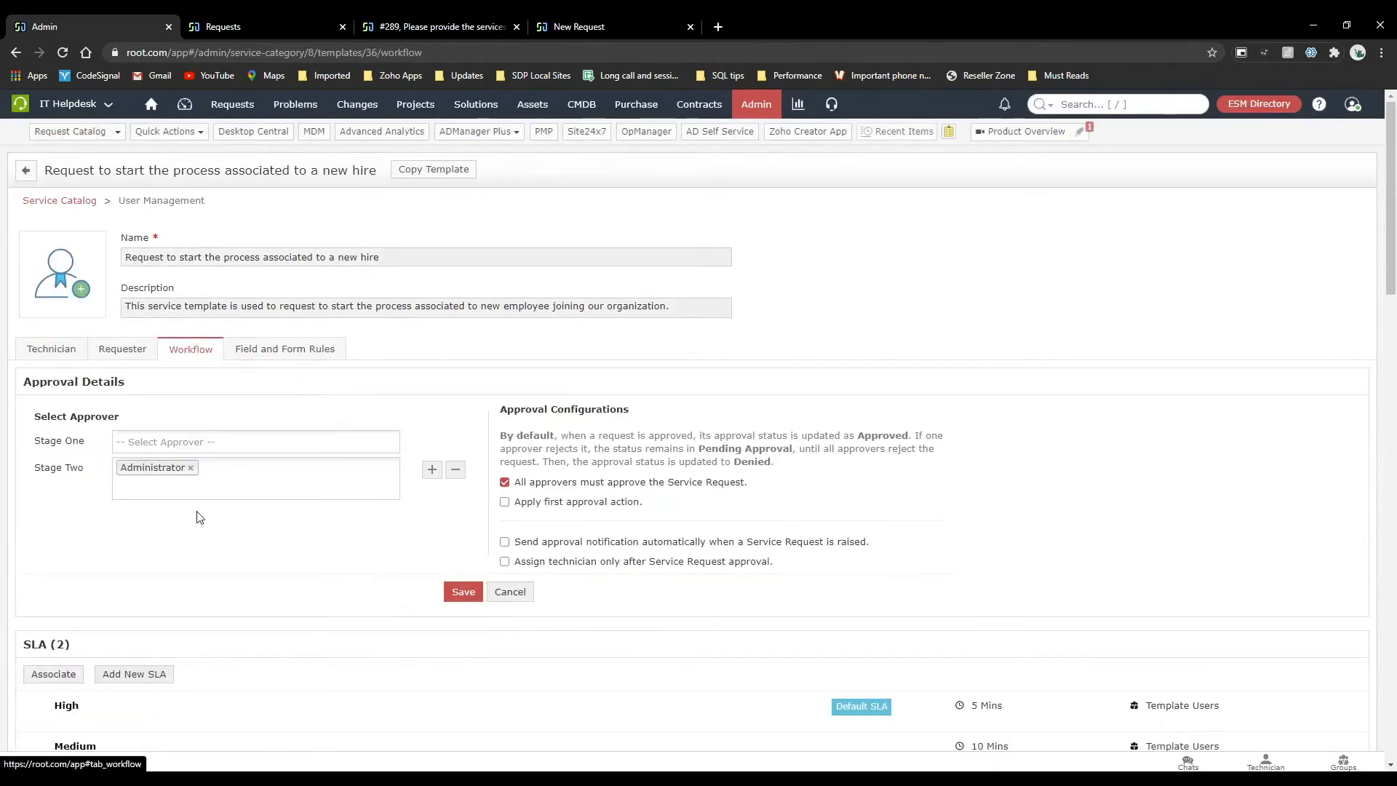
{"action": "scroll", "coordinate": [198, 518], "scroll_direction": "down", "scroll_amount": 4}
{"action": "left_click_drag", "start_coordinate": [27, 344], "coordinate": [124, 351]}
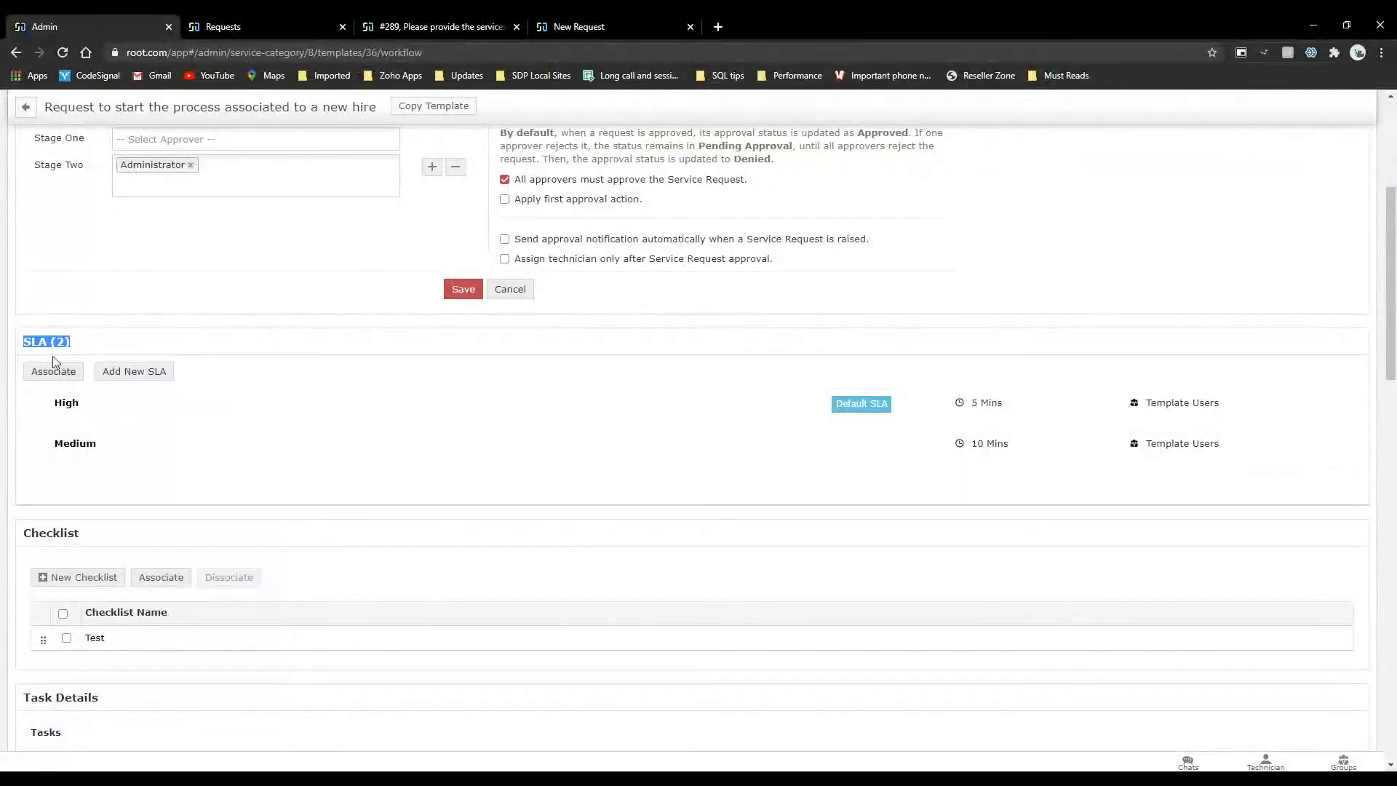
{"action": "left_click", "coordinate": [117, 355]}
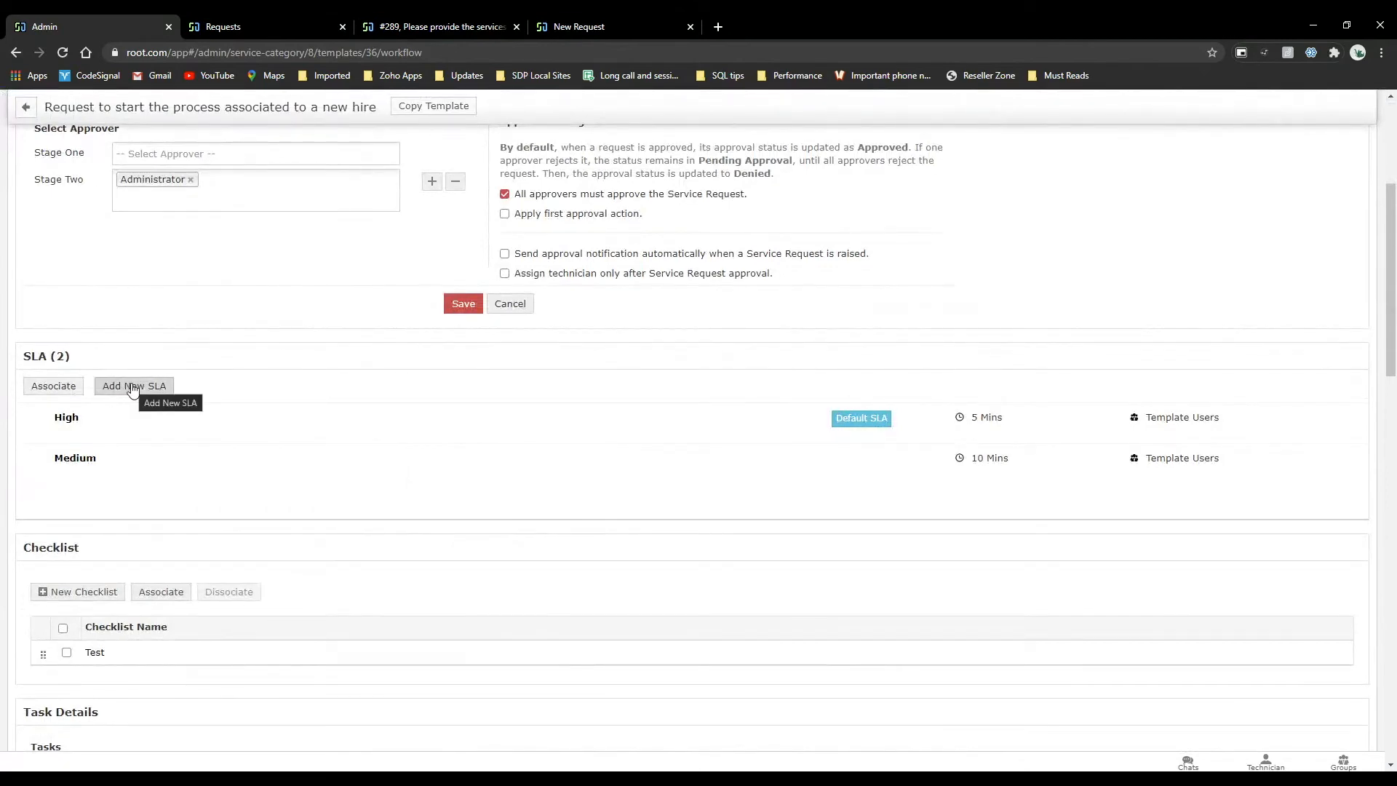
{"action": "scroll", "coordinate": [495, 328], "scroll_direction": "up", "scroll_amount": 4}
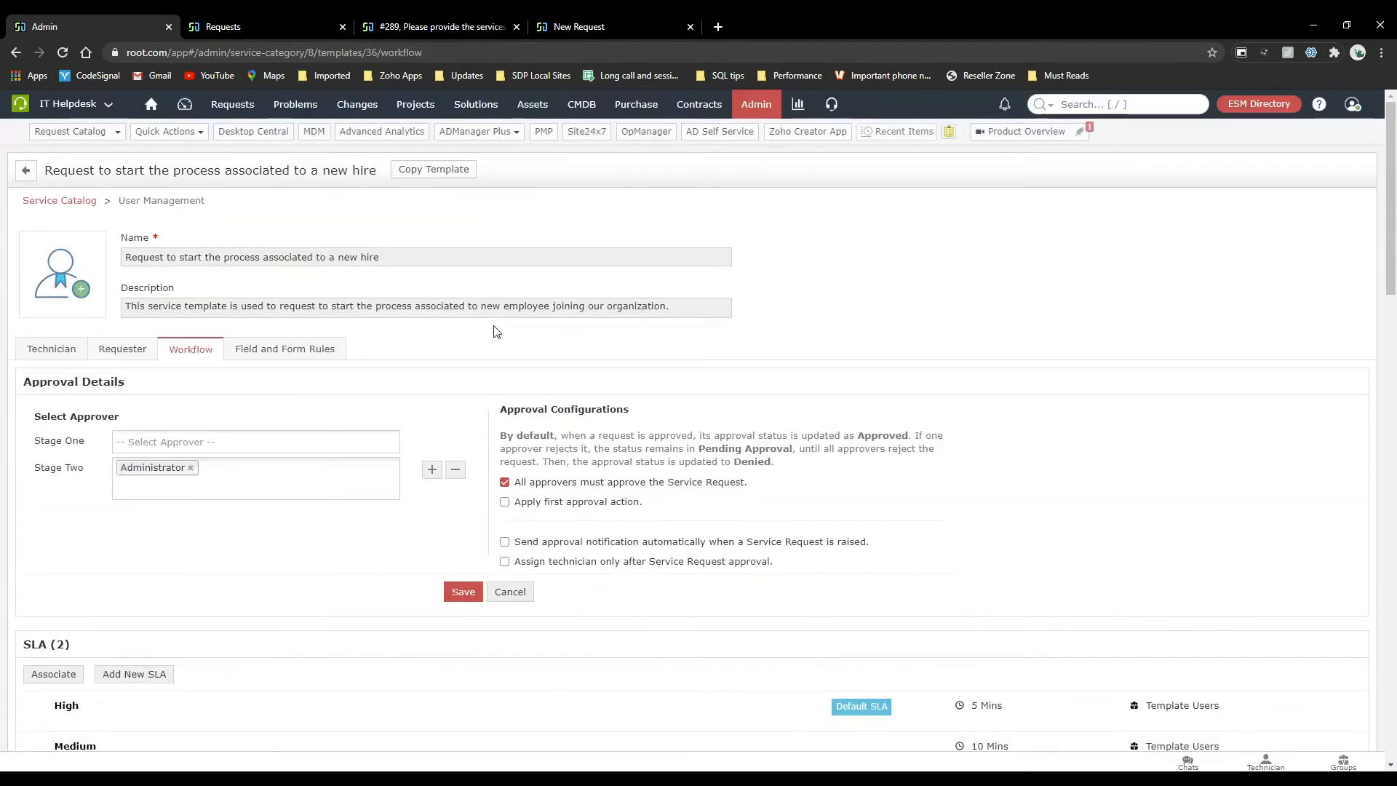
Review the service catalog's list of Service Level Agreements, and compare it with the SLAs associated with the new hire template.
{"action": "left_click", "coordinate": [251, 28]}
{"action": "left_click", "coordinate": [755, 104]}
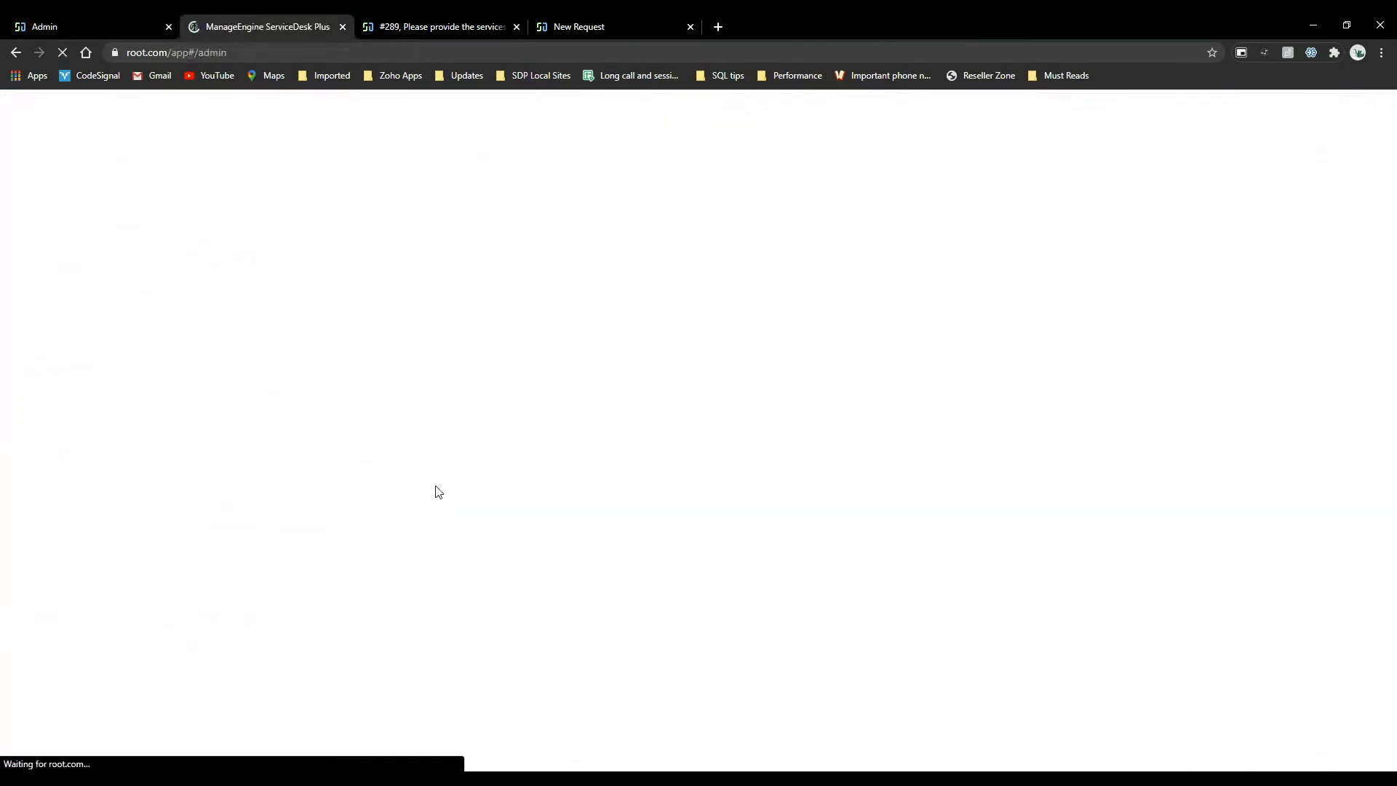
{"action": "scroll", "coordinate": [466, 539], "scroll_direction": "down", "scroll_amount": 1}
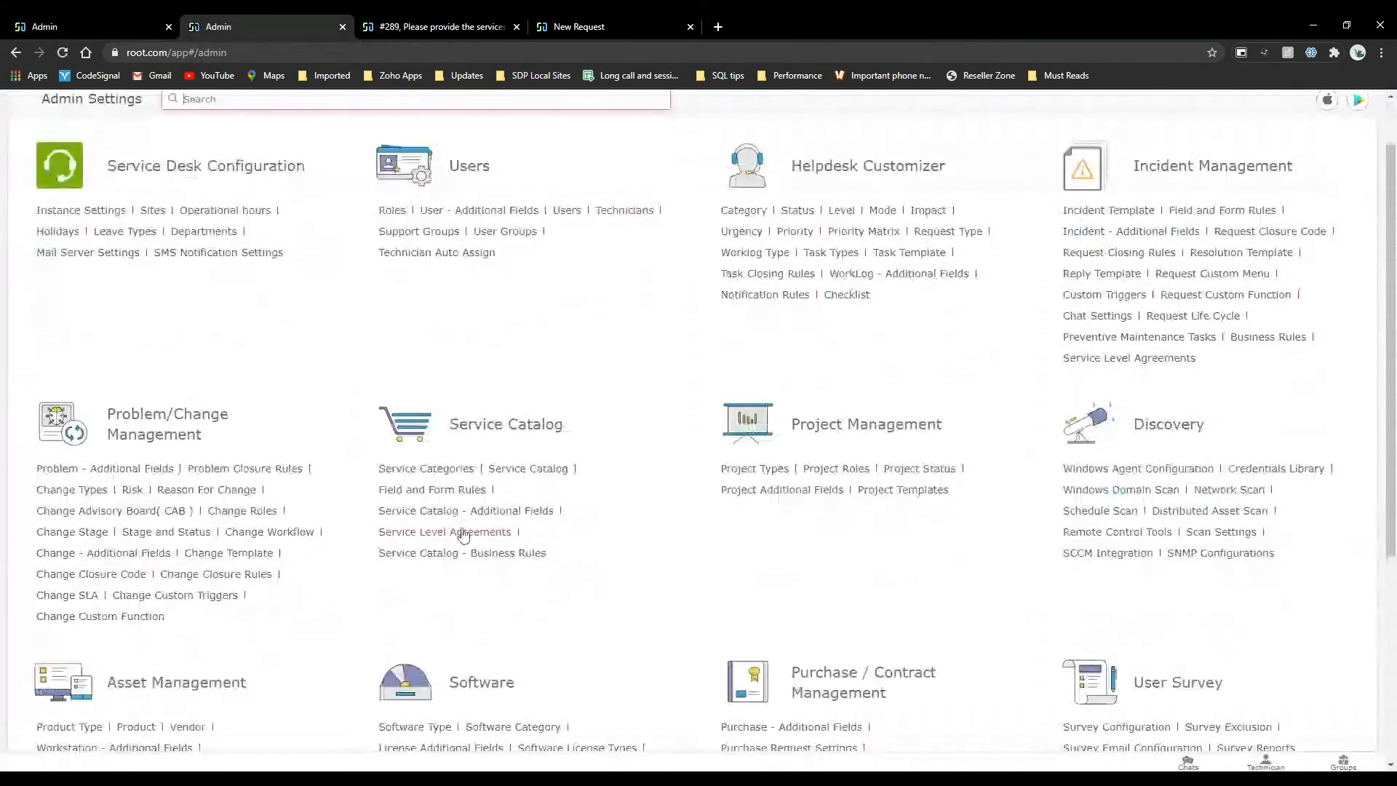
{"action": "left_click", "coordinate": [418, 531]}
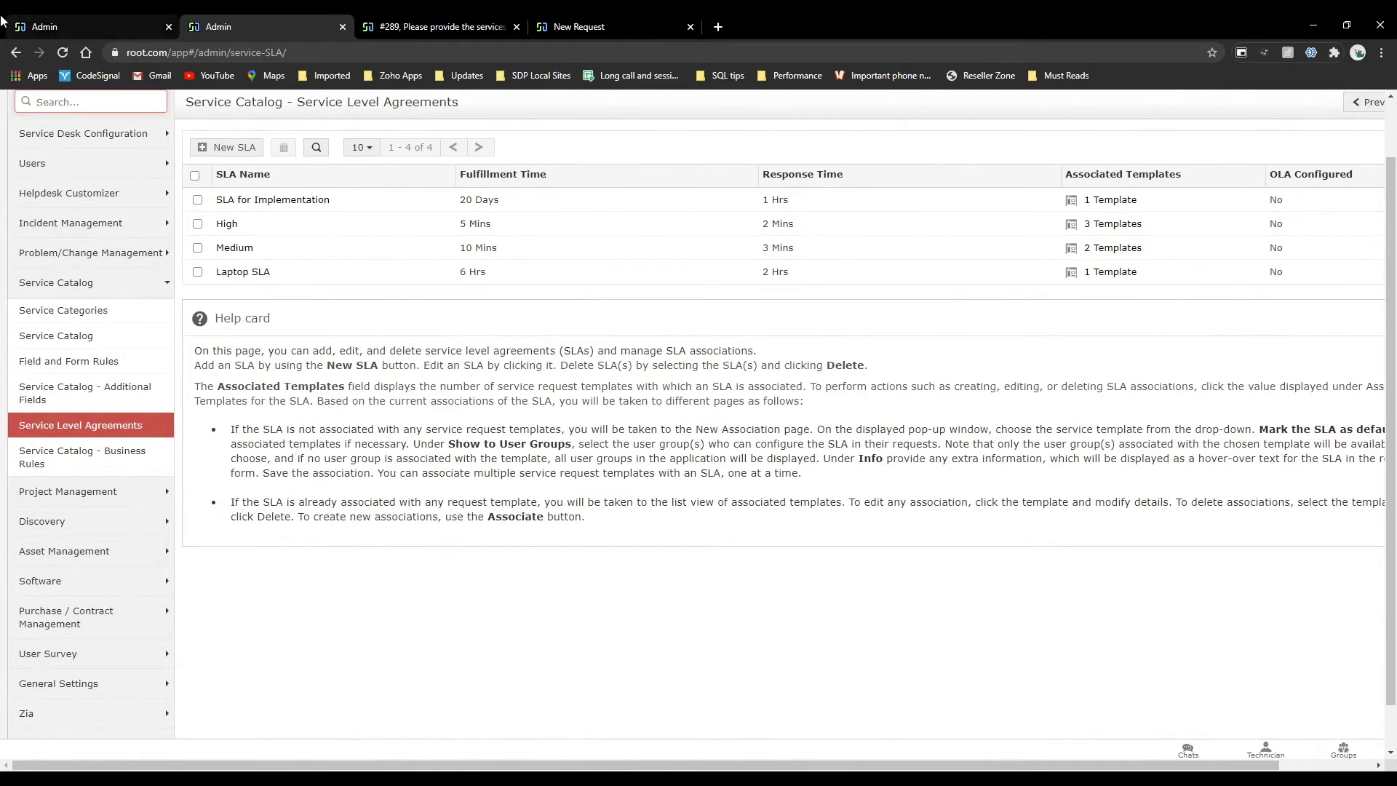
{"action": "left_click", "coordinate": [60, 22]}
{"action": "scroll", "coordinate": [187, 540], "scroll_direction": "down", "scroll_amount": 3}
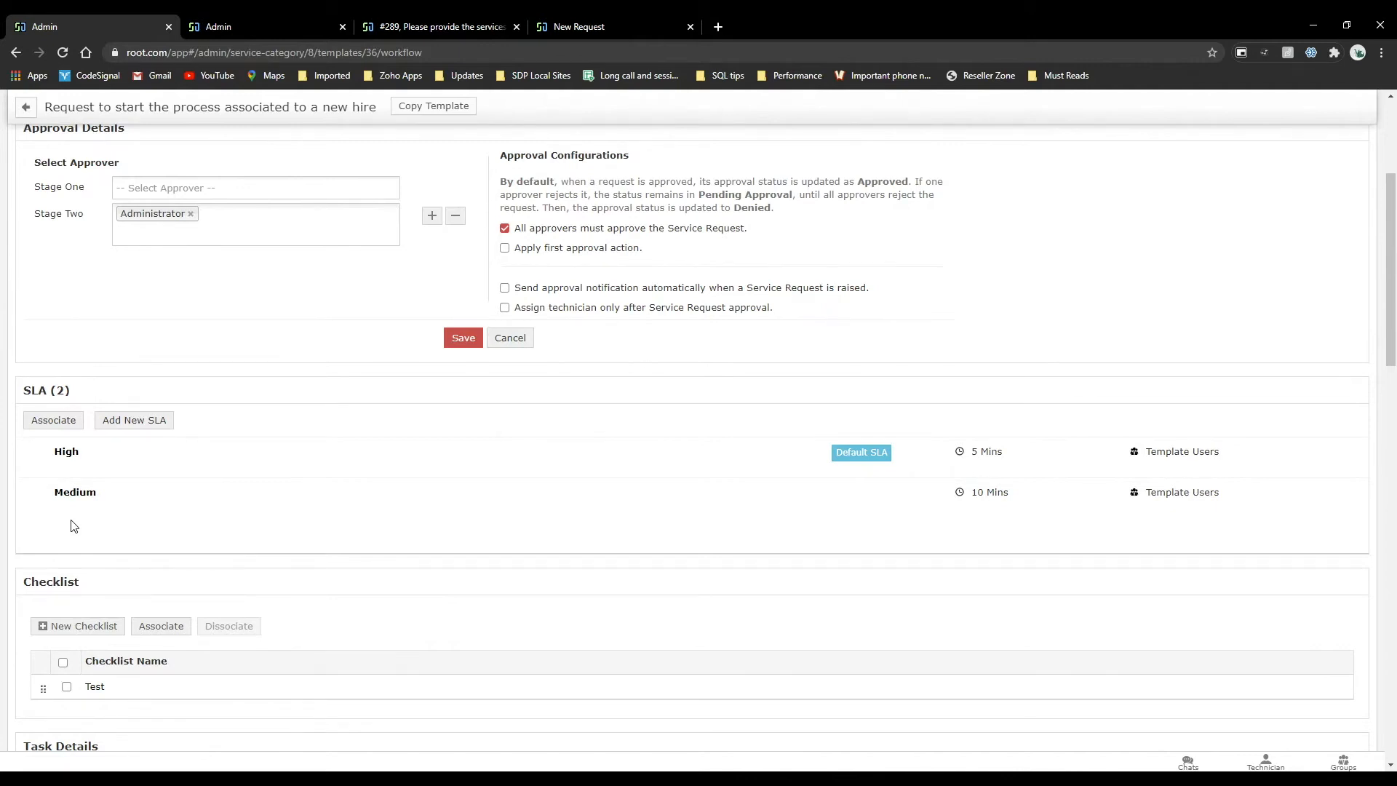
In the requester portal, start a User Management service request for the process associated to a new hire.
{"action": "left_click", "coordinate": [622, 15]}
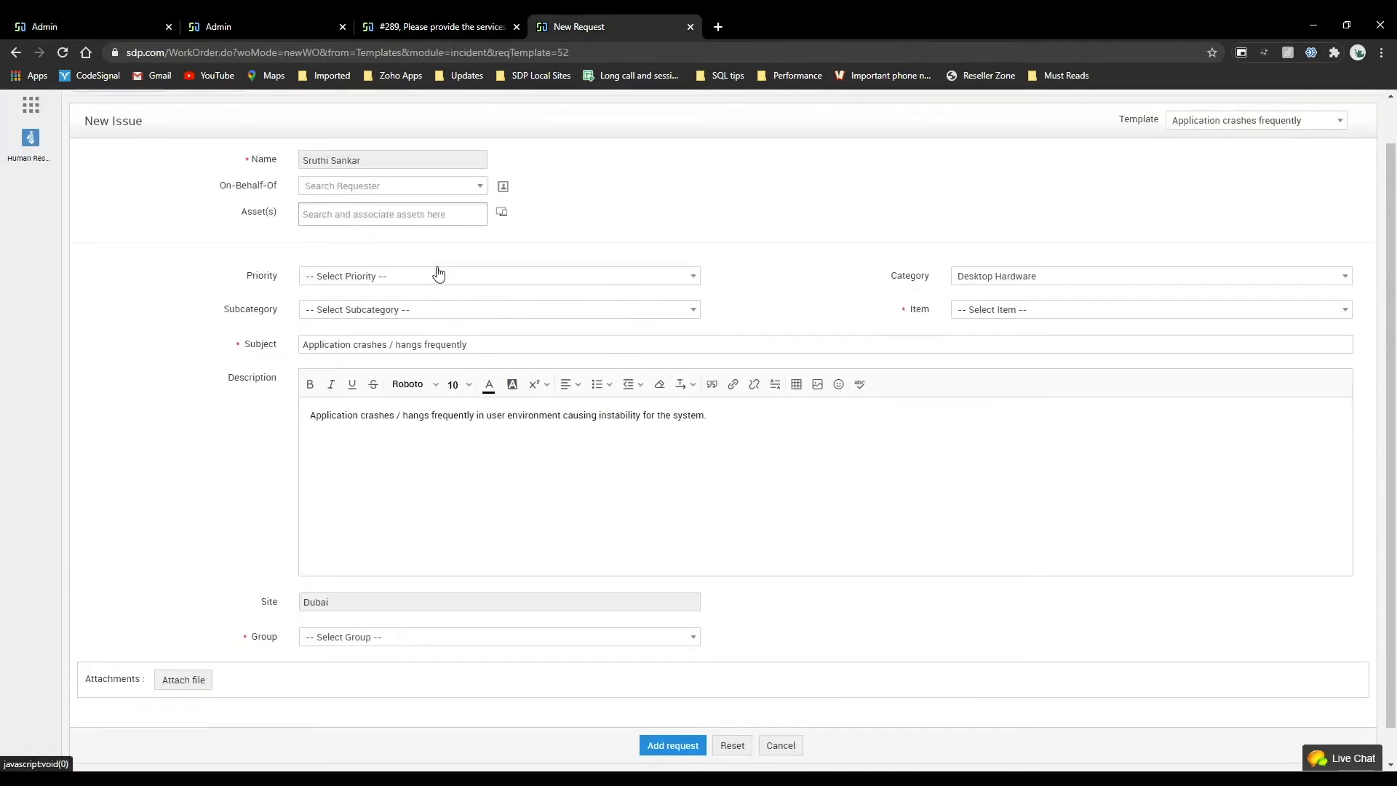
{"action": "scroll", "coordinate": [439, 273], "scroll_direction": "up", "scroll_amount": 1}
{"action": "left_click", "coordinate": [213, 104]}
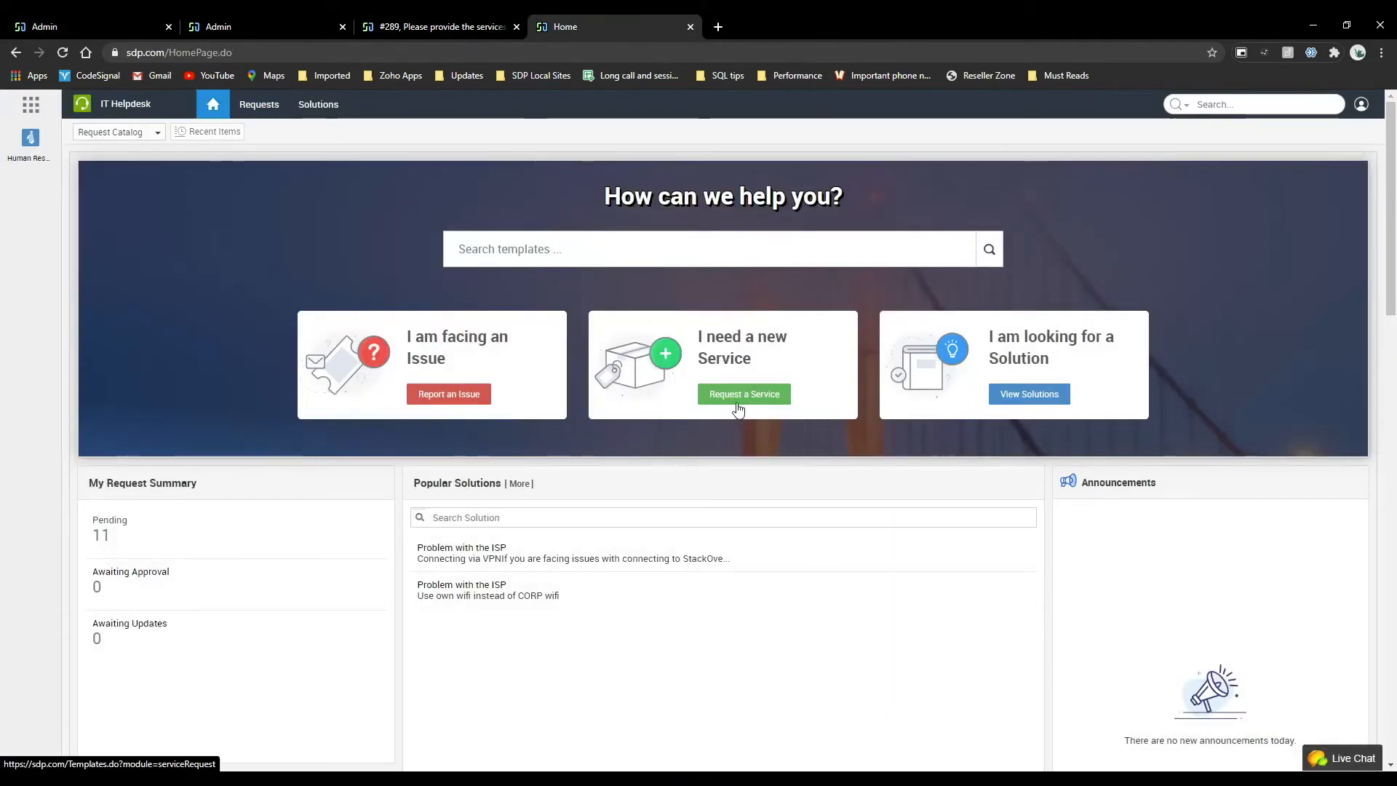
{"action": "left_click", "coordinate": [740, 396]}
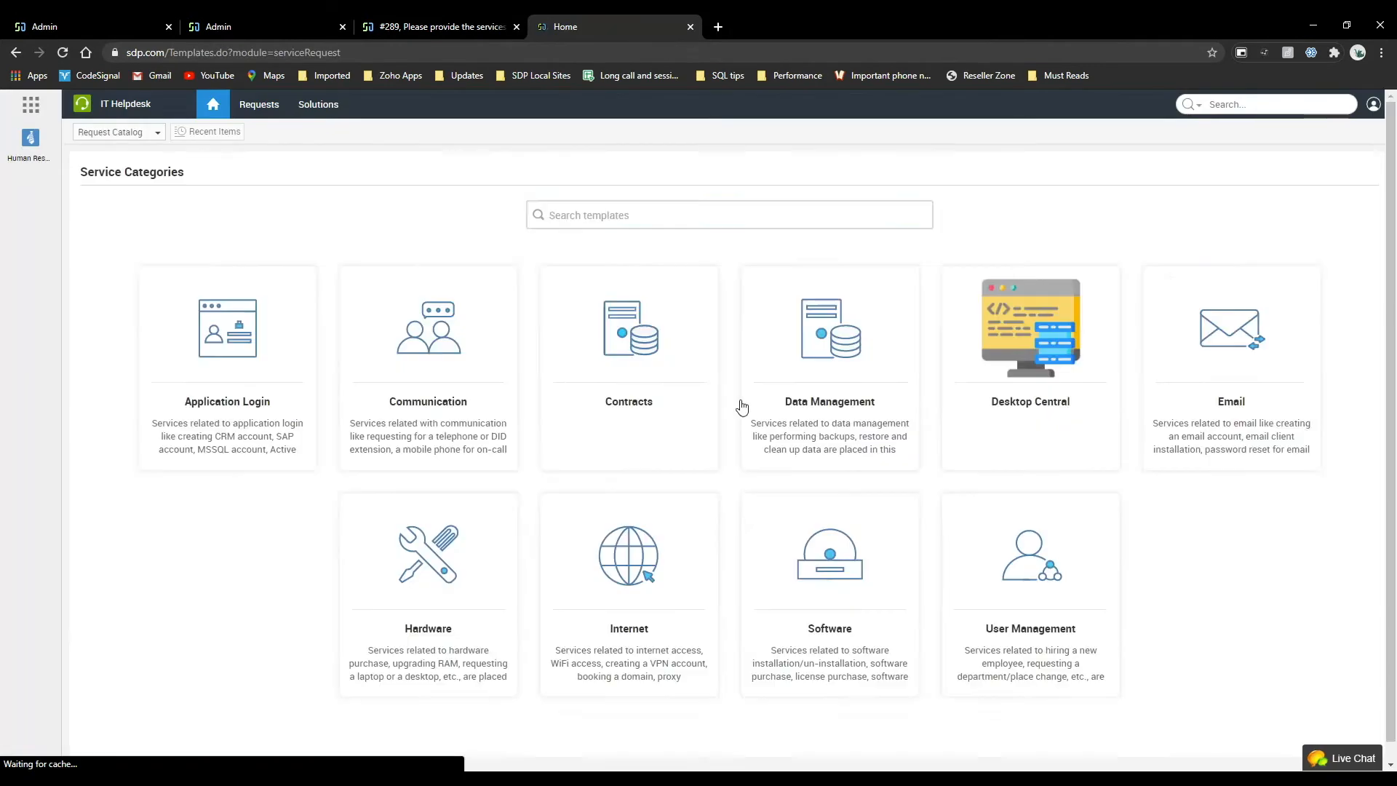
{"action": "left_click", "coordinate": [1062, 561]}
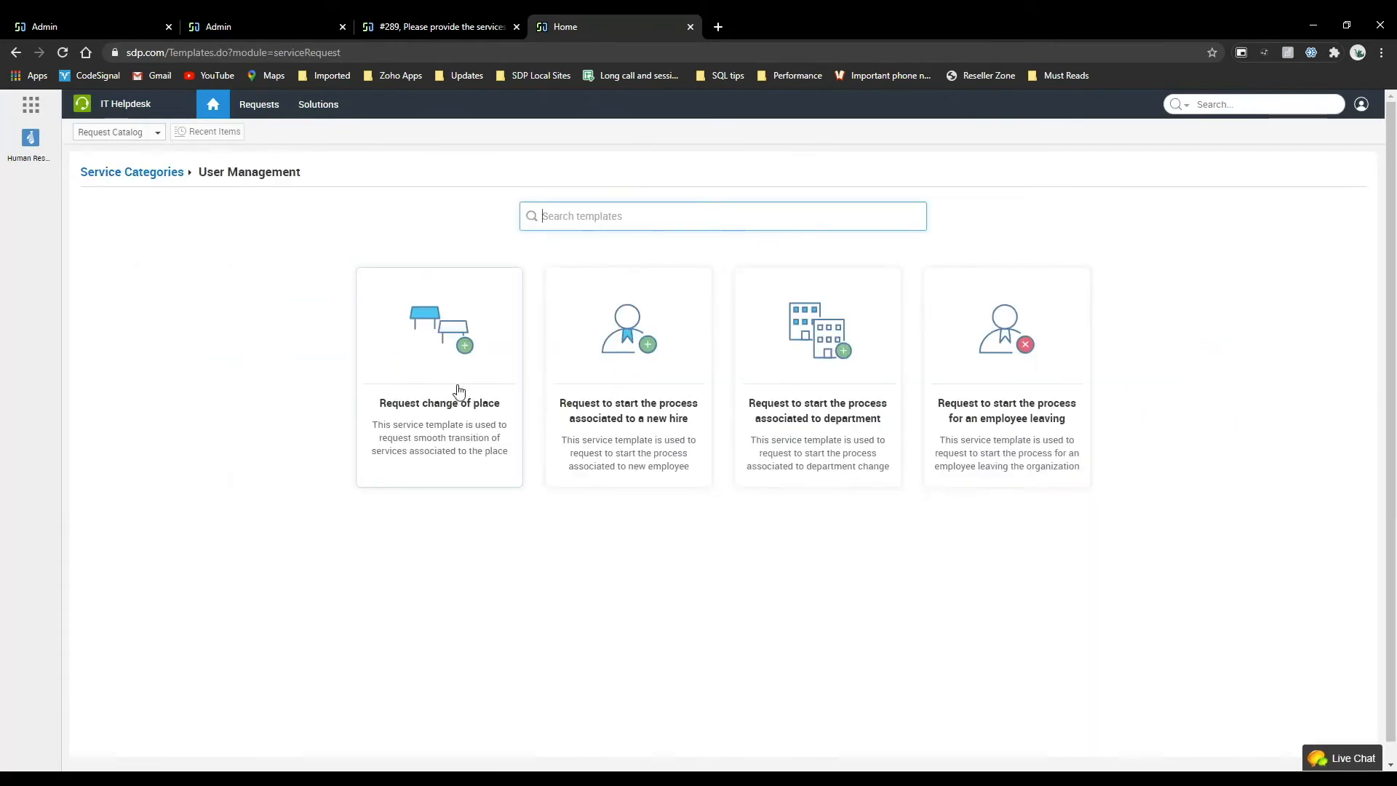
{"action": "left_click", "coordinate": [611, 384]}
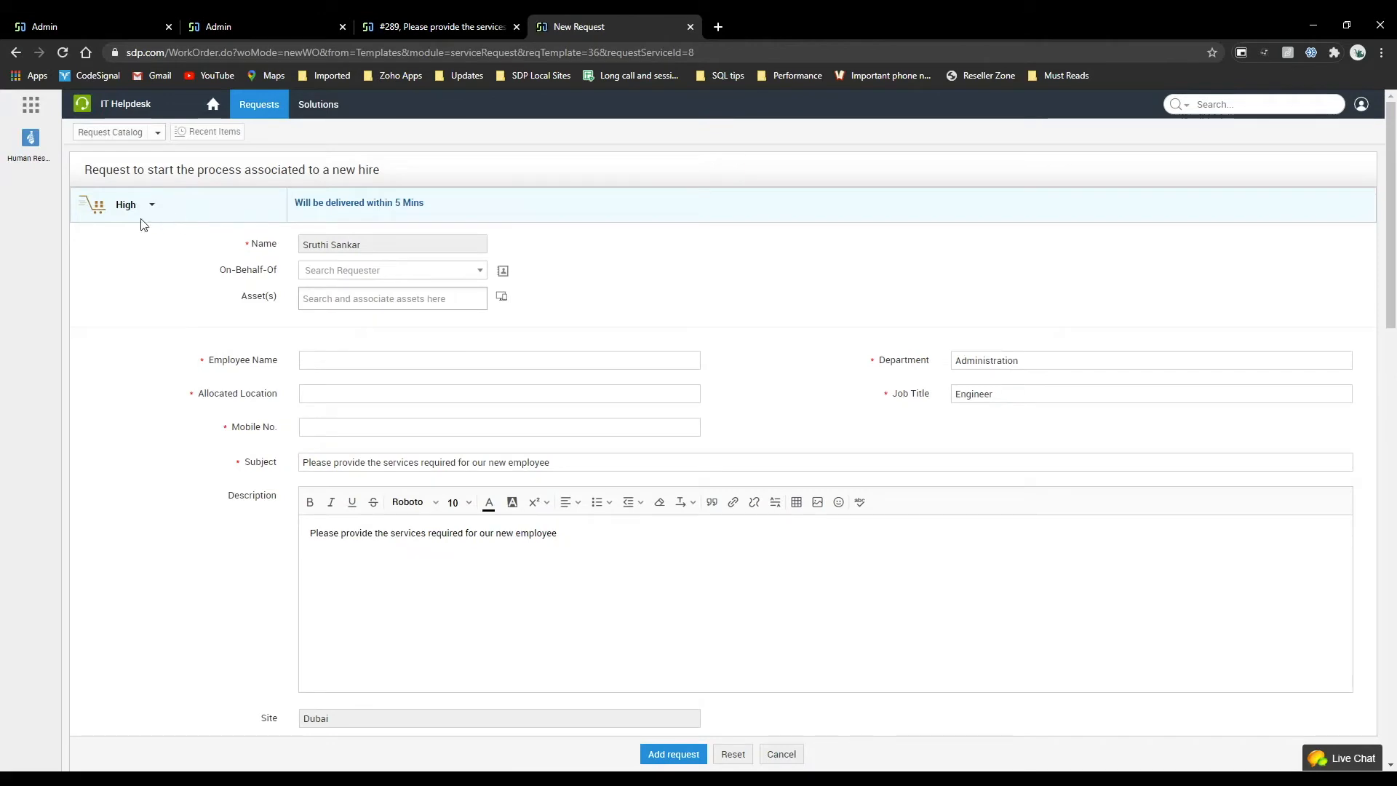
Change the SLA of the new hire request to Medium.
{"action": "left_click", "coordinate": [141, 217]}
{"action": "left_click", "coordinate": [131, 272]}
{"action": "scroll", "coordinate": [187, 316], "scroll_direction": "down", "scroll_amount": 1}
Examine the options available for the Medium SLA in the new hire template's workflow, including setting it as default.
{"action": "left_click", "coordinate": [258, 22]}
{"action": "left_click", "coordinate": [120, 20]}
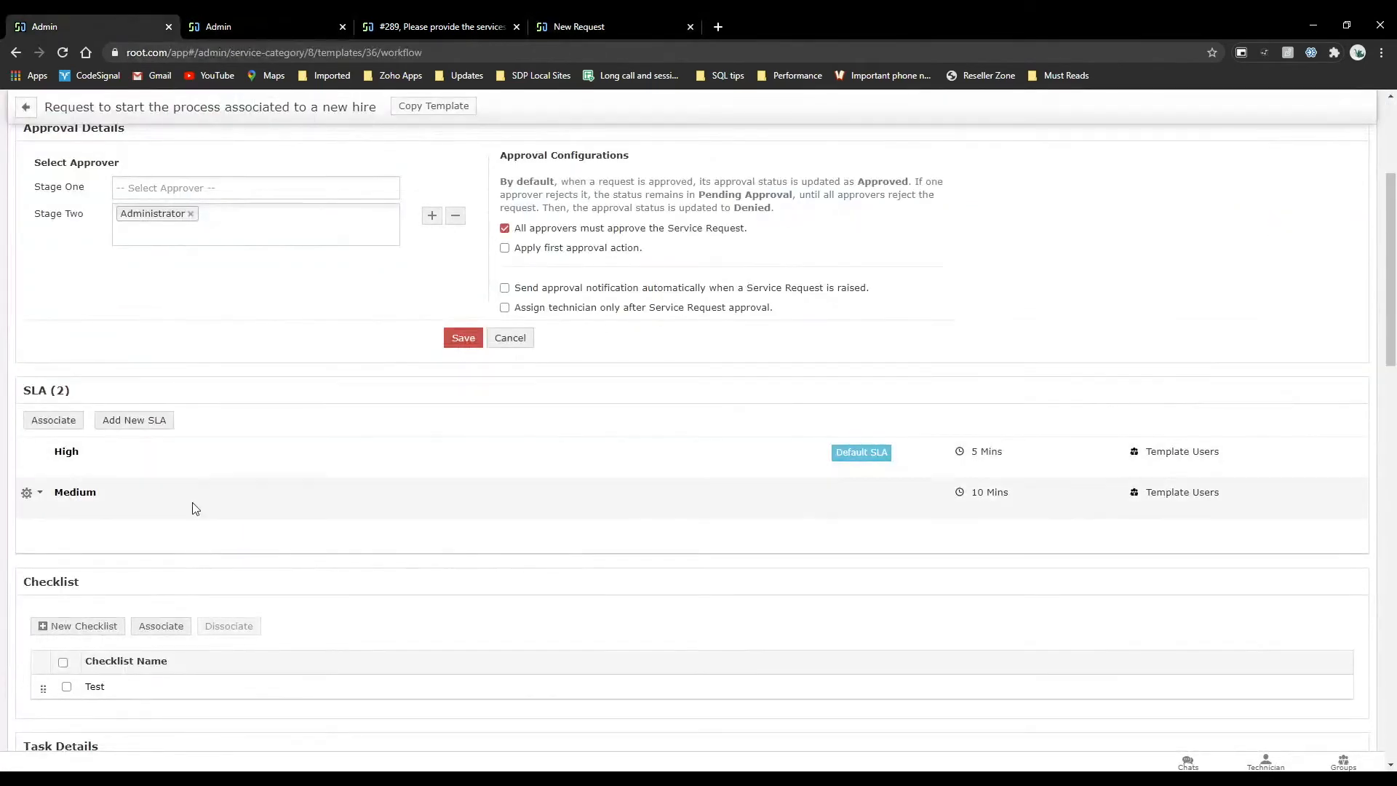
{"action": "left_click", "coordinate": [26, 492]}
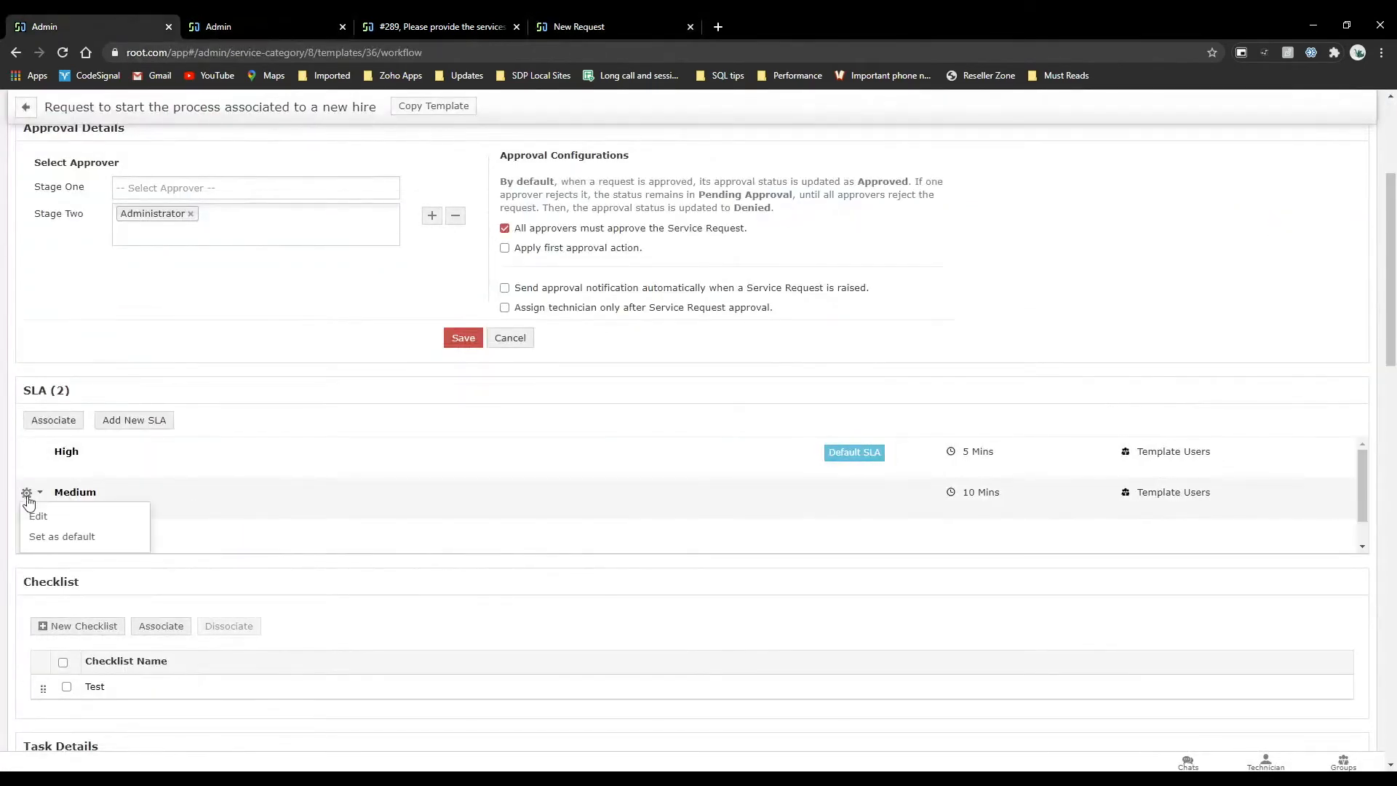
{"action": "left_click", "coordinate": [230, 573]}
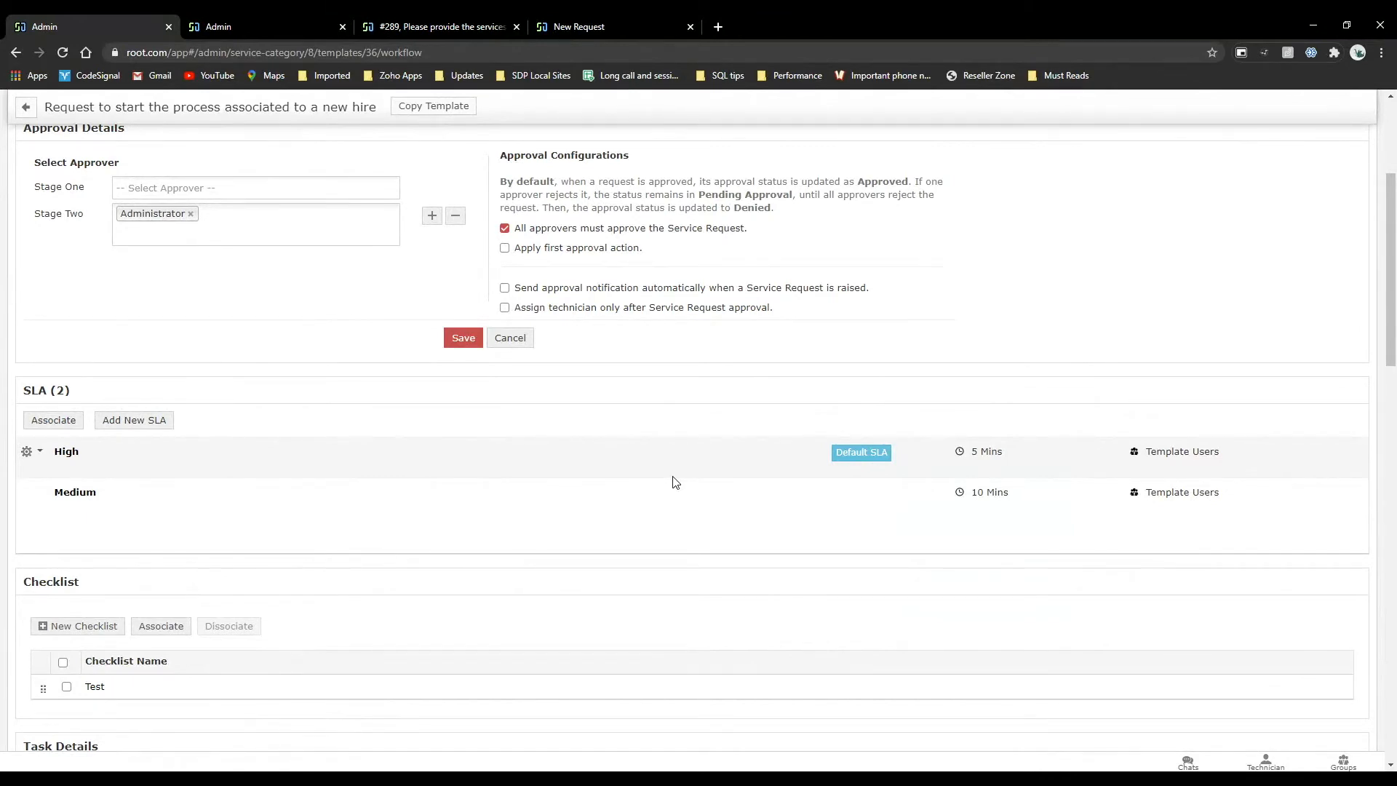
Open a blank incident management business rule and examine the actions it can perform.
{"action": "left_click", "coordinate": [259, 14]}
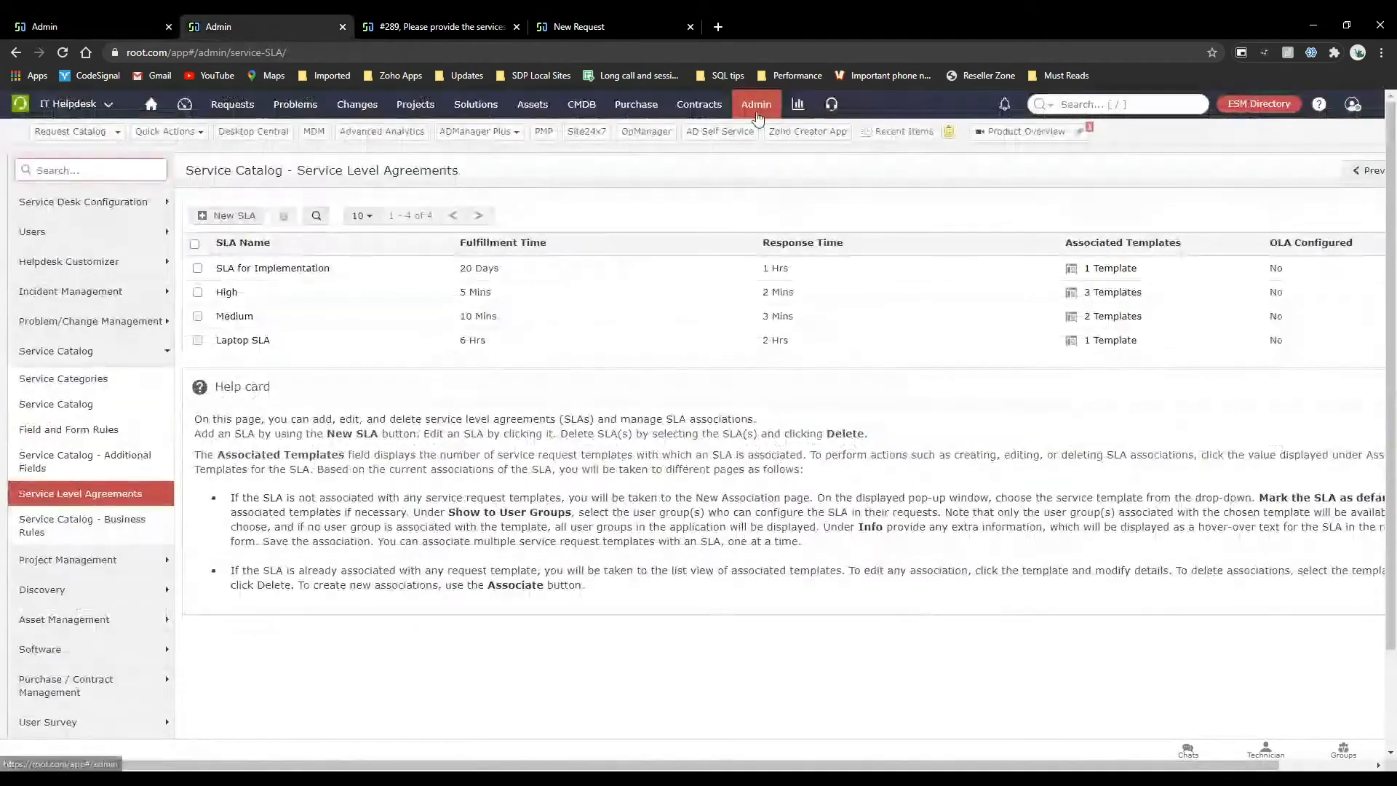
{"action": "left_click", "coordinate": [756, 112]}
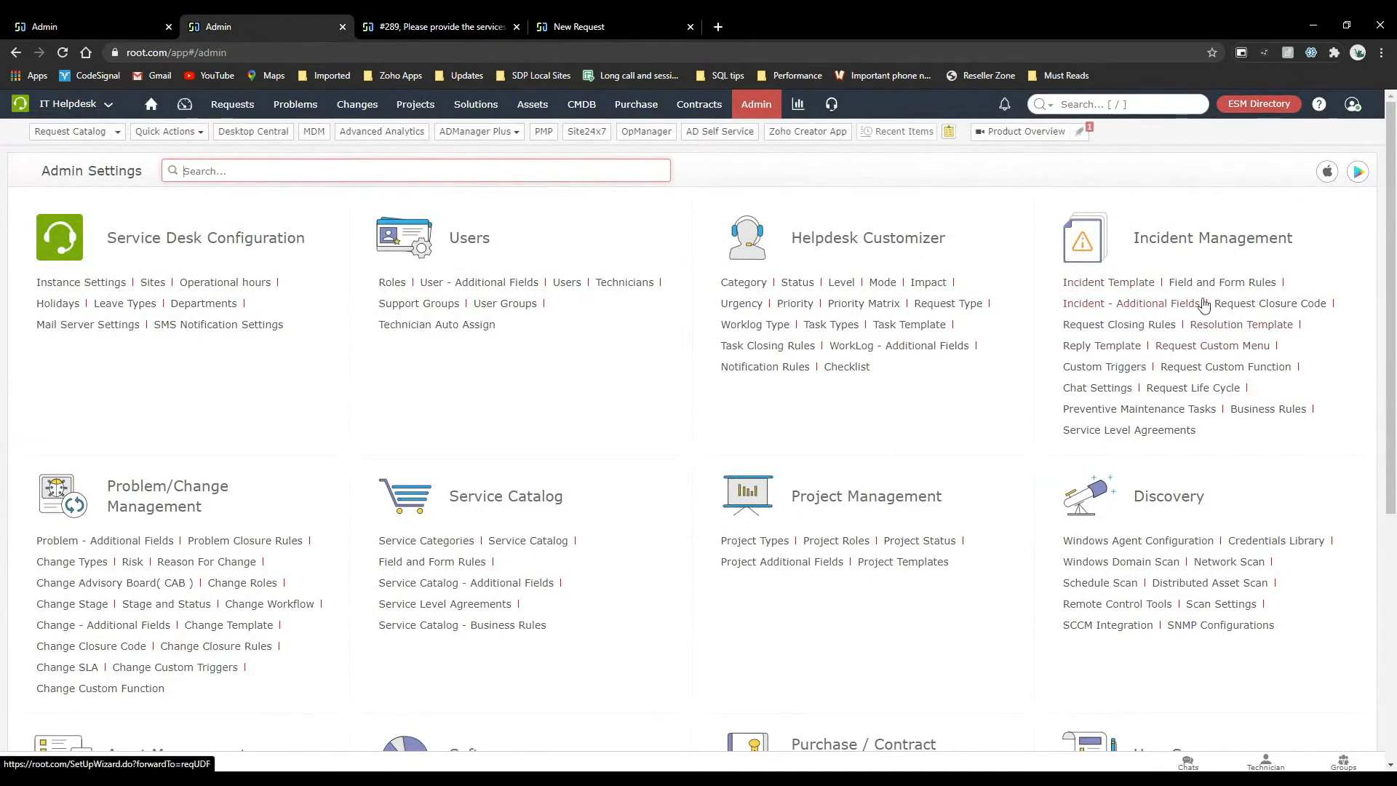
{"action": "left_click", "coordinate": [1248, 415]}
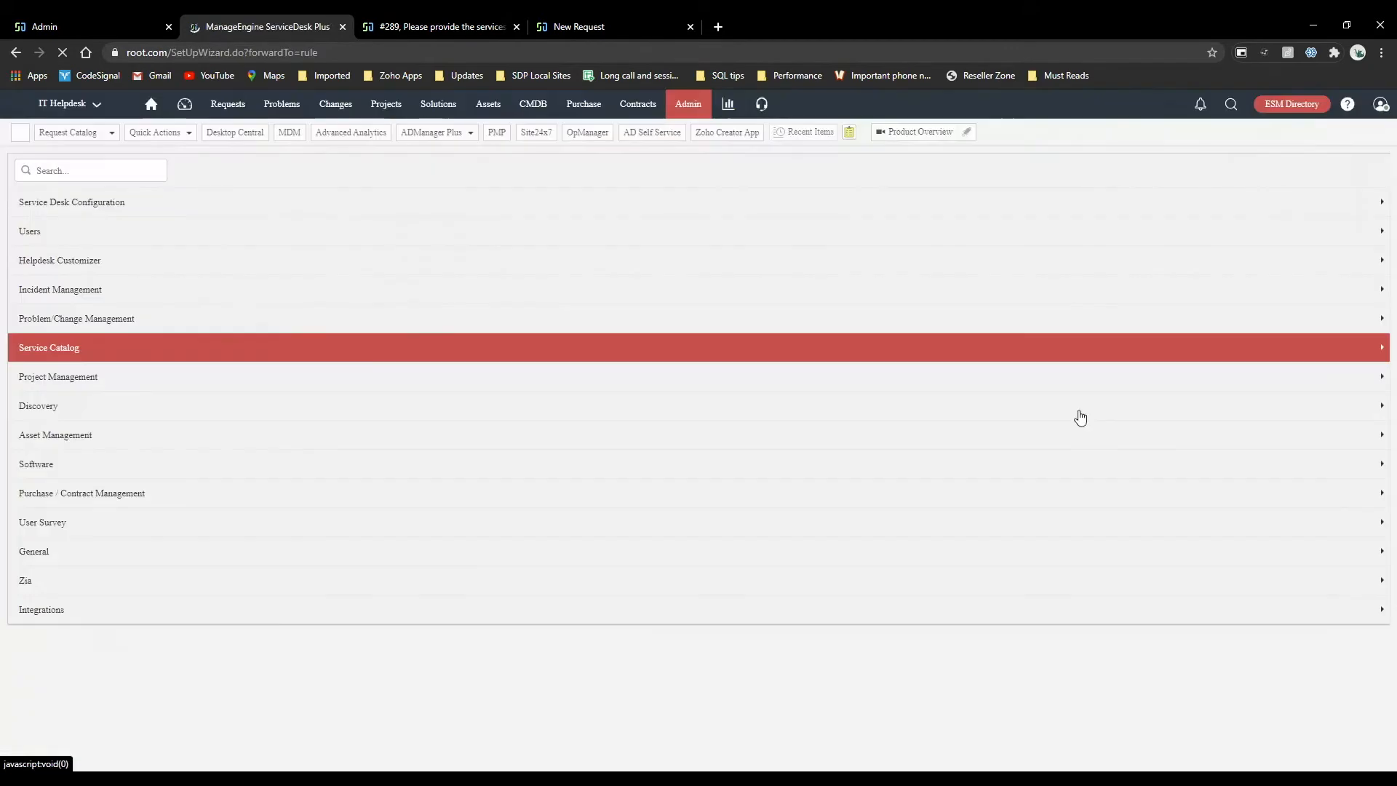
{"action": "left_click", "coordinate": [296, 251]}
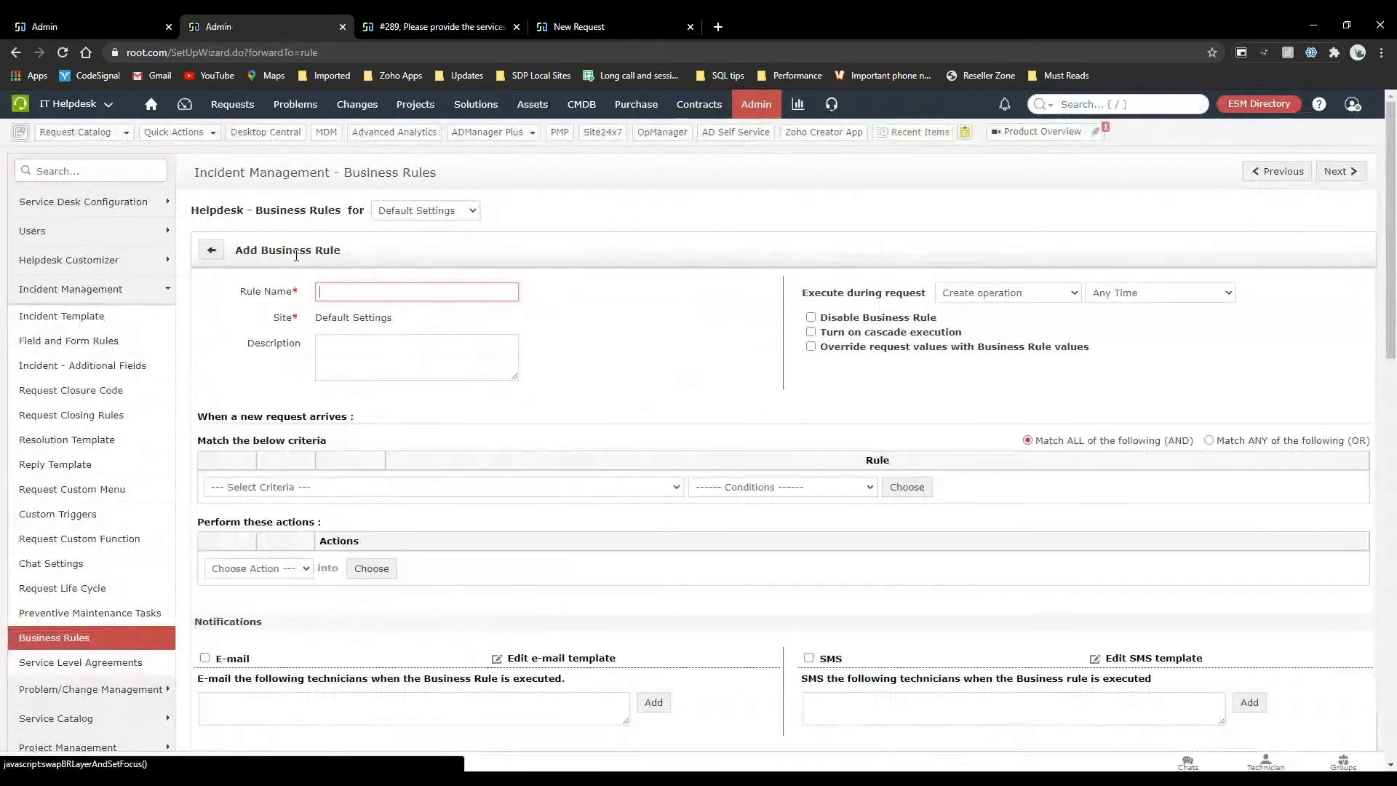
{"action": "left_click", "coordinate": [289, 572]}
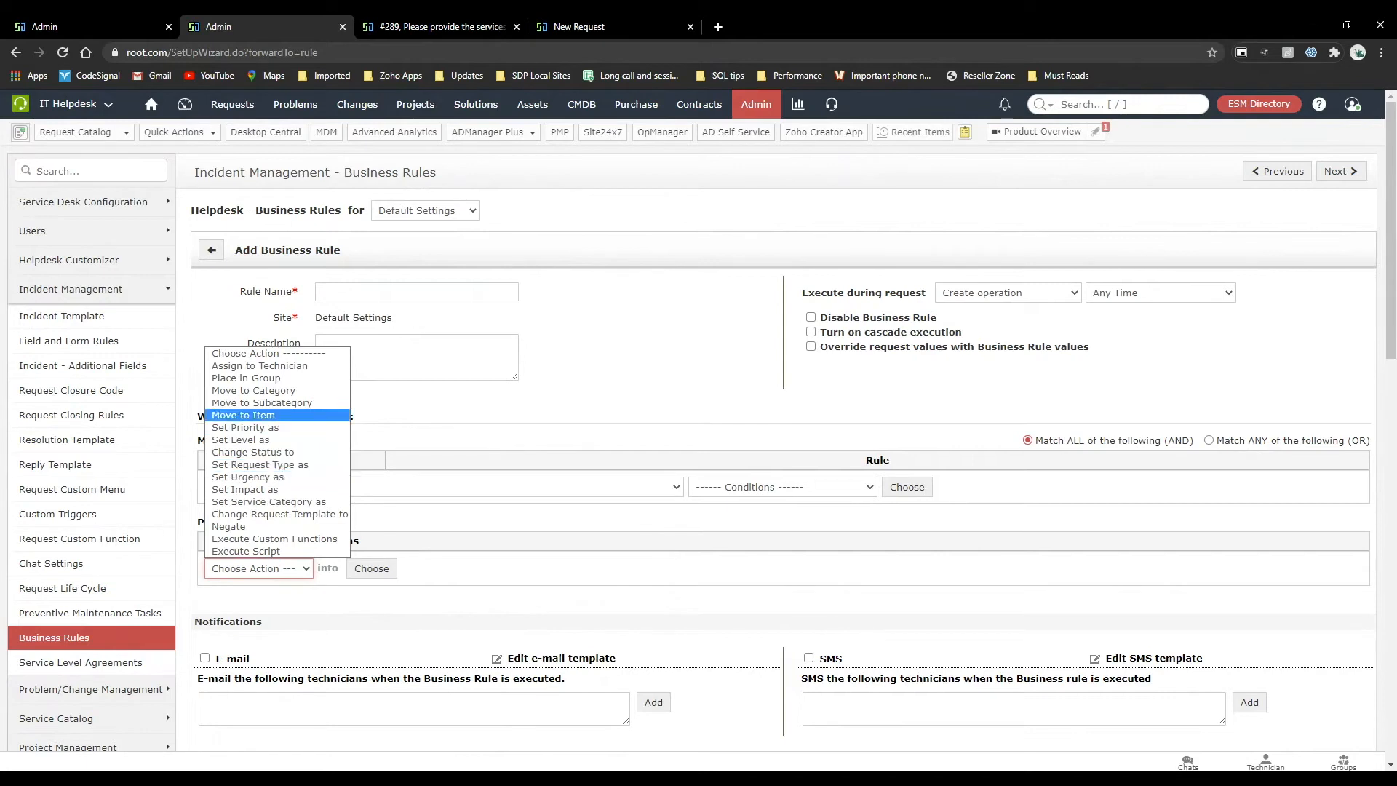
{"action": "left_click", "coordinate": [540, 424]}
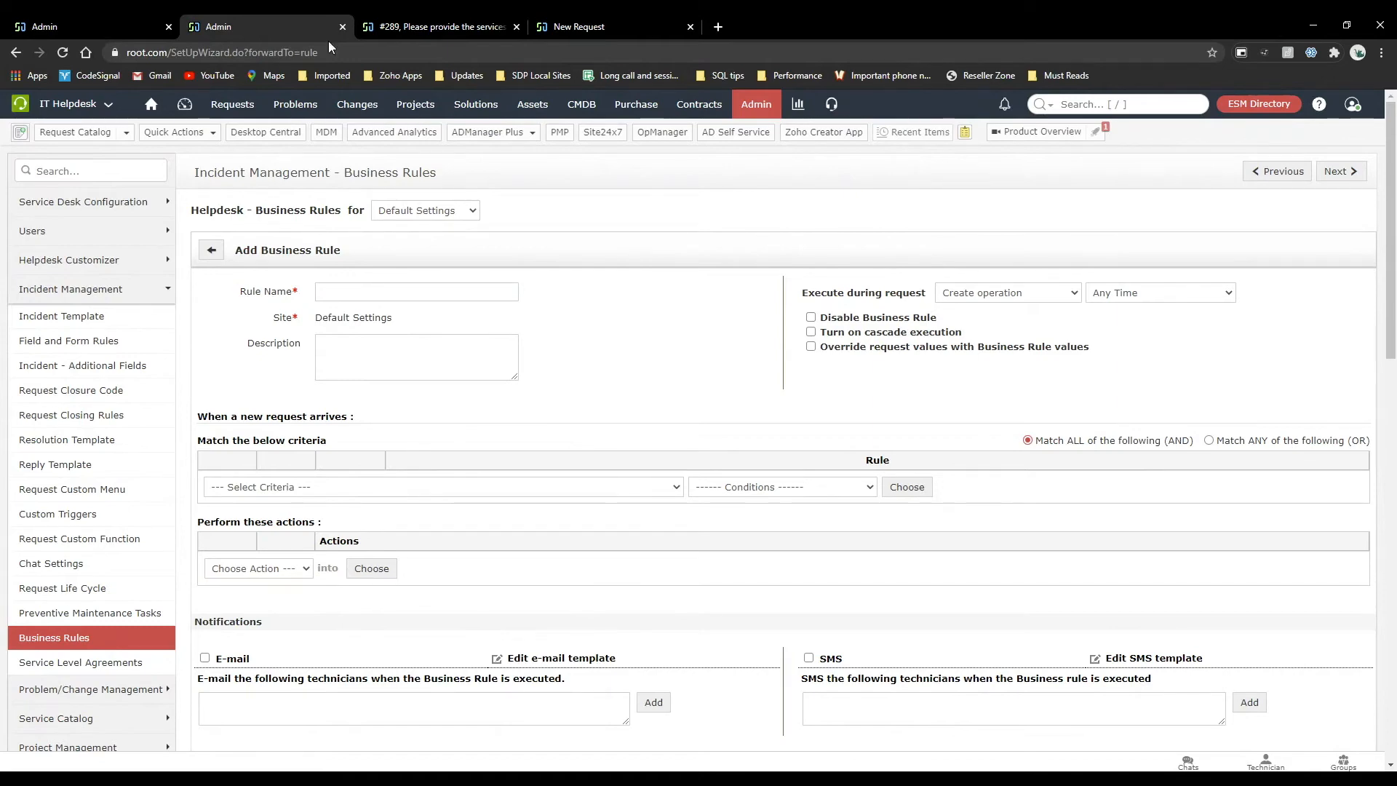
Start a new On Form Submit rule in the new hire template's field and form rules.
{"action": "left_click", "coordinate": [128, 14]}
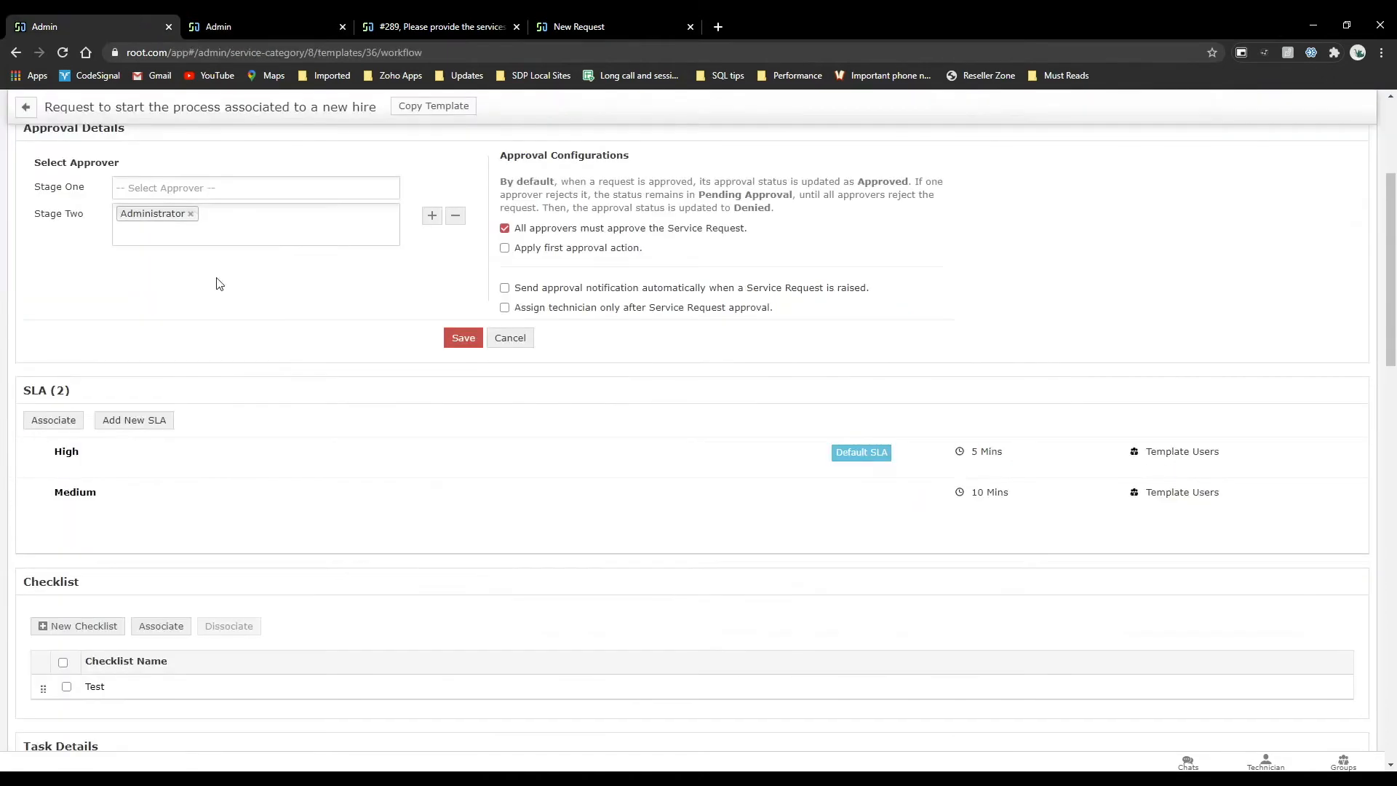
{"action": "scroll", "coordinate": [219, 284], "scroll_direction": "up", "scroll_amount": 3}
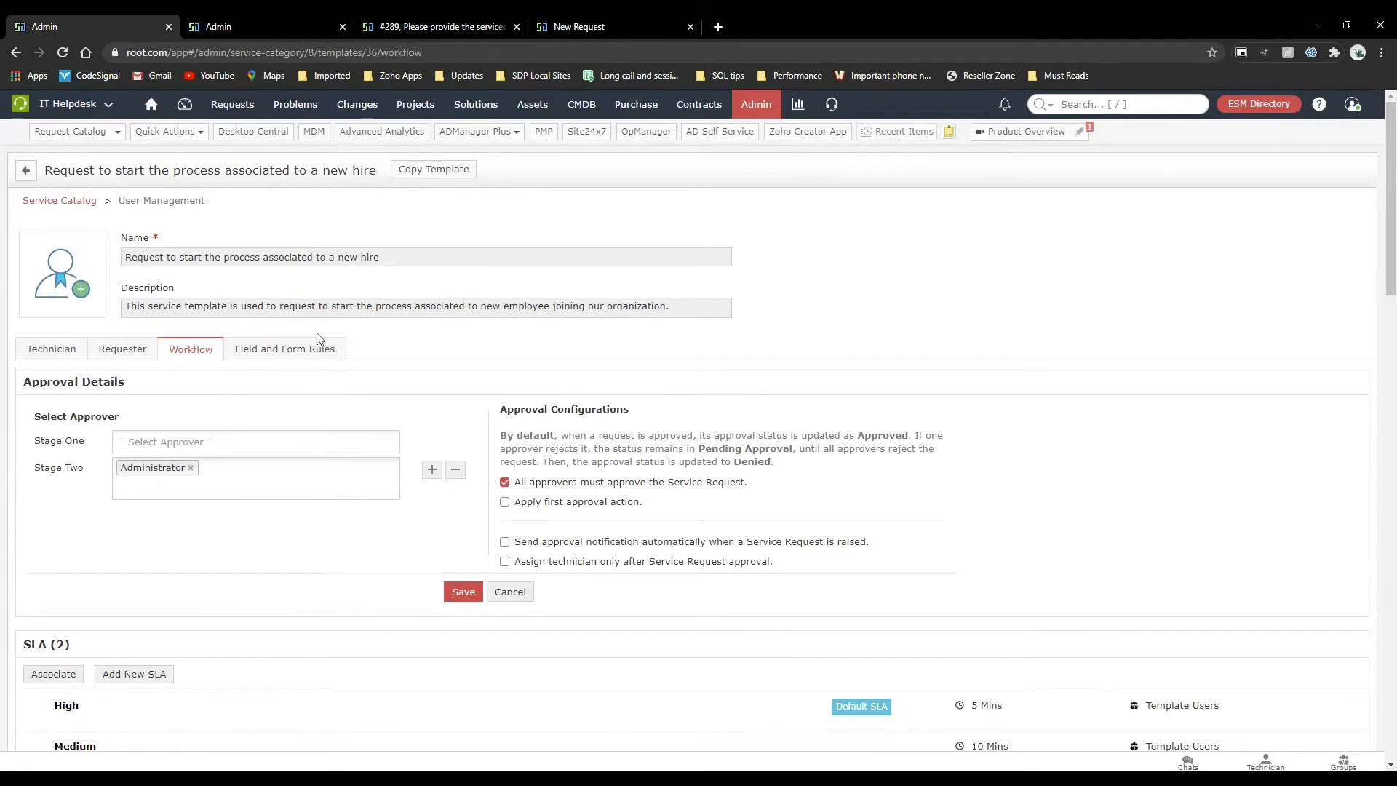
{"action": "left_click", "coordinate": [305, 352]}
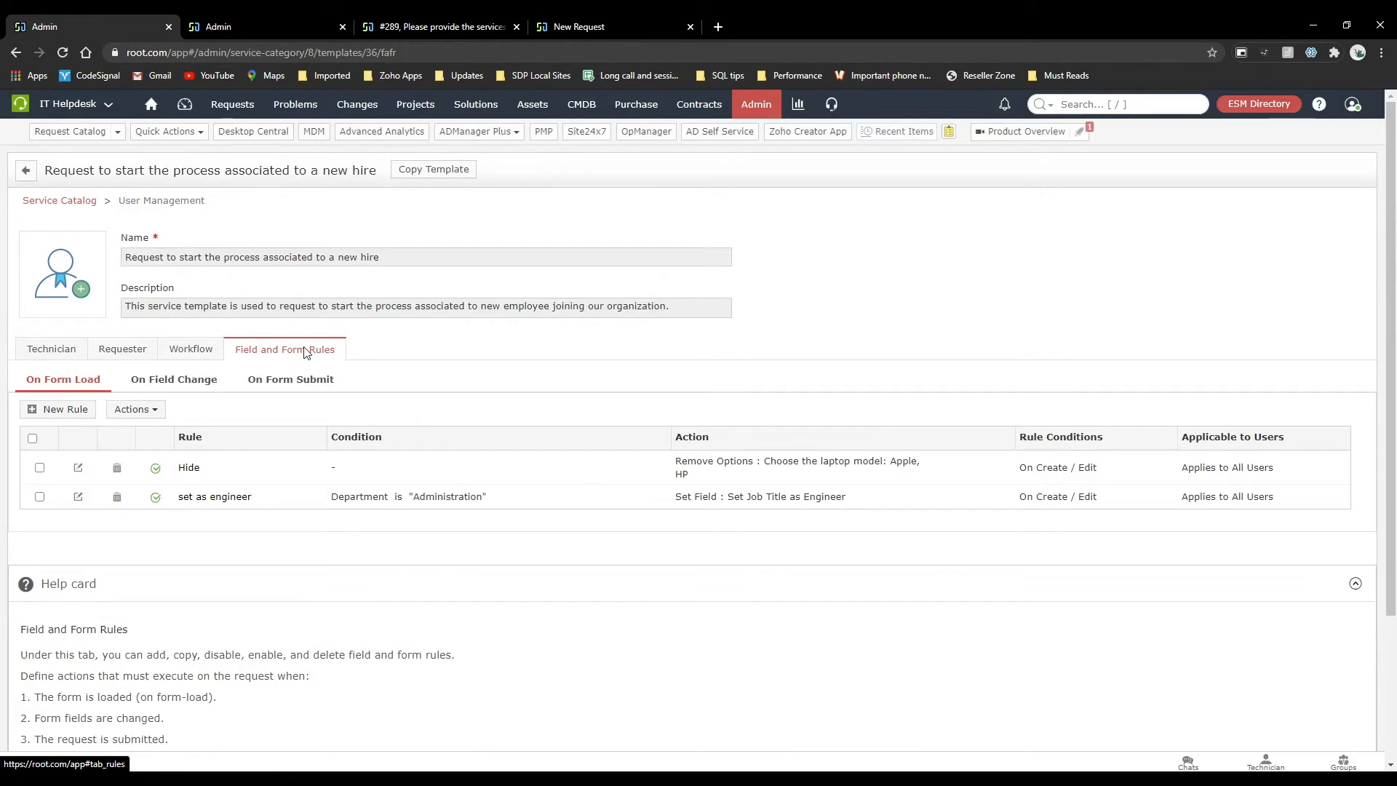
{"action": "left_click", "coordinate": [277, 386]}
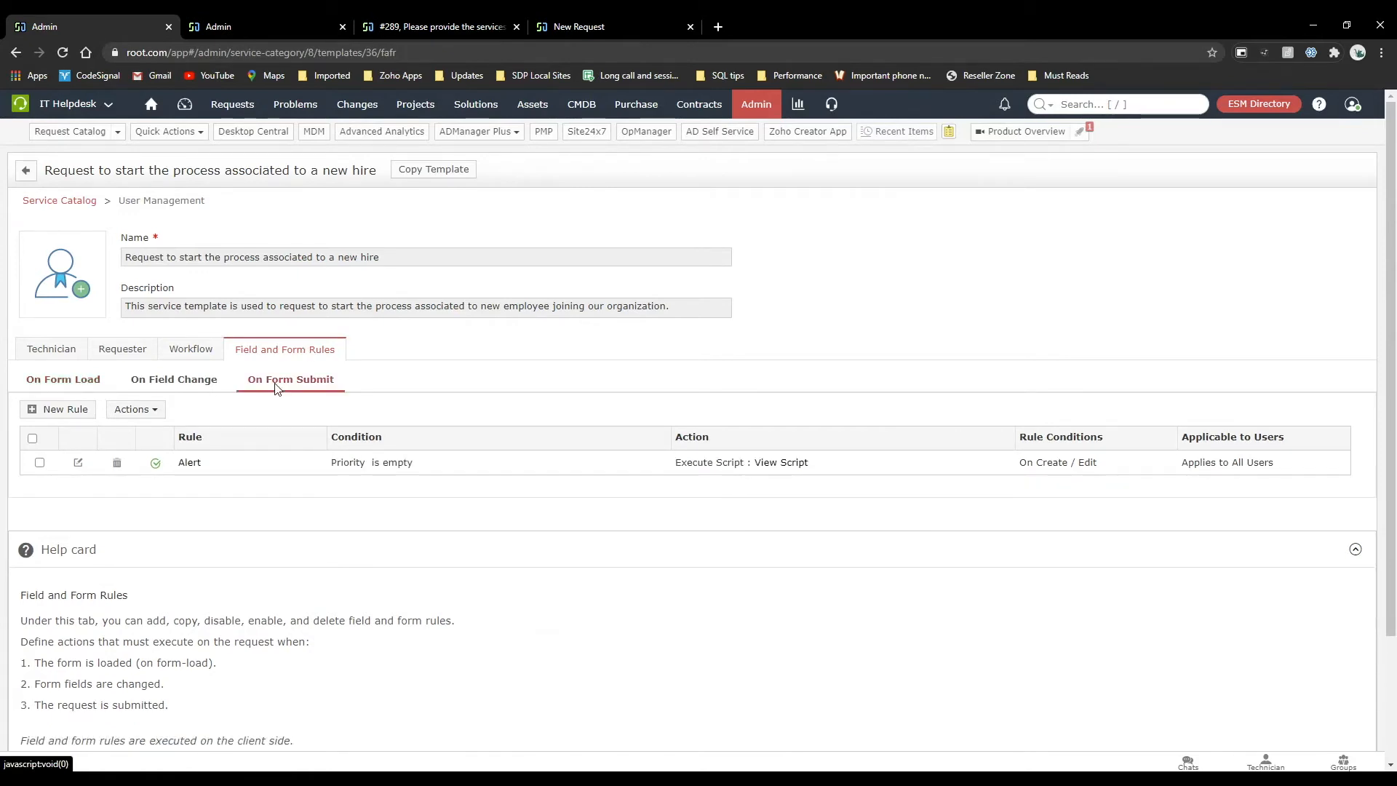
{"action": "left_click", "coordinate": [73, 412]}
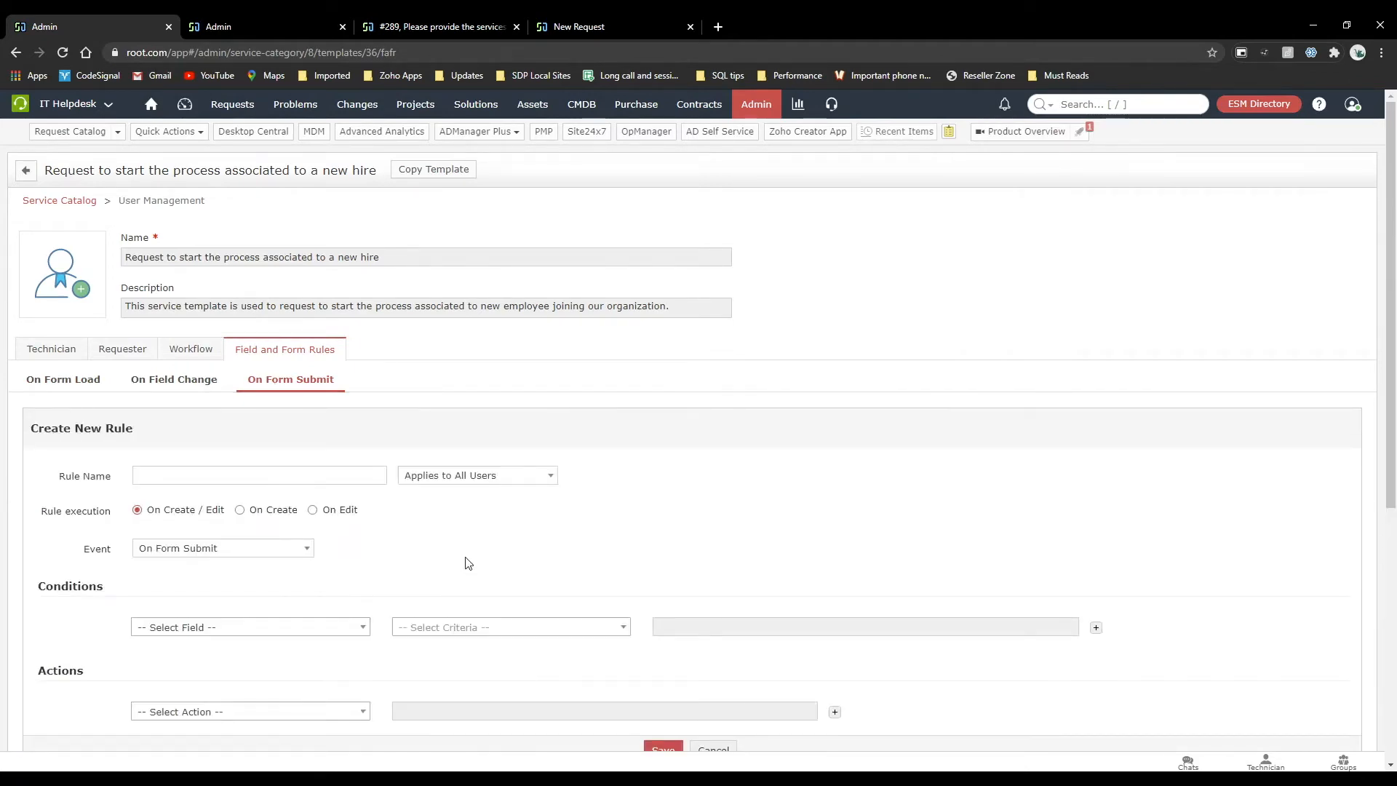
Check the SLA choices on the new hire request form, and return to the template's blank rule form.
{"action": "left_click", "coordinate": [446, 25]}
{"action": "left_click", "coordinate": [582, 26]}
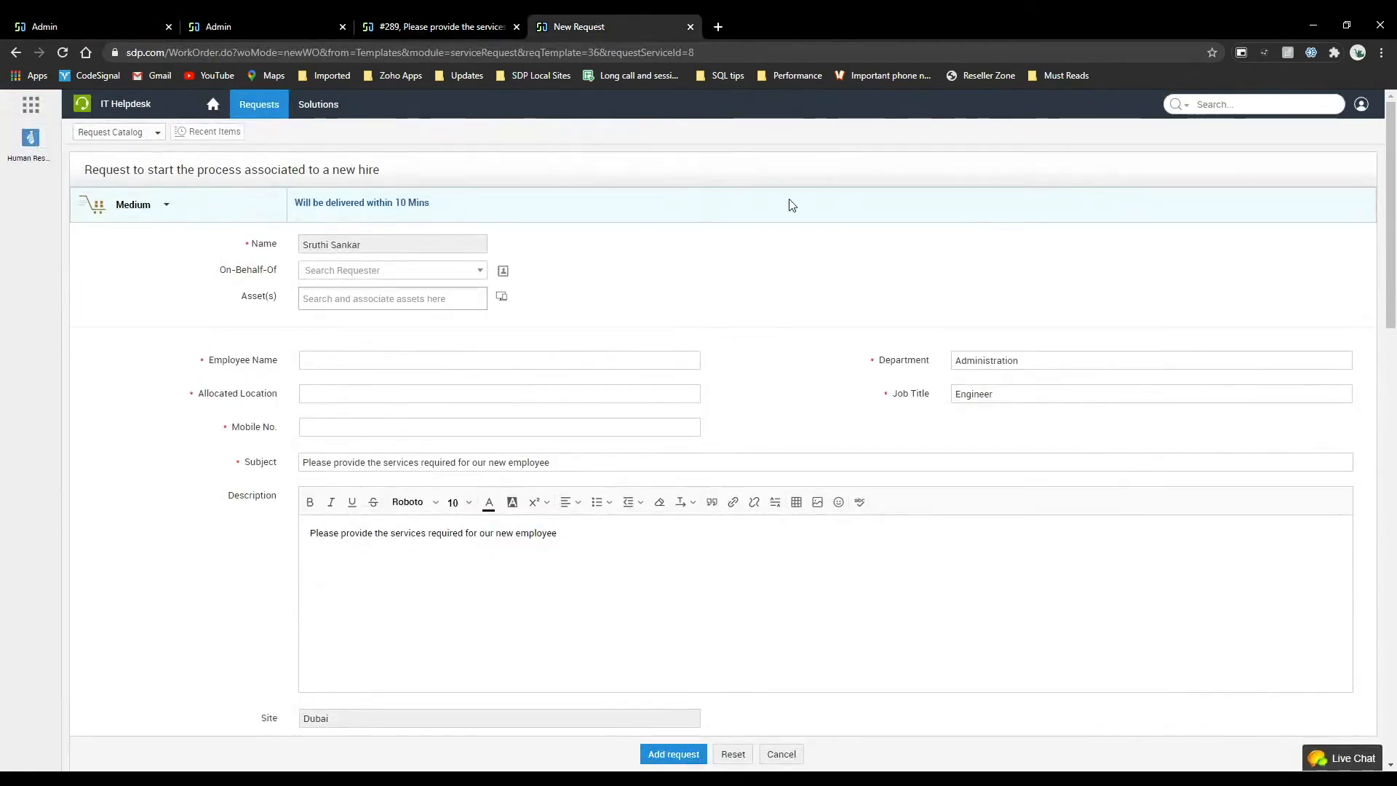
{"action": "left_click", "coordinate": [165, 209]}
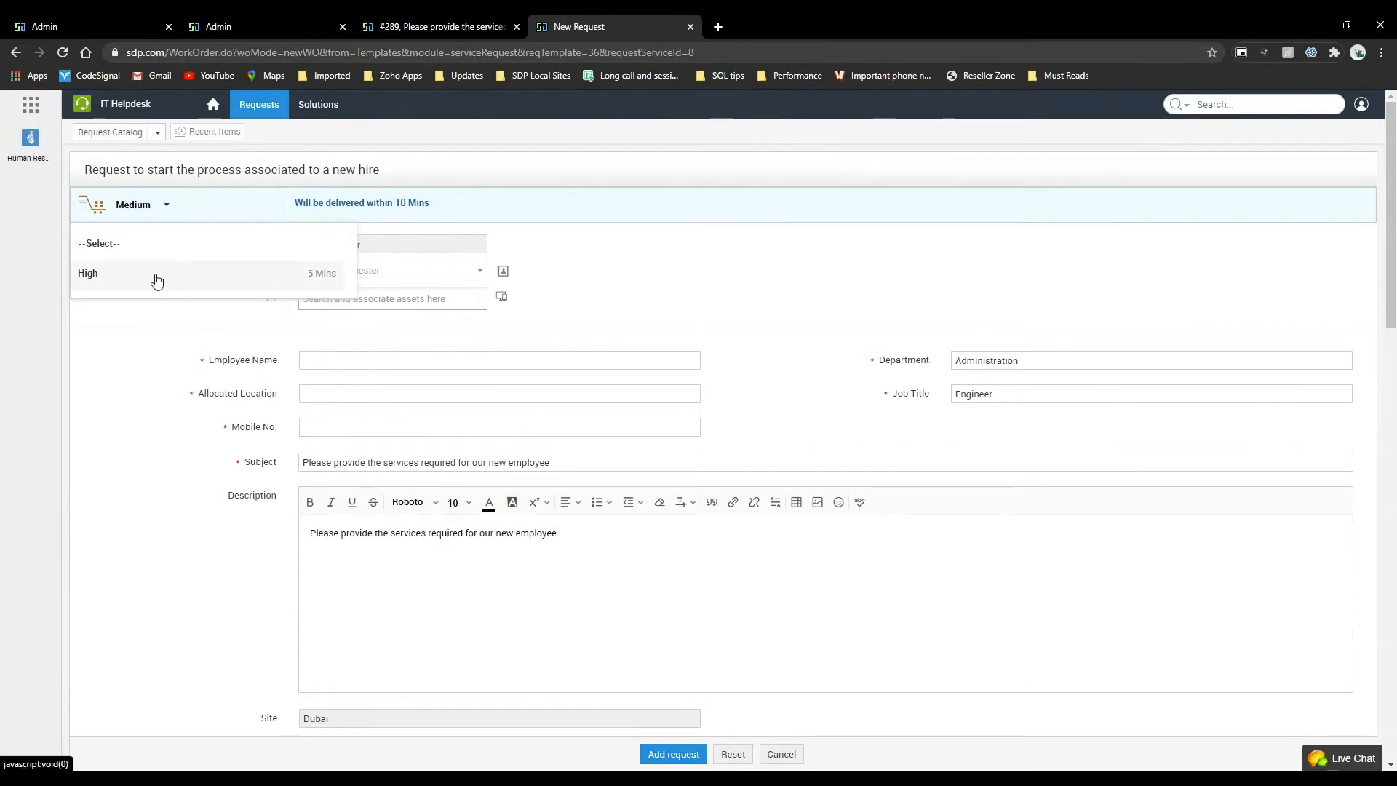
{"action": "left_click", "coordinate": [98, 22]}
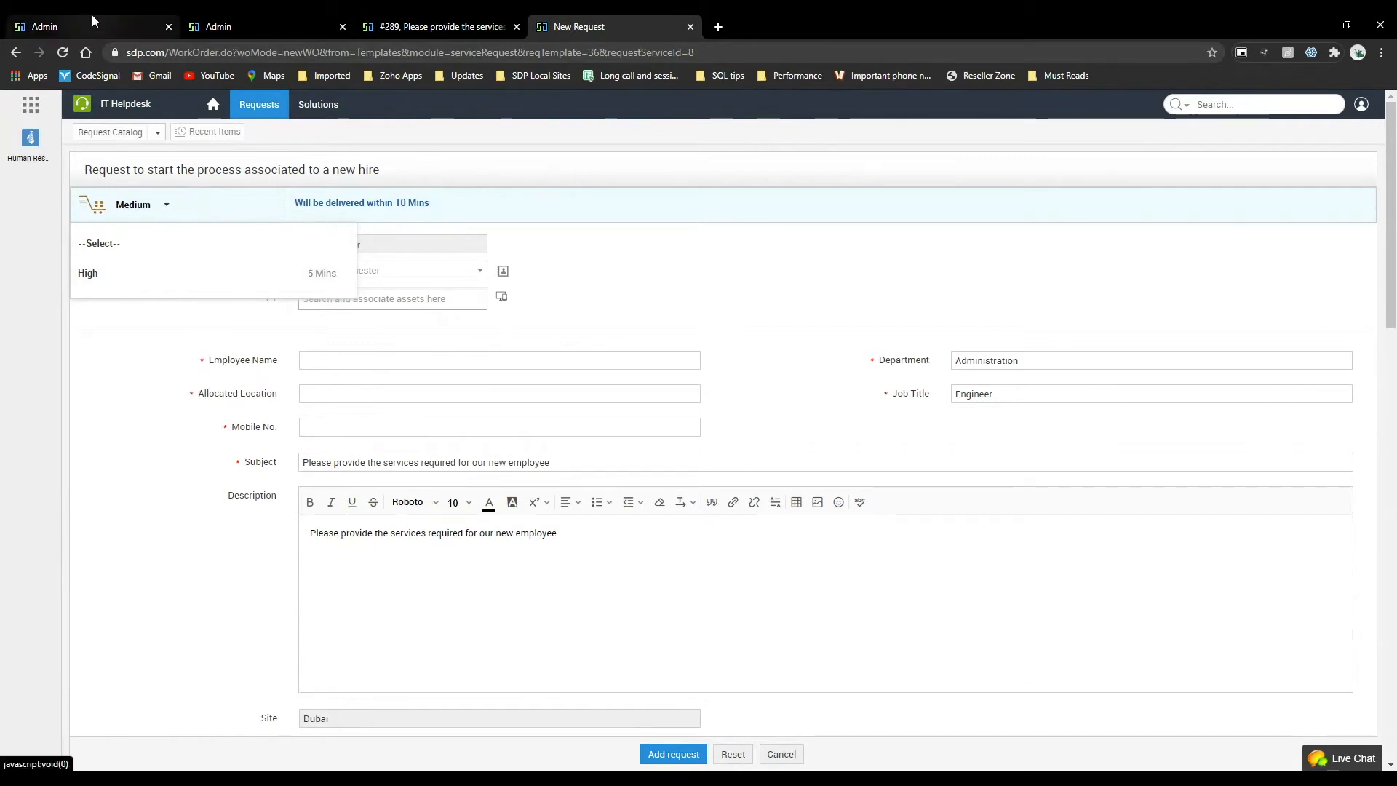
{"action": "scroll", "coordinate": [355, 509], "scroll_direction": "down", "scroll_amount": 2}
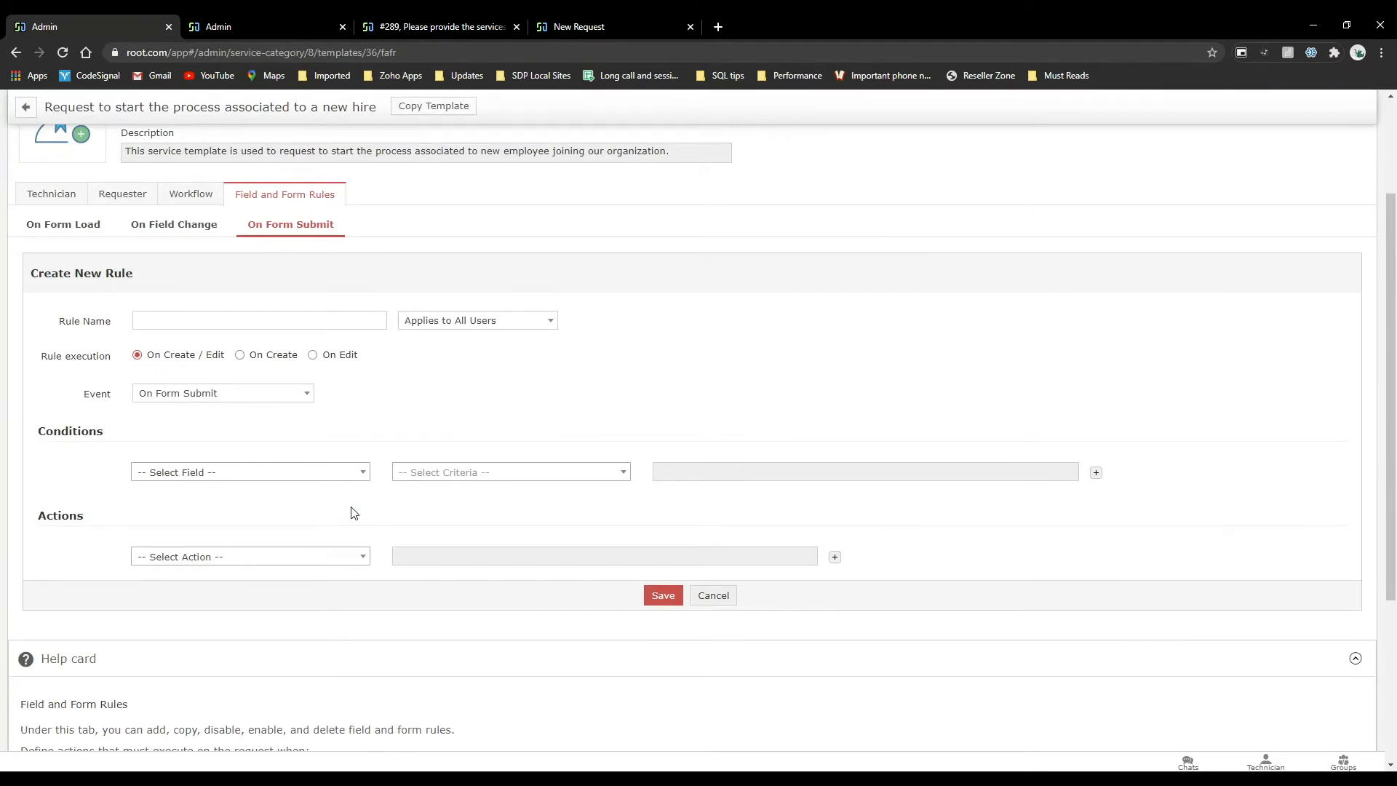
Revisit the SLA choices on the new hire request form, and return to the On Form Submit rule form.
{"action": "left_click", "coordinate": [440, 27]}
{"action": "left_click", "coordinate": [611, 23]}
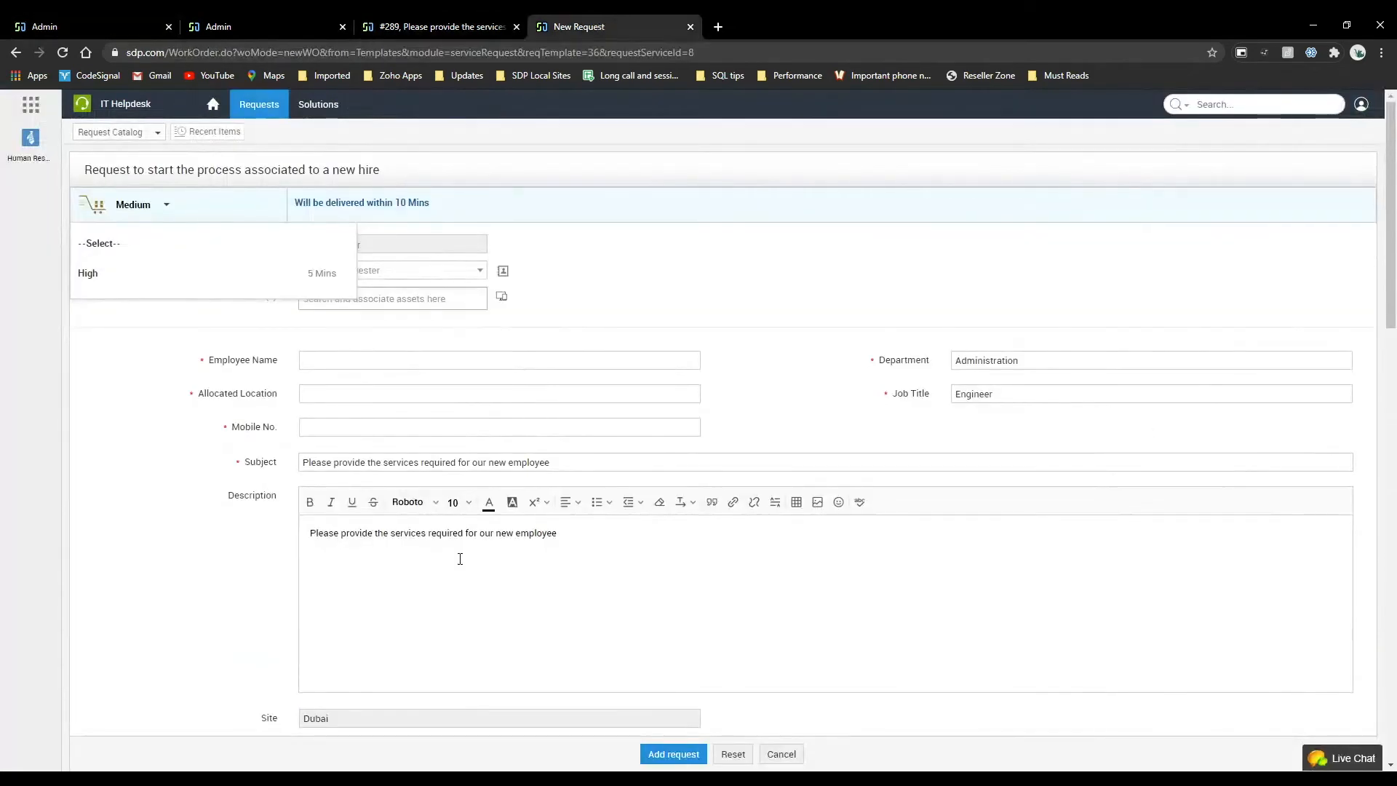
{"action": "left_click", "coordinate": [102, 22]}
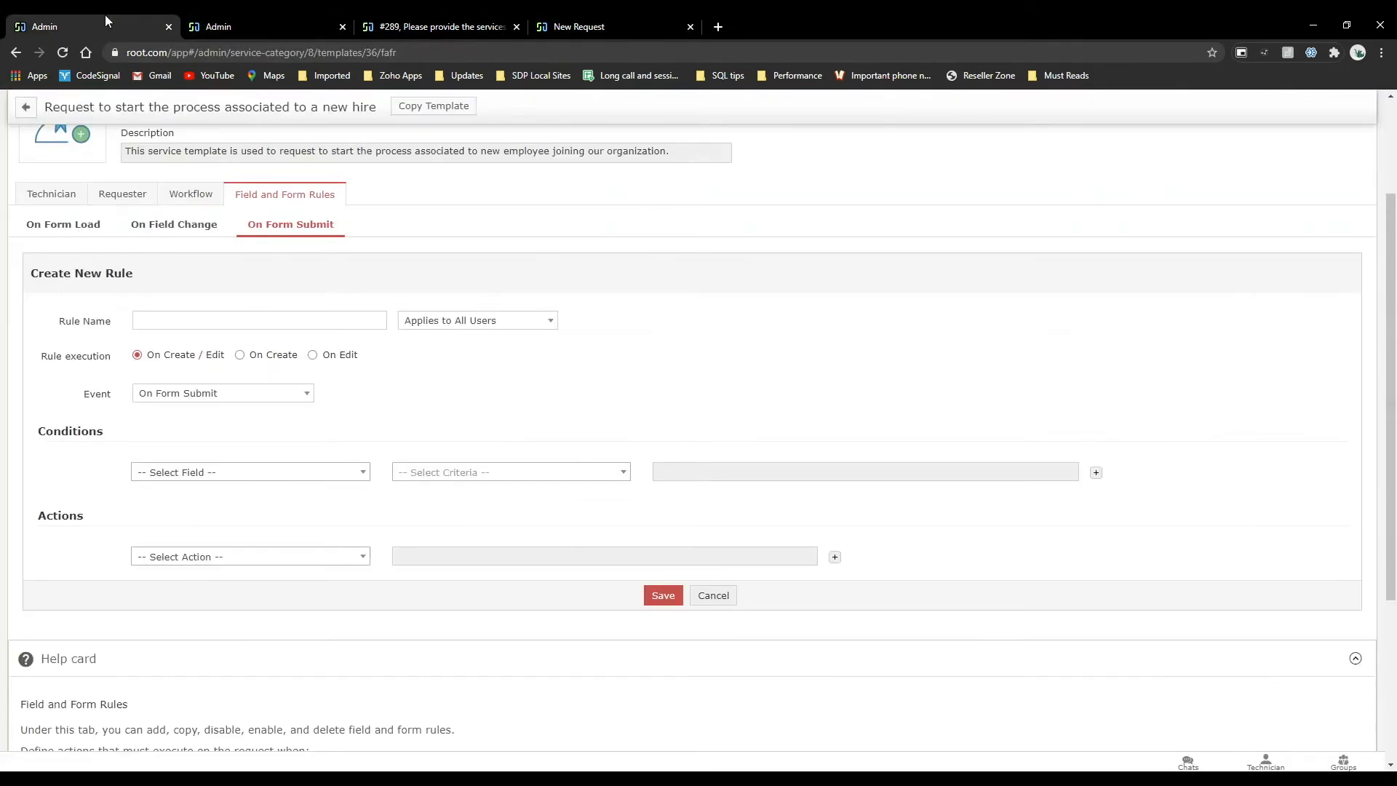
Open SLA for Implementation for editing from the Service Catalog's service level agreements in the admin settings.
{"action": "scroll", "coordinate": [331, 154], "scroll_direction": "up", "scroll_amount": 3}
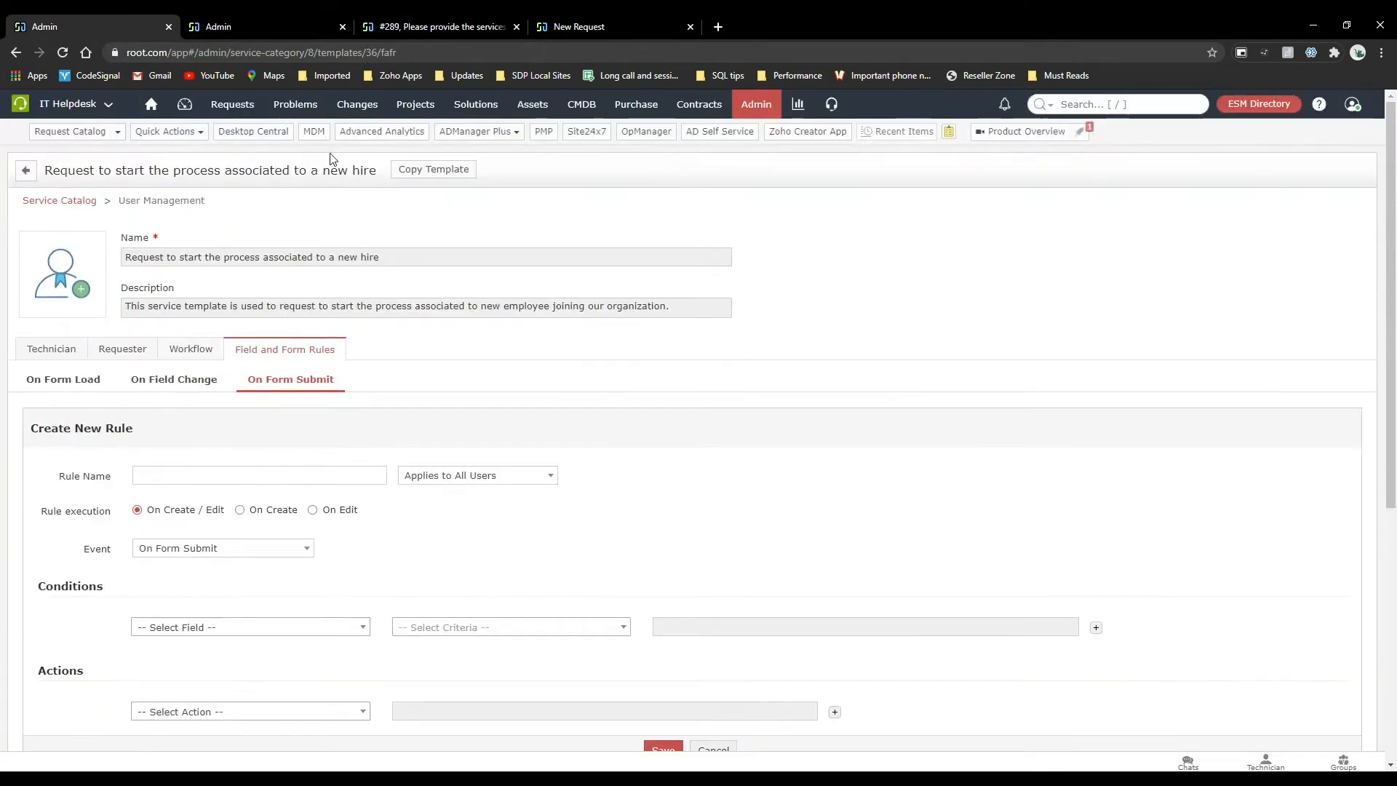
{"action": "left_click", "coordinate": [754, 109]}
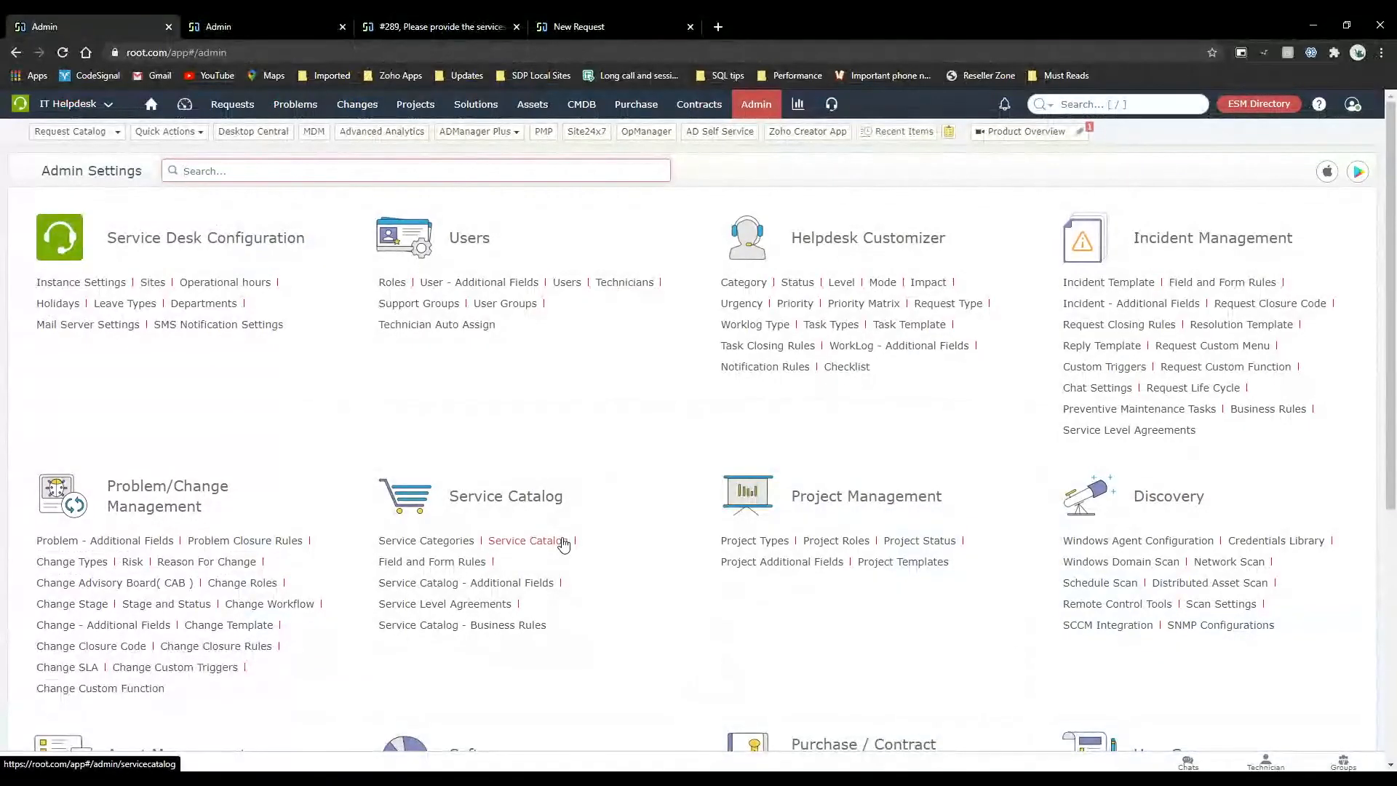
{"action": "left_click", "coordinate": [451, 604]}
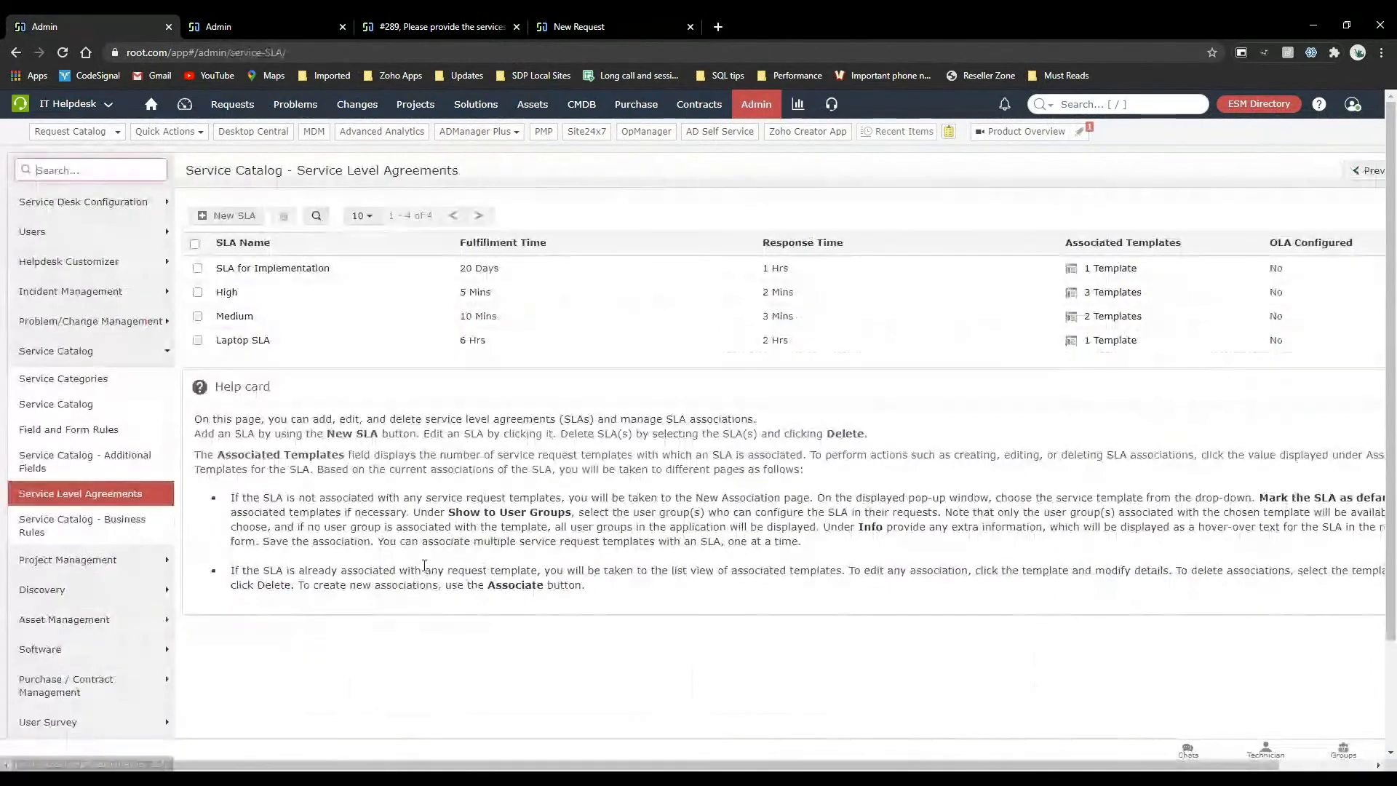
{"action": "left_click", "coordinate": [231, 275]}
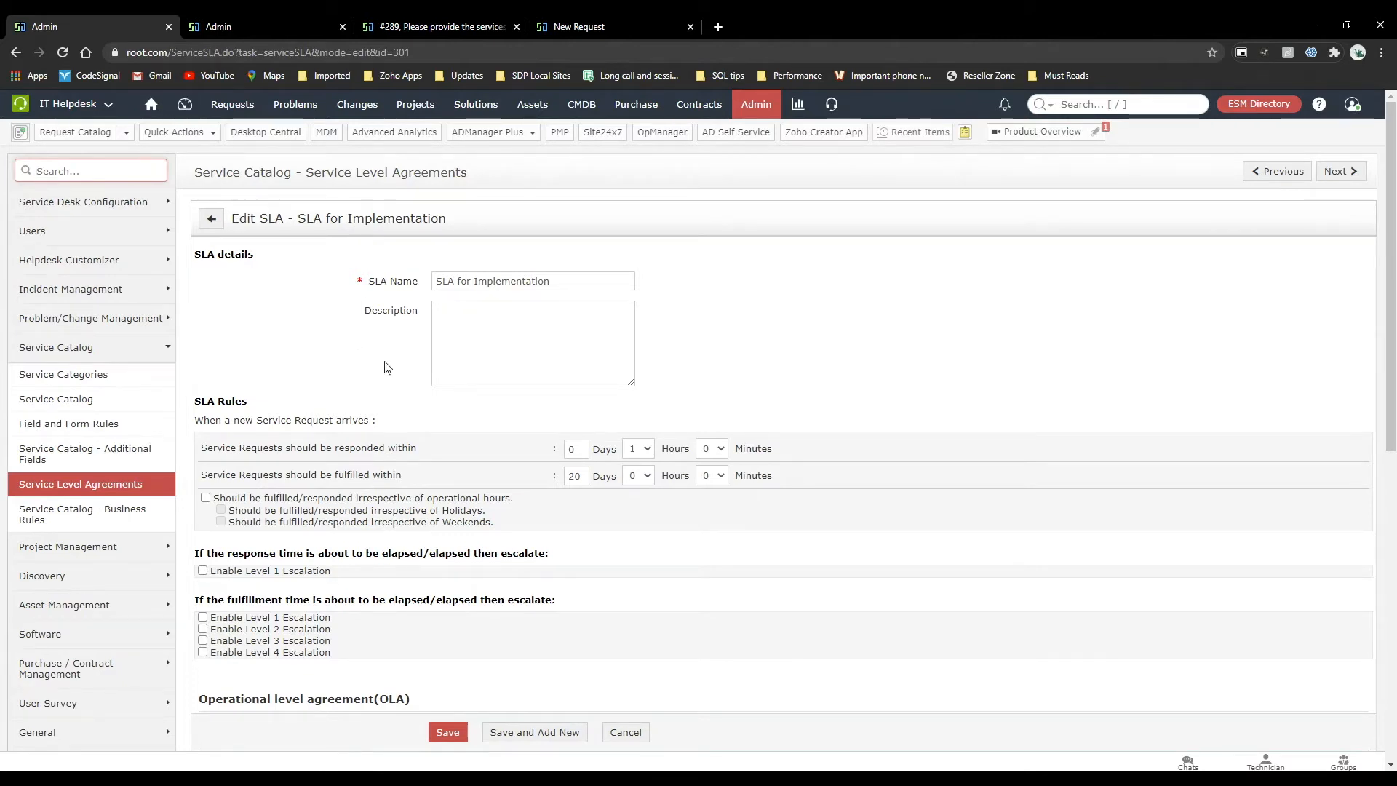
Enable Level 1 escalation for the SLA's response time, and view the selectable technicians without choosing one.
{"action": "scroll", "coordinate": [388, 368], "scroll_direction": "down", "scroll_amount": 1}
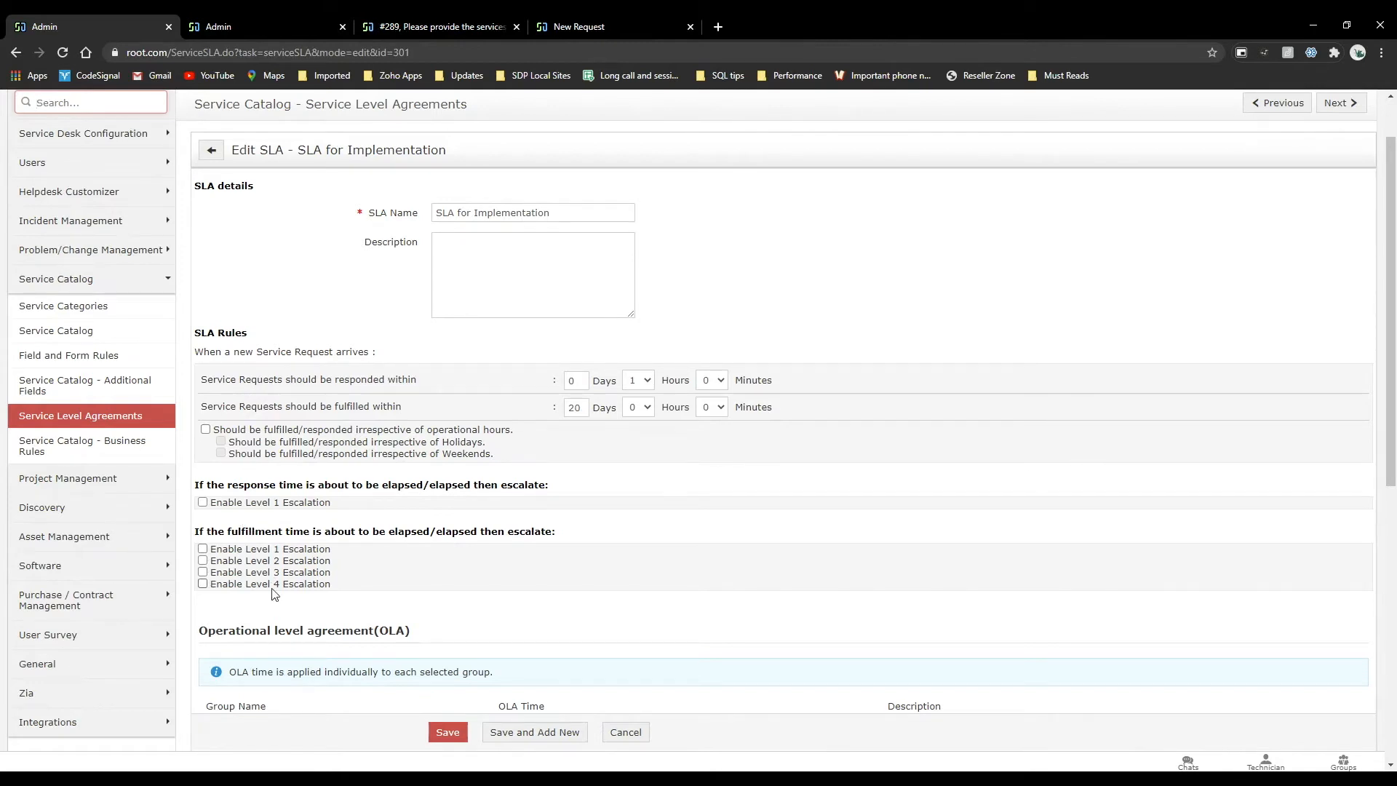
{"action": "left_click", "coordinate": [202, 502]}
{"action": "left_click", "coordinate": [389, 529]}
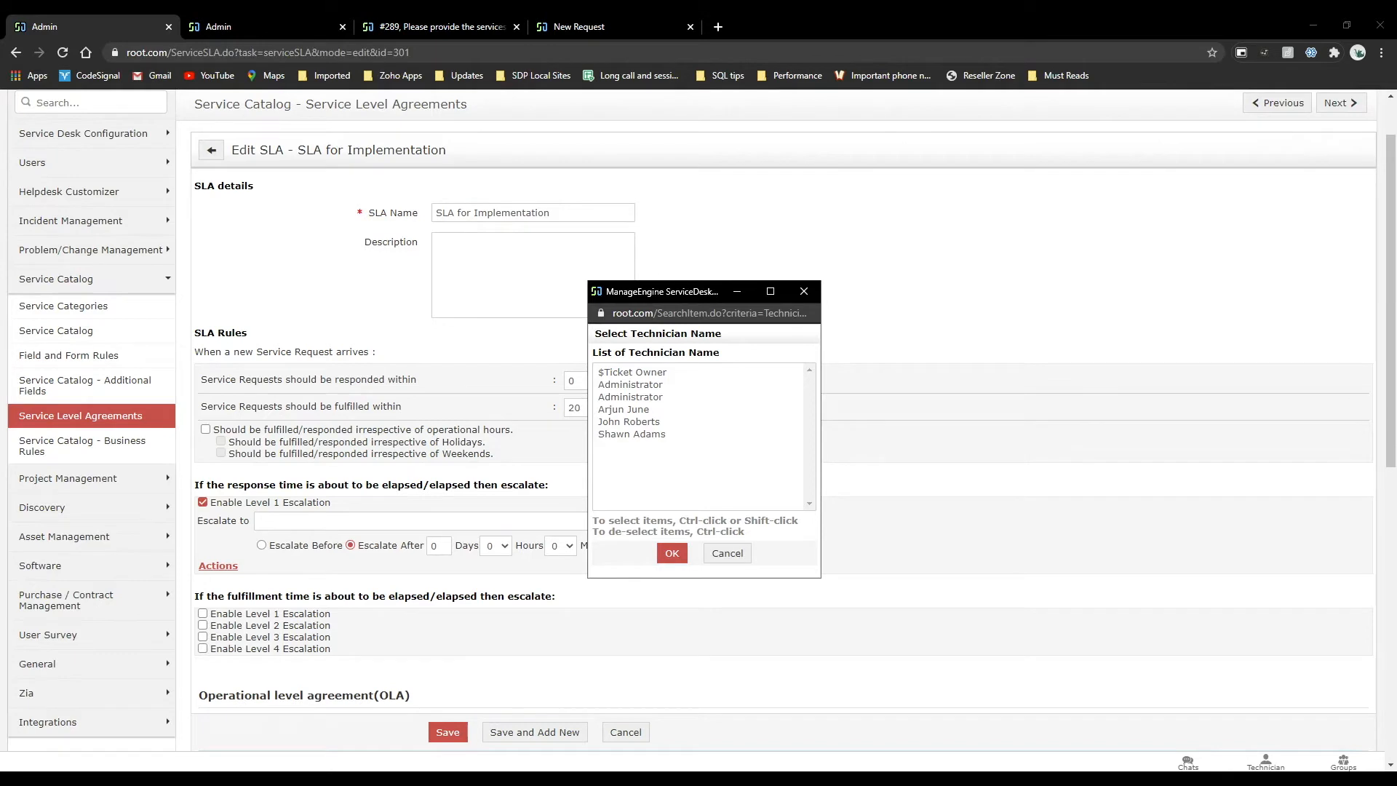
{"action": "left_click", "coordinate": [727, 553]}
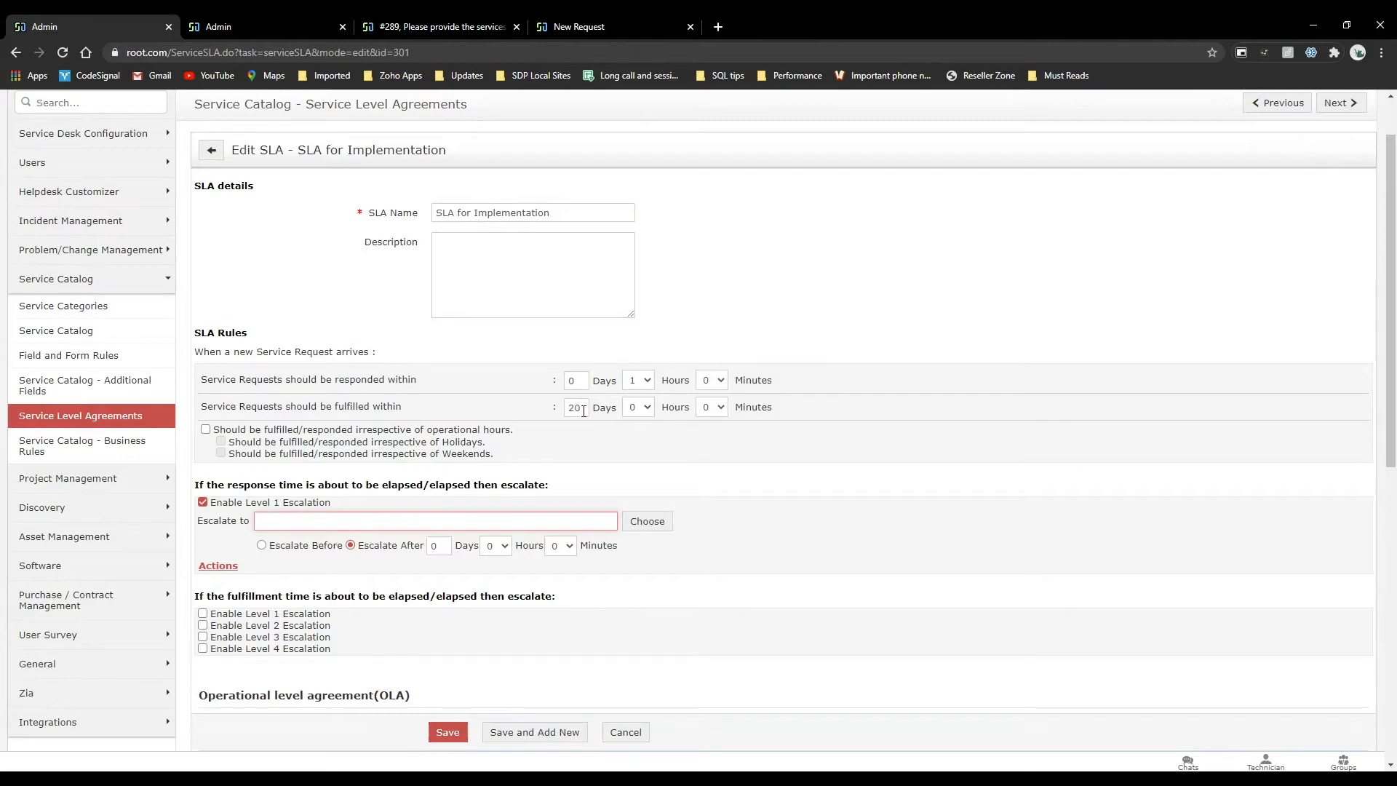
Examine the fulfillment escalation levels and the Operational level agreement (OLA) section of SLA for Implementation.
{"action": "scroll", "coordinate": [398, 519], "scroll_direction": "down", "scroll_amount": 2}
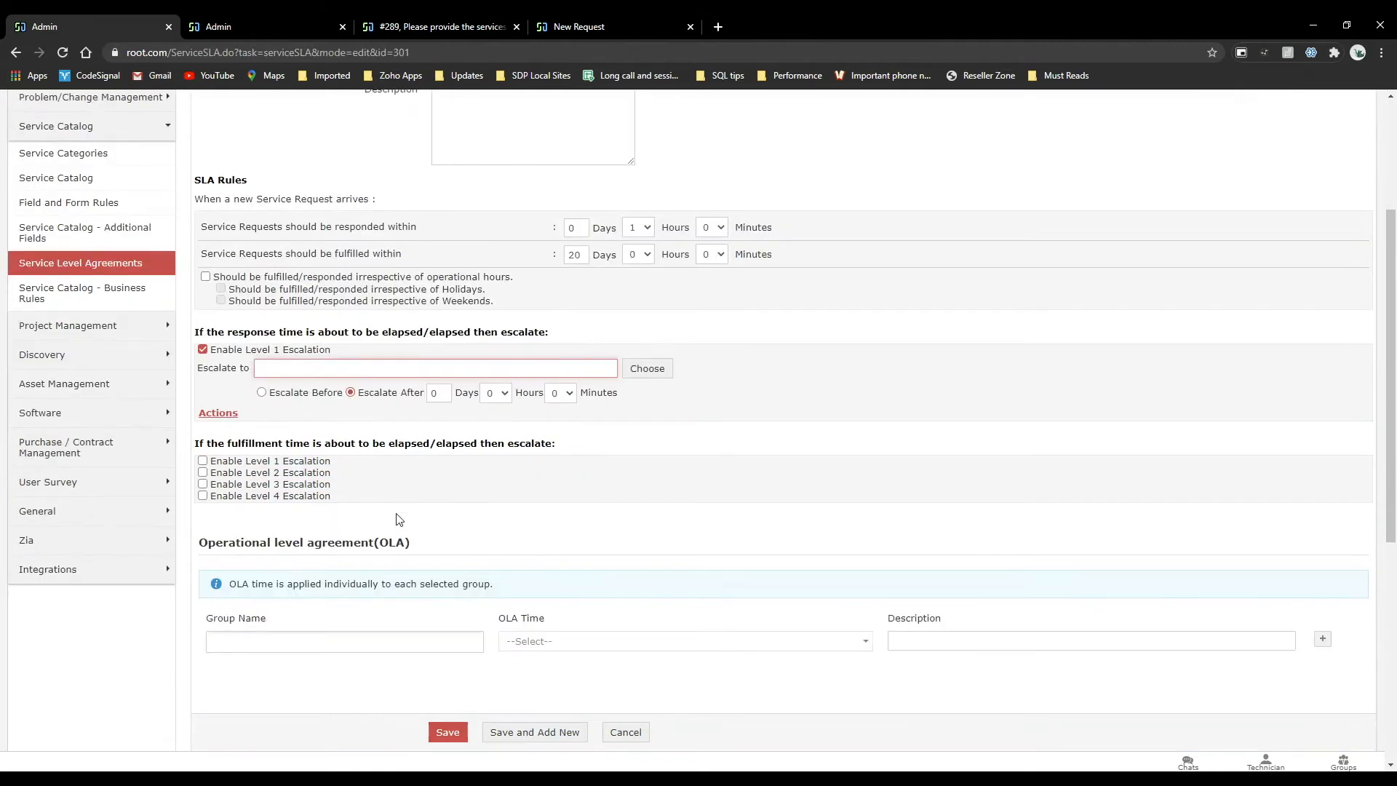
{"action": "scroll", "coordinate": [399, 519], "scroll_direction": "down", "scroll_amount": 4}
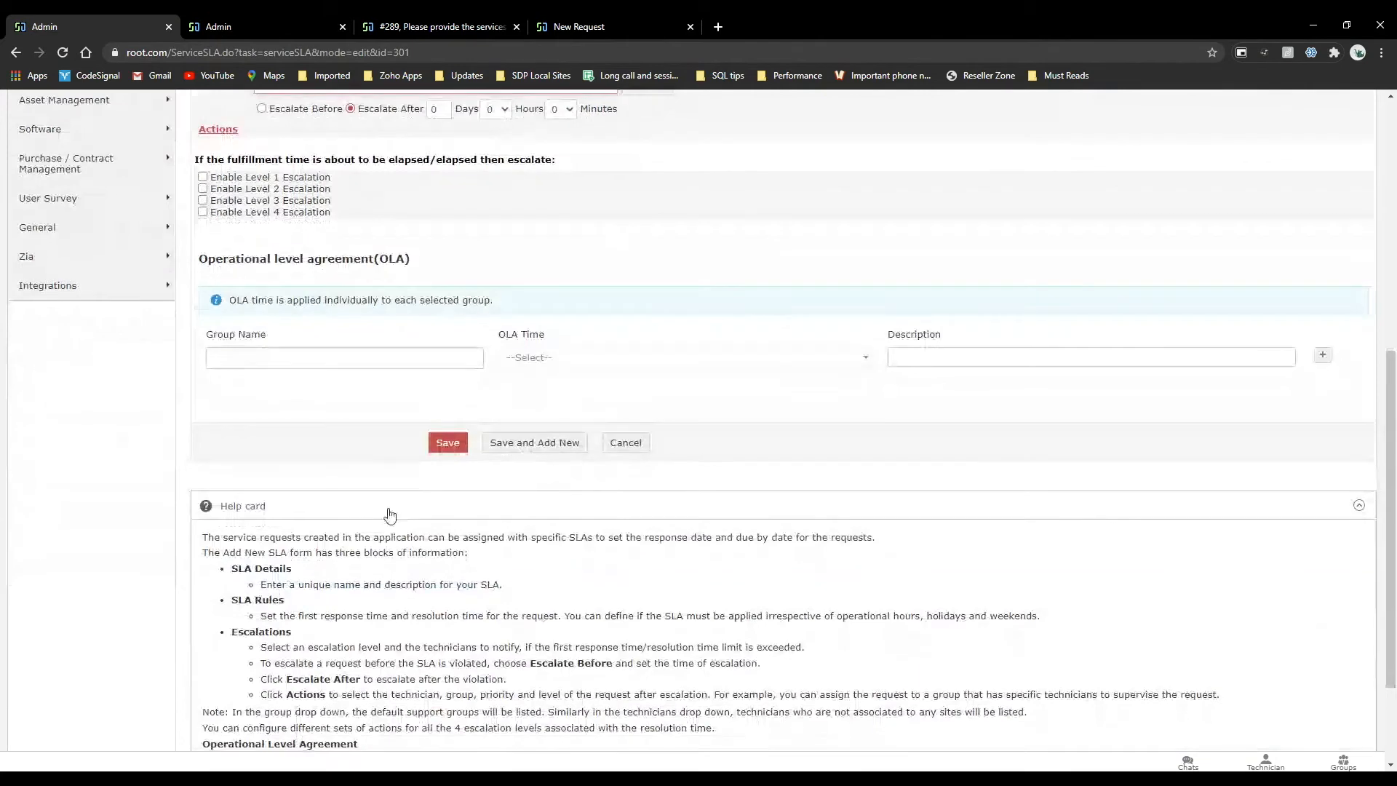
{"action": "left_click_drag", "start_coordinate": [420, 277], "coordinate": [219, 251]}
{"action": "left_click", "coordinate": [458, 248]}
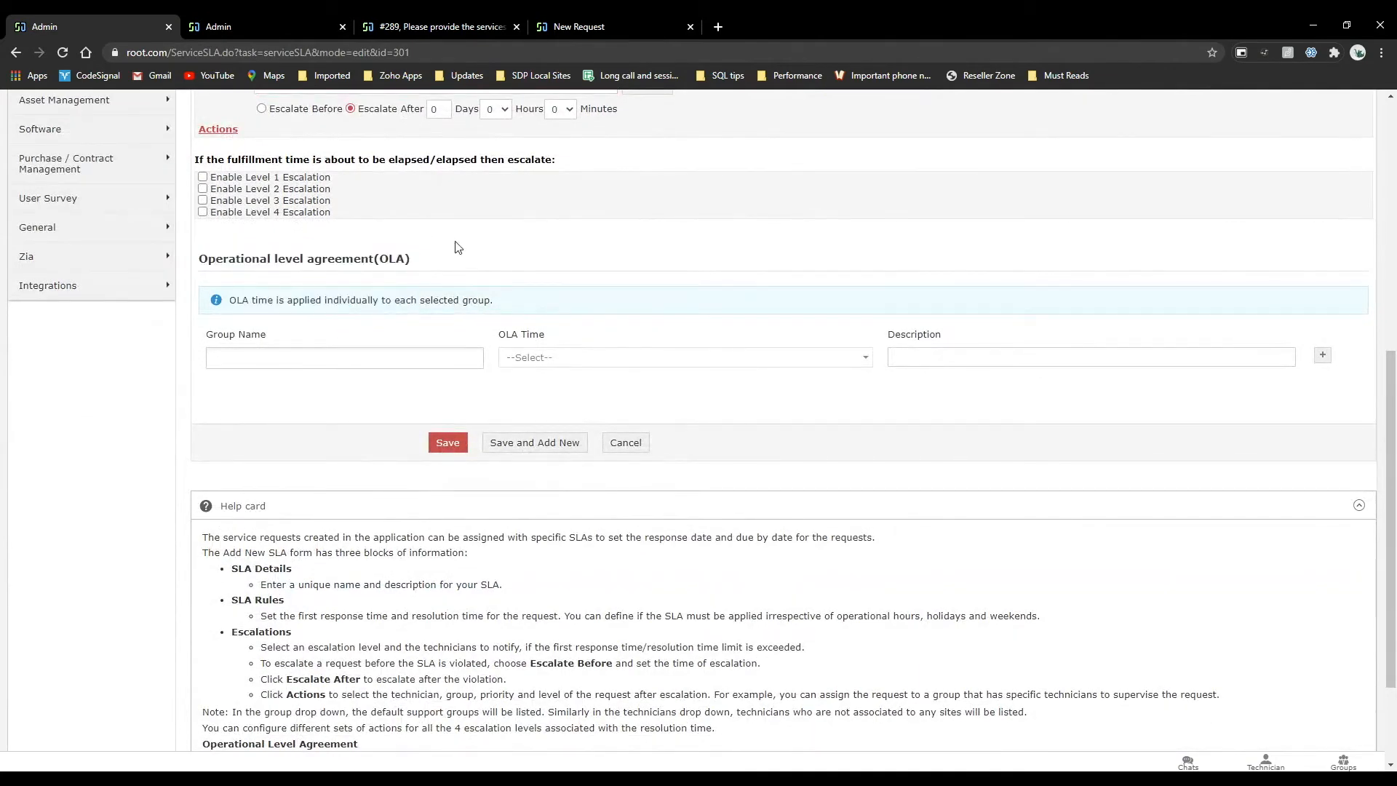
{"action": "scroll", "coordinate": [458, 247], "scroll_direction": "up", "scroll_amount": 6}
{"action": "scroll", "coordinate": [458, 247], "scroll_direction": "down", "scroll_amount": 4}
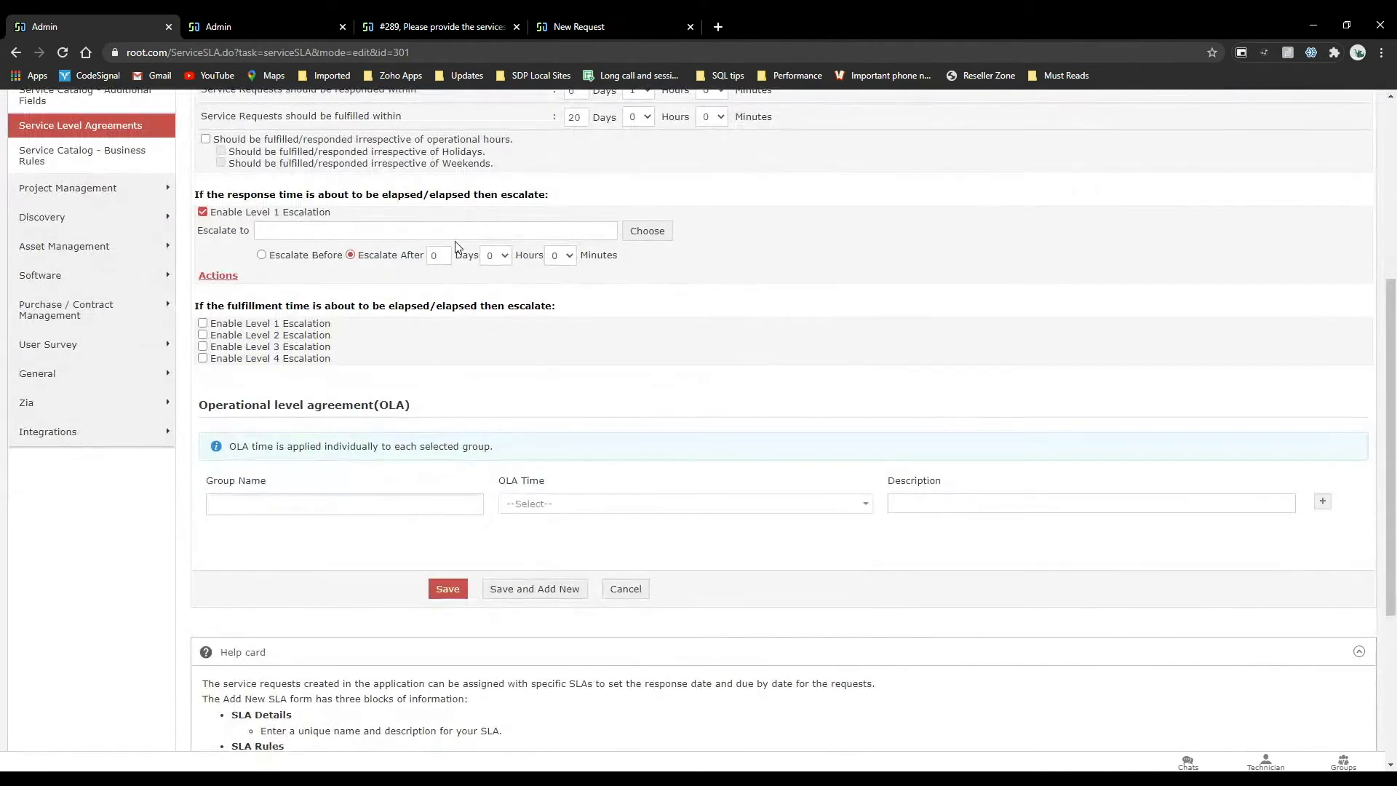
{"action": "left_click_drag", "start_coordinate": [412, 407], "coordinate": [232, 410]}
{"action": "triple_click", "coordinate": [202, 407]}
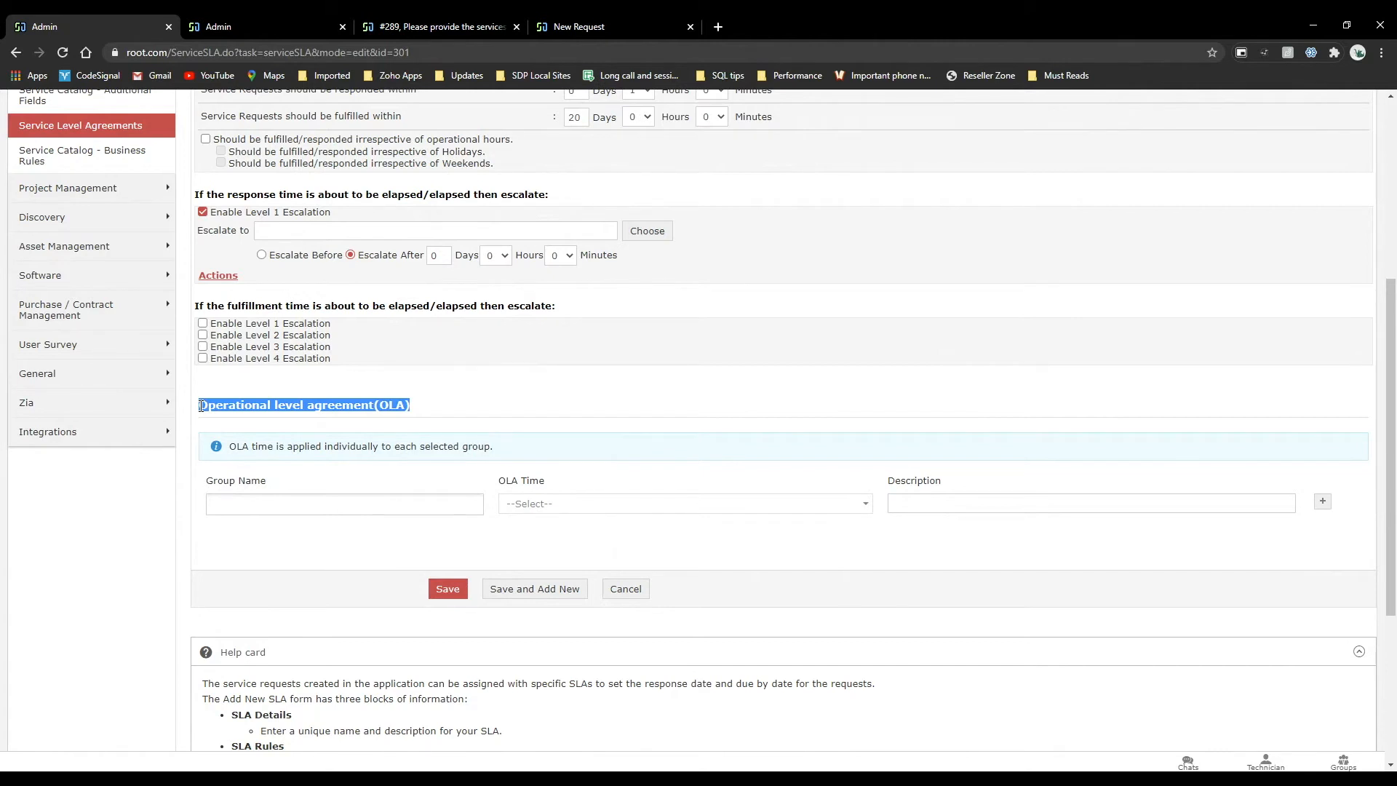
Switch to the new employee services request and examine its time analysis, including the group and technician tables.
{"action": "left_click", "coordinate": [423, 29]}
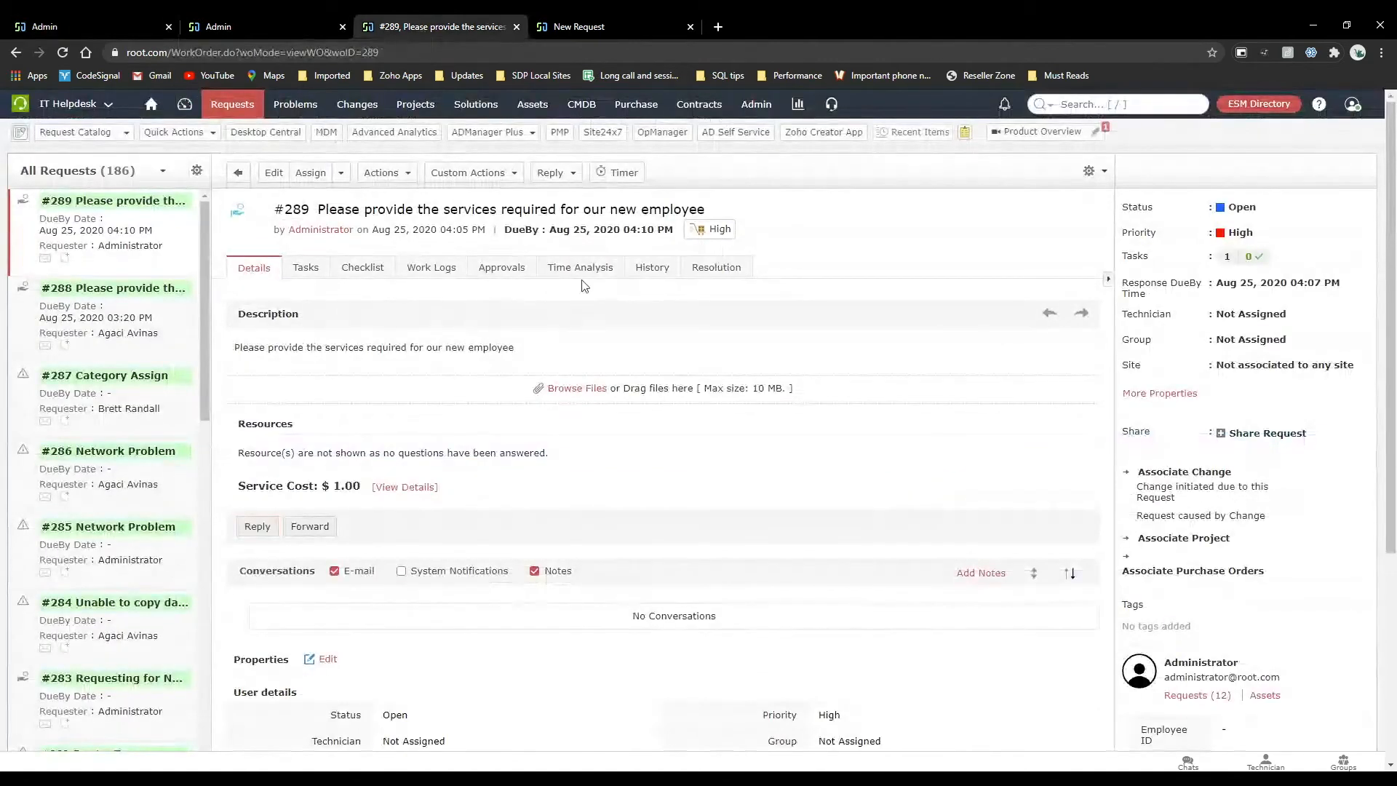
{"action": "left_click", "coordinate": [580, 266]}
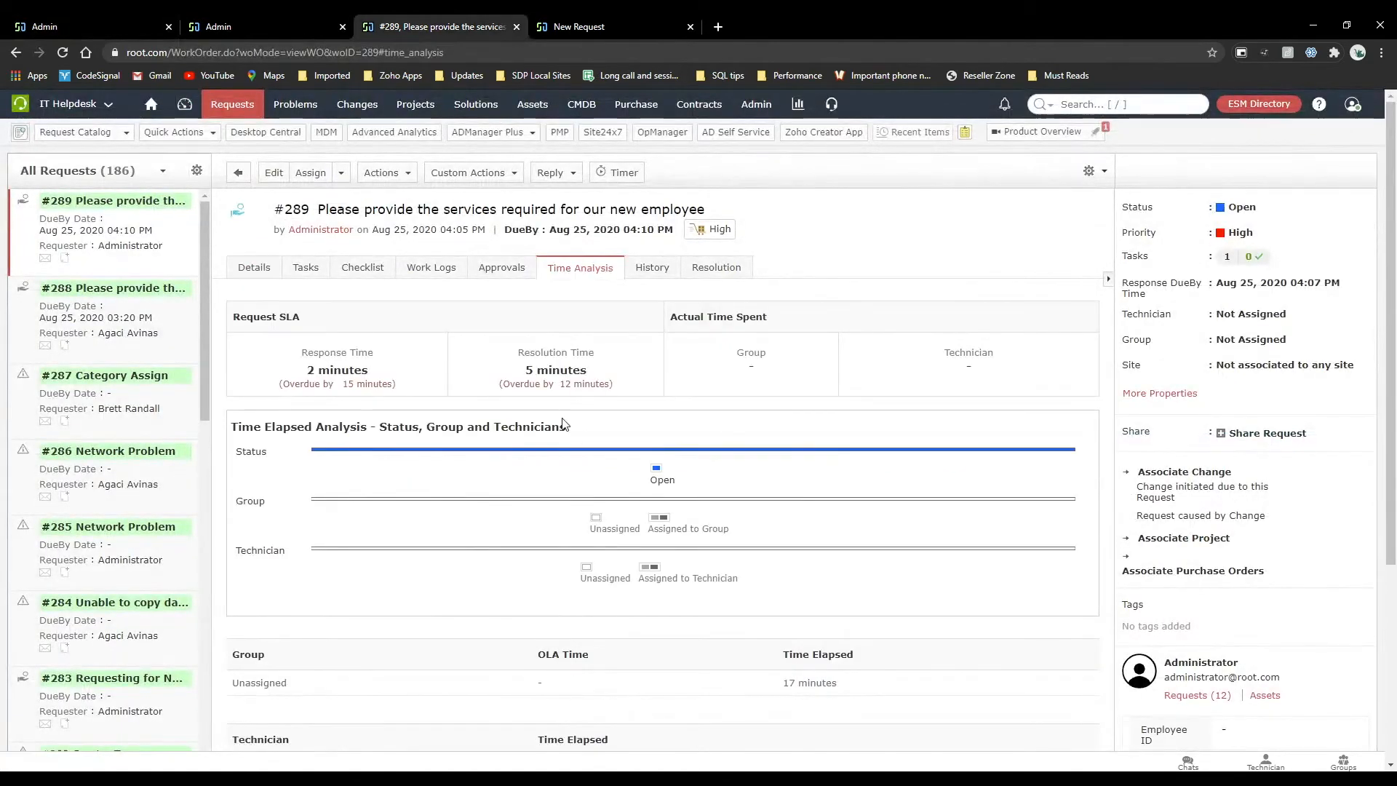
{"action": "scroll", "coordinate": [546, 486], "scroll_direction": "down", "scroll_amount": 2}
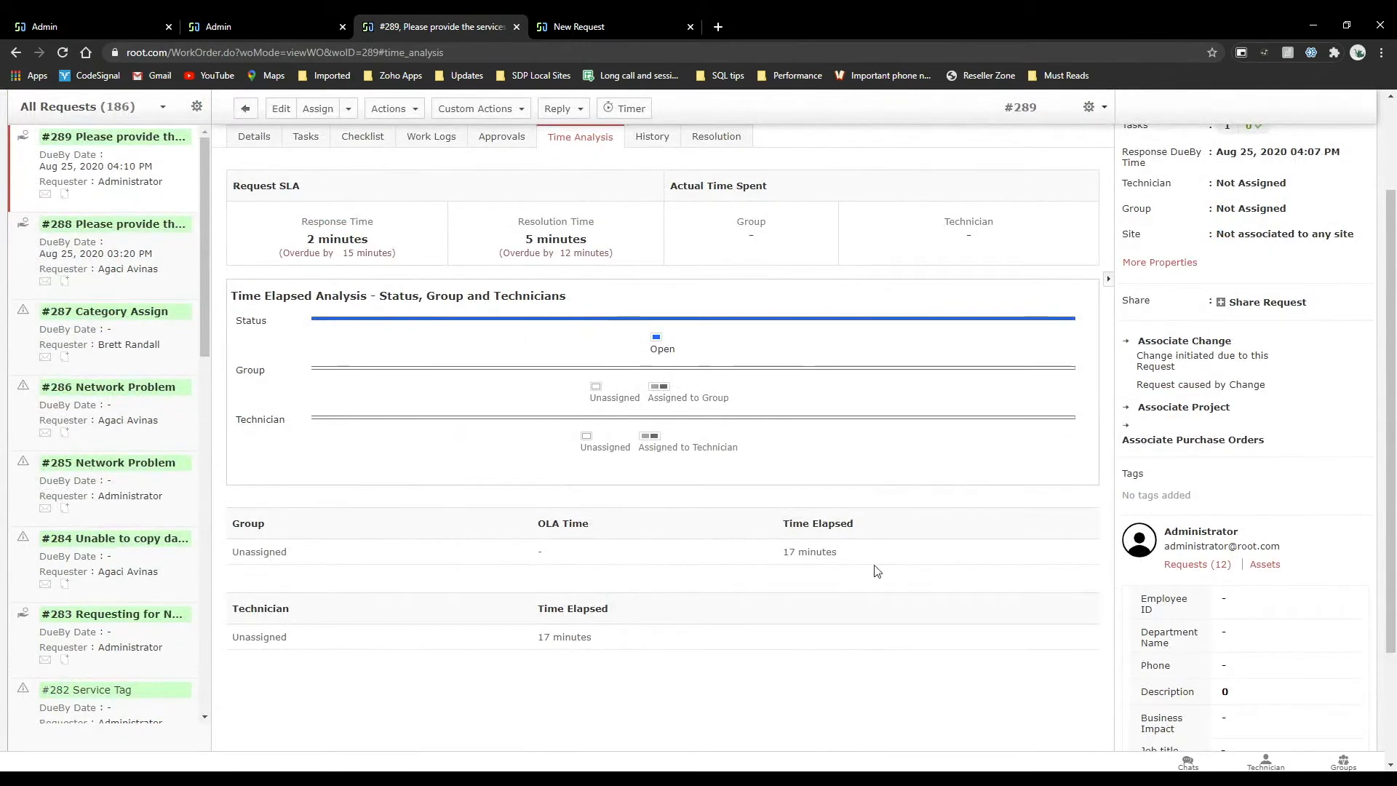
Assign the new employee services request to the Network group, keeping the site as Not associated to any site.
{"action": "left_click", "coordinate": [1260, 217]}
{"action": "left_click", "coordinate": [709, 391]}
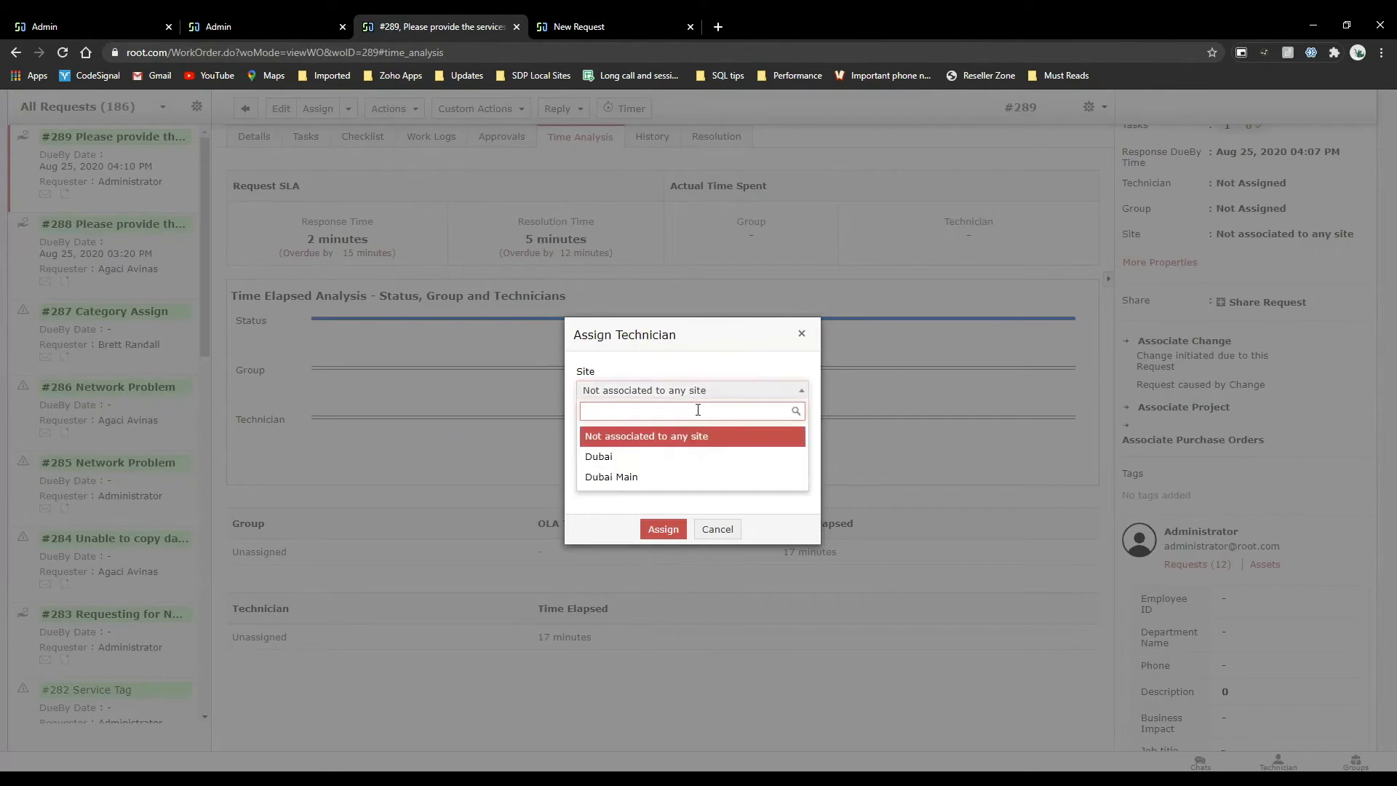
{"action": "left_click", "coordinate": [650, 436]}
{"action": "left_click", "coordinate": [664, 435]}
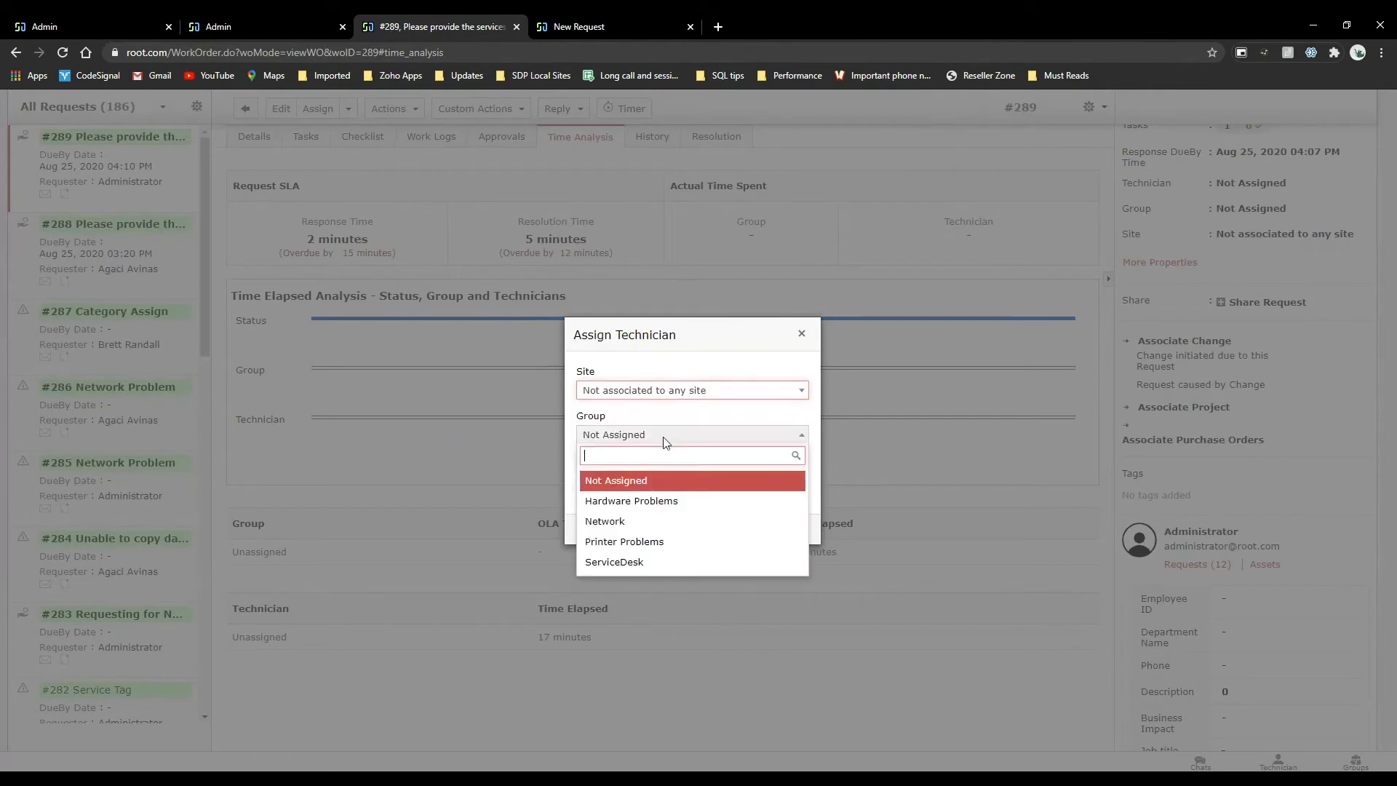
{"action": "left_click", "coordinate": [645, 521]}
{"action": "left_click", "coordinate": [658, 551]}
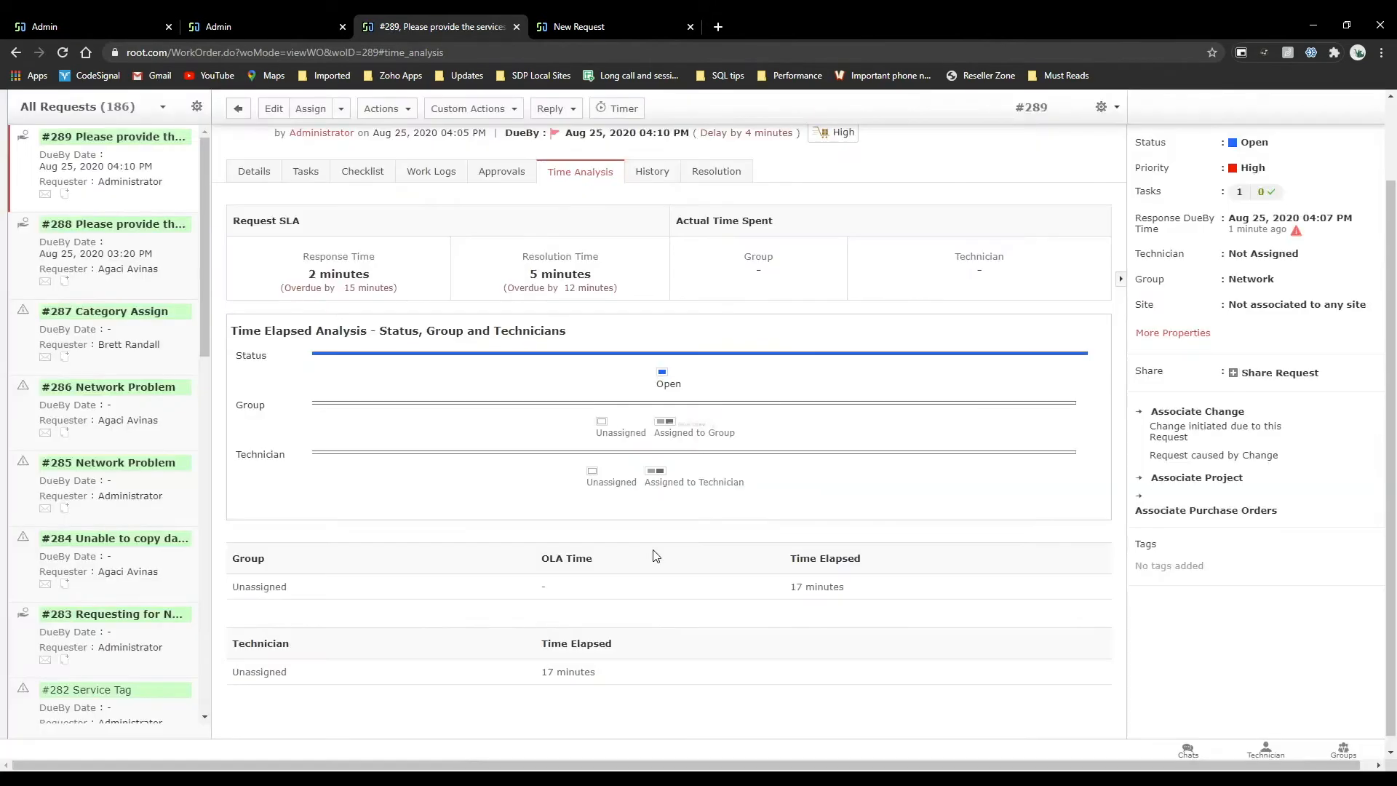
Examine the Network group's OLA time and elapsed time in the request's time analysis.
{"action": "scroll", "coordinate": [642, 486], "scroll_direction": "down", "scroll_amount": 2}
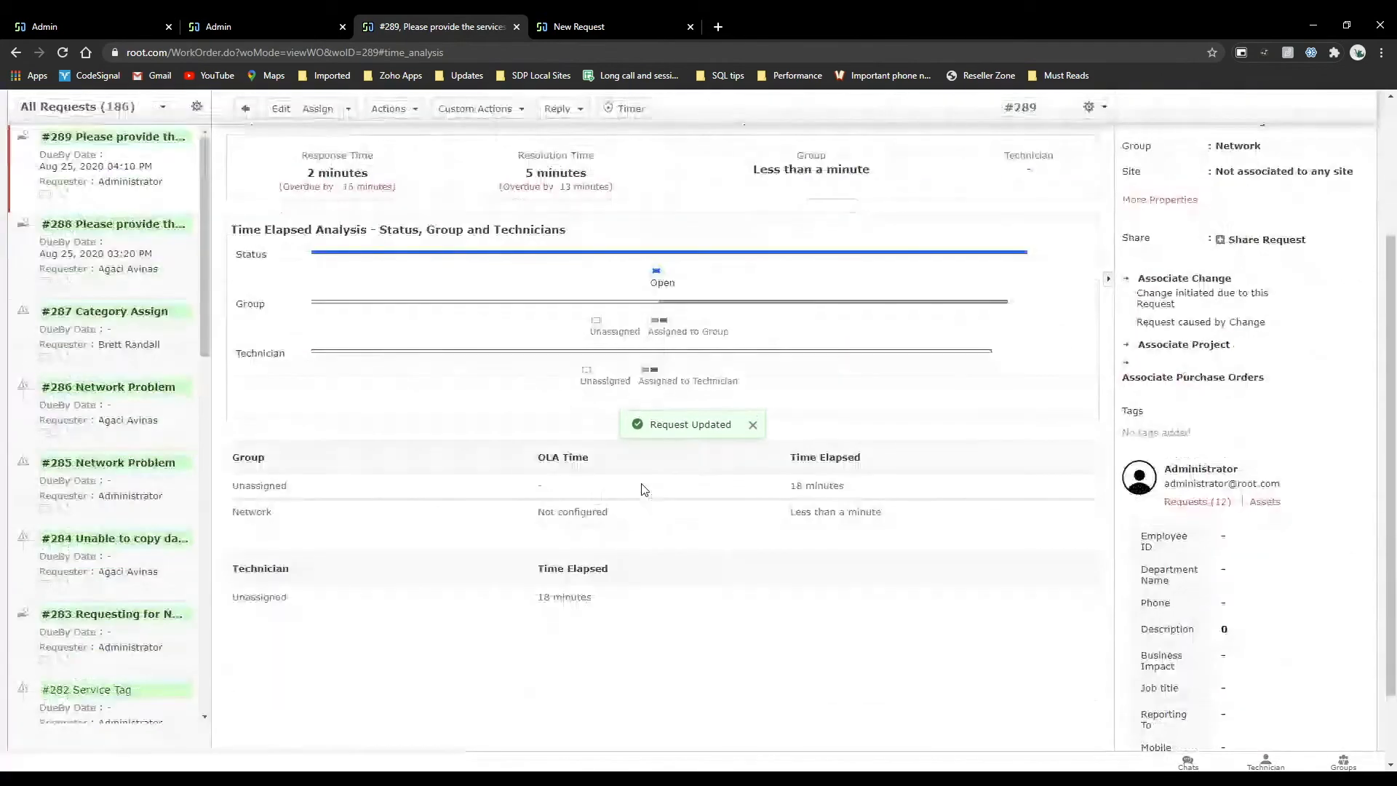
{"action": "double_click", "coordinate": [284, 568]}
{"action": "left_click_drag", "start_coordinate": [287, 538], "coordinate": [251, 522]}
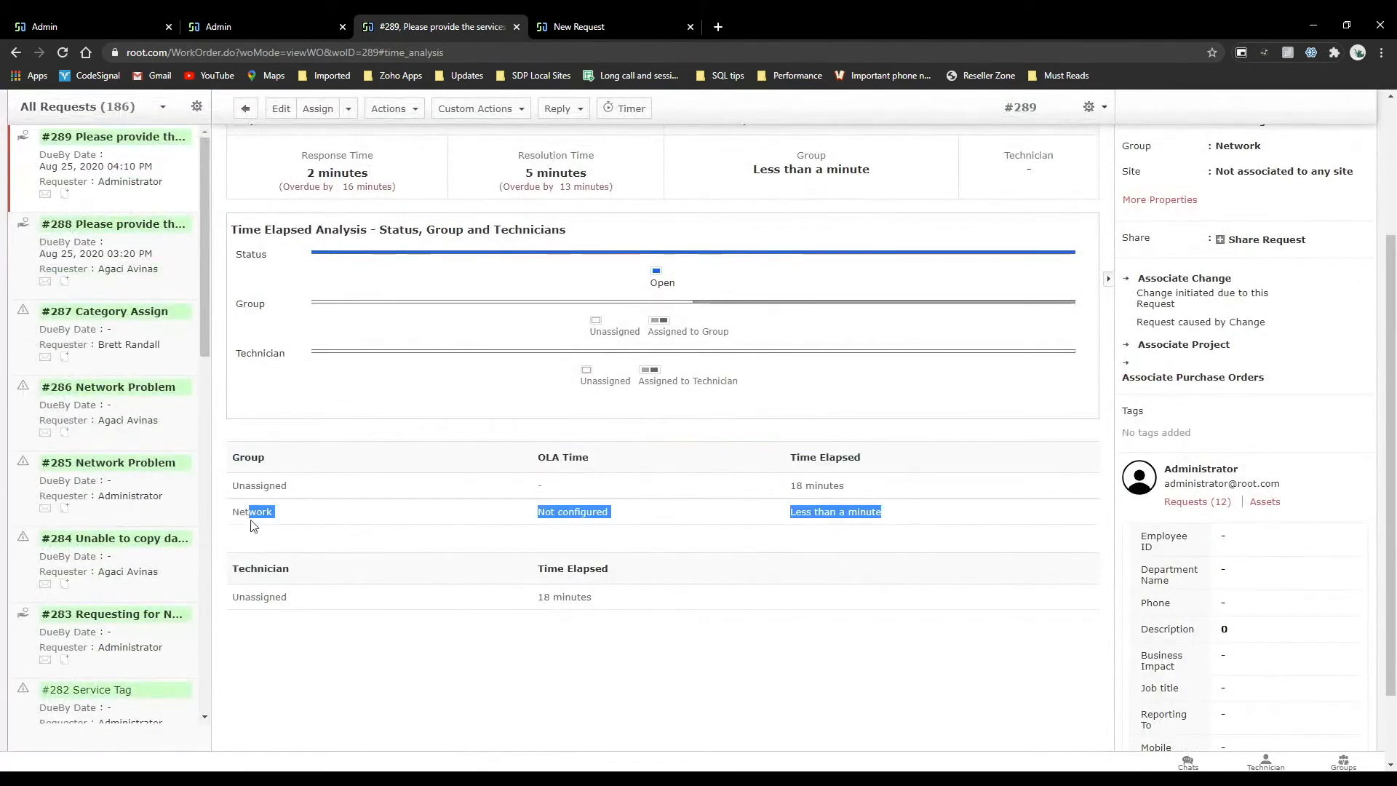
{"action": "left_click", "coordinate": [251, 522]}
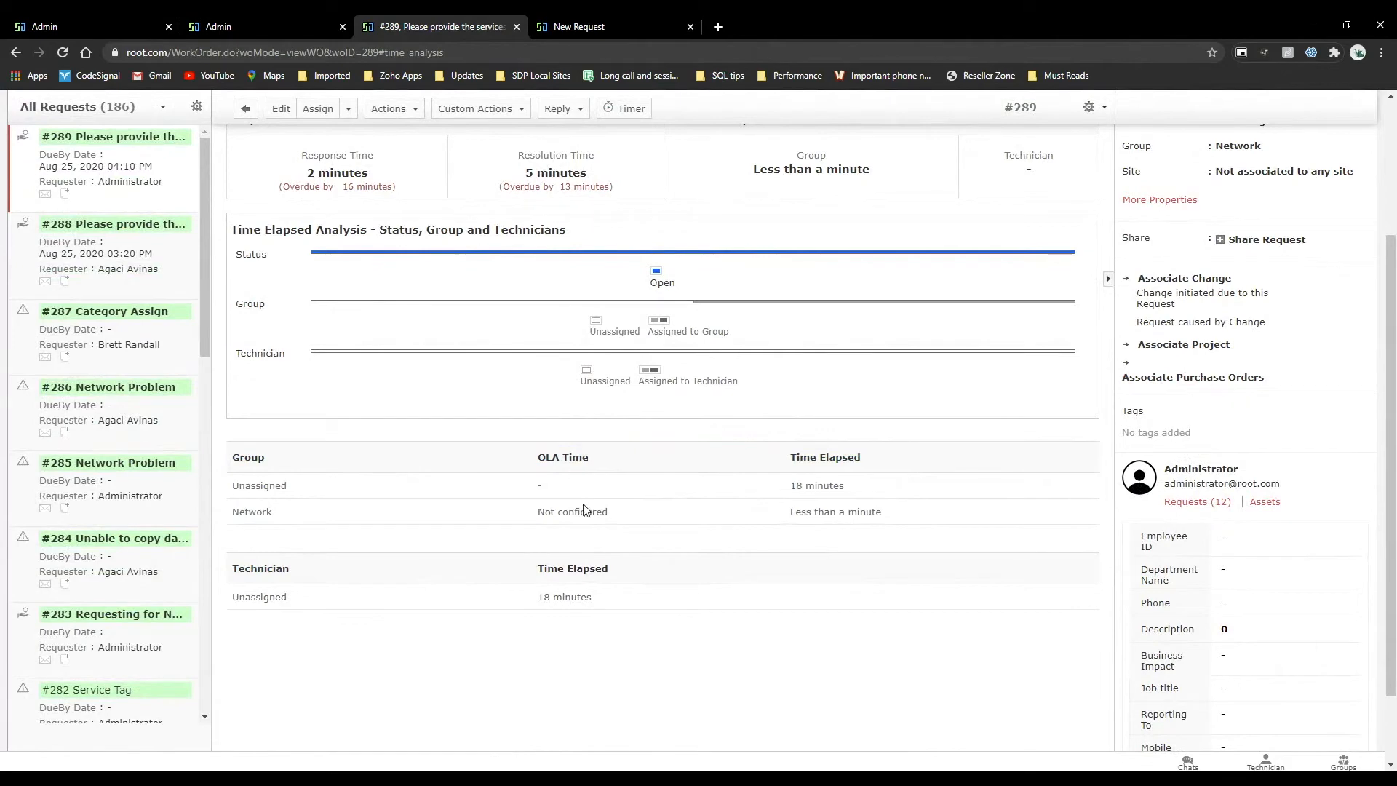
{"action": "triple_click", "coordinate": [557, 459]}
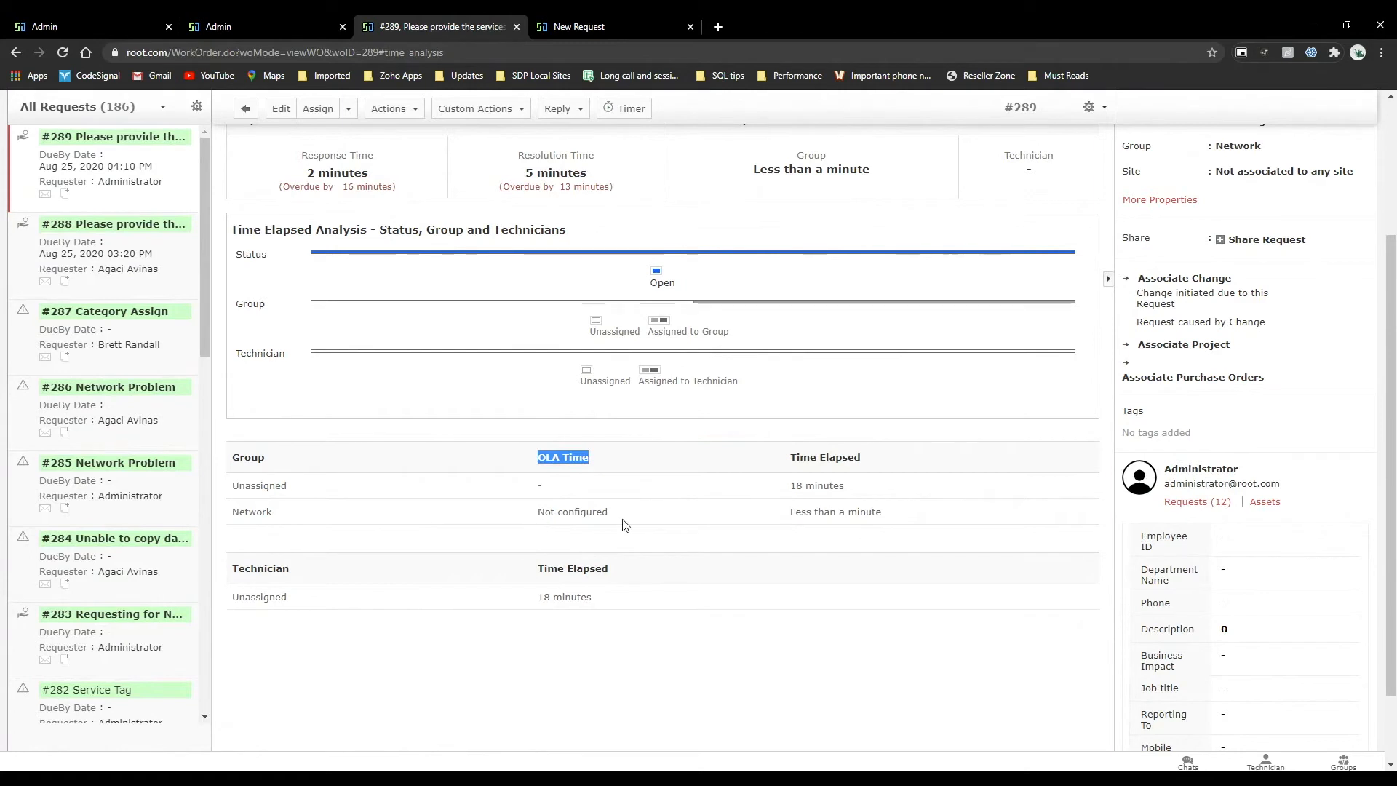
{"action": "left_click_drag", "start_coordinate": [625, 524], "coordinate": [516, 524]}
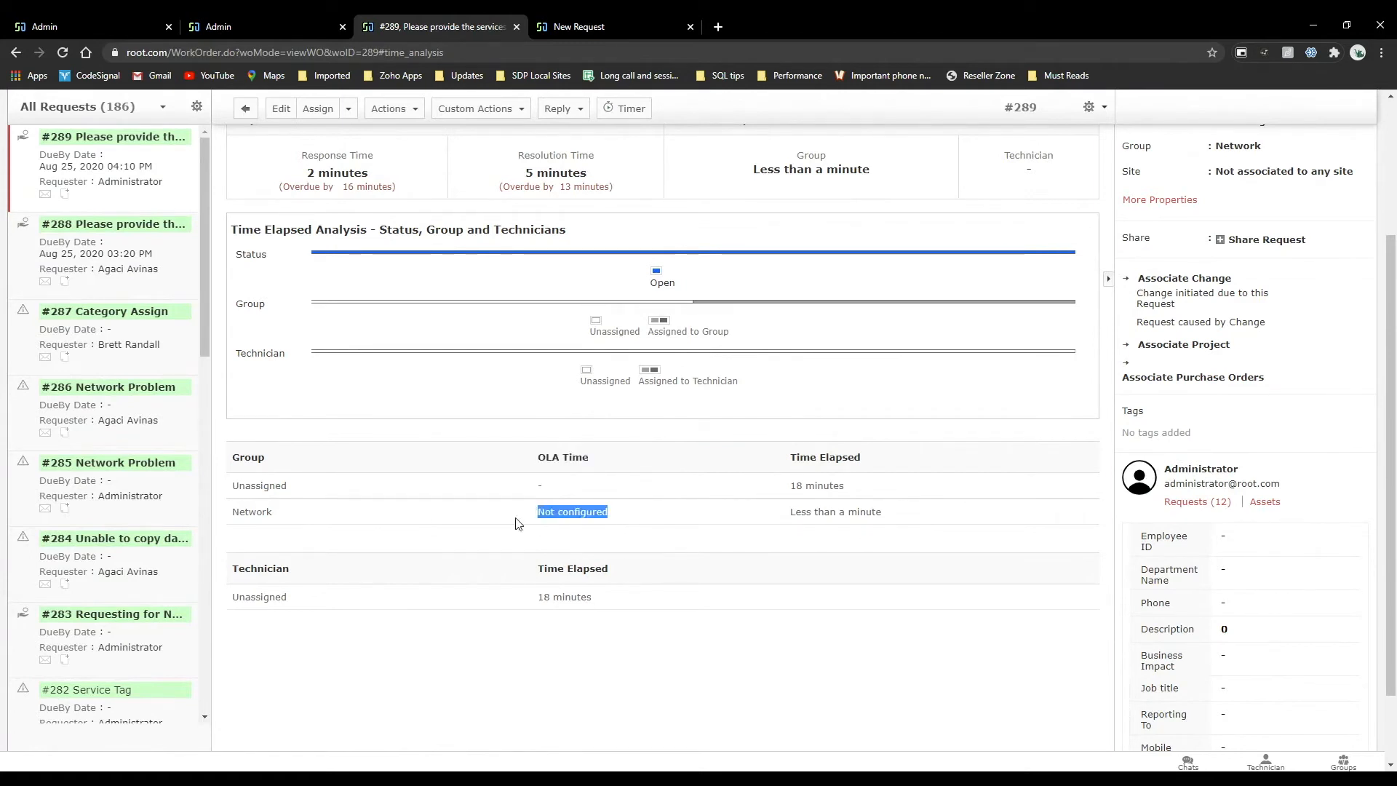
Return to the SLA for Implementation form and review its response and fulfillment time rules.
{"action": "left_click", "coordinate": [205, 24]}
{"action": "scroll", "coordinate": [371, 580], "scroll_direction": "down", "scroll_amount": 3}
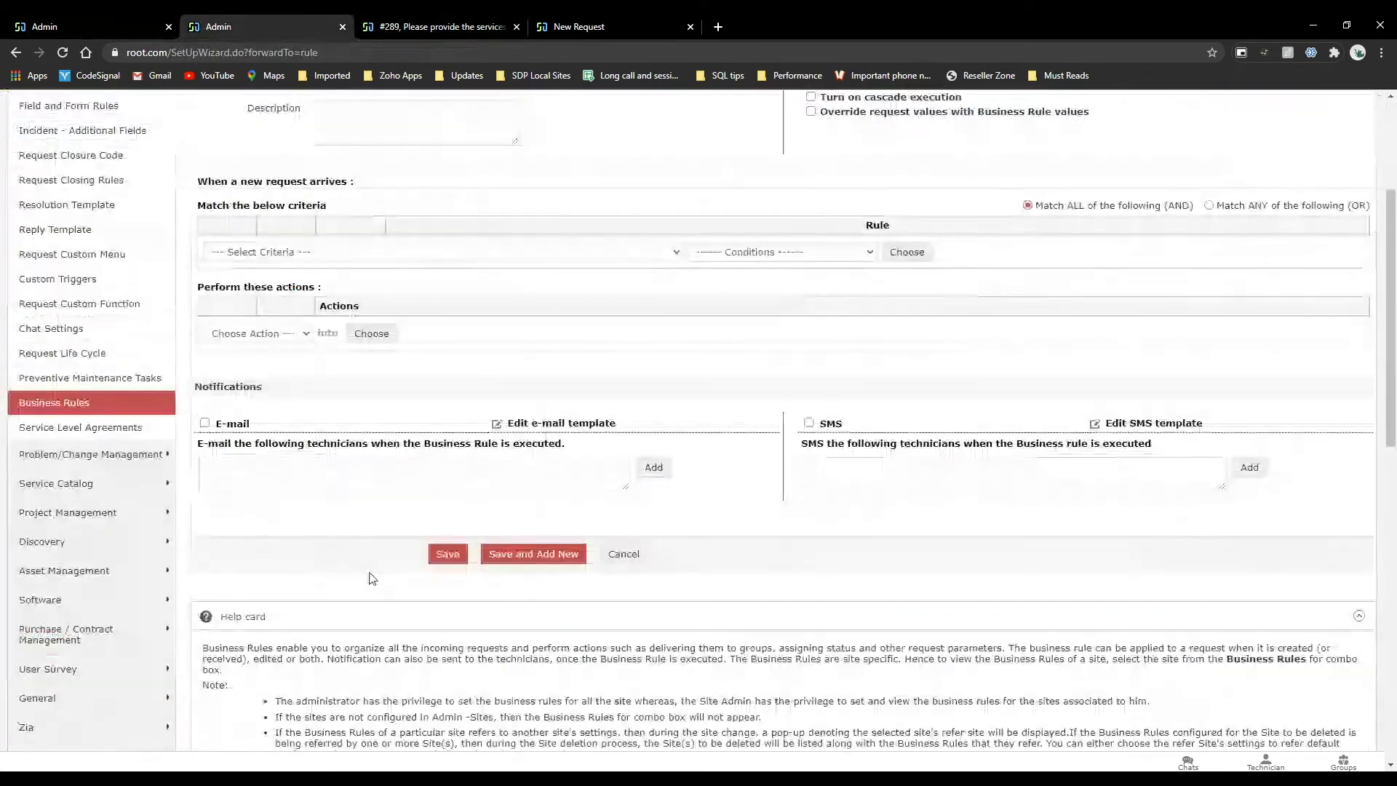
{"action": "left_click", "coordinate": [123, 21]}
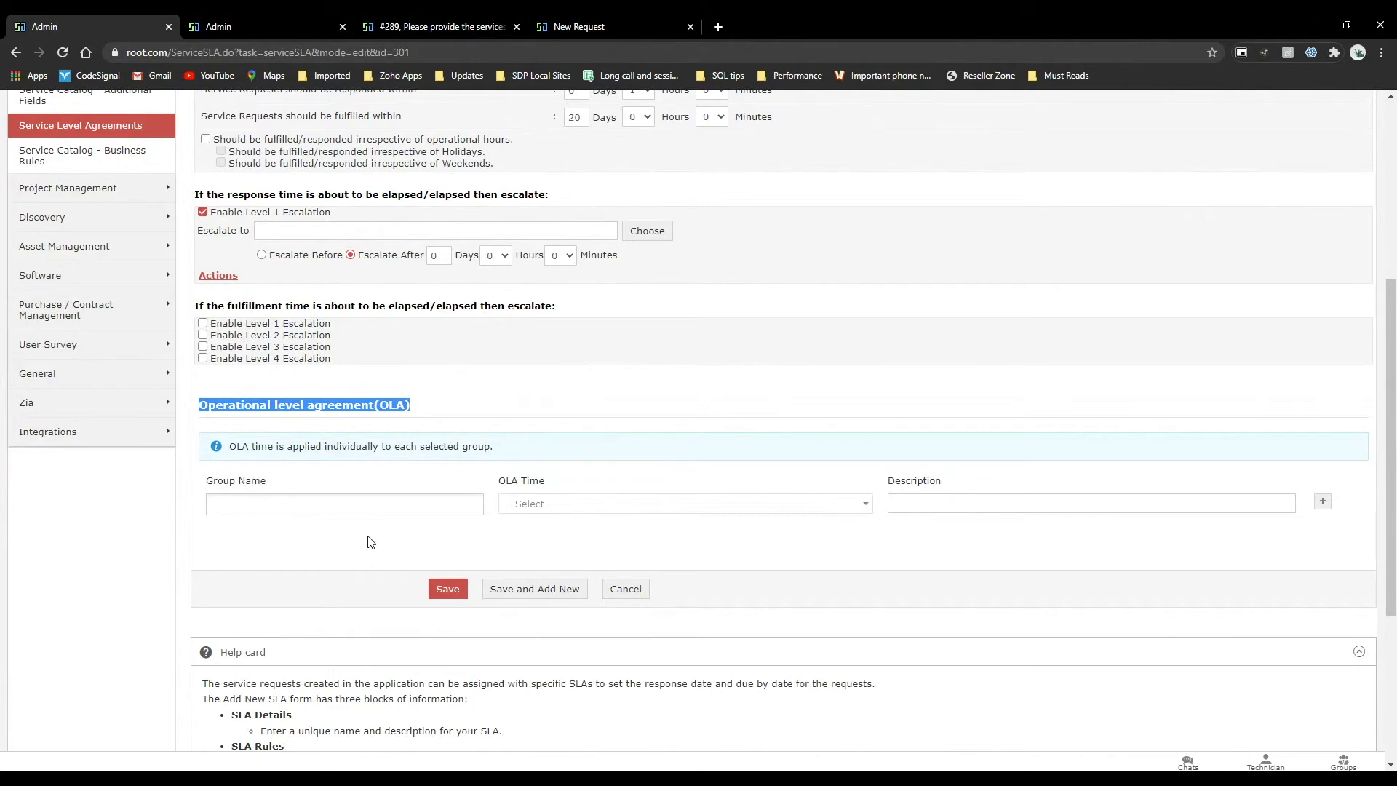
{"action": "scroll", "coordinate": [608, 400], "scroll_direction": "up", "scroll_amount": 3}
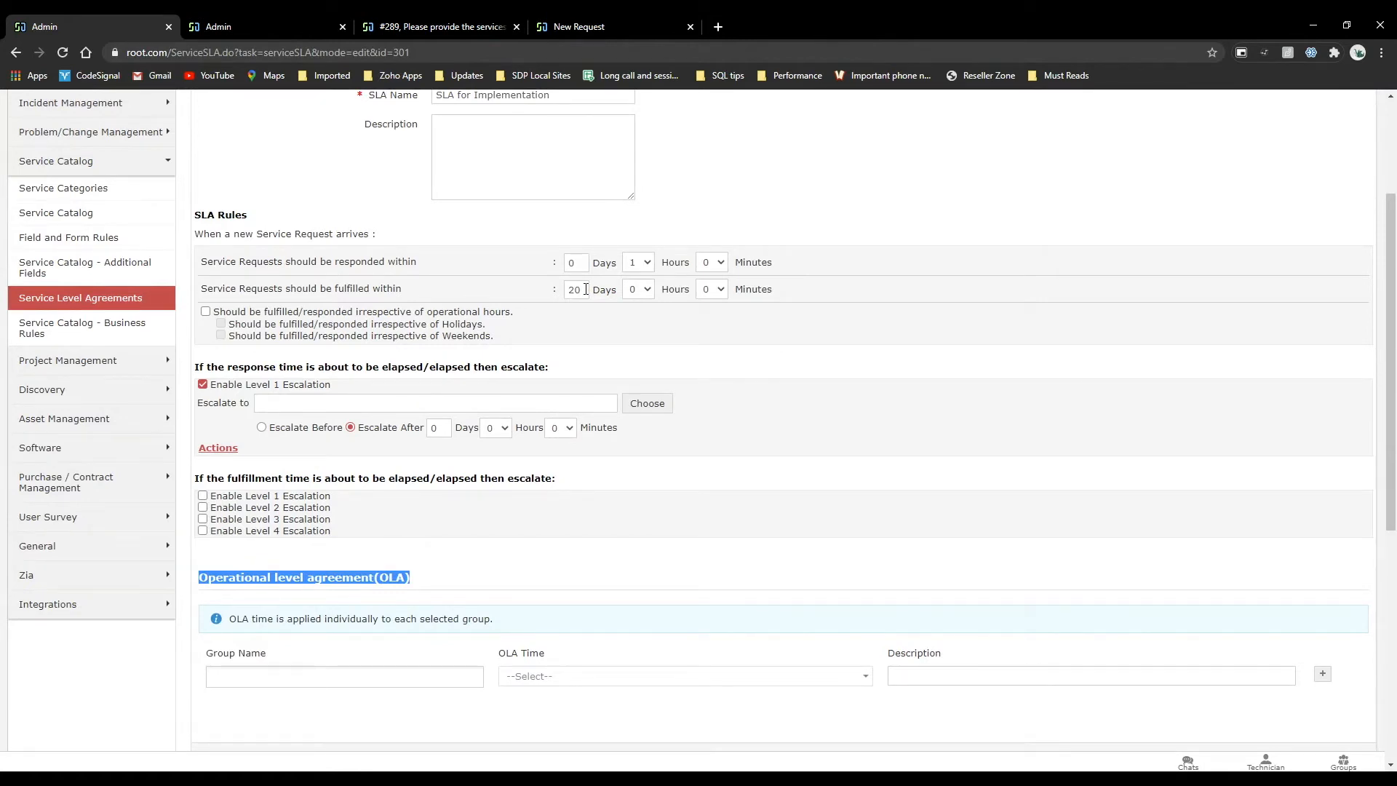
{"action": "scroll", "coordinate": [586, 289], "scroll_direction": "down", "scroll_amount": 1}
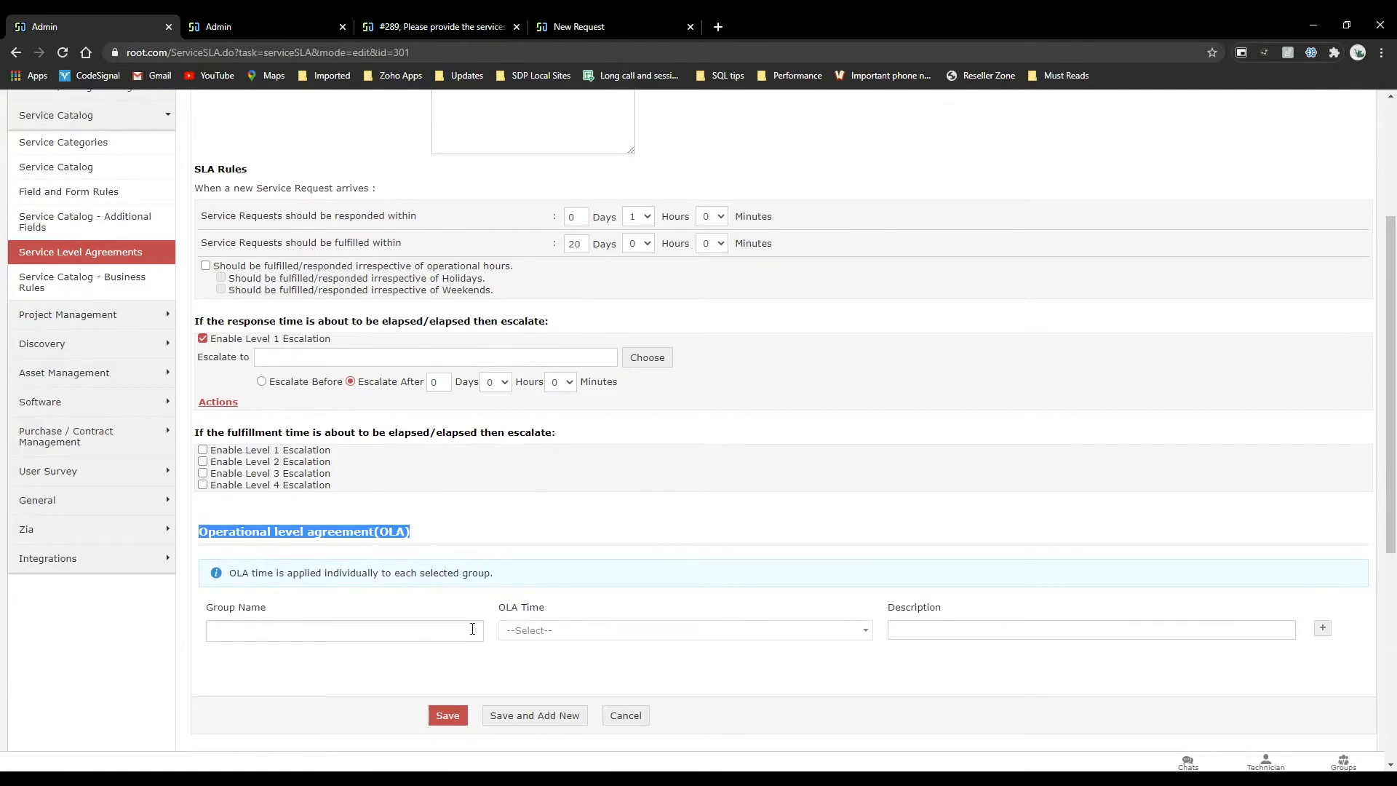
{"action": "scroll", "coordinate": [538, 477], "scroll_direction": "up", "scroll_amount": 5}
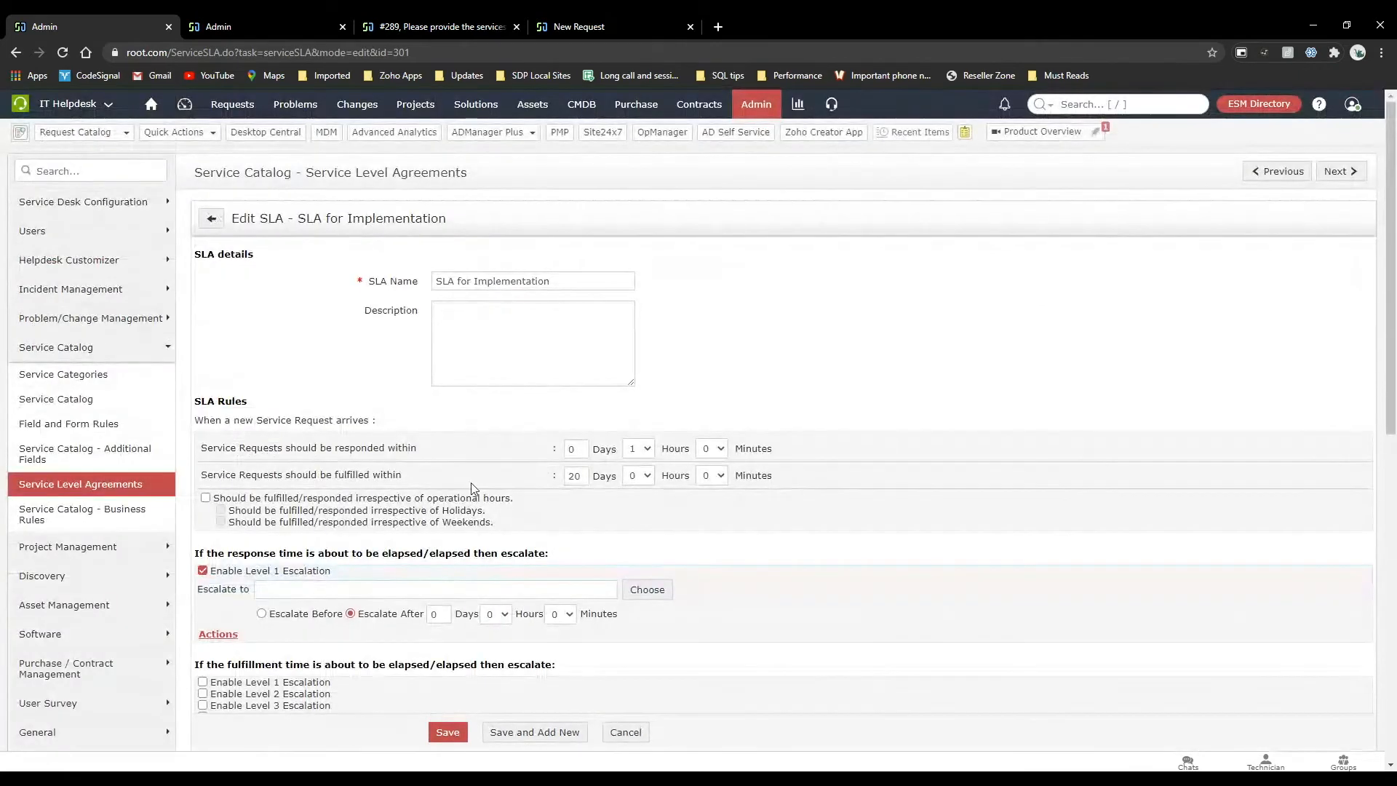
{"action": "left_click_drag", "start_coordinate": [333, 474], "coordinate": [571, 458]}
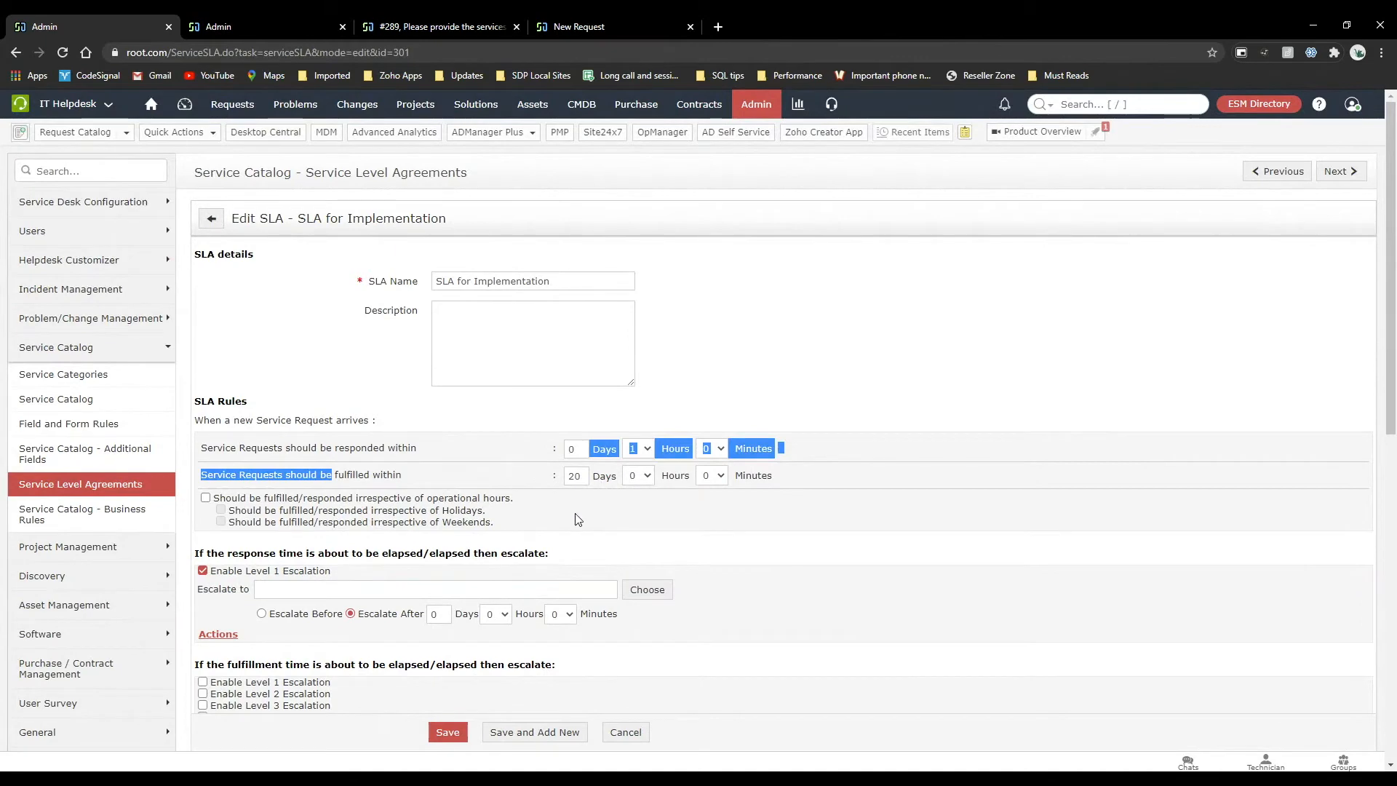
Add the Network group to the SLA's Operational level agreement.
{"action": "scroll", "coordinate": [578, 518], "scroll_direction": "down", "scroll_amount": 4}
{"action": "scroll", "coordinate": [579, 518], "scroll_direction": "down", "scroll_amount": 1}
{"action": "left_click", "coordinate": [287, 536]}
{"action": "left_click", "coordinate": [286, 571]}
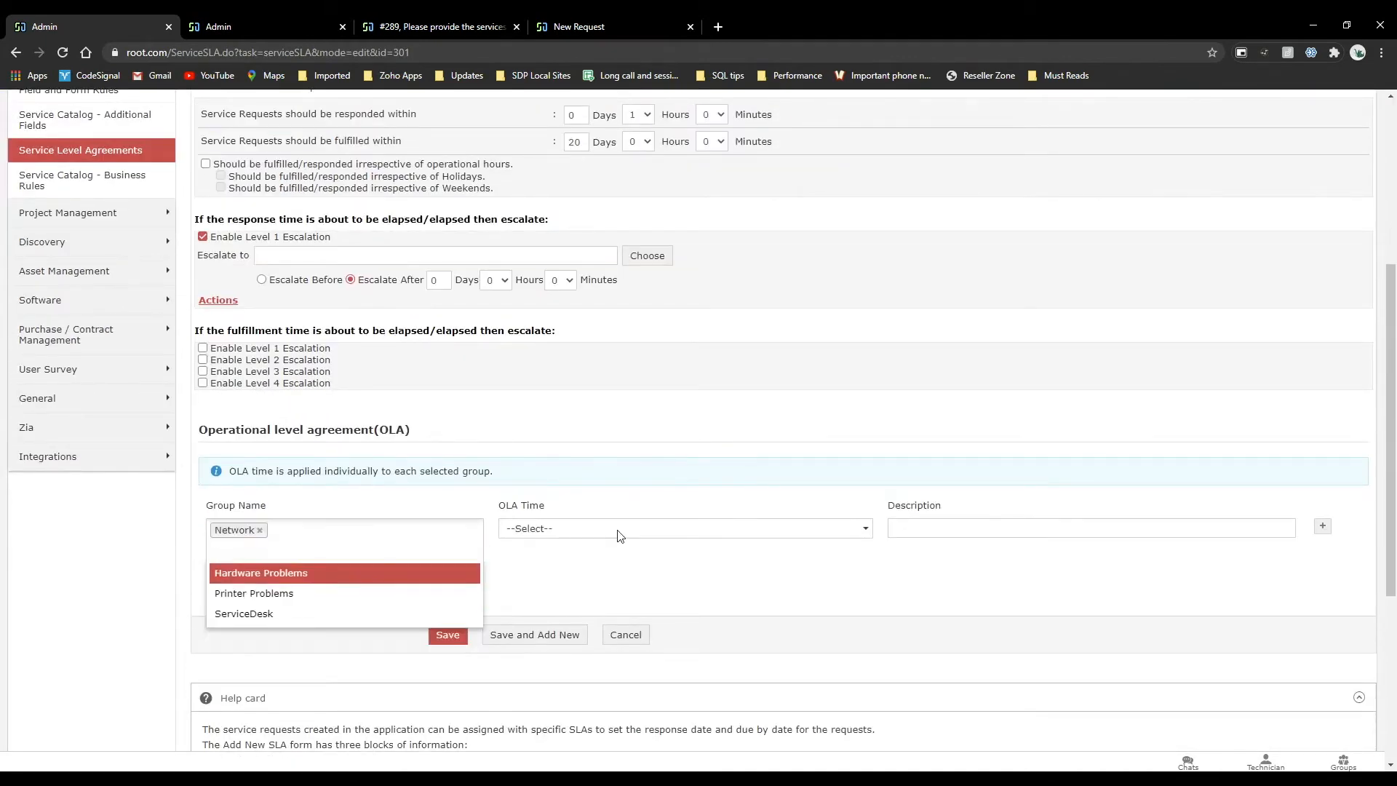
Try to save the SLA for Implementation with an OLA time of 30 days 0 hours for the Network group.
{"action": "left_click", "coordinate": [618, 536]}
{"action": "left_click", "coordinate": [615, 536]}
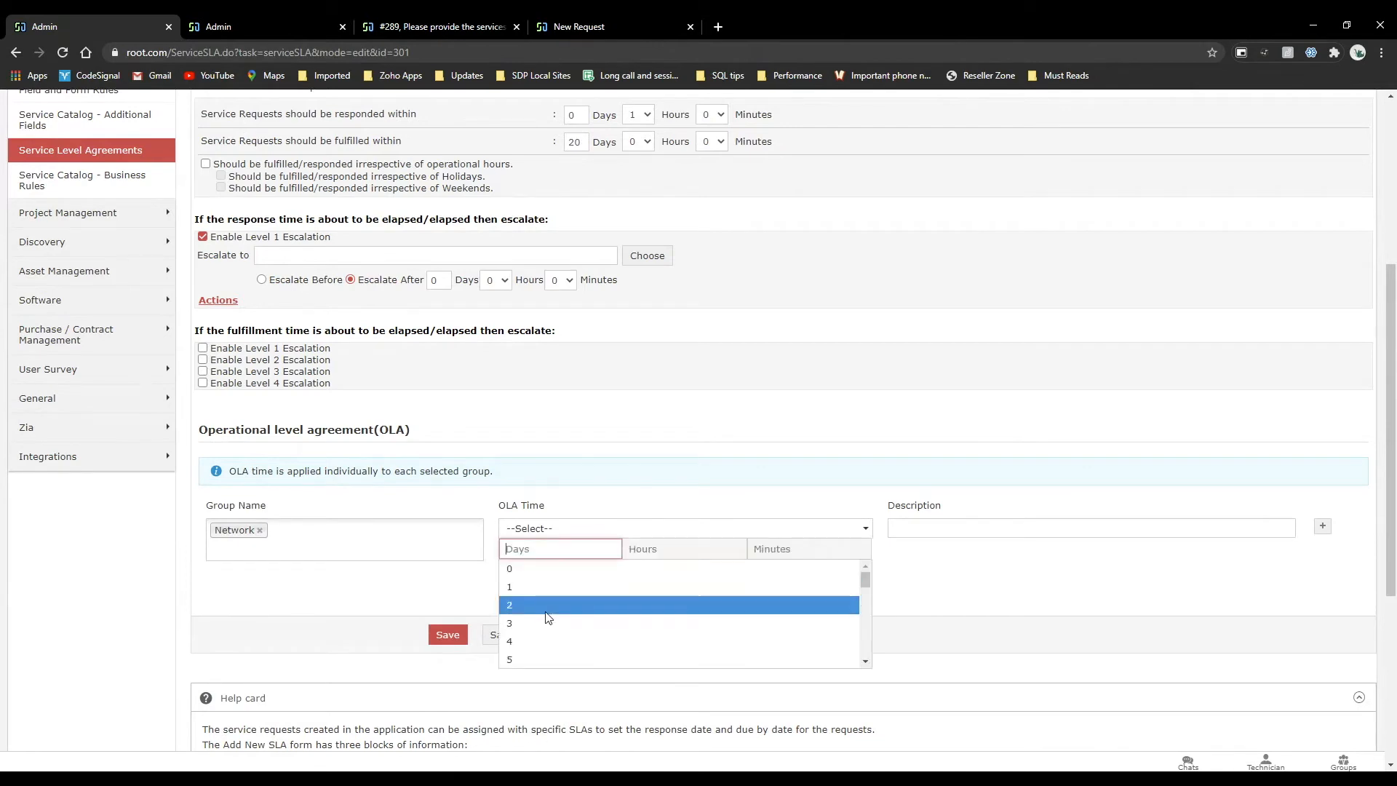
{"action": "left_click", "coordinate": [533, 567]}
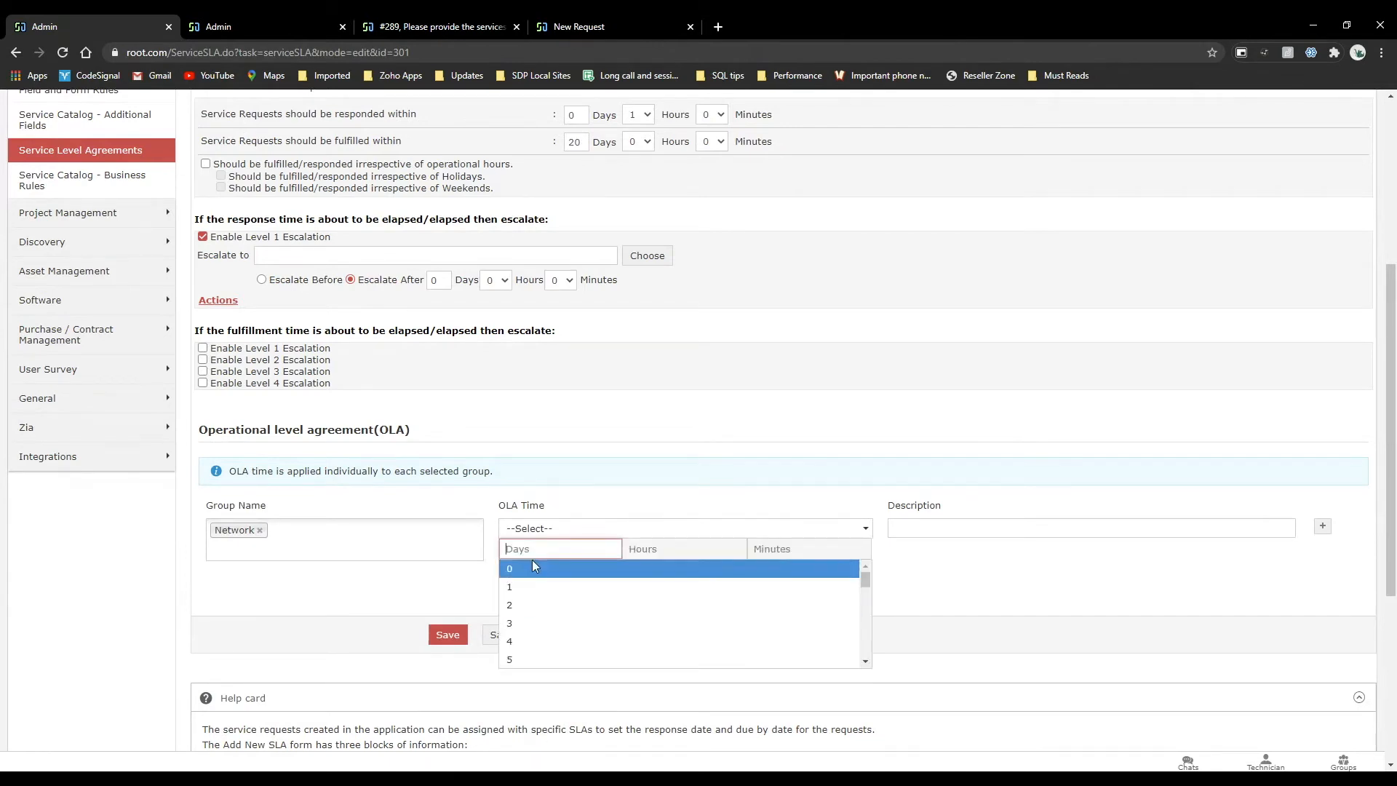
{"action": "type", "text": "30"}
{"action": "left_click", "coordinate": [521, 547]}
{"action": "type", "text": "30"}
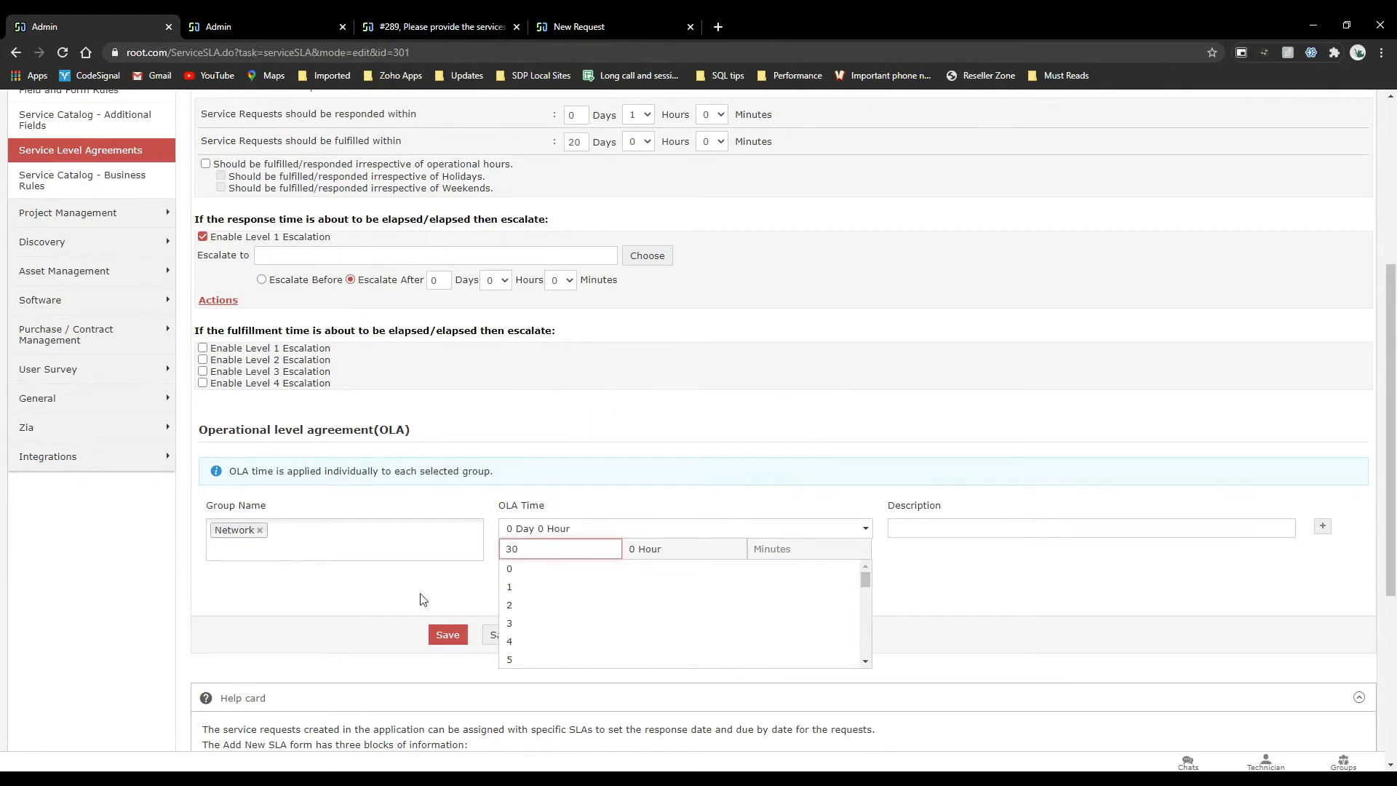
{"action": "left_click", "coordinate": [424, 599]}
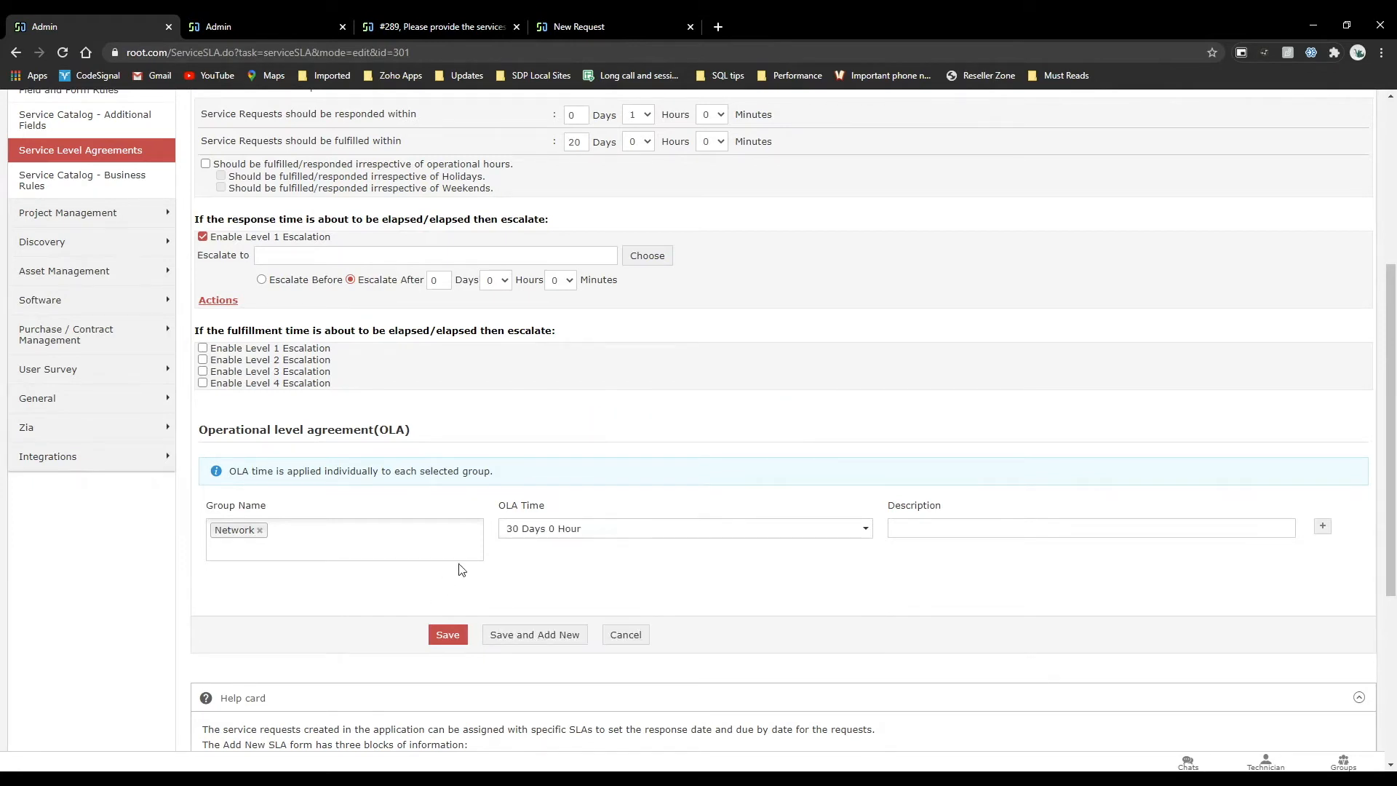
{"action": "left_click", "coordinate": [447, 635]}
{"action": "left_click_drag", "start_coordinate": [595, 425], "coordinate": [795, 432]}
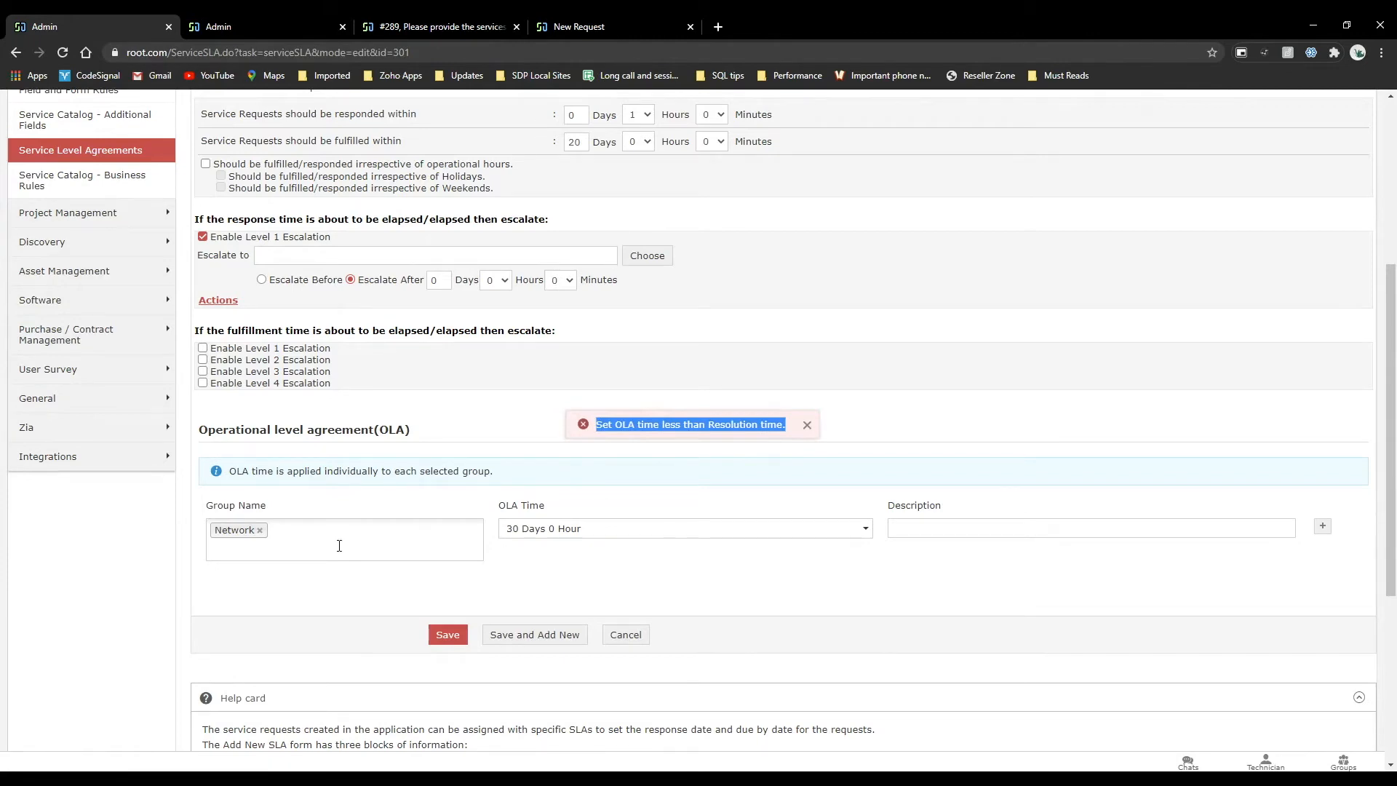
{"action": "scroll", "coordinate": [520, 495], "scroll_direction": "up", "scroll_amount": 3}
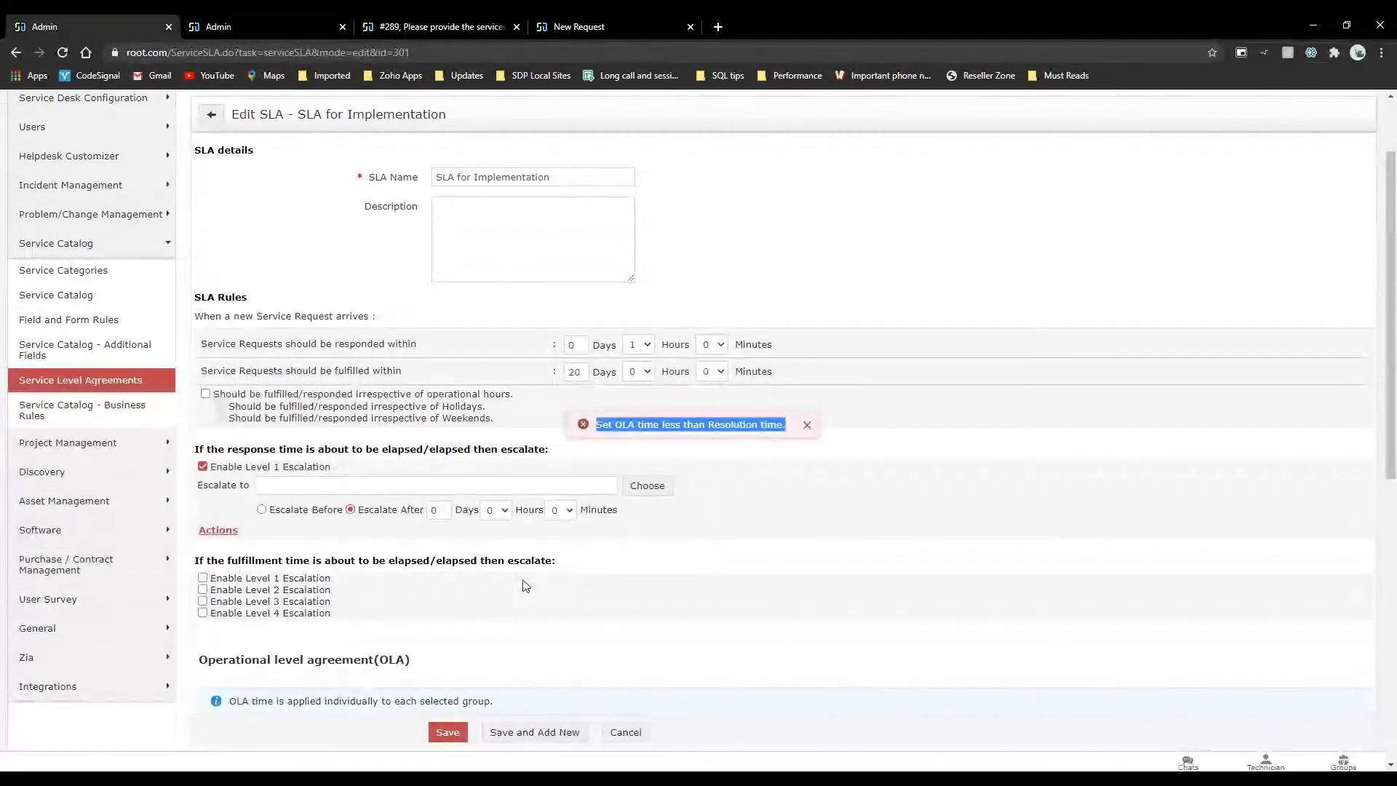
{"action": "left_click", "coordinate": [806, 425]}
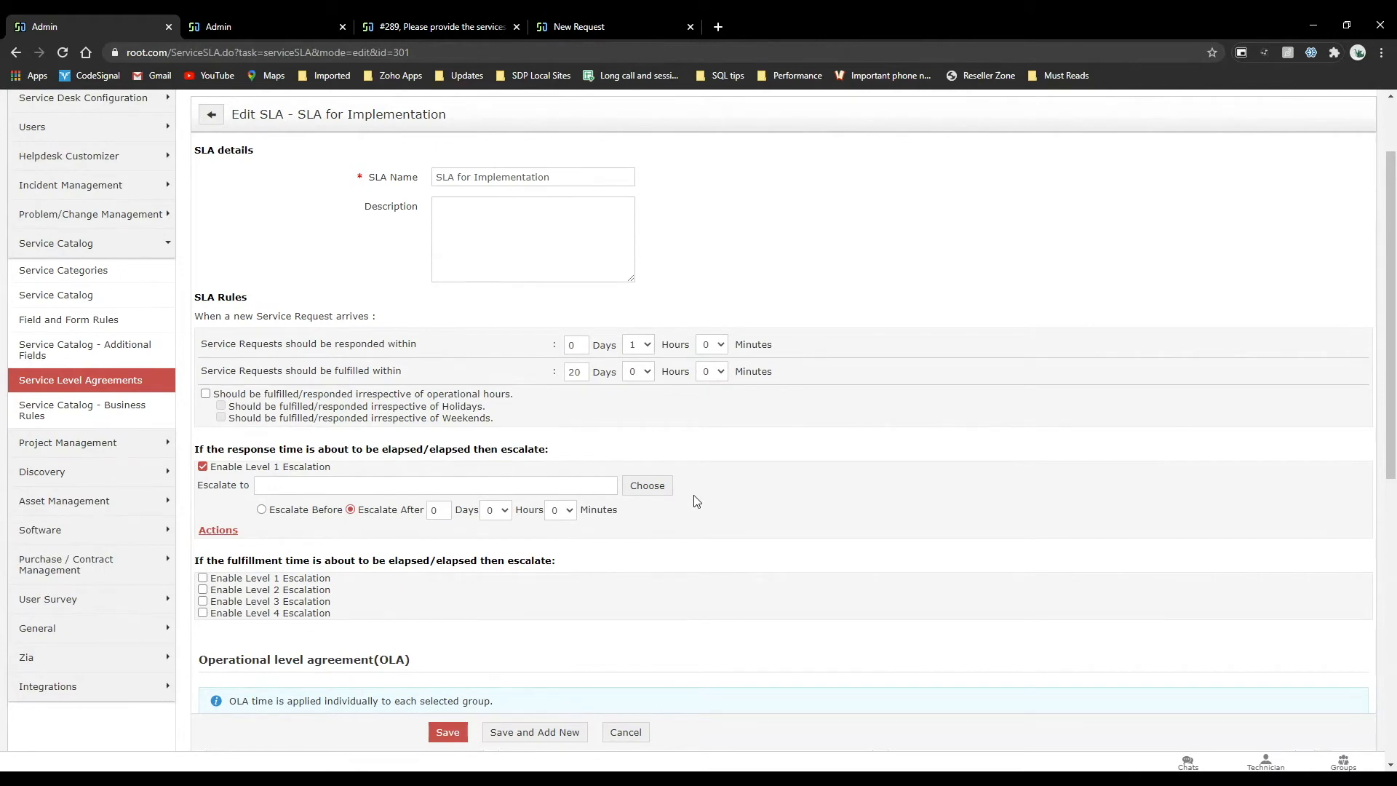
{"action": "scroll", "coordinate": [675, 374], "scroll_direction": "up", "scroll_amount": 2}
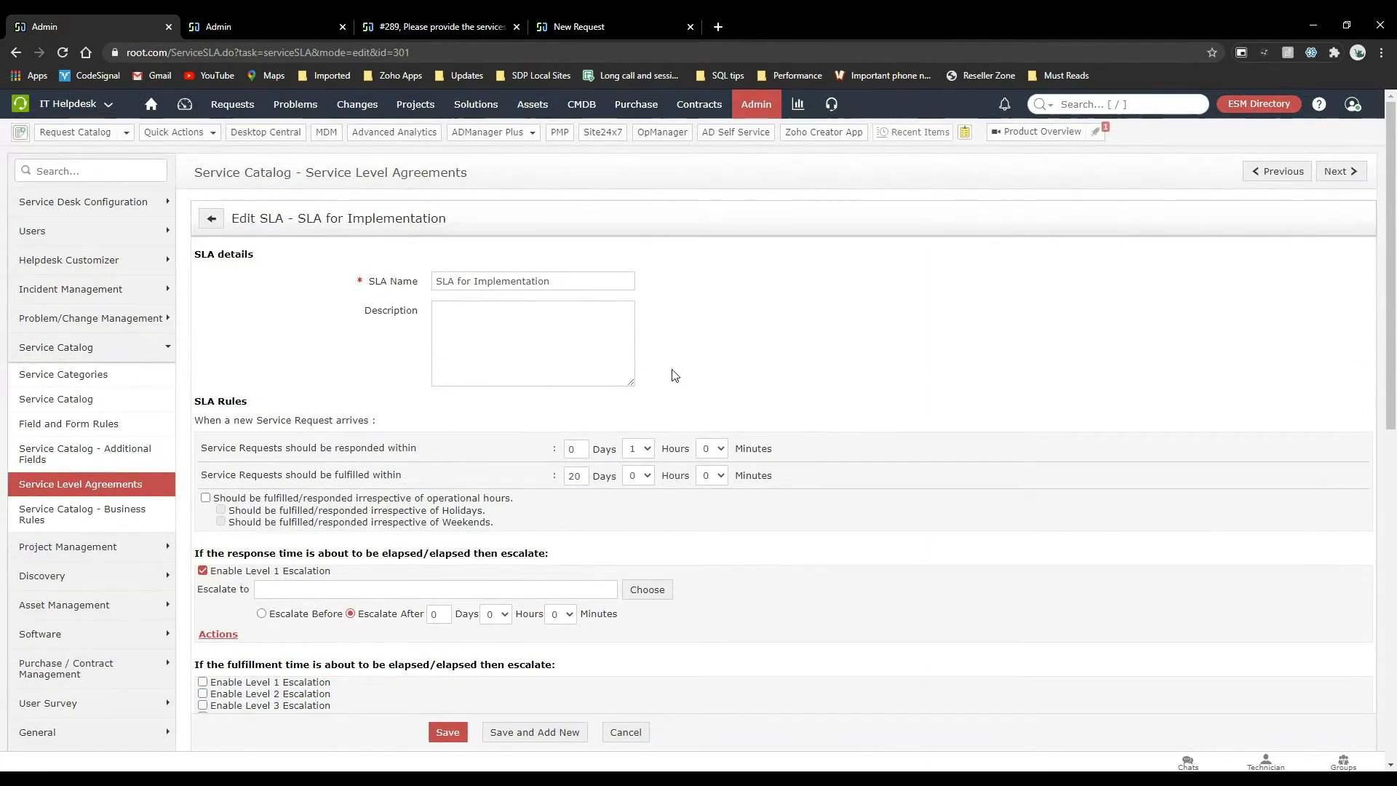
{"action": "left_click", "coordinate": [290, 16]}
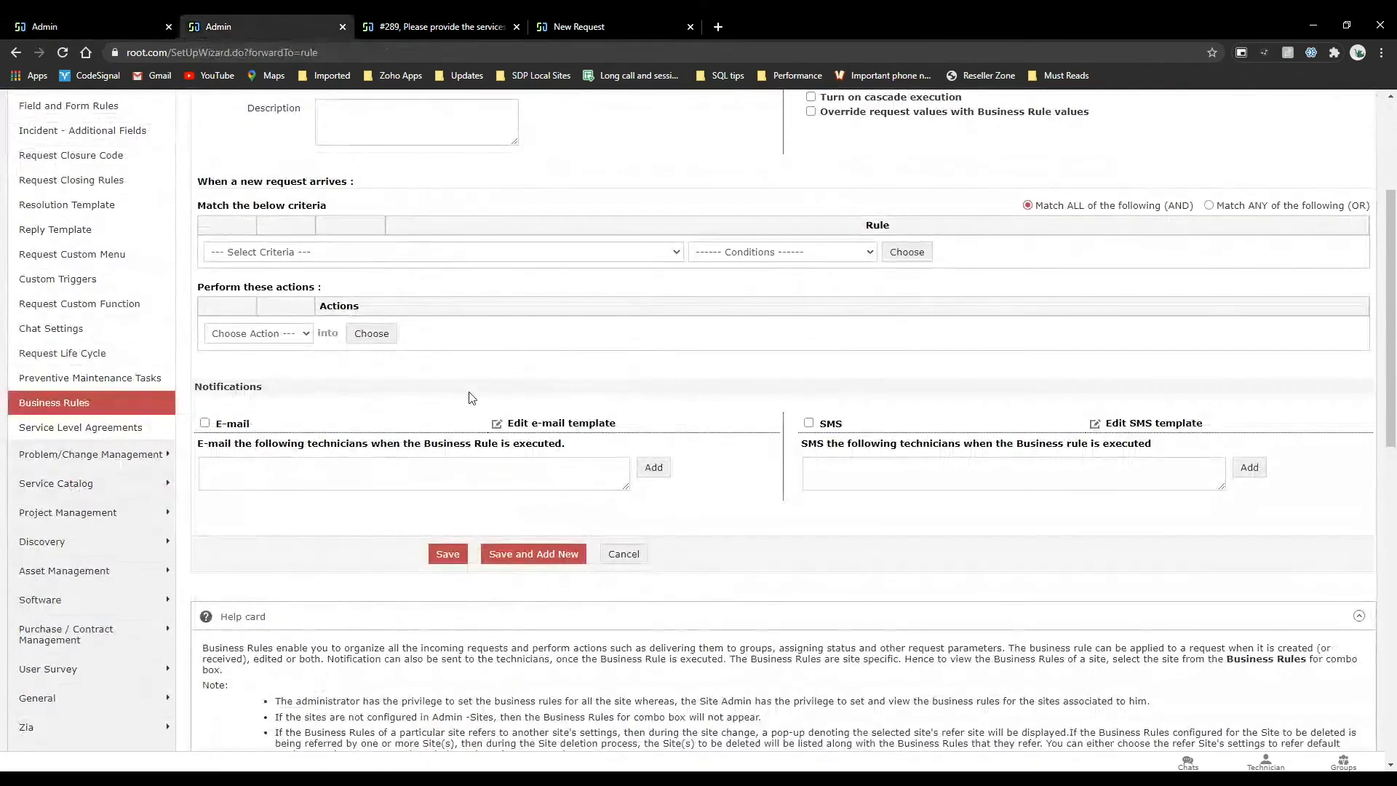
{"action": "scroll", "coordinate": [472, 397], "scroll_direction": "up", "scroll_amount": 3}
{"action": "left_click", "coordinate": [95, 27]}
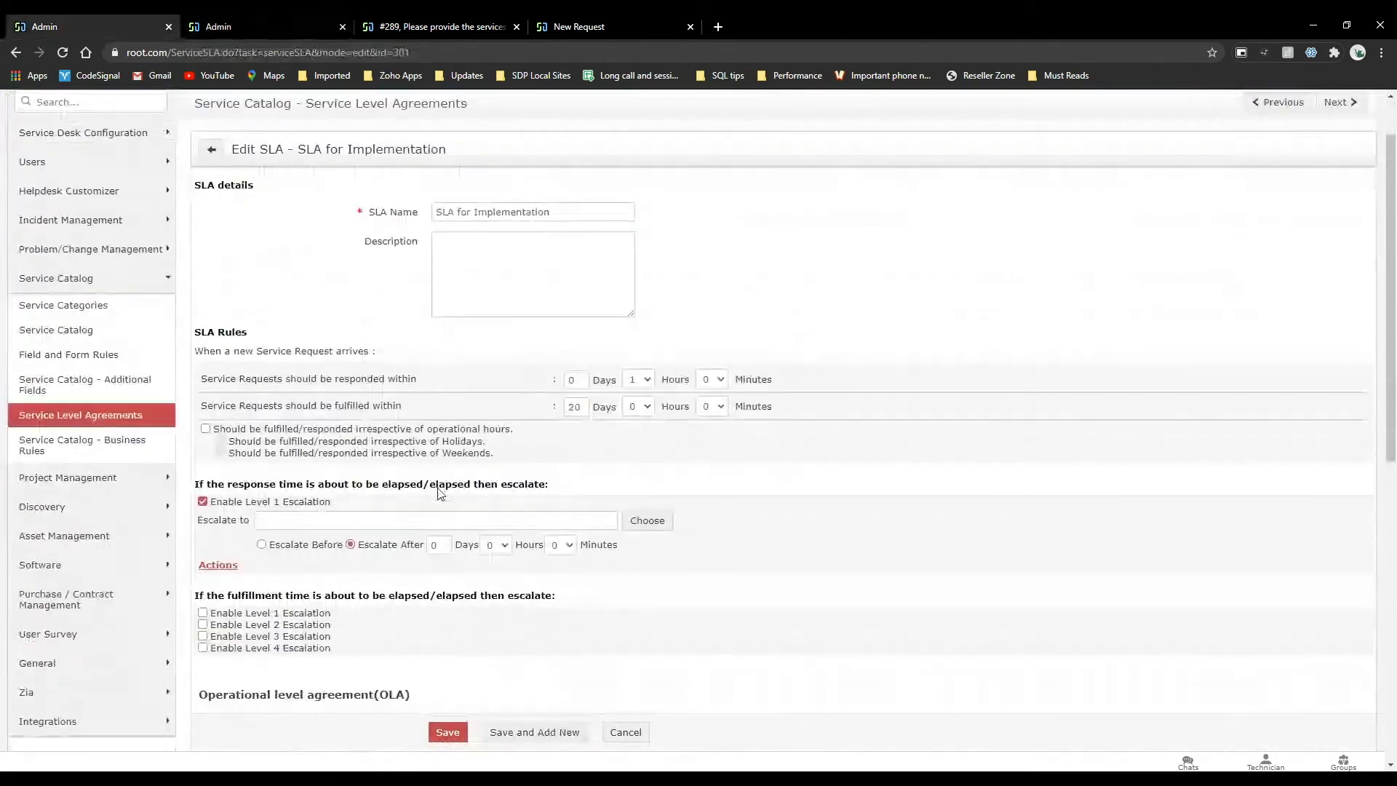
{"action": "scroll", "coordinate": [439, 489], "scroll_direction": "down", "scroll_amount": 4}
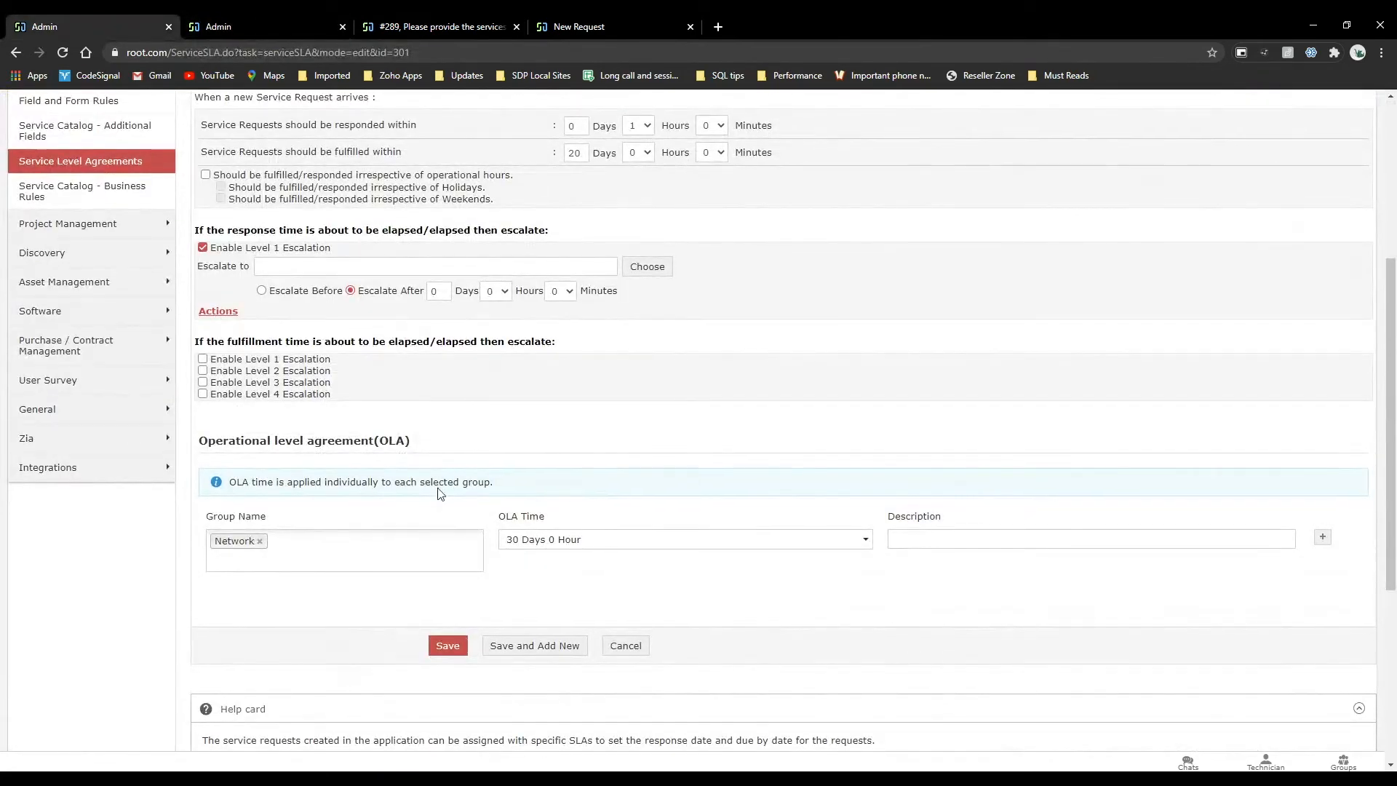
{"action": "scroll", "coordinate": [439, 489], "scroll_direction": "up", "scroll_amount": 4}
Open the admin settings in a new tab and review the Network and ServiceDesk entries in the Support Groups list.
{"action": "right_click", "coordinate": [750, 104]}
{"action": "left_click", "coordinate": [814, 113]}
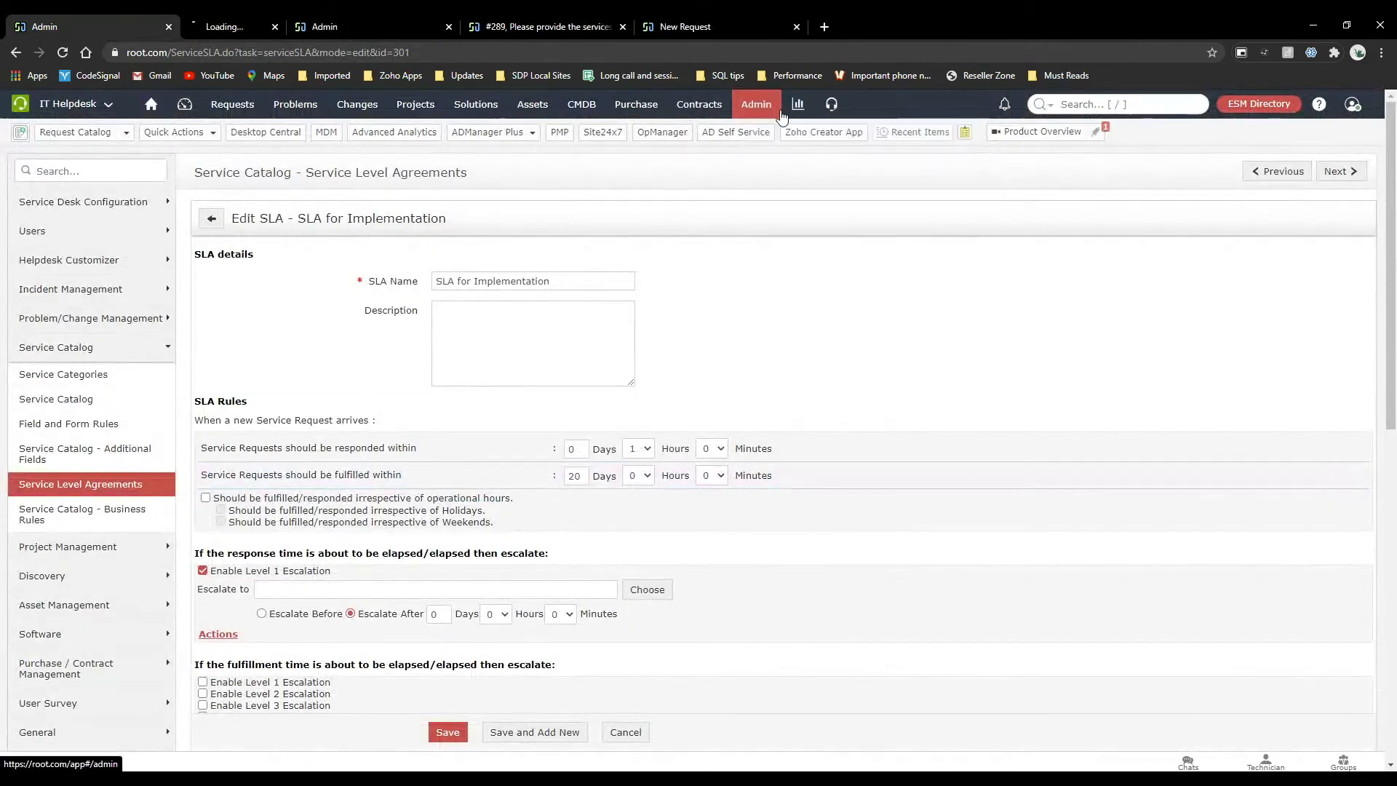
{"action": "left_click", "coordinate": [303, 14]}
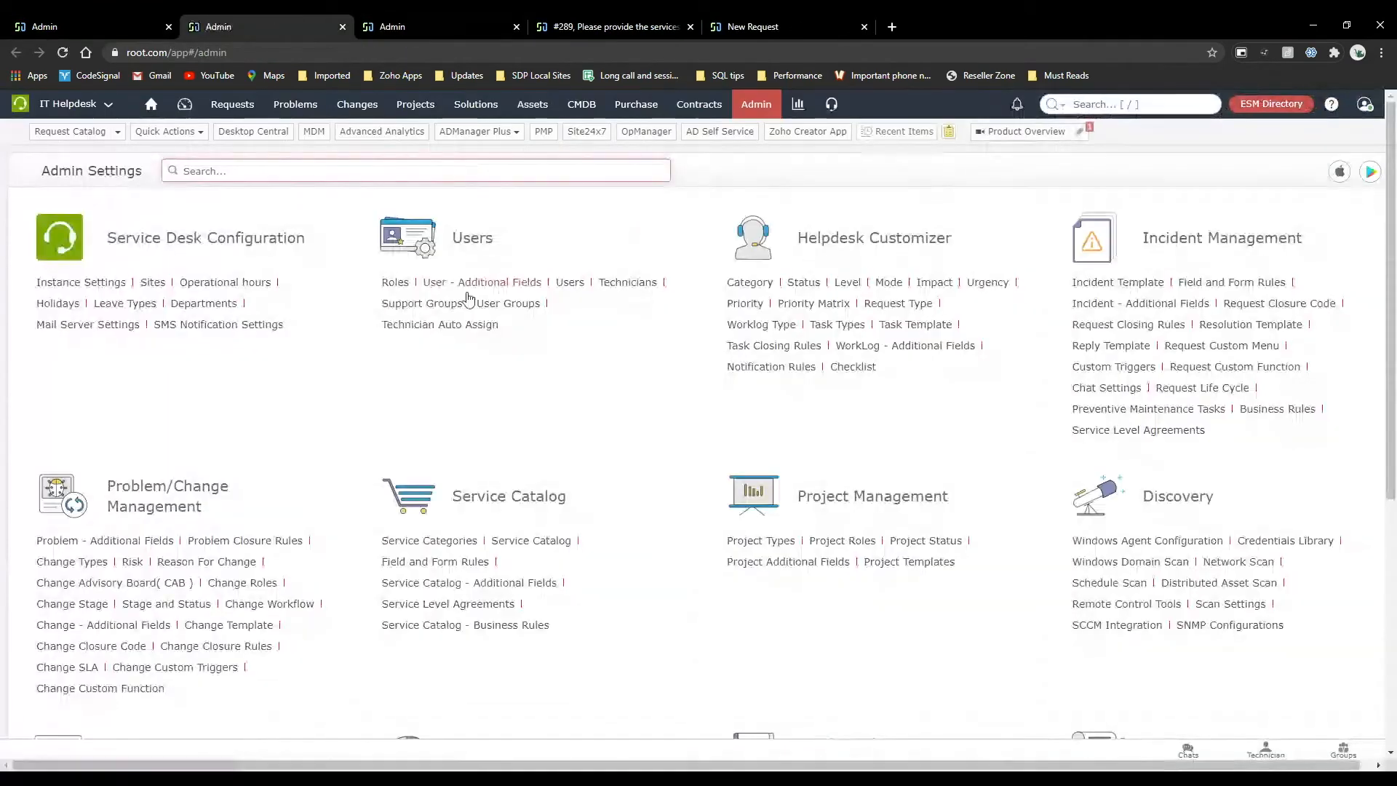
{"action": "left_click", "coordinate": [441, 304]}
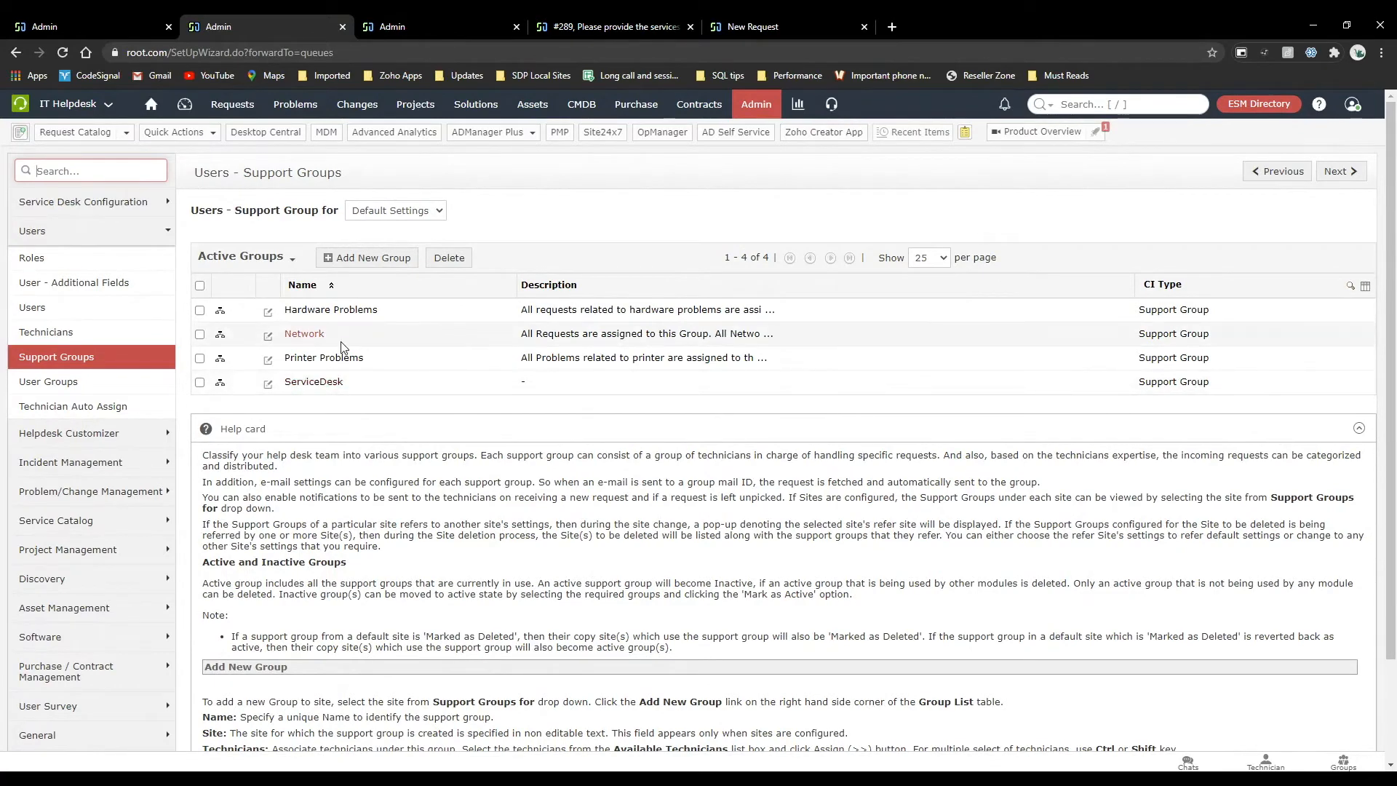
{"action": "left_click_drag", "start_coordinate": [343, 345], "coordinate": [288, 344]}
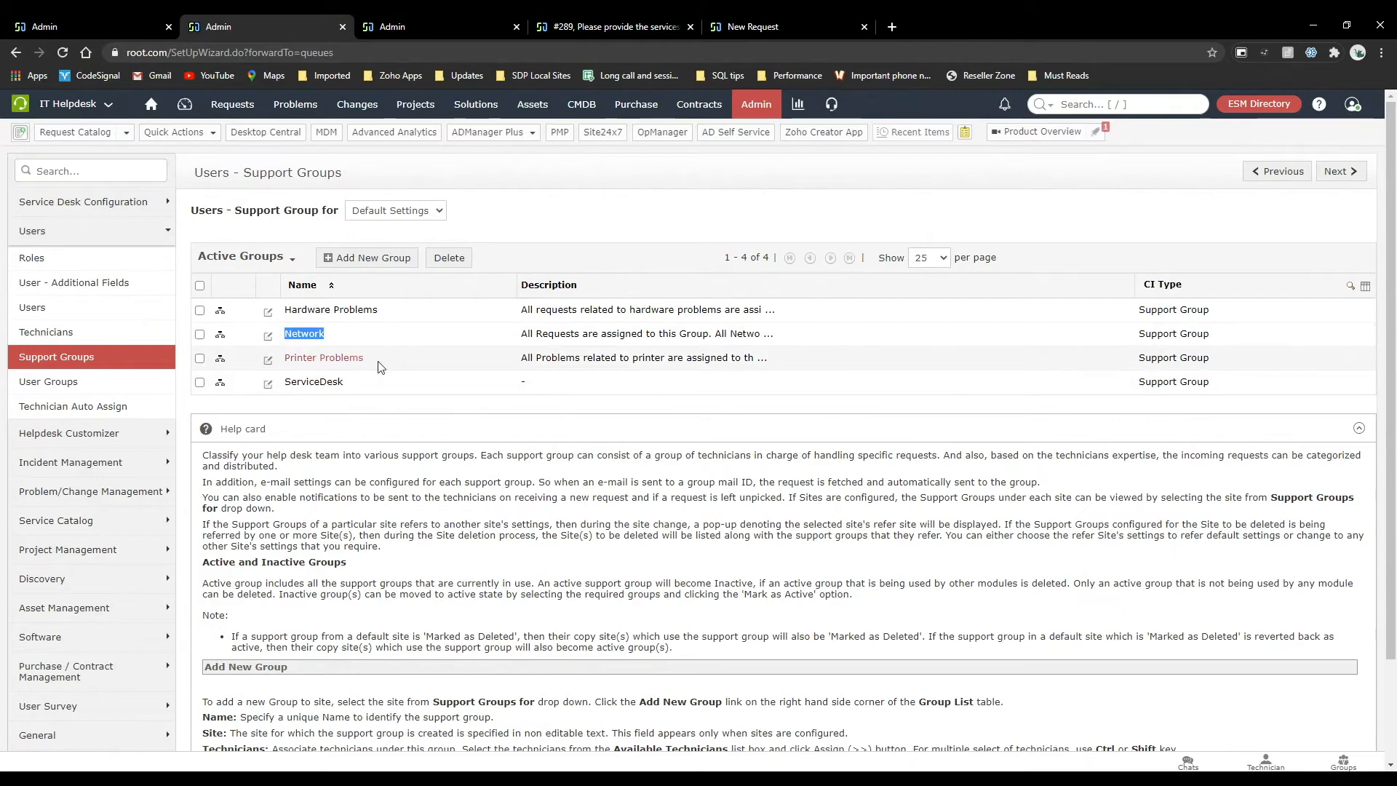
{"action": "left_click_drag", "start_coordinate": [369, 383], "coordinate": [288, 393]}
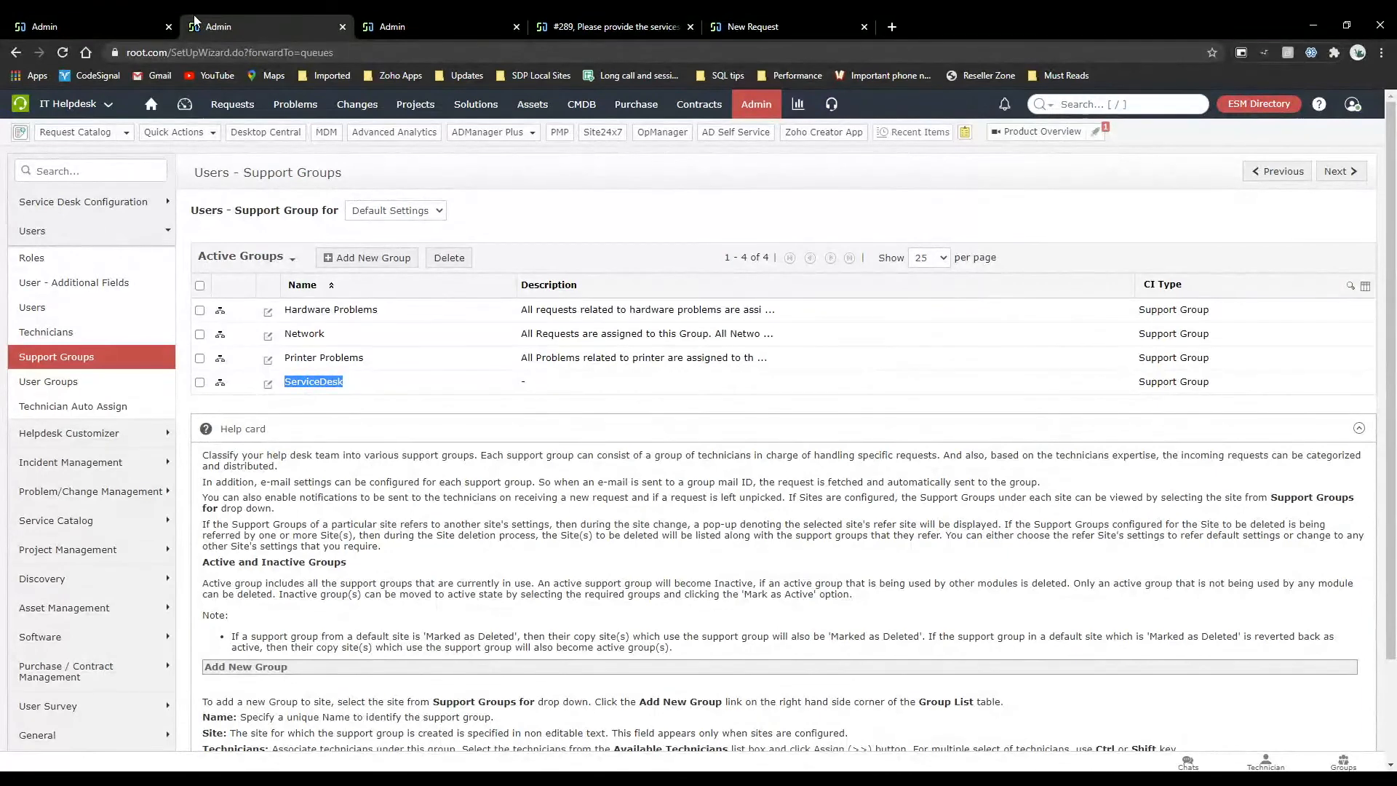
Return to the SLA for Implementation form and compare its fulfillment time with the Network group's OLA time.
{"action": "left_click", "coordinate": [173, 22]}
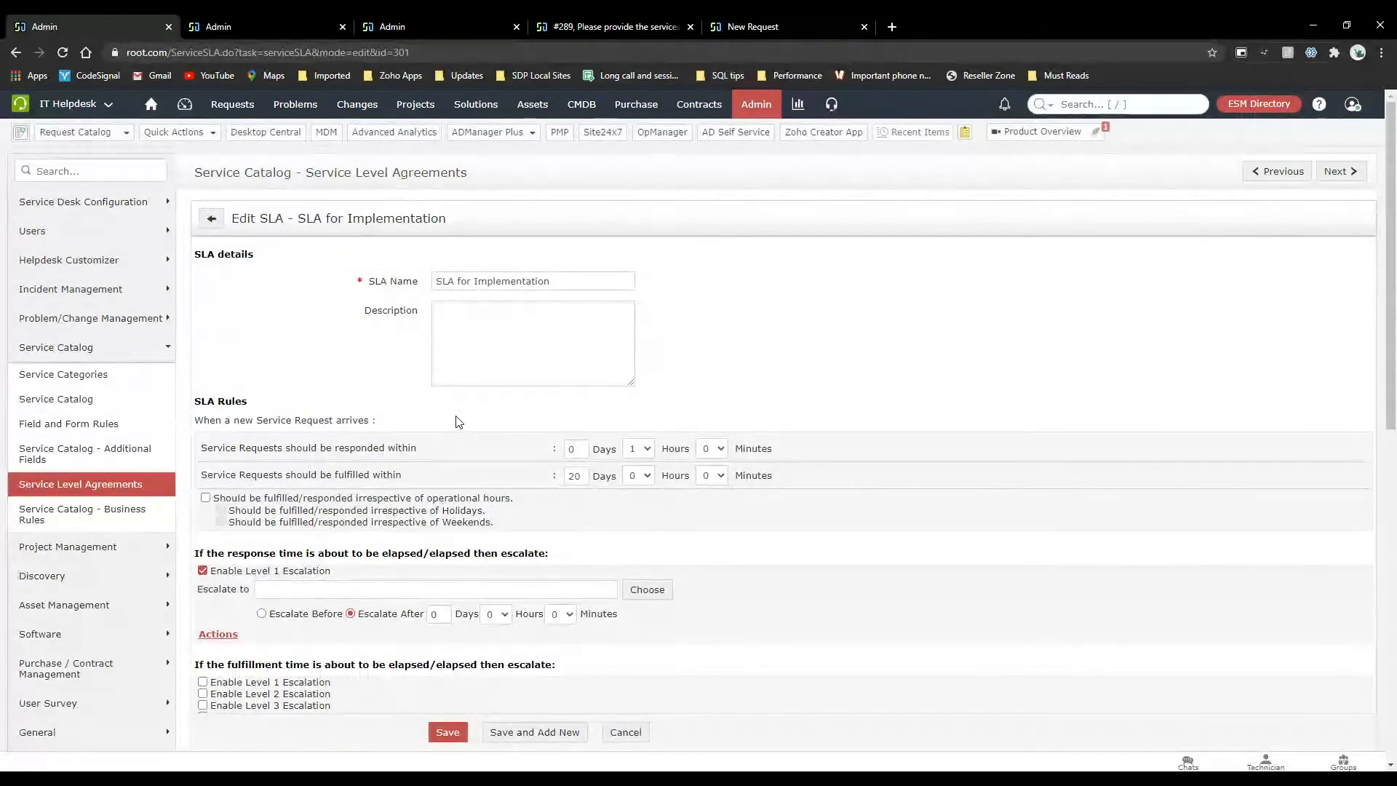
{"action": "scroll", "coordinate": [458, 422], "scroll_direction": "down", "scroll_amount": 3}
{"action": "scroll", "coordinate": [458, 422], "scroll_direction": "up", "scroll_amount": 2}
{"action": "scroll", "coordinate": [458, 422], "scroll_direction": "down", "scroll_amount": 3}
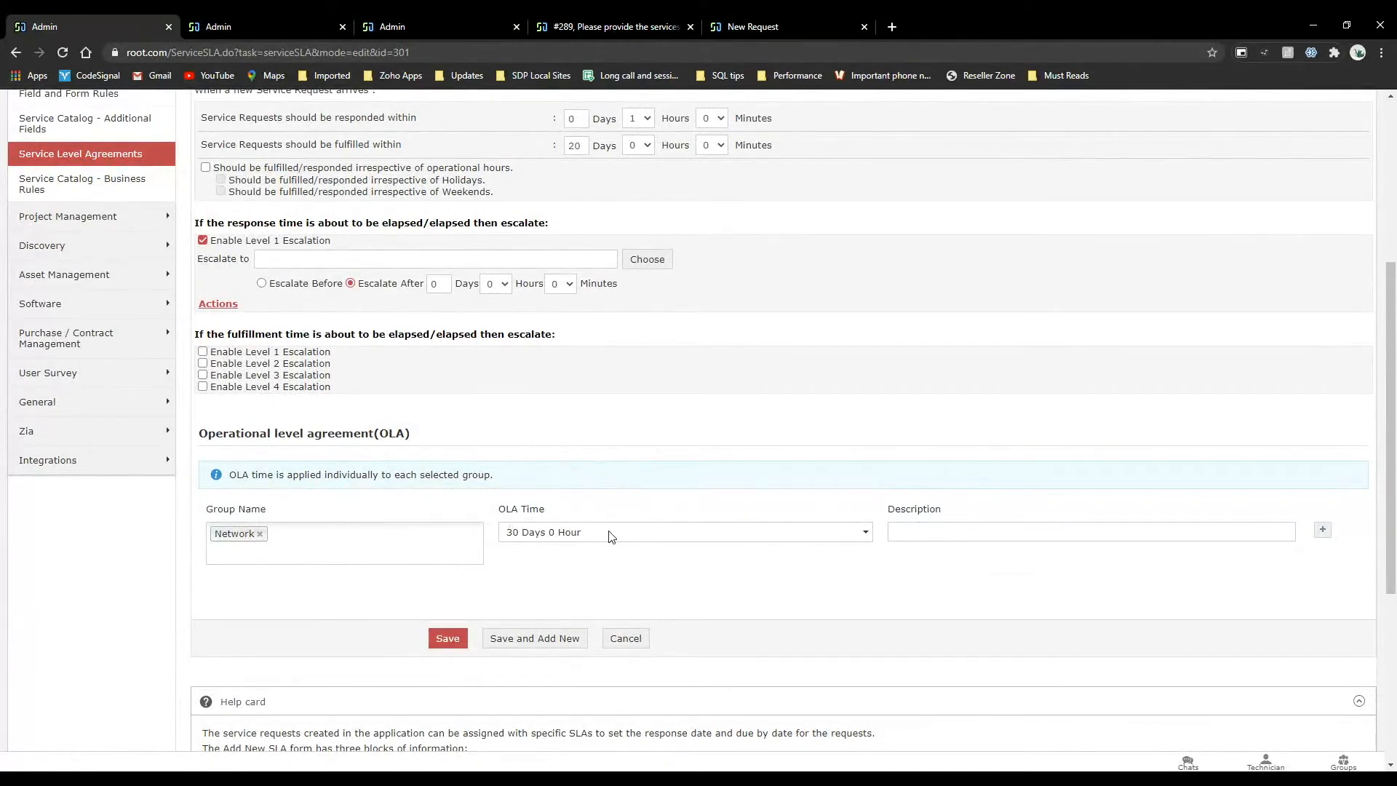
{"action": "scroll", "coordinate": [610, 537], "scroll_direction": "up", "scroll_amount": 4}
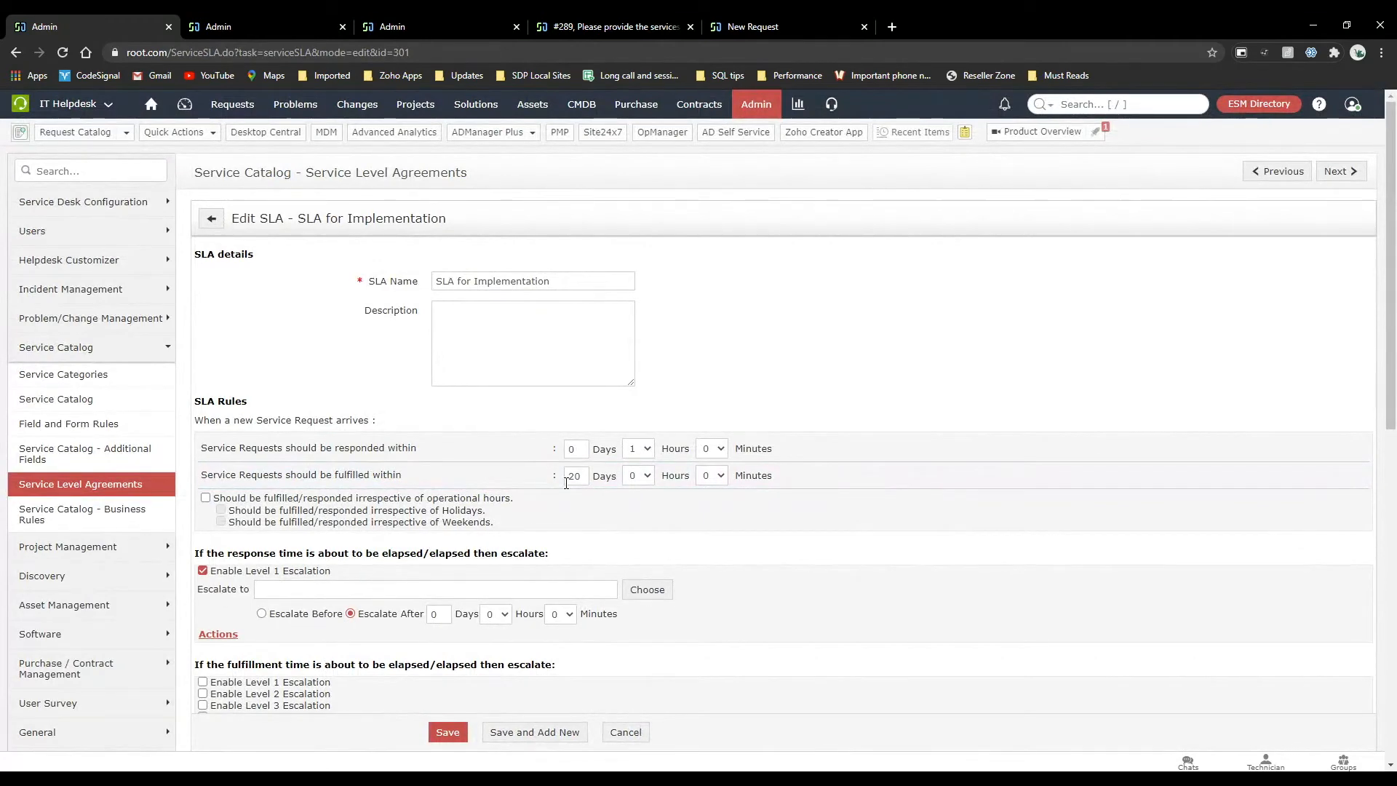
{"action": "scroll", "coordinate": [566, 484], "scroll_direction": "down", "scroll_amount": 5}
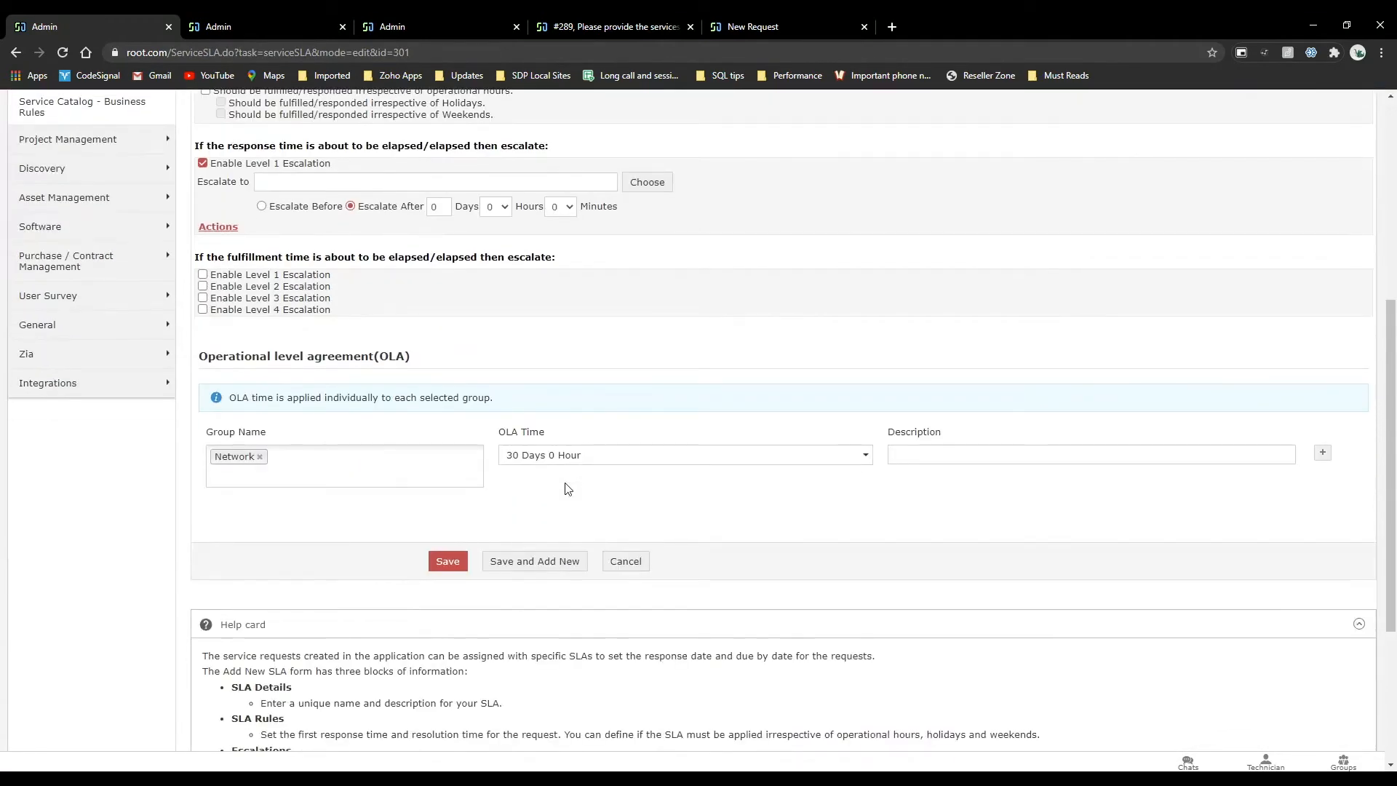
{"action": "scroll", "coordinate": [568, 489], "scroll_direction": "up", "scroll_amount": 5}
Open the Low SLA in the incident management service level agreements and review its rules, escalations and available criteria.
{"action": "left_click", "coordinate": [758, 116]}
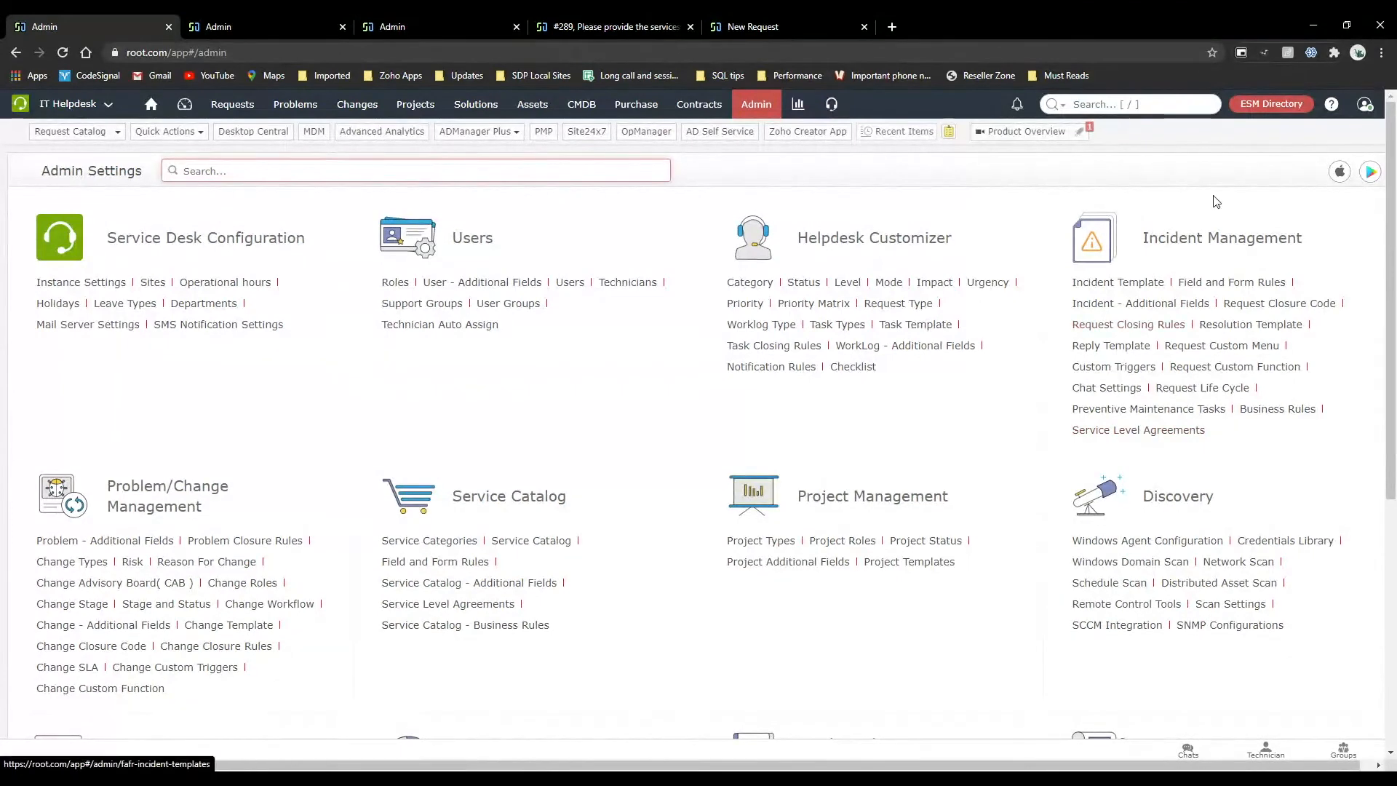
{"action": "left_click", "coordinate": [1108, 431]}
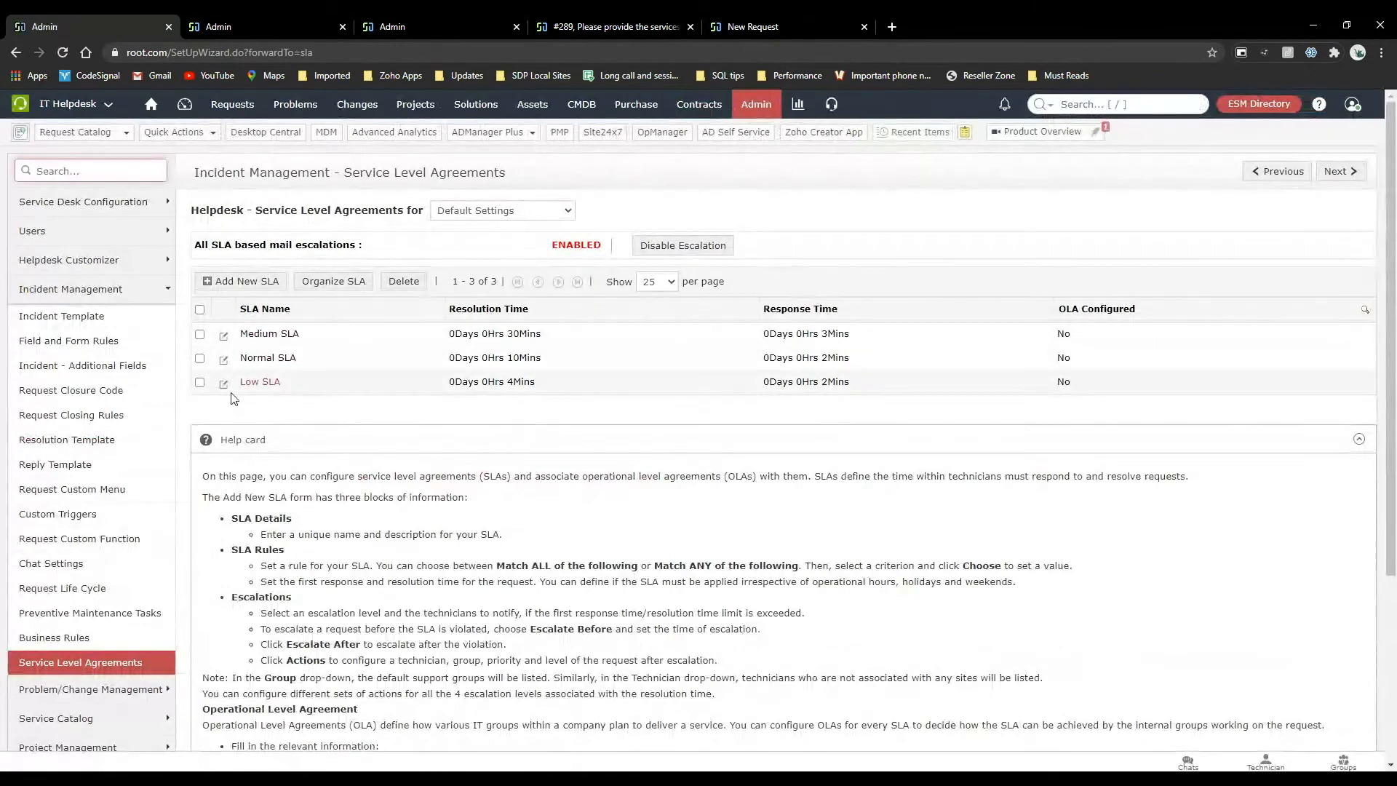
{"action": "left_click", "coordinate": [224, 386]}
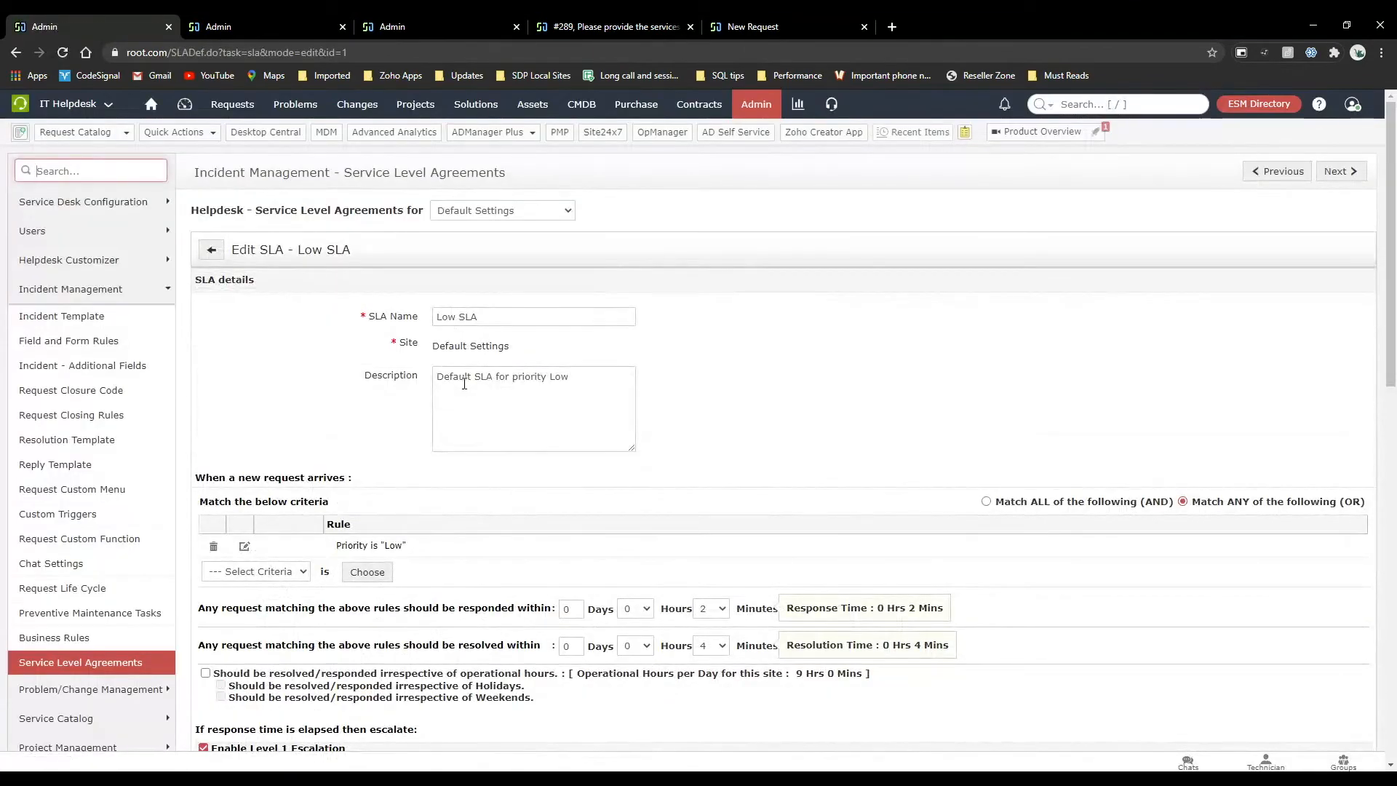
{"action": "scroll", "coordinate": [435, 513], "scroll_direction": "down", "scroll_amount": 3}
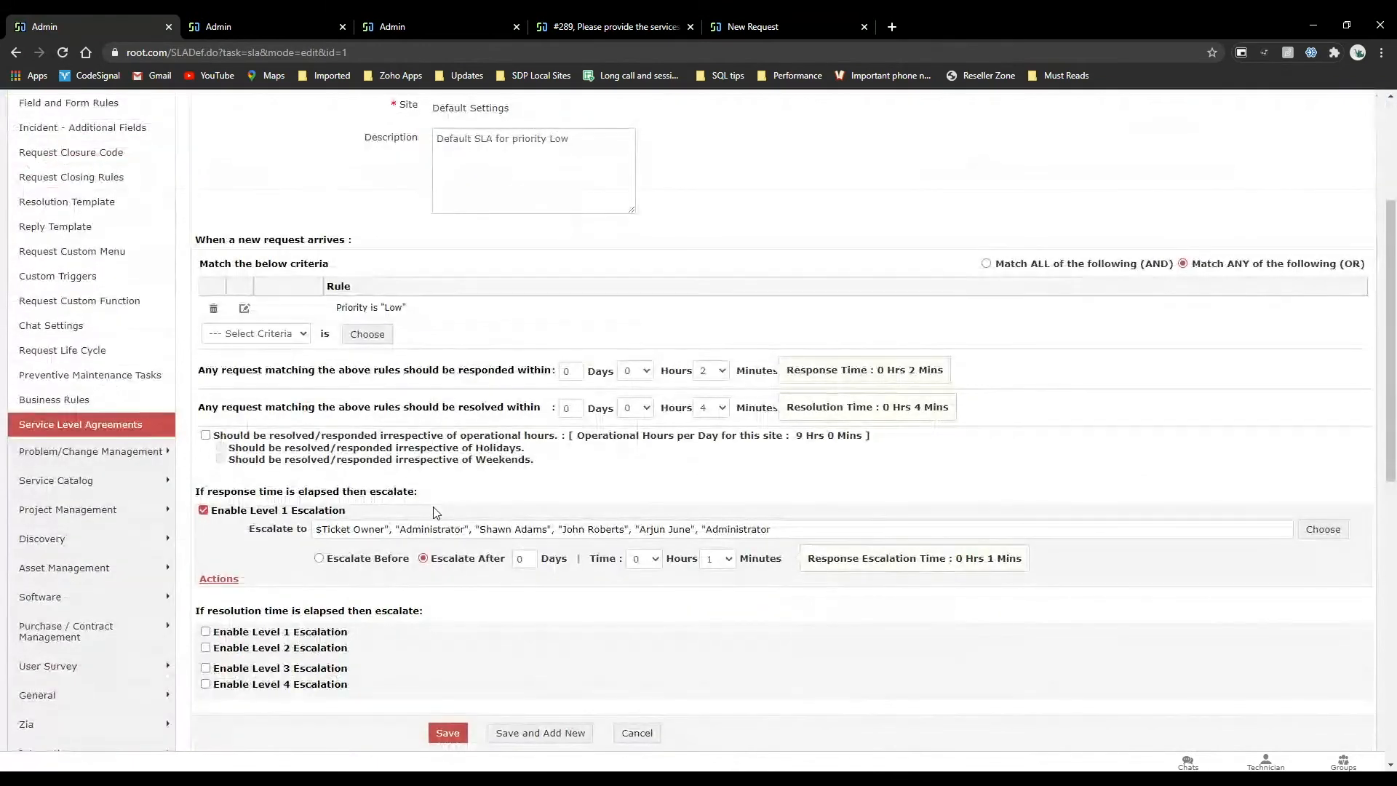
{"action": "scroll", "coordinate": [435, 513], "scroll_direction": "down", "scroll_amount": 1}
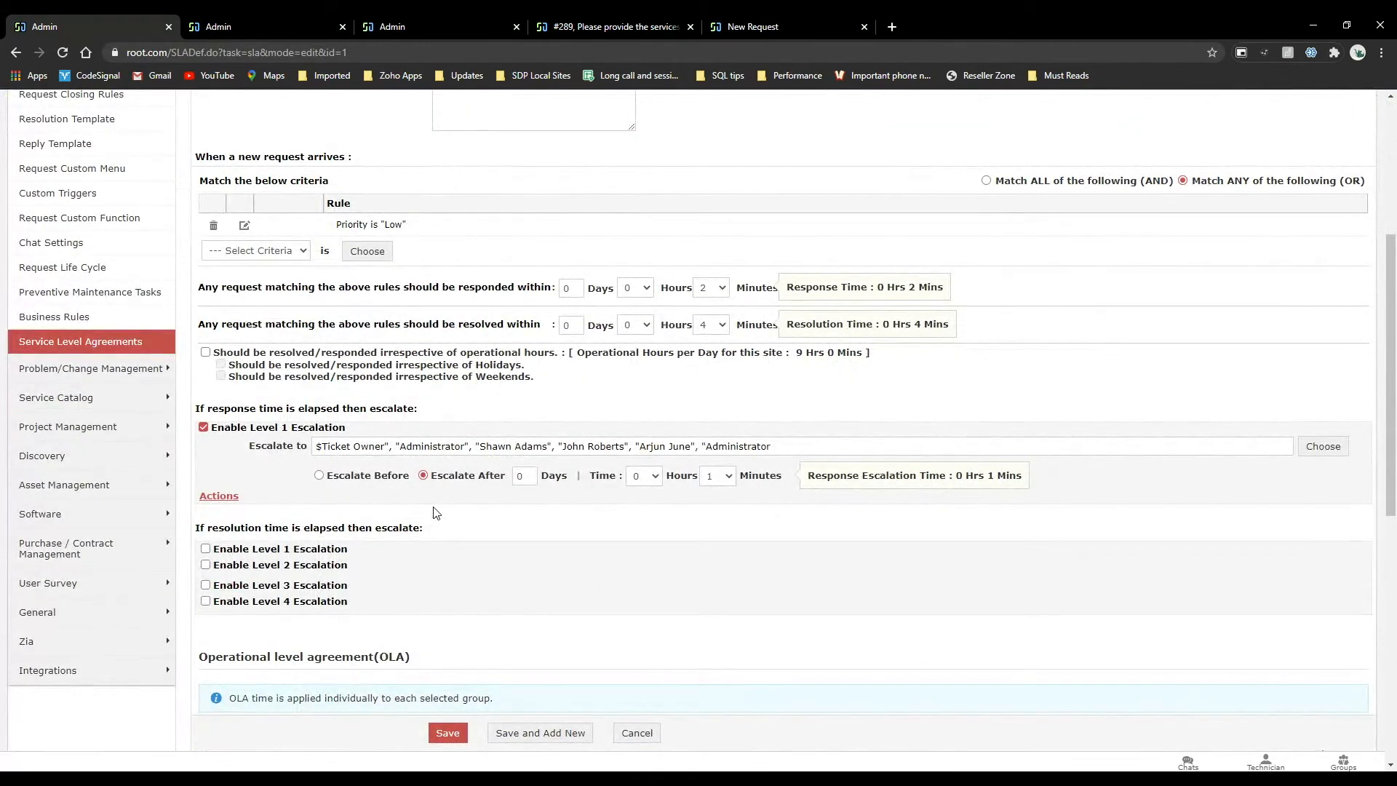
{"action": "scroll", "coordinate": [435, 513], "scroll_direction": "up", "scroll_amount": 2}
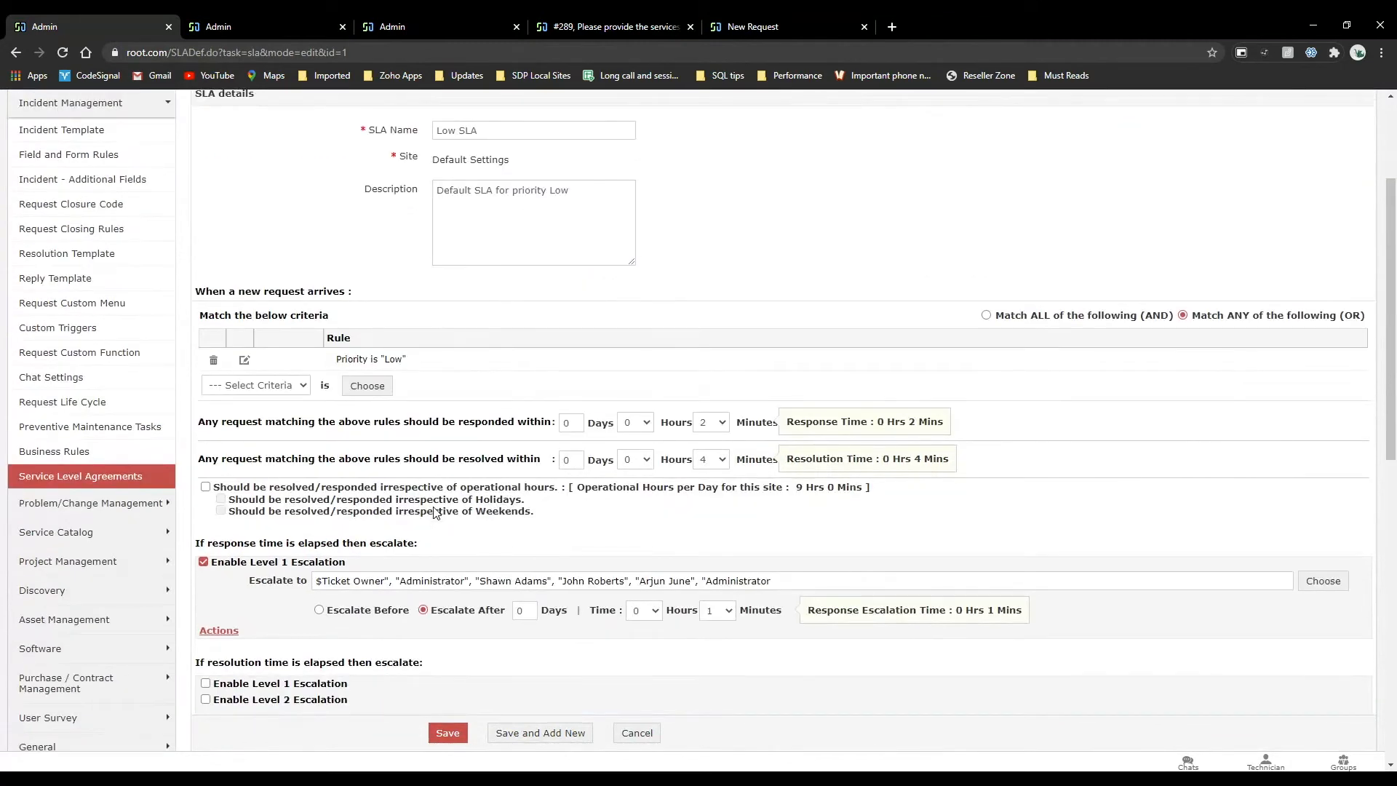
{"action": "scroll", "coordinate": [435, 513], "scroll_direction": "up", "scroll_amount": 2}
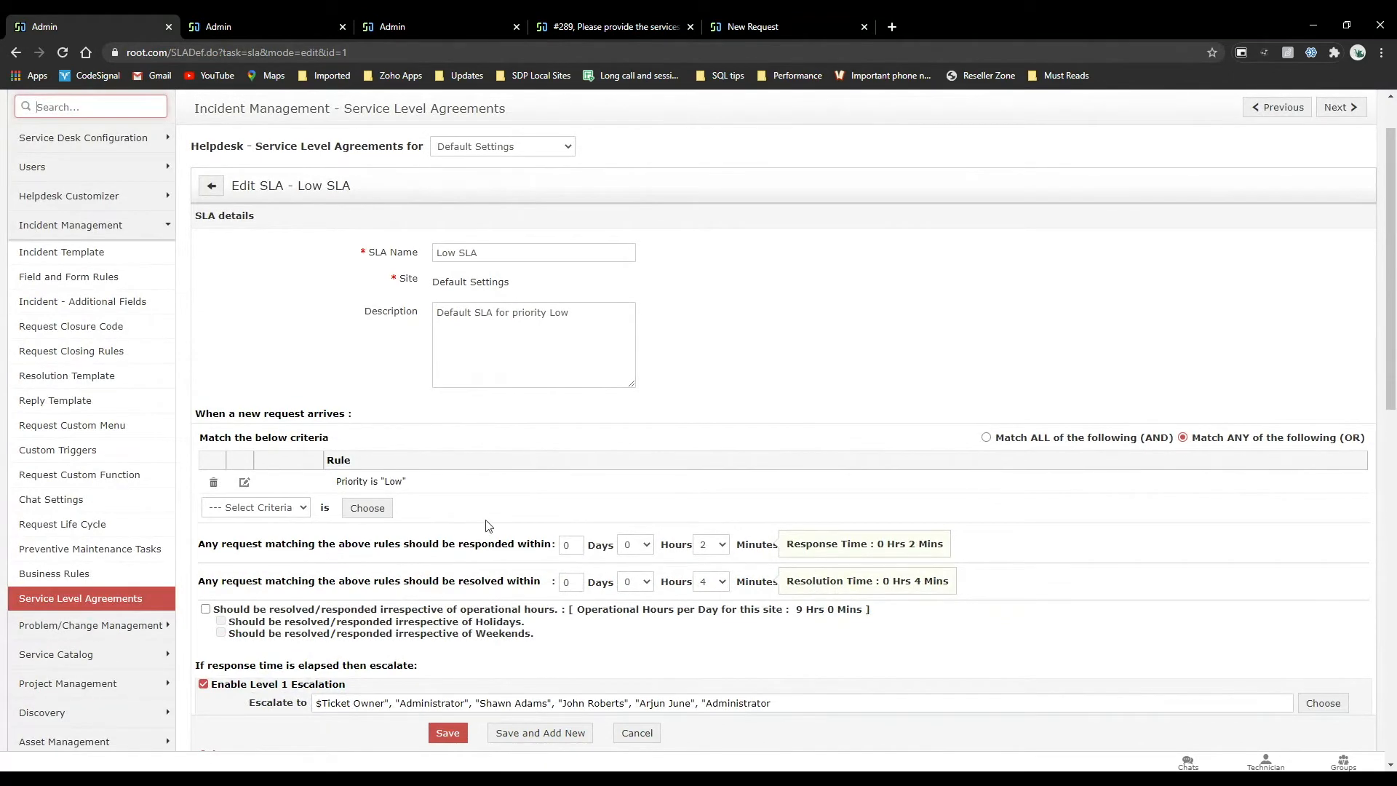
{"action": "left_click", "coordinate": [300, 515]}
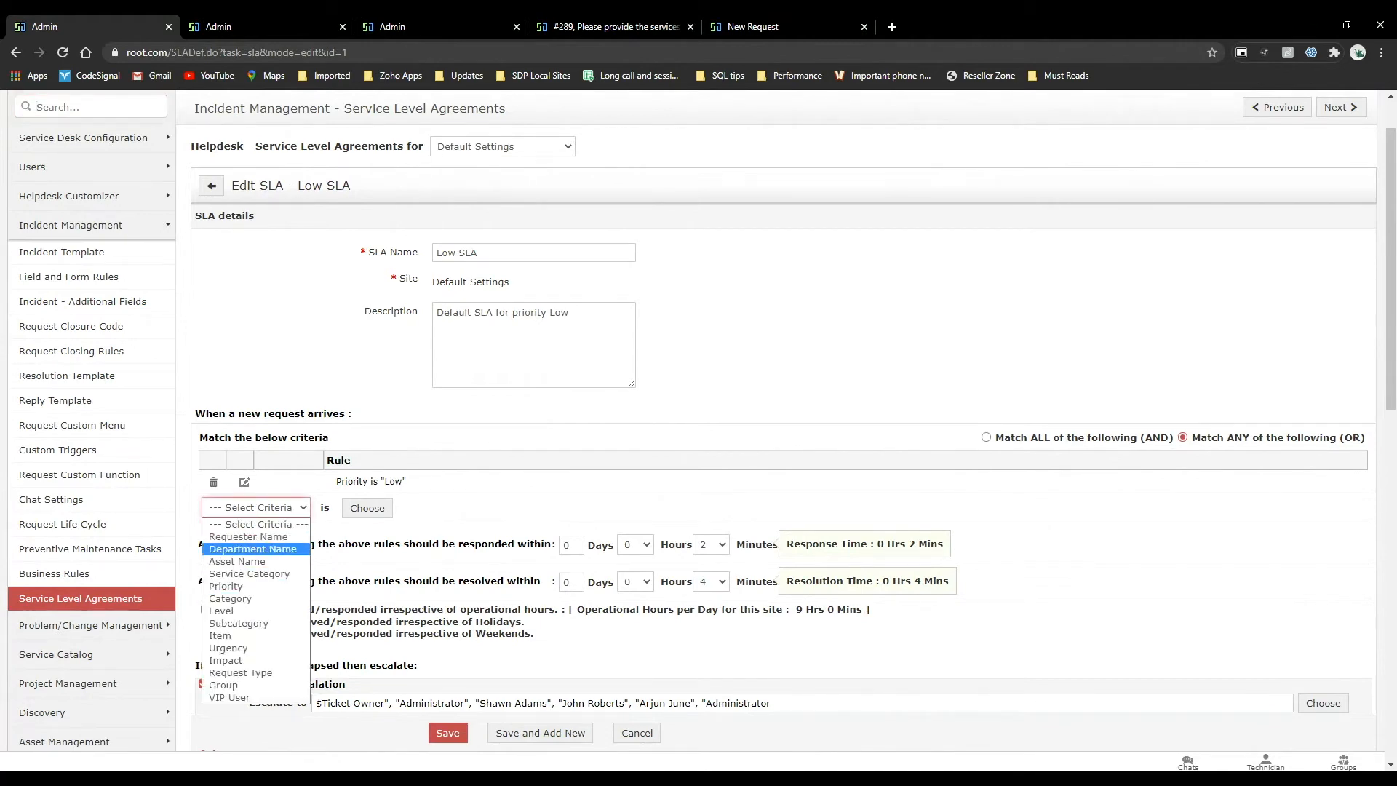
{"action": "scroll", "coordinate": [530, 487], "scroll_direction": "up", "scroll_amount": 2}
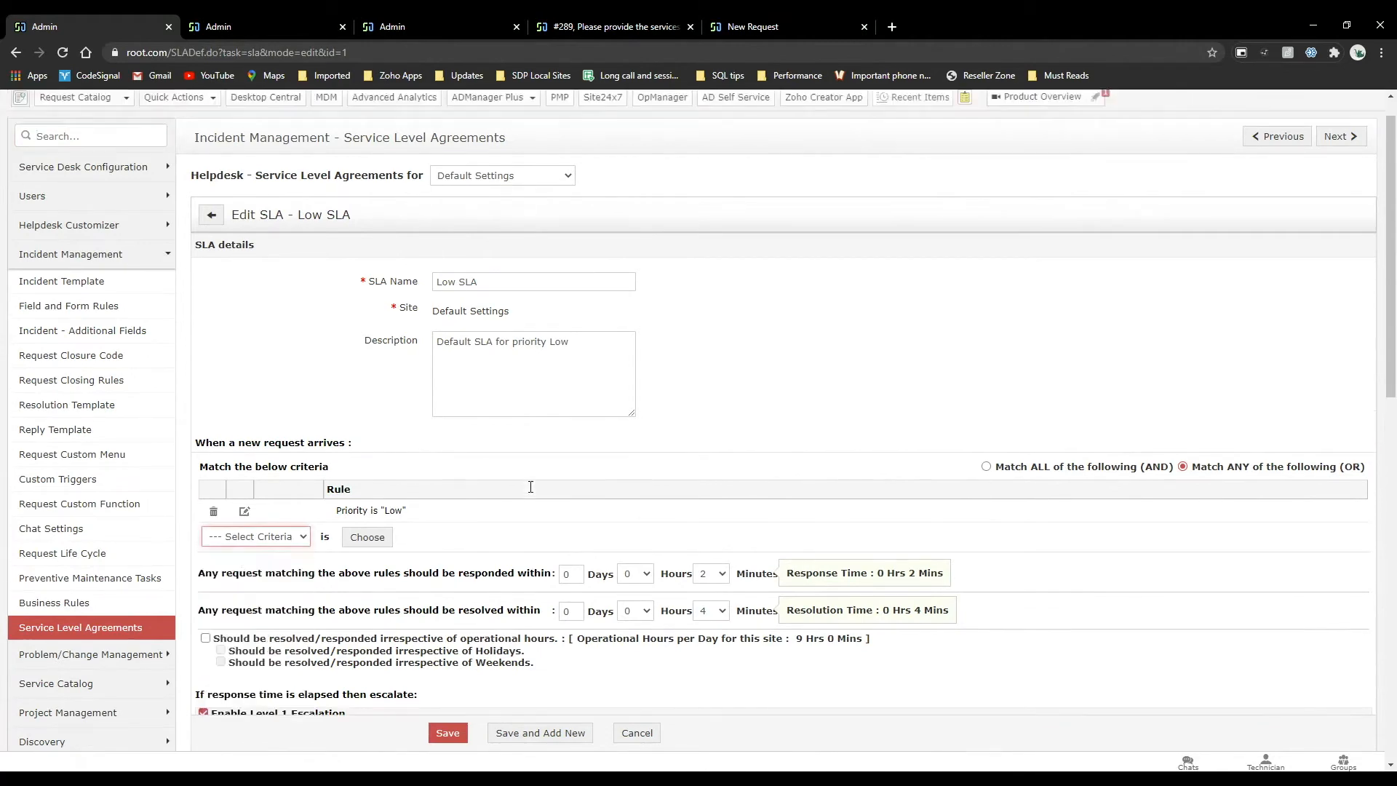
Set the priority to Low for Low impact and Low urgency in the Helpdesk Customizer's Priority Matrix.
{"action": "left_click", "coordinate": [754, 109]}
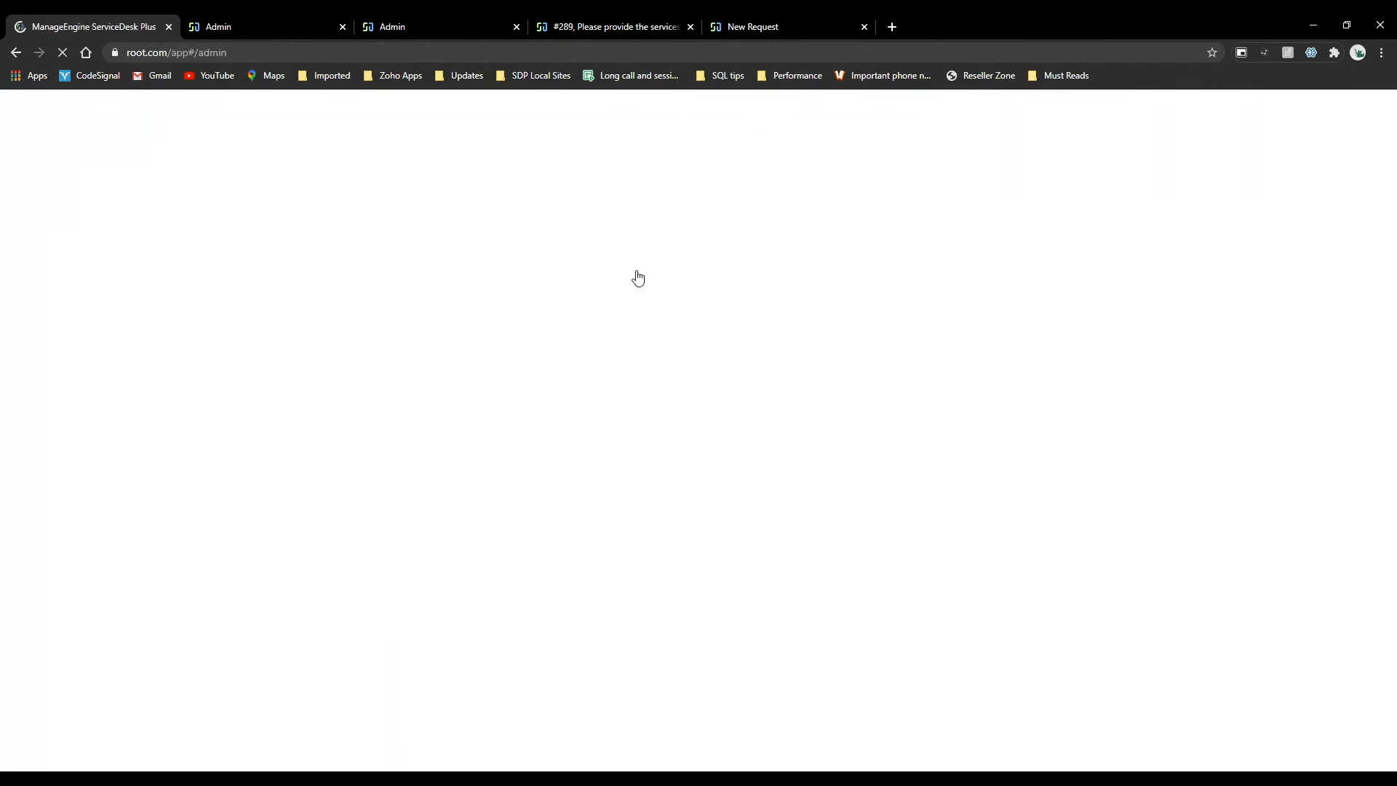
{"action": "left_click", "coordinate": [835, 306]}
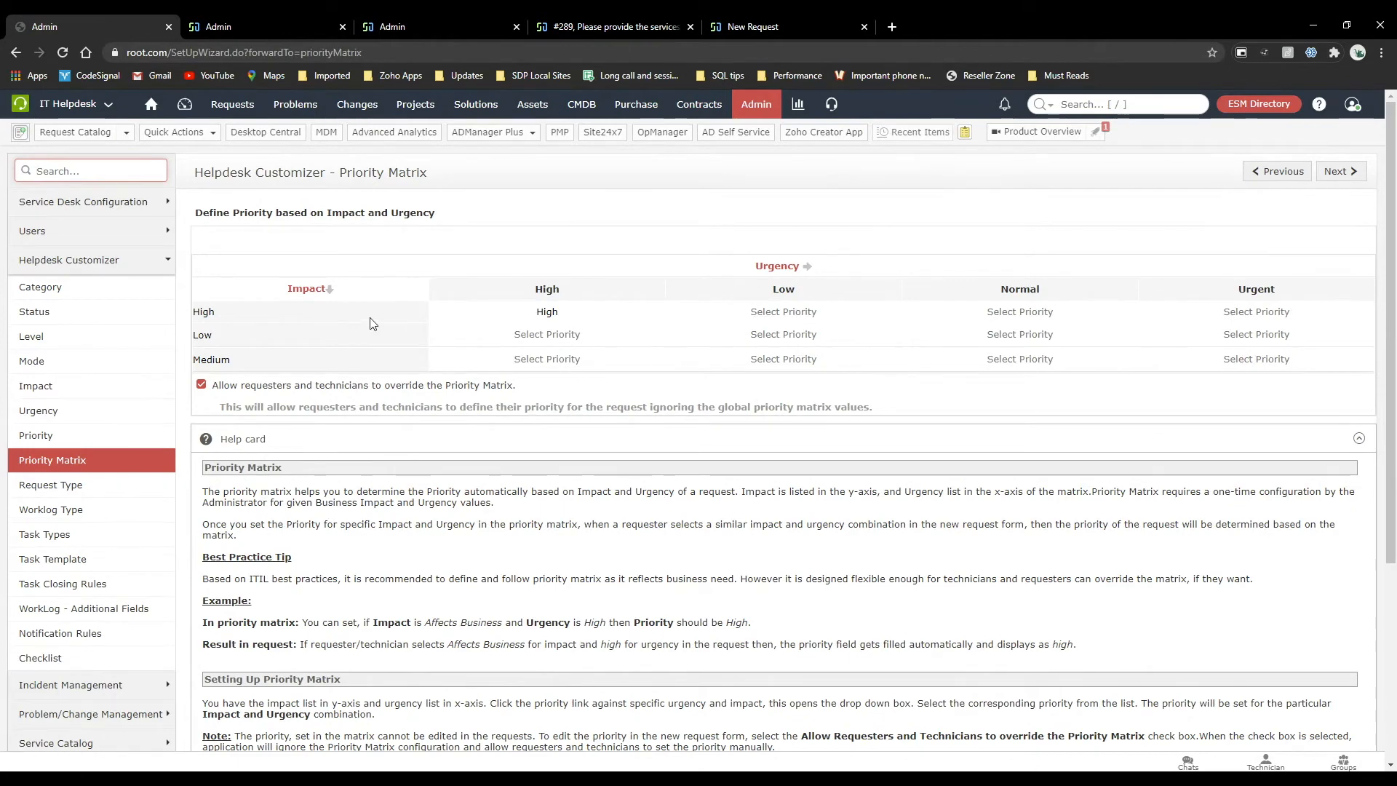
{"action": "left_click", "coordinate": [572, 338]}
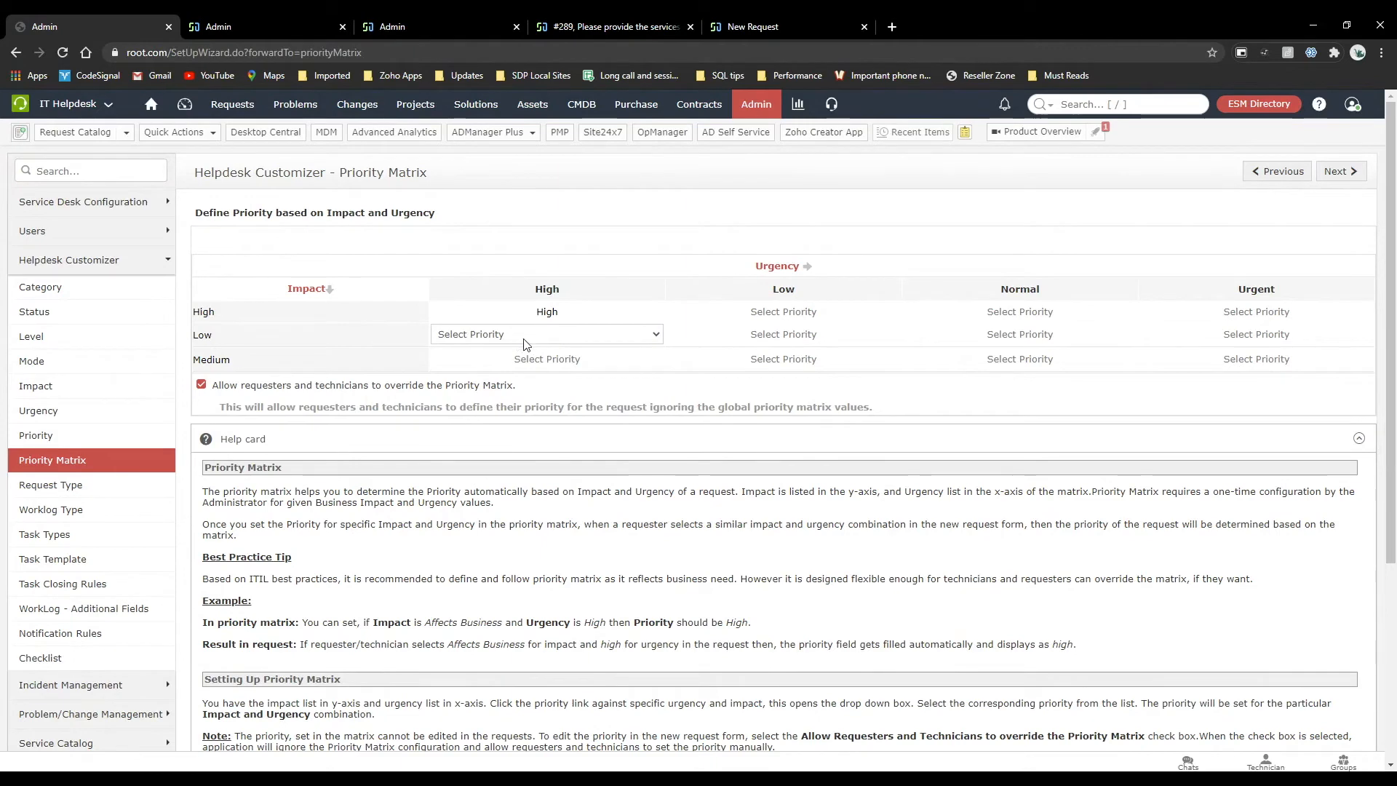
{"action": "left_click", "coordinate": [789, 336]}
{"action": "left_click", "coordinate": [788, 335]}
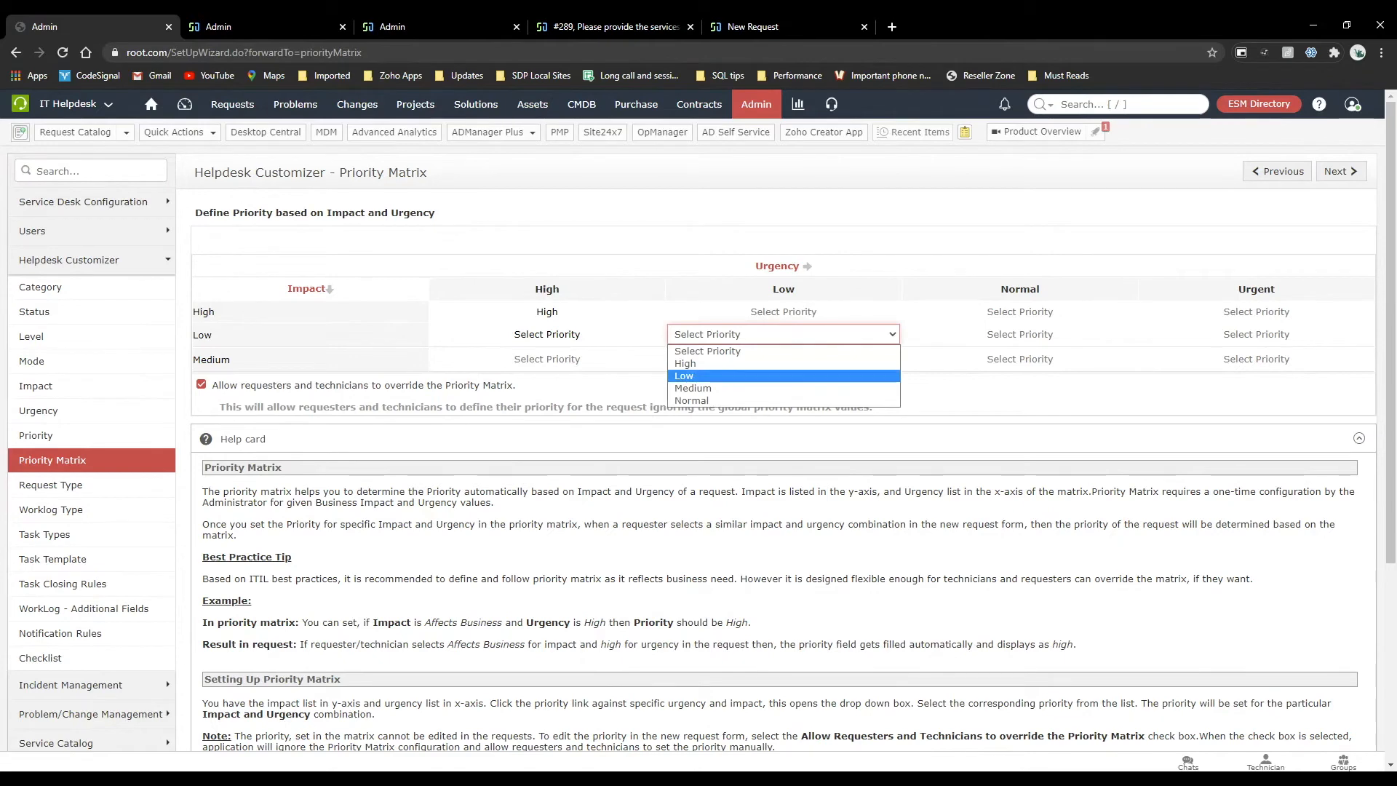
{"action": "left_click", "coordinate": [750, 375]}
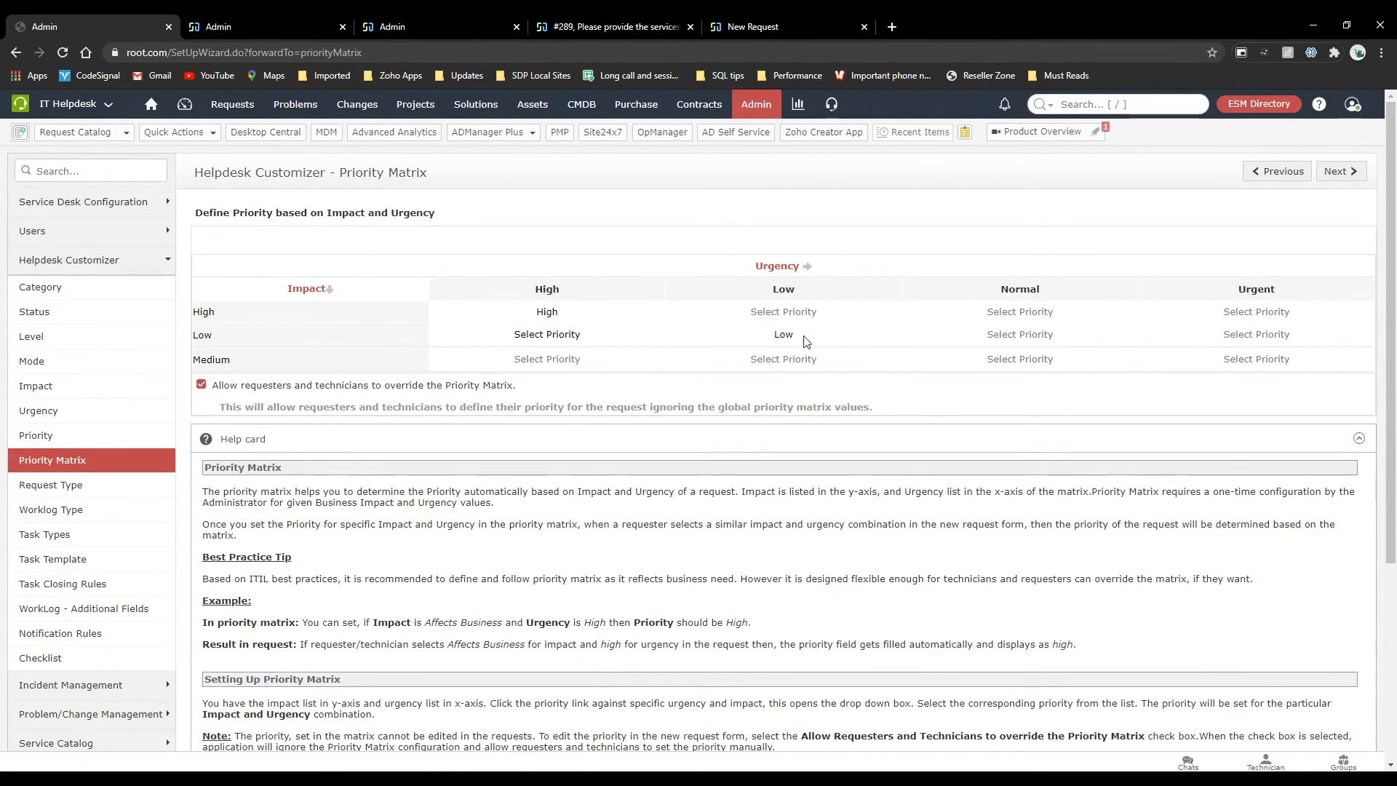
Open the Low SLA in the incident management service level agreements and compare its priority rule with the Priority Matrix.
{"action": "left_click", "coordinate": [266, 26]}
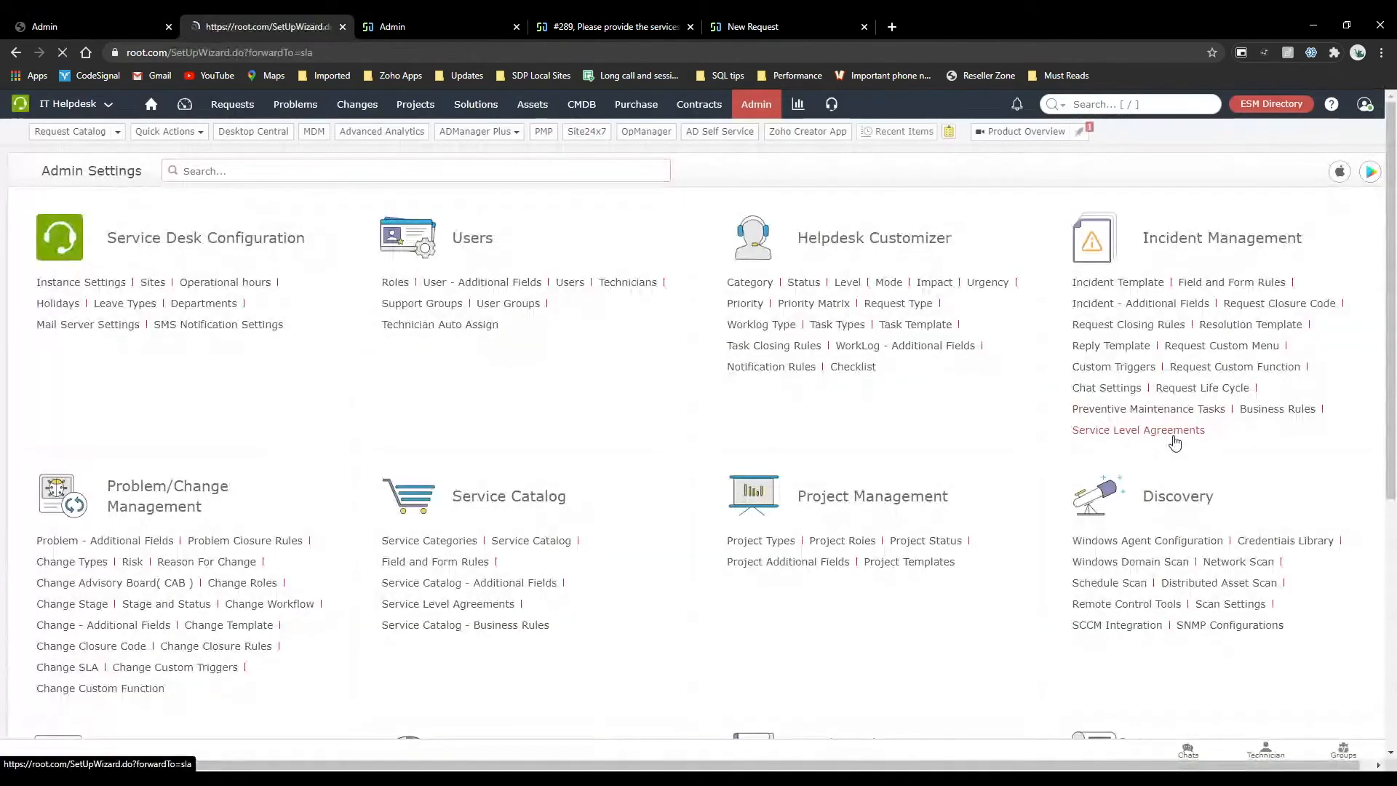
{"action": "left_click", "coordinate": [1168, 431]}
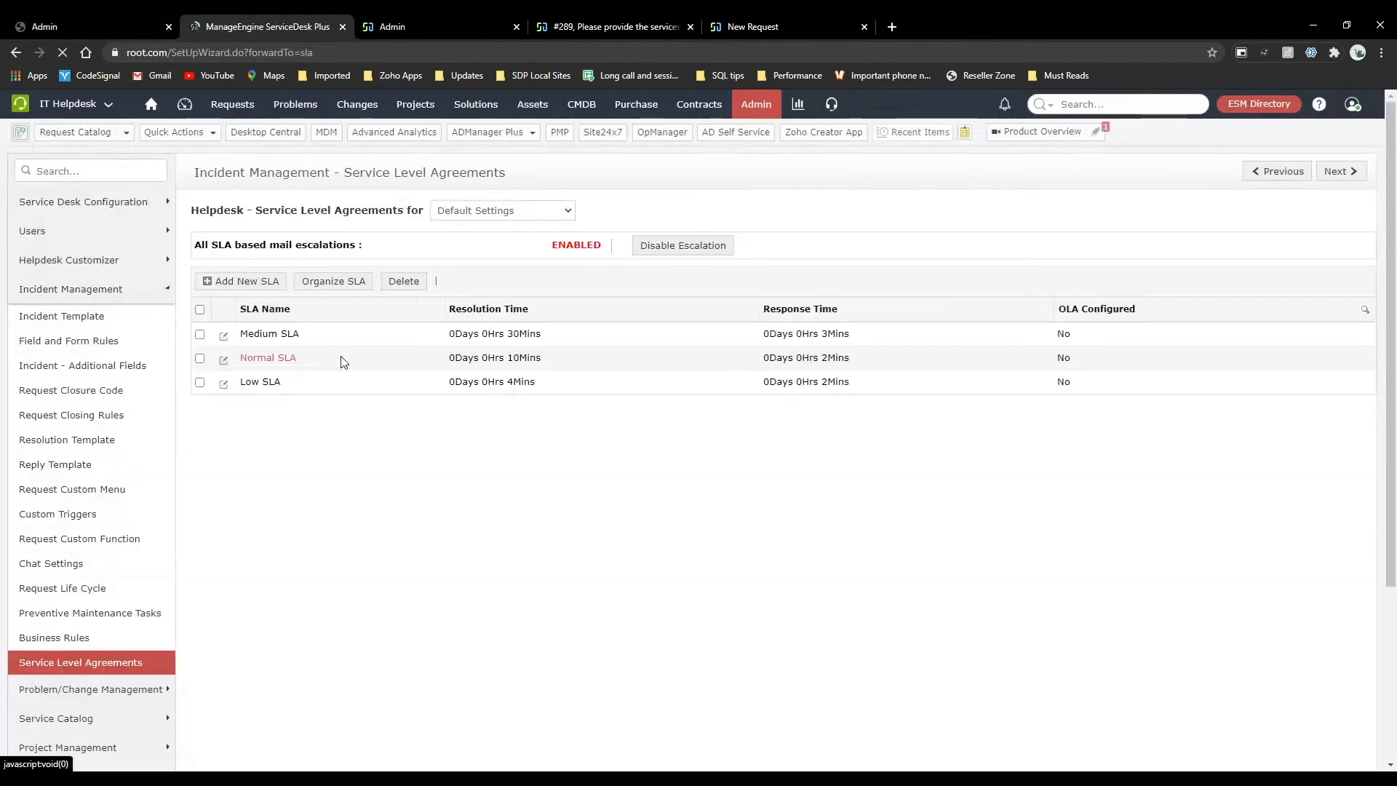
{"action": "left_click", "coordinate": [225, 385]}
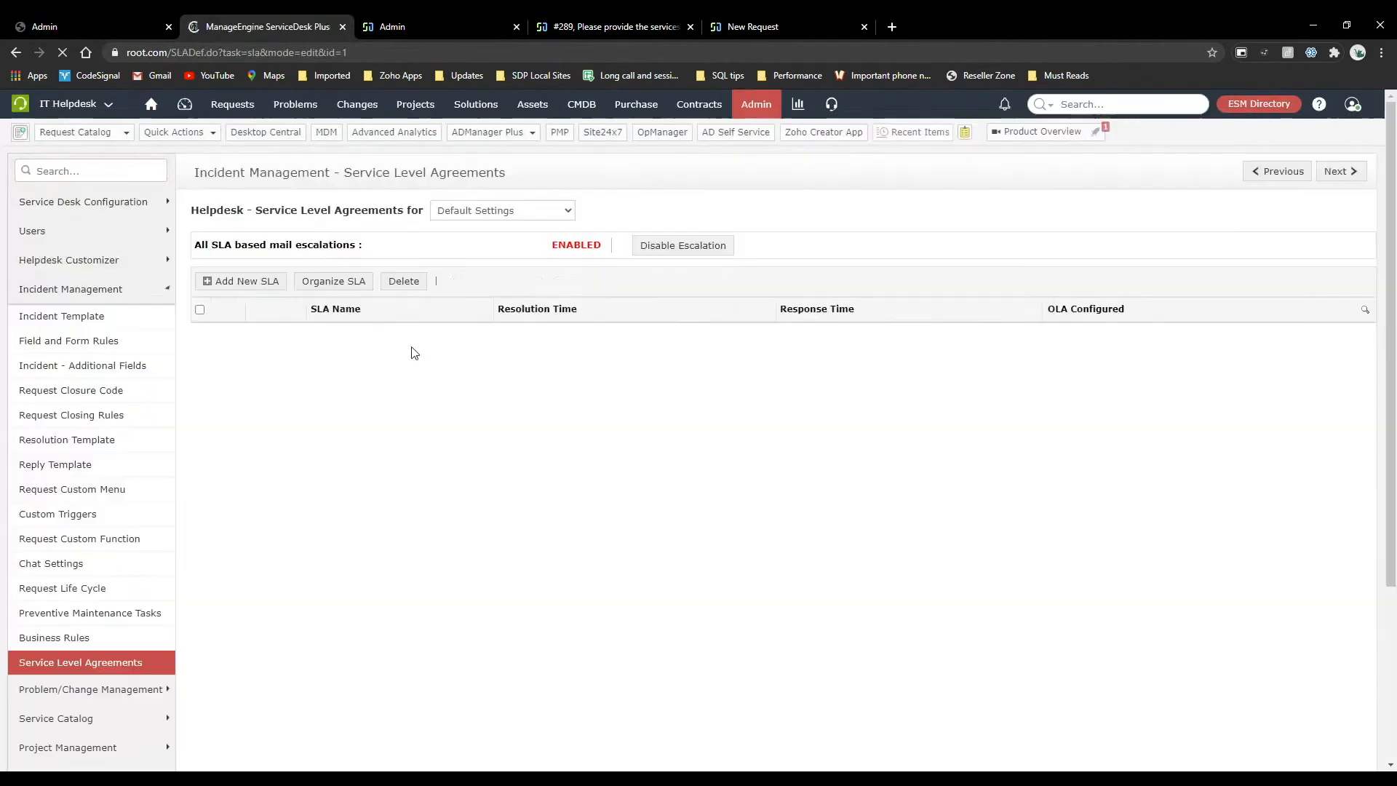
{"action": "scroll", "coordinate": [468, 440], "scroll_direction": "down", "scroll_amount": 1}
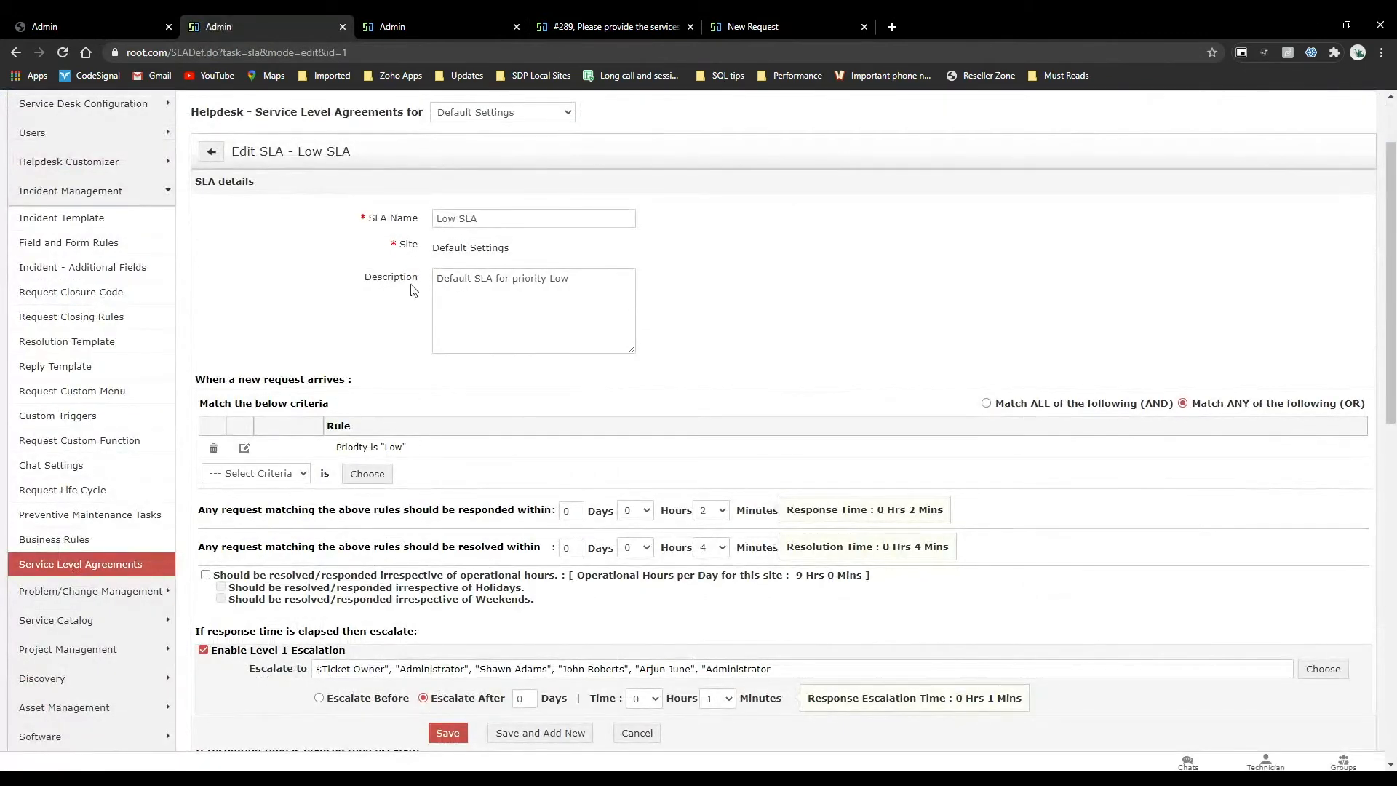
{"action": "left_click", "coordinate": [145, 24]}
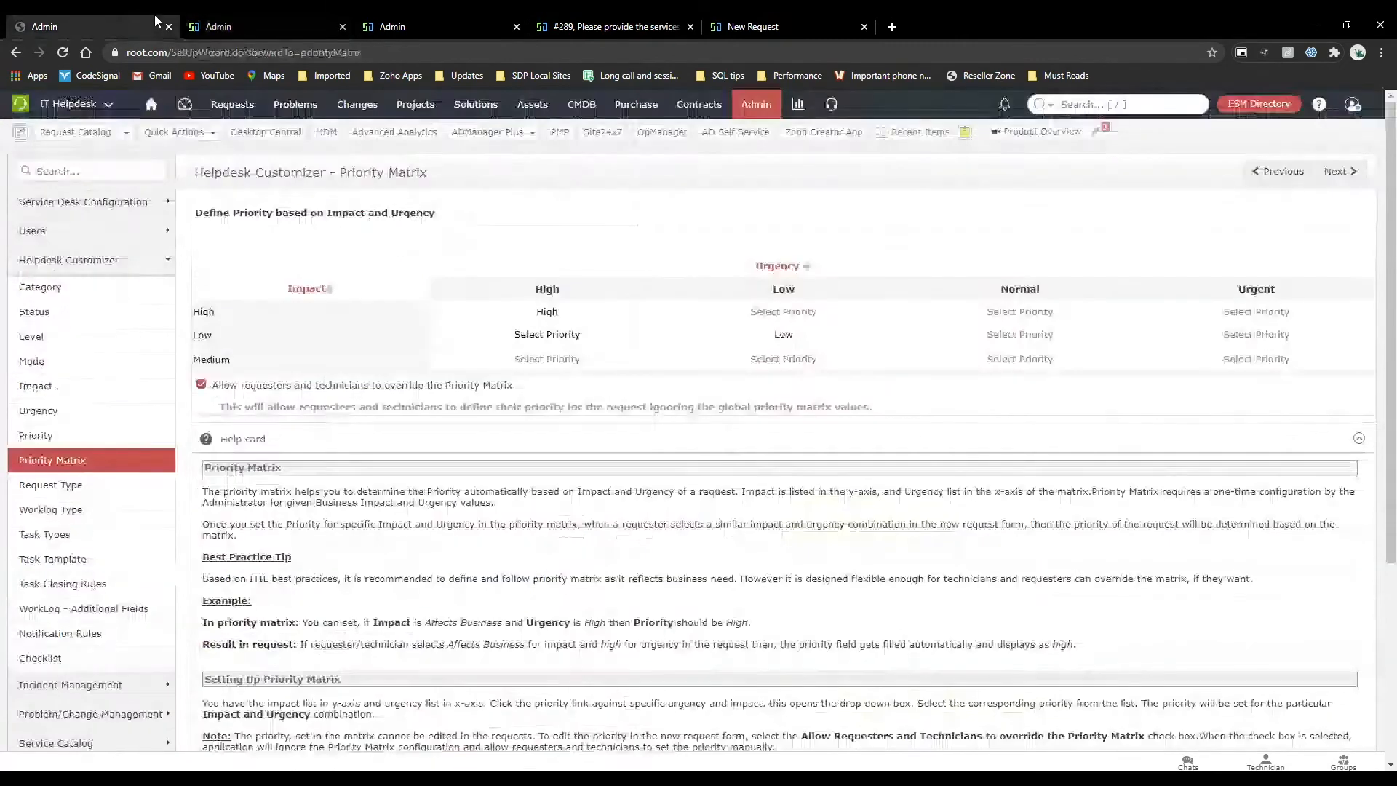
{"action": "left_click", "coordinate": [270, 22]}
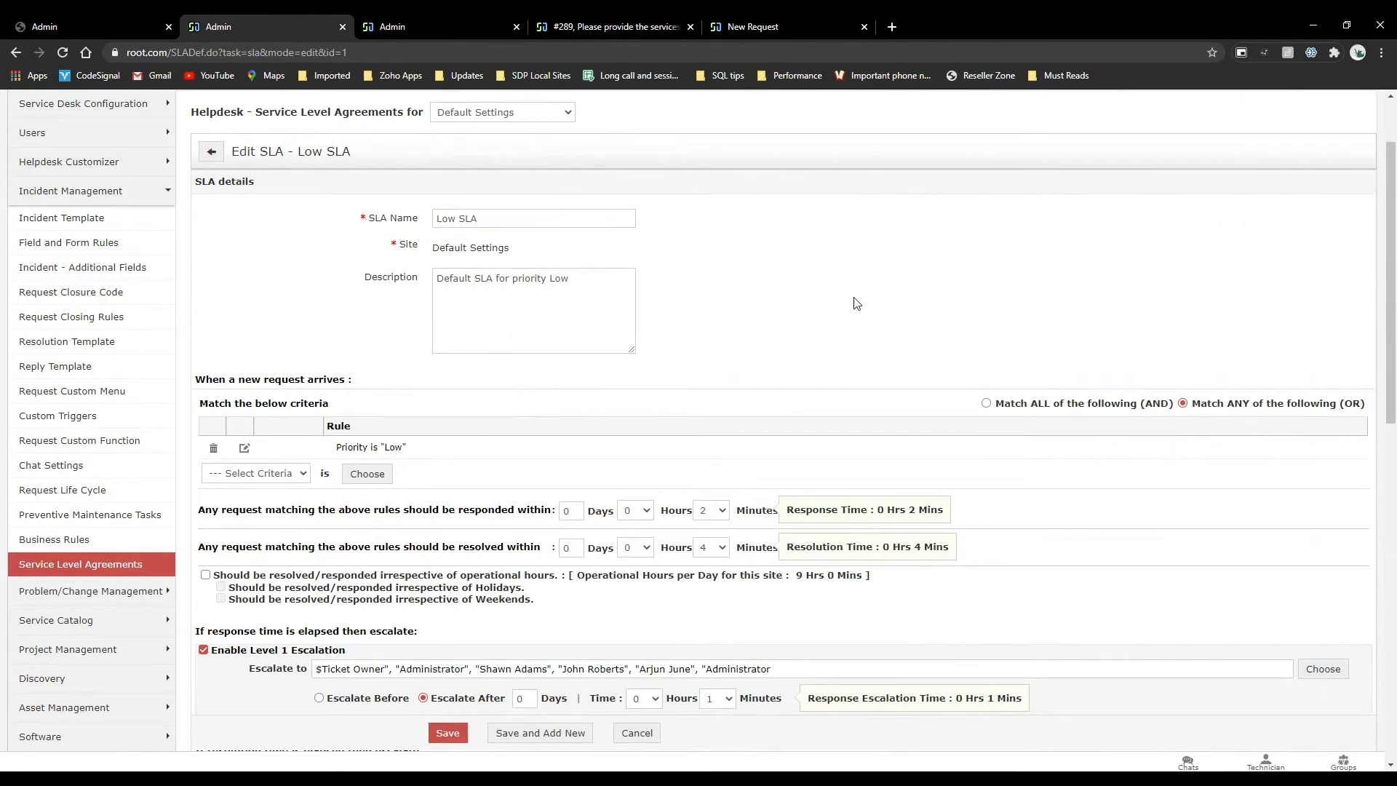
{"action": "scroll", "coordinate": [856, 303], "scroll_direction": "up", "scroll_amount": 2}
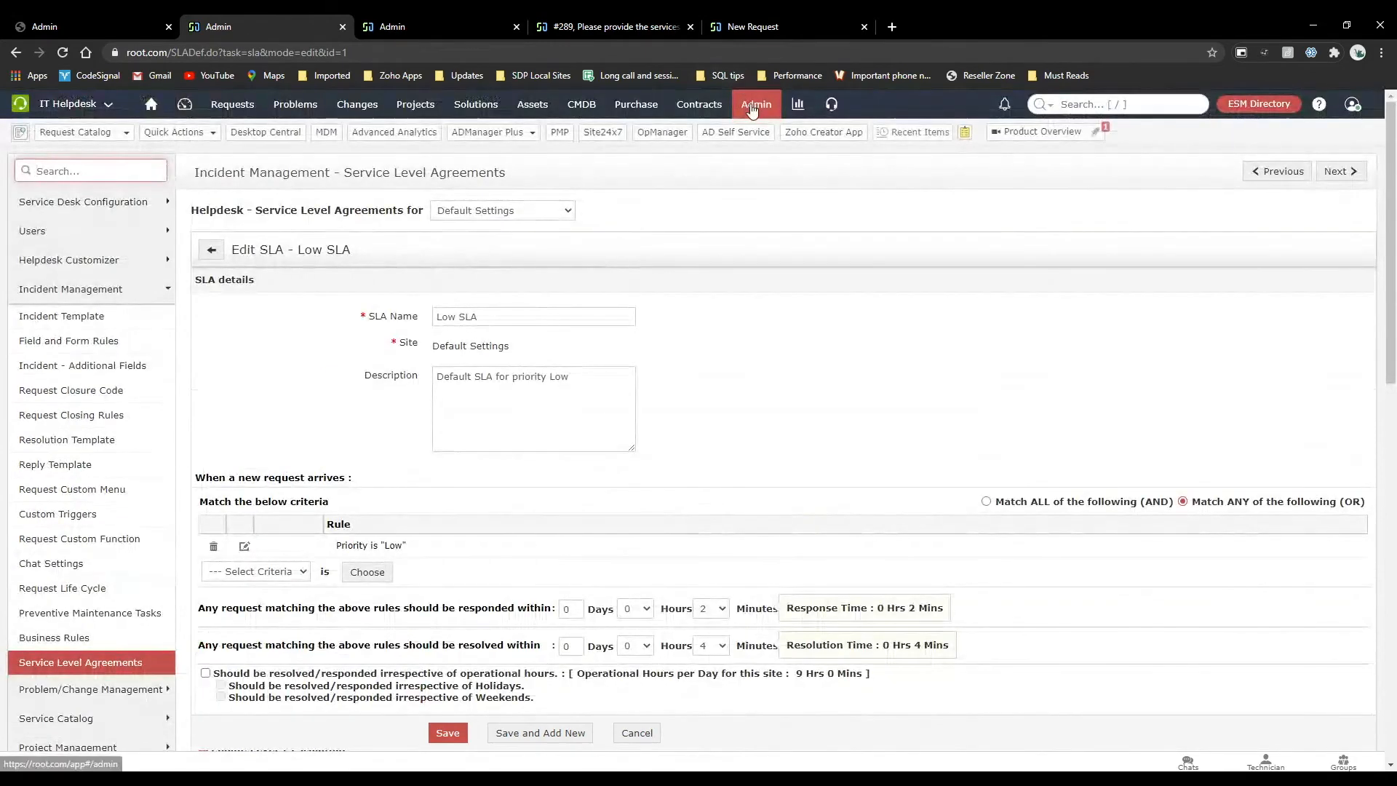
Start a new incident management business rule for the default site settings.
{"action": "left_click", "coordinate": [753, 109]}
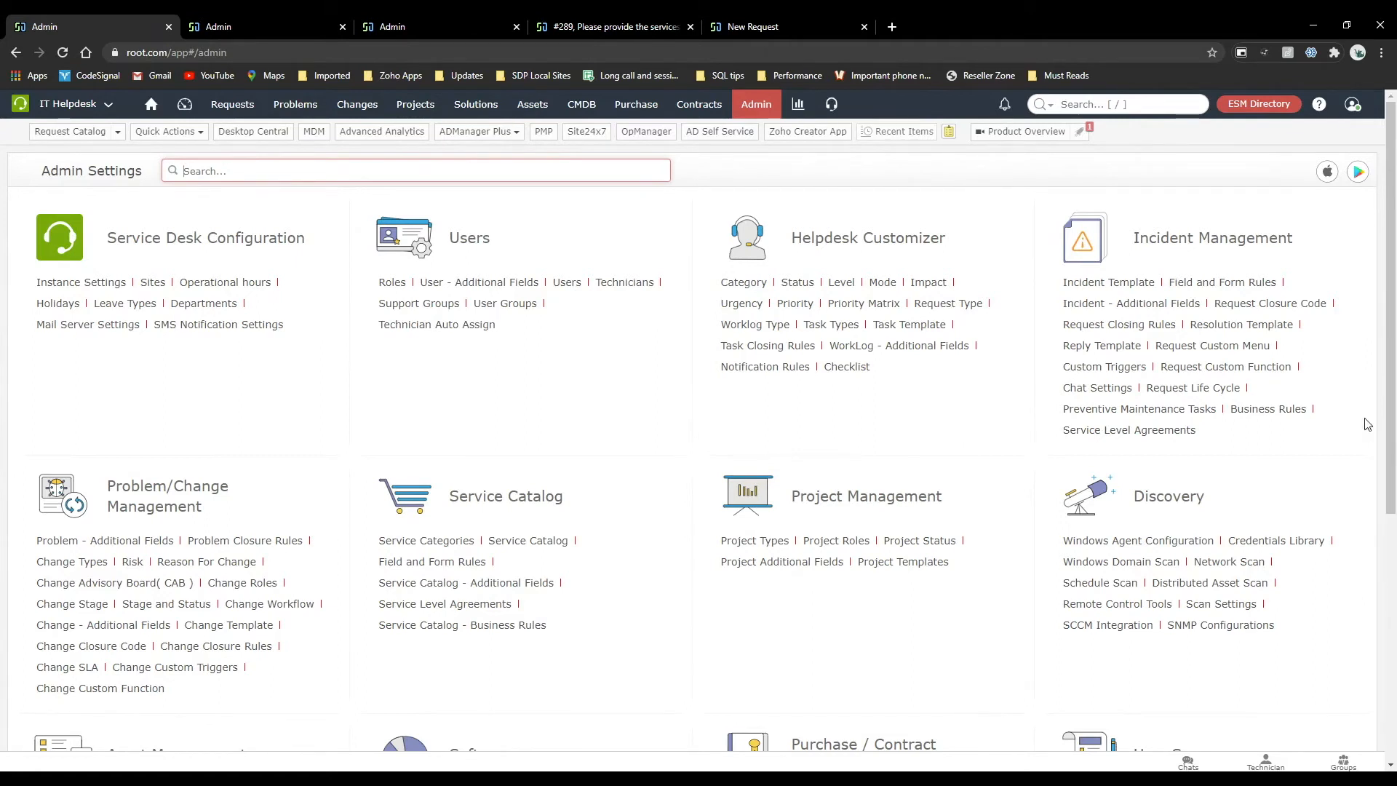
{"action": "left_click", "coordinate": [1293, 411]}
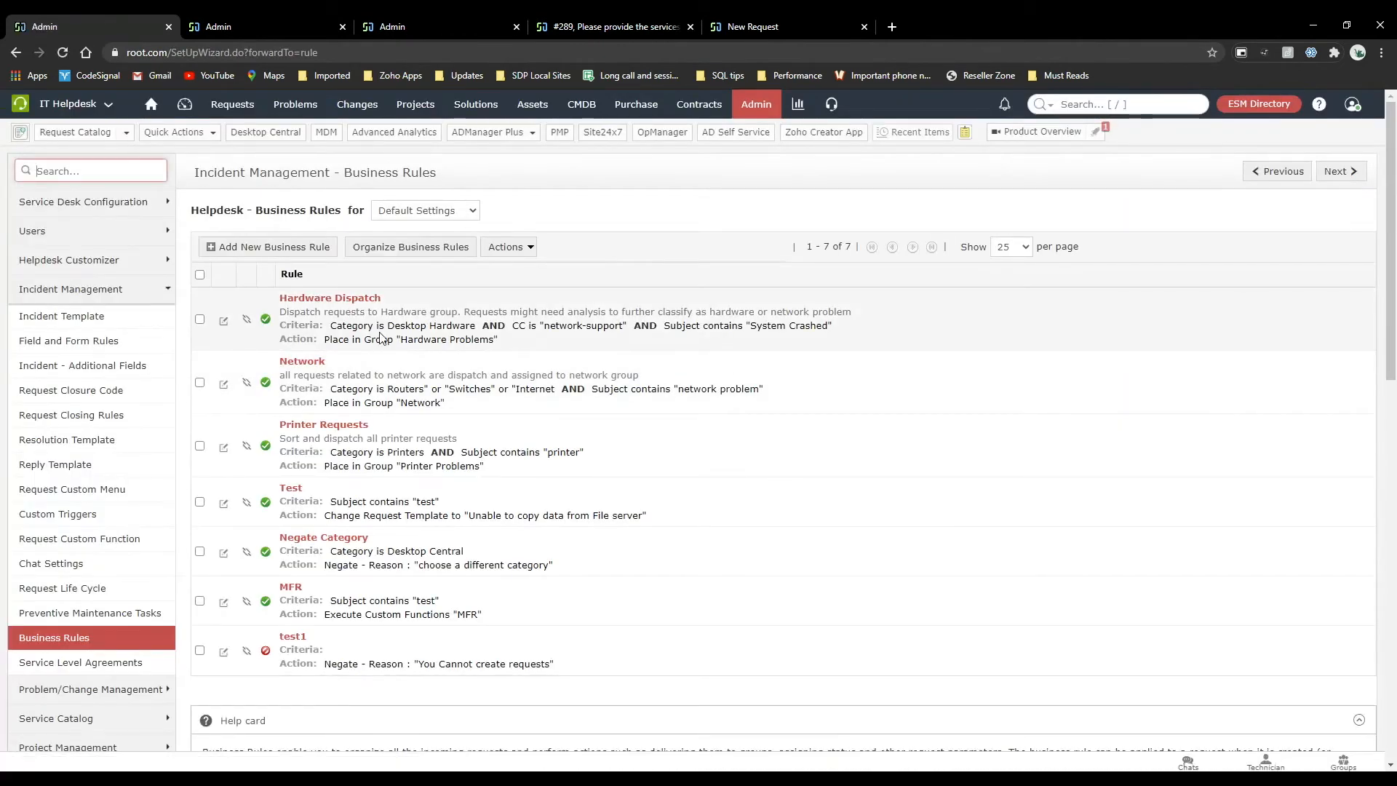
{"action": "left_click", "coordinate": [274, 247]}
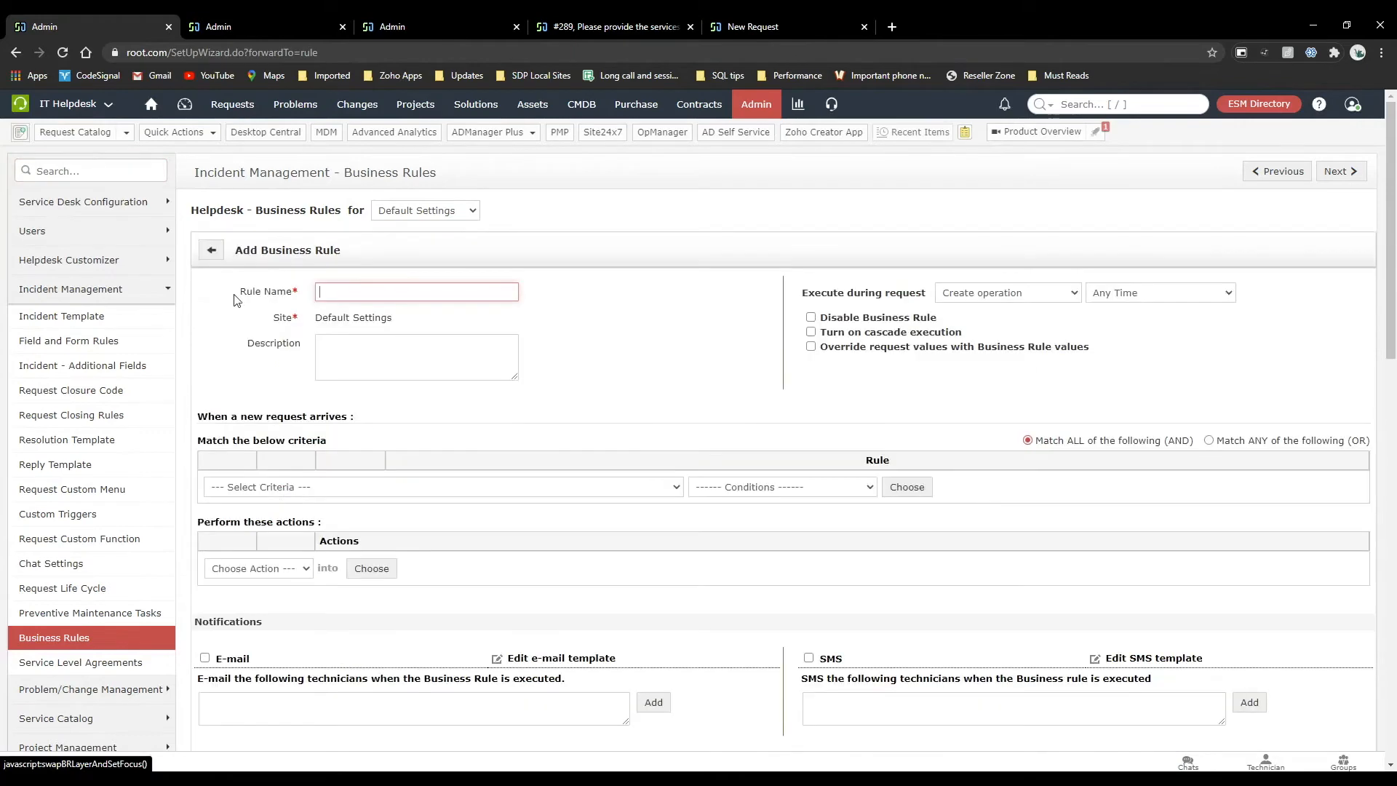
Review the actions and criteria available for the new business rule without choosing any.
{"action": "left_click", "coordinate": [283, 566]}
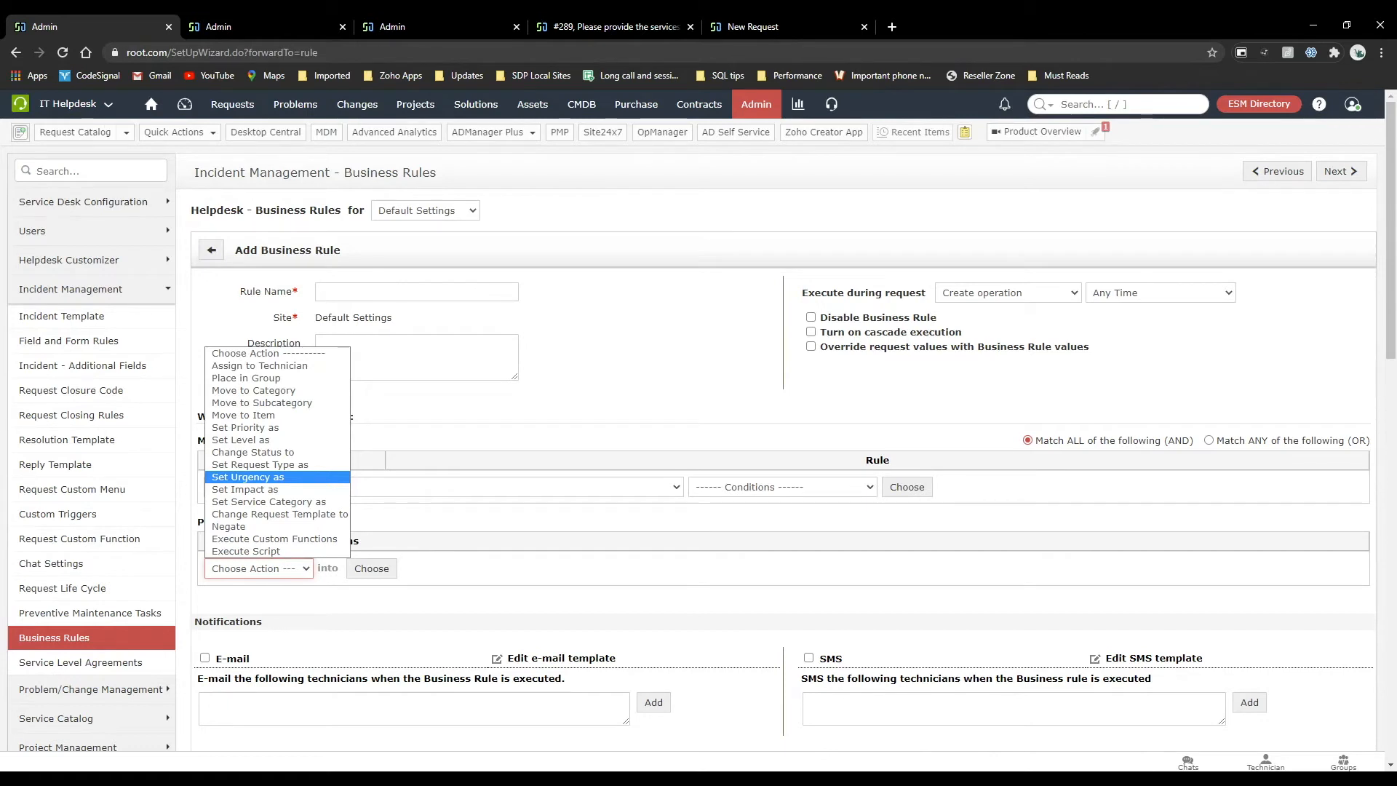
{"action": "left_click", "coordinate": [491, 430]}
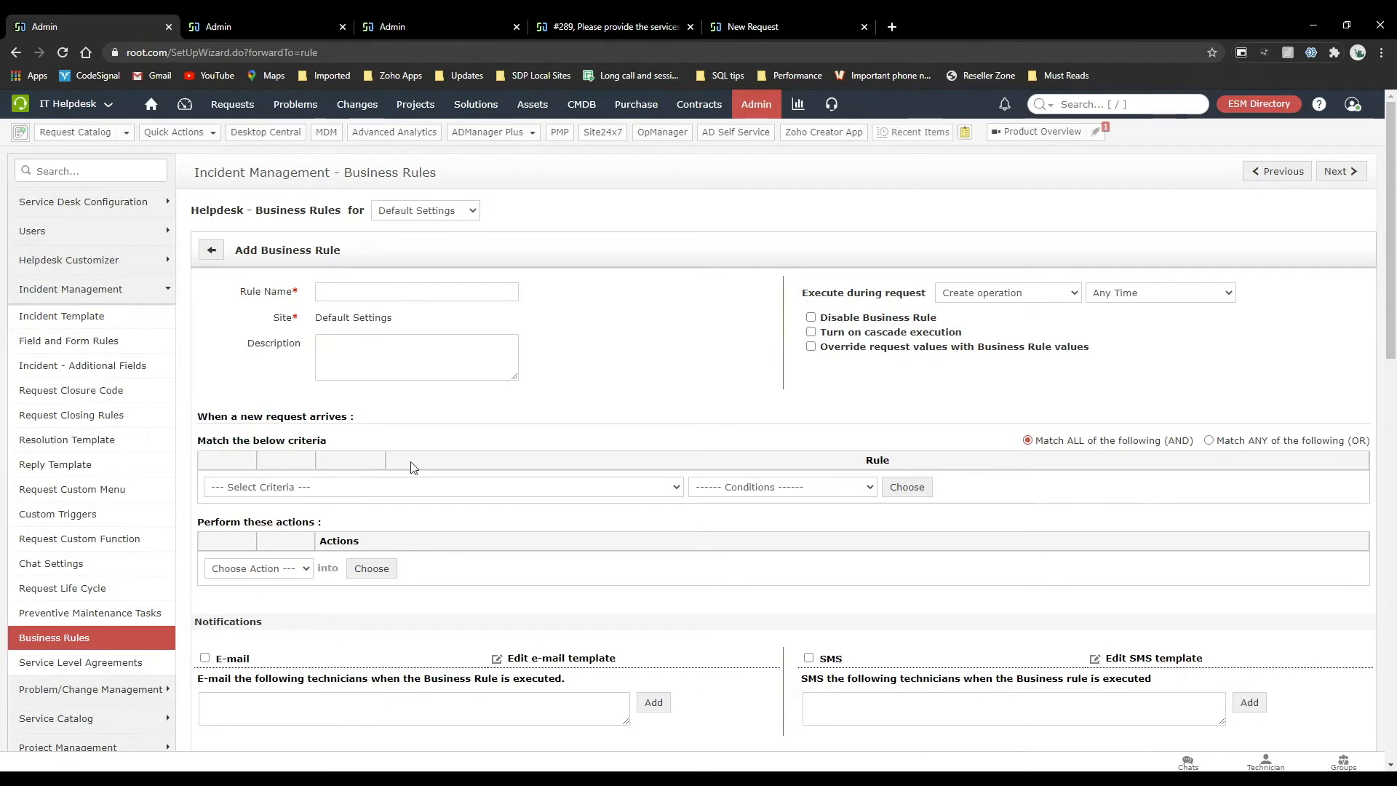
{"action": "left_click", "coordinate": [388, 487]}
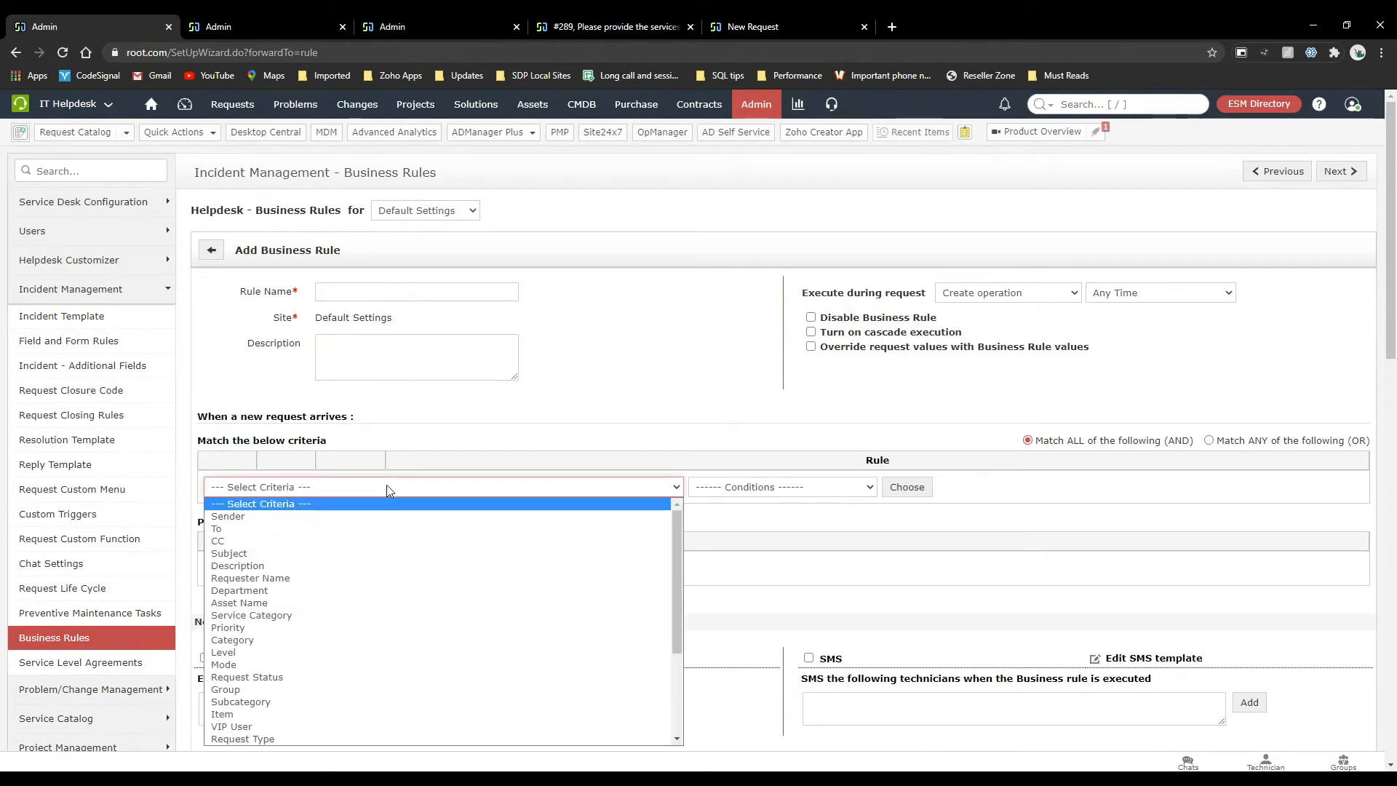
{"action": "scroll", "coordinate": [440, 623], "scroll_direction": "down", "scroll_amount": 4}
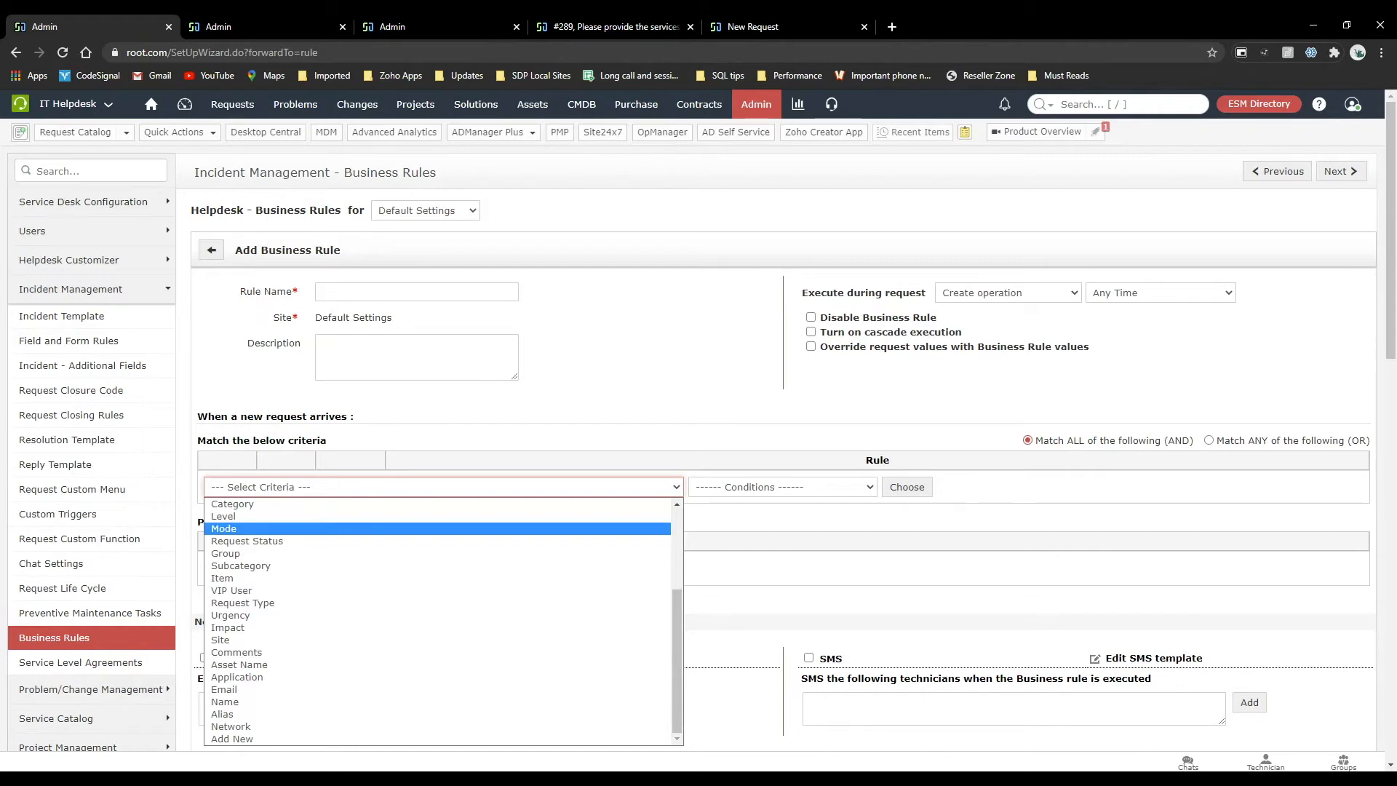
{"action": "scroll", "coordinate": [440, 622], "scroll_direction": "up", "scroll_amount": 4}
{"action": "left_click", "coordinate": [502, 411]}
Add a Place in Group action with the Hardware Problems group to the business rule.
{"action": "left_click", "coordinate": [268, 575]}
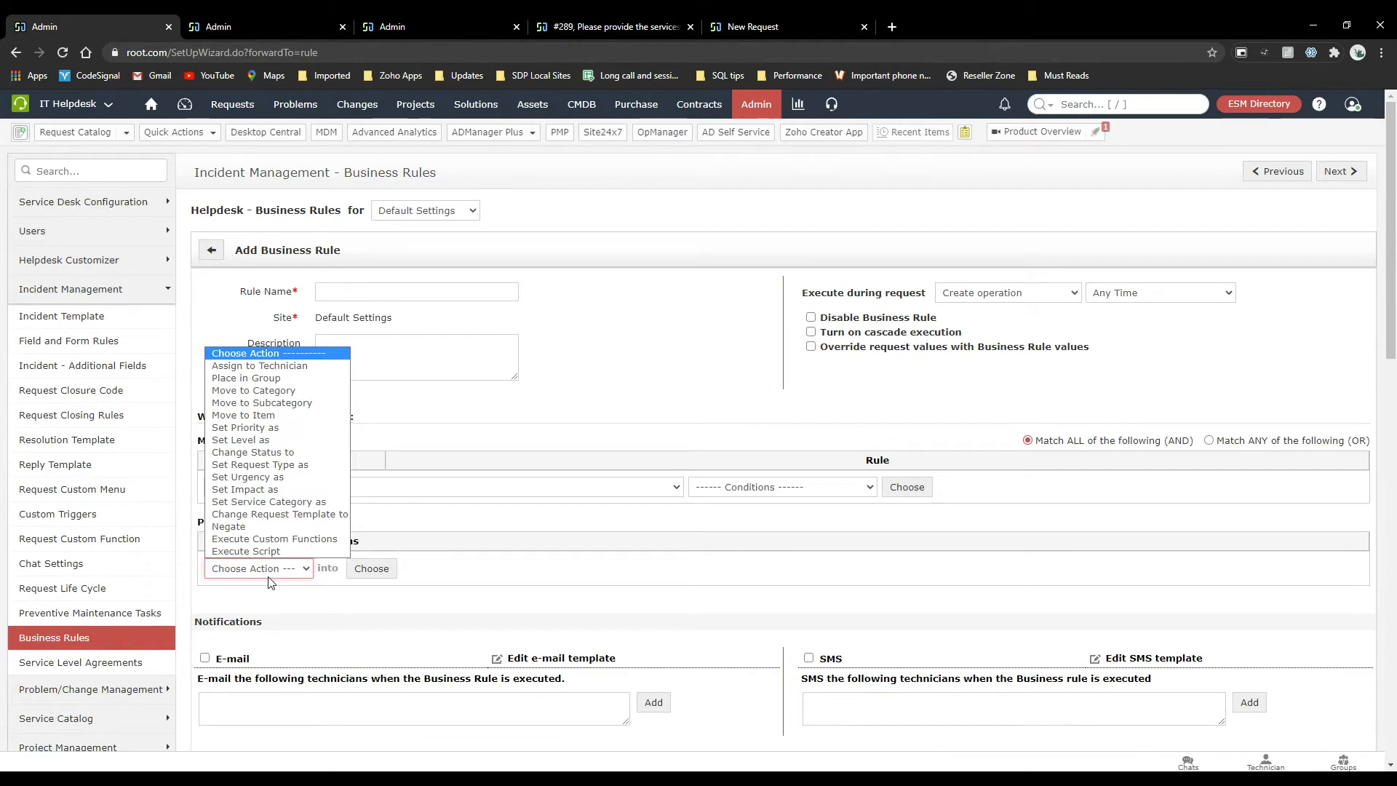
{"action": "left_click", "coordinate": [246, 378]}
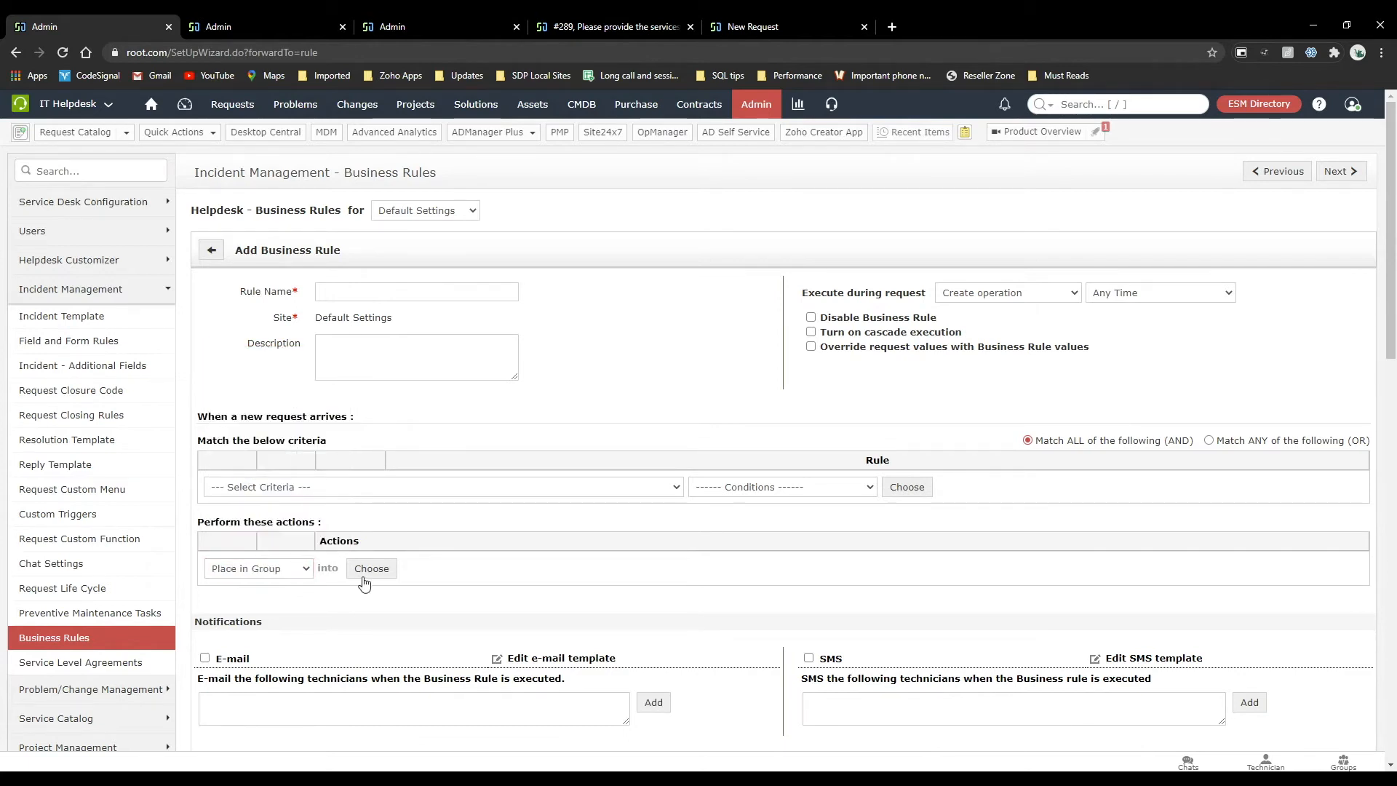
{"action": "left_click", "coordinate": [371, 569]}
{"action": "left_click", "coordinate": [559, 360]}
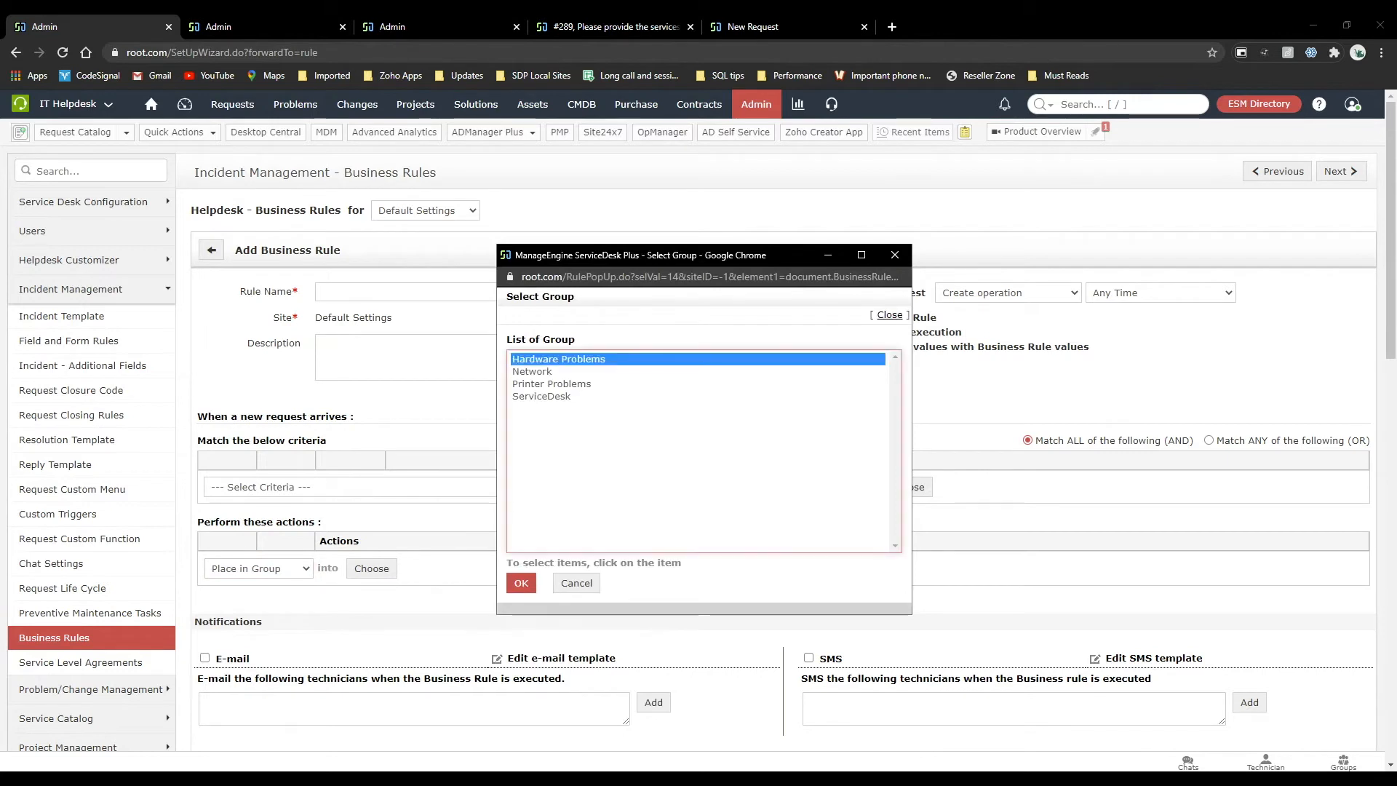
{"action": "left_click", "coordinate": [521, 582]}
Add the criterion that the description contains "broken" to the business rule.
{"action": "left_click", "coordinate": [408, 487]}
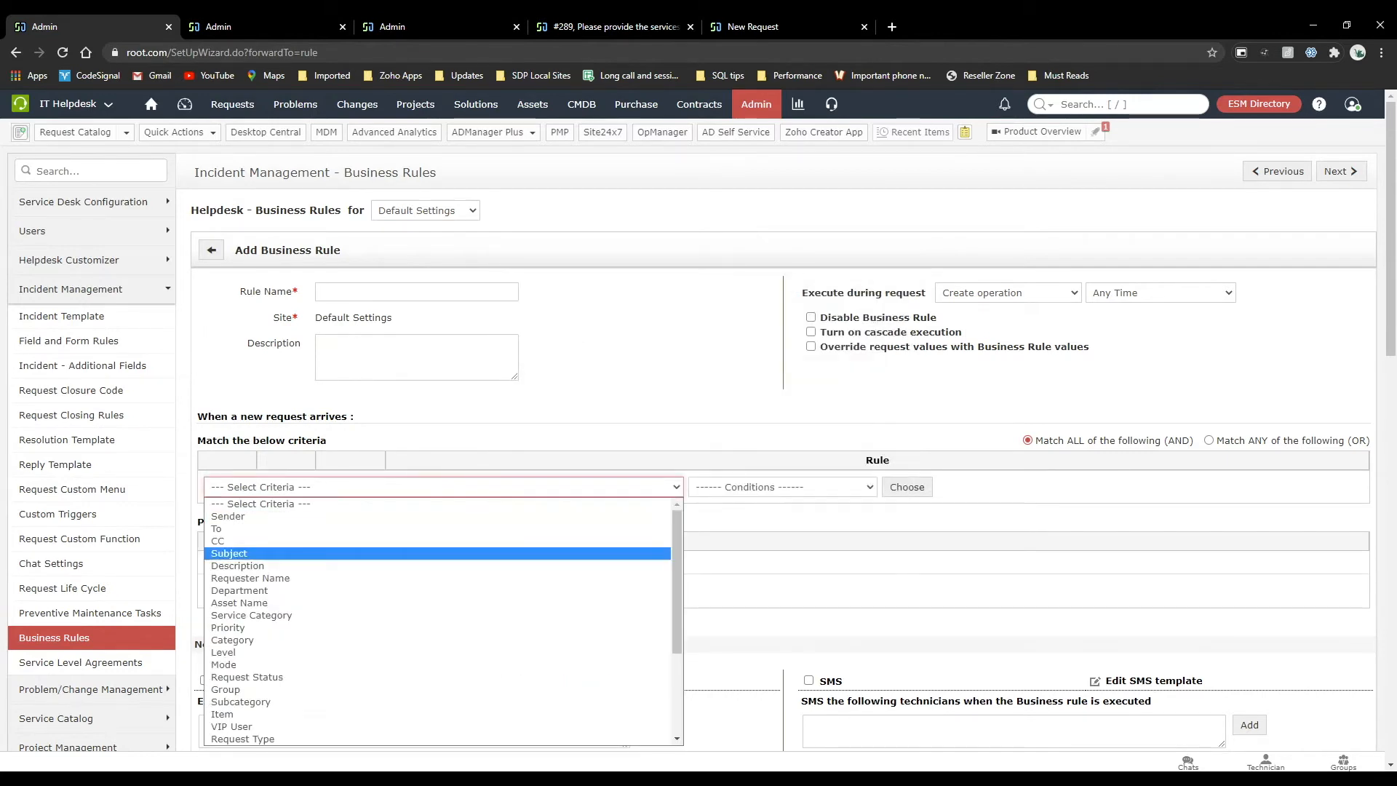
{"action": "left_click", "coordinate": [306, 565]}
{"action": "left_click", "coordinate": [786, 487]}
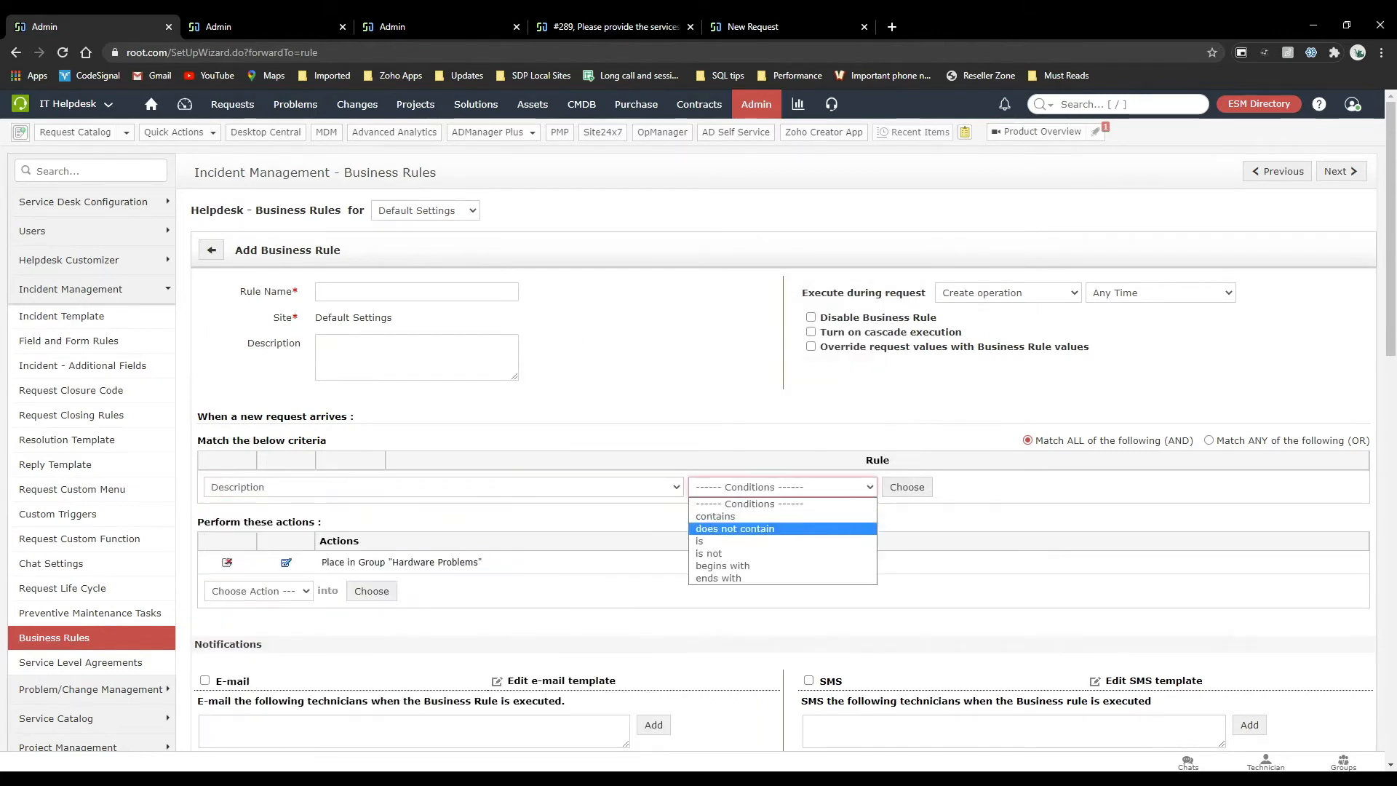
{"action": "left_click", "coordinate": [728, 511]}
{"action": "left_click", "coordinate": [904, 486]}
{"action": "type", "text": "broken"}
{"action": "left_click", "coordinate": [525, 461]}
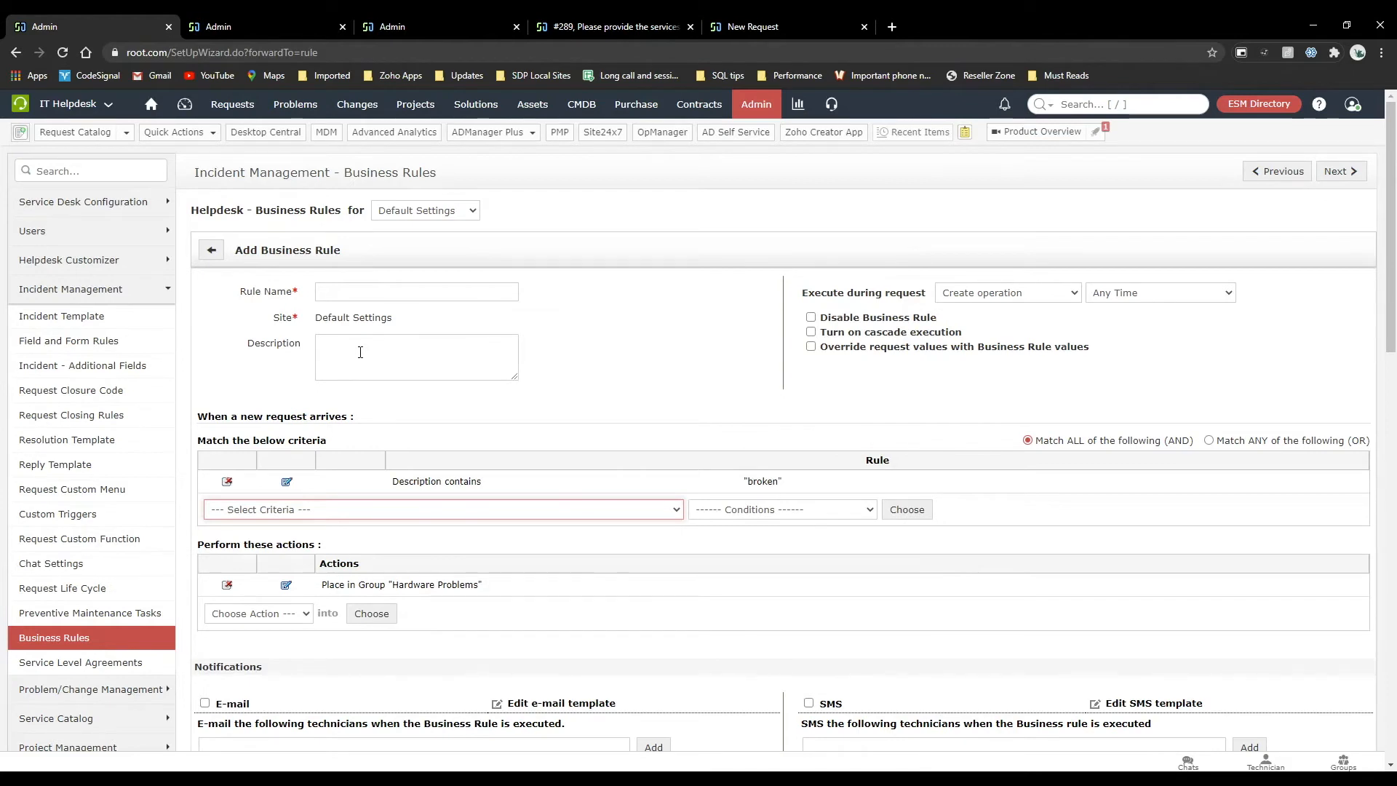
Remove the place-in-group action, then name the rule Negate and have it execute during the Create and Edit operation.
{"action": "left_click", "coordinate": [229, 585]}
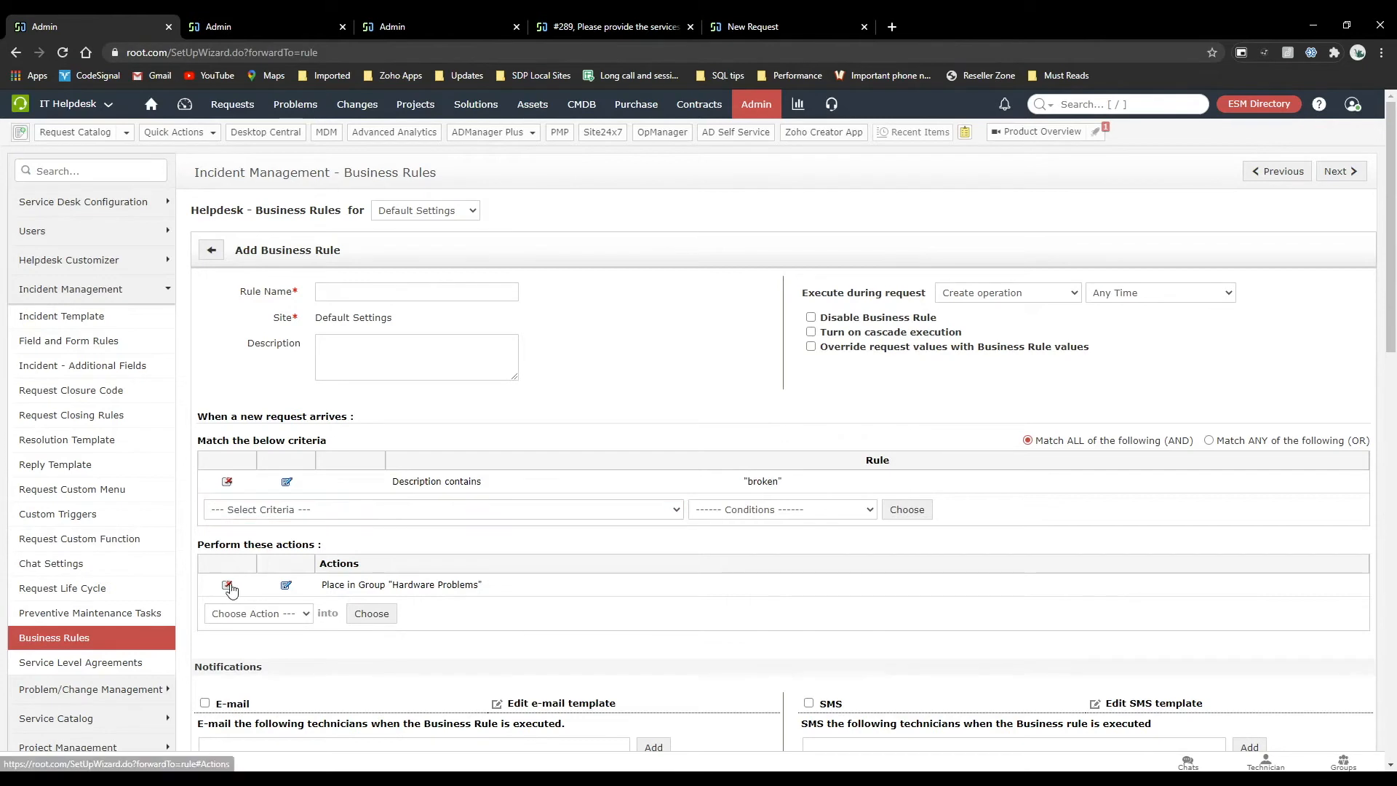
{"action": "left_click", "coordinate": [361, 292]}
{"action": "type", "text": "Negate"}
{"action": "left_click", "coordinate": [1046, 291]}
{"action": "left_click", "coordinate": [1018, 336]}
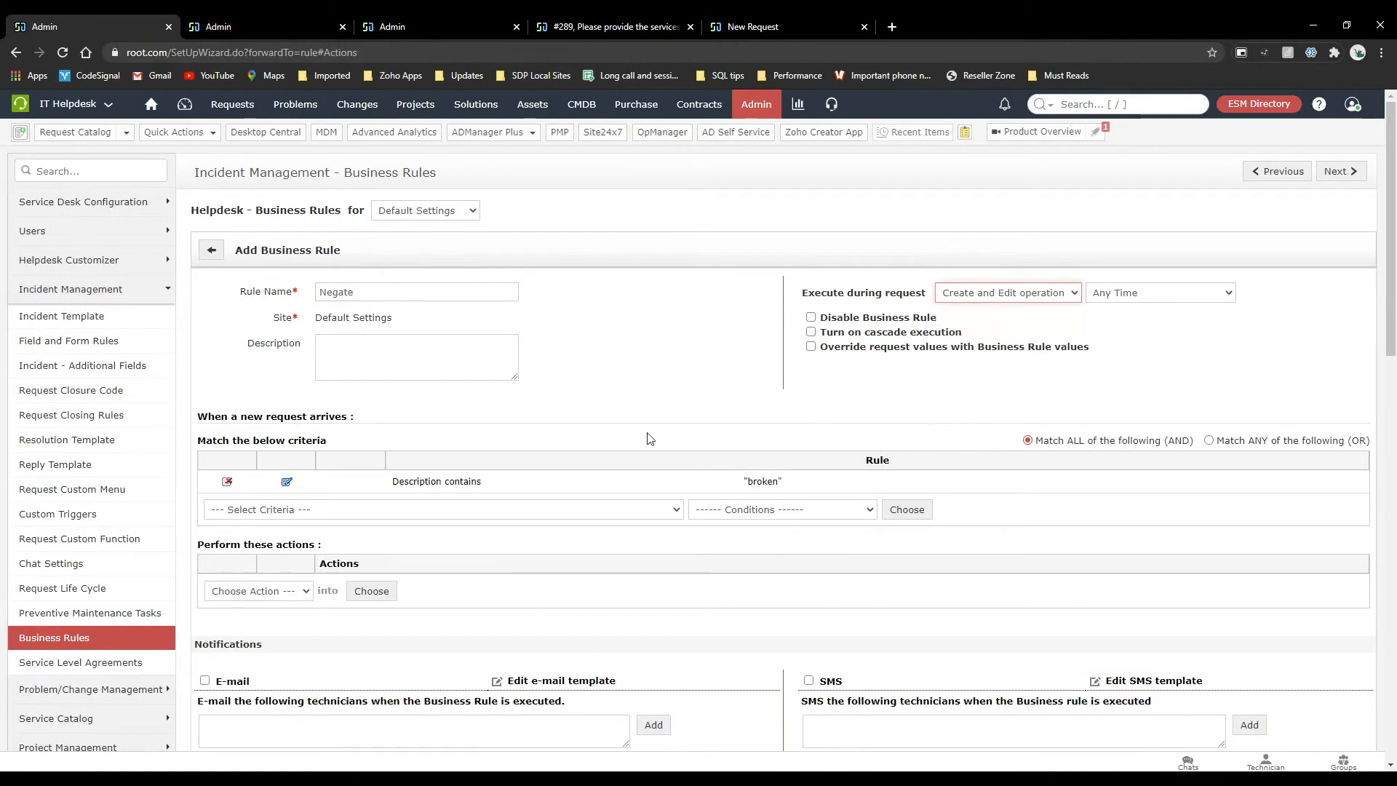
Add a Negate action with the reason "You cannot submit" and save the business rule.
{"action": "left_click", "coordinate": [262, 591]}
{"action": "left_click", "coordinate": [278, 557]}
{"action": "left_click", "coordinate": [371, 590]}
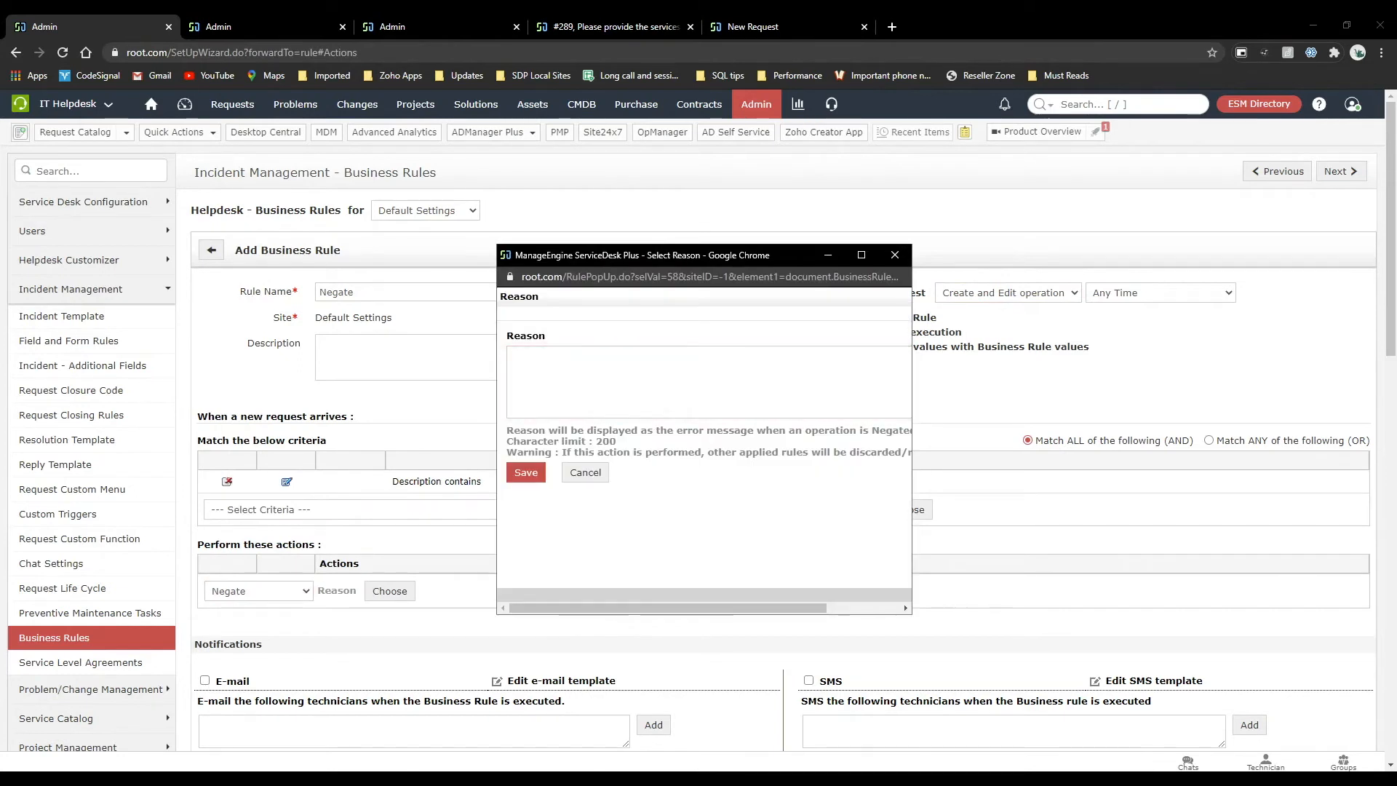
{"action": "left_click", "coordinate": [597, 379]}
{"action": "type", "text": "You cannot submit"}
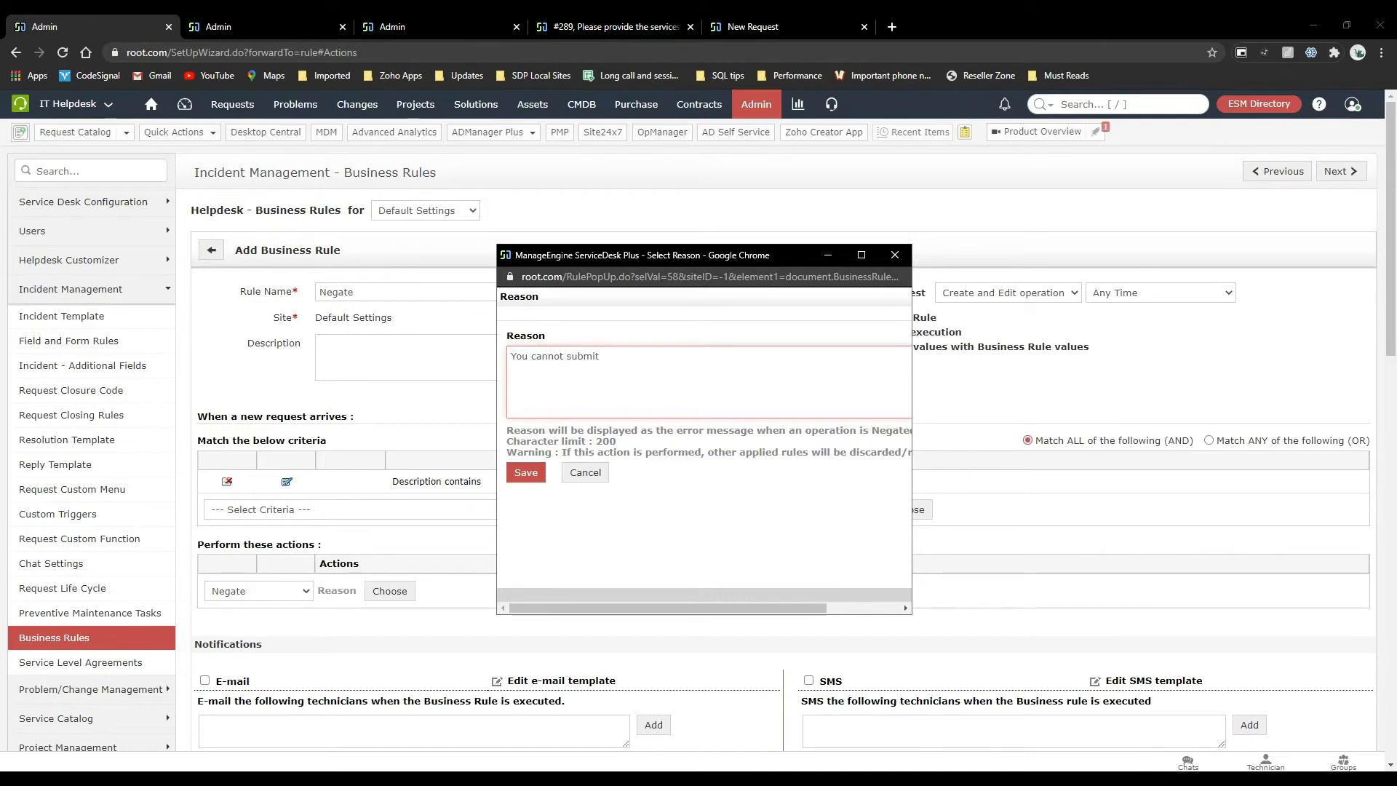
{"action": "left_click", "coordinate": [527, 473]}
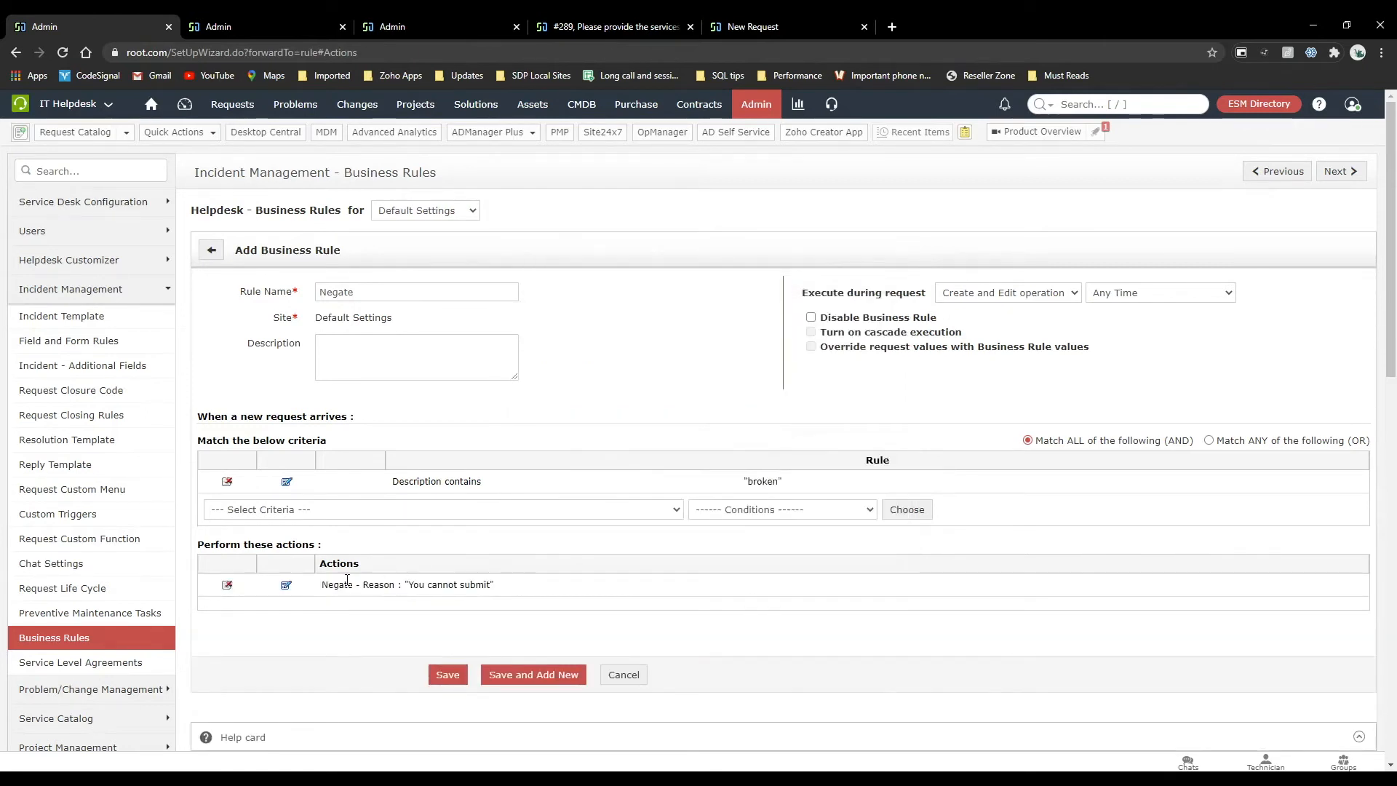
{"action": "left_click_drag", "start_coordinate": [323, 585], "coordinate": [363, 585]}
{"action": "left_click", "coordinate": [353, 661]}
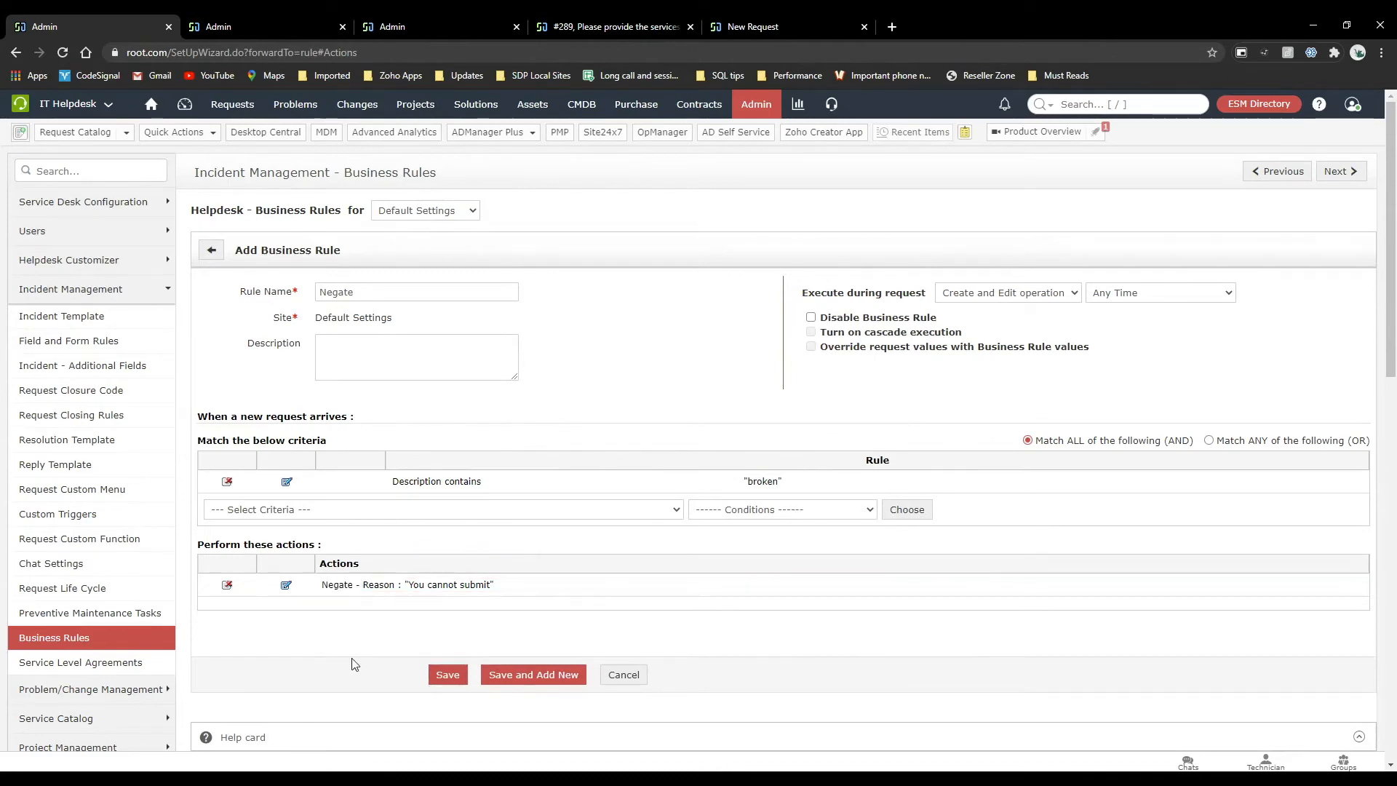
{"action": "left_click", "coordinate": [447, 677]}
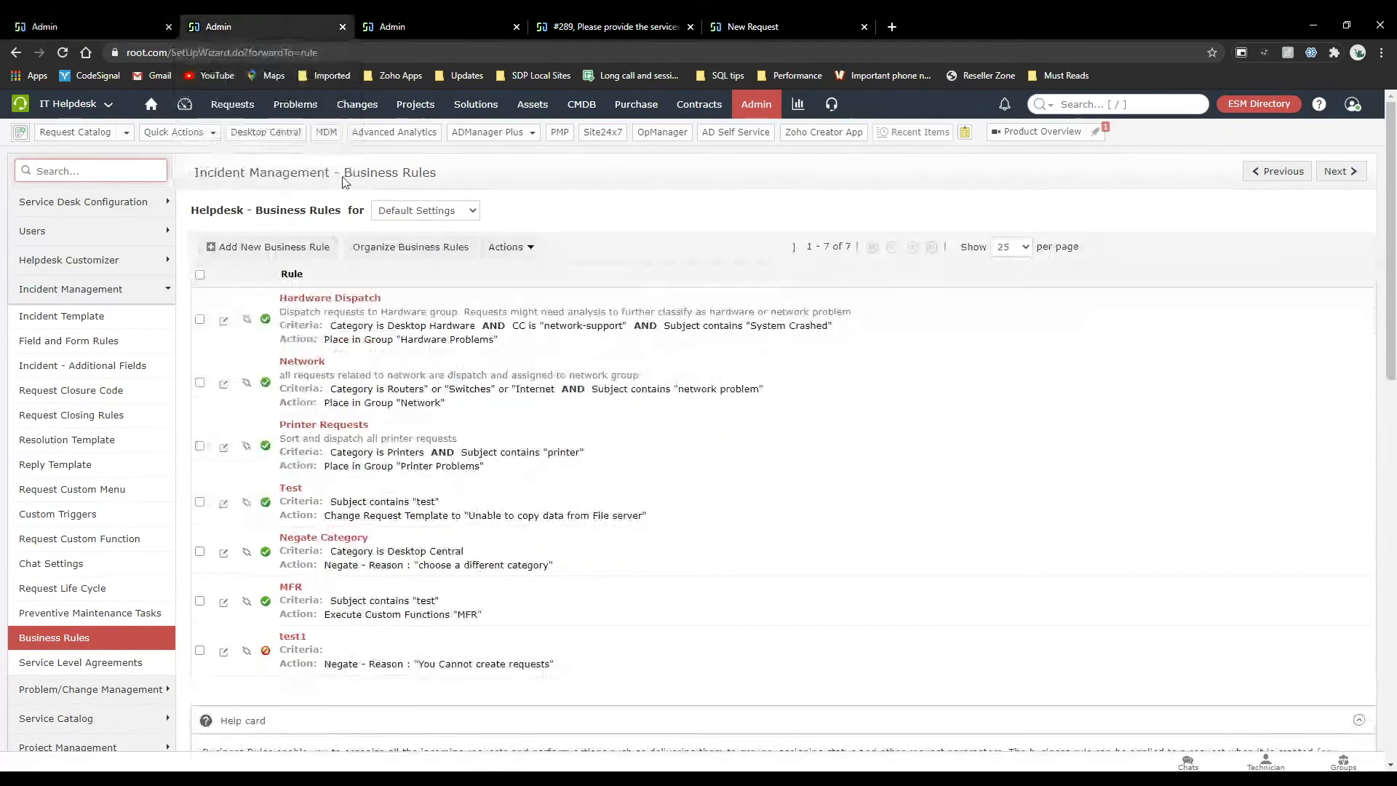
Open a new incident form in the other browser tab and check the Negate rule's criterion in the business rules list.
{"action": "left_click", "coordinate": [242, 117]}
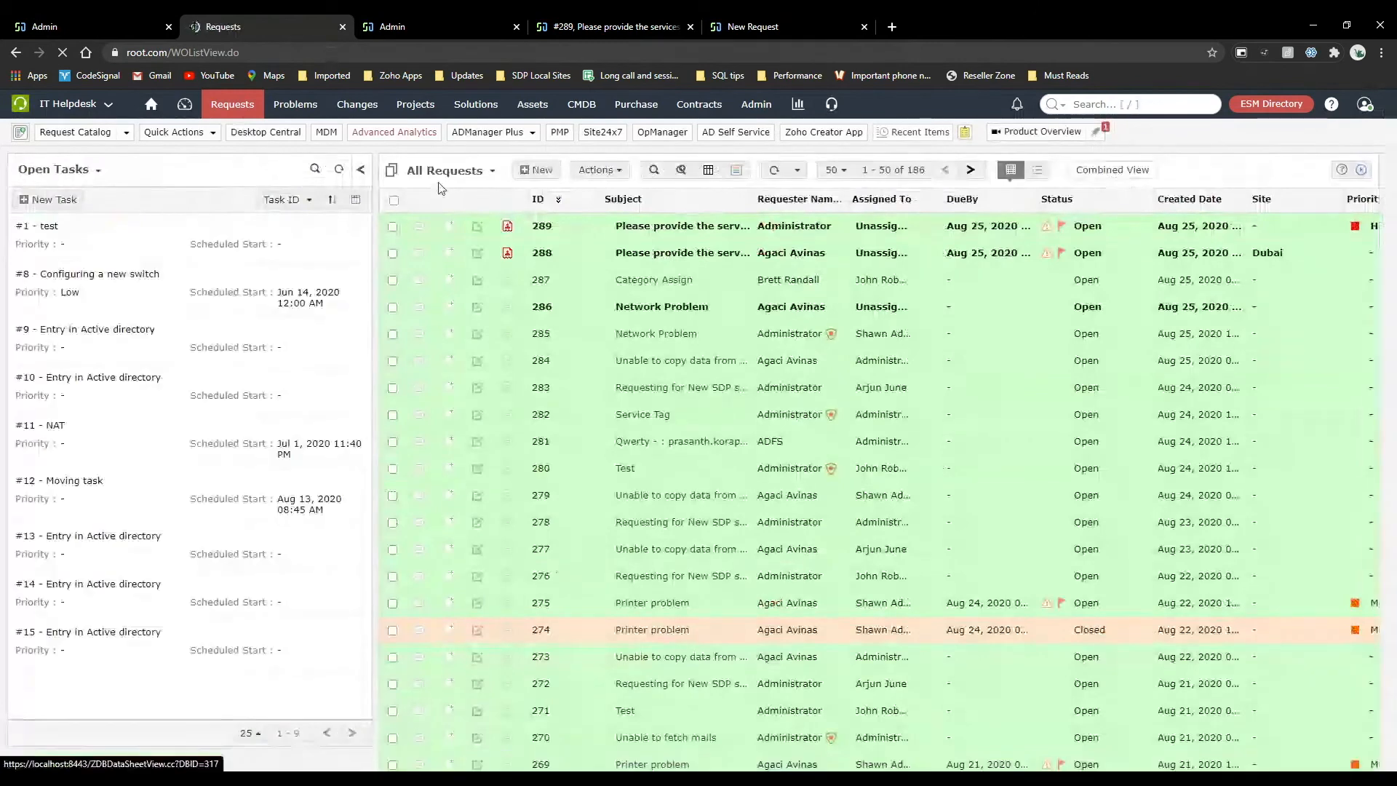
{"action": "left_click", "coordinate": [517, 176]}
{"action": "left_click", "coordinate": [90, 16]}
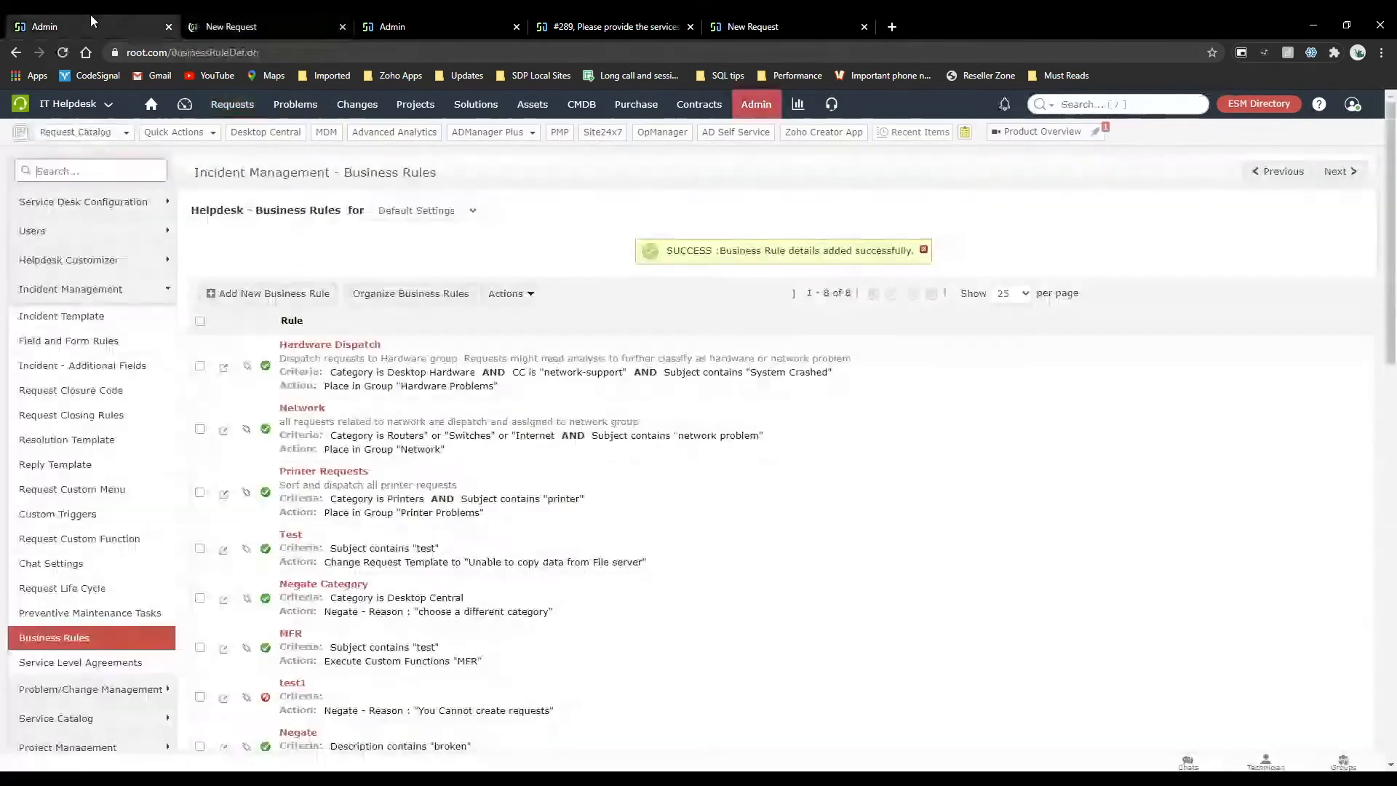
{"action": "scroll", "coordinate": [339, 215], "scroll_direction": "down", "scroll_amount": 3}
{"action": "double_click", "coordinate": [454, 575]}
{"action": "key", "text": "ctrl+Tab"}
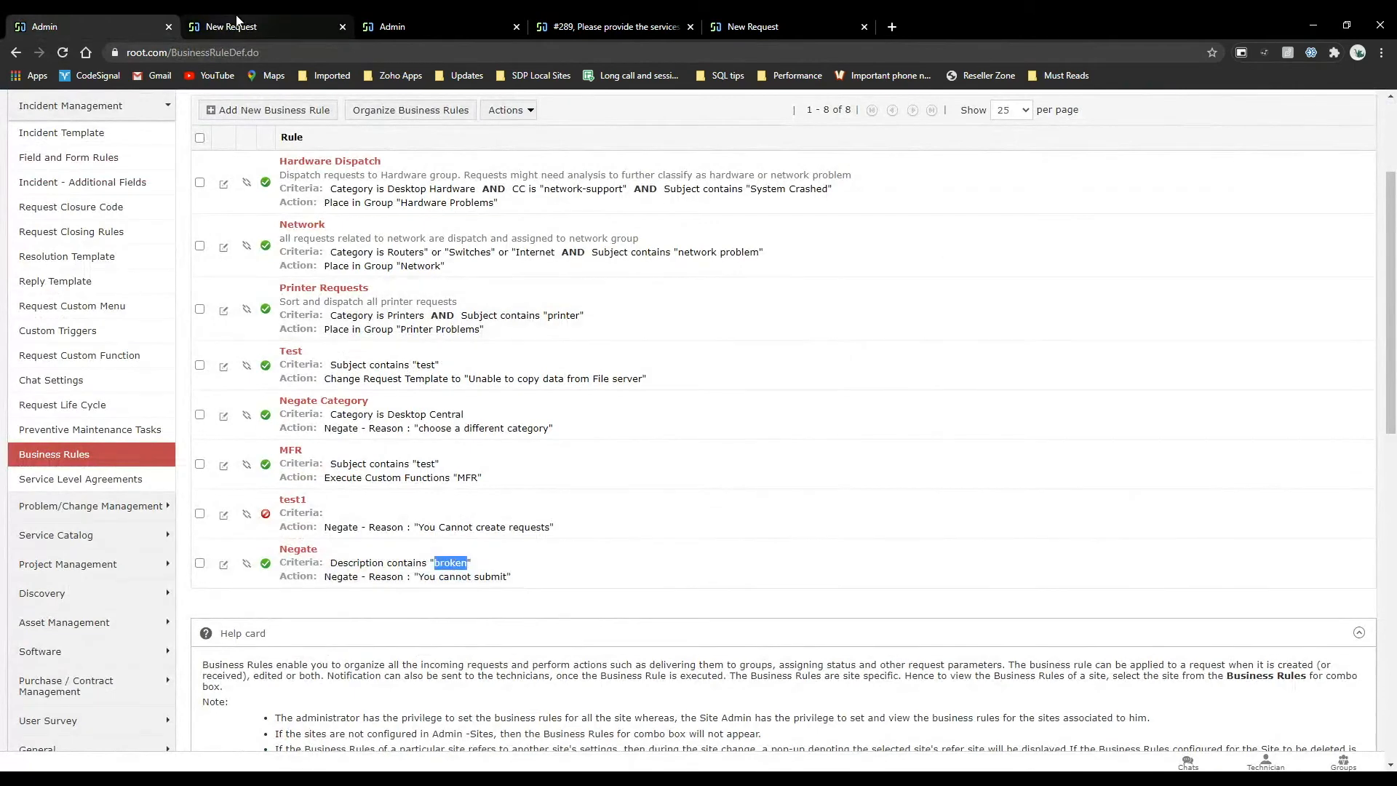
Submit a new incident with the subject "broken" for an existing requester and return to the business rules list.
{"action": "left_click", "coordinate": [310, 601]}
{"action": "type", "text": "broken"}
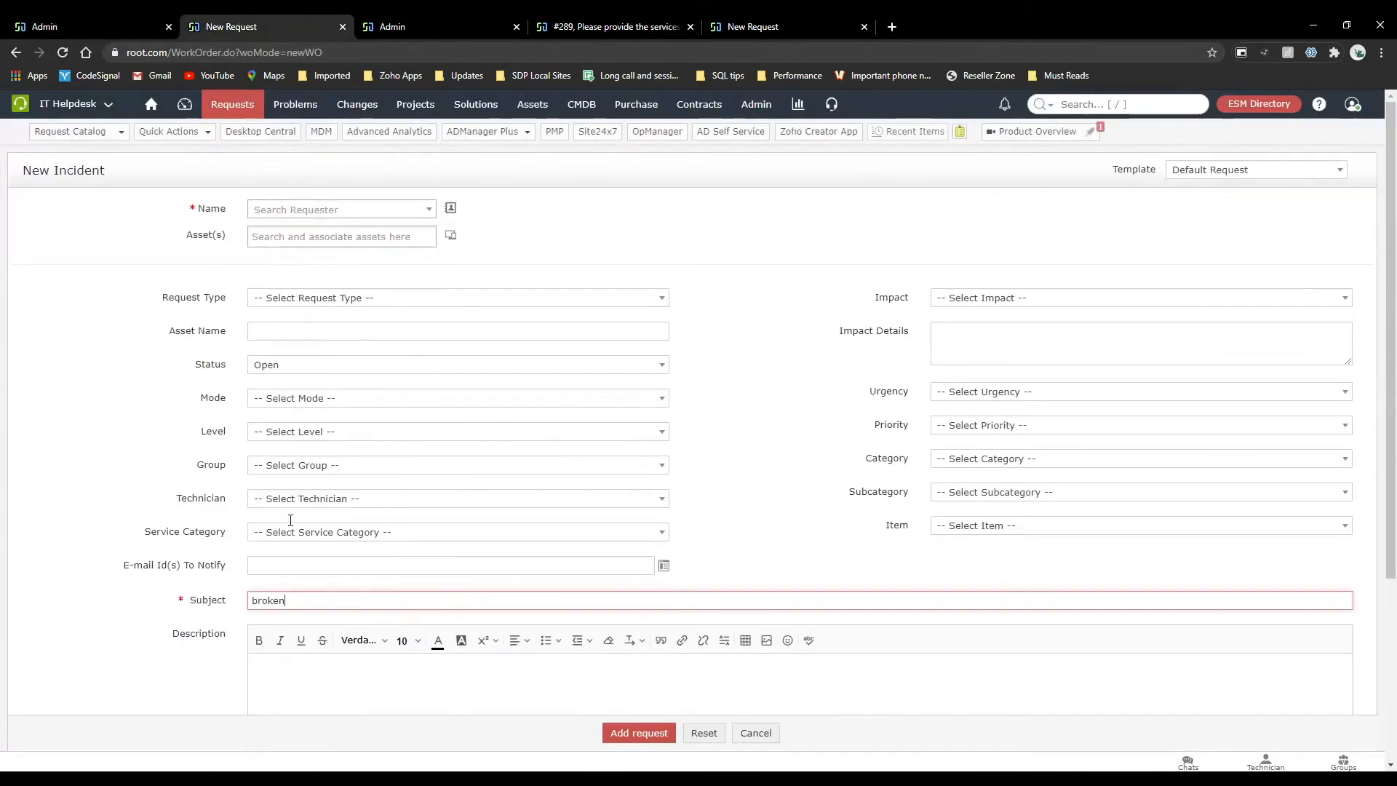
{"action": "left_click", "coordinate": [300, 212]}
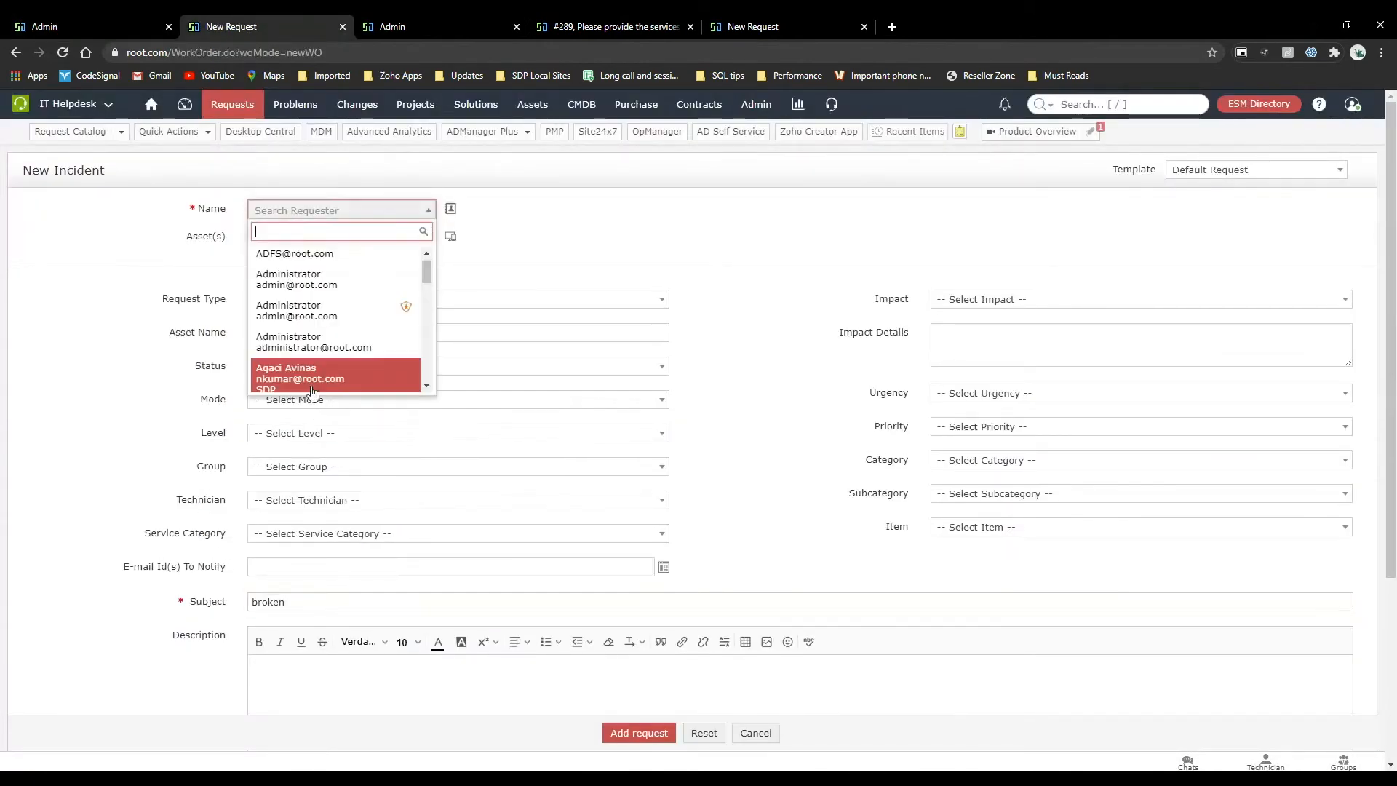
{"action": "left_click", "coordinate": [301, 383]}
{"action": "scroll", "coordinate": [210, 527], "scroll_direction": "down", "scroll_amount": 4}
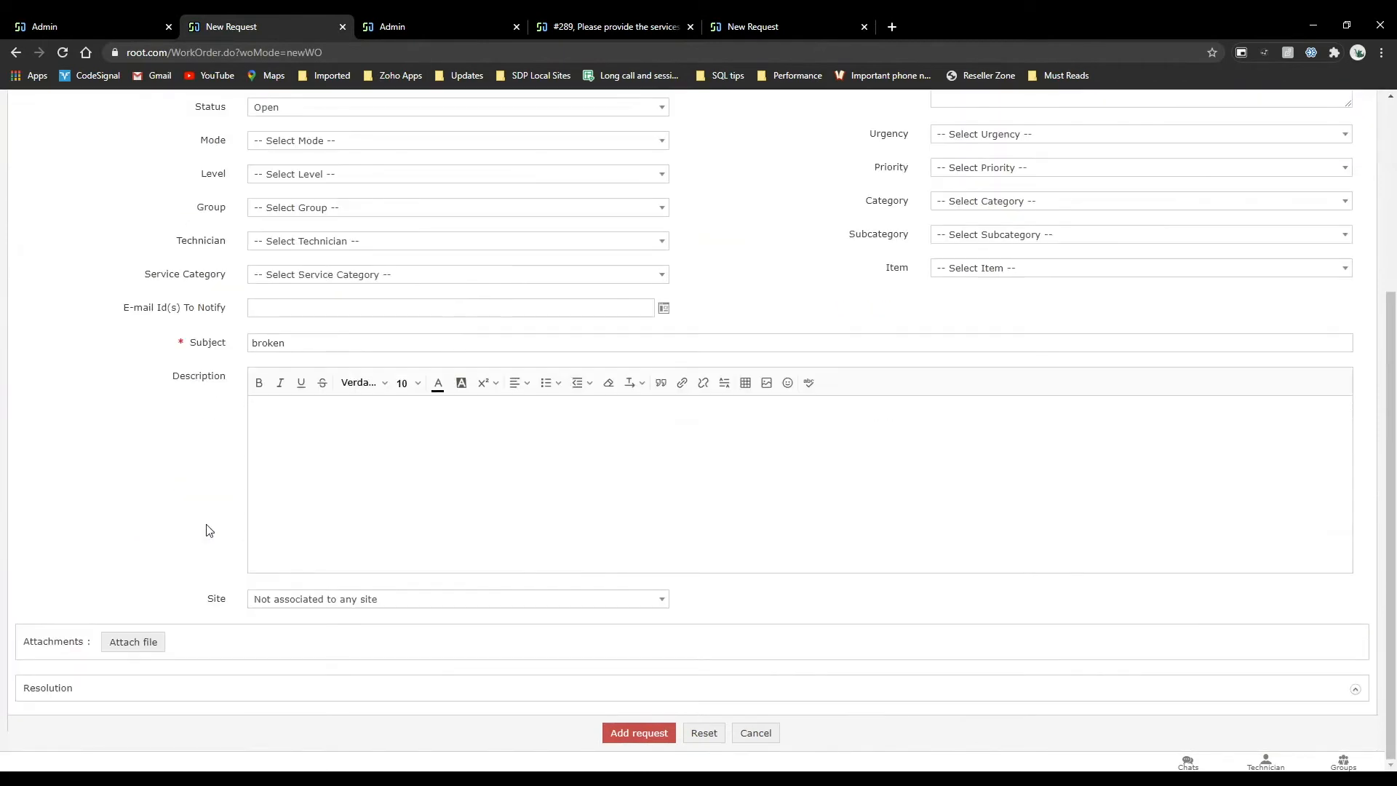
{"action": "scroll", "coordinate": [474, 468], "scroll_direction": "up", "scroll_amount": 3}
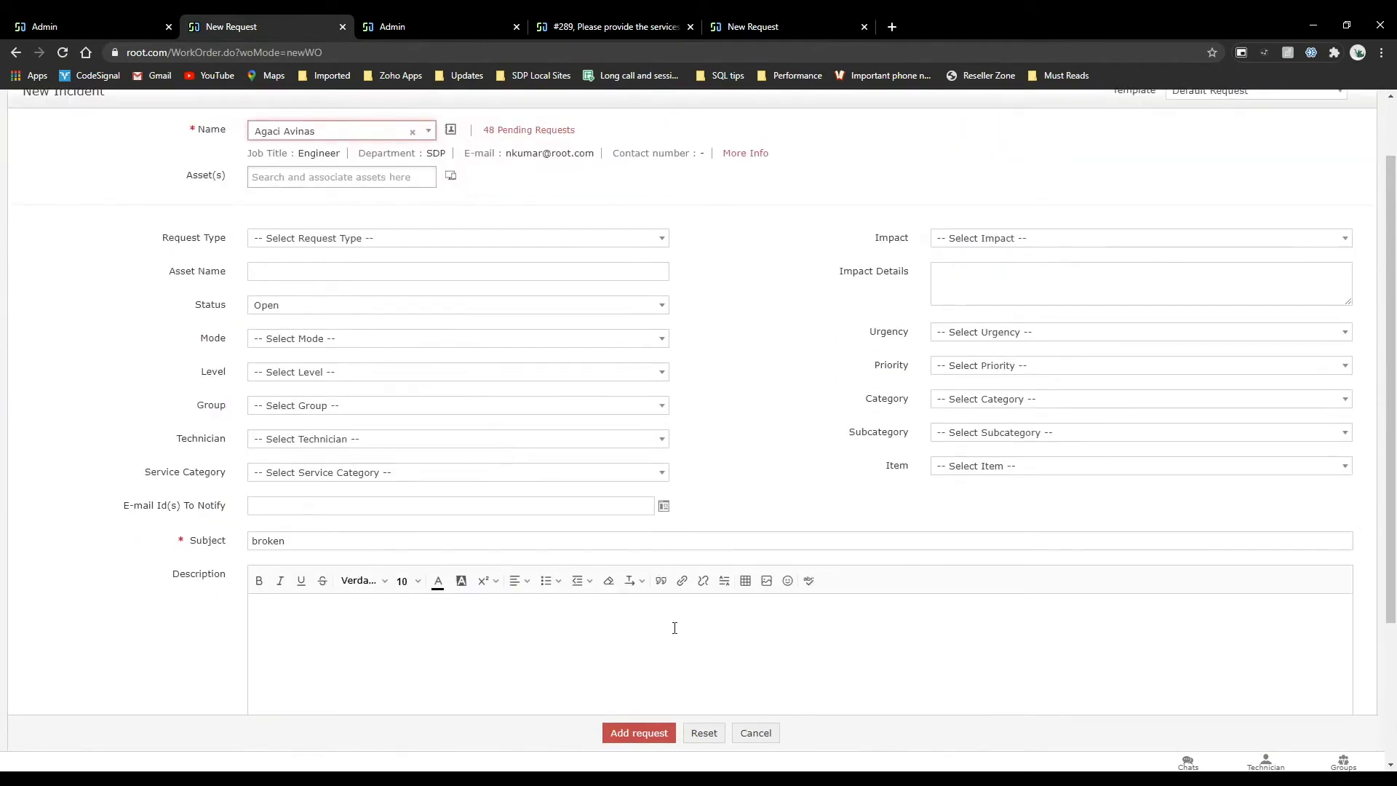
{"action": "left_click", "coordinate": [638, 731]}
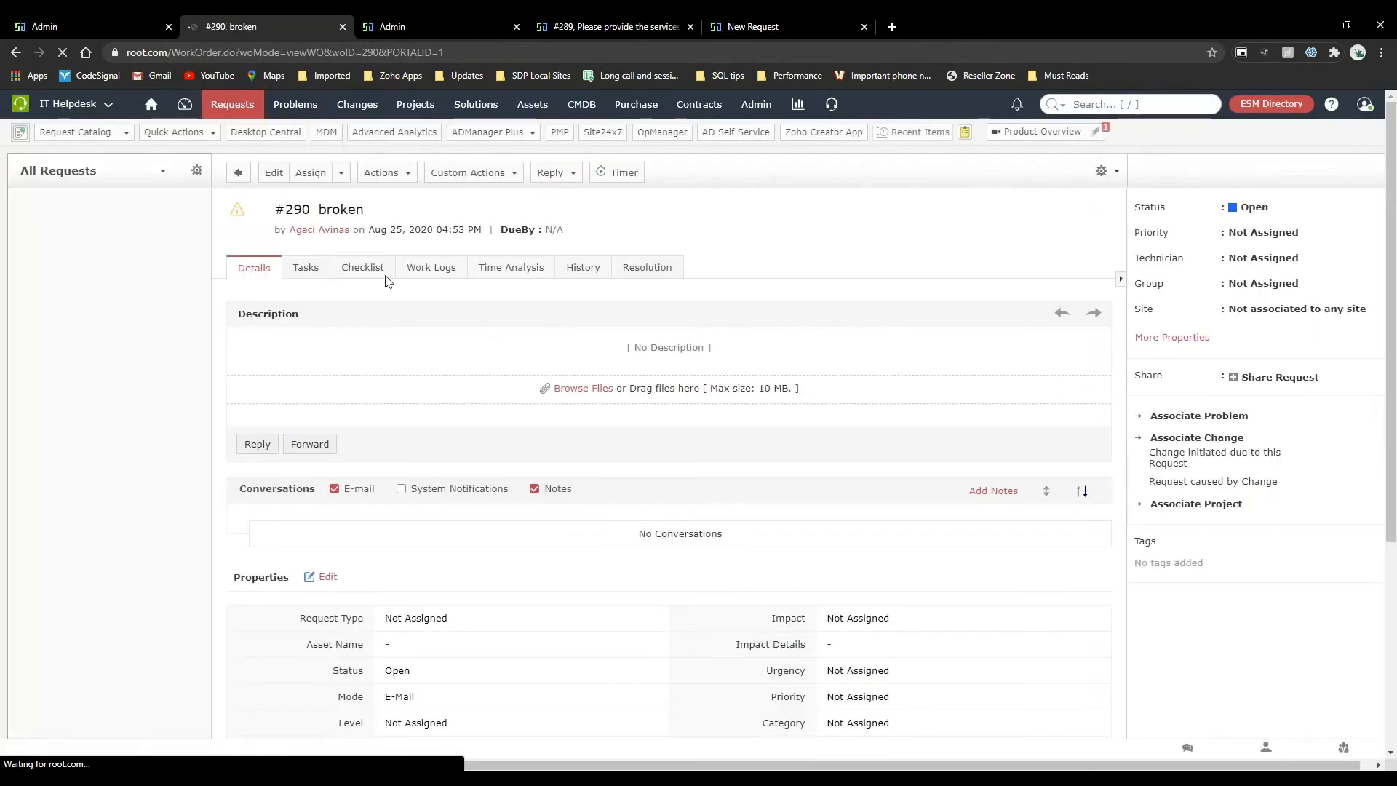
{"action": "left_click", "coordinate": [153, 23]}
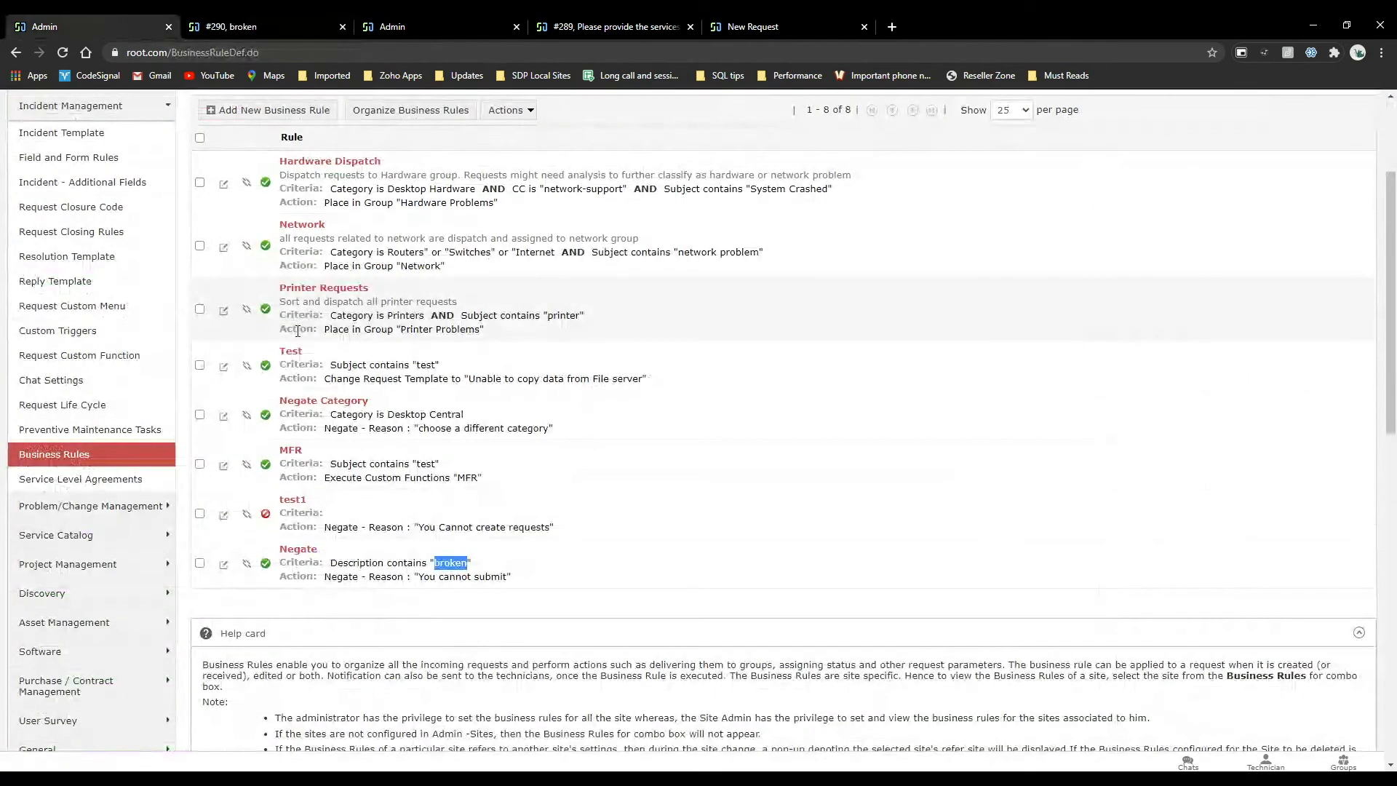
Open the Negate rule for editing and try to update request #290 with the description "broken".
{"action": "left_click", "coordinate": [298, 549]}
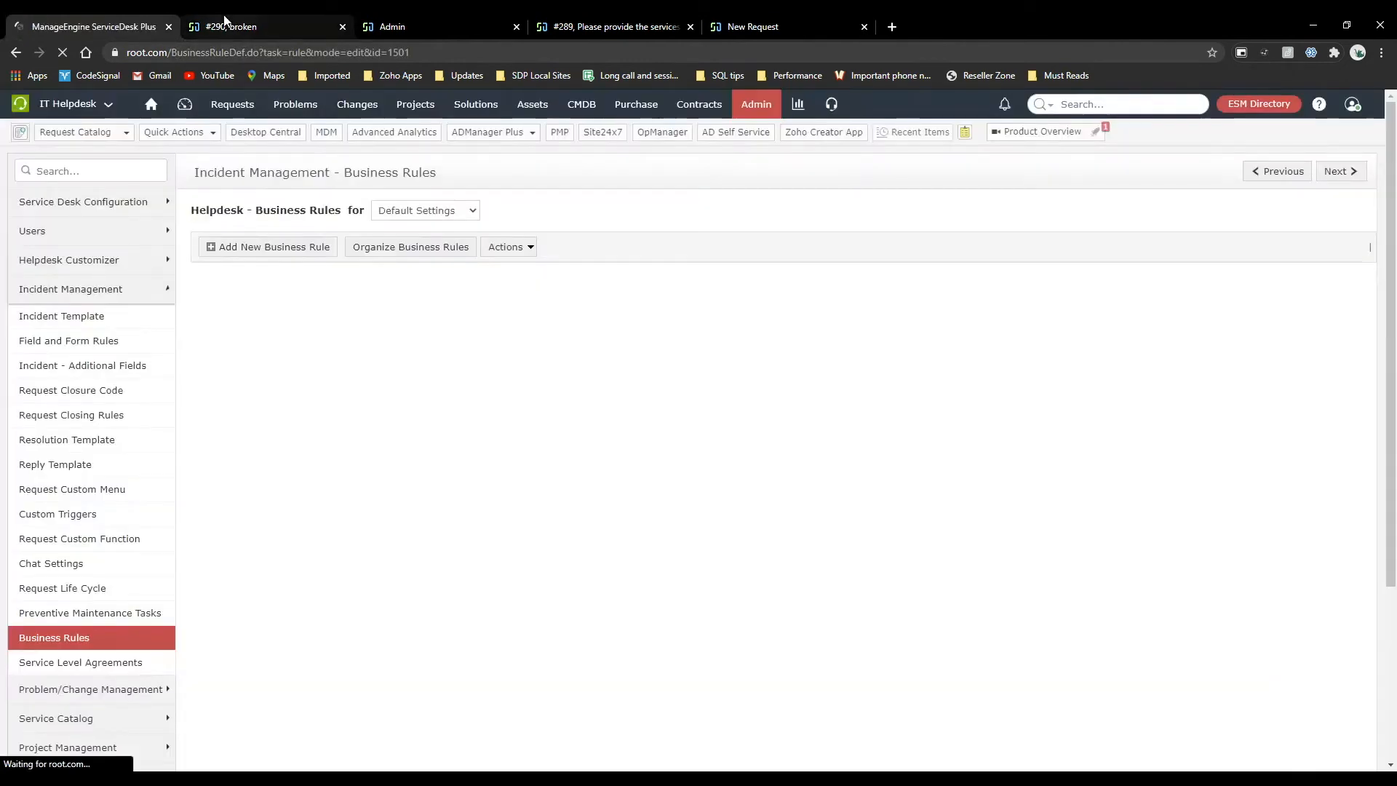
{"action": "left_click", "coordinate": [227, 22]}
{"action": "left_click", "coordinate": [271, 175]}
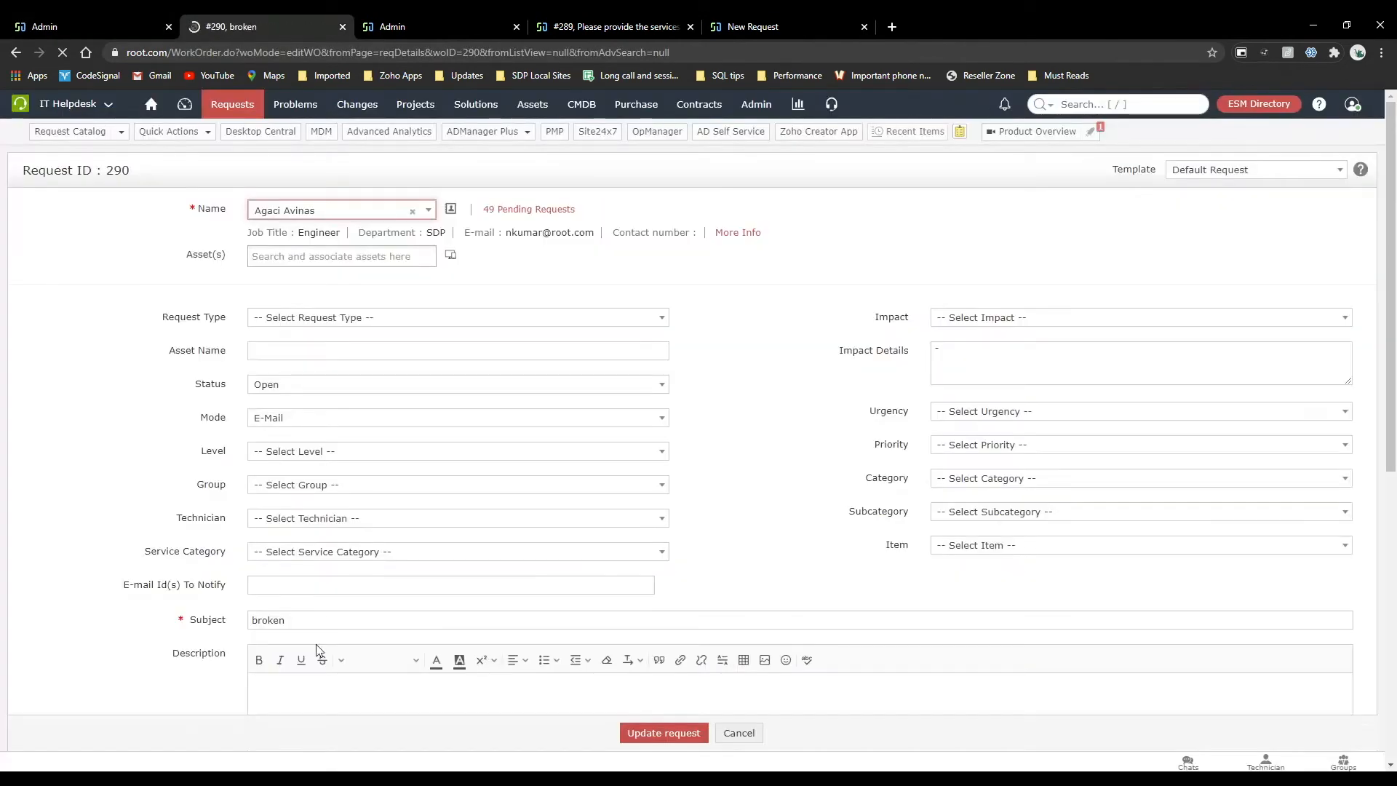
{"action": "left_click", "coordinate": [308, 689]}
{"action": "key", "text": "ctrl+a"}
{"action": "left_click", "coordinate": [629, 733]}
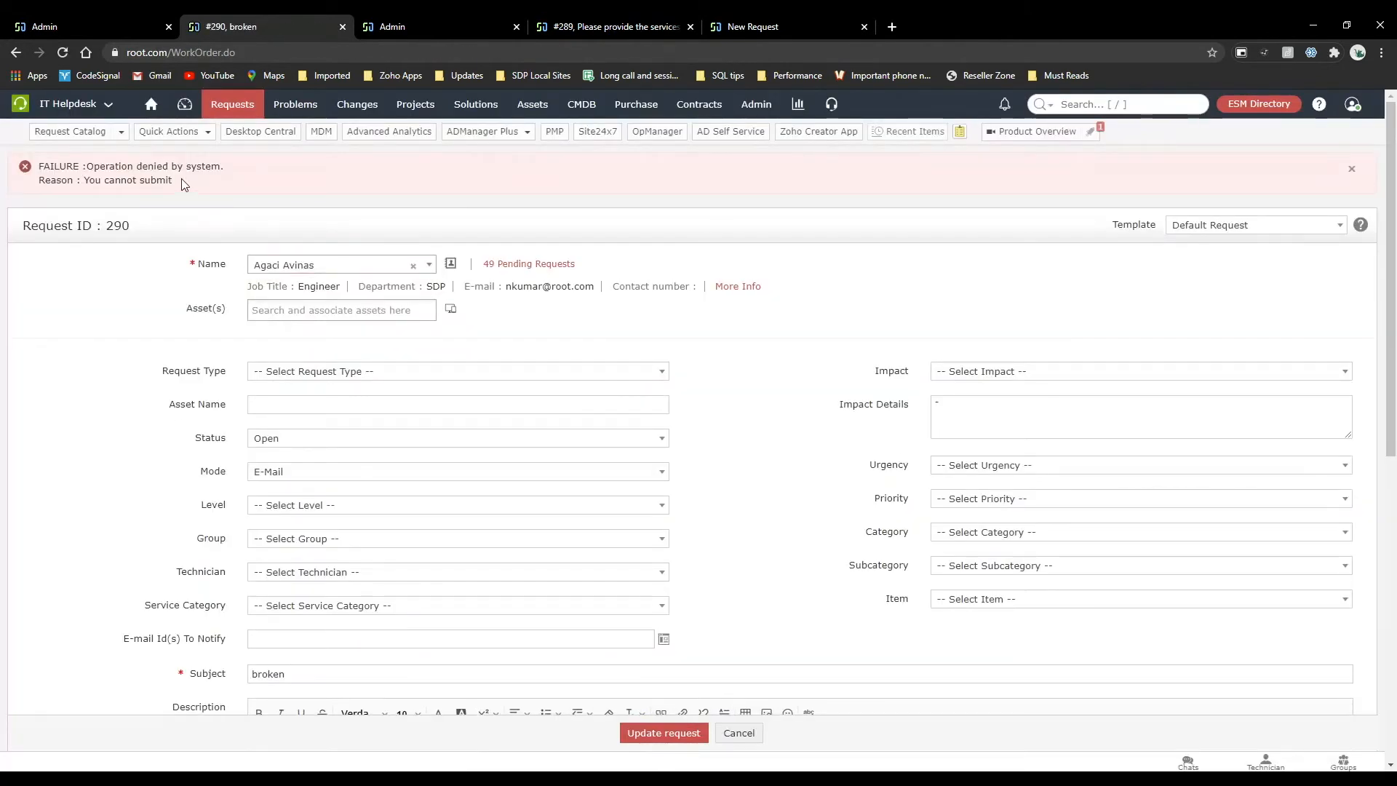
{"action": "left_click_drag", "start_coordinate": [218, 186], "coordinate": [84, 167]}
{"action": "left_click", "coordinate": [279, 189]}
Return to the Negate rule's edit form and review the criteria available for it.
{"action": "left_click", "coordinate": [94, 21]}
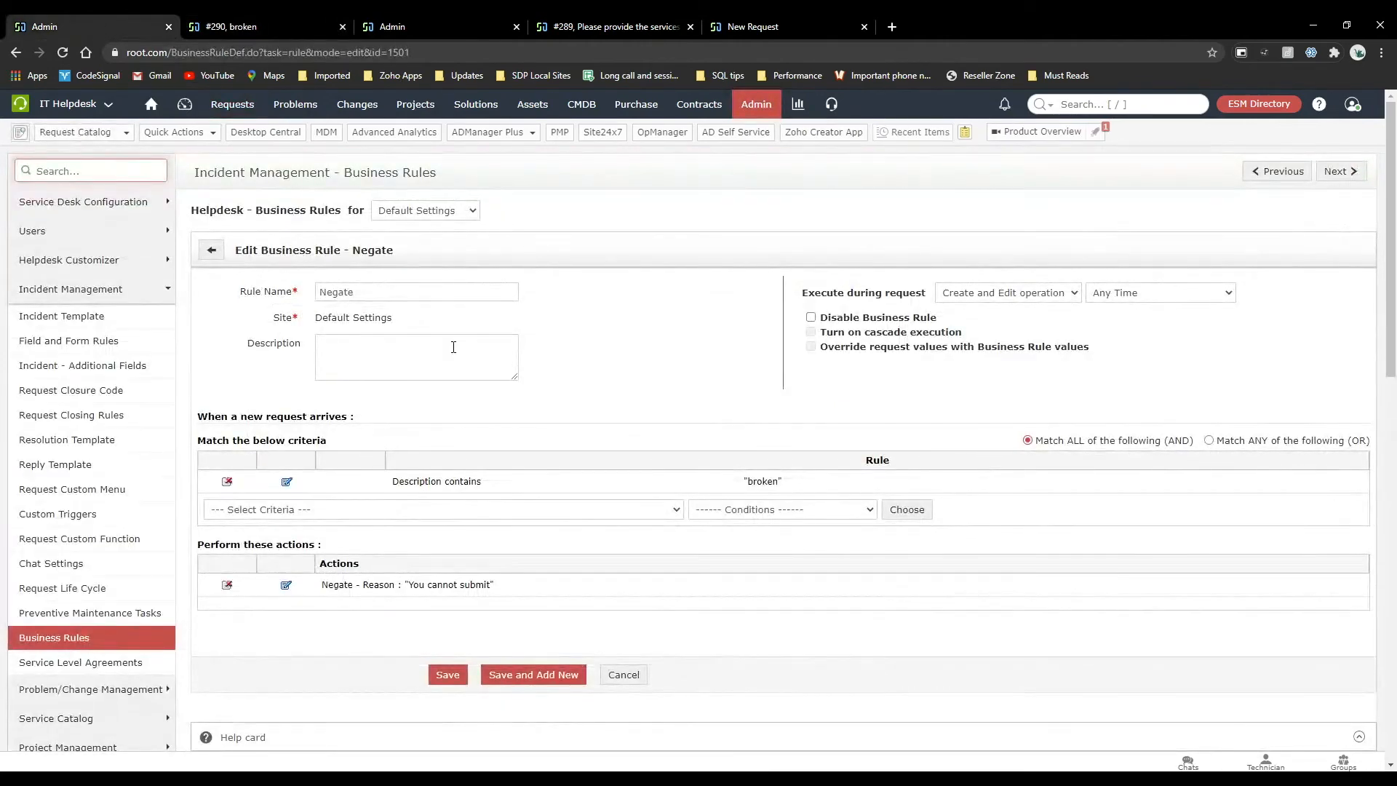
{"action": "left_click", "coordinate": [376, 511]}
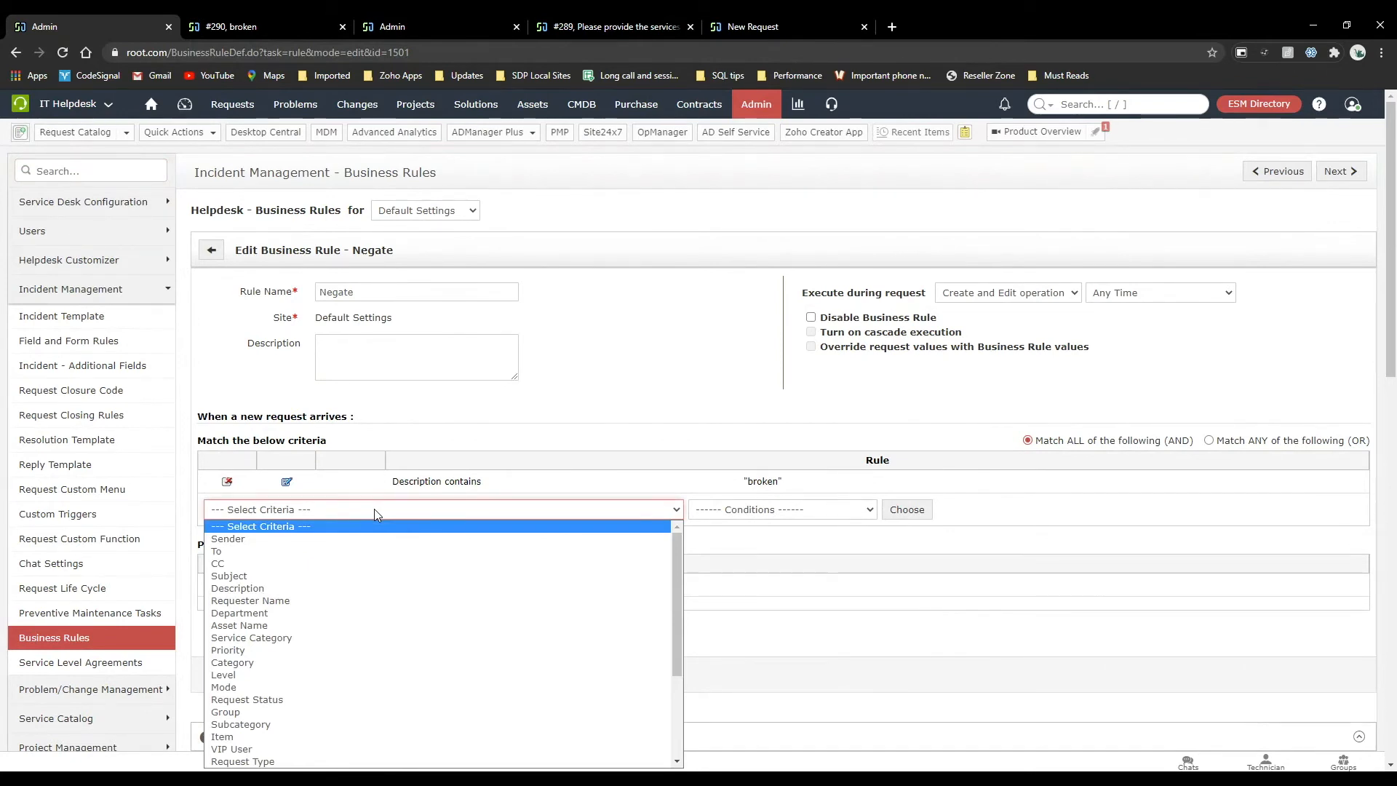
{"action": "key", "text": "l"}
{"action": "key", "text": "Up"}
{"action": "key", "text": "Up"}
{"action": "left_click", "coordinate": [530, 390]}
{"action": "scroll", "coordinate": [530, 390], "scroll_direction": "down", "scroll_amount": 3}
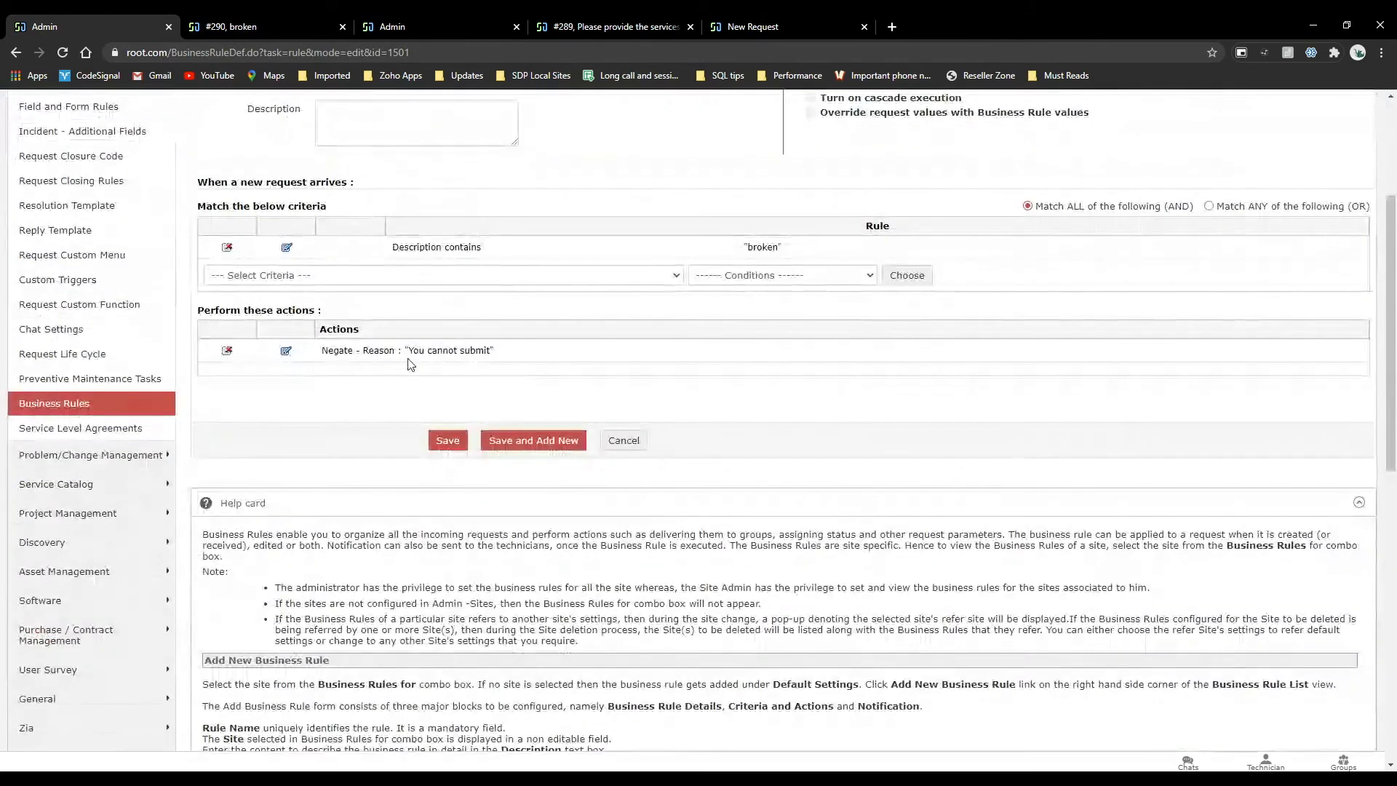
Inspect the Negate action's reason, remove the action from the rule and review the available actions.
{"action": "left_click", "coordinate": [287, 351]}
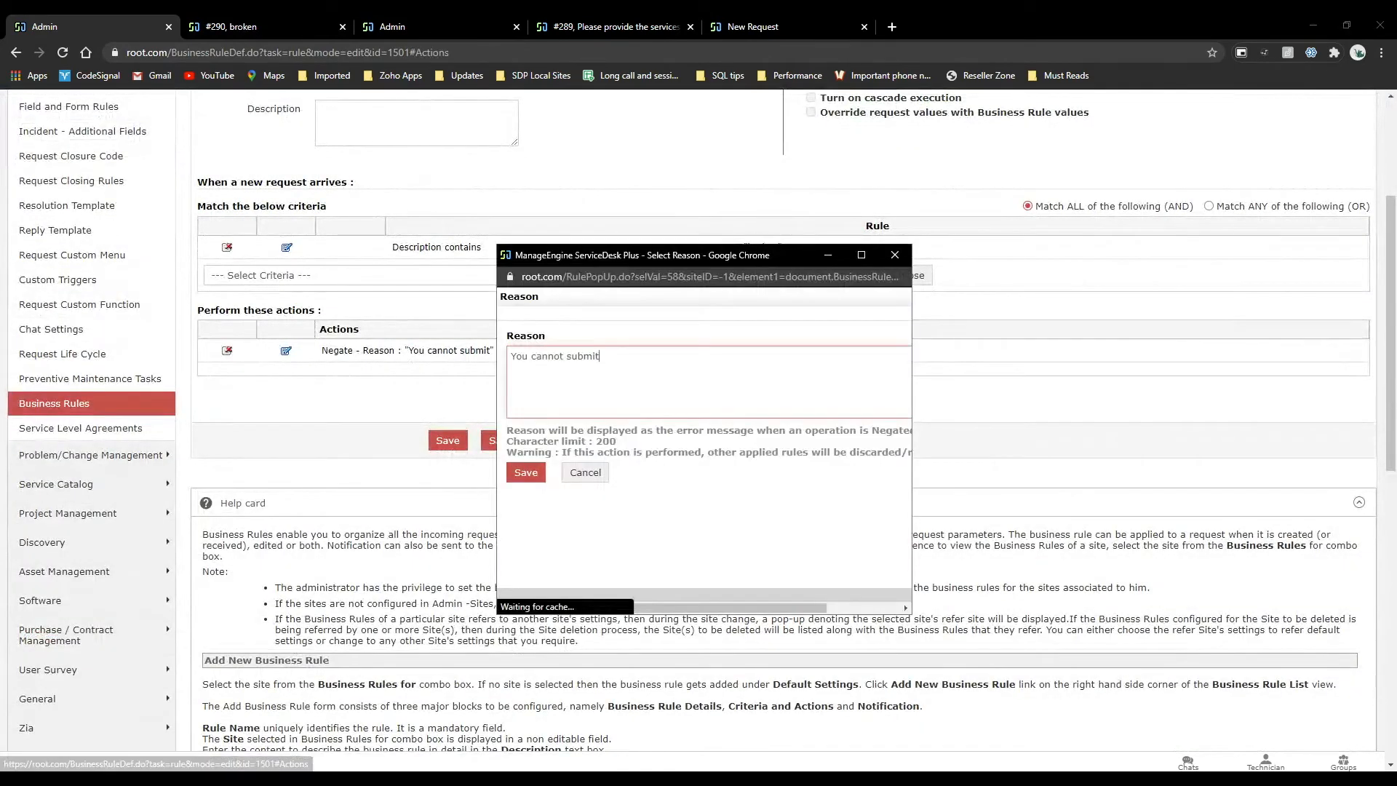
{"action": "left_click", "coordinate": [246, 368]}
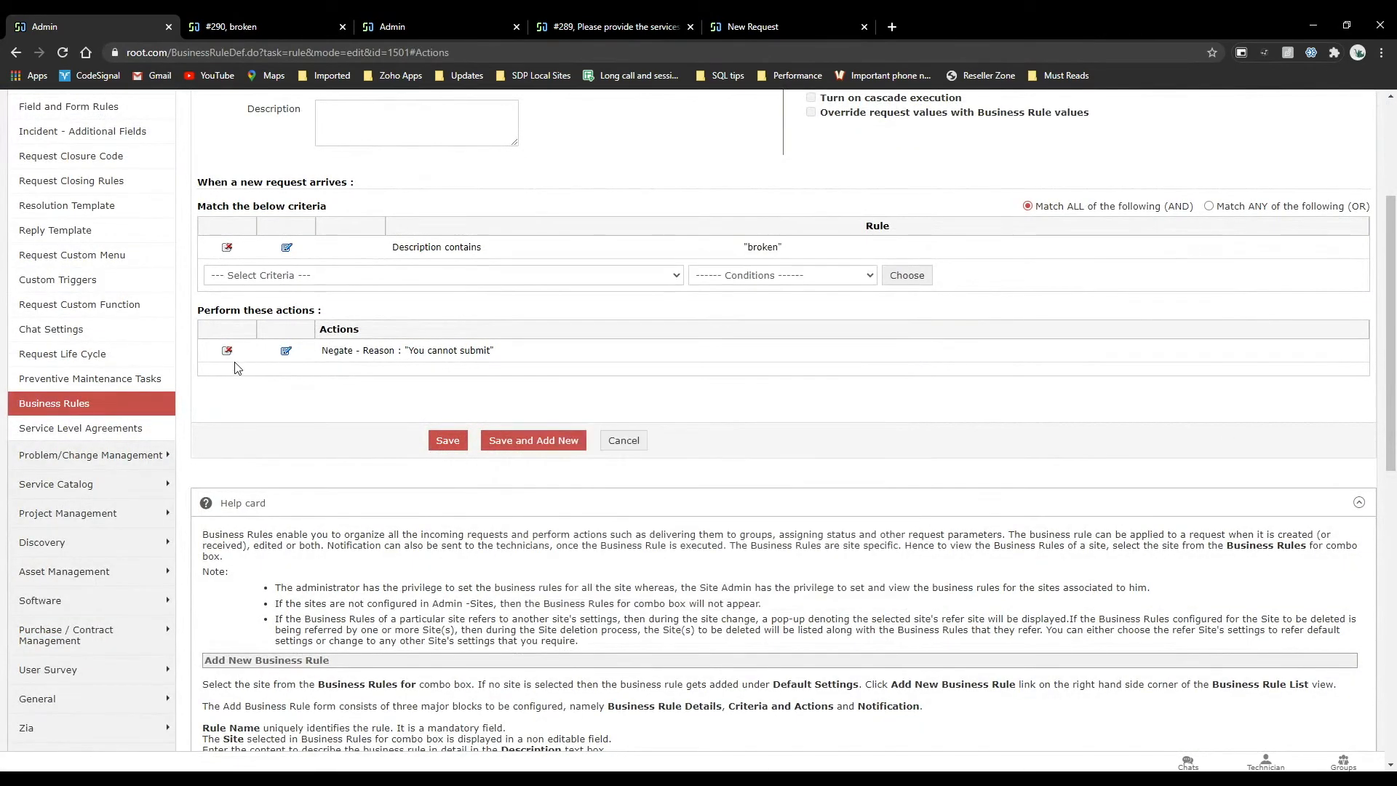
{"action": "left_click", "coordinate": [227, 351]}
{"action": "left_click", "coordinate": [258, 358]}
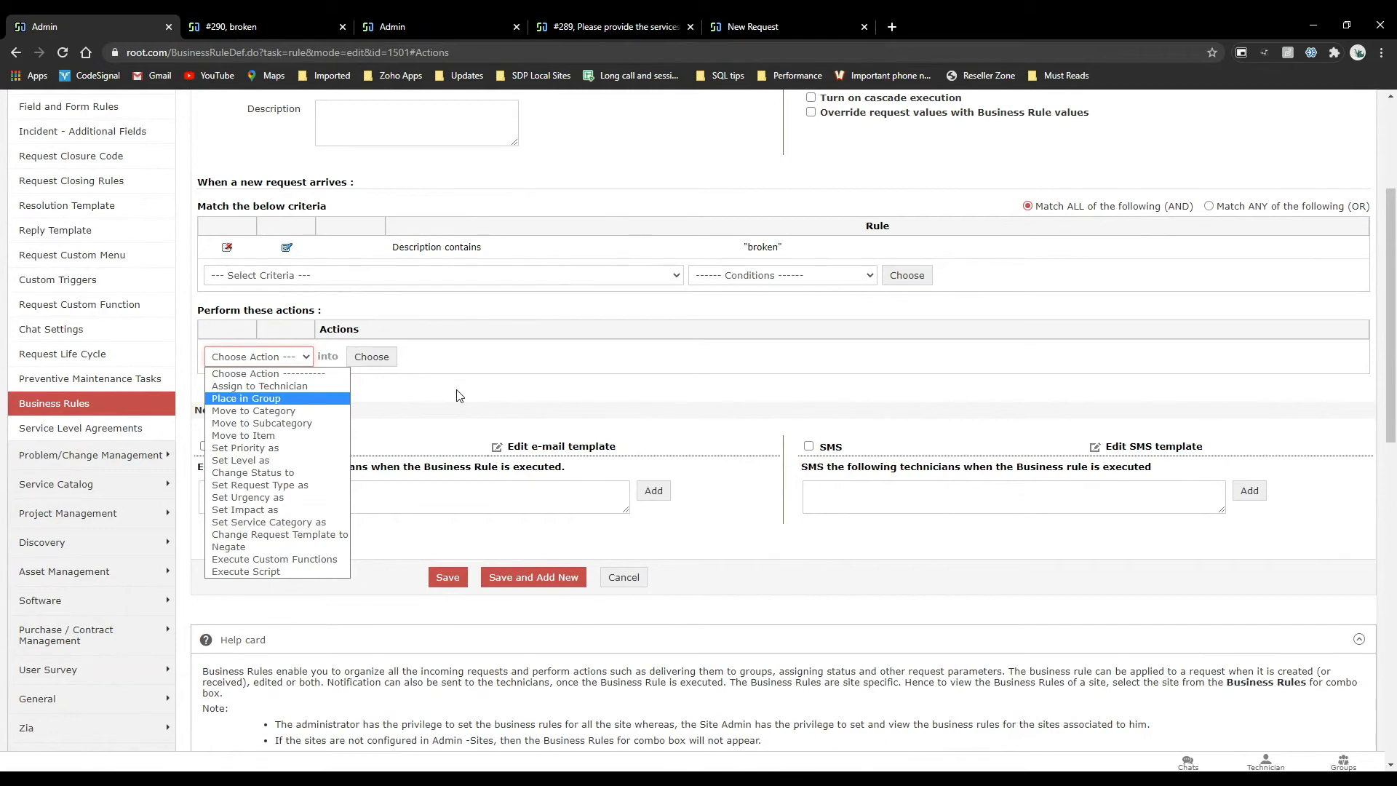
Set the description criterion's value to " broken" with a leading space and save the Negate rule.
{"action": "left_click", "coordinate": [287, 251]}
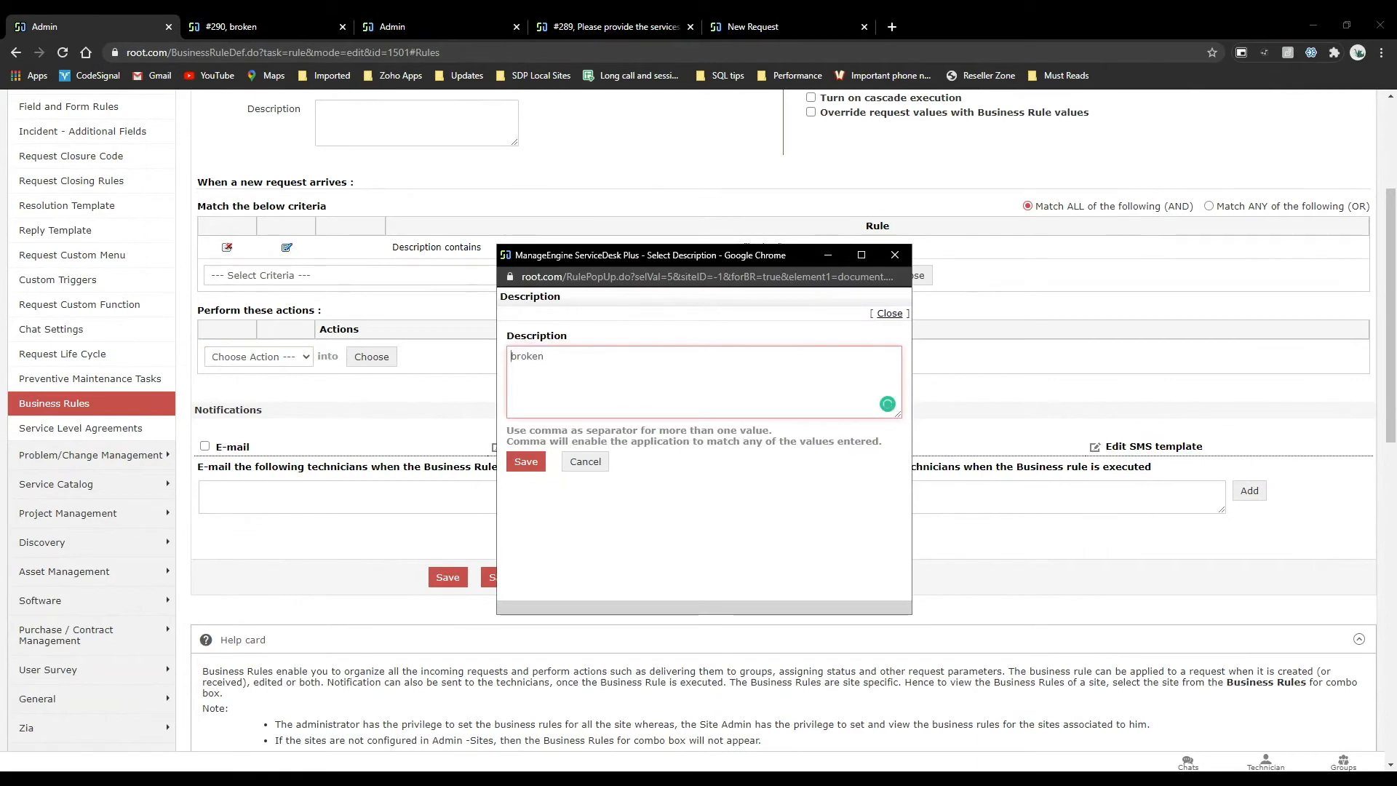
{"action": "left_click", "coordinate": [526, 462]}
{"action": "left_click", "coordinate": [754, 247]}
{"action": "left_click_drag", "start_coordinate": [746, 247], "coordinate": [783, 247]}
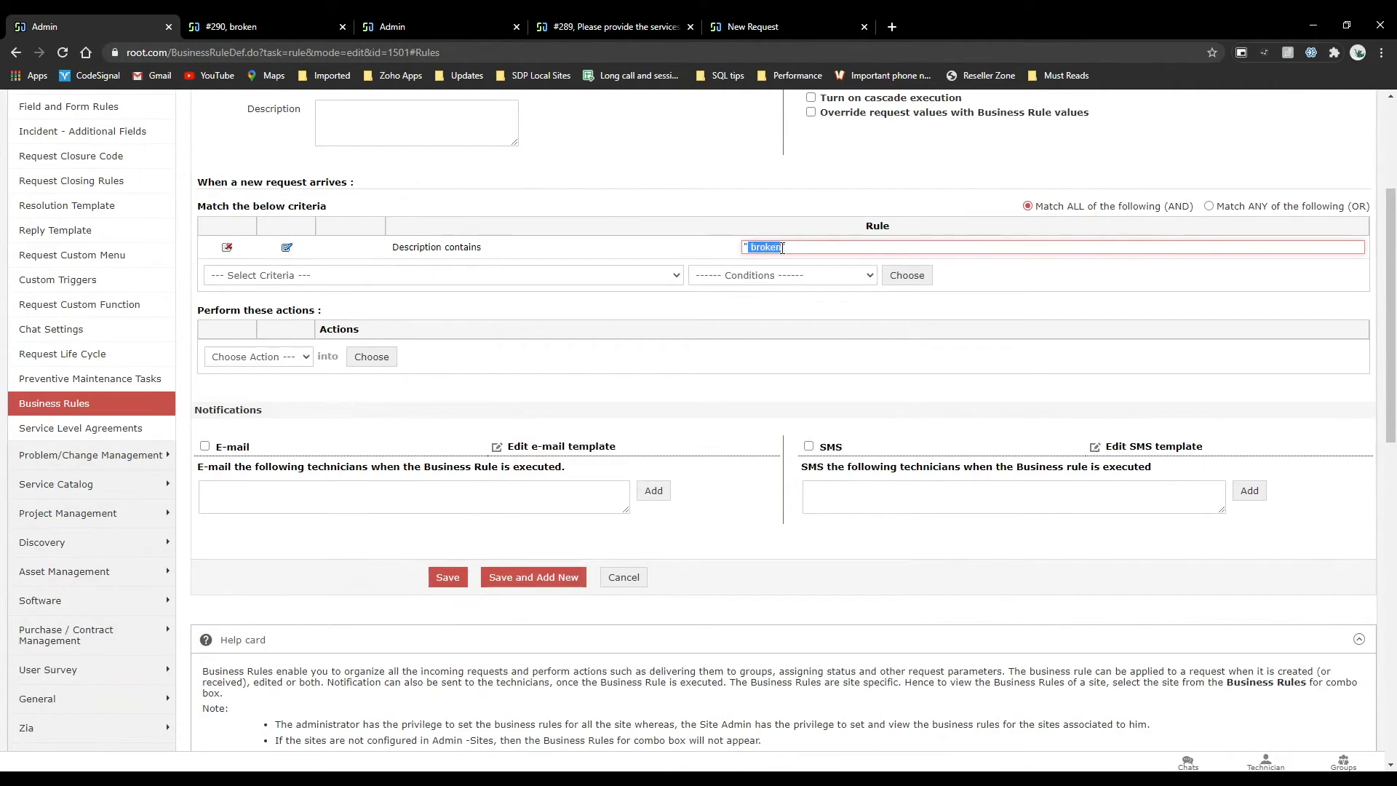
{"action": "left_click", "coordinate": [443, 589]}
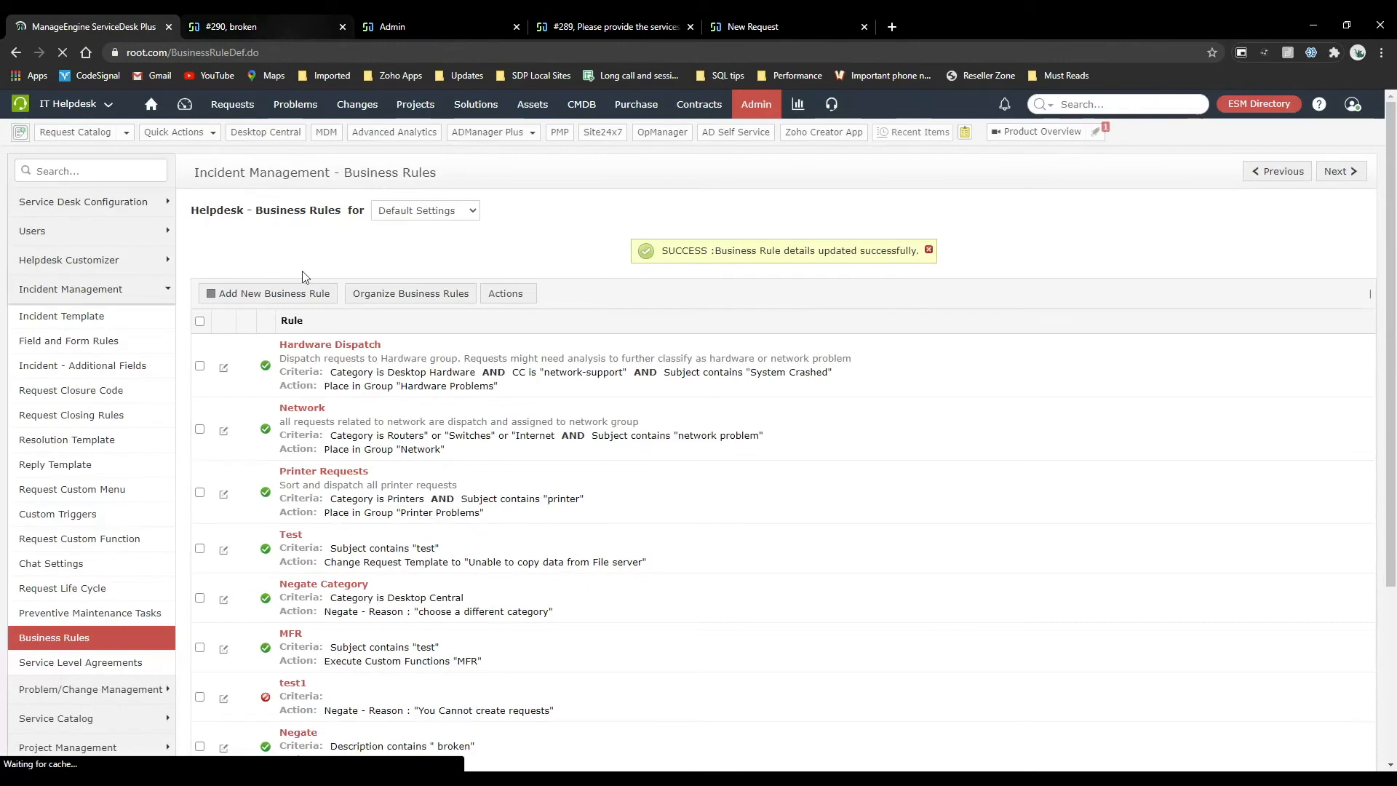
Reopen the Negate rule, add a Negate action with the reason "Cant do this" and save the rule.
{"action": "scroll", "coordinate": [298, 466], "scroll_direction": "down", "scroll_amount": 4}
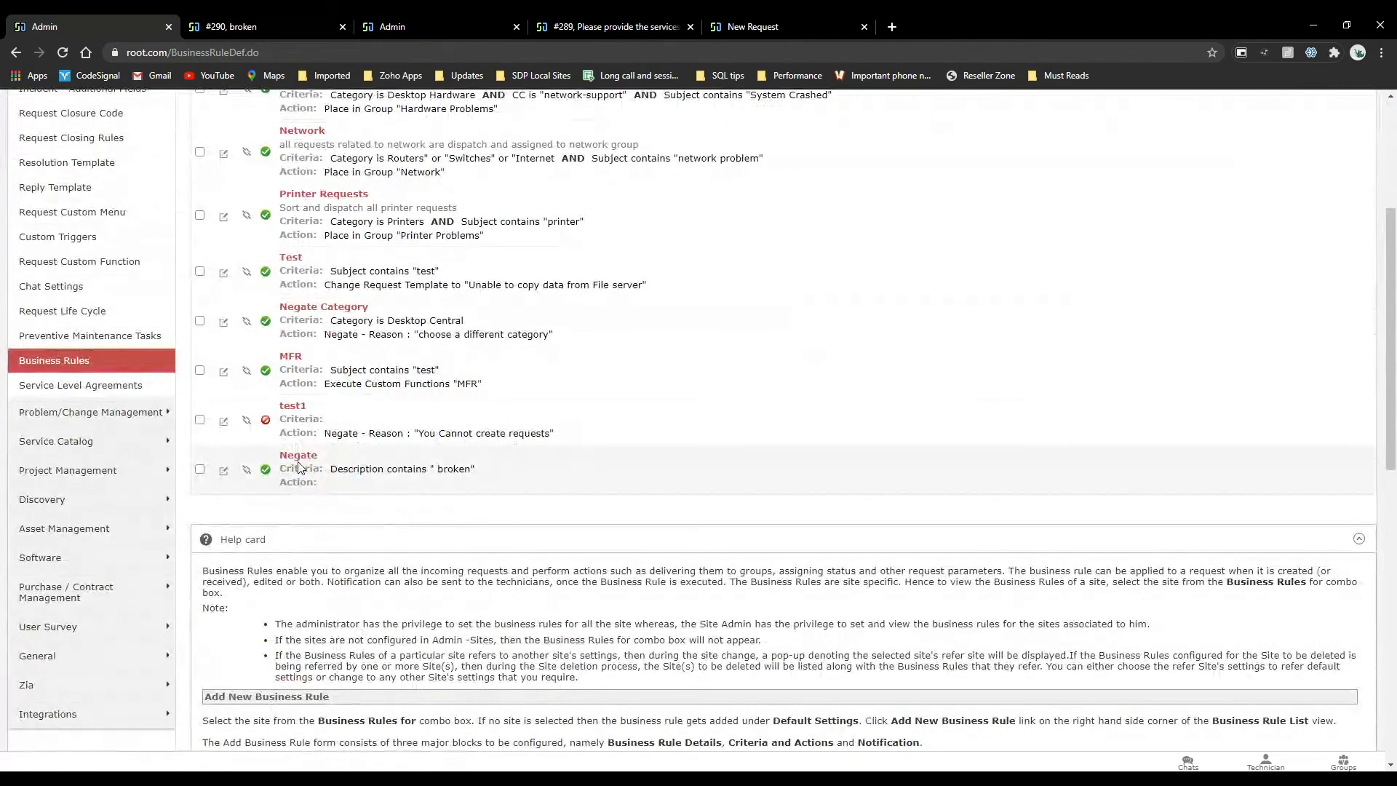
{"action": "left_click", "coordinate": [298, 456]}
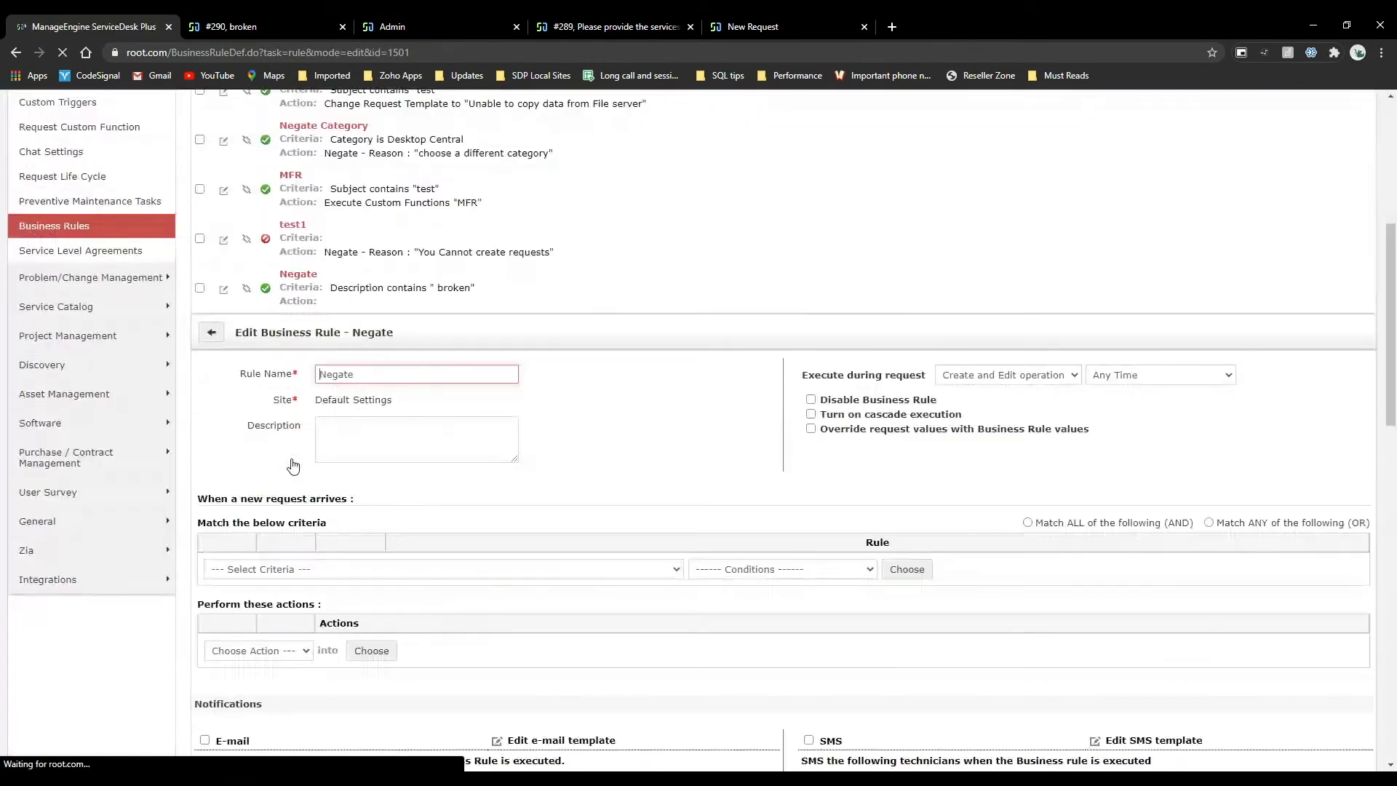
{"action": "left_click", "coordinate": [261, 369]}
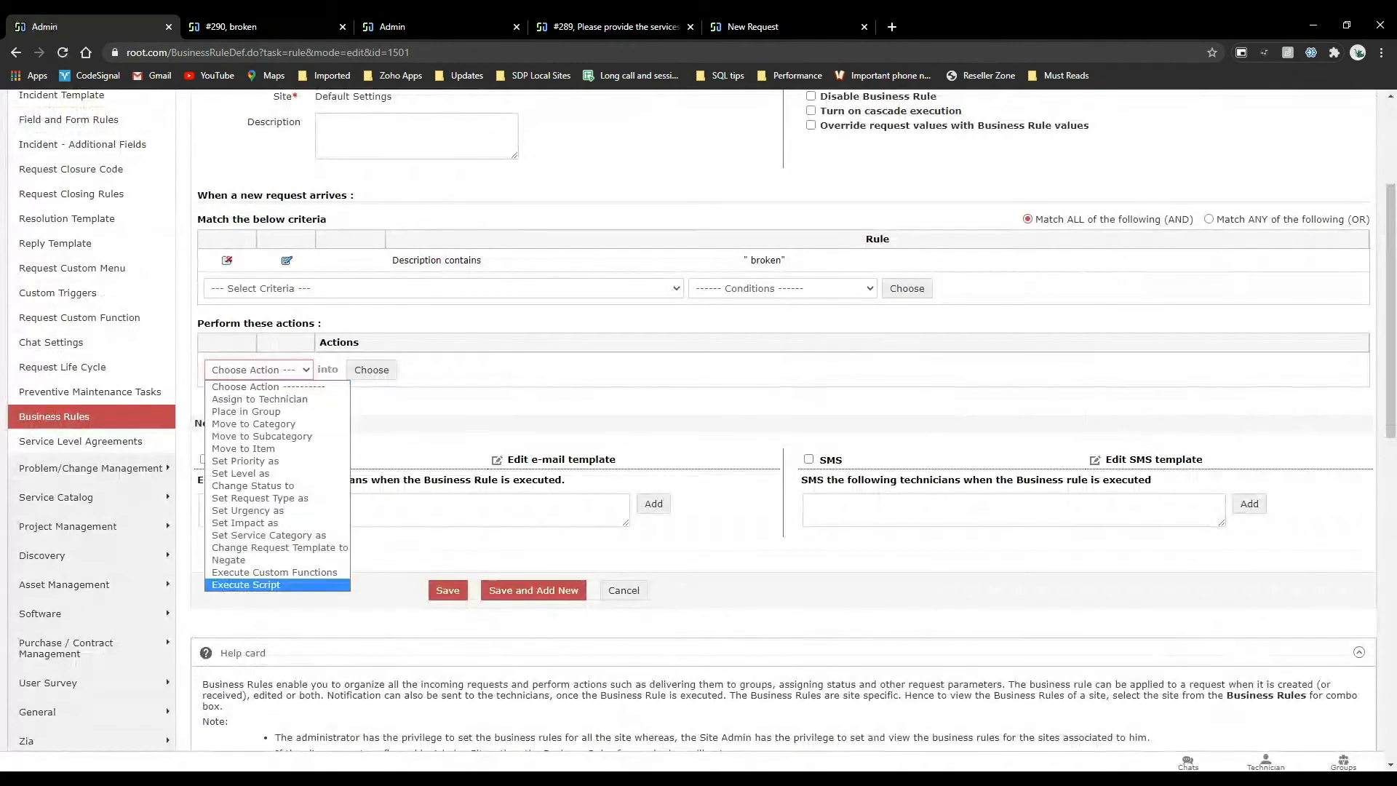
{"action": "left_click", "coordinate": [229, 559]}
{"action": "left_click", "coordinate": [370, 375]}
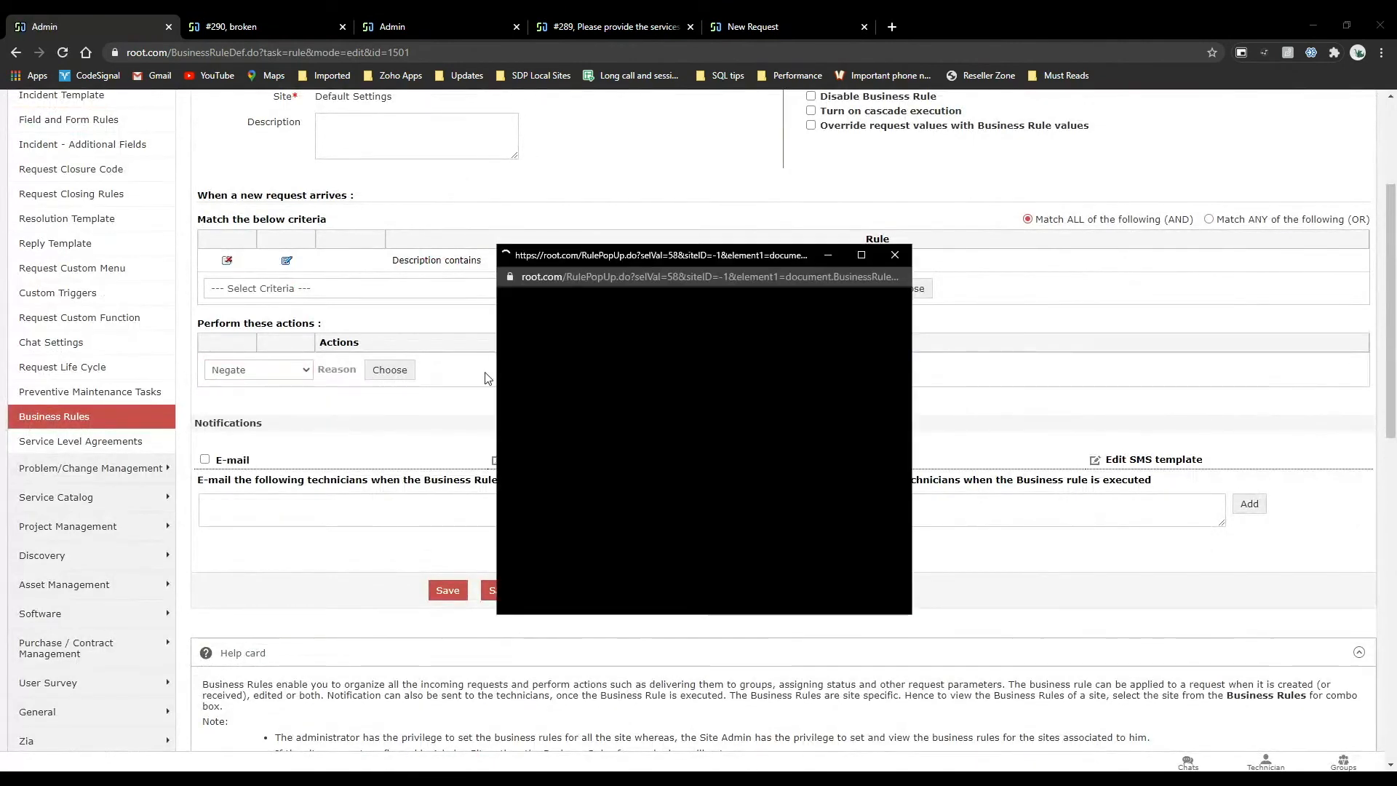
{"action": "type", "text": "Cant do this"}
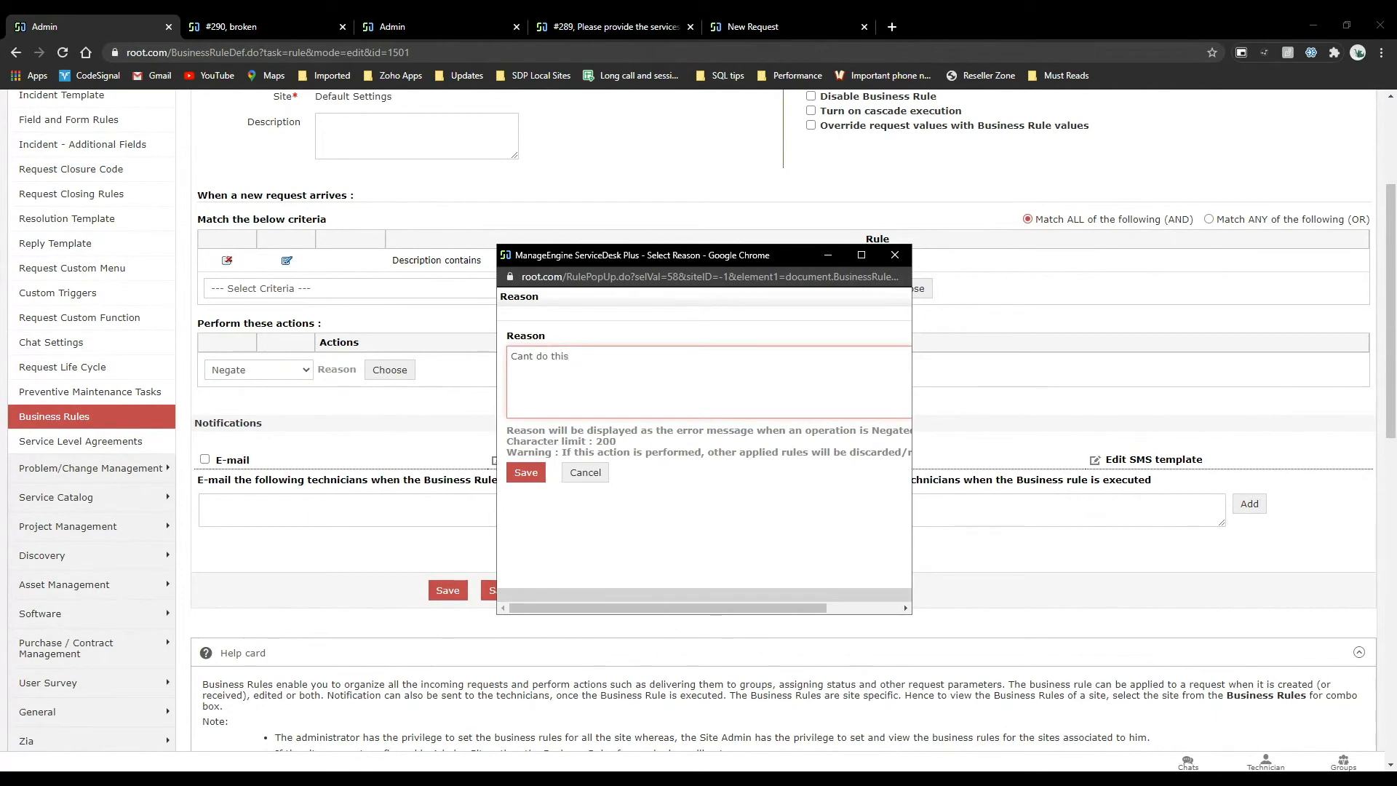
{"action": "left_click", "coordinate": [525, 472]}
{"action": "left_click", "coordinate": [440, 434]}
Resubmit the update of request #290 with the description "broken" to test the changed Negate rule.
{"action": "left_click", "coordinate": [251, 22]}
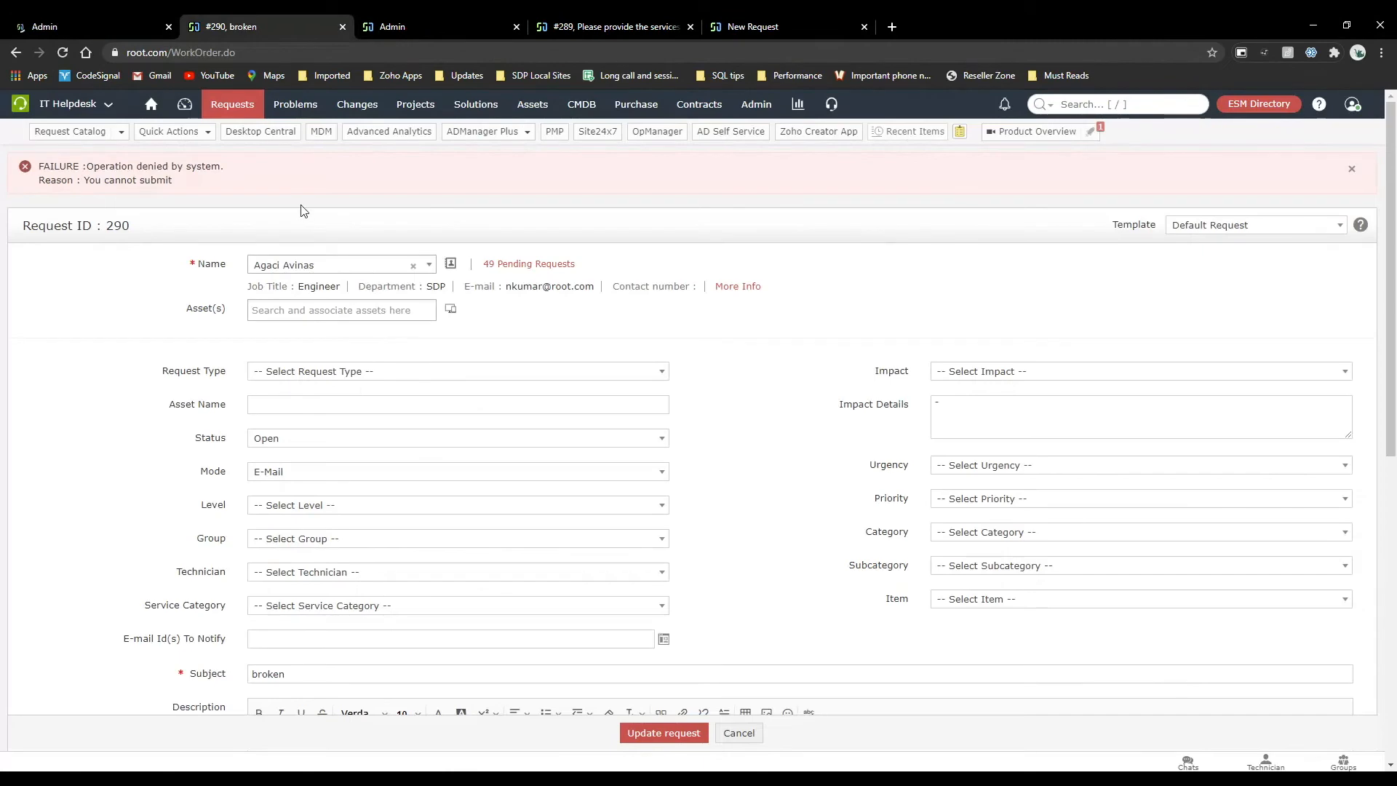
{"action": "left_click", "coordinate": [62, 21]}
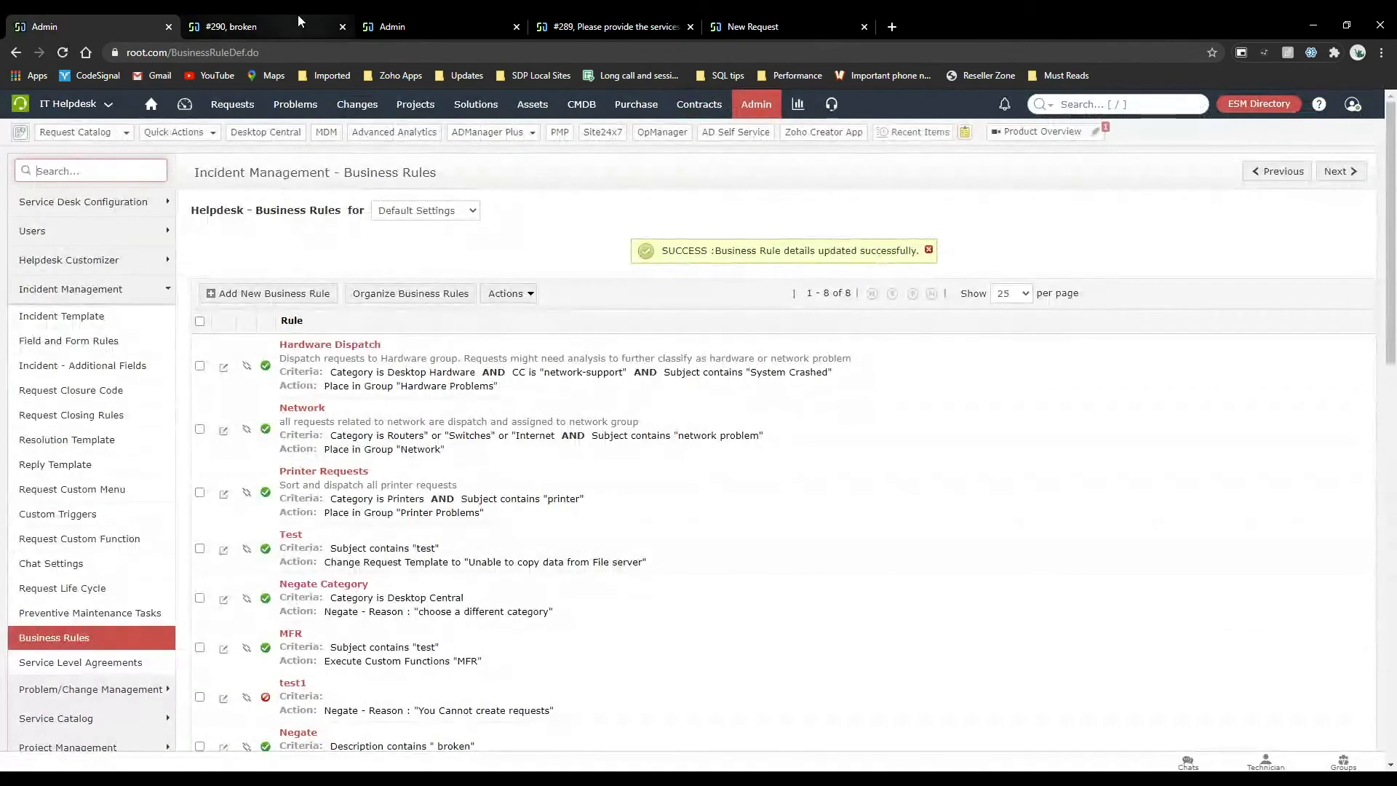
{"action": "left_click", "coordinate": [298, 19]}
{"action": "left_click", "coordinate": [688, 736]}
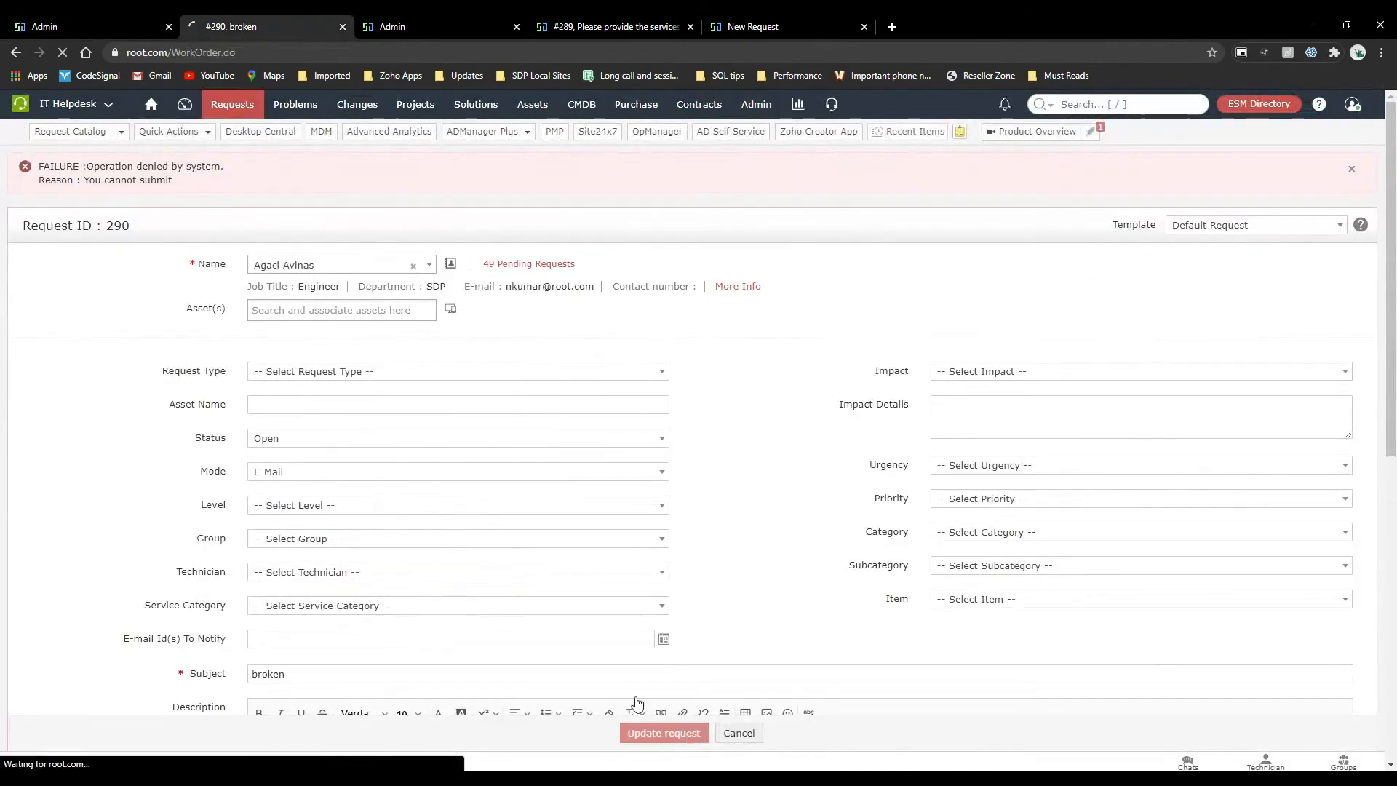
{"action": "left_click", "coordinate": [142, 14]}
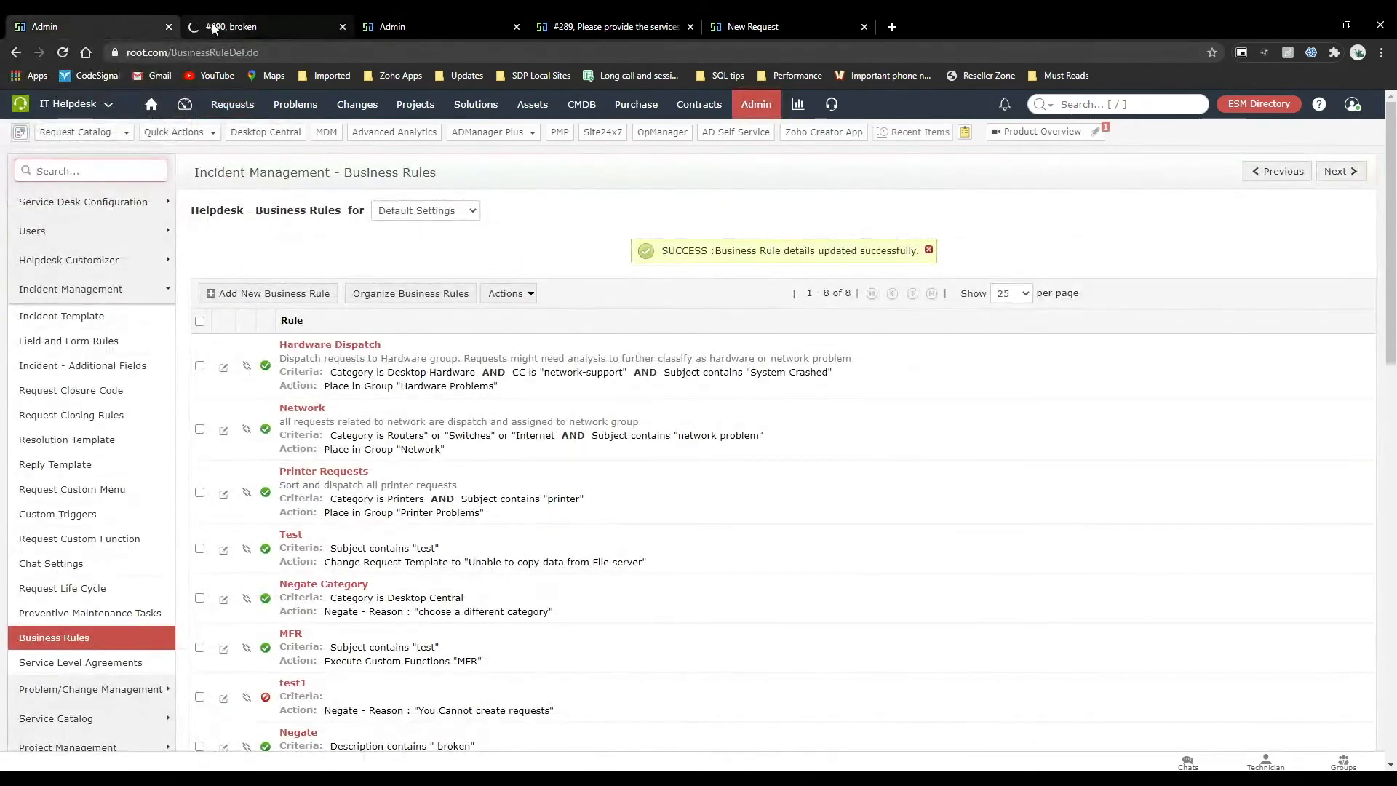
{"action": "left_click", "coordinate": [215, 27]}
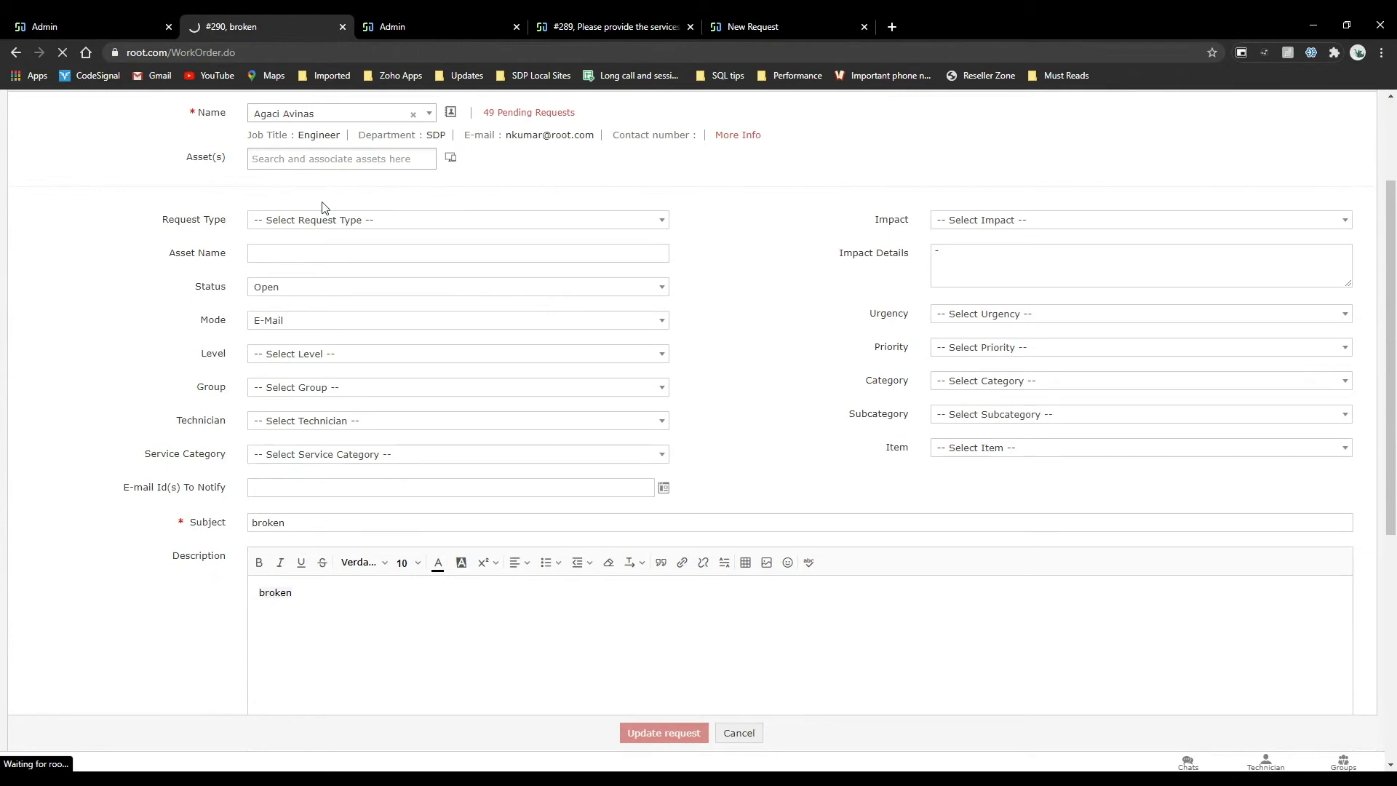
Open the Negate rule again and compare its description criterion with the description of request #290.
{"action": "left_click", "coordinate": [81, 18]}
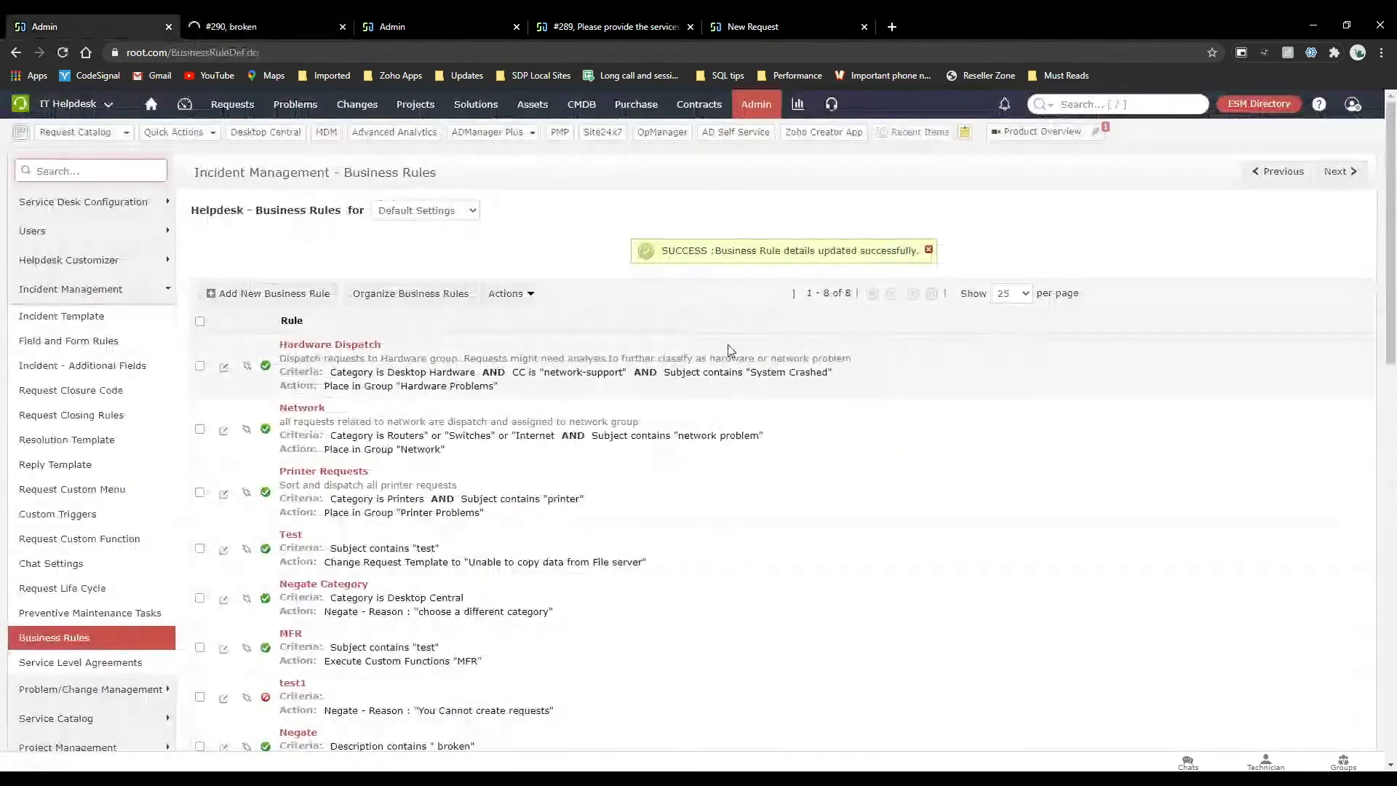
{"action": "scroll", "coordinate": [727, 344], "scroll_direction": "down", "scroll_amount": 3}
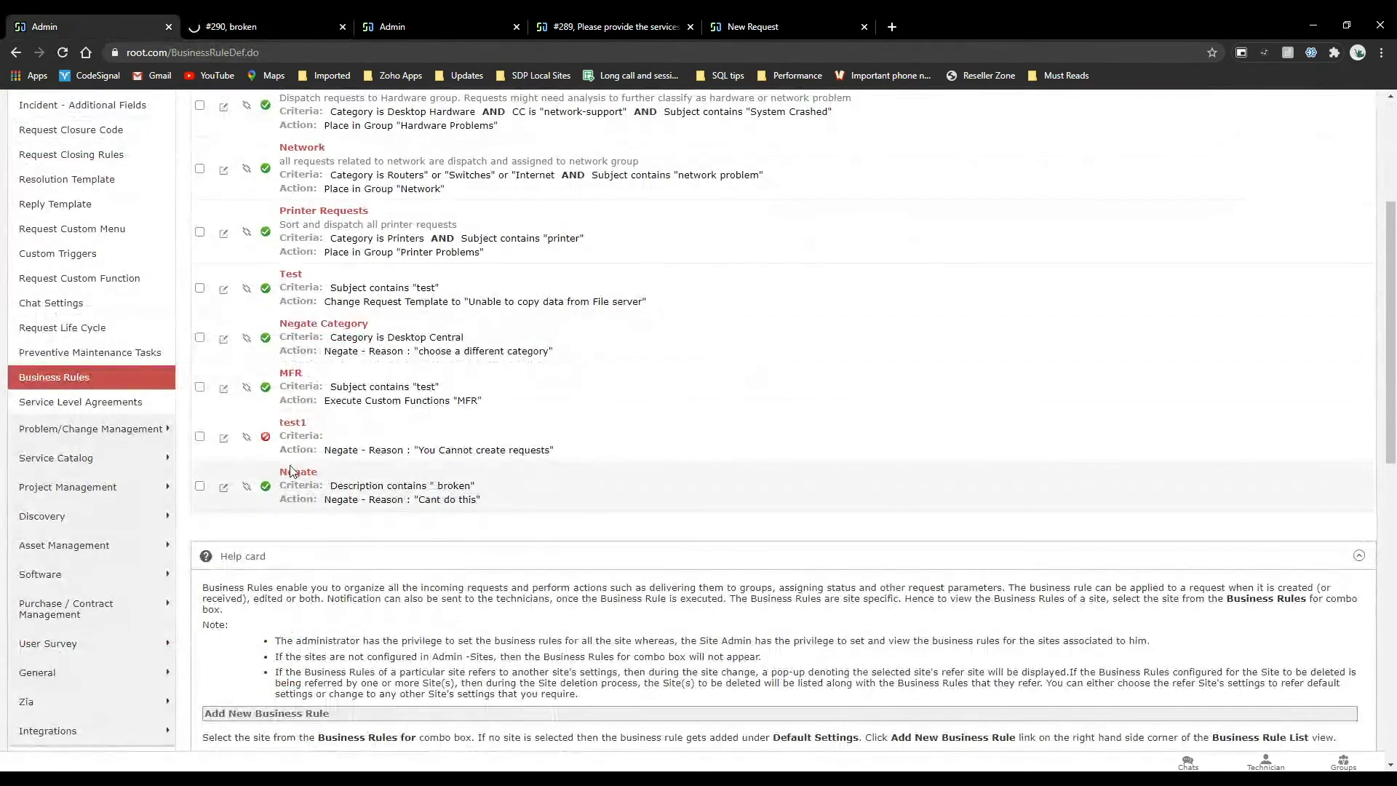
{"action": "left_click", "coordinate": [292, 474]}
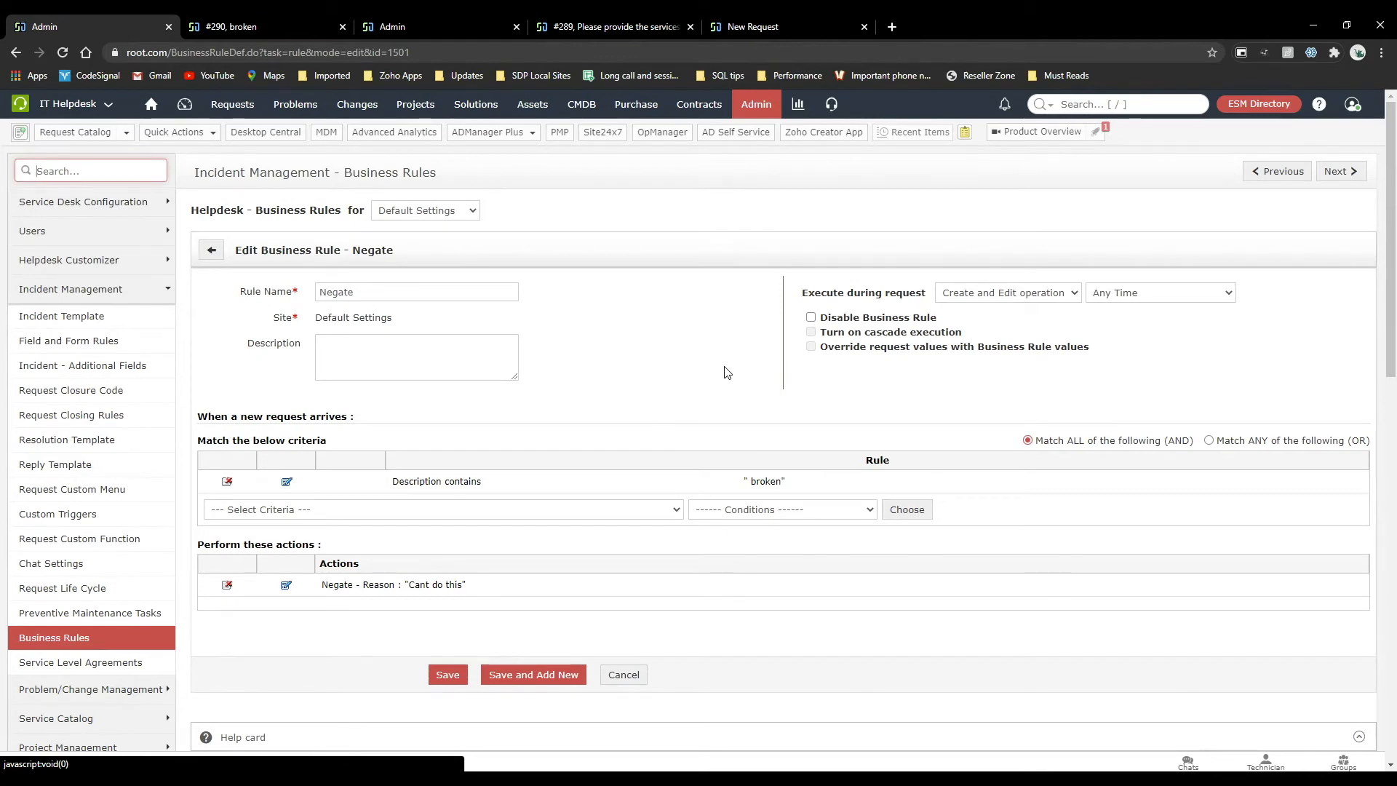
{"action": "left_click", "coordinate": [291, 26]}
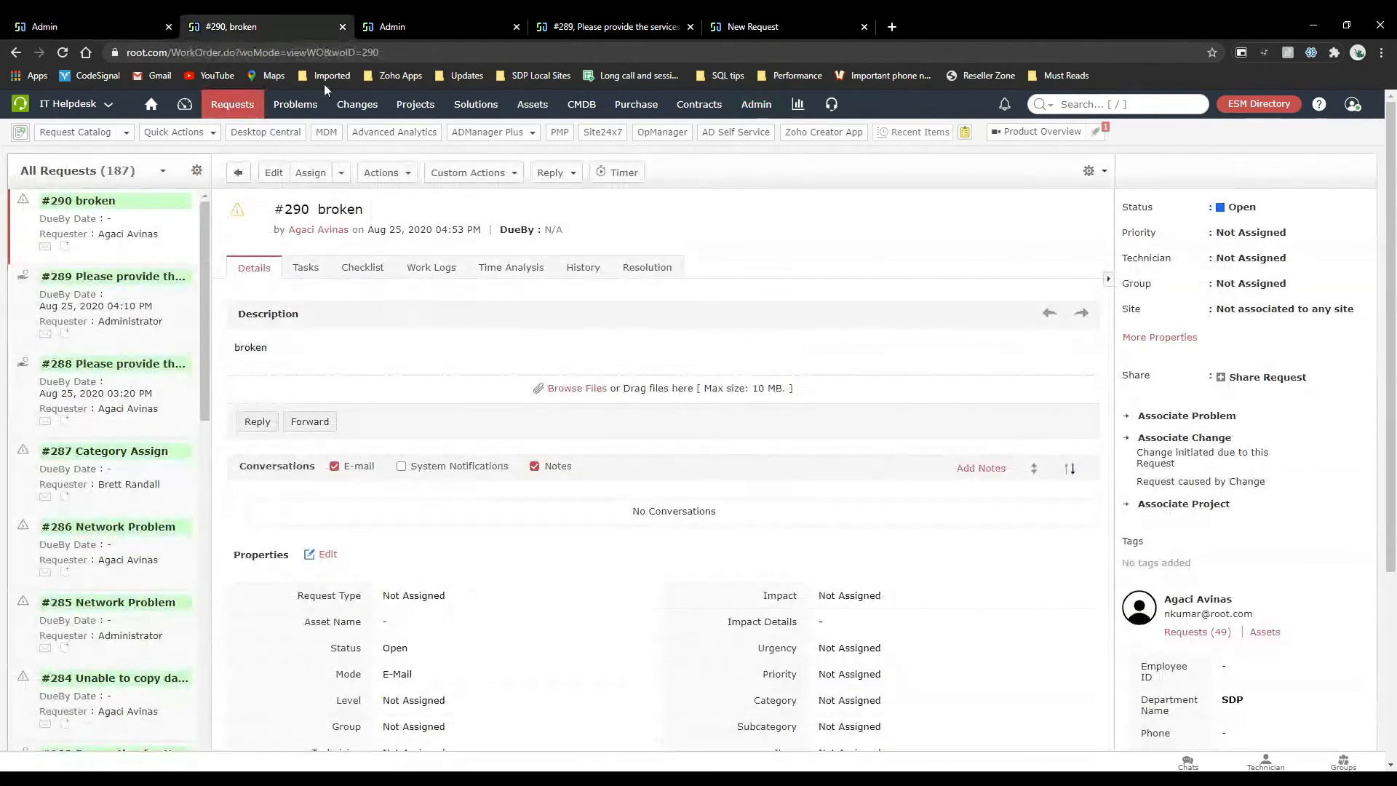
{"action": "scroll", "coordinate": [382, 427], "scroll_direction": "down", "scroll_amount": 2}
{"action": "scroll", "coordinate": [382, 427], "scroll_direction": "up", "scroll_amount": 1}
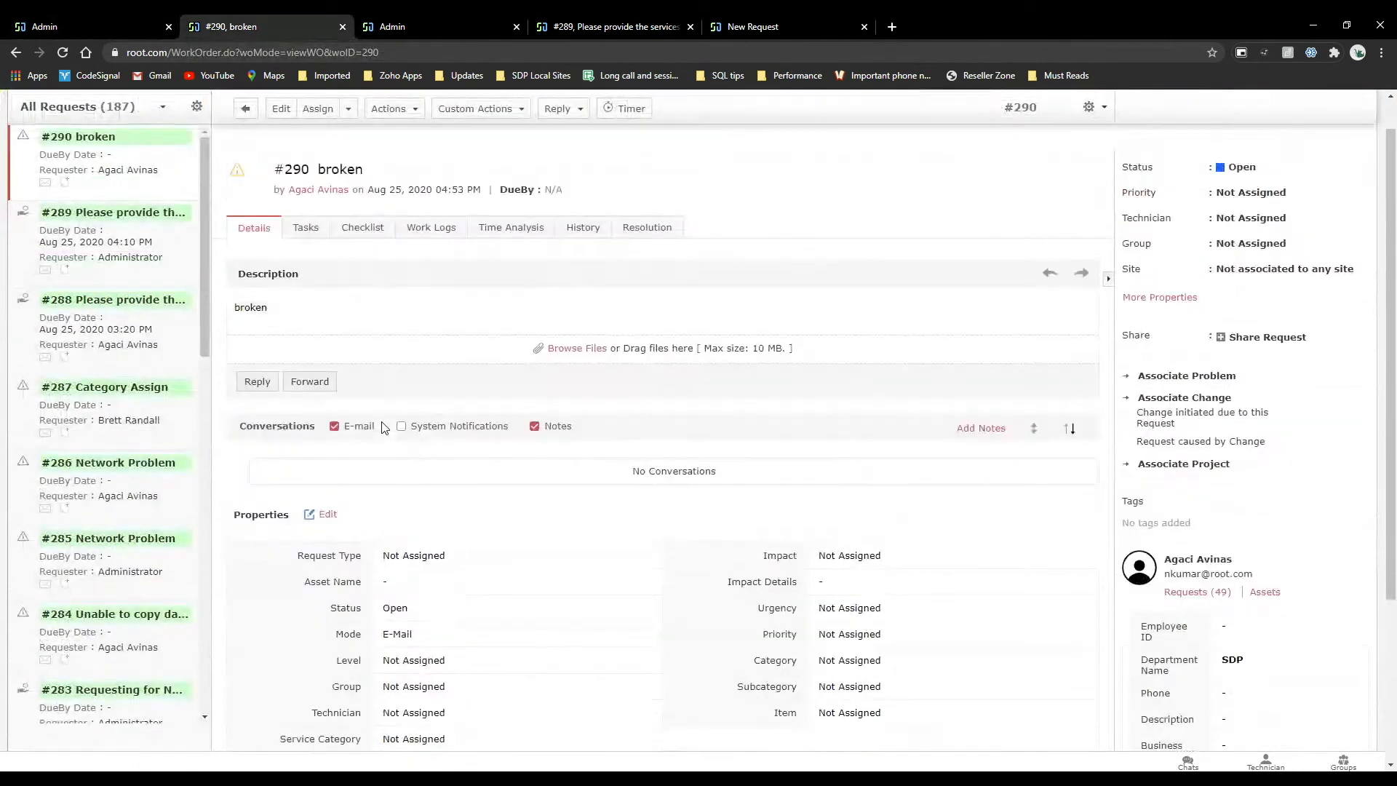
{"action": "scroll", "coordinate": [382, 427], "scroll_direction": "up", "scroll_amount": 1}
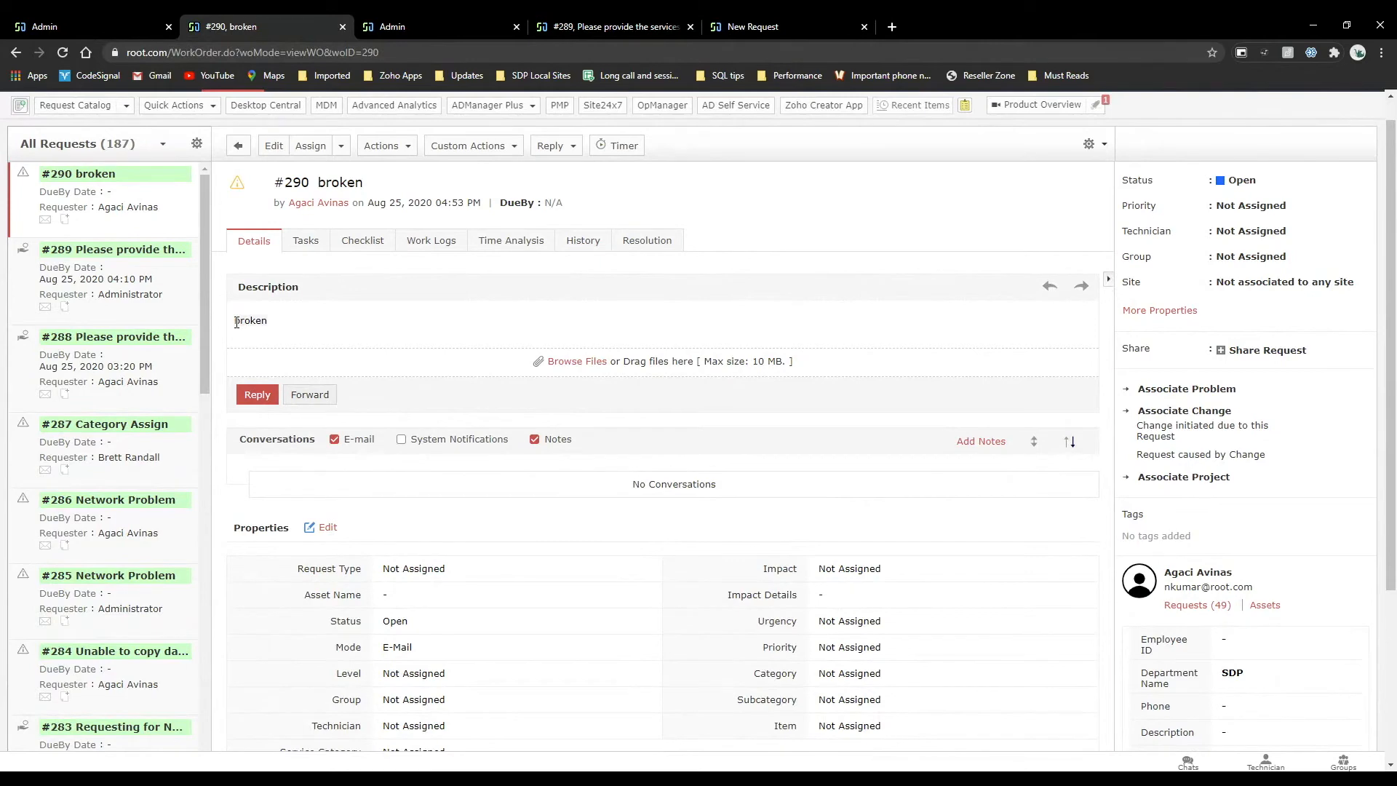
{"action": "mouse_move", "coordinate": [80, 18]}
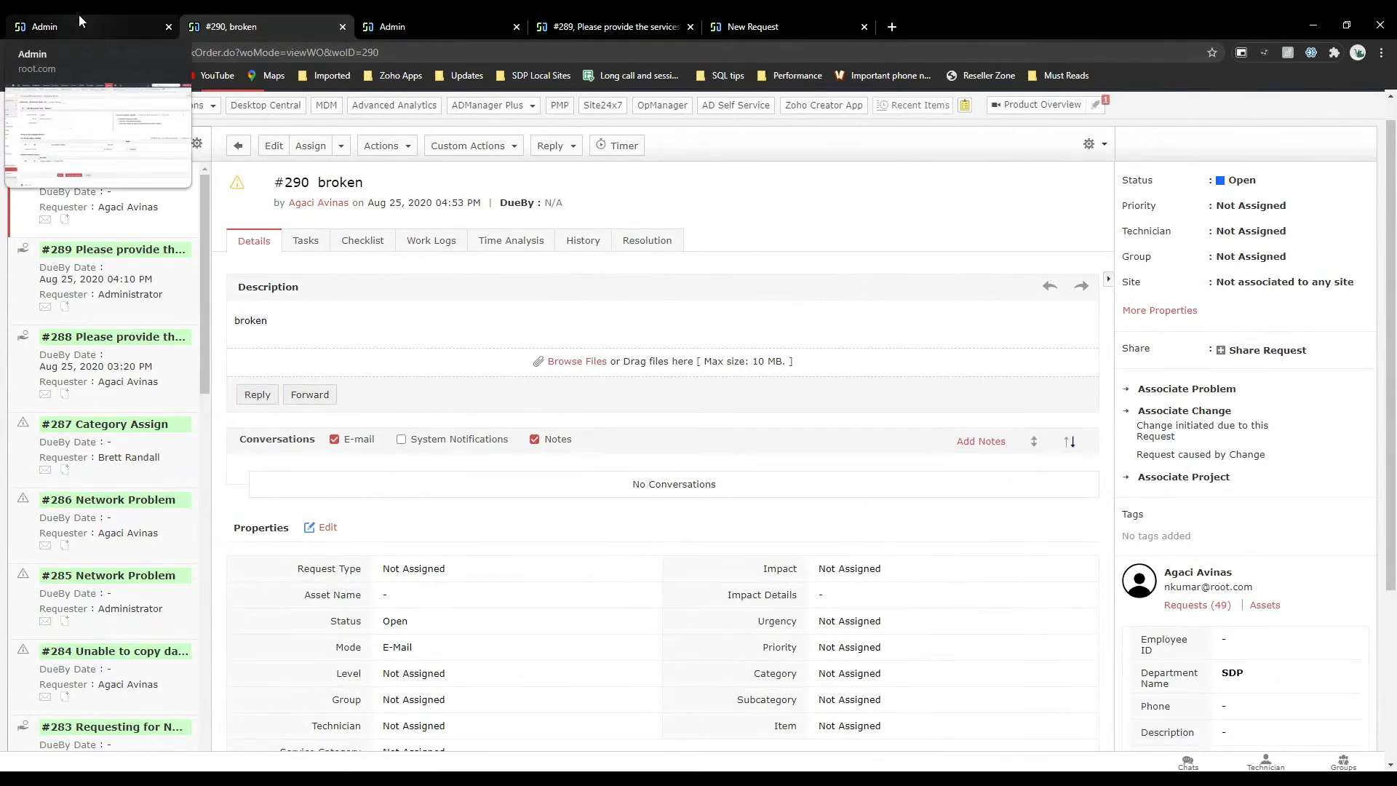
{"action": "left_click", "coordinate": [79, 15]}
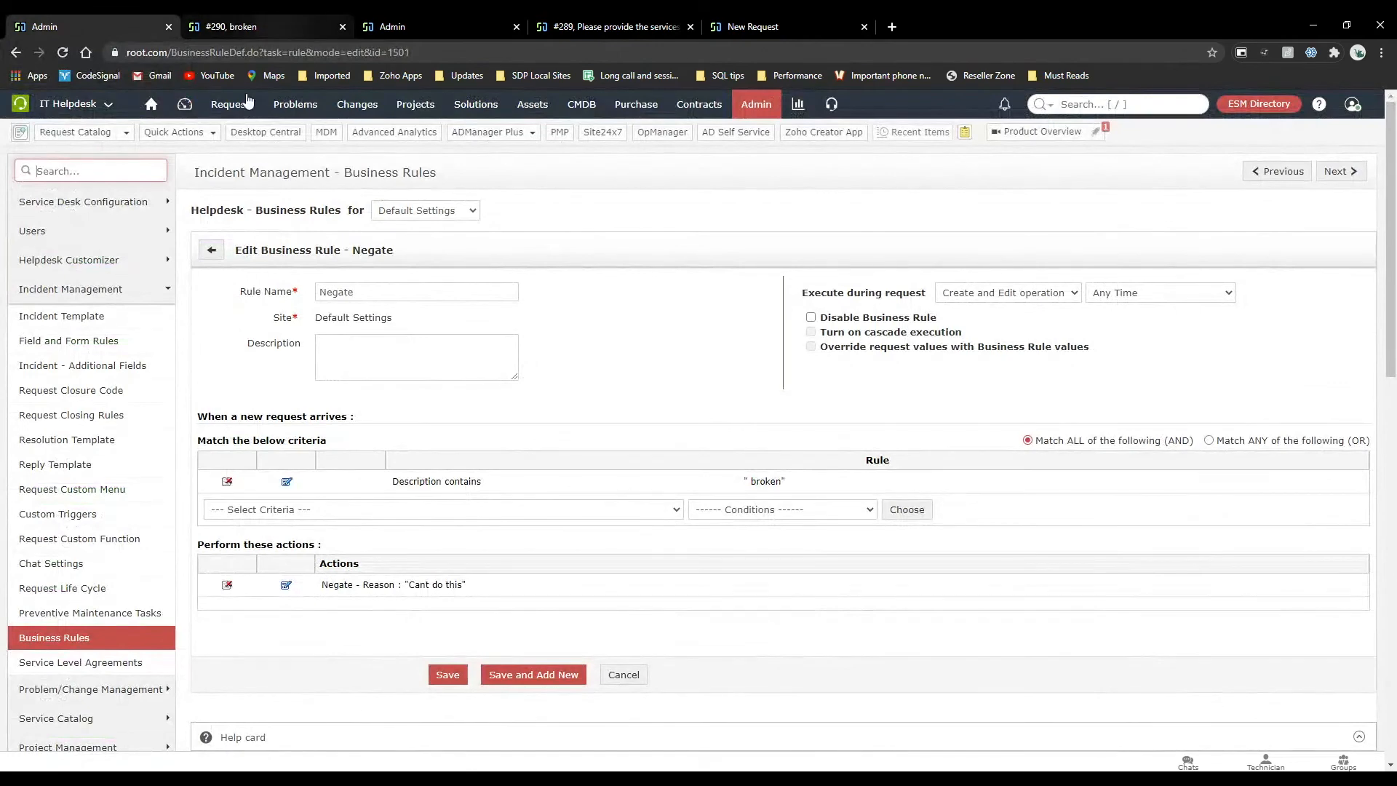
Open the Dubai site for editing from the admin Sites settings and examine its related settings.
{"action": "left_click", "coordinate": [767, 100]}
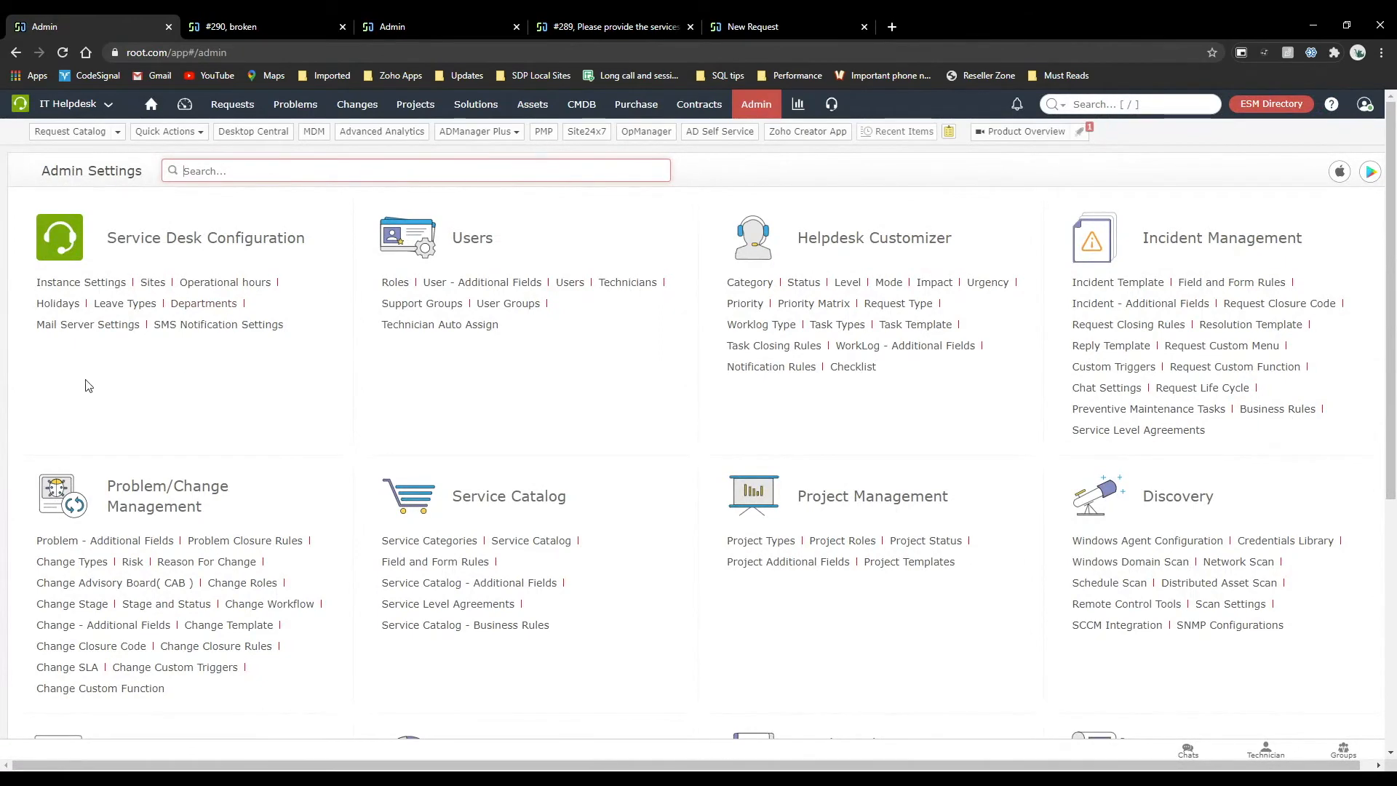
{"action": "left_click", "coordinate": [153, 284]}
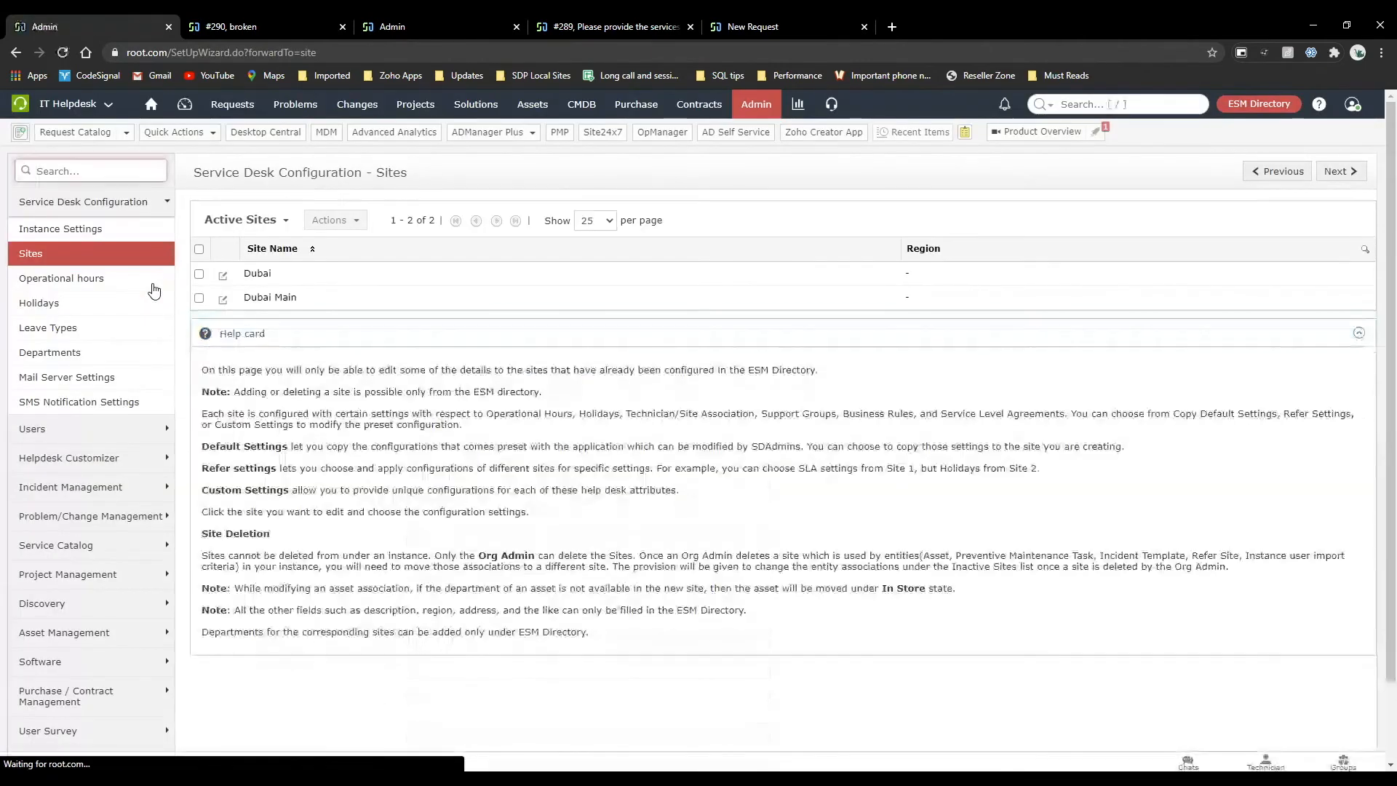
{"action": "left_click", "coordinate": [223, 277]}
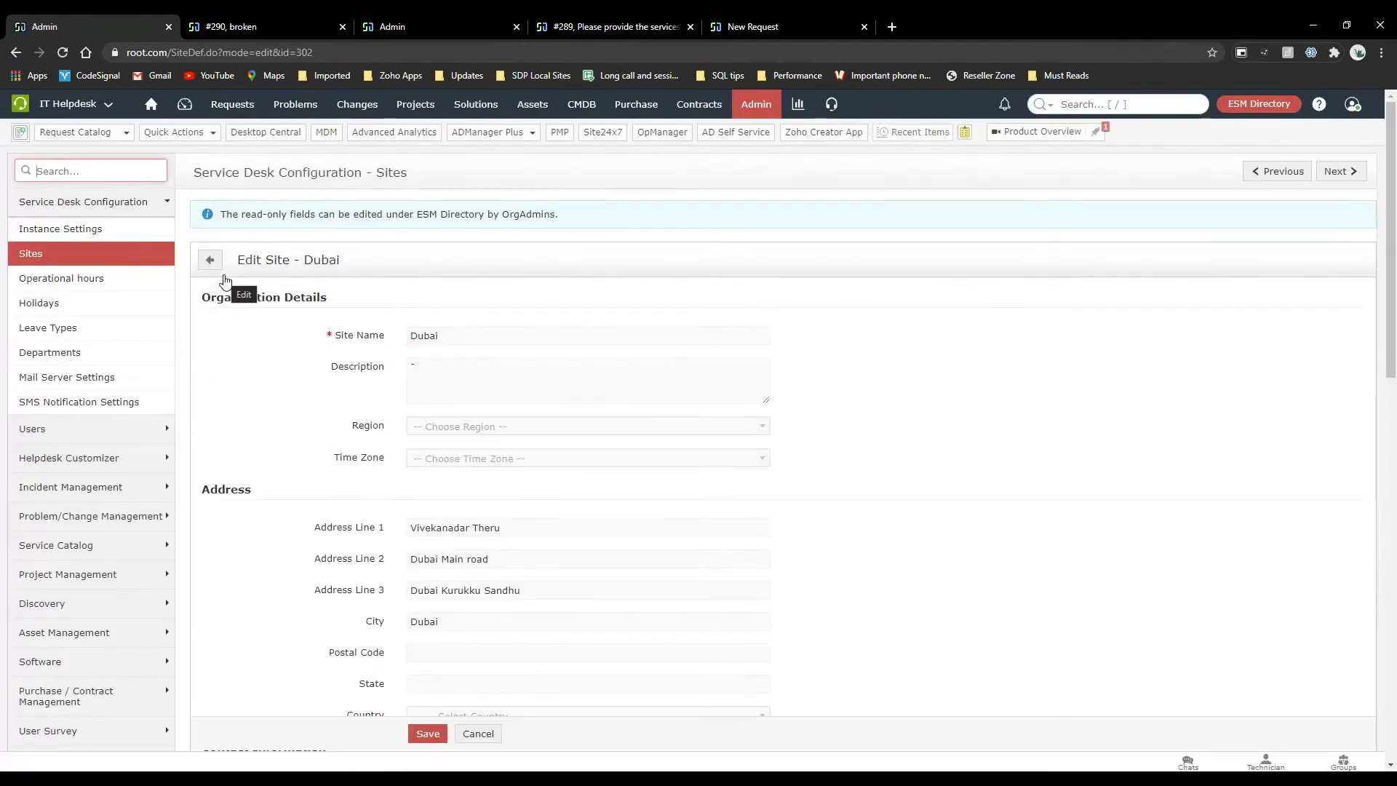
{"action": "scroll", "coordinate": [835, 393], "scroll_direction": "down", "scroll_amount": 7}
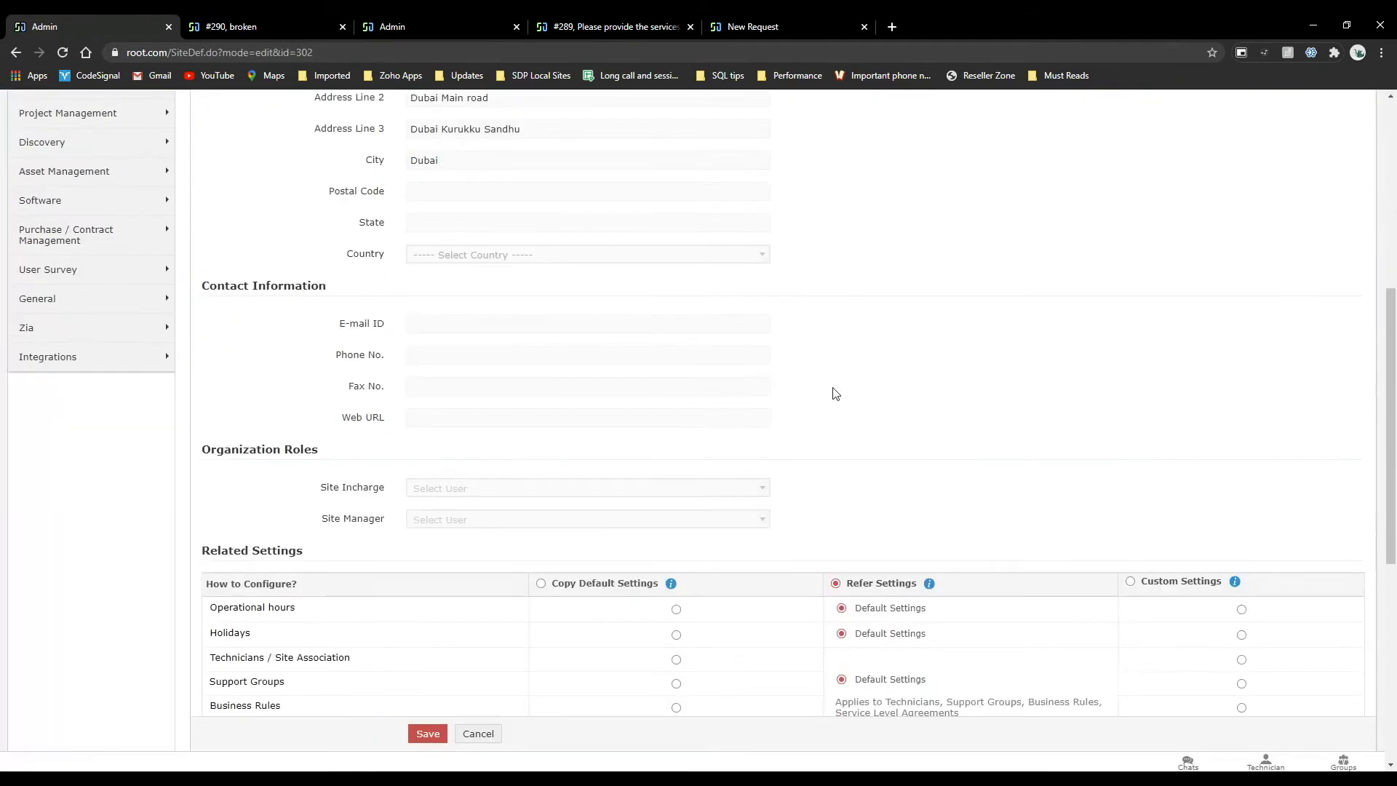
{"action": "scroll", "coordinate": [835, 393], "scroll_direction": "down", "scroll_amount": 4}
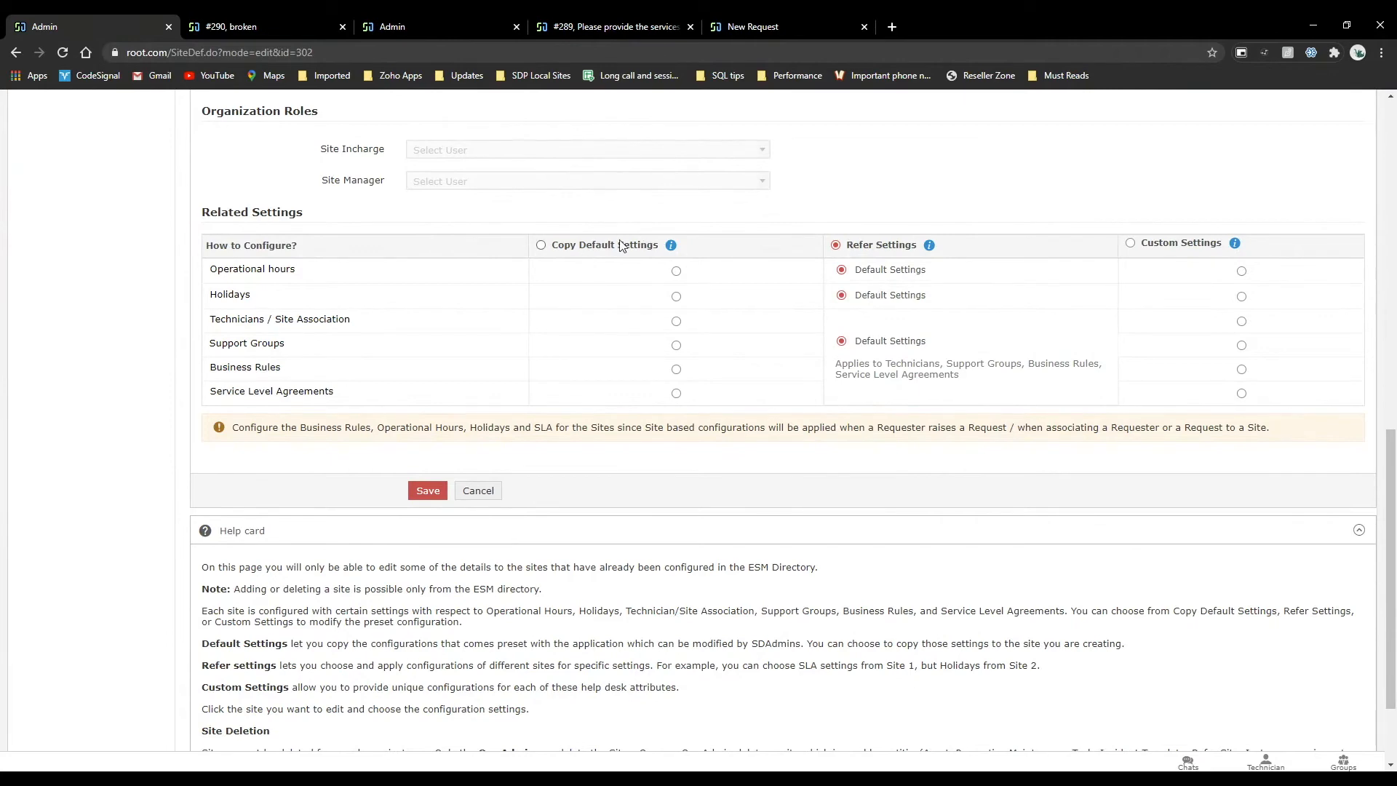
Open the incident management business rules from the admin settings and check which site's rules are listed.
{"action": "left_click", "coordinate": [265, 16]}
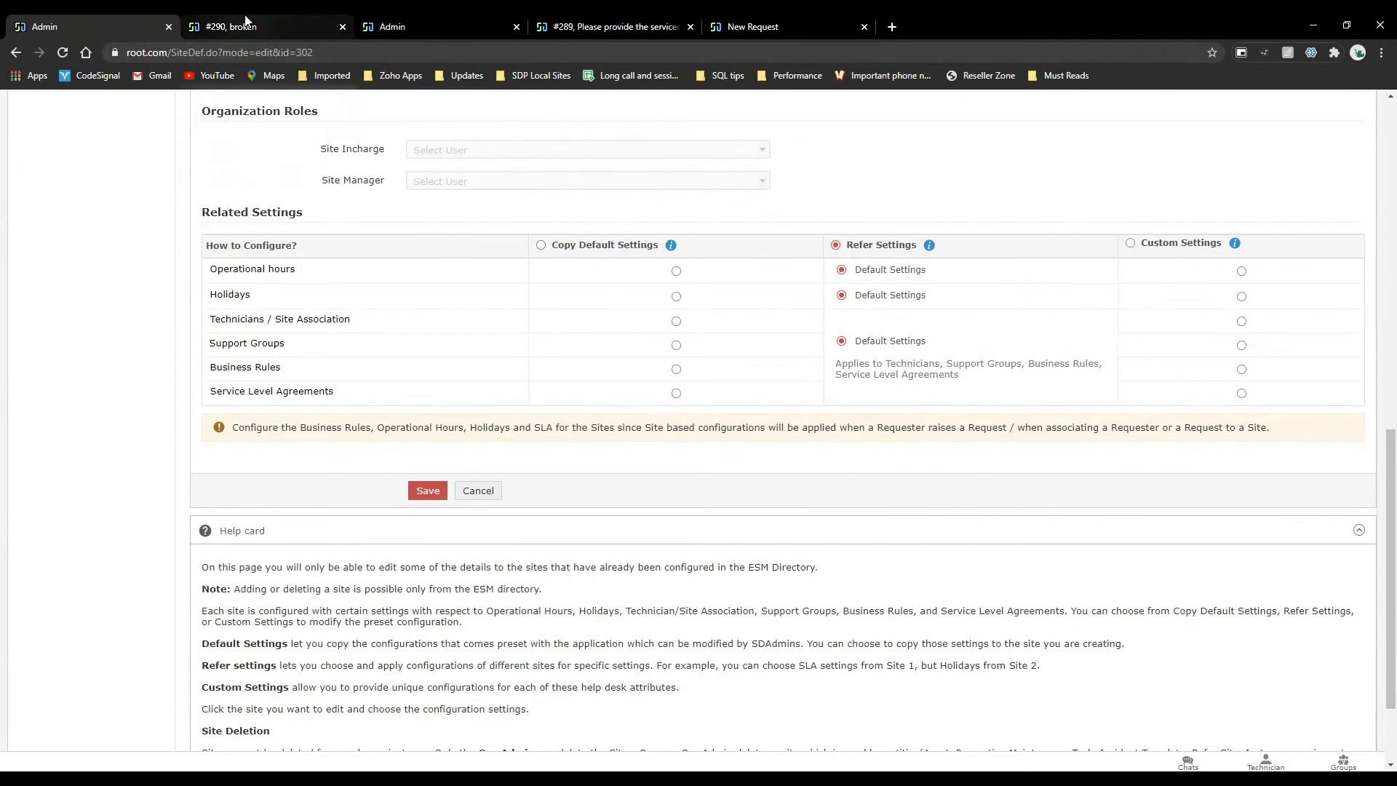
{"action": "scroll", "coordinate": [756, 219], "scroll_direction": "up", "scroll_amount": 1}
{"action": "left_click", "coordinate": [757, 103]}
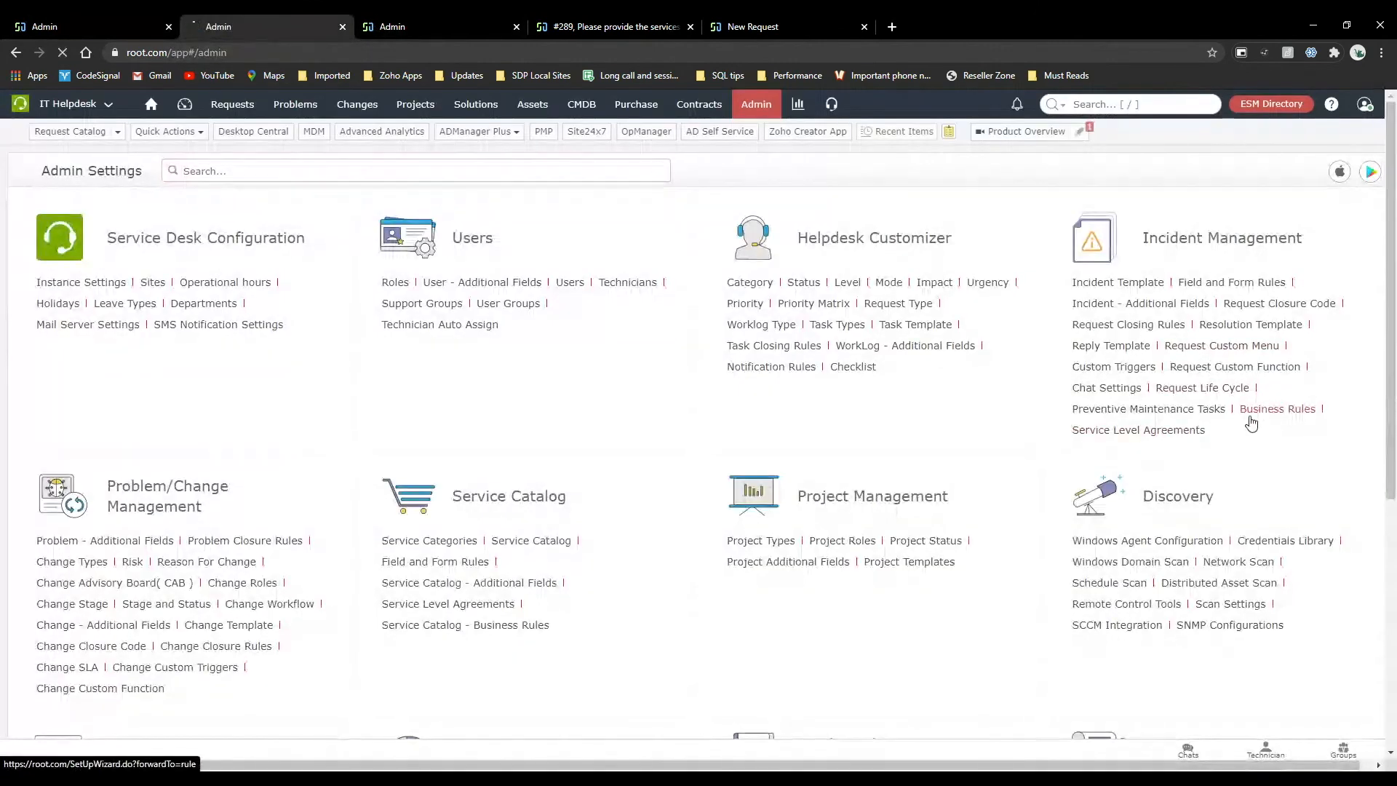
{"action": "left_click", "coordinate": [1250, 419]}
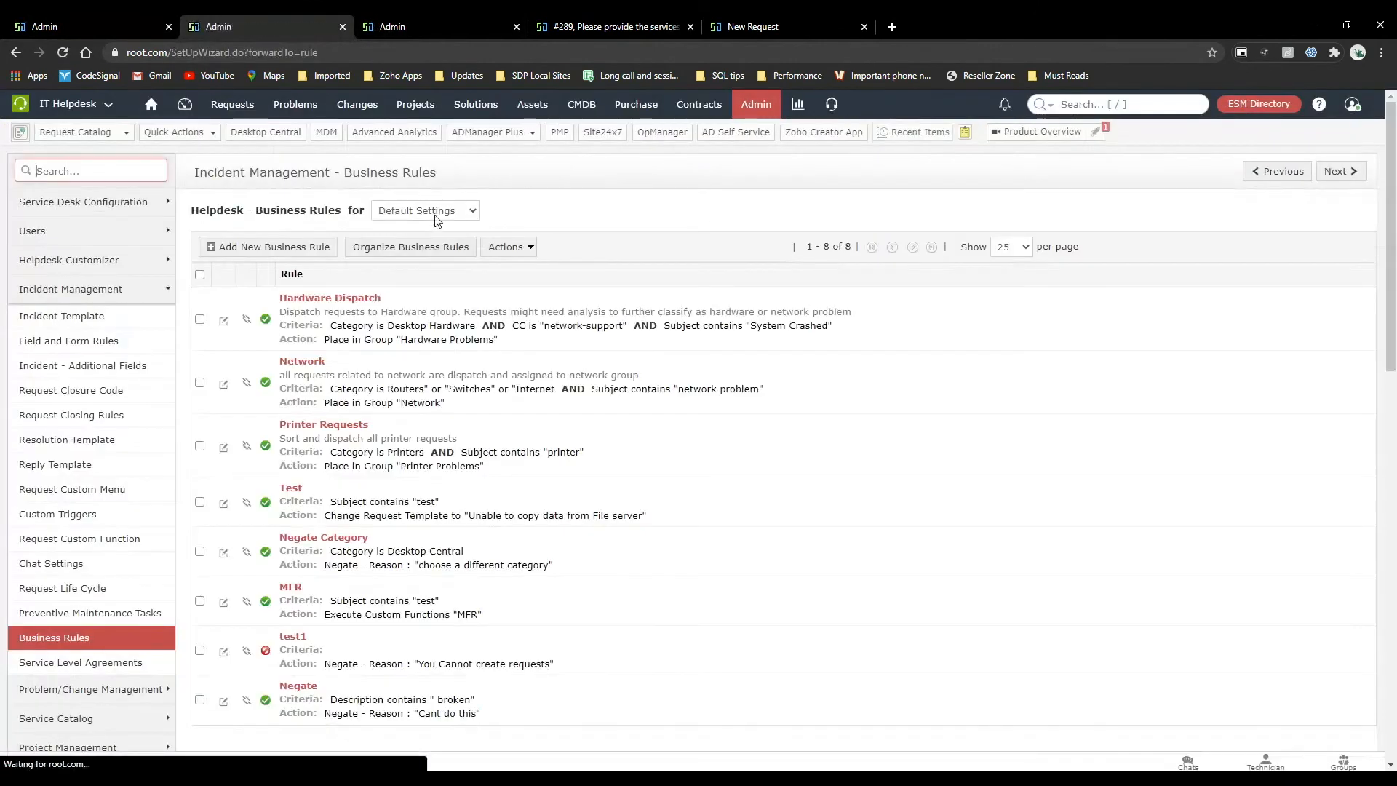
{"action": "left_click_drag", "start_coordinate": [198, 211], "coordinate": [526, 222]}
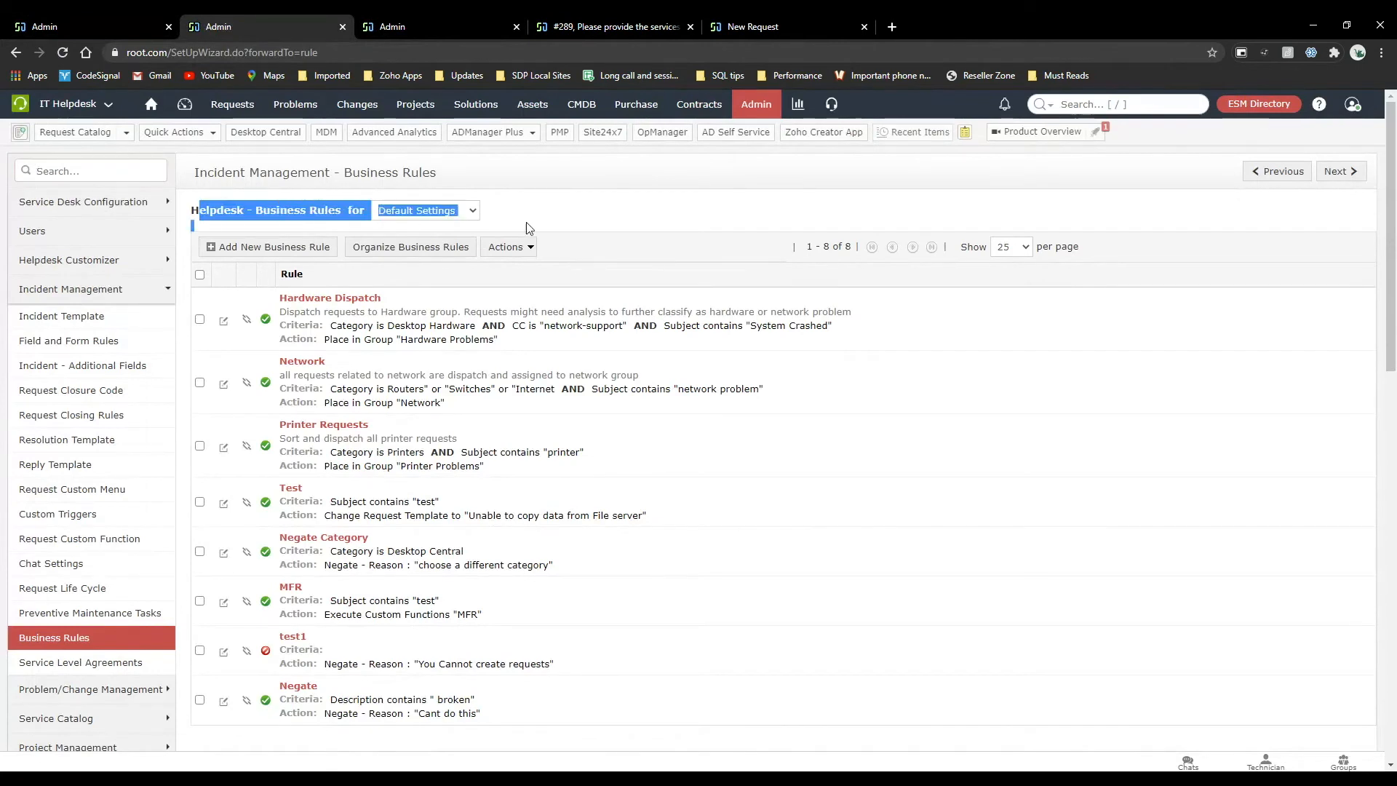
{"action": "left_click", "coordinate": [526, 223]}
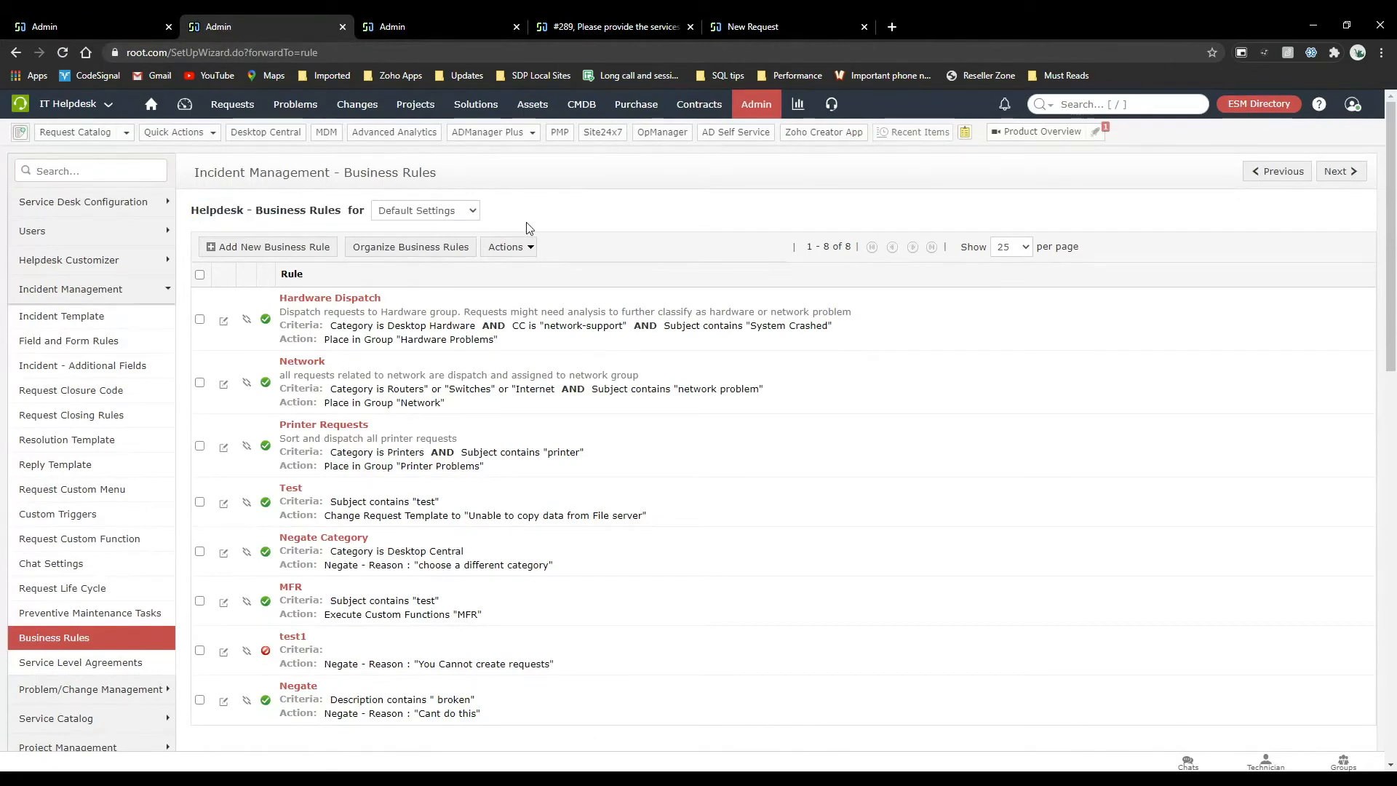
Request the incident business rules for the Dubai site and accept the redirection to the referred site's rules.
{"action": "left_click", "coordinate": [446, 211]}
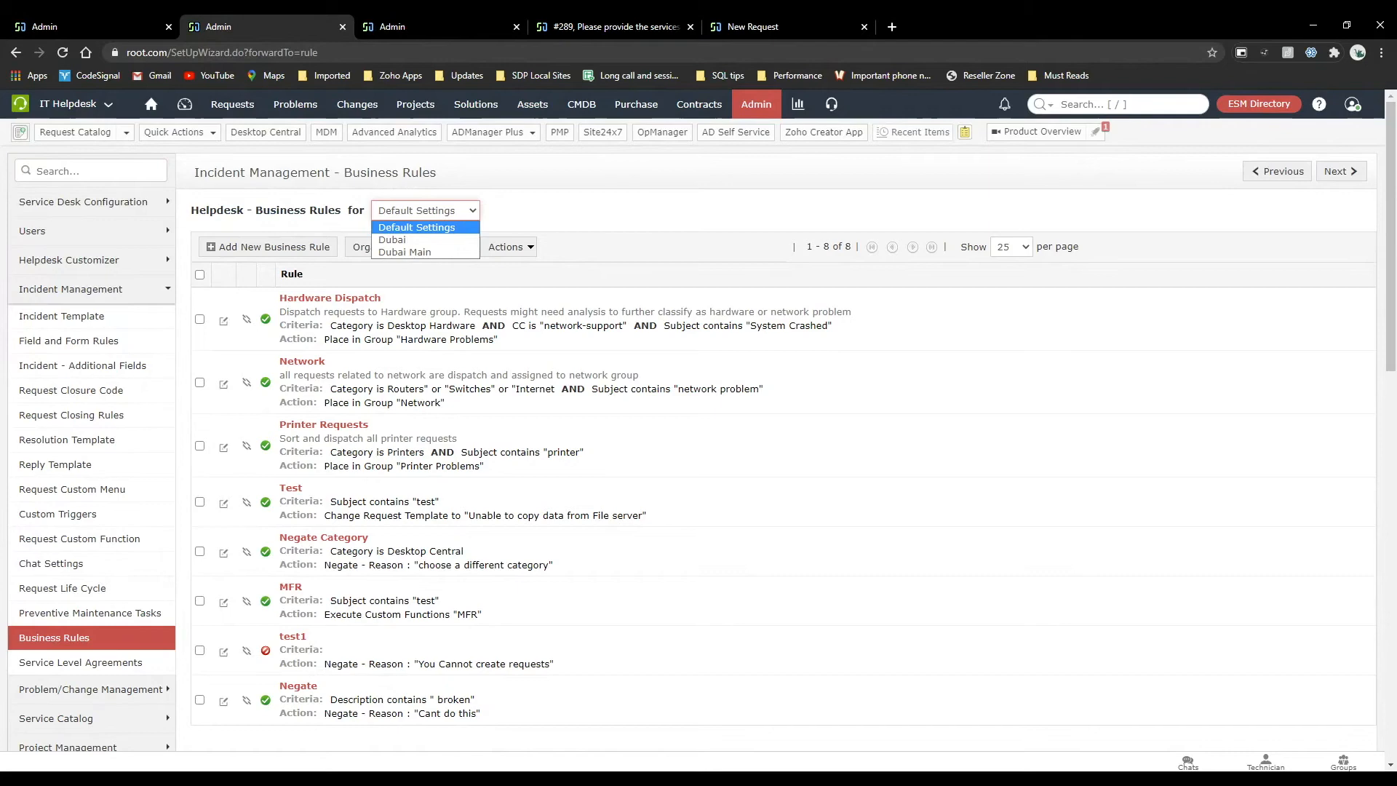
{"action": "left_click", "coordinate": [150, 25]}
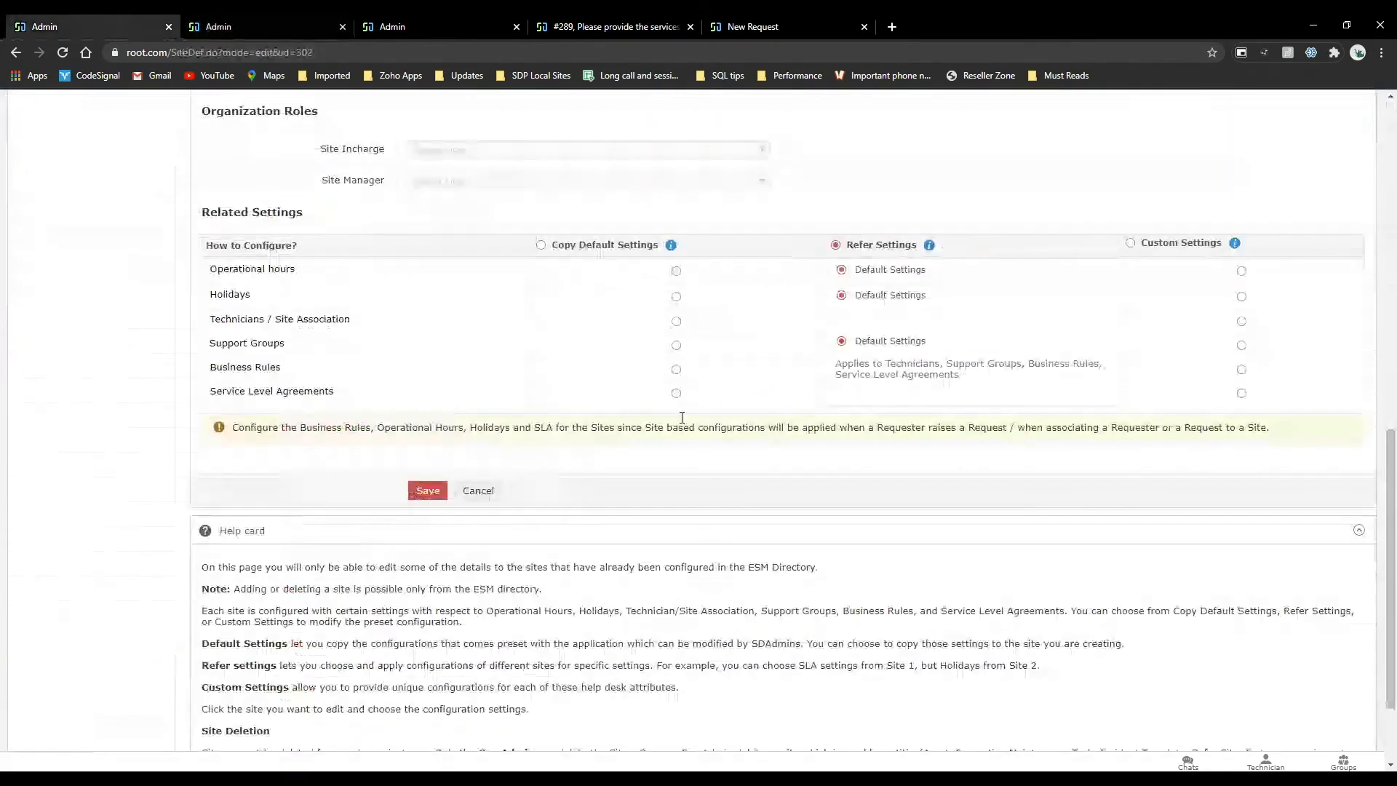
{"action": "left_click", "coordinate": [310, 17]}
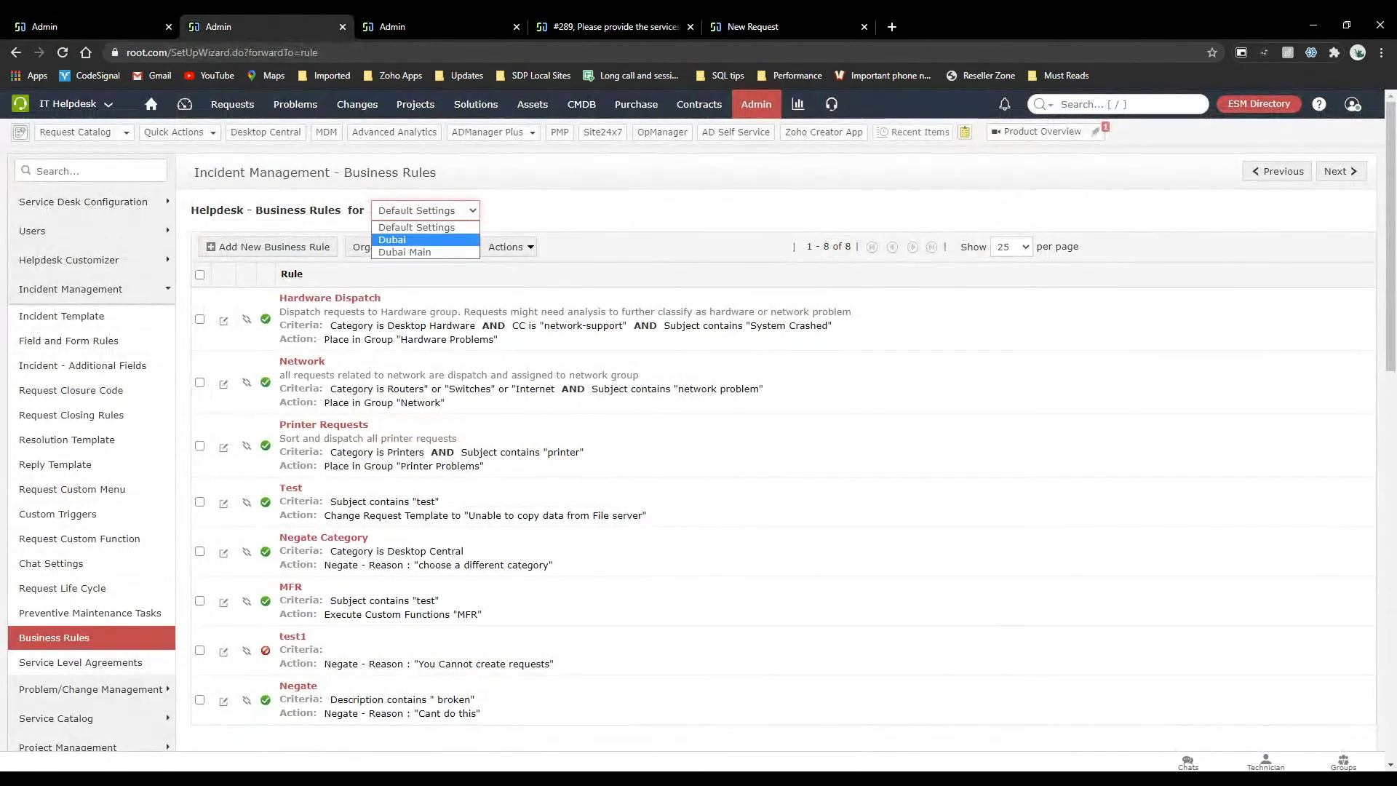
{"action": "left_click", "coordinate": [396, 239]}
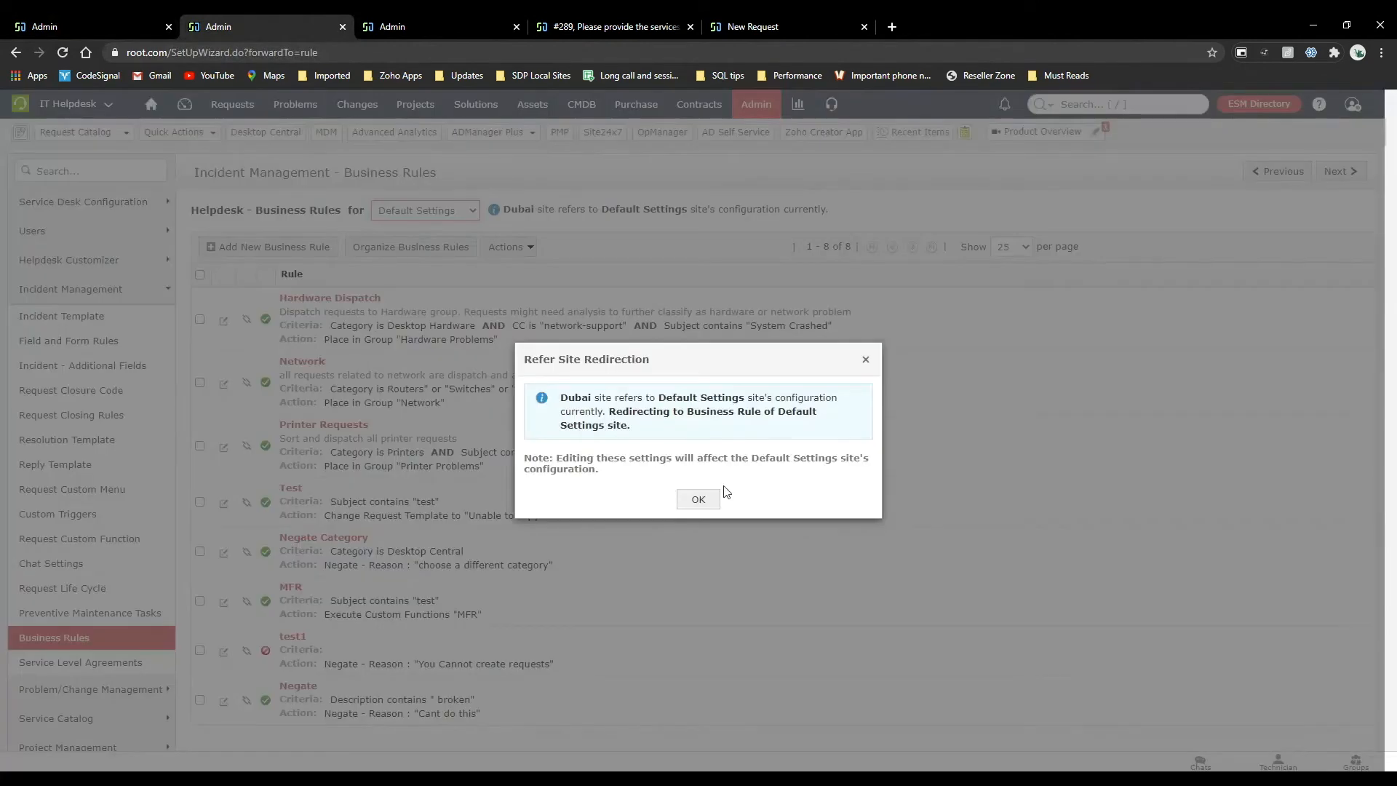
{"action": "left_click", "coordinate": [710, 499]}
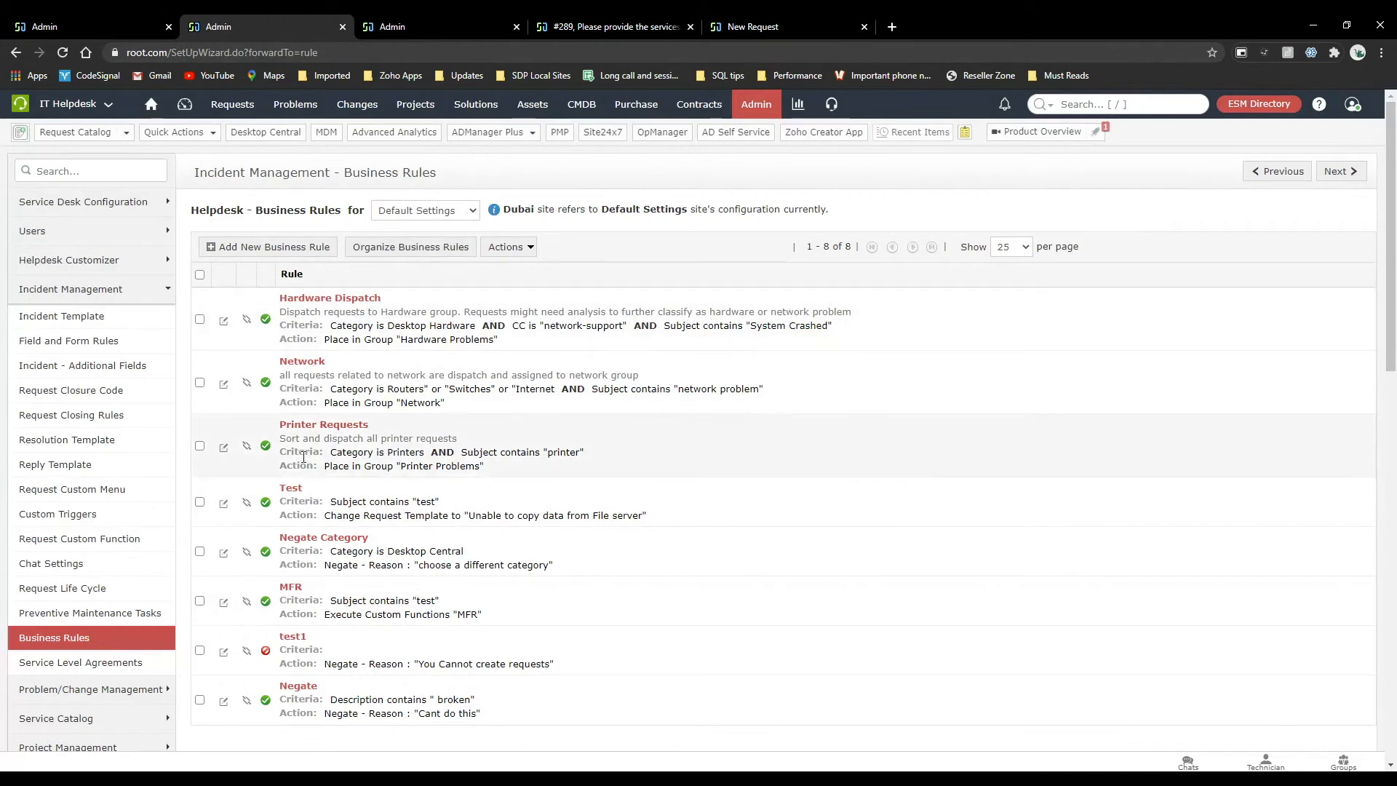
Compare the Dubai site's related settings with the incident business rules, checking the description criterion of the Negate rule.
{"action": "left_click", "coordinate": [70, 24]}
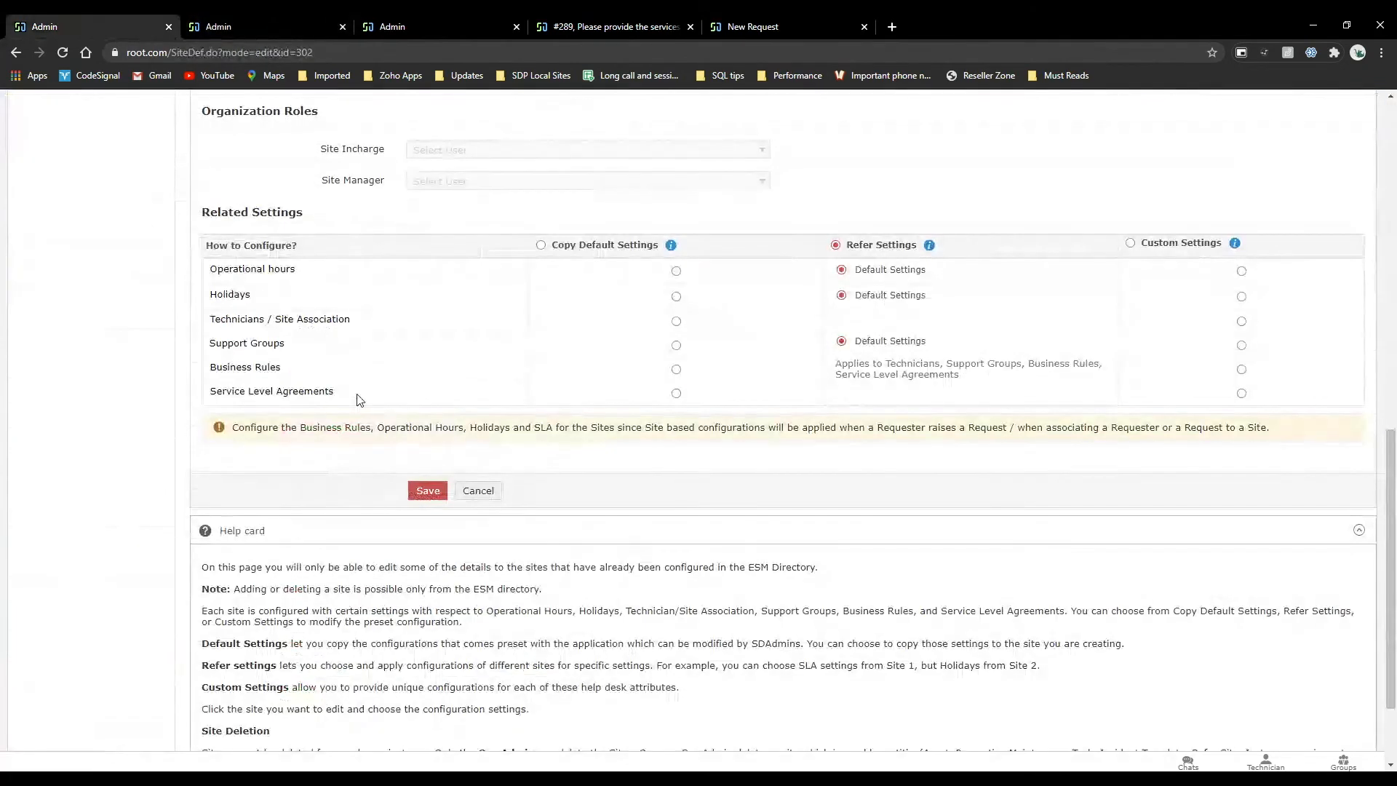
{"action": "left_click", "coordinate": [219, 26]}
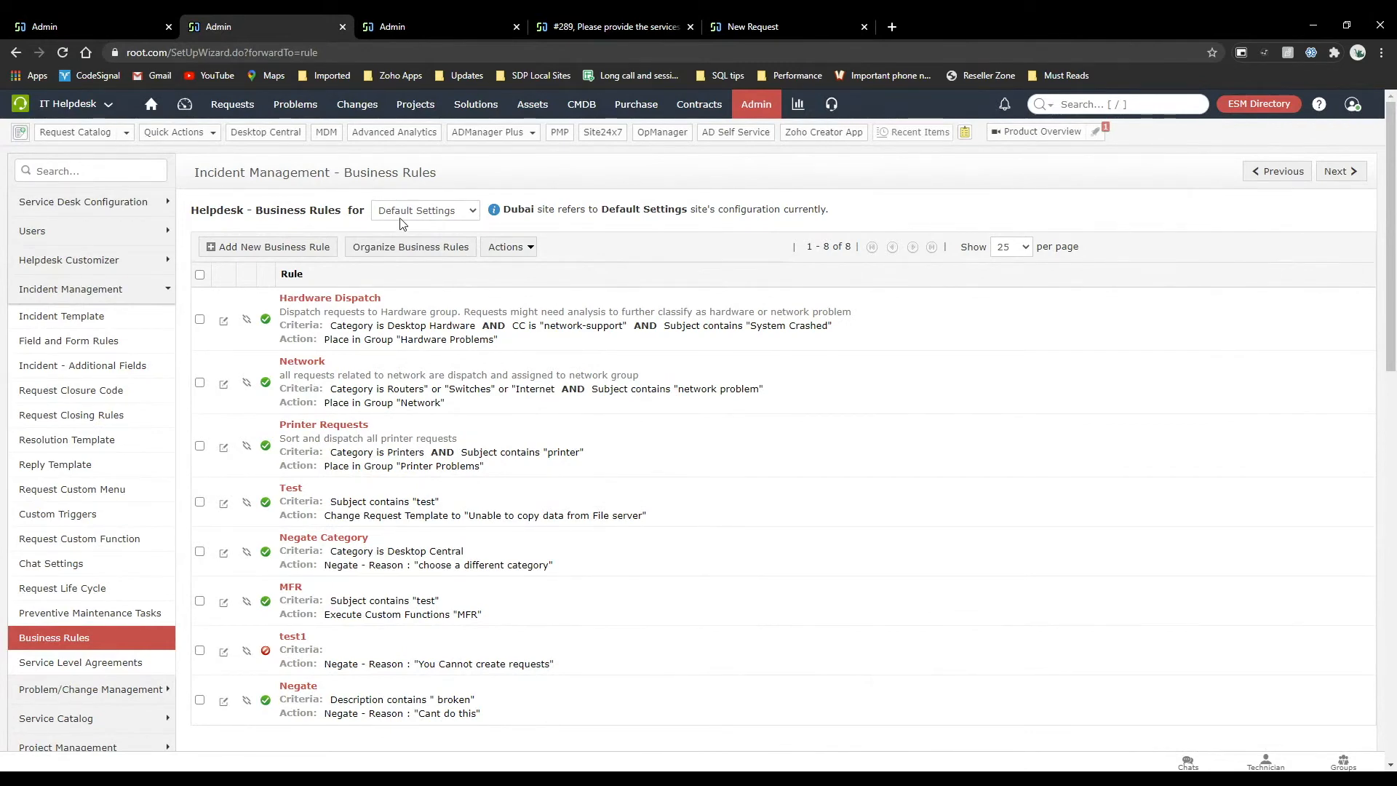
{"action": "scroll", "coordinate": [432, 525], "scroll_direction": "down", "scroll_amount": 2}
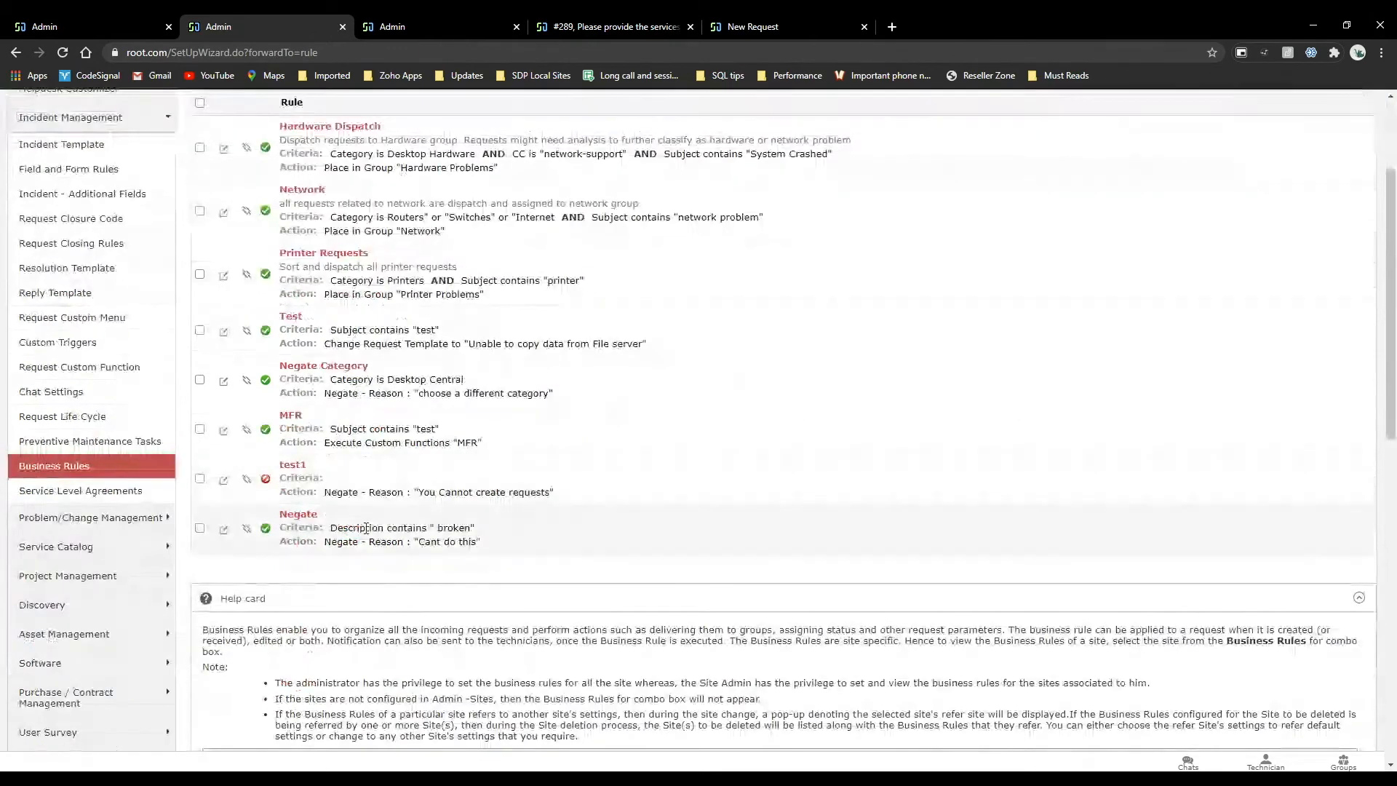
{"action": "left_click_drag", "start_coordinate": [432, 525], "coordinate": [497, 539]}
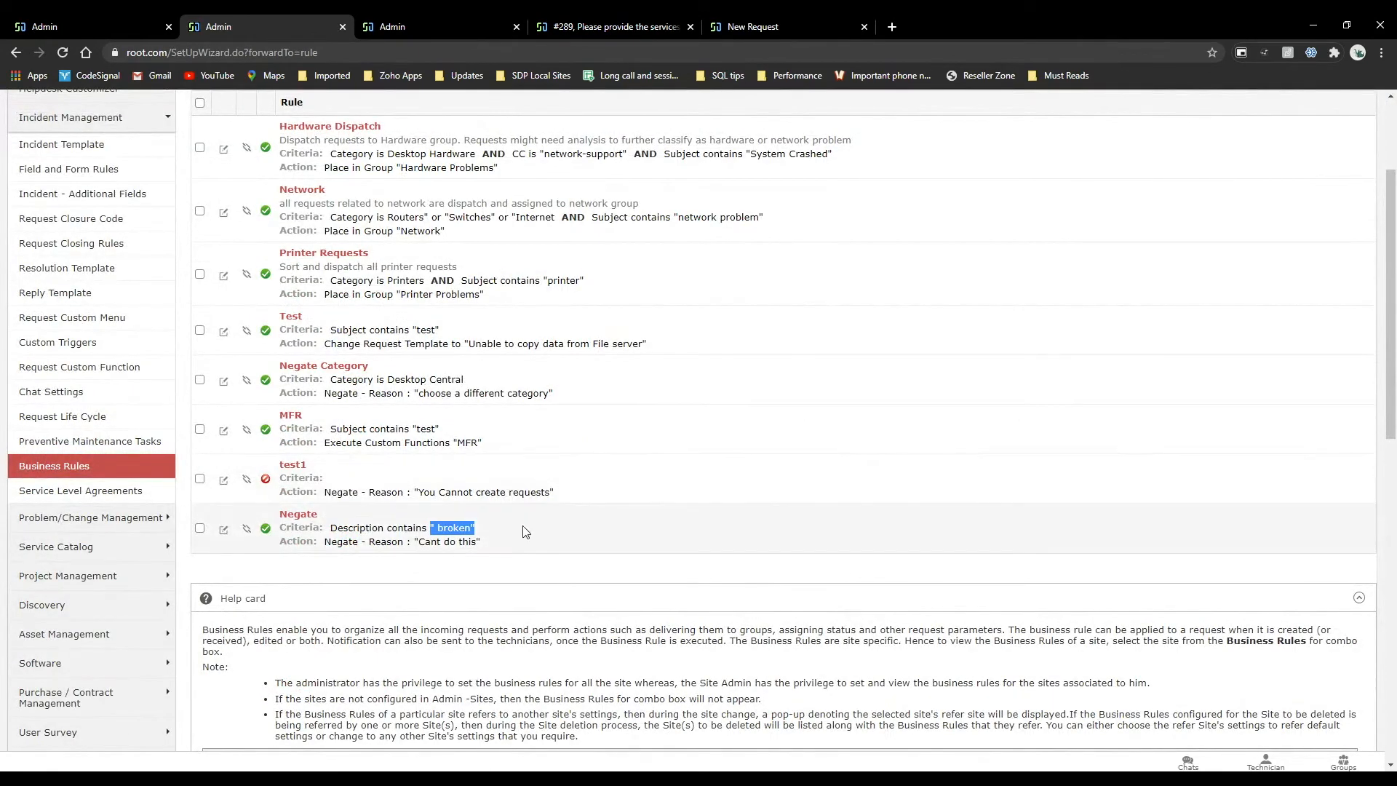
{"action": "scroll", "coordinate": [401, 591], "scroll_direction": "up", "scroll_amount": 2}
Review the Dubai site's edit page, examining its copy, refer and custom options under Related Settings.
{"action": "left_click", "coordinate": [83, 23]}
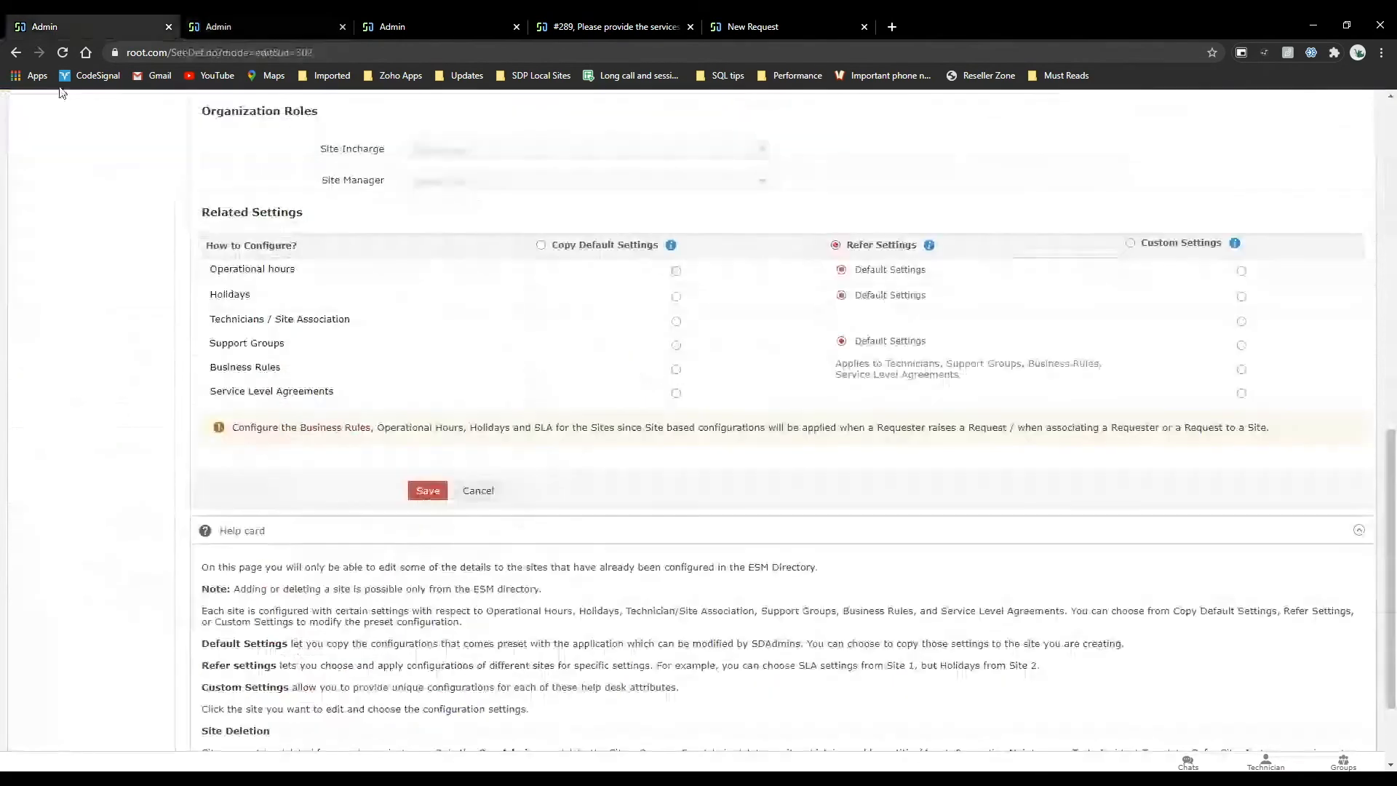
{"action": "scroll", "coordinate": [465, 290], "scroll_direction": "up", "scroll_amount": 2}
{"action": "scroll", "coordinate": [463, 289], "scroll_direction": "up", "scroll_amount": 6}
{"action": "scroll", "coordinate": [463, 289], "scroll_direction": "down", "scroll_amount": 6}
{"action": "scroll", "coordinate": [465, 291], "scroll_direction": "down", "scroll_amount": 1}
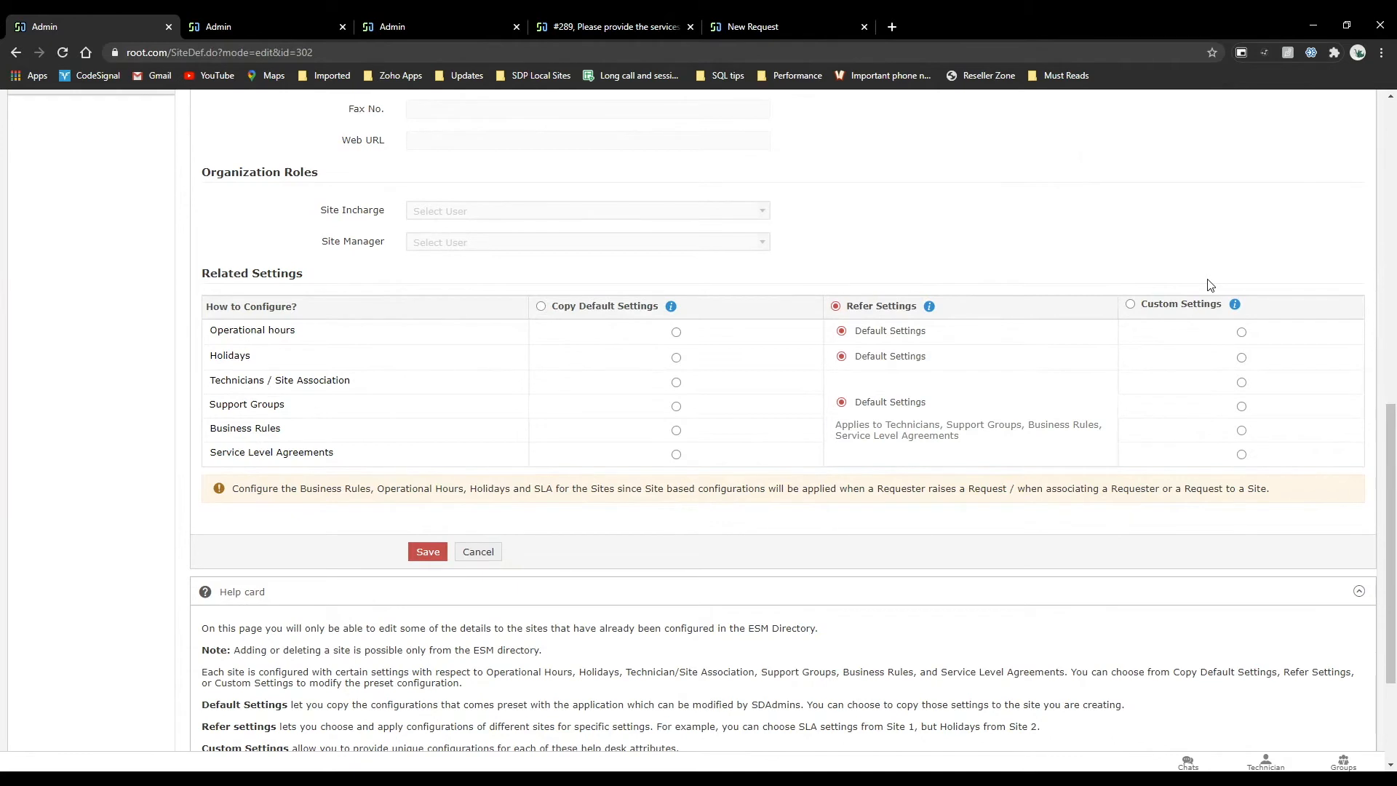
{"action": "mouse_move", "coordinate": [880, 401]}
{"action": "scroll", "coordinate": [704, 332], "scroll_direction": "up", "scroll_amount": 12}
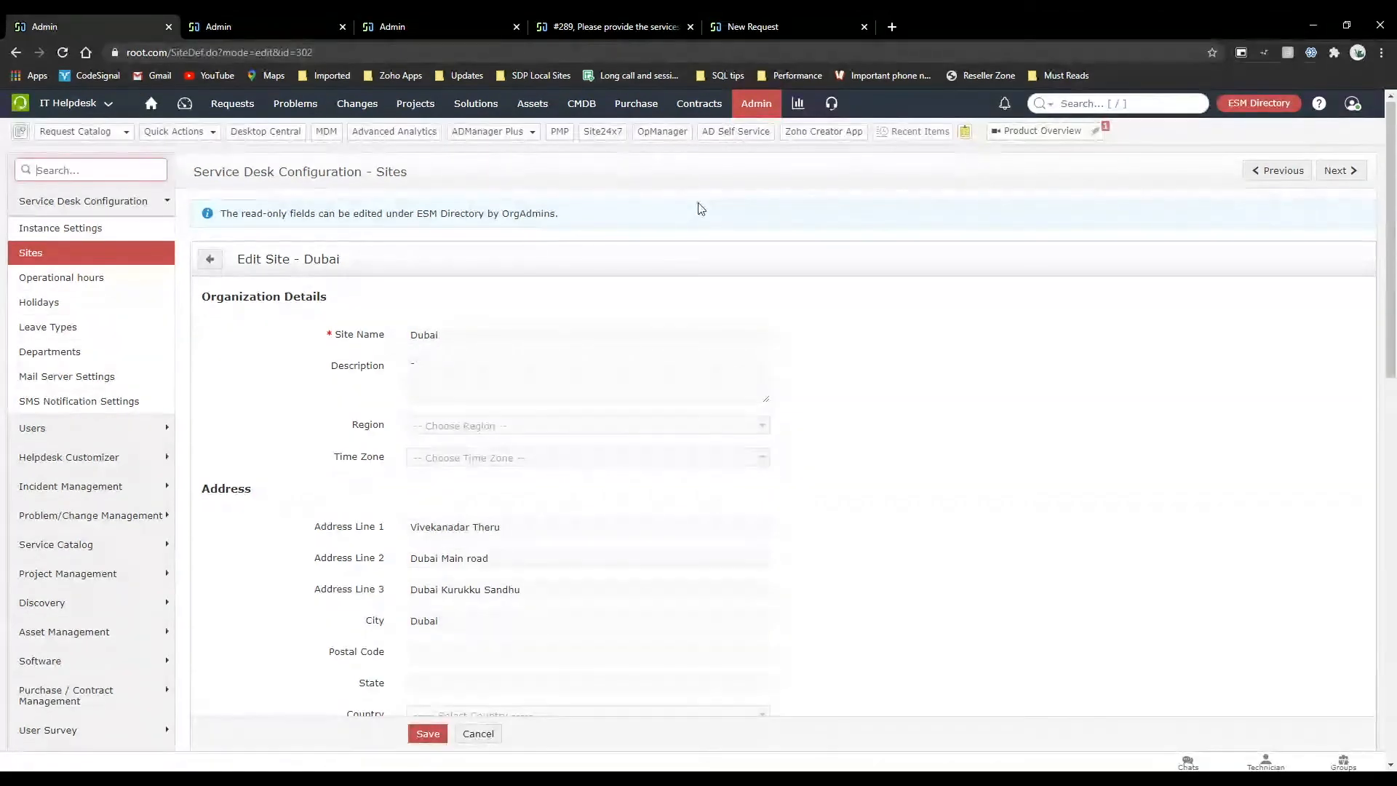
Open the service catalog business rules from the admin settings and accept the site redirection notice.
{"action": "left_click", "coordinate": [753, 105]}
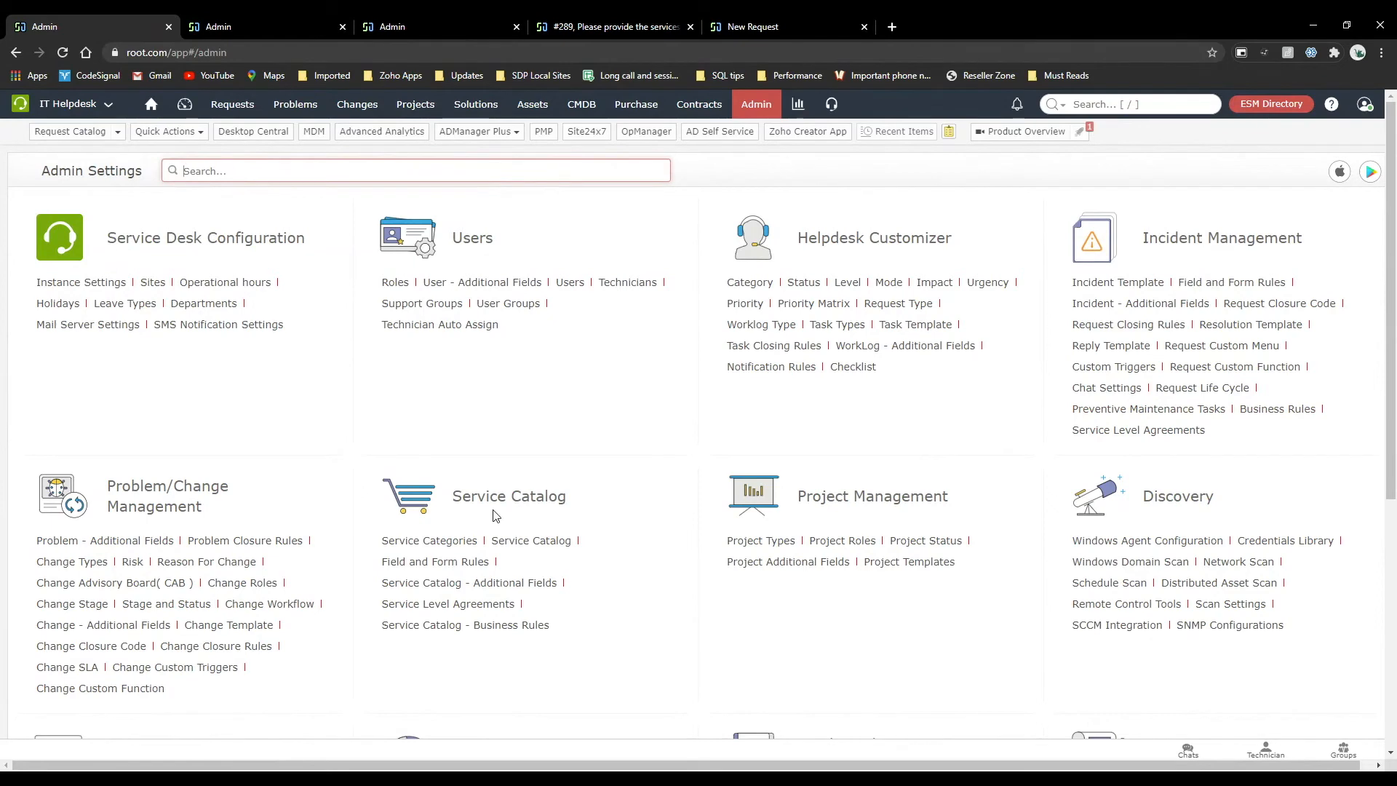
{"action": "left_click", "coordinate": [527, 632]}
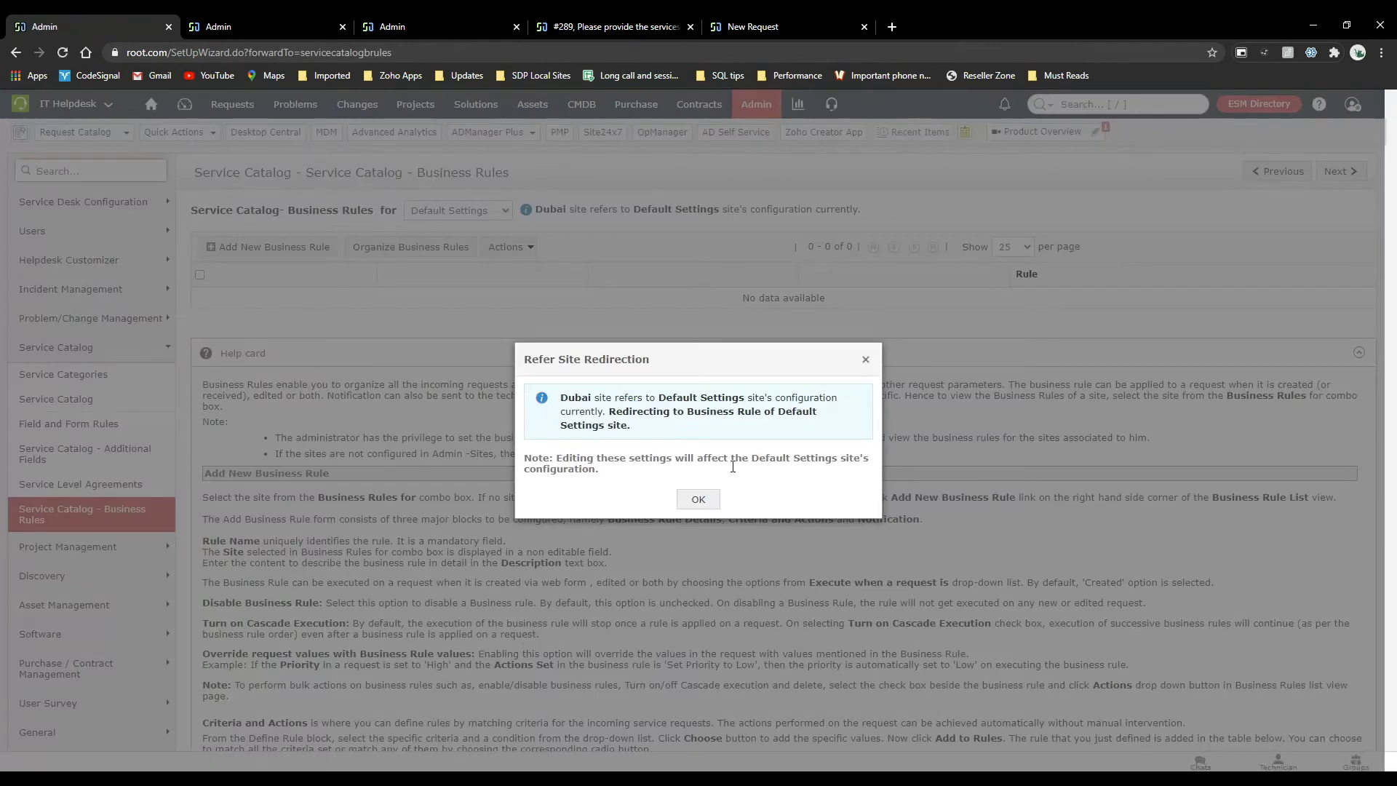
{"action": "left_click", "coordinate": [704, 500]}
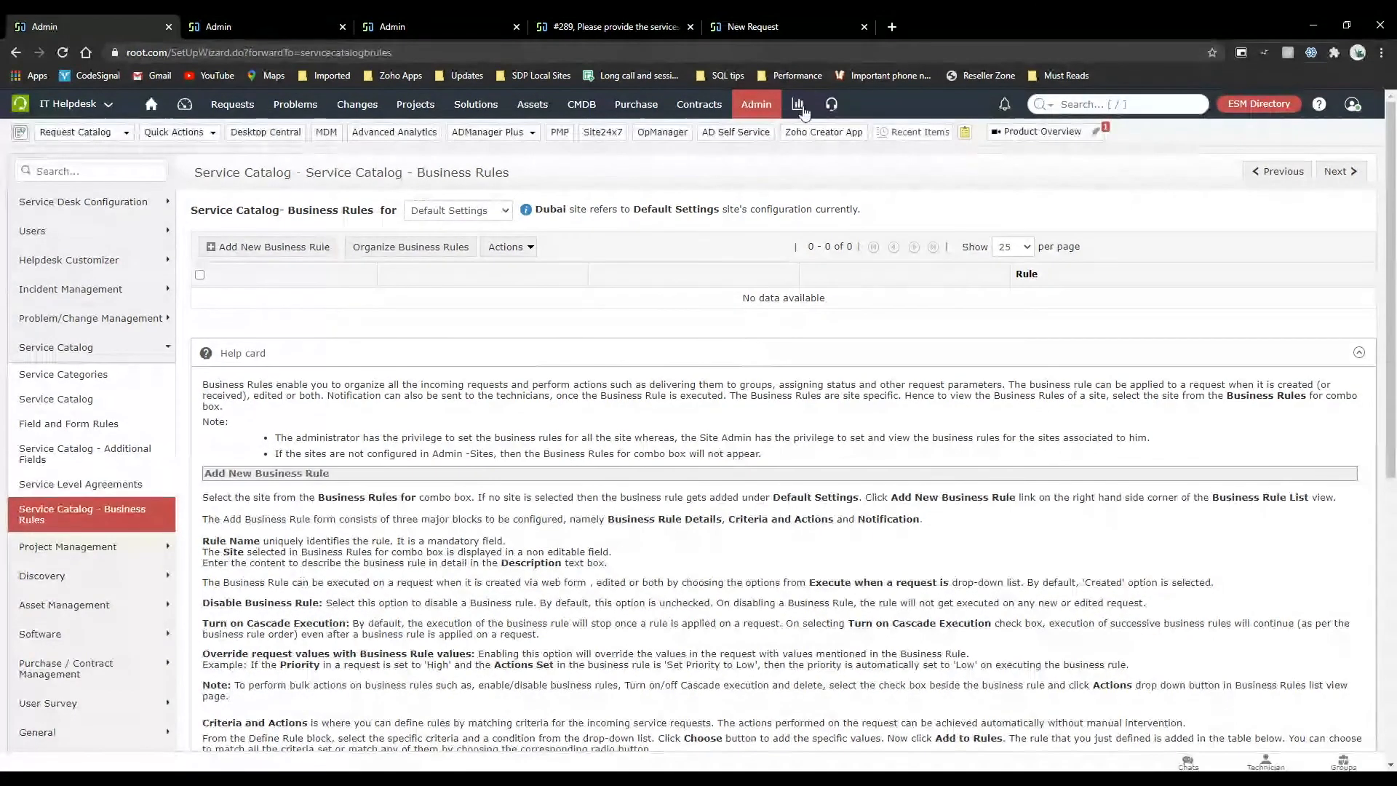
Review the incident business rules again and compare the Service Catalog and Incident Management sections of the admin settings.
{"action": "left_click", "coordinate": [757, 112]}
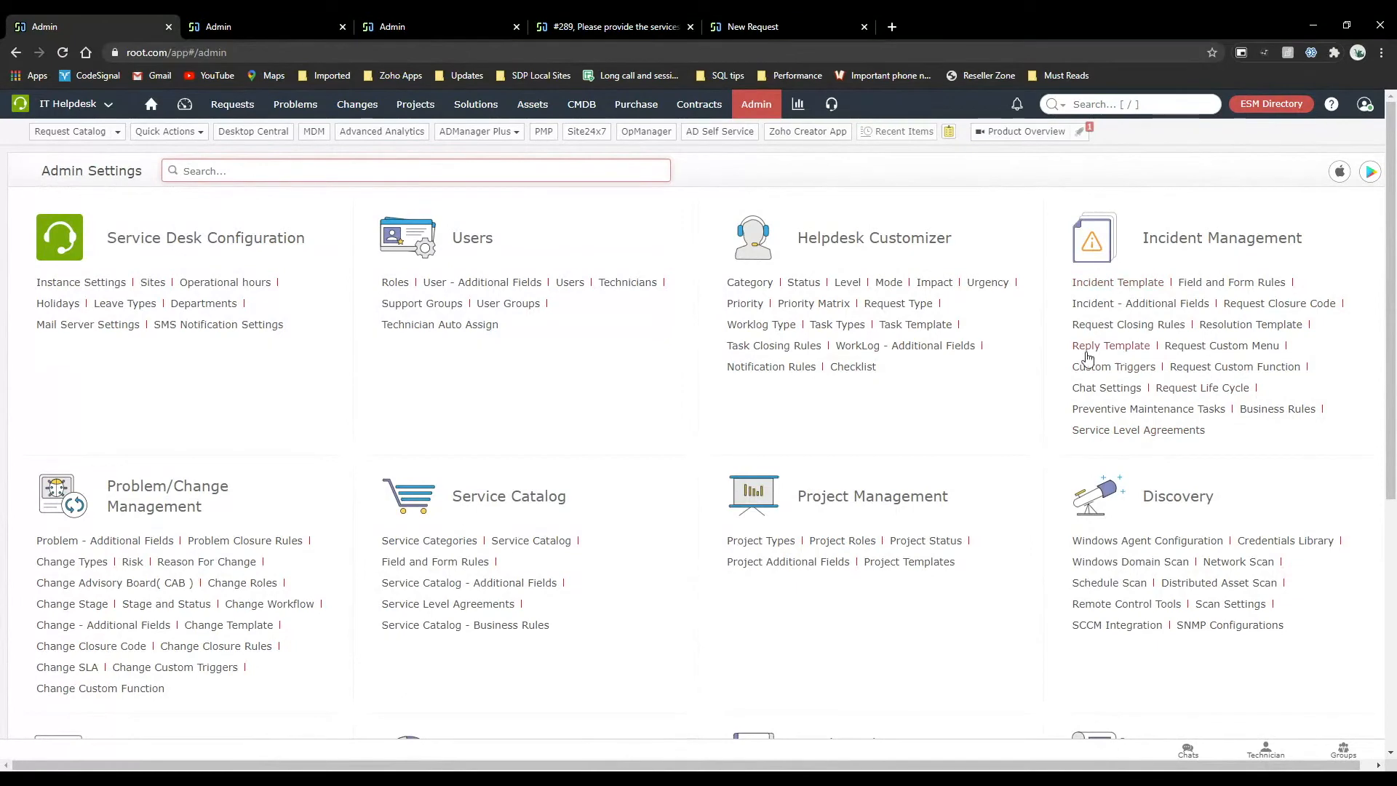
{"action": "left_click", "coordinate": [1273, 413]}
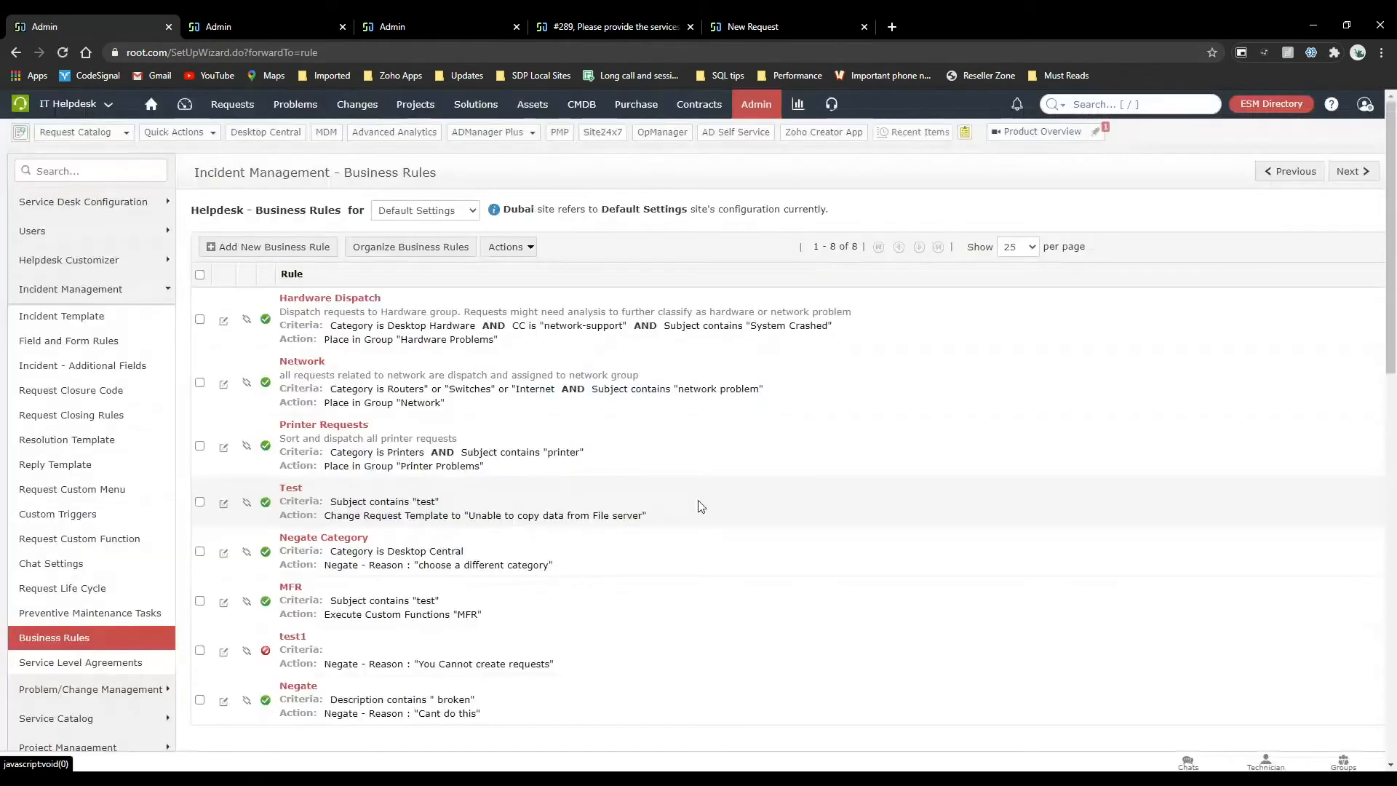
{"action": "left_click", "coordinate": [756, 110]}
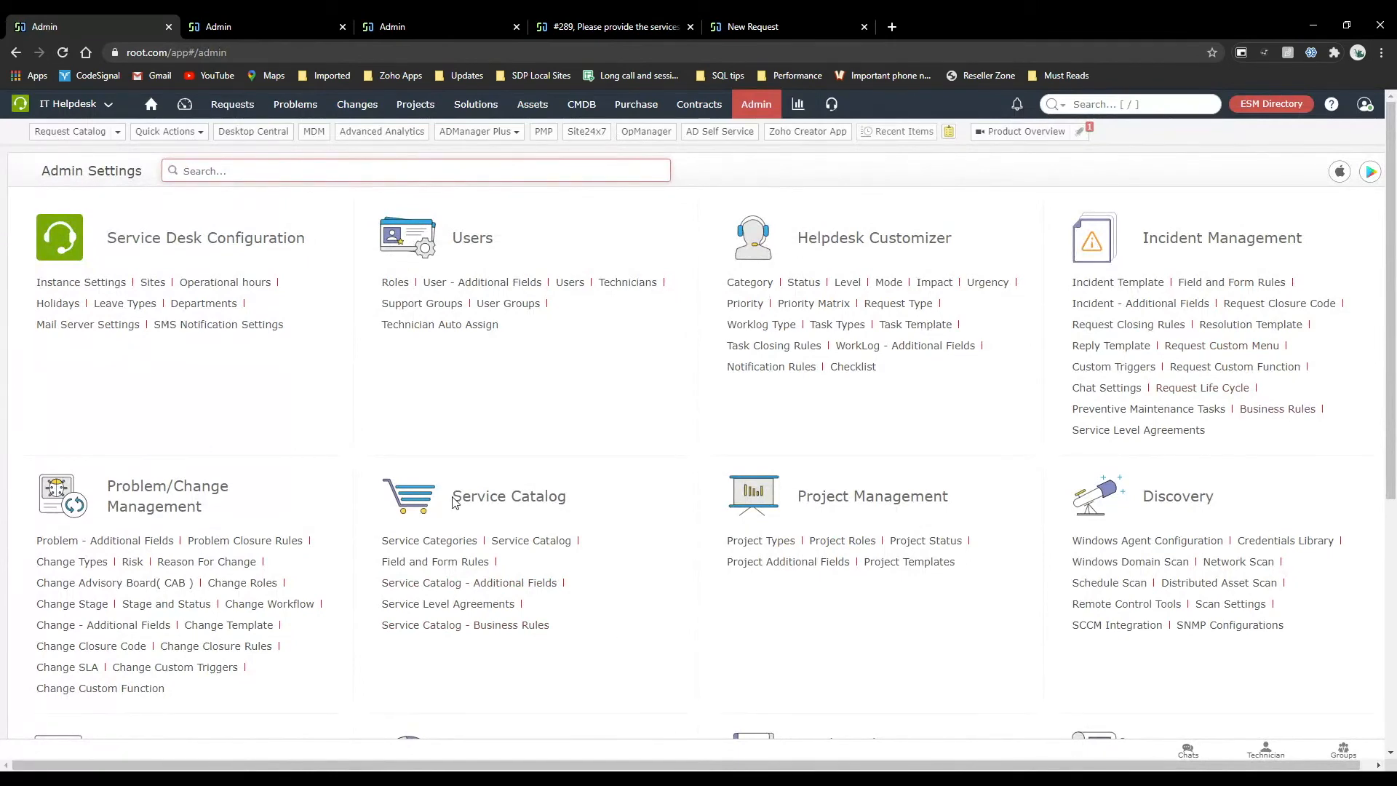
{"action": "left_click_drag", "start_coordinate": [452, 502], "coordinate": [584, 506]}
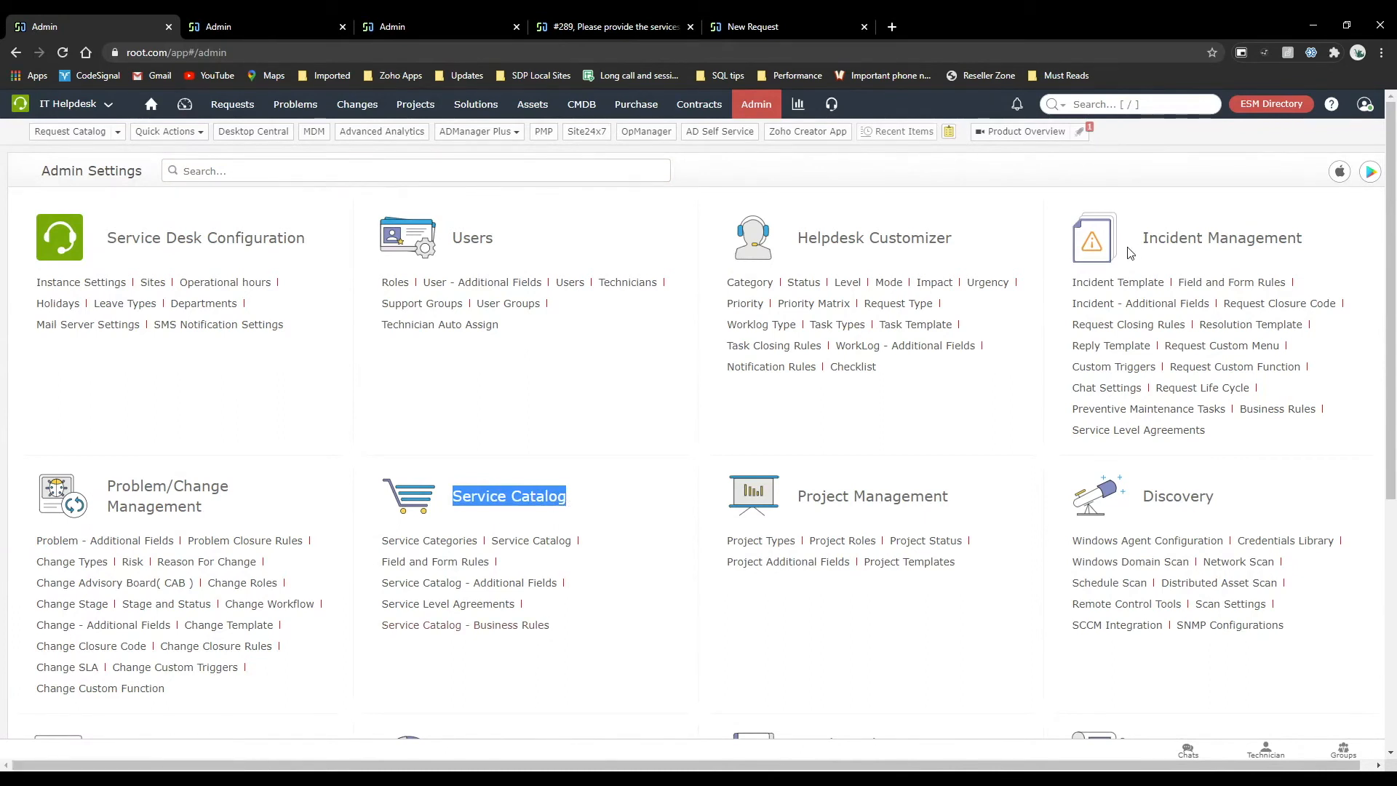
{"action": "left_click_drag", "start_coordinate": [1141, 240], "coordinate": [1268, 245]}
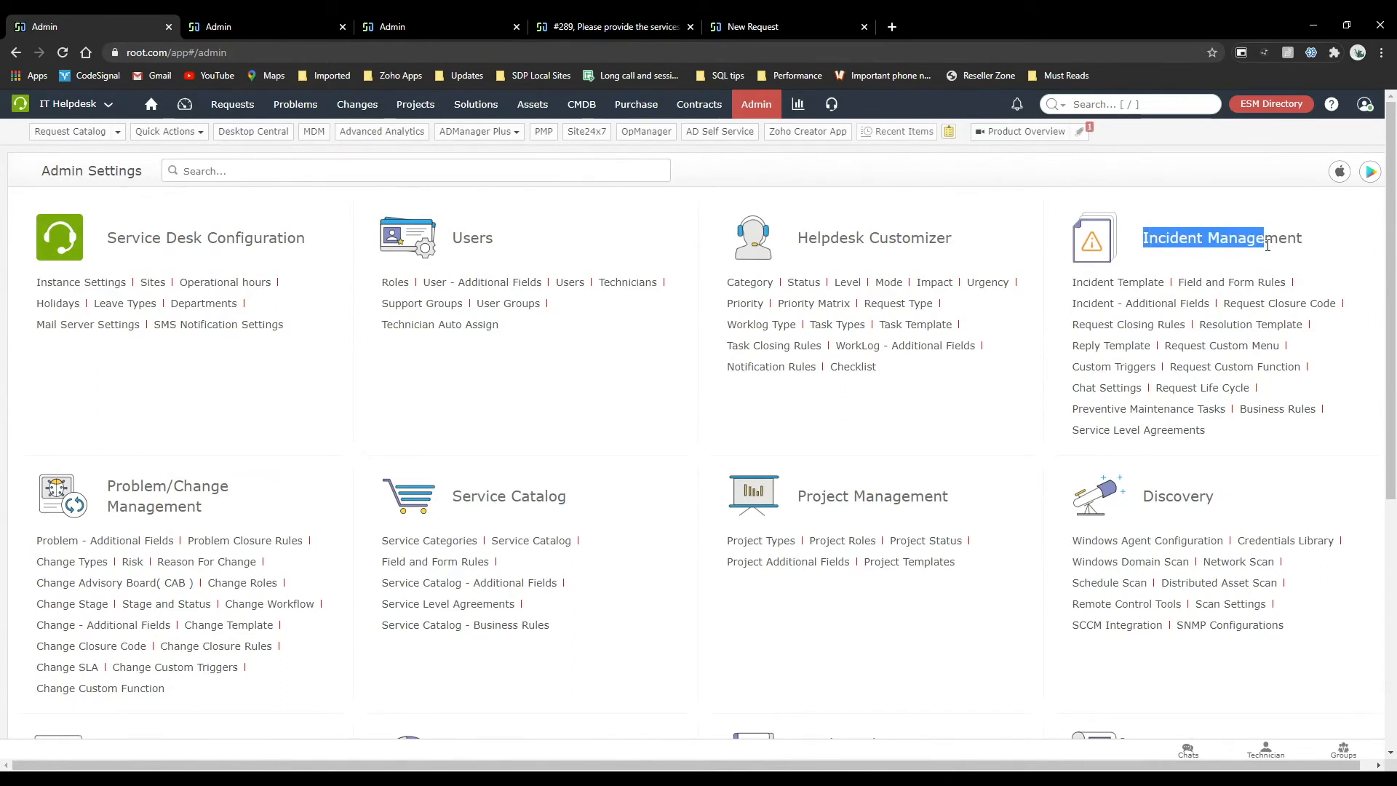
Open the "Auto move" request life cycle under Incident Management and examine its whole flowchart from Start to End.
{"action": "left_click", "coordinate": [1222, 390]}
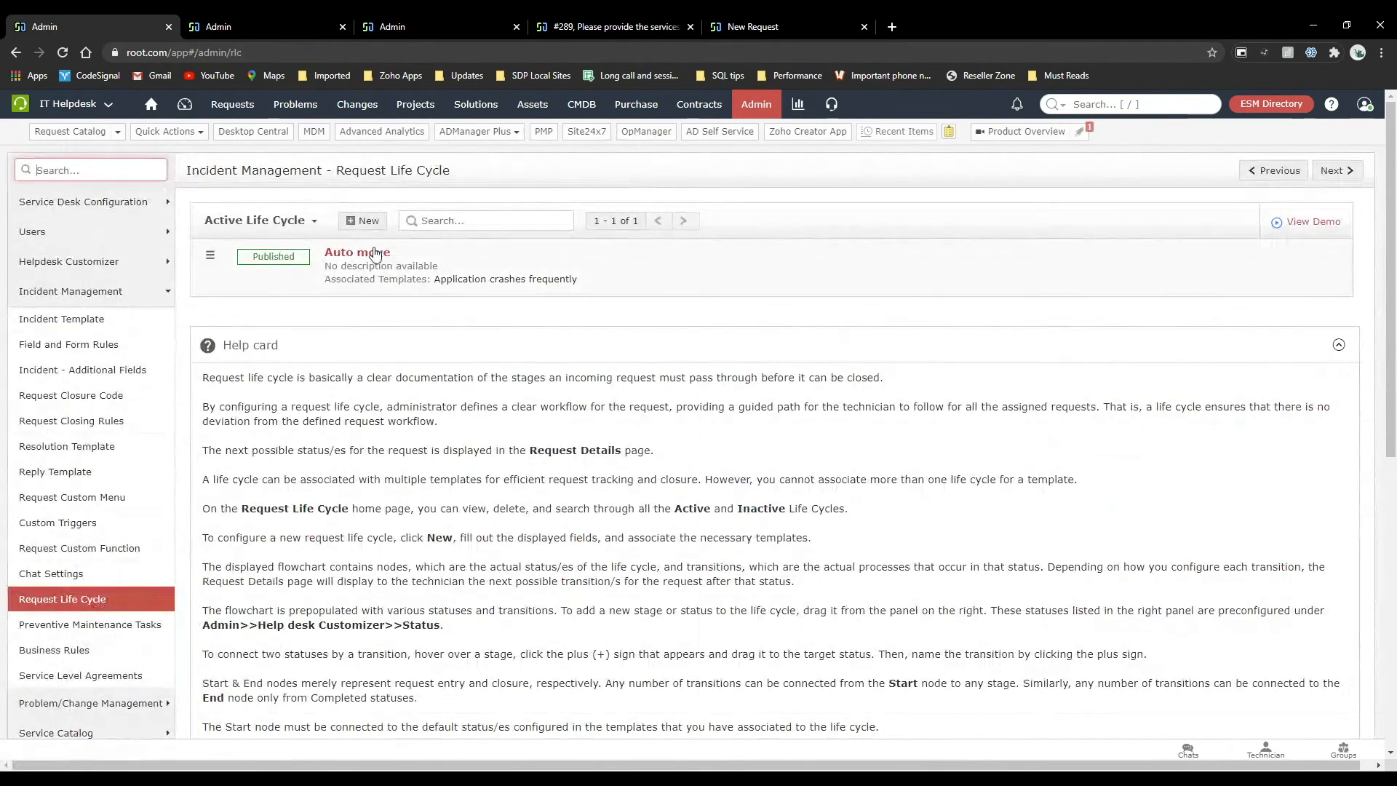
{"action": "left_click", "coordinate": [374, 253]}
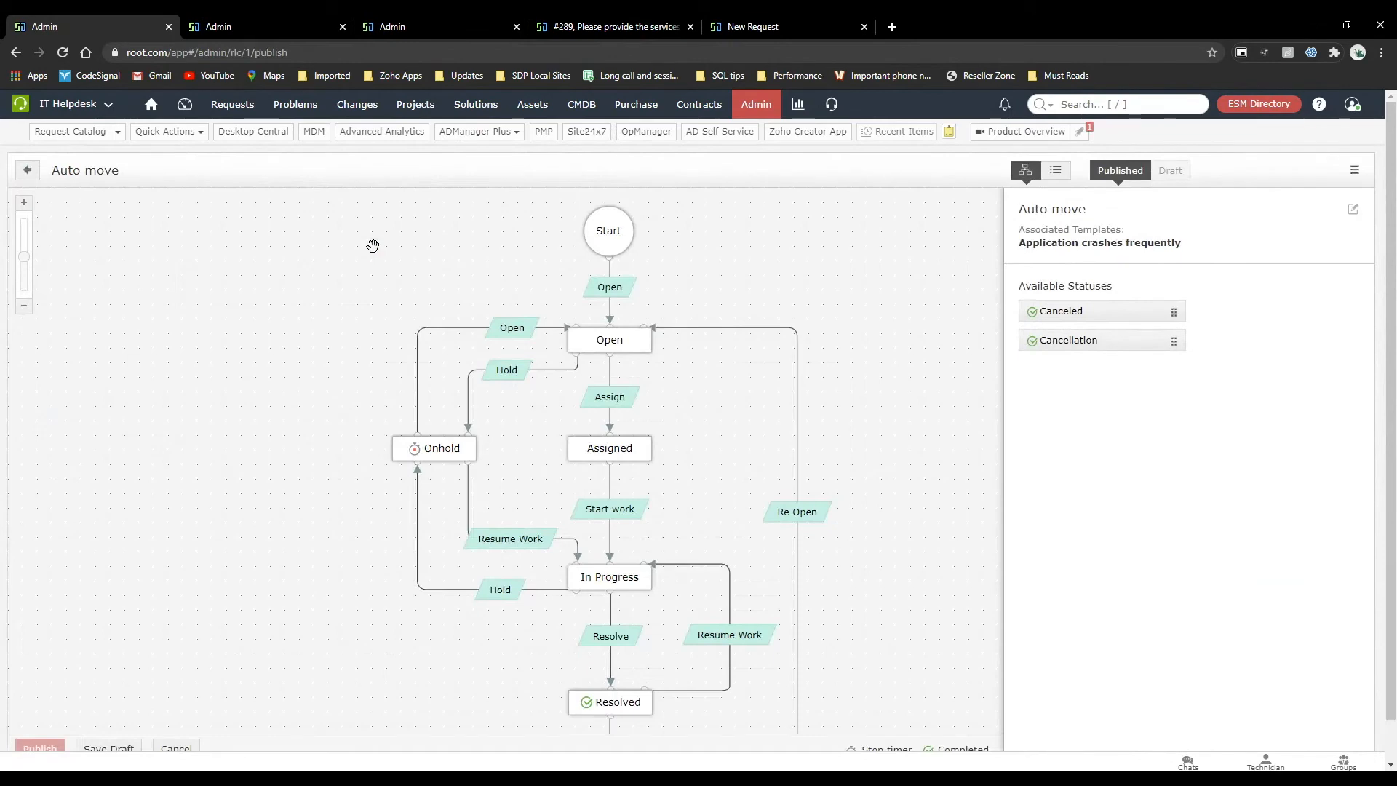
{"action": "scroll", "coordinate": [373, 245], "scroll_direction": "down", "scroll_amount": 1}
{"action": "left_click_drag", "start_coordinate": [830, 409], "coordinate": [777, 365]}
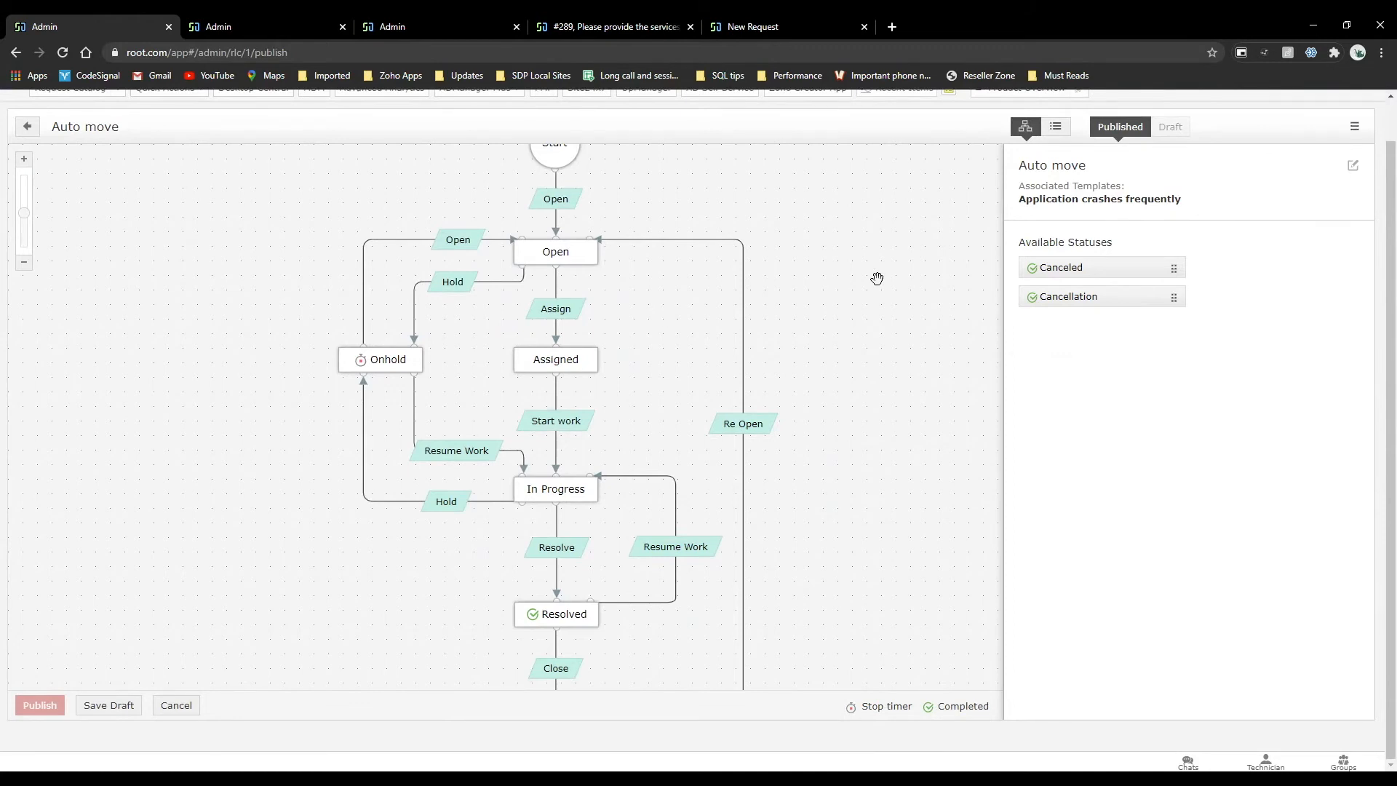
{"action": "scroll", "coordinate": [877, 279], "scroll_direction": "up", "scroll_amount": 1}
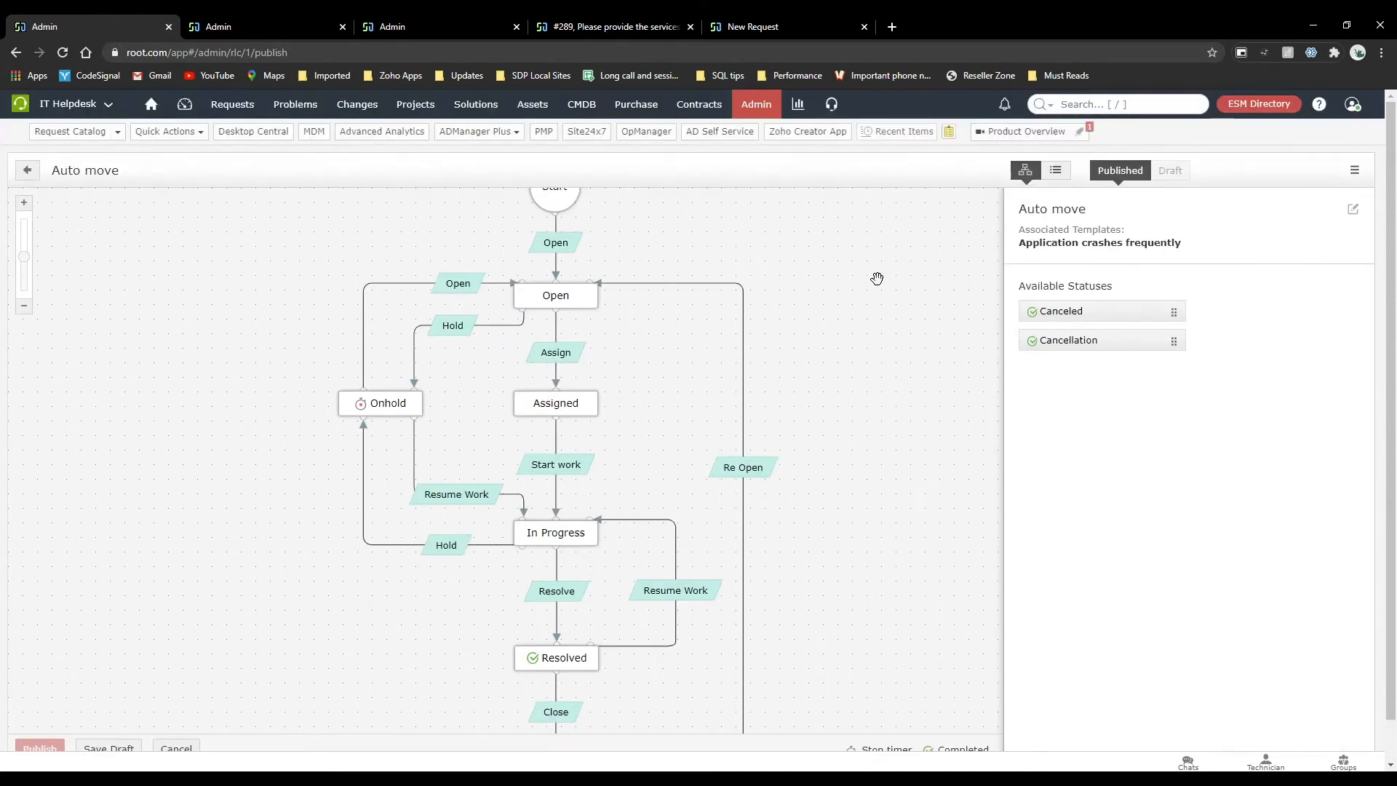
{"action": "left_click", "coordinate": [24, 305]}
{"action": "left_click", "coordinate": [24, 305]}
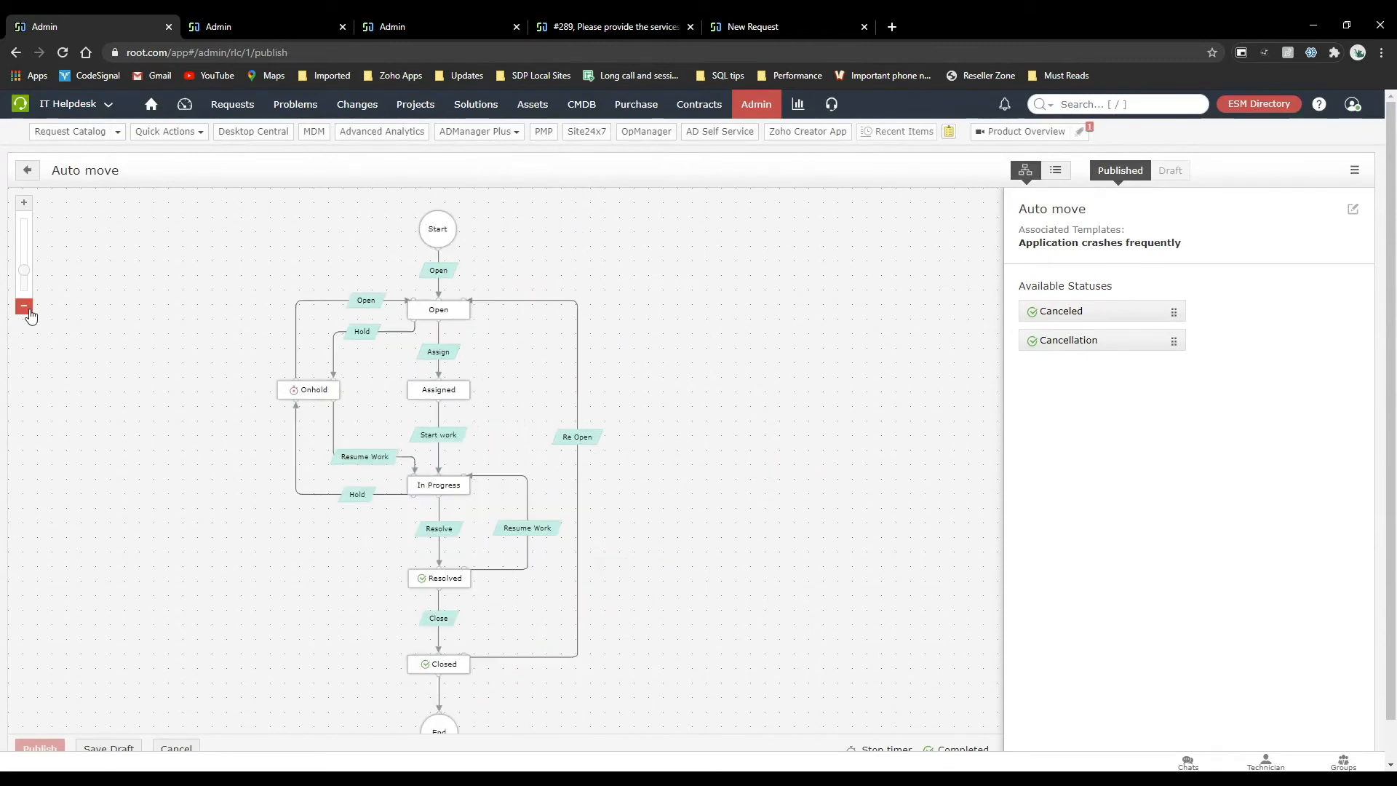
{"action": "left_click_drag", "start_coordinate": [488, 401], "coordinate": [569, 385]}
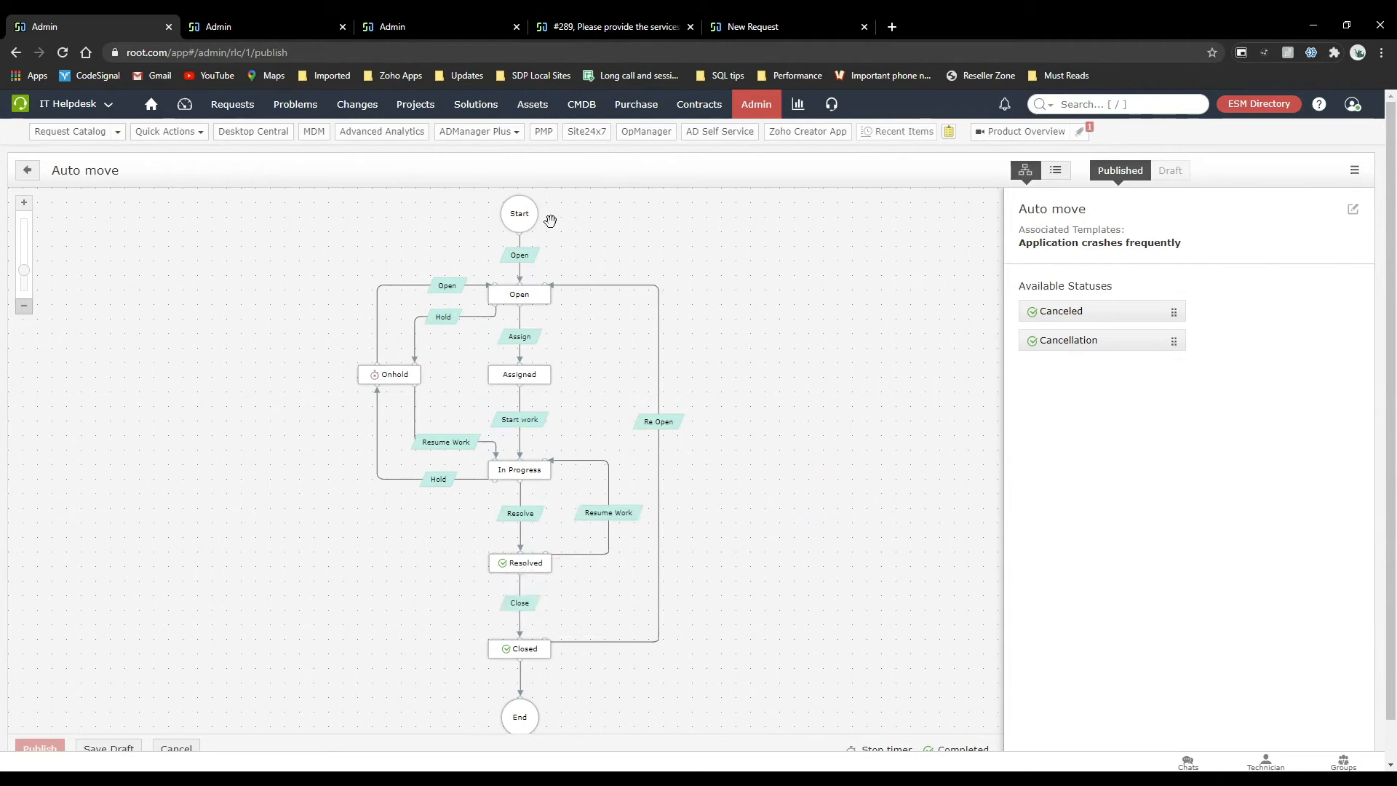
Open request #289, "Please provide the services required for our new employee", from the requests list.
{"action": "left_click", "coordinate": [299, 21]}
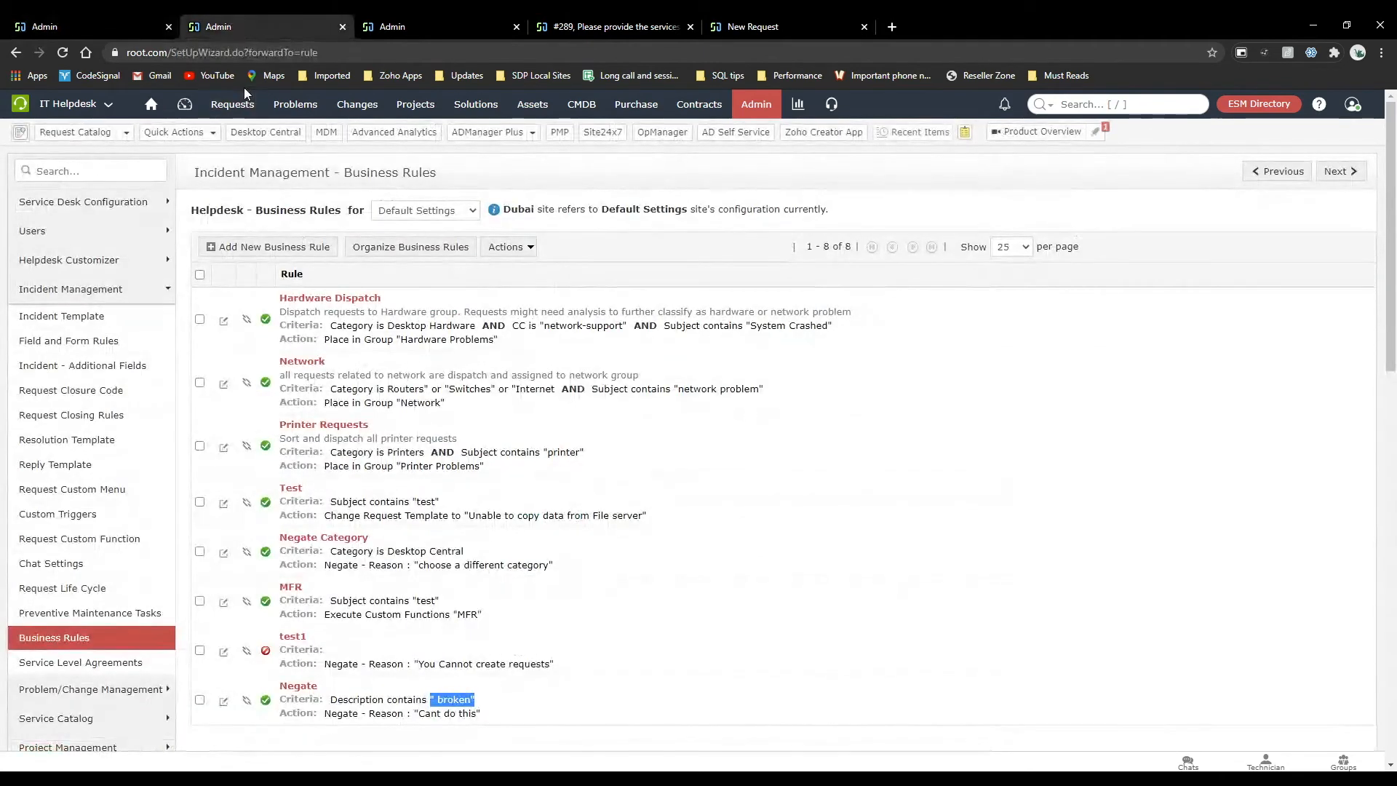
{"action": "left_click", "coordinate": [249, 115]}
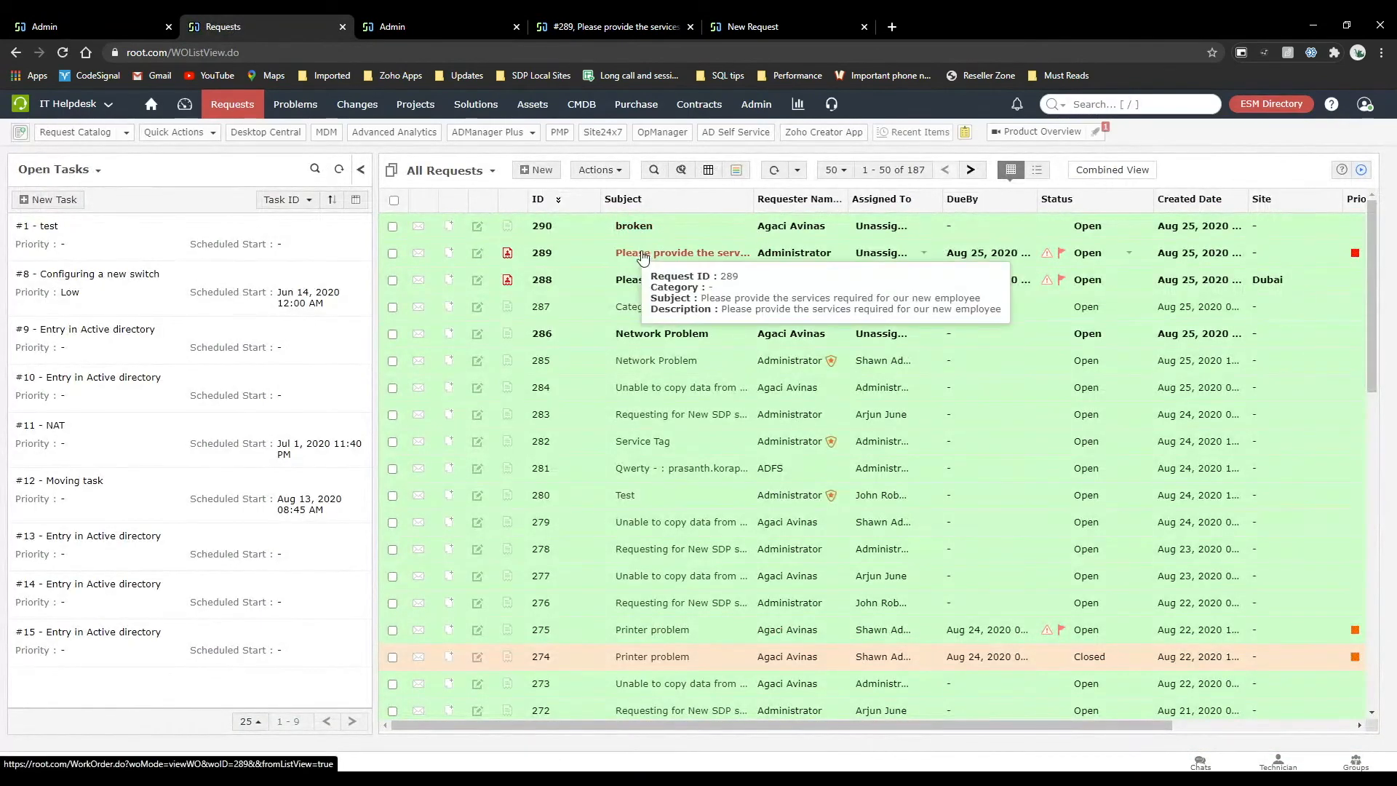
{"action": "left_click", "coordinate": [642, 254]}
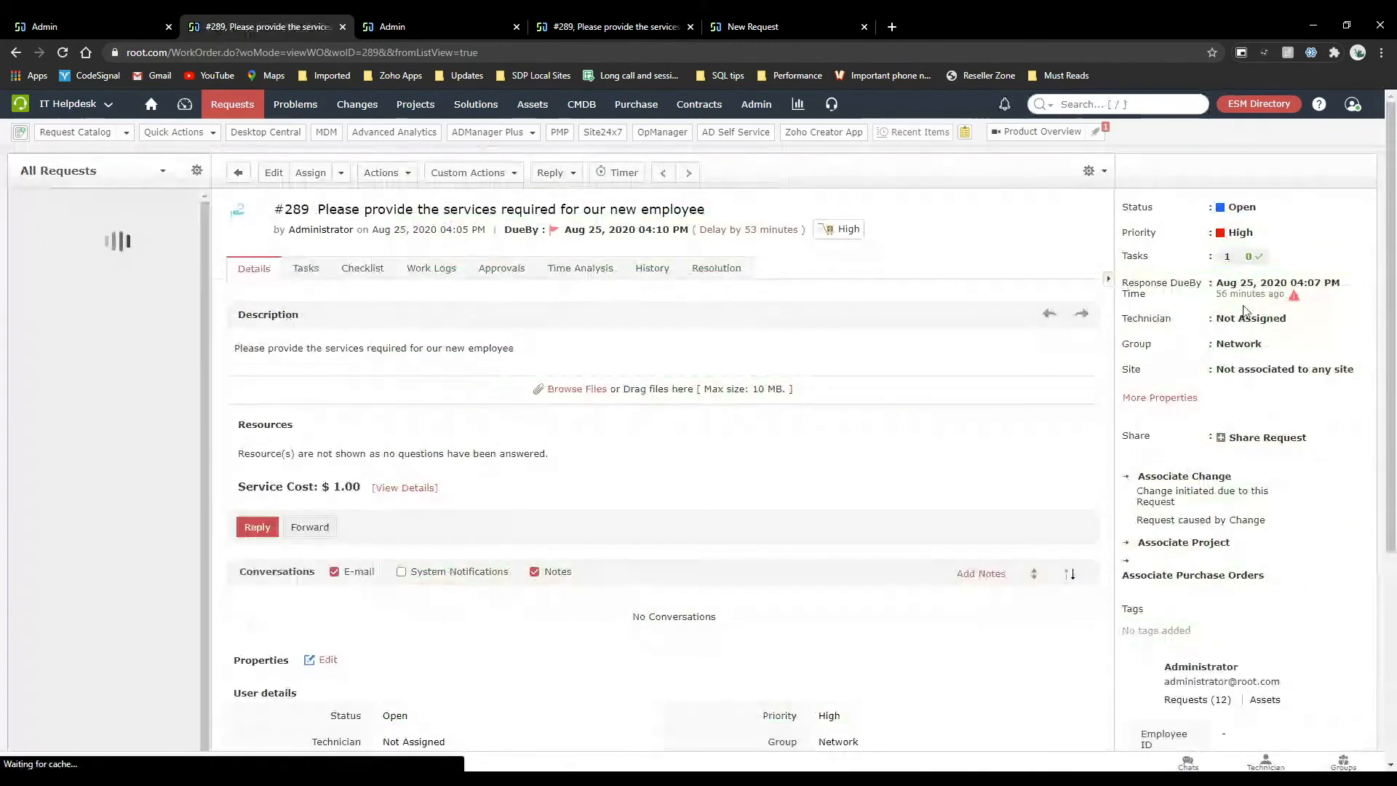
Try the Closed and In Progress statuses on request #289, cancelling the closure form and leaving the status unsaved.
{"action": "left_click", "coordinate": [1242, 209]}
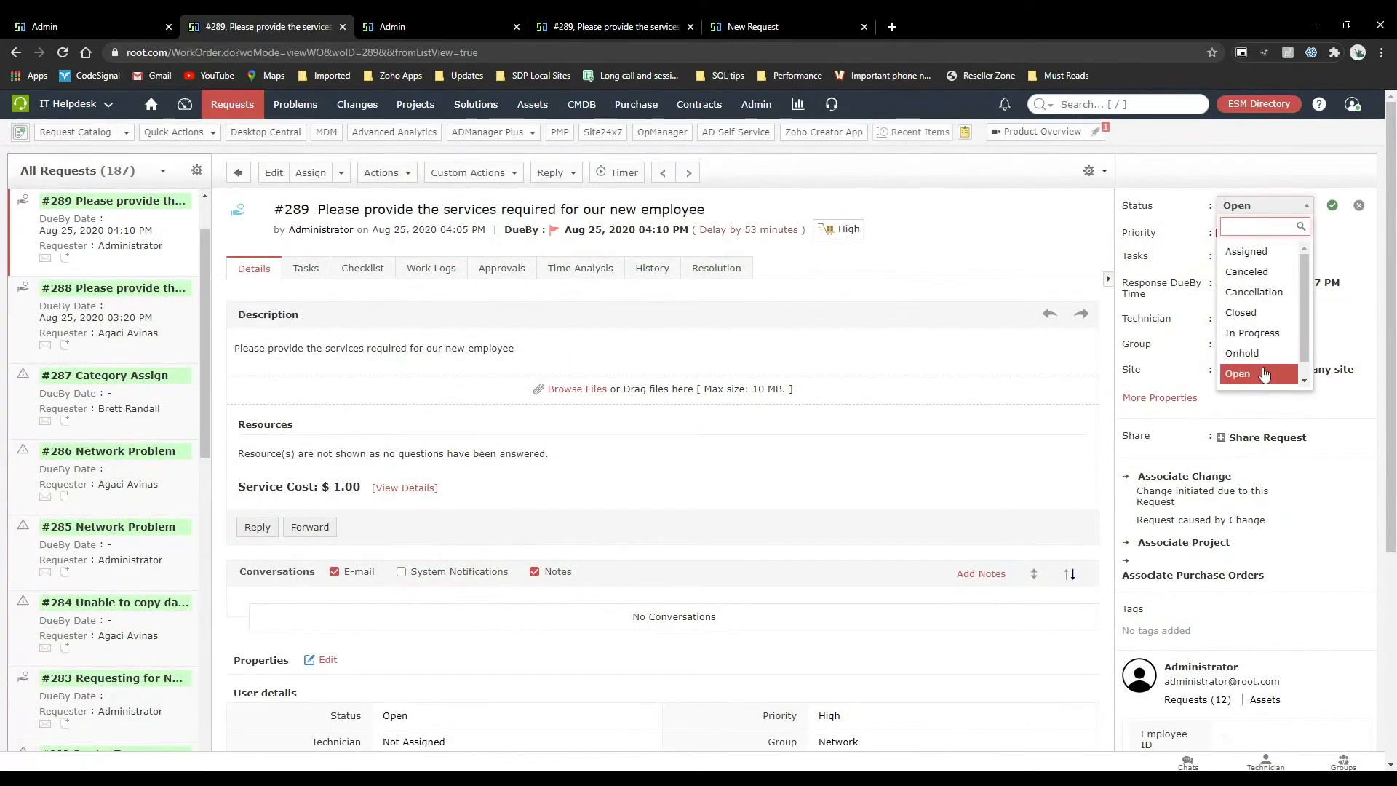
{"action": "left_click", "coordinate": [1252, 314]}
{"action": "left_click", "coordinate": [1332, 204]}
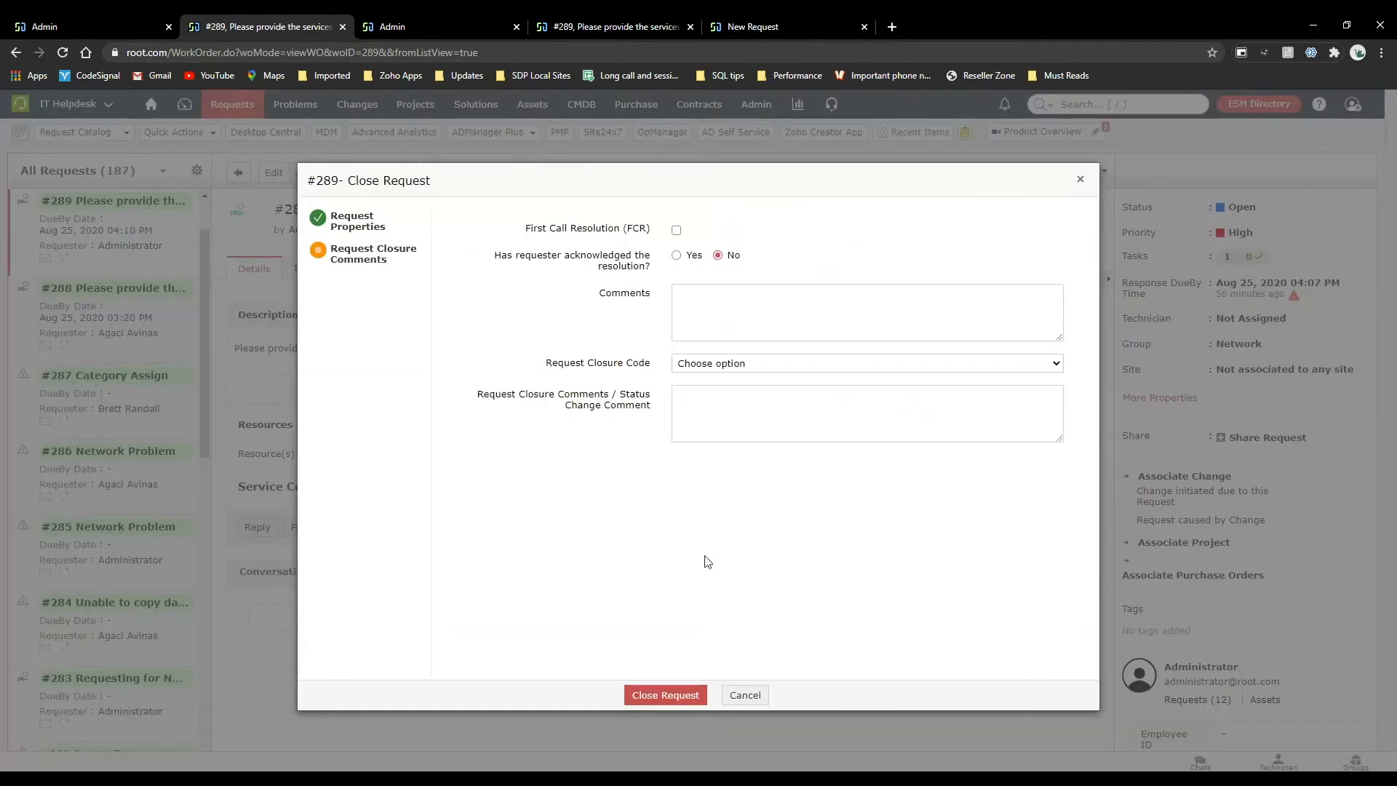
{"action": "left_click", "coordinate": [745, 694]}
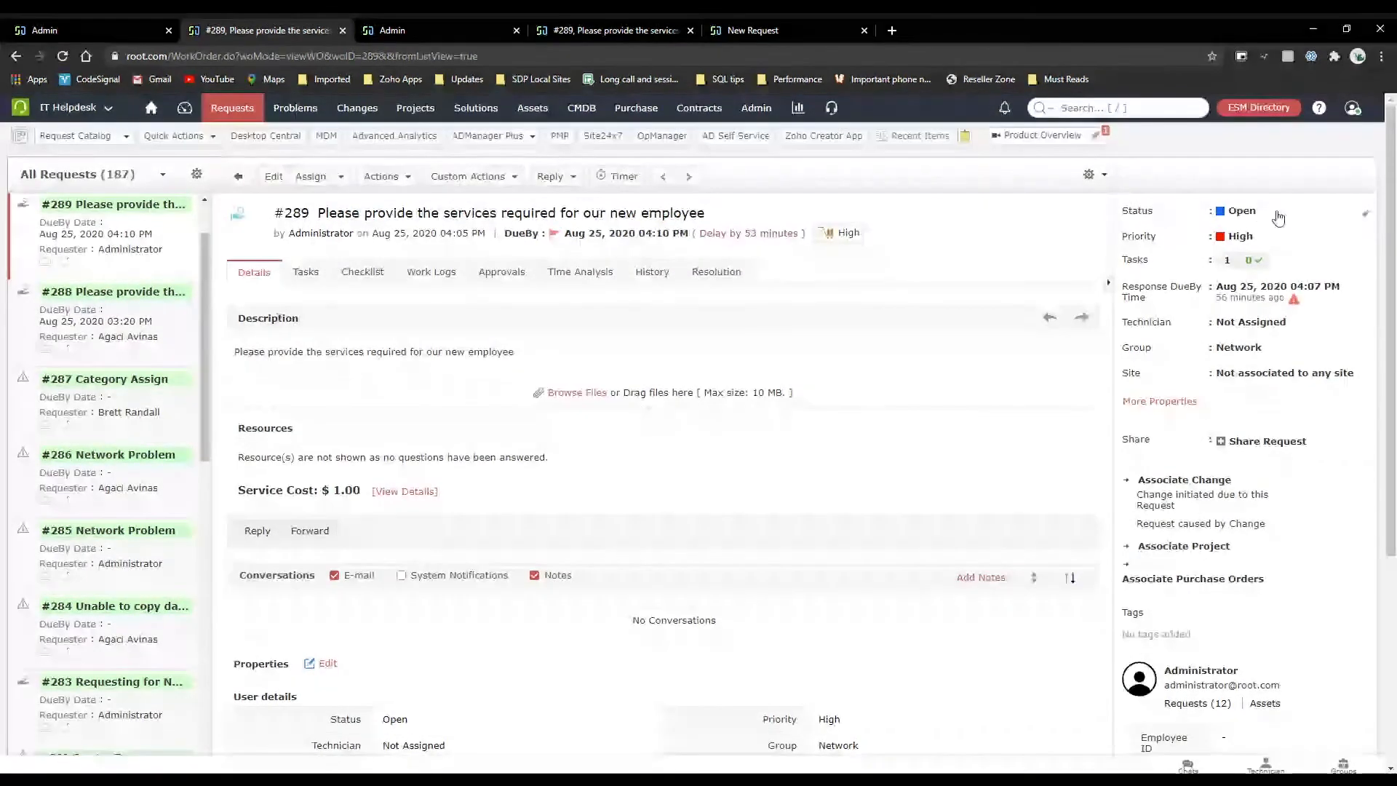
{"action": "left_click", "coordinate": [1253, 209]}
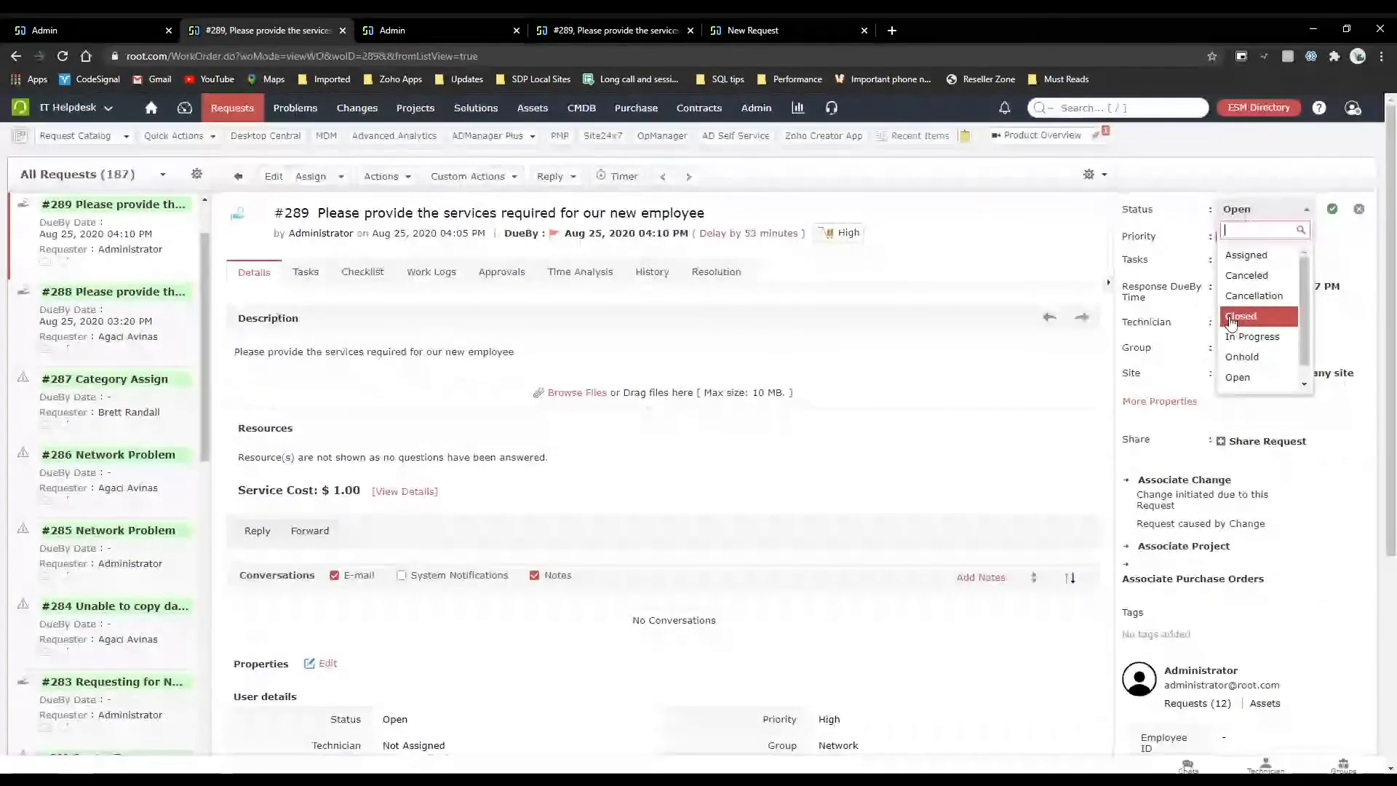
{"action": "left_click", "coordinate": [1247, 324]}
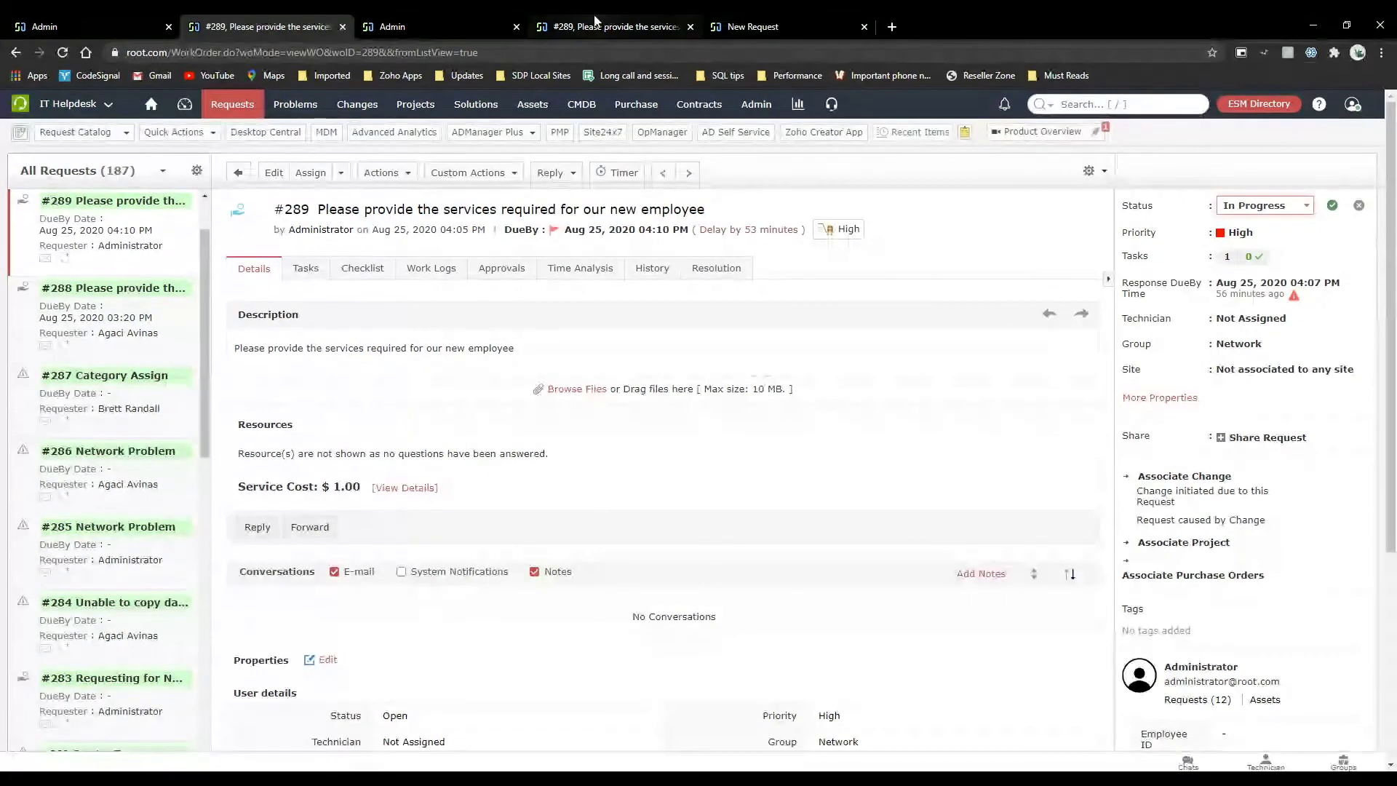
Return to the "Auto move" life cycle and examine the Before settings of its Assign transition.
{"action": "left_click", "coordinate": [770, 24]}
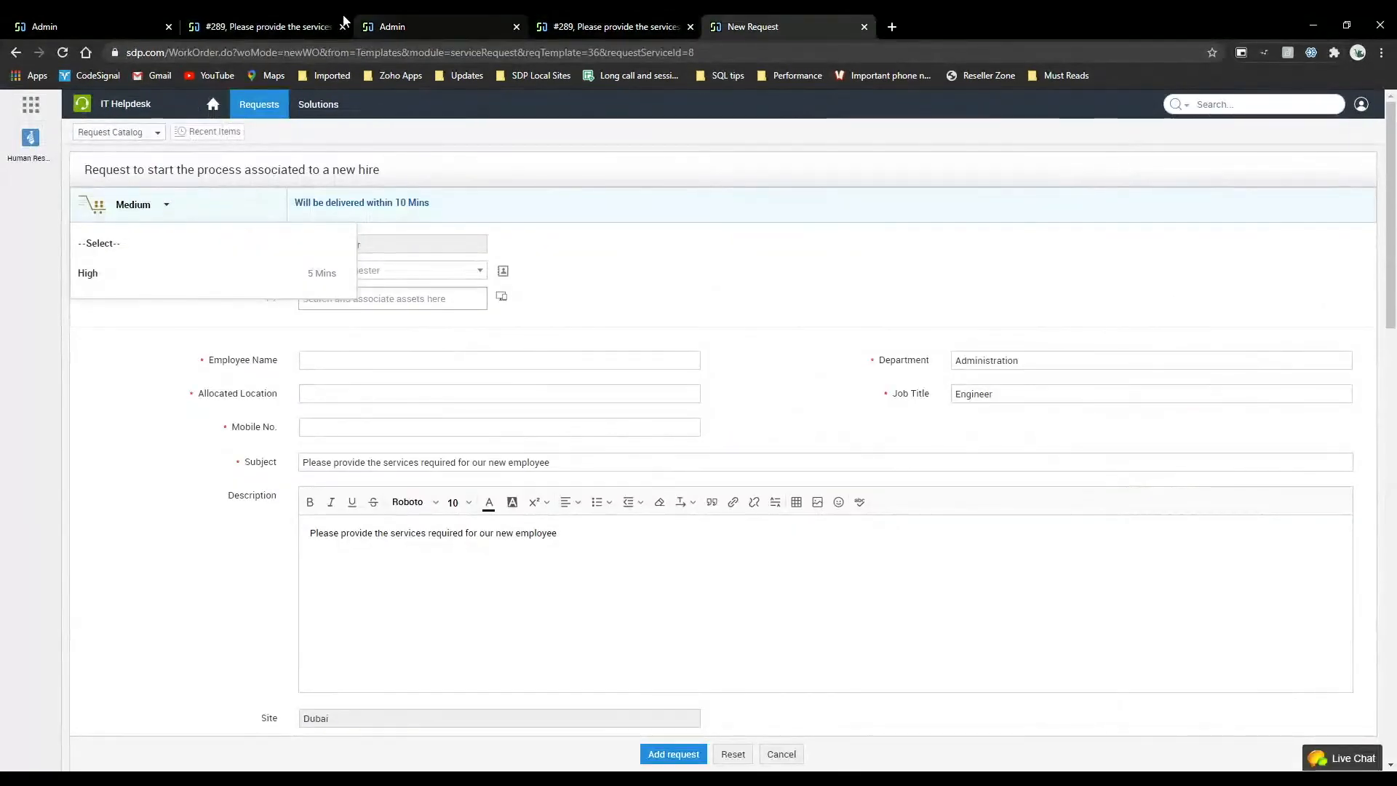
{"action": "left_click", "coordinate": [291, 25]}
{"action": "left_click", "coordinate": [142, 21]}
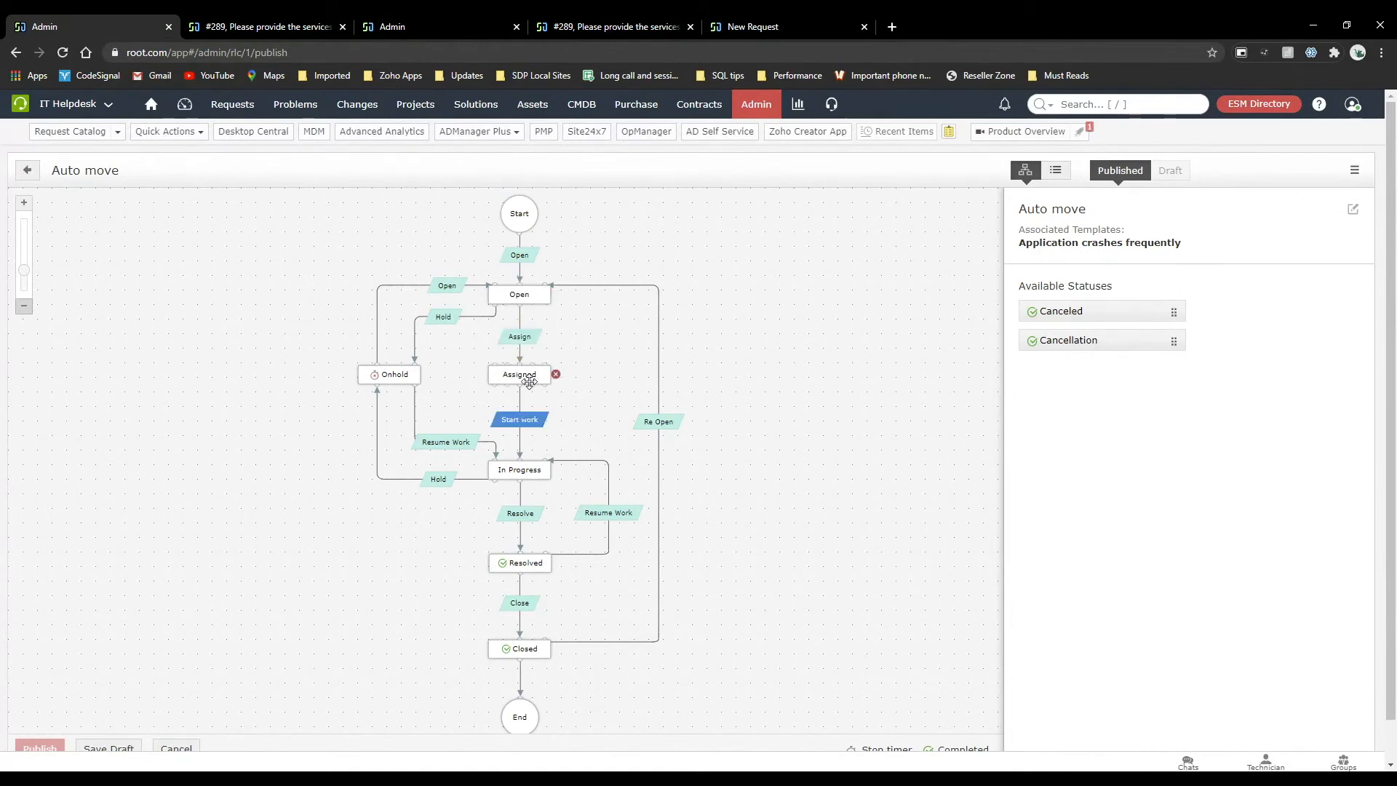
{"action": "left_click", "coordinate": [531, 342]}
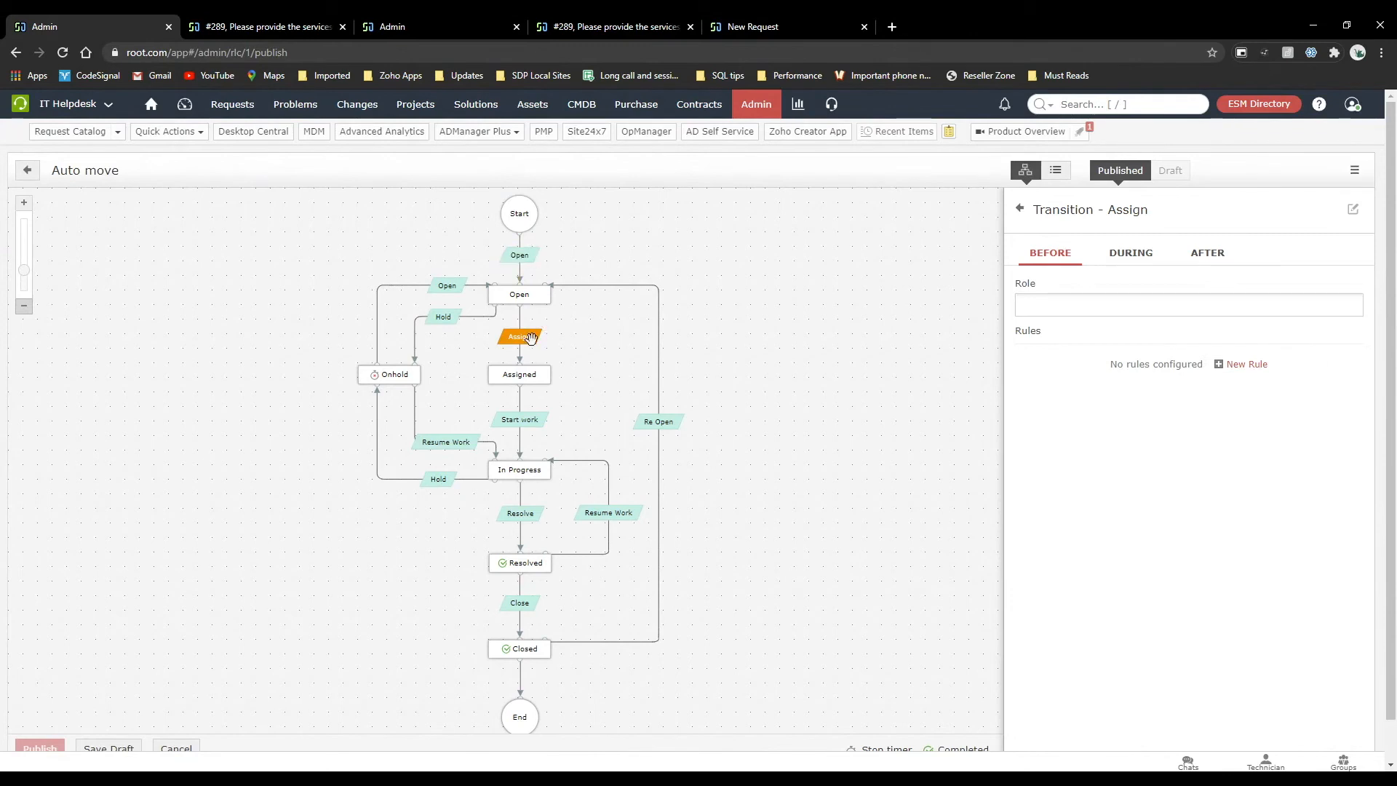
{"action": "scroll", "coordinate": [366, 524], "scroll_direction": "down", "scroll_amount": 1}
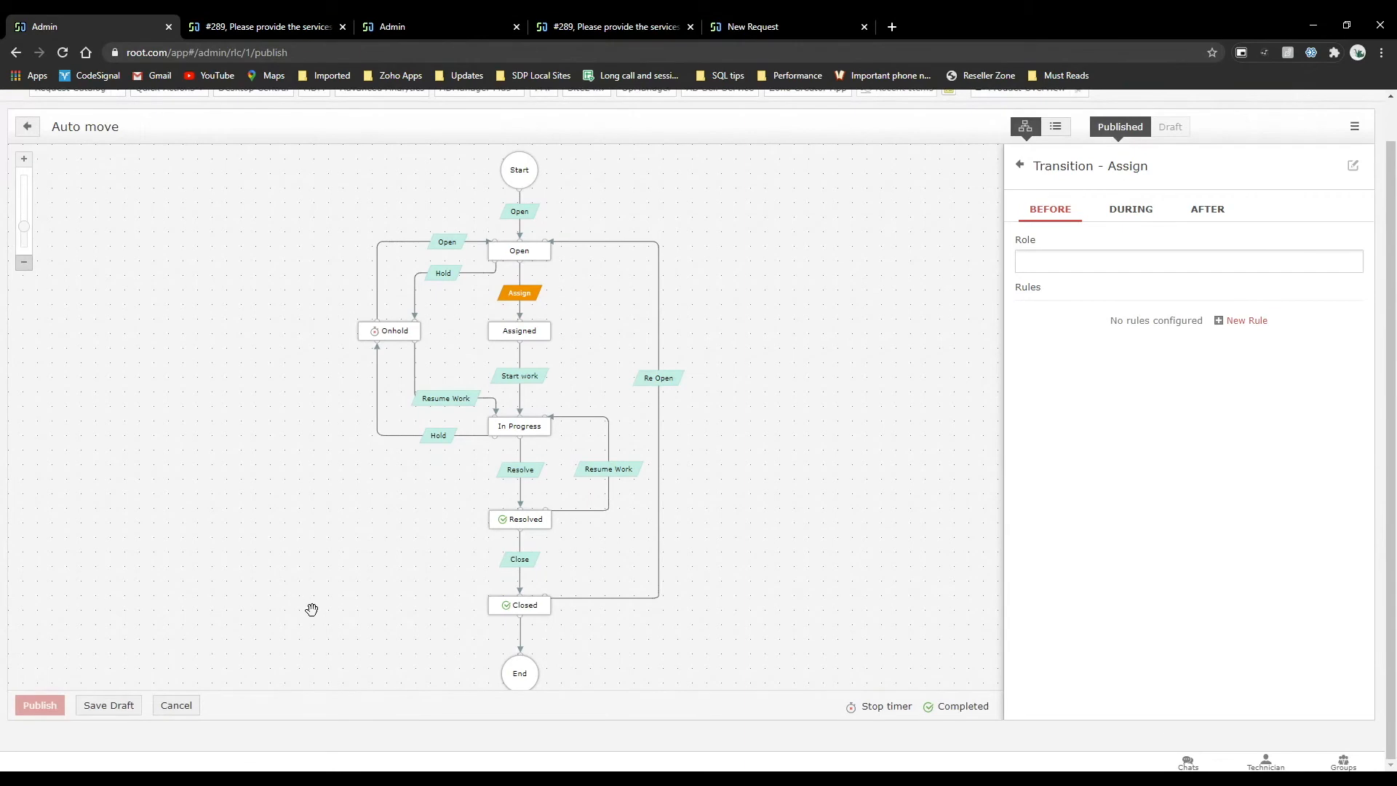
Open the "Application crashes frequently" incident template from the admin settings and examine the request life cycle in its workflow.
{"action": "left_click", "coordinate": [324, 25]}
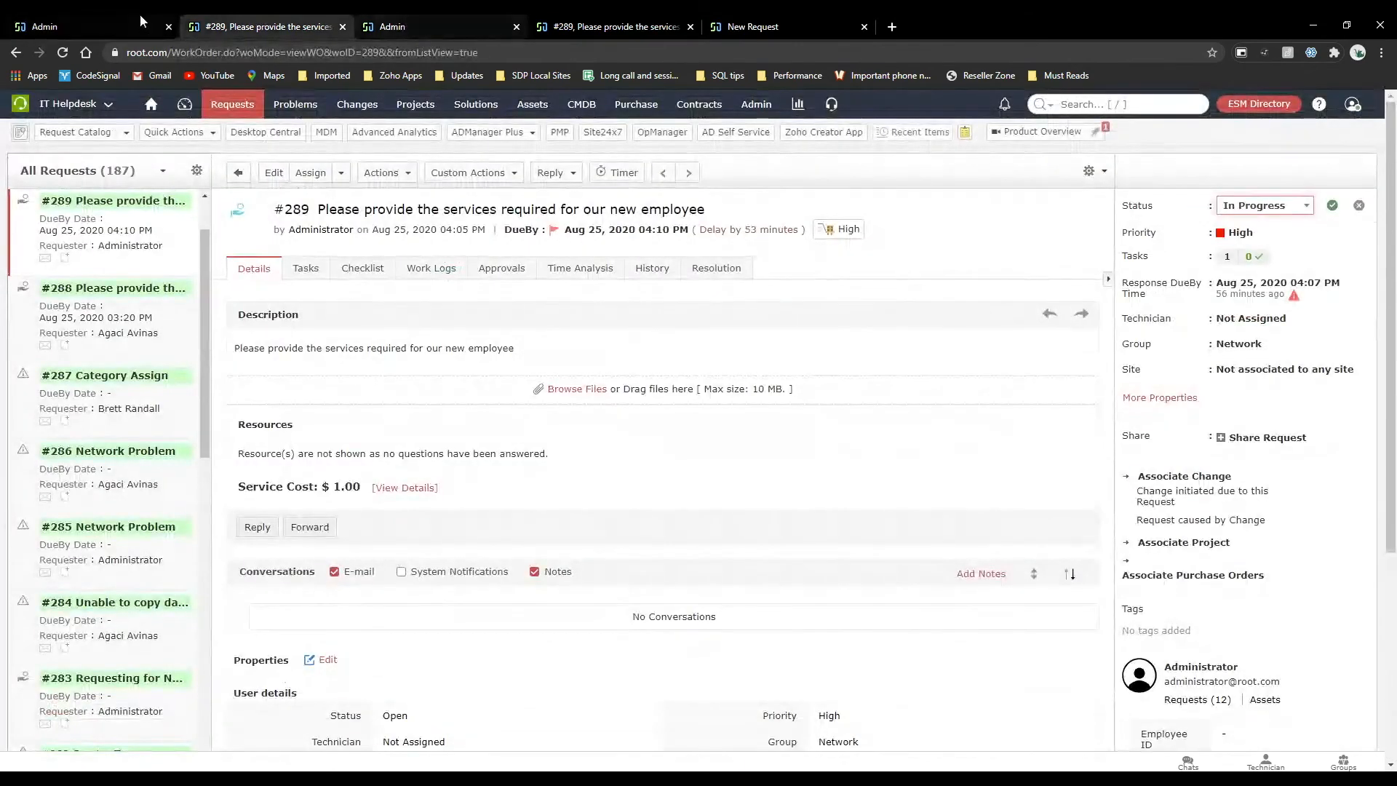
{"action": "left_click", "coordinate": [740, 109]}
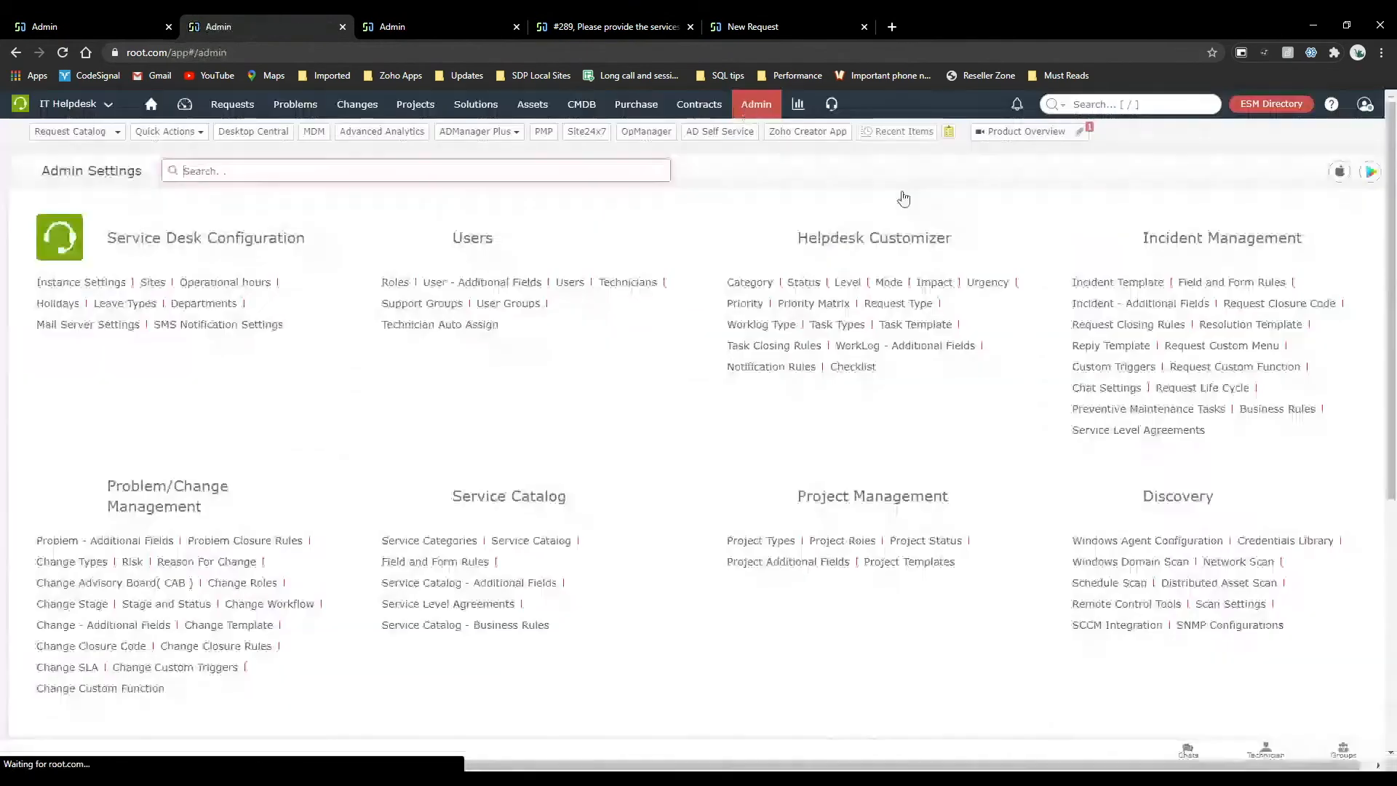
{"action": "left_click", "coordinate": [1096, 282]}
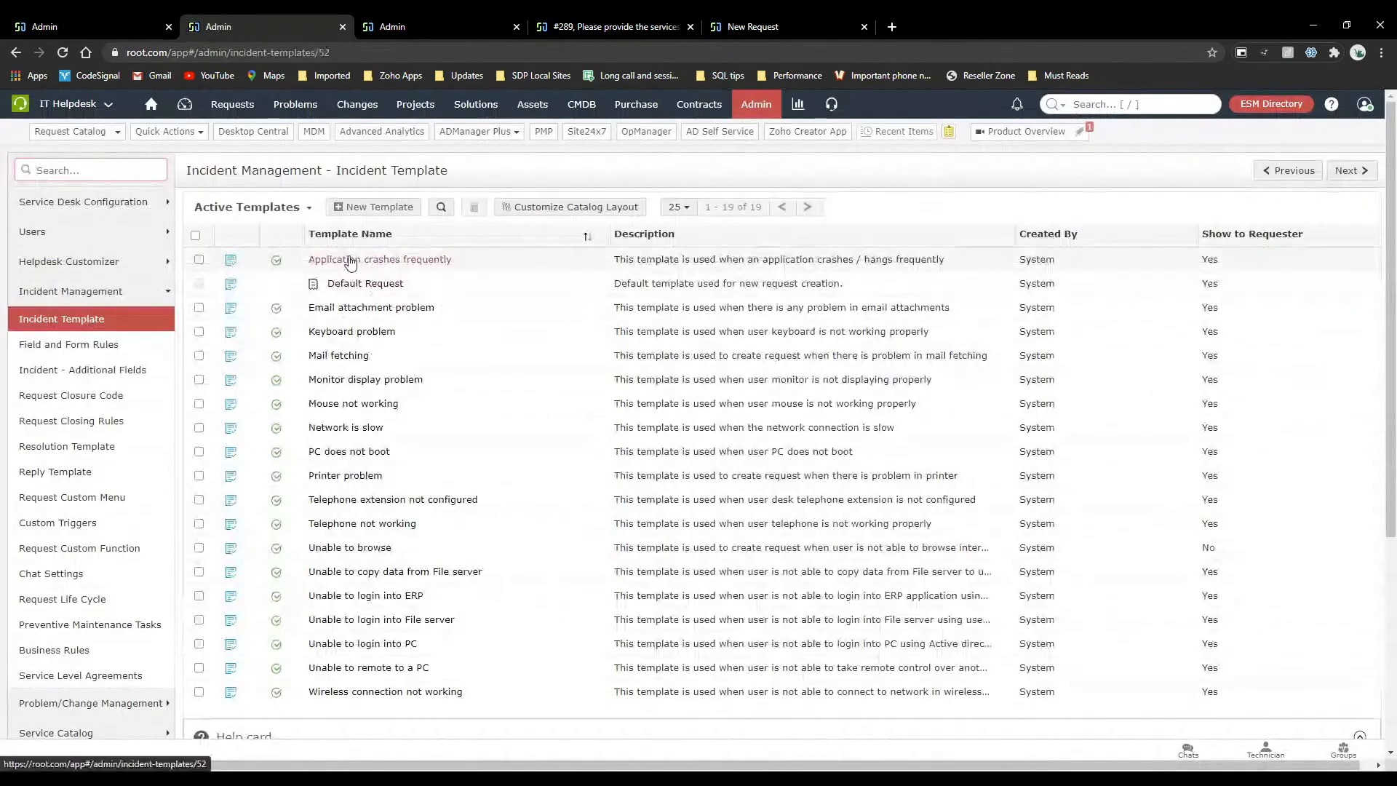
{"action": "left_click", "coordinate": [350, 260]}
{"action": "left_click", "coordinate": [263, 327]}
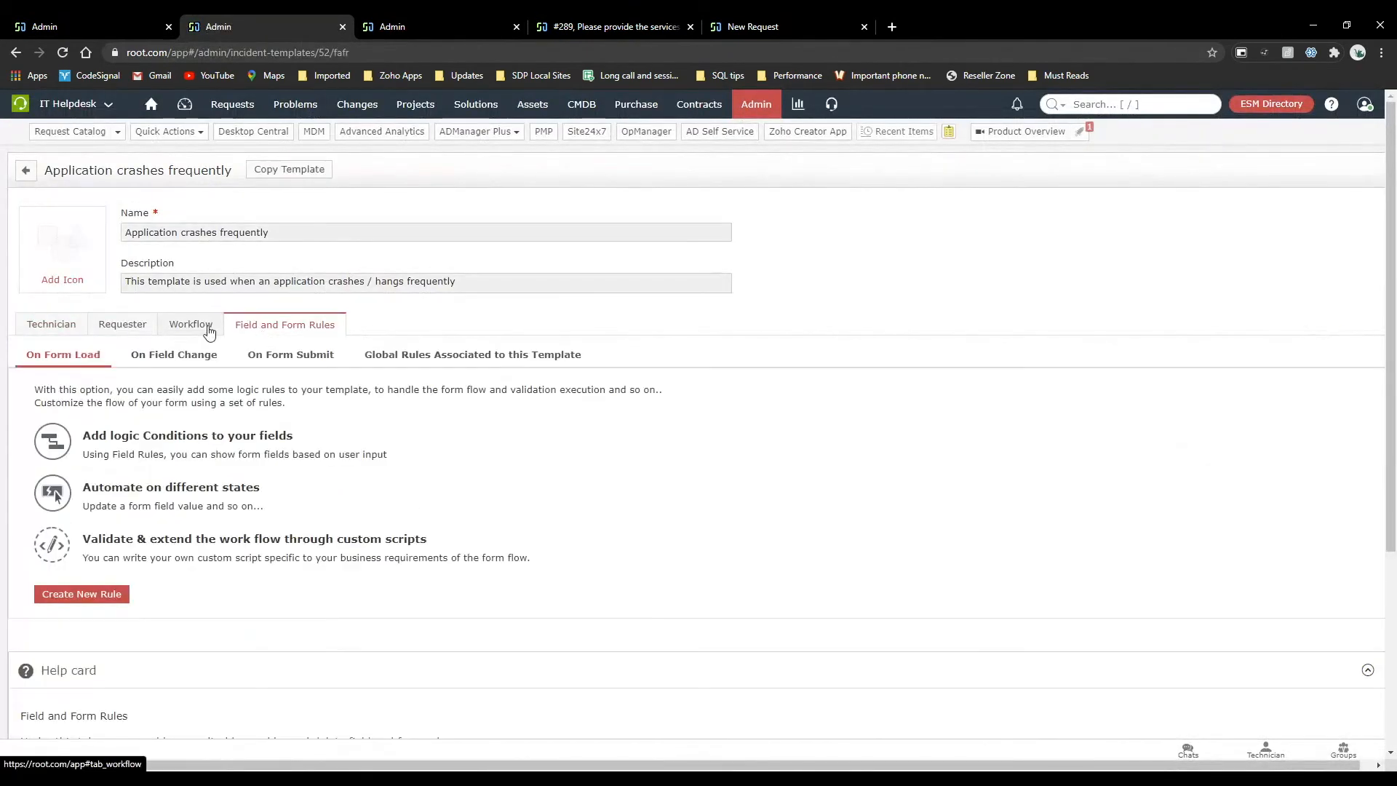
{"action": "left_click", "coordinate": [209, 331]}
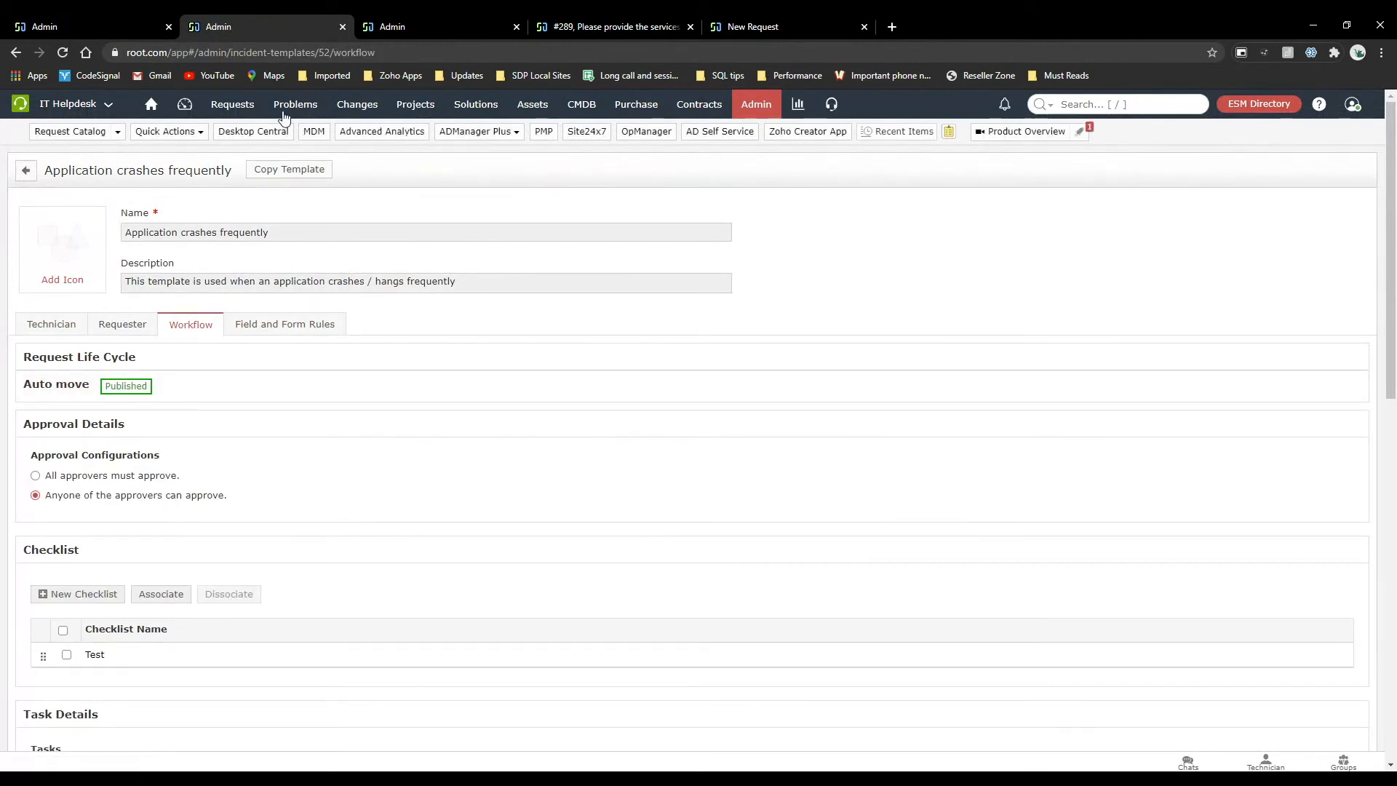
Search the request catalog for "applica" and start a new incident from the "Application crashes frequently" template.
{"action": "left_click", "coordinate": [117, 131]}
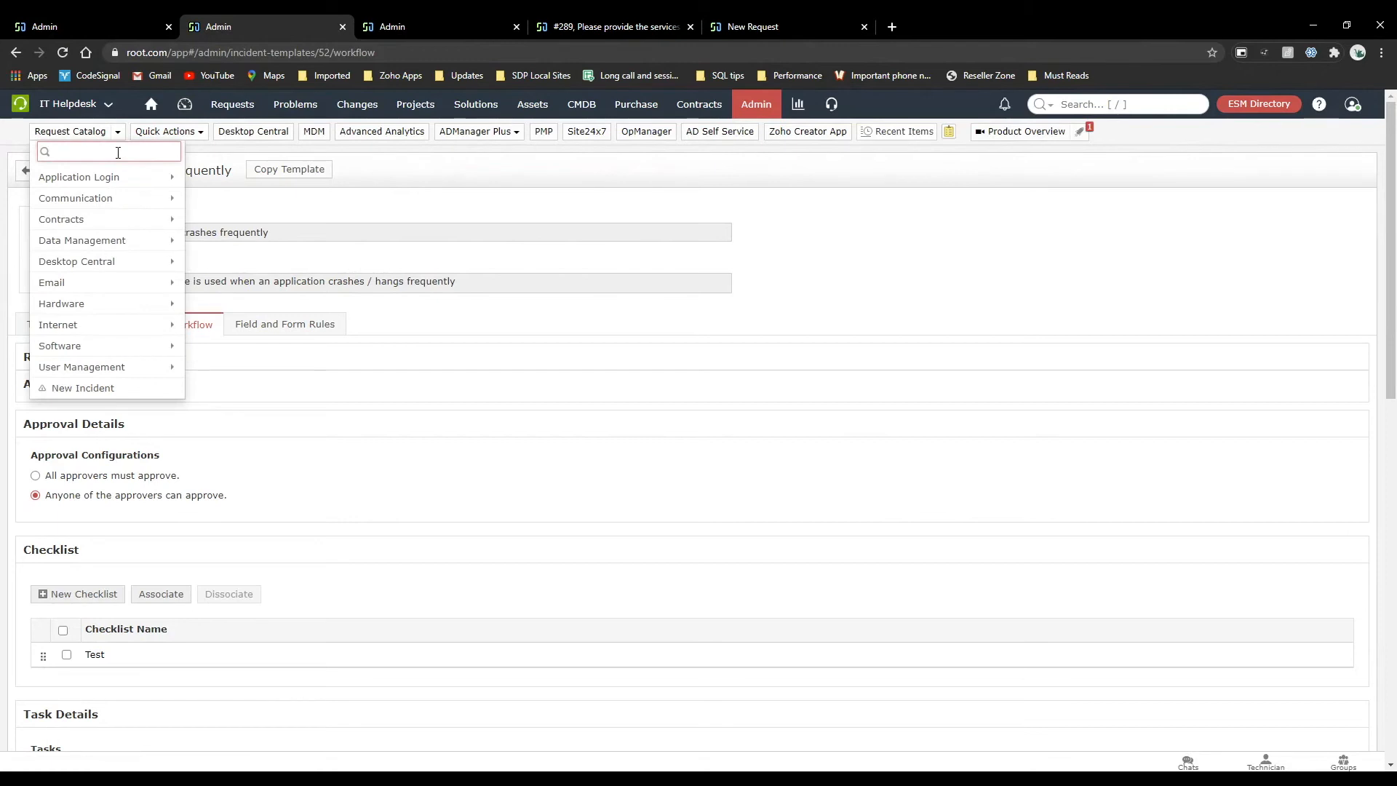
{"action": "mouse_move", "coordinate": [117, 180]}
{"action": "type", "text": "app"}
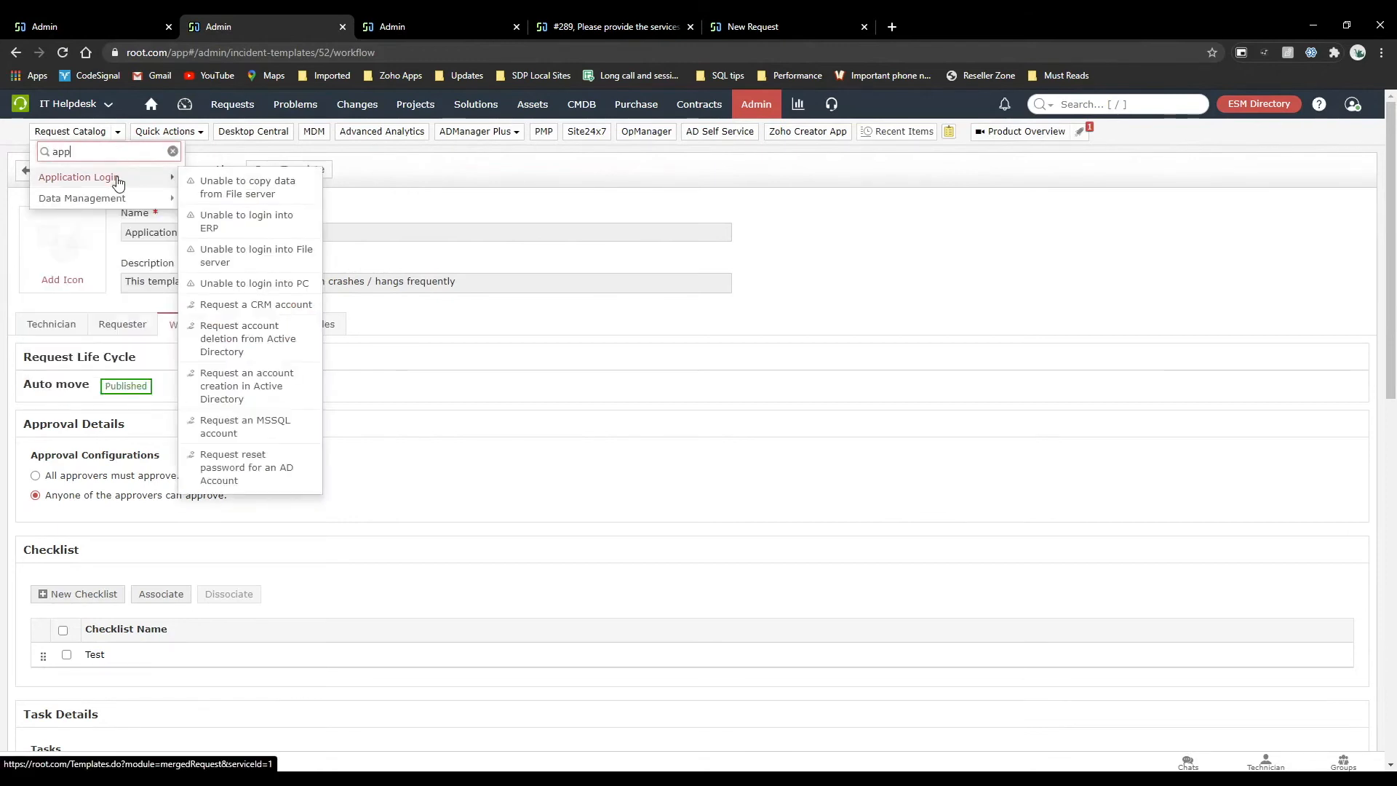
{"action": "type", "text": "lica"}
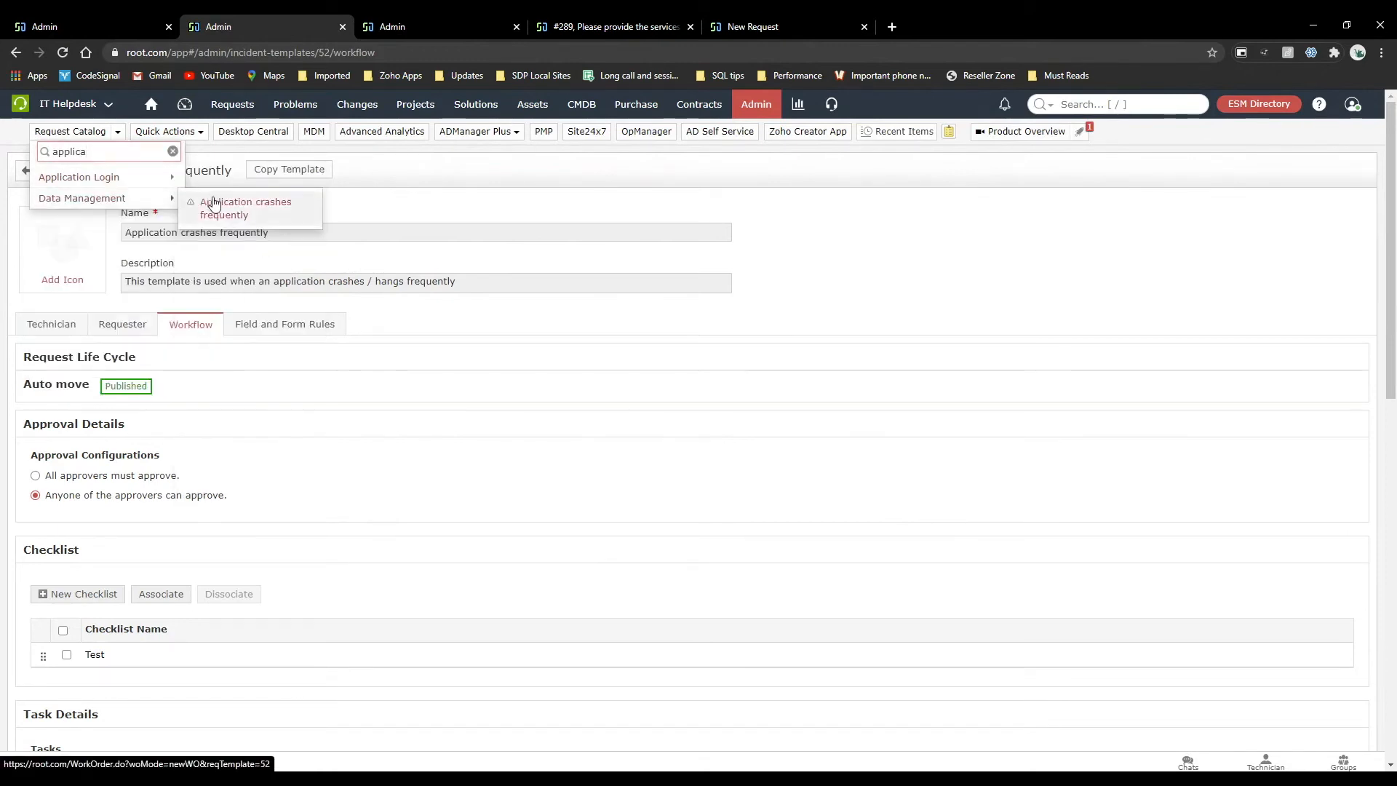
{"action": "left_click", "coordinate": [214, 203]}
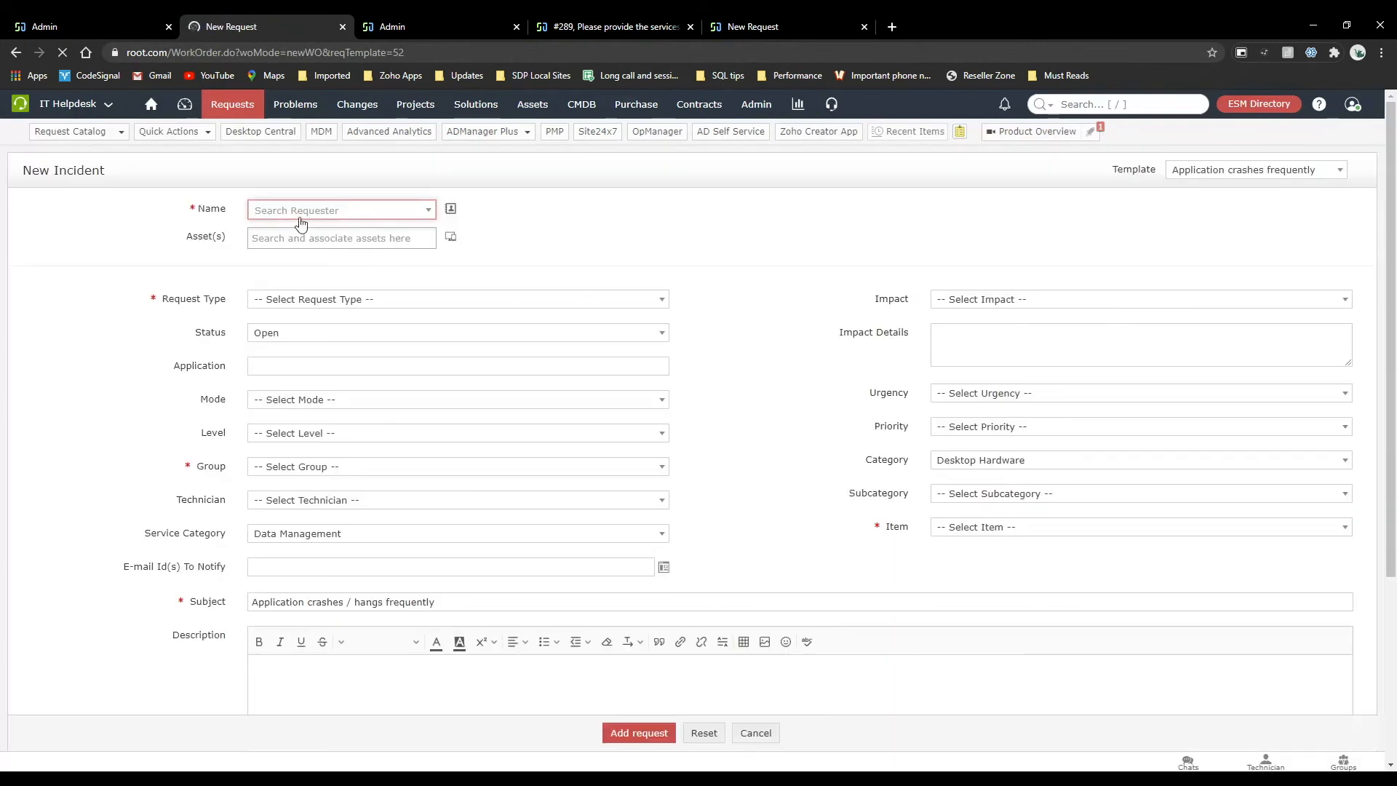
Set the new incident's requester to Administrator, request type to Incident and group to Network.
{"action": "left_click", "coordinate": [293, 211]}
{"action": "left_click", "coordinate": [313, 355]}
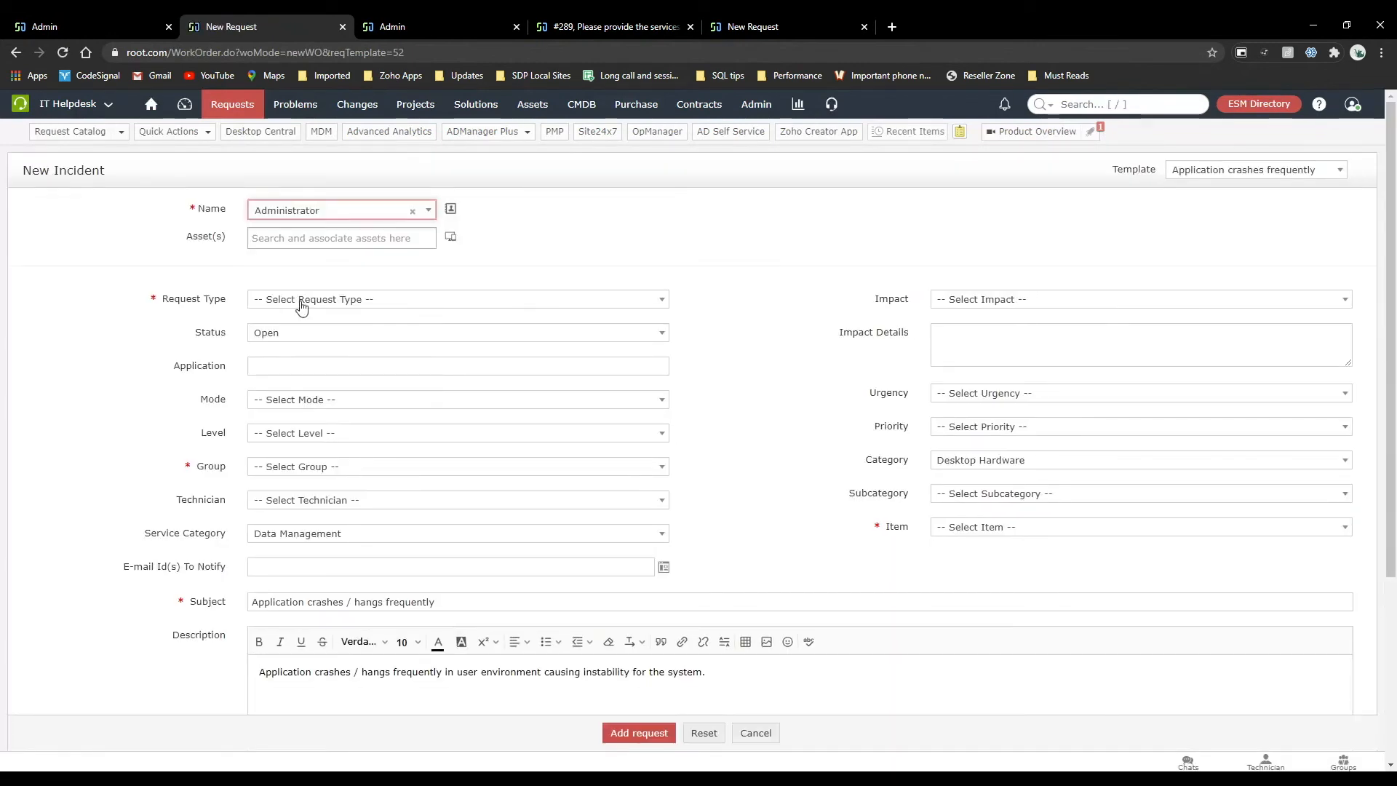
{"action": "left_click", "coordinate": [303, 301]}
{"action": "left_click", "coordinate": [303, 370]}
{"action": "scroll", "coordinate": [582, 480], "scroll_direction": "down", "scroll_amount": 1}
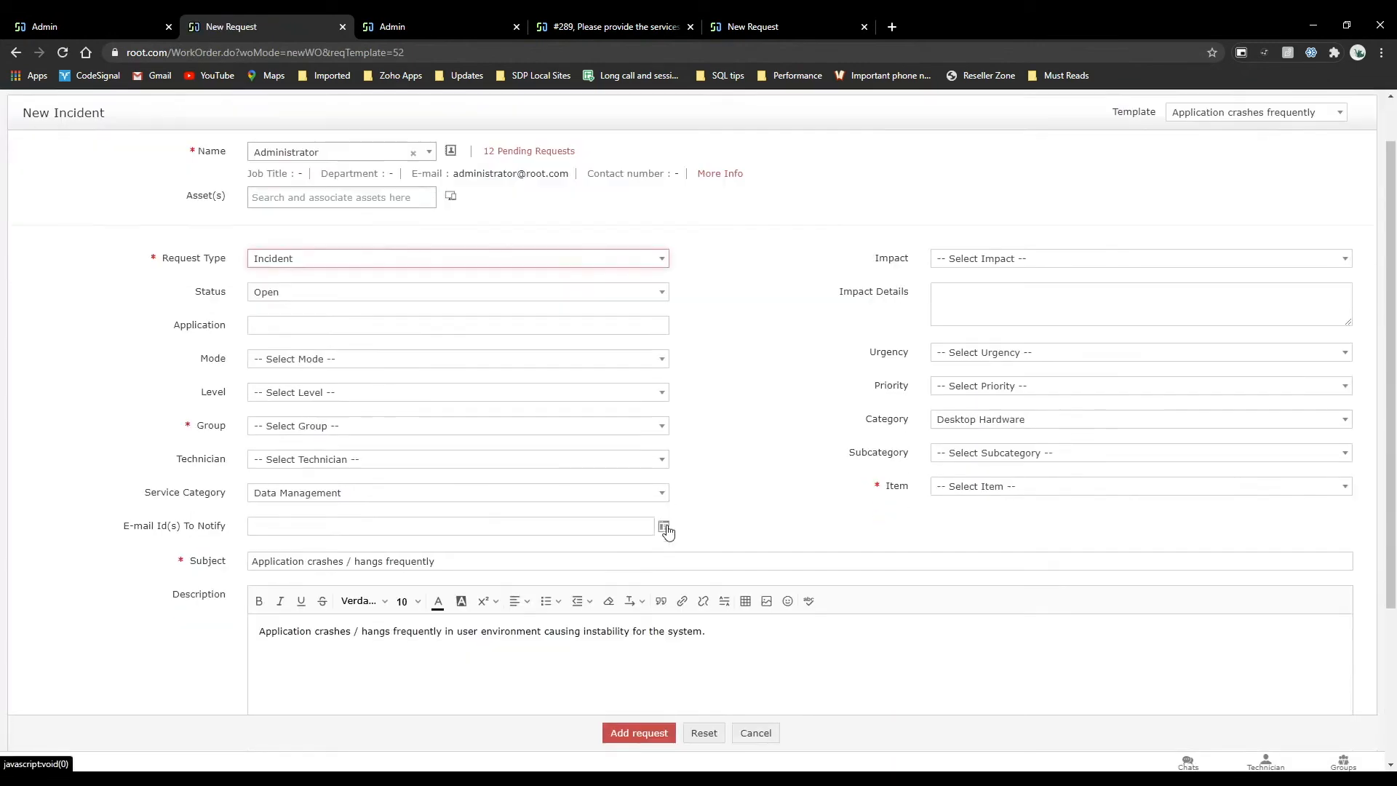
{"action": "left_click", "coordinate": [514, 433]}
{"action": "left_click", "coordinate": [507, 511]}
Check the item and subcategory choices offered for the incident's Desktop Hardware category.
{"action": "left_click", "coordinate": [970, 494]}
{"action": "left_click", "coordinate": [976, 532]}
{"action": "left_click", "coordinate": [961, 425]}
{"action": "left_click", "coordinate": [957, 464]}
{"action": "left_click", "coordinate": [961, 428]}
{"action": "left_click", "coordinate": [966, 525]}
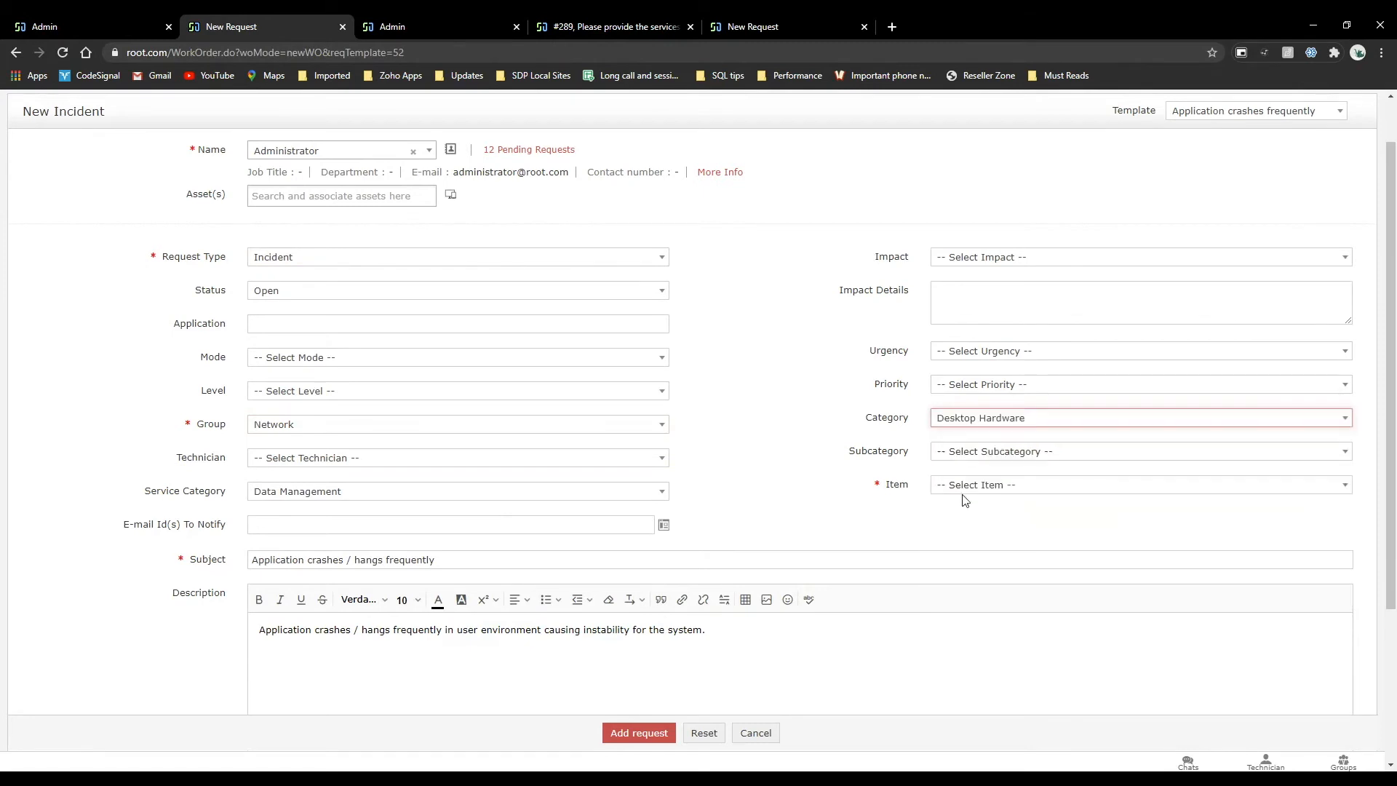
{"action": "left_click", "coordinate": [960, 452]}
{"action": "left_click", "coordinate": [956, 427]}
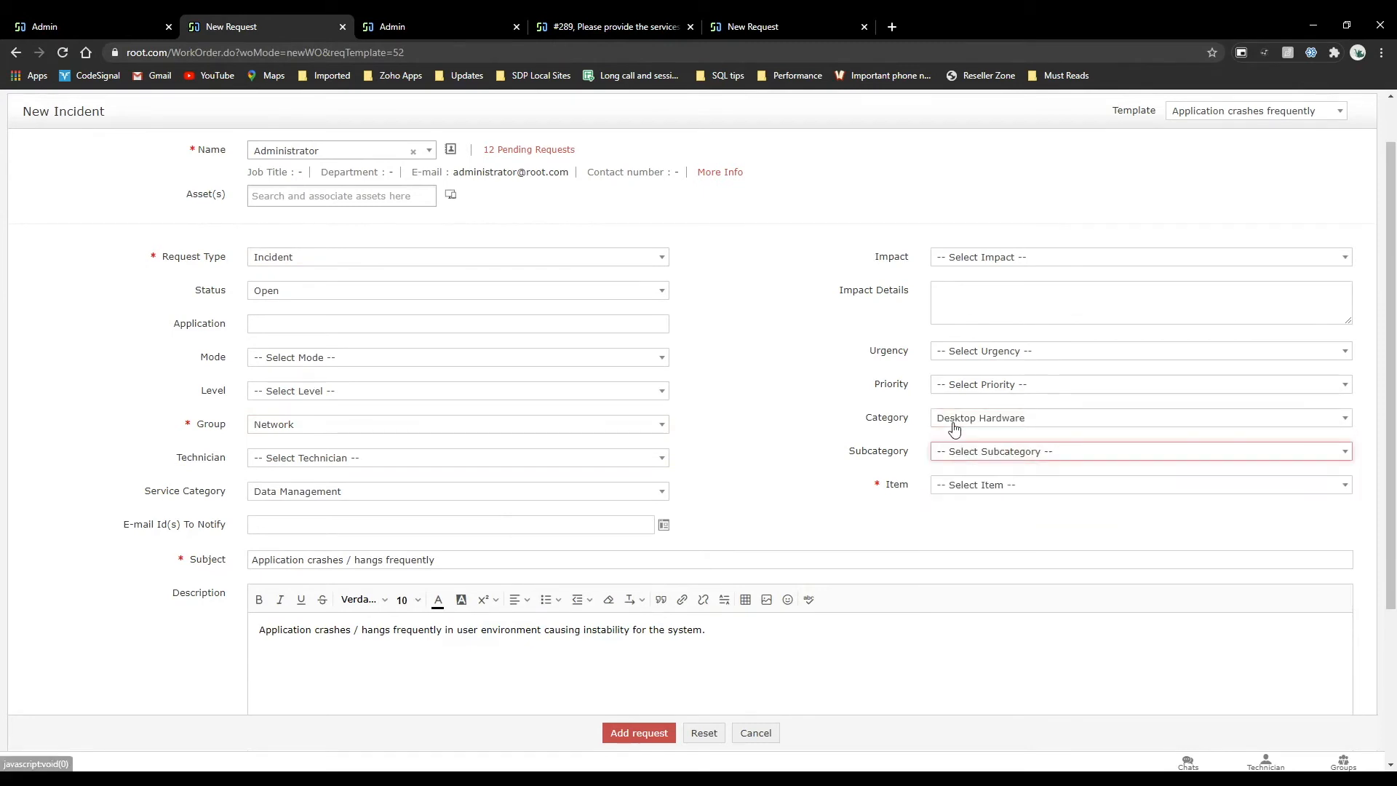
Set the incident's category to Desktop Central and subcategory to Integration, and check its item choices.
{"action": "left_click", "coordinate": [955, 427]}
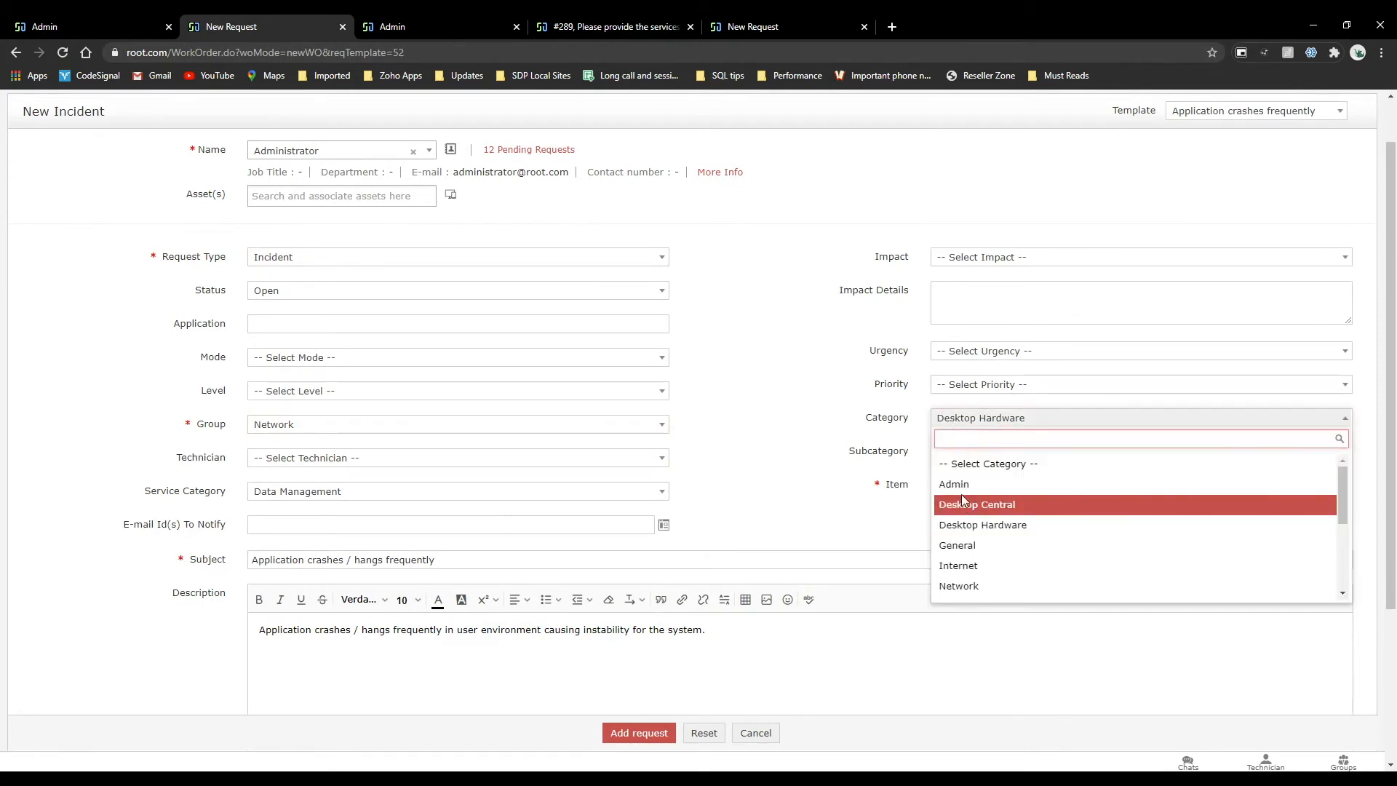
{"action": "left_click", "coordinate": [964, 504]}
{"action": "left_click", "coordinate": [958, 460]}
{"action": "left_click", "coordinate": [960, 514]}
{"action": "left_click", "coordinate": [949, 486]}
{"action": "left_click", "coordinate": [955, 419]}
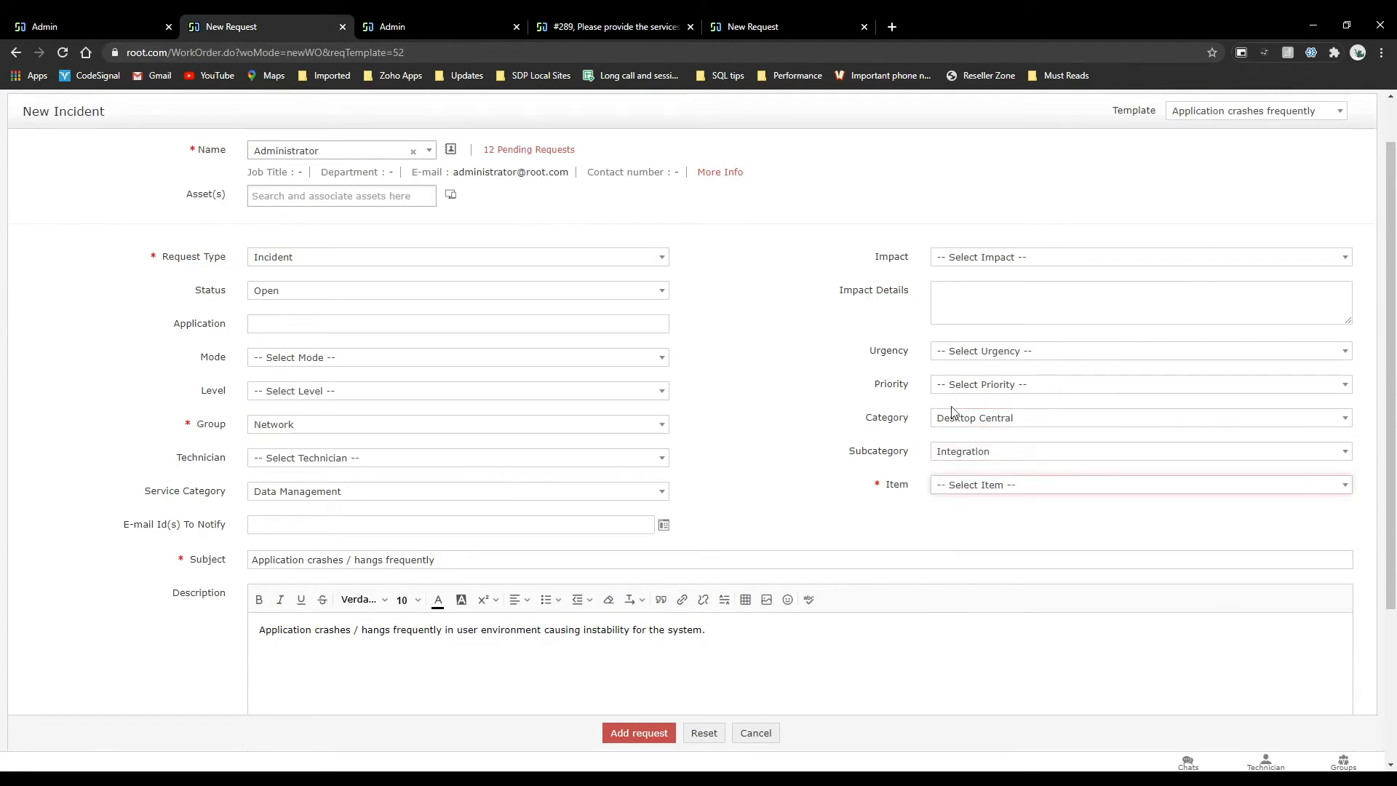
Set the incident's category to Network and subcategory to Firewall, and check its item choices.
{"action": "left_click", "coordinate": [955, 418]}
{"action": "left_click", "coordinate": [968, 586]}
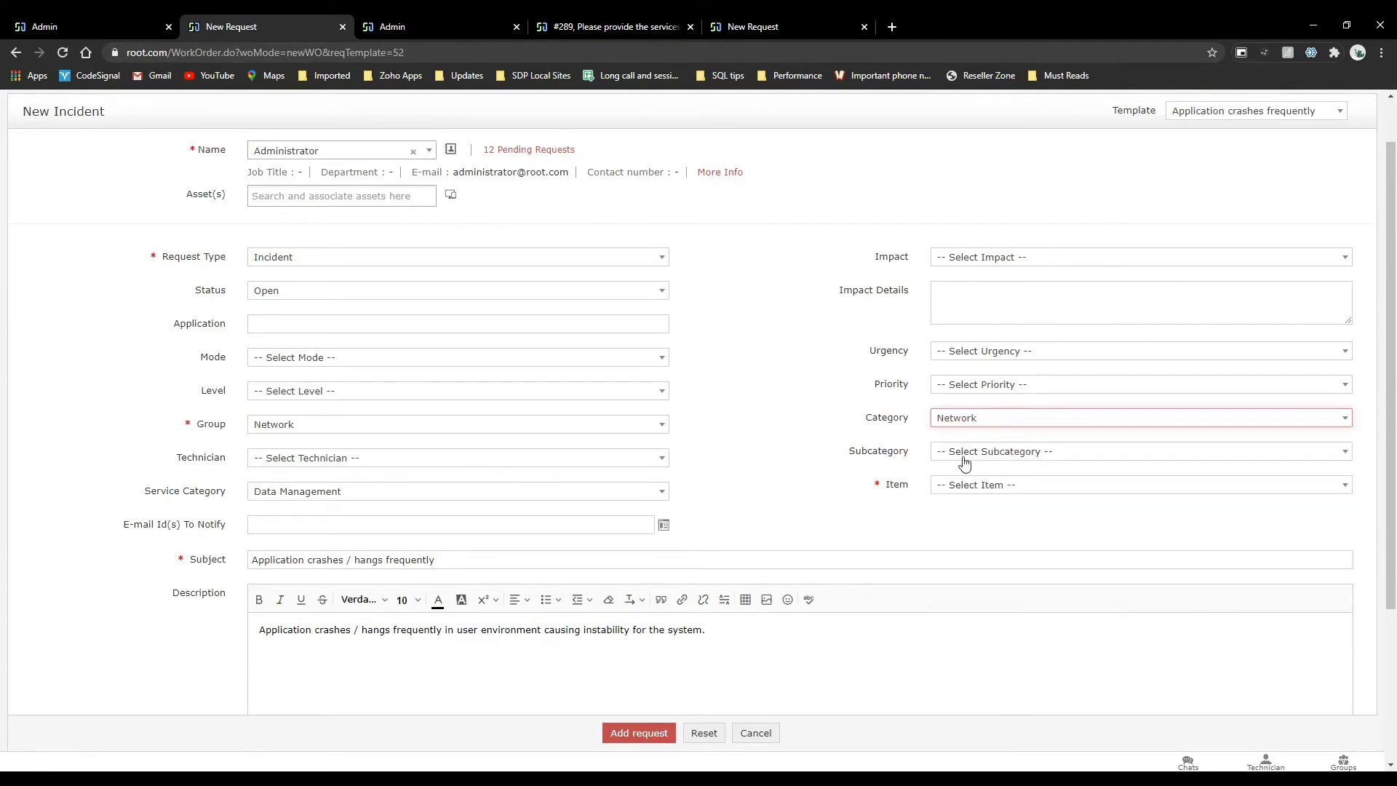
{"action": "left_click", "coordinate": [967, 452]}
{"action": "left_click", "coordinate": [967, 540]}
{"action": "left_click", "coordinate": [967, 486]}
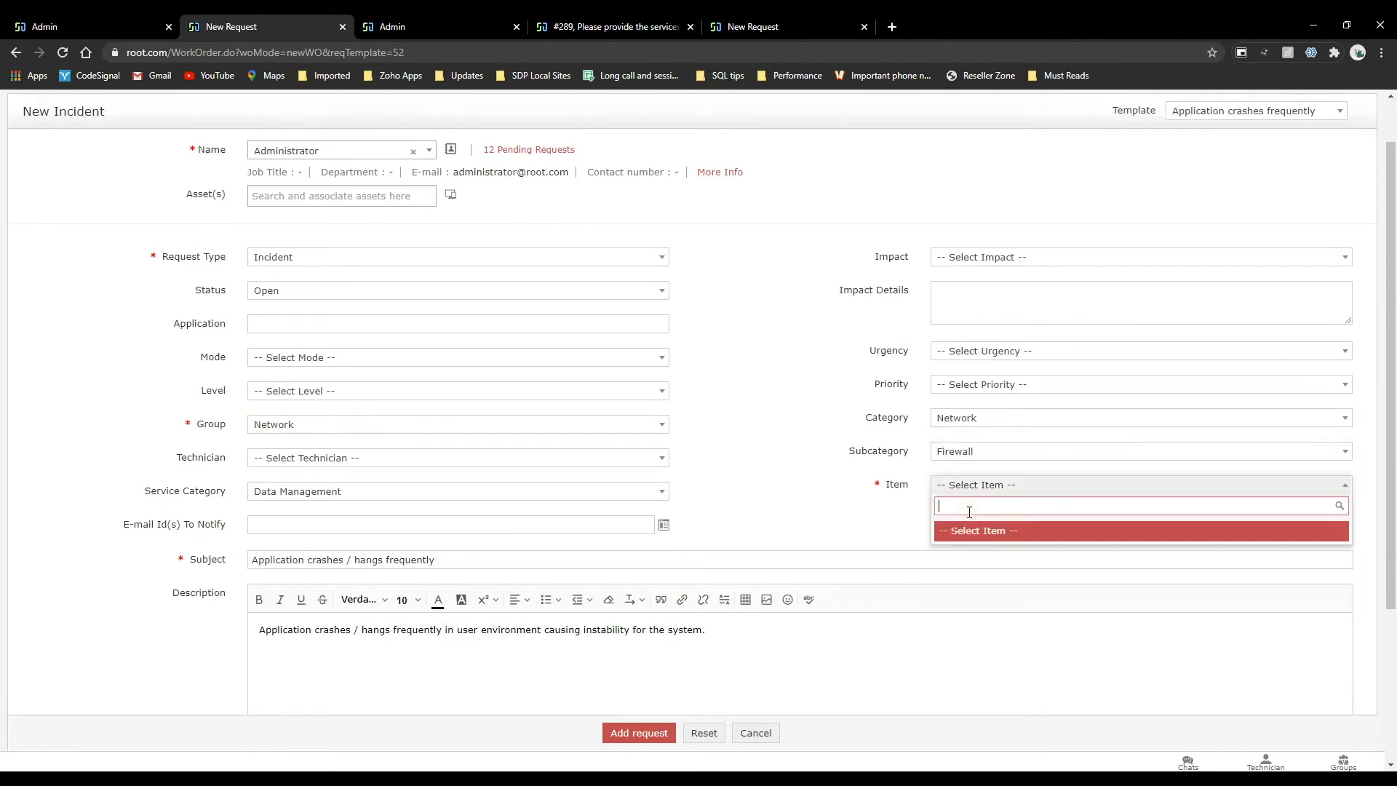
{"action": "left_click", "coordinate": [884, 510]}
Open the Network category's subcategory list in the Helpdesk Customizer category settings.
{"action": "left_click", "coordinate": [400, 20]}
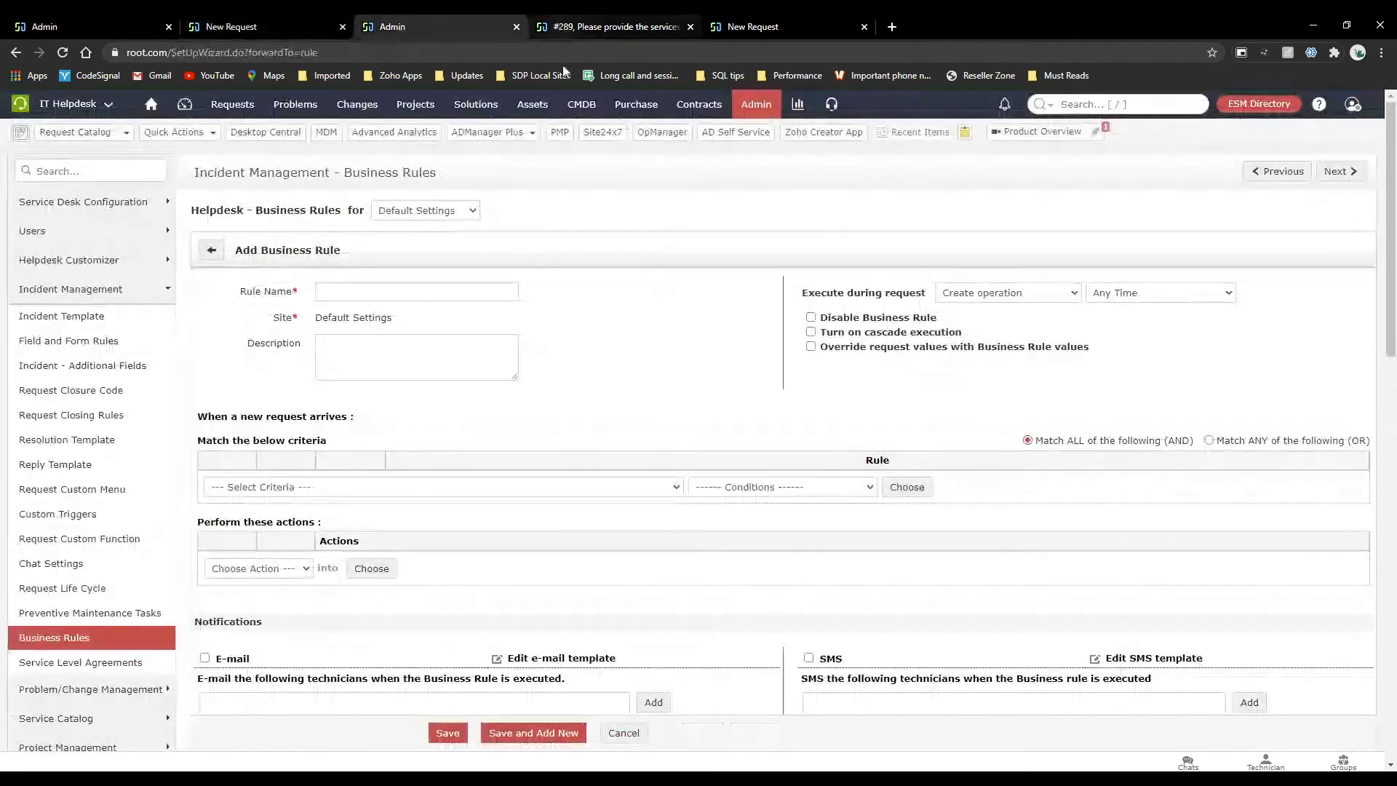
{"action": "left_click", "coordinate": [731, 109]}
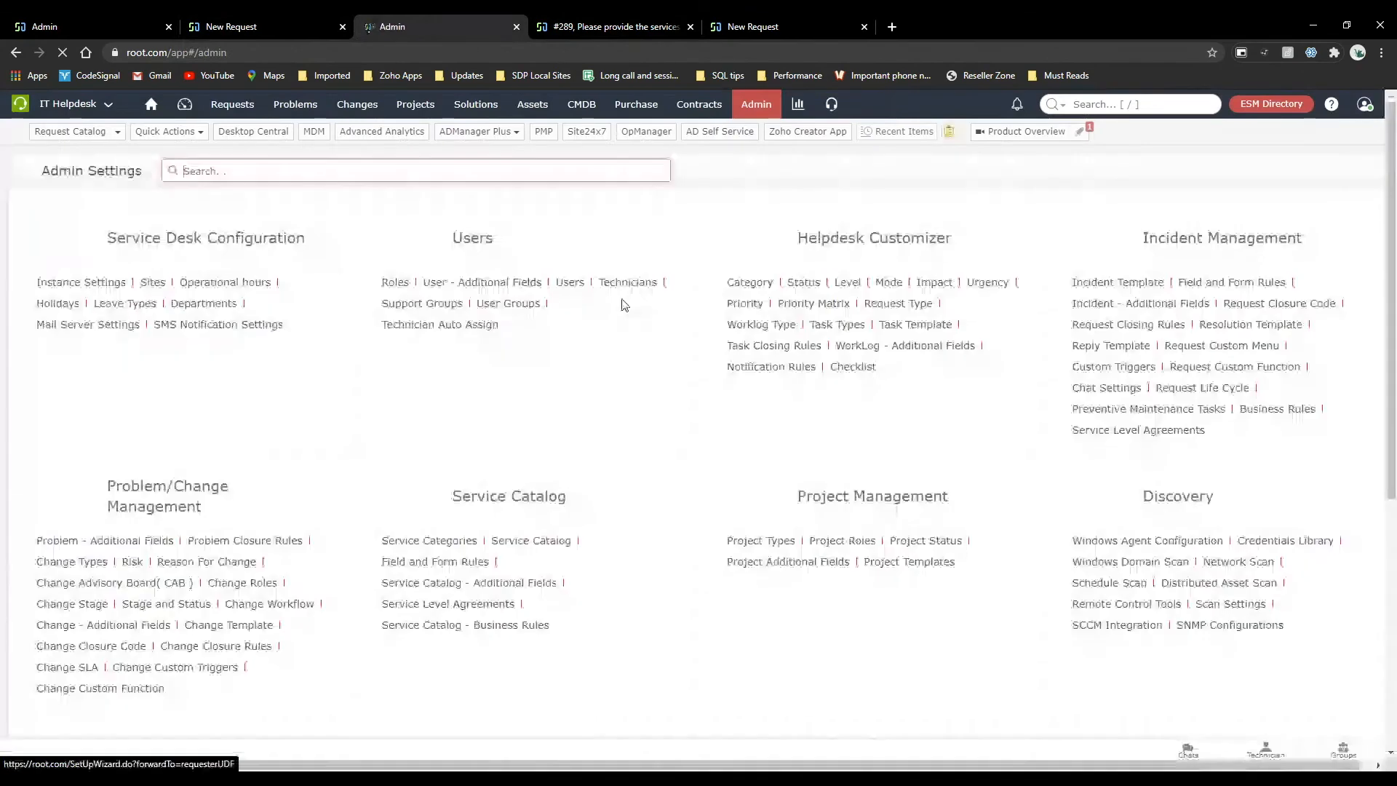
{"action": "left_click", "coordinate": [757, 286]}
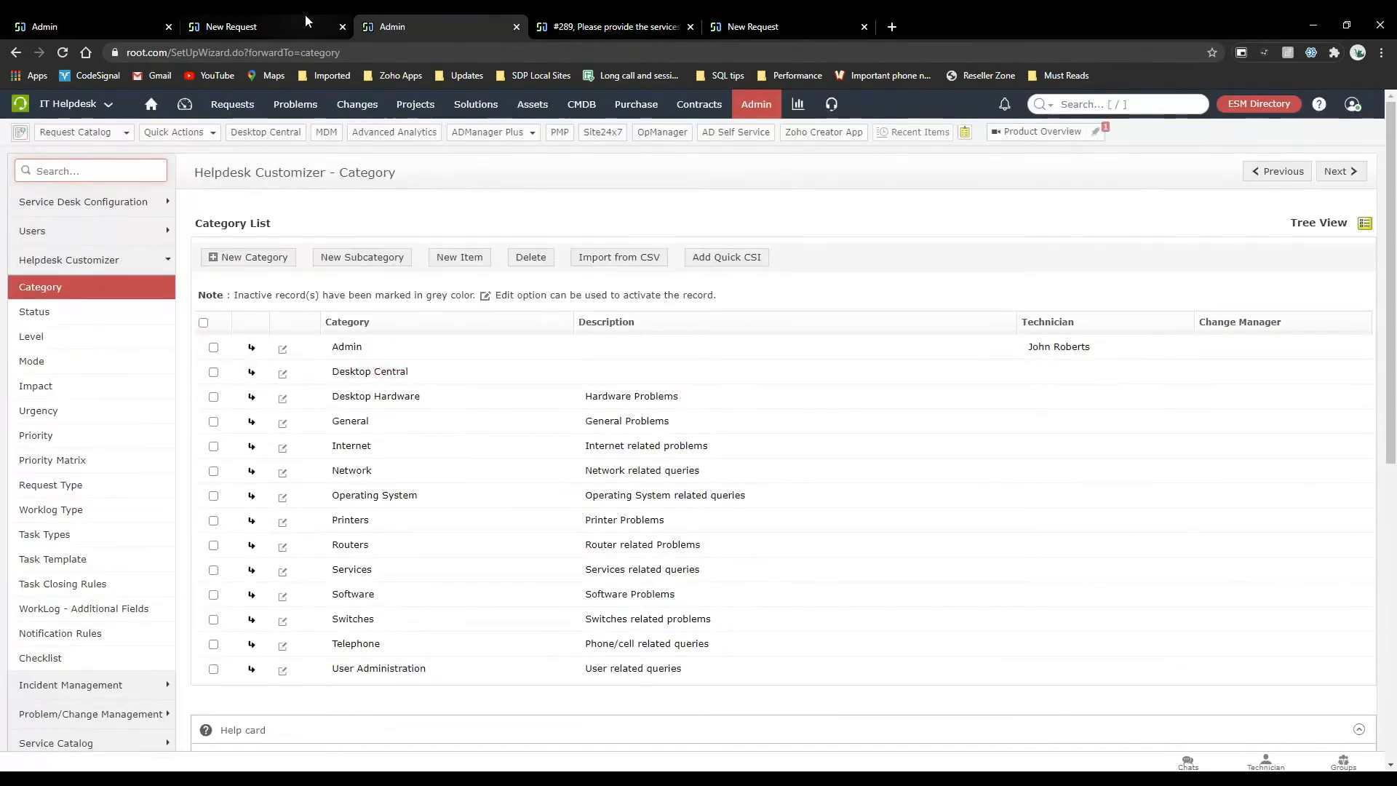
{"action": "left_click", "coordinate": [157, 22]}
{"action": "left_click", "coordinate": [294, 22]}
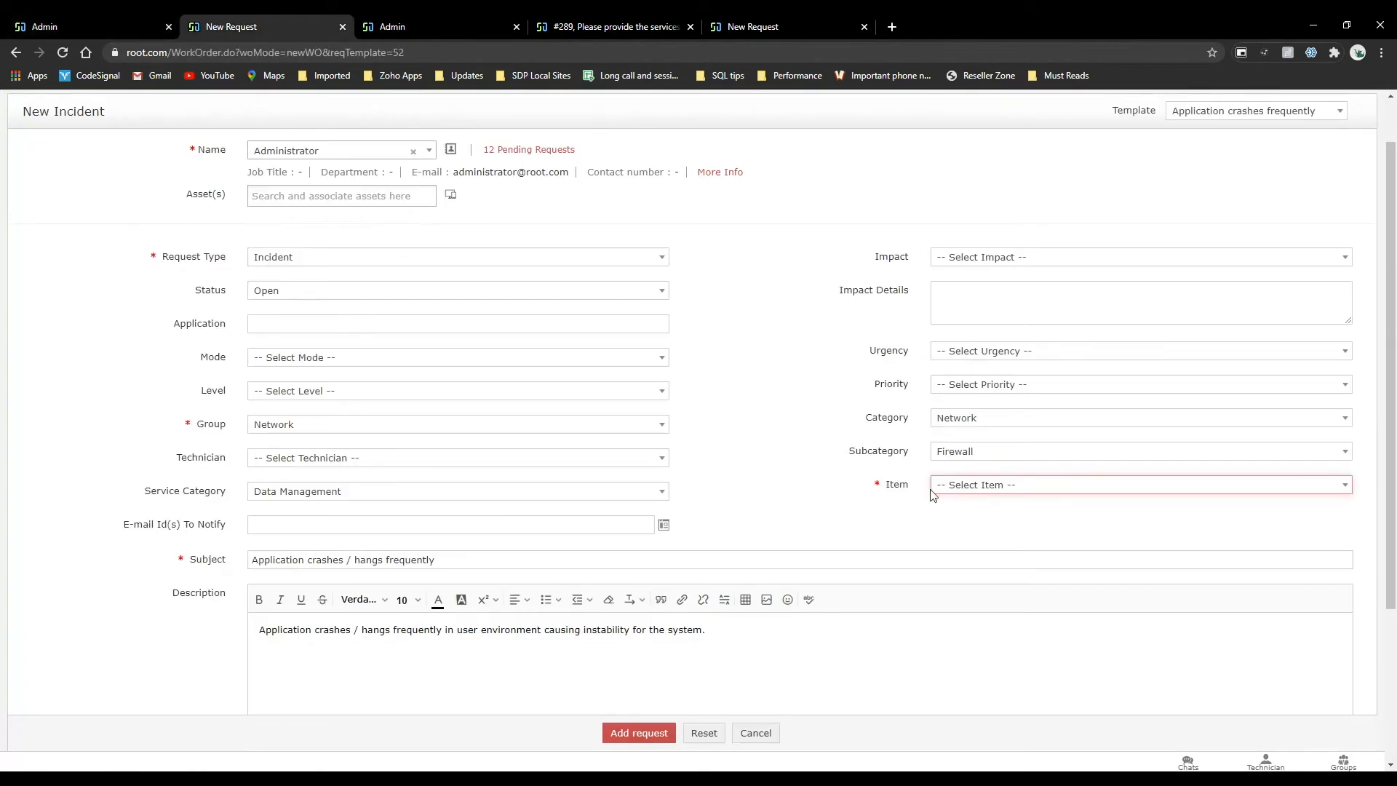
{"action": "left_click", "coordinate": [422, 26]}
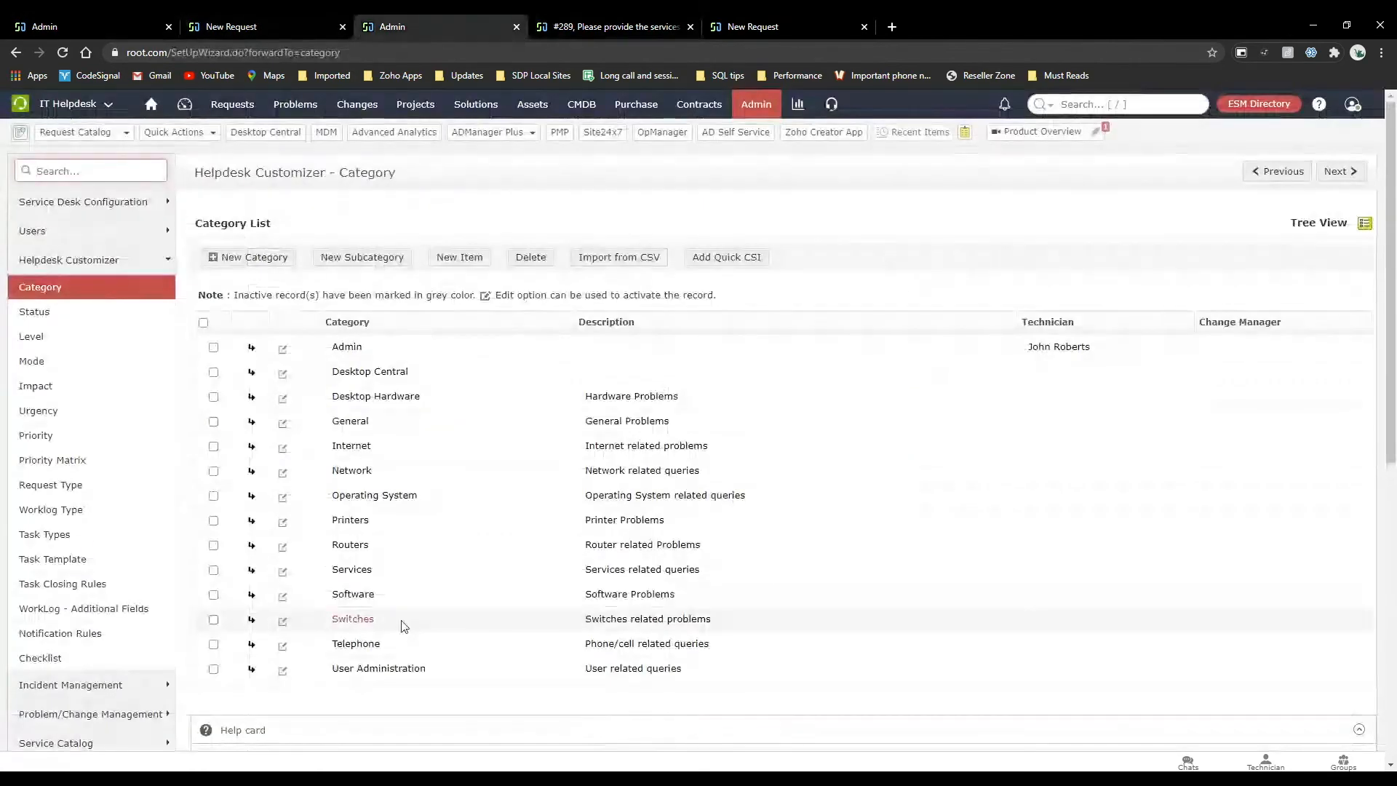
{"action": "left_click", "coordinate": [353, 470]}
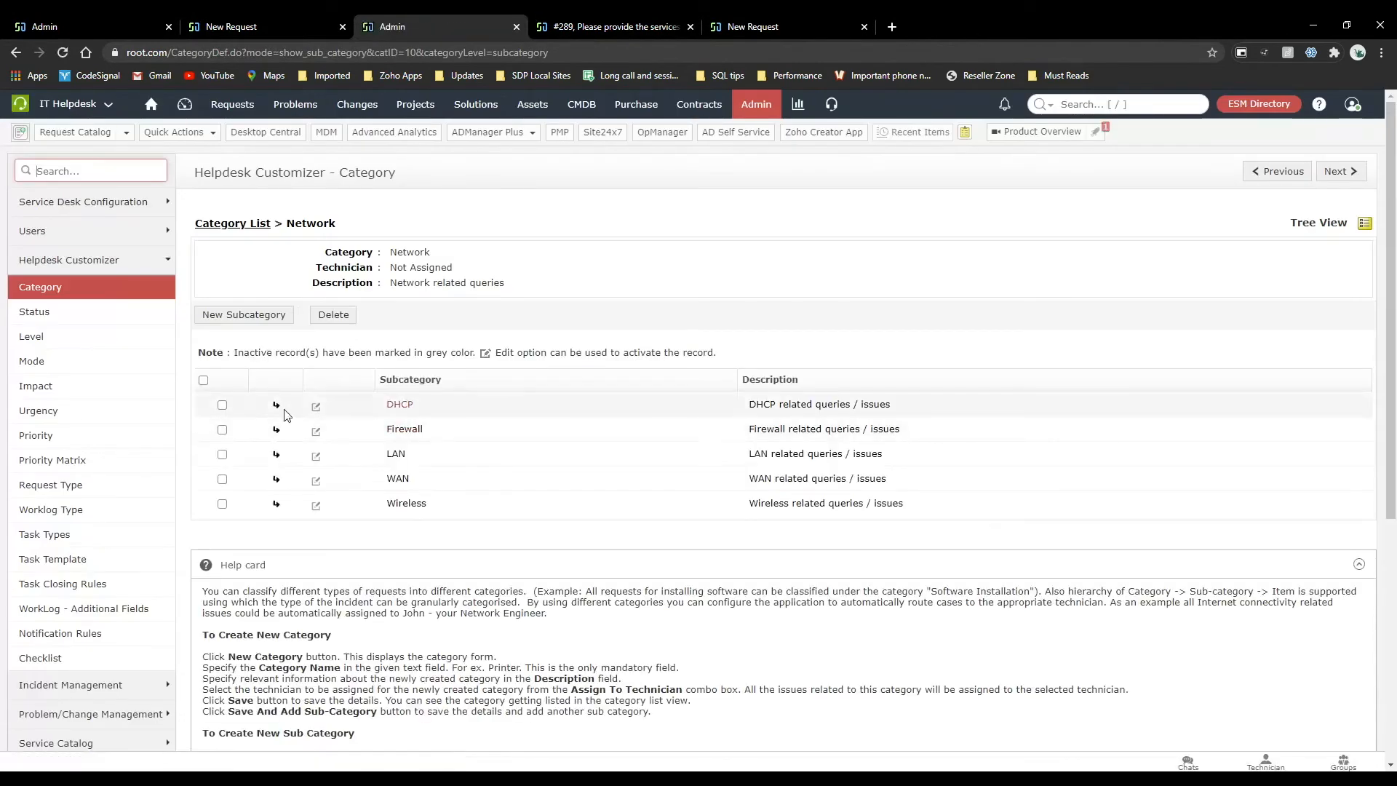
Add an item named Switch to the Network category's Firewall subcategory.
{"action": "left_click", "coordinate": [276, 430]}
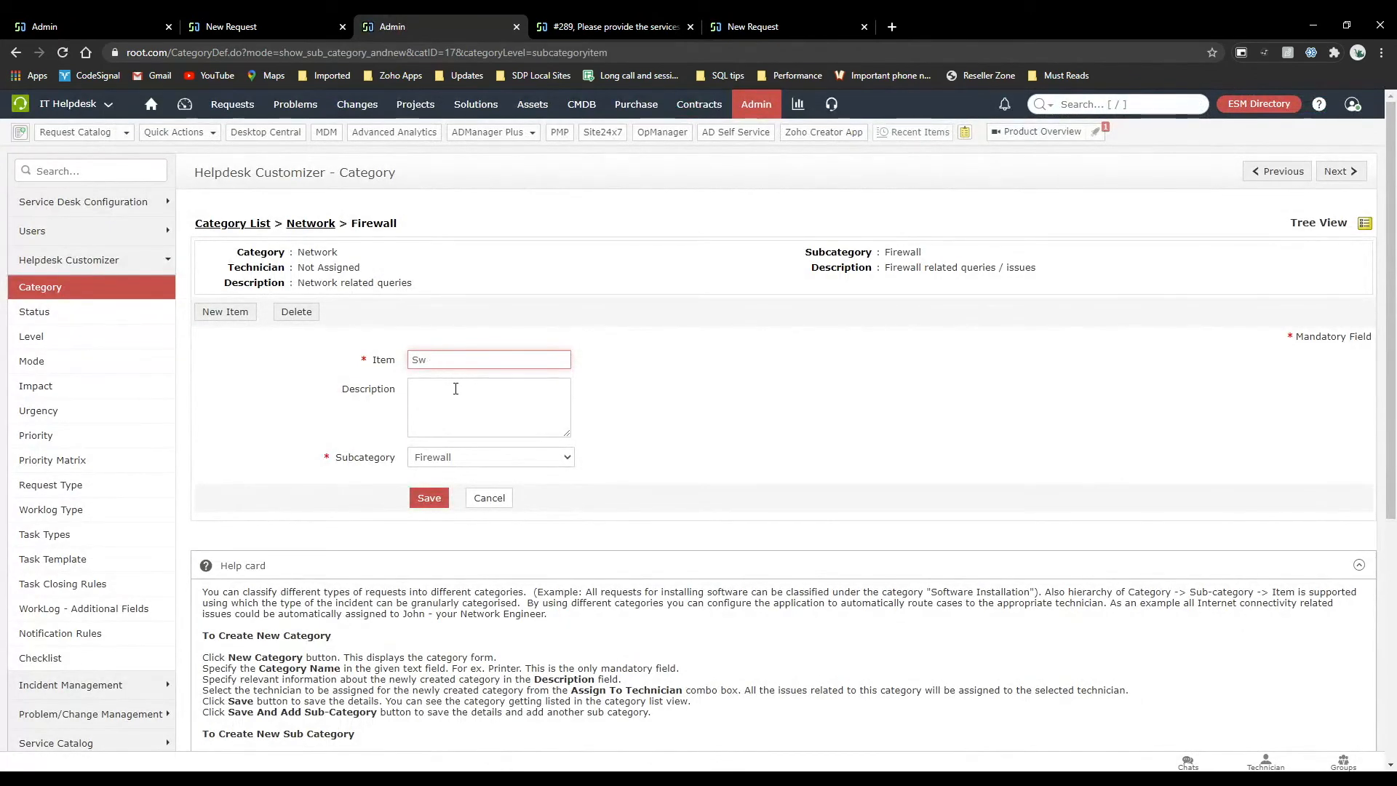
{"action": "left_click", "coordinate": [433, 501]}
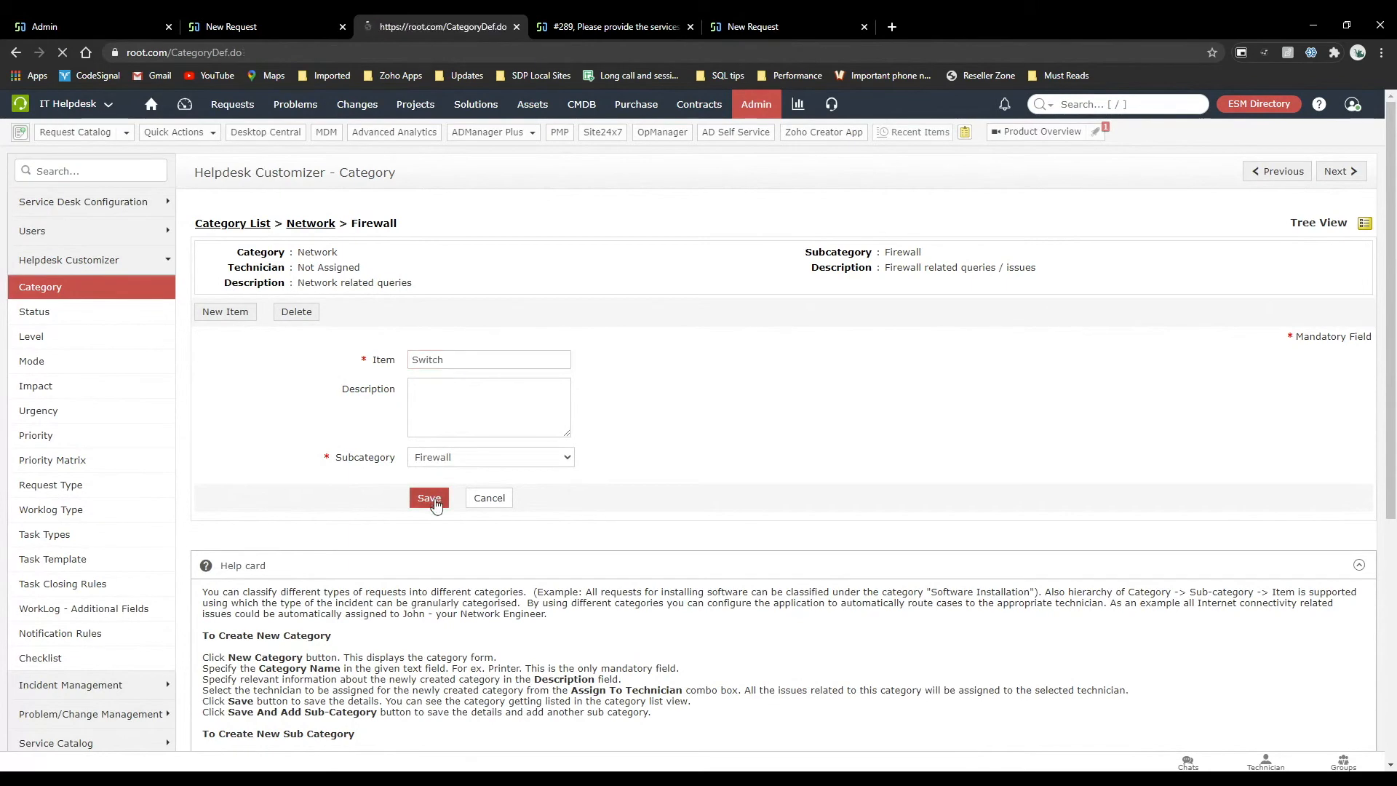
Reload the new incident form for the Application crashes frequently template and set the requester to Administrator.
{"action": "left_click", "coordinate": [191, 24]}
{"action": "left_click", "coordinate": [62, 53]}
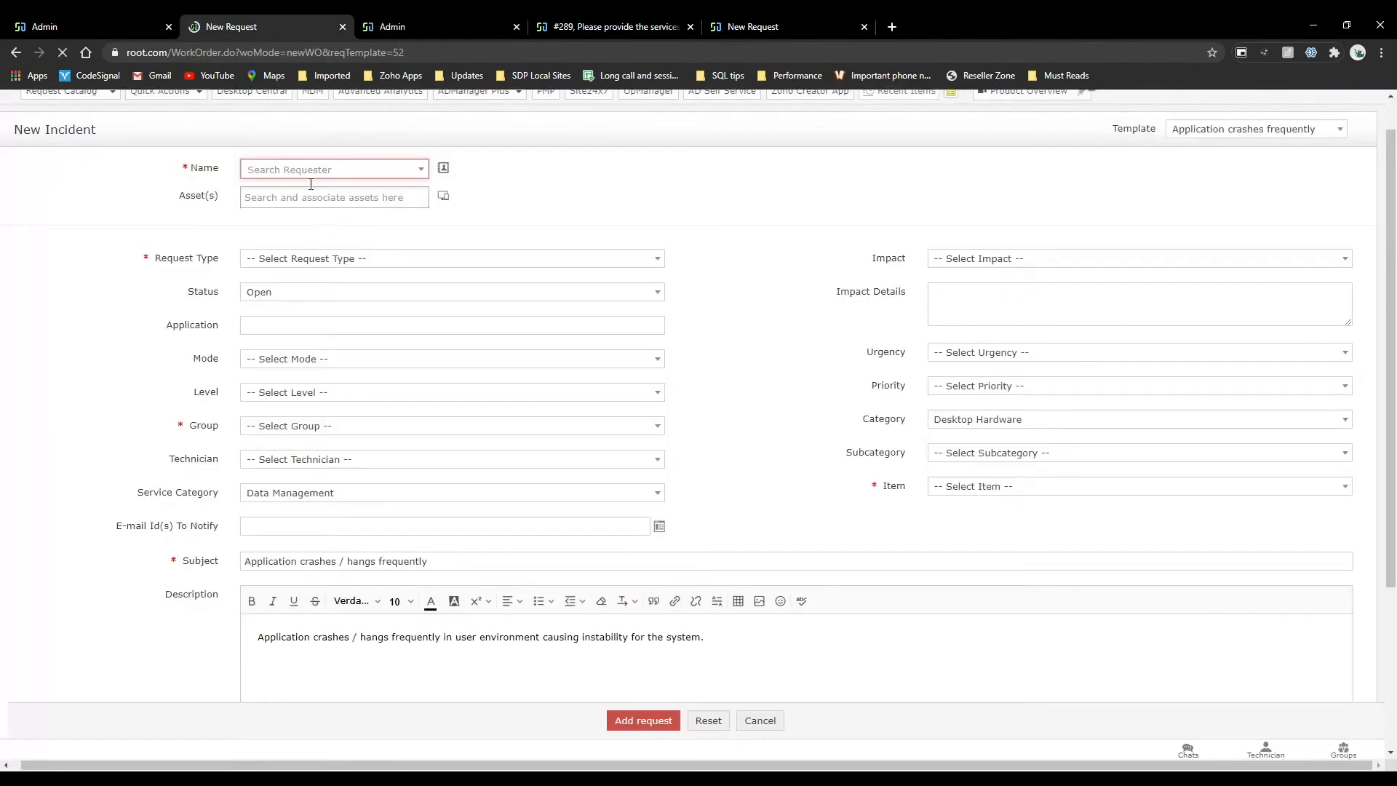
{"action": "left_click", "coordinate": [291, 164]}
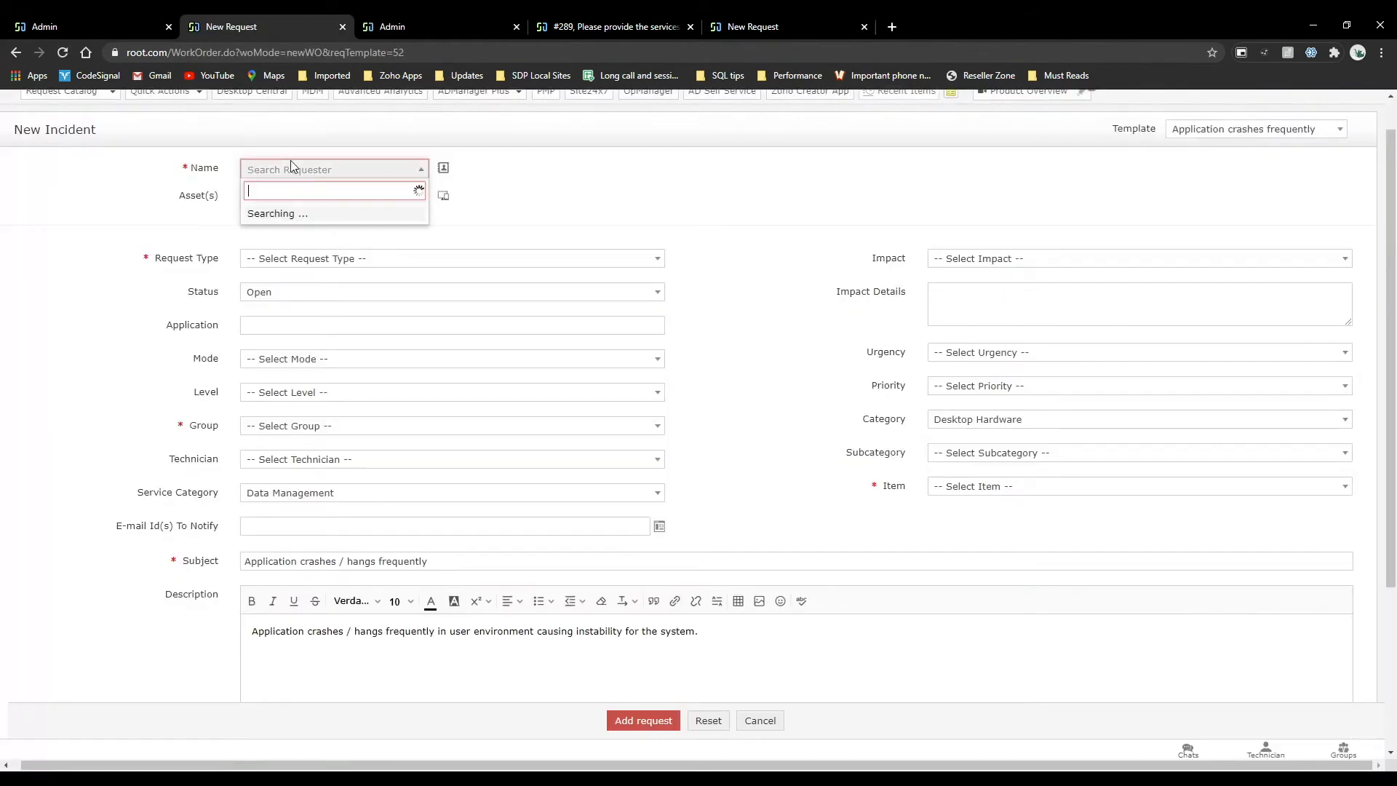
{"action": "left_click", "coordinate": [316, 289]}
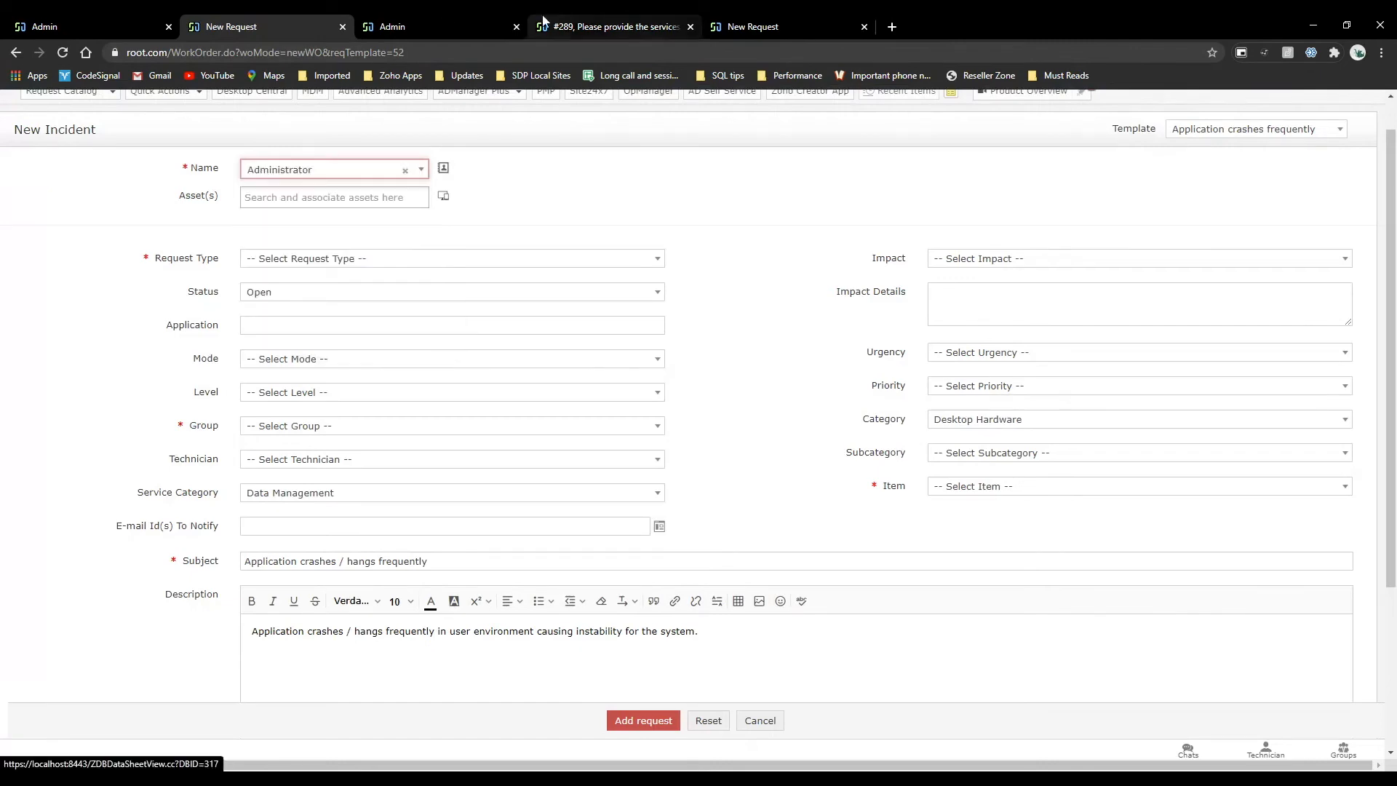
Open the Application crashes frequently incident template and examine whether its Item and Request Type fields are mandatory.
{"action": "left_click", "coordinate": [615, 26]}
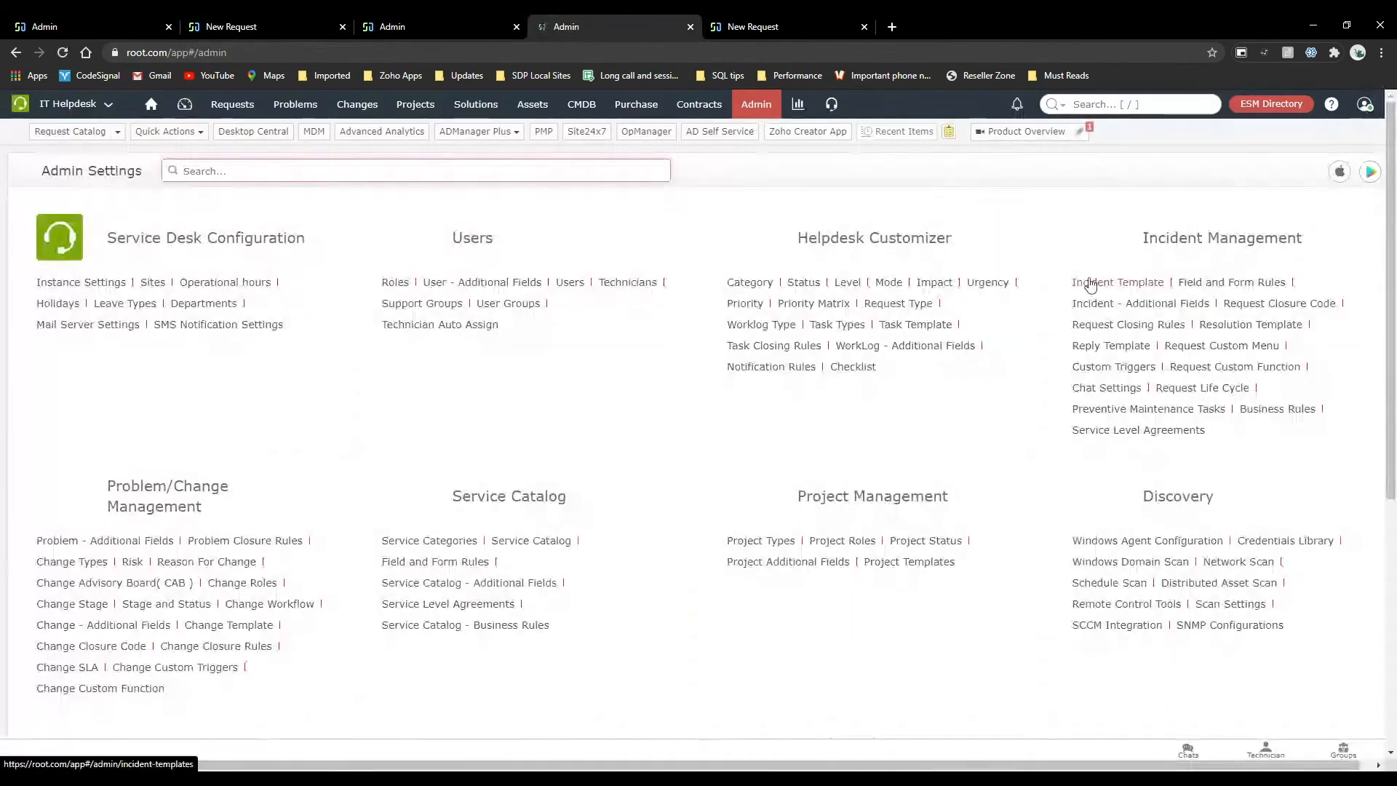
{"action": "left_click", "coordinate": [1090, 282]}
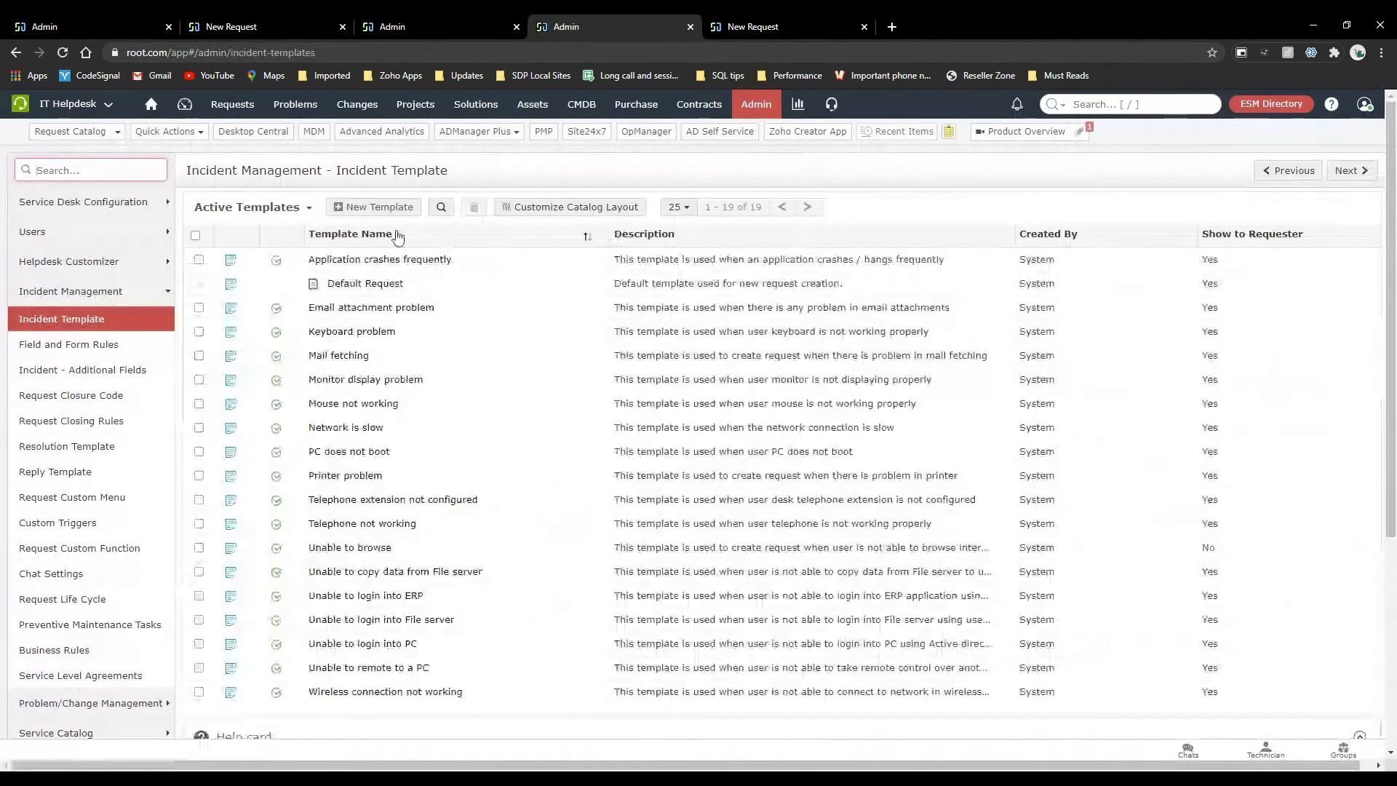
{"action": "left_click", "coordinate": [376, 262]}
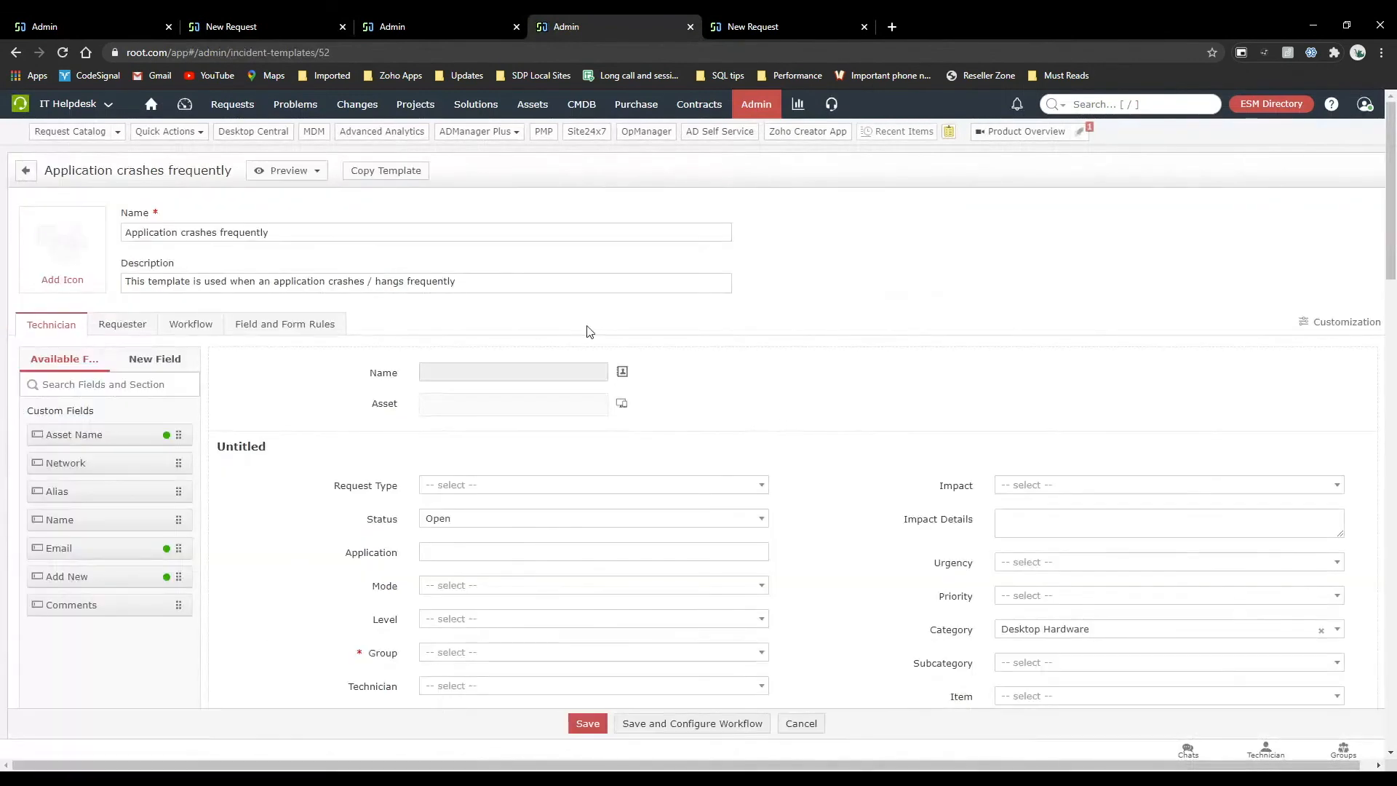
{"action": "scroll", "coordinate": [820, 371], "scroll_direction": "down", "scroll_amount": 3}
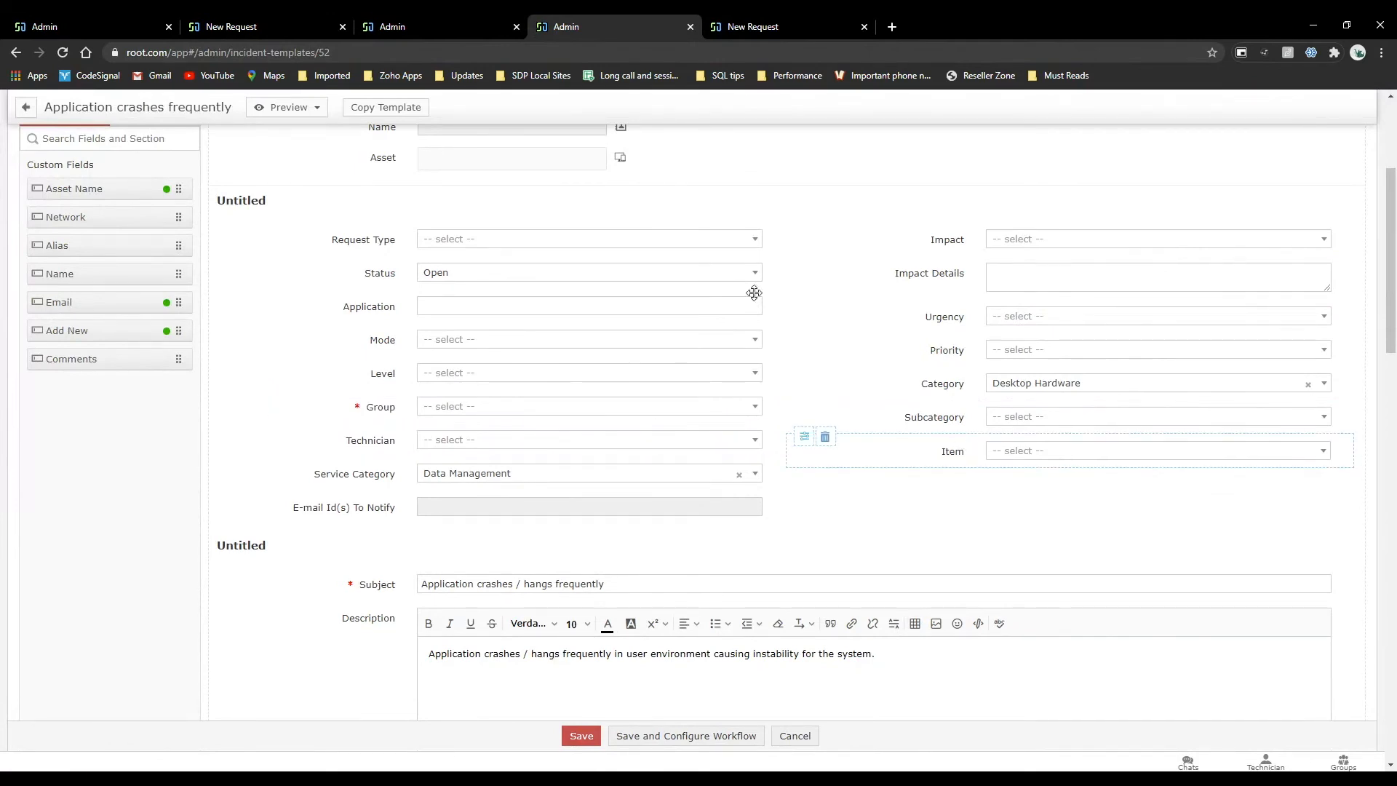
Compare the new incident's mandatory fields with the fields mandated during the Auto move life cycle's initial Open transition.
{"action": "left_click", "coordinate": [190, 20]}
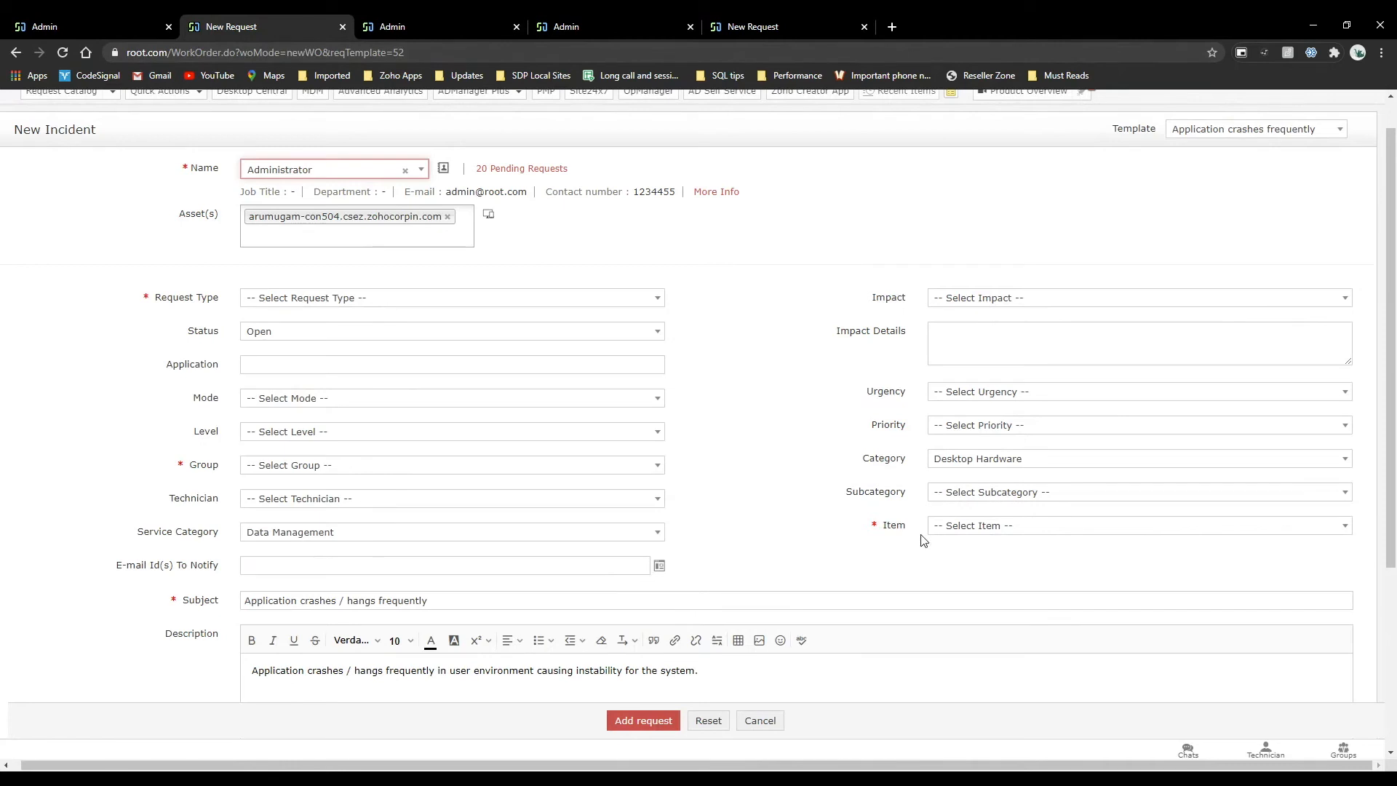
{"action": "left_click", "coordinate": [81, 22]}
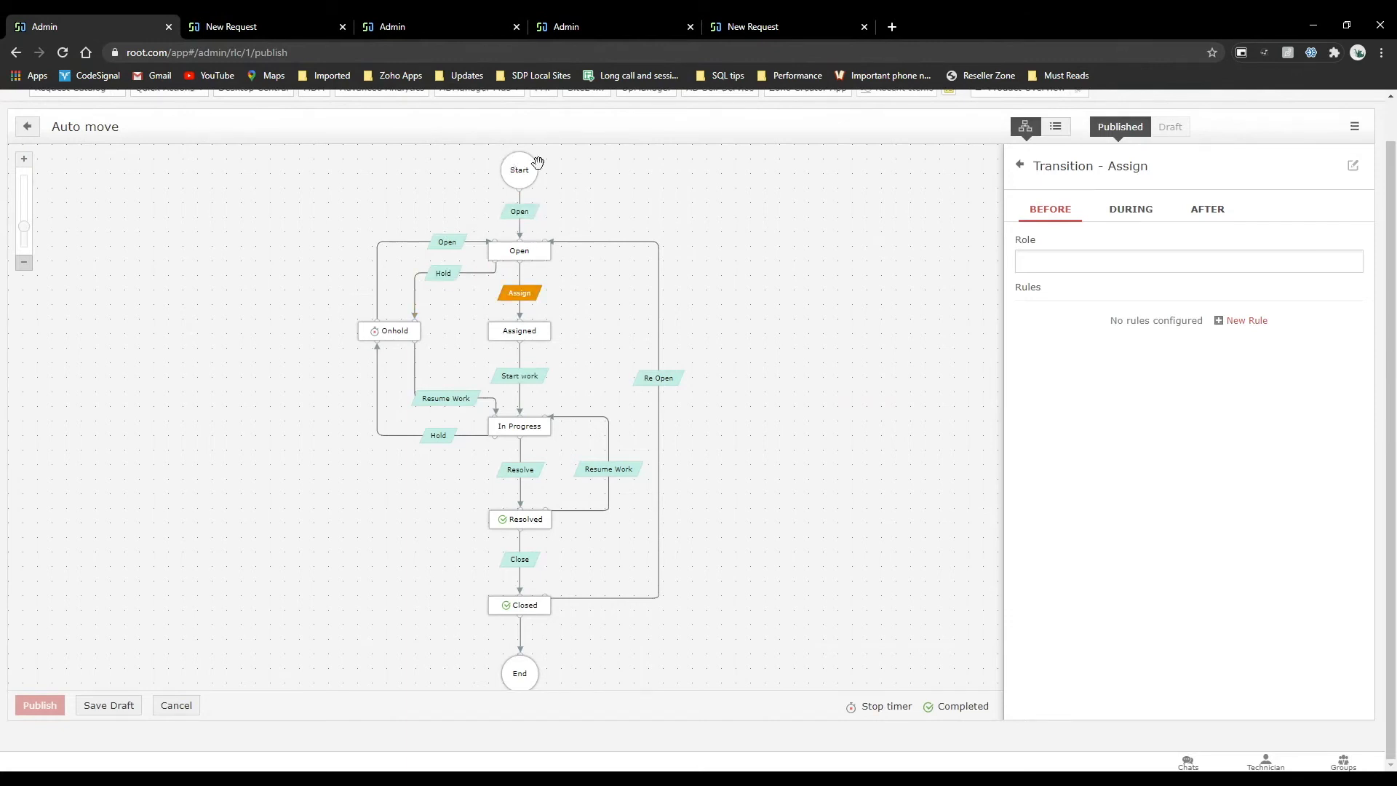
{"action": "left_click", "coordinate": [519, 212]}
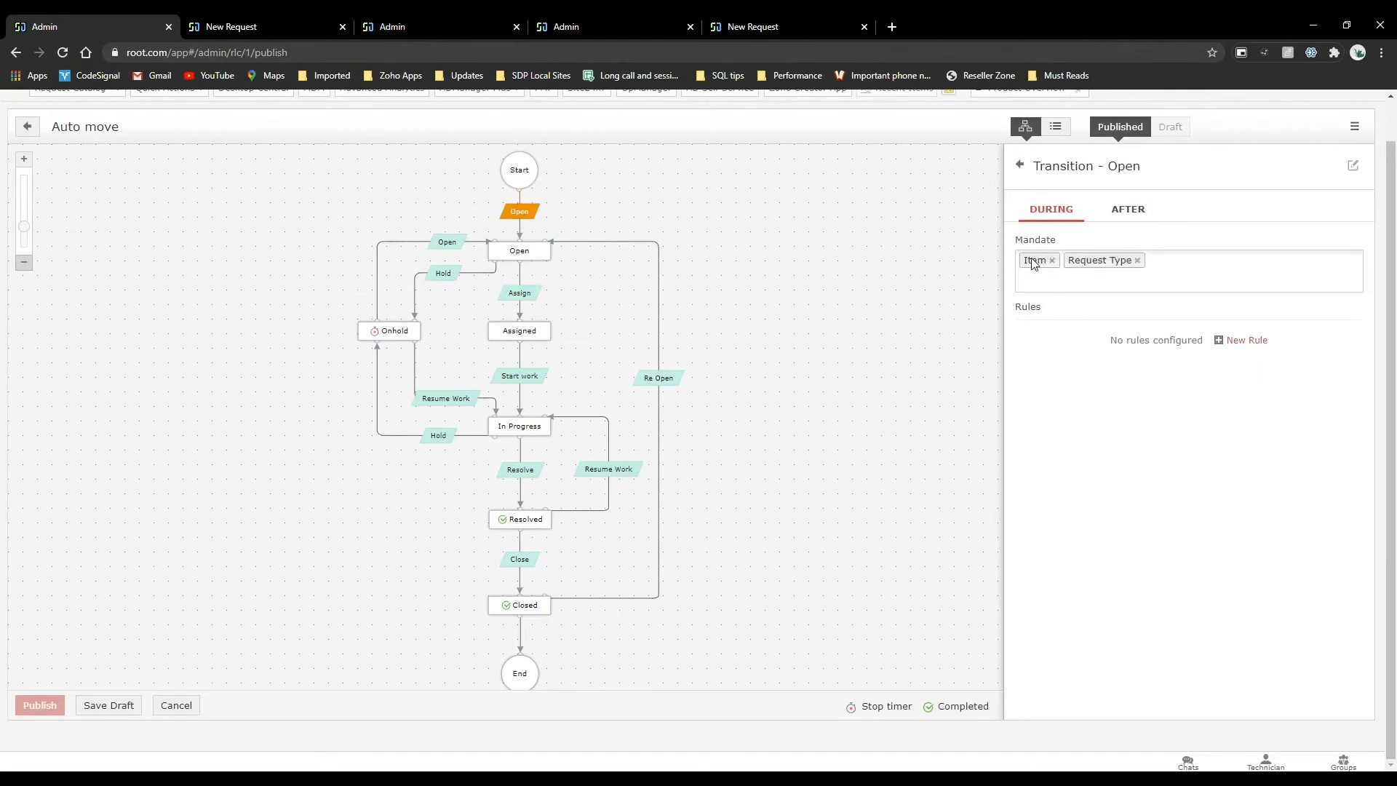
Set the new incident's request type to Incident, category to Network, subcategory to Firewall and item to Switch.
{"action": "left_click", "coordinate": [291, 17]}
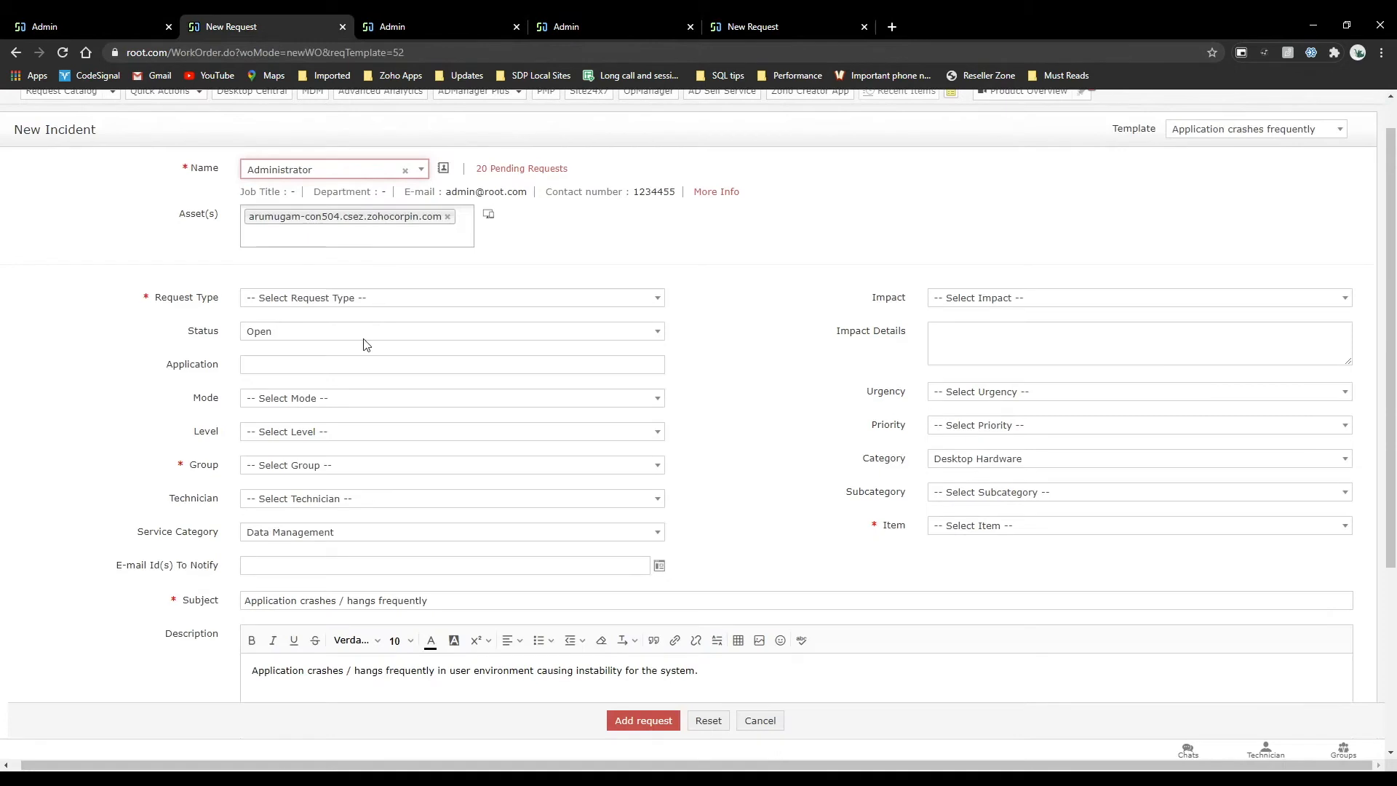
{"action": "left_click", "coordinate": [297, 297]}
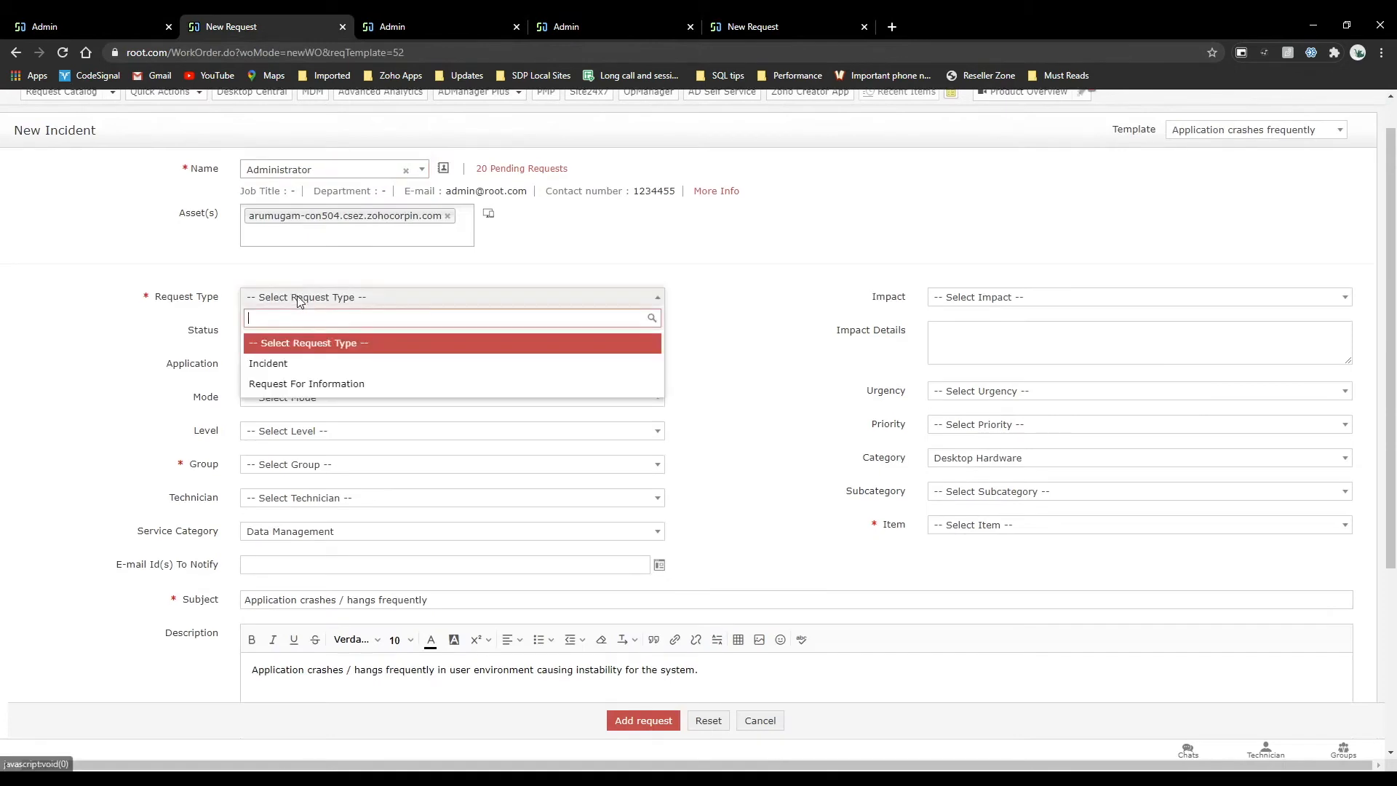
{"action": "left_click", "coordinate": [294, 364]}
{"action": "left_click", "coordinate": [964, 463]}
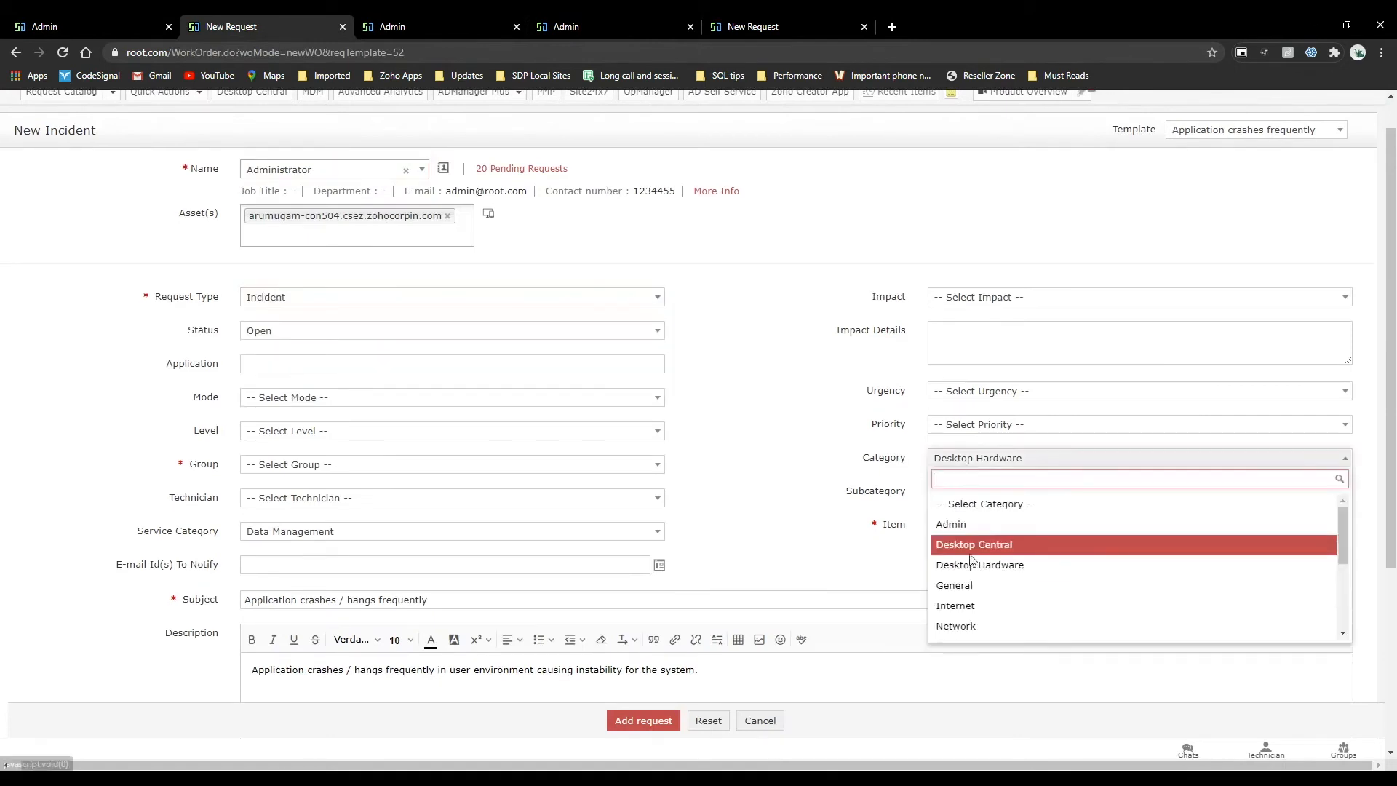
{"action": "left_click", "coordinate": [955, 626]}
{"action": "left_click", "coordinate": [958, 491]}
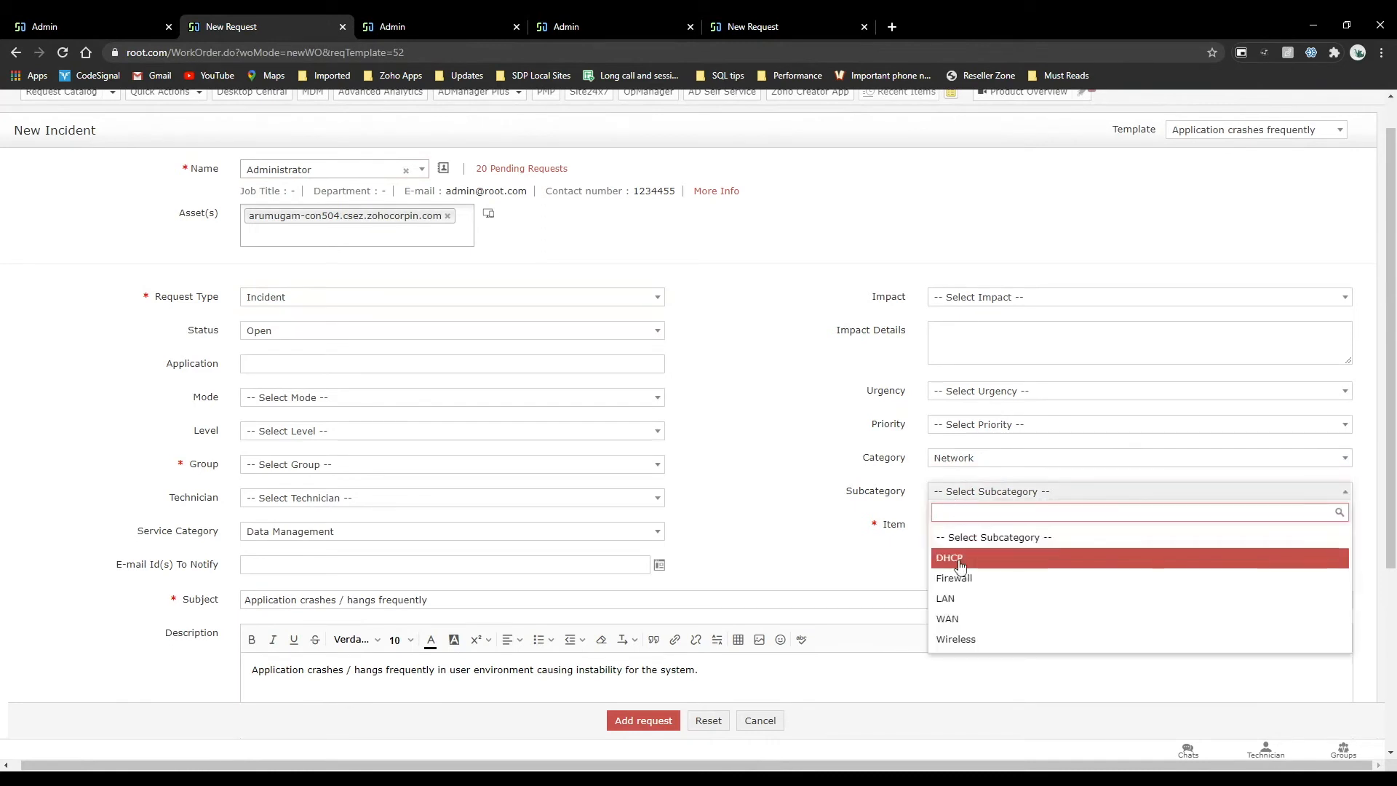
{"action": "left_click", "coordinate": [959, 578]}
{"action": "left_click", "coordinate": [958, 525]}
{"action": "left_click", "coordinate": [956, 587]}
Set the group to Hardware Problems and submit the new incident request.
{"action": "left_click", "coordinate": [404, 464]}
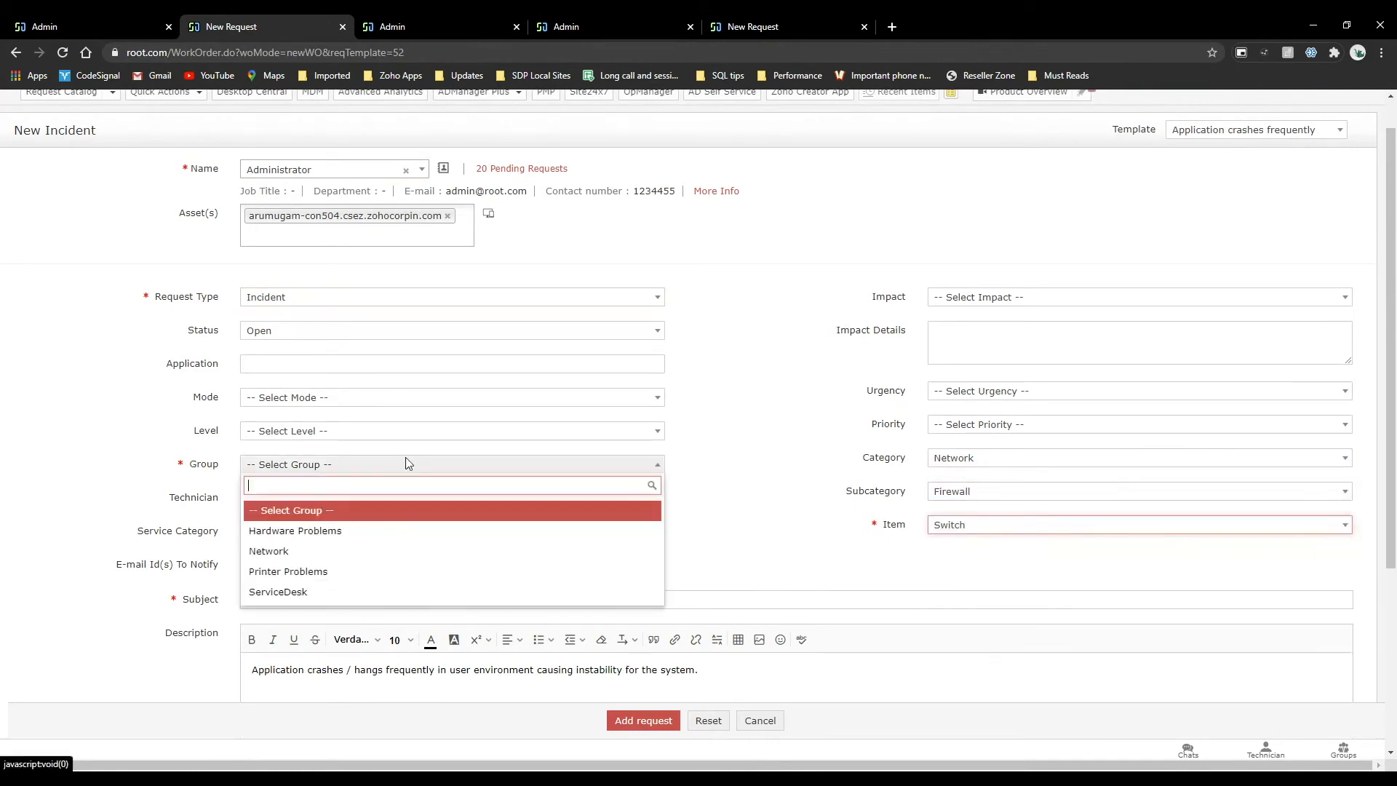
{"action": "left_click", "coordinate": [364, 532]}
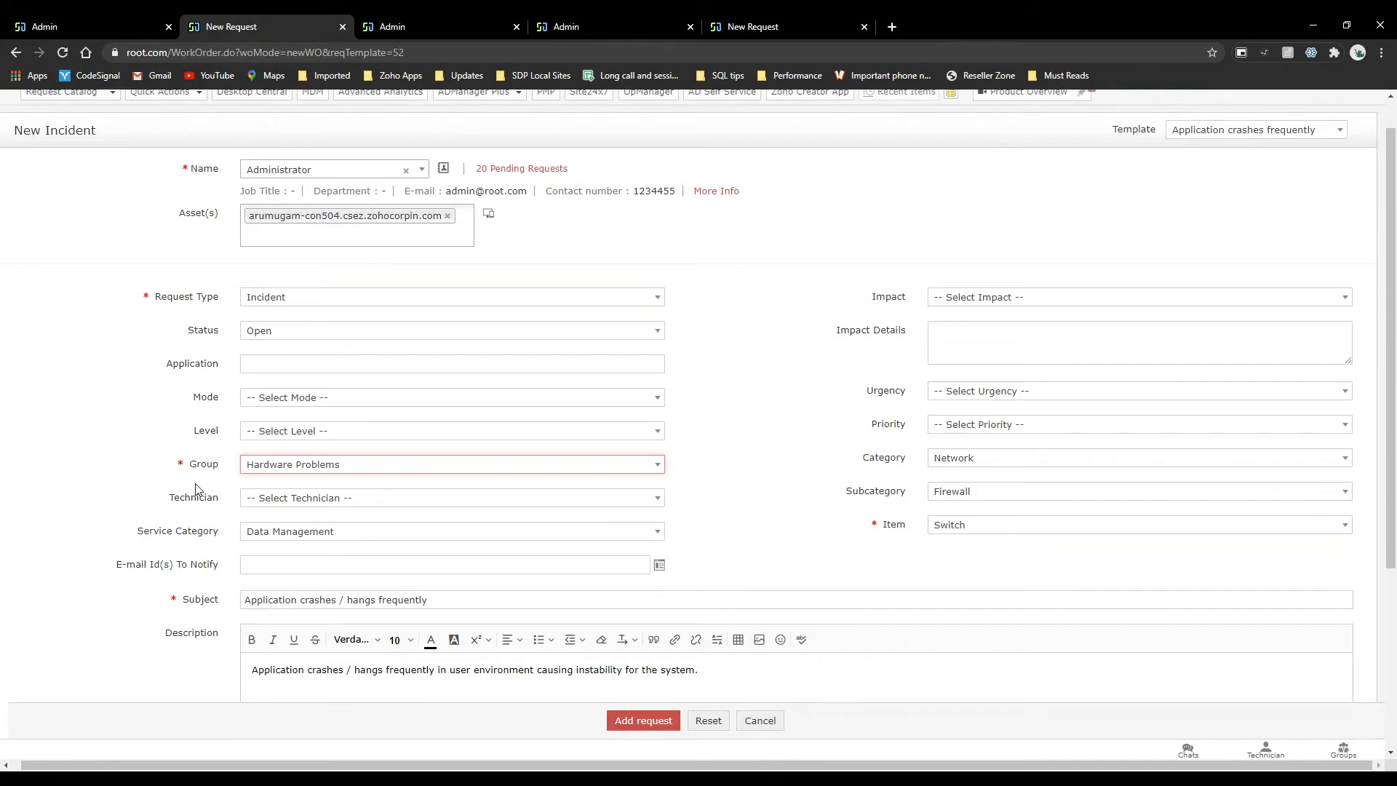
{"action": "scroll", "coordinate": [195, 490], "scroll_direction": "down", "scroll_amount": 2}
{"action": "scroll", "coordinate": [195, 490], "scroll_direction": "down", "scroll_amount": 2}
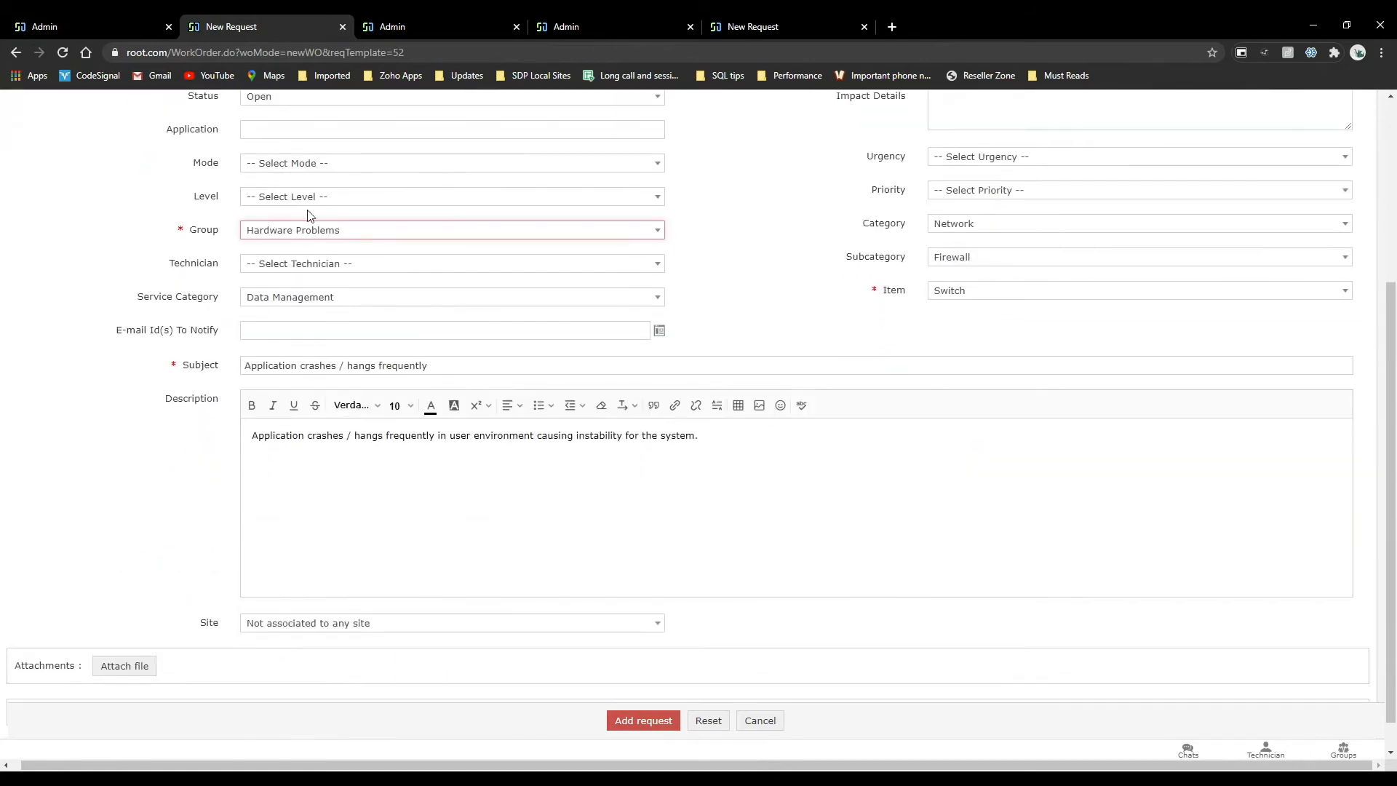
{"action": "left_click", "coordinate": [633, 720]}
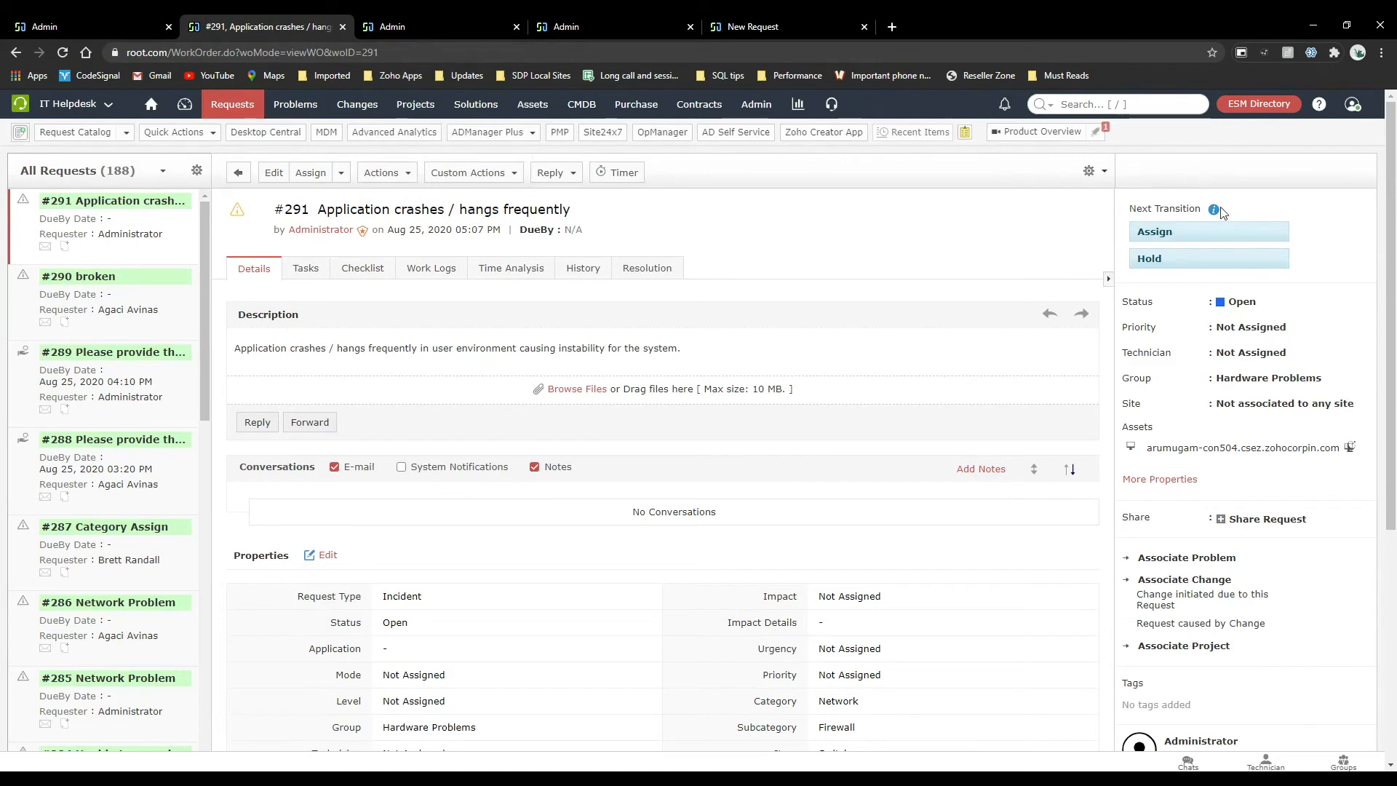
Check which statuses the open request can be changed to, leaving its status as it is.
{"action": "left_click", "coordinate": [1258, 304]}
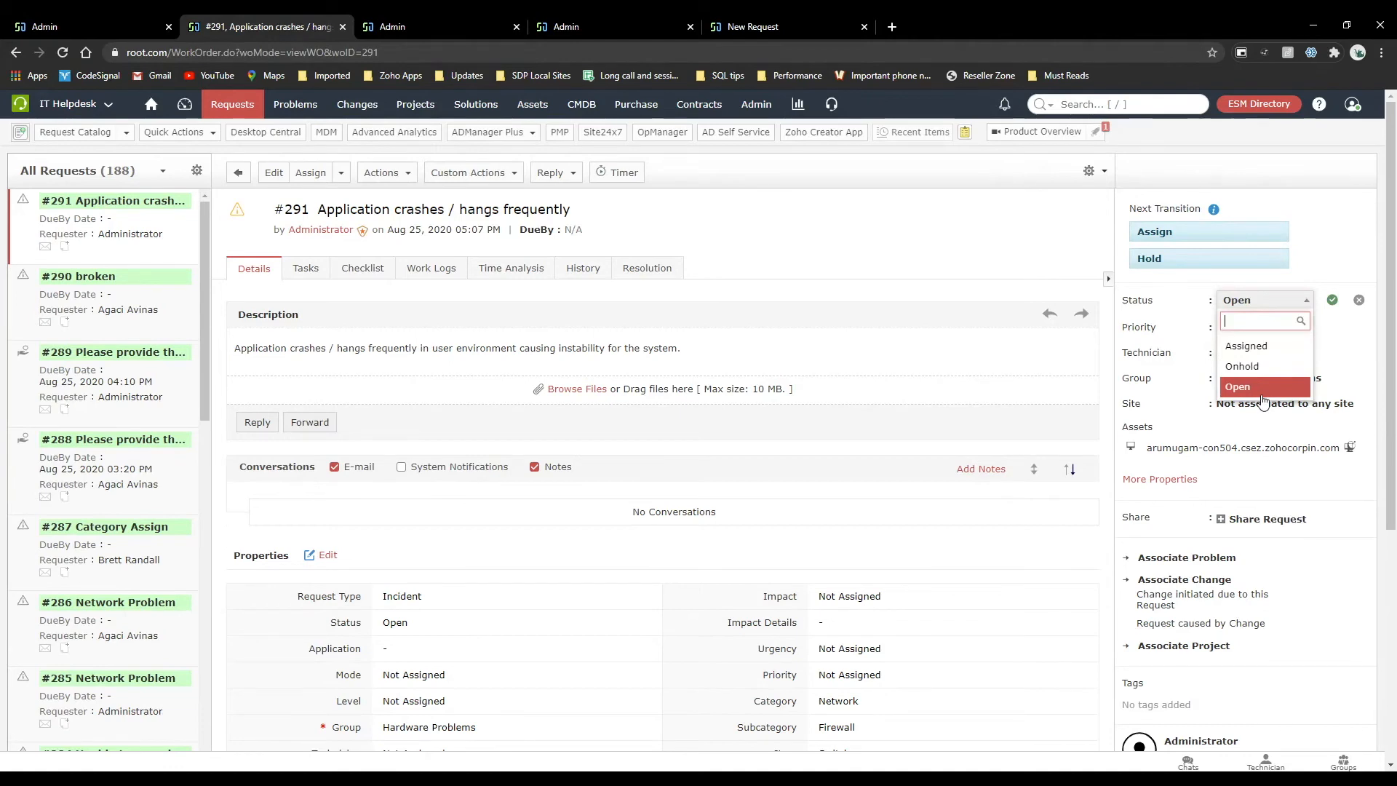
{"action": "left_click", "coordinate": [1324, 255]}
{"action": "left_click", "coordinate": [1358, 302]}
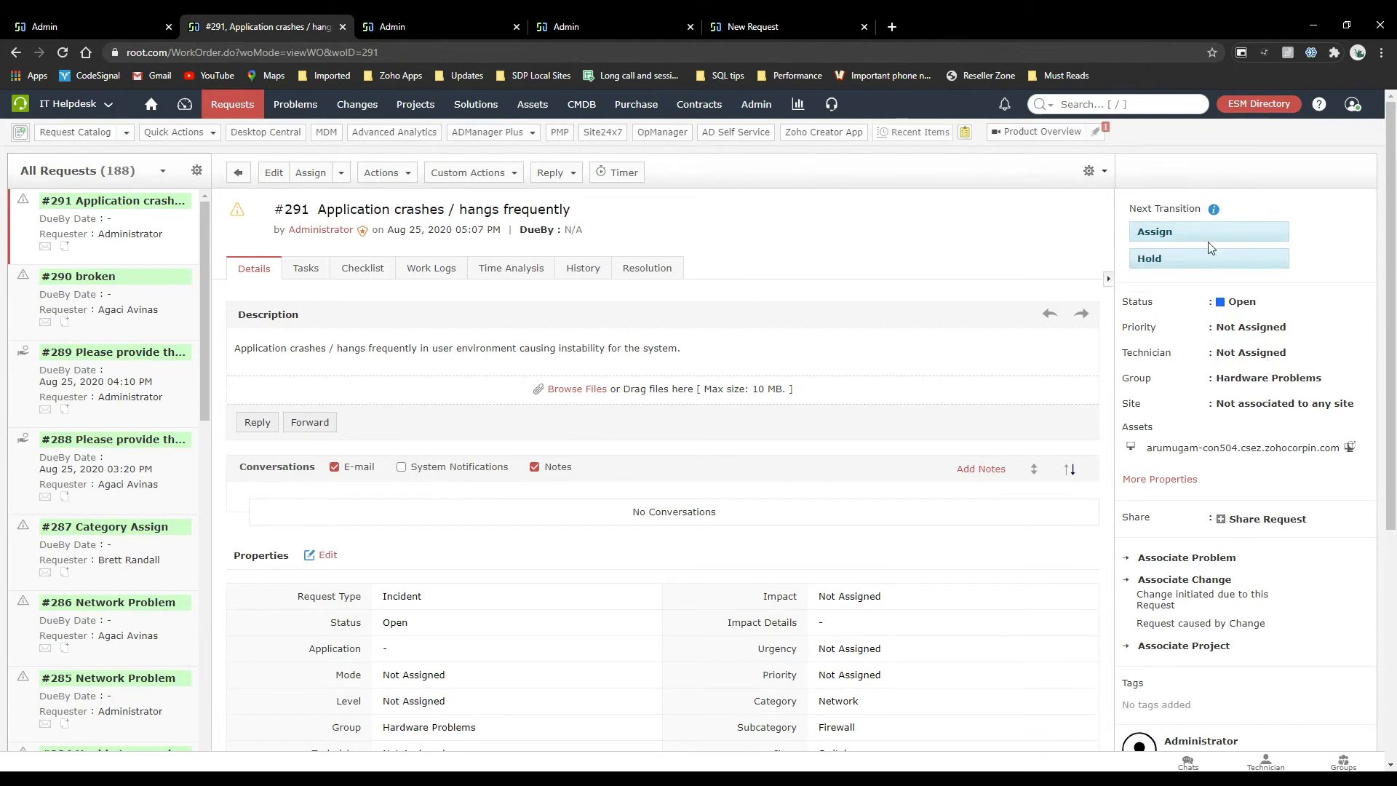
Assign the request to the technician Administrator, keeping the Hardware Problems group.
{"action": "left_click", "coordinate": [1261, 362]}
{"action": "left_click", "coordinate": [683, 479]}
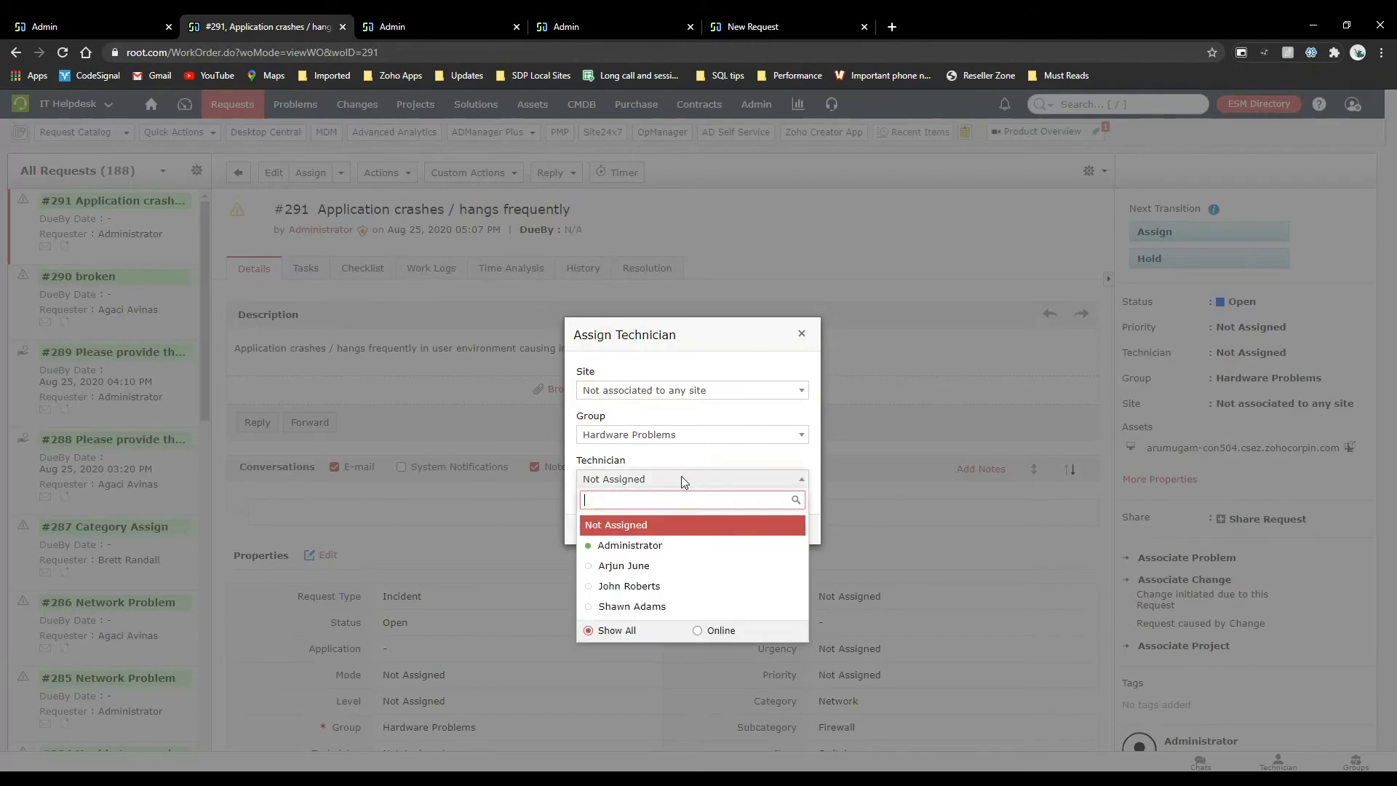
{"action": "left_click", "coordinate": [624, 546]}
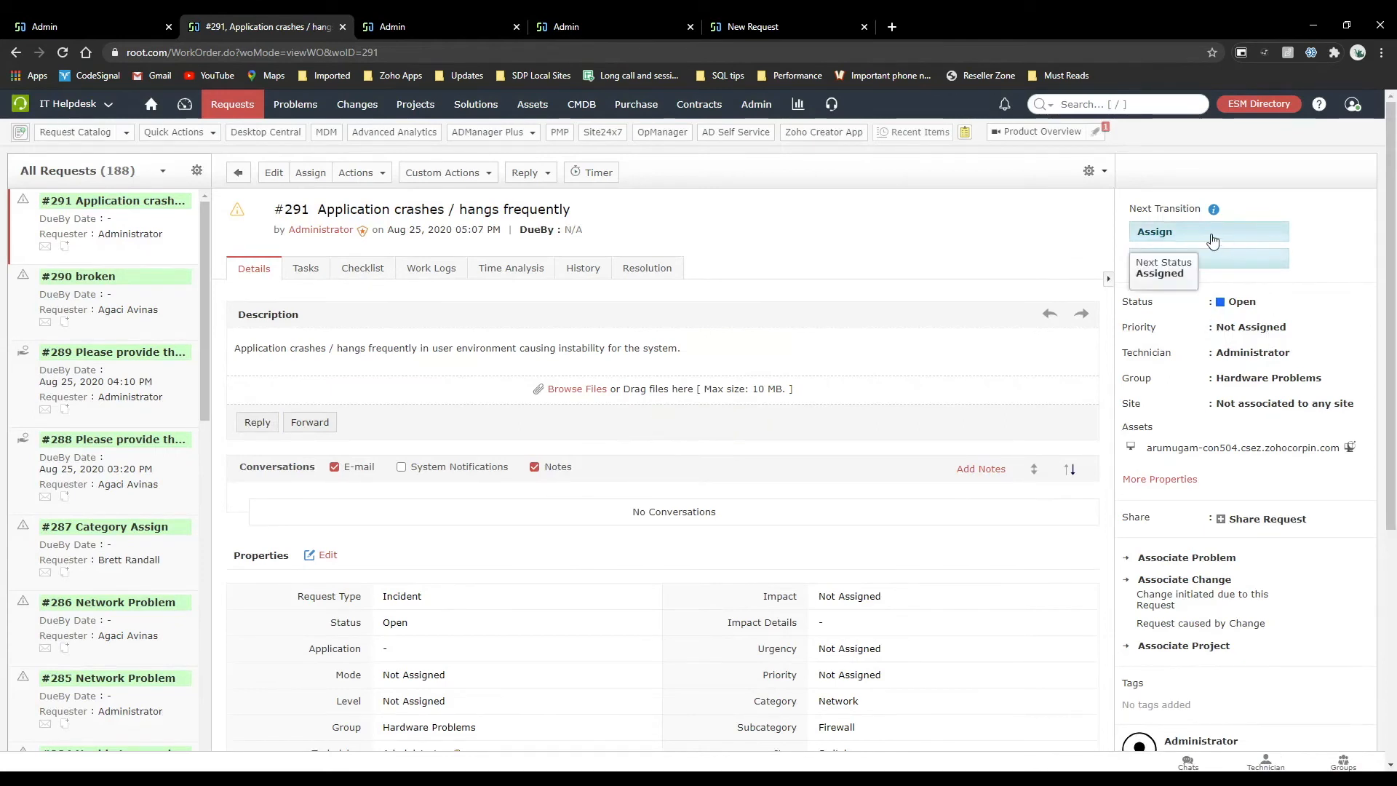
Move the request through the Assign and Start work transitions, and review its properties.
{"action": "left_click", "coordinate": [1213, 240]}
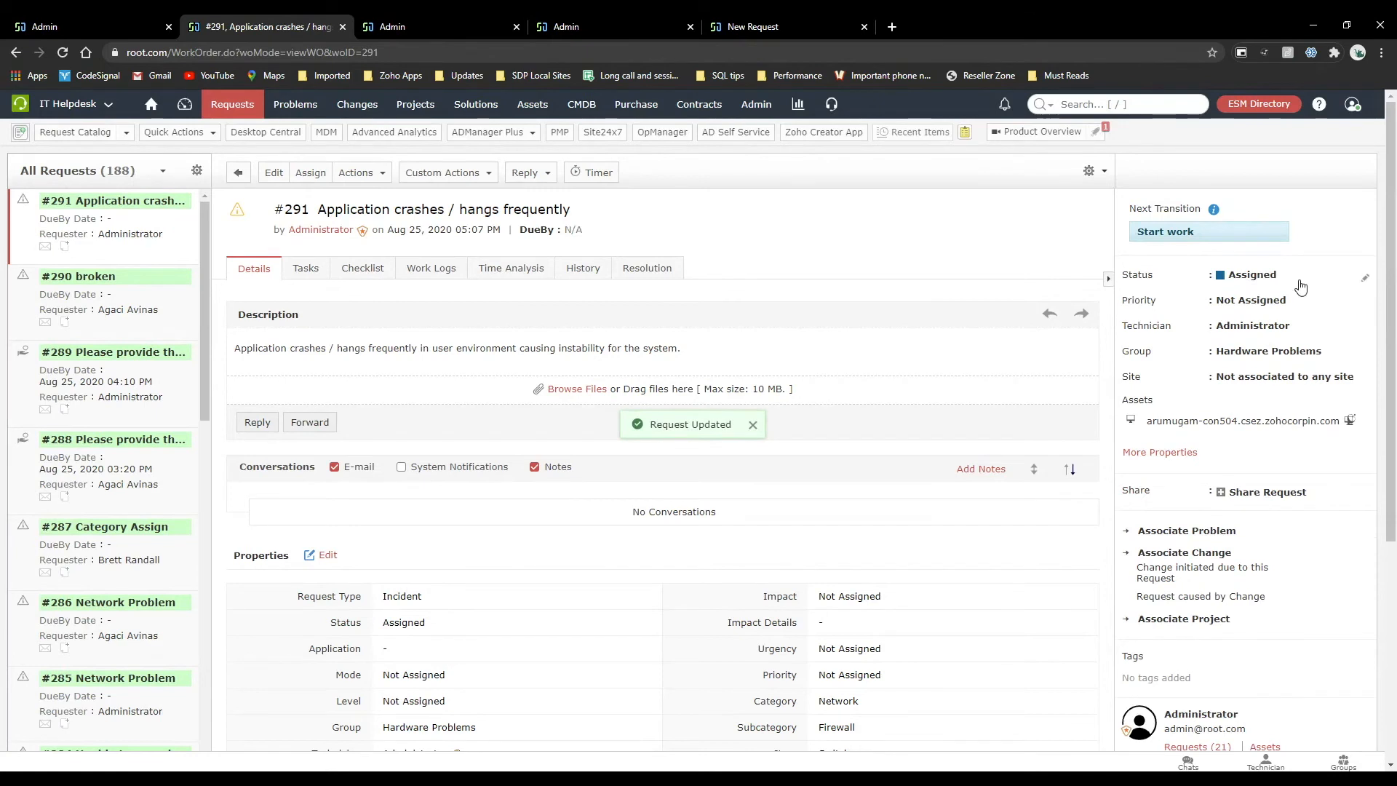
{"action": "left_click", "coordinate": [1202, 233]}
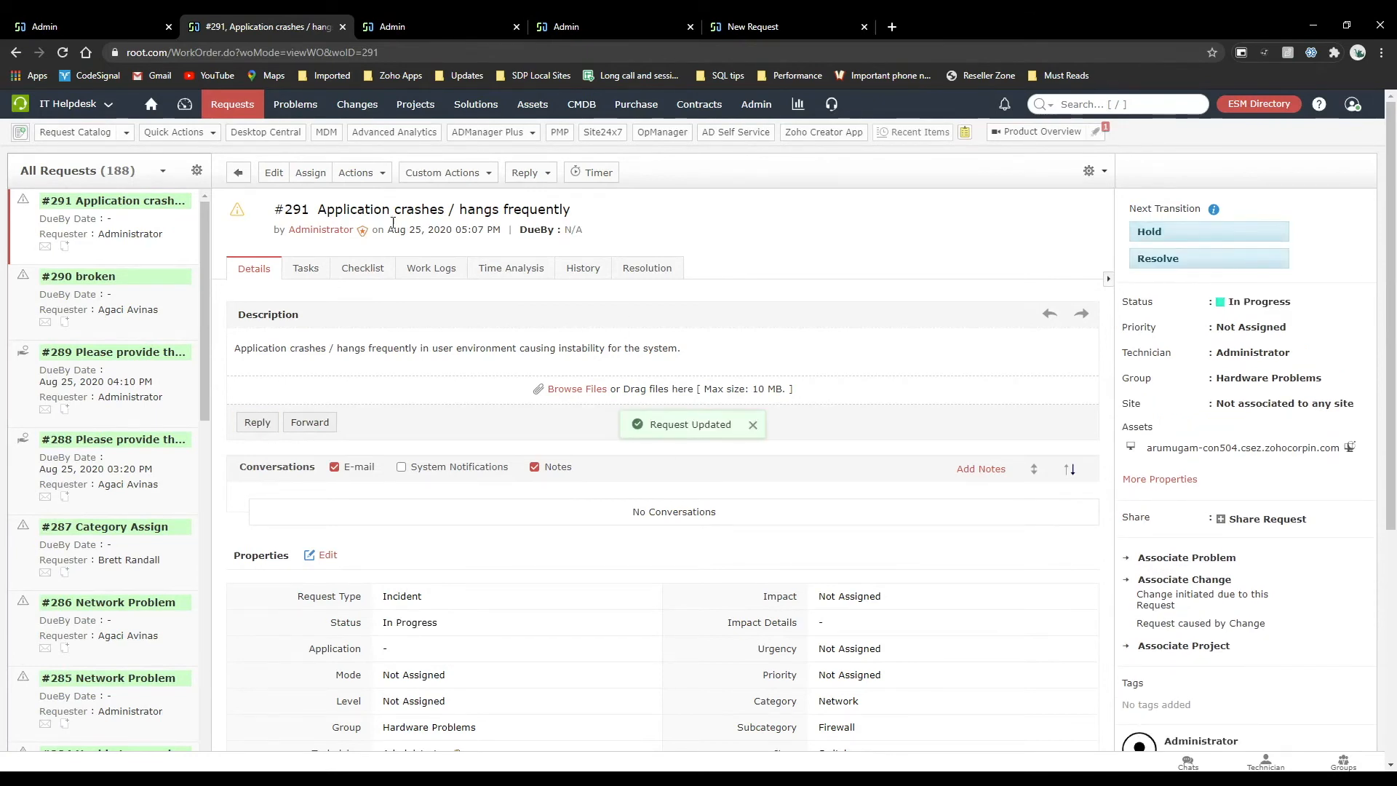
{"action": "scroll", "coordinate": [389, 561], "scroll_direction": "down", "scroll_amount": 5}
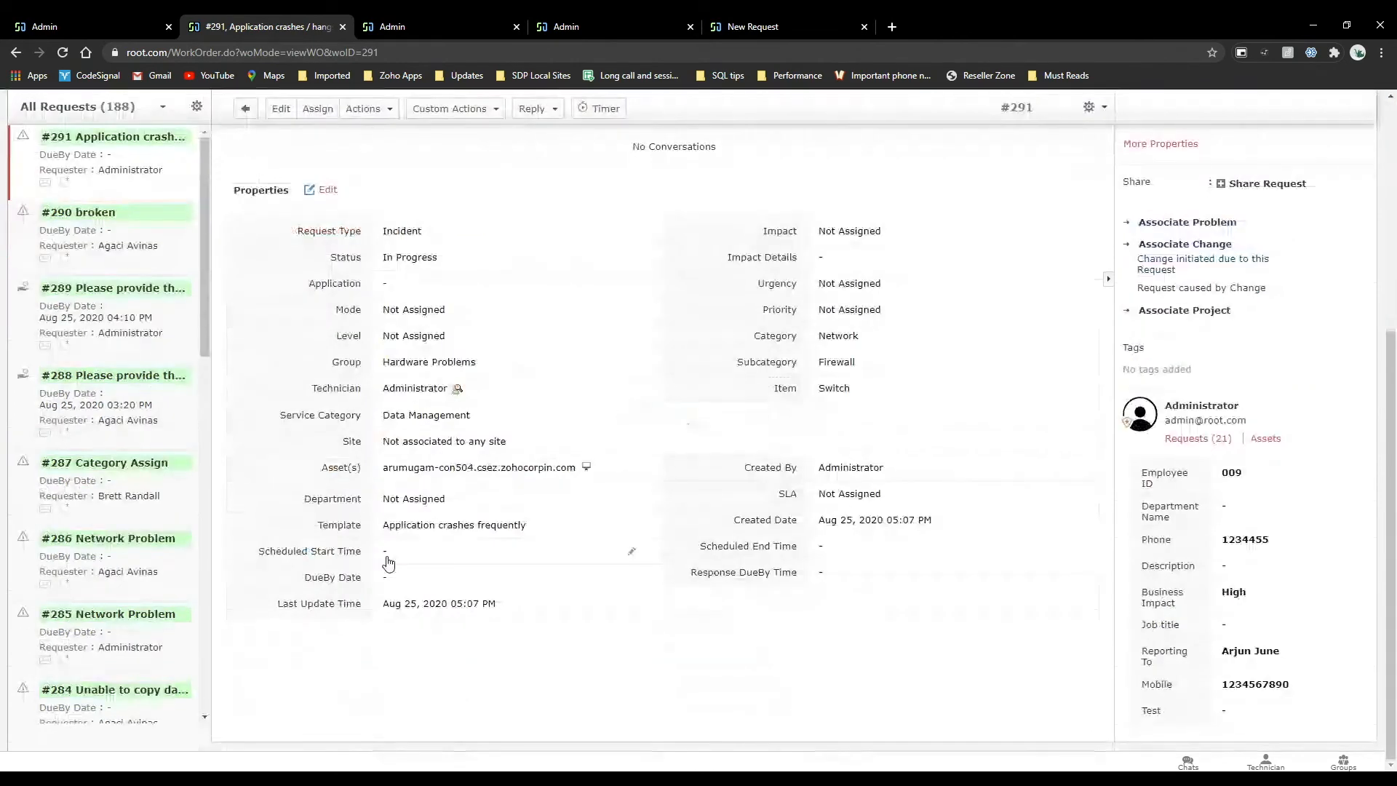
{"action": "scroll", "coordinate": [389, 561], "scroll_direction": "up", "scroll_amount": 5}
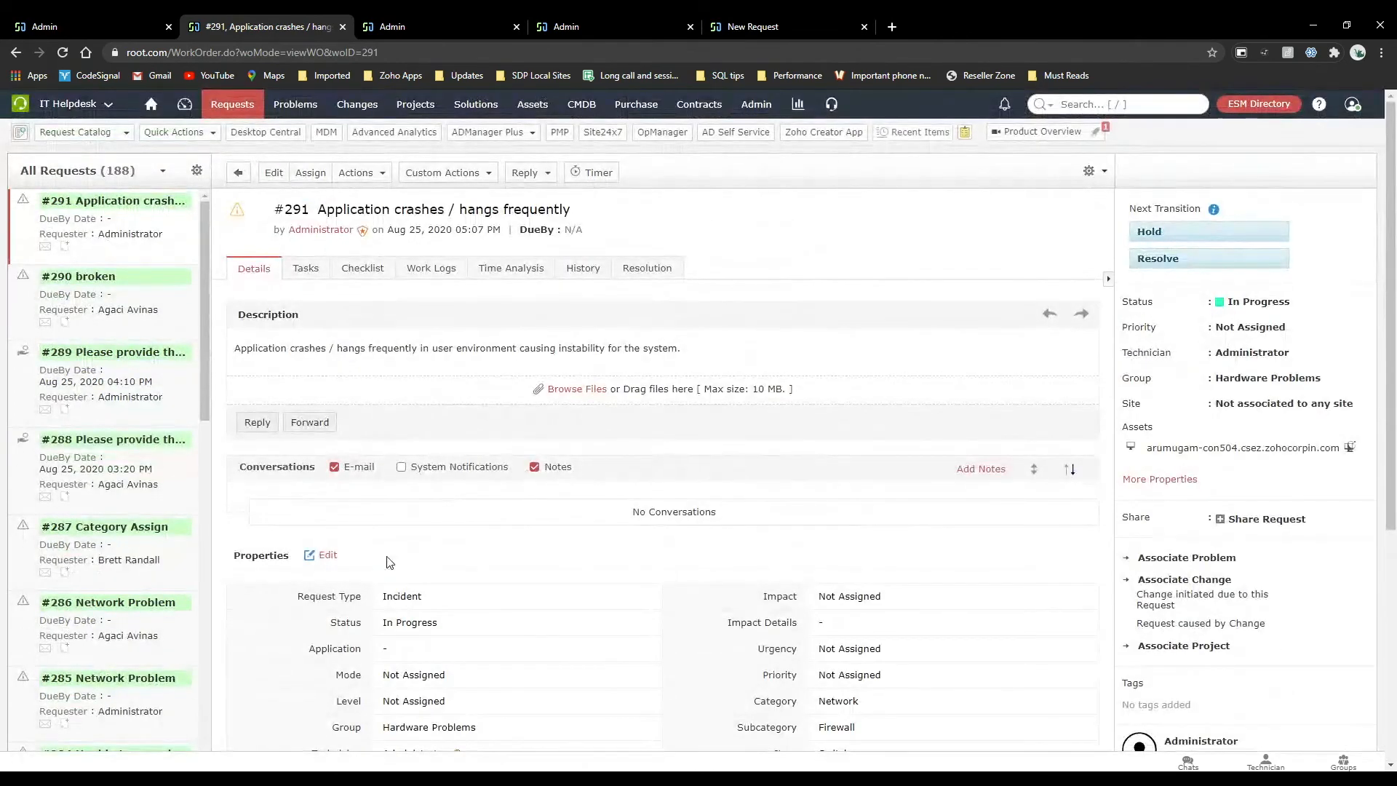
{"action": "scroll", "coordinate": [389, 562], "scroll_direction": "down", "scroll_amount": 2}
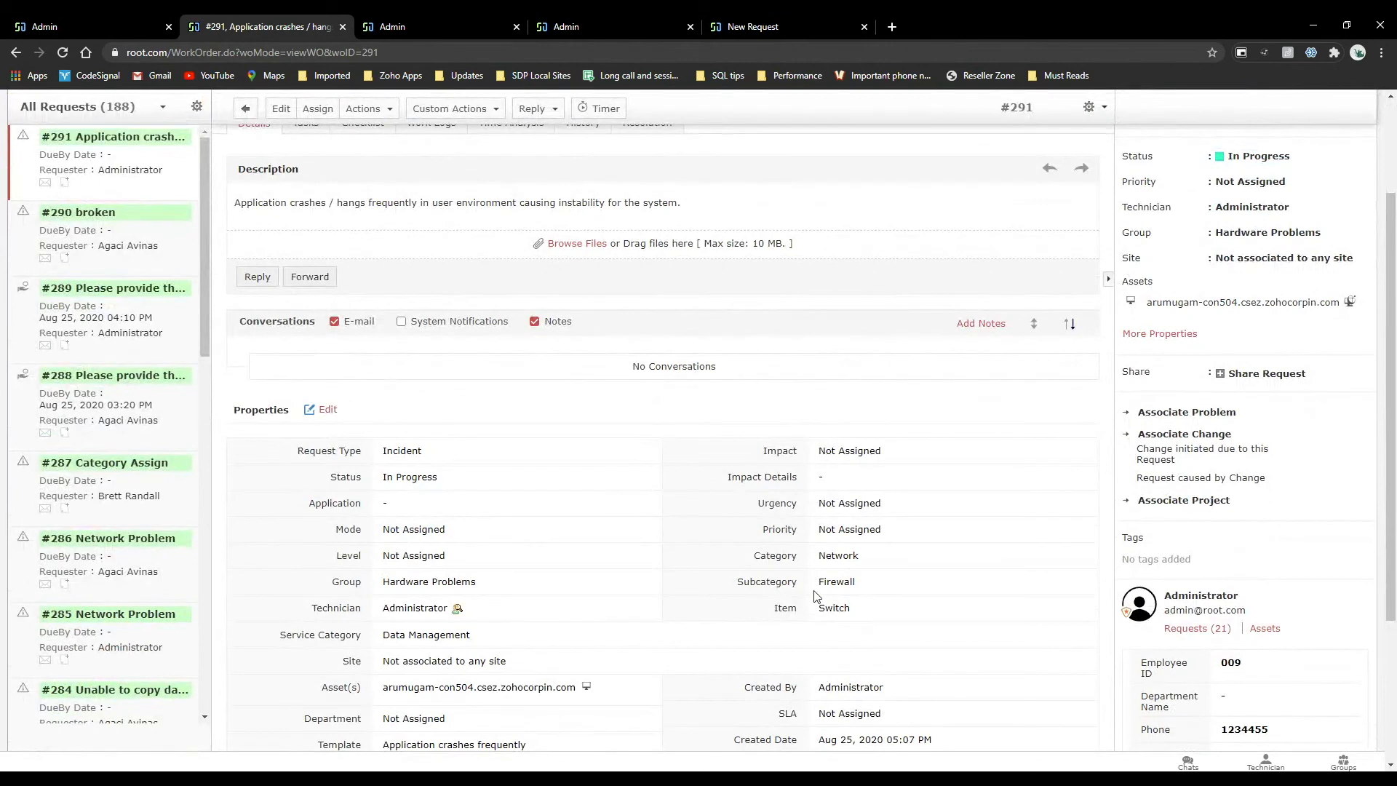
{"action": "scroll", "coordinate": [815, 596], "scroll_direction": "up", "scroll_amount": 2}
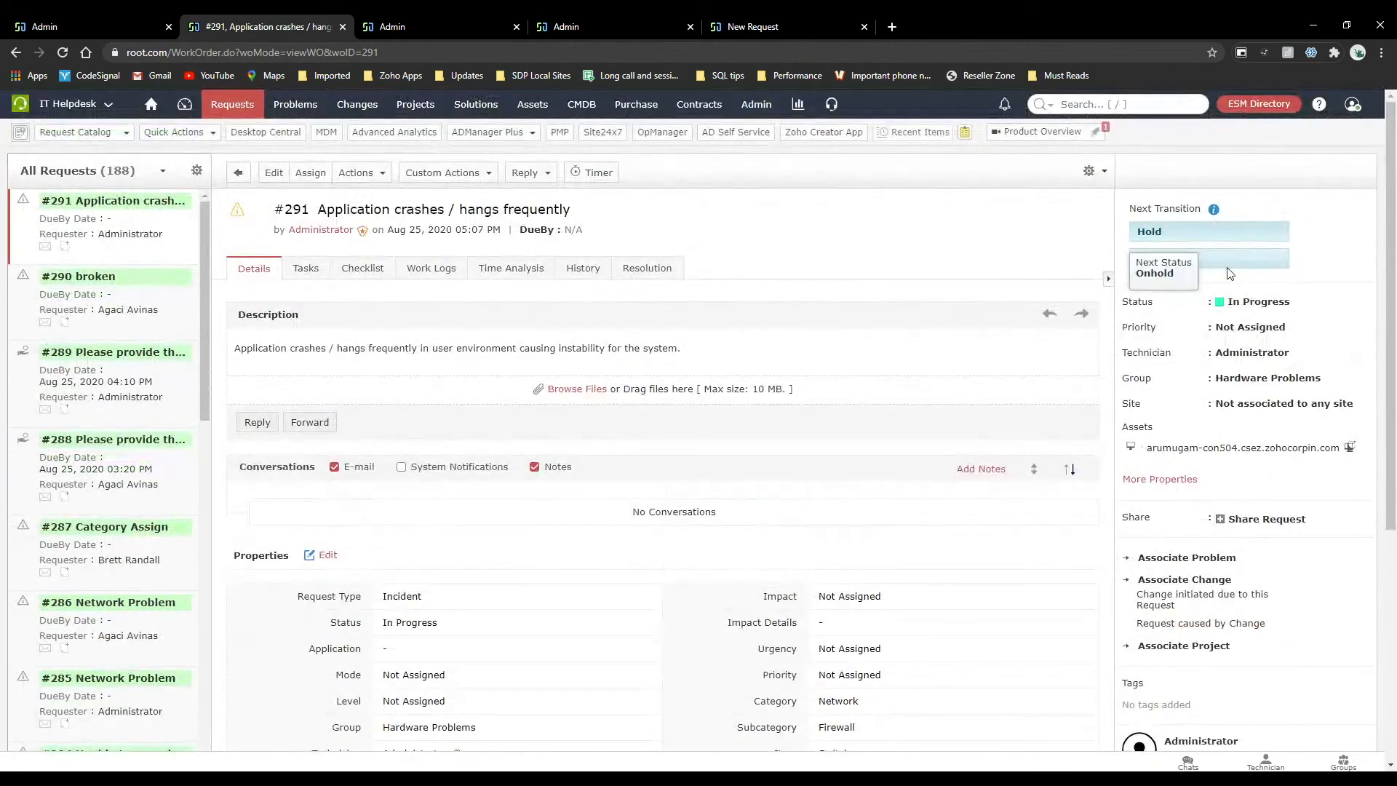
Put the request on hold without a comment or scheduled status change, and resume work on it.
{"action": "left_click", "coordinate": [1176, 234]}
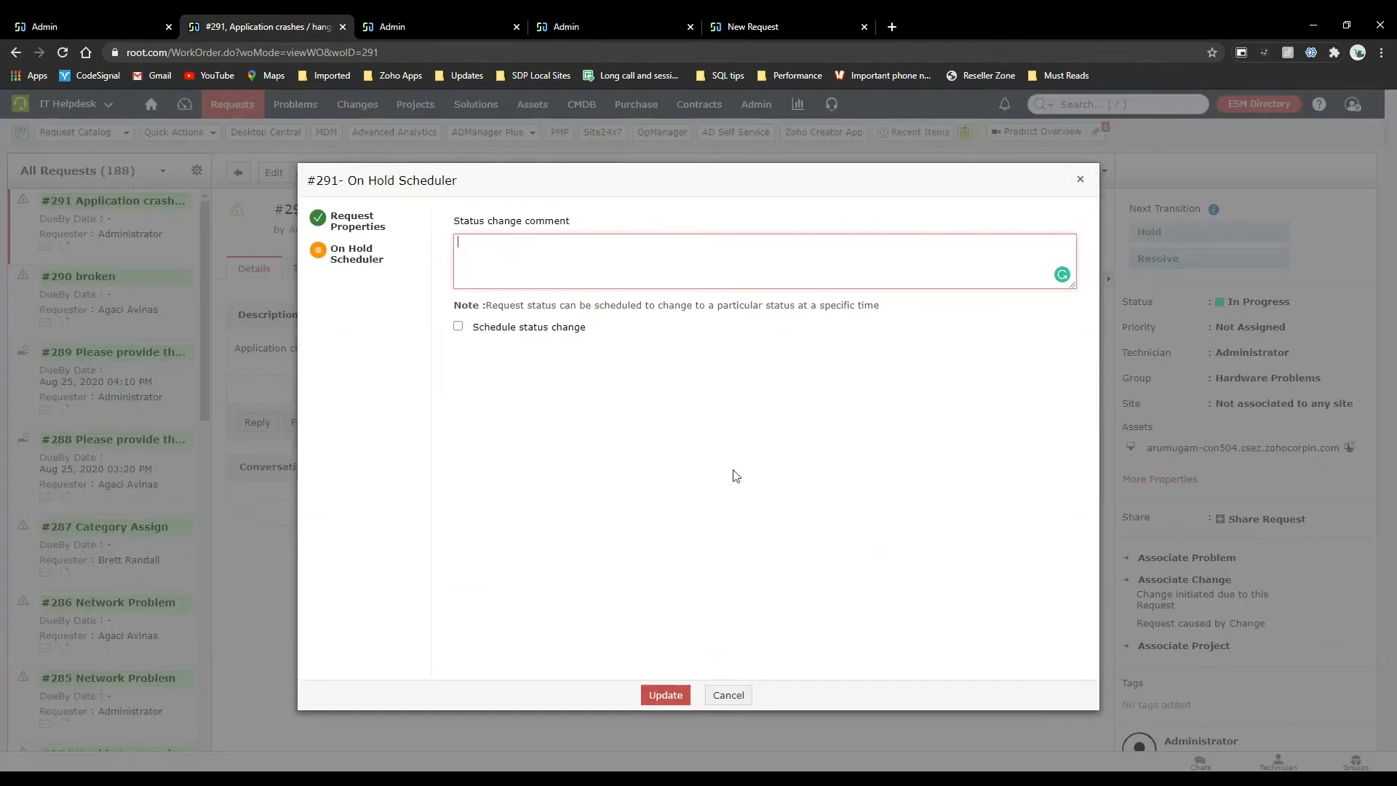
{"action": "left_click", "coordinate": [674, 694]}
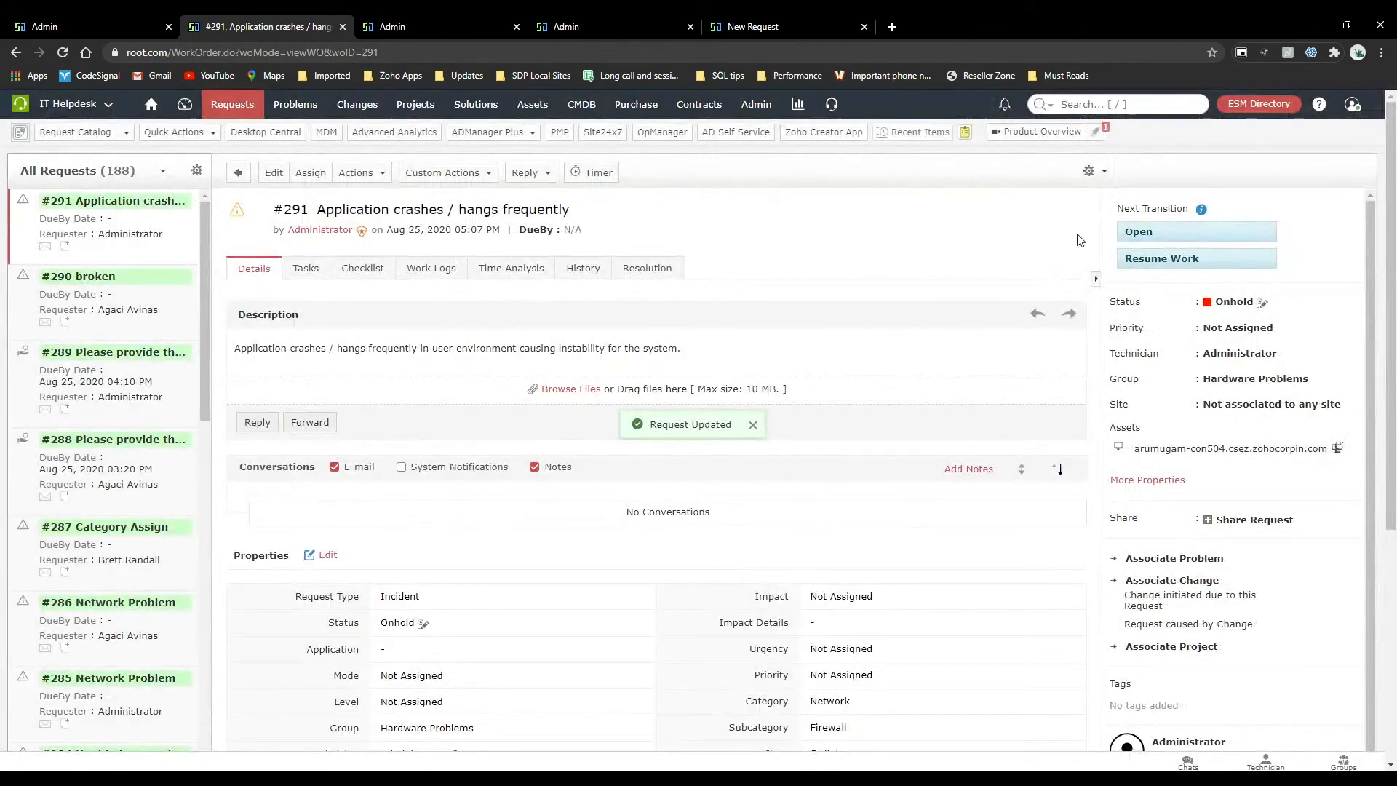
{"action": "left_click", "coordinate": [1179, 261]}
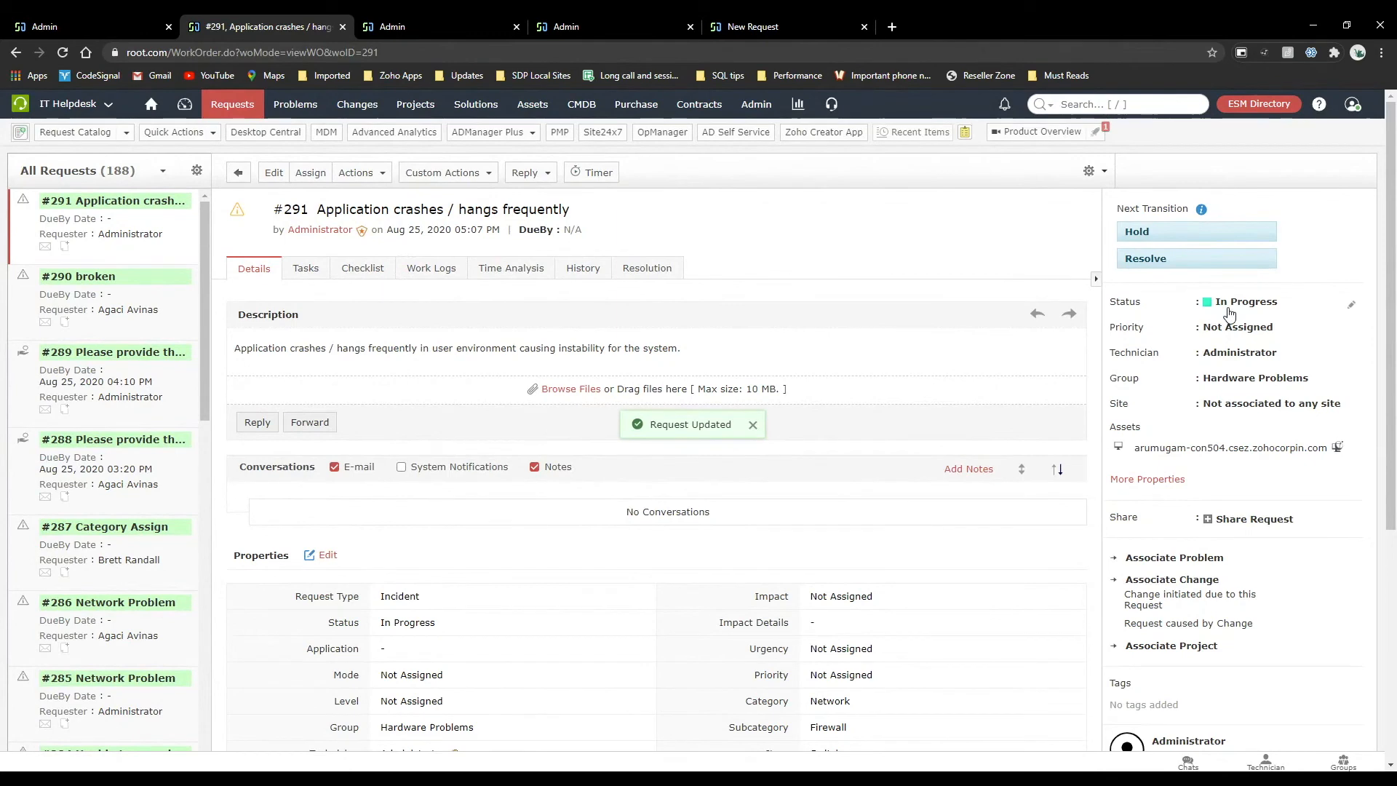
Apply the Resolve transition to the request and save the update.
{"action": "left_click", "coordinate": [1162, 262]}
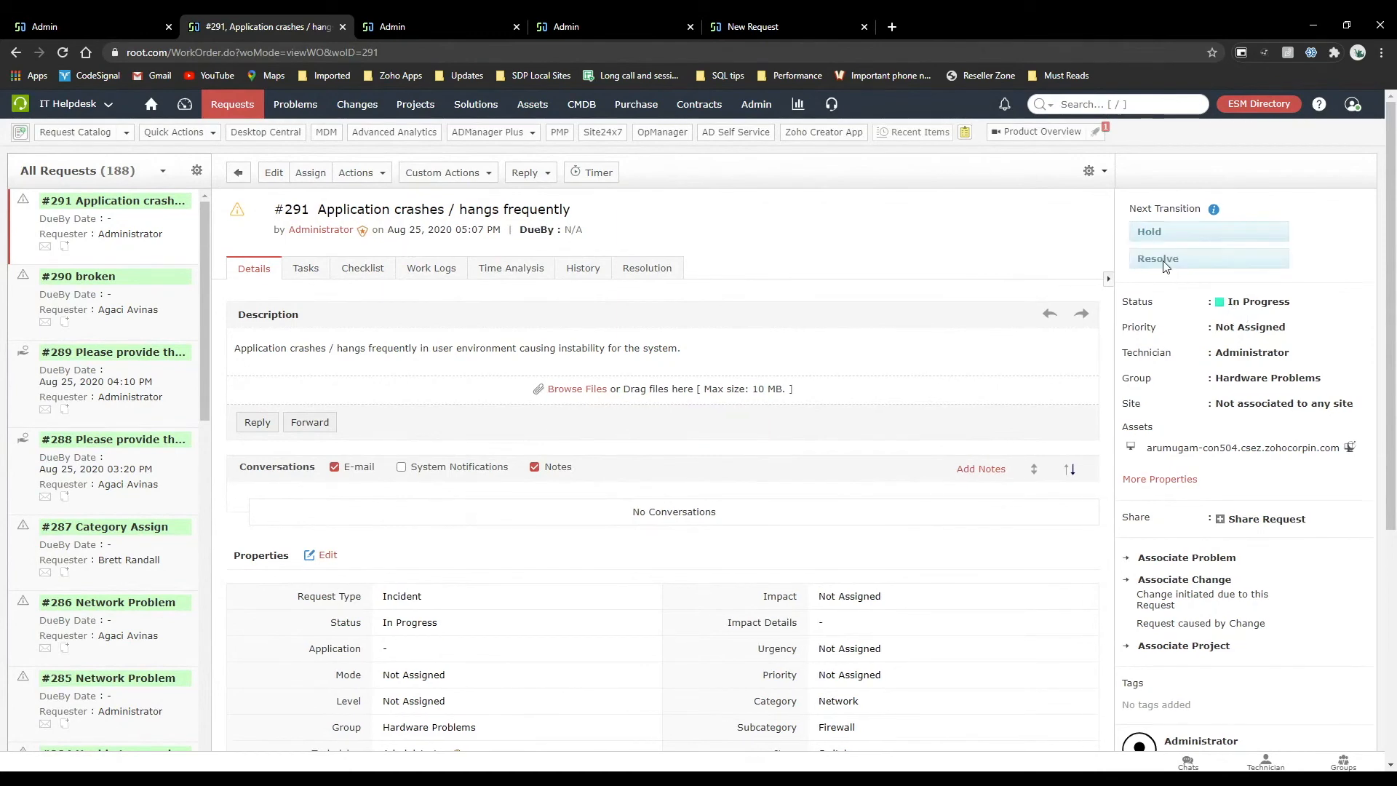
{"action": "left_click", "coordinate": [662, 694]}
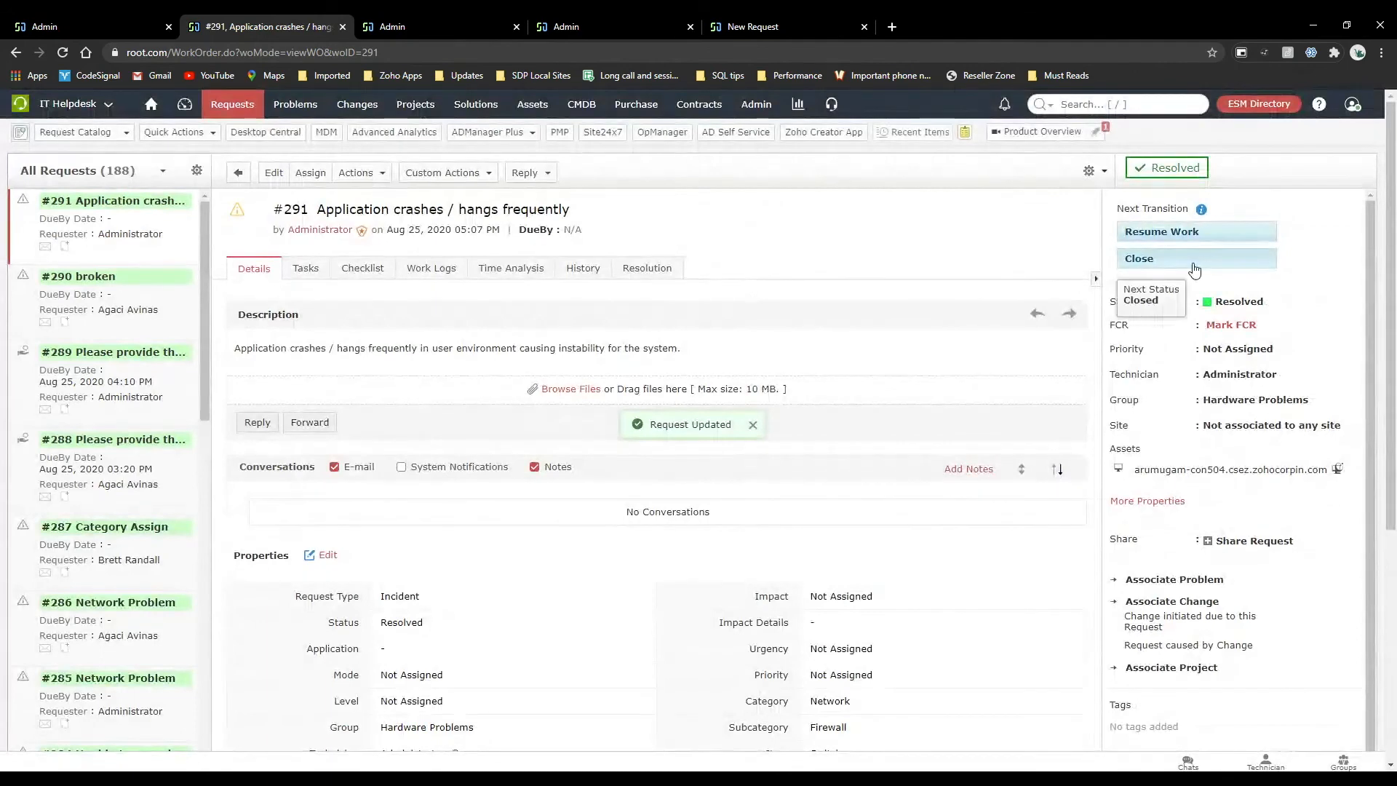
Apply the Close transition to the request without adding comments or a closure code.
{"action": "left_click", "coordinate": [1193, 264]}
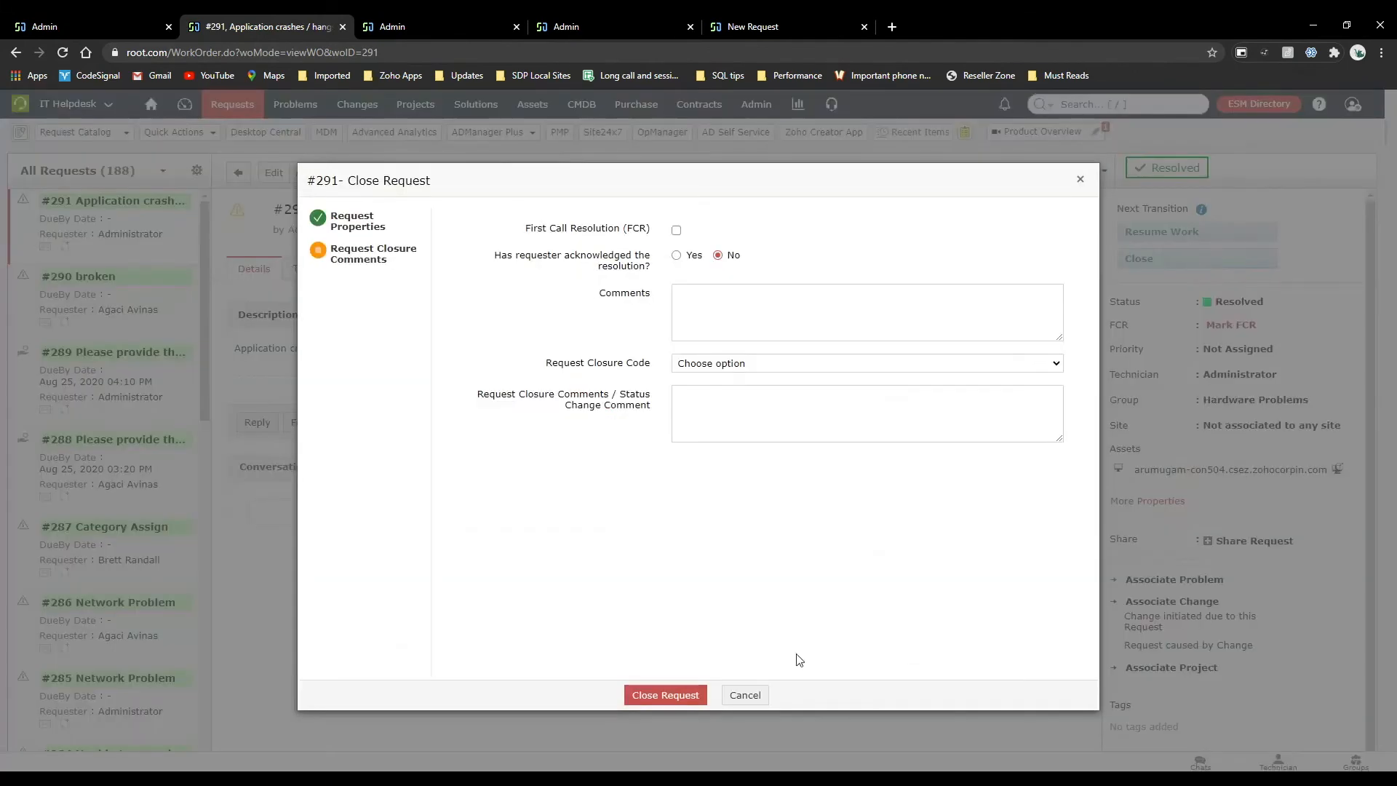
{"action": "left_click", "coordinate": [653, 697]}
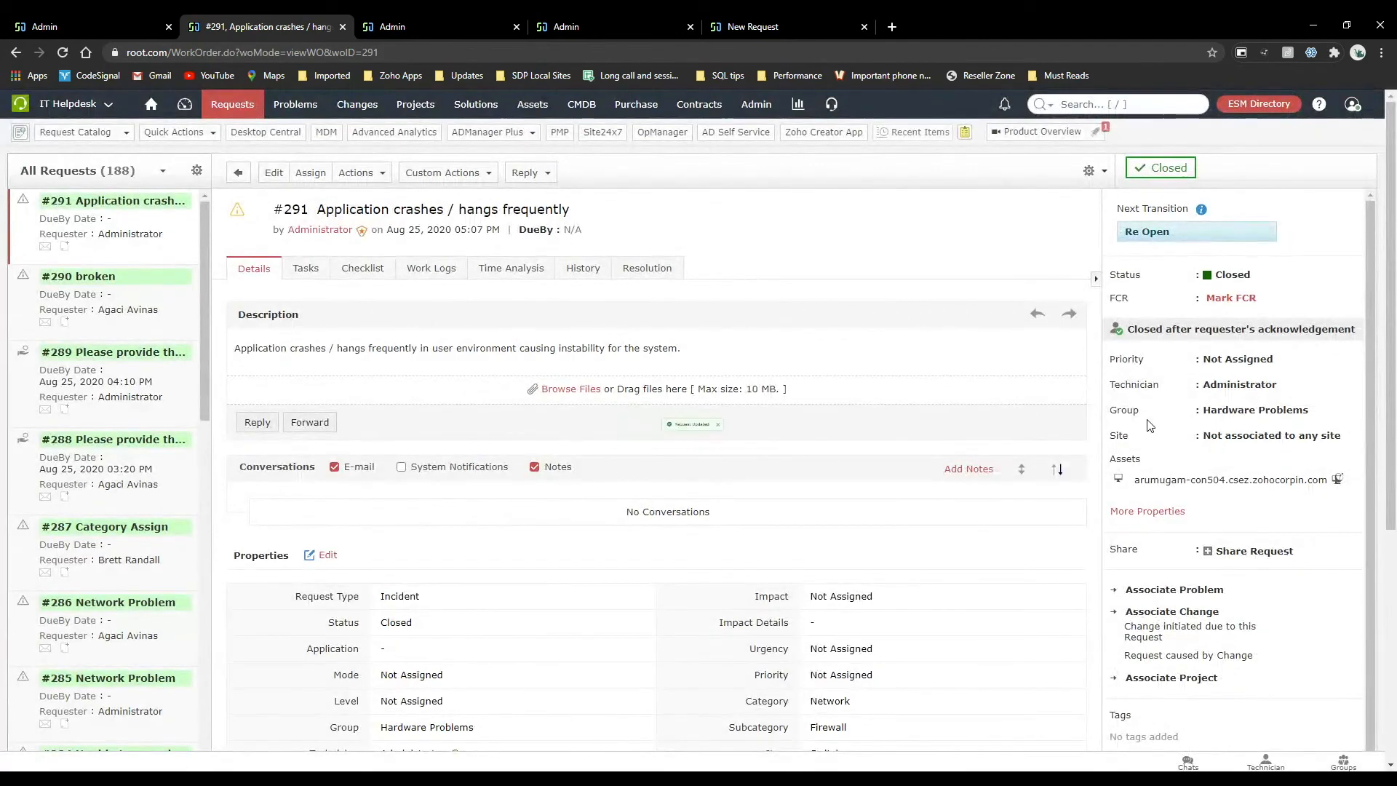
Review the During settings of the Start work transition in the Auto move life cycle, and return to the closed request.
{"action": "left_click", "coordinate": [87, 26]}
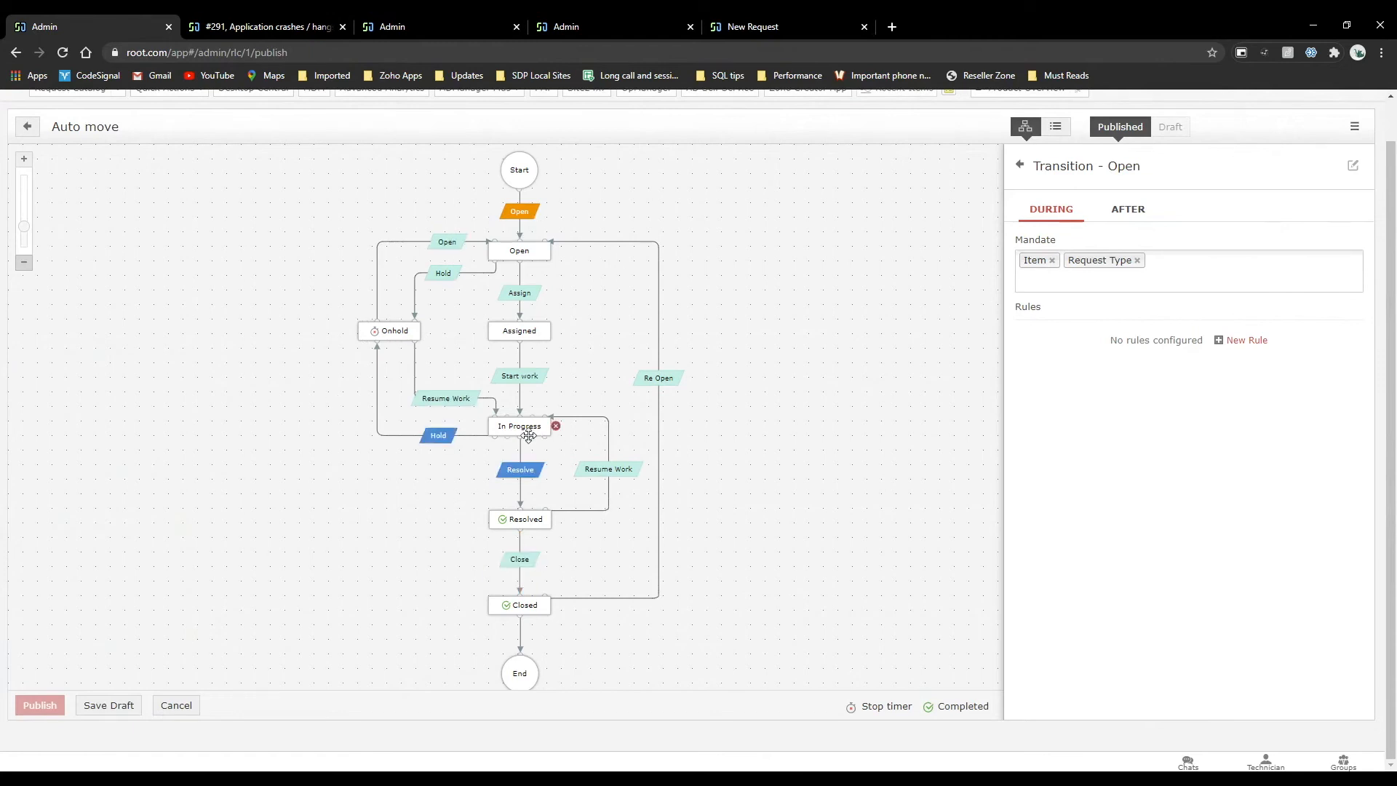
{"action": "left_click", "coordinate": [529, 376]}
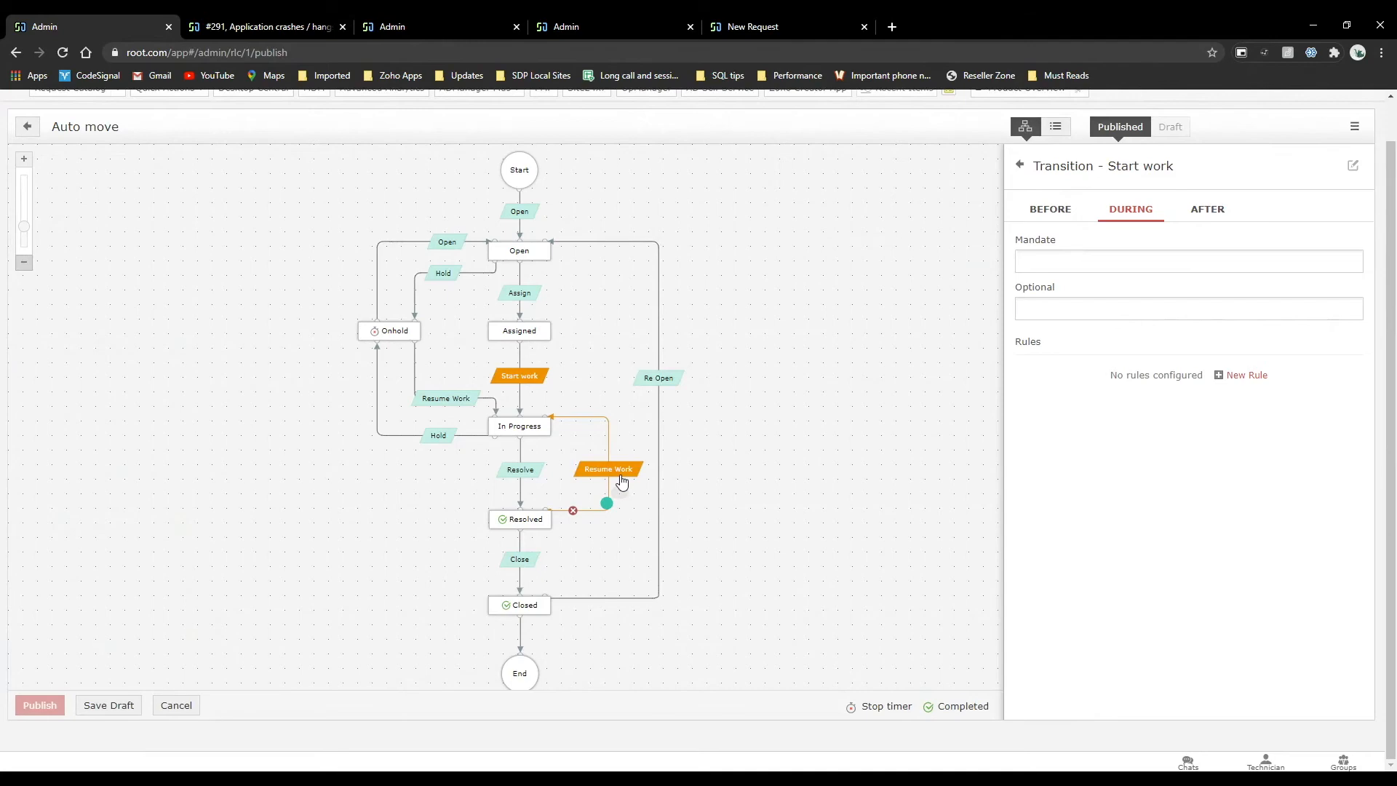
{"action": "left_click", "coordinate": [204, 21]}
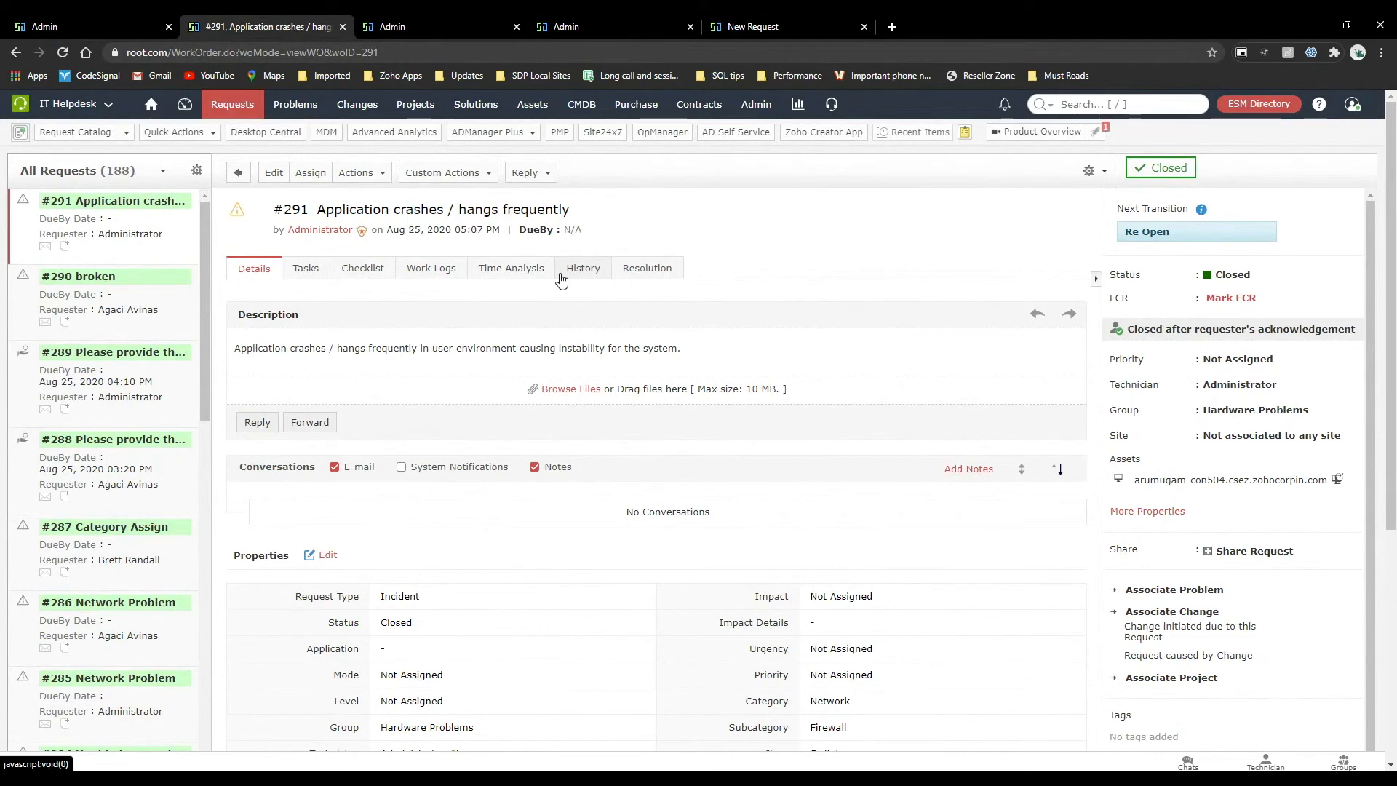
Leave the life cycle editor and open the Admin category's details in the Helpdesk Customizer category list.
{"action": "left_click", "coordinate": [754, 106]}
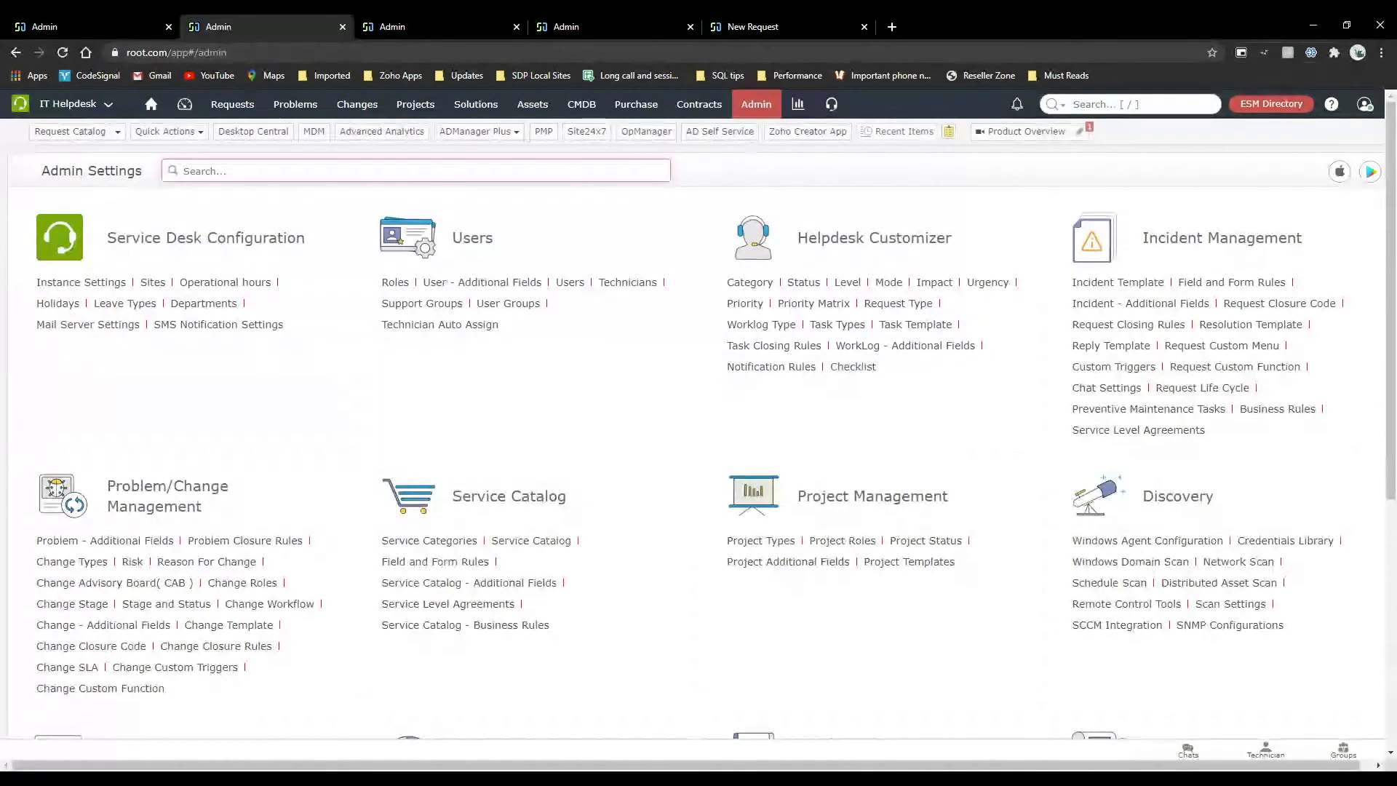
{"action": "left_click", "coordinate": [119, 16]}
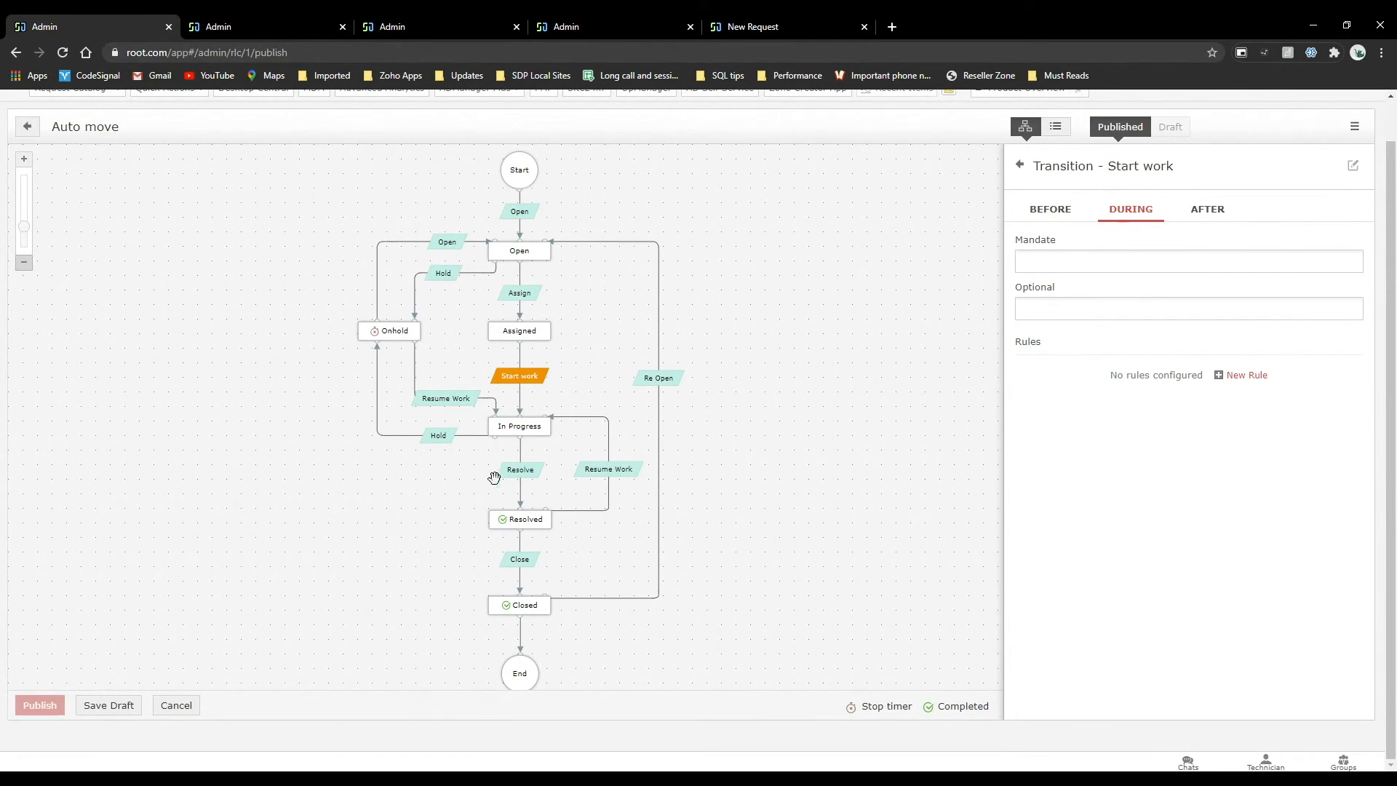
{"action": "left_click", "coordinate": [27, 127]}
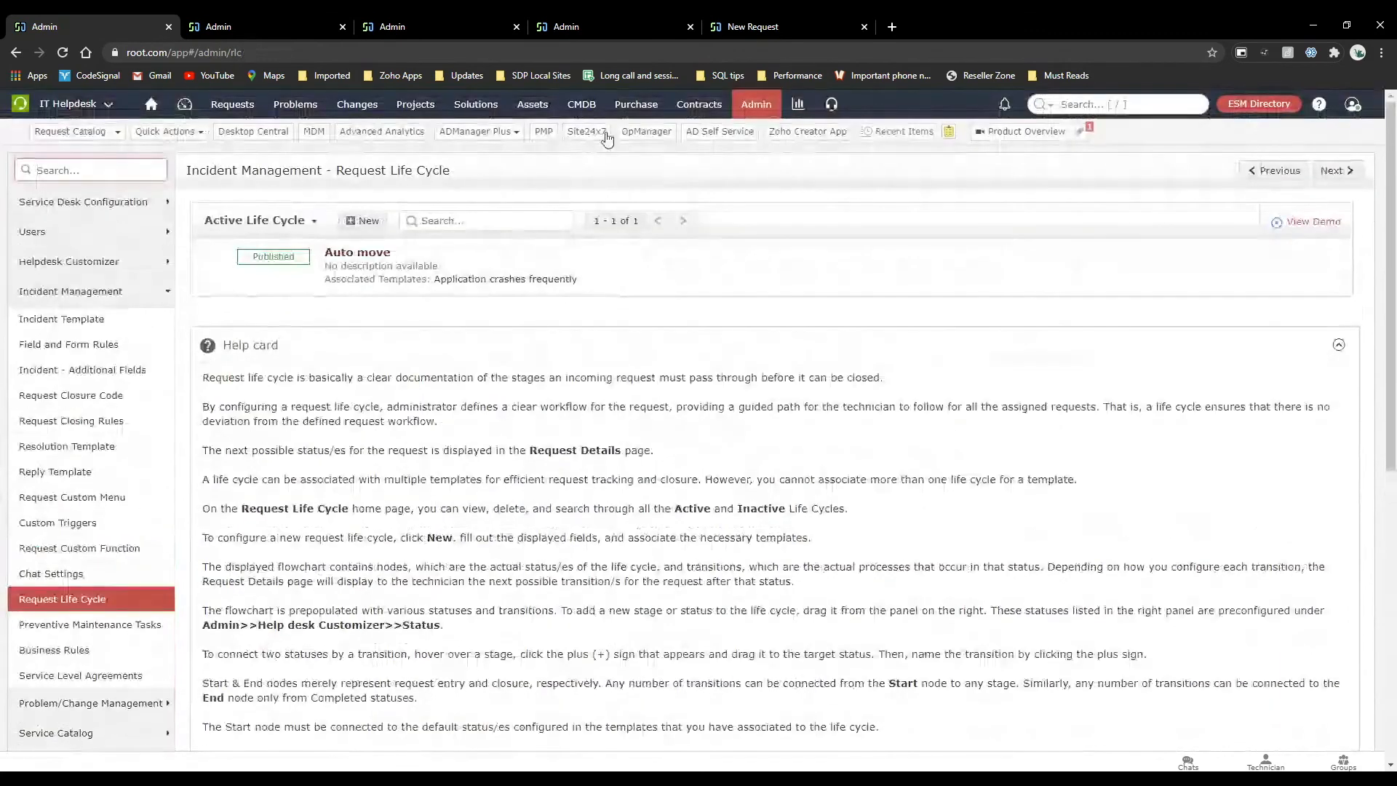
{"action": "left_click", "coordinate": [758, 107]}
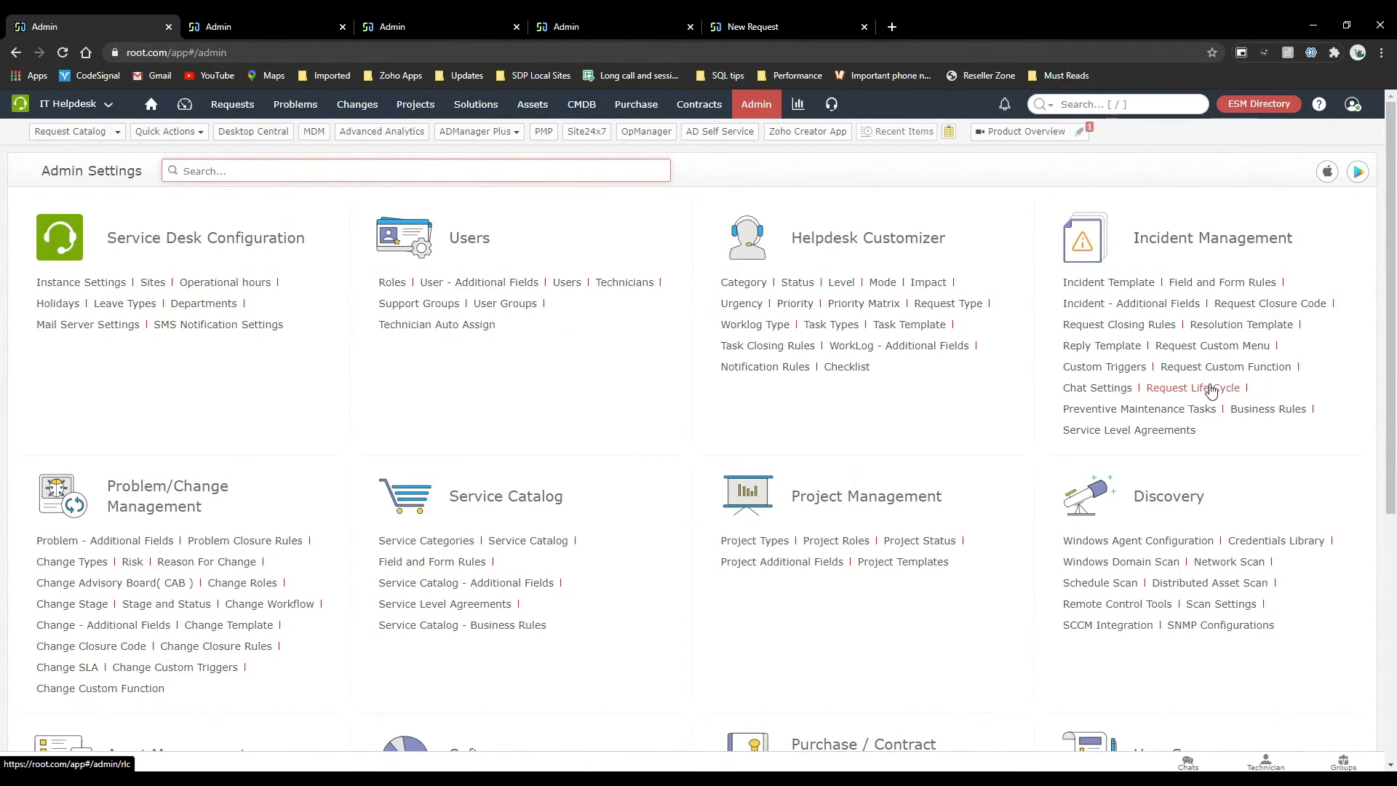
{"action": "left_click", "coordinate": [742, 285]}
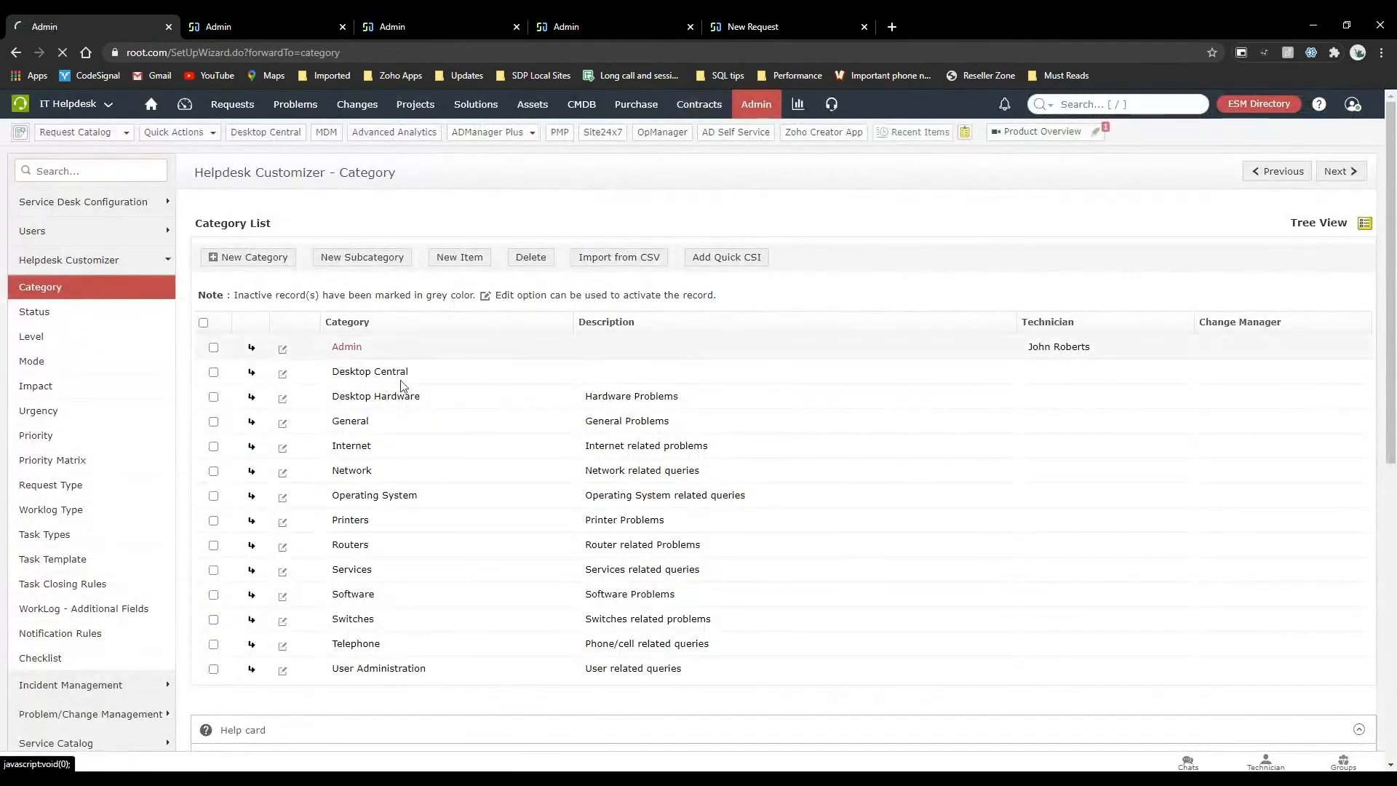
{"action": "left_click", "coordinate": [769, 111]}
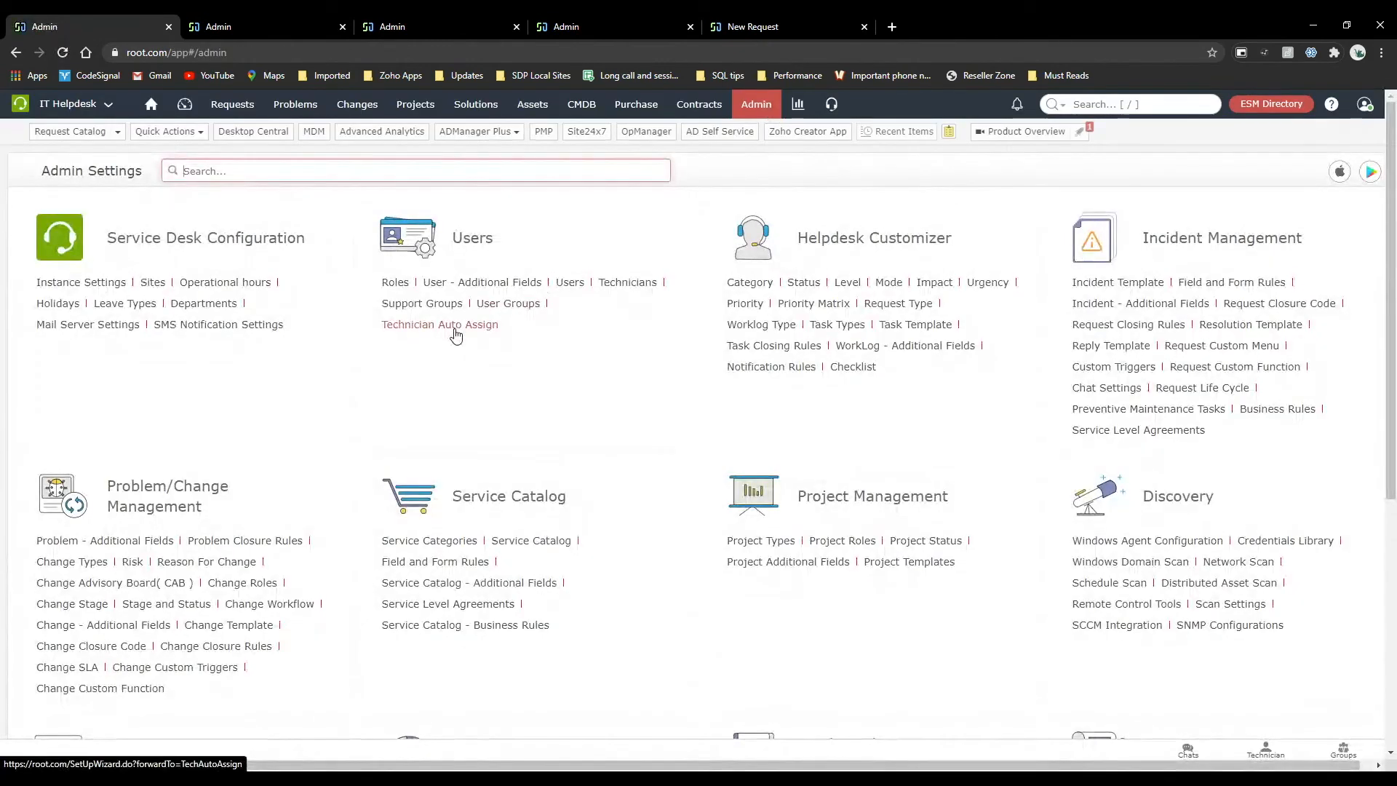
{"action": "left_click", "coordinate": [741, 286]}
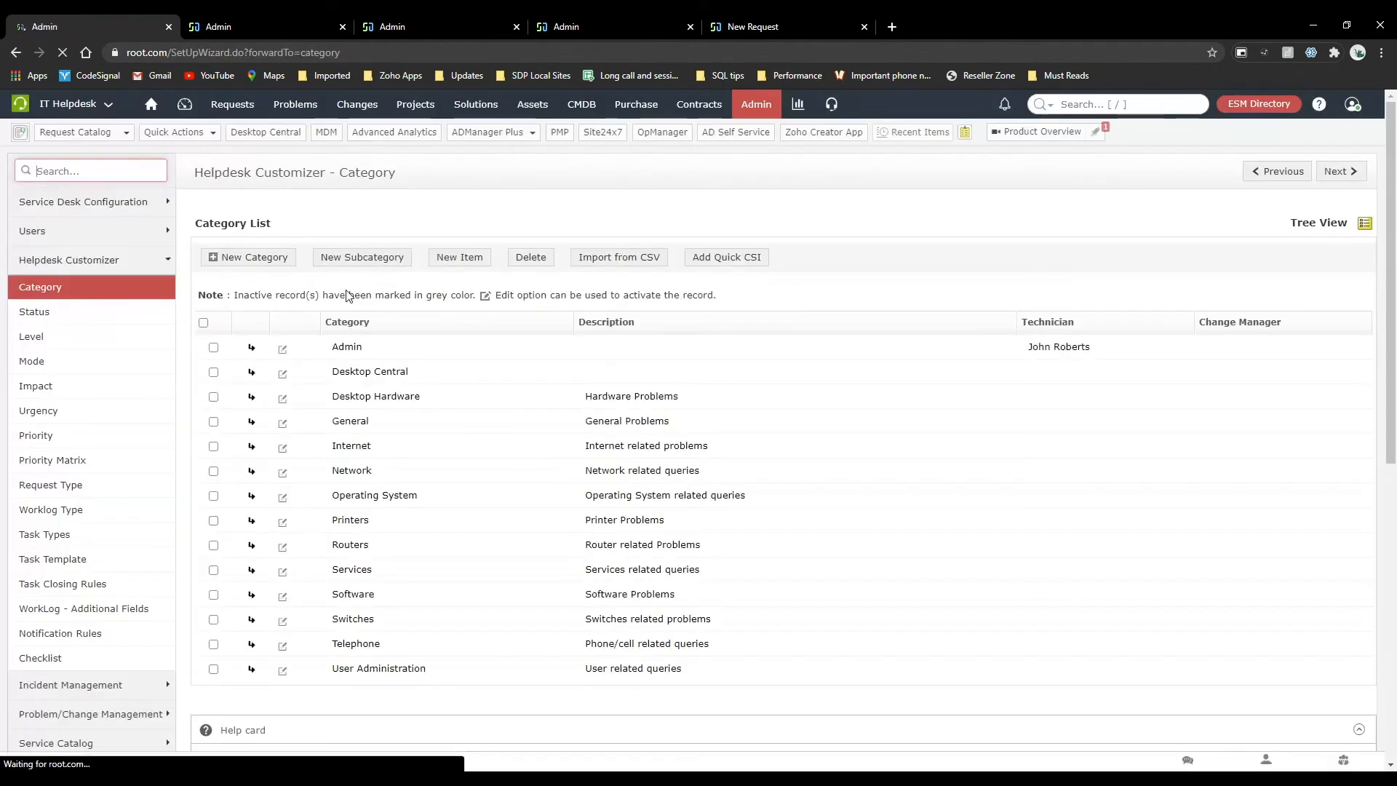
{"action": "left_click", "coordinate": [282, 350]}
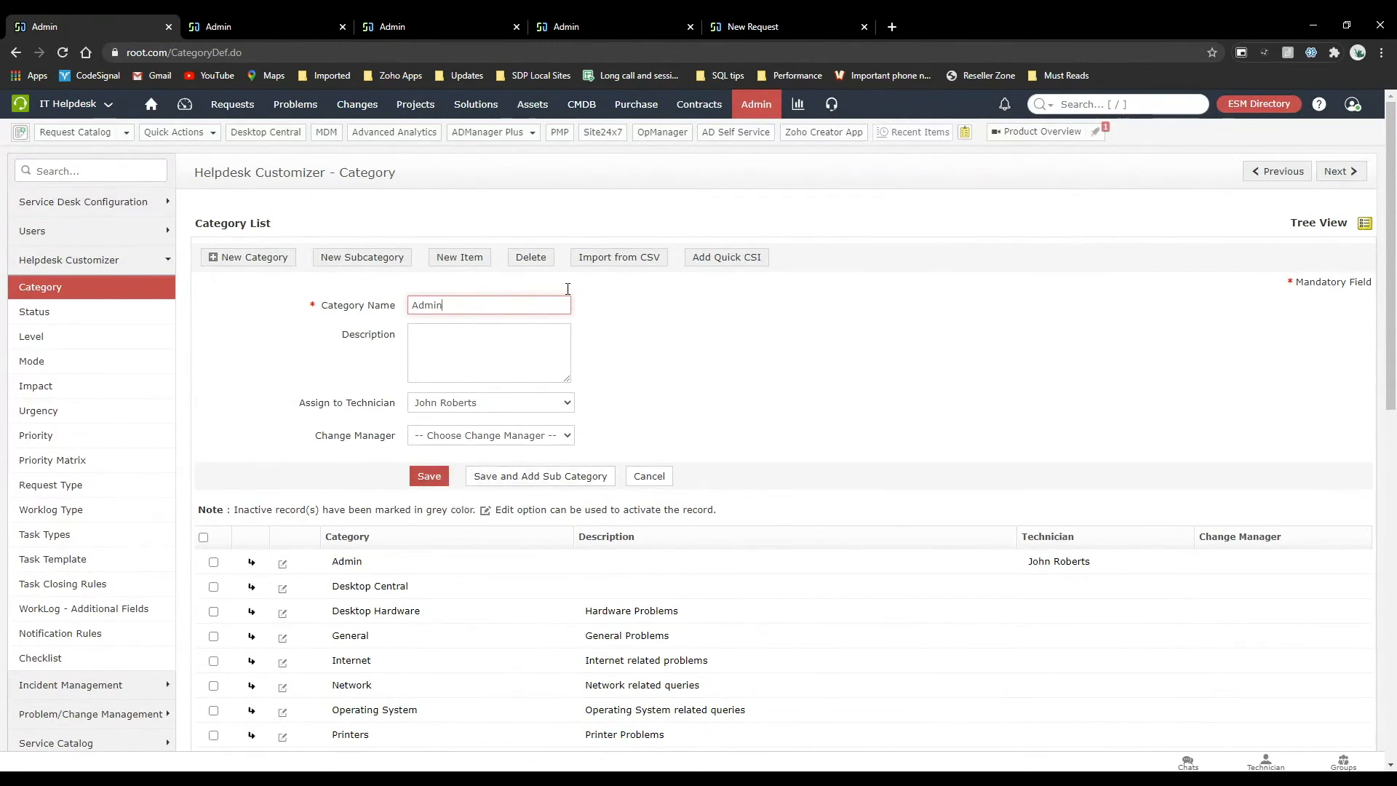
Start a new incident from the request list and set its category to Admin.
{"action": "left_click", "coordinate": [299, 20]}
{"action": "left_click", "coordinate": [232, 104]}
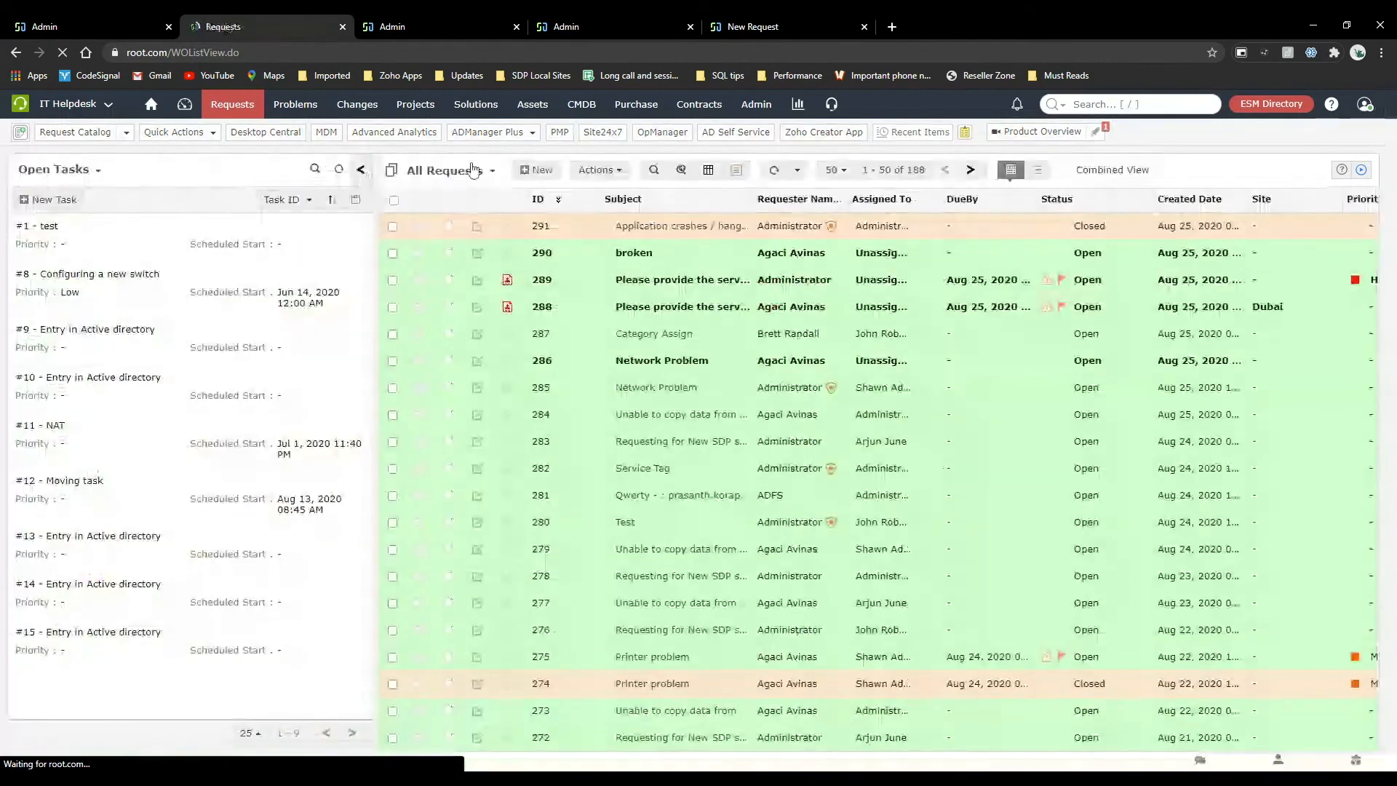
{"action": "left_click", "coordinate": [524, 163]}
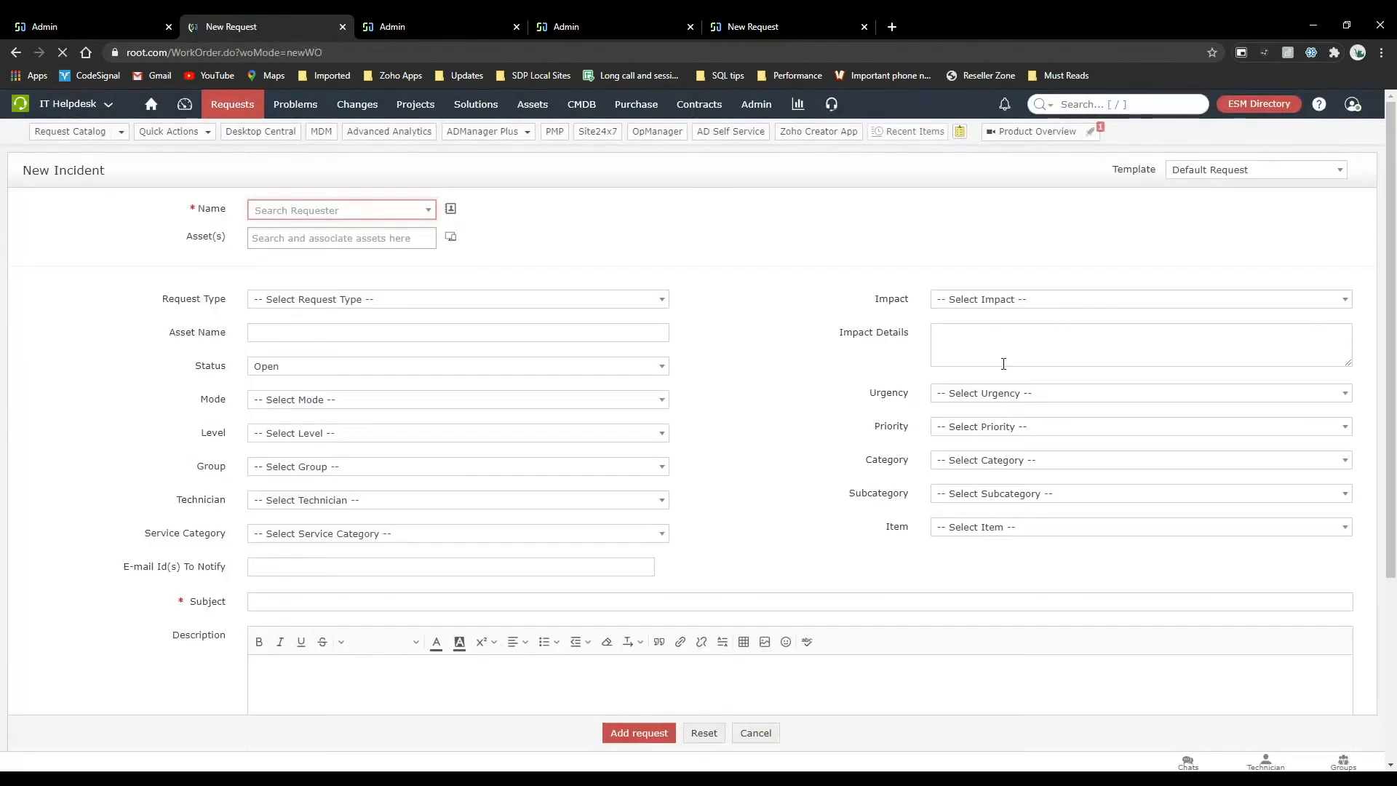
{"action": "left_click", "coordinate": [975, 459]}
{"action": "left_click", "coordinate": [967, 524]}
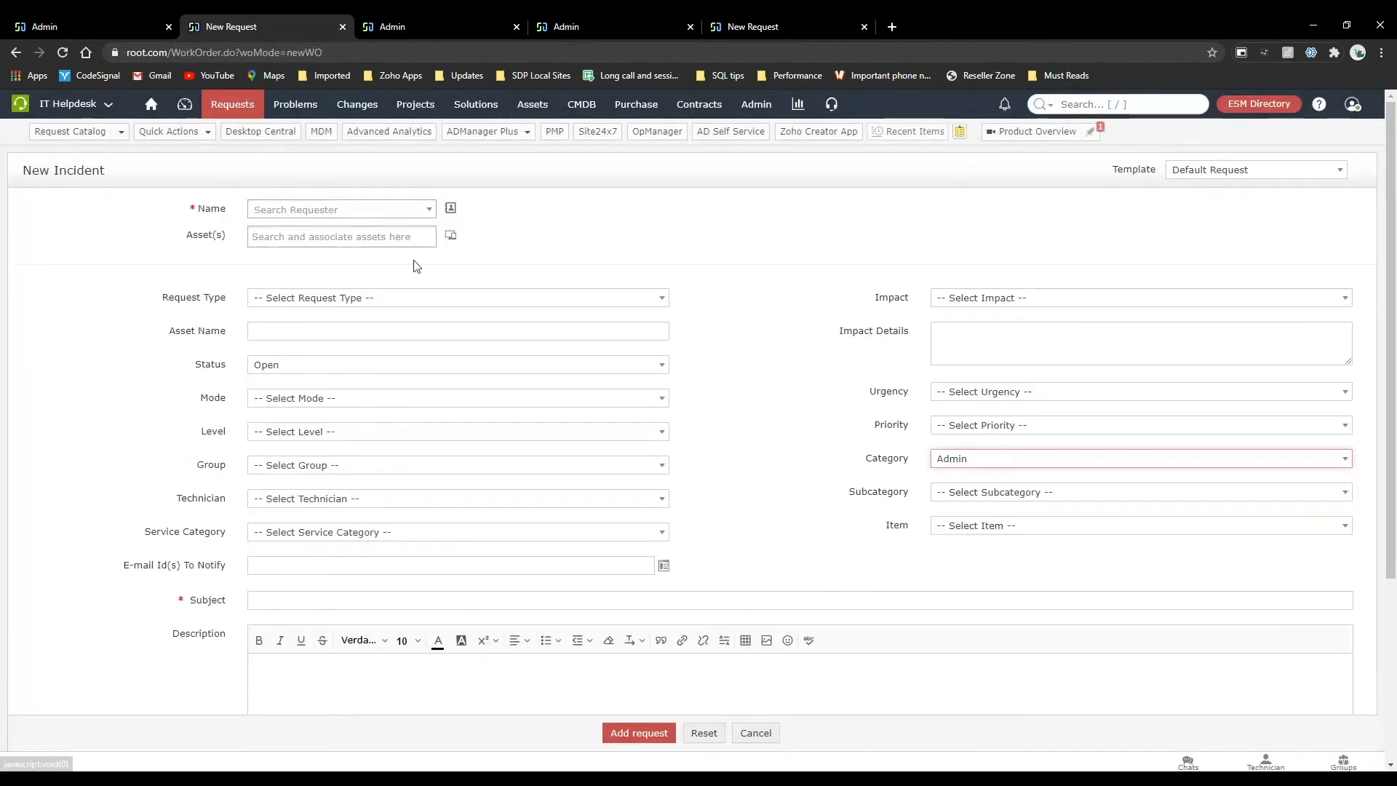
Choose Administrator as the requester, enter "ssss" as both subject and description, and add the request.
{"action": "left_click", "coordinate": [373, 211]}
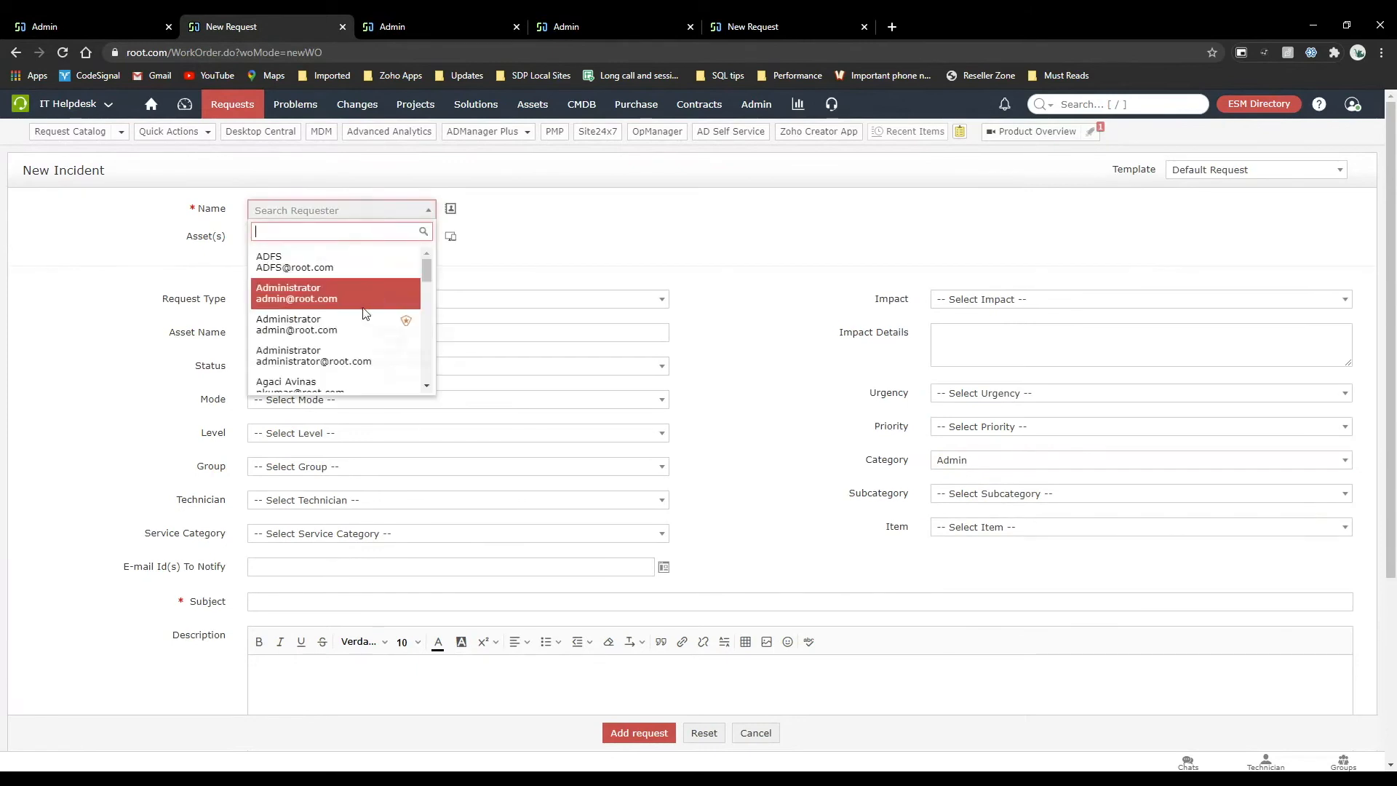
{"action": "left_click", "coordinate": [374, 295]}
{"action": "left_click", "coordinate": [406, 601]}
{"action": "type", "text": "ssss"}
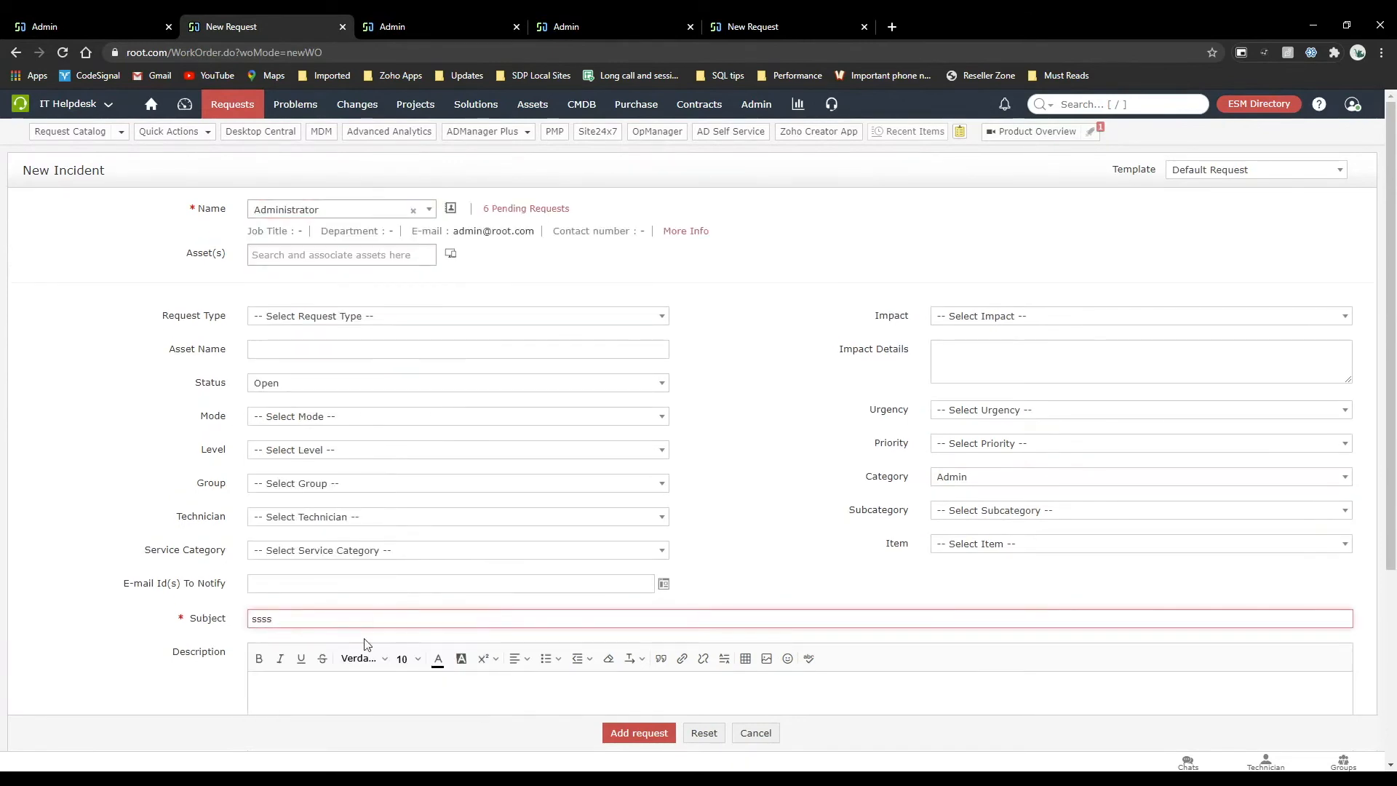
{"action": "left_click", "coordinate": [352, 678]}
{"action": "type", "text": "ssss"}
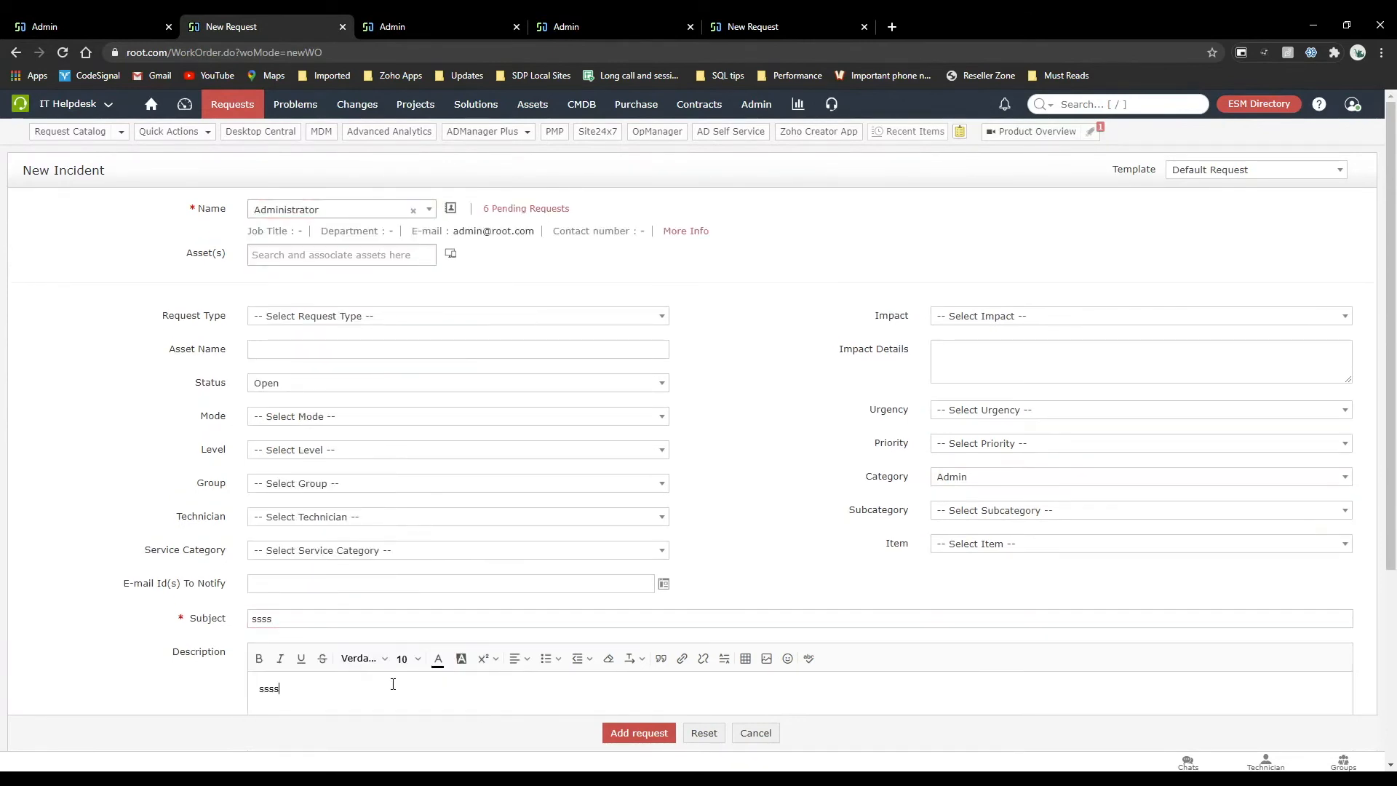
{"action": "left_click", "coordinate": [633, 732]}
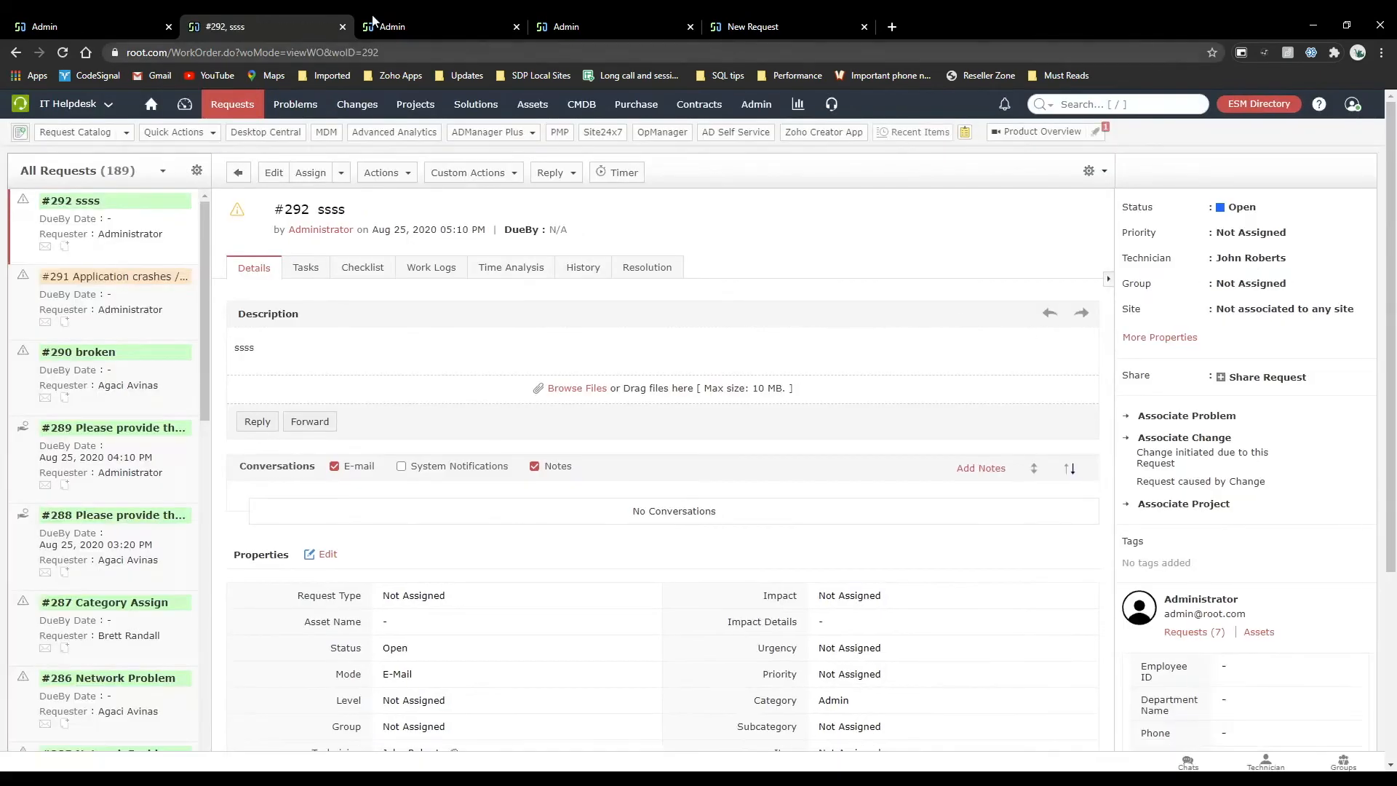
Close the Admin category's edit form without saving and open the Technician Auto Assign settings.
{"action": "left_click", "coordinate": [87, 26]}
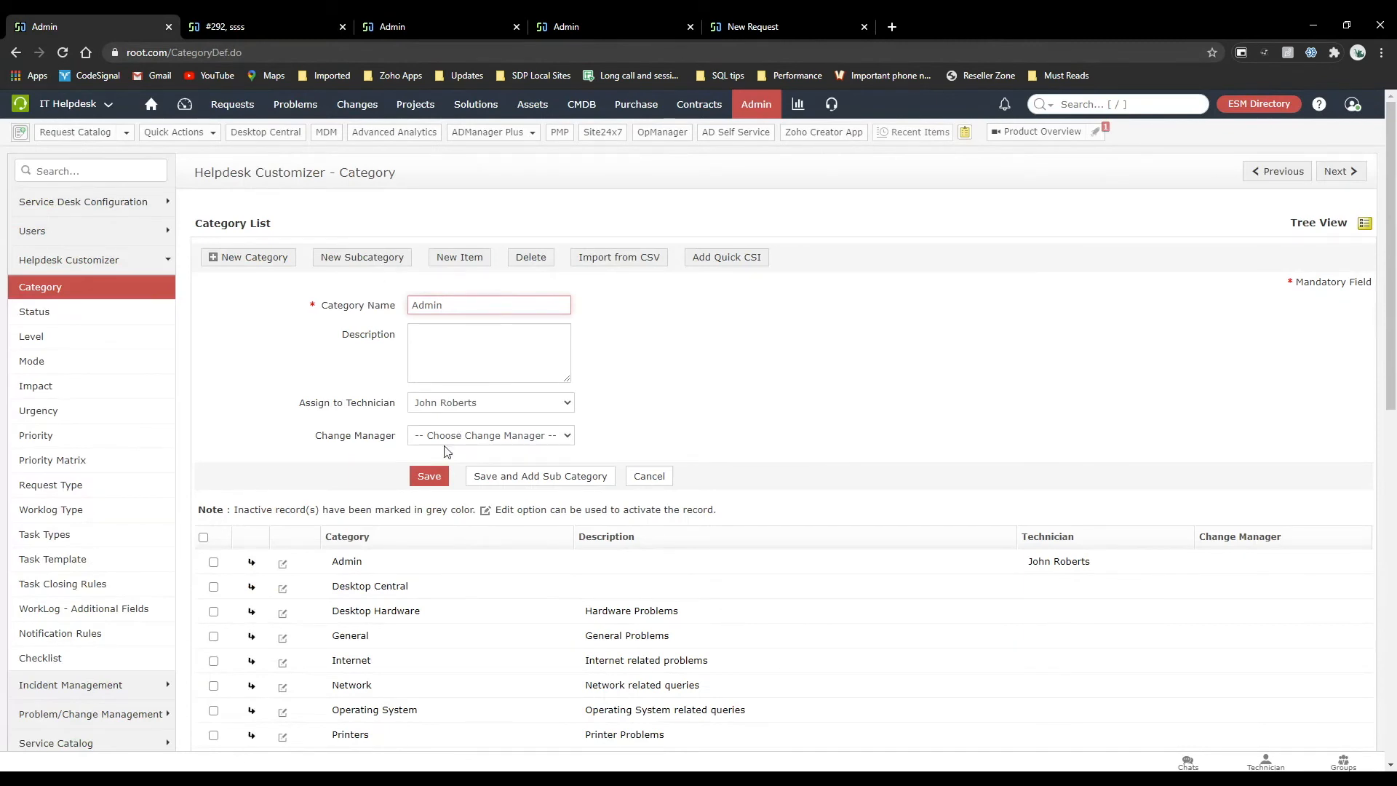
{"action": "left_click", "coordinate": [653, 478]}
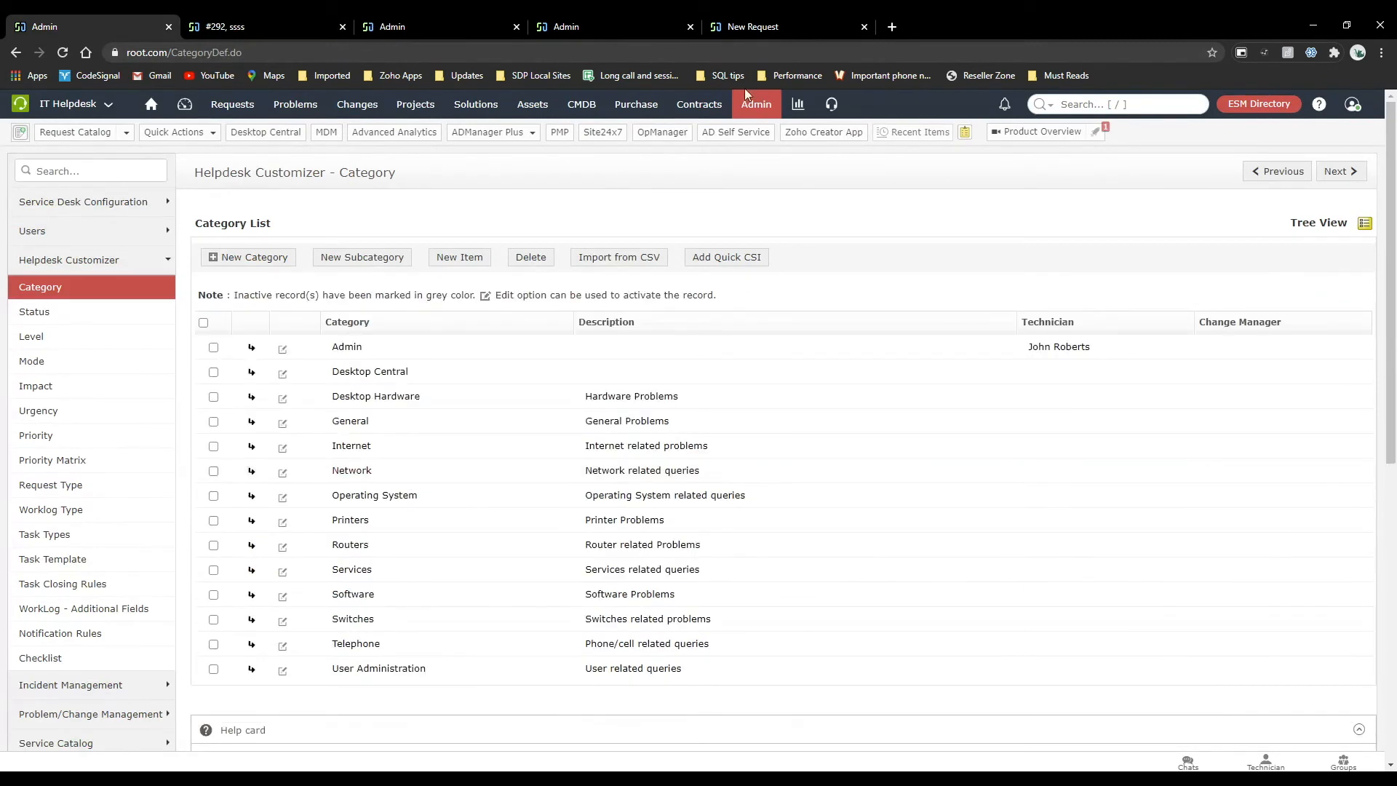
{"action": "left_click", "coordinate": [753, 106]}
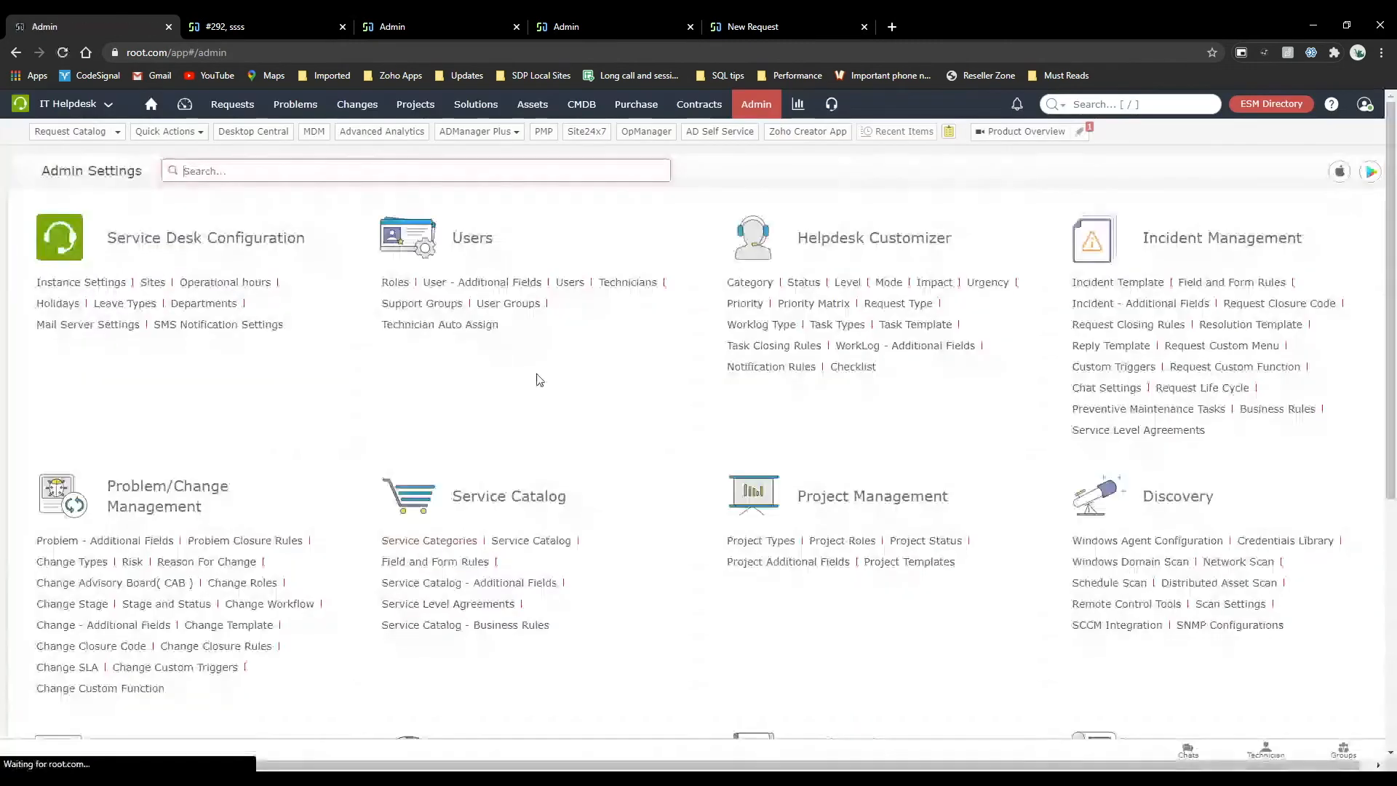
{"action": "left_click", "coordinate": [458, 324]}
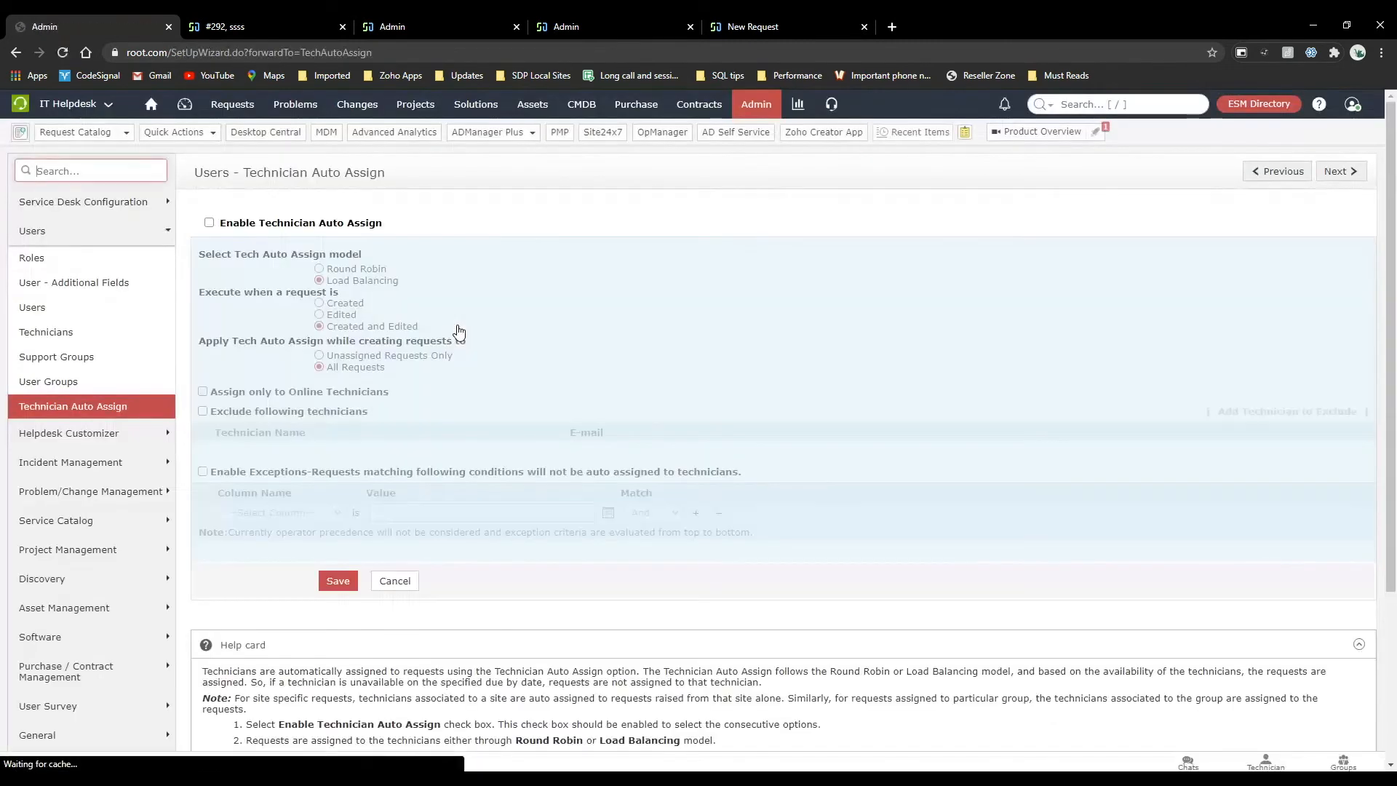
Enable Technician Auto Assign, try the technician exclusion option, and restrict assignment to online technicians.
{"action": "left_click", "coordinate": [209, 223]}
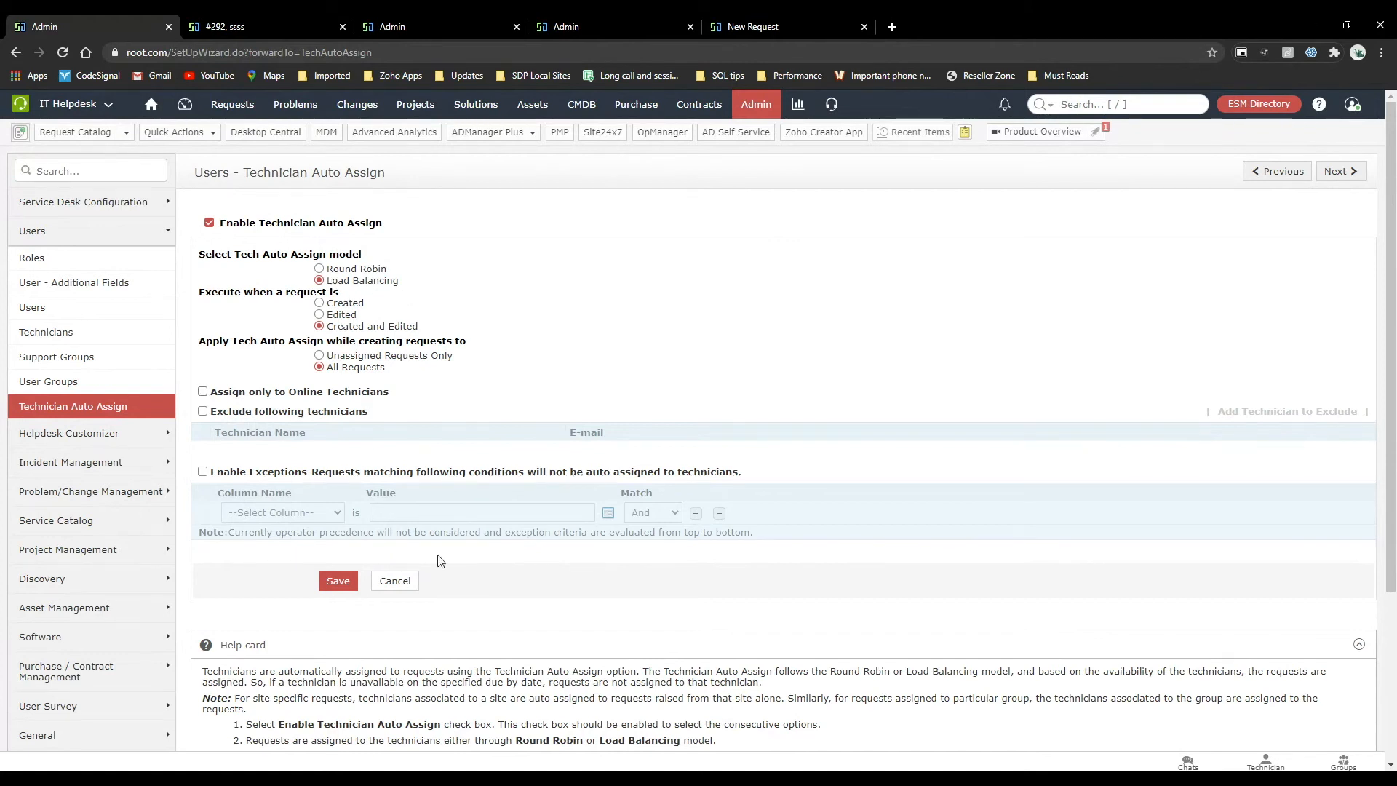
{"action": "left_click", "coordinate": [203, 411]}
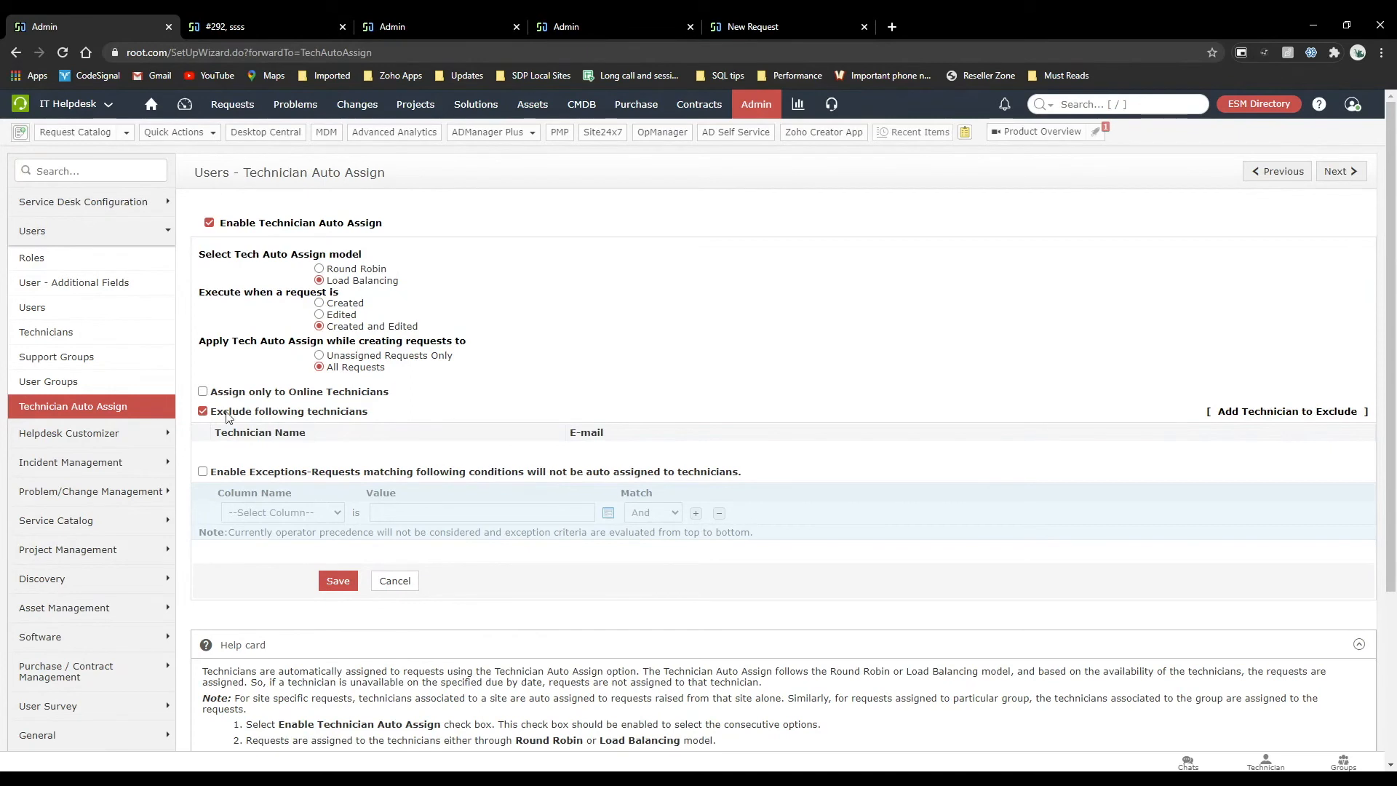
{"action": "left_click", "coordinate": [203, 411]}
{"action": "left_click", "coordinate": [203, 392]}
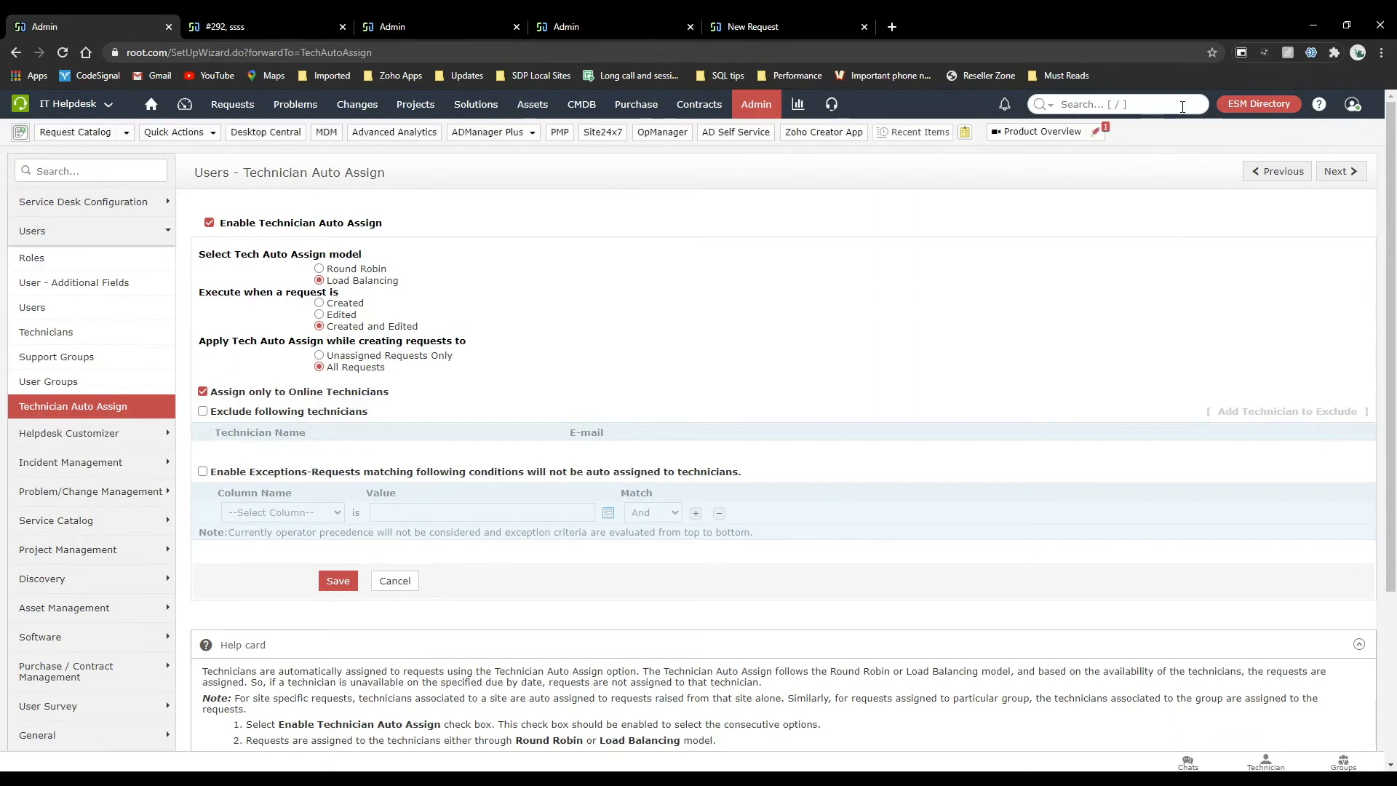
Toggle the administrator account's availability from online to offline and back in the profile settings.
{"action": "left_click", "coordinate": [1353, 104]}
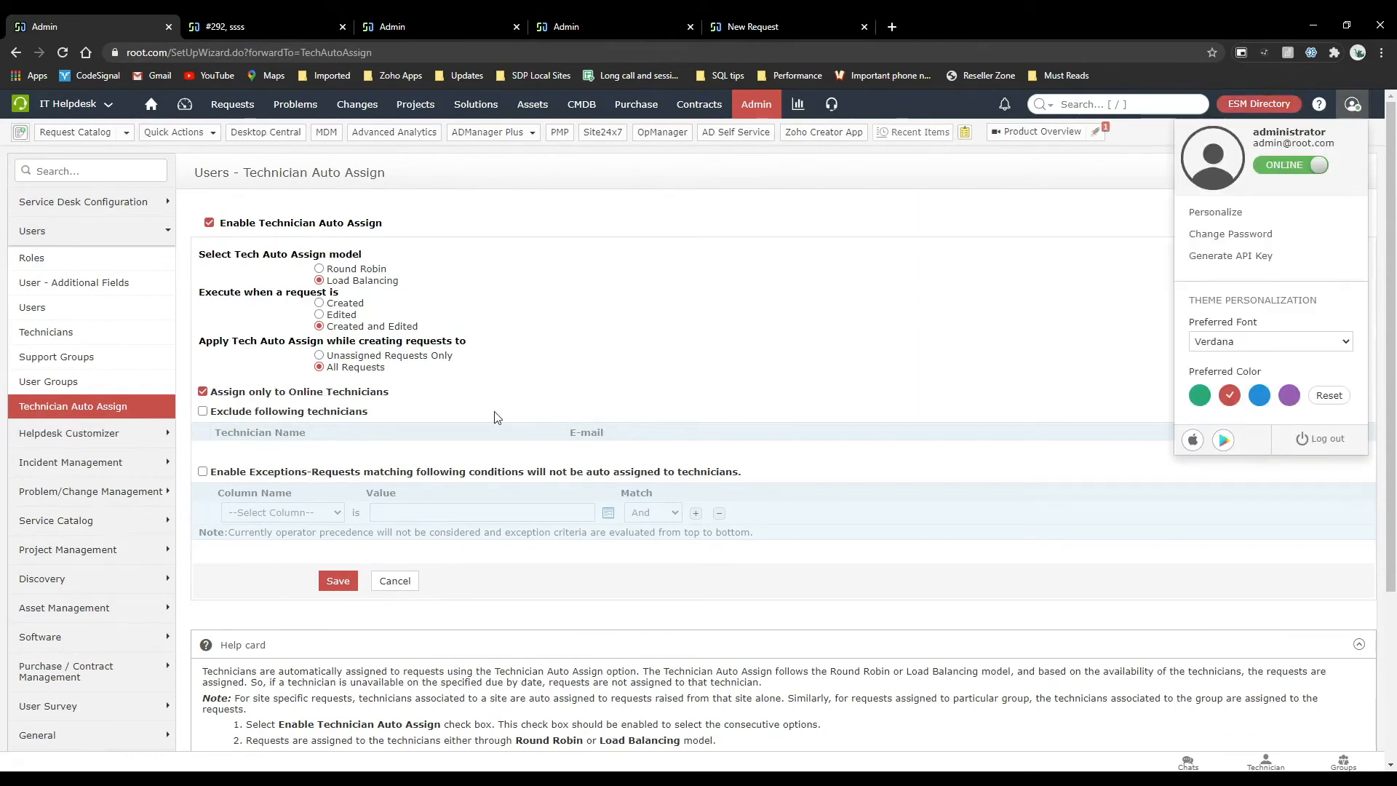
{"action": "left_click", "coordinate": [1303, 169]}
{"action": "left_click", "coordinate": [1265, 171]}
{"action": "left_click", "coordinate": [915, 310]}
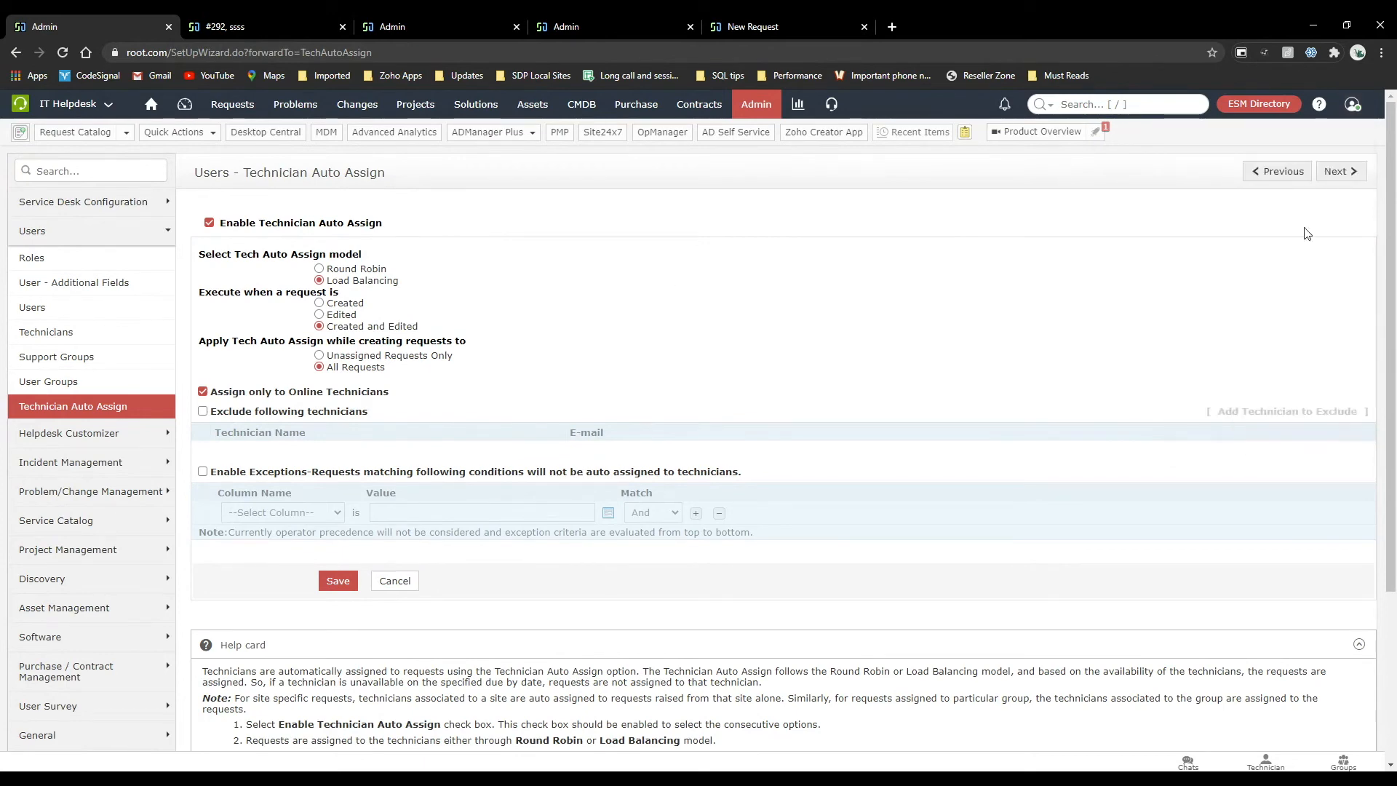
Examine the new action form for incident custom triggers and its available action types, and cancel the form.
{"action": "left_click", "coordinate": [756, 105]}
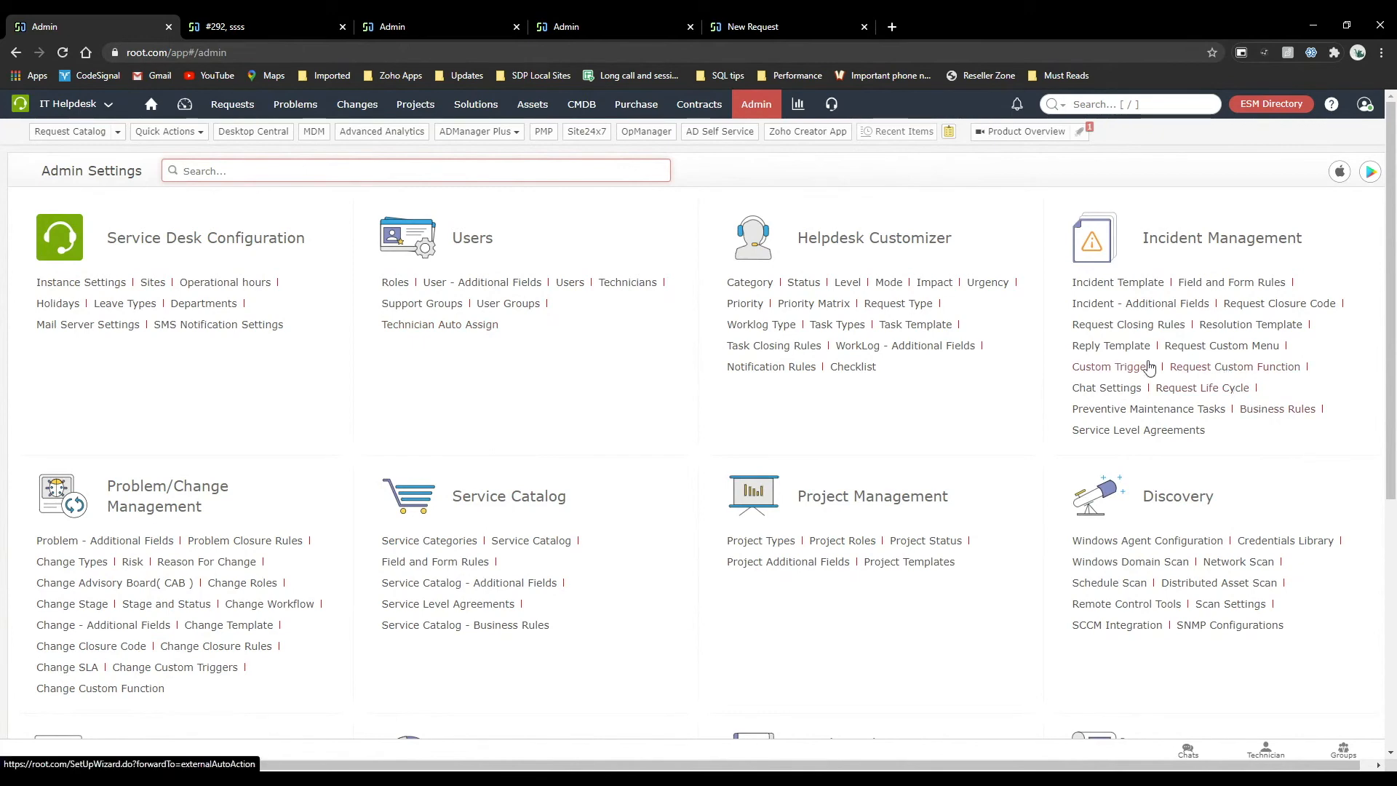
{"action": "left_click", "coordinate": [1108, 367]}
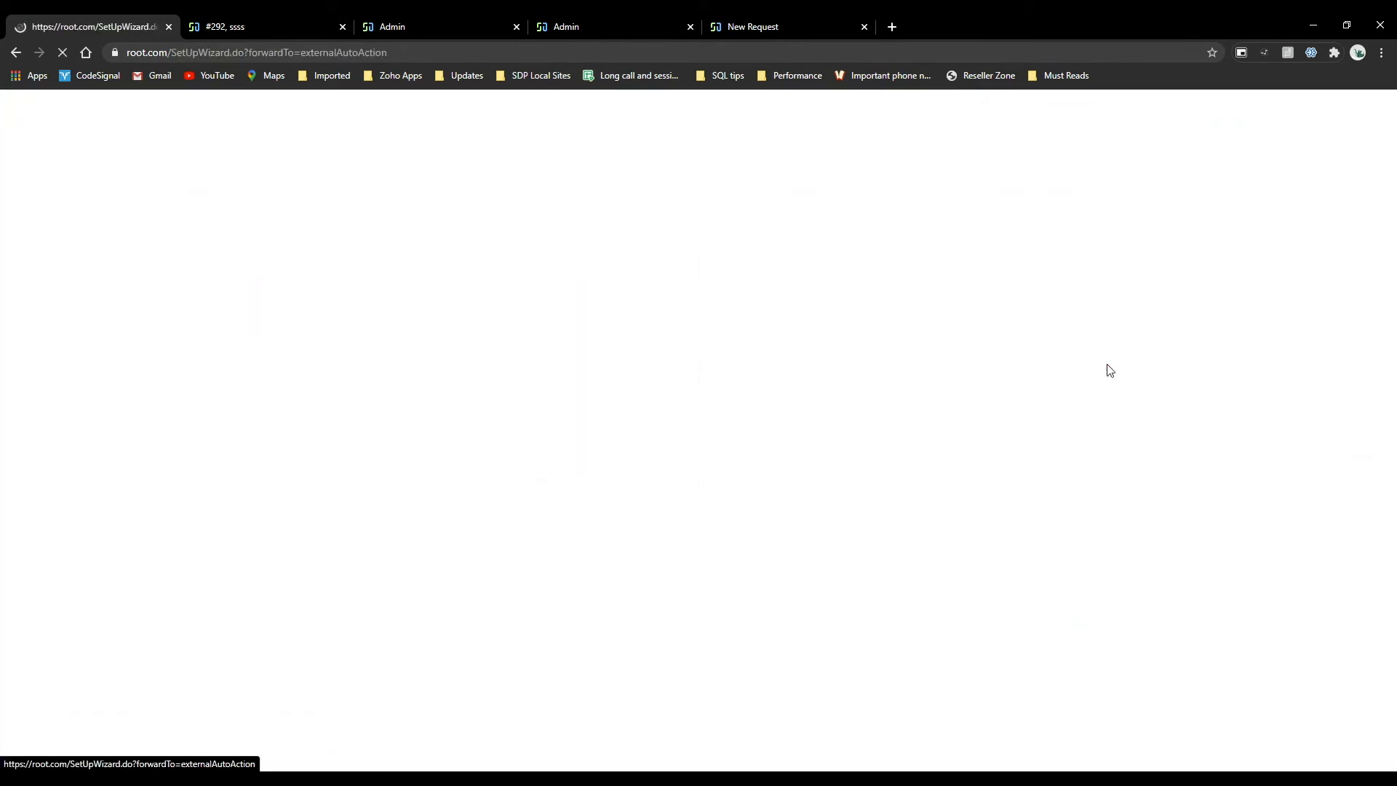
{"action": "left_click", "coordinate": [283, 248]}
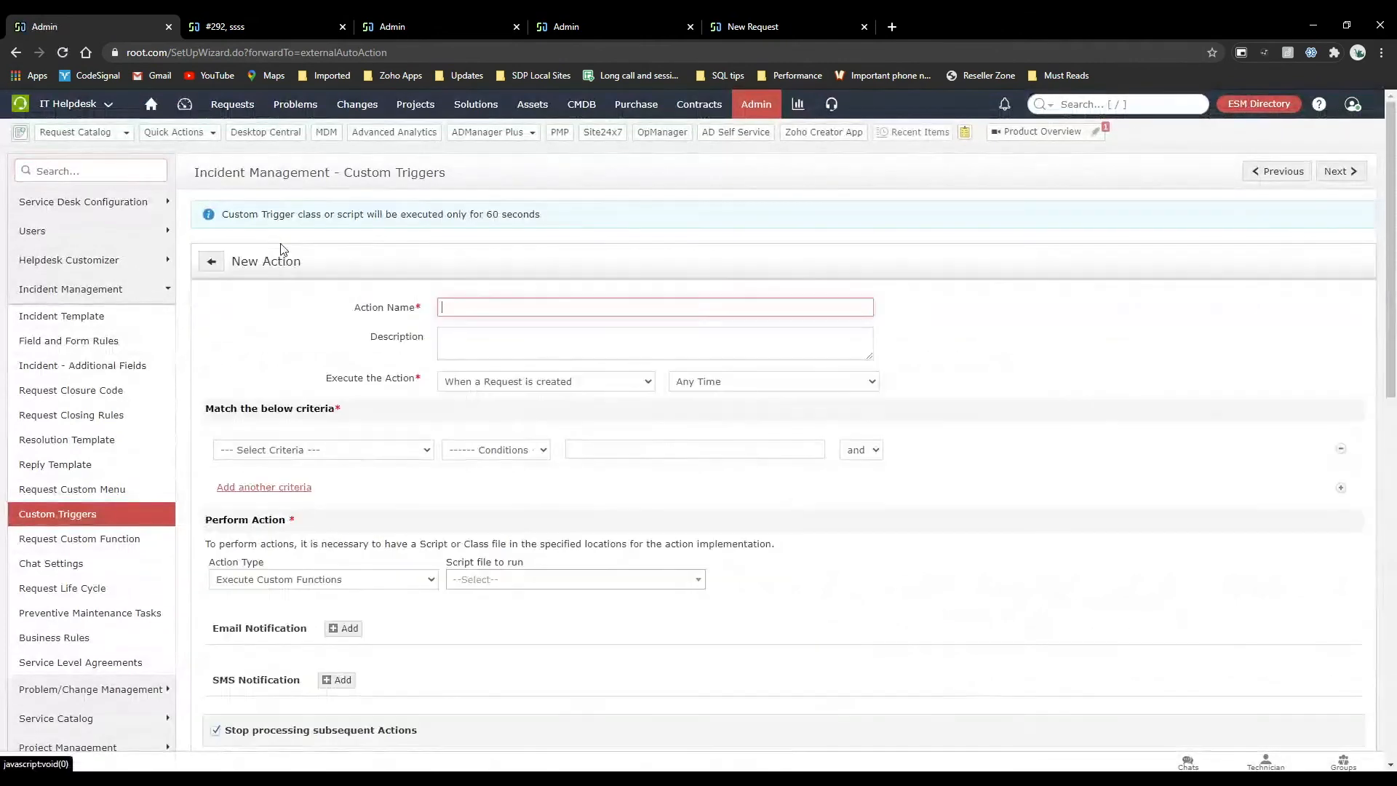
{"action": "scroll", "coordinate": [420, 531], "scroll_direction": "down", "scroll_amount": 1}
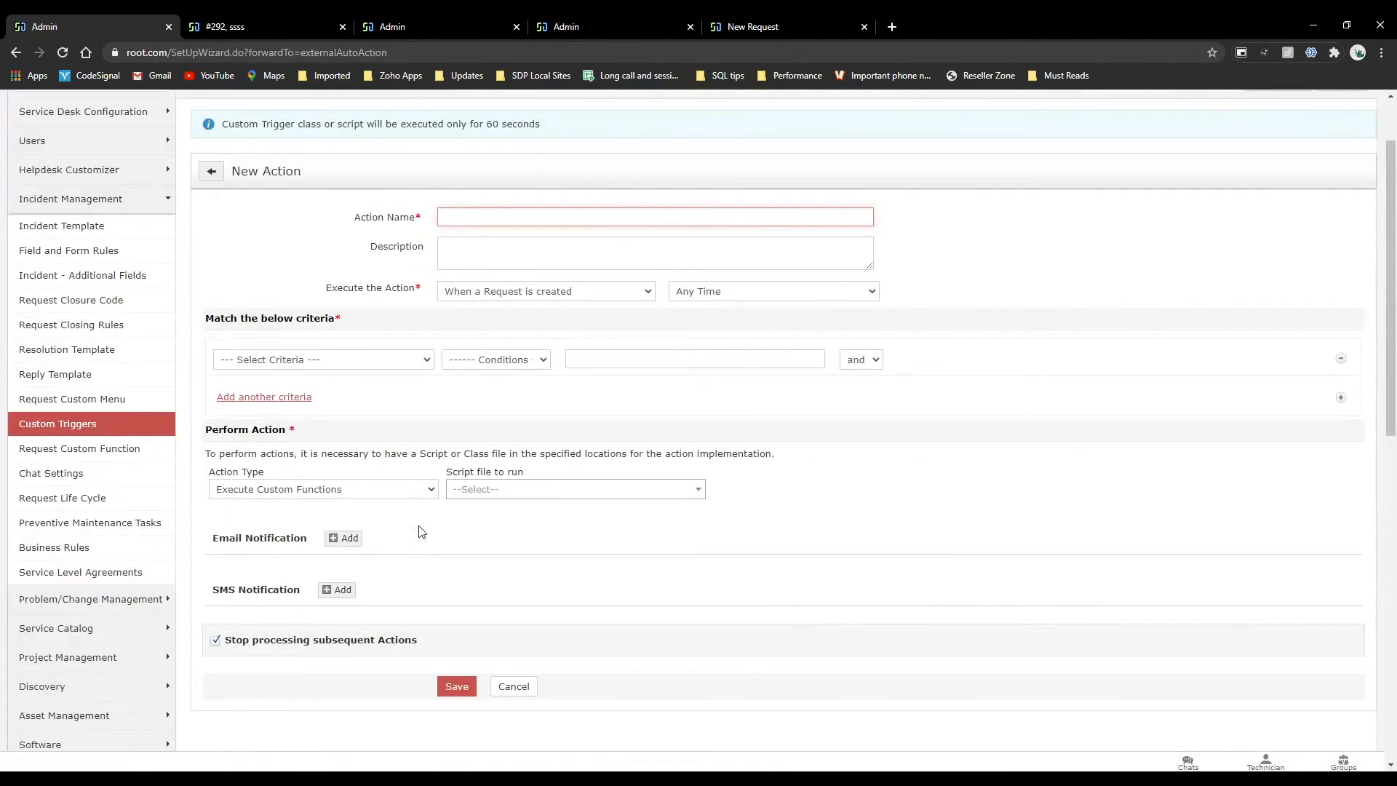
{"action": "left_click", "coordinate": [402, 490]}
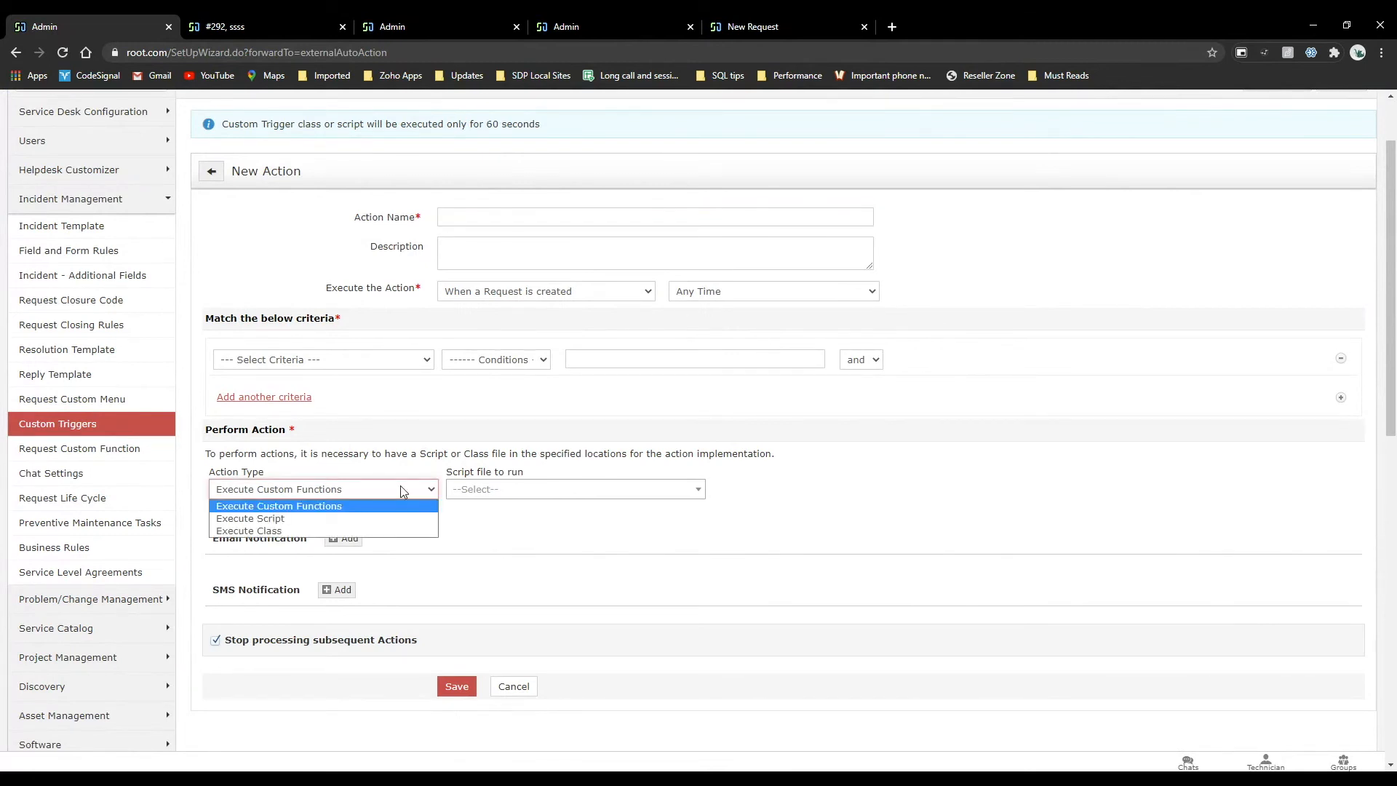
{"action": "left_click", "coordinate": [513, 687]}
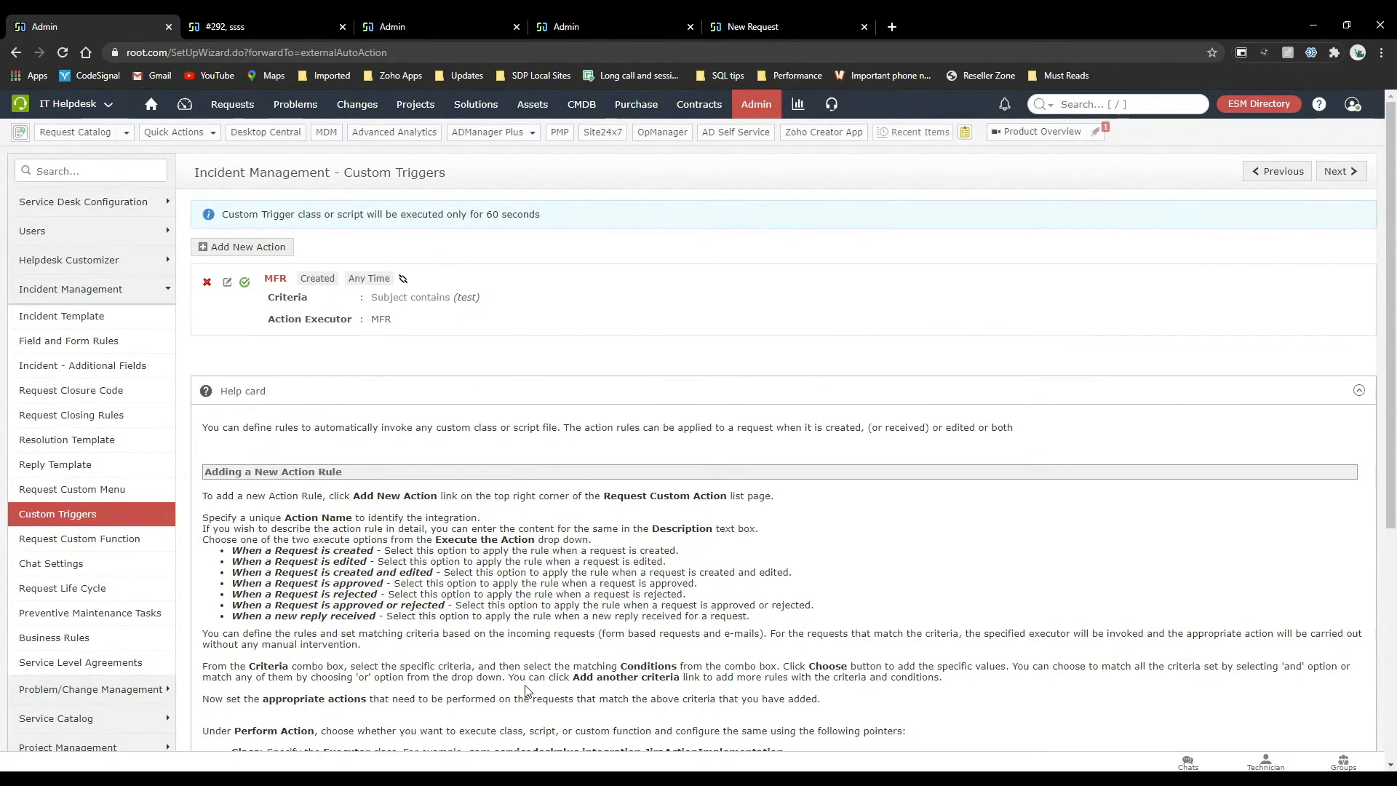
View the request custom functions, then open a new menu form under Request Custom Menu and examine its role, template and action settings.
{"action": "left_click", "coordinate": [756, 104]}
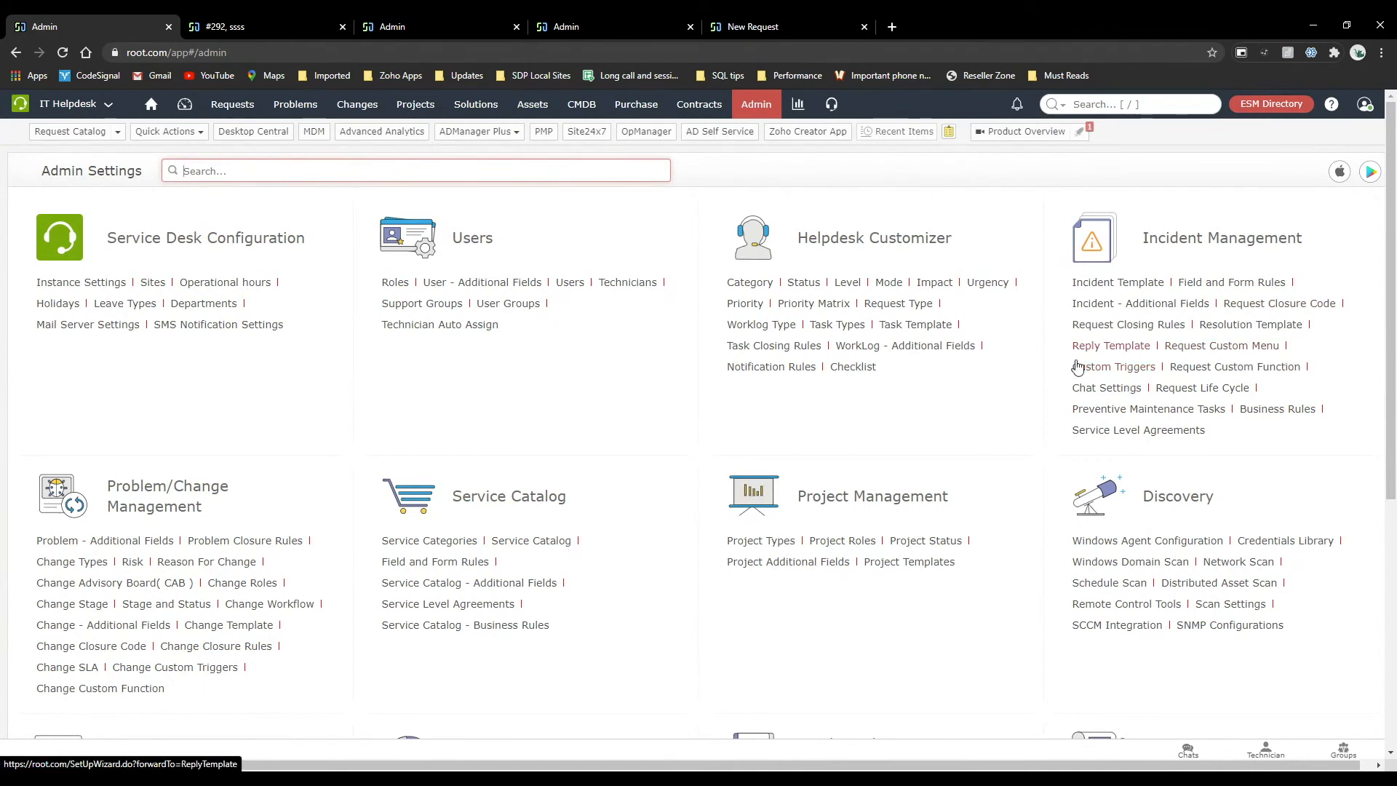
{"action": "left_click", "coordinate": [1210, 366]}
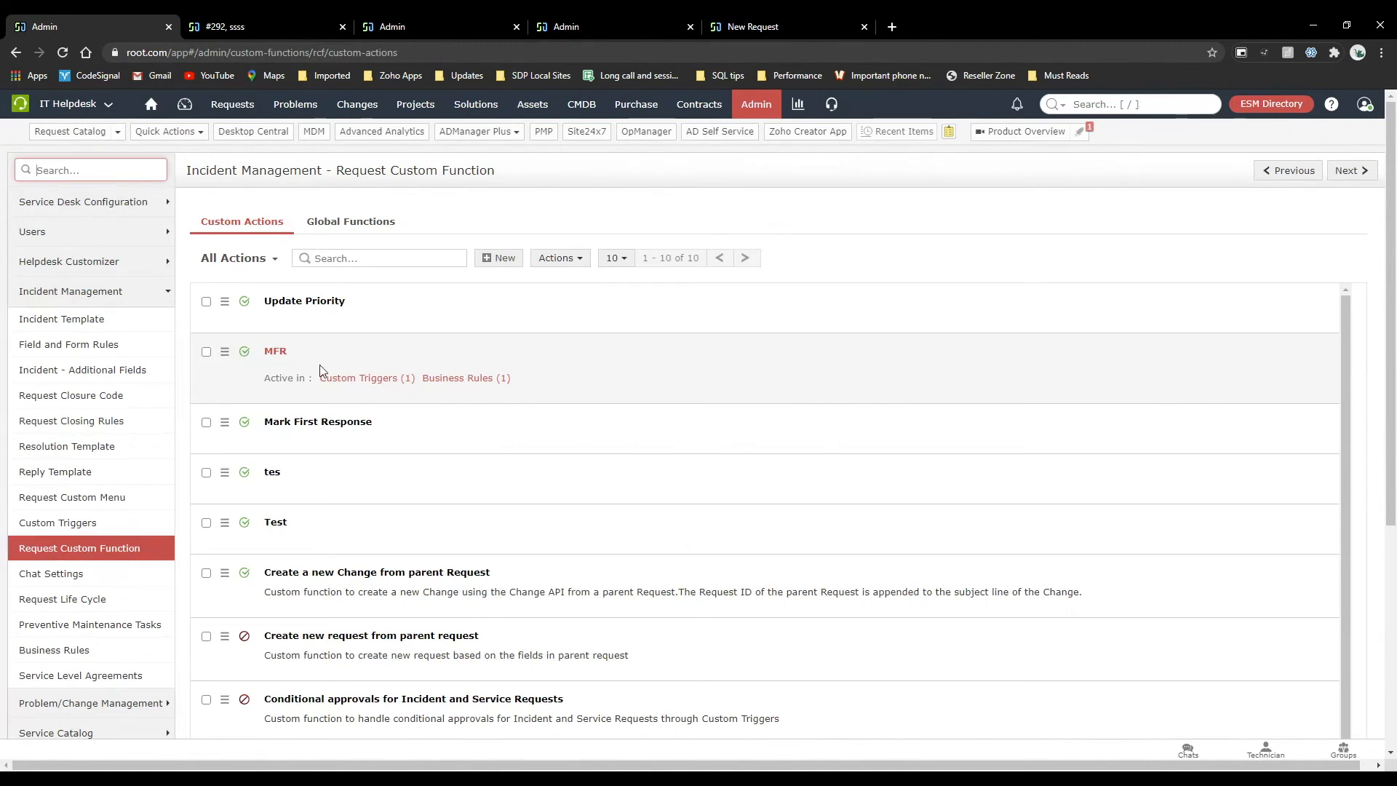
{"action": "left_click", "coordinate": [102, 497]}
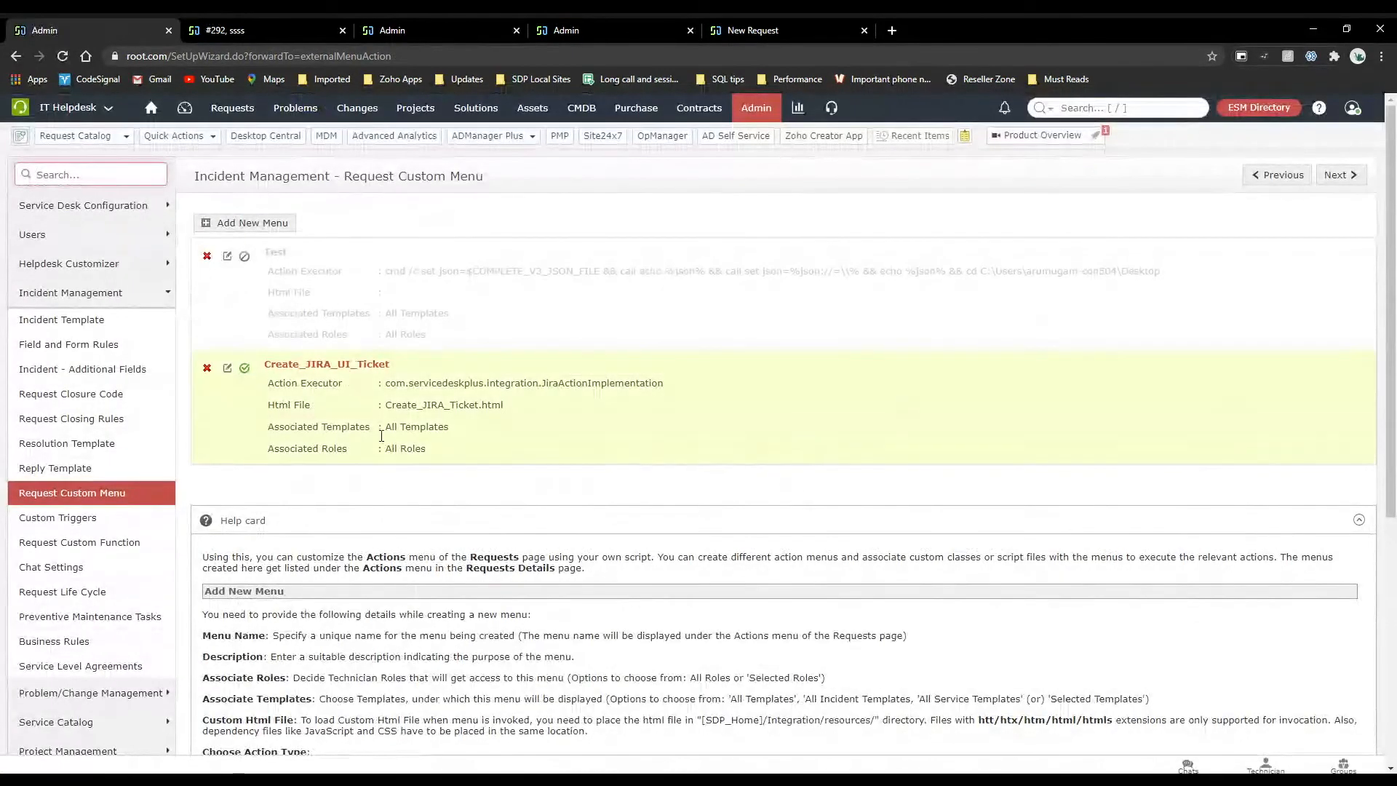
{"action": "left_click", "coordinate": [267, 224]}
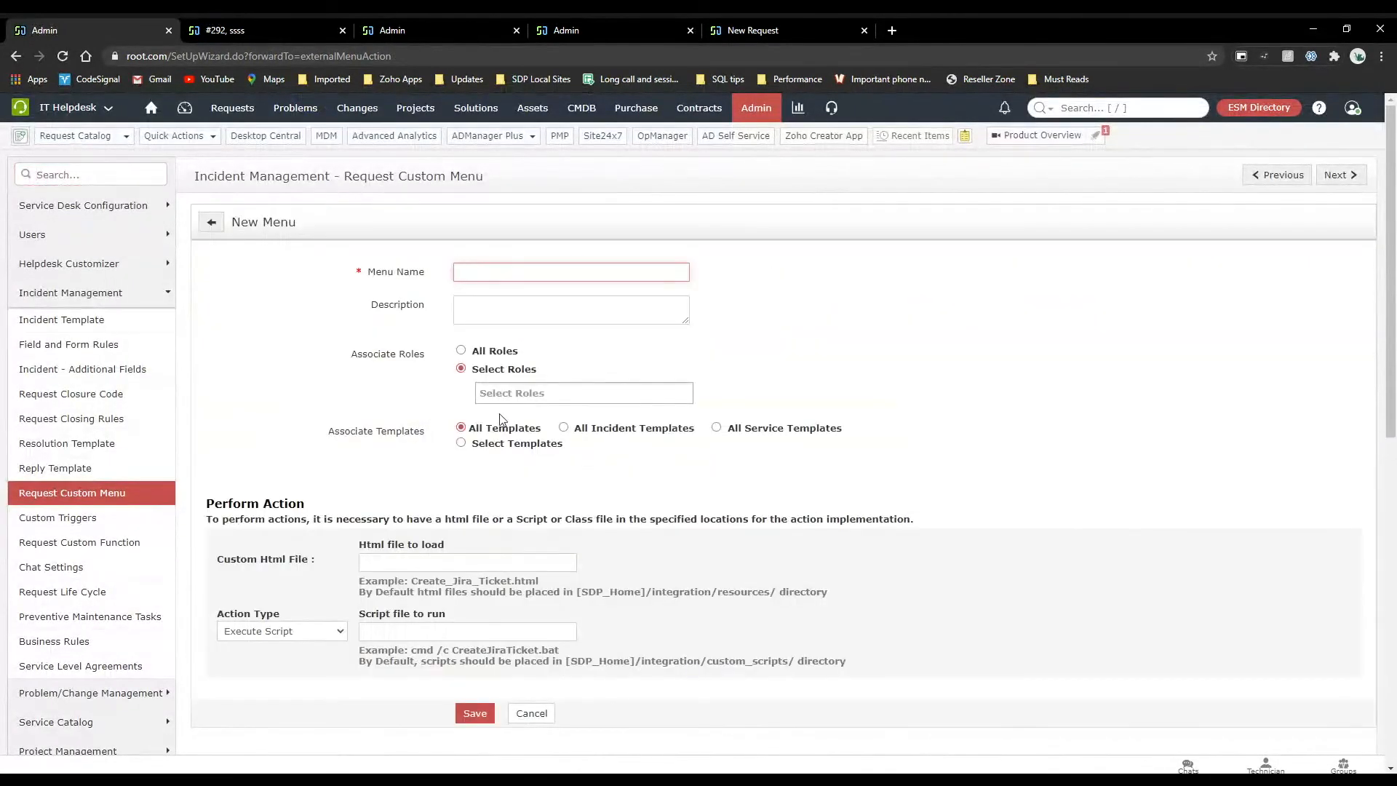
{"action": "scroll", "coordinate": [500, 420], "scroll_direction": "down", "scroll_amount": 2}
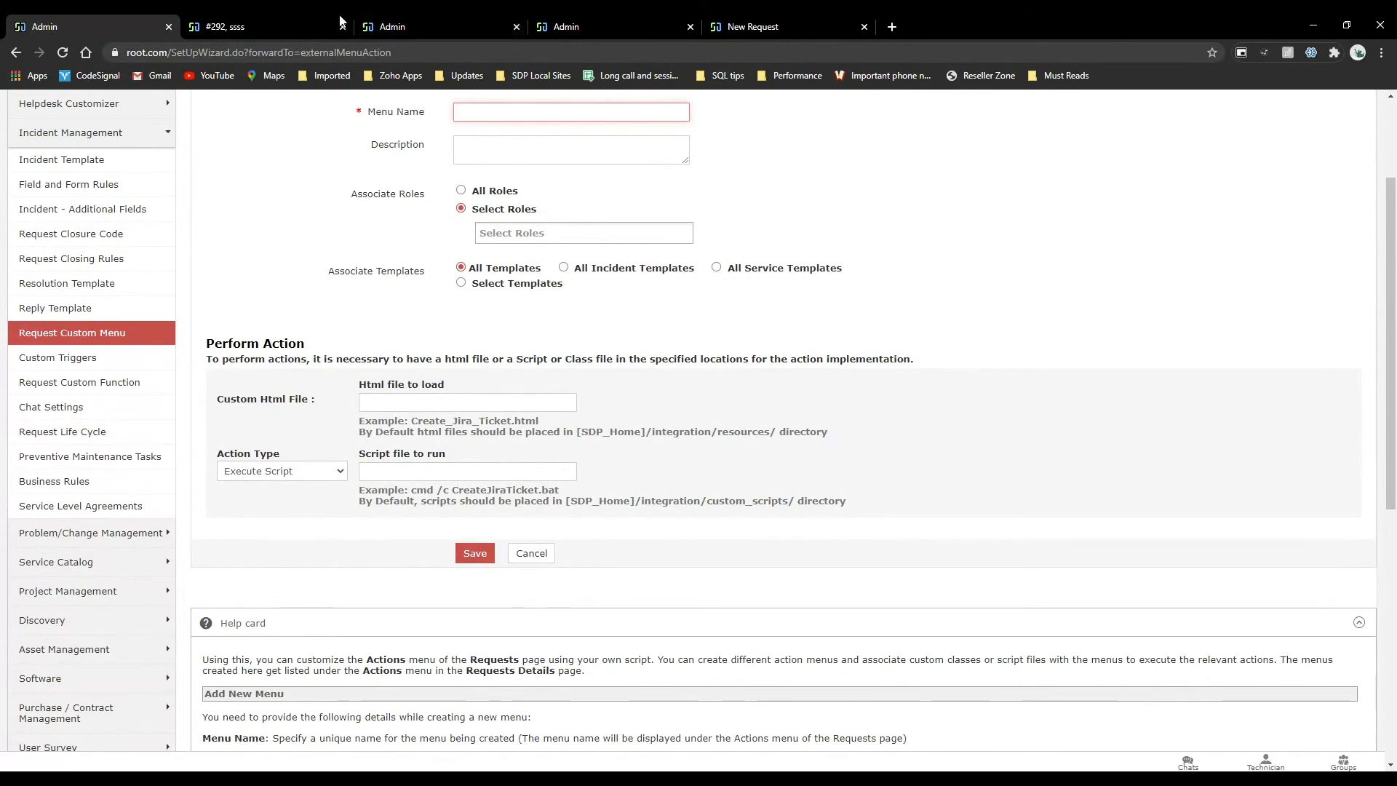
Run the Create_JIRA_UI_Ticket custom action on request #292, and close its Jira window without creating a ticket.
{"action": "left_click", "coordinate": [265, 22]}
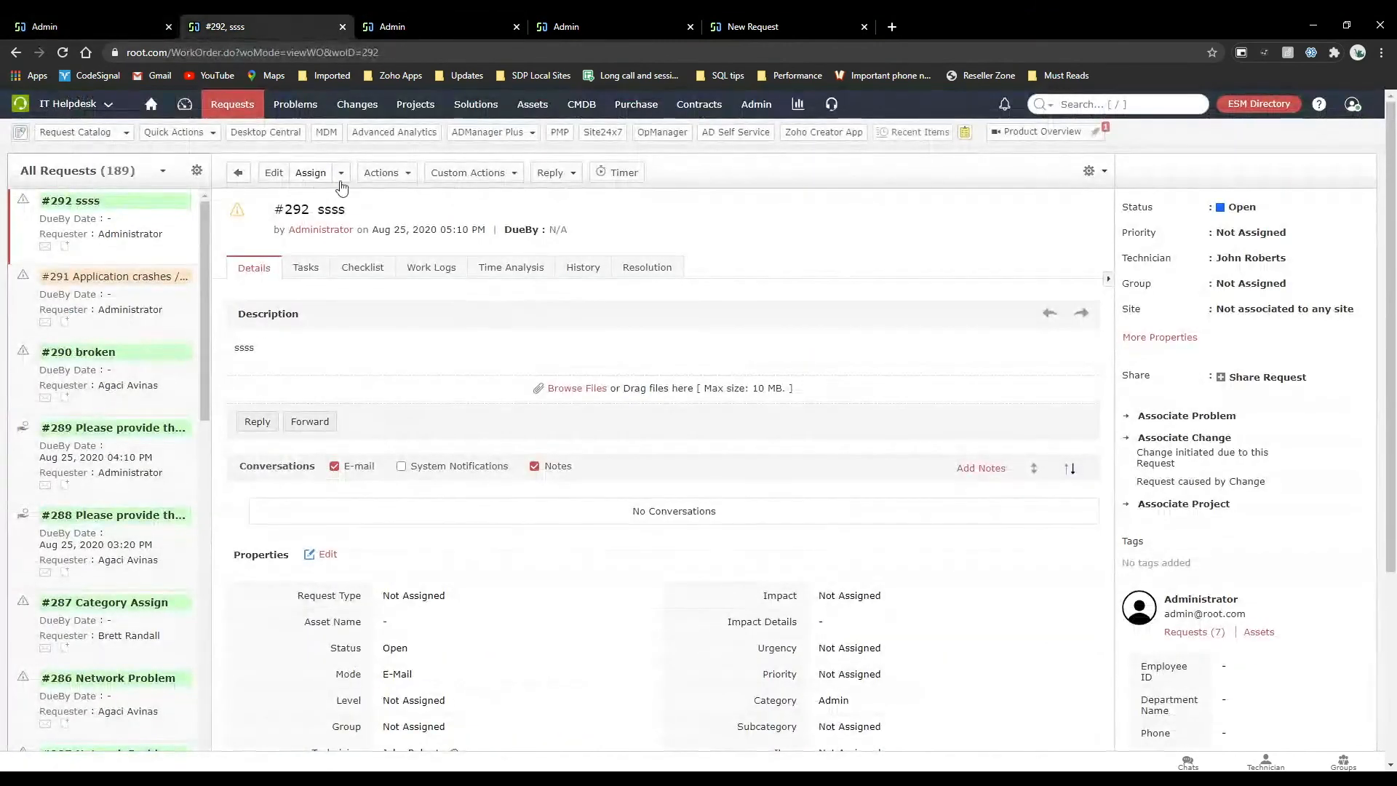
{"action": "left_click", "coordinate": [477, 175]}
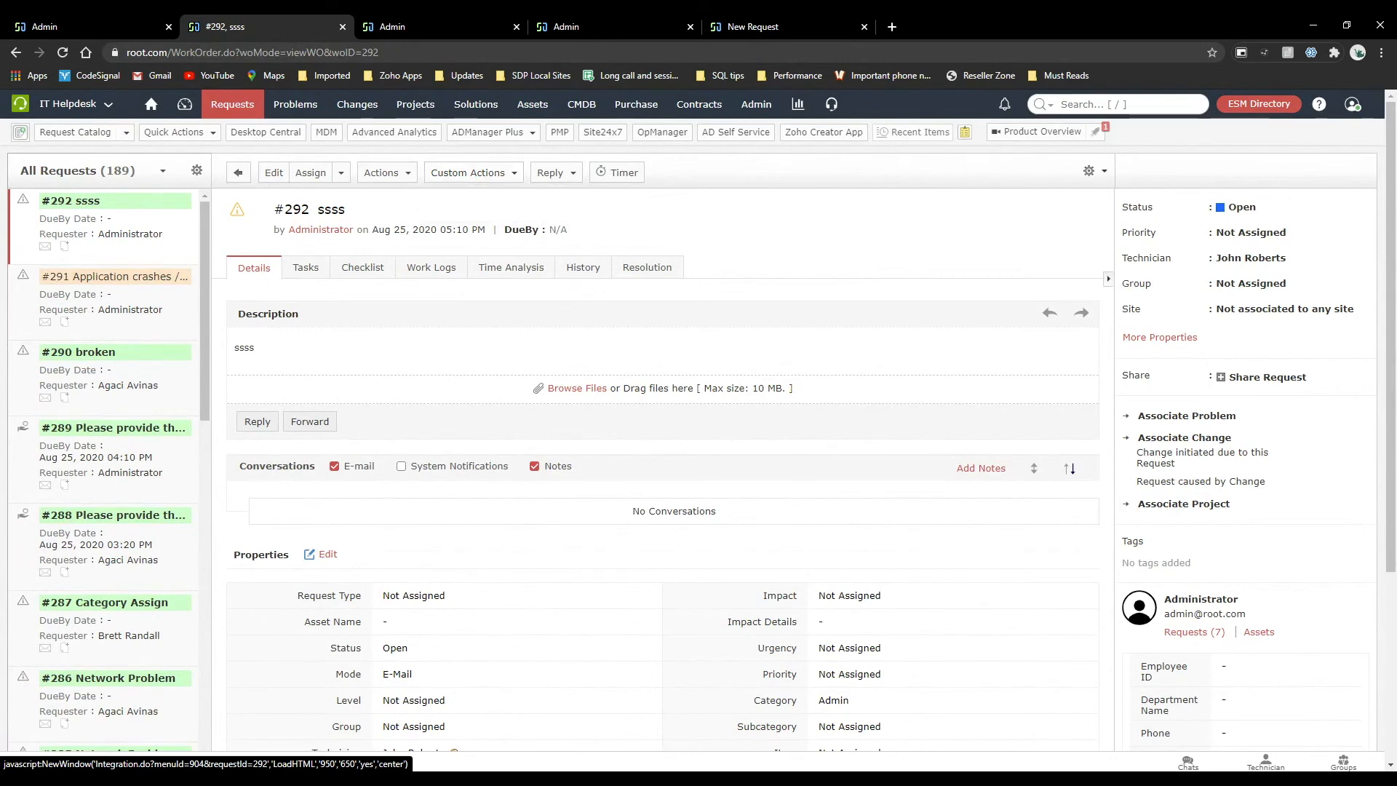
{"action": "left_click", "coordinate": [494, 199]}
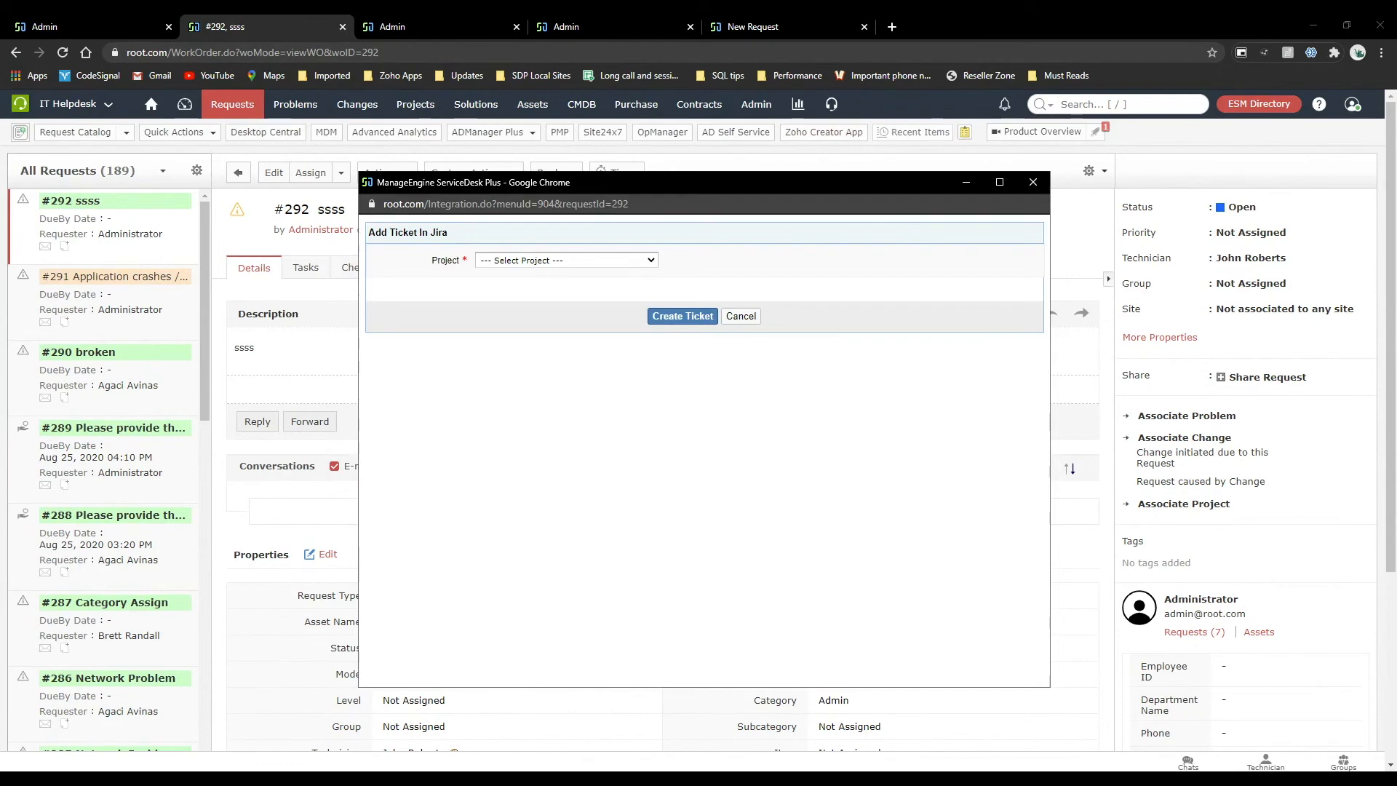
{"action": "left_click", "coordinate": [1032, 181]}
{"action": "key", "text": "ctrl+1"}
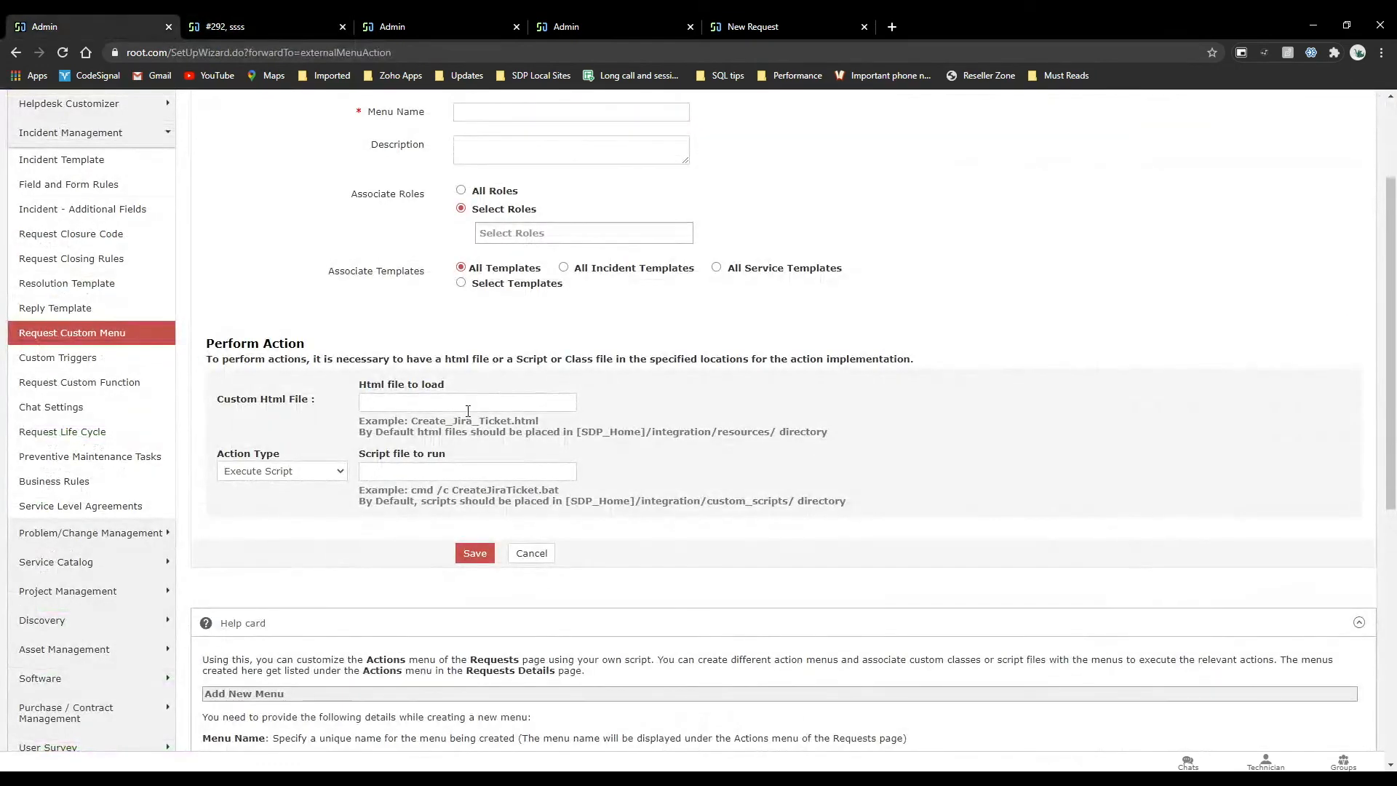
Revisit the custom actions of request #292 and compare them with the script settings in the new custom menu form.
{"action": "left_click", "coordinate": [234, 24]}
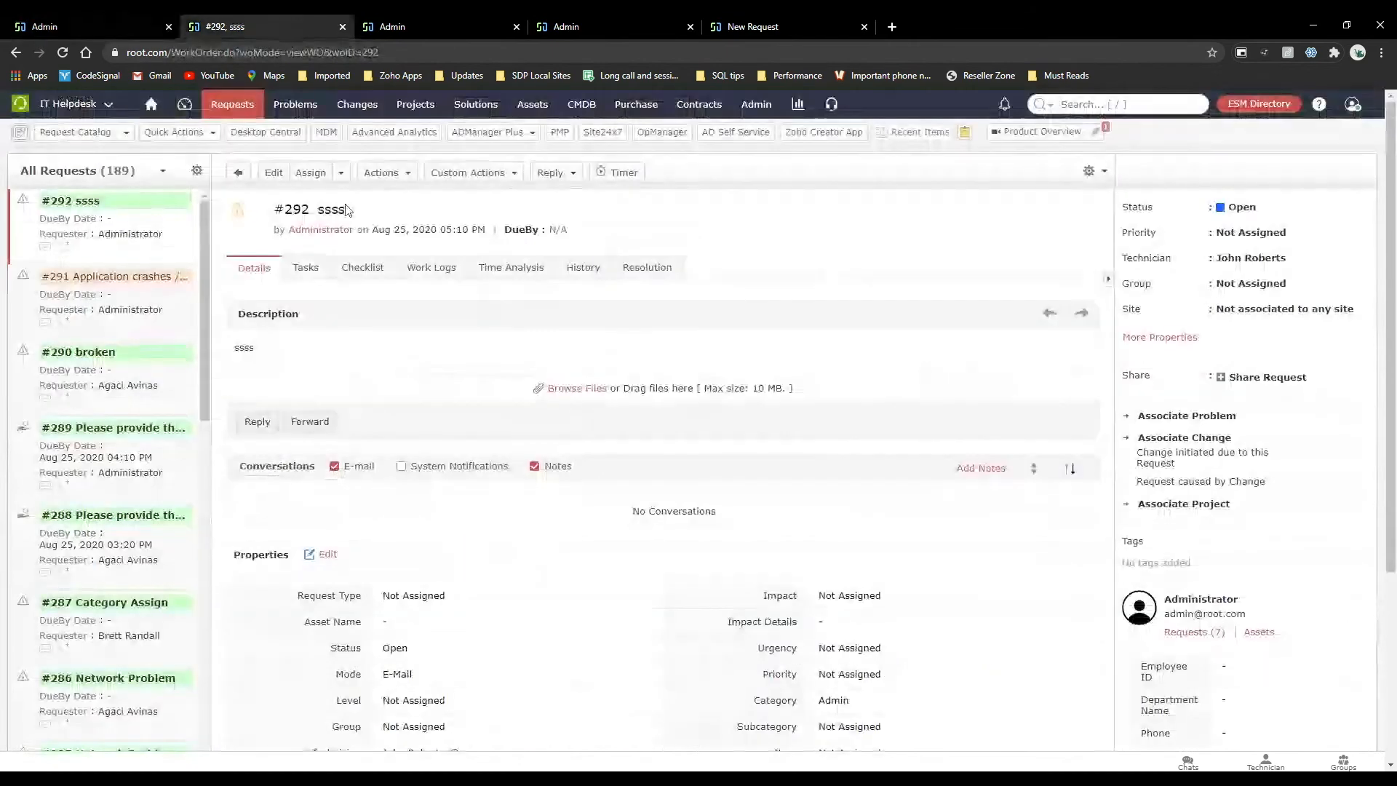
{"action": "left_click", "coordinate": [453, 174]}
{"action": "left_click", "coordinate": [120, 16]}
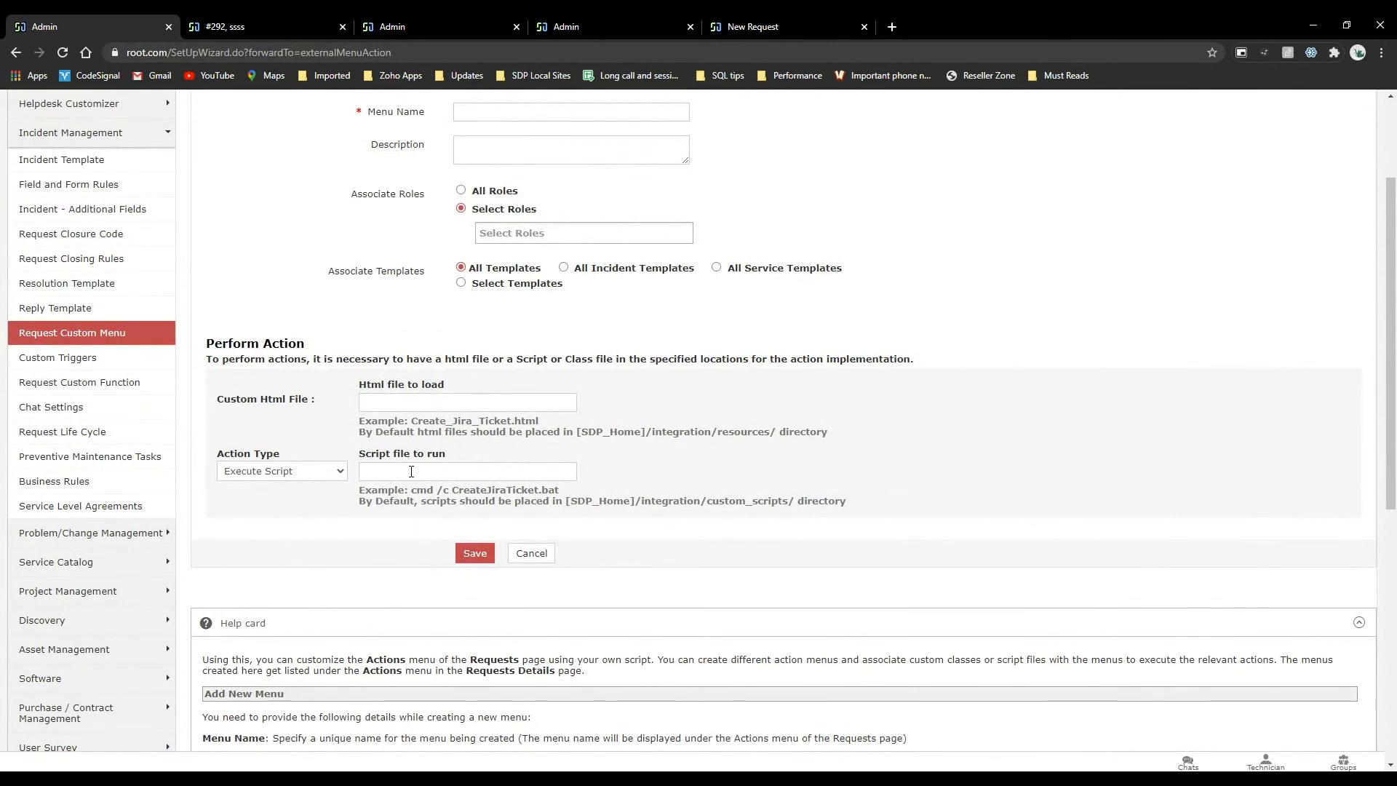
{"action": "scroll", "coordinate": [473, 284], "scroll_direction": "up", "scroll_amount": 3}
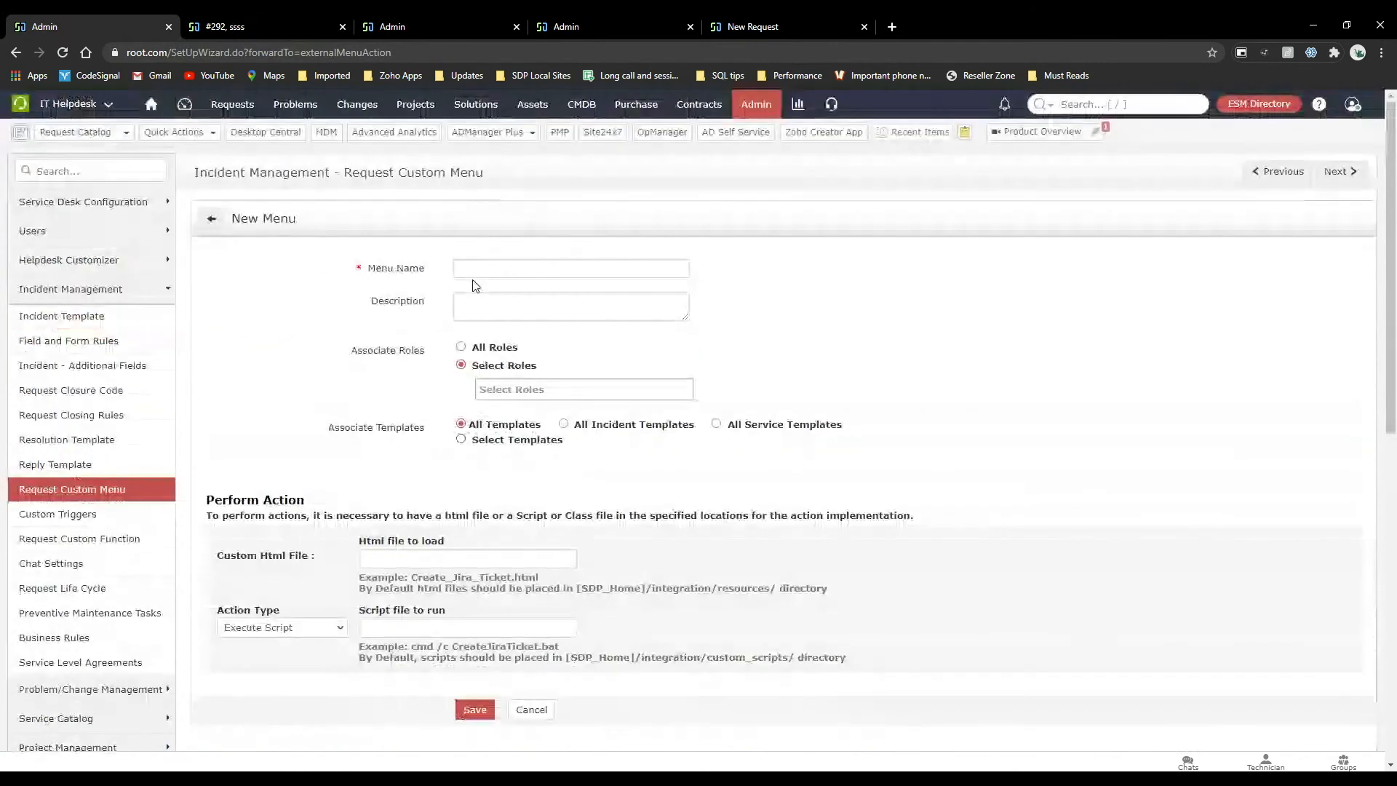
Open the incident Request Closing Rules and examine the mandatory fields, user acknowledgment and request closing process options.
{"action": "left_click", "coordinate": [762, 106]}
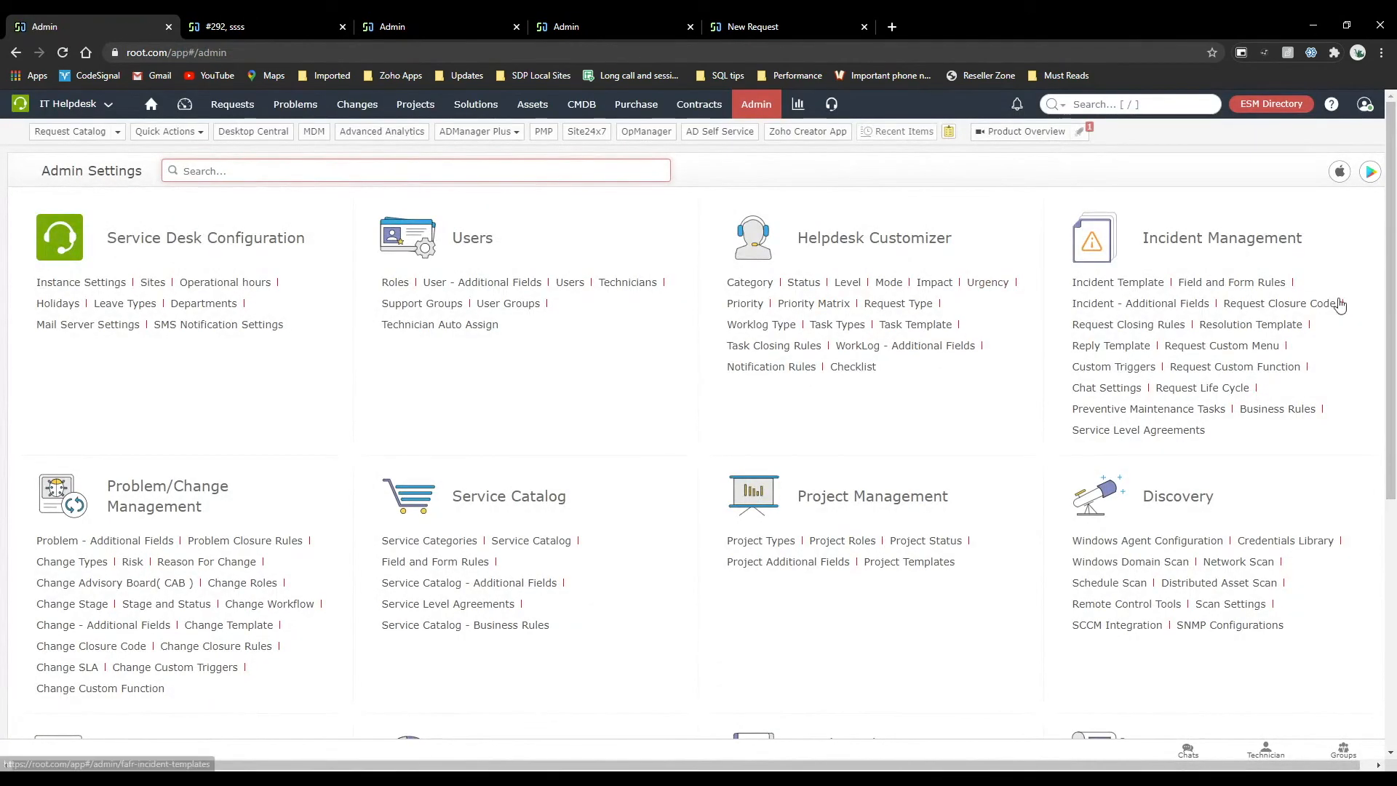
{"action": "left_click", "coordinate": [1162, 335]}
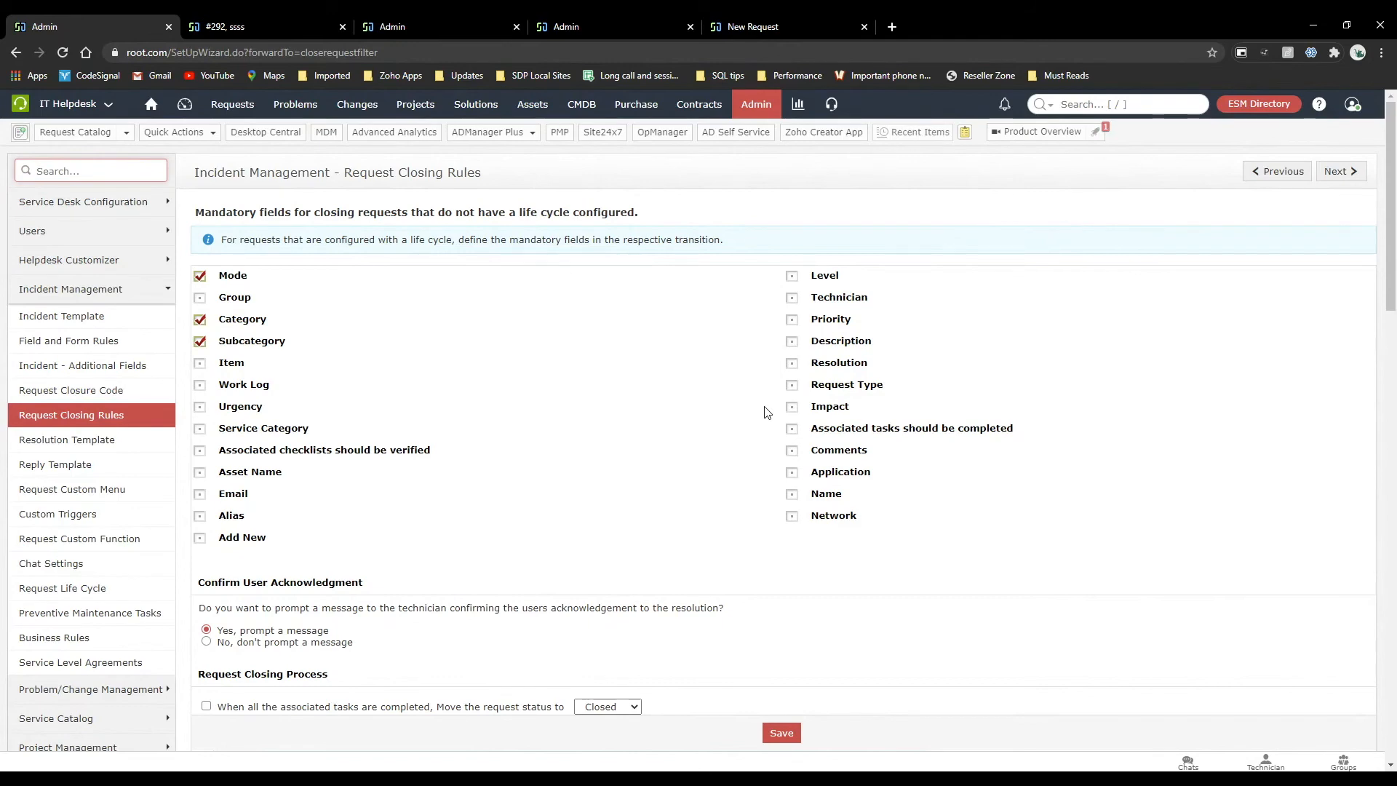
{"action": "scroll", "coordinate": [766, 413], "scroll_direction": "down", "scroll_amount": 2}
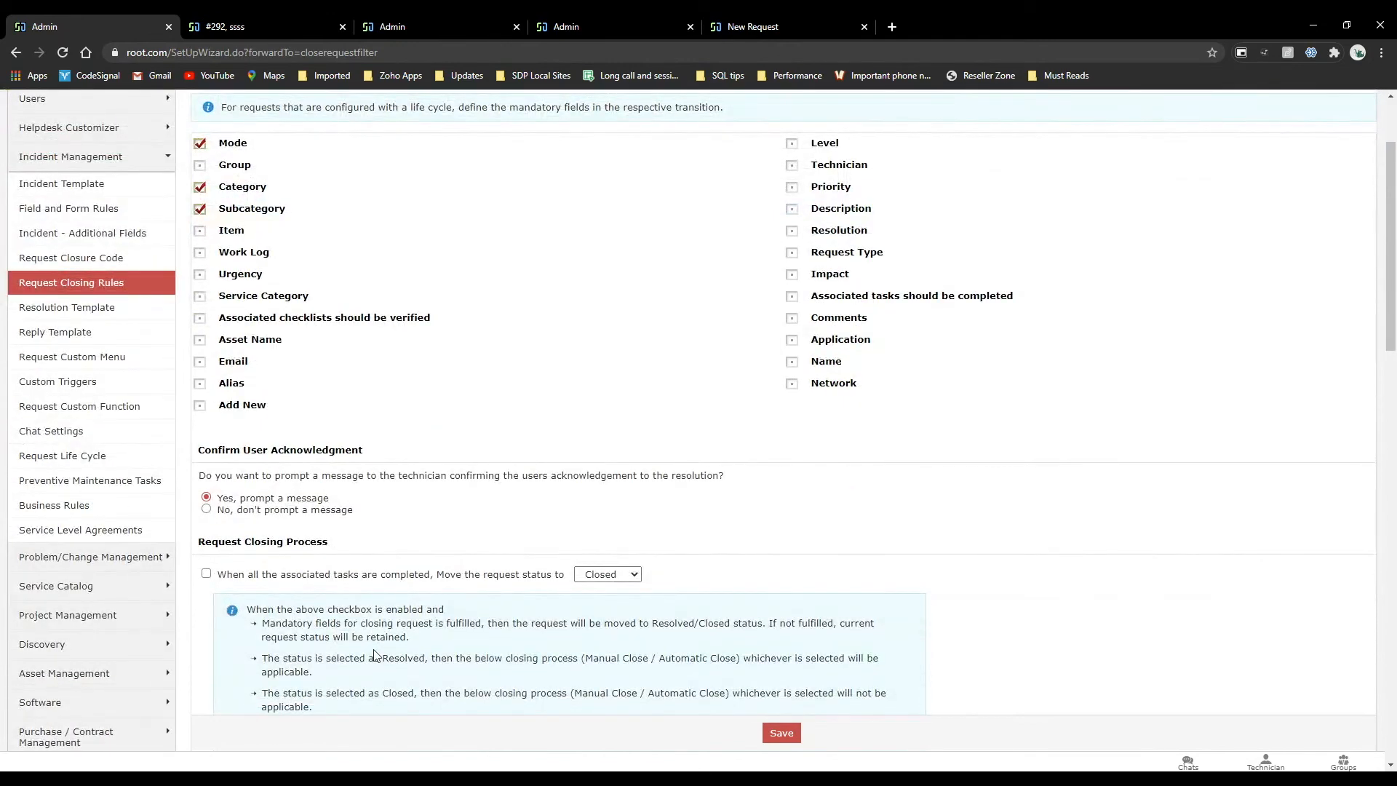
{"action": "scroll", "coordinate": [373, 655], "scroll_direction": "down", "scroll_amount": 5}
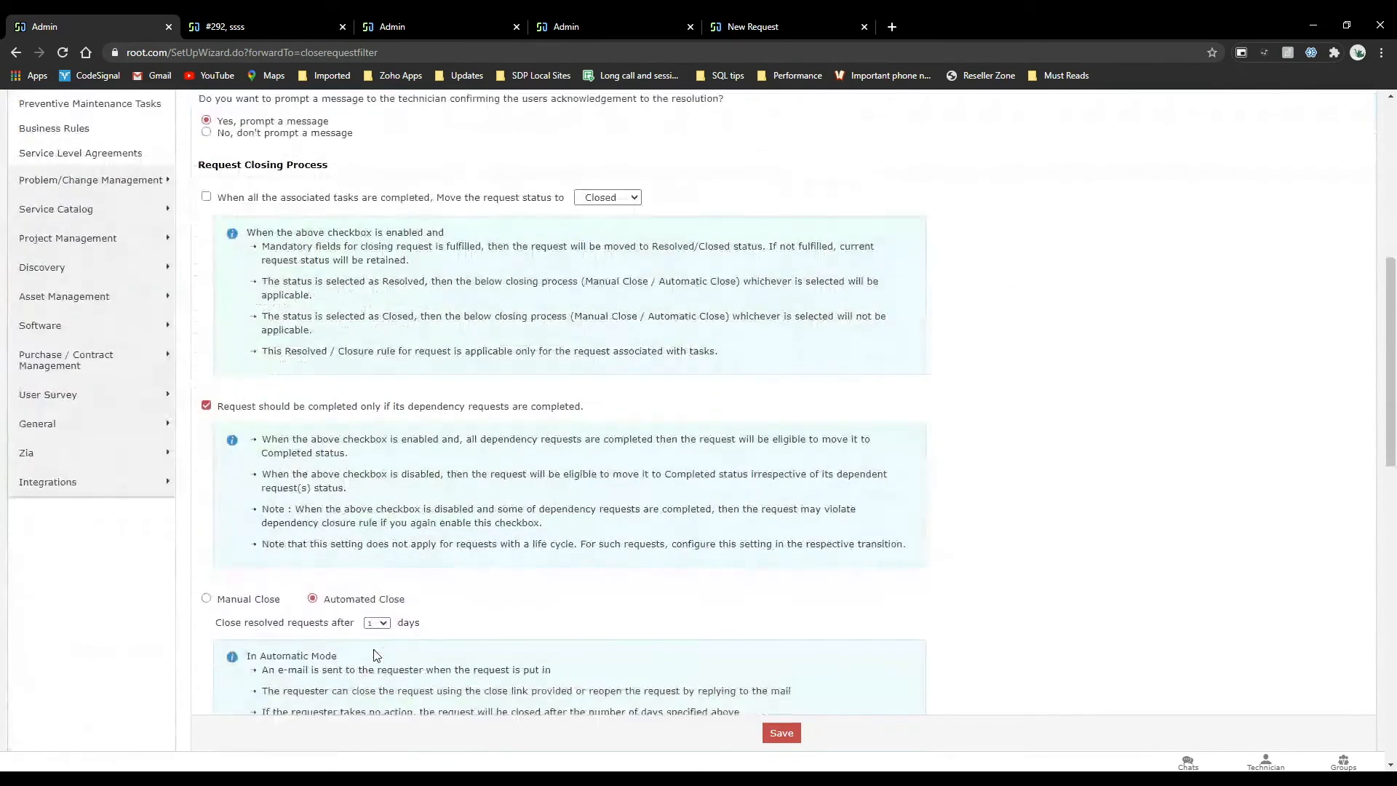
{"action": "scroll", "coordinate": [373, 655], "scroll_direction": "down", "scroll_amount": 1}
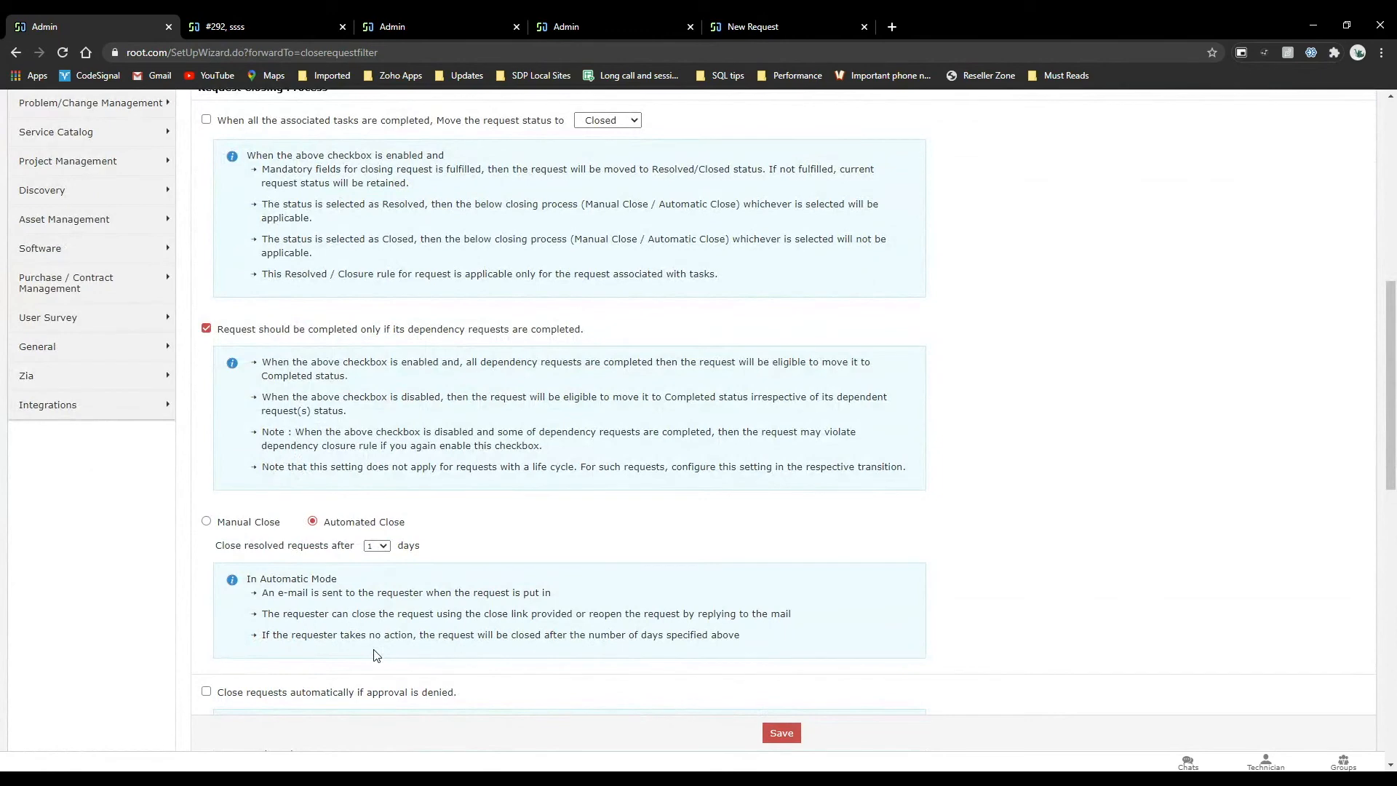
Set the automated closing of resolved requests to occur after 3 days.
{"action": "left_click", "coordinate": [388, 548]}
{"action": "left_click", "coordinate": [377, 576]}
{"action": "scroll", "coordinate": [545, 433], "scroll_direction": "up", "scroll_amount": 8}
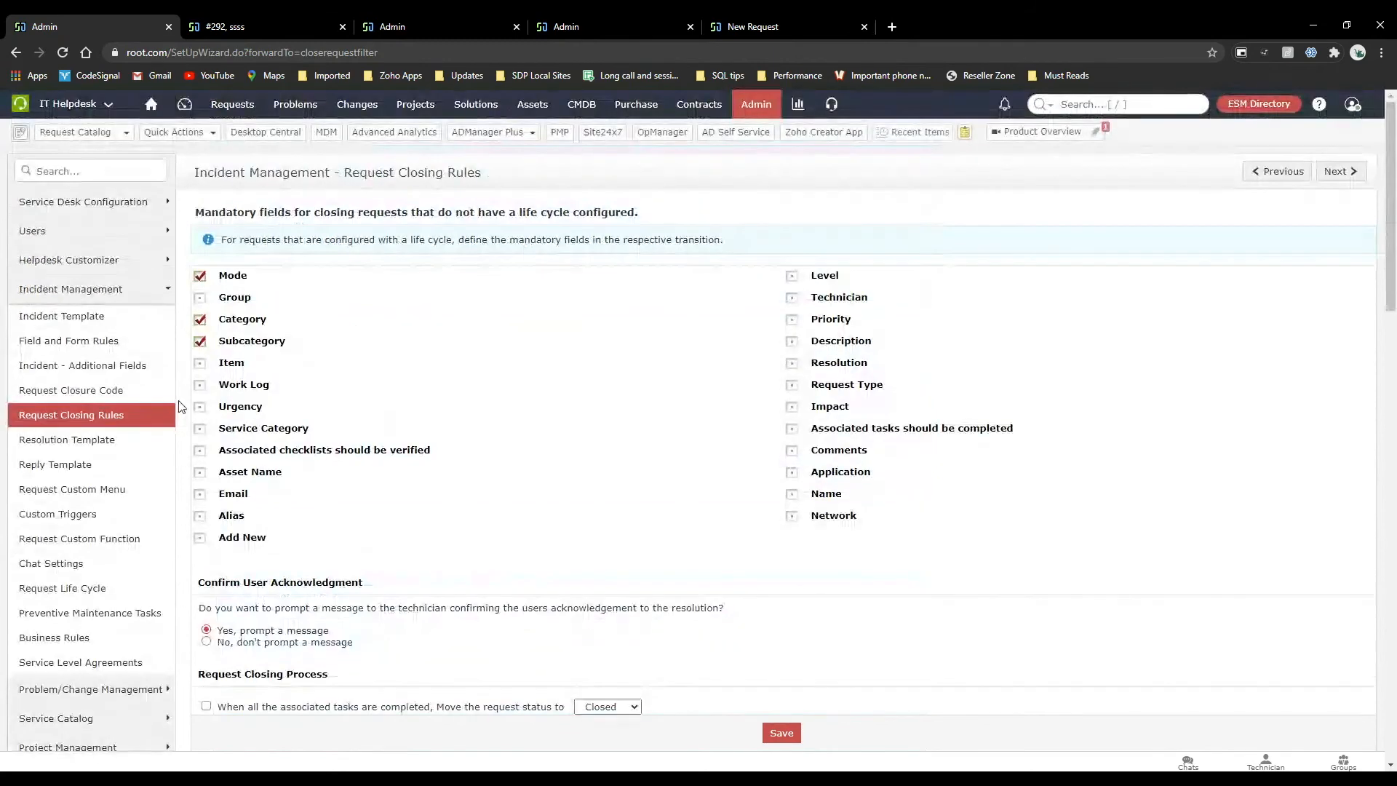
Examine the settings for automatically closing requests when approval is denied, including the available delay in days.
{"action": "scroll", "coordinate": [458, 478], "scroll_direction": "down", "scroll_amount": 10}
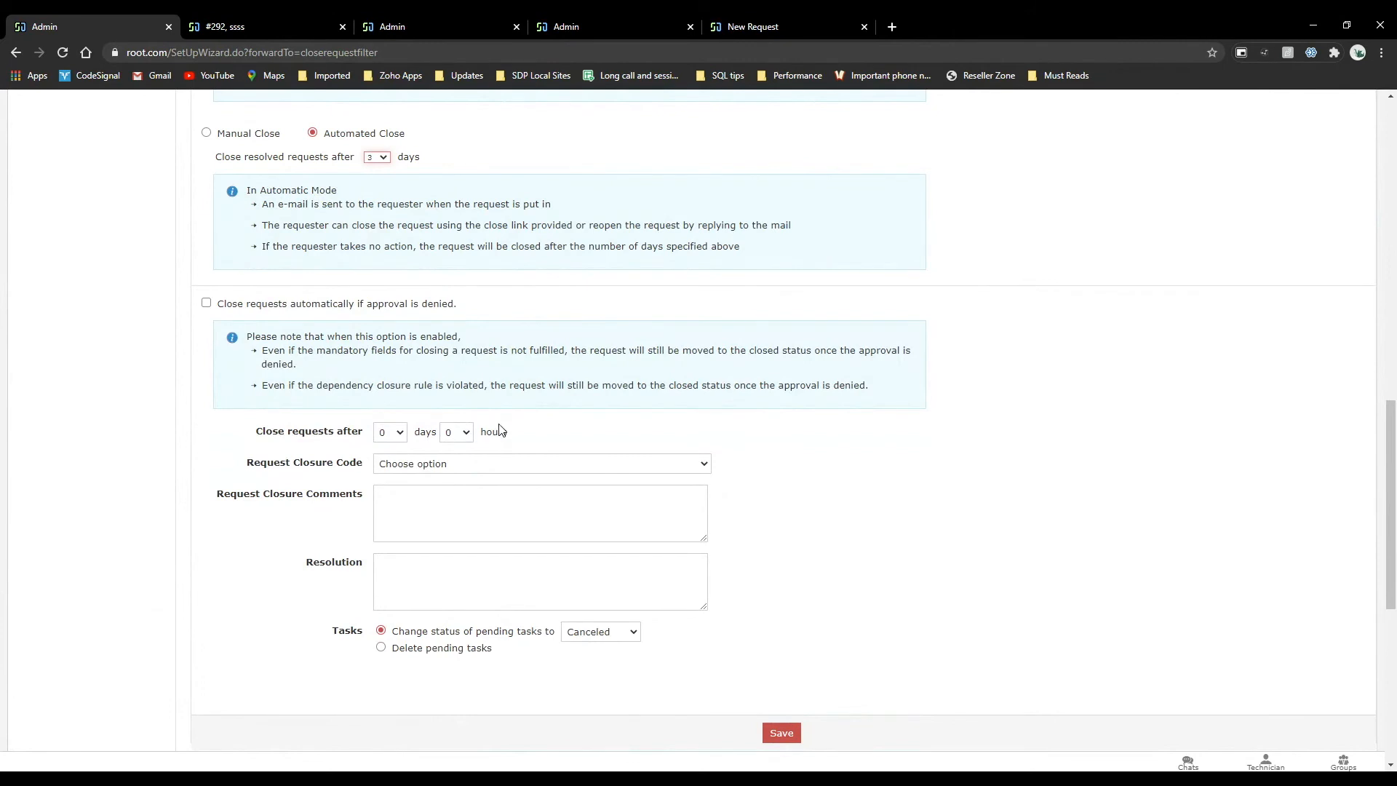
{"action": "left_click", "coordinate": [400, 439]}
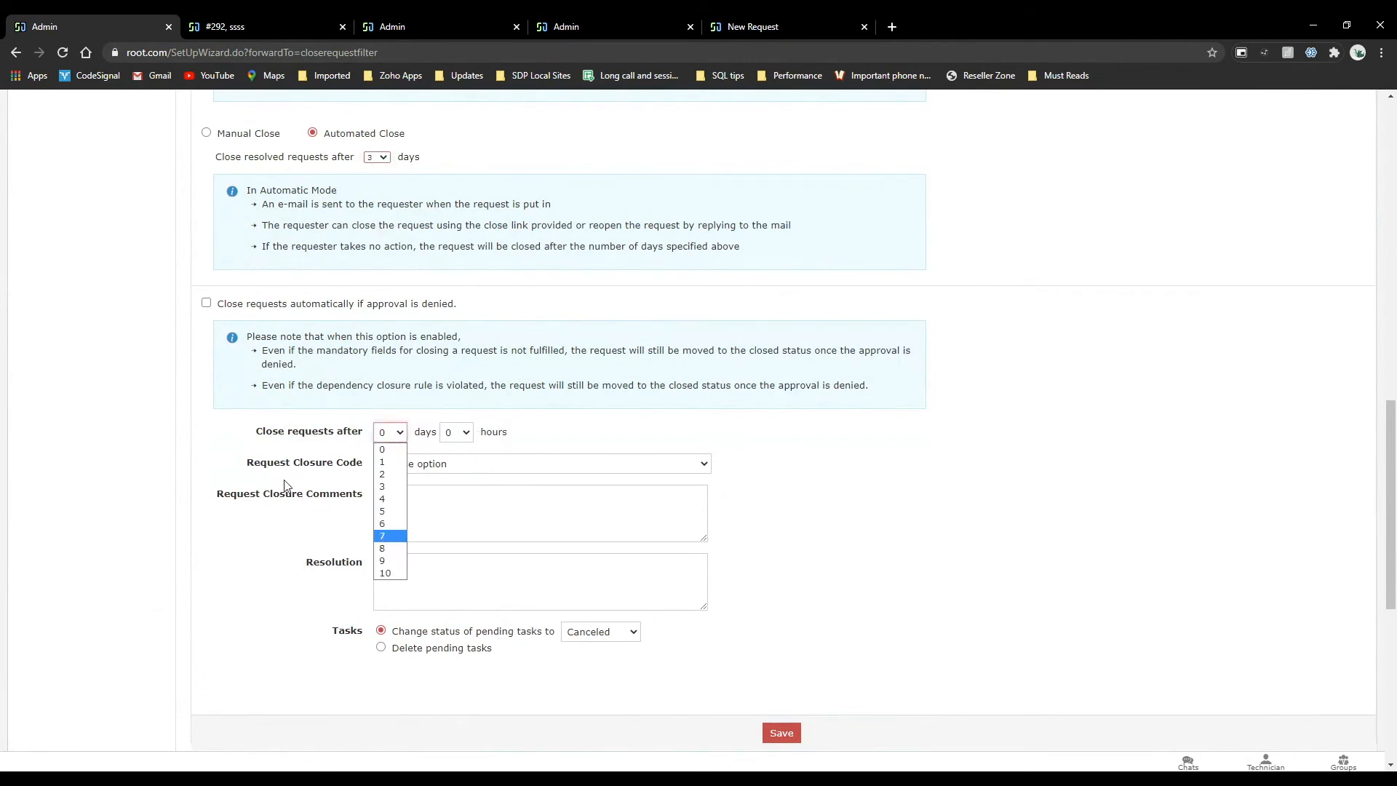
{"action": "left_click", "coordinate": [317, 477]}
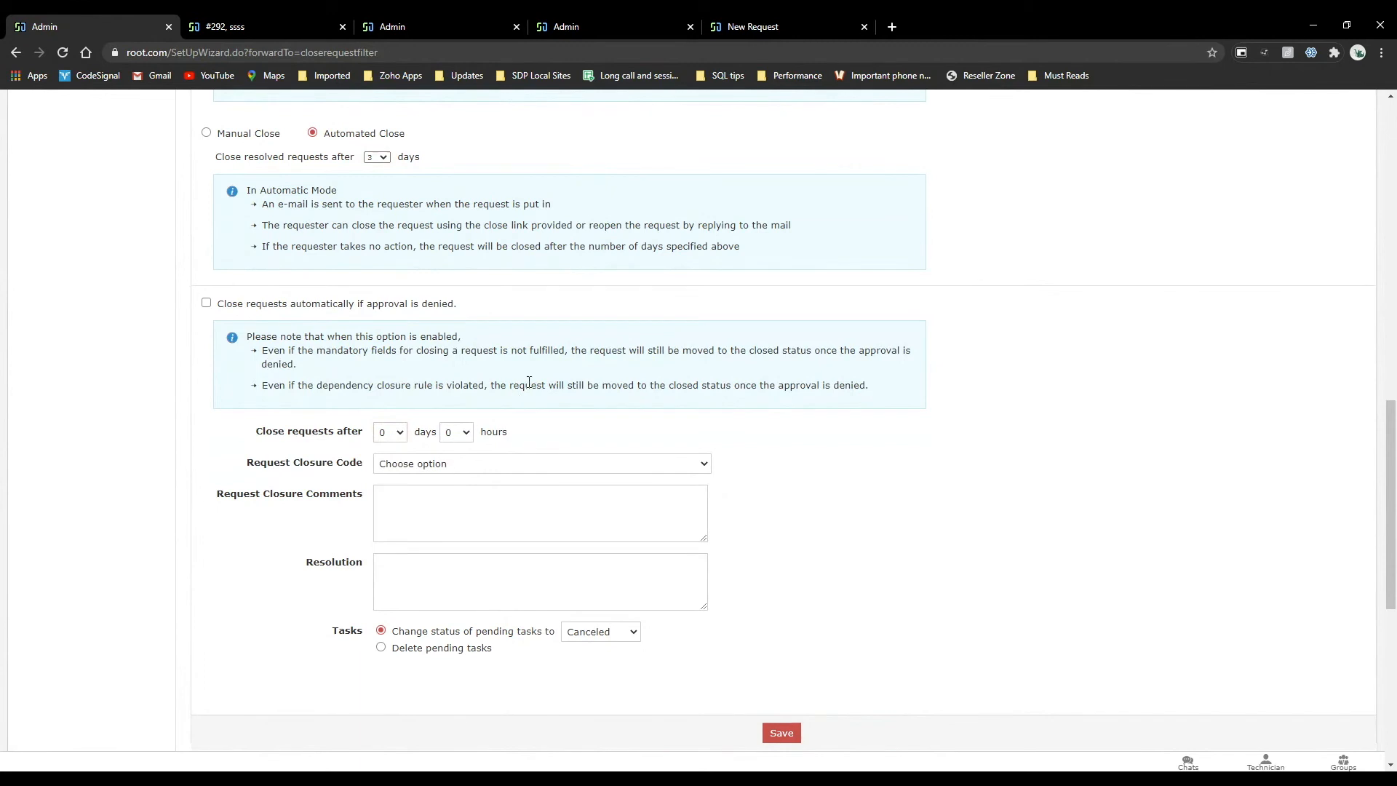
{"action": "scroll", "coordinate": [526, 383], "scroll_direction": "down", "scroll_amount": 2}
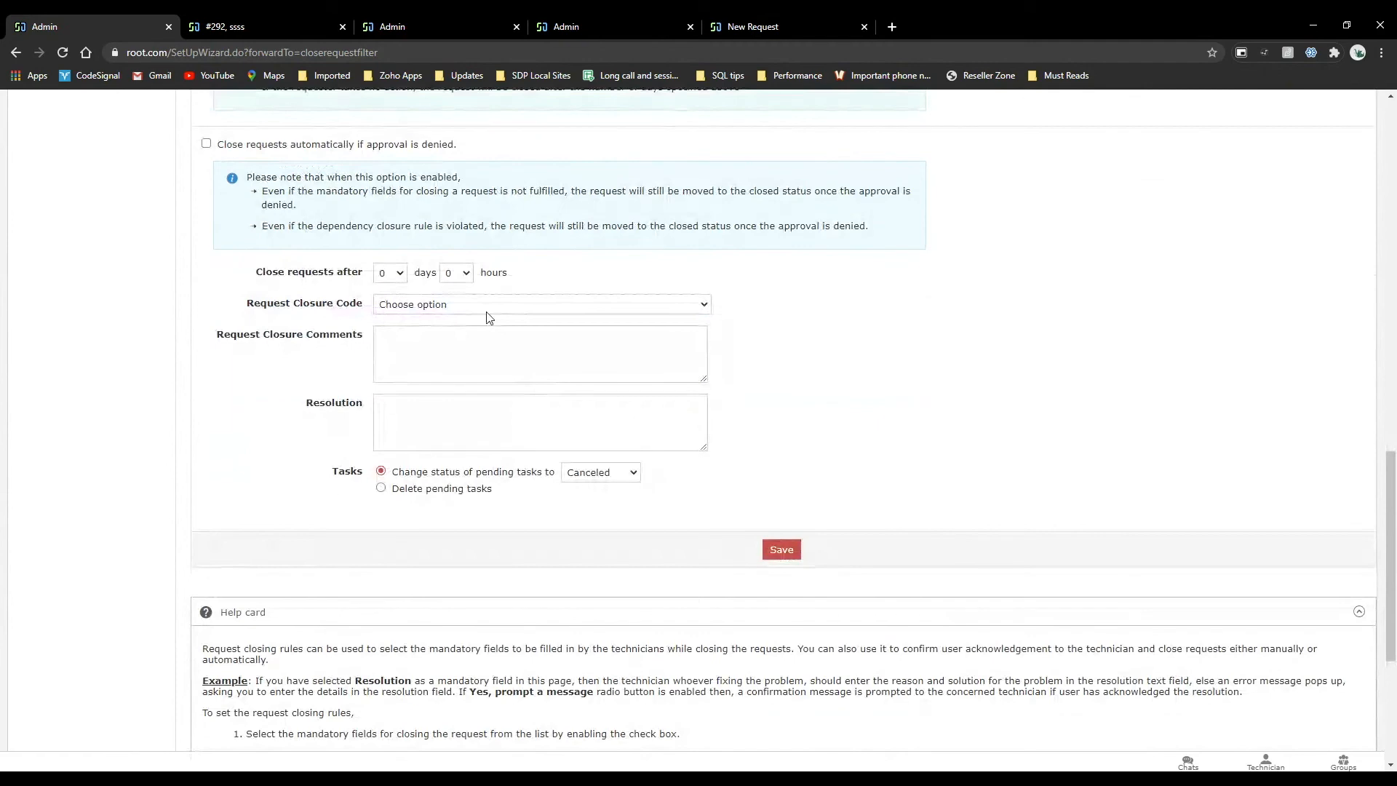
{"action": "scroll", "coordinate": [490, 315], "scroll_direction": "up", "scroll_amount": 10}
{"action": "scroll", "coordinate": [487, 318], "scroll_direction": "up", "scroll_amount": 2}
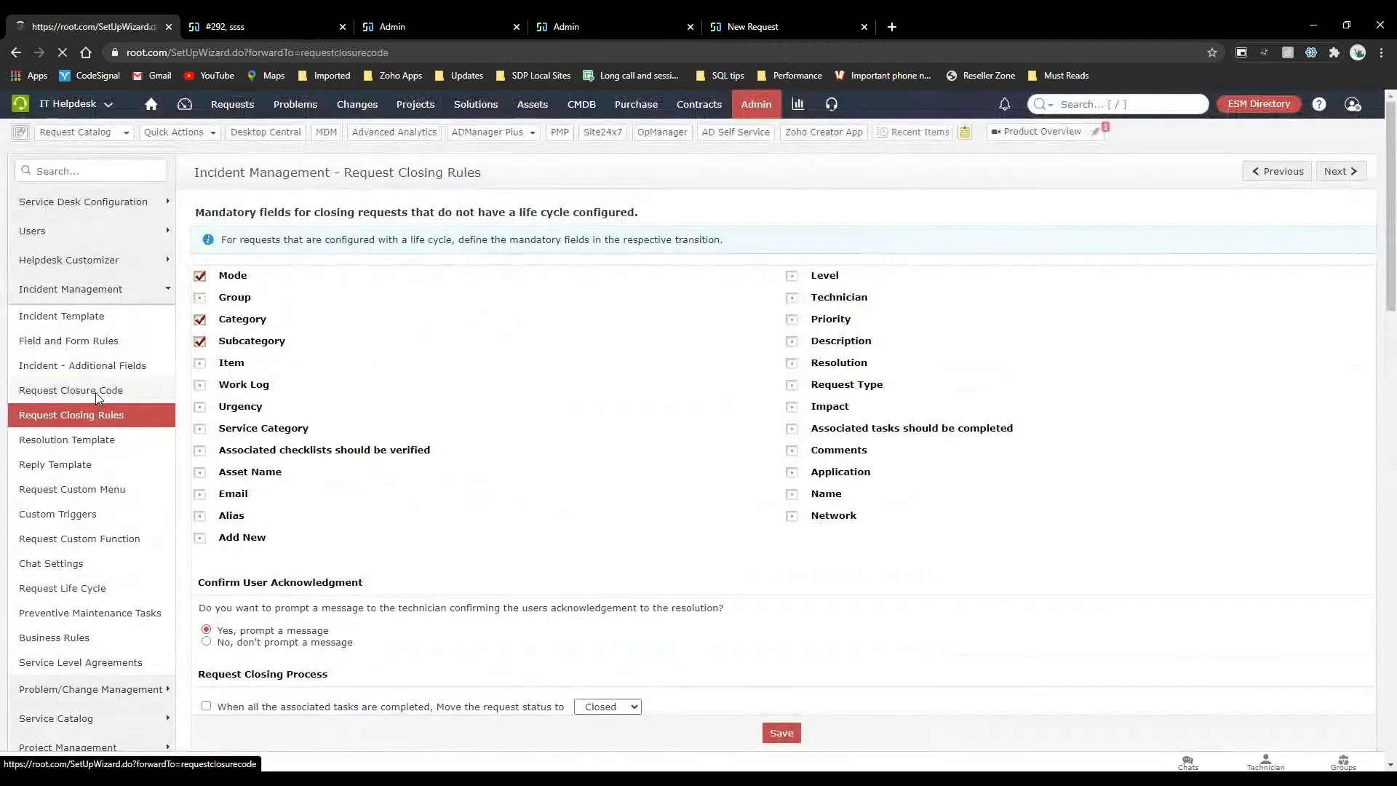
Review the incident request closure codes, resolution templates and reply templates.
{"action": "left_click", "coordinate": [95, 392]}
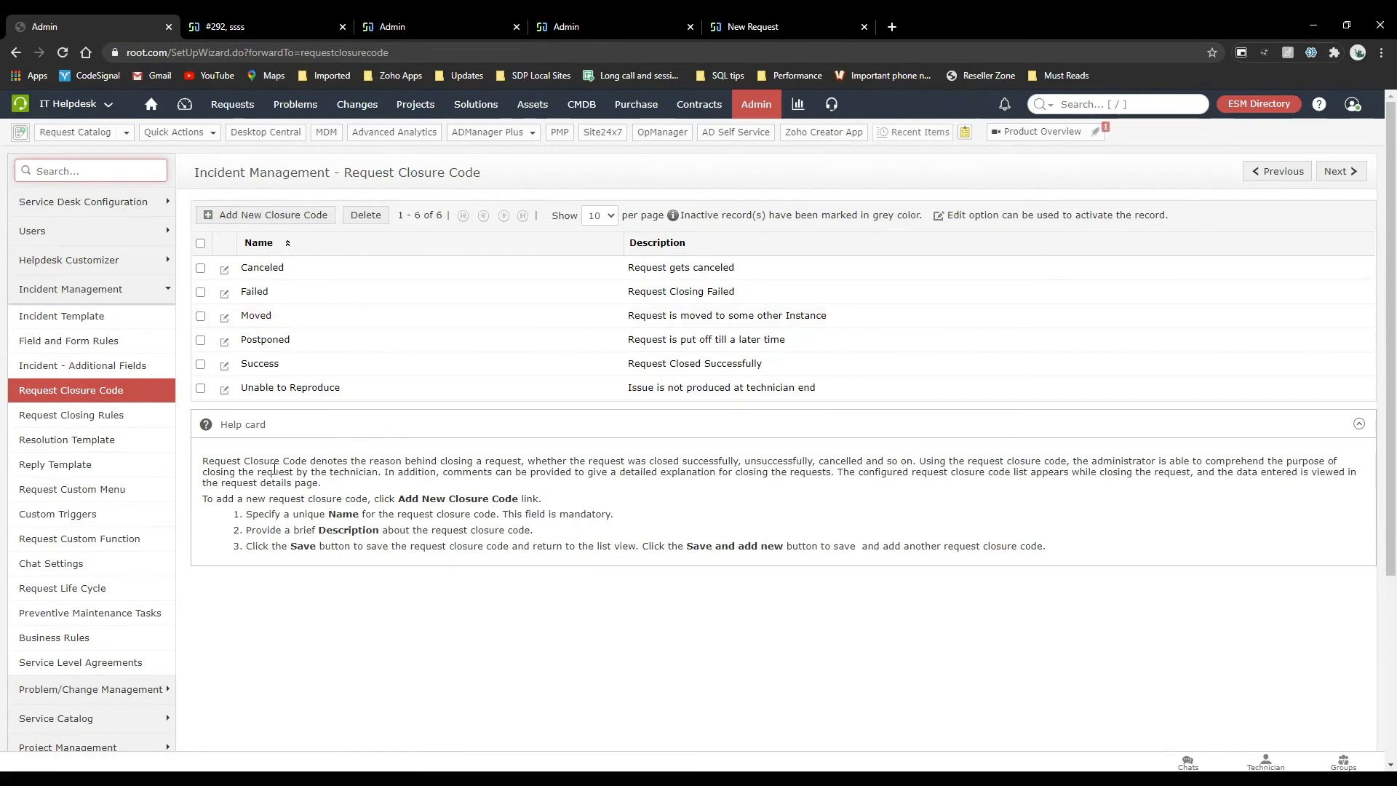
{"action": "left_click", "coordinate": [109, 441]}
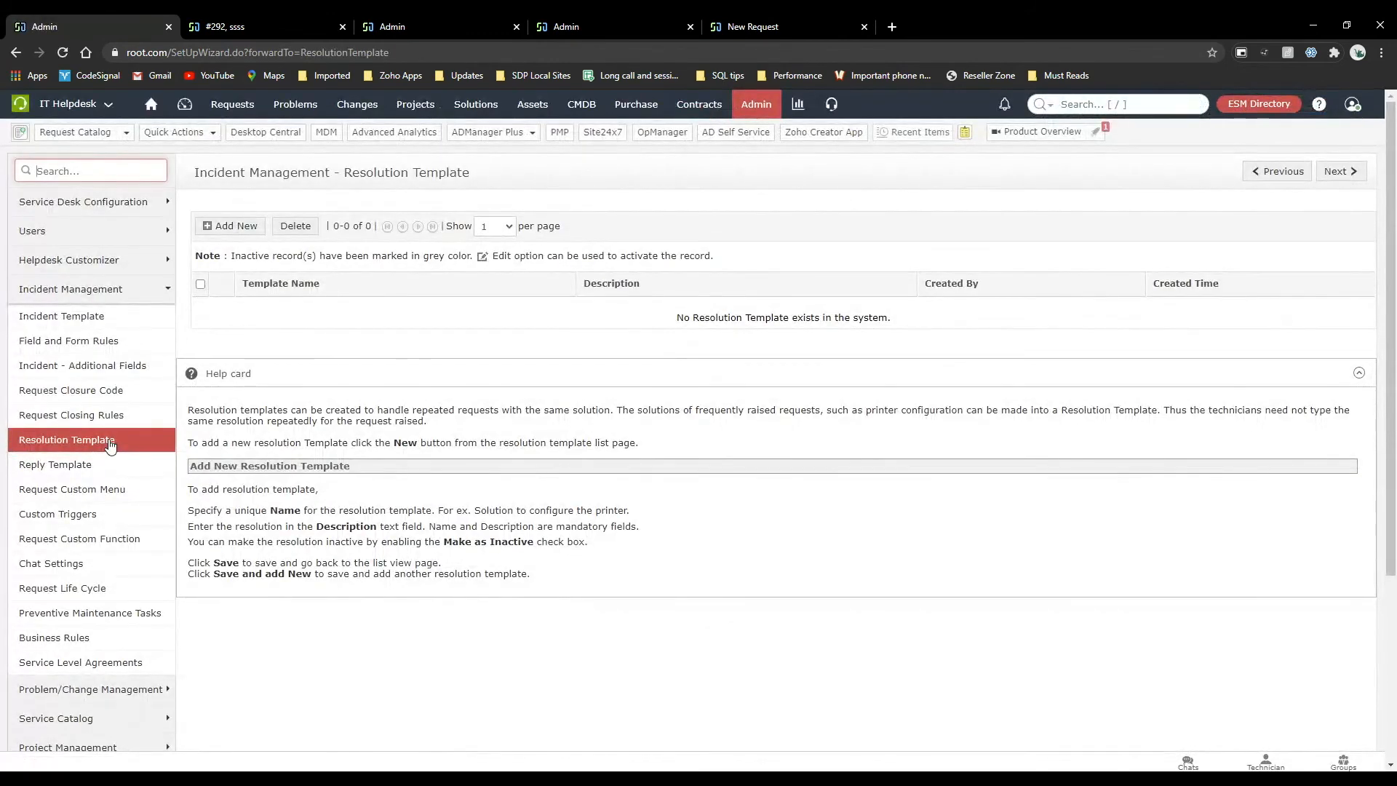
{"action": "left_click", "coordinate": [82, 484]}
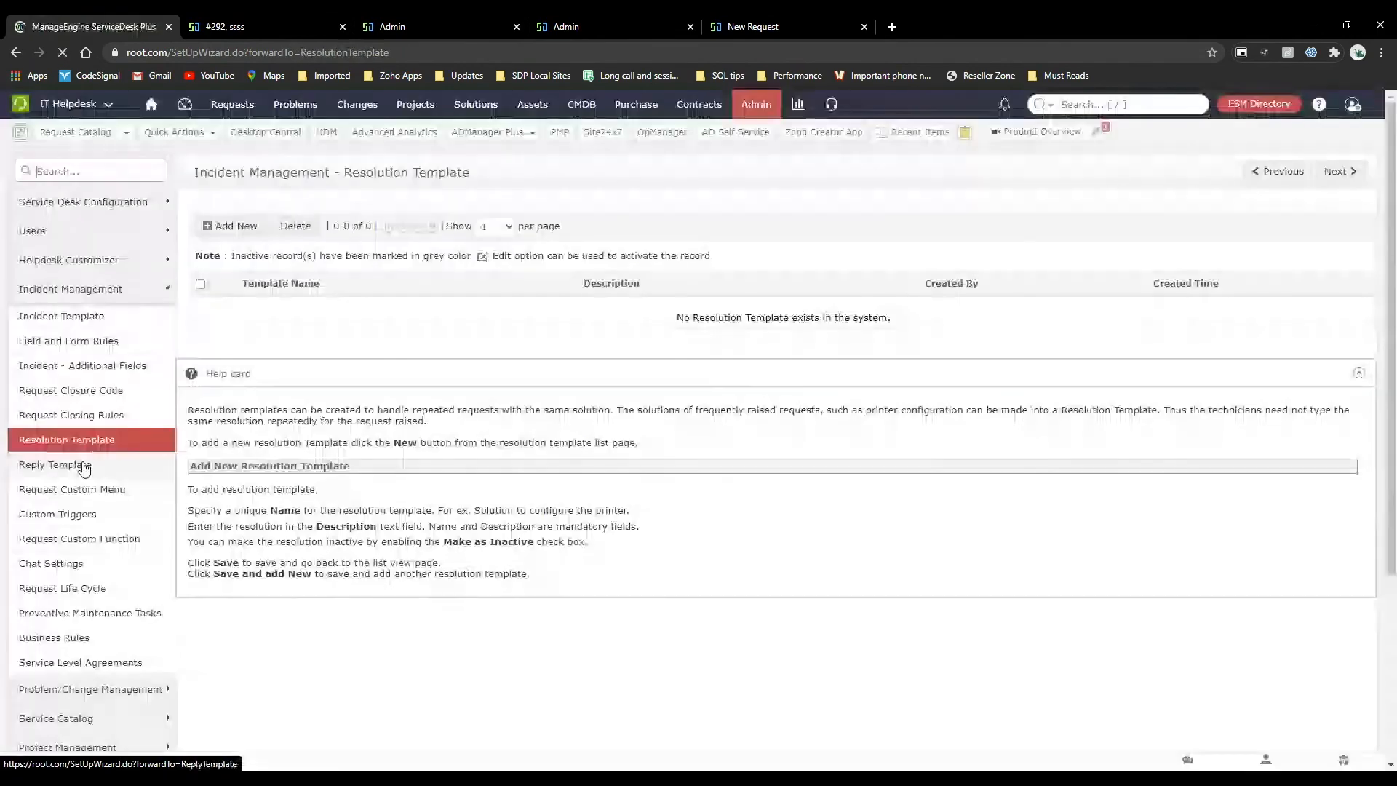
{"action": "left_click", "coordinate": [84, 465]}
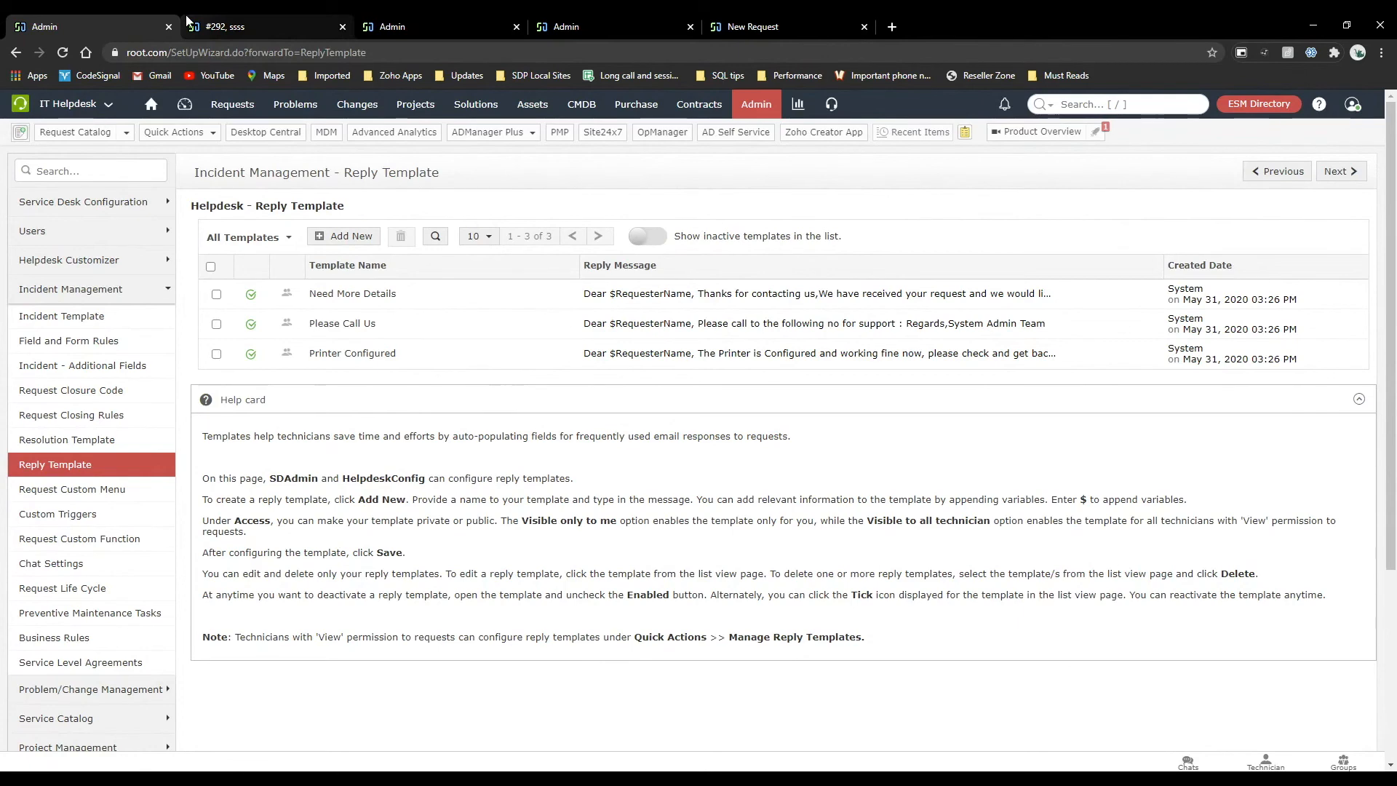
Start a reply to the requester of request #292, apply the Need More Details reply template, and return to the request without sending.
{"action": "left_click", "coordinate": [226, 27]}
{"action": "left_click", "coordinate": [257, 421]}
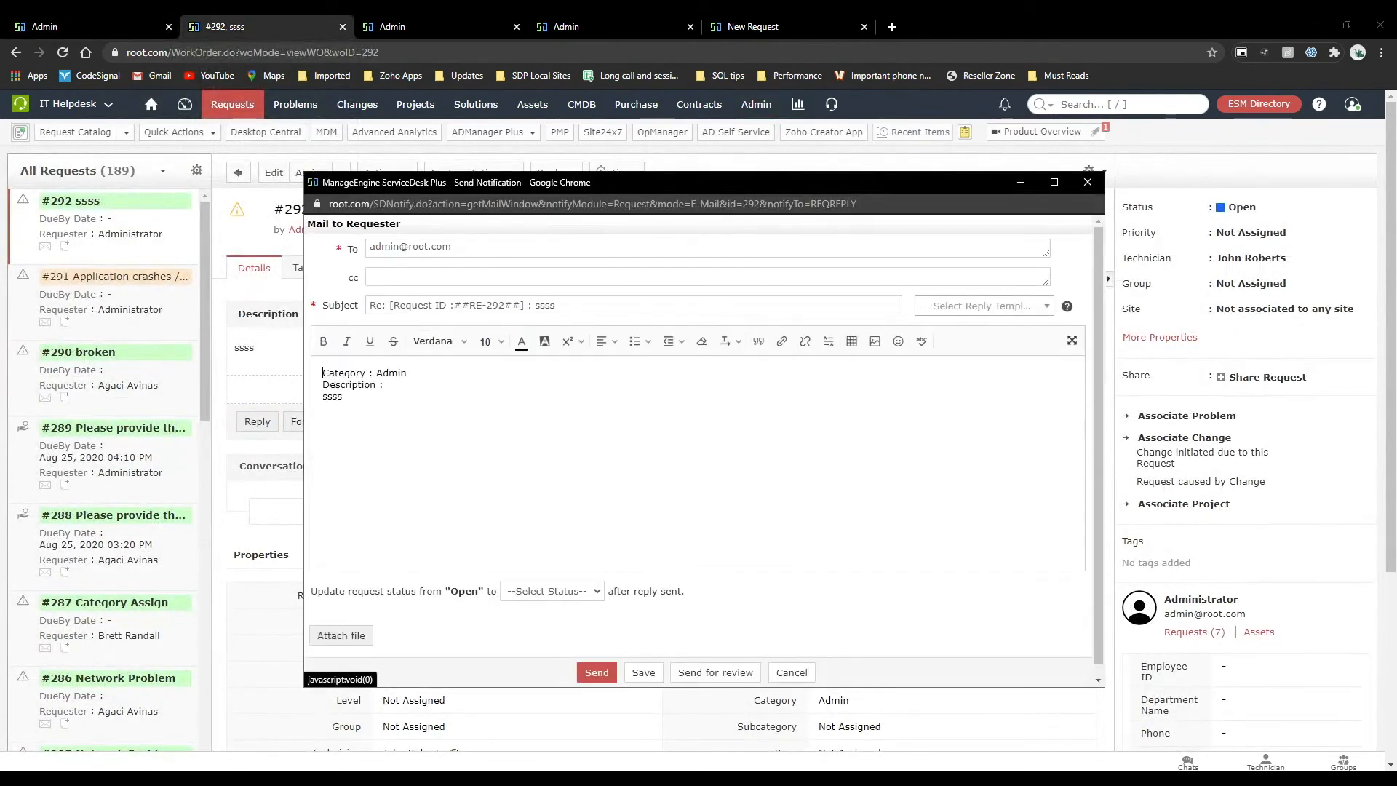
{"action": "left_click", "coordinate": [983, 306]}
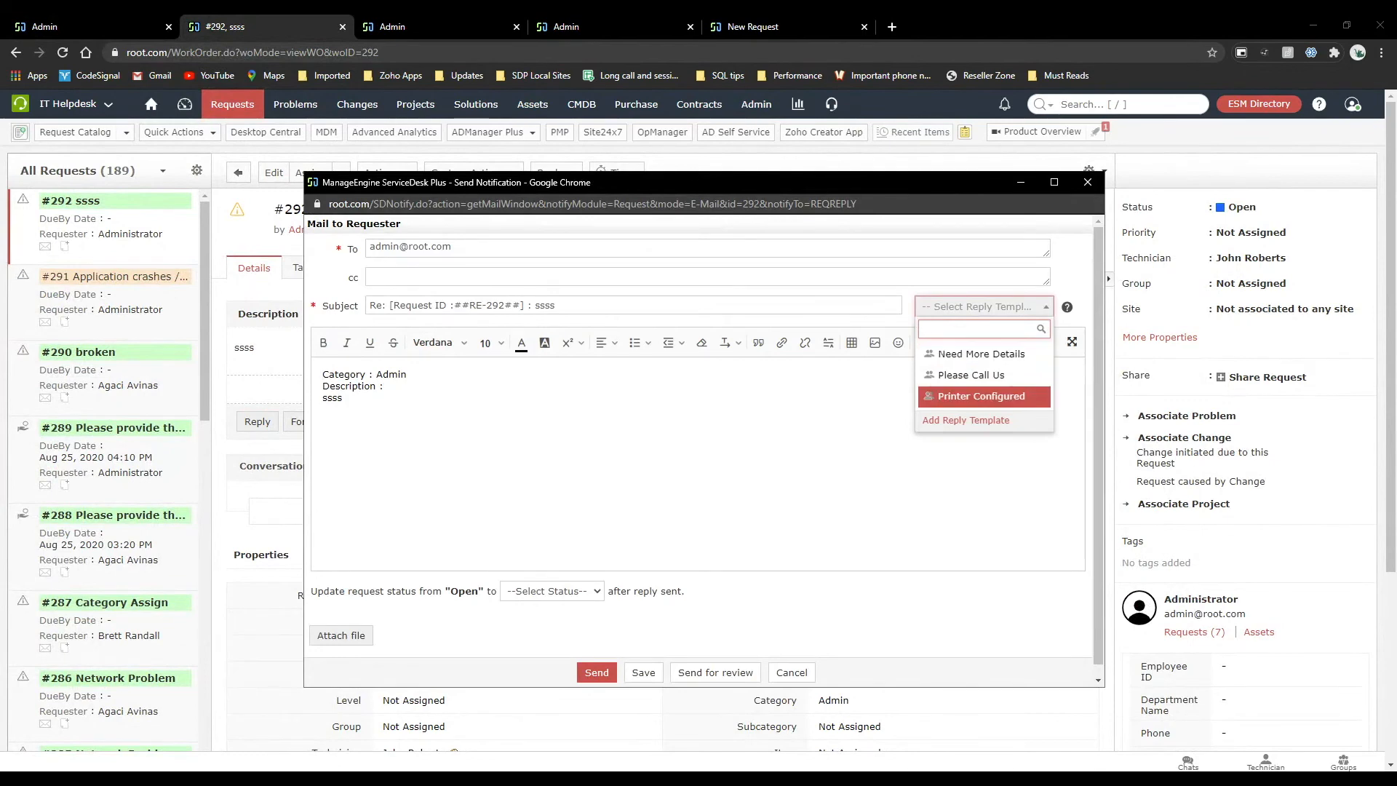
{"action": "key", "text": "Up"}
{"action": "key", "text": "Up"}
{"action": "key", "text": "Return"}
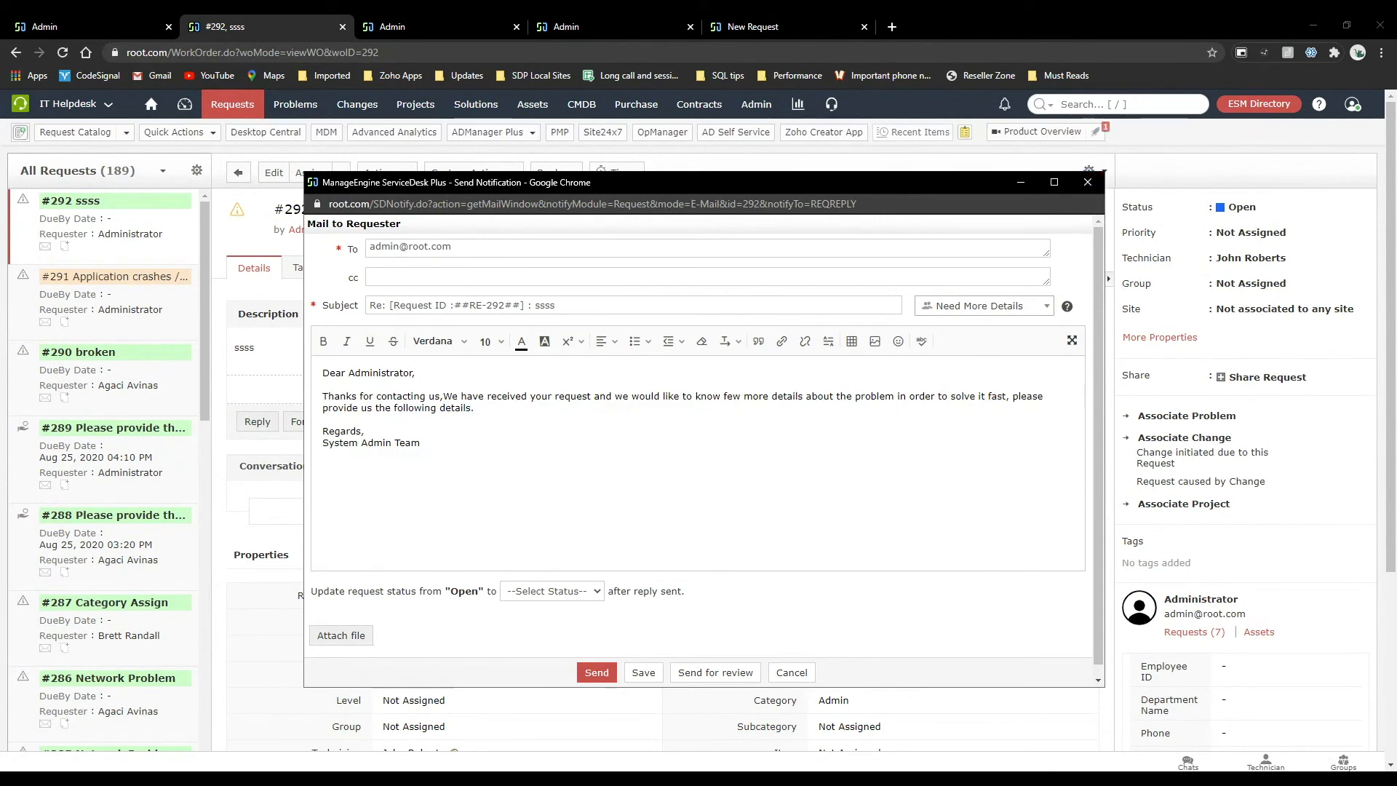
{"action": "left_click", "coordinate": [299, 19]}
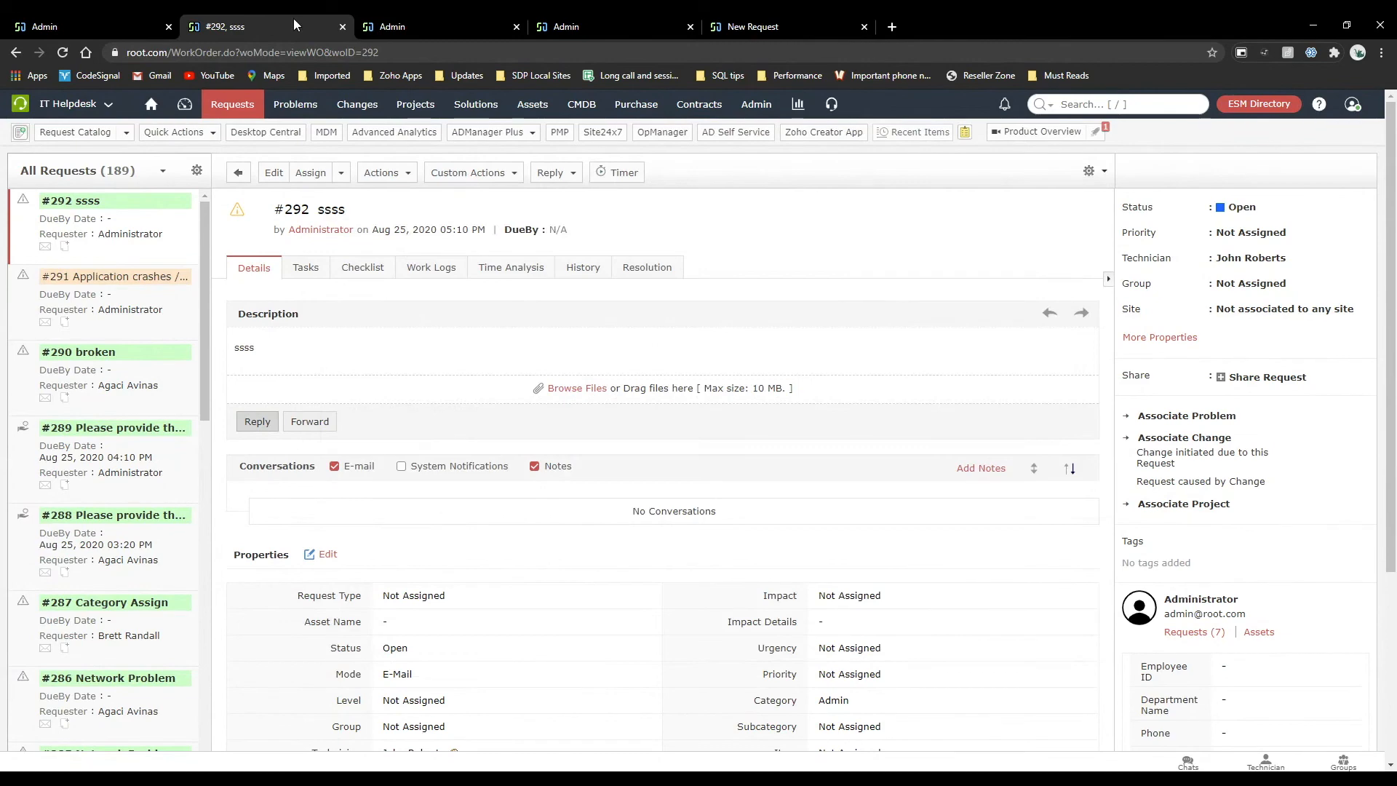
Start resolving request #292 with subcategory Location, view the closure comment fields, and cancel without updating the request.
{"action": "left_click", "coordinate": [96, 18]}
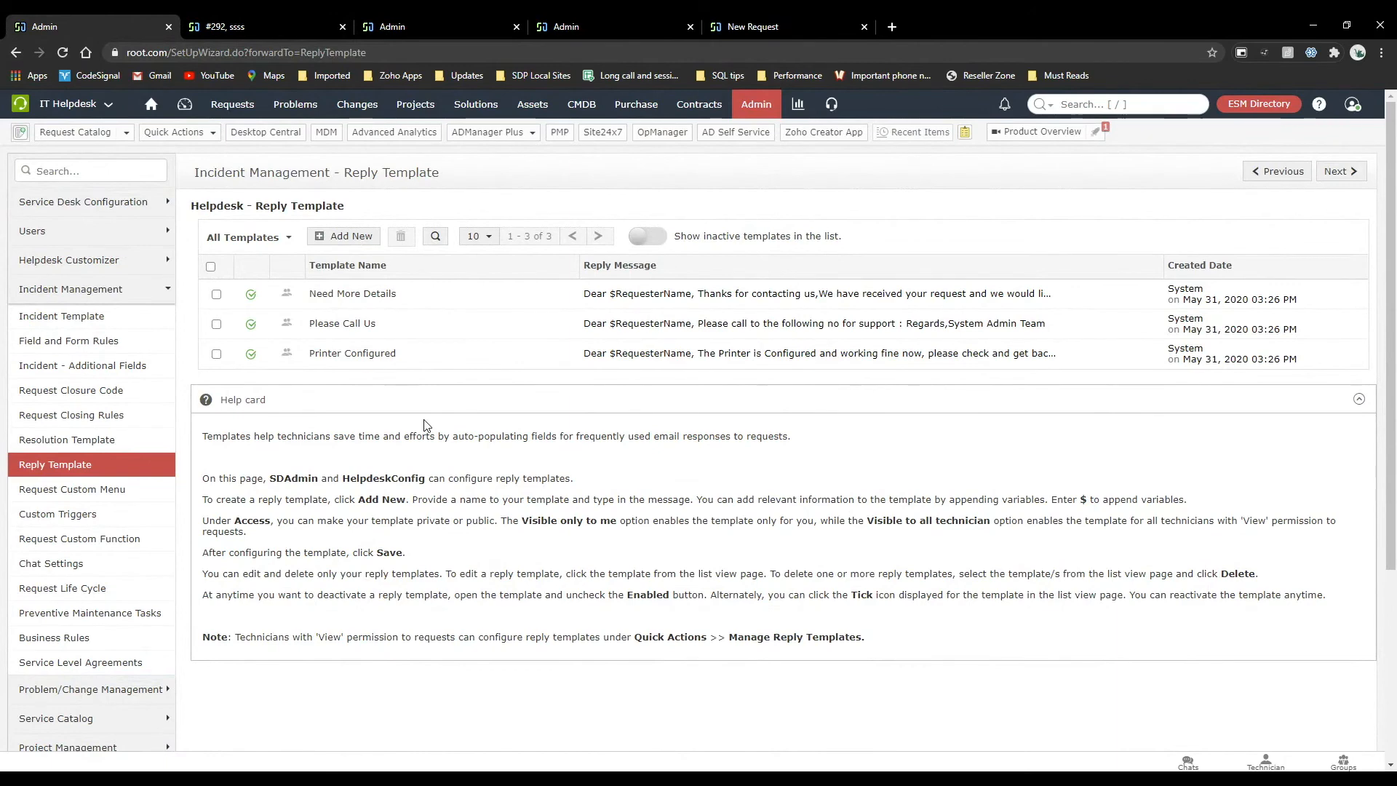
{"action": "left_click", "coordinate": [88, 446]}
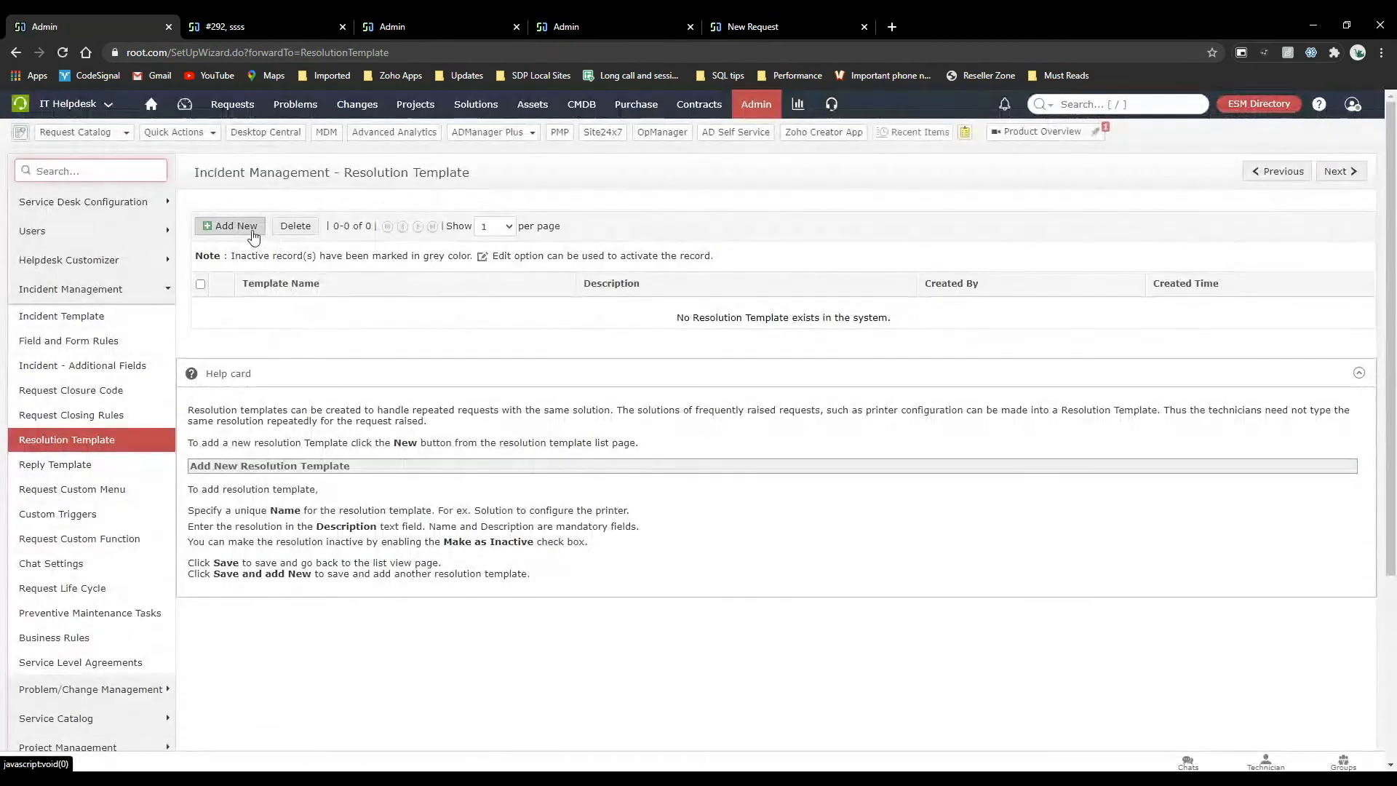
{"action": "left_click", "coordinate": [290, 21]}
{"action": "left_click", "coordinate": [1229, 207]}
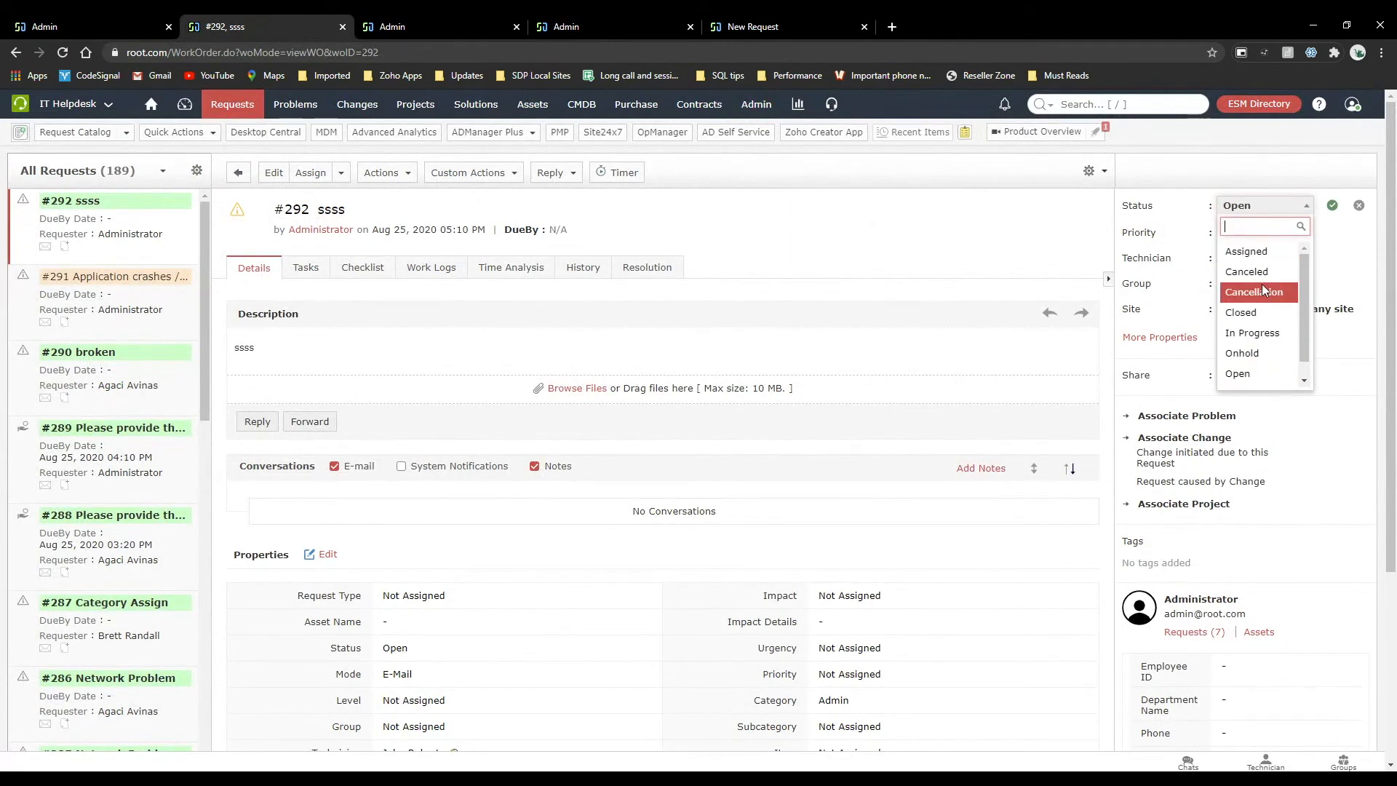
{"action": "left_click", "coordinate": [1269, 391]}
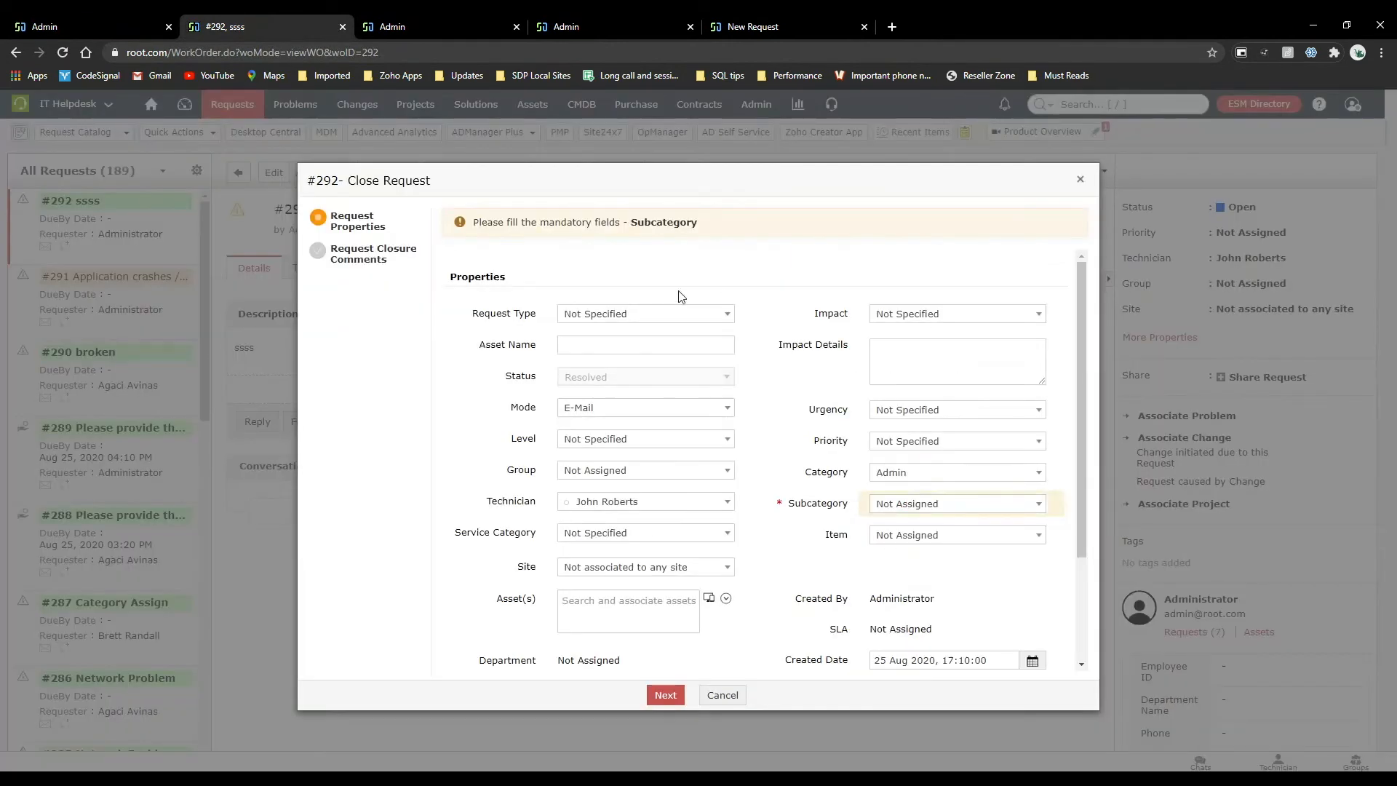
{"action": "left_click", "coordinate": [888, 507]}
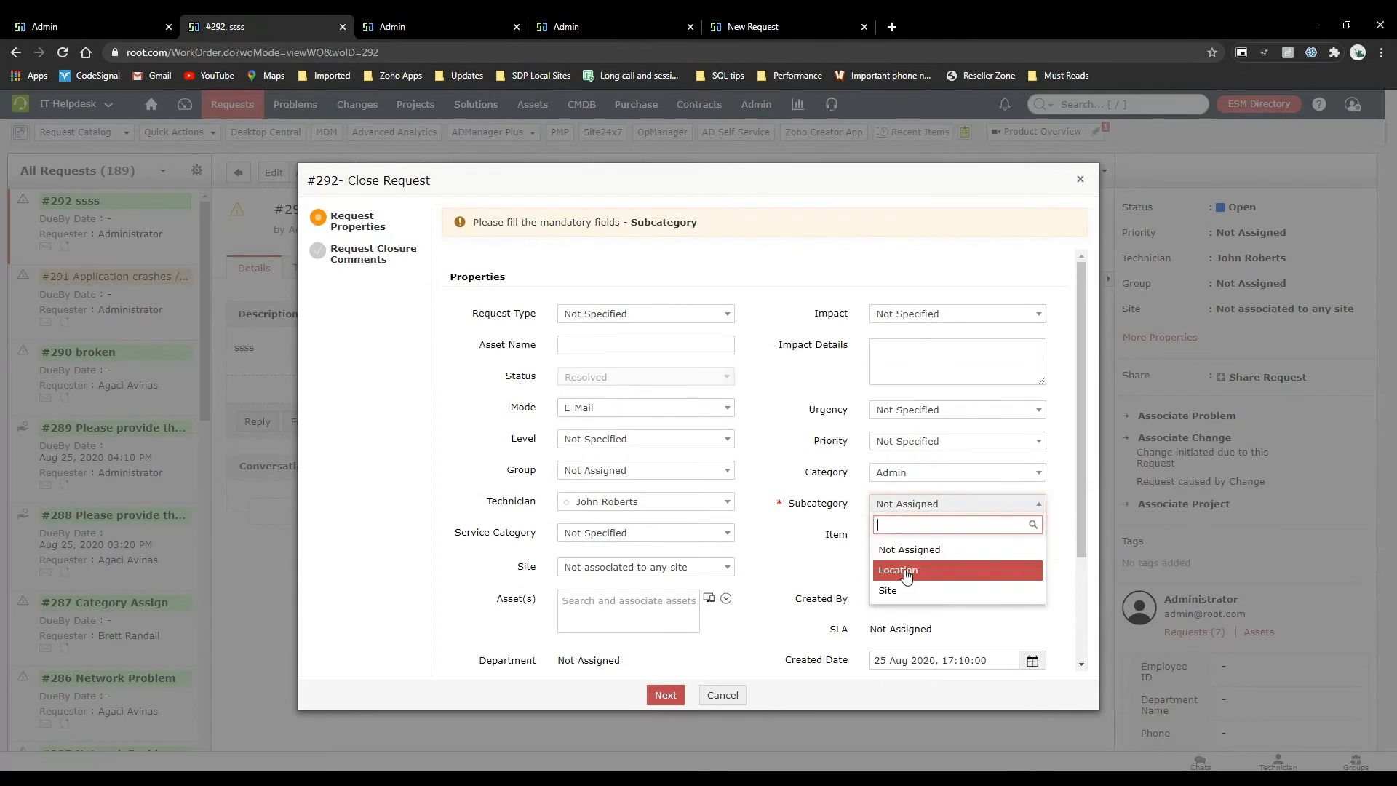
{"action": "left_click", "coordinate": [906, 571]}
{"action": "scroll", "coordinate": [753, 537], "scroll_direction": "down", "scroll_amount": 2}
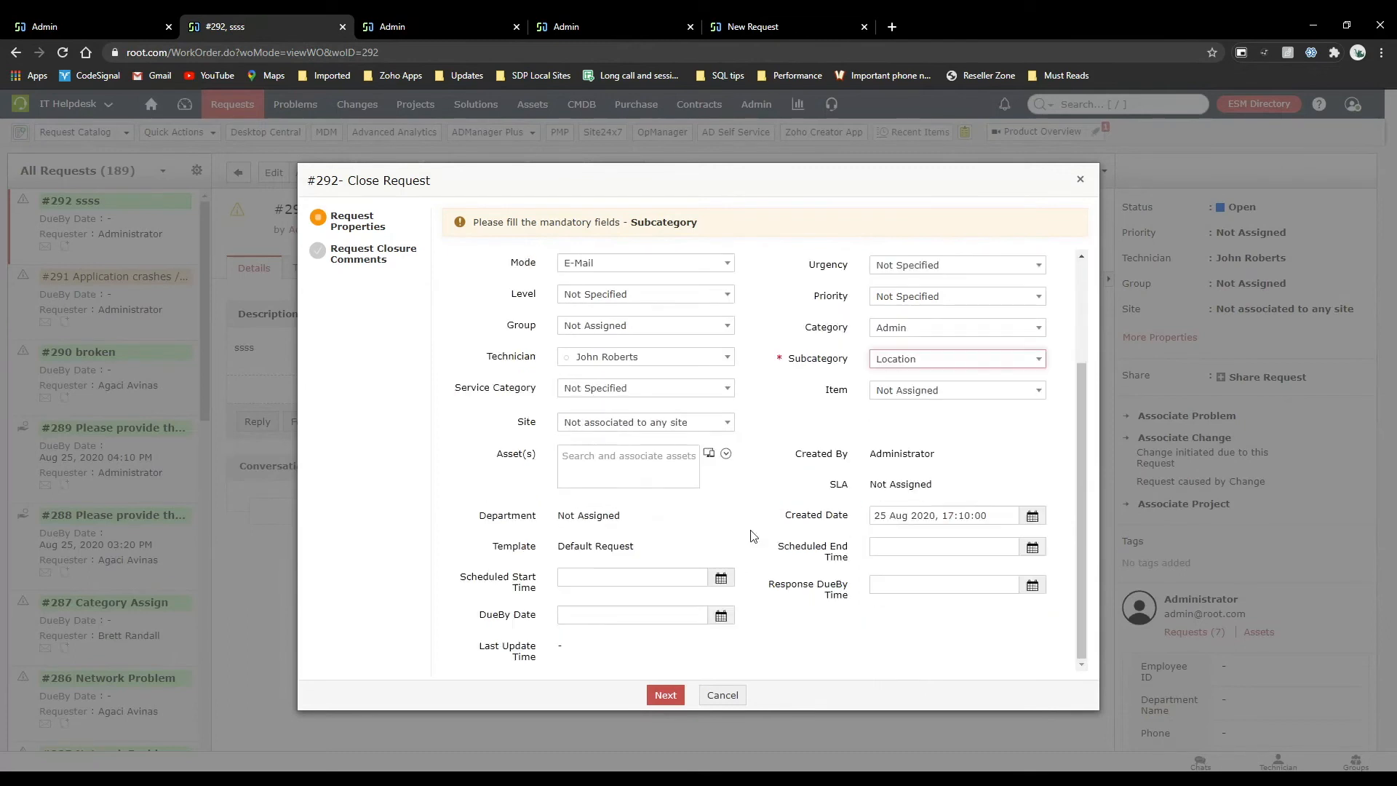
{"action": "left_click", "coordinate": [665, 695]}
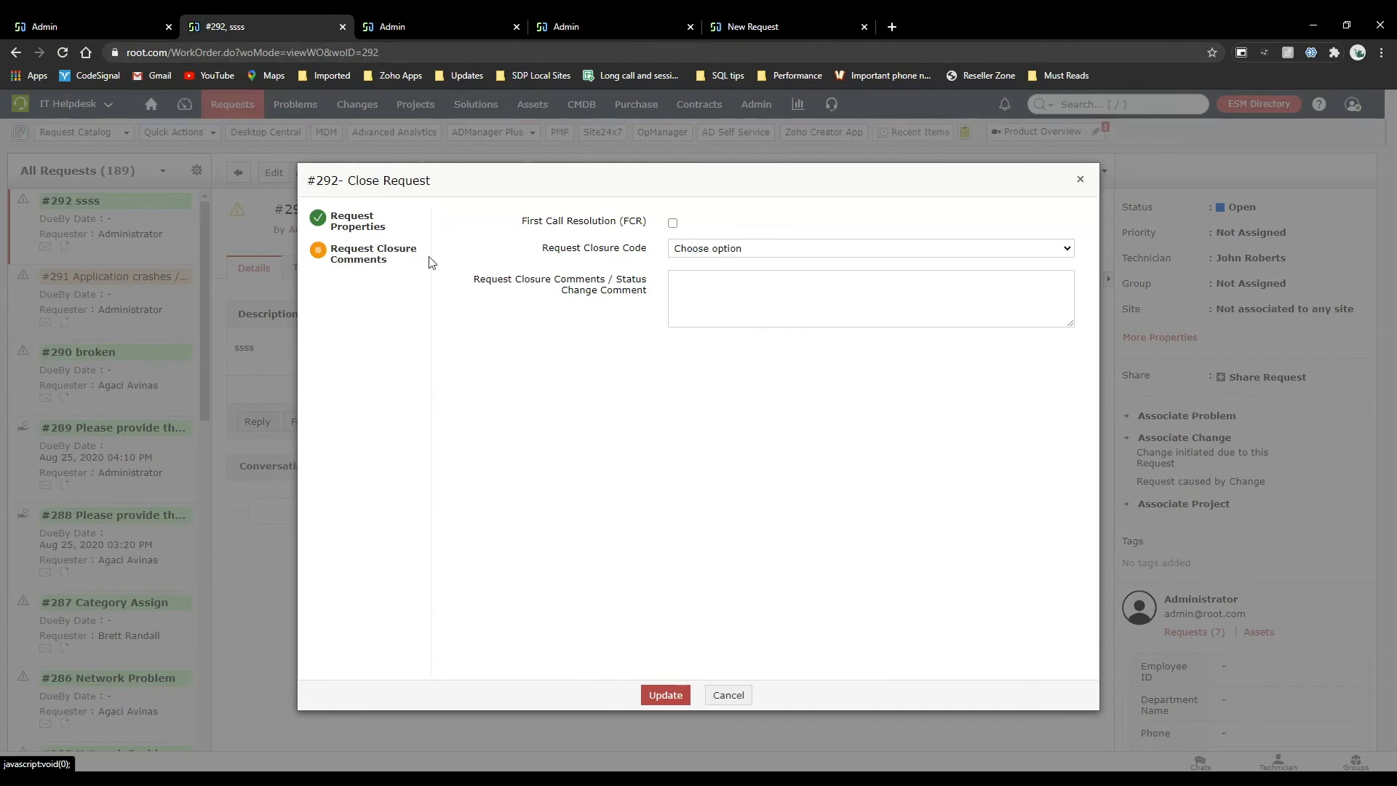
{"action": "left_click", "coordinate": [730, 693]}
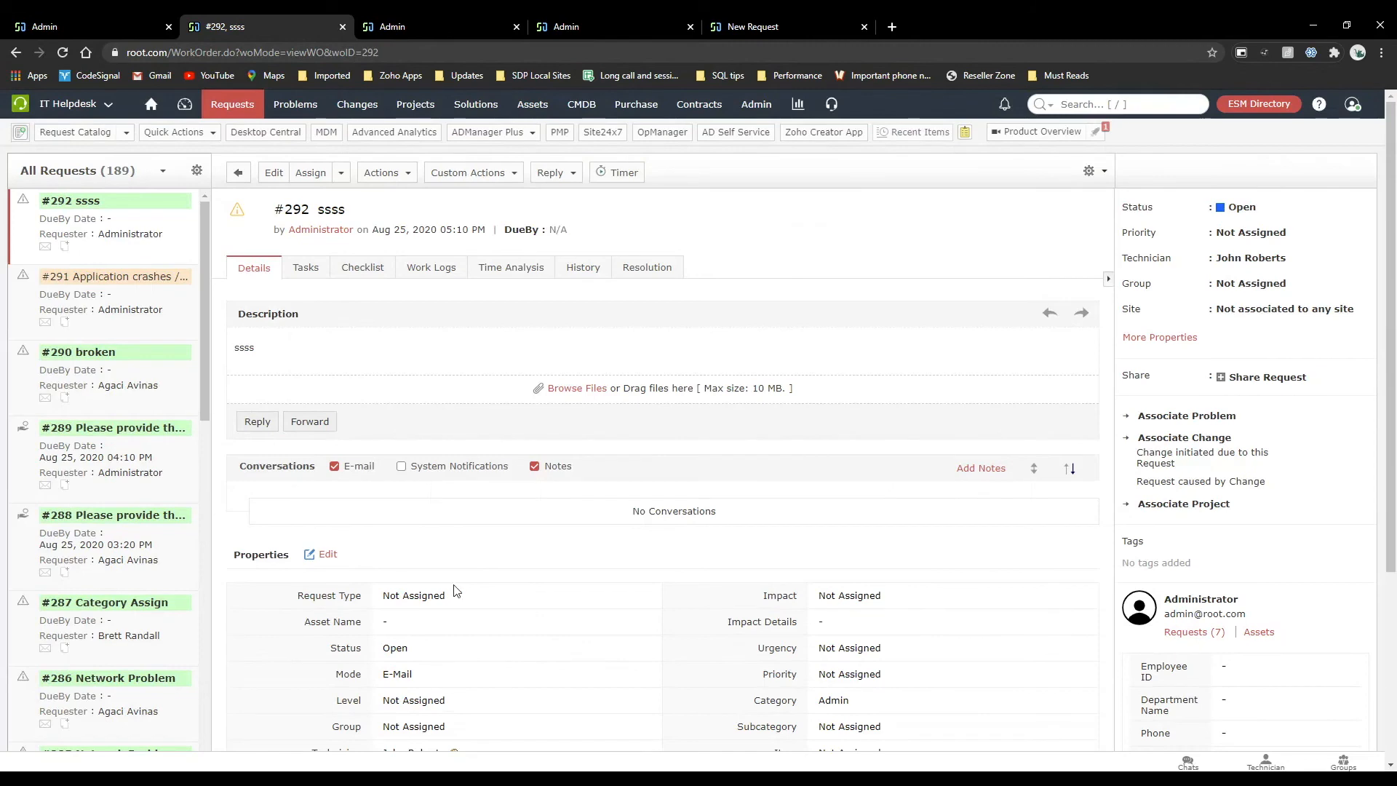
Open the resolution section of request #292 and look through its editor, attachment and status options.
{"action": "scroll", "coordinate": [453, 586], "scroll_direction": "down", "scroll_amount": 4}
{"action": "scroll", "coordinate": [453, 586], "scroll_direction": "up", "scroll_amount": 4}
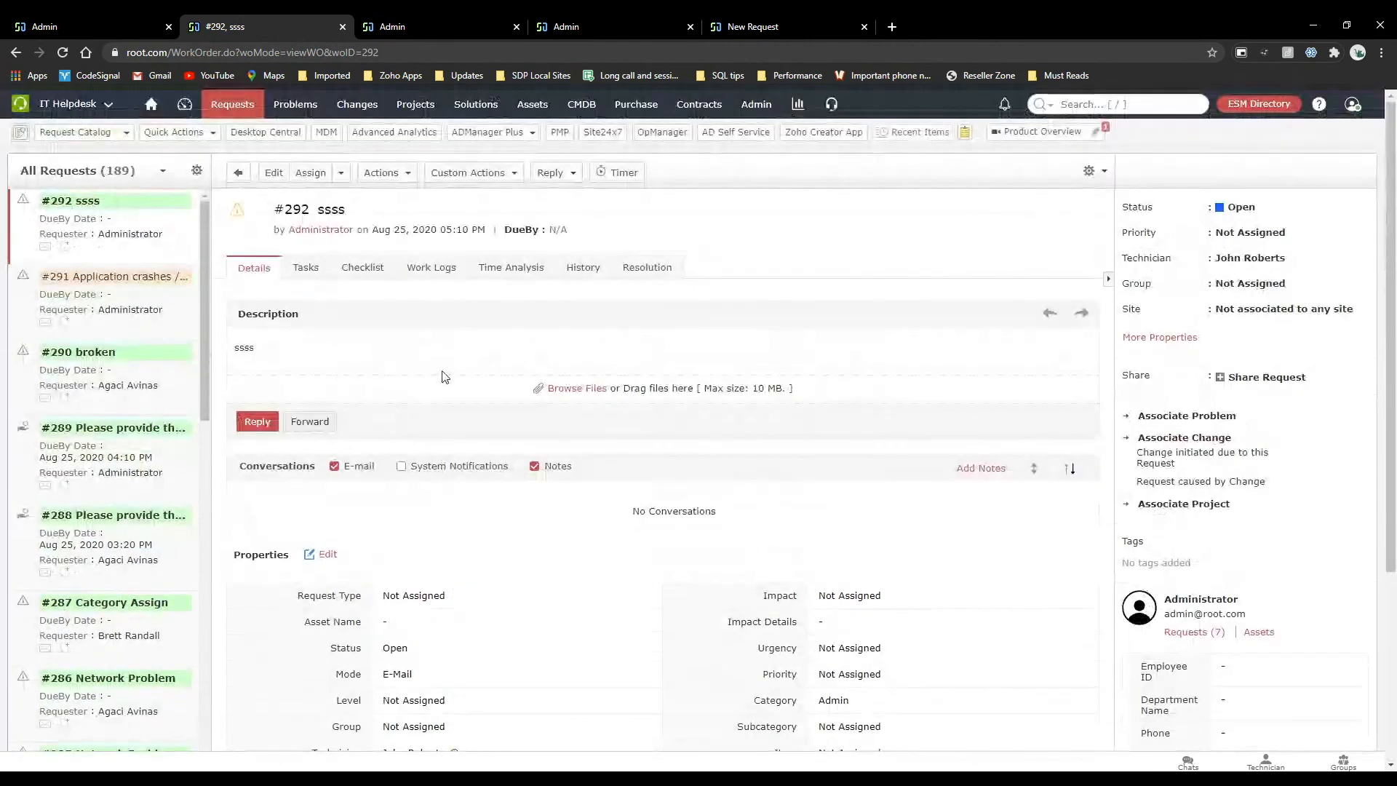
{"action": "left_click", "coordinate": [645, 269]}
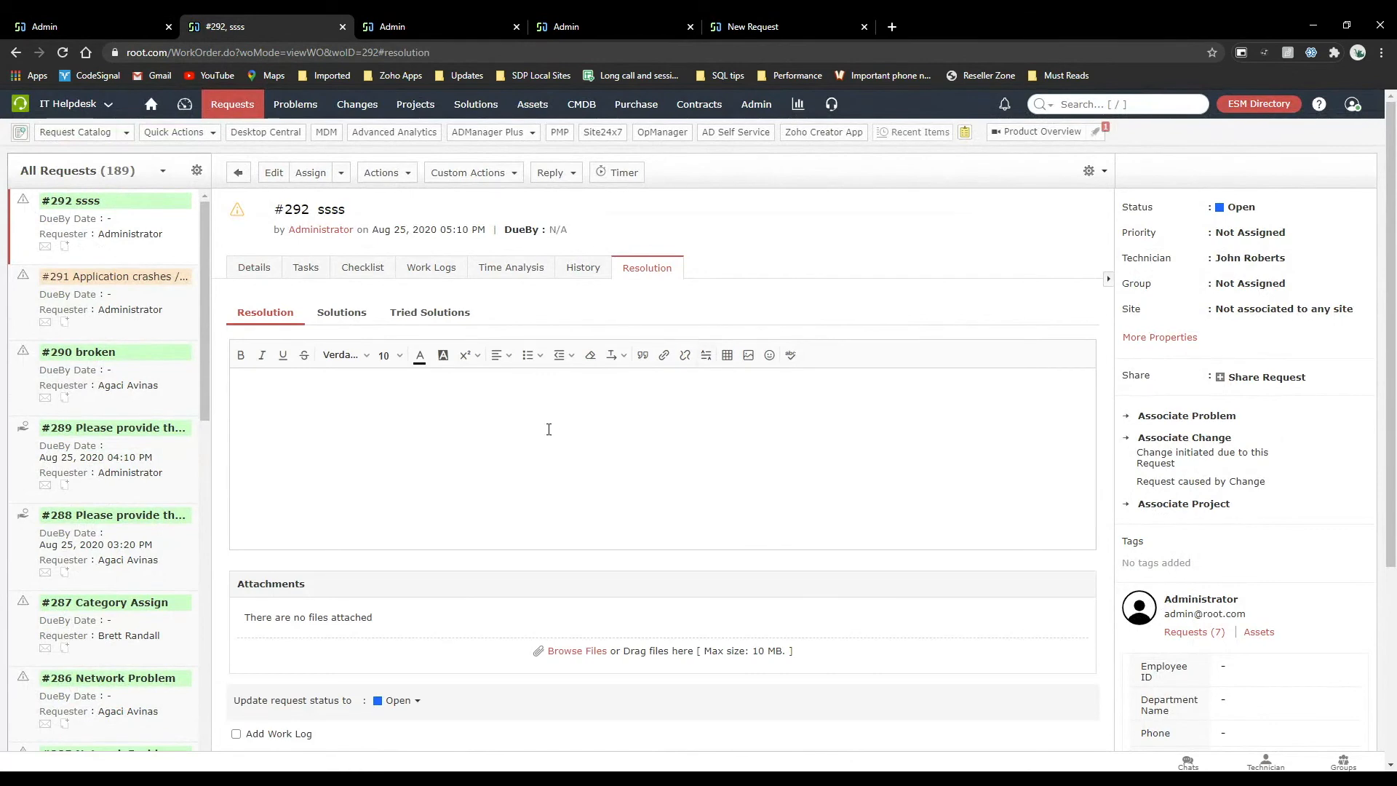
{"action": "scroll", "coordinate": [549, 428], "scroll_direction": "down", "scroll_amount": 2}
{"action": "scroll", "coordinate": [550, 428], "scroll_direction": "up", "scroll_amount": 1}
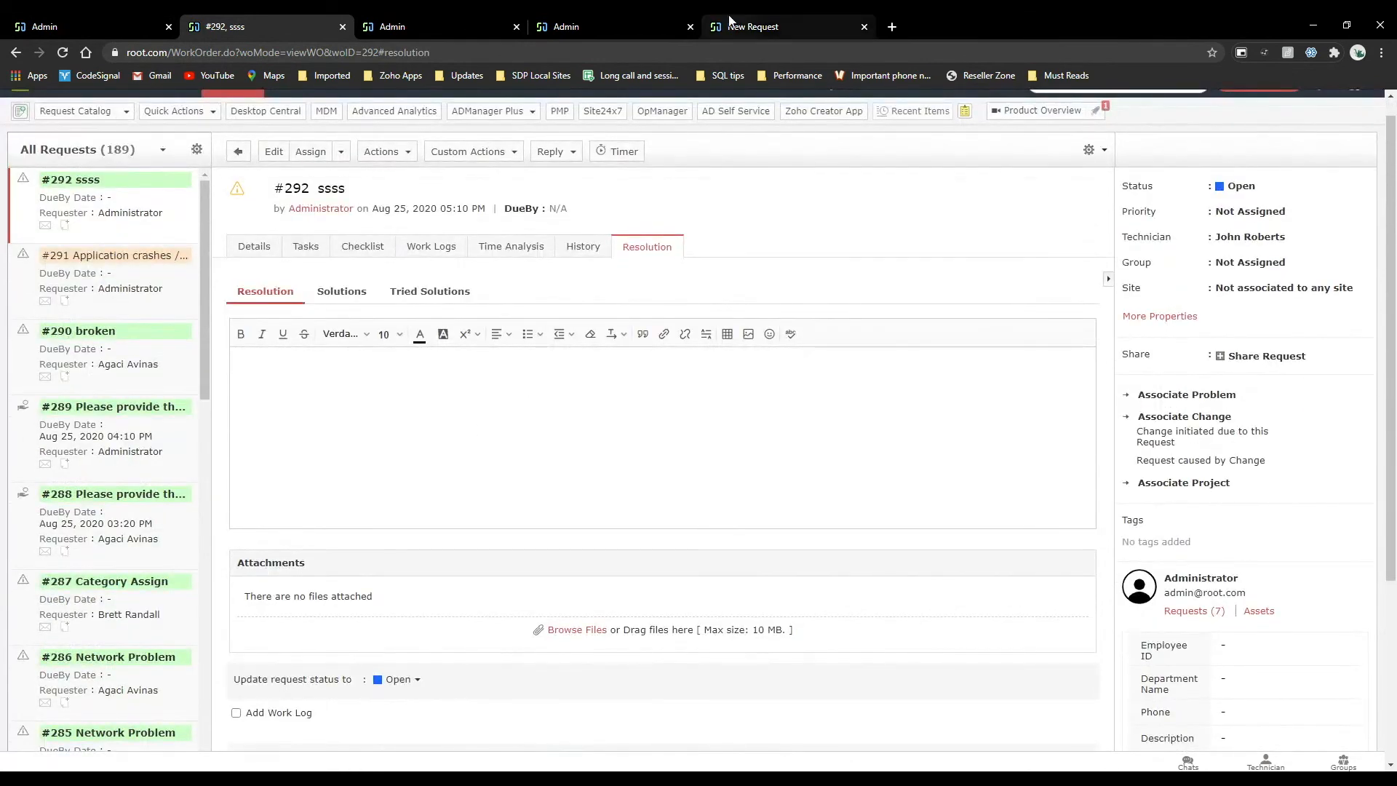
Compare the resolution template settings with the resolution editor of request #292.
{"action": "left_click", "coordinate": [480, 24]}
{"action": "left_click", "coordinate": [750, 26]}
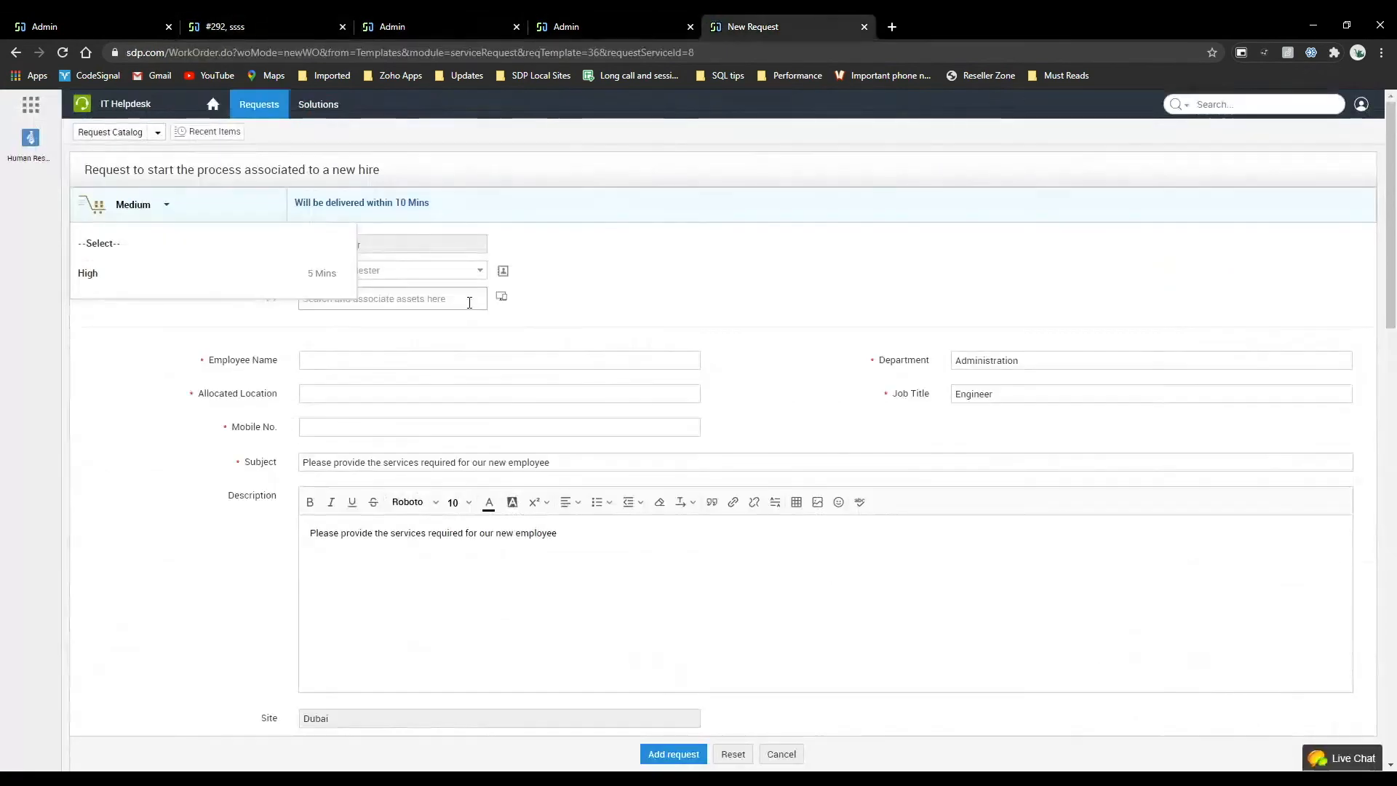
{"action": "left_click", "coordinate": [475, 23]}
{"action": "left_click", "coordinate": [247, 14]}
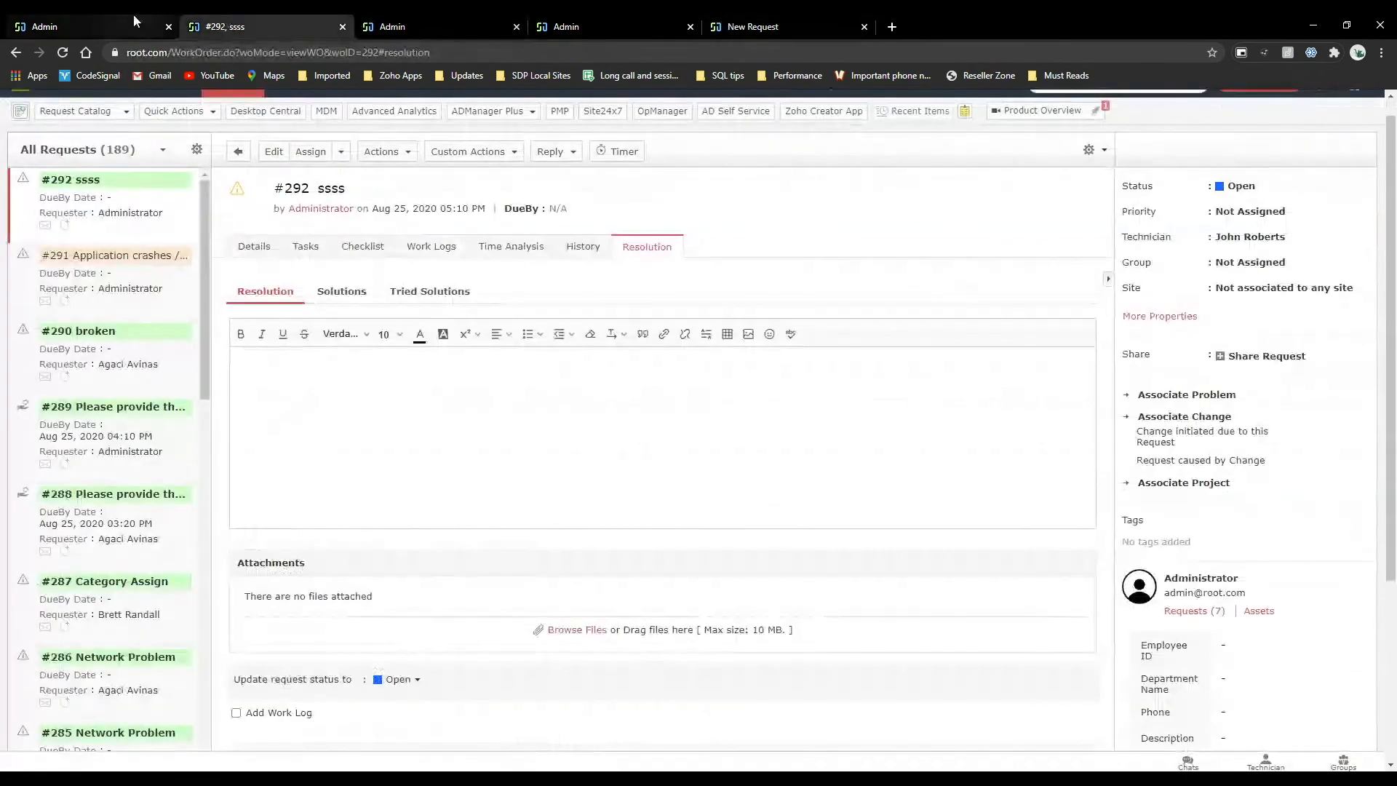
{"action": "left_click", "coordinate": [87, 27]}
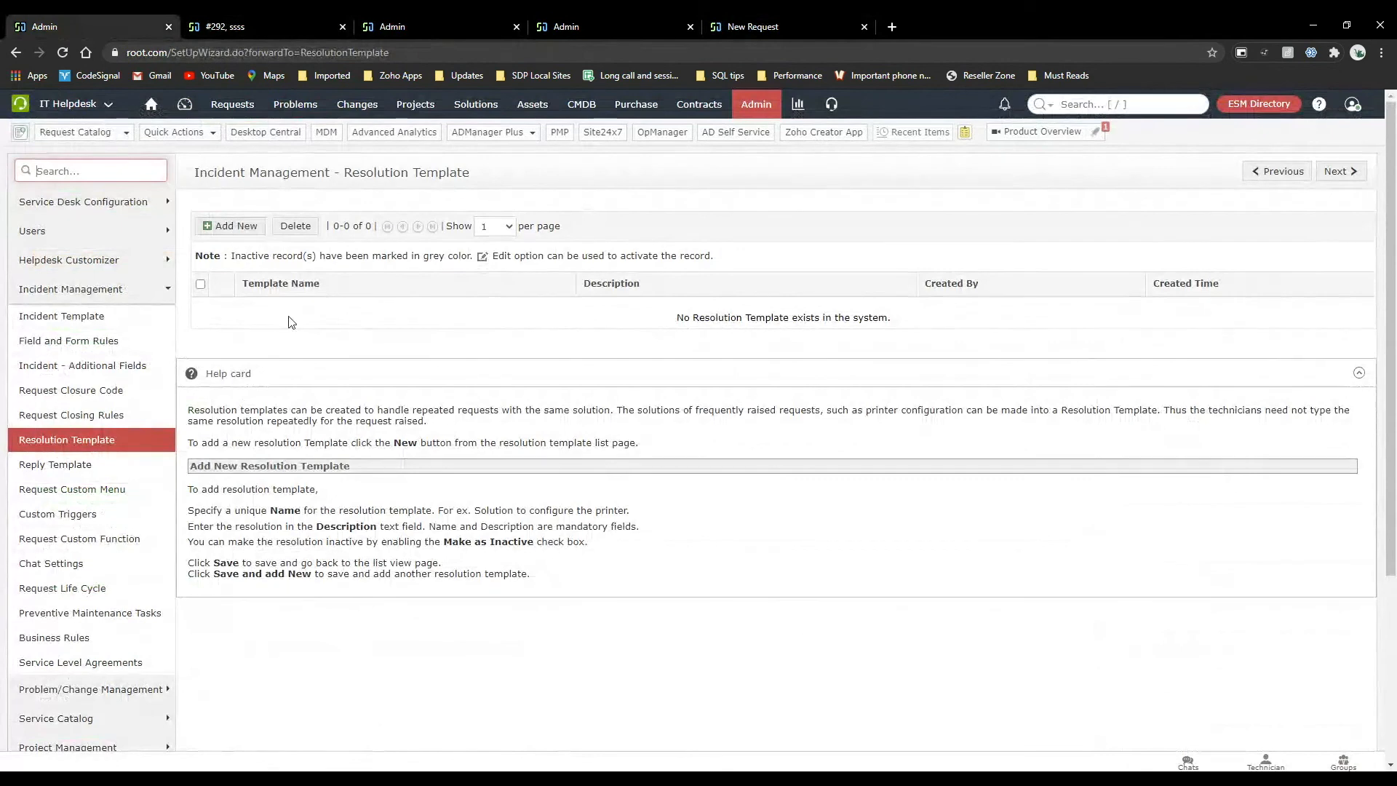
{"action": "left_click", "coordinate": [269, 14]}
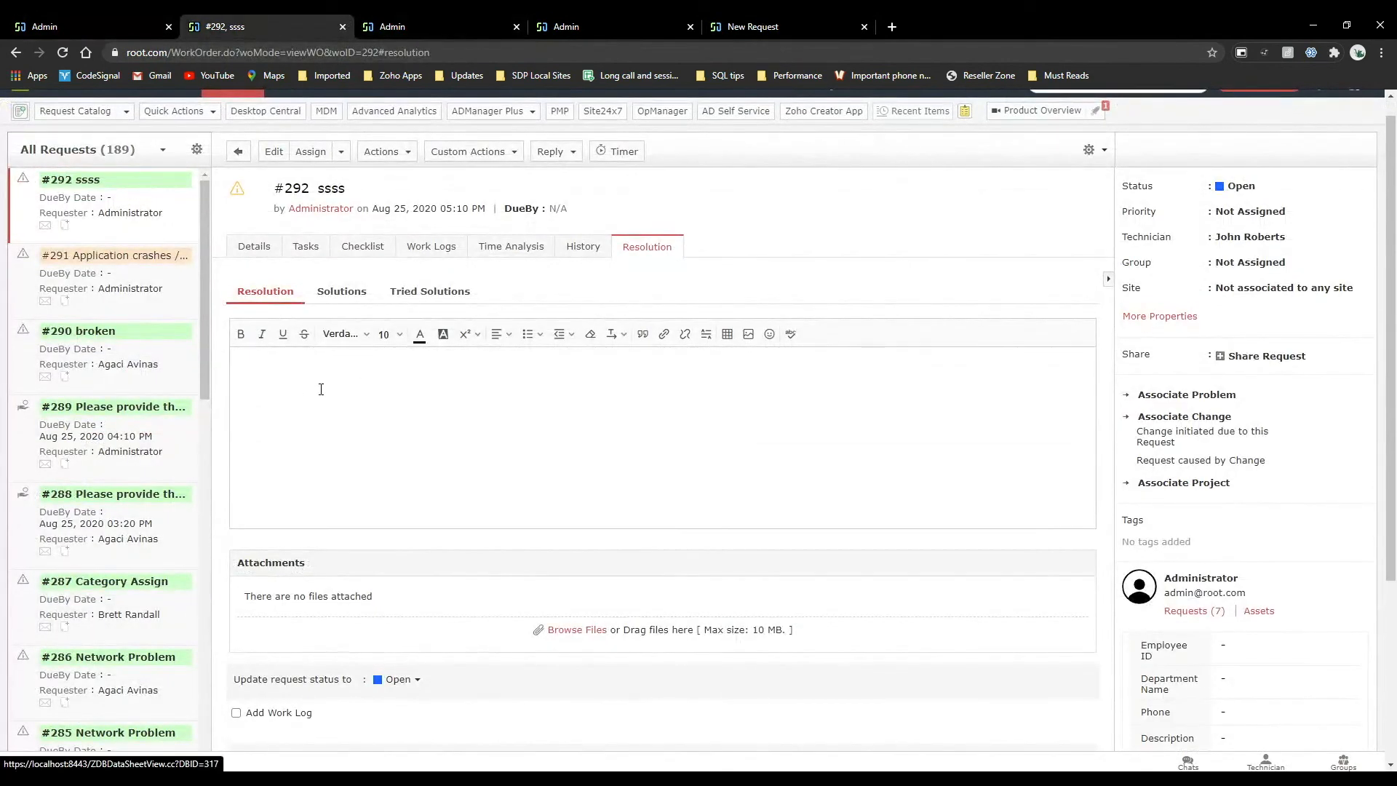
{"action": "left_click", "coordinate": [352, 413]}
{"action": "scroll", "coordinate": [352, 413], "scroll_direction": "up", "scroll_amount": 1}
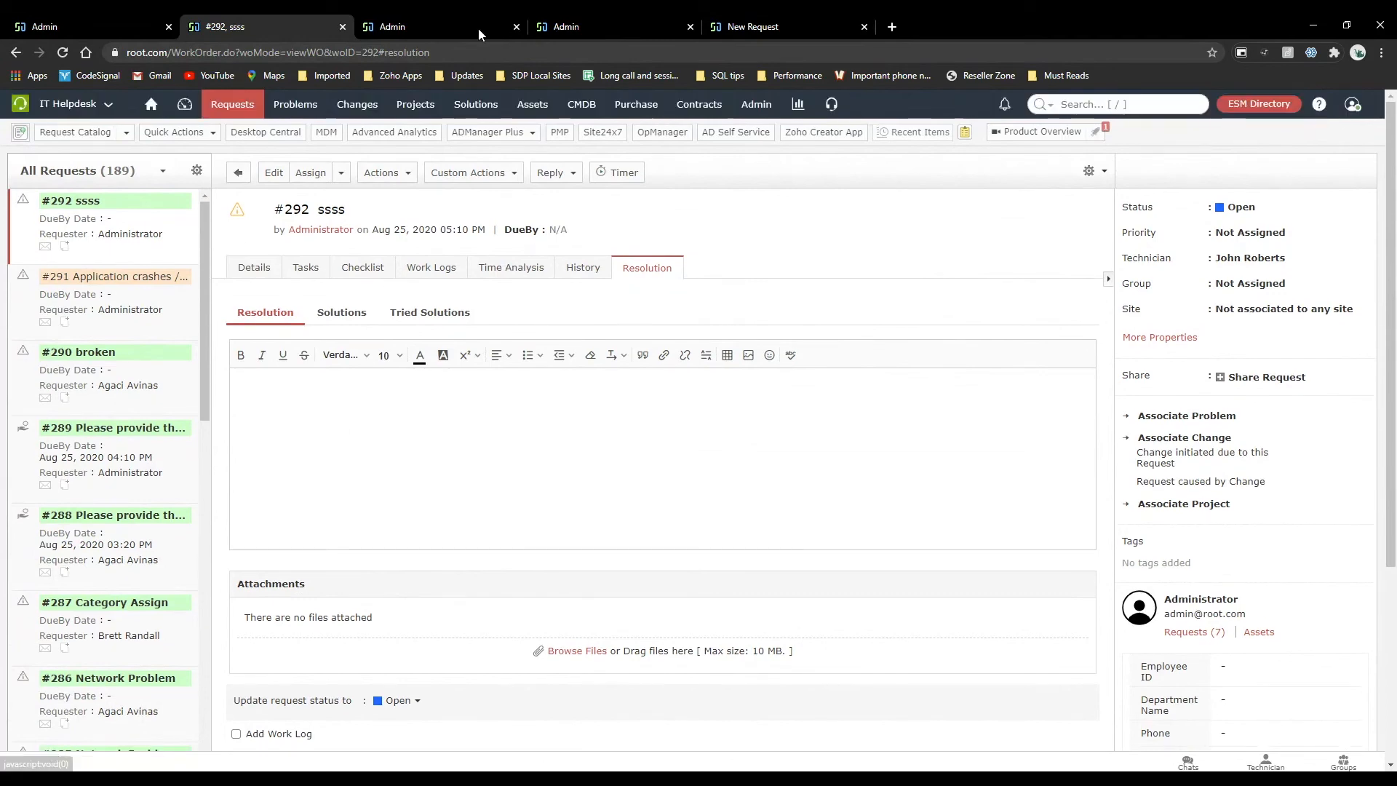
Replace the request #292 page with the main Admin Settings overview.
{"action": "left_click", "coordinate": [431, 15]}
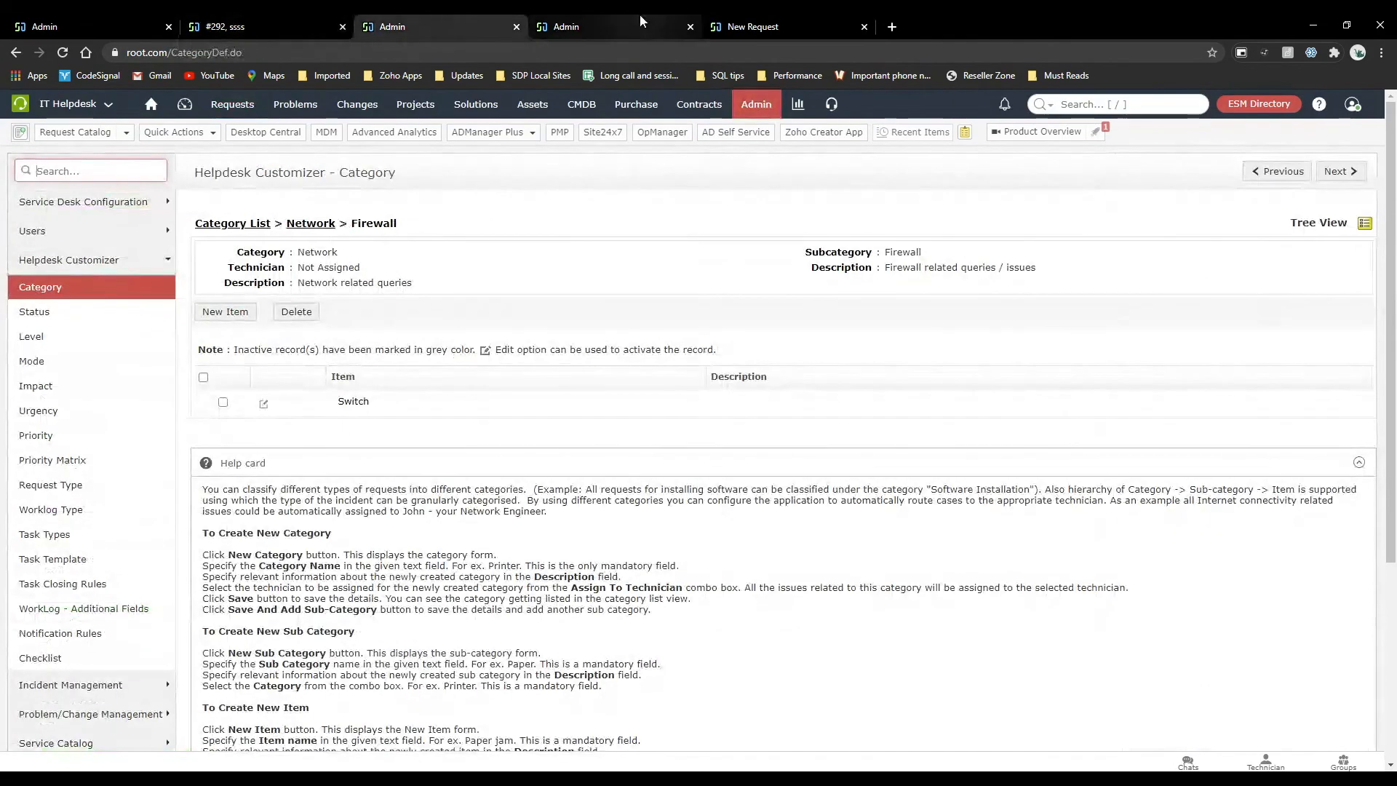
{"action": "left_click", "coordinate": [263, 25]}
{"action": "left_click", "coordinate": [757, 104]}
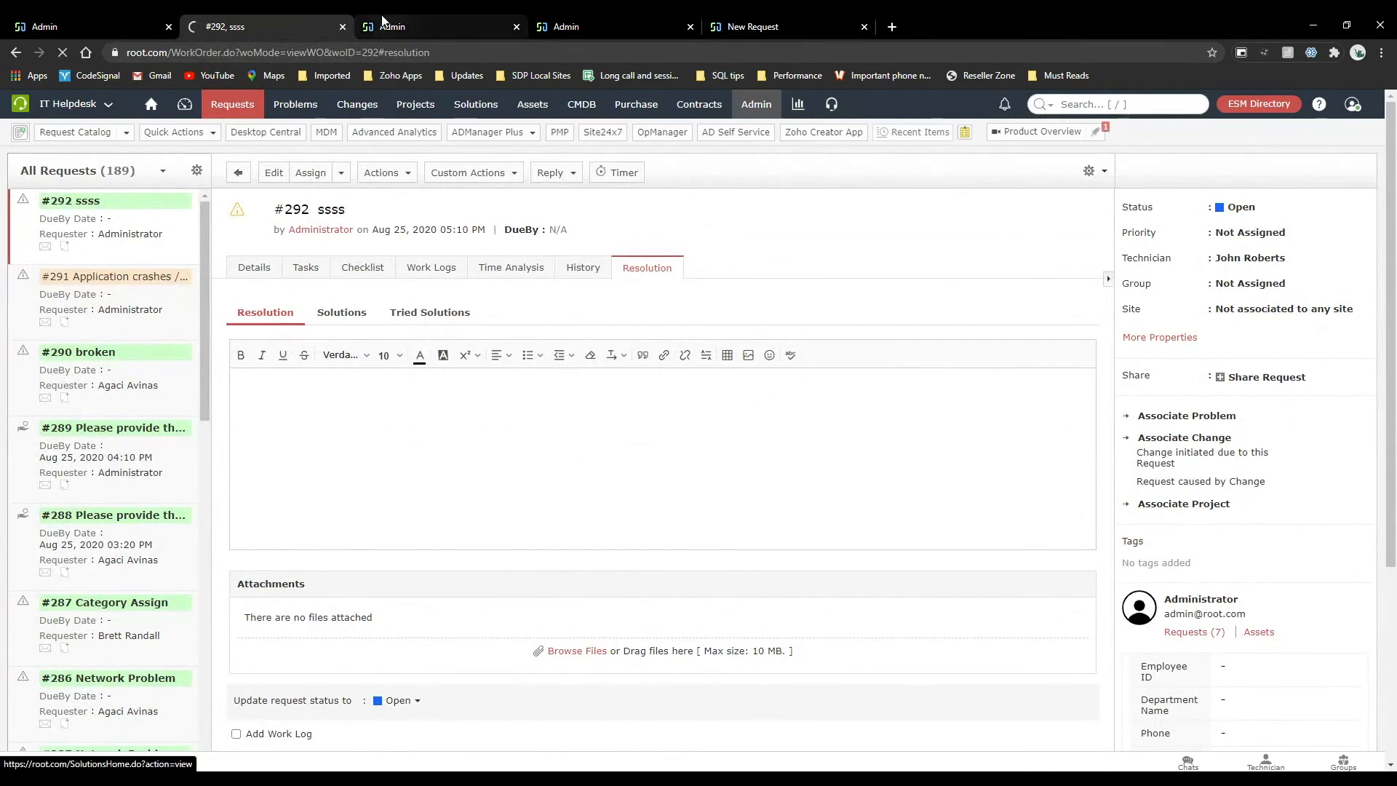
{"action": "left_click", "coordinate": [87, 20]}
{"action": "left_click", "coordinate": [764, 101]}
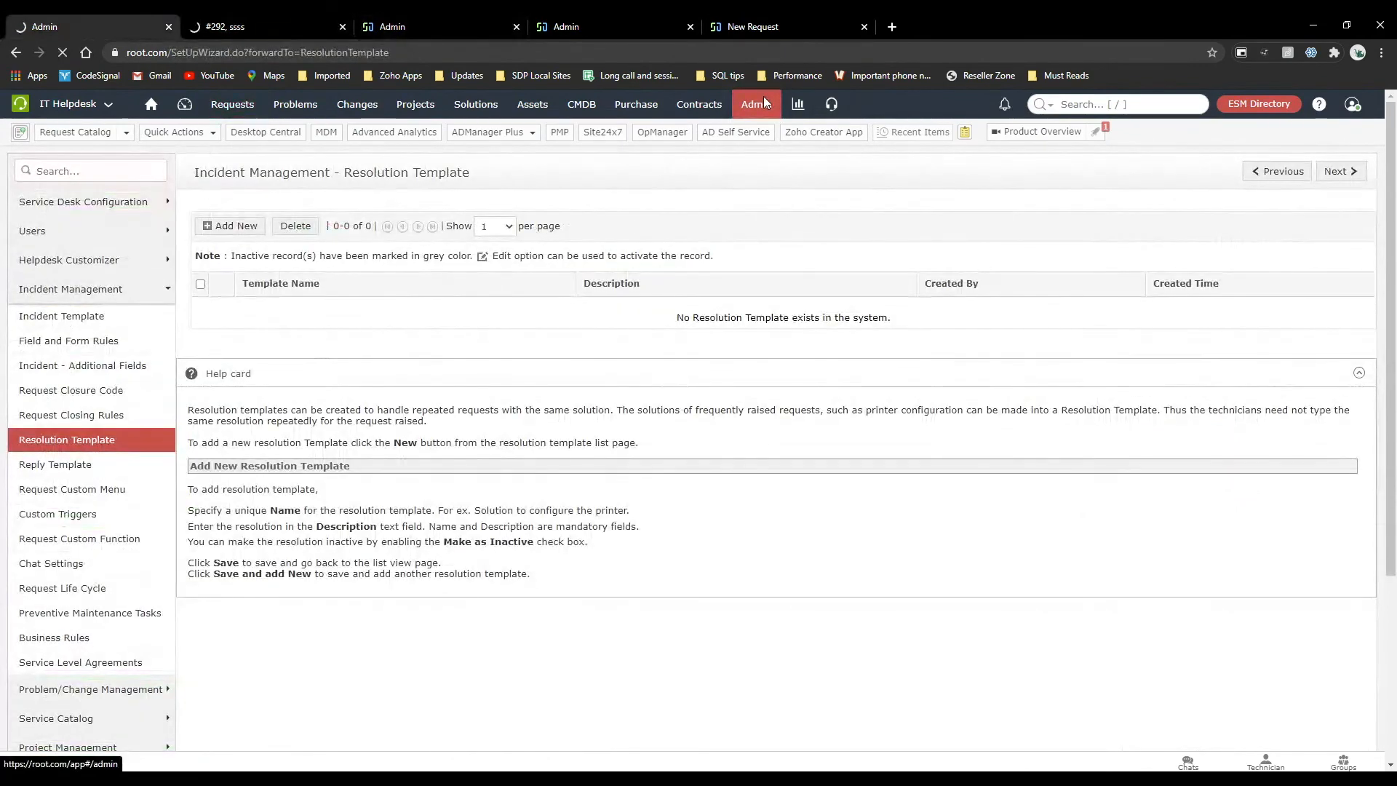
{"action": "left_click", "coordinate": [284, 19]}
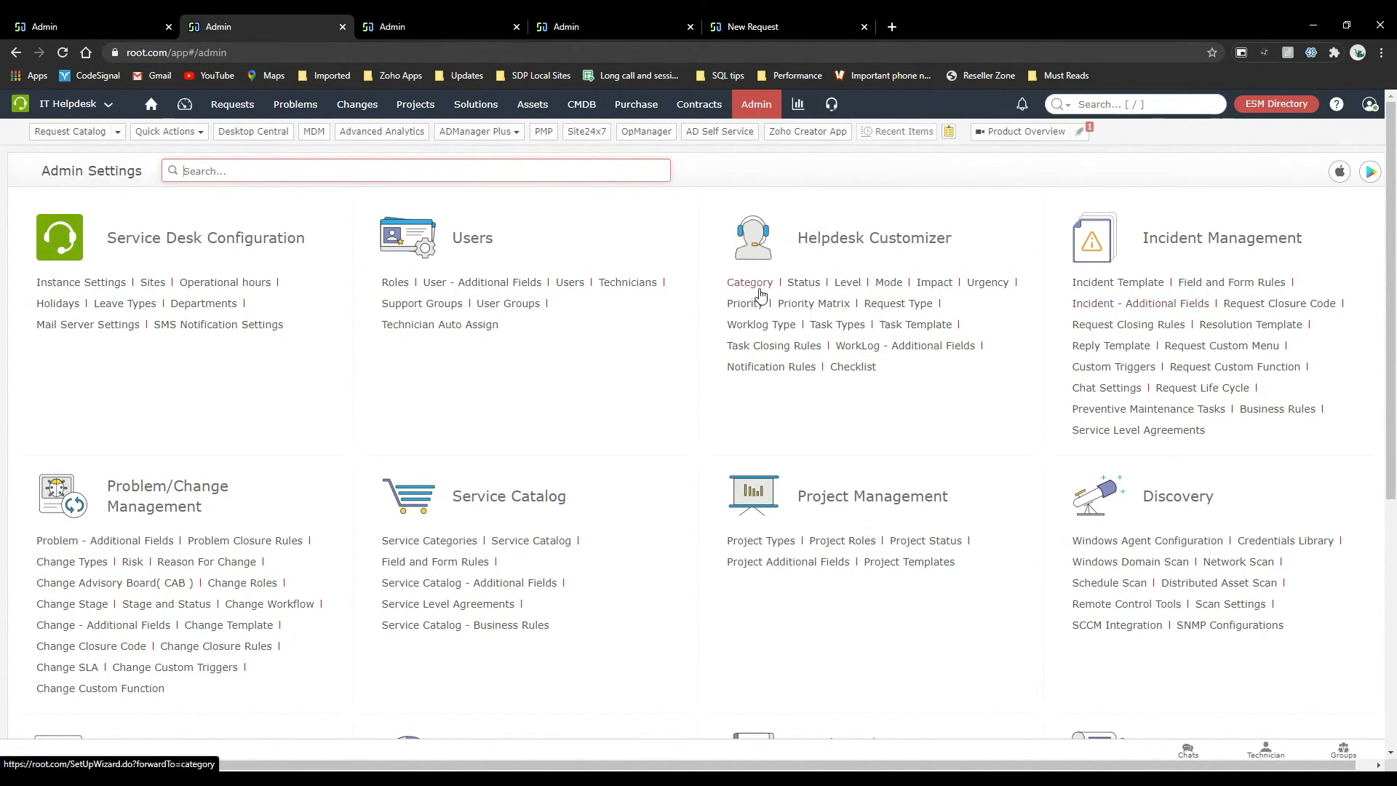
Open the Helpdesk Customizer status list and examine the timer status column, including the Onhold and Open statuses.
{"action": "left_click", "coordinate": [802, 288]}
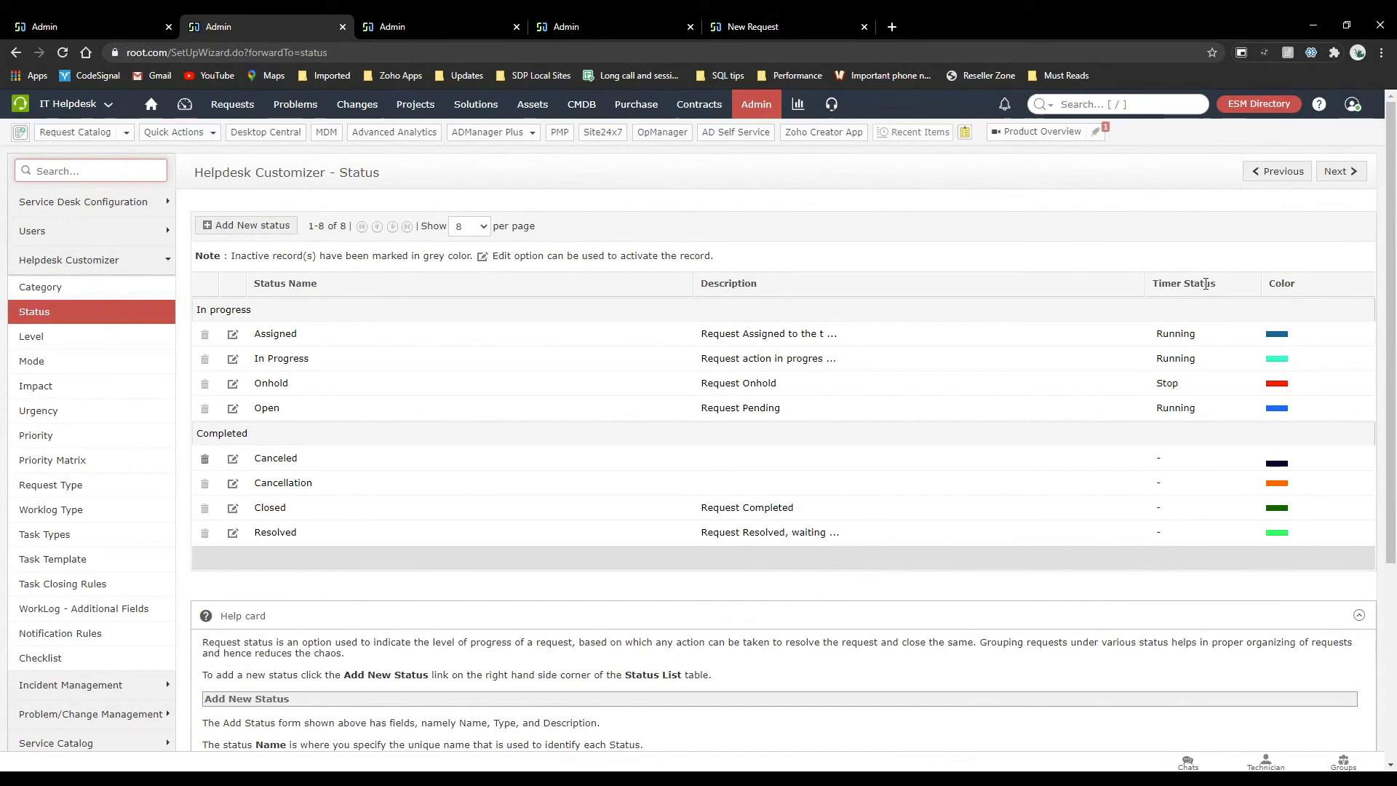
{"action": "left_click_drag", "start_coordinate": [1222, 284], "coordinate": [1157, 285]}
{"action": "left_click", "coordinate": [1157, 286]}
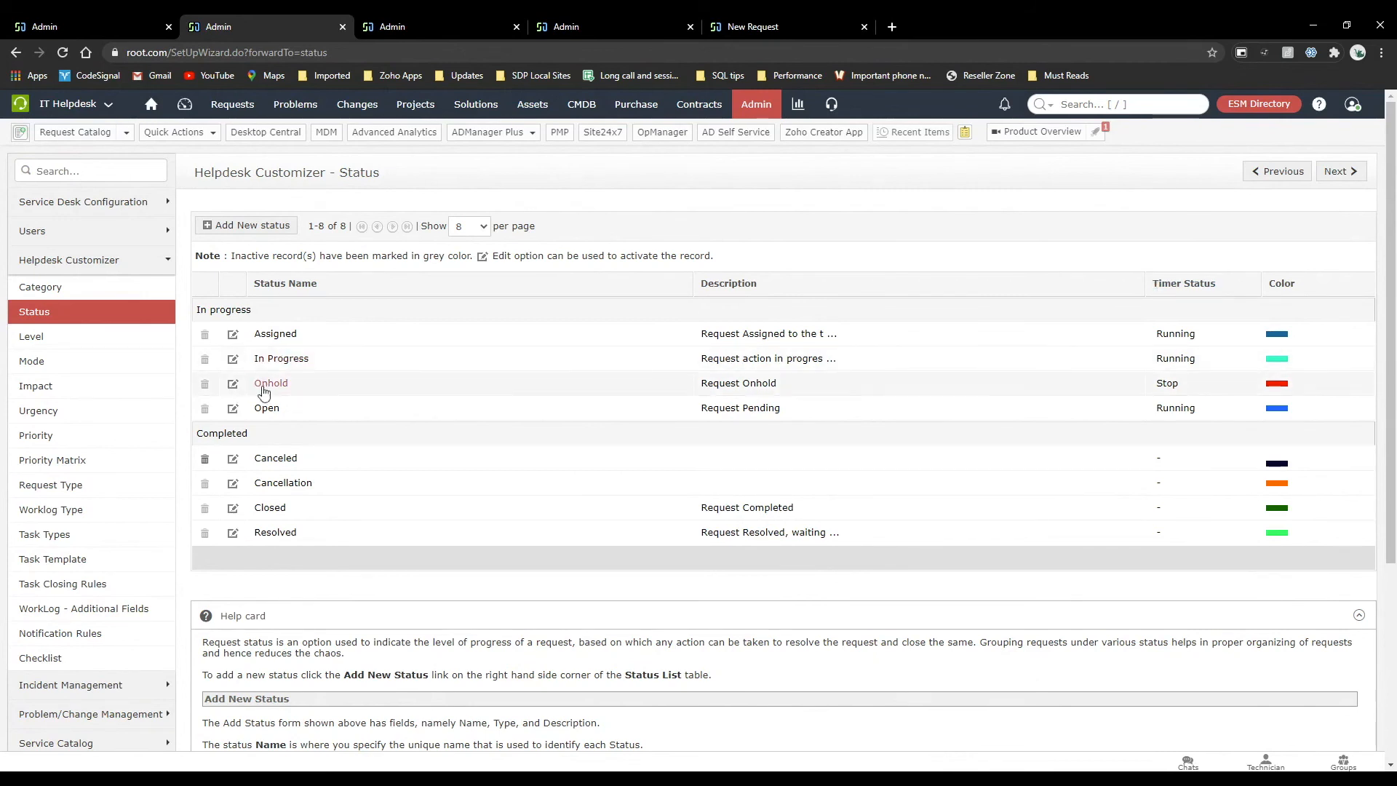
{"action": "left_click", "coordinate": [282, 386]}
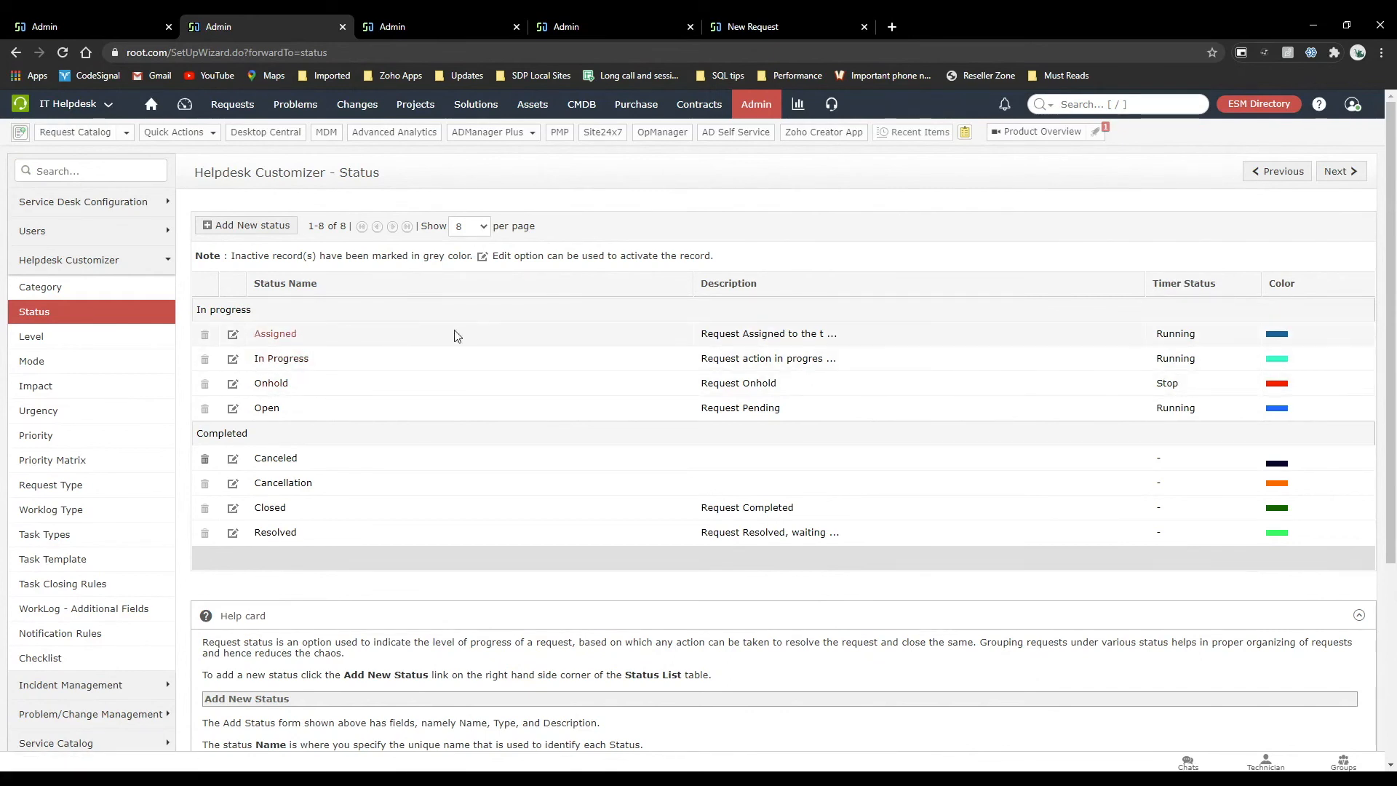
{"action": "left_click_drag", "start_coordinate": [1202, 409], "coordinate": [1162, 411]}
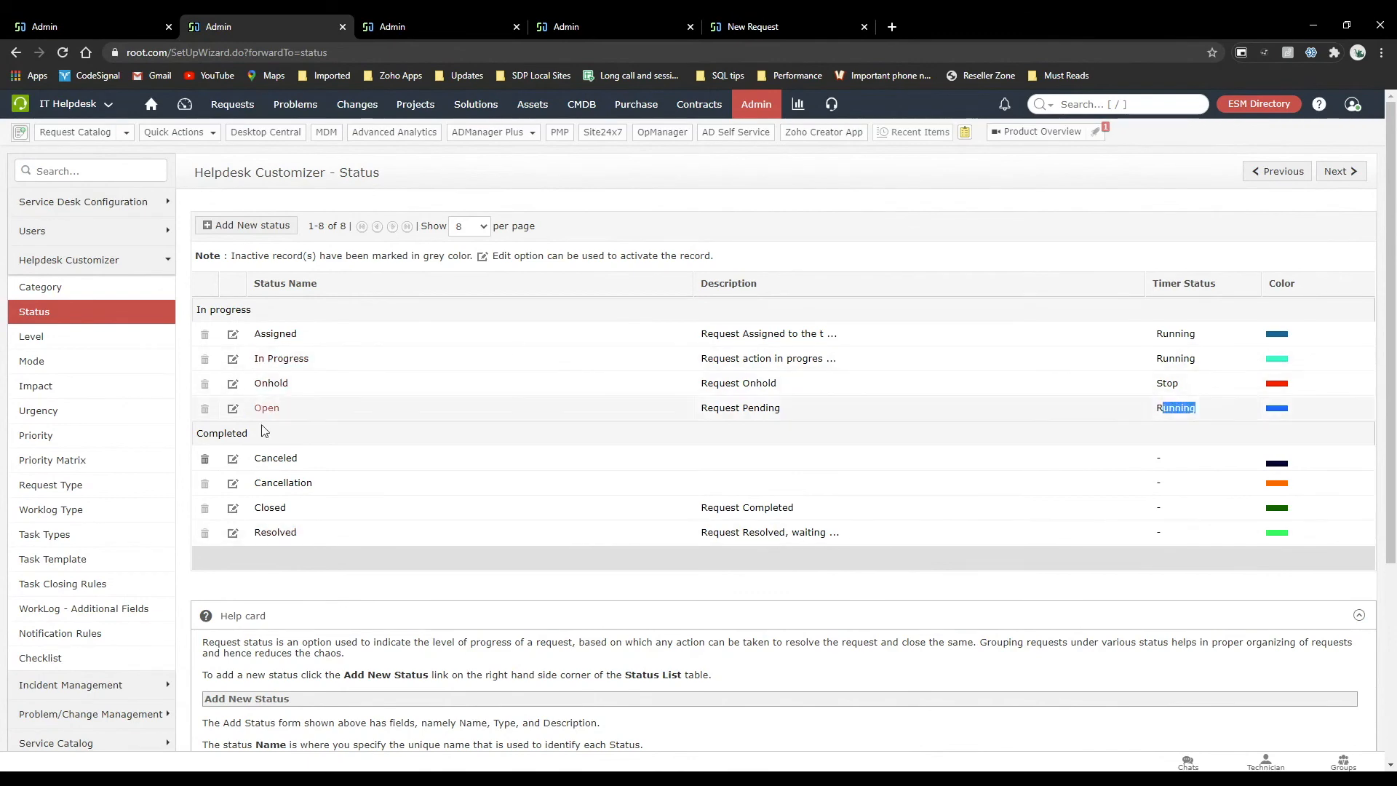
Open the form for adding a status, examine its Stop timer option, and cancel without saving.
{"action": "left_click", "coordinate": [245, 227]}
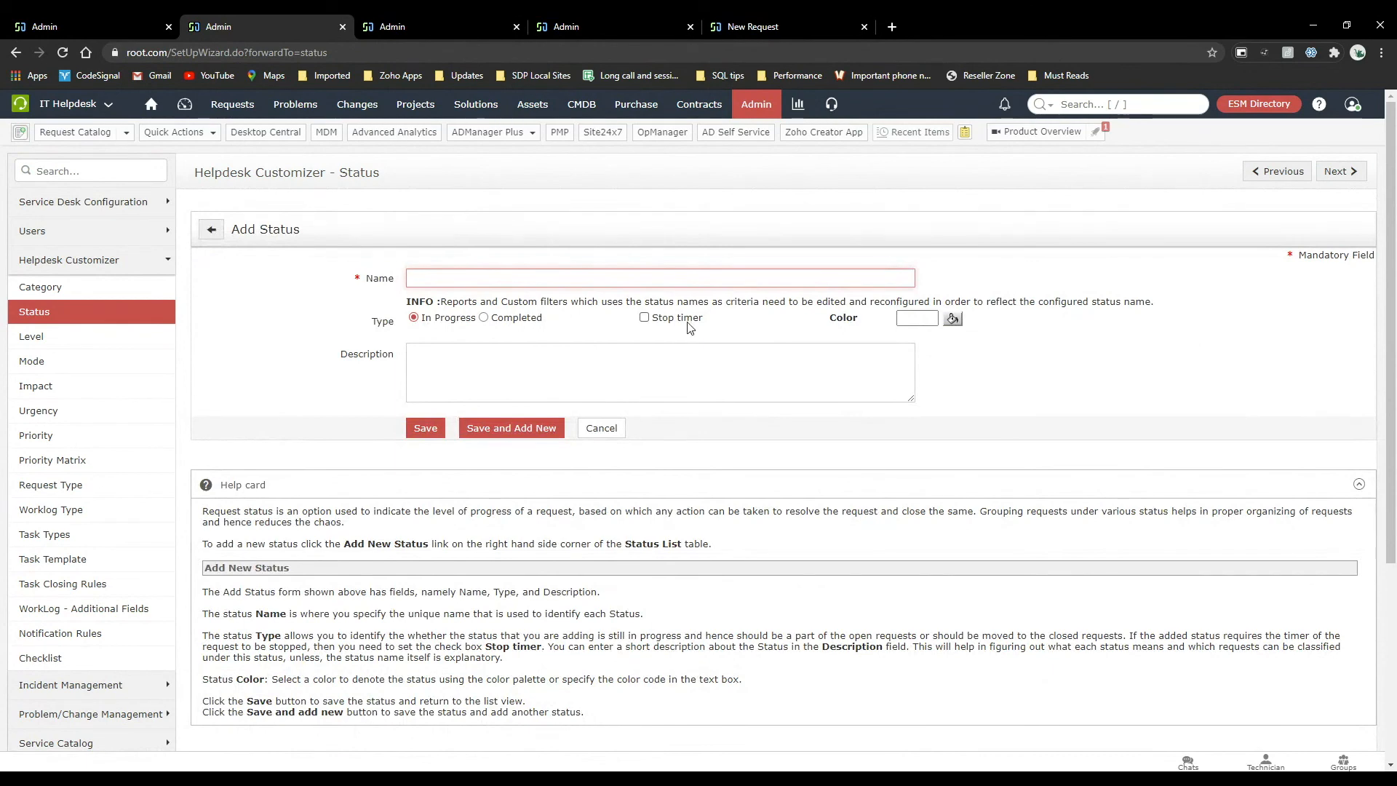
{"action": "left_click_drag", "start_coordinate": [699, 320], "coordinate": [657, 327]}
{"action": "left_click", "coordinate": [726, 317]}
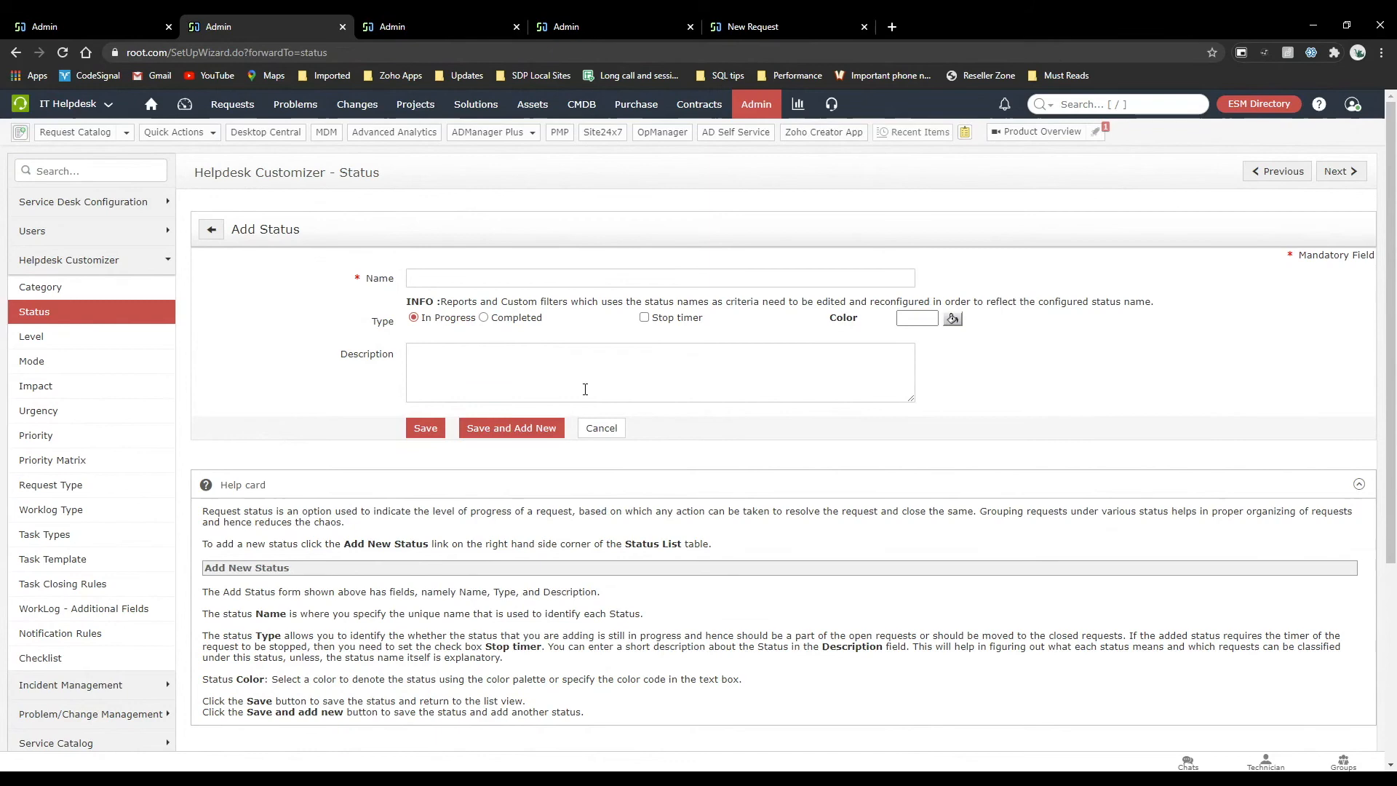
{"action": "left_click", "coordinate": [601, 430]}
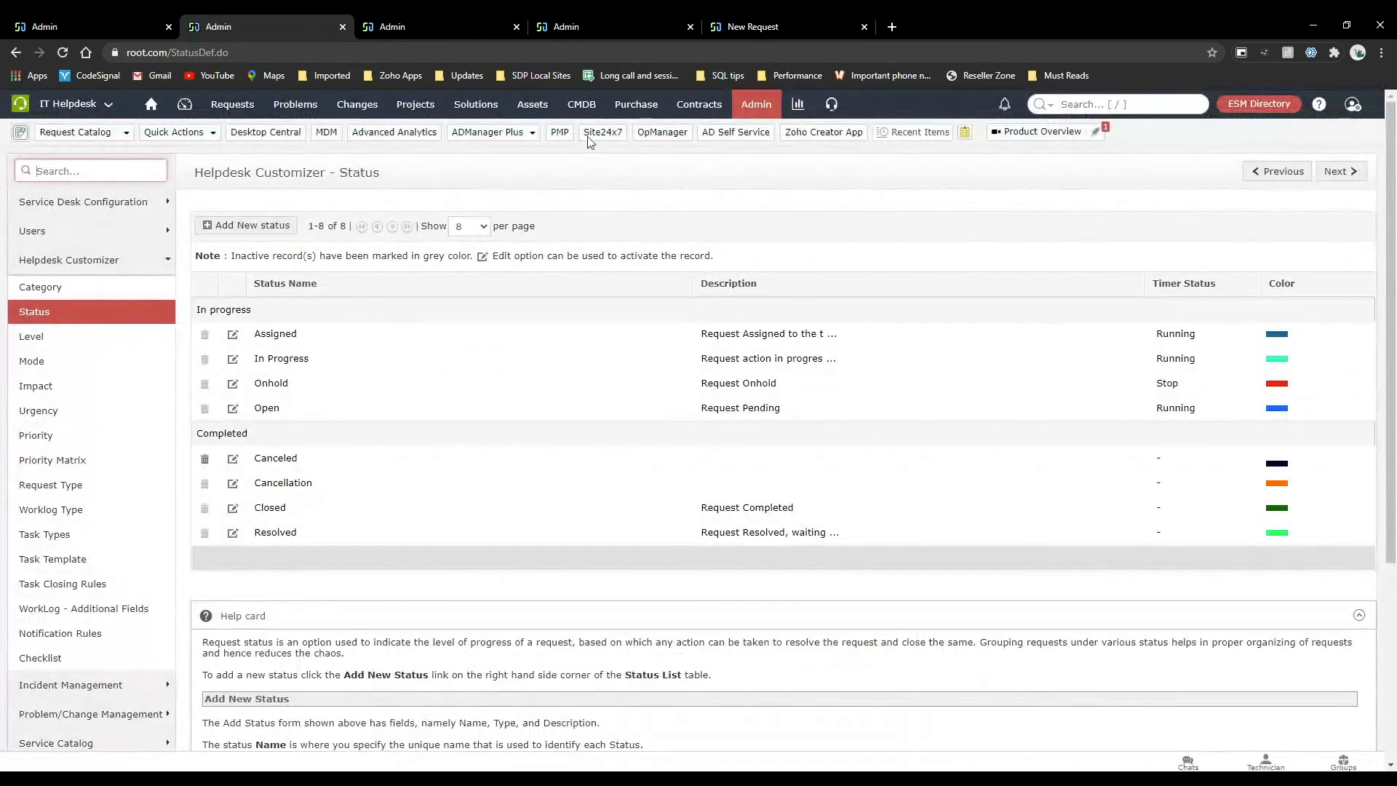
Review the Helpdesk Customizer lists for level, mode, impact, urgency and priority.
{"action": "left_click", "coordinate": [81, 336]}
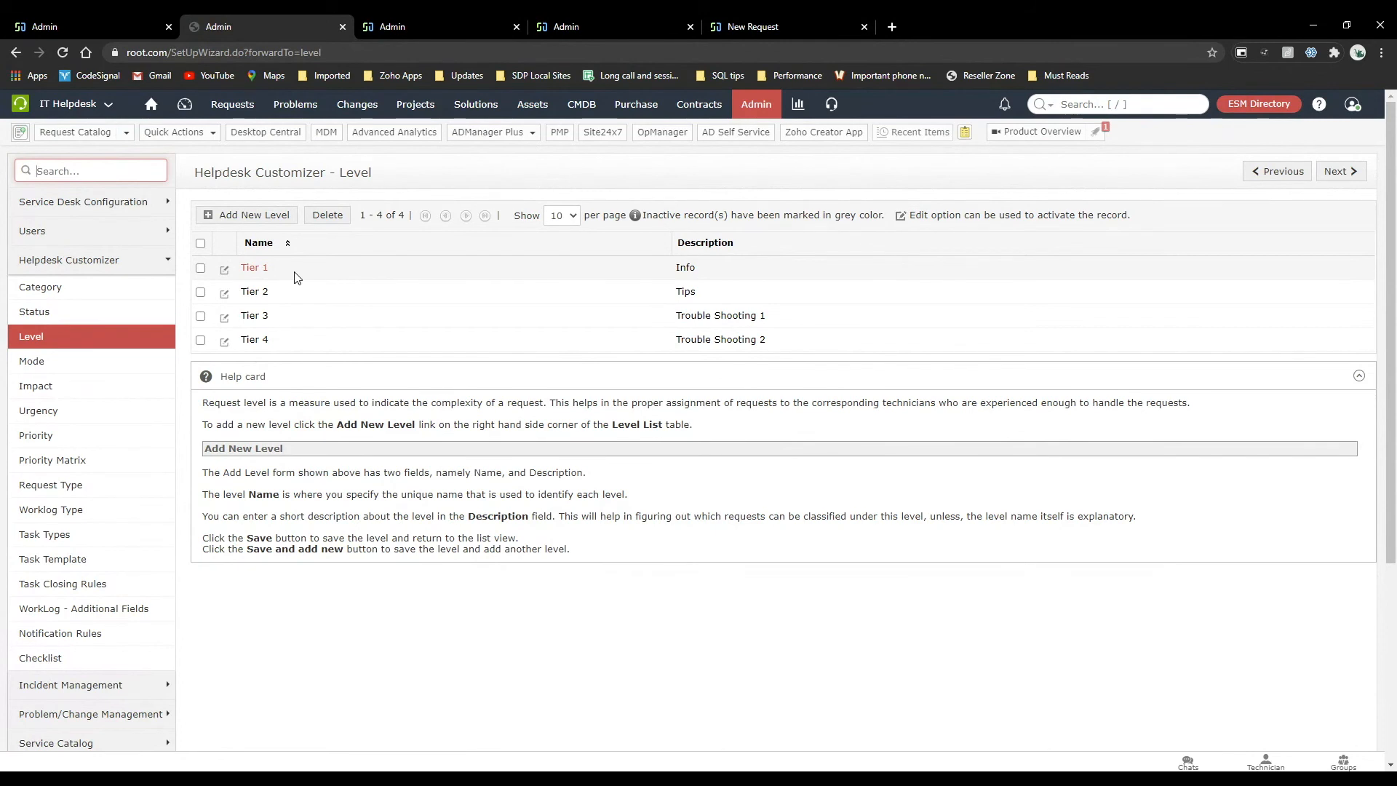
{"action": "left_click", "coordinate": [140, 368]}
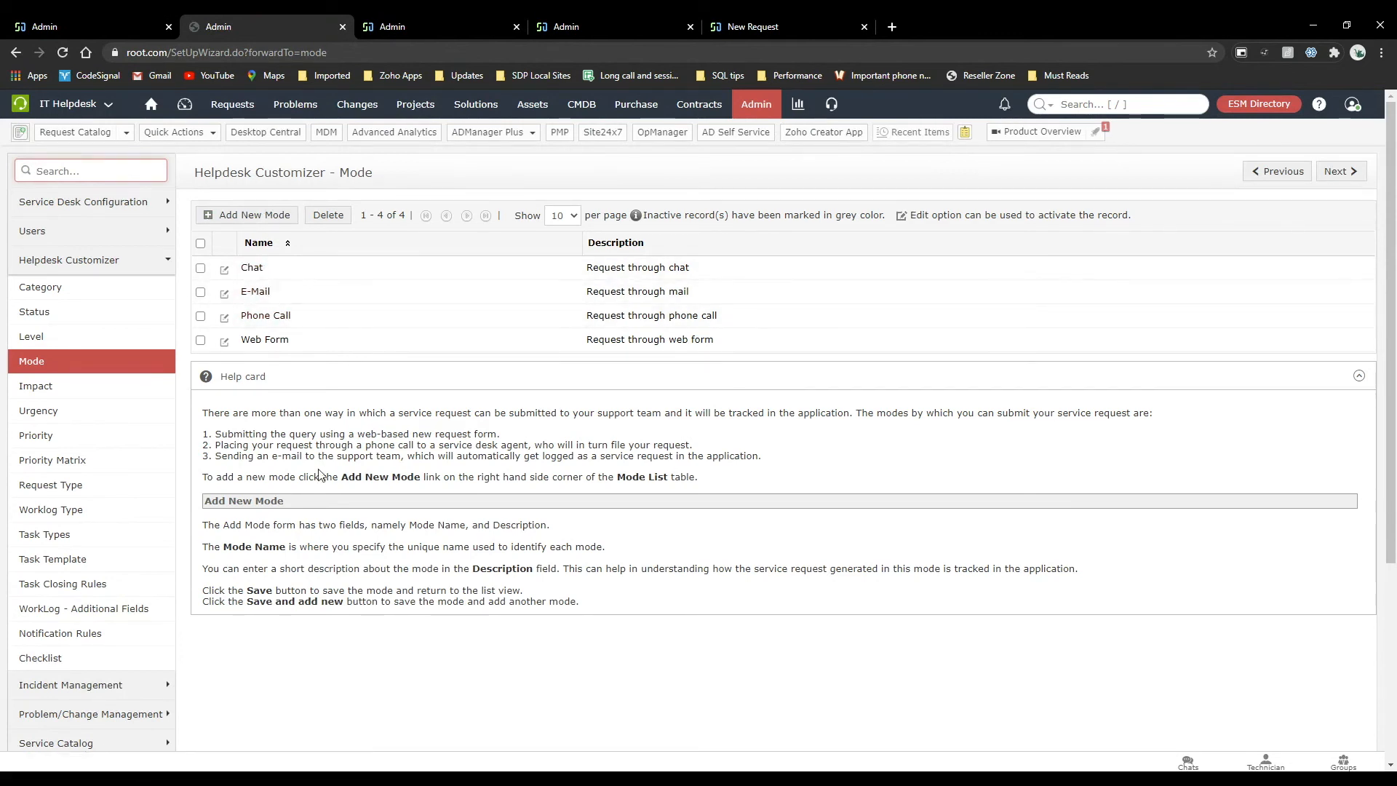
{"action": "left_click", "coordinate": [97, 394]}
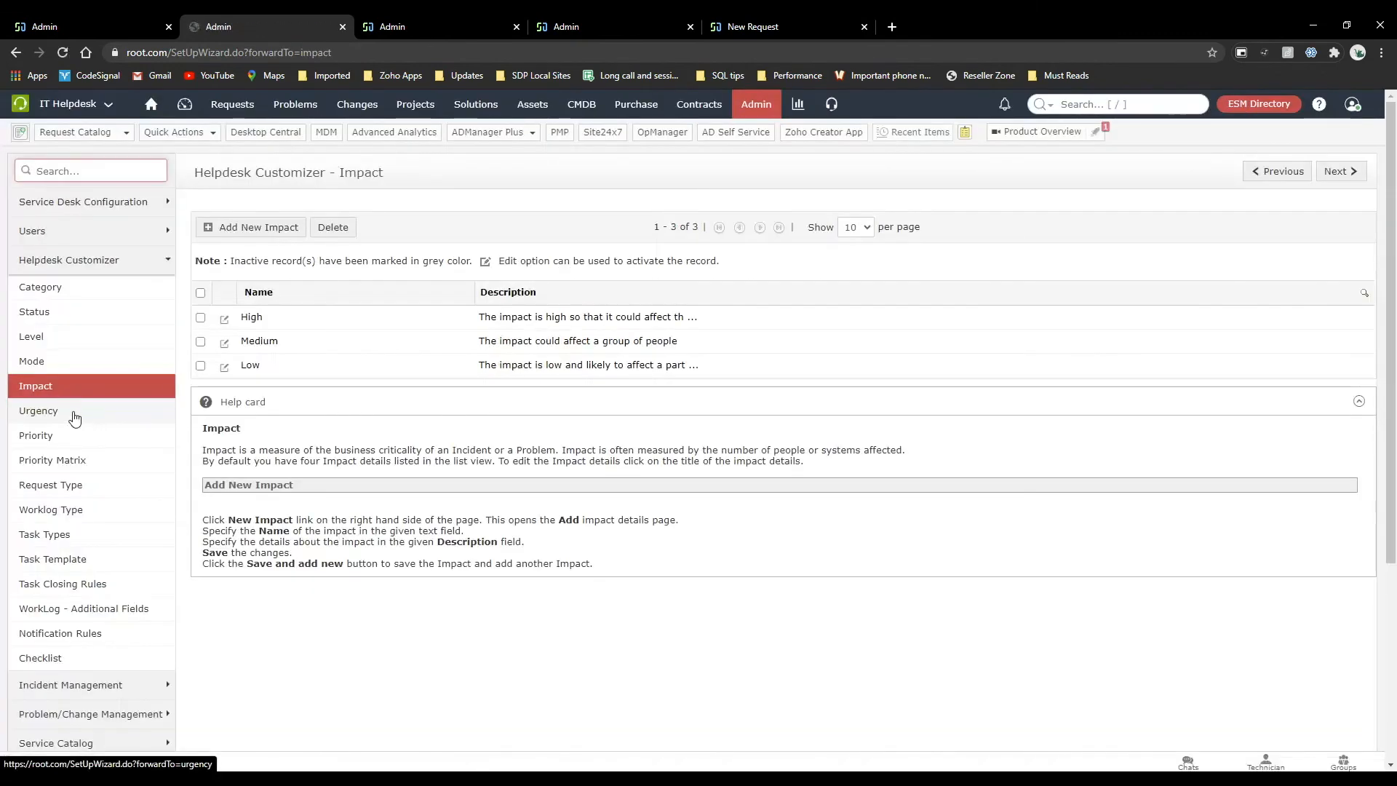
{"action": "left_click", "coordinate": [73, 413]}
{"action": "left_click", "coordinate": [74, 434]}
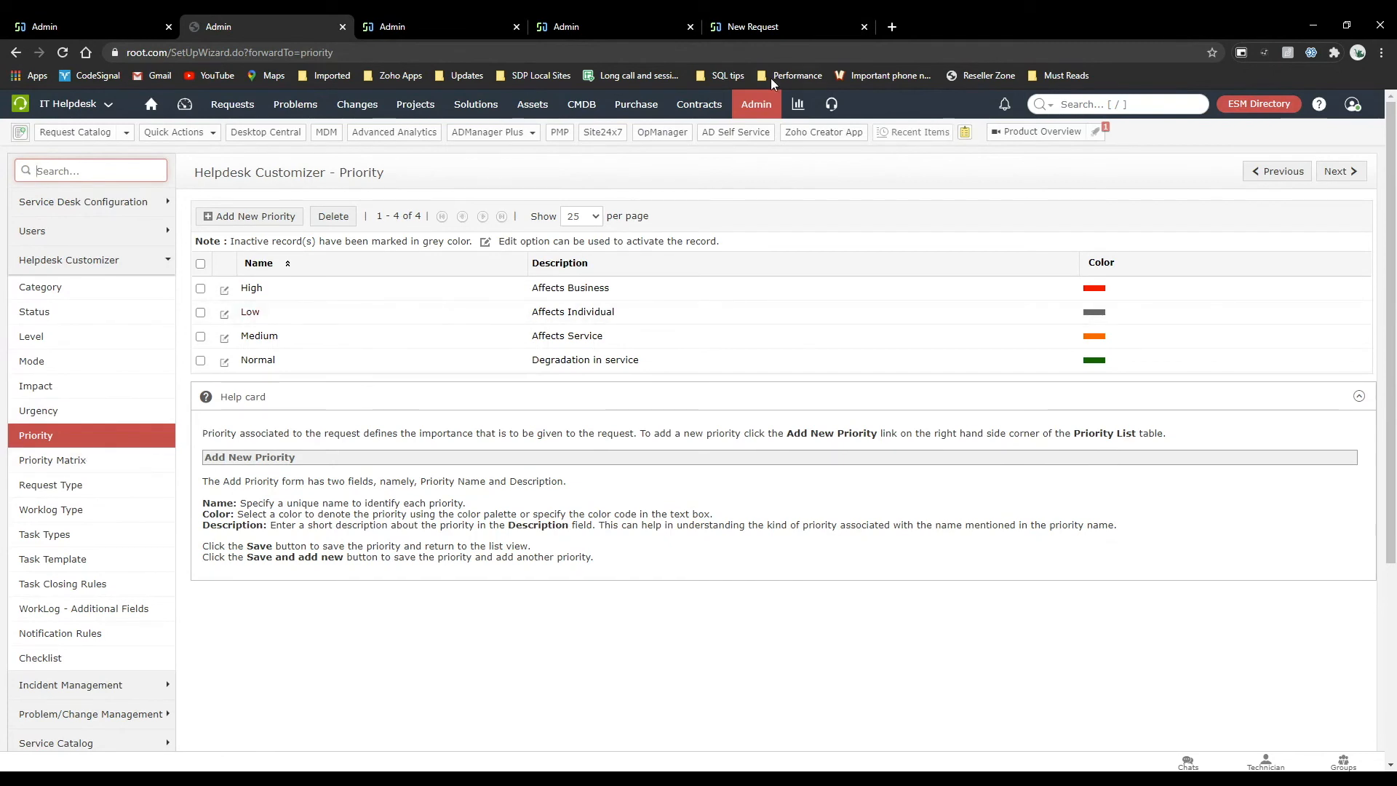
Open request #289, "Please provide the services required for our new employee", from the list of all requests.
{"action": "left_click", "coordinate": [767, 109]}
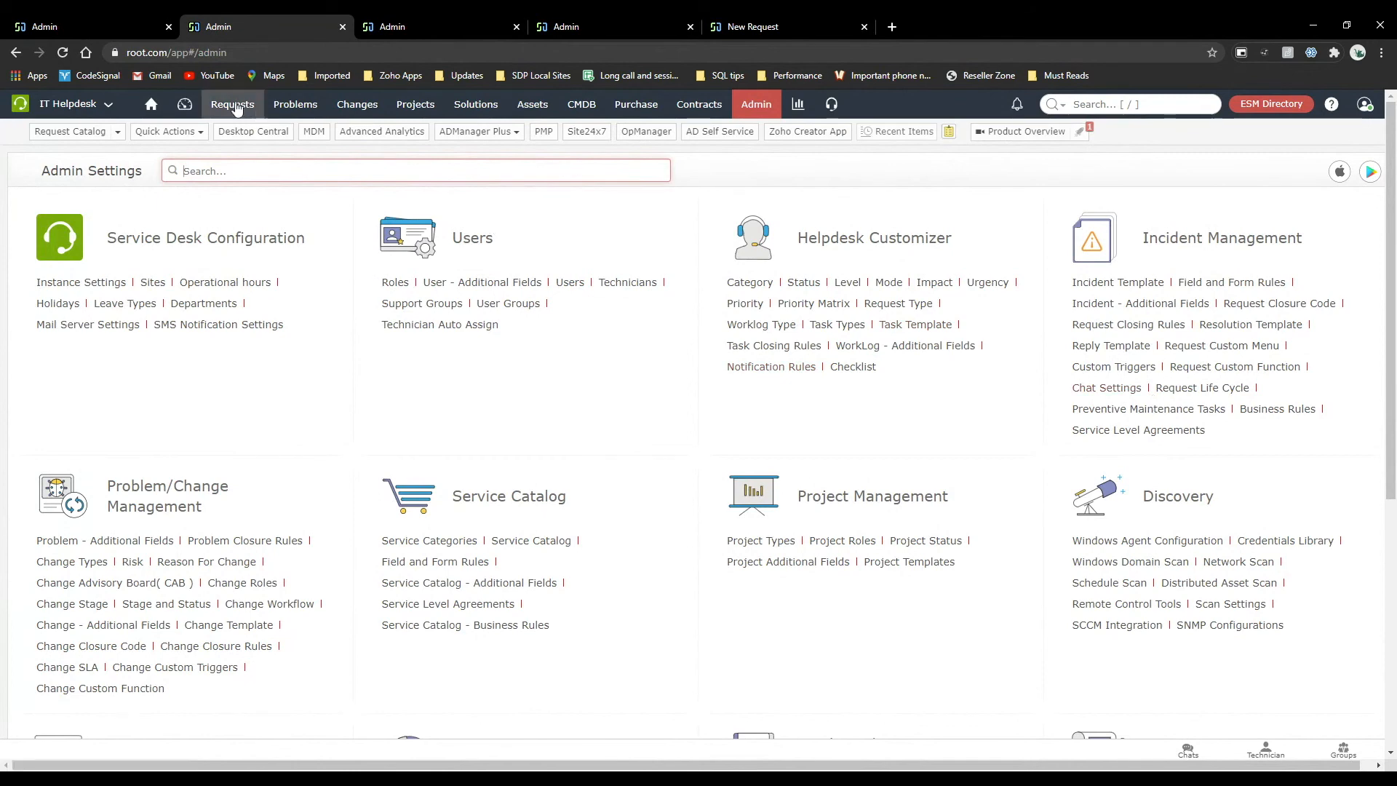
{"action": "left_click", "coordinate": [258, 105]}
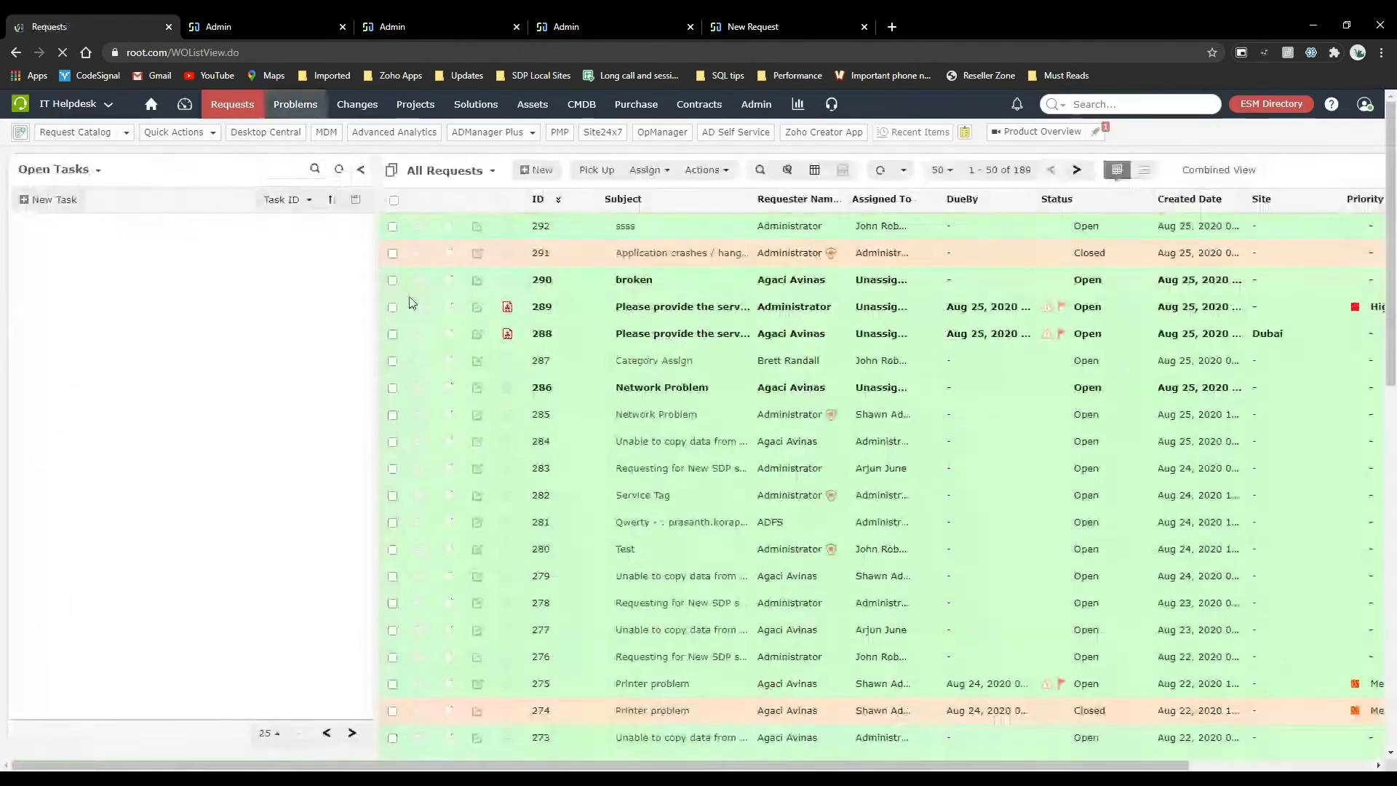
{"action": "mouse_move", "coordinate": [663, 314]}
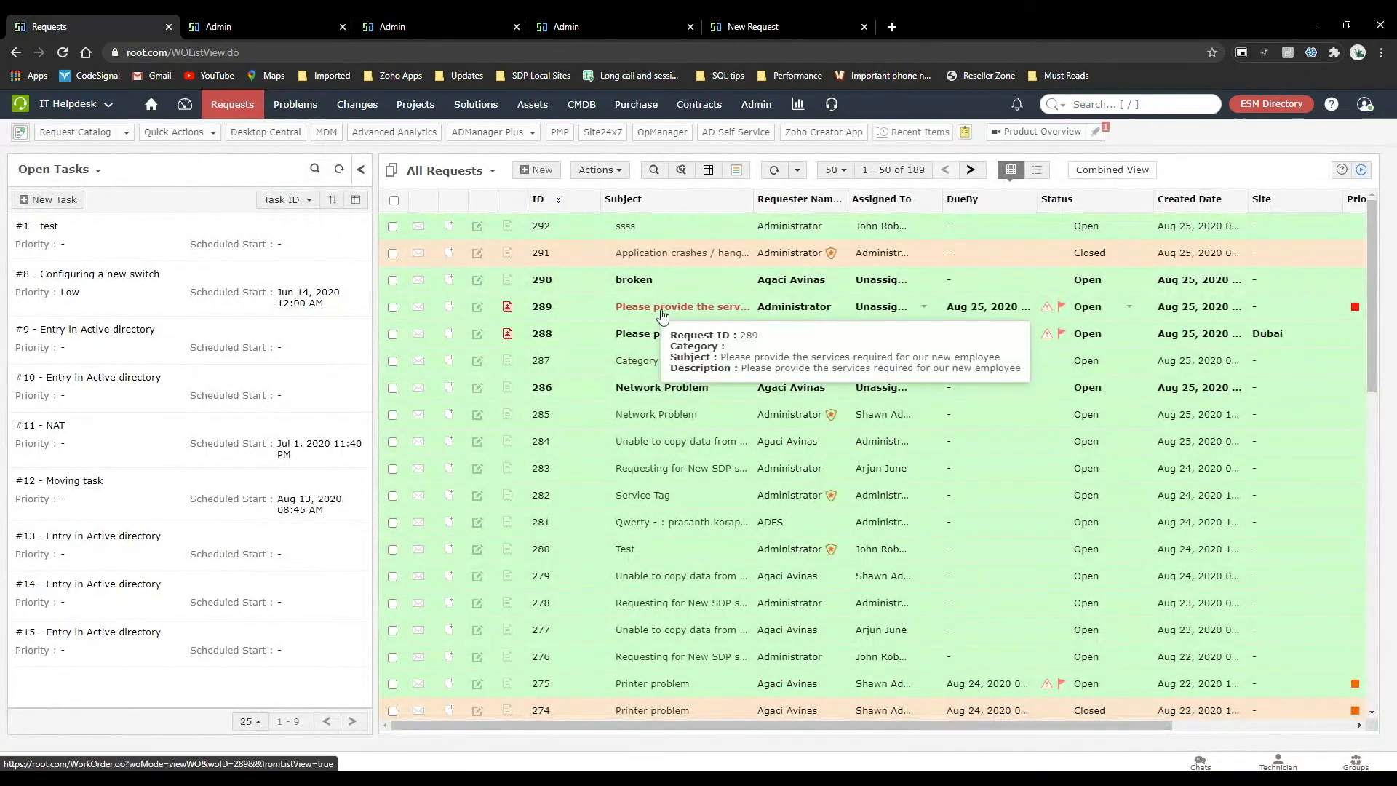
{"action": "left_click", "coordinate": [663, 311]}
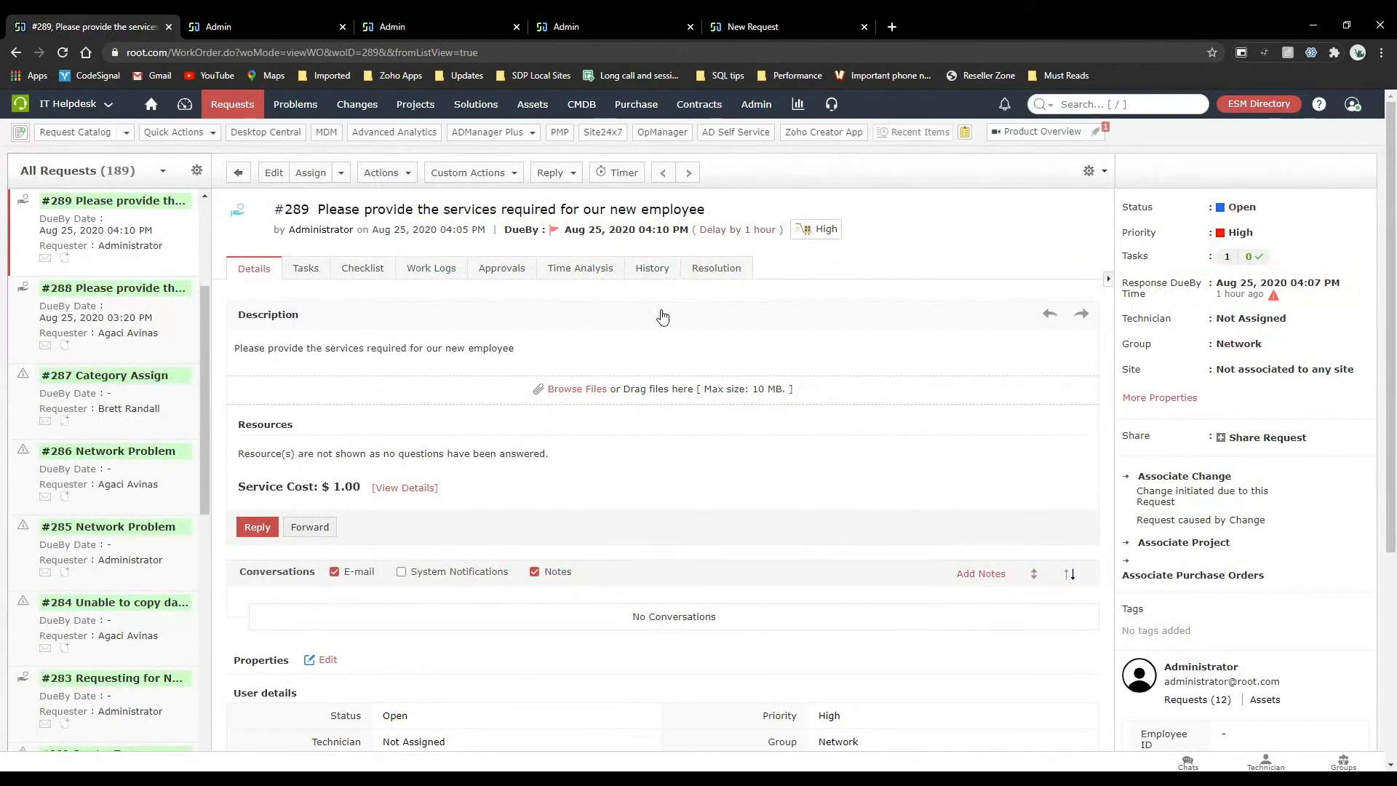
Review the available ESM instances and the Move Request form for request #289, and close the form without moving the request.
{"action": "left_click", "coordinate": [391, 177]}
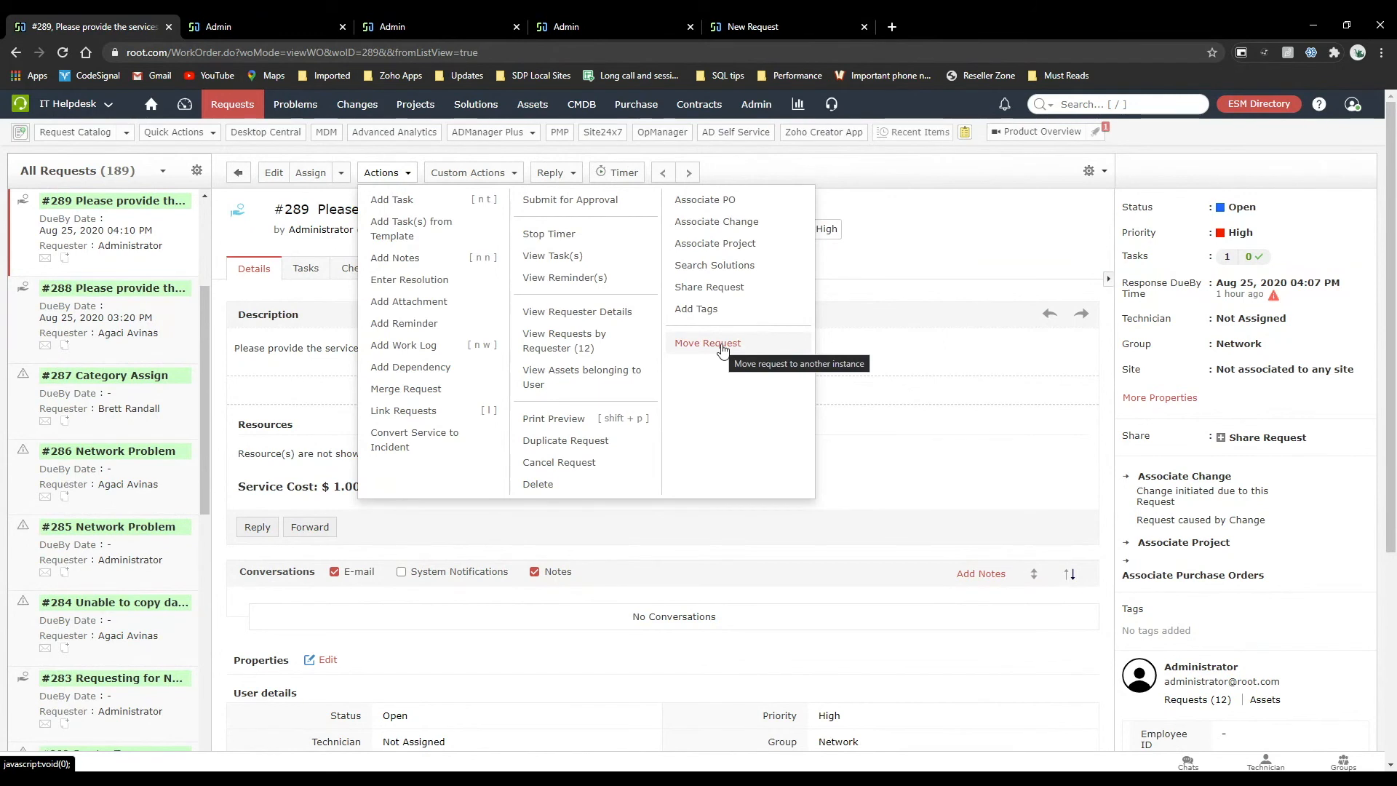
{"action": "left_click", "coordinate": [107, 106]}
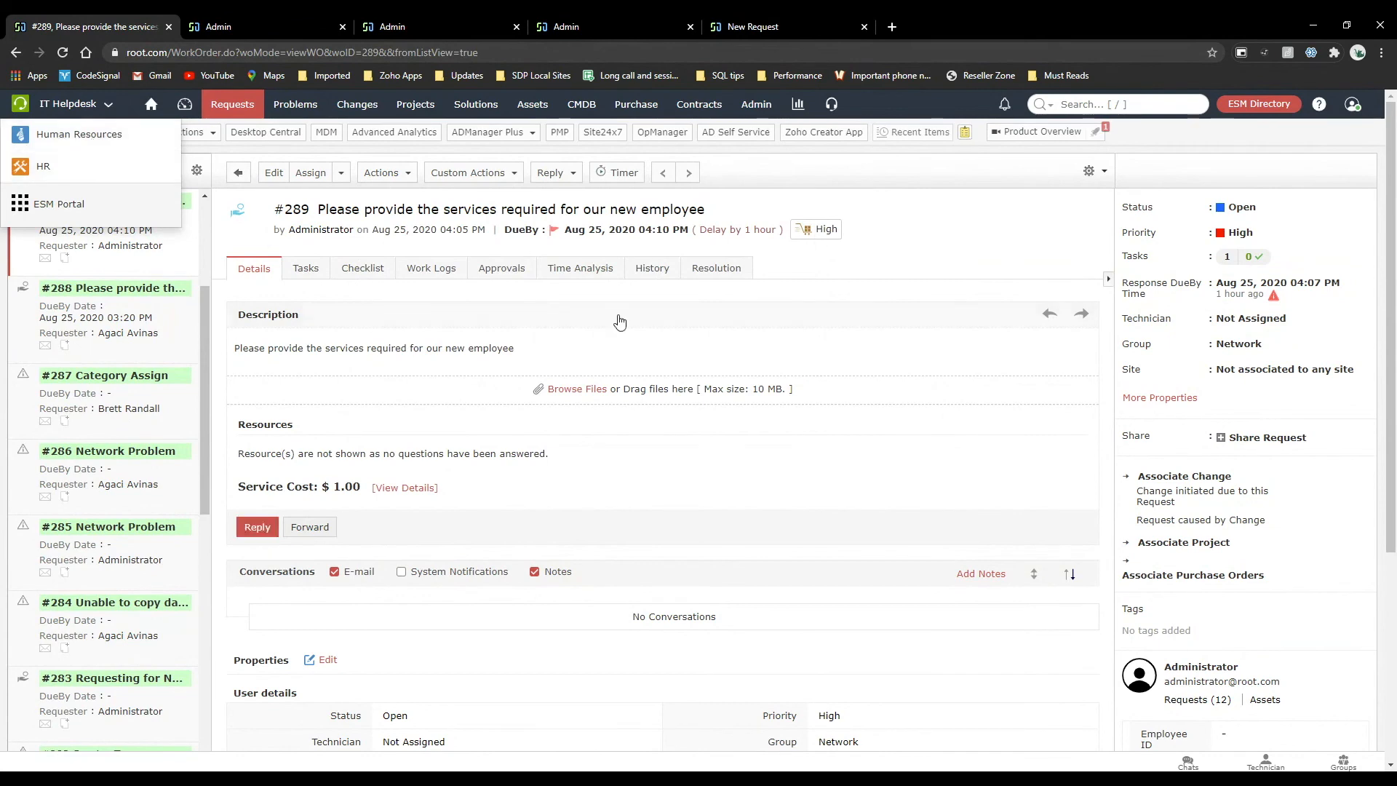
{"action": "left_click", "coordinate": [381, 174]}
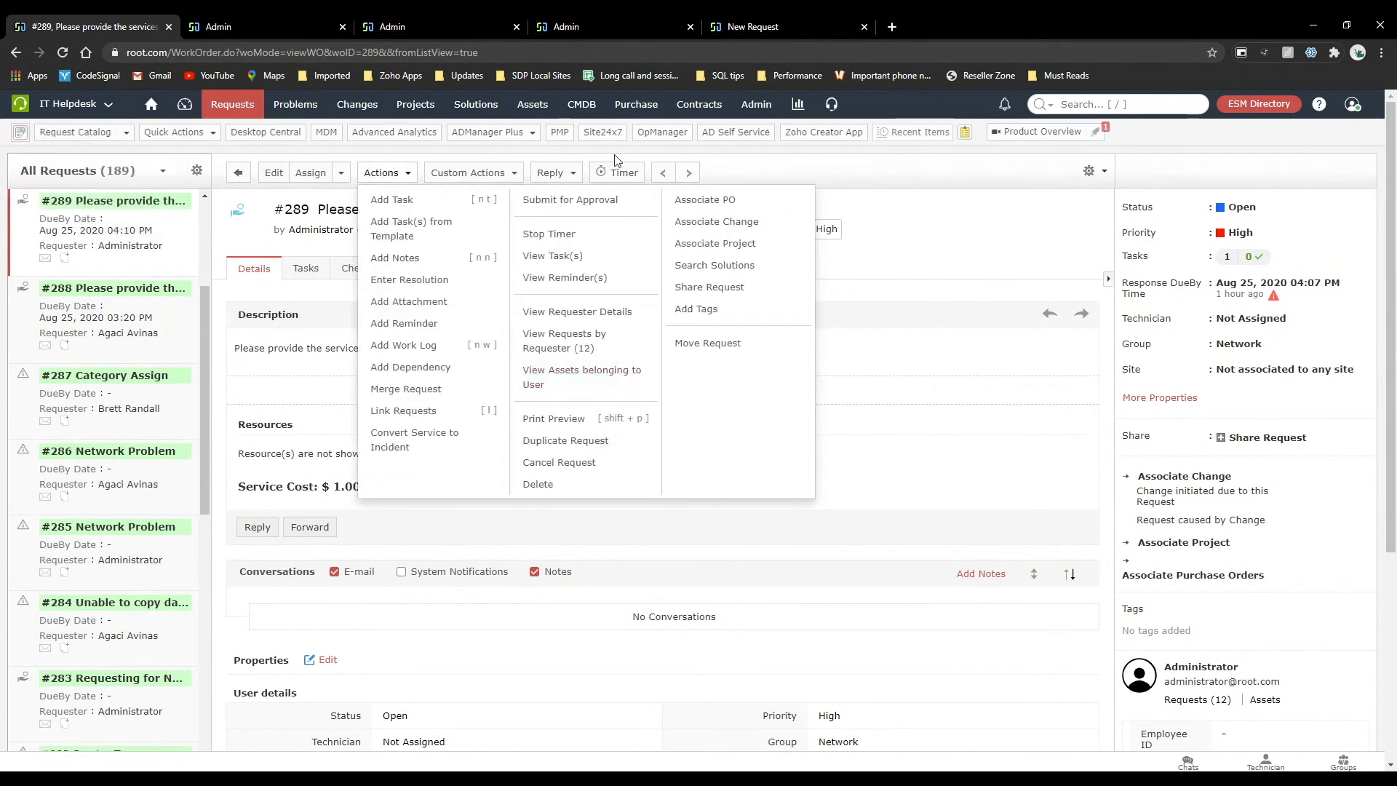
{"action": "left_click", "coordinate": [709, 343]}
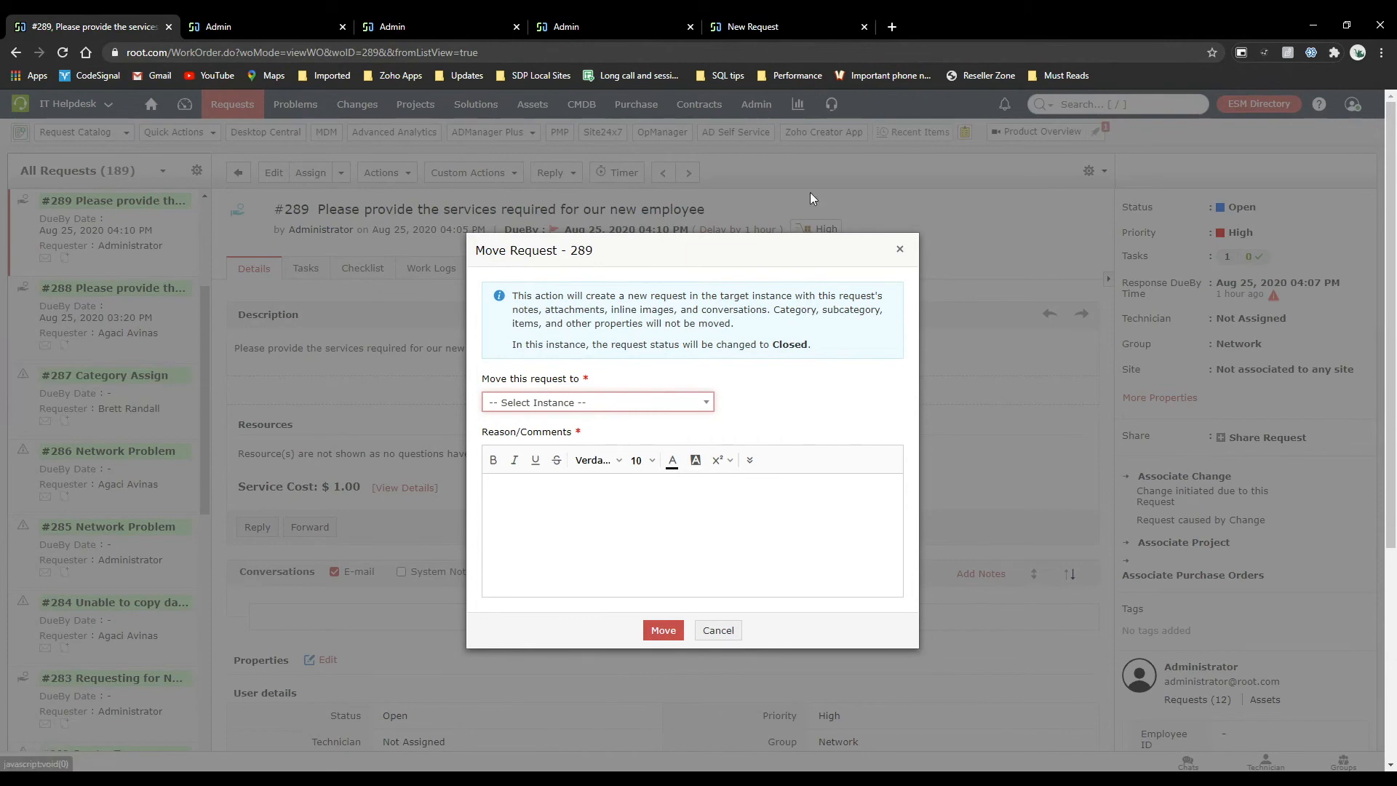
{"action": "left_click", "coordinate": [901, 251]}
Open the New Work Log form for request #289 and examine its owner, time, charge and worklog type fields.
{"action": "left_click", "coordinate": [389, 181]}
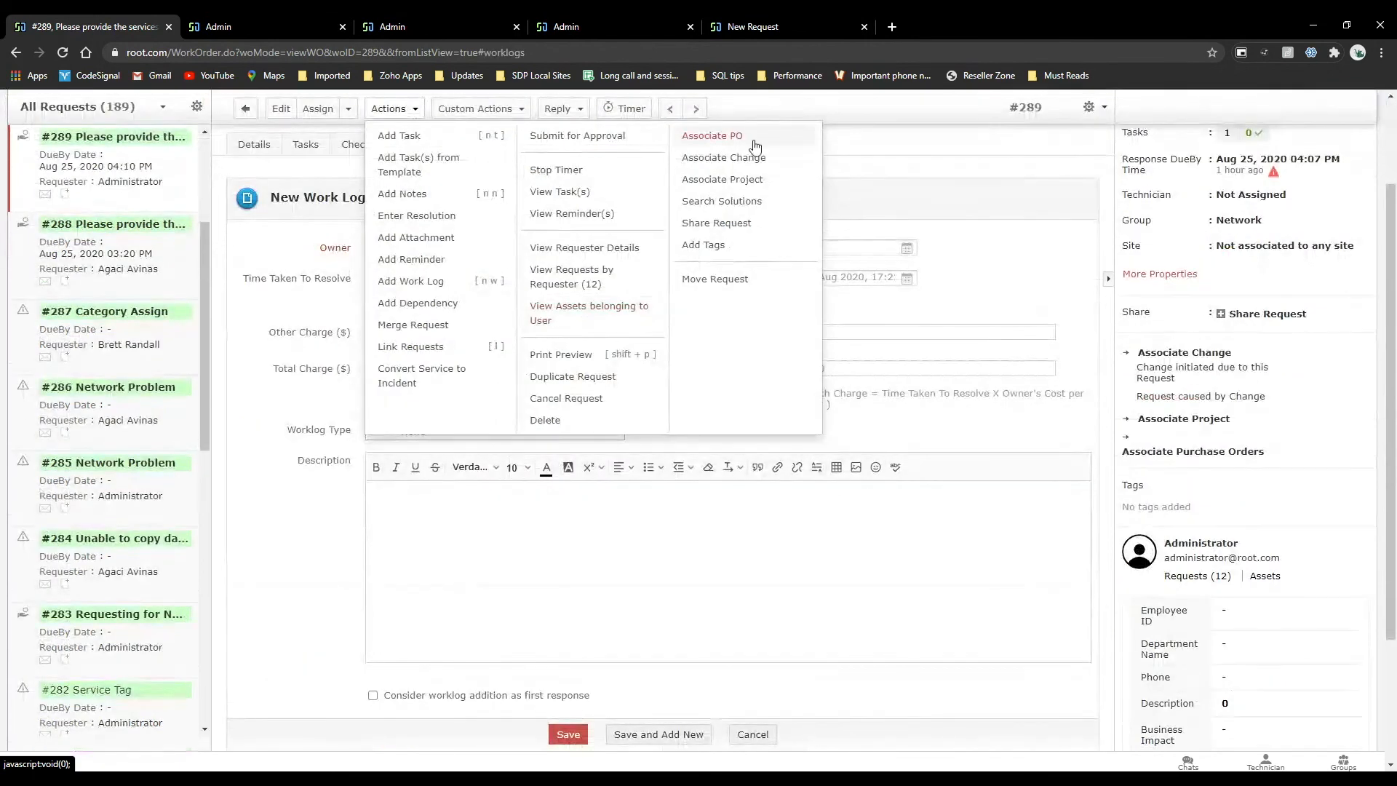
{"action": "left_click", "coordinate": [907, 151]}
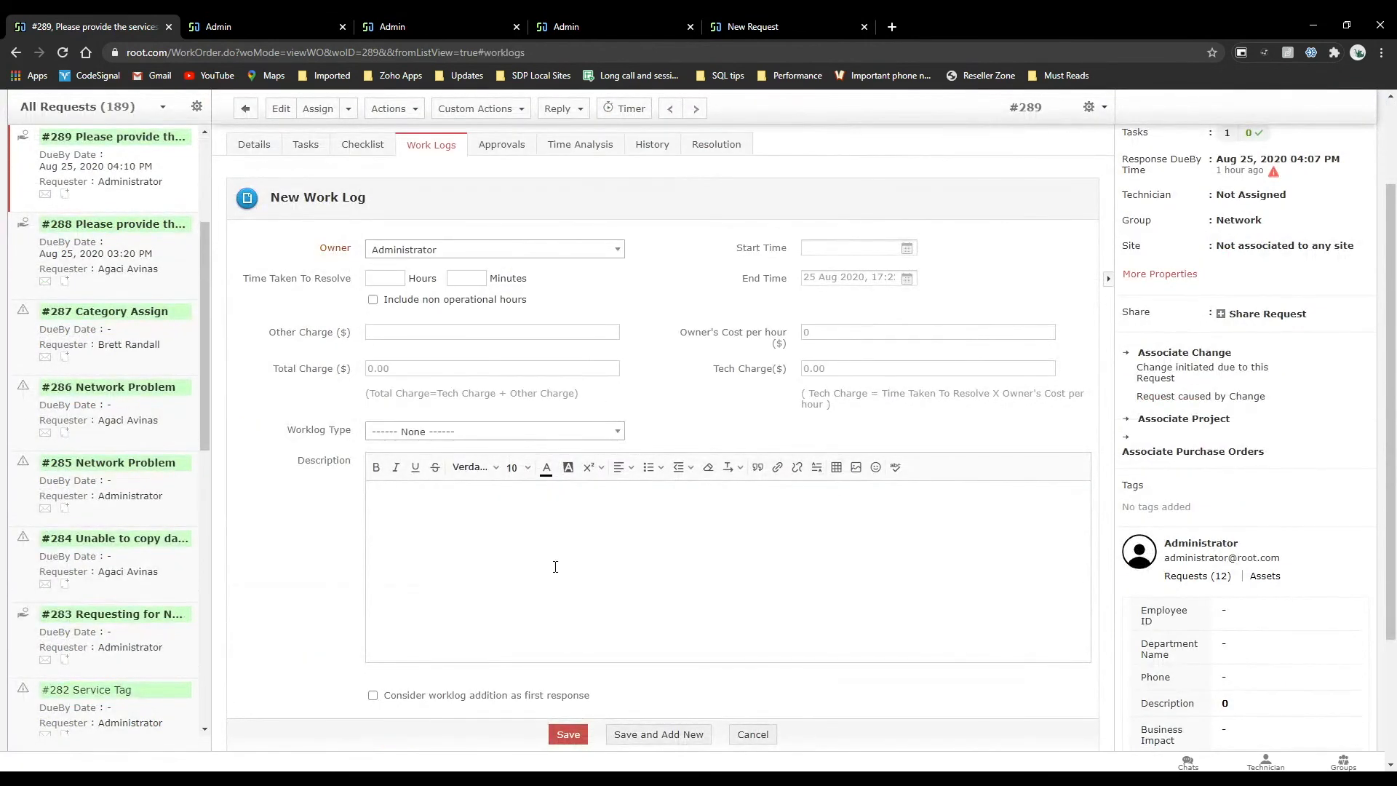
{"action": "scroll", "coordinate": [555, 567], "scroll_direction": "down", "scroll_amount": 2}
{"action": "scroll", "coordinate": [555, 566], "scroll_direction": "up", "scroll_amount": 3}
{"action": "scroll", "coordinate": [555, 567], "scroll_direction": "up", "scroll_amount": 1}
{"action": "scroll", "coordinate": [474, 542], "scroll_direction": "down", "scroll_amount": 1}
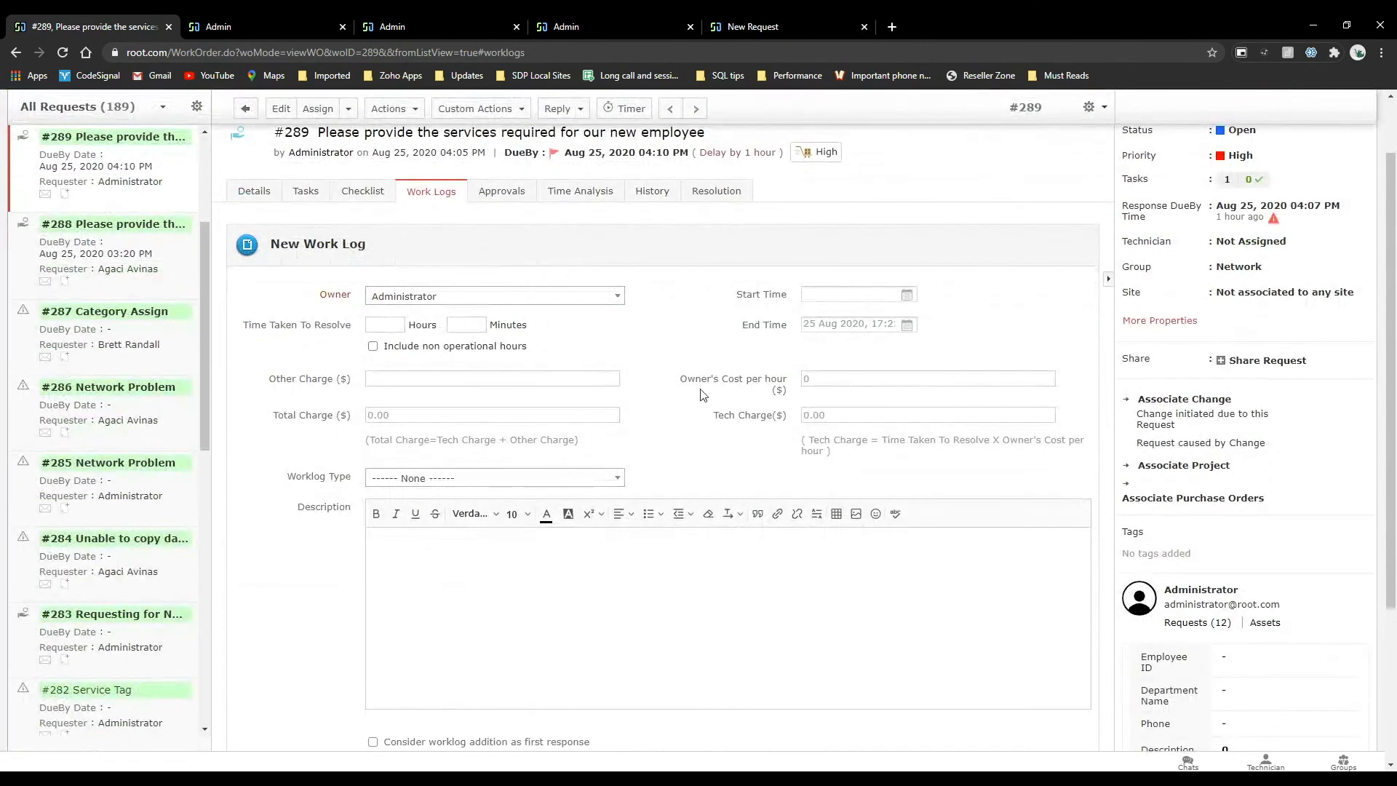
Examine the time analysis of request #289, including SLA times and time elapsed by status, group and technician.
{"action": "left_click", "coordinate": [571, 196]}
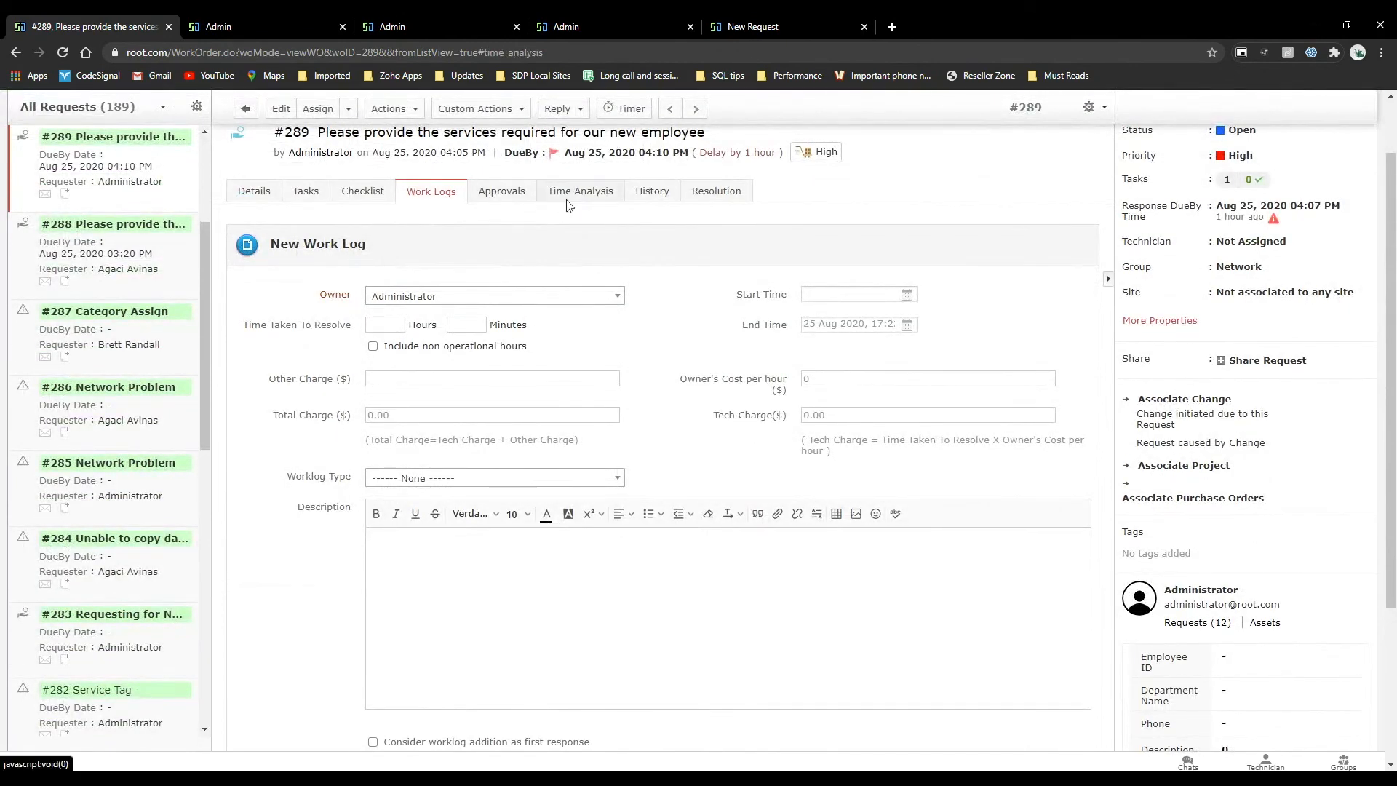
{"action": "scroll", "coordinate": [480, 528], "scroll_direction": "down", "scroll_amount": 1}
{"action": "scroll", "coordinate": [480, 529], "scroll_direction": "down", "scroll_amount": 2}
{"action": "scroll", "coordinate": [481, 529], "scroll_direction": "up", "scroll_amount": 4}
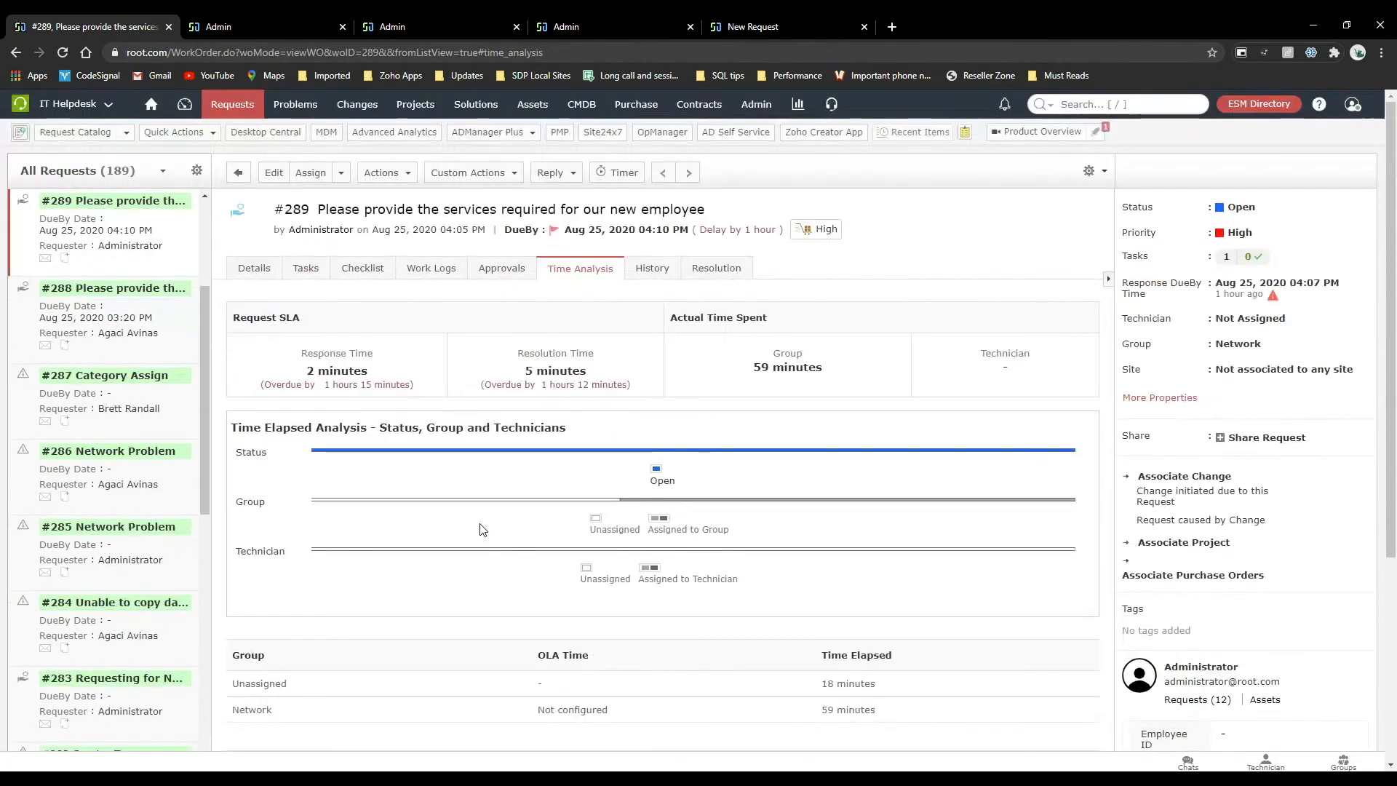
{"action": "scroll", "coordinate": [480, 529], "scroll_direction": "down", "scroll_amount": 1}
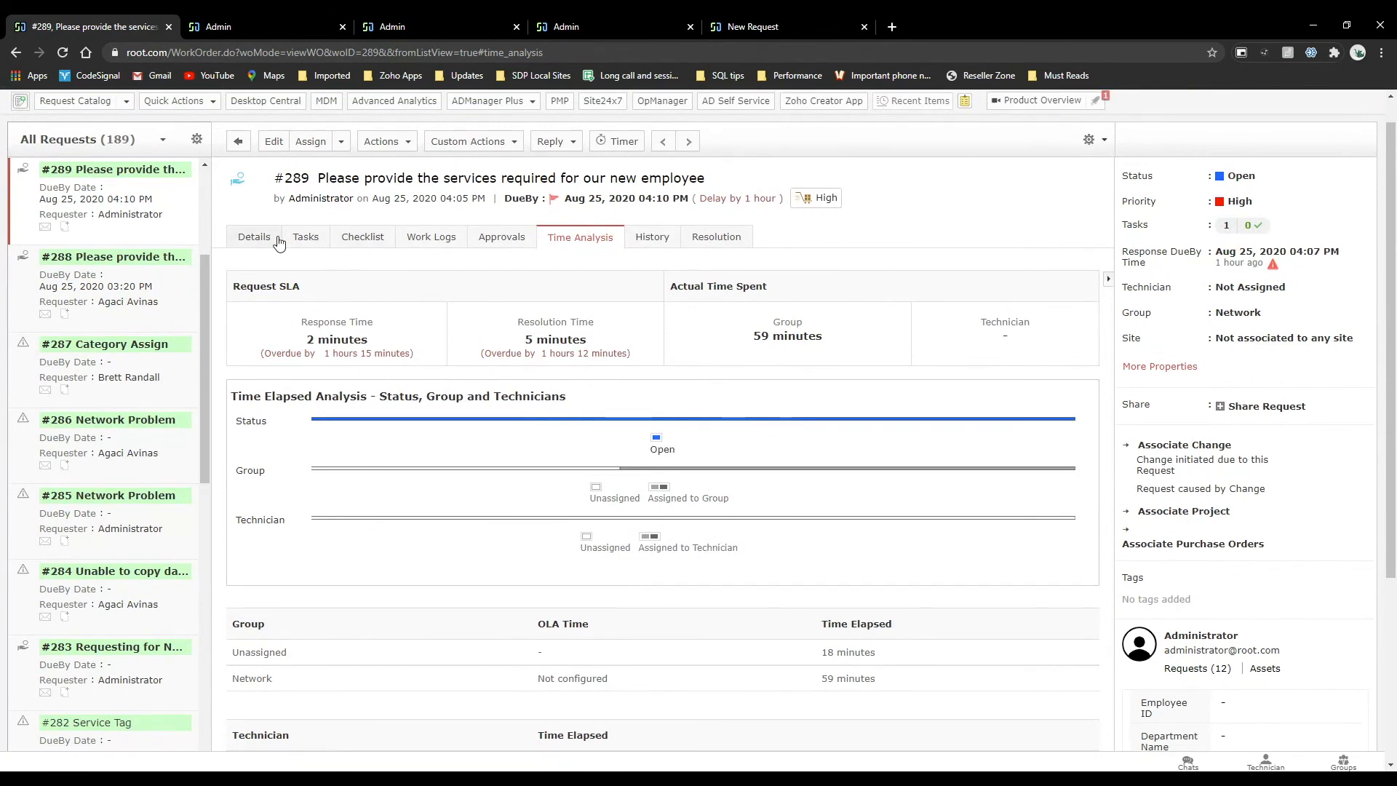
Link request #289 to requests 282 "Service Tag", 139 "Message undeliverable" and 134 "test" without adding comments.
{"action": "left_click", "coordinate": [393, 149]}
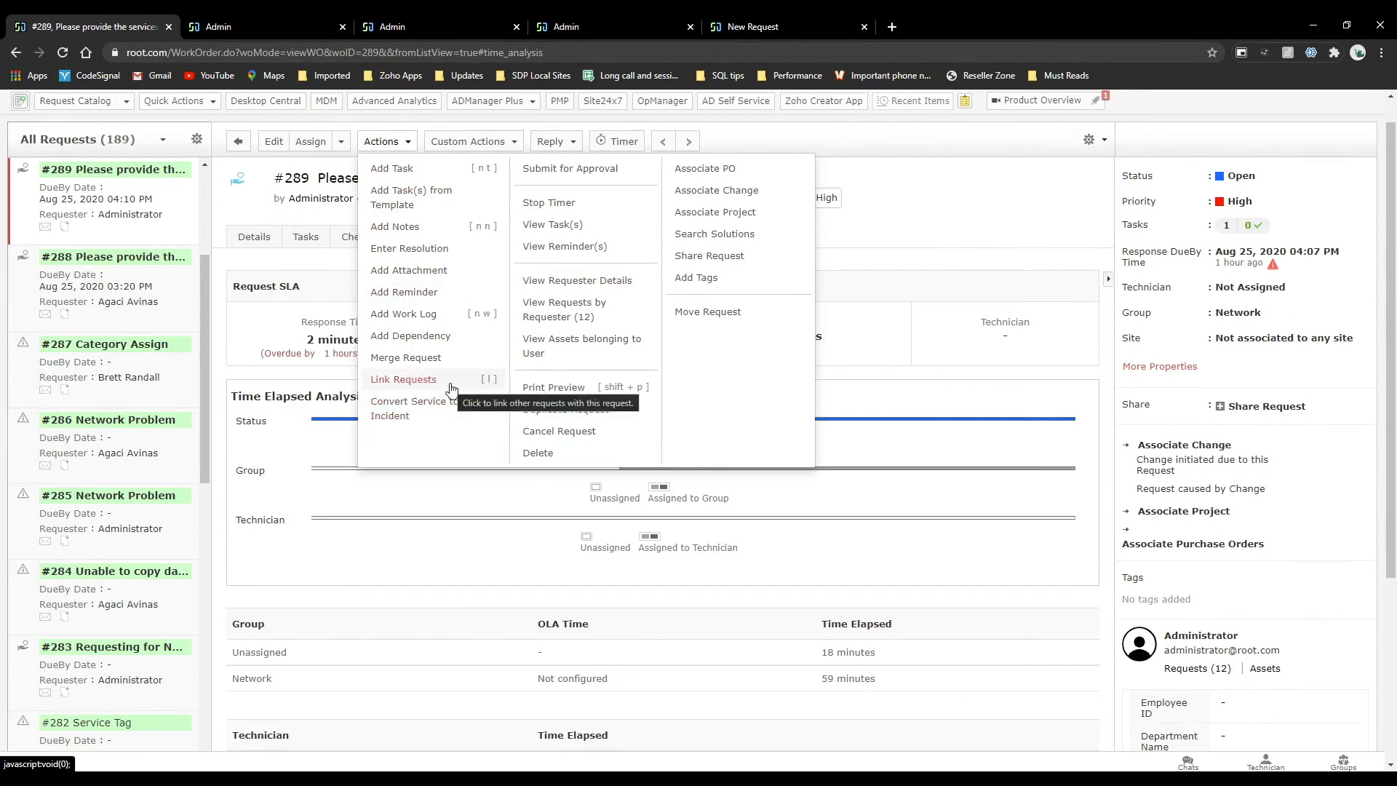
{"action": "left_click", "coordinate": [405, 380]}
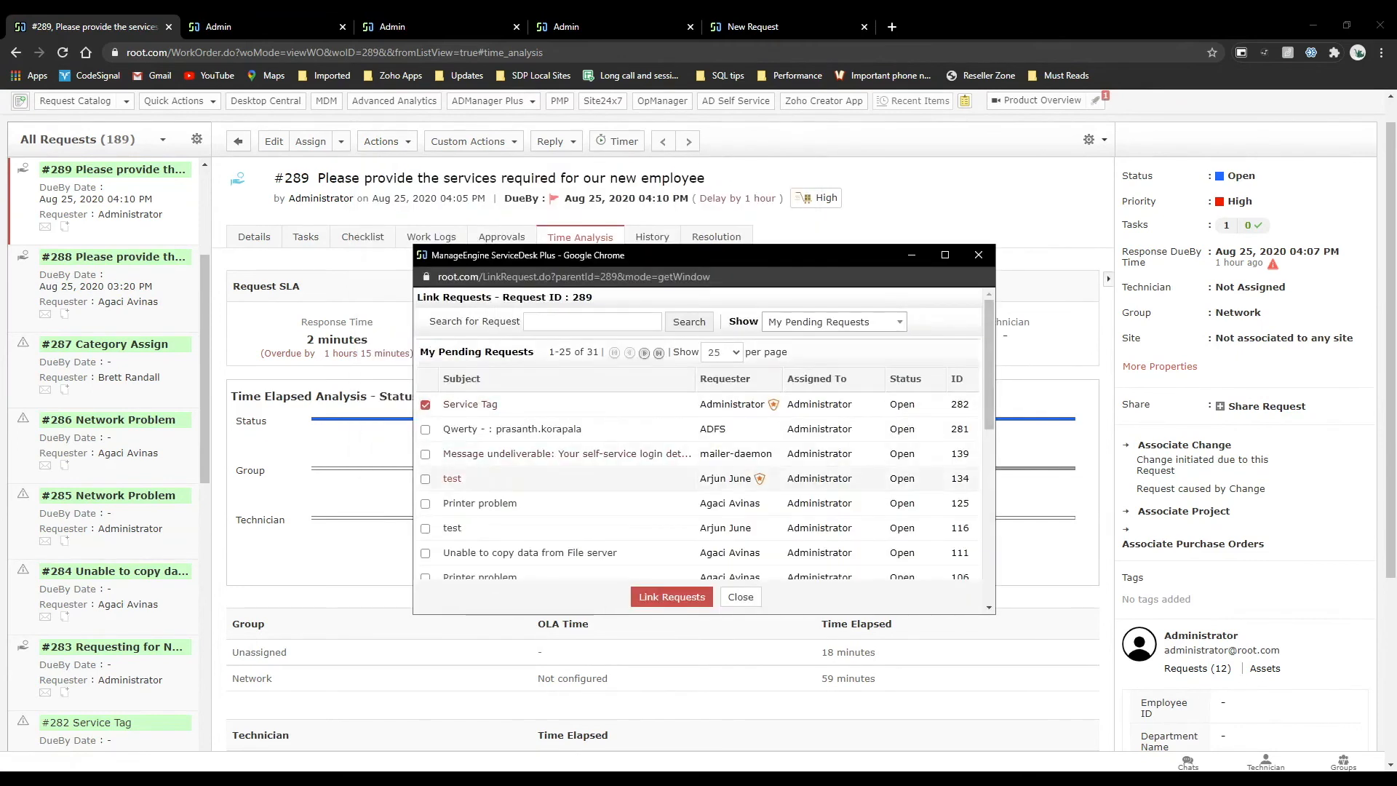
{"action": "left_click", "coordinate": [426, 454]}
{"action": "left_click", "coordinate": [425, 478]}
{"action": "left_click", "coordinate": [671, 597]}
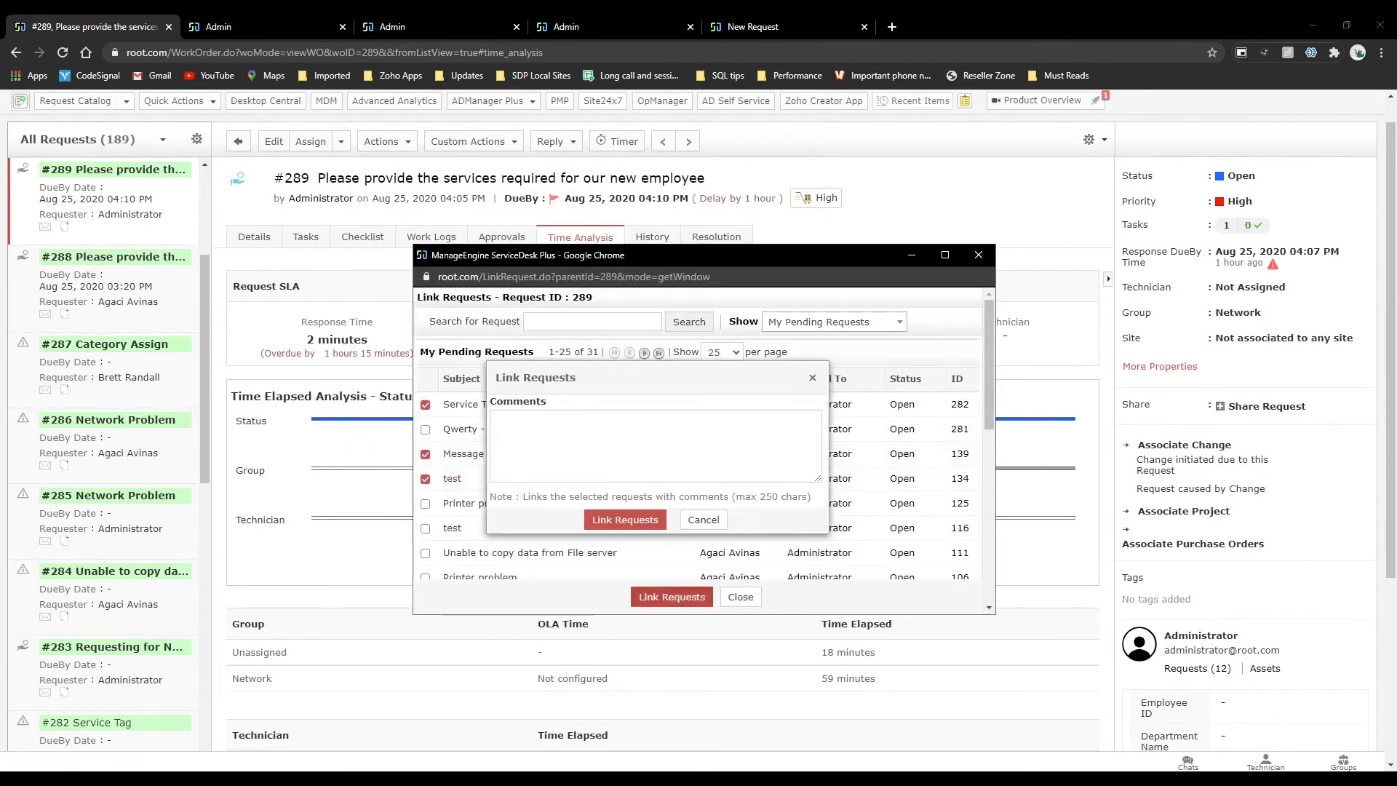
{"action": "left_click", "coordinate": [624, 519]}
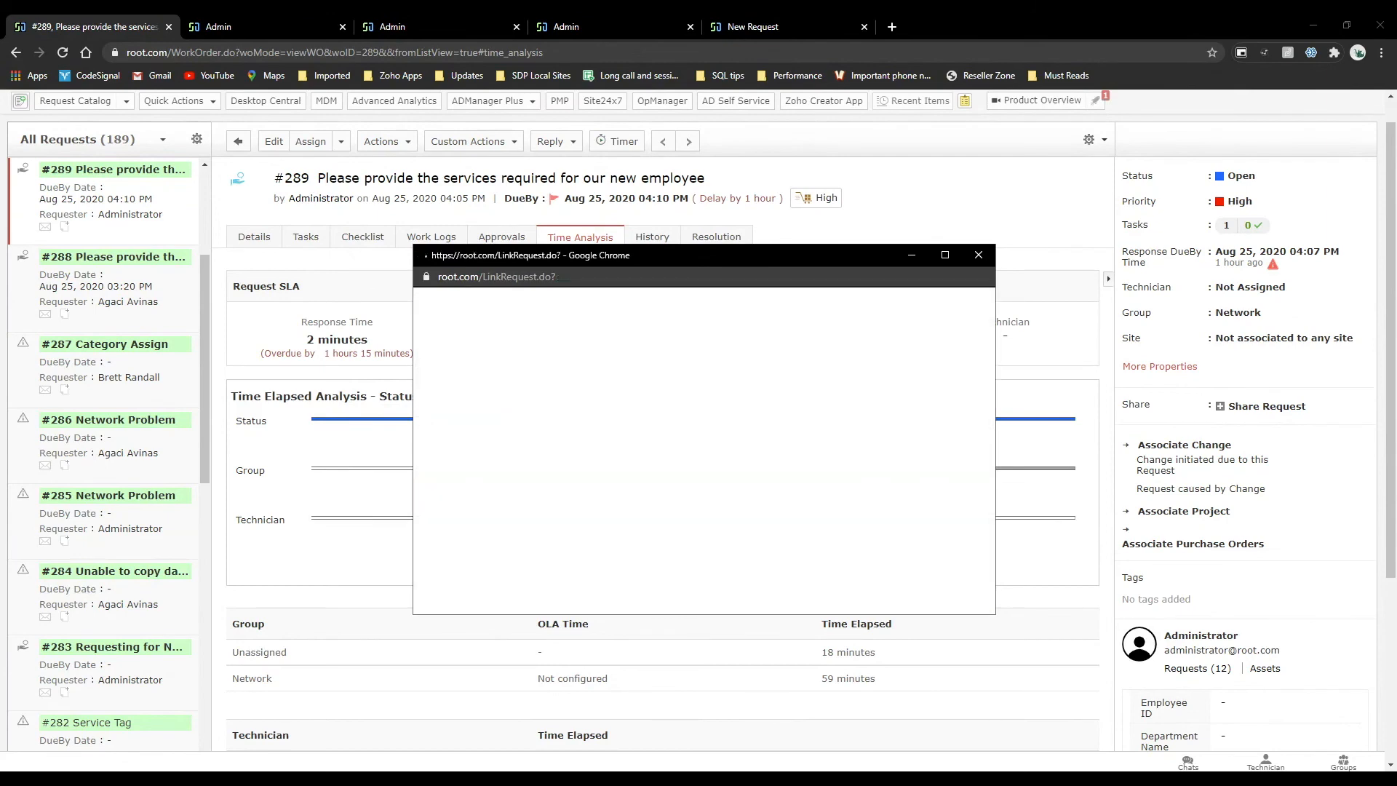
{"action": "left_click", "coordinate": [978, 254]}
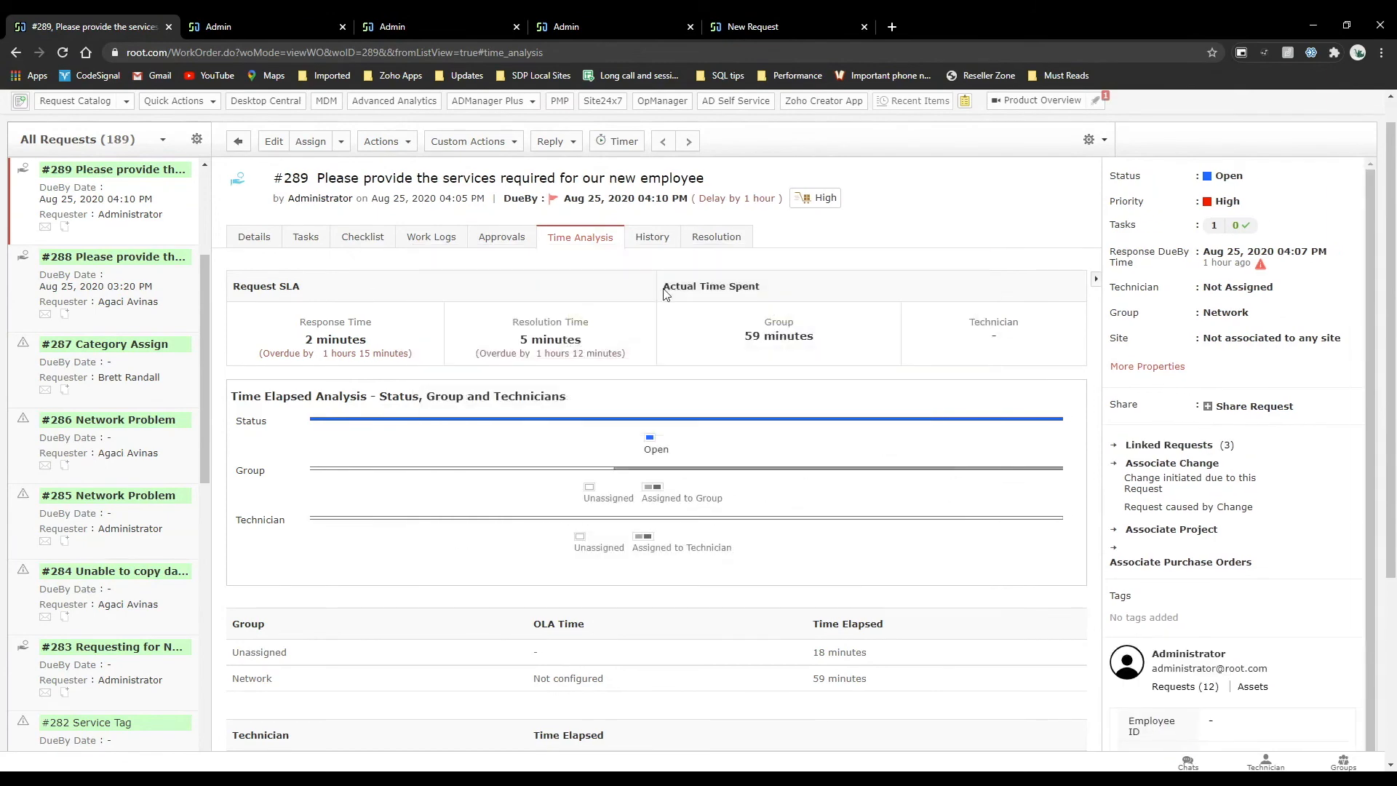
Review the requests linked to #289 and the resolution form's option for adding the resolution to all linked requests.
{"action": "left_click", "coordinate": [1226, 446]}
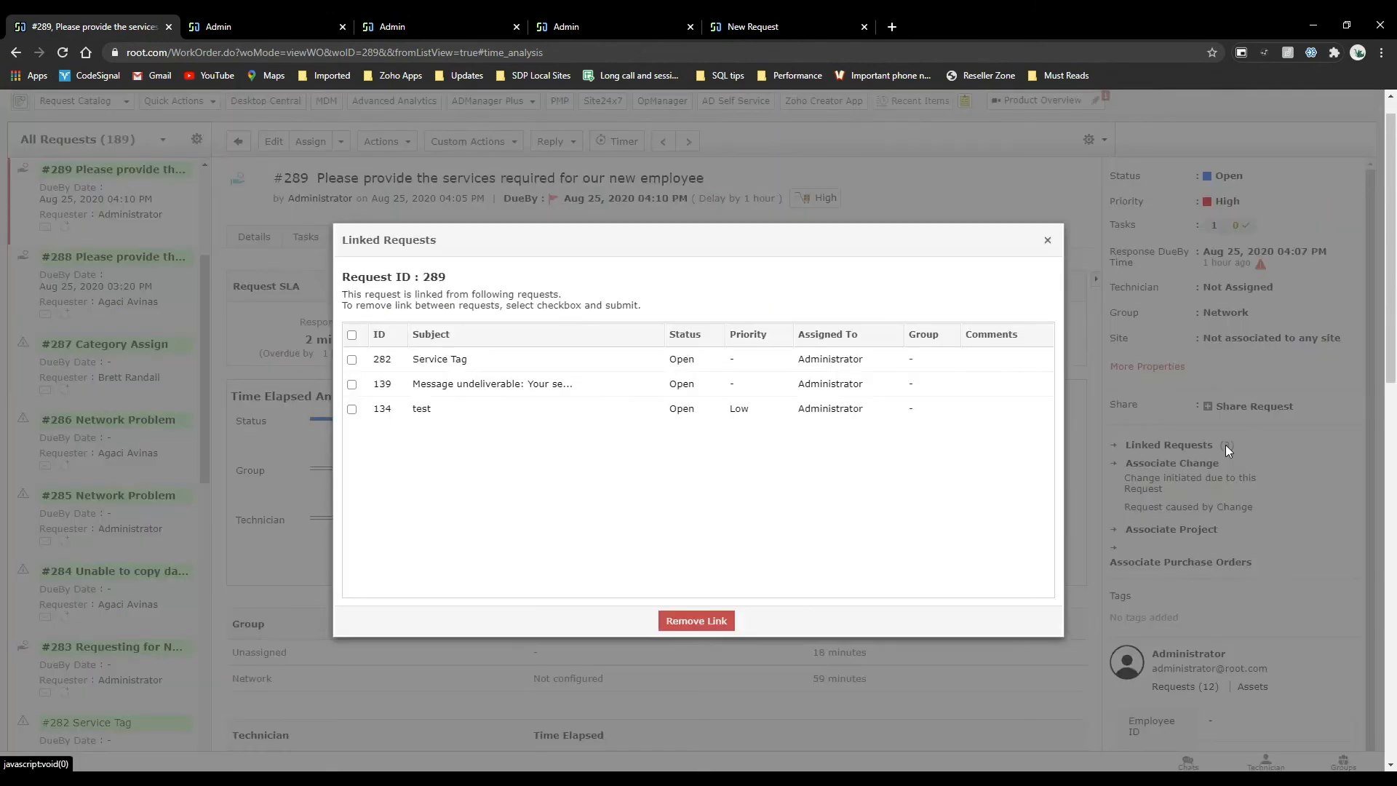
{"action": "left_click", "coordinate": [1048, 240]}
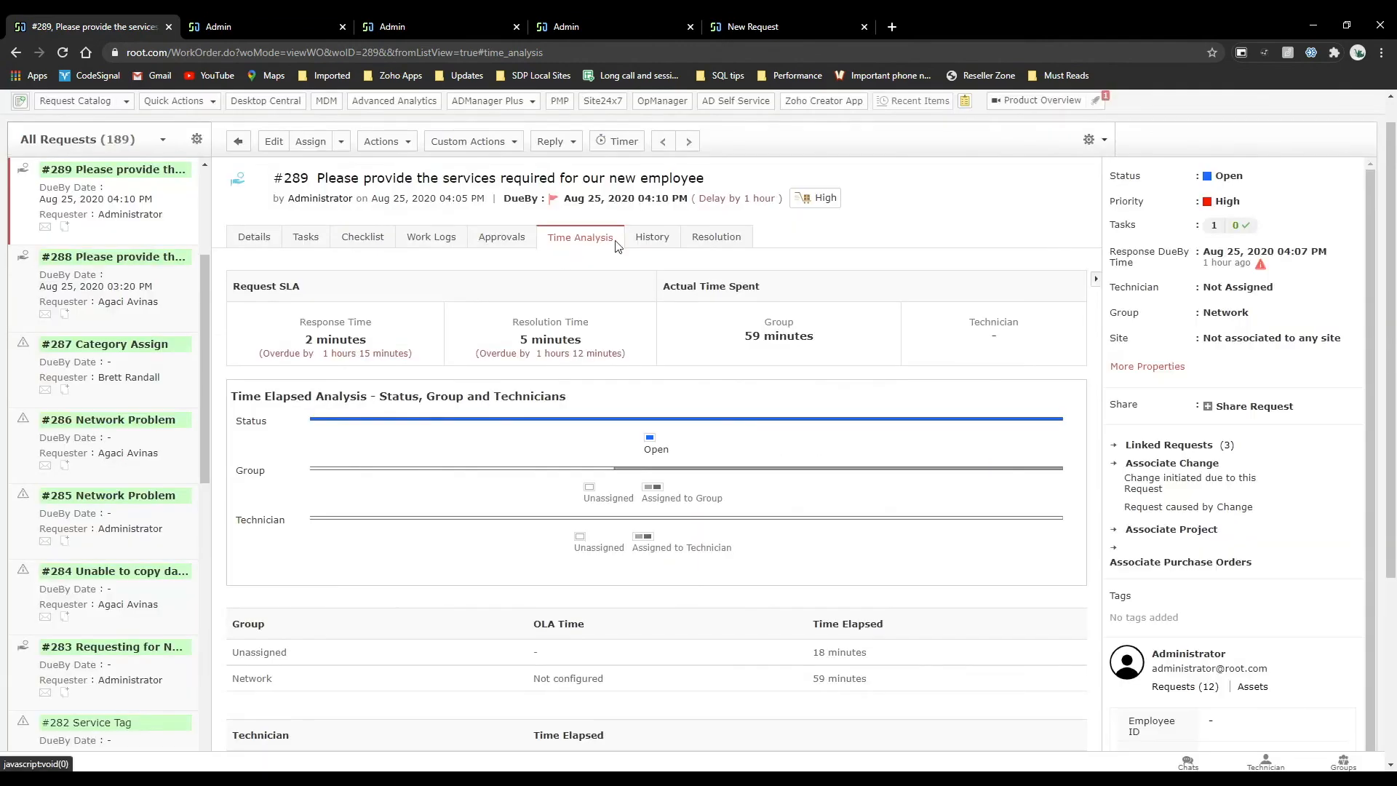
{"action": "left_click", "coordinate": [697, 240]}
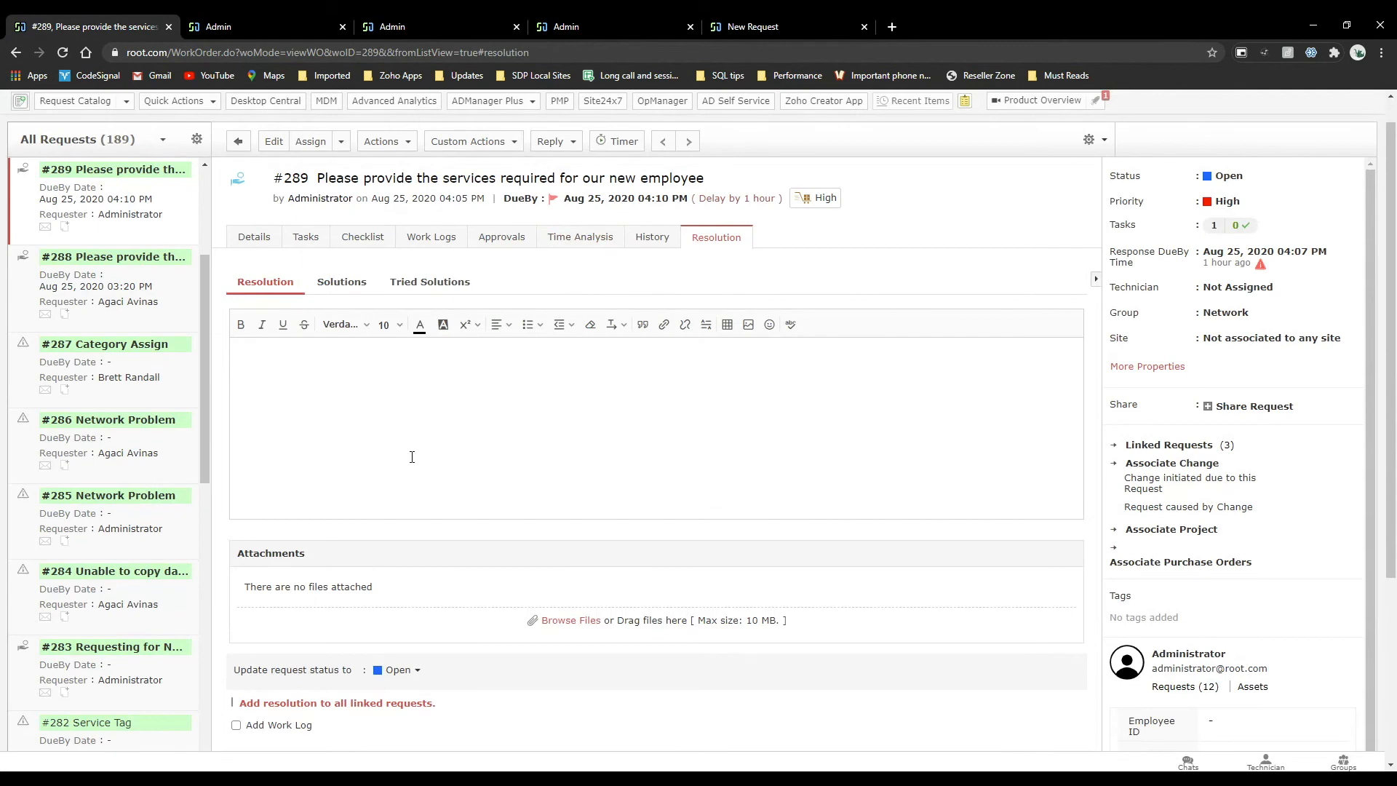
{"action": "scroll", "coordinate": [412, 463], "scroll_direction": "down", "scroll_amount": 2}
{"action": "scroll", "coordinate": [411, 463], "scroll_direction": "up", "scroll_amount": 3}
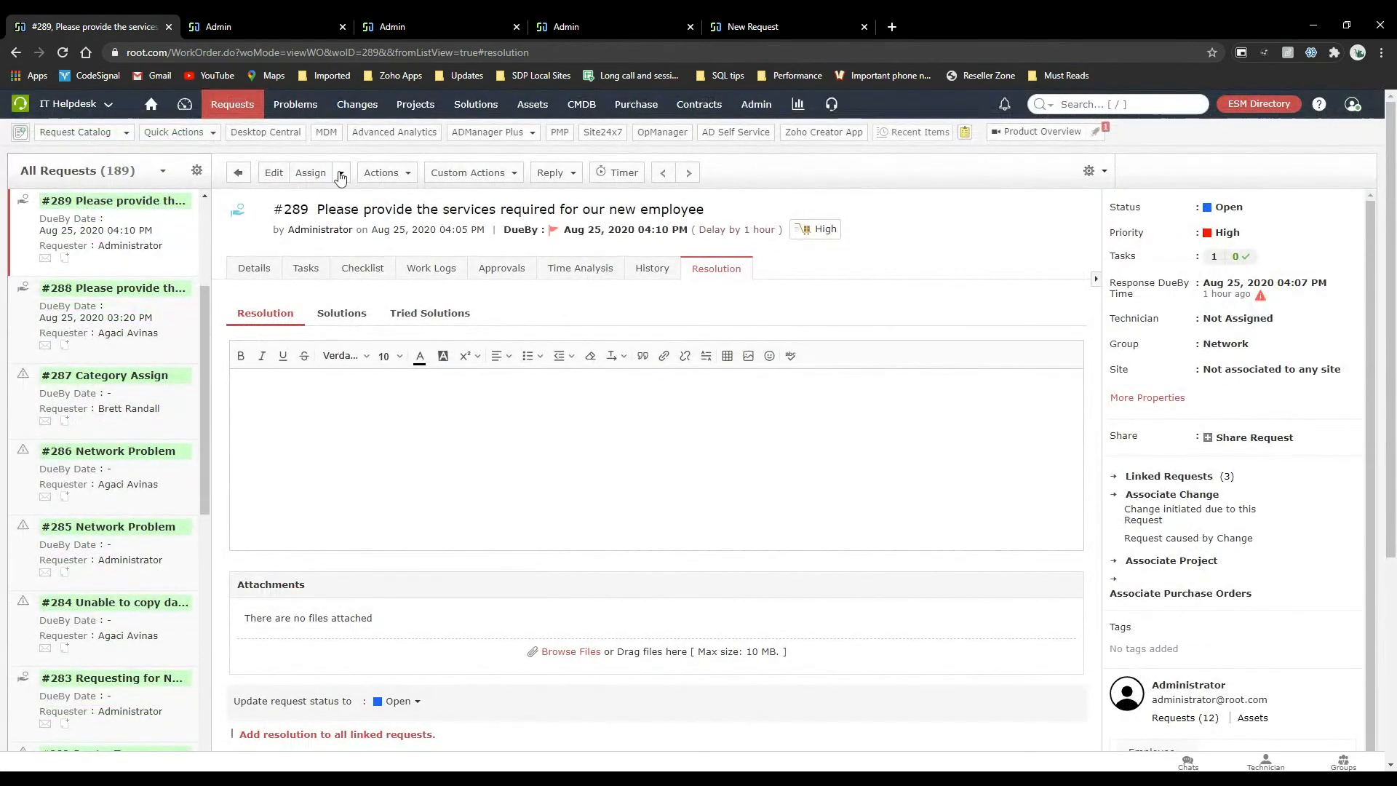
View the requests offered for merging with #289, and close the merge window without choosing one.
{"action": "left_click", "coordinate": [407, 177]}
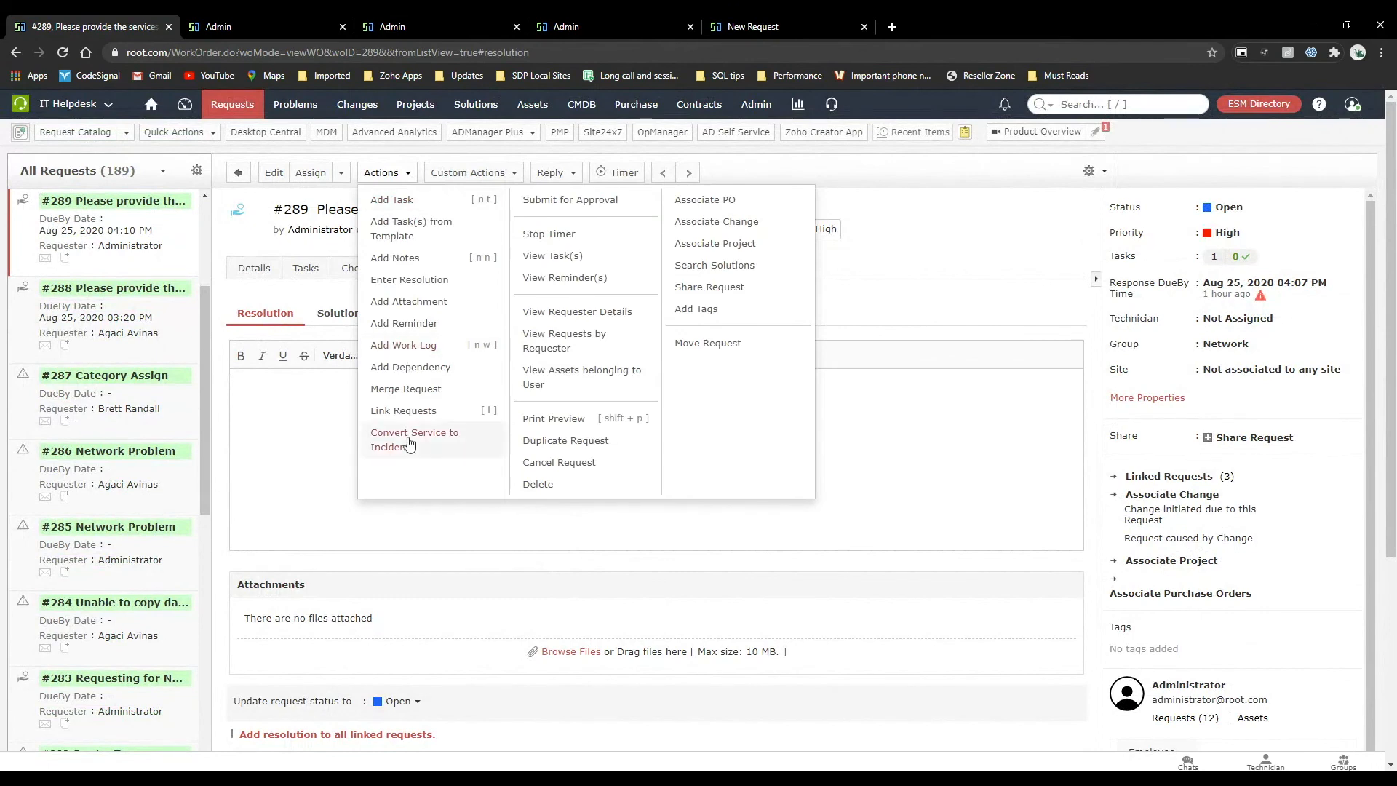
{"action": "left_click", "coordinate": [406, 389]}
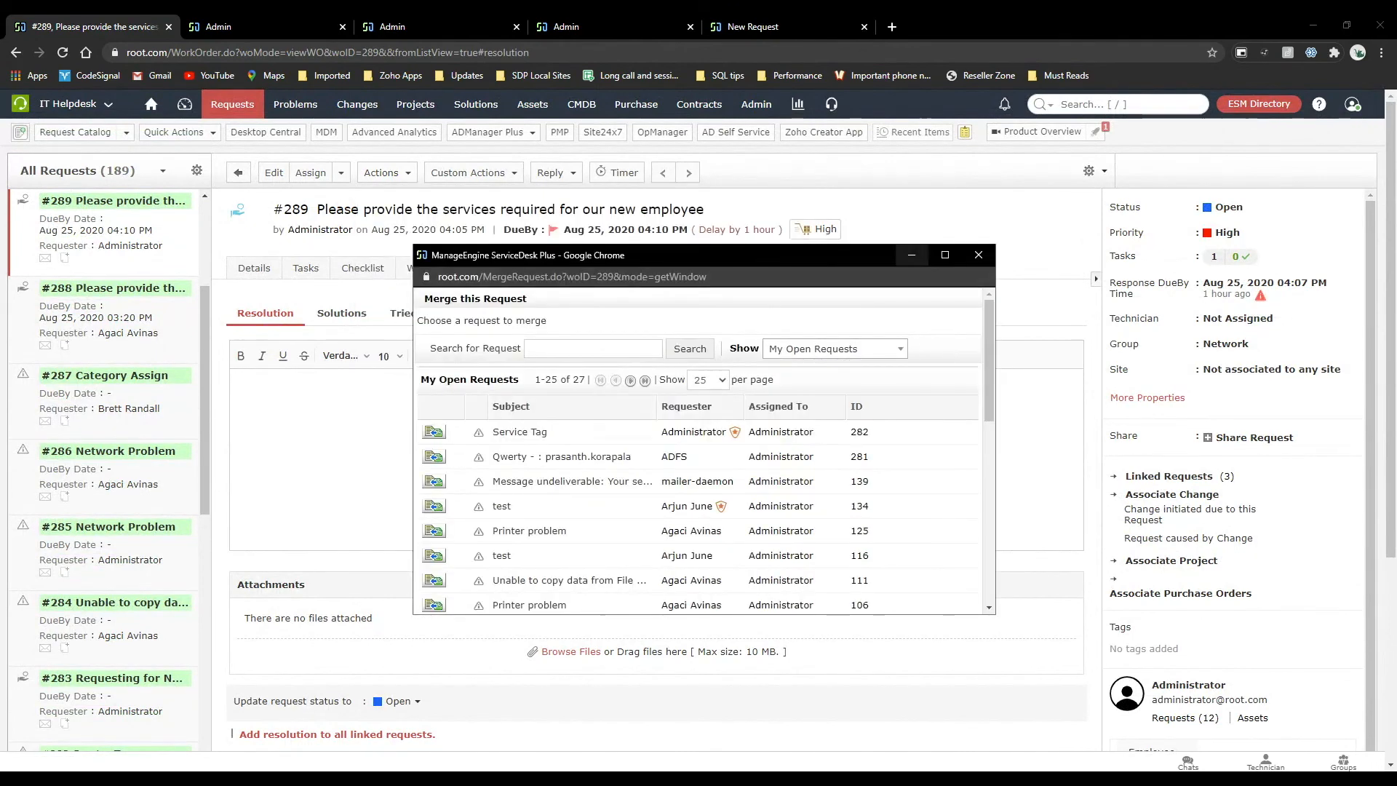
{"action": "left_click", "coordinate": [978, 256]}
From the list of all requests, merge requests 288 and 289 with 289 as the parent request.
{"action": "left_click", "coordinate": [255, 113]}
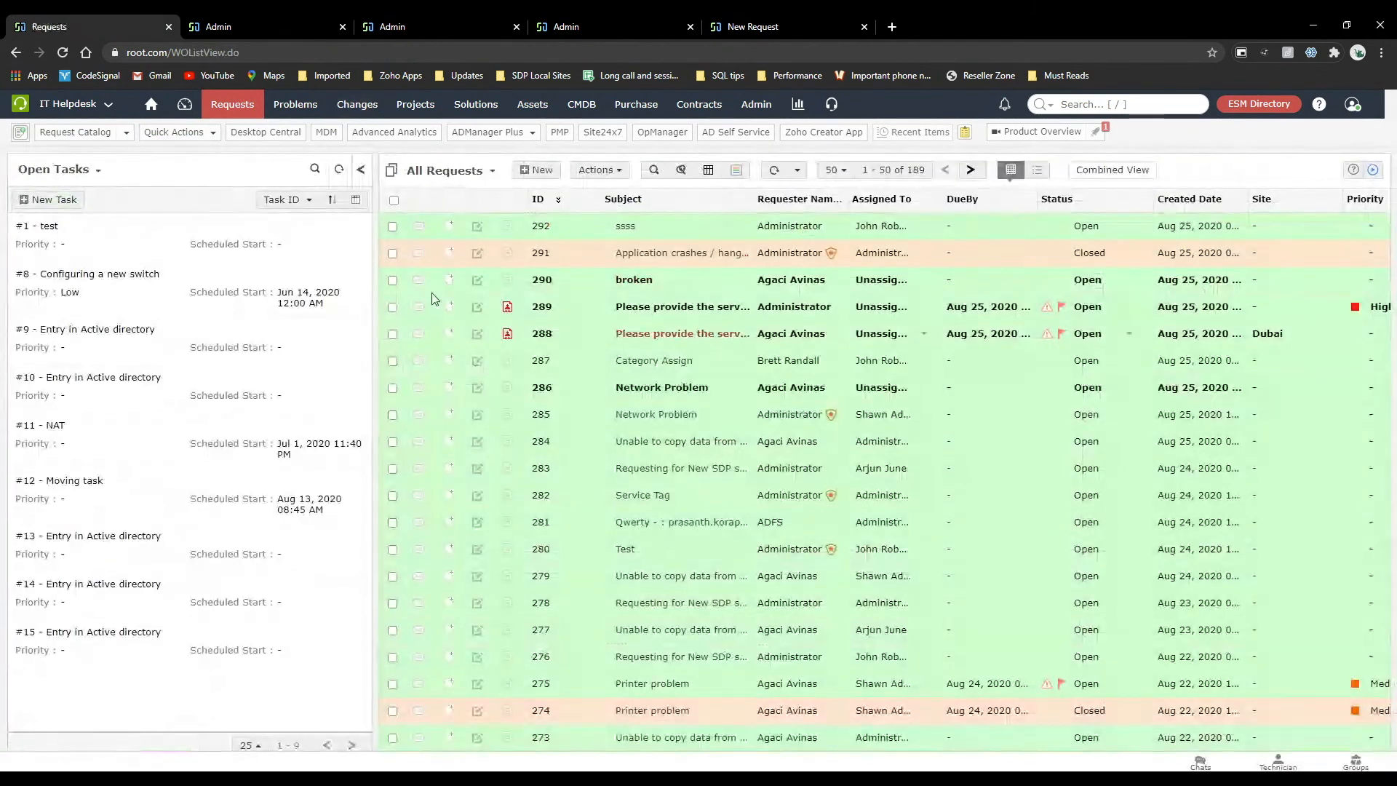
{"action": "left_click", "coordinate": [393, 307]}
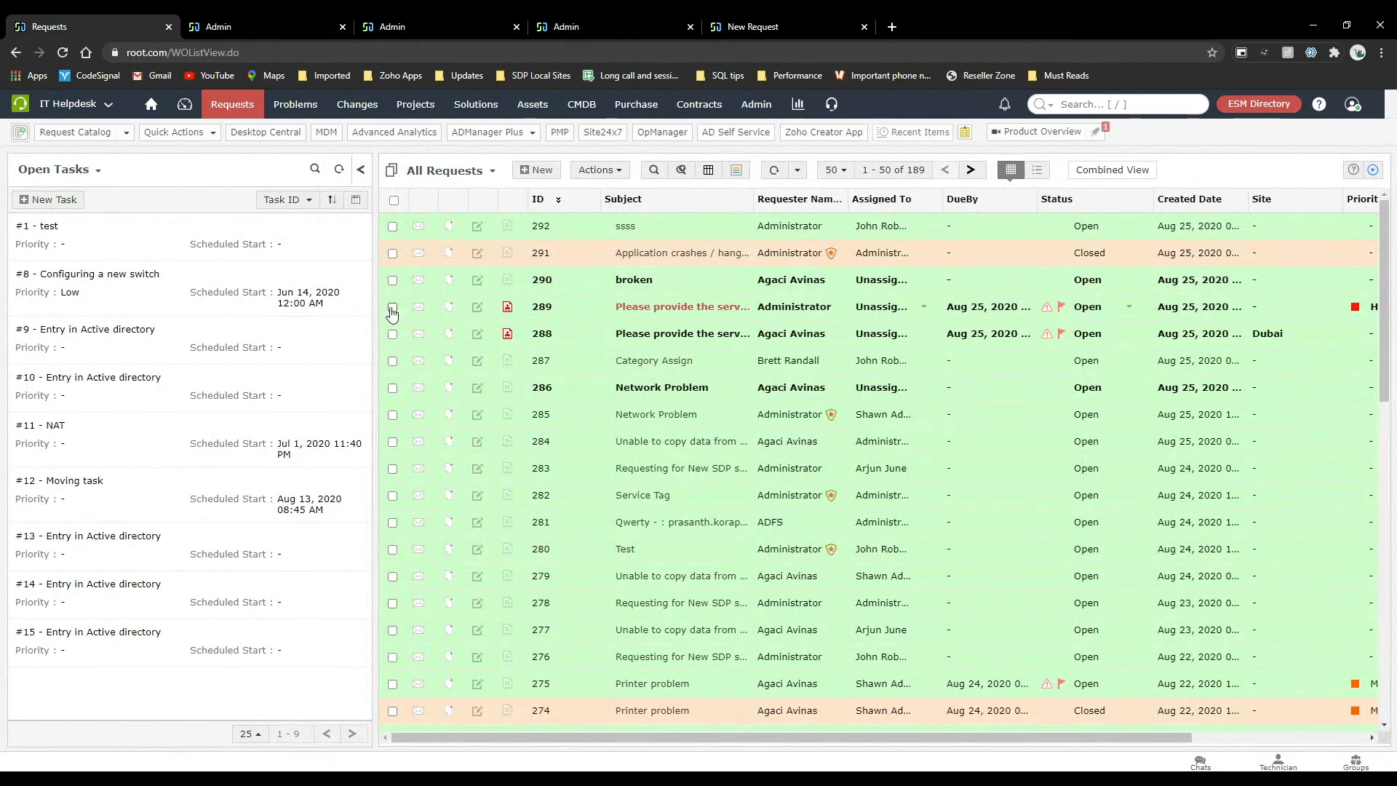
{"action": "left_click", "coordinate": [393, 333]}
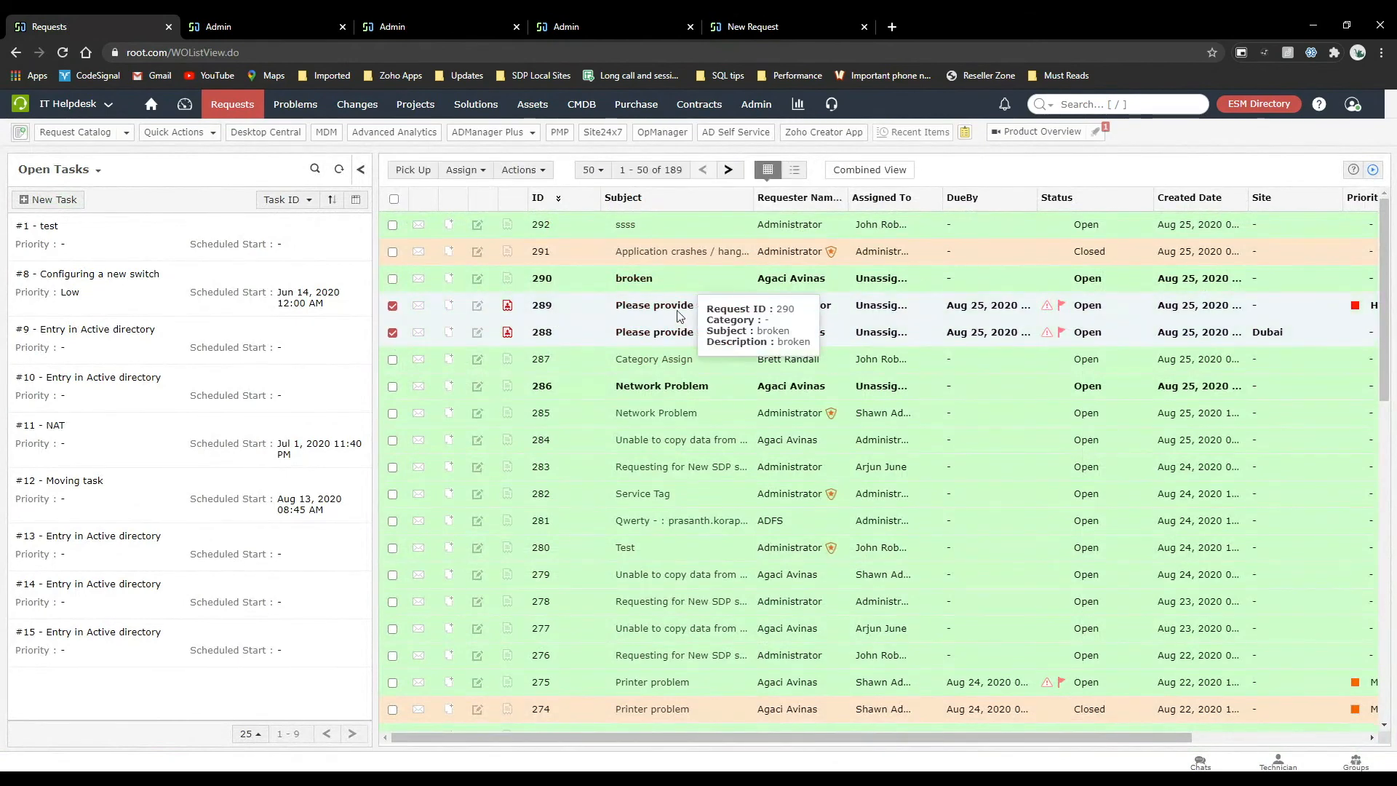
{"action": "left_click", "coordinate": [466, 171]}
{"action": "left_click", "coordinate": [507, 173]}
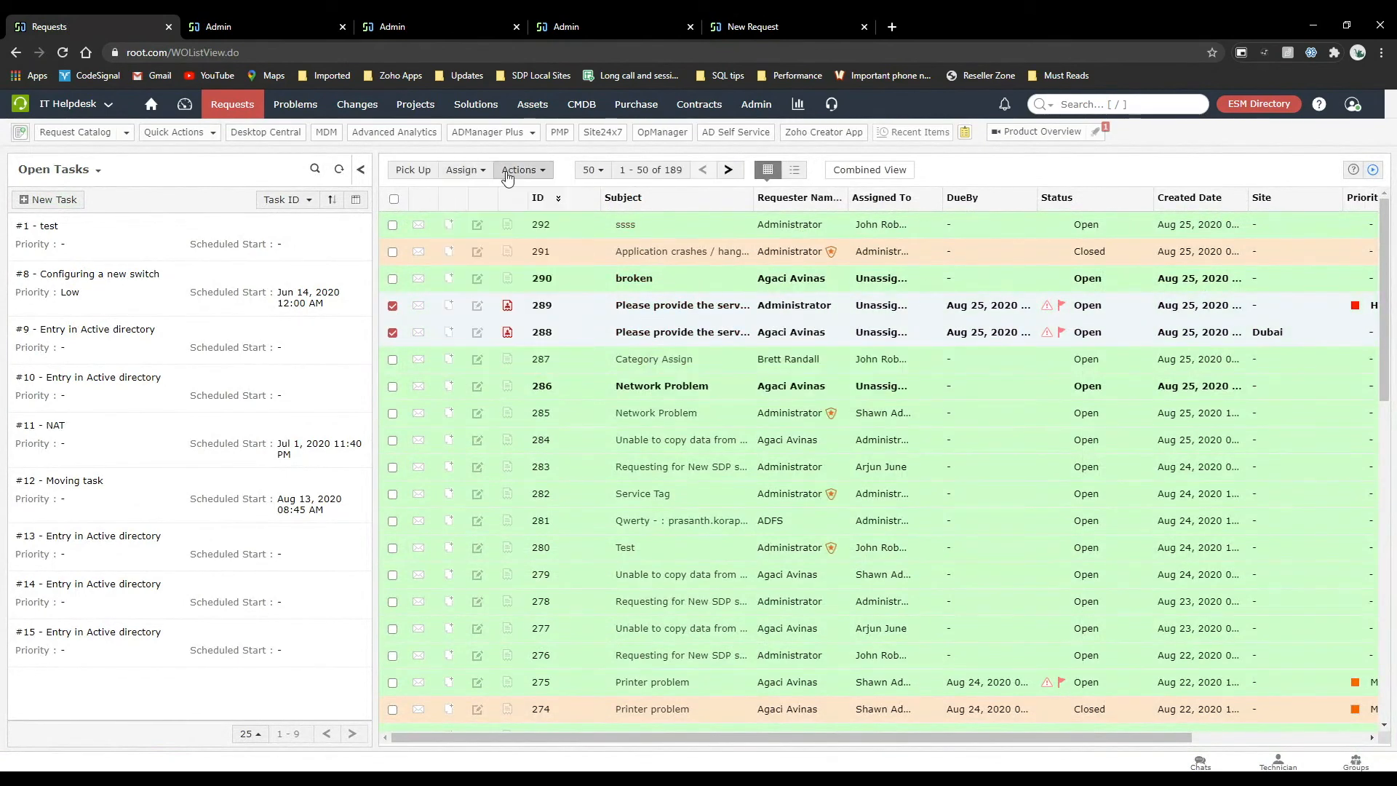
{"action": "left_click", "coordinate": [507, 173]}
{"action": "left_click", "coordinate": [526, 238]}
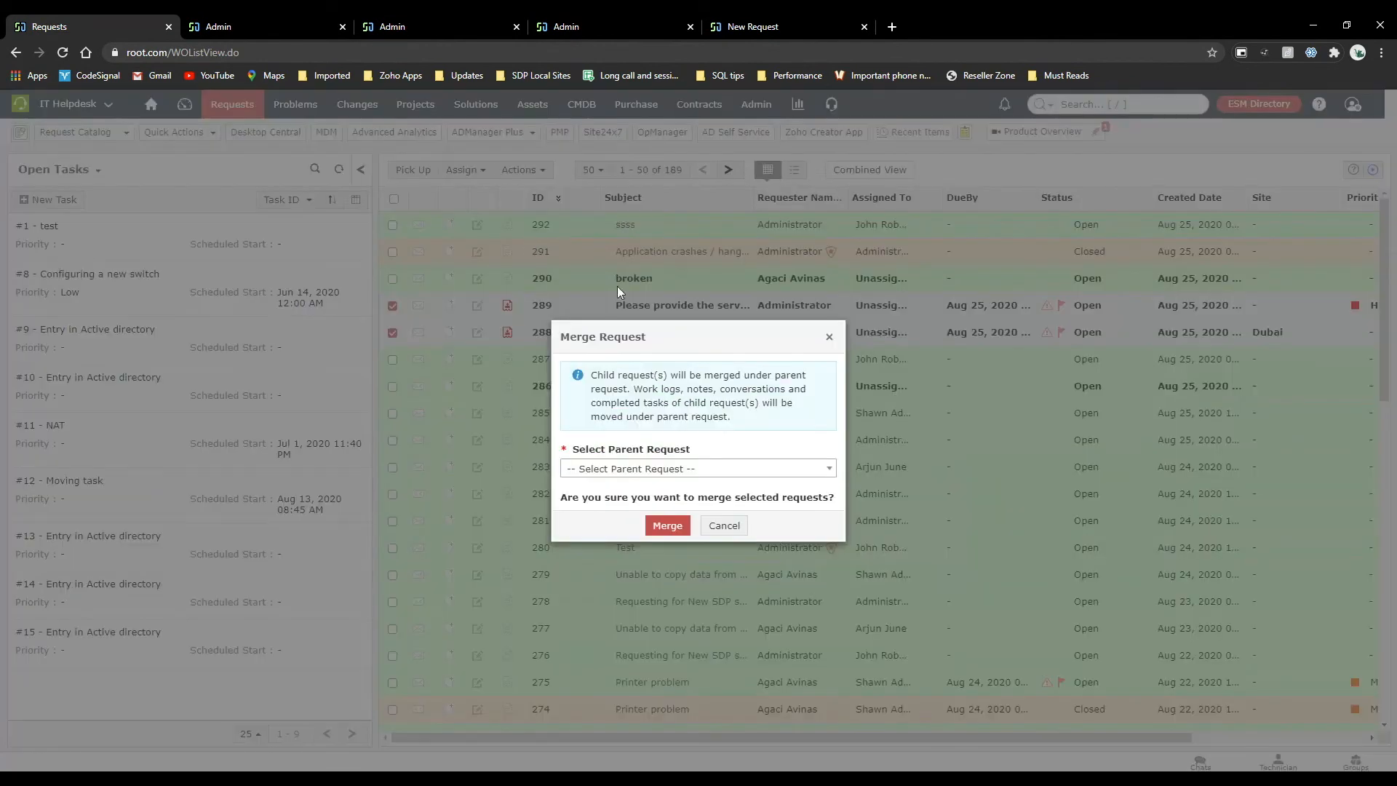
{"action": "left_click", "coordinate": [637, 469]}
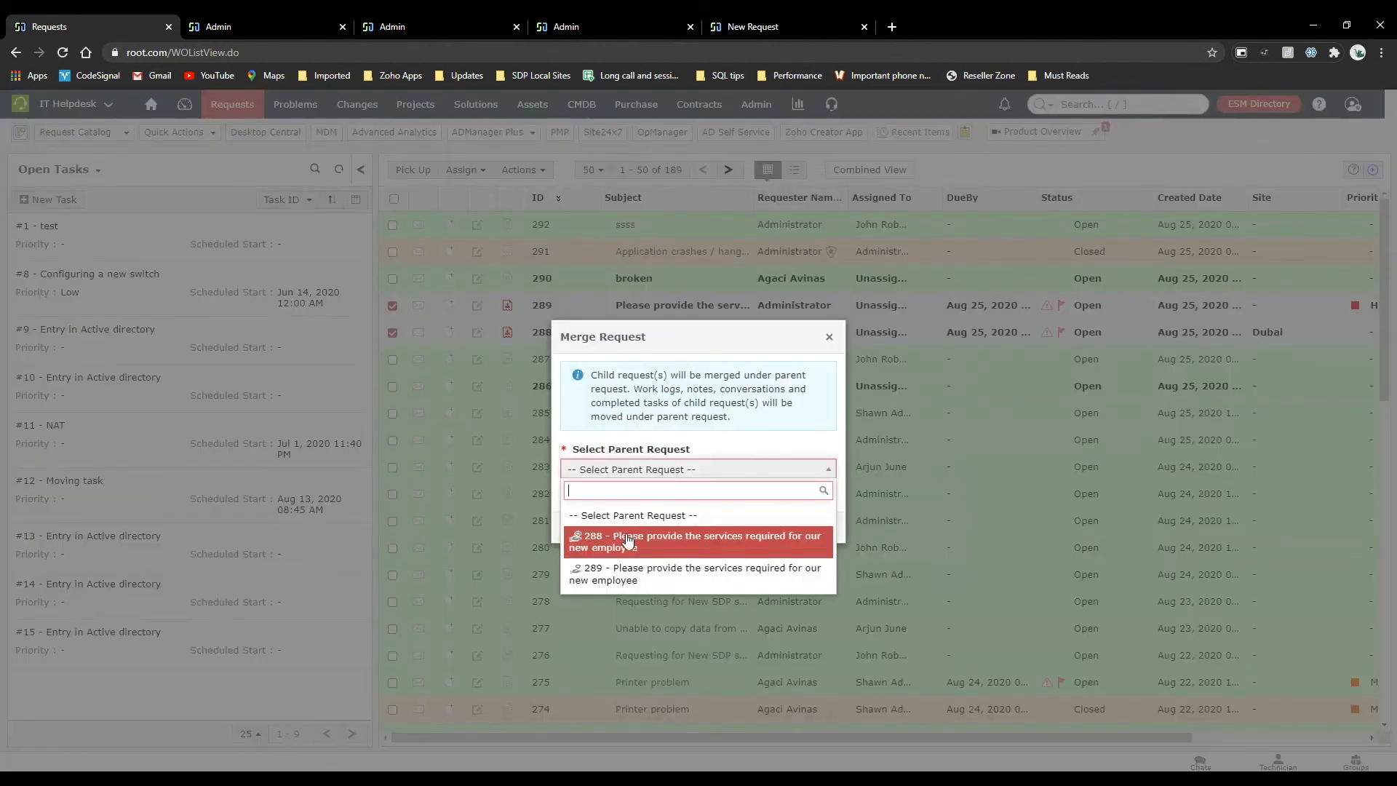
{"action": "left_click", "coordinate": [633, 574]}
{"action": "left_click", "coordinate": [666, 526]}
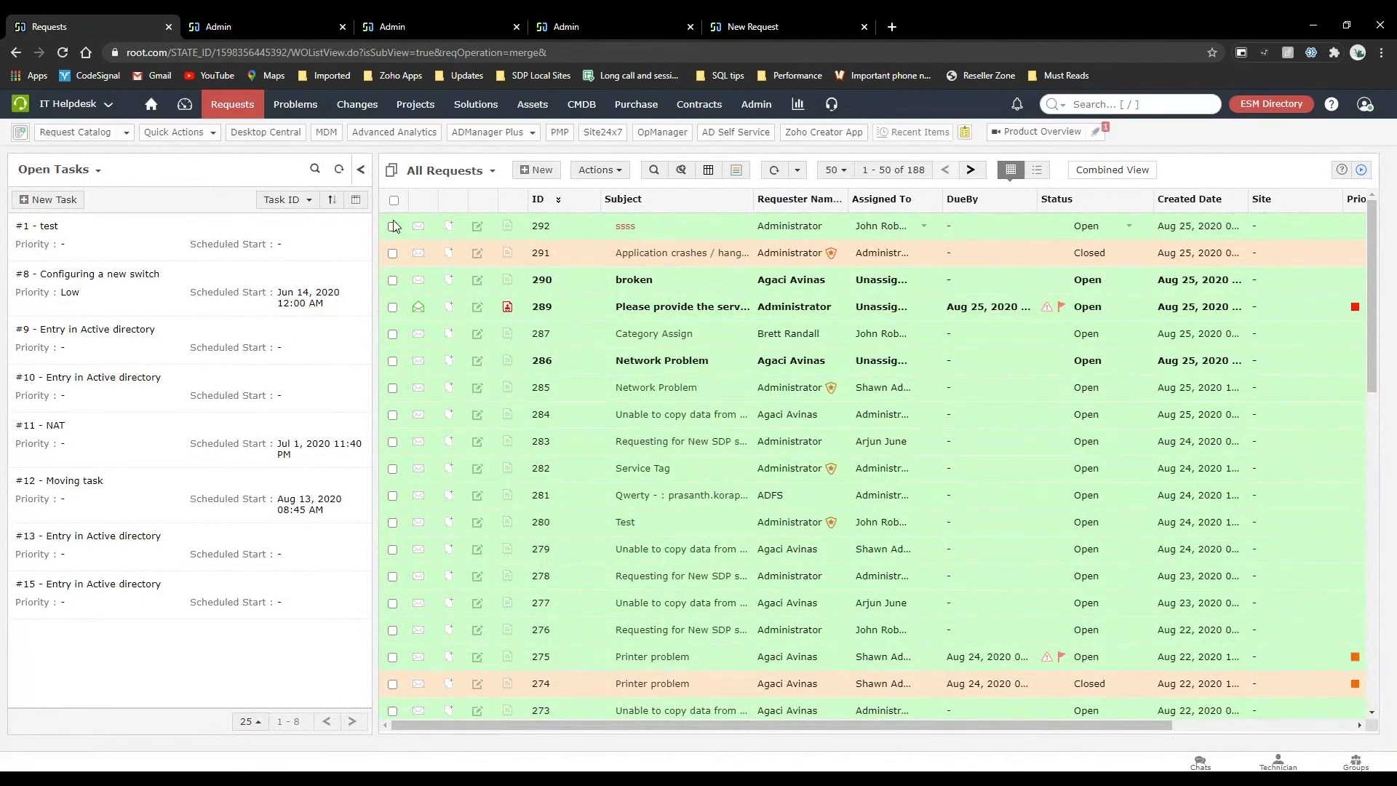
Open the bulk edit form for all requests on the page, examine its fields, and close it without saving.
{"action": "left_click", "coordinate": [393, 199]}
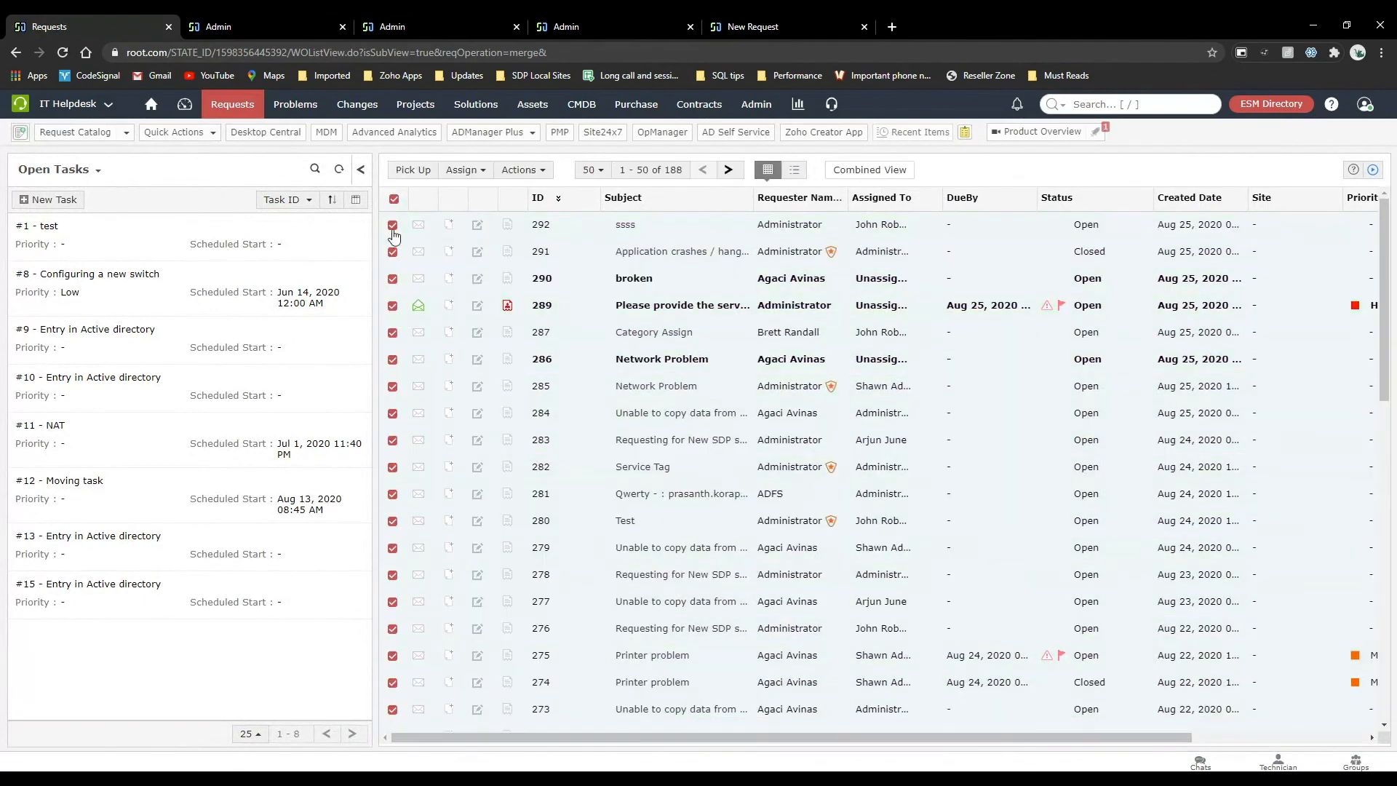
{"action": "left_click", "coordinate": [539, 168]}
{"action": "left_click", "coordinate": [539, 224]}
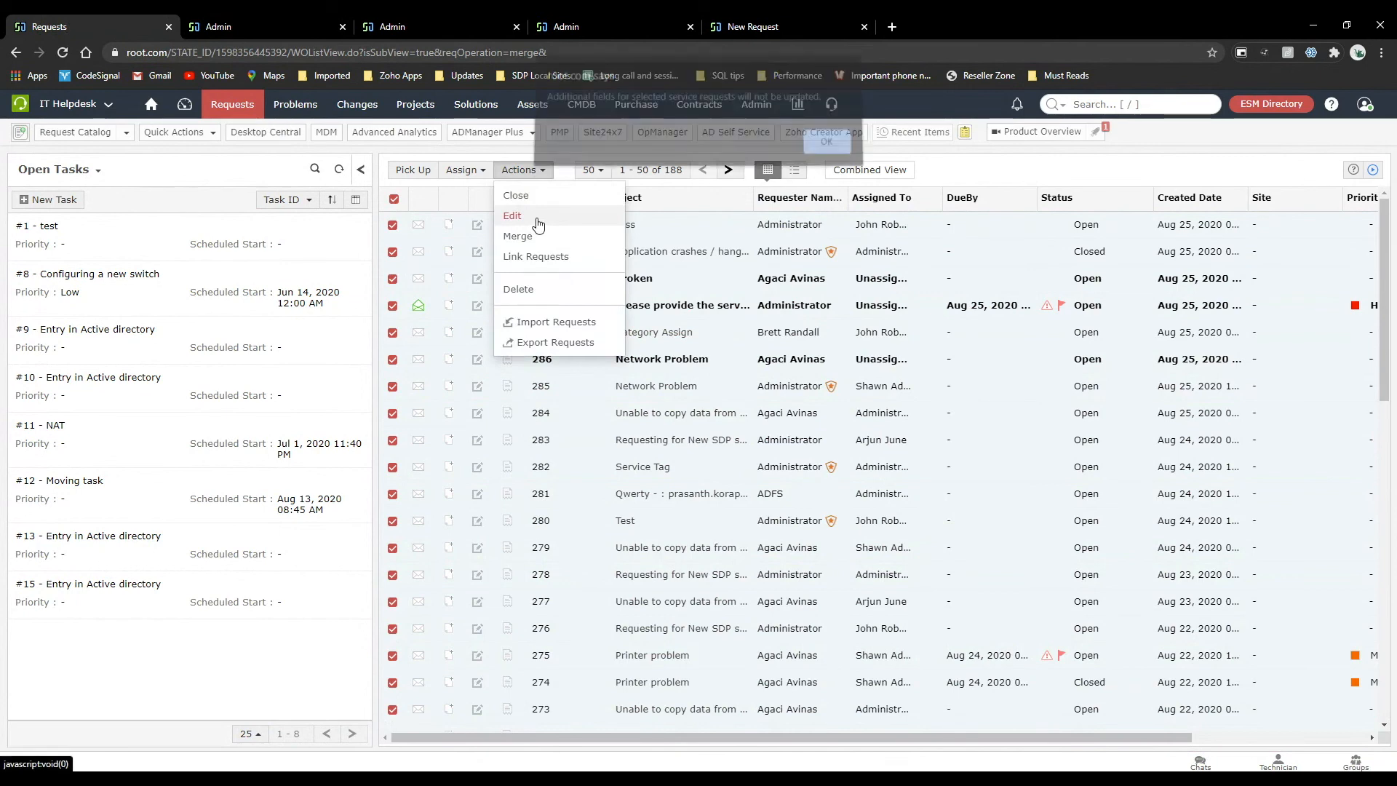
{"action": "left_click", "coordinate": [827, 149]}
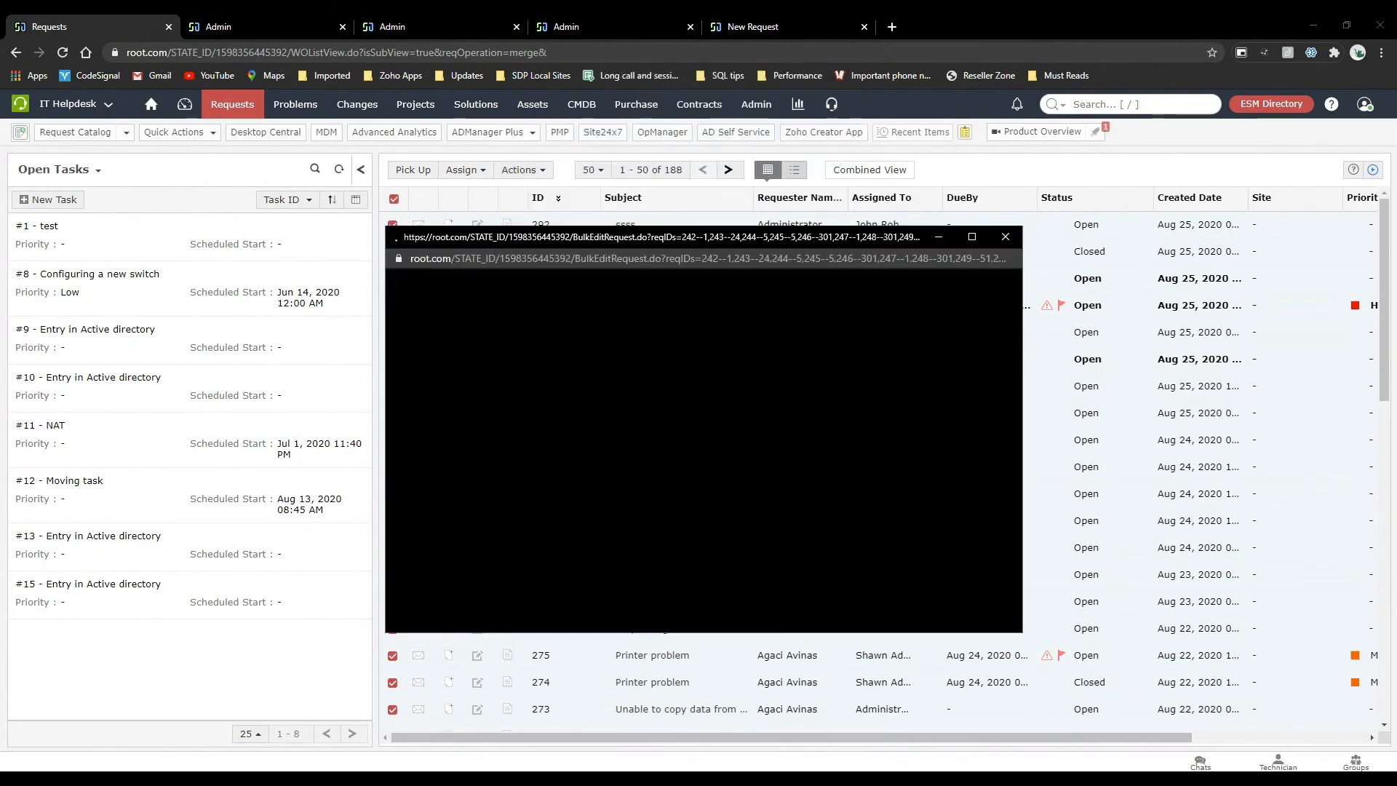
{"action": "scroll", "coordinate": [703, 444], "scroll_direction": "down", "scroll_amount": 5}
{"action": "scroll", "coordinate": [703, 444], "scroll_direction": "up", "scroll_amount": 5}
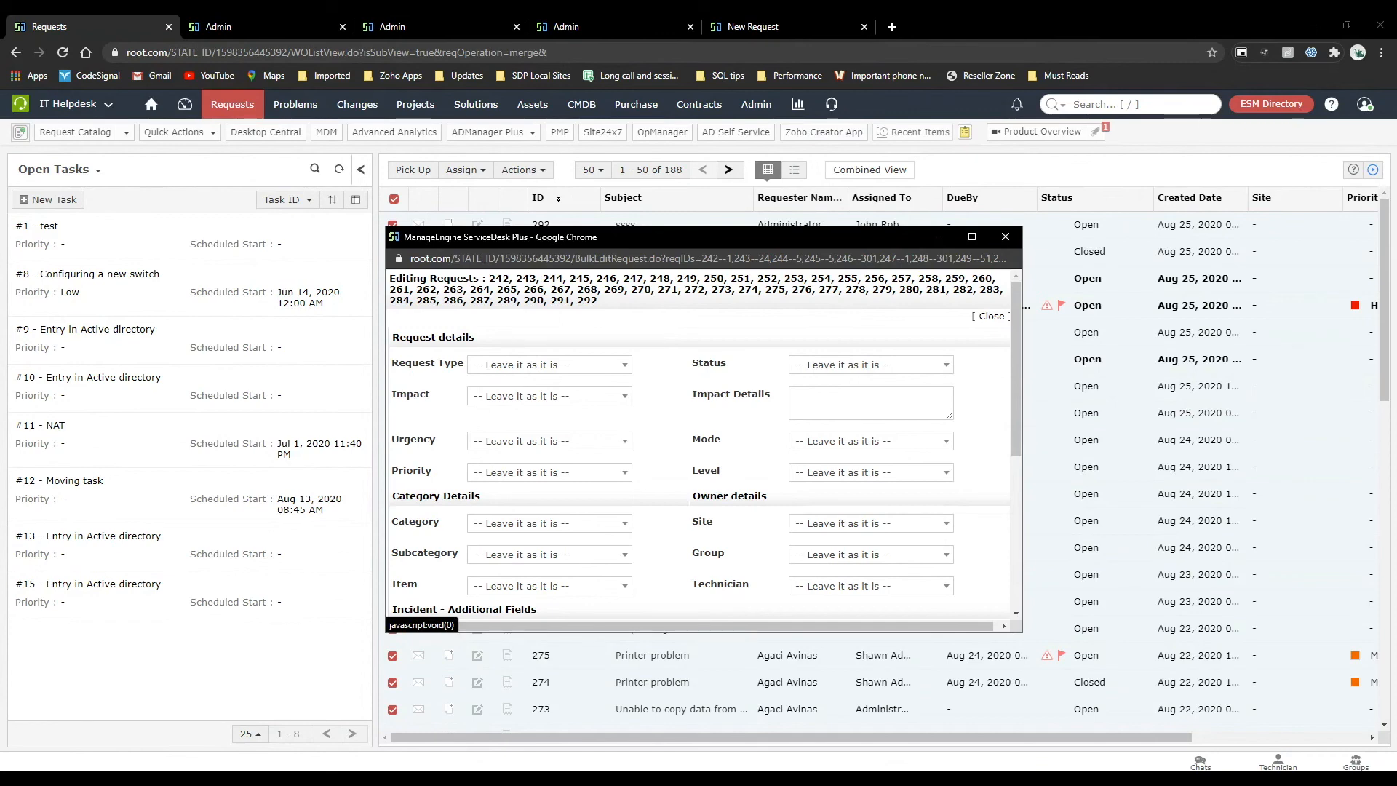
{"action": "scroll", "coordinate": [704, 444], "scroll_direction": "down", "scroll_amount": 4}
{"action": "scroll", "coordinate": [704, 444], "scroll_direction": "up", "scroll_amount": 3}
{"action": "scroll", "coordinate": [704, 444], "scroll_direction": "up", "scroll_amount": 2}
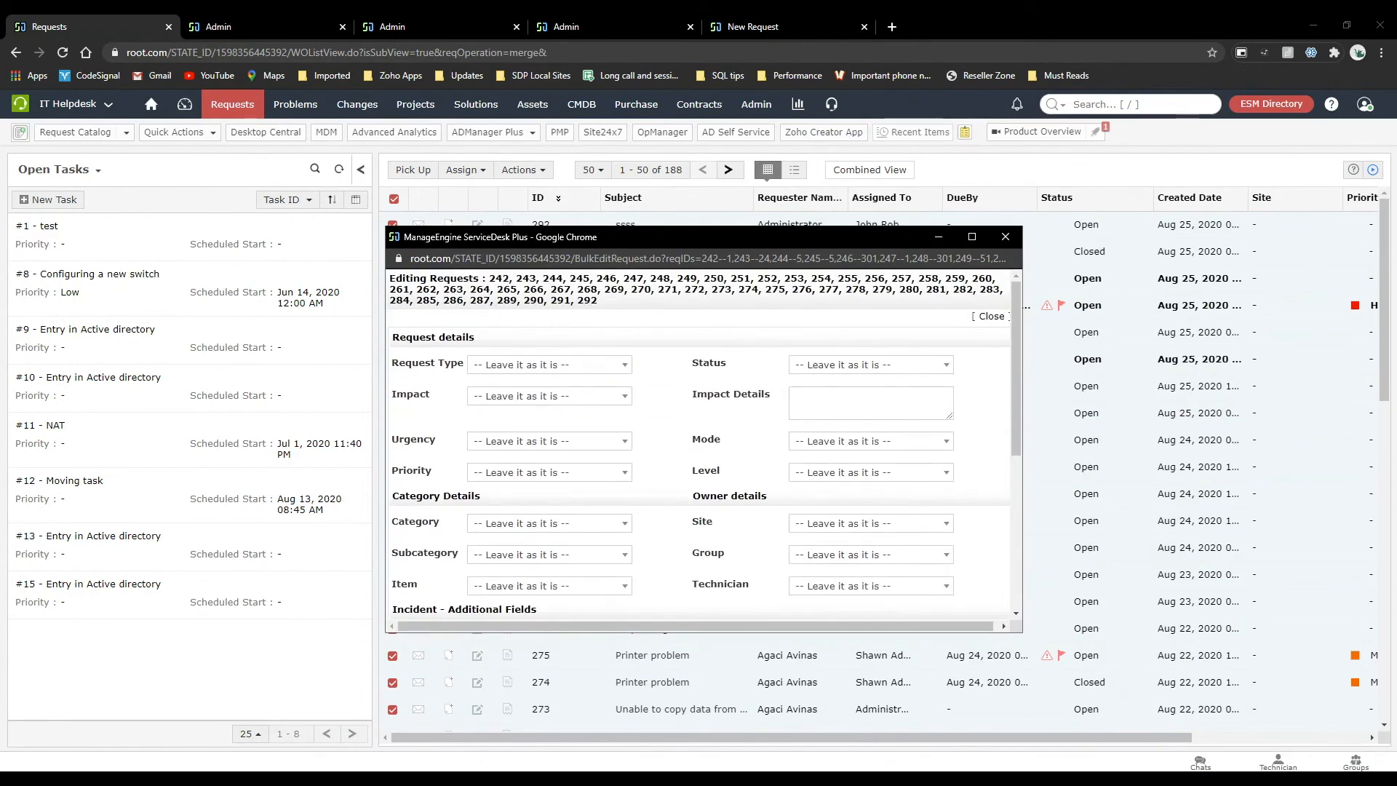
{"action": "scroll", "coordinate": [703, 444], "scroll_direction": "down", "scroll_amount": 3}
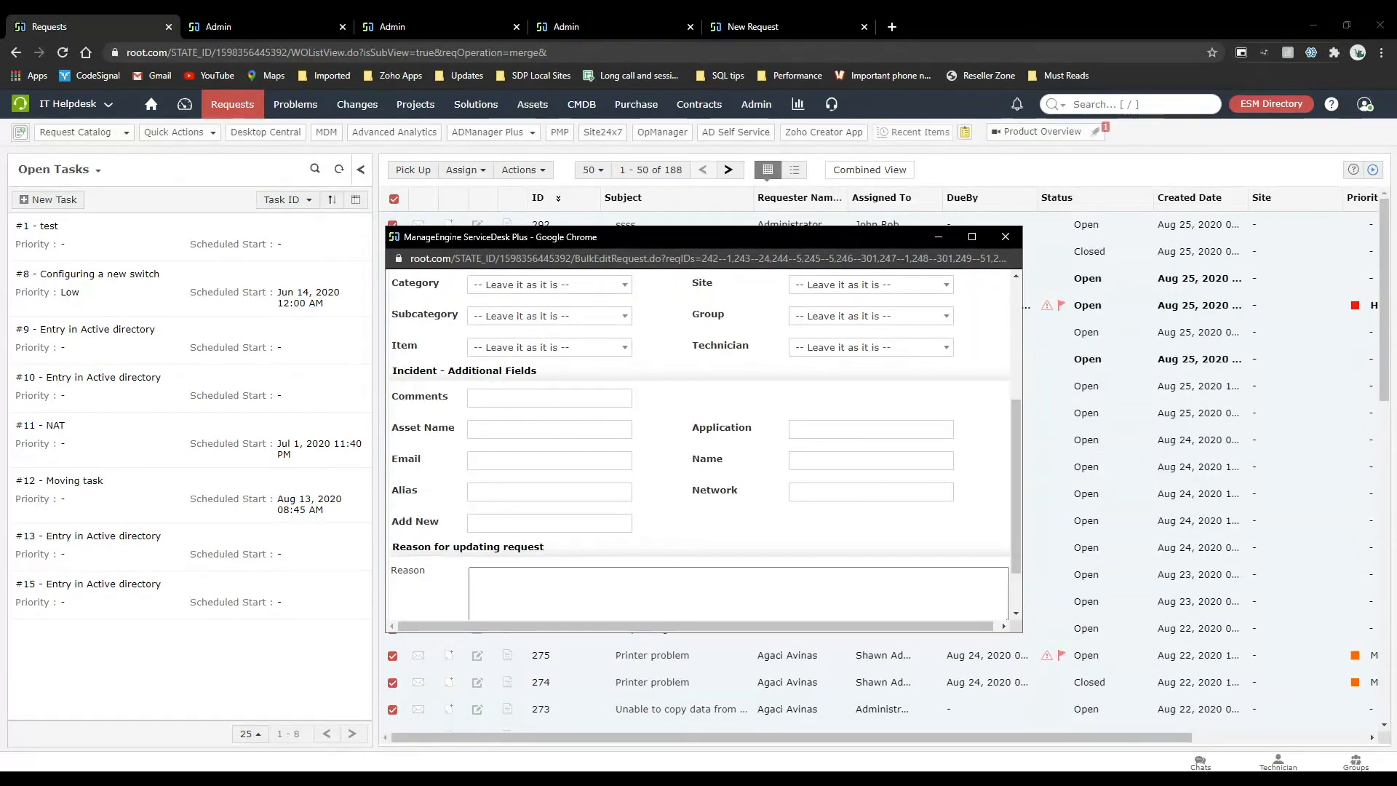
{"action": "left_click", "coordinate": [1006, 236]}
Open the merged parent request #289 from the list of all requests.
{"action": "left_click", "coordinate": [678, 315]}
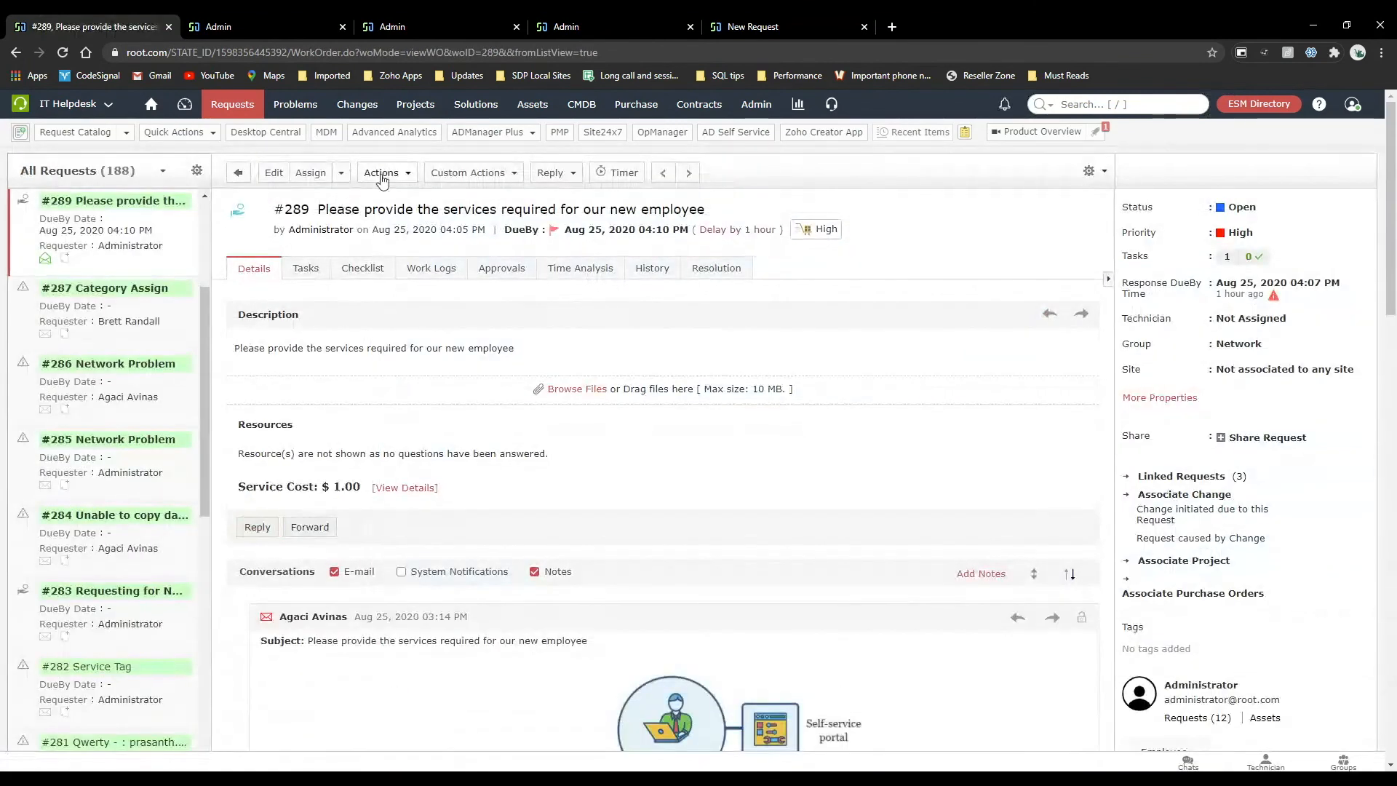
View the actions available for request #289 and look through its details.
{"action": "left_click", "coordinate": [400, 177]}
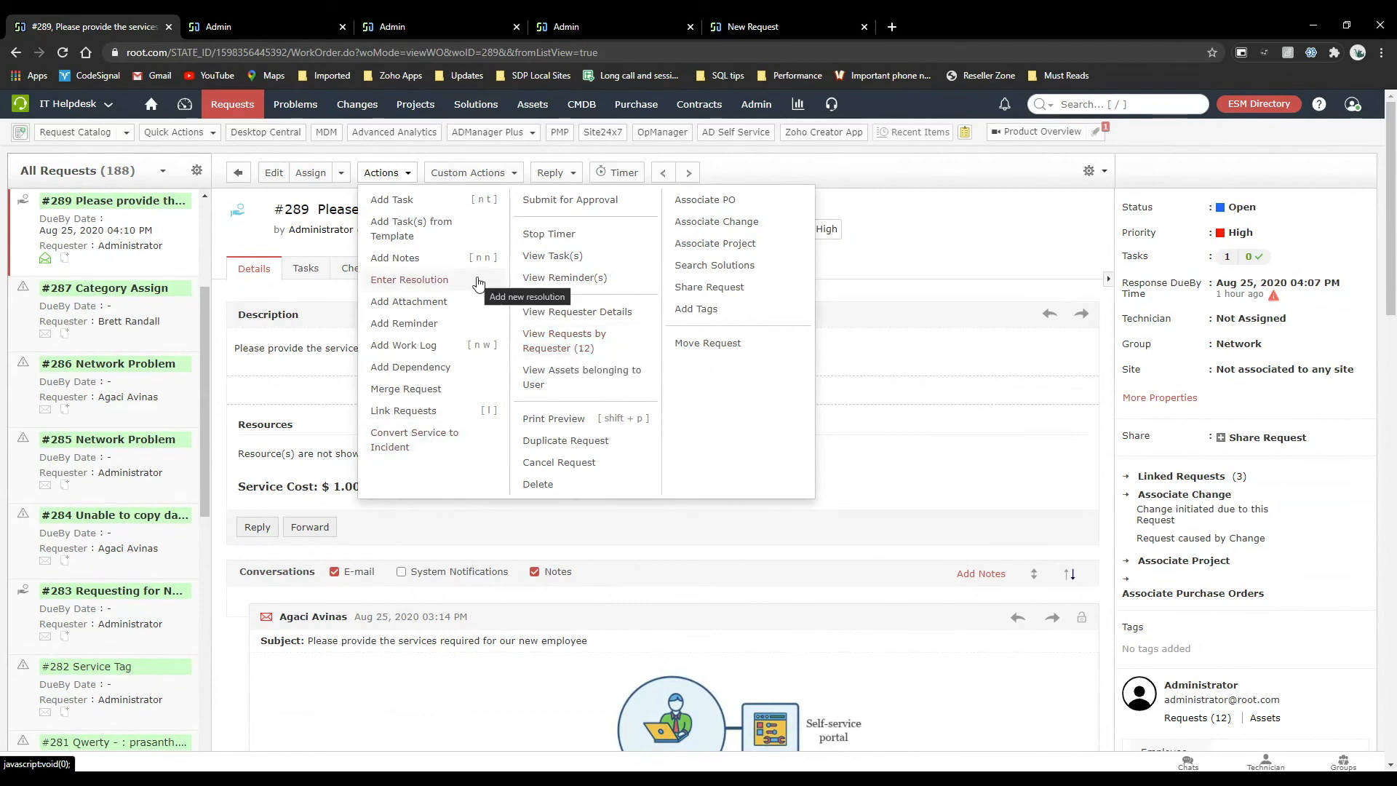
{"action": "left_click", "coordinate": [929, 484]}
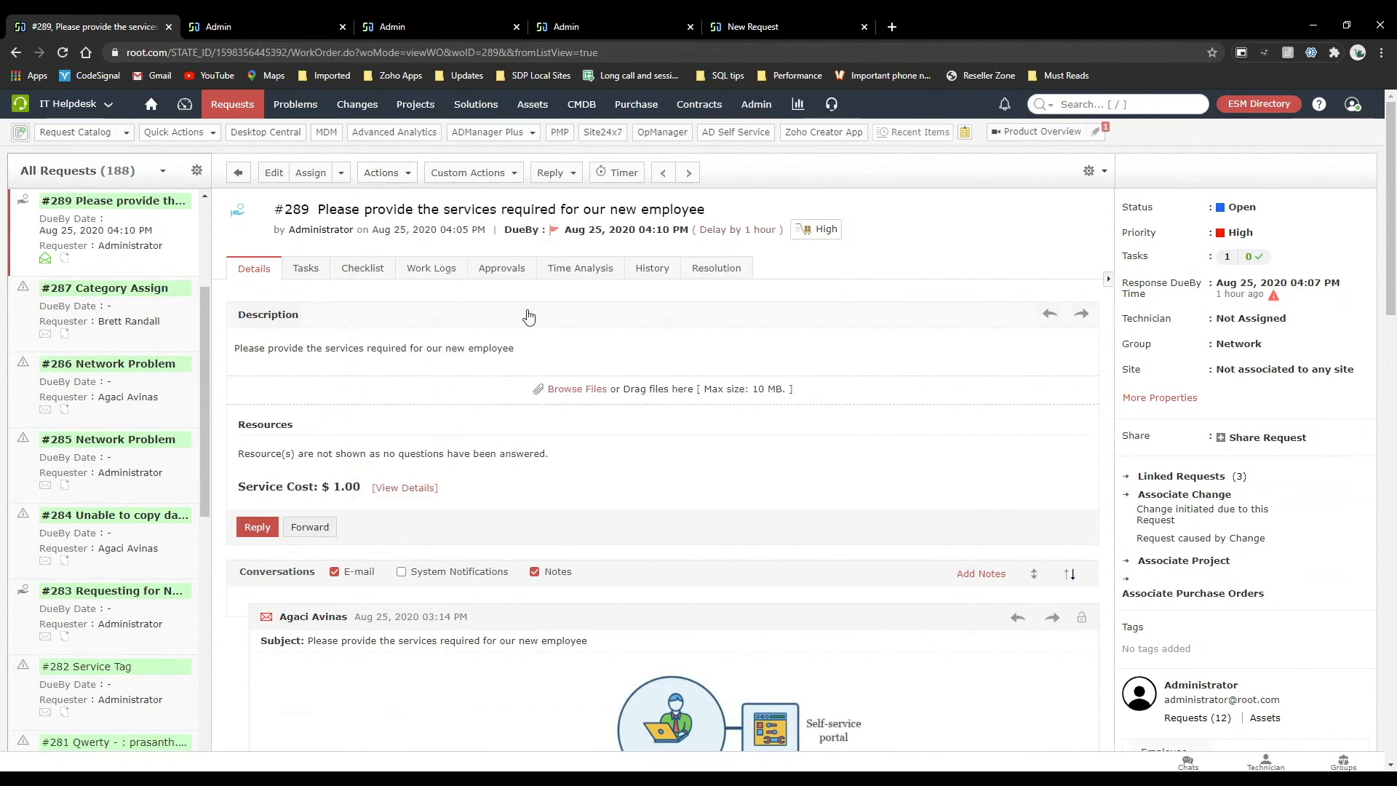
{"action": "scroll", "coordinate": [465, 358], "scroll_direction": "down", "scroll_amount": 8}
{"action": "scroll", "coordinate": [465, 358], "scroll_direction": "up", "scroll_amount": 8}
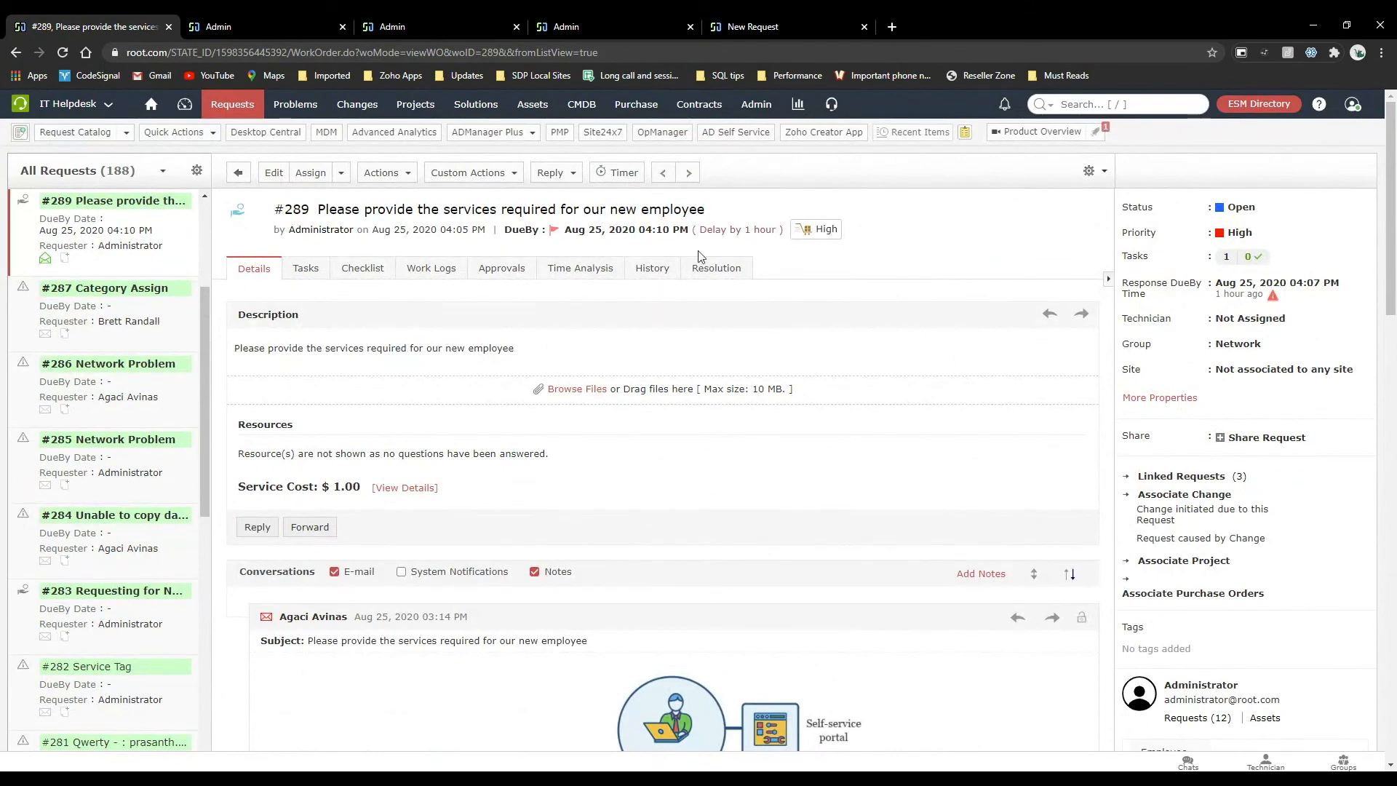
Open the technician request layout for customization and move the History tab behind Resolution.
{"action": "left_click", "coordinate": [1091, 171]}
{"action": "left_click", "coordinate": [1037, 204]}
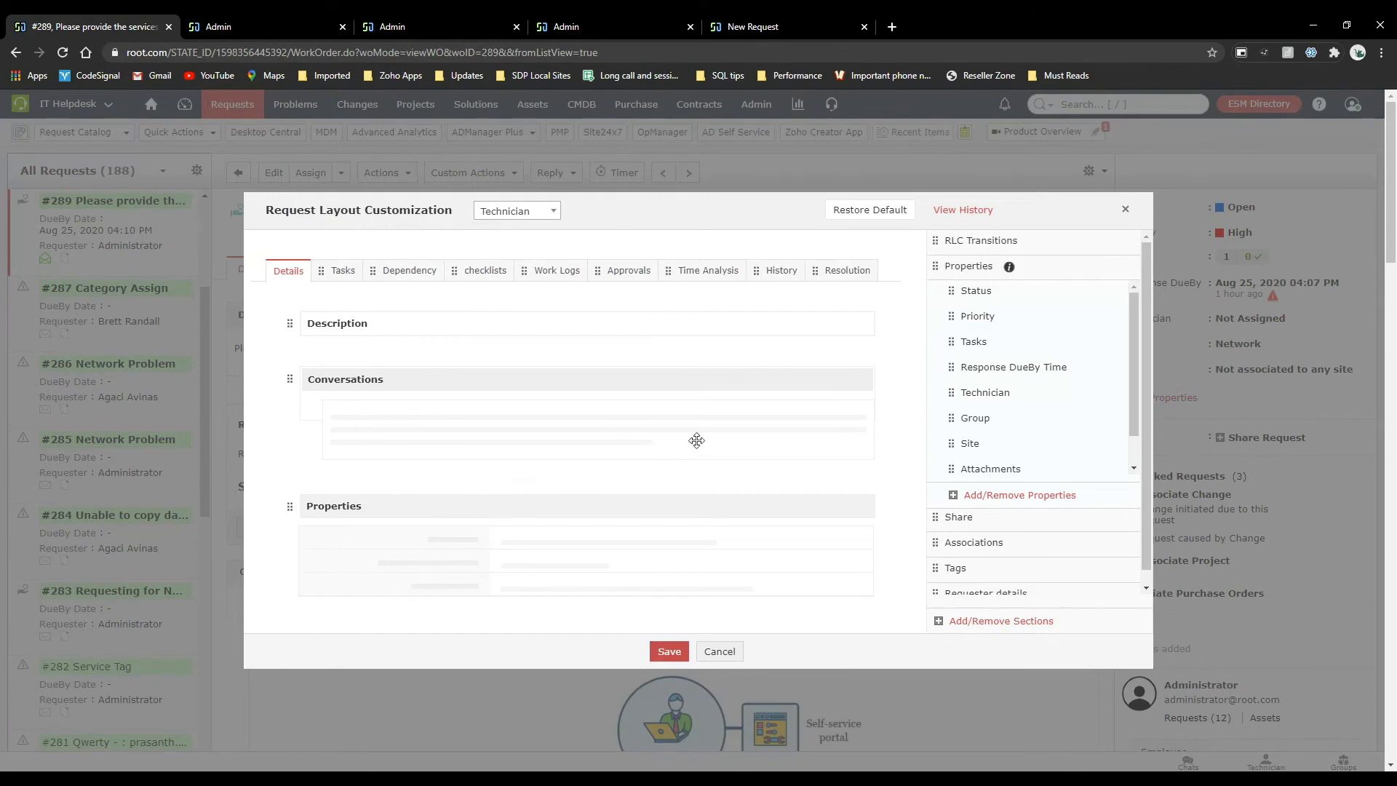
{"action": "scroll", "coordinate": [697, 441], "scroll_direction": "down", "scroll_amount": 10}
{"action": "scroll", "coordinate": [696, 440], "scroll_direction": "up", "scroll_amount": 10}
{"action": "left_click_drag", "start_coordinate": [752, 270], "coordinate": [835, 270]}
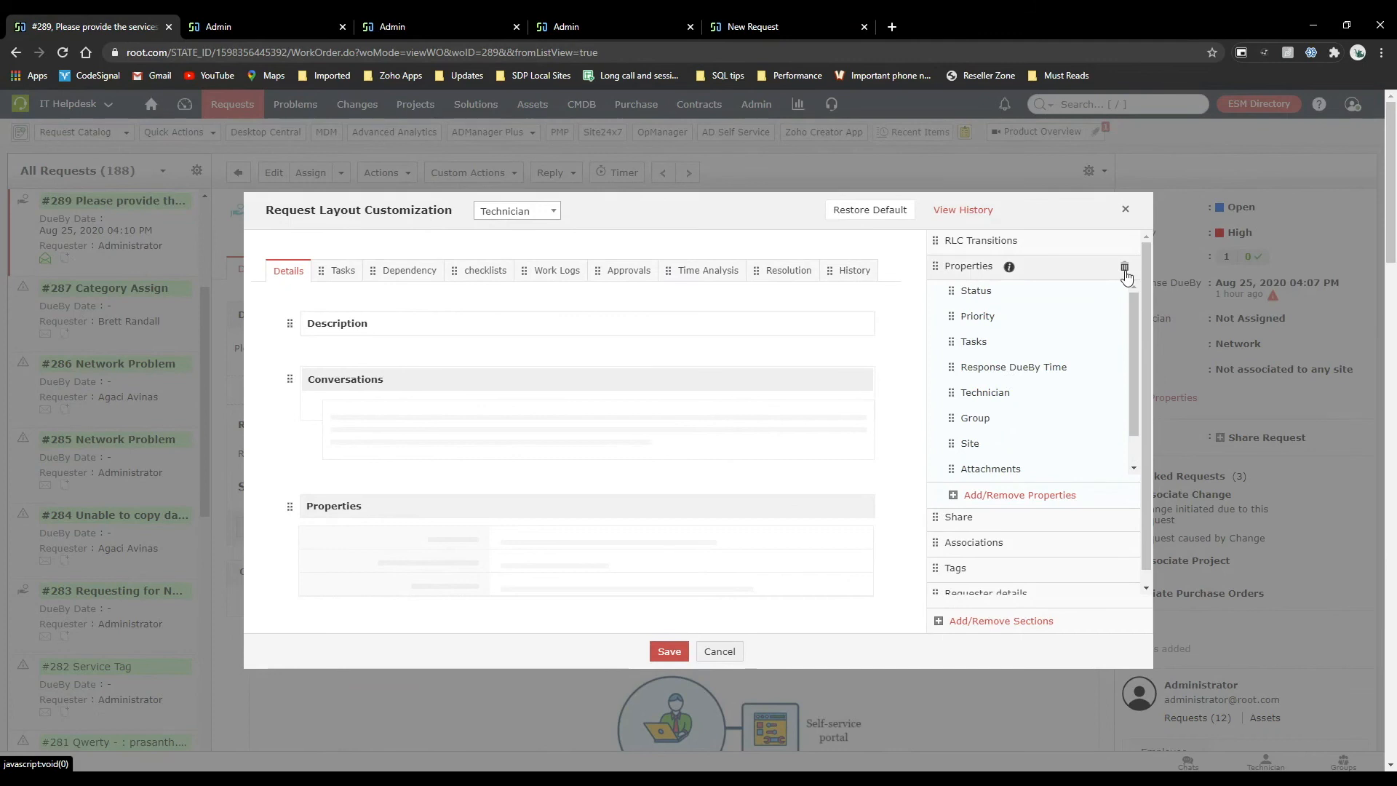
Remove every side section except RLC Transitions from the technician layout, save it, and review the request page.
{"action": "left_click", "coordinate": [1124, 267]}
{"action": "left_click", "coordinate": [1125, 267]}
{"action": "triple_click", "coordinate": [1125, 269]}
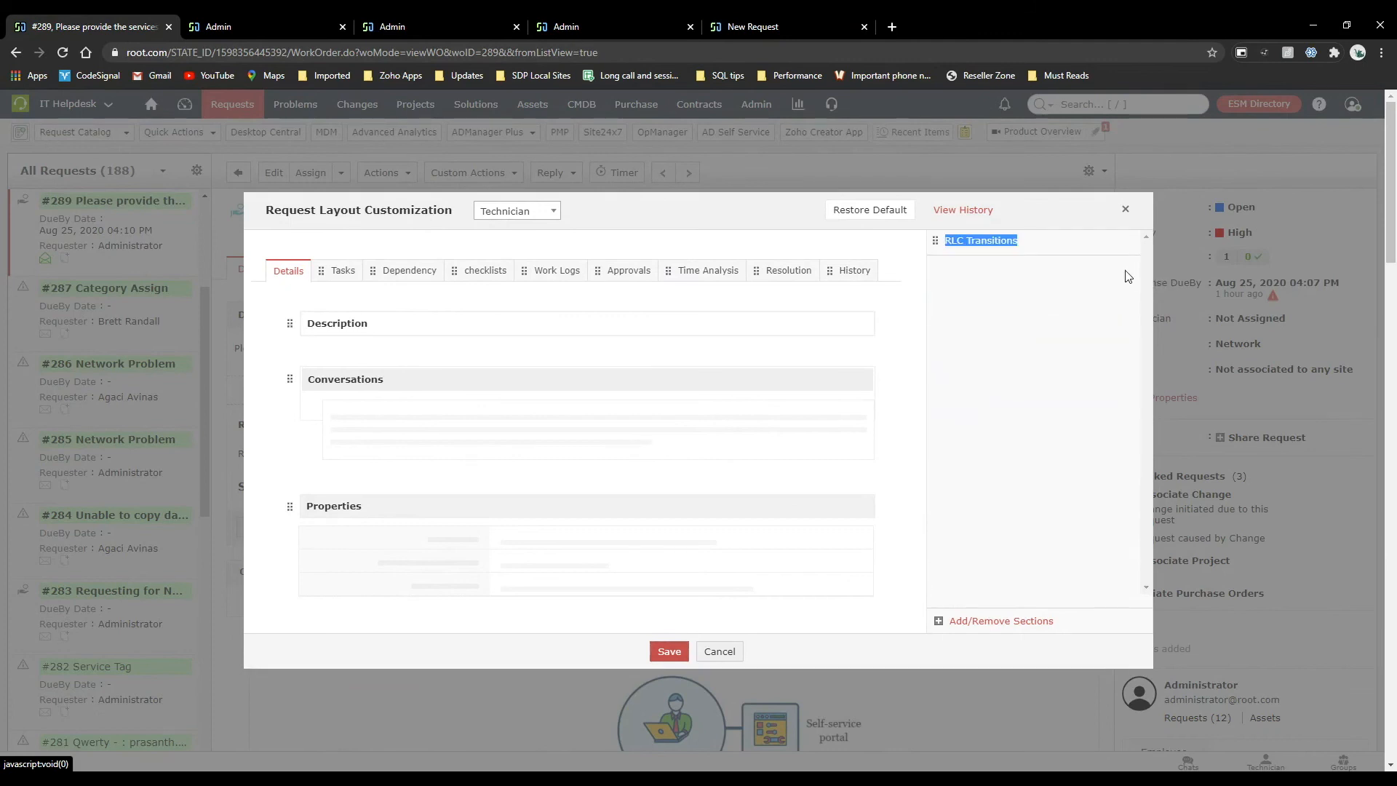
{"action": "left_click", "coordinate": [669, 652]}
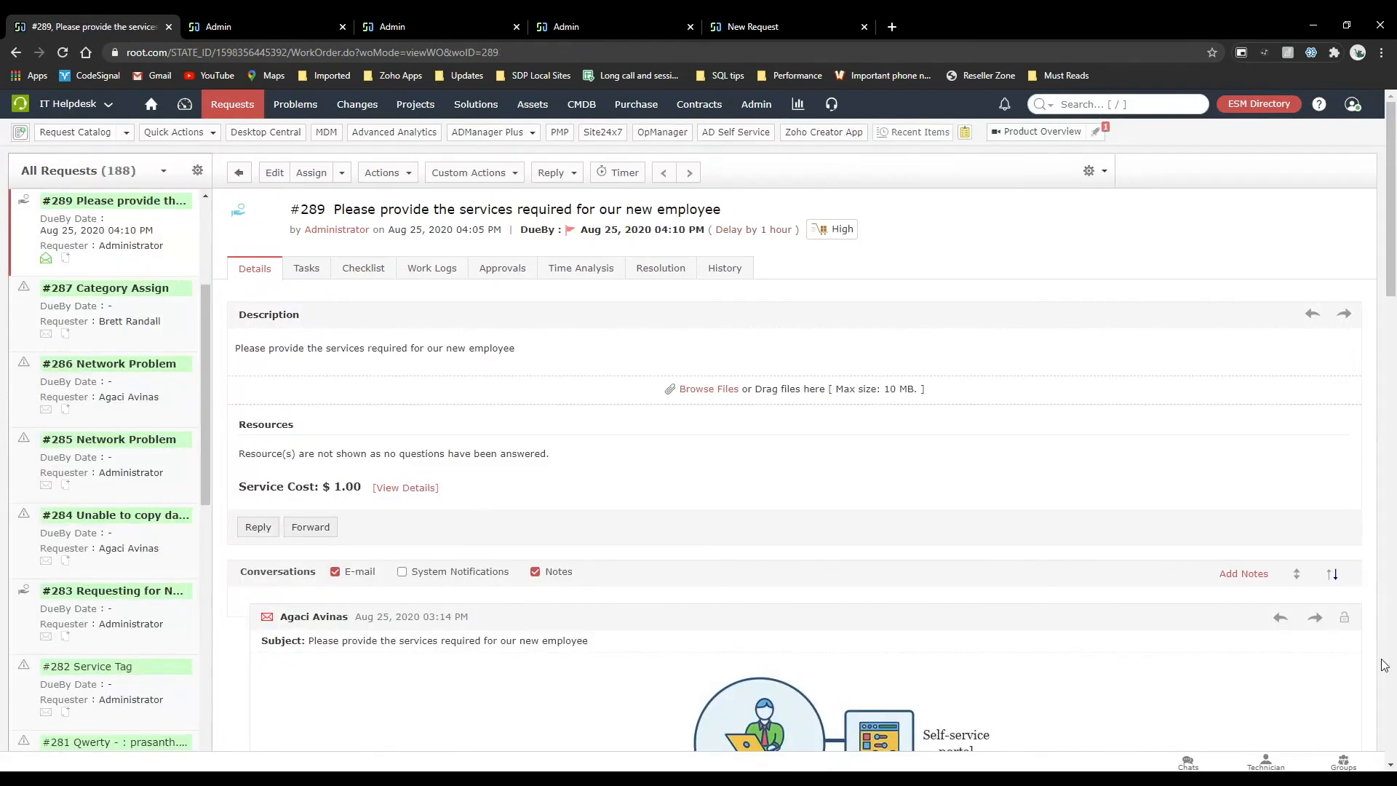
{"action": "scroll", "coordinate": [1144, 565], "scroll_direction": "down", "scroll_amount": 3}
{"action": "scroll", "coordinate": [1144, 565], "scroll_direction": "down", "scroll_amount": 8}
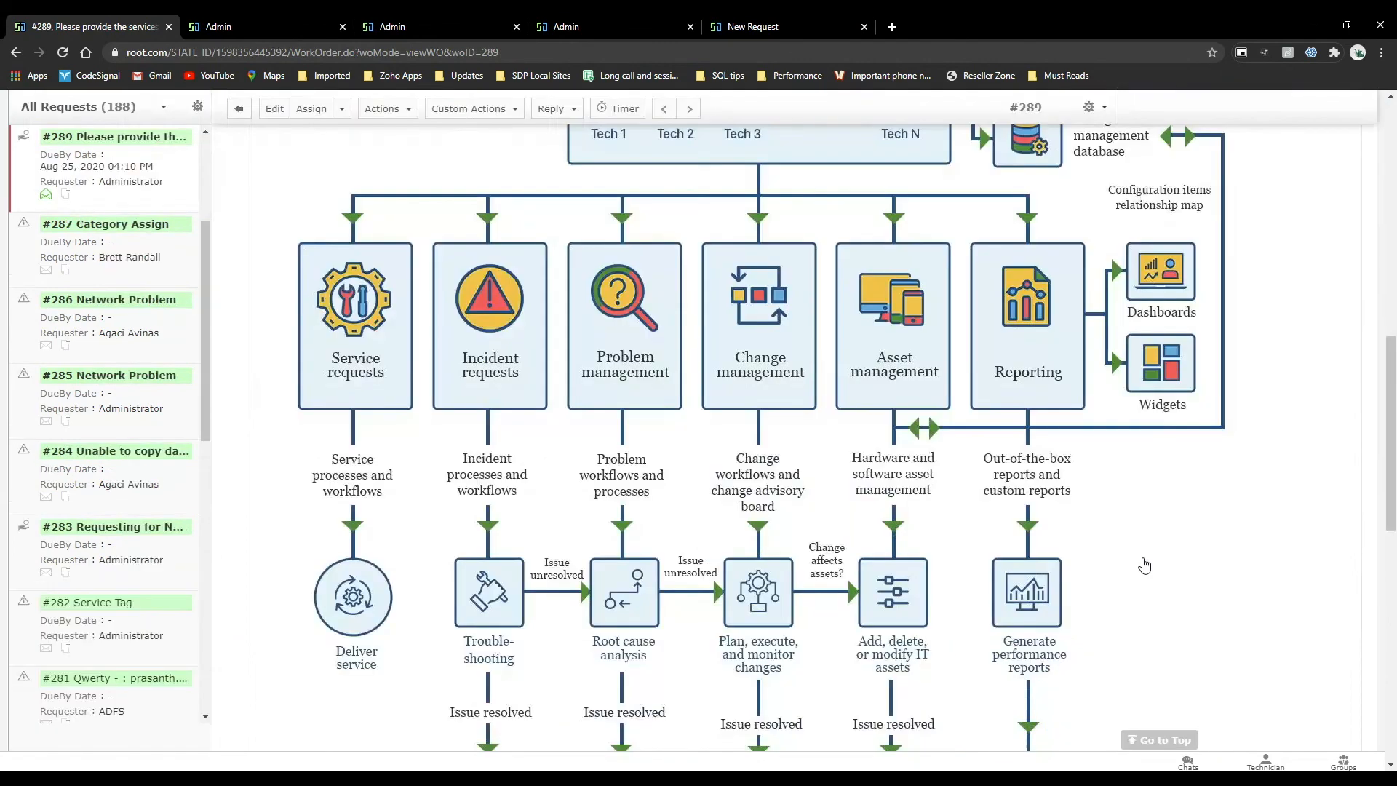
{"action": "scroll", "coordinate": [1144, 561], "scroll_direction": "up", "scroll_amount": 11}
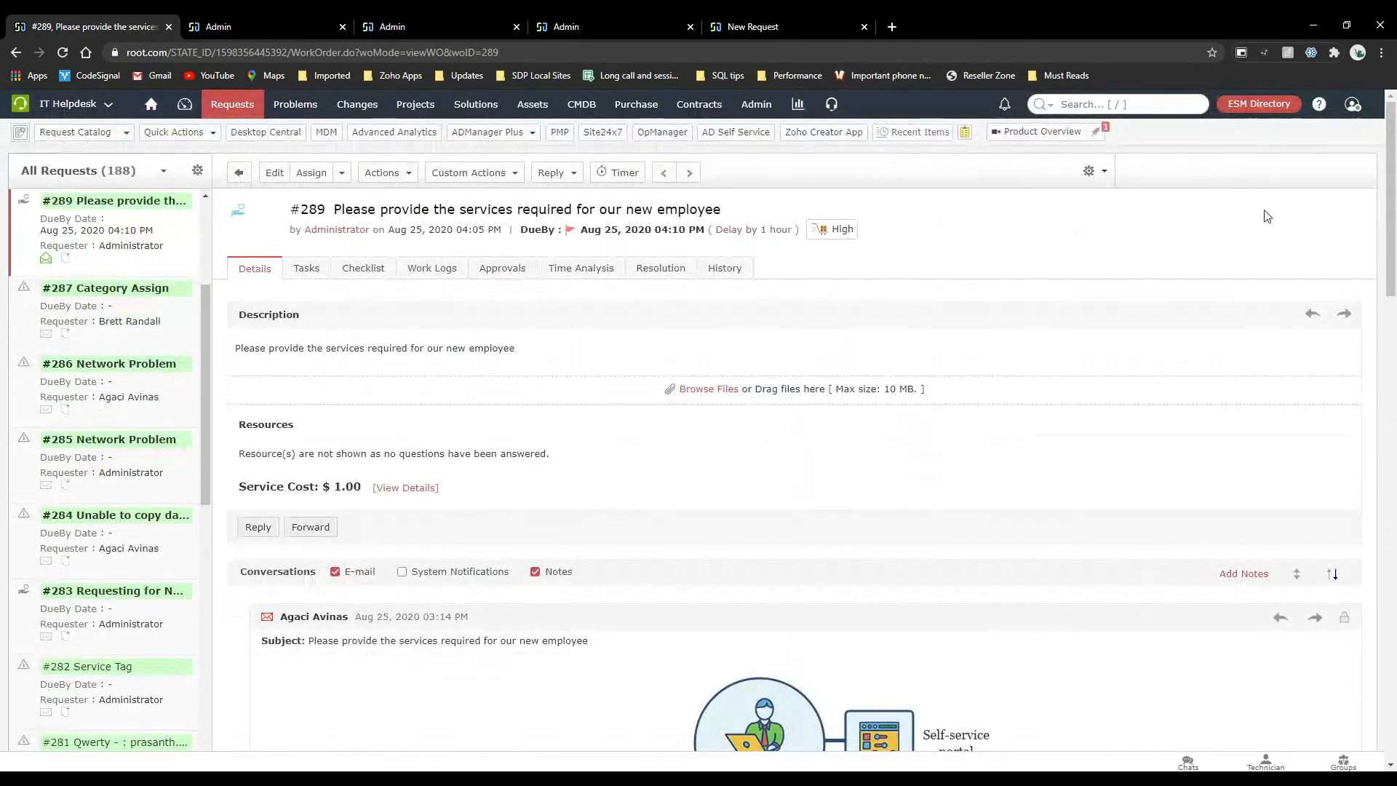
Restore the technician request layout to its default settings and save it.
{"action": "left_click", "coordinate": [1097, 180]}
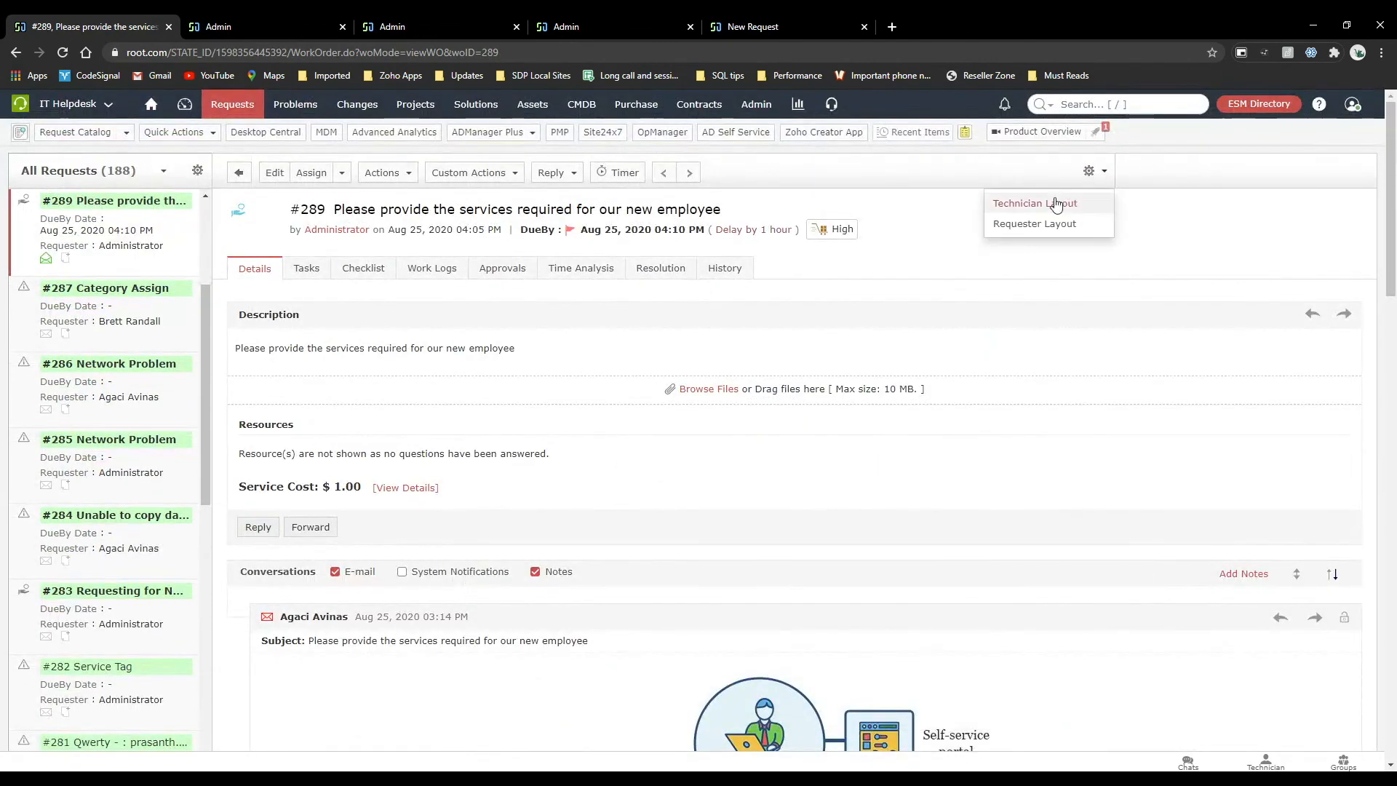
{"action": "left_click", "coordinate": [1062, 201]}
{"action": "left_click", "coordinate": [867, 212]}
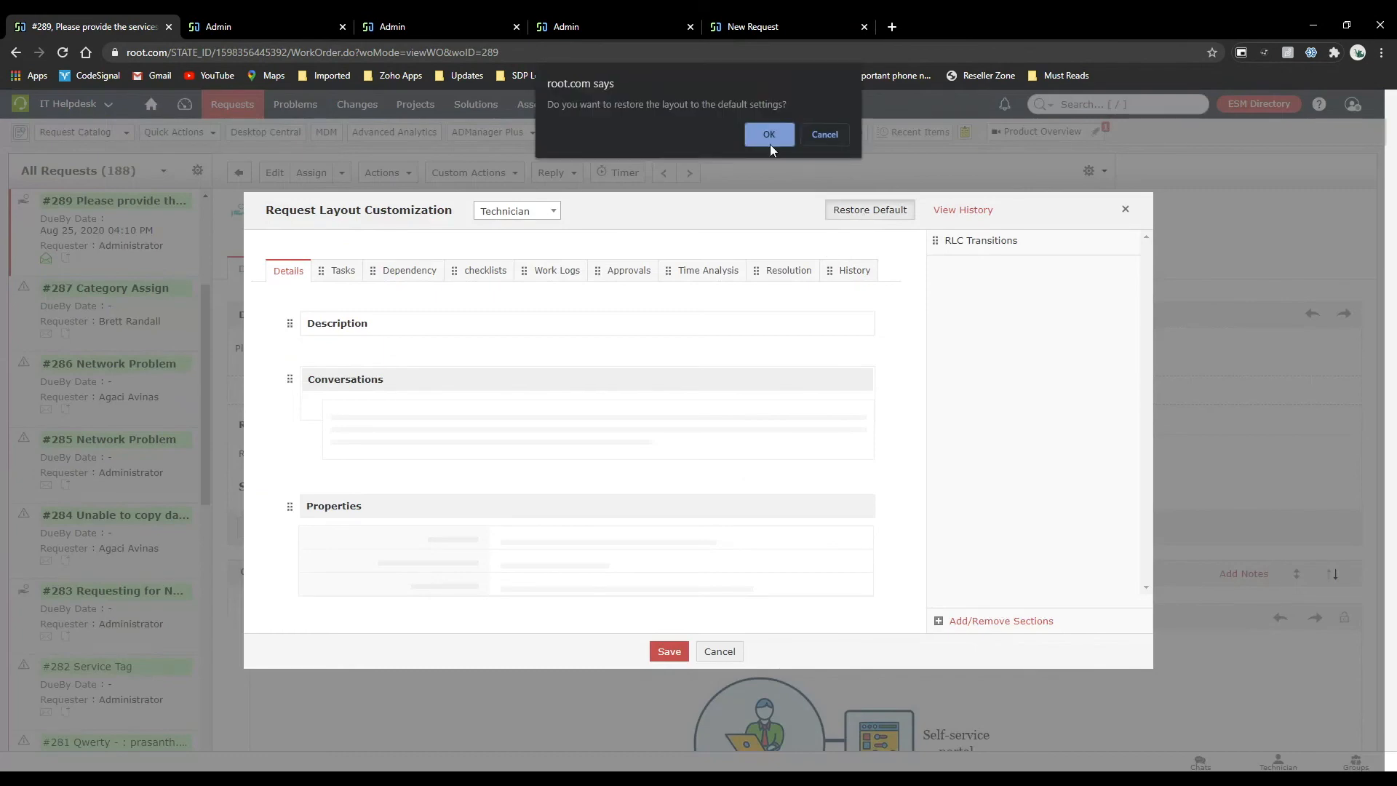
{"action": "left_click", "coordinate": [770, 135]}
{"action": "left_click", "coordinate": [671, 649]}
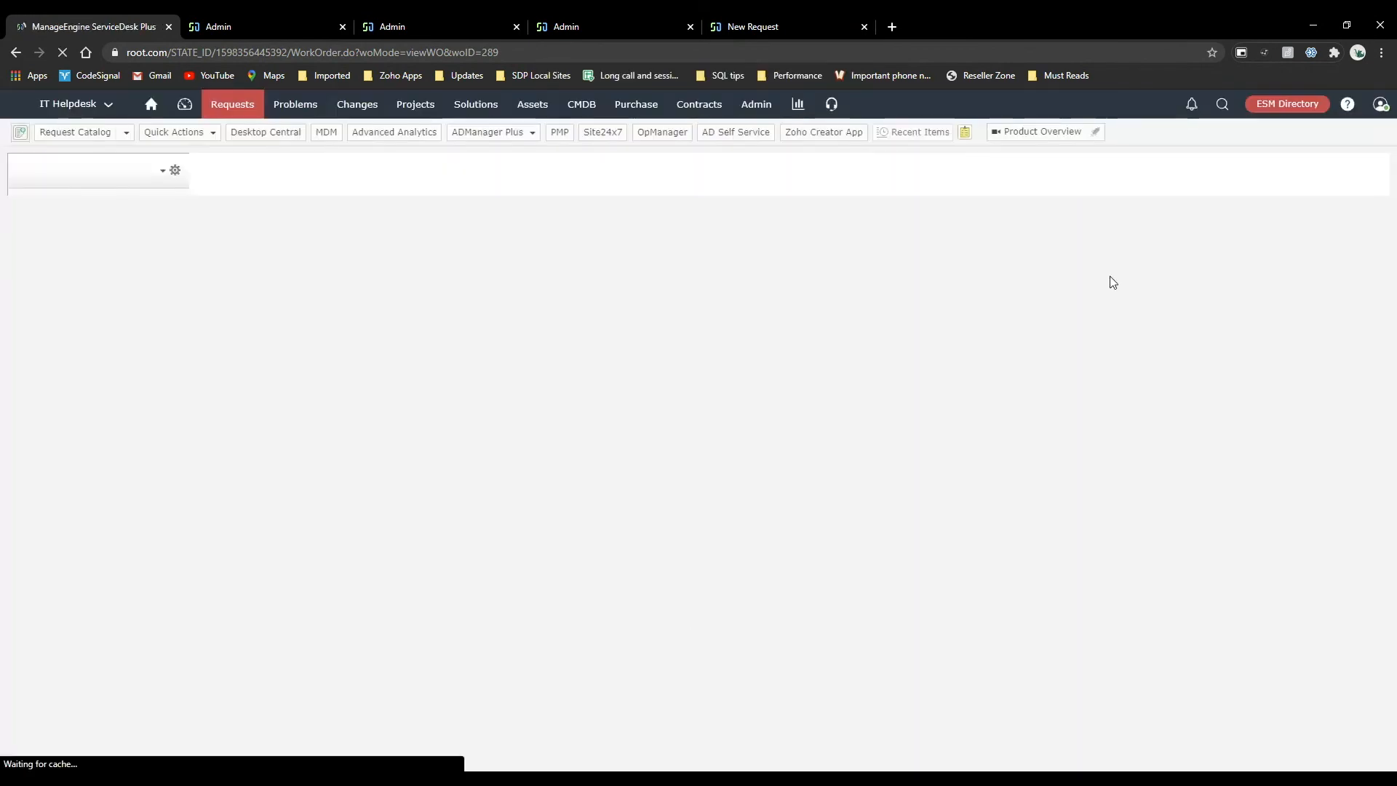
In the requester layout, place the Properties section between Description and Conversations and save the layout.
{"action": "scroll", "coordinate": [1232, 592], "scroll_direction": "down", "scroll_amount": 8}
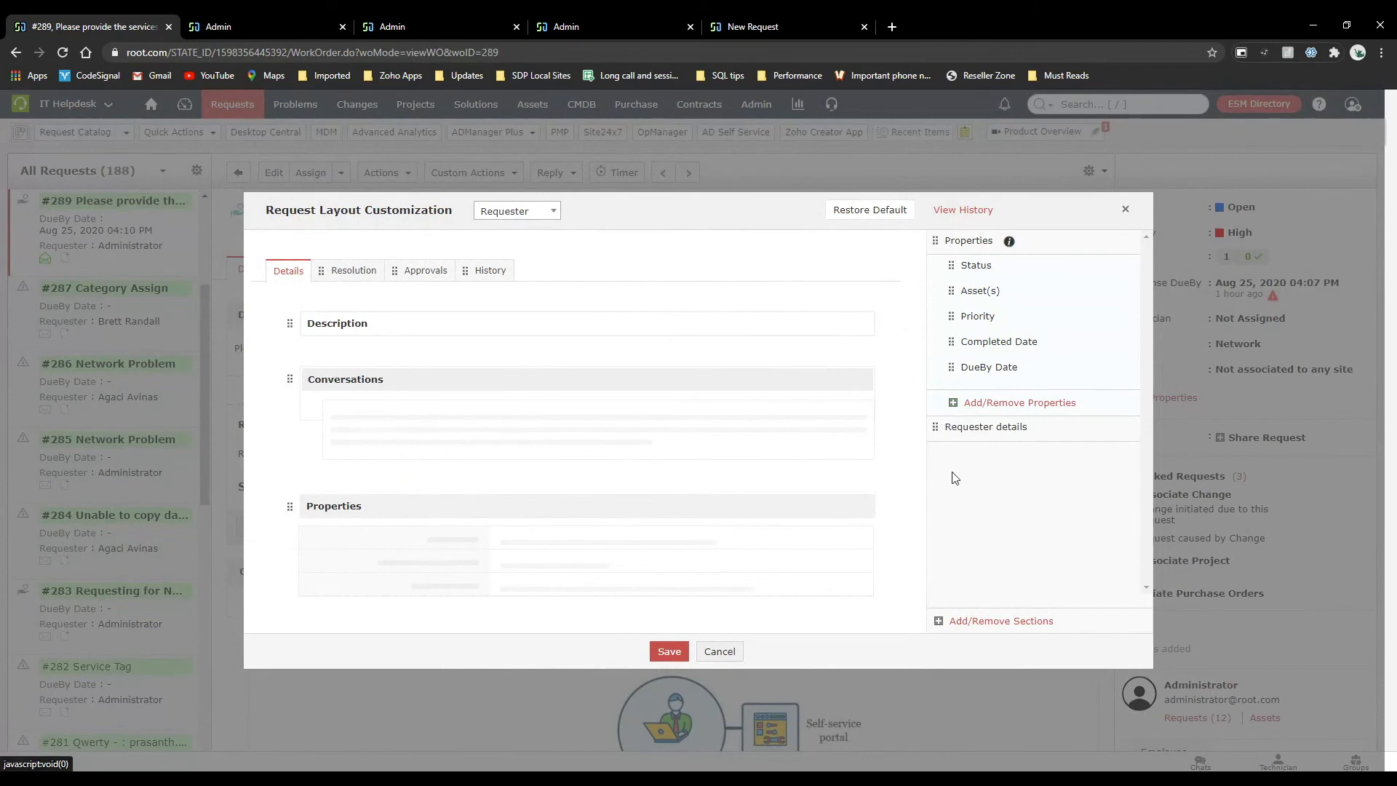
{"action": "left_click_drag", "start_coordinate": [491, 391], "coordinate": [483, 306]}
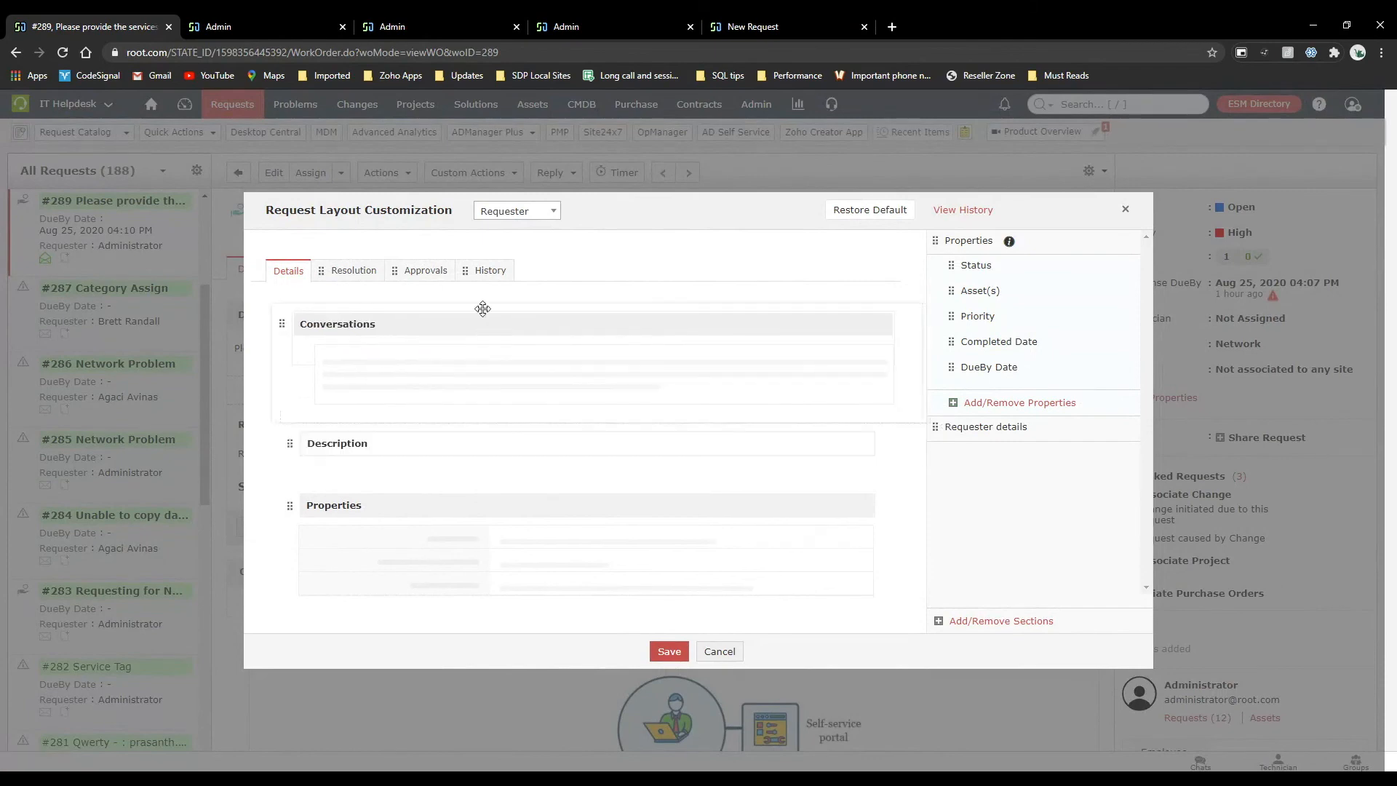
{"action": "left_click_drag", "start_coordinate": [489, 449], "coordinate": [457, 310]}
{"action": "left_click_drag", "start_coordinate": [484, 506], "coordinate": [479, 366]}
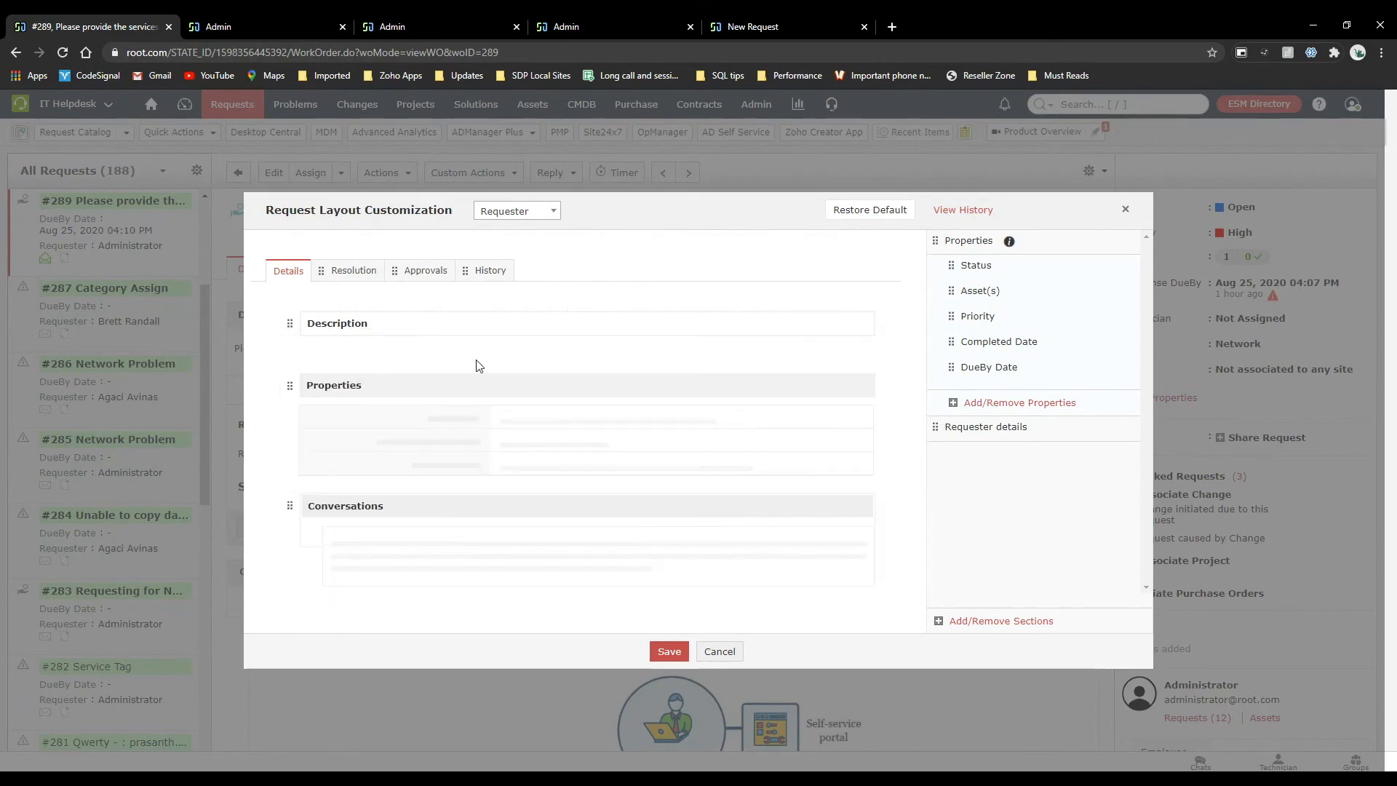
{"action": "left_click", "coordinate": [663, 653]}
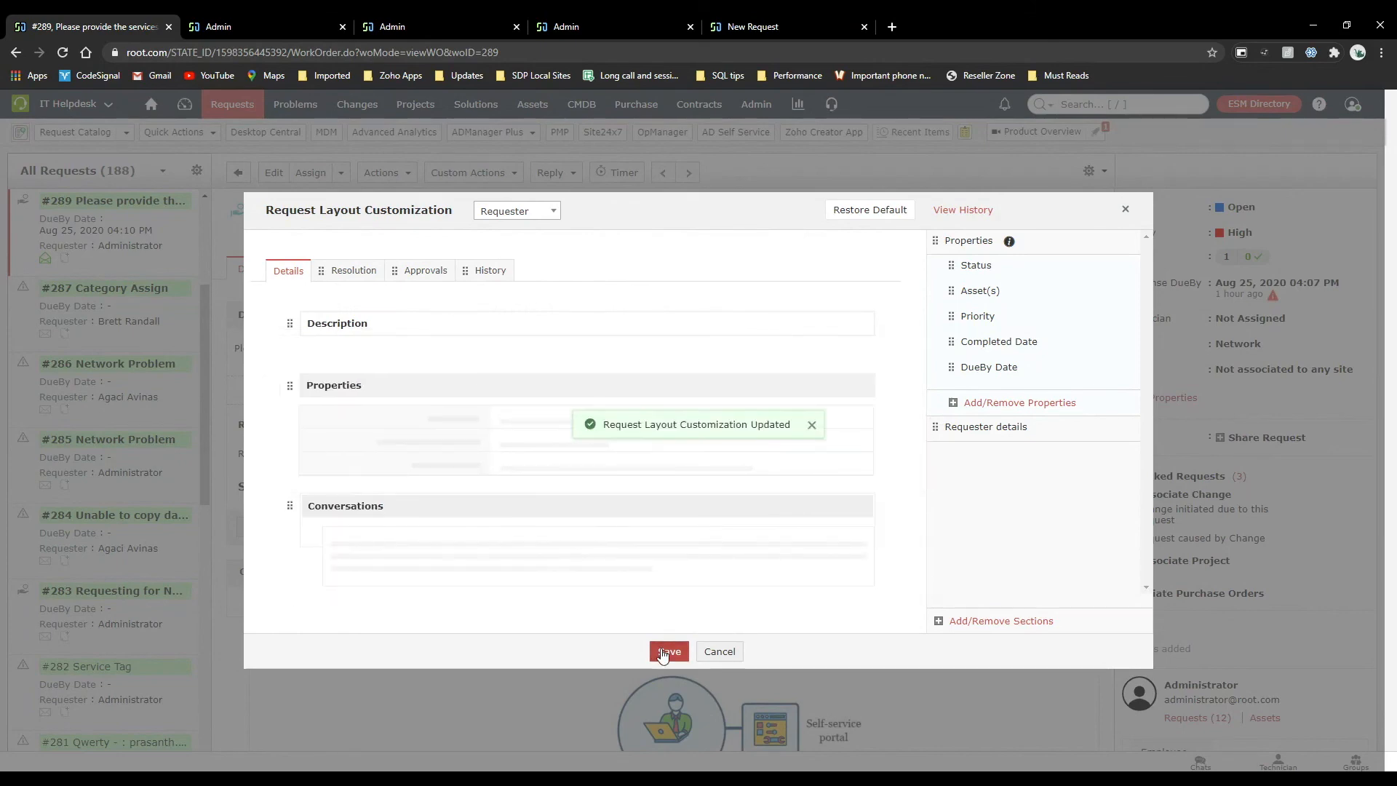
In the technician layout, move the Properties section above Conversations, save it, and review request #289.
{"action": "left_click", "coordinate": [540, 210]}
{"action": "left_click", "coordinate": [534, 231]}
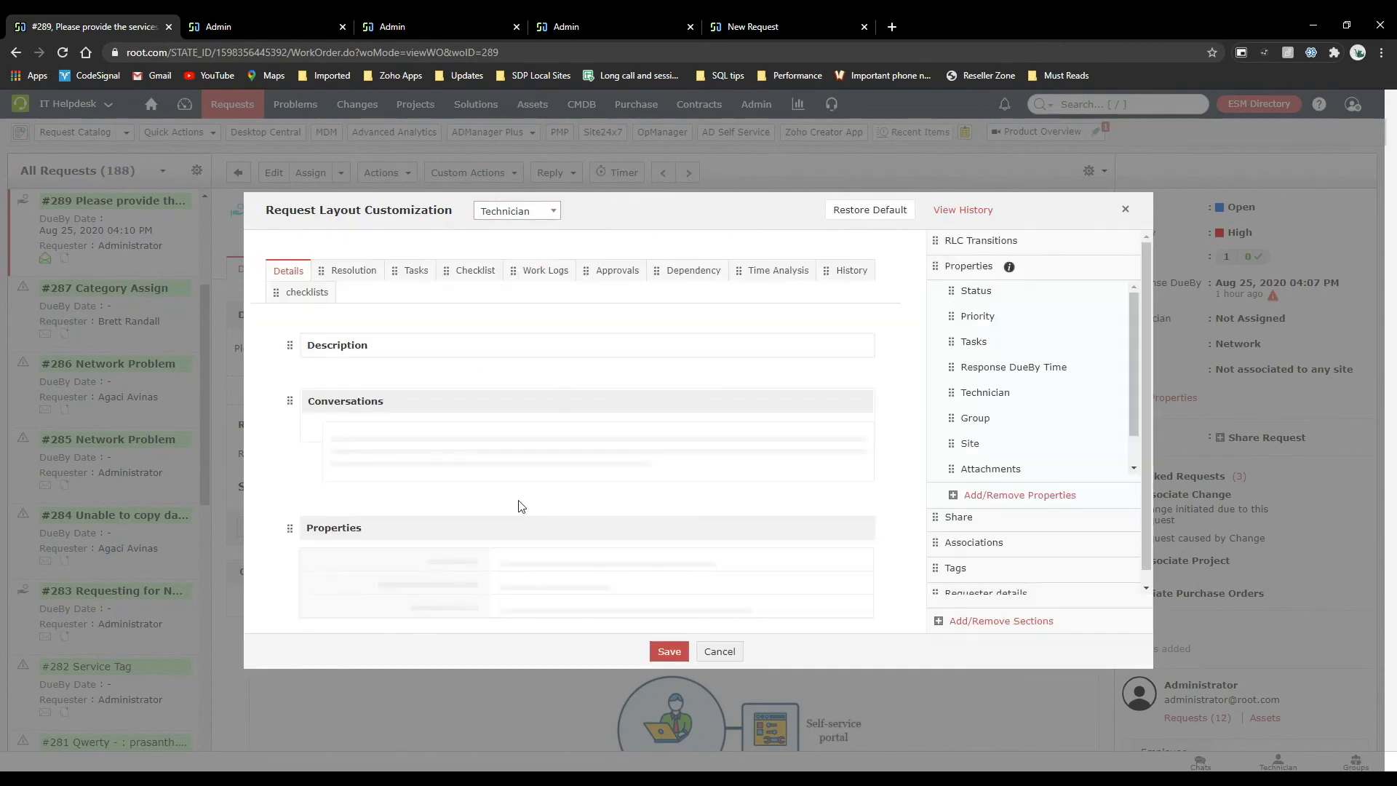
{"action": "left_click_drag", "start_coordinate": [517, 529], "coordinate": [508, 390]}
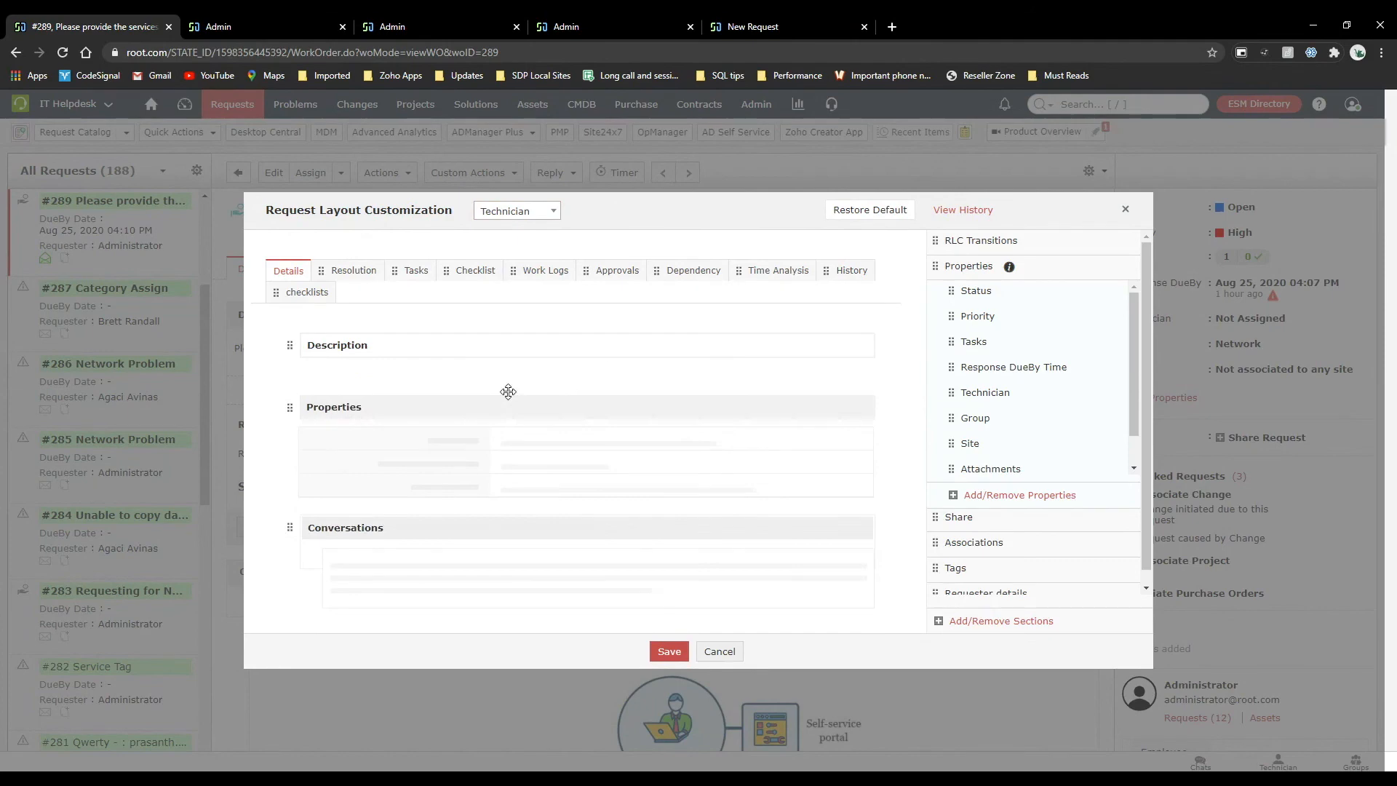
{"action": "left_click", "coordinate": [668, 650]}
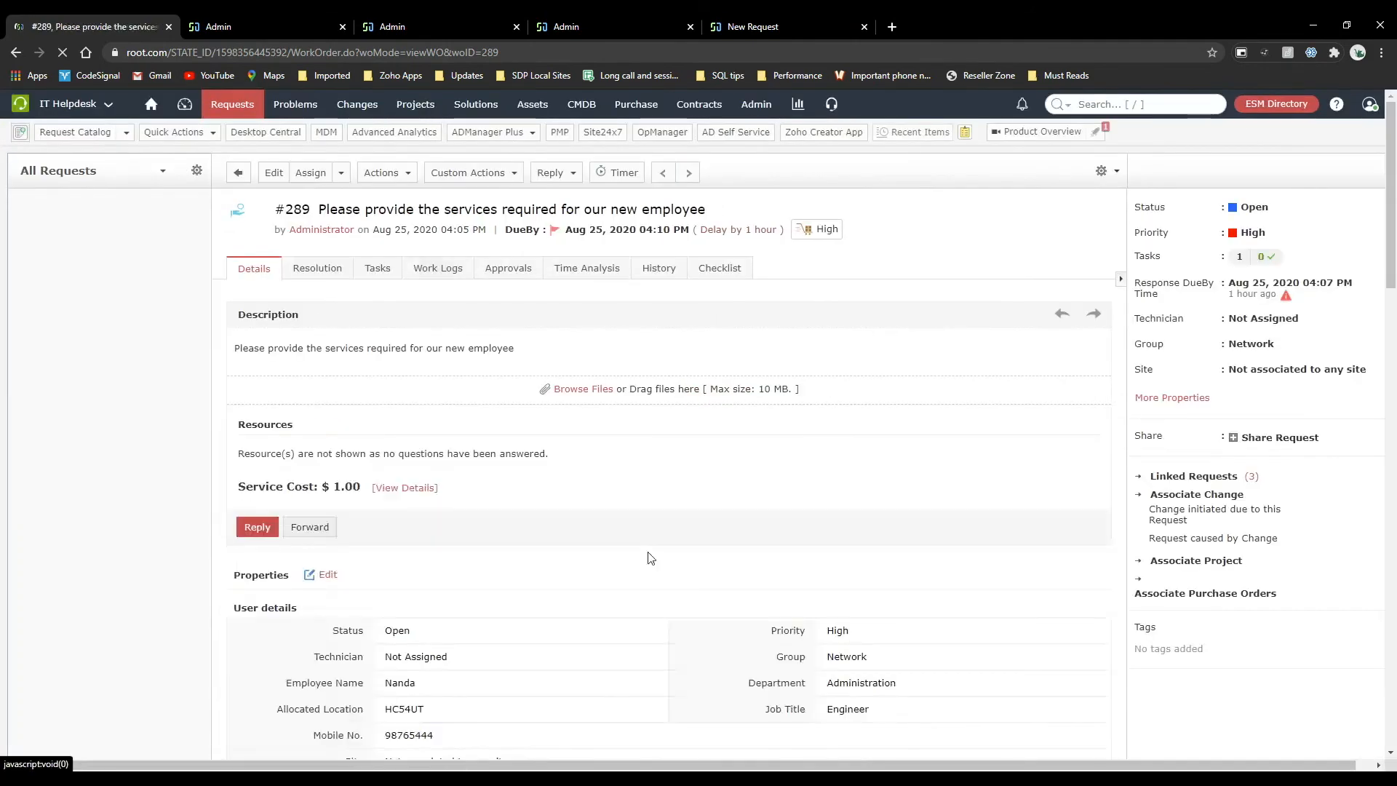
{"action": "scroll", "coordinate": [590, 531], "scroll_direction": "down", "scroll_amount": 10}
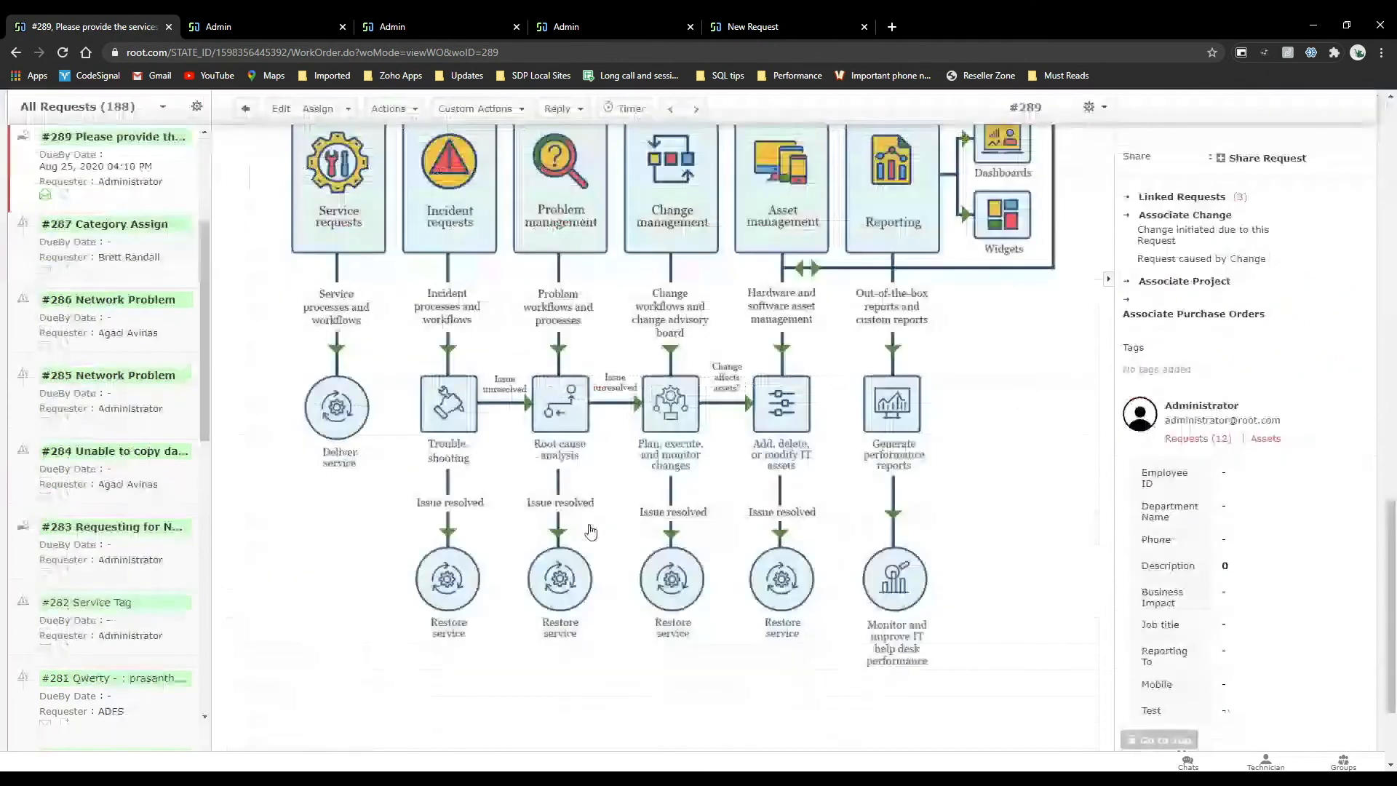
{"action": "scroll", "coordinate": [591, 532], "scroll_direction": "up", "scroll_amount": 10}
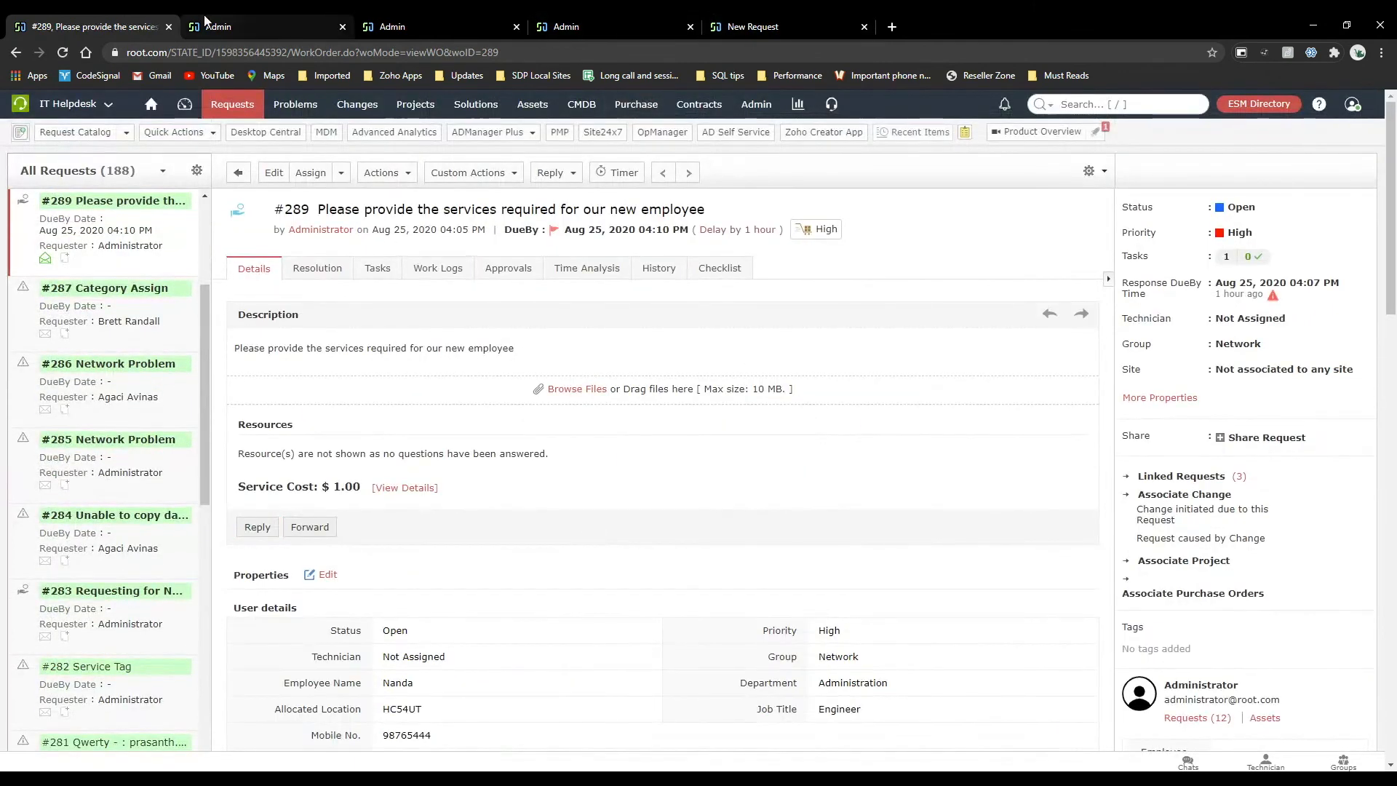
Open the incident management business rules in the admin settings and look through the listed rules.
{"action": "left_click", "coordinate": [761, 104]}
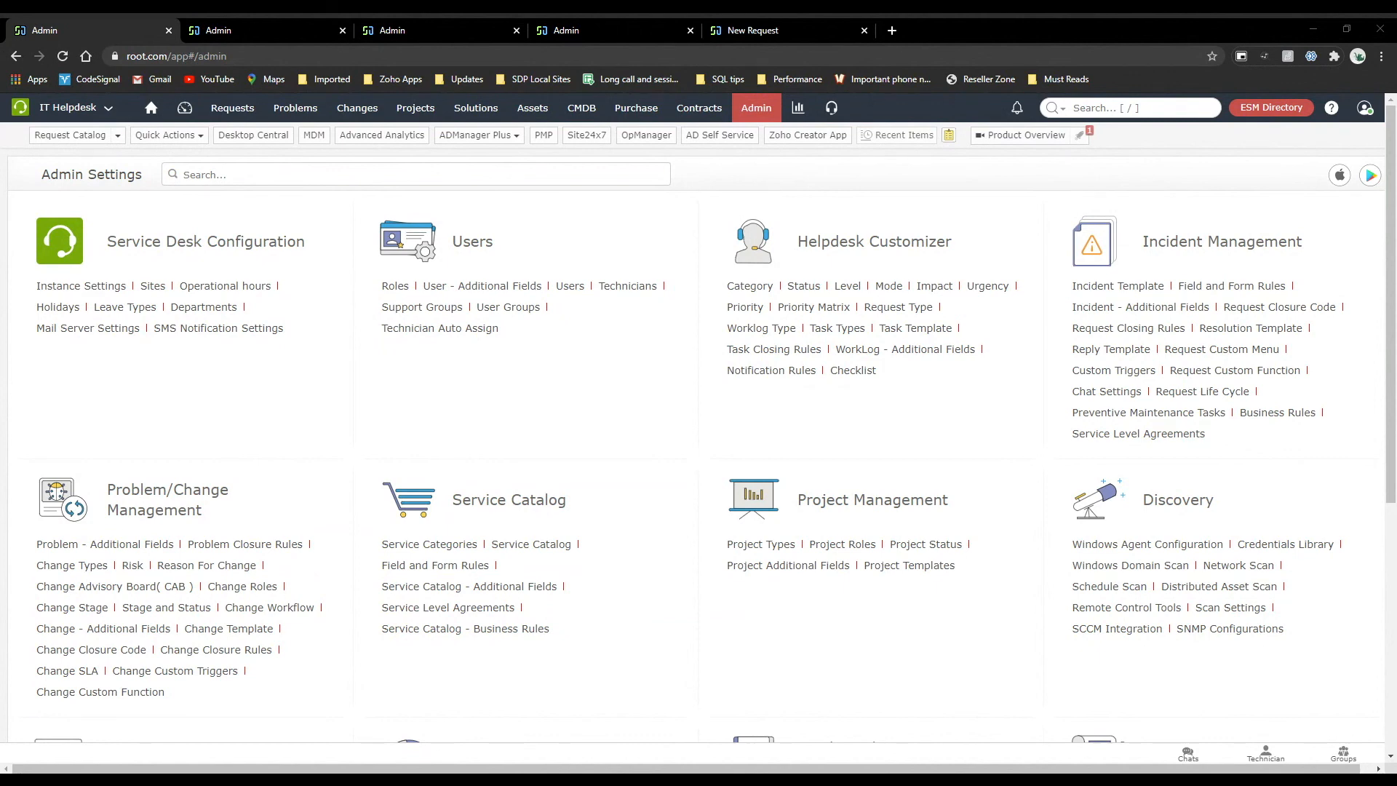
{"action": "left_click", "coordinate": [1281, 409]}
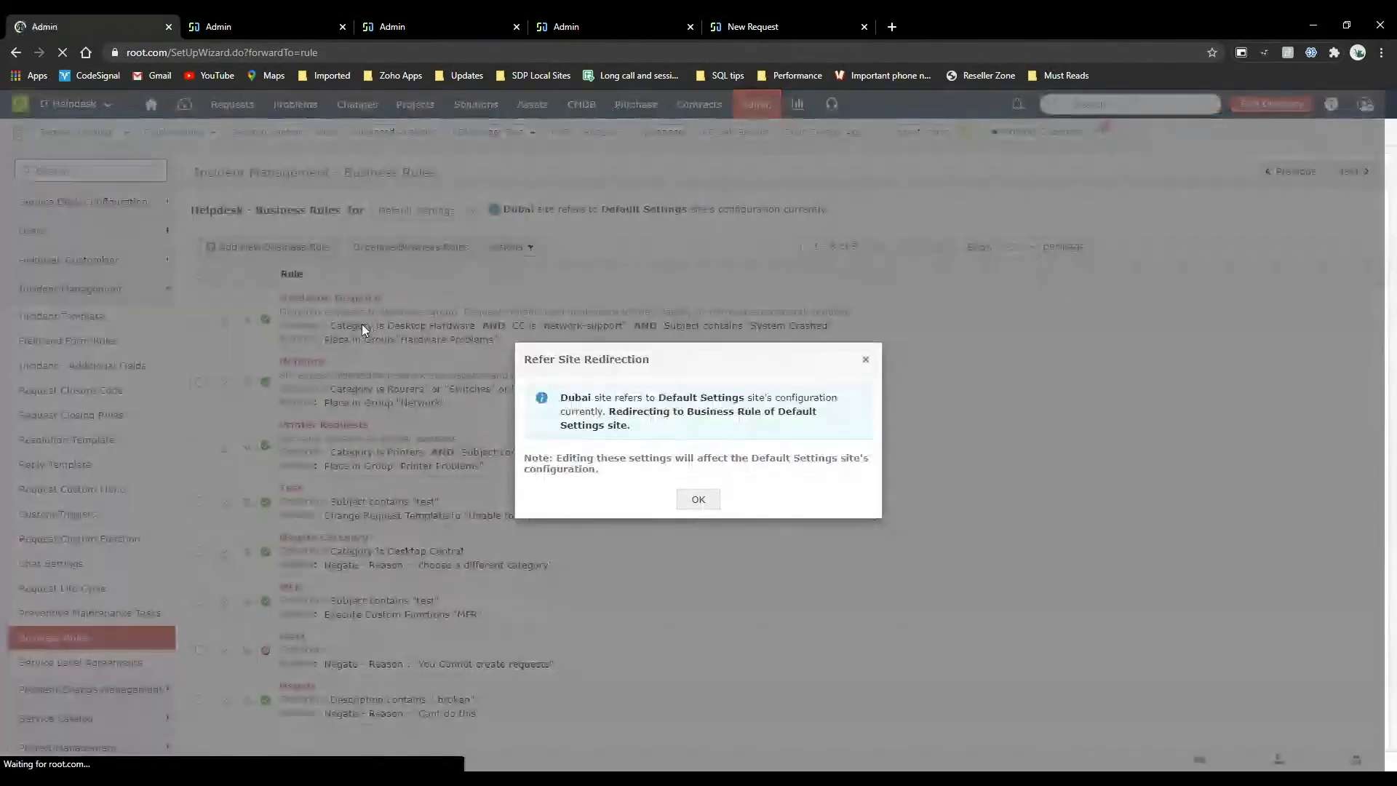
{"action": "left_click", "coordinate": [700, 502]}
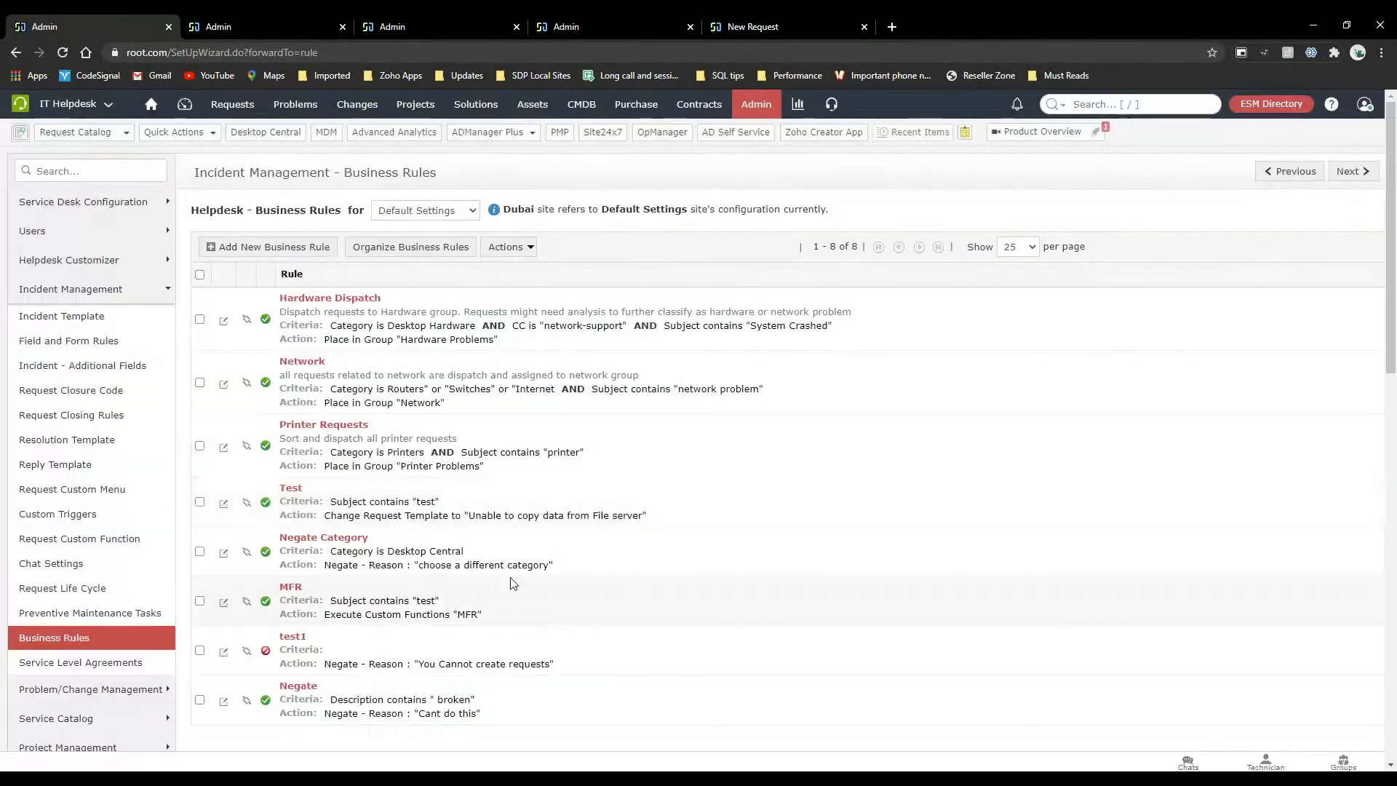
{"action": "scroll", "coordinate": [513, 582], "scroll_direction": "down", "scroll_amount": 3}
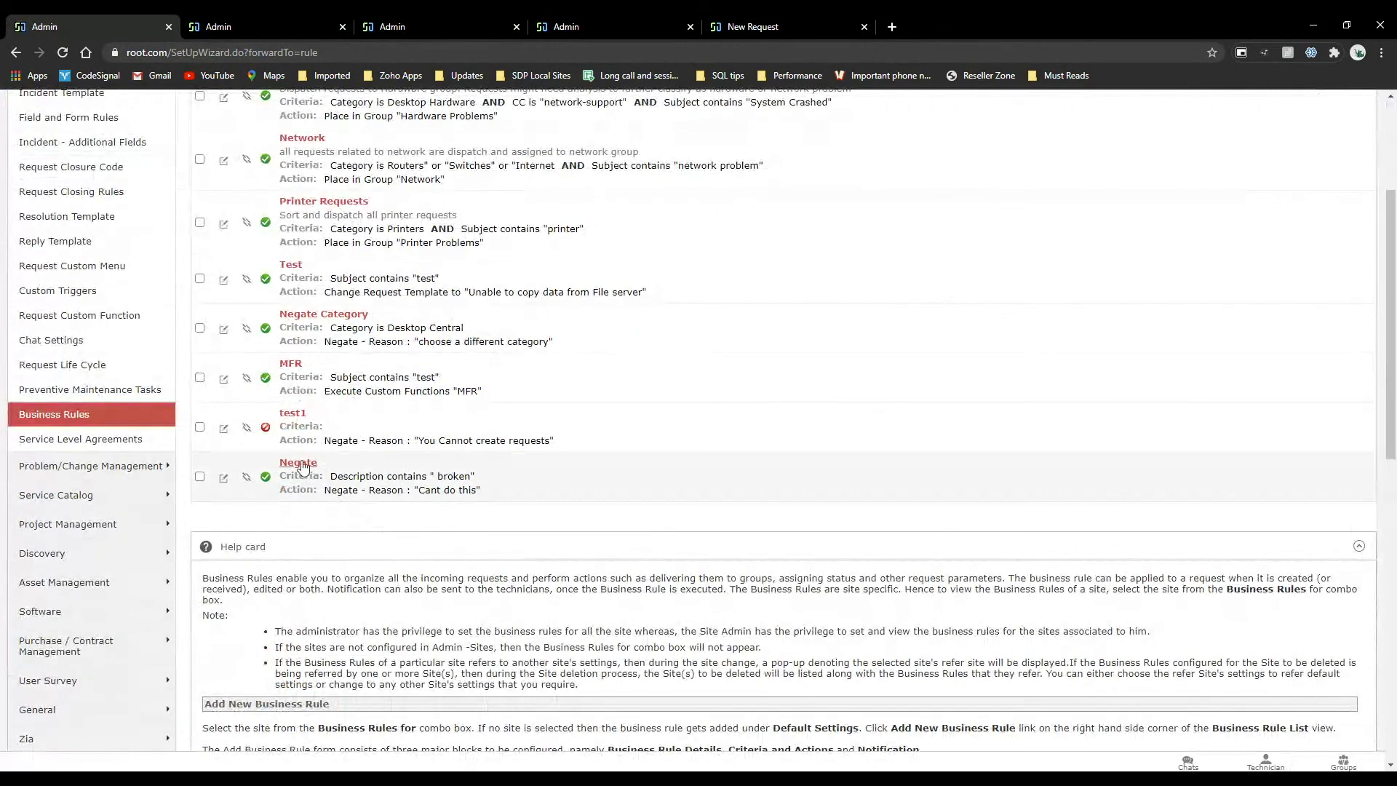
Open the Negate business rule for editing and select Request Status as the field for another criterion.
{"action": "left_click", "coordinate": [302, 464]}
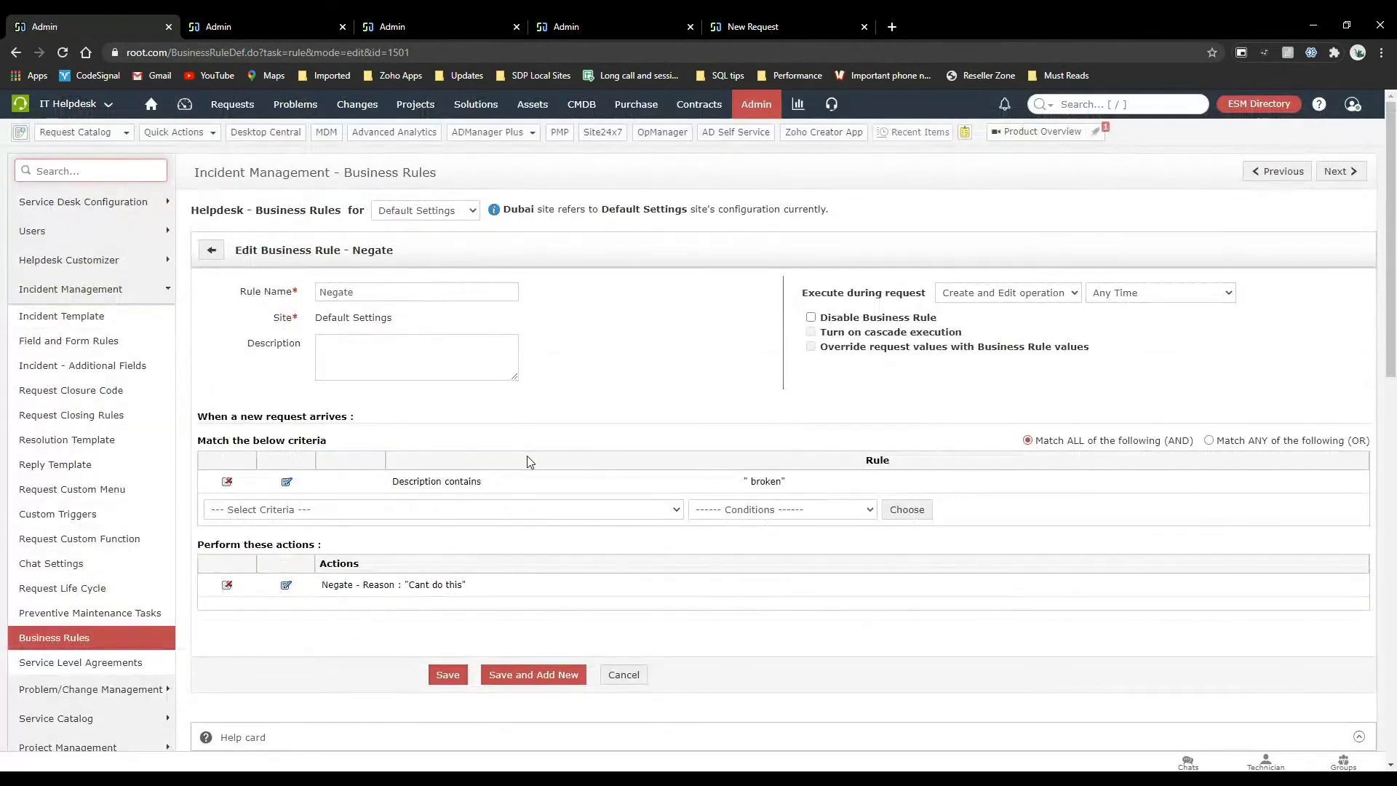
{"action": "scroll", "coordinate": [527, 456], "scroll_direction": "down", "scroll_amount": 1}
{"action": "left_click", "coordinate": [486, 458]}
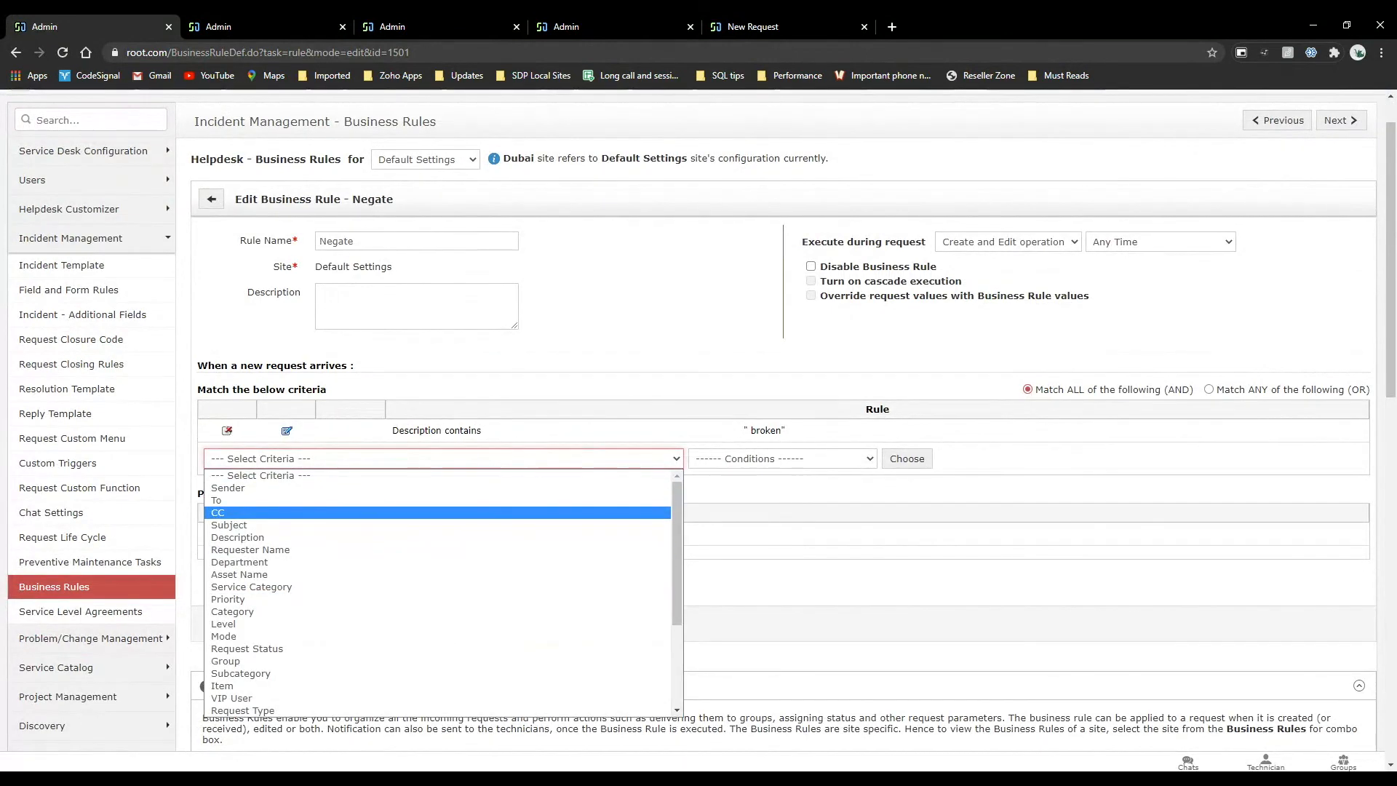
{"action": "scroll", "coordinate": [437, 586], "scroll_direction": "down", "scroll_amount": 4}
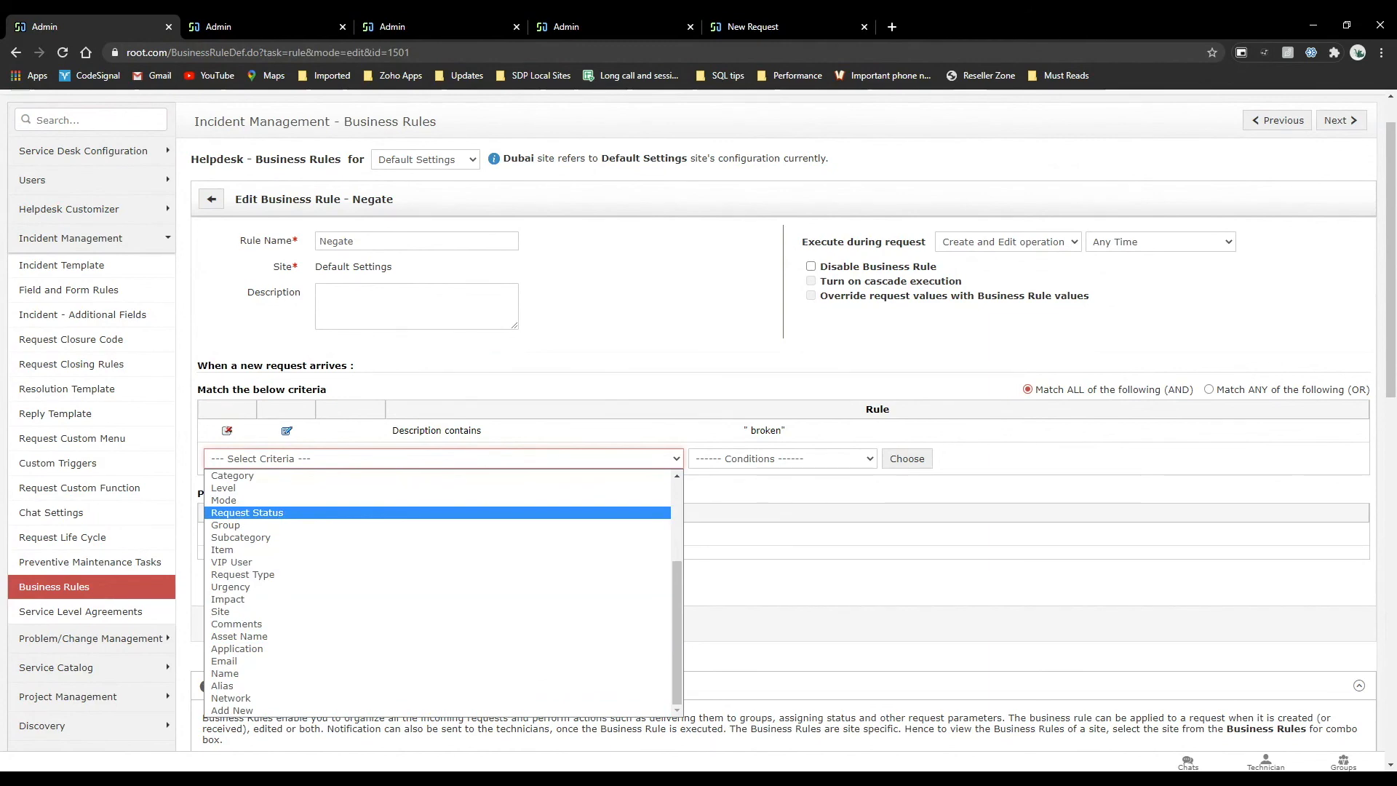
{"action": "left_click", "coordinate": [294, 513]}
Remove the negate action from the business rule and select Assign to Technician as its action.
{"action": "left_click", "coordinate": [286, 535]}
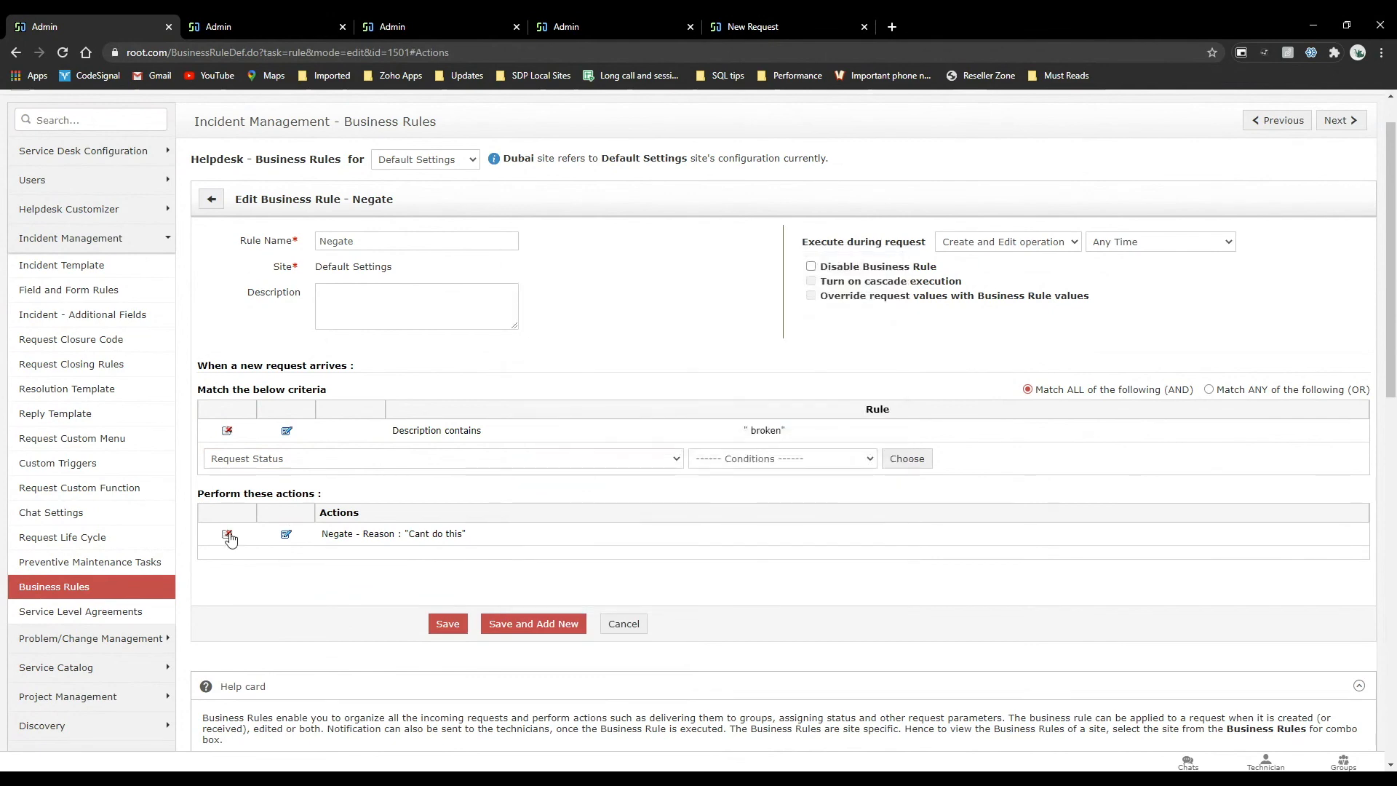
{"action": "left_click", "coordinate": [227, 534]}
{"action": "left_click", "coordinate": [259, 540]}
{"action": "left_click", "coordinate": [259, 555]}
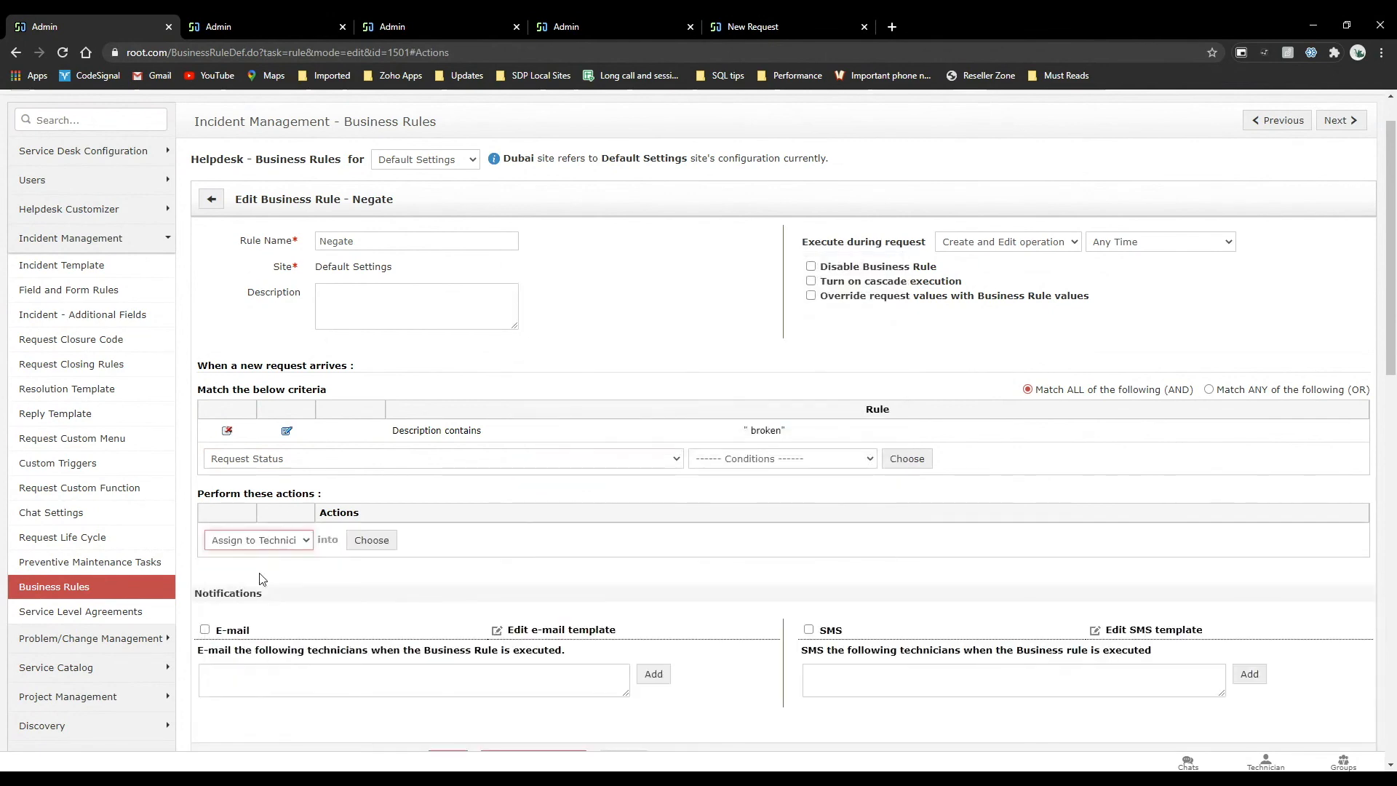
{"action": "left_click", "coordinate": [350, 552]}
{"action": "left_click", "coordinate": [893, 256]}
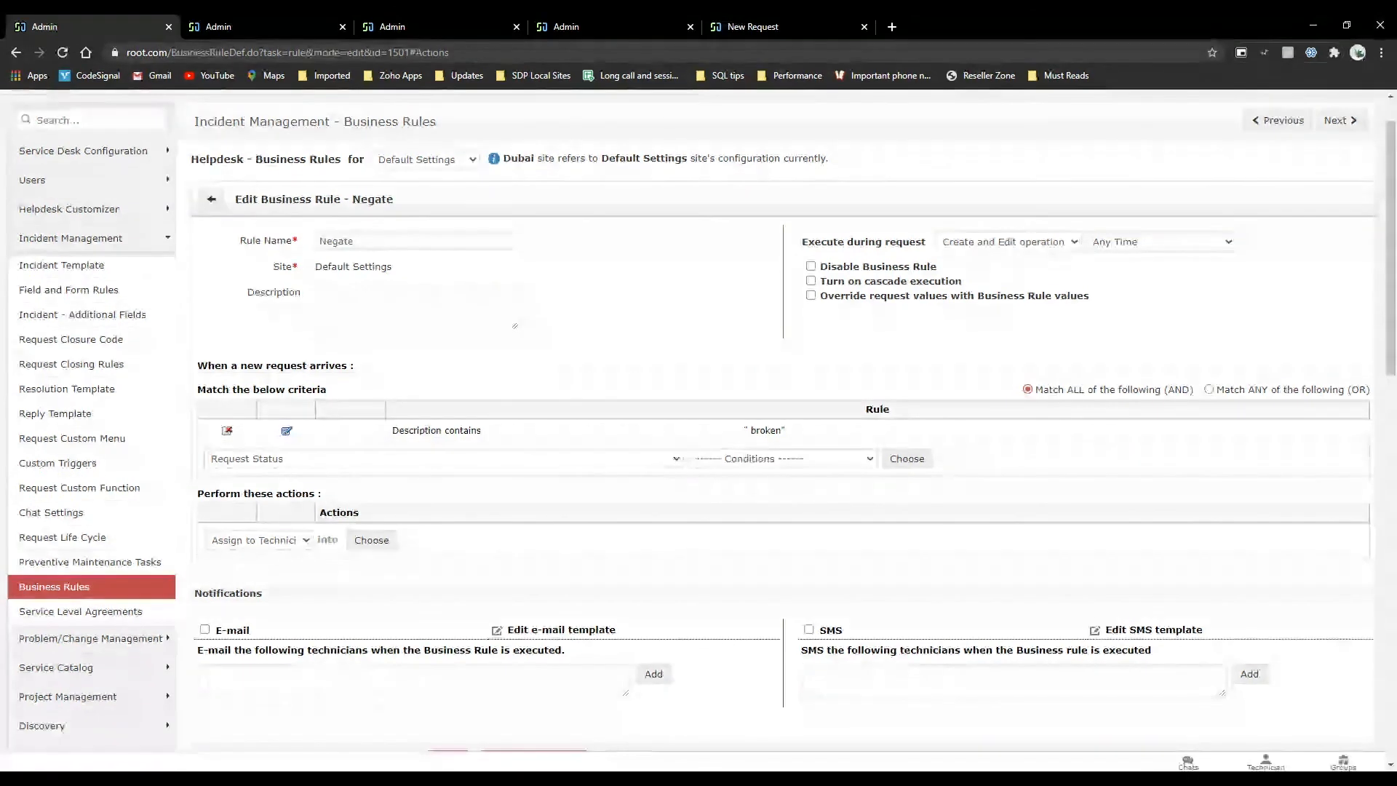
{"action": "scroll", "coordinate": [615, 151], "scroll_direction": "up", "scroll_amount": 1}
Open the Service Desk Instances page of the ESM Directory and examine the existing instances and the new instance option.
{"action": "left_click", "coordinate": [788, 16]}
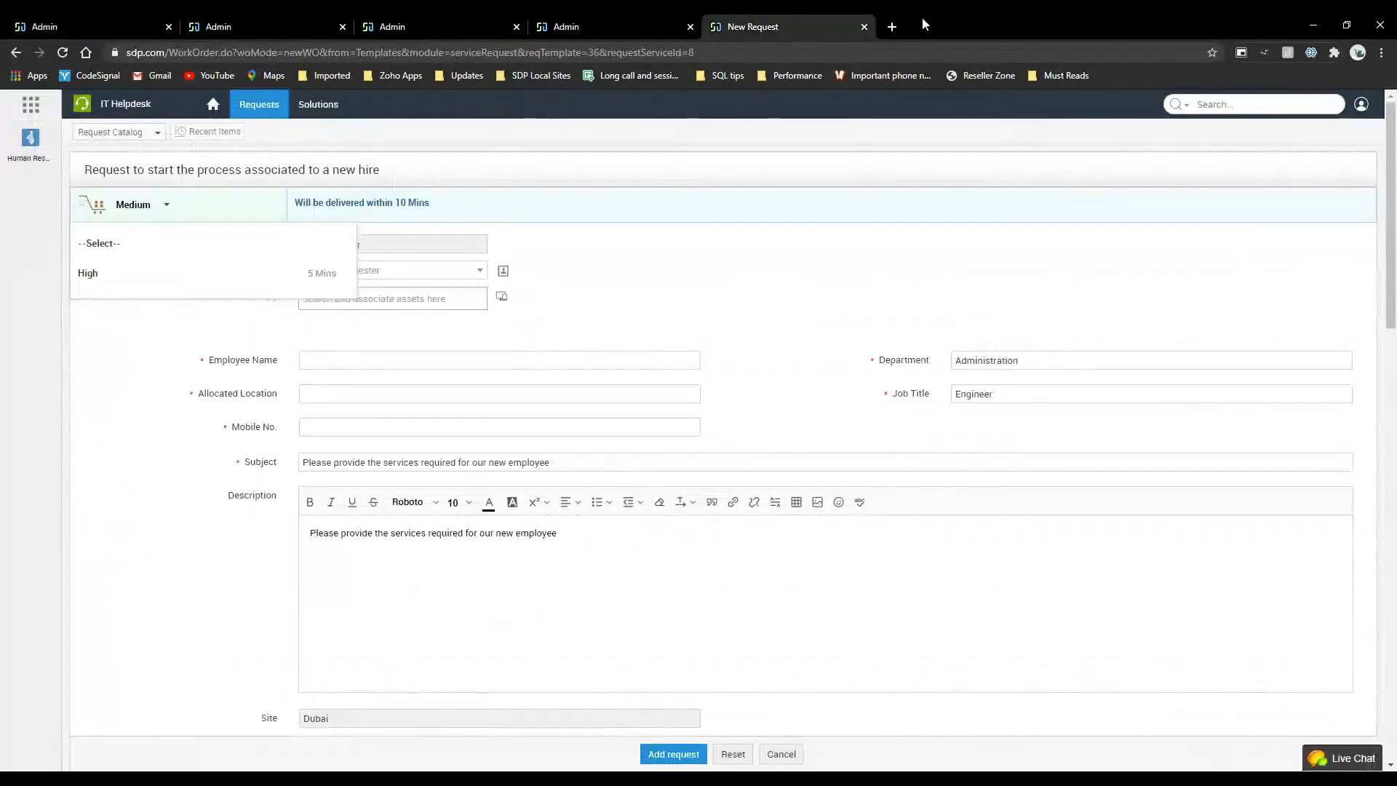
{"action": "left_click", "coordinate": [664, 18]}
{"action": "left_click", "coordinate": [1246, 103]}
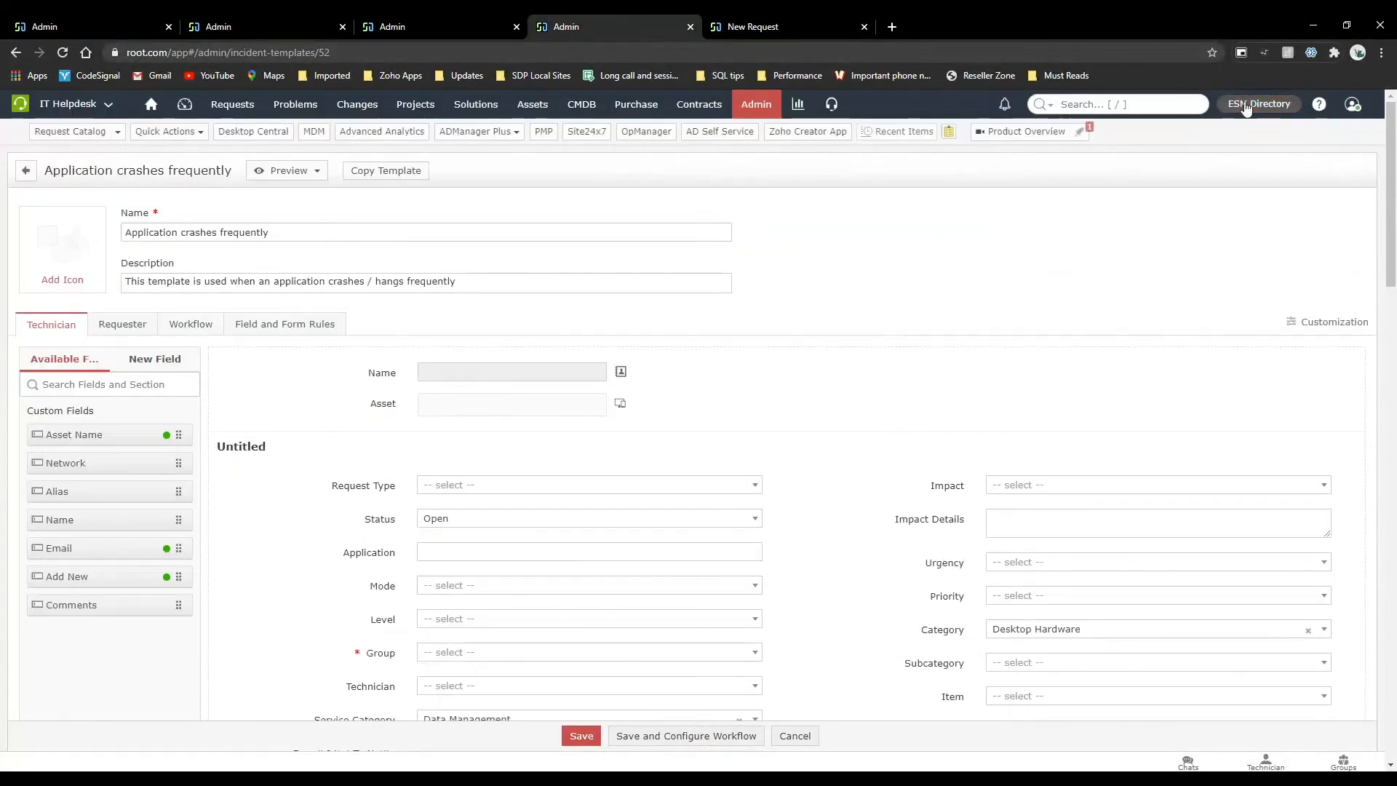
{"action": "left_click", "coordinate": [55, 442]}
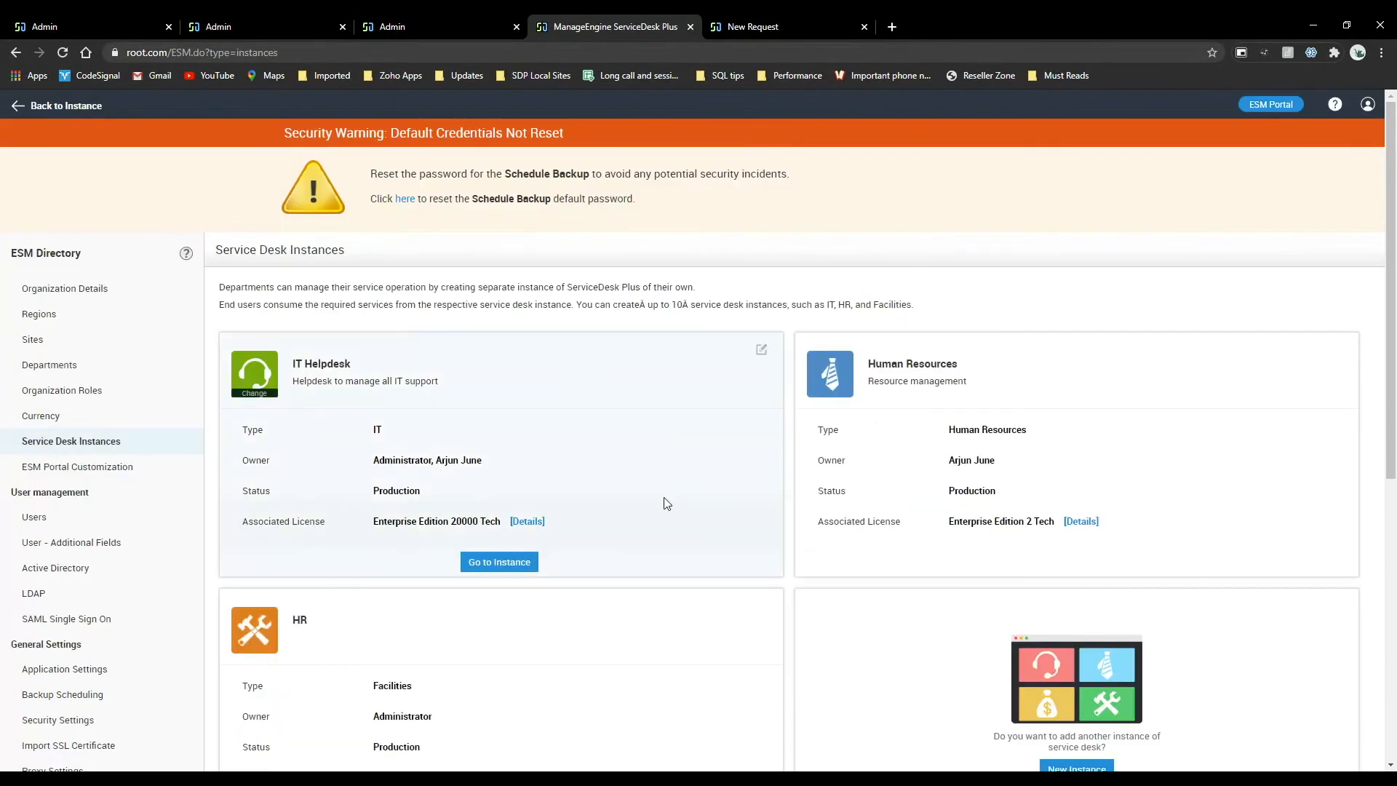
{"action": "scroll", "coordinate": [582, 491], "scroll_direction": "down", "scroll_amount": 4}
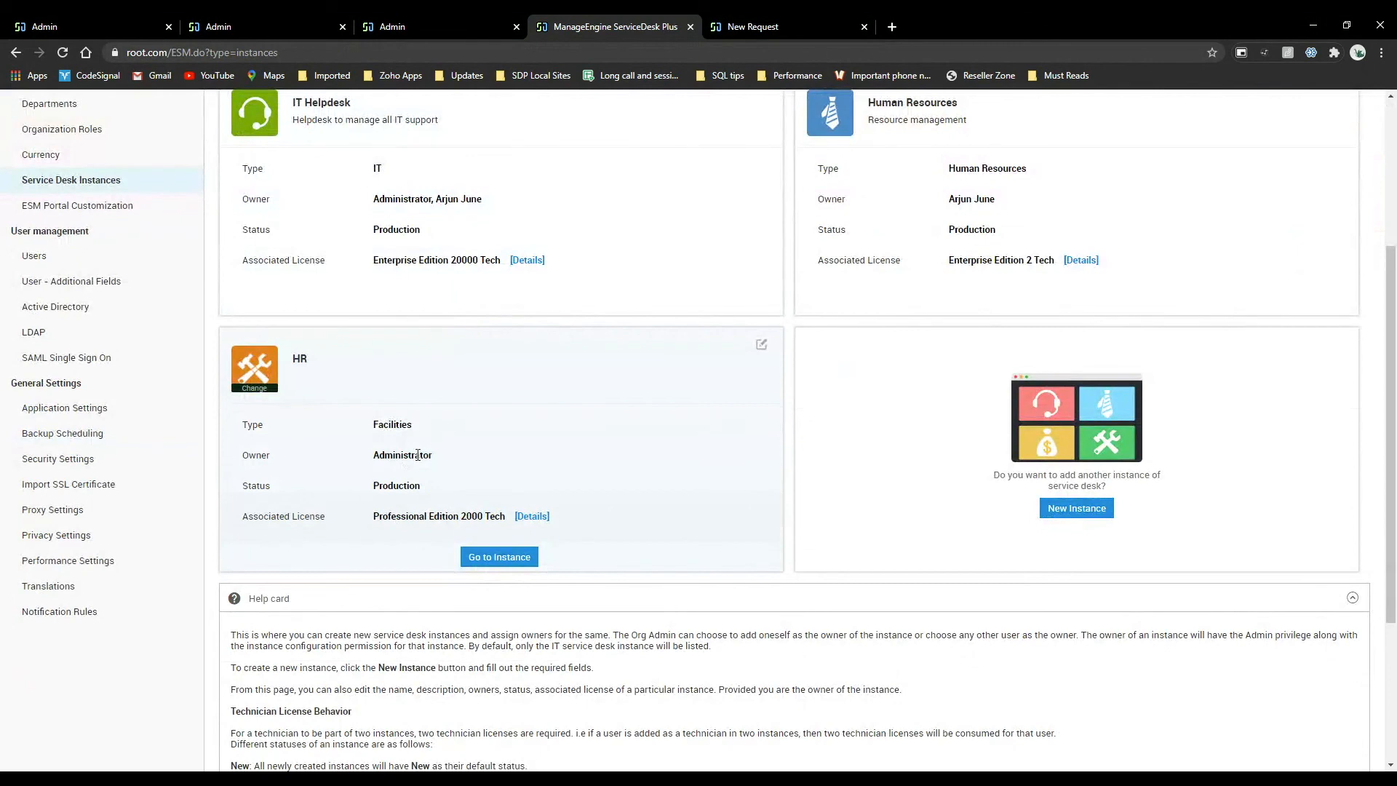
Start a new service desk instance and set its type to Facilities.
{"action": "left_click", "coordinate": [1076, 509]}
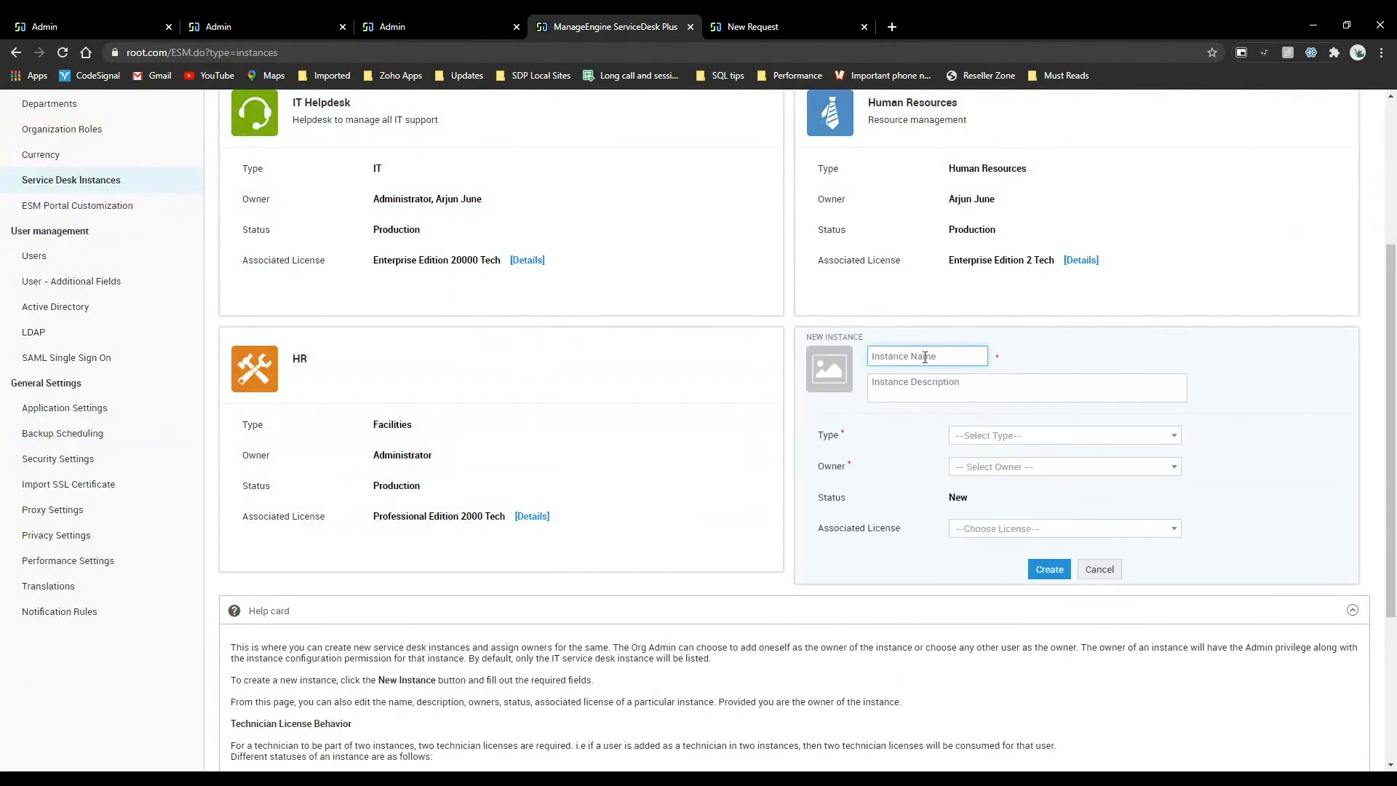
{"action": "left_click", "coordinate": [977, 436]}
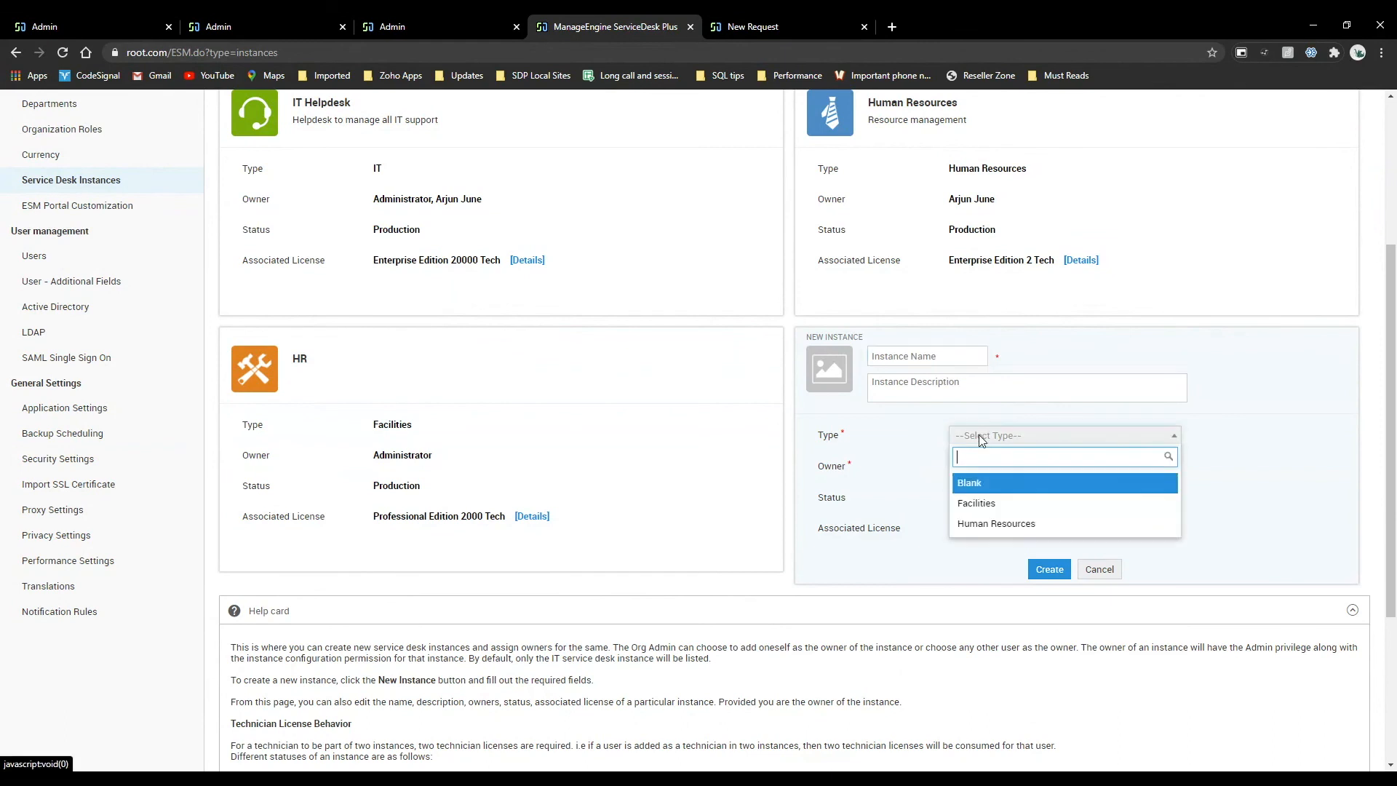
{"action": "left_click", "coordinate": [1004, 508]}
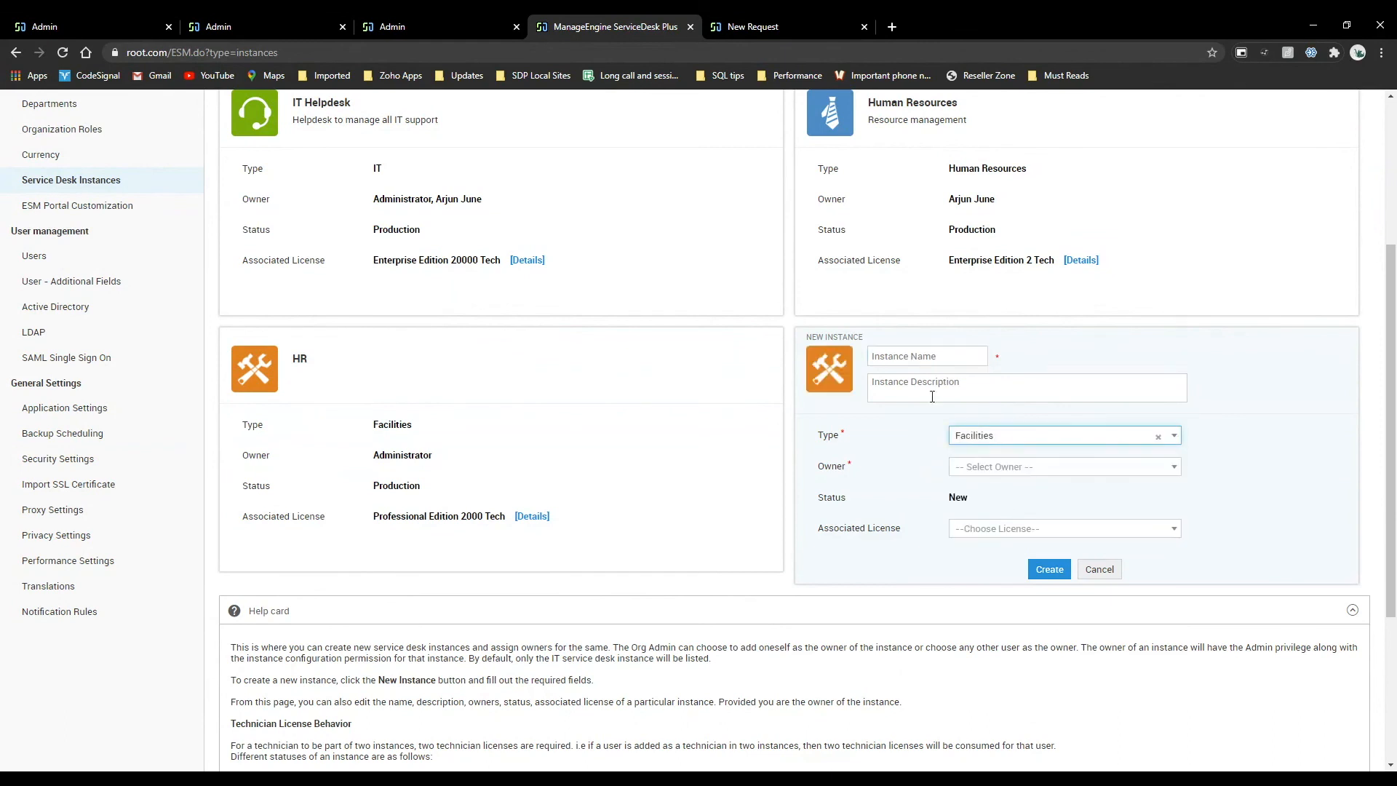
{"action": "left_click", "coordinate": [966, 441]}
{"action": "left_click", "coordinate": [996, 524]}
{"action": "left_click", "coordinate": [931, 359]}
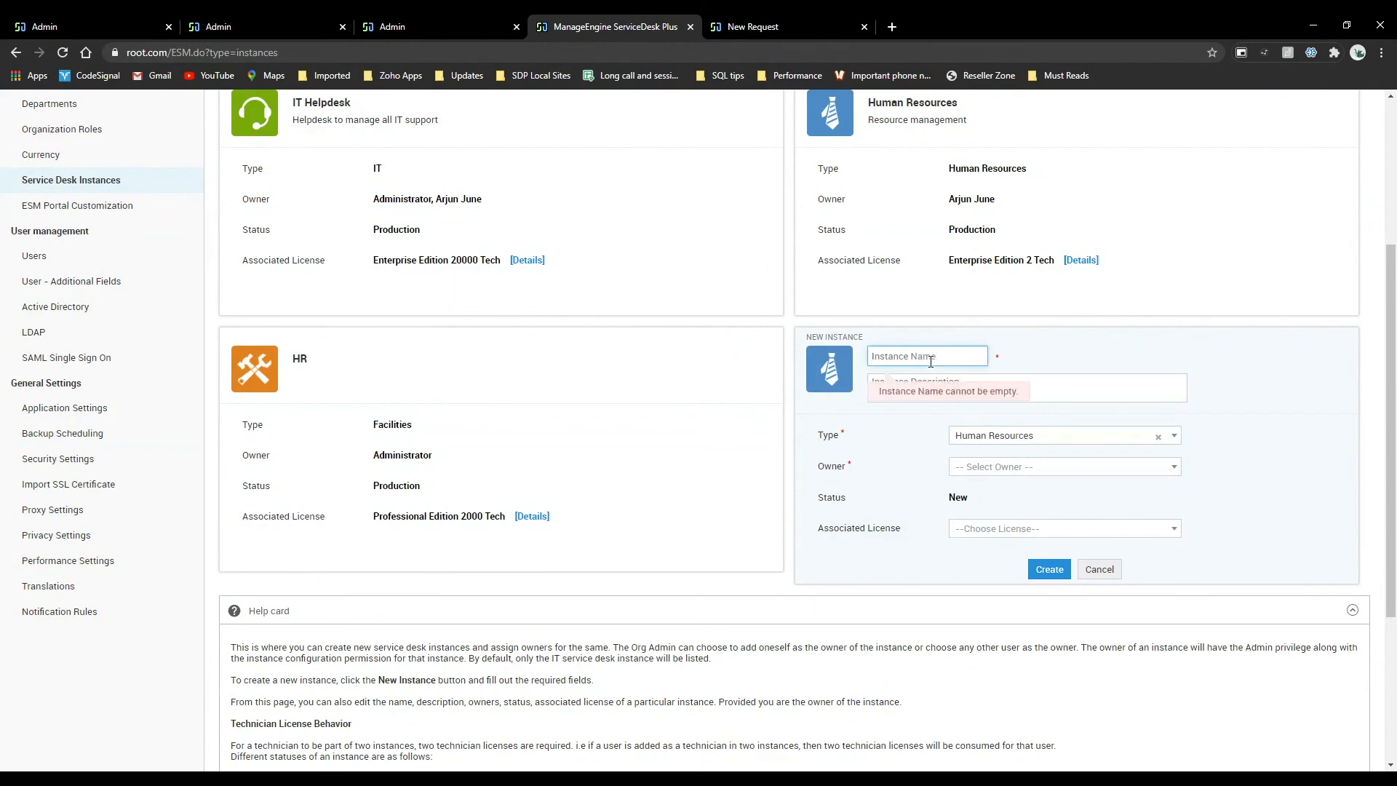
{"action": "left_click", "coordinate": [1021, 445]}
{"action": "left_click", "coordinate": [1019, 503]}
Name the new instance Facilities and open its list of possible owners.
{"action": "left_click", "coordinate": [902, 356]}
{"action": "type", "text": "Facilities"}
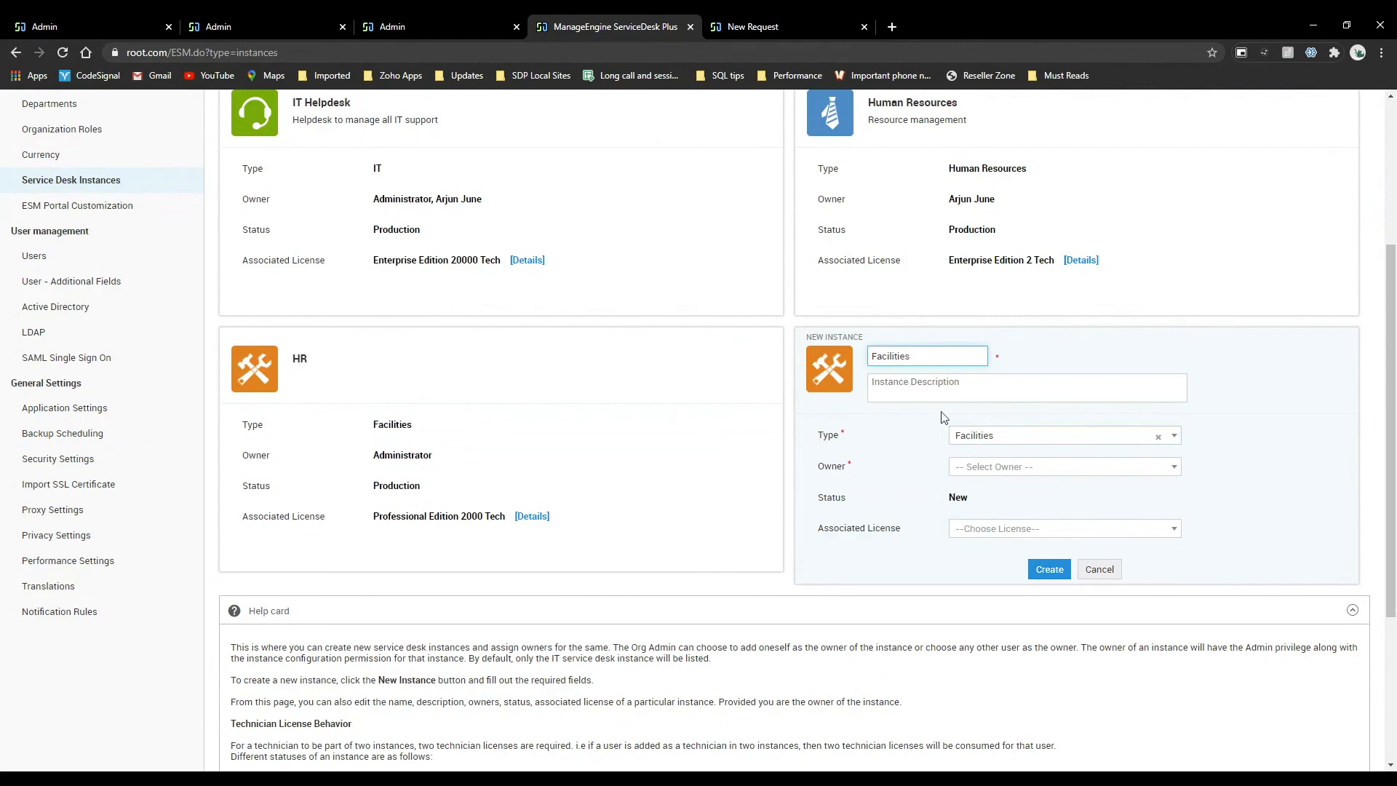
{"action": "left_click", "coordinate": [1022, 467]}
{"action": "scroll", "coordinate": [1026, 603], "scroll_direction": "down", "scroll_amount": 5}
{"action": "scroll", "coordinate": [1007, 616], "scroll_direction": "up", "scroll_amount": 5}
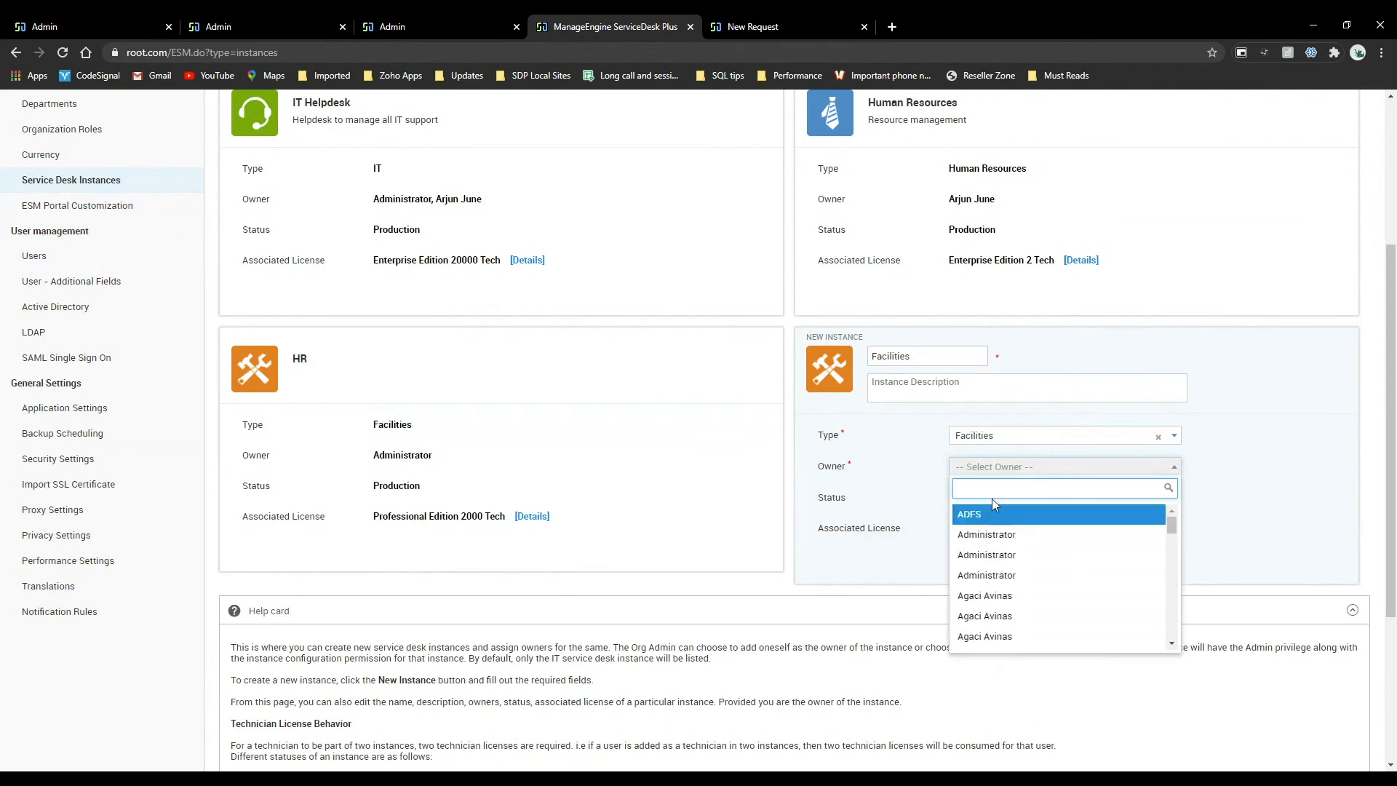
{"action": "type", "text": "aga"}
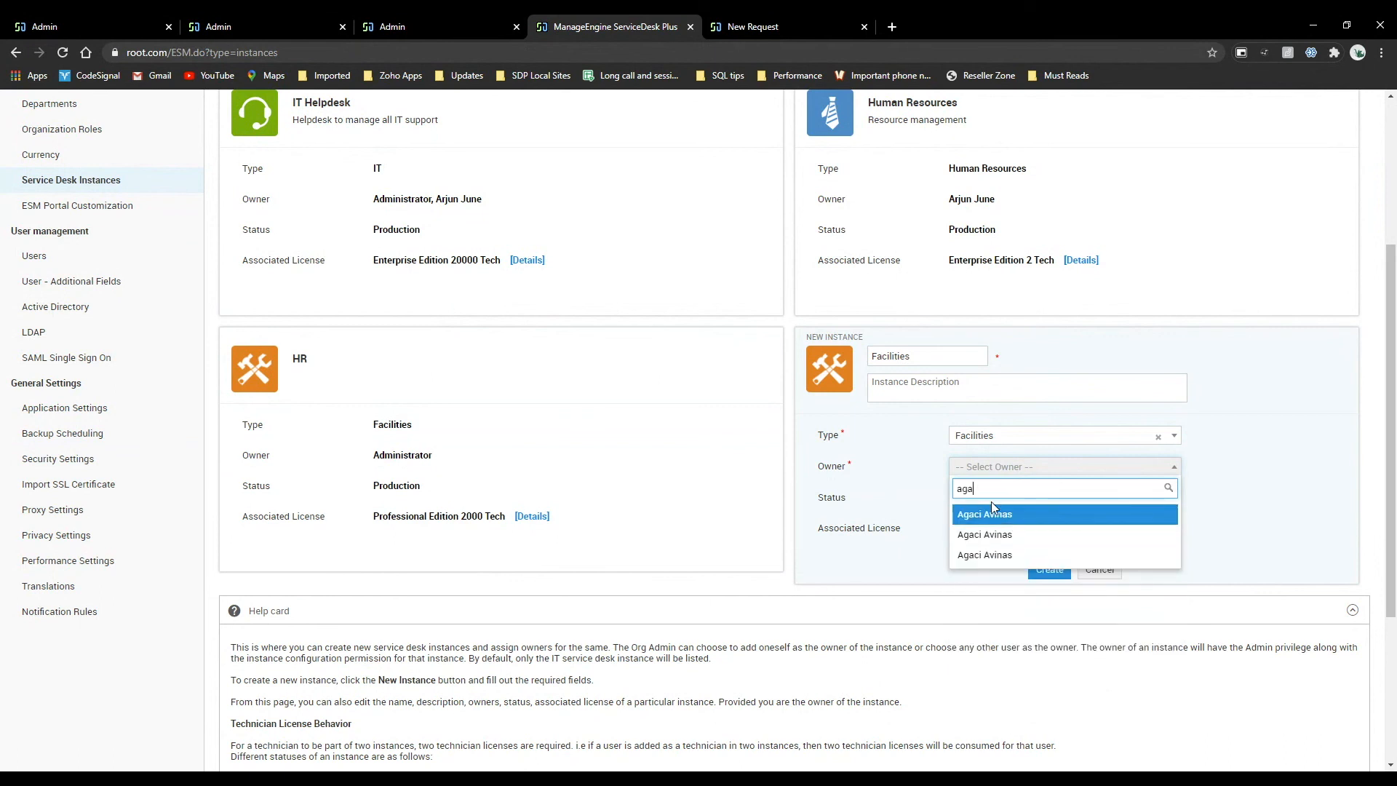
{"action": "key", "text": "BackSpace"}
{"action": "key", "text": "BackSpace"}
{"action": "key", "text": "BackSpace"}
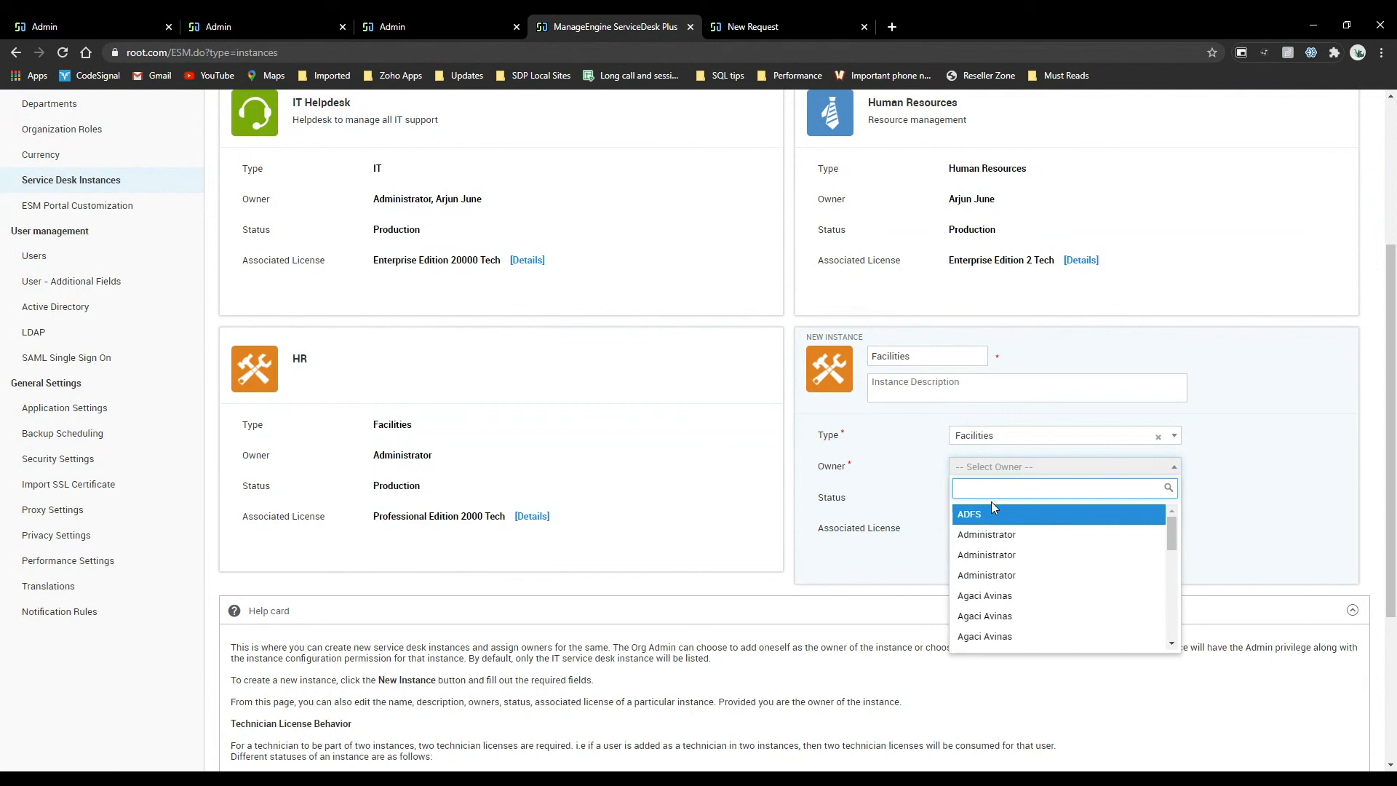
Assign Administrator as the owner of the Facilities instance and create it without an associated license.
{"action": "type", "text": "admnis"}
{"action": "key", "text": "BackSpace"}
{"action": "key", "text": "BackSpace"}
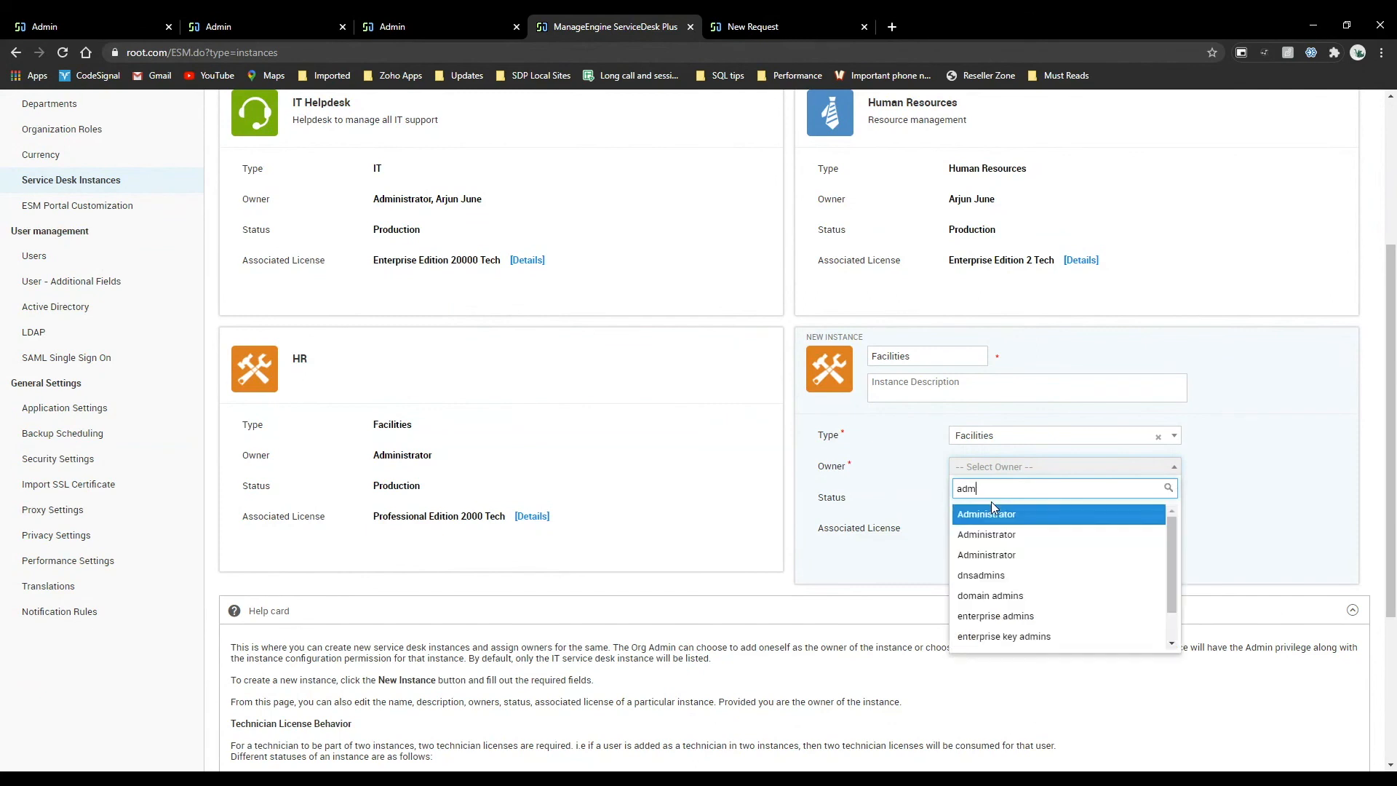
{"action": "key", "text": "BackSpace"}
{"action": "type", "text": "im"}
{"action": "key", "text": "BackSpace"}
{"action": "type", "text": "ni"}
{"action": "left_click", "coordinate": [991, 532]}
{"action": "left_click", "coordinate": [1007, 470]}
{"action": "left_click", "coordinate": [1008, 534]}
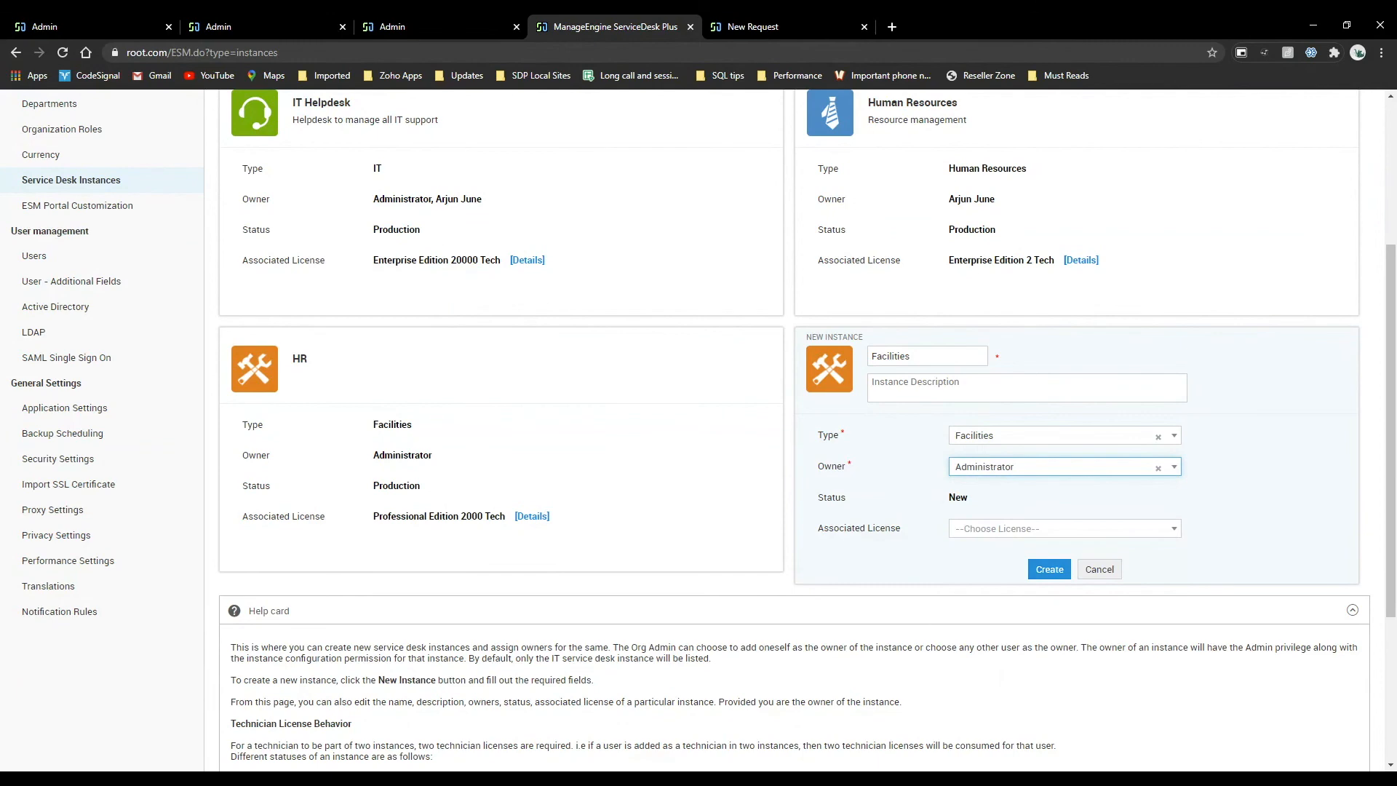
{"action": "left_click", "coordinate": [1051, 571]}
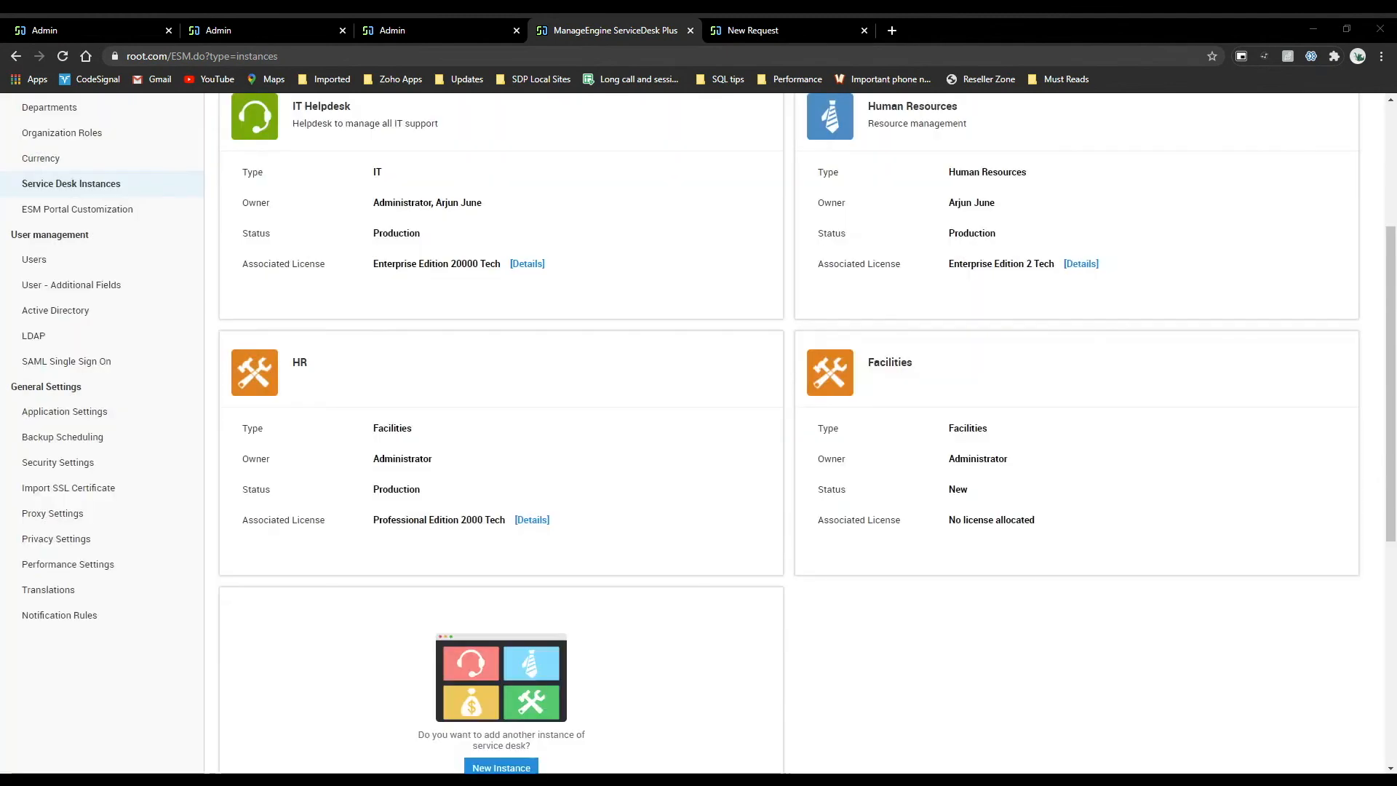
{"action": "mouse_move", "coordinate": [800, 425]}
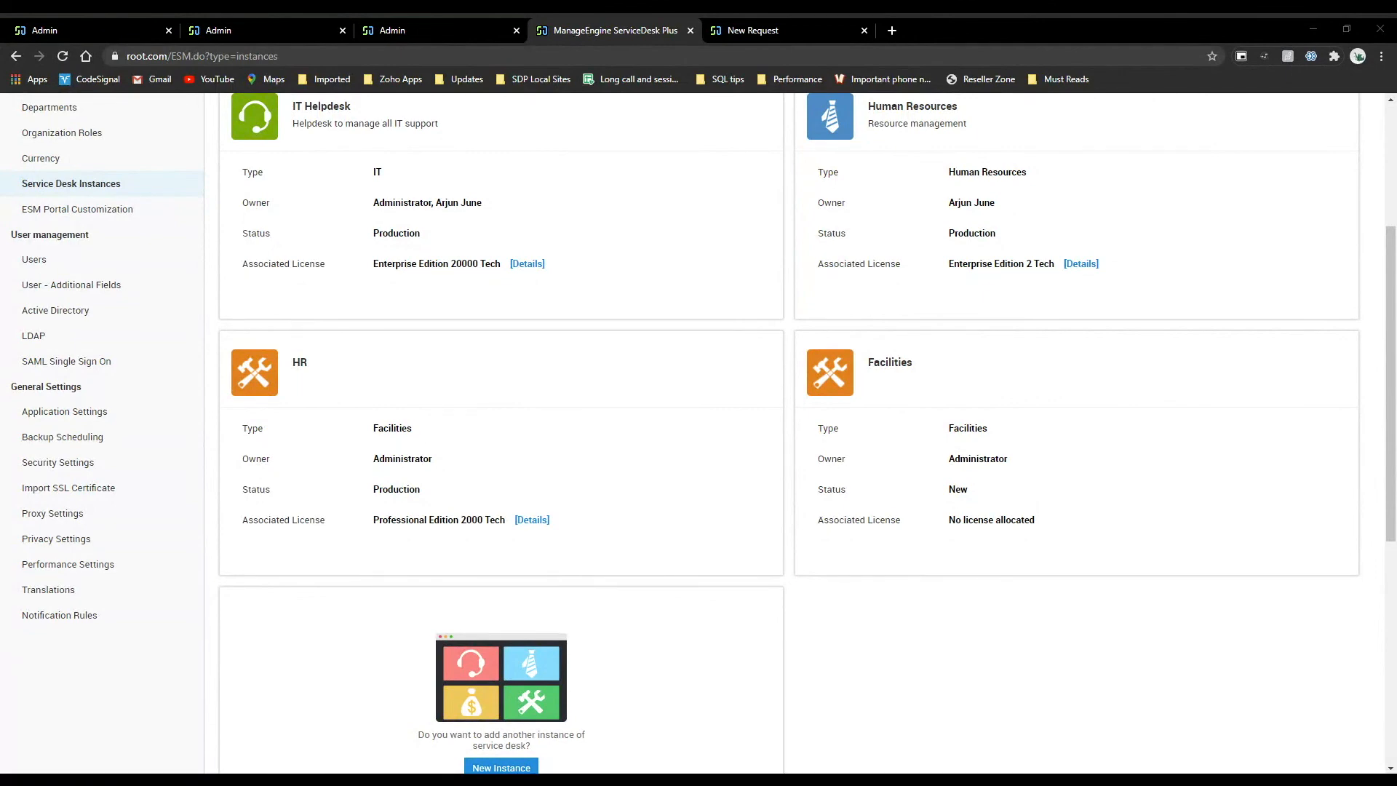
{"action": "mouse_move", "coordinate": [747, 504]}
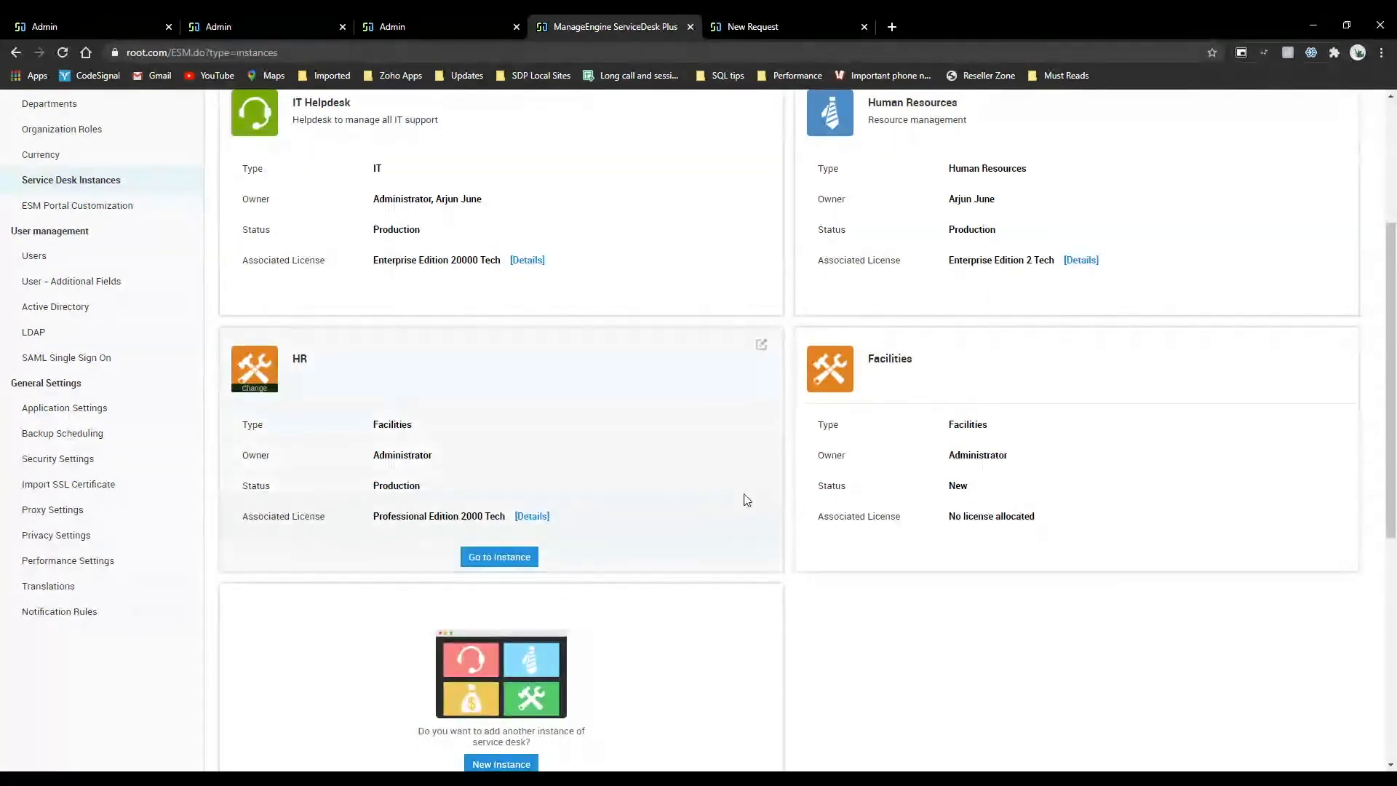
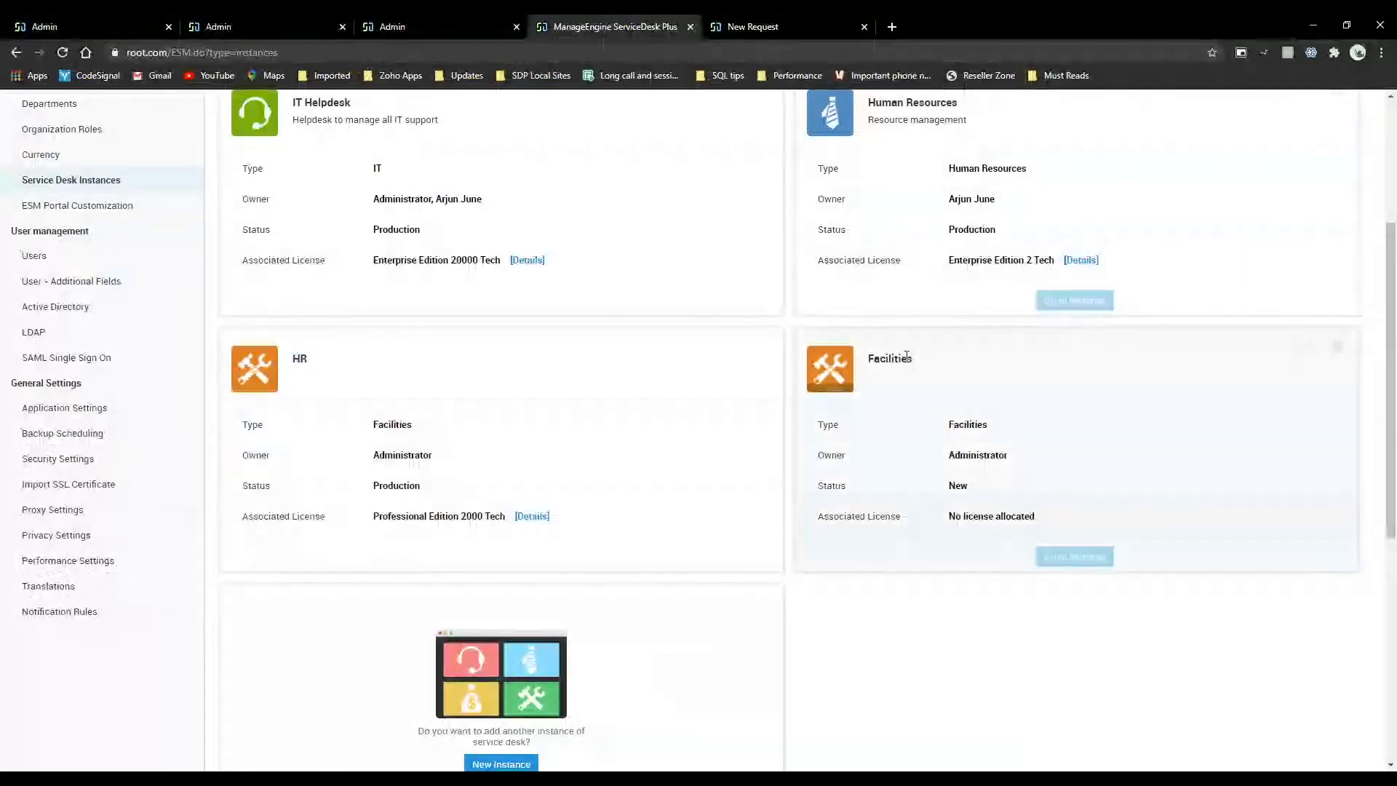
Return from the ESM Directory to the IT Helpdesk instance and open its Support page.
{"action": "scroll", "coordinate": [372, 249], "scroll_direction": "up", "scroll_amount": 4}
{"action": "left_click", "coordinate": [56, 107]}
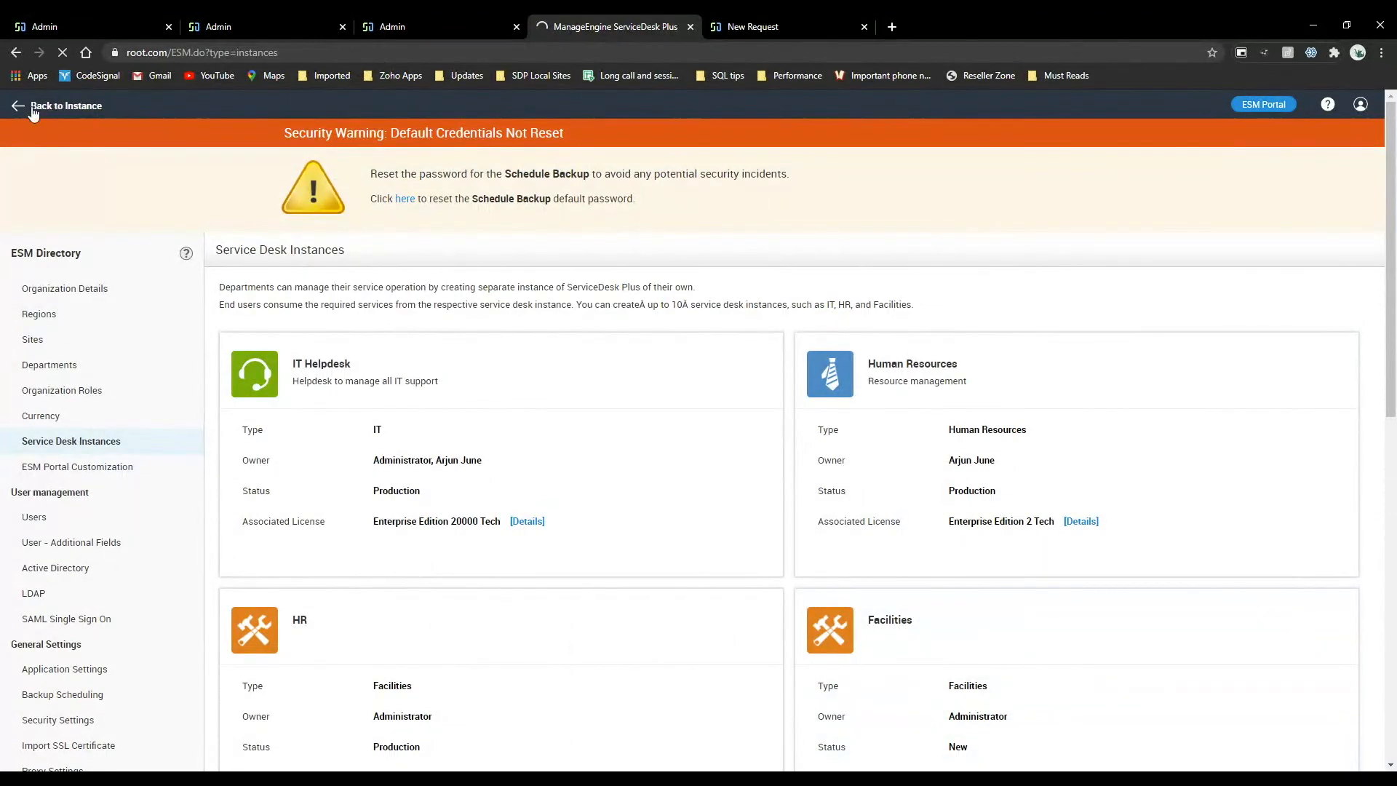
{"action": "left_click", "coordinate": [413, 17]}
{"action": "left_click", "coordinate": [831, 105]}
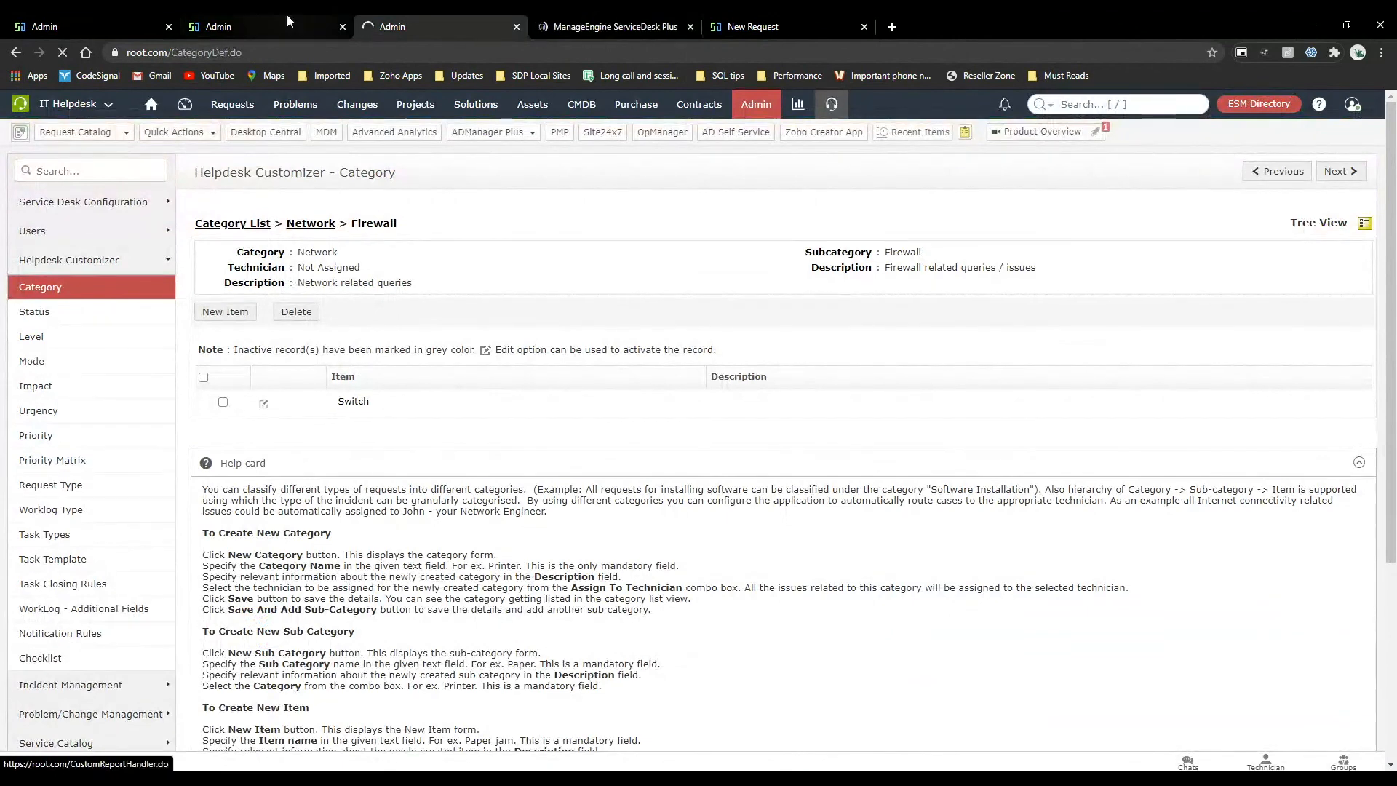
Open request 291, "Application crashes / hangs frequently", and examine its history from creation to closure.
{"action": "left_click", "coordinate": [220, 106]}
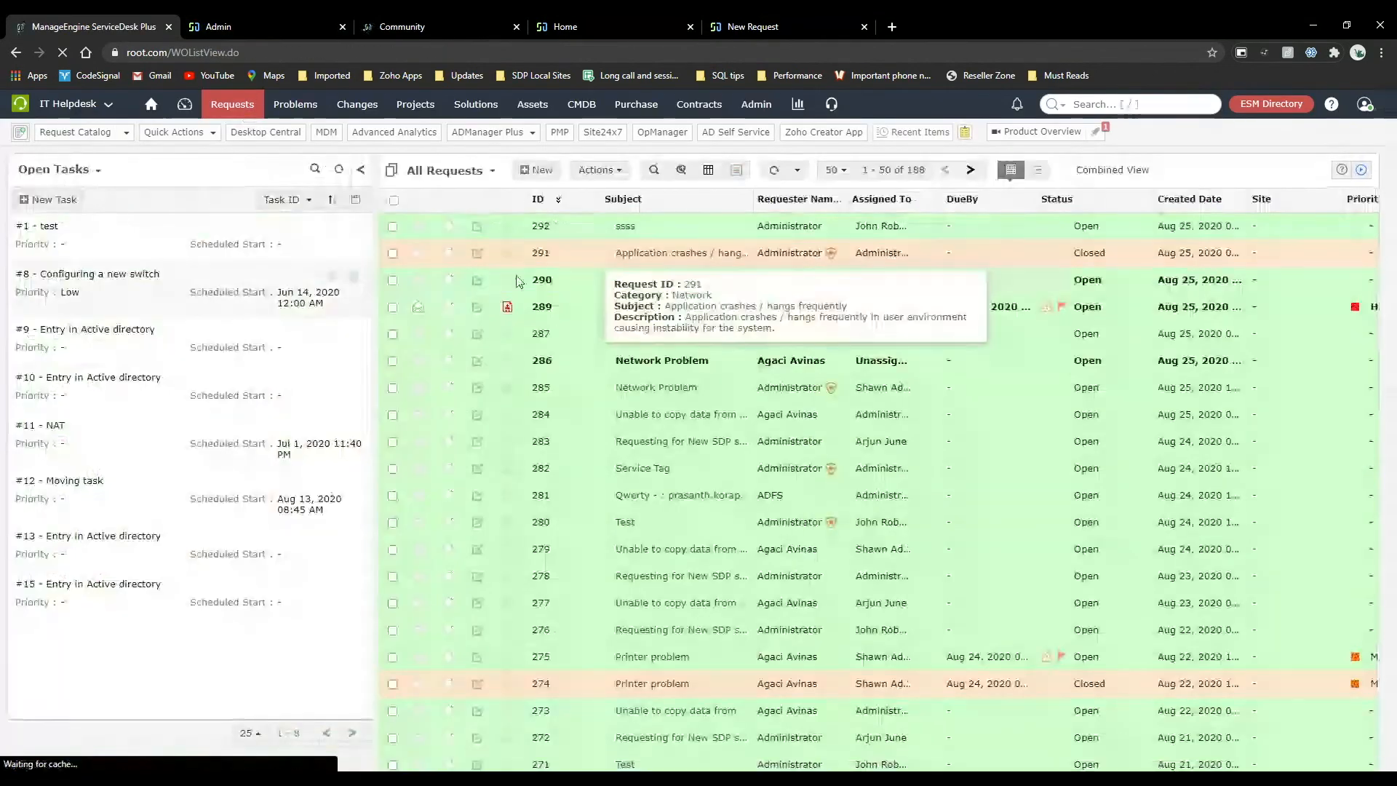
{"action": "left_click", "coordinate": [695, 261]}
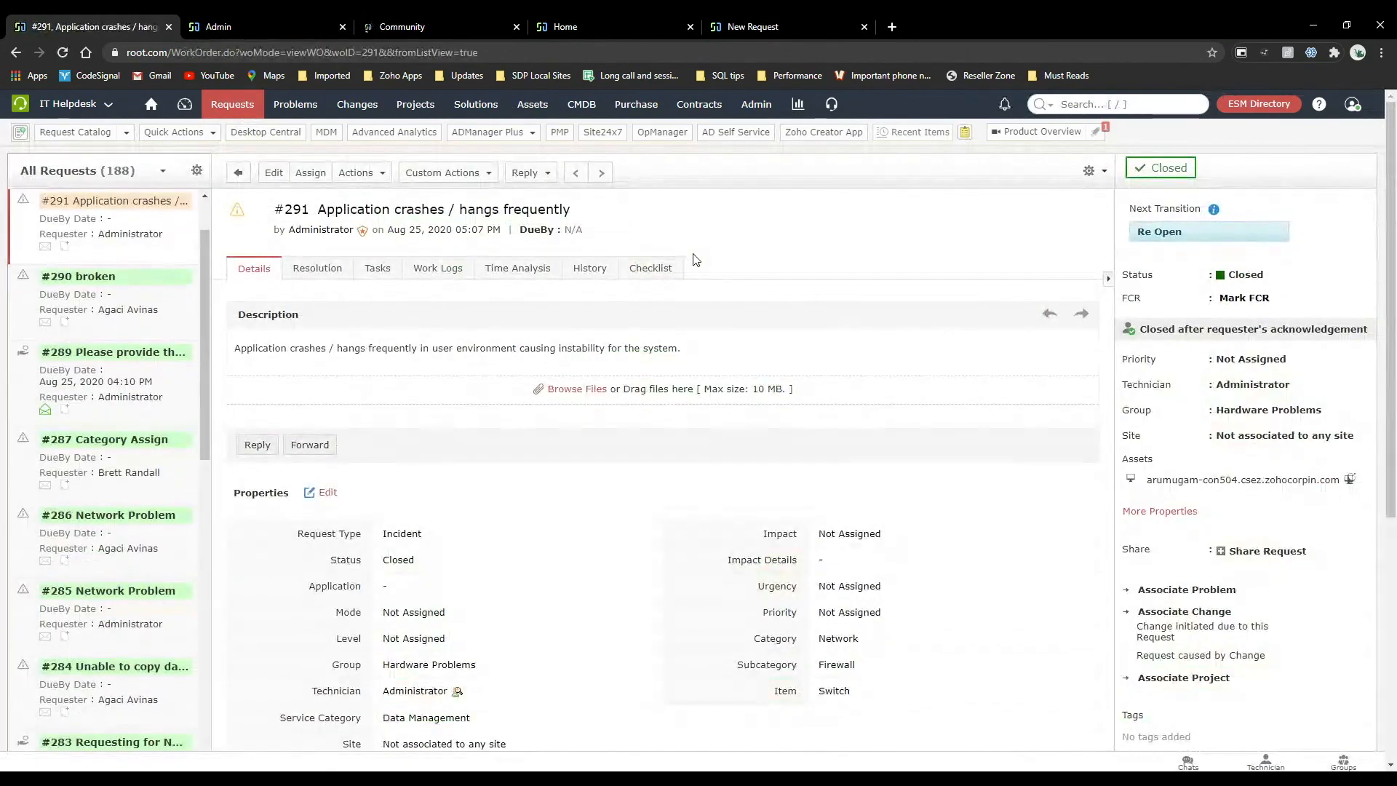
{"action": "left_click", "coordinate": [591, 269]}
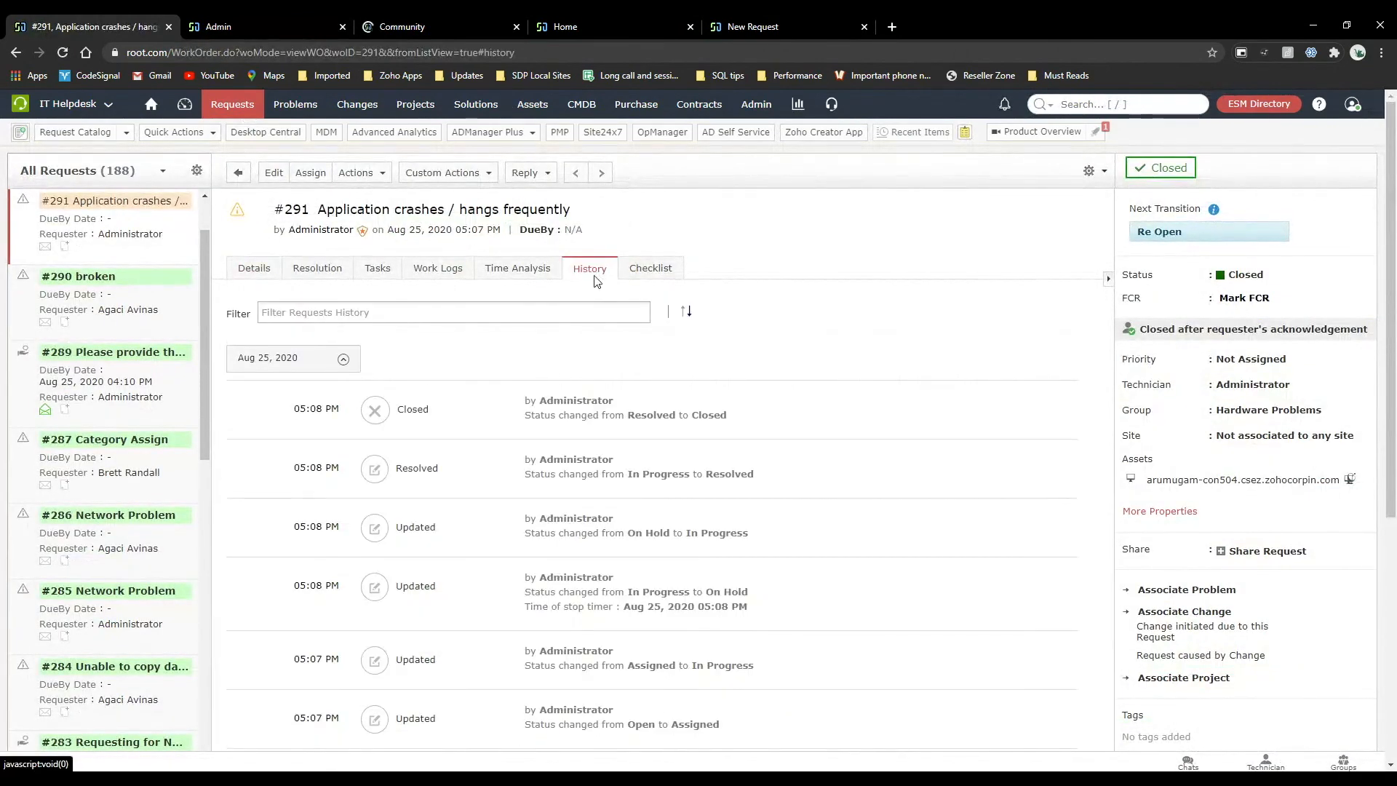
{"action": "scroll", "coordinate": [572, 456], "scroll_direction": "down", "scroll_amount": 5}
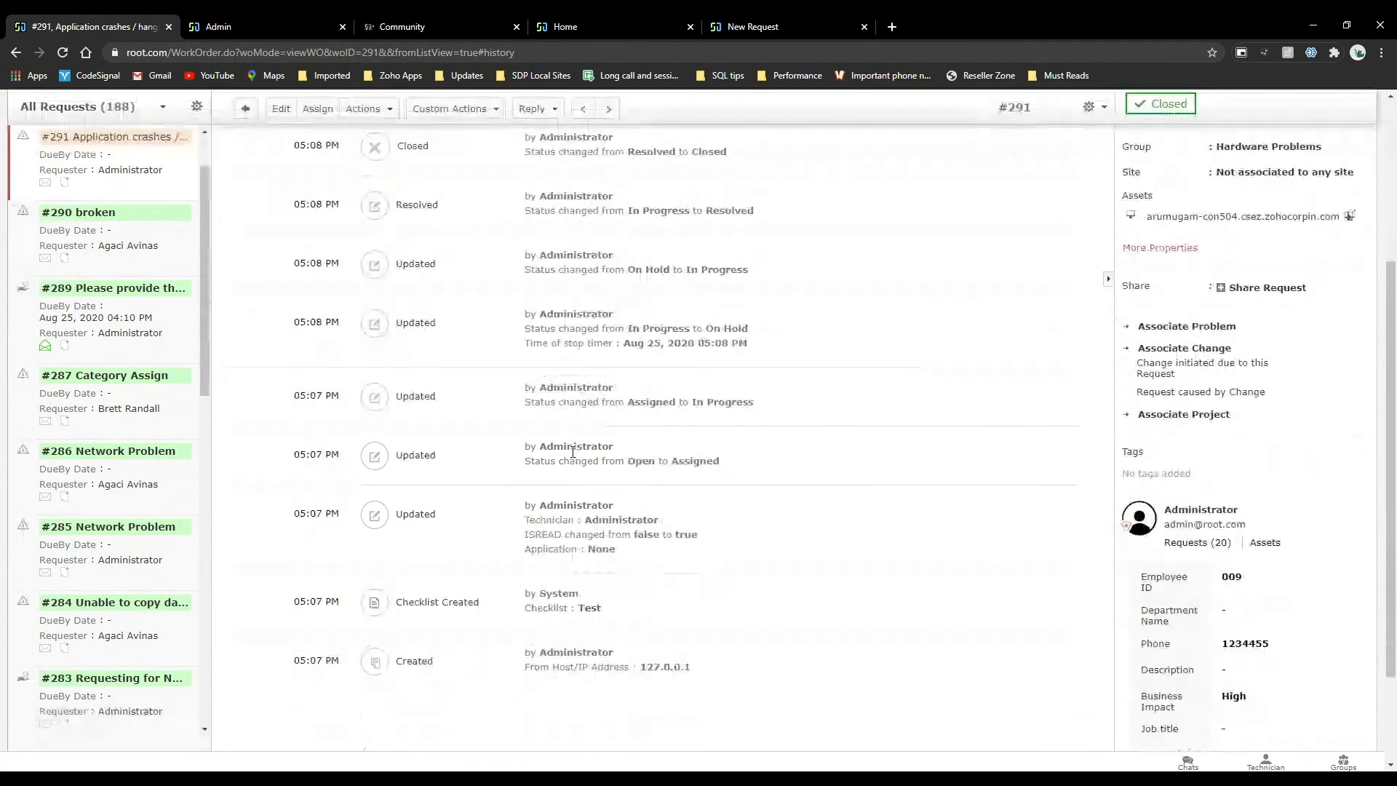
{"action": "scroll", "coordinate": [572, 456], "scroll_direction": "up", "scroll_amount": 5}
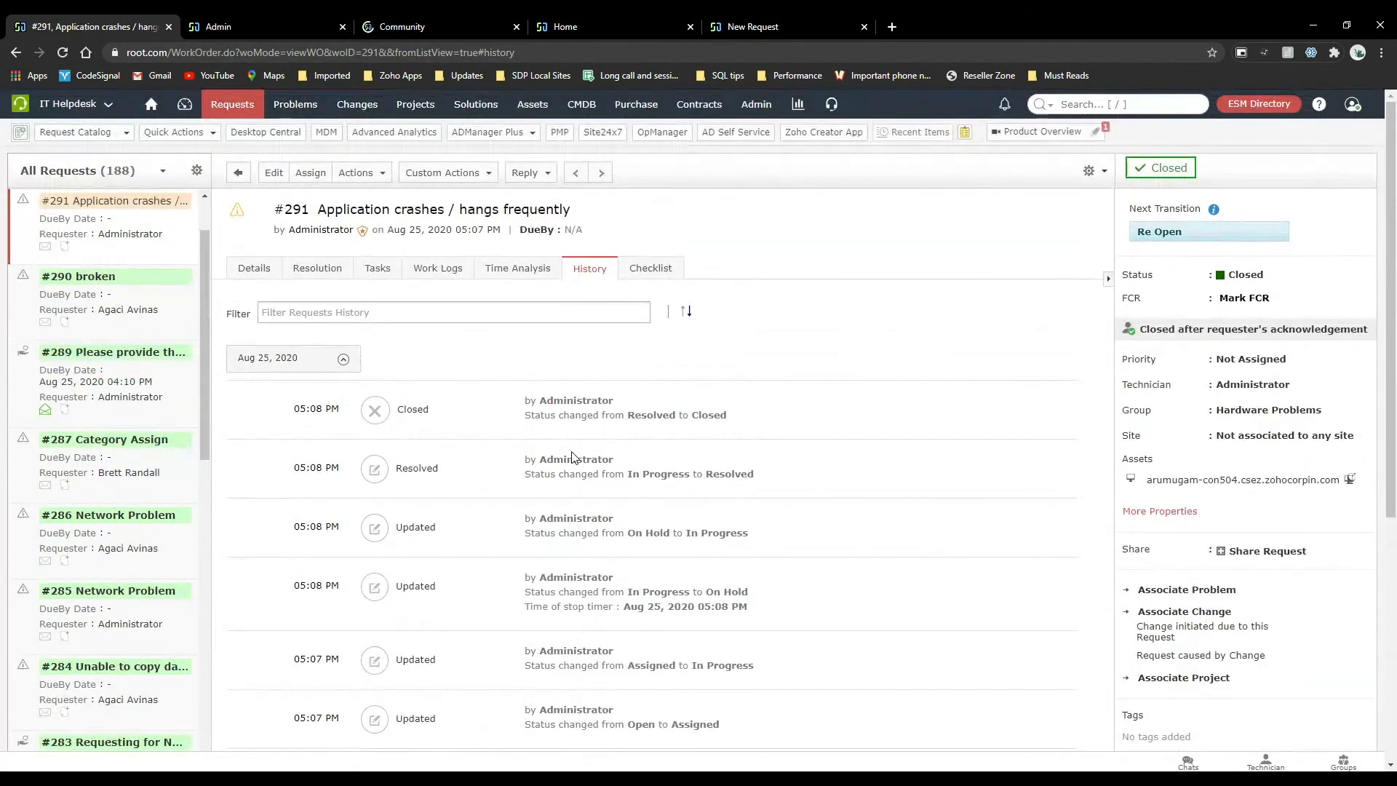
{"action": "scroll", "coordinate": [572, 457], "scroll_direction": "down", "scroll_amount": 3}
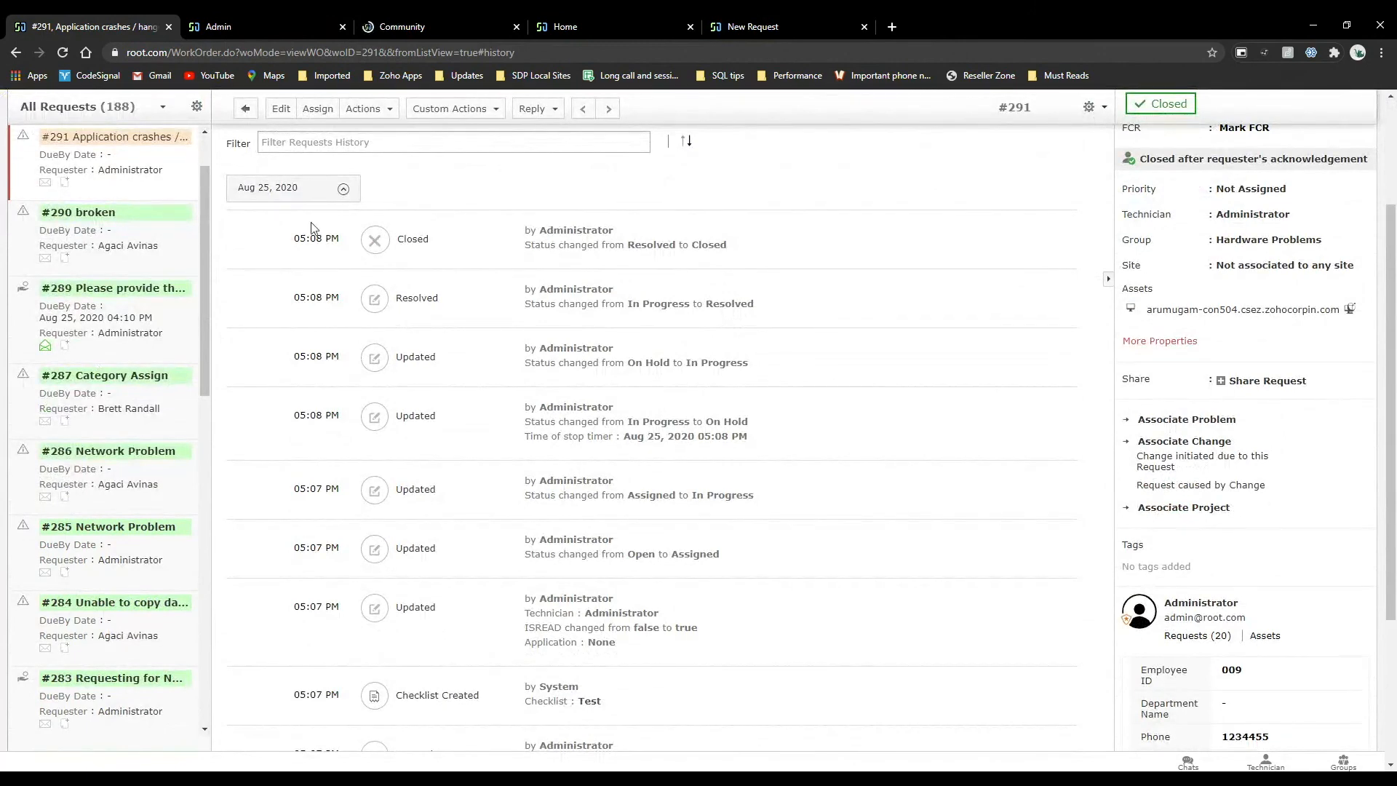
{"action": "left_click_drag", "start_coordinate": [291, 234], "coordinate": [697, 700]}
{"action": "left_click", "coordinate": [699, 702]}
Open the System Log Viewer from the Support page and read the details of the latest Negate business rule update.
{"action": "left_click", "coordinate": [402, 27]}
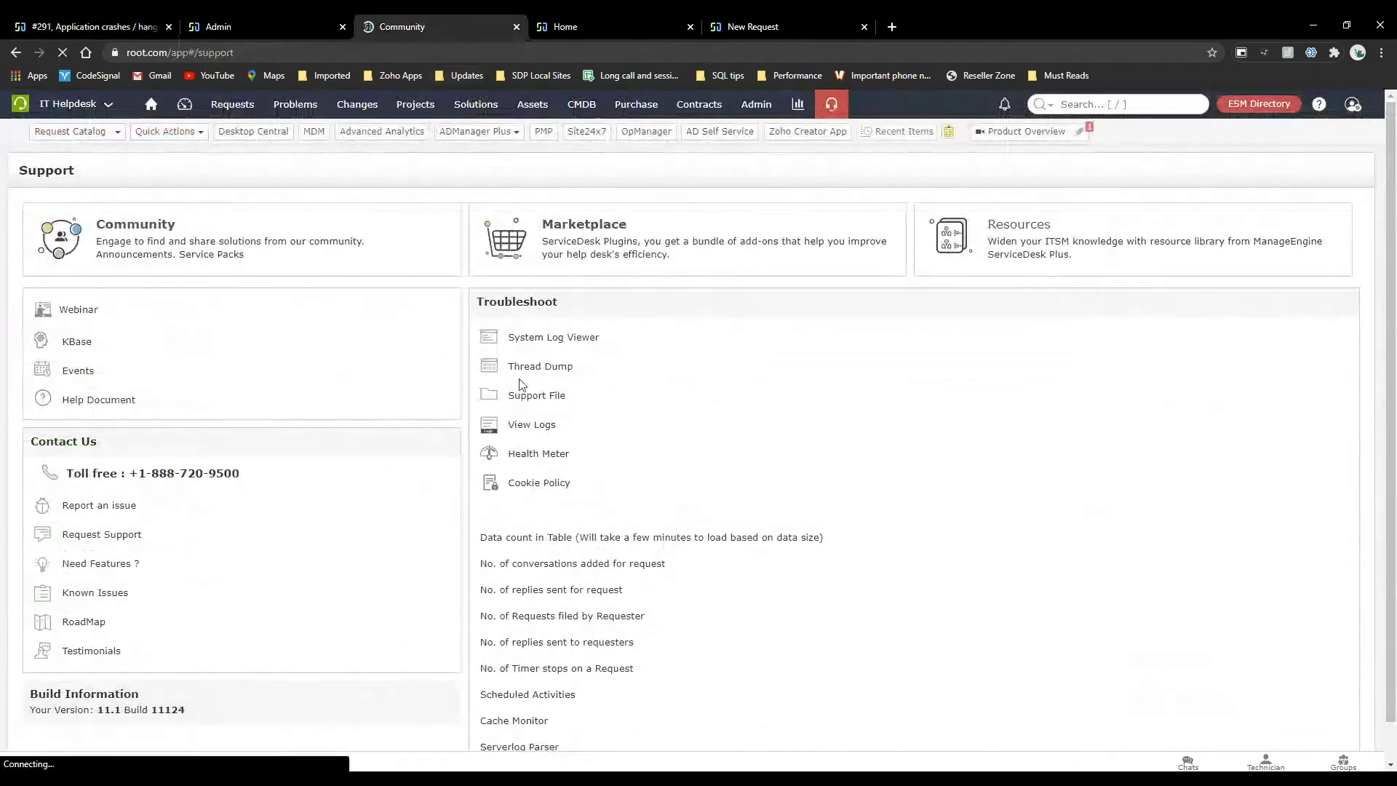
{"action": "left_click", "coordinate": [580, 343]}
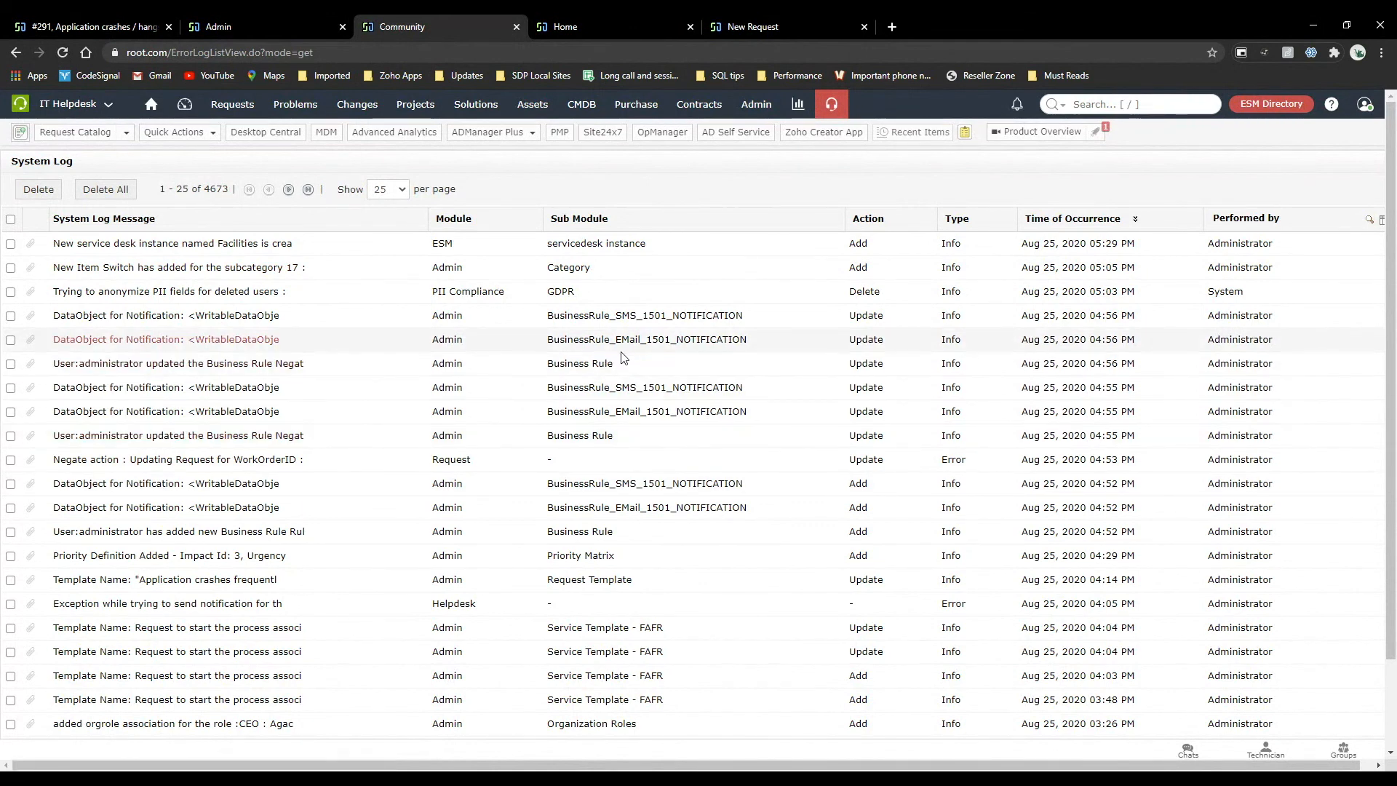
{"action": "left_click", "coordinate": [192, 366]}
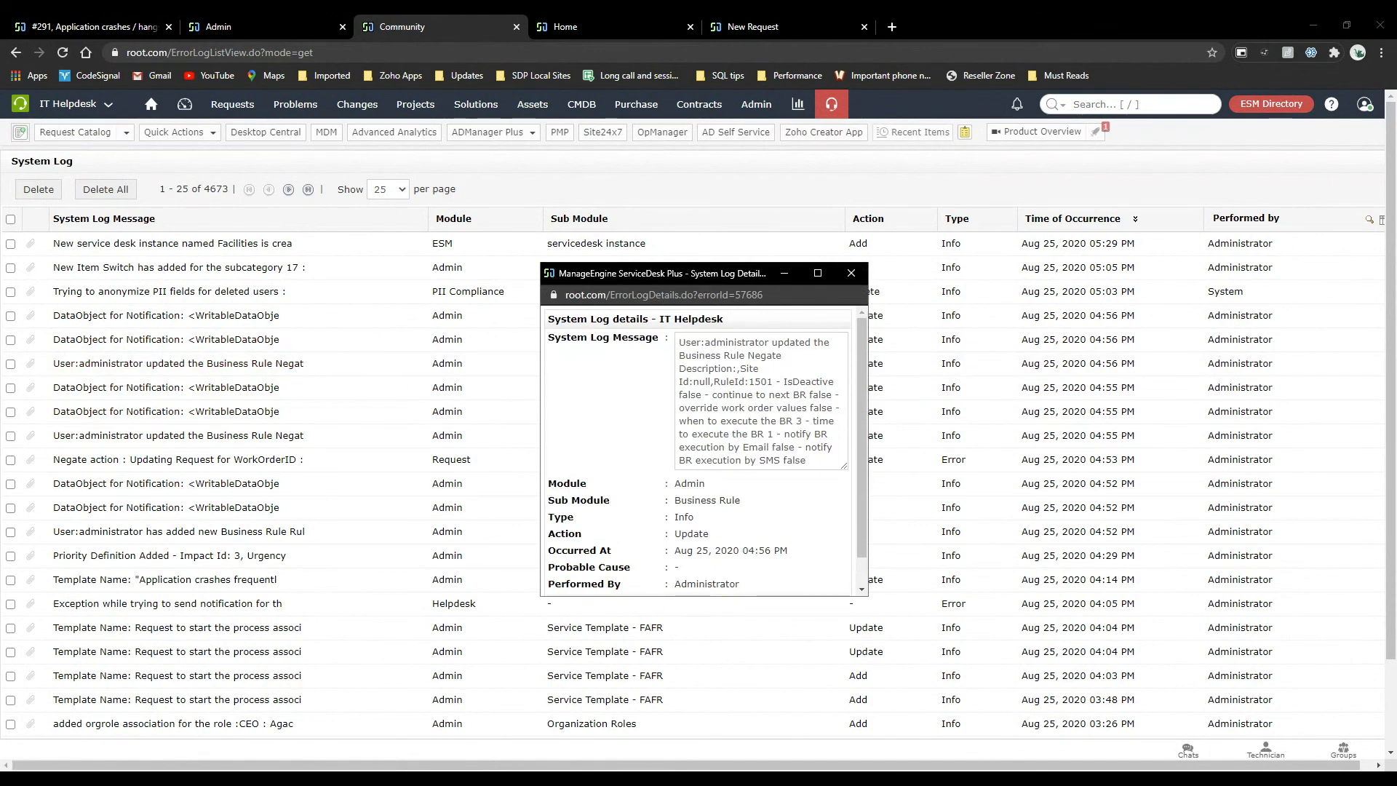
{"action": "scroll", "coordinate": [705, 448], "scroll_direction": "down", "scroll_amount": 1}
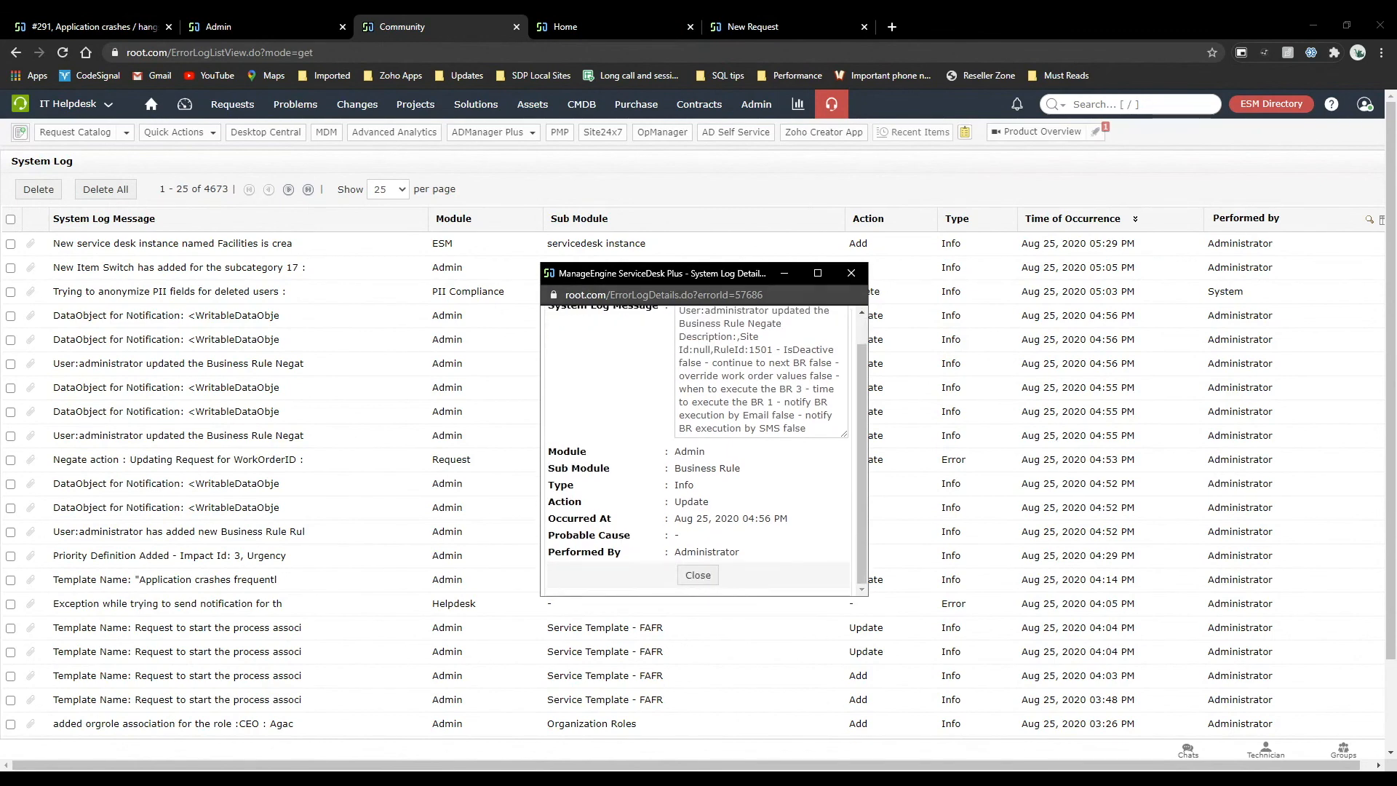
{"action": "left_click", "coordinate": [851, 272]}
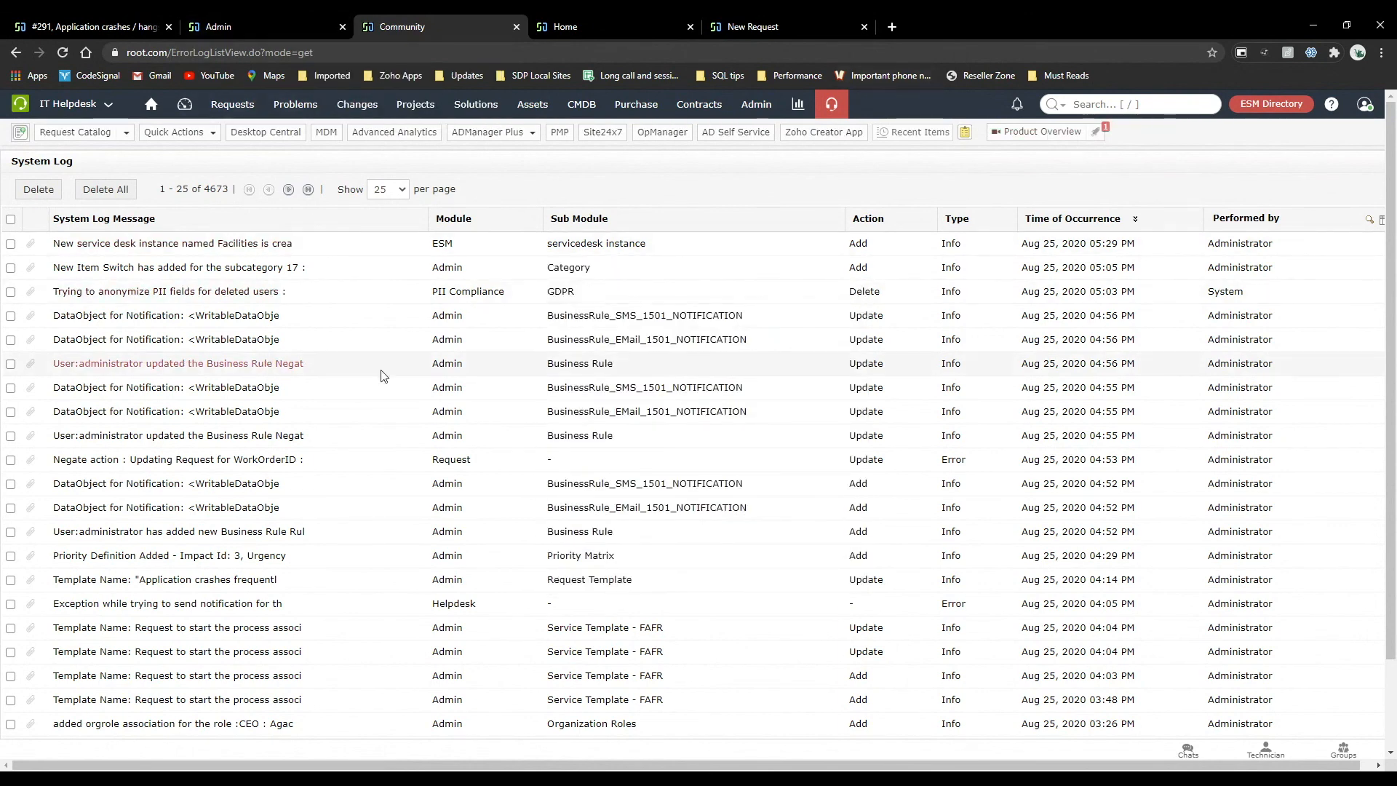
Look through the system log list and check how many entries it holds.
{"action": "scroll", "coordinate": [275, 488], "scroll_direction": "down", "scroll_amount": 1}
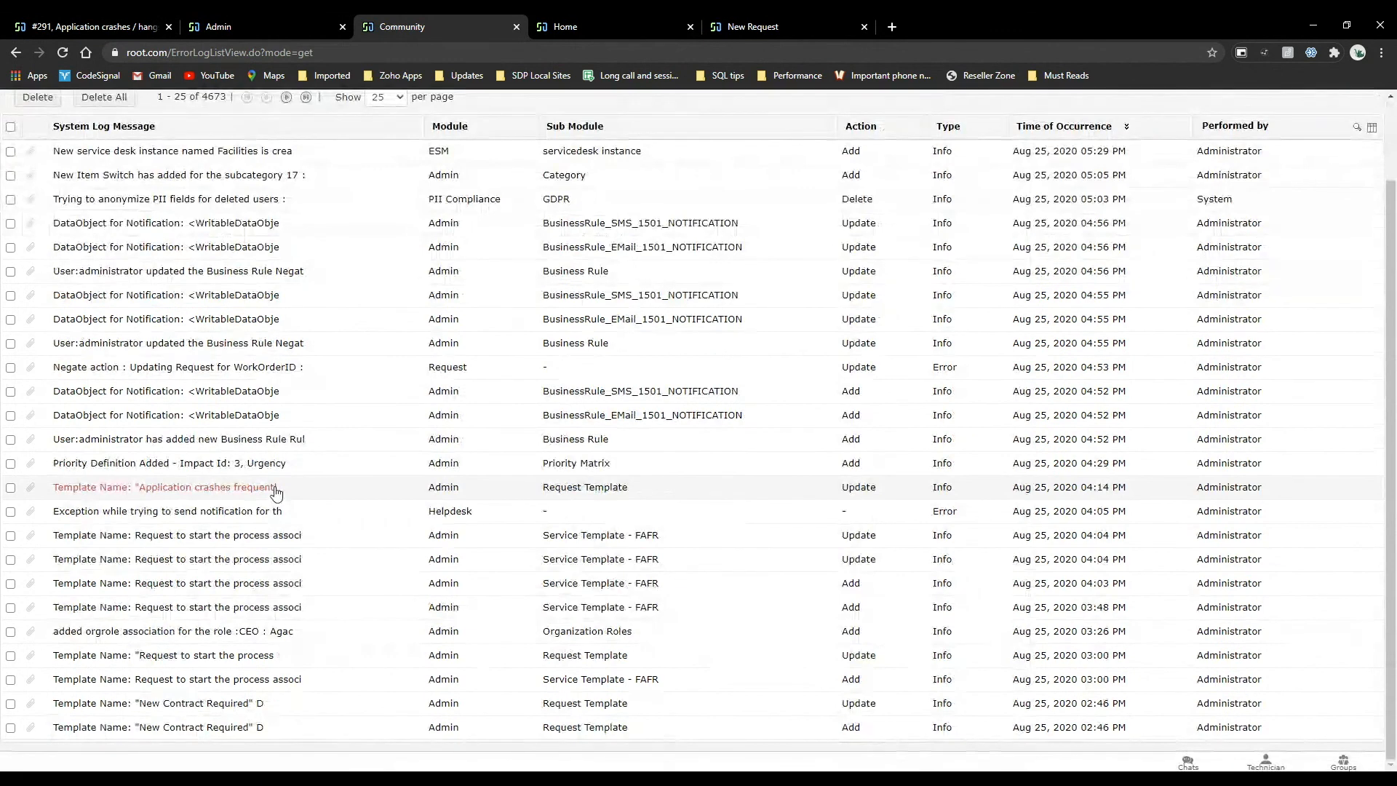
{"action": "scroll", "coordinate": [275, 488], "scroll_direction": "up", "scroll_amount": 1}
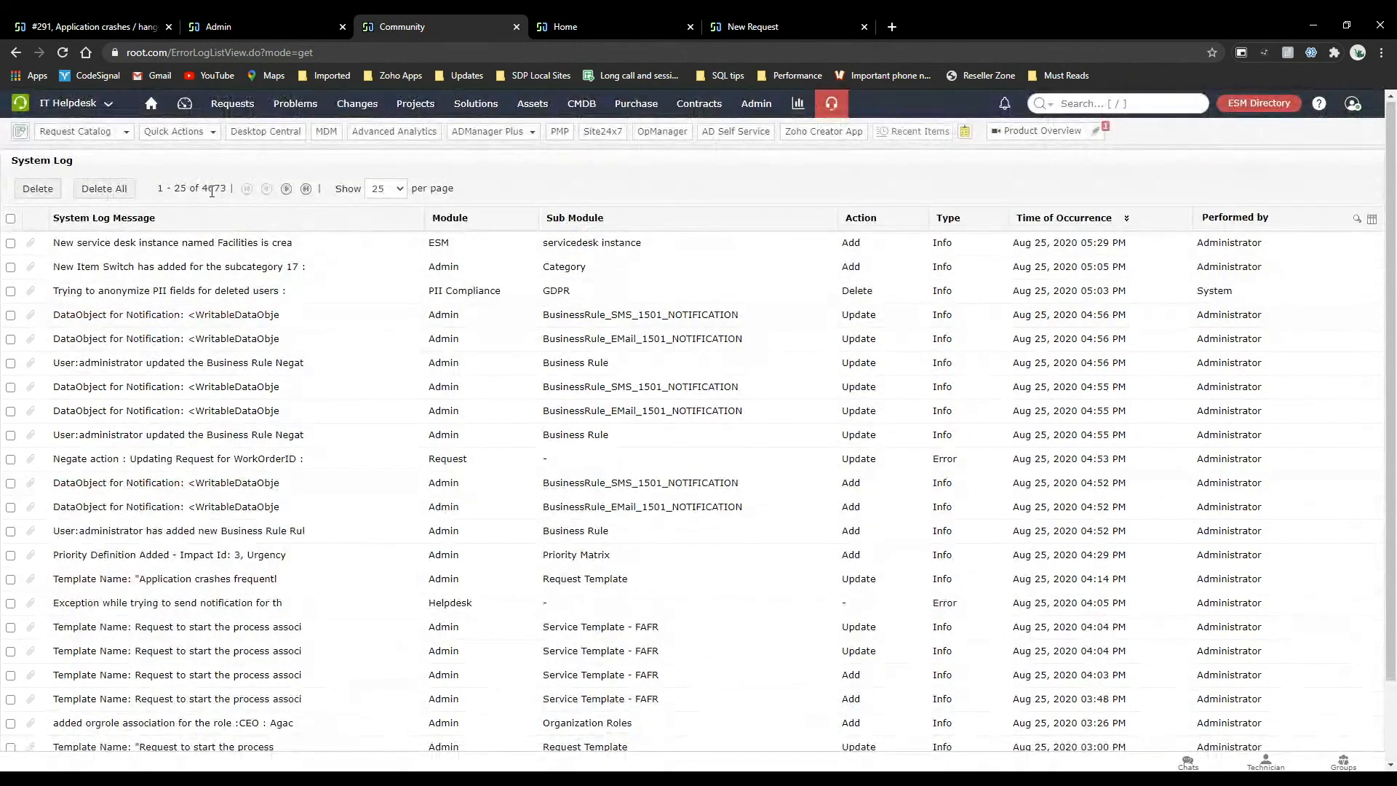
{"action": "left_click_drag", "start_coordinate": [202, 188], "coordinate": [232, 190]}
{"action": "left_click", "coordinate": [610, 175]}
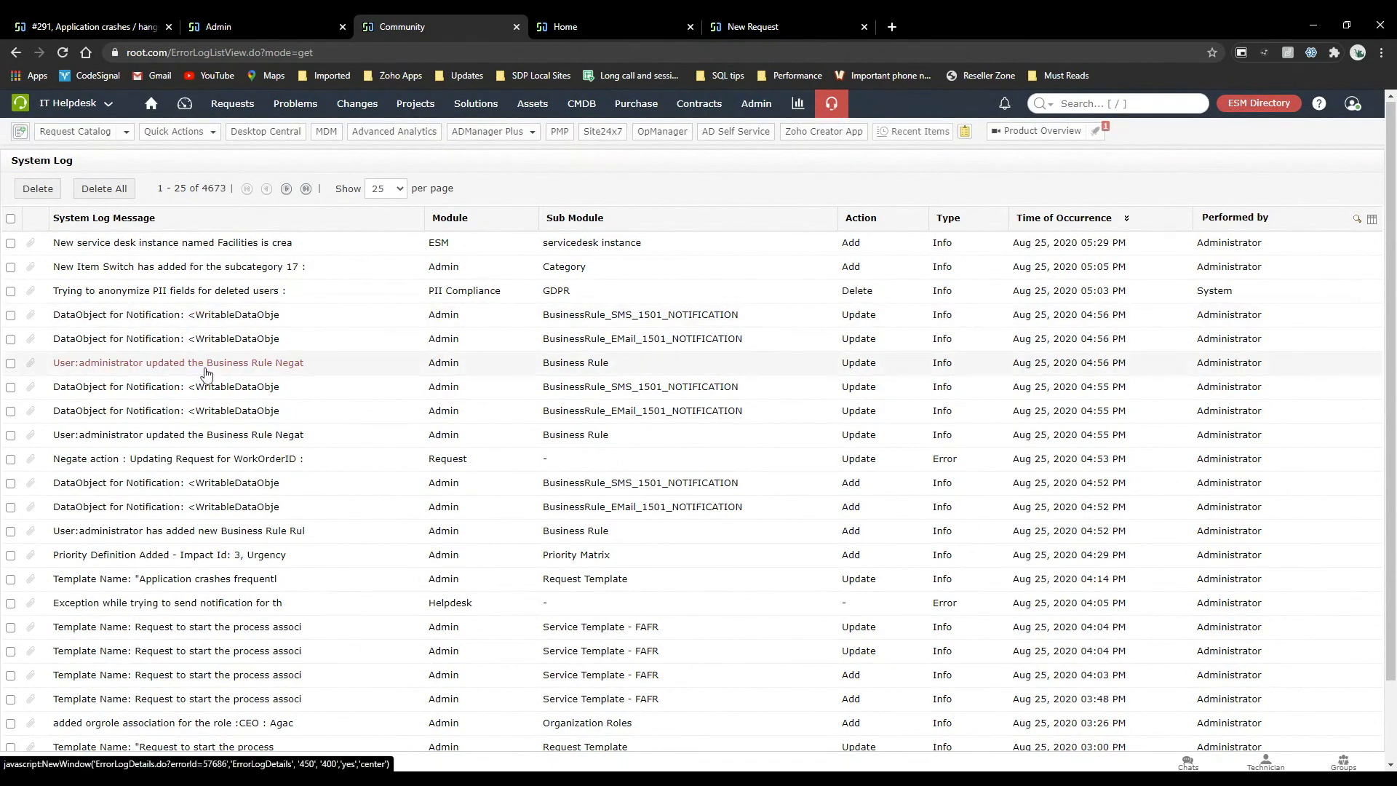
Go to the Business Rules of the Default Settings site and open the Test rule for editing.
{"action": "left_click", "coordinate": [574, 26]}
{"action": "left_click", "coordinate": [768, 114]}
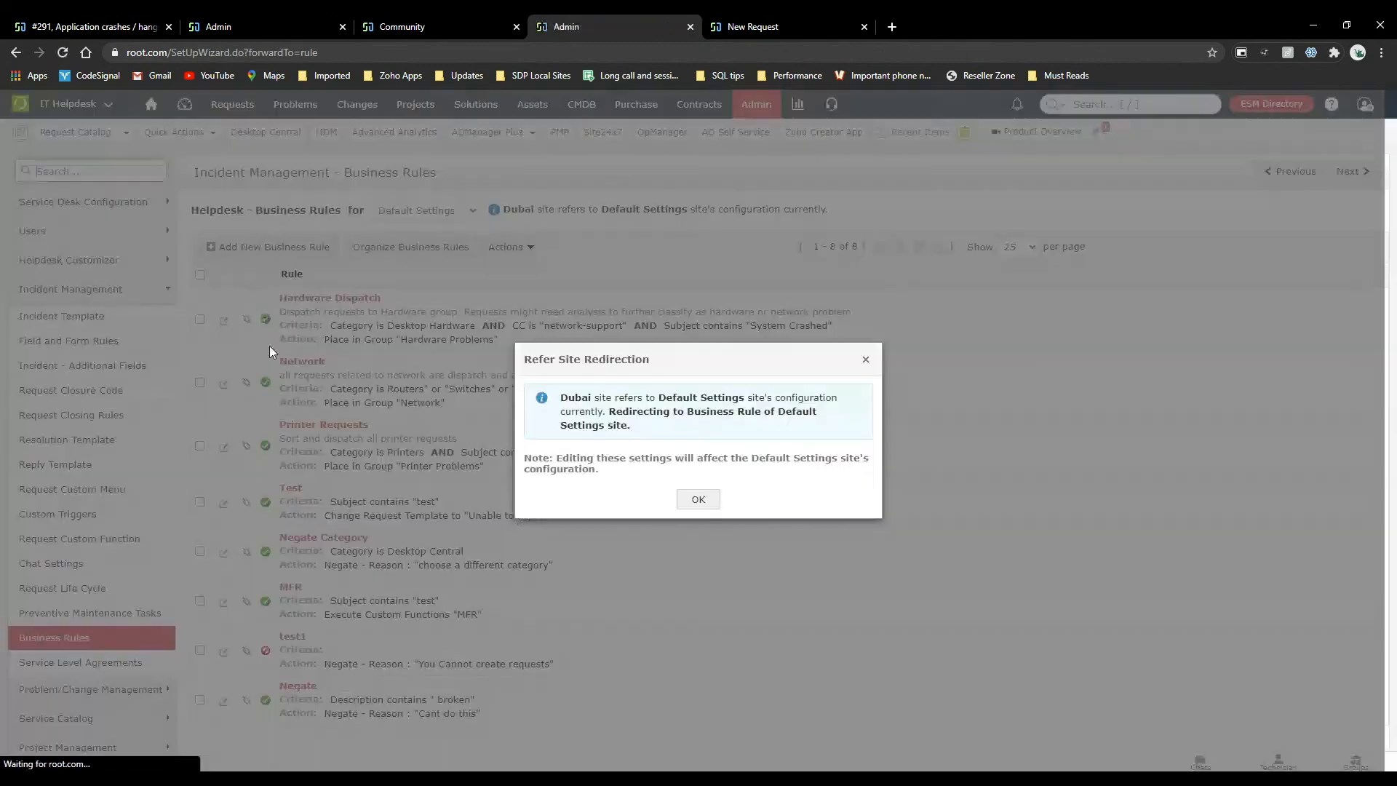
{"action": "left_click", "coordinate": [699, 500]}
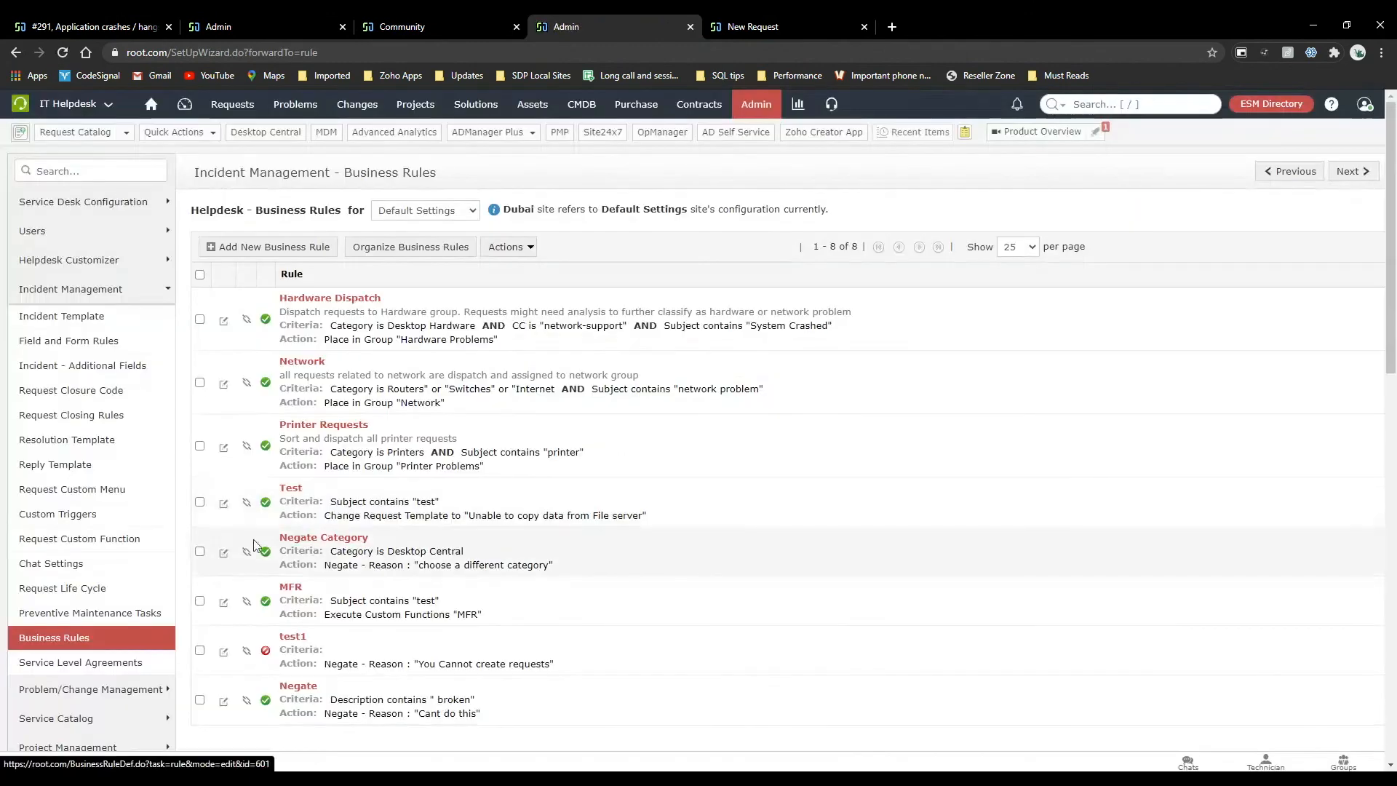
{"action": "left_click", "coordinate": [221, 504]}
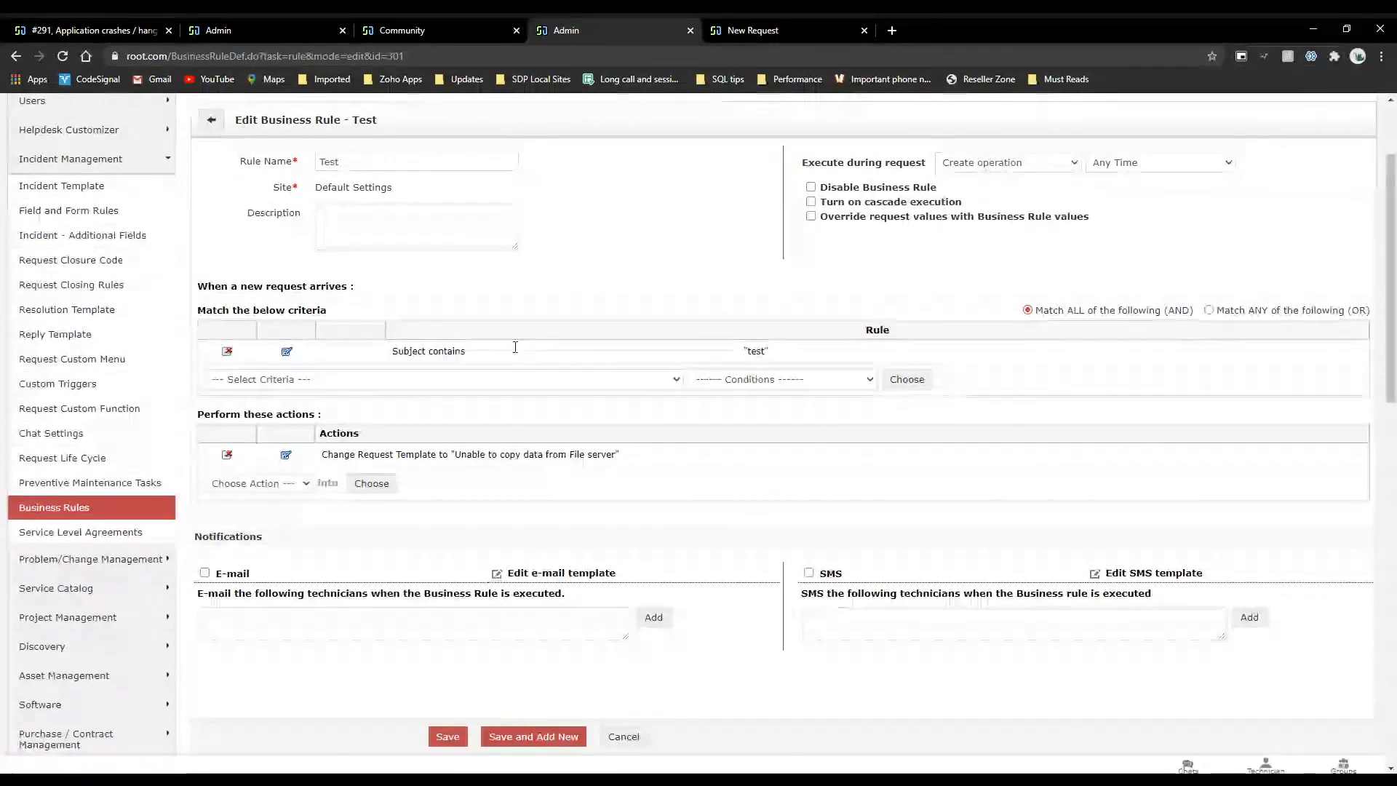
Add the criterion To contains "vv" to the Test business rule and save the rule.
{"action": "left_click", "coordinate": [317, 382]}
{"action": "left_click", "coordinate": [294, 426]}
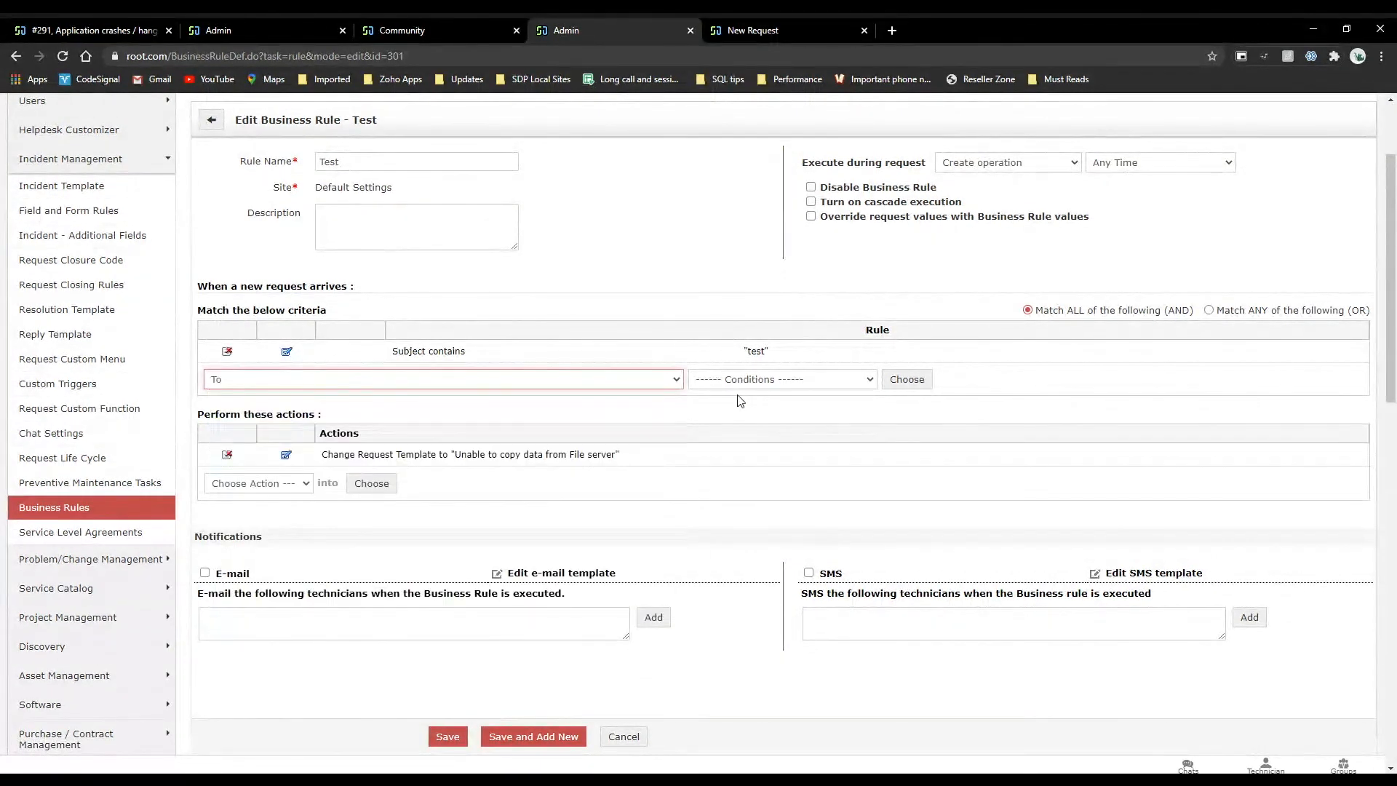
{"action": "left_click", "coordinate": [751, 410]}
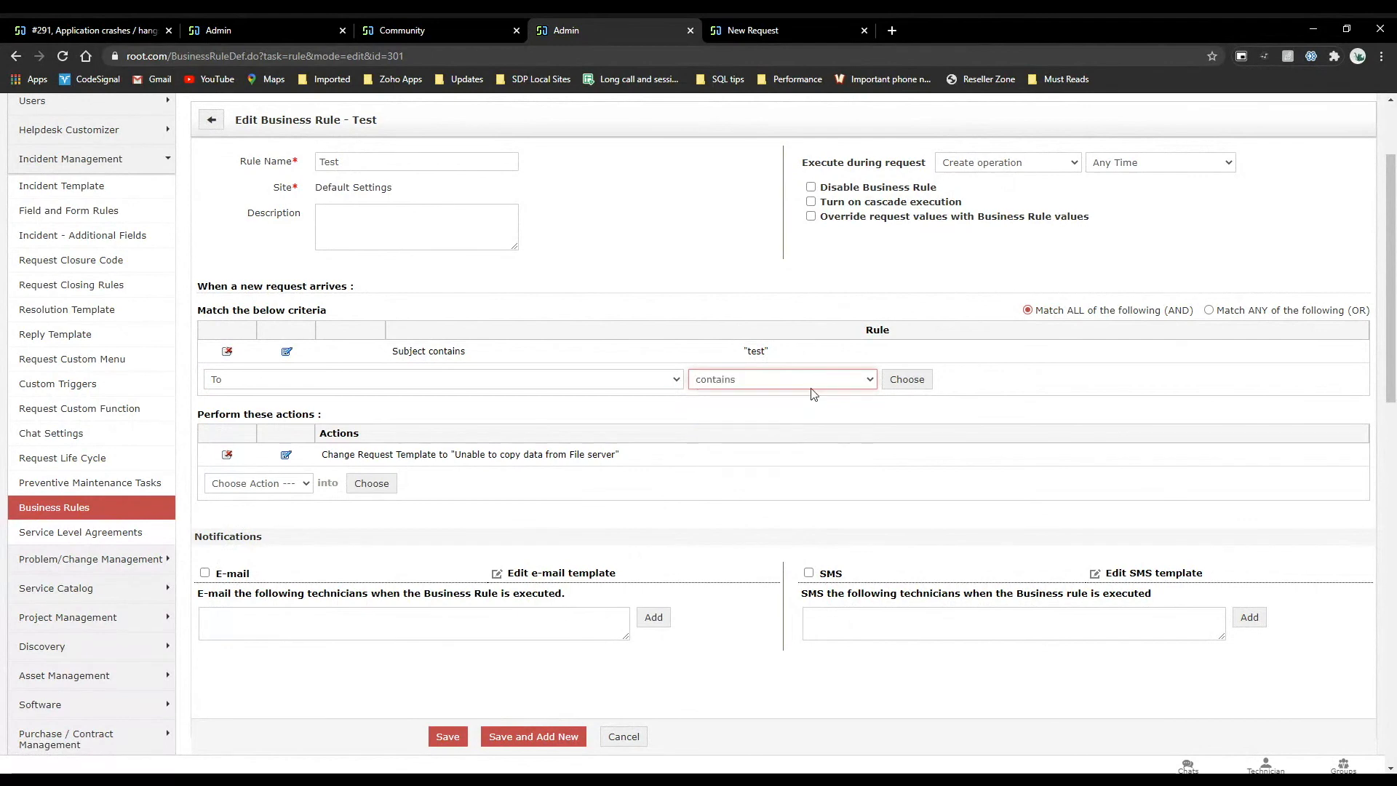
{"action": "left_click", "coordinate": [904, 380]}
{"action": "type", "text": "vv"}
{"action": "left_click", "coordinate": [525, 461]}
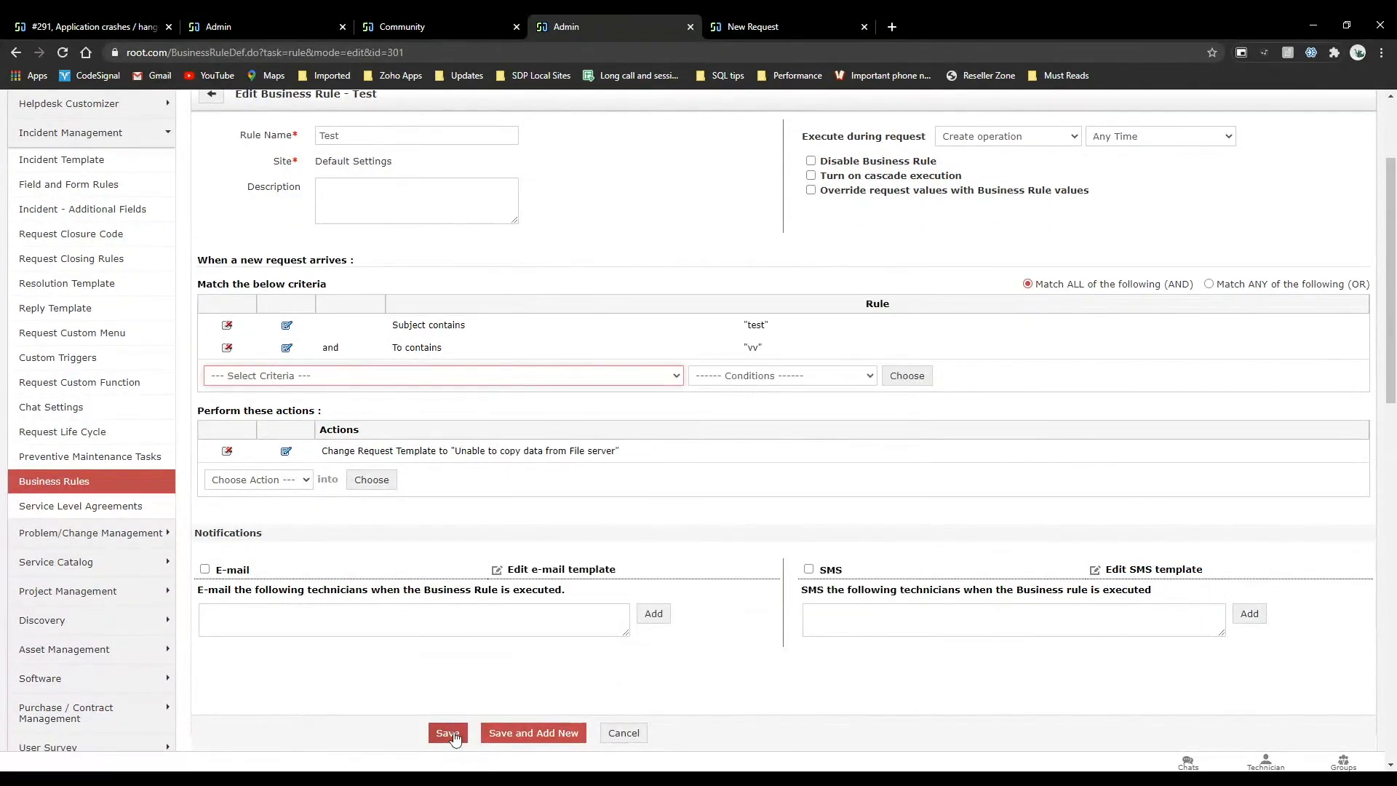
{"action": "left_click", "coordinate": [447, 733]}
Refresh the system log and view the time and details of the BusinessRule_SMS_301_NOTIFICATION entry.
{"action": "left_click", "coordinate": [432, 16]}
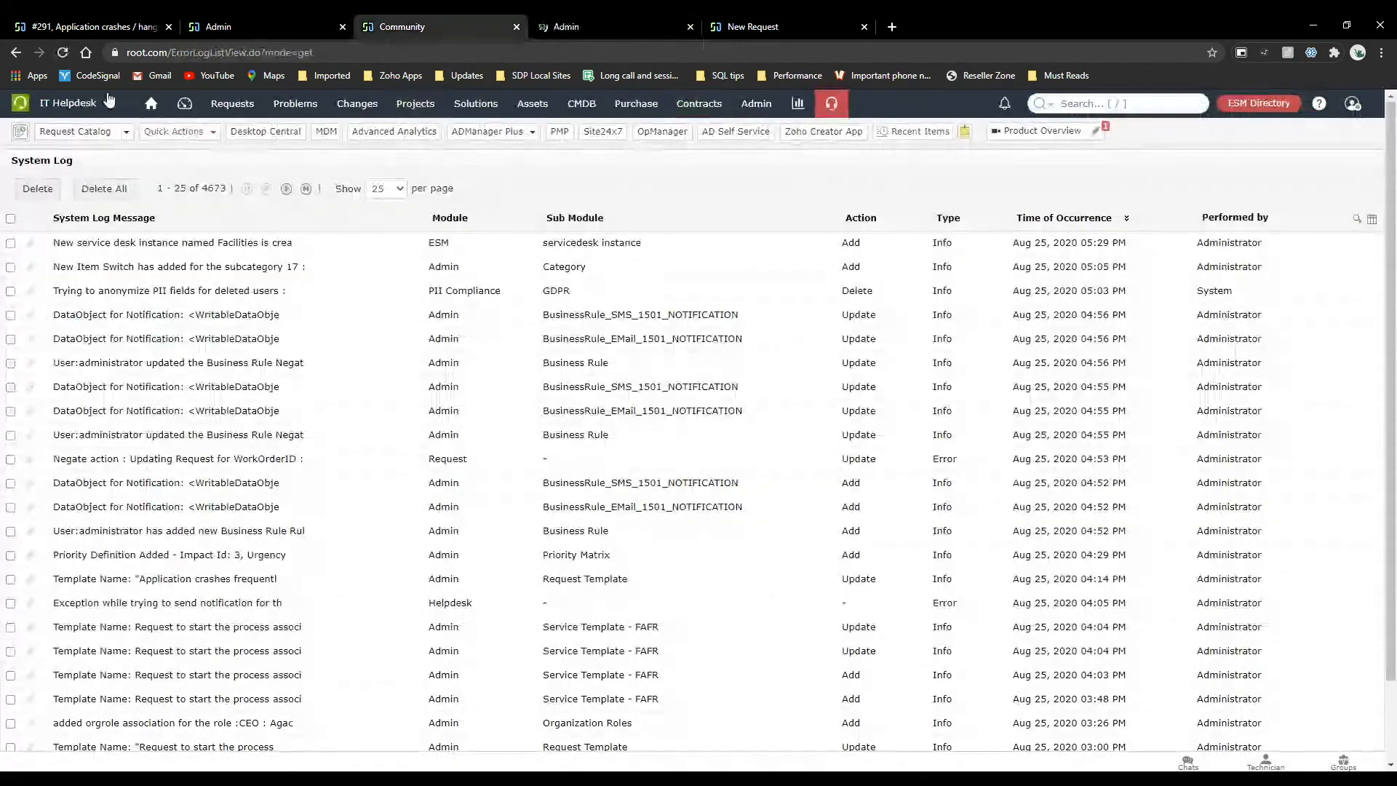
{"action": "key", "text": "F5"}
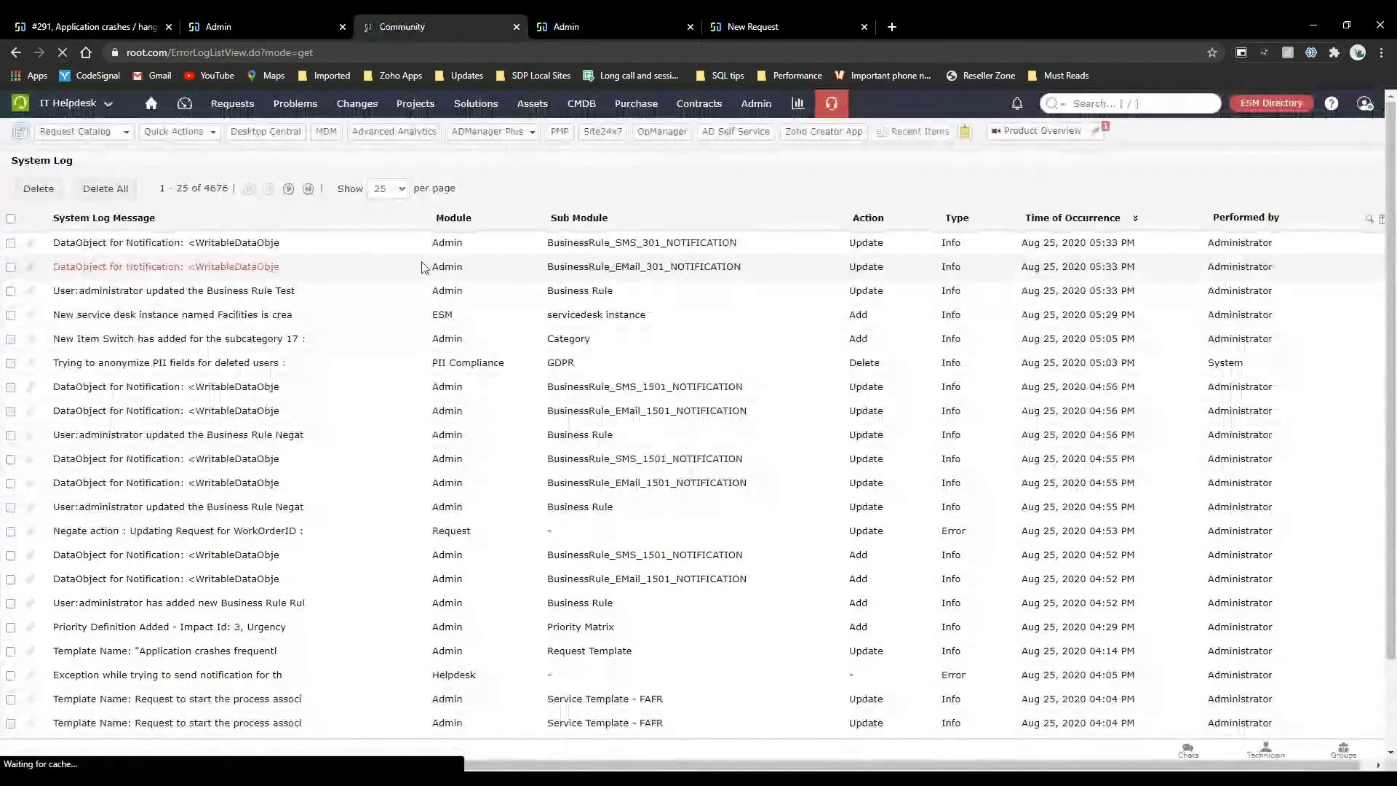
{"action": "left_click_drag", "start_coordinate": [736, 242], "coordinate": [558, 244]}
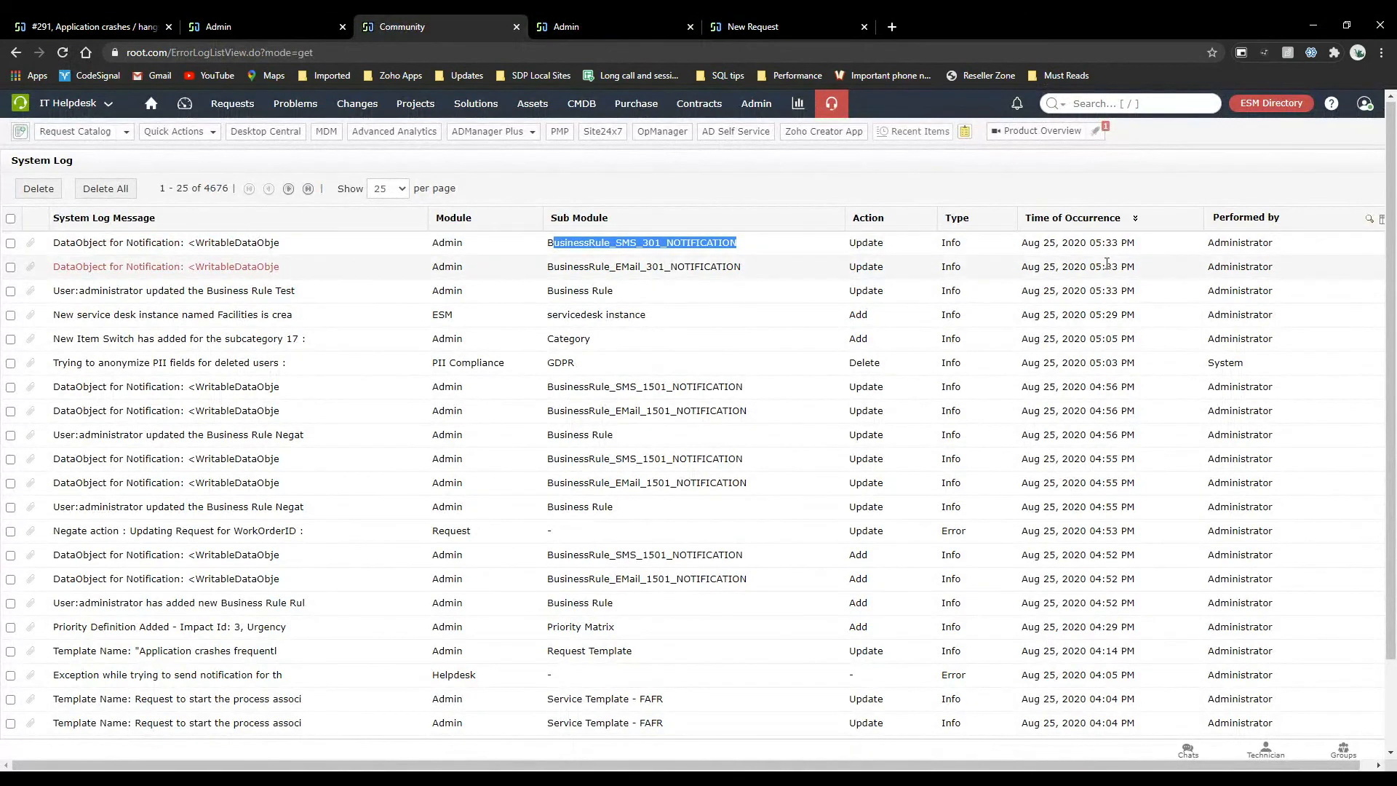
{"action": "left_click_drag", "start_coordinate": [1135, 243], "coordinate": [1033, 243]}
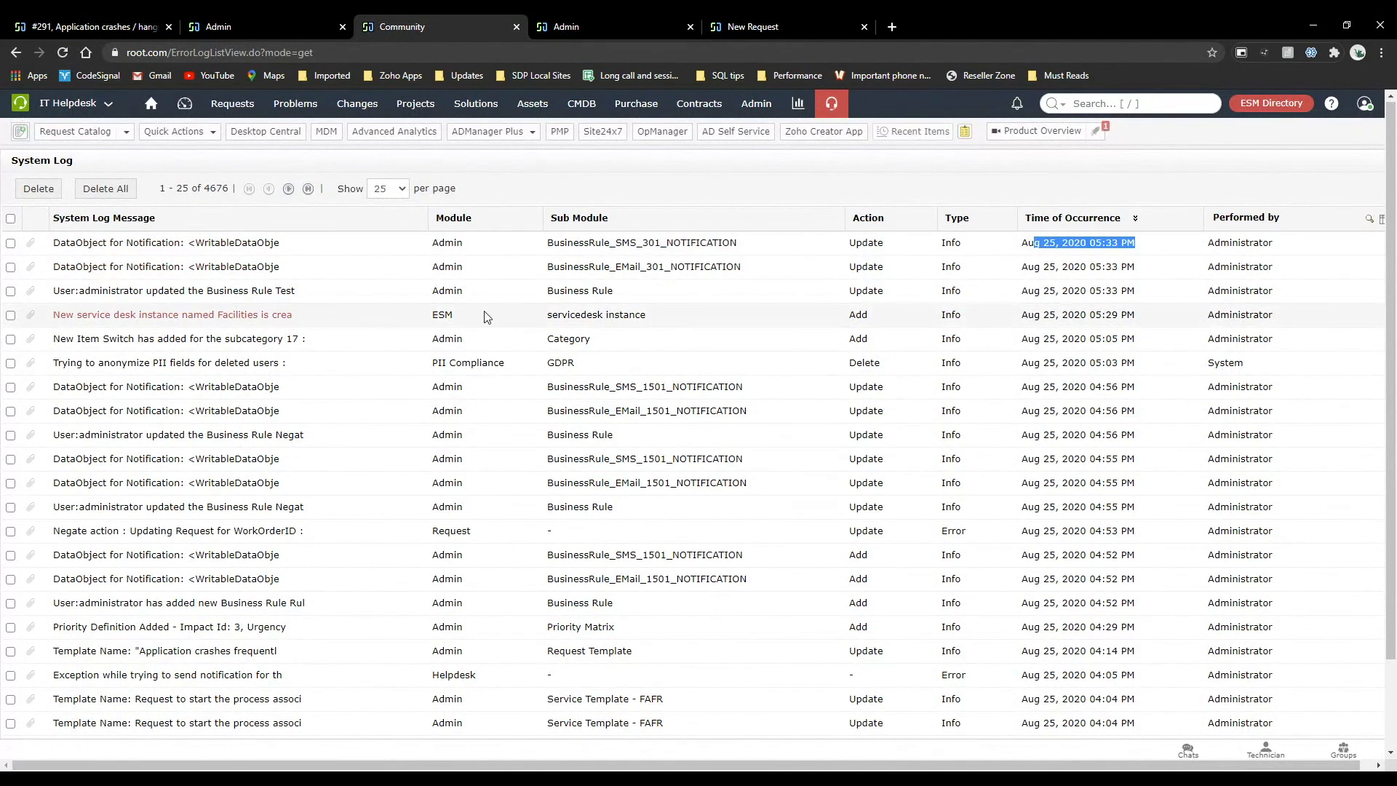
{"action": "left_click", "coordinate": [280, 247]}
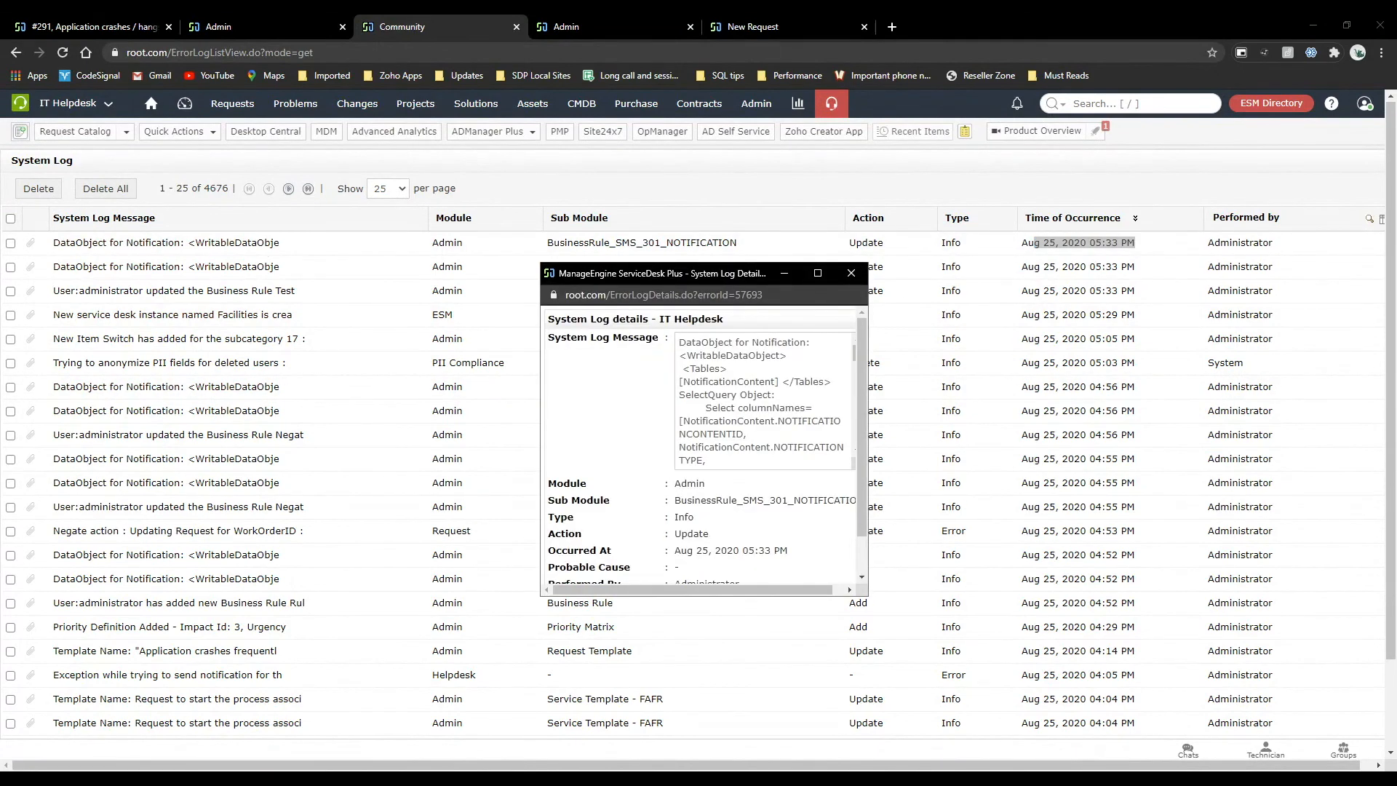
{"action": "left_click", "coordinate": [850, 273]}
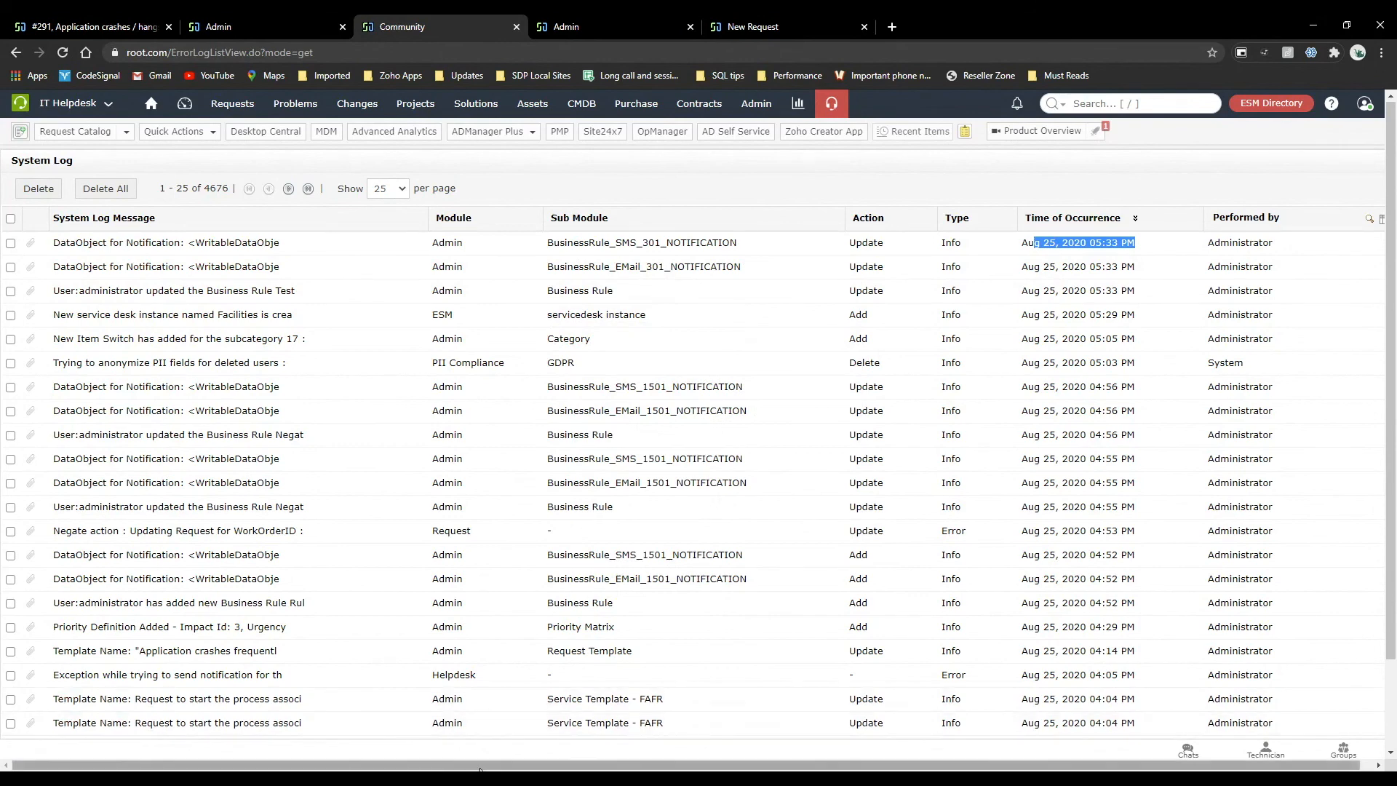
Examine the refreshed system log, including its total entry count and the older business rule and template changes.
{"action": "left_click", "coordinate": [458, 778]}
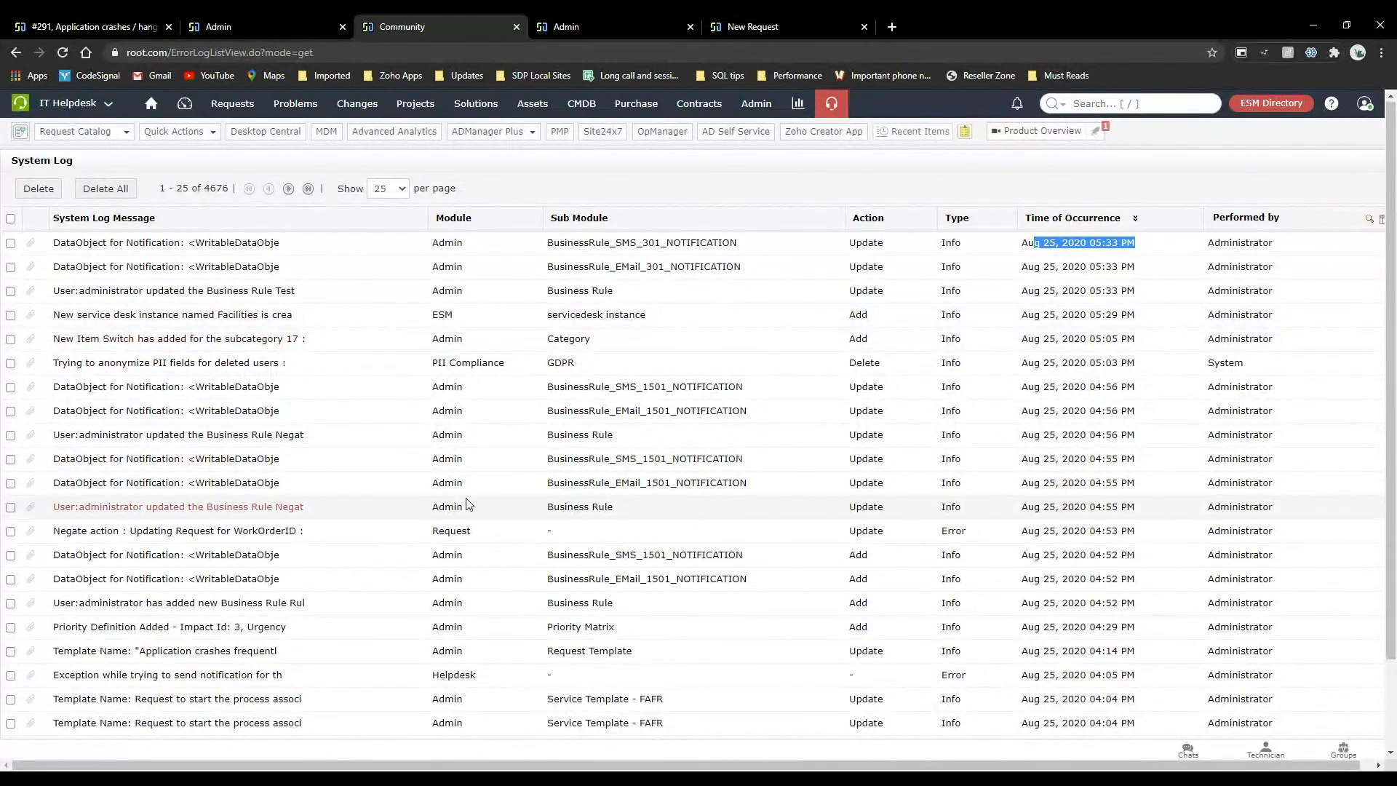
{"action": "scroll", "coordinate": [468, 504], "scroll_direction": "down", "scroll_amount": 2}
{"action": "scroll", "coordinate": [468, 504], "scroll_direction": "up", "scroll_amount": 2}
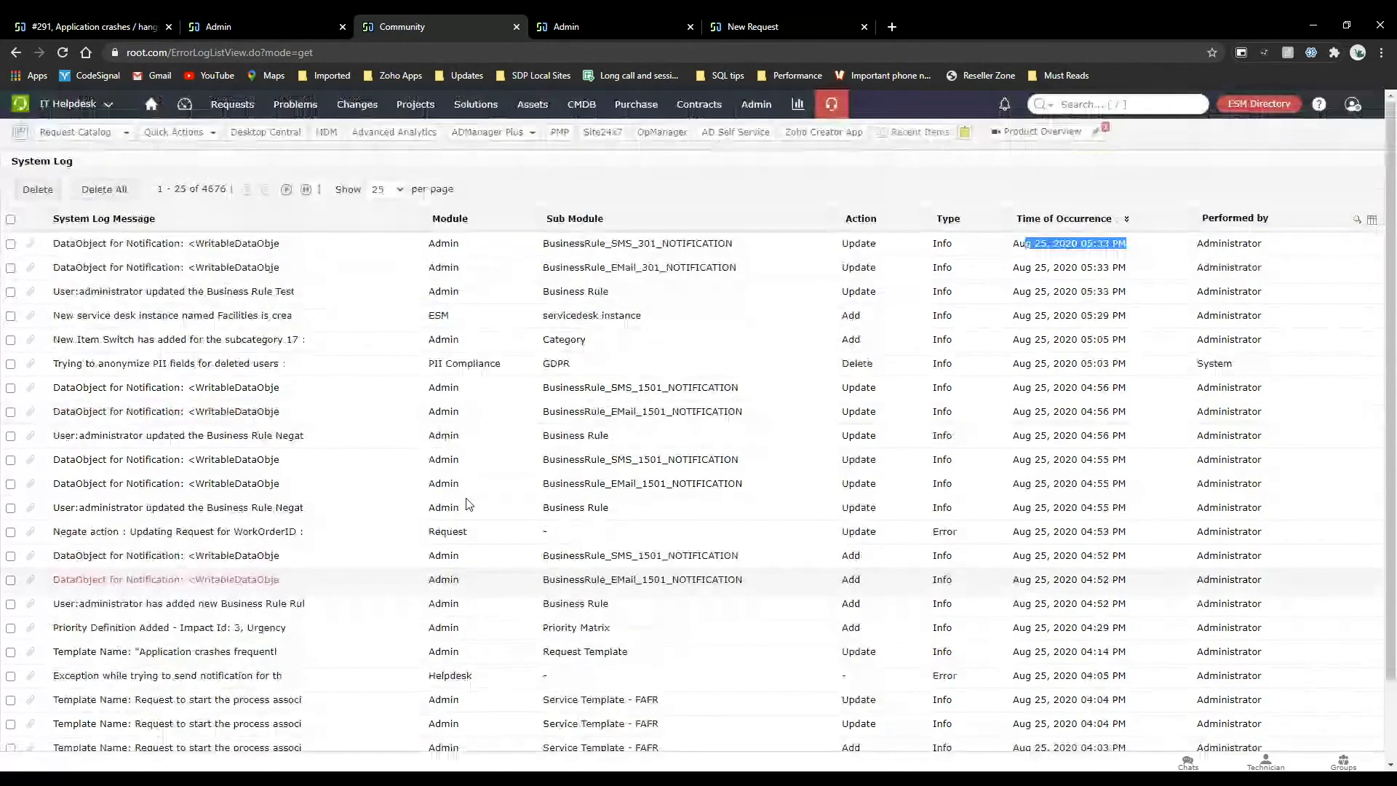
{"action": "left_click_drag", "start_coordinate": [202, 190], "coordinate": [226, 192]}
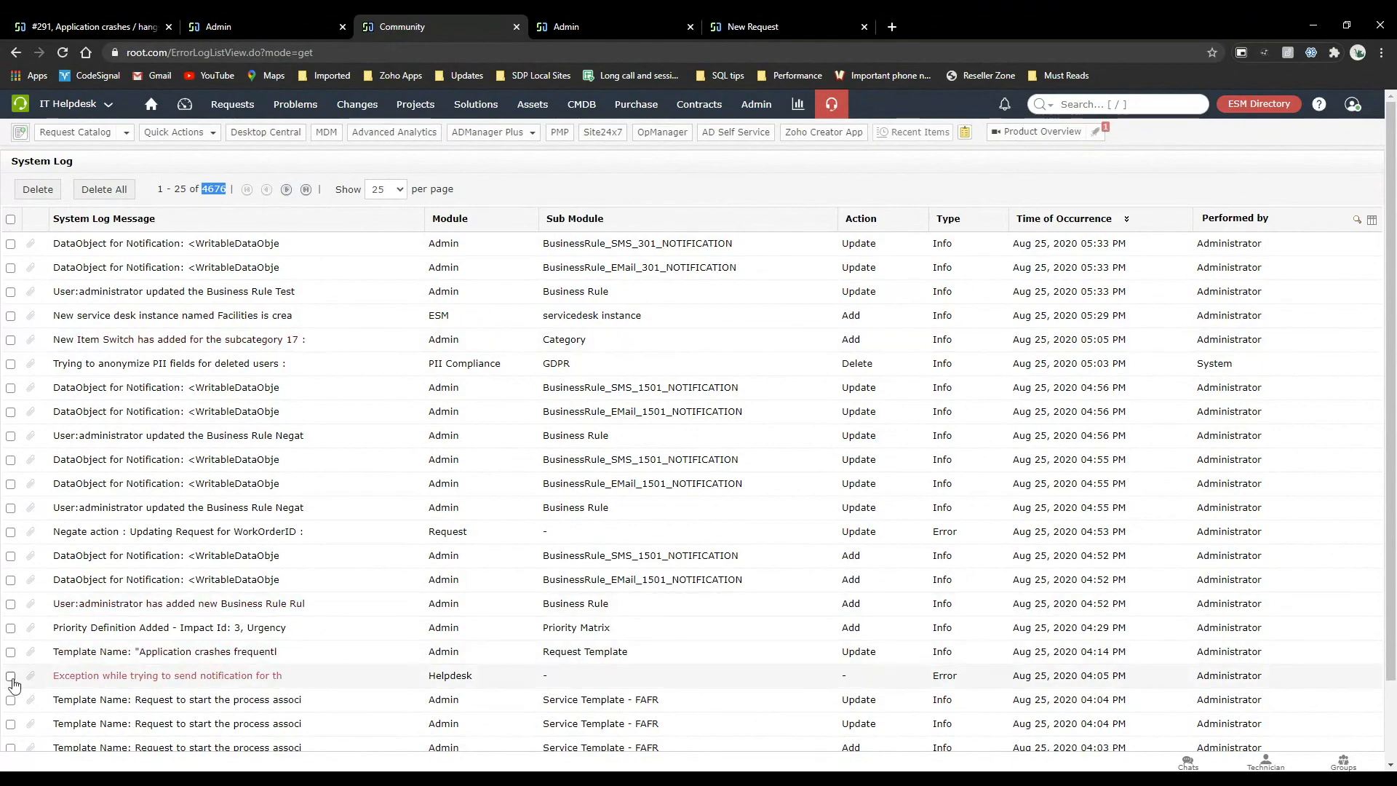
{"action": "scroll", "coordinate": [509, 451], "scroll_direction": "down", "scroll_amount": 2}
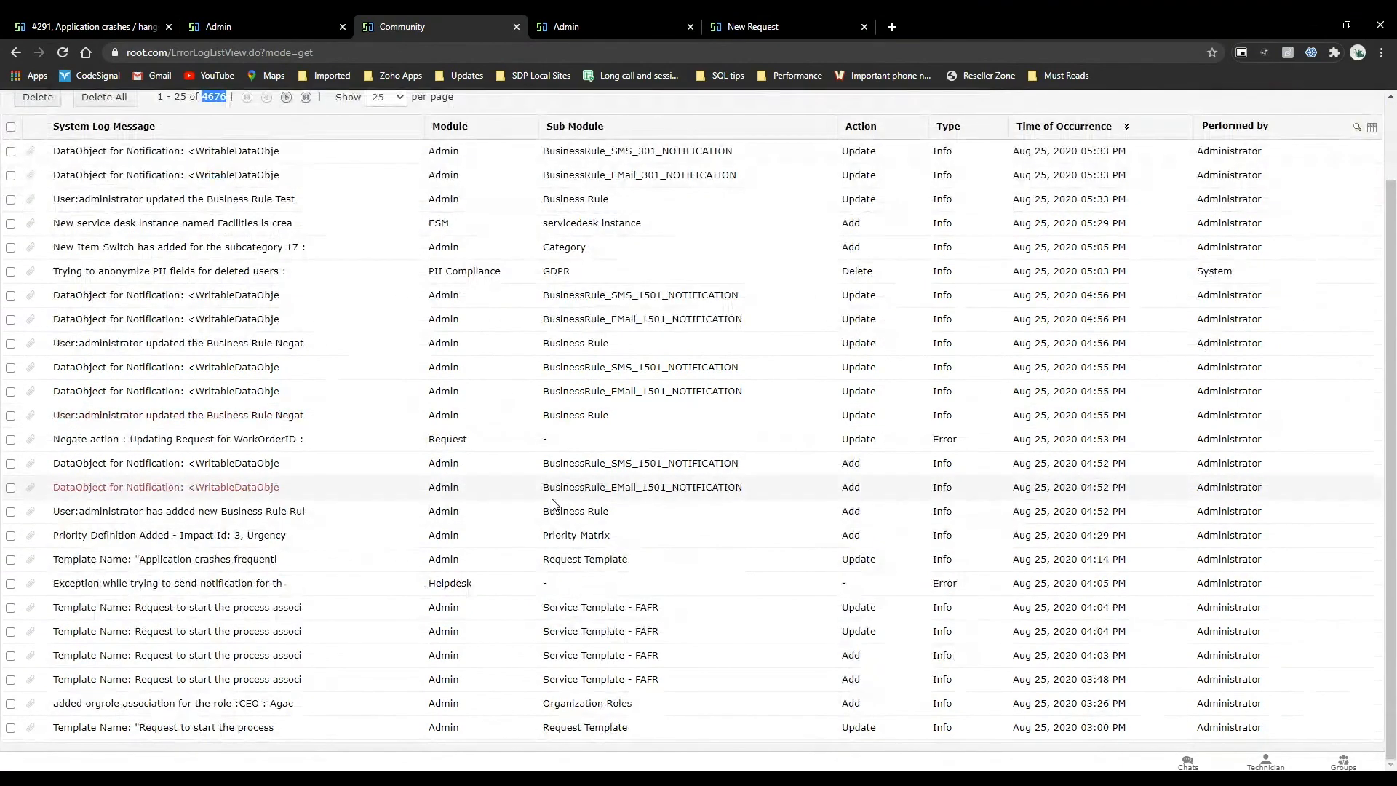
{"action": "scroll", "coordinate": [553, 503], "scroll_direction": "up", "scroll_amount": 2}
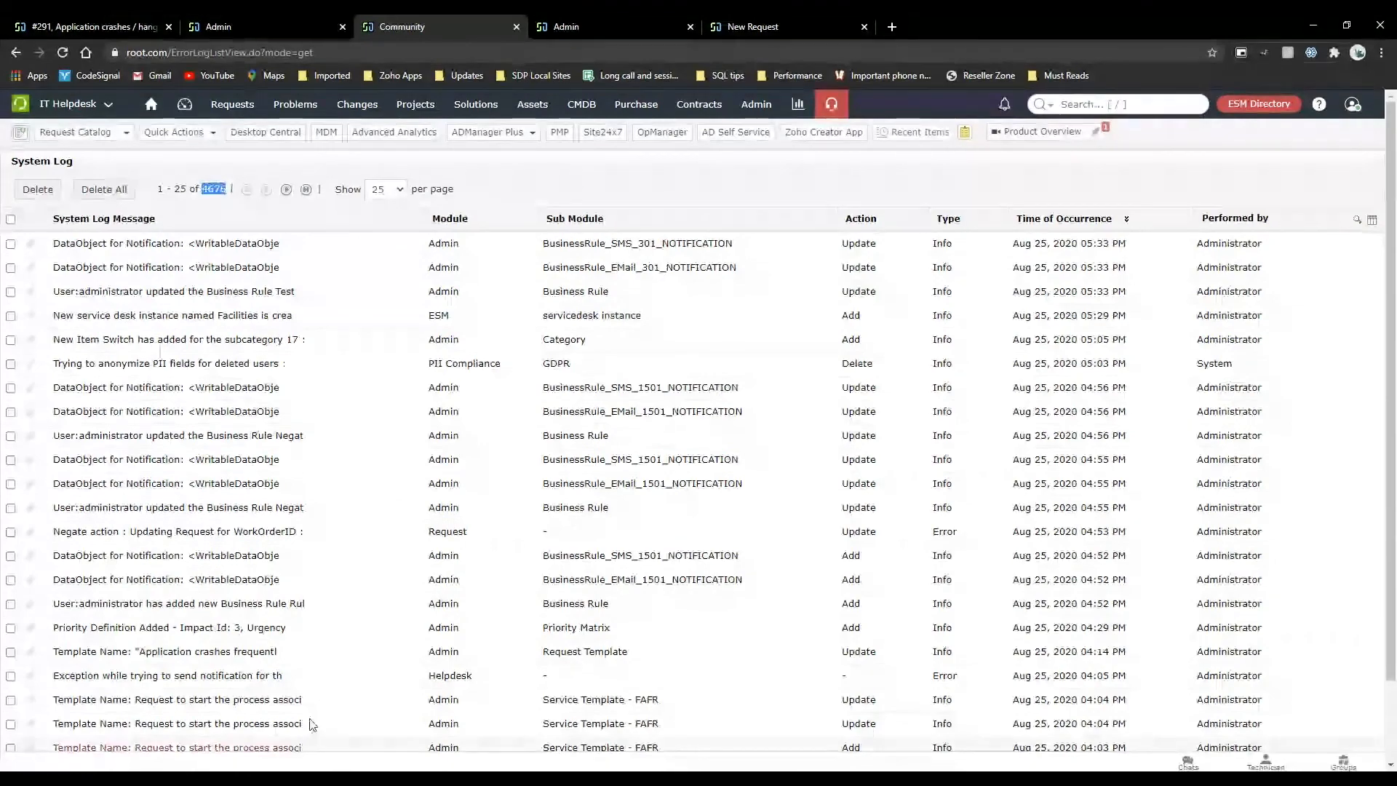
{"action": "scroll", "coordinate": [419, 561], "scroll_direction": "down", "scroll_amount": 2}
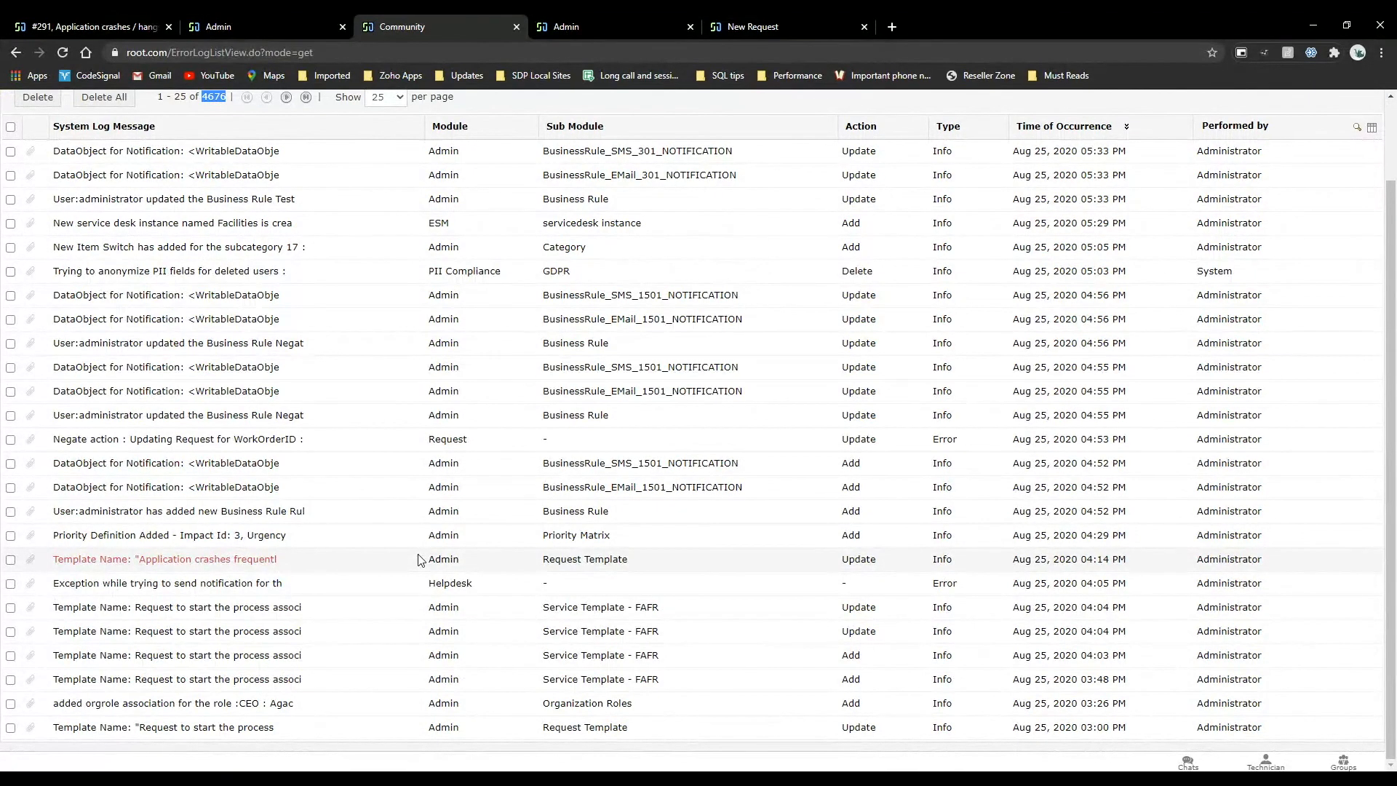
{"action": "scroll", "coordinate": [420, 560], "scroll_direction": "up", "scroll_amount": 2}
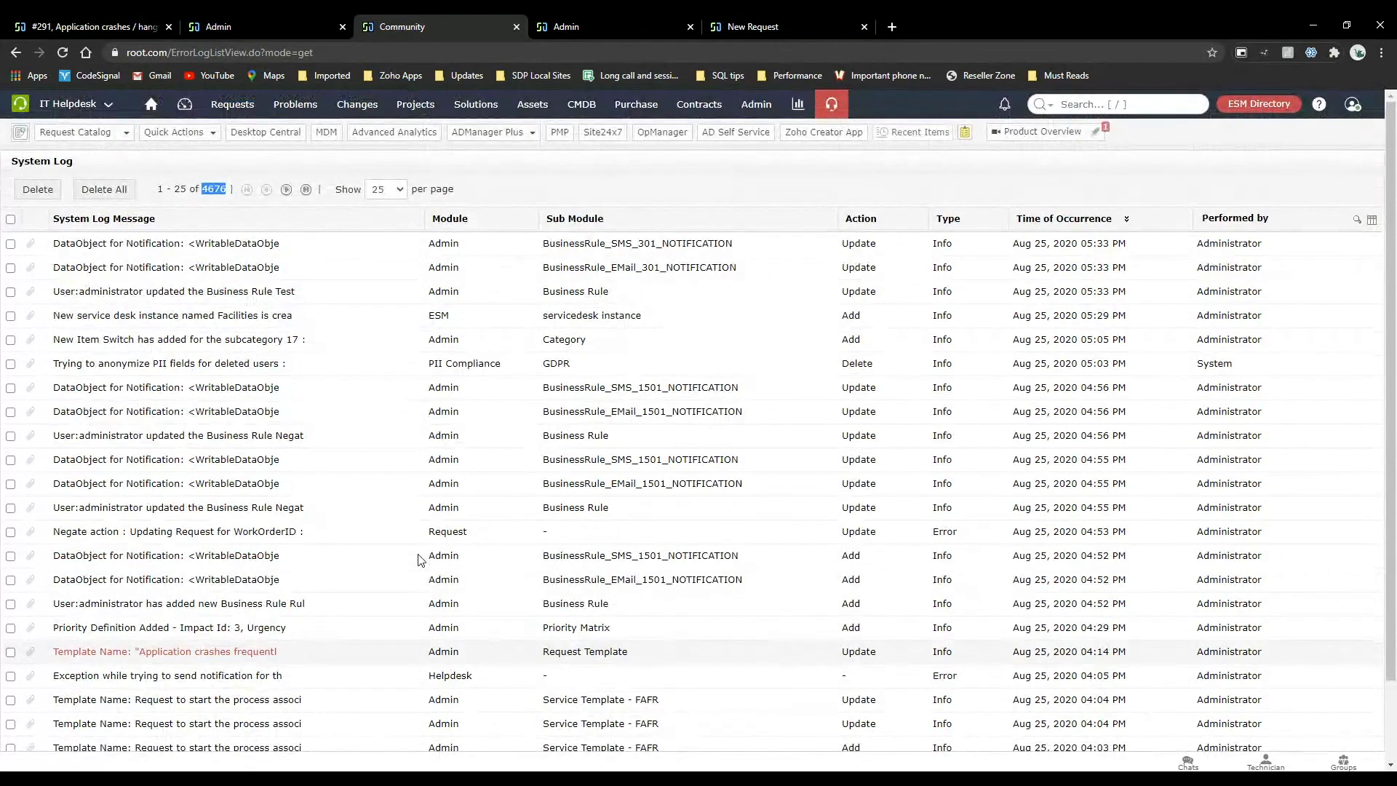
Show 250 system log entries per page and examine the older template, cleanup and approval entries.
{"action": "left_click", "coordinate": [390, 191]}
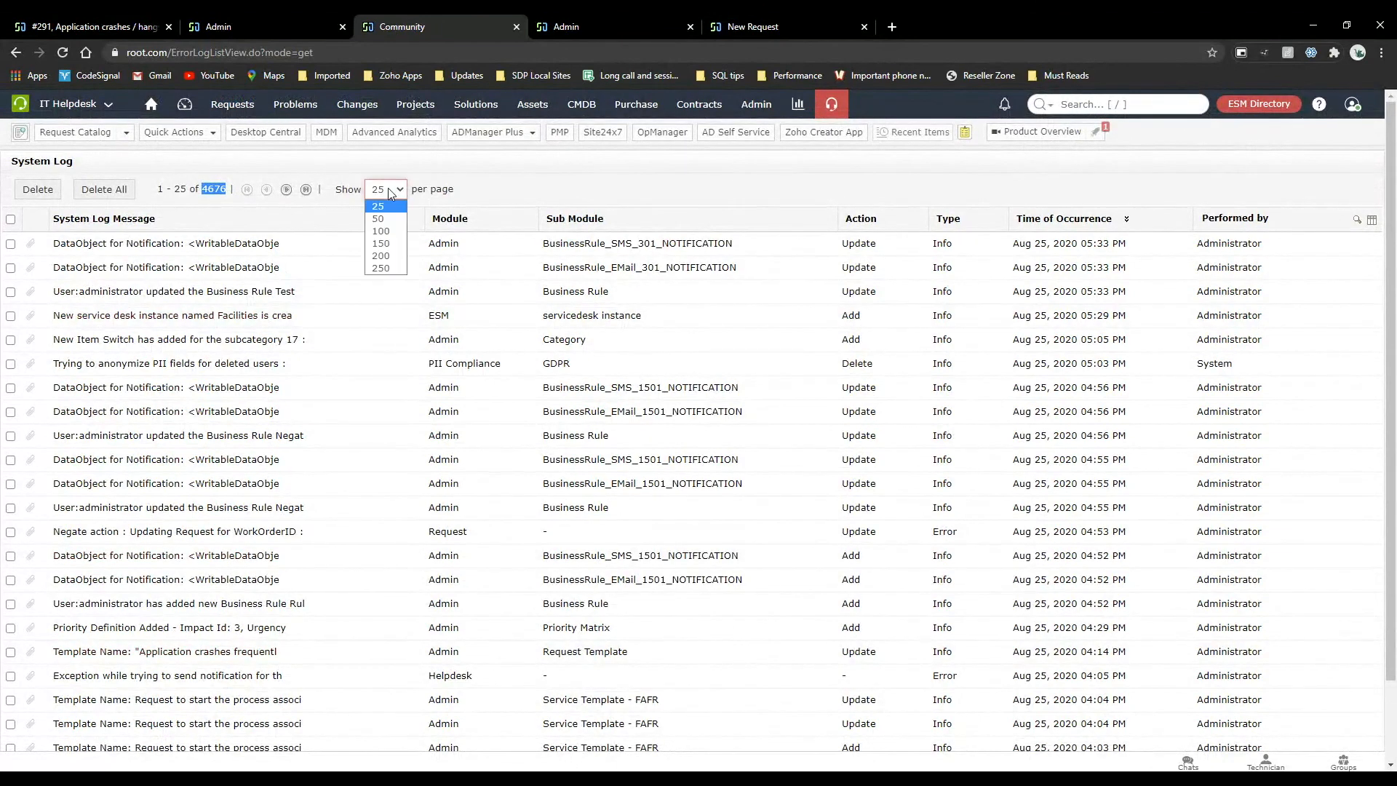
{"action": "left_click", "coordinate": [383, 268]}
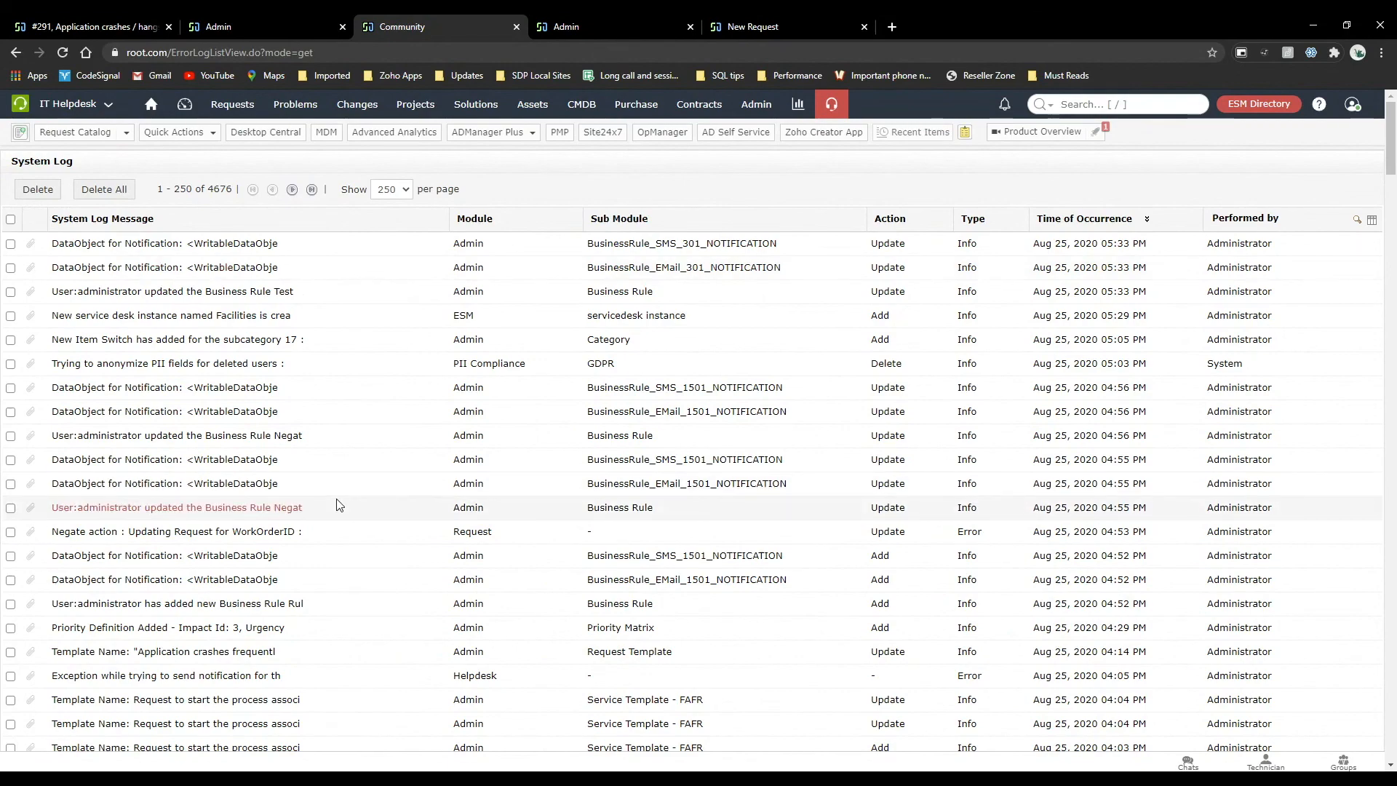
{"action": "scroll", "coordinate": [338, 504], "scroll_direction": "down", "scroll_amount": 13}
{"action": "scroll", "coordinate": [338, 504], "scroll_direction": "down", "scroll_amount": 1}
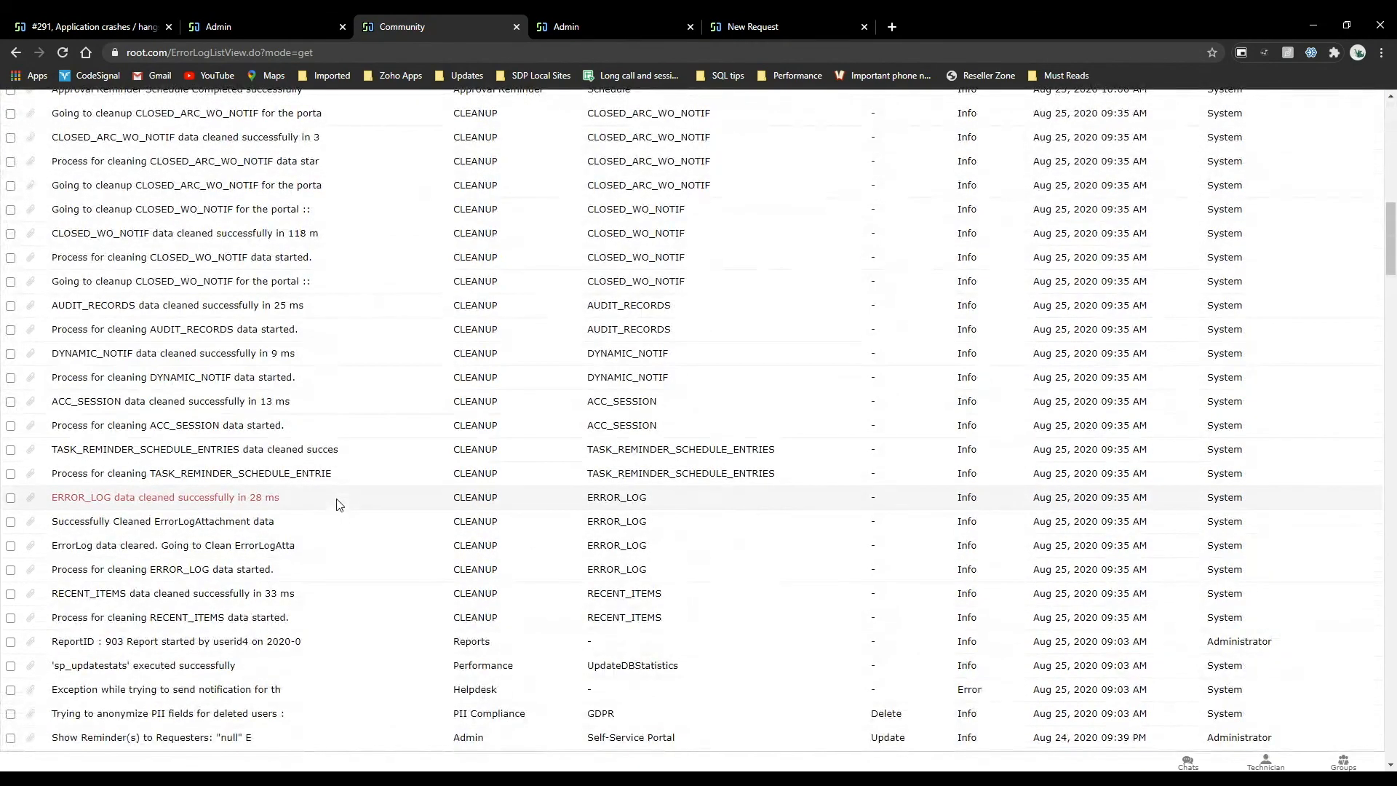
{"action": "scroll", "coordinate": [338, 505], "scroll_direction": "up", "scroll_amount": 8}
{"action": "scroll", "coordinate": [338, 504], "scroll_direction": "down", "scroll_amount": 1}
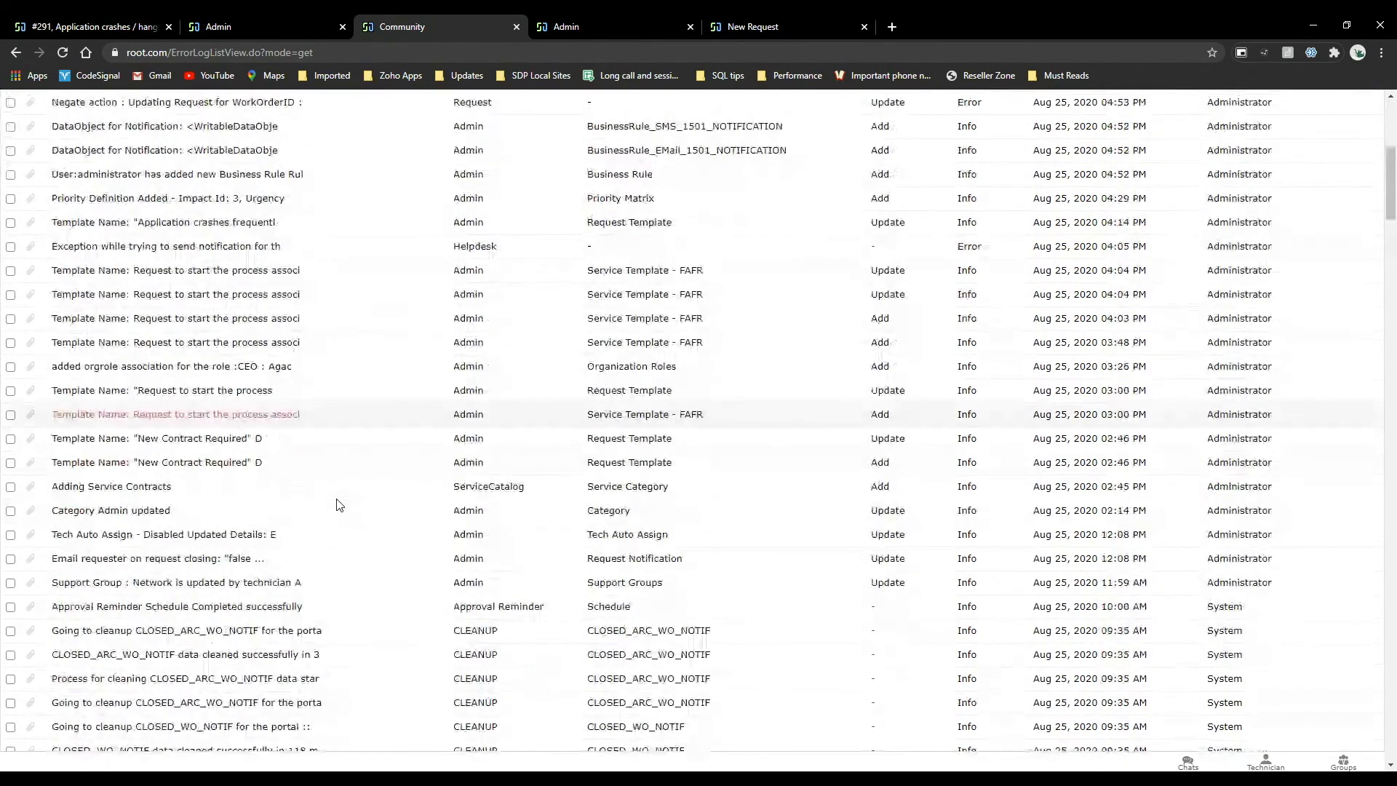
{"action": "scroll", "coordinate": [338, 504], "scroll_direction": "down", "scroll_amount": 1}
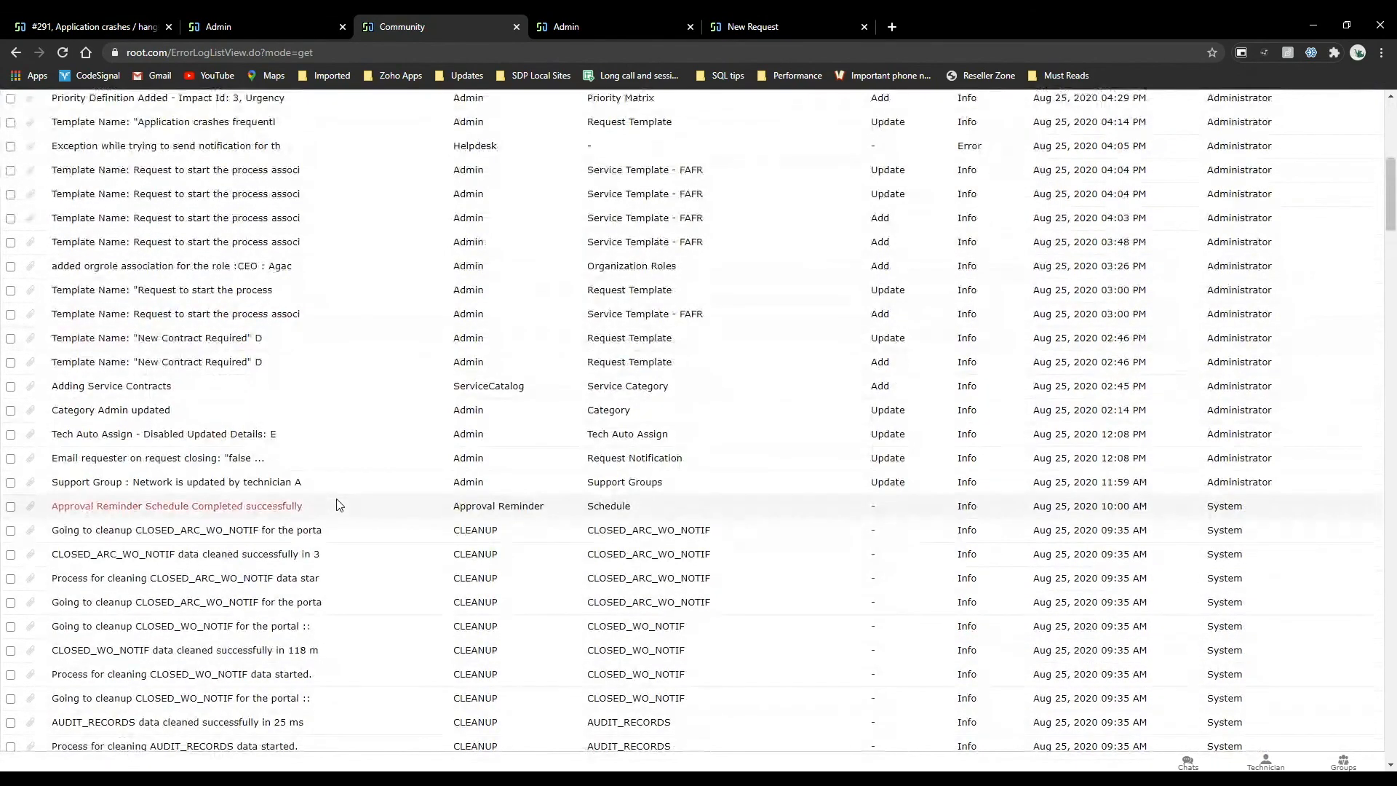
{"action": "scroll", "coordinate": [338, 504], "scroll_direction": "down", "scroll_amount": 2}
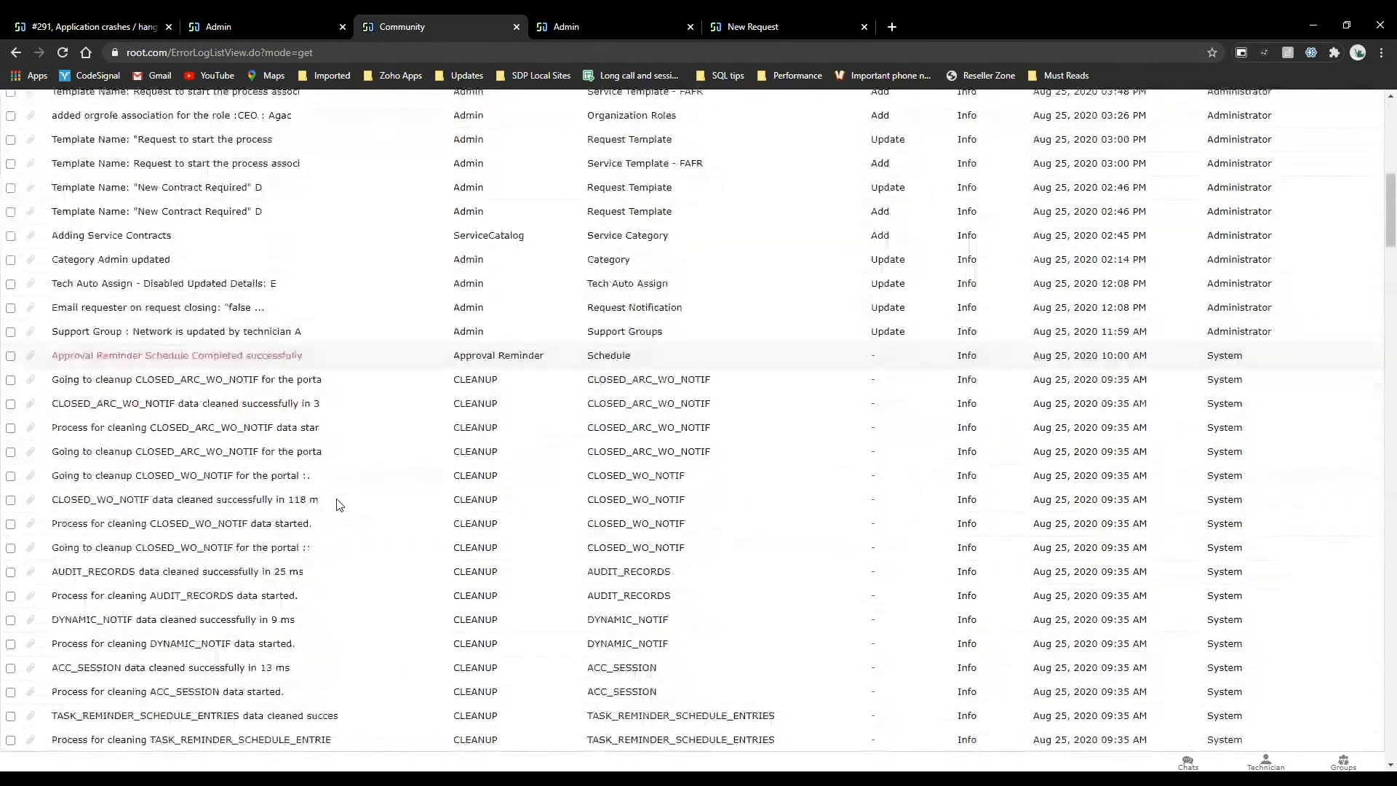
{"action": "scroll", "coordinate": [339, 504], "scroll_direction": "down", "scroll_amount": 15}
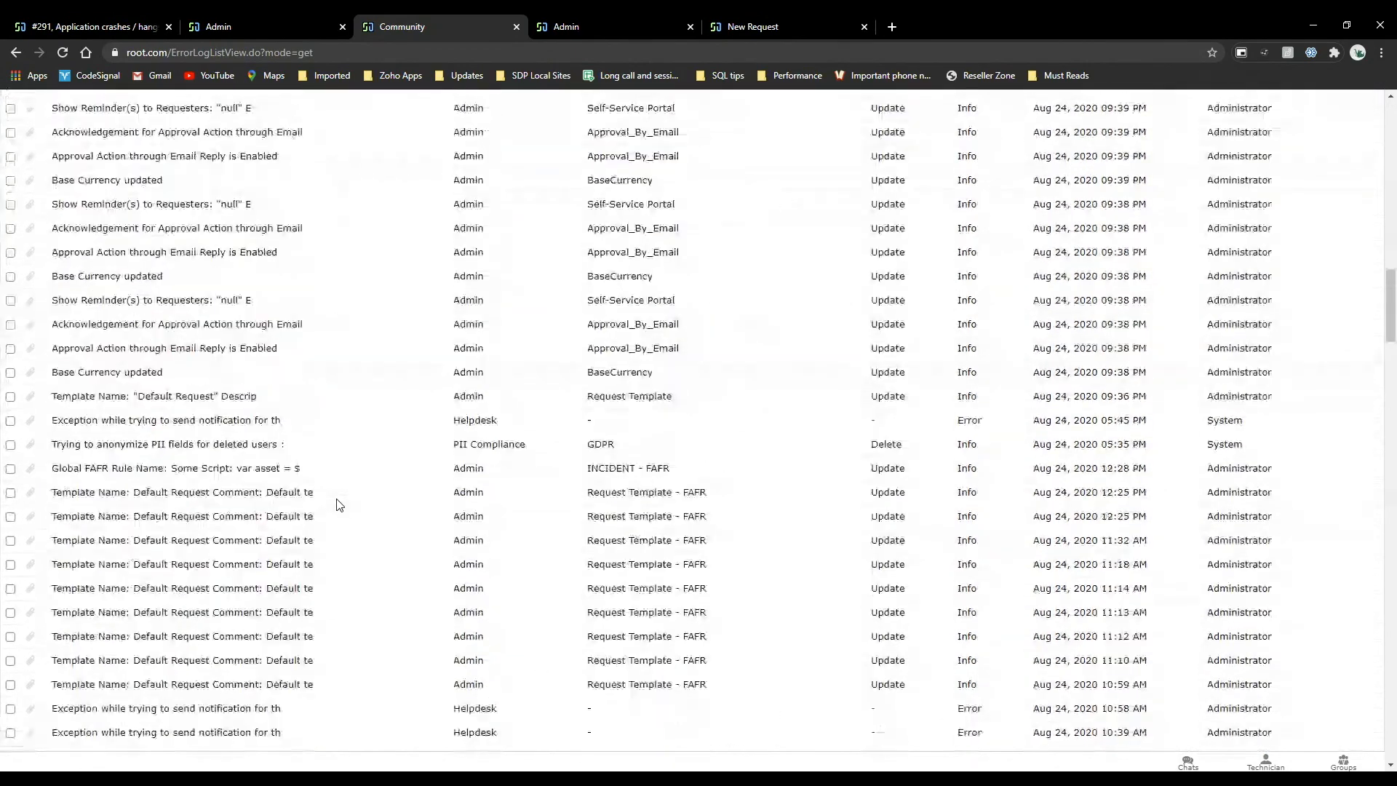
{"action": "scroll", "coordinate": [338, 504], "scroll_direction": "up", "scroll_amount": 14}
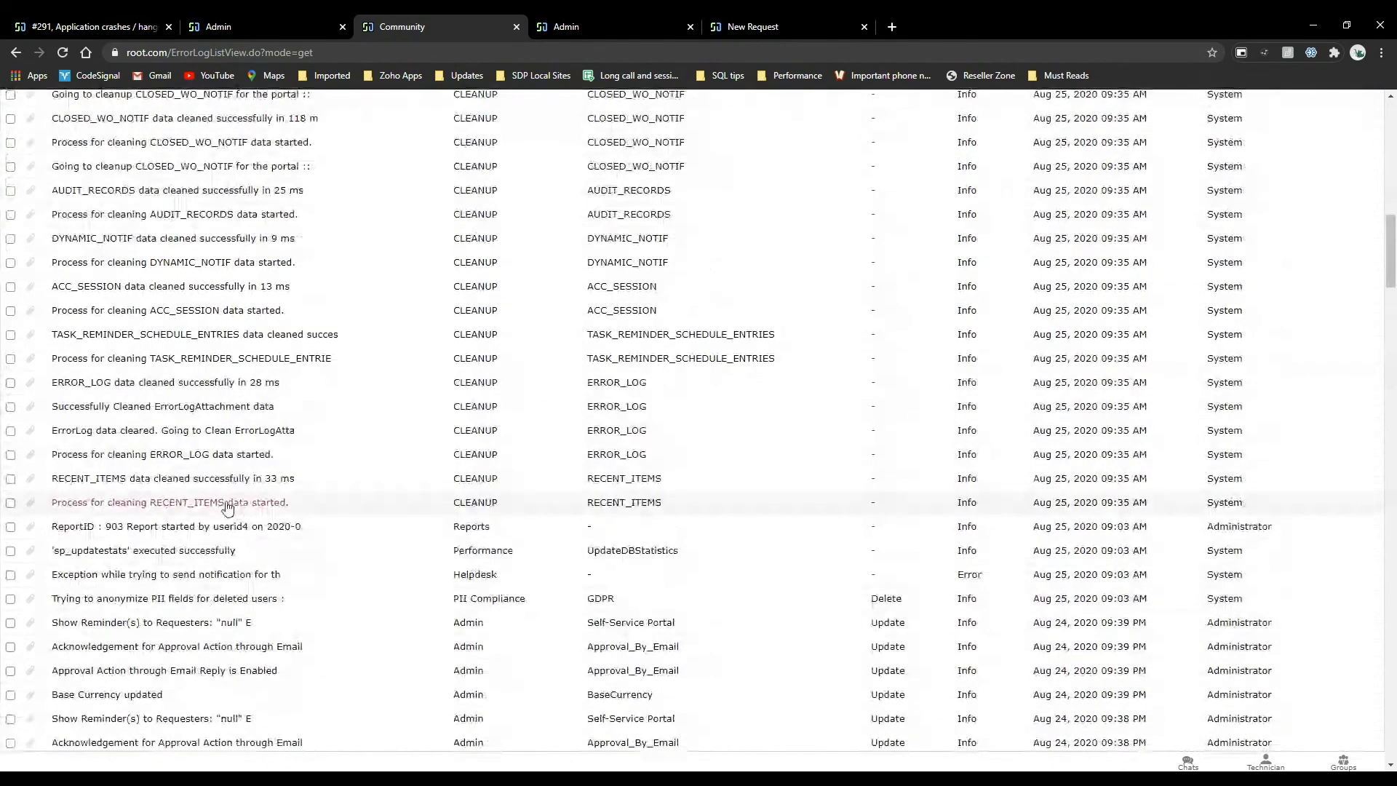
View the details of the "Process for cleaning RECENT_ITEMS data started" log entry, close them and look through the surrounding entries.
{"action": "left_click", "coordinate": [228, 504]}
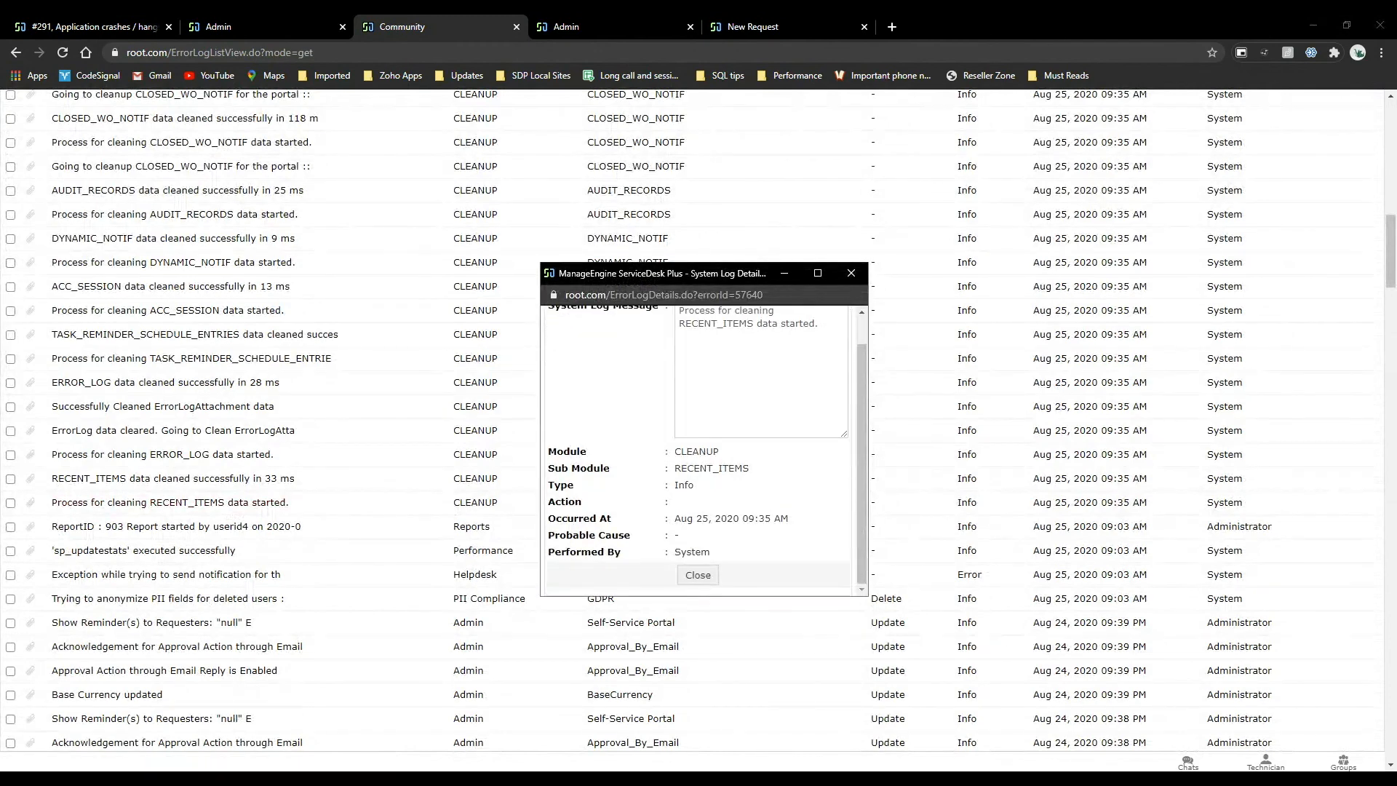
{"action": "left_click", "coordinate": [698, 575]}
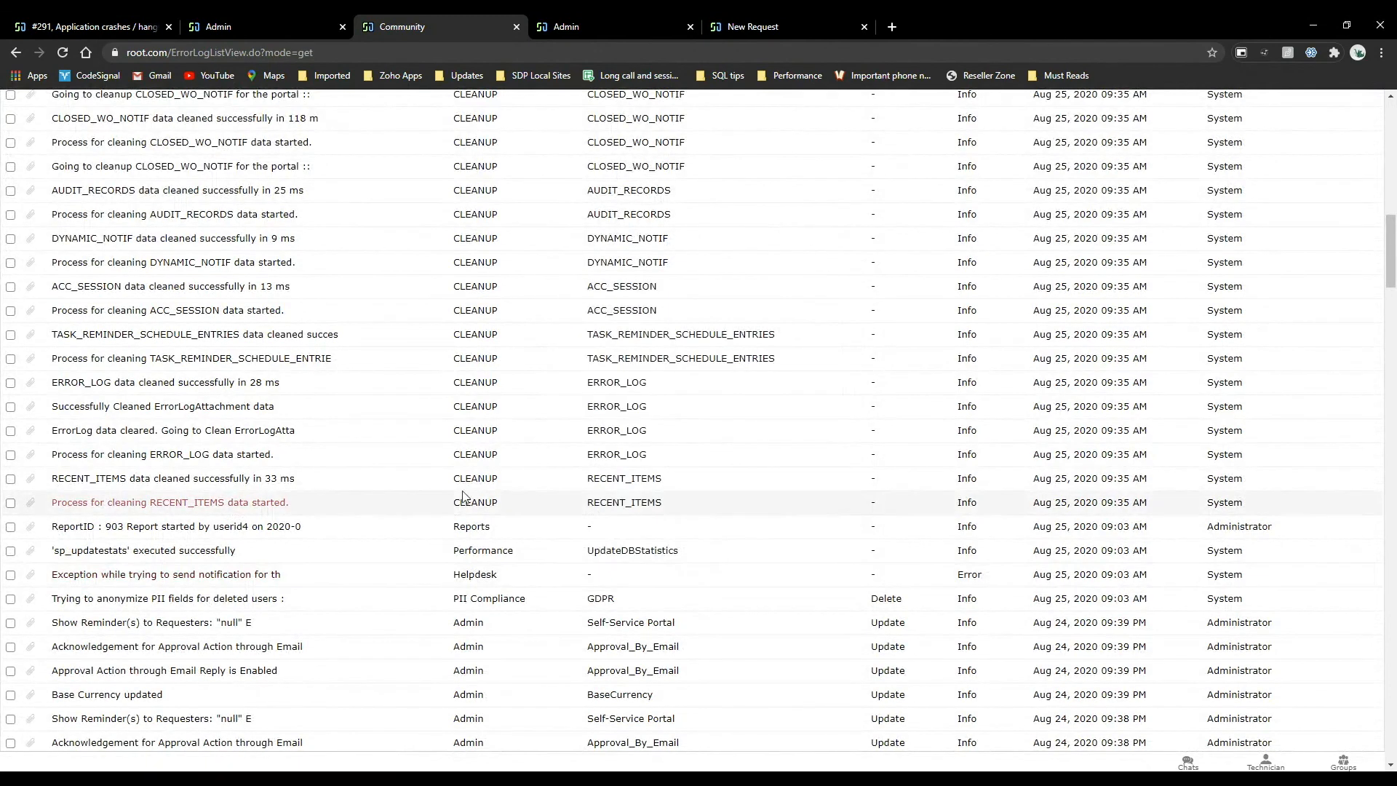
{"action": "scroll", "coordinate": [438, 478], "scroll_direction": "up", "scroll_amount": 2}
{"action": "scroll", "coordinate": [437, 478], "scroll_direction": "up", "scroll_amount": 1}
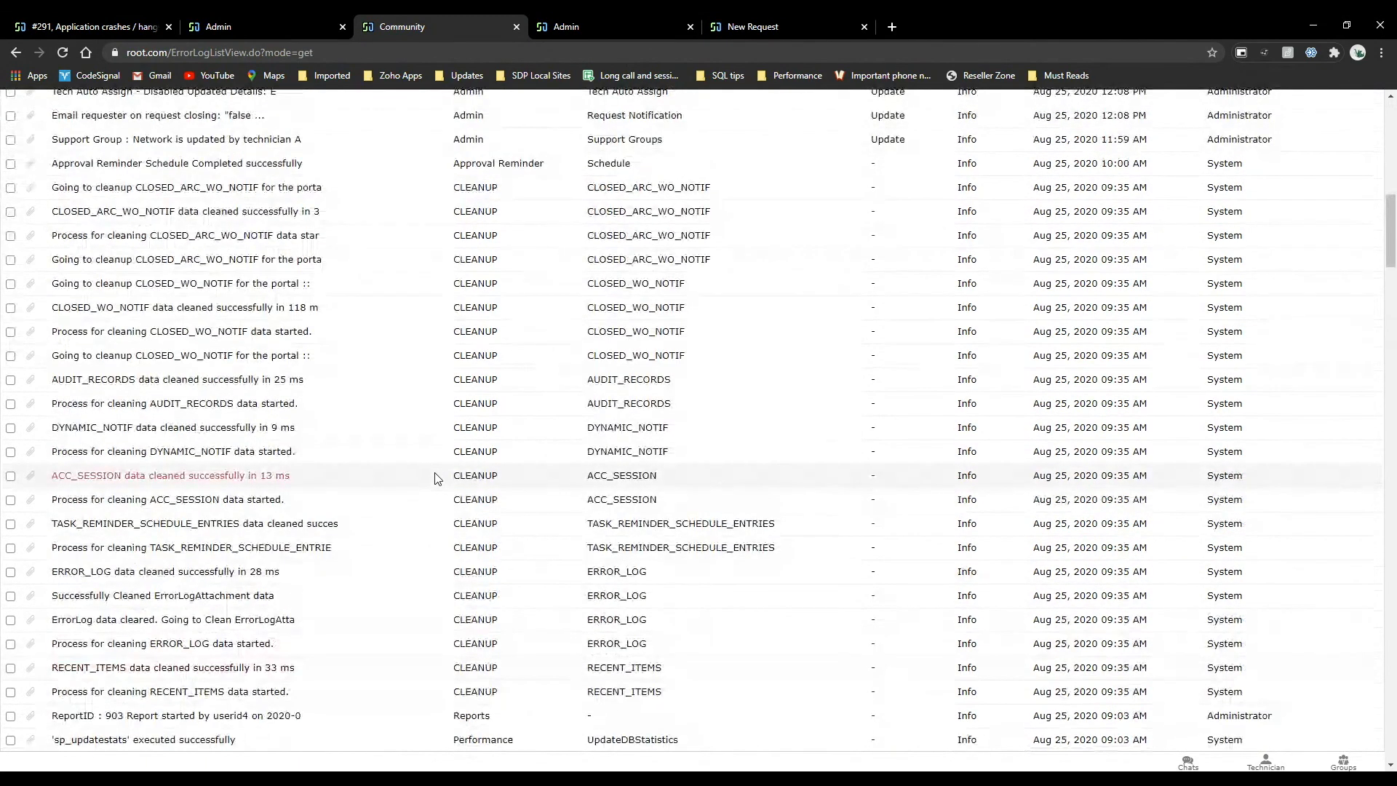
{"action": "scroll", "coordinate": [437, 478], "scroll_direction": "up", "scroll_amount": 5}
{"action": "scroll", "coordinate": [437, 478], "scroll_direction": "down", "scroll_amount": 10}
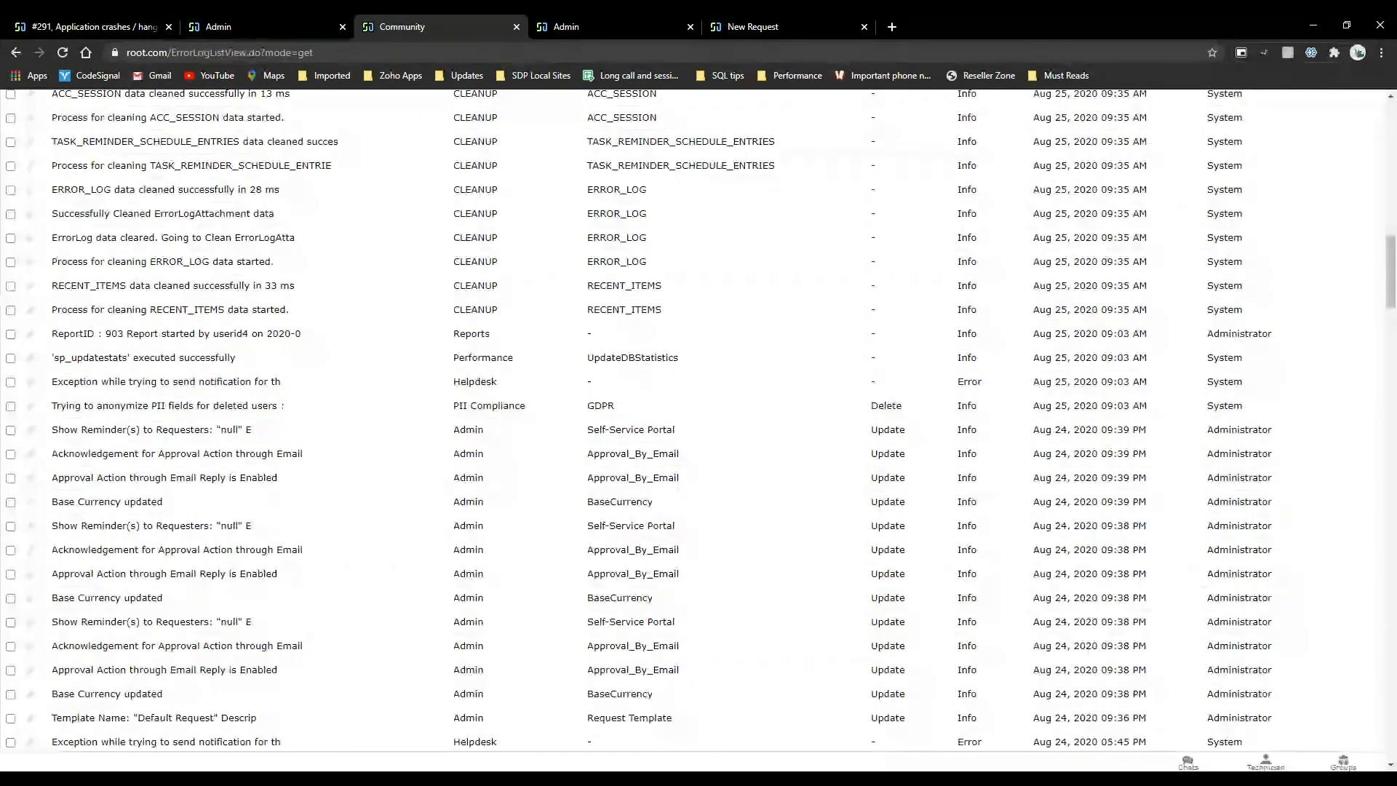
{"action": "scroll", "coordinate": [699, 422], "scroll_direction": "up", "scroll_amount": 5}
Return to request #291 and examine its Time Analysis, including the elapsed time for the Administrator technician.
{"action": "left_click", "coordinate": [153, 23]}
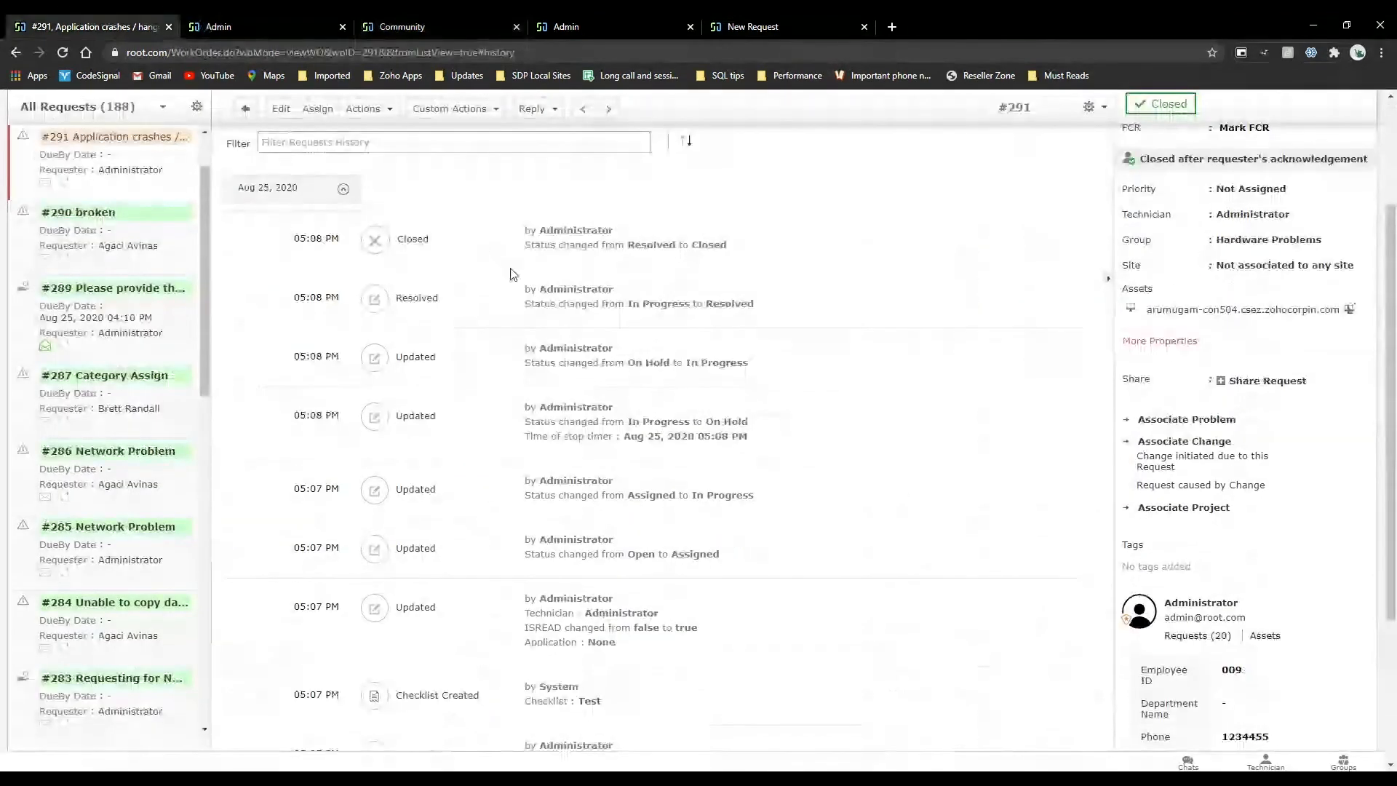
{"action": "scroll", "coordinate": [512, 271], "scroll_direction": "up", "scroll_amount": 2}
{"action": "left_click", "coordinate": [518, 268]}
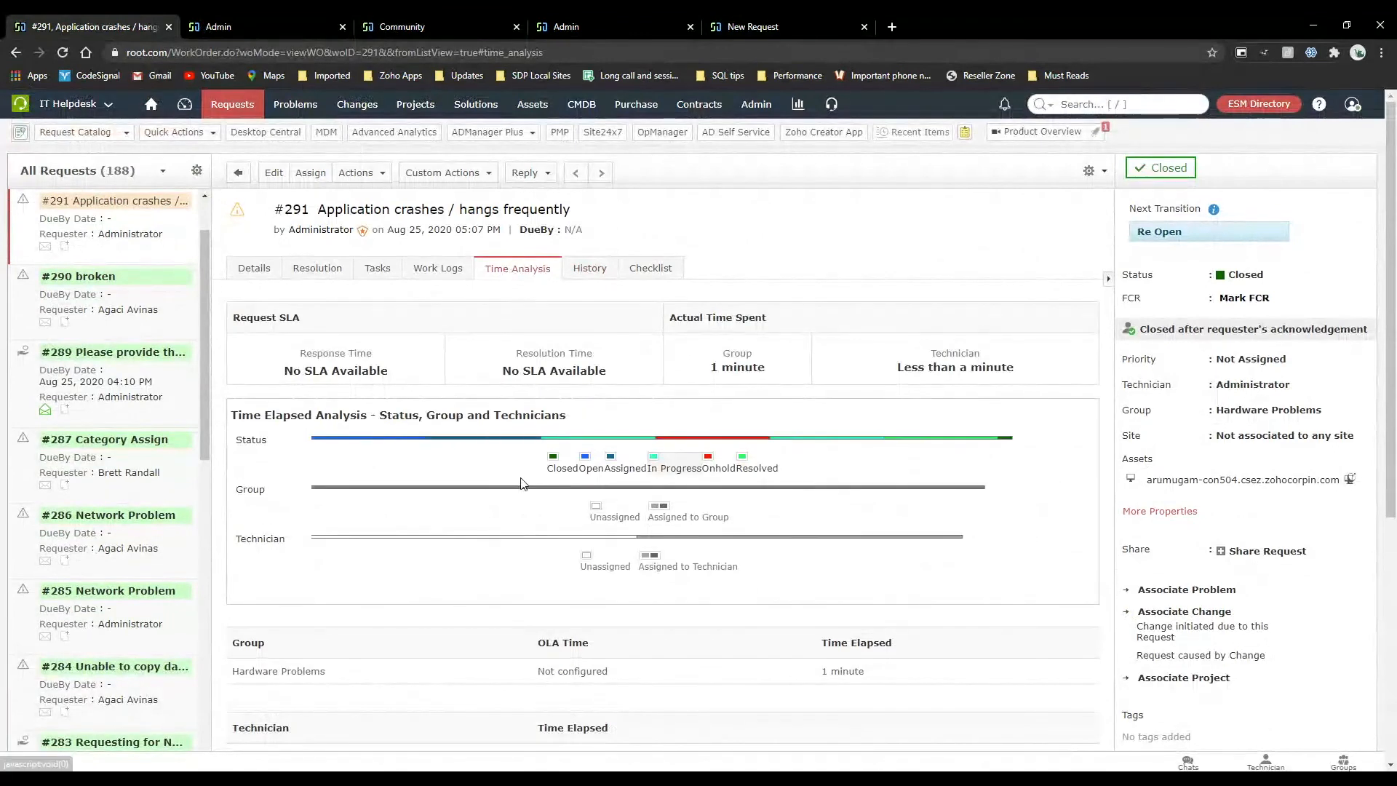
{"action": "scroll", "coordinate": [518, 514], "scroll_direction": "down", "scroll_amount": 4}
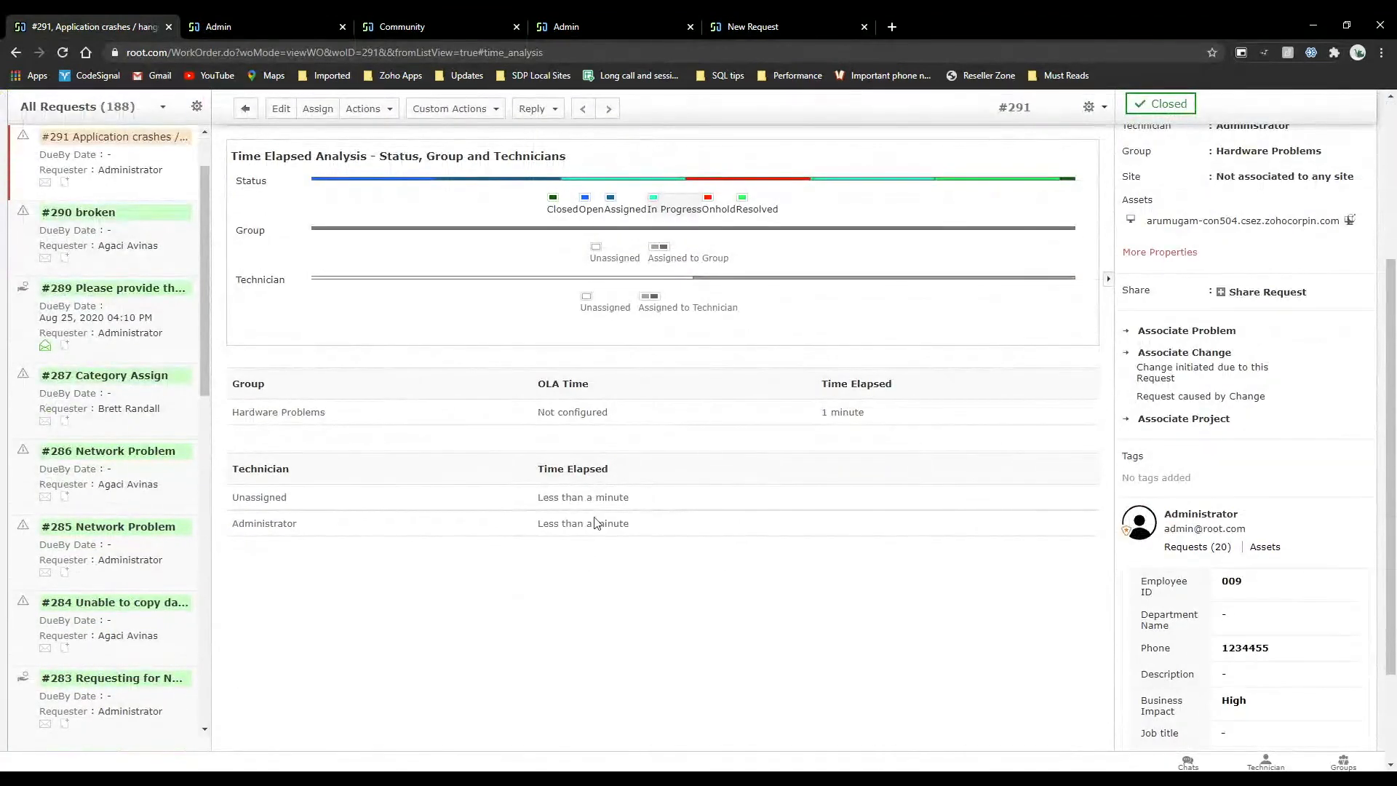
{"action": "left_click_drag", "start_coordinate": [674, 530], "coordinate": [513, 536]}
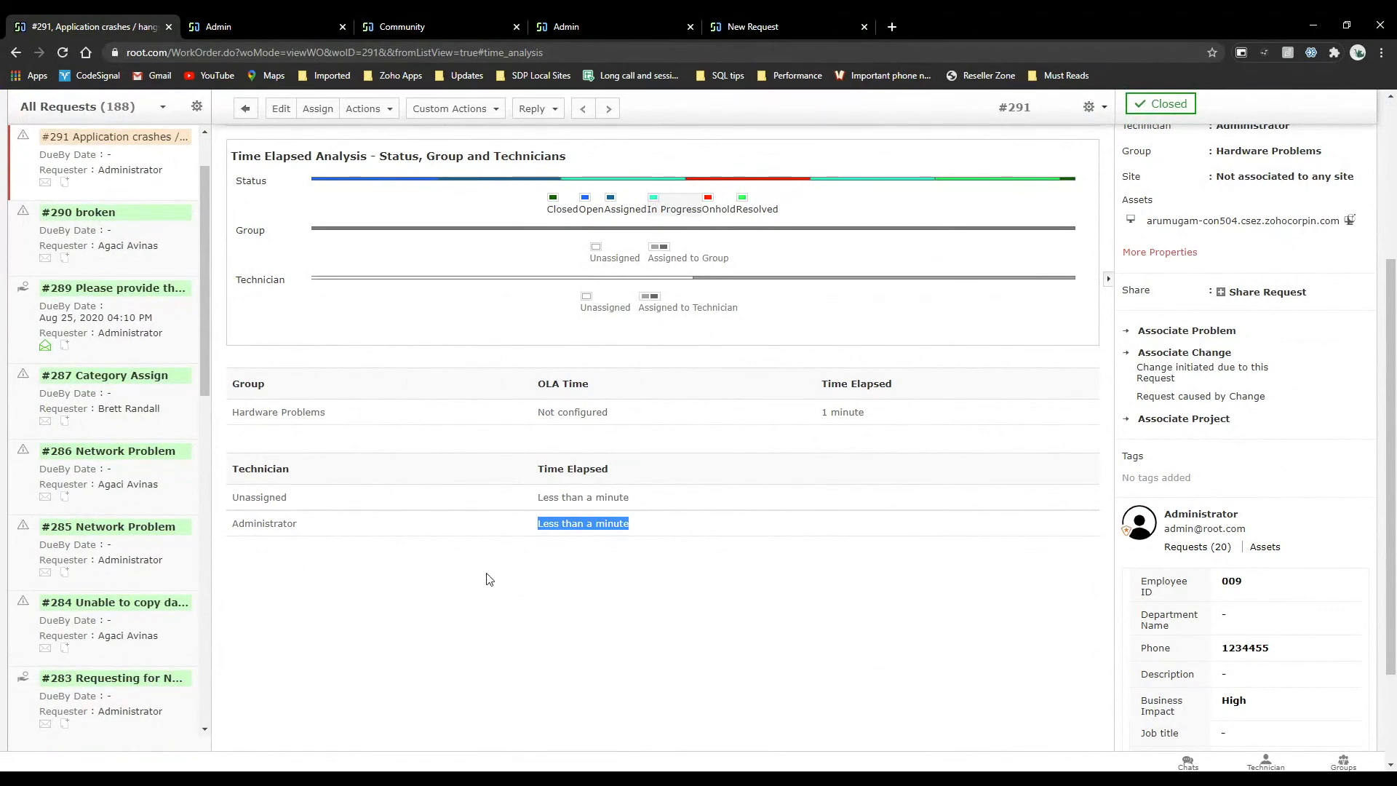
Go to the Support page and open Support File under Troubleshoot.
{"action": "scroll", "coordinate": [487, 575], "scroll_direction": "up", "scroll_amount": 4}
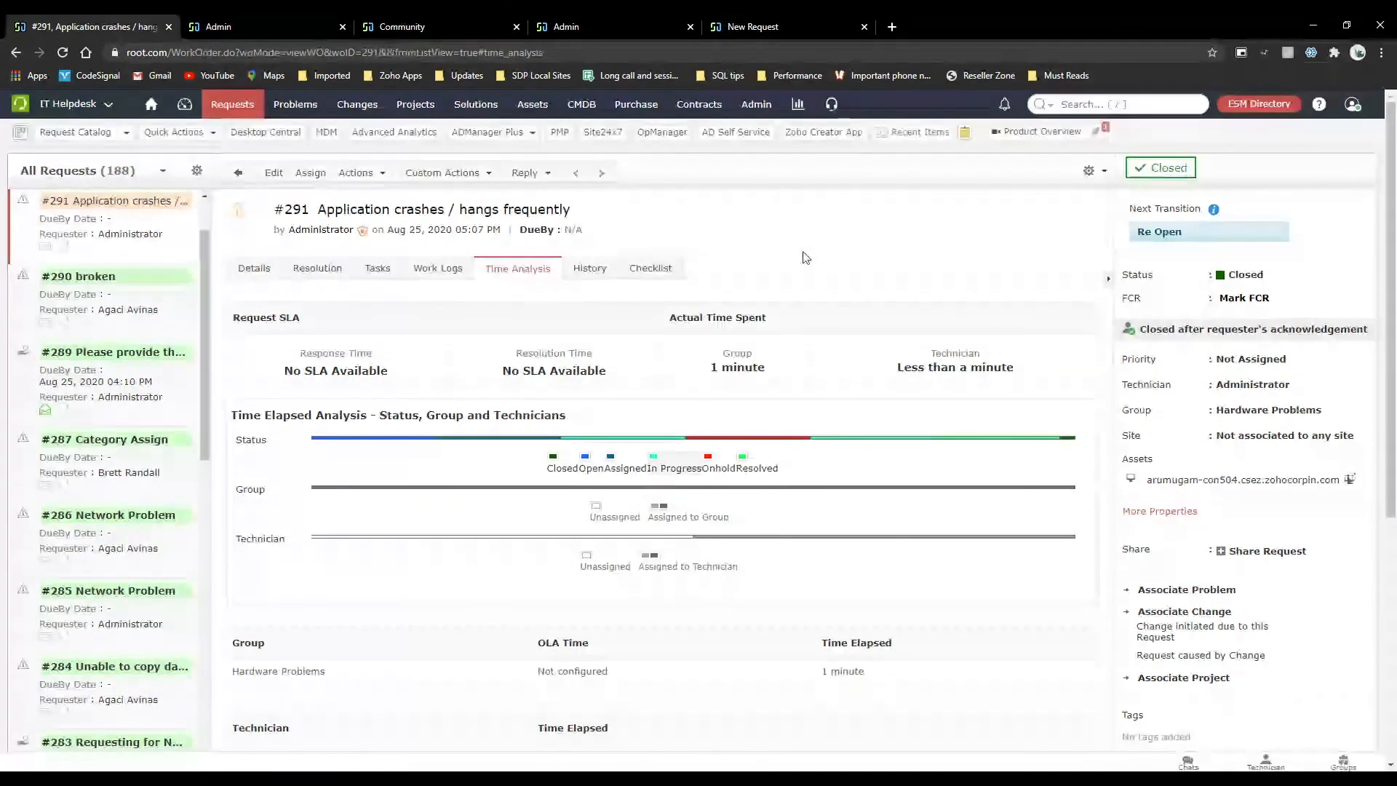
{"action": "left_click", "coordinate": [832, 108]}
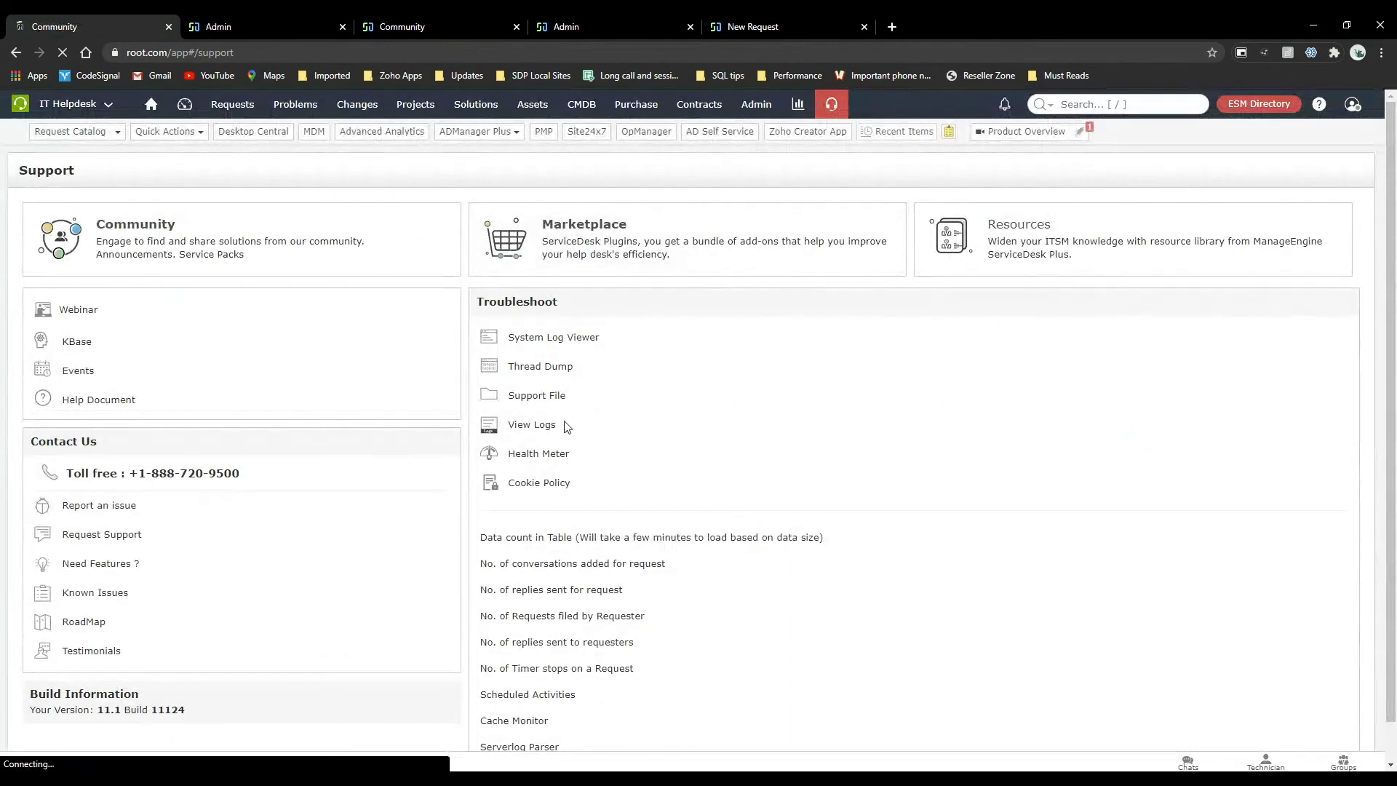
{"action": "left_click", "coordinate": [544, 398]}
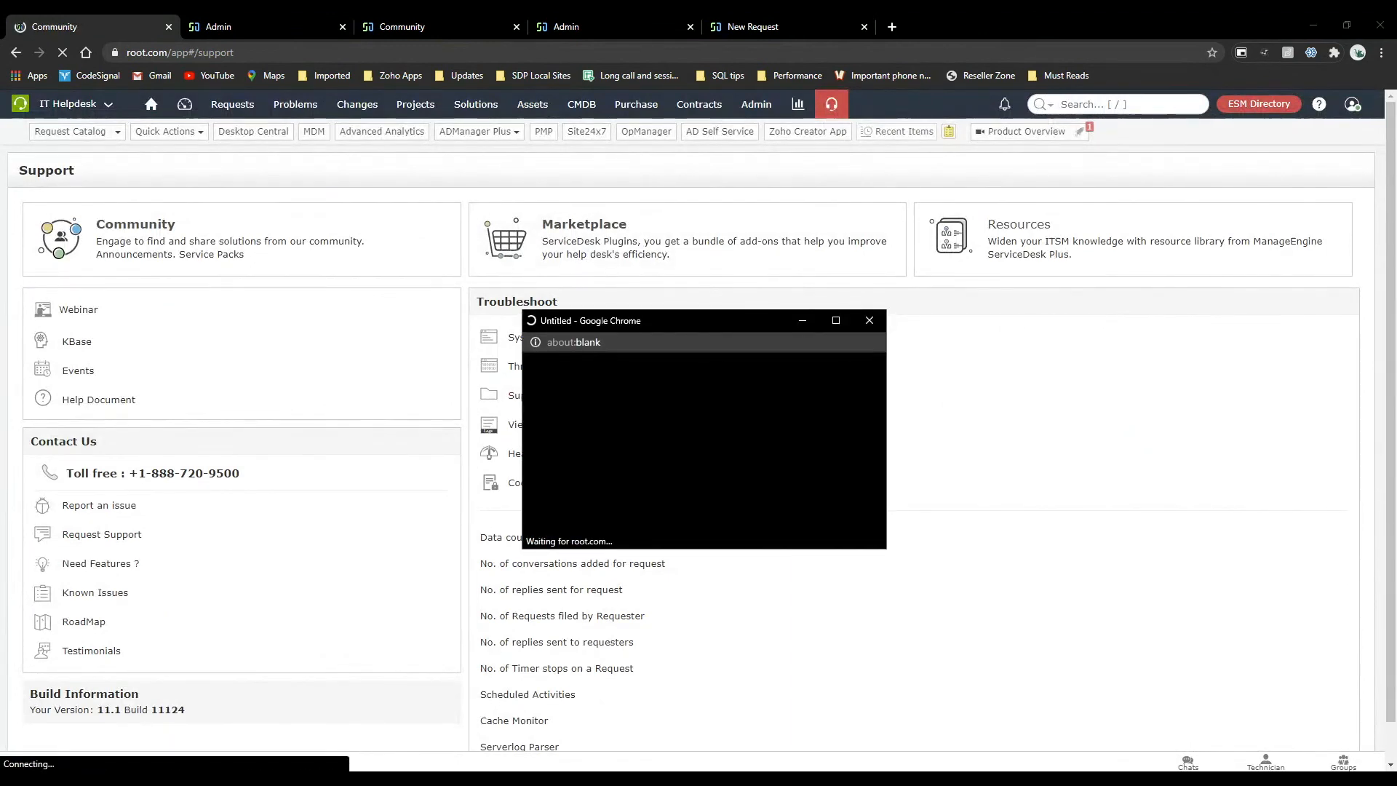